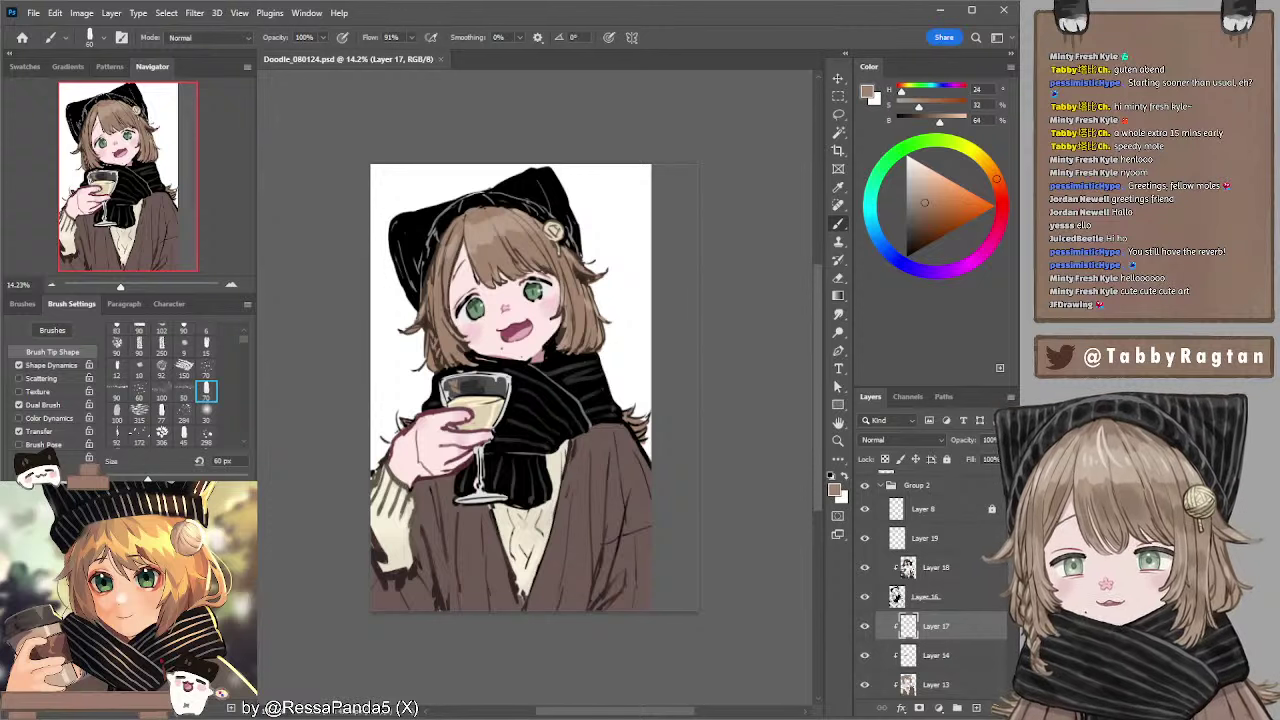
key(ctrl+Tab)
key(ctrl+Tab)
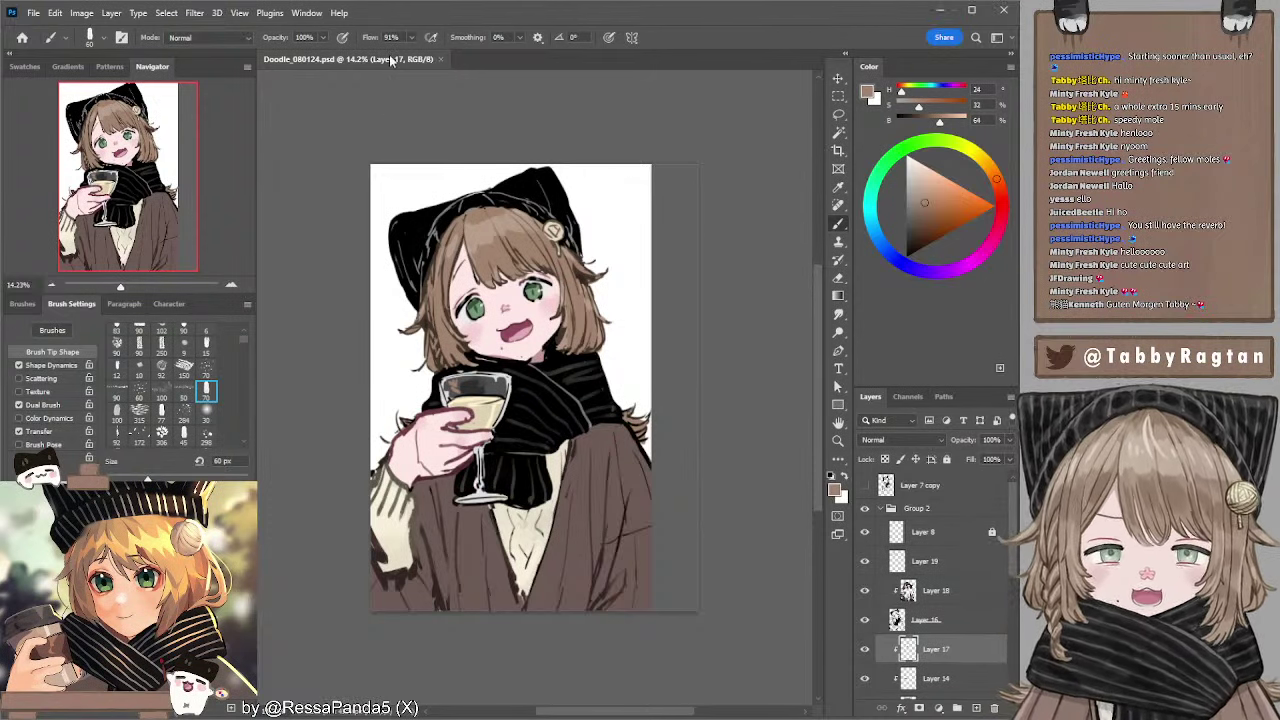
key(ctrl+shift+alt+n)
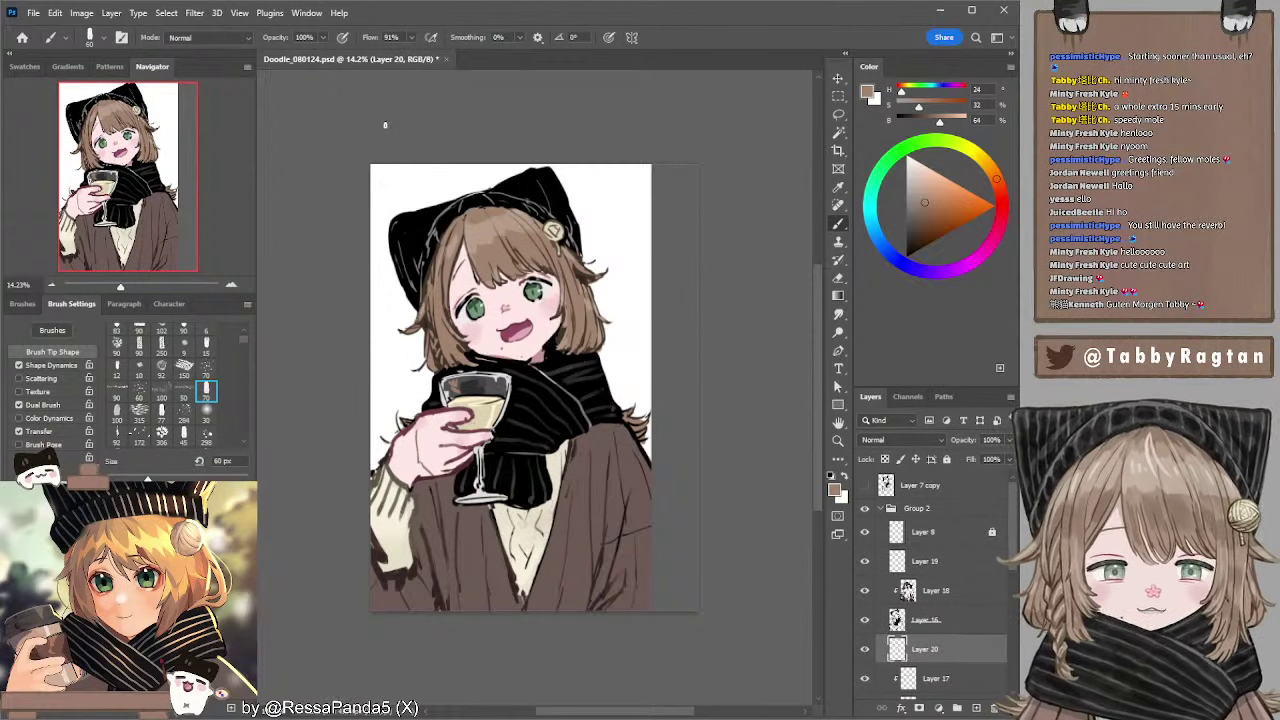
key(ctrl+z)
- Paste the reference photo above Layer 18 and scale it up to about 554% over the character
click(927, 590)
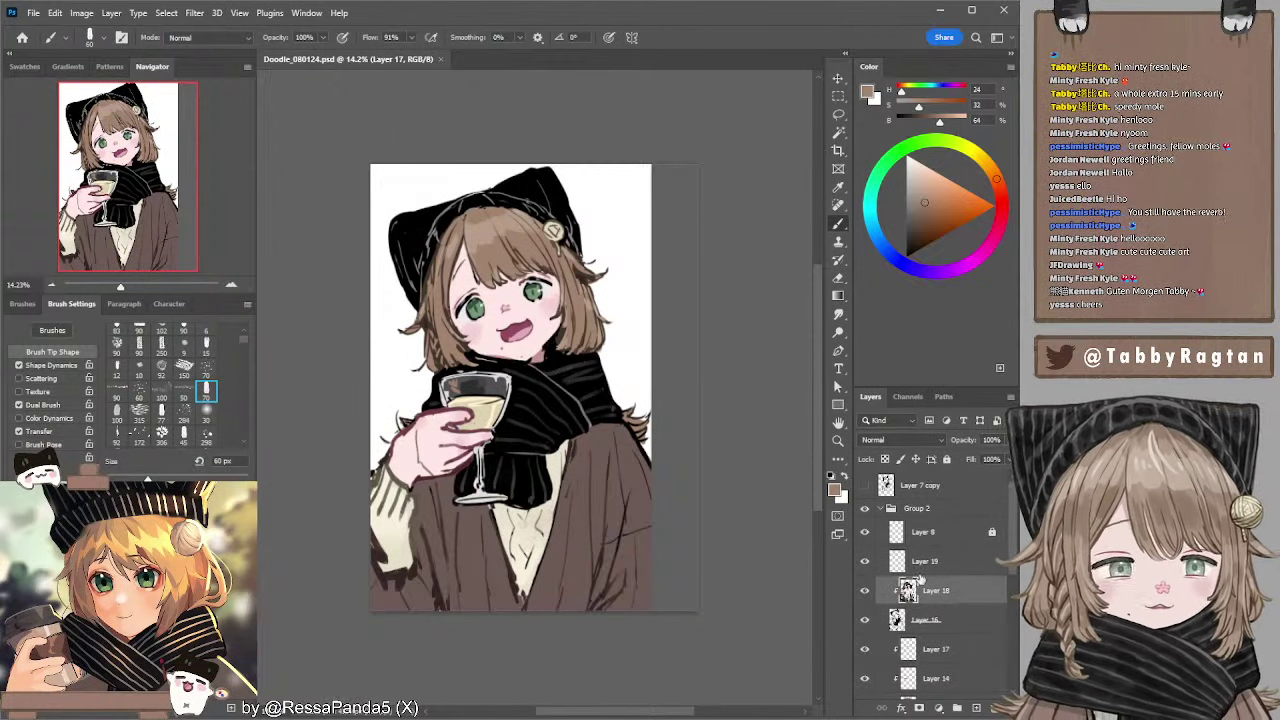
key(ctrl+v)
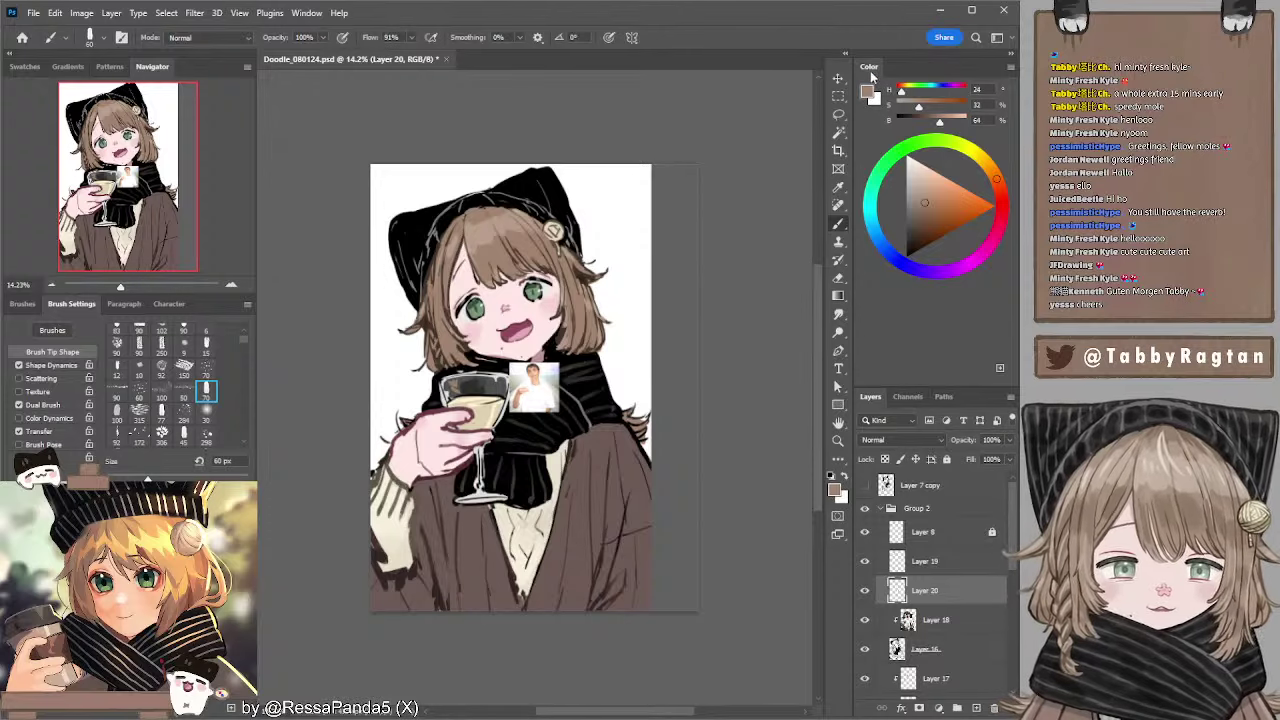
click(838, 78)
drag(534, 361, 553, 255)
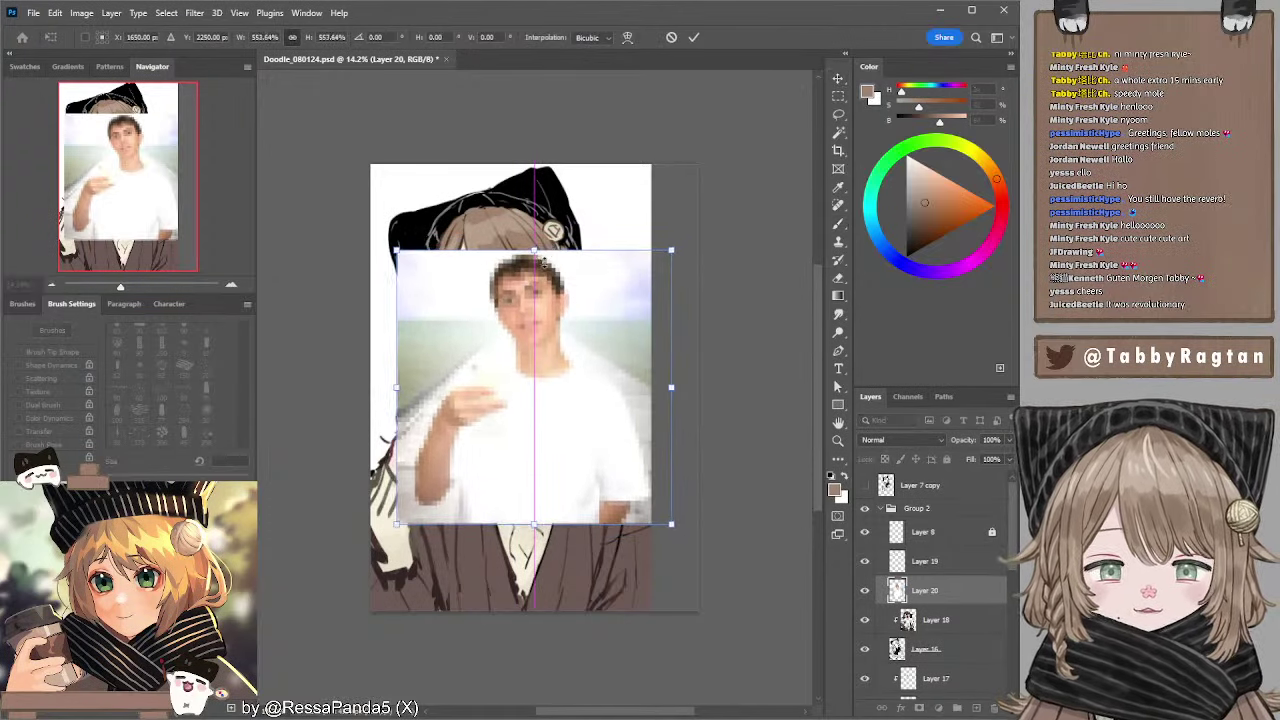
key(Return)
- Move the pasted photo down over the character's torso and place its layer first in Group 2
drag(581, 318, 589, 408)
key(ctrl+t)
drag(923, 590, 923, 525)
drag(574, 395, 567, 399)
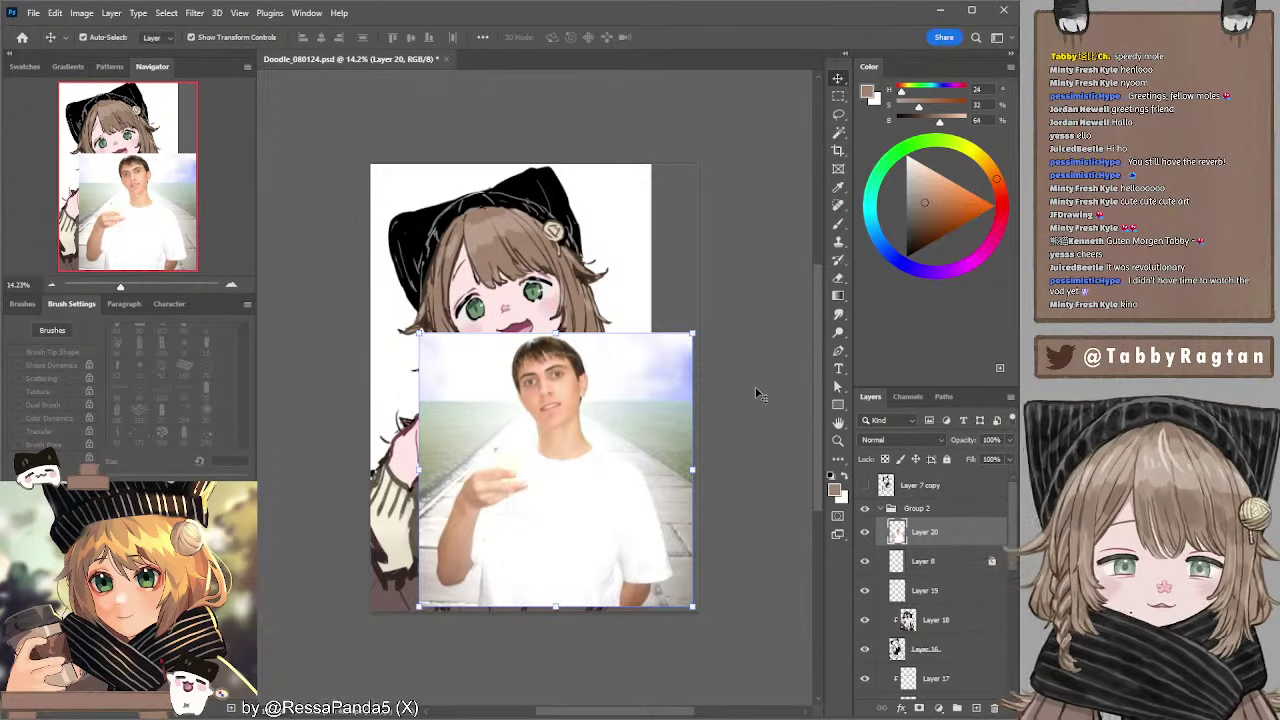
- Hide the pasted photo layer, Layer 20, so the illustration is uncovered
drag(455, 184, 394, 166)
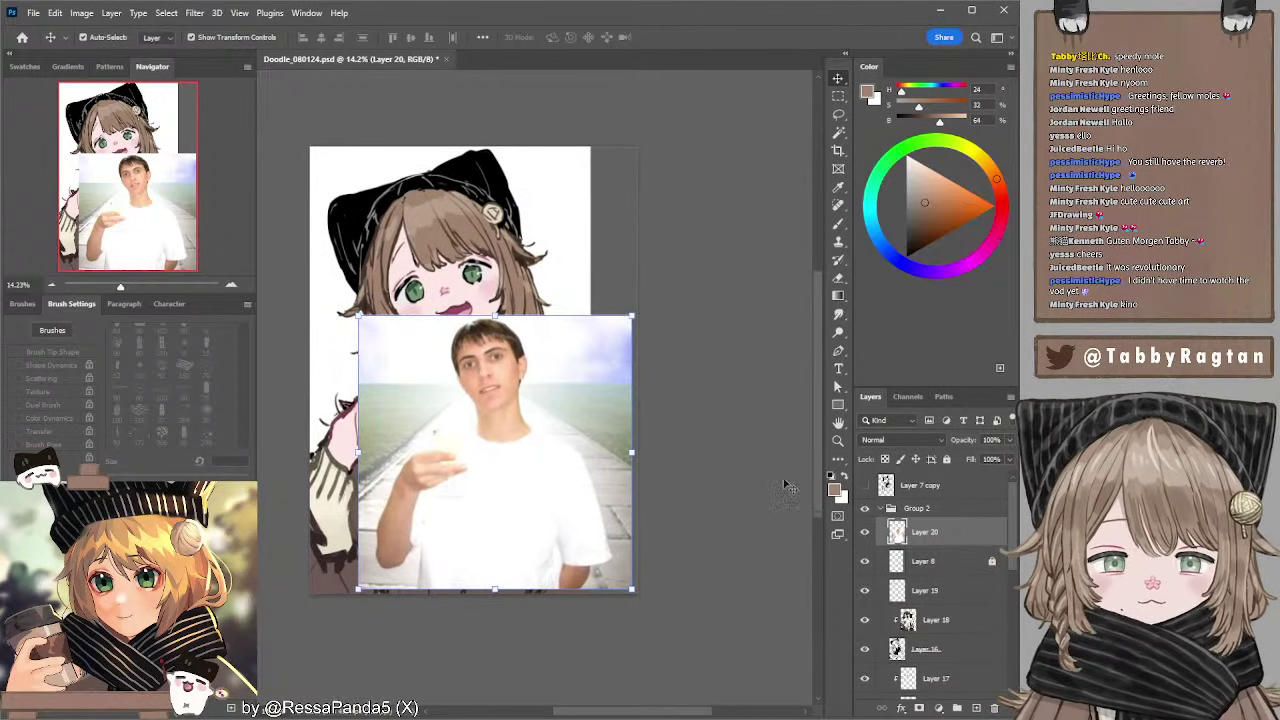
click(865, 532)
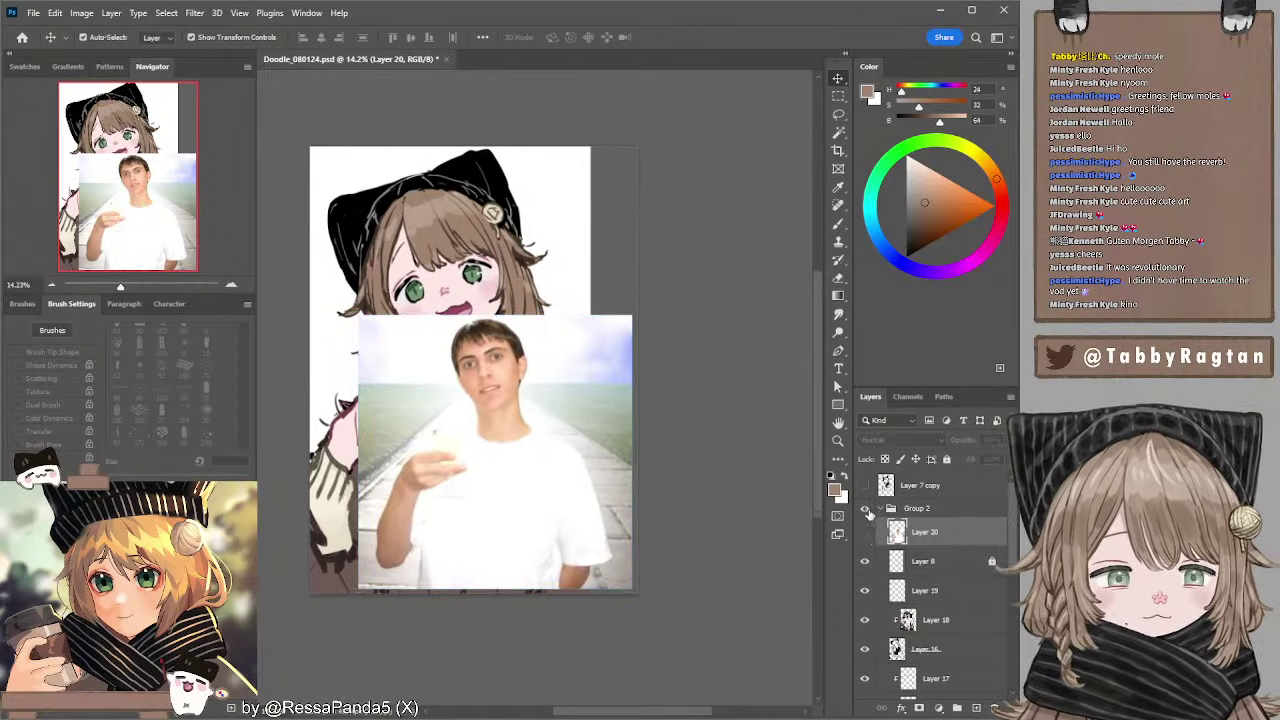
click(446, 212)
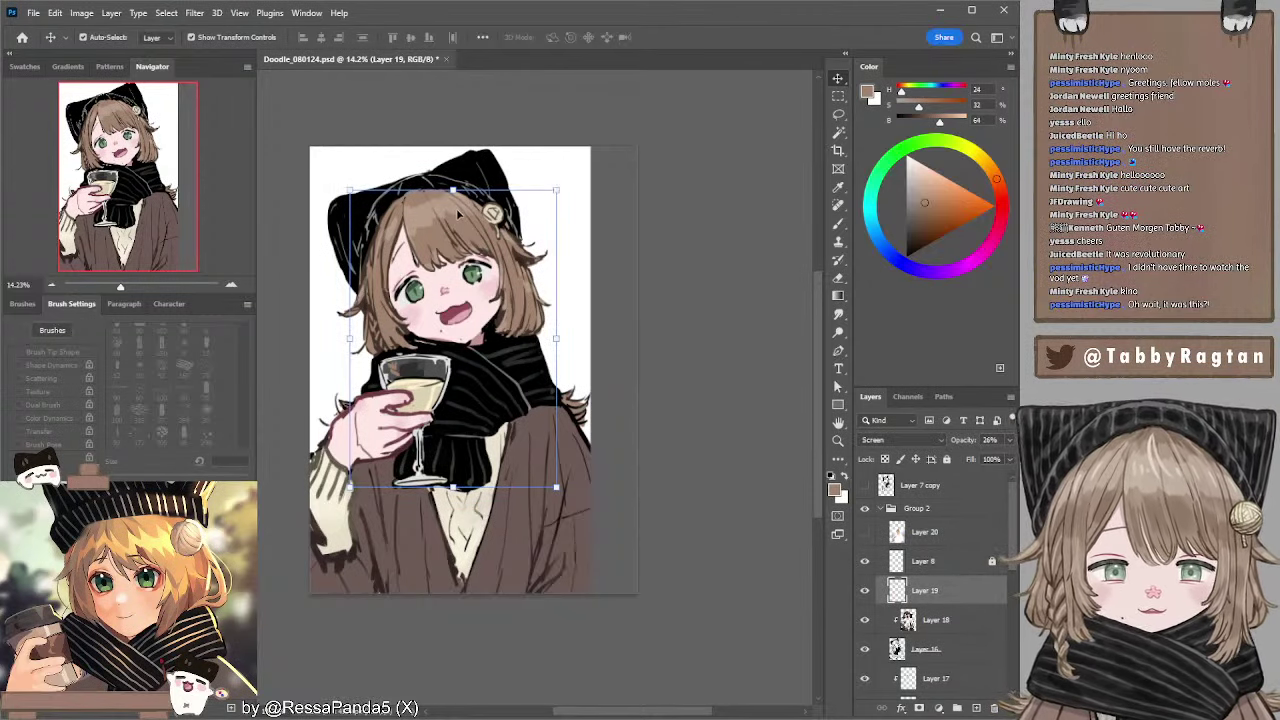
click(583, 105)
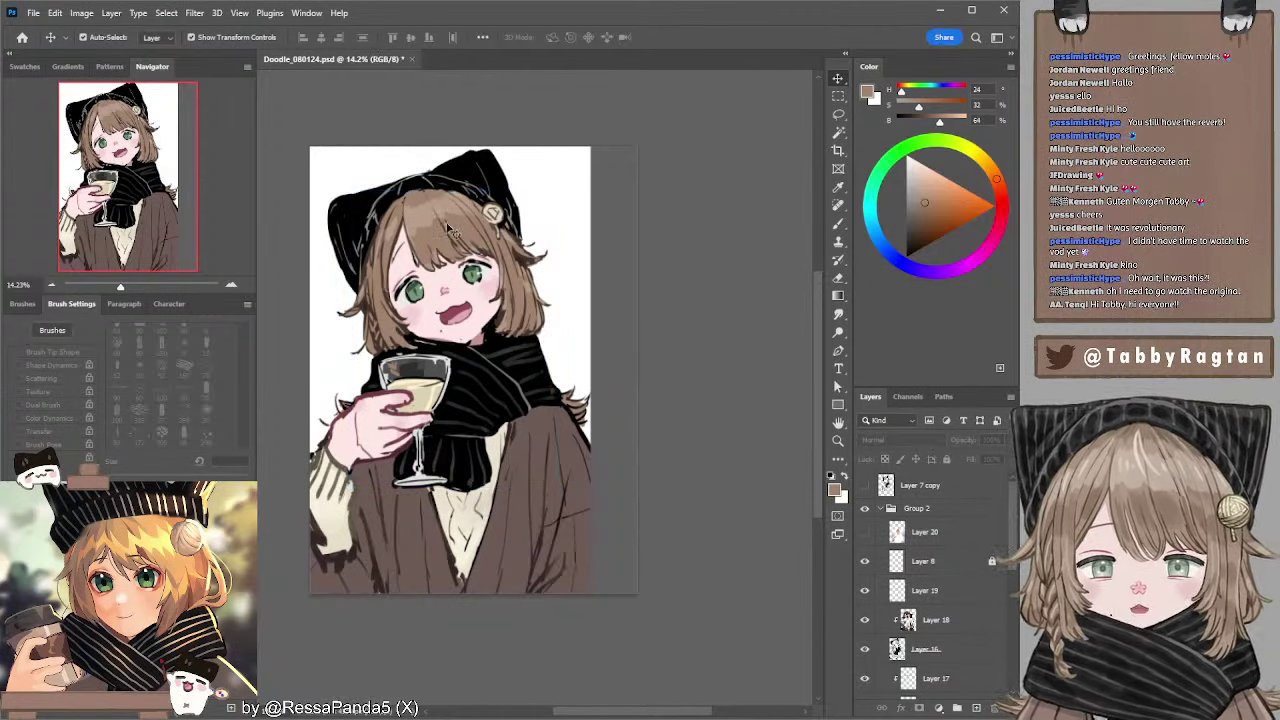
- Activate Layer 19 with the Brush tool and sample the light brown of the character's bangs
click(447, 211)
key(b)
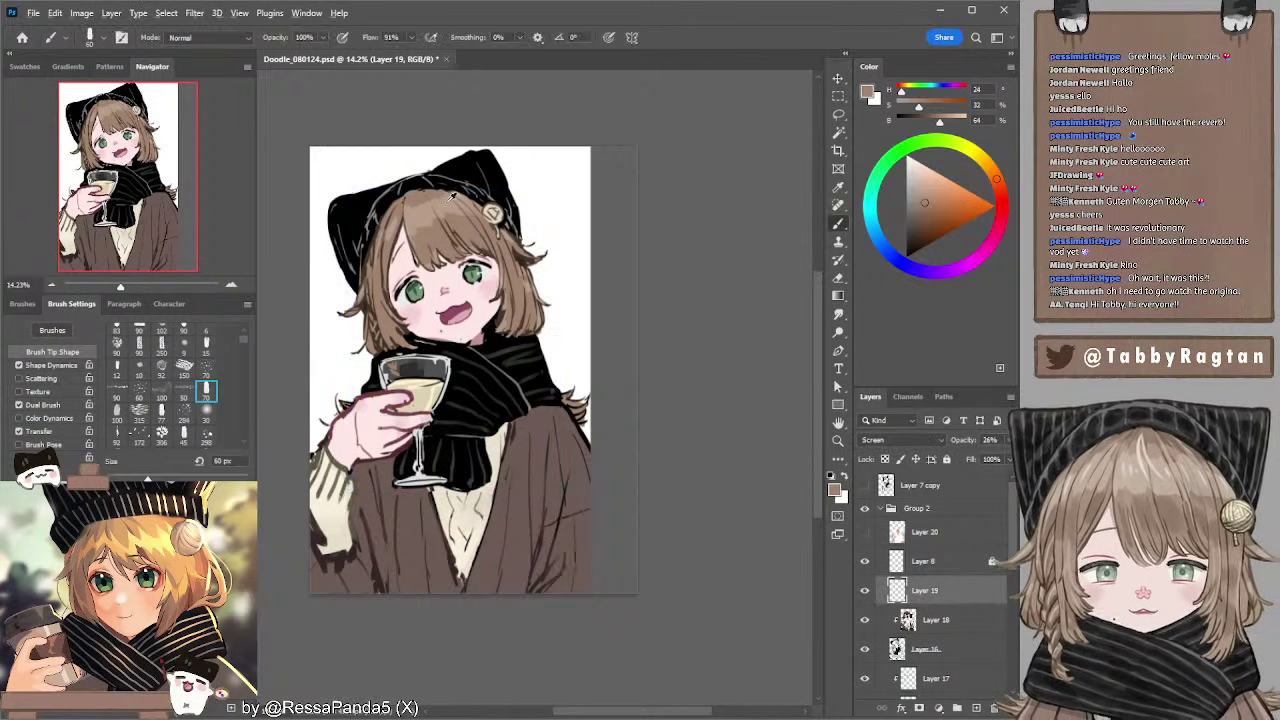
alt+click(447, 203)
drag(448, 221, 453, 207)
- Make Layer 18 active and sample the dark reddish brown at the cardigan's shoulder for the brush
ctrl+click(382, 381)
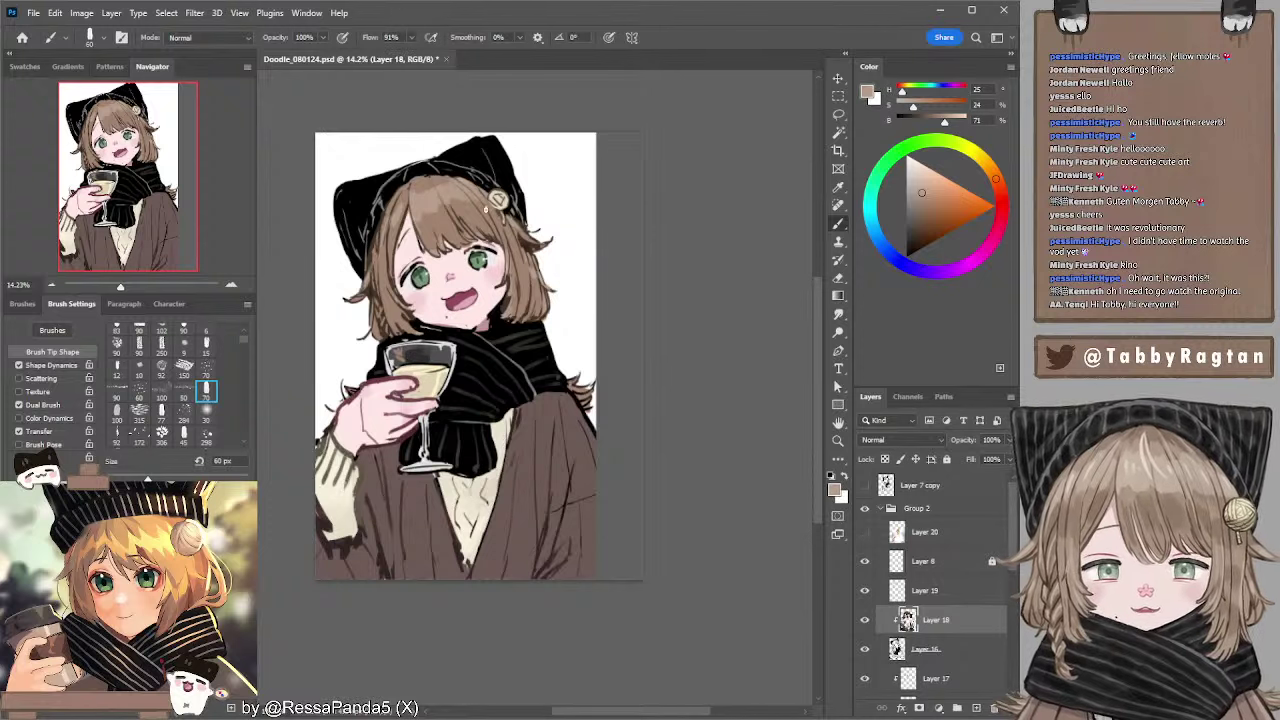
ctrl+click(580, 401)
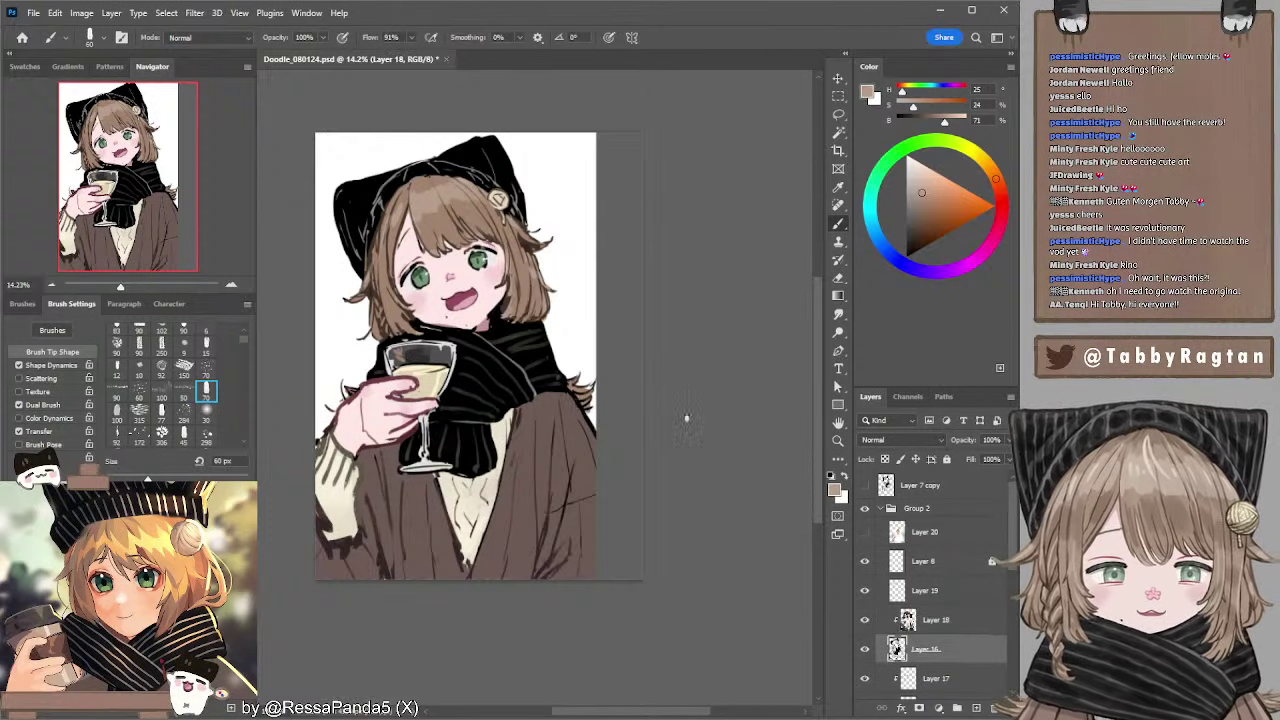
click(927, 619)
alt+click(572, 398)
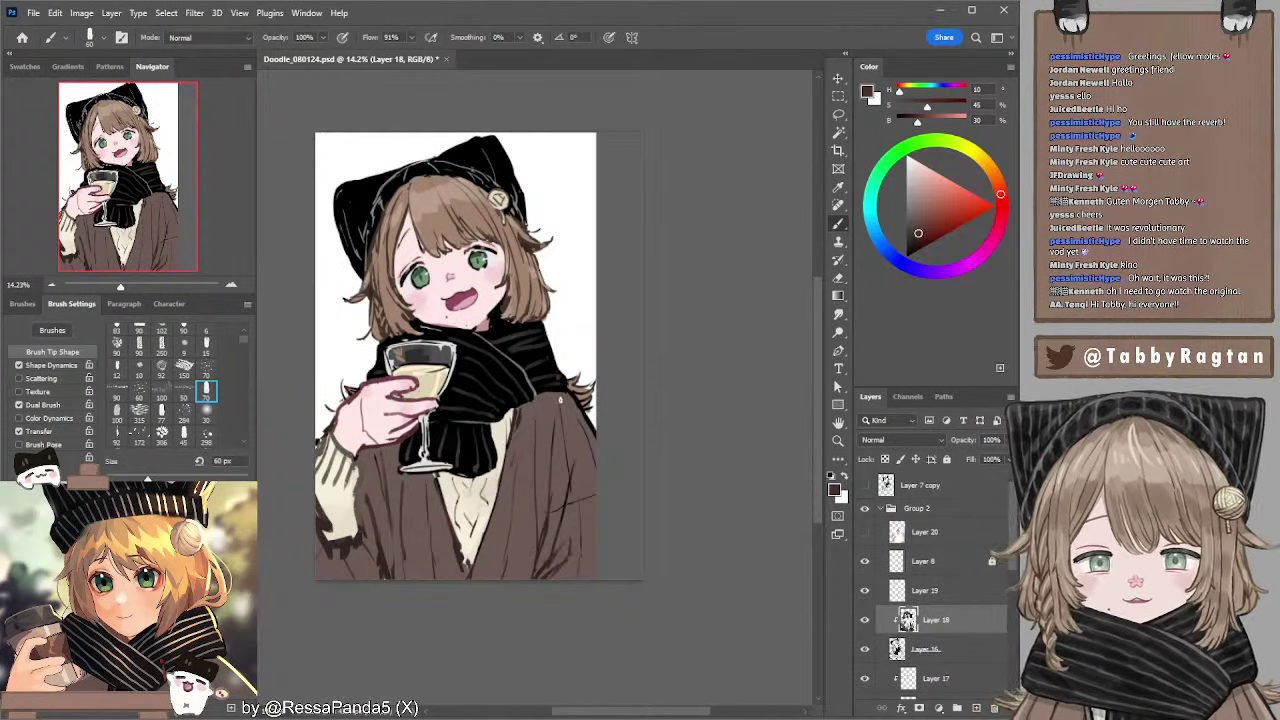
- Set the brush size to 150 px and the painting colour to a darker brown at H 10, S 38, B 27
key(bracketright)
key(bracketright)
key(bracketright)
key(bracketright)
key(bracketright)
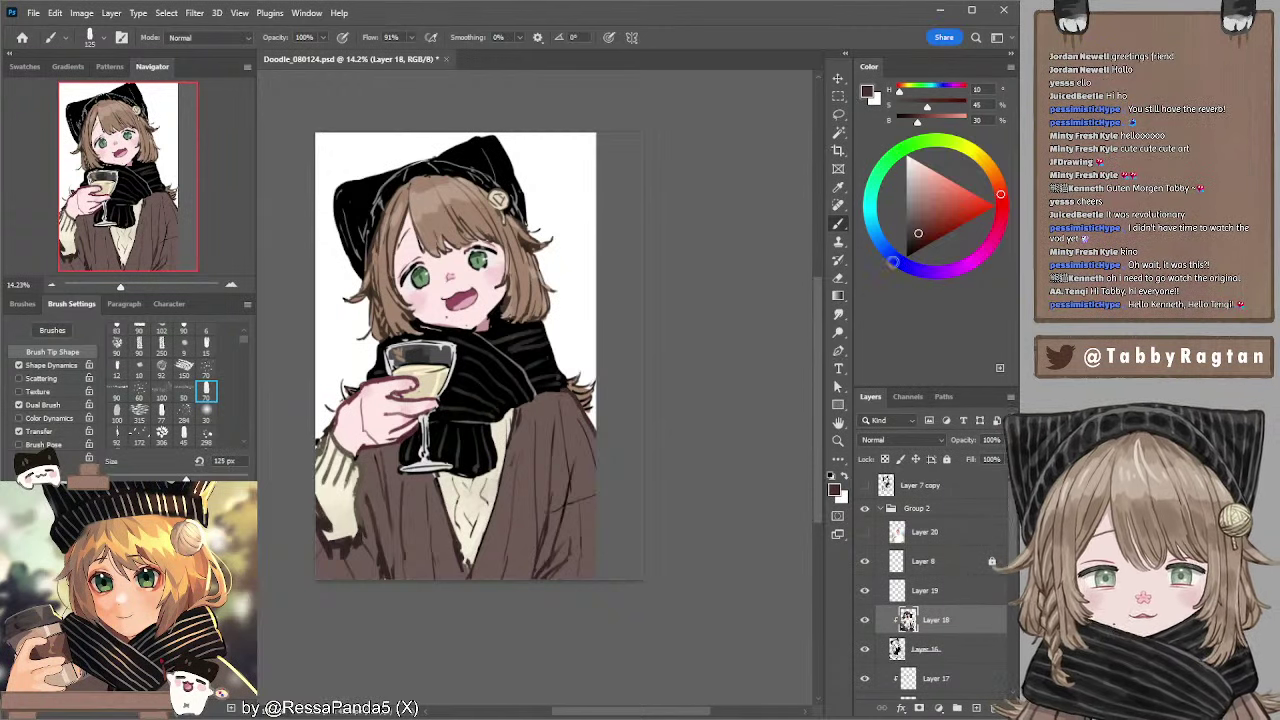
click(913, 237)
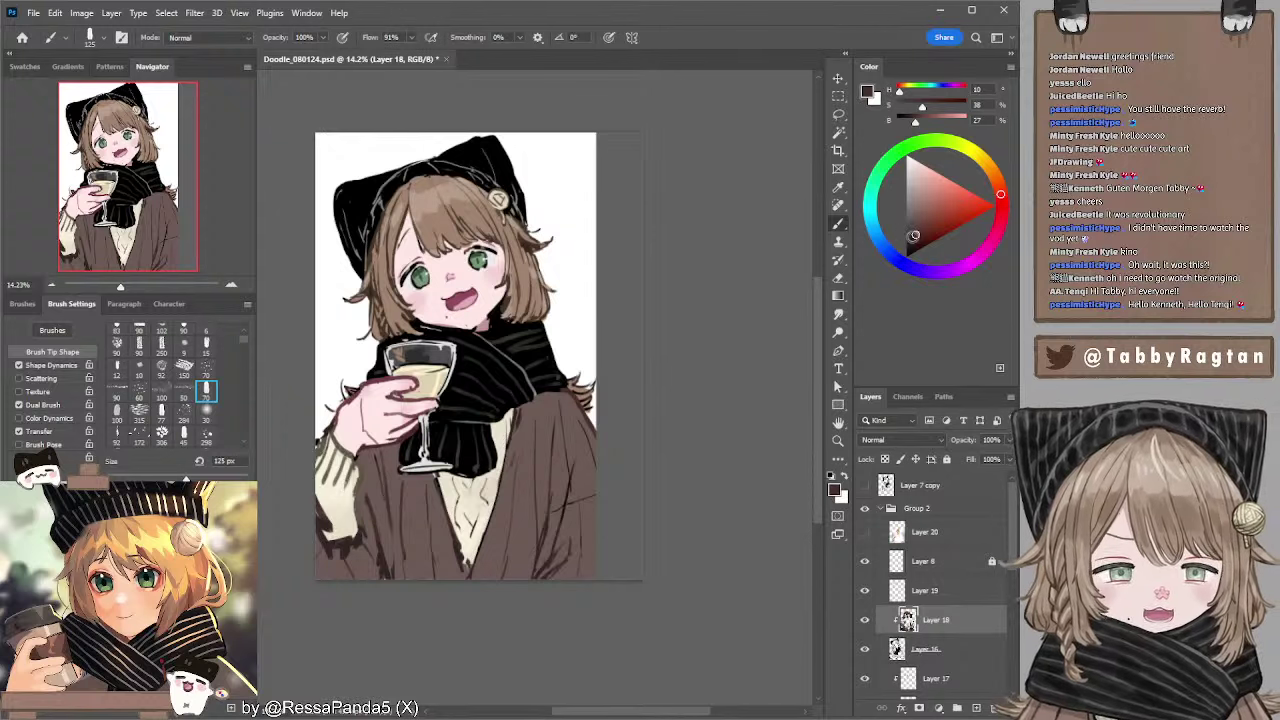
key(bracketright)
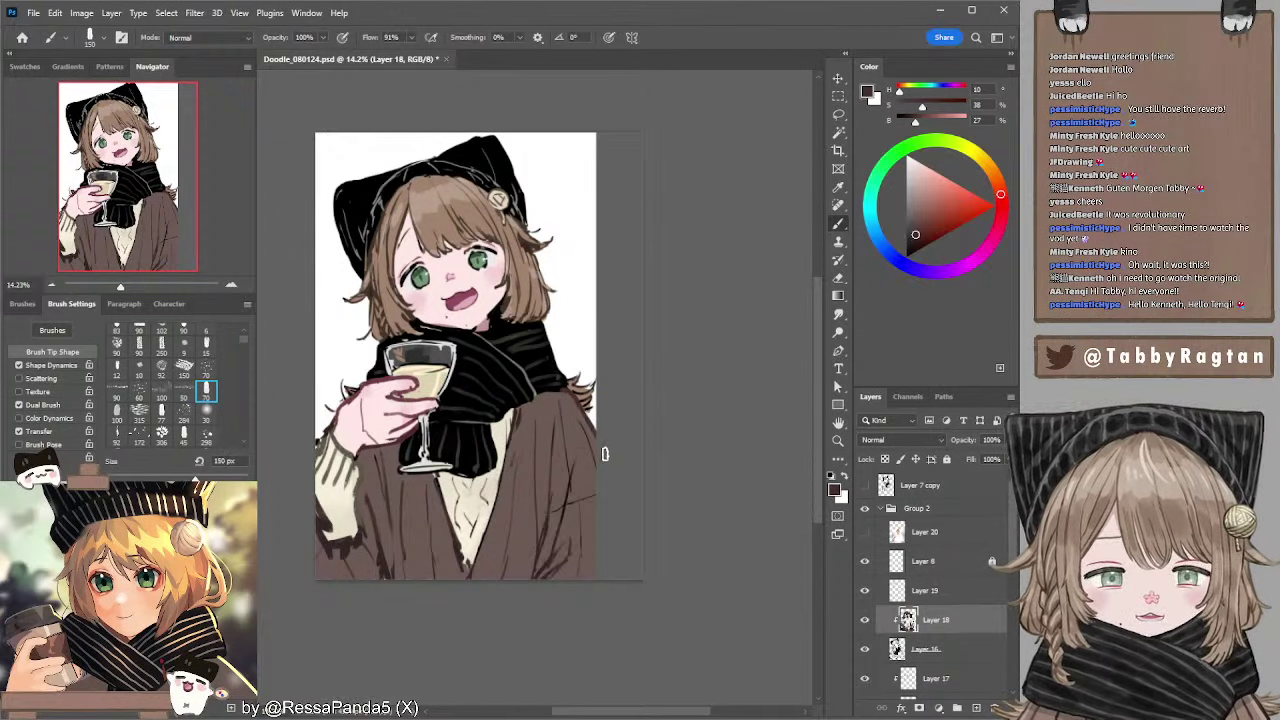
key(bracketright)
key(bracketright)
key(bracketright)
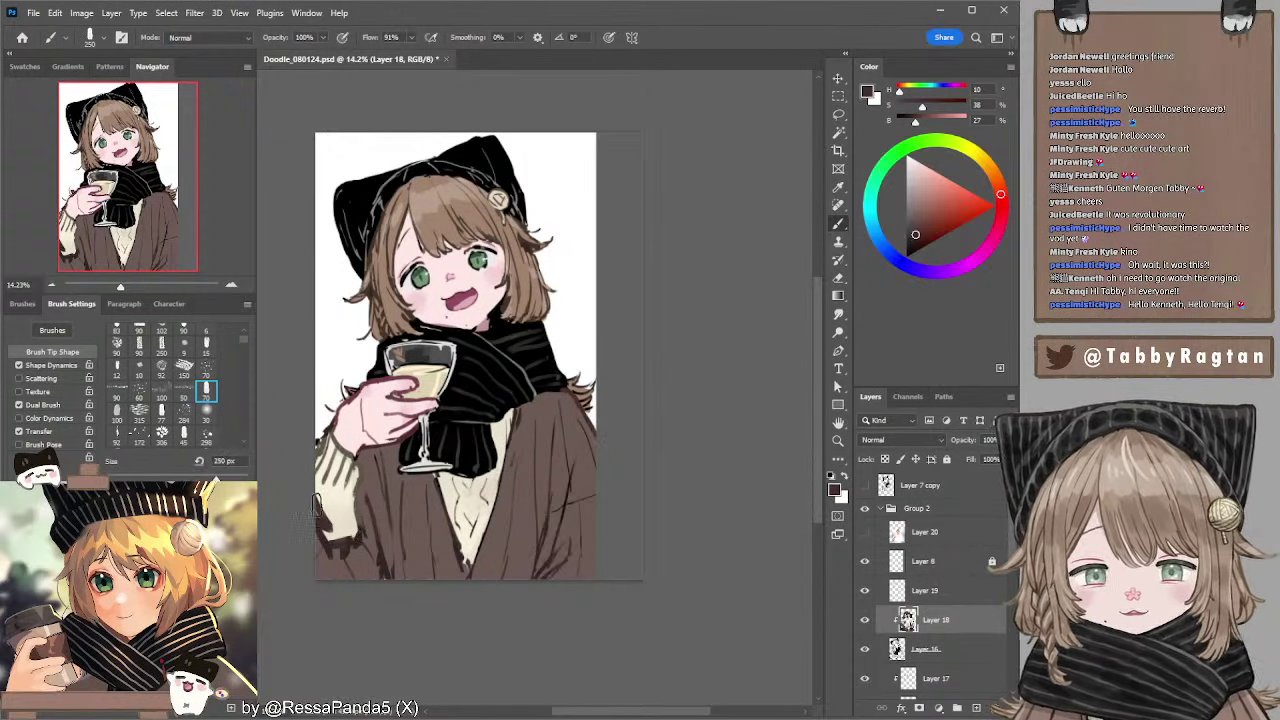
key(bracketleft)
key(bracketleft)
key(bracketleft)
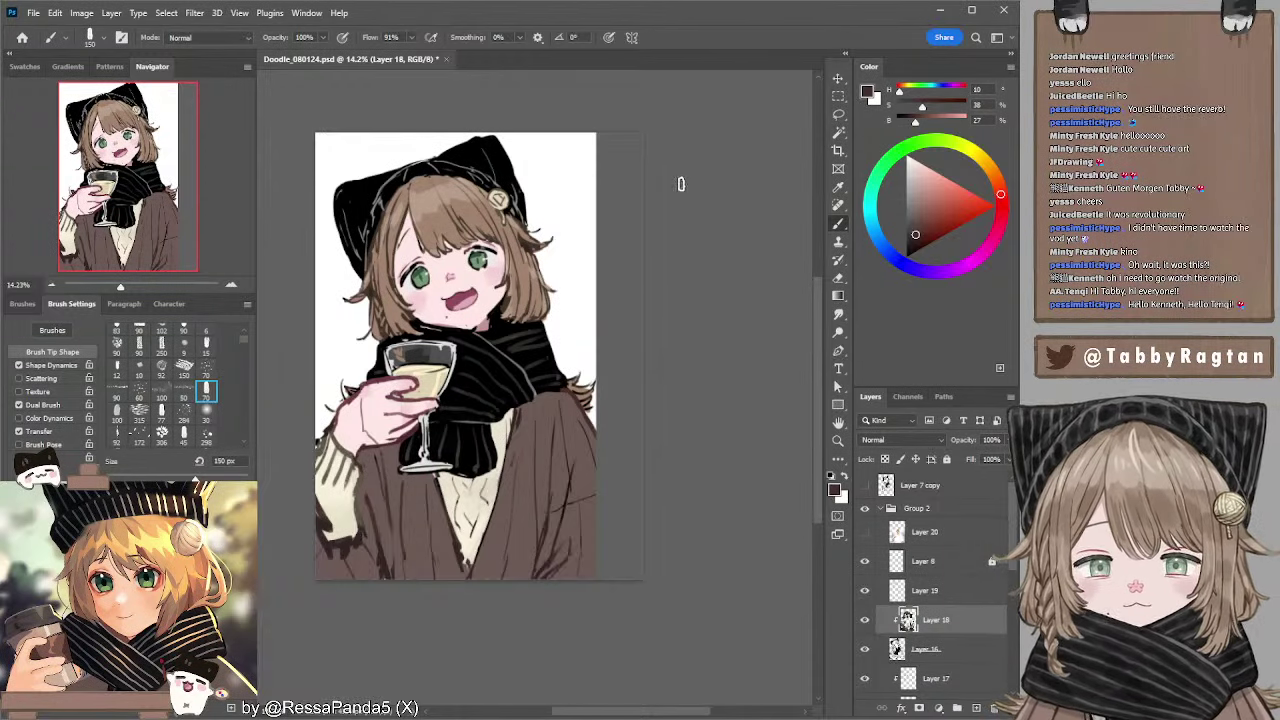
- Select the character's painting layers from Layer 19 downward in Group 2 and merge them into a single layer
drag(674, 177, 692, 180)
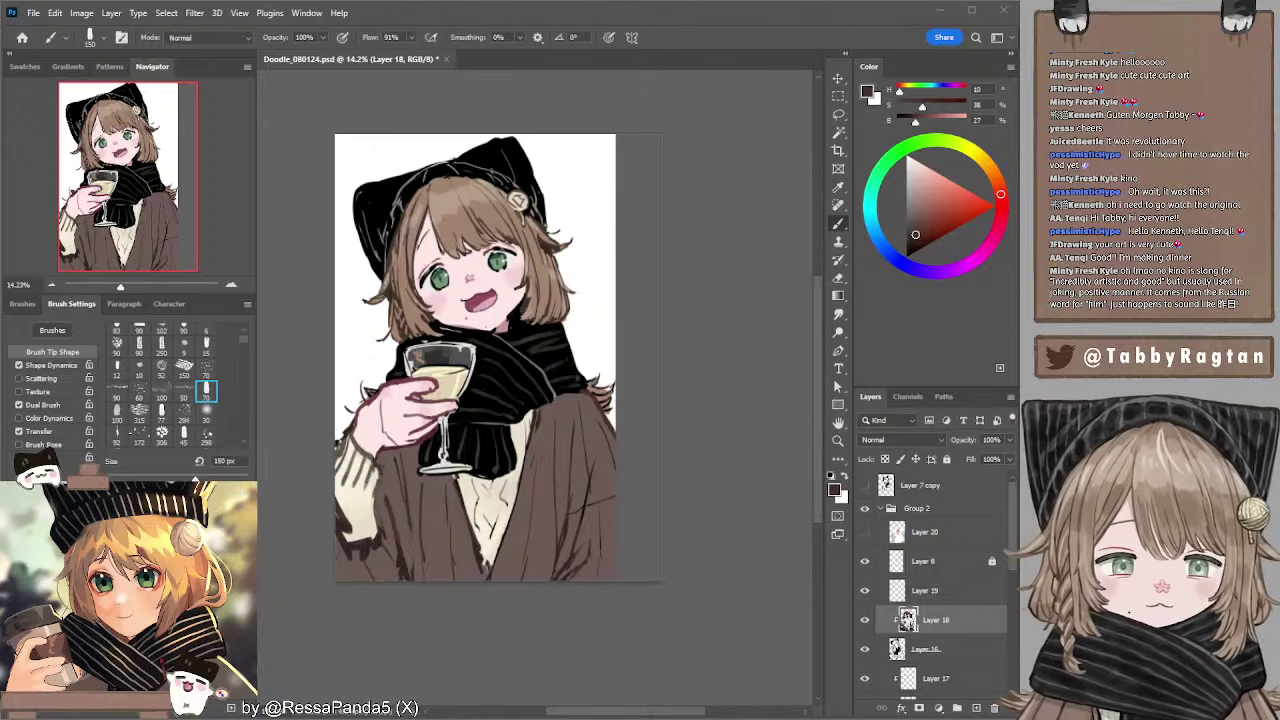
mouse_move(657, 137)
mouse_down()
mouse_move(700, 180)
mouse_move(678, 150)
mouse_up()
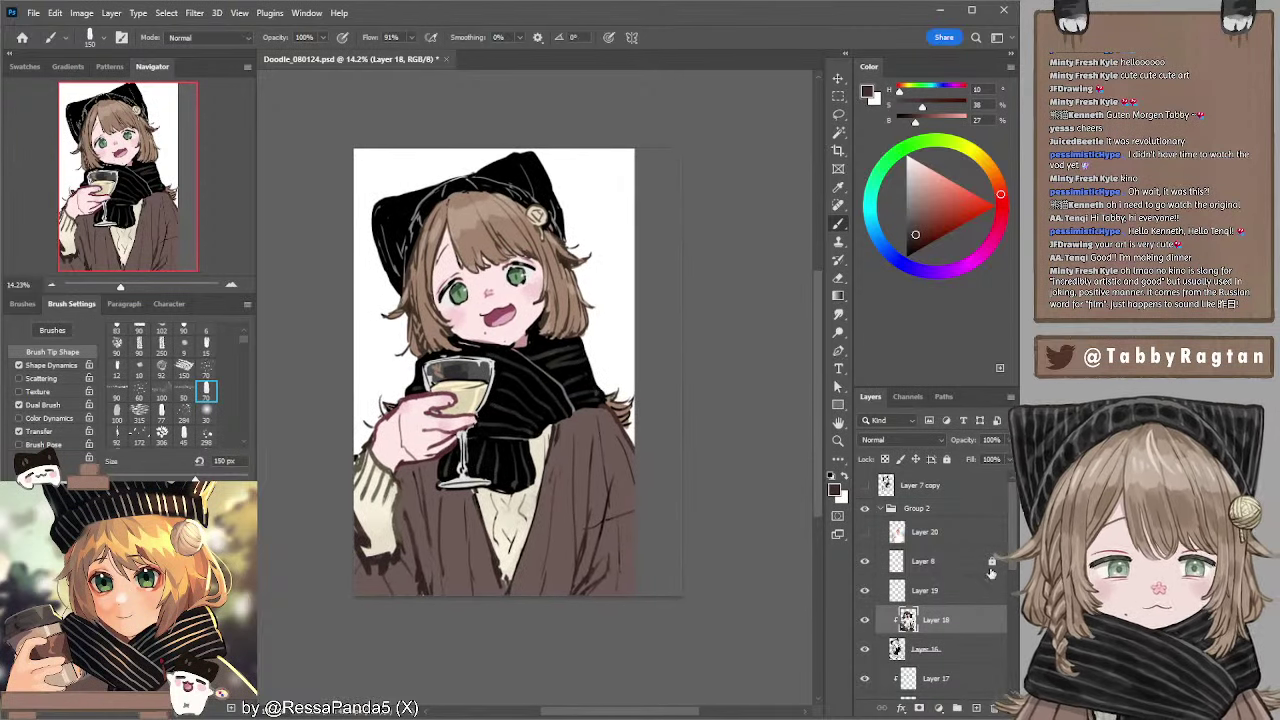
scroll(1012, 536, down, 1)
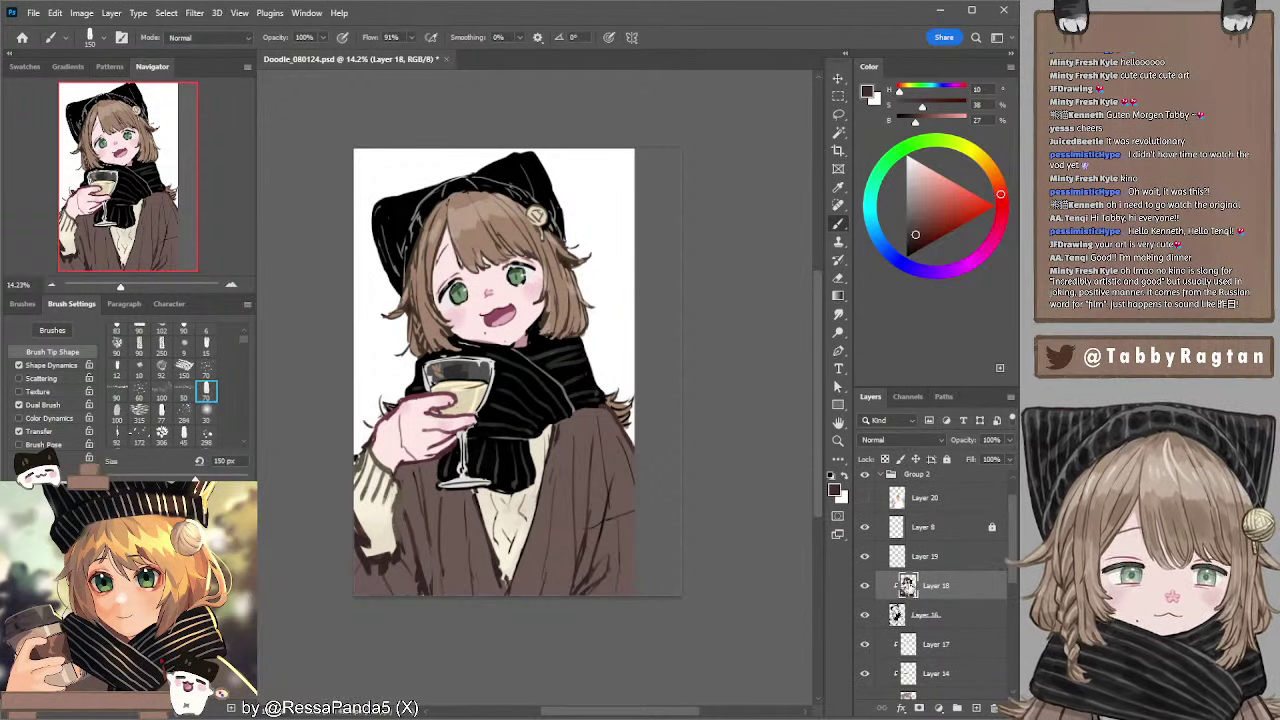
drag(585, 392, 567, 352)
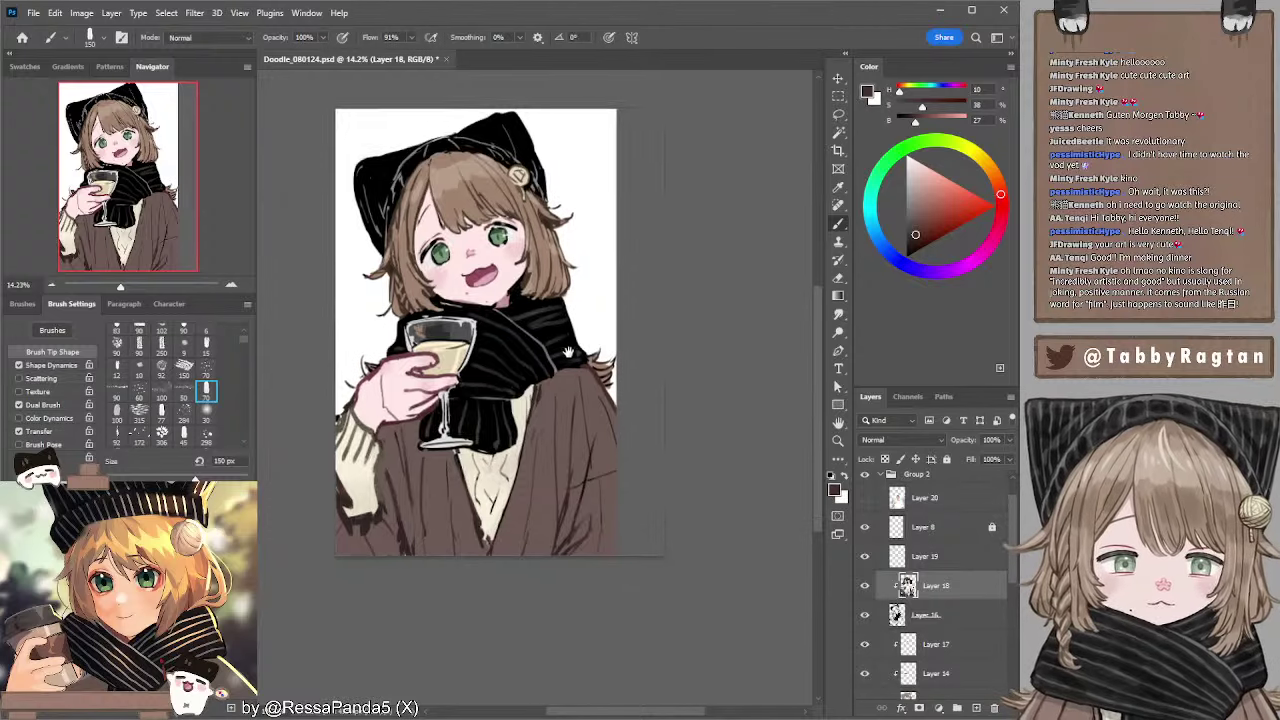
drag(571, 268, 588, 290)
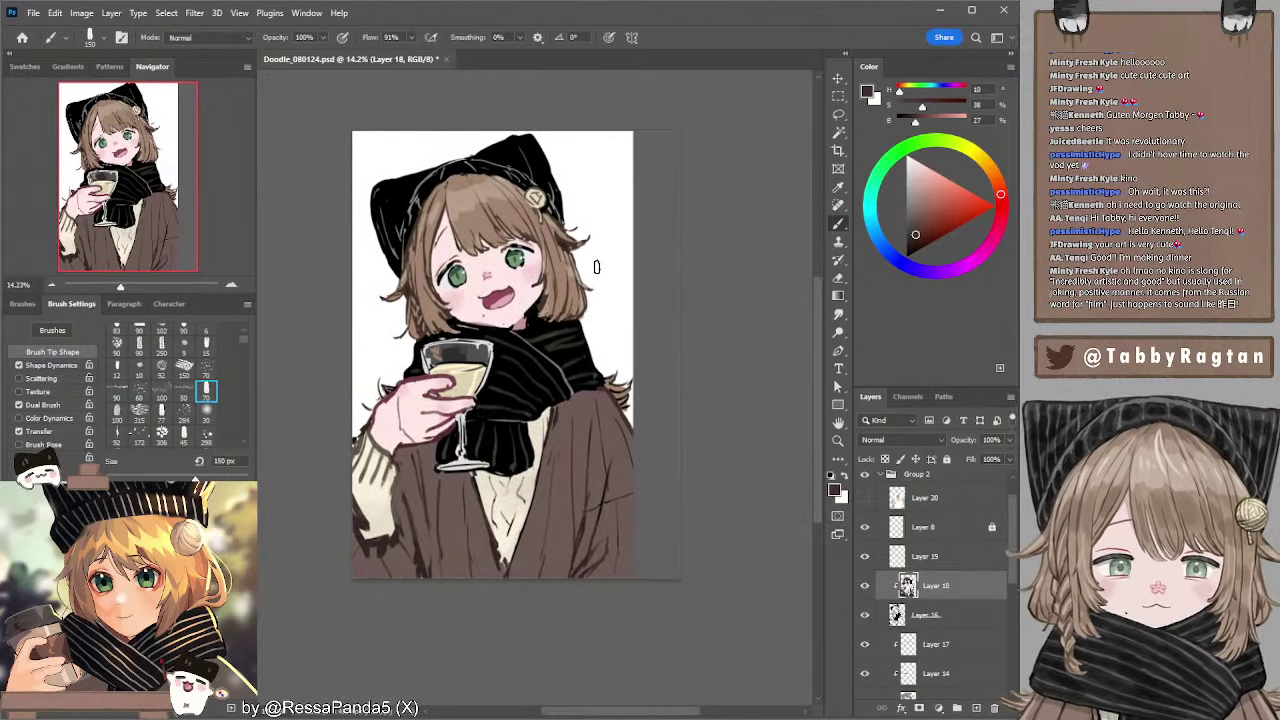
mouse_move(343, 98)
mouse_down()
mouse_move(607, 605)
mouse_move(628, 619)
mouse_up()
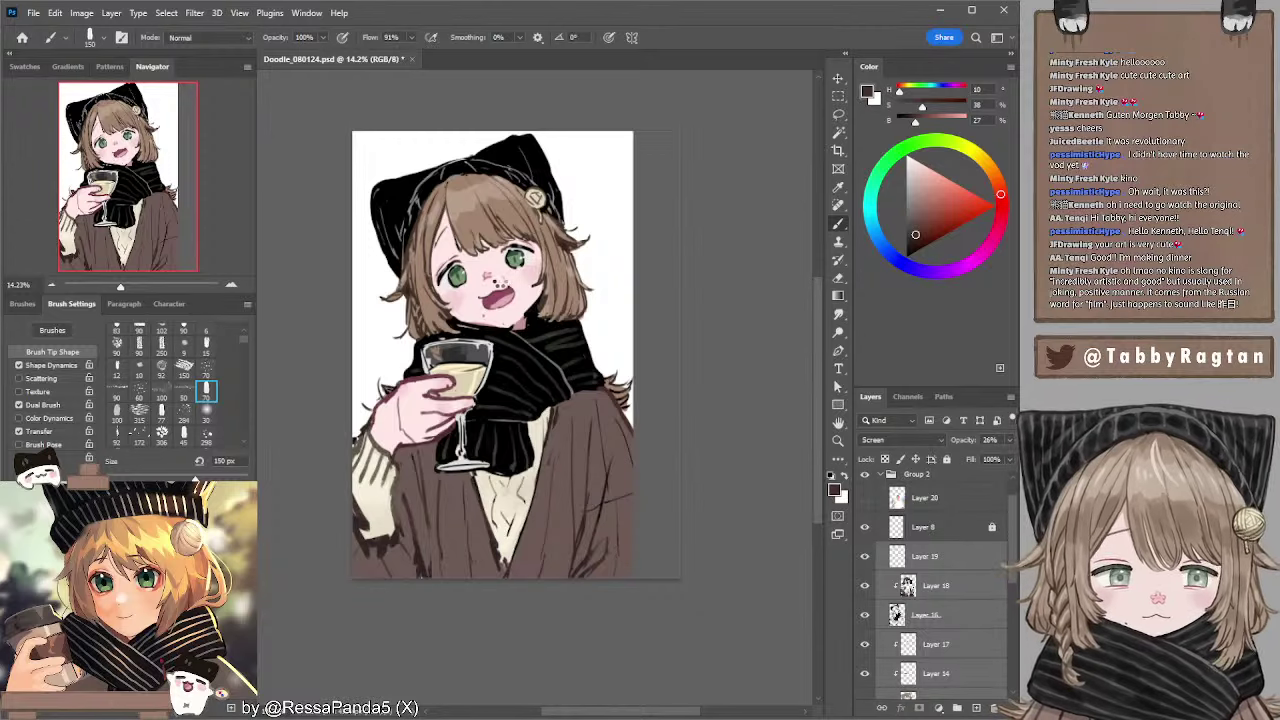
key(ctrl+e)
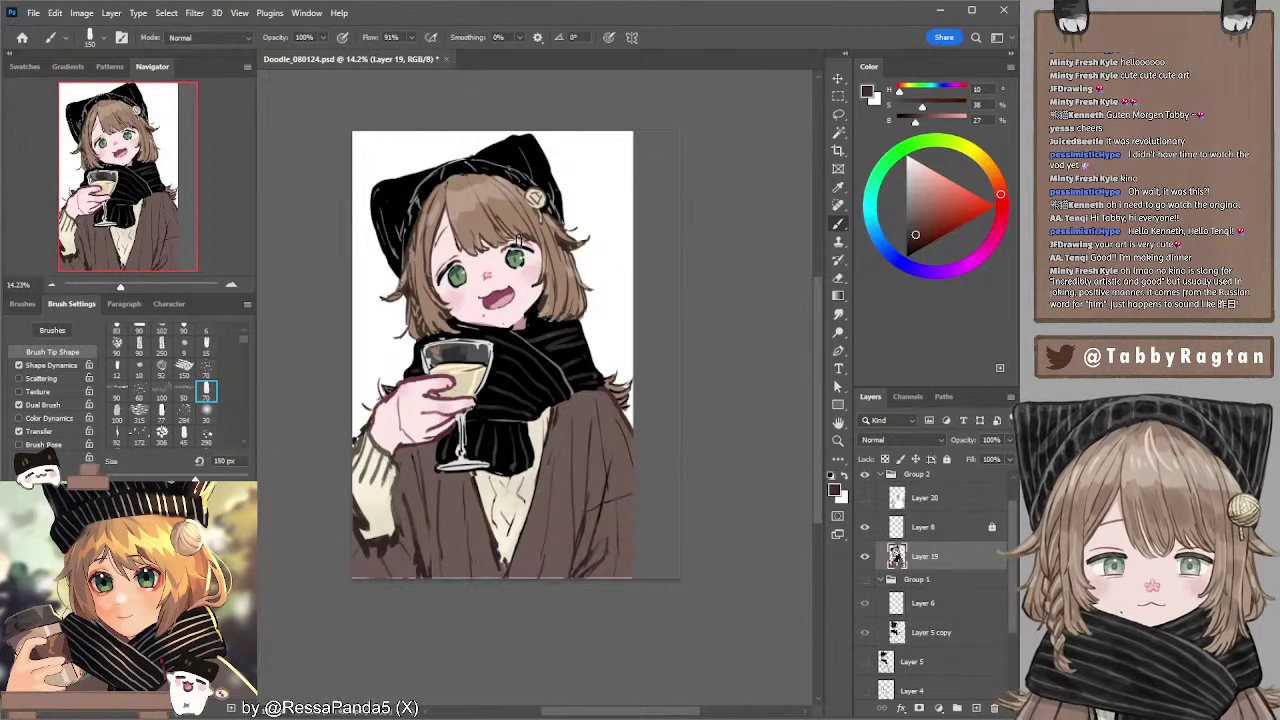
- Reduce the brush to 80 px and sample the mid brown and lighter brown of the bangs on the merged layer
alt+click(460, 226)
key(bracketleft)
key(bracketleft)
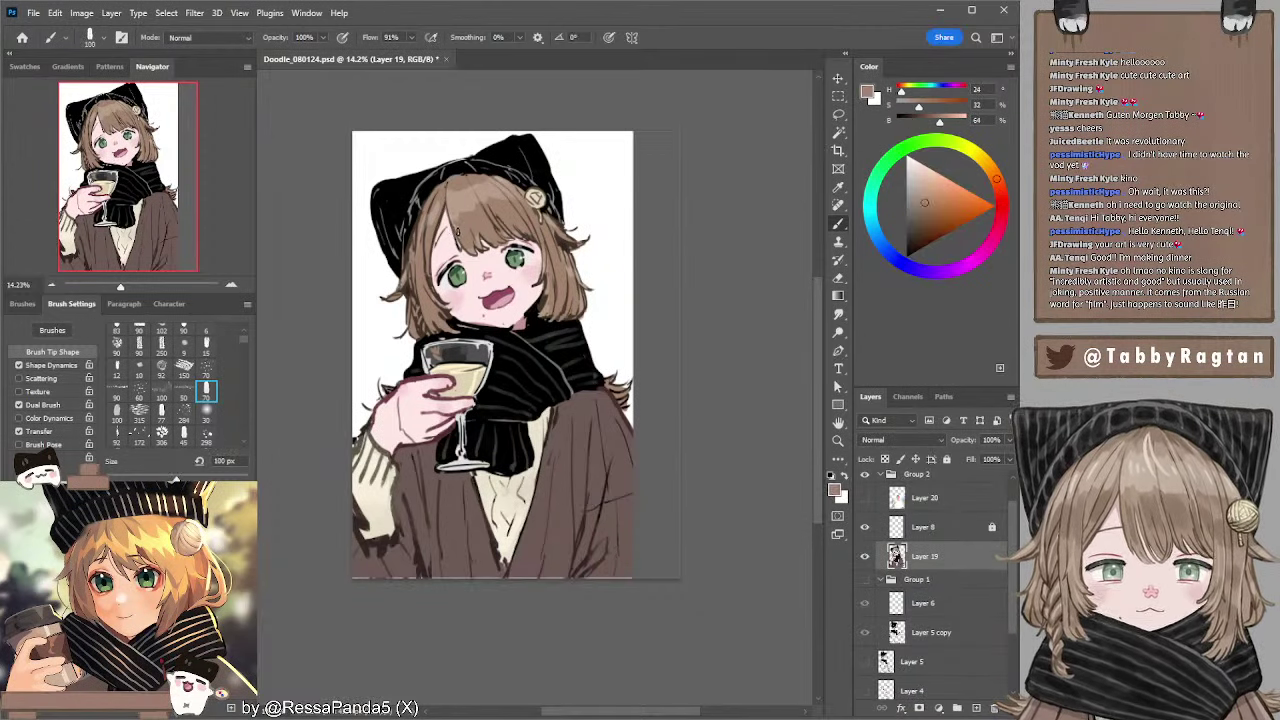
key(bracketleft)
key(bracketleft)
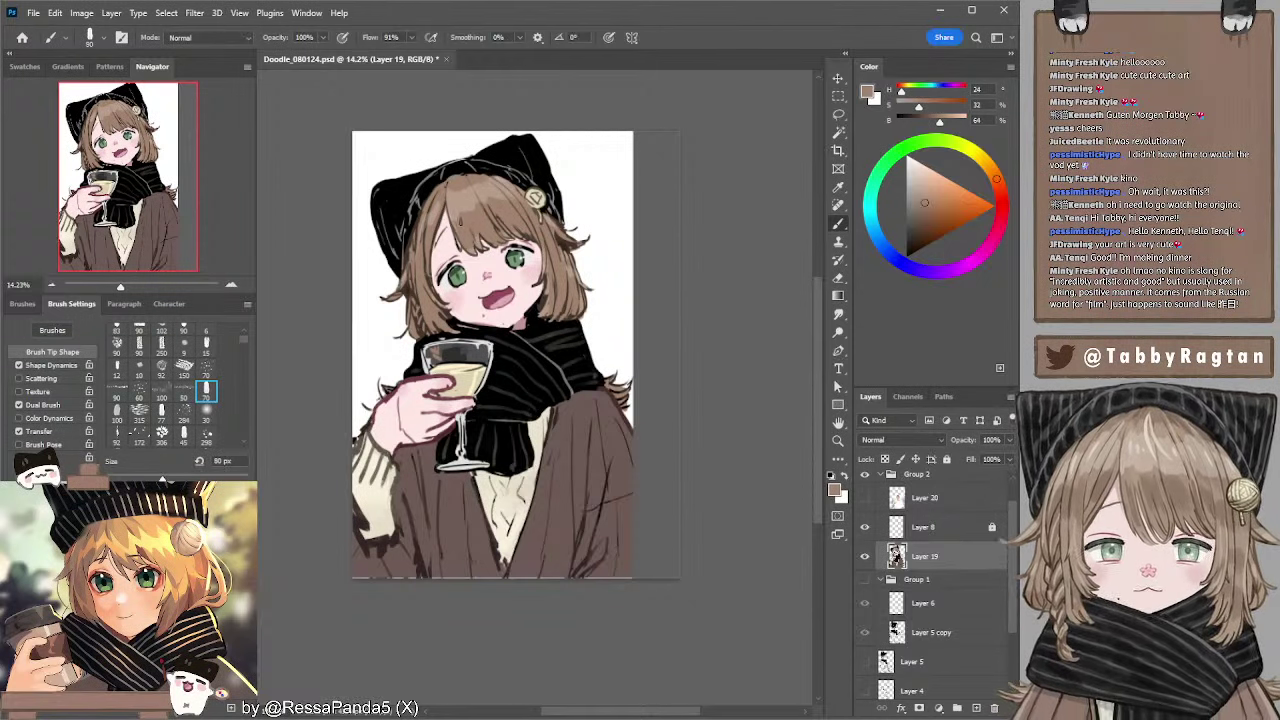
click(234, 284)
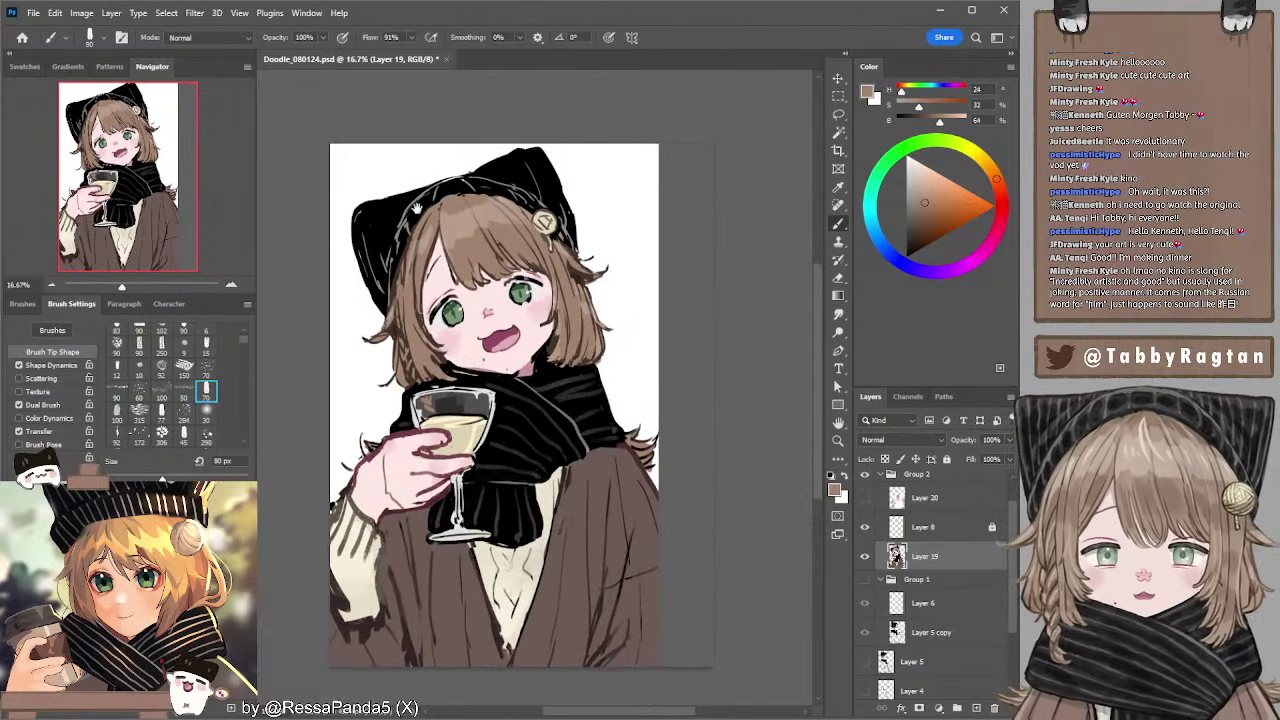
alt+click(432, 234)
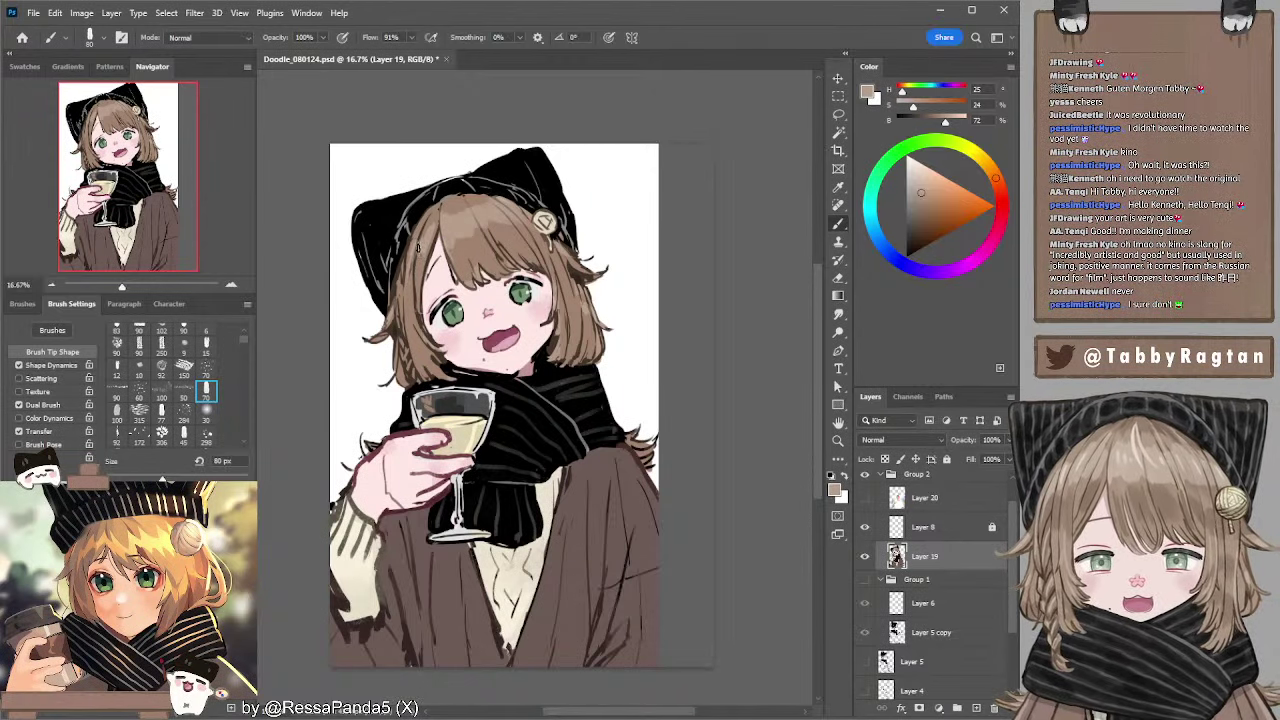
drag(480, 223, 462, 213)
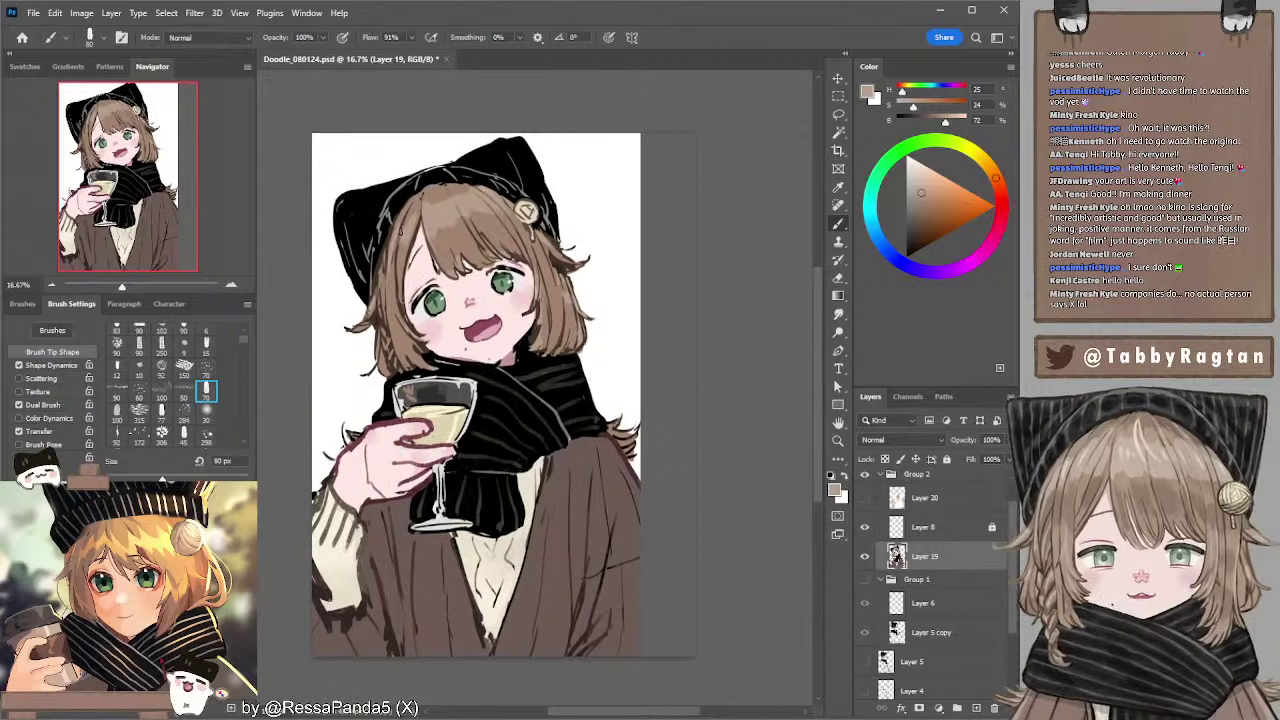
- Sample the dark brown of the hair strands beneath the hat and reduce the brush to 50 px
alt+click(407, 218)
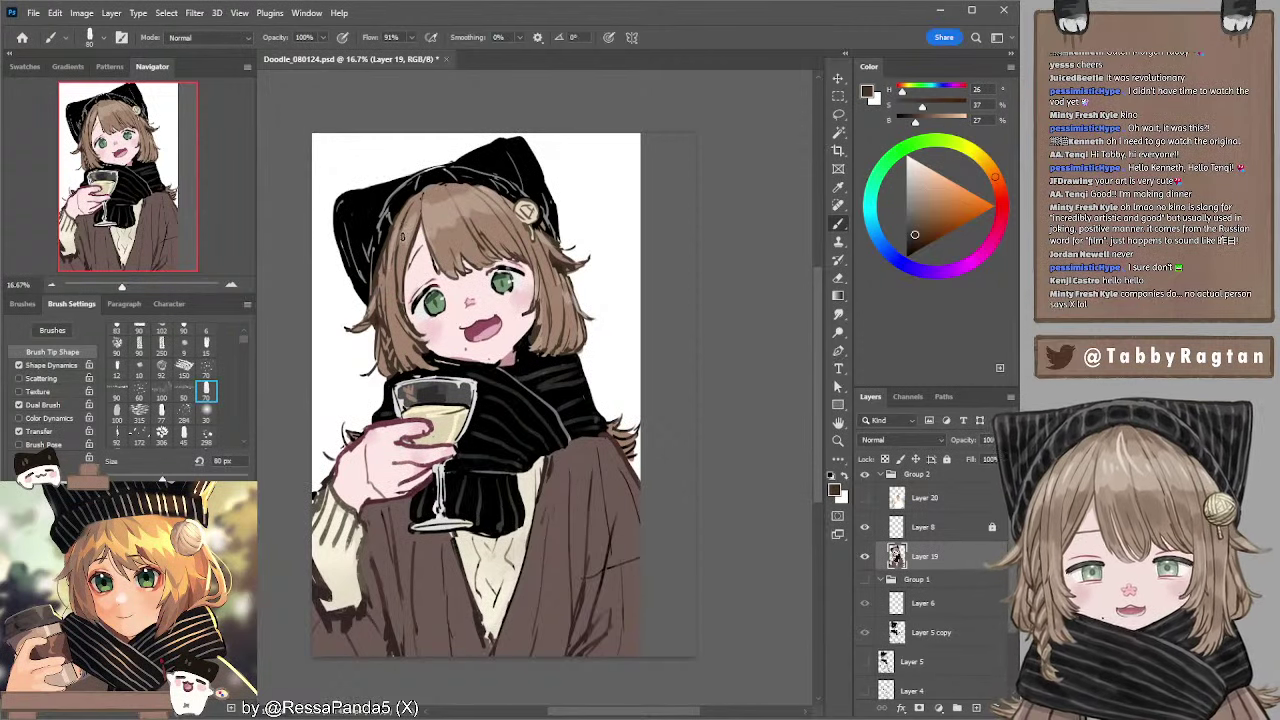
key(bracketleft)
key(bracketleft)
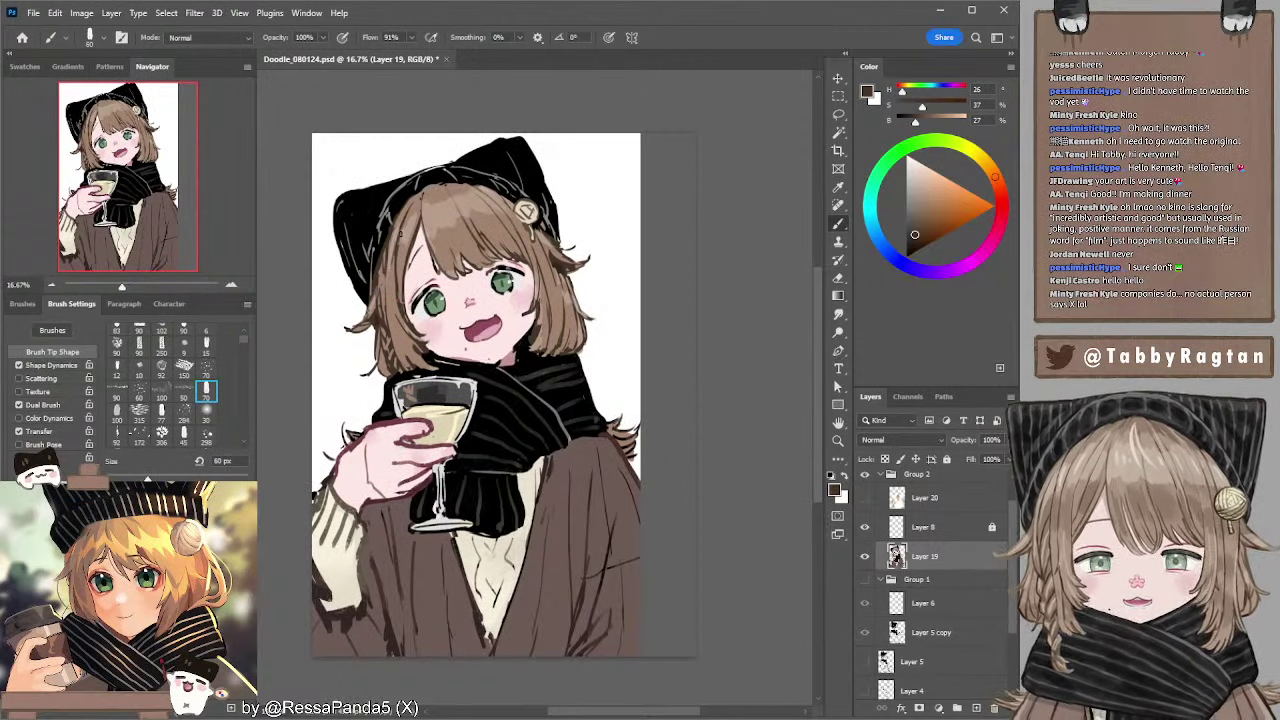
key(bracketleft)
drag(474, 191, 466, 188)
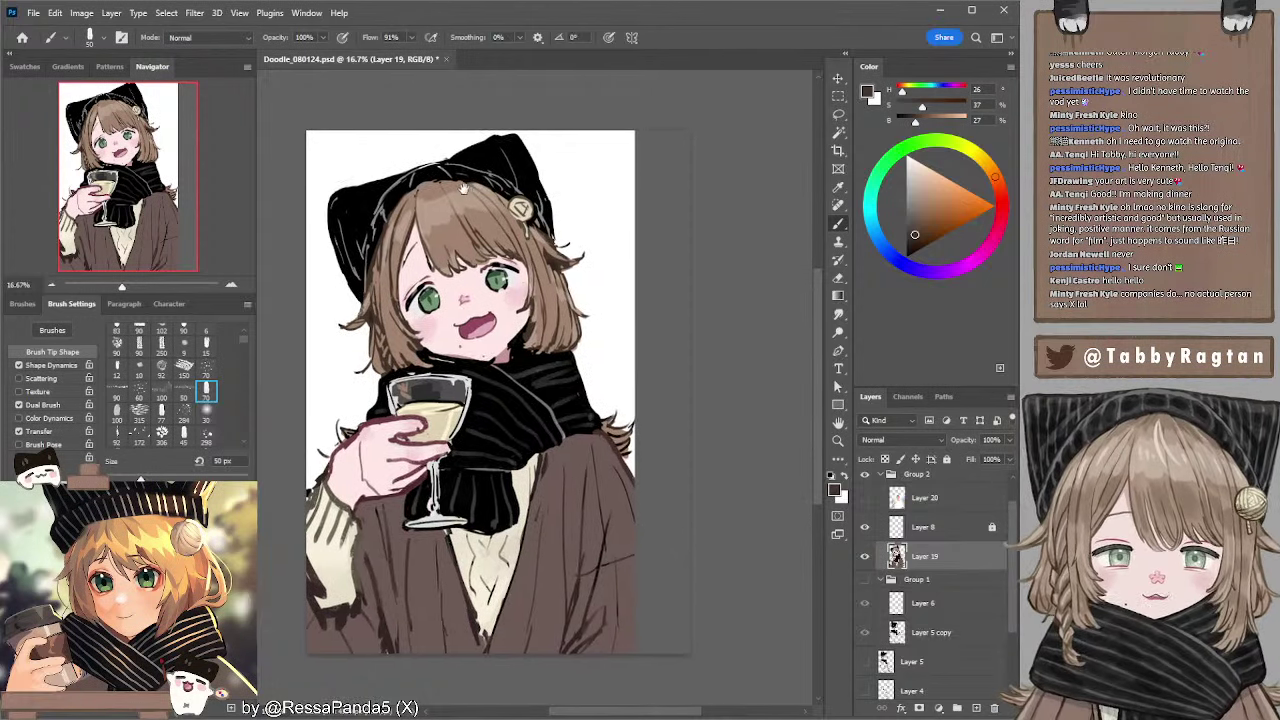
- Sample the light brown and greyish tones of the hair beneath the hat brim and enlarge the brush to 90 px
alt+click(437, 182)
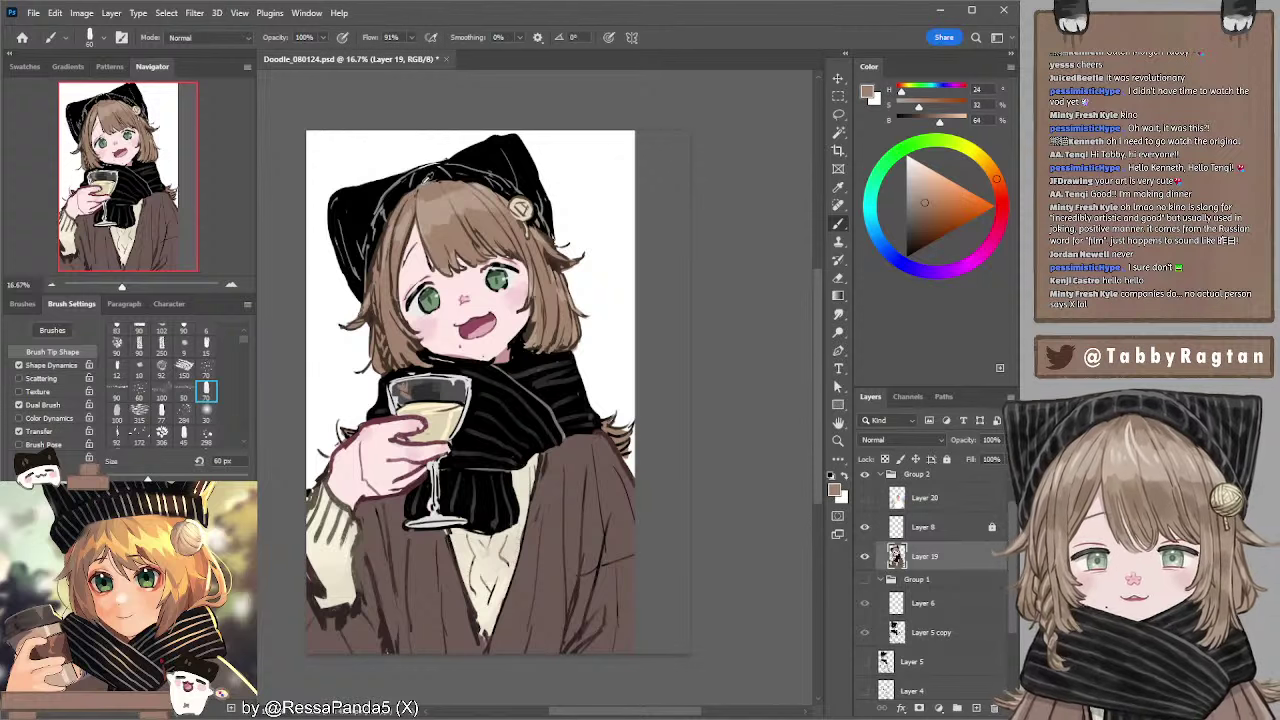
alt+click(424, 184)
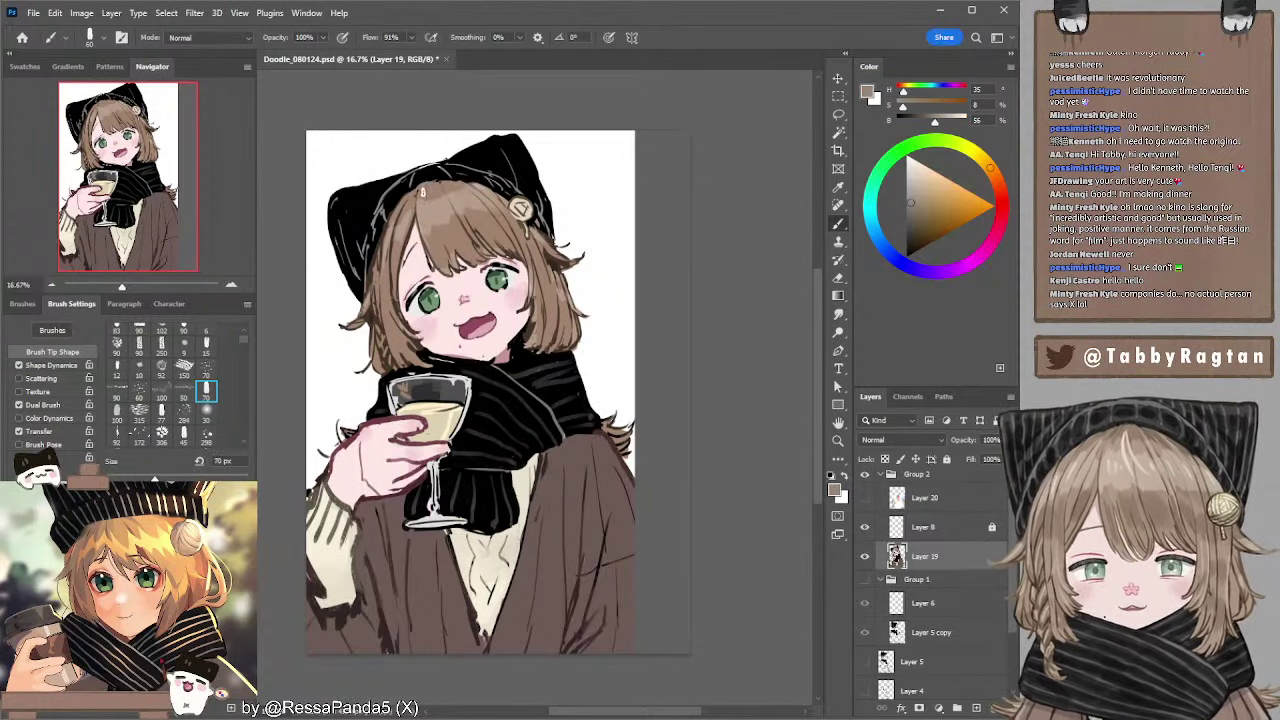
key(bracketright)
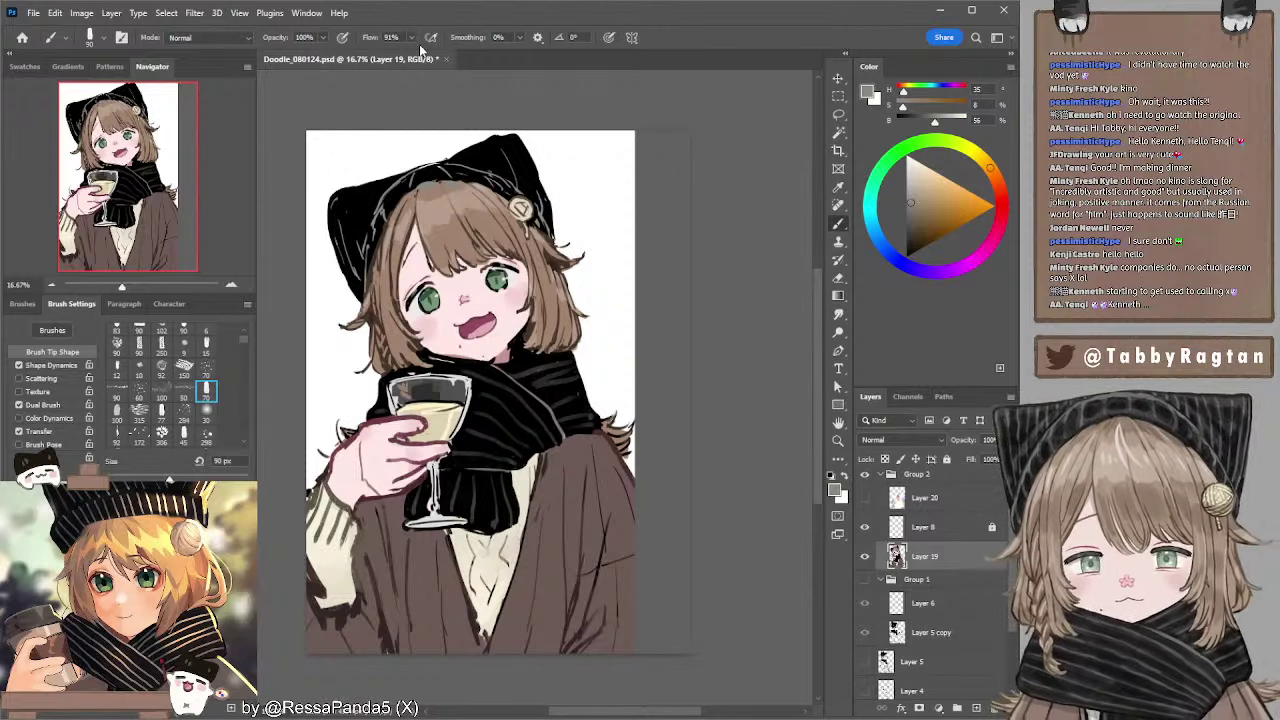
- Sample the solid black of the hat and reduce the brush to 50 px
alt+click(499, 141)
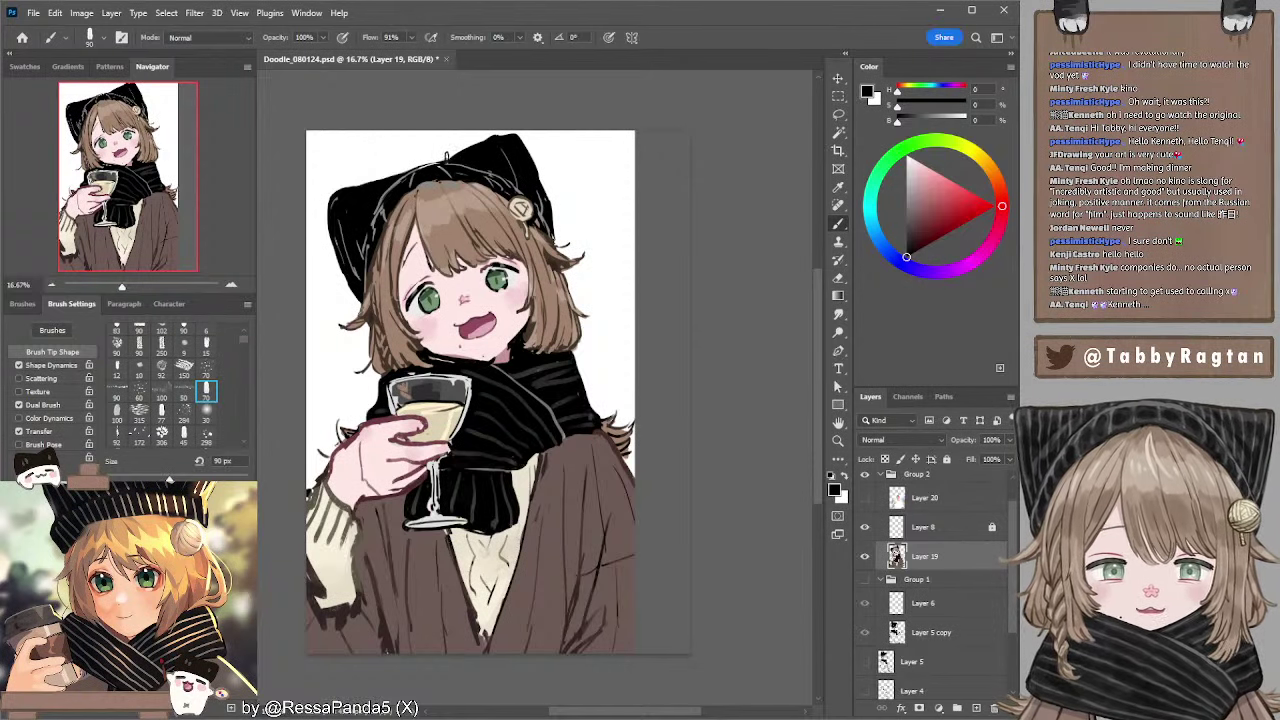
key(e)
key(shift+alt+n)
key(bracketleft)
key(bracketleft)
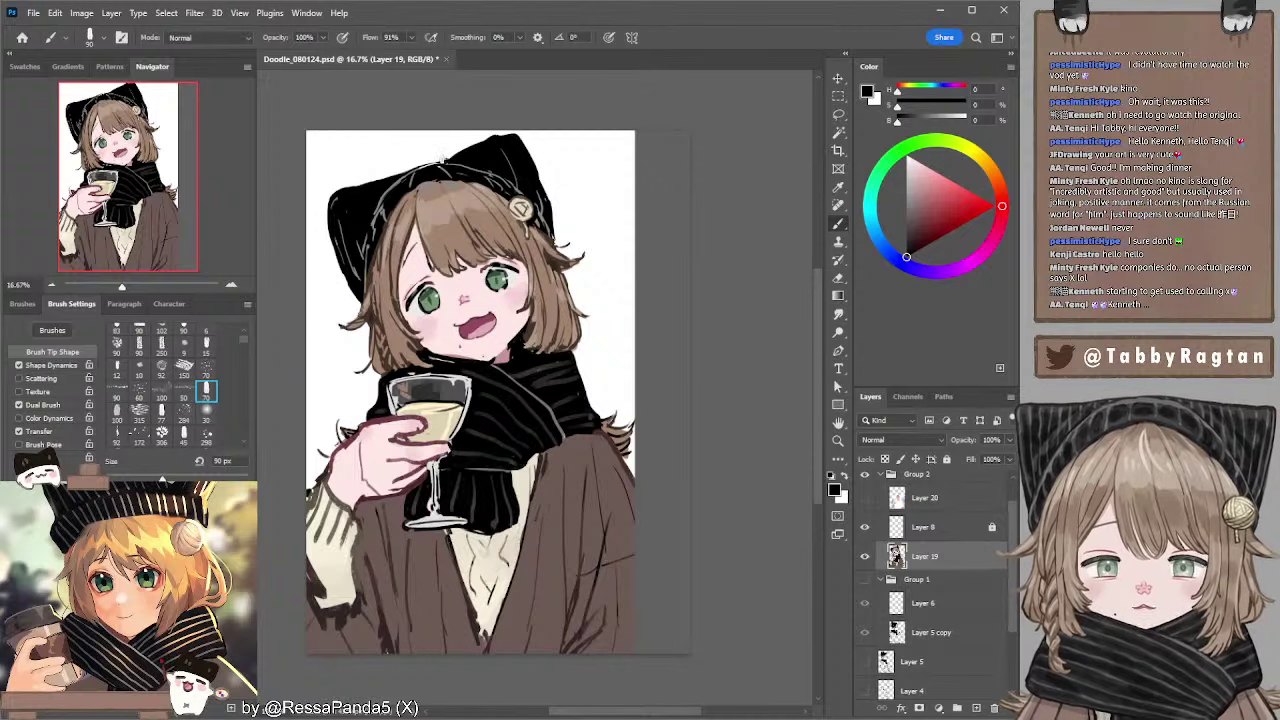
key(bracketright)
key(bracketright)
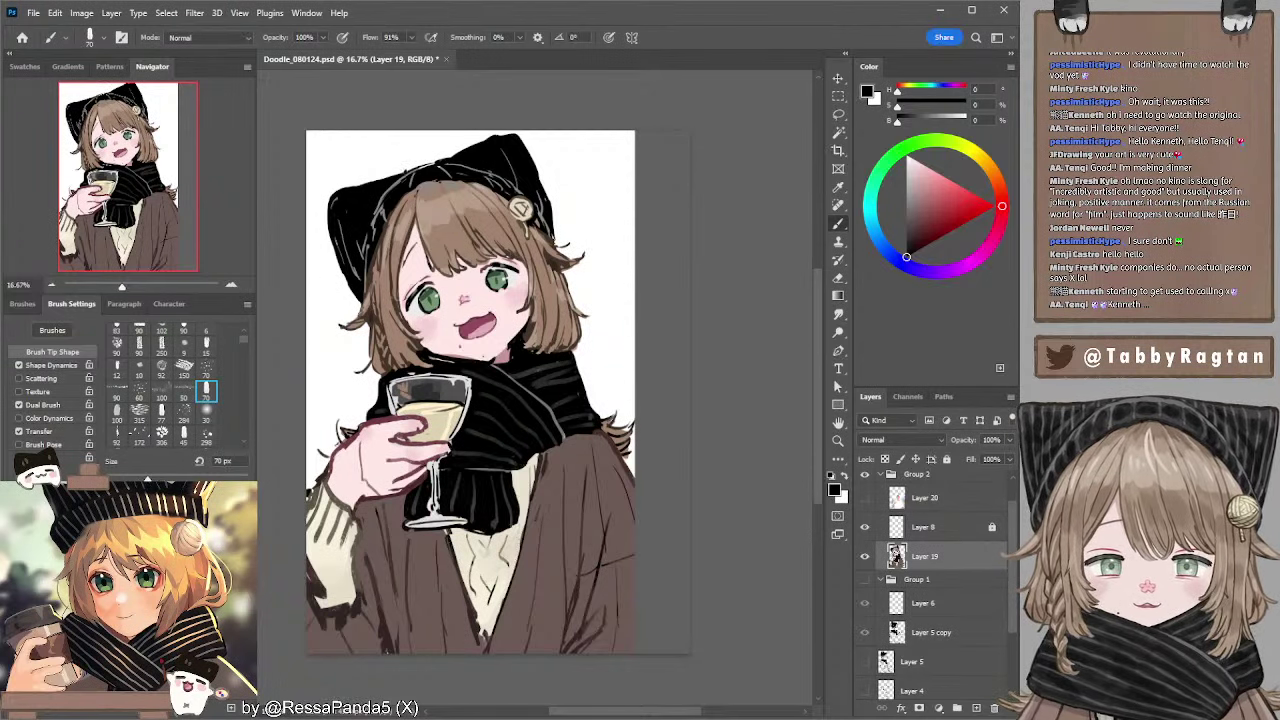
key(bracketleft)
key(bracketleft)
key(bracketleft)
key(bracketleft)
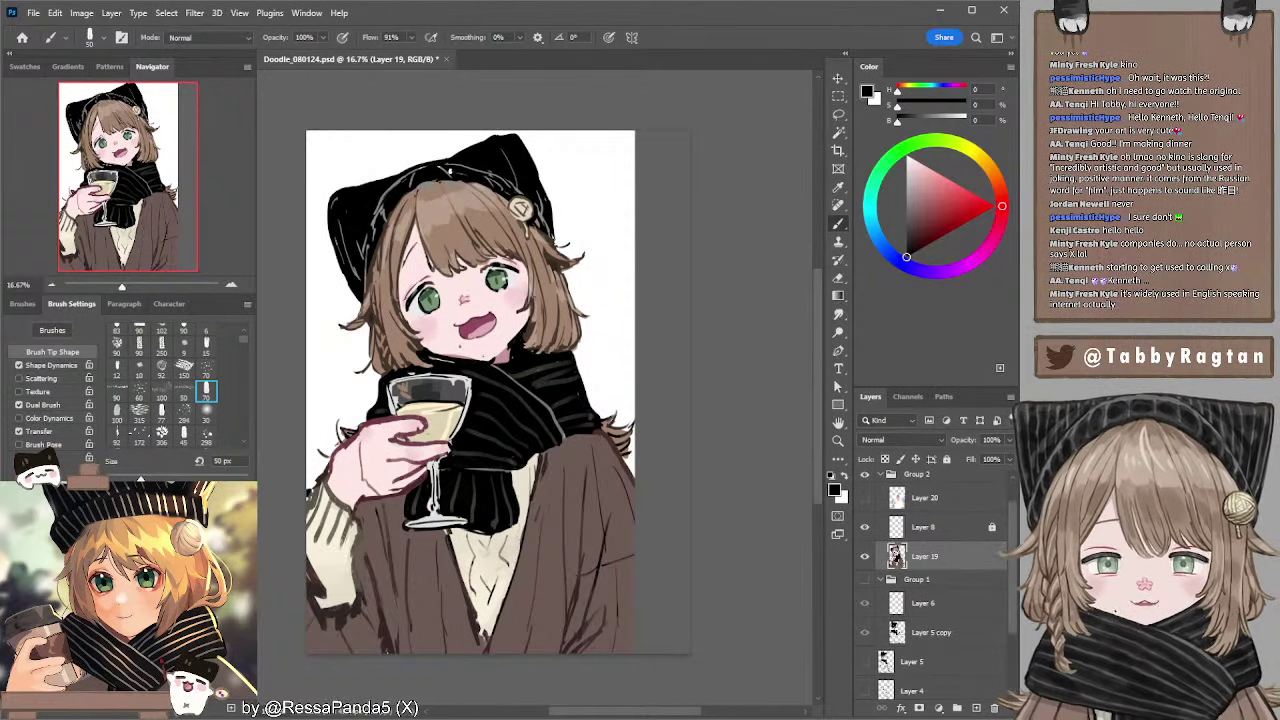
- Sample the grey of the hat's knit lines and paint a short line along the hat's side with a 35 px brush
alt+click(402, 177)
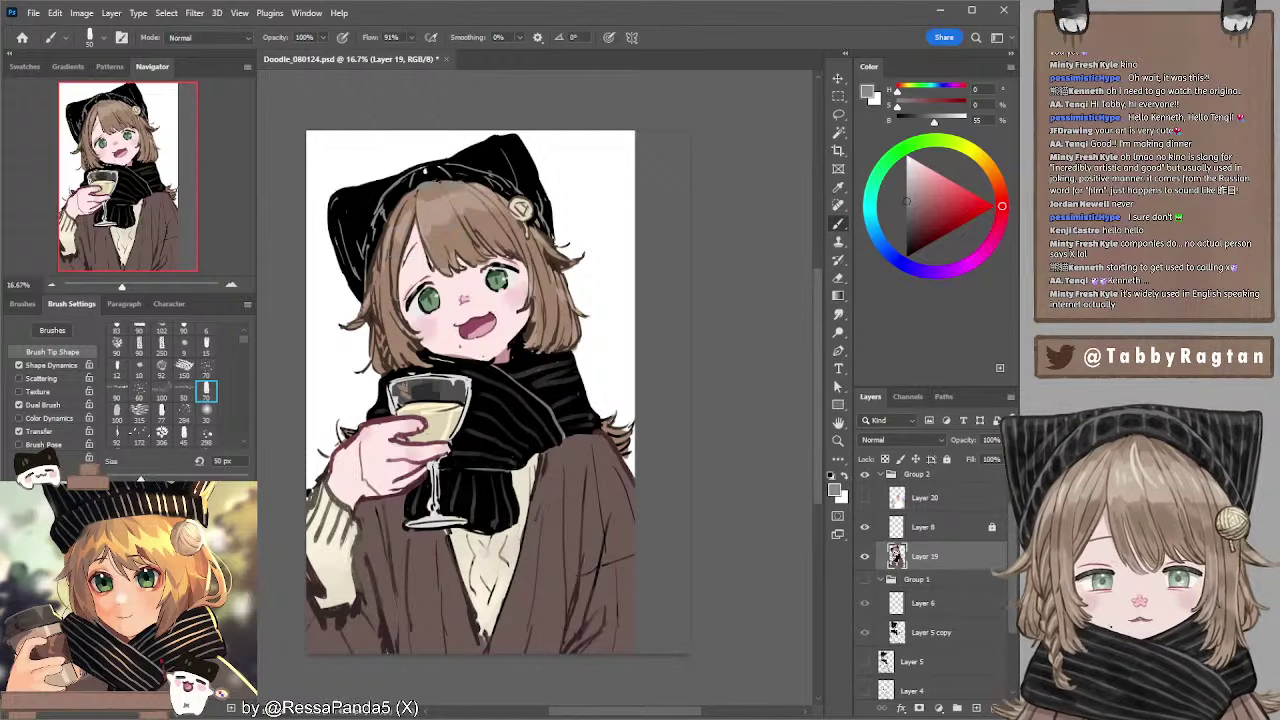
click(184, 436)
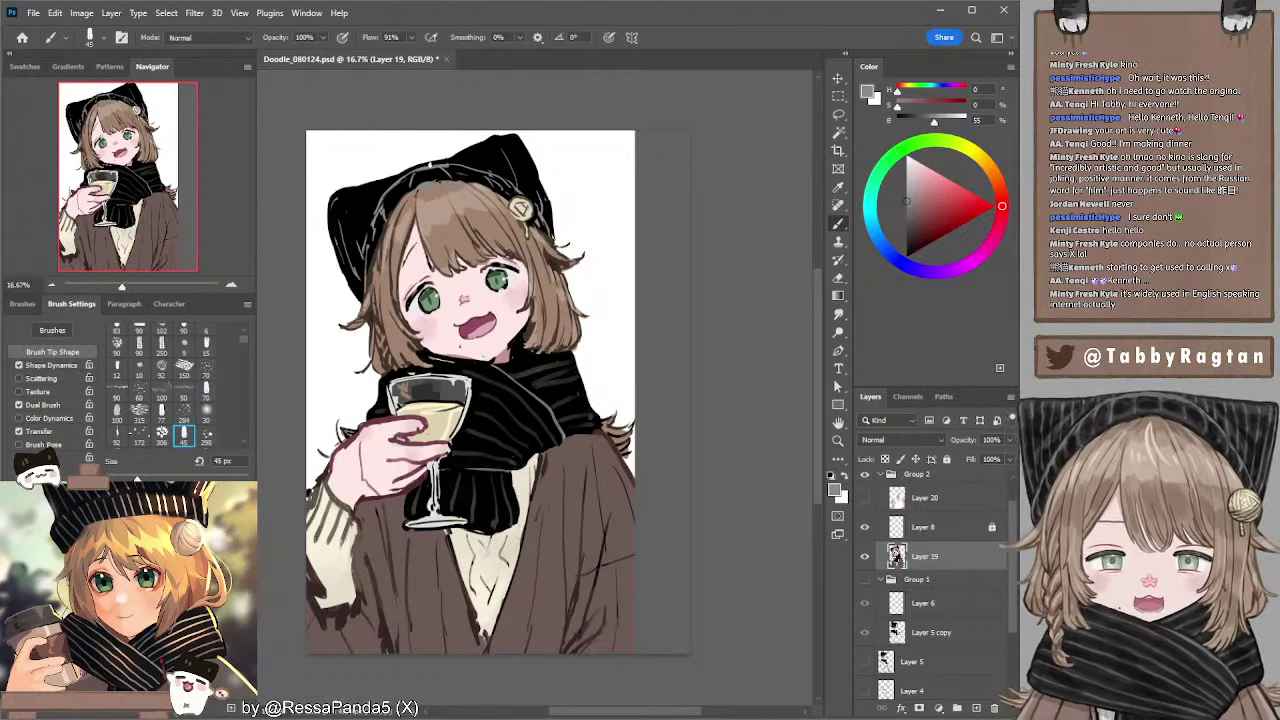
key(bracketleft)
key(bracketleft)
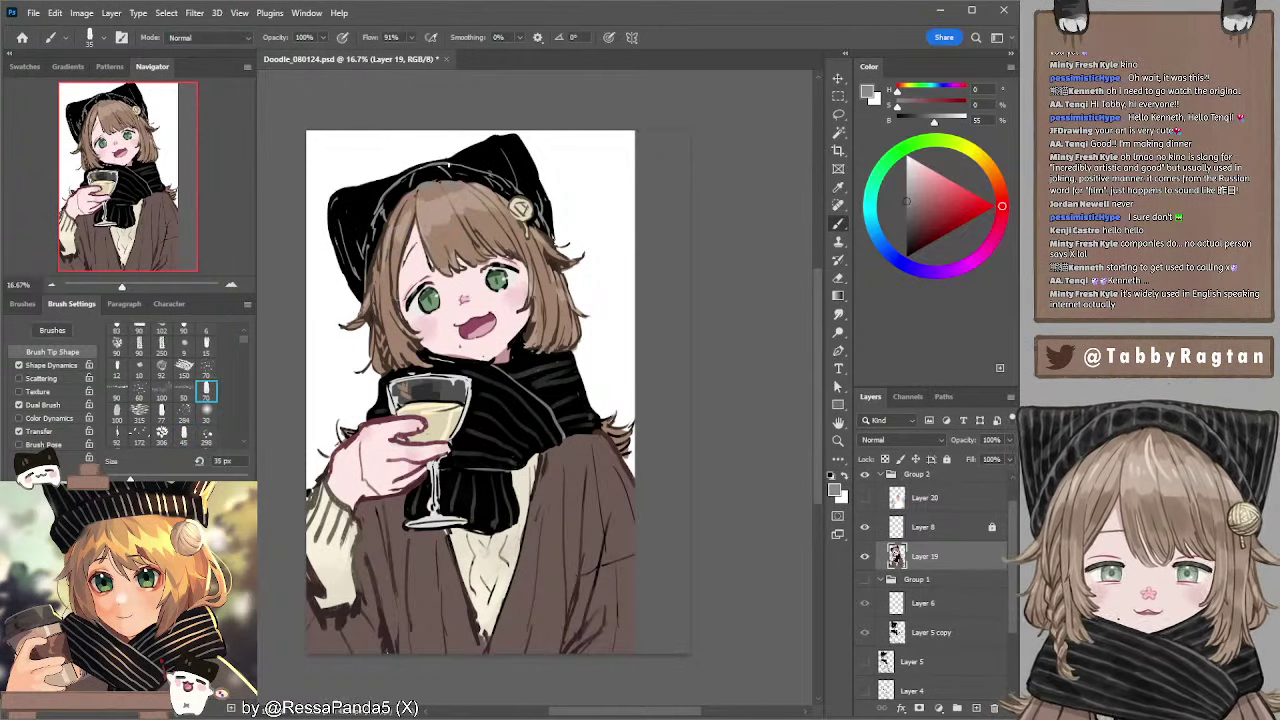
drag(376, 203, 369, 236)
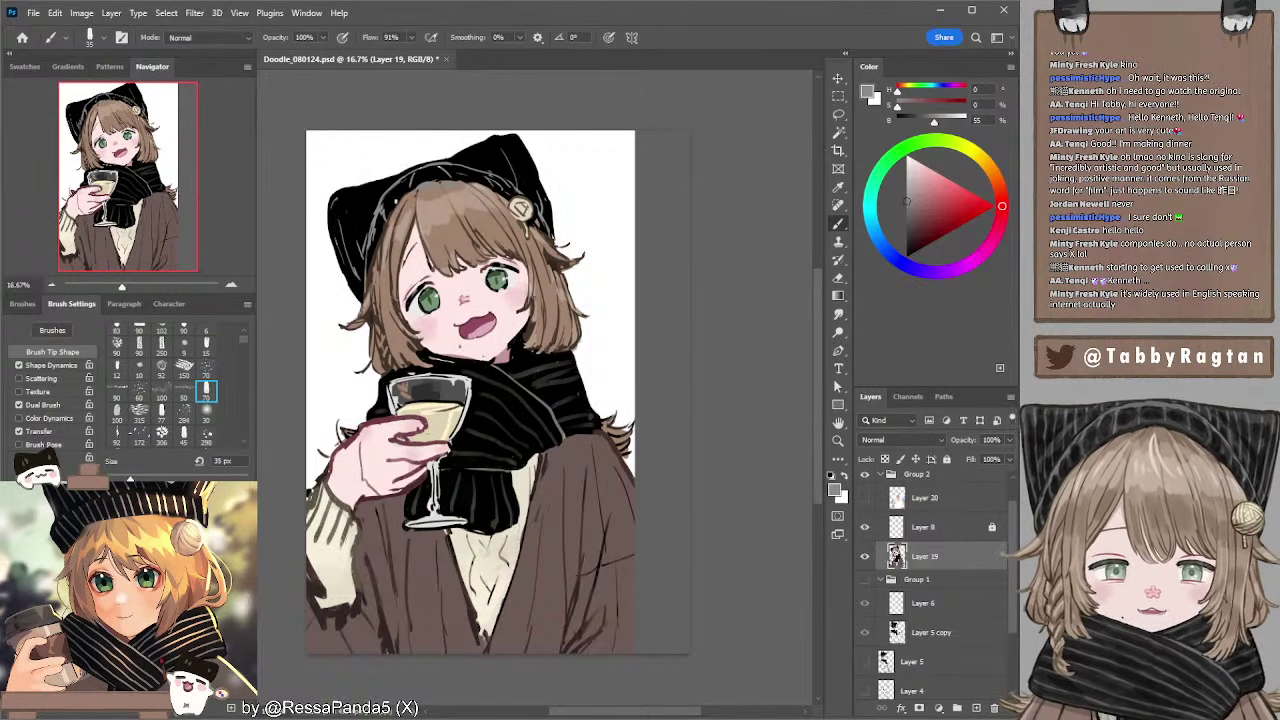
- Switch to the 45 px brush tip and sample the near-black of the hat
key(period)
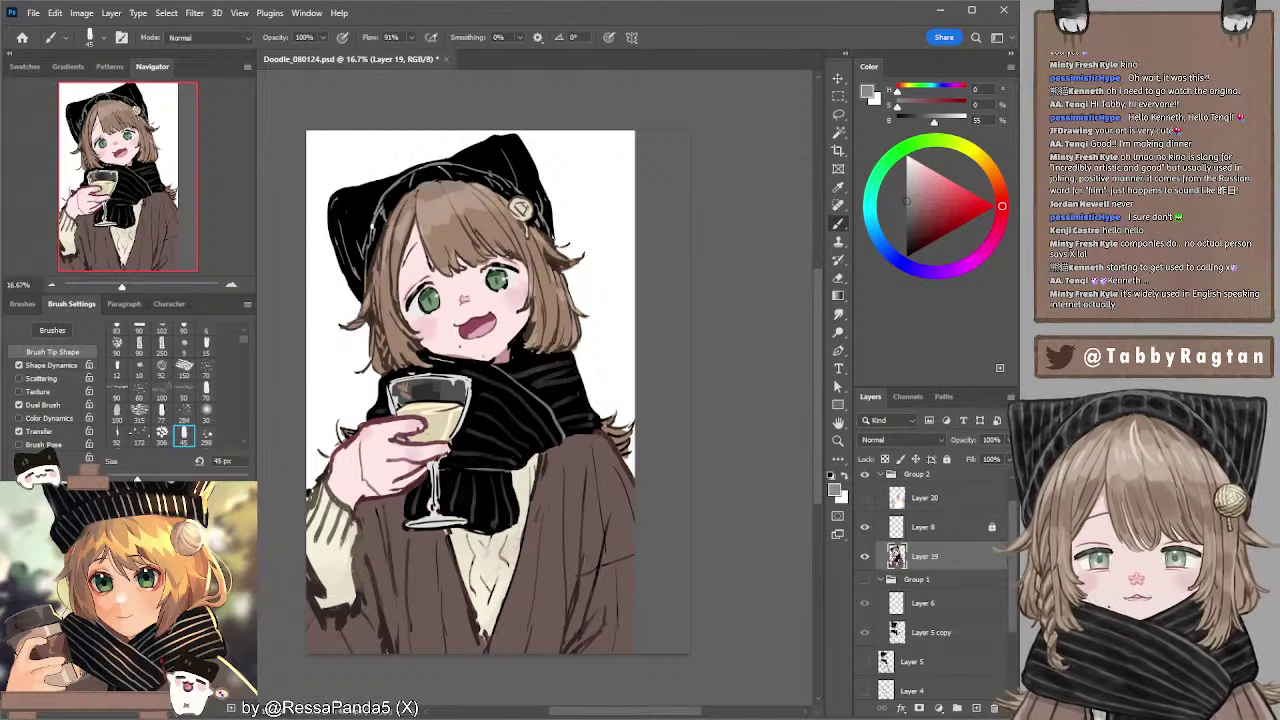
alt+click(387, 201)
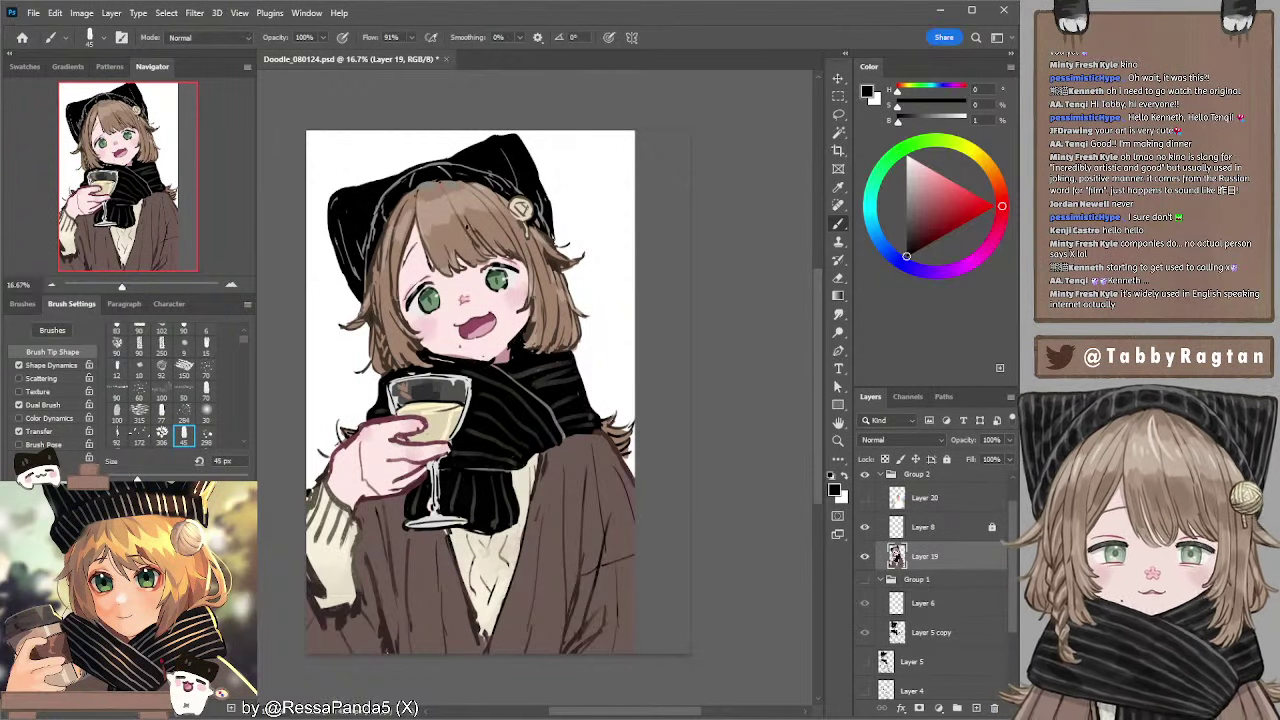
mouse_move(470, 230)
mouse_down()
mouse_move(437, 218)
mouse_move(465, 209)
mouse_up()
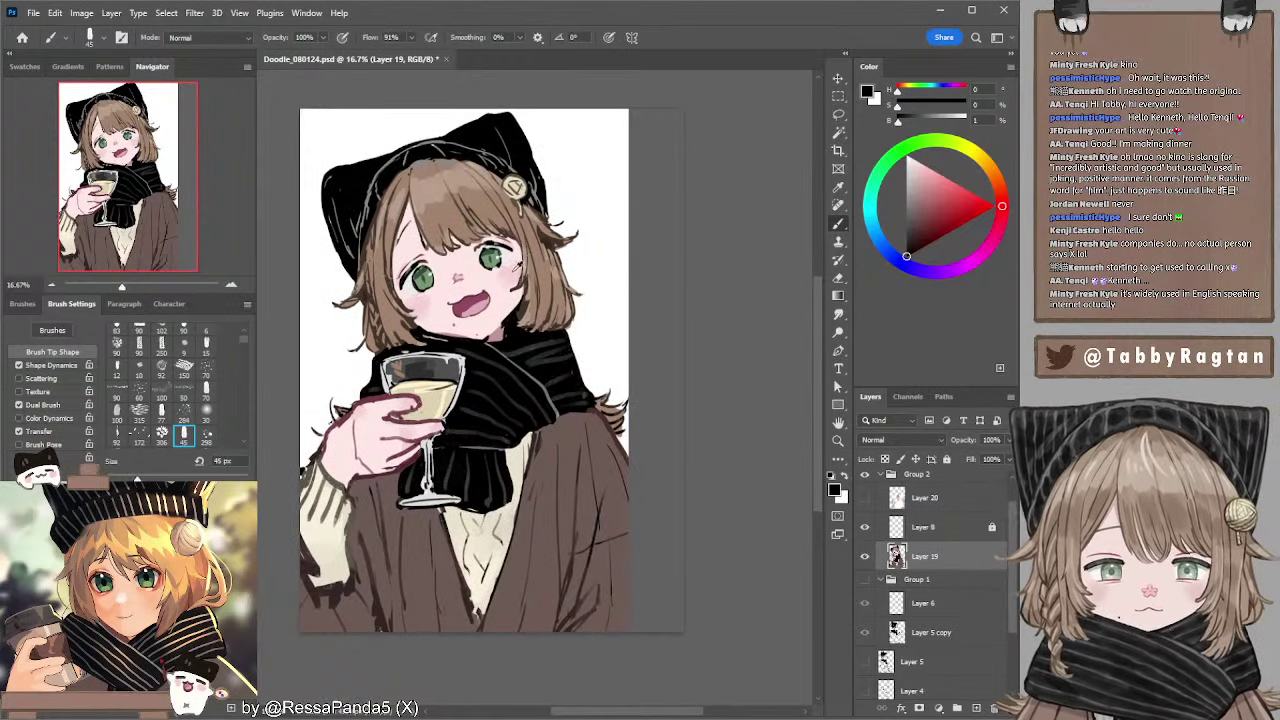
- Sample the cheek's pale pink for a 60 px brush, return to near-black, and reduce the brush to 30 px
alt+click(512, 271)
key(comma)
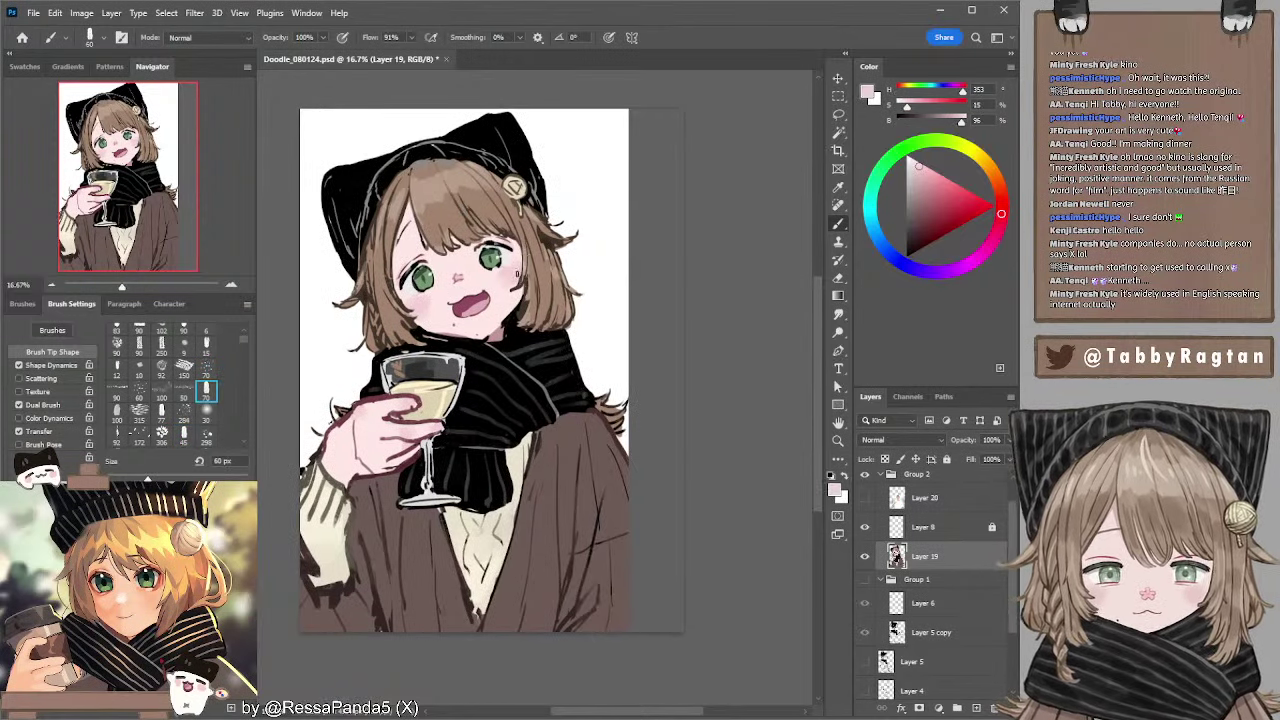
key(d)
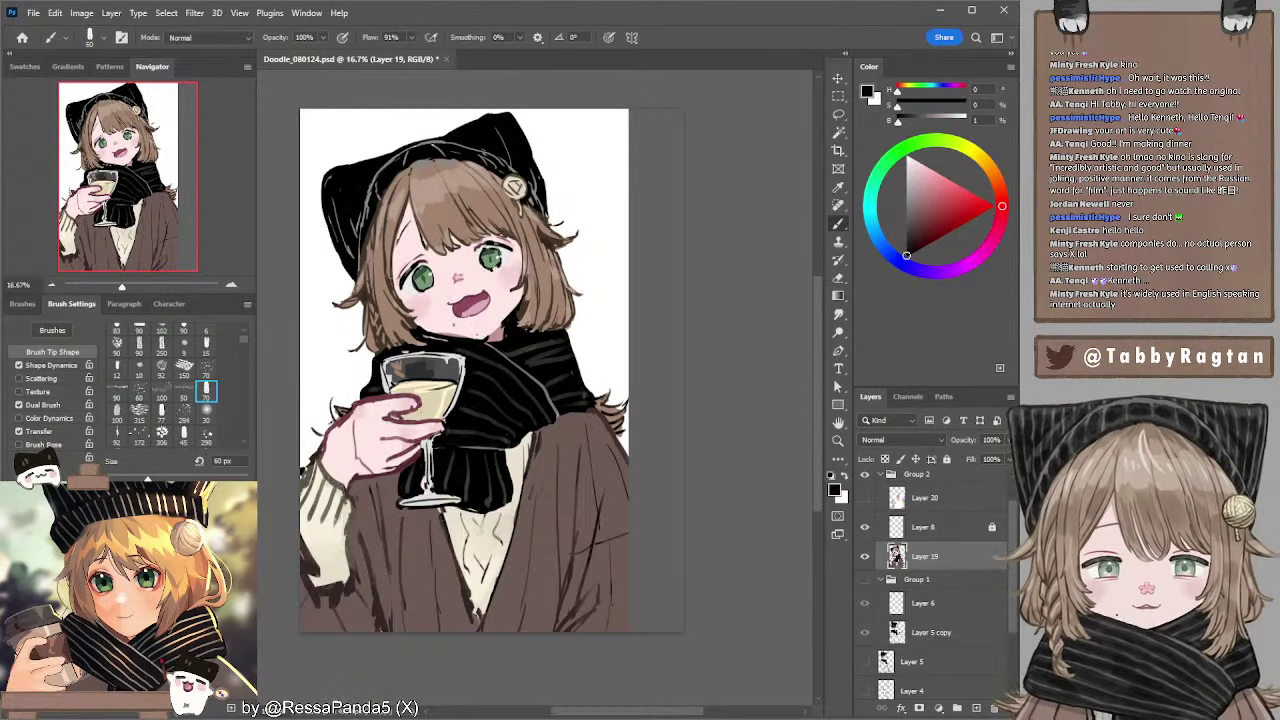
key(bracketleft)
key(bracketleft)
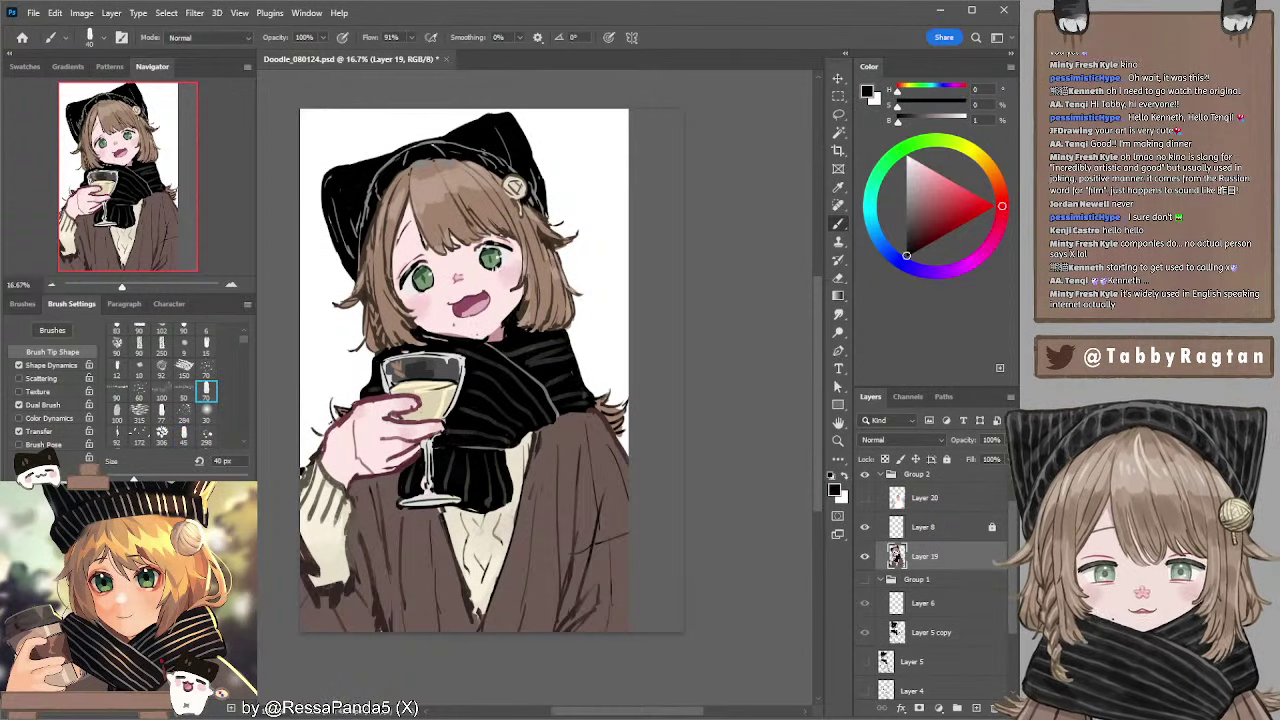
key(bracketleft)
key(bracketleft)
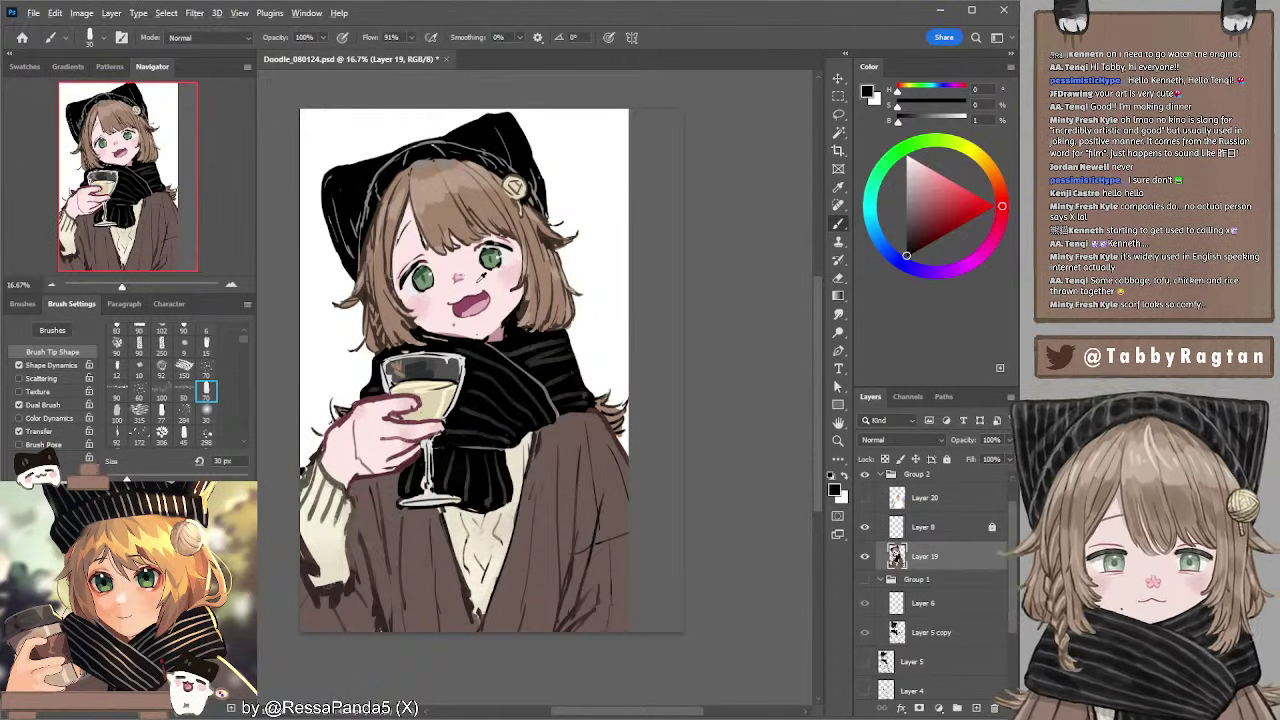
- Sample the skin below the eye and the side hair's light brown, and paint the lock beside the face at 70 px
alt+click(481, 279)
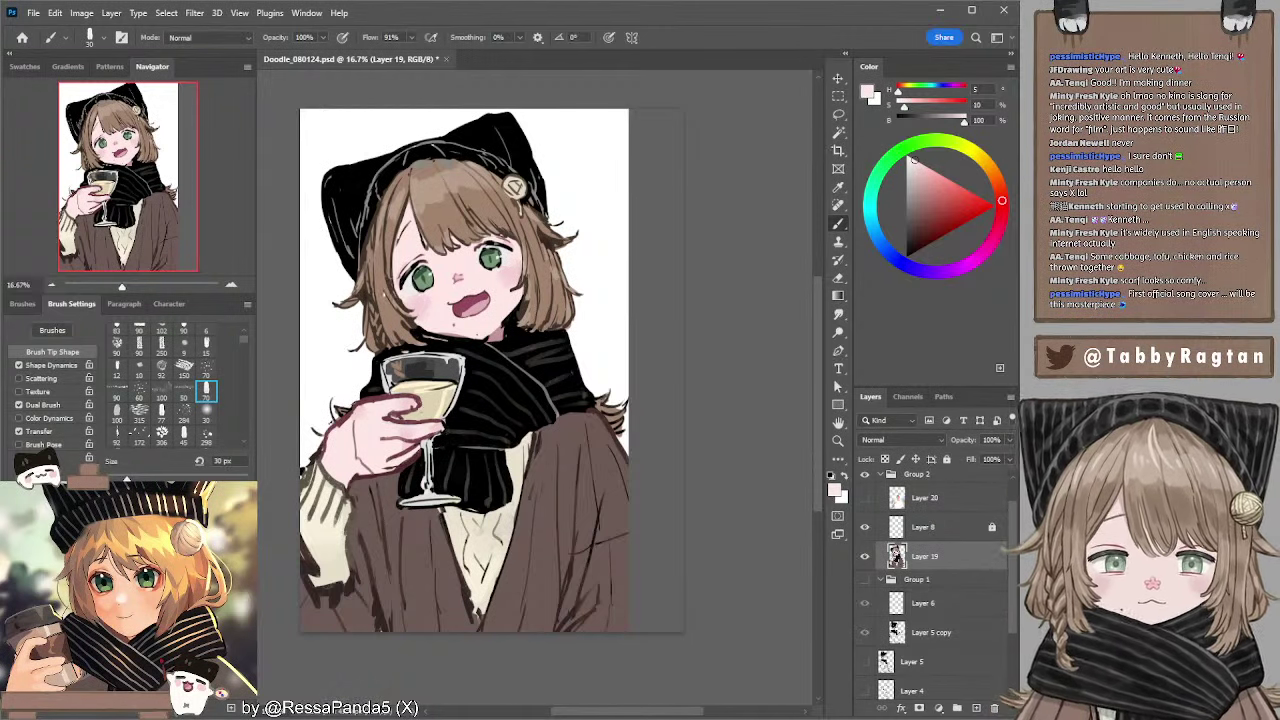
alt+click(372, 258)
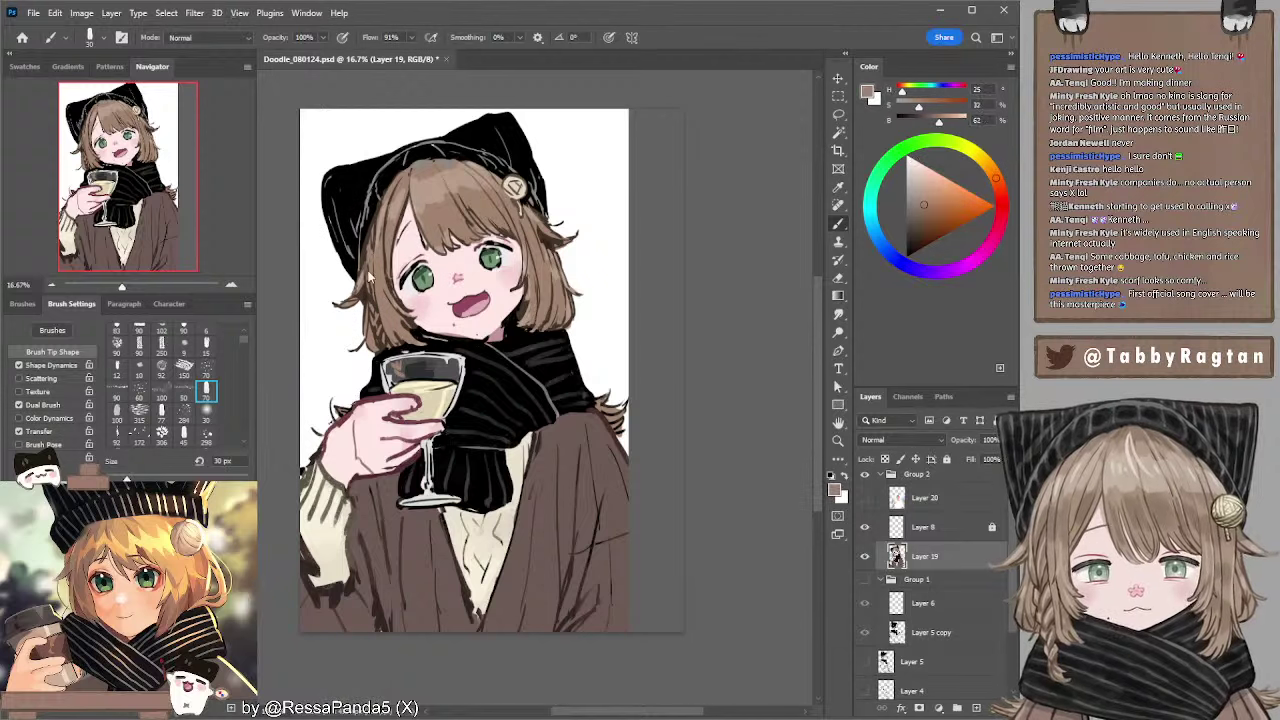
key(bracketright)
key(bracketright)
key(bracketright)
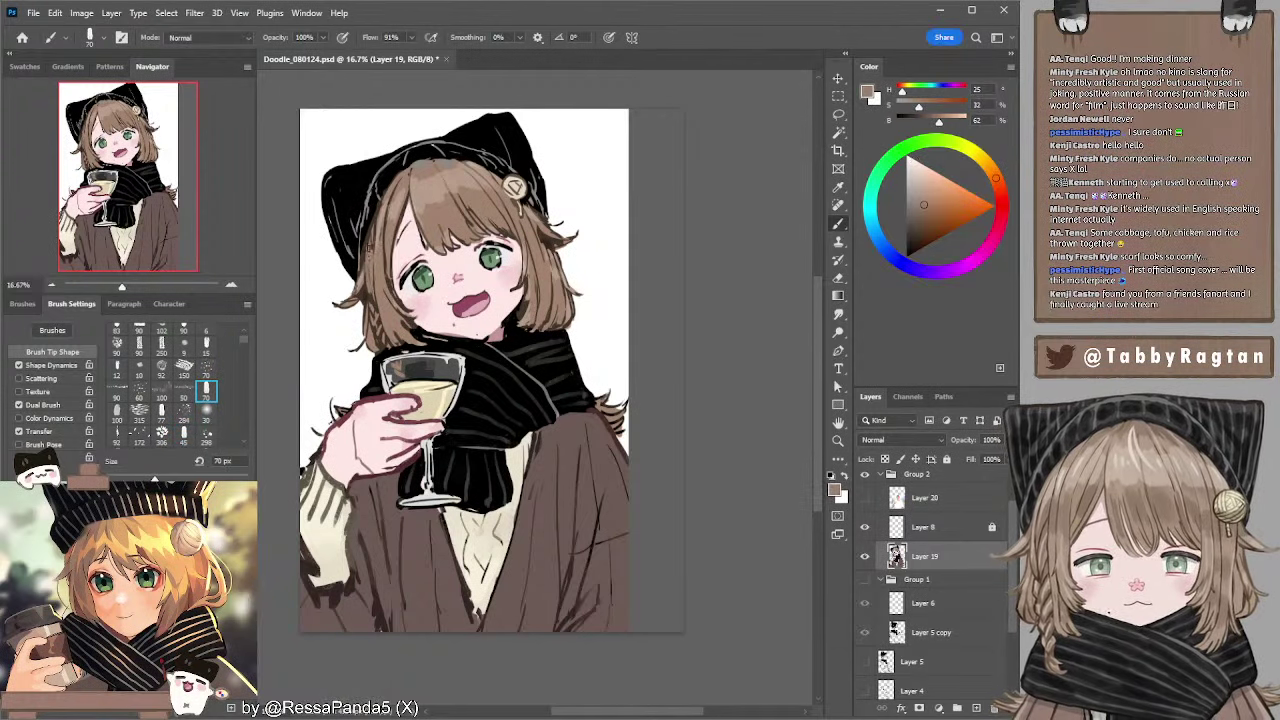
drag(369, 249, 372, 295)
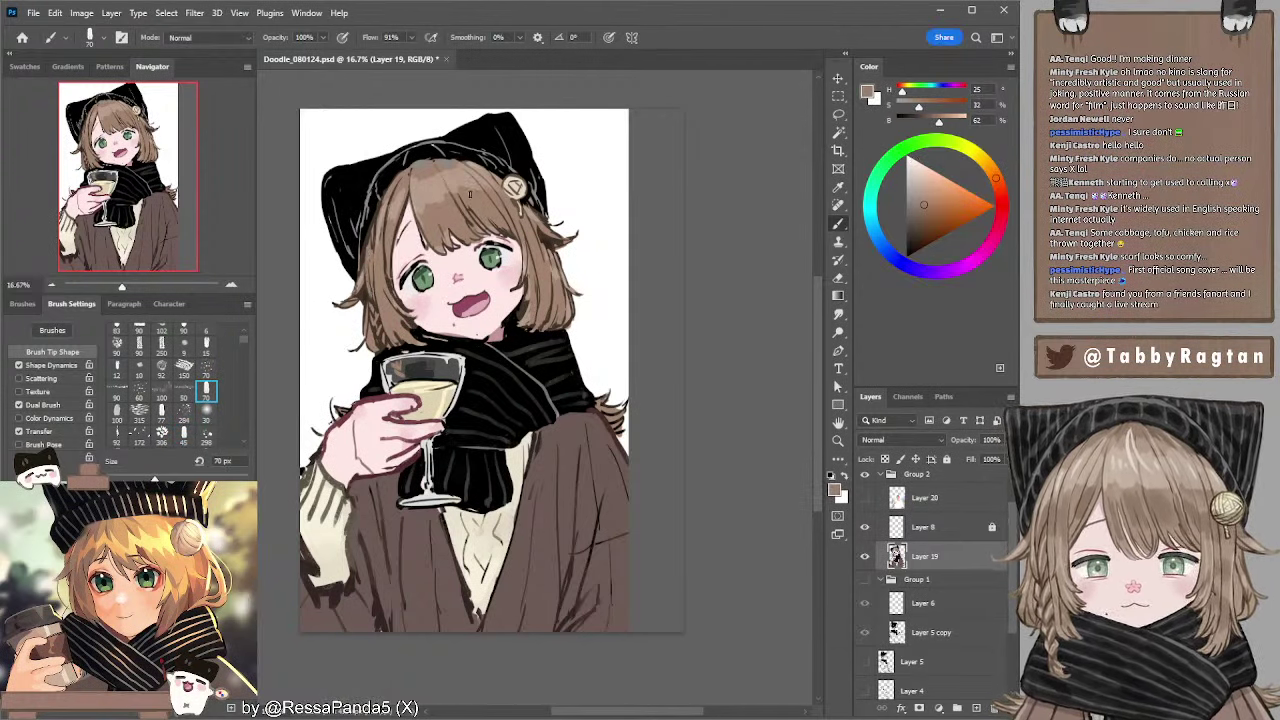
- Sample the light skin tone of the lower cheek and reduce the brush to 50 px
alt+click(510, 290)
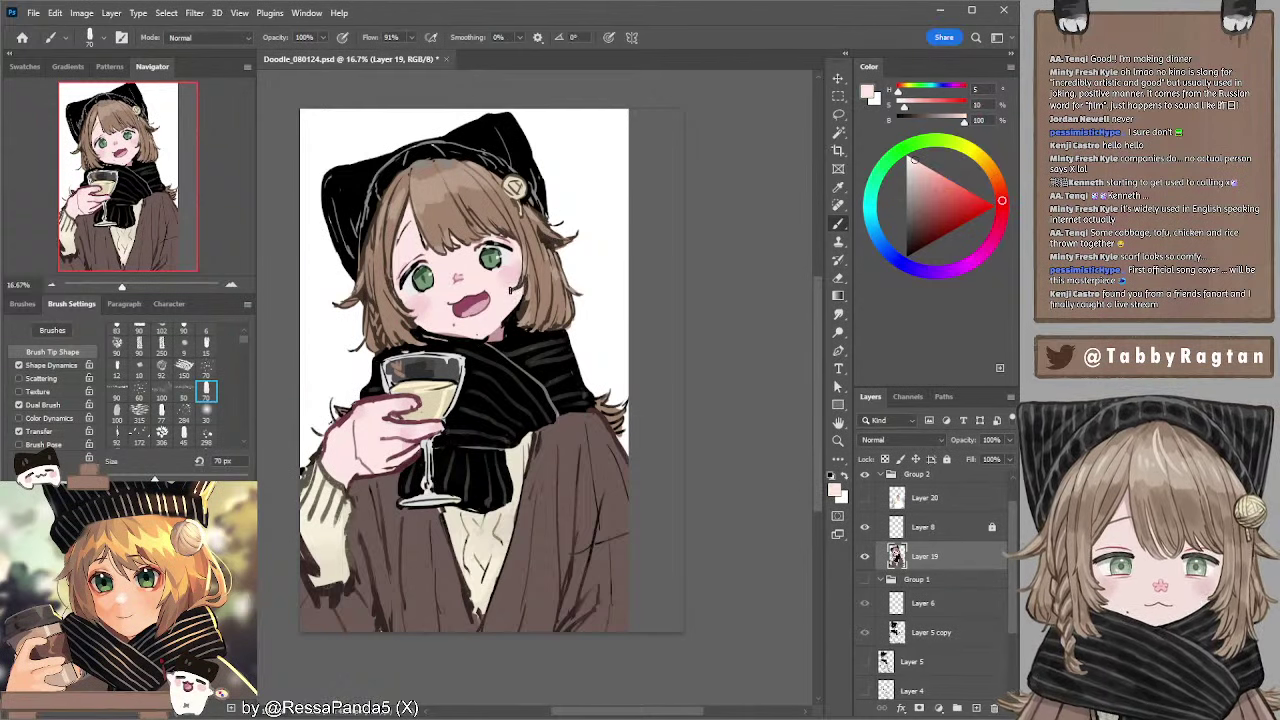
key(bracketleft)
key(bracketleft)
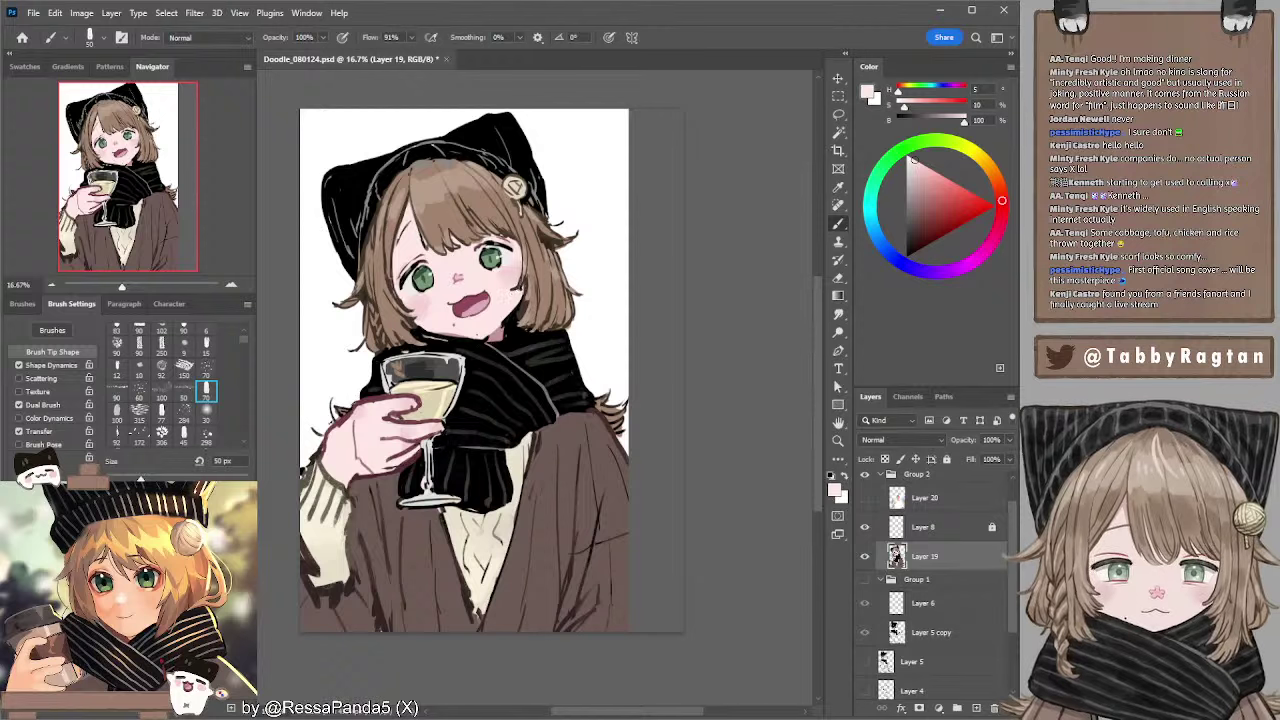
mouse_move(446, 334)
mouse_down()
mouse_move(435, 320)
mouse_move(449, 336)
mouse_up()
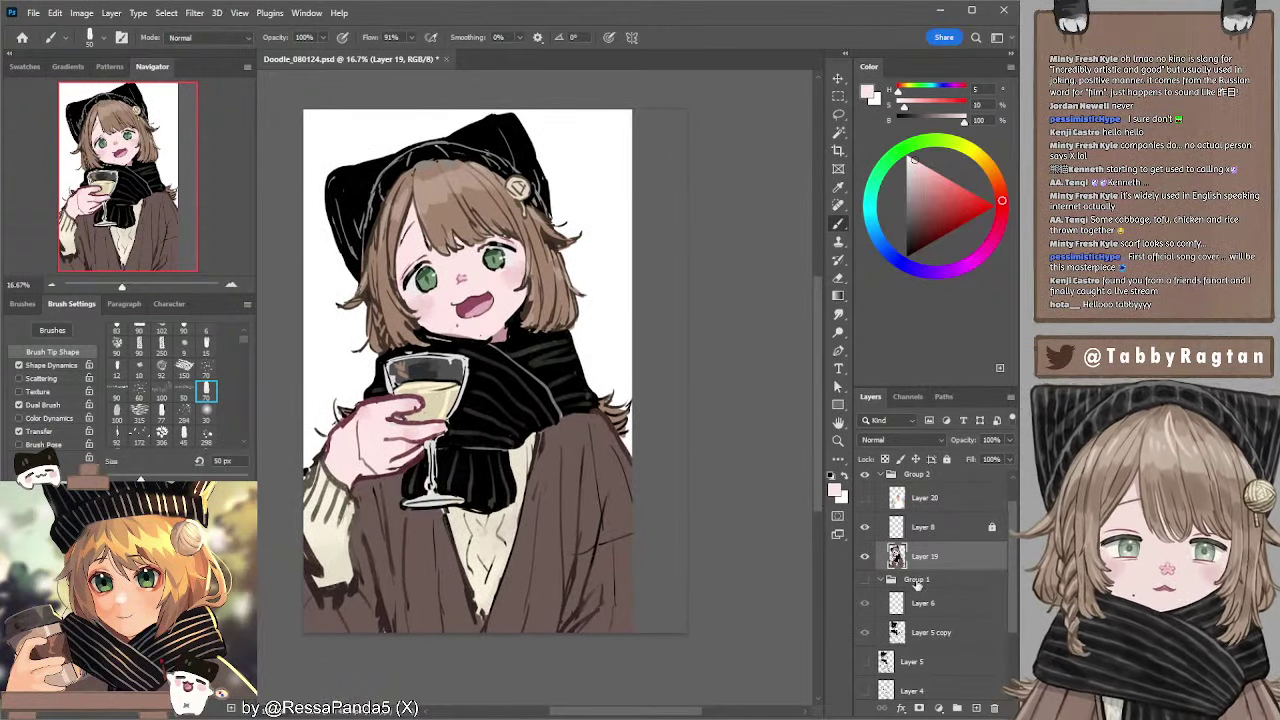
- Sample the hat's black and the grey of its knit lines, and set the brush size to 60 px
alt+click(517, 136)
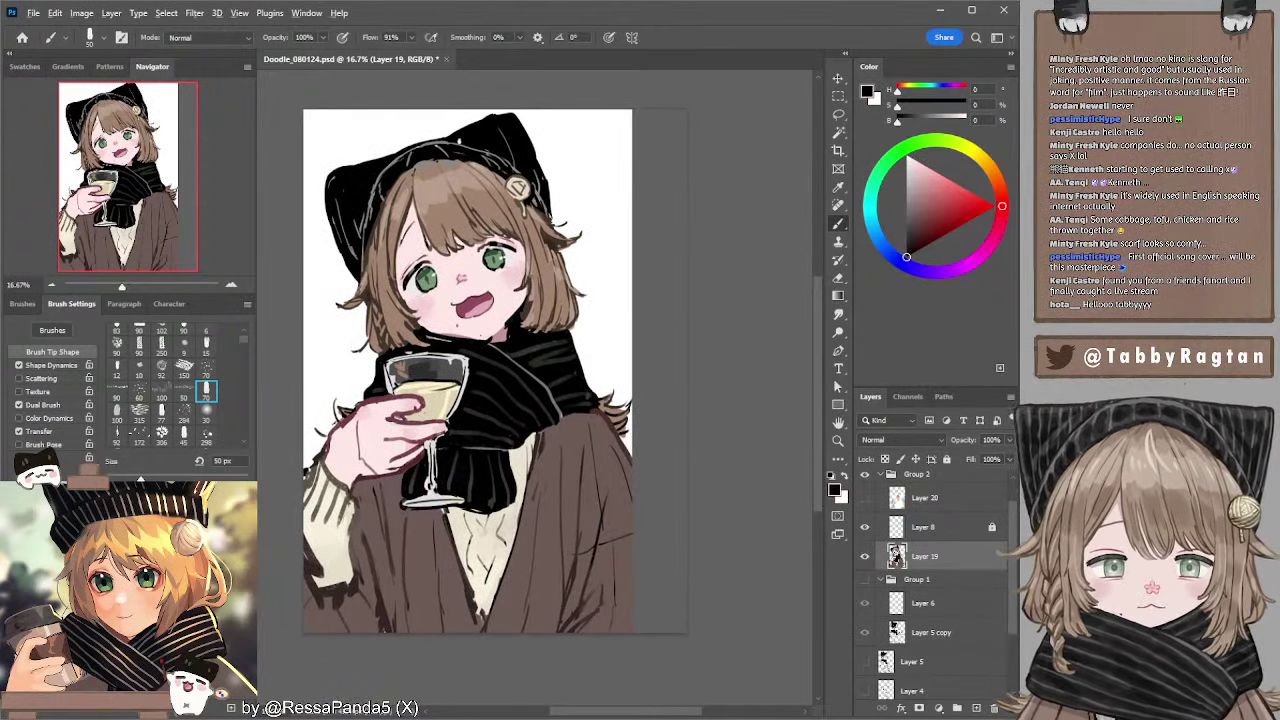
alt+click(441, 140)
key(bracketright)
key(bracketright)
key(bracketright)
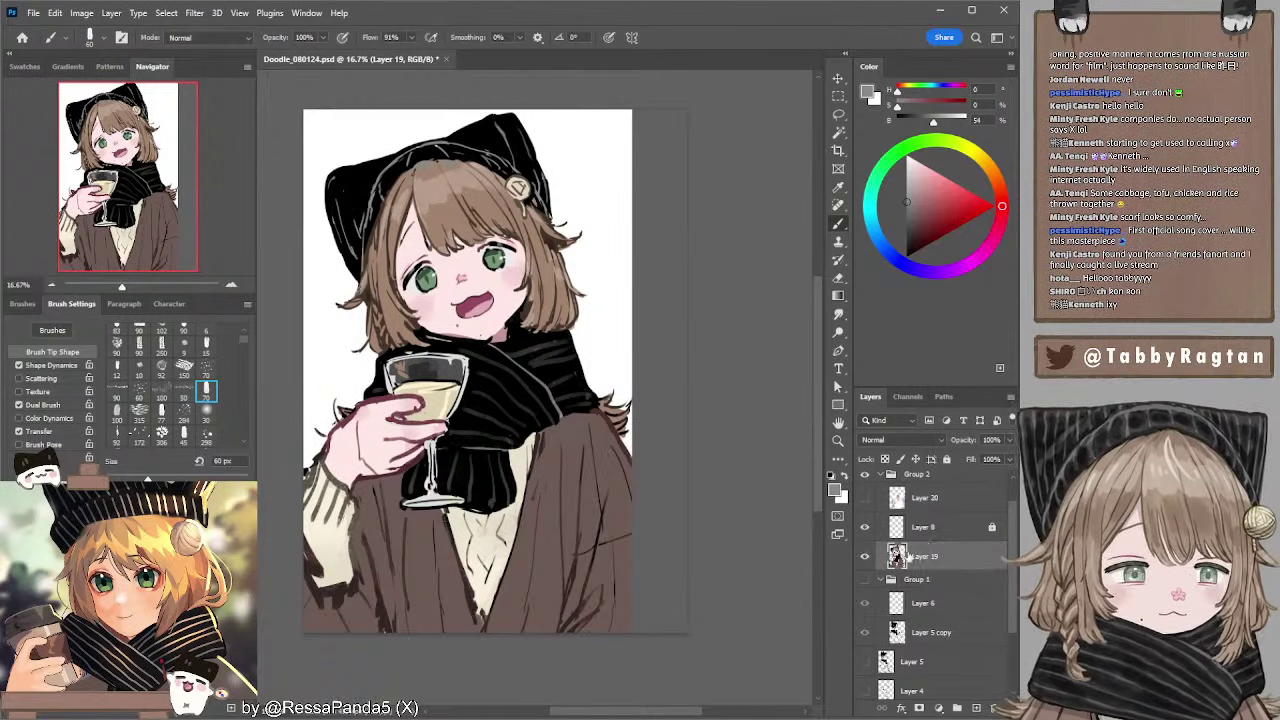
- Add a new layer above Layer 19, clip it to that layer and set its blend mode to Multiply
click(977, 709)
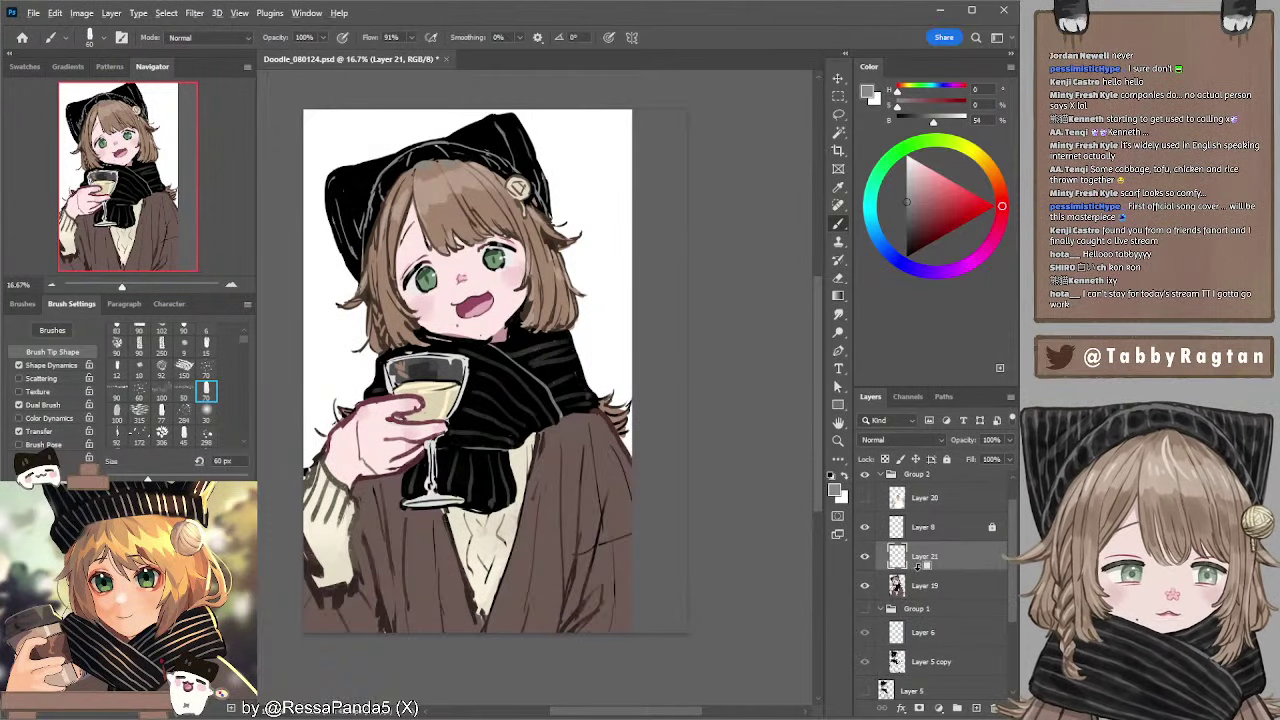
key(ctrl+alt+g)
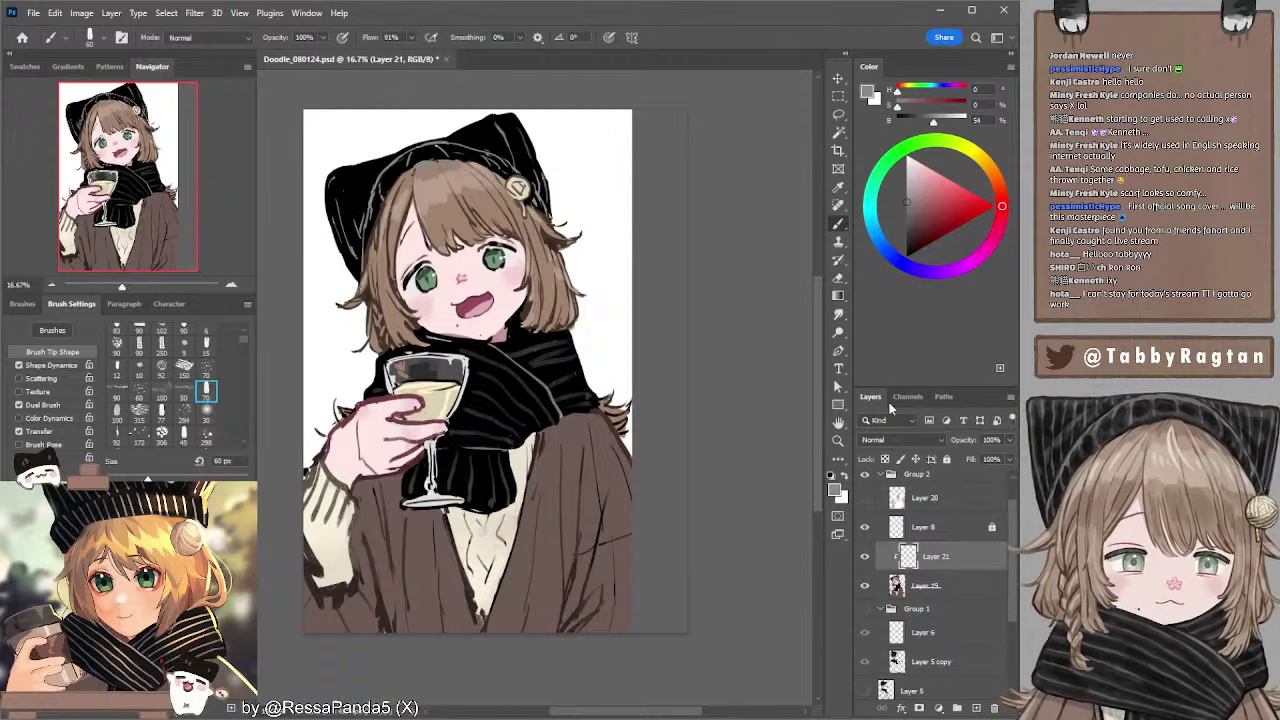
click(902, 442)
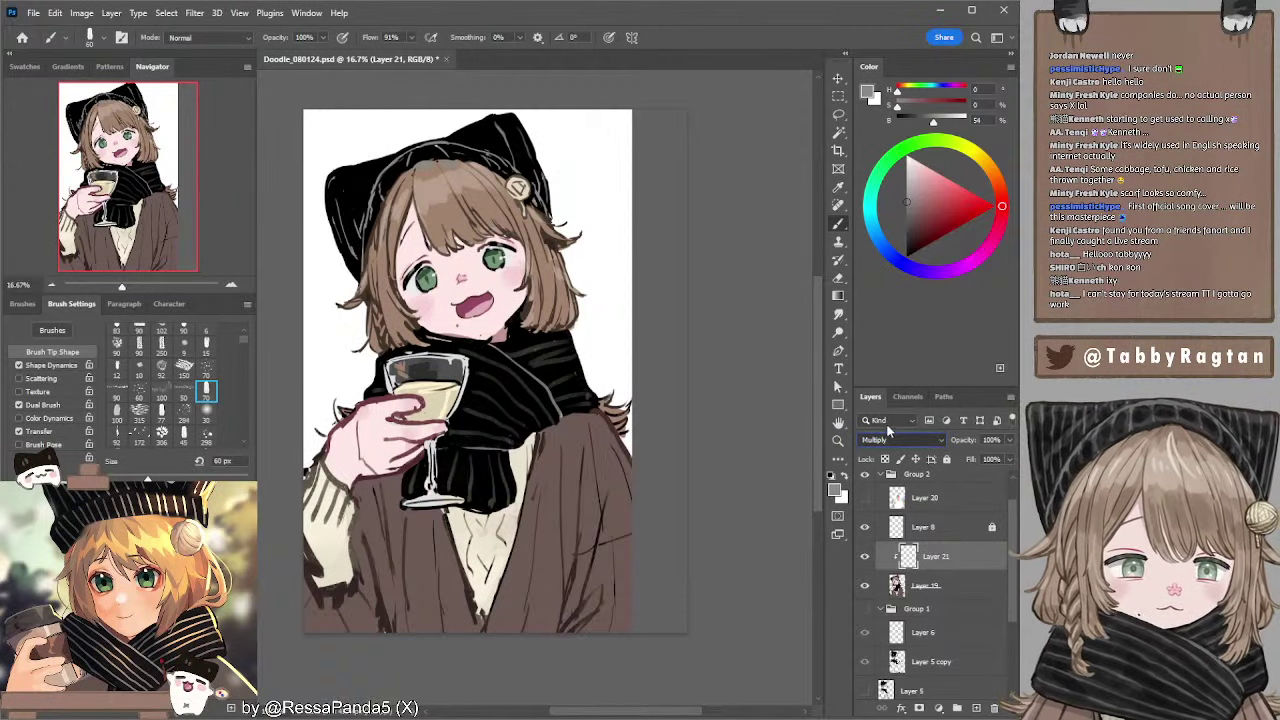
click(888, 427)
- Set the painting colour to a muted pink at H 0, S 22, B 65 and lower the clipped layer's opacity to 38%
click(919, 198)
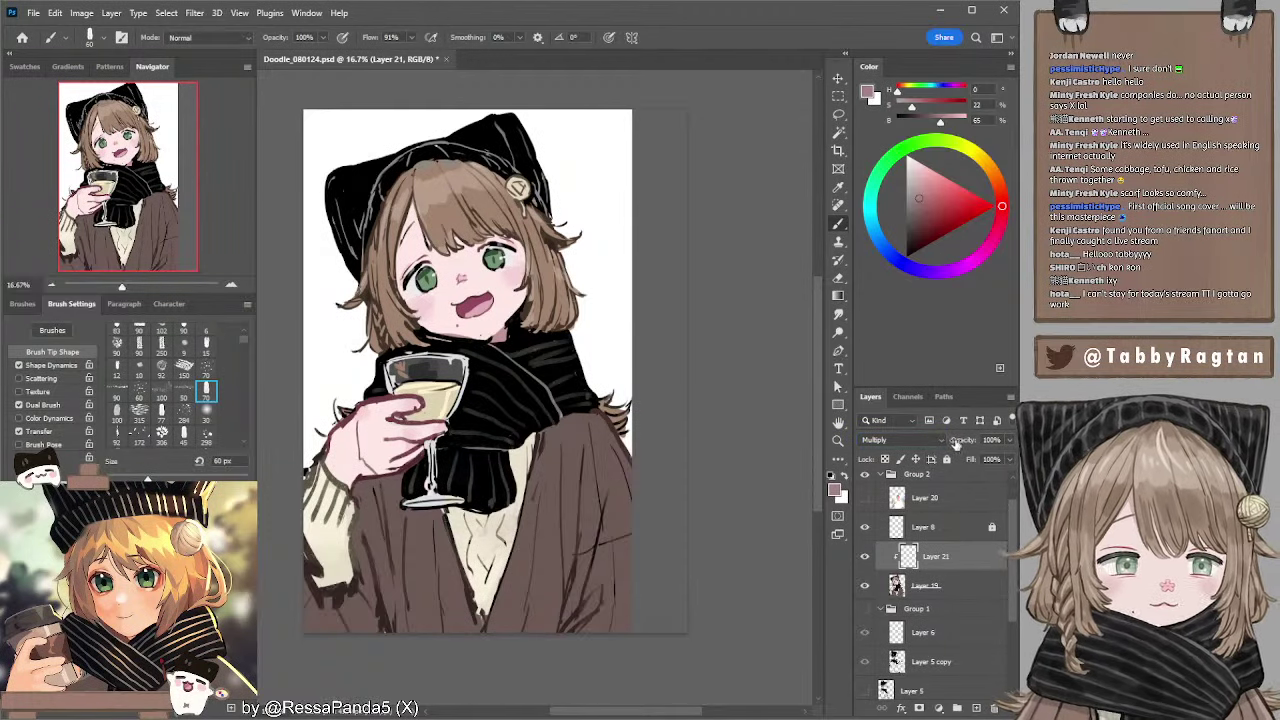
click(1009, 440)
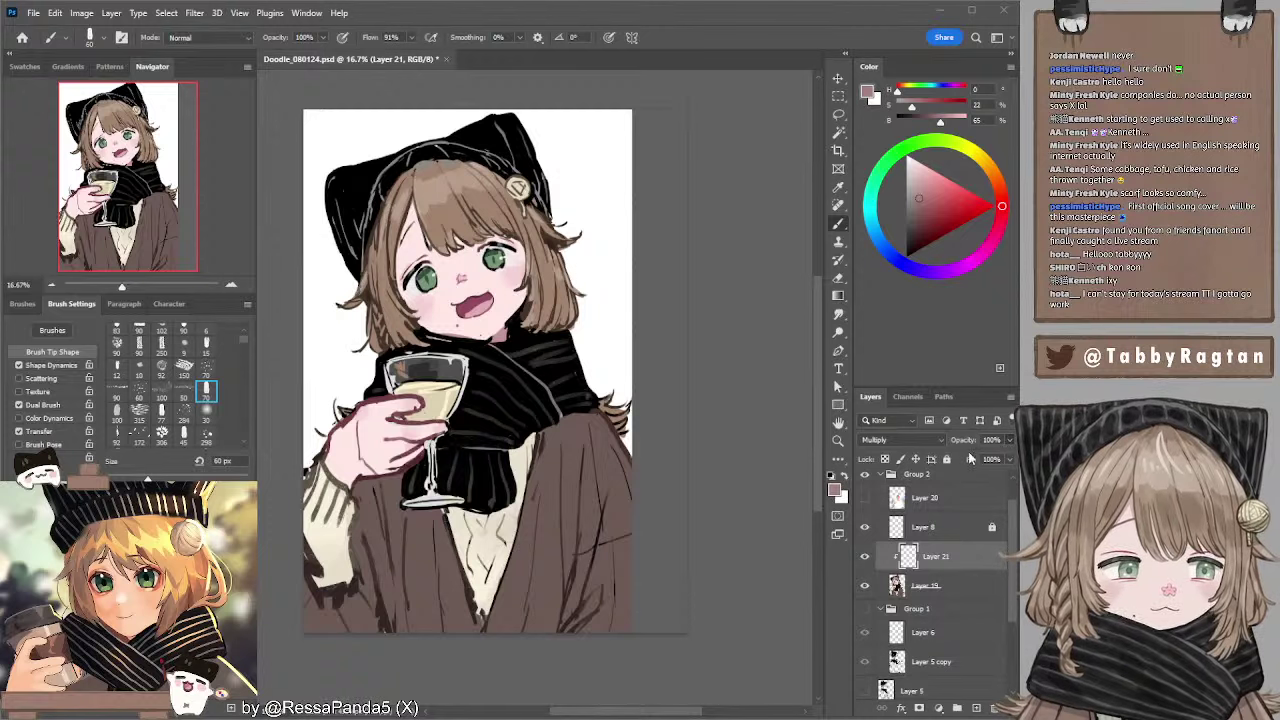
click(971, 453)
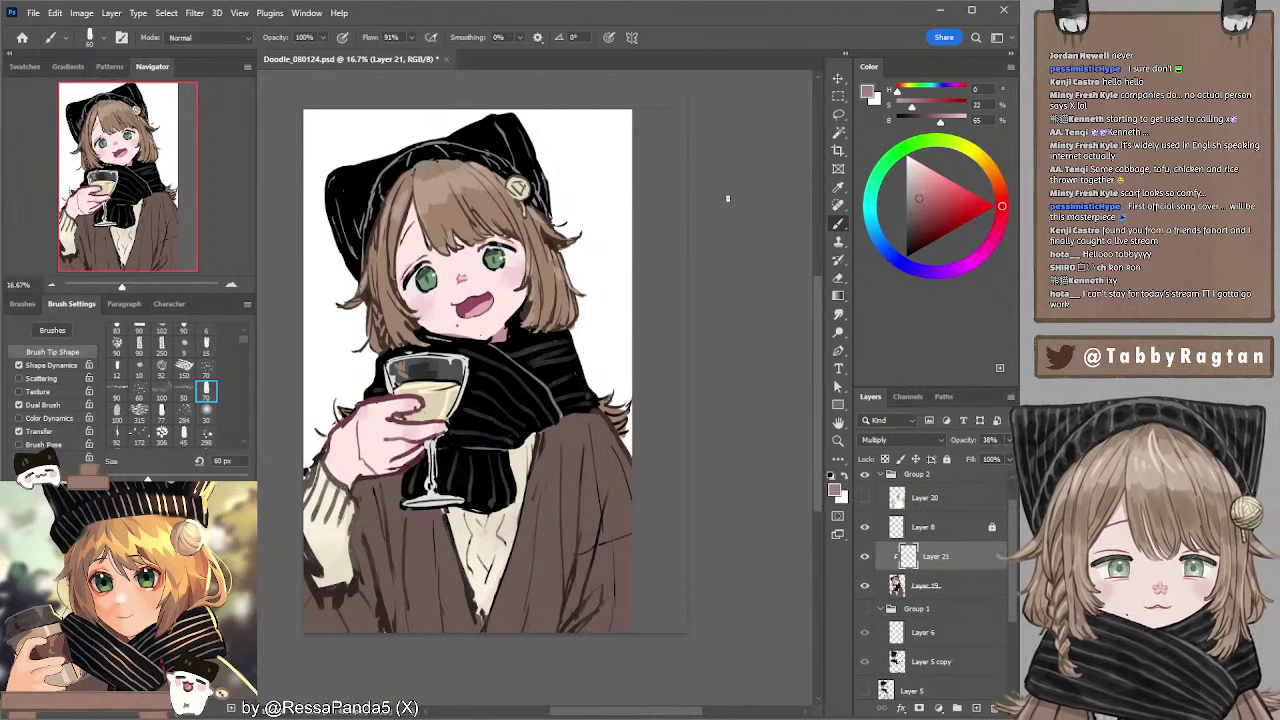
- Enlarge the brush to 200 px for shading on the clipped Multiply layer
key(bracketright)
key(bracketright)
key(bracketright)
key(bracketright)
key(bracketright)
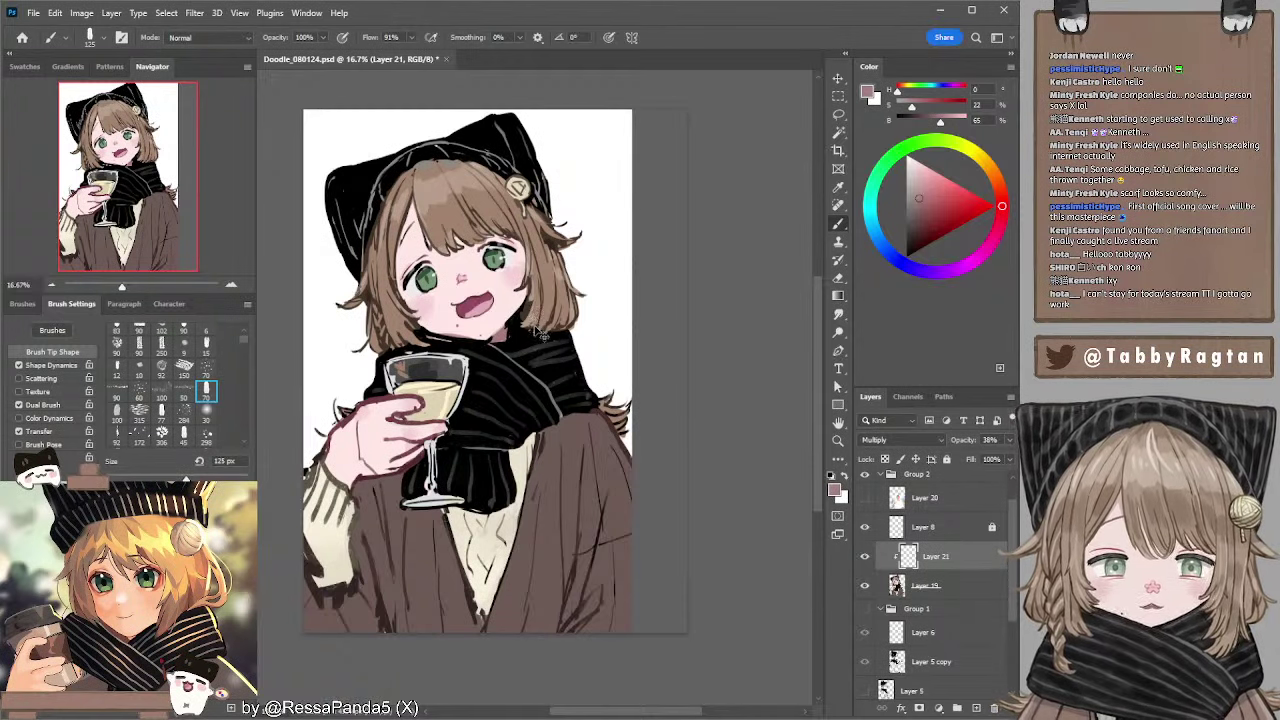
key(bracketright)
key(bracketright)
key(bracketright)
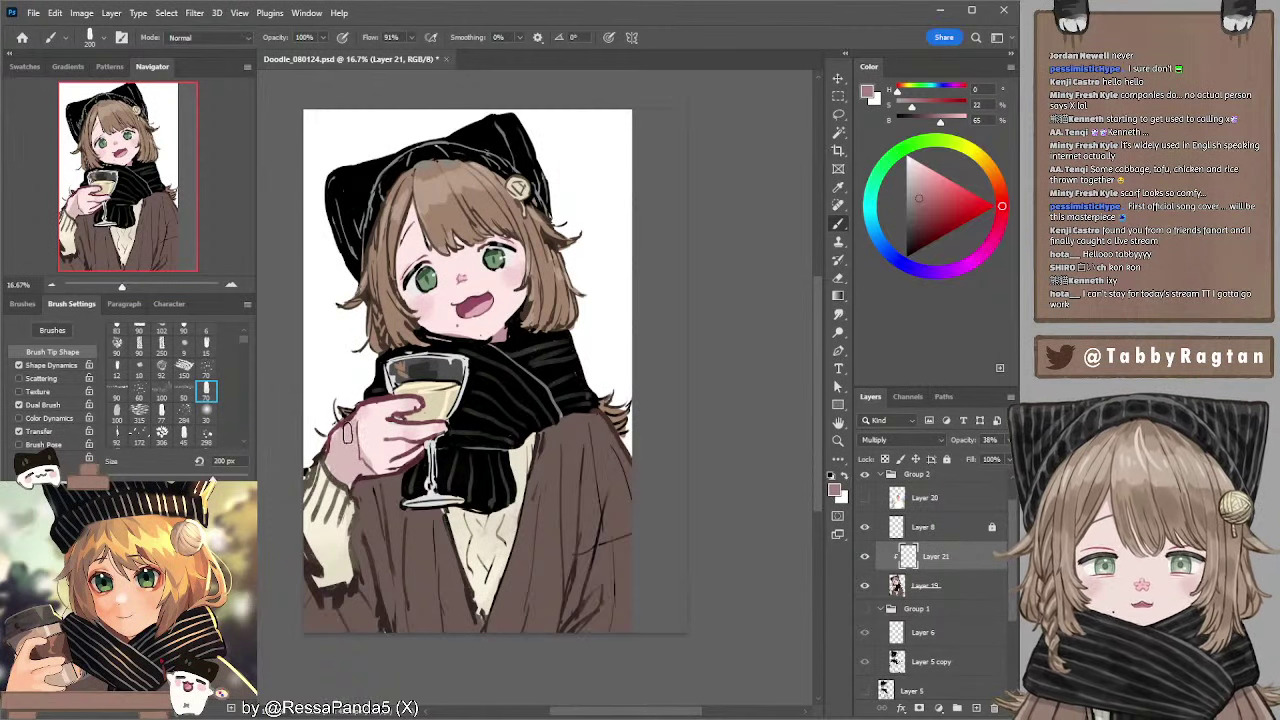
- Shade the hand on the clipped Multiply layer with a 150 px brush and soften it using a 100 px eraser with Transfer enabled
key(bracketleft)
key(bracketleft)
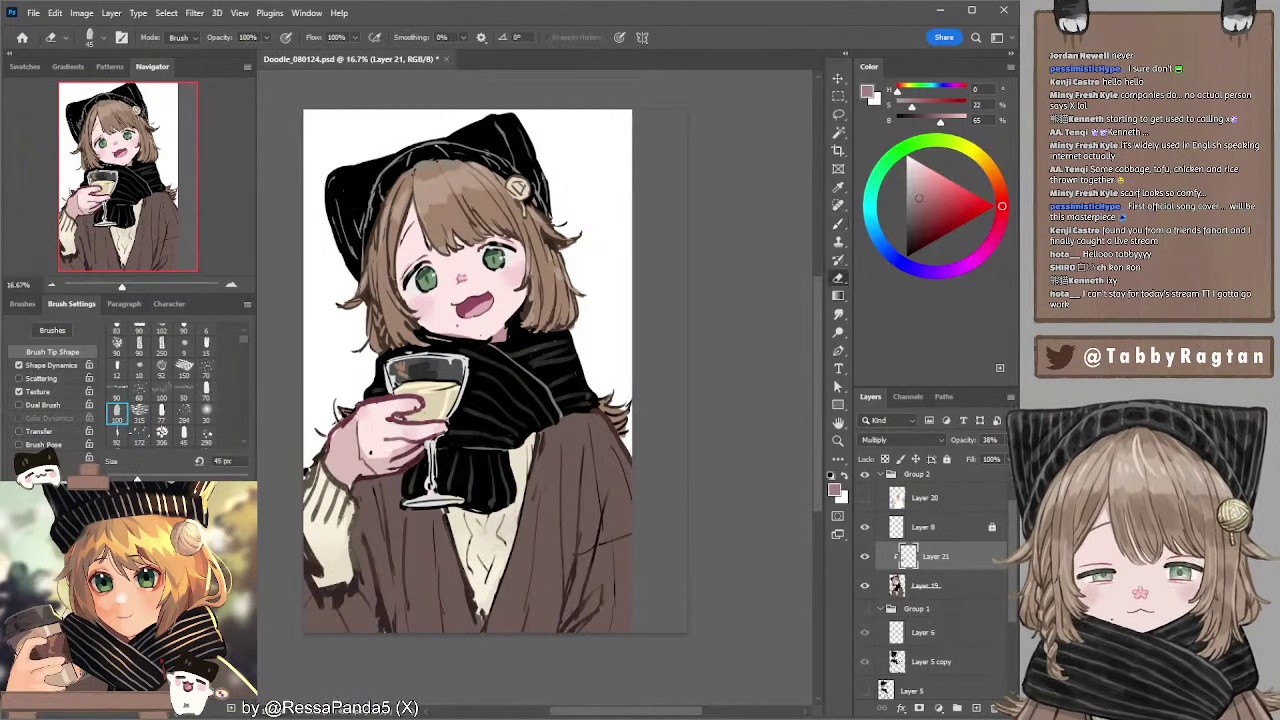
key(e)
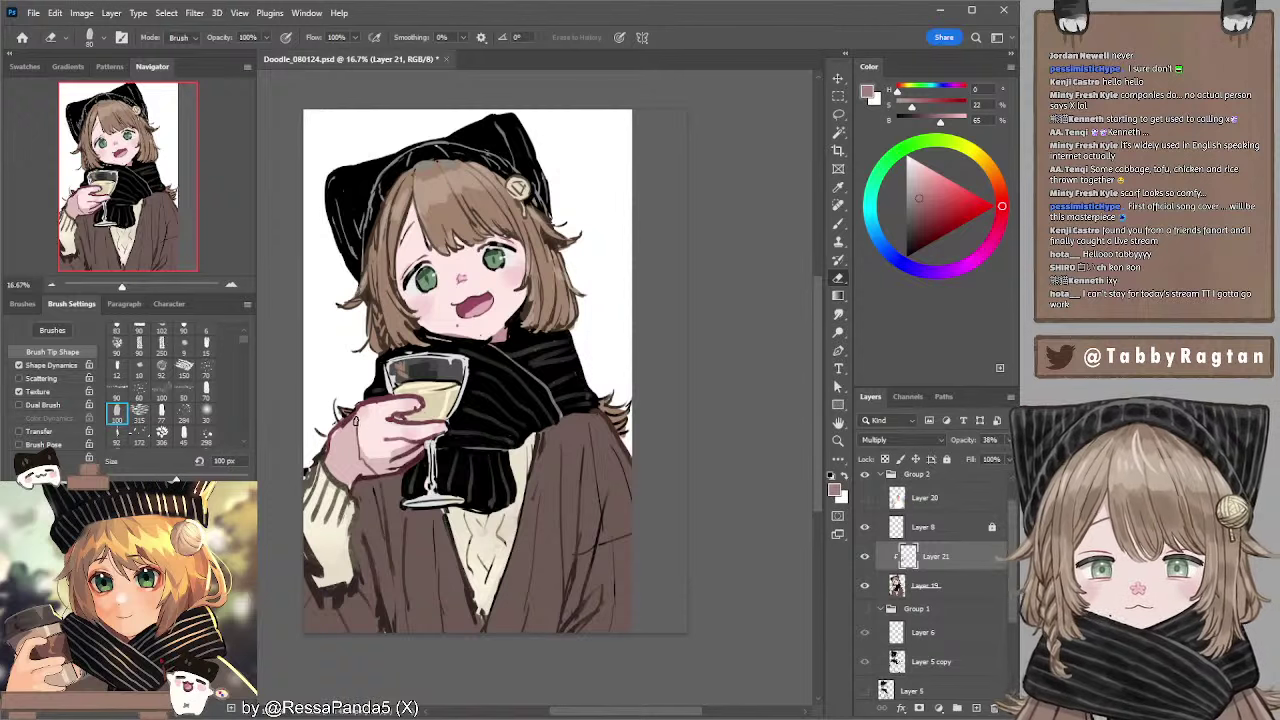
click(20, 431)
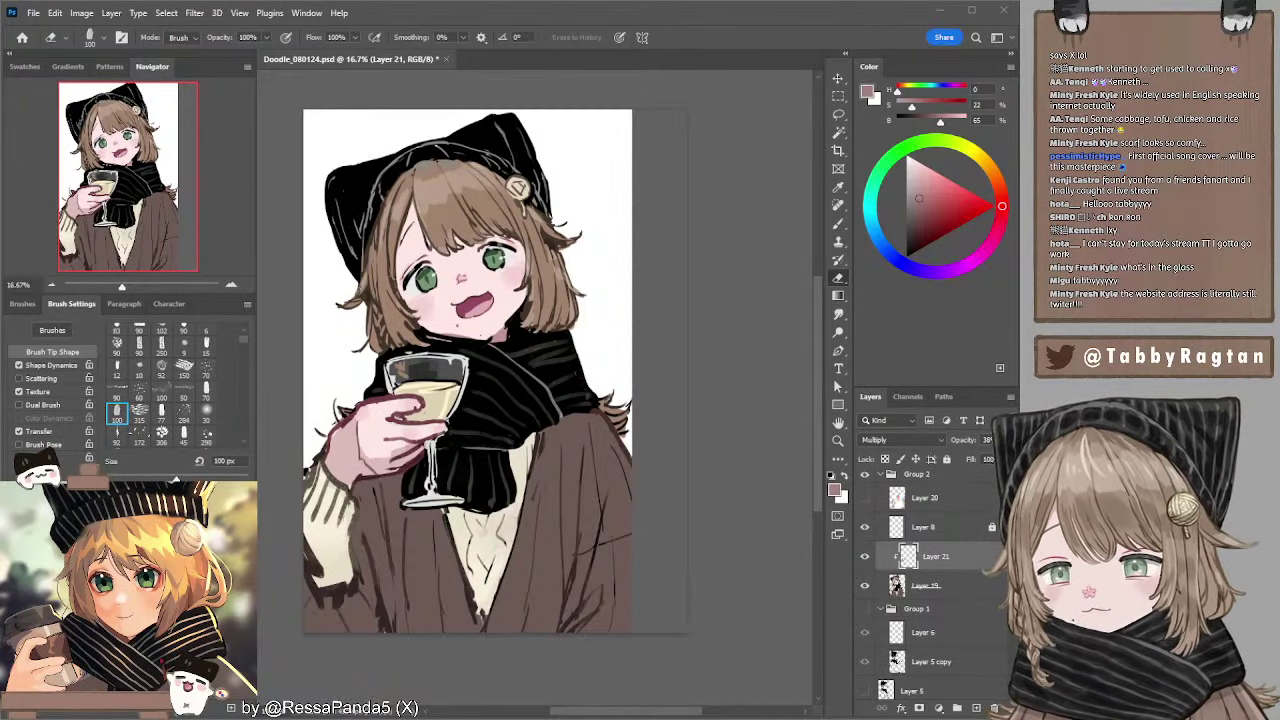
- Sample the forehead's light skin tone, reduce the brush to 45 px and make Layer 19 the active layer
key(b)
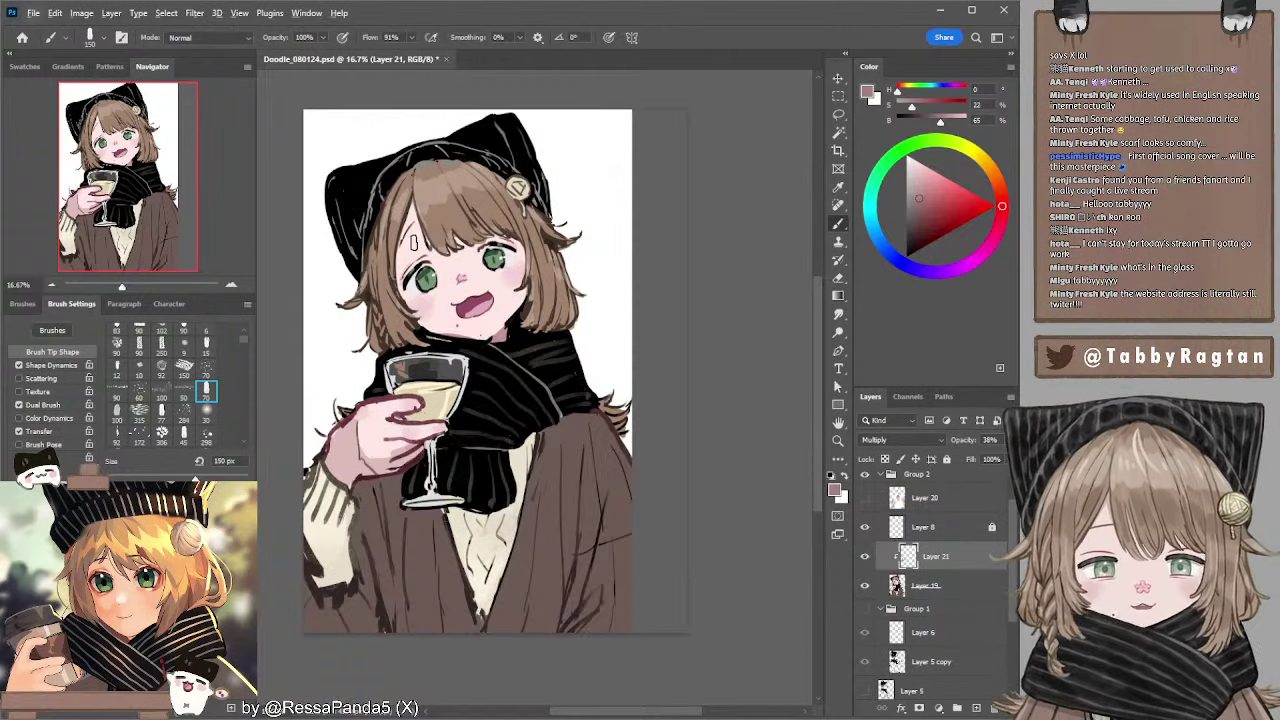
alt+click(423, 238)
key(bracketleft)
key(bracketleft)
key(bracketleft)
key(bracketleft)
key(bracketleft)
key(bracketleft)
key(bracketleft)
key(bracketleft)
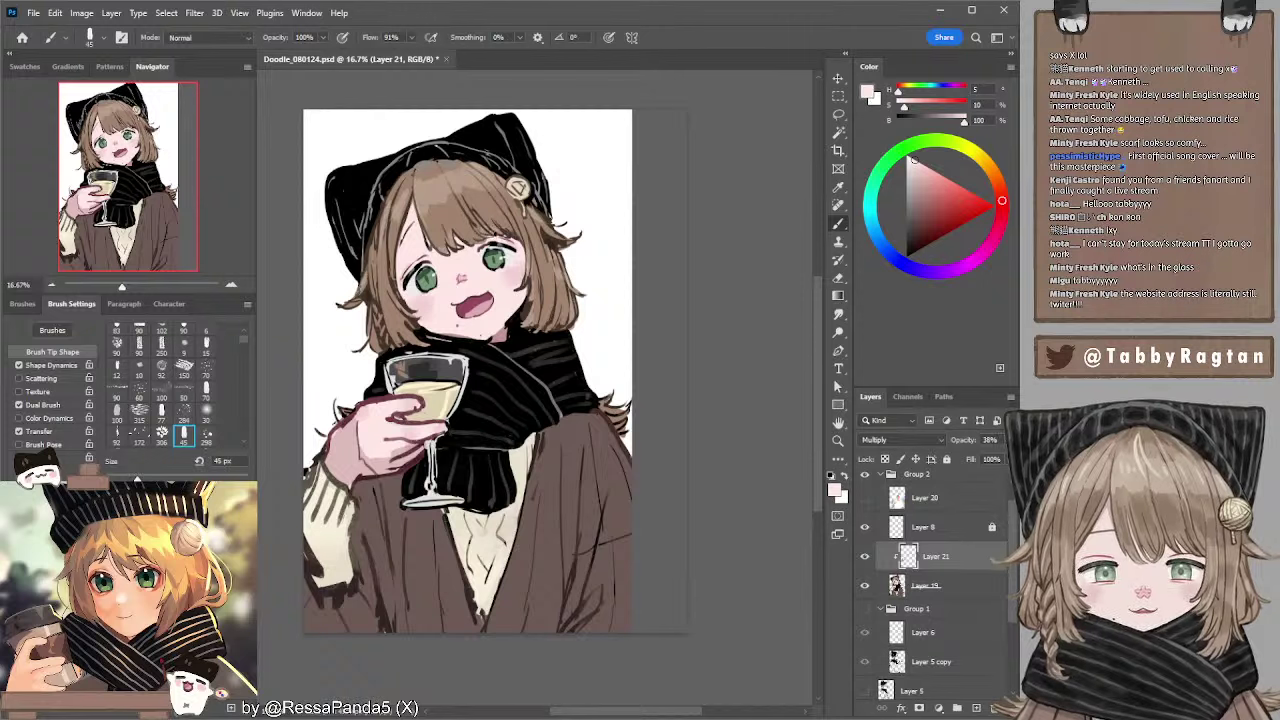
ctrl+click(488, 221)
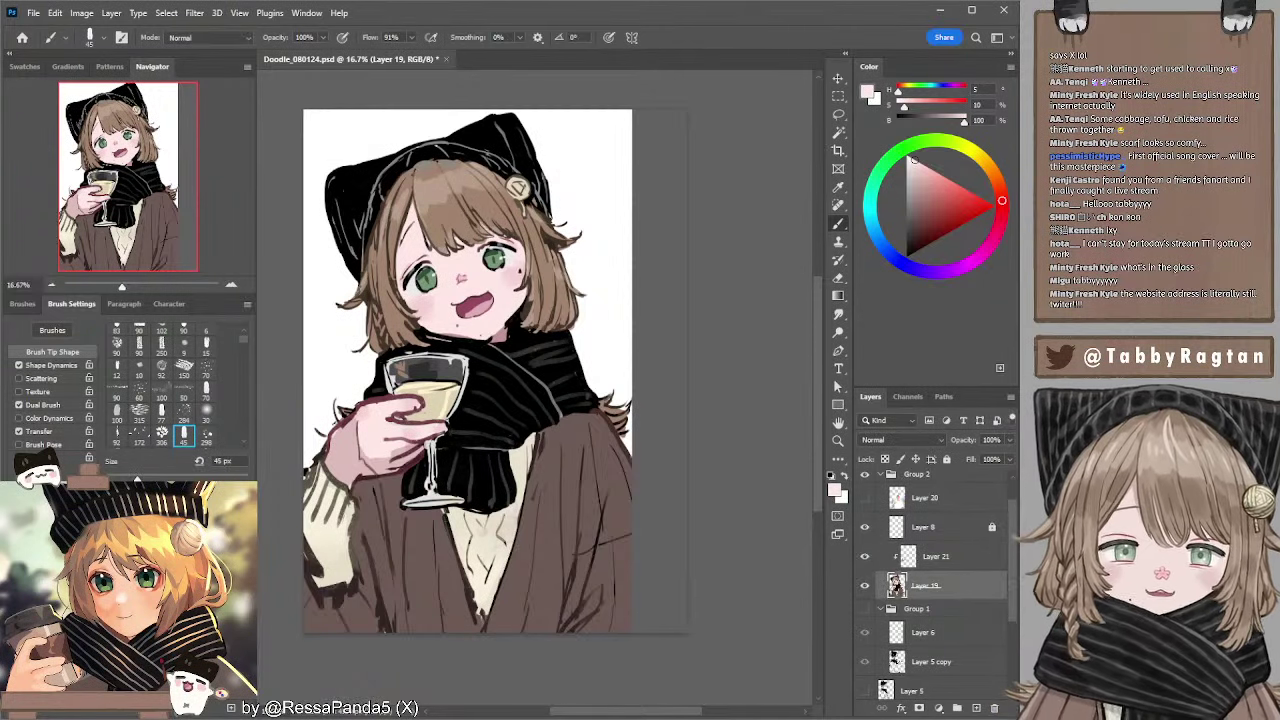
scroll(449, 355, down, 1)
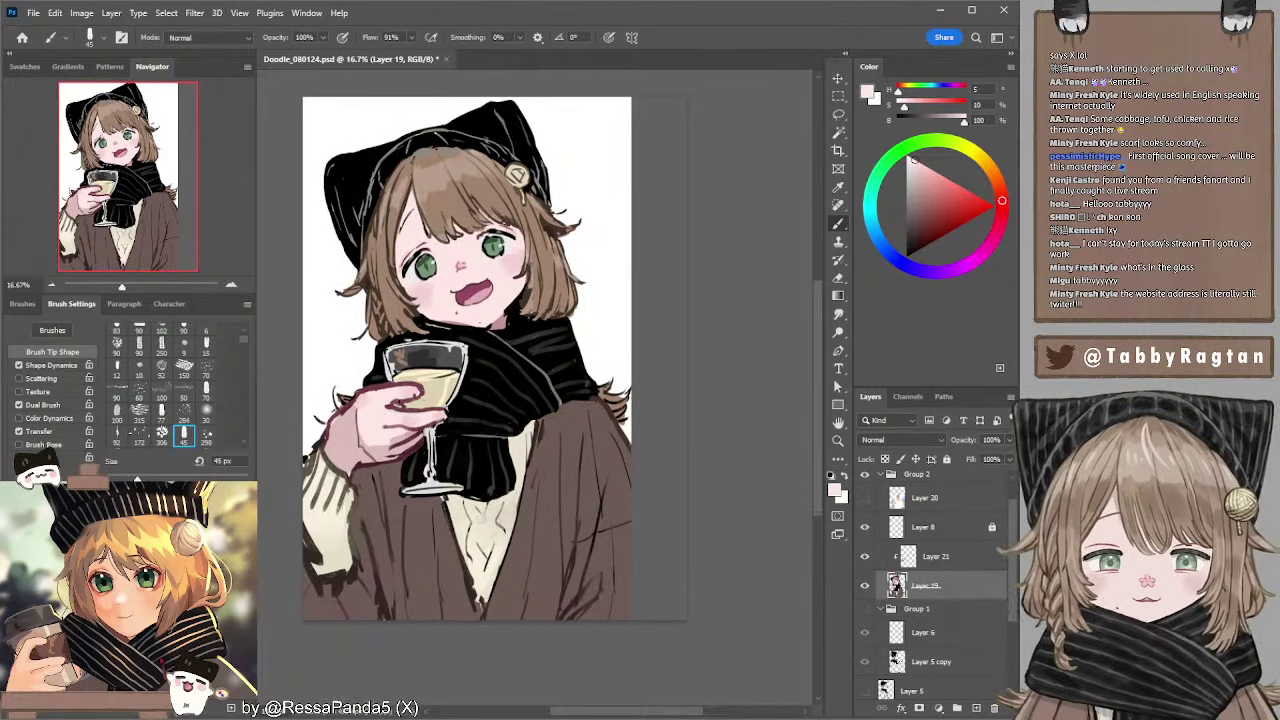
- Refine the fingertip over the glass with its sampled dark pink outline and light skin tones, reducing the brush to 35 px
alt+click(418, 387)
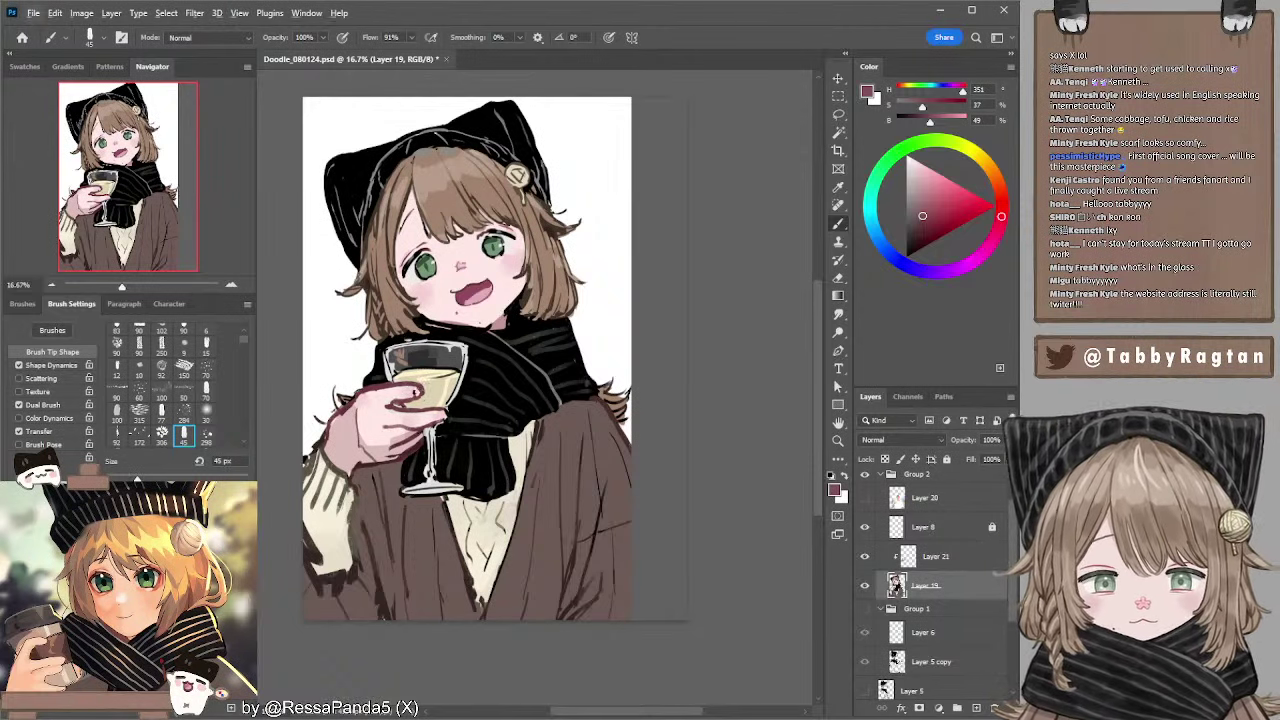
alt+click(413, 392)
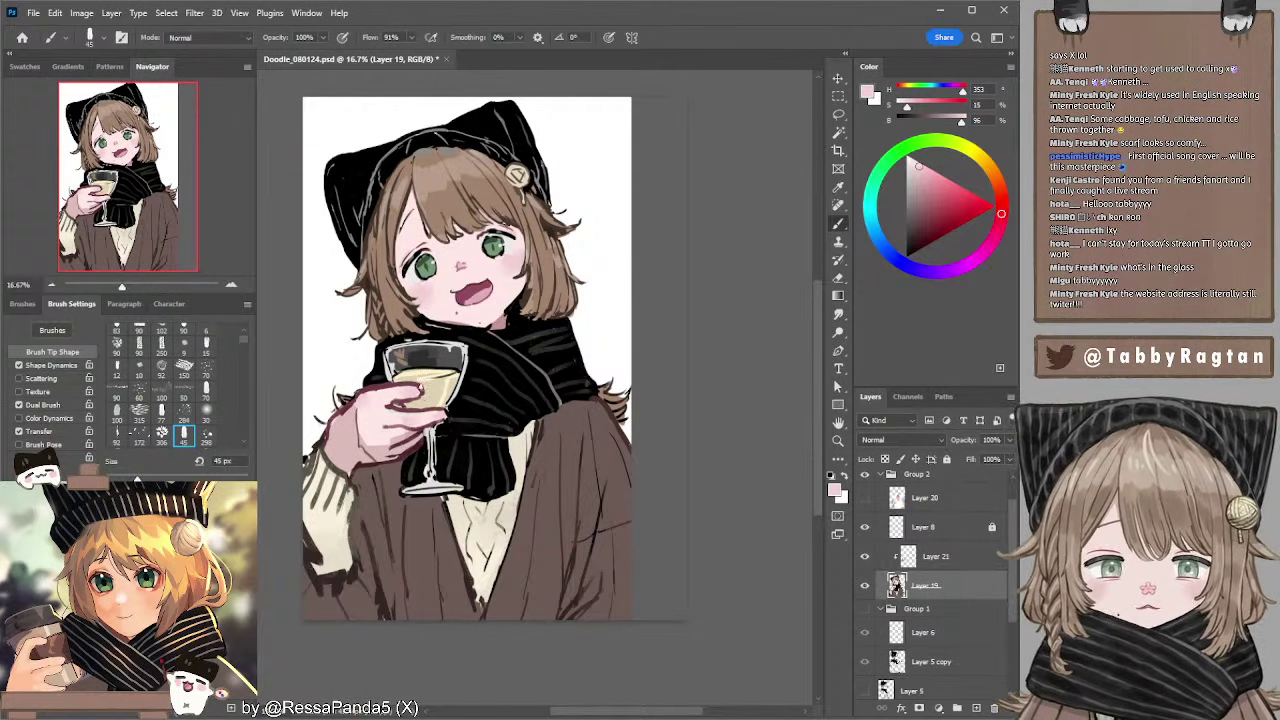
alt+click(425, 386)
click(206, 390)
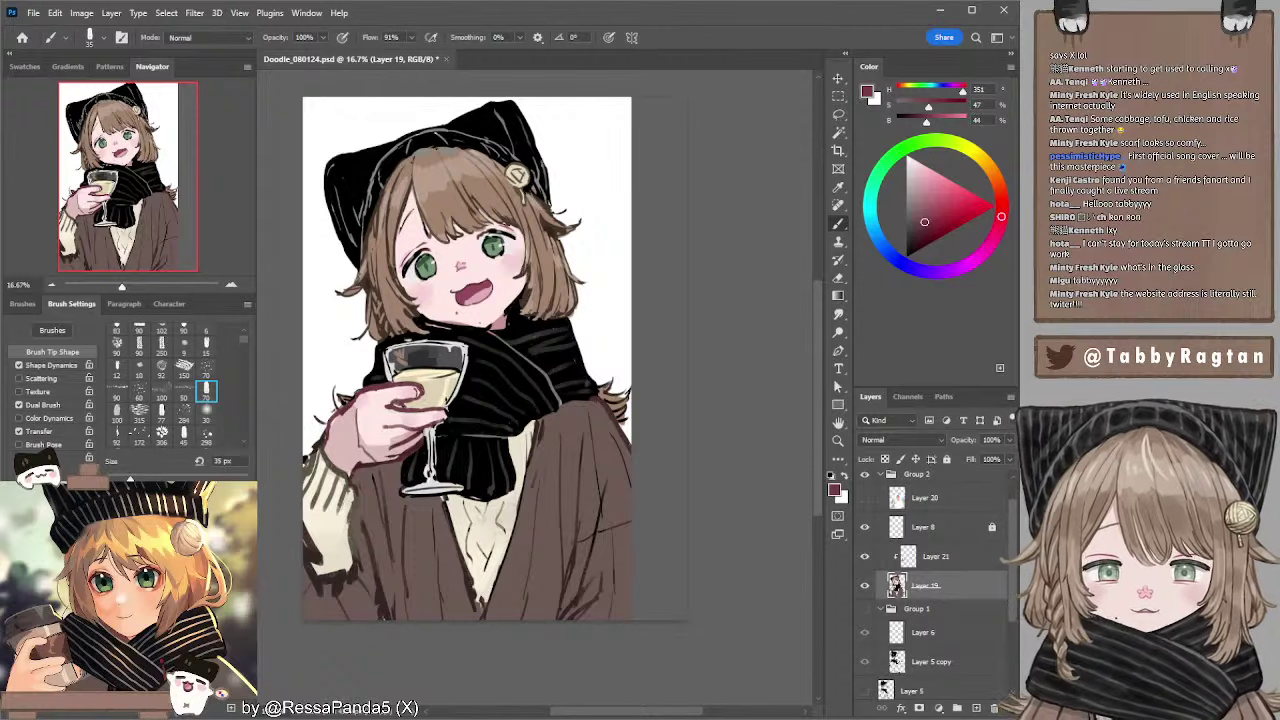
alt+click(413, 388)
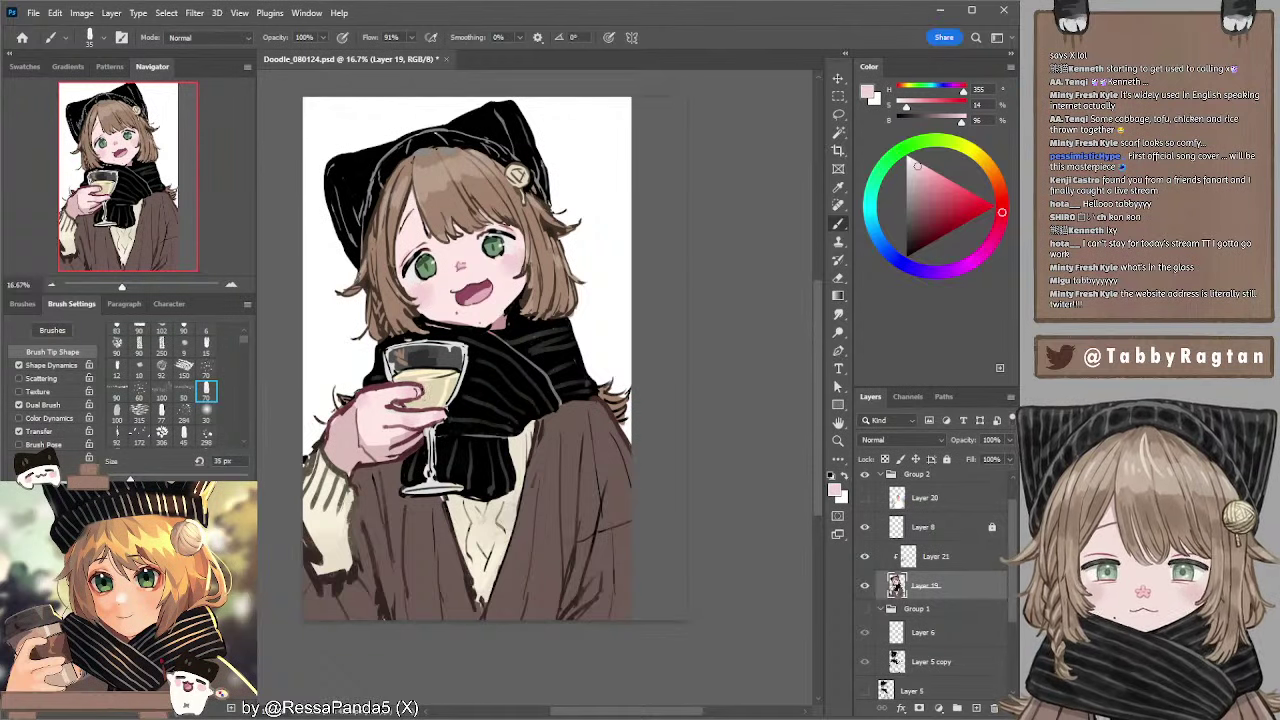
- Touch up the drink around the fingertip with its sampled cream colour and enlarge the brush to 45 px
alt+click(426, 379)
mouse_move(420, 369)
mouse_down()
mouse_move(409, 395)
mouse_move(416, 385)
mouse_up()
alt+click(418, 380)
key(bracketright)
key(bracketright)
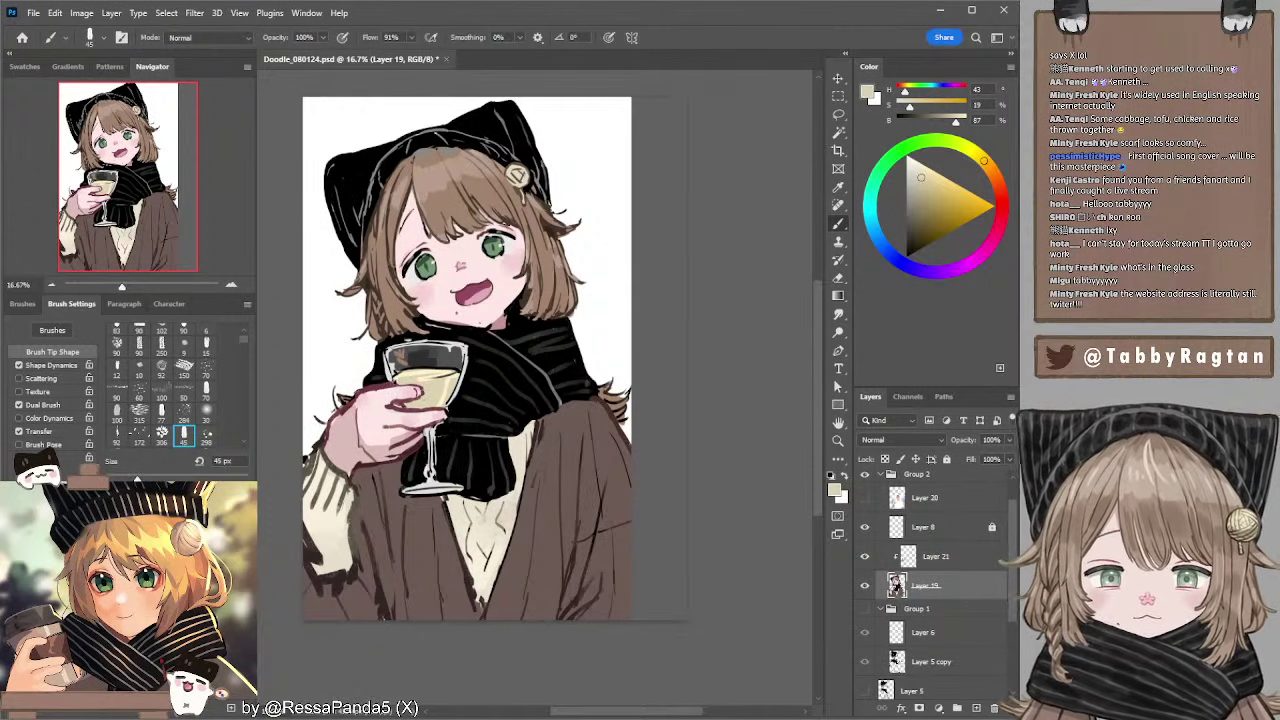
- Retouch the drink's near-hand edge in cream, sample the glass outline's light grey and reduce the brush to 35 px
drag(392, 363, 396, 377)
alt+click(390, 366)
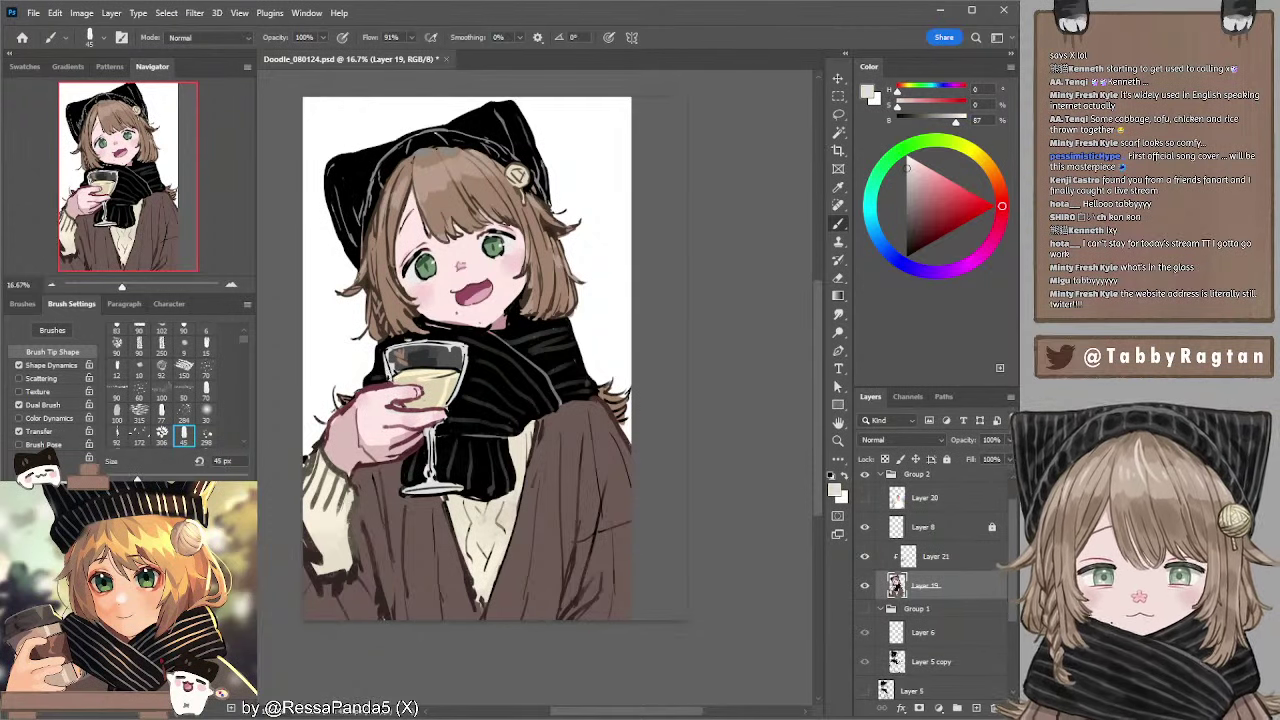
key(bracketleft)
key(bracketleft)
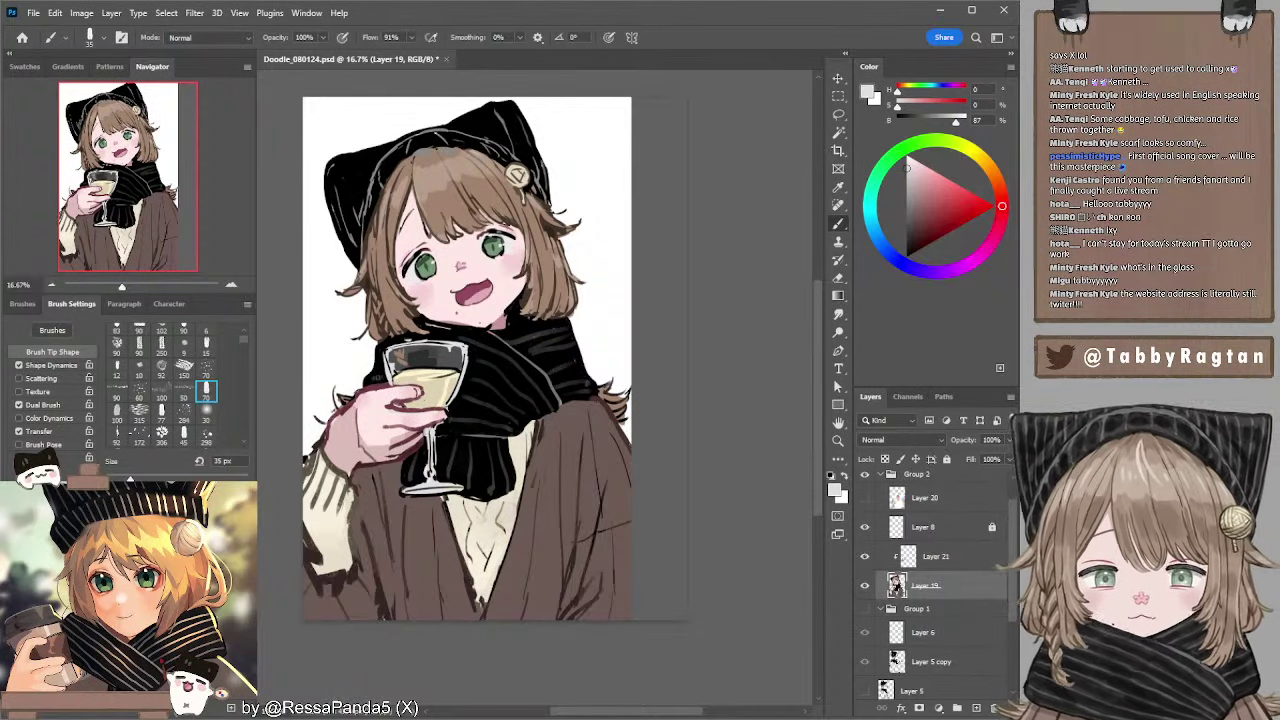
- Clean up the scarf beside the glass's outer edge with sampled black, enlarging the brush to 60 px
alt+click(379, 380)
drag(387, 372, 371, 389)
key(bracketright)
key(bracketright)
key(bracketright)
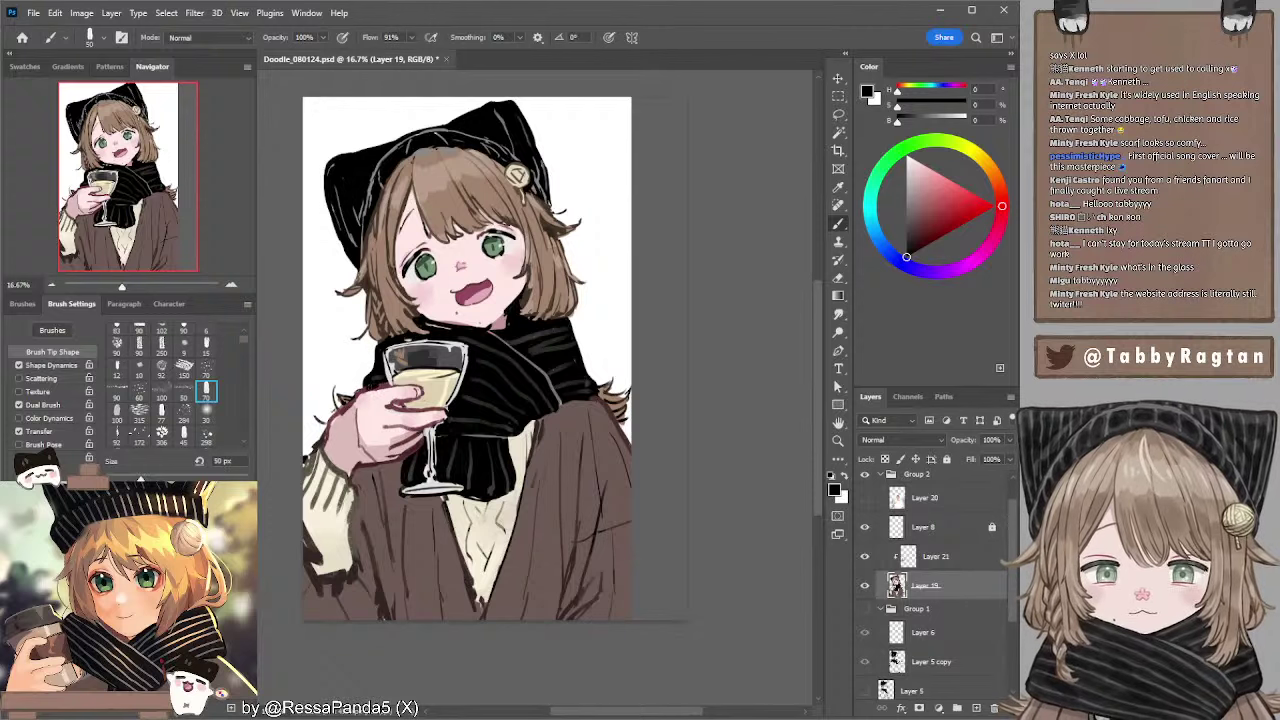
key(bracketright)
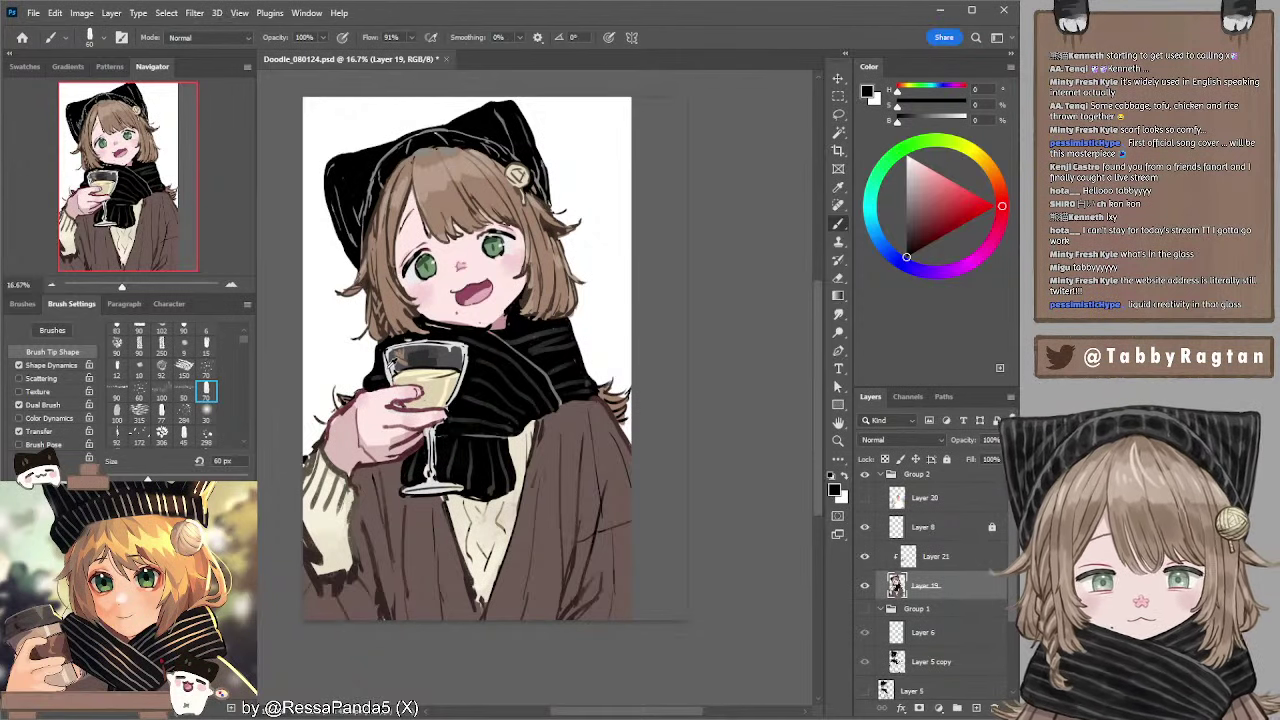
- Redraw the glass's outline with its sampled light grey using a 40 px brush
alt+click(391, 363)
key(e)
key(b)
key(bracketleft)
key(bracketleft)
key(bracketleft)
key(bracketleft)
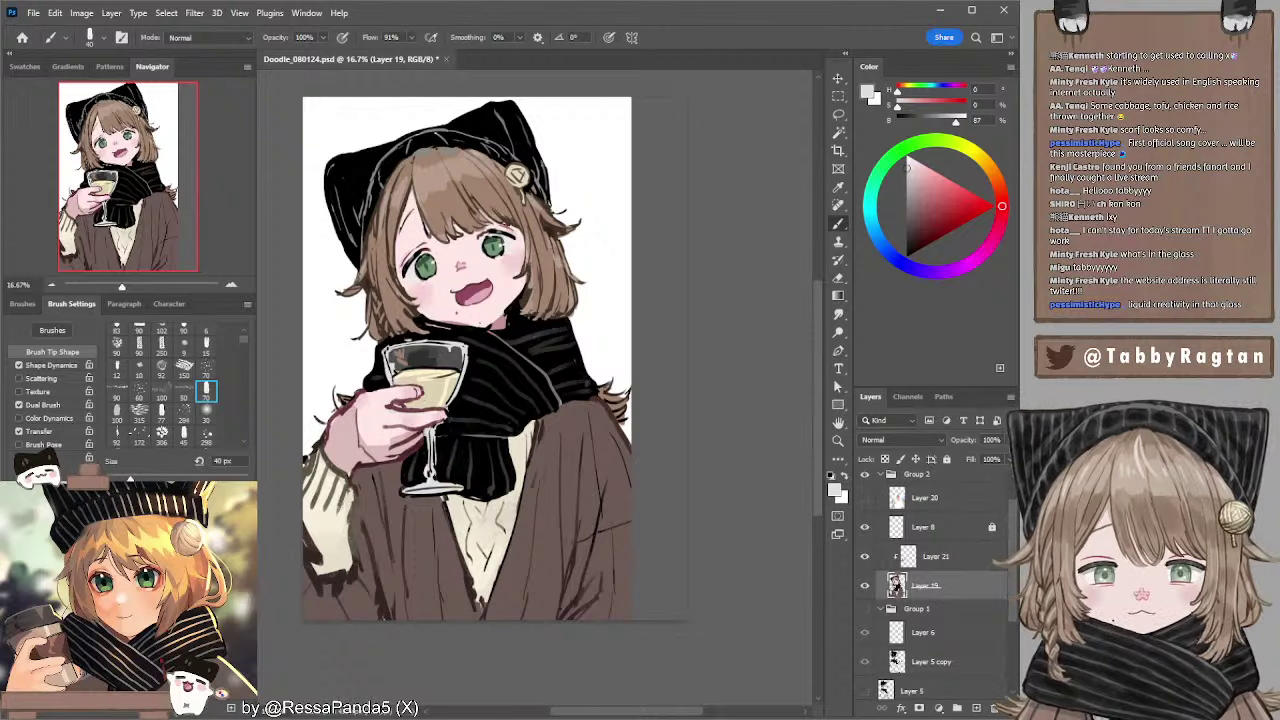
- Repaint the inside of the glass below the rim with its sampled dark grey, enlarging the brush to 60 px
alt+click(450, 348)
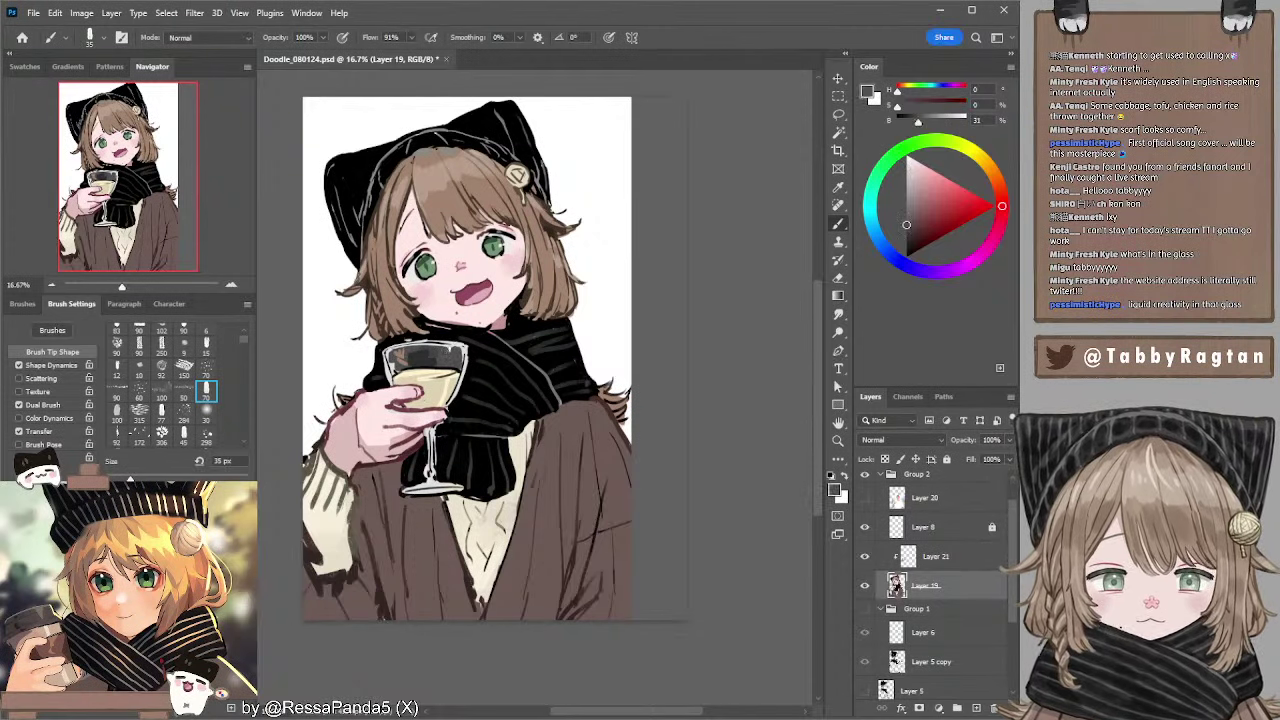
key(bracketright)
key(bracketright)
key(bracketright)
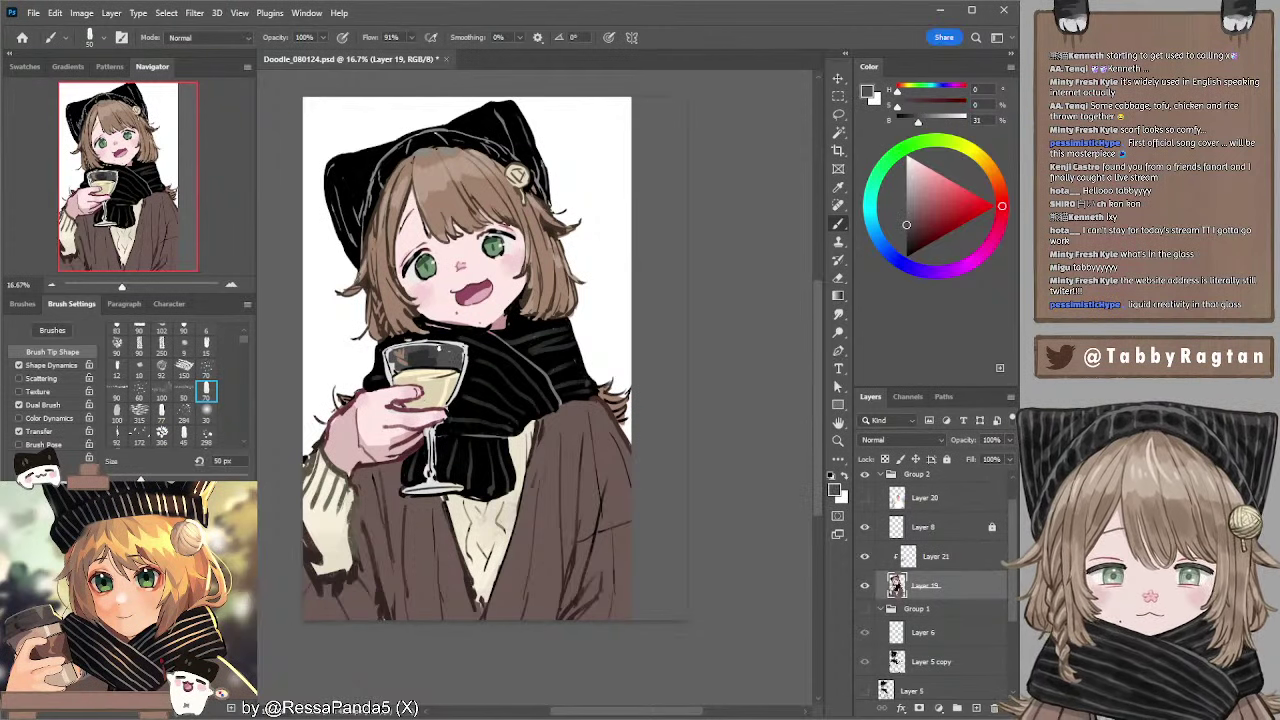
drag(438, 349, 448, 352)
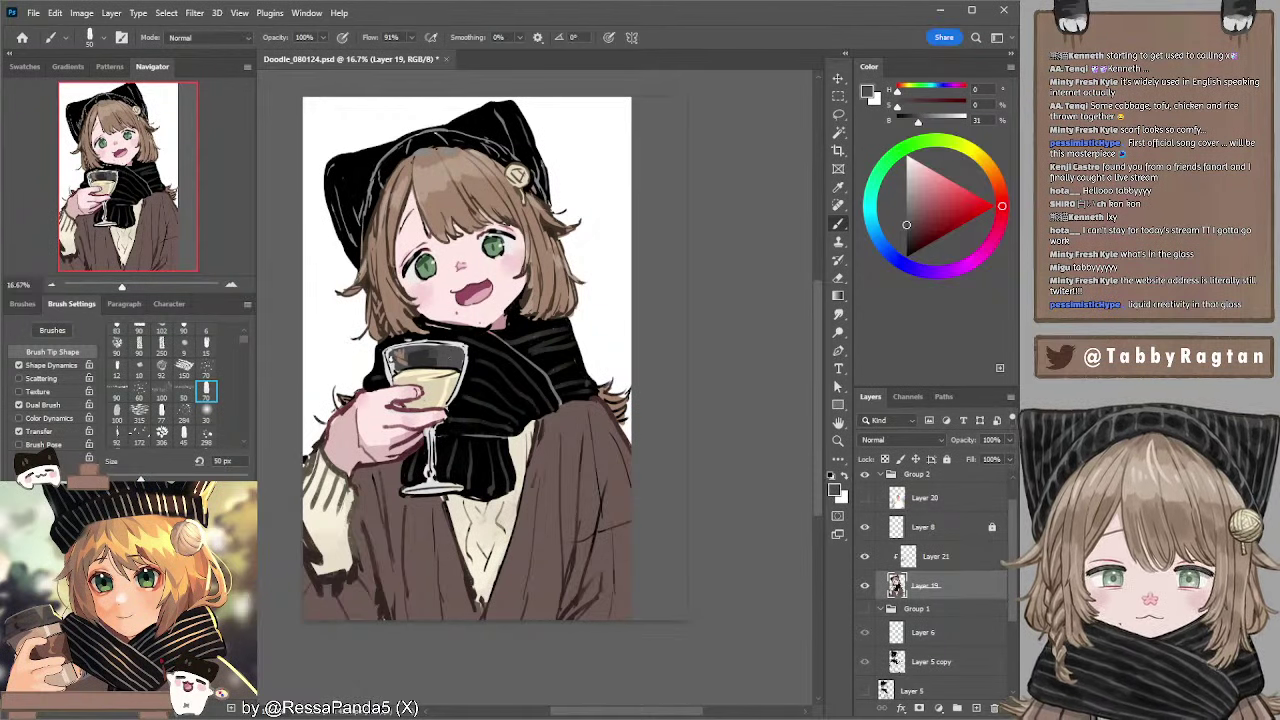
key(bracketright)
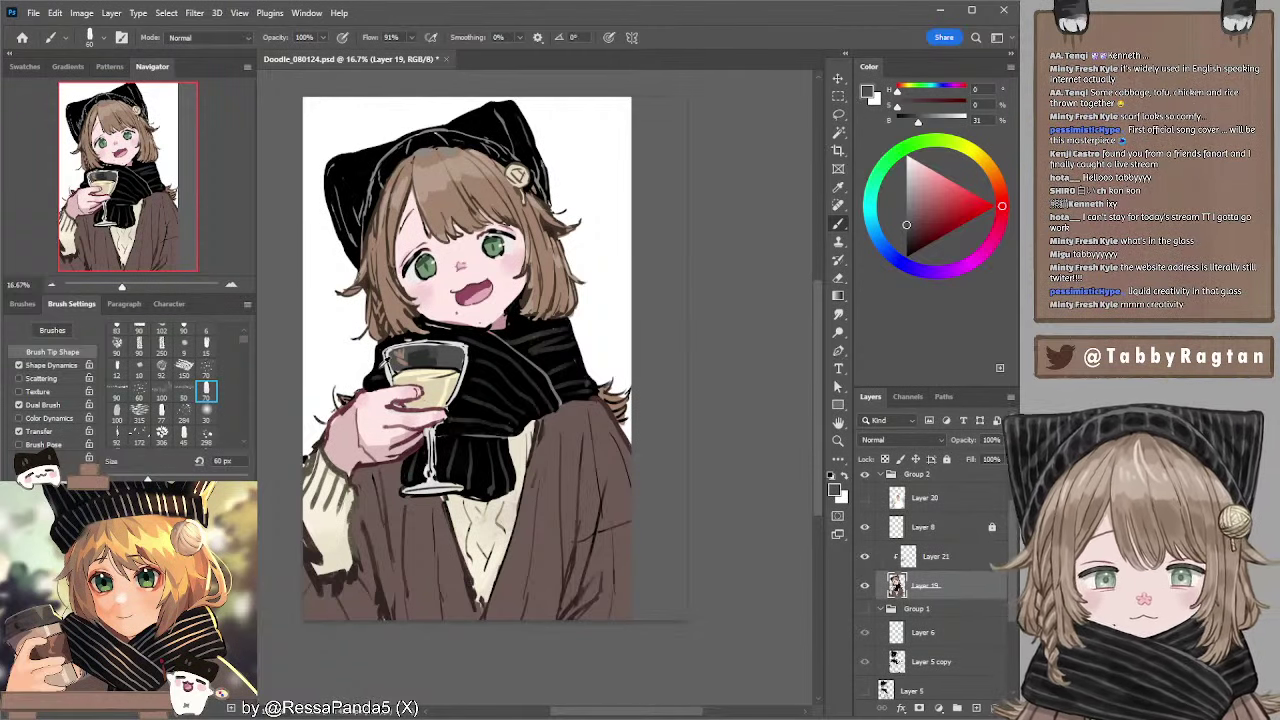
- Retouch the side of the glass with black and its sampled dark grey using a 45 px brush, and undo the last stroke
key(d)
click(184, 432)
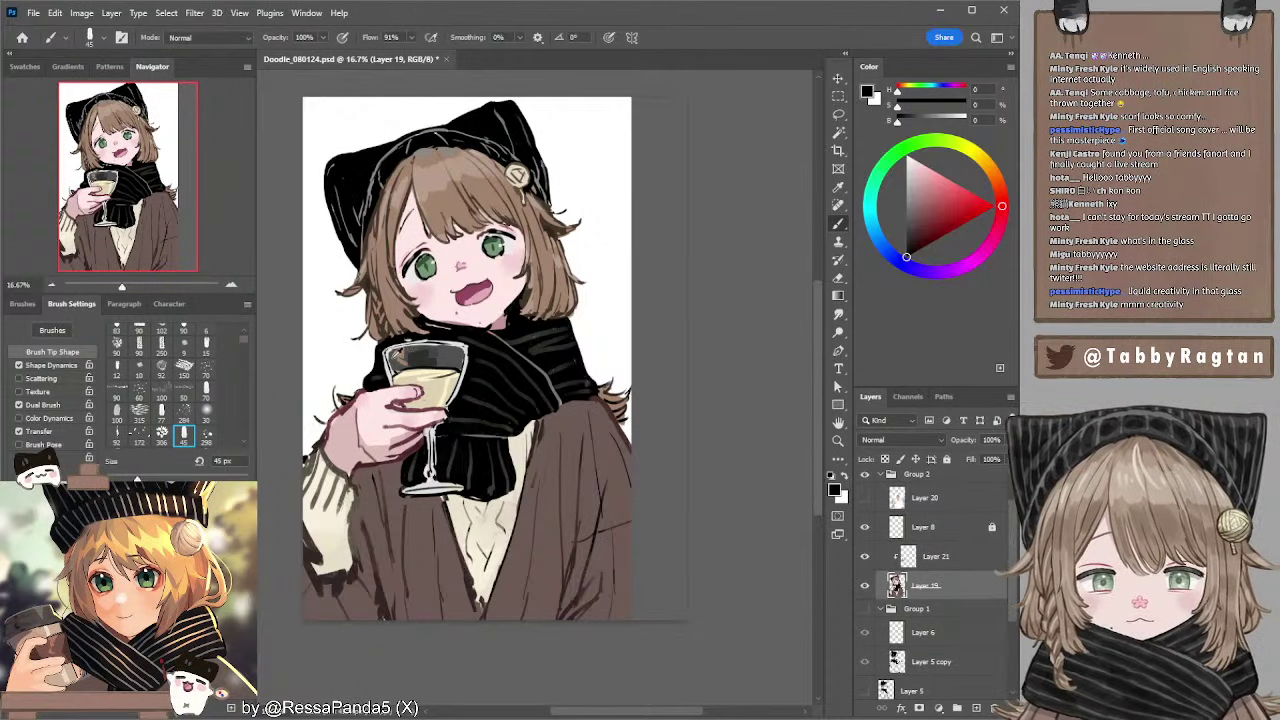
alt+click(397, 353)
drag(385, 358, 394, 383)
key(ctrl+z)
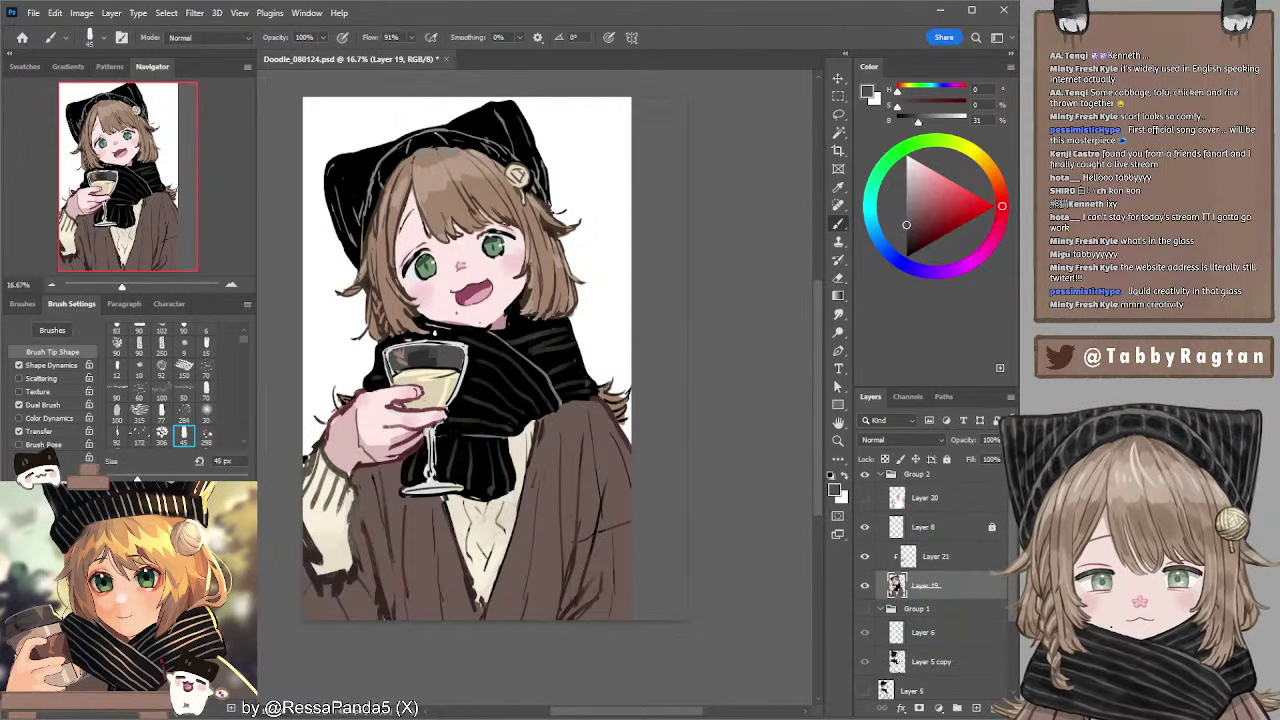
- Retouch the scarf's upper edge and the hair beside the chin with sampled black and hair brown
alt+click(431, 336)
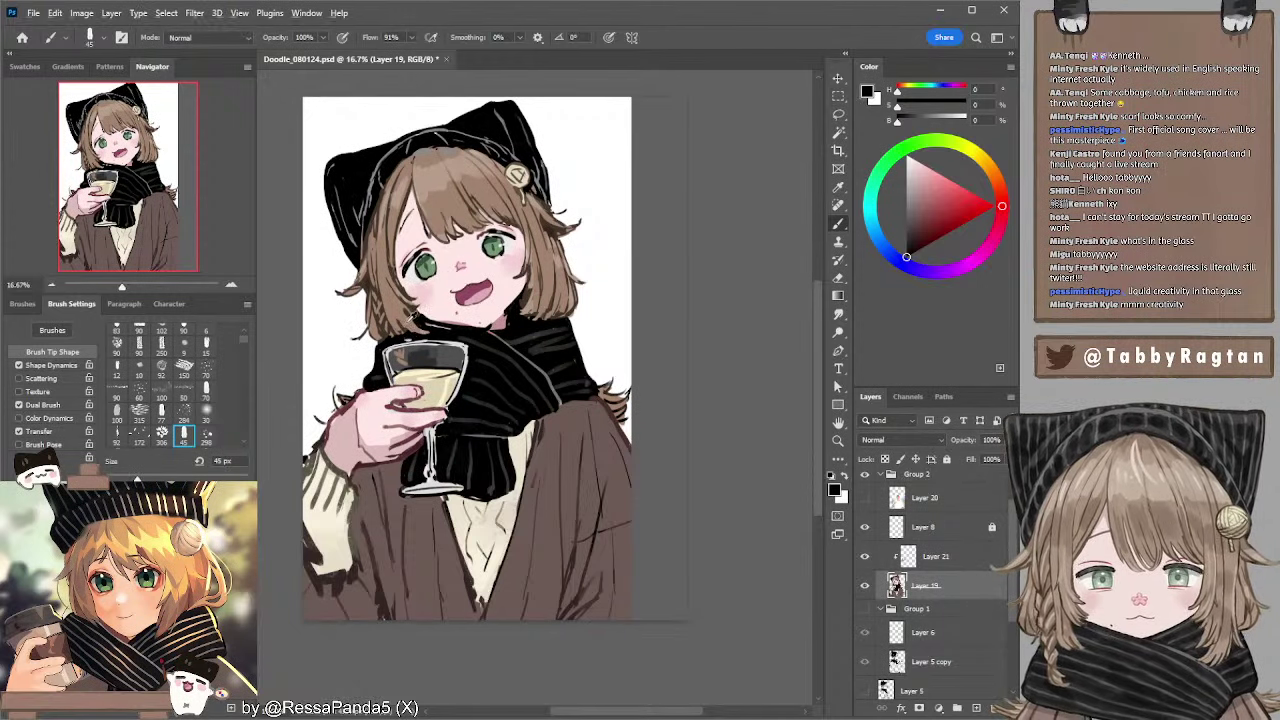
alt+click(407, 321)
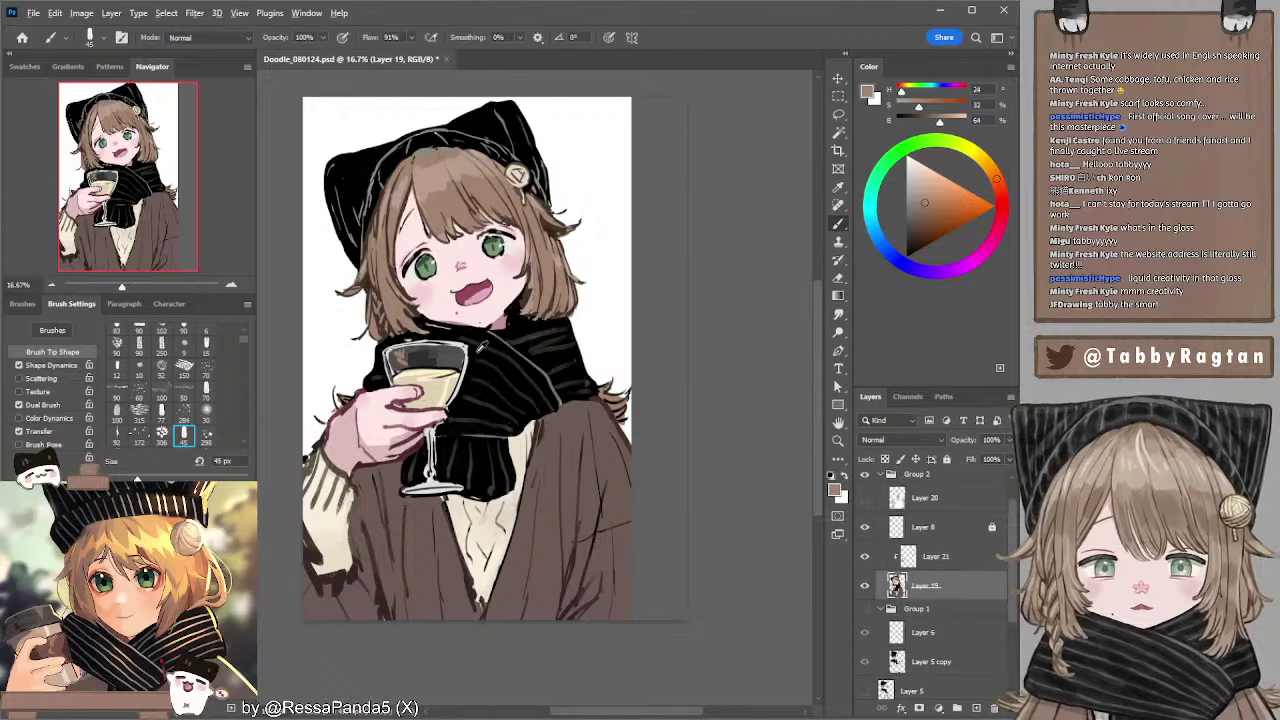
key(d)
alt+click(476, 352)
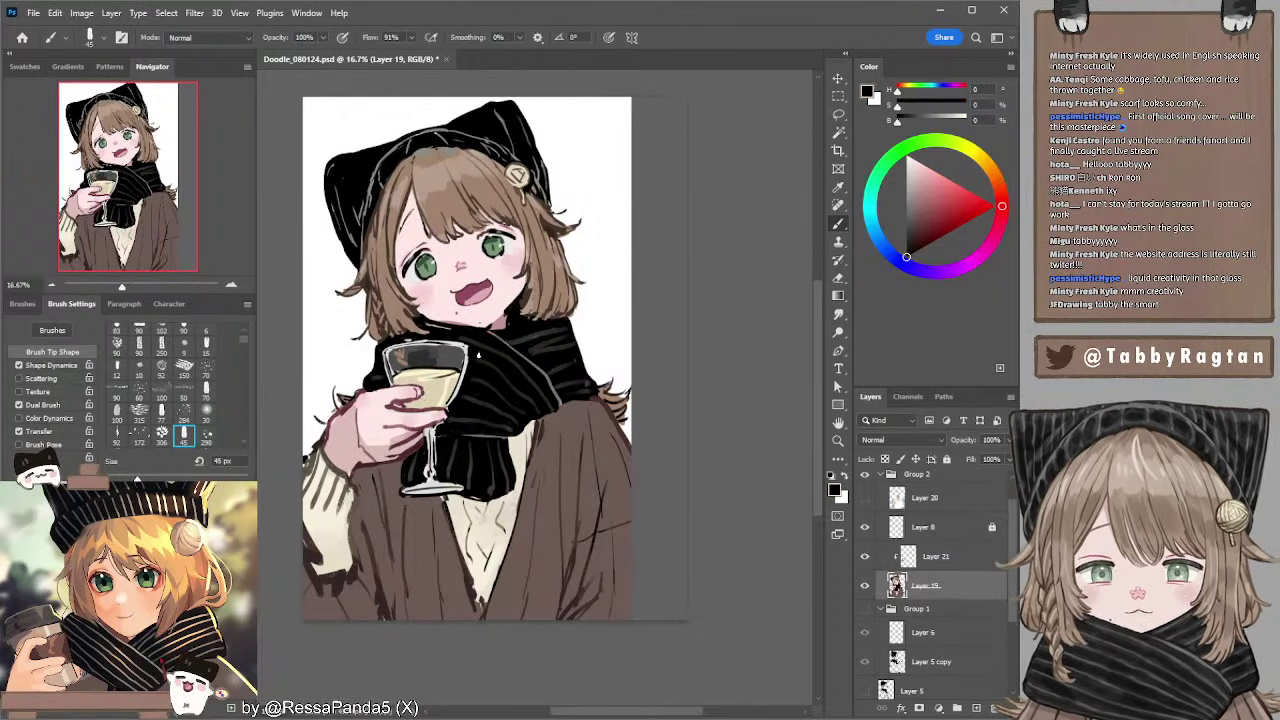
alt+click(477, 352)
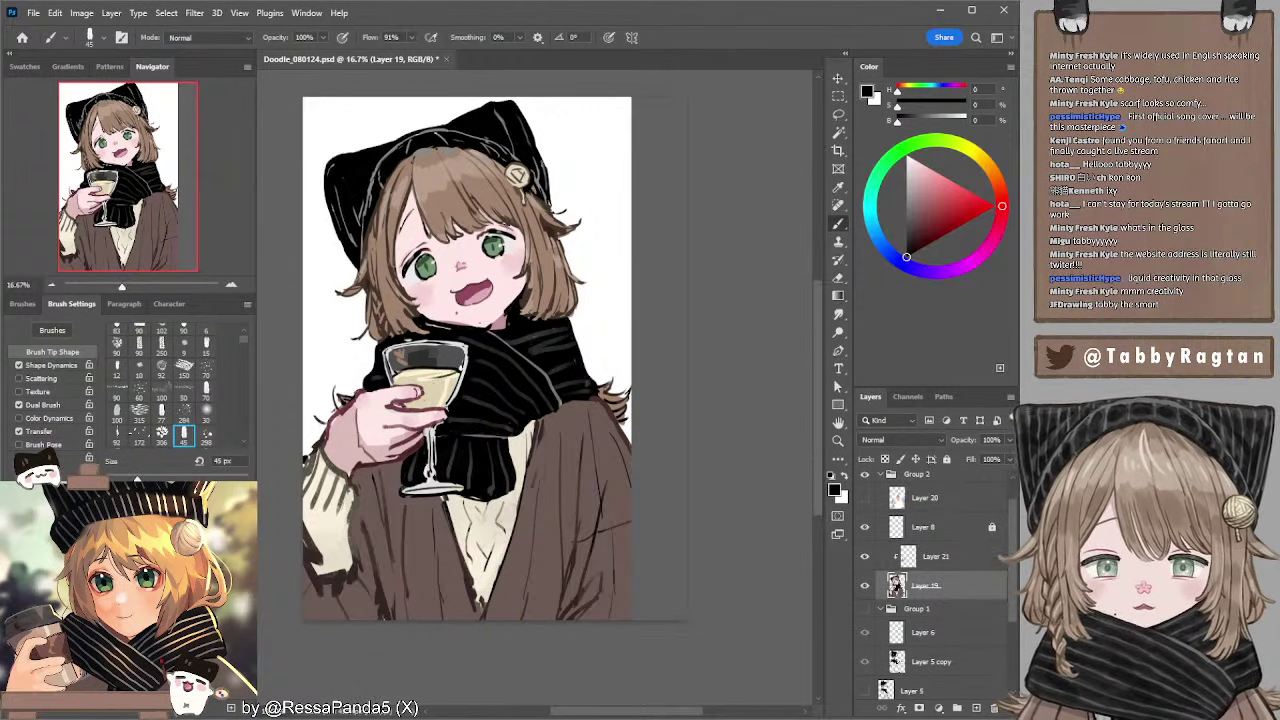
- Paint black reflections into the drink with a 175 px brush, undoing the first stroke and repainting it
key(bracketright)
key(bracketright)
key(bracketright)
key(bracketright)
key(bracketright)
key(bracketright)
key(bracketright)
key(bracketright)
key(bracketright)
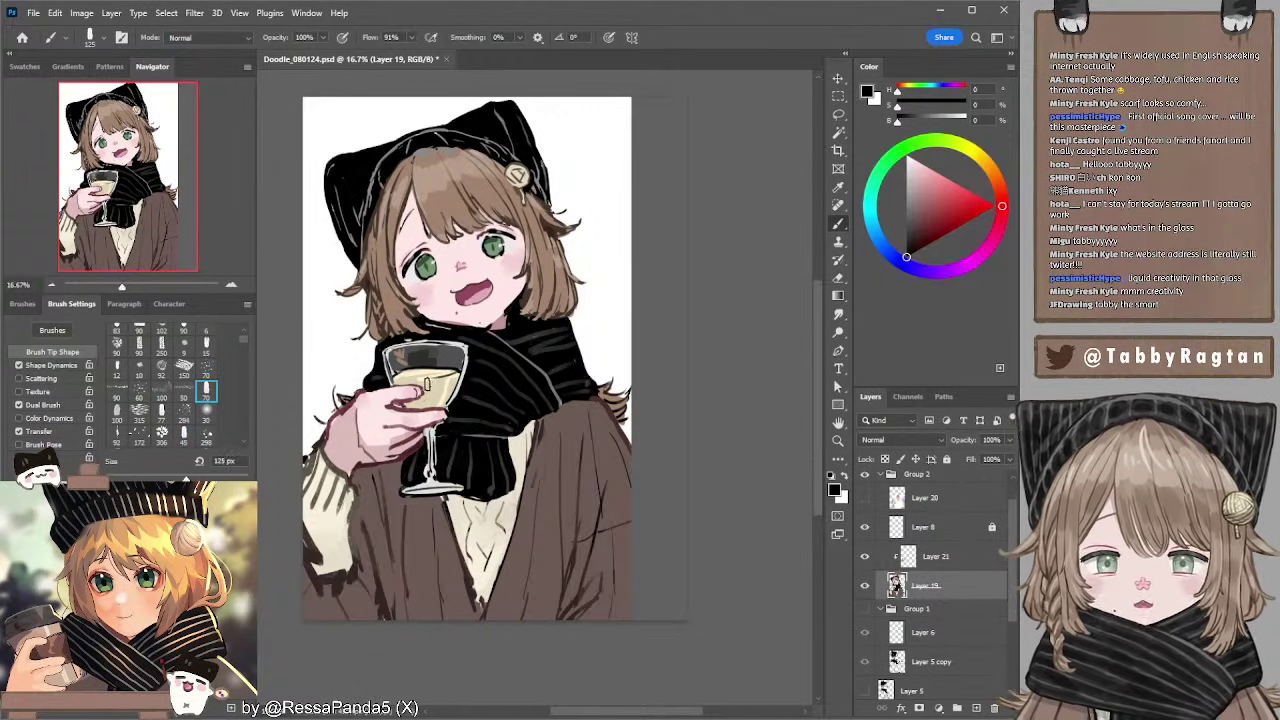
drag(429, 385, 439, 386)
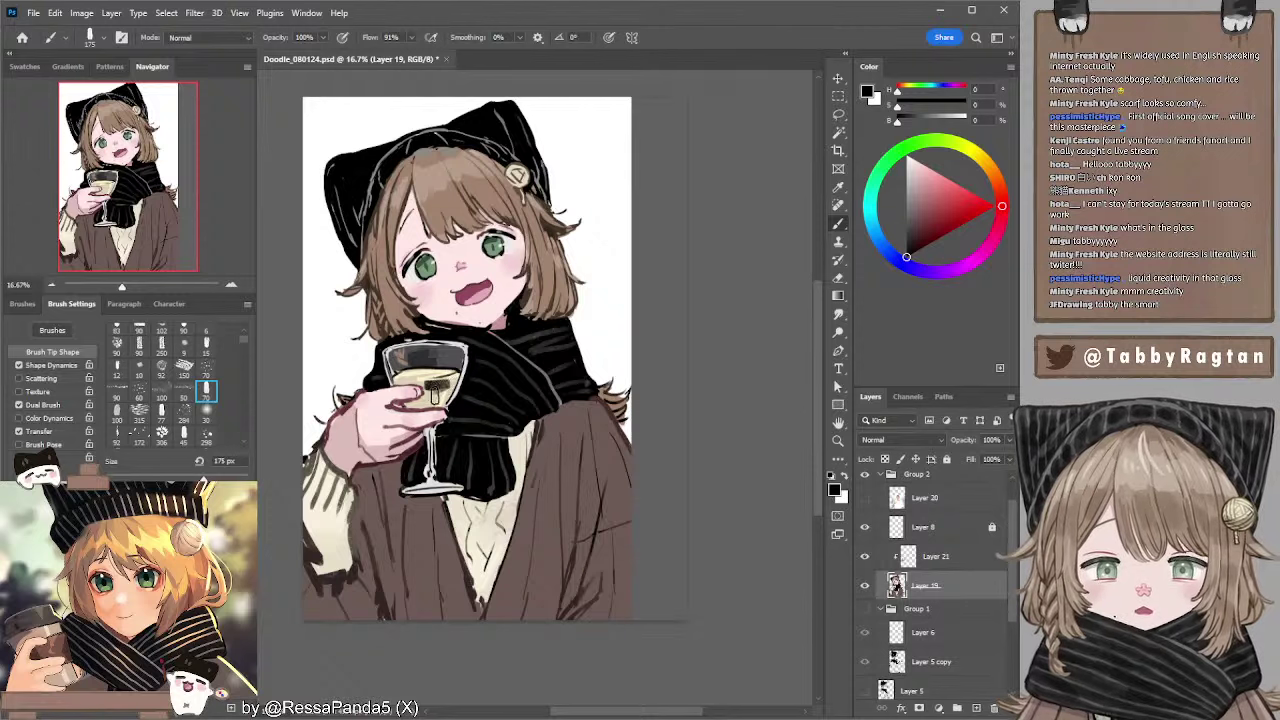
key(ctrl+z)
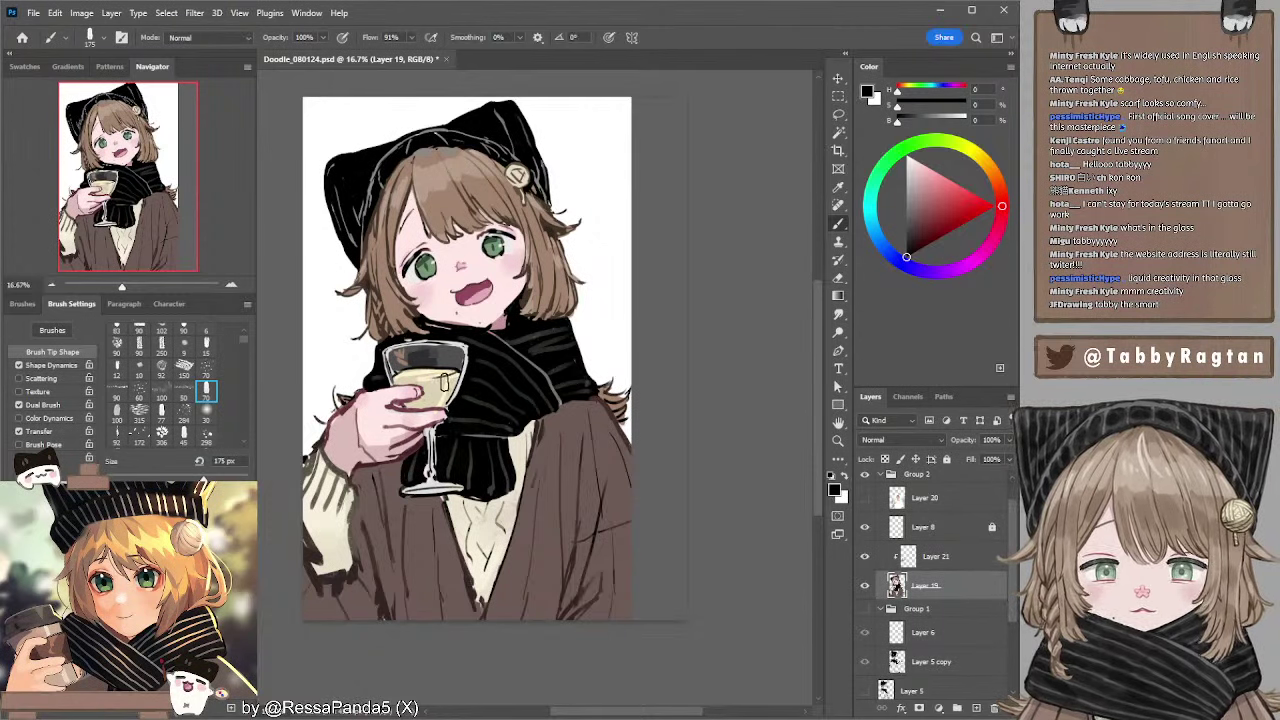
drag(423, 395, 444, 392)
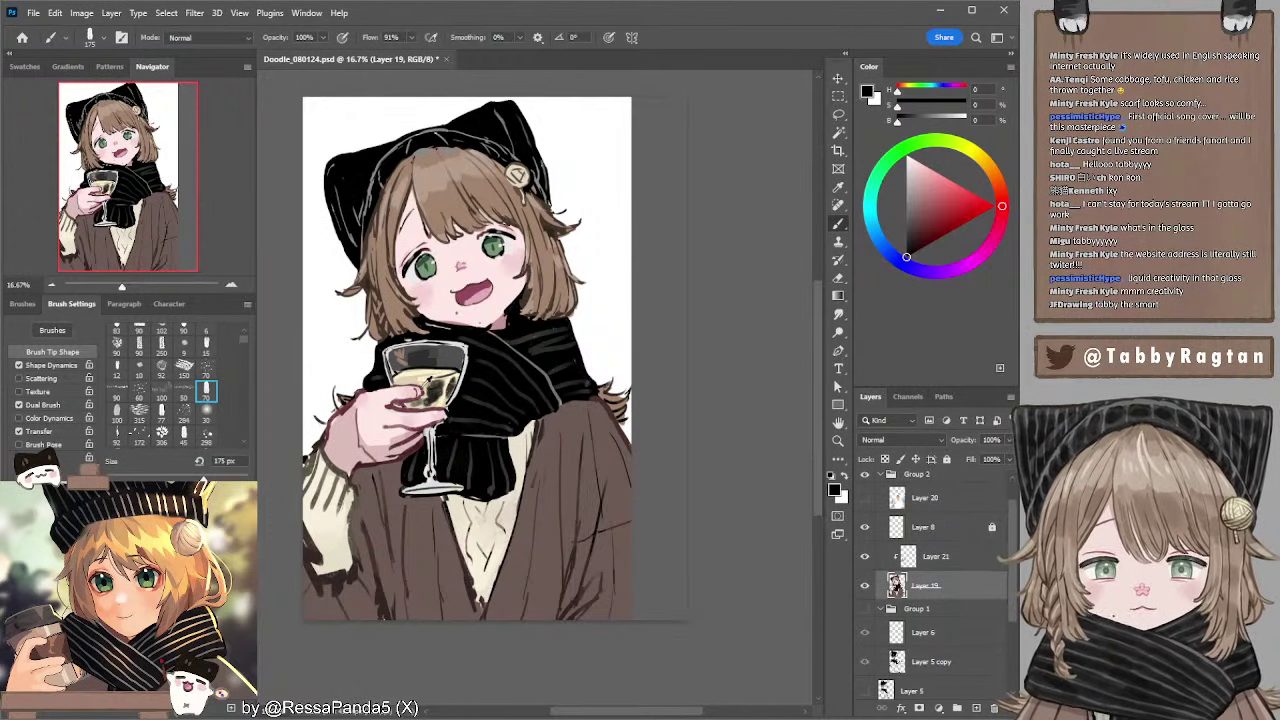
- Blend the drink's dark reflections with sampled cream at H 43, S 20, B 85, reducing the brush to 100 px
alt+click(422, 387)
key(bracketright)
key(bracketright)
key(bracketright)
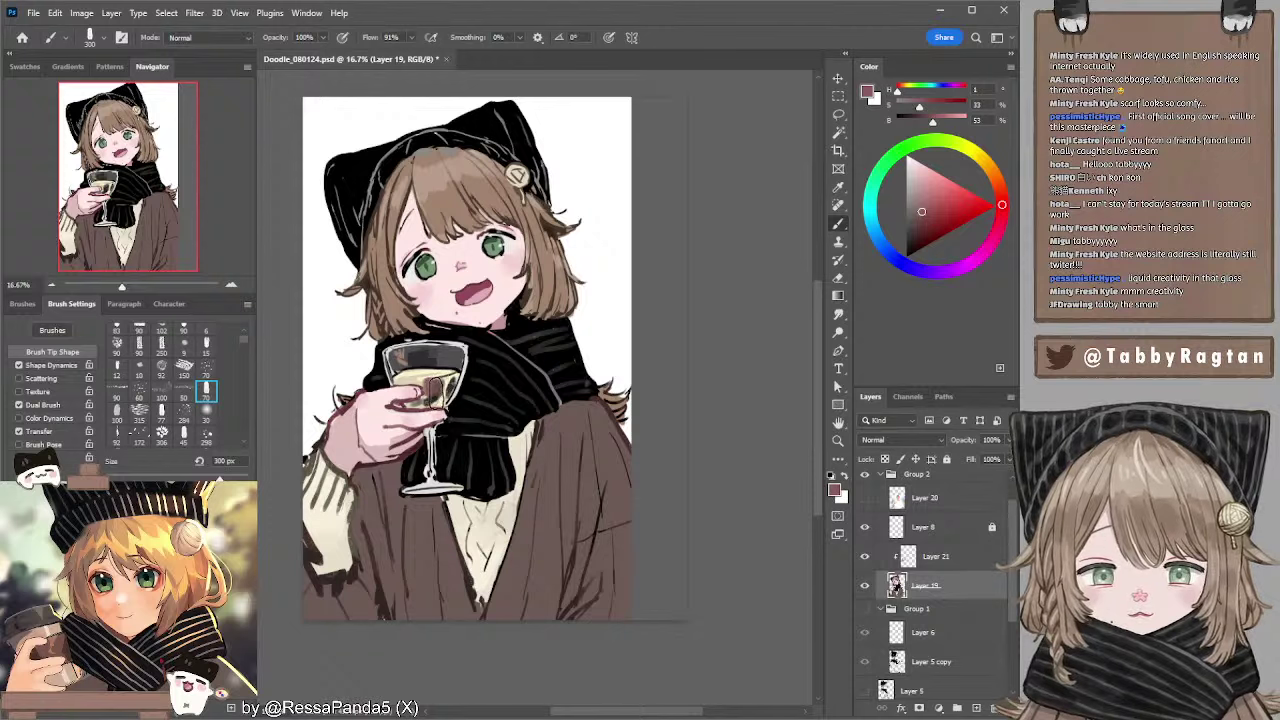
alt+click(425, 382)
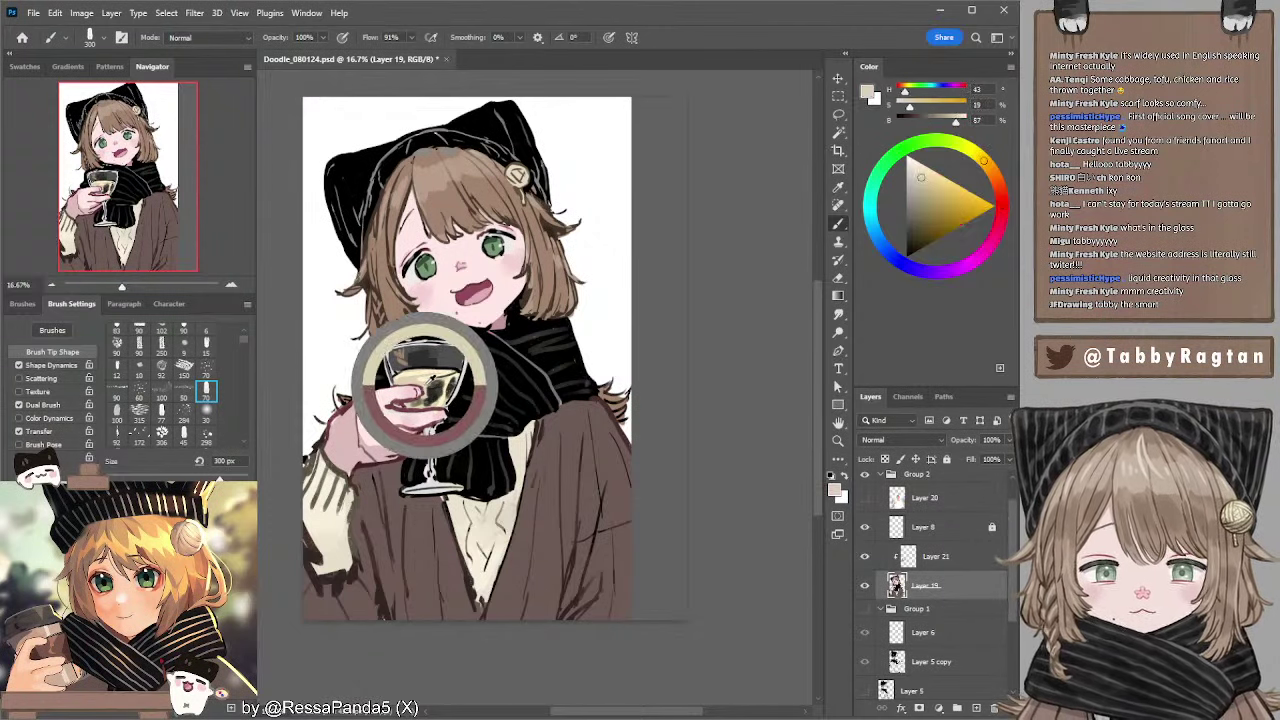
key(bracketleft)
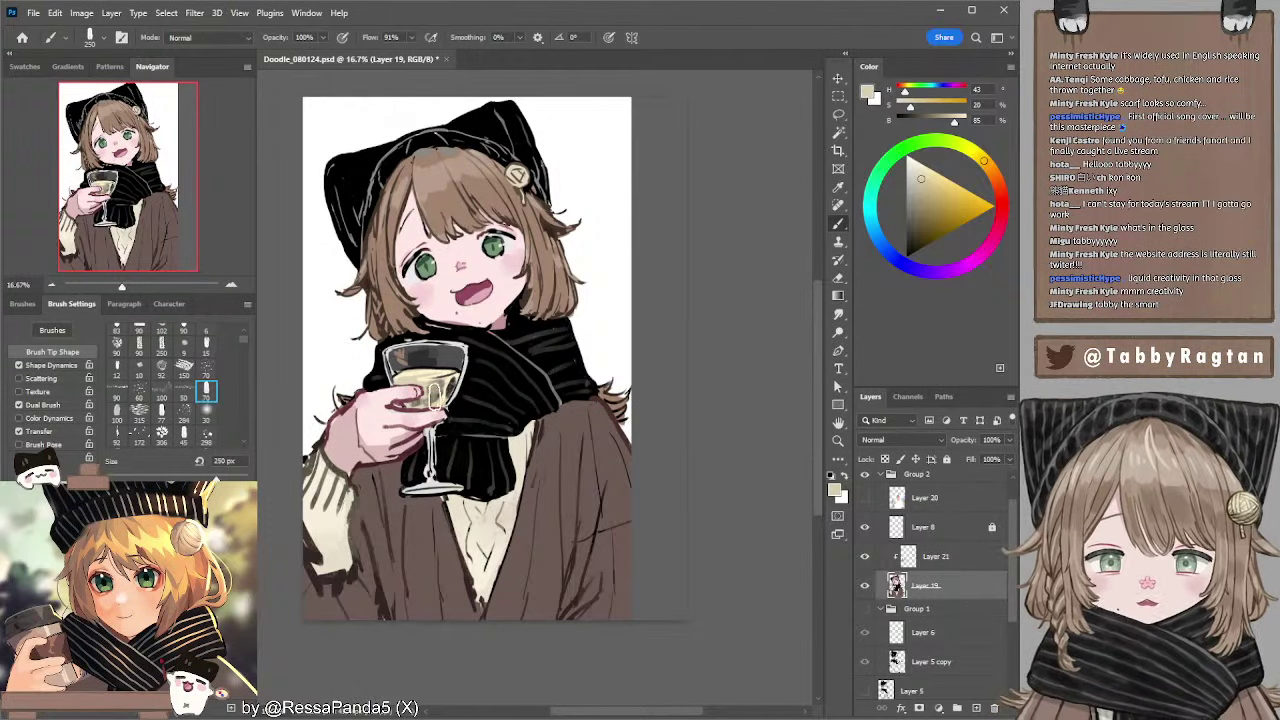
key(bracketleft)
key(bracketleft)
key(bracketleft)
key(bracketleft)
key(bracketleft)
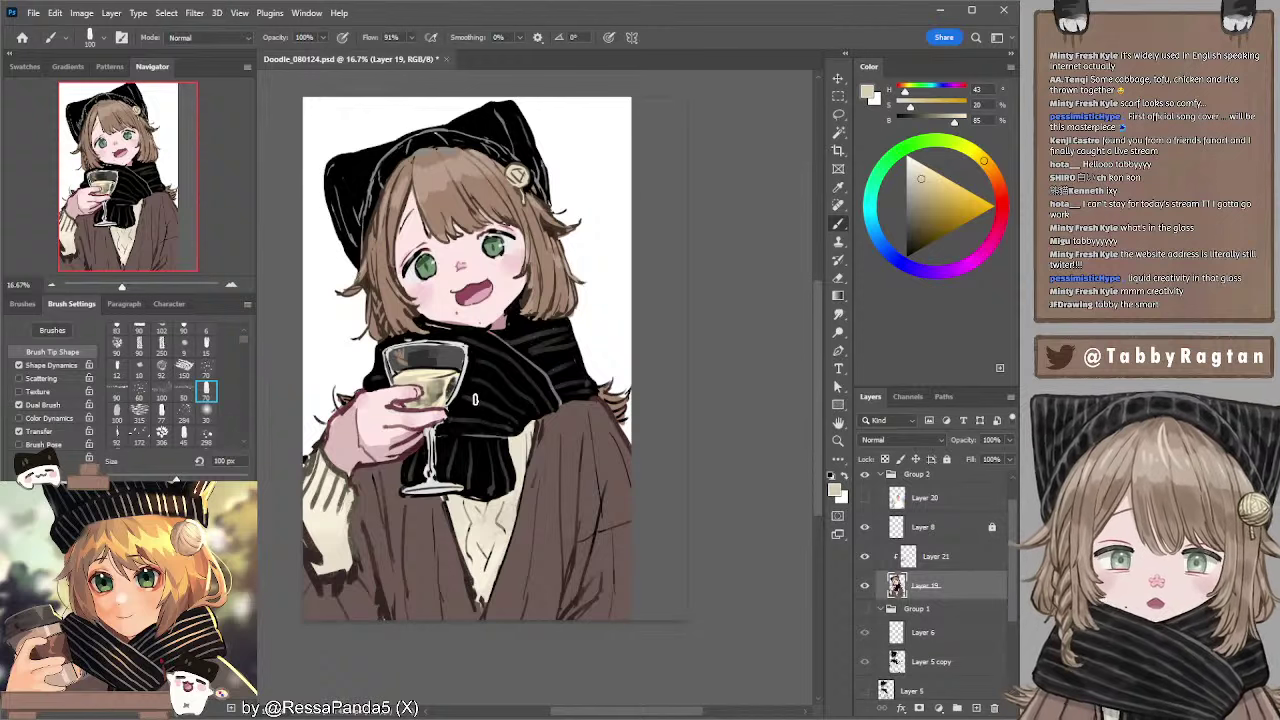
- Retouch the upper glass with sampled dark grey at B 31 and light grey at B 87, reducing the brush to 45 px
key(bracketleft)
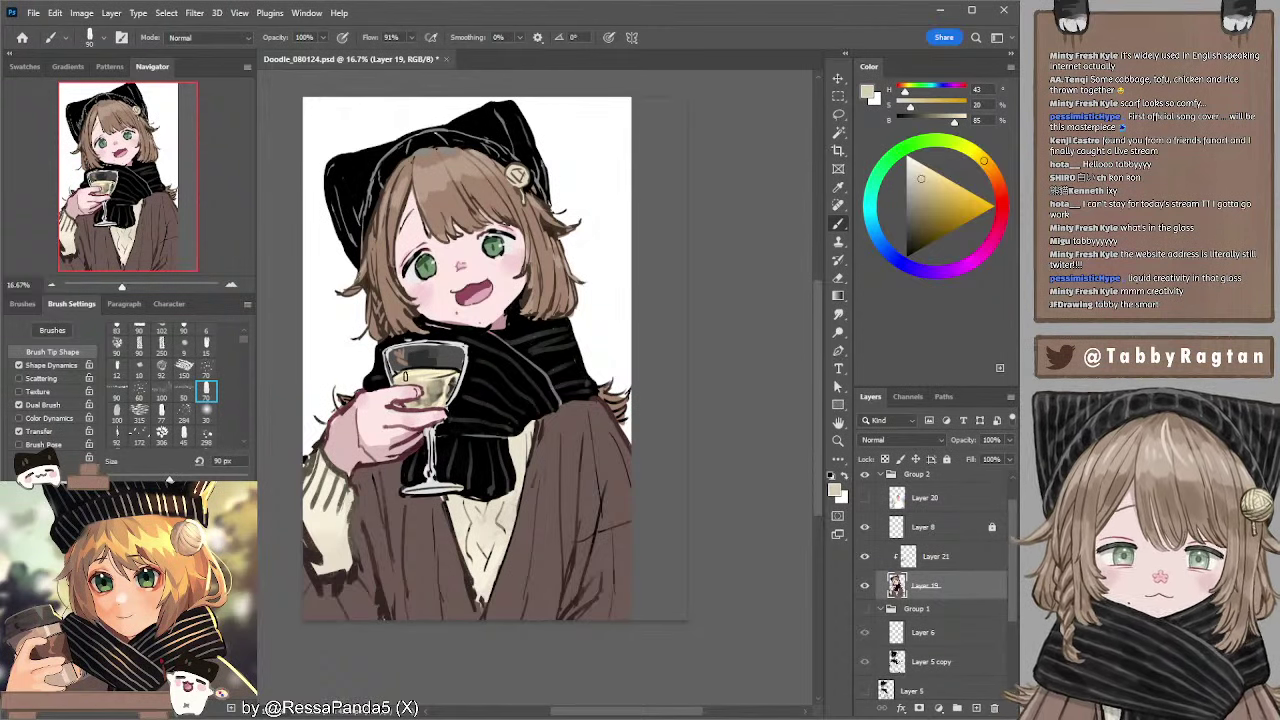
alt+click(404, 364)
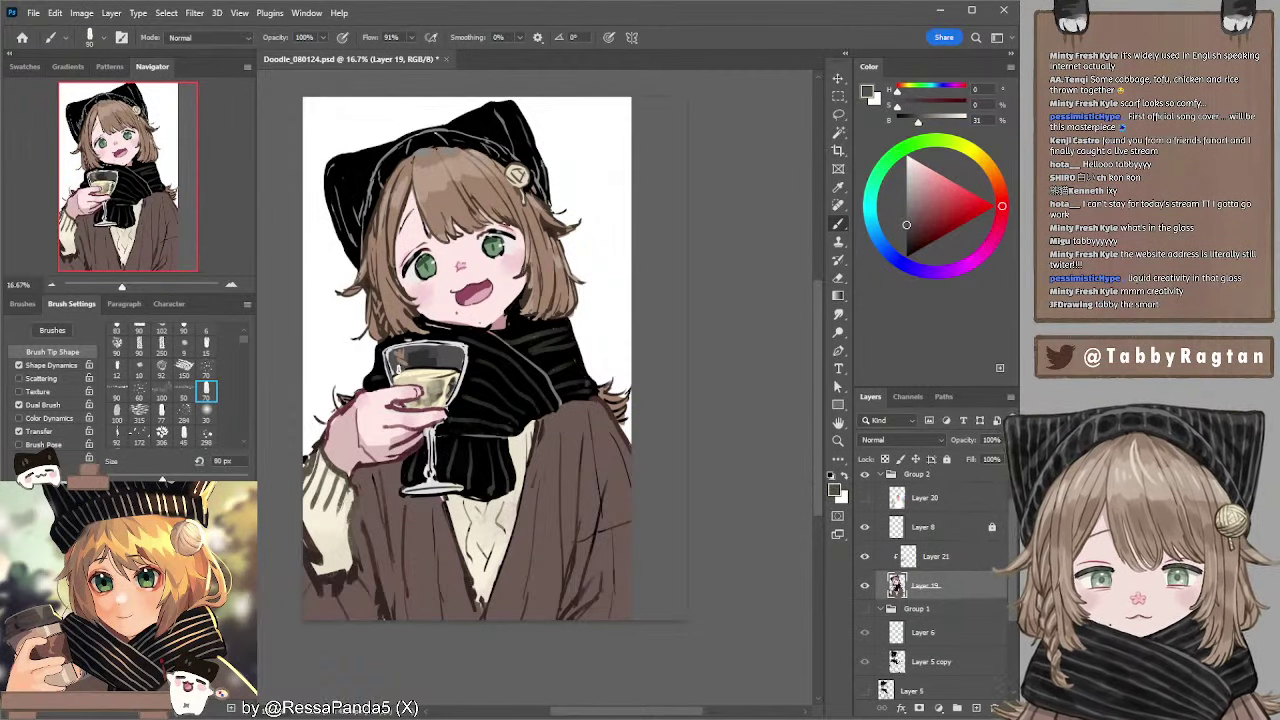
key(bracketleft)
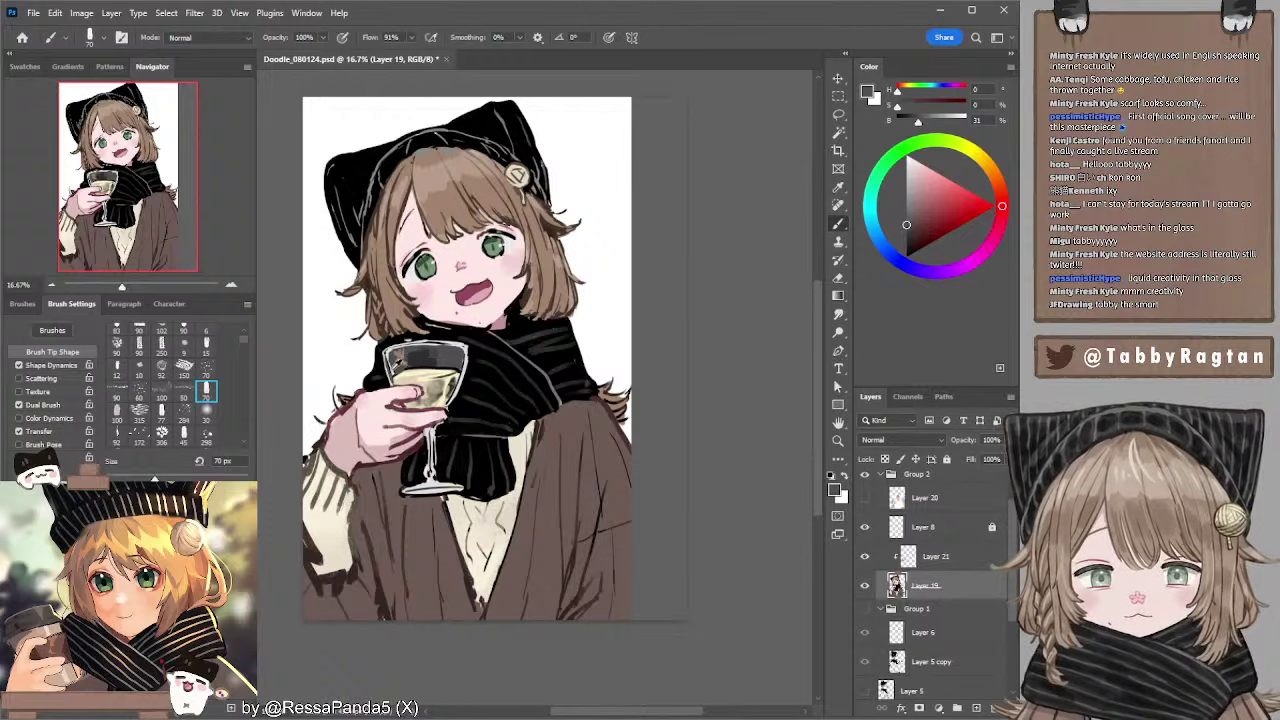
alt+click(391, 362)
key(bracketleft)
key(bracketleft)
key(bracketleft)
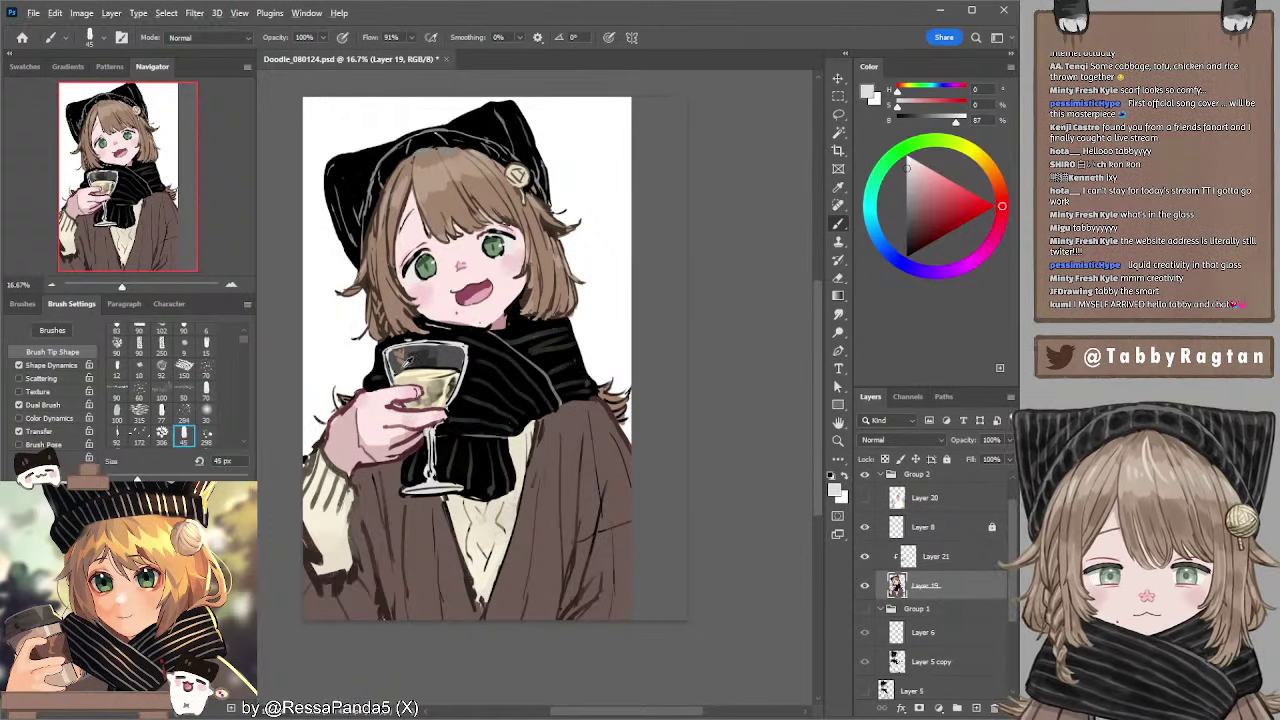
- Touch up the inside of the glass with sampled dark grey at B 18, and blend the glass with the Smudge tool
alt+click(402, 362)
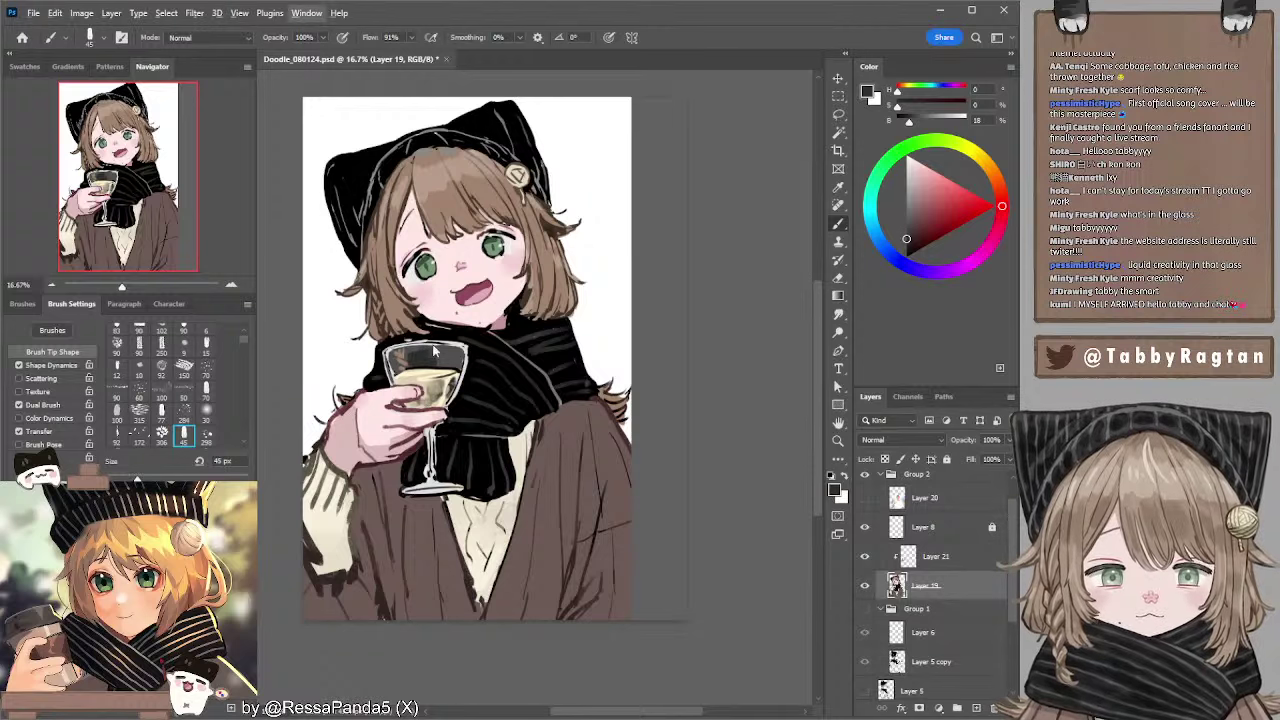
click(838, 315)
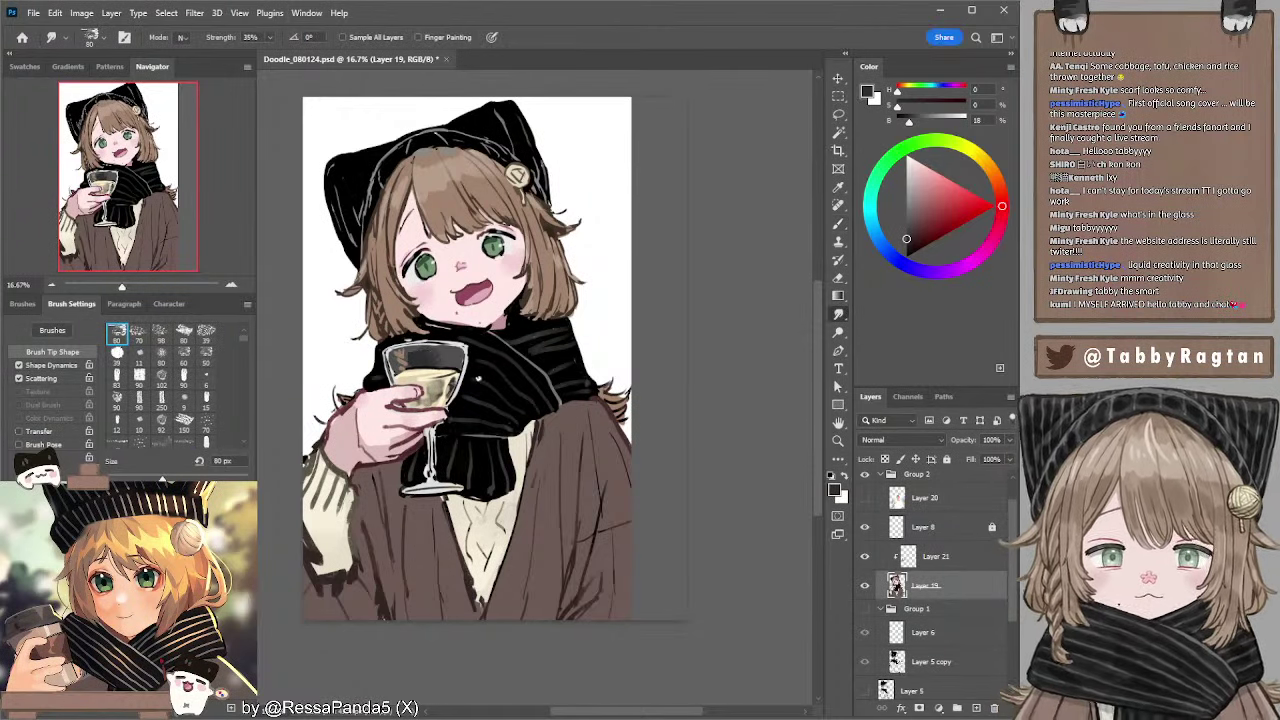
key(b)
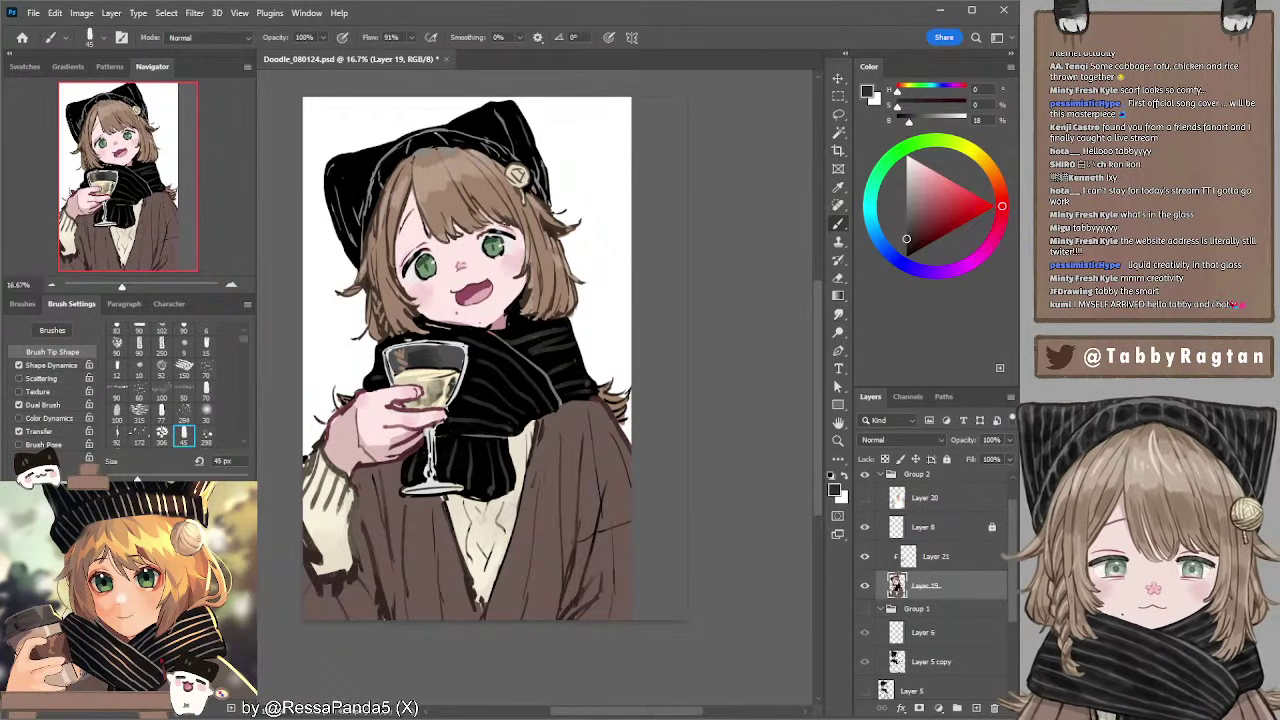
- Retouch the fingers around the glass with sampled pale pink at 60 px and redraw their dividing lines with sampled dark red at 40 px
alt+click(395, 432)
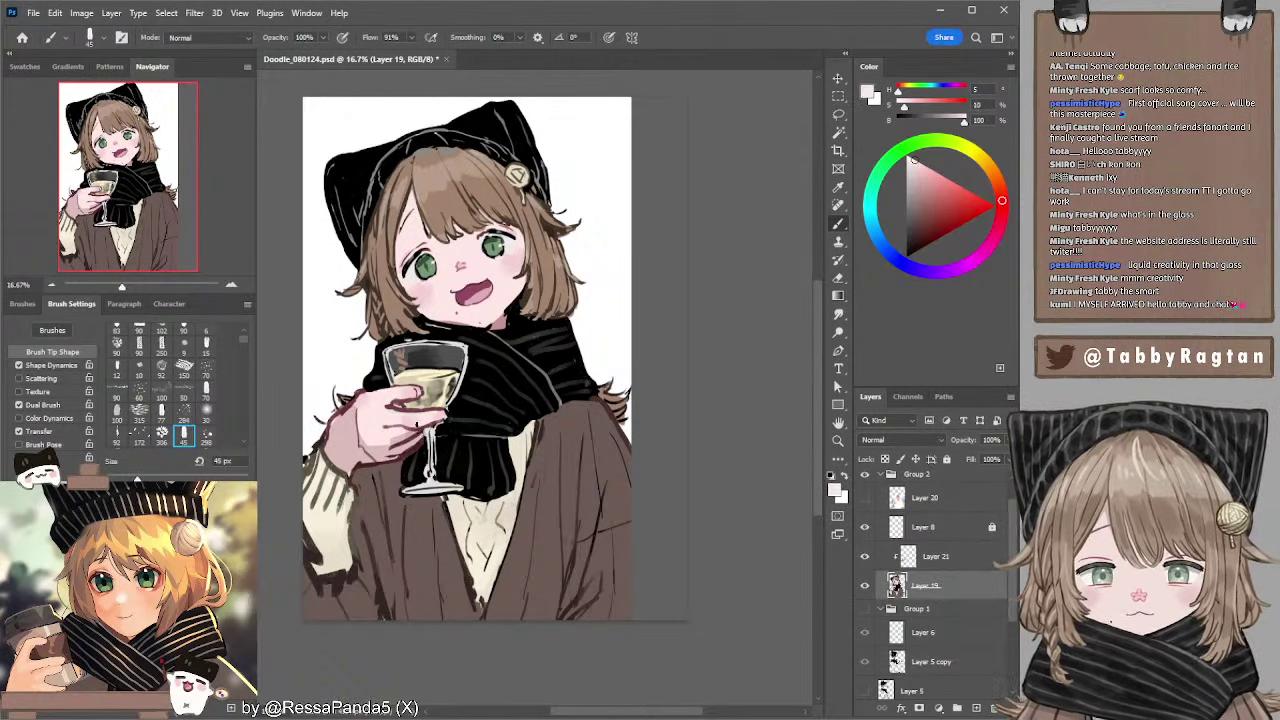
alt+click(409, 423)
key(])
key(])
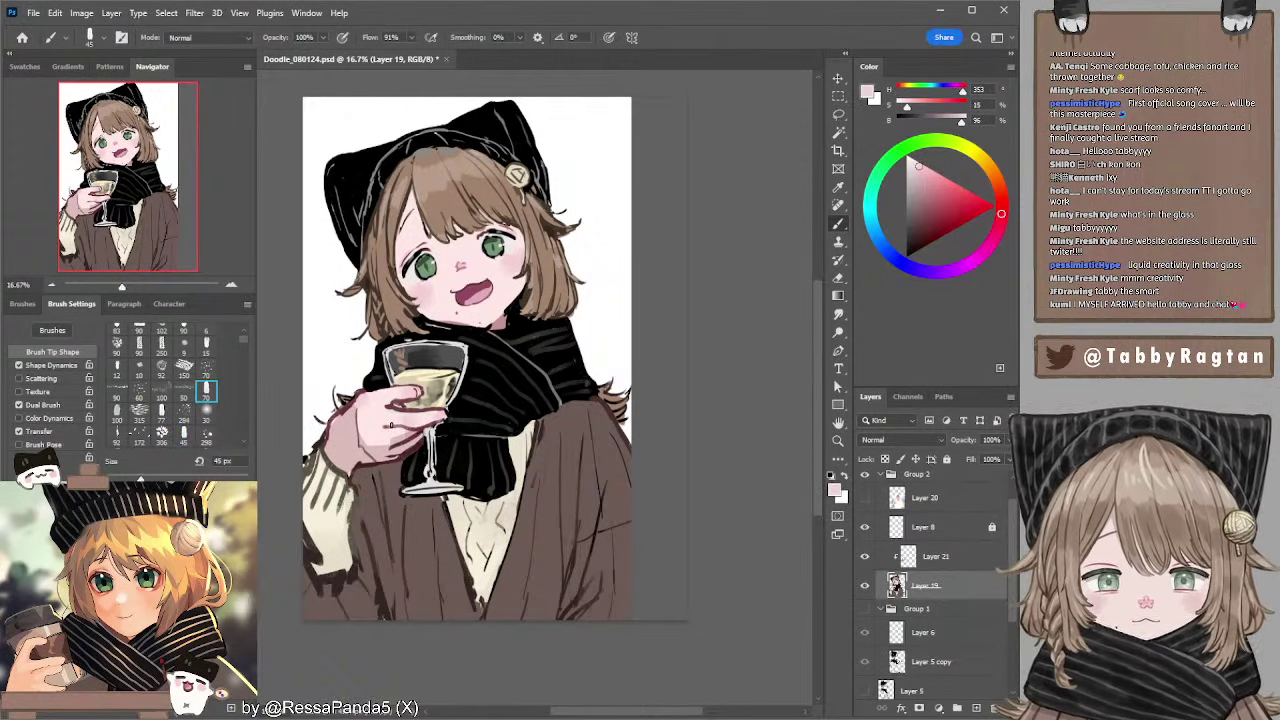
drag(389, 427, 408, 425)
alt+click(412, 421)
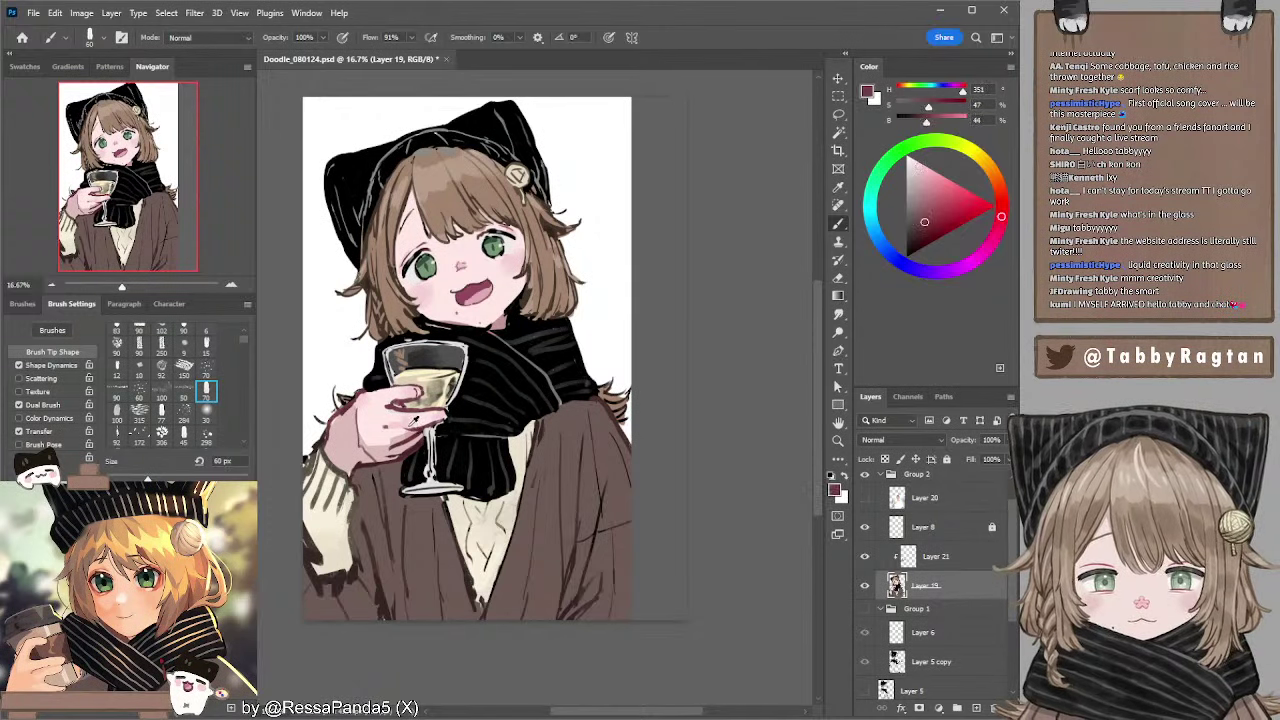
key(bracketleft)
key(bracketleft)
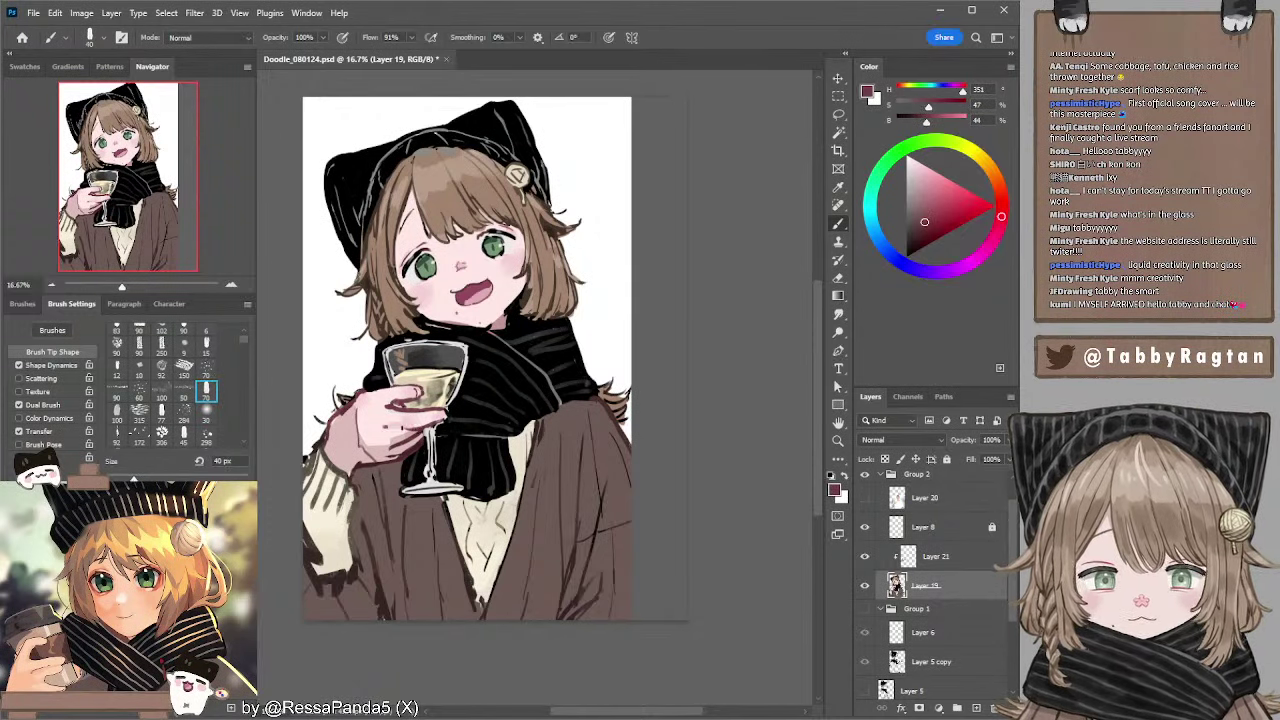
drag(388, 430, 415, 427)
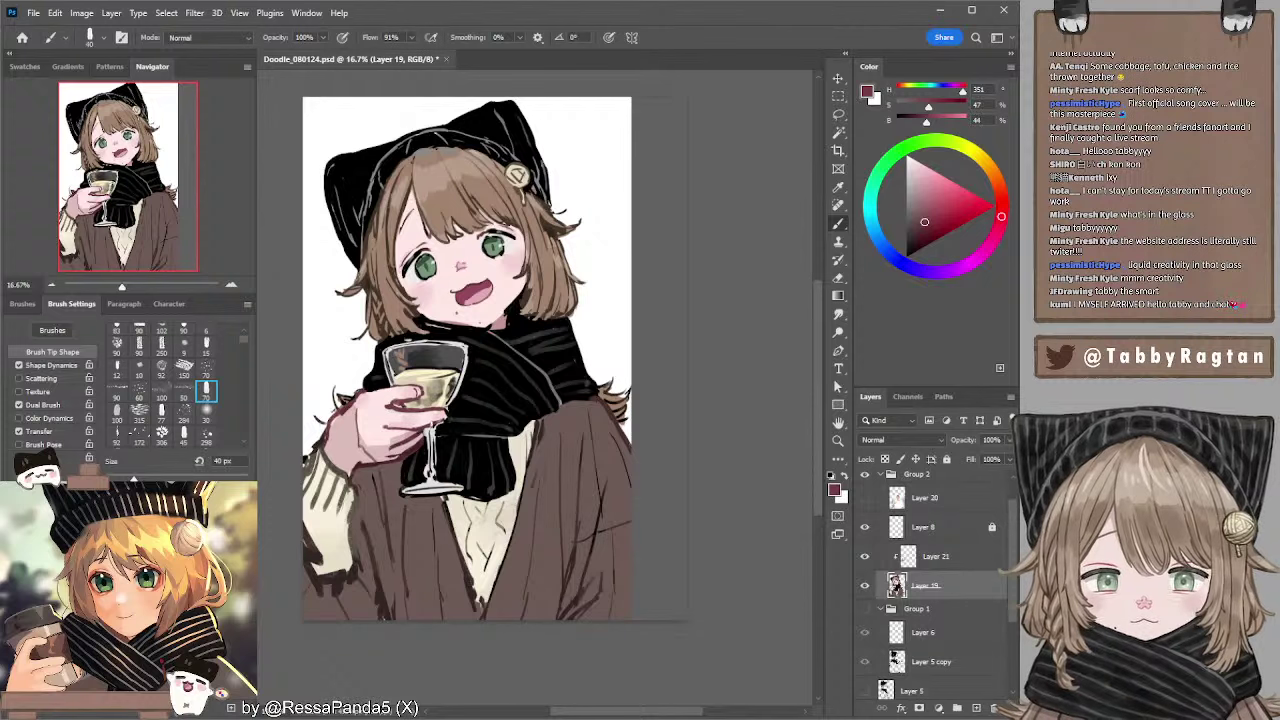
- Refine the fingers' edges and shadows with sampled pale pink, muted red and shadow pink, enlarging the brush to 50 px
alt+click(440, 418)
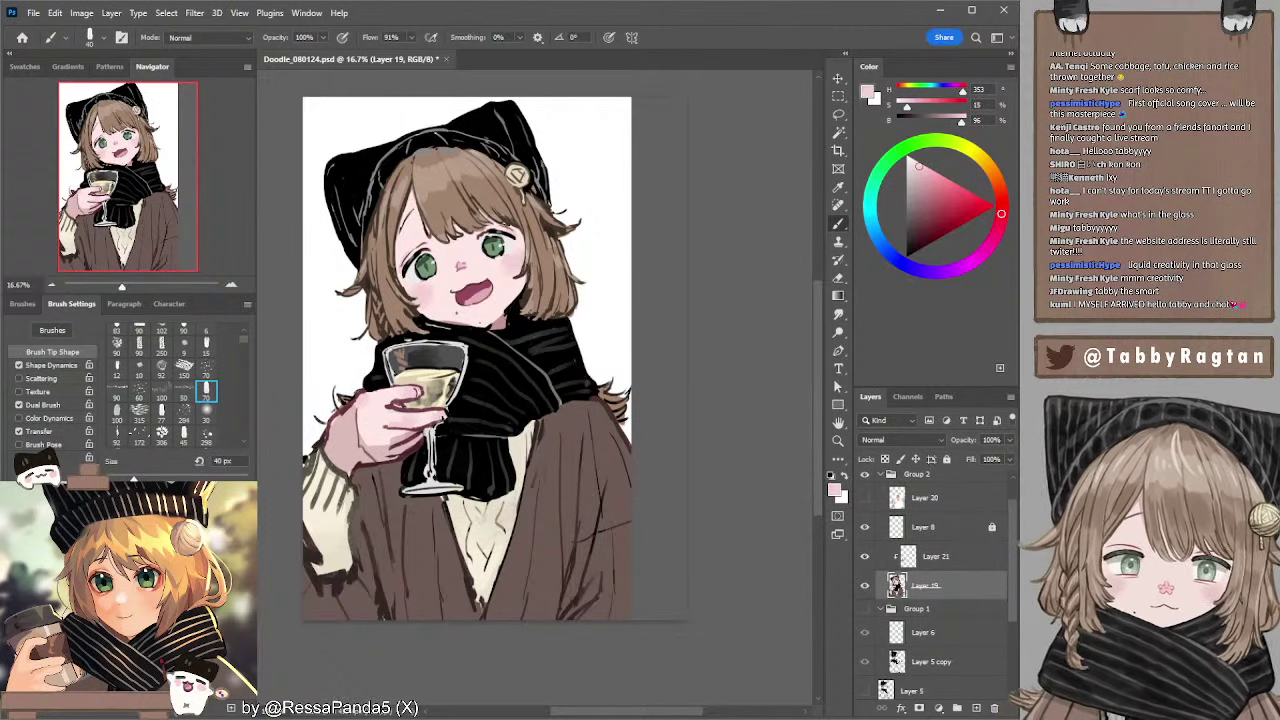
alt+click(428, 388)
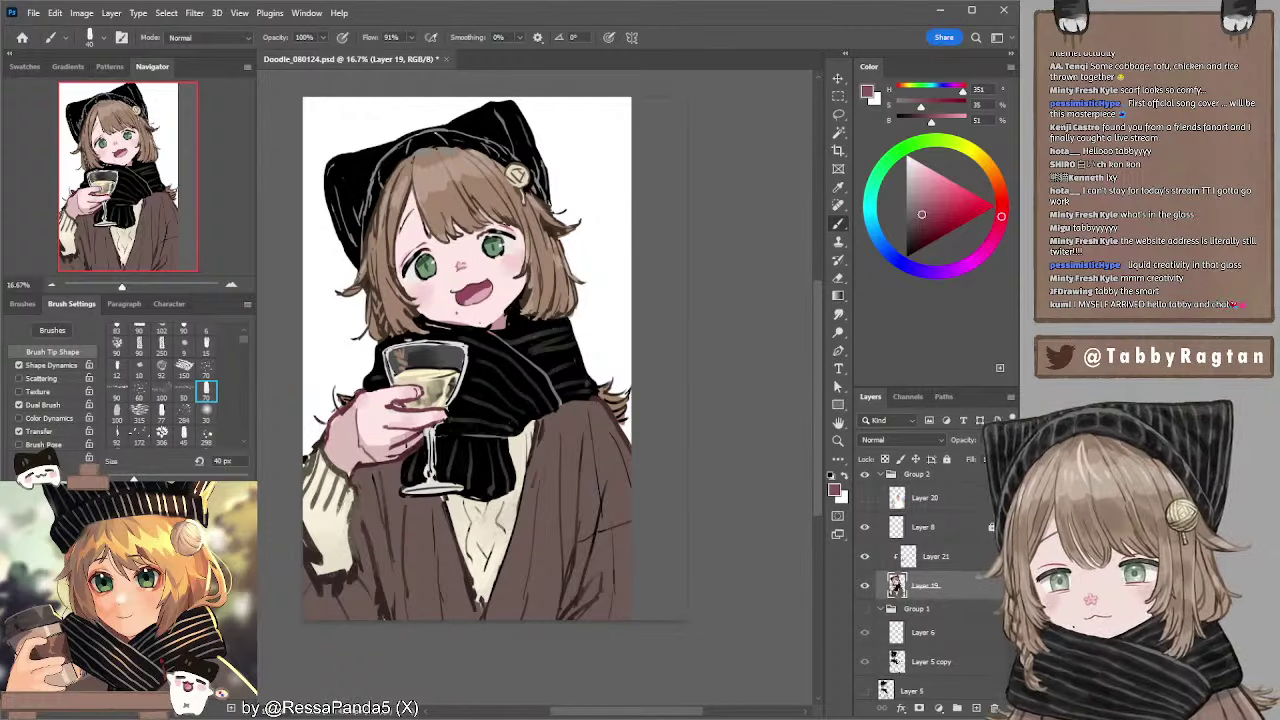
alt+click(410, 438)
key(bracketright)
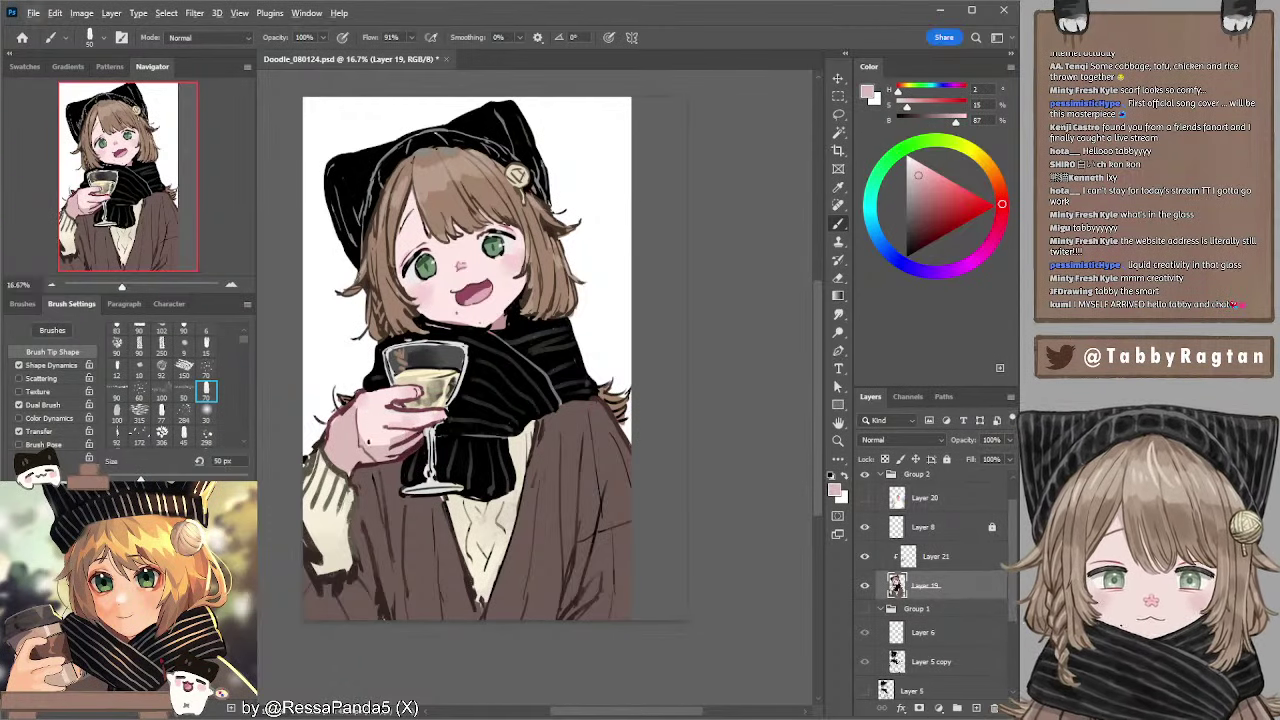
- Shade the sleeve and cardigan on Layer 21 with H 44, S 14, B 58, starting from a 400 px brush
key(alt+bracketright)
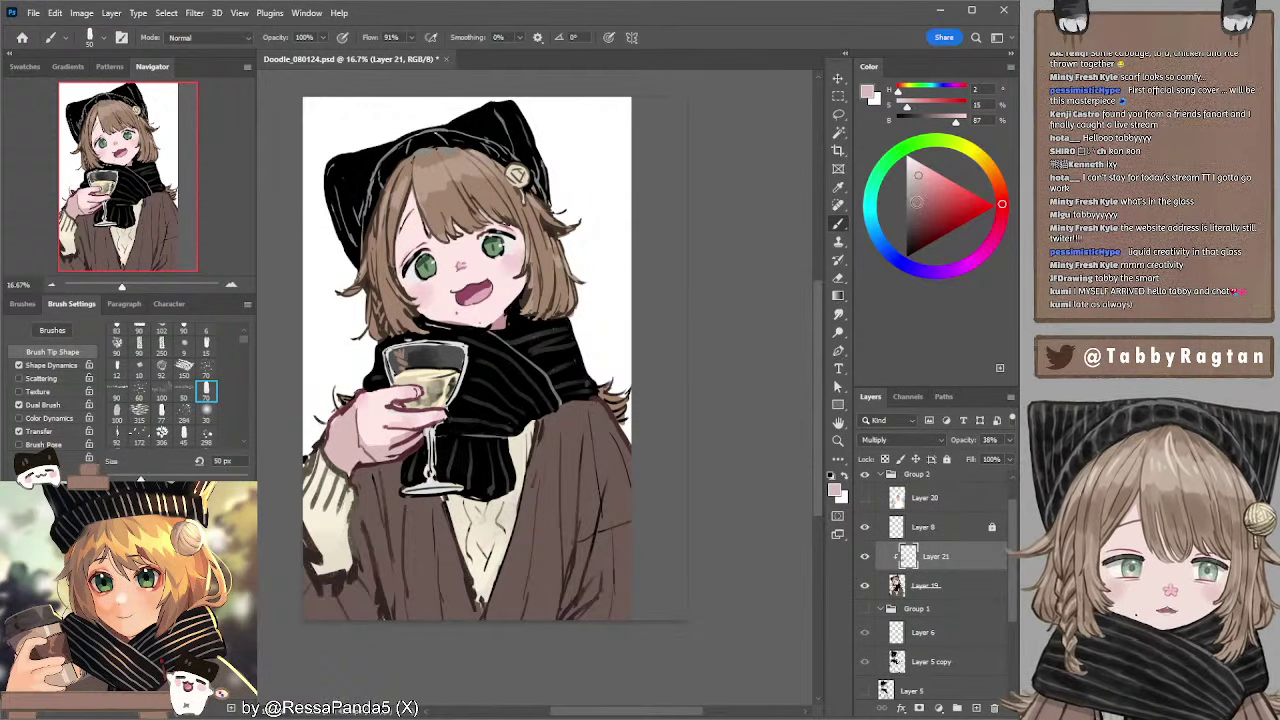
click(914, 202)
key(bracketright)
key(bracketright)
key(bracketright)
key(bracketright)
key(bracketright)
key(bracketright)
key(bracketright)
key(bracketright)
key(bracketright)
key(bracketright)
key(bracketright)
key(bracketright)
key(bracketright)
key(bracketright)
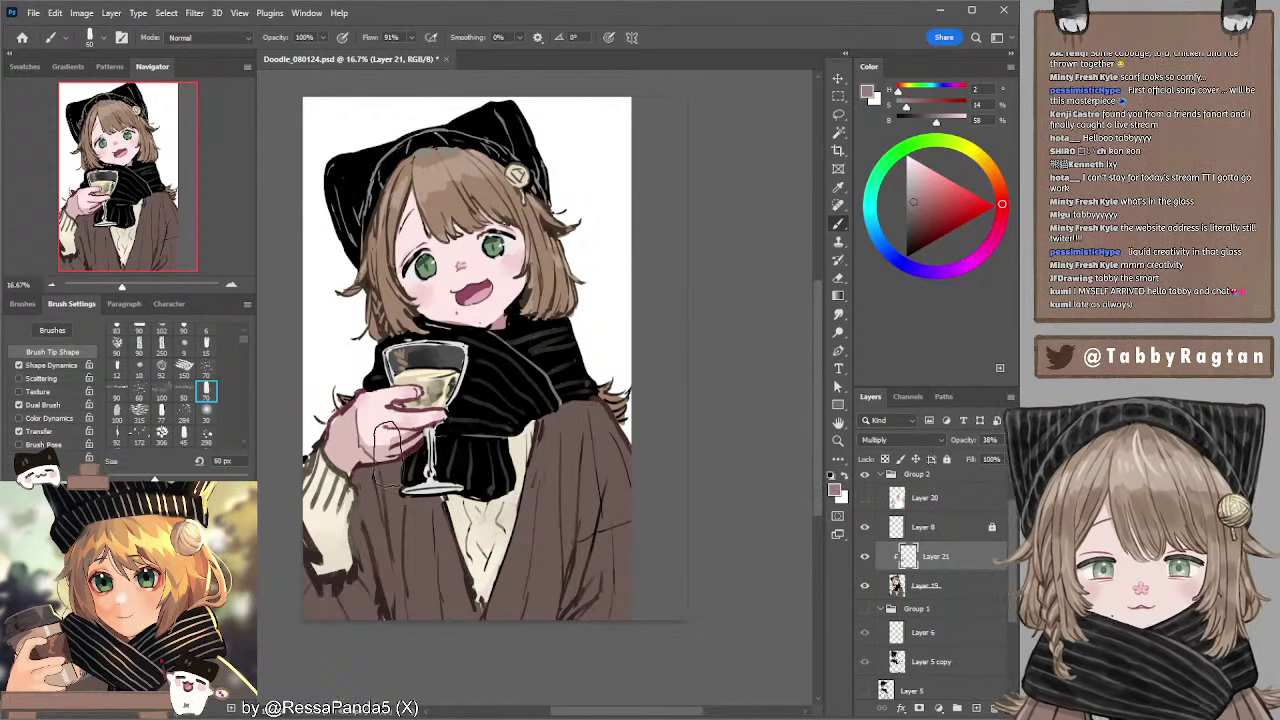
click(984, 160)
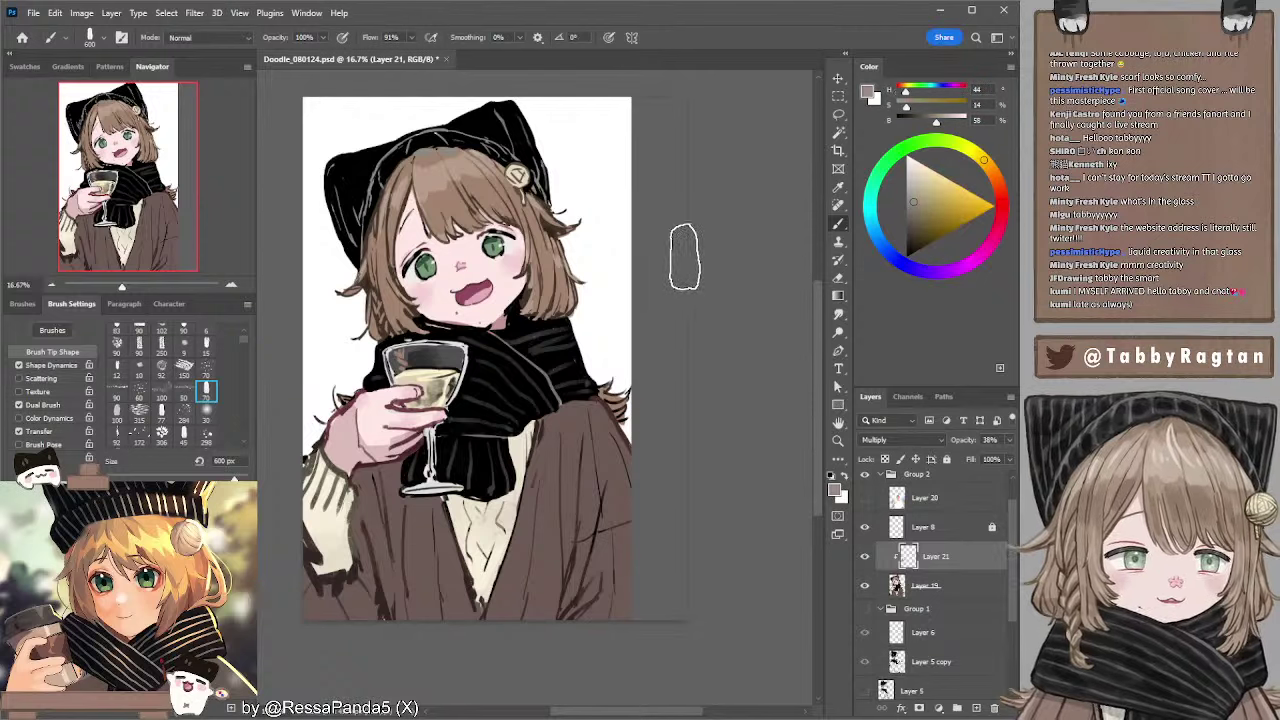
key(bracketleft)
key(bracketleft)
key(bracketleft)
key(bracketleft)
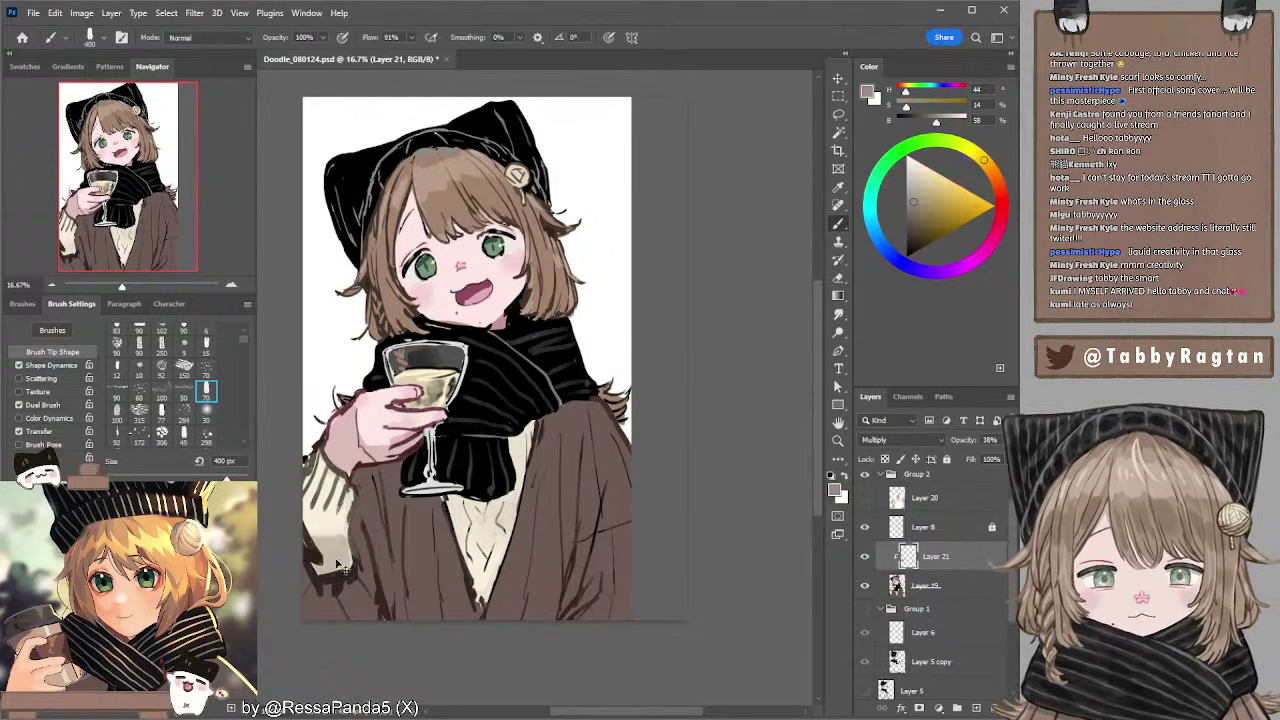
key(bracketright)
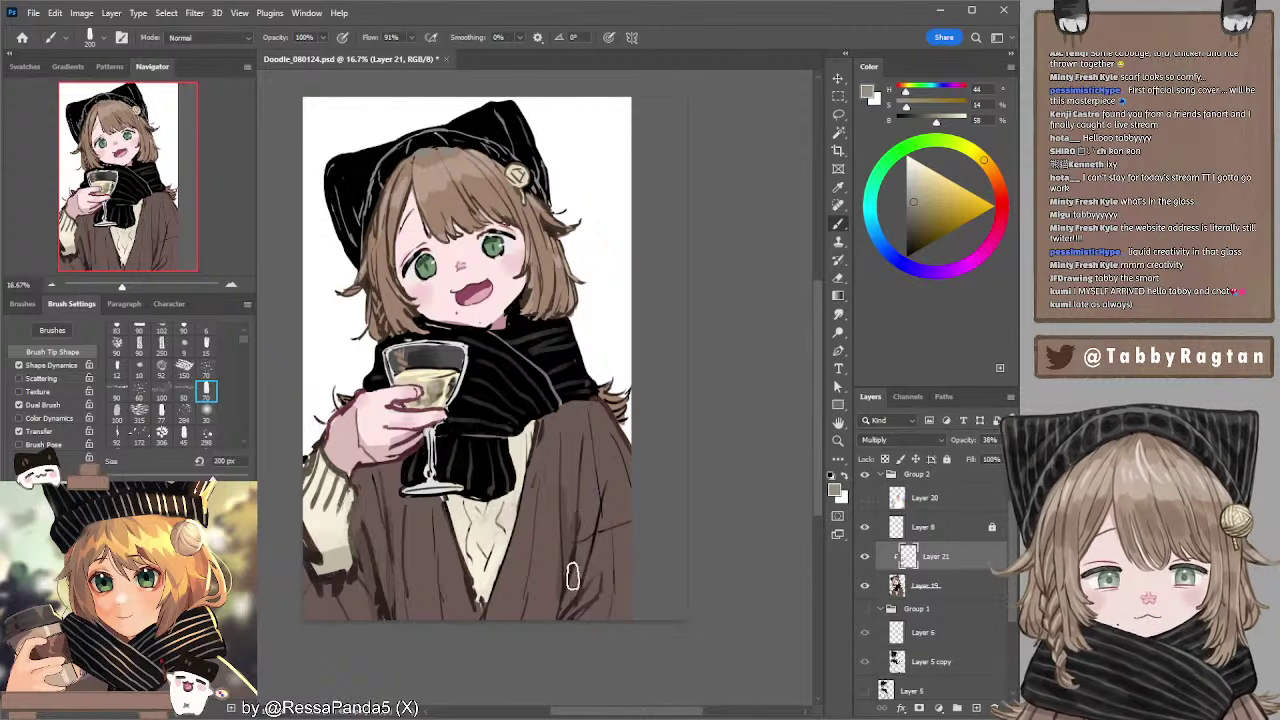
- Deepen the shading on the lower cardigan with H 44, S 25, B 44, using a 175 px brush and enlarging it to 250 px
key(bracketleft)
key(bracketleft)
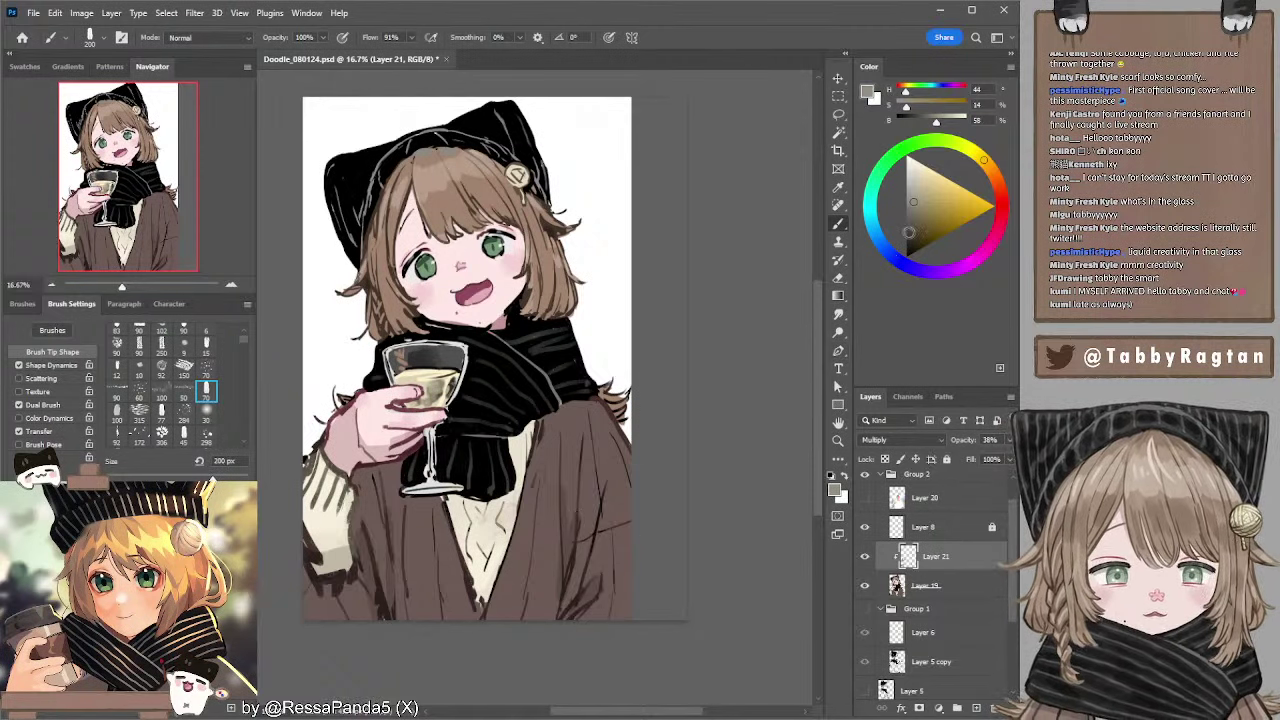
click(916, 217)
key(bracketleft)
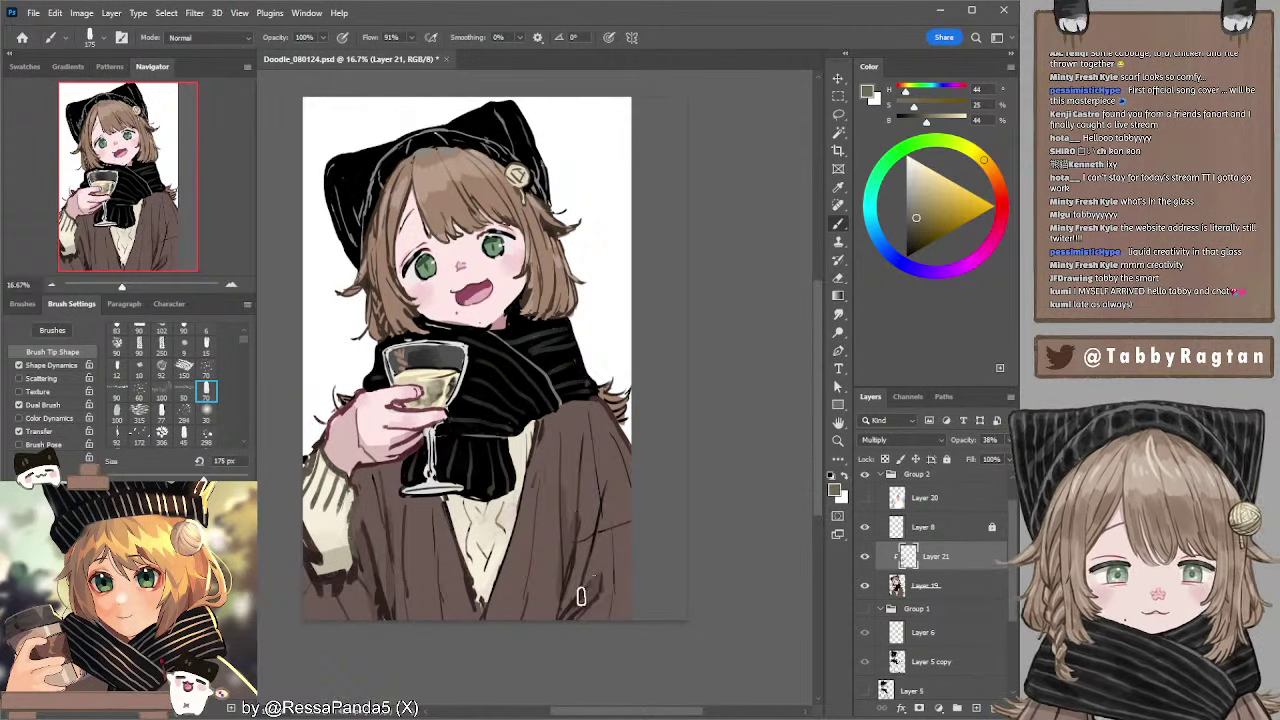
key(bracketright)
key(bracketright)
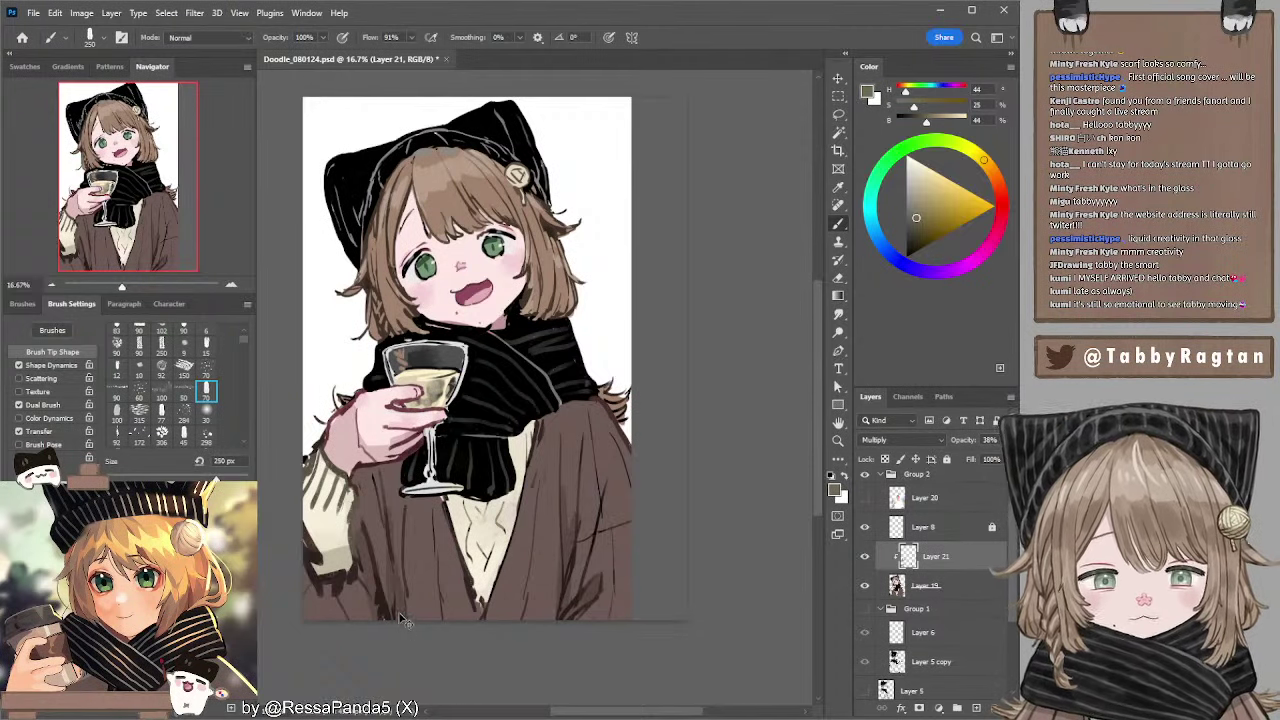
- Paint the scarf's cast shadow onto the cardigan at 150 px and shade beside the glass base at 100 px
key(bracketleft)
key(bracketleft)
key(bracketleft)
key(bracketleft)
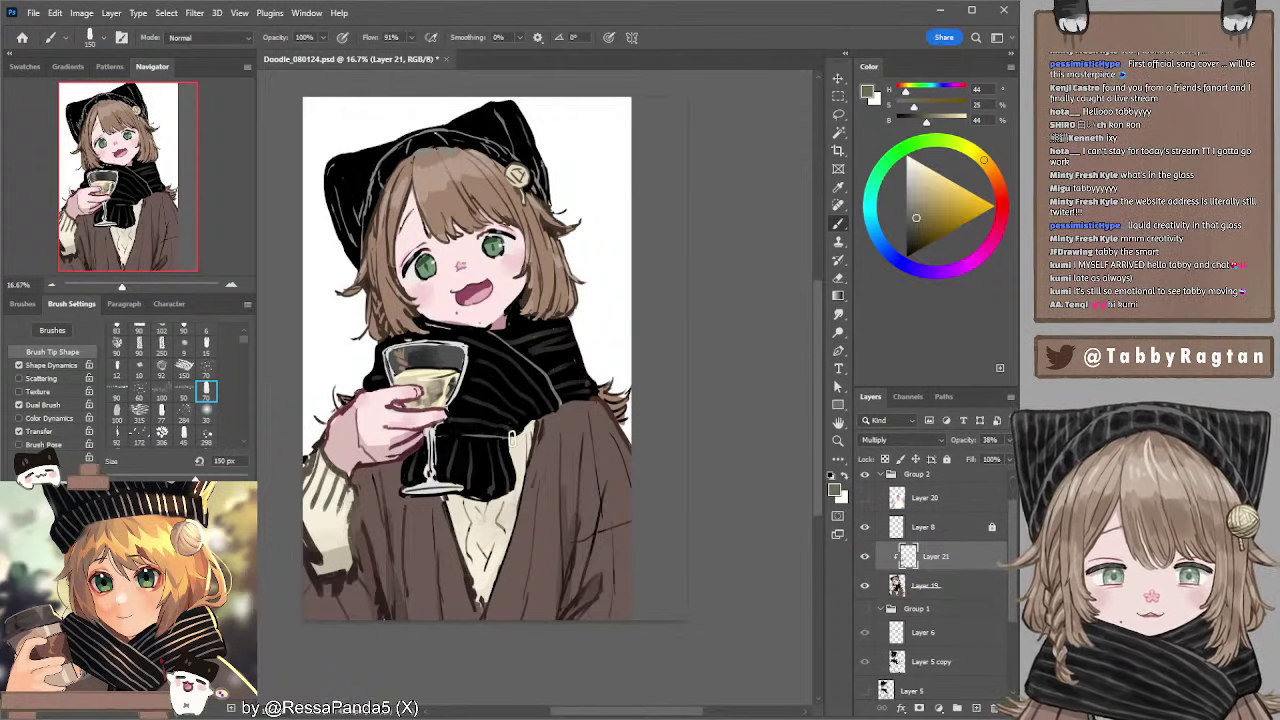
drag(513, 438, 582, 399)
key(bracketleft)
key(bracketleft)
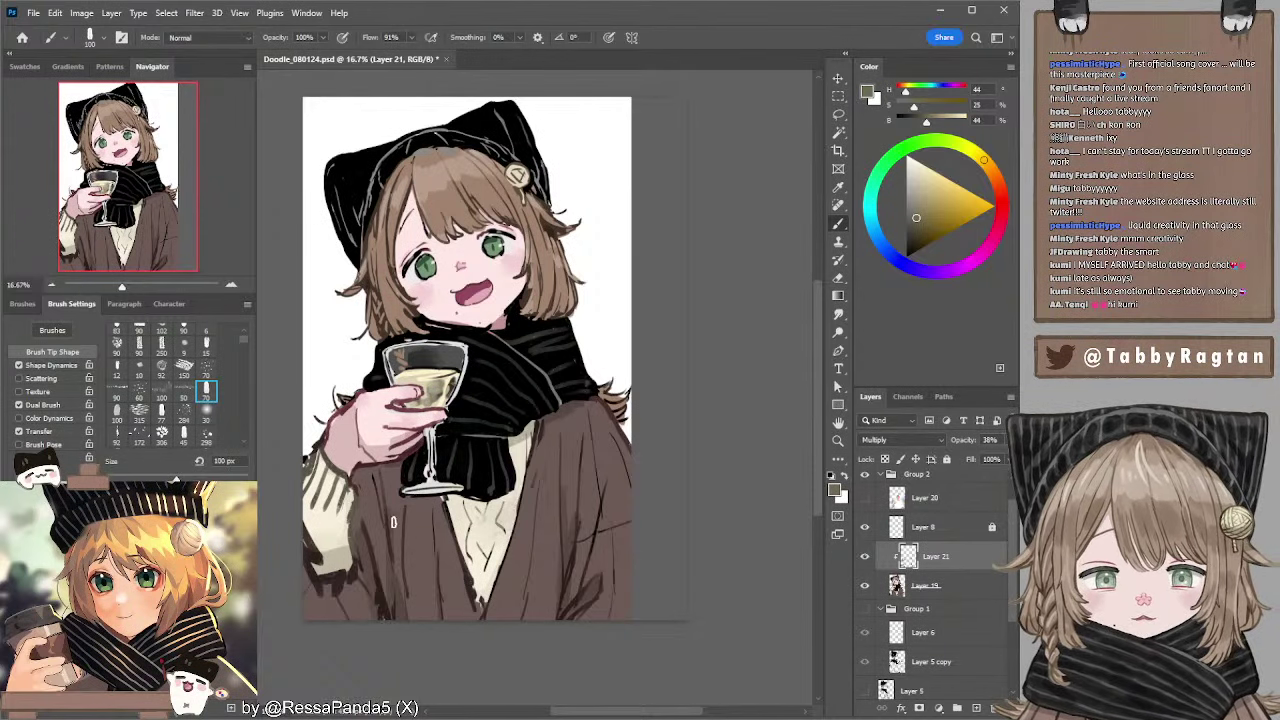
drag(444, 501, 398, 508)
mouse_move(398, 508)
mouse_down()
mouse_move(436, 500)
mouse_move(360, 516)
mouse_move(396, 491)
mouse_up()
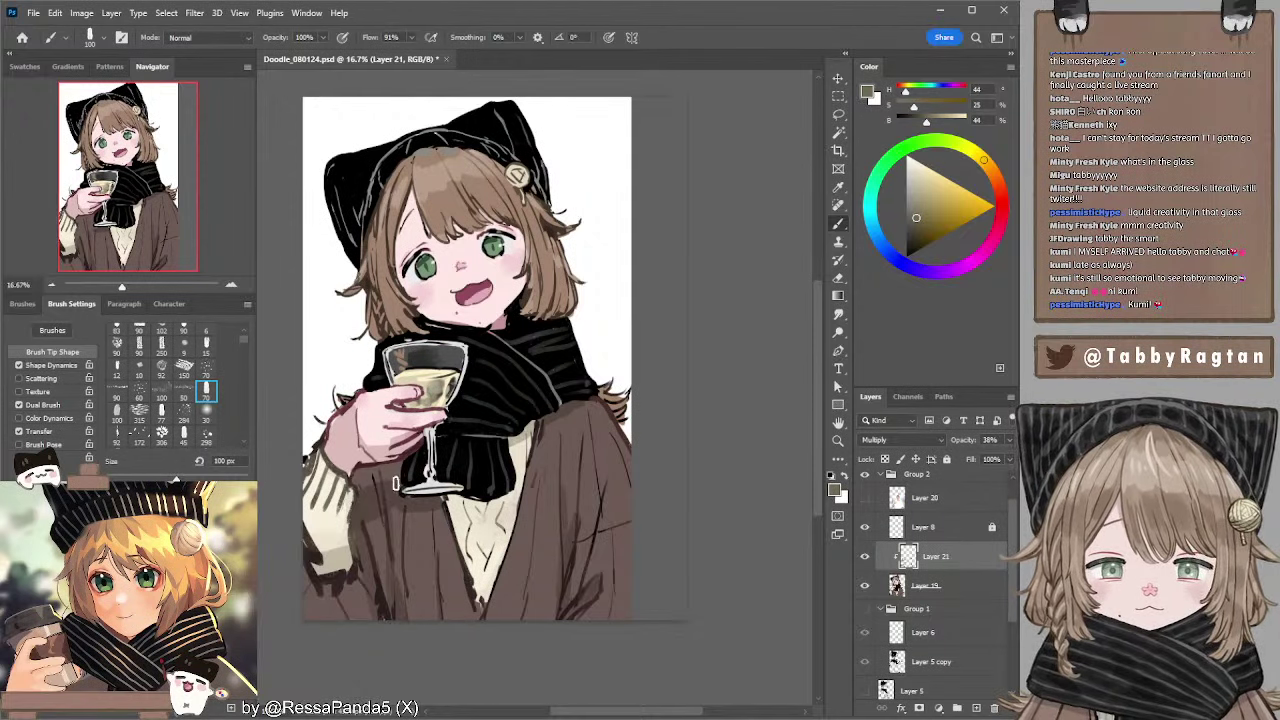
- Shade the cardigan's lower folds with a 250 px brush, reducing it to 175 px for the finer areas
key(bracketright)
key(bracketright)
key(bracketright)
key(bracketright)
key(bracketright)
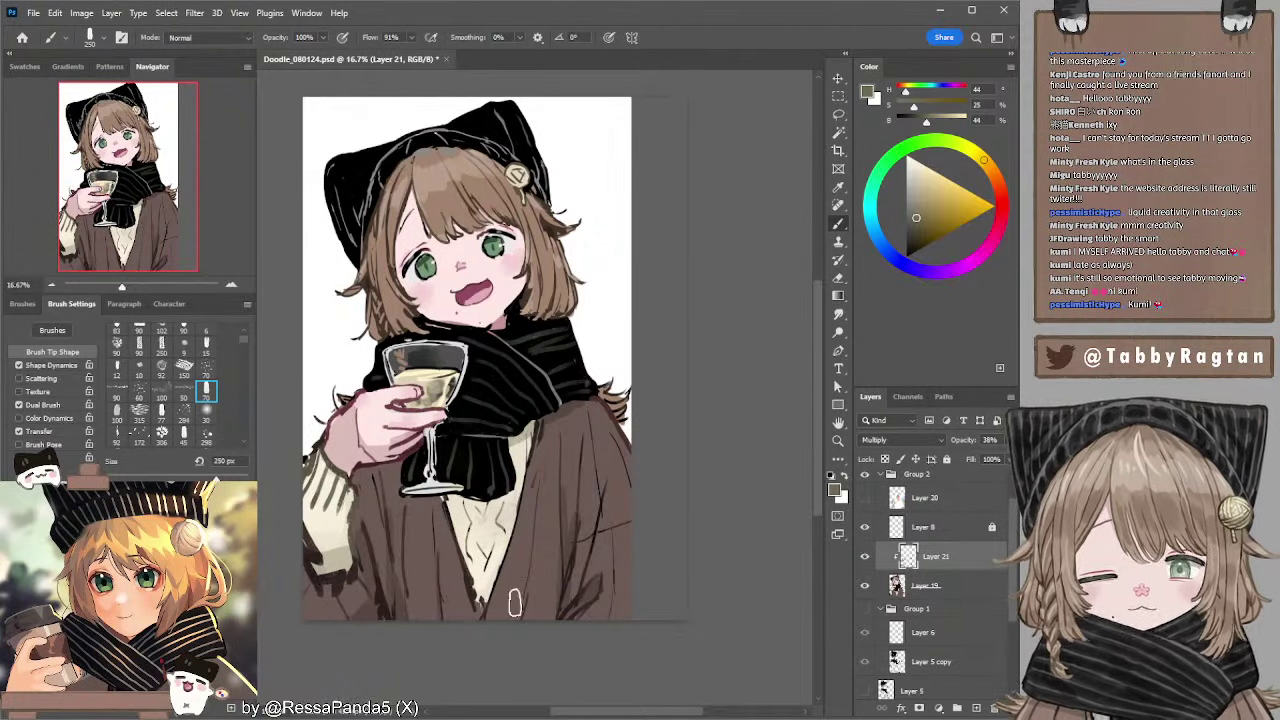
key(bracketleft)
key(bracketleft)
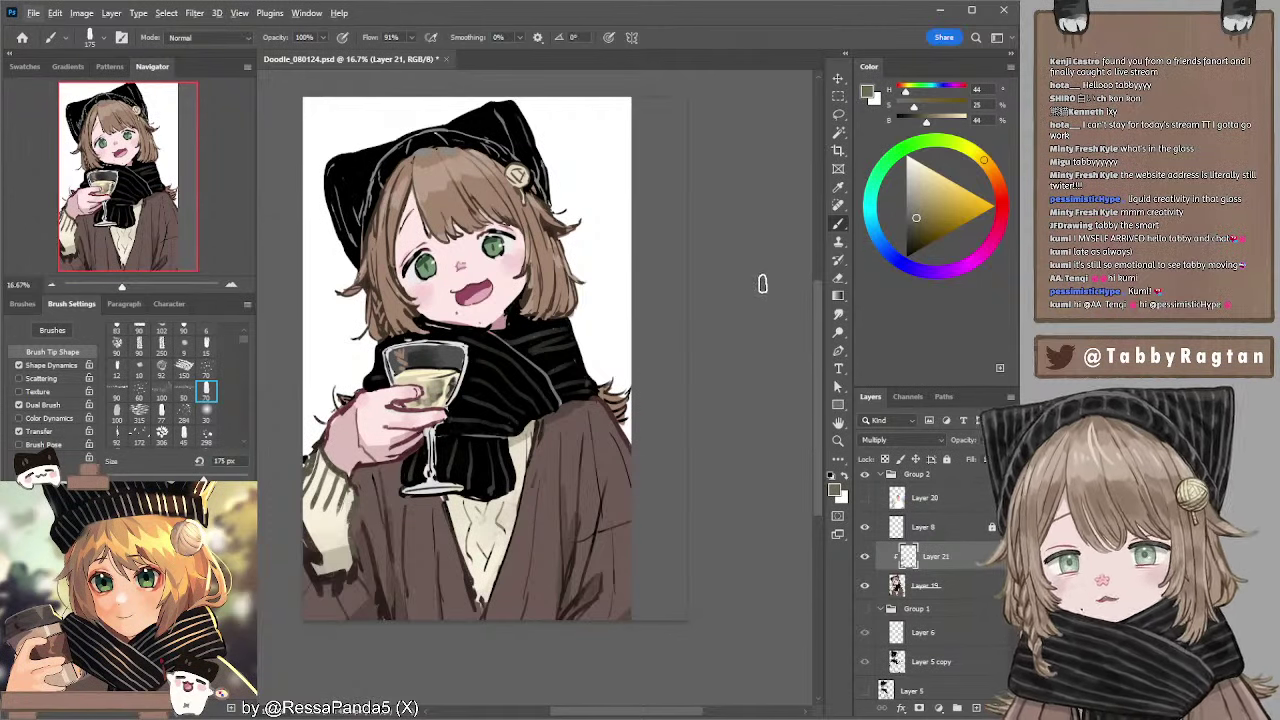
- Shade around the sweater neckline beneath the scarf, reducing the brush from 150 px to 90 px for finer shadows
key(bracketleft)
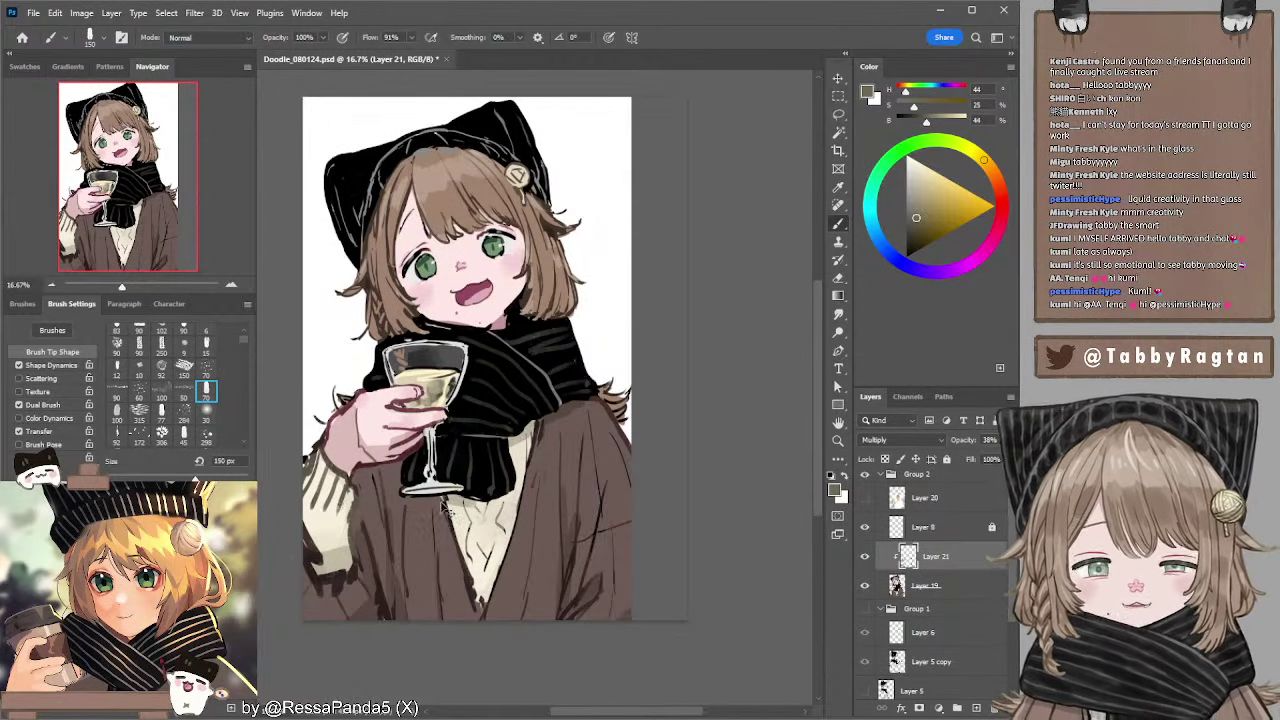
key(bracketleft)
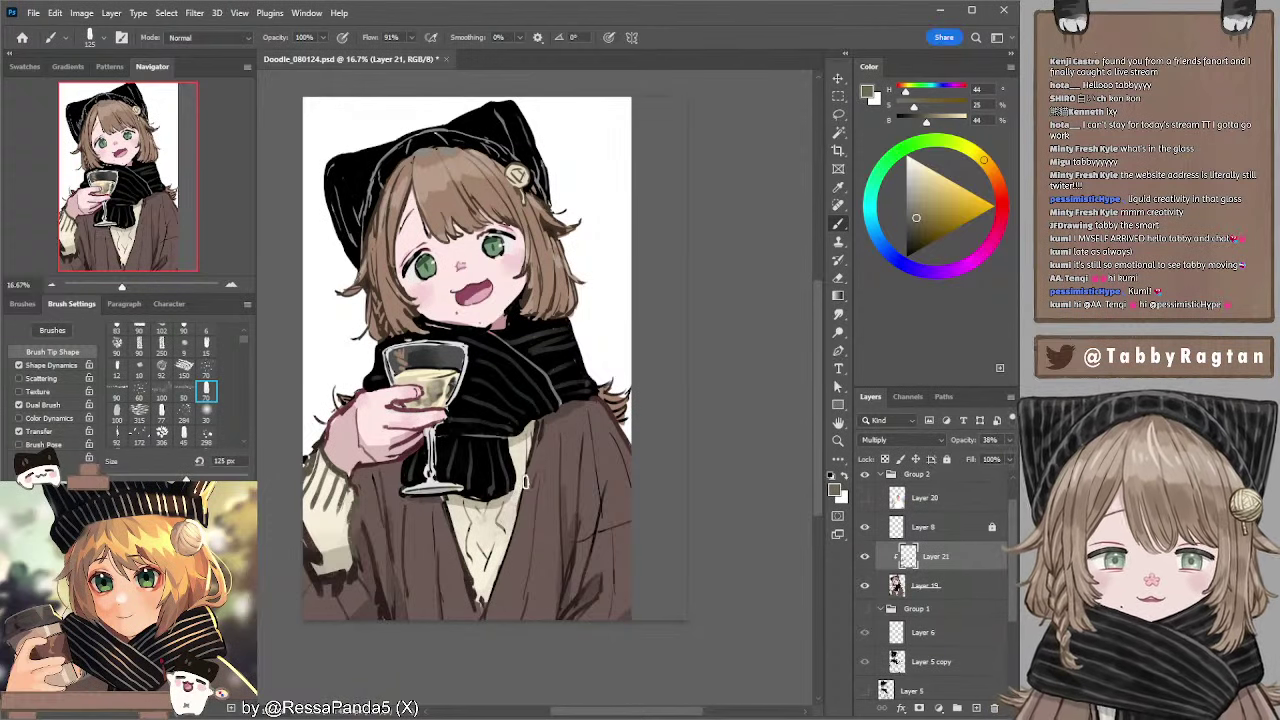
key(bracketleft)
key(bracketleft)
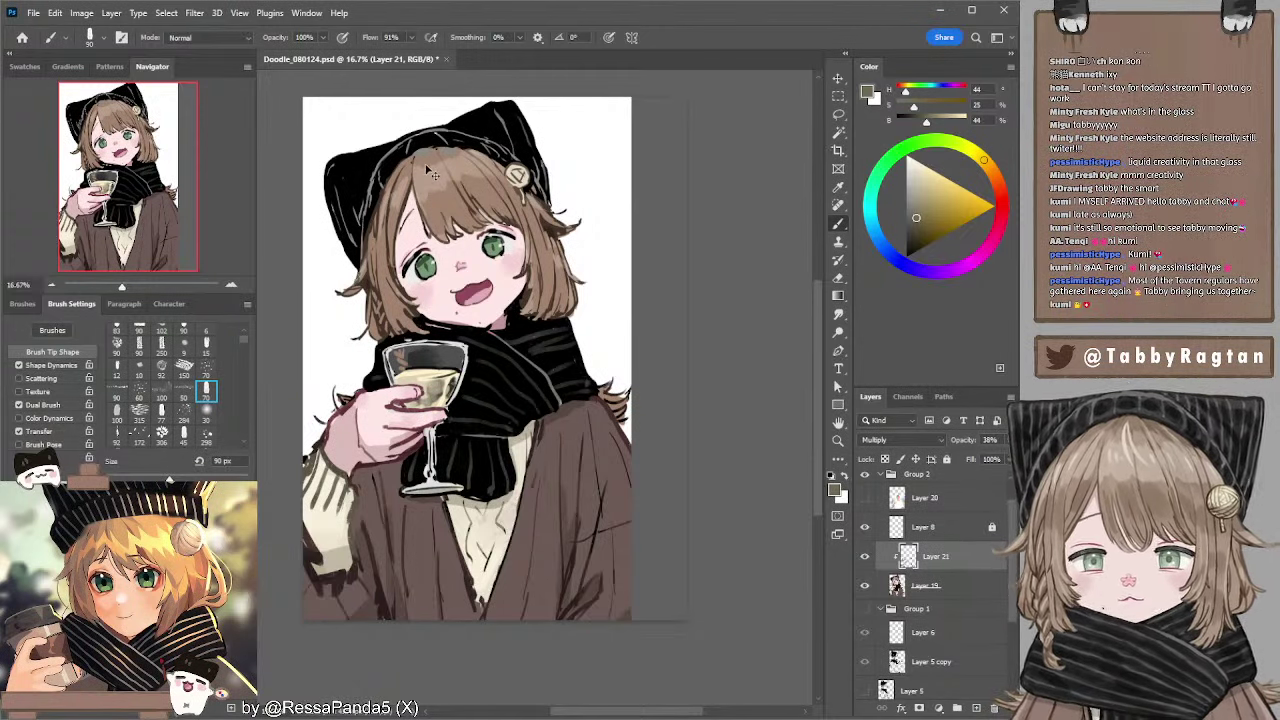
- Retouch the hat's brim lines on Layer 19 with a sampled grey, B 52, reducing the brush to 45 px and 35 px
key(alt+bracketleft)
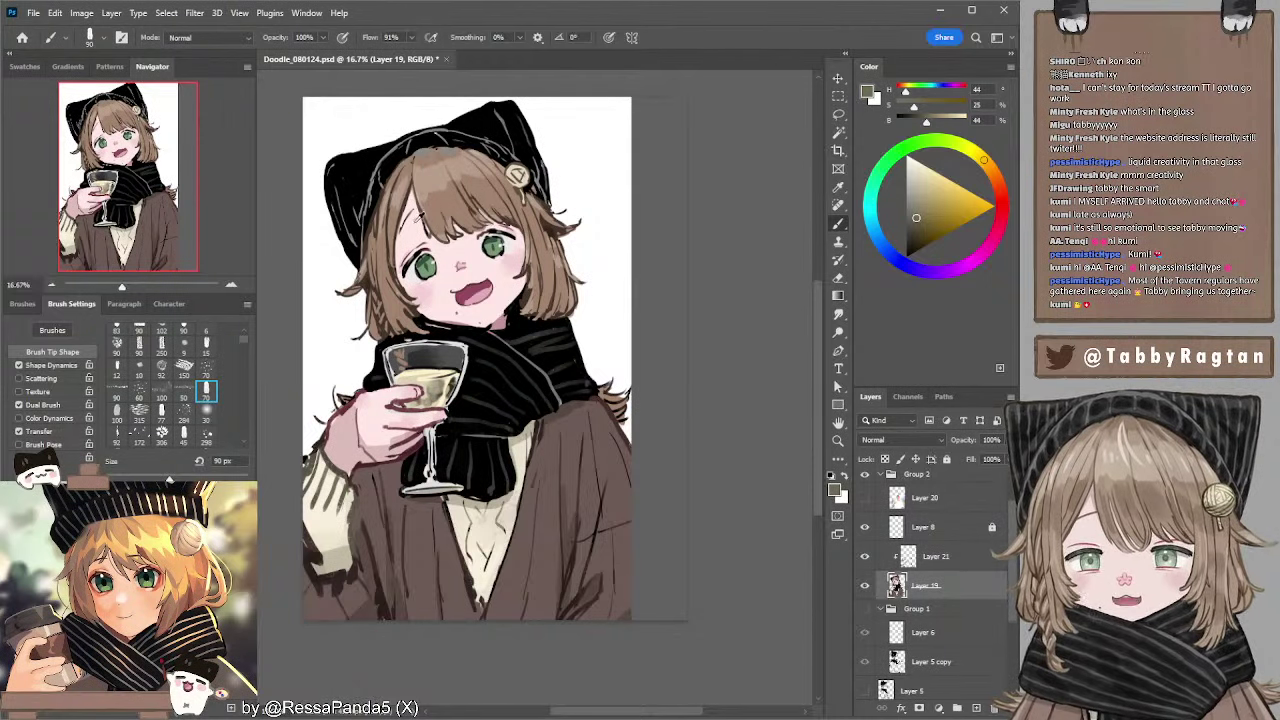
alt+click(416, 220)
alt+click(440, 127)
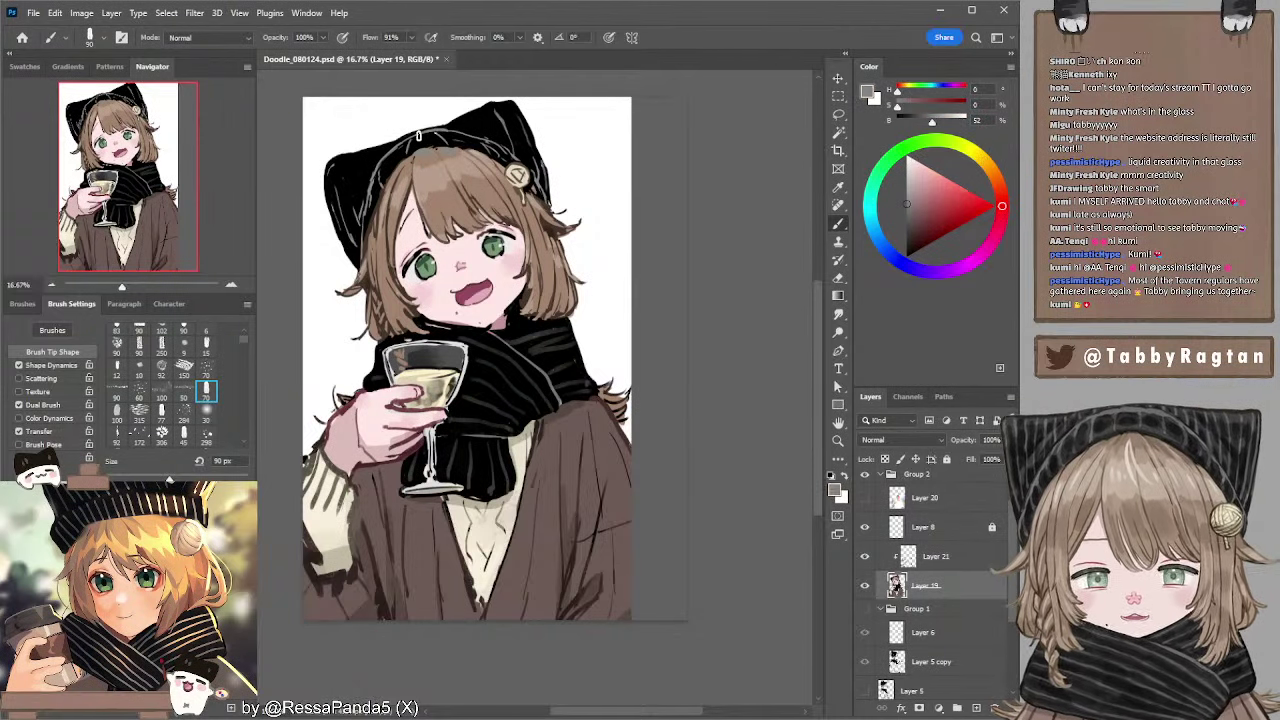
key(ctrl+z)
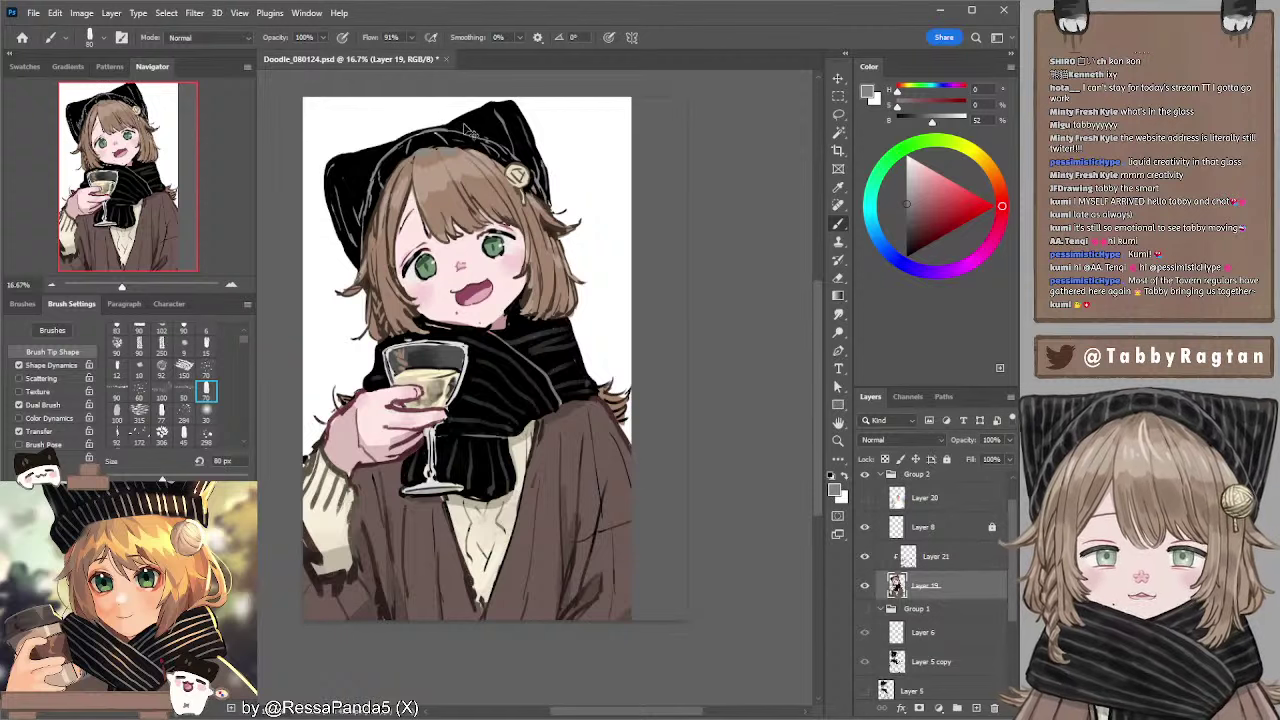
key(bracketleft)
key(bracketleft)
key(bracketleft)
key(bracketleft)
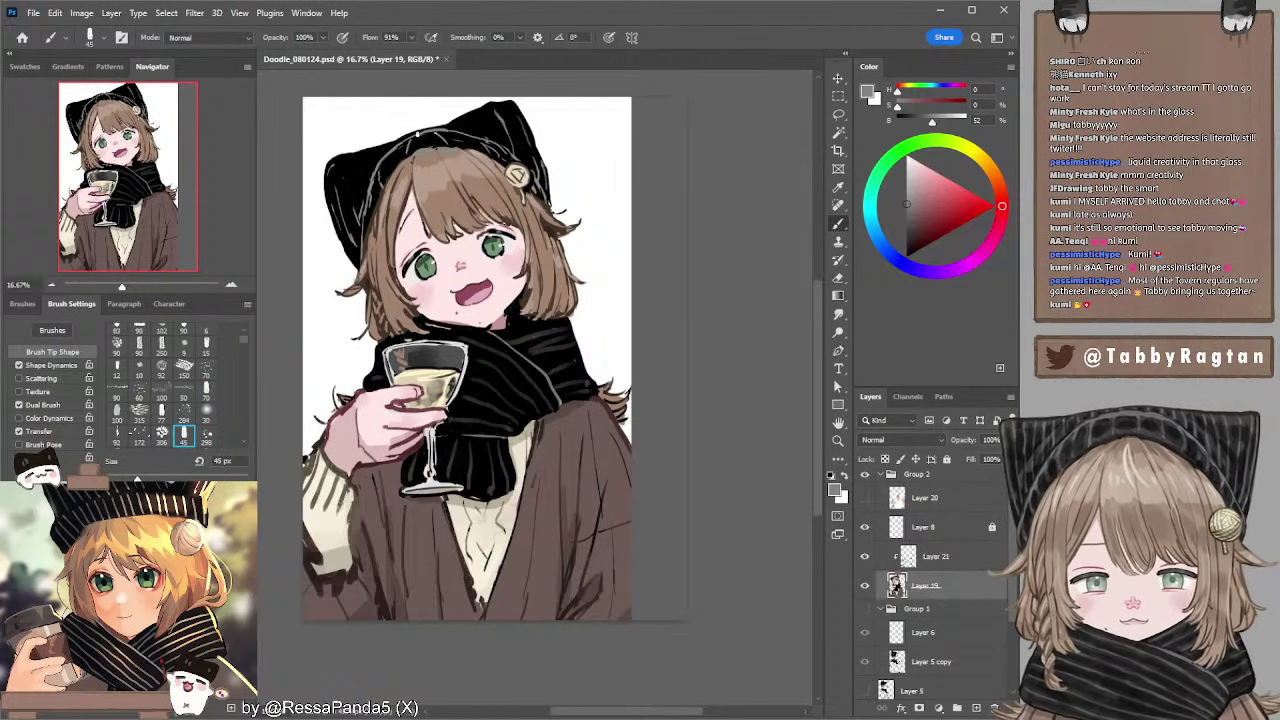
key(bracketleft)
key(bracketleft)
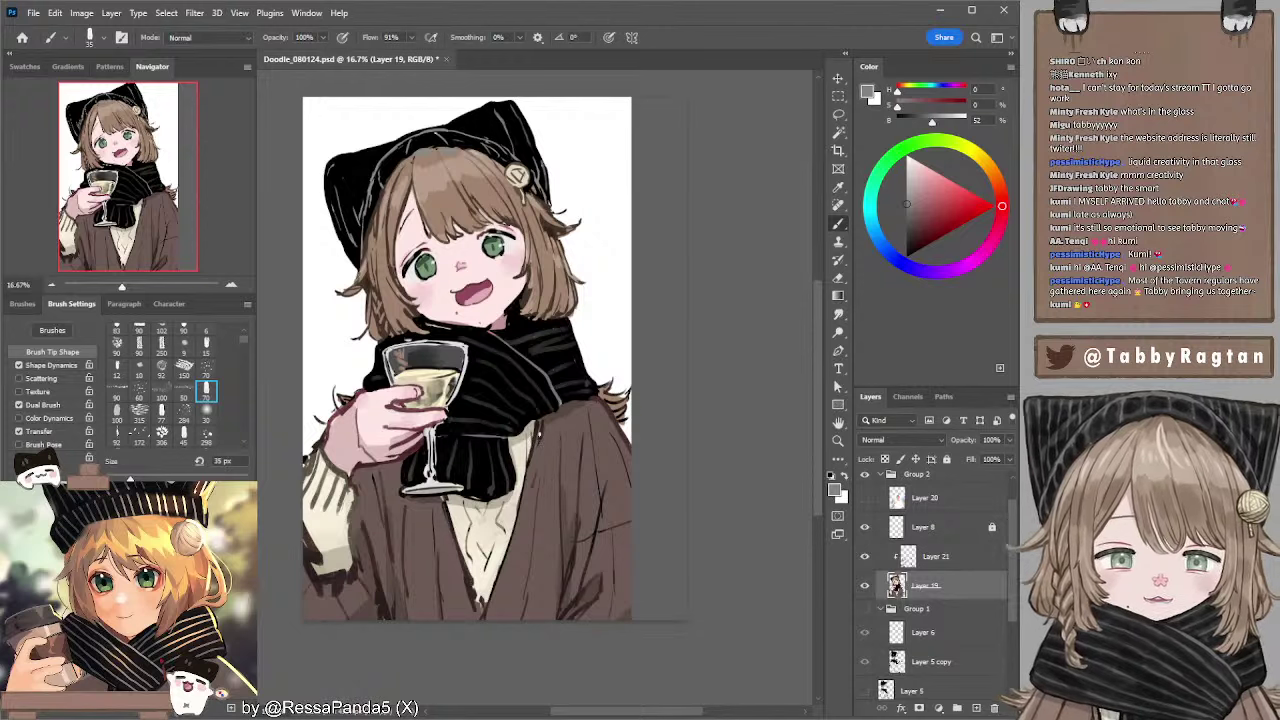
- Retouch the cardigan edge beside the scarf with sampled browns H 10, S 21, B 43 and H 14, S 24, B 34, at 50–60 px
alt+click(541, 437)
key(bracketright)
key(bracketright)
key(bracketright)
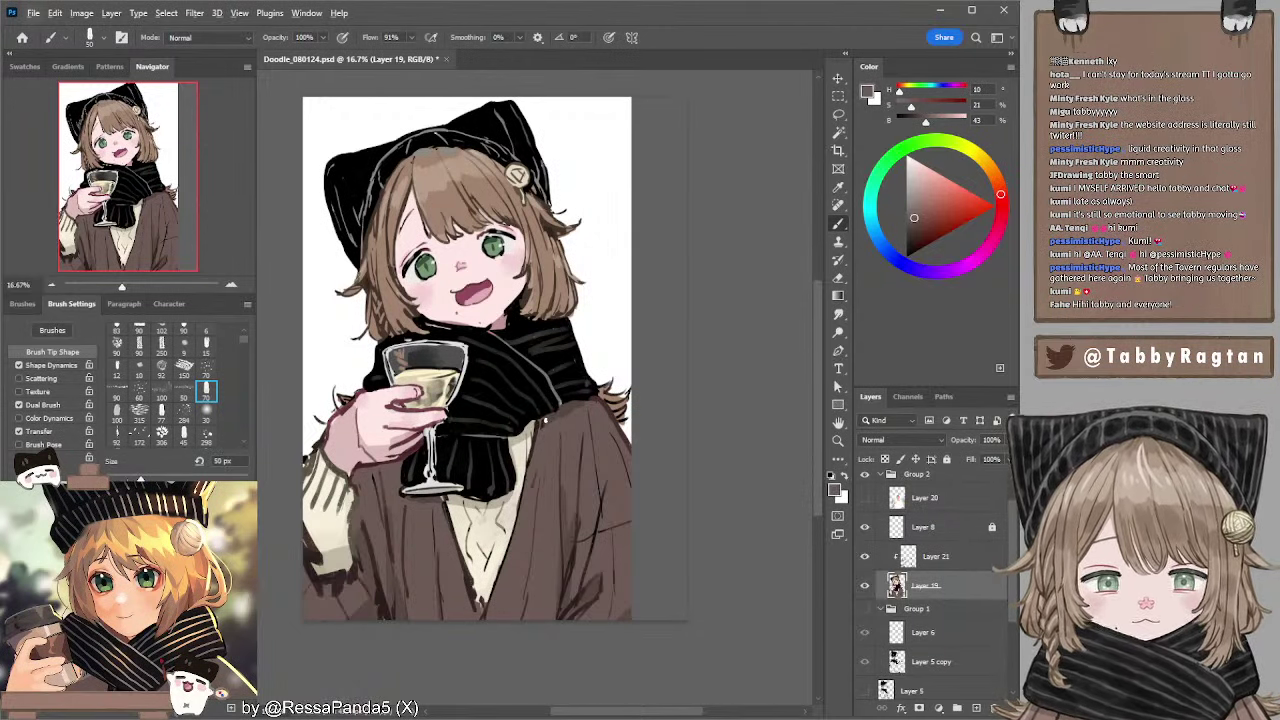
alt+click(546, 421)
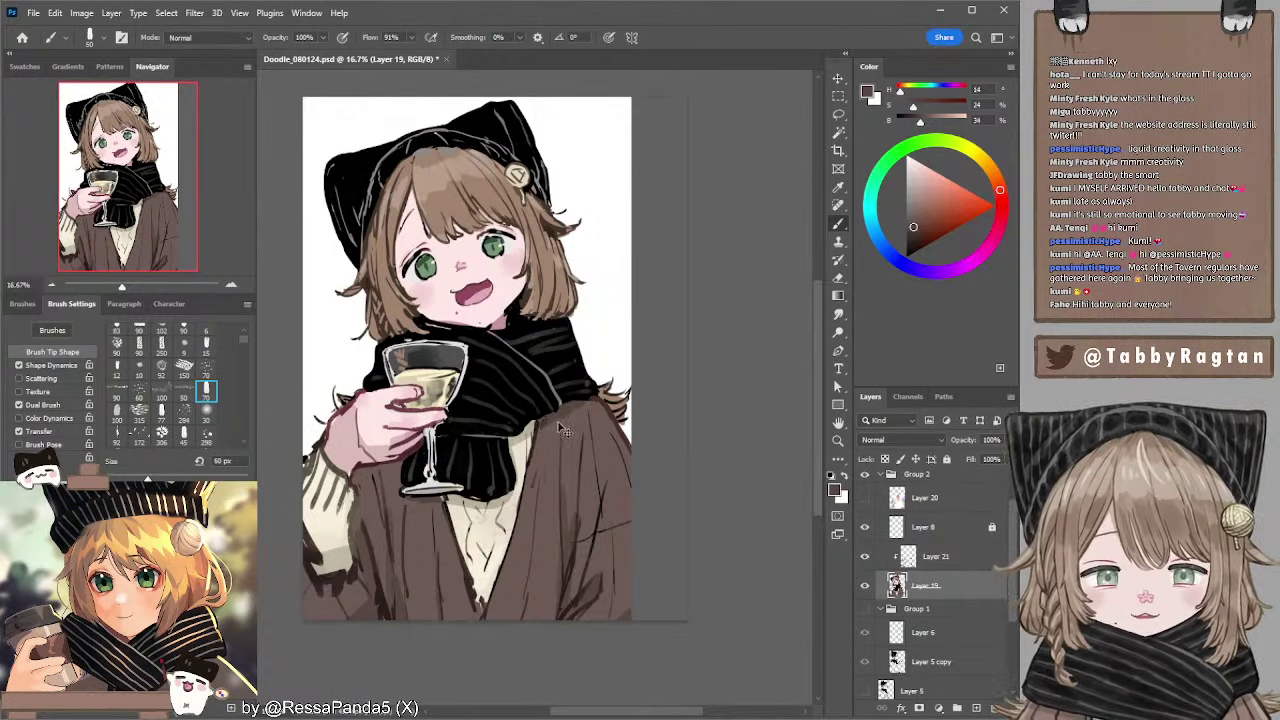
- Darken the lower cardigan on Layer 21 with a soft round brush at 1200 px, reducing it to 700 px
click(920, 563)
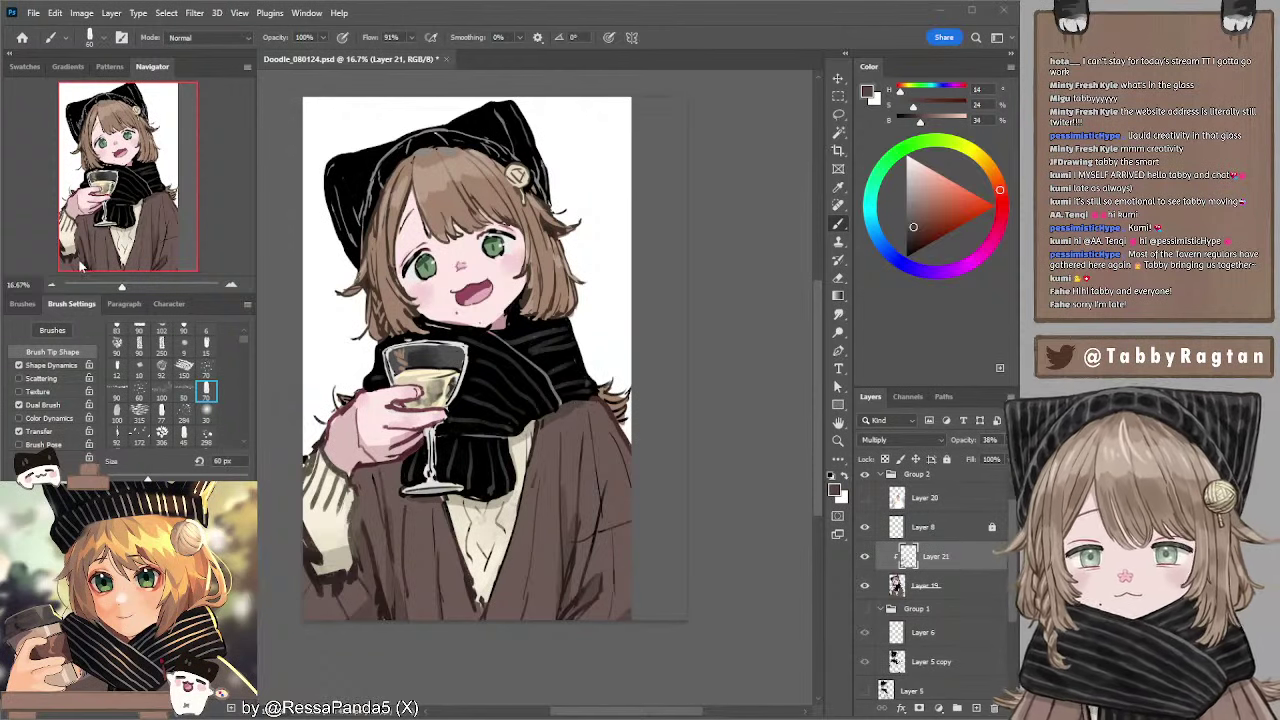
click(206, 412)
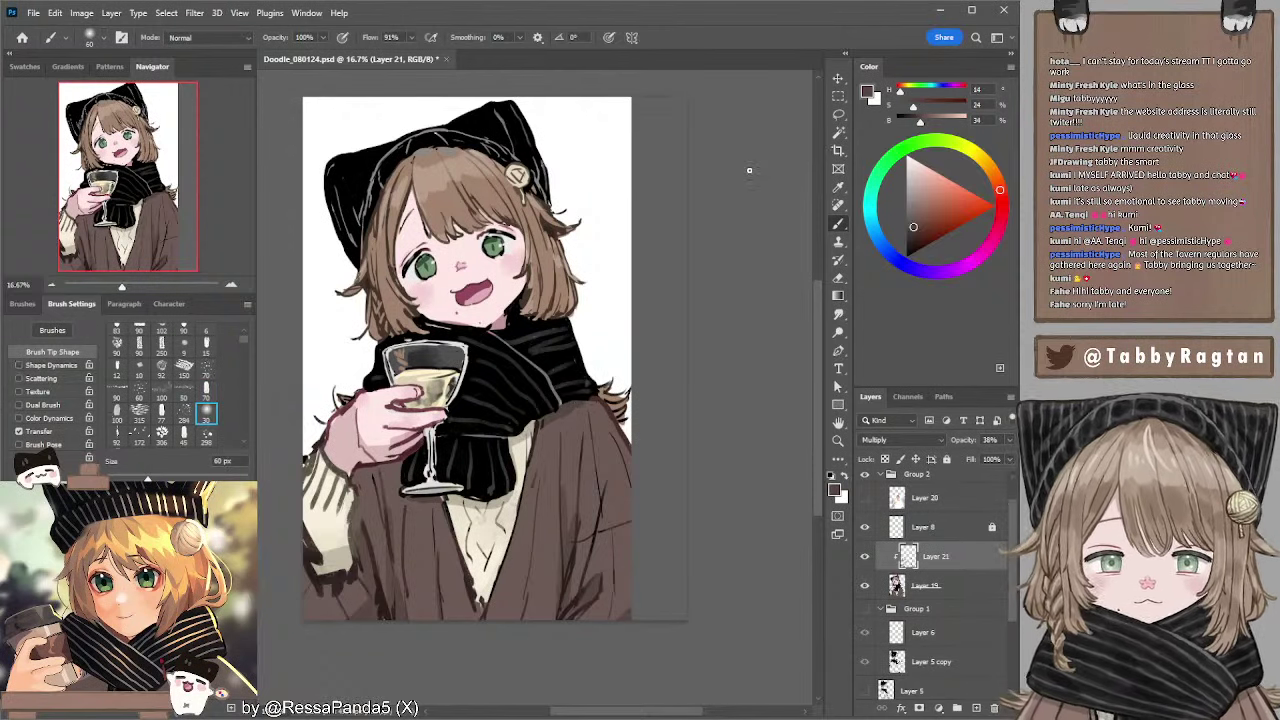
key(bracketright)
key(bracketright)
key(bracketright)
key(bracketright)
key(bracketright)
key(bracketright)
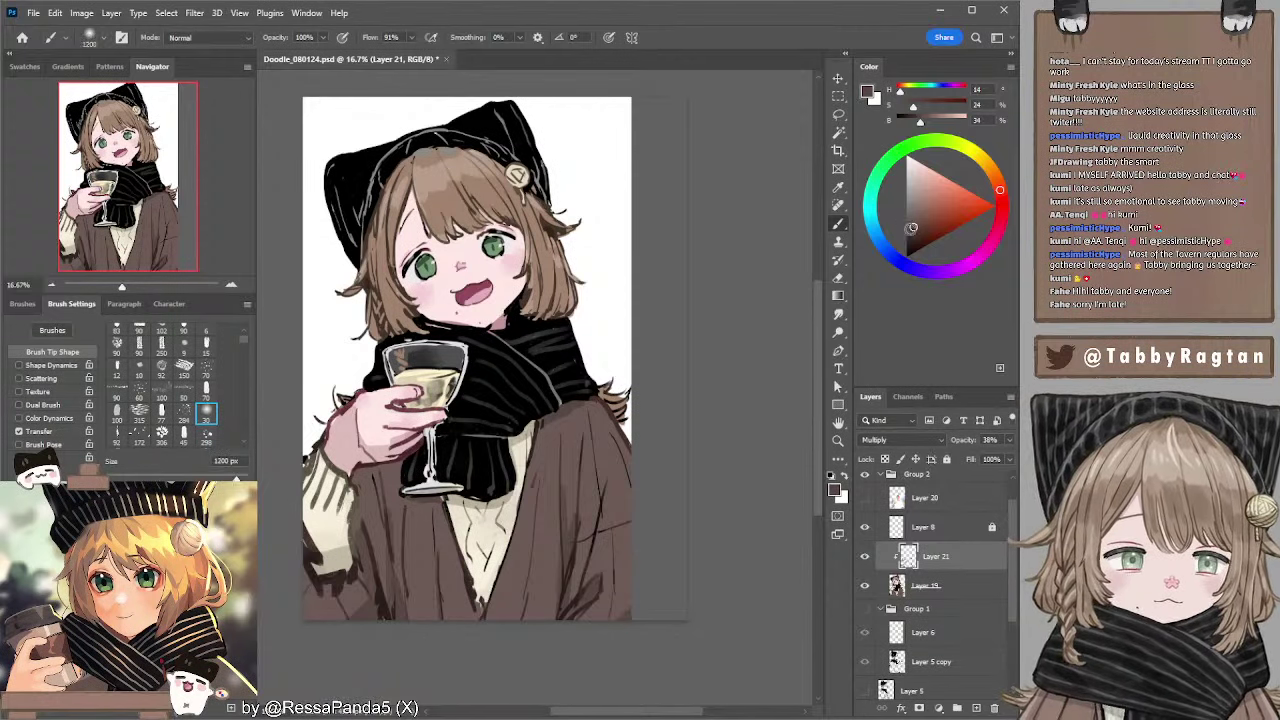
drag(481, 621, 397, 630)
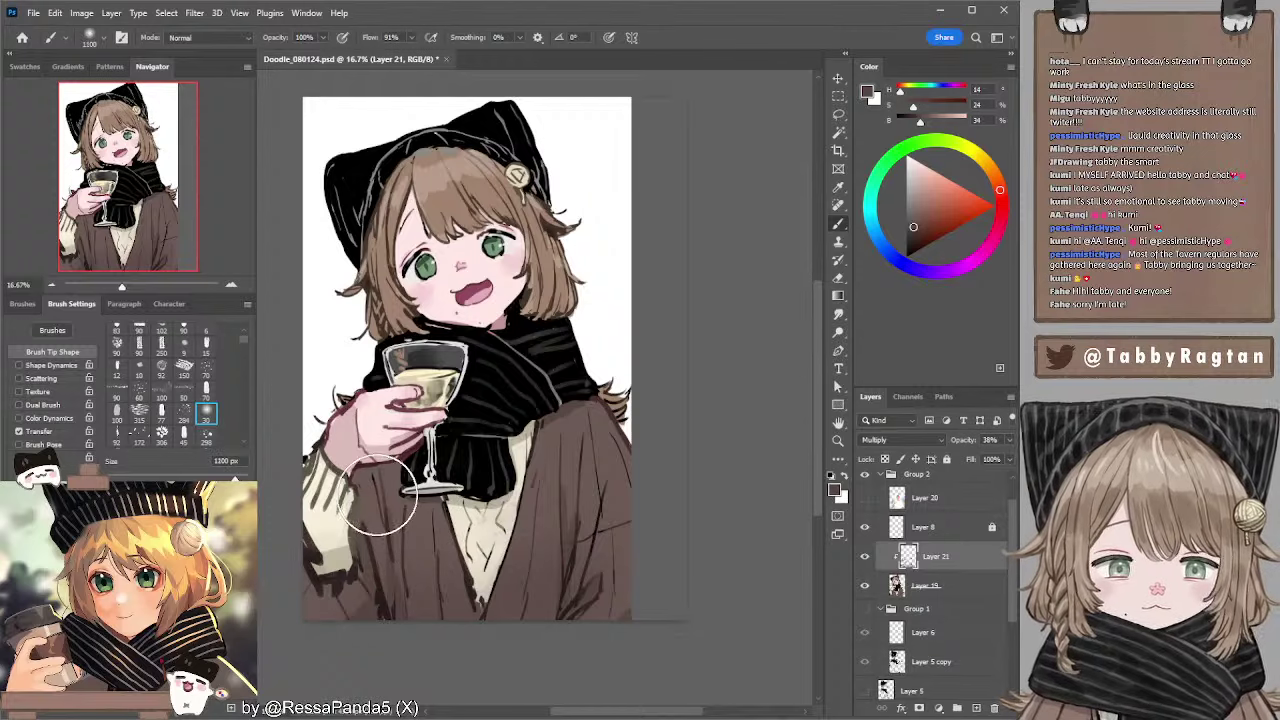
key(bracketleft)
key(bracketleft)
key(bracketleft)
key(bracketleft)
key(bracketleft)
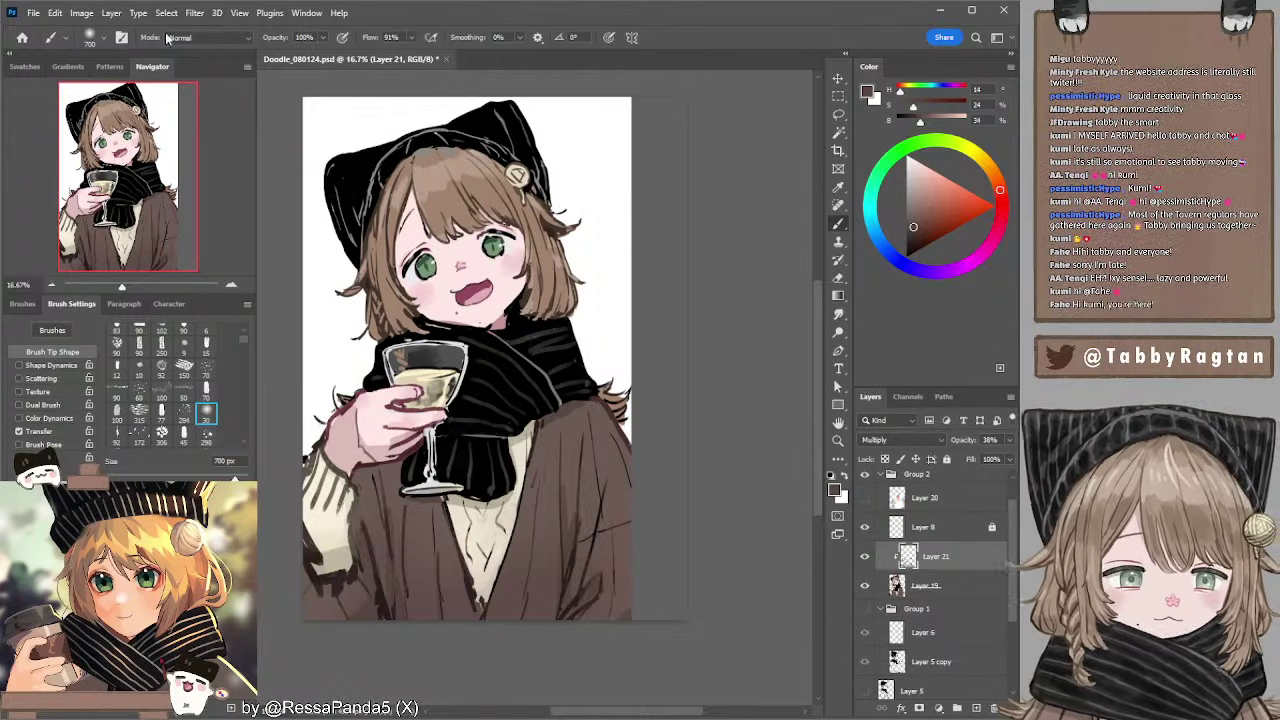
- Repaint the bangs' highlights on Layer 19 with the 200 px dual brush and sampled tones H 24, S 32, B 64 and H 25, S 24, B 72
click(206, 391)
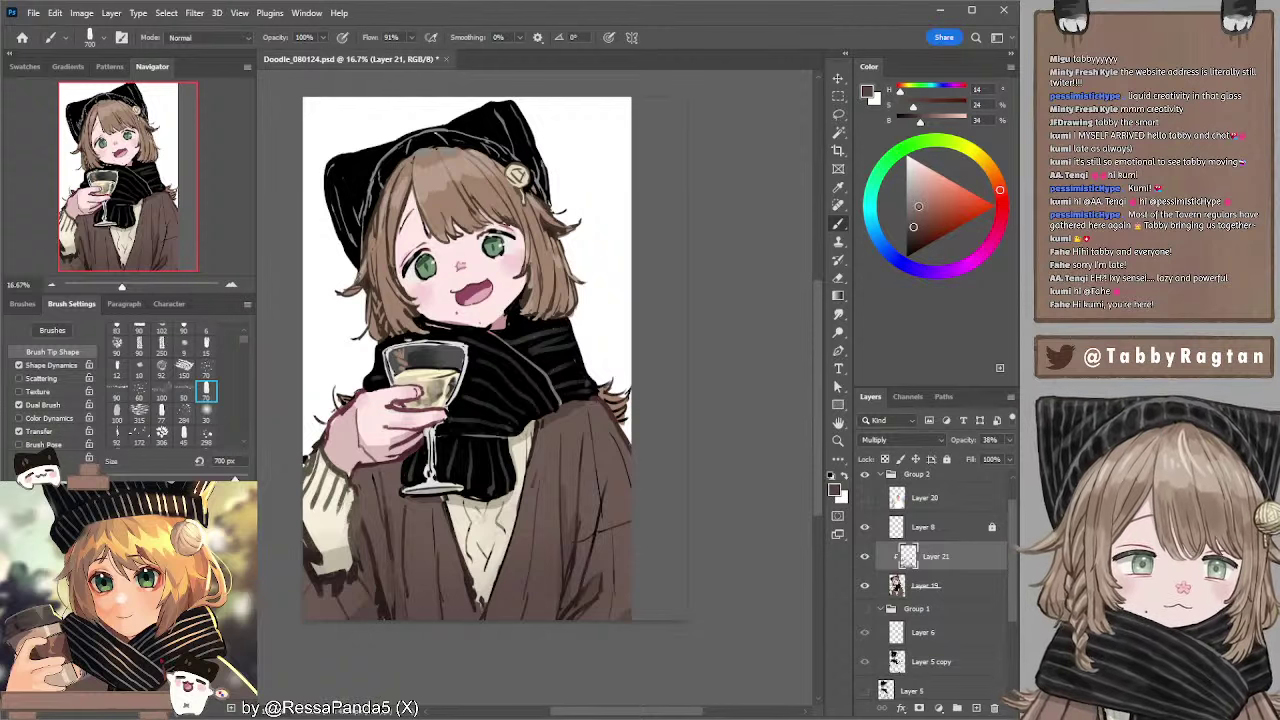
click(914, 208)
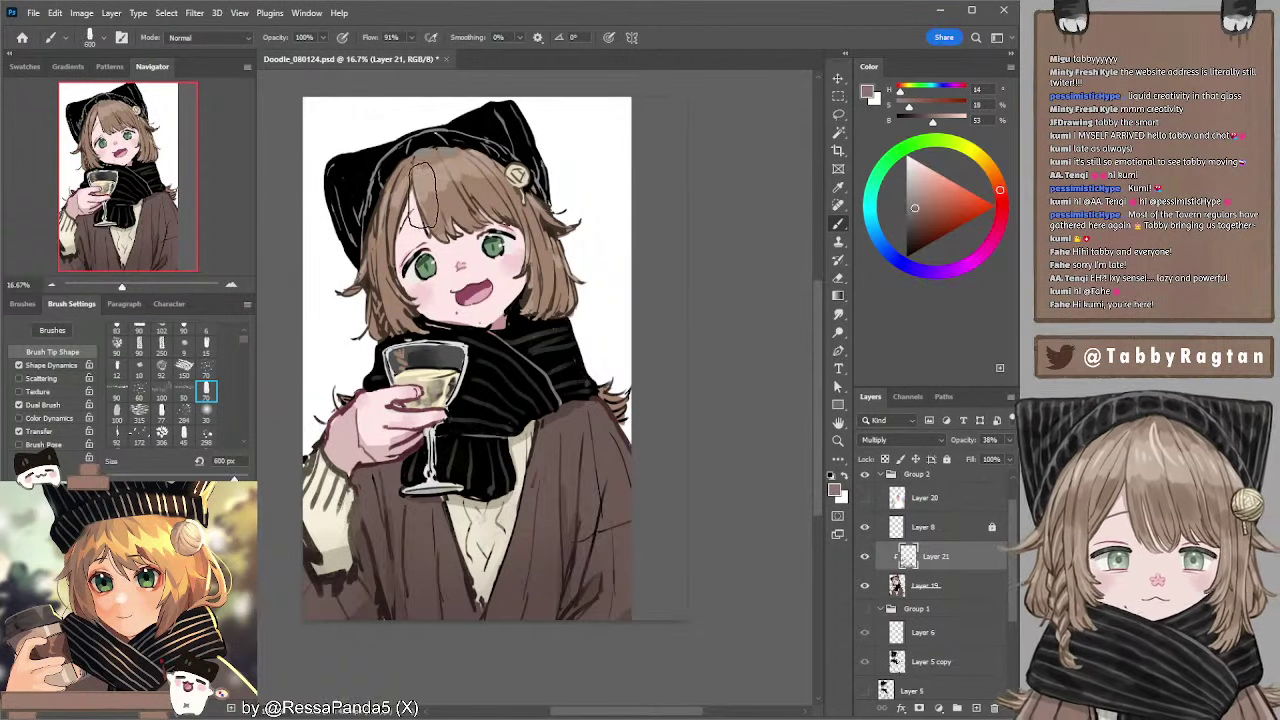
key(bracketleft)
key(bracketleft)
key(bracketleft)
key(bracketleft)
key(bracketleft)
key(bracketleft)
key(bracketleft)
key(bracketleft)
key(bracketleft)
key(bracketleft)
key(bracketright)
key(bracketright)
key(bracketright)
key(bracketright)
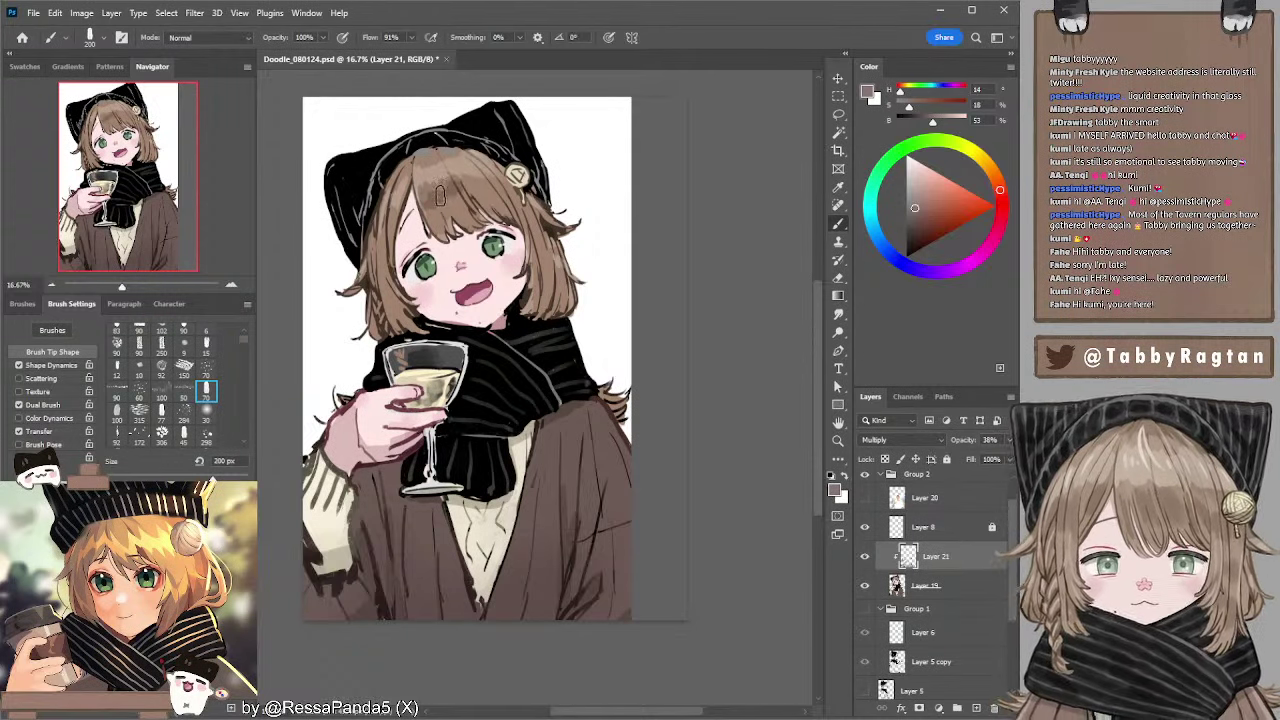
key(alt+bracketleft)
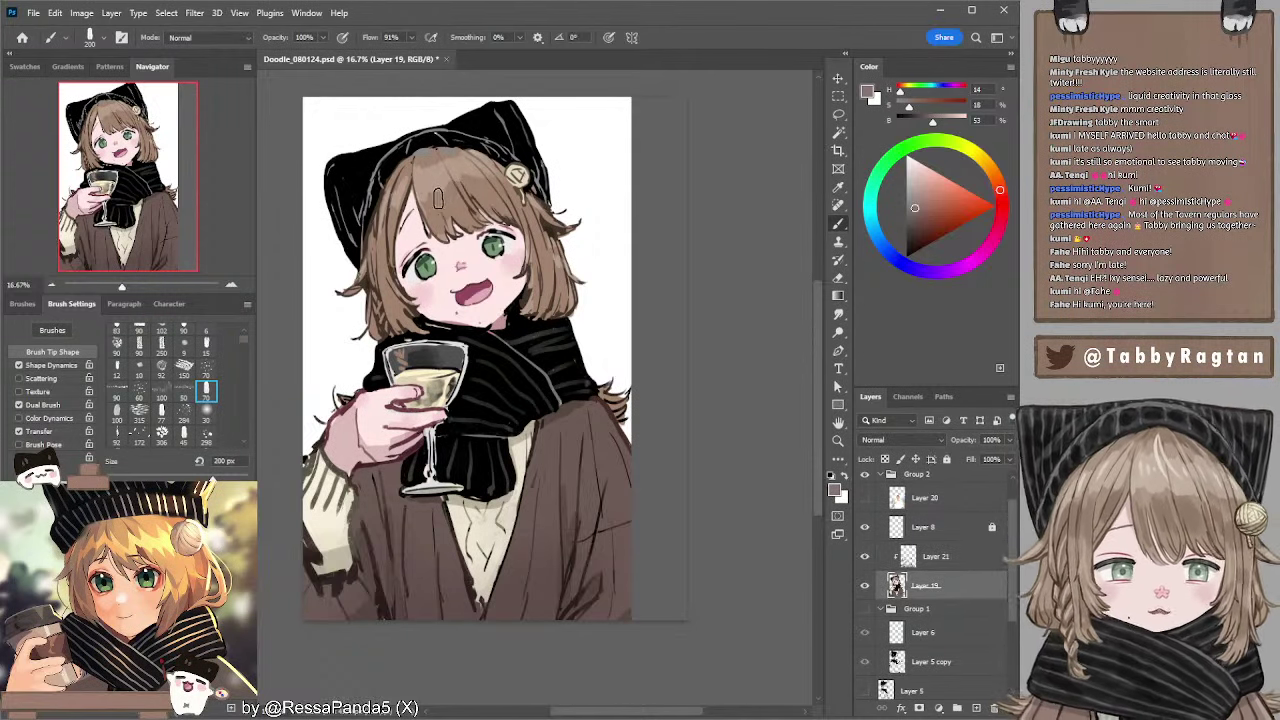
alt+click(440, 198)
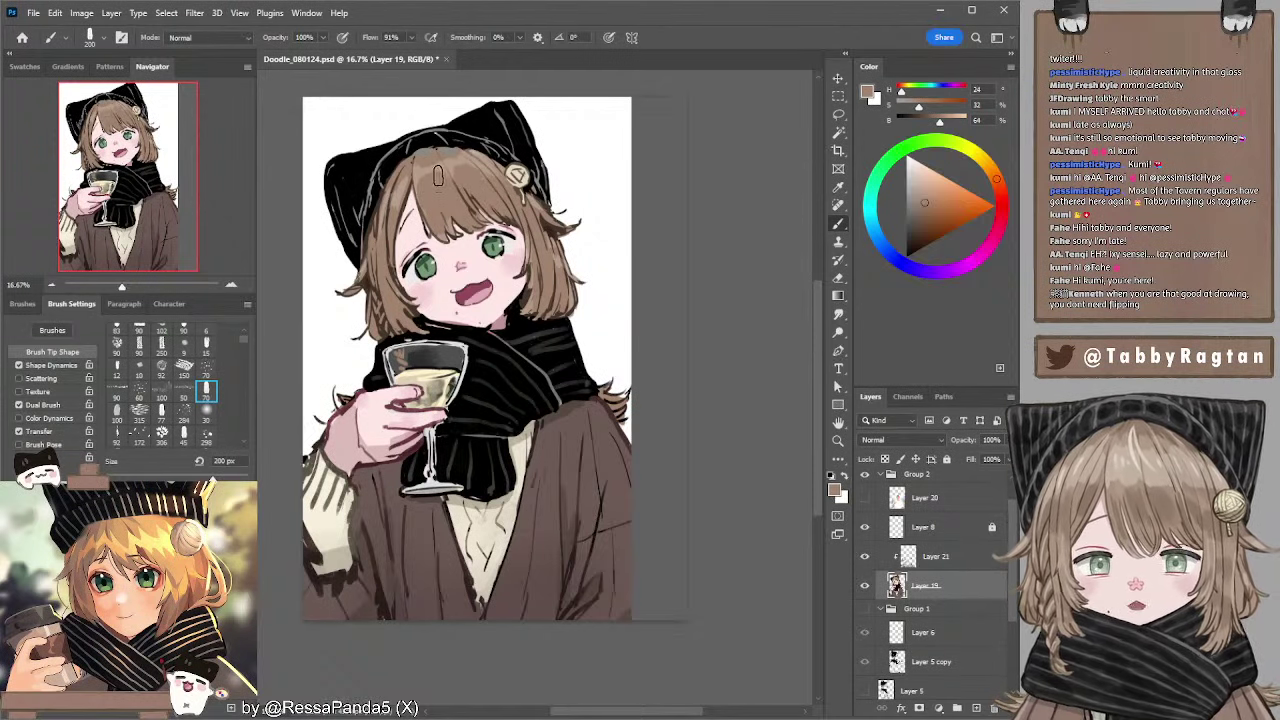
alt+click(436, 165)
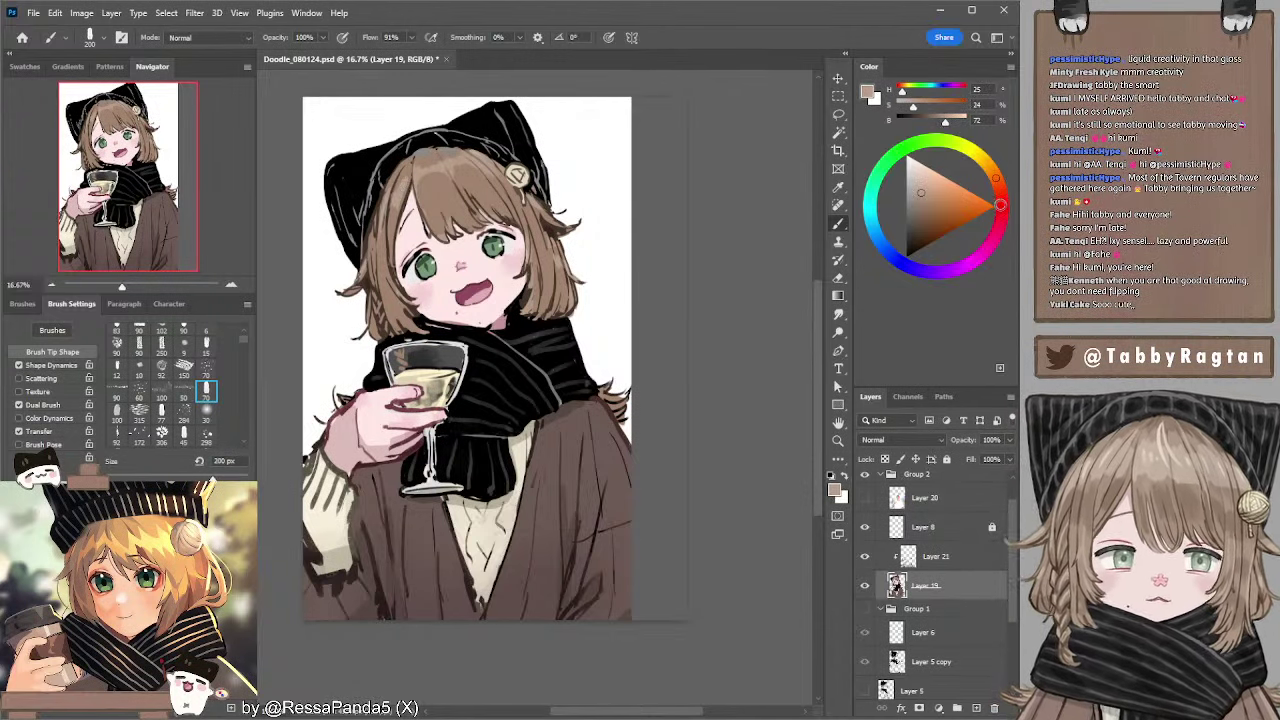
- Try a highlight guide arc across the hair in pinkish red, H 359, S 54, B 87, with a 35 px brush
click(1000, 208)
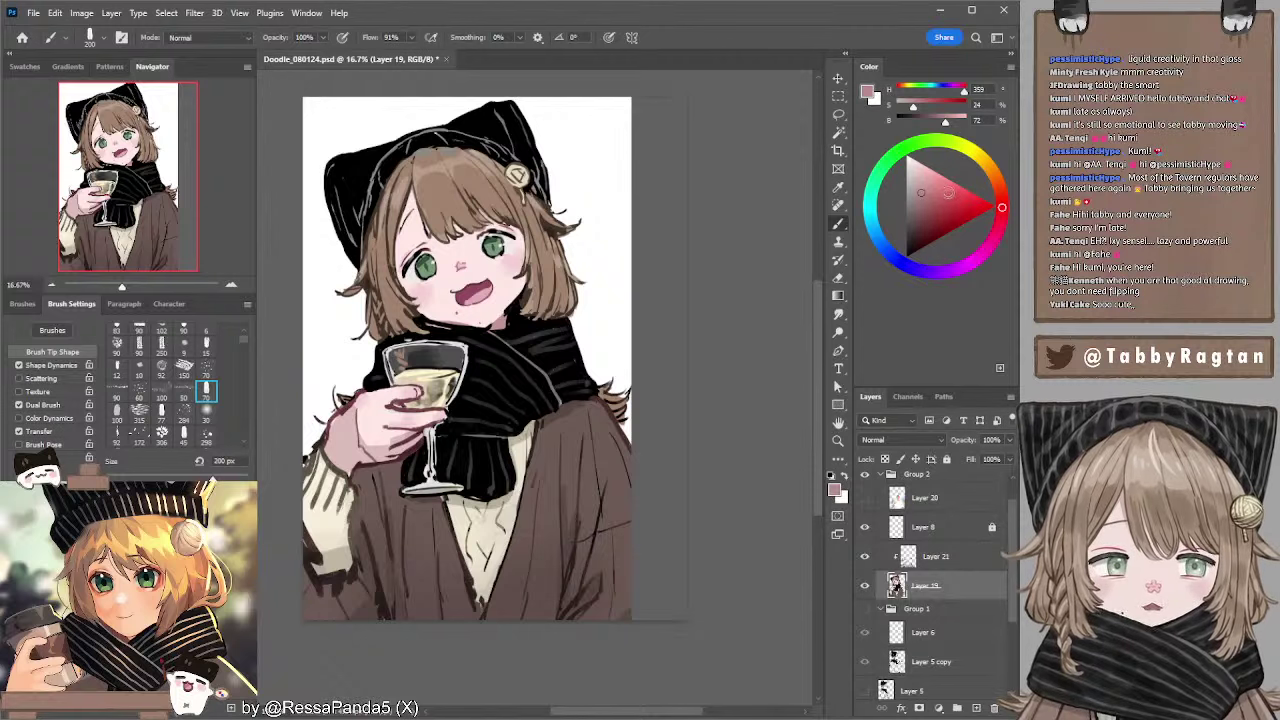
click(947, 191)
key(bracketleft)
key(bracketleft)
key(bracketleft)
key(bracketleft)
key(bracketleft)
key(bracketleft)
key(bracketleft)
key(bracketleft)
key(bracketleft)
key(bracketleft)
key(bracketleft)
key(bracketleft)
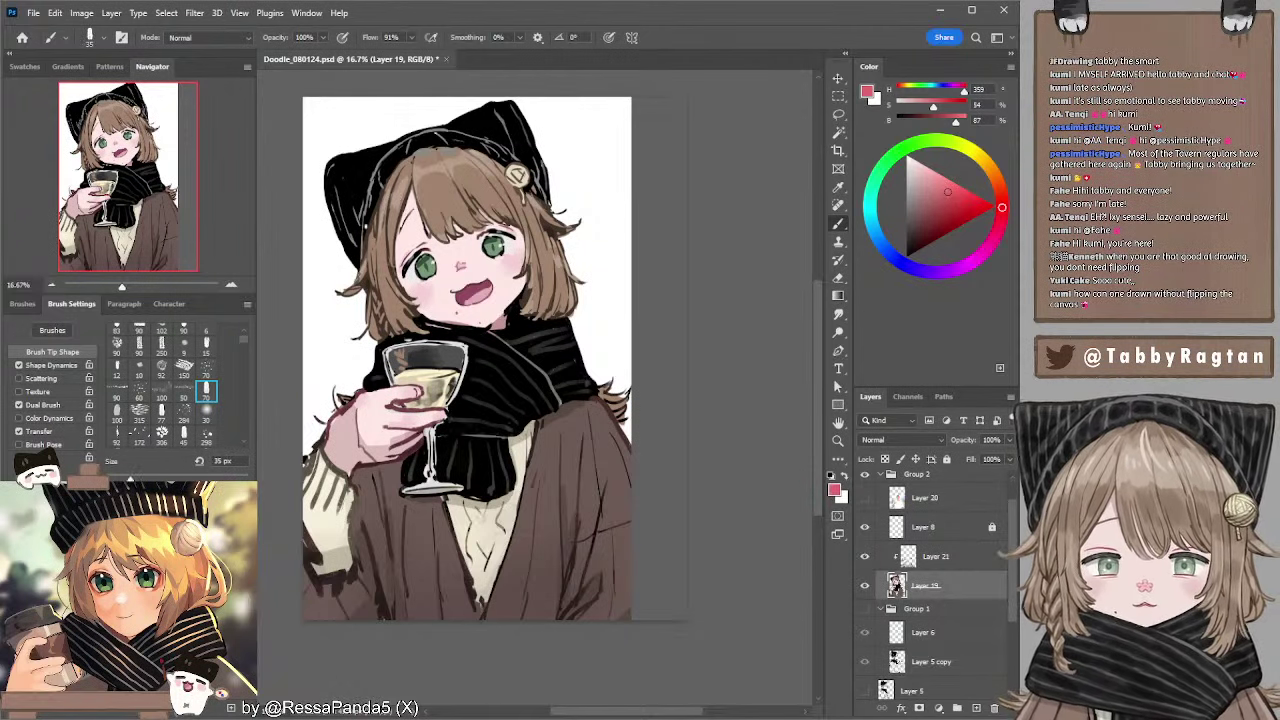
drag(360, 228, 505, 172)
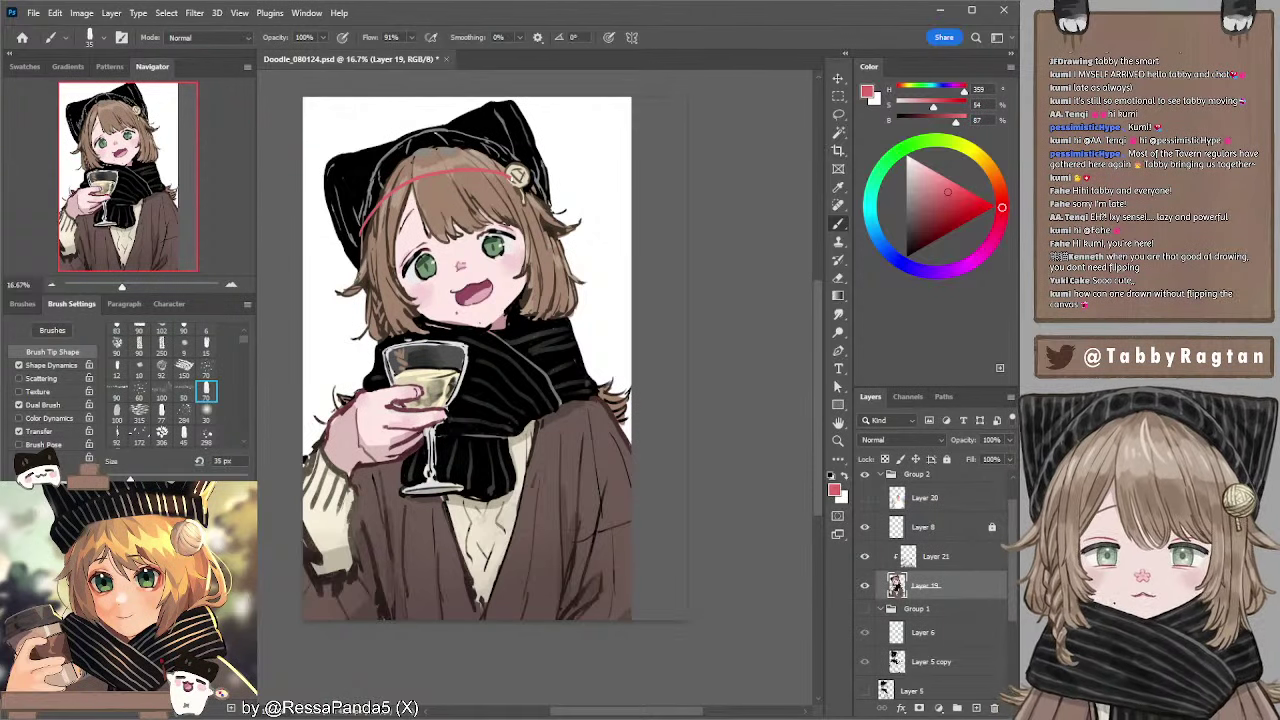
key(ctrl+z)
mouse_move(375, 236)
mouse_down()
mouse_move(381, 222)
mouse_move(516, 176)
mouse_up()
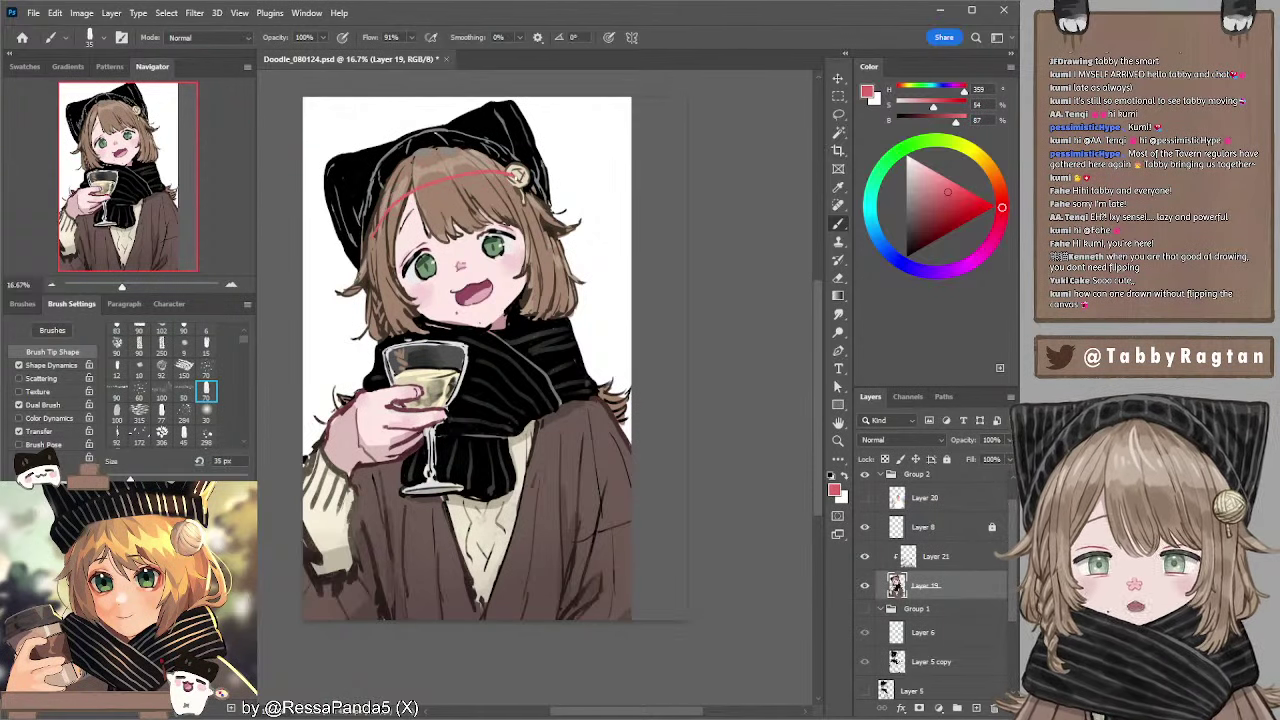
key(ctrl+z)
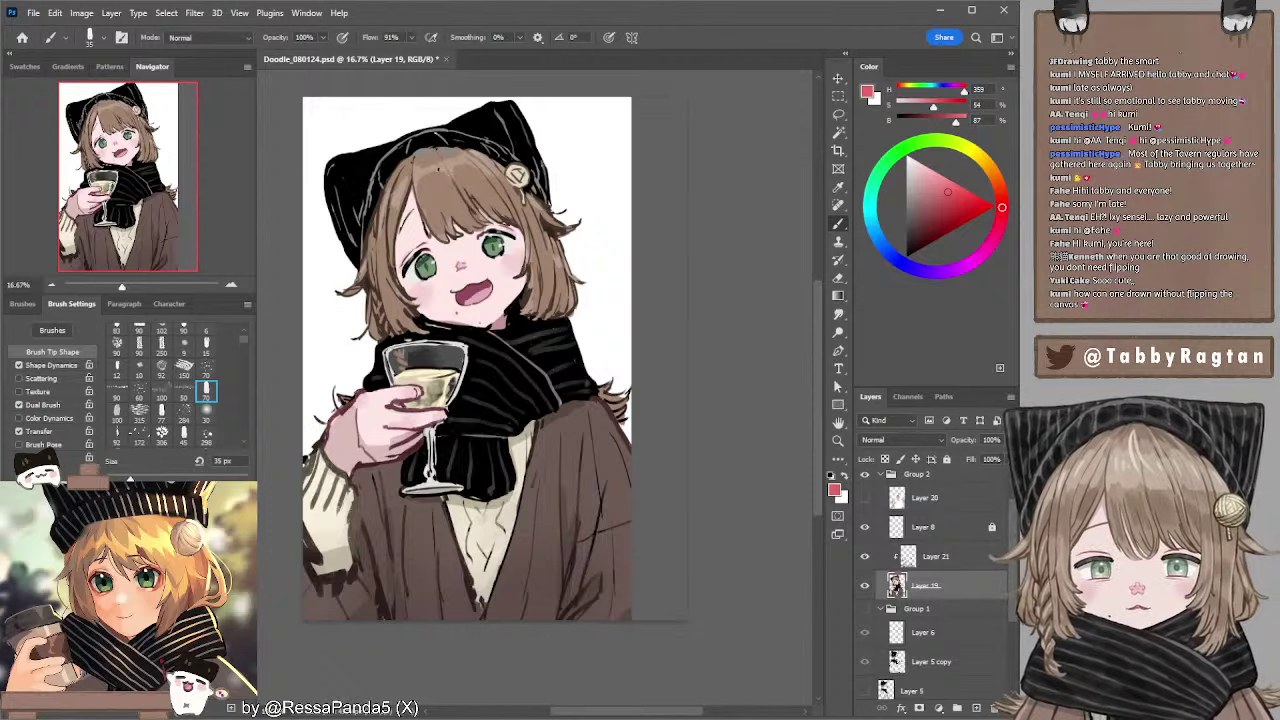
- Refine the hair highlights with sampled tones H 25, S 24, B 72 and H 24, S 32, B 64, enlarging the brush to 60 px
alt+click(441, 164)
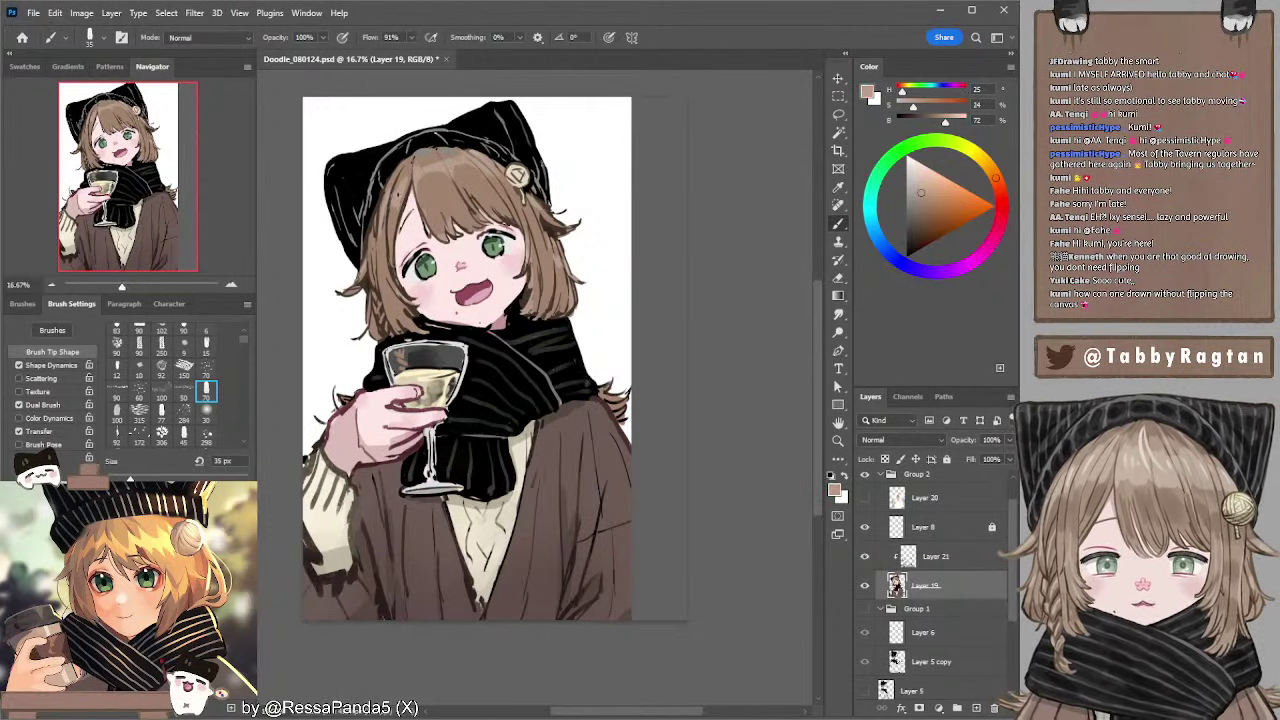
alt+click(398, 194)
alt+click(391, 214)
key(bracketright)
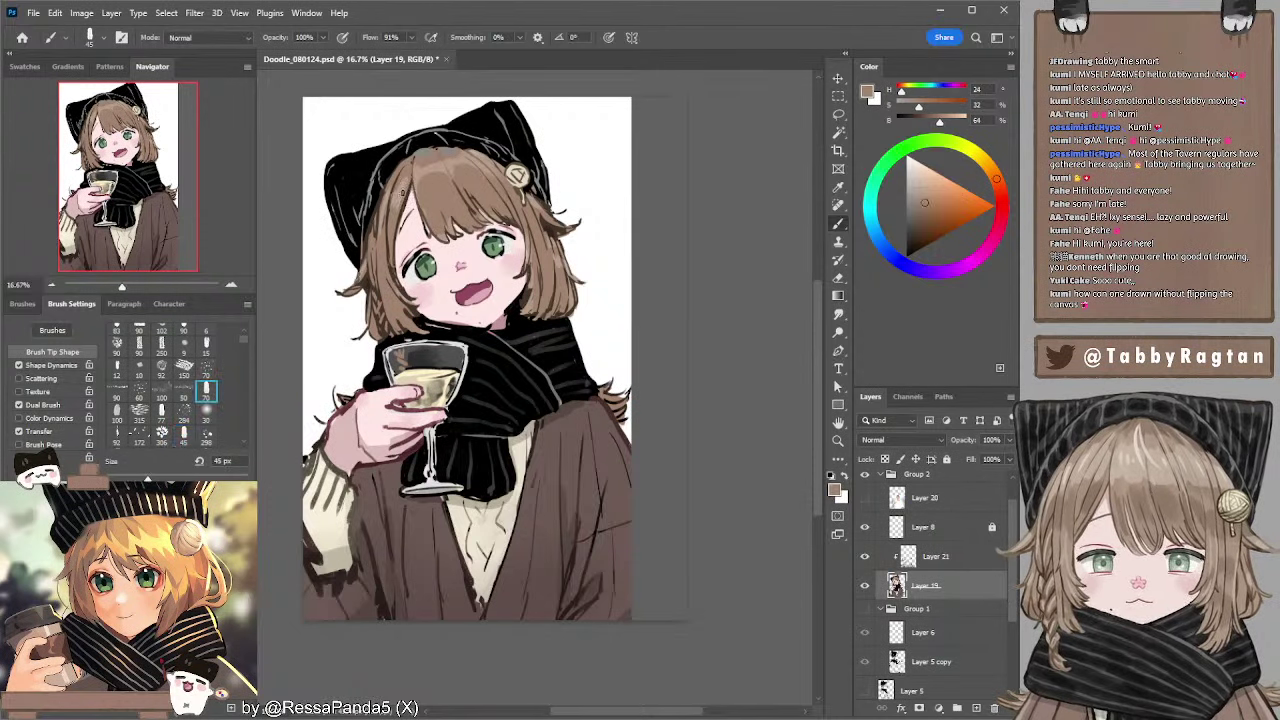
key(bracketright)
key(bracketright)
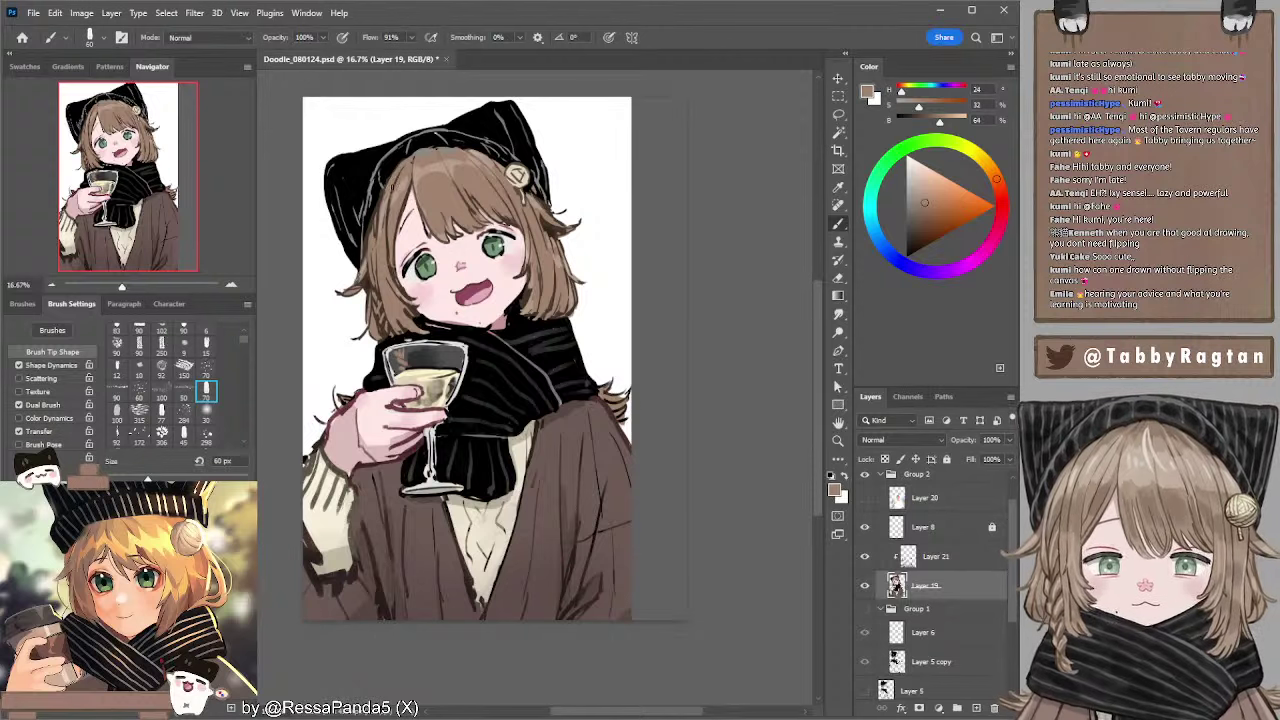
- Add a clipped Multiply layer directly above Layer 19 and choose the shading colour H 24, S 27, B 59
click(977, 709)
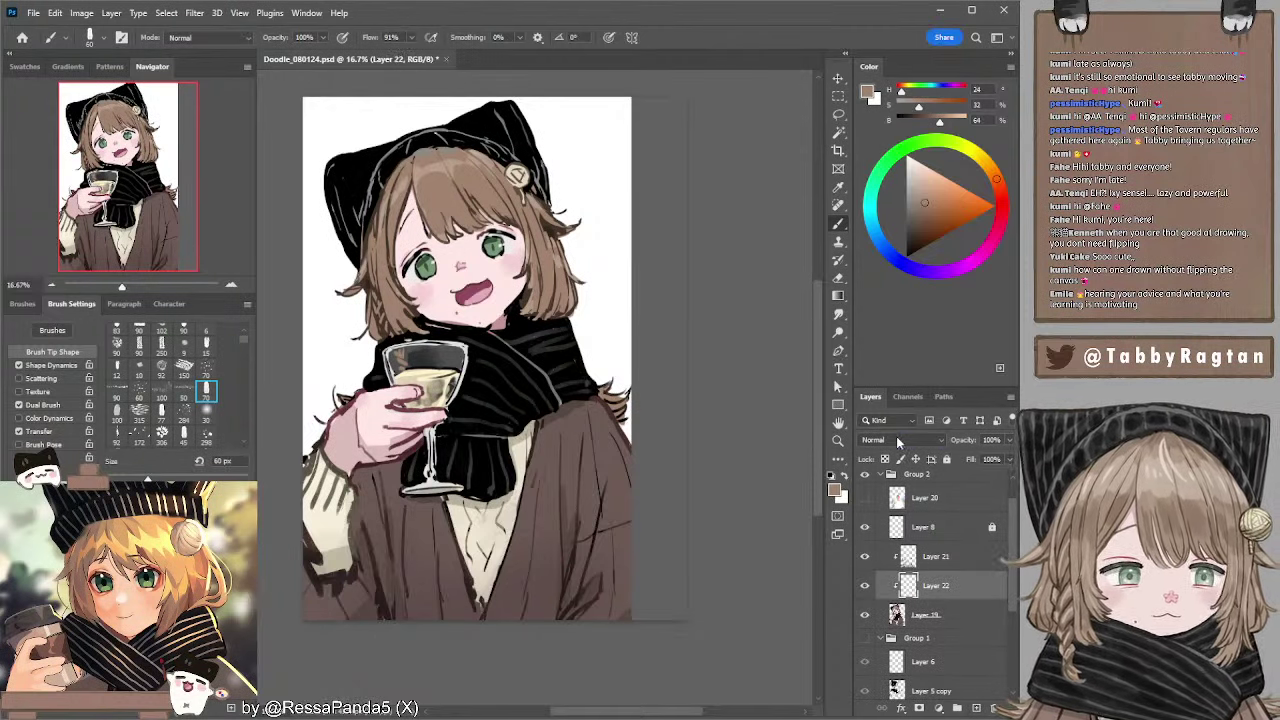
click(896, 439)
click(883, 425)
scroll(886, 438, up, 1)
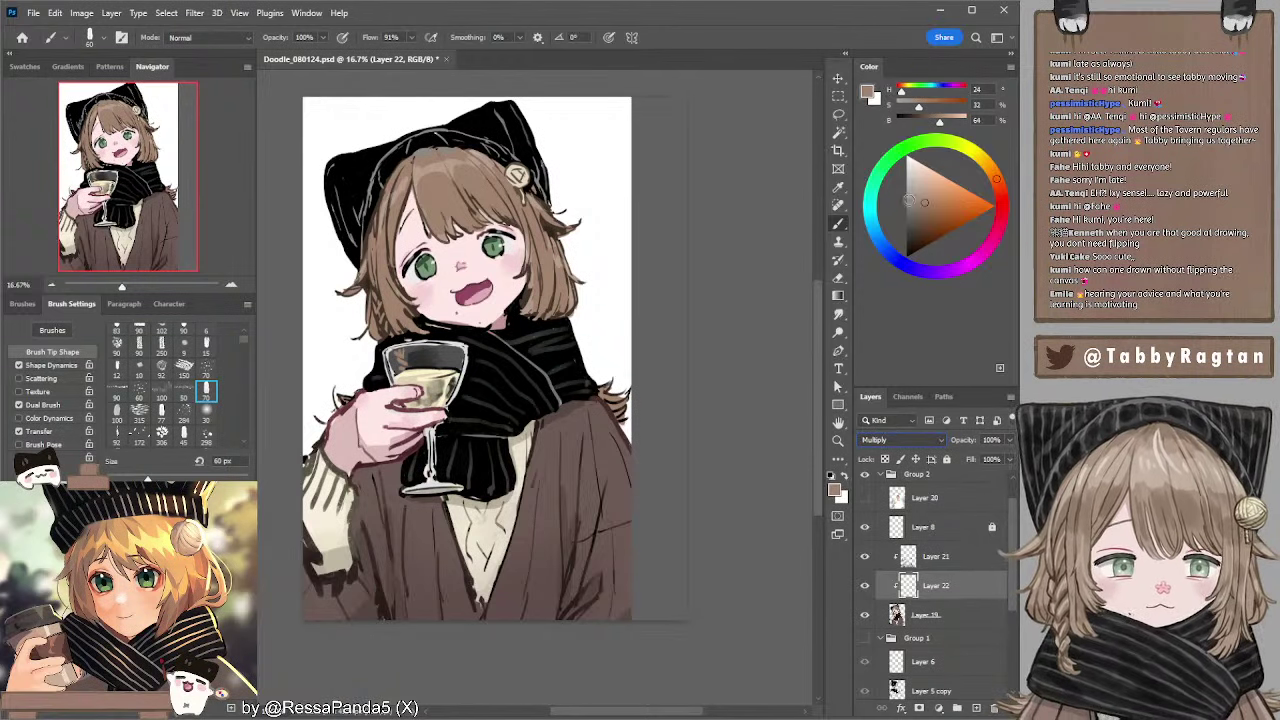
drag(922, 204, 913, 201)
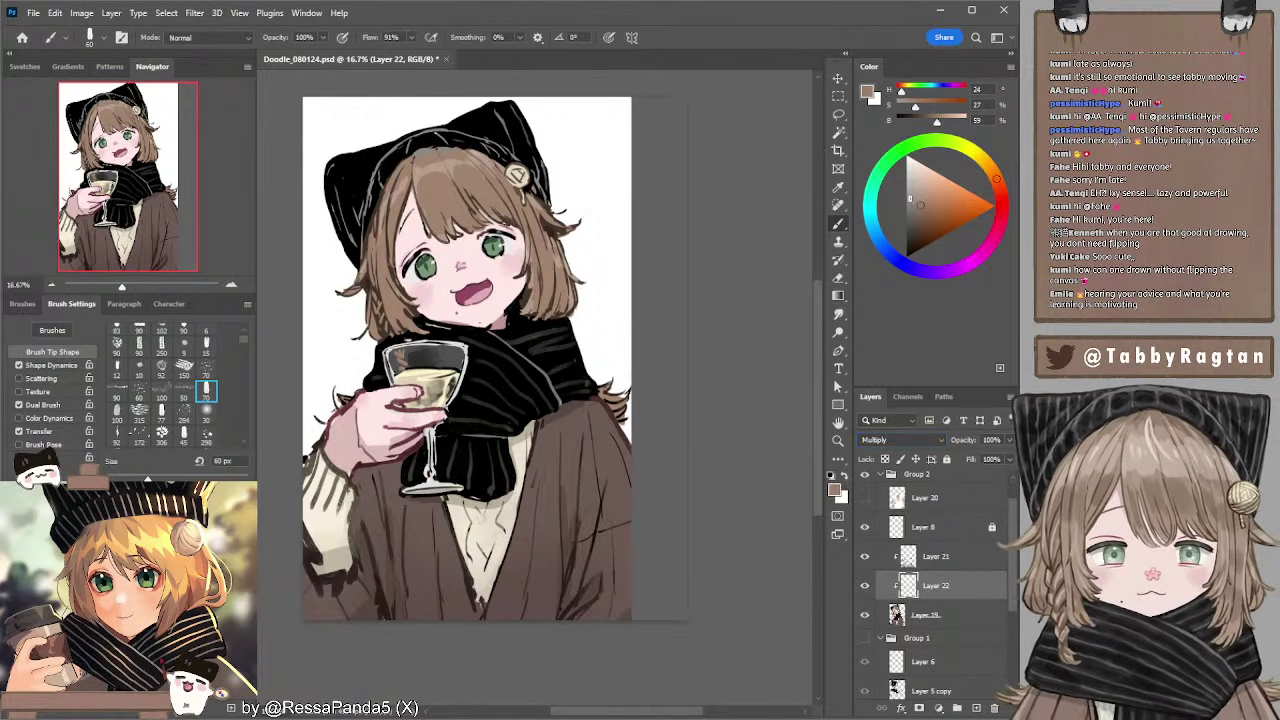
- Lower the new layer's opacity to 48% and shade the upper hair with H 24, S 19, B 54, using a 175 px brush
key(bracketright)
key(bracketright)
key(bracketright)
key(bracketright)
key(bracketright)
key(bracketright)
key(bracketright)
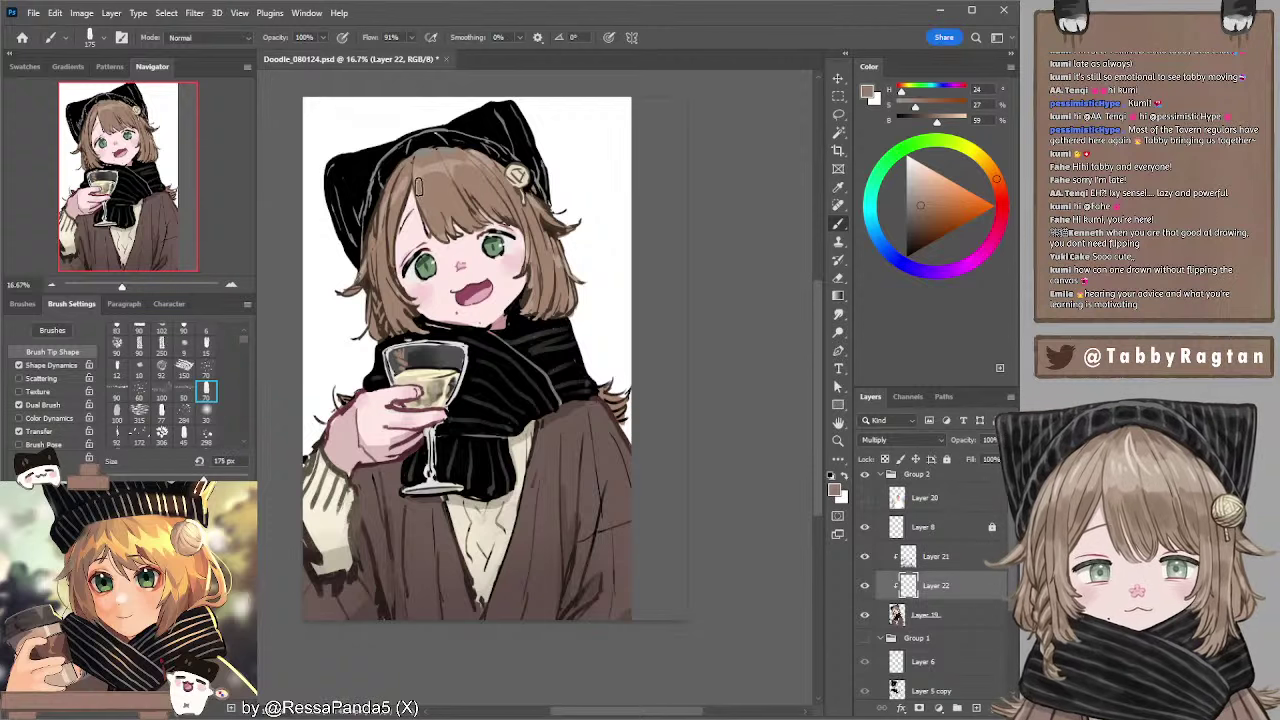
drag(421, 190, 446, 192)
key(ctrl+z)
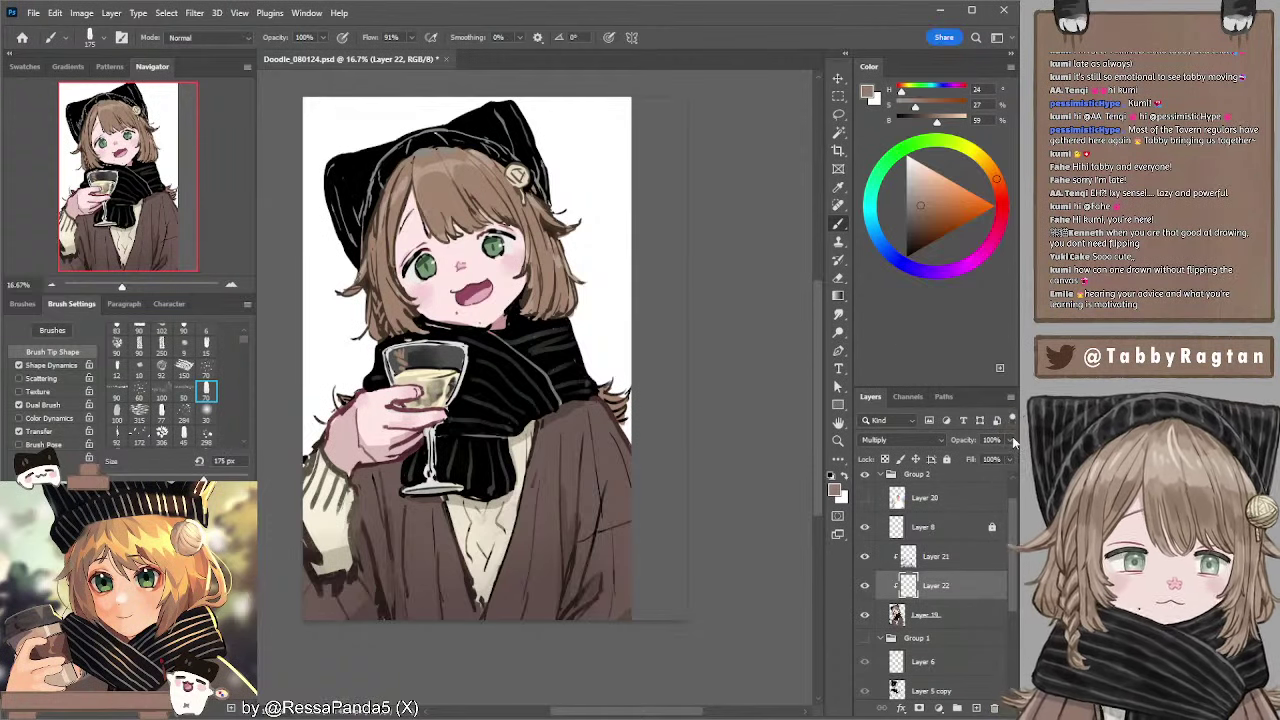
drag(1010, 440, 975, 455)
drag(895, 210, 915, 207)
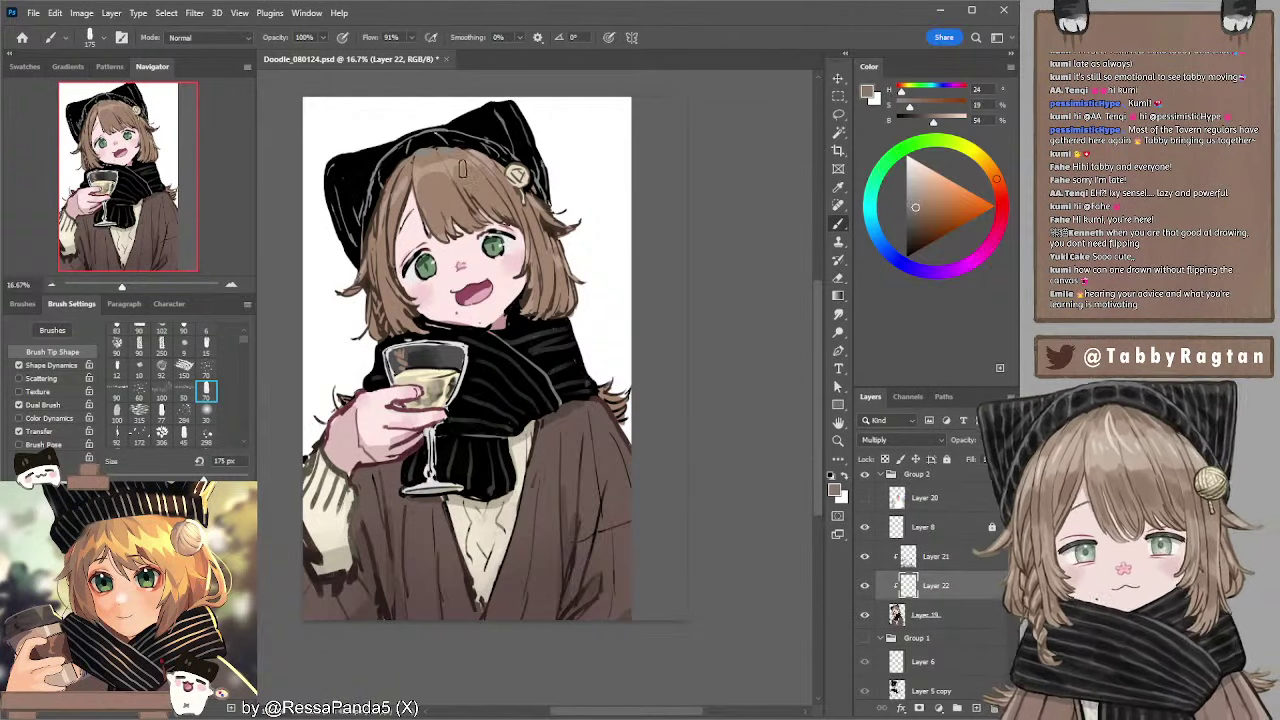
mouse_move(419, 195)
mouse_down()
mouse_move(506, 184)
mouse_move(535, 212)
mouse_up()
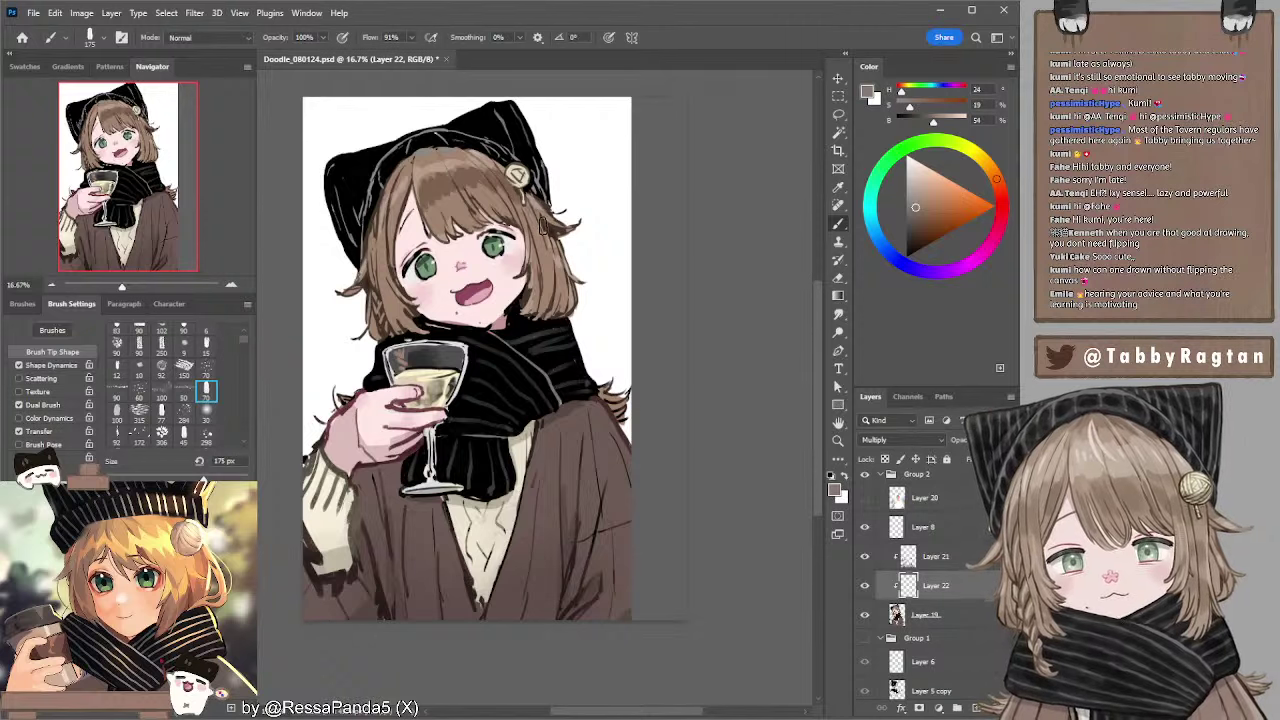
- Try shading the hair strands beside the face with the brush reduced to 150 px
key(bracketleft)
key(ctrl+z)
drag(395, 205, 371, 272)
key(ctrl+z)
key(ctrl+z)
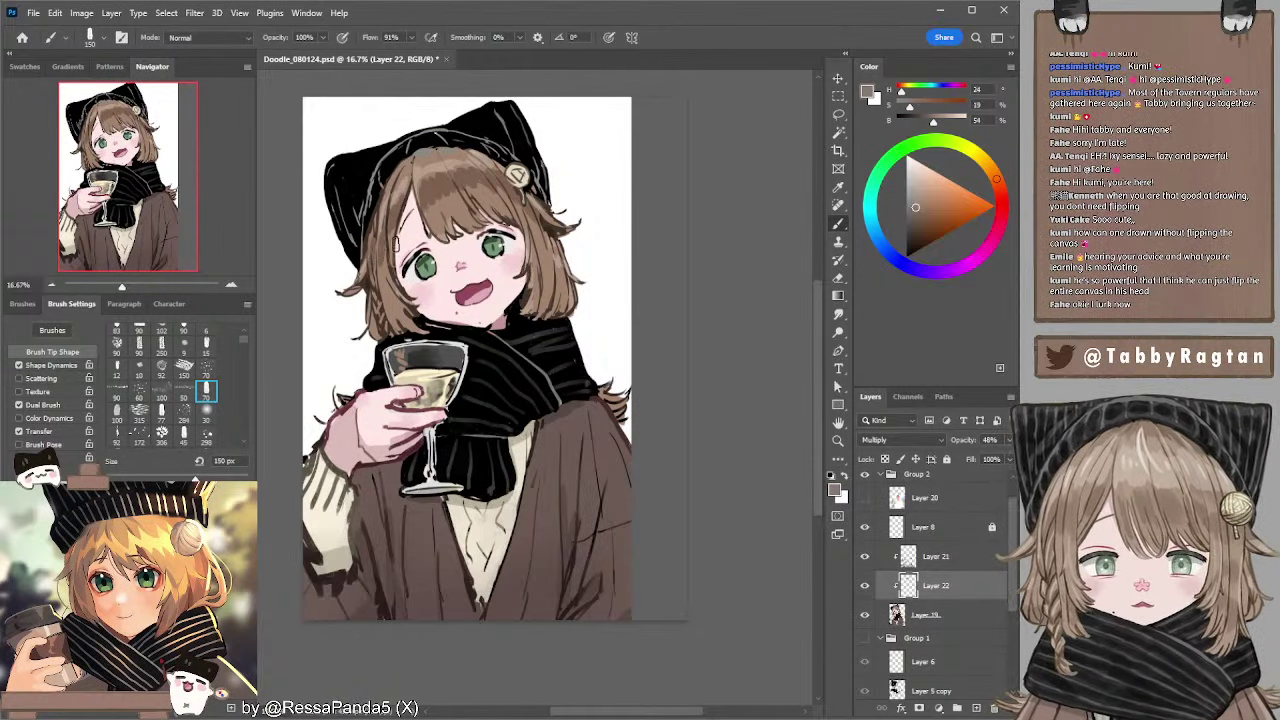
- Blend the hair shading with the Smudge tool and continue shading the strands with the brush at 100 px, then 125 px
key(r)
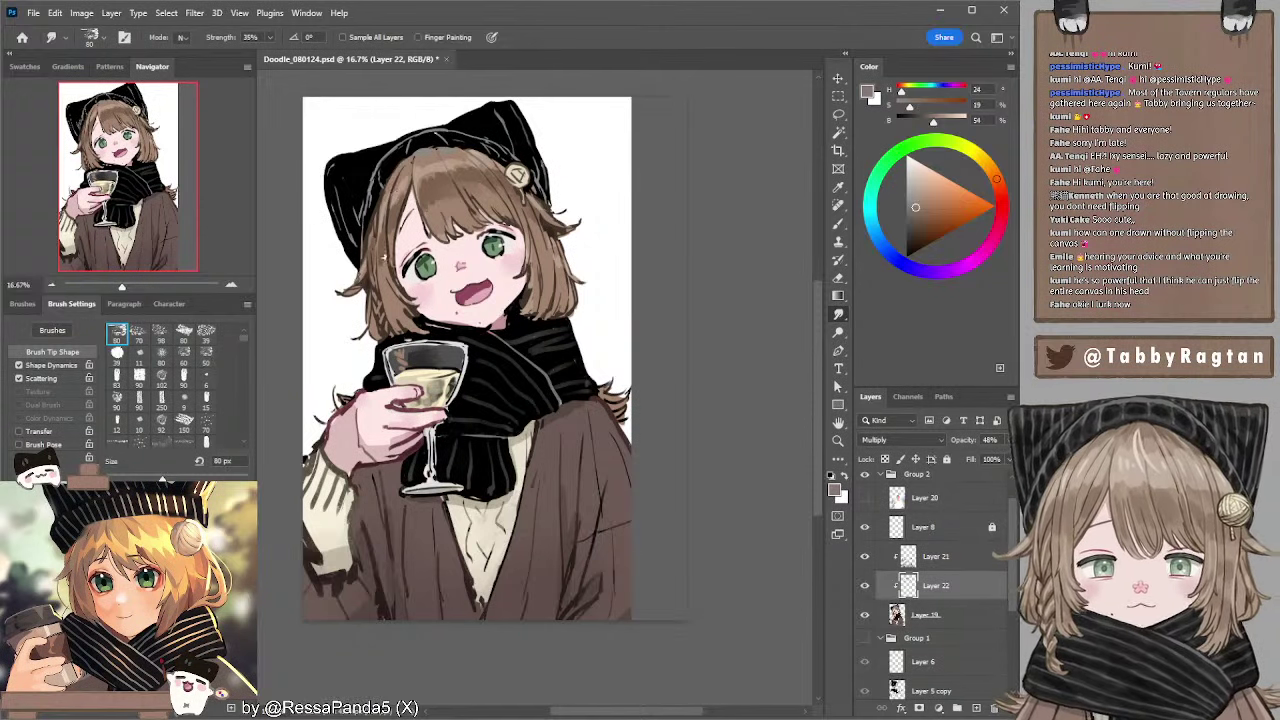
key(b)
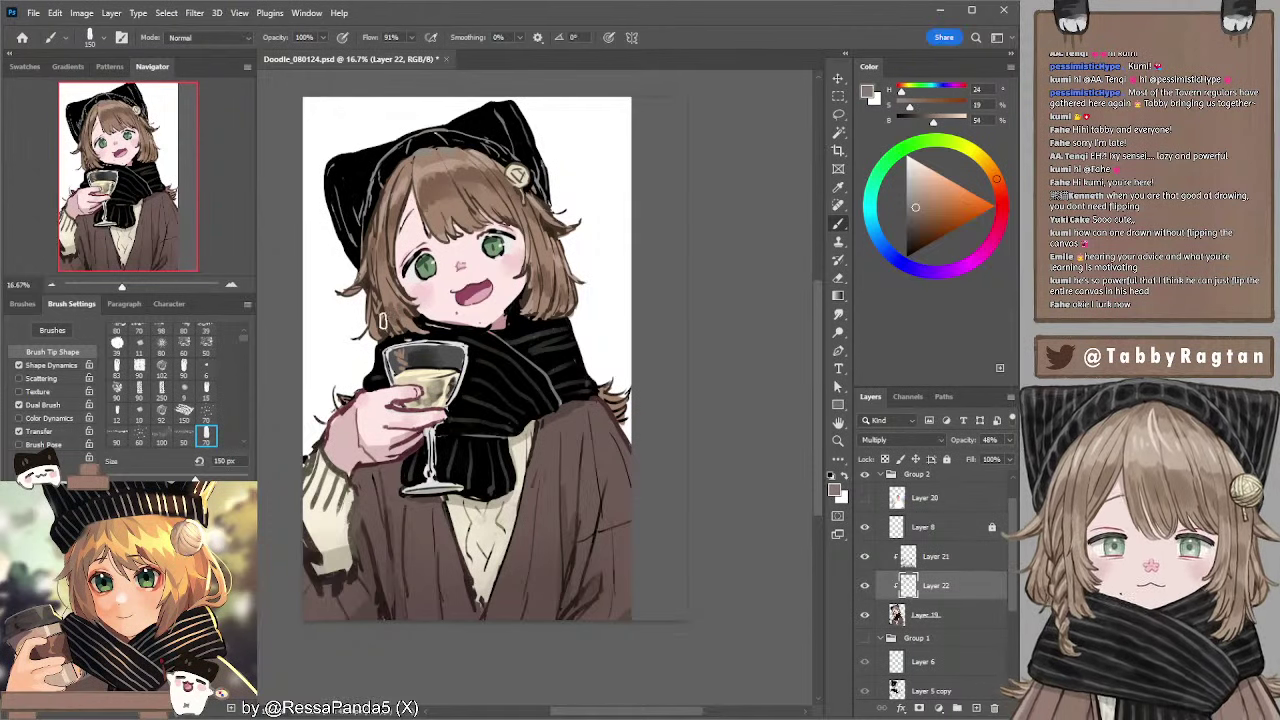
key(bracketleft)
key(bracketleft)
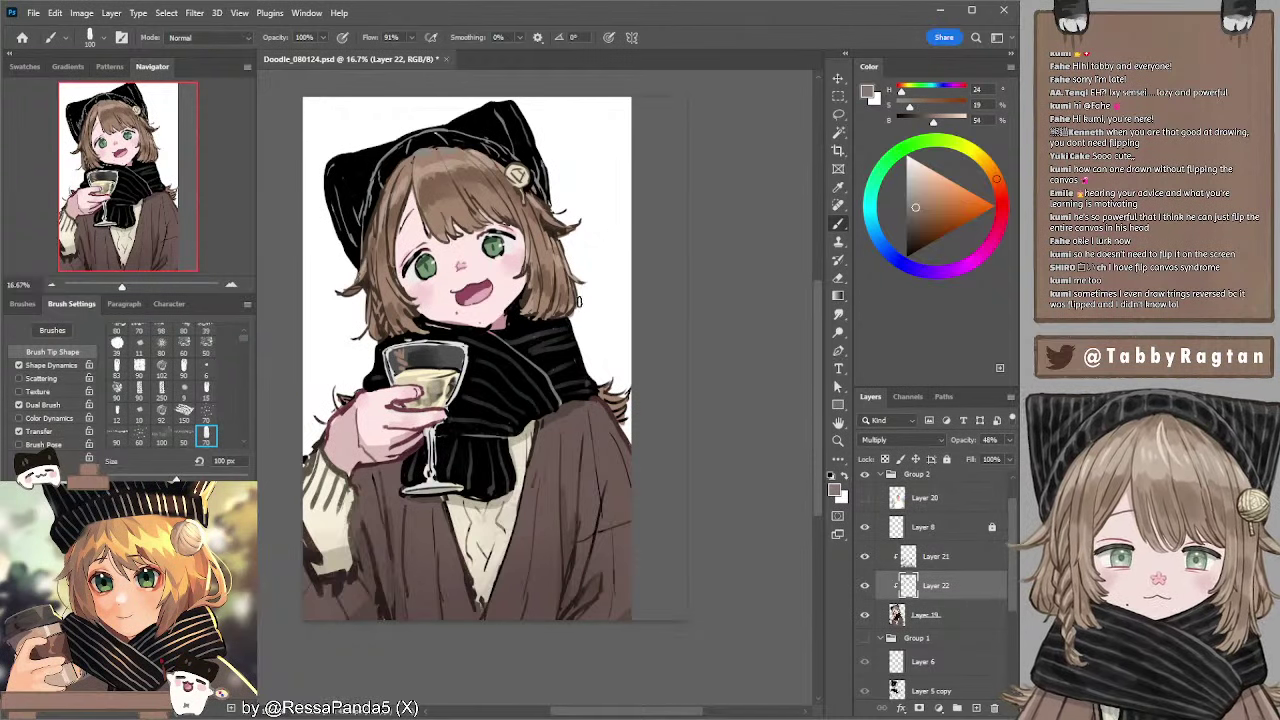
key(bracketright)
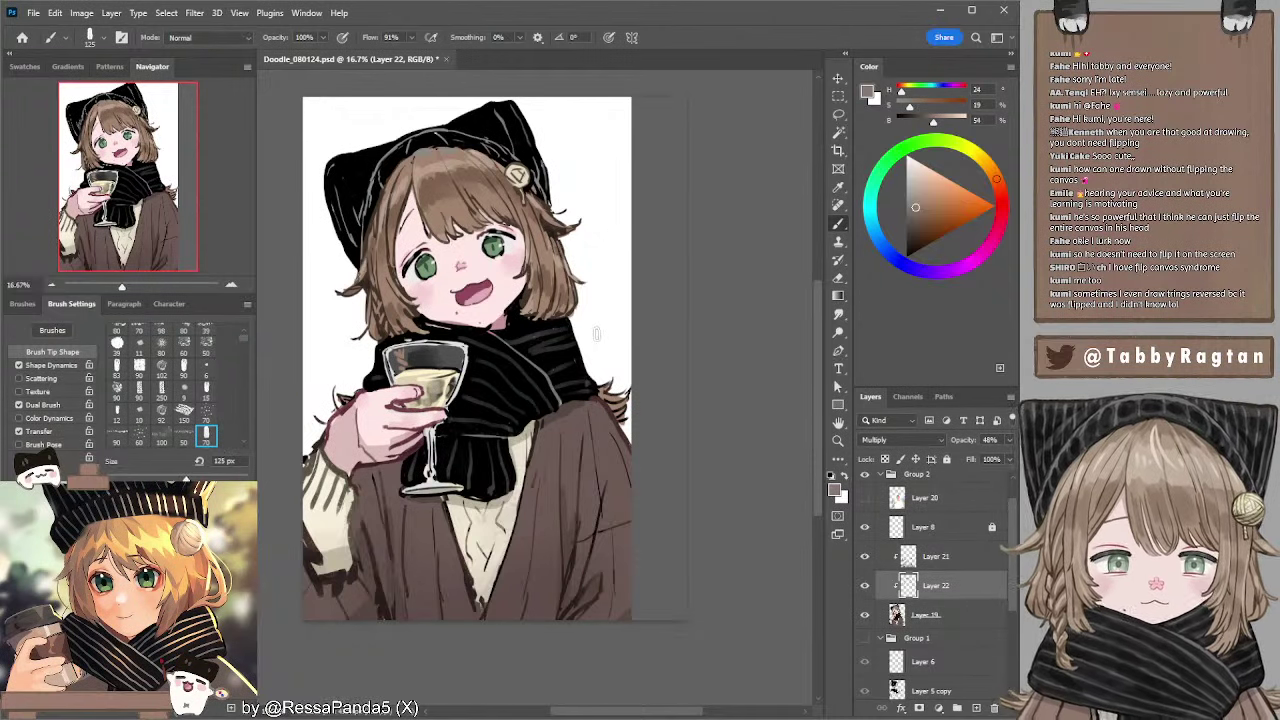
mouse_move(385, 387)
mouse_down()
mouse_move(373, 371)
mouse_move(392, 400)
mouse_up()
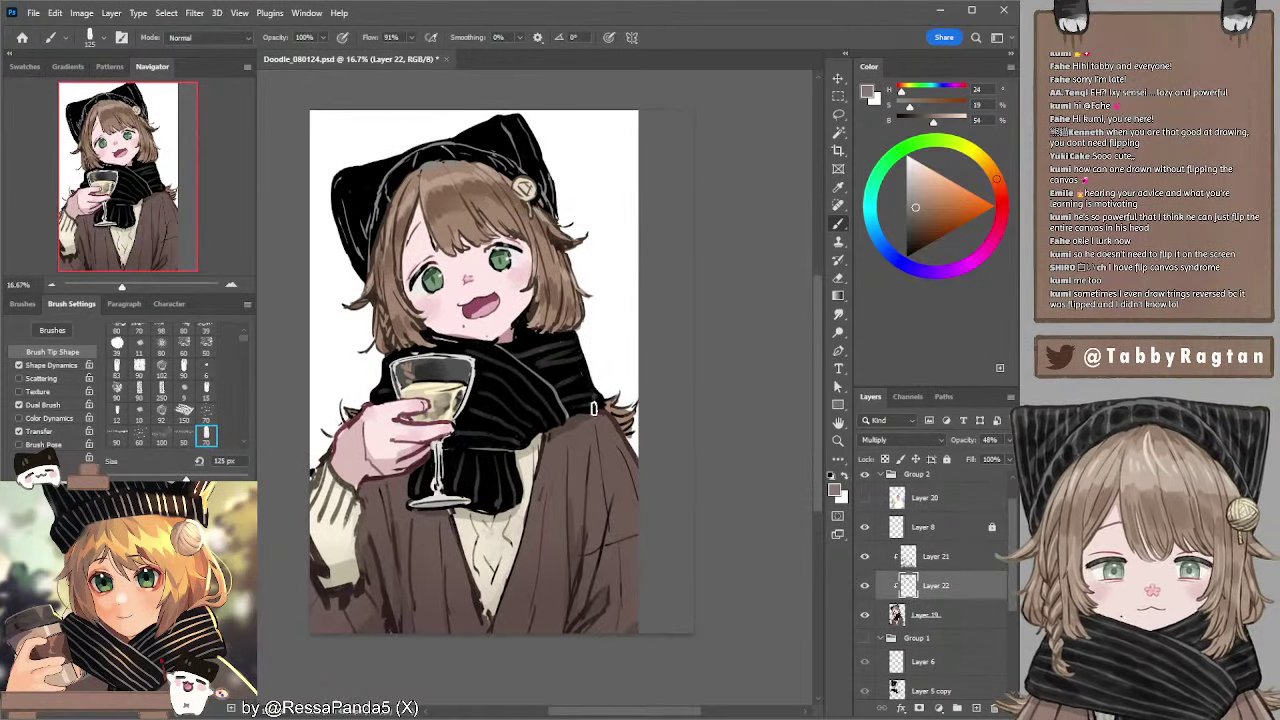
mouse_move(601, 318)
mouse_down()
mouse_move(621, 340)
mouse_move(609, 323)
mouse_up()
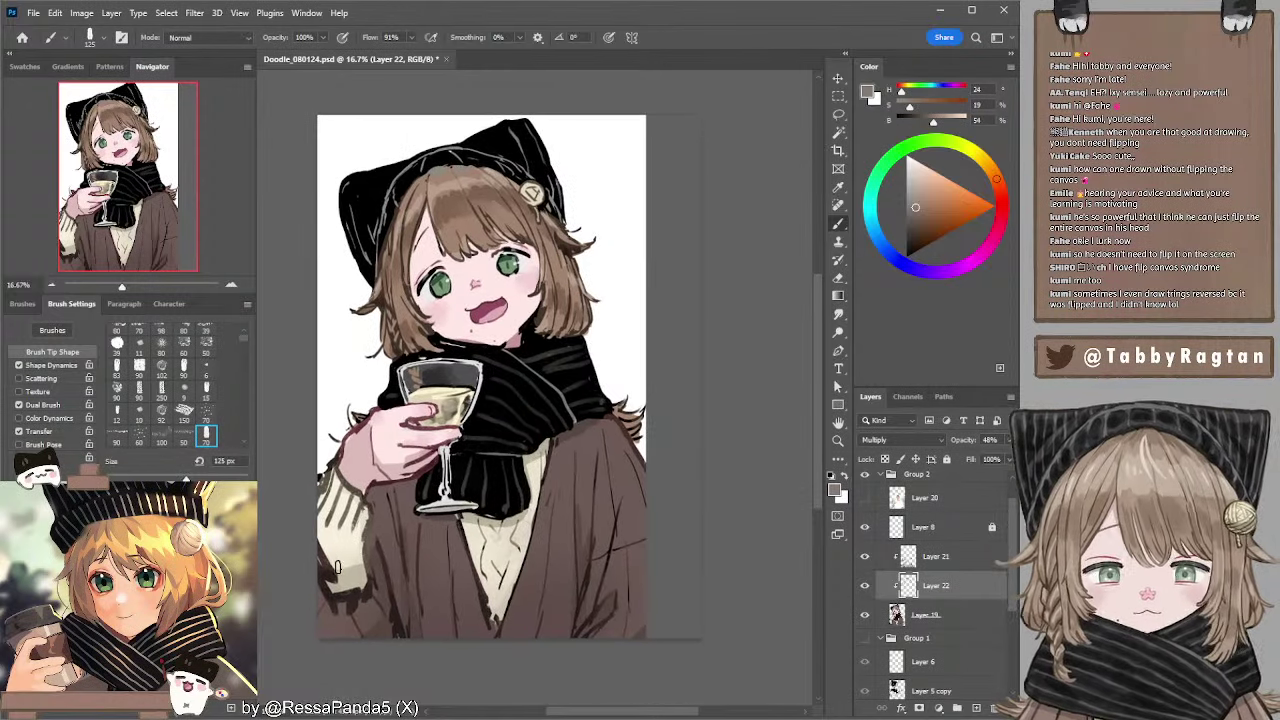
click(911, 562)
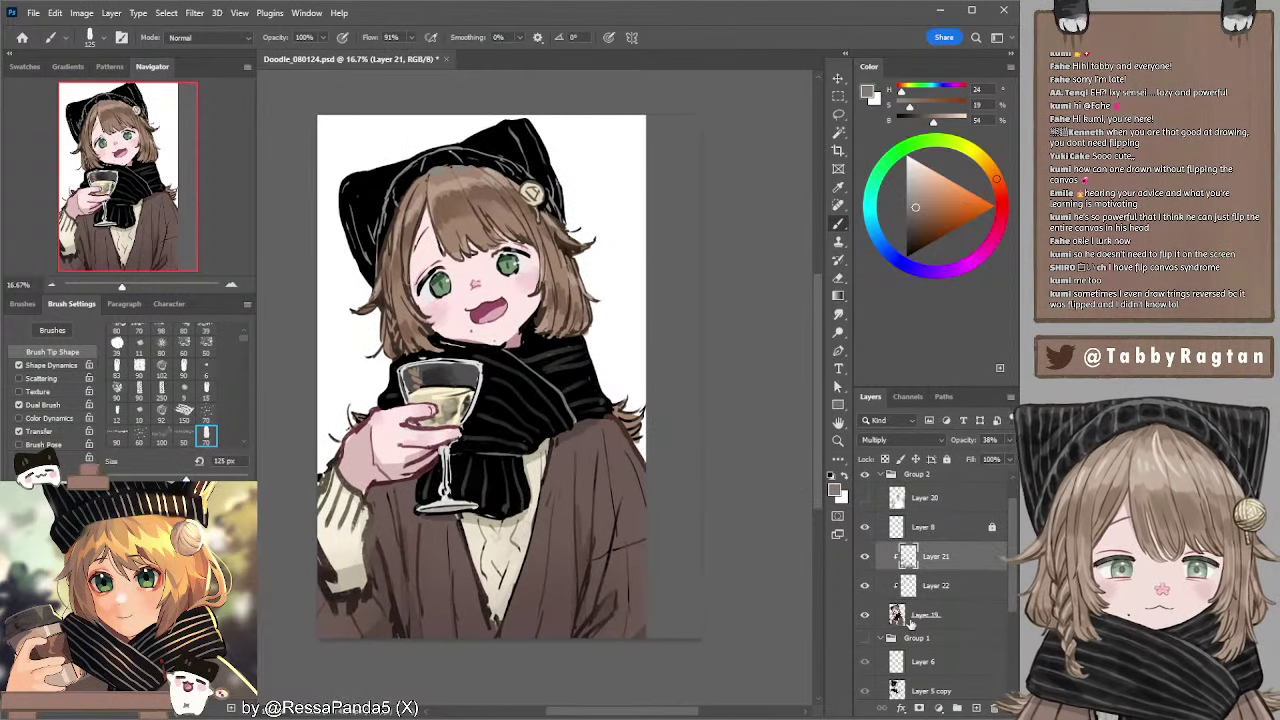
shift+click(912, 622)
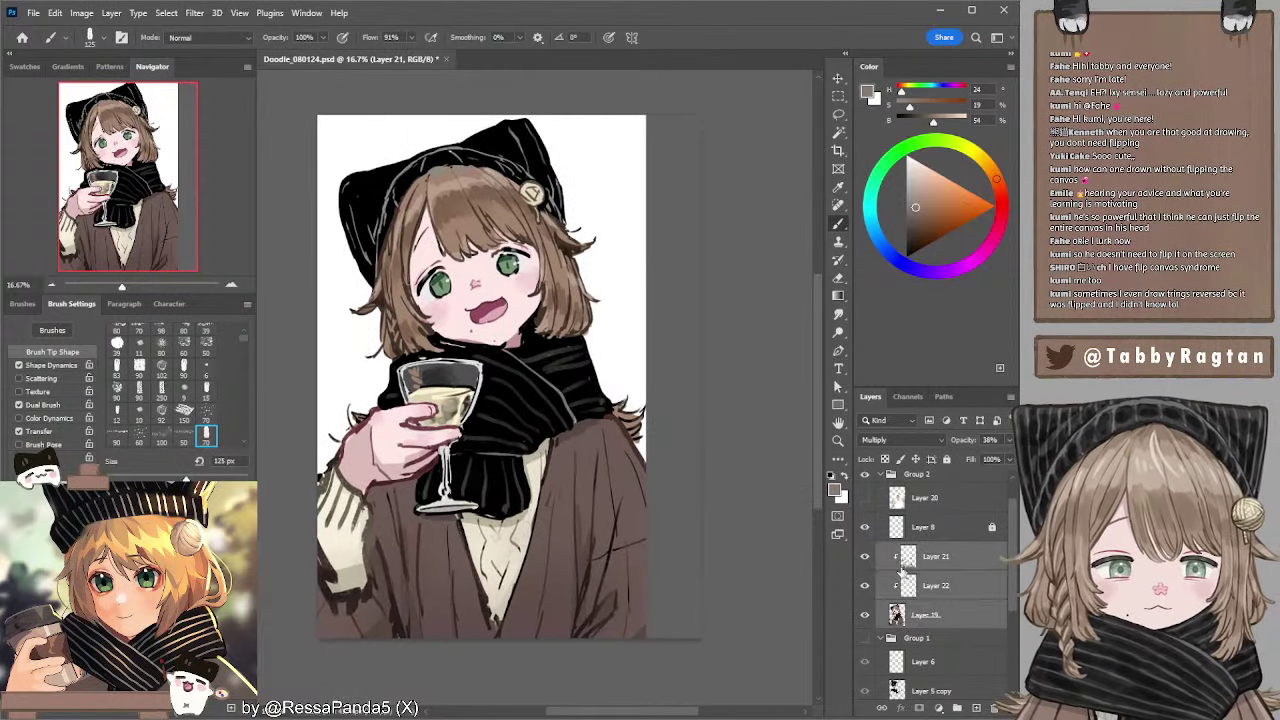
click(57, 285)
click(231, 285)
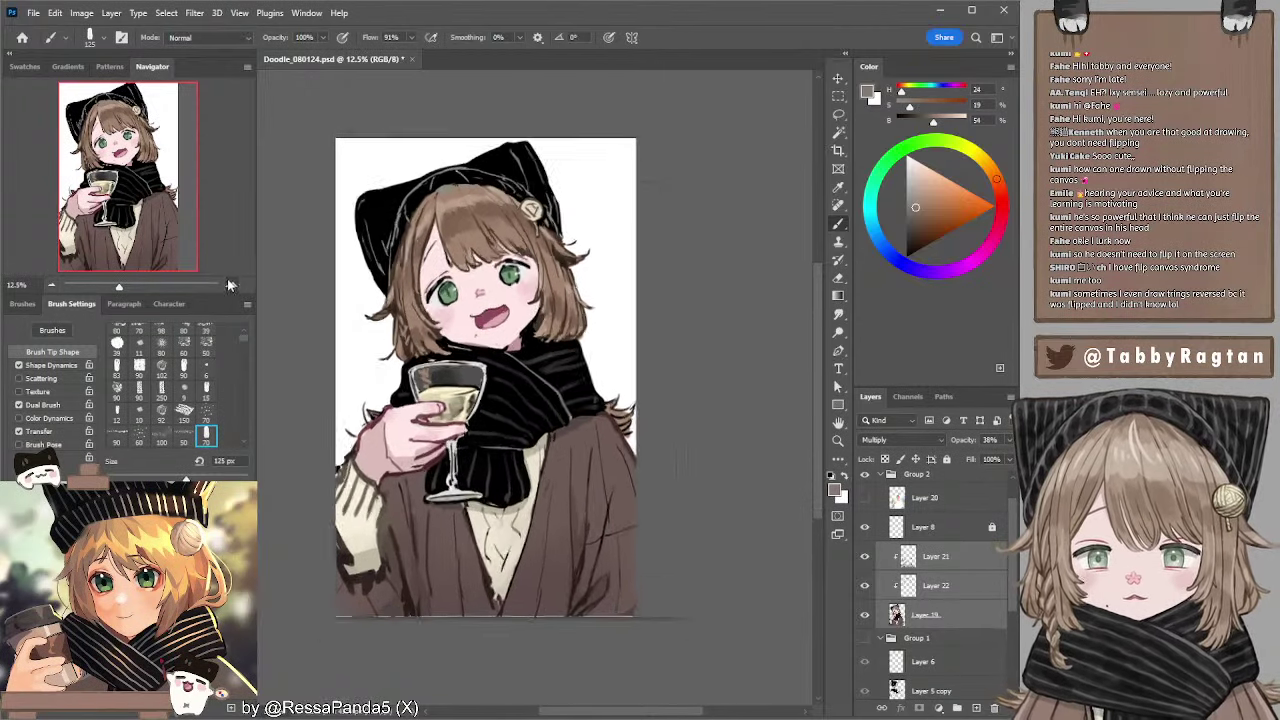
- Add a clipped Screen layer at 52% opacity directly above Layer 21 and choose the pale colour H 38, S 13, B 92 with a 90 px brush
click(934, 560)
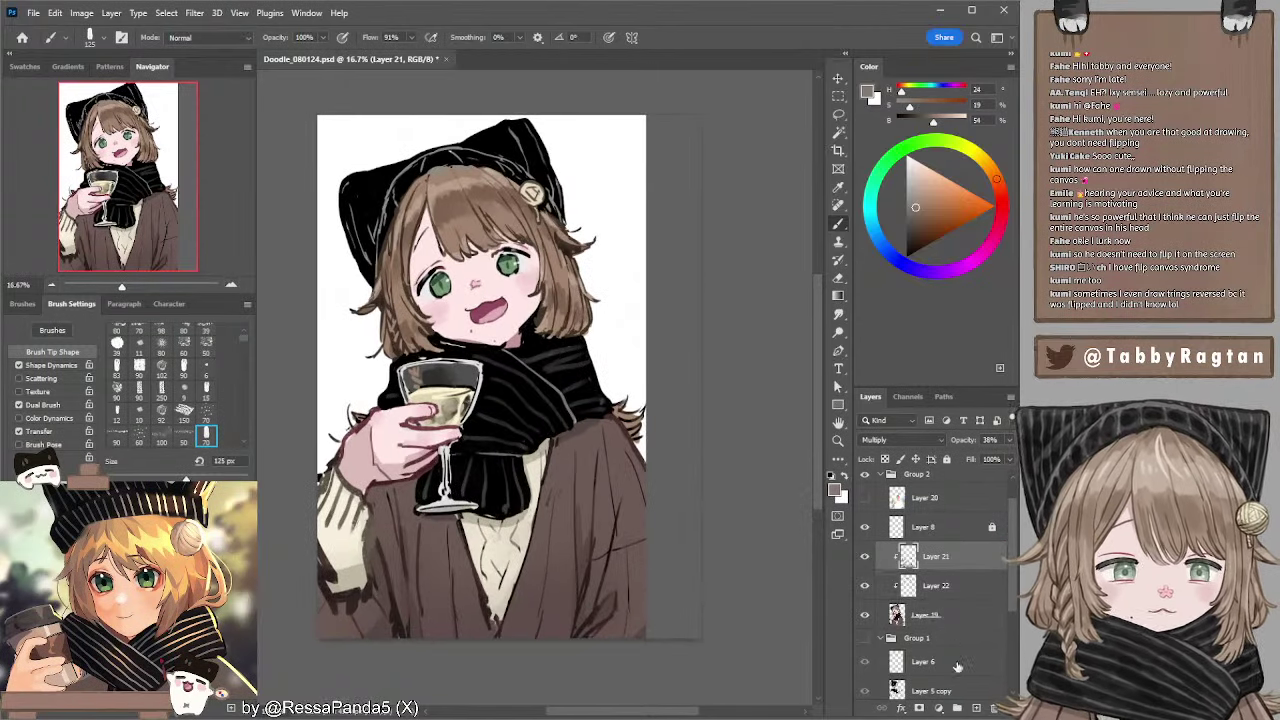
click(977, 707)
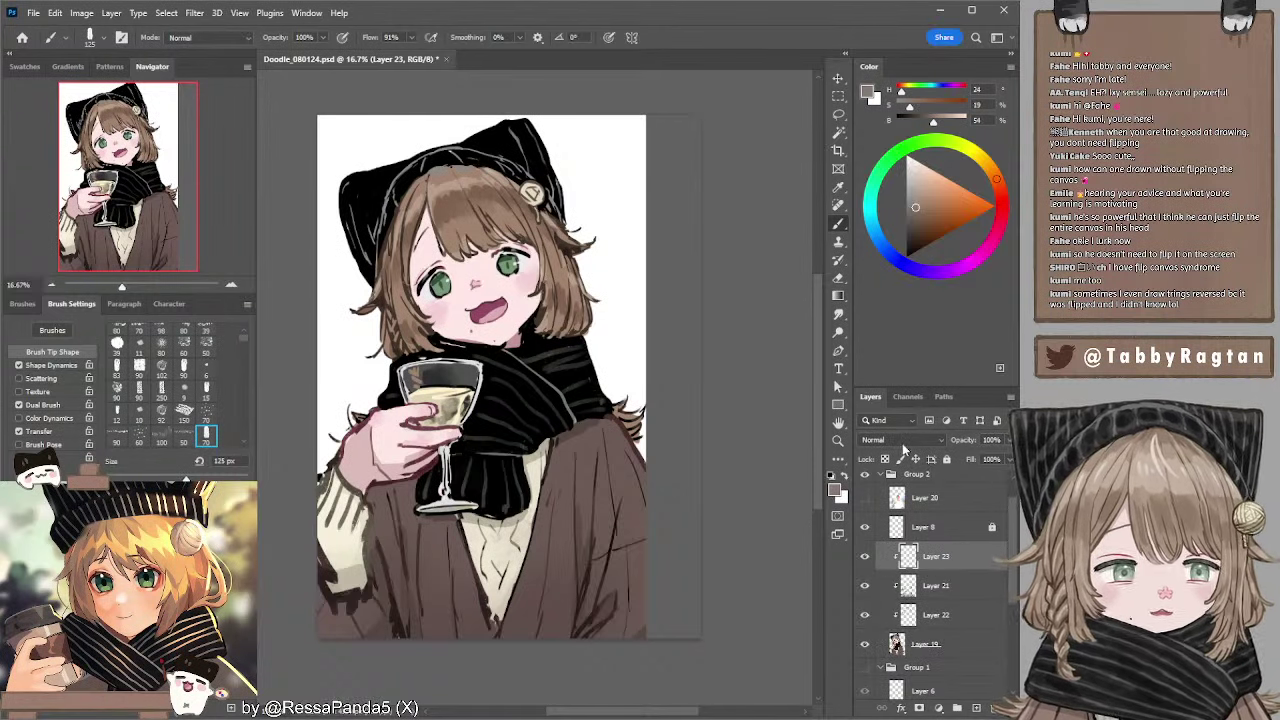
scroll(903, 445, down, 8)
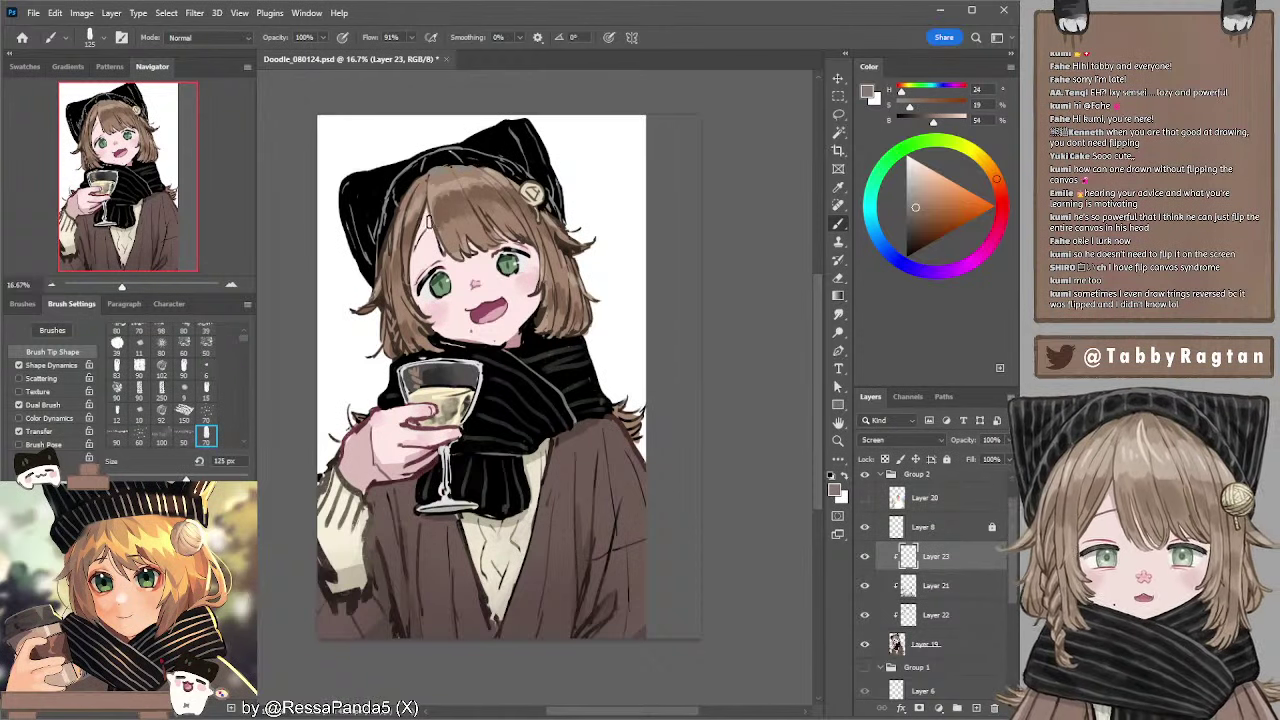
click(917, 170)
click(990, 166)
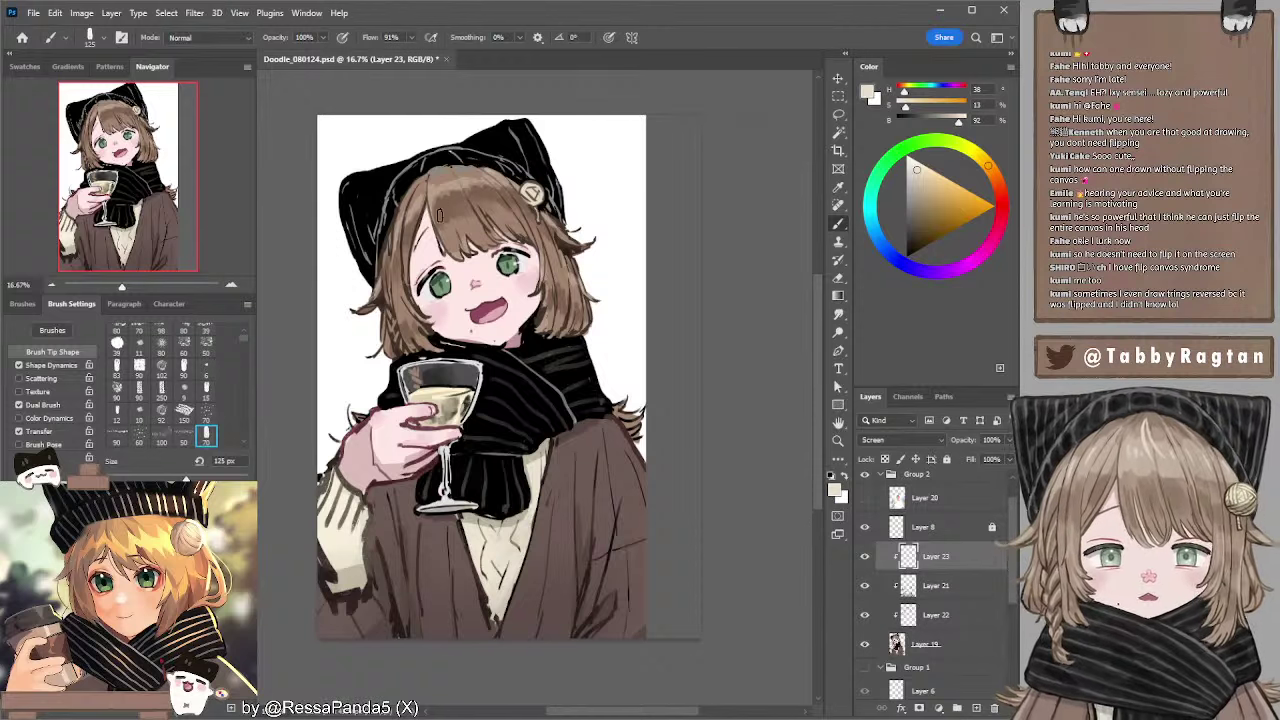
key(bracketleft)
key(bracketleft)
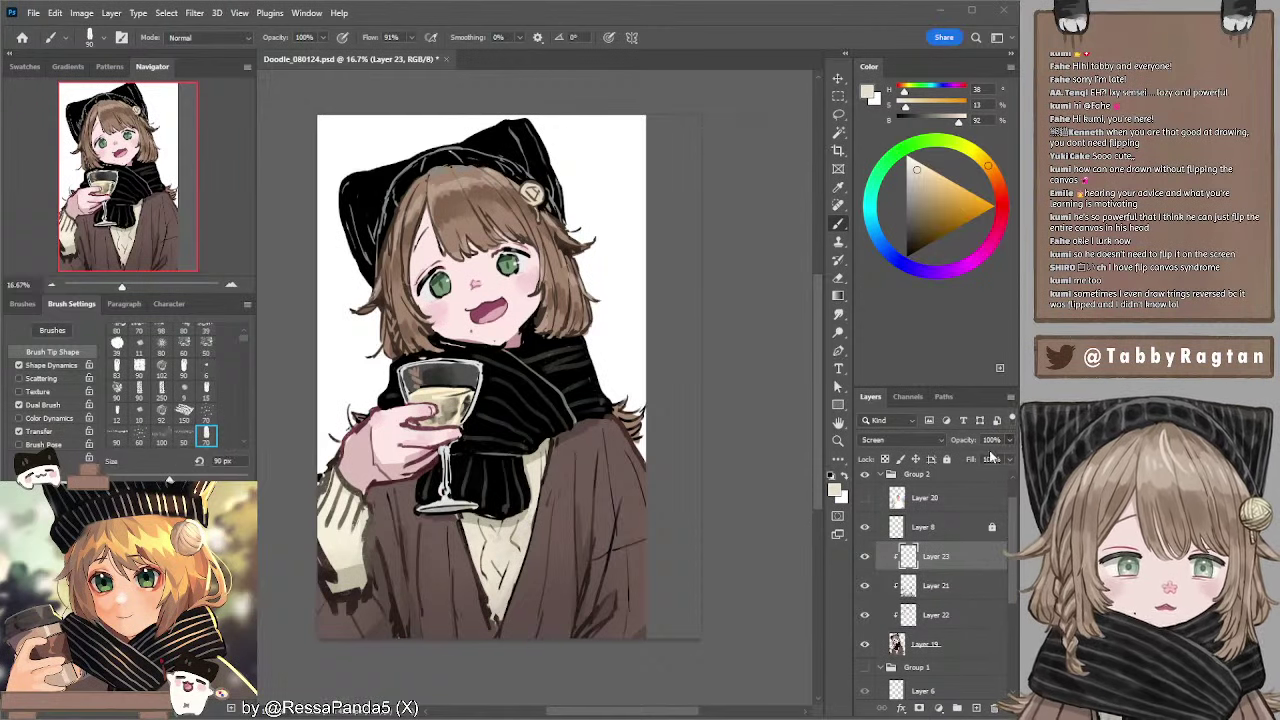
drag(991, 453, 973, 460)
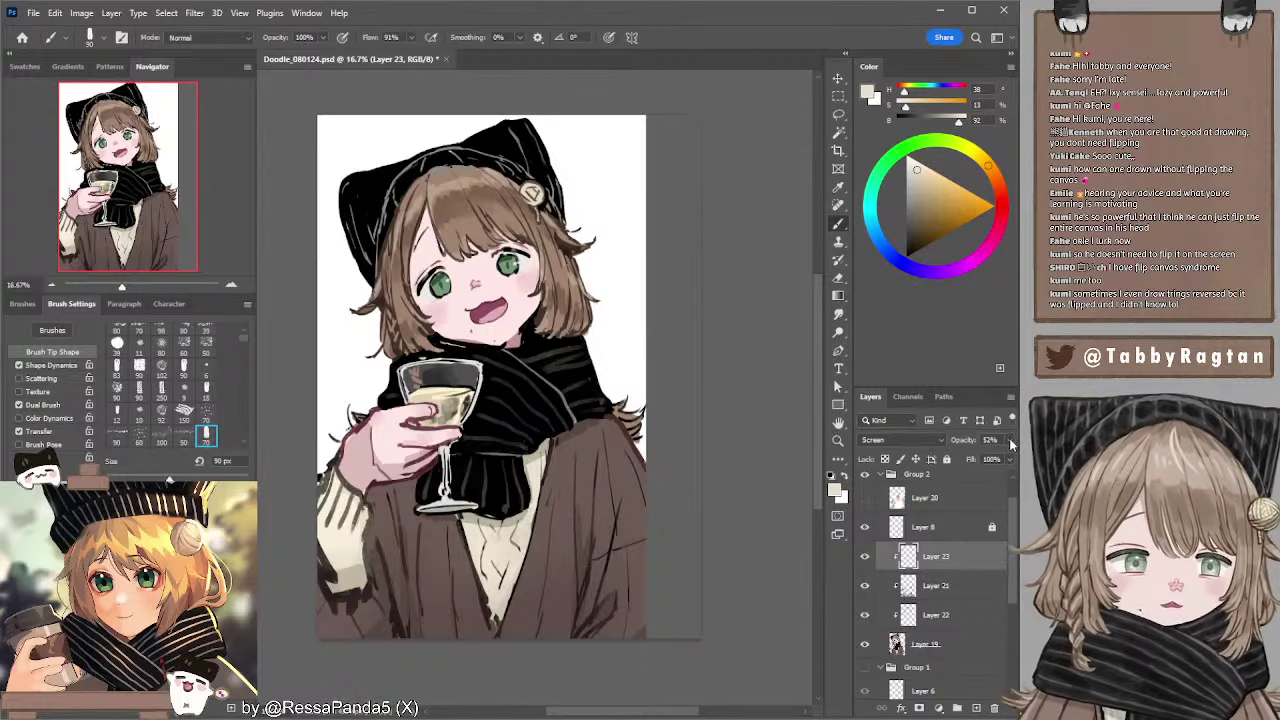
- Paint pale highlights on the Screen layer with H 38, S 17, B 99, reducing the brush to 70 px and then 50 px
click(921, 165)
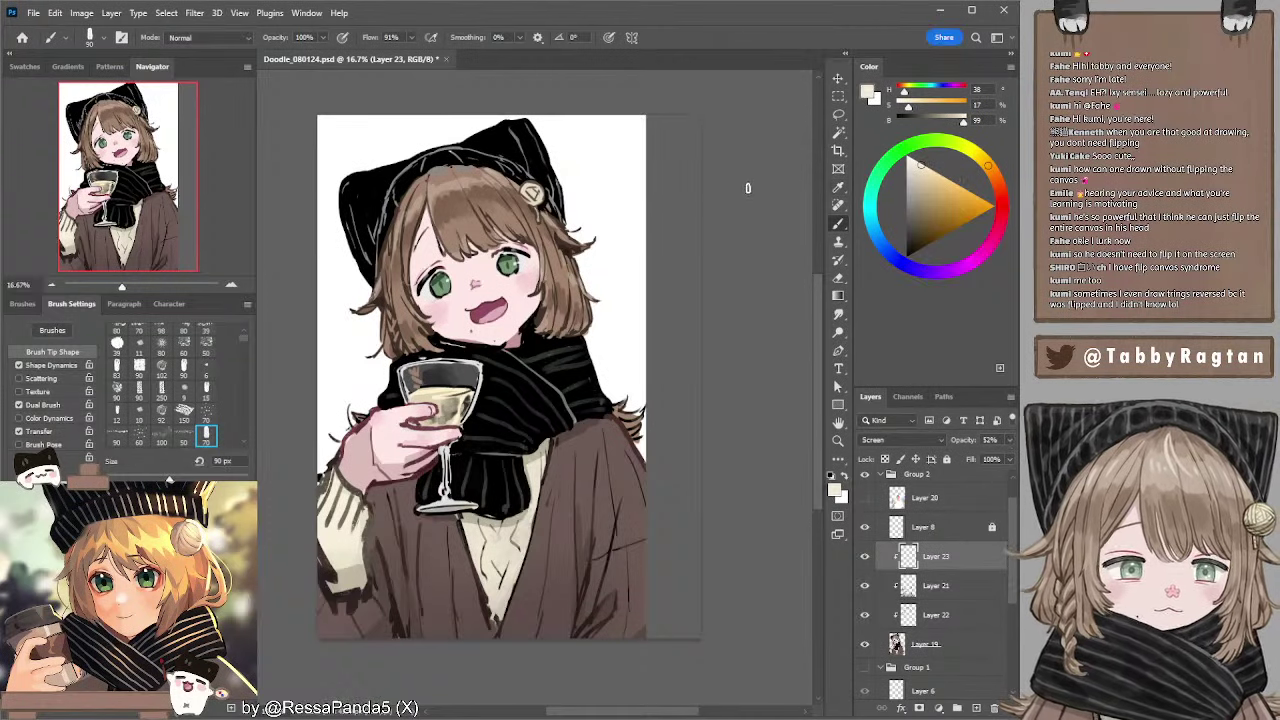
key(bracketleft)
key(bracketleft)
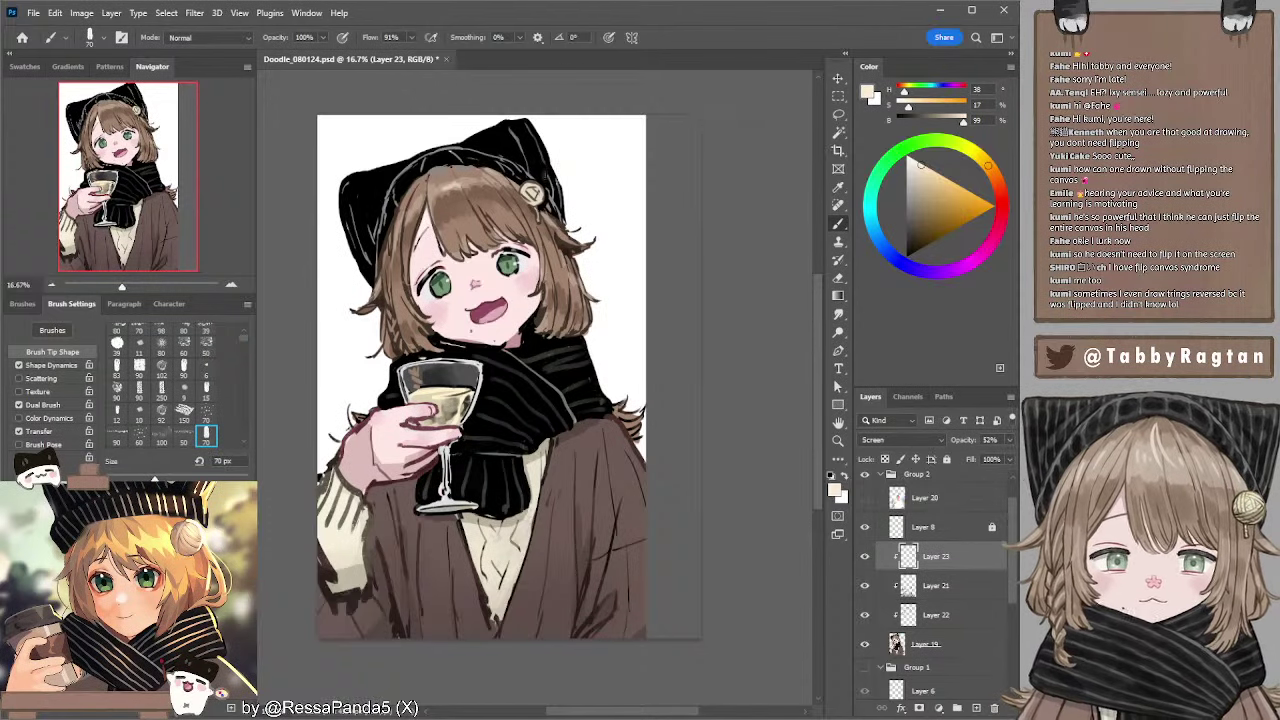
key(bracketleft)
key(bracketleft)
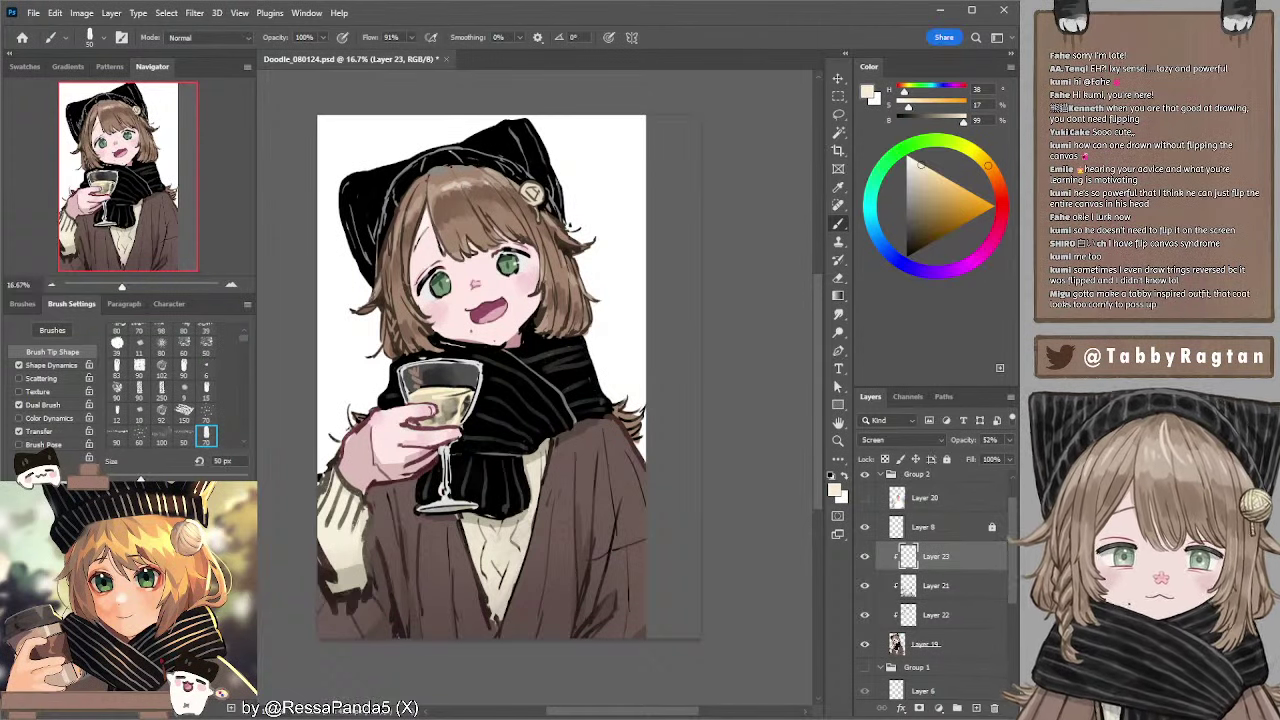
drag(572, 241, 568, 233)
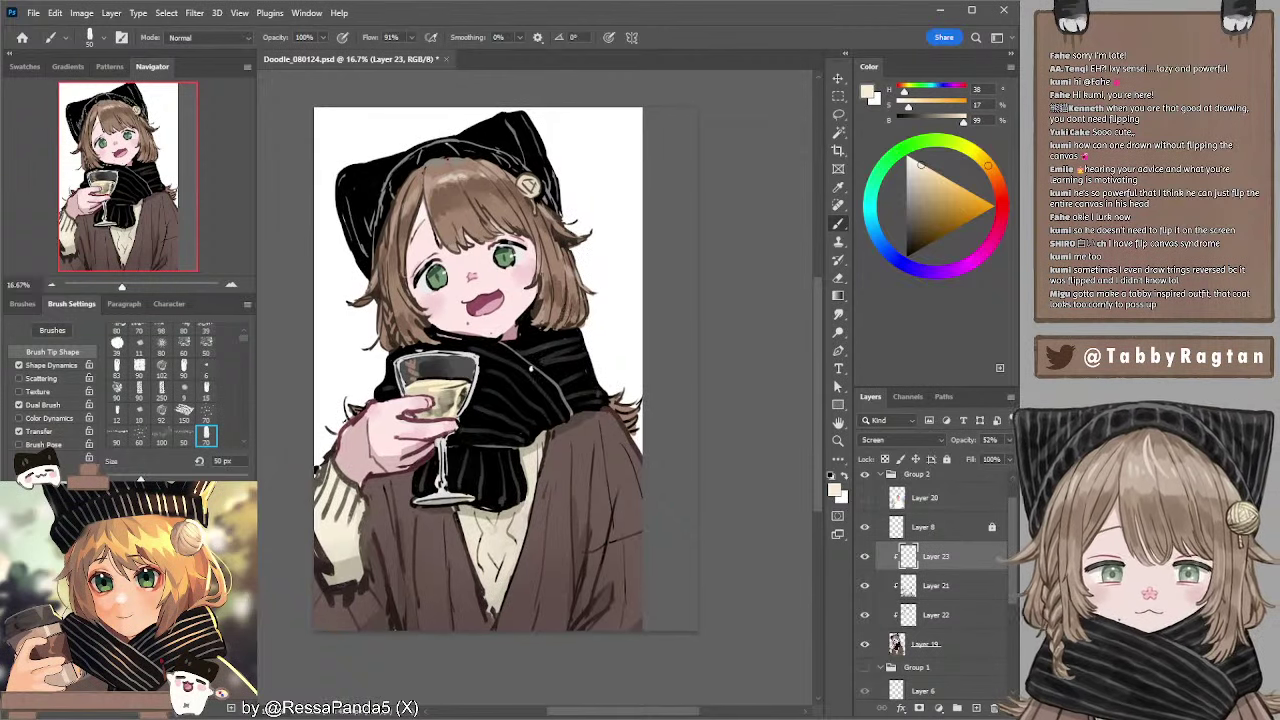
drag(534, 370, 532, 378)
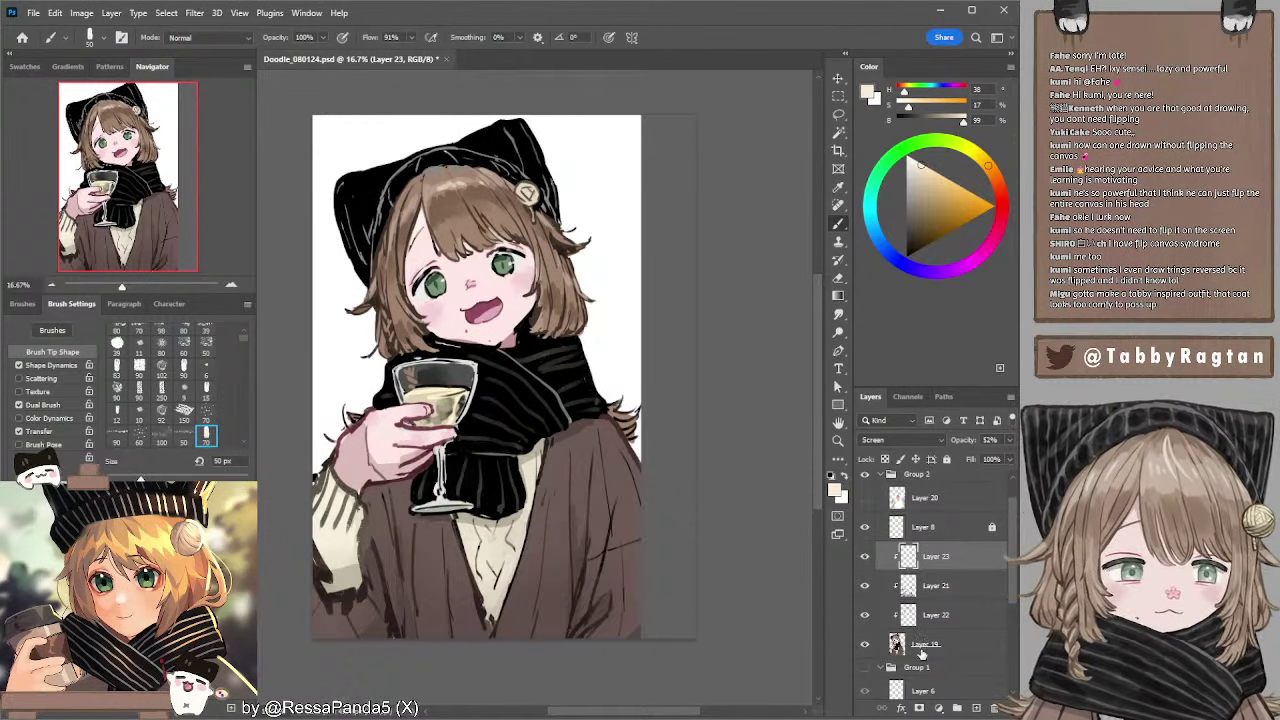
- Merge the clipped Layers 23, 21 and 22 together with the painted base Layer 19 into a single layer
shift+click(926, 616)
shift+click(926, 644)
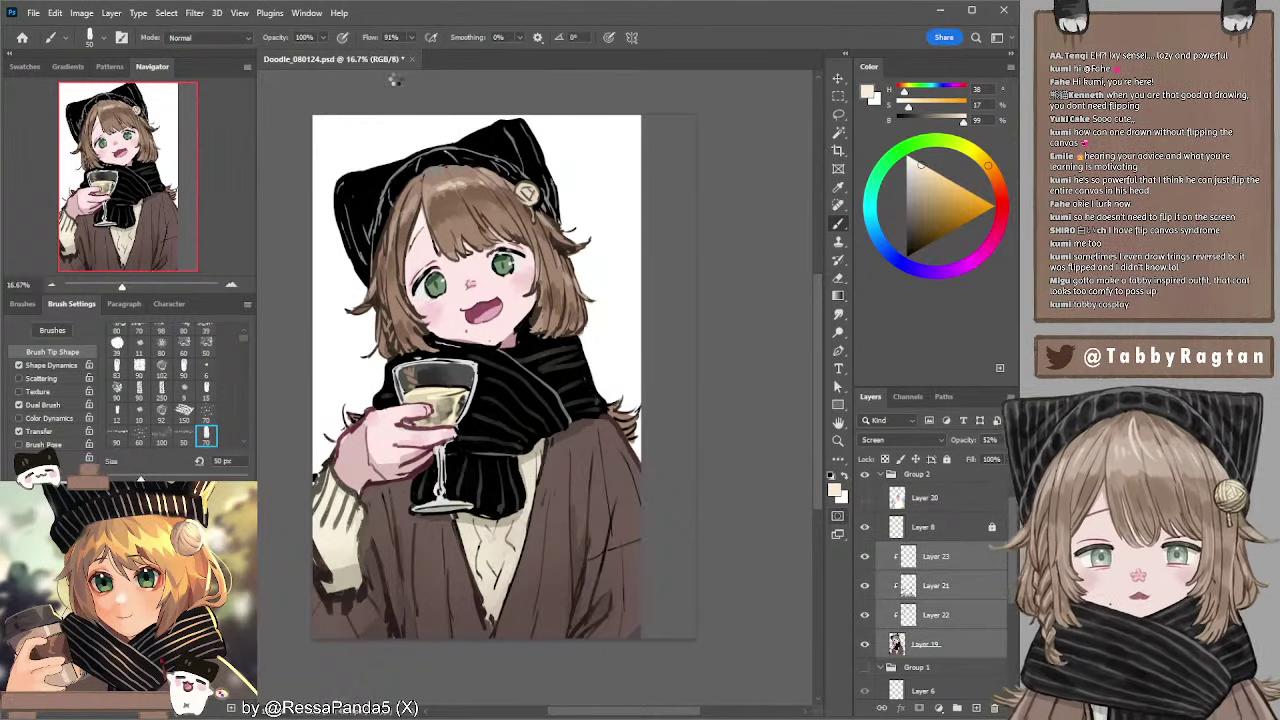
key(ctrl+e)
- Retouch the hat brim above the fringe with black and a sampled grey of B 54, reducing the brush to 45 px
key(d)
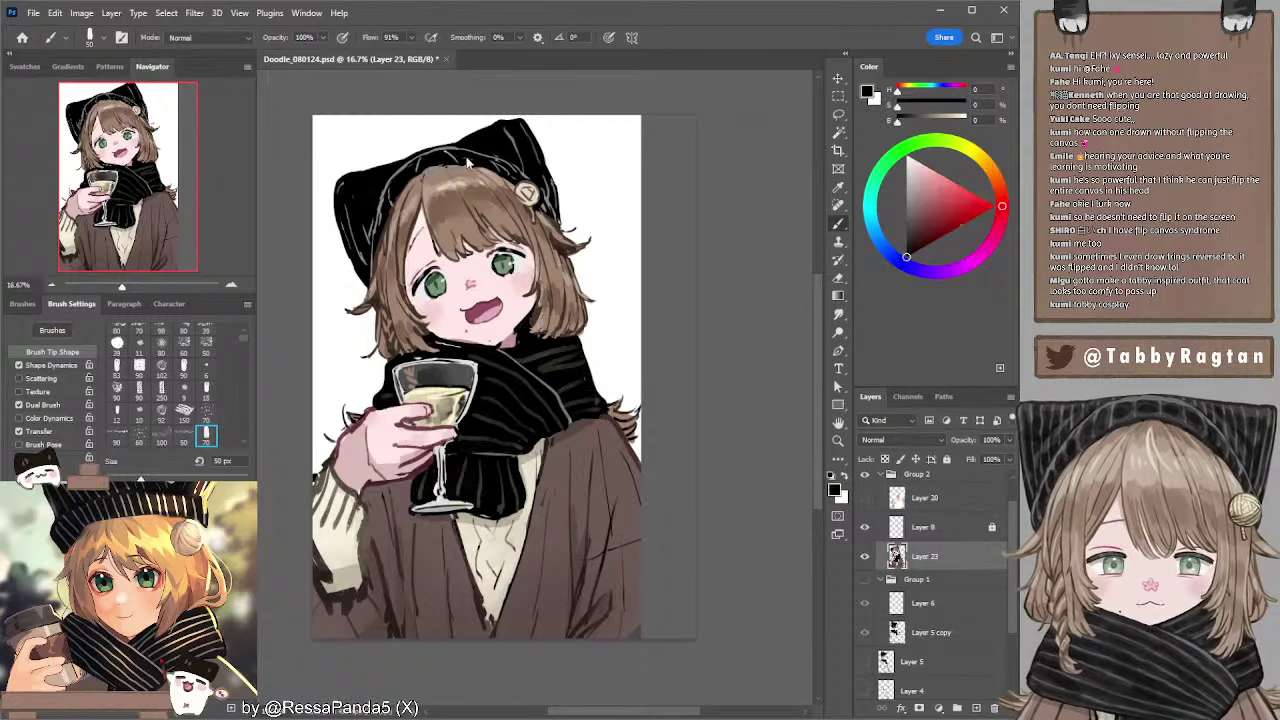
alt+click(446, 148)
key(bracketleft)
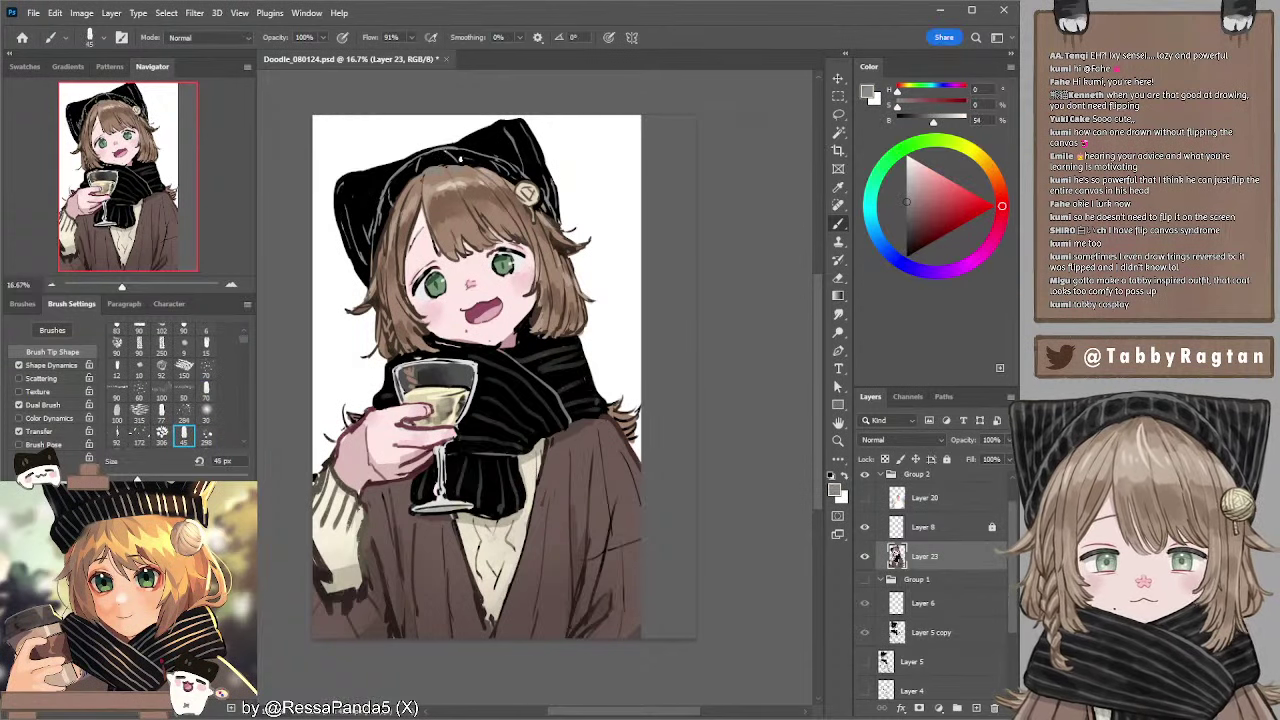
key(d)
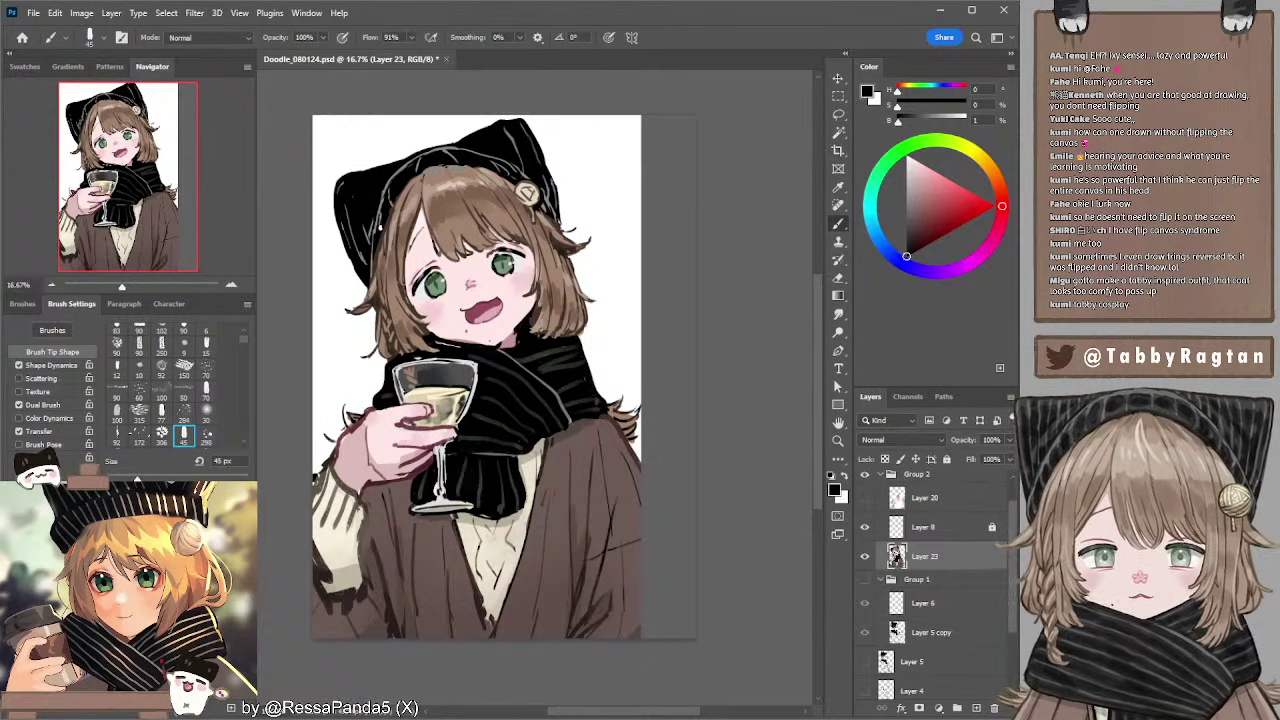
- Refine the hat brim beside the hair with sampled tones of B 20, 0, 1 and 55, enlarging the brush to 60 px
alt+click(380, 229)
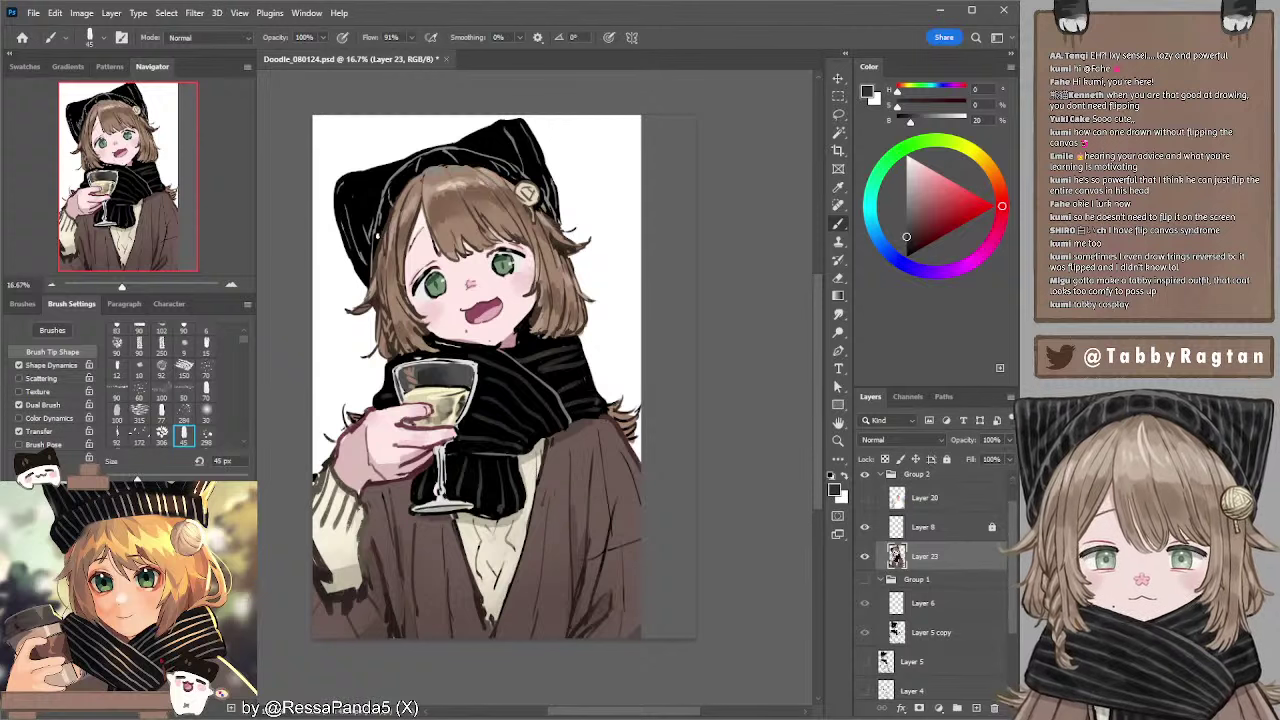
alt+click(380, 258)
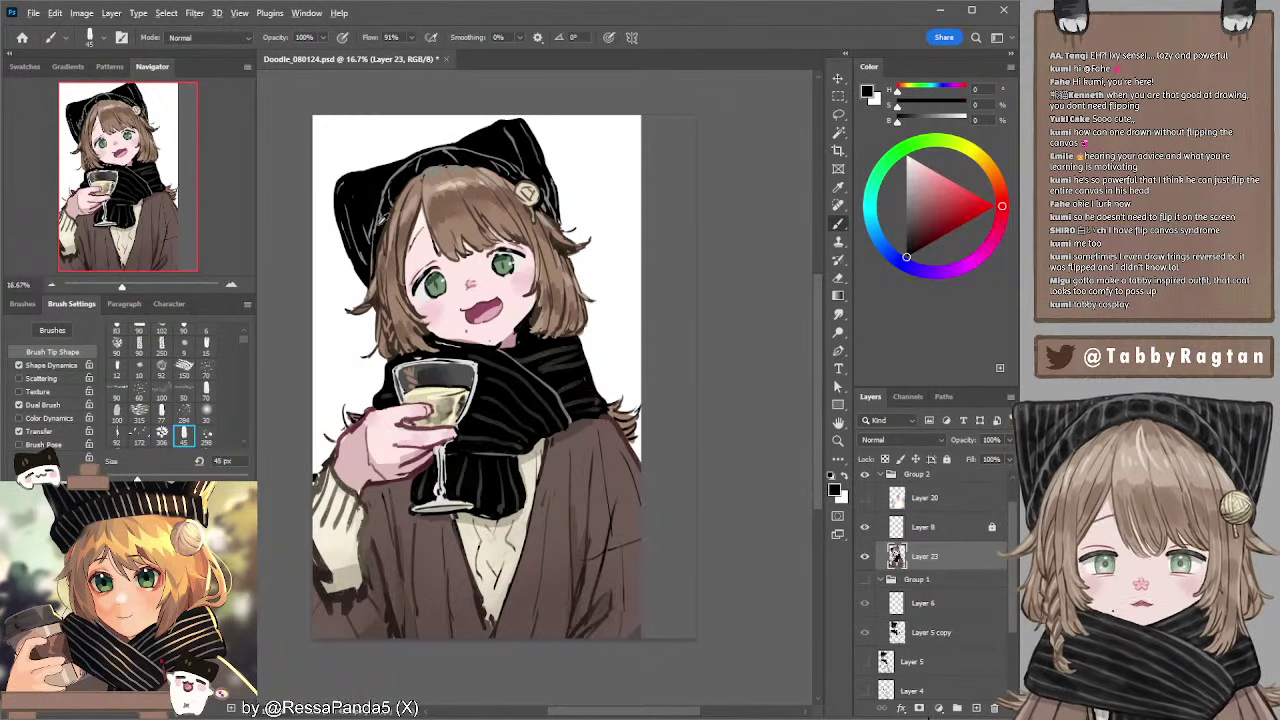
alt+click(384, 206)
key(bracketright)
key(bracketright)
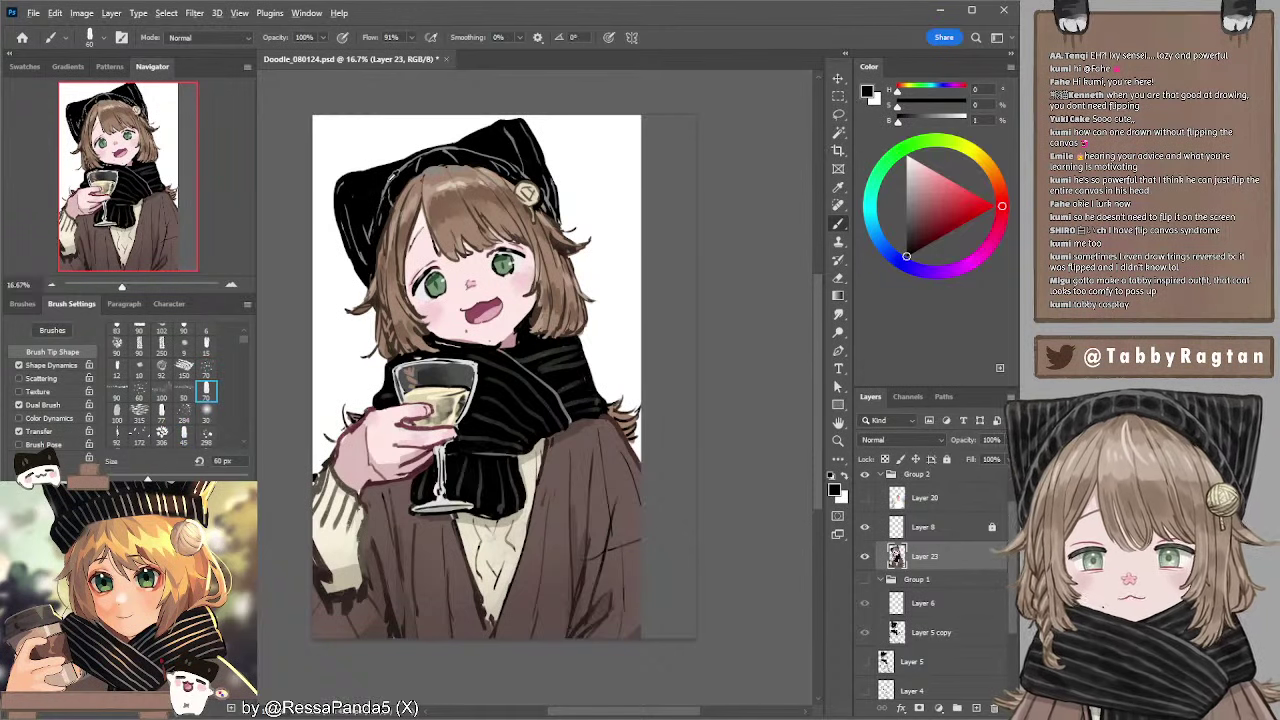
alt+click(389, 178)
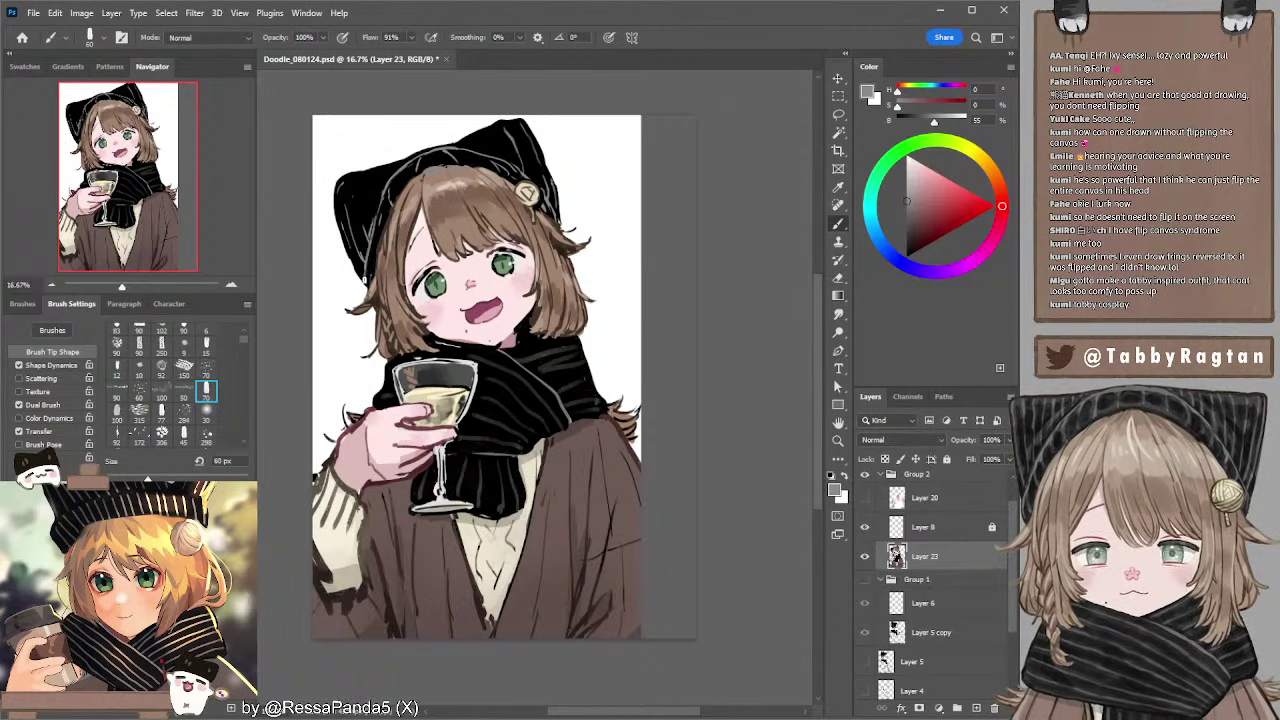
- Try grey strokes along the hat's lower edge beside the hair on the left side of the figure
drag(370, 257, 372, 278)
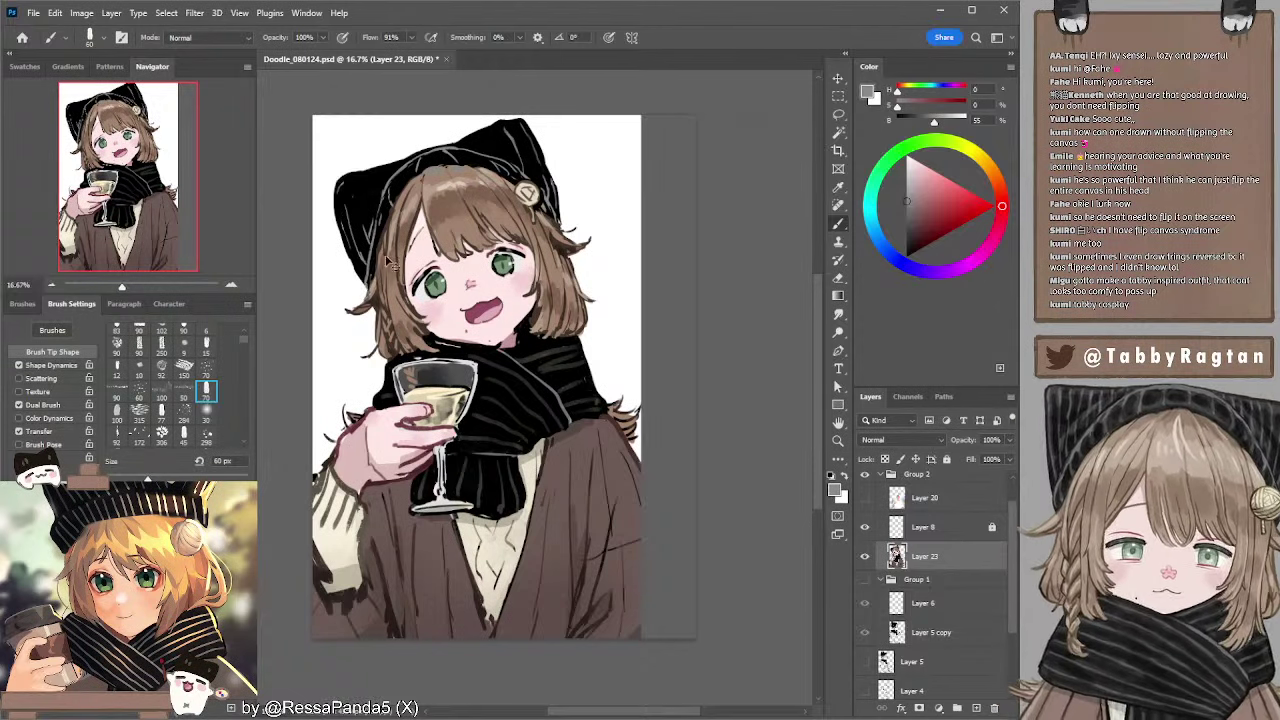
key(ctrl+z)
drag(376, 232, 366, 272)
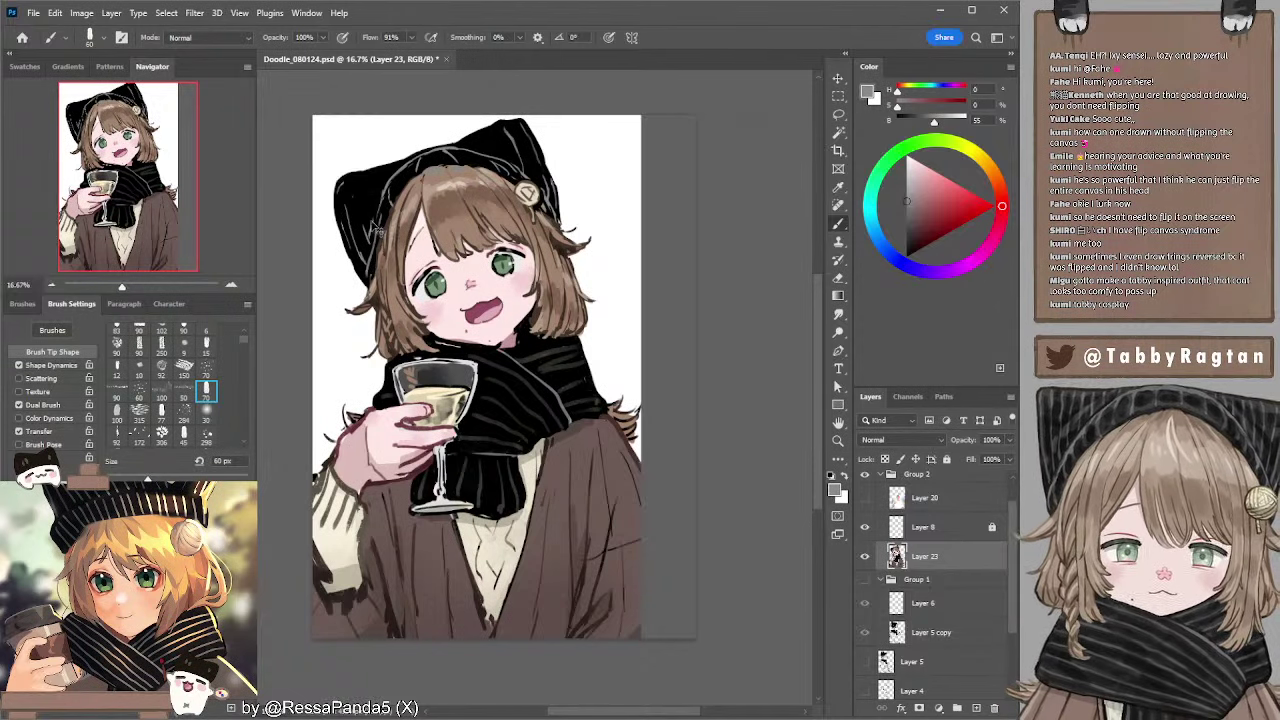
key(ctrl+z)
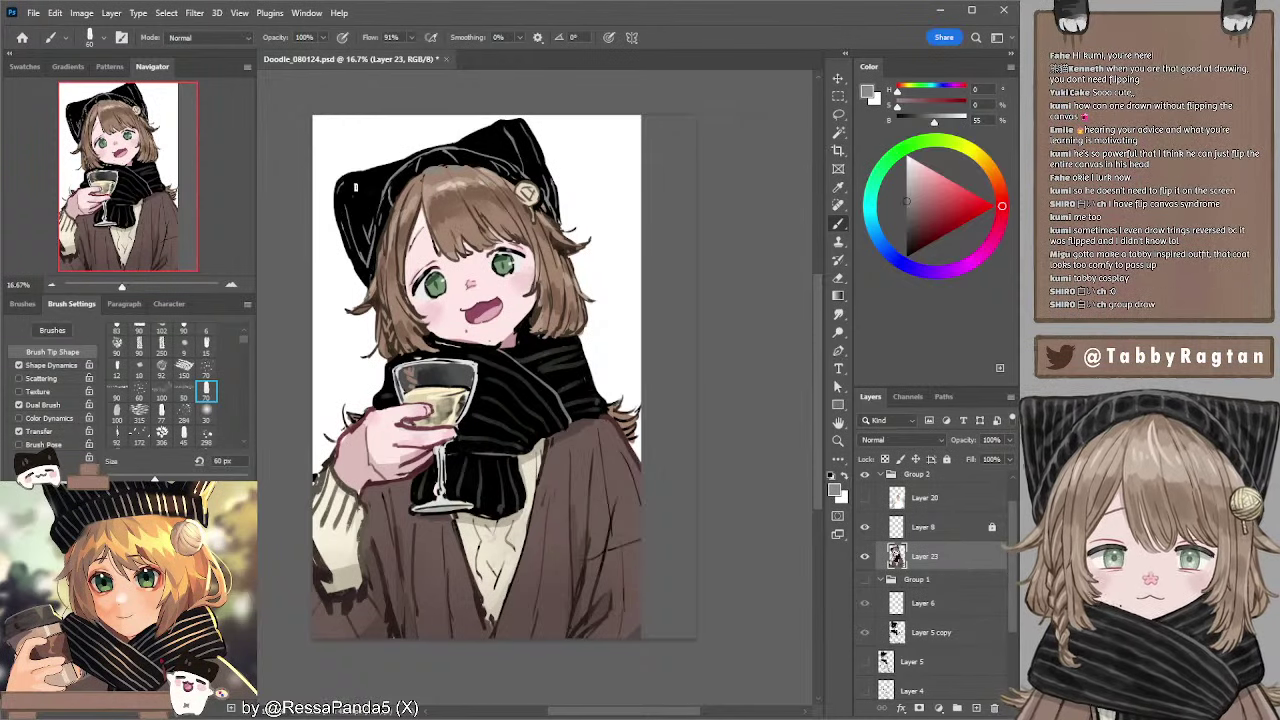
- Paint grey B 55 stripes across the hat and its left ear, using an 80 px and then a 60 px brush
key(bracketright)
key(bracketright)
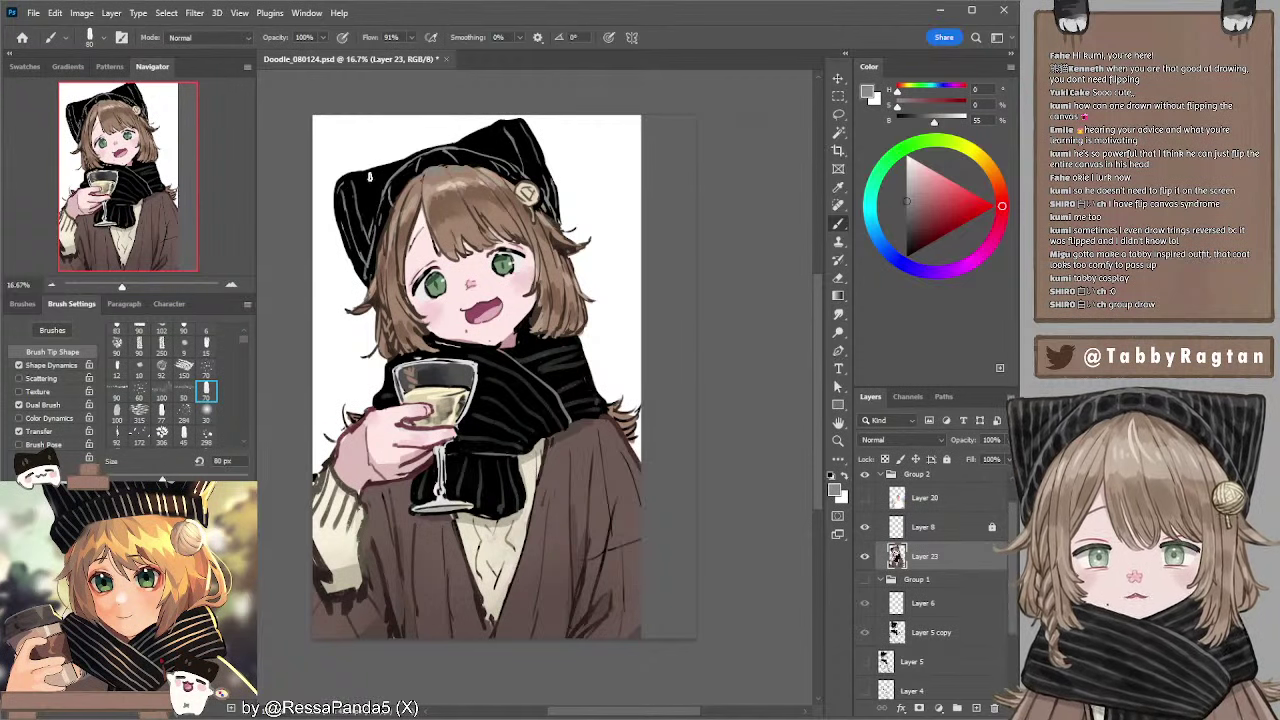
key(bracketleft)
key(bracketleft)
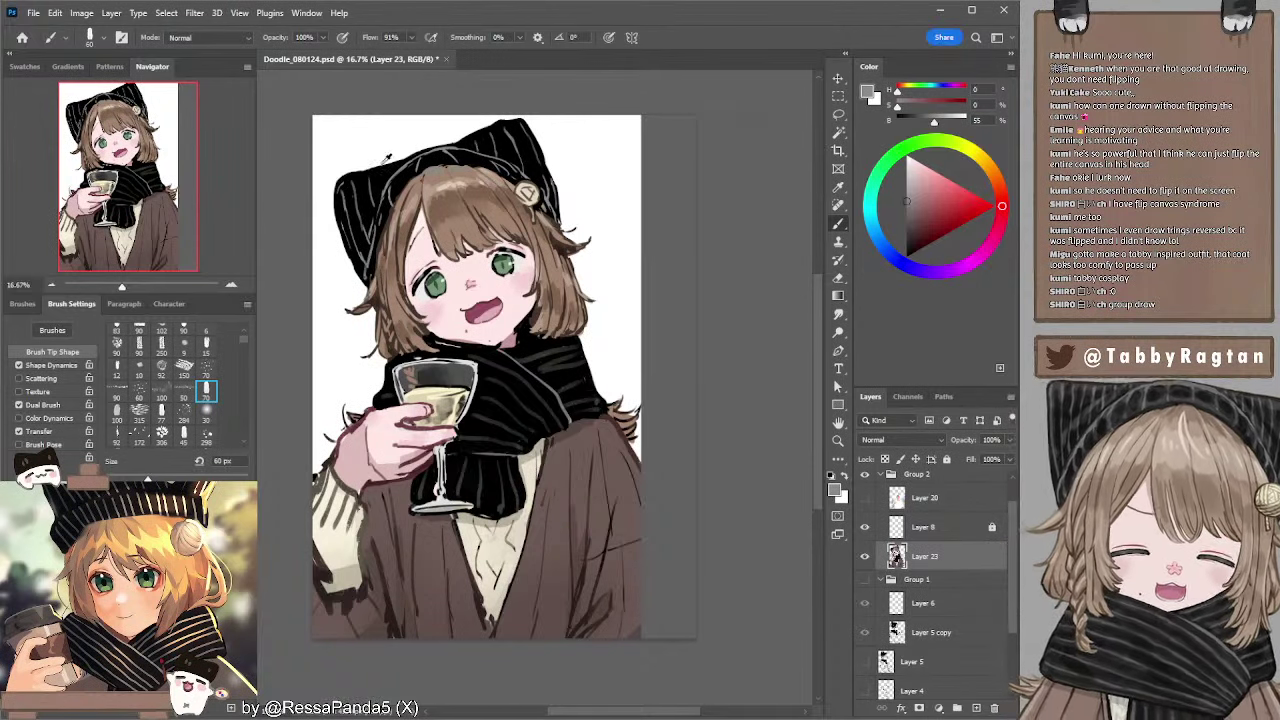
- Darken both ears of the hat with sampled black, enlarging the brush to 250 px and then reducing it to 150 px
alt+click(370, 205)
key(bracketright)
key(bracketright)
key(bracketright)
key(bracketright)
key(bracketright)
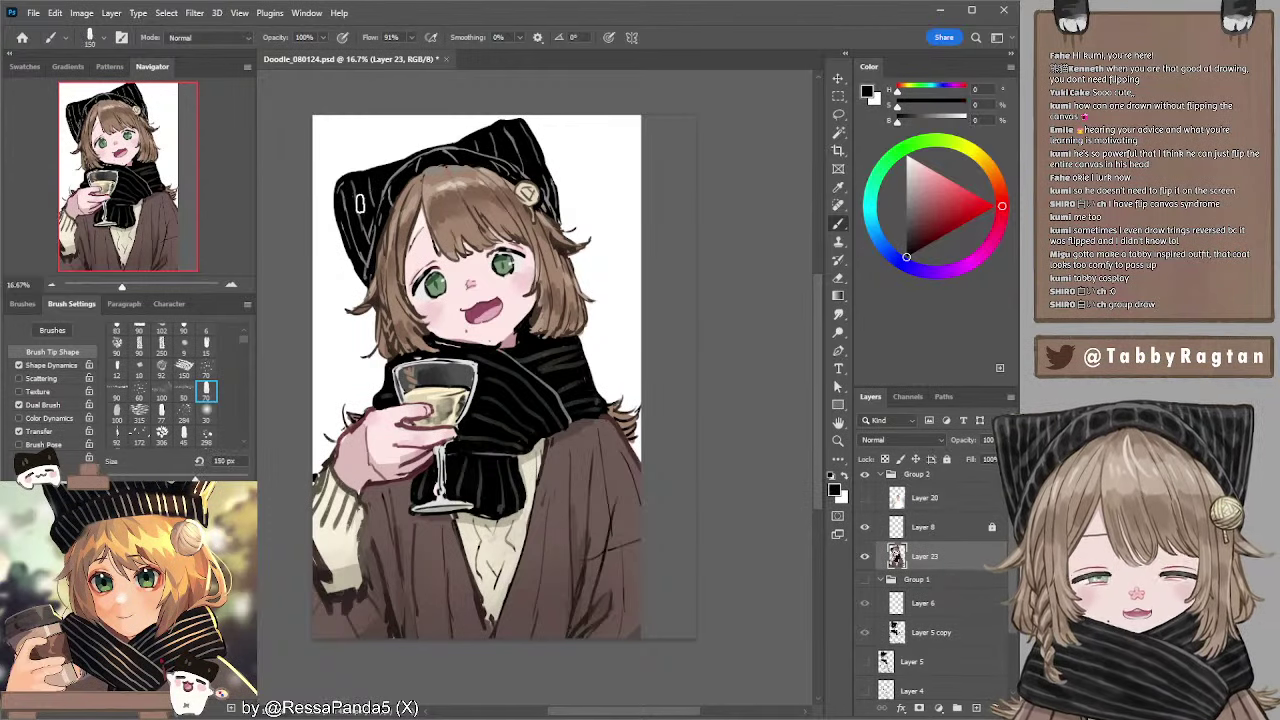
key(bracketright)
key(bracketright)
key(bracketright)
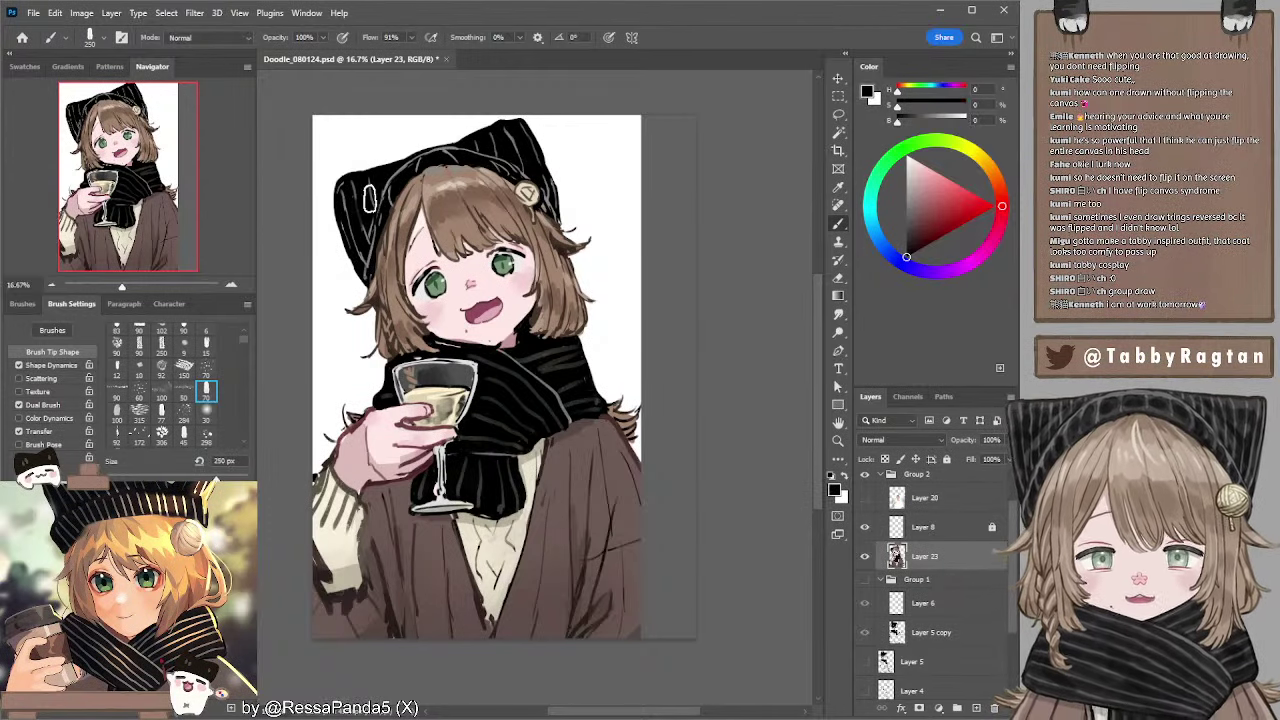
key(bracketleft)
key(bracketleft)
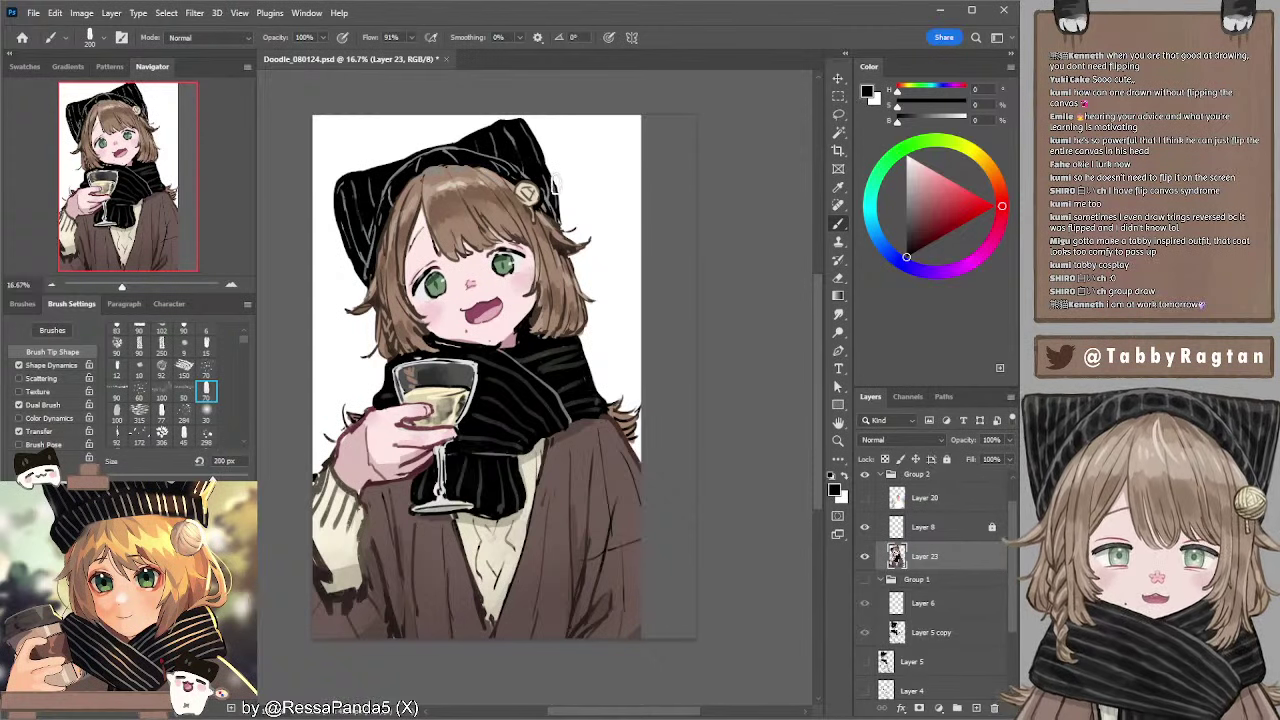
key(bracketleft)
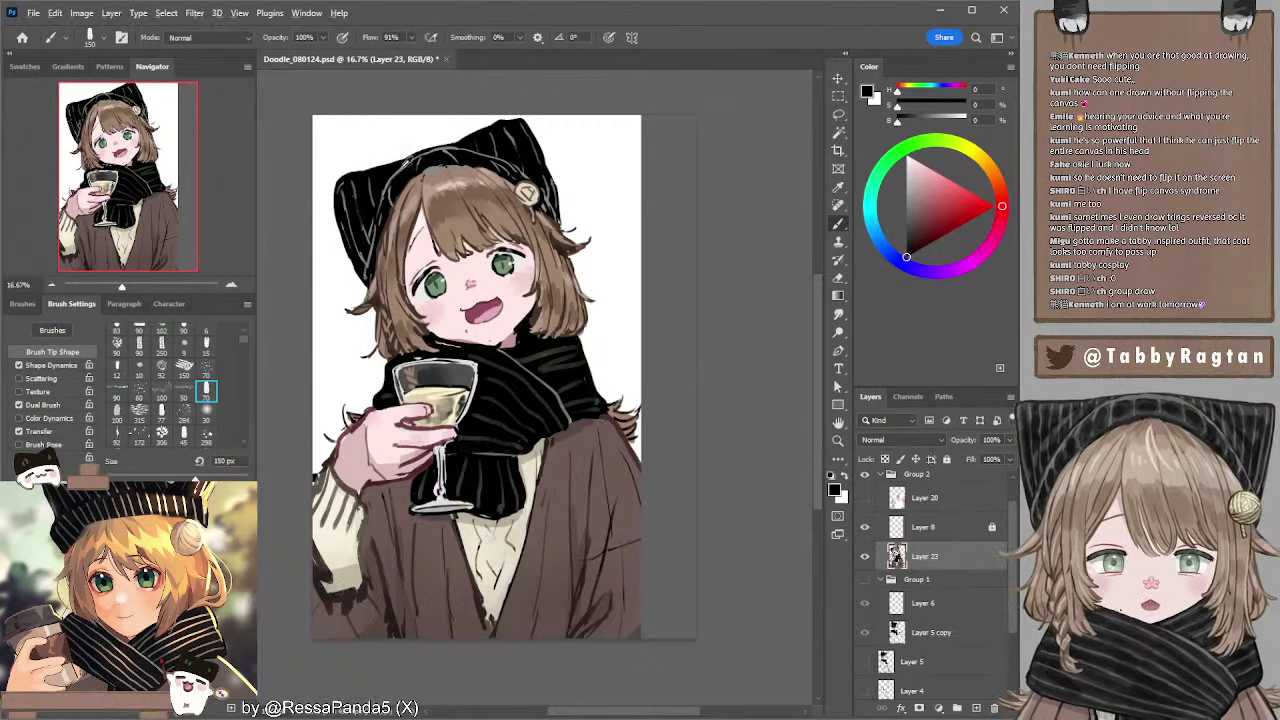
- Refine the hat's stripes beside the left side of the hair with sampled black and grey B 54, using a 60 px brush
alt+click(403, 168)
key(bracketleft)
key(bracketleft)
key(bracketleft)
key(bracketleft)
key(bracketleft)
key(bracketleft)
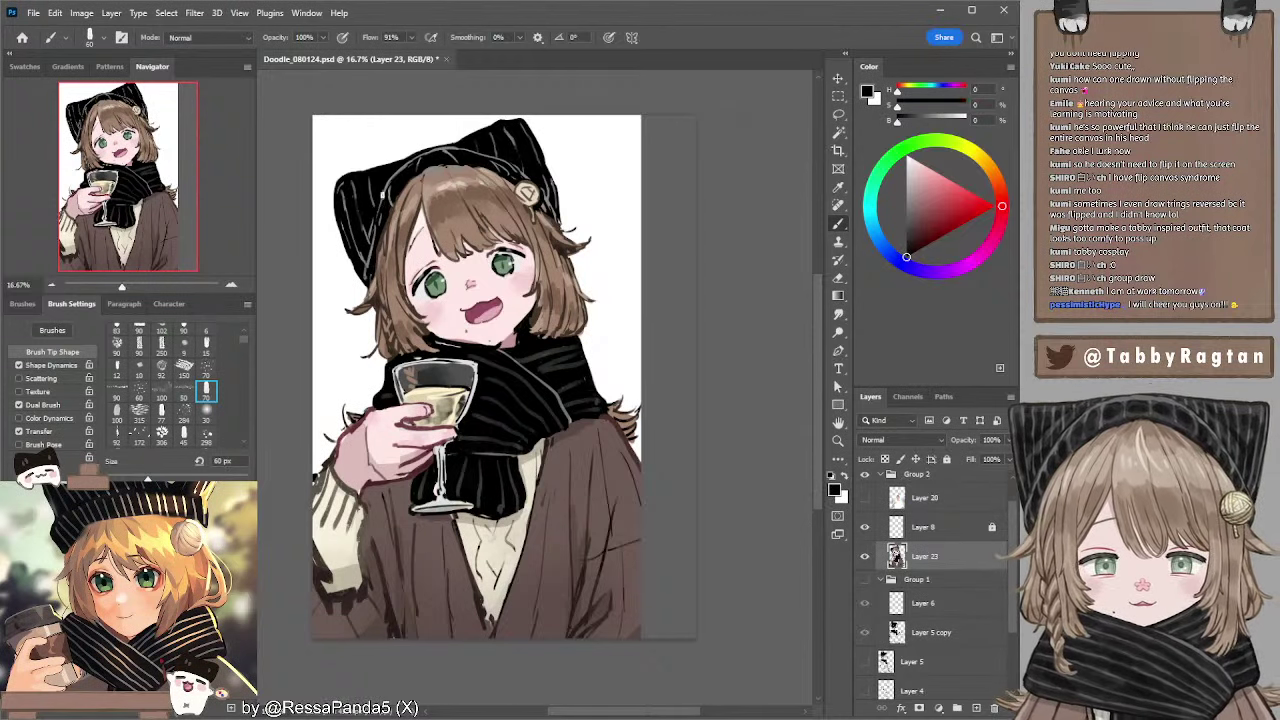
alt+click(390, 180)
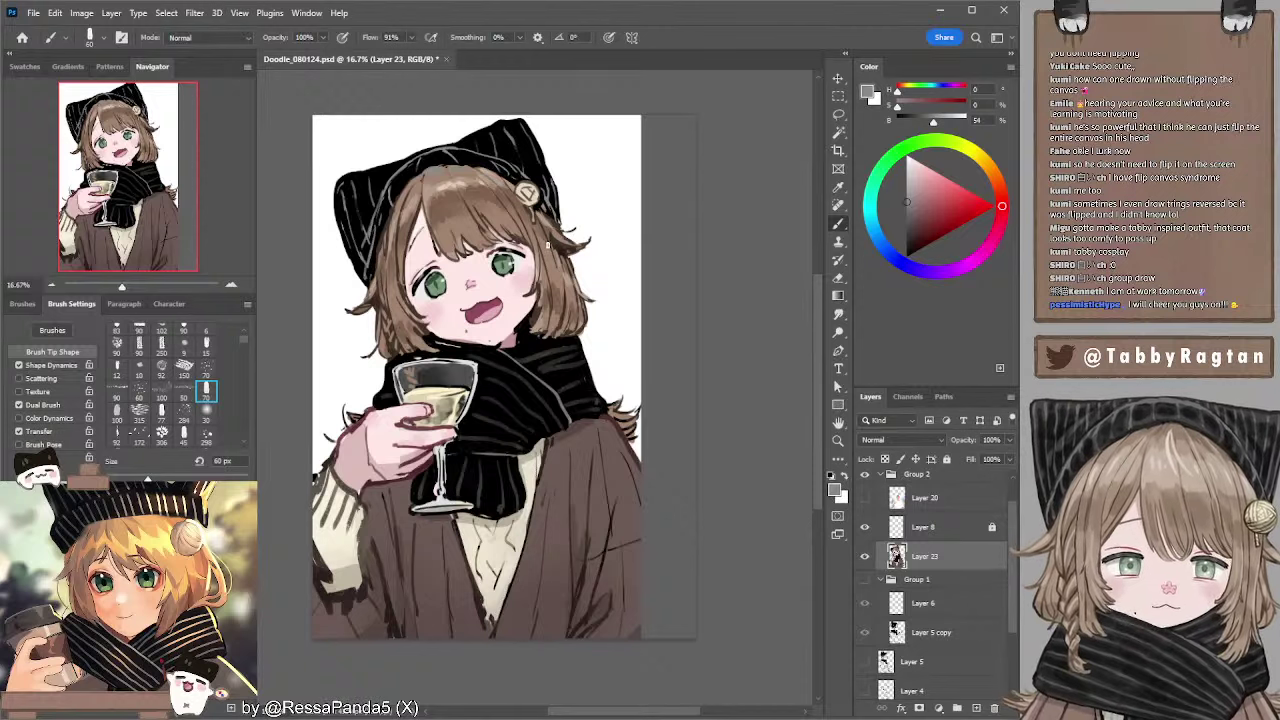
- Retouch the hair under the hat brim with sampled browns of B 27, 50 and 26, reducing the brush to 45 px
drag(540, 265, 537, 261)
alt+click(520, 228)
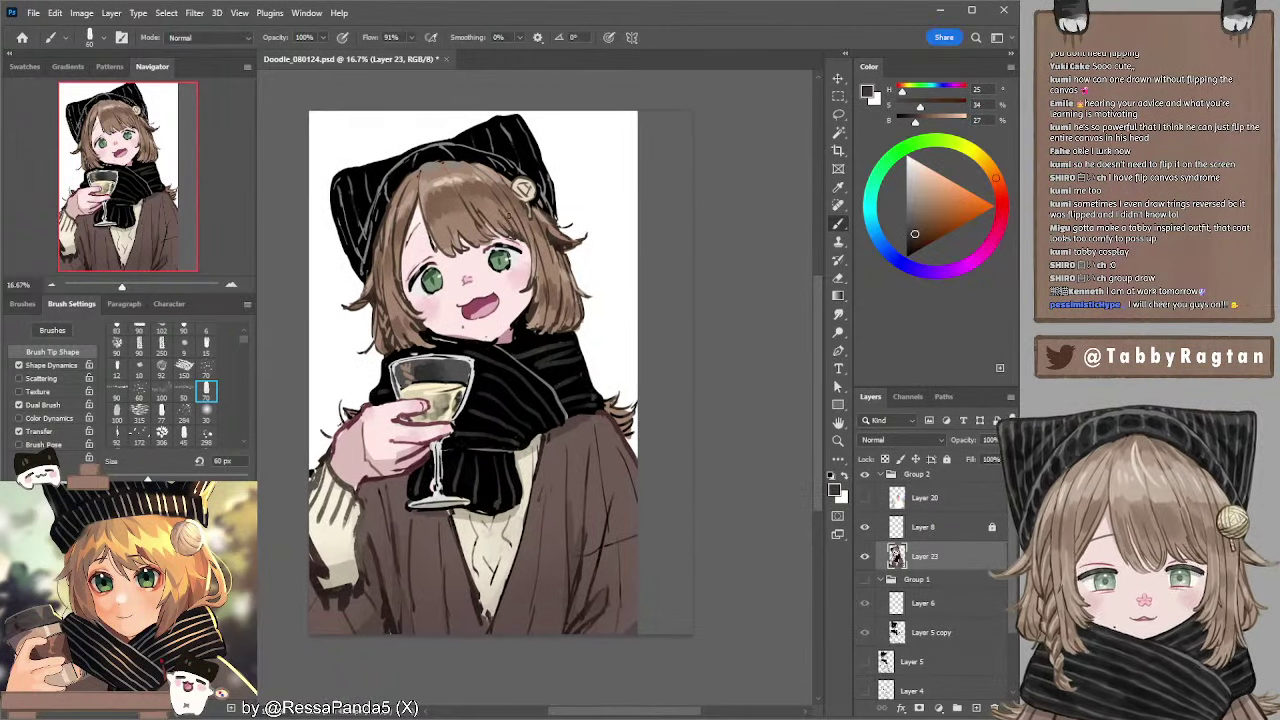
alt+click(488, 187)
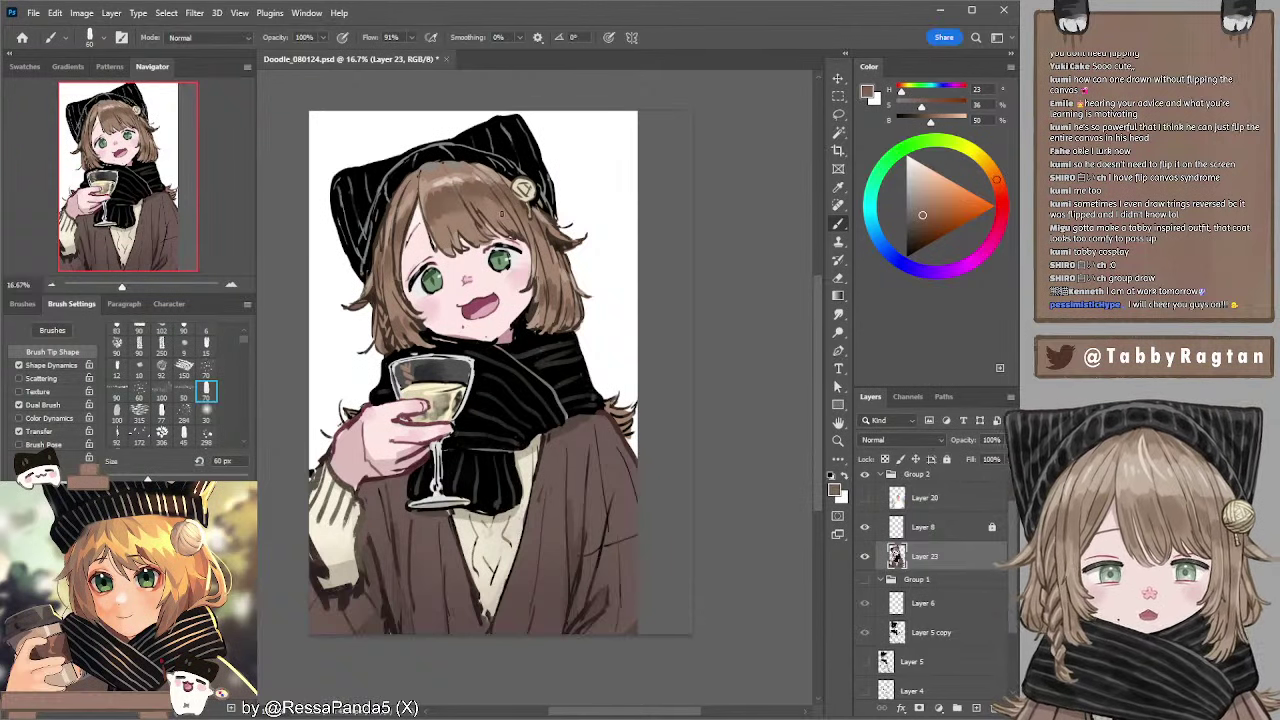
key(bracketleft)
key(bracketleft)
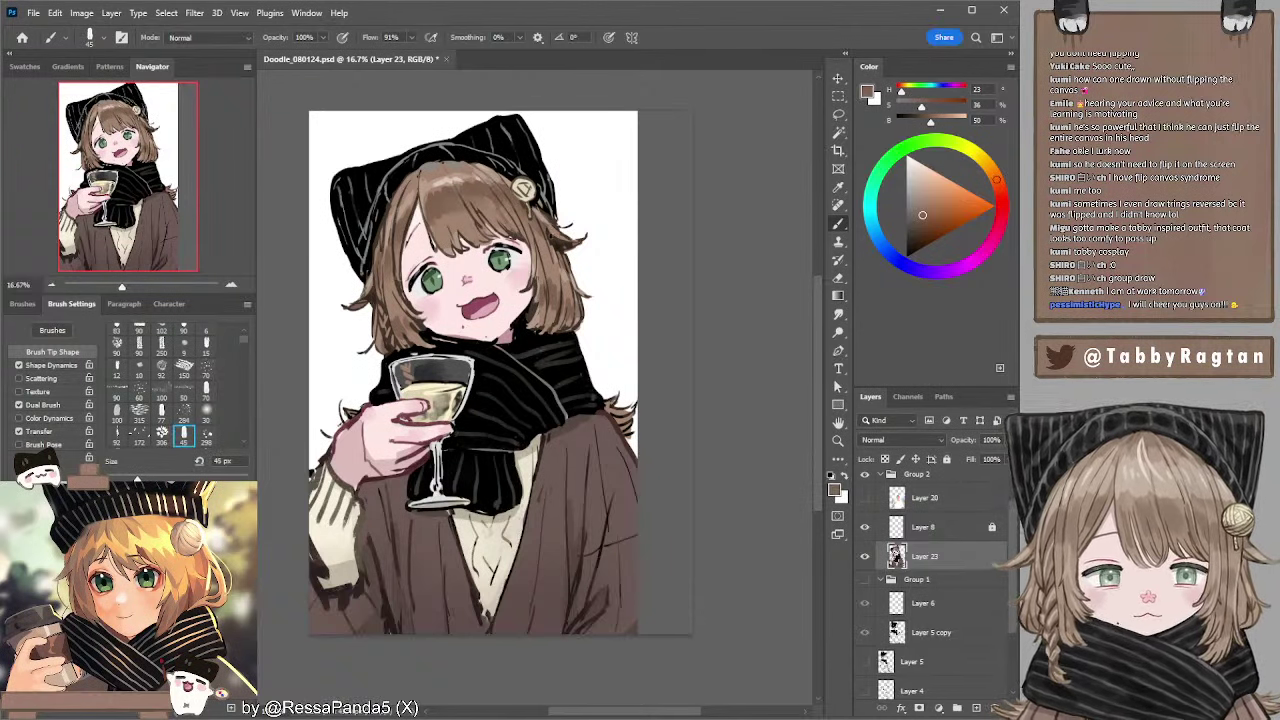
drag(557, 273, 555, 258)
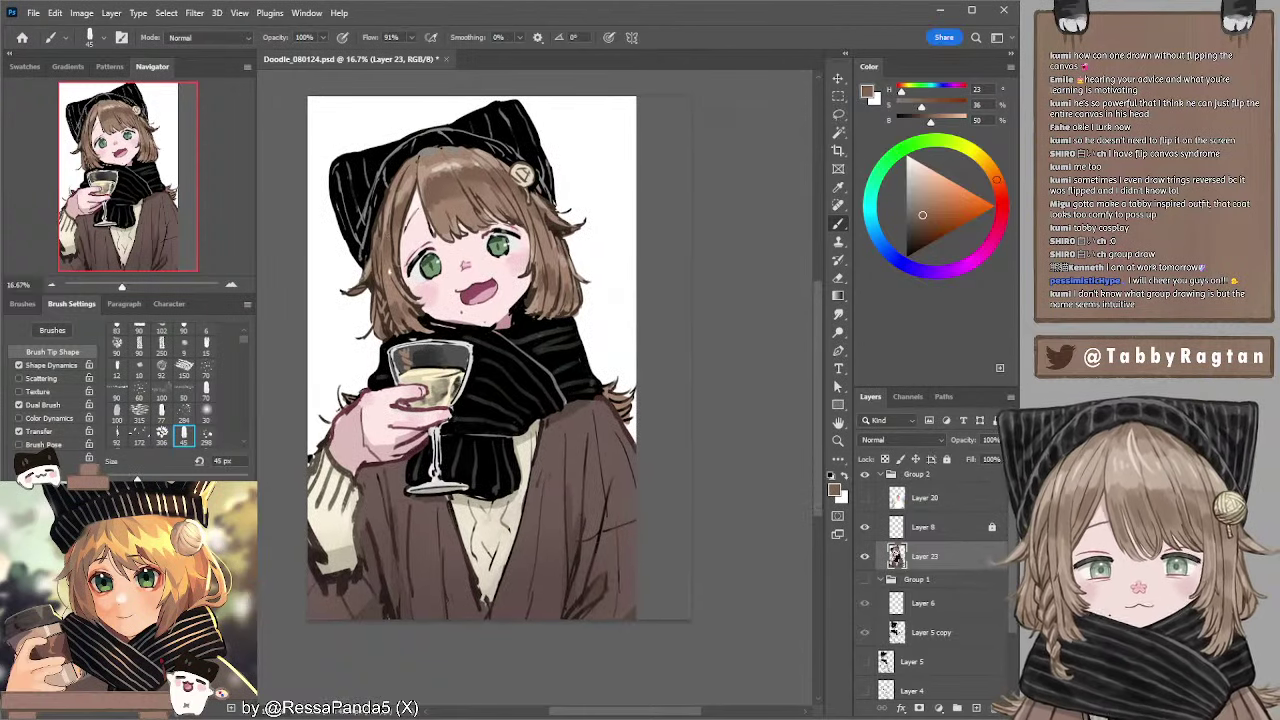
alt+click(390, 204)
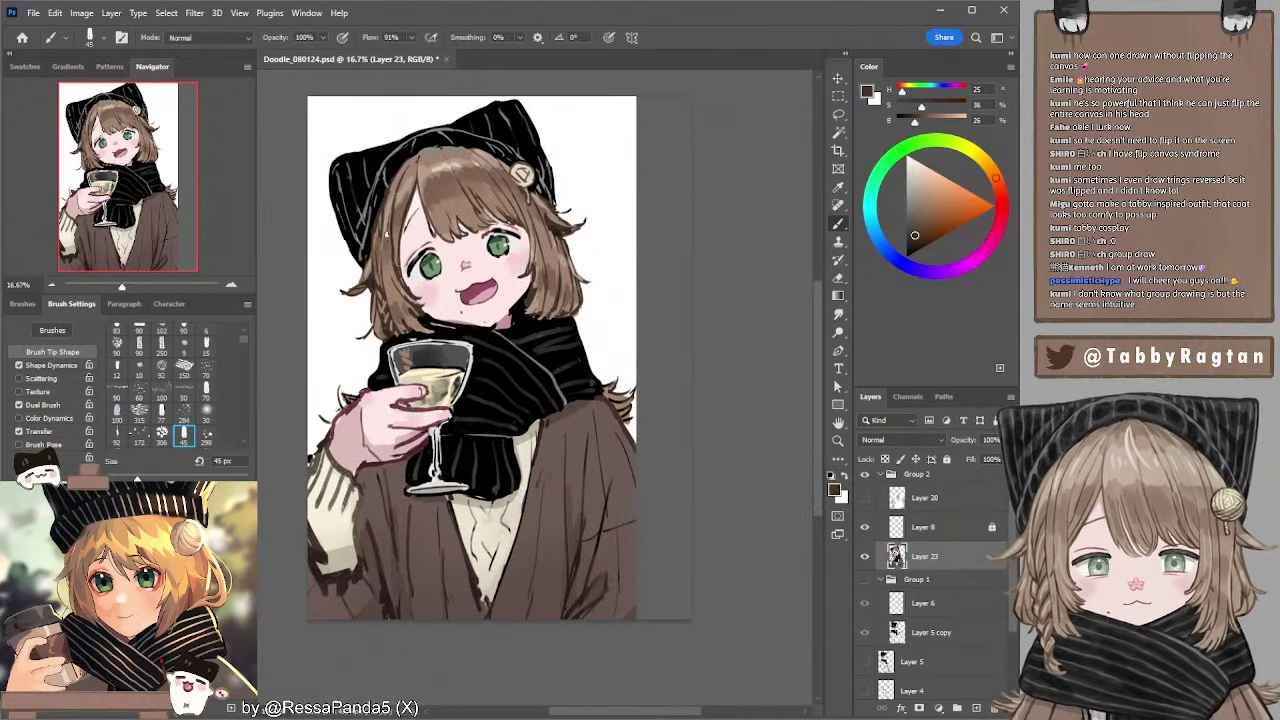
- Try dark brown strands down the hair on the left side of the face
drag(398, 236, 388, 284)
key(ctrl+z)
drag(397, 236, 388, 290)
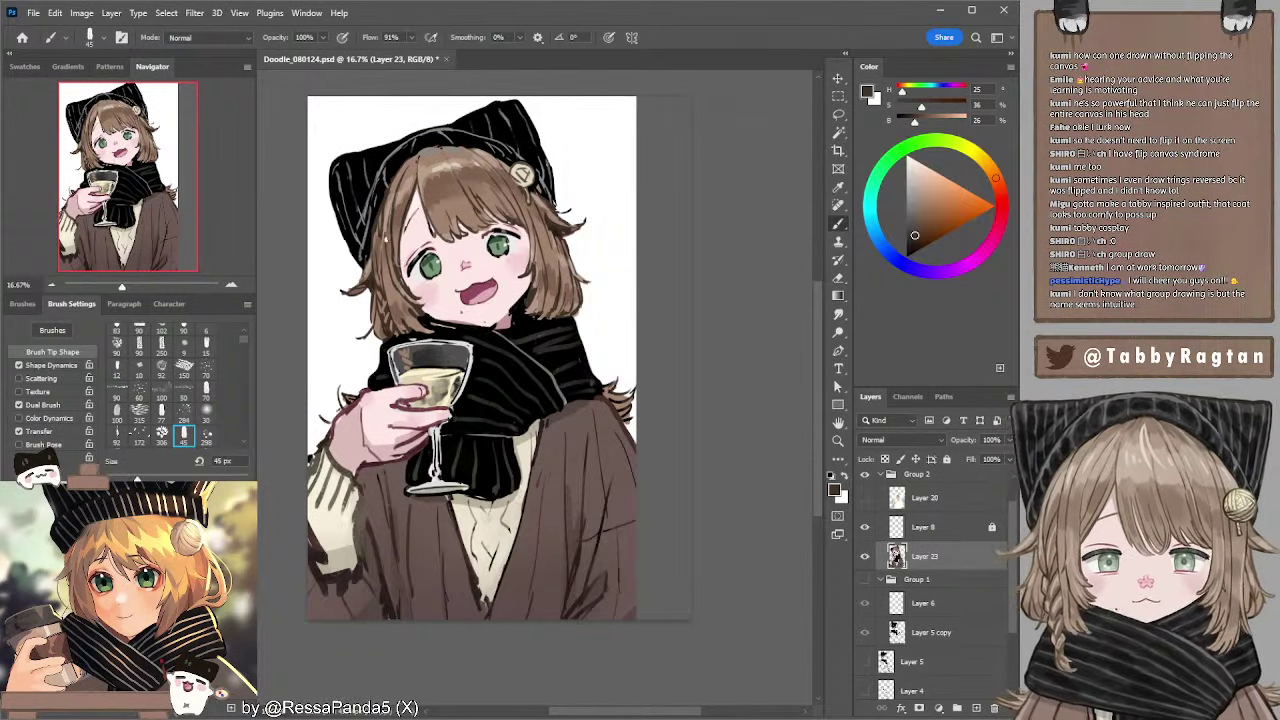
key(ctrl+z)
mouse_move(396, 242)
mouse_down()
mouse_move(389, 288)
mouse_move(390, 263)
mouse_move(416, 326)
mouse_up()
key(ctrl+z)
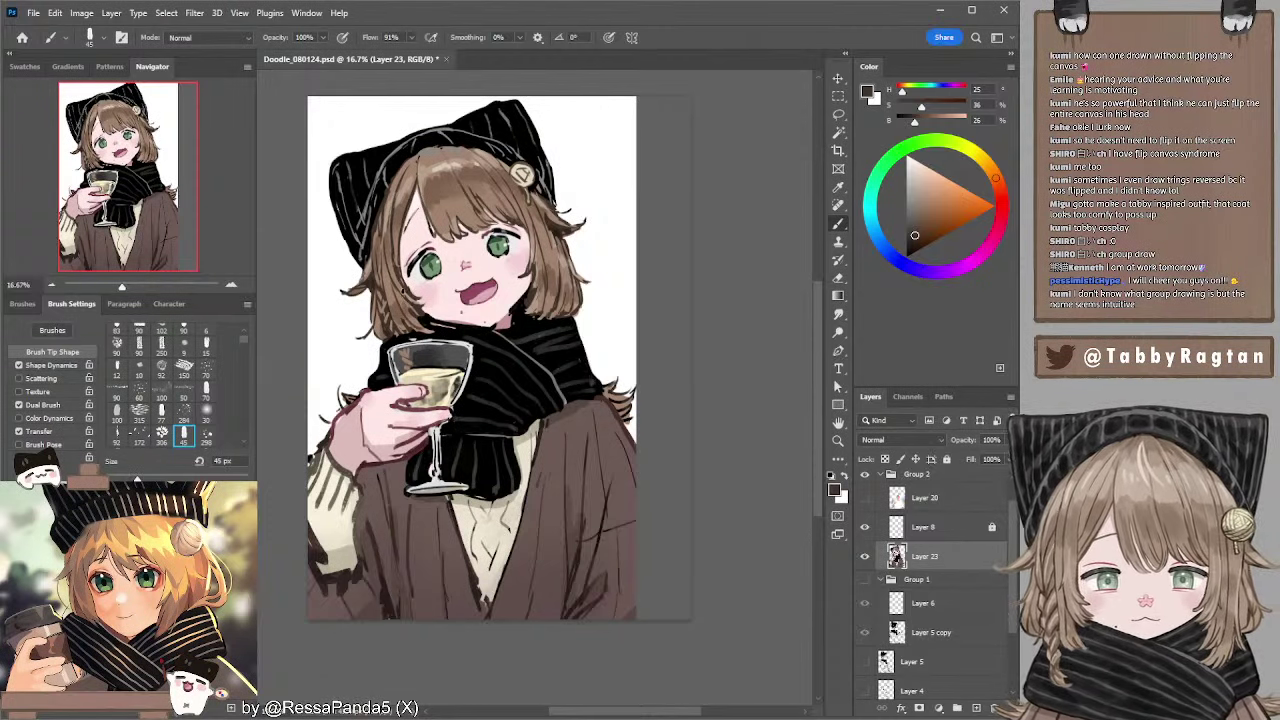
key(ctrl+z)
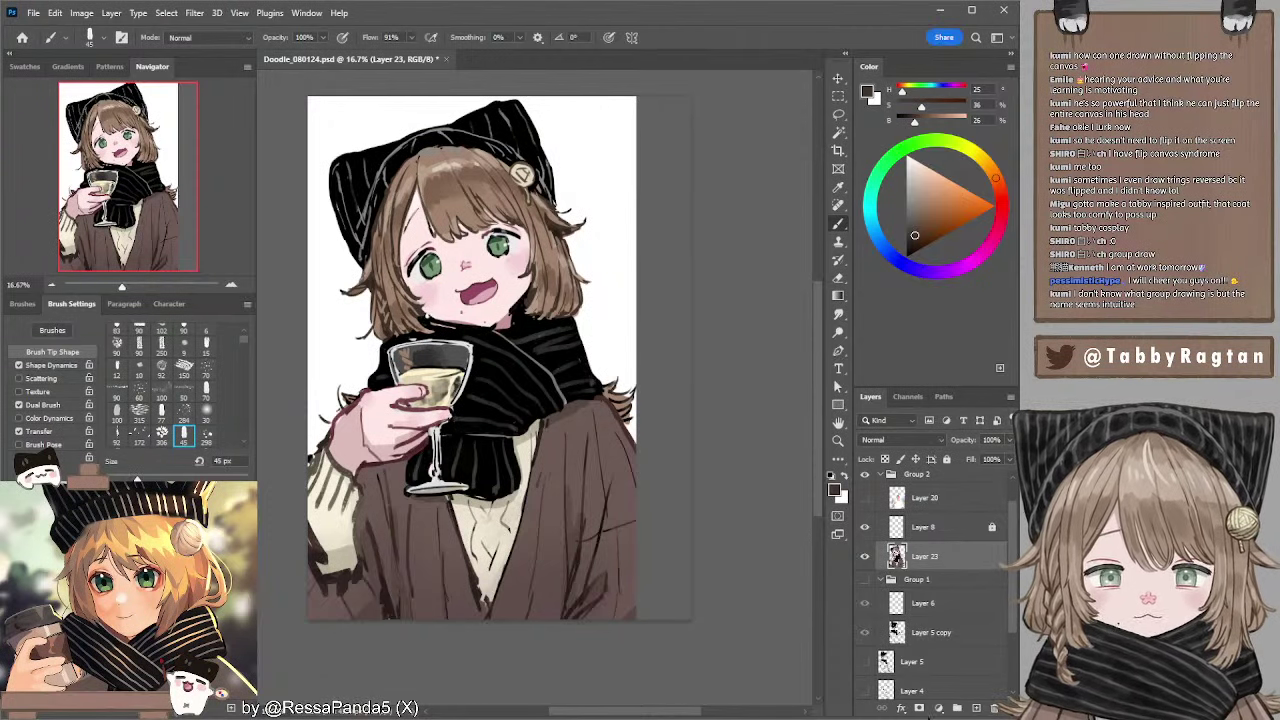
key(ctrl+z)
key(ctrl+shift+z)
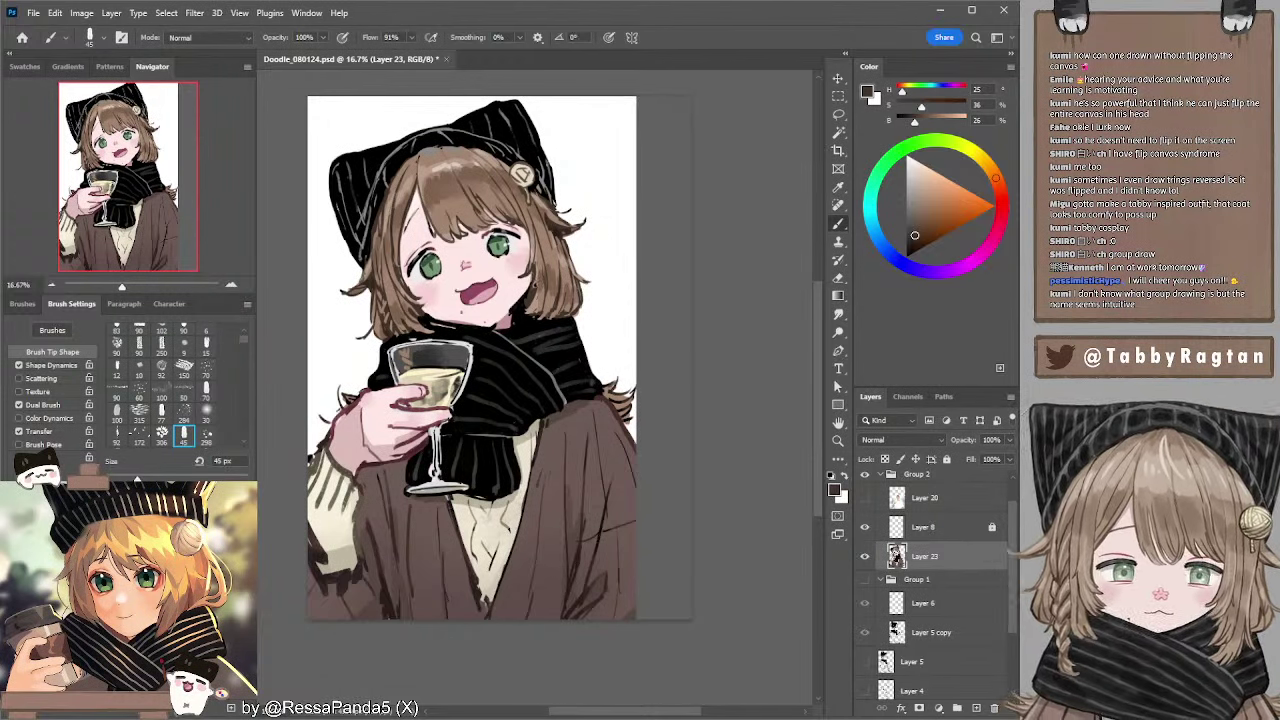
- Touch up the hair's outer ends with dark brown at 40 px and trim the flyaway tips with an 80 px eraser
drag(536, 288, 549, 312)
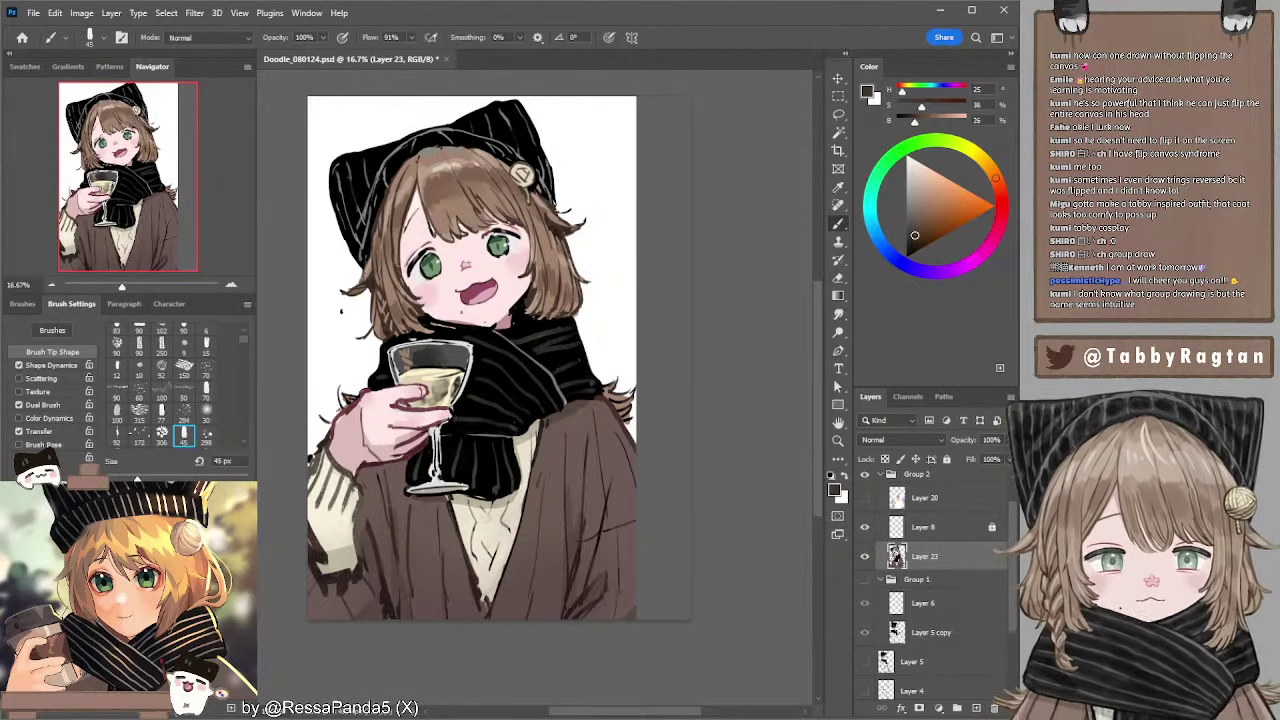
key(e)
drag(372, 316, 382, 332)
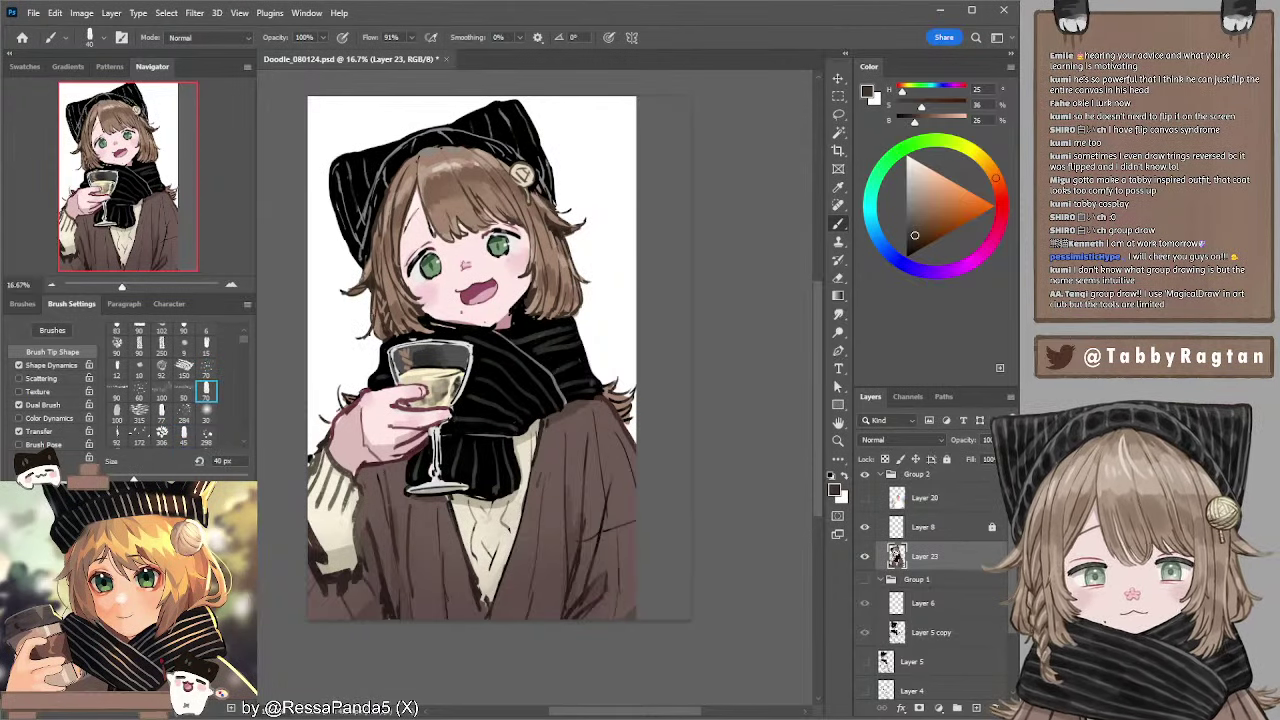
key(e)
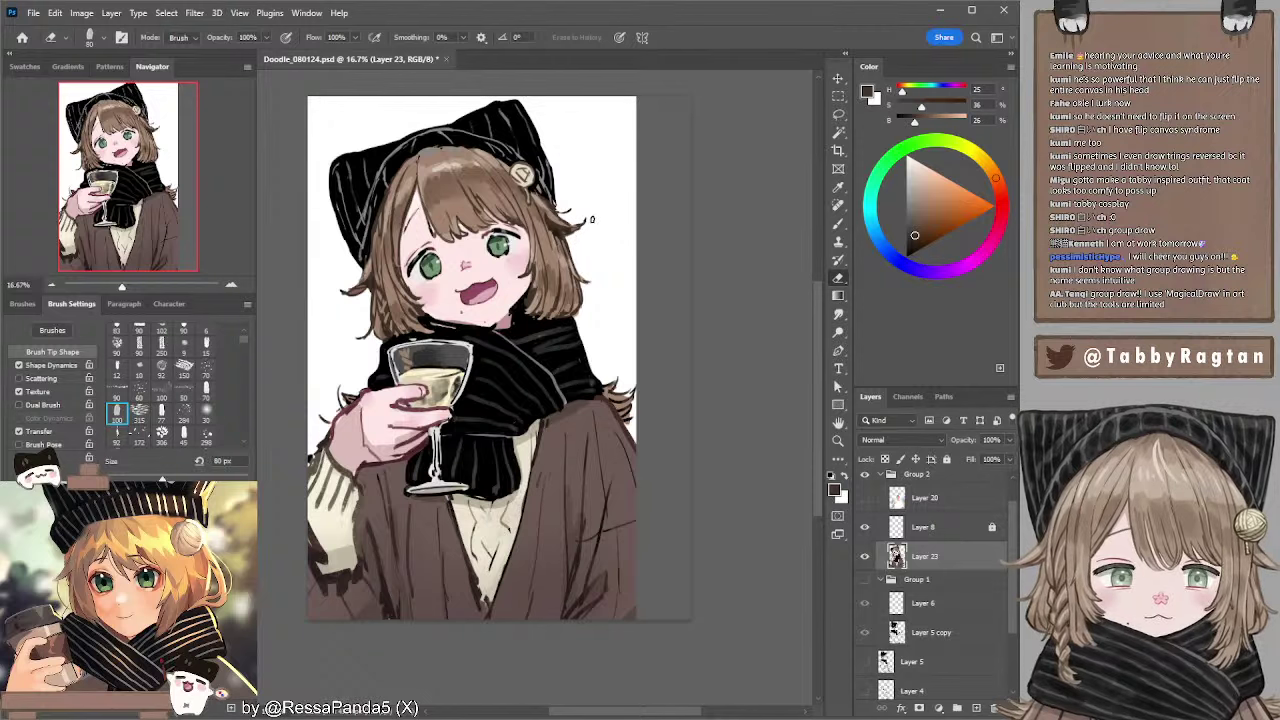
key(b)
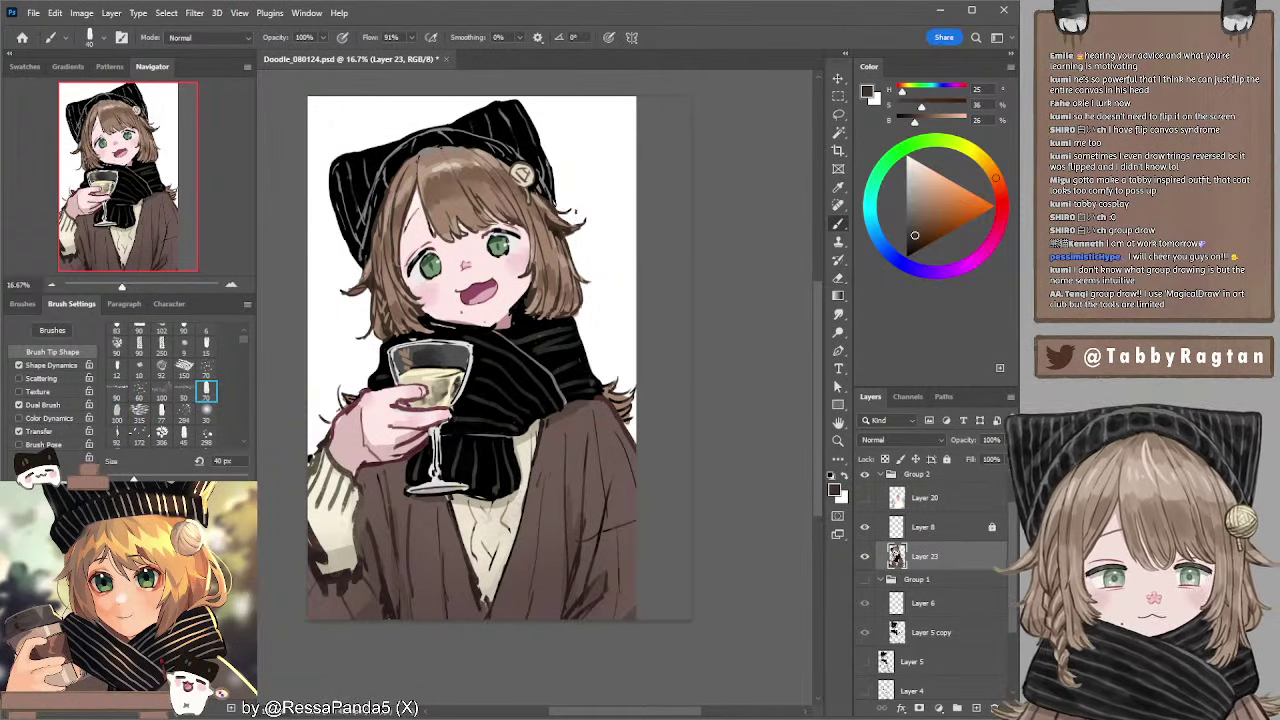
key(e)
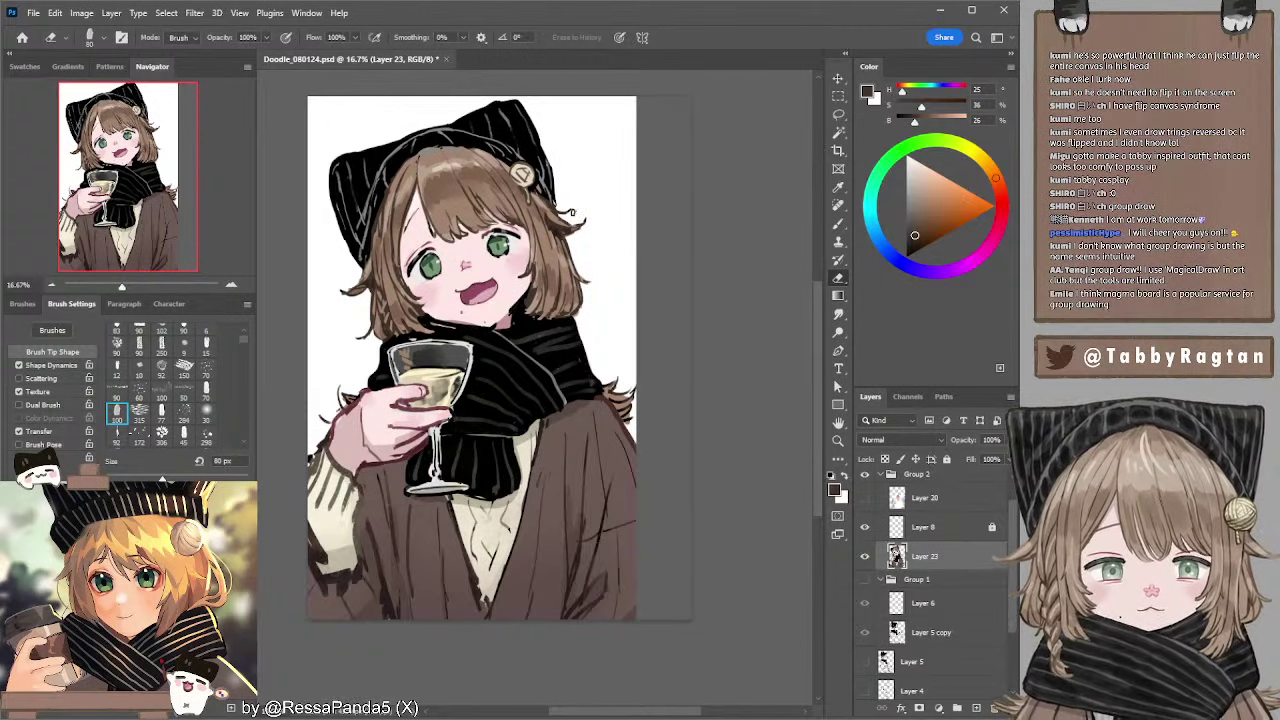
key(b)
key(b)
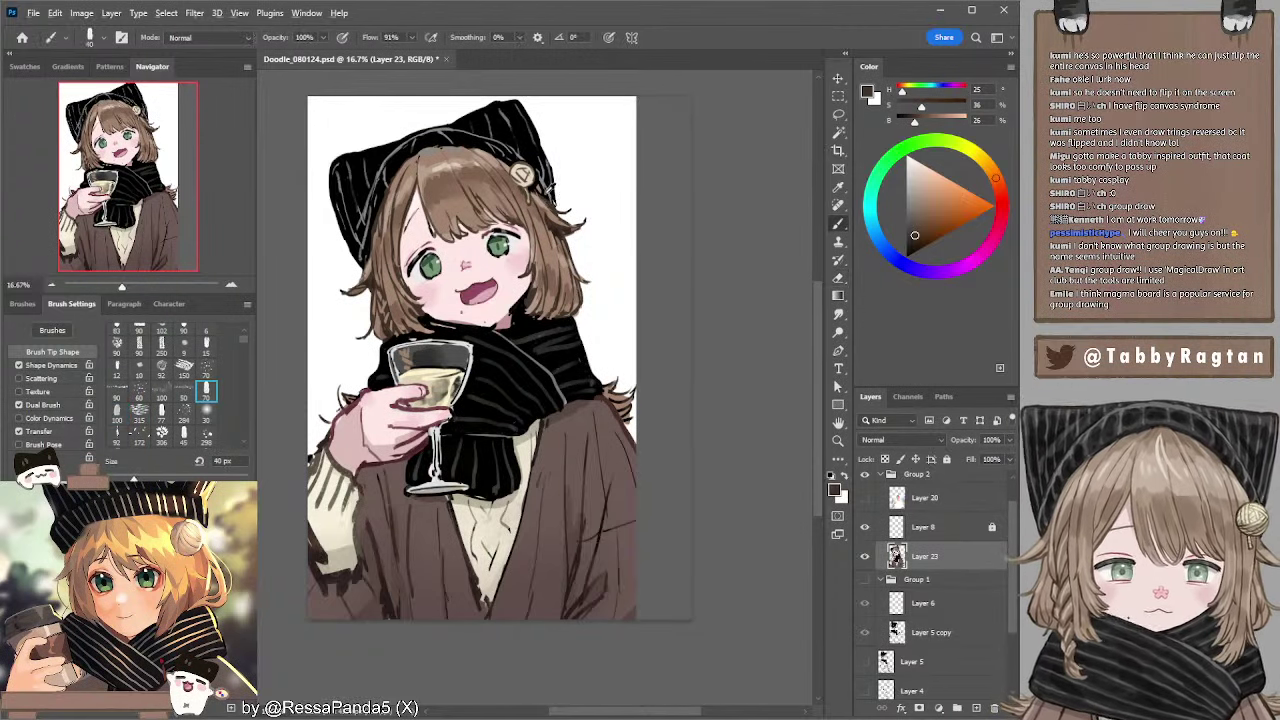
- Clean up the hat's edge beside the round button with sampled black and a 60 px eraser
alt+click(546, 192)
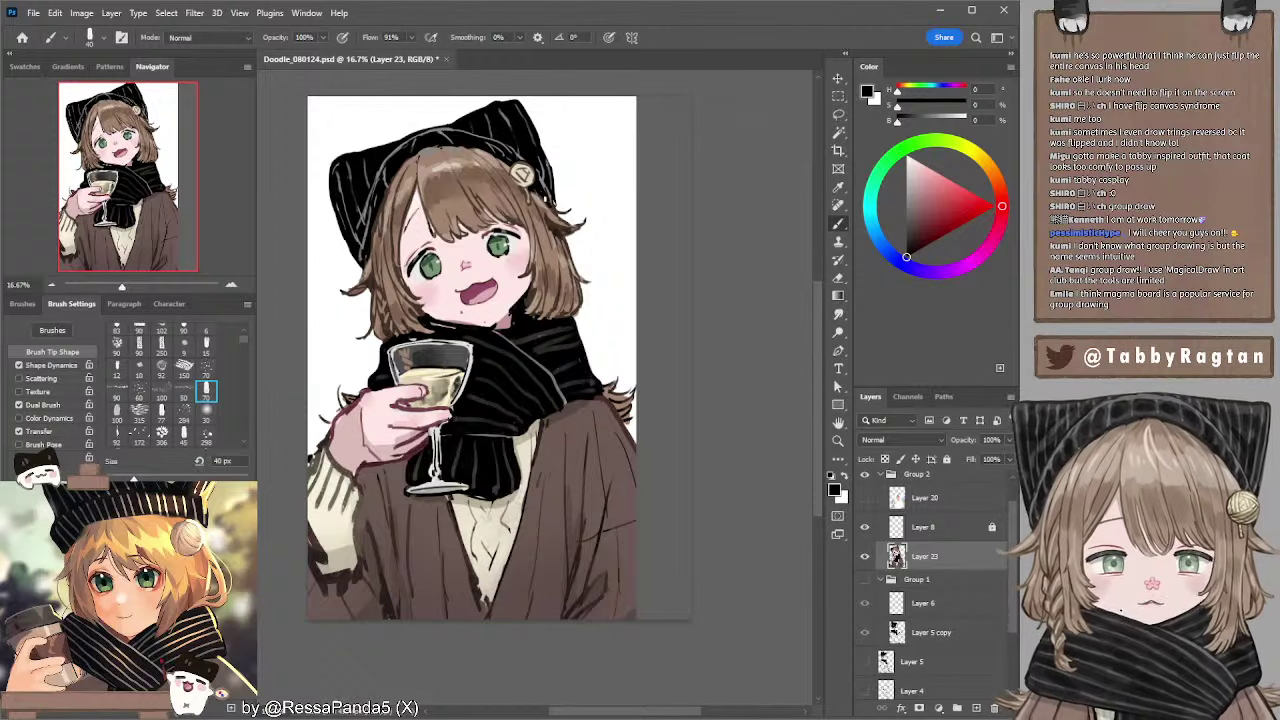
key(e)
key(bracketleft)
key(bracketleft)
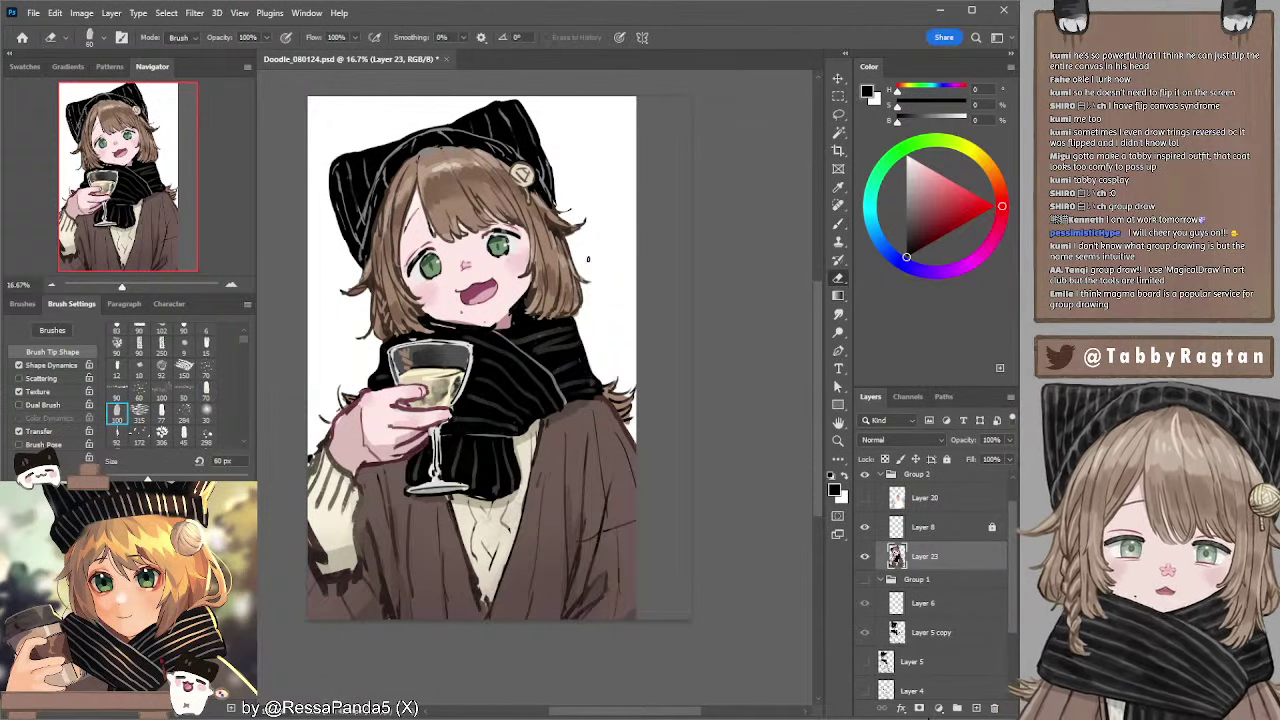
key(b)
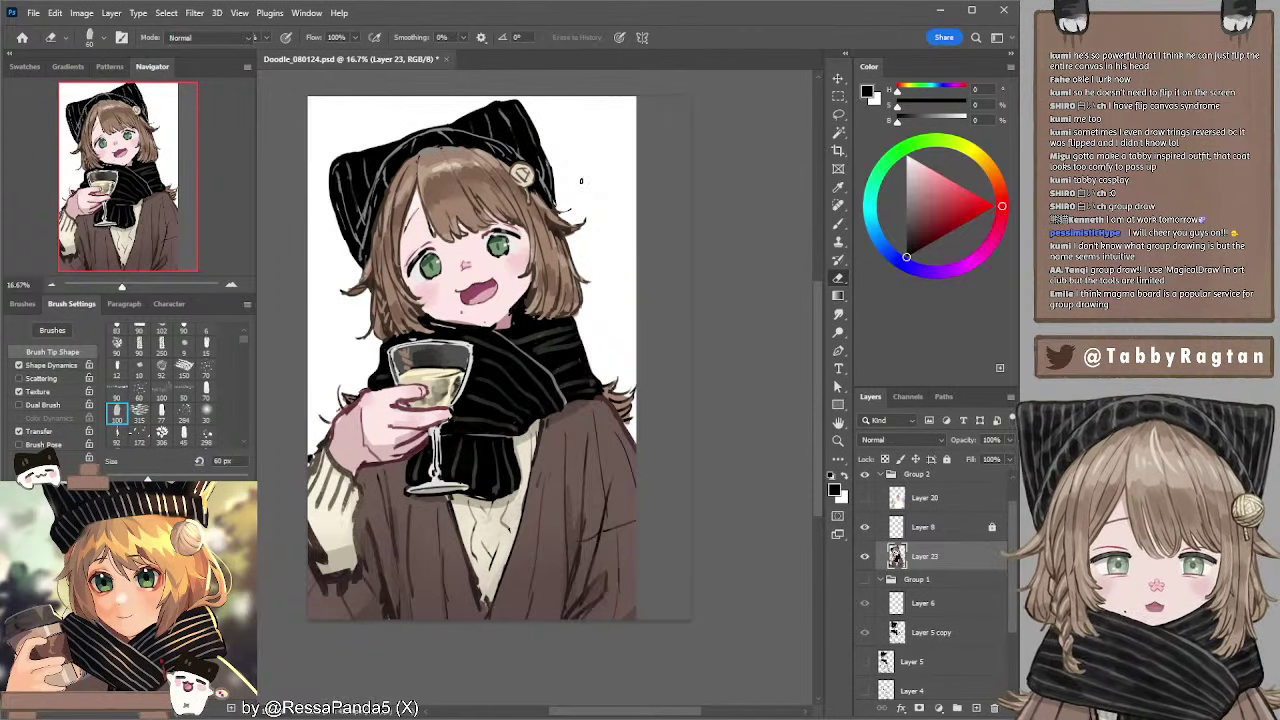
alt+click(528, 141)
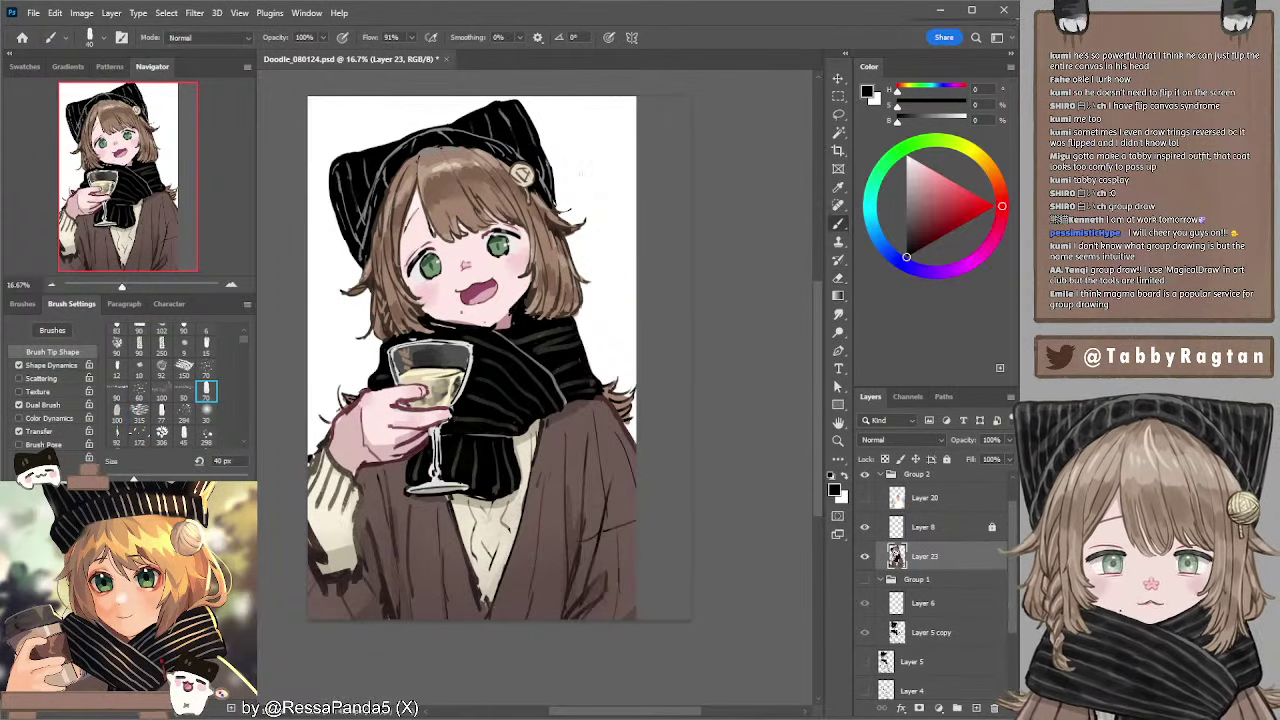
- Try curved black motion lines in the white background beside the hat's right ear, reducing the brush to 20 px
key(bracketleft)
mouse_move(578, 156)
mouse_down()
mouse_move(597, 166)
mouse_move(577, 181)
mouse_move(609, 170)
mouse_up()
key(ctrl+z)
key(e)
key(ctrl+z)
key(ctrl+z)
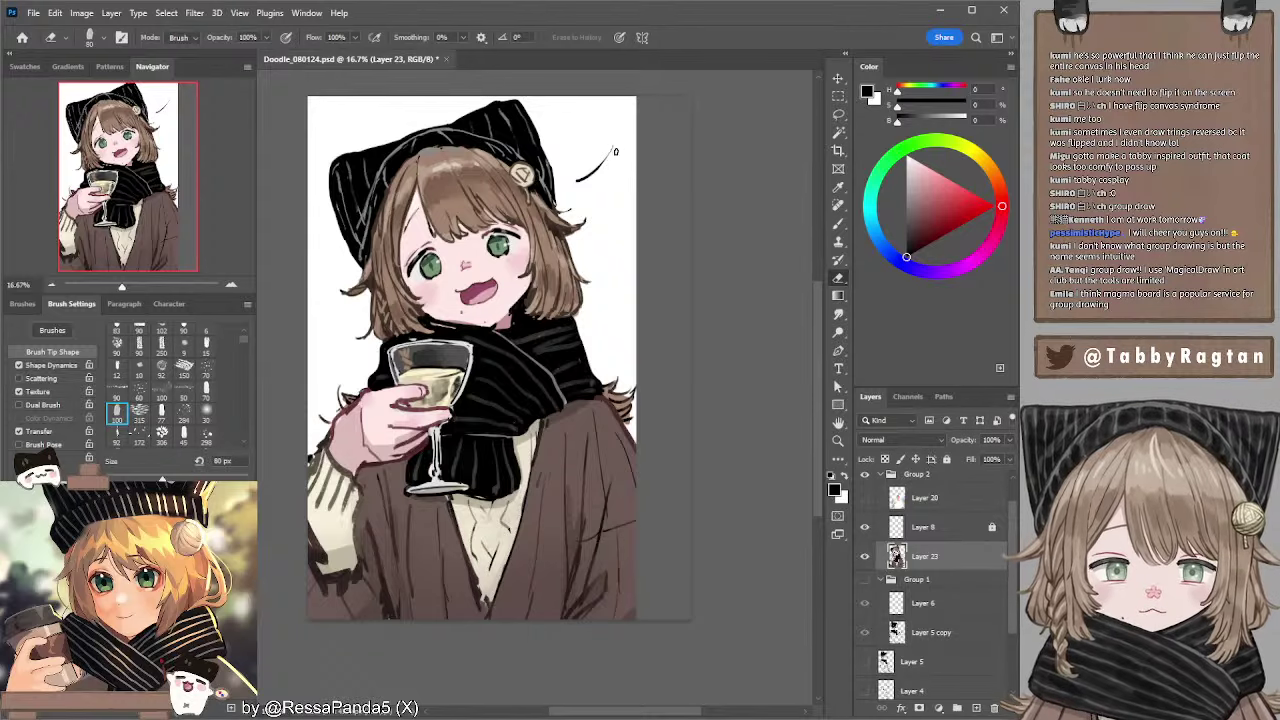
key(b)
key(bracketleft)
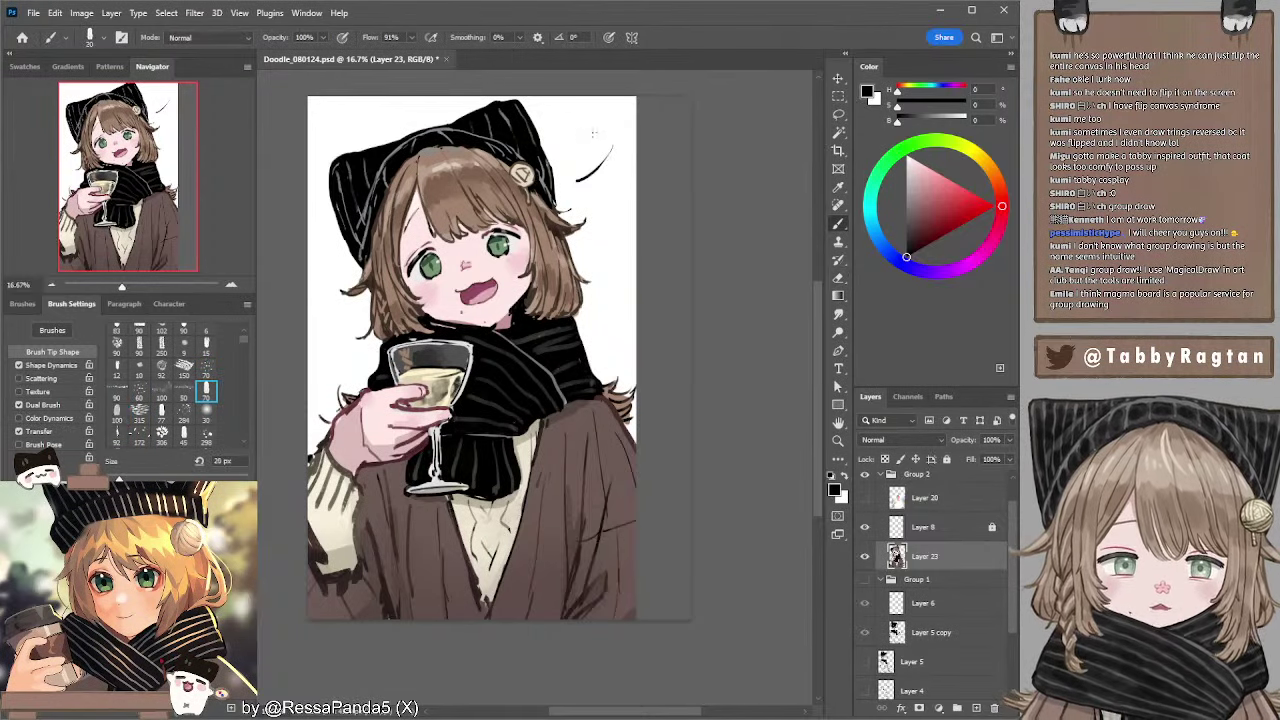
mouse_move(597, 129)
mouse_down()
mouse_move(594, 157)
mouse_move(573, 156)
mouse_up()
key(ctrl+z)
key(ctrl+z)
key(ctrl+z)
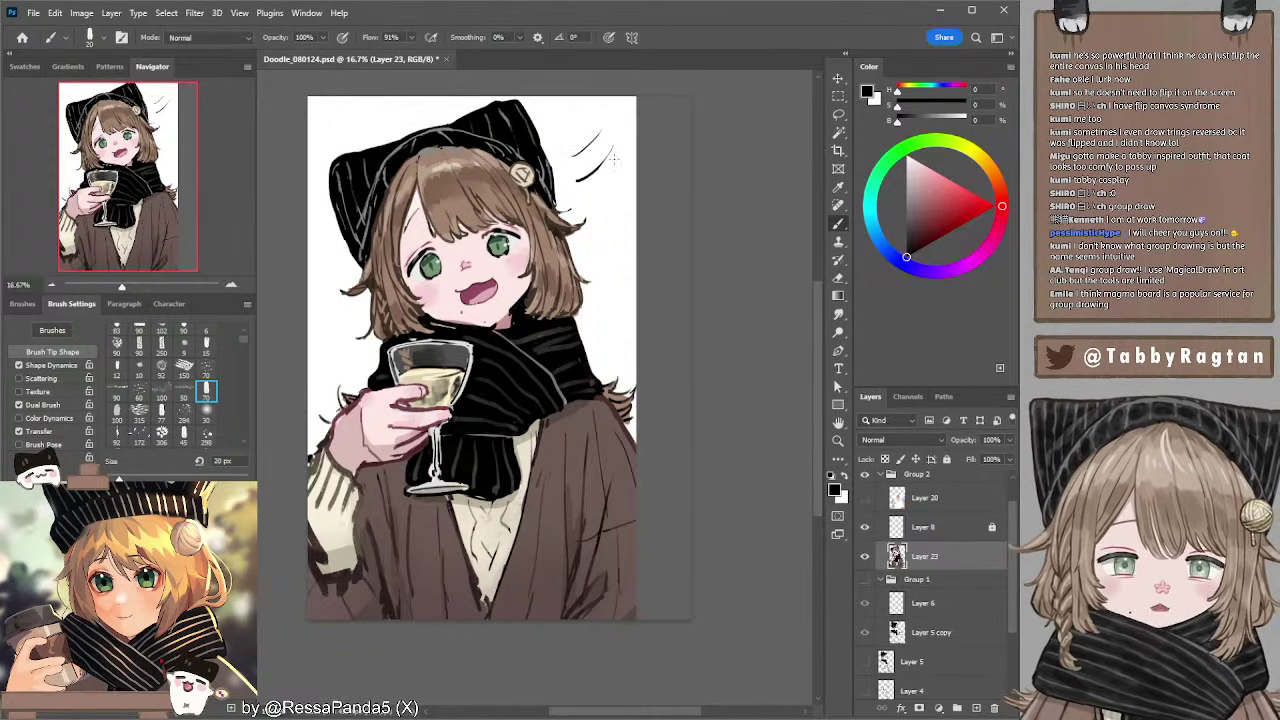
drag(614, 159, 609, 188)
scroll(607, 161, up, 1)
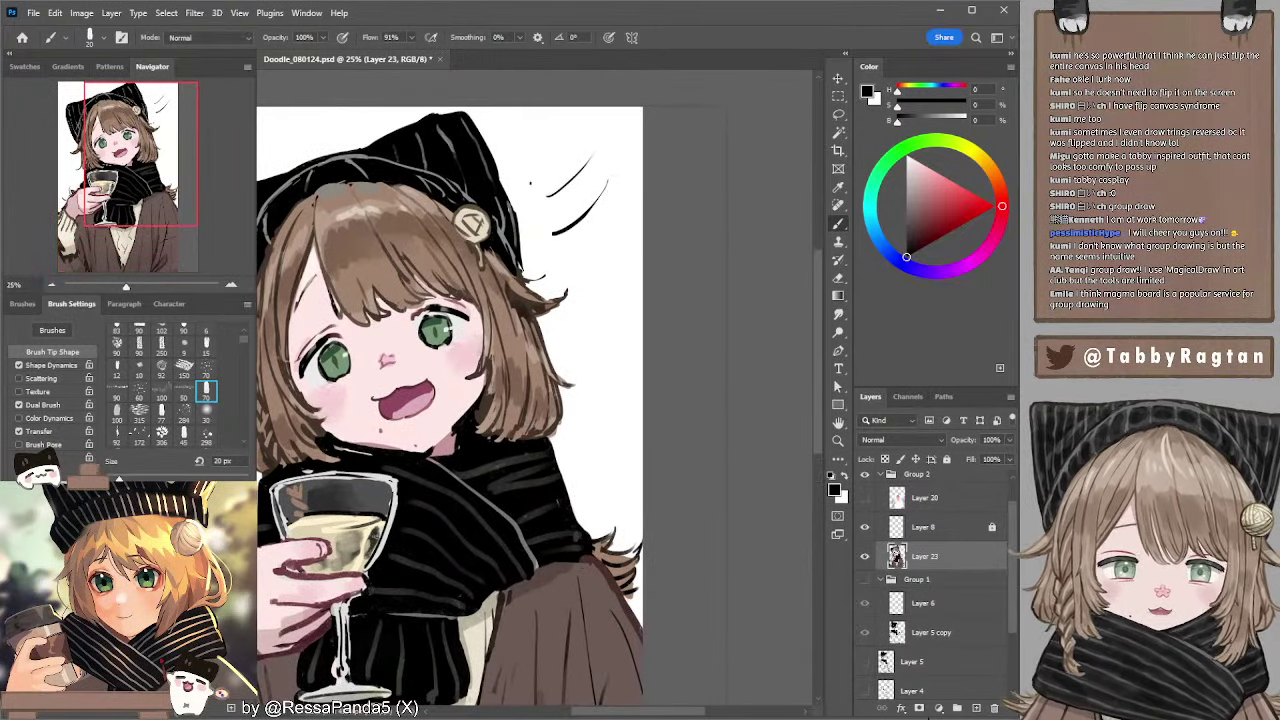
- Erase the motion lines beside the hat's right ear, enlarging the eraser to 150 px
key(e)
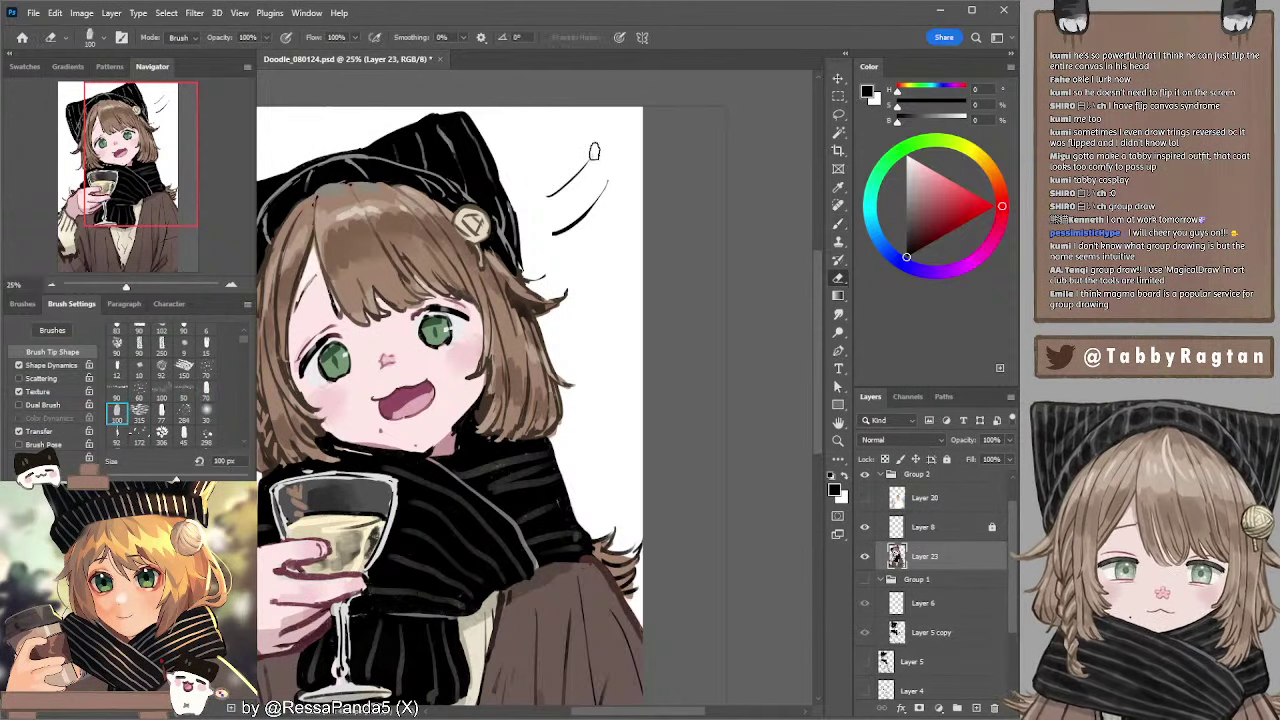
key(bracketright)
key(bracketright)
mouse_move(594, 151)
mouse_down()
mouse_move(546, 207)
mouse_move(546, 229)
mouse_move(572, 222)
mouse_move(614, 169)
mouse_up()
click(54, 286)
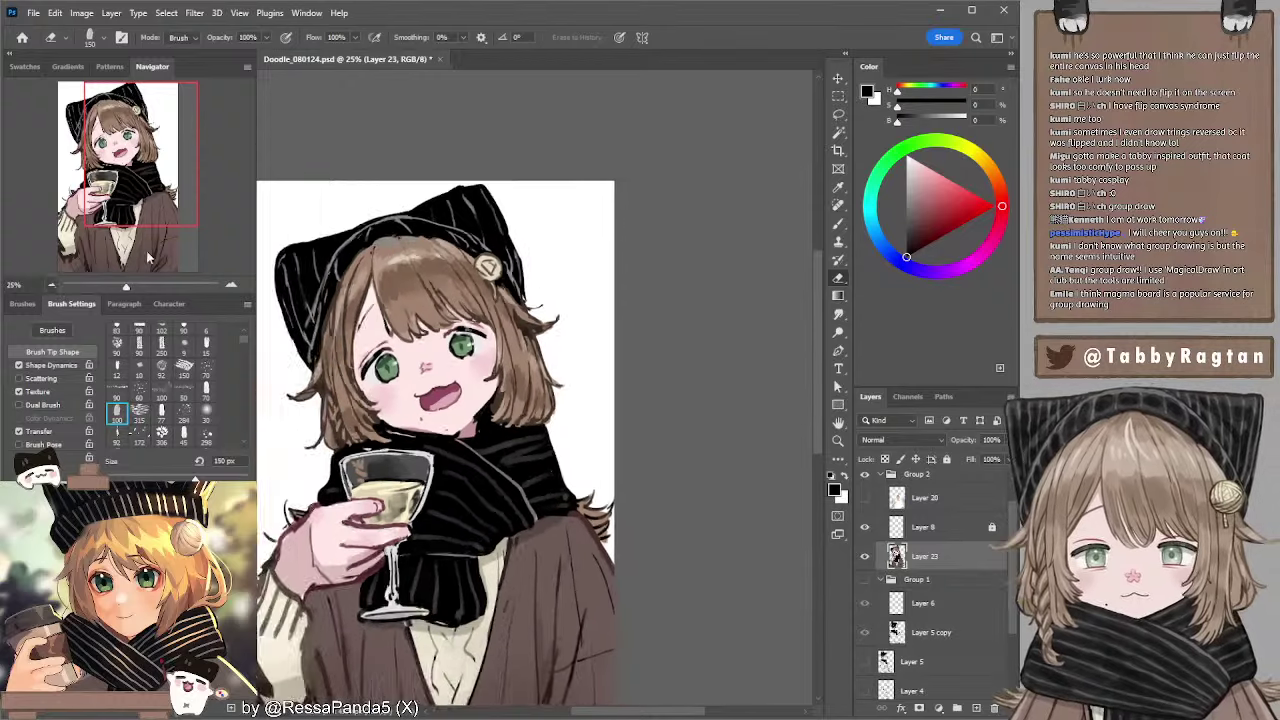
drag(416, 235, 449, 184)
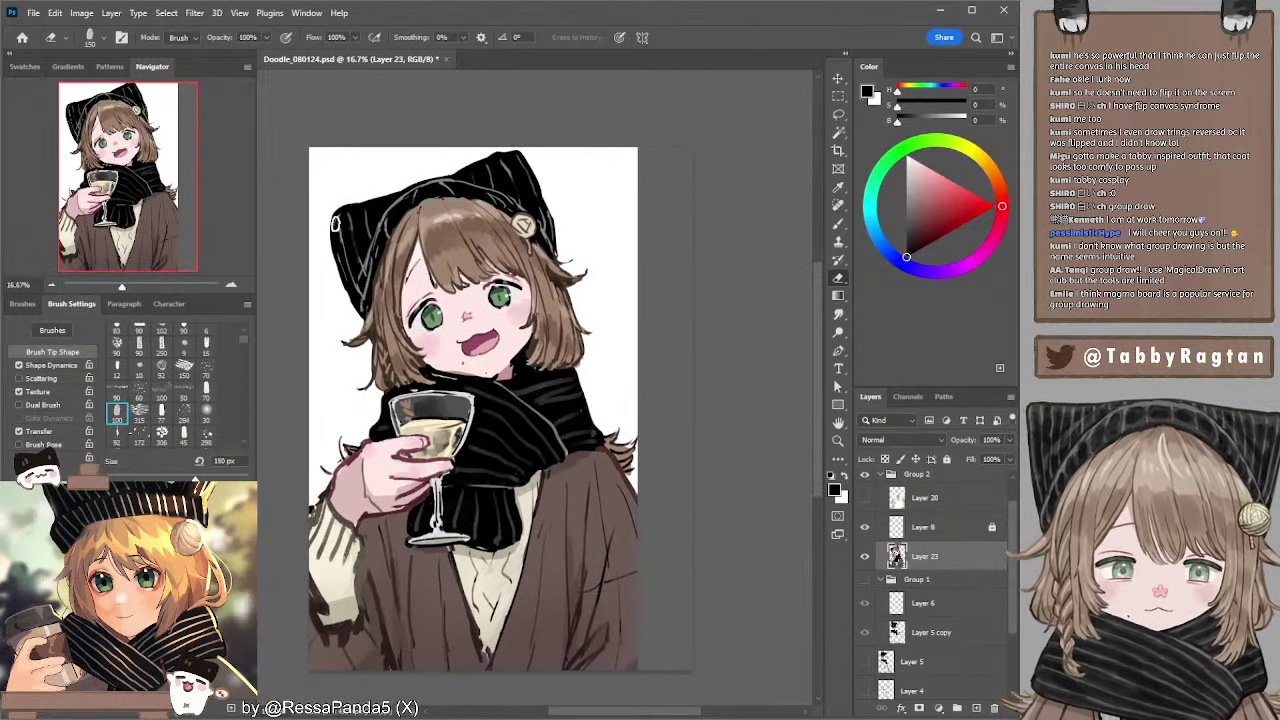
- Touch up the outer hair tips with sampled dark brown at 35 px and trim them with a 90 px eraser
key(b)
alt+click(376, 325)
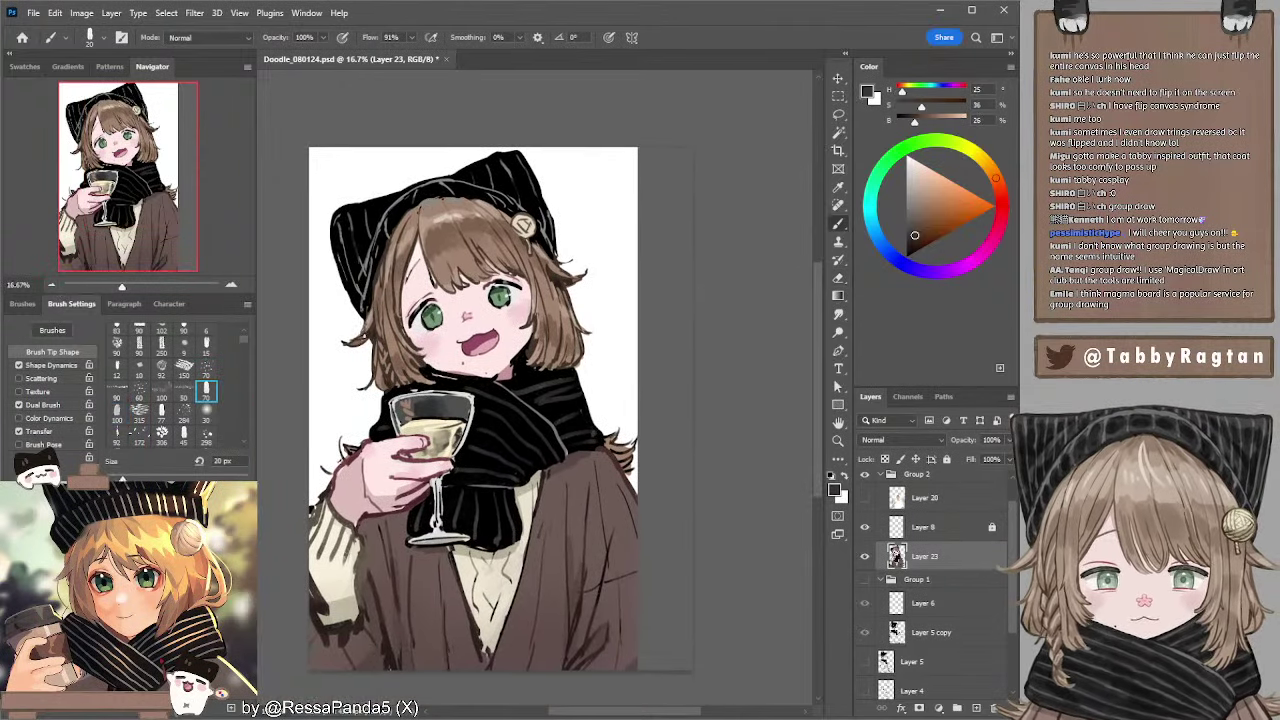
key(bracketright)
key(bracketright)
key(bracketright)
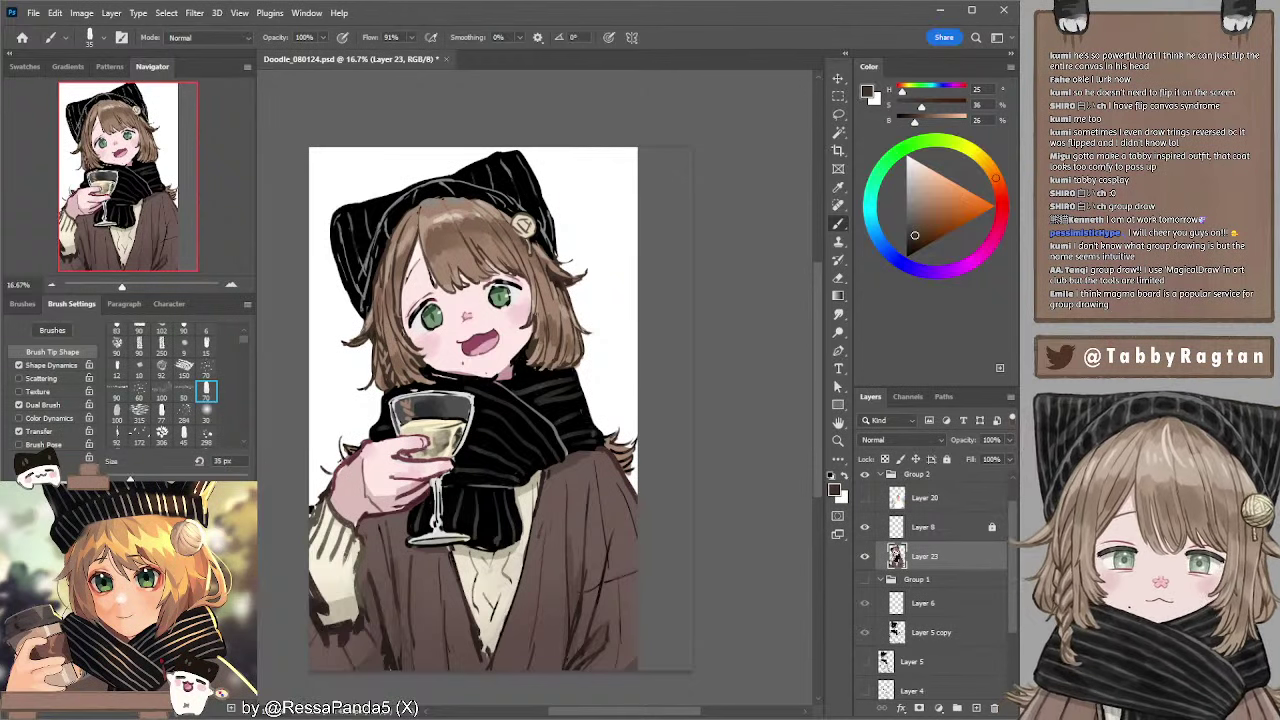
key(e)
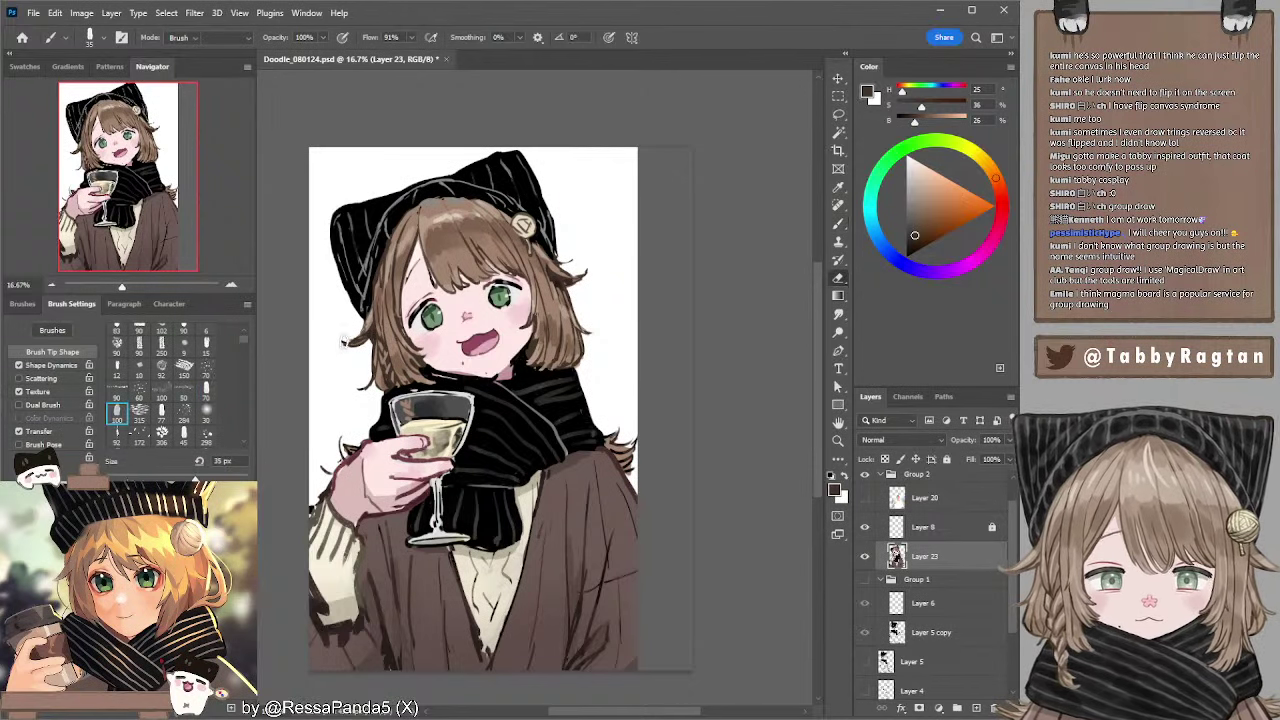
key(bracketright)
key(bracketright)
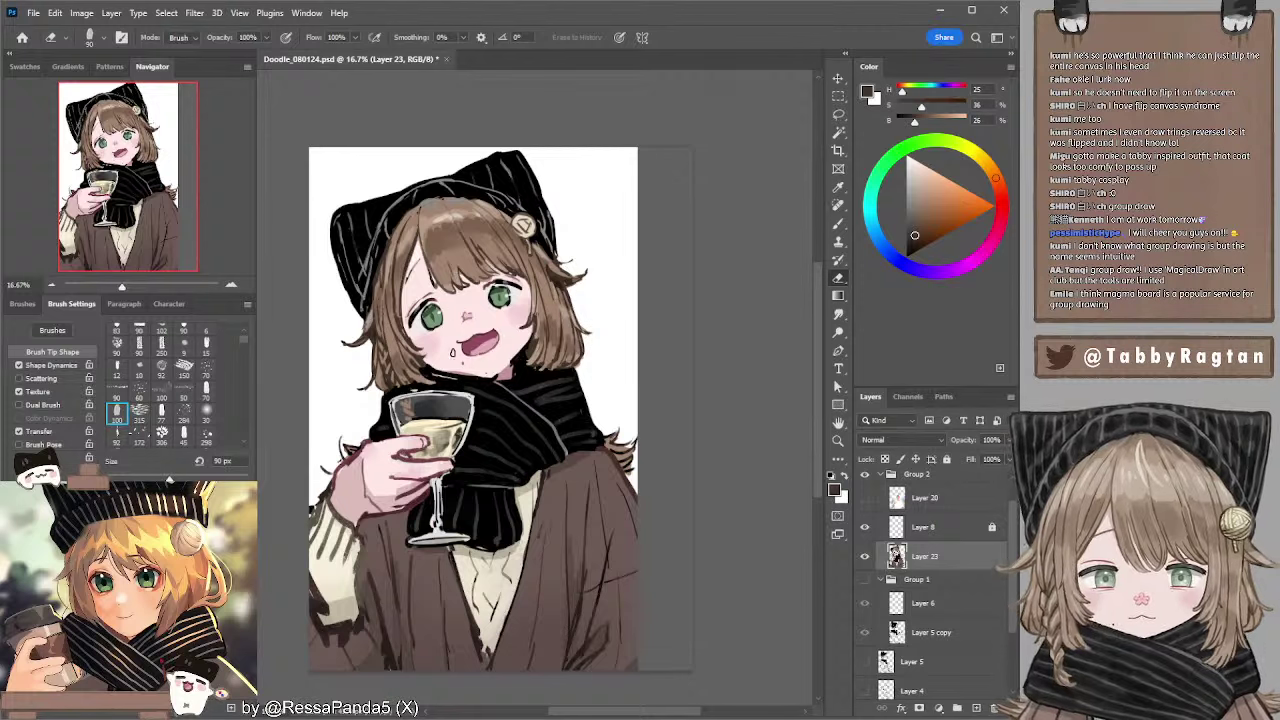
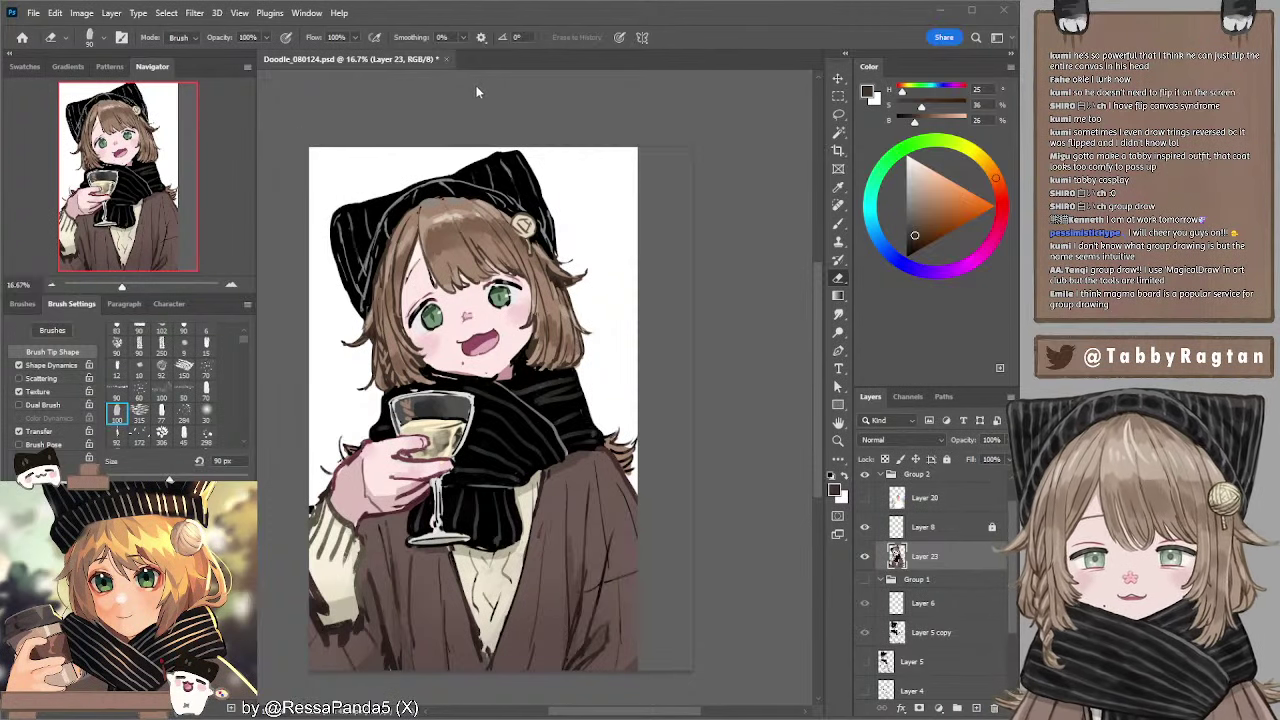
- Retouch the hat's brim beside the hair at 35 px with black and mid-grey sampled from the hat
key(b)
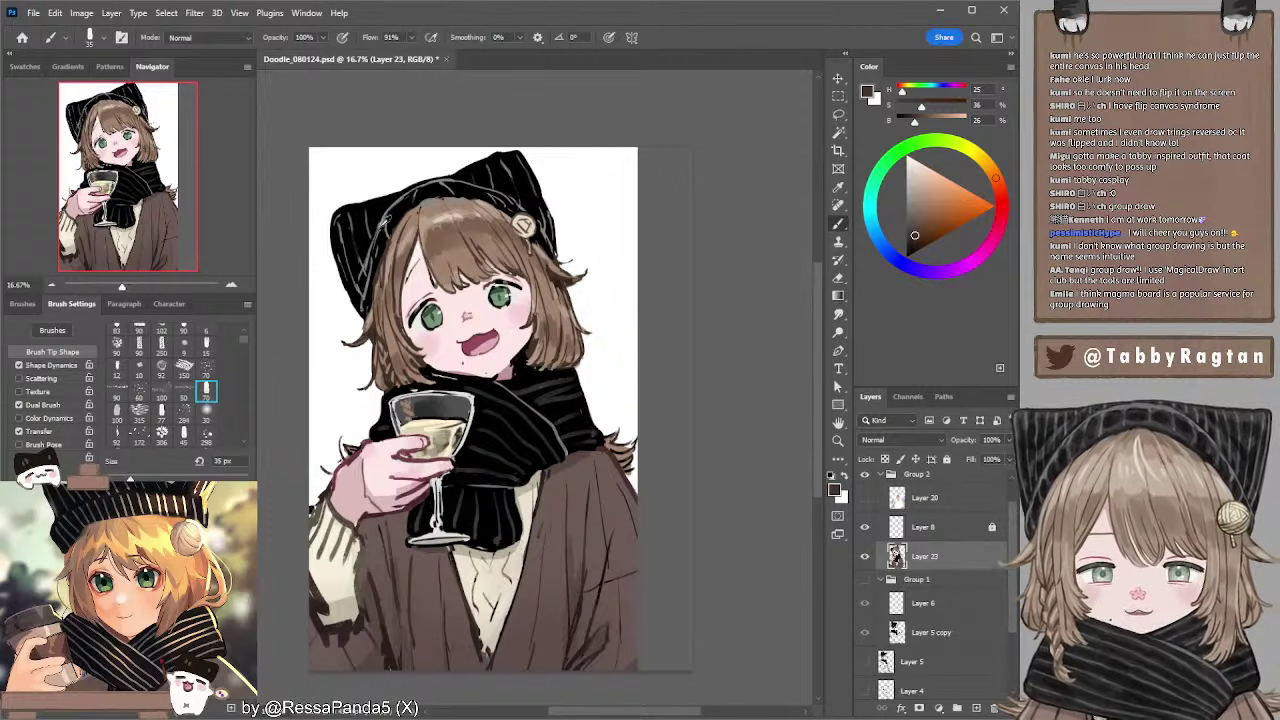
alt+click(385, 239)
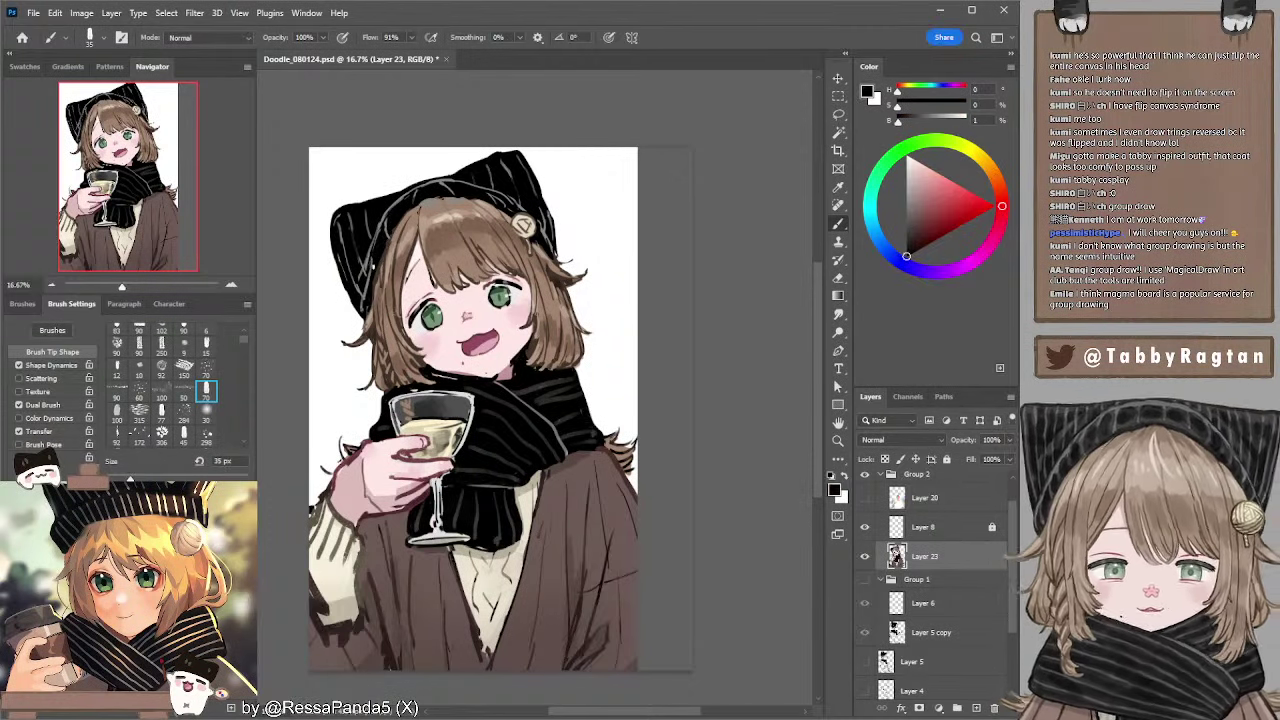
drag(373, 258, 366, 294)
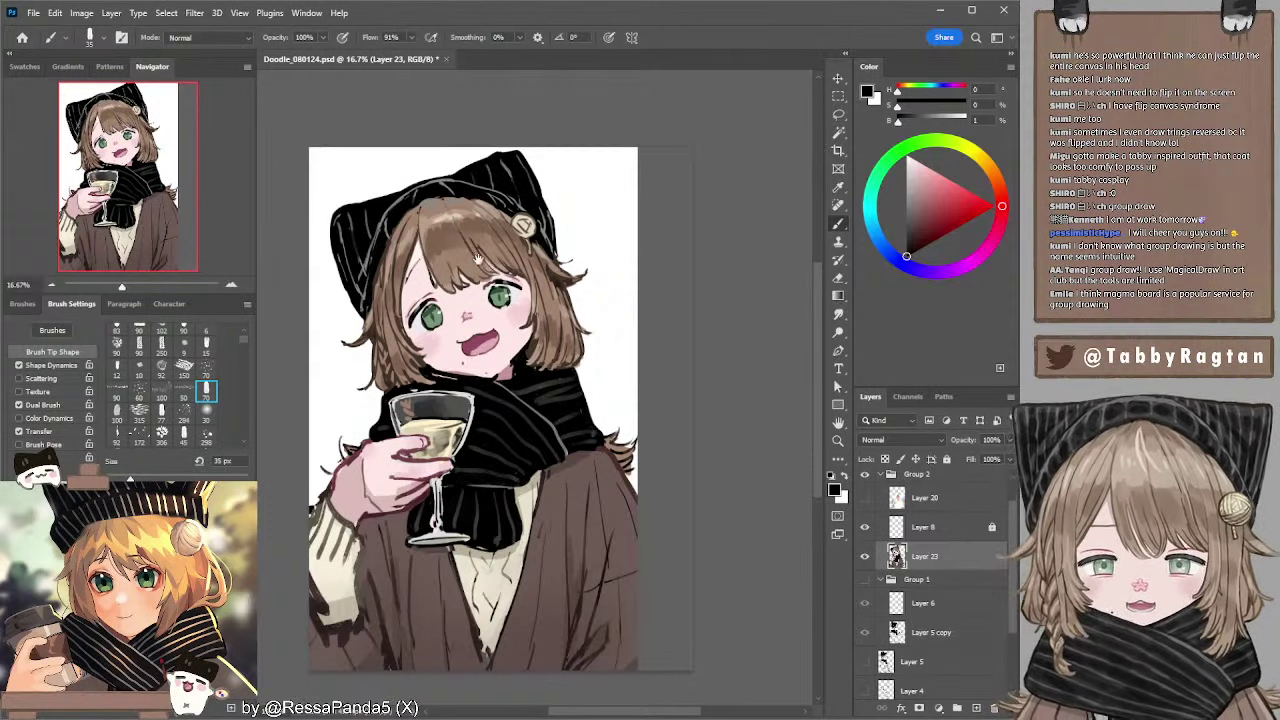
drag(483, 276, 473, 258)
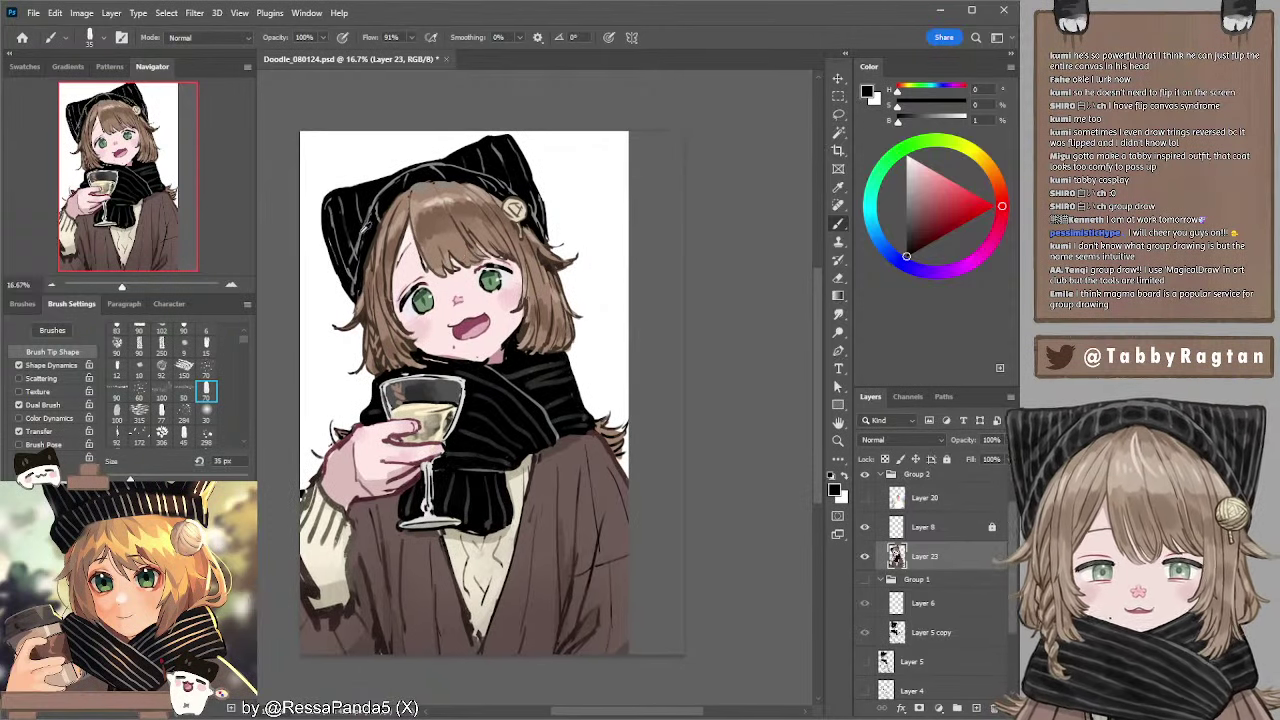
alt+click(366, 232)
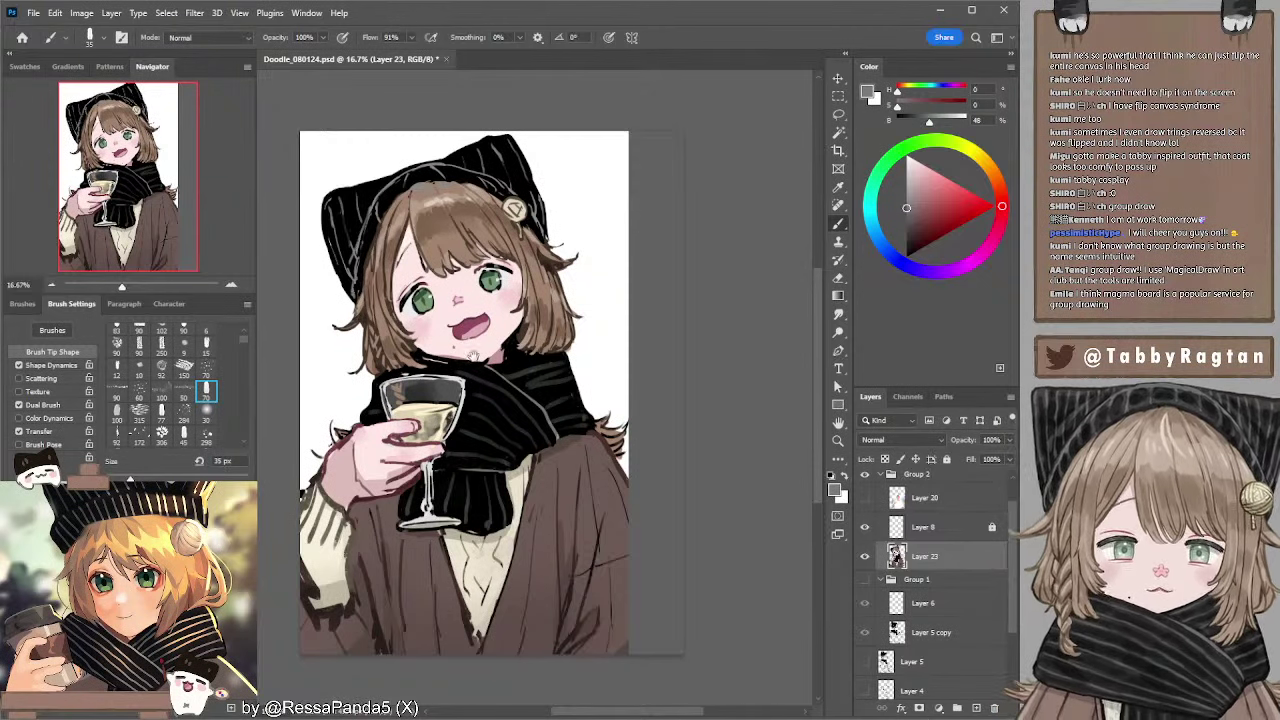
- Refine the scarf's upper edge and the neck with sampled dark grey, black and pale skin colour, enlarging the brush to 50 px
alt+click(462, 386)
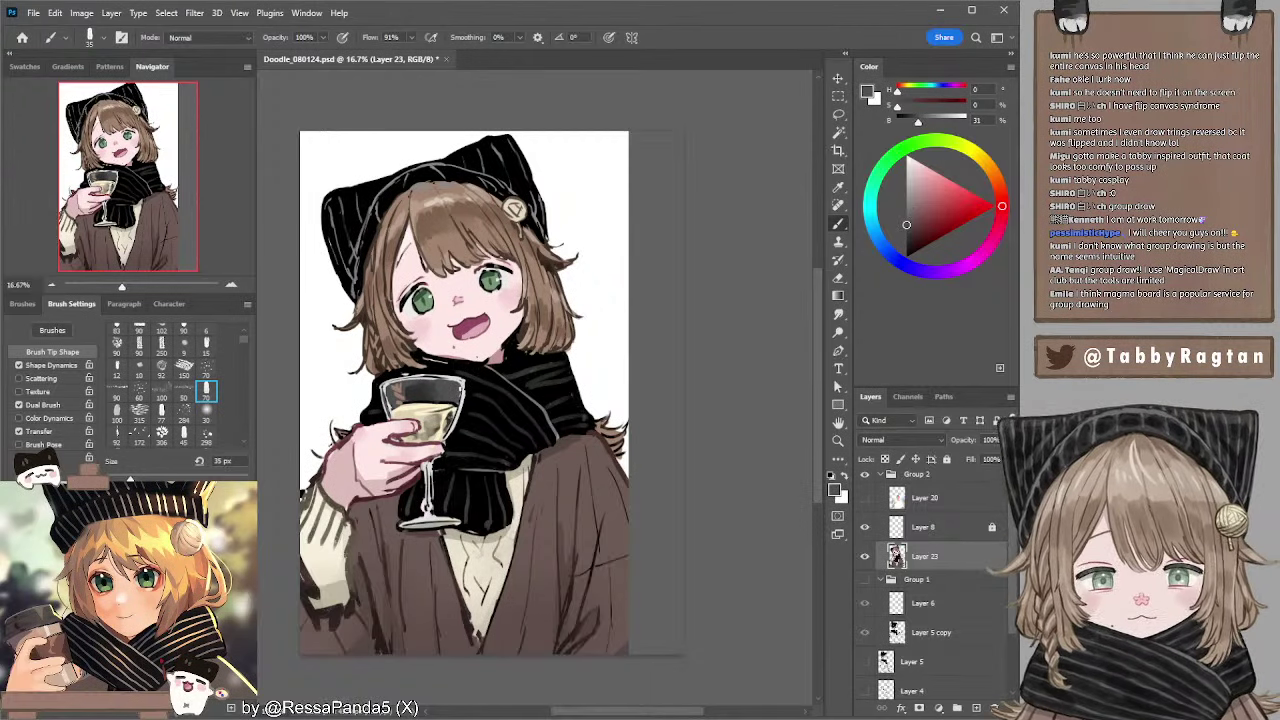
alt+click(531, 373)
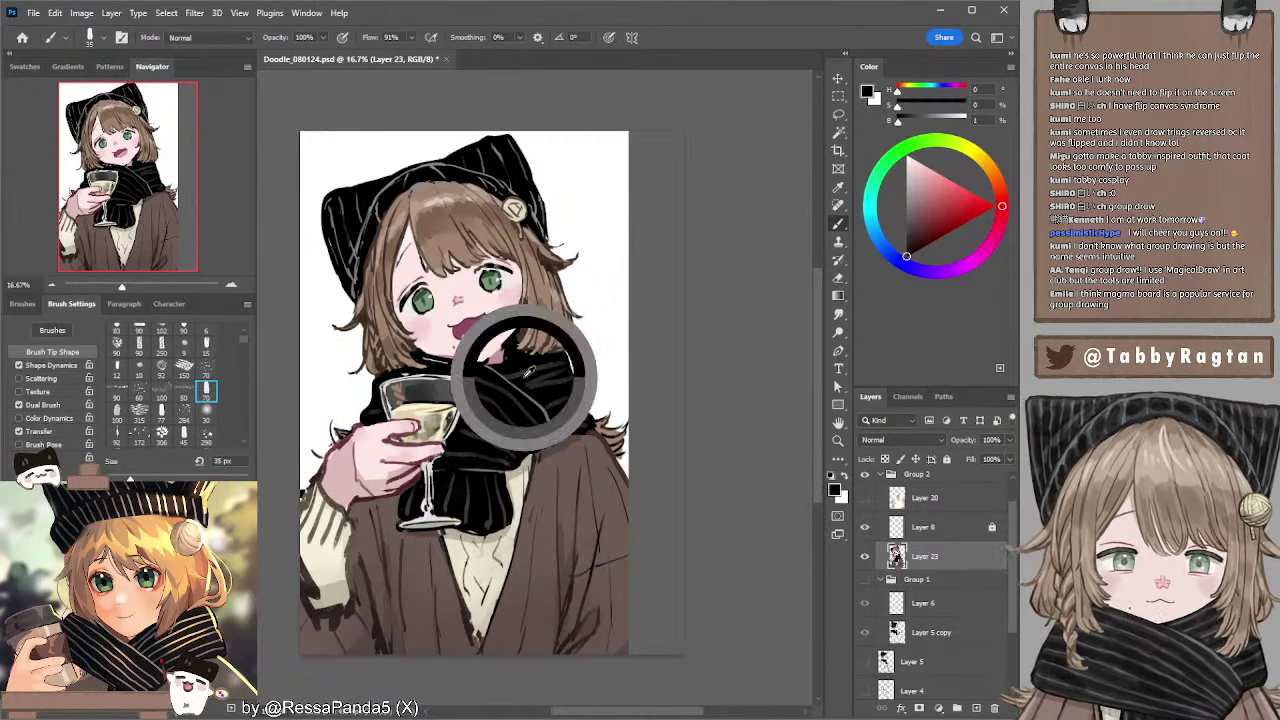
key(bracketright)
key(bracketright)
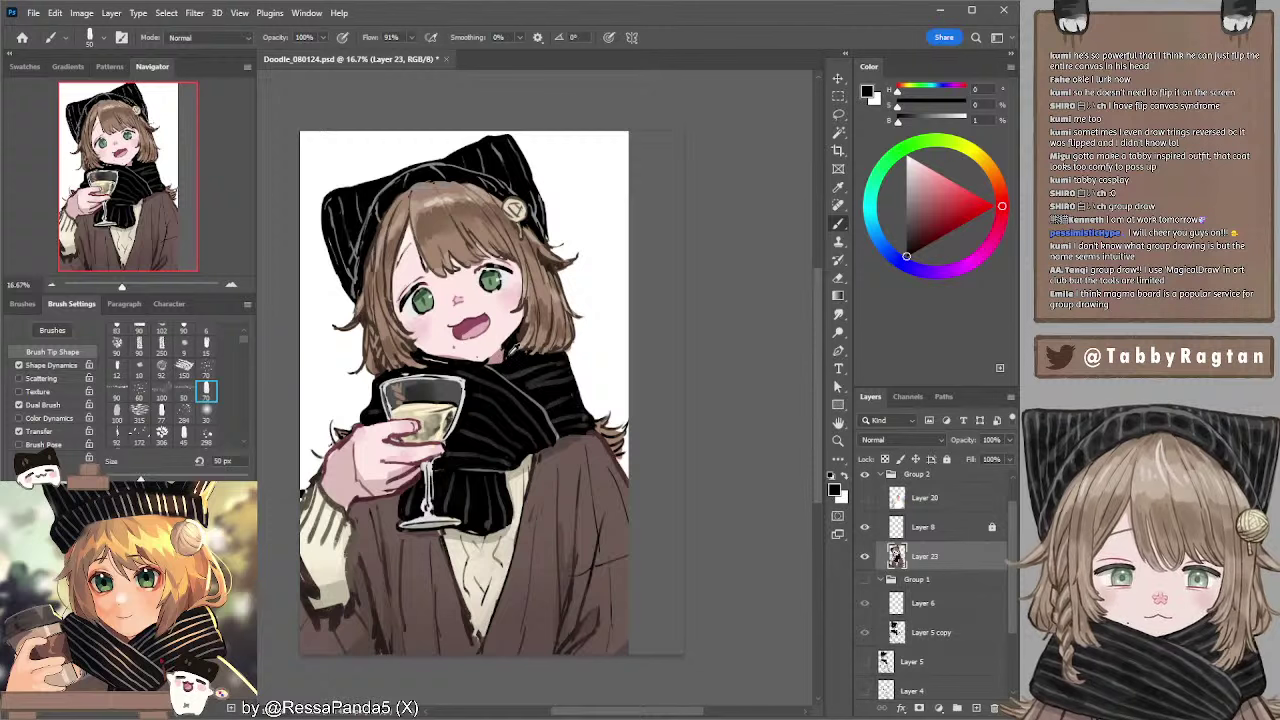
alt+click(510, 354)
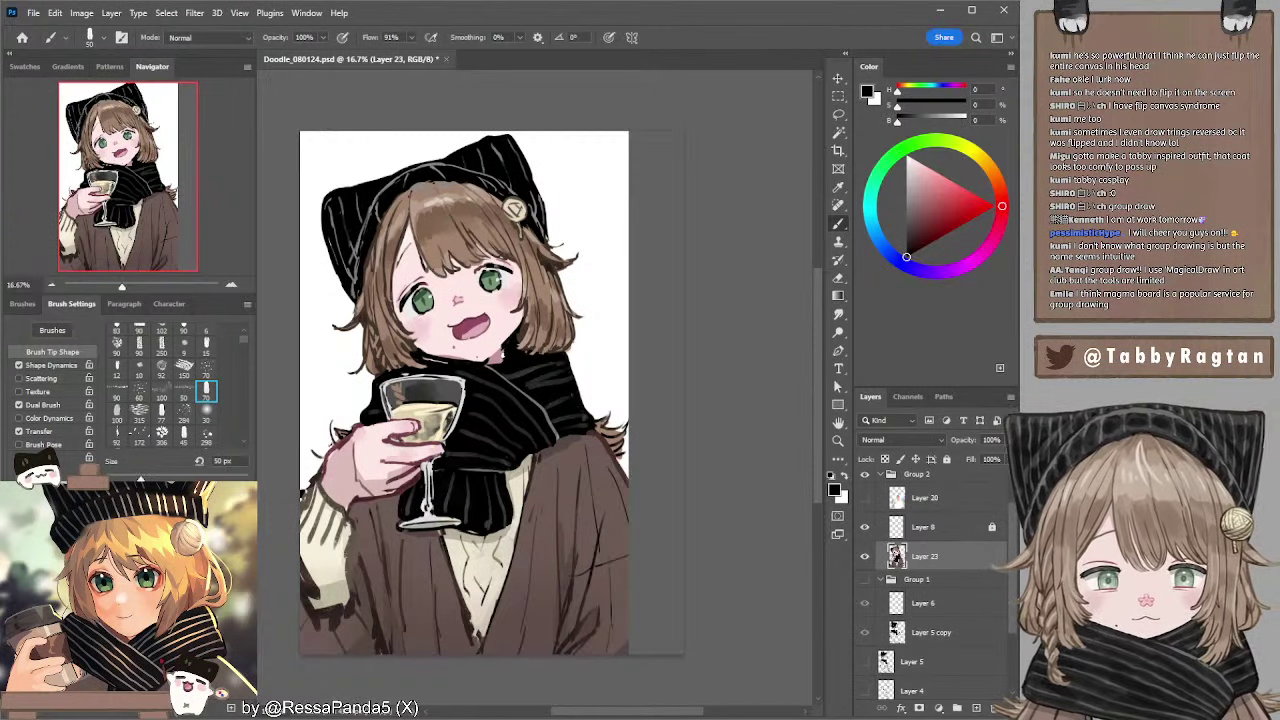
alt+click(506, 340)
drag(506, 339, 510, 345)
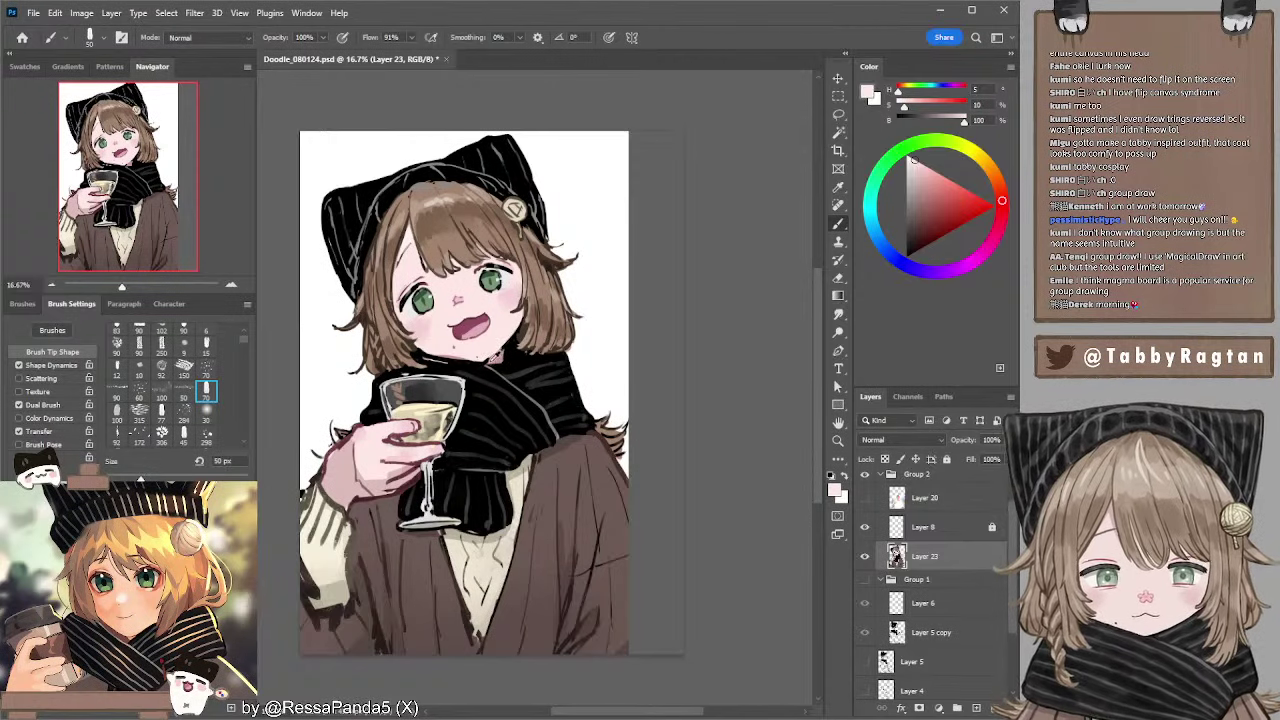
- Mix a muted dark red with hue 354, saturation 34% and brightness 37%, and enlarge the brush to 60 px
key(d)
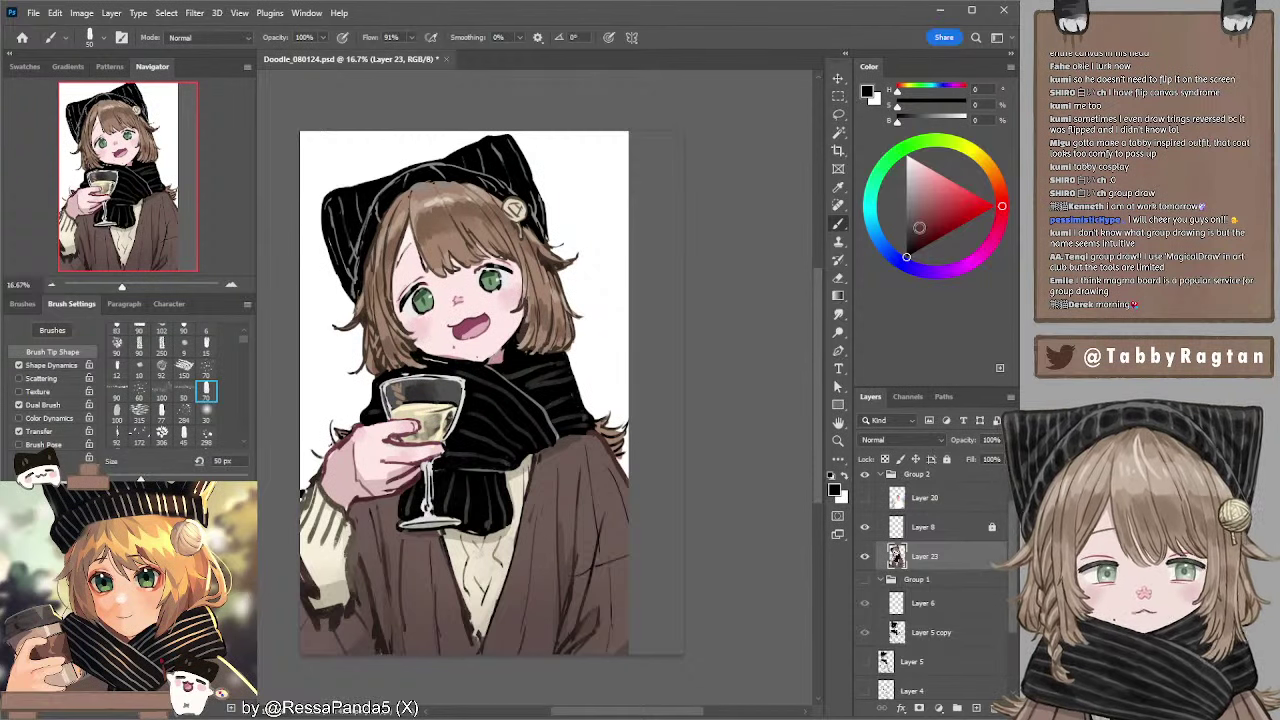
click(917, 225)
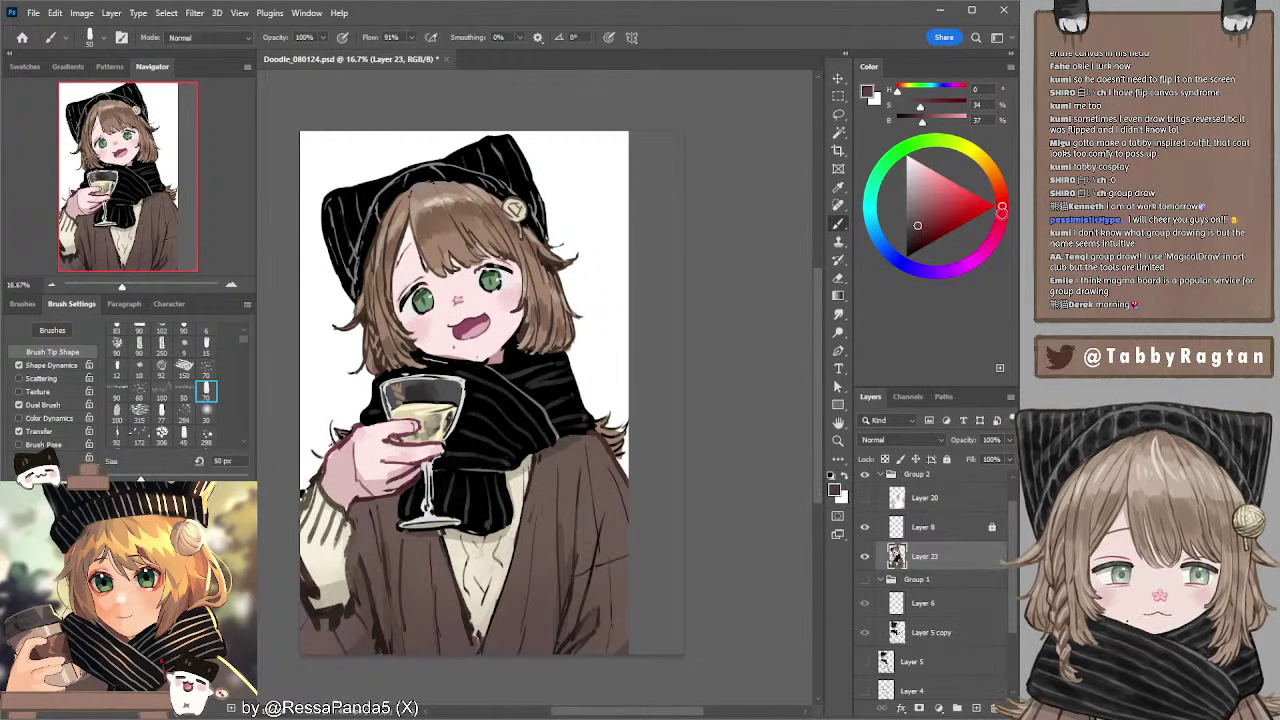
click(1001, 213)
key(])
key(bracketright)
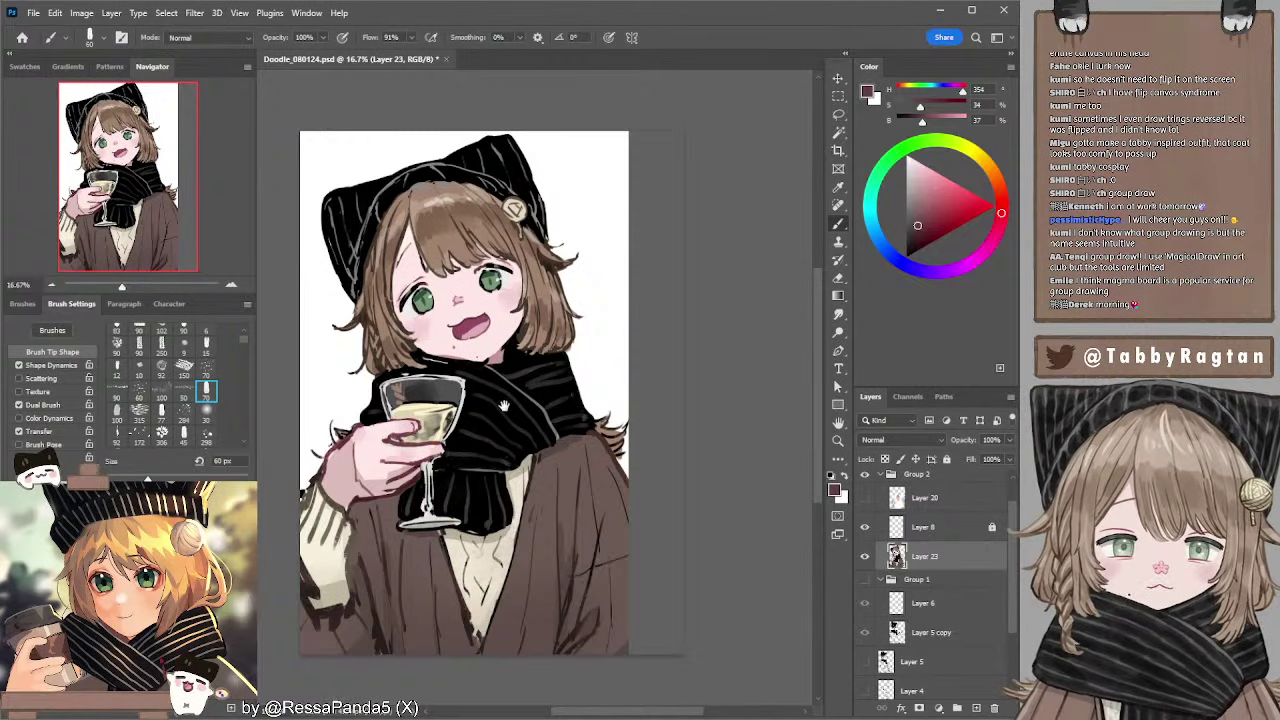
drag(504, 406, 498, 391)
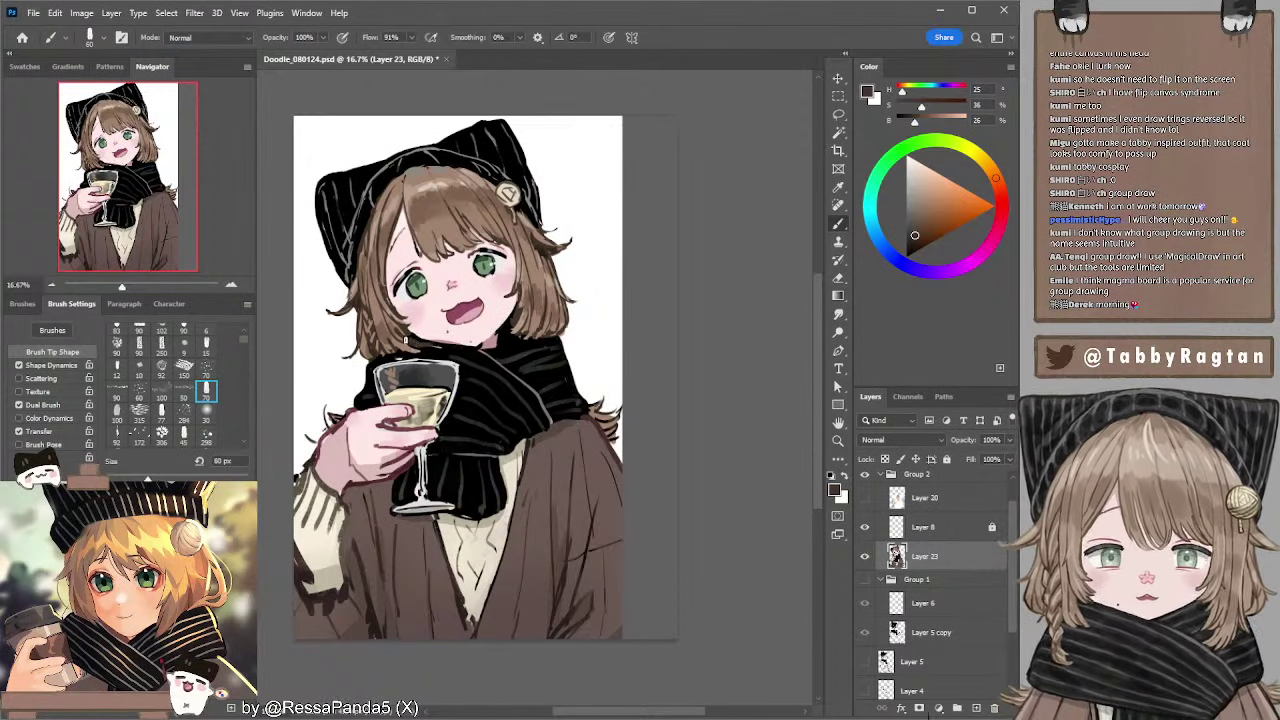
- Rework the scarf's folds and stripes with sampled black and a neutral grey of 32% brightness, using brush sizes from 60 to 90 px
alt+click(440, 350)
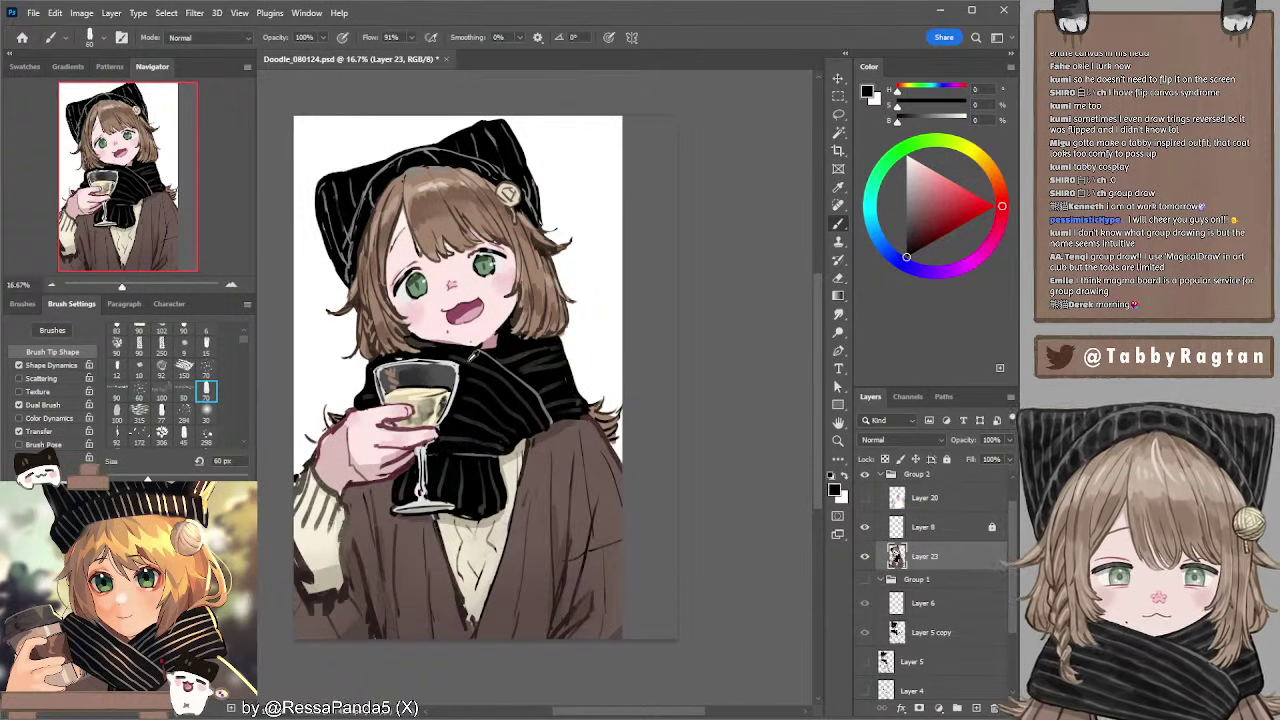
alt+click(473, 357)
click(896, 229)
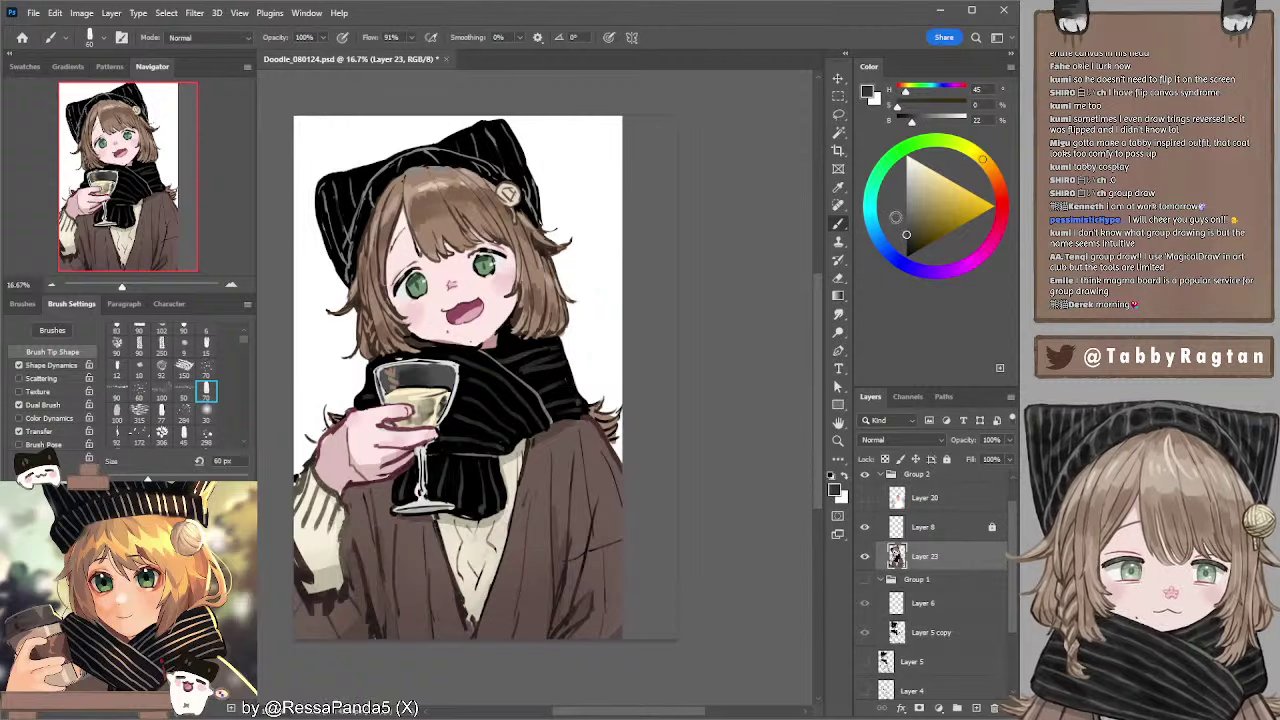
click(906, 224)
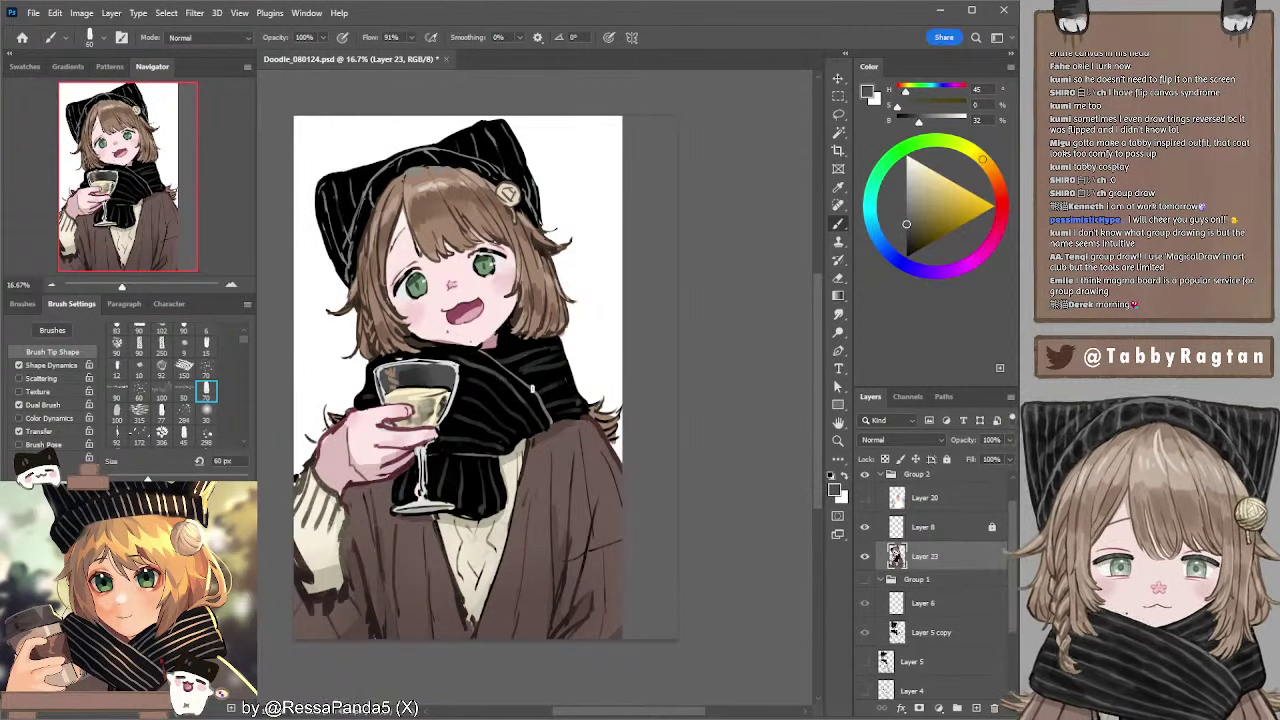
key(bracketright)
key(bracketright)
key(bracketright)
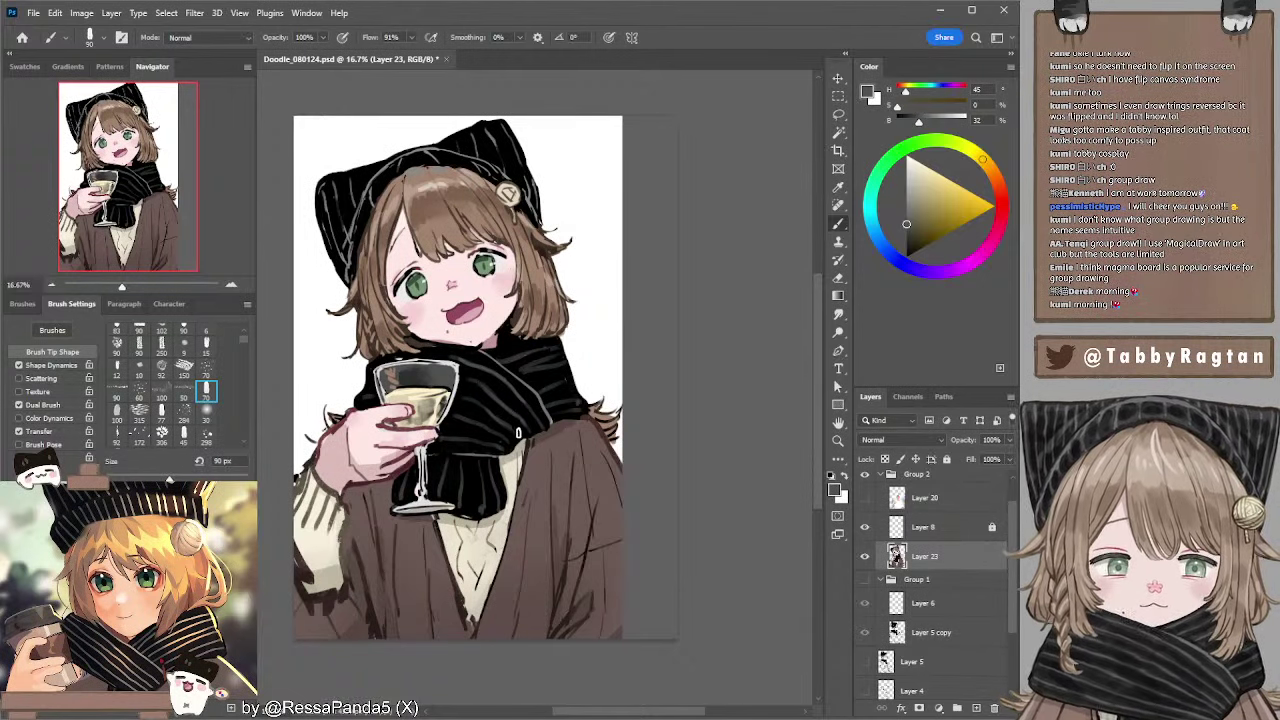
key(bracketleft)
key(bracketleft)
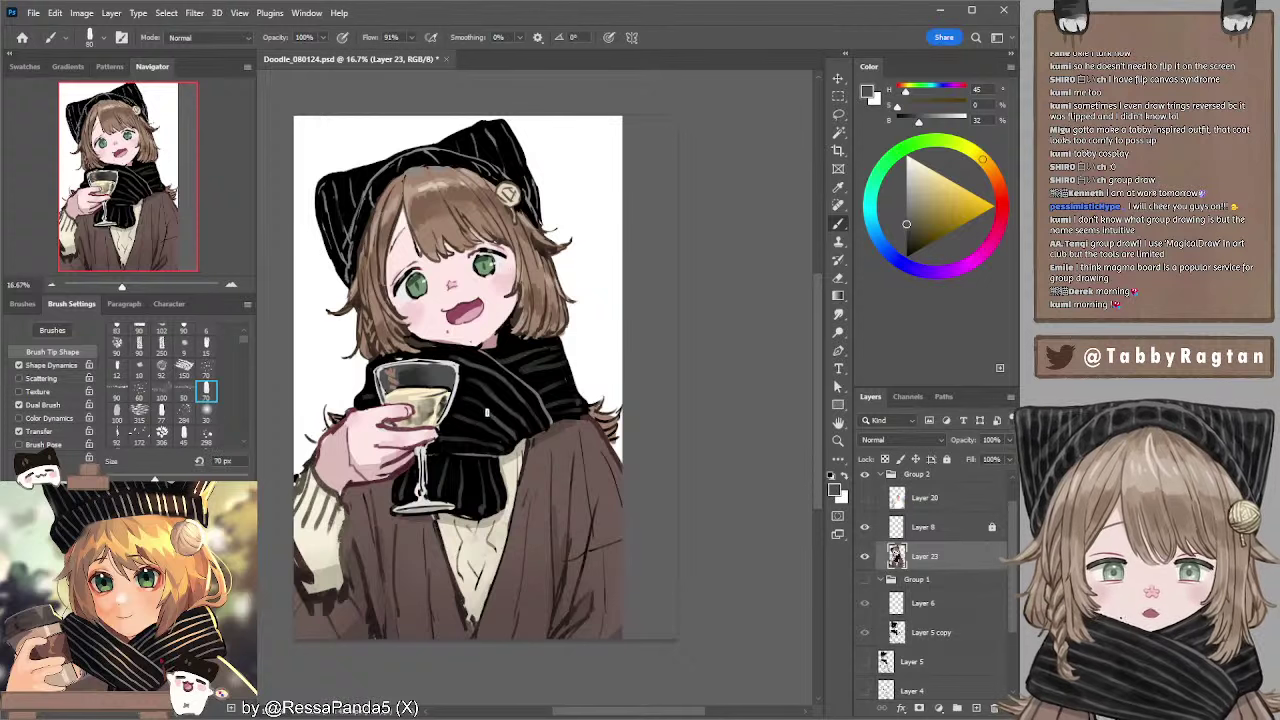
key(bracketleft)
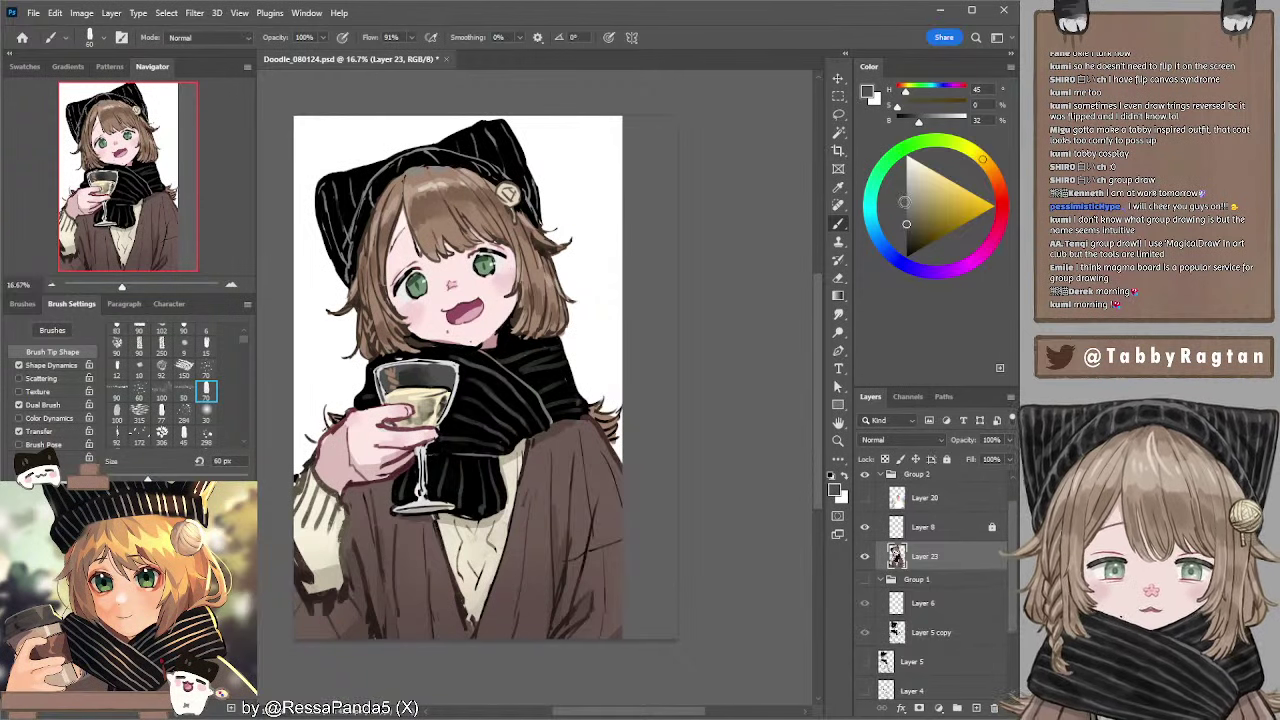
- Brighten the scarf's stripes with a lighter neutral grey of 52% brightness, using brush sizes from 60 to 90 px
click(906, 203)
key(bracketright)
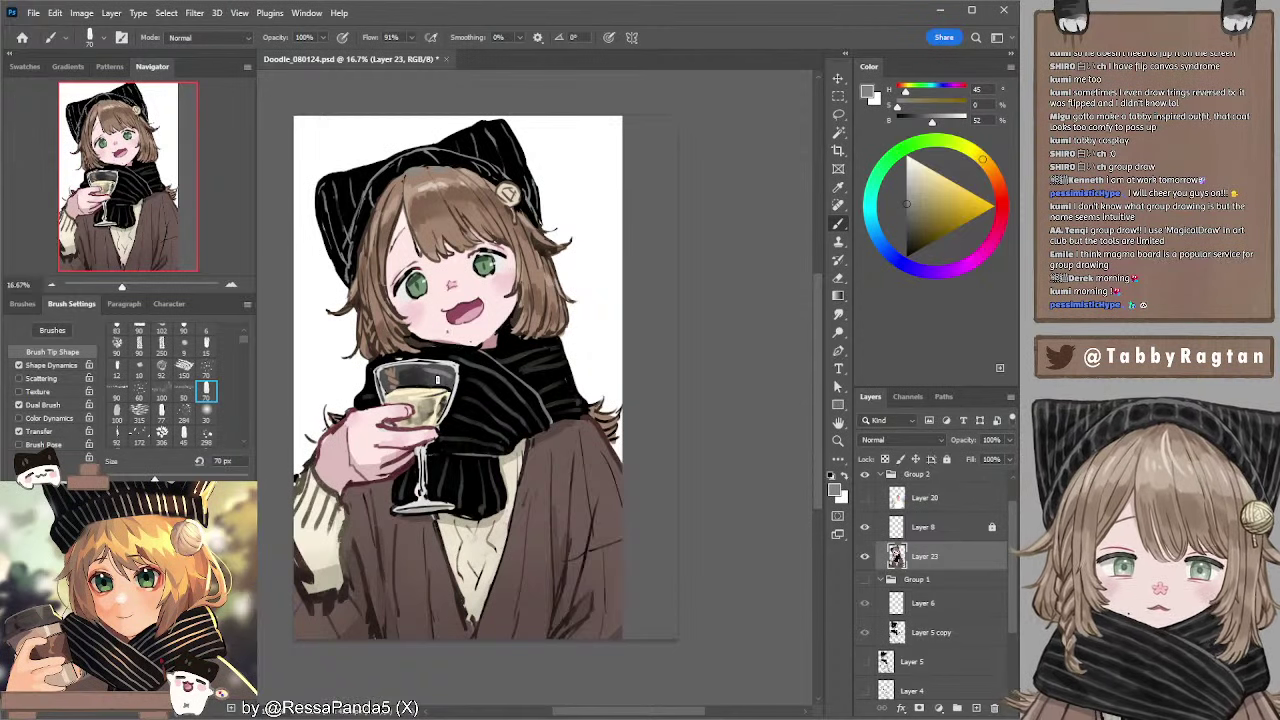
key(bracketleft)
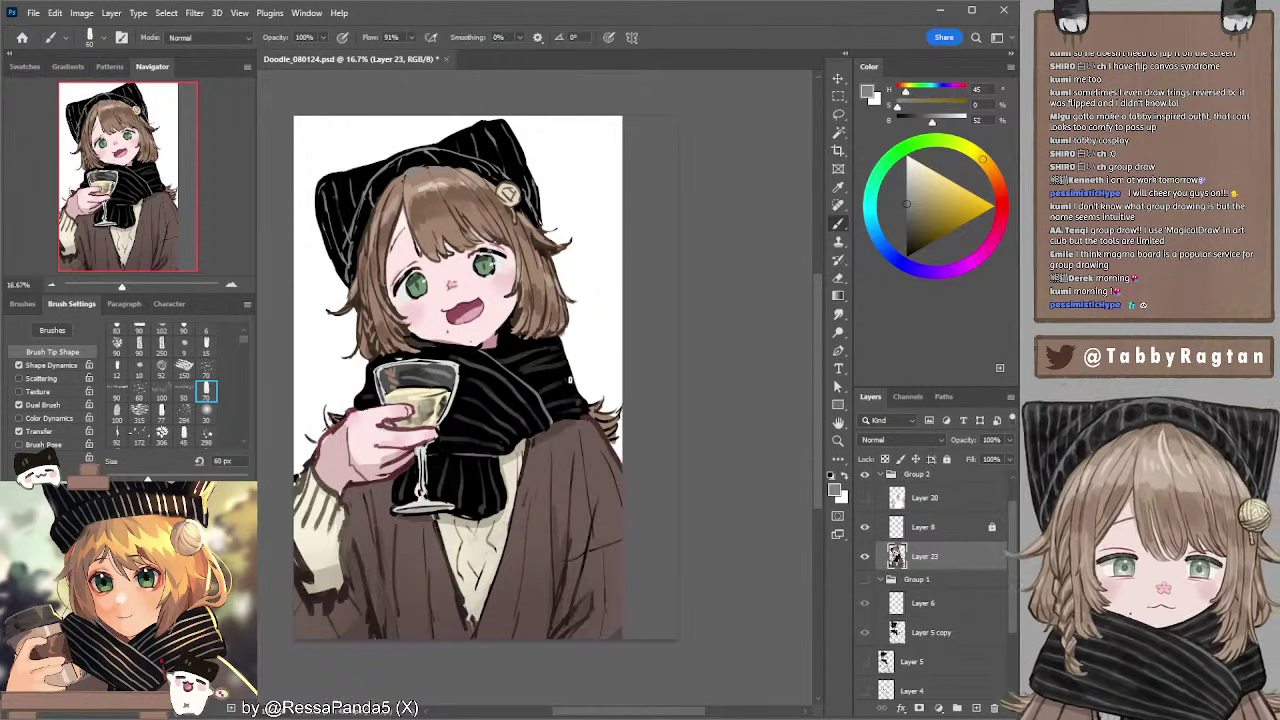
key(bracketright)
key(bracketright)
key(bracketright)
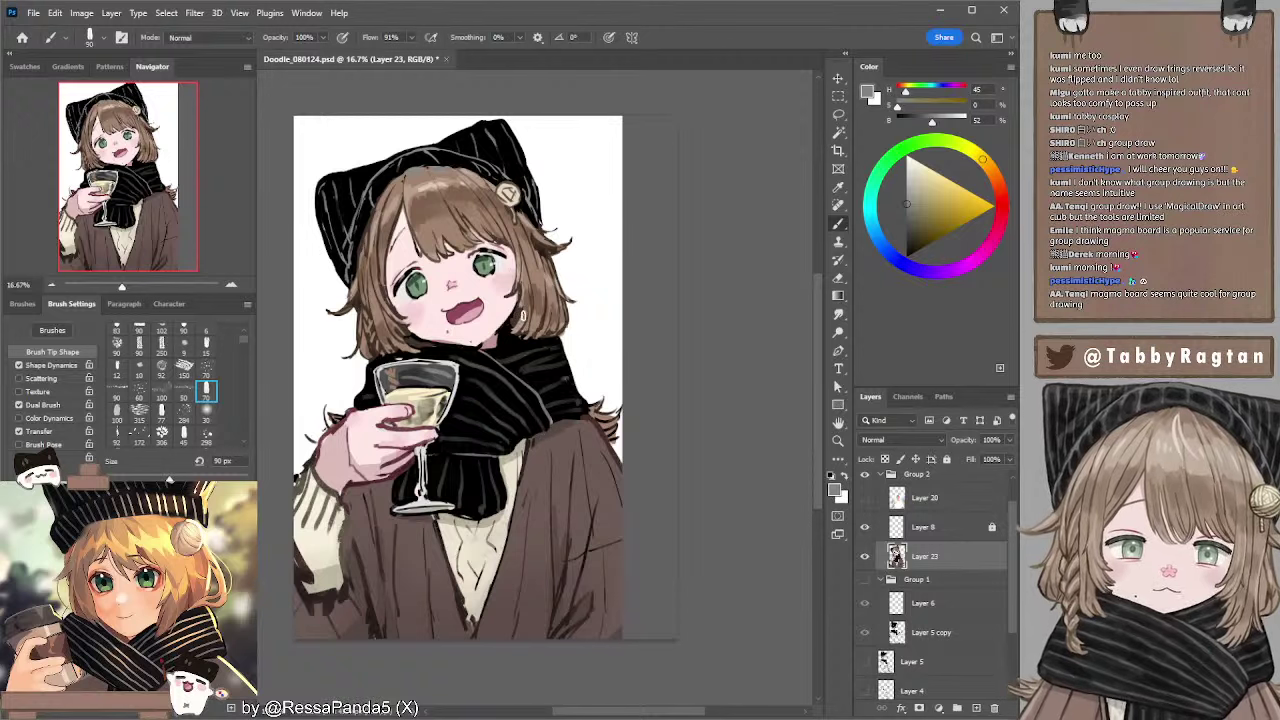
- Clean up the hat's brim beside the hair with sampled black, reducing the brush to 70 px
alt+click(355, 214)
key(bracketleft)
key(bracketleft)
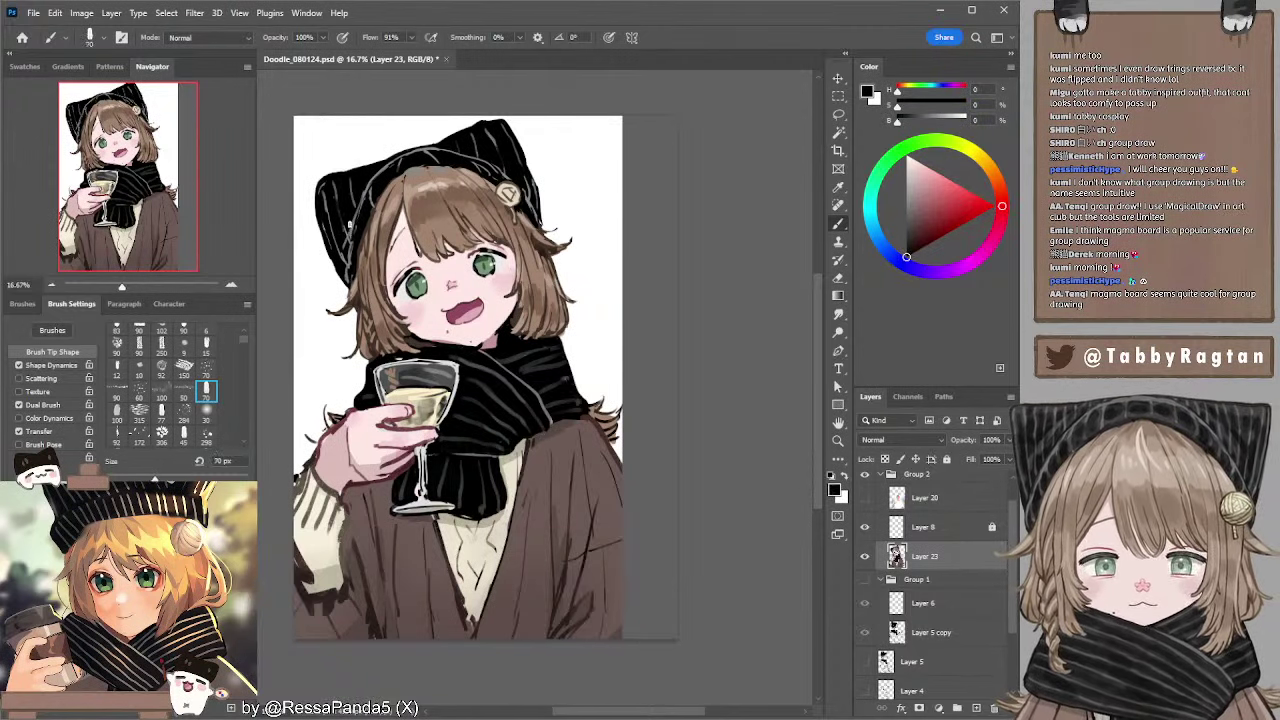
- Refine the scarf's lower edge against the sweater with sampled beige at 60 px and black at 80 px
scroll(558, 406, down, 1)
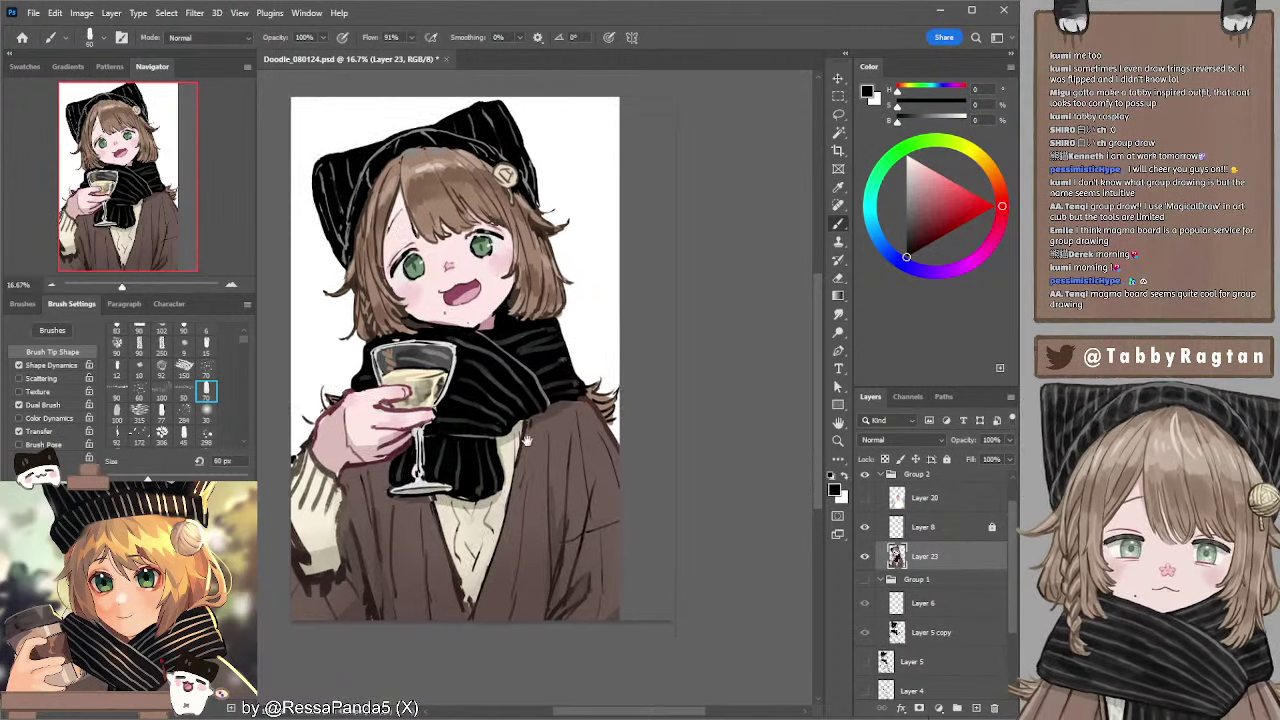
alt+click(517, 432)
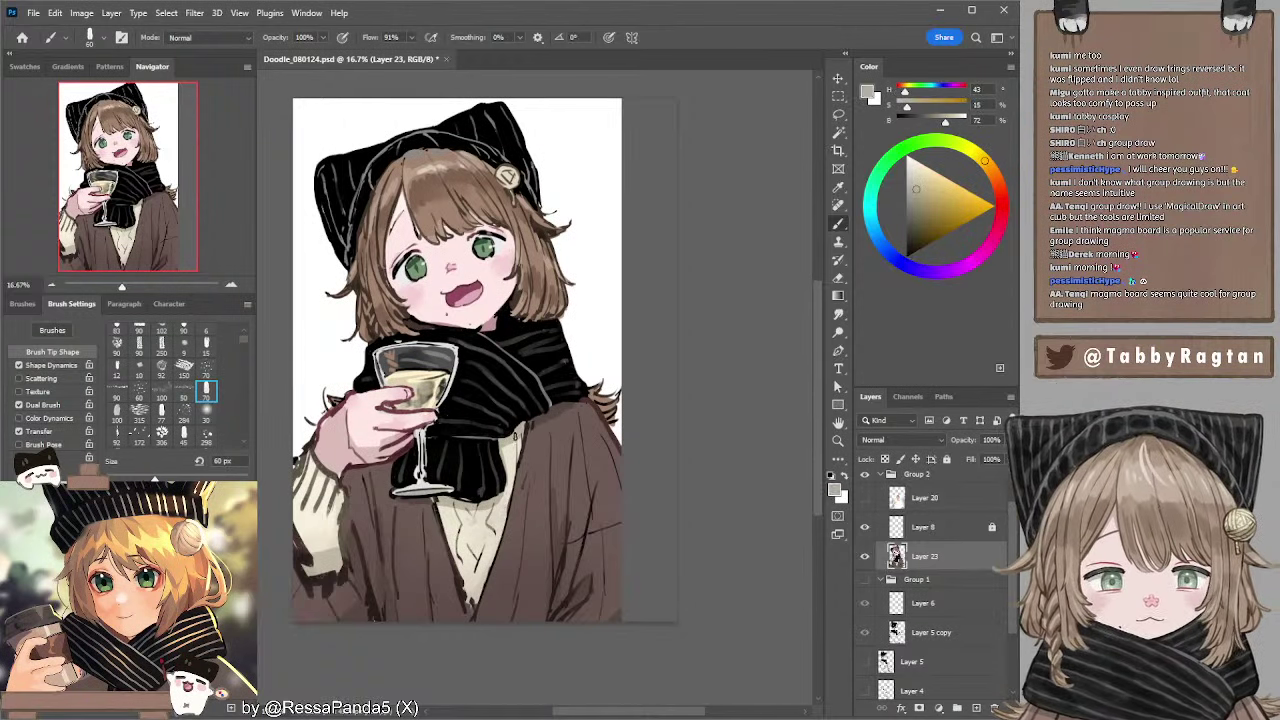
alt+click(467, 493)
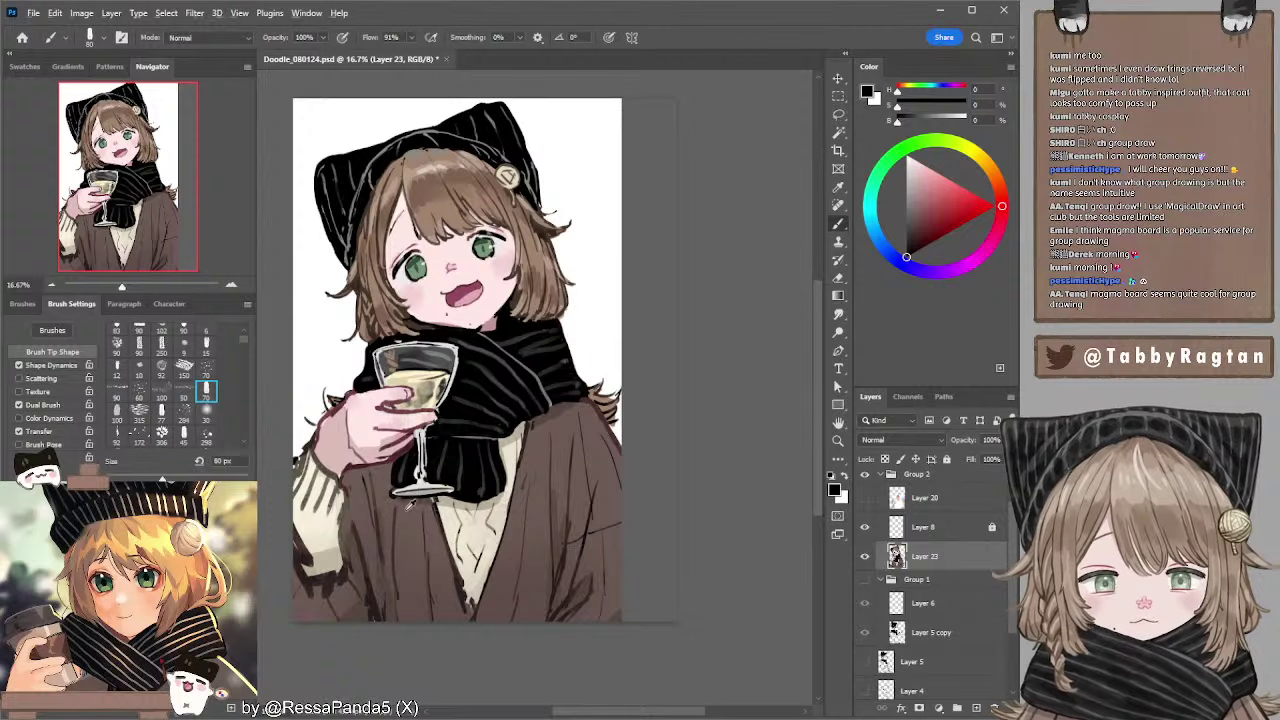
- Darken the folds along the coat's lower front with sampled dark browns, using brush sizes from 50 to 100 px
alt+click(399, 505)
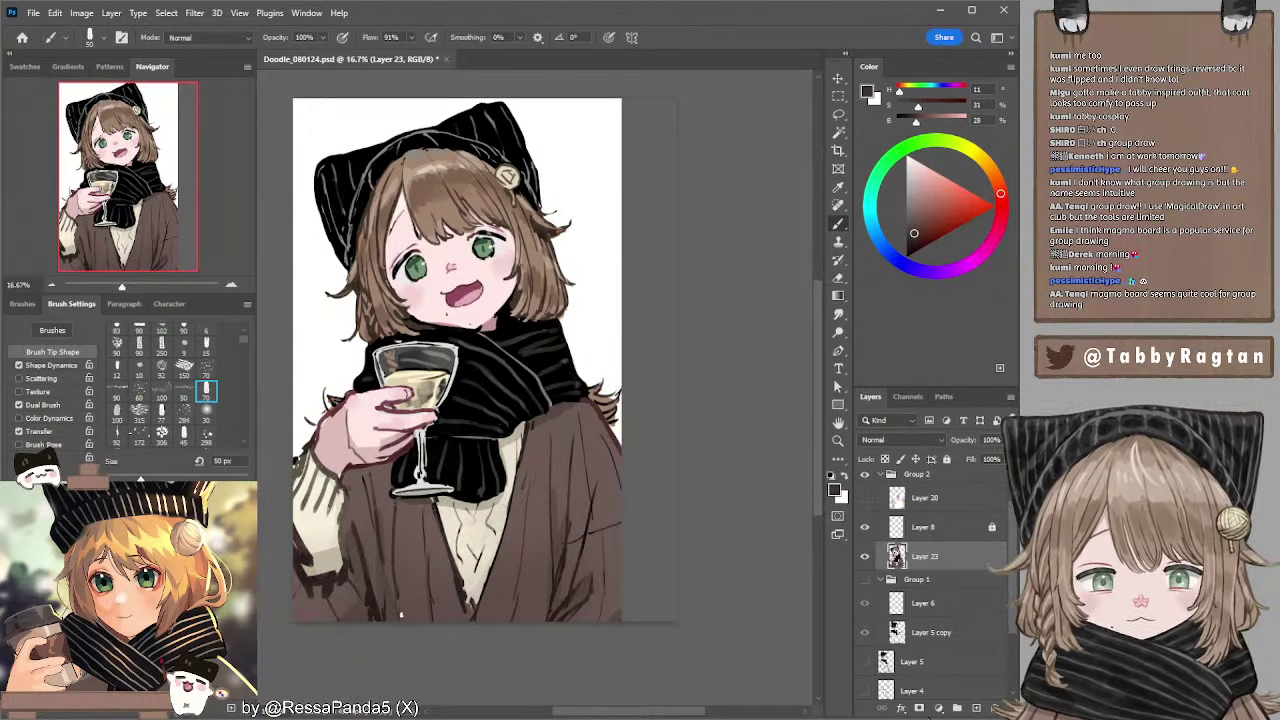
alt+click(380, 612)
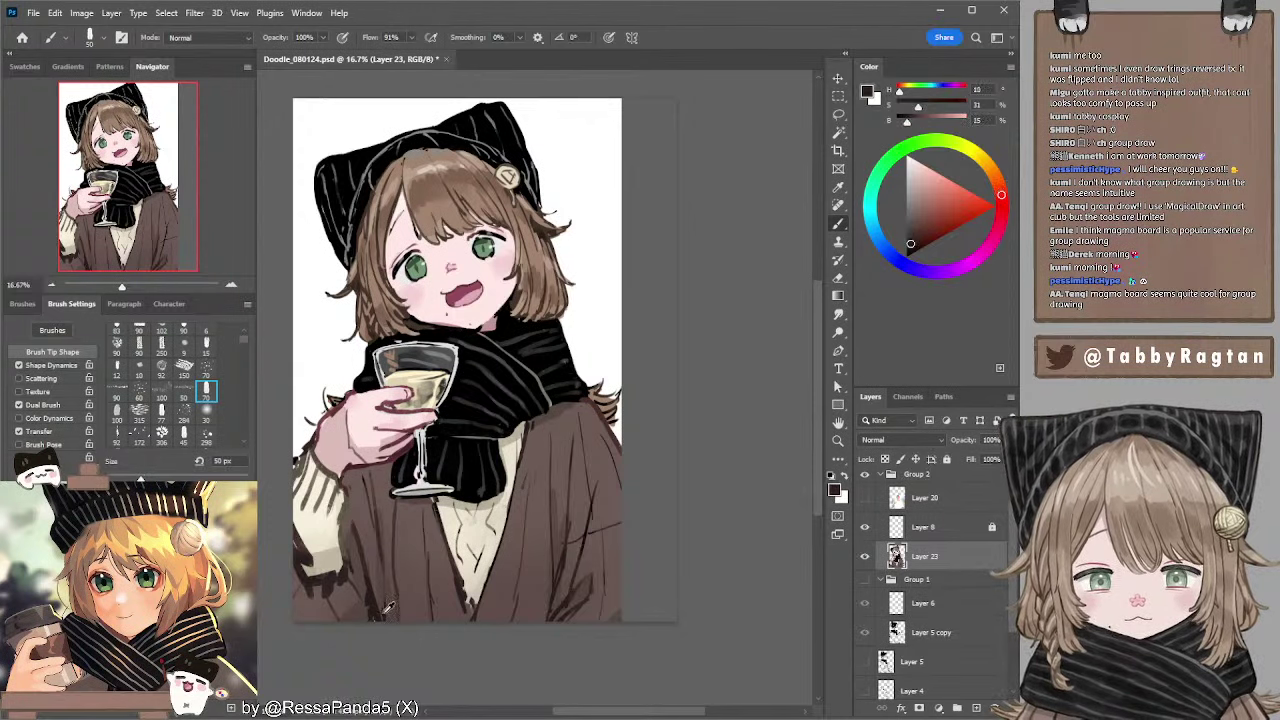
key(bracketright)
key(bracketright)
key(bracketright)
key(bracketright)
key(bracketright)
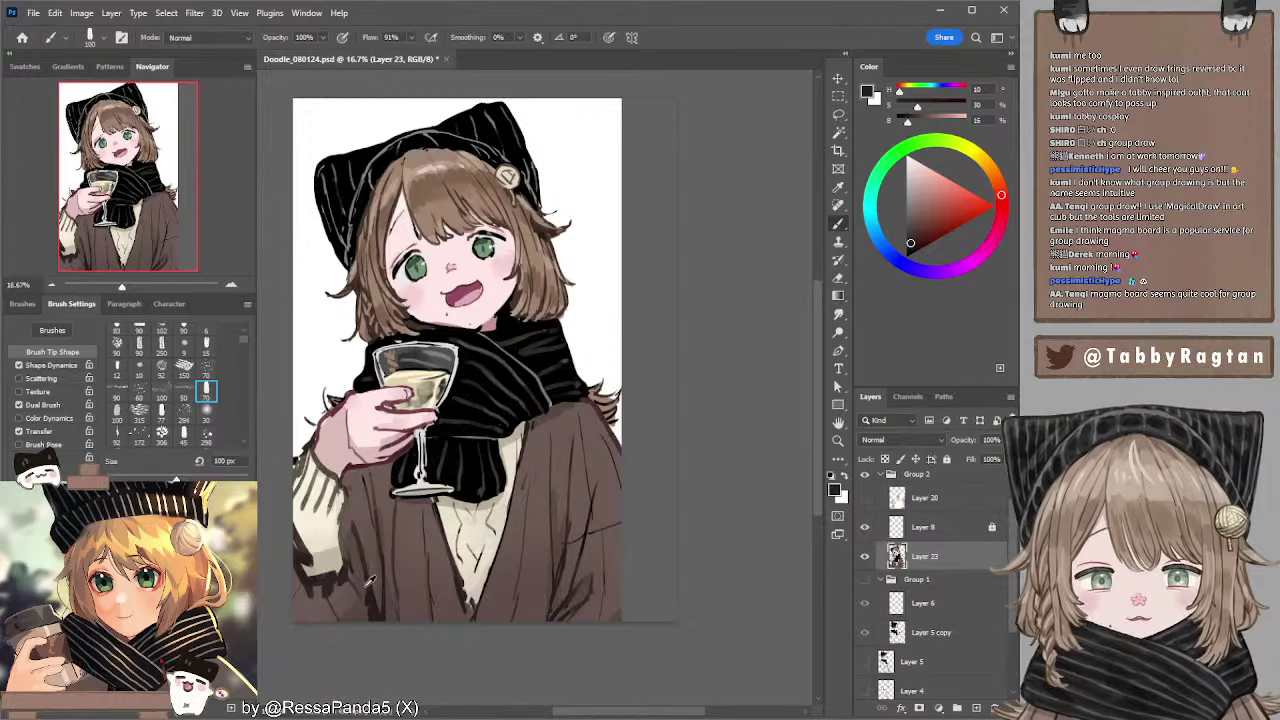
- Refine the coat's folds on both sides of the sweater with sampled mid and dark browns at 80 to 100 px
alt+click(364, 588)
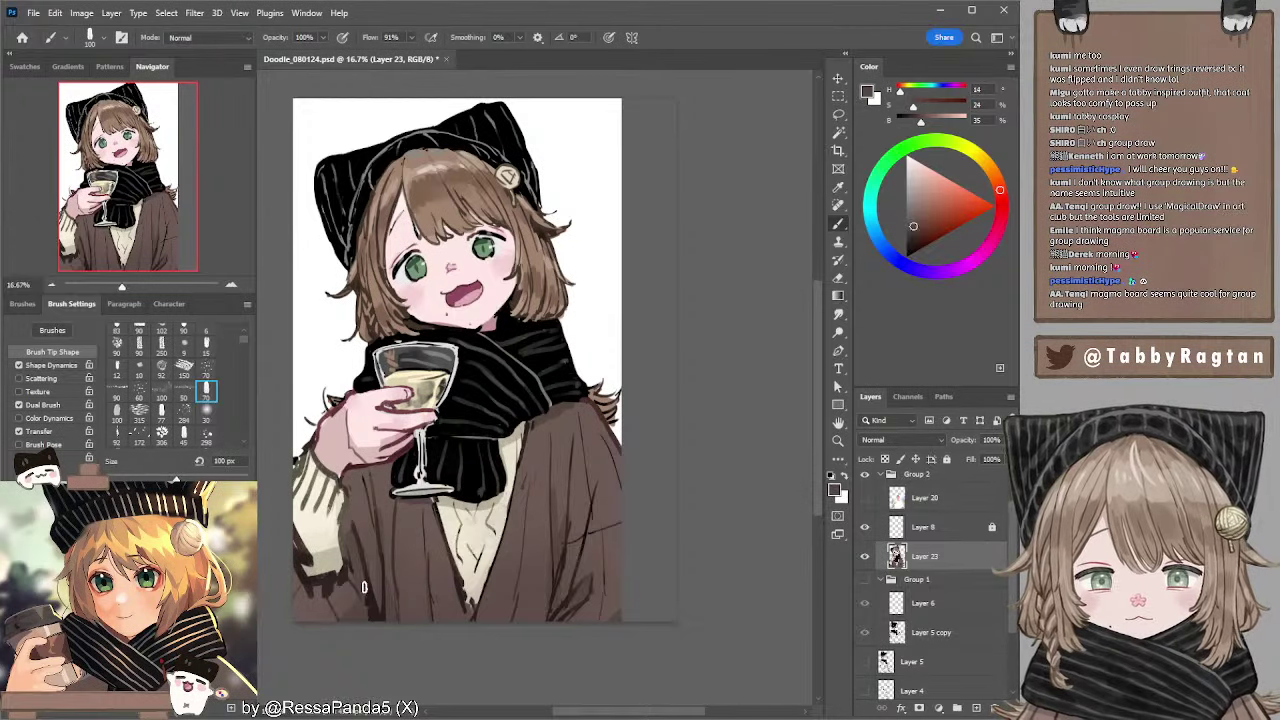
alt+click(358, 523)
key(bracketleft)
key(bracketleft)
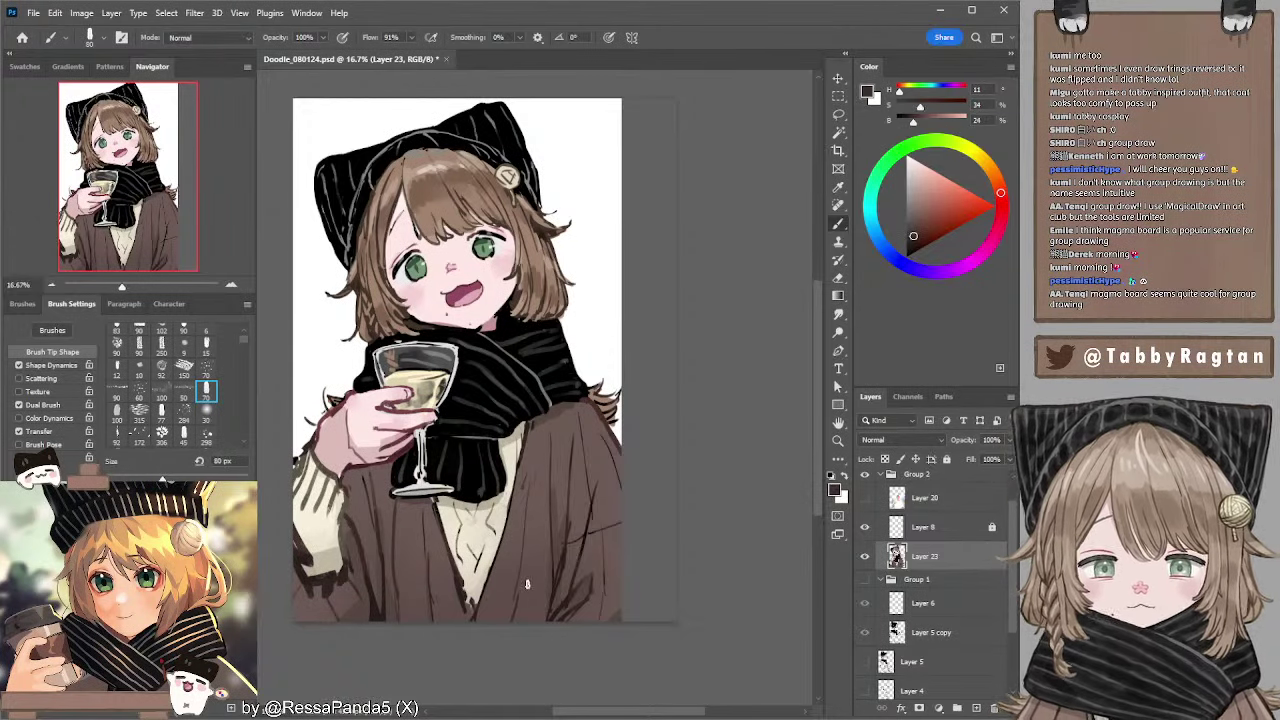
key(bracketright)
key(bracketright)
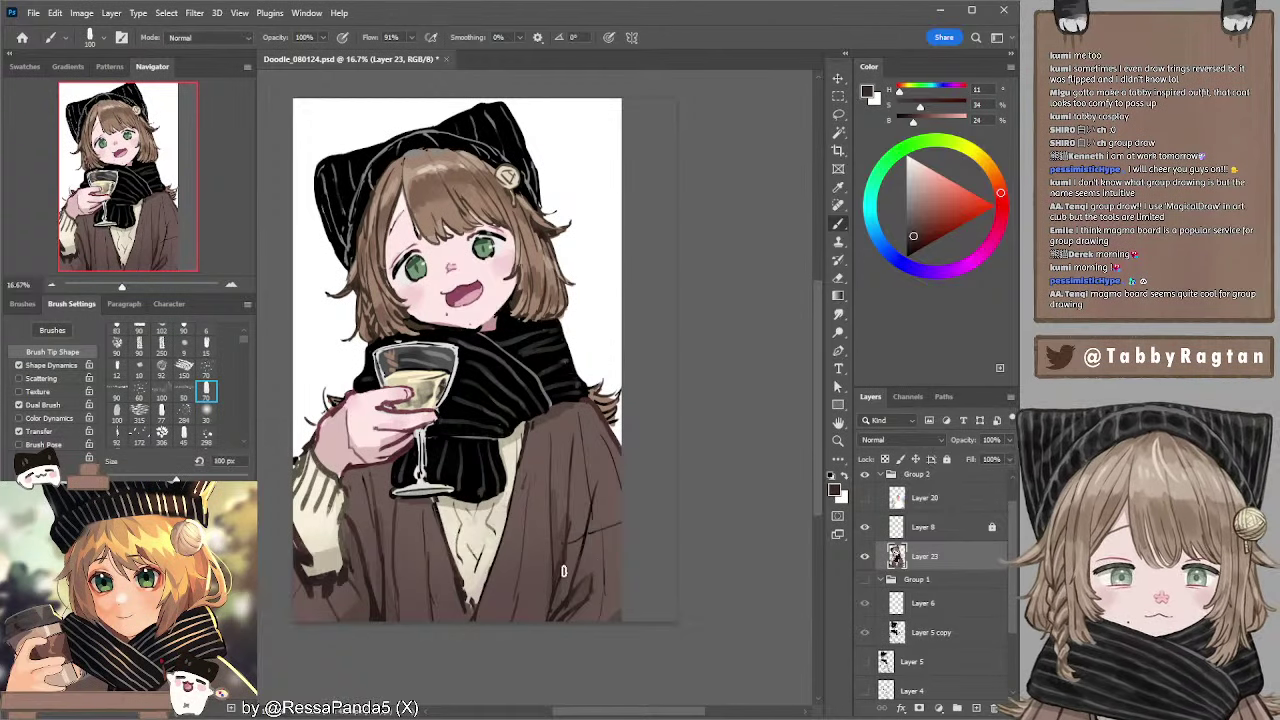
alt+click(568, 552)
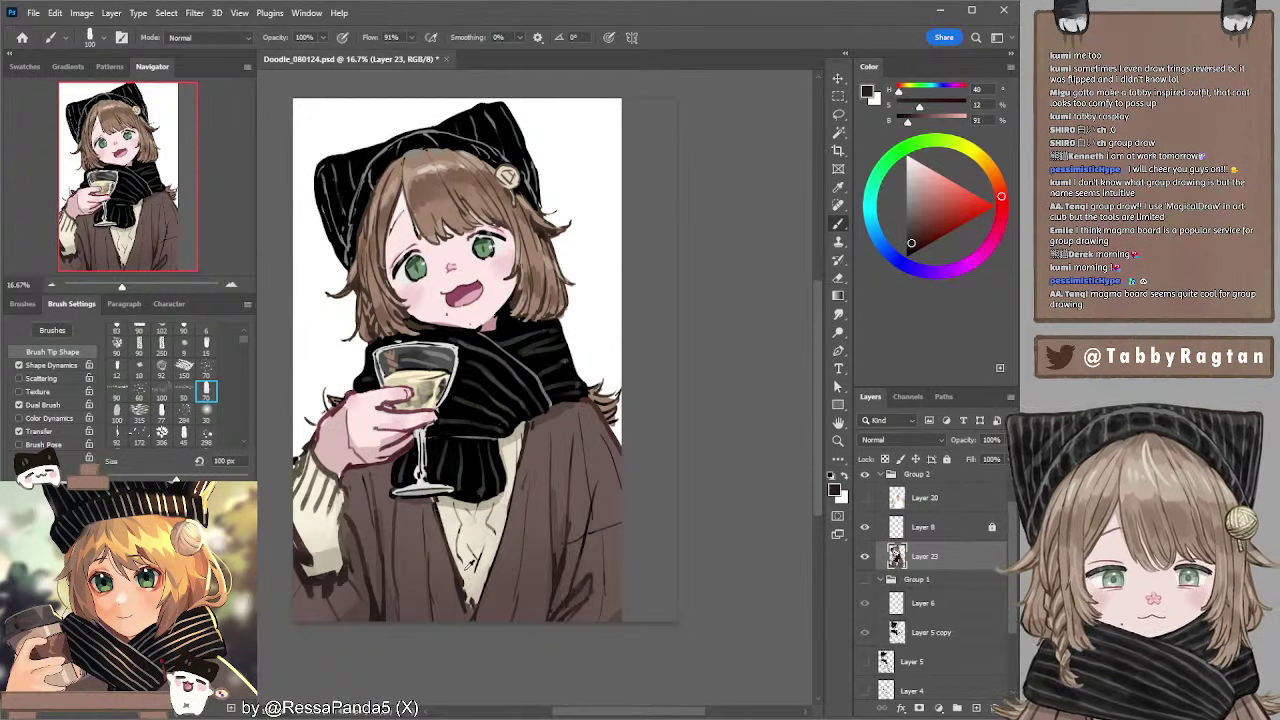
- Repaint the lower sweater edge against the coat with sampled light beige at 80 px, redoing the stroke until it fits
alt+click(467, 563)
key(bracketleft)
key(bracketleft)
drag(452, 548, 466, 604)
key(ctrl+z)
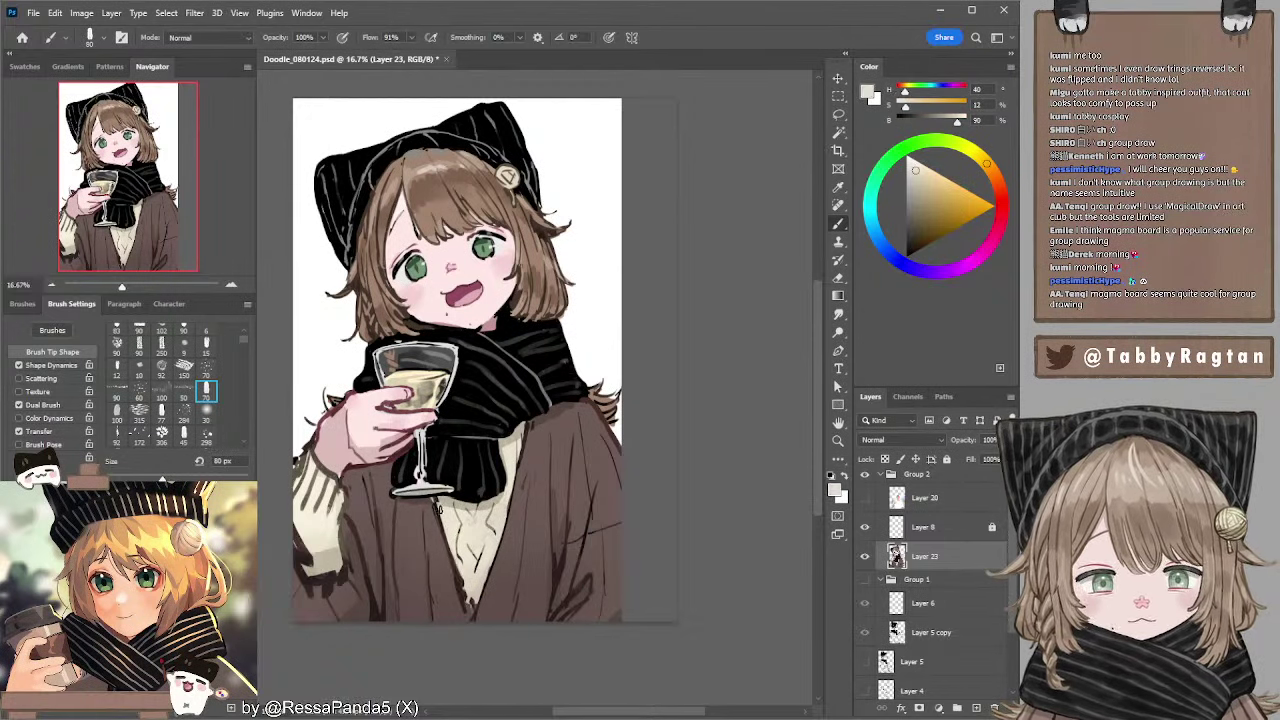
drag(453, 554, 467, 604)
key(ctrl+z)
drag(453, 554, 468, 602)
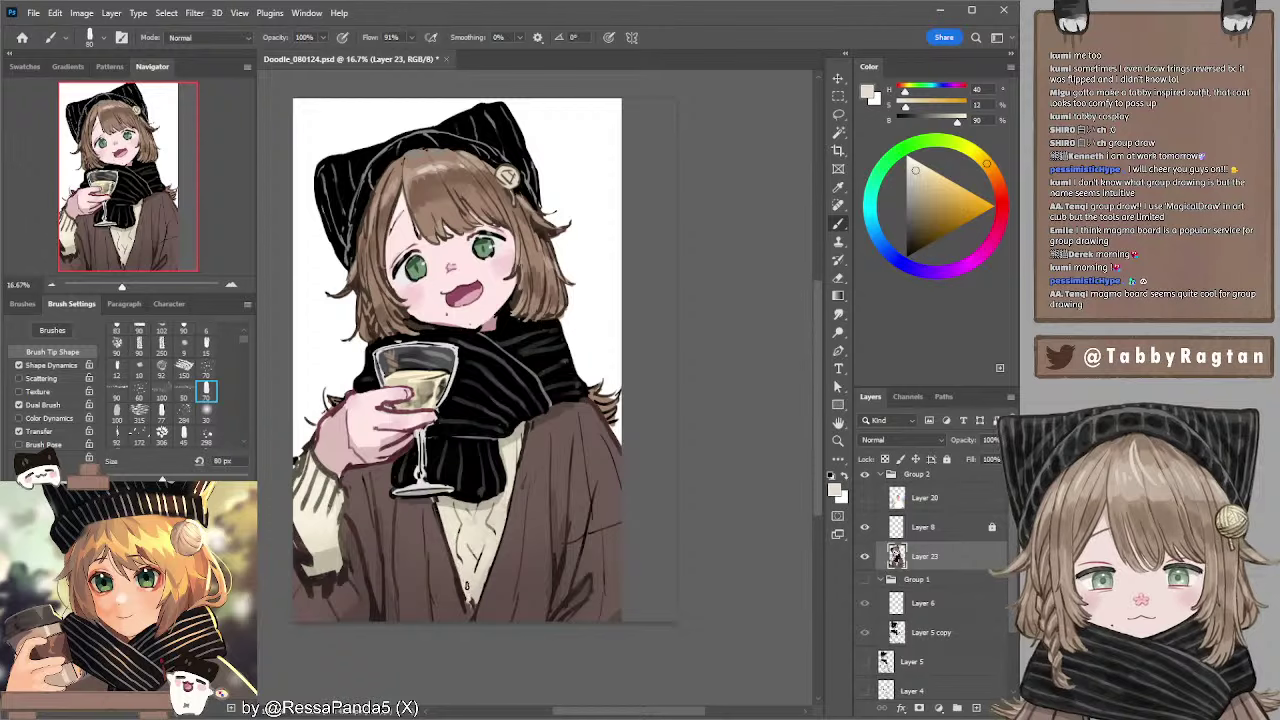
- Touch up the area beneath the glass base and scarf end with sampled brown, greyish beige and black, using 60 to 90 px brushes
alt+click(433, 510)
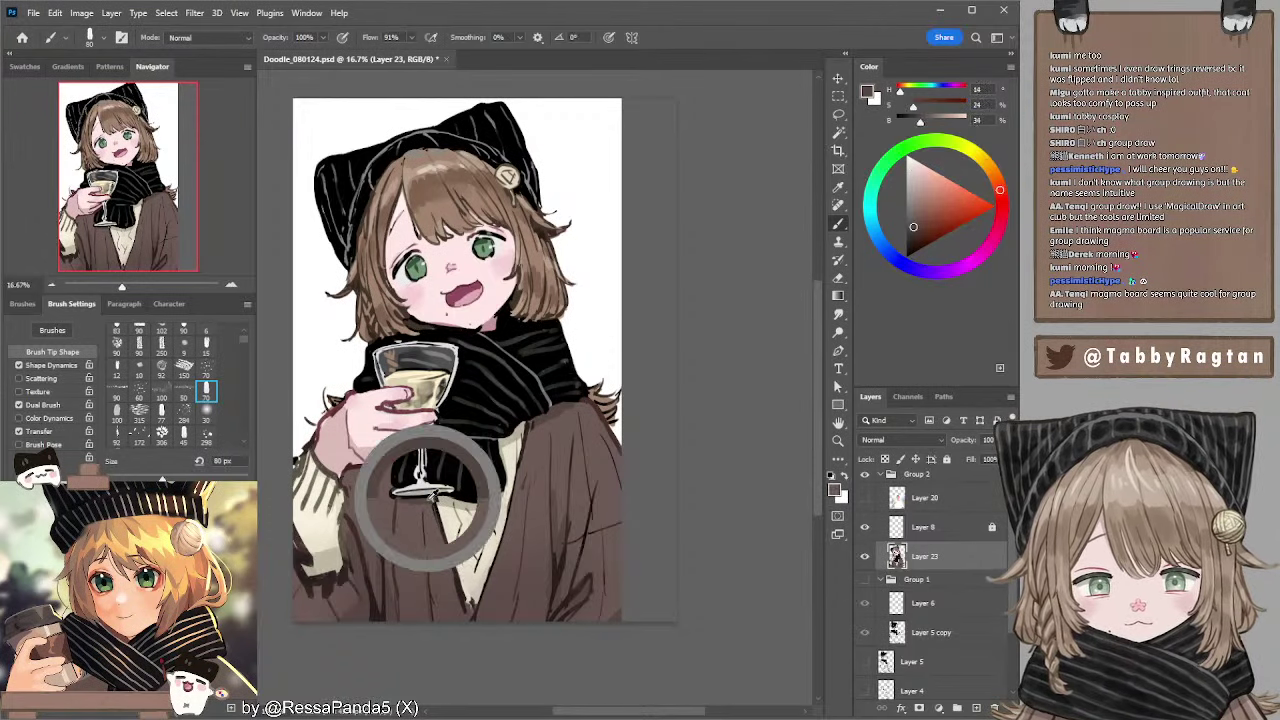
key(bracketleft)
key(bracketleft)
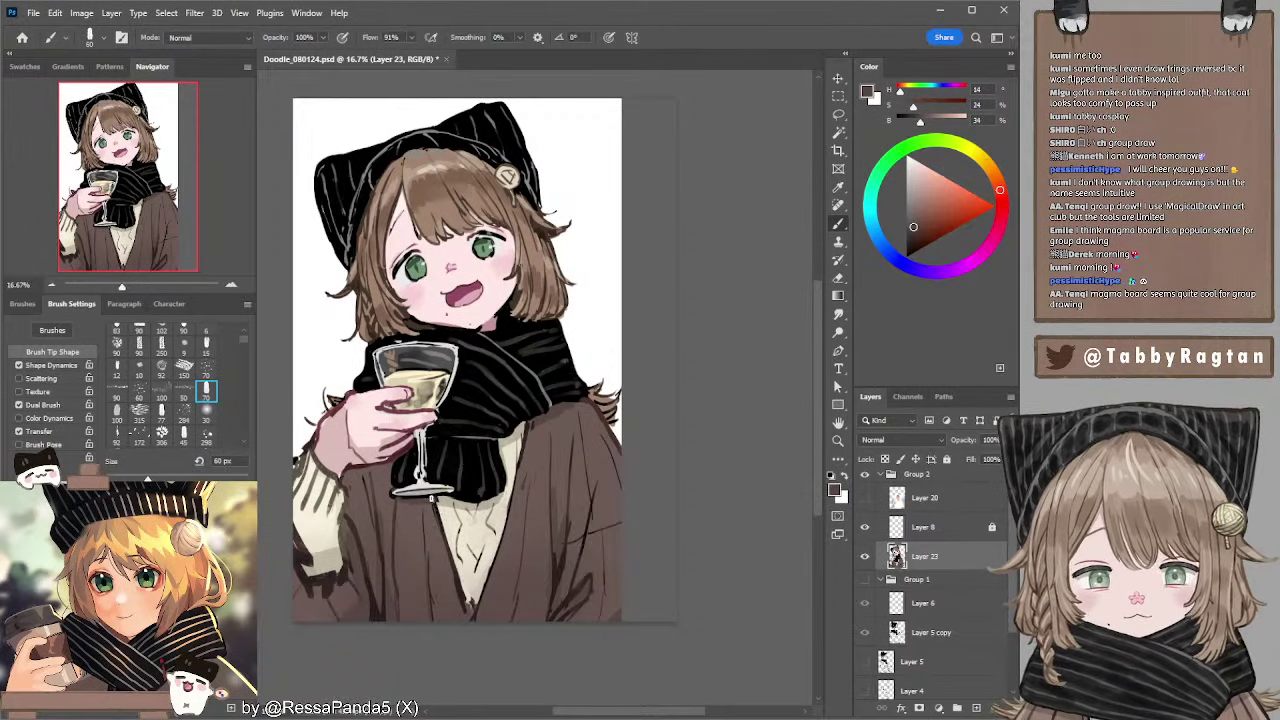
alt+click(440, 502)
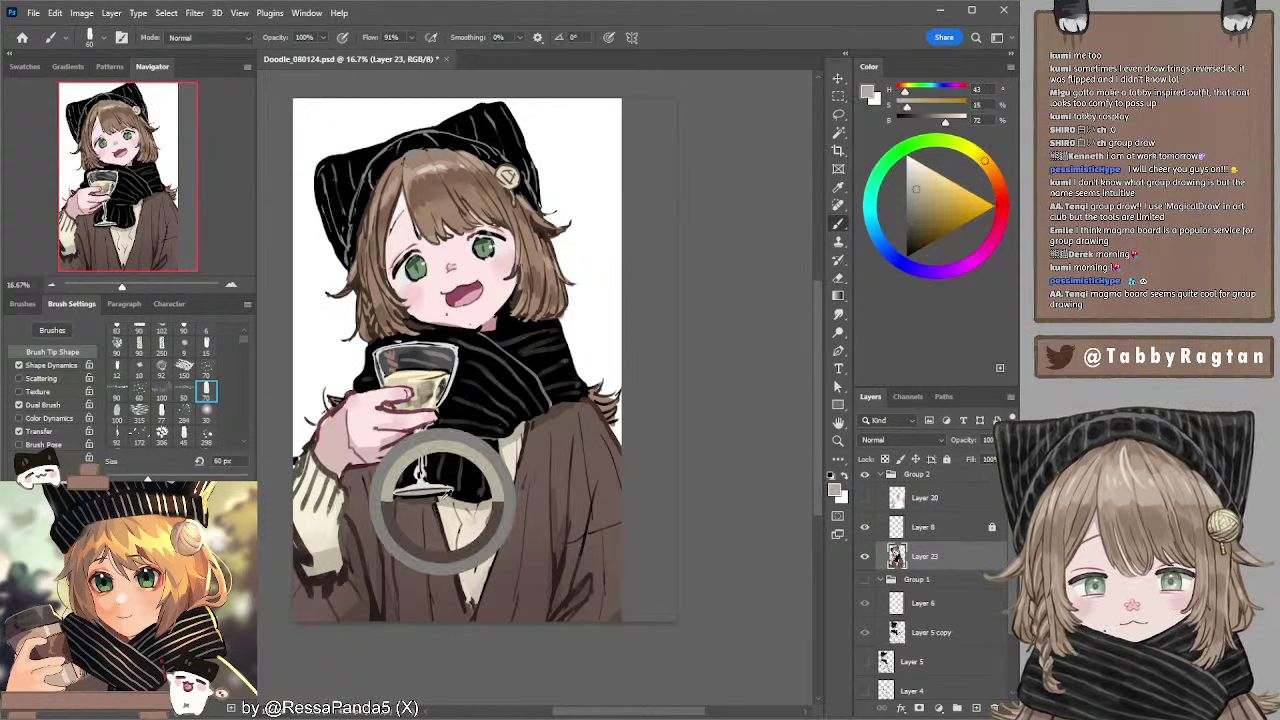
key(bracketright)
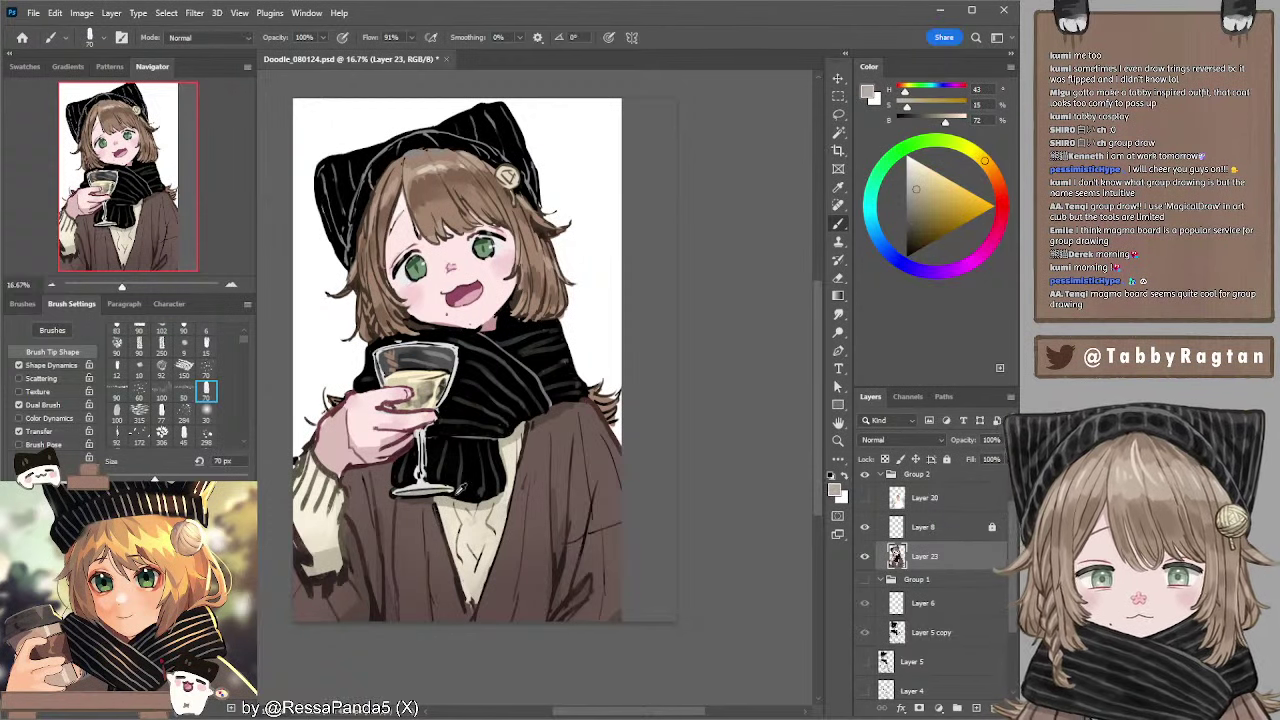
alt+click(458, 498)
key(bracketright)
key(bracketright)
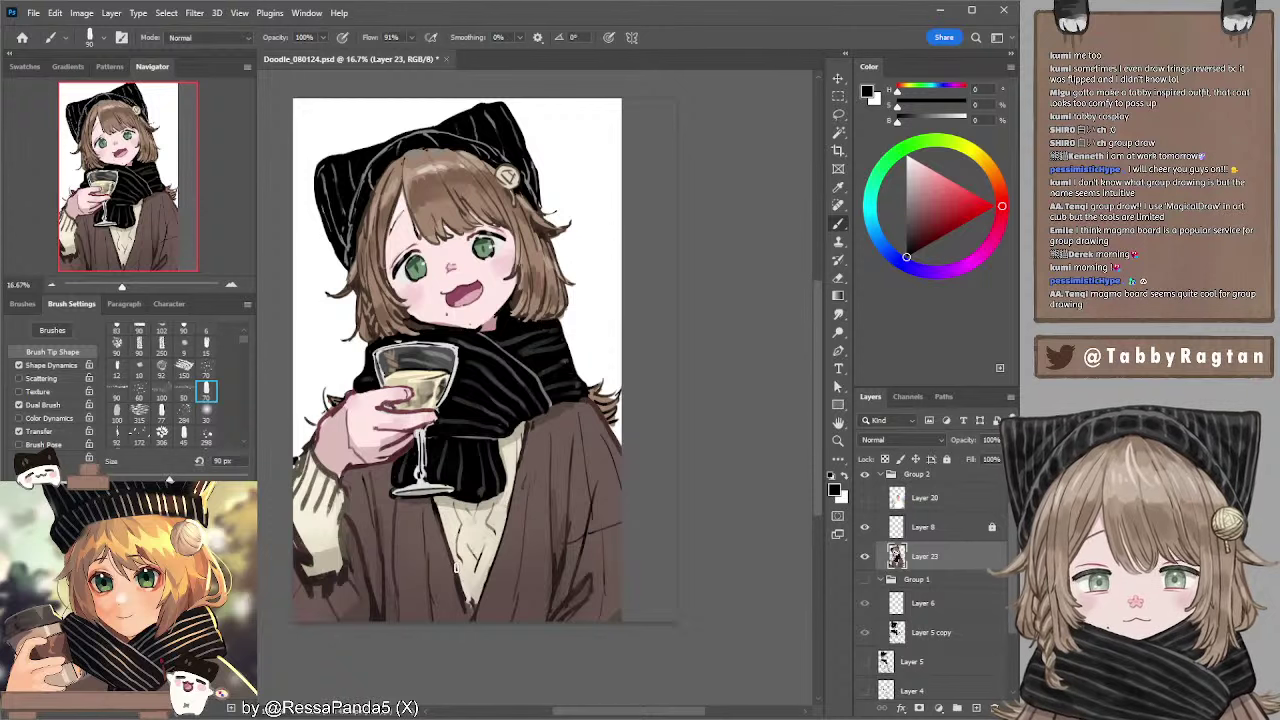
- Smooth the sweater's edge from the scarf down to the tip of the neckline with sampled light beige at 90 px
alt+click(446, 520)
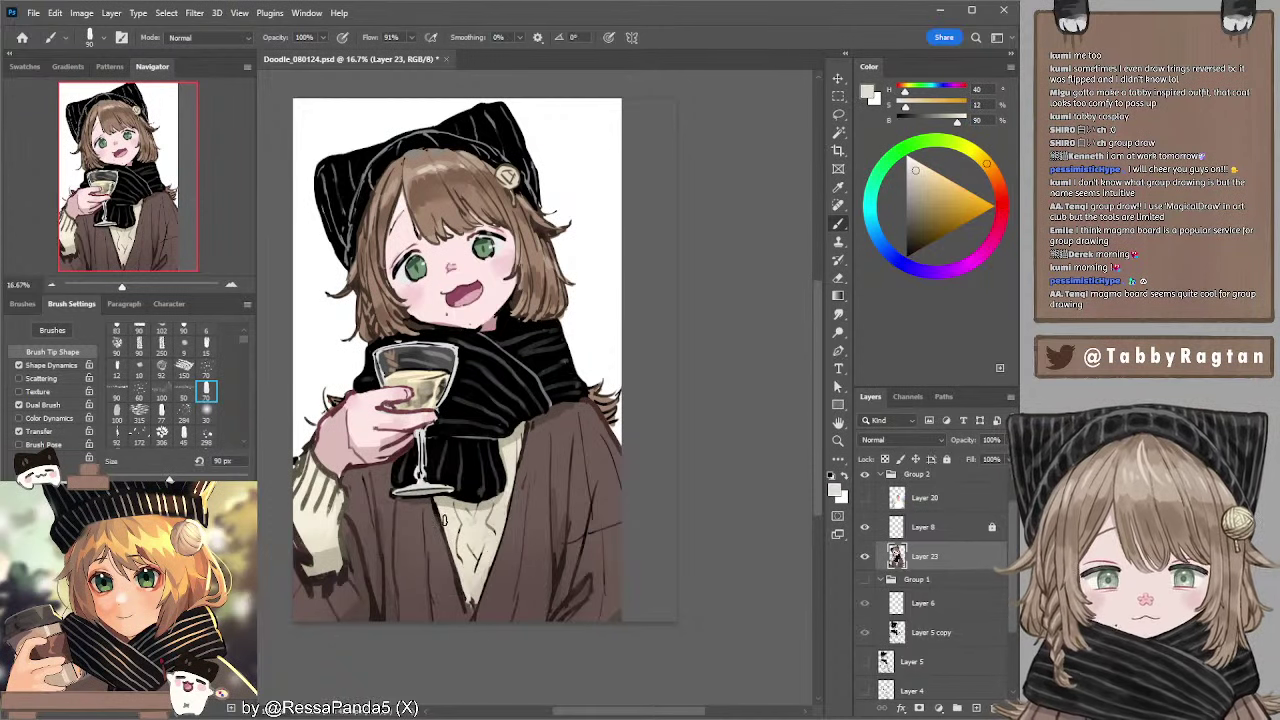
key(bracketright)
key(bracketright)
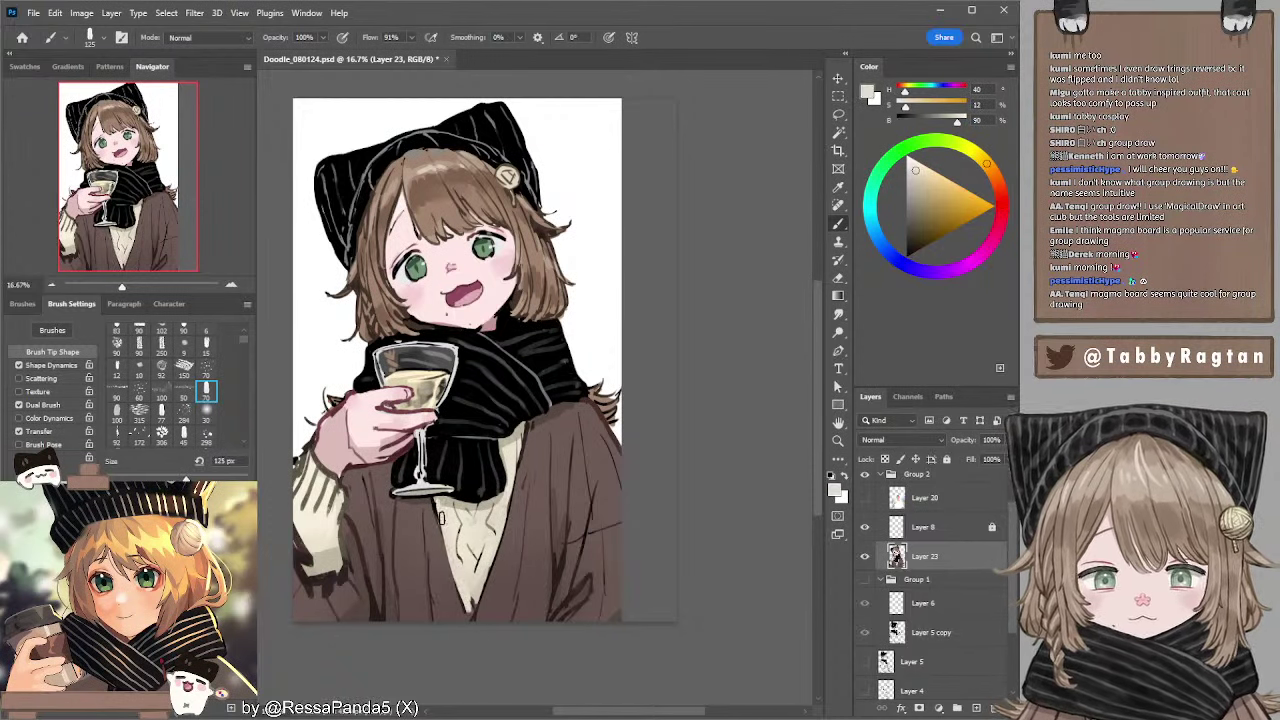
key(bracketleft)
key(ctrl+z)
key(bracketleft)
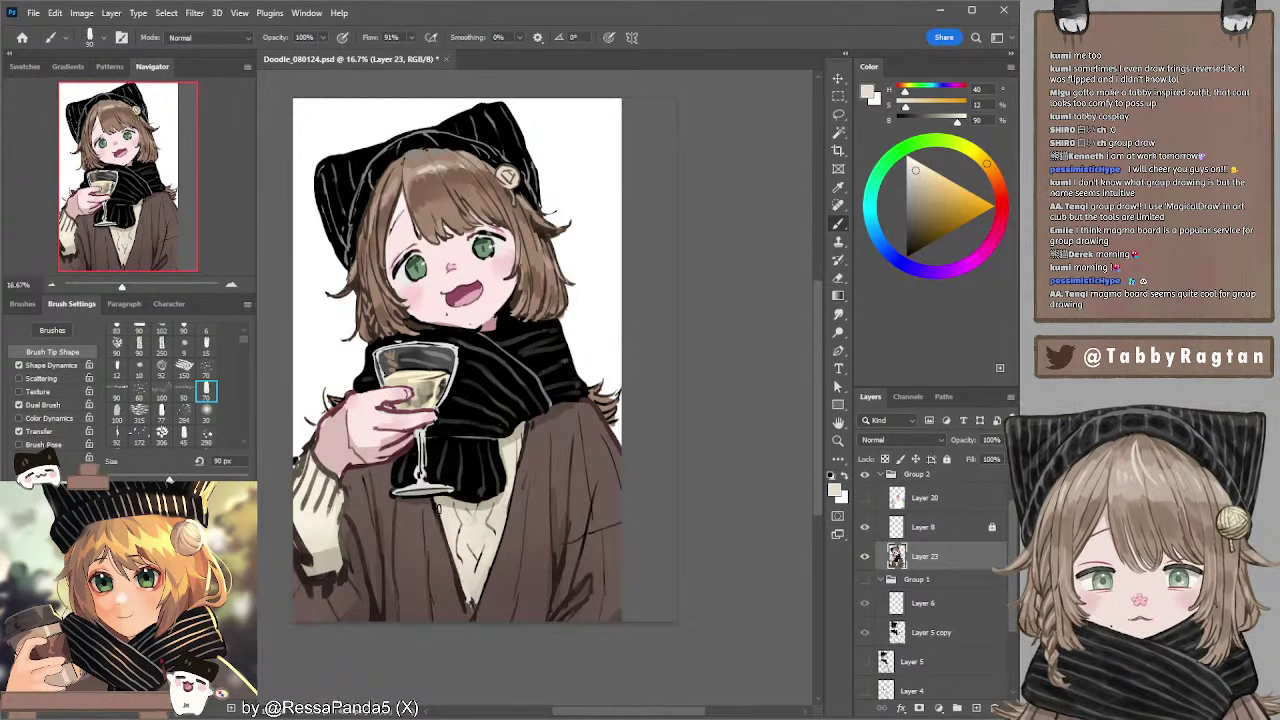
drag(440, 511, 468, 597)
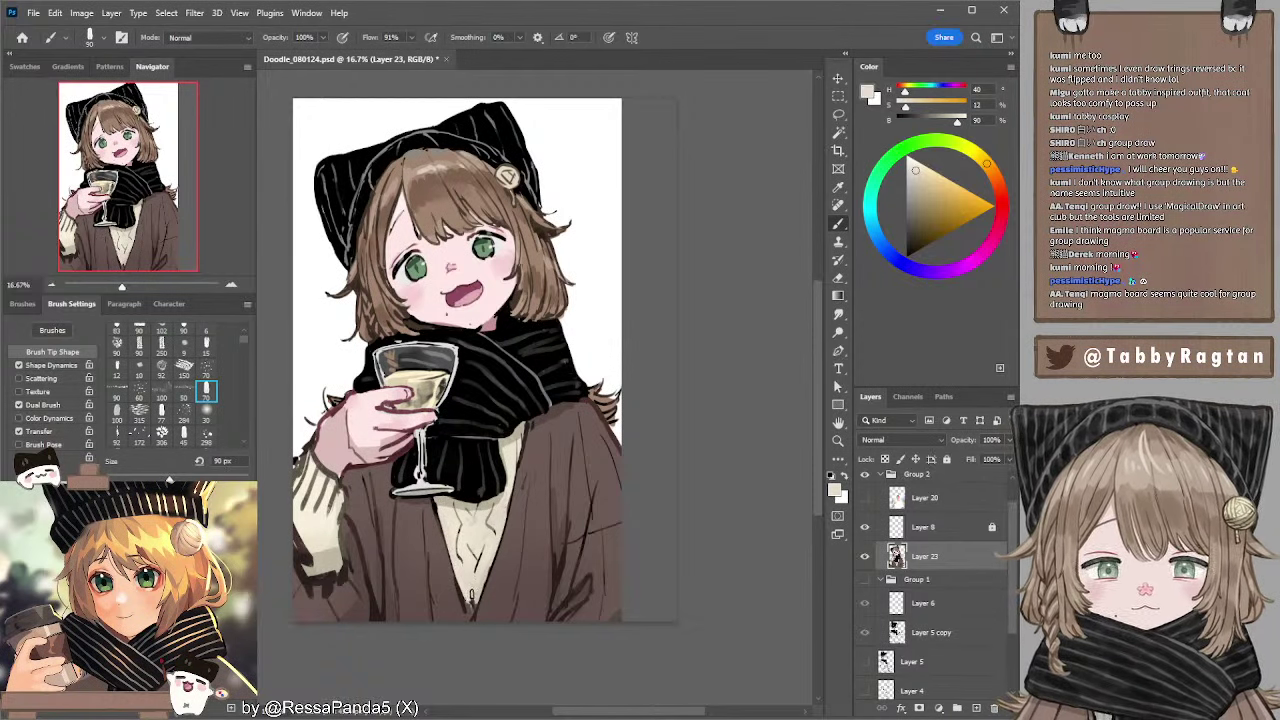
- Refine the sweater's pointed tip with sampled beige at 100 to 125 px and sampled dark brown at 90 px
alt+click(472, 597)
key(bracketright)
key(bracketright)
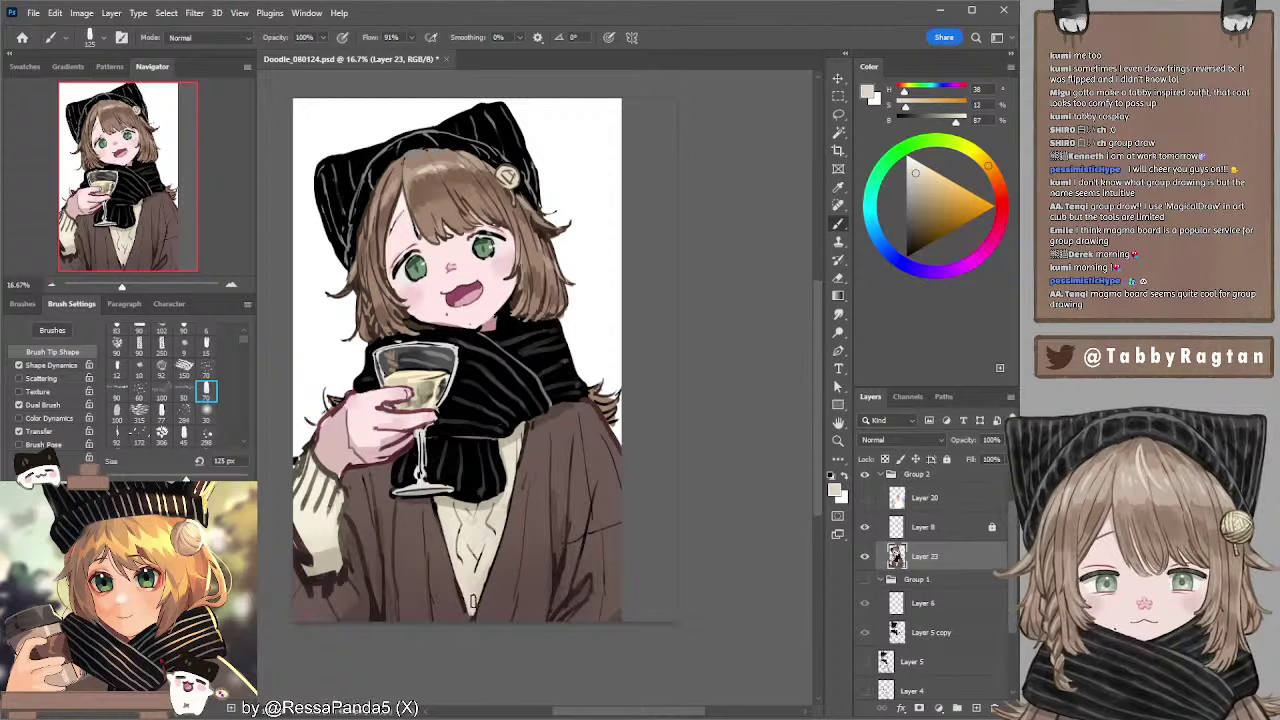
key(bracketleft)
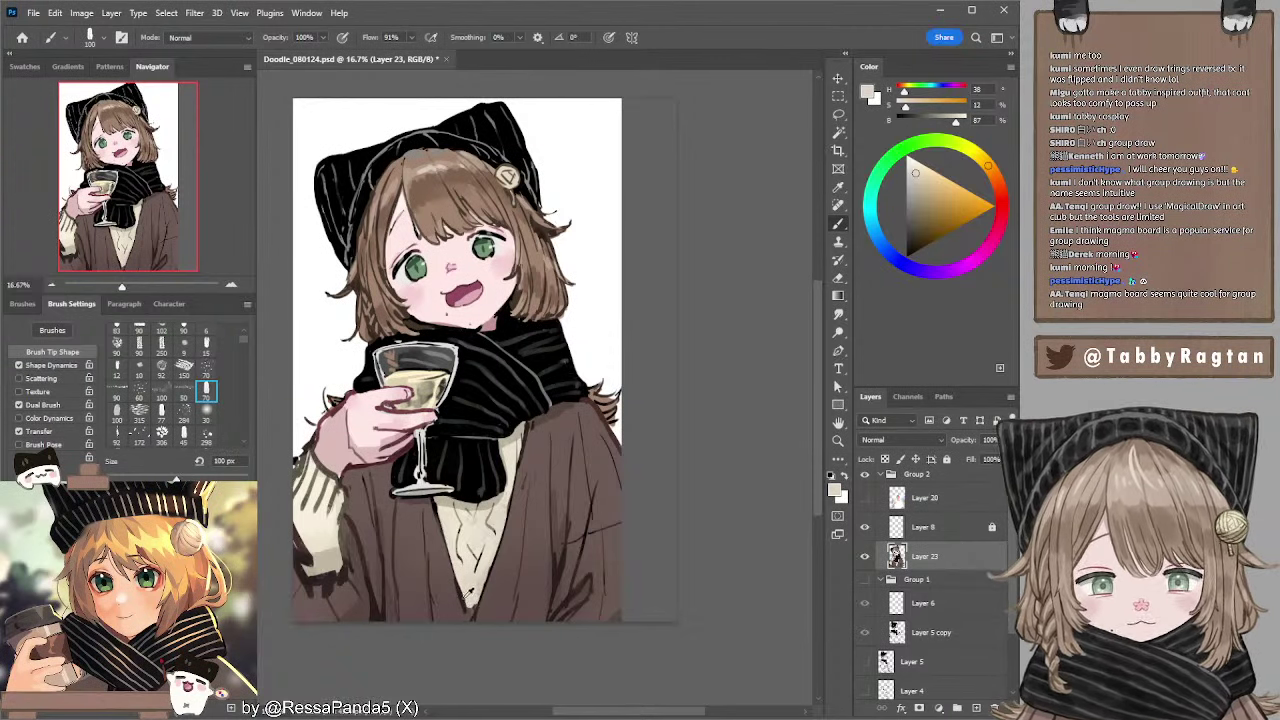
alt+click(466, 598)
key(bracketleft)
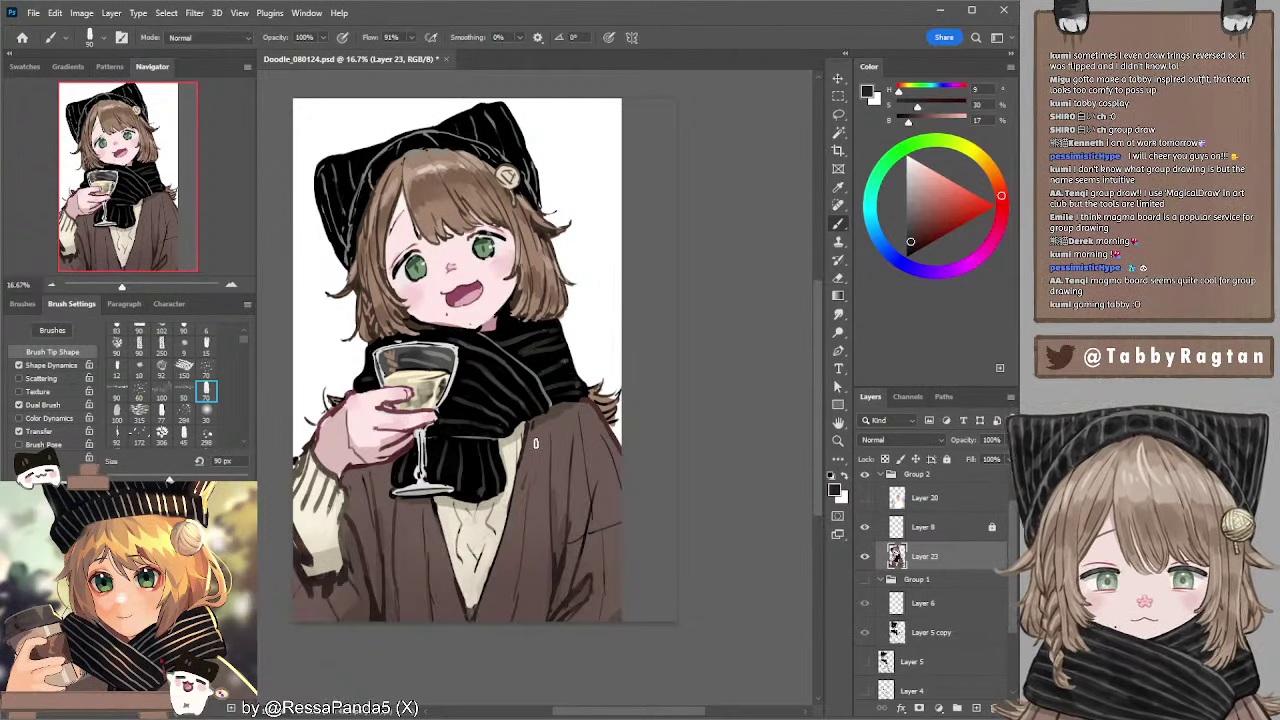
- Define the coat's collar beside the scarf with dark brown at 50 px and sampled mid brown at 50 to 60 px
key(bracketleft)
key(bracketleft)
key(bracketleft)
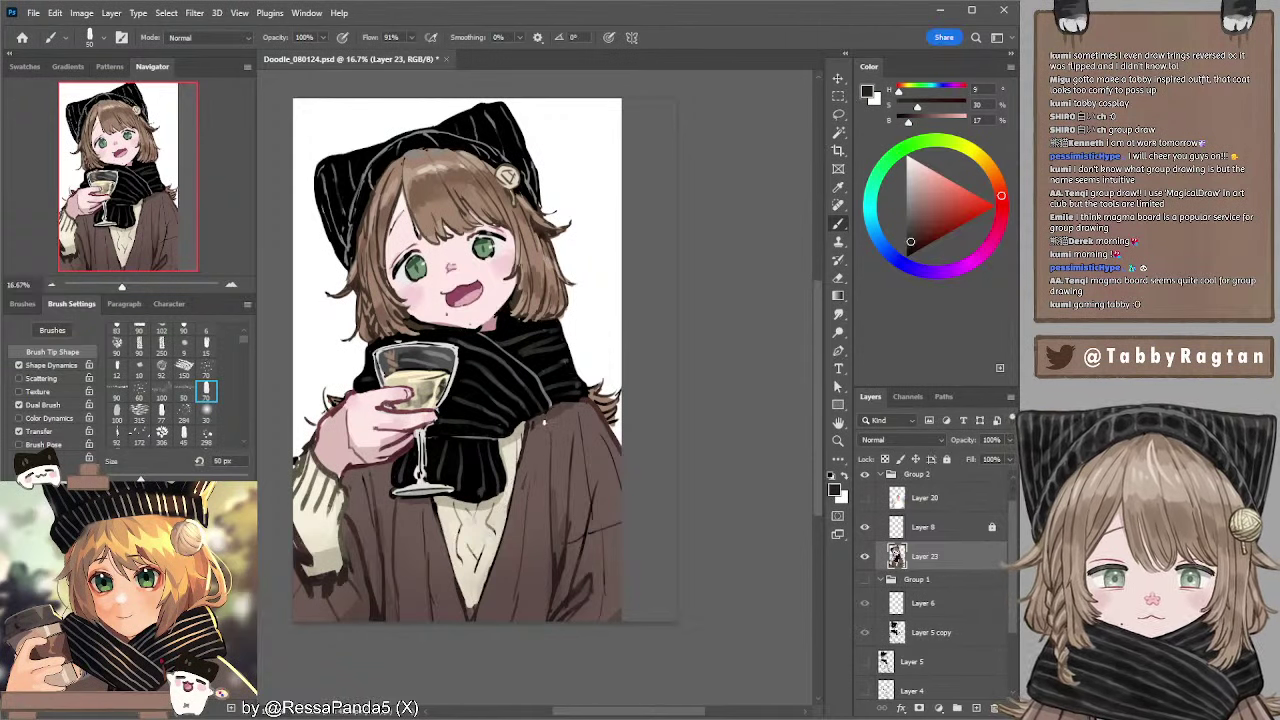
alt+click(541, 418)
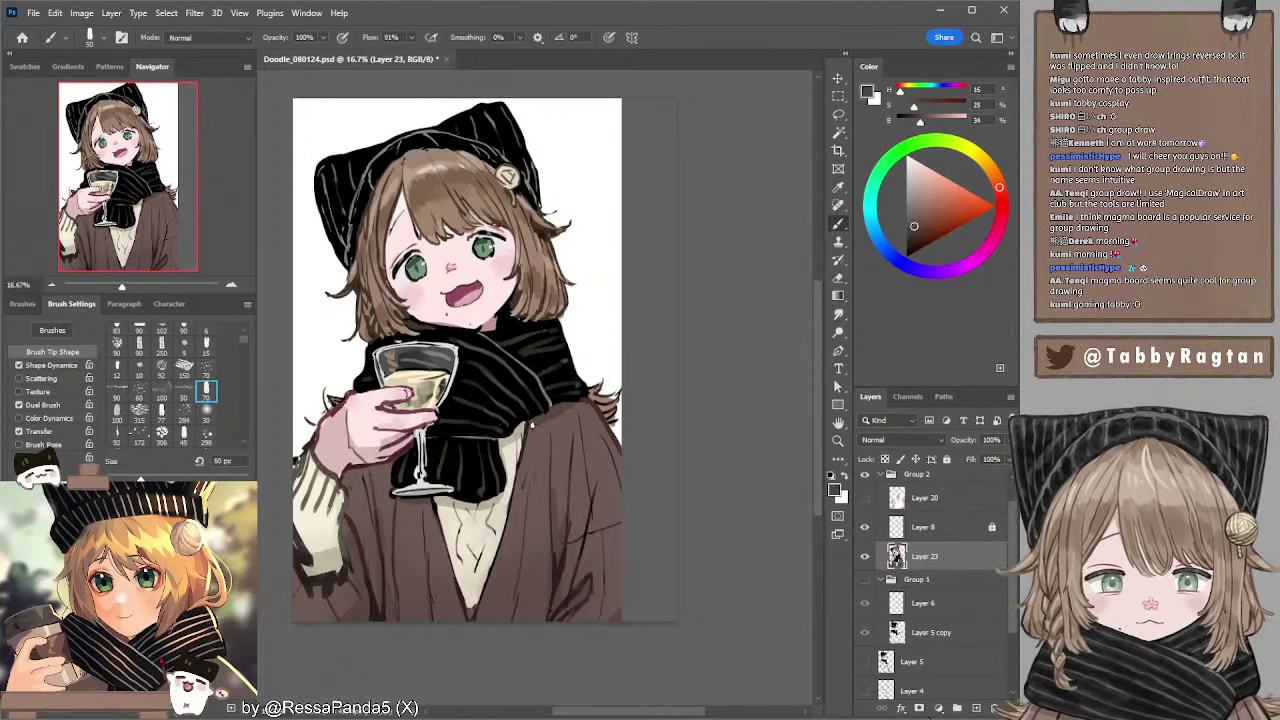
key(bracketright)
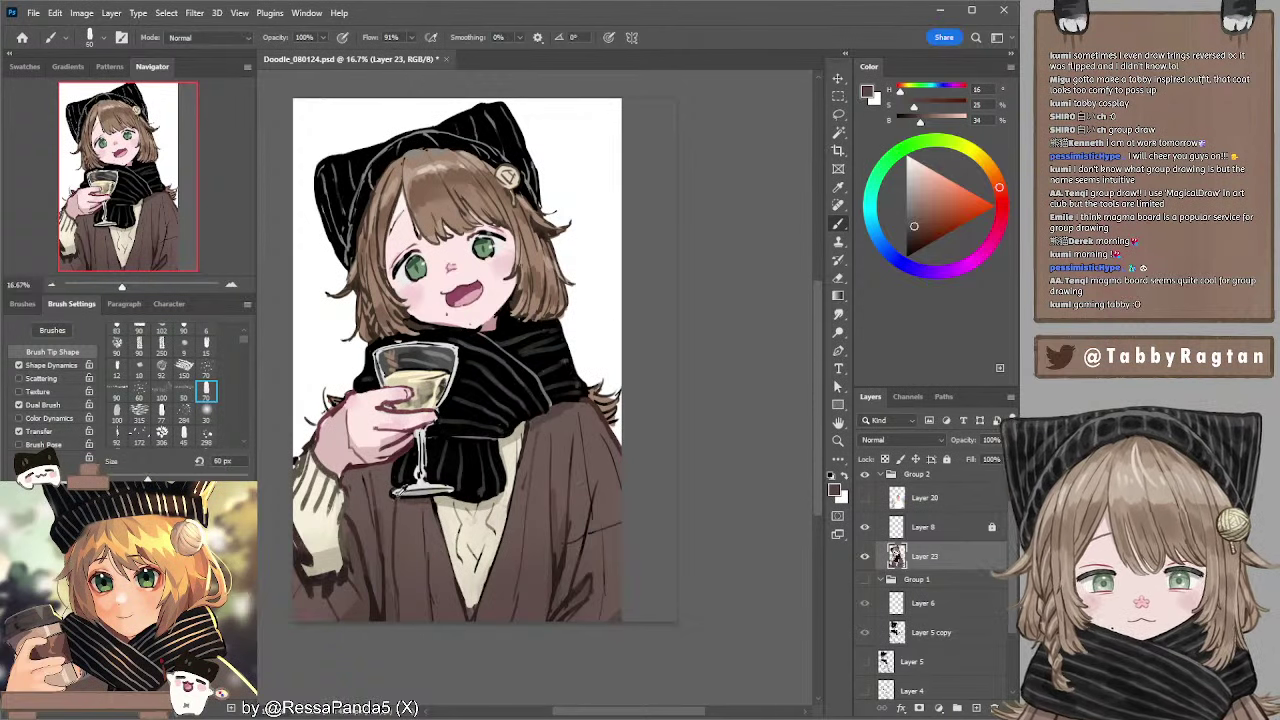
- Clean up the edge of the wine glass's base with sampled black and coat brown at 60 to 70 px
alt+click(408, 493)
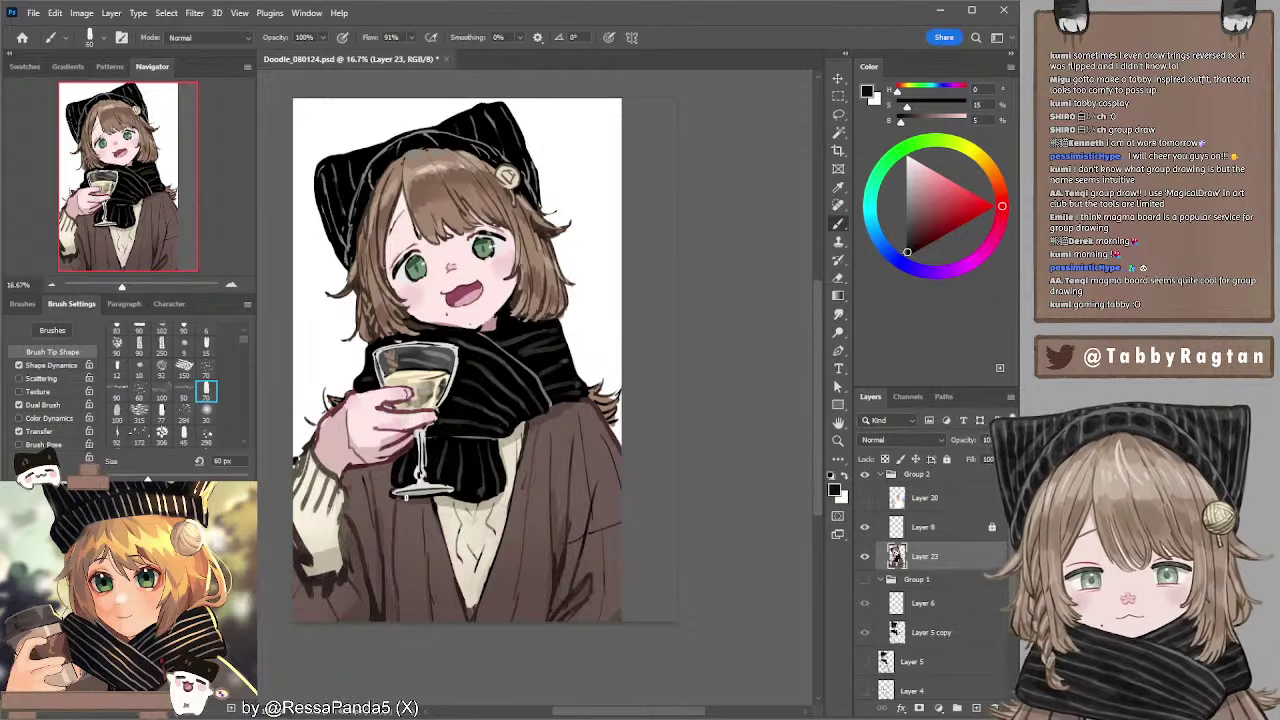
alt+click(410, 496)
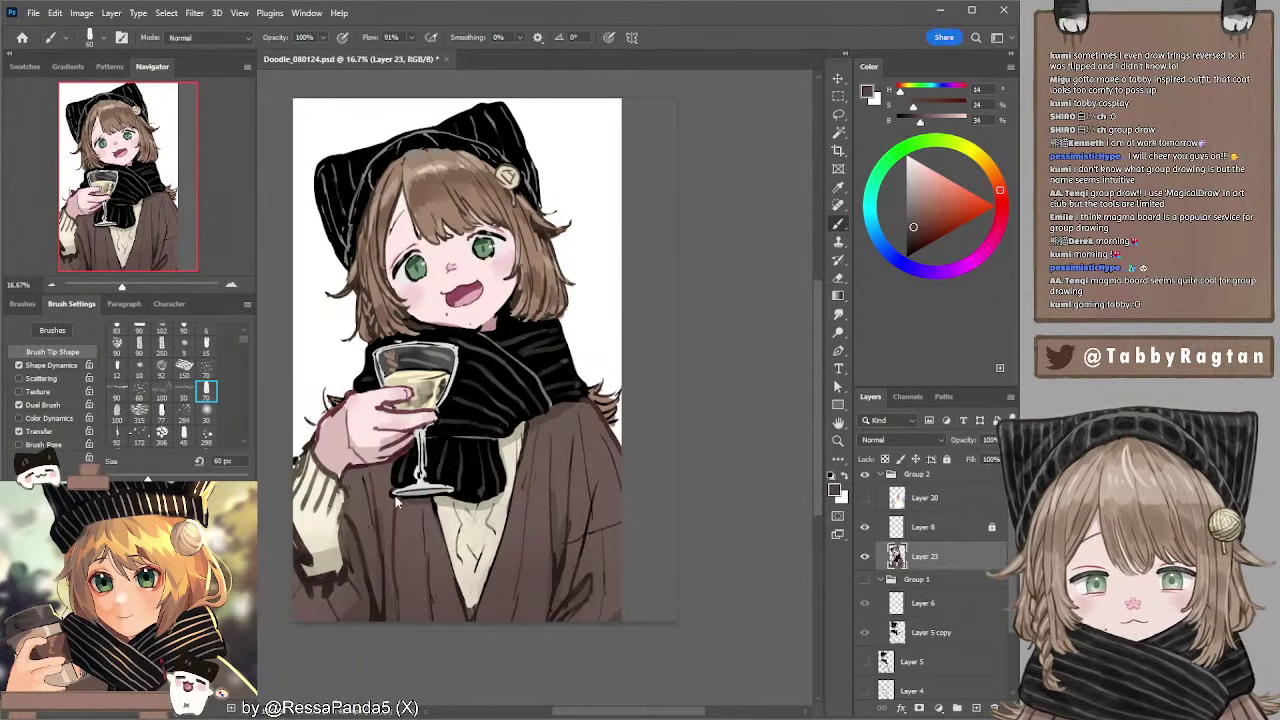
key(bracketright)
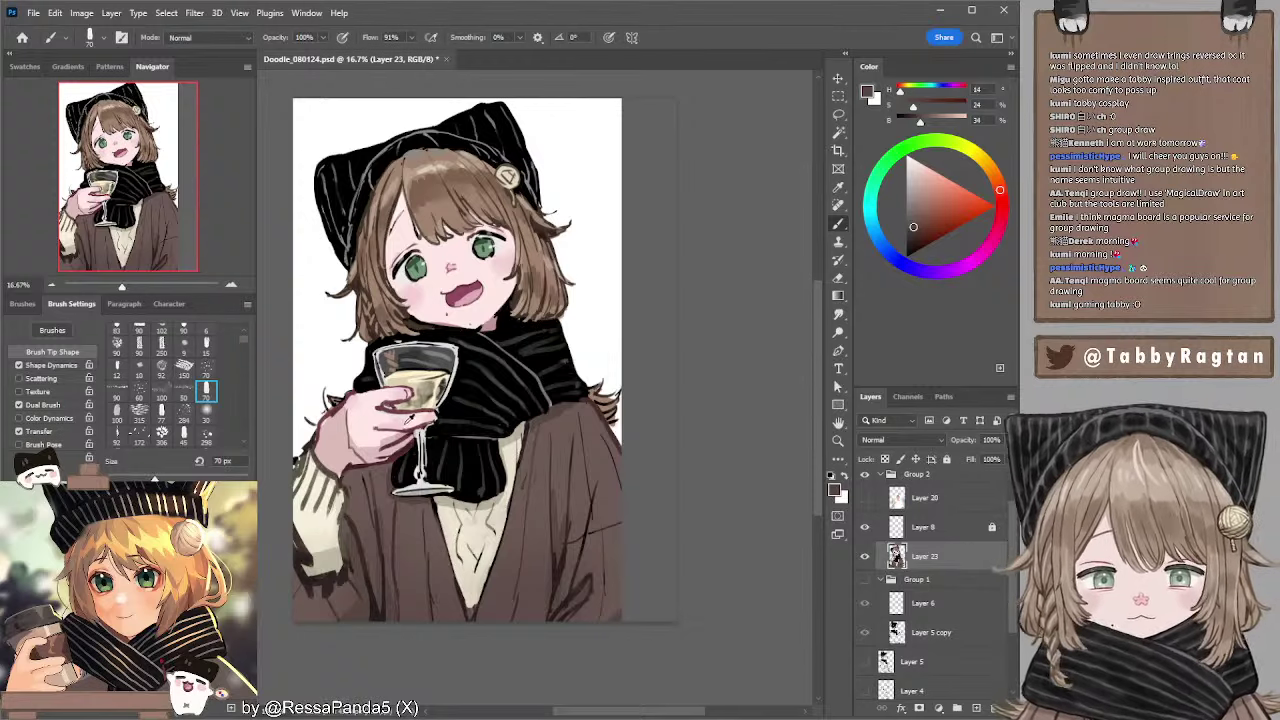
- Refine the hand and wrist outline against the coat with sampled skin pink, dark red-brown and brown at 70 to 80 px
alt+click(408, 418)
alt+click(331, 419)
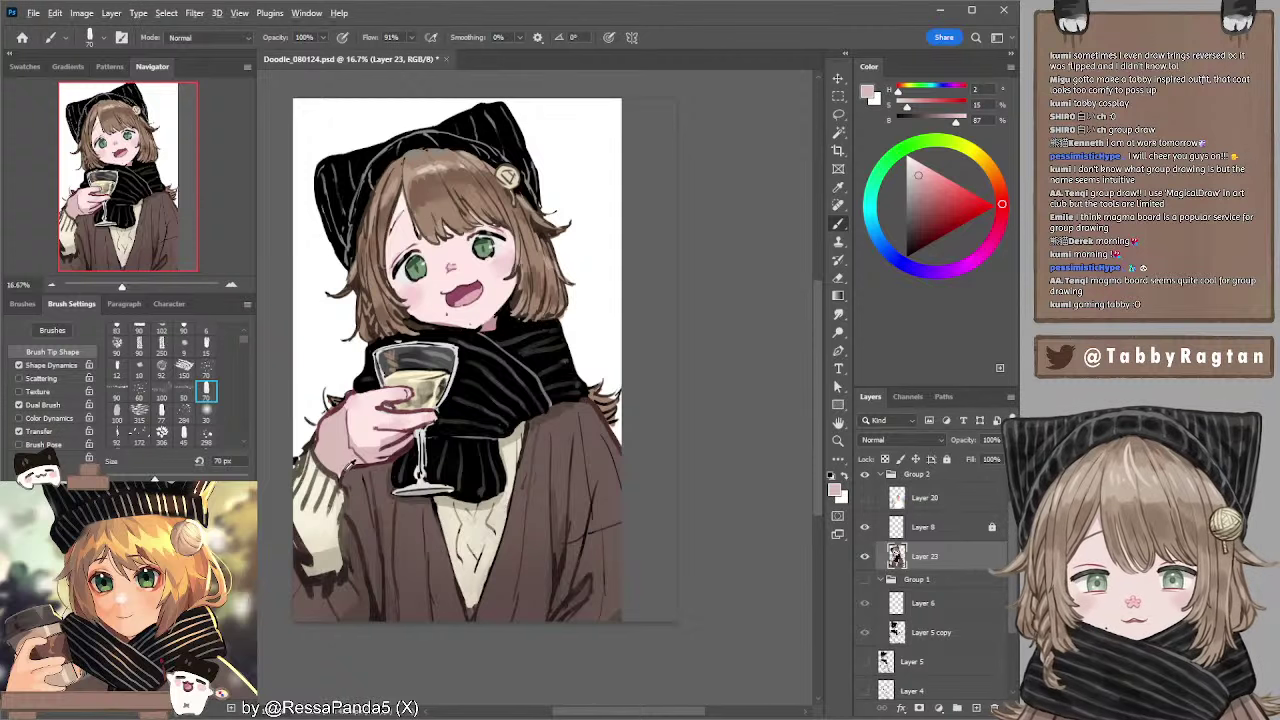
alt+click(346, 470)
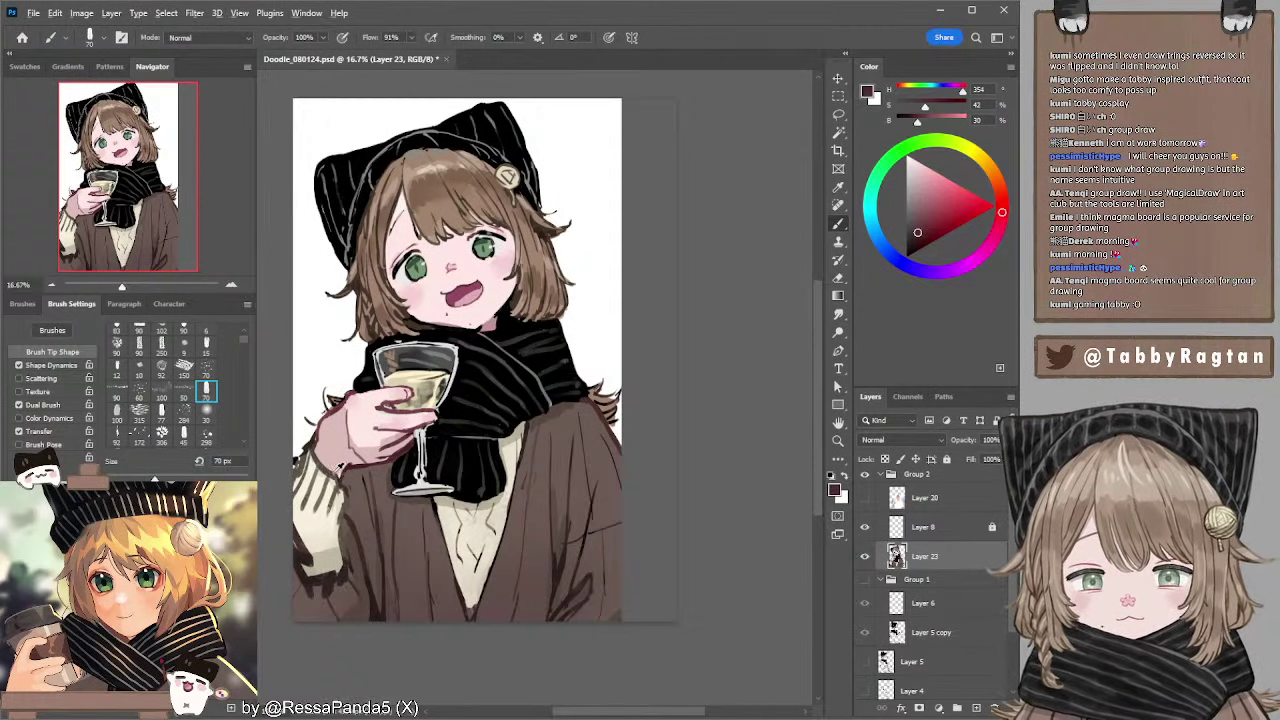
alt+click(342, 474)
key(bracketright)
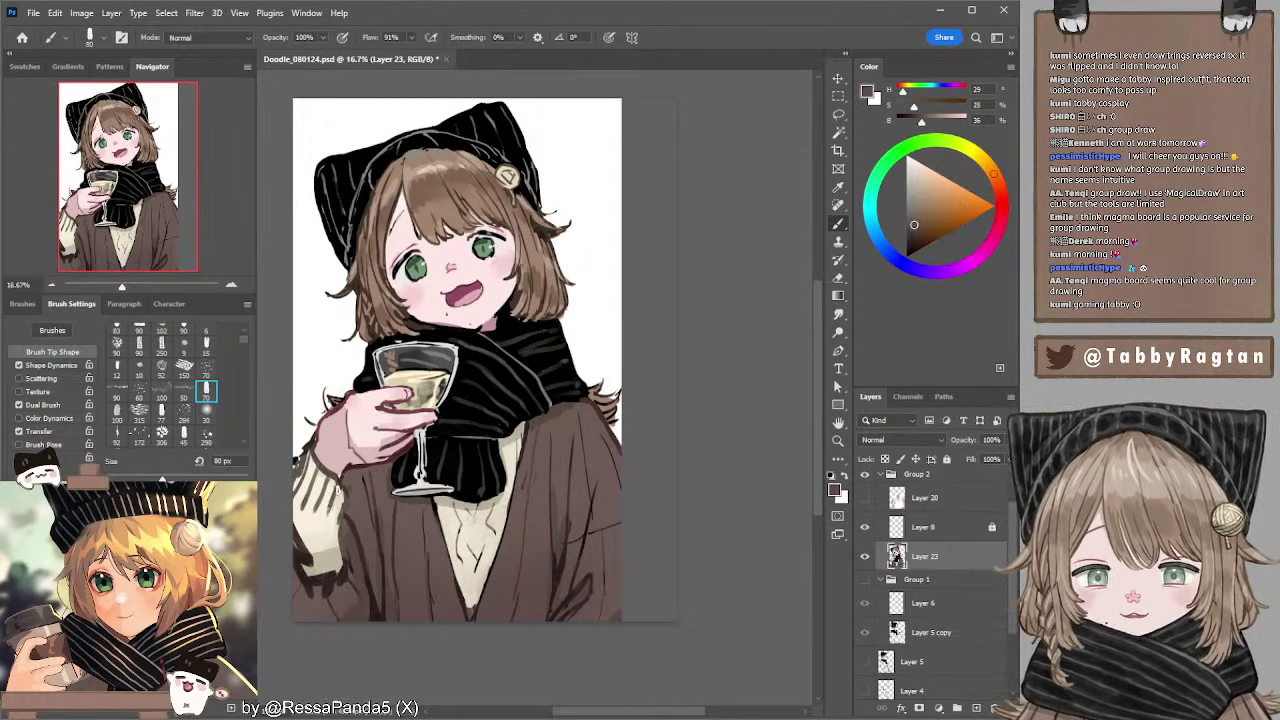
- Repaint the sweater cuff's ribbing and outer edges with sampled cream, using brush sizes from 70 to 90 px
alt+click(312, 462)
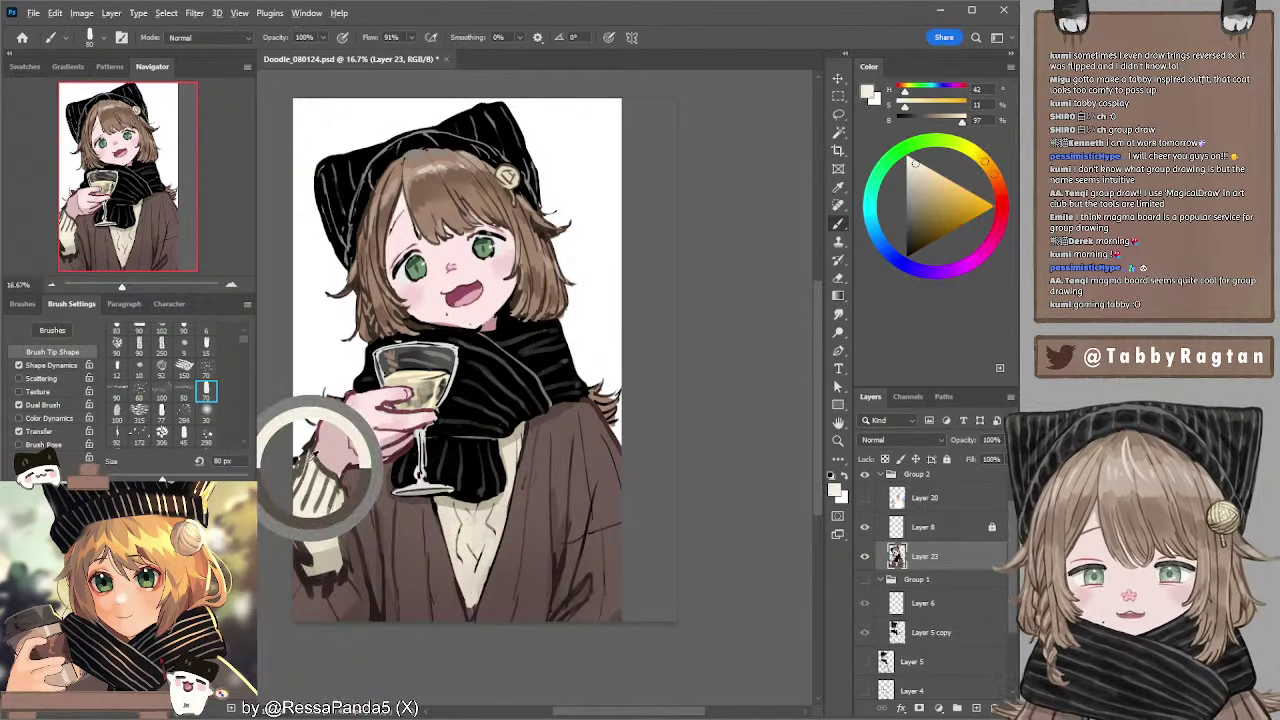
key(bracketleft)
drag(307, 450, 299, 489)
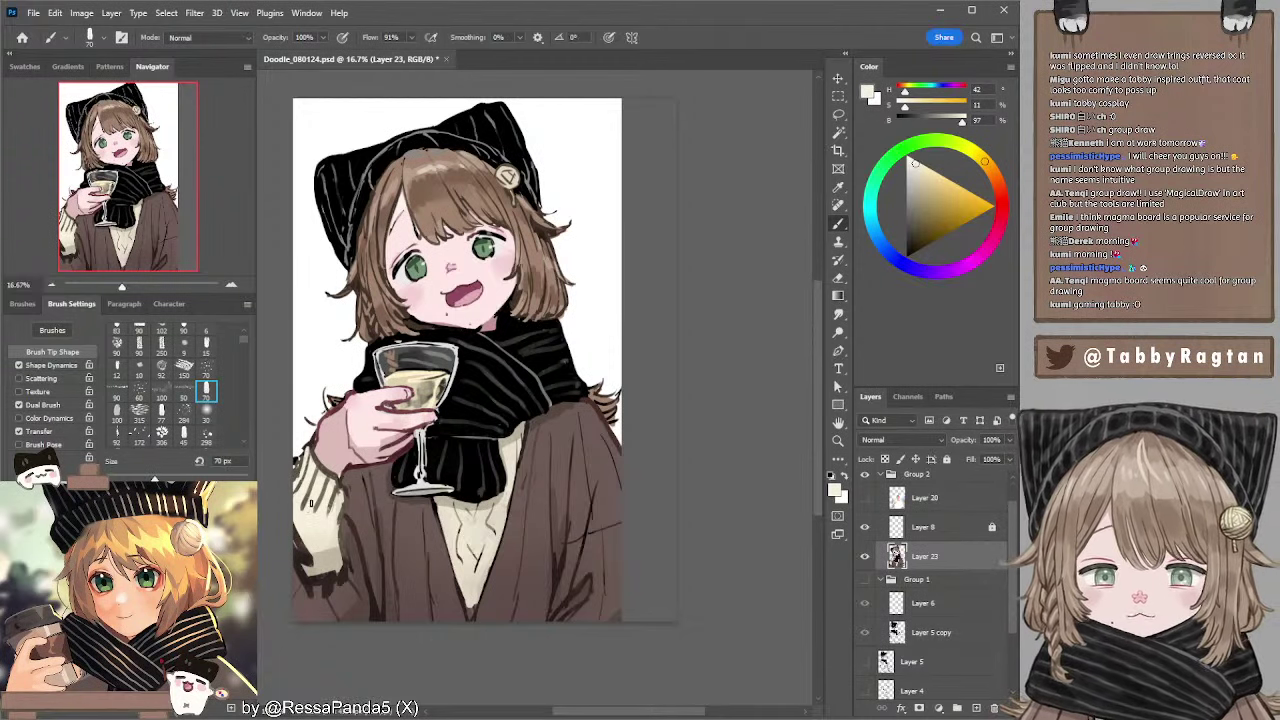
drag(302, 512, 311, 508)
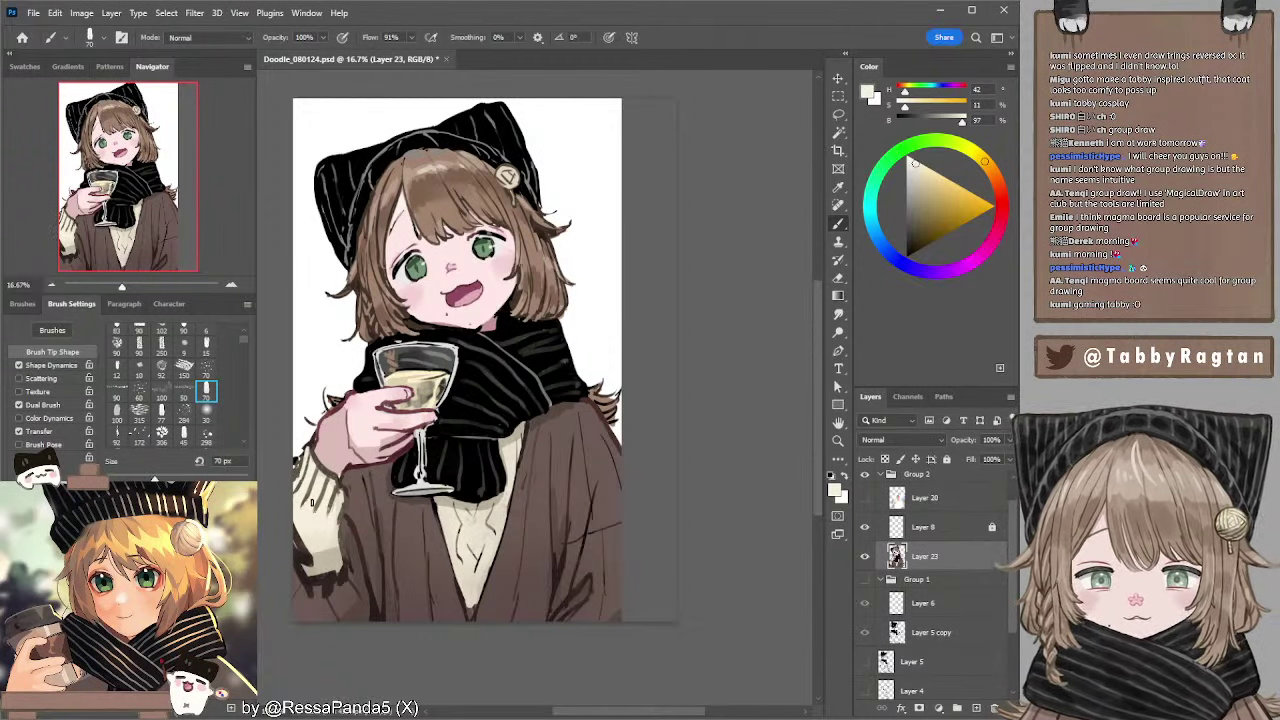
key(bracketright)
key(bracketright)
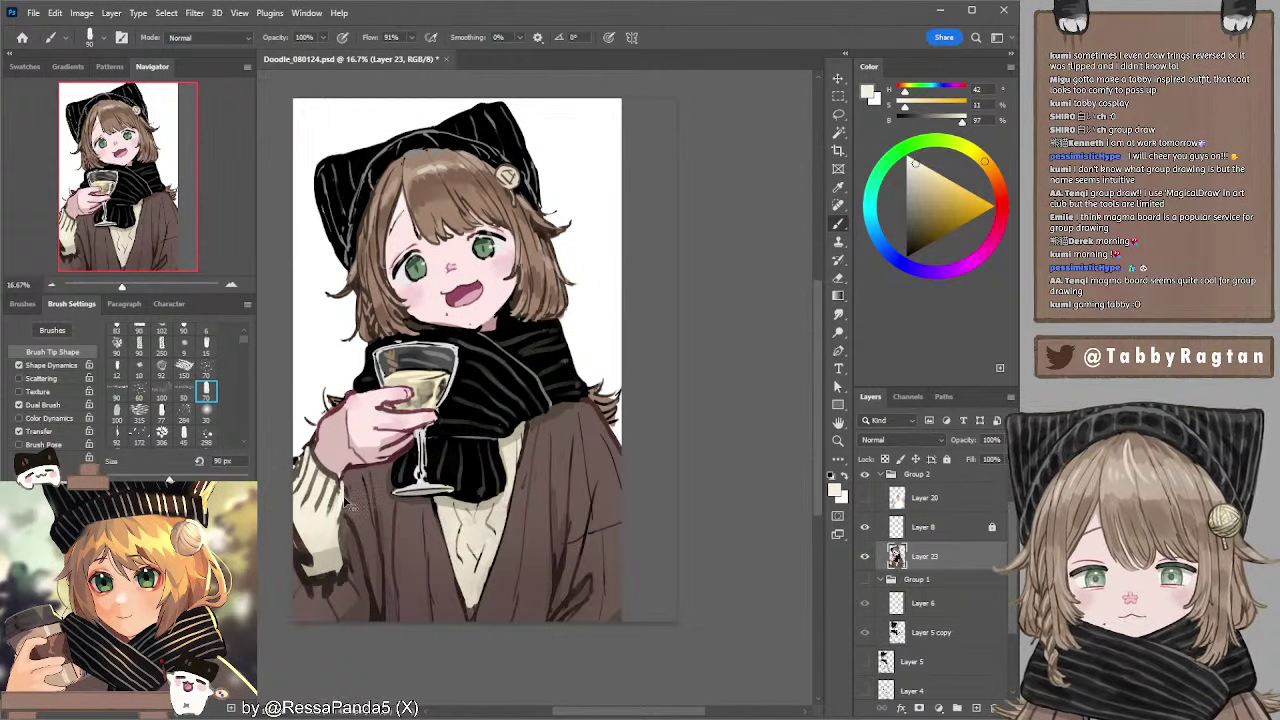
drag(347, 513, 345, 487)
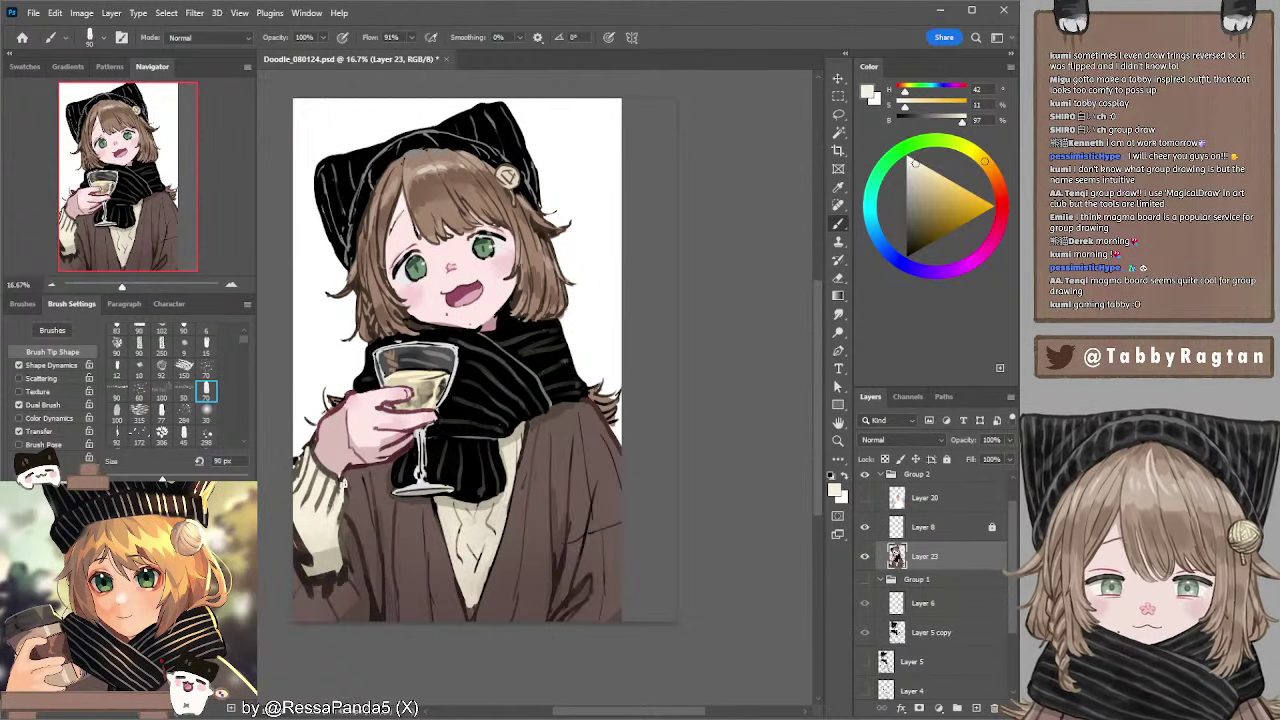
- Clean up the sweater cuff's outer edges with the eraser at 90 px and sampled brown and dark brown at 70 px
key(bracketleft)
key(bracketleft)
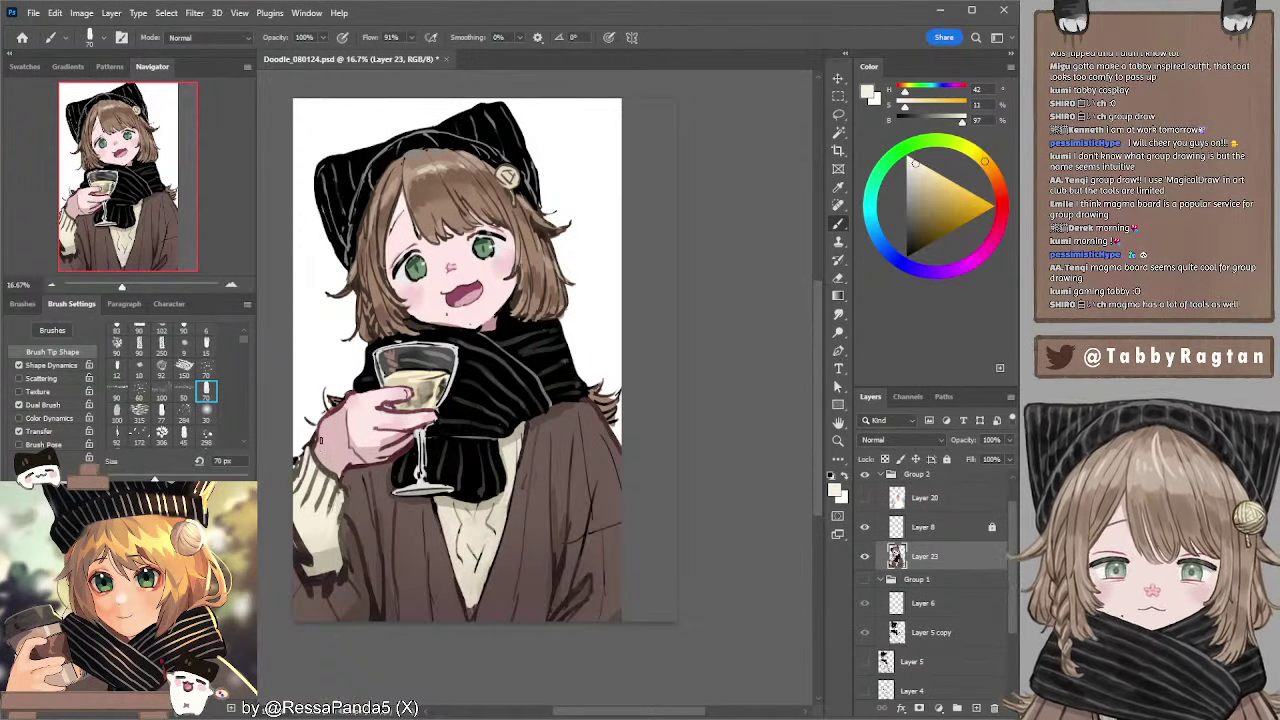
key(ctrl+s)
key(e)
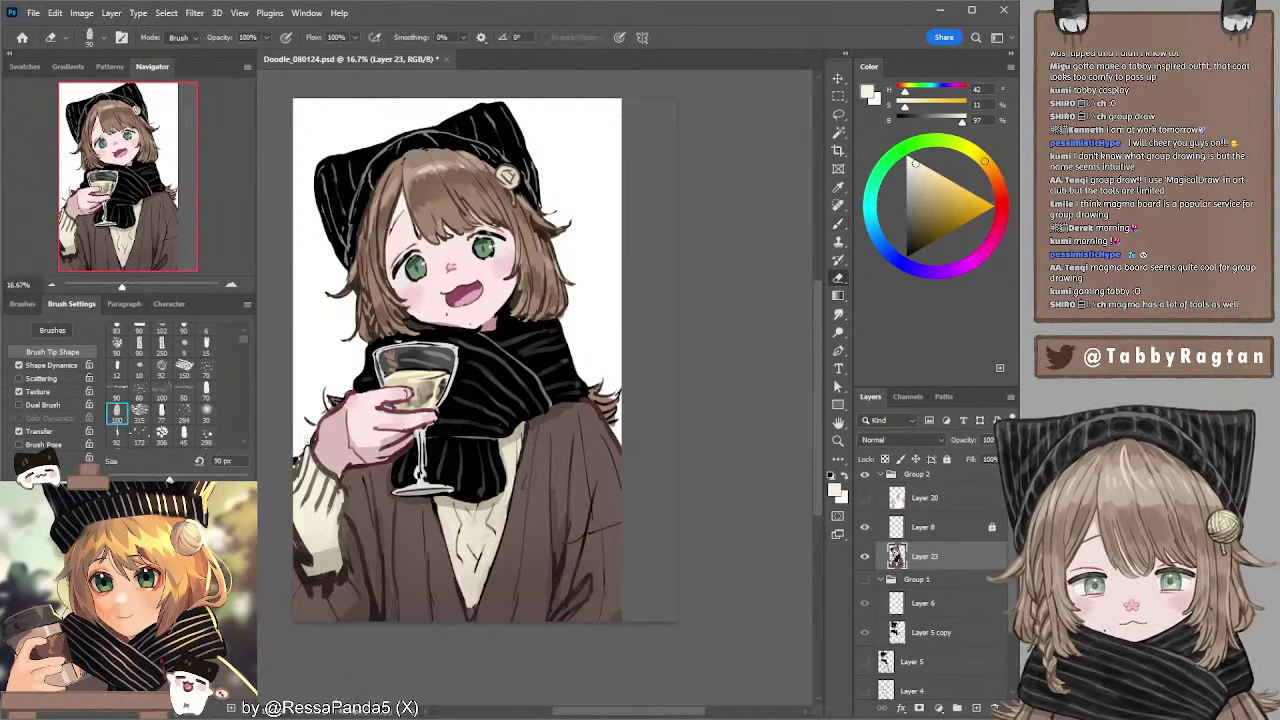
key(b)
alt+click(297, 465)
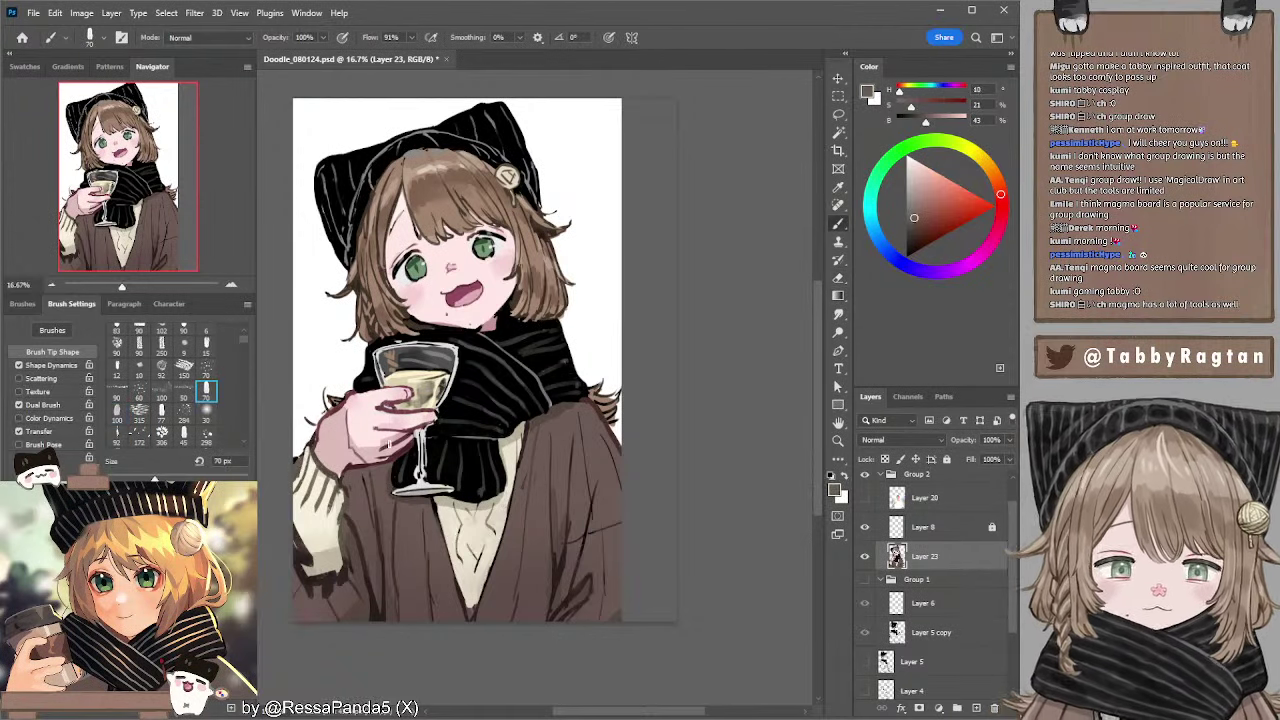
key(e)
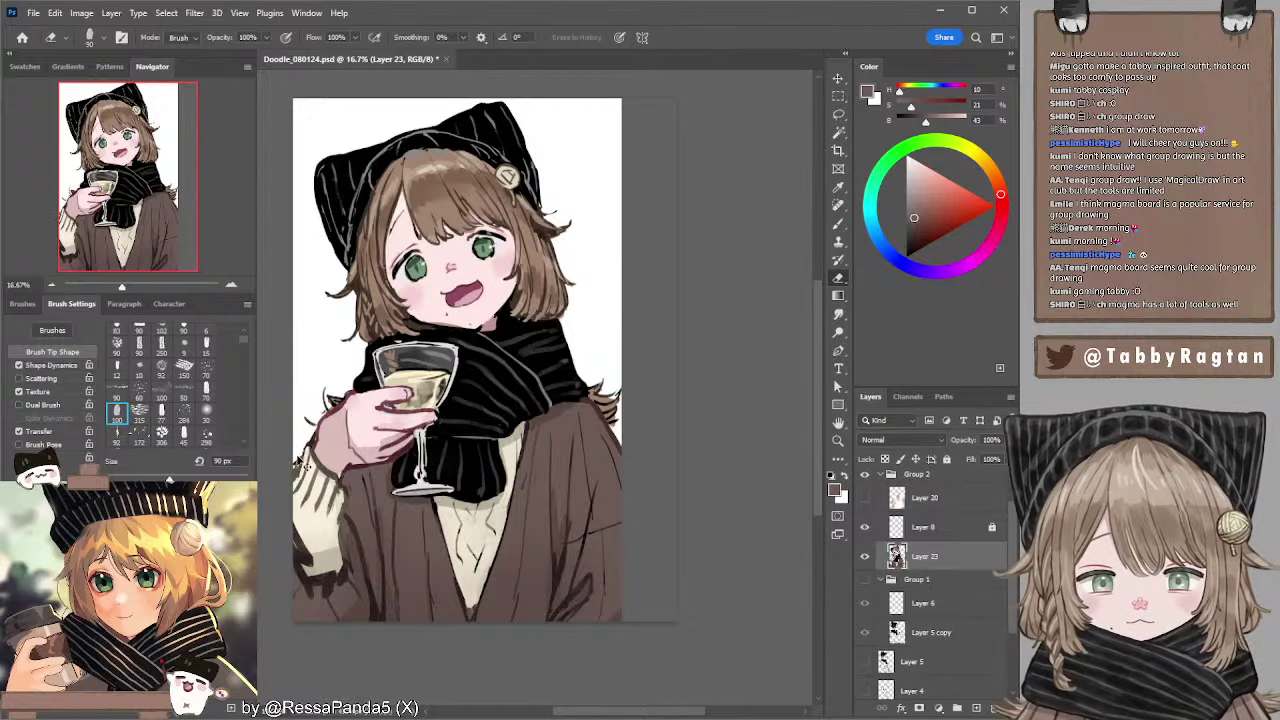
key(b)
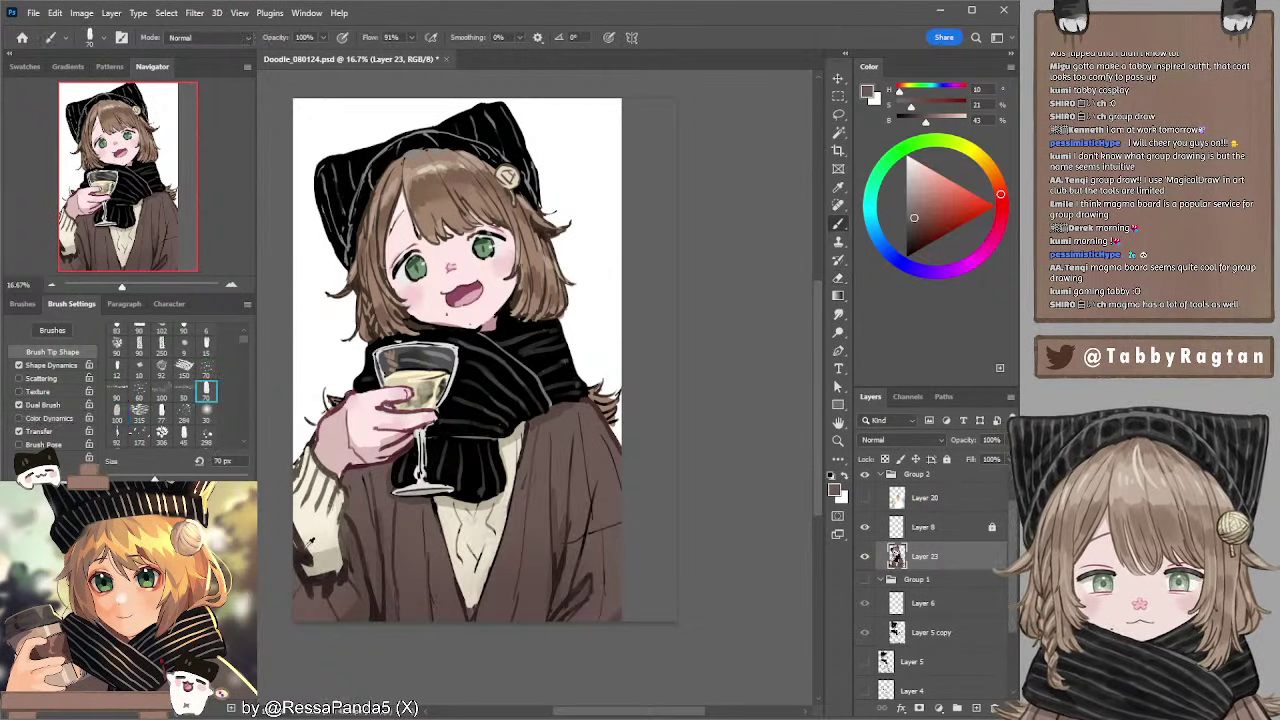
alt+click(317, 558)
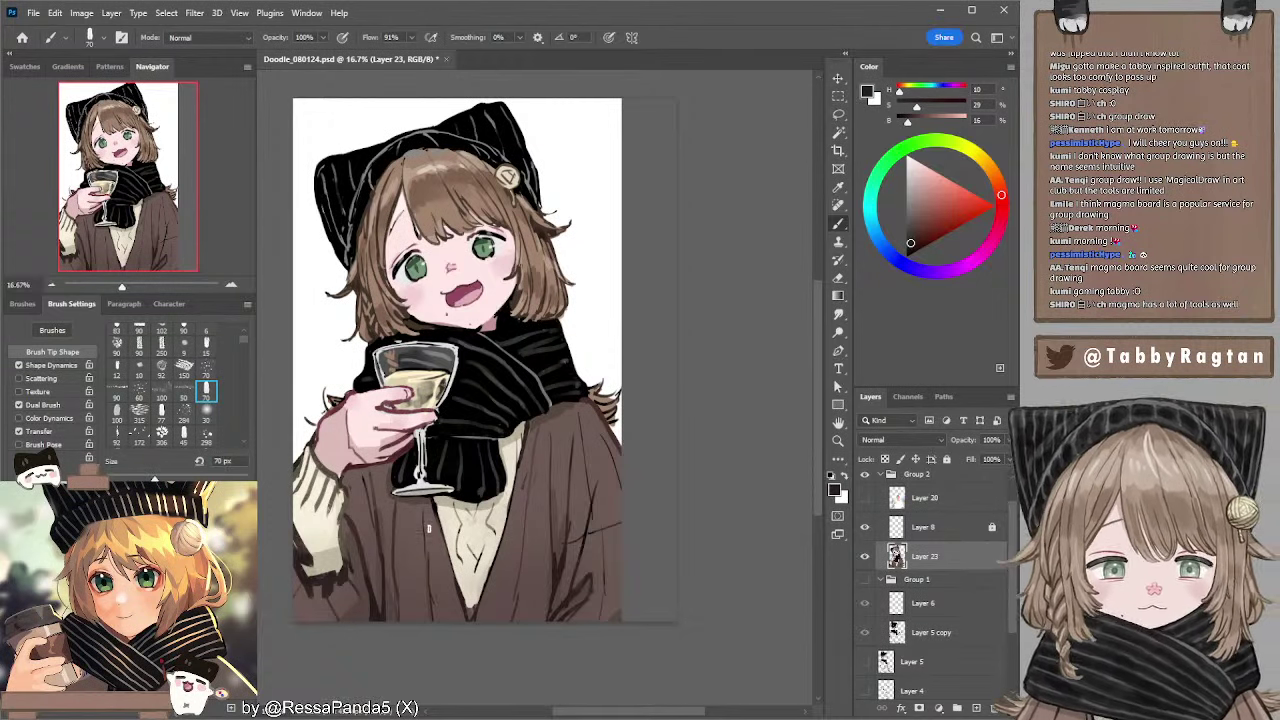
- Shade the sweater's knit pattern in the coat's V-opening with a darkened sampled beige at 100 px
alt+click(470, 599)
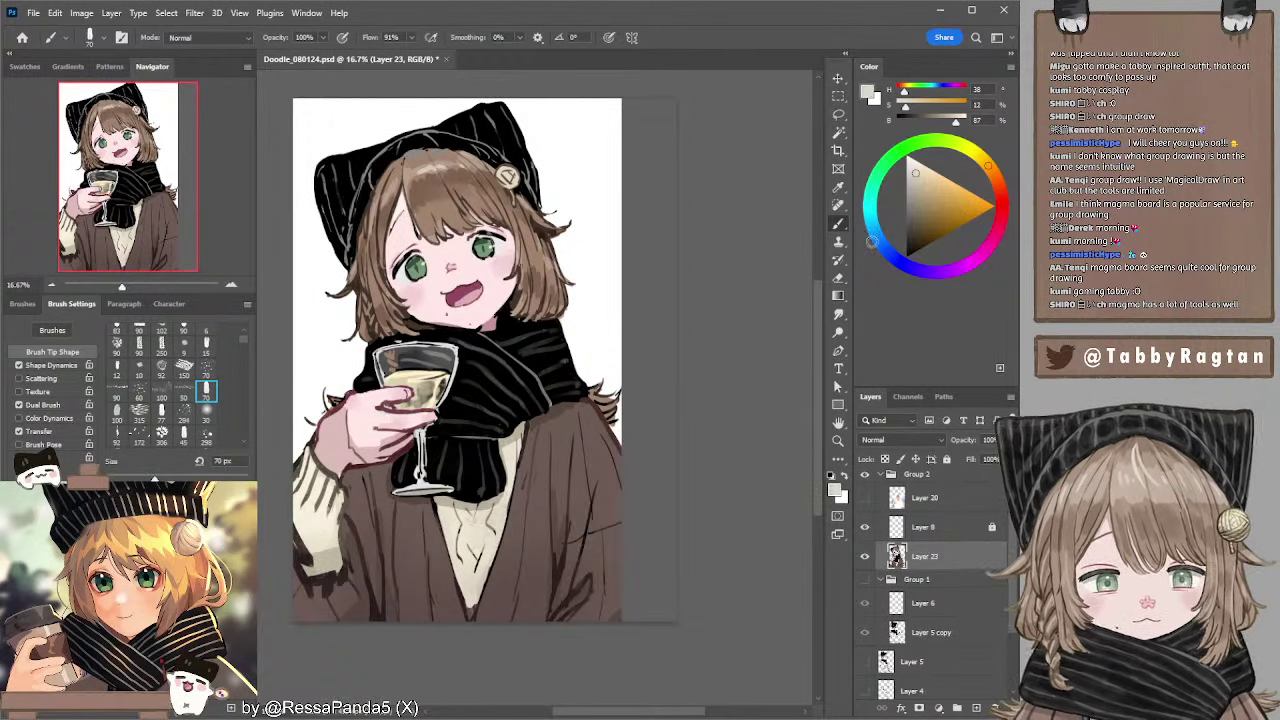
click(918, 199)
key(bracketright)
key(bracketright)
key(bracketright)
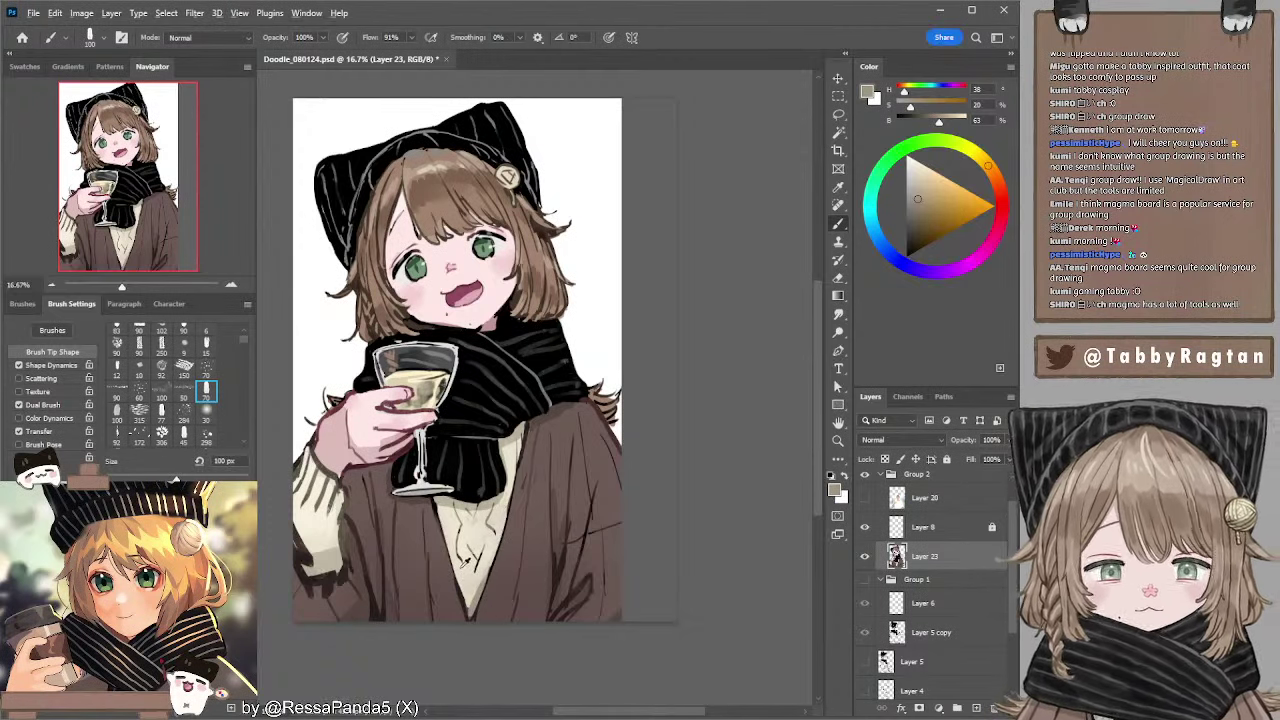
- Refine the coat's lapel edges around the sweater's lower point with sampled coat brown at 90 to 100 px and black at 70 to 80 px
alt+click(452, 568)
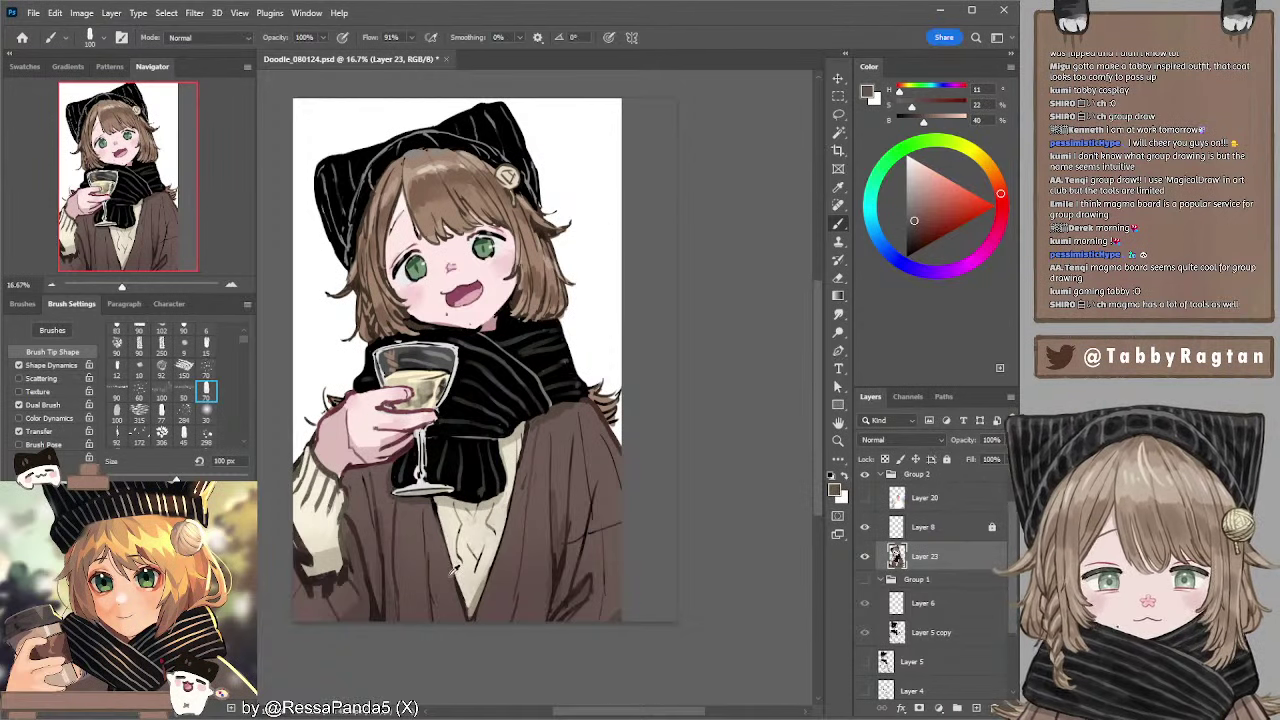
key(bracketleft)
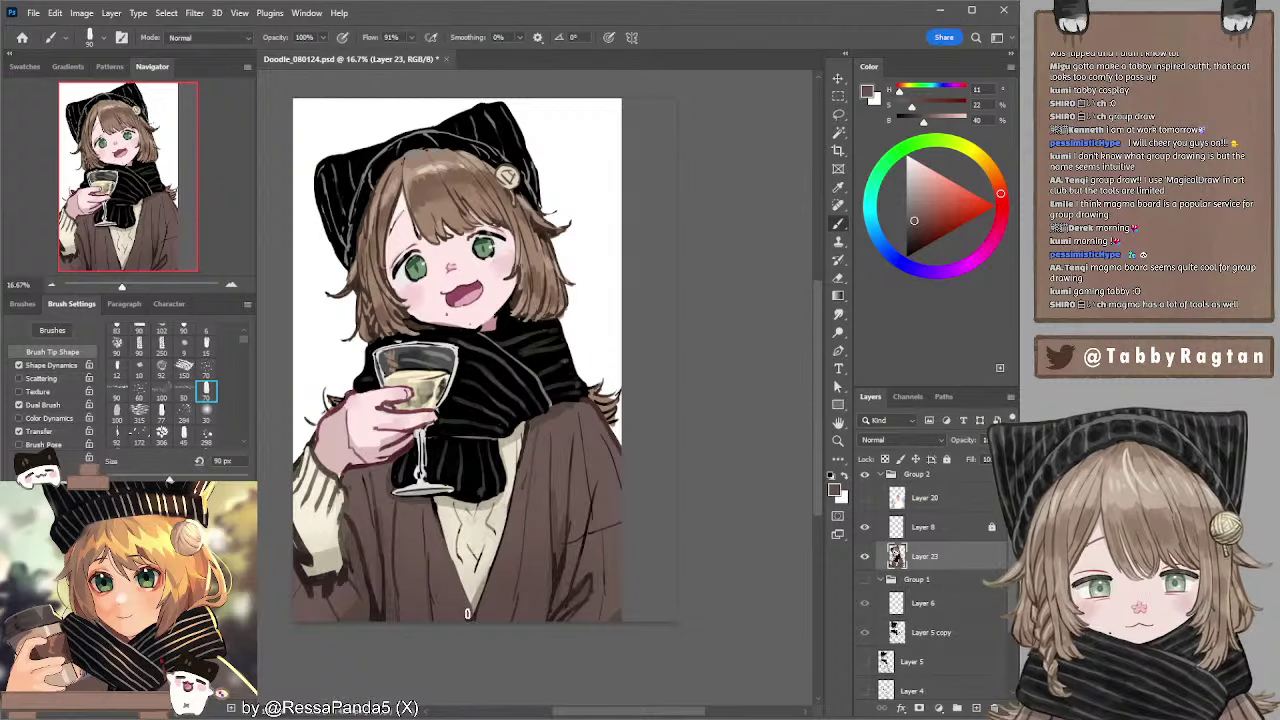
alt+click(491, 592)
alt+click(500, 548)
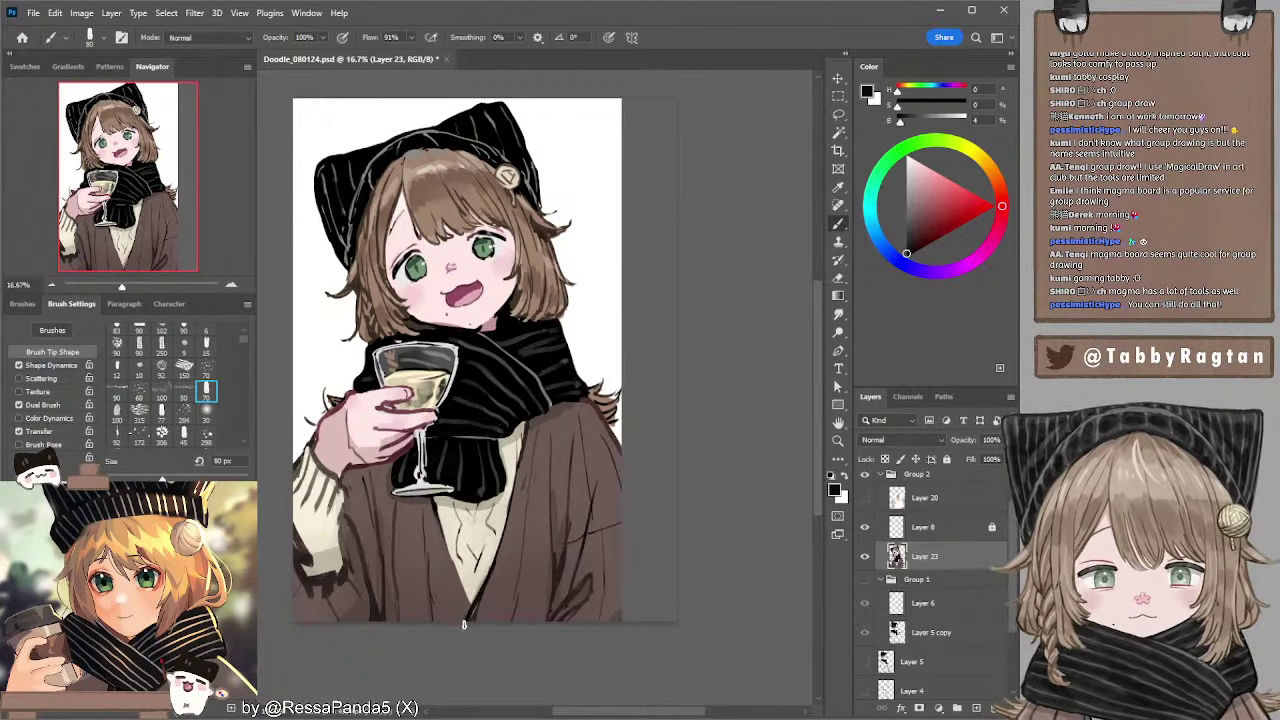
drag(465, 624, 494, 560)
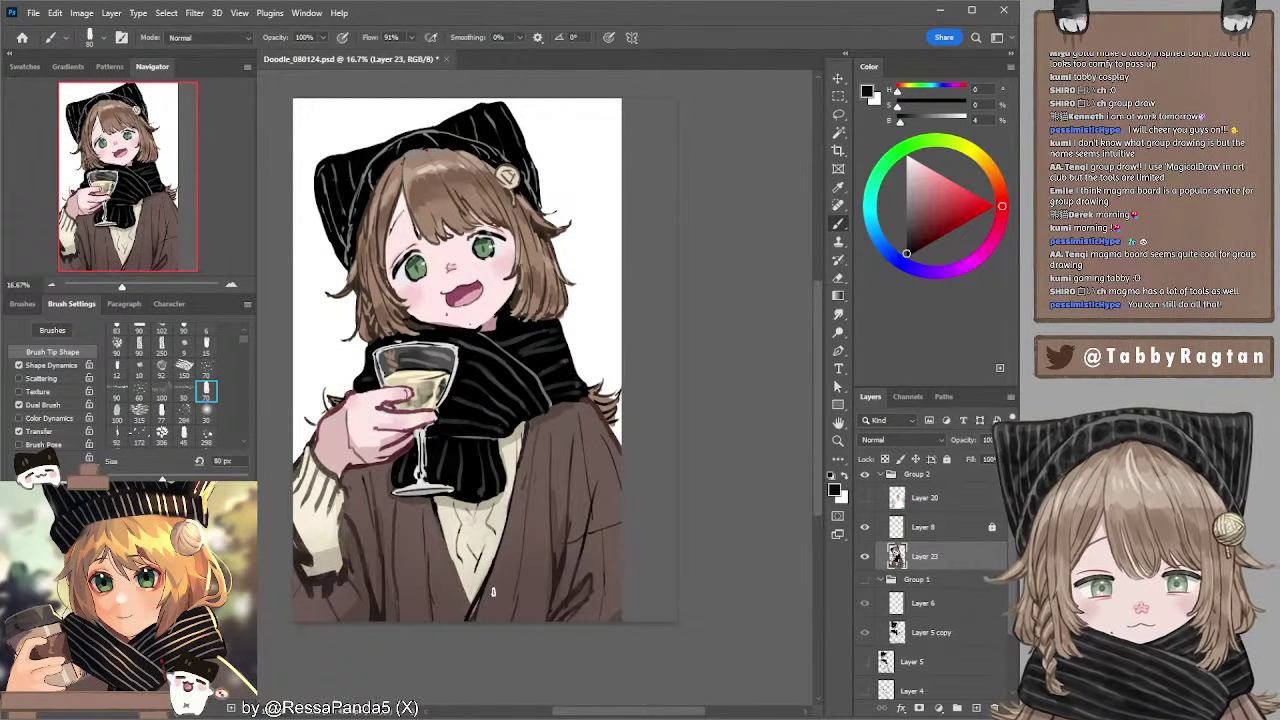
key(bracketleft)
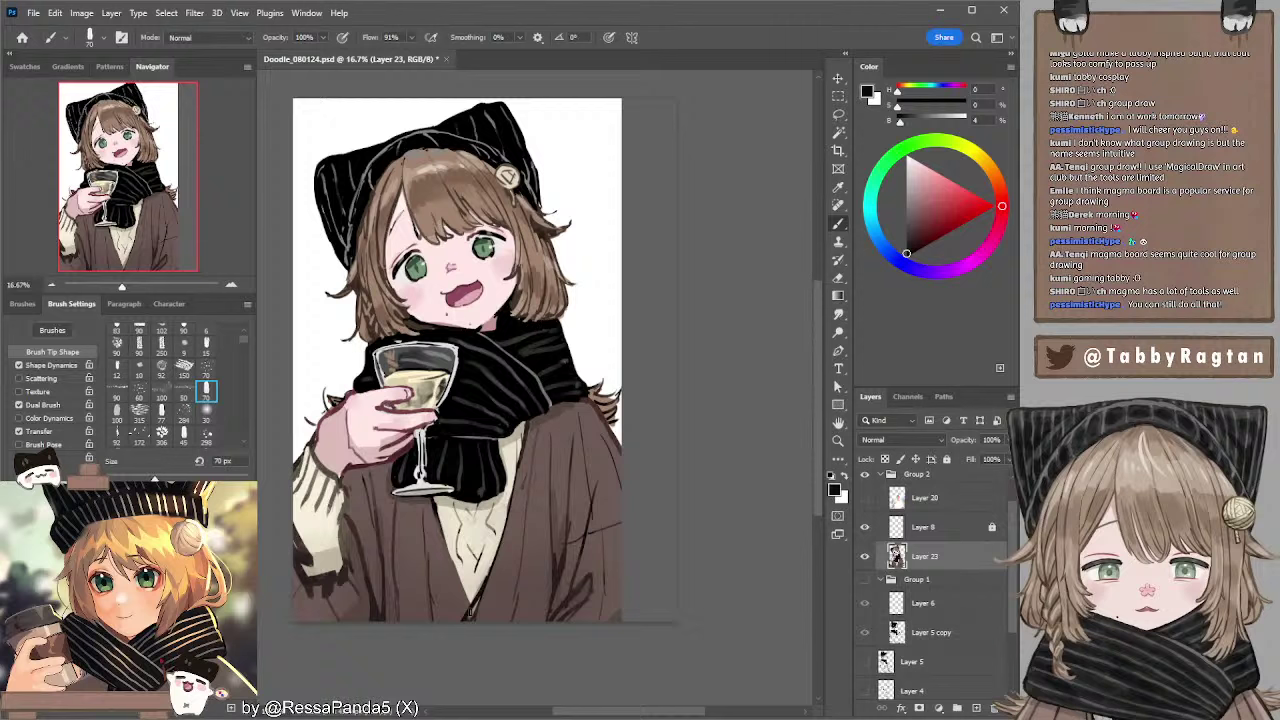
alt+click(492, 582)
key(bracketright)
key(bracketright)
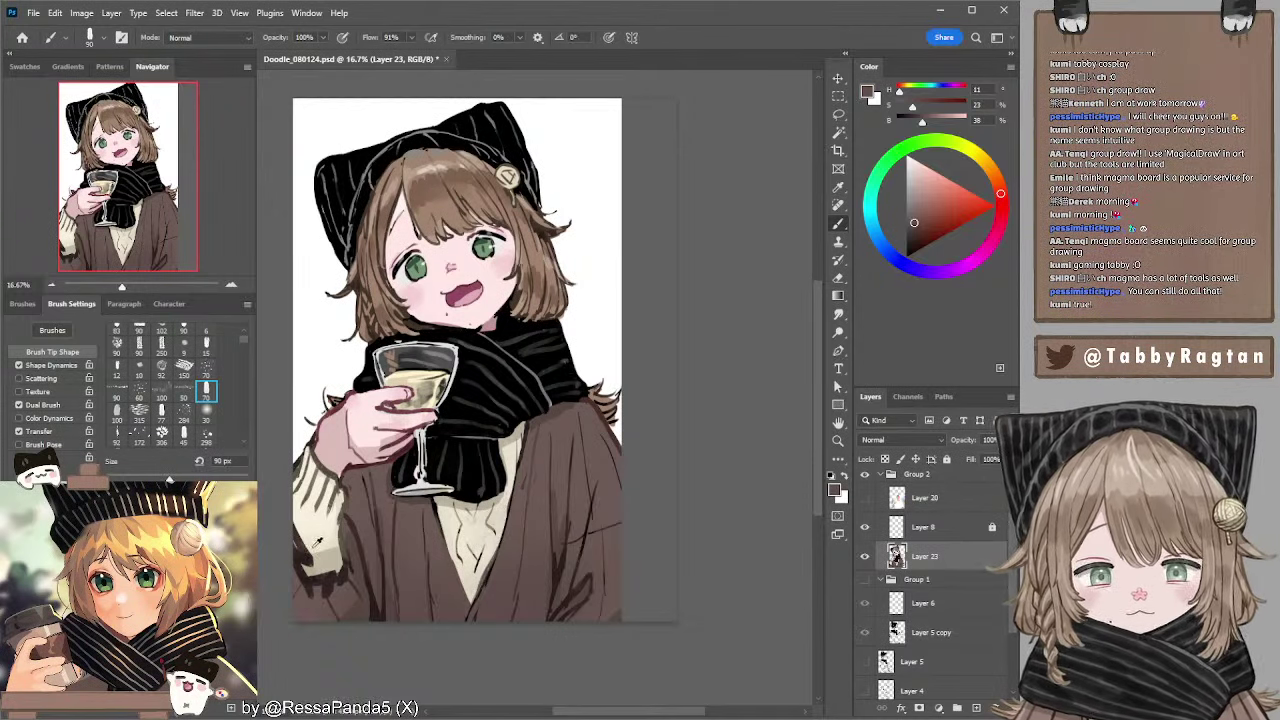
- Paint over the dark marks on the lower sweater cuff with sampled light and darker cream at 200 px
alt+click(316, 536)
key(bracketright)
key(bracketright)
key(bracketright)
key(bracketright)
key(bracketright)
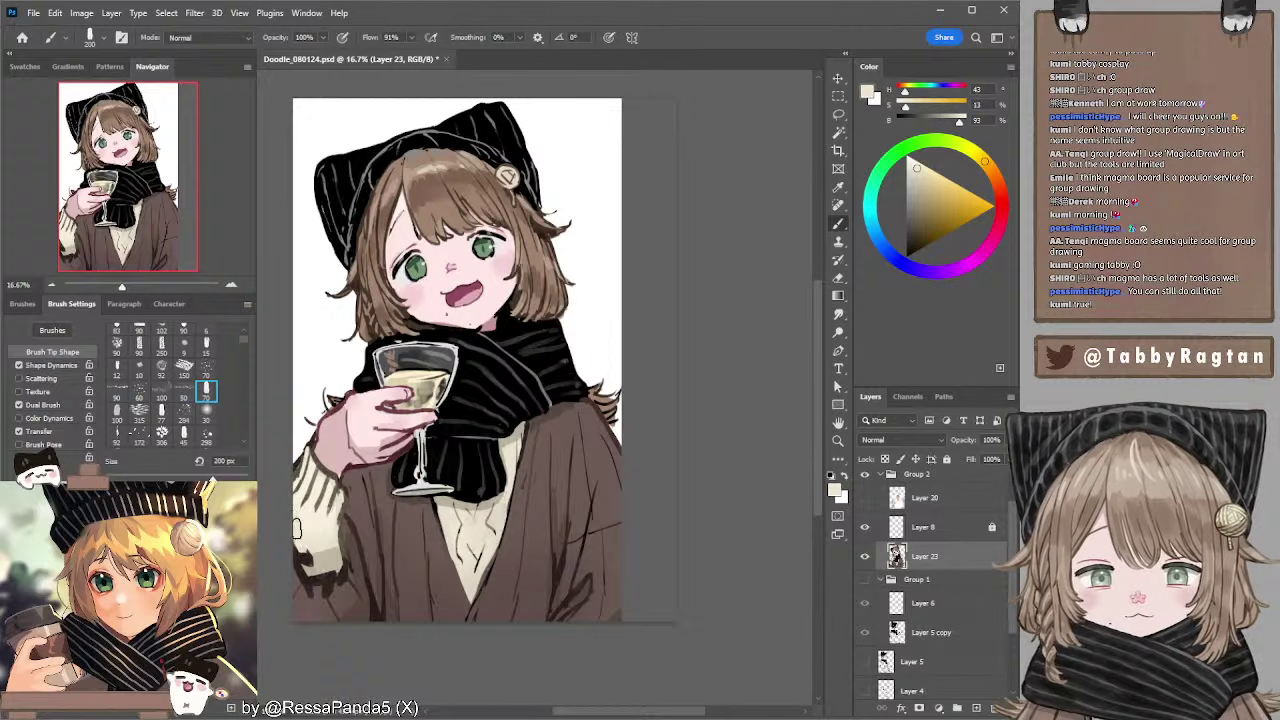
alt+click(322, 558)
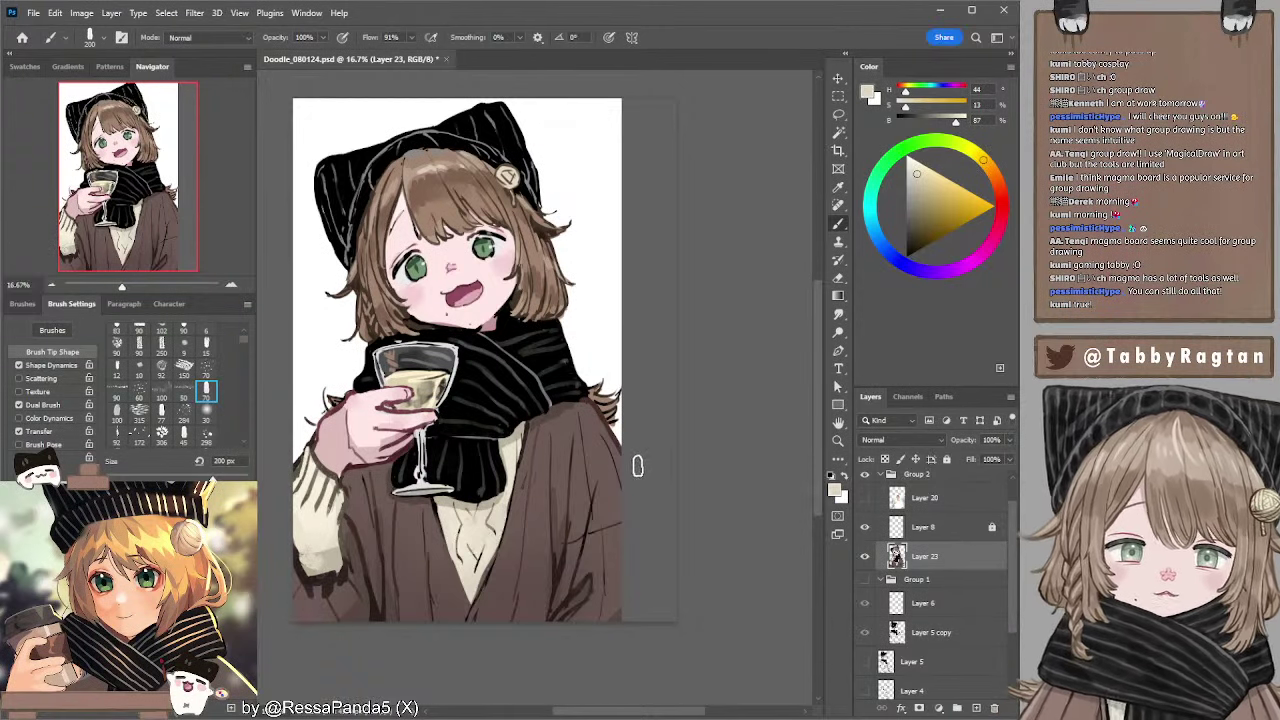
- Touch up the coat collar and scarf edge with sampled dark brown at 175 px and black at 100 px
alt+click(533, 428)
key(bracketleft)
key(bracketleft)
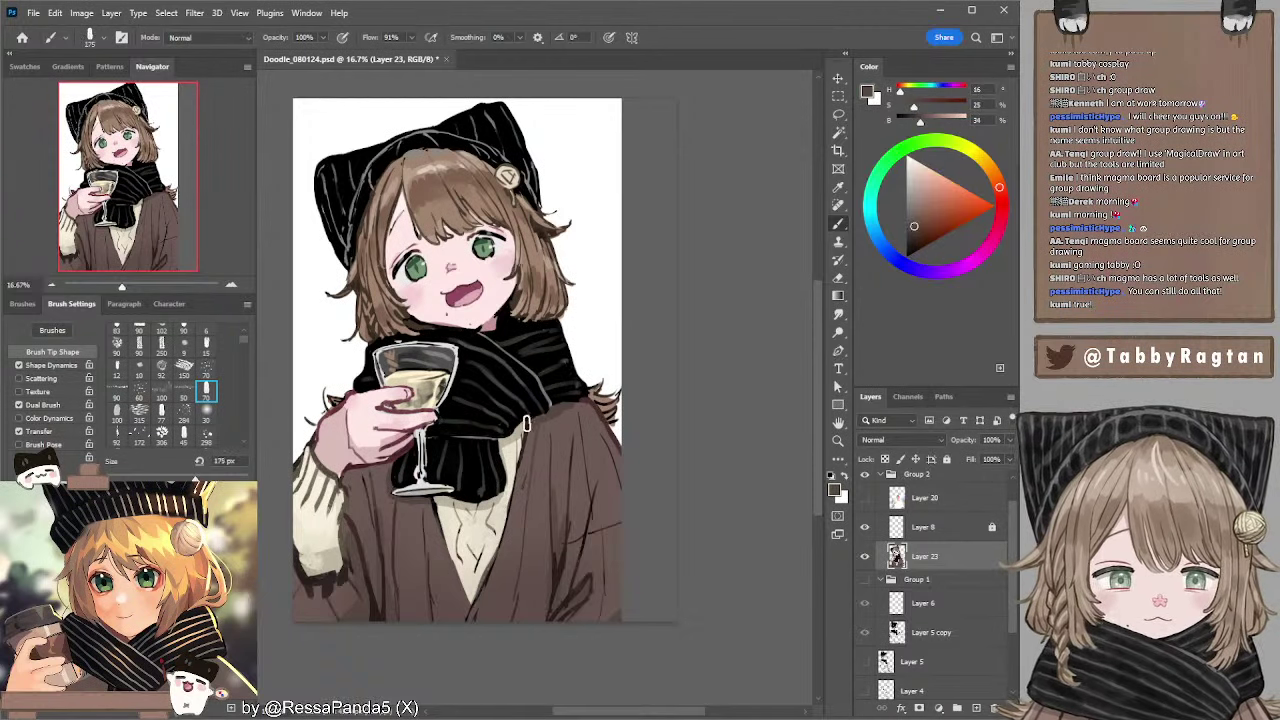
alt+click(486, 417)
key(bracketleft)
key(bracketleft)
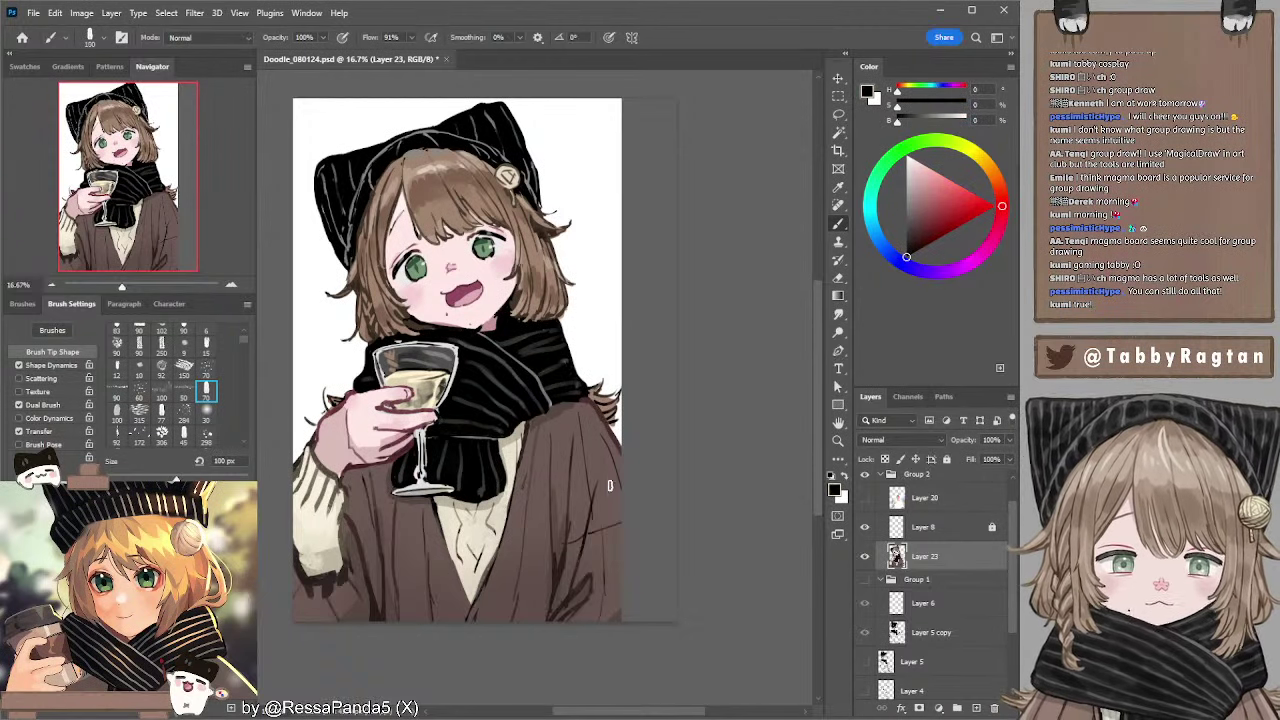
- Soften the sweater's cable-knit lines with sampled coat brown and beige, using brush sizes from 90 to 100 px
alt+click(489, 568)
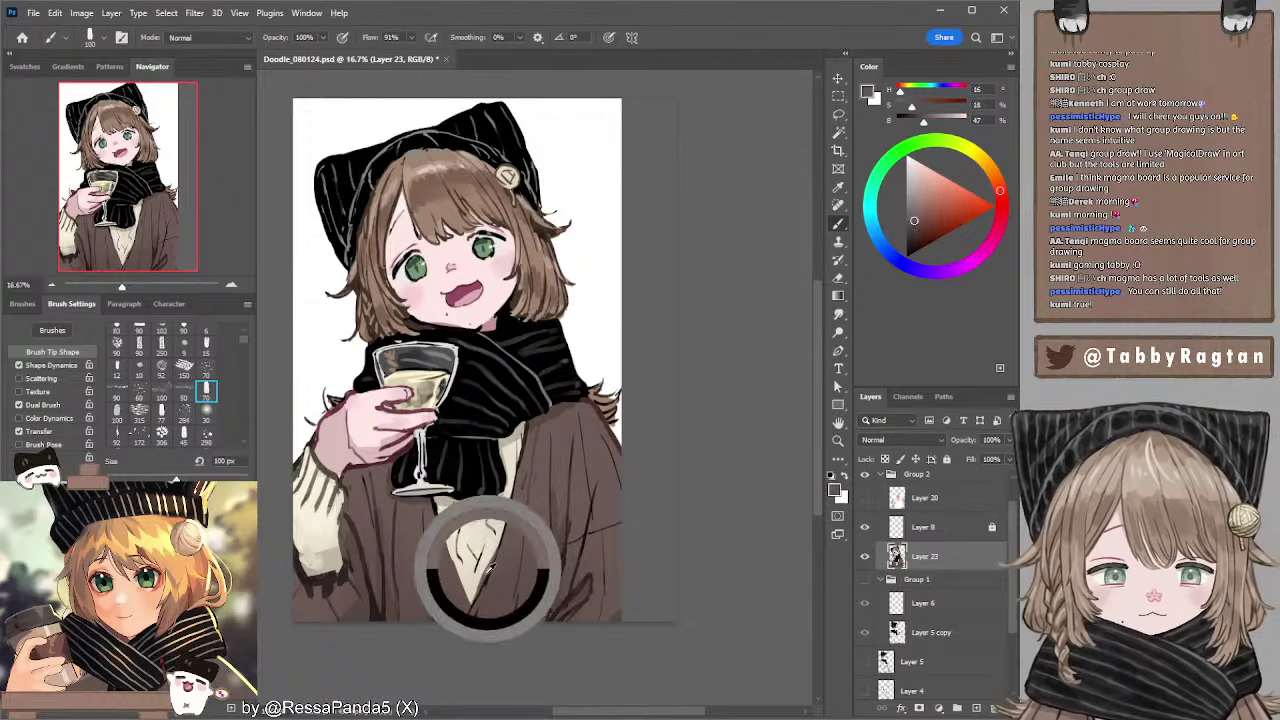
alt+click(490, 505)
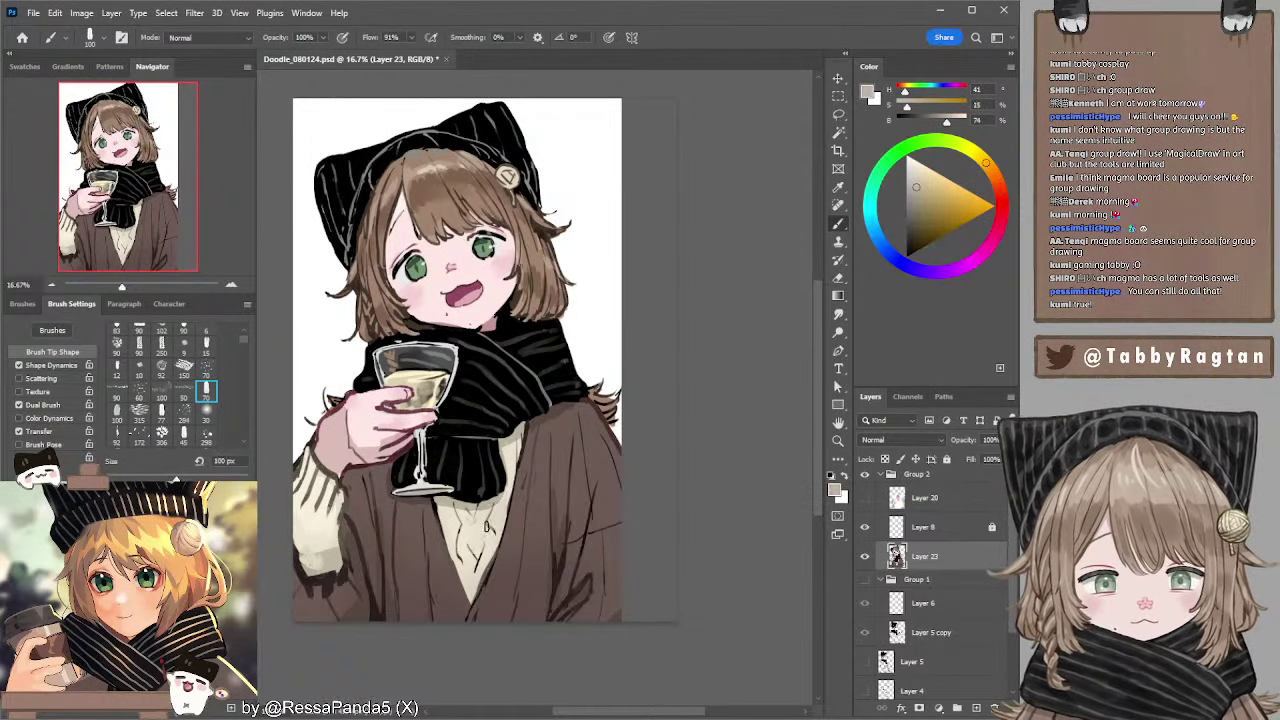
key(bracketleft)
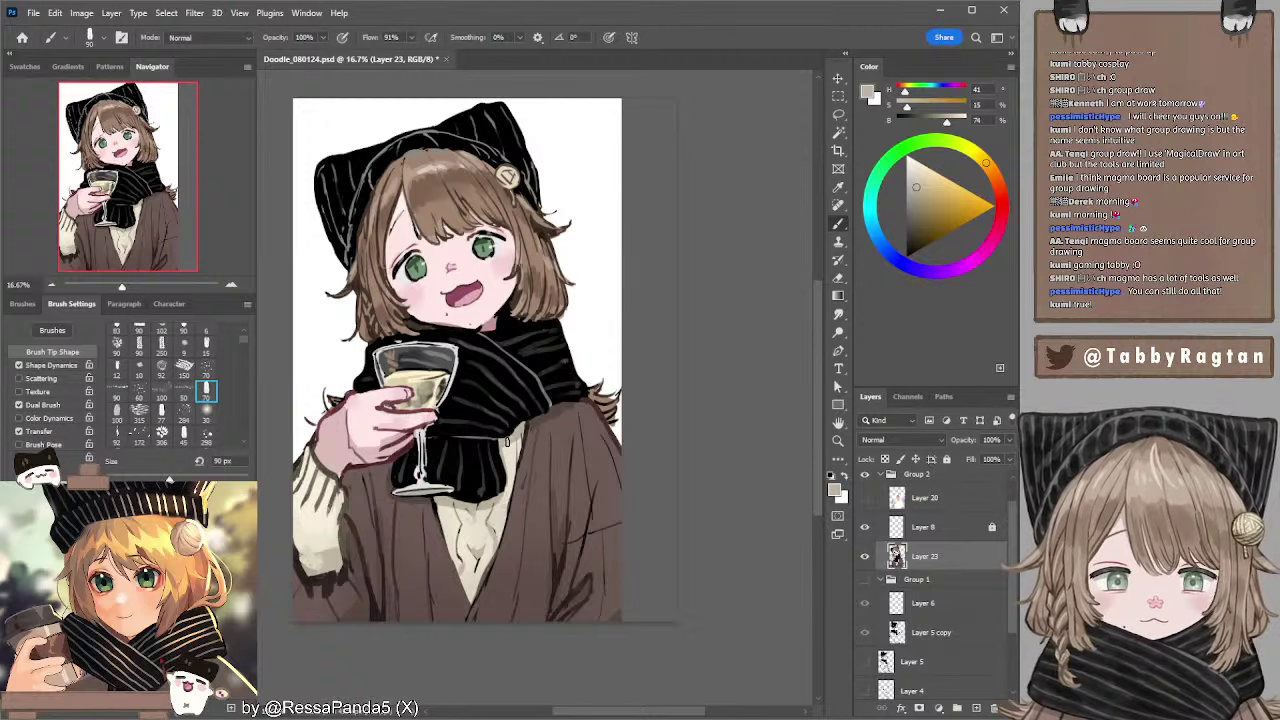
- Fill in the hanging scarf end beside the sweater with black at 150 px
key(d)
key(bracketright)
key(bracketright)
key(bracketright)
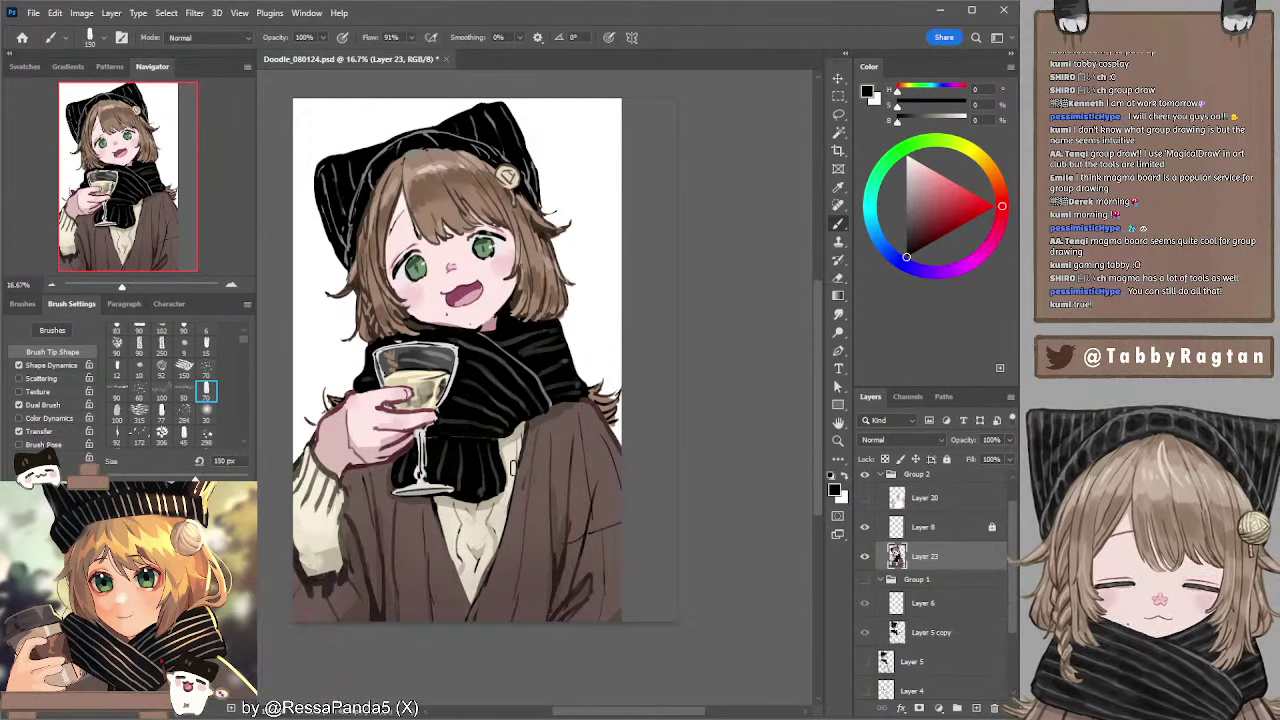
- Redraw the scarf's stripes with sampled mid grey, reducing the brush from 80 to 45 px
alt+click(542, 384)
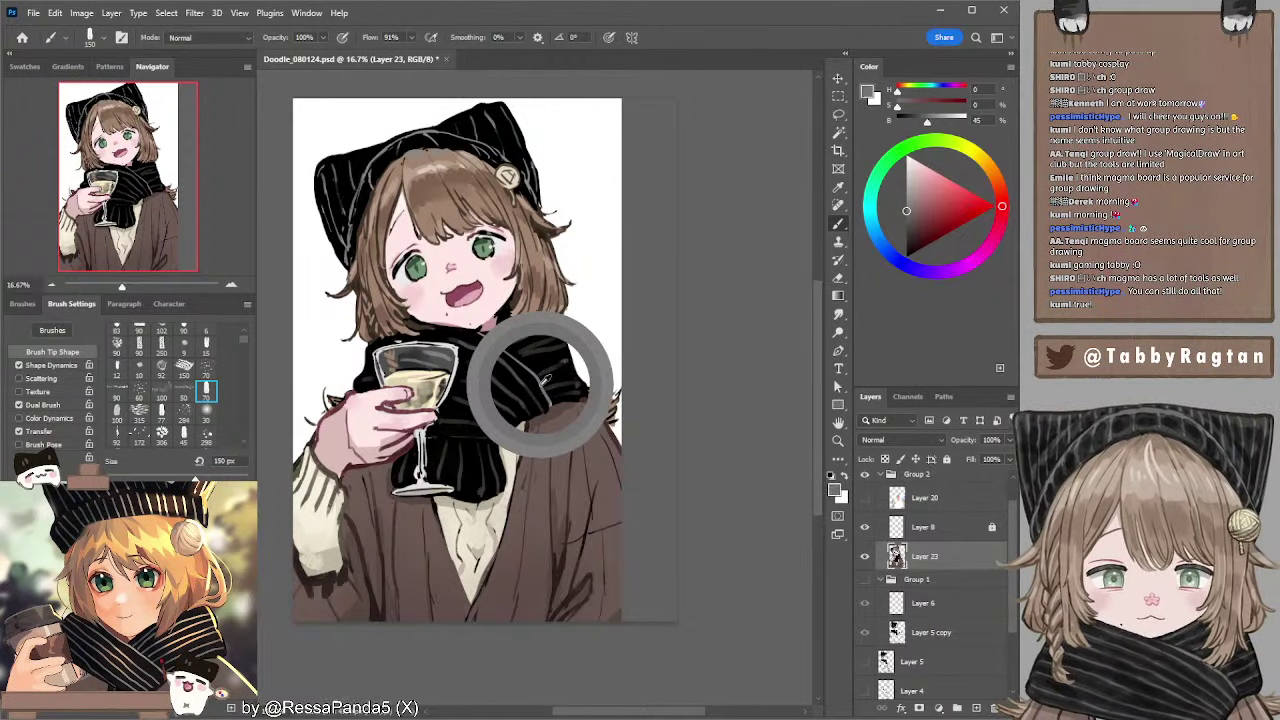
key(bracketleft)
key(bracketleft)
key(bracketleft)
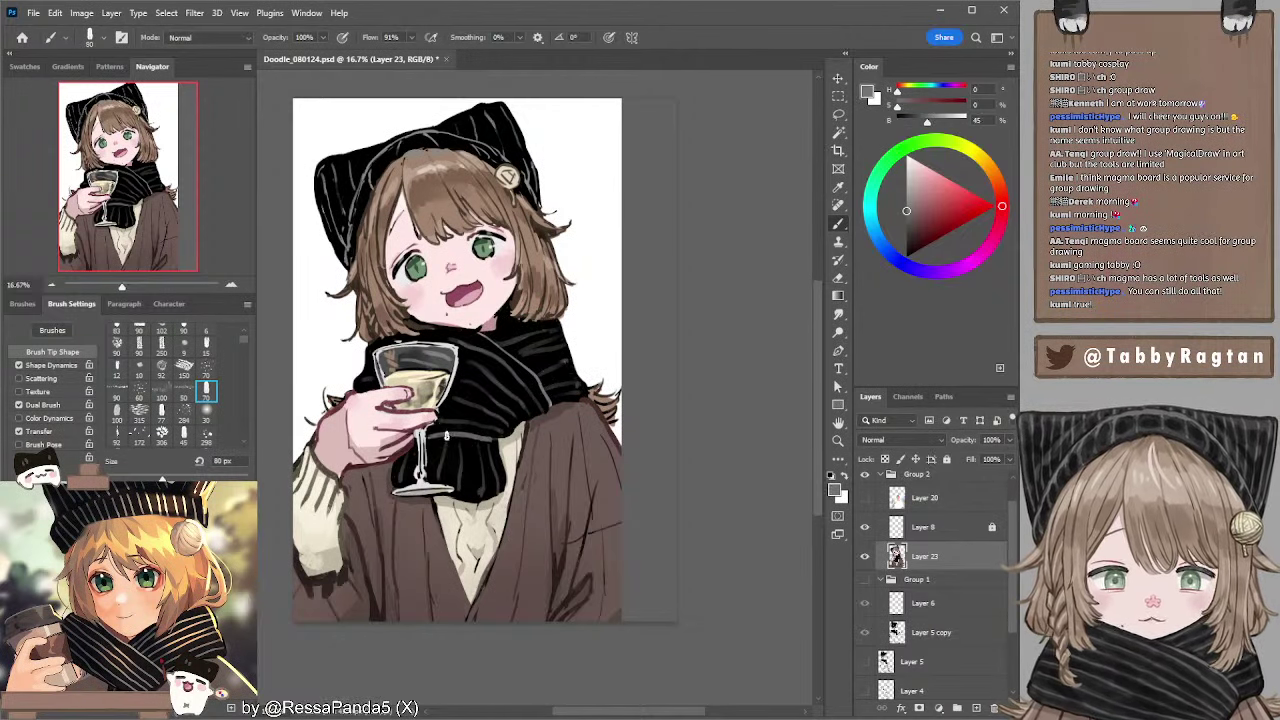
key(bracketleft)
key(bracketleft)
key(bracketleft)
key(bracketleft)
key(bracketleft)
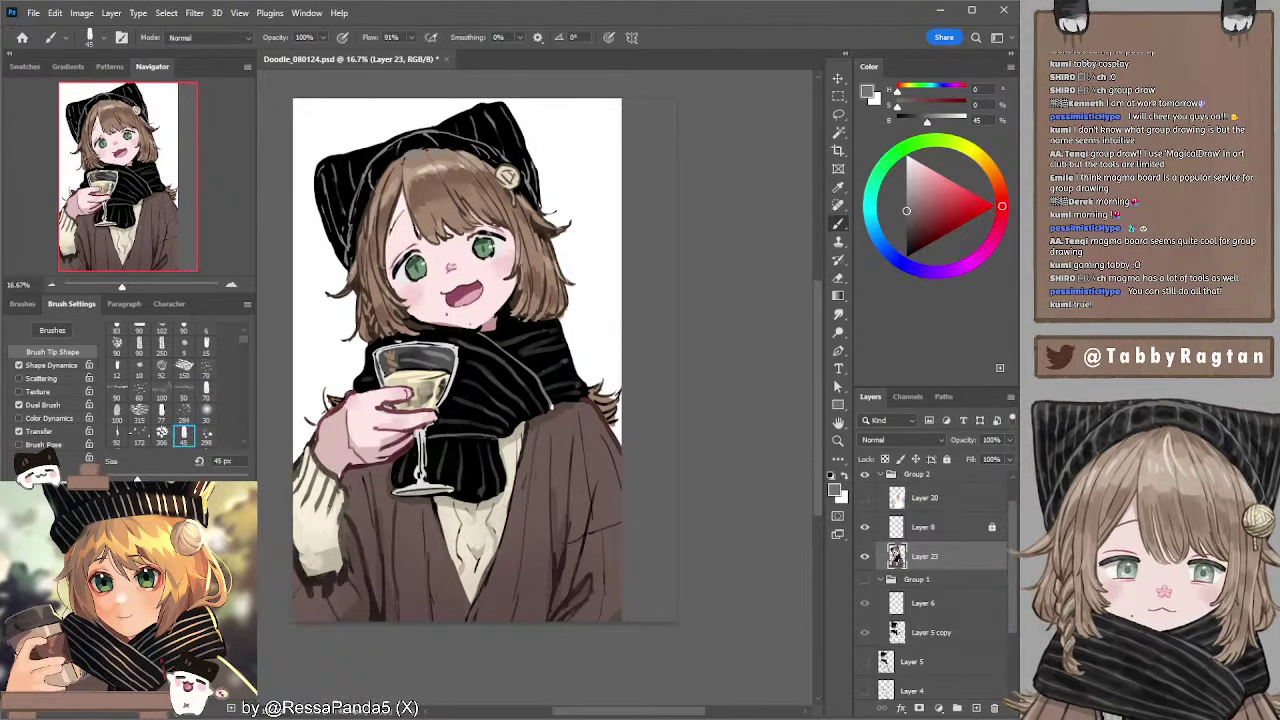
- Trim the scarf's grey stripes near the shoulder and collar with sampled black and dark grey at 45 px
alt+click(550, 405)
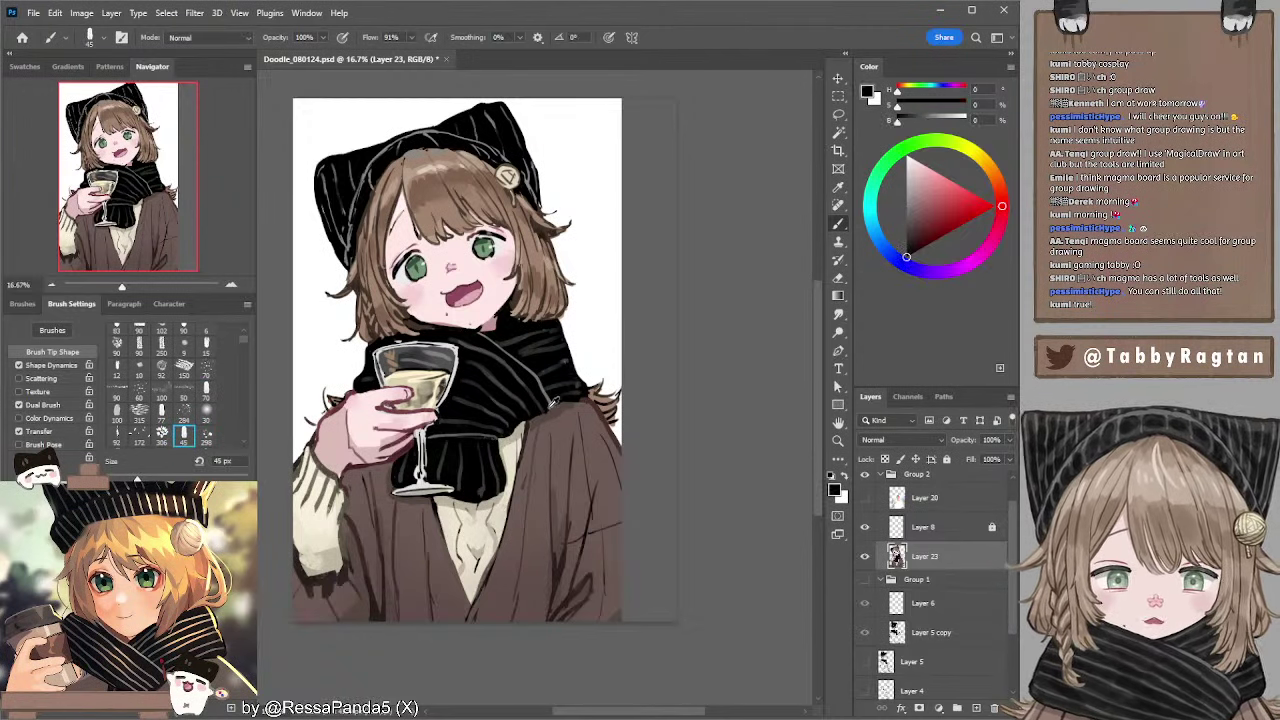
mouse_move(552, 400)
mouse_down()
mouse_move(551, 428)
mouse_move(578, 409)
mouse_move(562, 362)
mouse_up()
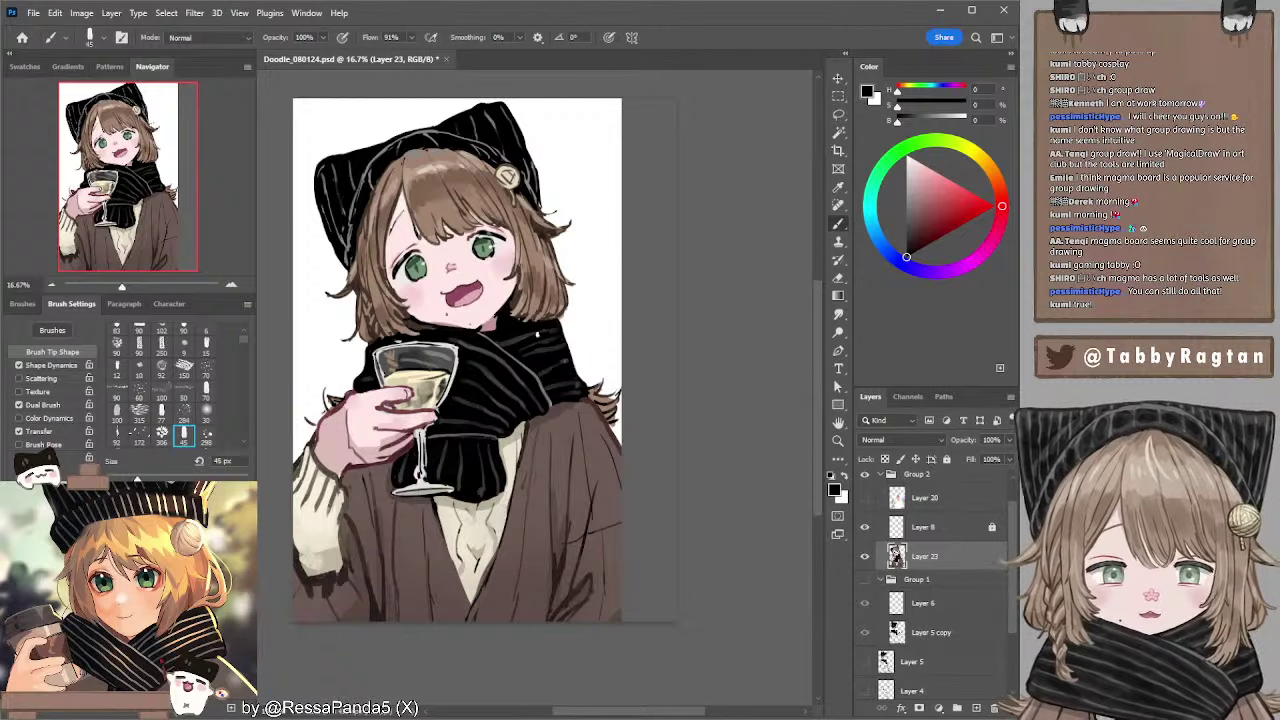
alt+click(516, 338)
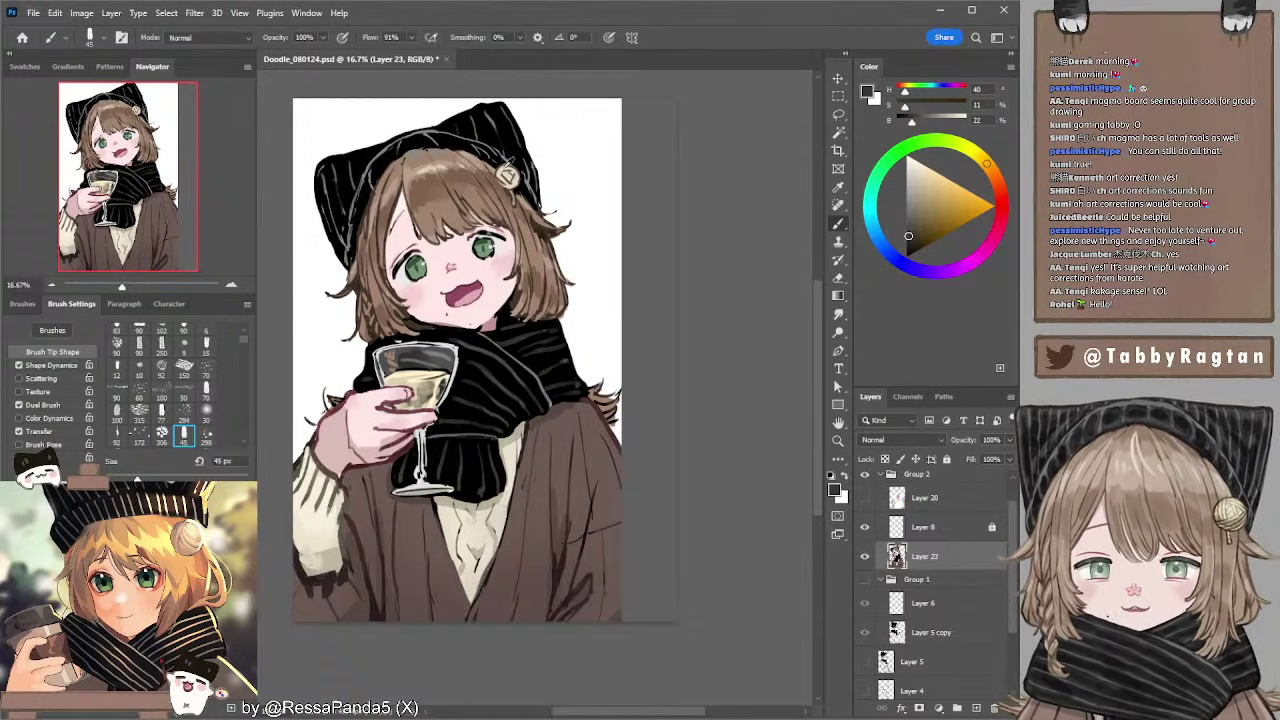
- Detail the yarn-ball ornament on the hat with sampled cream, darker beige and brown, using brush sizes from 30 to 45 px
alt+click(508, 175)
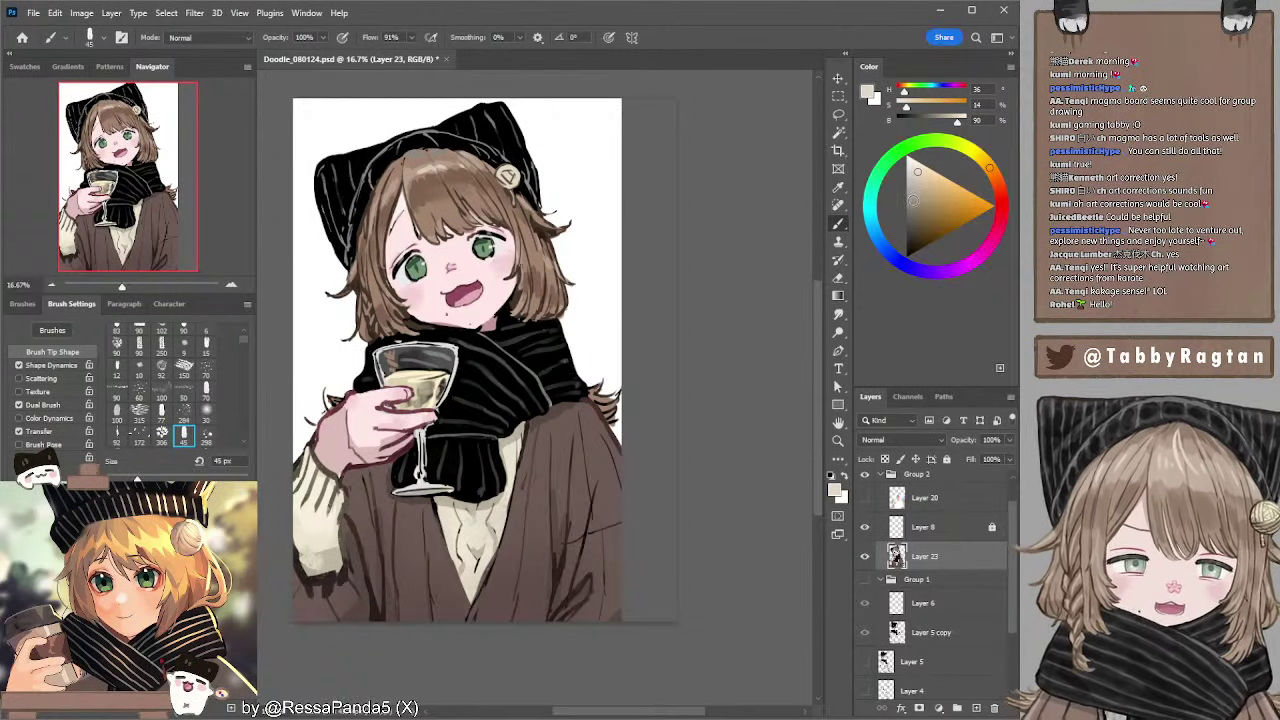
click(913, 201)
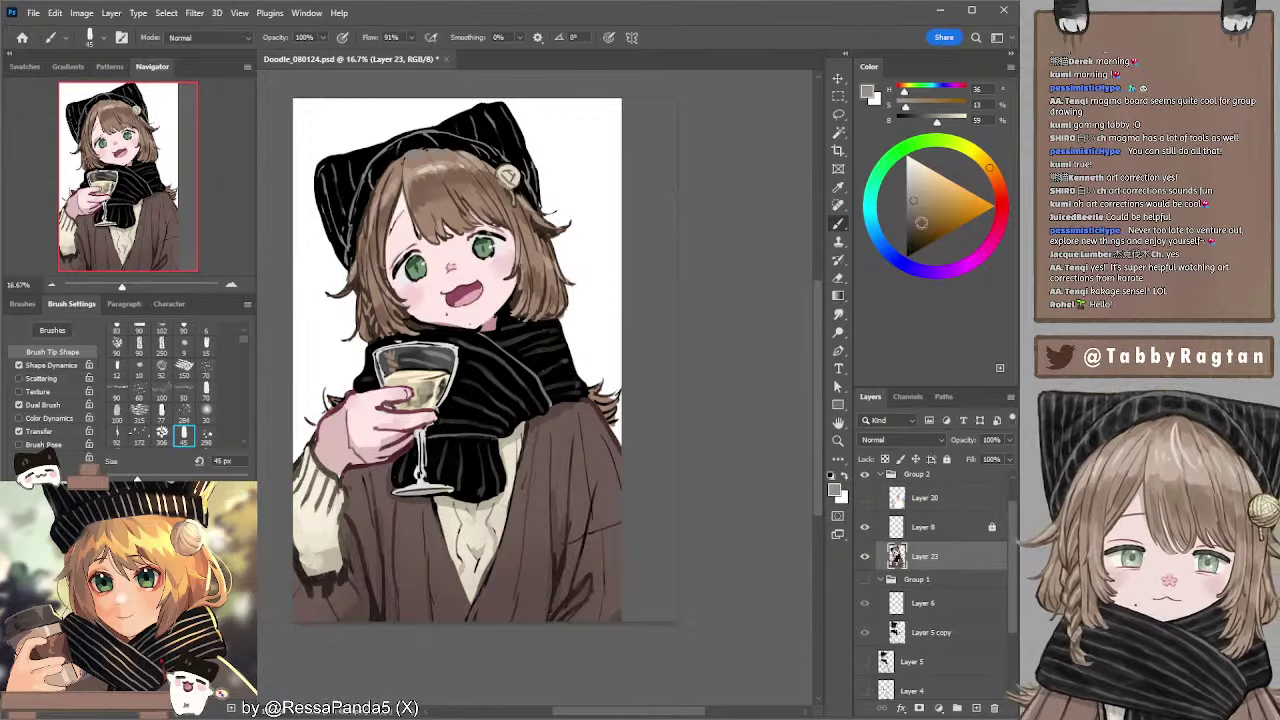
click(916, 218)
click(206, 391)
key(bracketleft)
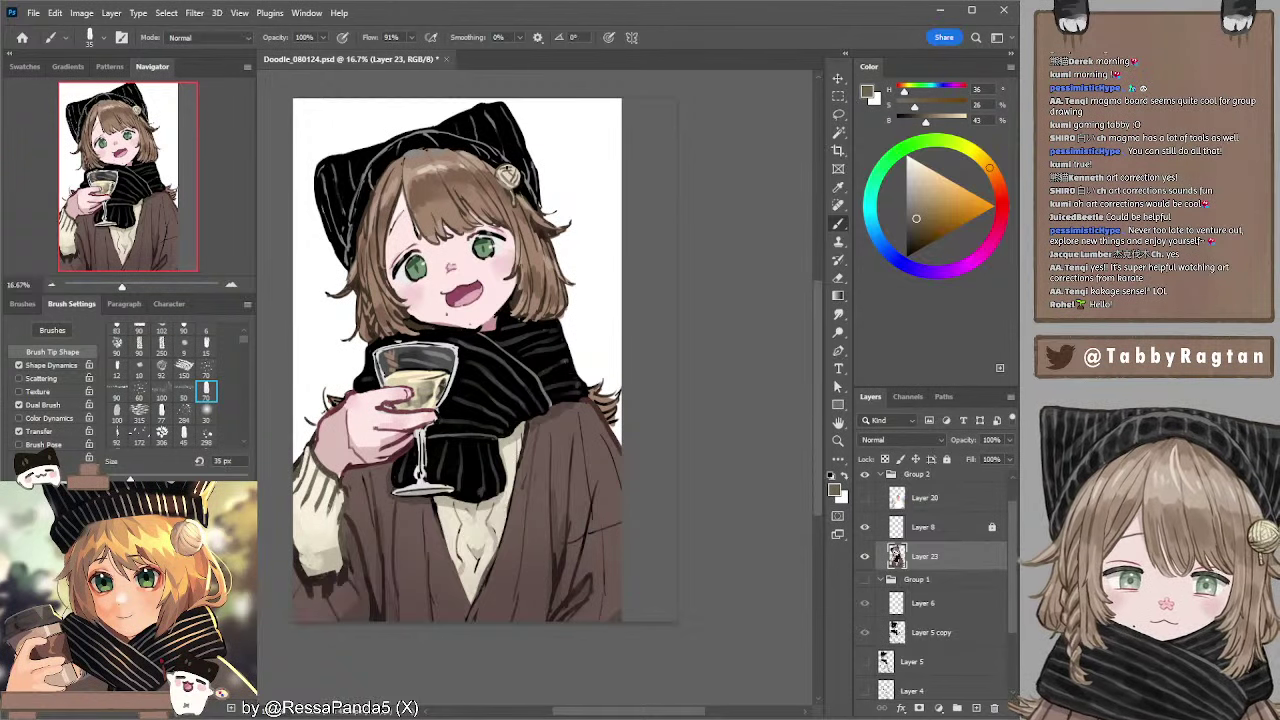
key(bracketleft)
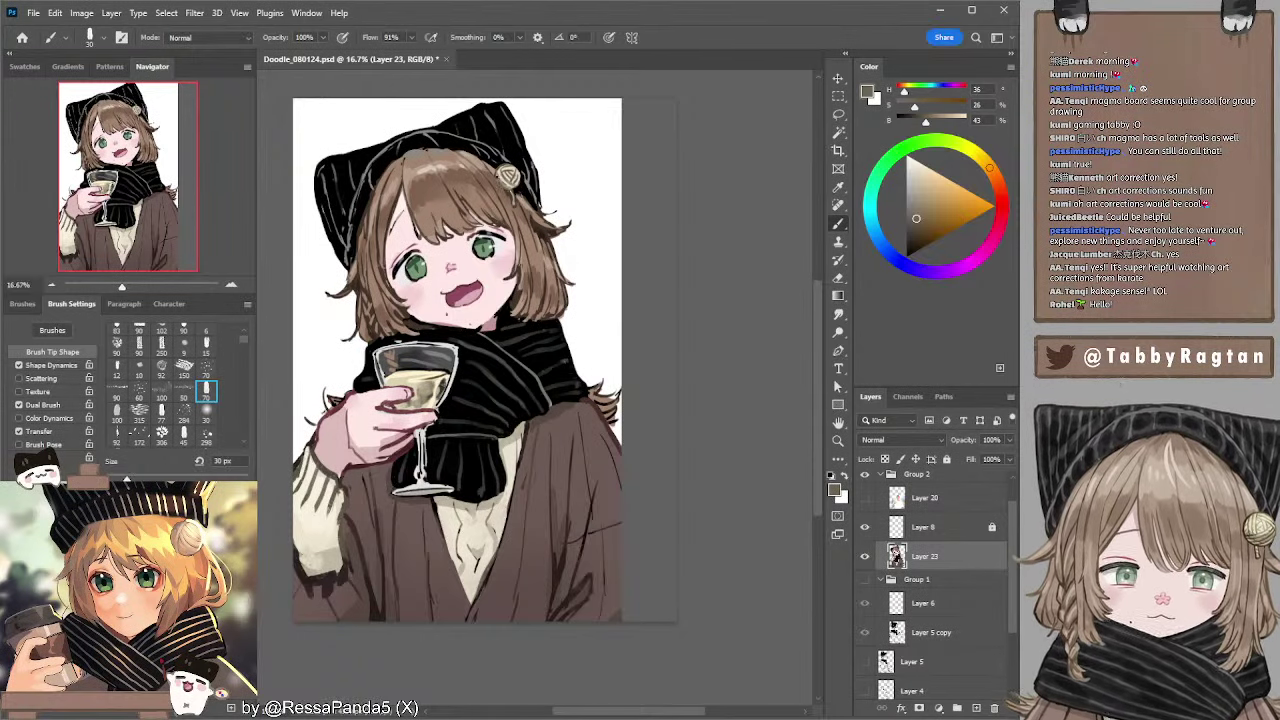
alt+click(508, 190)
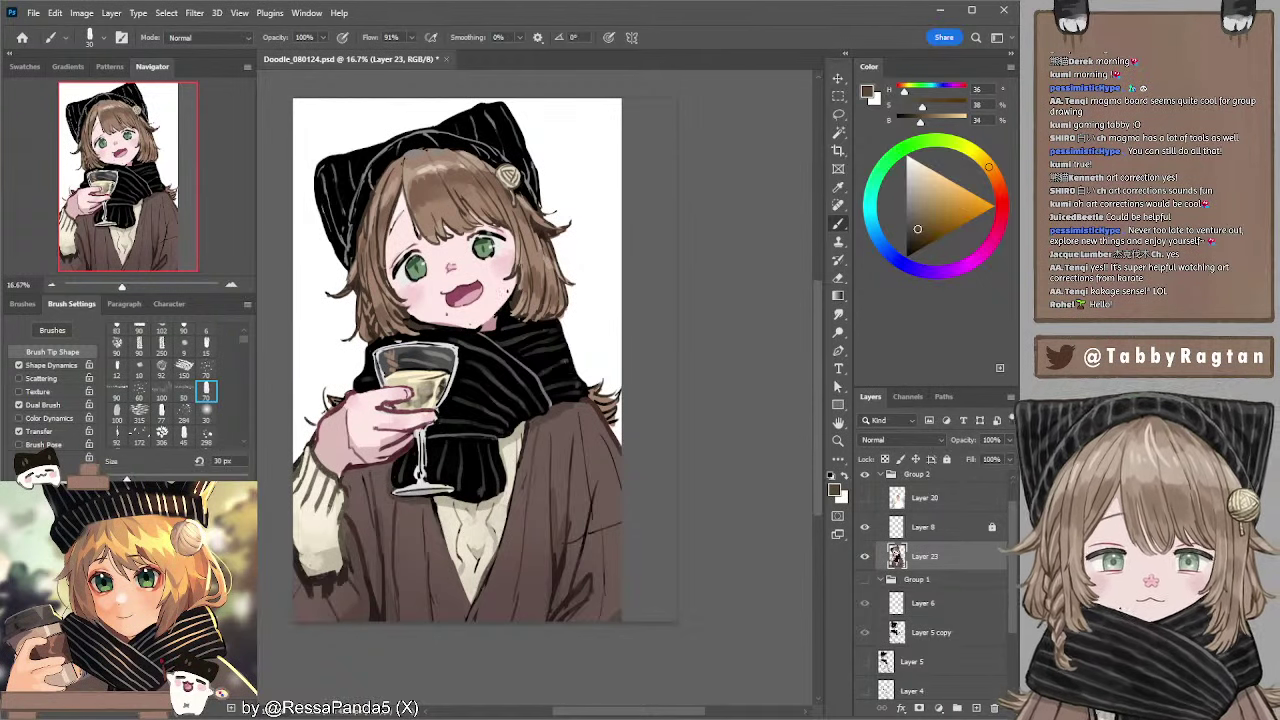
- Touch up the face and braid with sampled dark green, pale skin and light brown, enlarging the brush from 30 to 70 px
alt+click(413, 261)
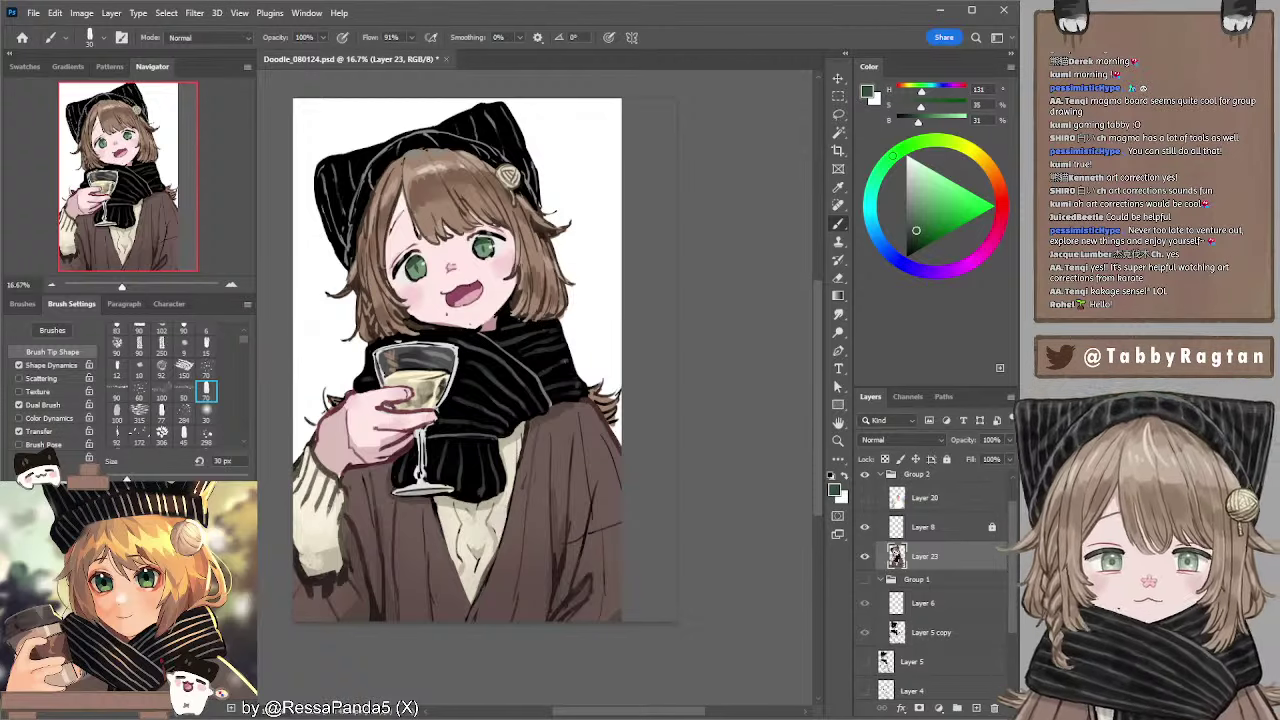
alt+click(478, 313)
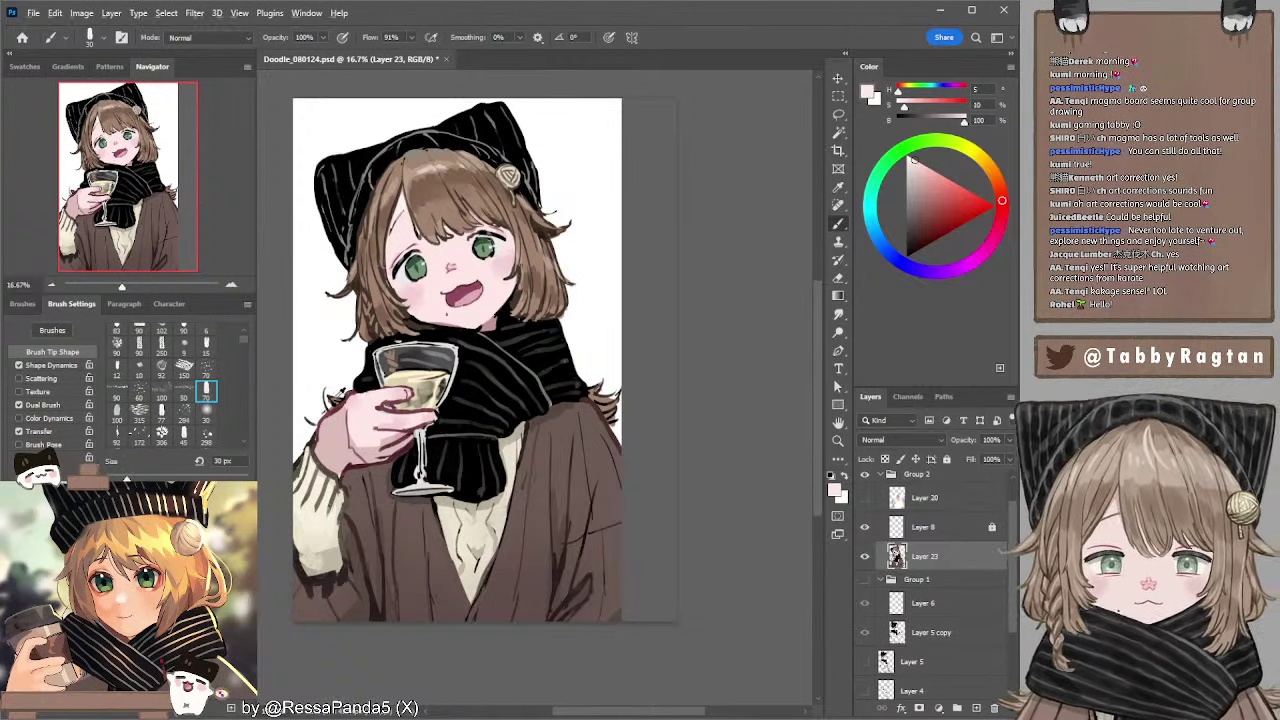
alt+click(372, 325)
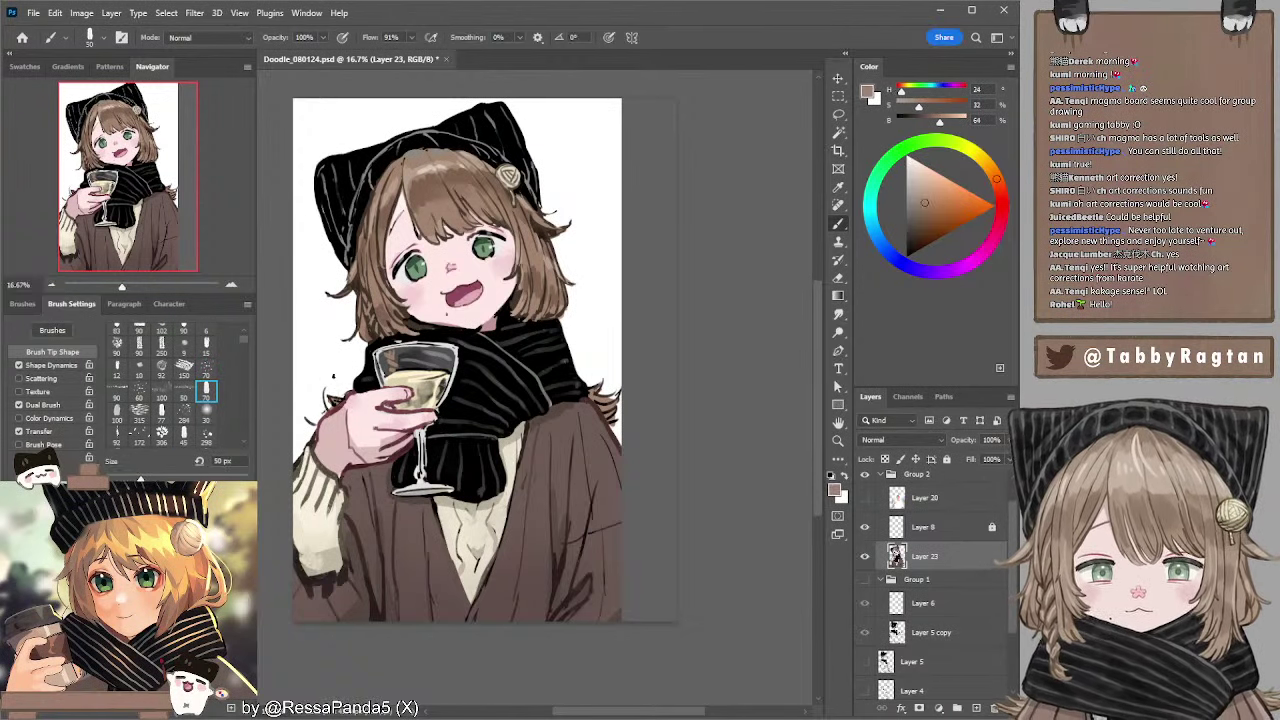
key(bracketright)
key(bracketright)
key(bracketright)
key(bracketright)
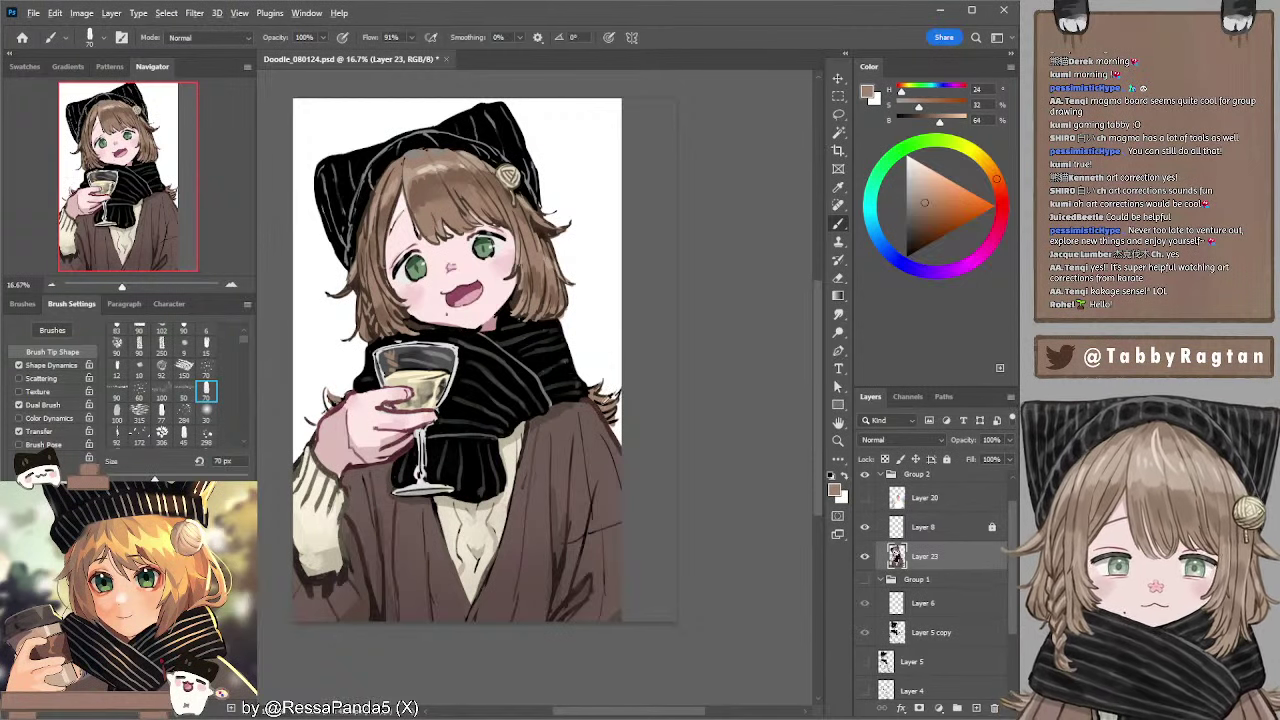
- Touch up the coat's shoulder edge with dark reddish brown and the hat's ear with sampled black, reducing the brush to 50 px
alt+click(609, 399)
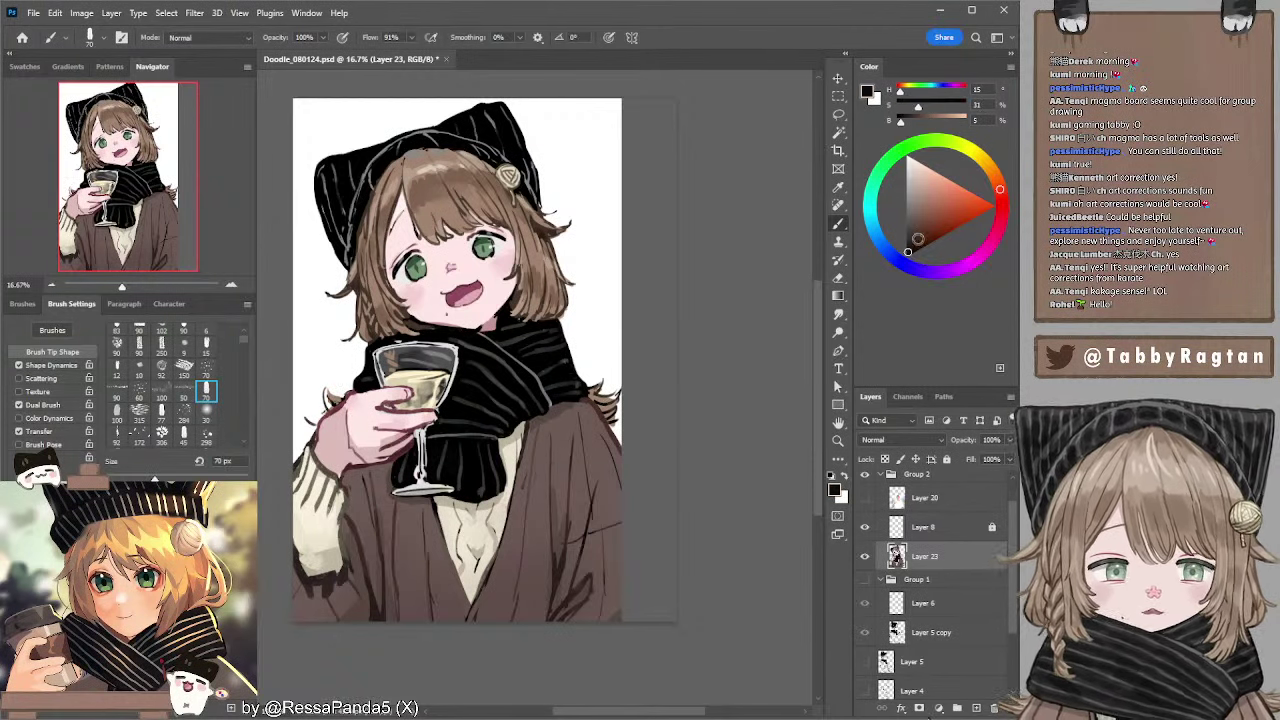
click(917, 243)
key(bracketleft)
key(bracketleft)
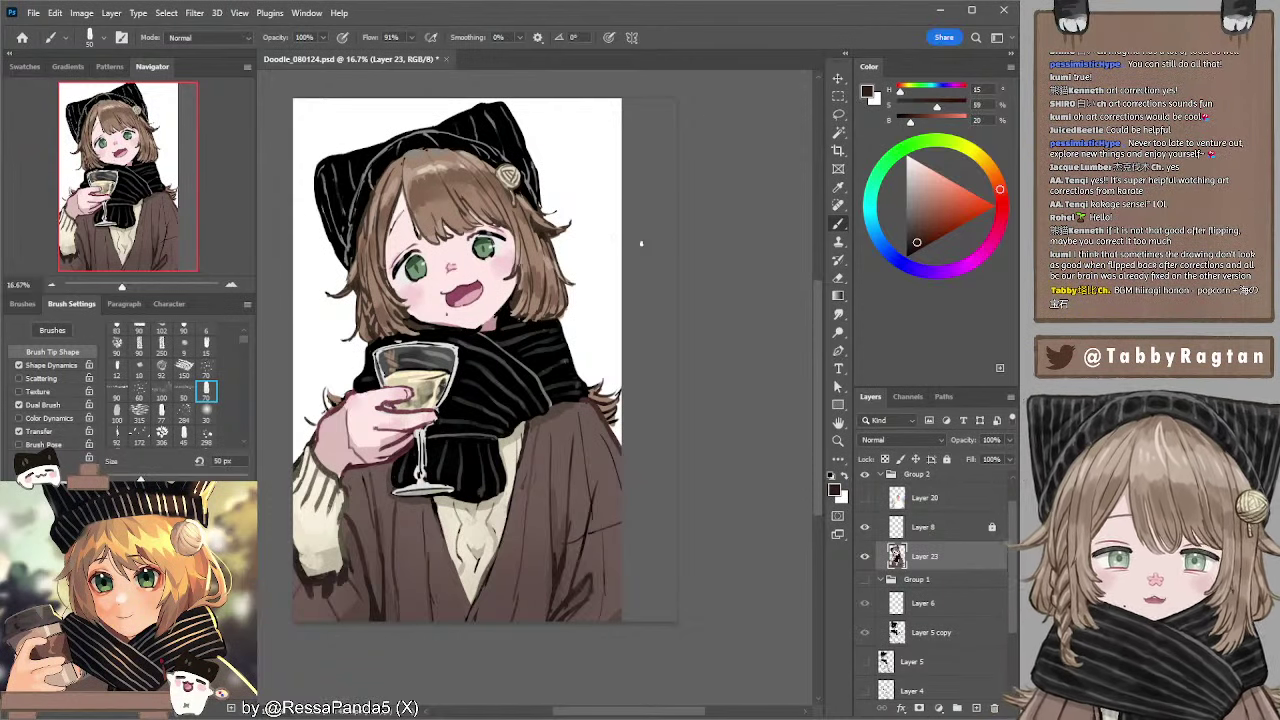
mouse_move(600, 220)
mouse_down()
mouse_move(631, 226)
mouse_move(621, 234)
mouse_up()
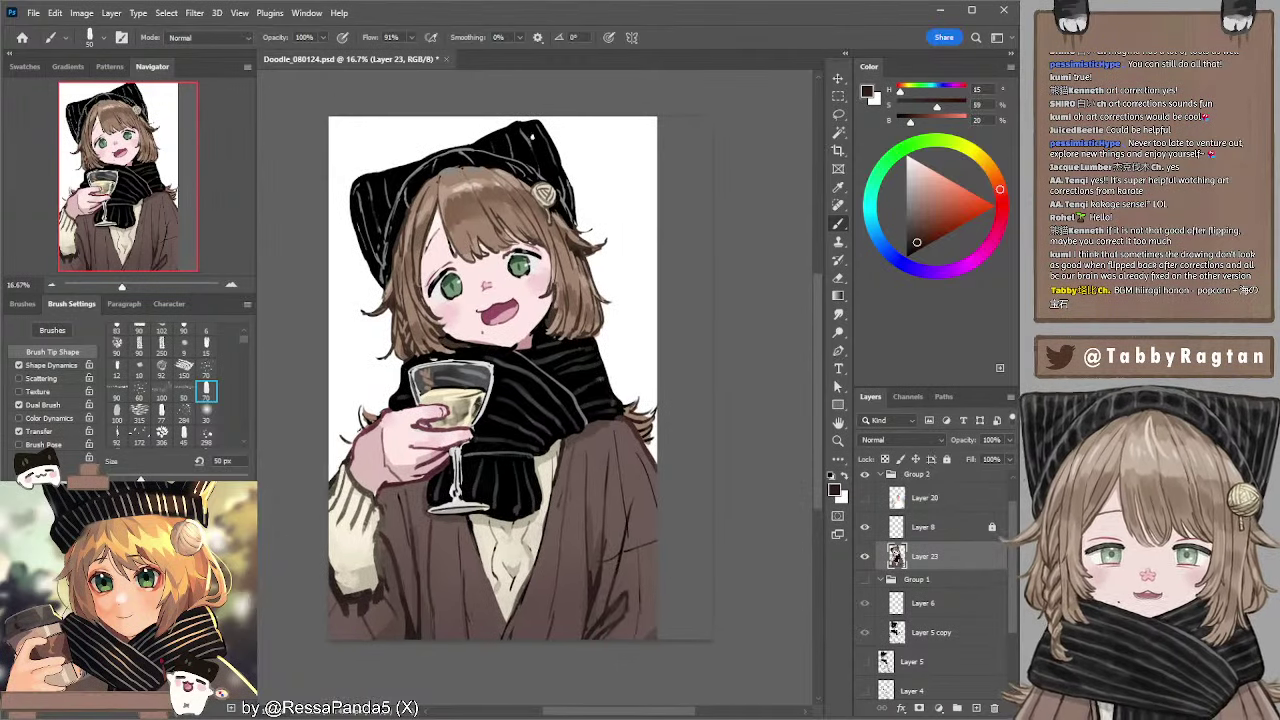
alt+click(526, 124)
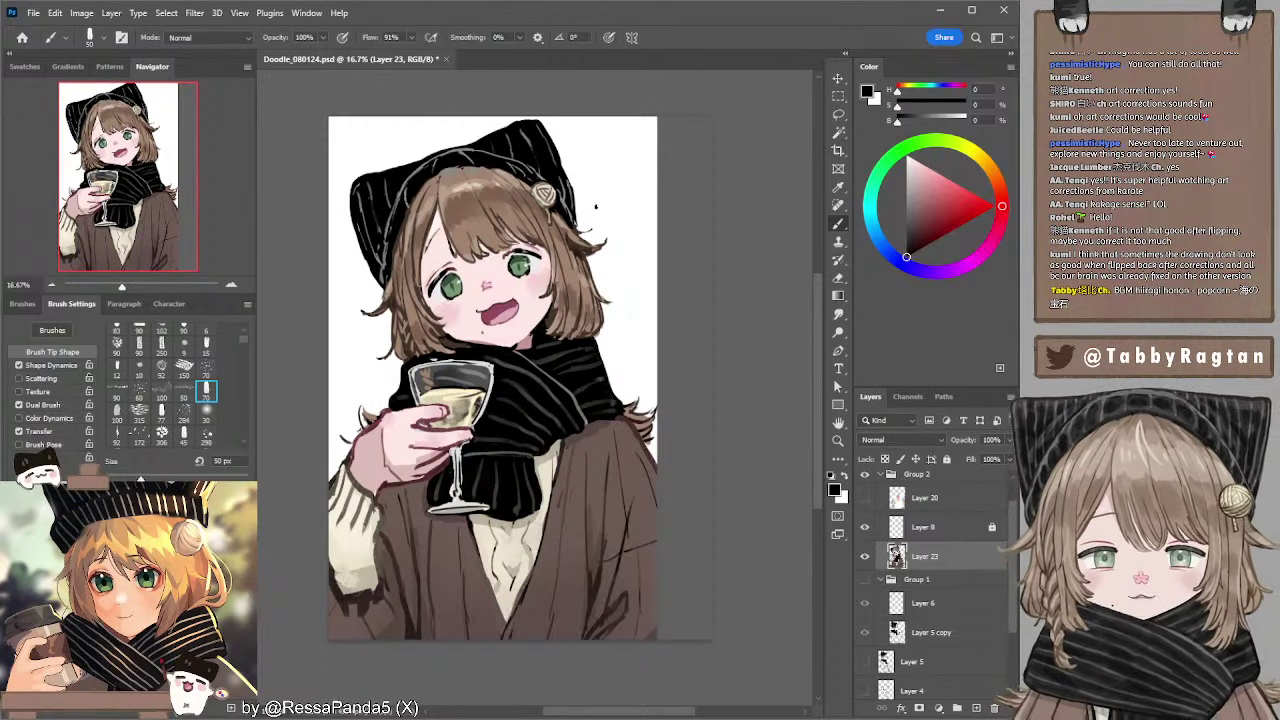
drag(480, 248, 474, 232)
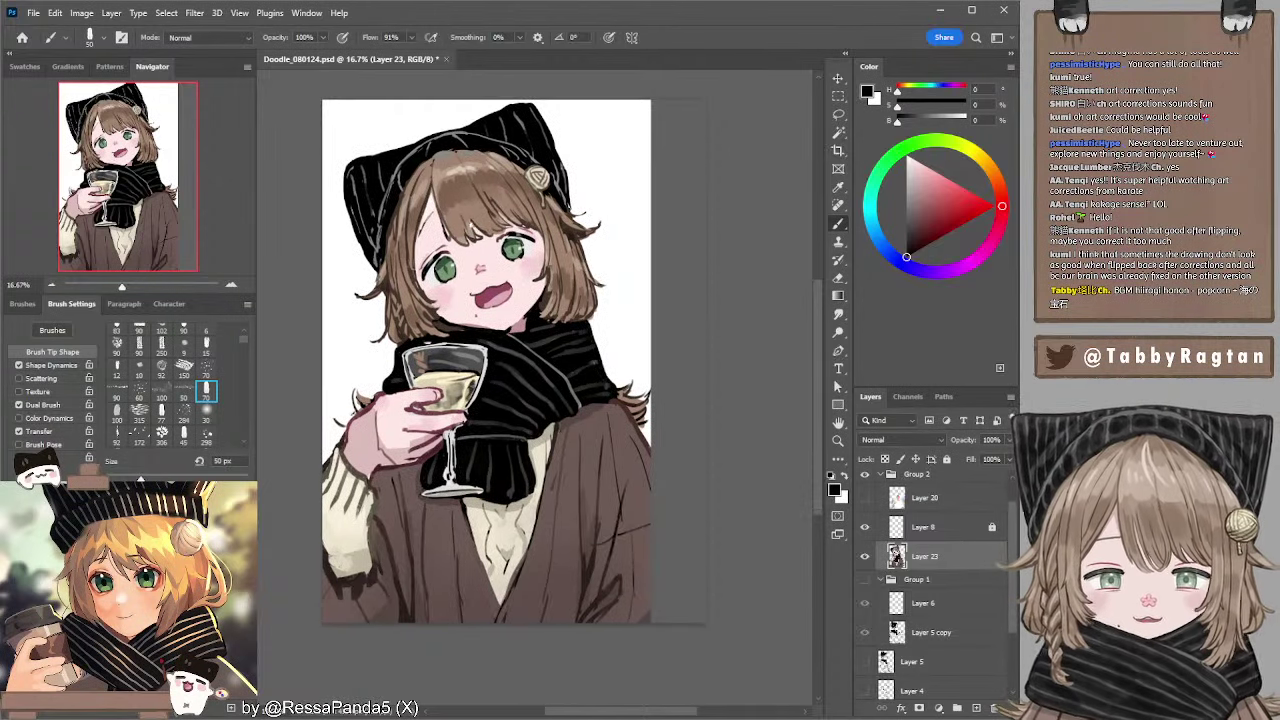
- Refine the eye on the wine-glass side with sampled pale pink and dusty pink, using brush sizes of 35 and 30 px
click(231, 286)
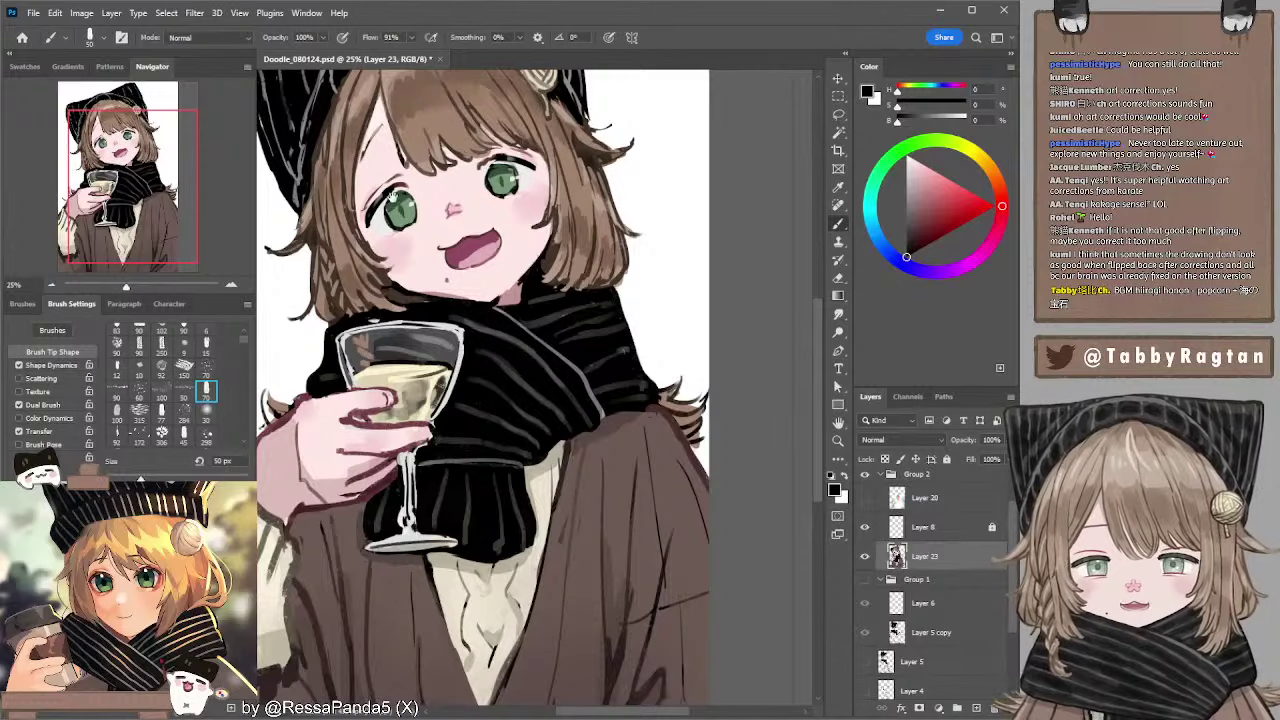
alt+click(372, 222)
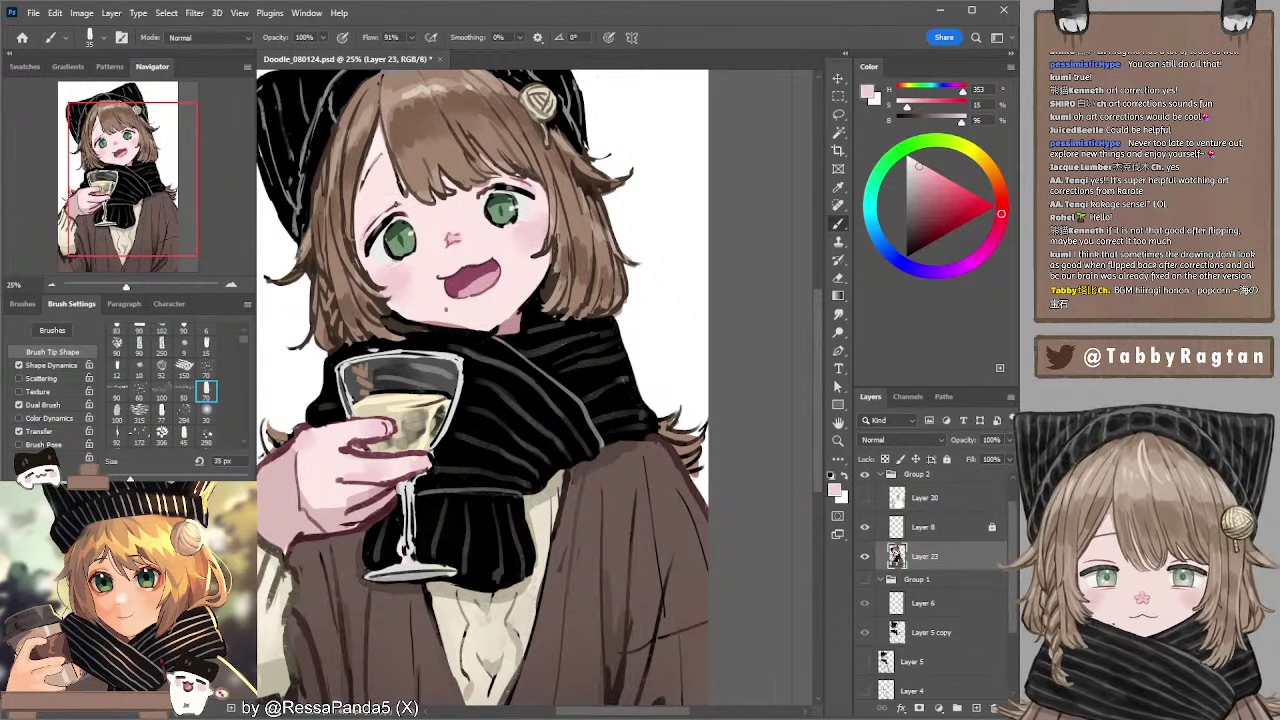
alt+click(405, 198)
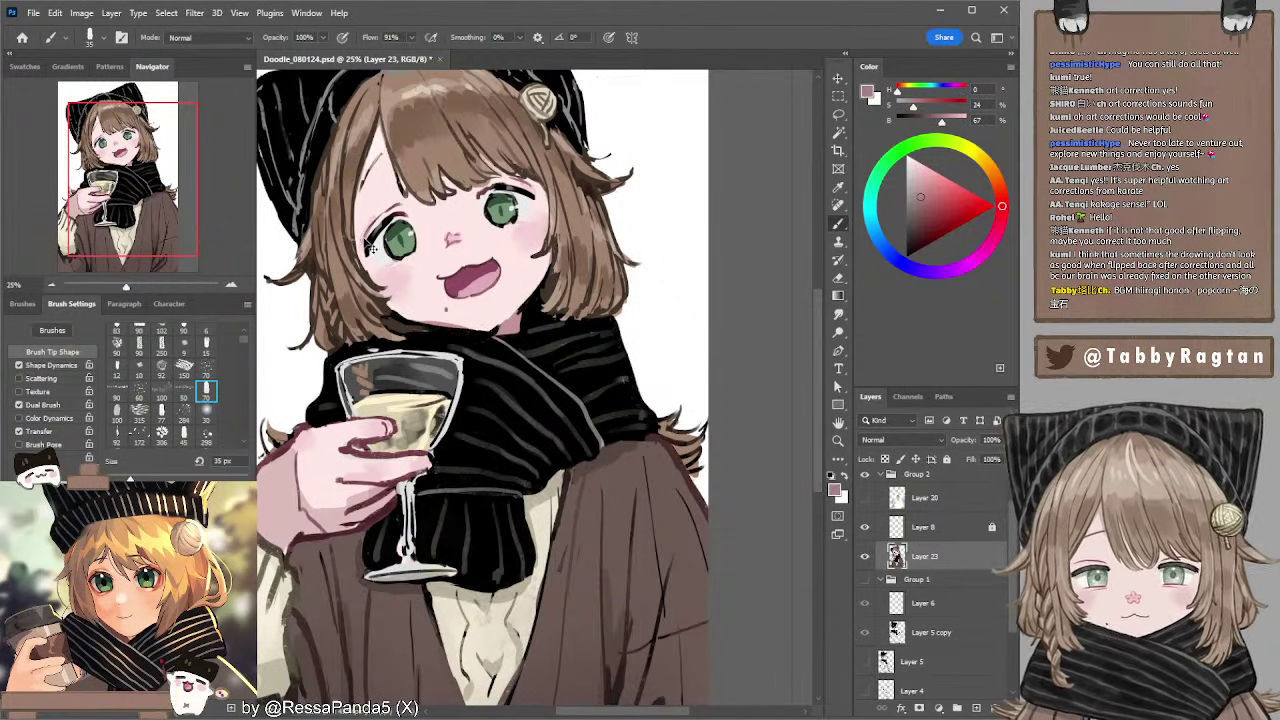
key(bracketleft)
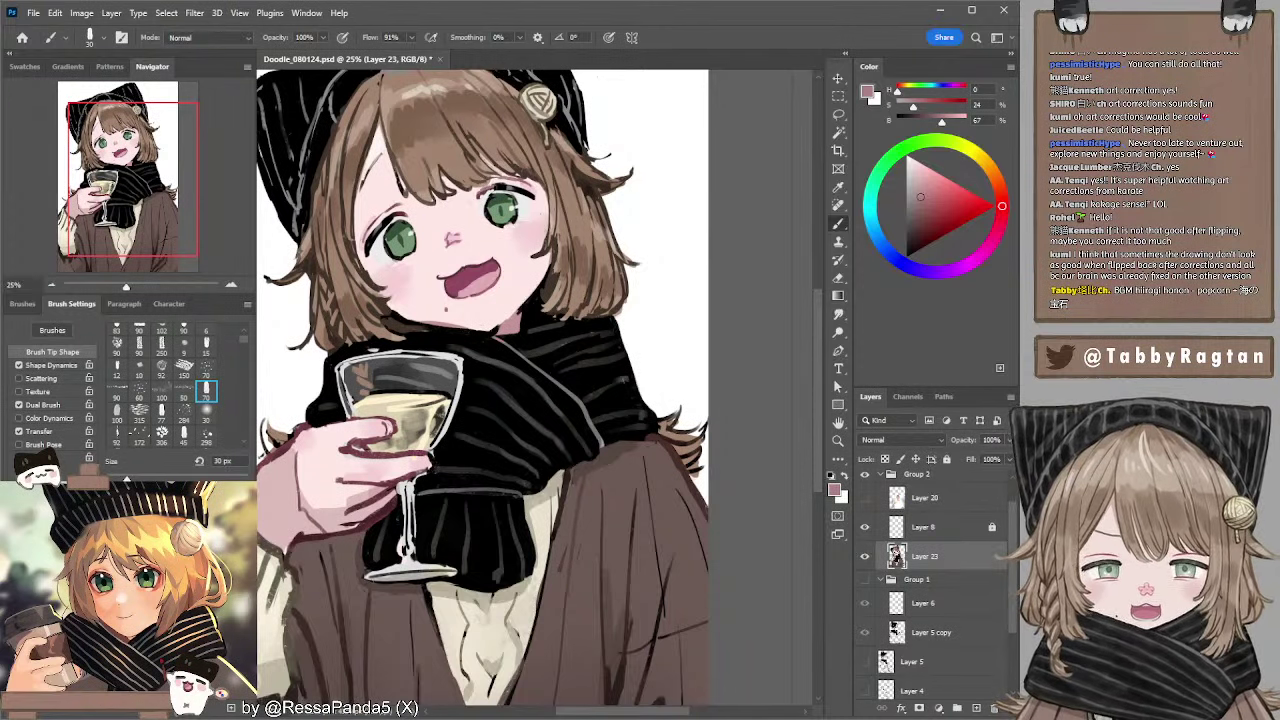
- Refine the eye on the hat-ornament side with sampled dark red, light grey, black and pale skin at 25 to 30 px
alt+click(497, 200)
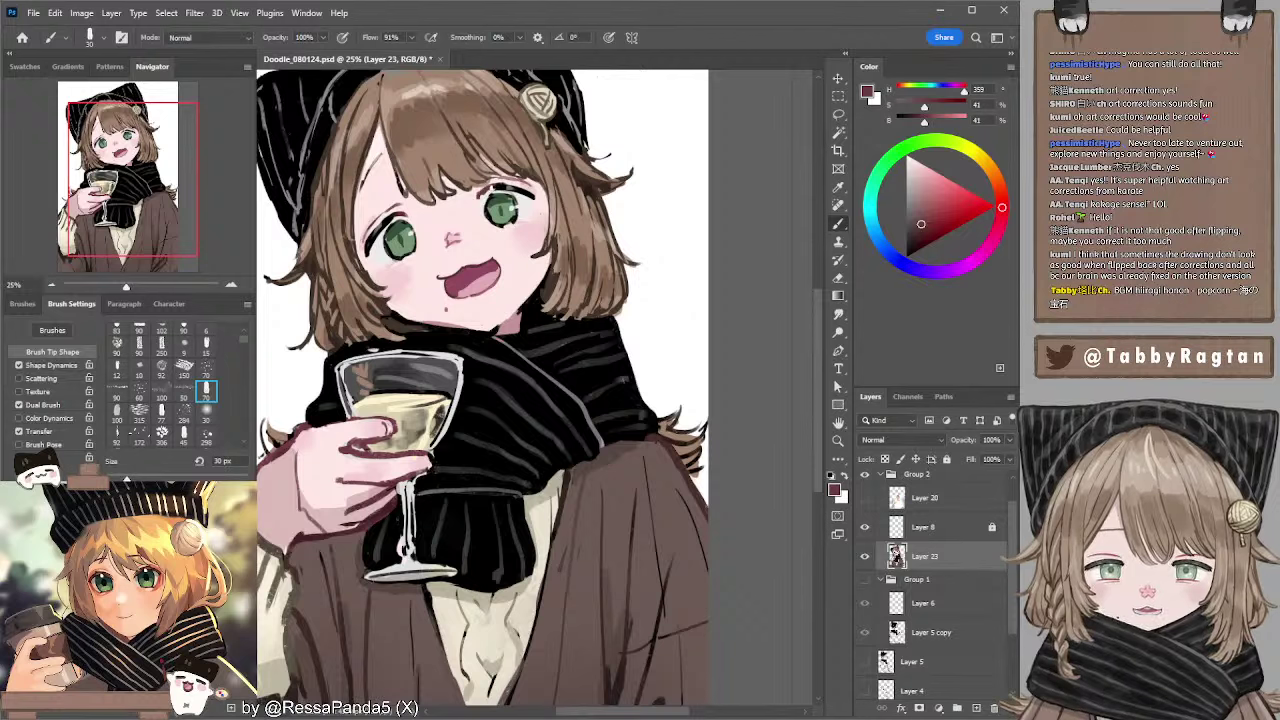
alt+click(490, 206)
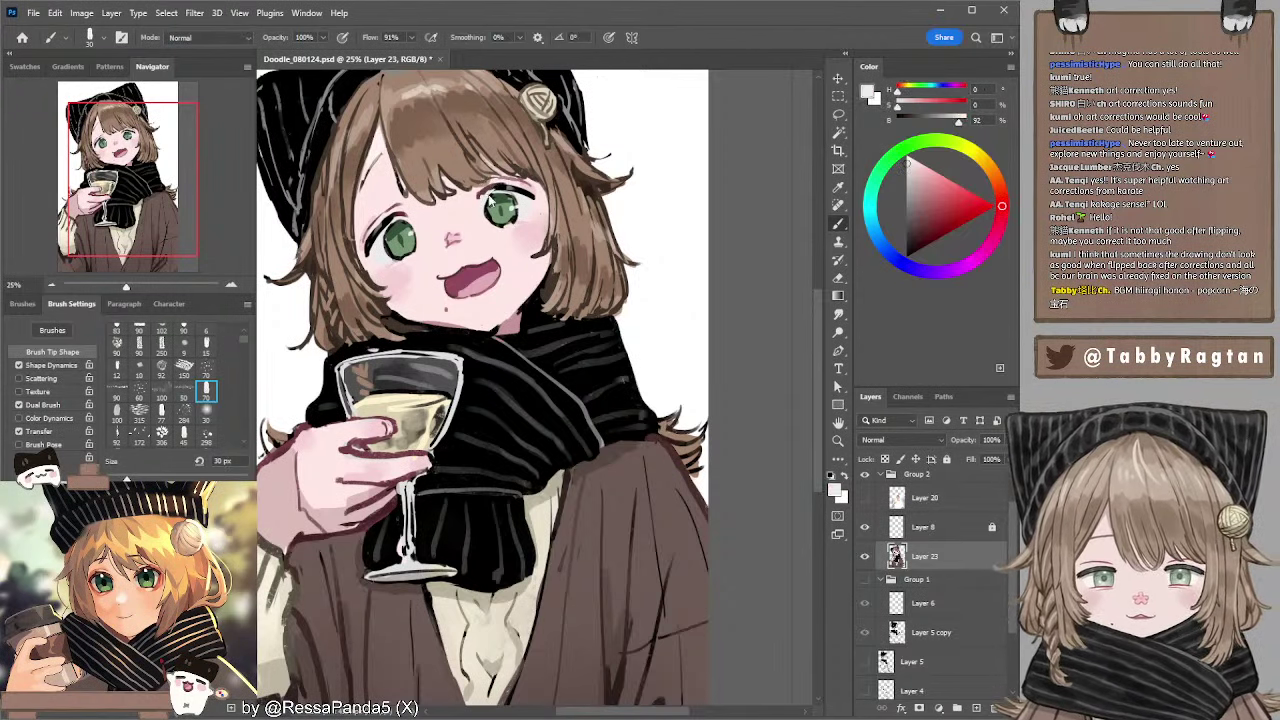
key(bracketleft)
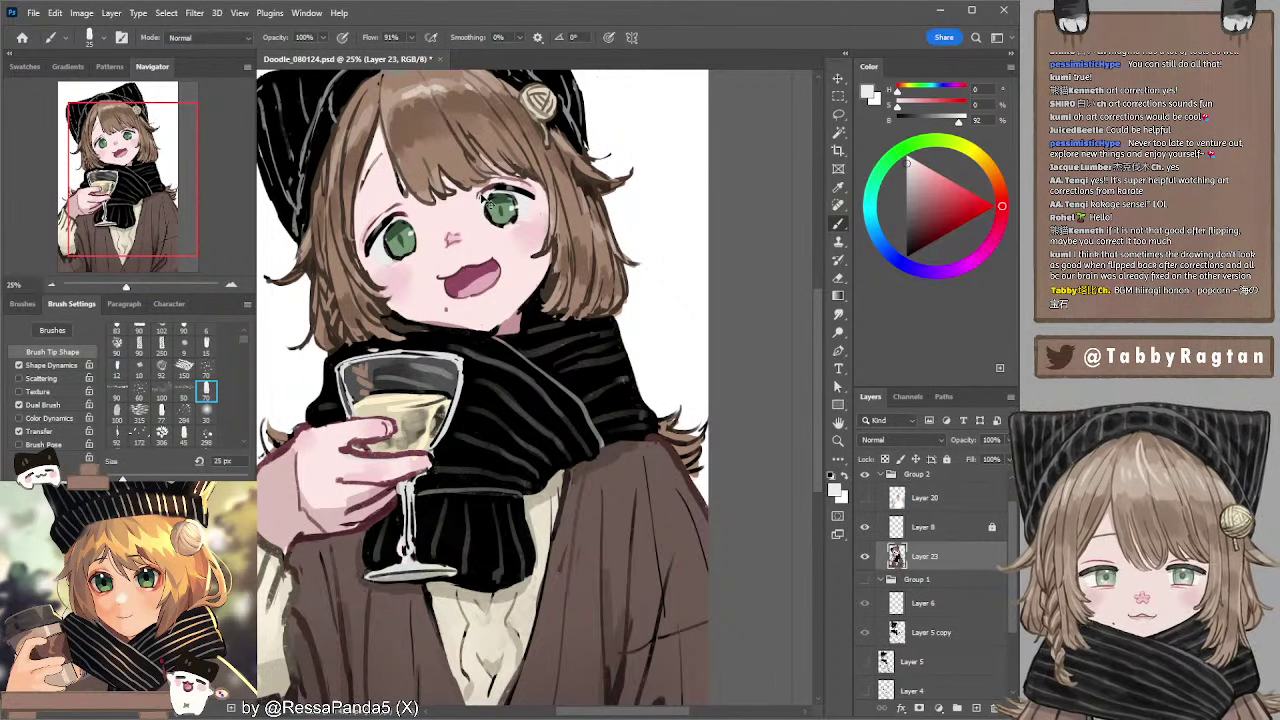
key(bracketright)
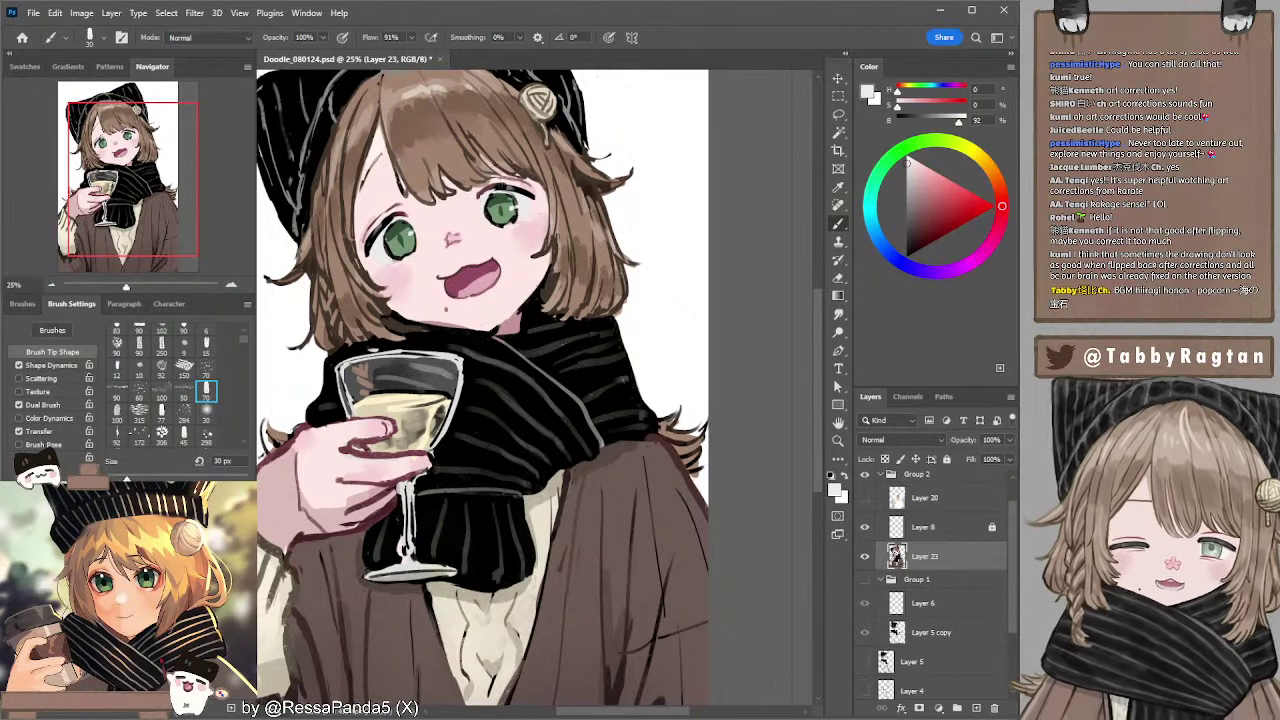
alt+click(497, 190)
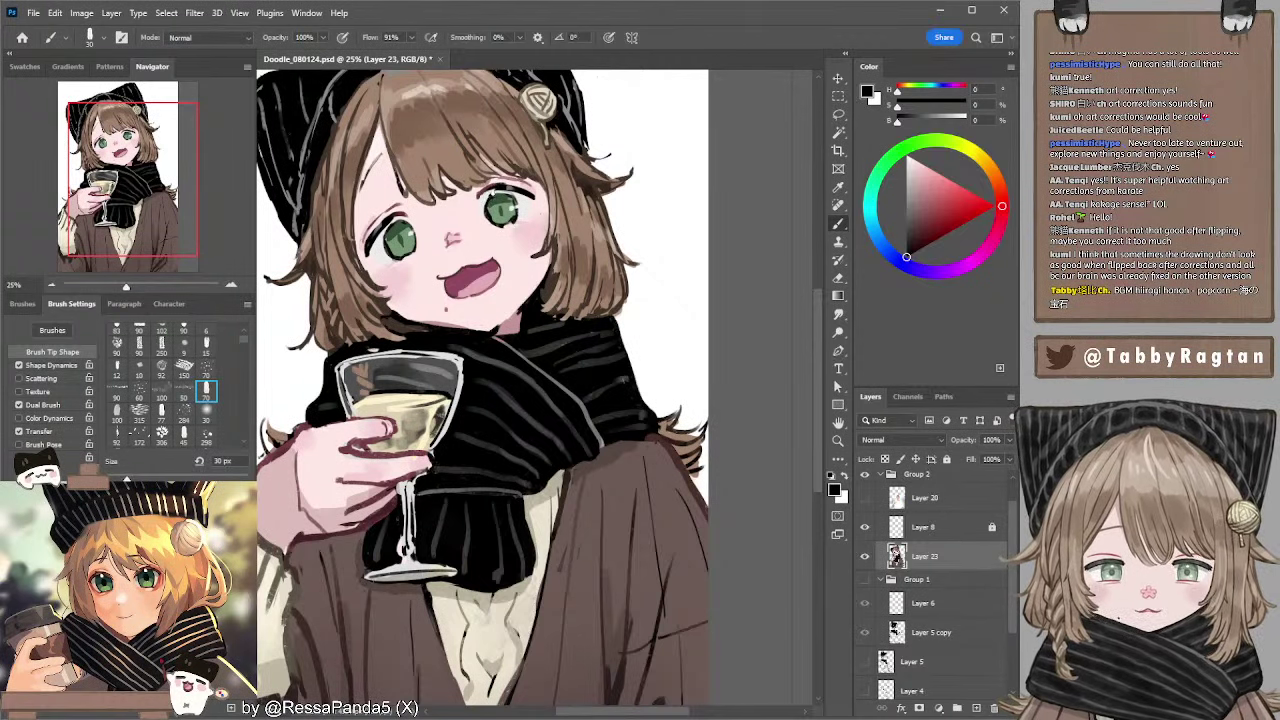
alt+click(496, 196)
key(bracketleft)
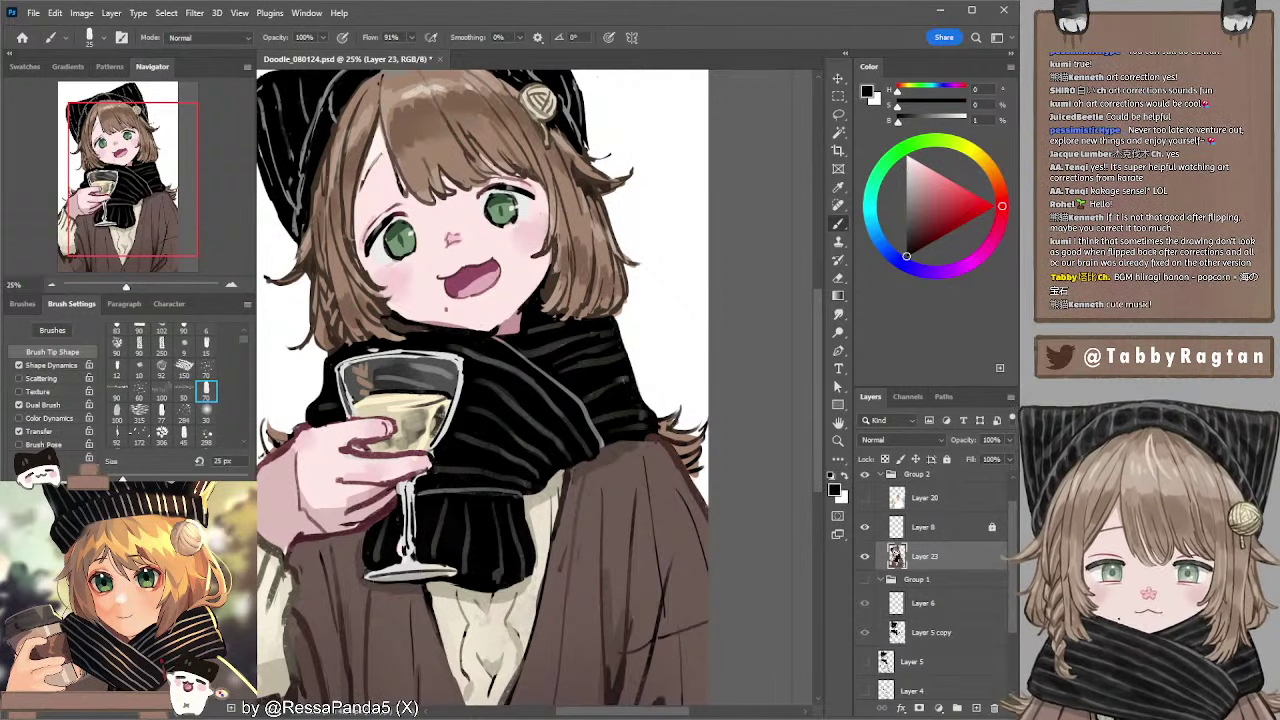
alt+click(492, 200)
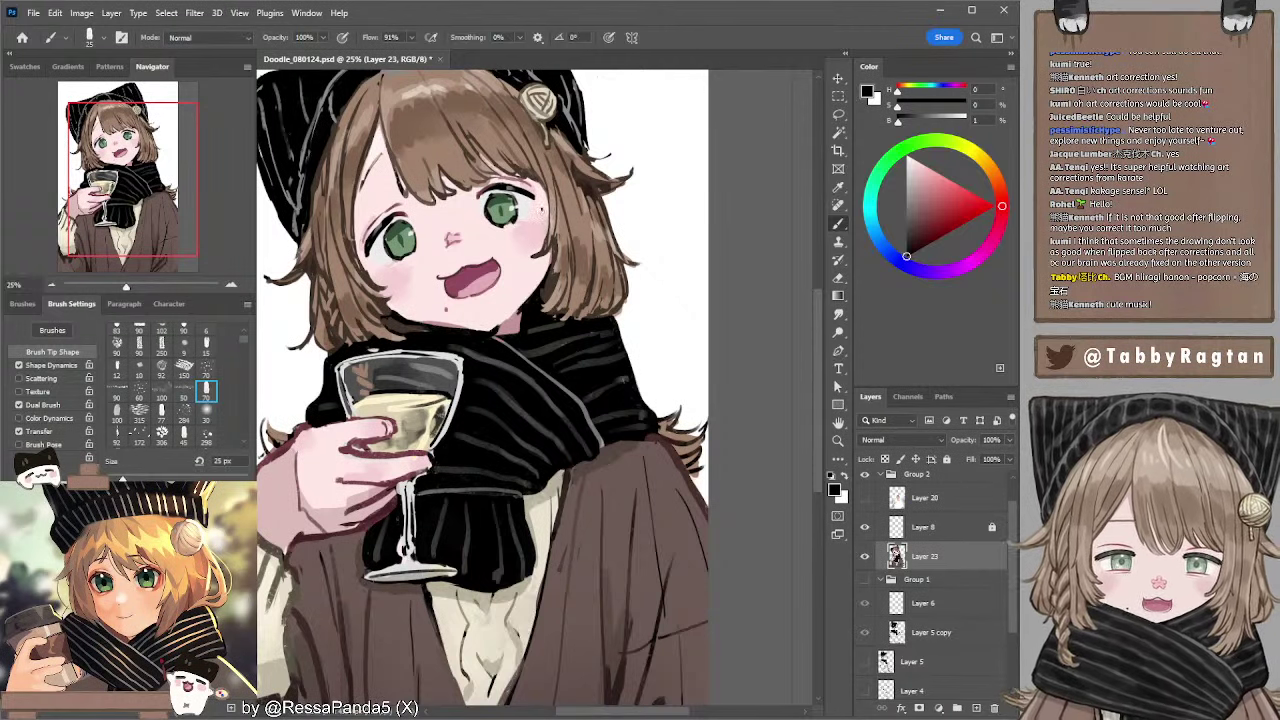
alt+click(545, 207)
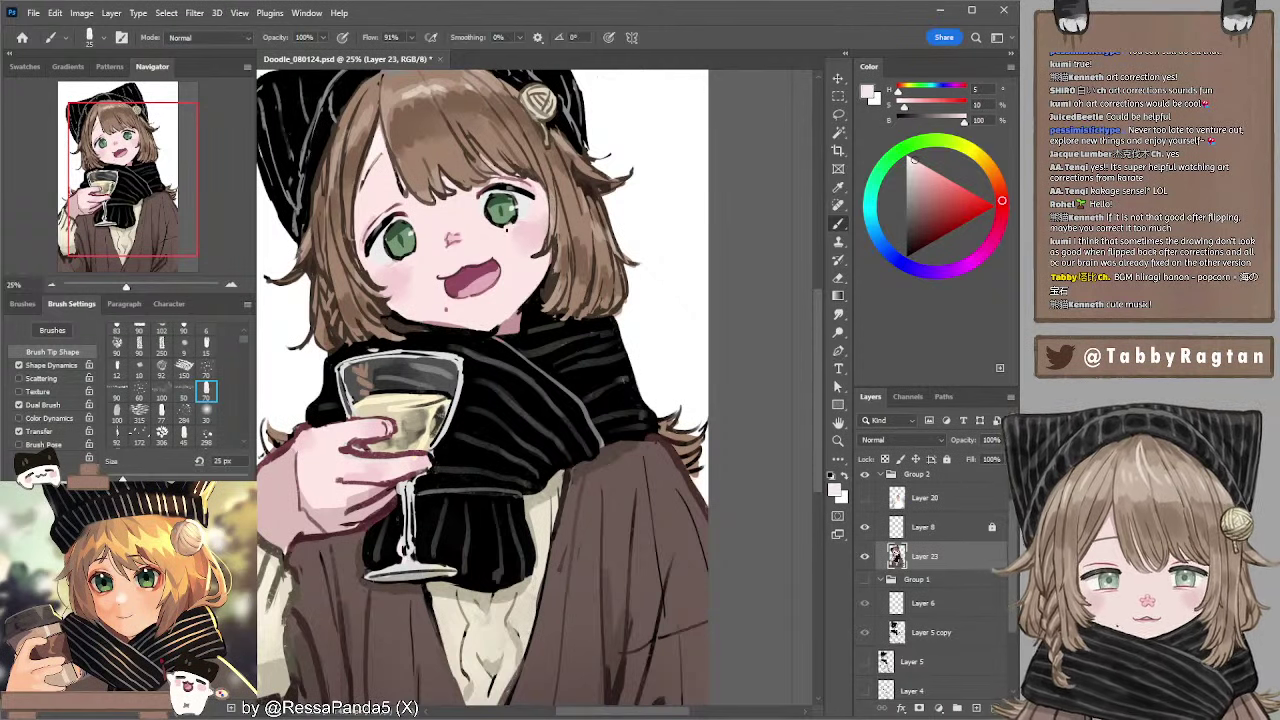
- Reshape the small pink nose with sampled dusty pink and pale pink, alternating the brush between 25 and 30 px
drag(502, 221, 523, 241)
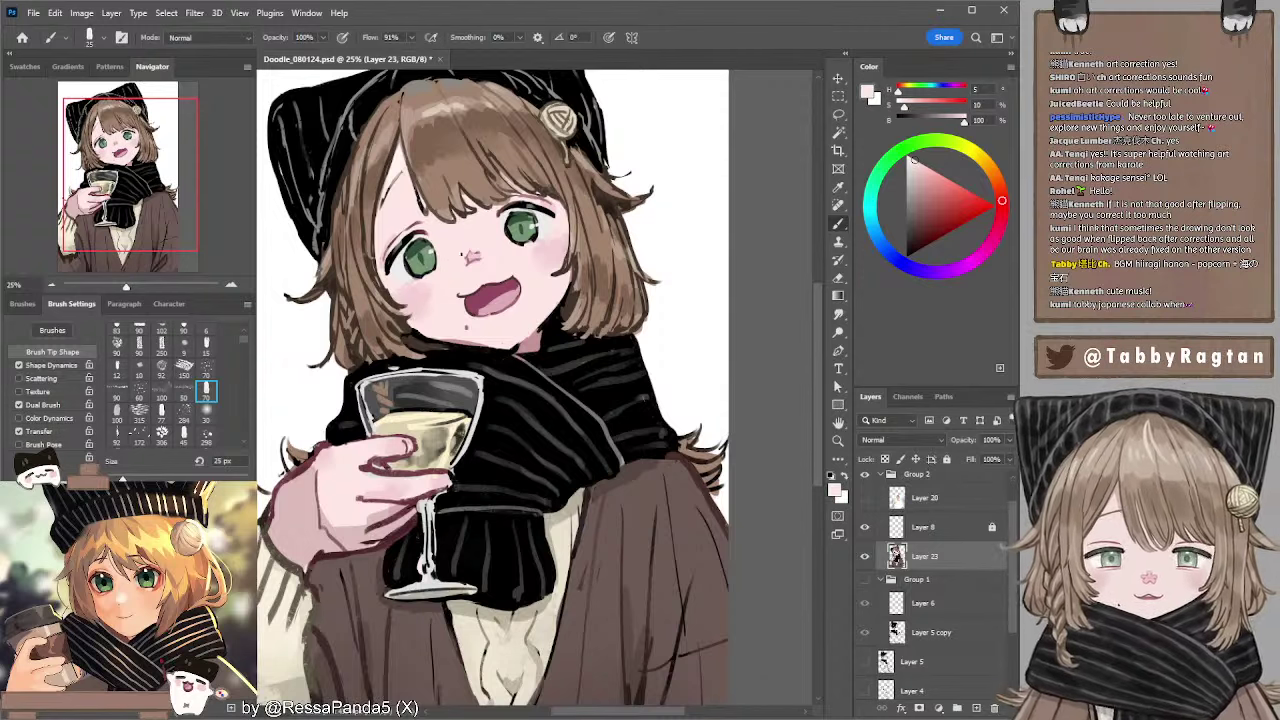
alt+click(476, 255)
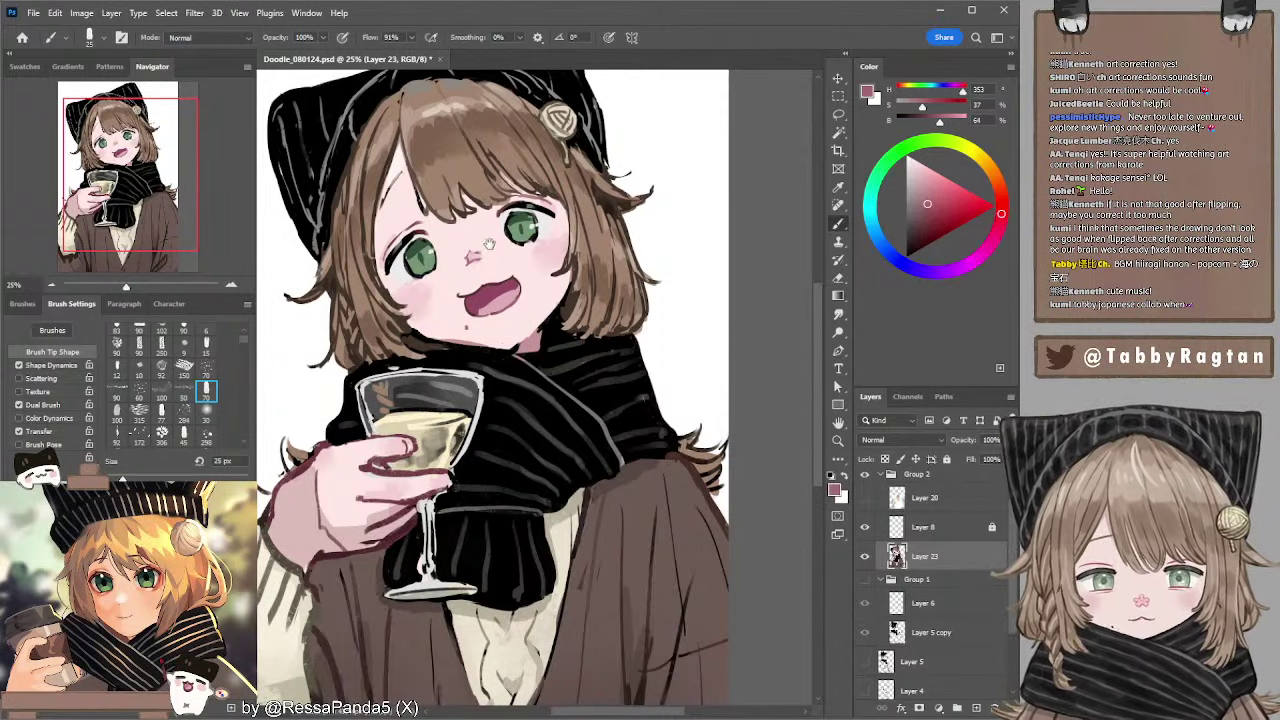
drag(489, 244, 507, 248)
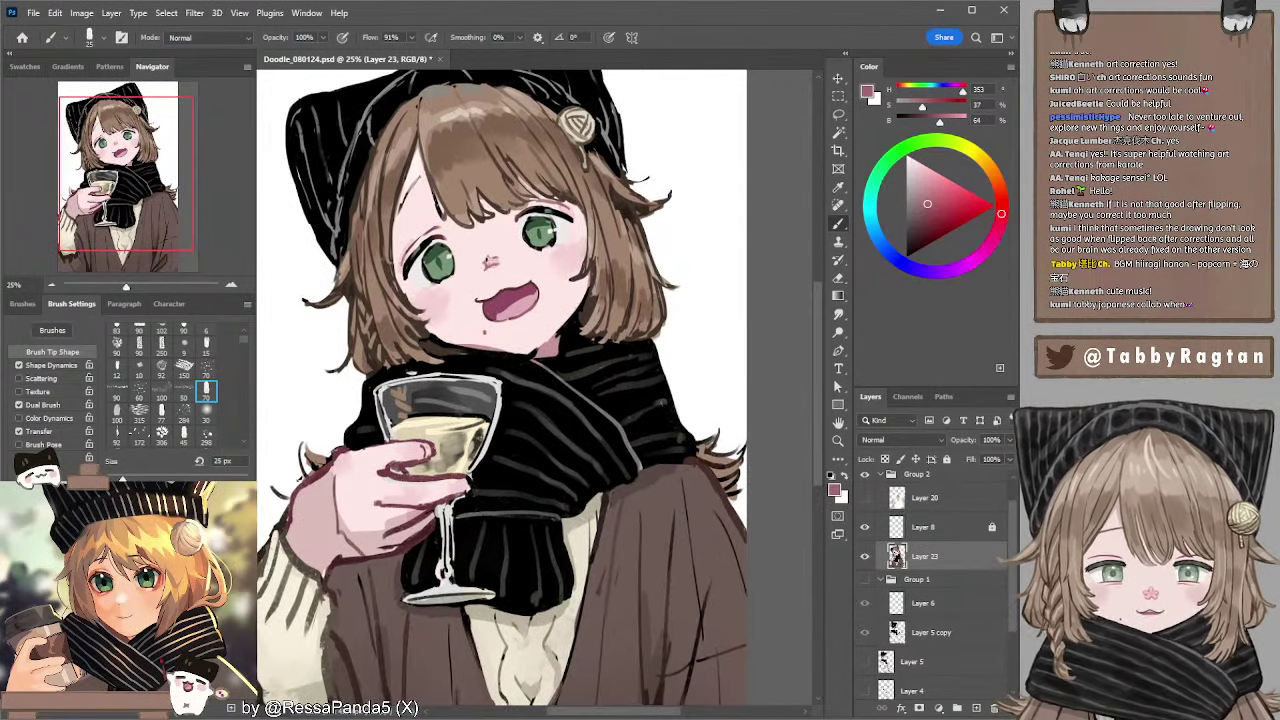
alt+click(491, 259)
key(bracketright)
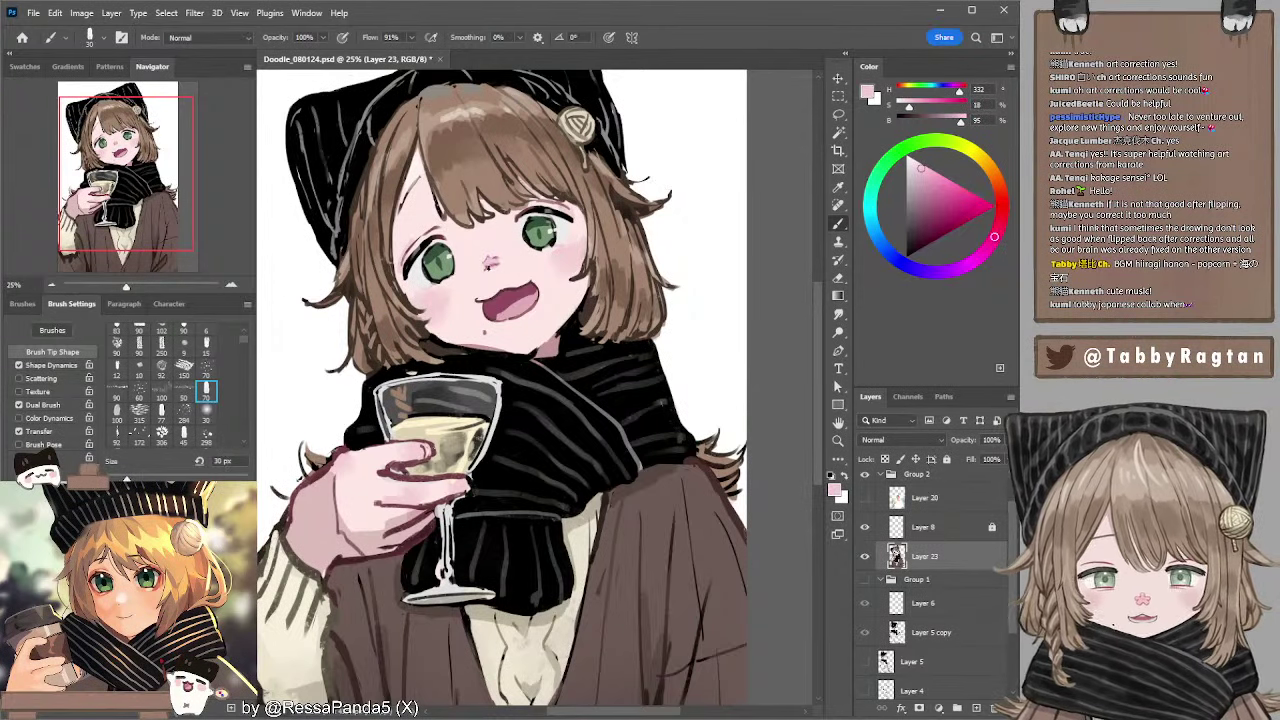
alt+click(491, 260)
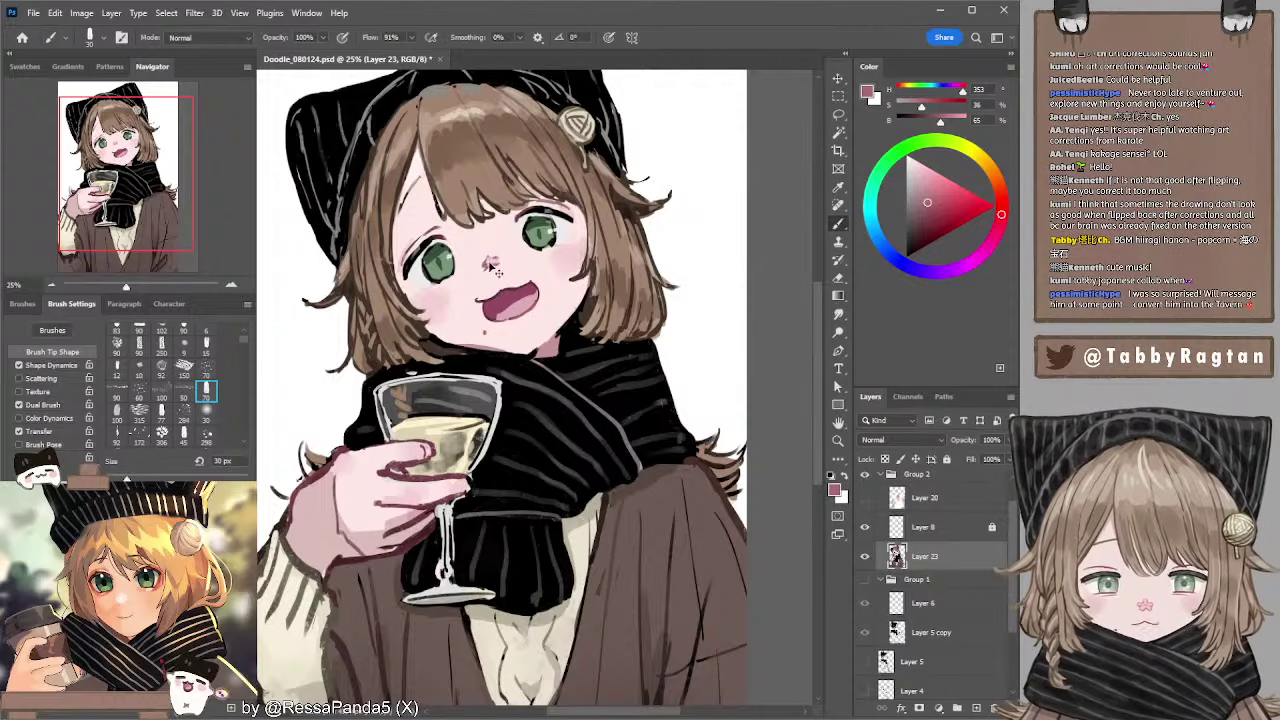
key(bracketright)
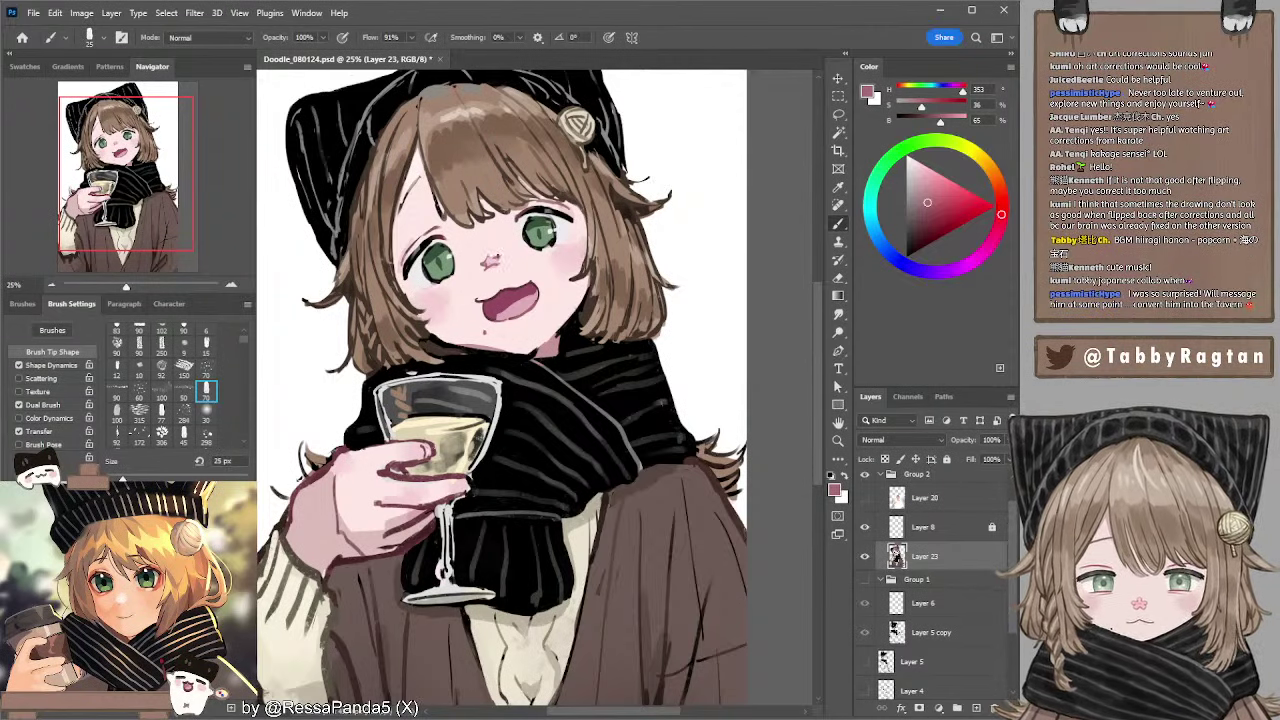
alt+click(489, 258)
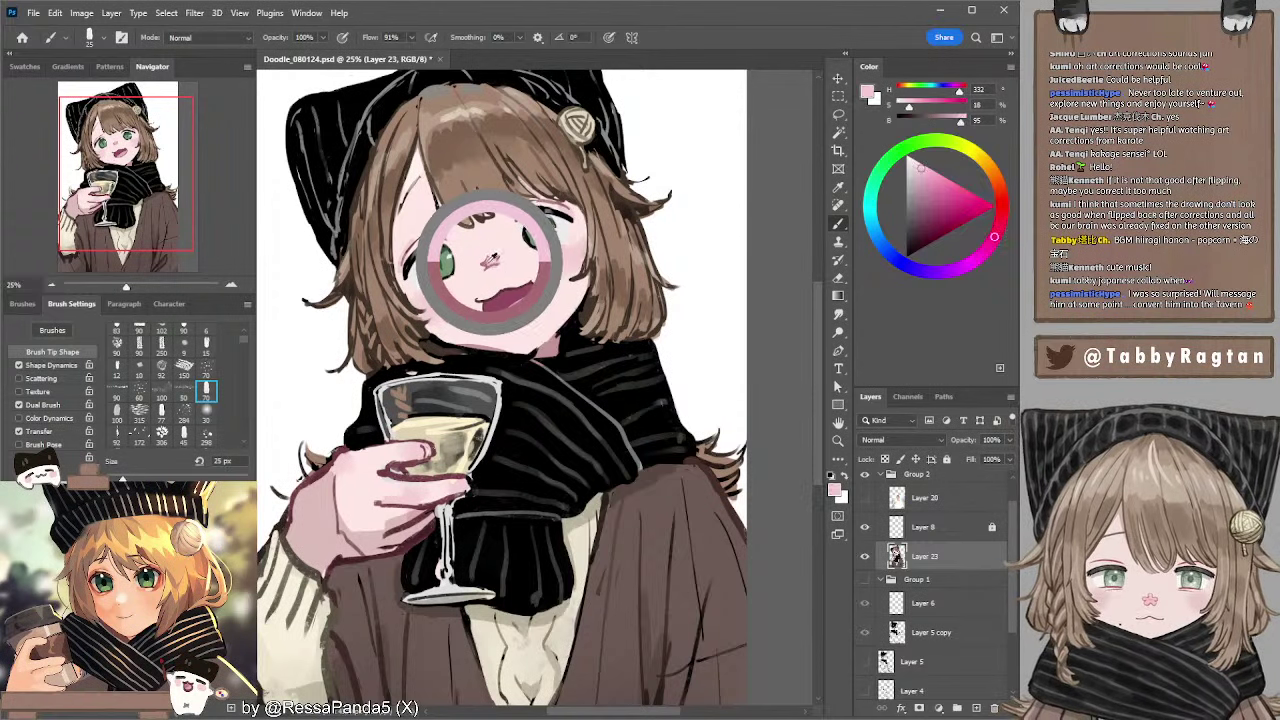
key(bracketleft)
key(bracketleft)
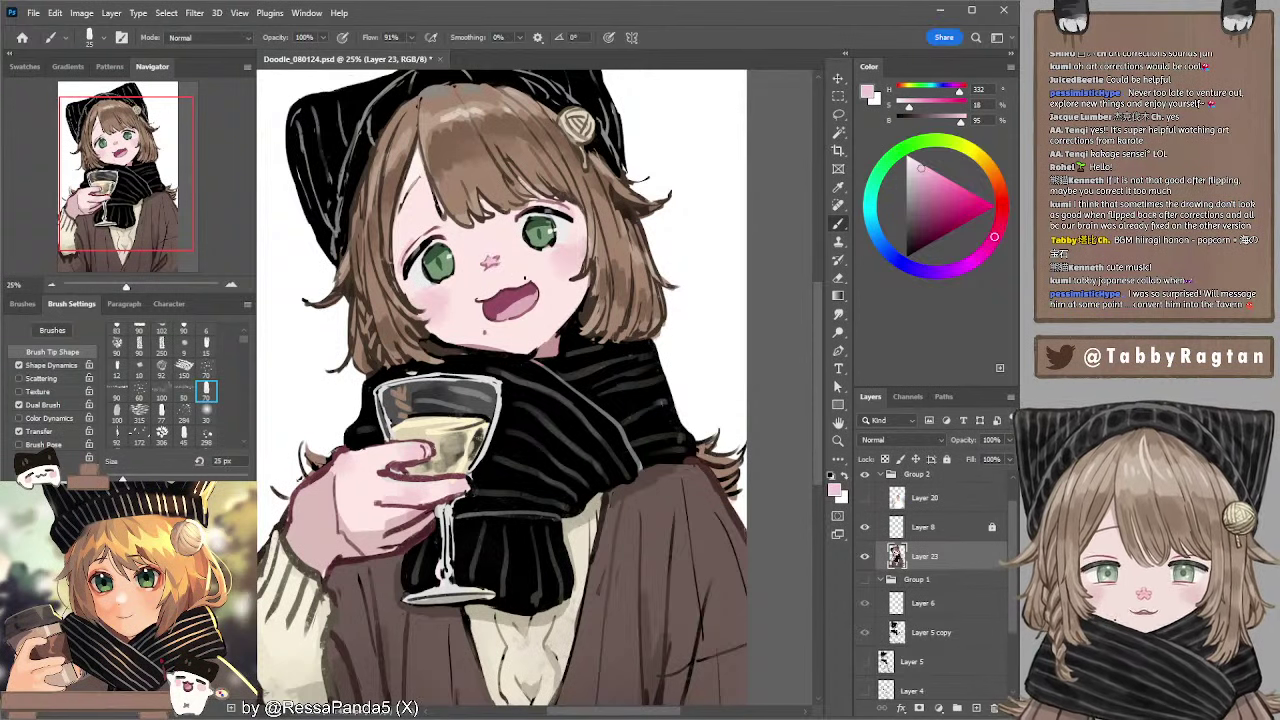
- Touch up the mouth with sampled deep pink and the eyes with sampled muted green and light grey at 25 px
alt+click(505, 290)
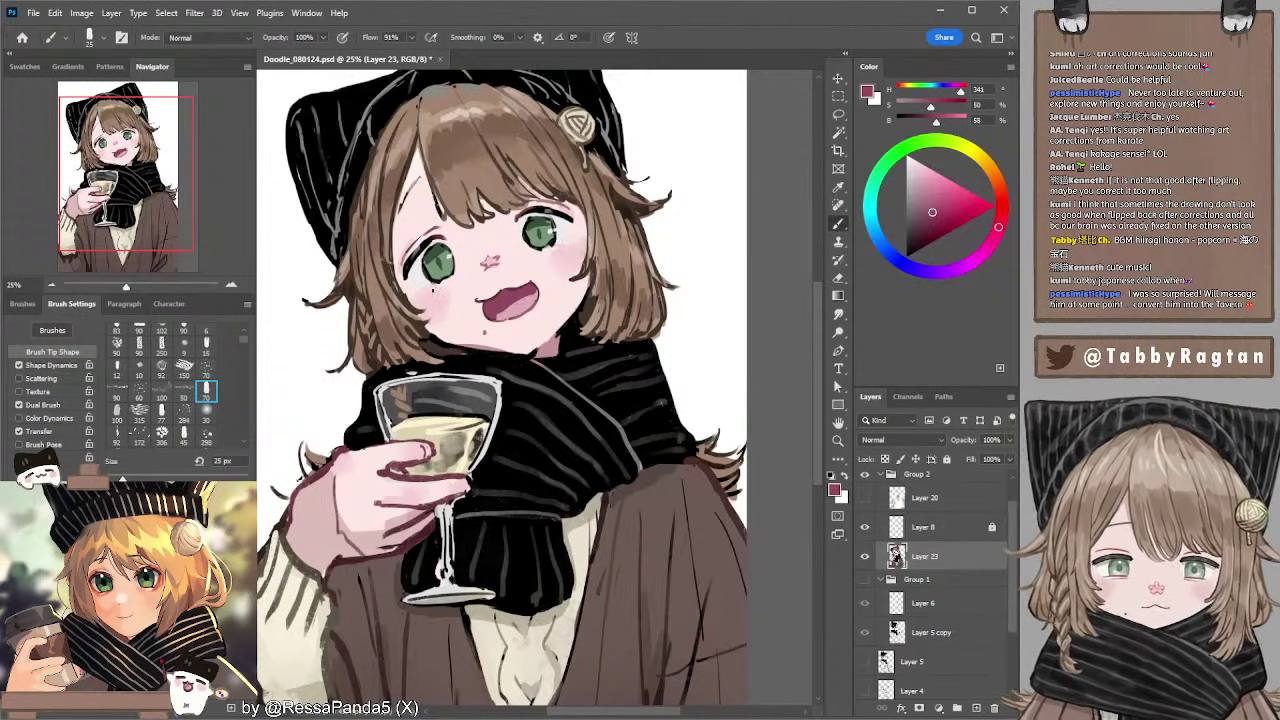
alt+click(434, 264)
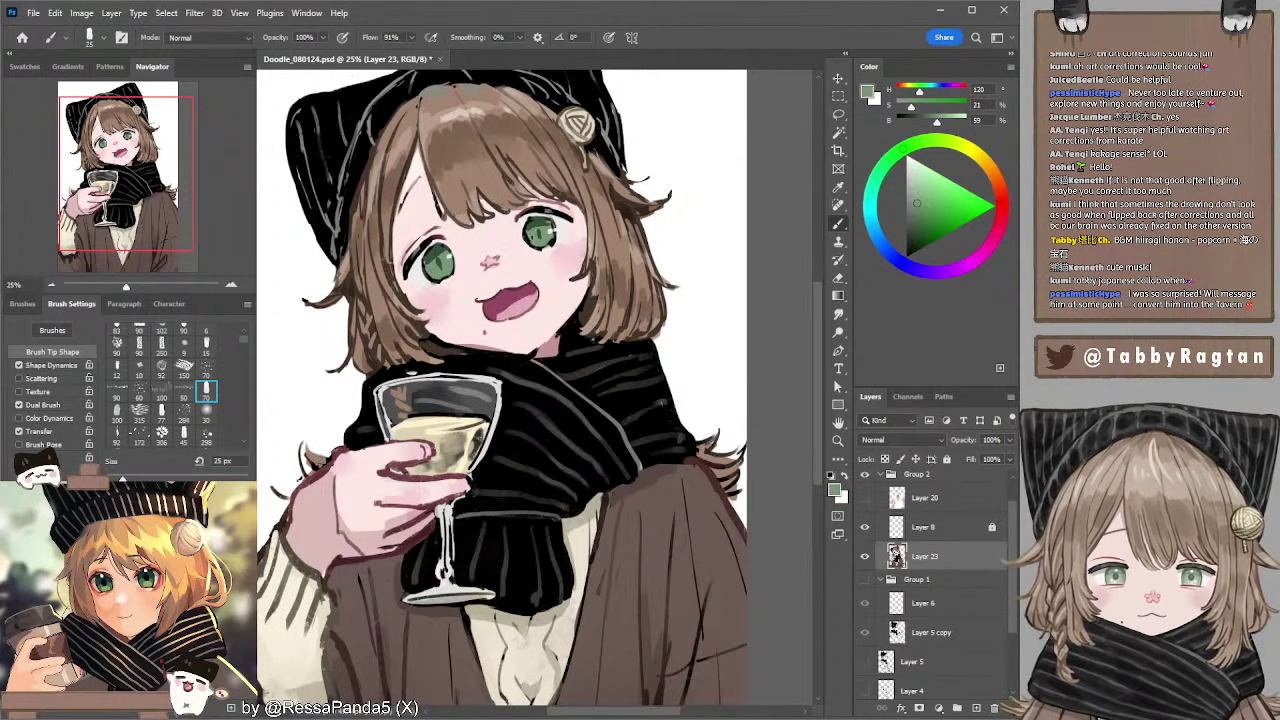
drag(527, 235, 533, 242)
alt+click(520, 230)
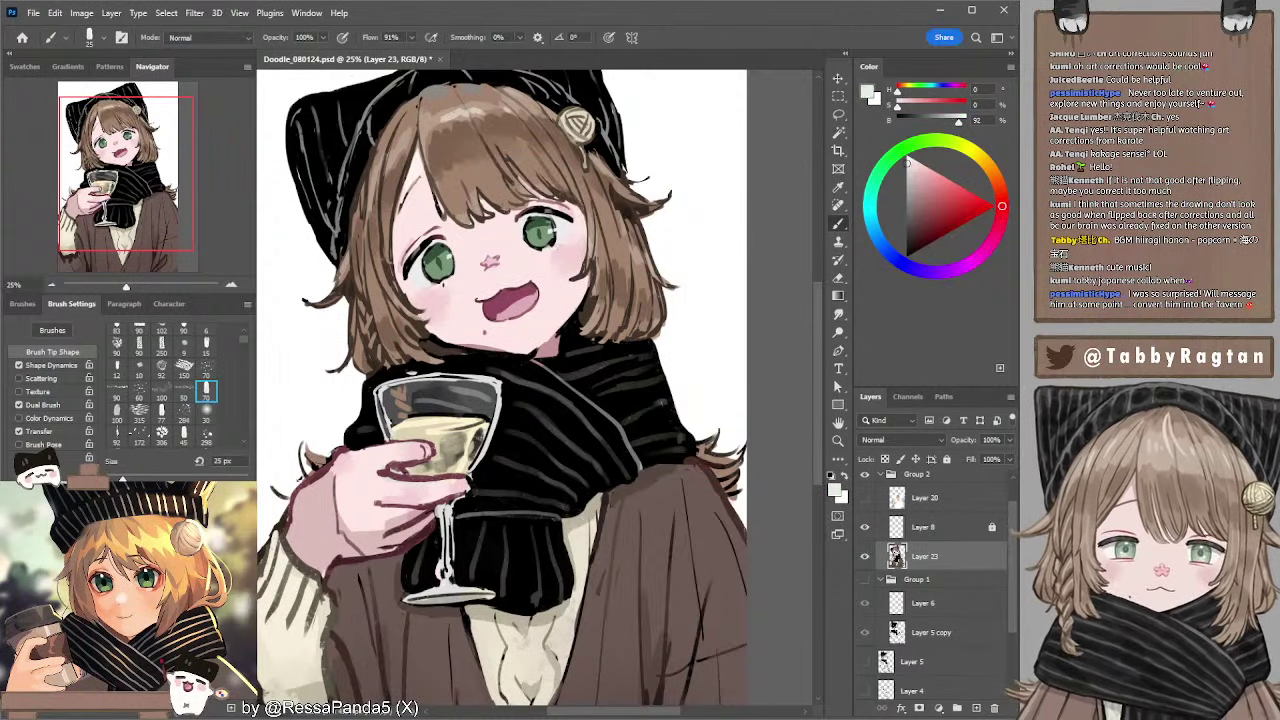
- Touch up the bangs above the nose with sampled light brown, enlarging the brush to 40 px
click(53, 287)
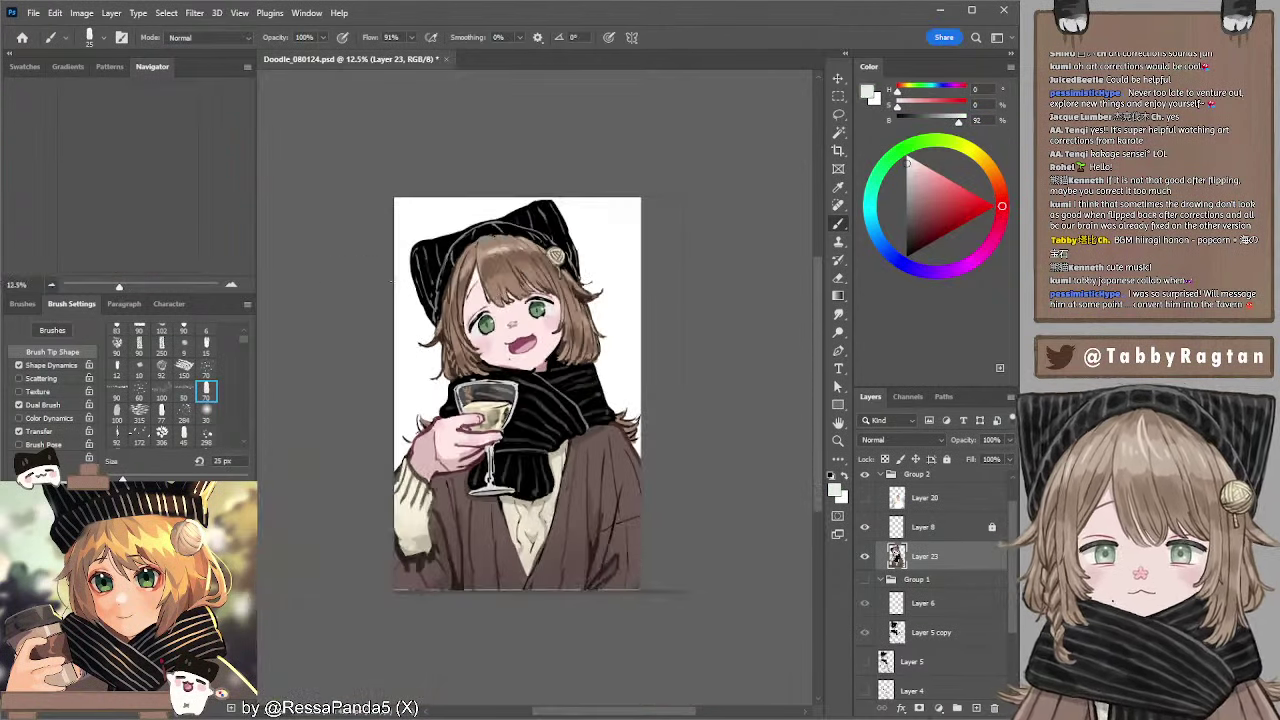
click(231, 285)
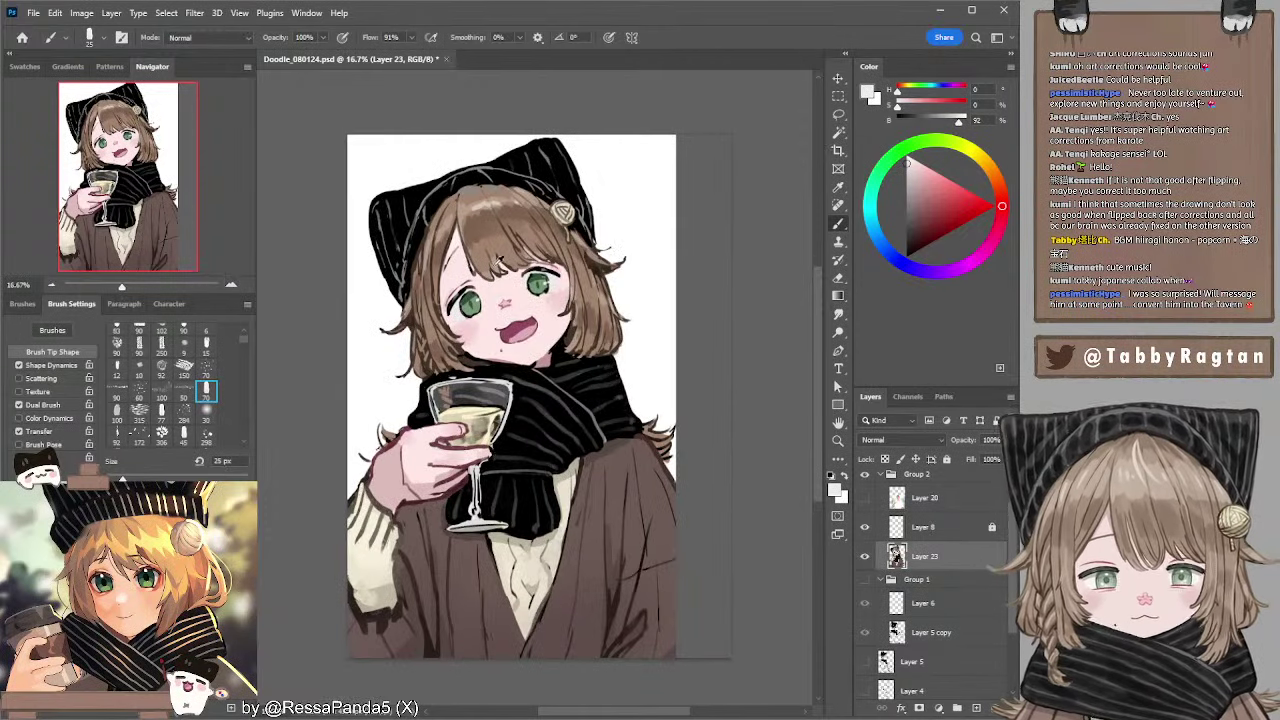
alt+click(503, 265)
key(bracketright)
key(bracketright)
key(bracketright)
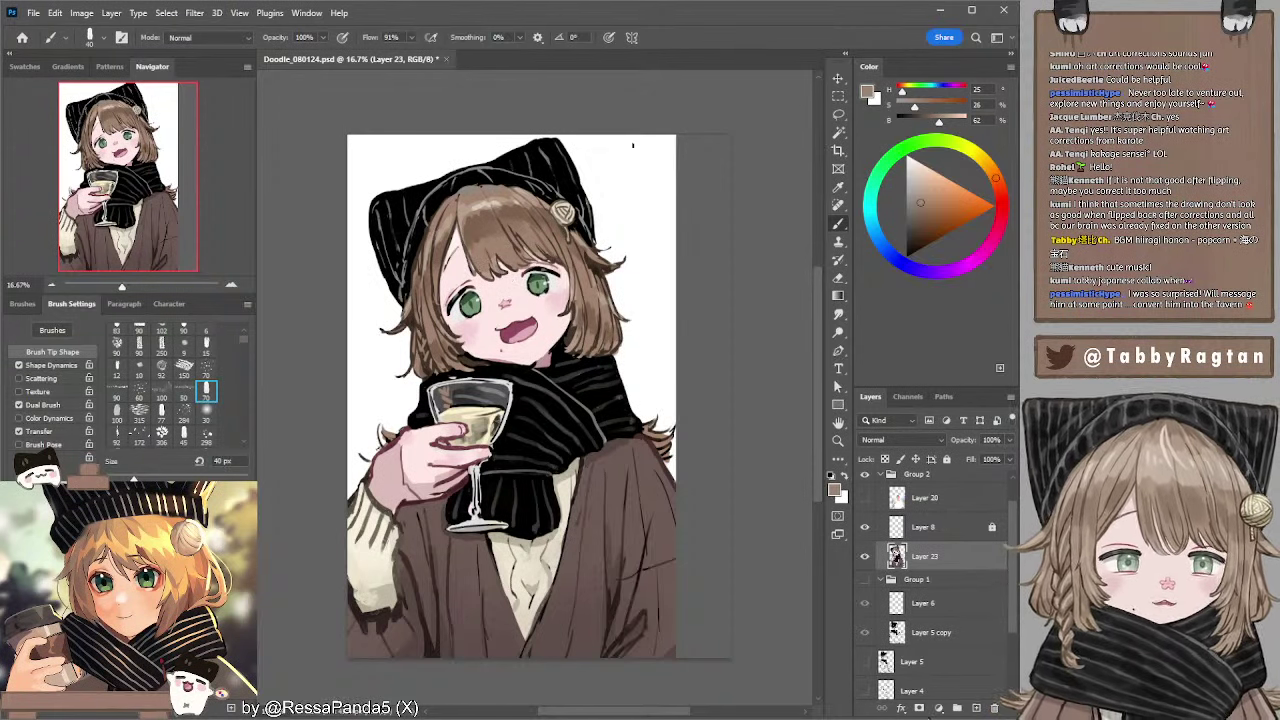
- Group Layer 8 and Layer 23 together and hide the new group holding the painted character
shift+click(928, 529)
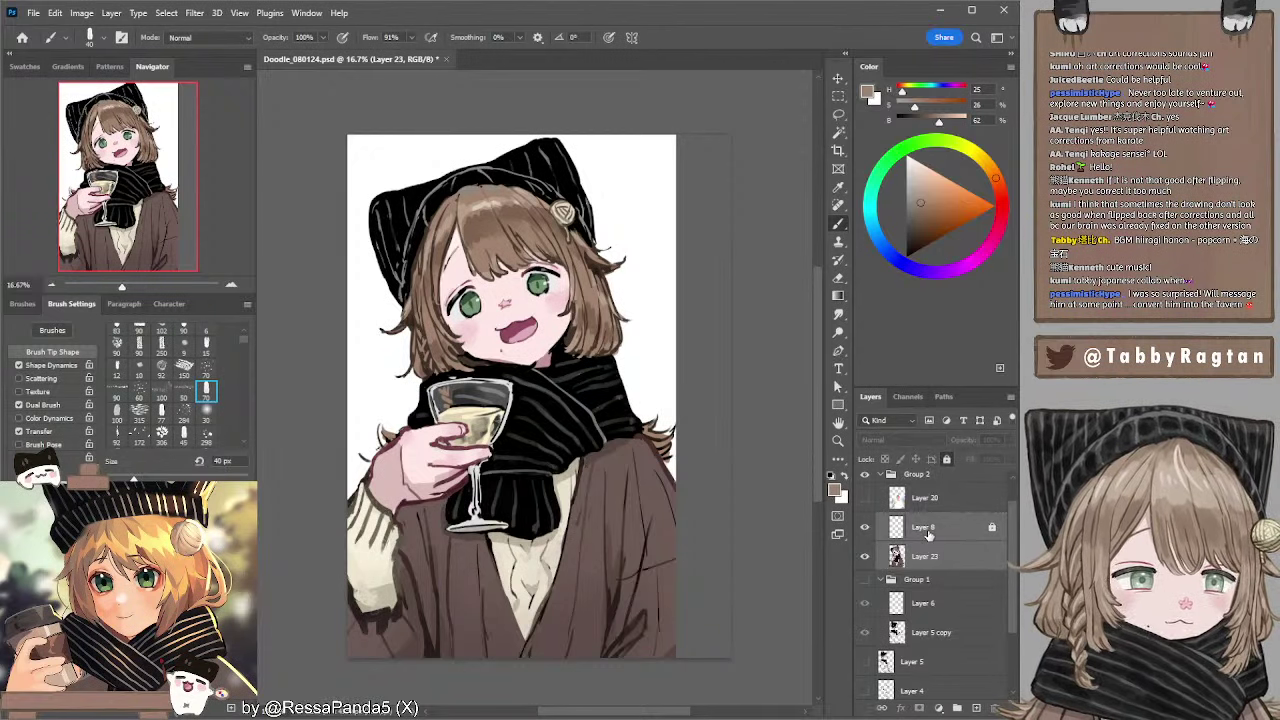
key(ctrl+g)
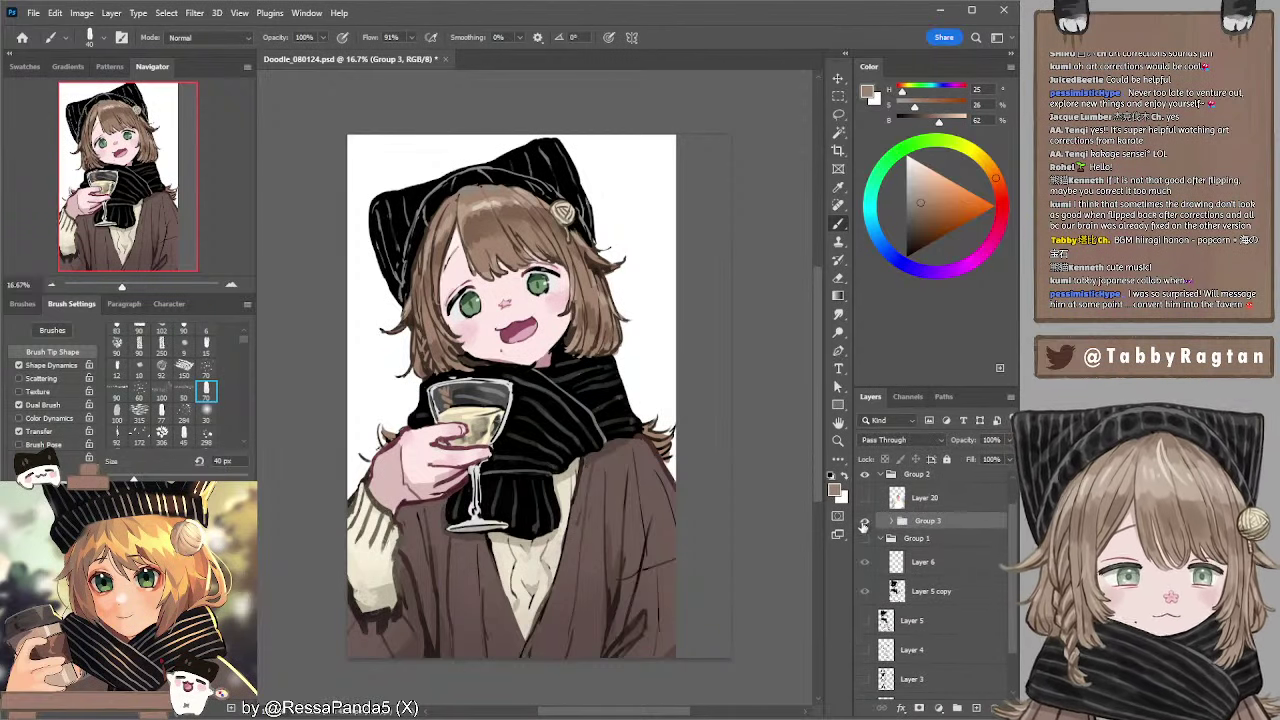
click(864, 521)
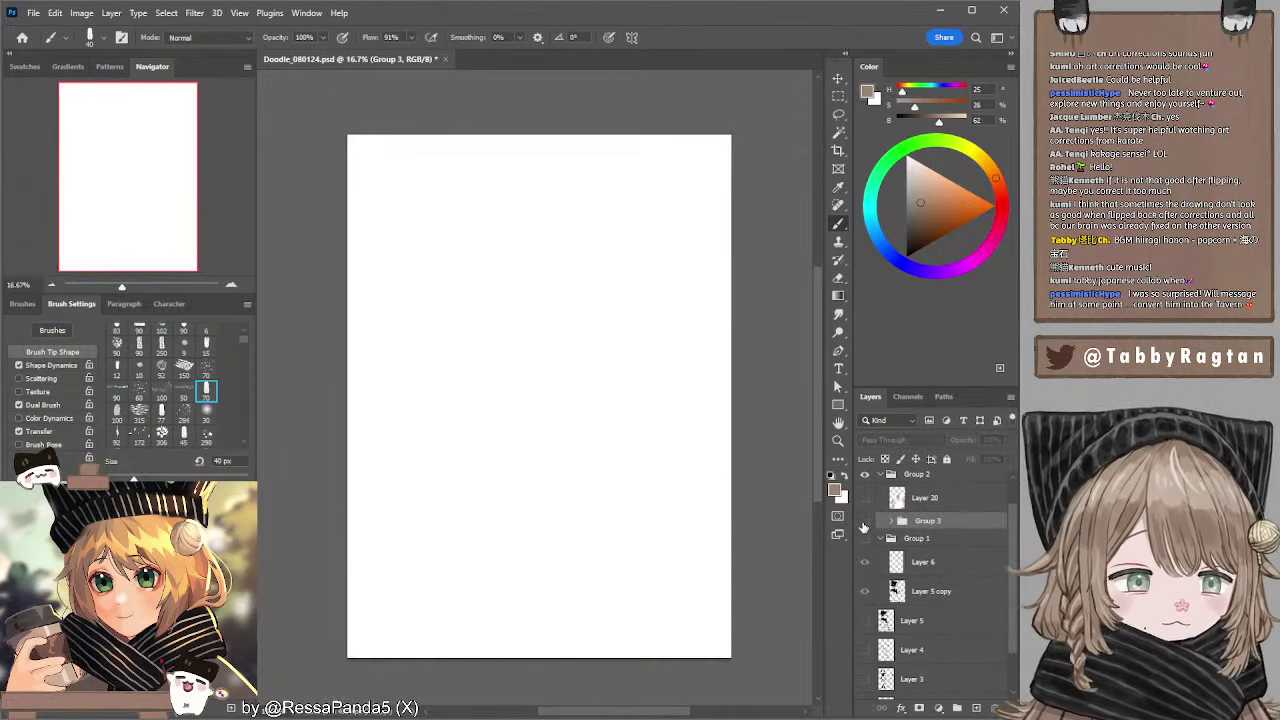
- Show Layer 4 with the mole sketches and raise its opacity to 100%
click(865, 650)
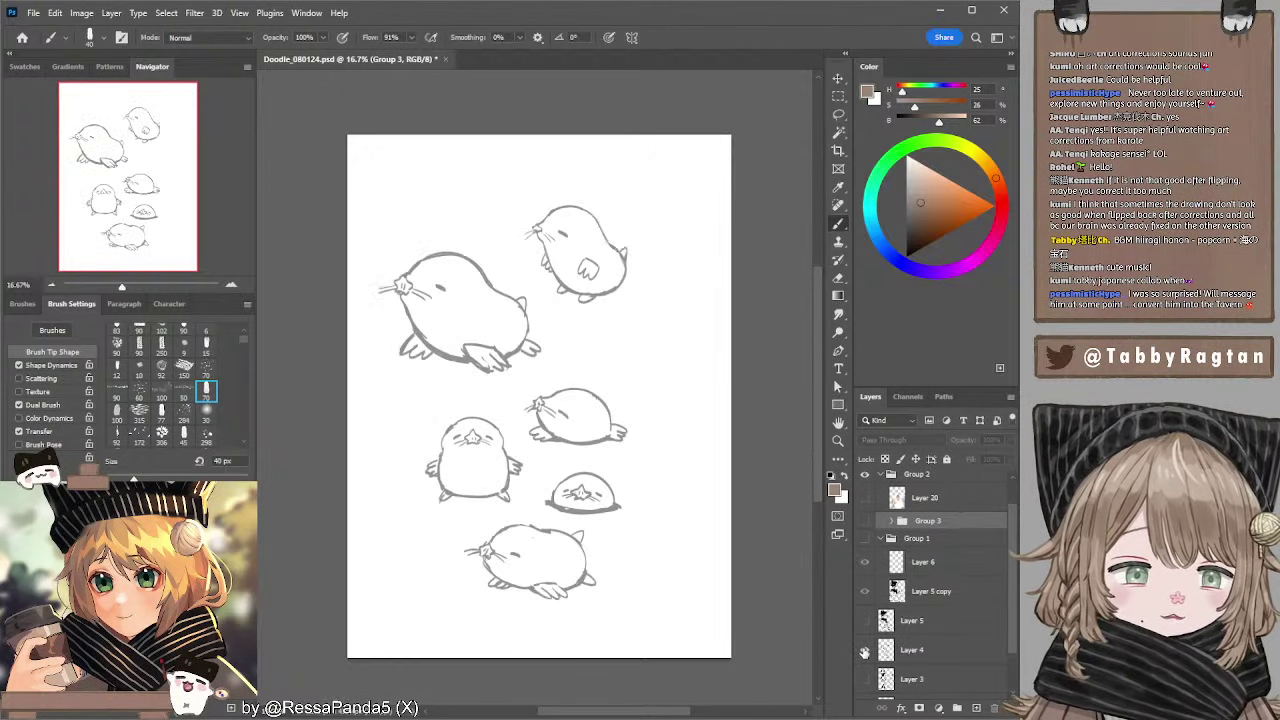
click(950, 650)
click(1009, 441)
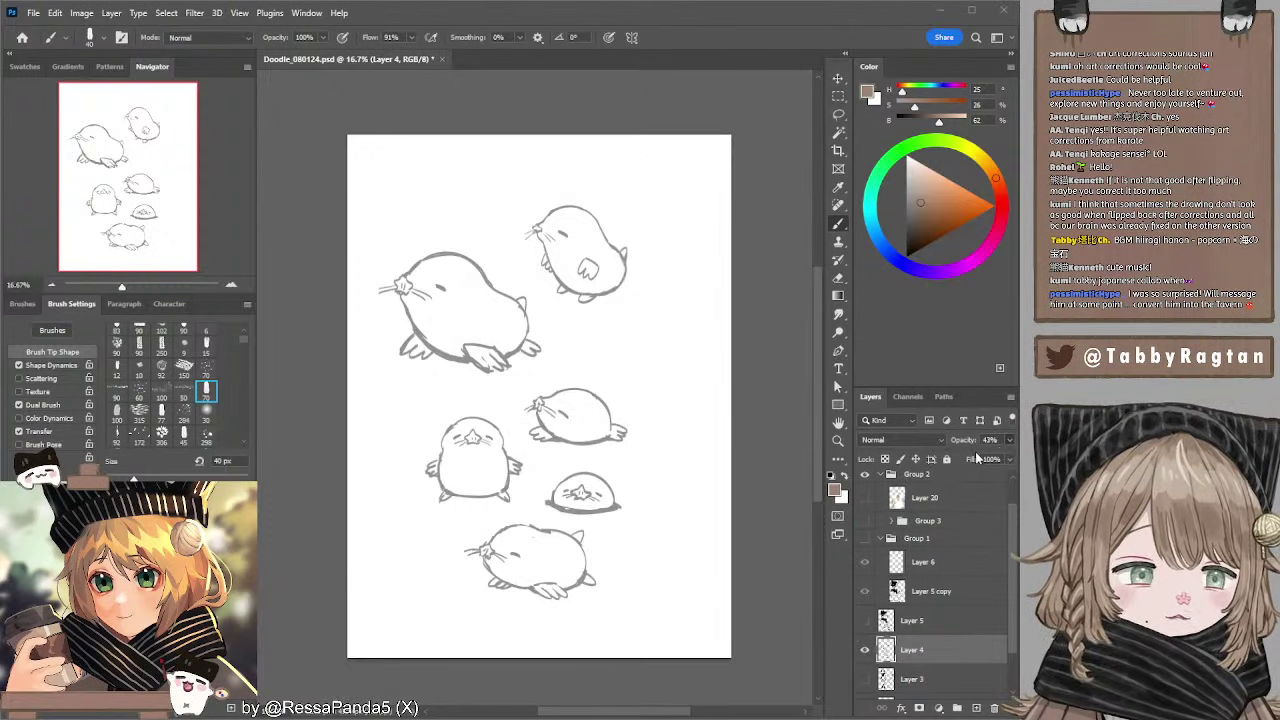
drag(973, 454, 1028, 455)
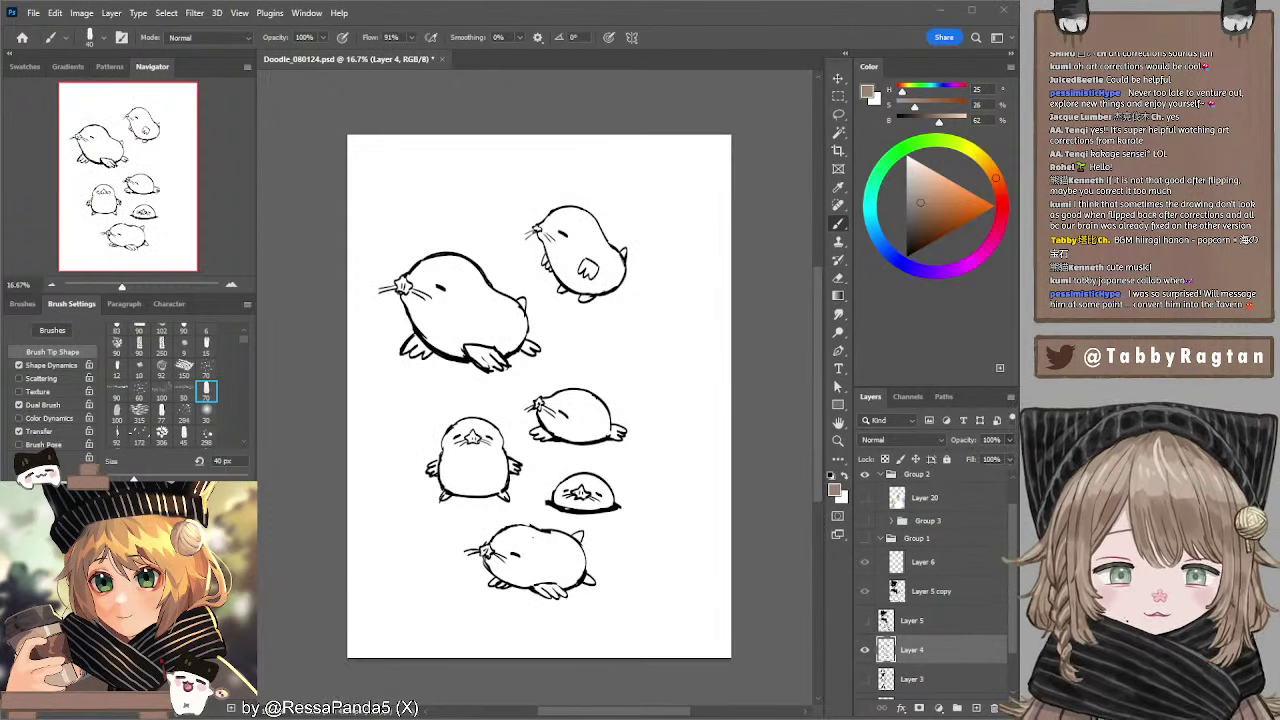
- Scale the mole sketches on Layer 4 up proportionally to about 124% to fill more of the canvas
key(ctrl+t)
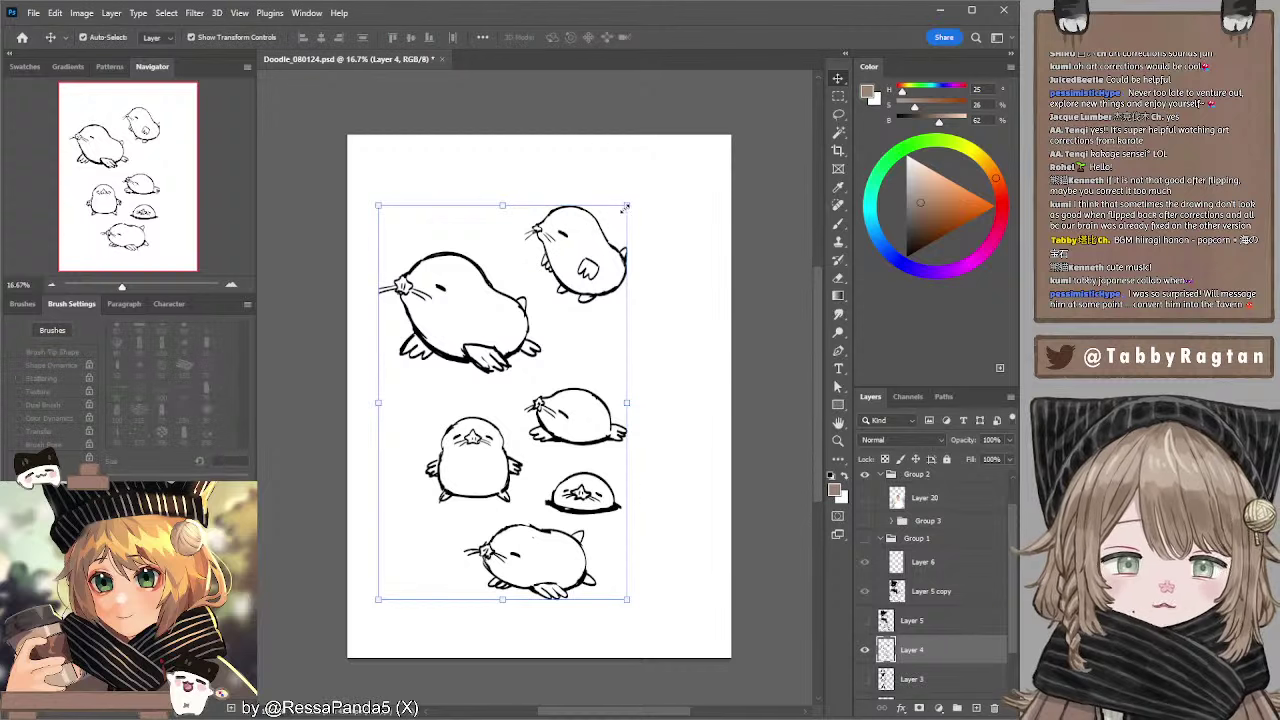
mouse_move(630, 203)
mouse_down()
mouse_move(678, 163)
mouse_move(642, 201)
mouse_up()
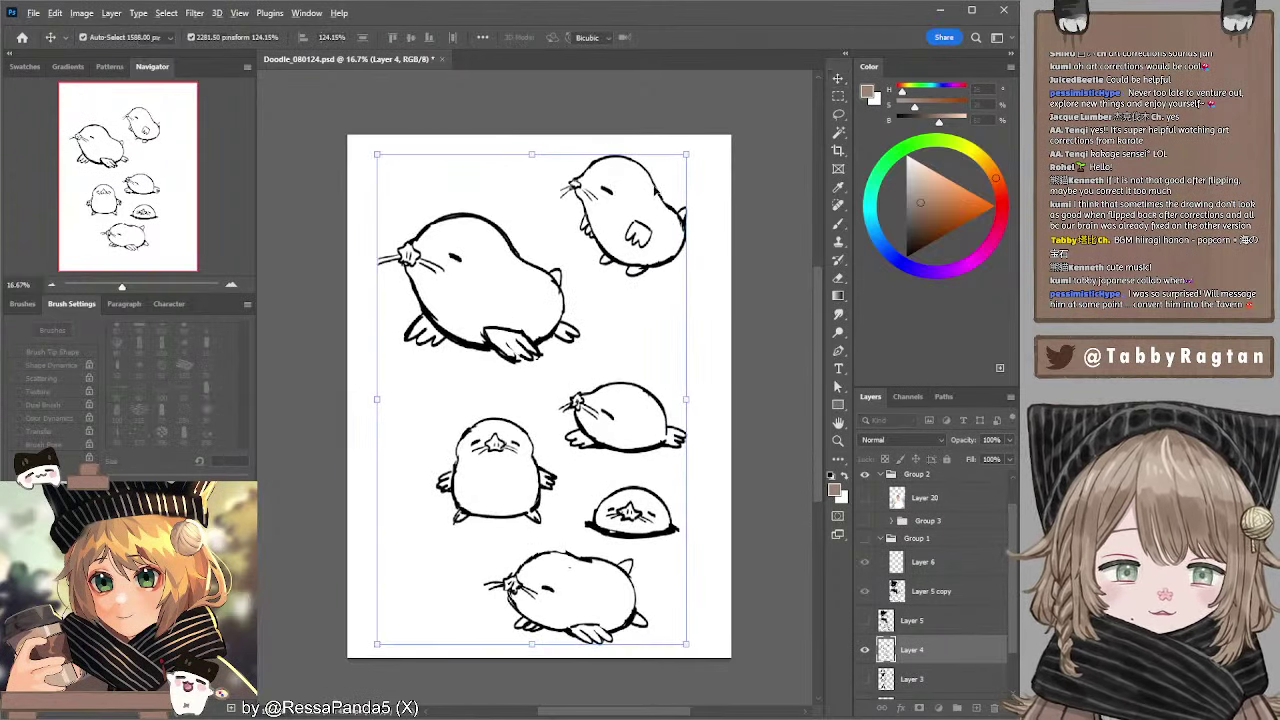
- Apply the enlargement of the mole doodles on Layer 4 to about 124%
key(Return)
key(l)
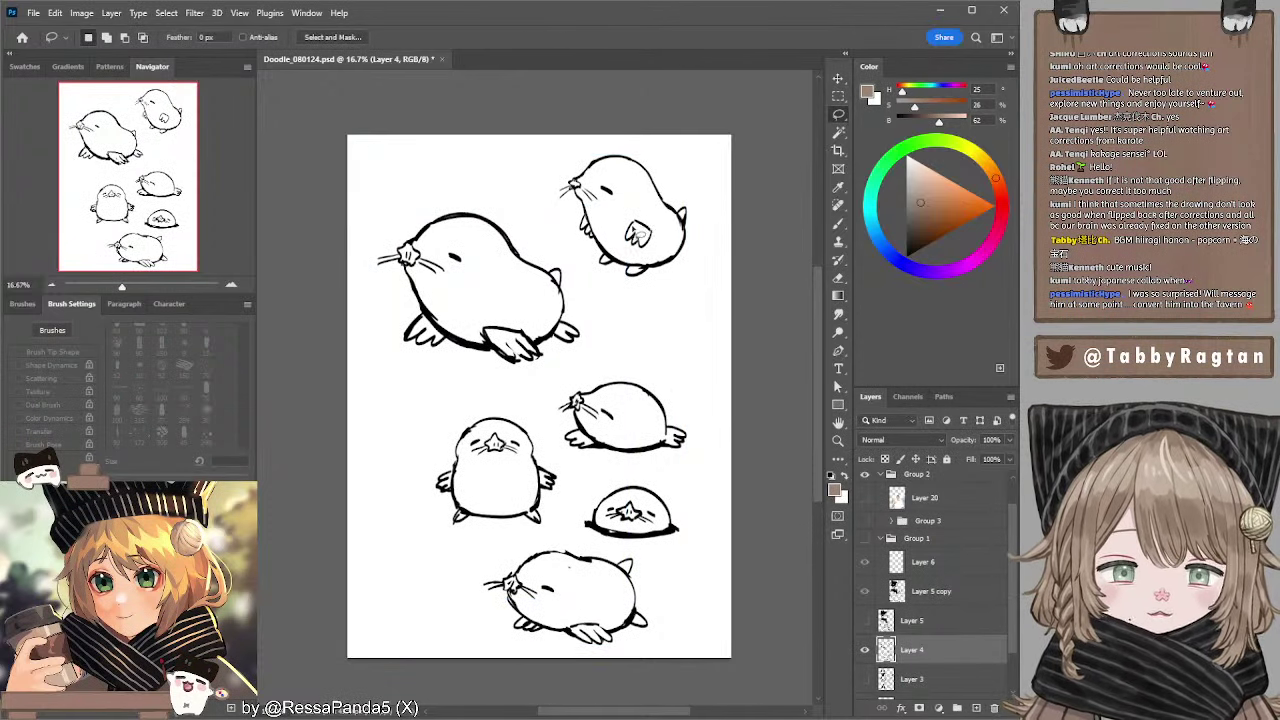
key(b)
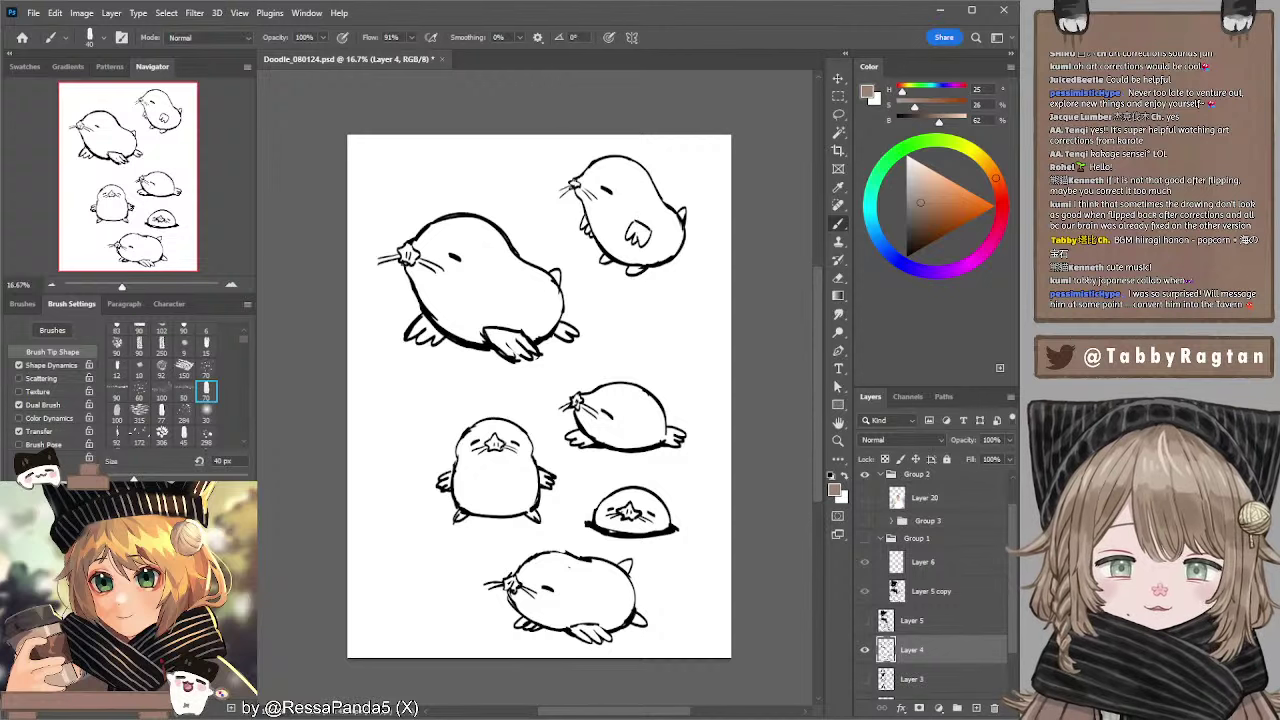
drag(617, 237, 599, 240)
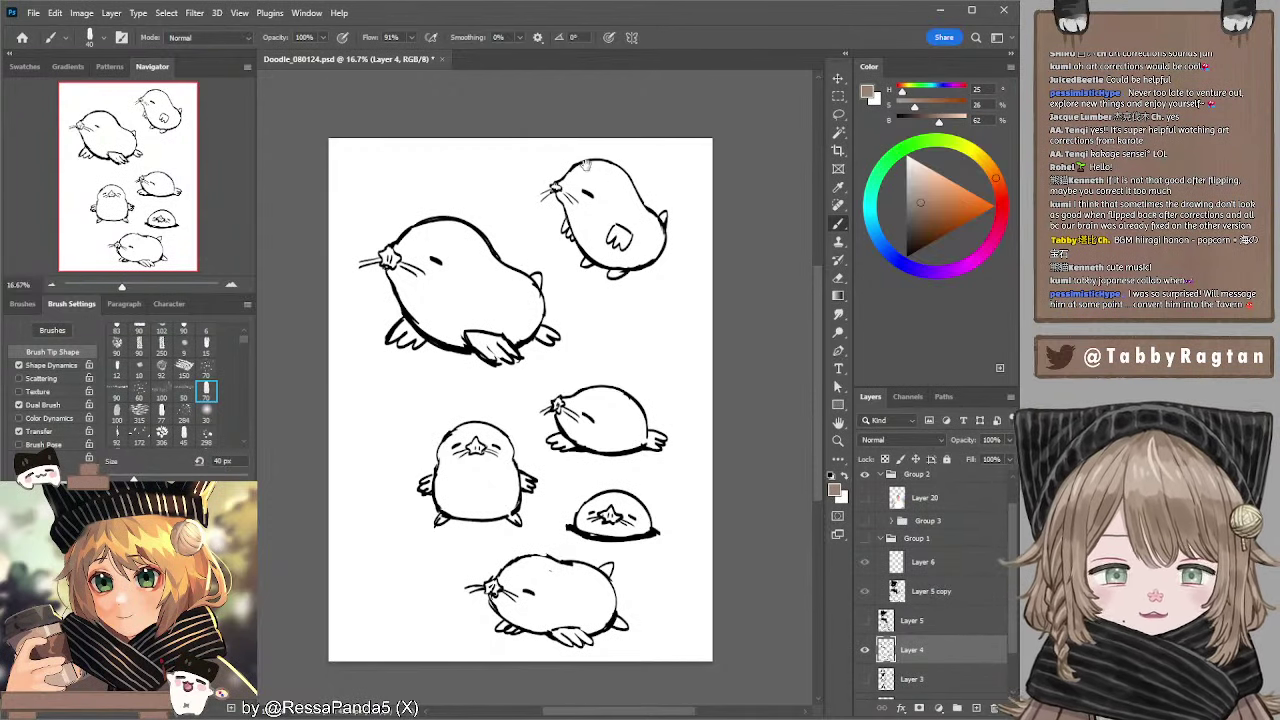
drag(585, 166, 580, 175)
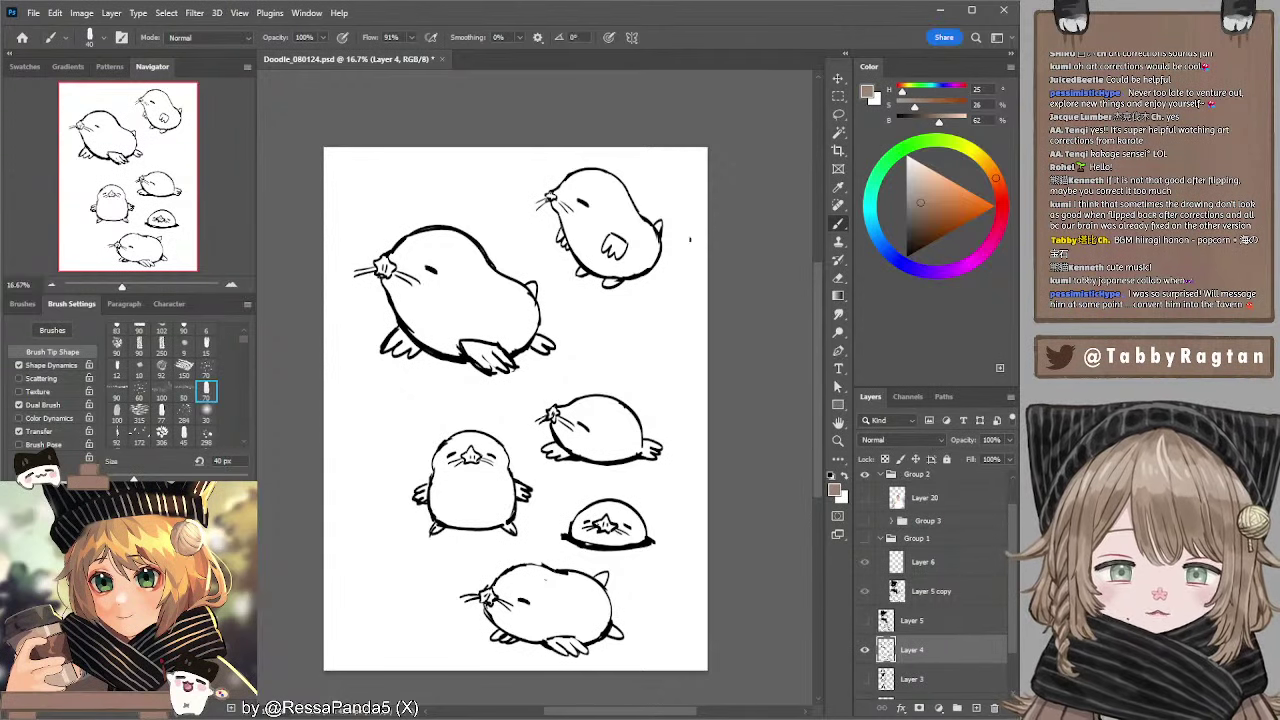
- Try erasing the whiskers around the nose of the upper-right mole, and undo the erasing
key(e)
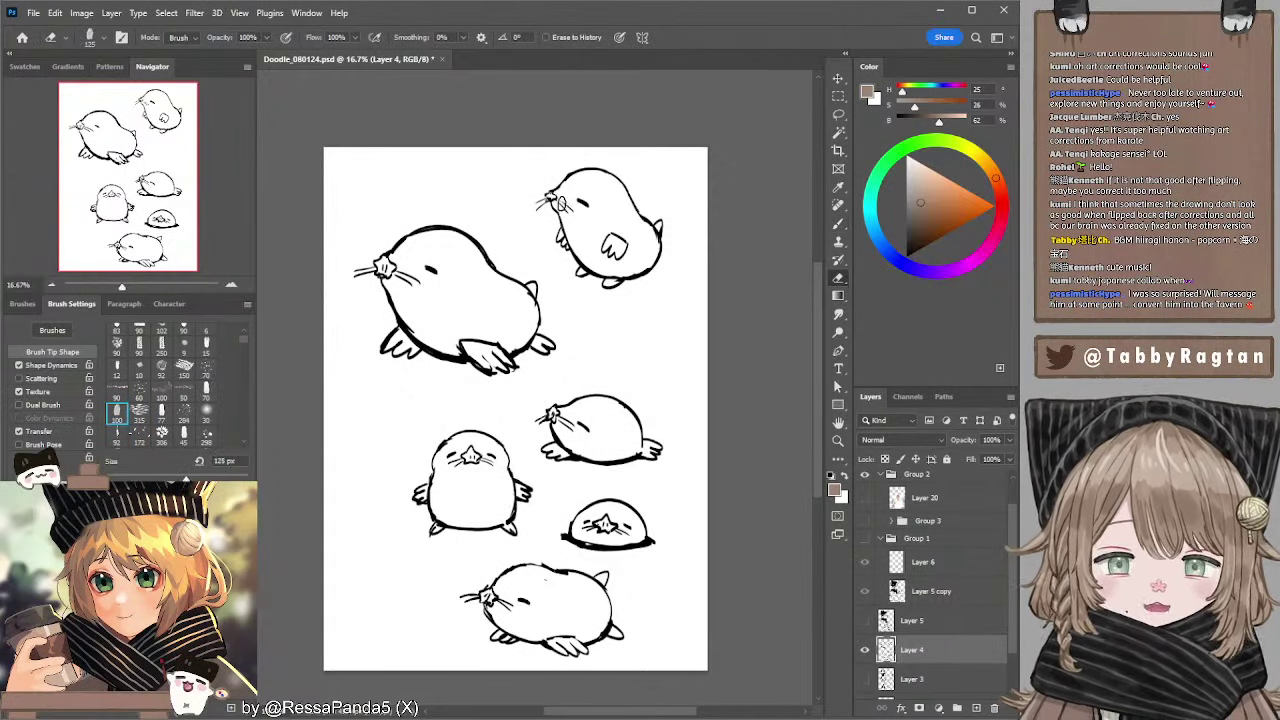
mouse_move(540, 202)
mouse_down()
mouse_move(548, 212)
mouse_move(541, 201)
mouse_up()
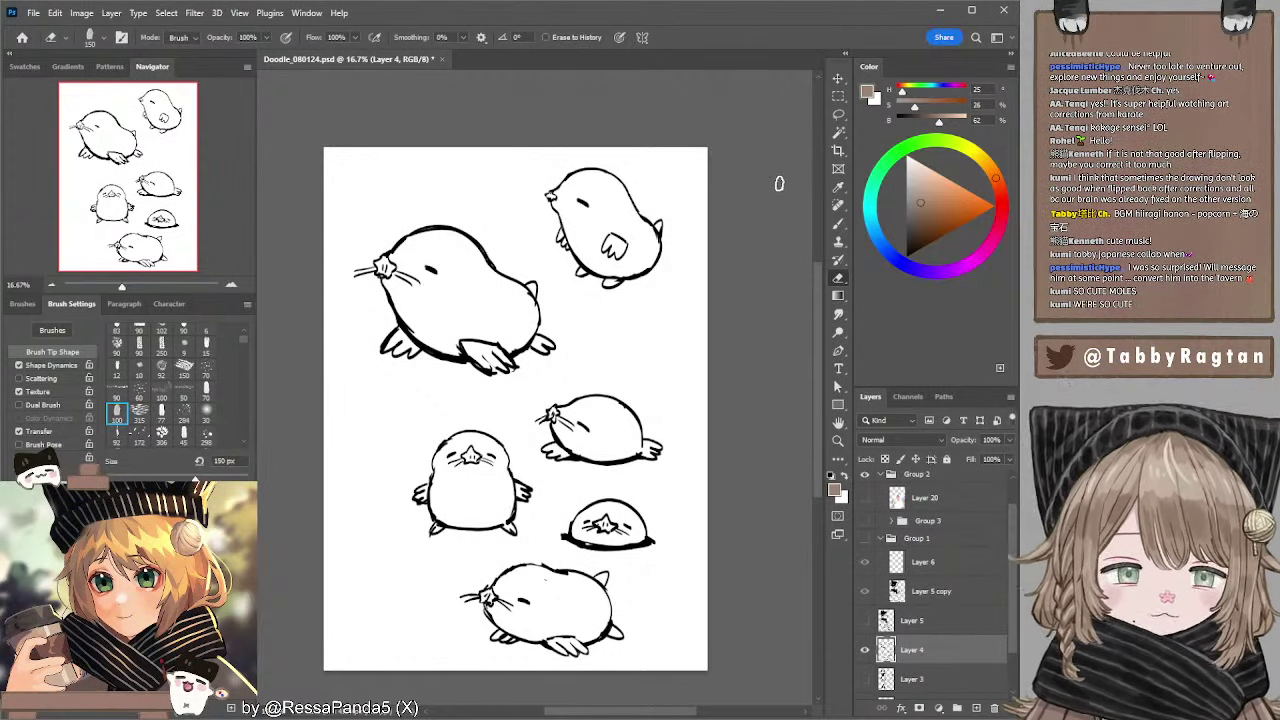
key(ctrl+z)
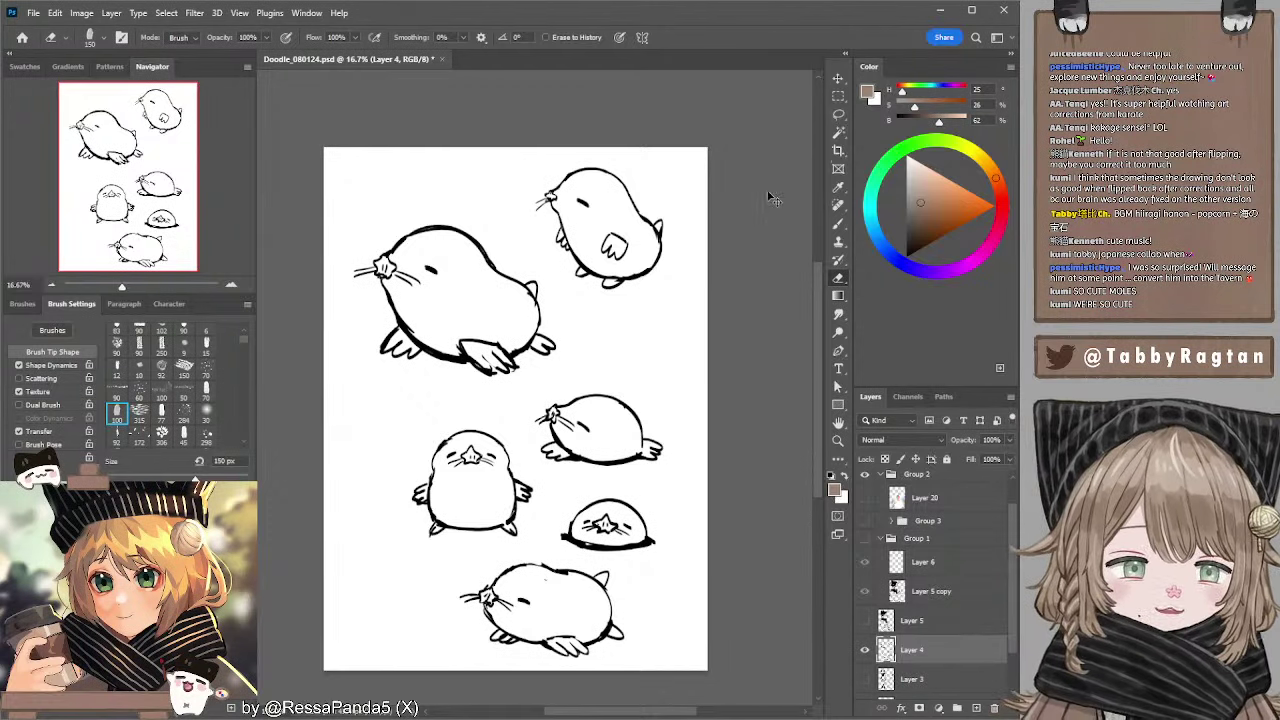
key(ctrl+z)
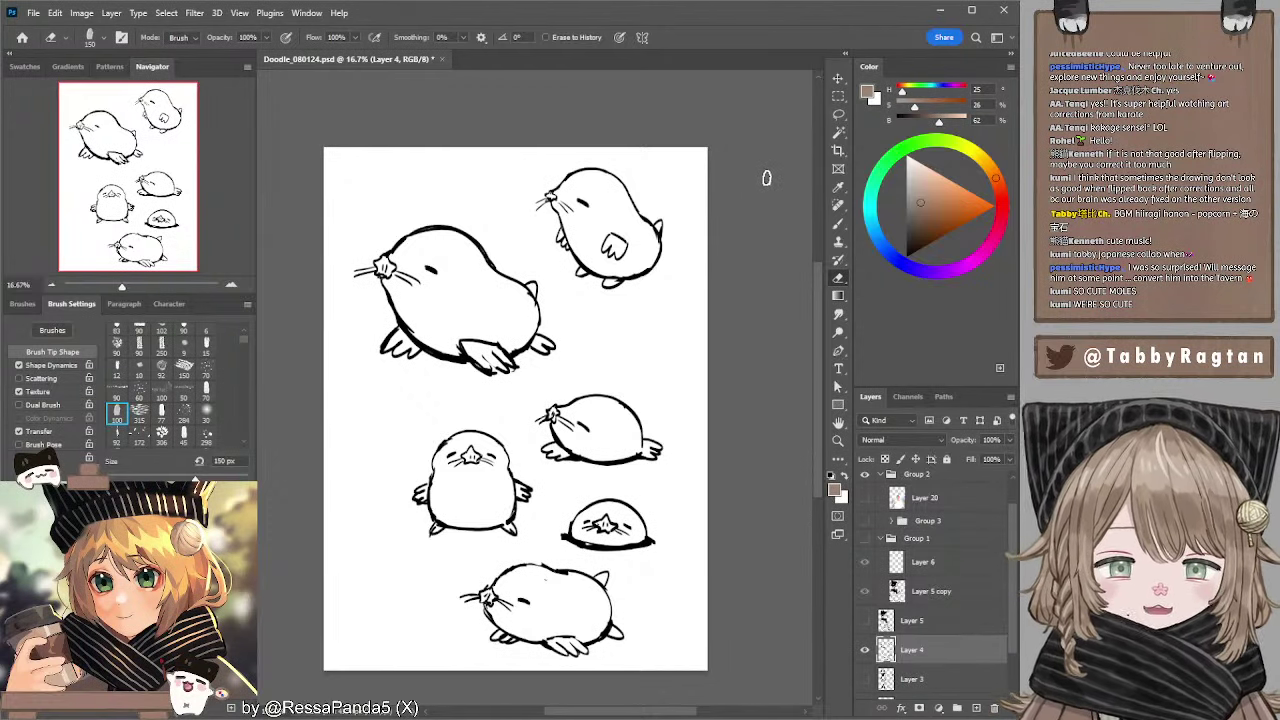
key(l)
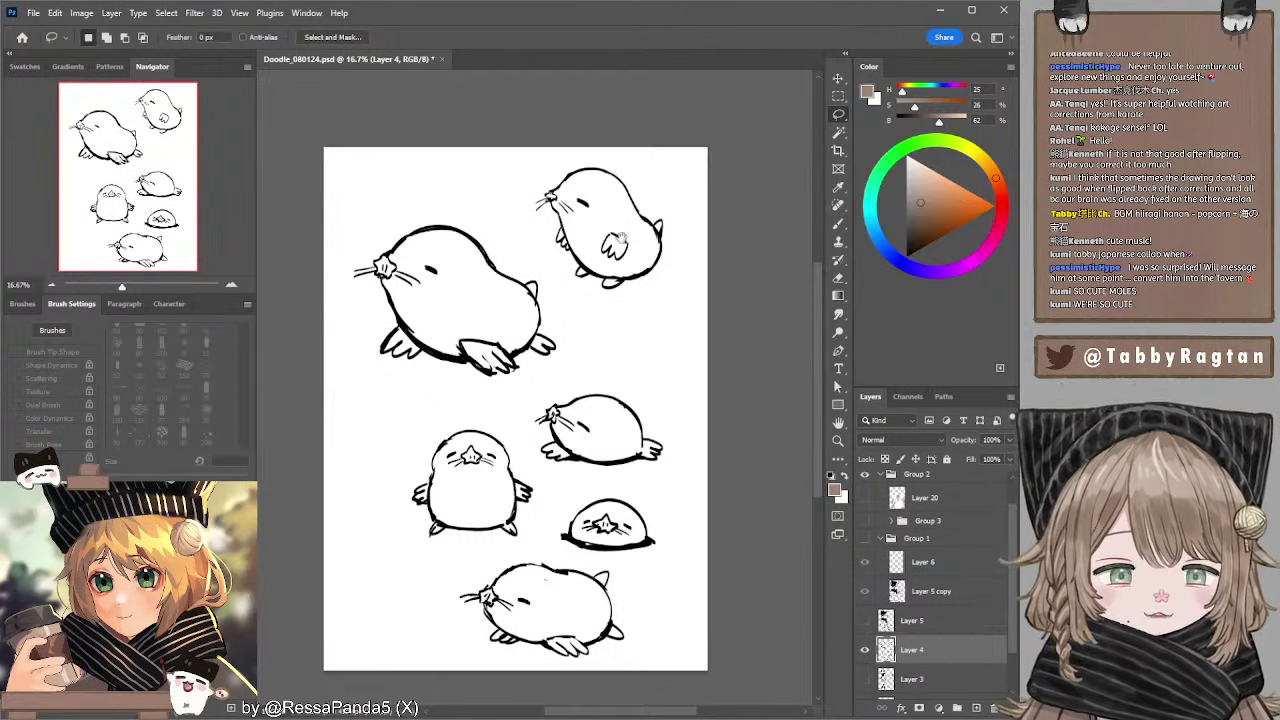
drag(619, 253, 628, 236)
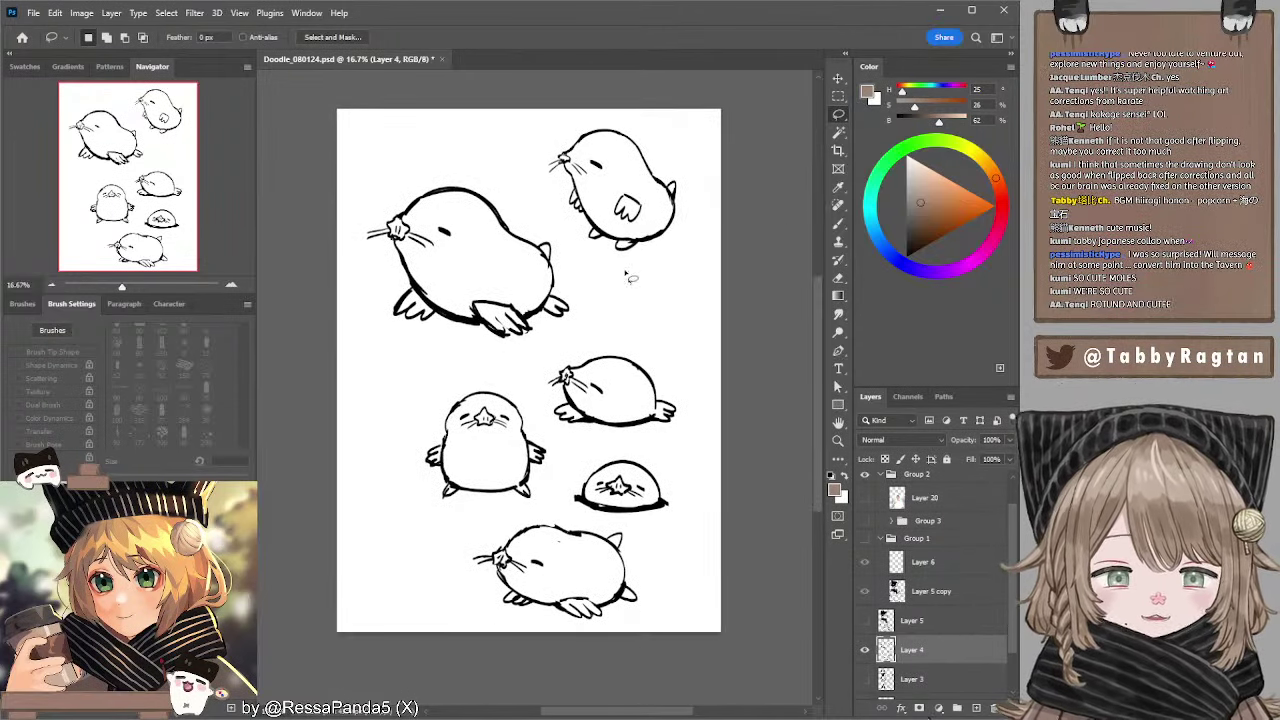
key(b)
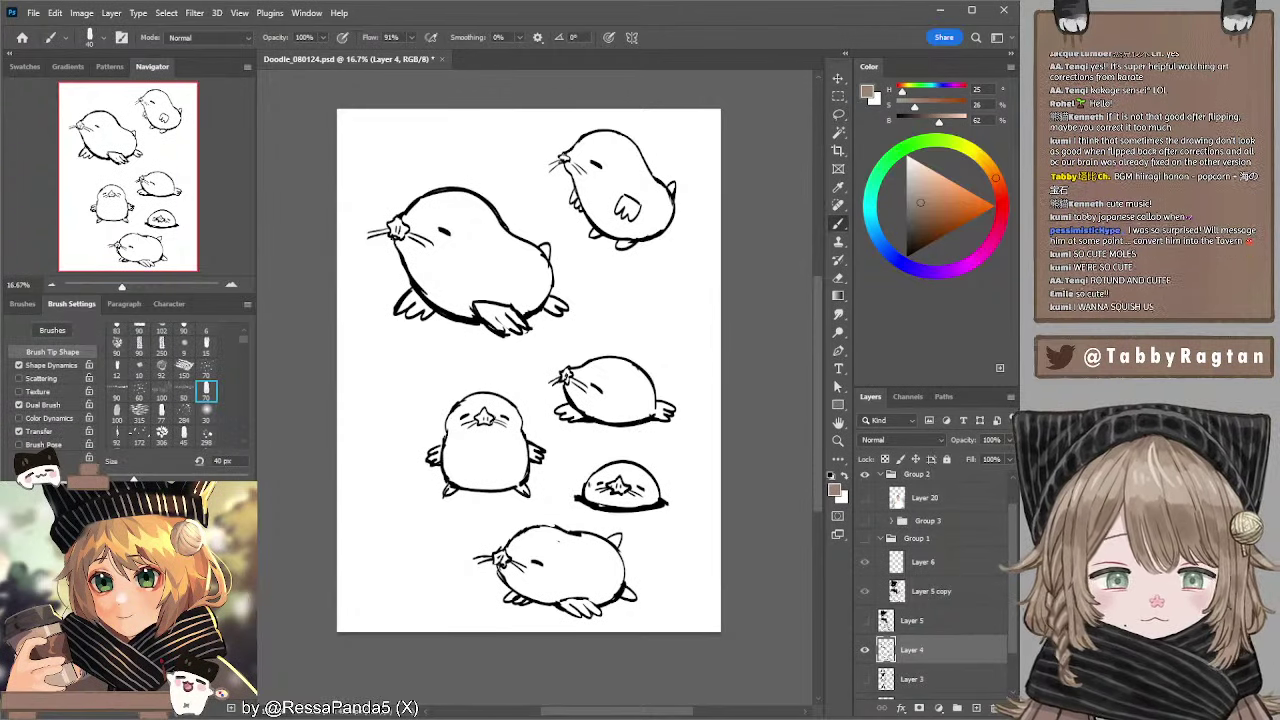
mouse_move(540, 442)
mouse_down()
mouse_move(552, 461)
mouse_move(527, 446)
mouse_up()
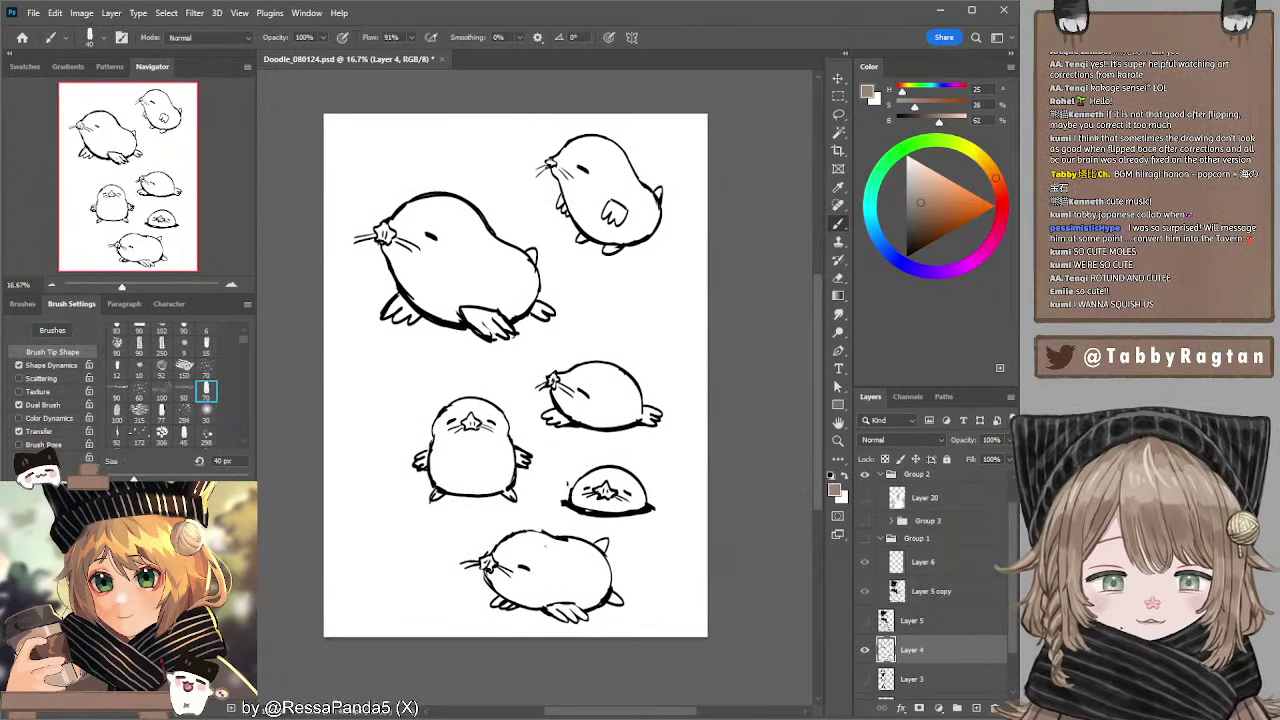
drag(641, 457, 634, 461)
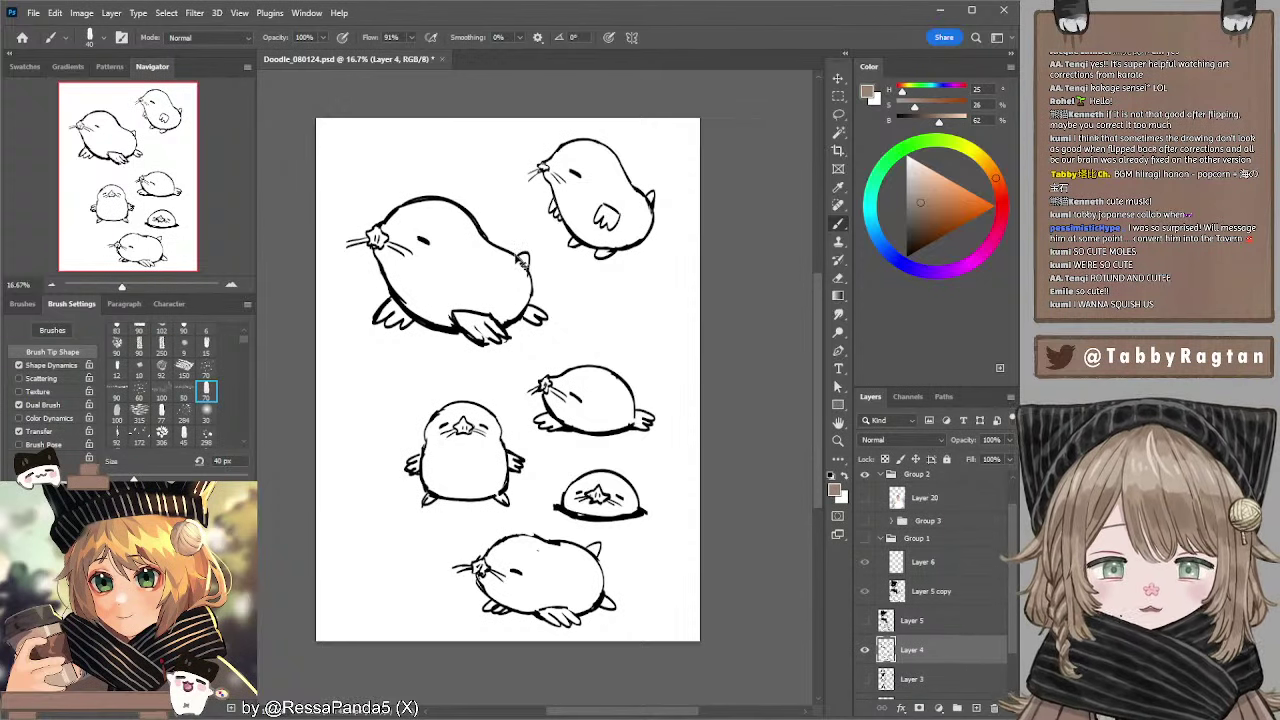
- Switch to the Eraser and reduce its size to 80 px
key(e)
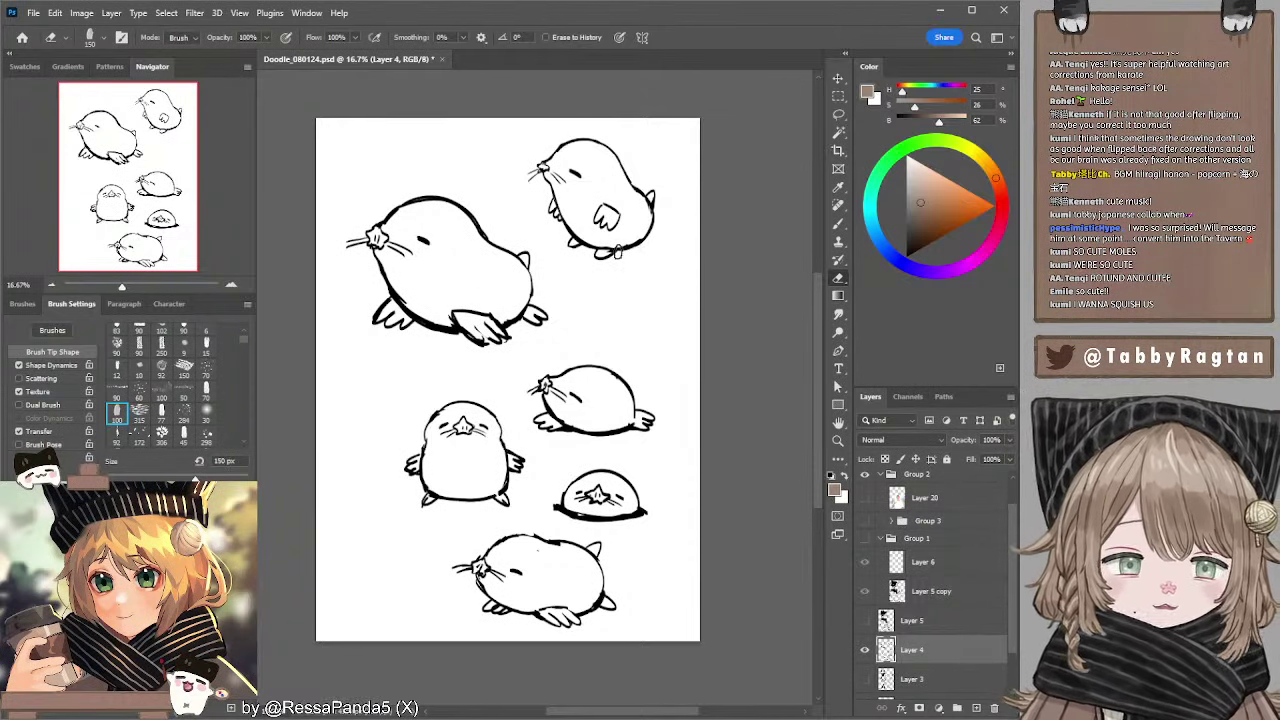
key(bracketleft)
key(bracketleft)
key(bracketleft)
key(bracketleft)
key(bracketleft)
key(bracketright)
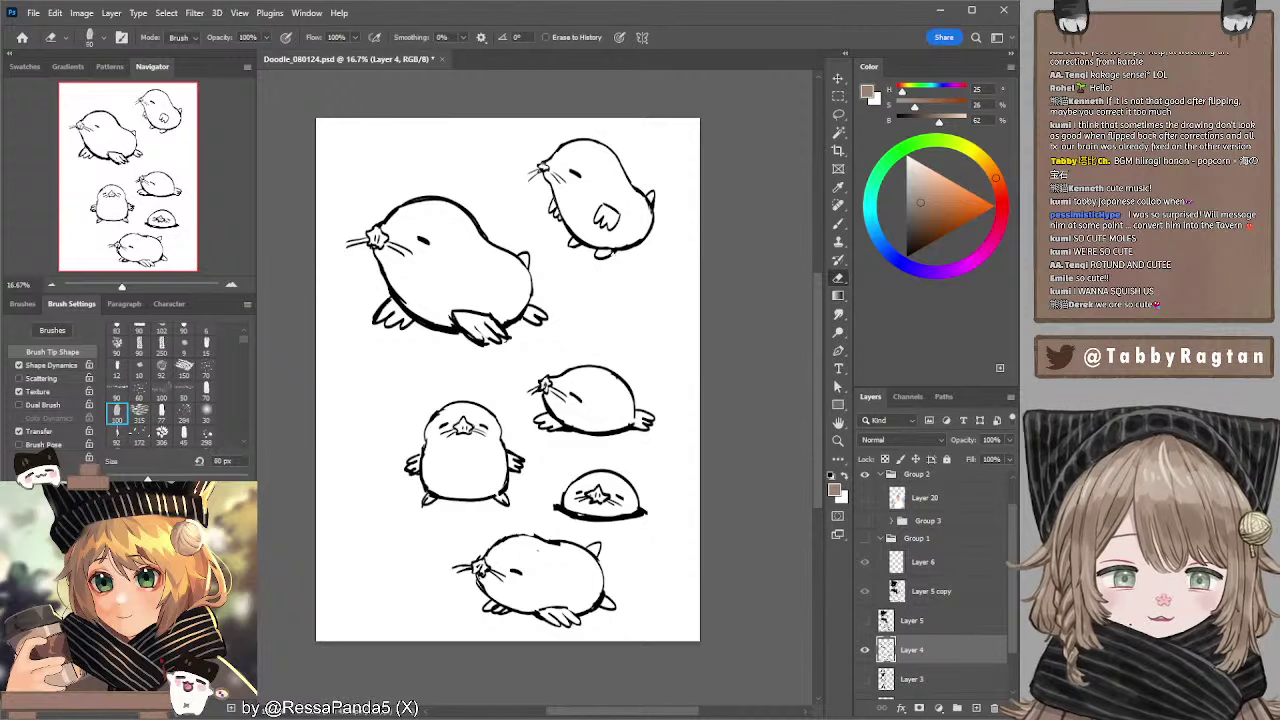
- Hide the mole doodles on Layer 4 and show the Group 1 sketch of the girl holding a mole
click(866, 651)
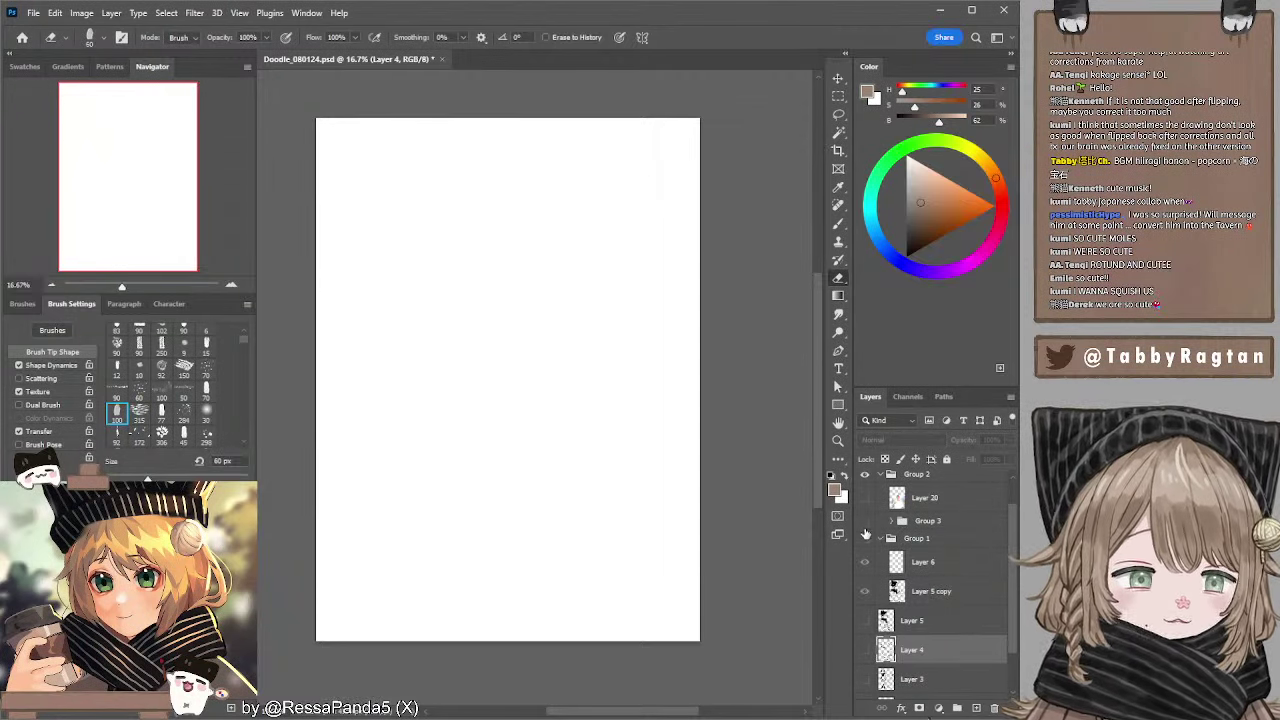
click(866, 540)
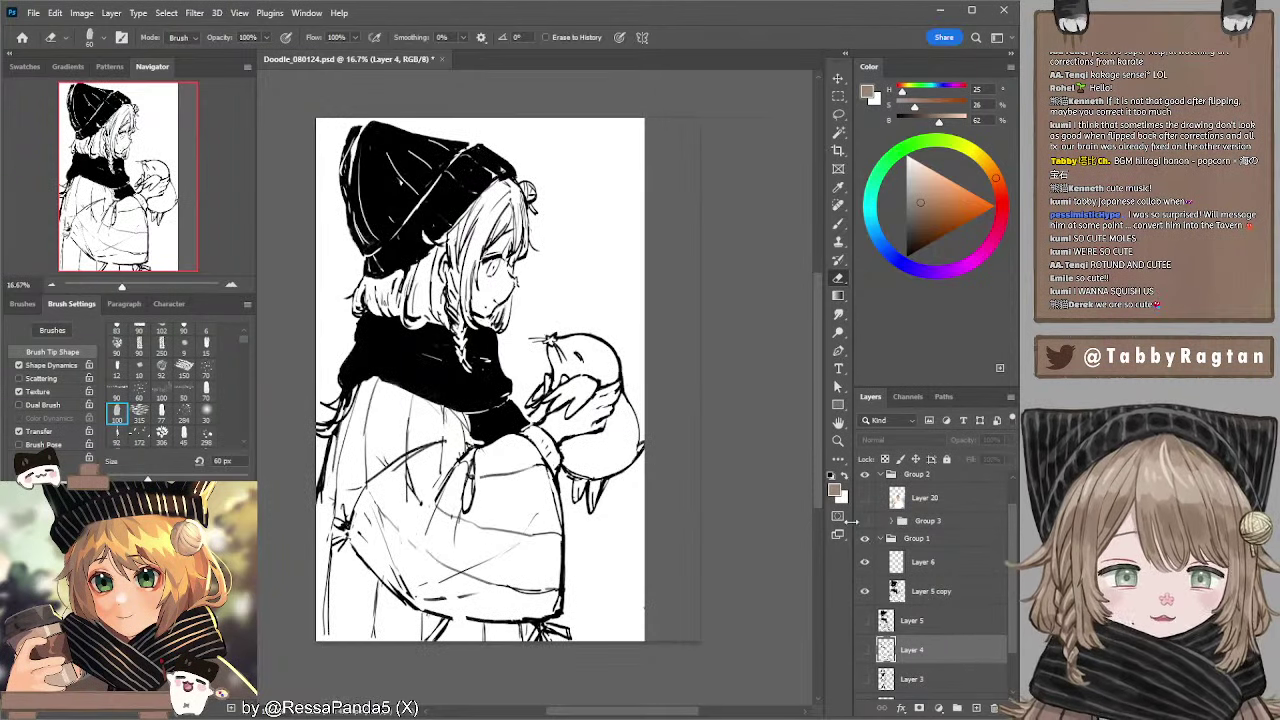
drag(732, 338, 728, 354)
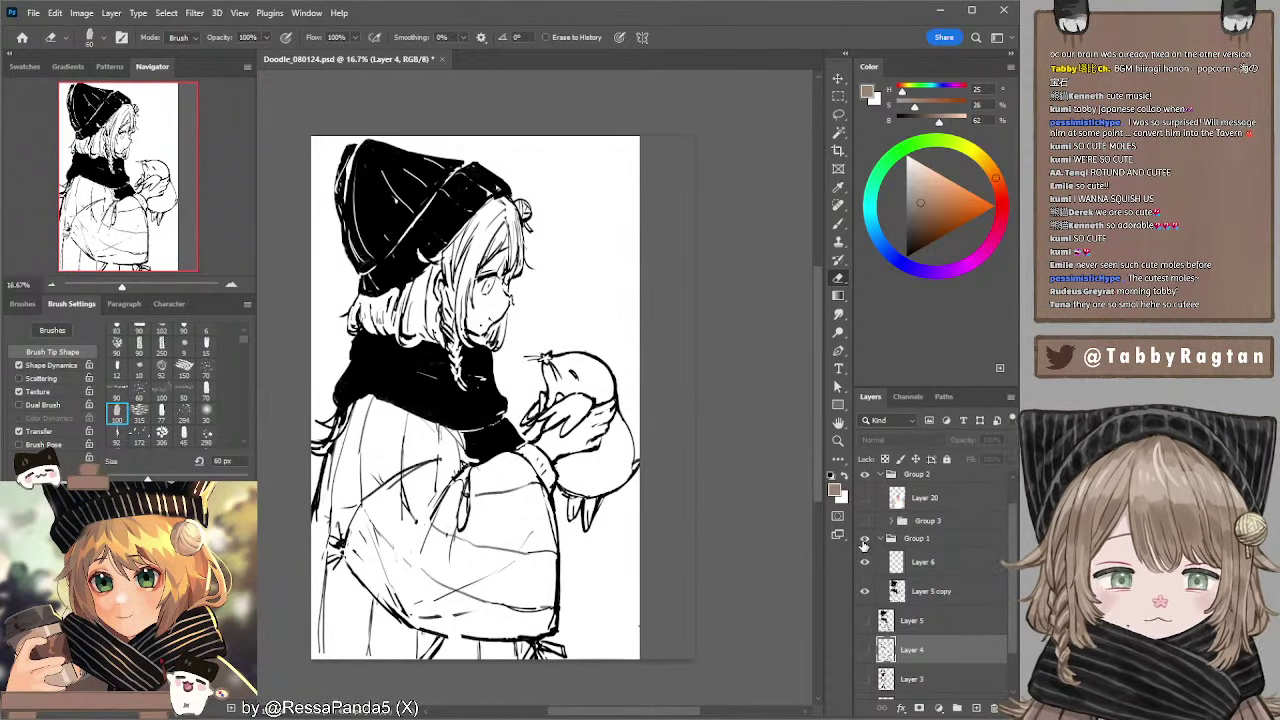
- Hide the Group 1 sketch and show the coloured drawing in Group 3
click(864, 541)
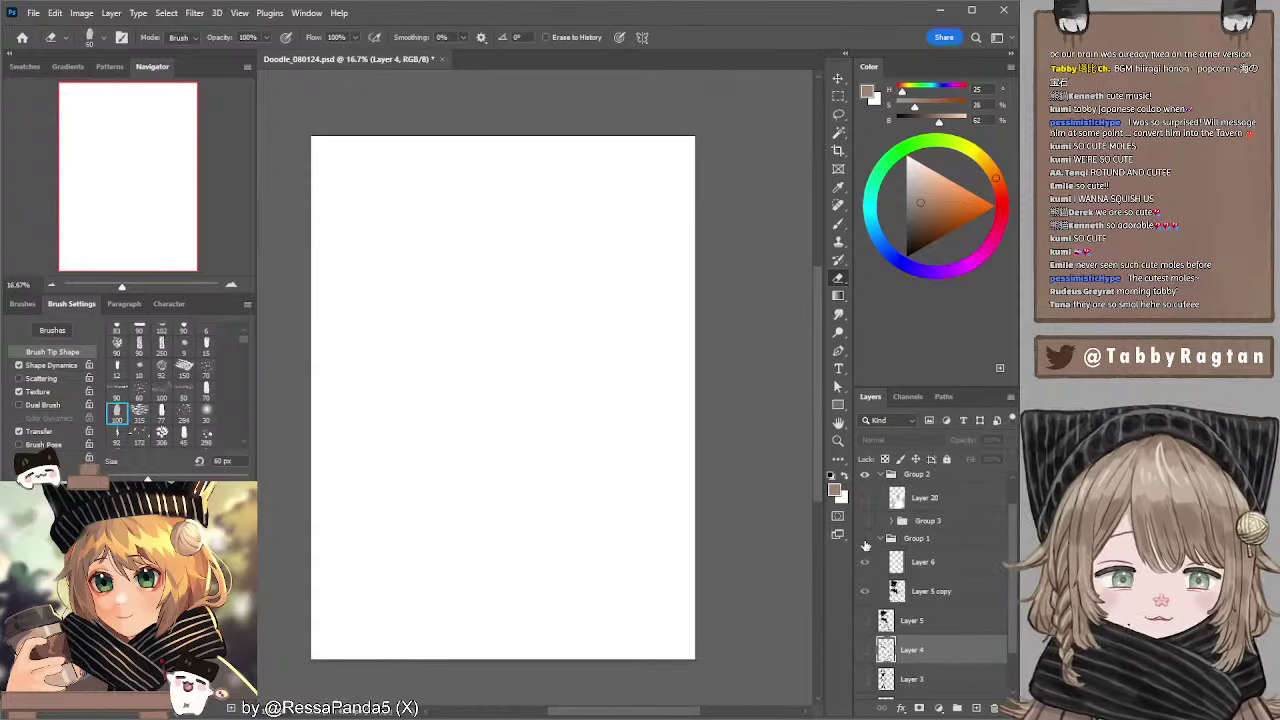
scroll(862, 555, up, 1)
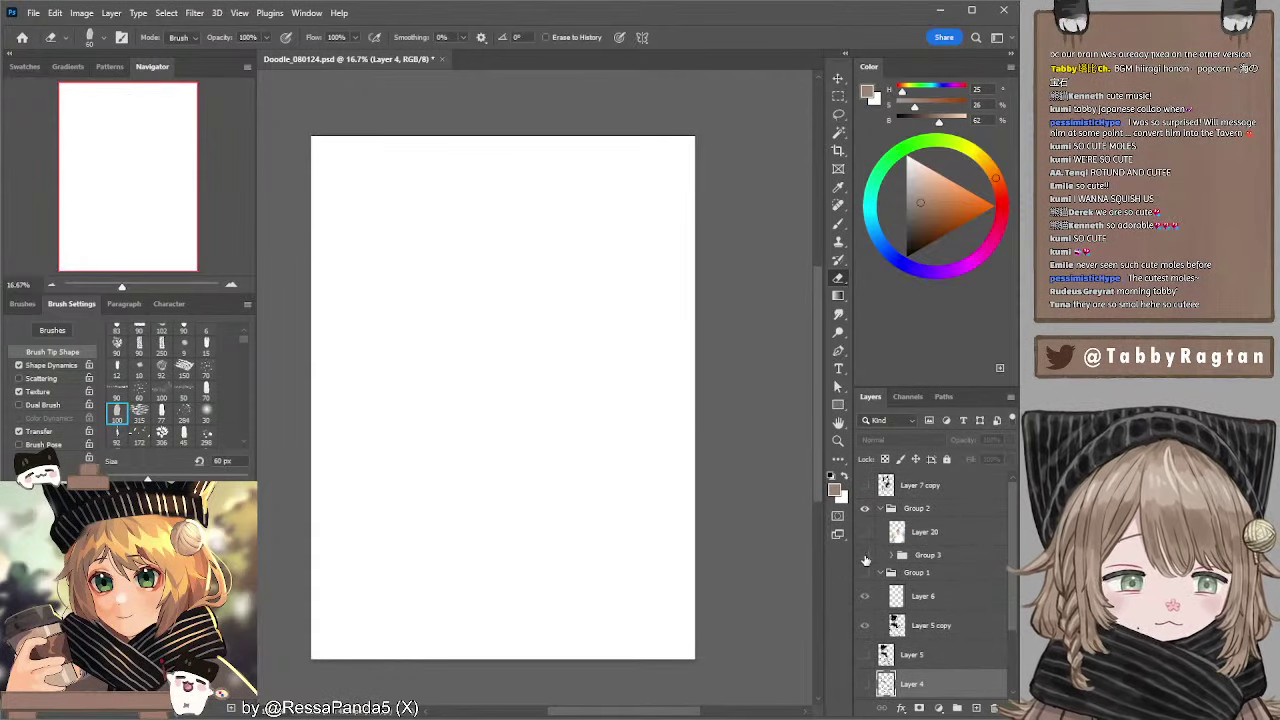
click(865, 556)
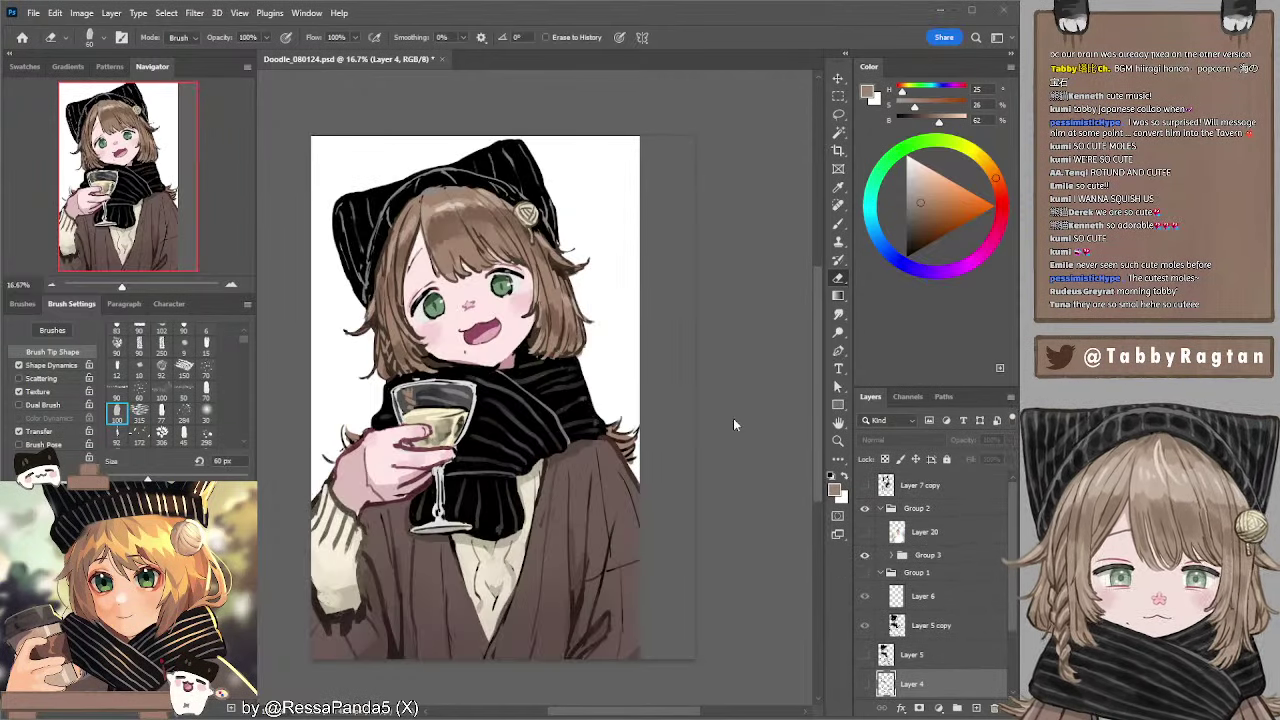
- Paste the mole character image above Layer 23, enlarge it to about 1291%, and move it over the glass and scarf
ctrl+click(562, 468)
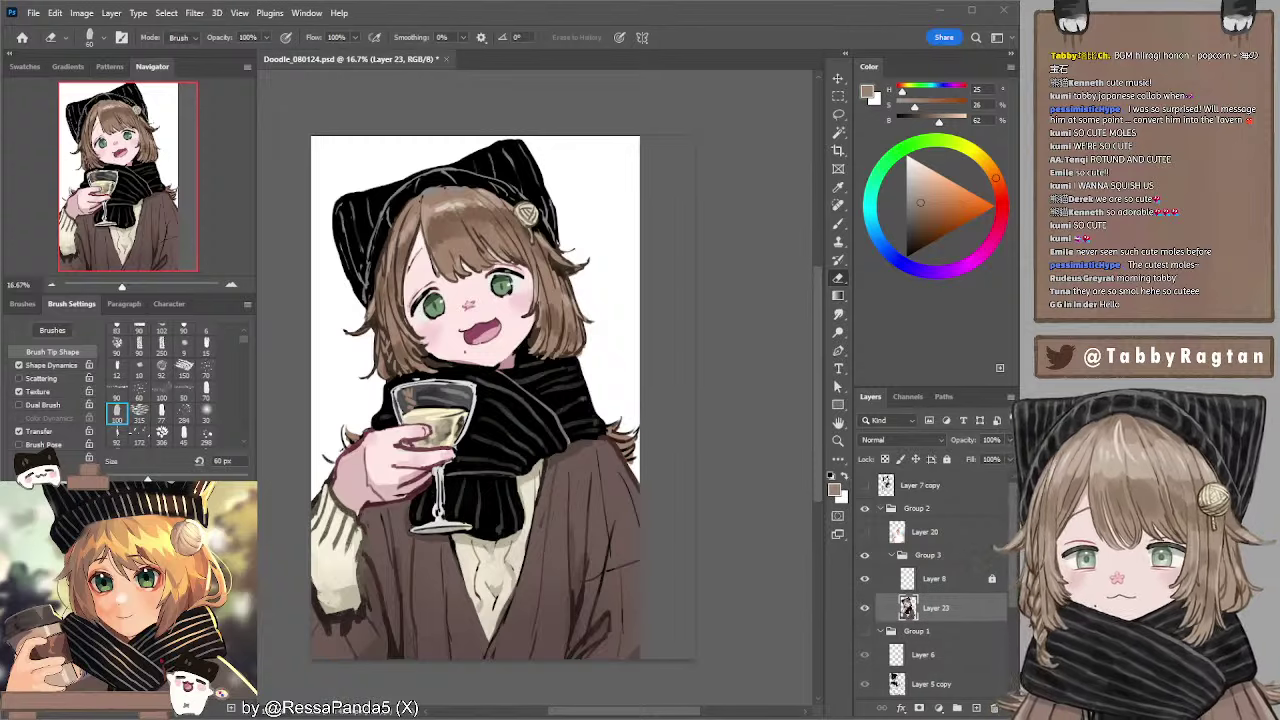
key(ctrl+shift+alt+n)
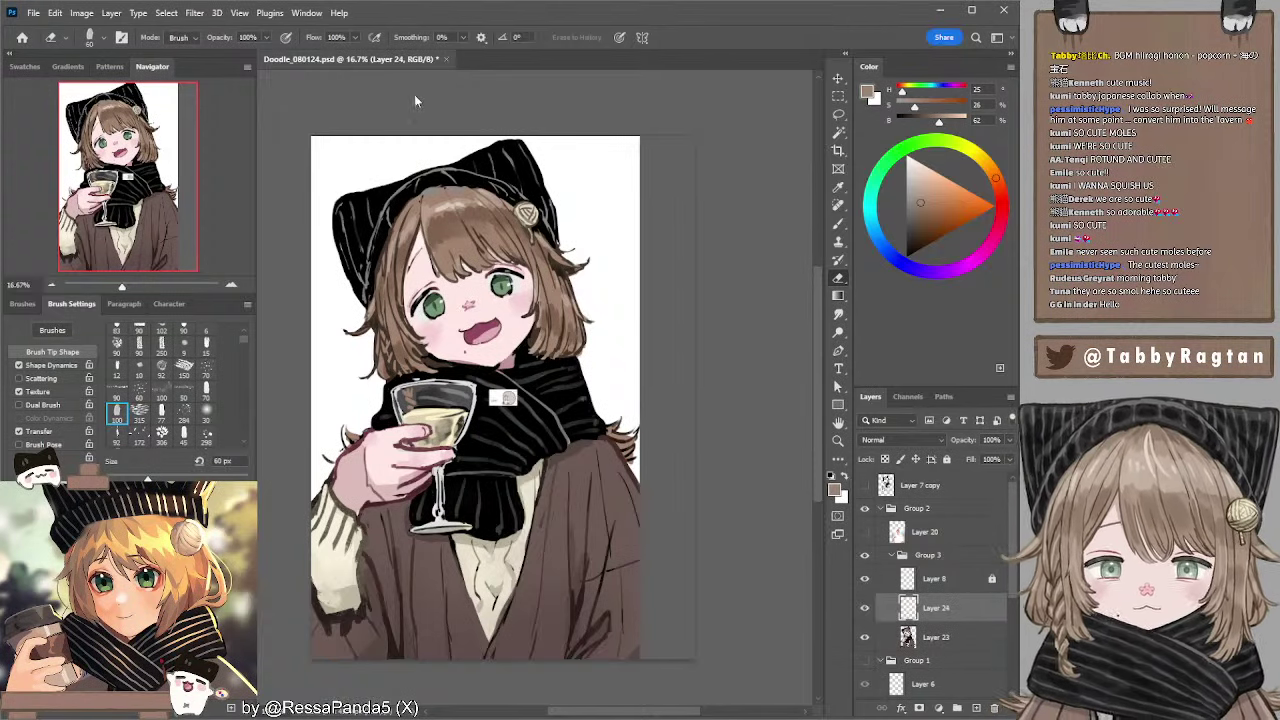
key(v)
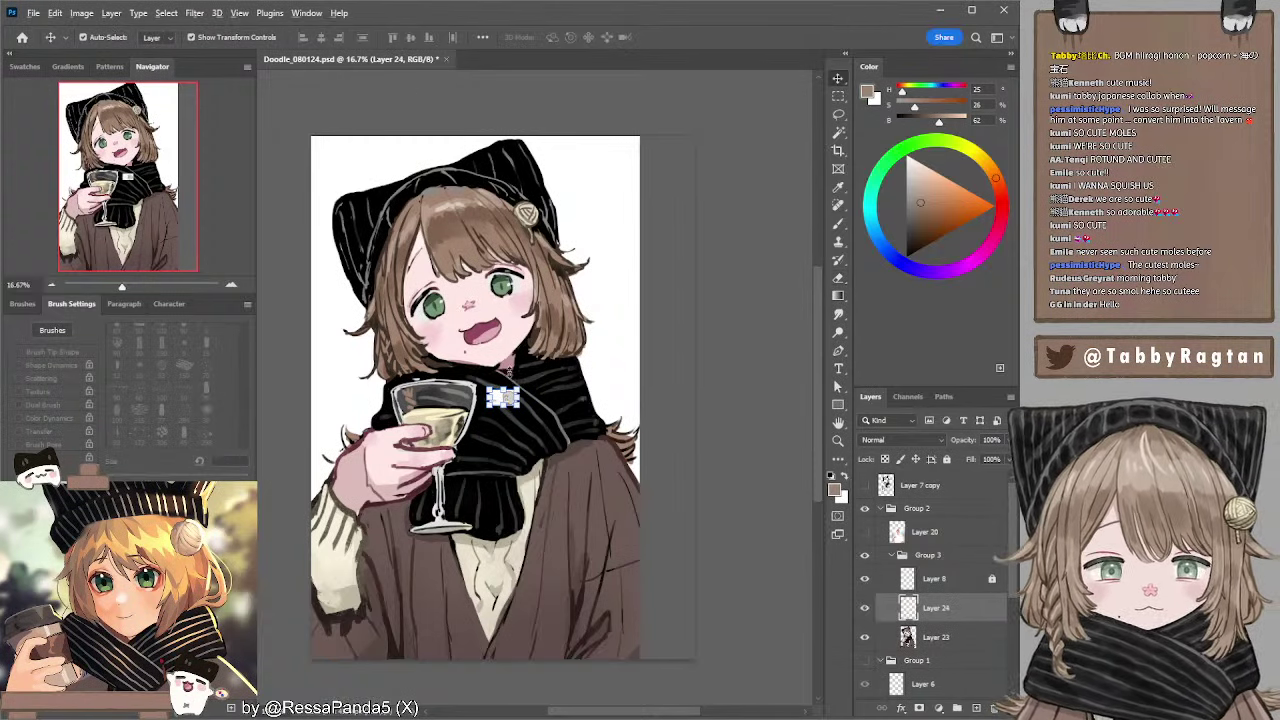
drag(509, 385, 512, 293)
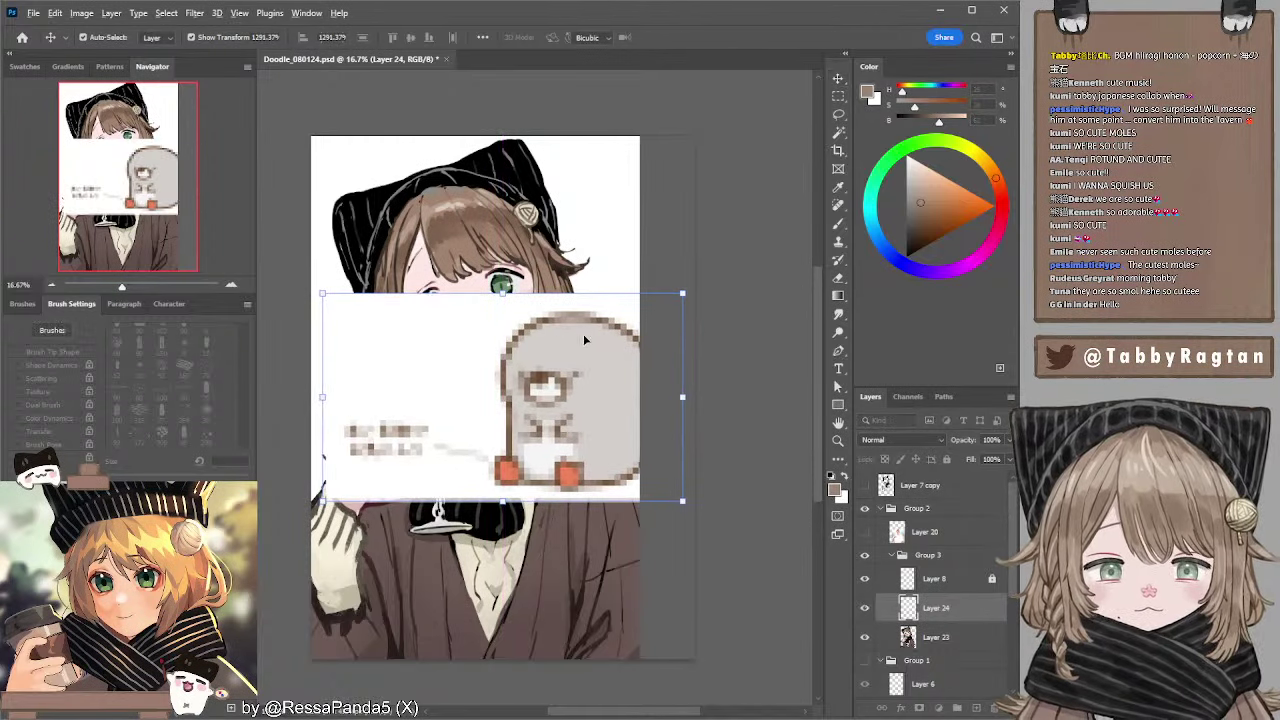
key(Return)
drag(592, 340, 452, 361)
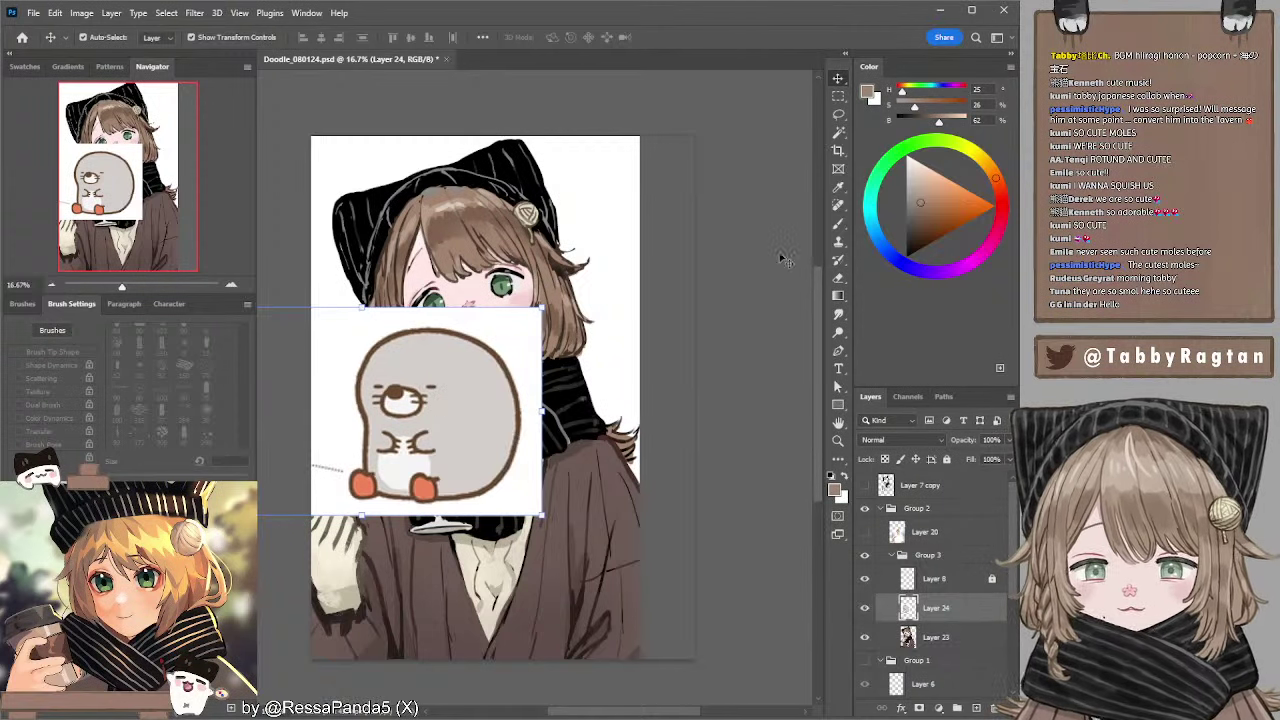
- Paste the Japanese mole character sheet as a second reference, enlarge it to about 971%, and shift it slightly lower over the drawing
key(ctrl)
key(ctrl+v)
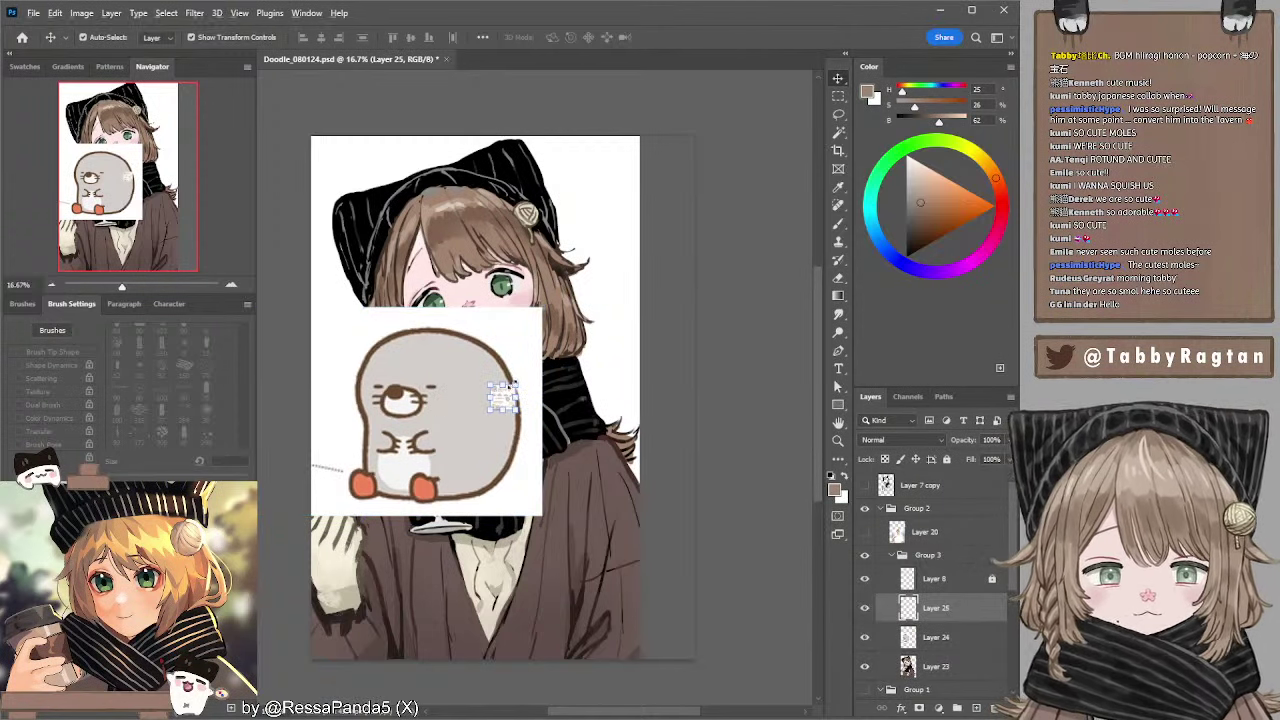
drag(606, 297, 629, 270)
drag(545, 342, 502, 385)
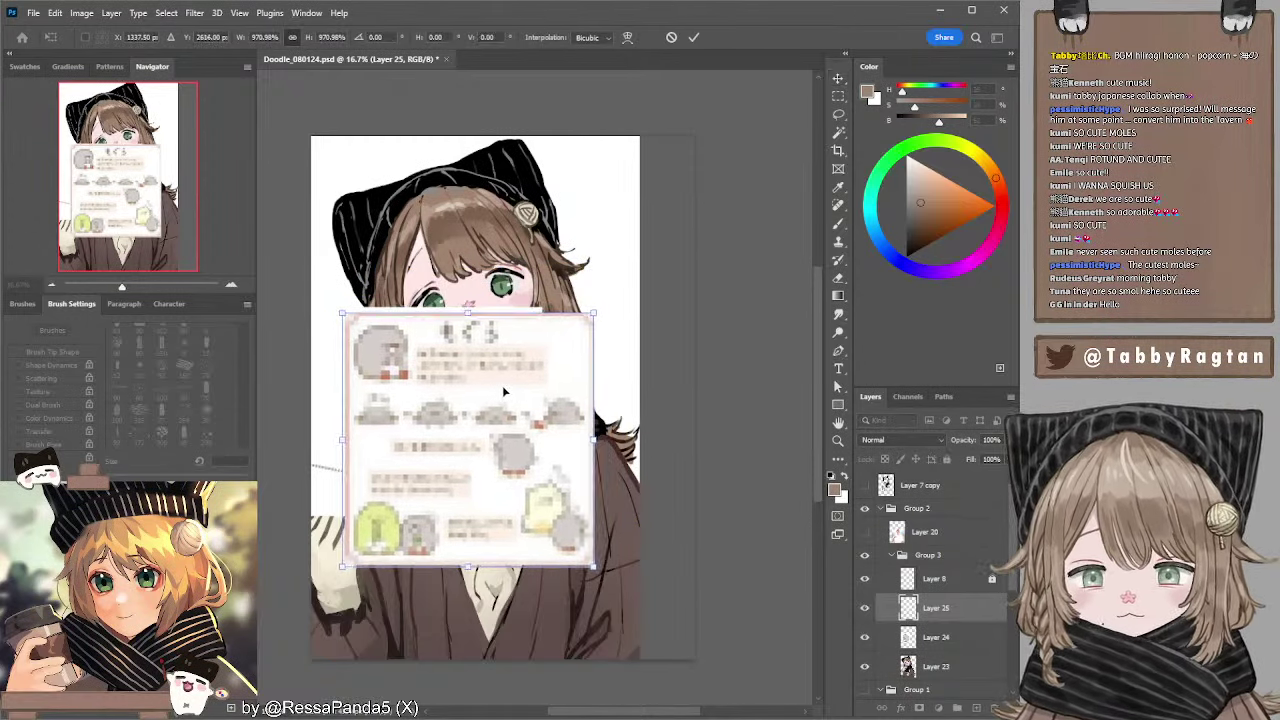
key(Return)
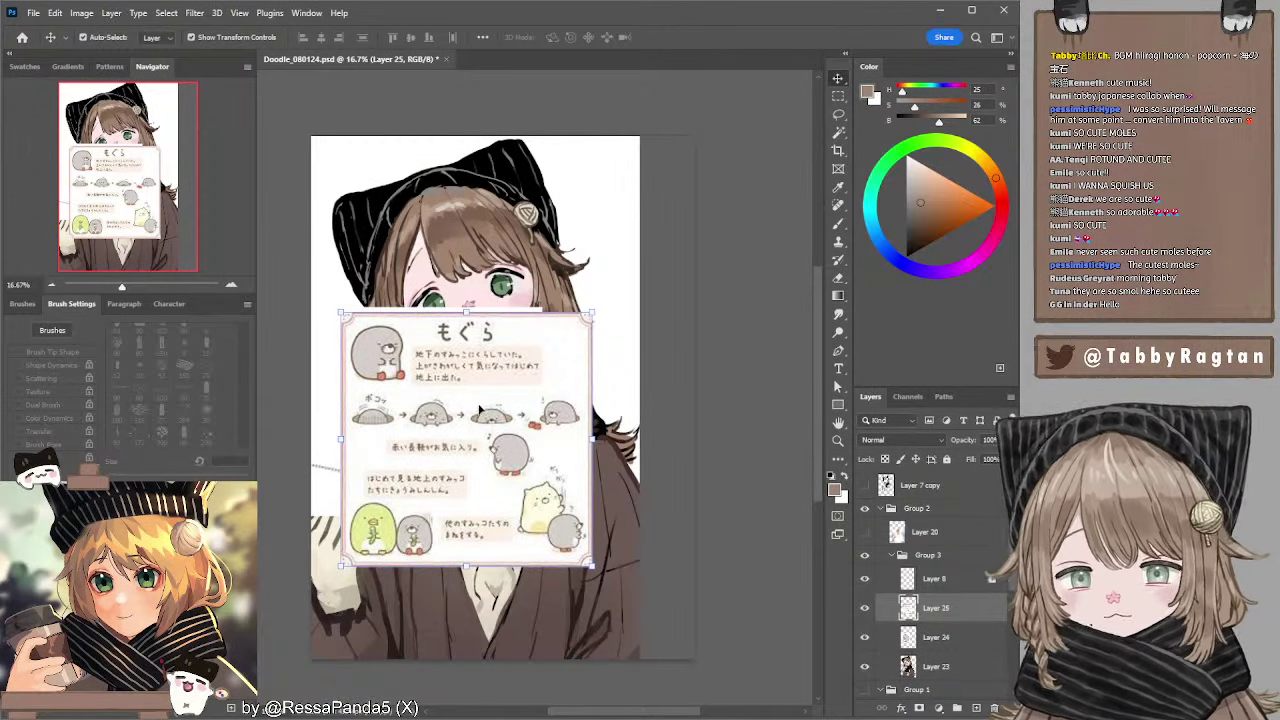
click(231, 285)
drag(427, 349, 513, 320)
scroll(450, 370, down, 2)
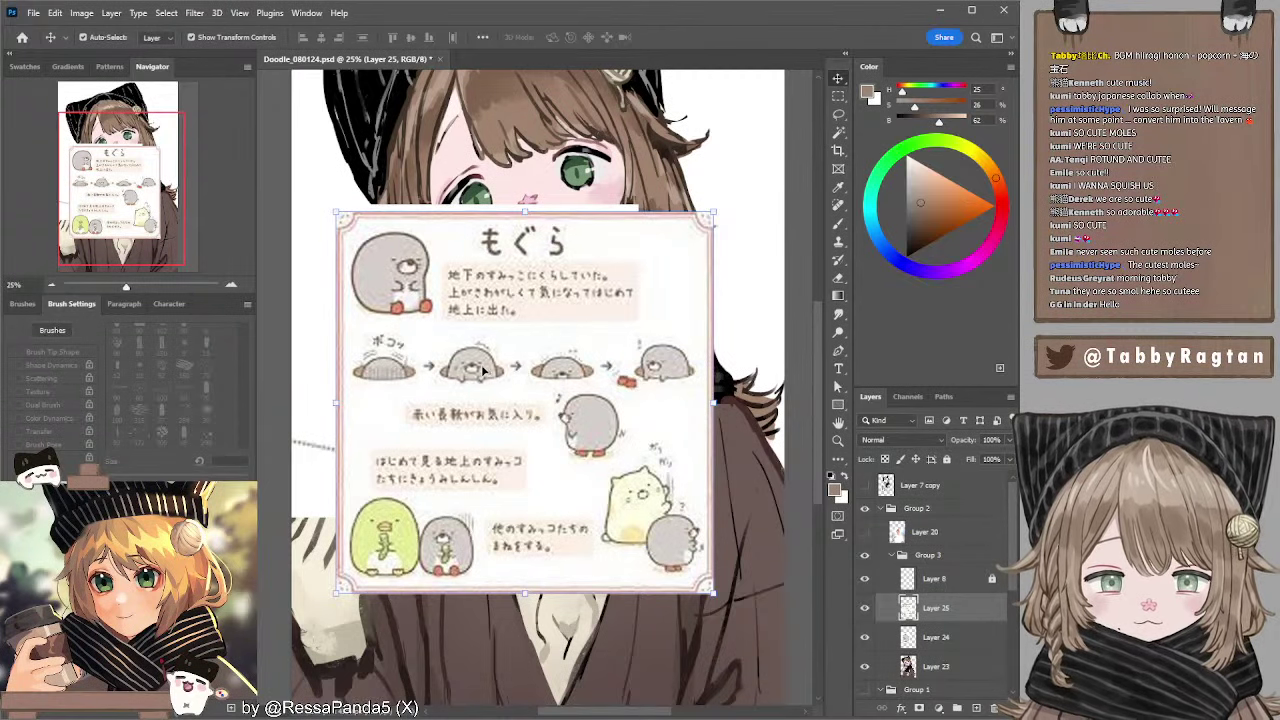
drag(468, 313, 530, 318)
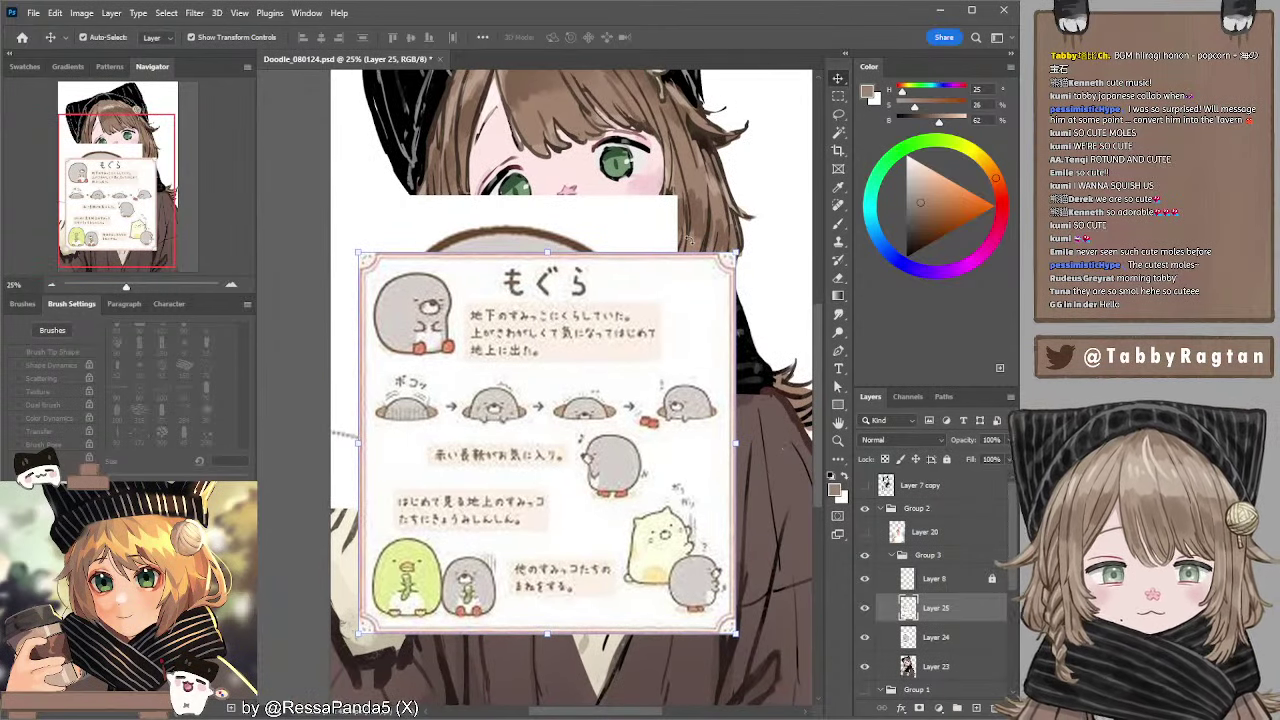
- Delete the two pasted mole reference images from Group 3, leaving Layer 23 untransformed
key(Delete)
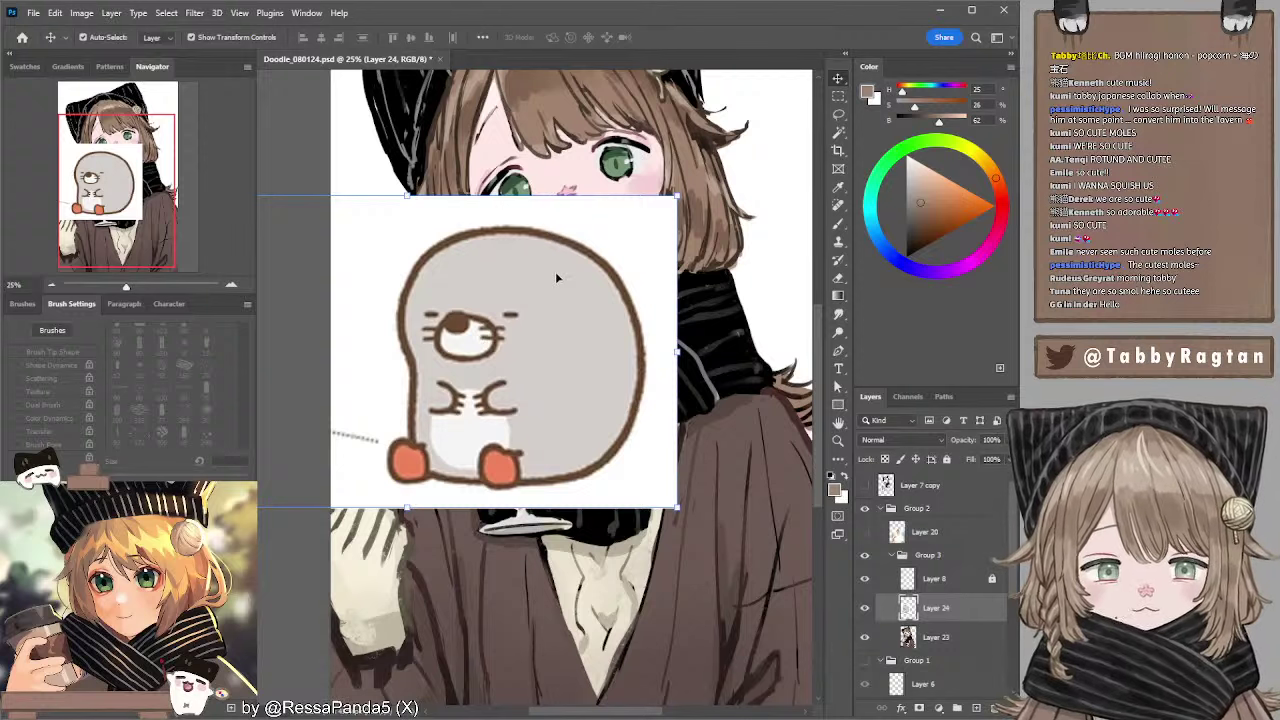
key(Delete)
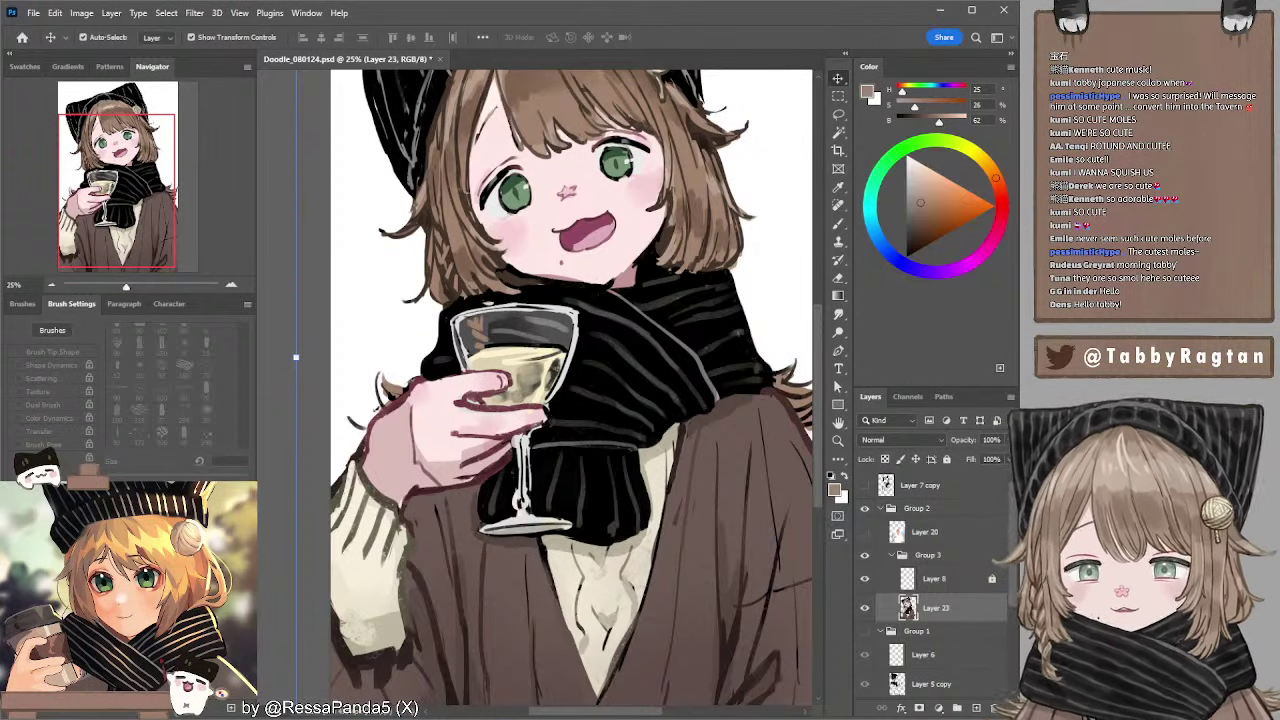
click(293, 252)
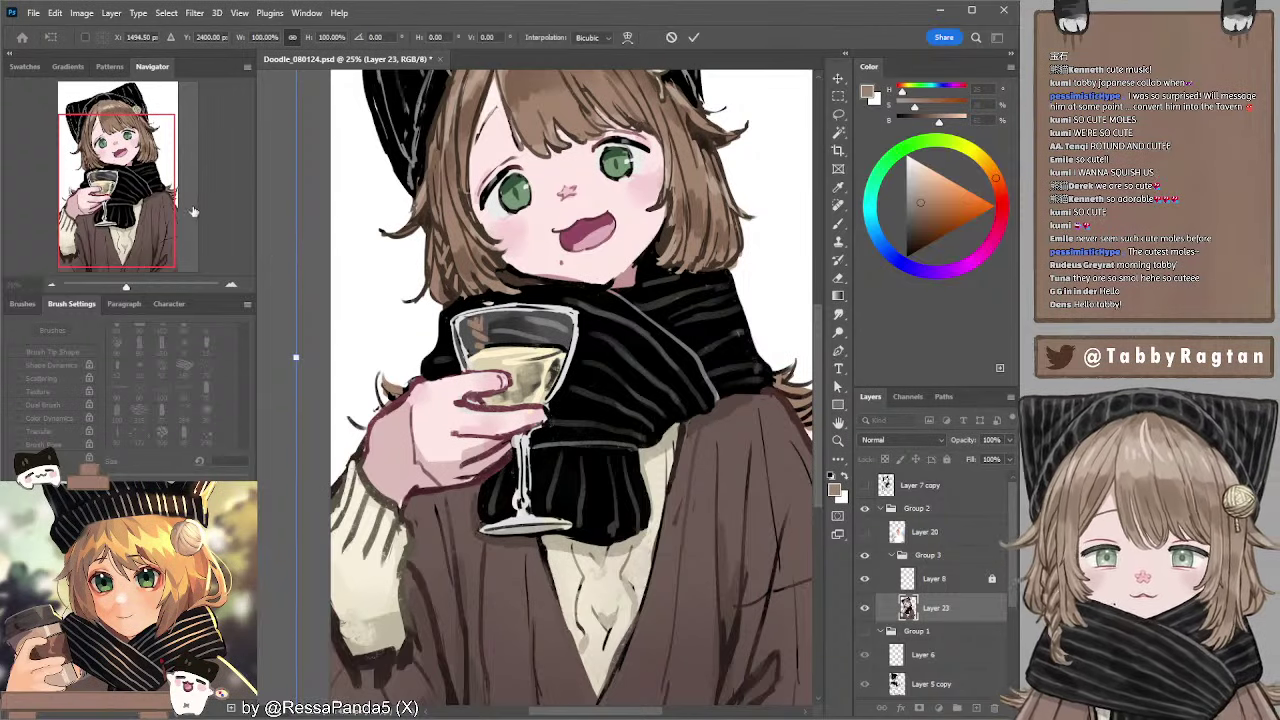
key(Return)
- Leave the transform and touch up the hair on Layer 23 with brown tones sampled from the fringe, using a 40 px brush
mouse_move(350, 178)
mouse_down()
mouse_move(346, 268)
mouse_move(381, 237)
mouse_up()
key(ctrl+minus)
key(ctrl+t)
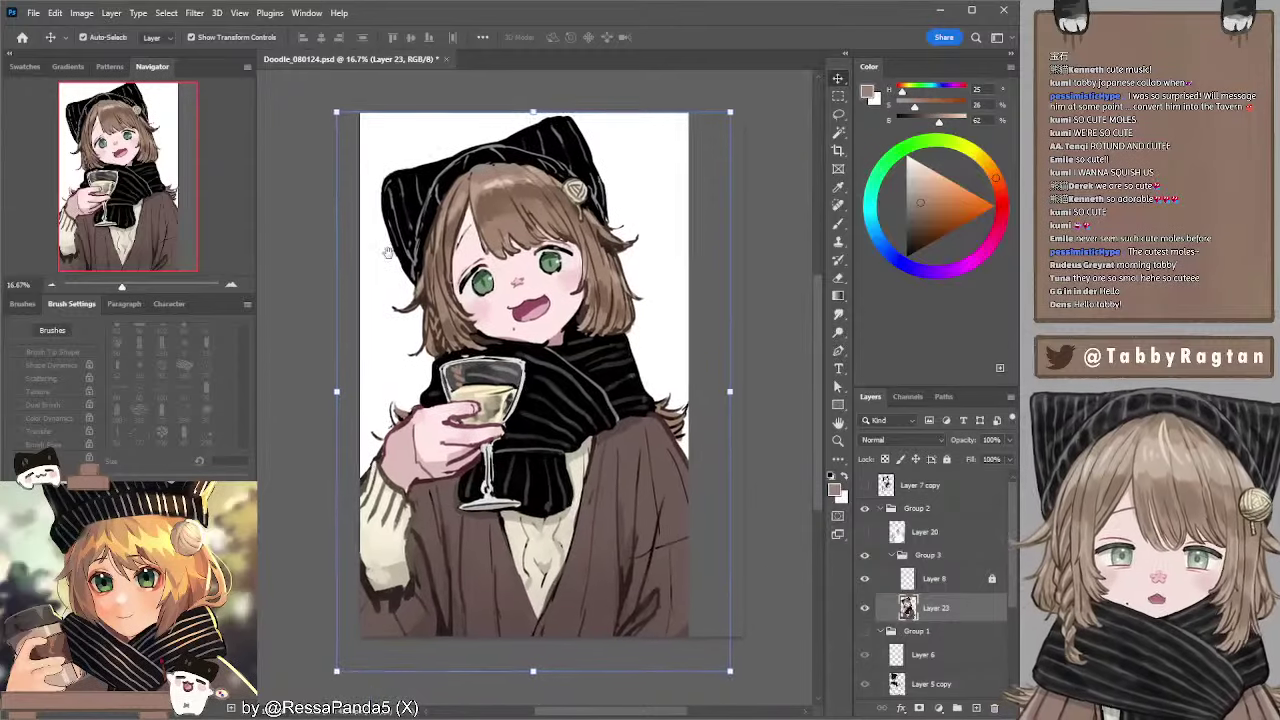
key(b)
alt+click(523, 208)
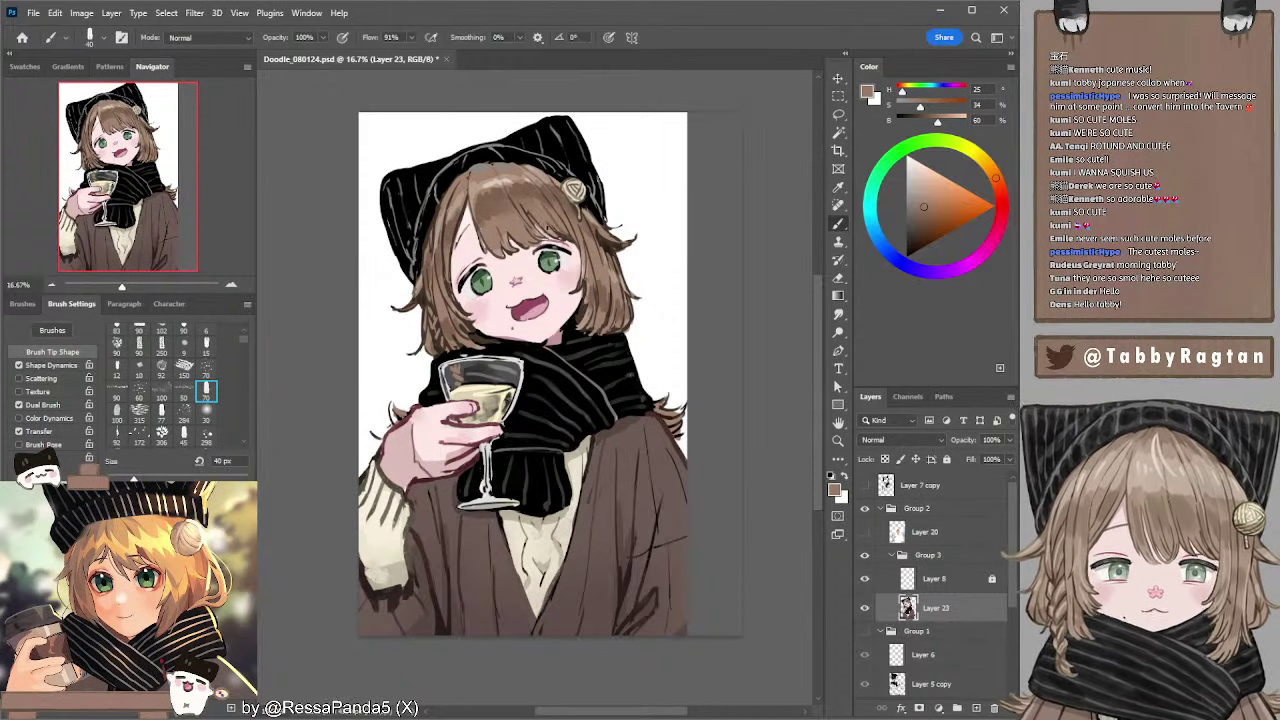
alt+click(563, 236)
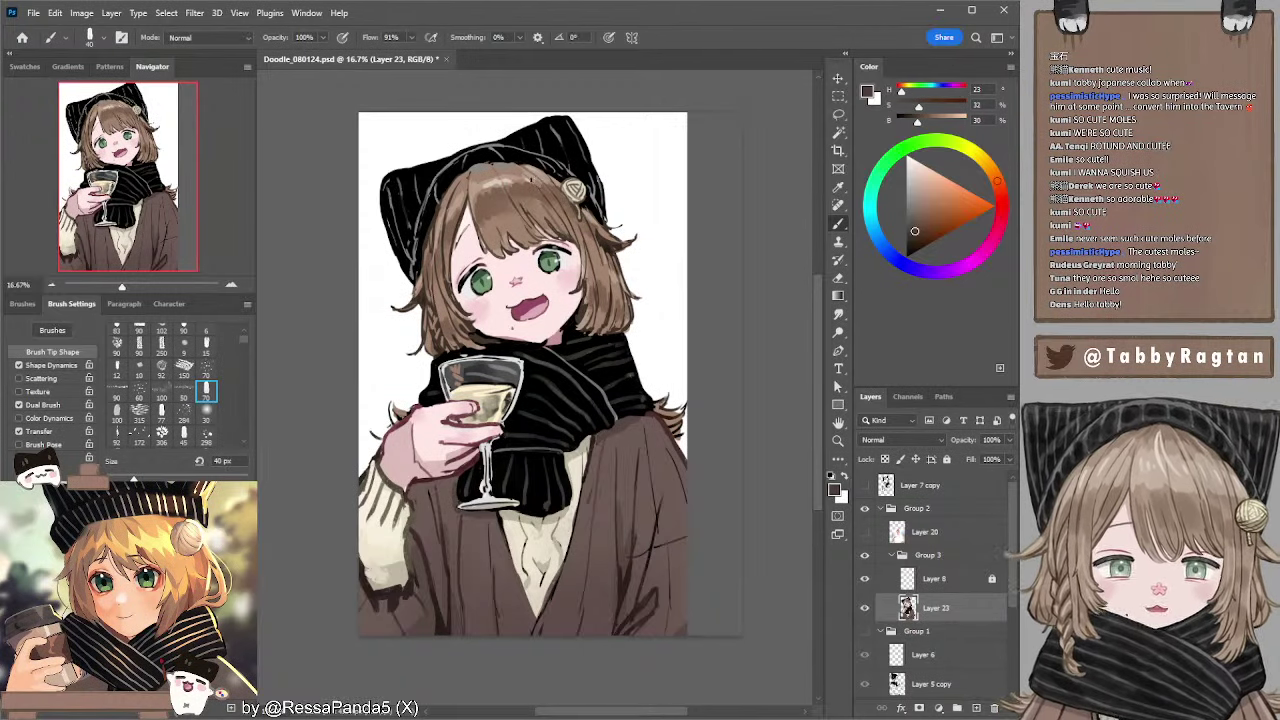
- Sample the hair's dark brown line colour and paint strands down the hair beside the face on Layer 23
alt+click(510, 163)
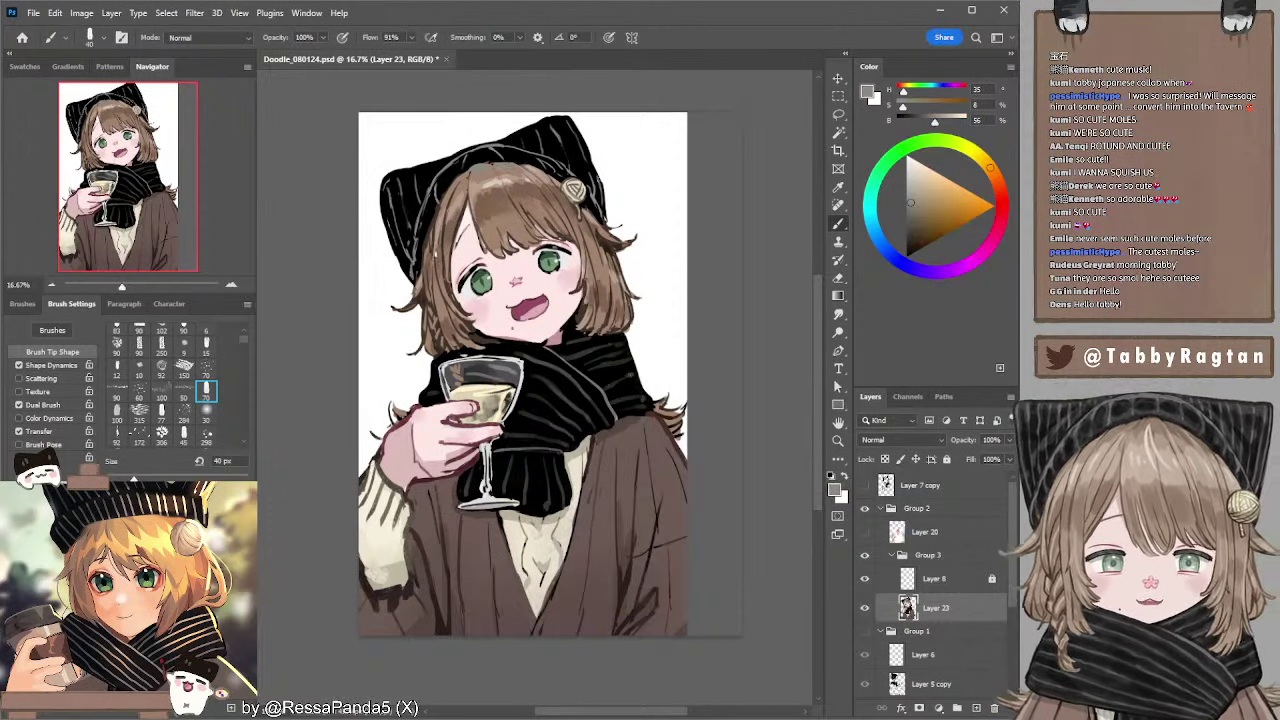
alt+click(442, 214)
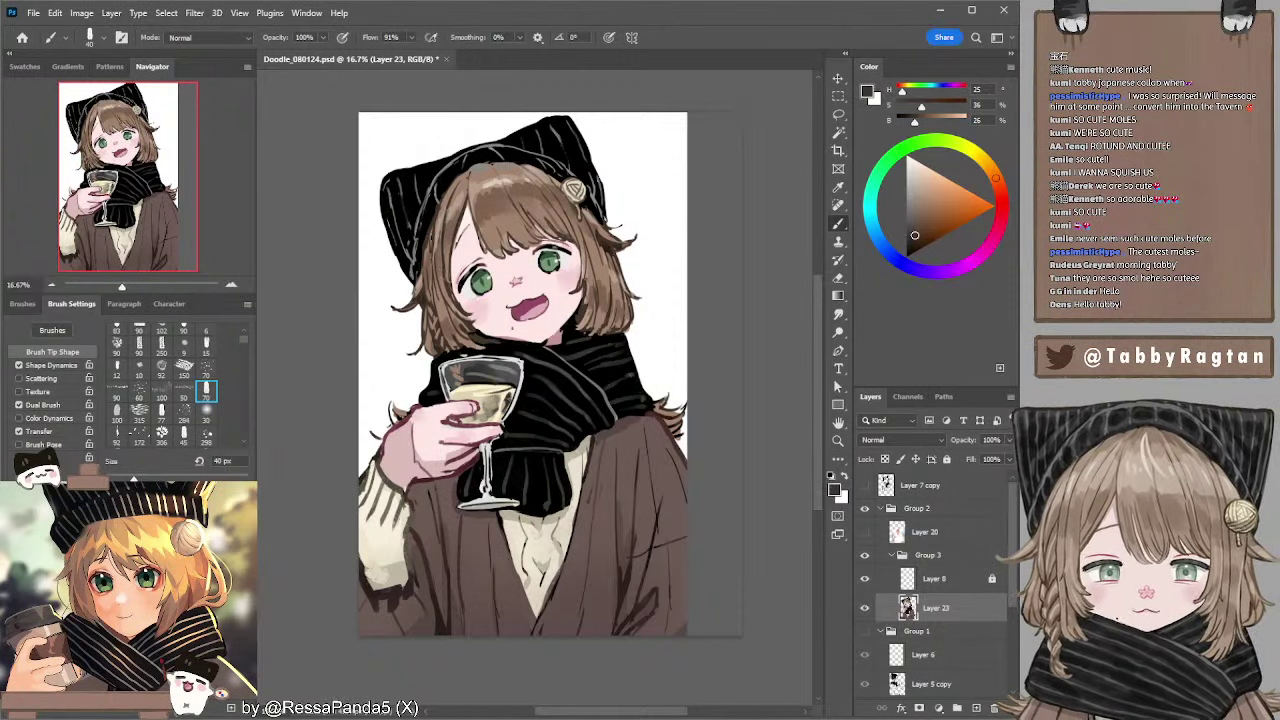
drag(433, 280, 435, 299)
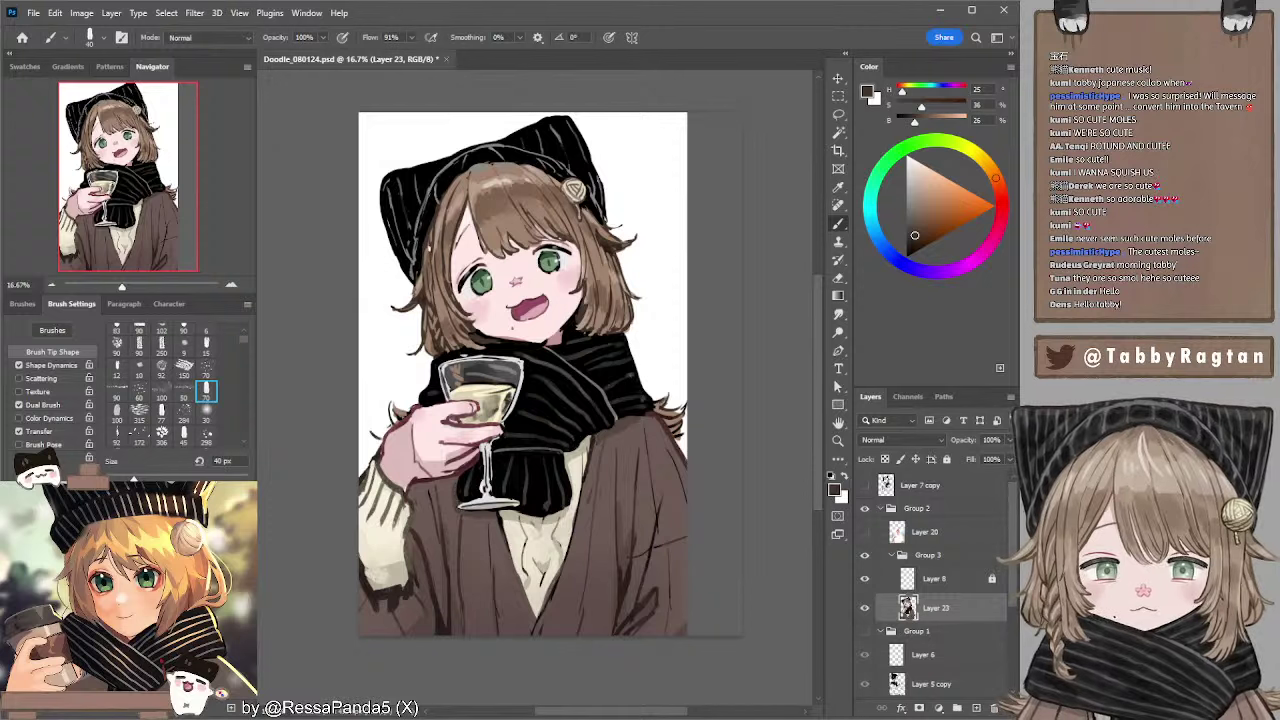
drag(431, 250, 434, 278)
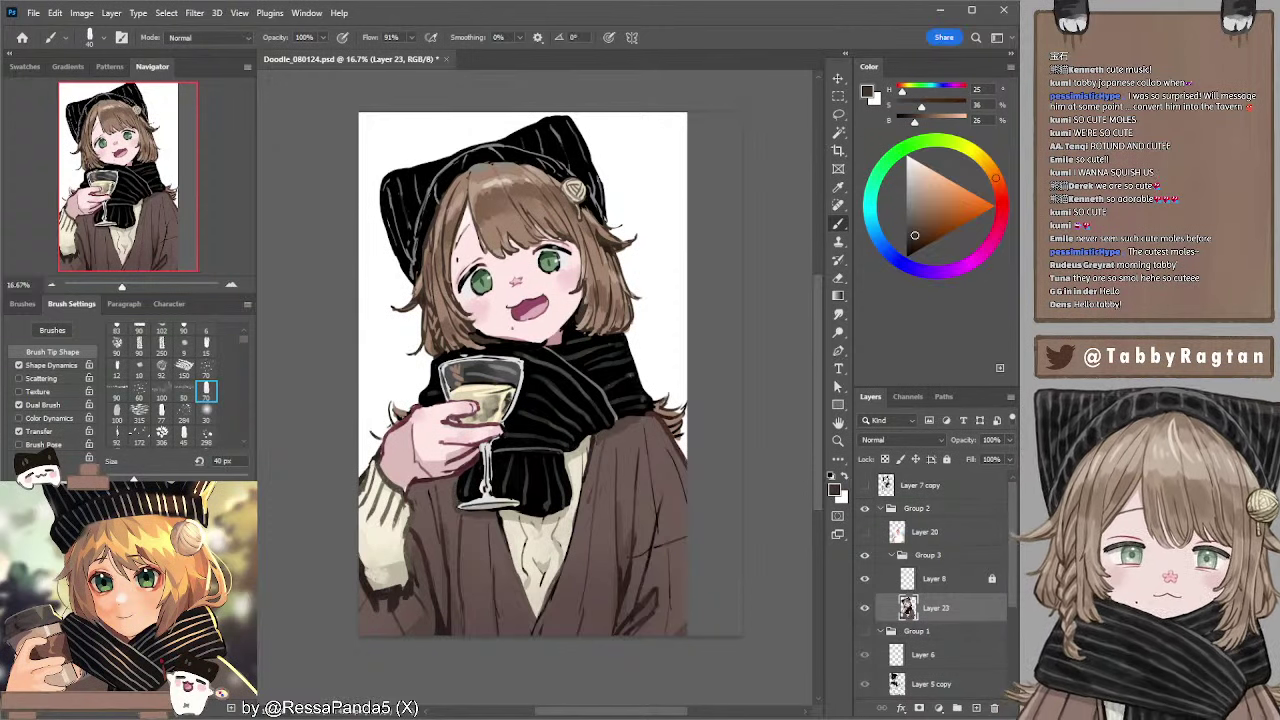
drag(477, 272, 467, 256)
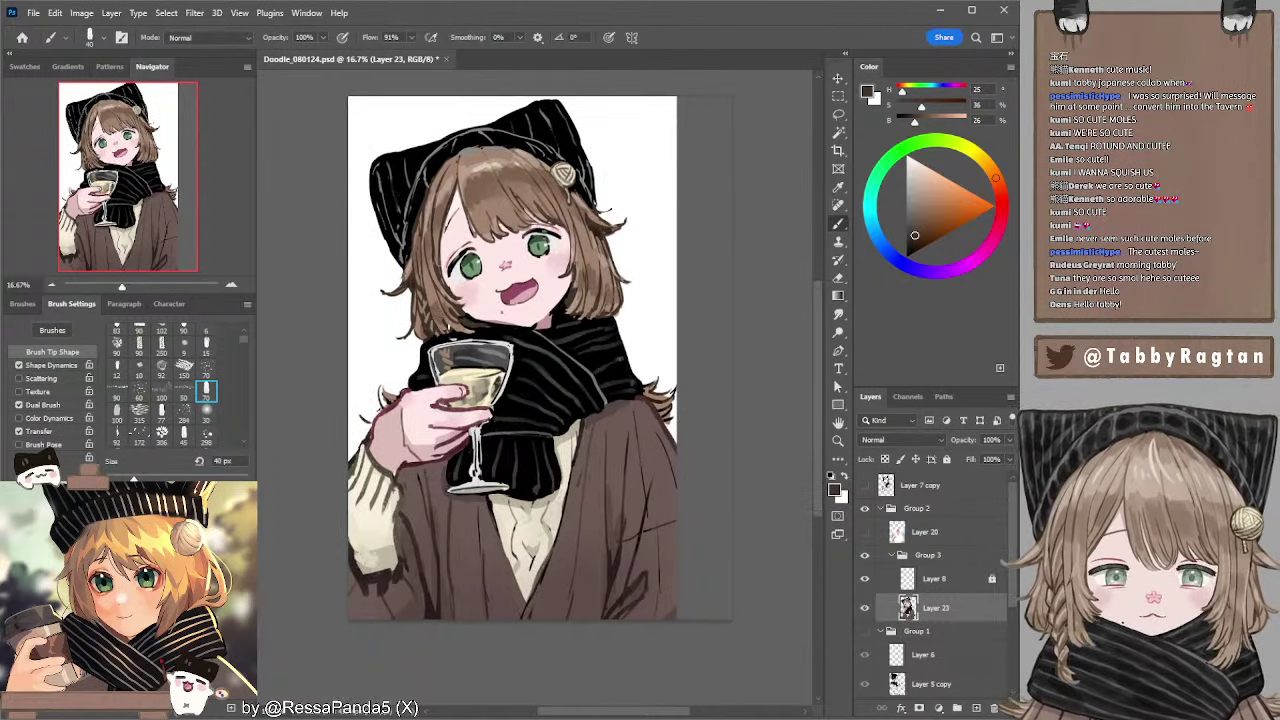
- Try a dark brown stroke on the hair ends above the scarf with a 50 px brush and undo it
alt+click(449, 326)
key(bracketright)
key(bracketright)
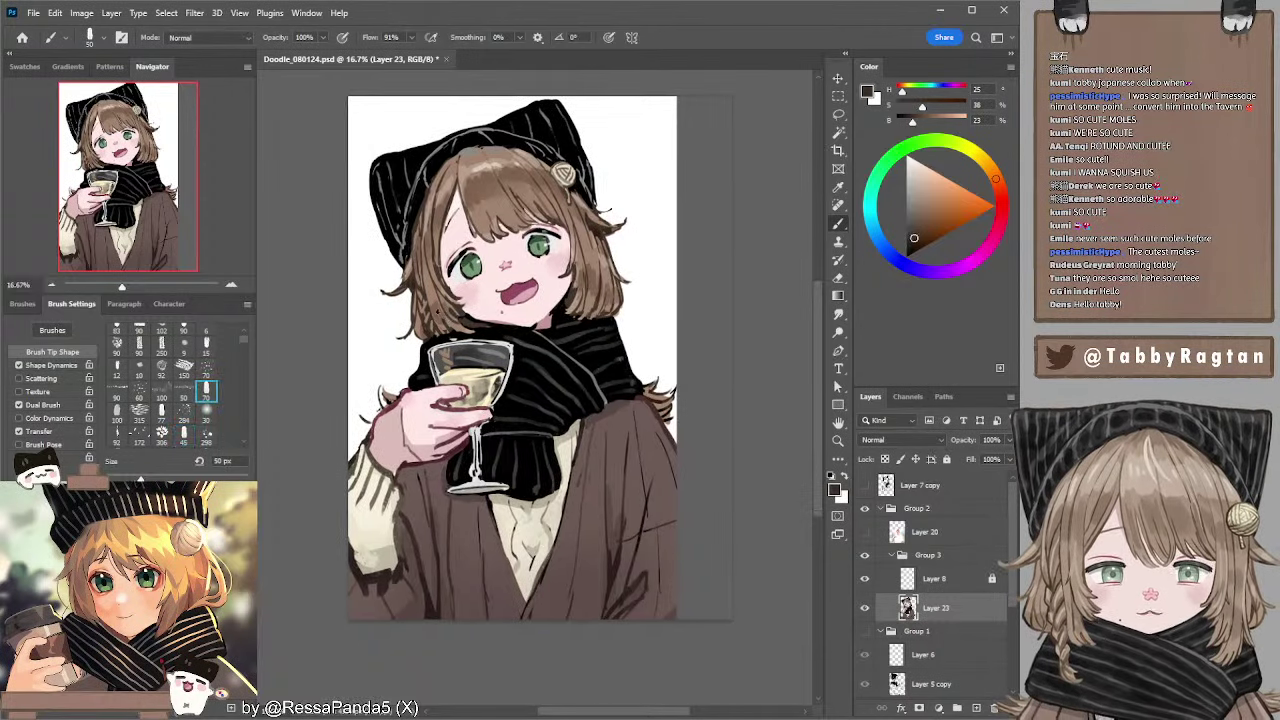
drag(438, 315, 451, 334)
click(184, 436)
key(ctrl+z)
key(ctrl+z)
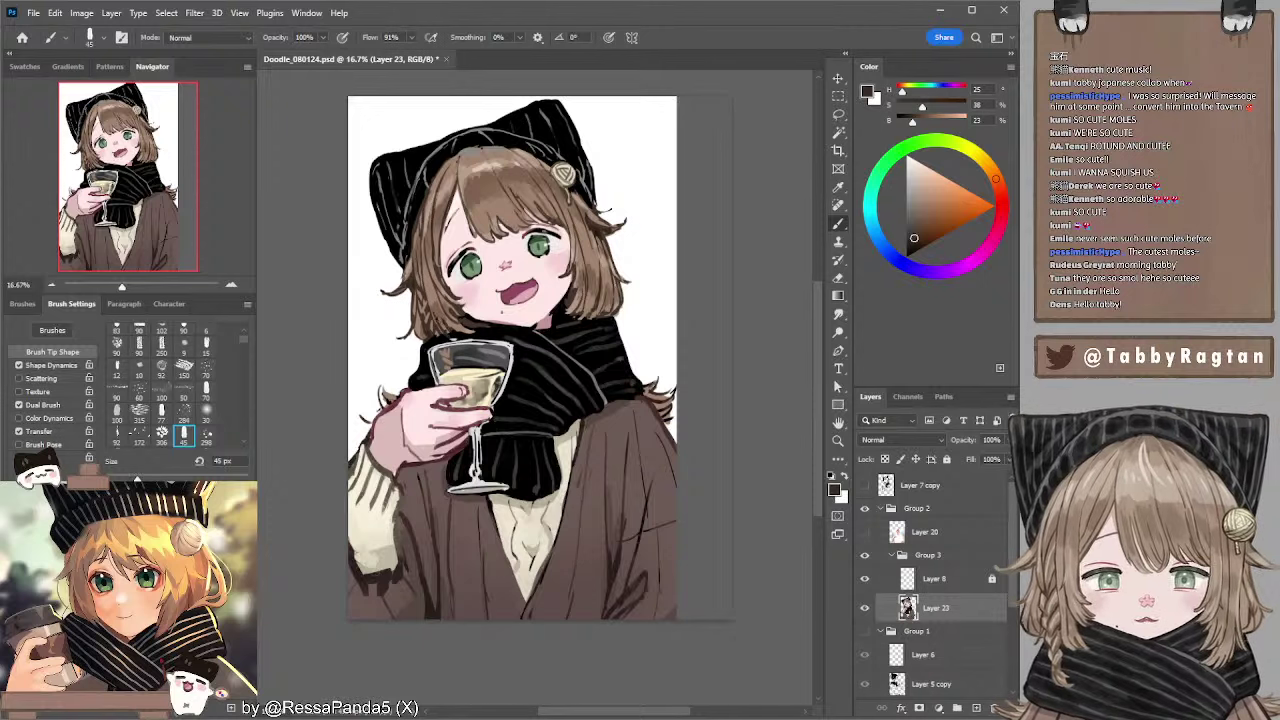
key(comma)
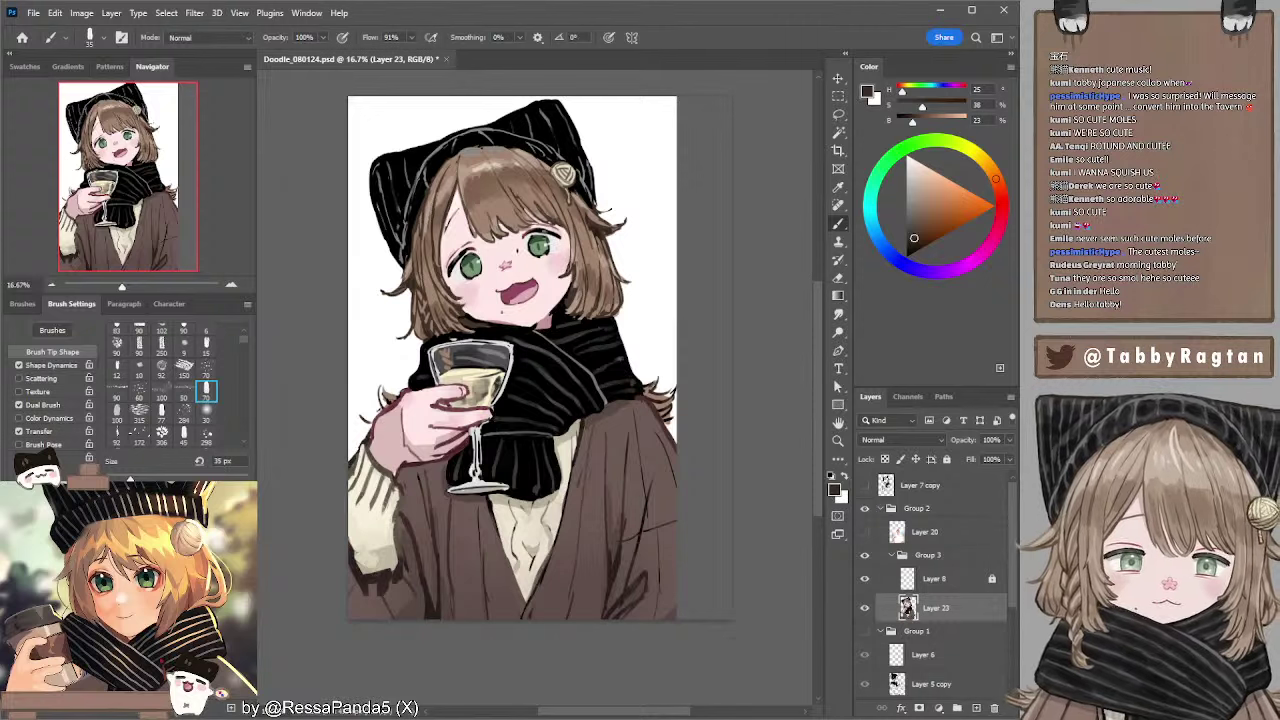
- Touch up the back of the hand holding the glass with its sampled pink at 35 px, blend it with the Smudge tool, and sample the dark red outline
alt+click(402, 412)
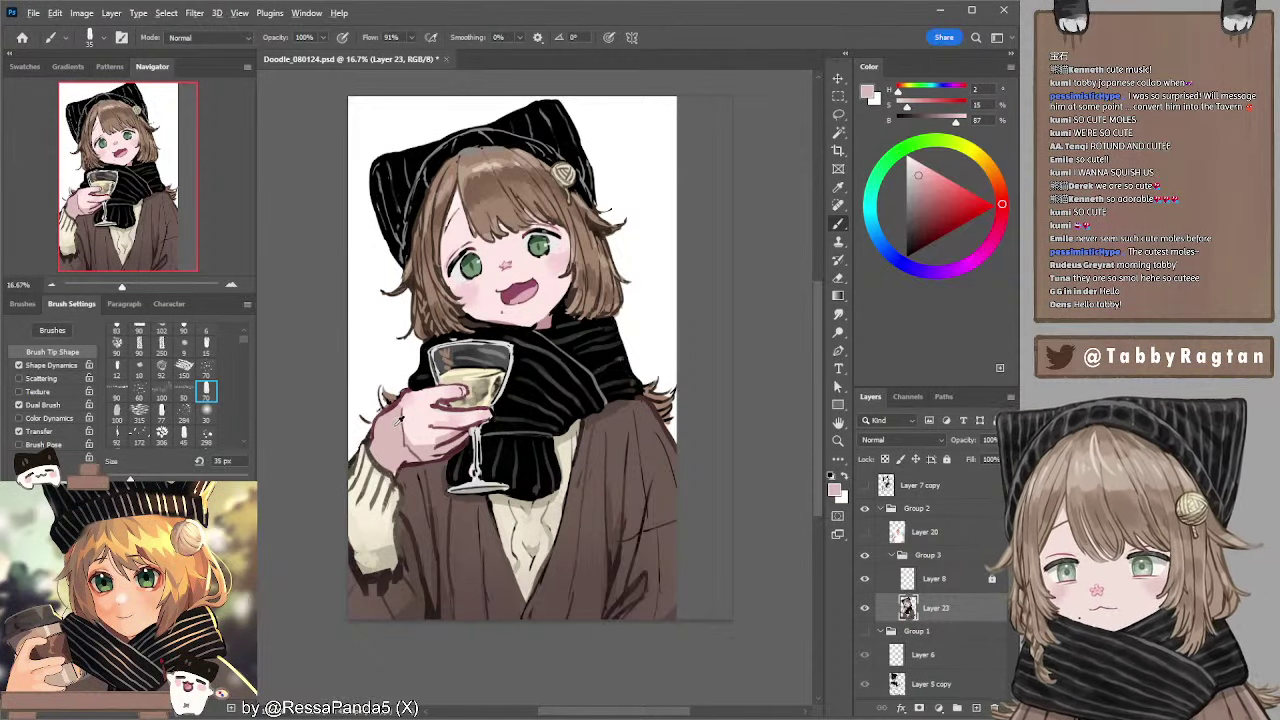
key(r)
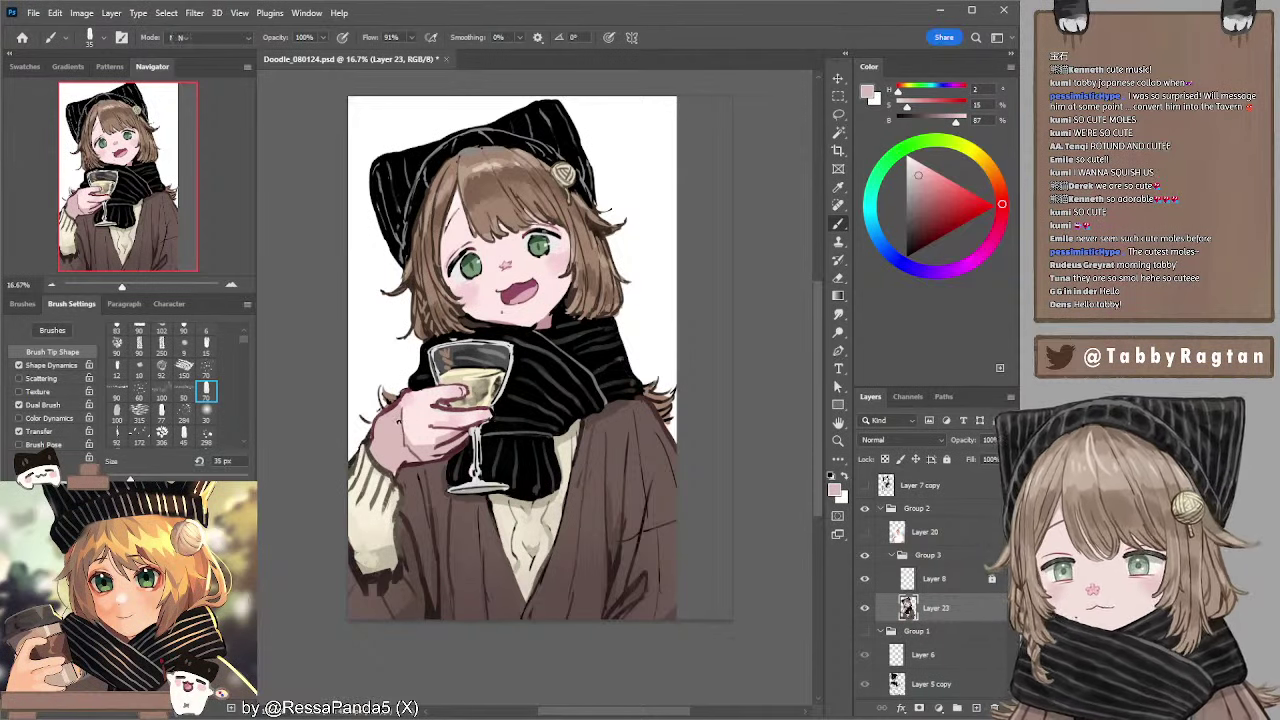
key(bracketright)
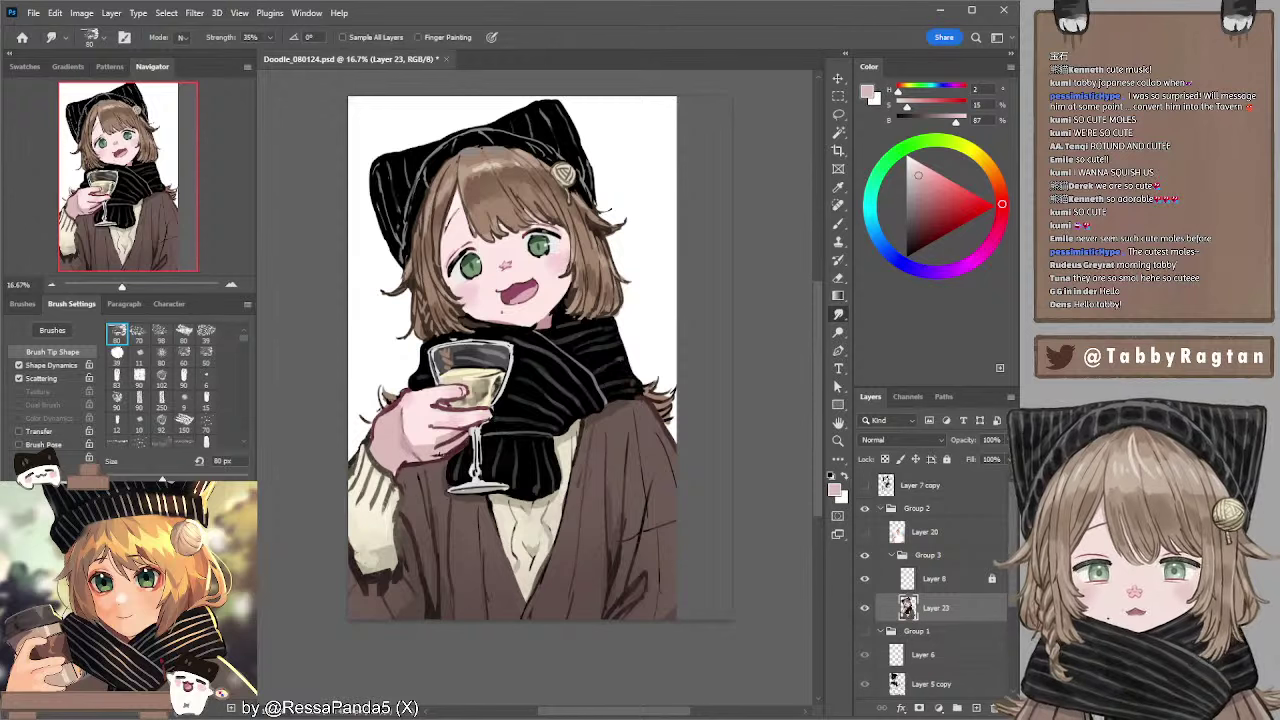
key(b)
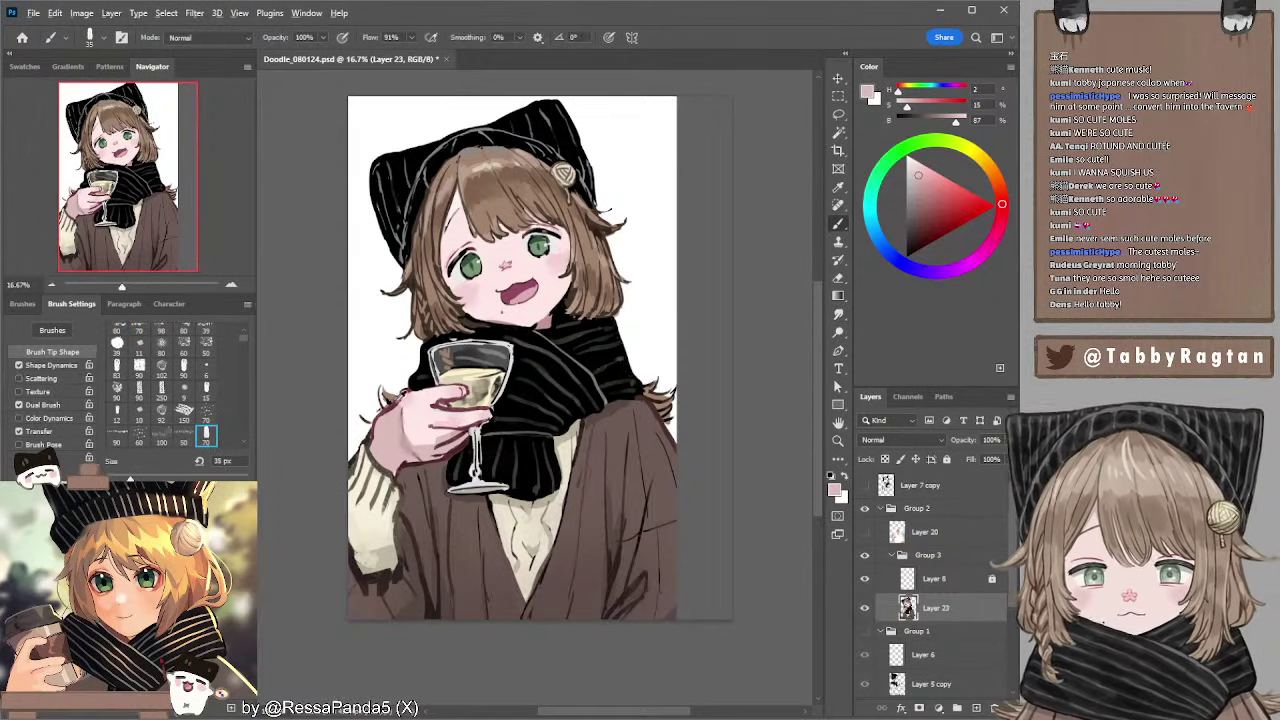
alt+click(403, 396)
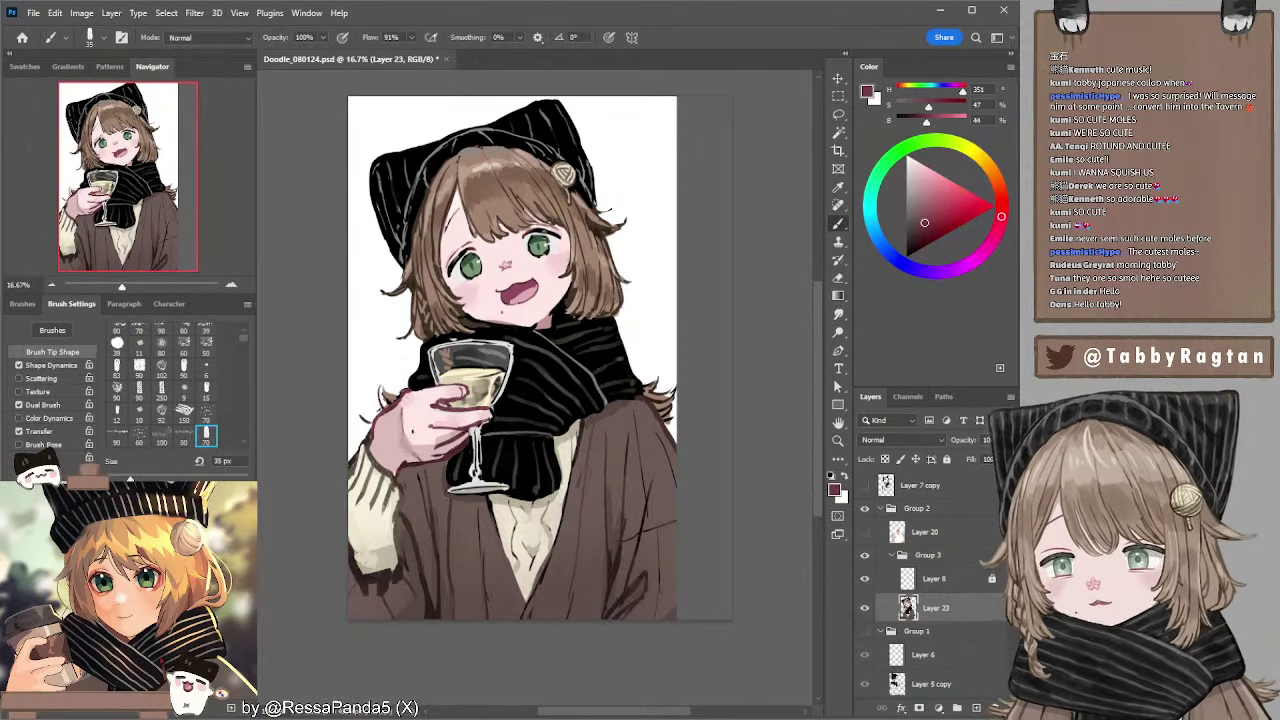
- Paint the back of the hand with its sampled light pink, raising the brush size from 45 px to 150 px
alt+click(424, 446)
key(bracketright)
key(bracketright)
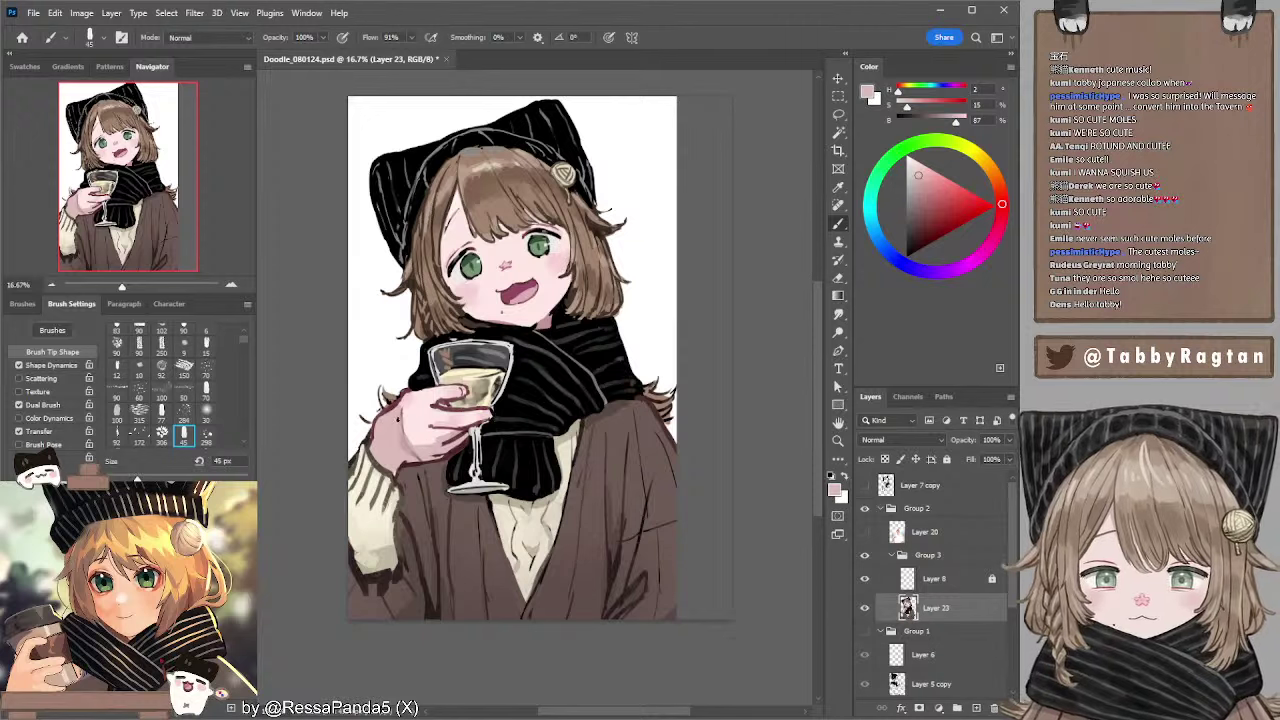
key(period)
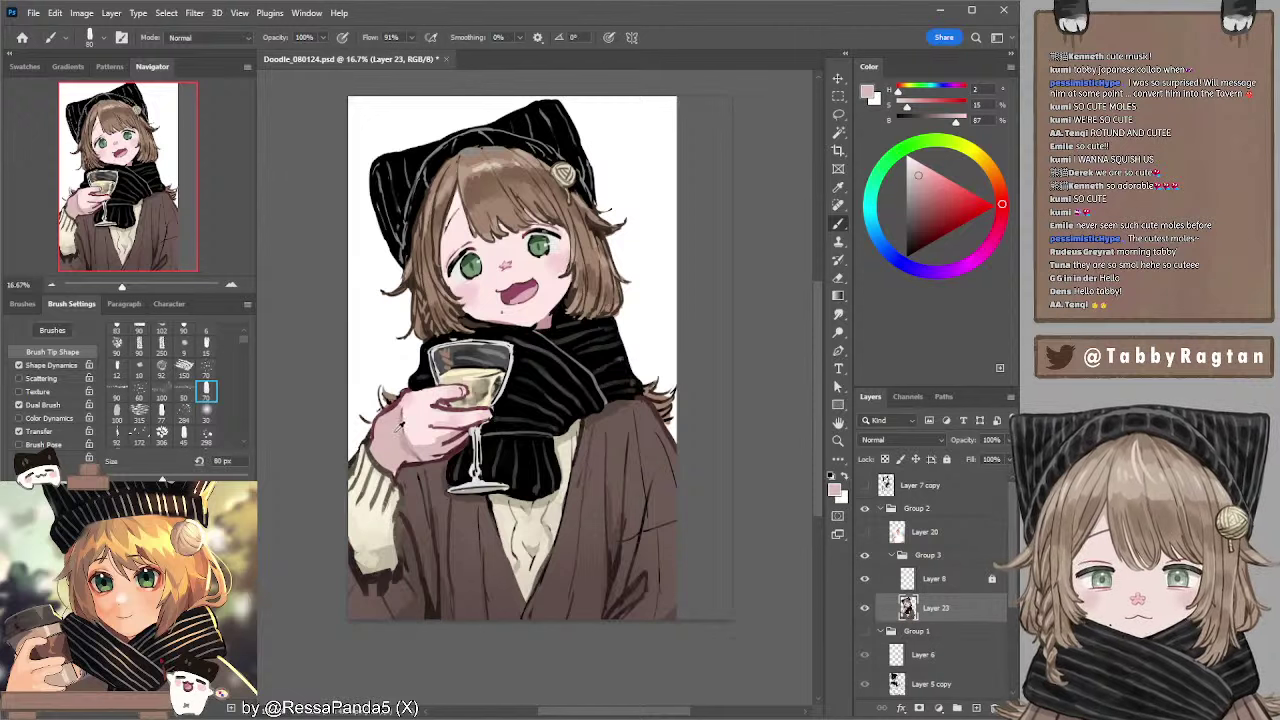
key(bracketright)
key(bracketright)
key(bracketright)
key(bracketright)
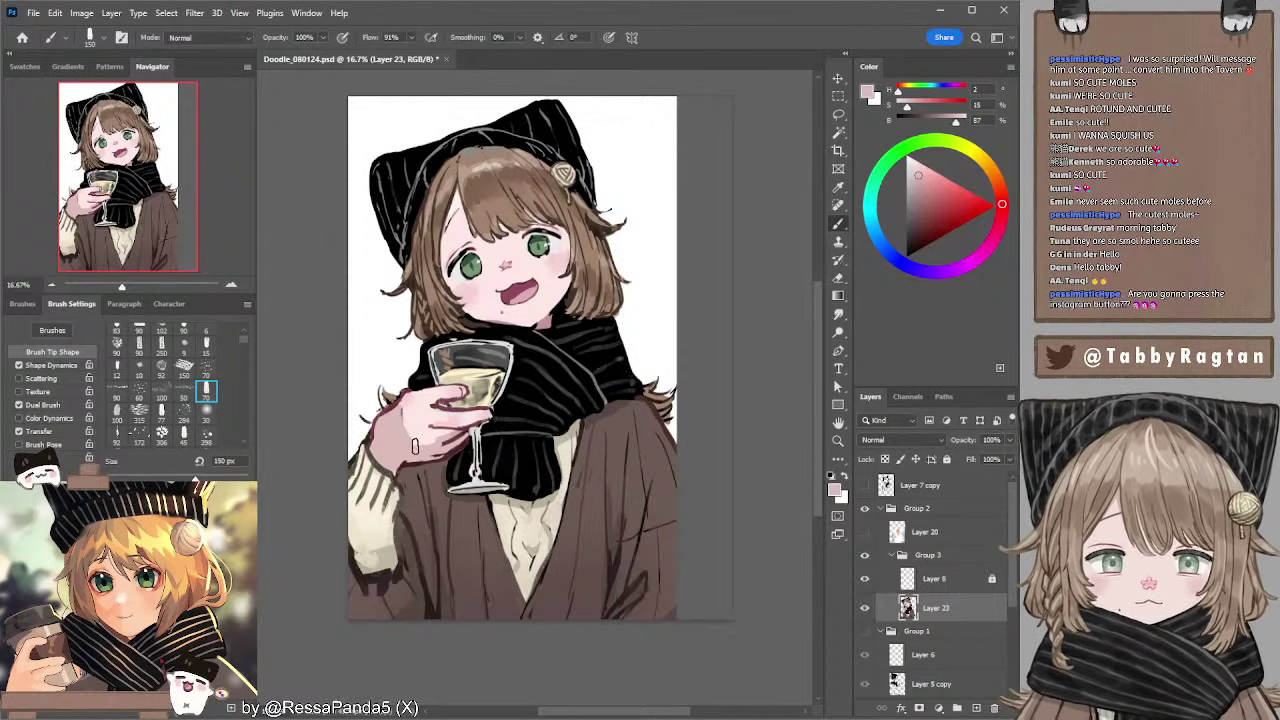
- Pick a deeper pink (H 2, S 21, B 83) and shade the back of the hand, reducing the brush to 50 px
alt+click(402, 437)
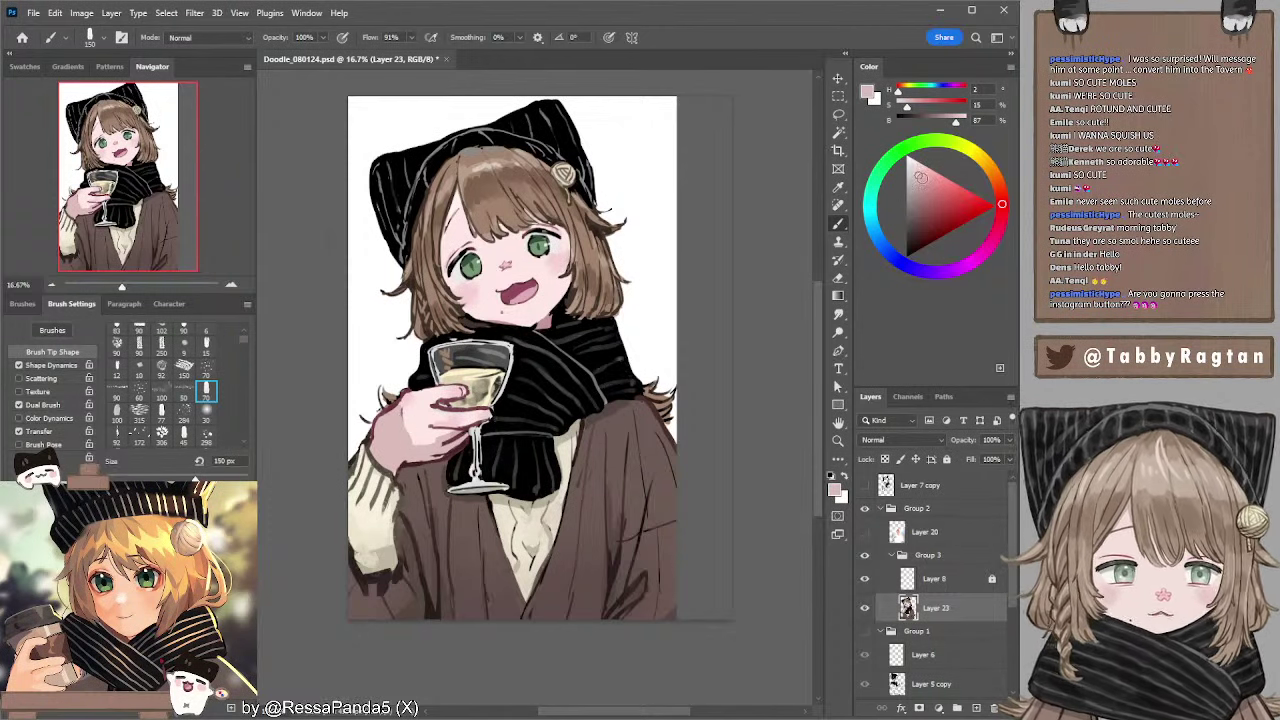
click(921, 181)
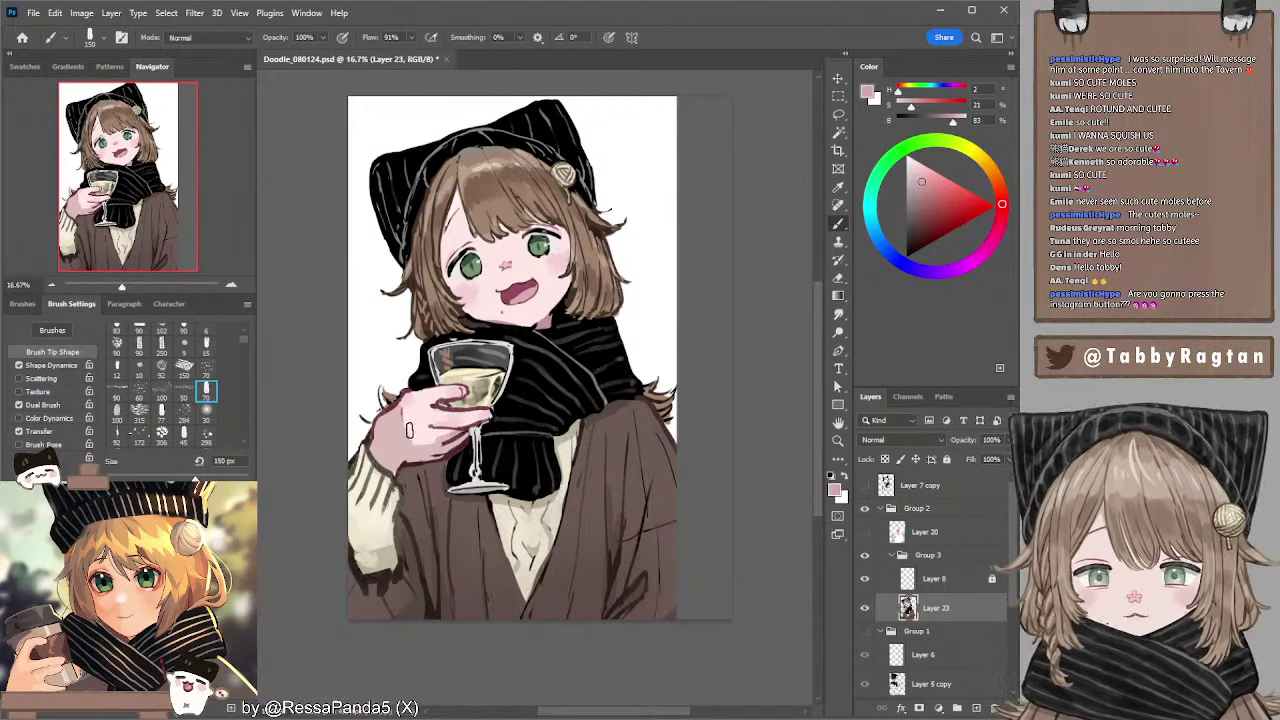
key(bracketleft)
key(bracketleft)
key(bracketleft)
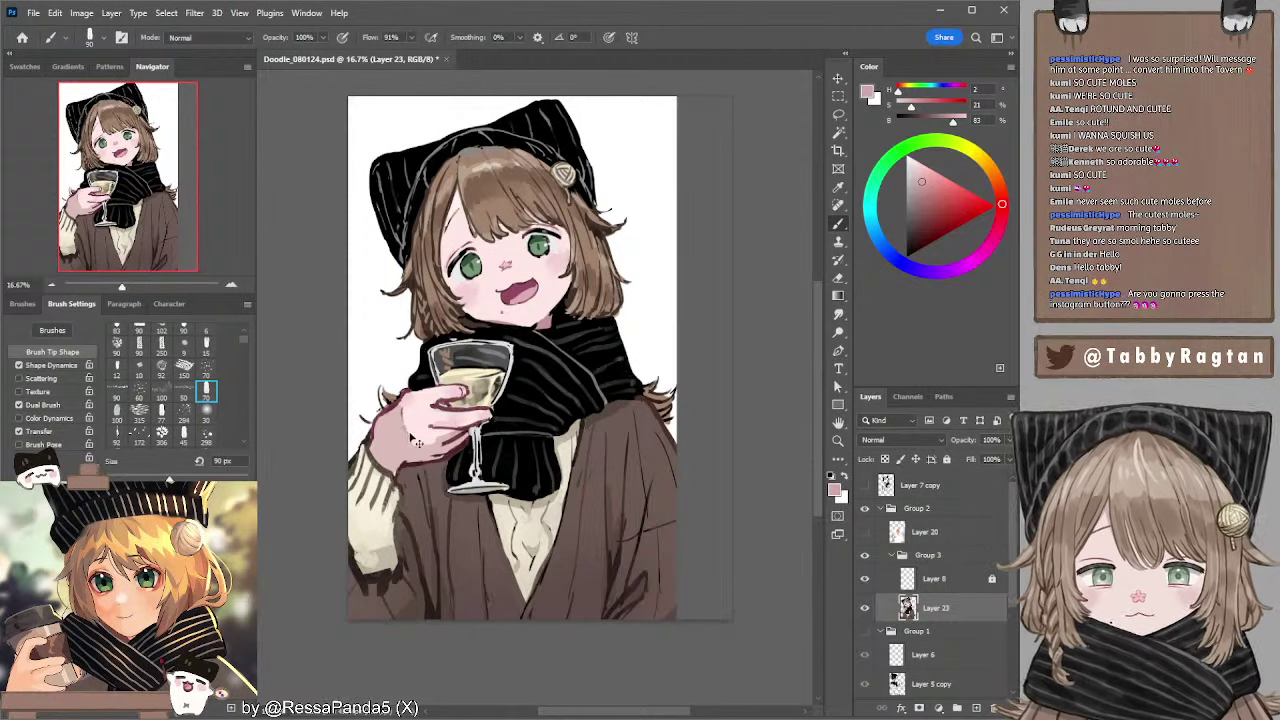
key(bracketleft)
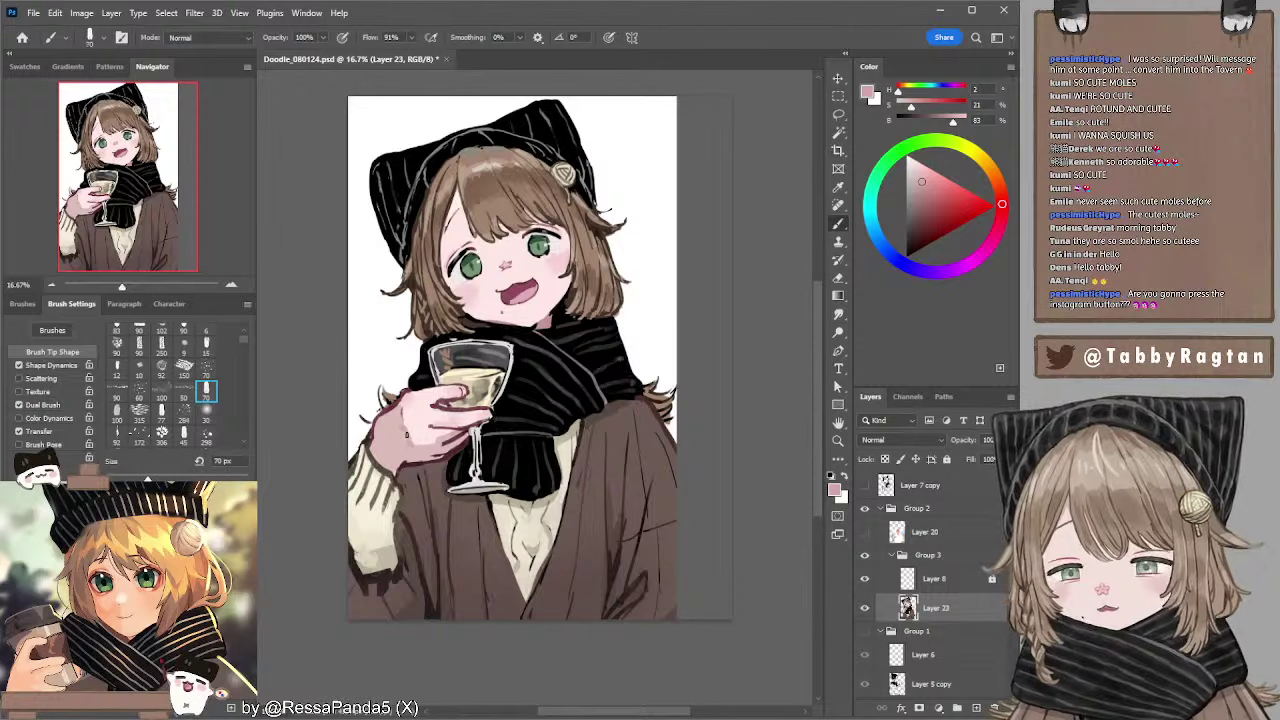
key(bracketleft)
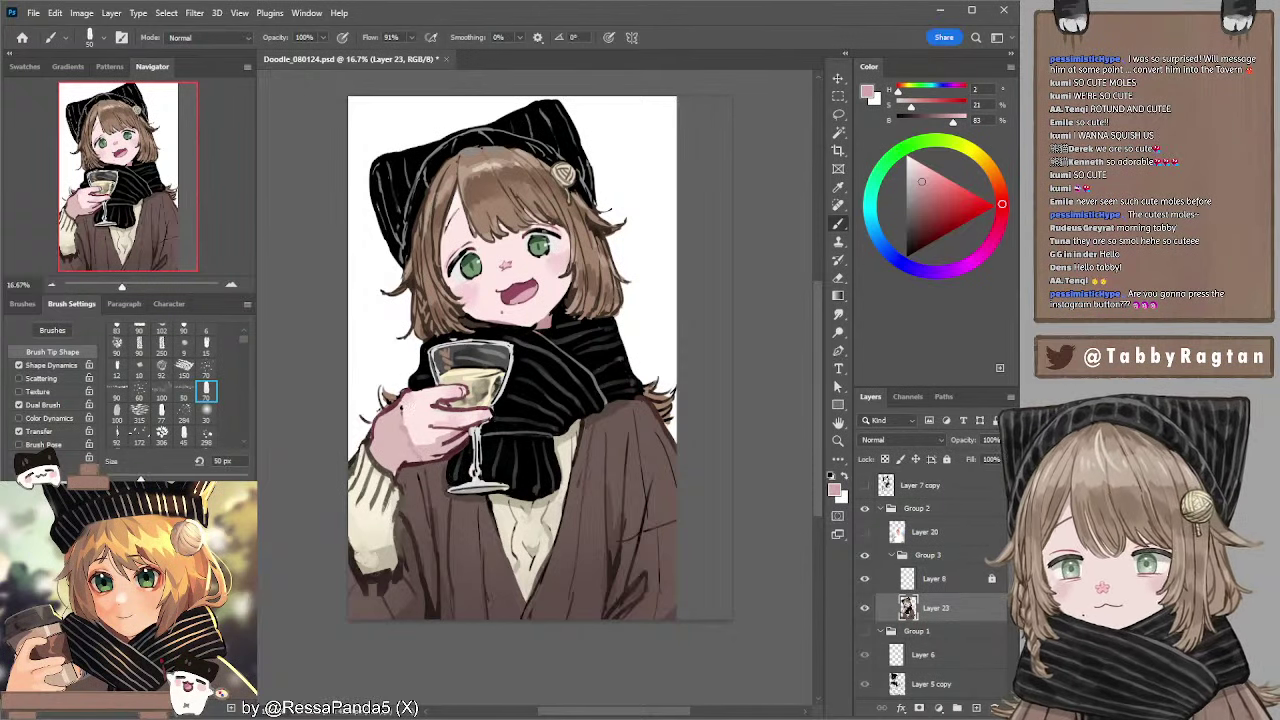
- Extend the deeper pink shading toward the wrist with an 80 px brush and soften it with the Smudge tool
key(bracketright)
key(bracketright)
key(bracketright)
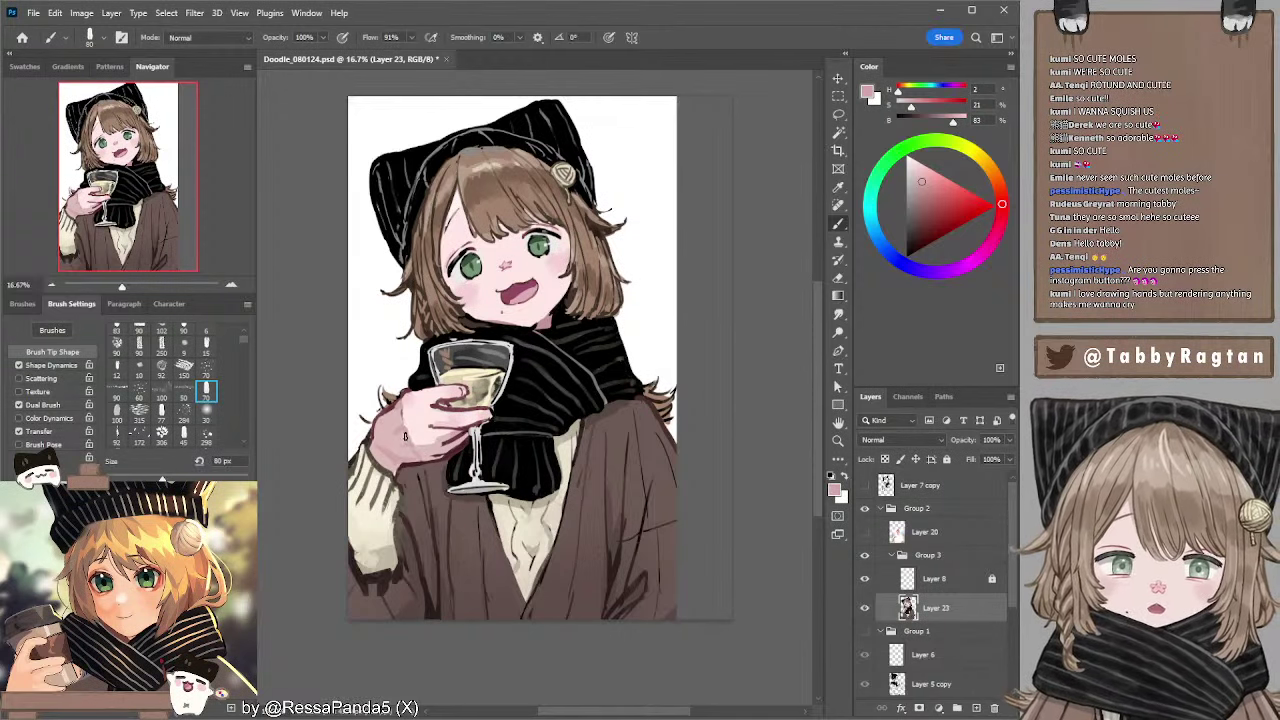
key(r)
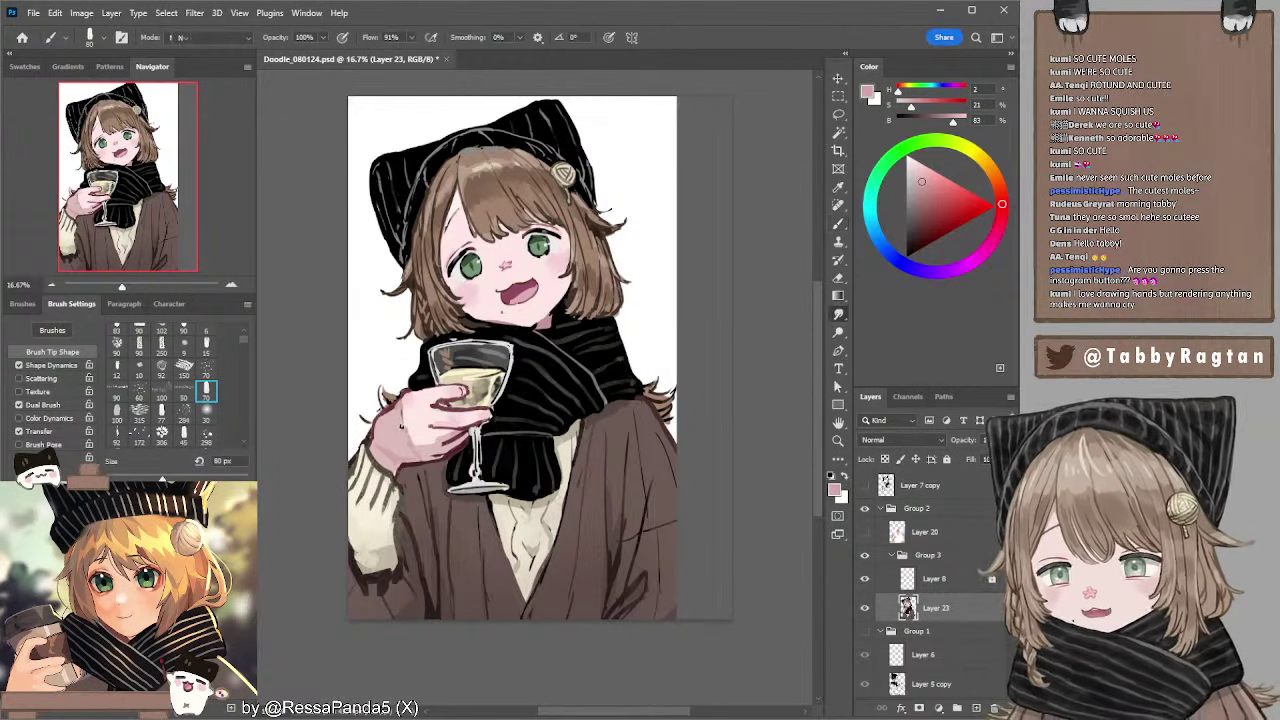
key(b)
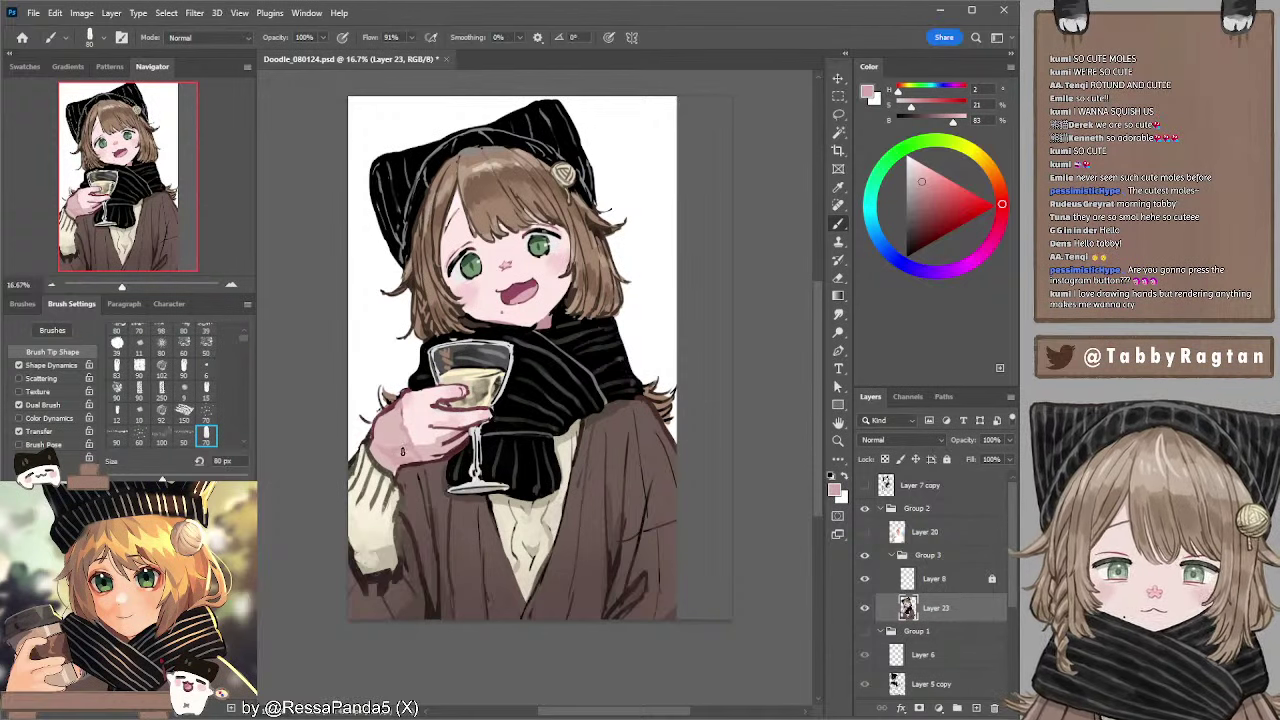
key(r)
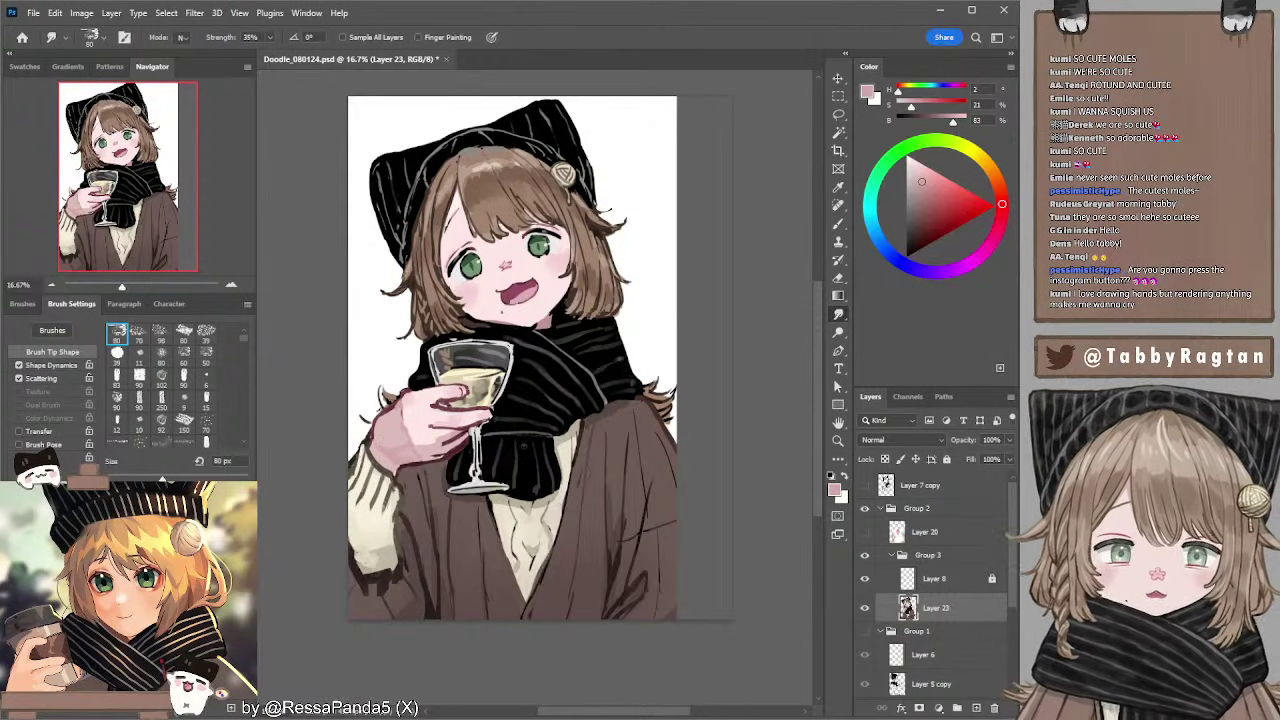
key(b)
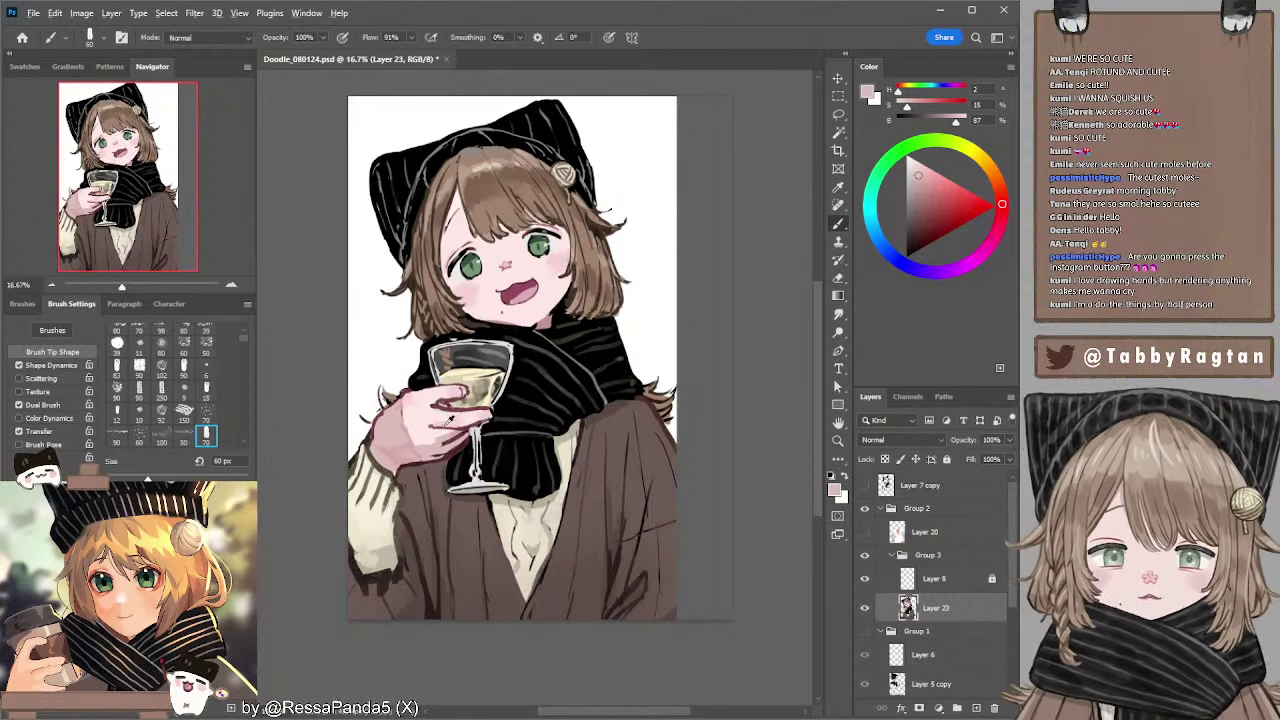
- Resample the hand's lighter pink (H 2, S 15, B 87) and refine the shading around the fingers with a 70 px brush
alt+click(444, 426)
alt+click(405, 433)
key(bracketright)
key(bracketright)
key(bracketright)
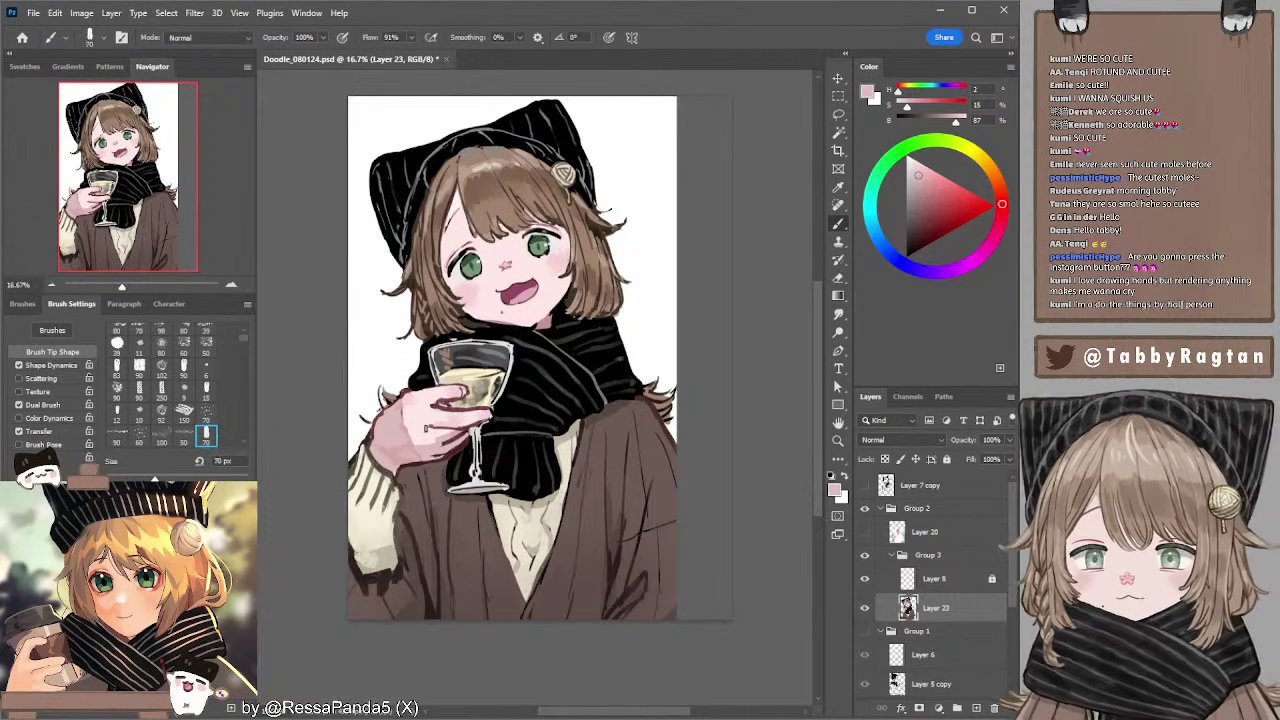
key(bracketleft)
key(bracketleft)
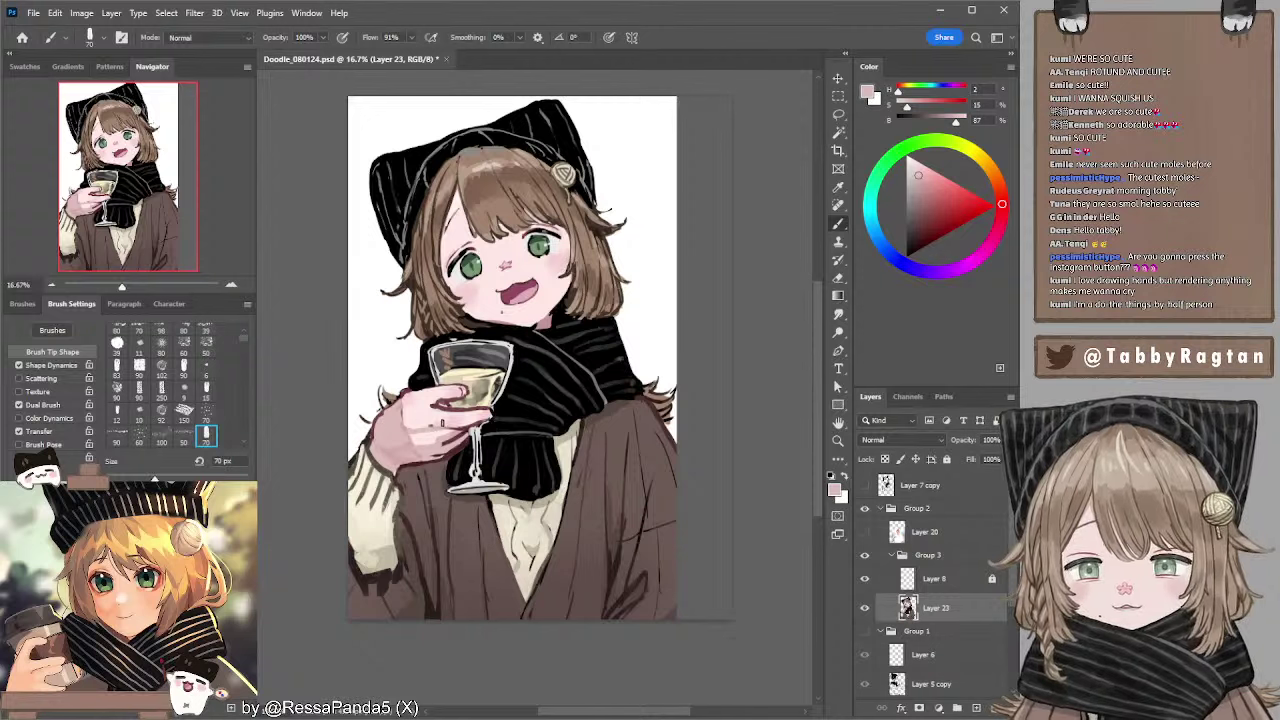
- Sample the pale skin tone (H 5, S 10, B 100), paint hand highlights at 100 px, smudge them, and enlarge the brush to 125 px
alt+click(408, 409)
key(bracketright)
key(bracketright)
key(bracketright)
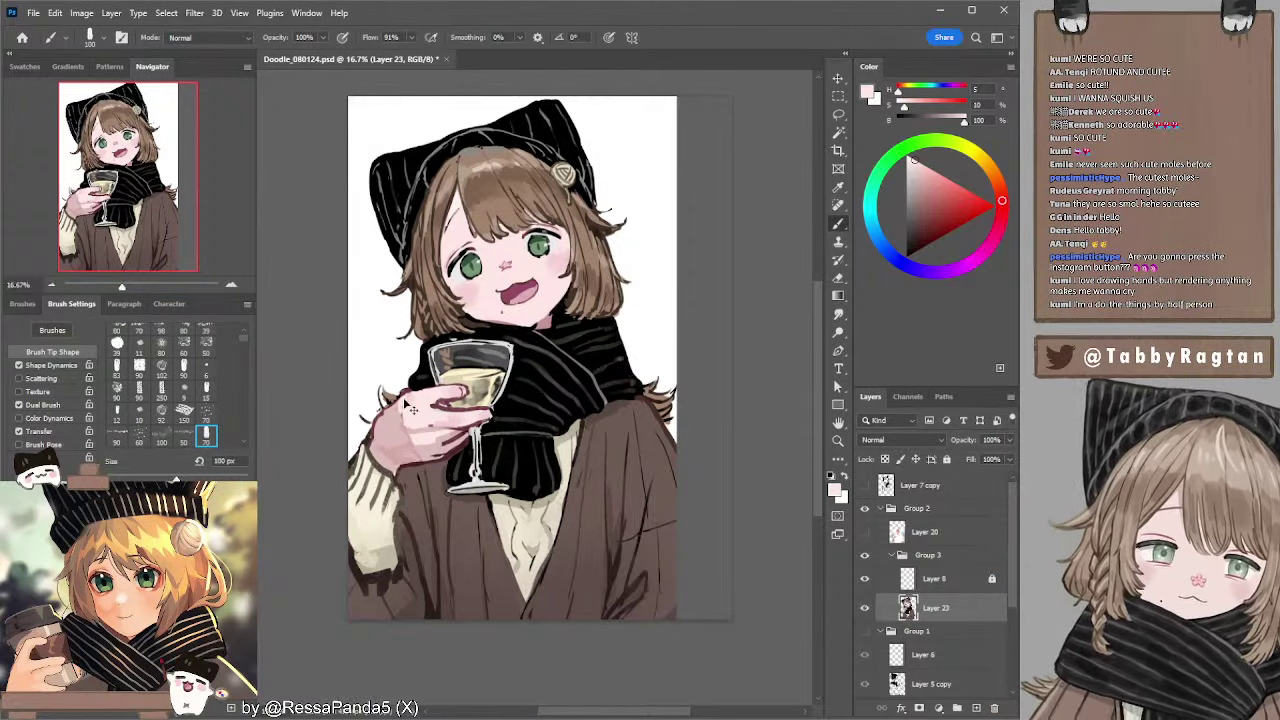
key(r)
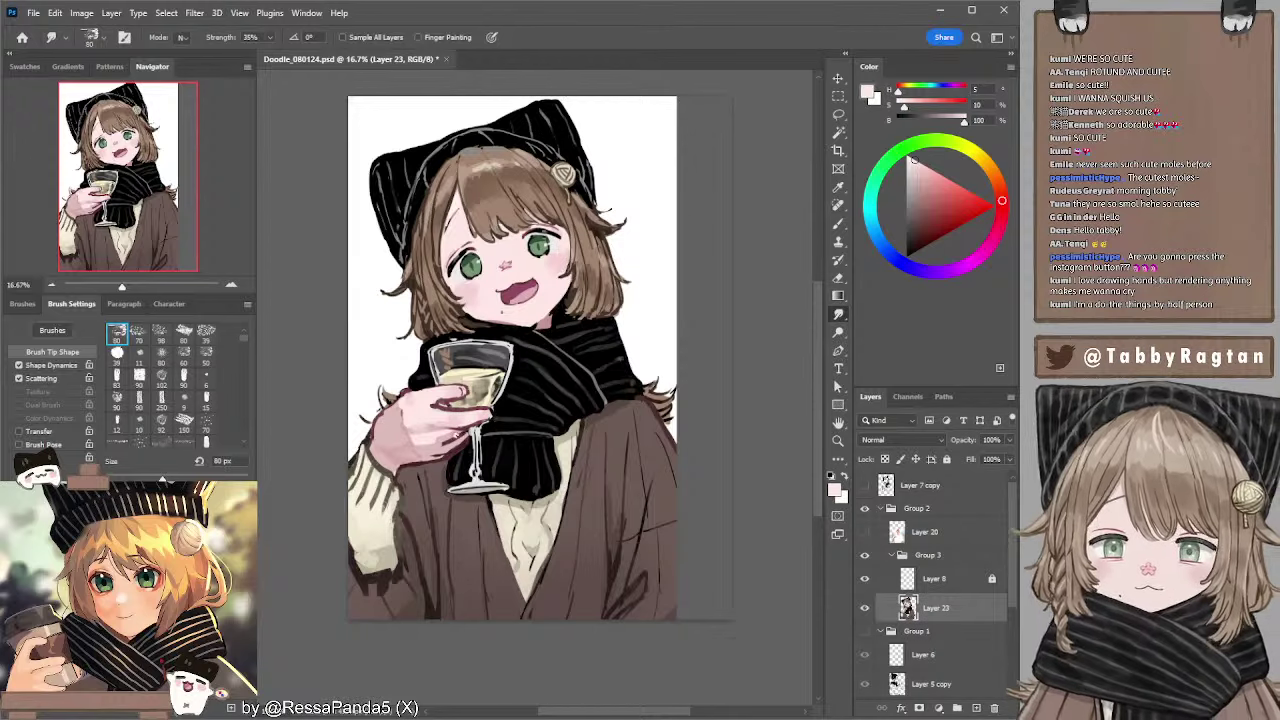
key(b)
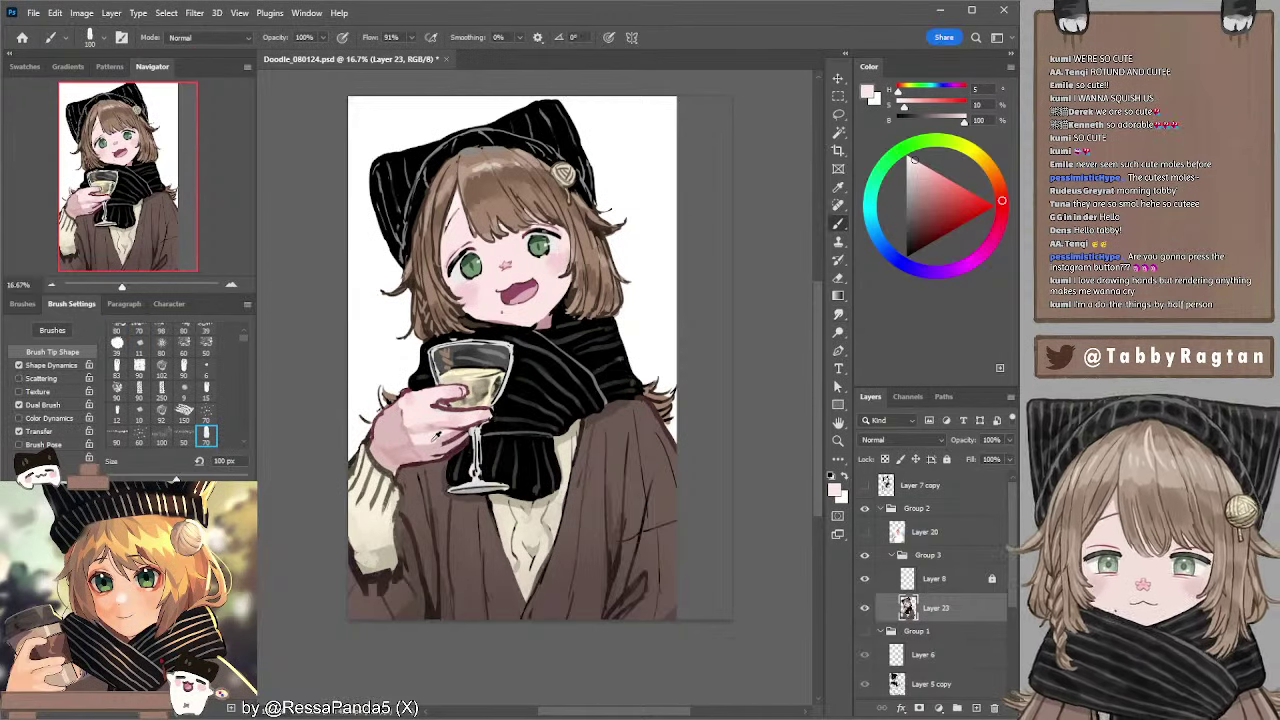
key(bracketright)
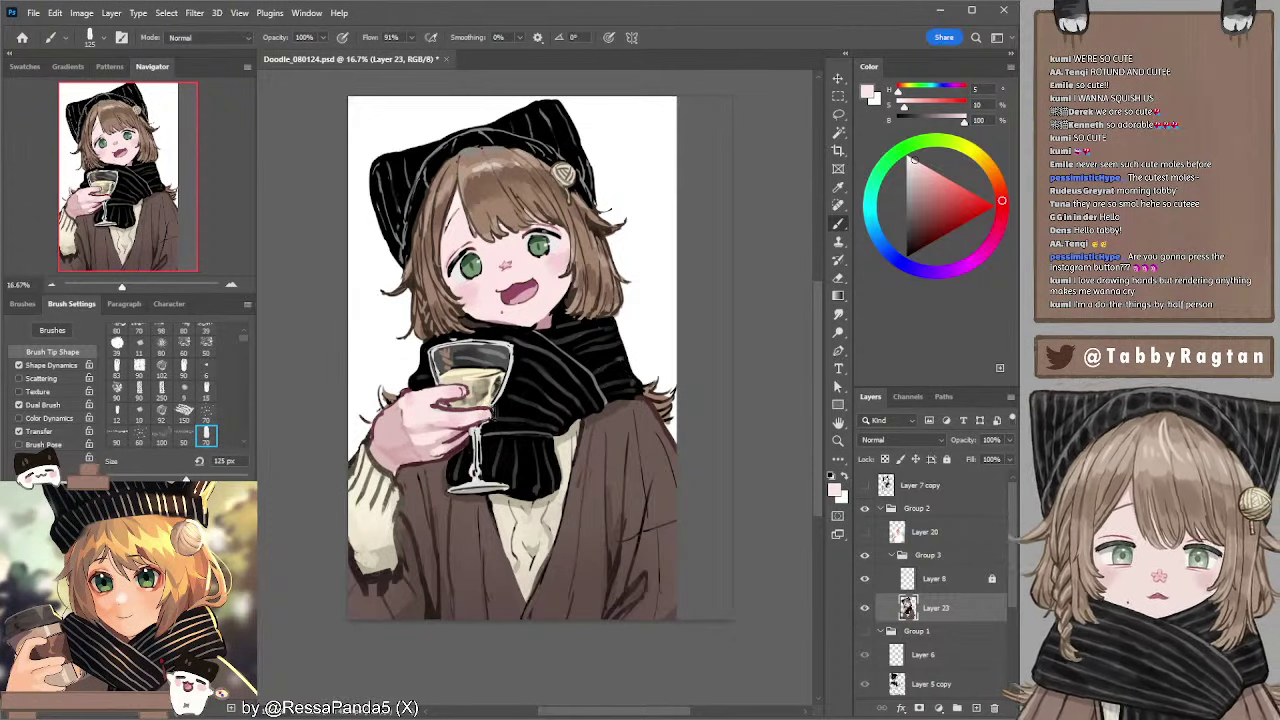
- Sample the dark mauve line colour (H 350, S 34, B 51) and rework the hand's linework with a 45 px brush
alt+click(483, 418)
key(bracketleft)
key(bracketleft)
key(bracketleft)
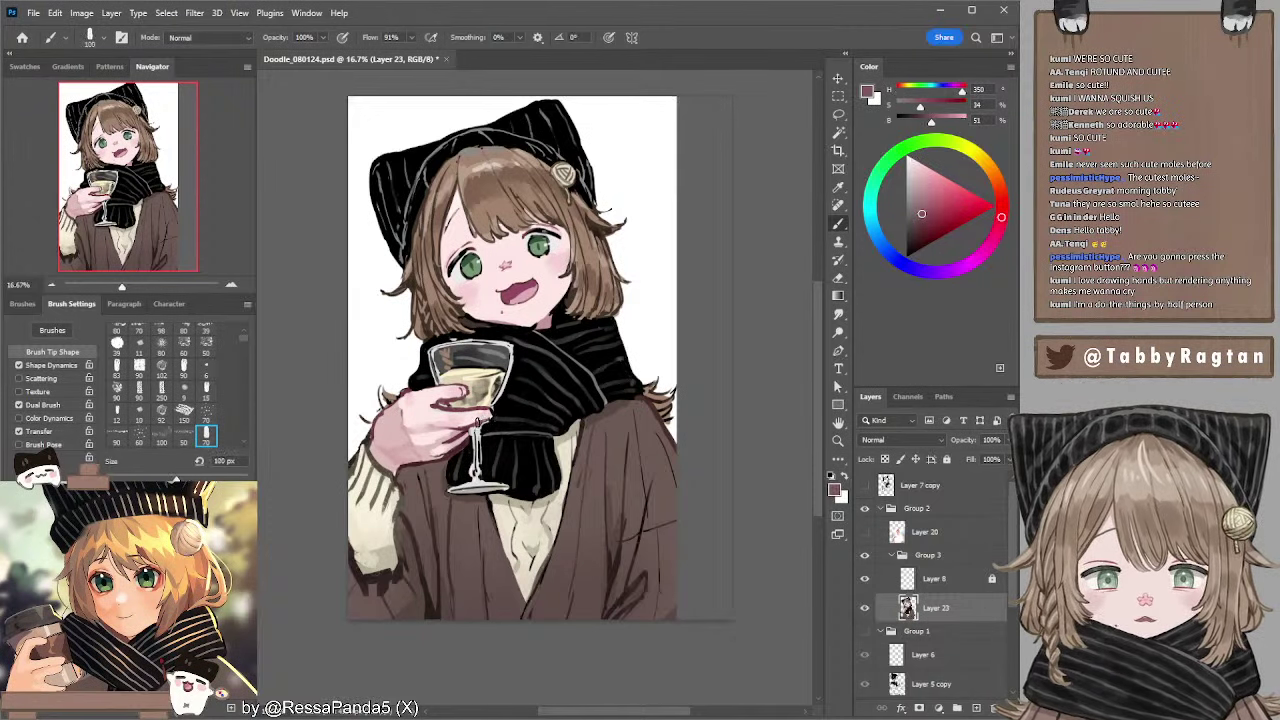
key(bracketleft)
key(bracketleft)
key(bracketleft)
key(bracketleft)
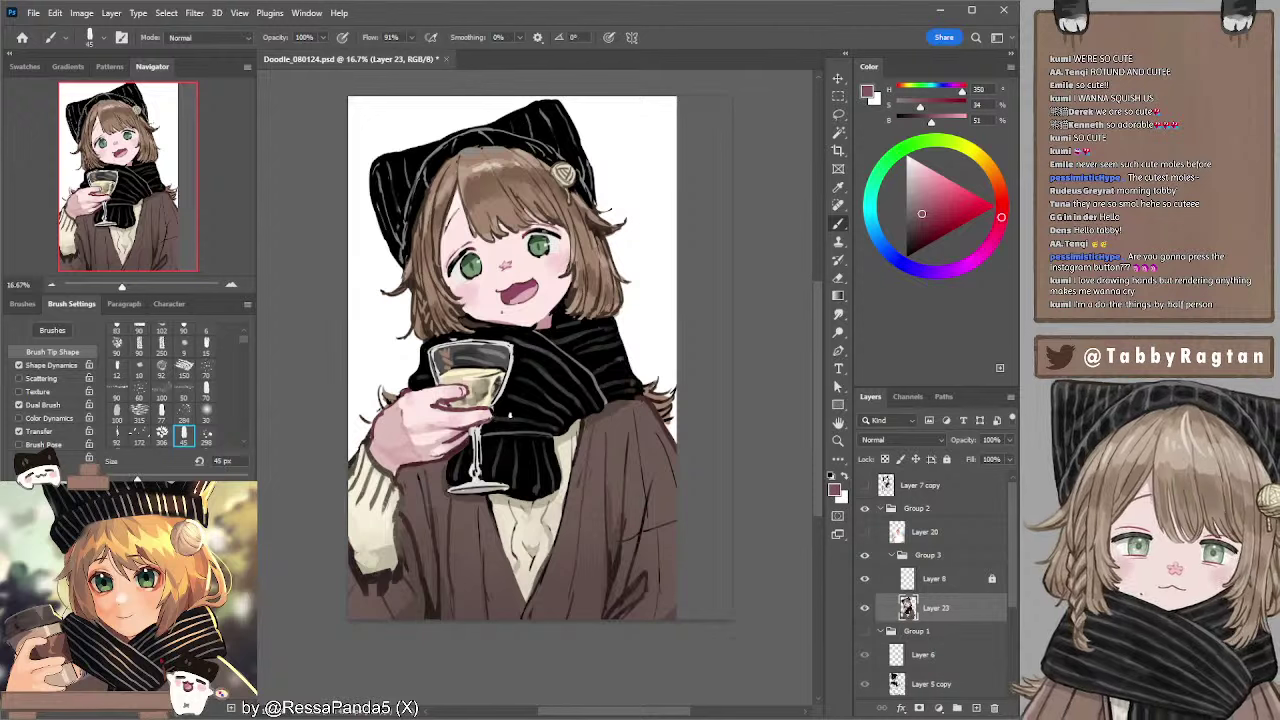
- Lasso the wrist side of the hand, clear the selection, and compare the recent edits by undoing and redoing them
key(l)
mouse_move(391, 414)
mouse_down()
mouse_move(414, 480)
mouse_move(374, 442)
mouse_move(377, 420)
mouse_move(392, 420)
mouse_up()
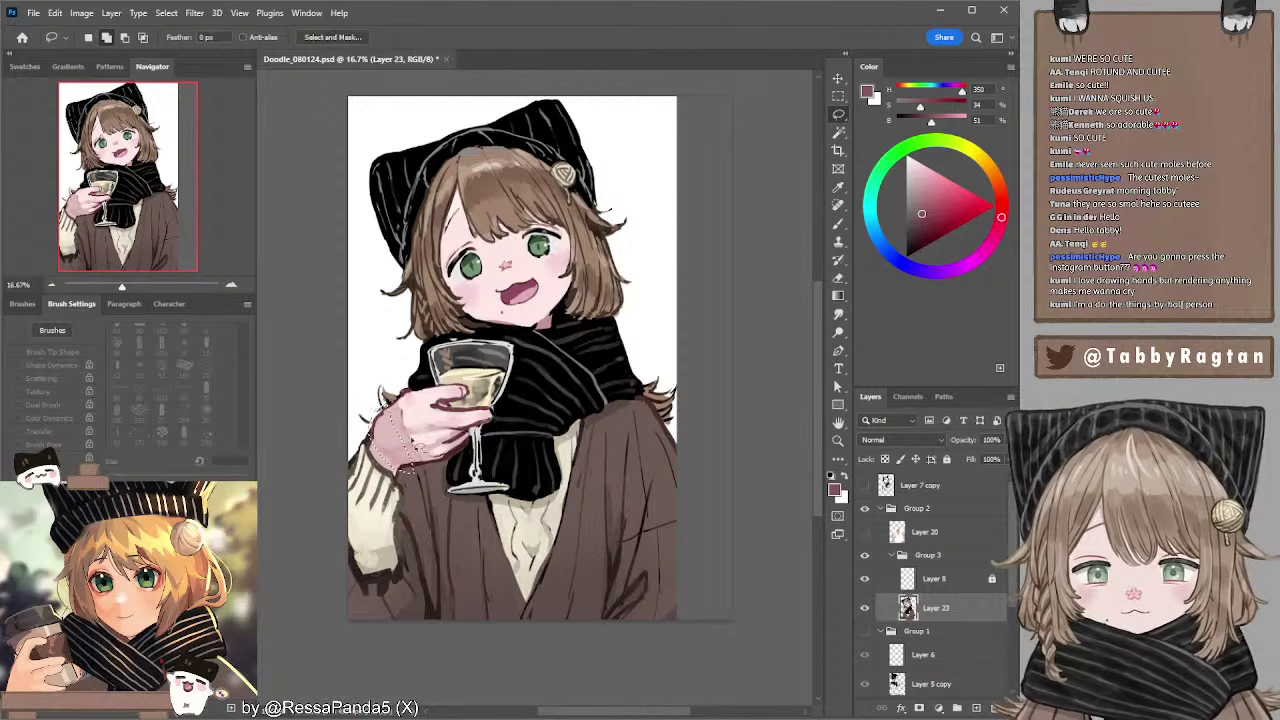
key(ctrl+d)
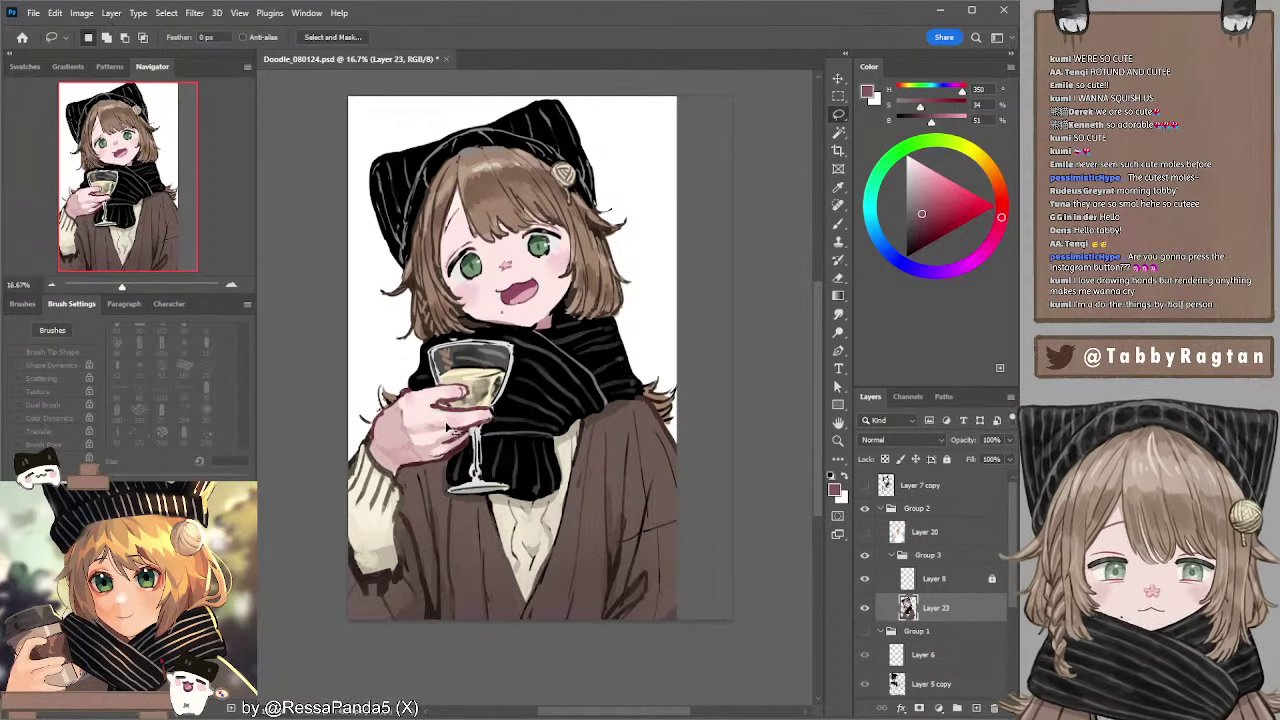
key(ctrl+z)
key(ctrl+shift+z)
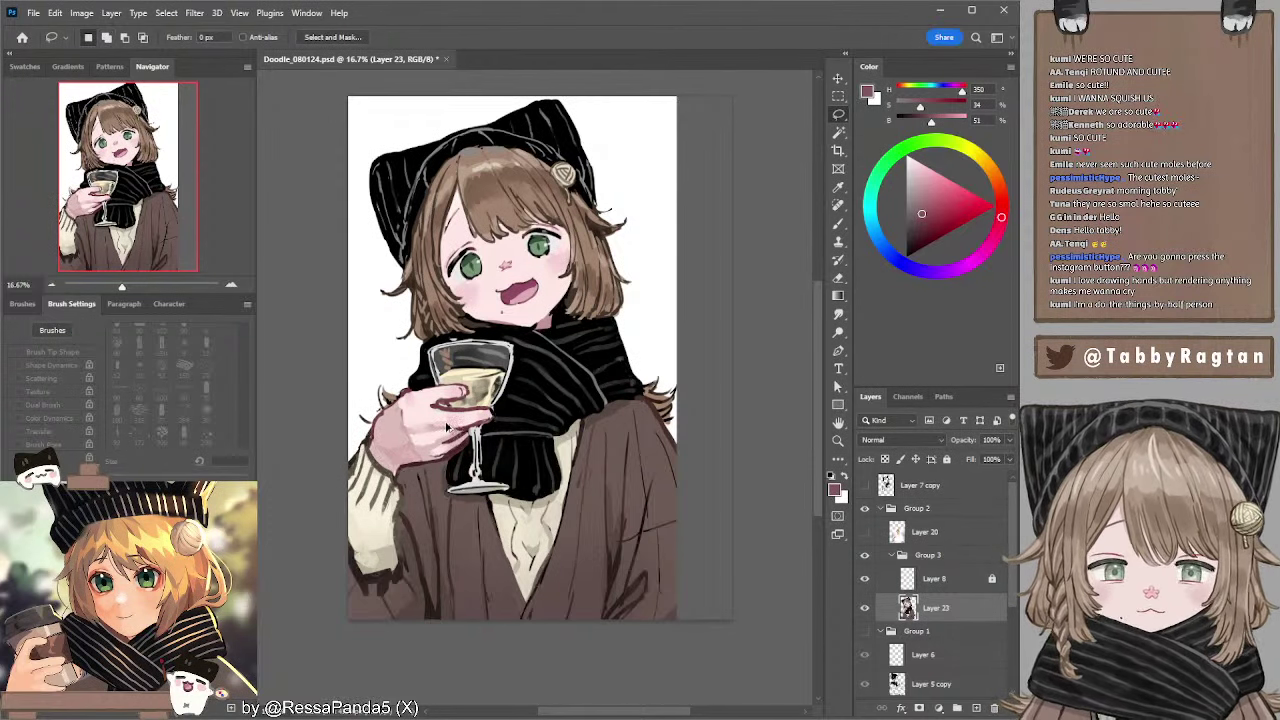
key(ctrl+shift+z)
key(ctrl+z)
key(ctrl+z)
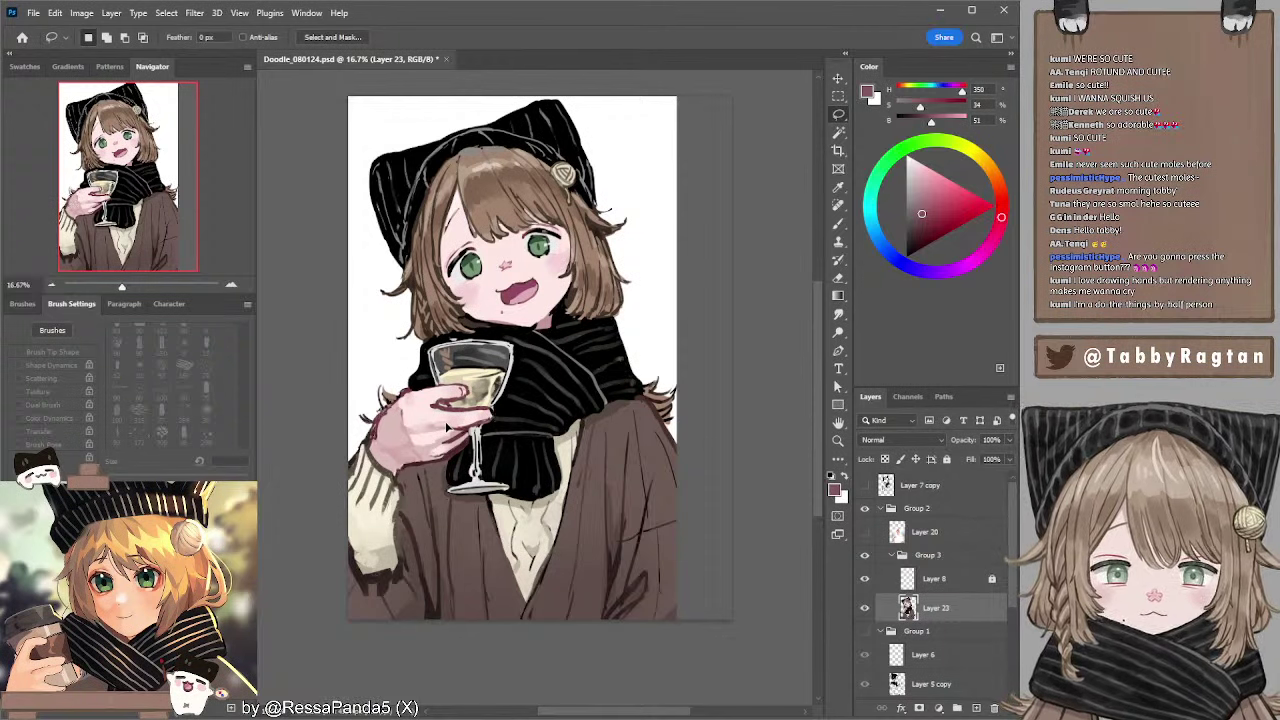
key(ctrl+shift+z)
key(ctrl+shift+z)
key(ctrl+shift+z)
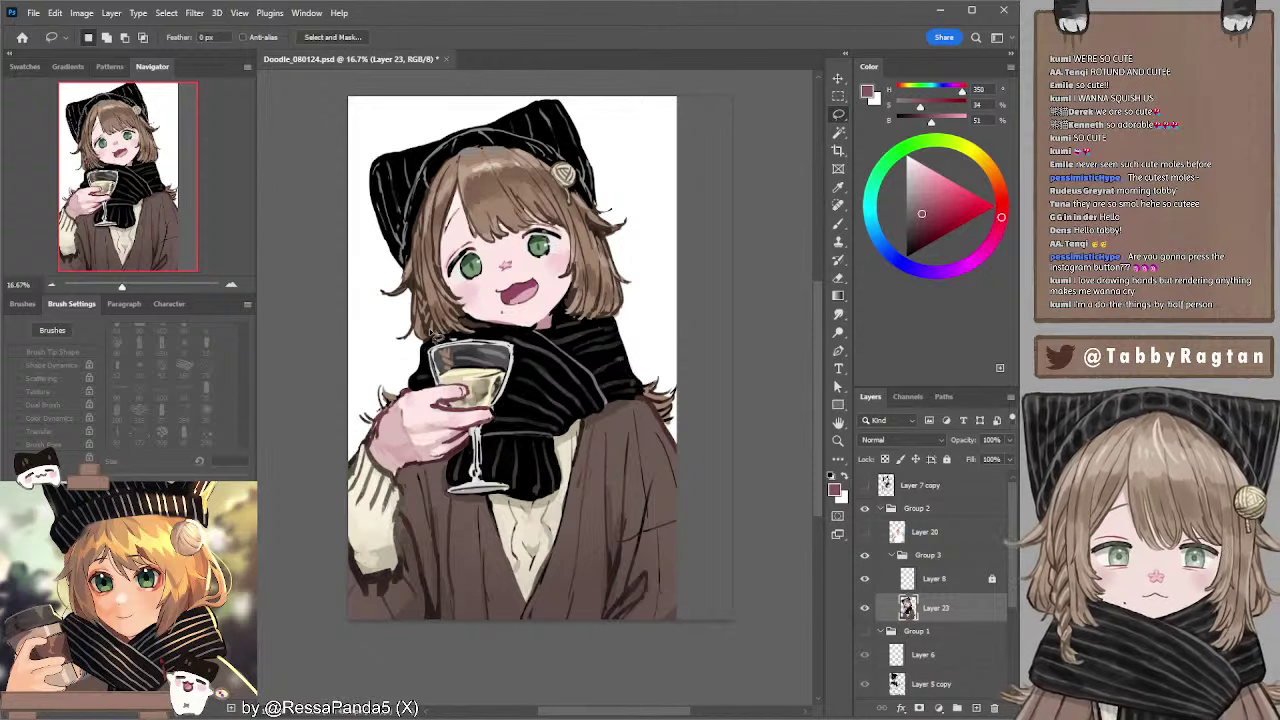
- Touch up the wrist with sampled pink (H 2, S 15, B 87) and erase the stray dark strands beside the hand at 60 px
key(b)
key(r)
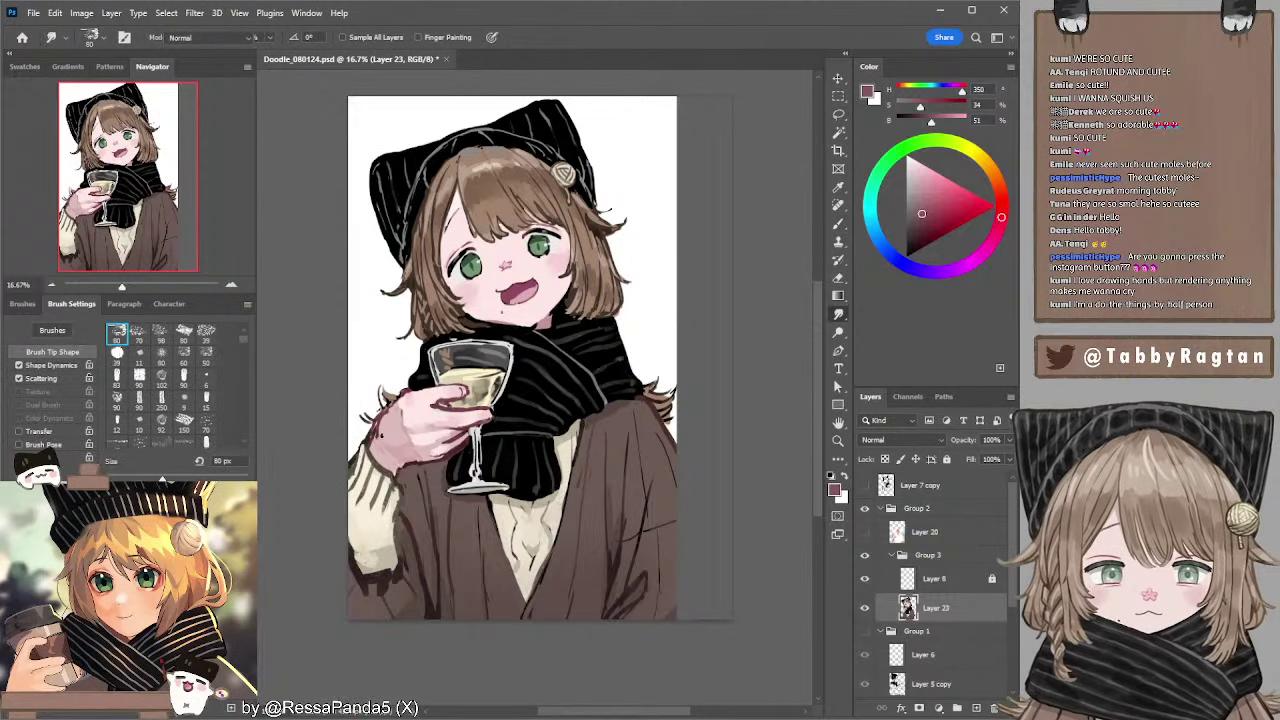
key(b)
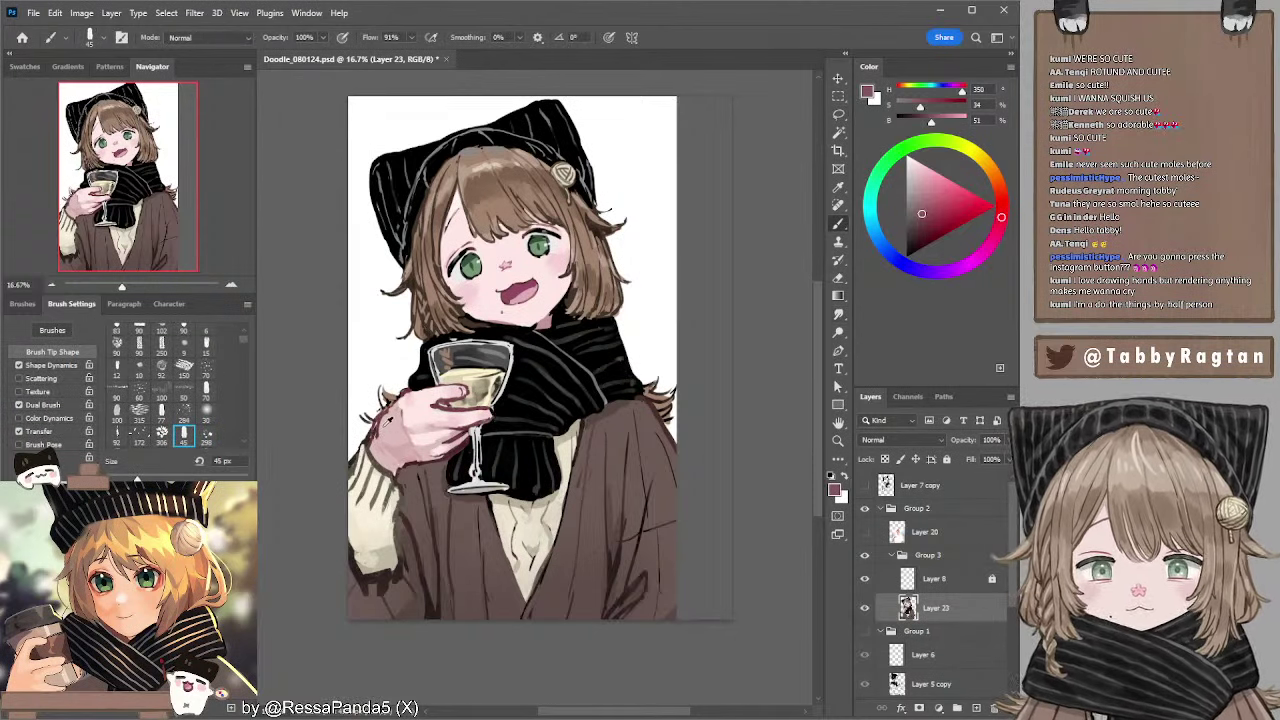
alt+click(388, 422)
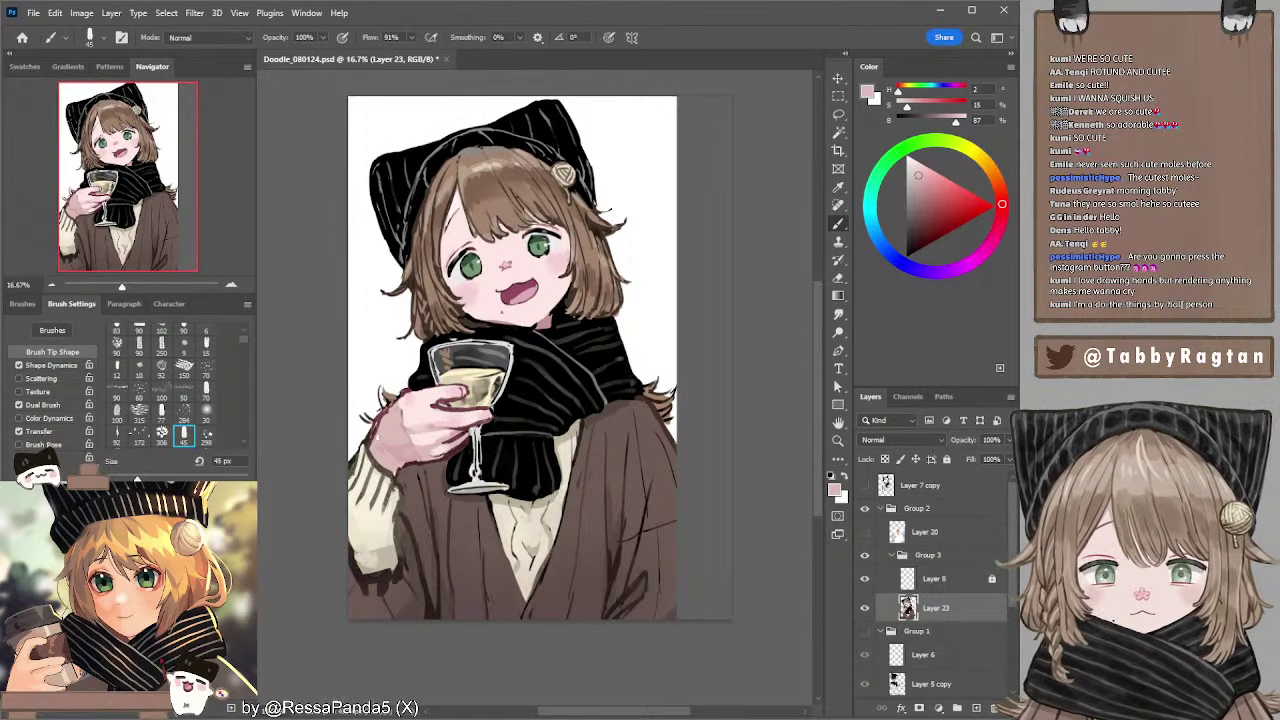
key(e)
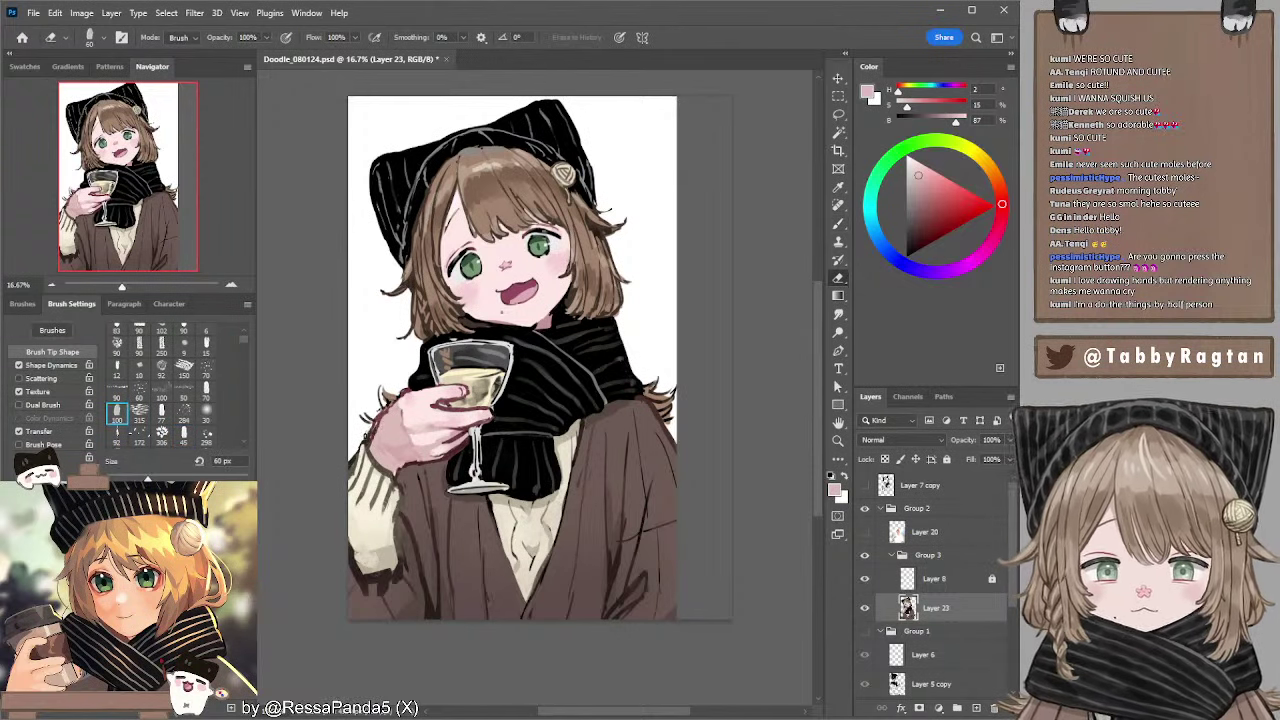
drag(382, 411, 374, 431)
key(b)
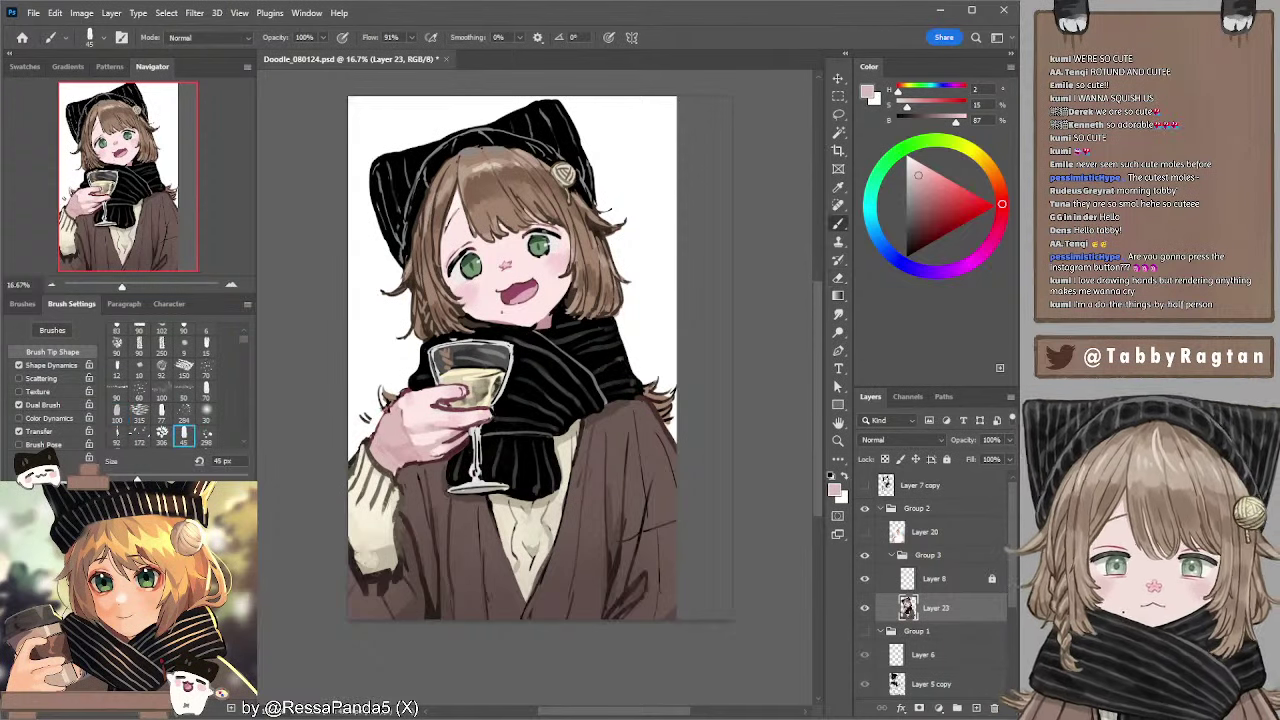
- Redraw the hand and finger outlines in sampled dark reds (H 351, S 46, B 45 and S 43, B 46), reducing the brush to 35 px
alt+click(394, 406)
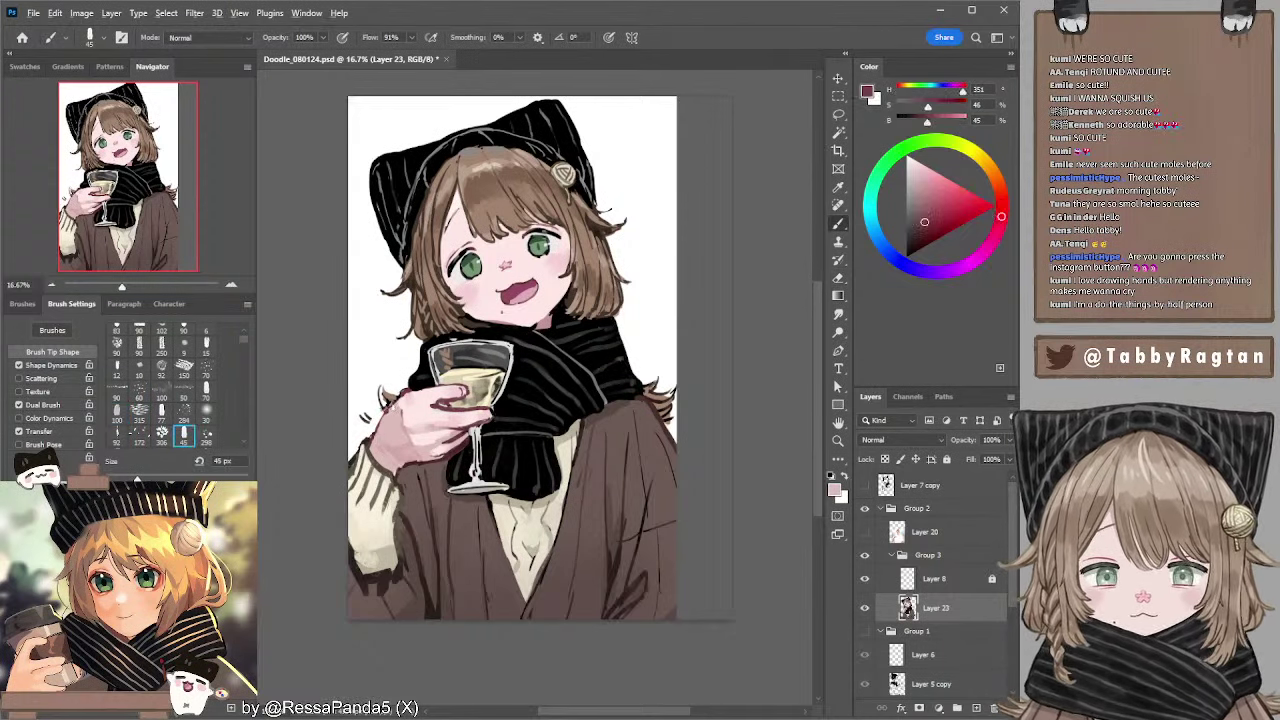
key(bracketleft)
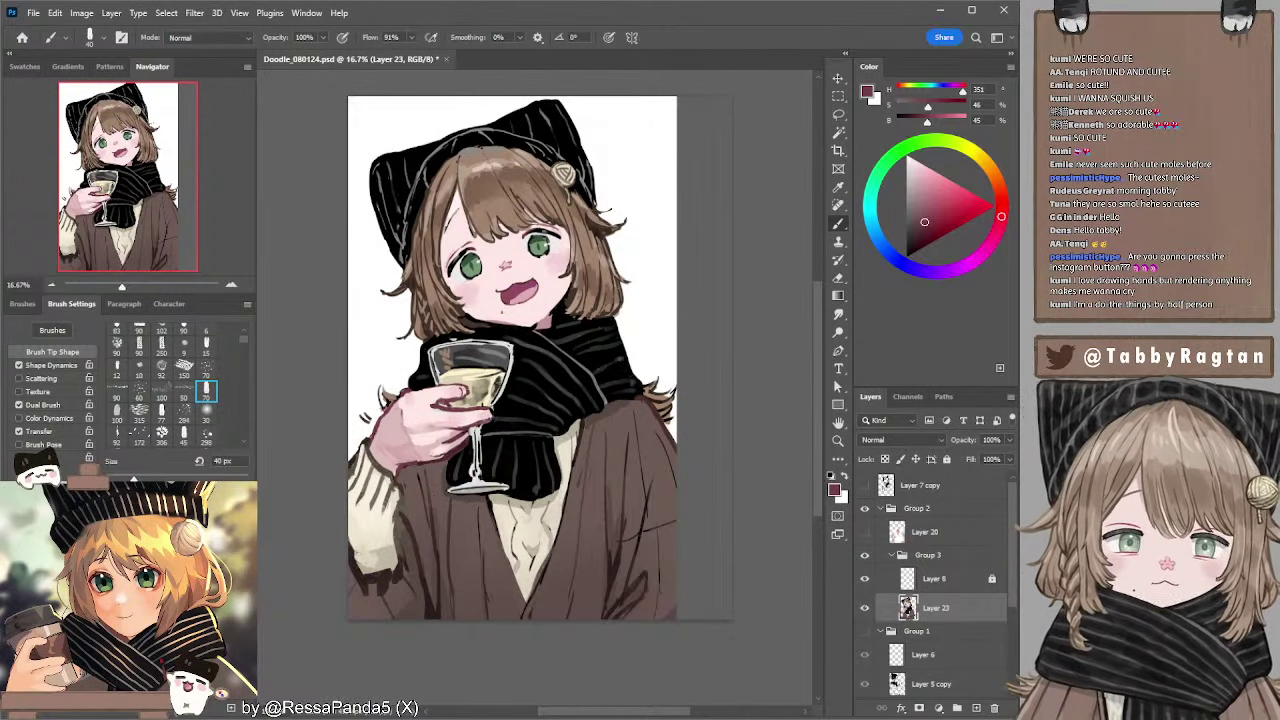
alt+click(486, 417)
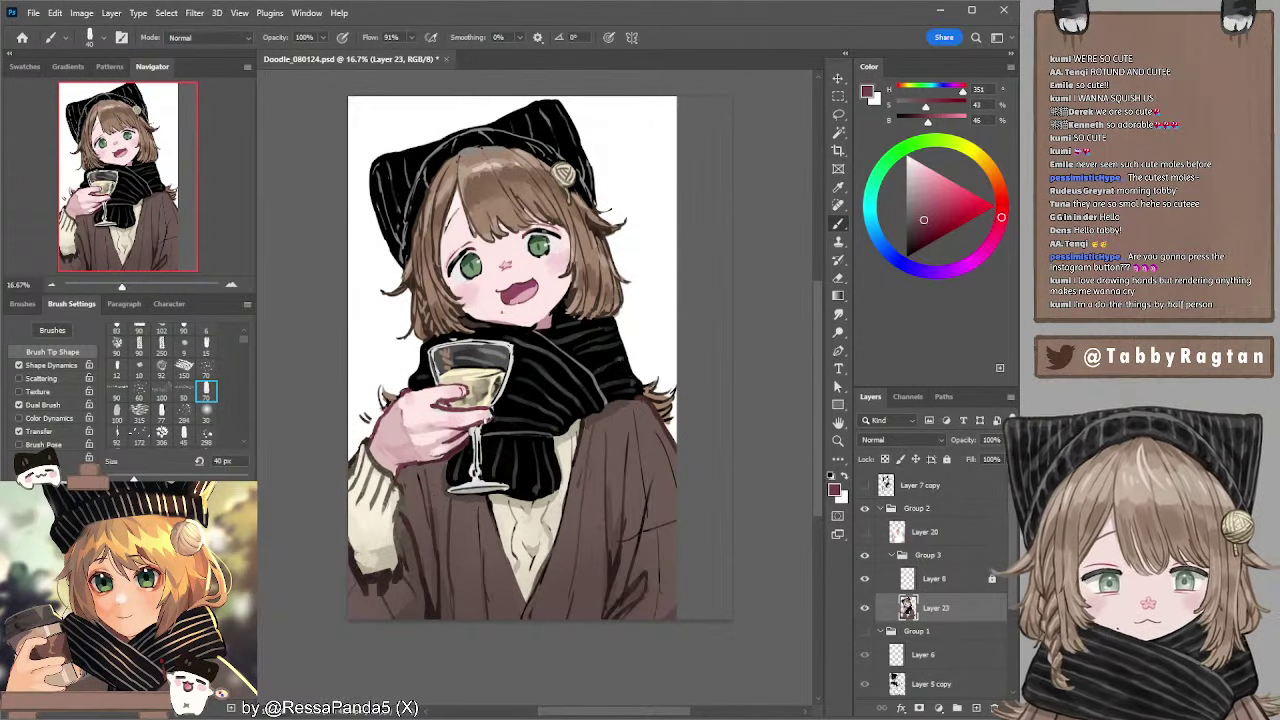
key(bracketleft)
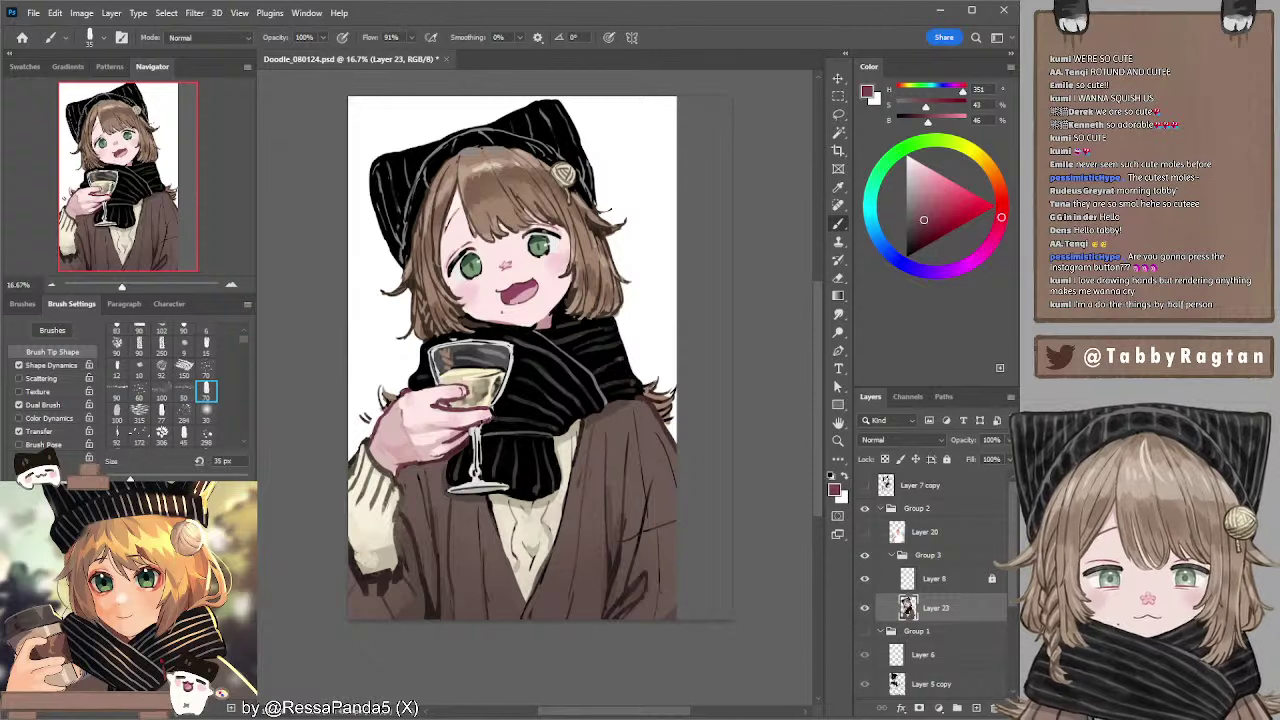
- Touch up the finger by the glass in light pink (H 353, S 15, B 96), then outline the hand in dark red (H 351, S 47, B 44) at 40 px
alt+click(488, 410)
key(bracketright)
key(bracketright)
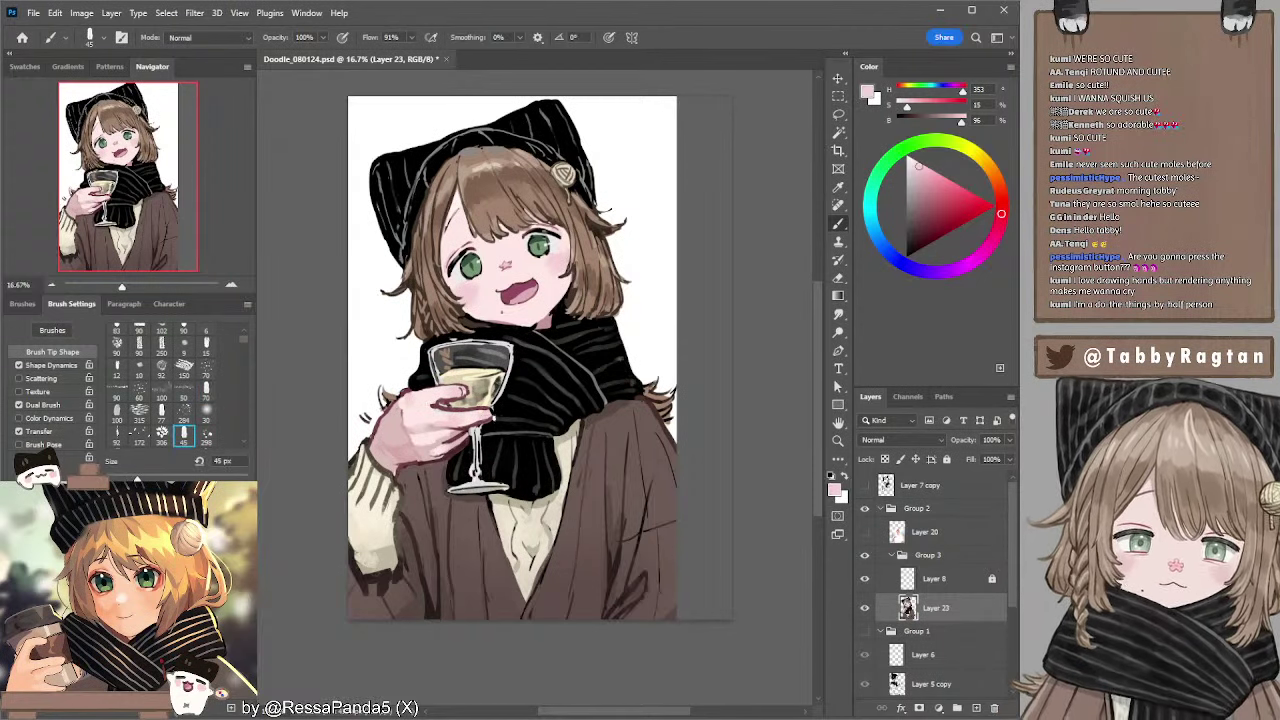
alt+click(494, 405)
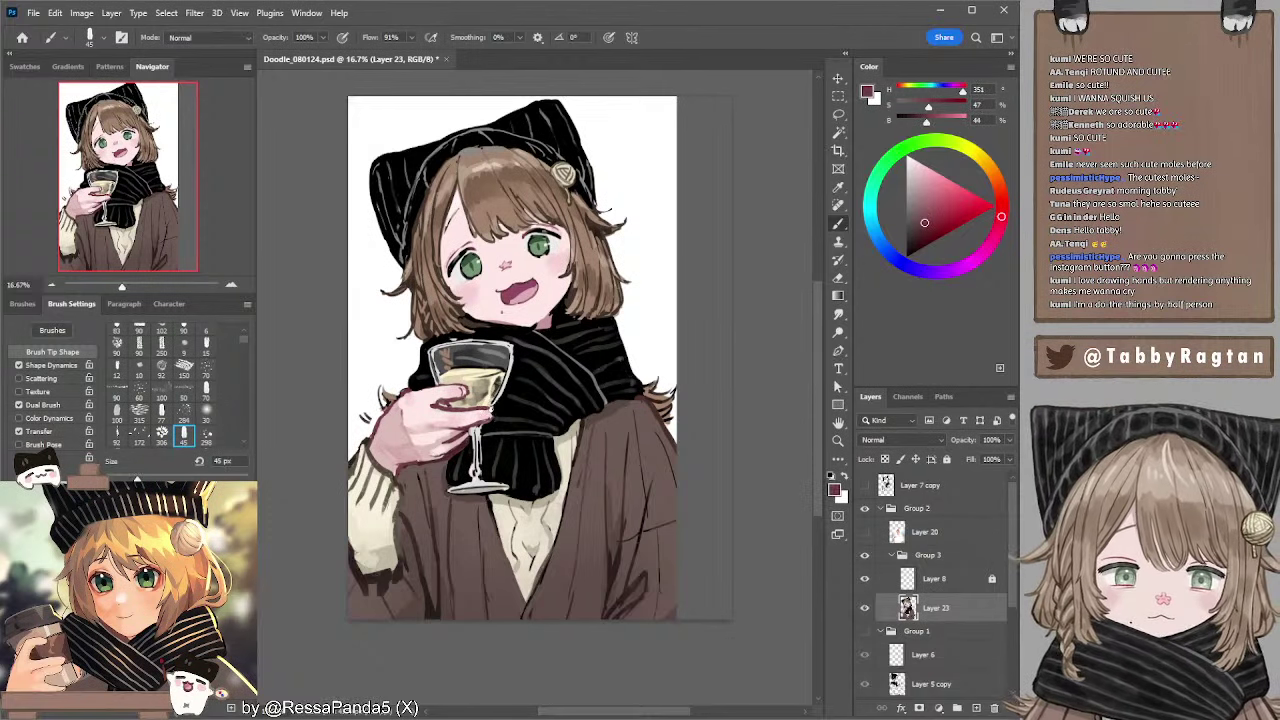
key(bracketleft)
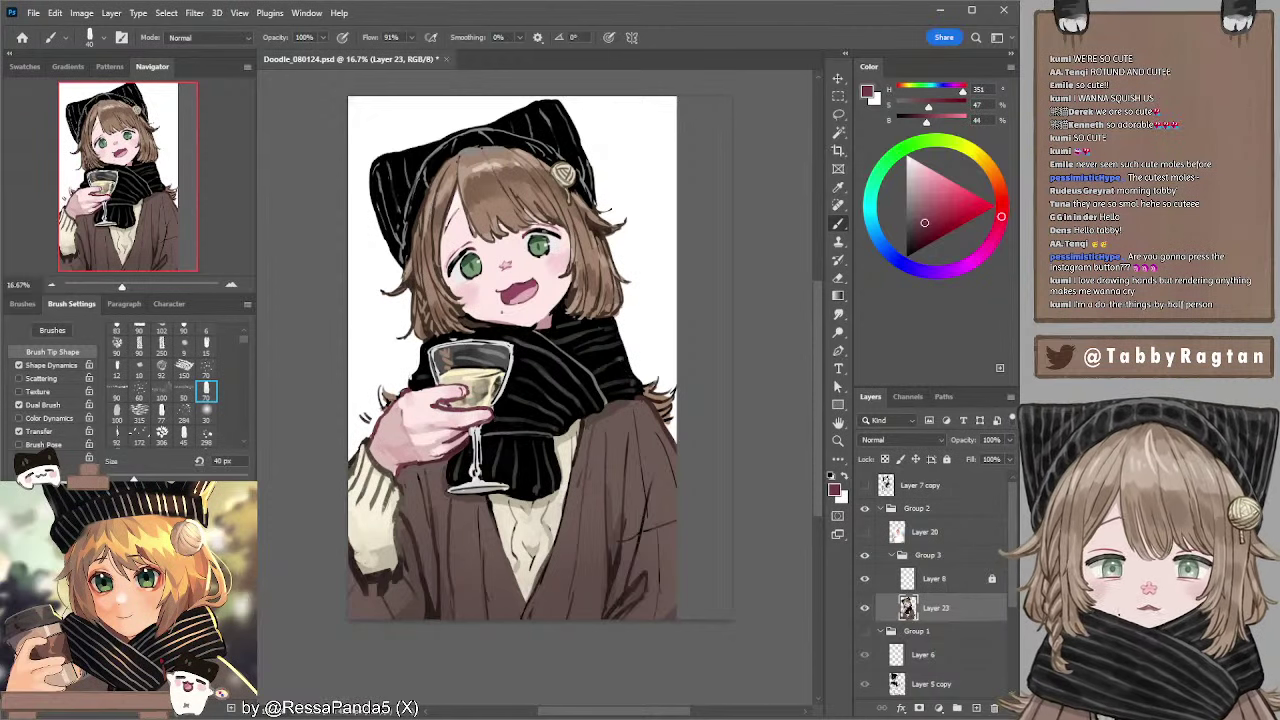
drag(388, 398, 384, 410)
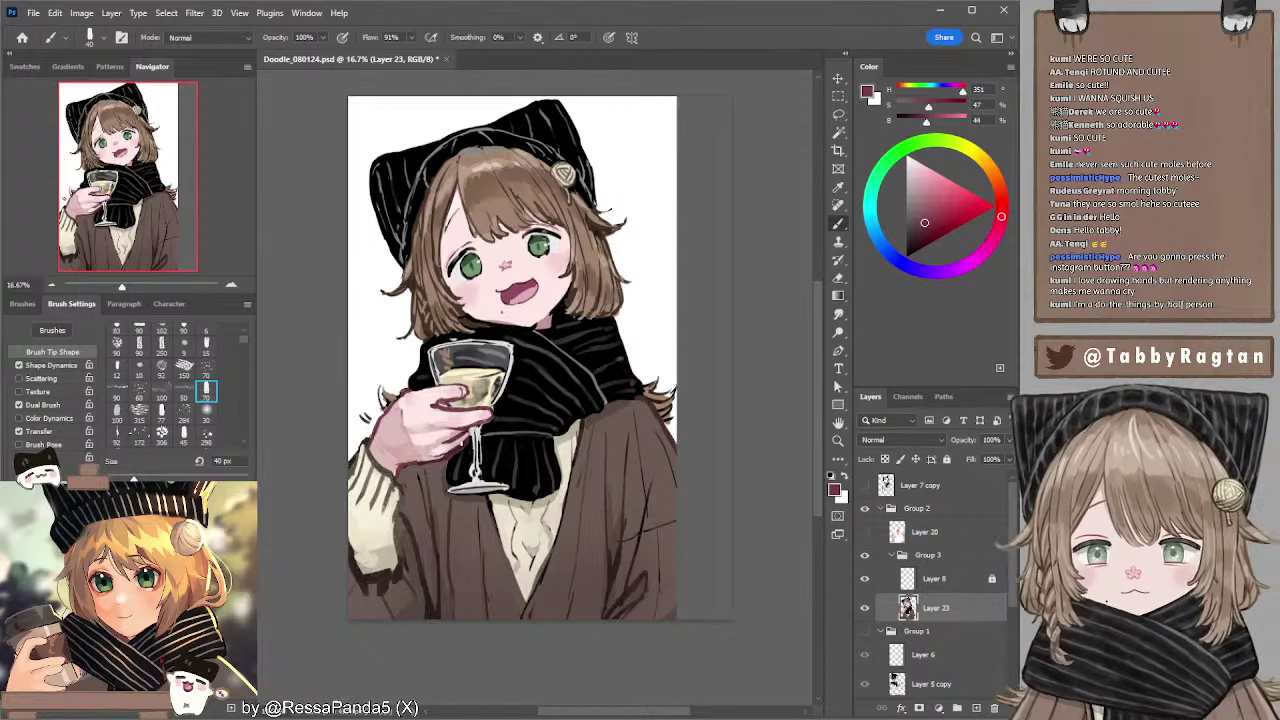
- Clean up the underside of the fingers with sampled pink (H 2, S 15, B 87), dark maroon, and black at 50 px
alt+click(466, 434)
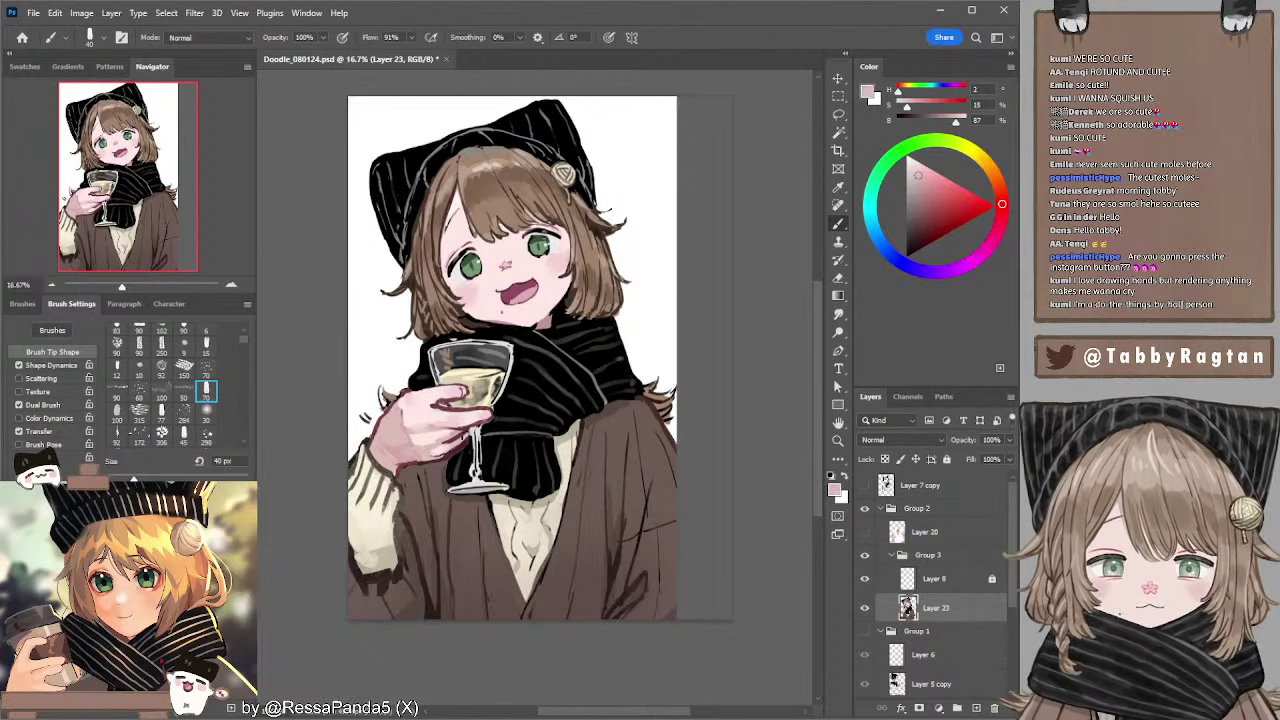
alt+click(466, 434)
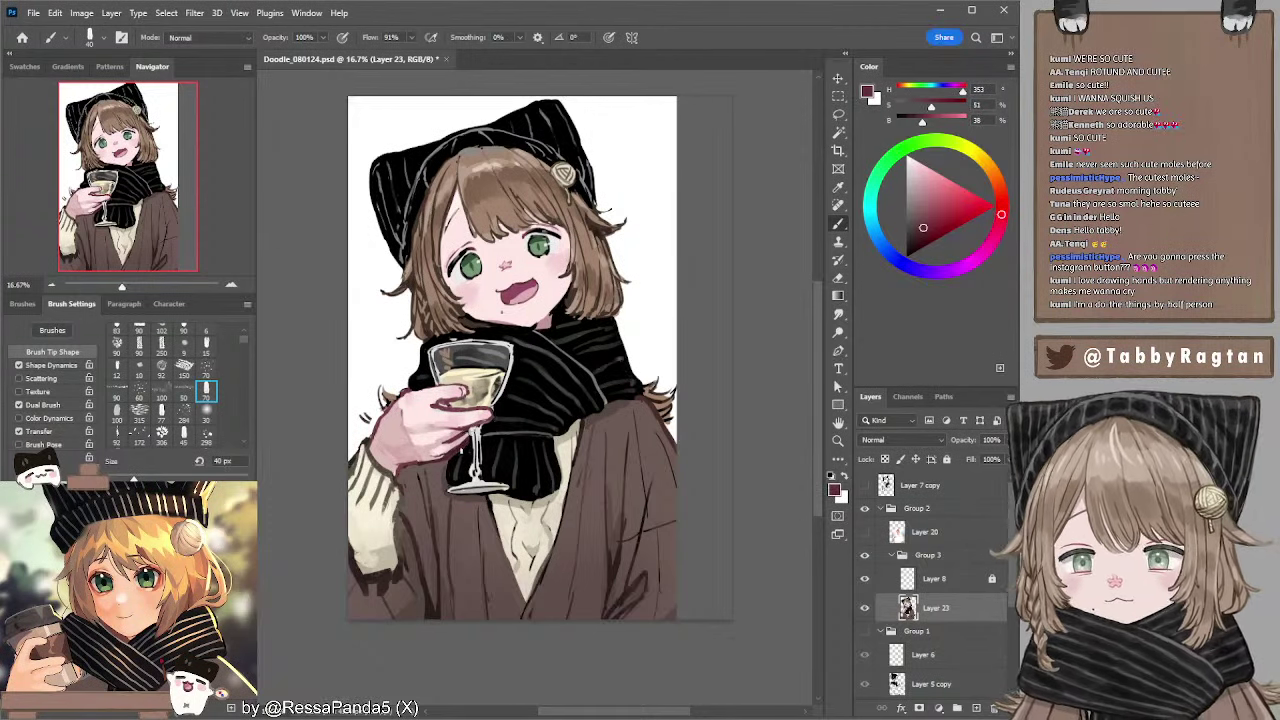
alt+click(461, 451)
key(bracketright)
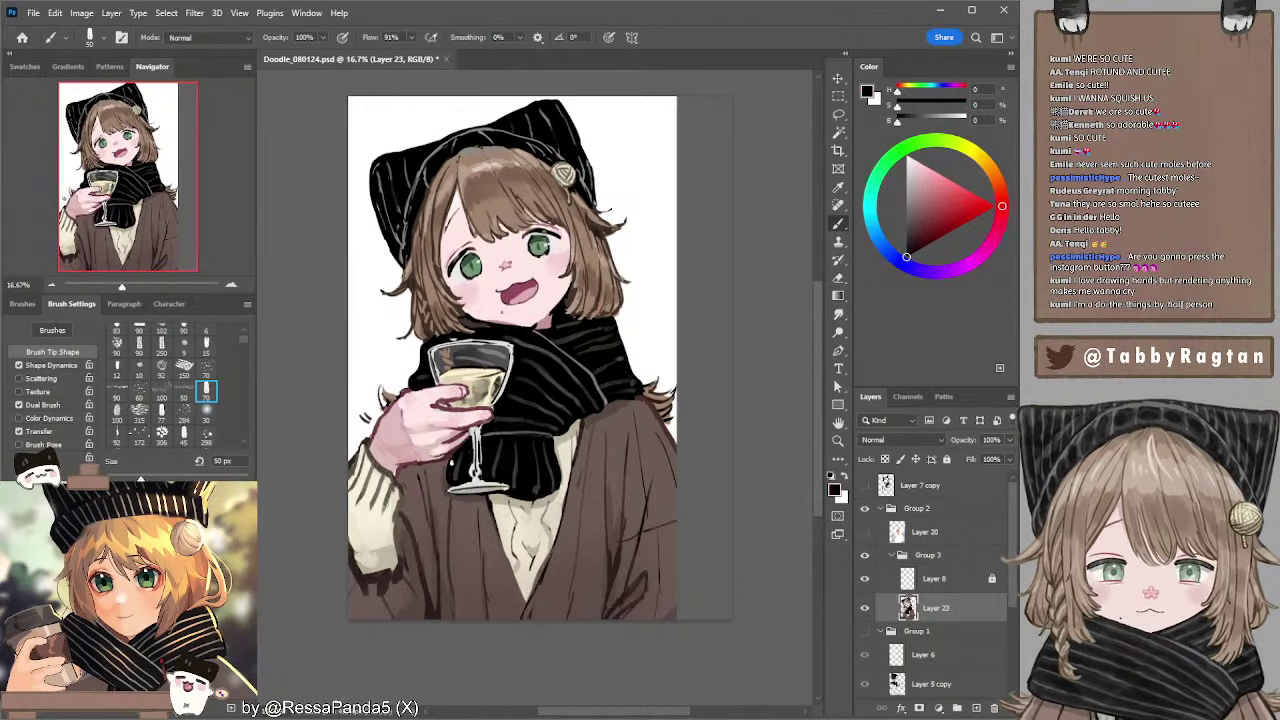
- Sample the deeper pink (H 1, S 21, B 83) for the lower wrist shading and smudge the back of the hand at 80 px
alt+click(408, 458)
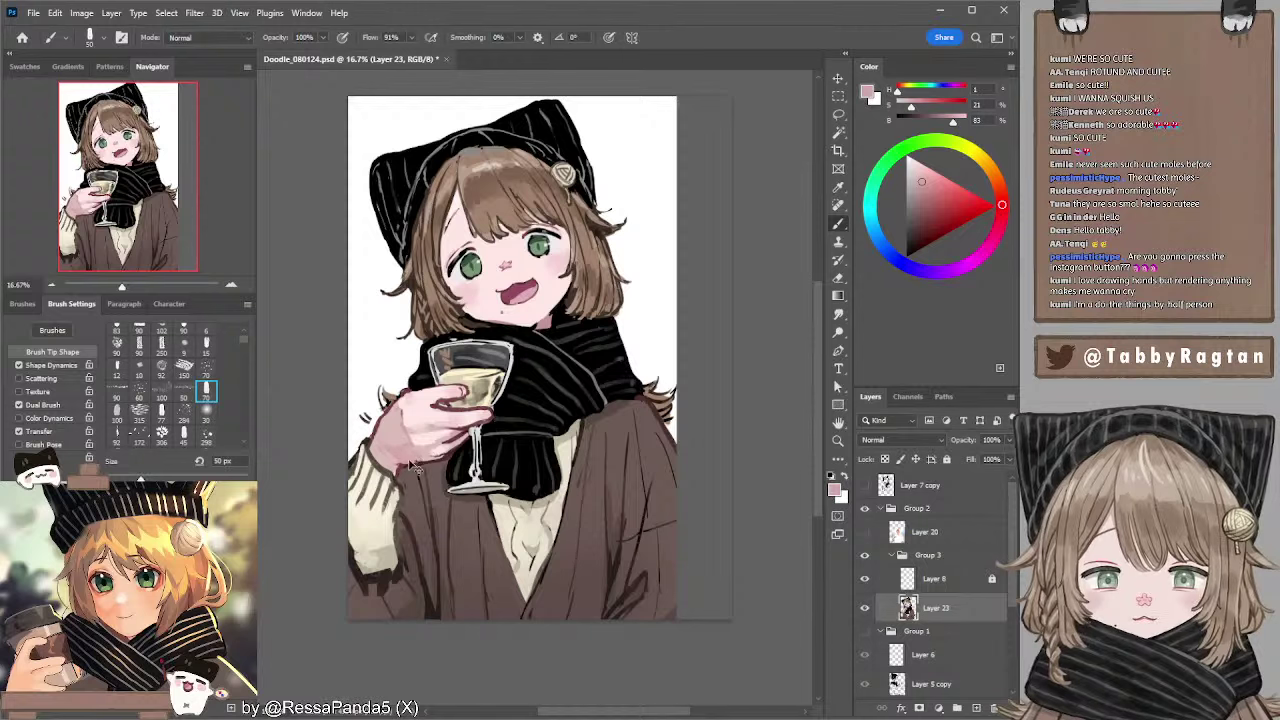
key(r)
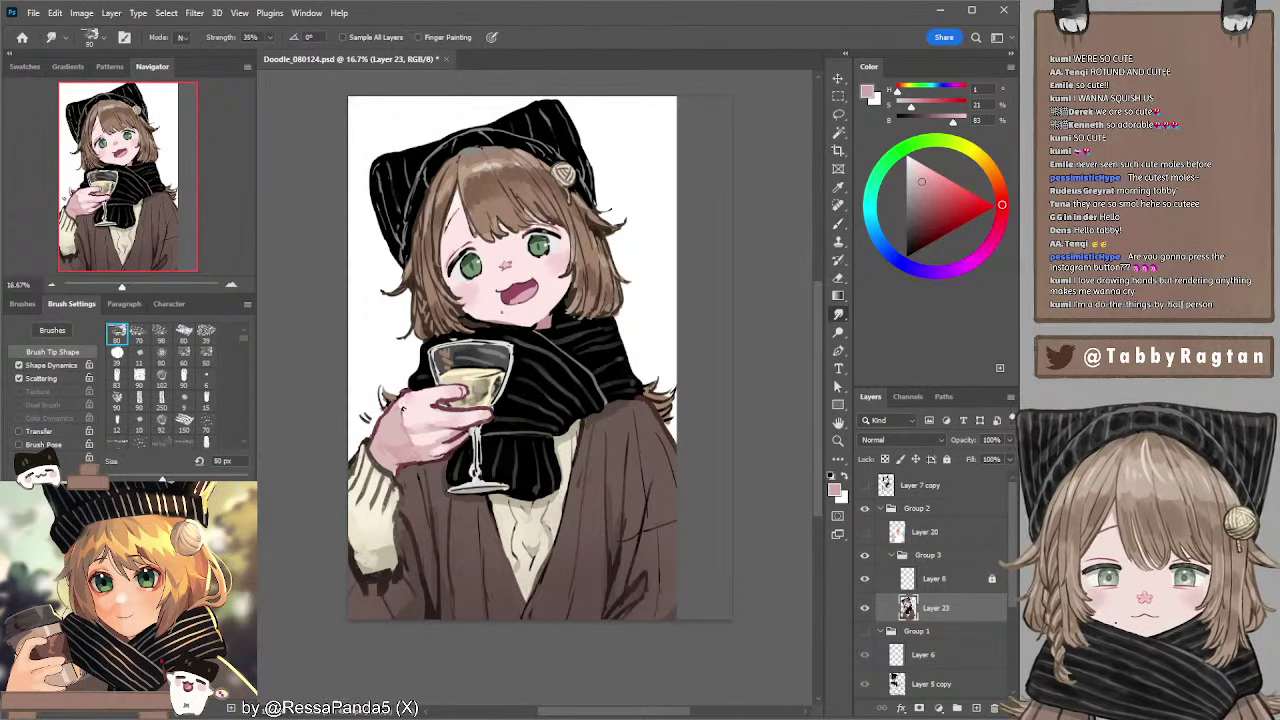
key(b)
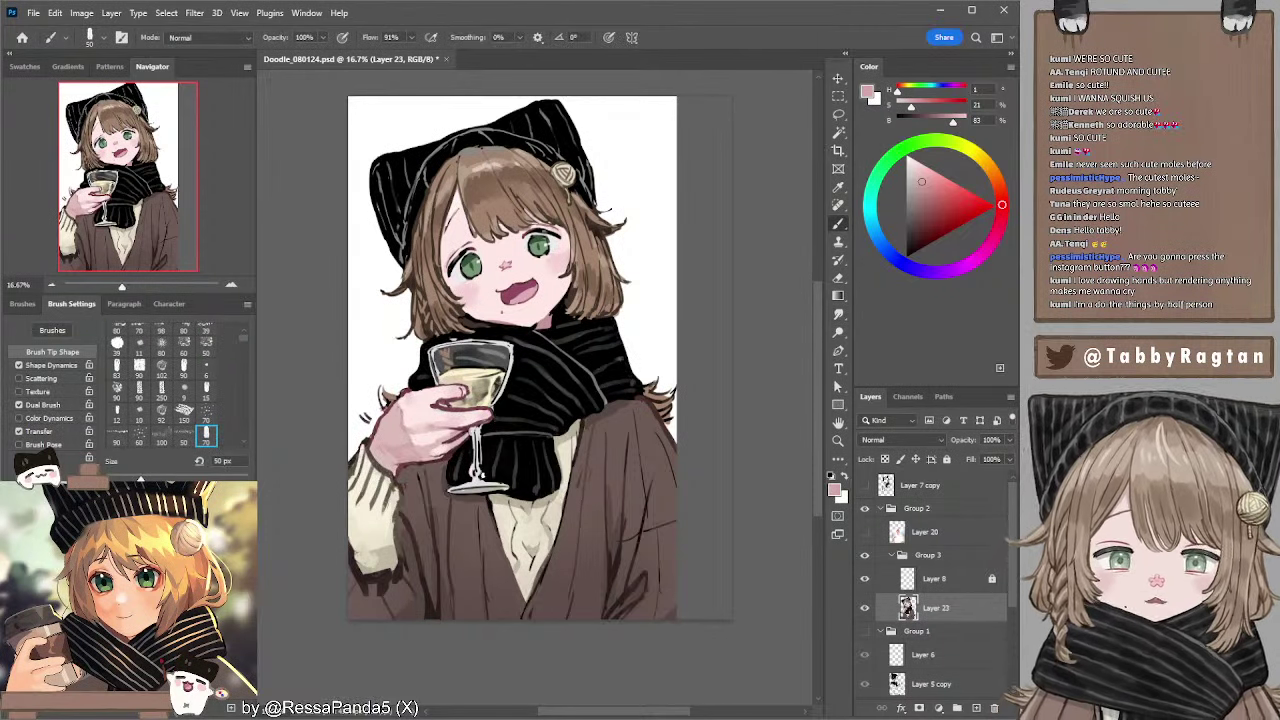
- Refine the wrist edge with dark red (H 351, S 46, B 45) at 80 px, pink (H 2, S 15, B 87) at 60 px, and dark red at 50 px
alt+click(374, 440)
key(bracketright)
key(bracketright)
key(bracketright)
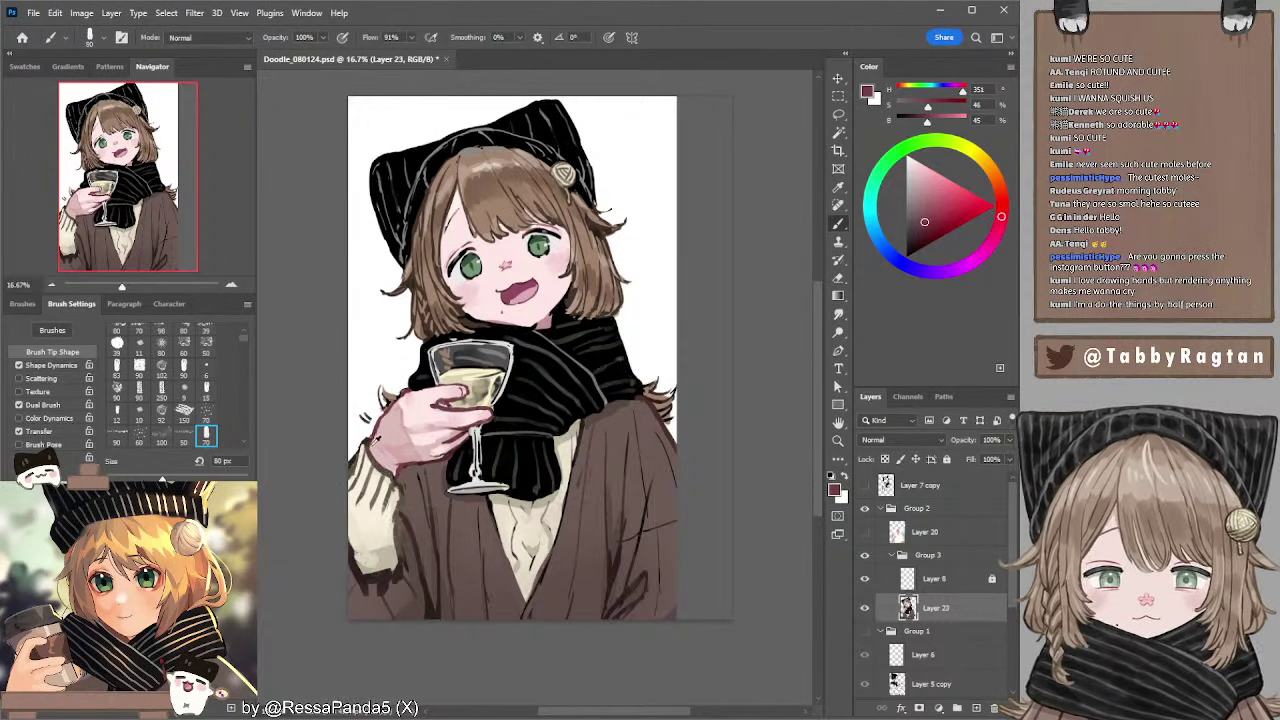
alt+click(375, 445)
key(bracketleft)
key(bracketleft)
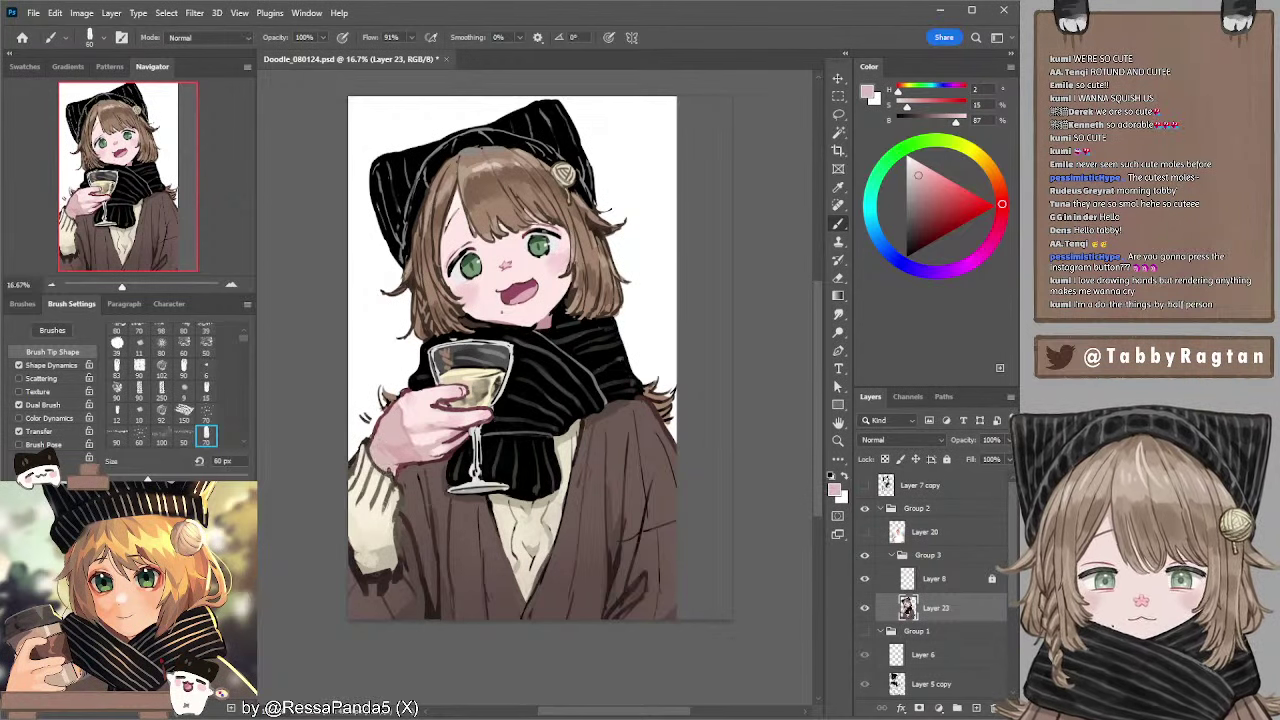
alt+click(404, 463)
key(bracketleft)
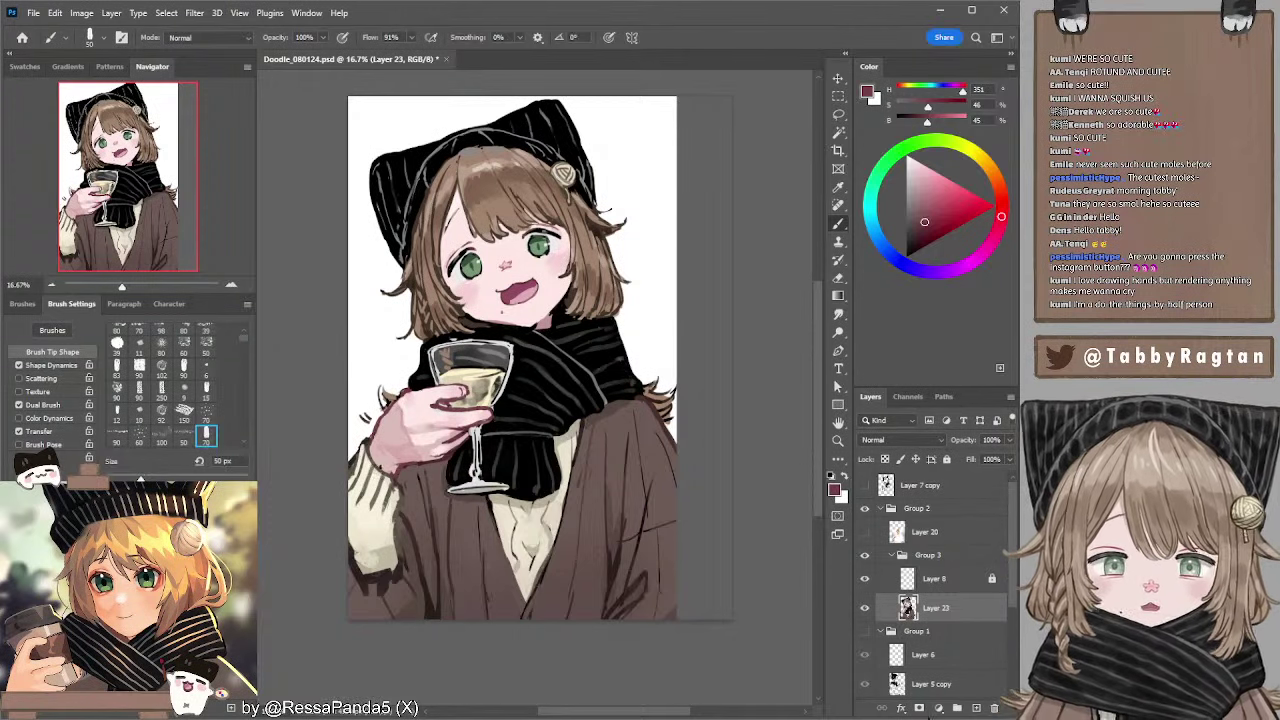
- Rework the sleeve cuff below the wrist with cream (H 42, S 11, B 97) at 80 px and dark brown (H 11, S 39, B 27) at 70 px
alt+click(370, 456)
key(bracketright)
key(bracketright)
key(bracketleft)
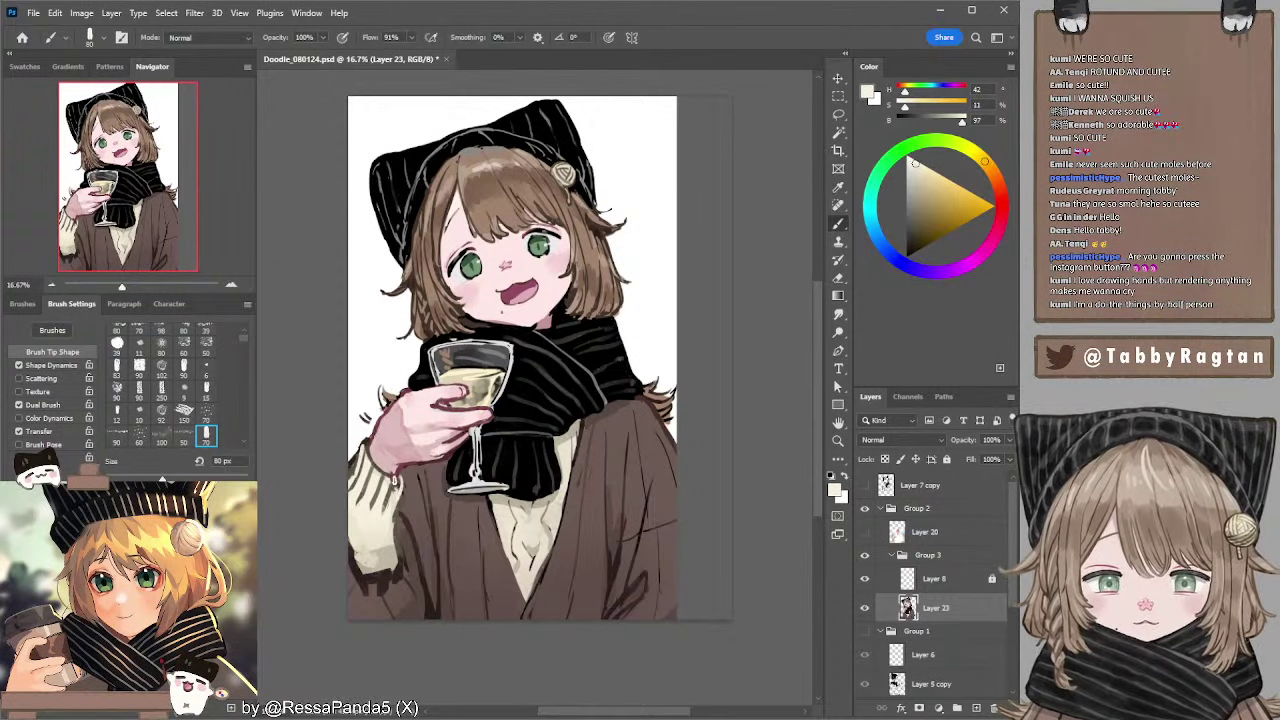
alt+click(393, 478)
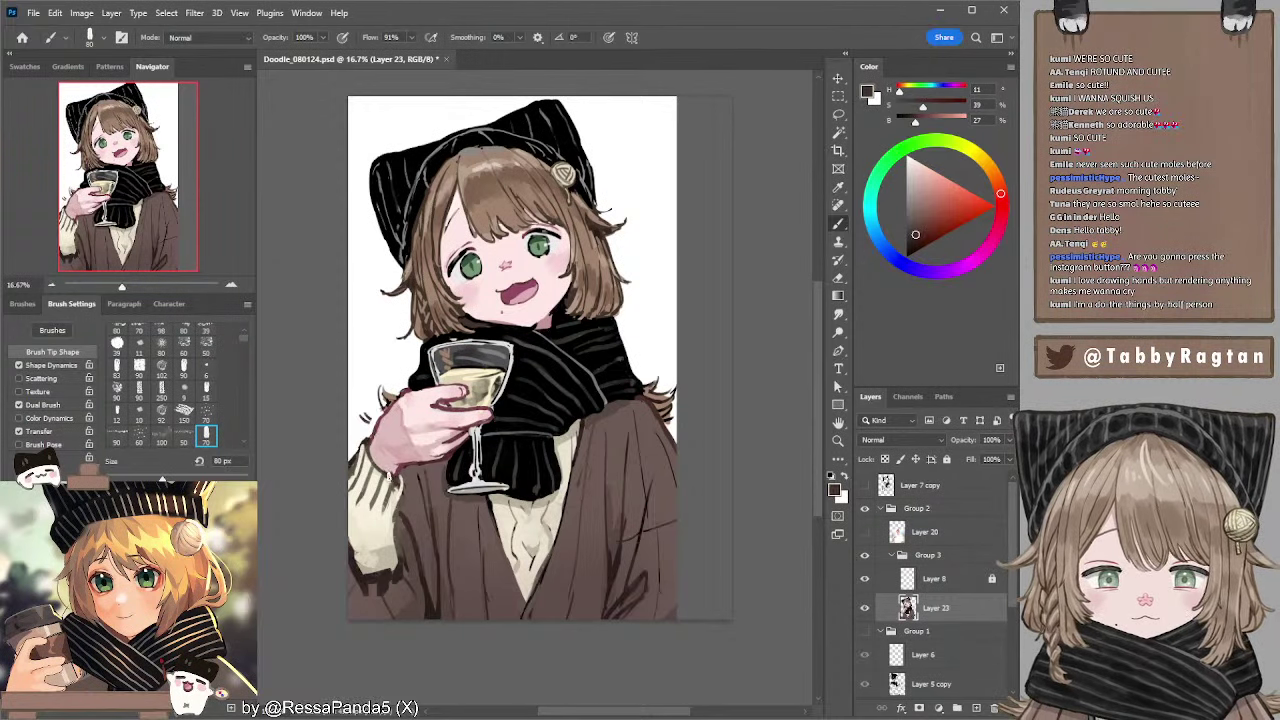
key(bracketleft)
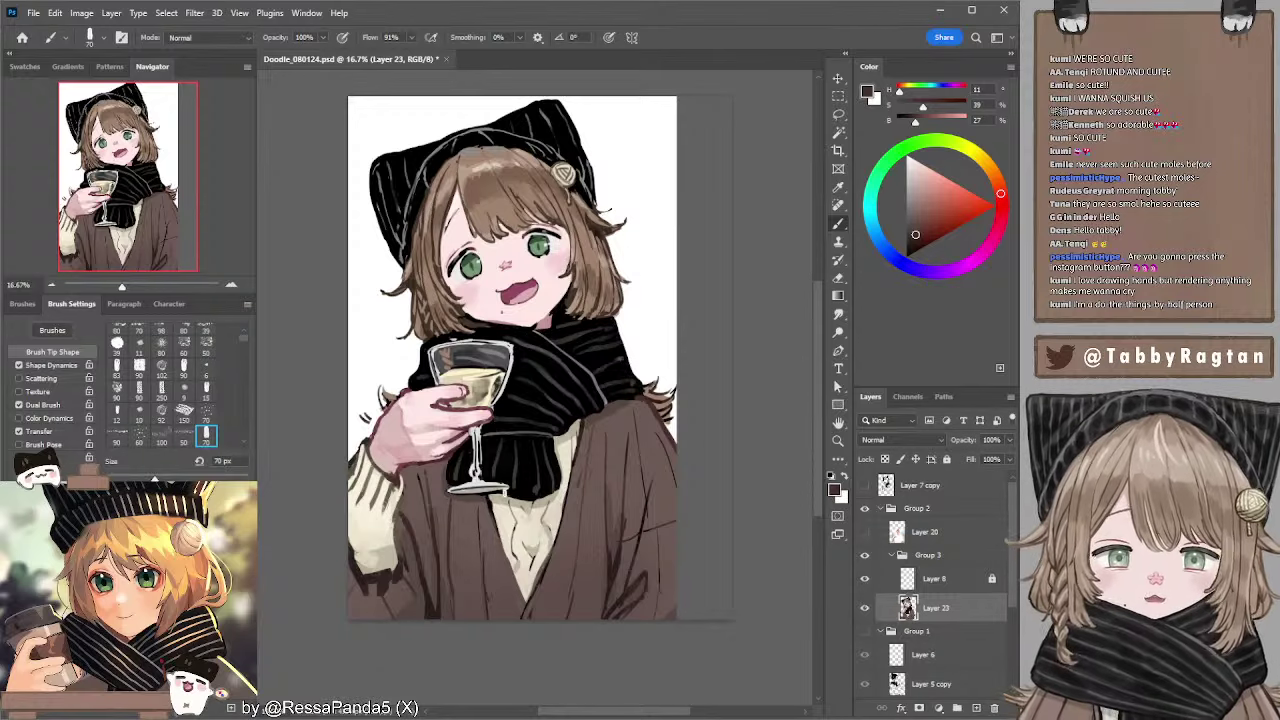
- Redraw the sleeve cuff's ribbing with sampled cream (H 42, S 11, B 97) and dark olive (H 42, S 22, B 36) at 50 px
alt+click(366, 456)
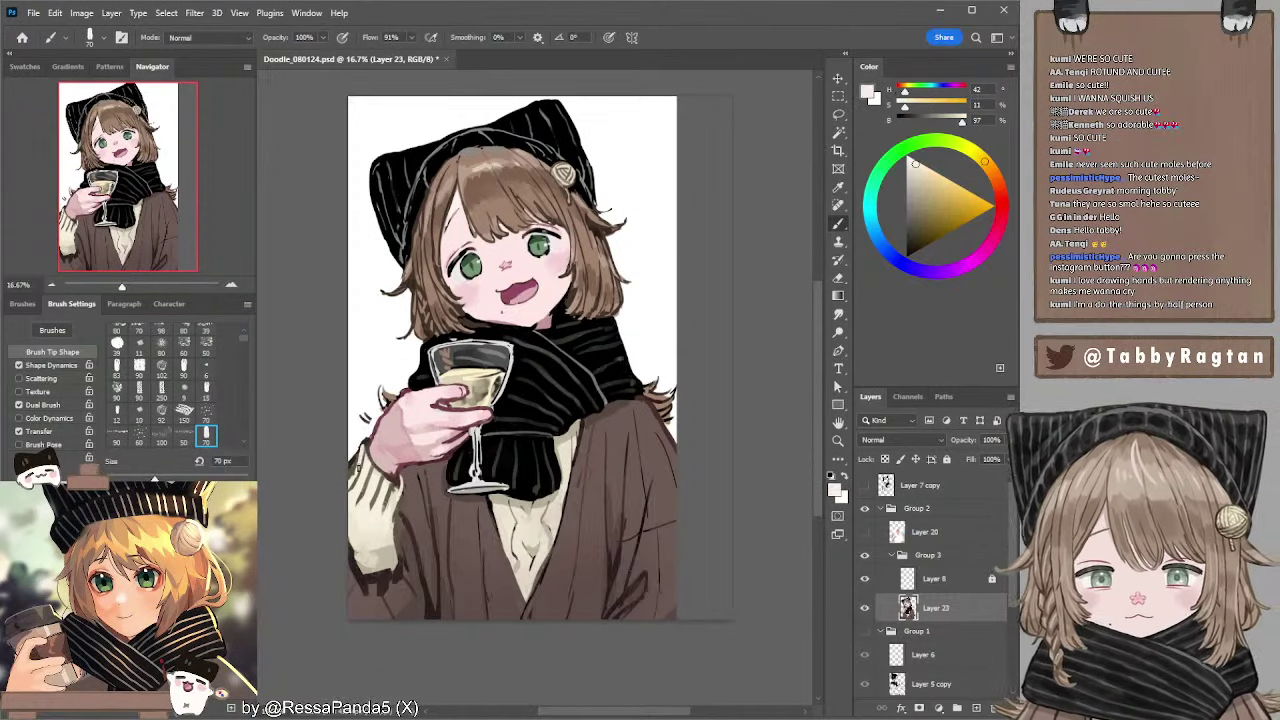
key(bracketleft)
key(bracketleft)
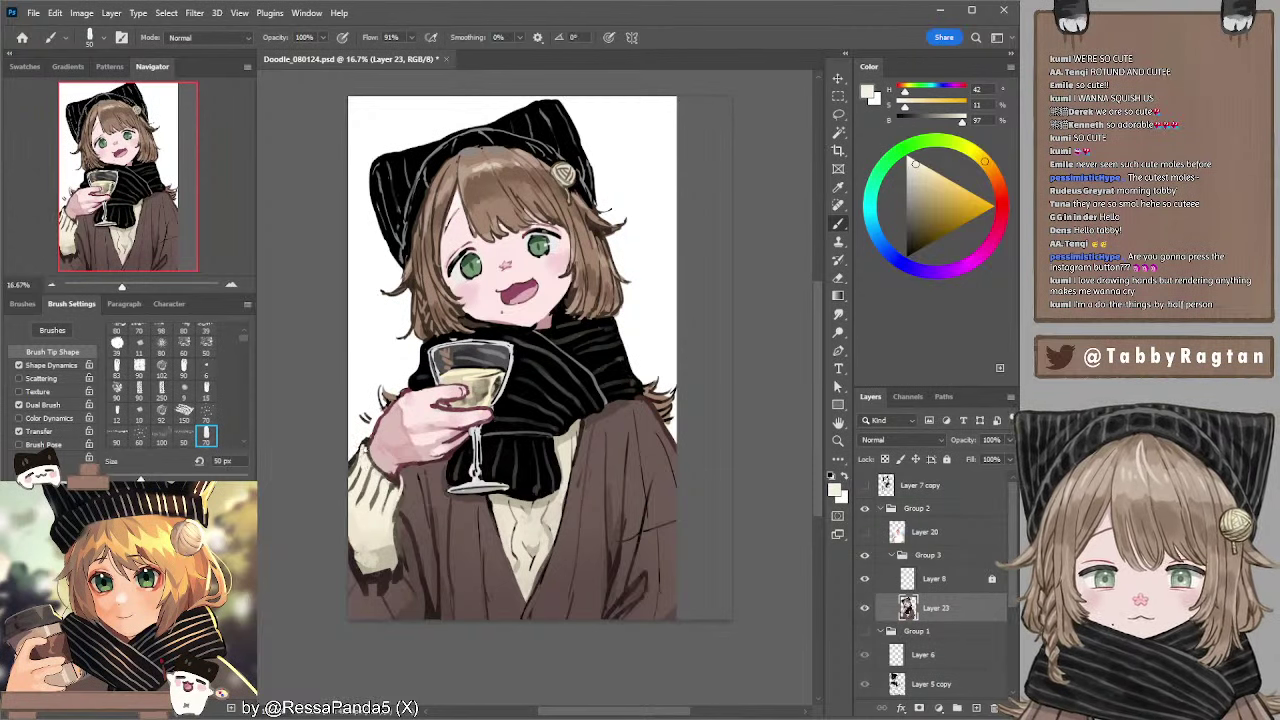
alt+click(368, 444)
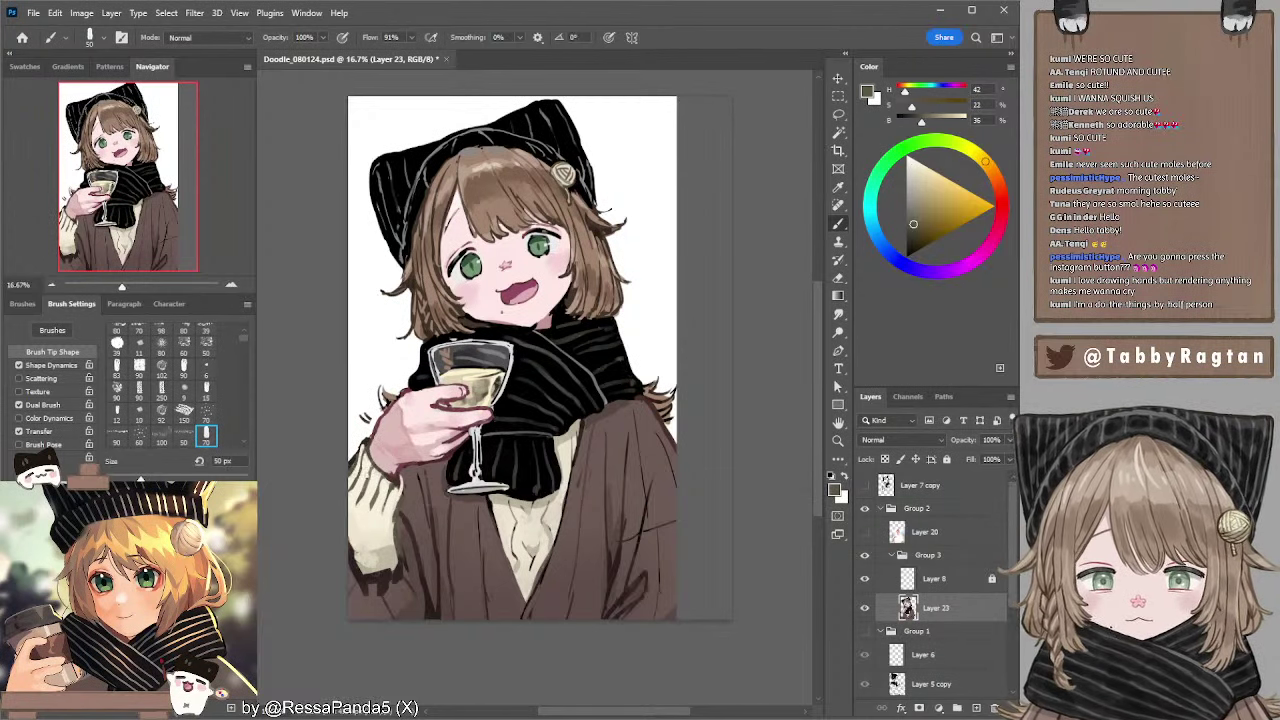
drag(396, 484, 396, 514)
- Repaint the light areas of the sleeve cuff with cream (H 42, S 11, B 97), enlarging the brush from 100 to 200 px
alt+click(367, 497)
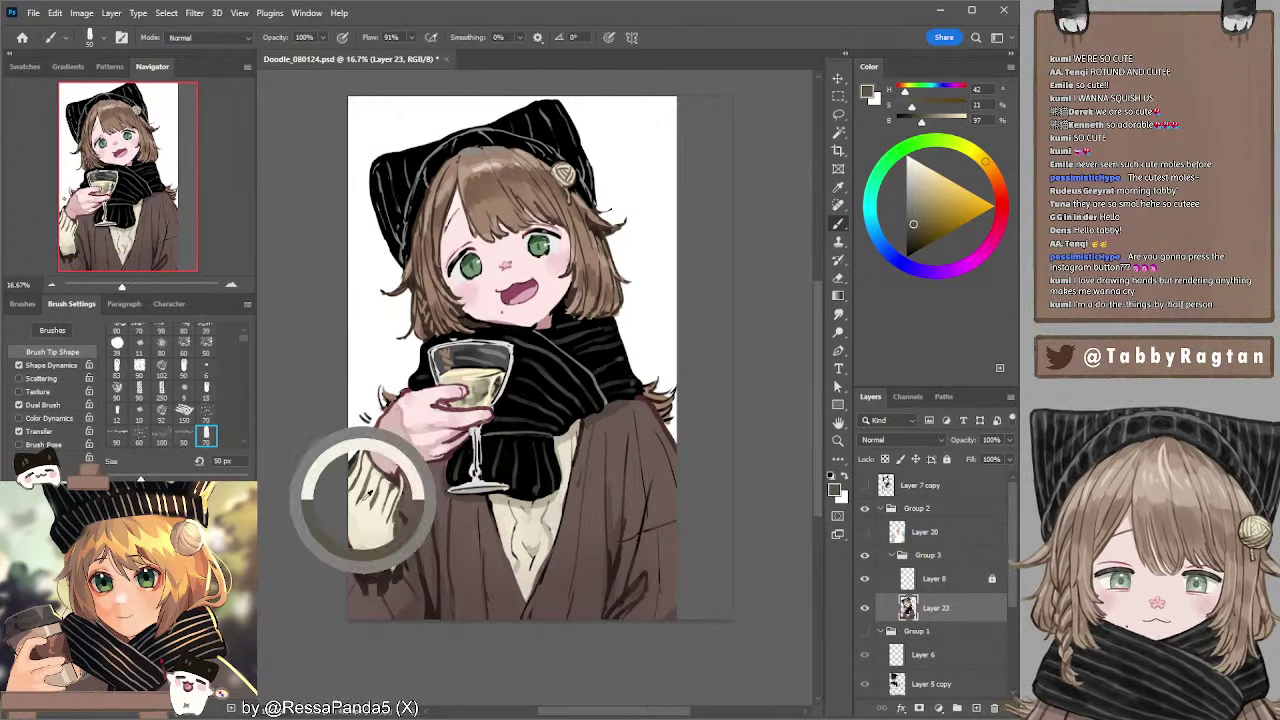
key(bracketright)
key(bracketright)
key(bracketright)
key(bracketright)
key(bracketright)
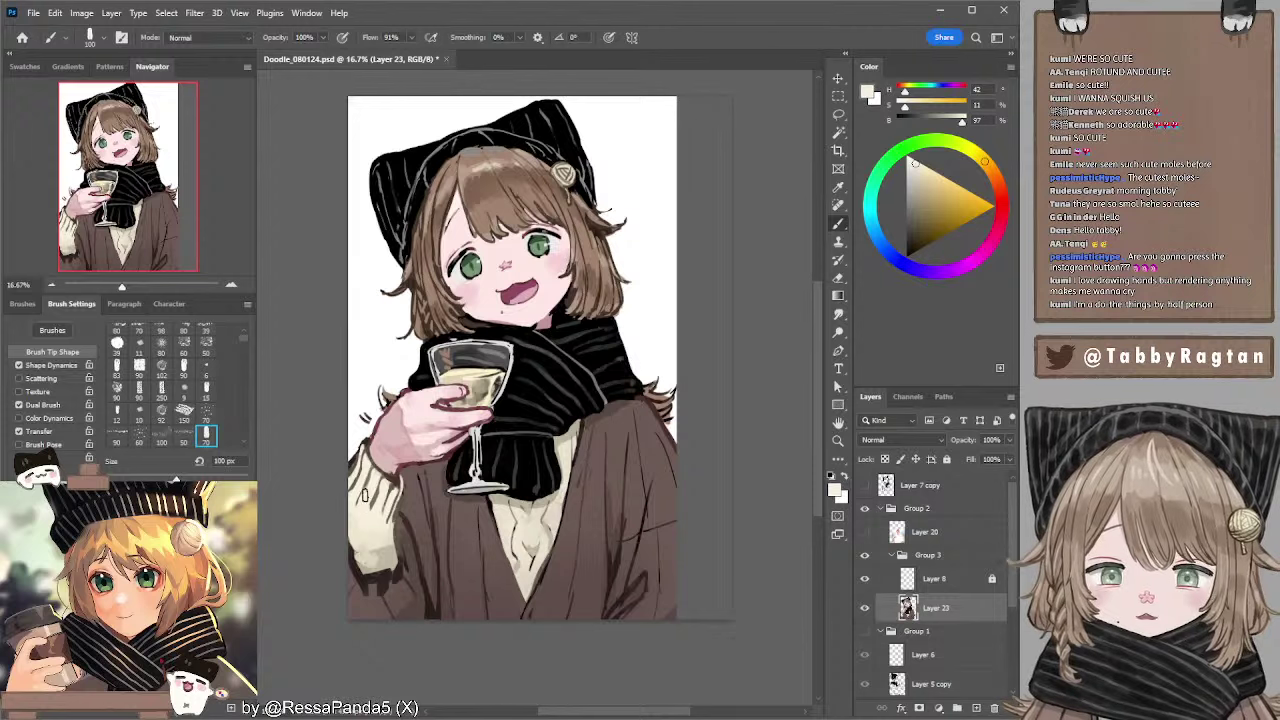
key(bracketright)
key(bracketright)
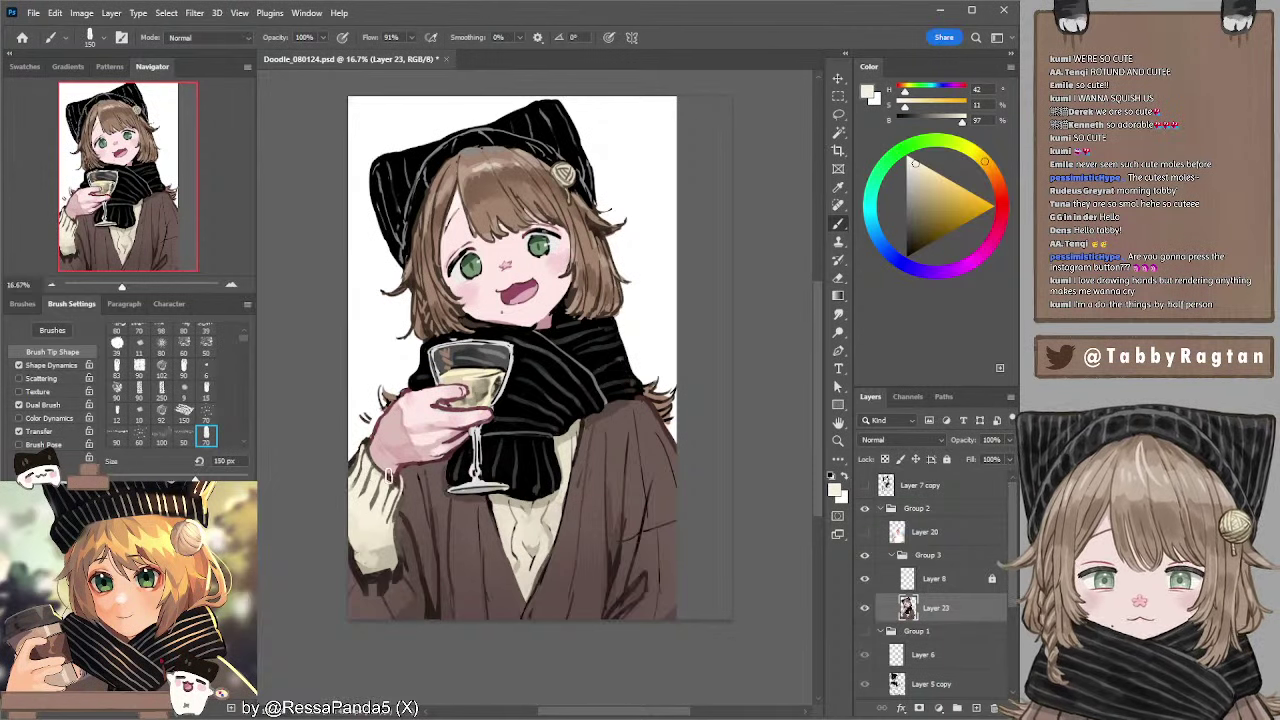
key(bracketright)
key(bracketright)
- Shade the lower sleeve cuff with sampled beige (H 46, S 15, B 75 and H 44, S 16, B 75) at 200 and 175 px
alt+click(389, 555)
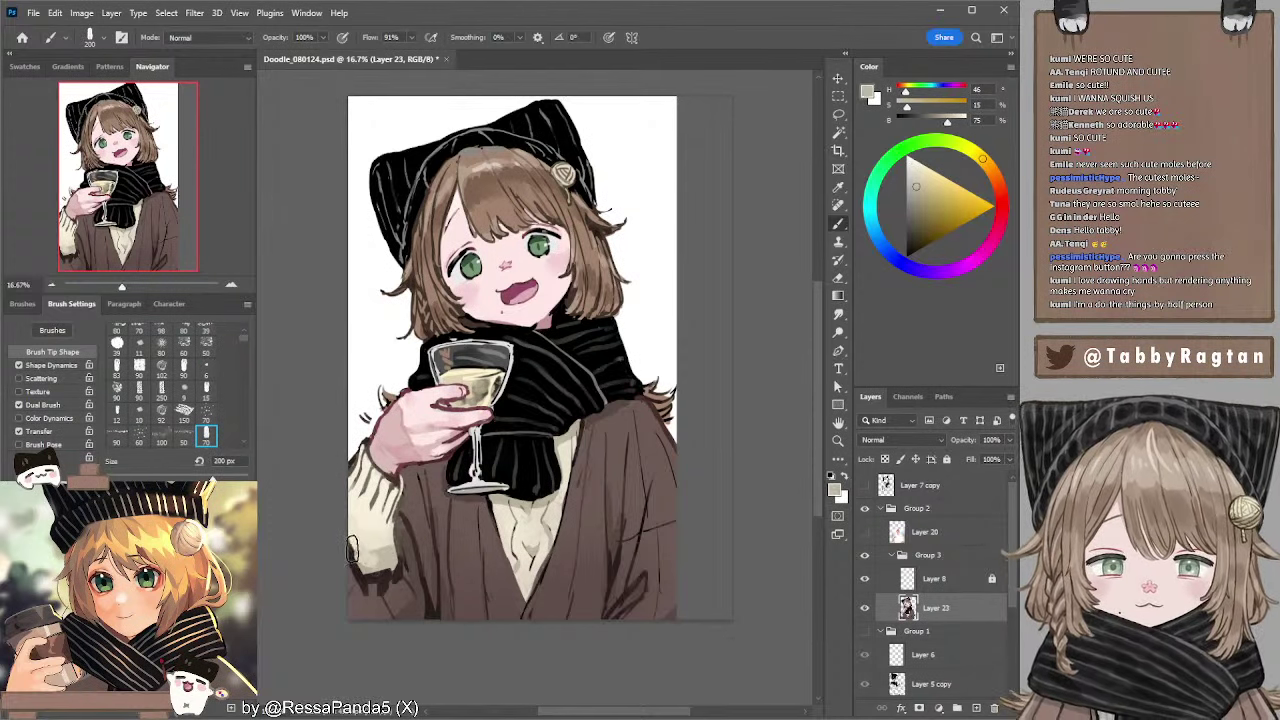
key(bracketright)
key(bracketleft)
key(bracketleft)
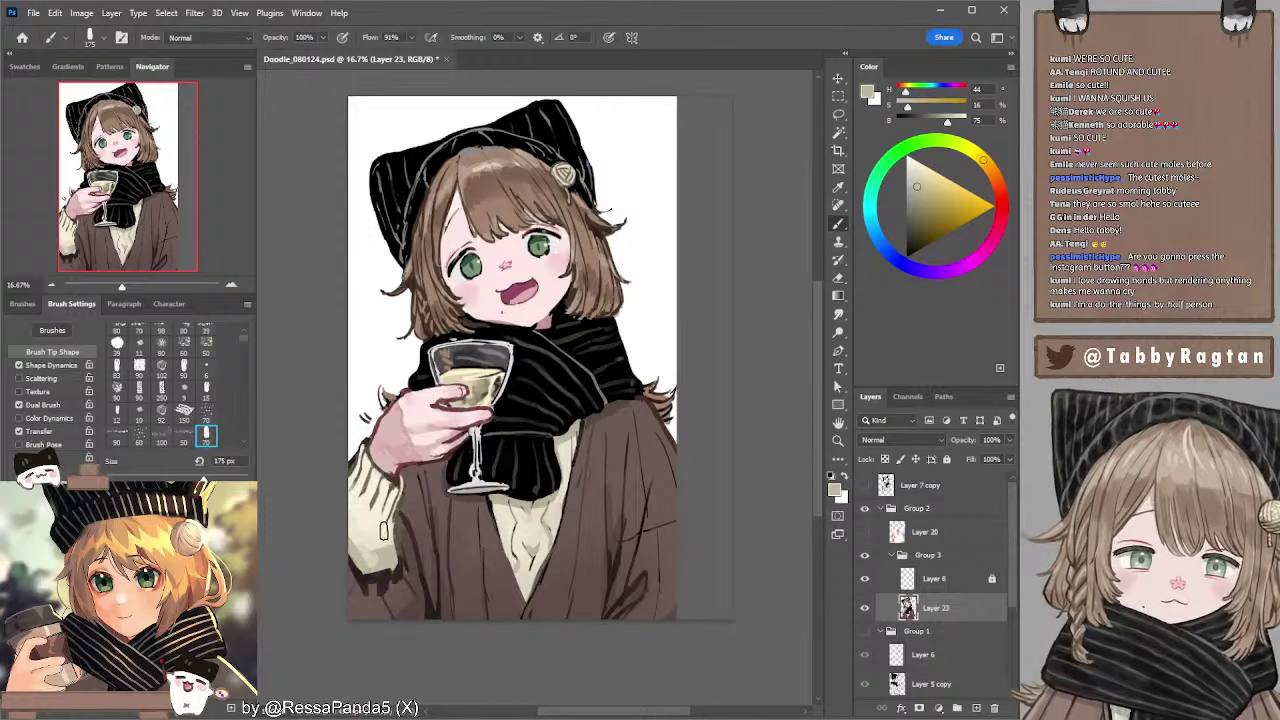
- Paint the fold shading of the cream shirt below the scarf with beige (H 43, S 15, B 72) and the 45 px brush
key(bracketleft)
key(bracketleft)
key(bracketleft)
key(bracketleft)
key(bracketleft)
key(bracketleft)
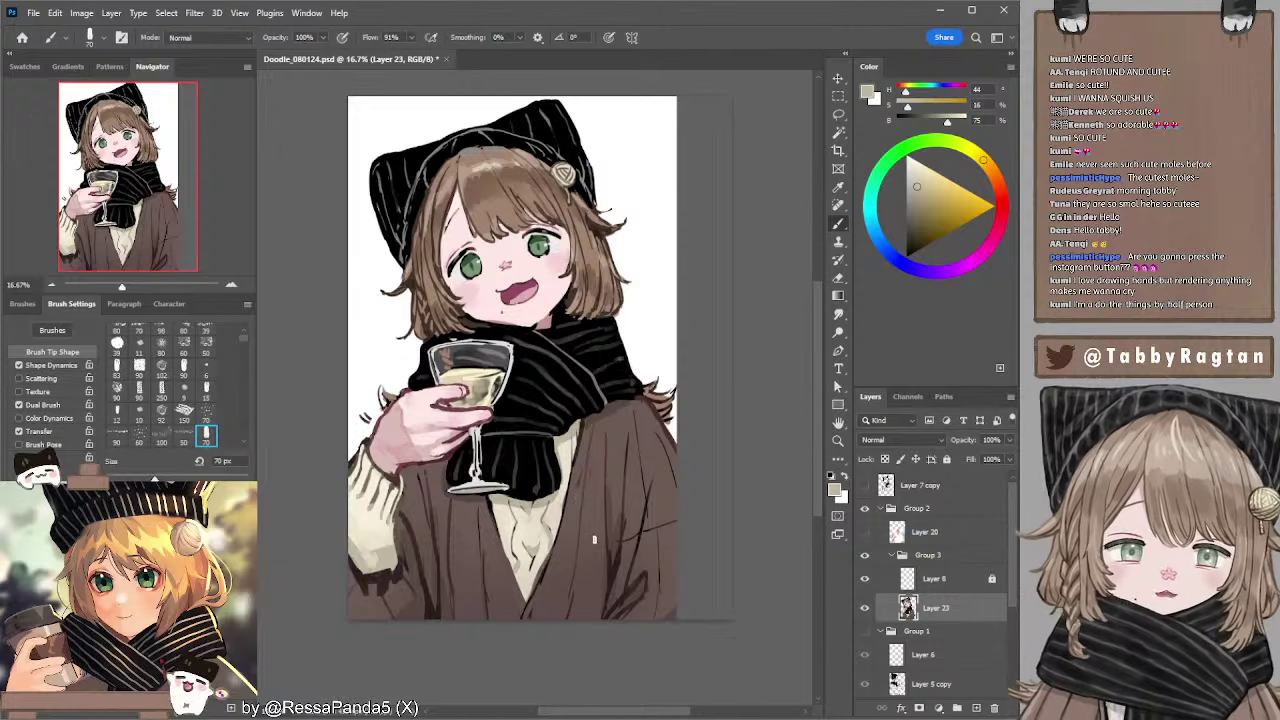
alt+click(511, 495)
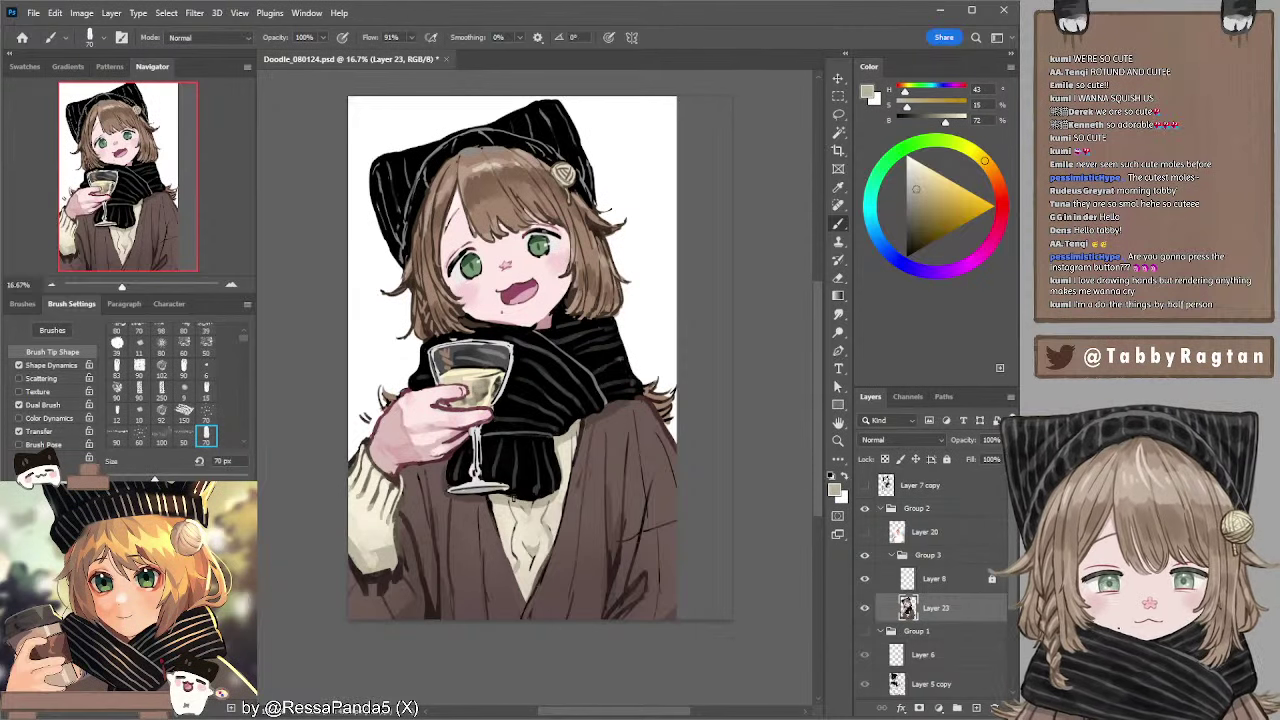
key(bracketleft)
key(bracketleft)
key(bracketleft)
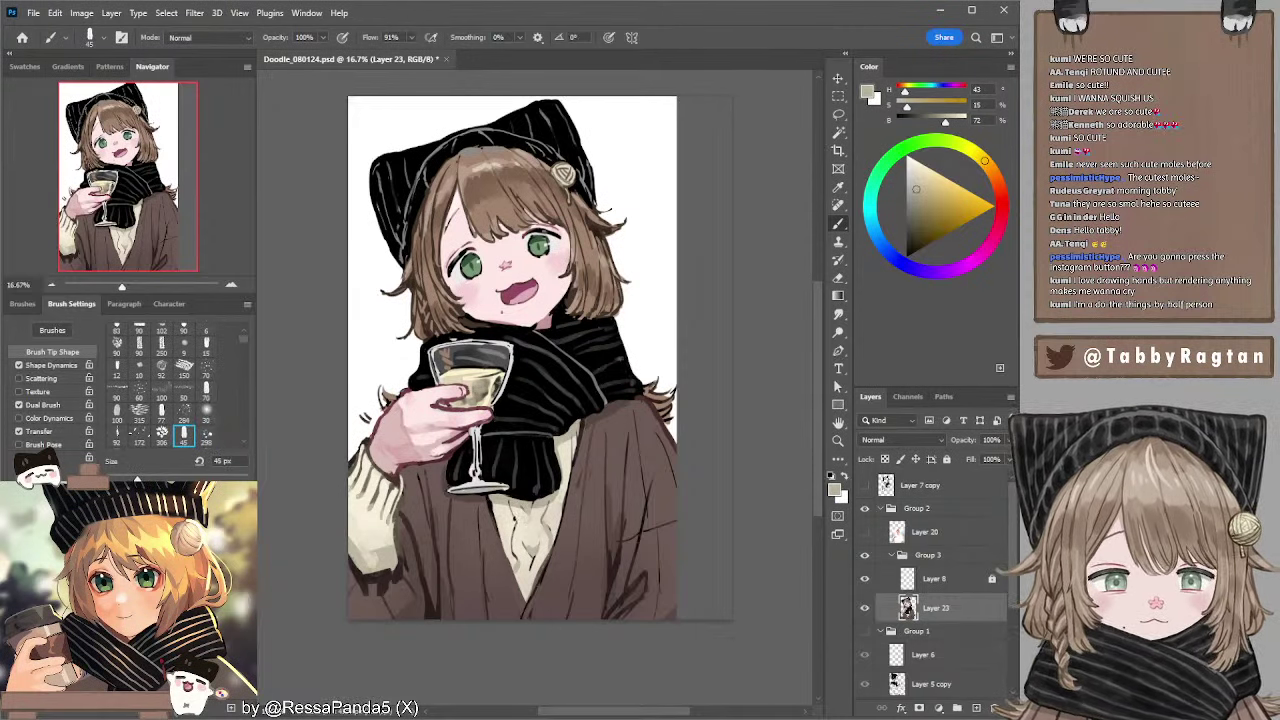
drag(514, 515, 517, 535)
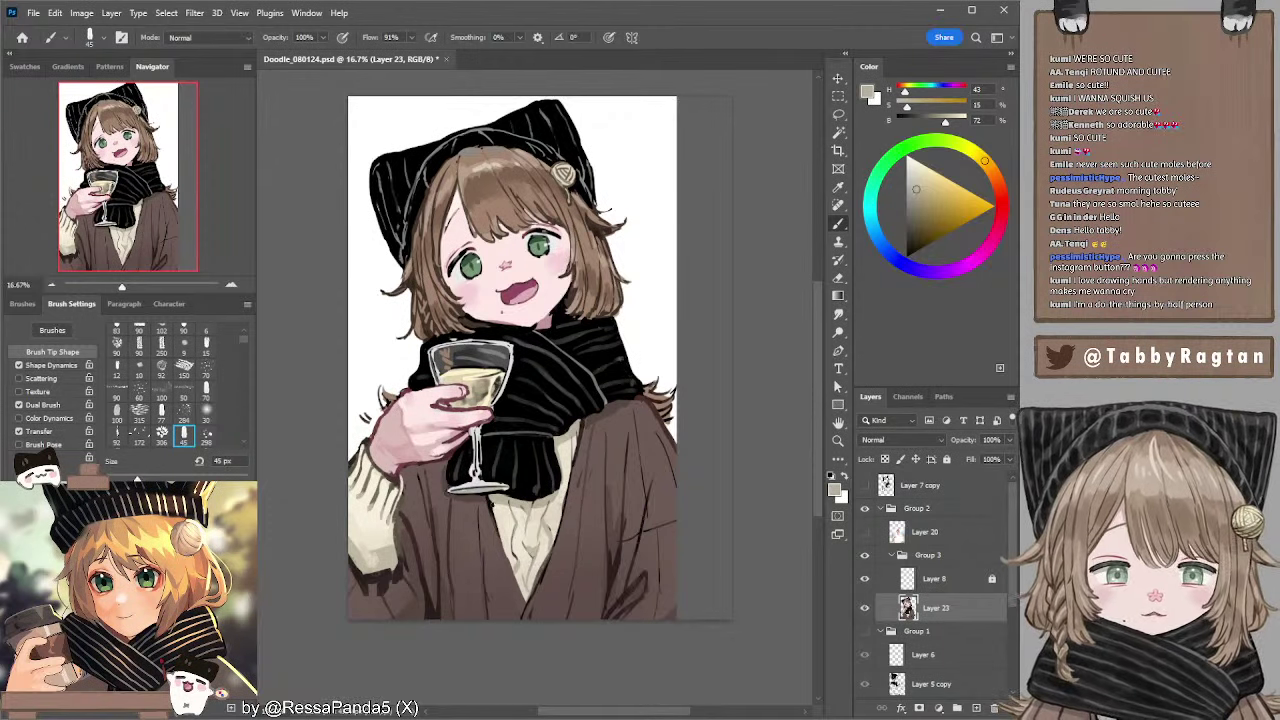
- Refine the shirt edges around the scarf with near-black (H 12, S 23, B 9) at 60 px and grey-beige (H 43, S 12, B 52) at 45 px
alt+click(492, 496)
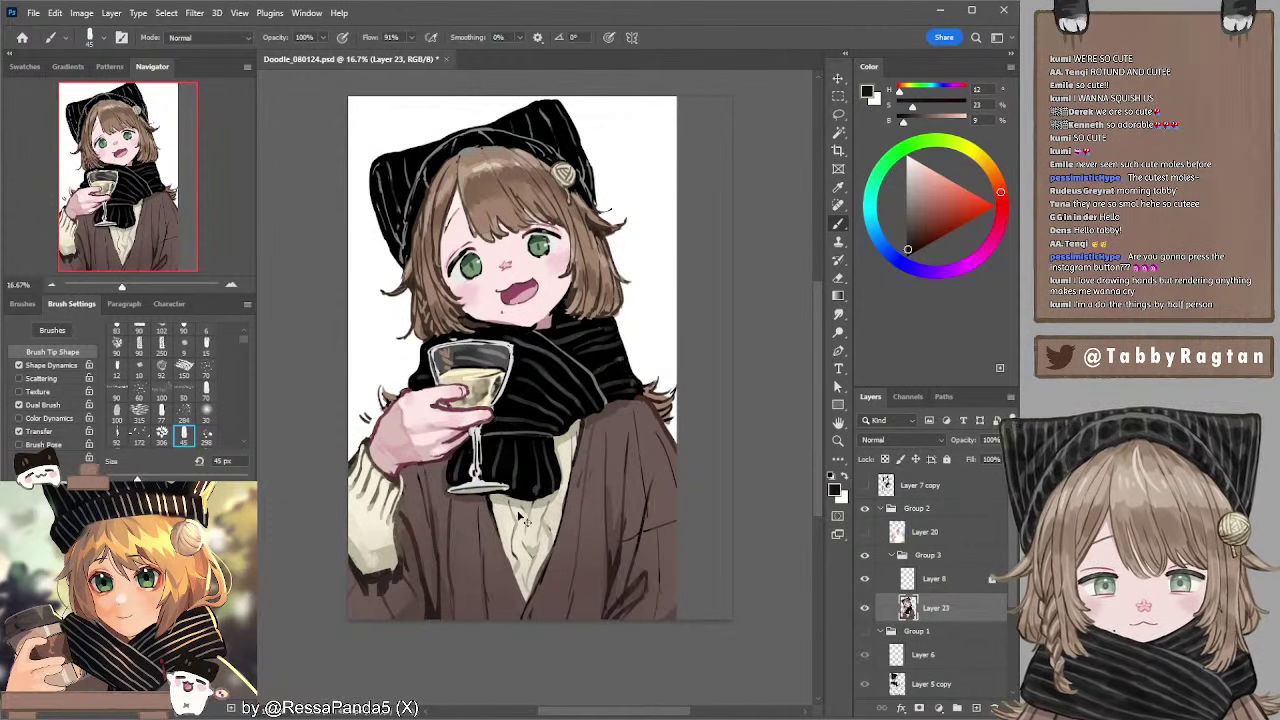
click(206, 392)
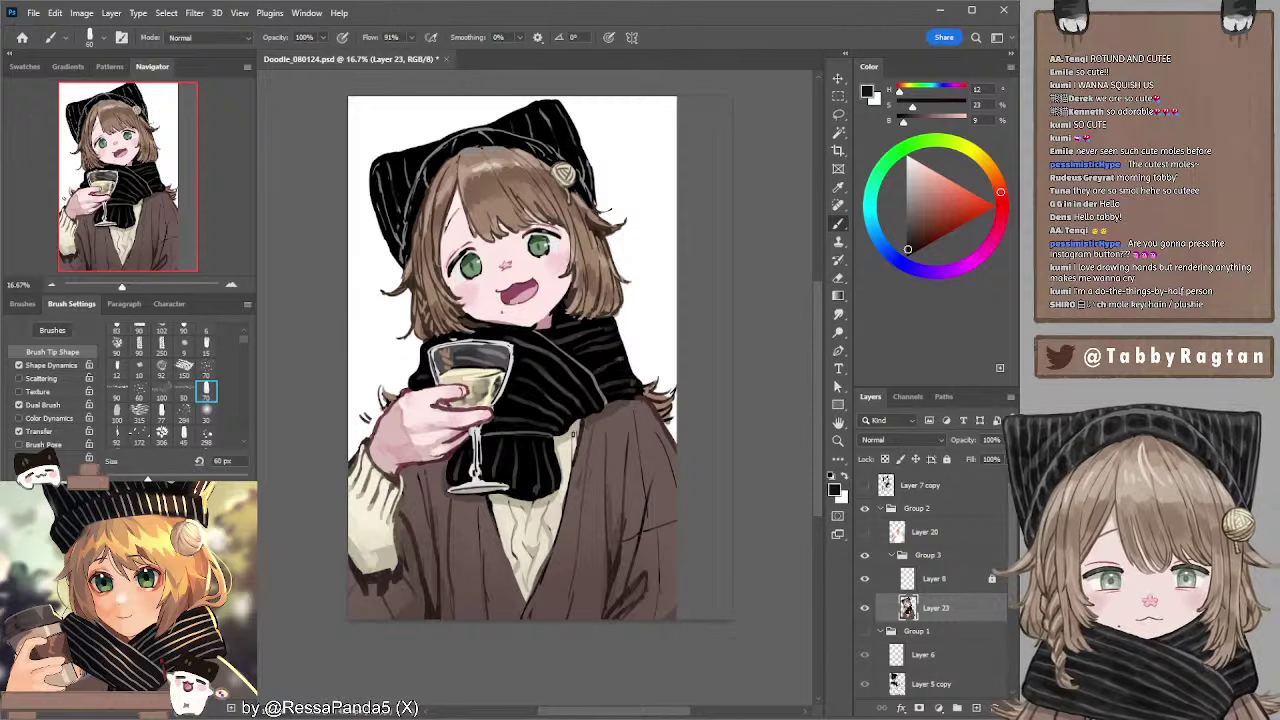
alt+click(572, 430)
click(912, 207)
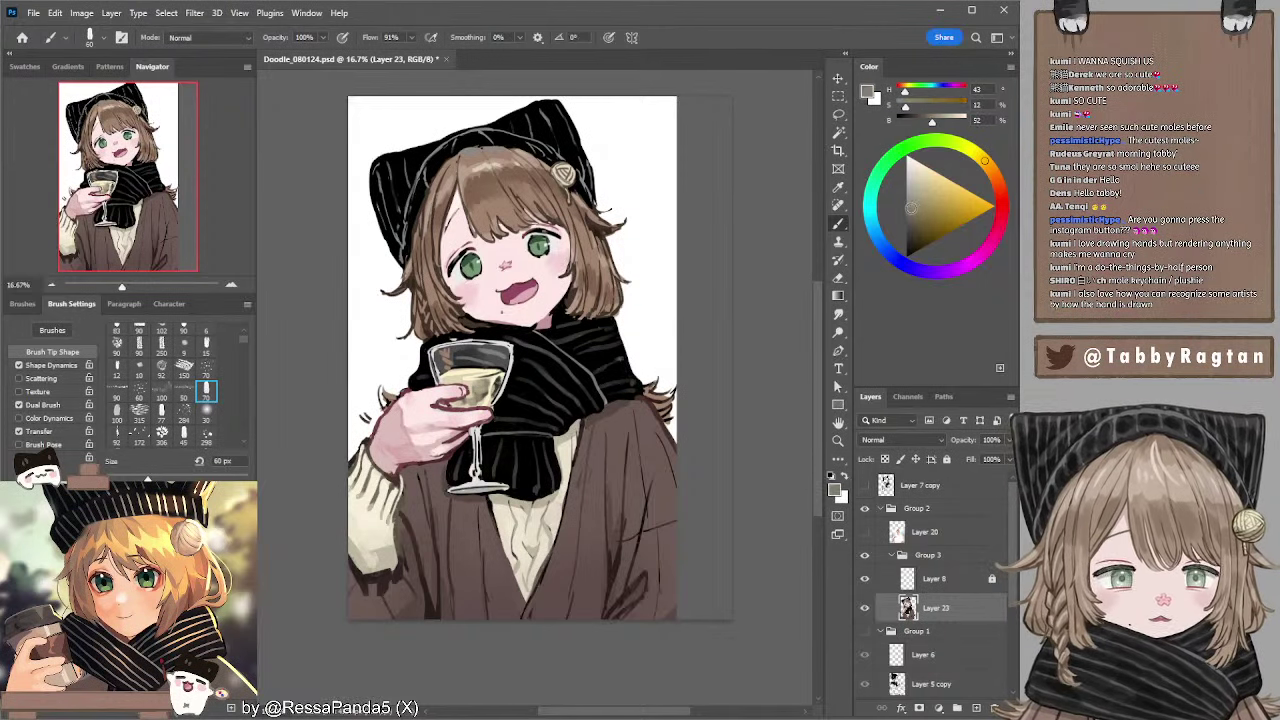
key(bracketleft)
key(comma)
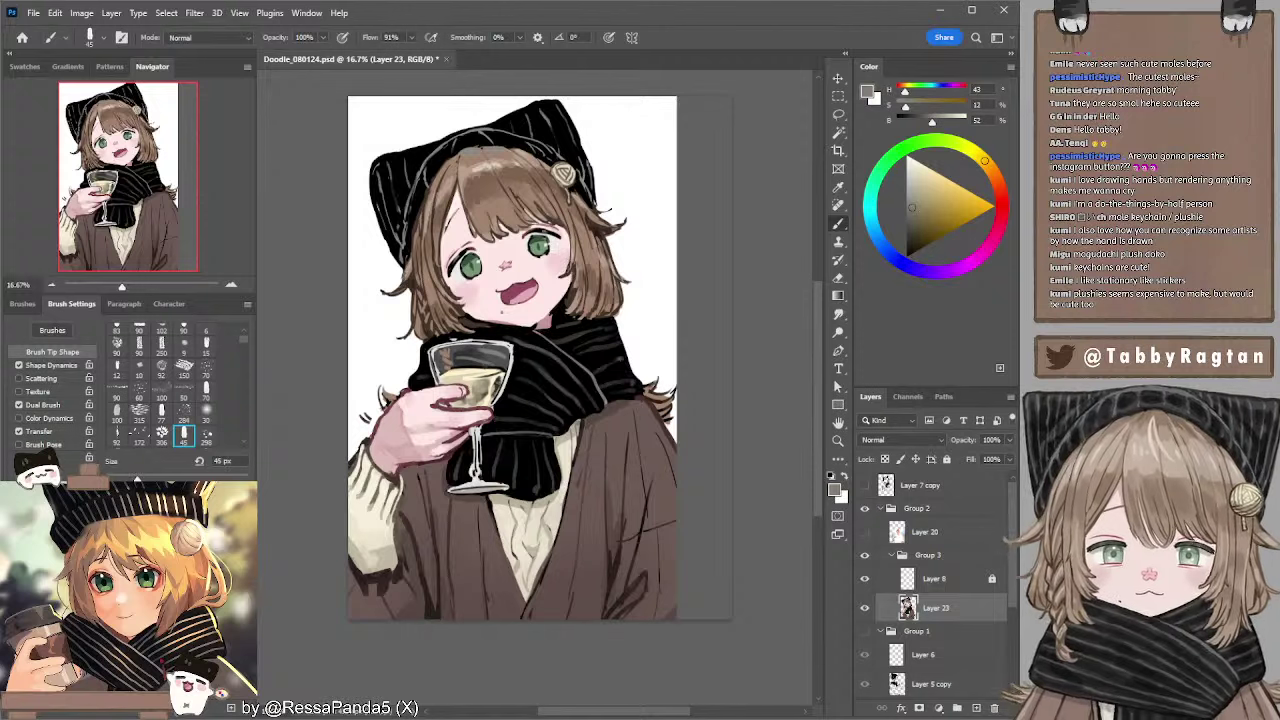
- Paste the illustration collage as a new layer, scale it to 635.58%, and place it over the middle of the drawing
key(ctrl+shift+alt+n)
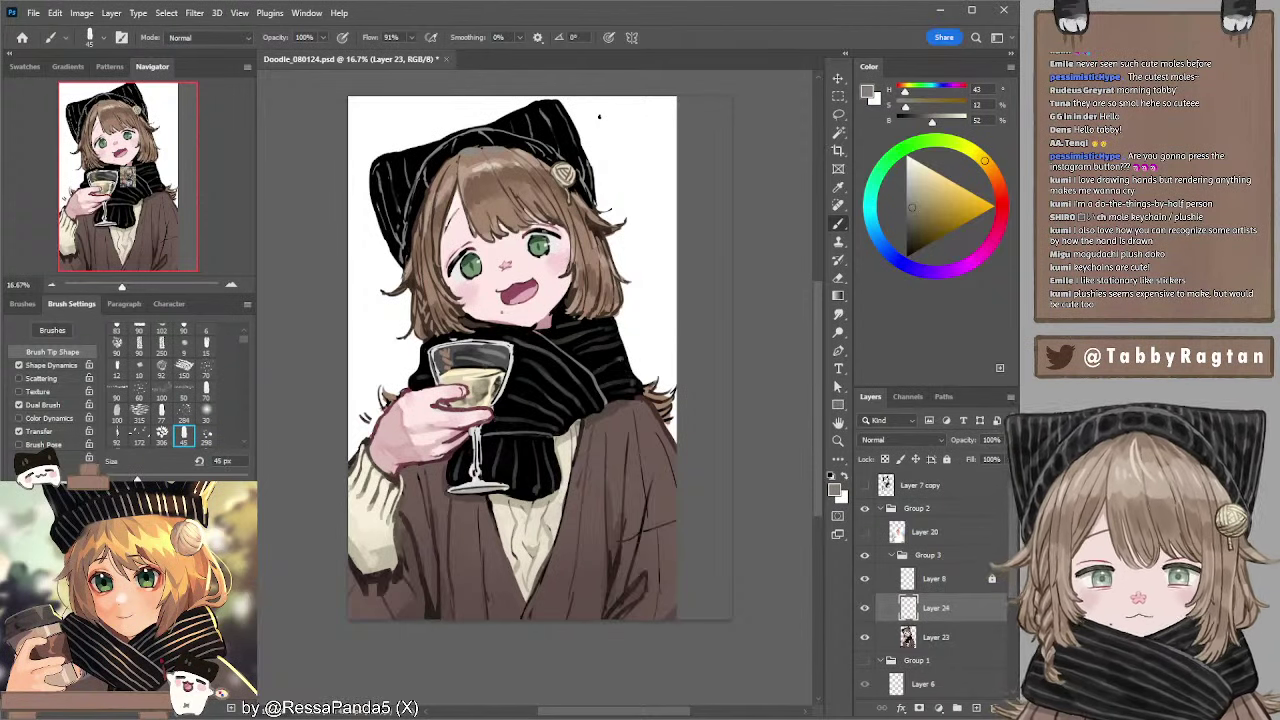
click(838, 78)
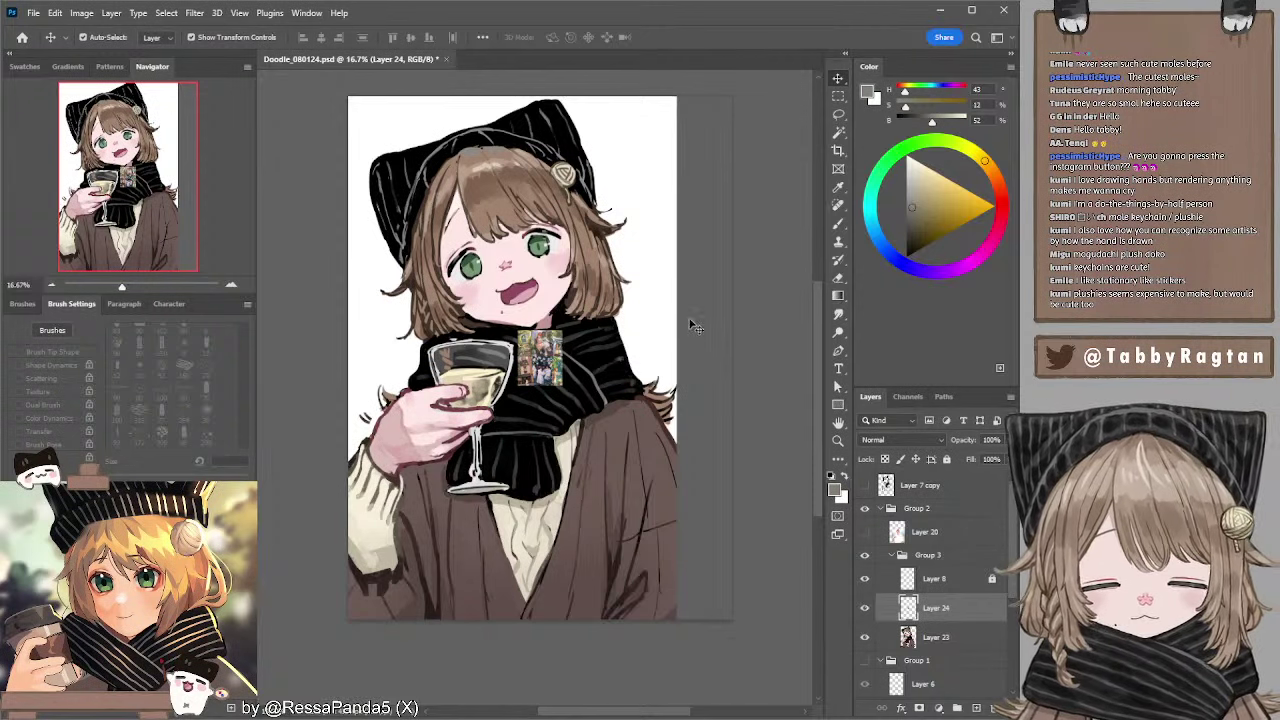
drag(541, 330, 607, 188)
drag(587, 246, 553, 251)
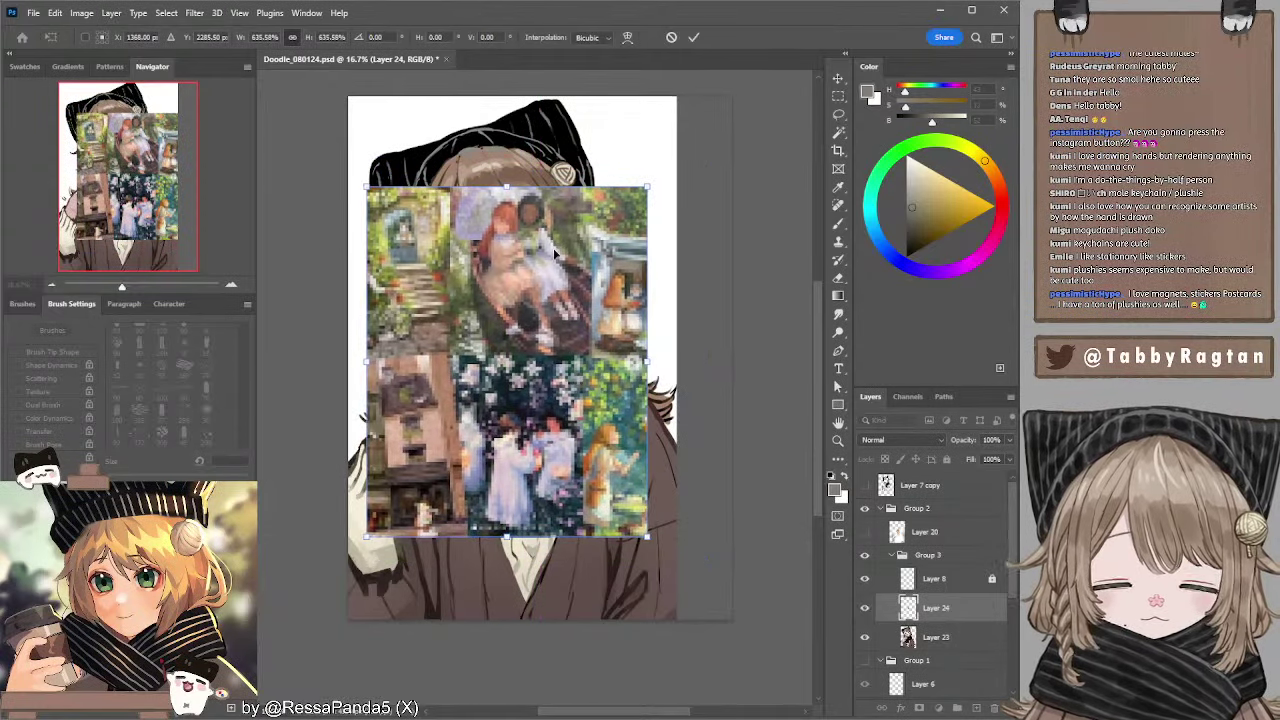
key(Return)
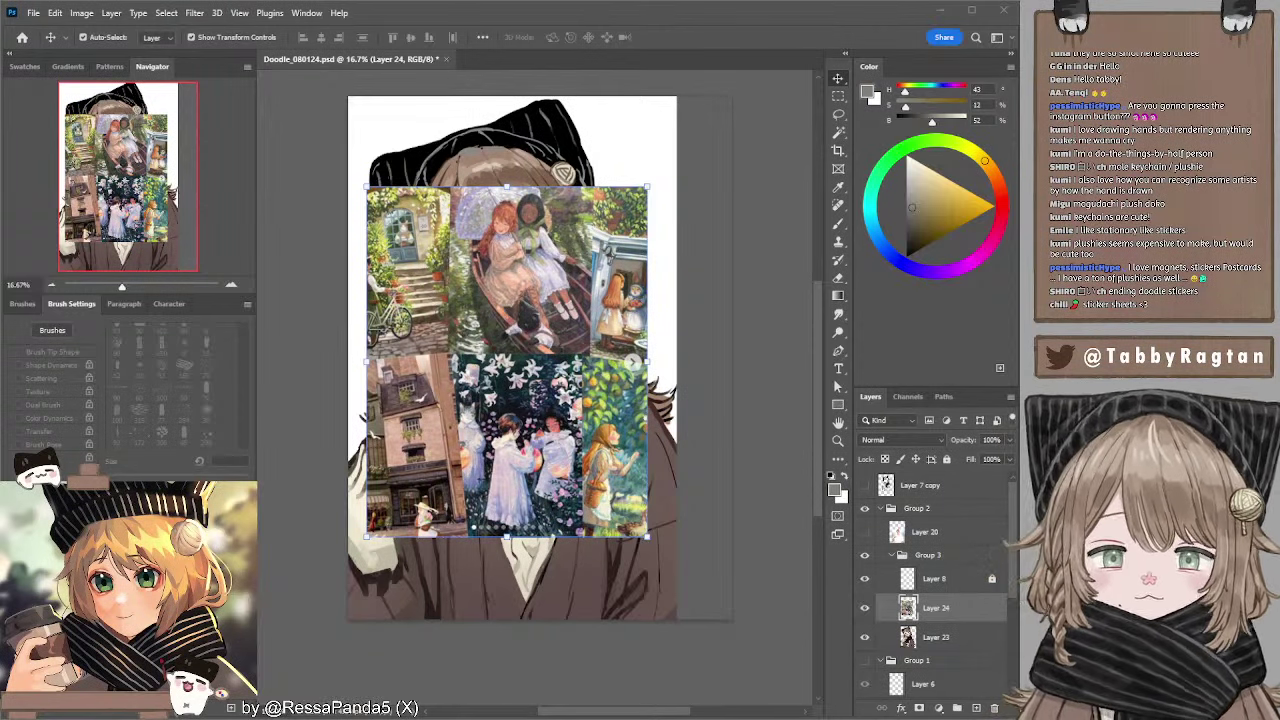
- Paste the keychain photo on a new layer, enlarge it over the collage, and scale it a further 104.99% to cover the collage
key(ctrl+v)
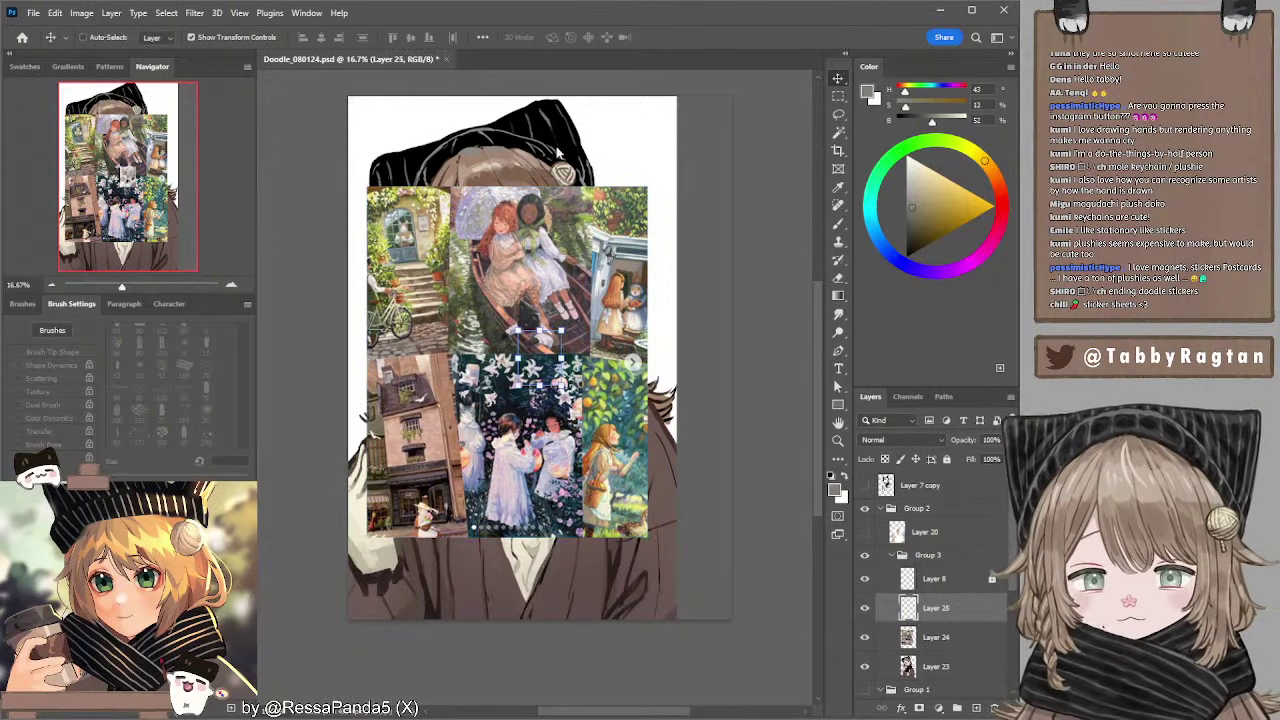
drag(537, 331, 562, 250)
key(Return)
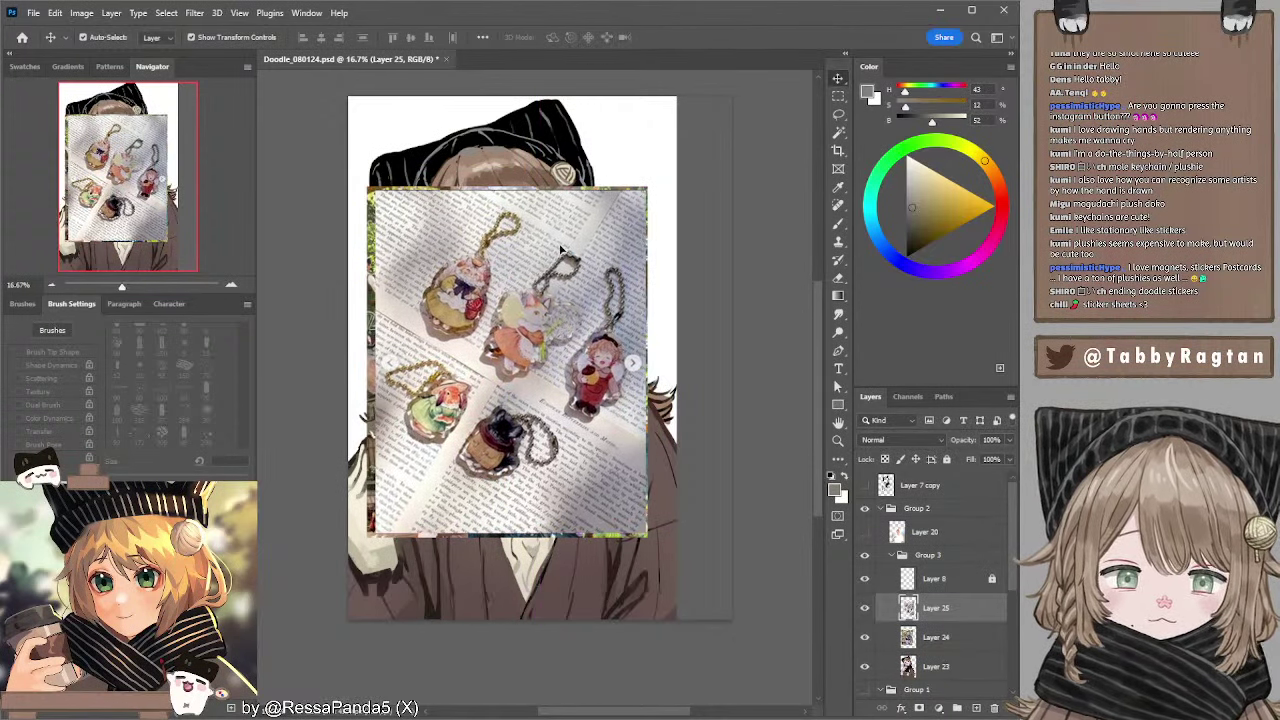
key(ctrl+t)
drag(516, 185, 511, 184)
key(Return)
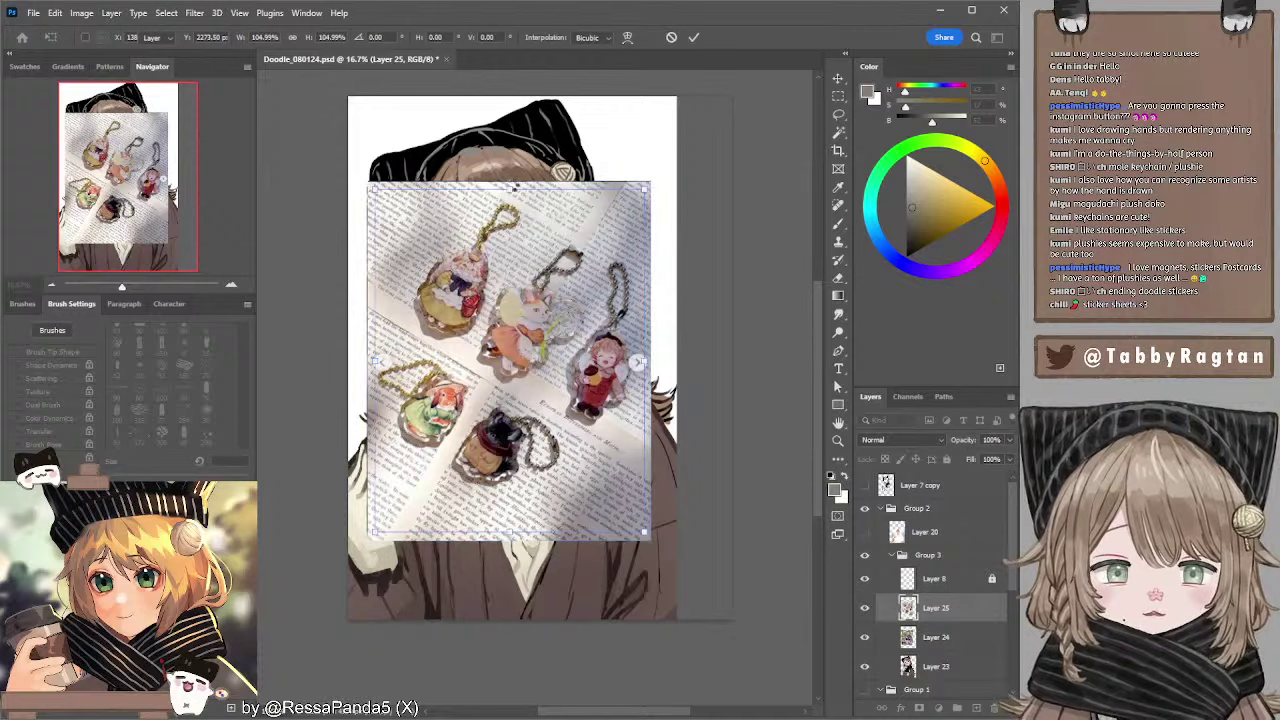
- Trim the thin strip along the top edge of the keychain photo with a rectangular selection and clear the selection
click(838, 95)
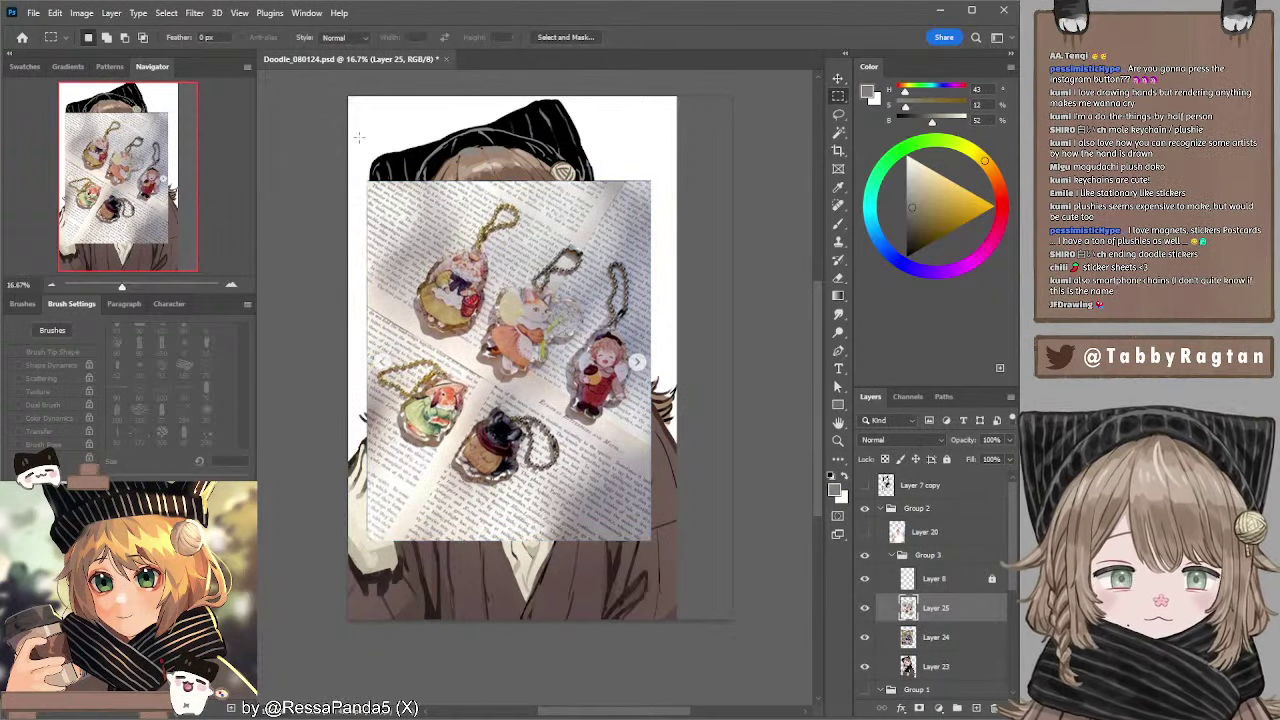
drag(336, 140, 685, 180)
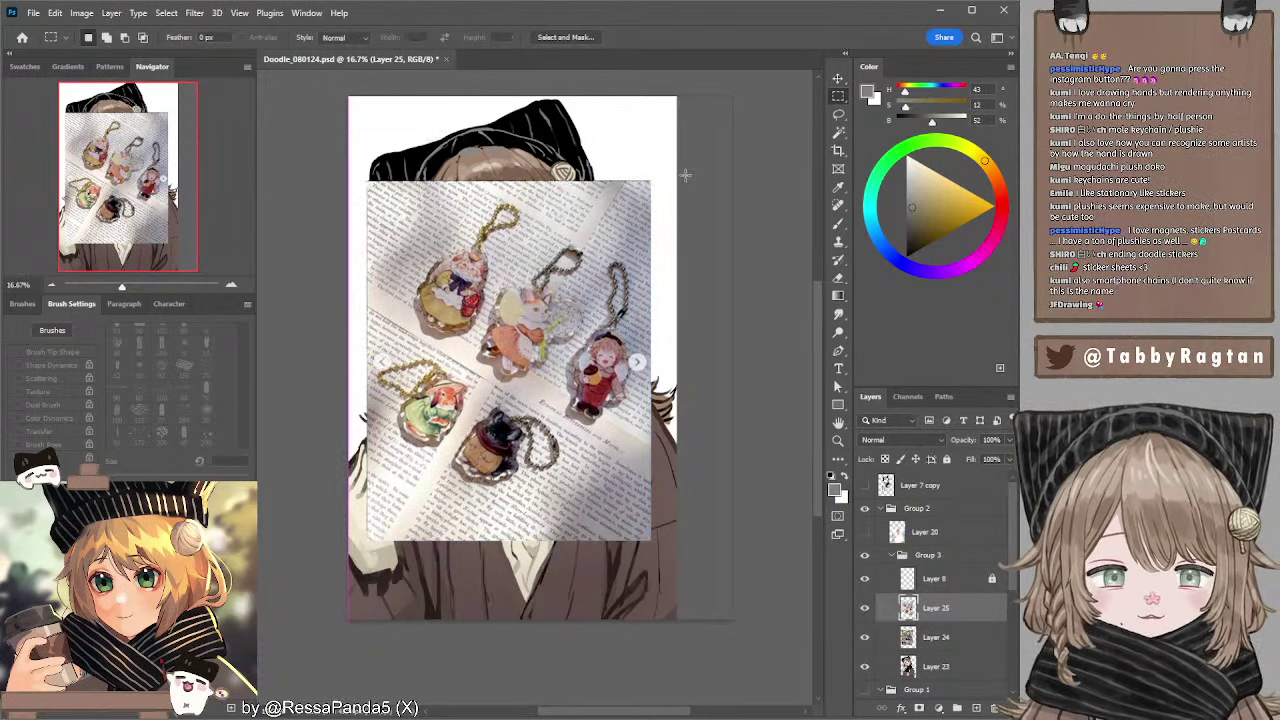
key(Delete)
key(l)
key(ctrl+d)
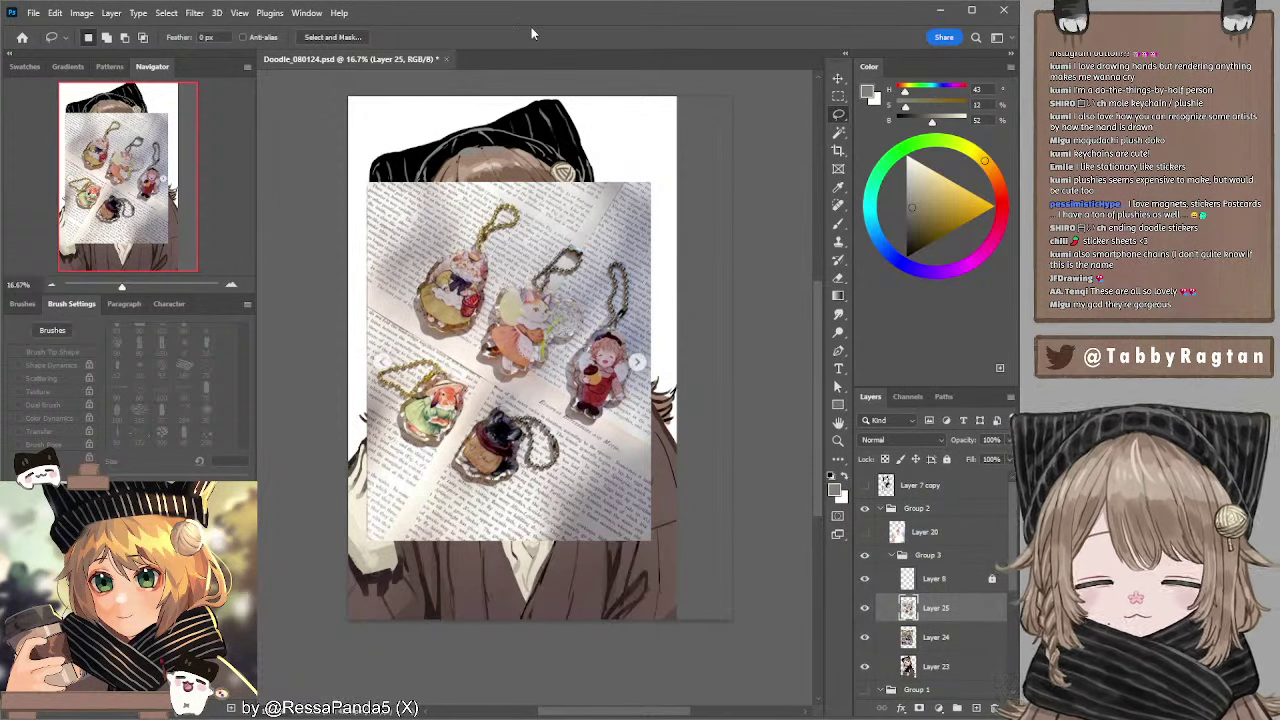
- Paste the photo of the three character figures as a new layer, scale it to 655.60%, and position it over the keychain photo
key(ctrl+v)
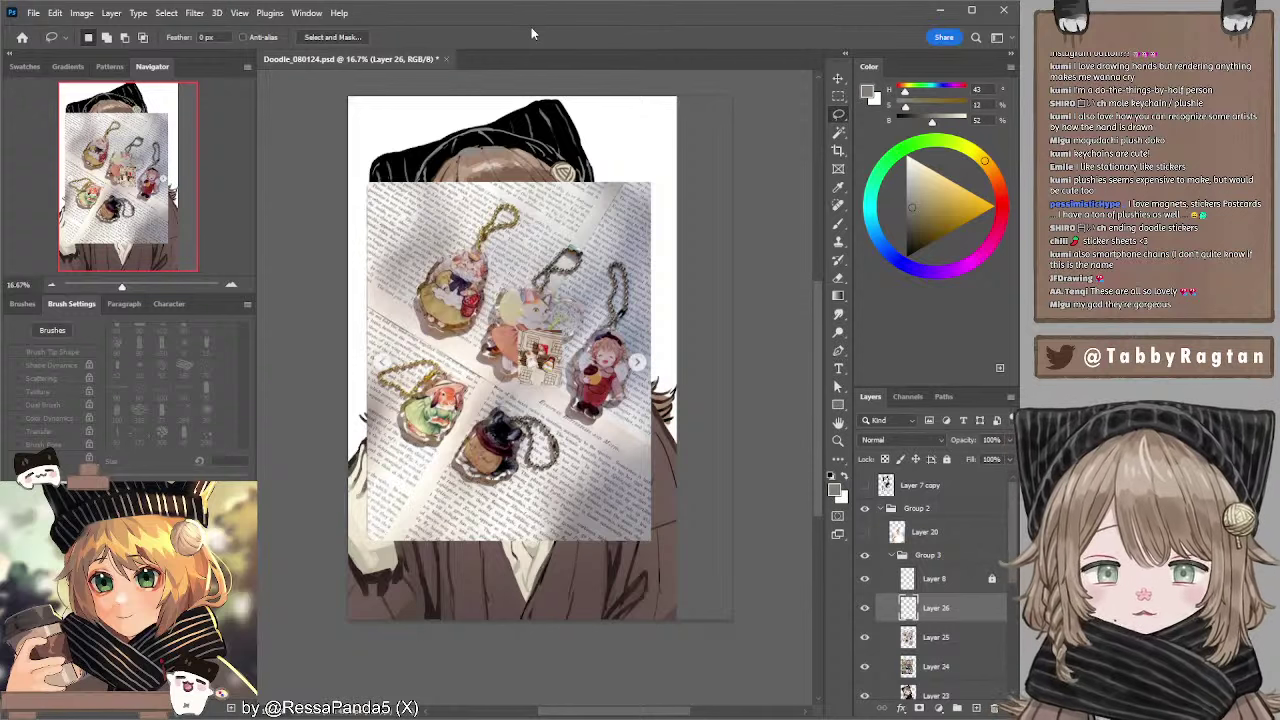
click(838, 79)
drag(541, 332, 587, 174)
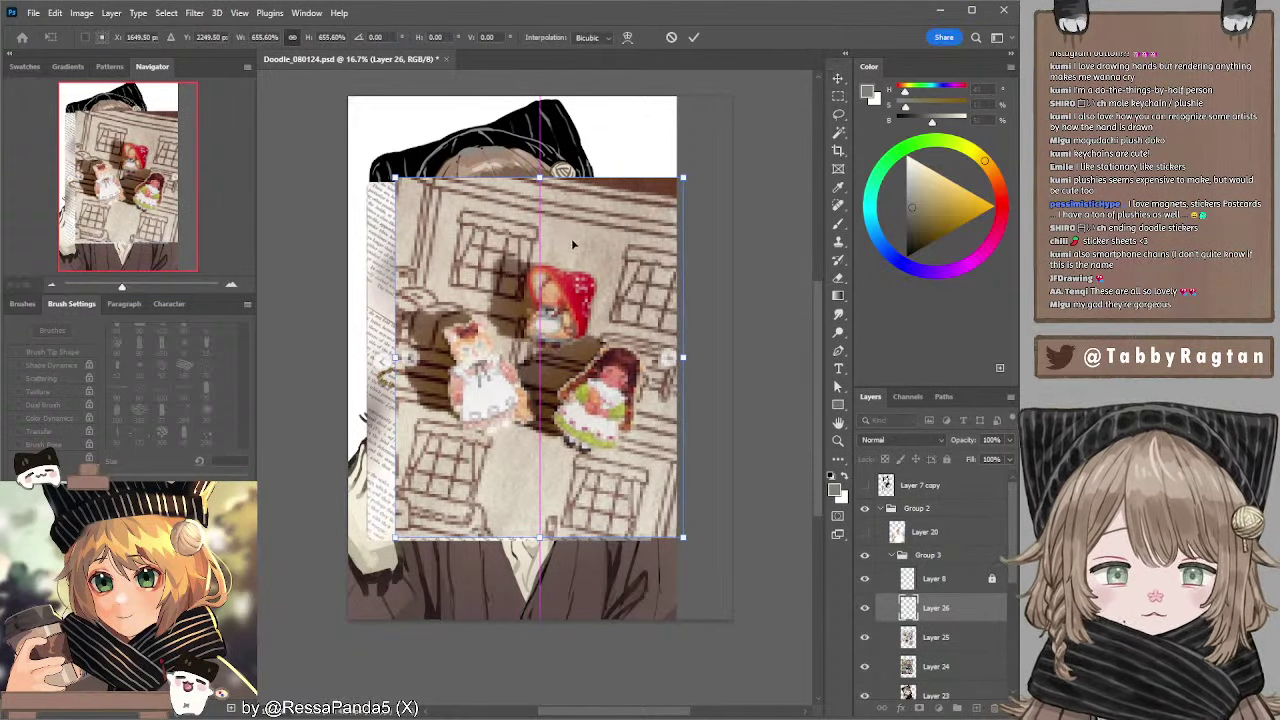
drag(572, 239, 546, 243)
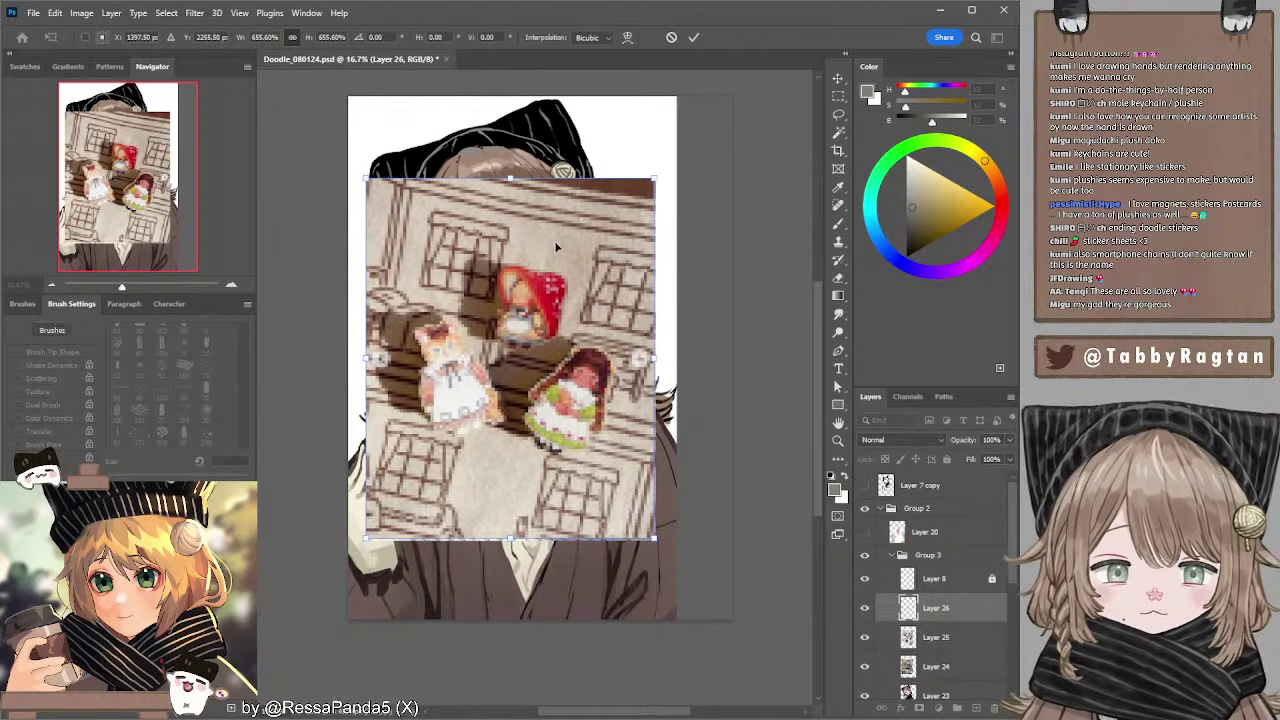
key(Return)
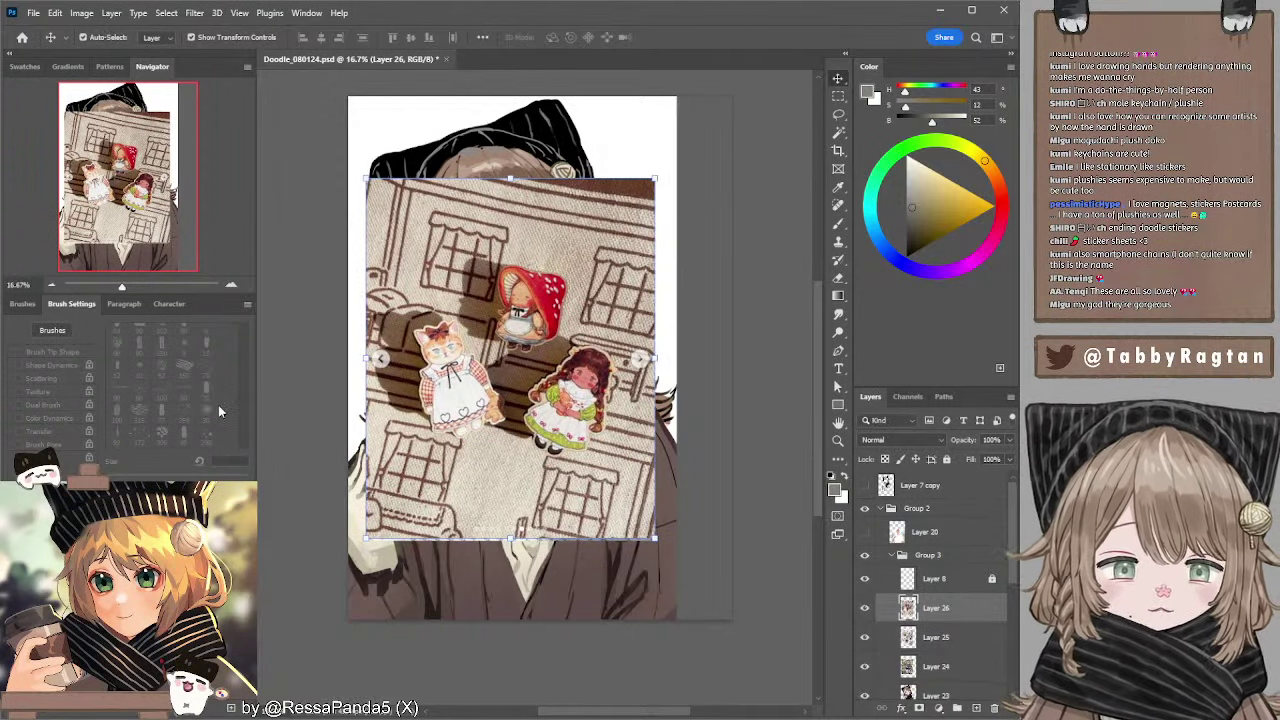
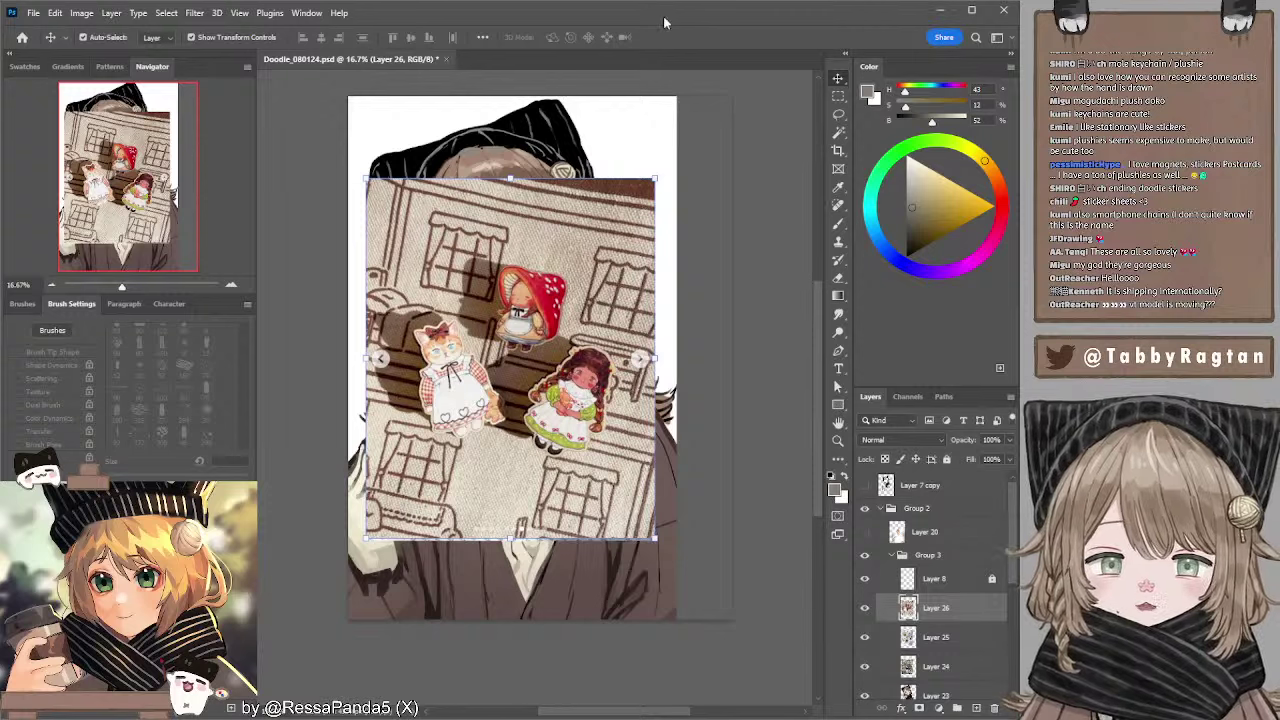
- Paste the cat pillow photo as a new layer, scale it to 668.55%, centre it over the other photos, and deselect the layer
key(ctrl+shift+alt+n)
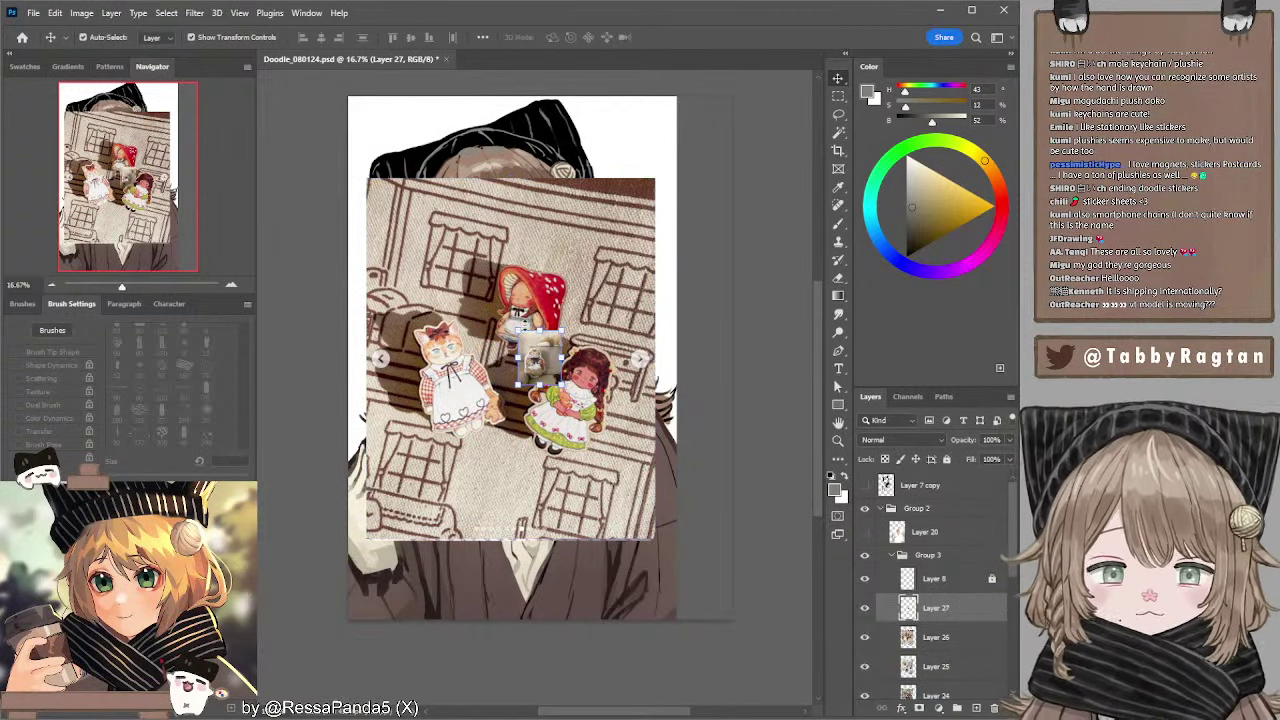
key(ctrl+v)
drag(580, 172, 578, 172)
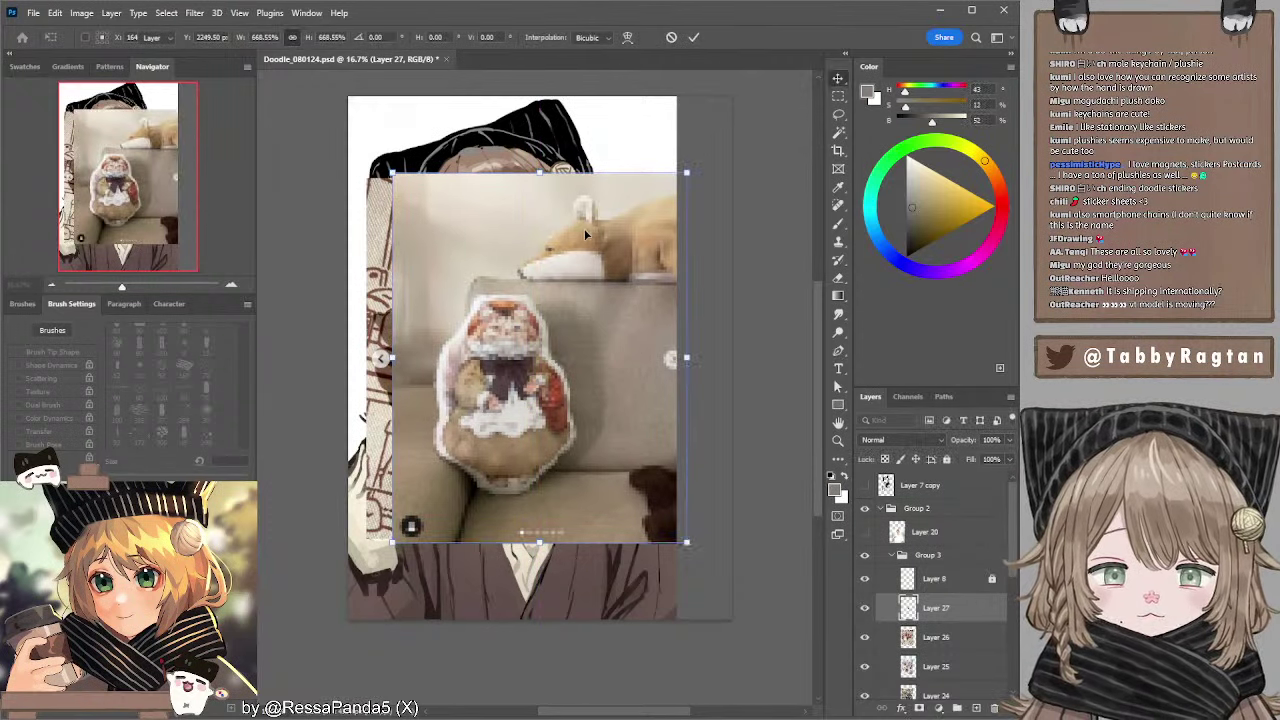
drag(584, 228, 556, 229)
key(Return)
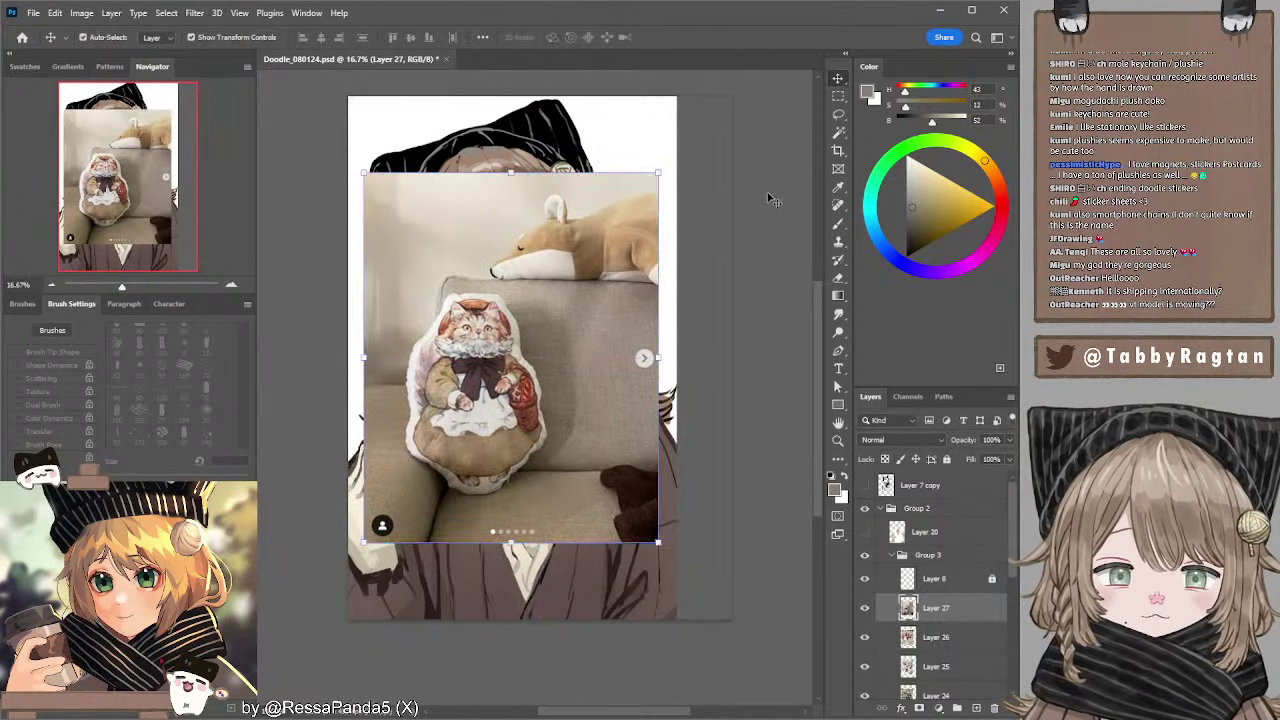
click(768, 196)
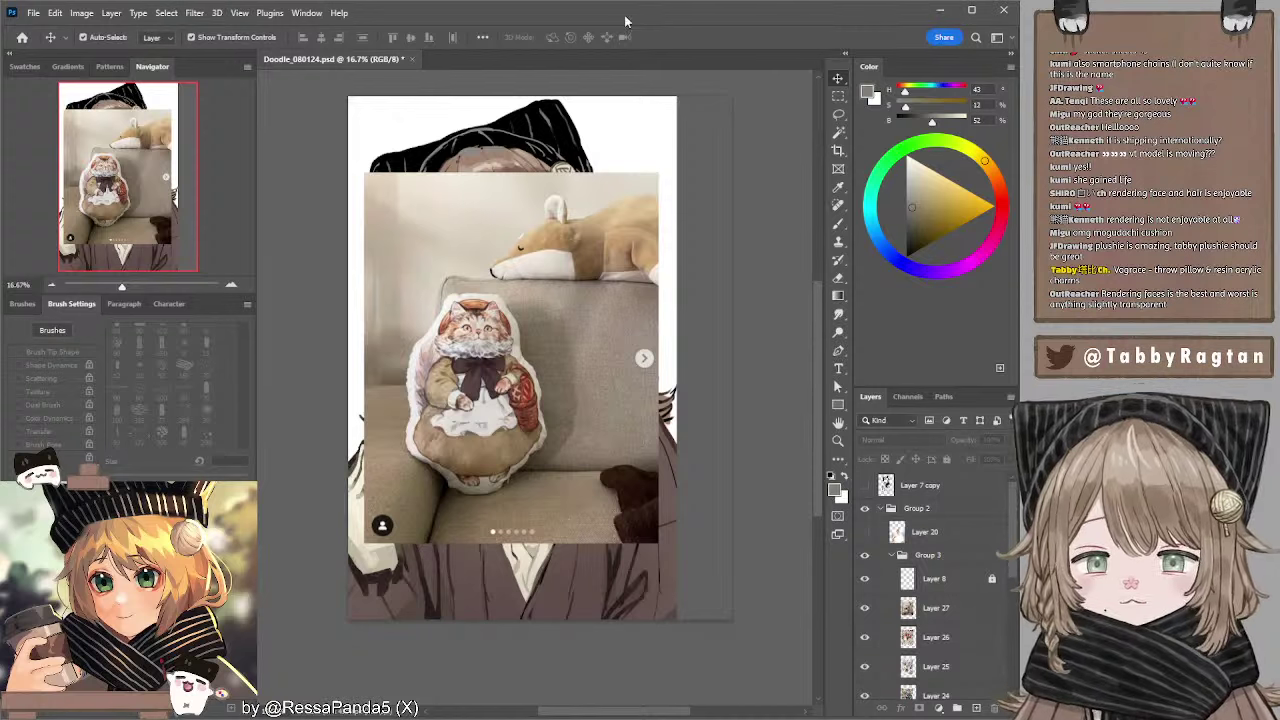
- Paste the cat sticker sheet photo as a new layer, scale it to 728.06%, and centre it over the pillow photo
key(ctrl+v)
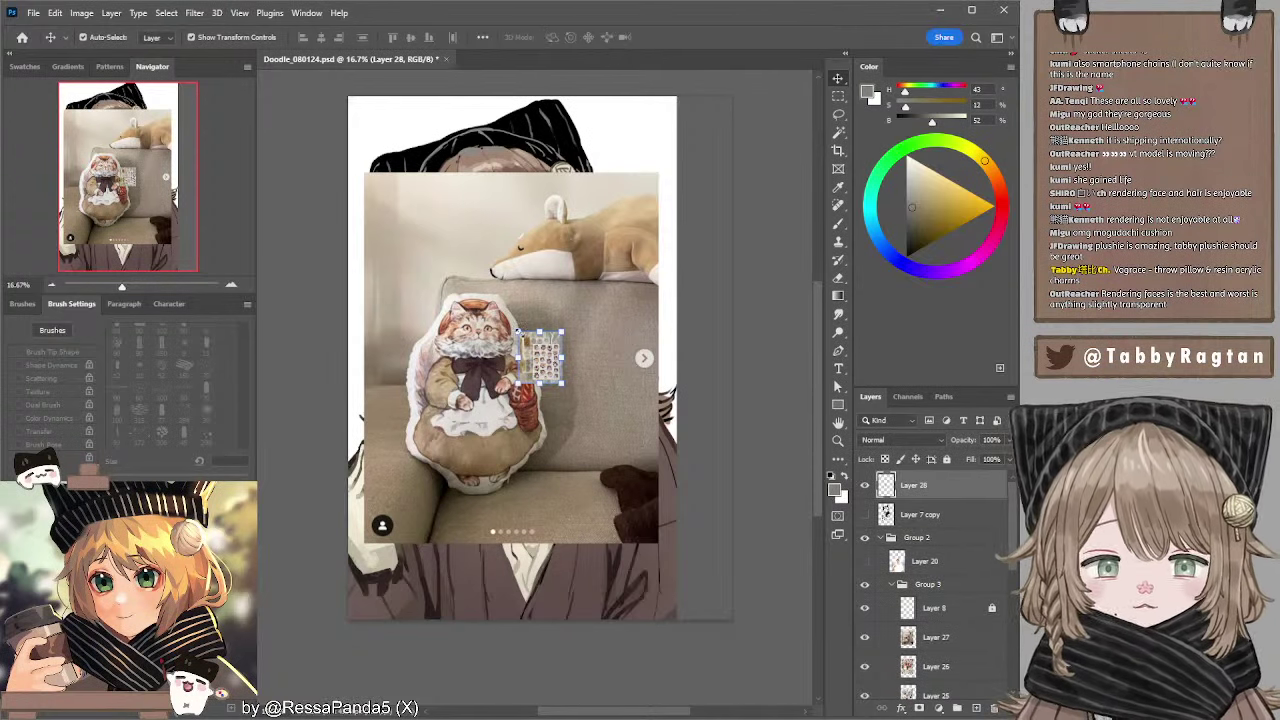
drag(540, 331, 585, 166)
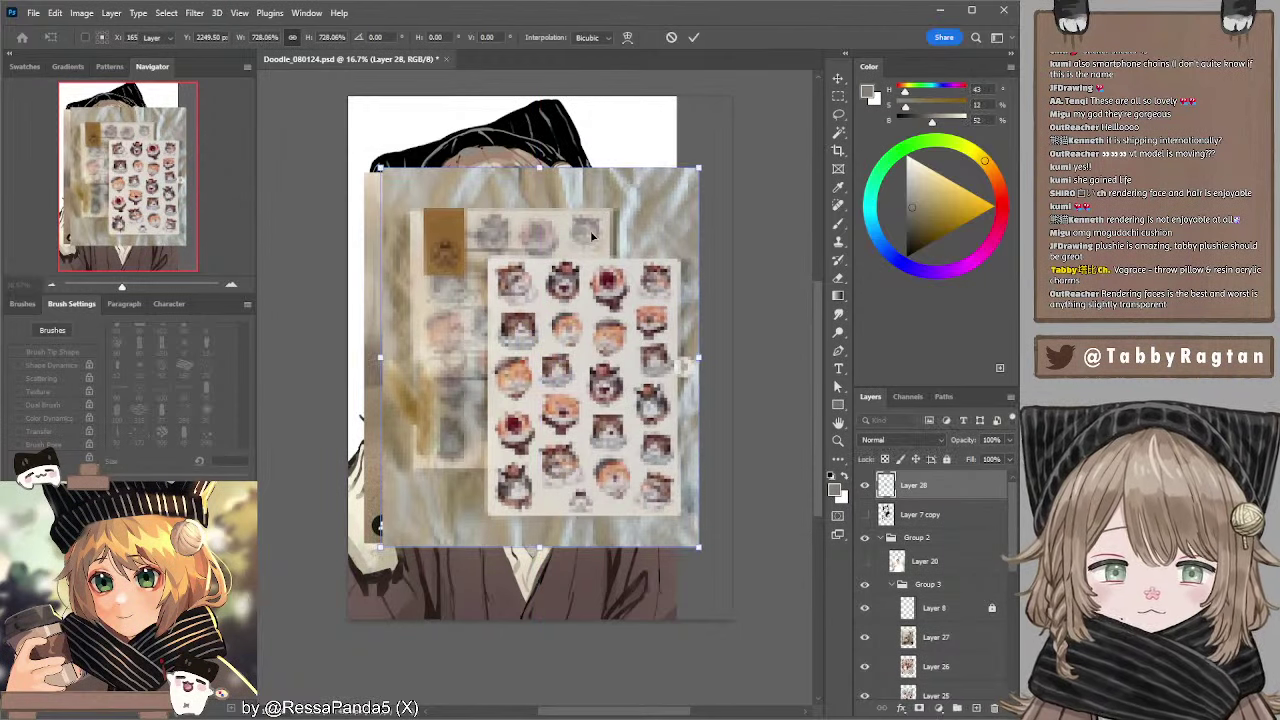
drag(595, 231, 563, 238)
key(Return)
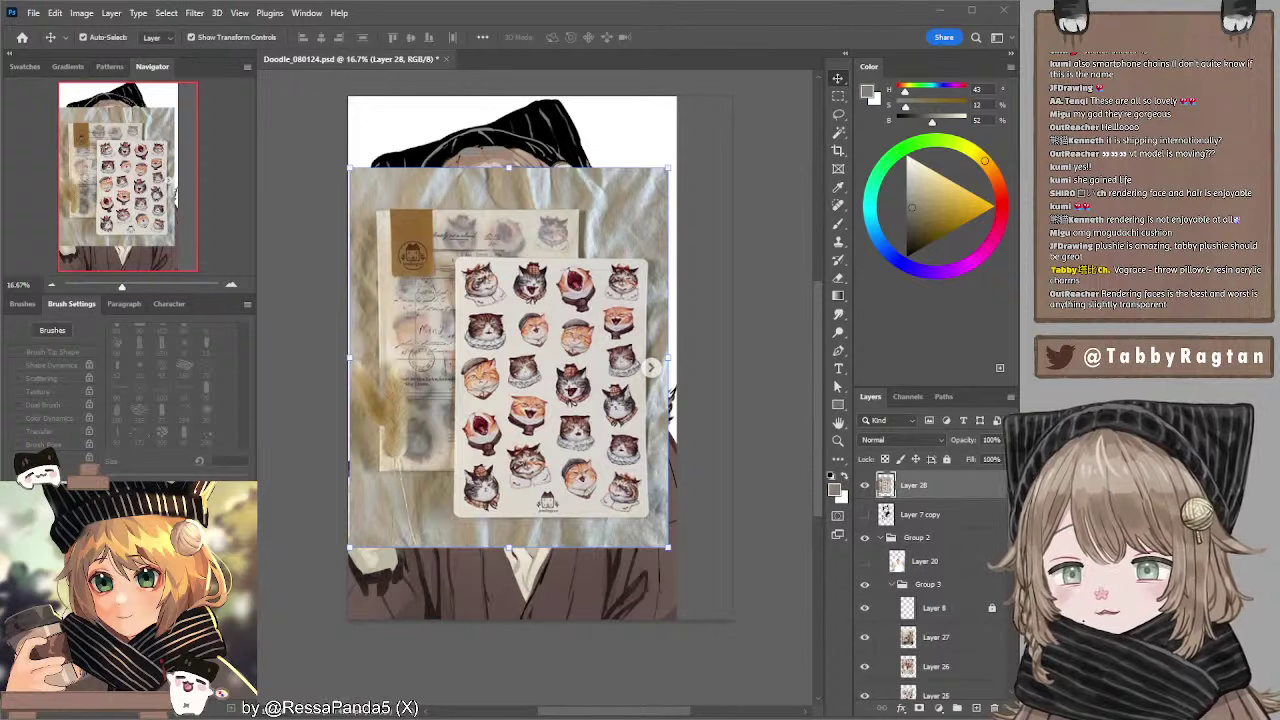
- Hide the pasted photo layers, Layer 28 and Layers 27 to 24, to uncover the drawing
click(866, 487)
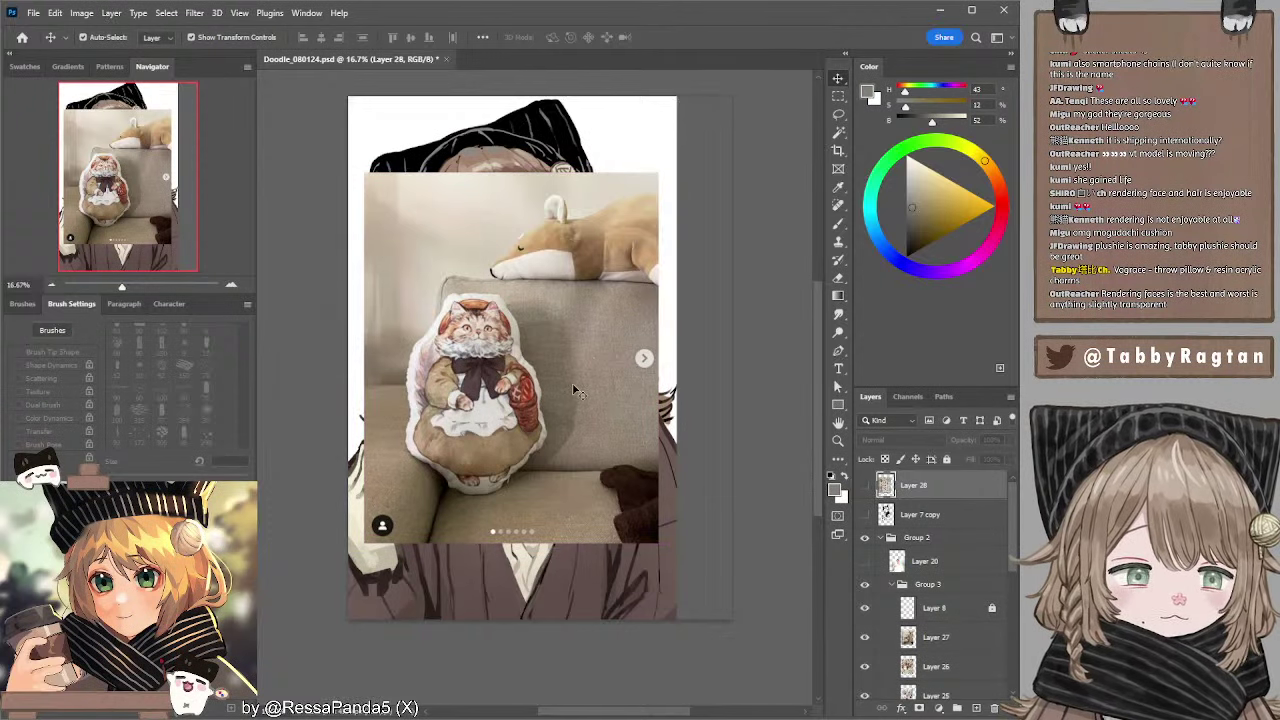
scroll(962, 632, down, 2)
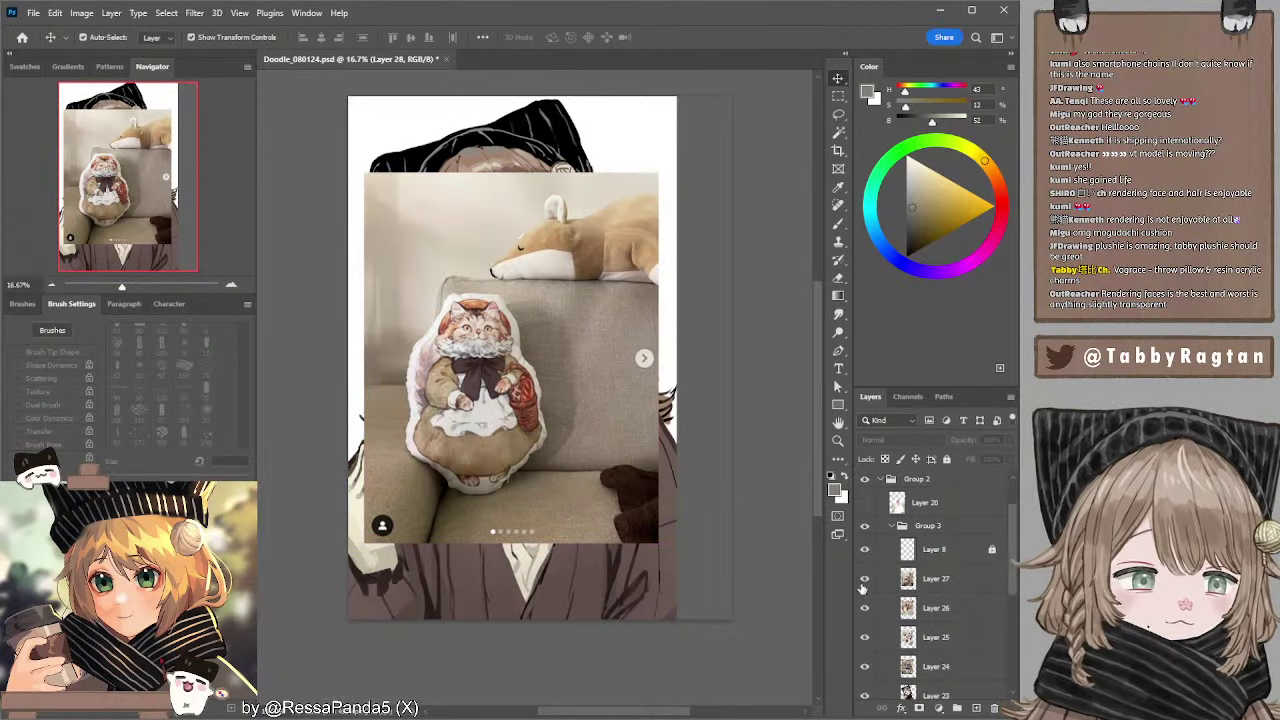
drag(865, 578, 867, 682)
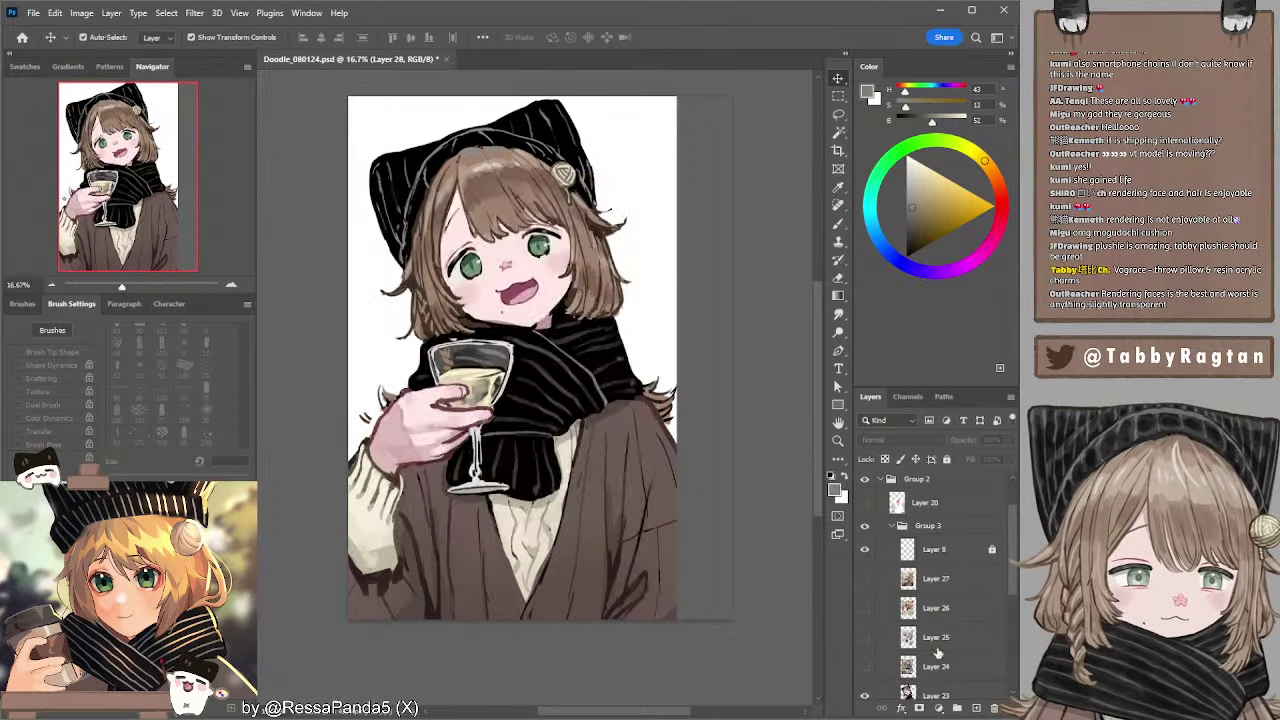
- Move Layers 24 to 27 out of Group 3 to just below Layer 28 and delete all five photo layers
shift+click(944, 580)
scroll(941, 582, up, 2)
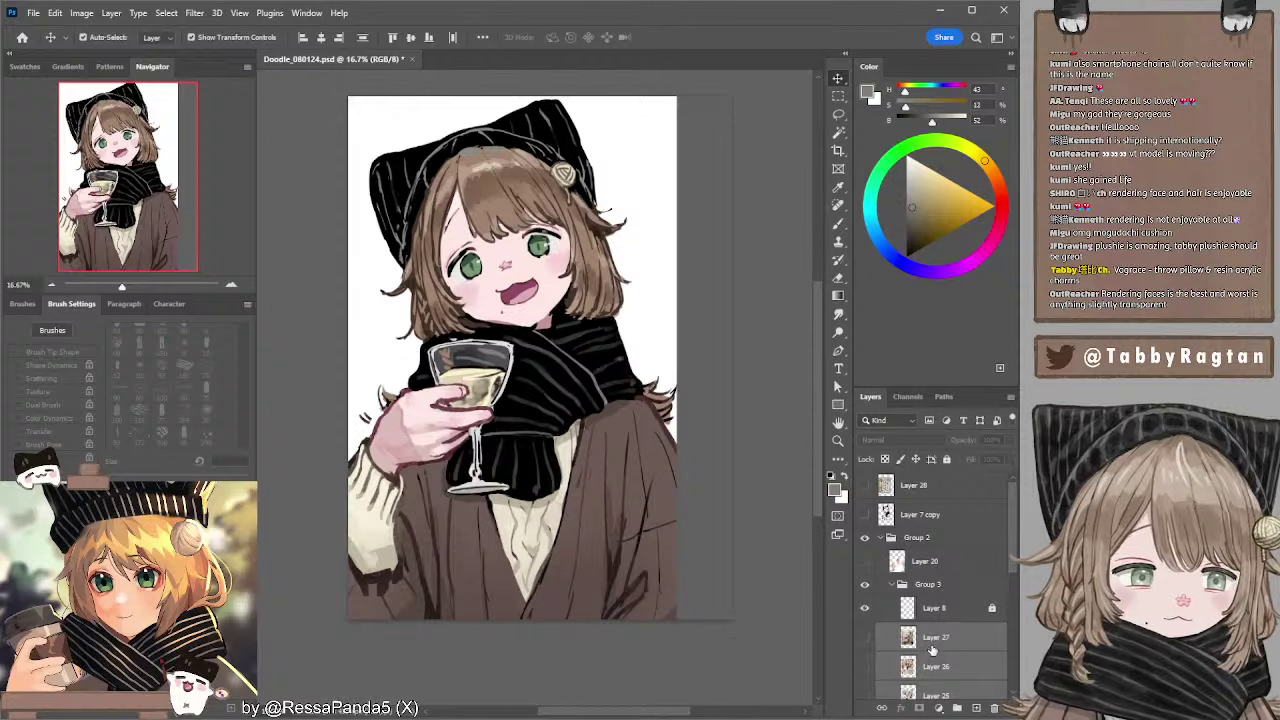
drag(933, 646, 897, 505)
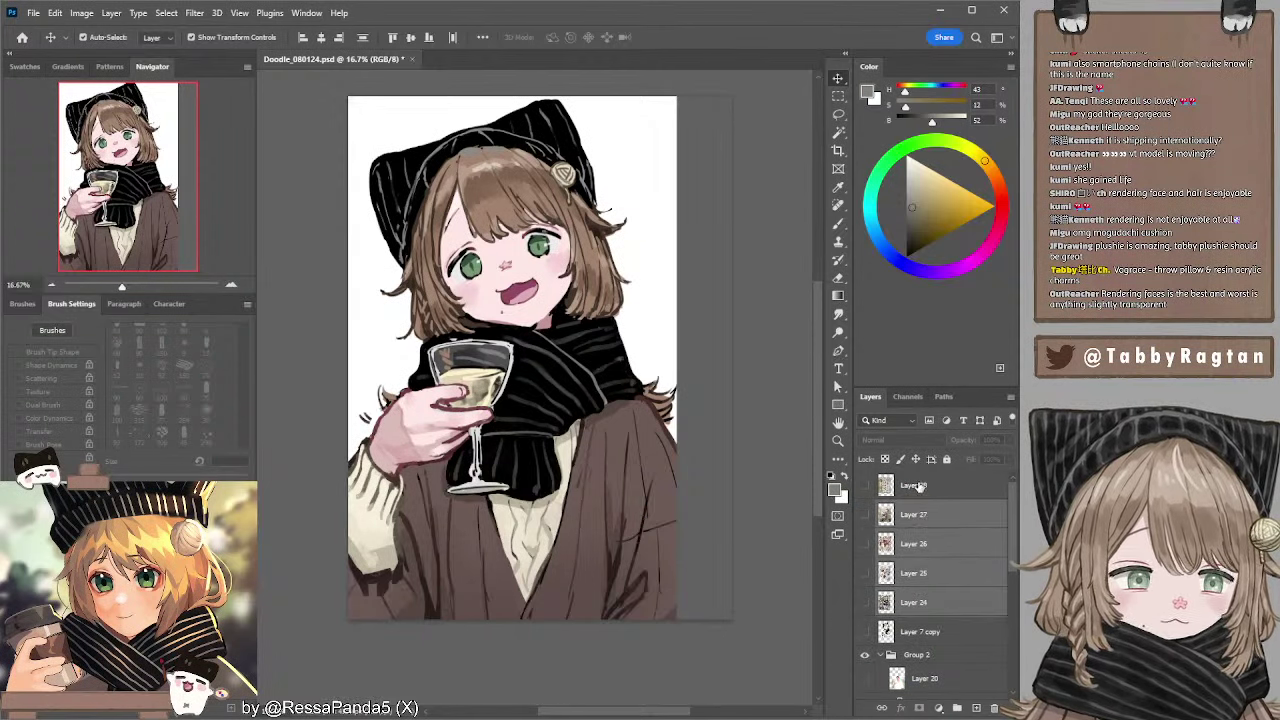
shift+click(918, 486)
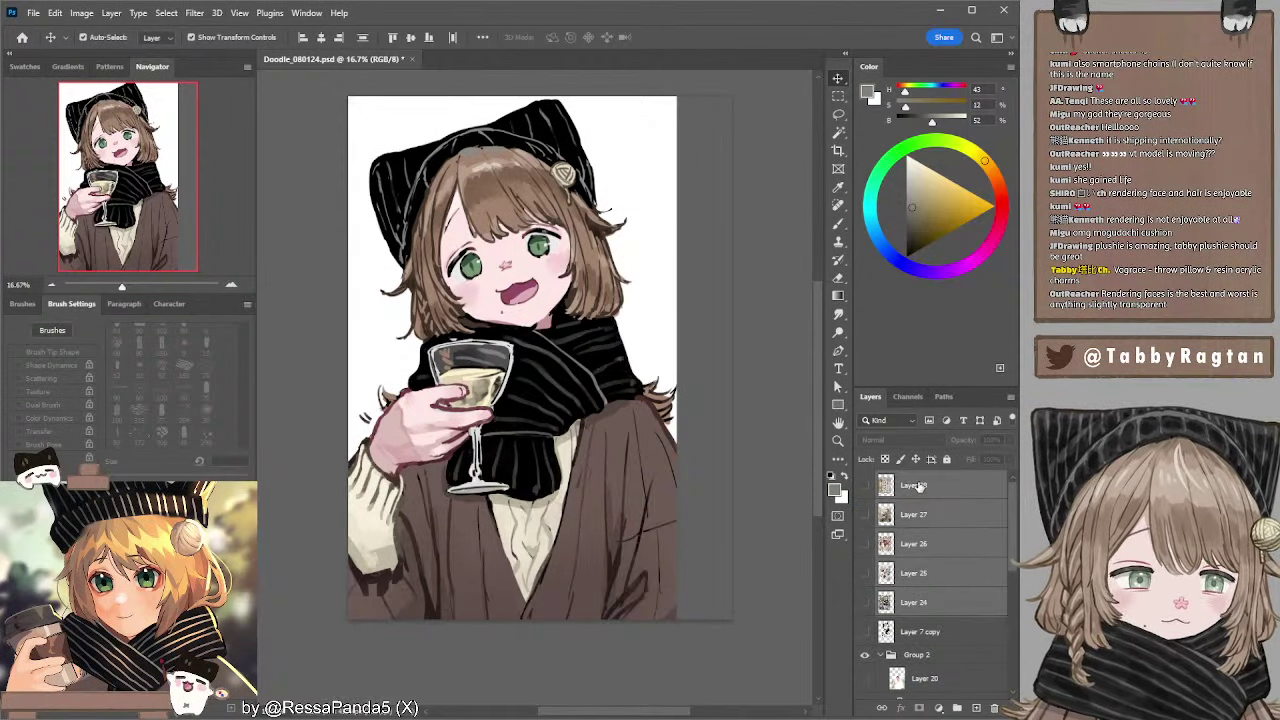
click(995, 708)
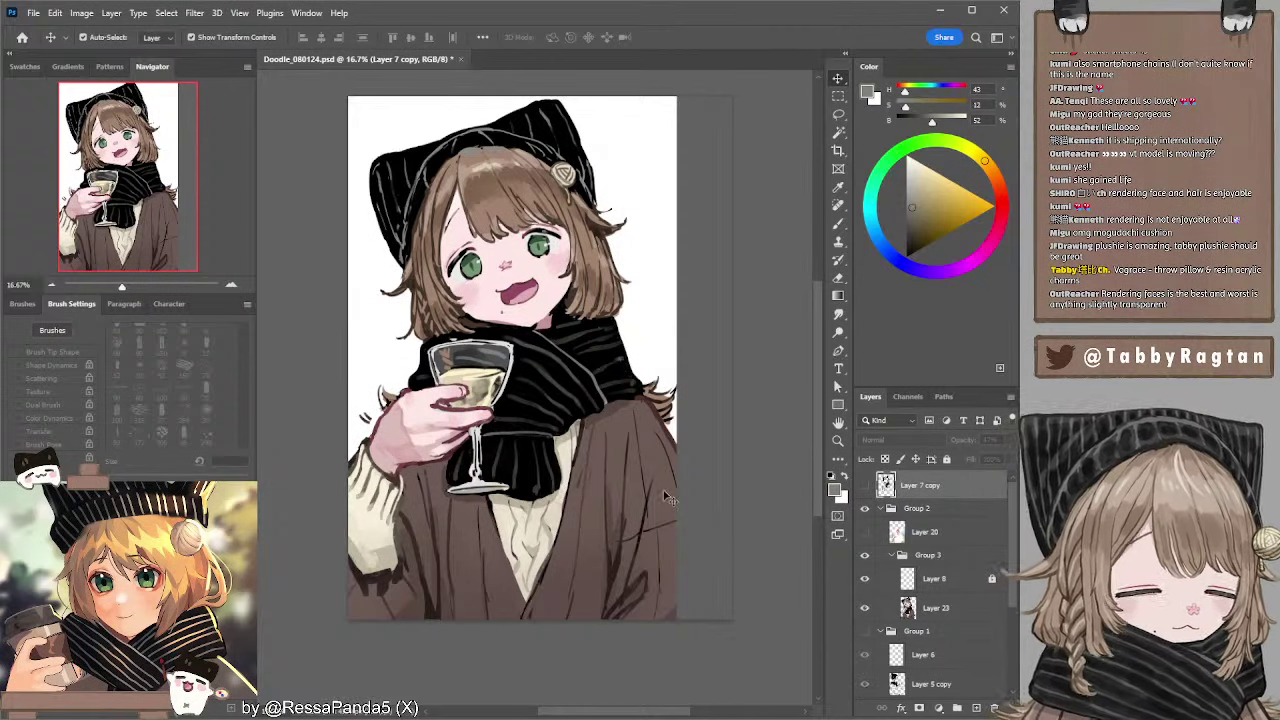
- Select the drawing's Layer 23 and switch to the Brush tool
click(535, 183)
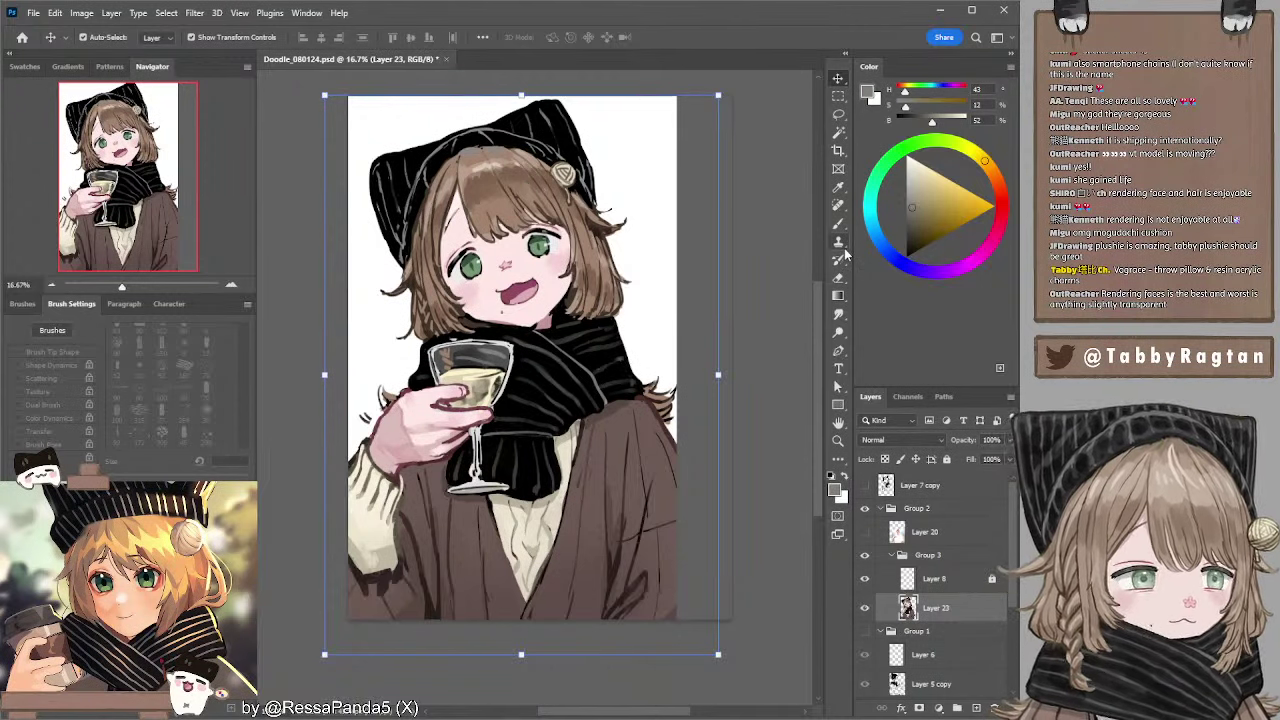
click(754, 180)
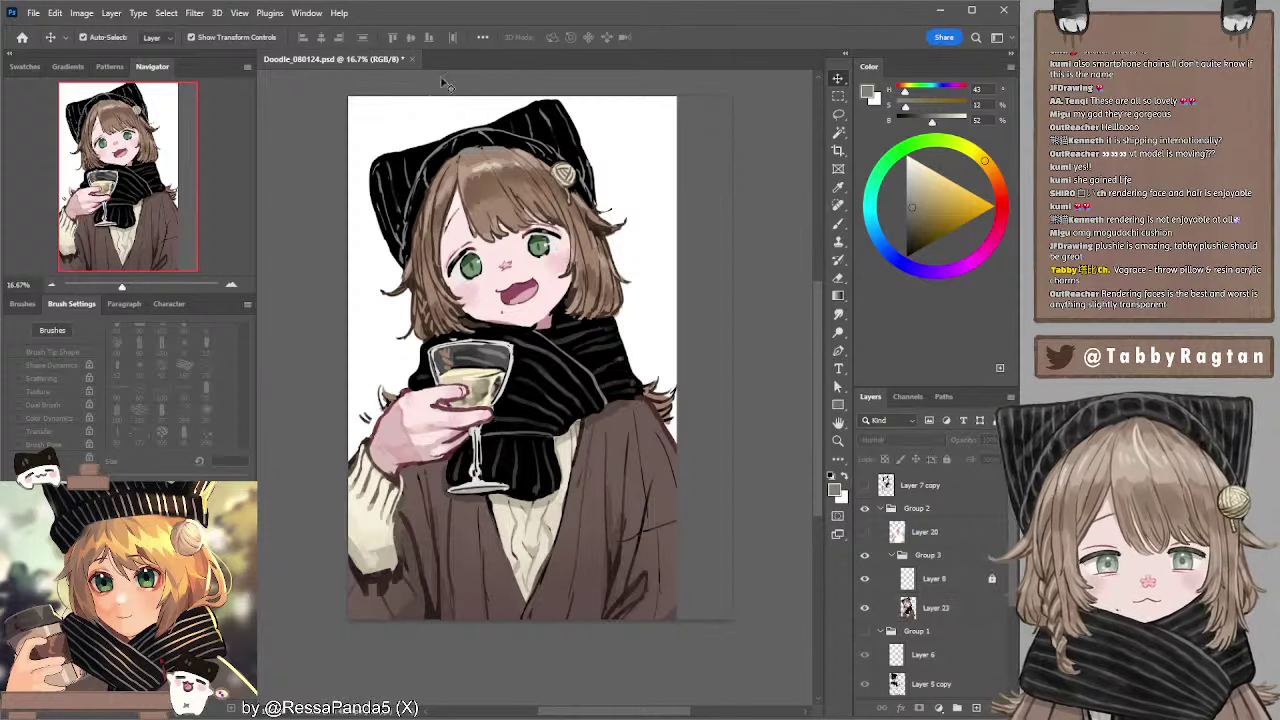
drag(476, 155, 449, 188)
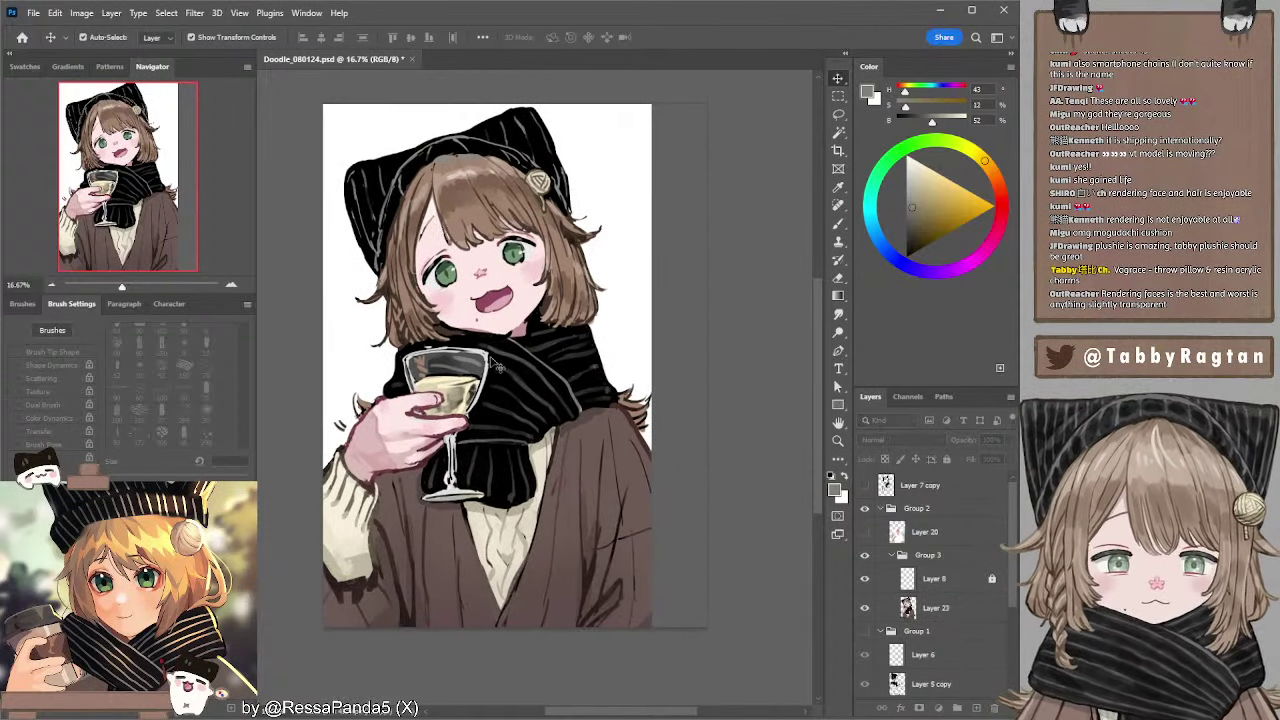
click(443, 442)
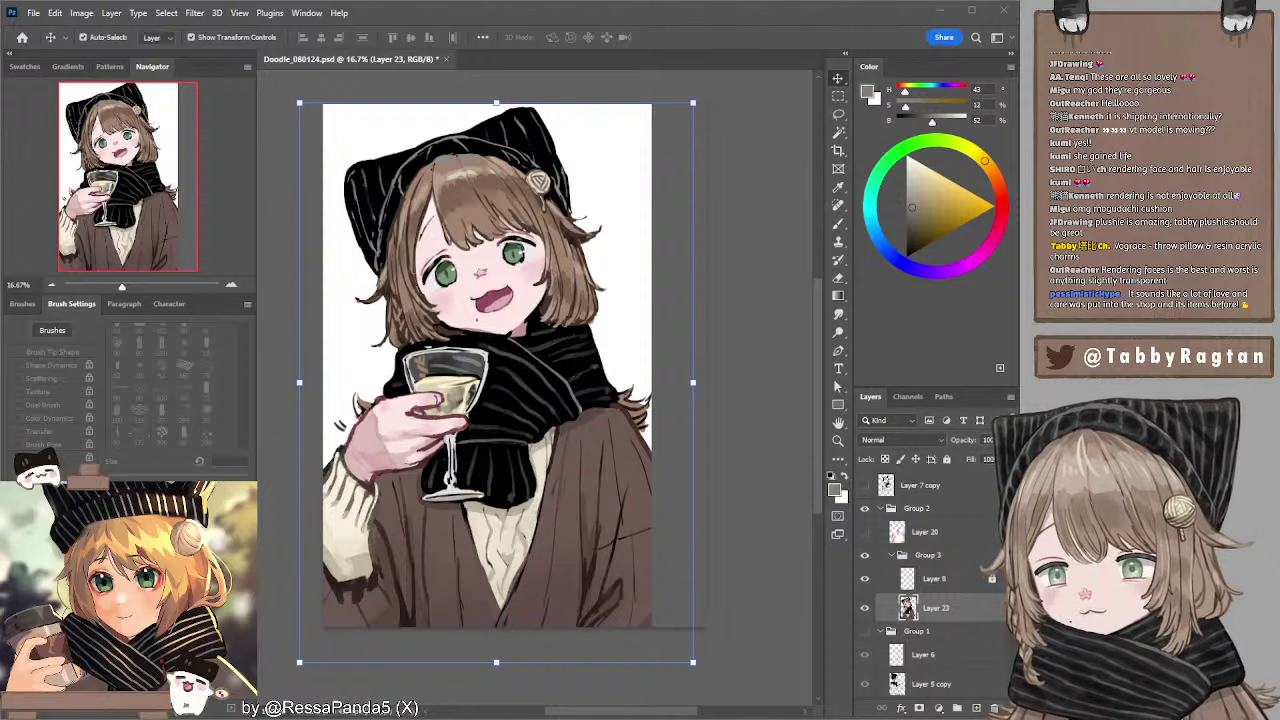
click(285, 375)
click(730, 283)
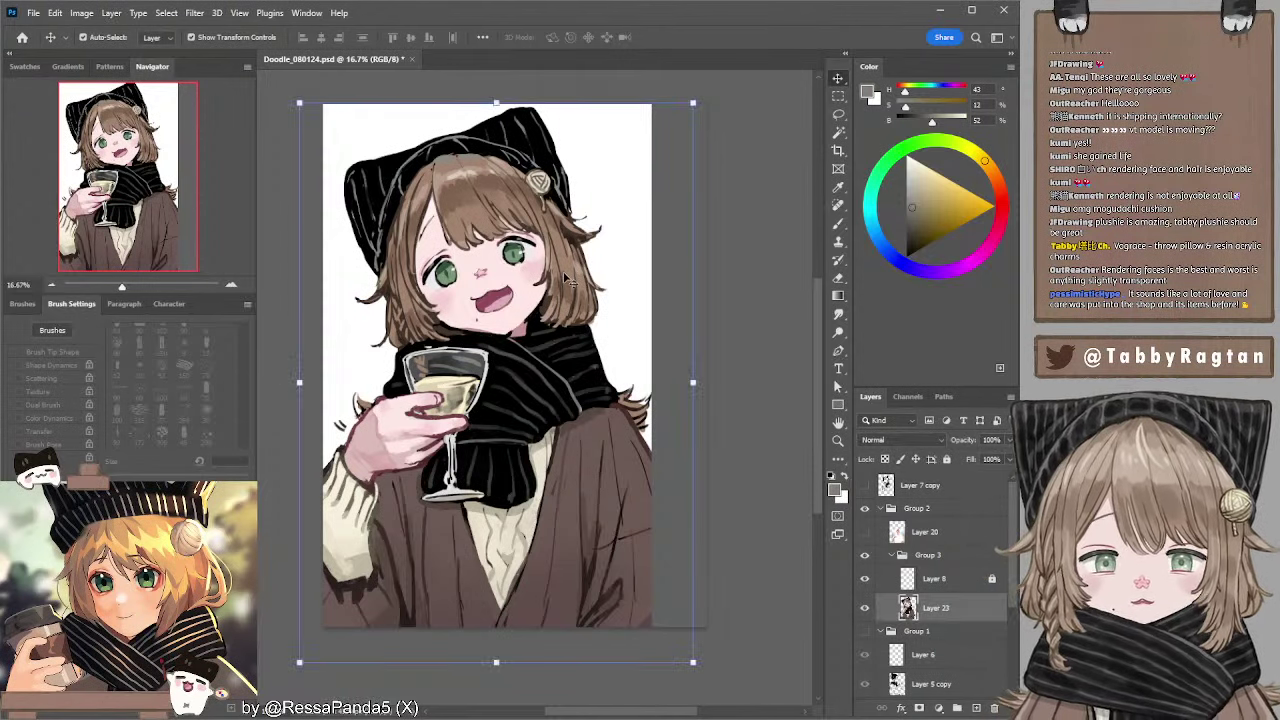
key(b)
key(b)
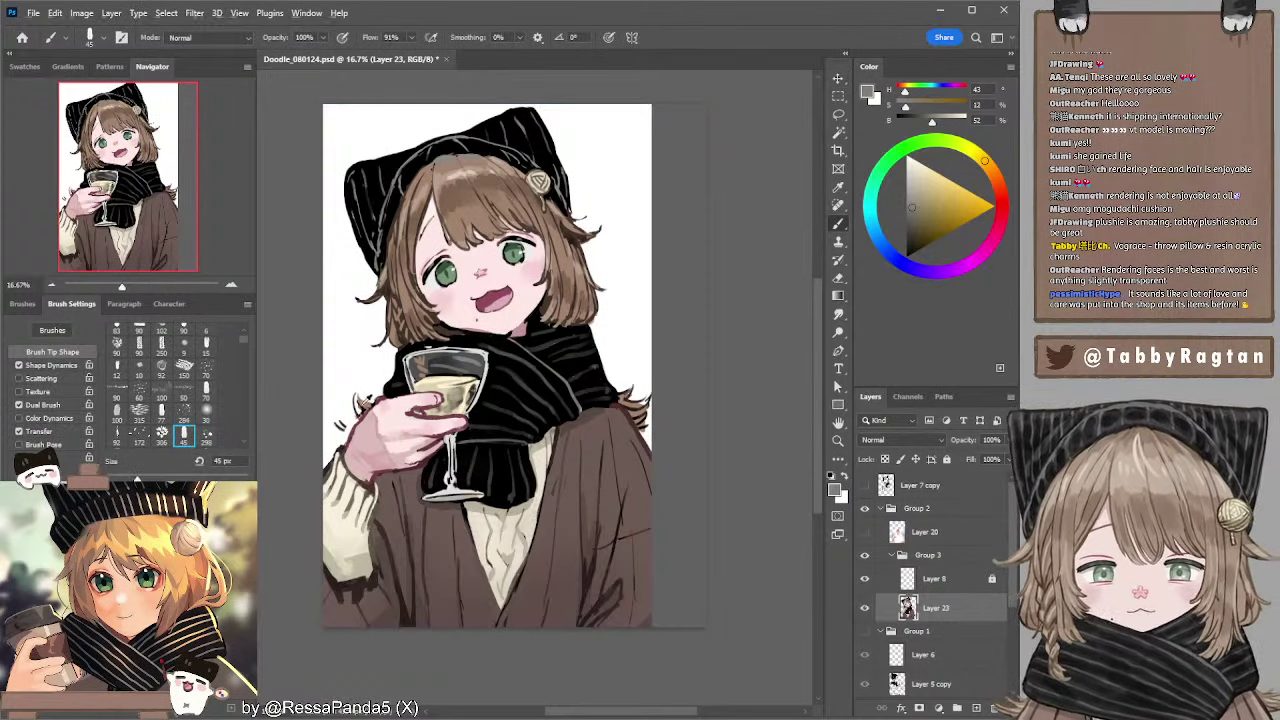
- Retouch the hair tips and outline beside the raised hand on Layer 23, using the brown and dark pink sampled there
alt+click(366, 400)
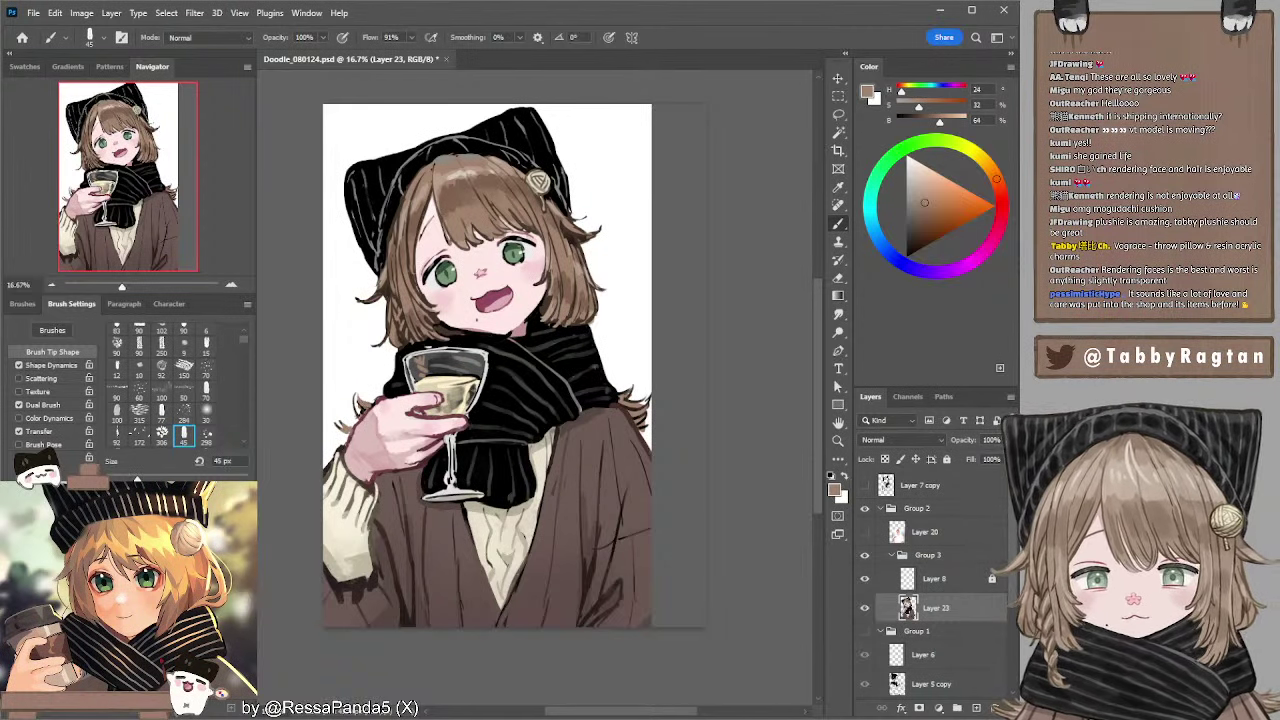
key(e)
key(b)
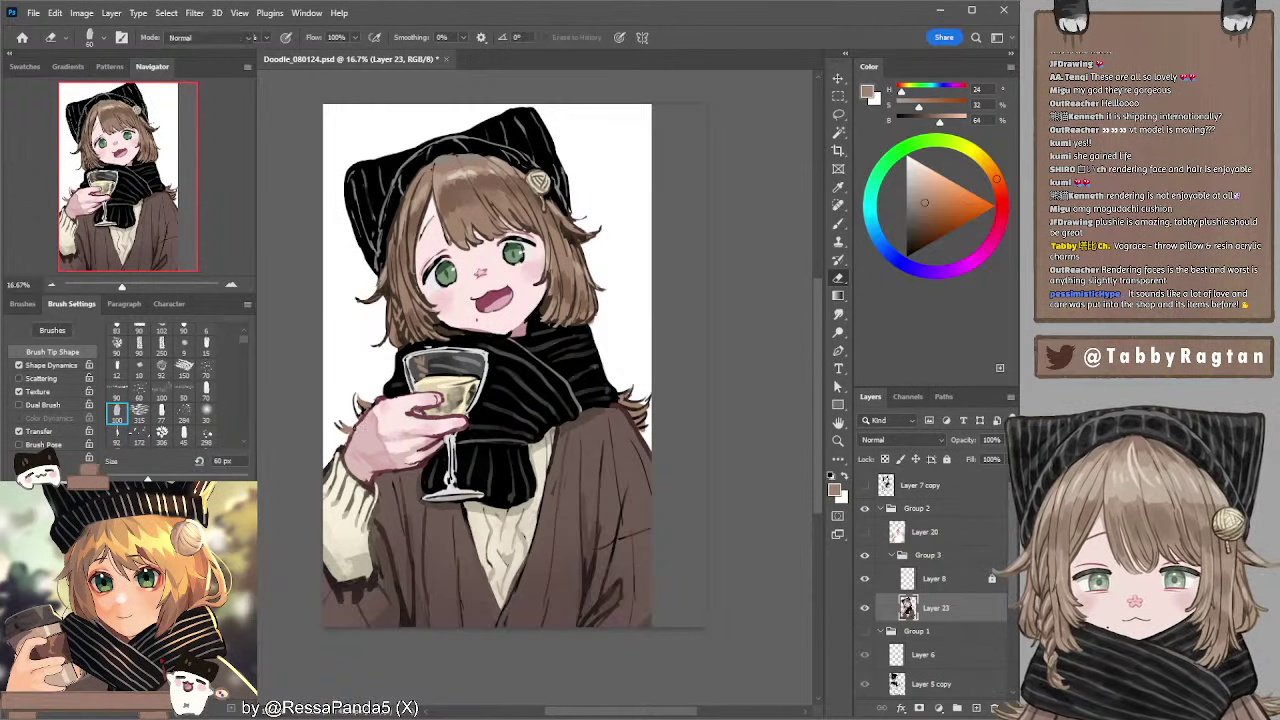
alt+click(358, 423)
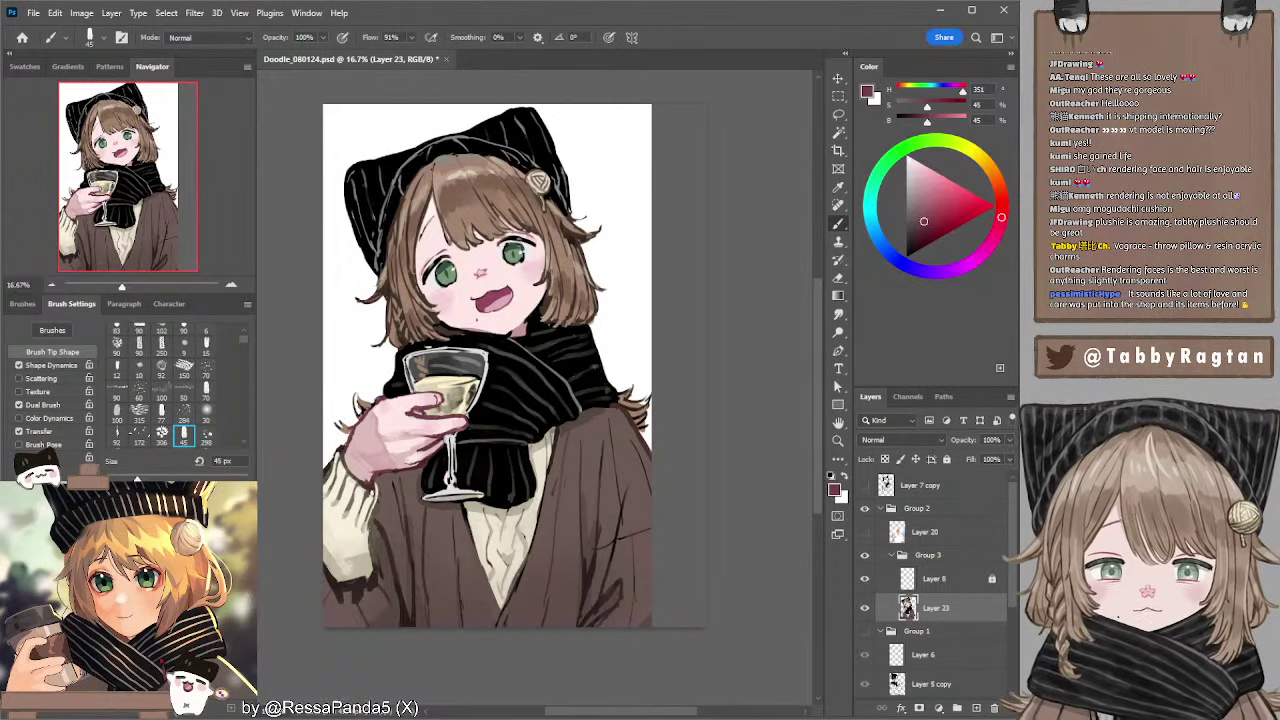
- Paint the edge of the knitted cuff below the hand with its sampled cream colour and a 60 px brush
alt+click(371, 497)
key(bracketright)
key(bracketright)
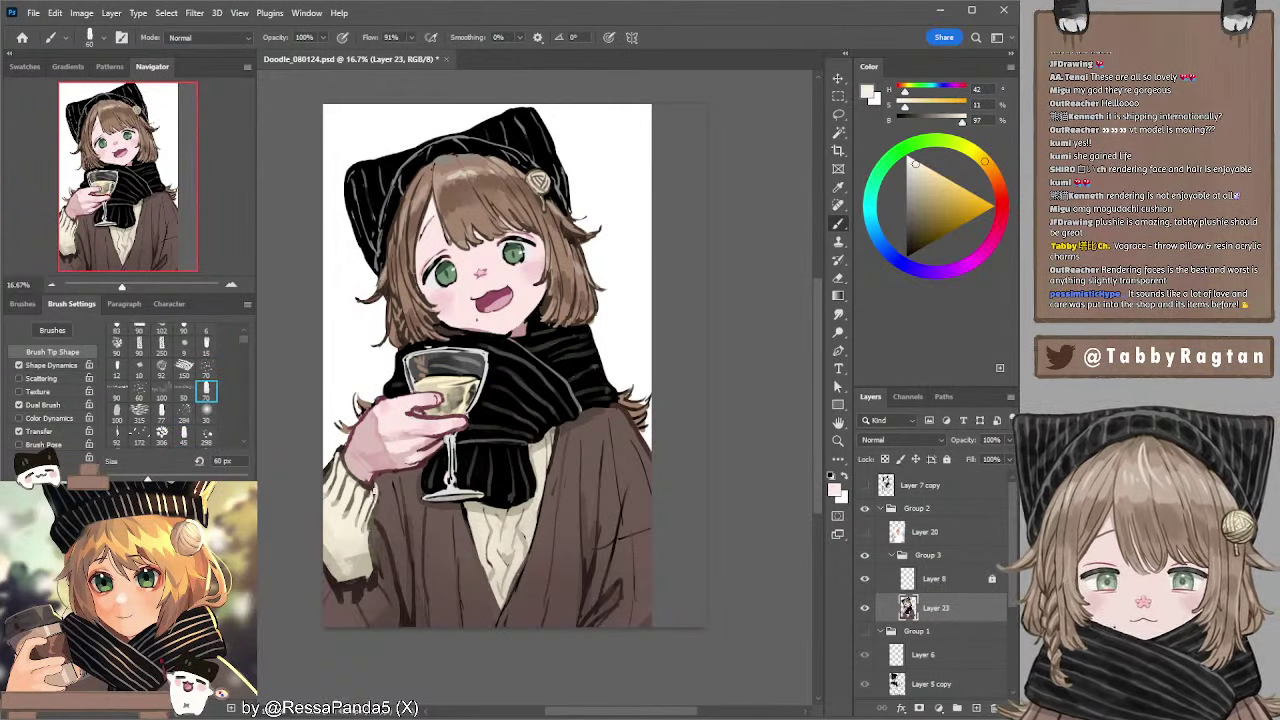
drag(374, 490, 377, 500)
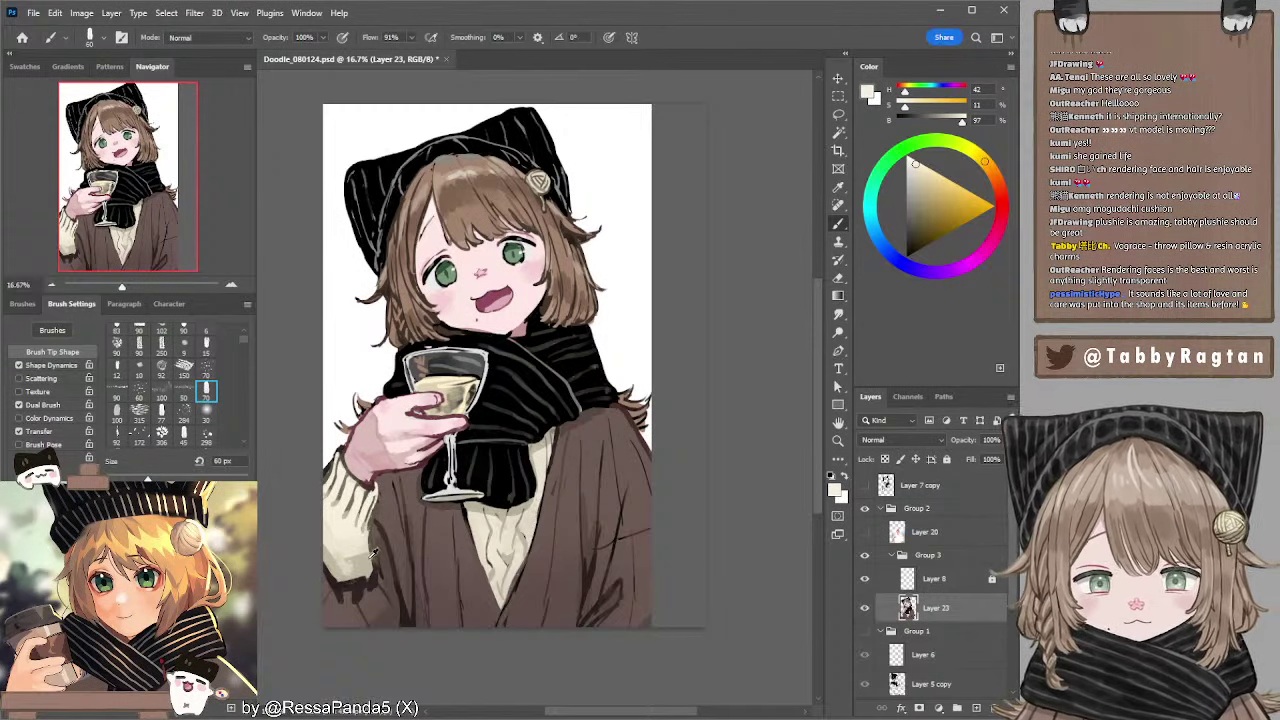
- Refine the coat sleeve below the cuff with sampled dark and mid browns, using brush sizes of 90 and 100 px
alt+click(352, 584)
key(bracketright)
key(bracketright)
key(bracketright)
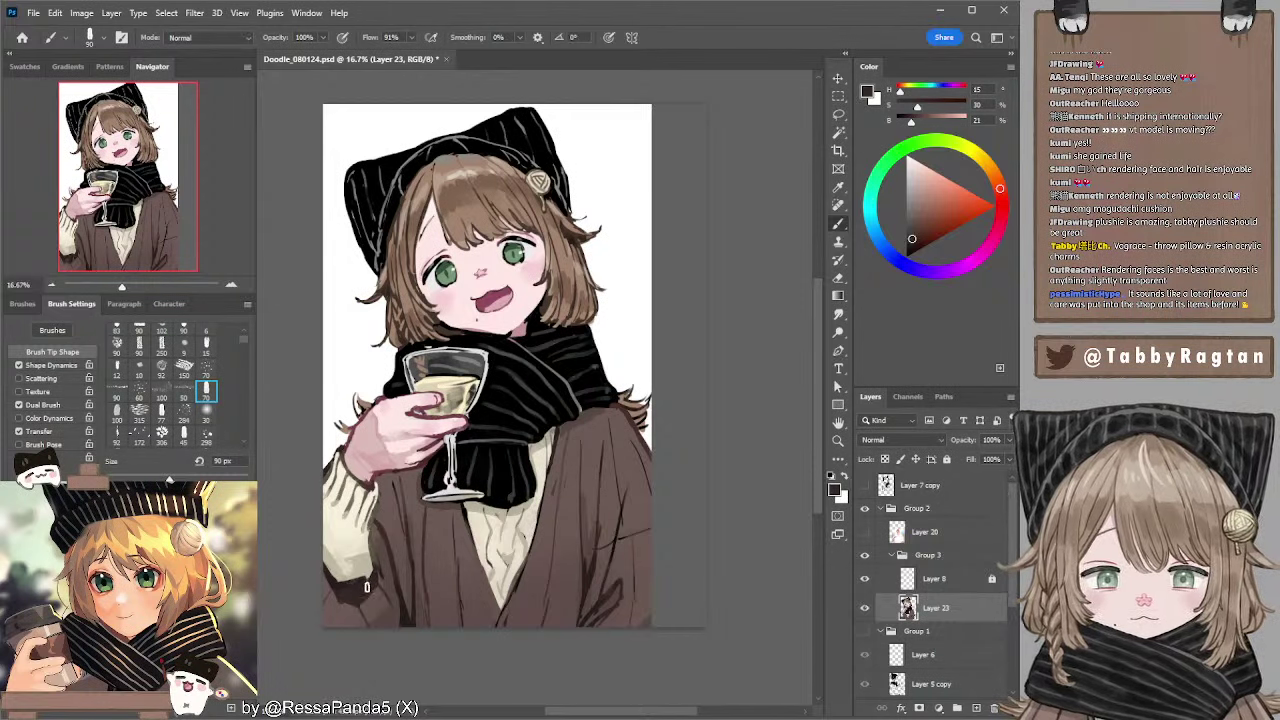
alt+click(389, 577)
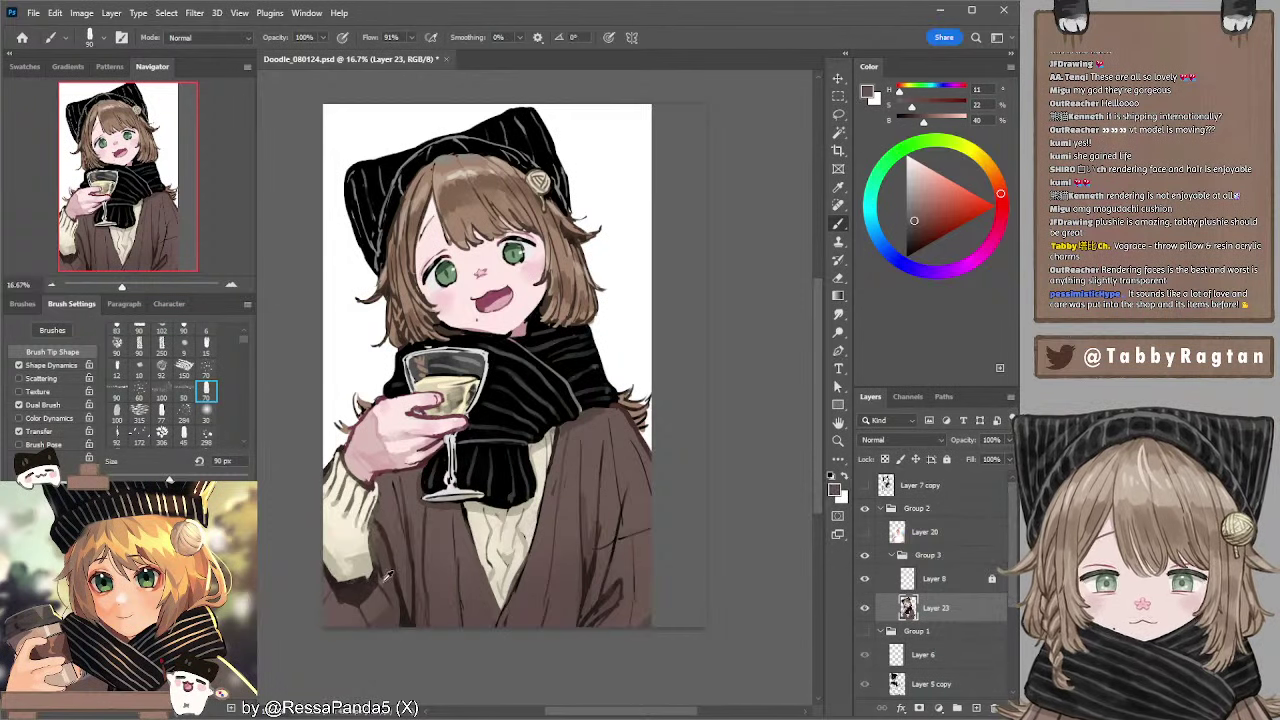
key(bracketright)
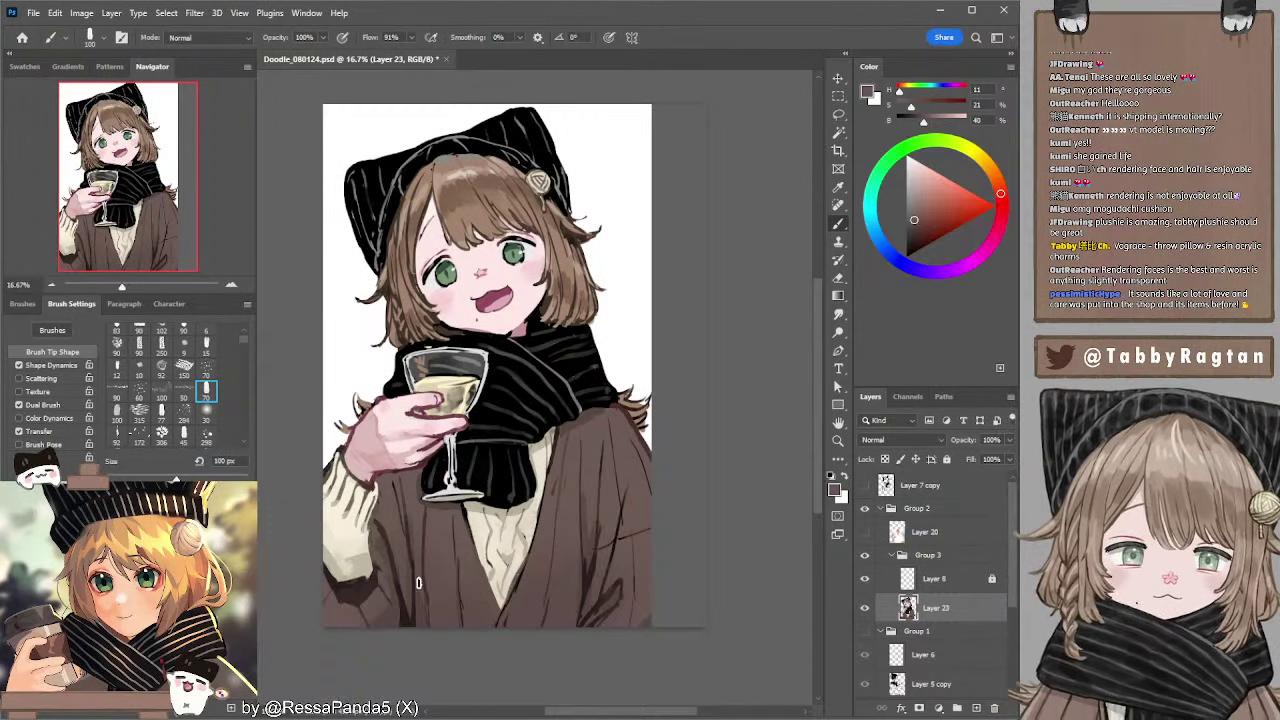
- Strengthen the coat's dark fold lines with a dark brown sampled from the sleeve, using brush sizes of 80 and 90 px
alt+click(388, 530)
key(bracketleft)
key(bracketleft)
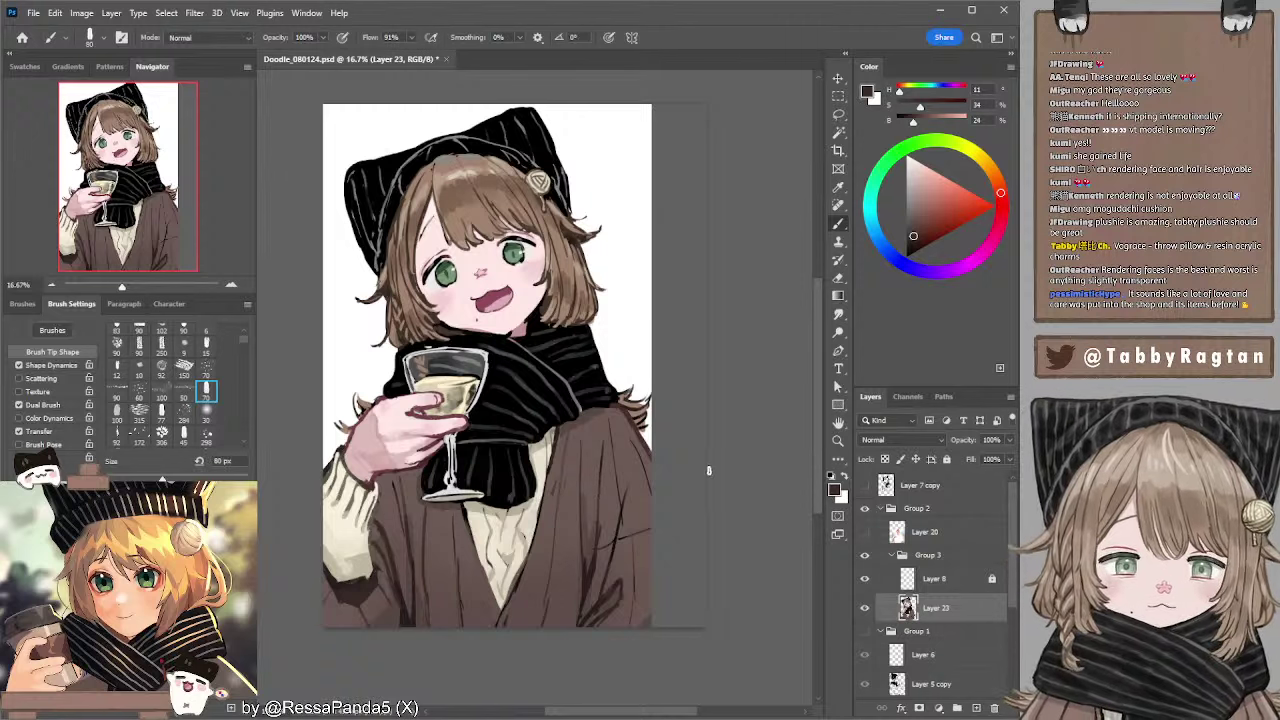
key(bracketright)
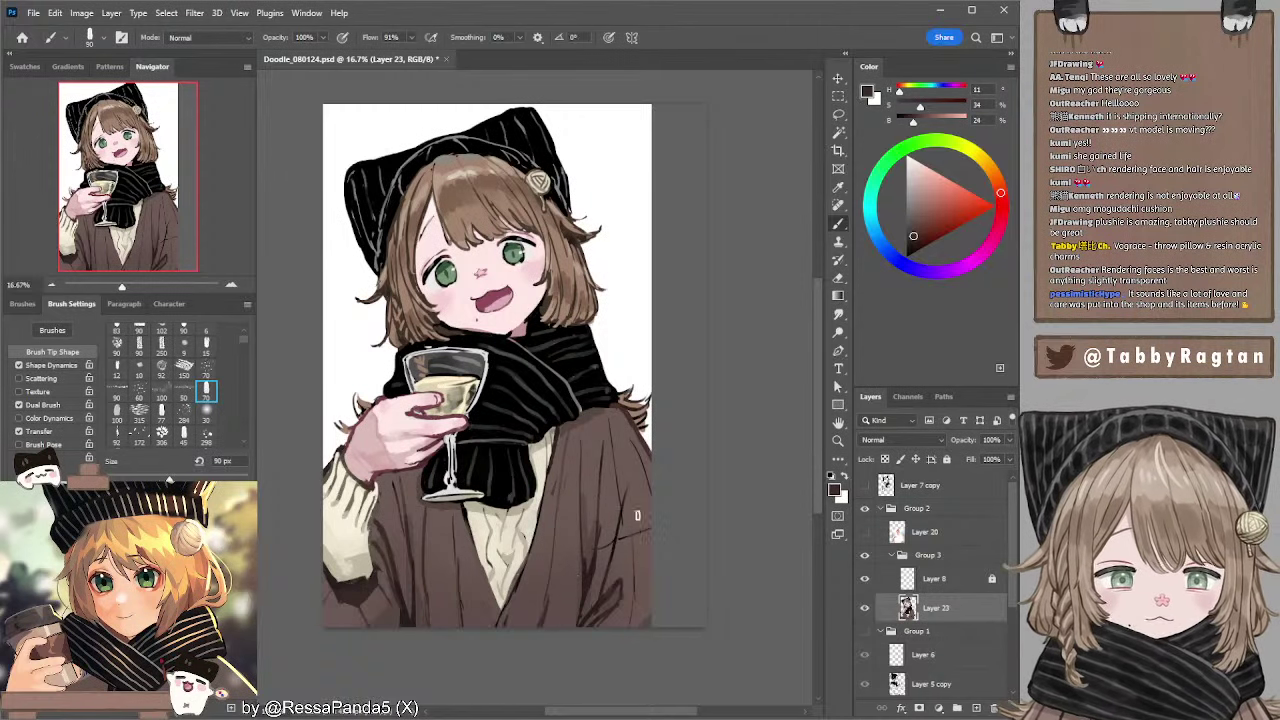
- Draw a black line down the coat's lapel edge beside the cream shirt with an 80 px brush
alt+click(563, 430)
key(bracketleft)
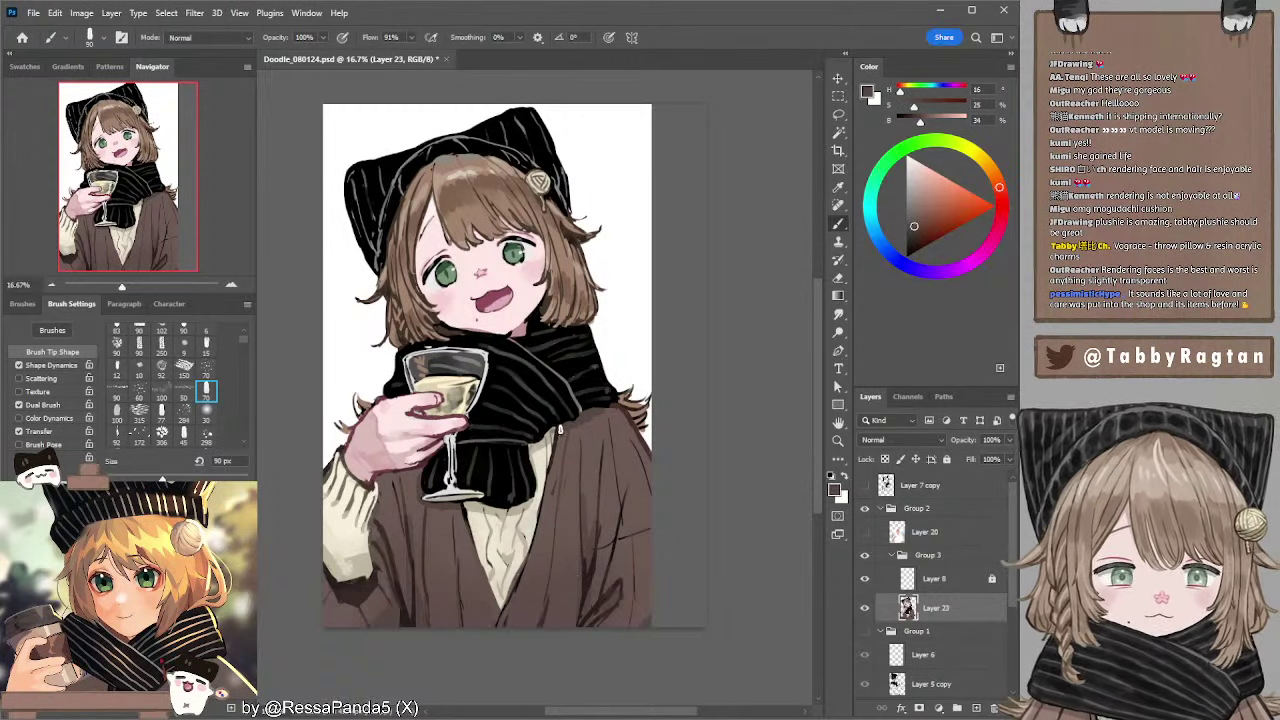
alt+click(517, 562)
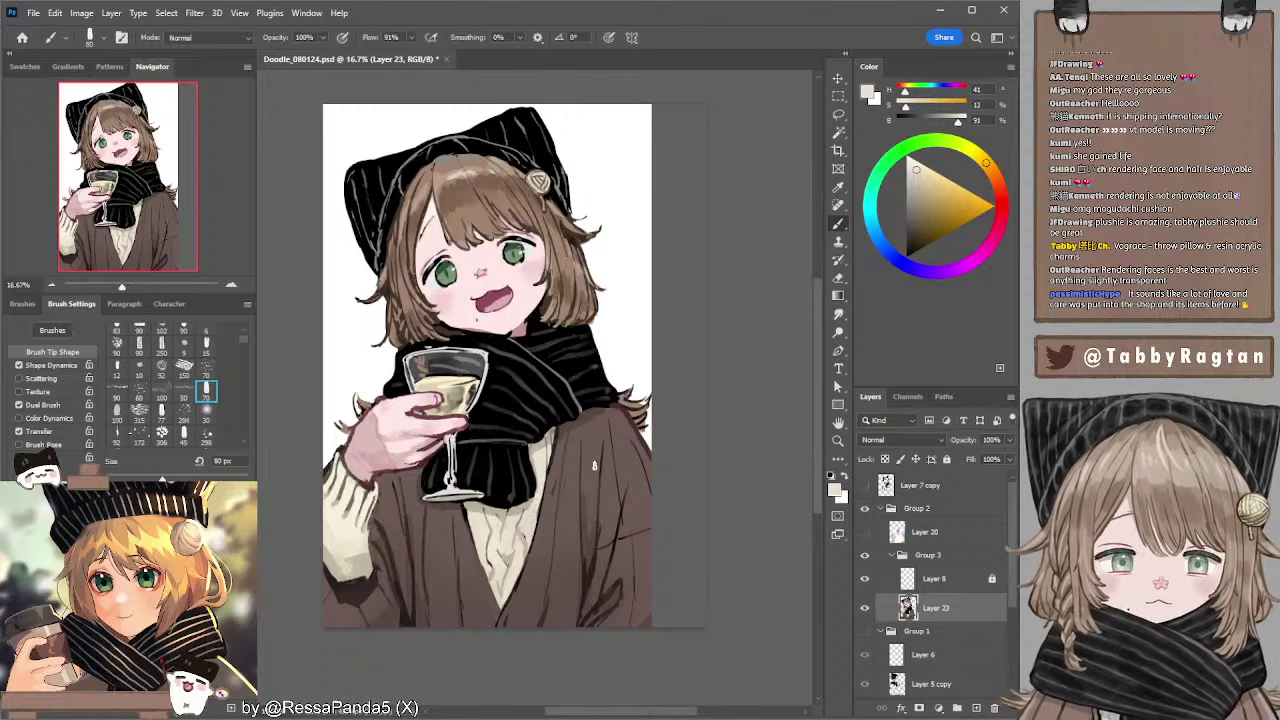
alt+click(520, 578)
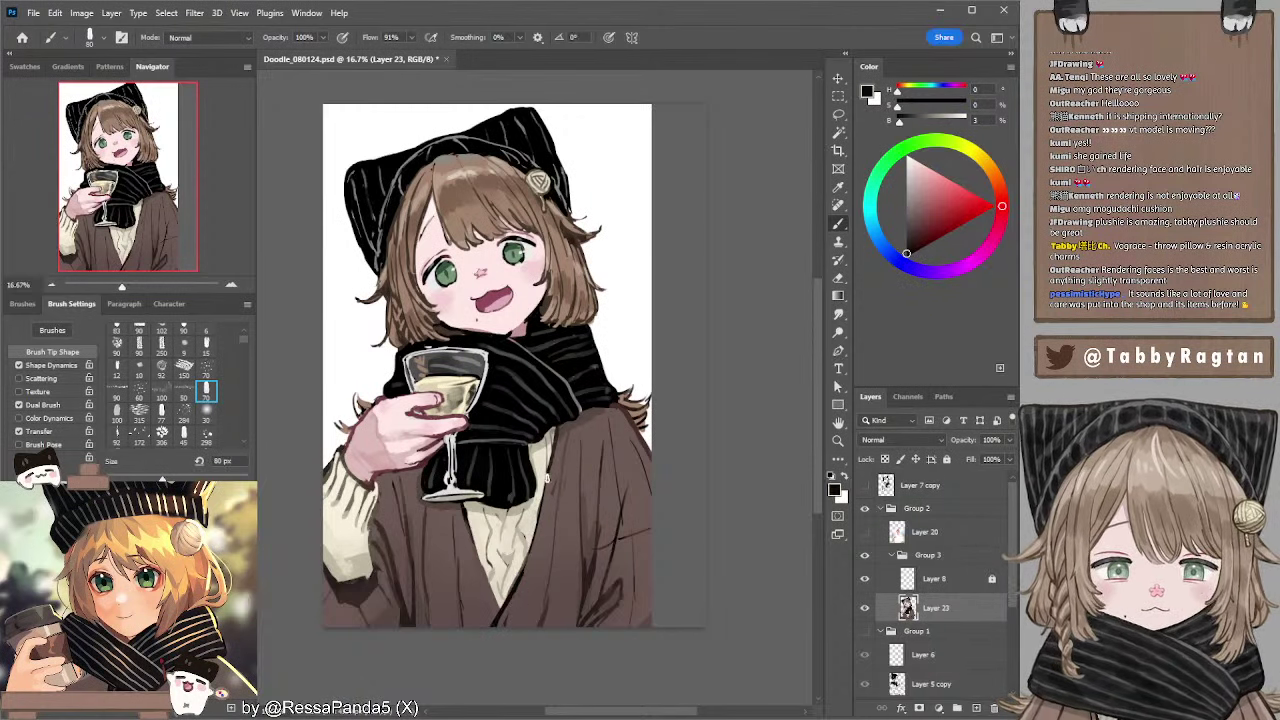
drag(548, 477, 499, 625)
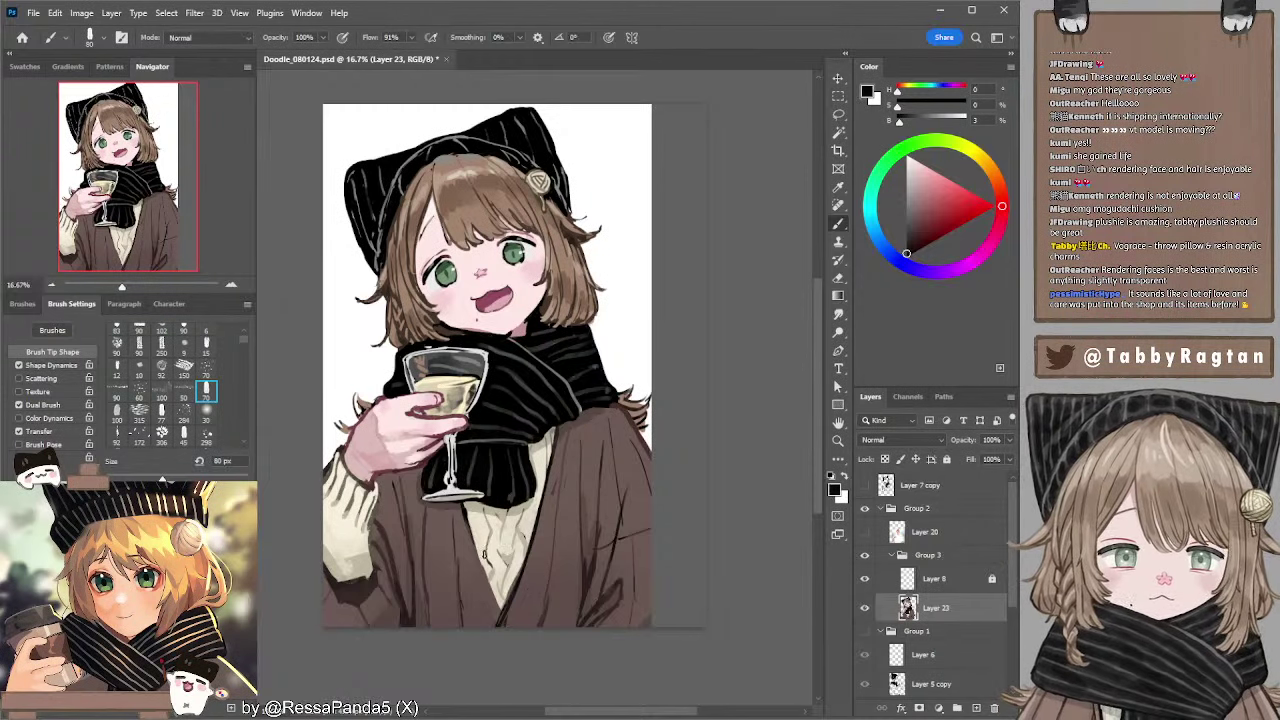
key(bracketleft)
key(bracketleft)
mouse_move(501, 608)
mouse_down()
mouse_move(478, 552)
mouse_move(502, 614)
mouse_up()
key(ctrl+z)
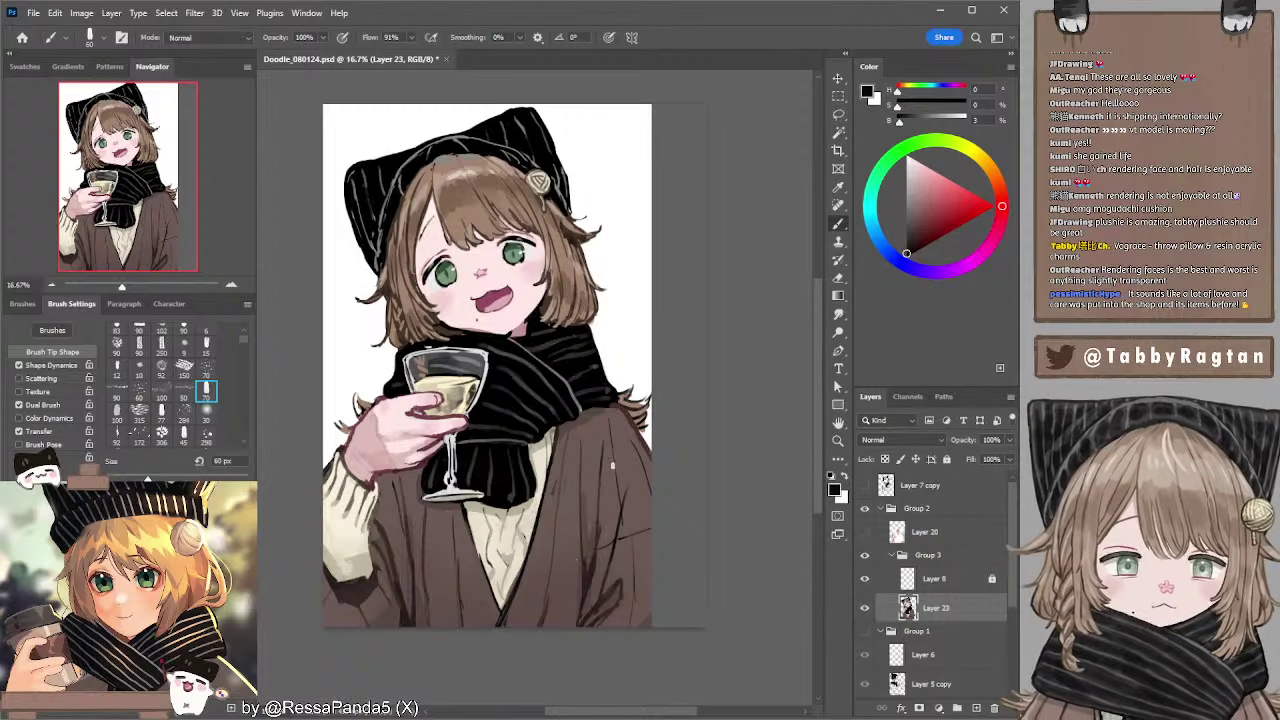
key(ctrl+z)
- Sample the dark brown of the fringe above the eyes as the brush colour and set the brush size to 40 px
alt+click(614, 404)
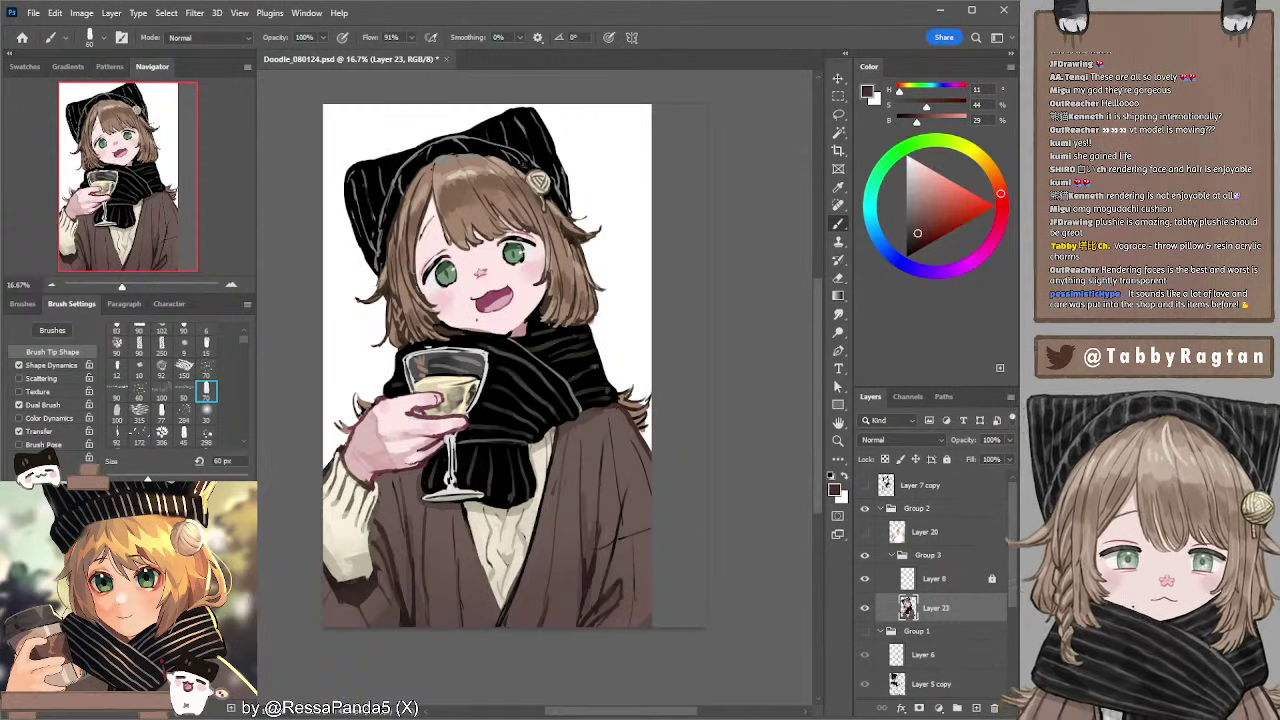
drag(512, 243, 526, 249)
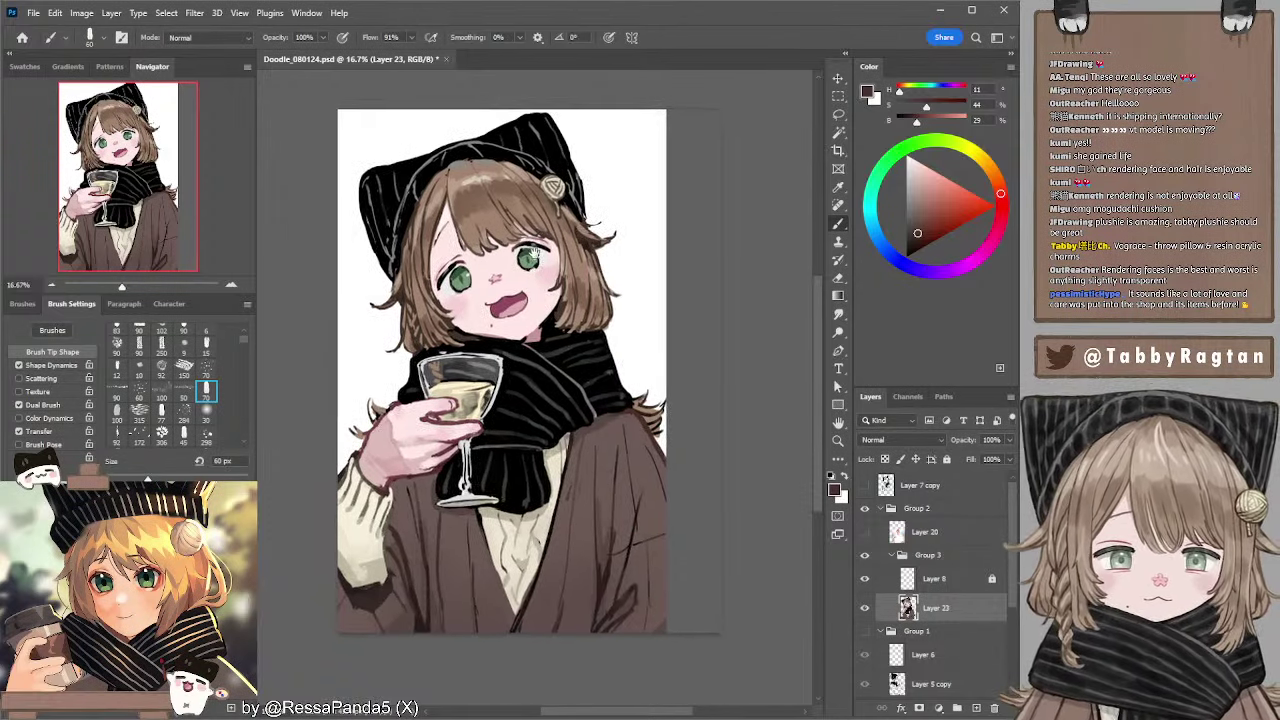
alt+click(481, 247)
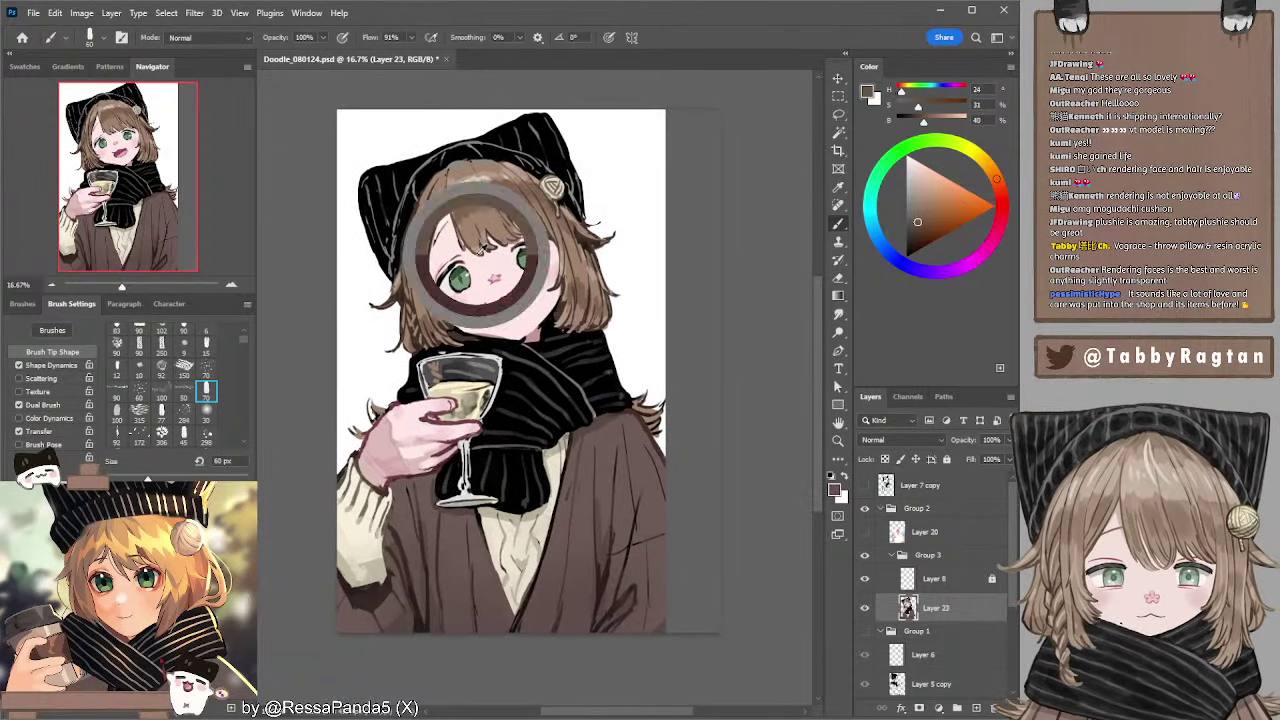
key(bracketleft)
key(bracketleft)
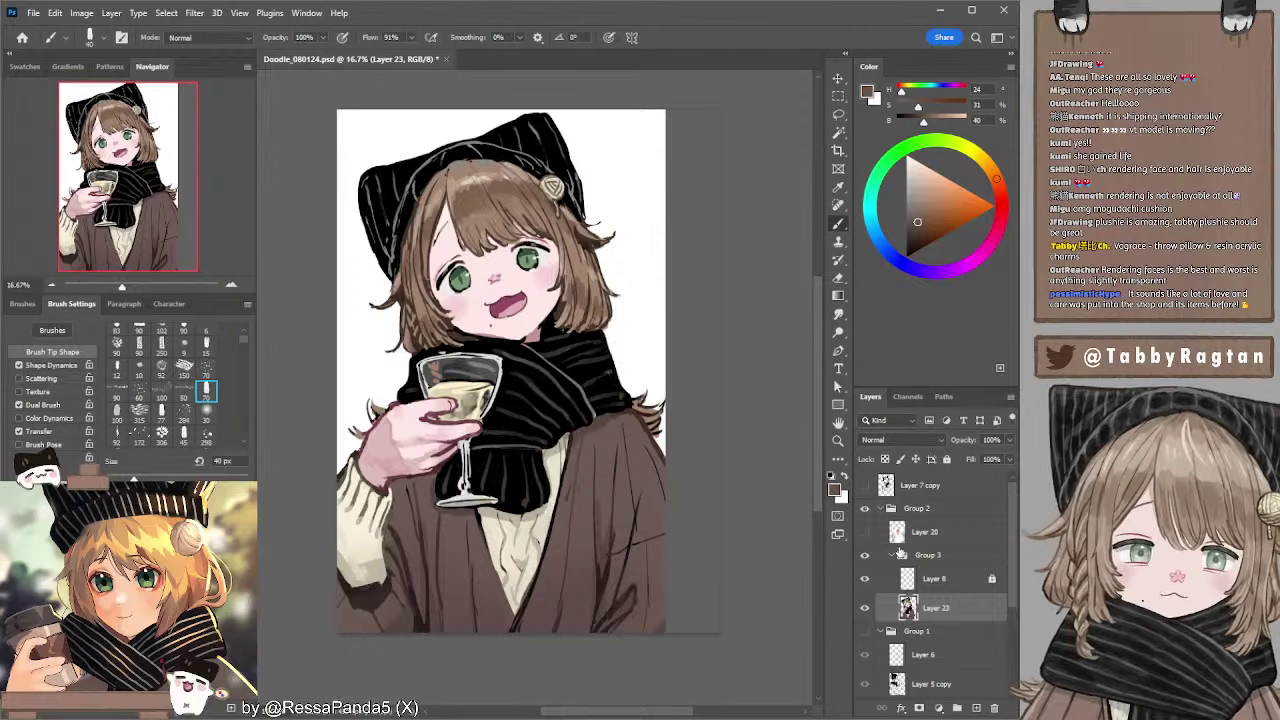
- Add a new layer directly above Layer 23 and sample a dark brown from the hair for the 45 px brush tip
click(975, 706)
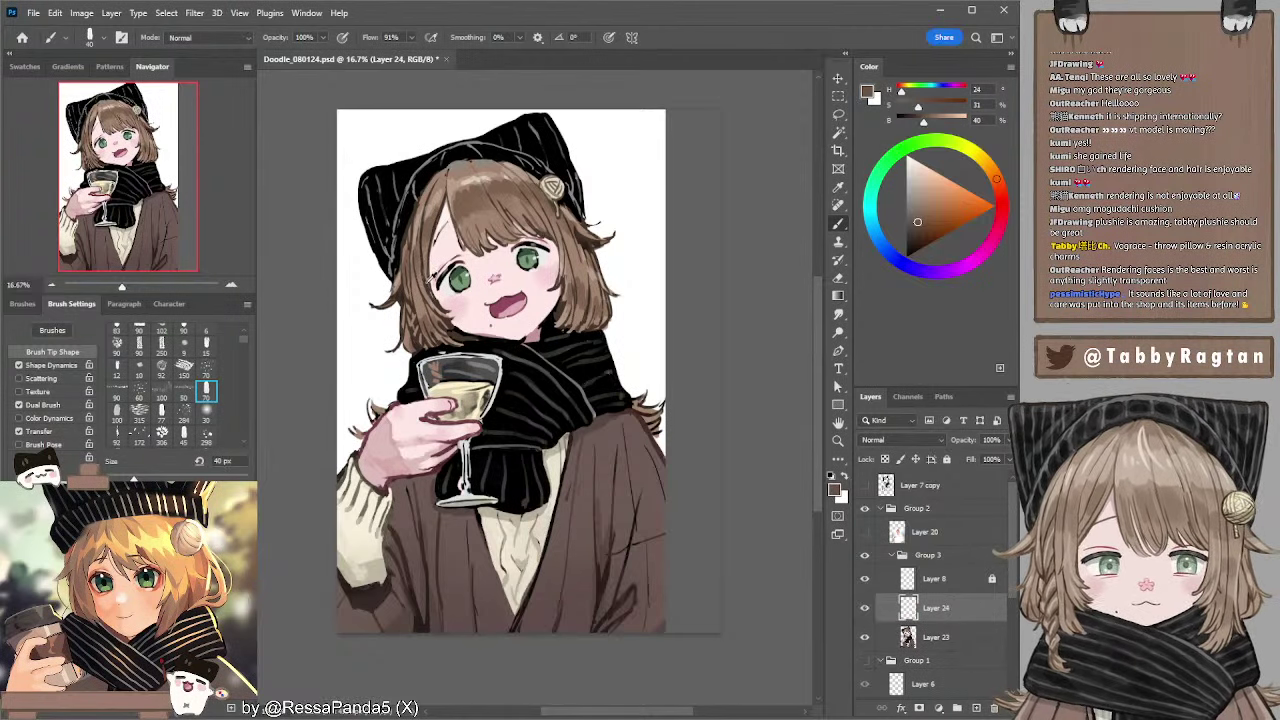
alt+click(431, 276)
click(184, 436)
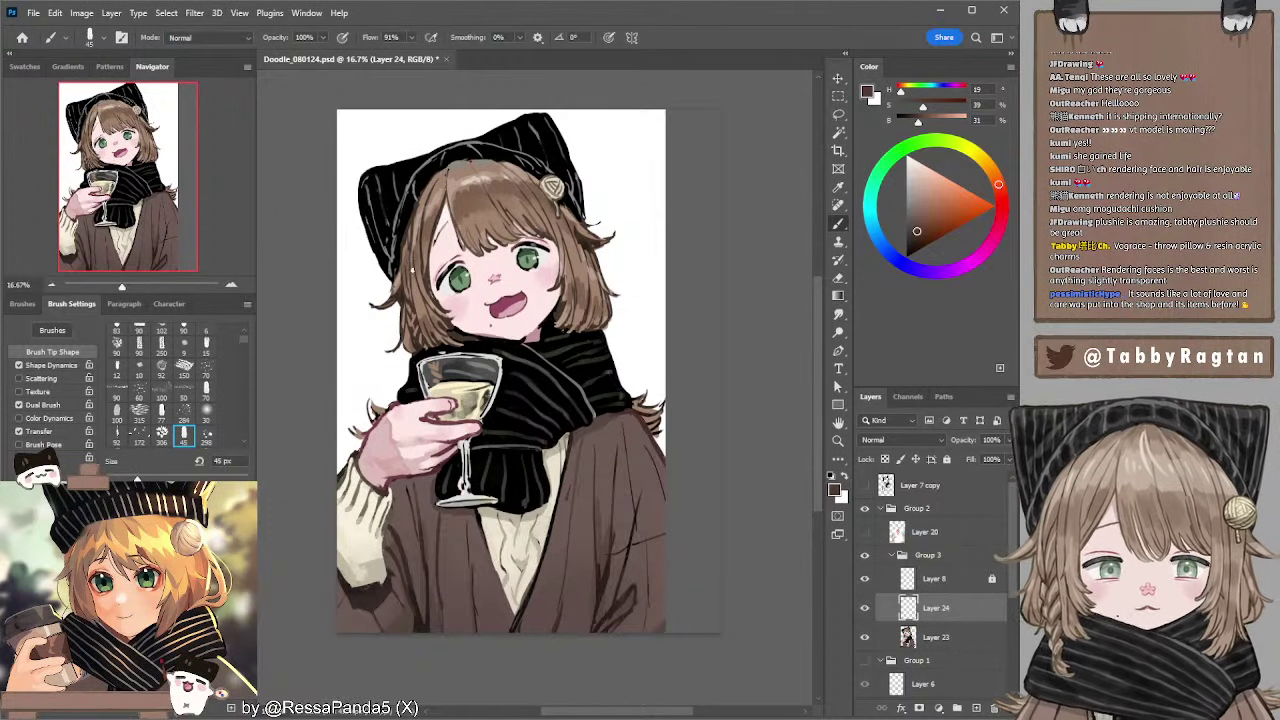
key(e)
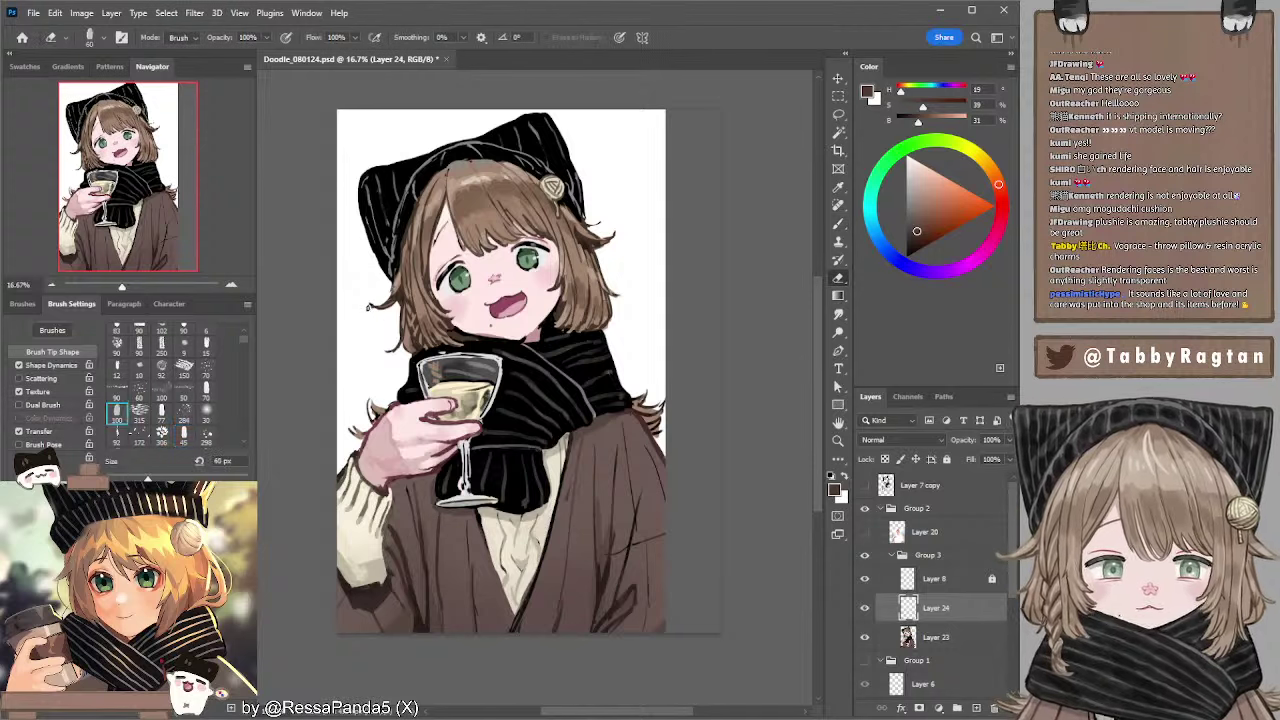
key(b)
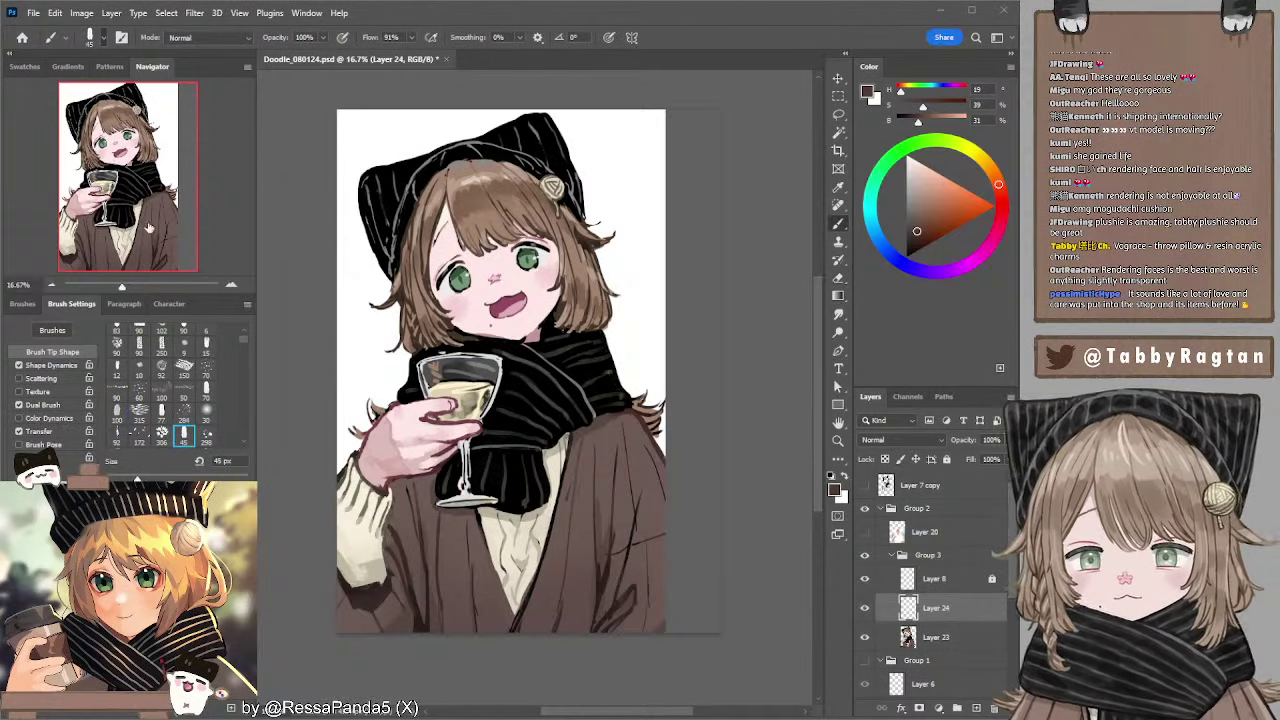
- Switch to the 92 px brush tip and set its size to 100 px
click(126, 436)
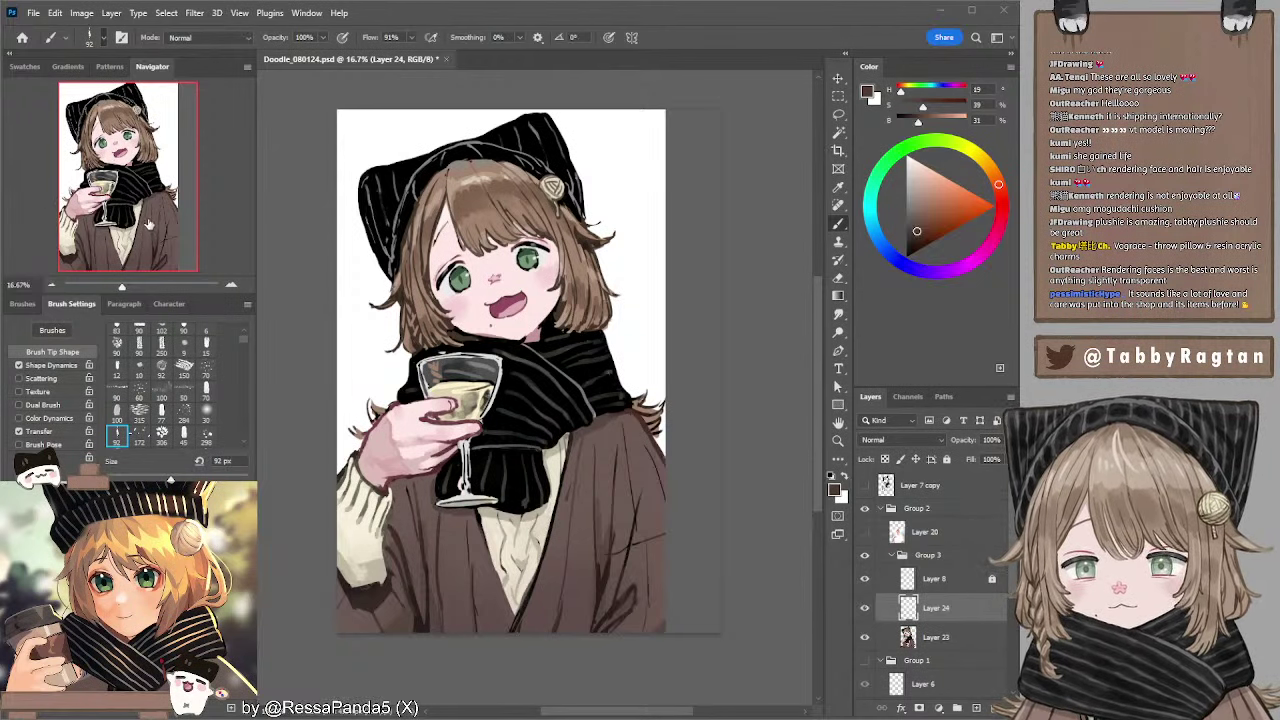
click(307, 185)
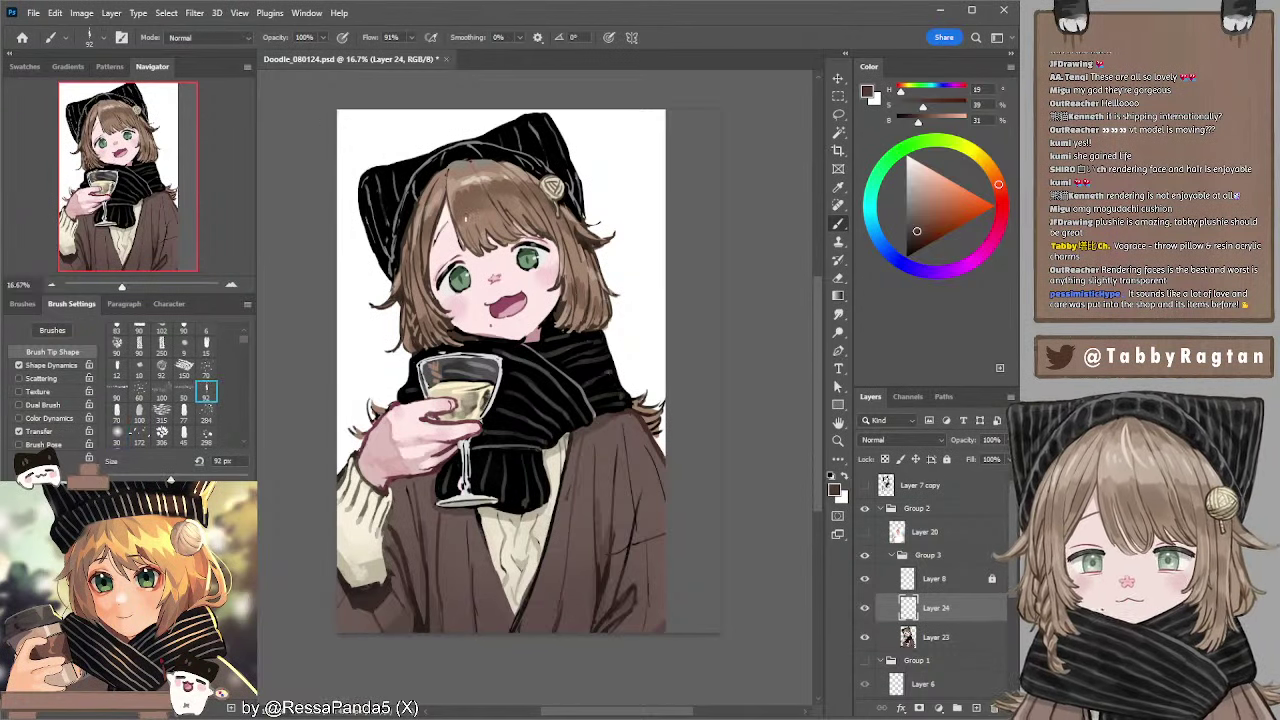
key(])
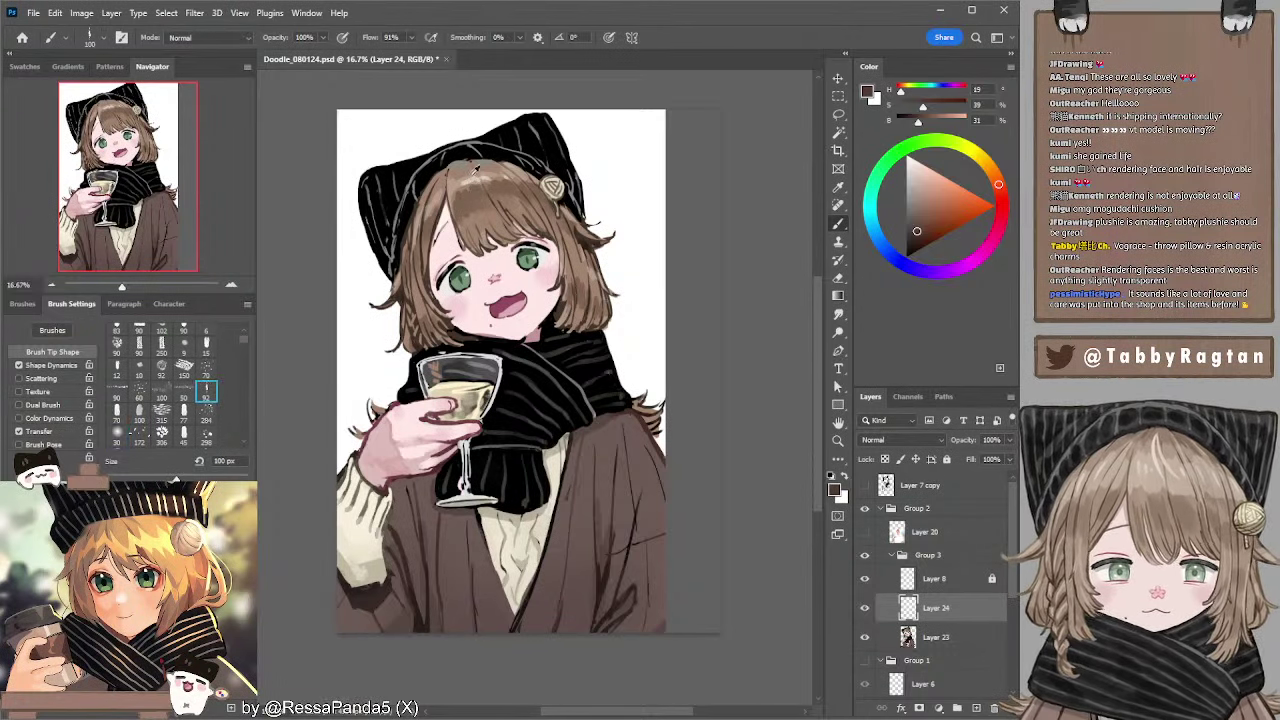
- Refine the hair highlight below the hat brim with a sampled light brown, using brush sizes of 250, 200 and 175 px
alt+click(514, 168)
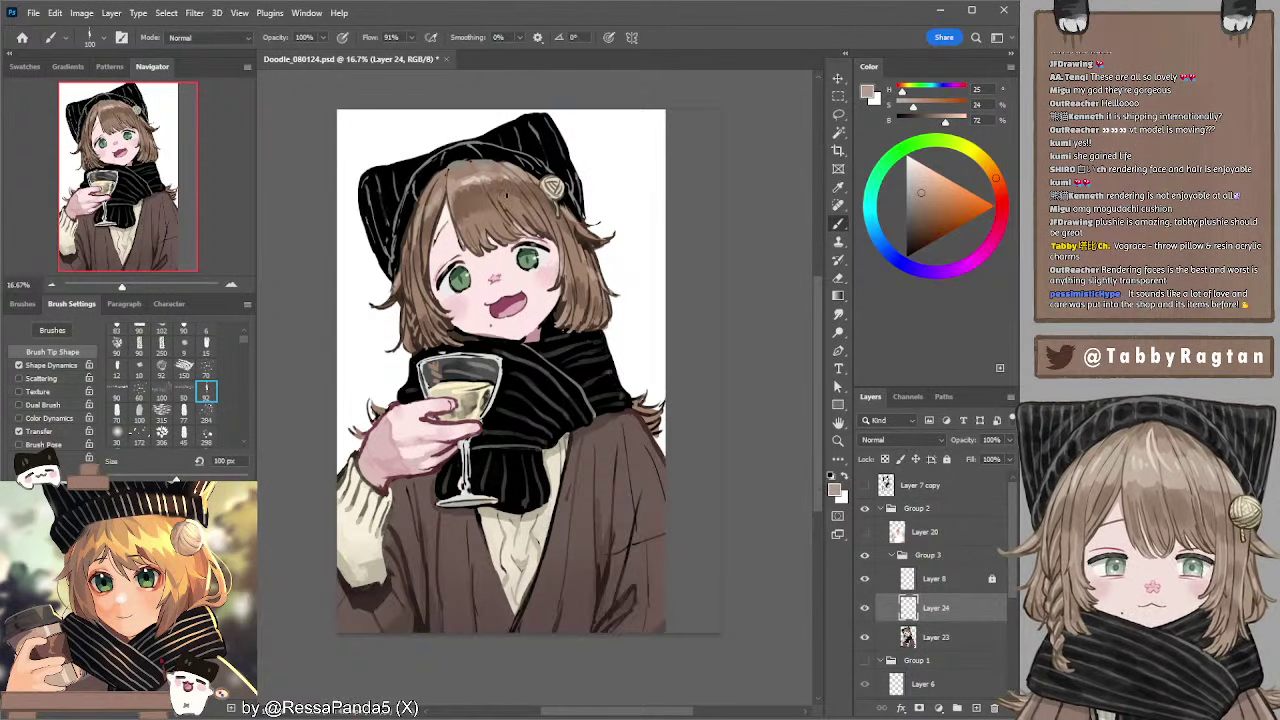
key(bracketright)
key(bracketright)
key(bracketright)
key(bracketright)
key(bracketright)
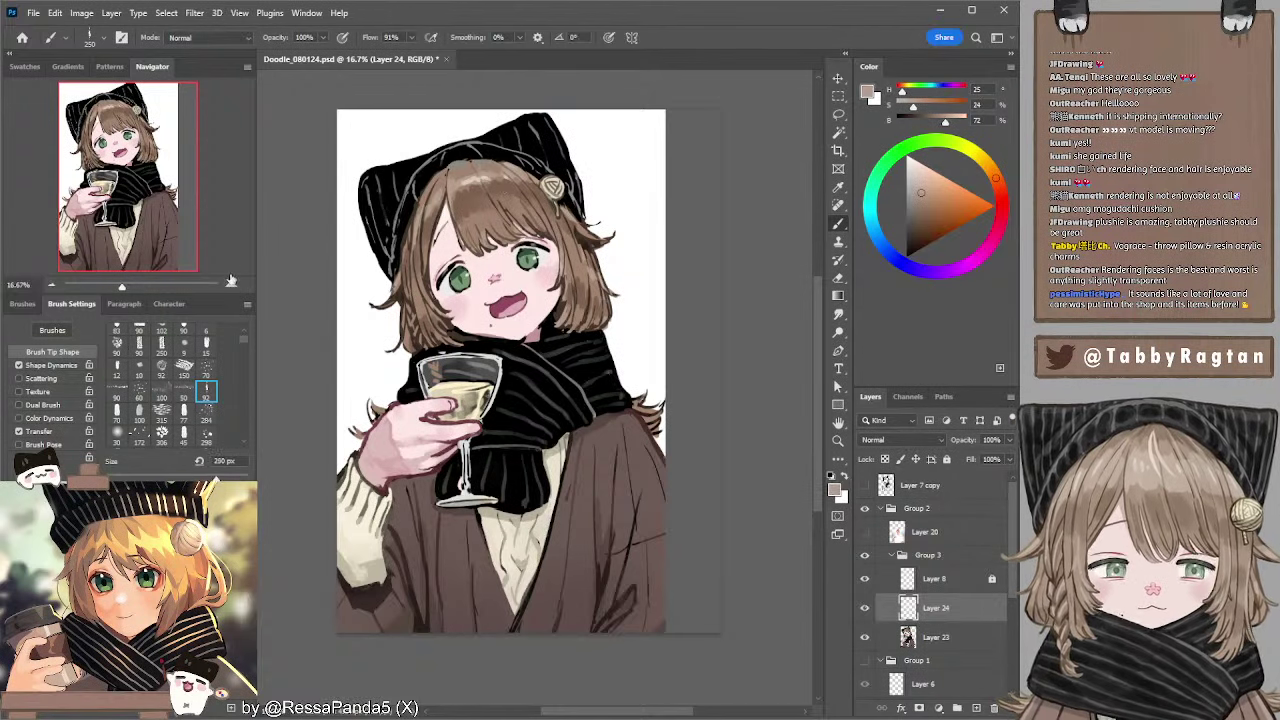
key(bracketleft)
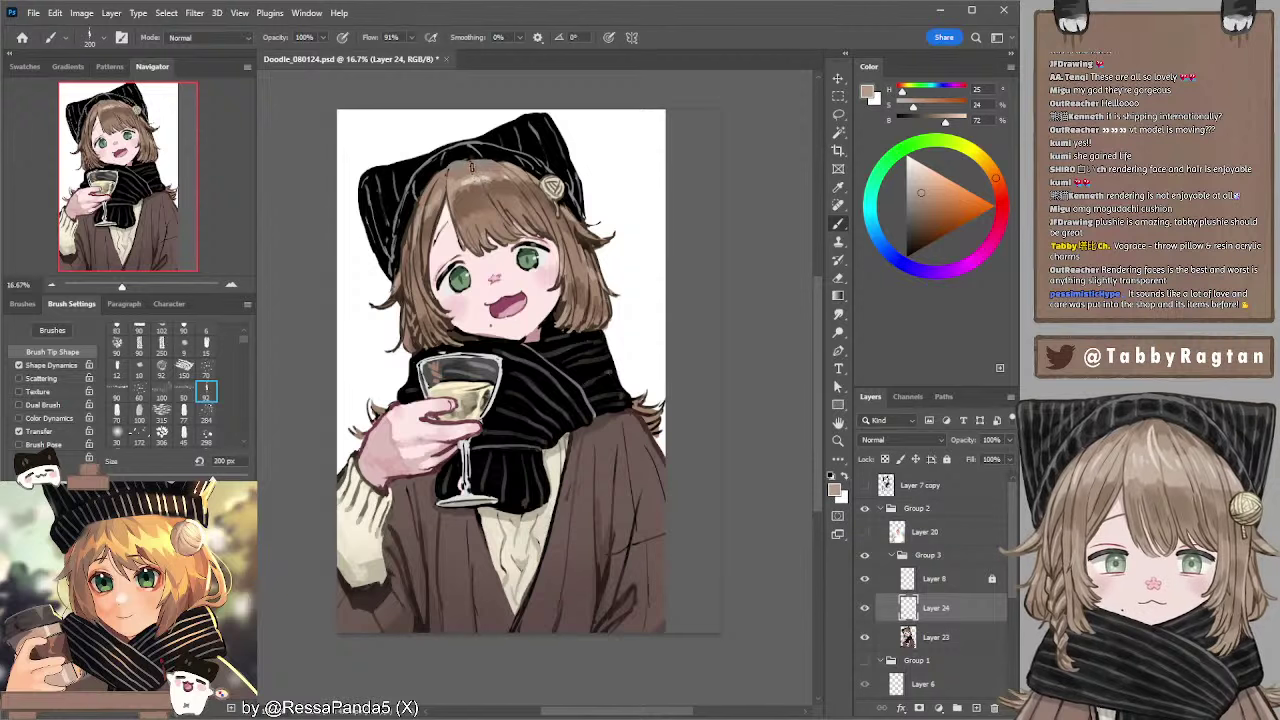
key(bracketleft)
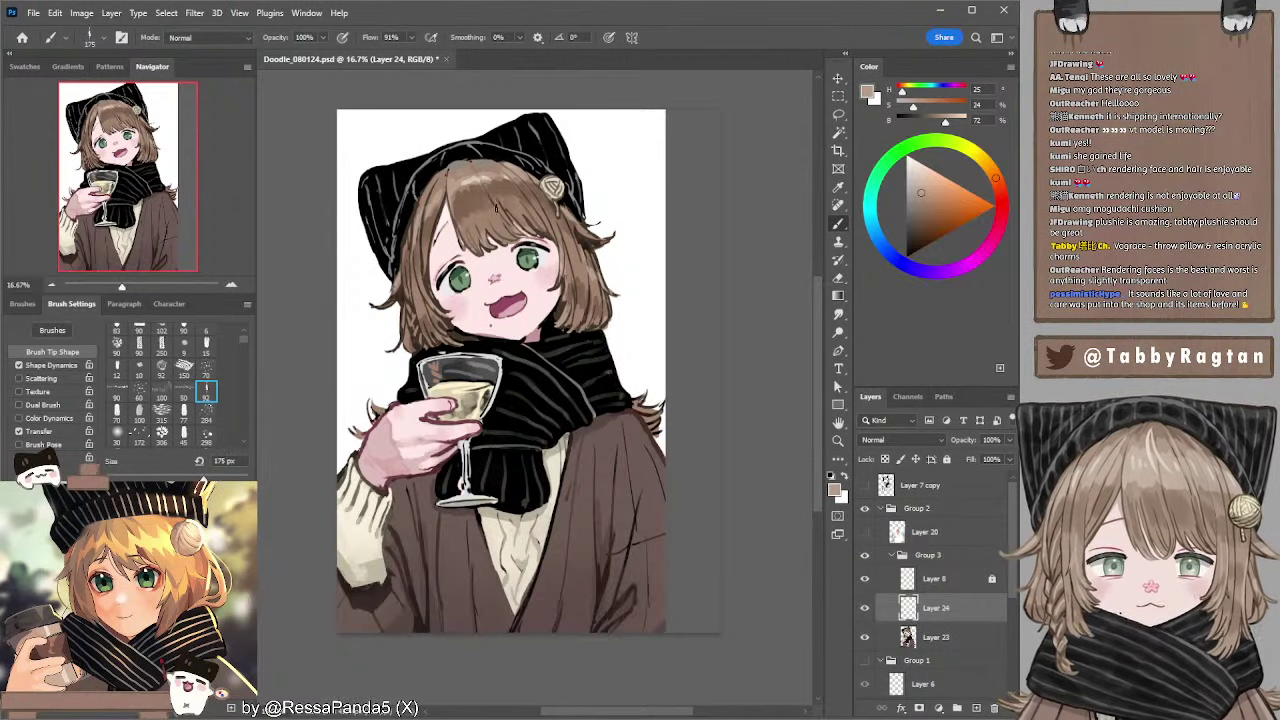
- Sample the mid-brown of the upper fringe and set the brush size to 150 px for refining the hair
alt+click(478, 200)
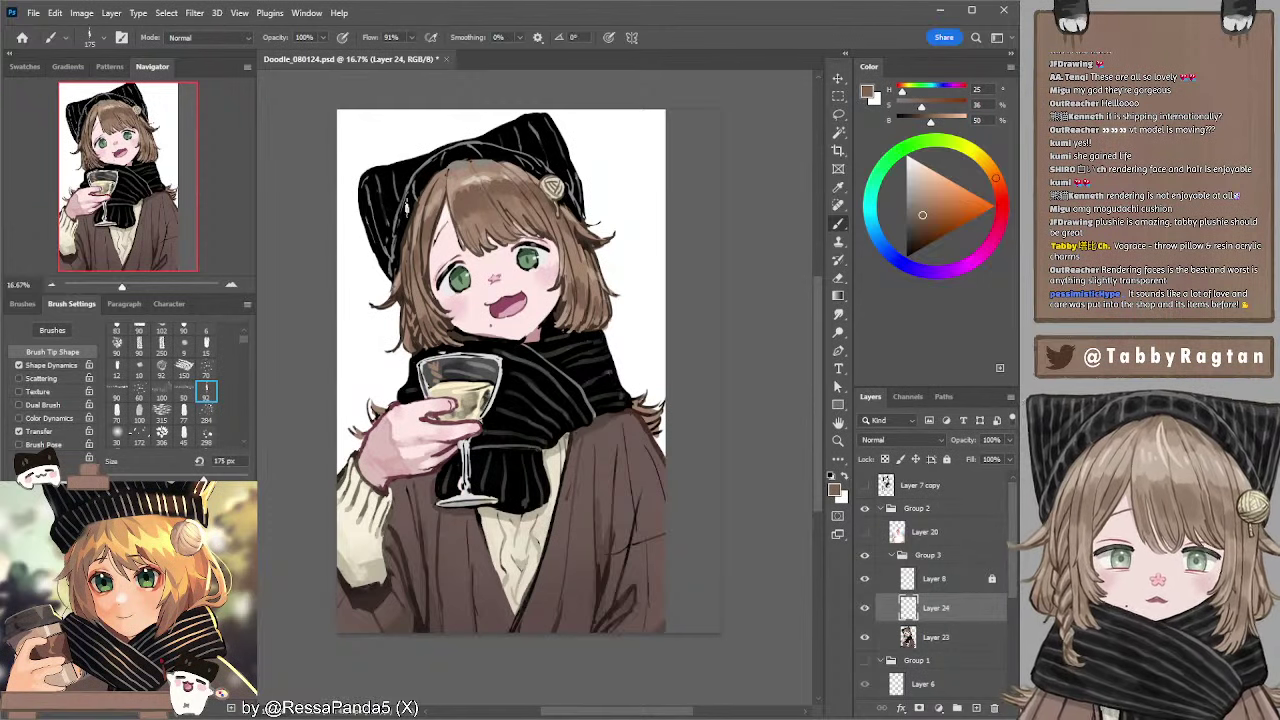
click(231, 286)
click(121, 154)
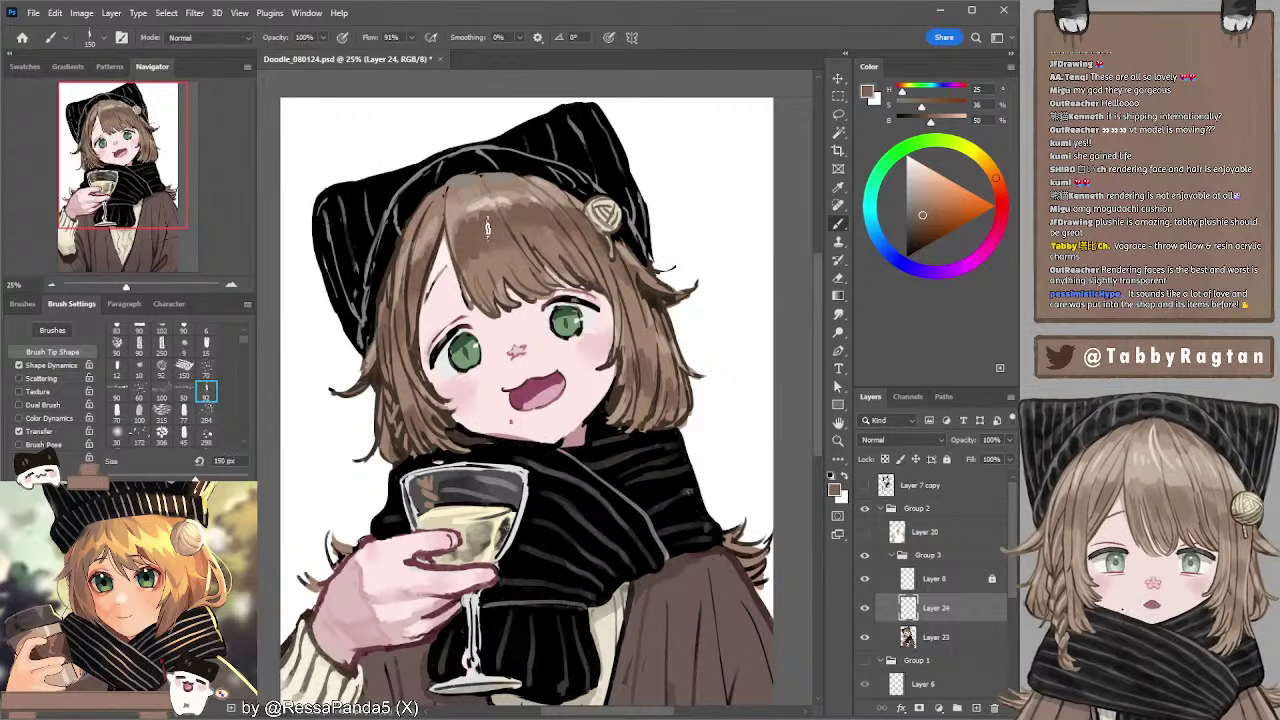
key(bracketleft)
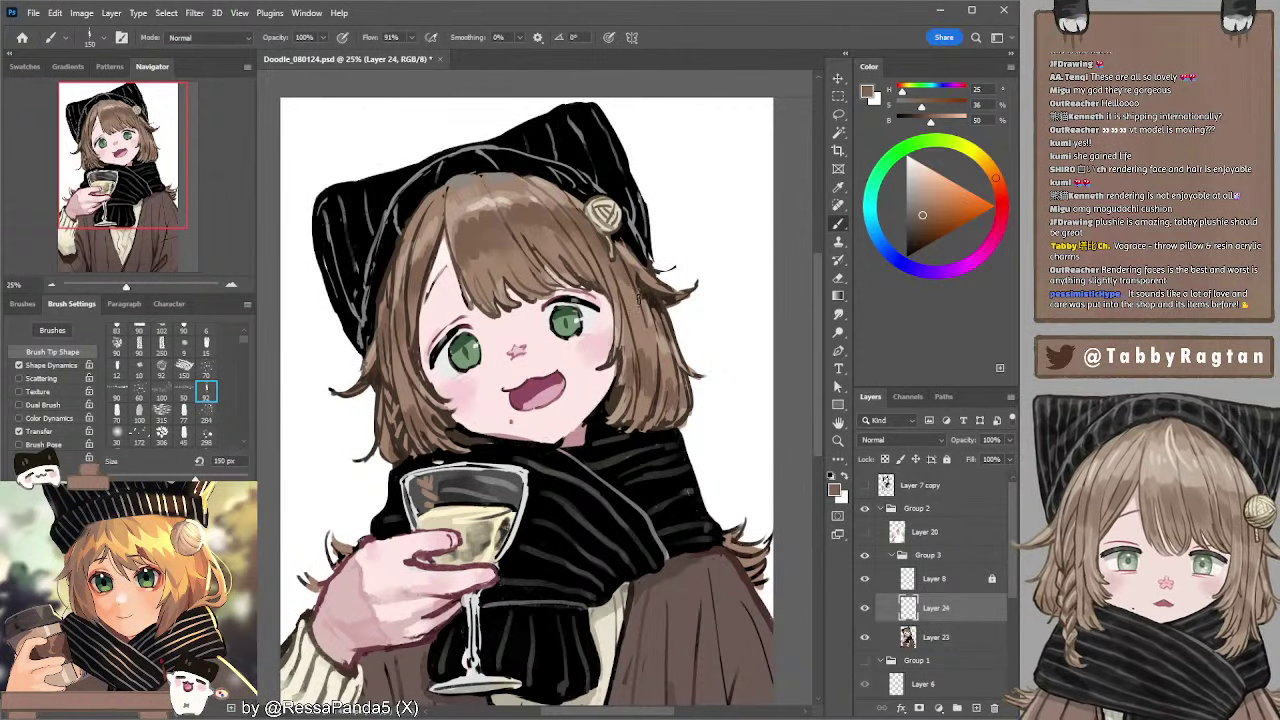
- Paint a mid-brown strand down the hair below the round hat ornament with a 100 px brush, replacing the wider tries
alt+click(627, 264)
drag(627, 261, 652, 337)
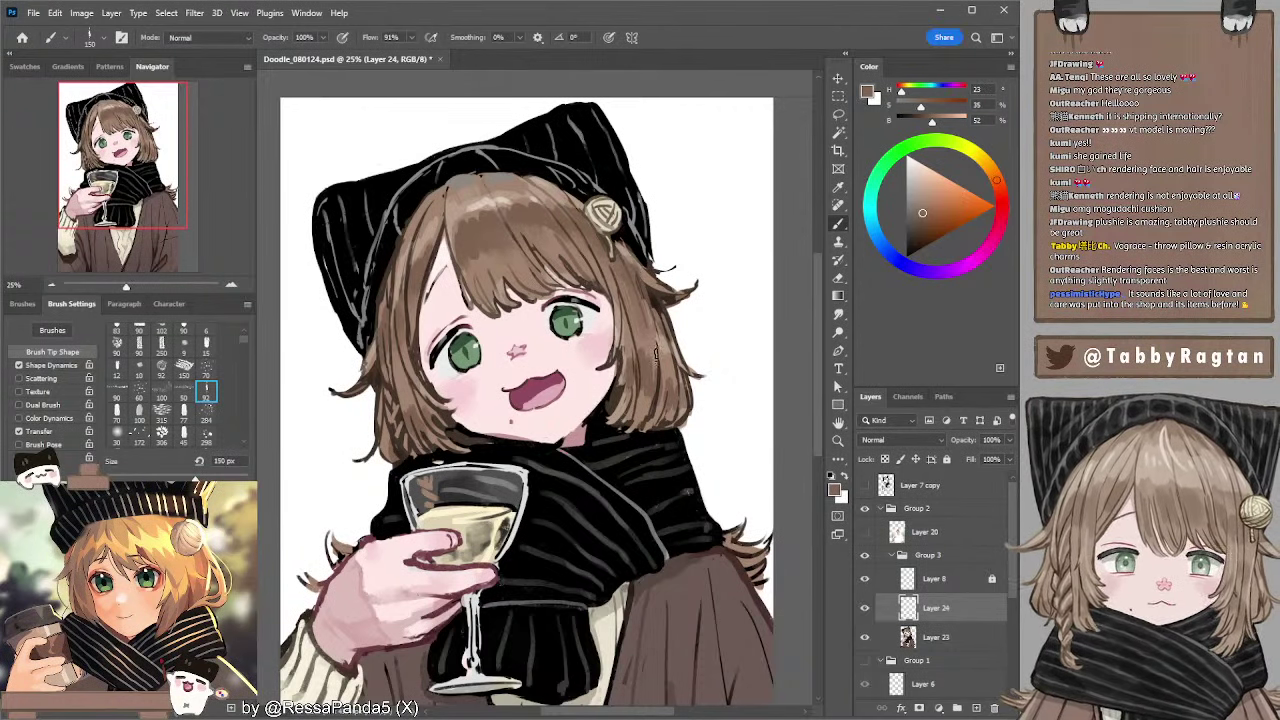
key(ctrl+z)
key(bracketleft)
key(bracketleft)
drag(626, 268, 650, 350)
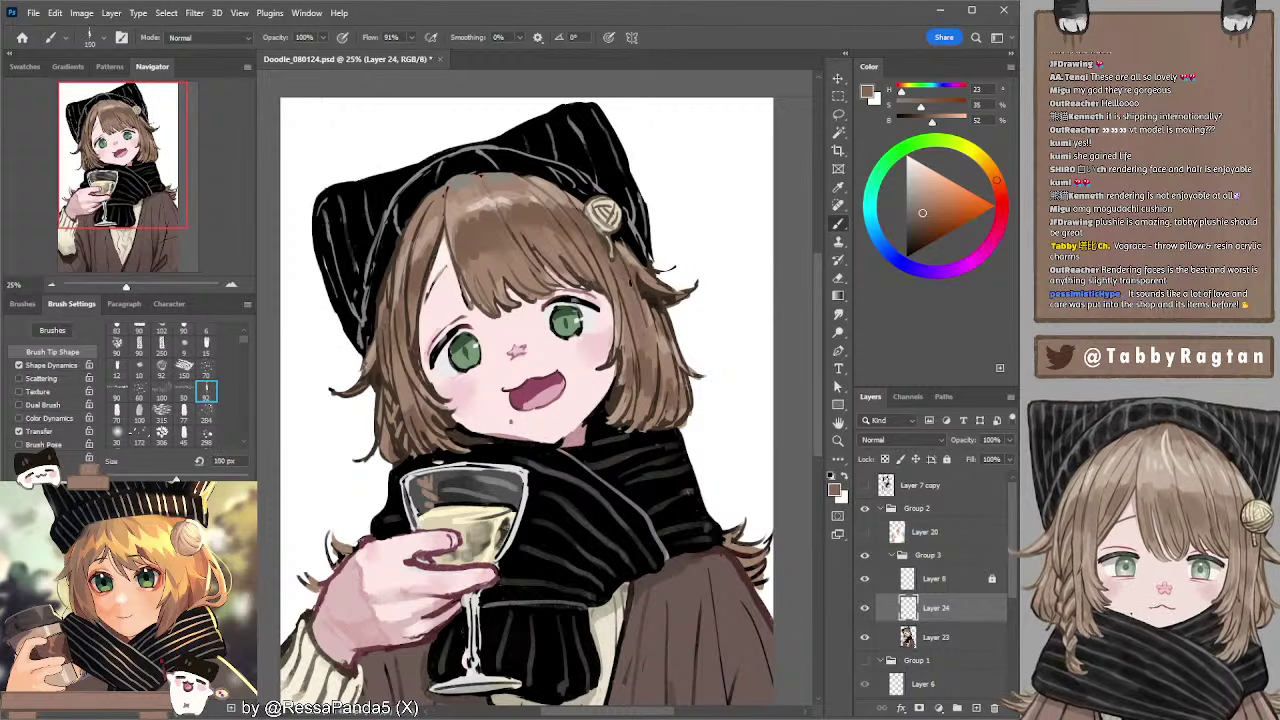
key(ctrl+z)
drag(627, 270, 657, 361)
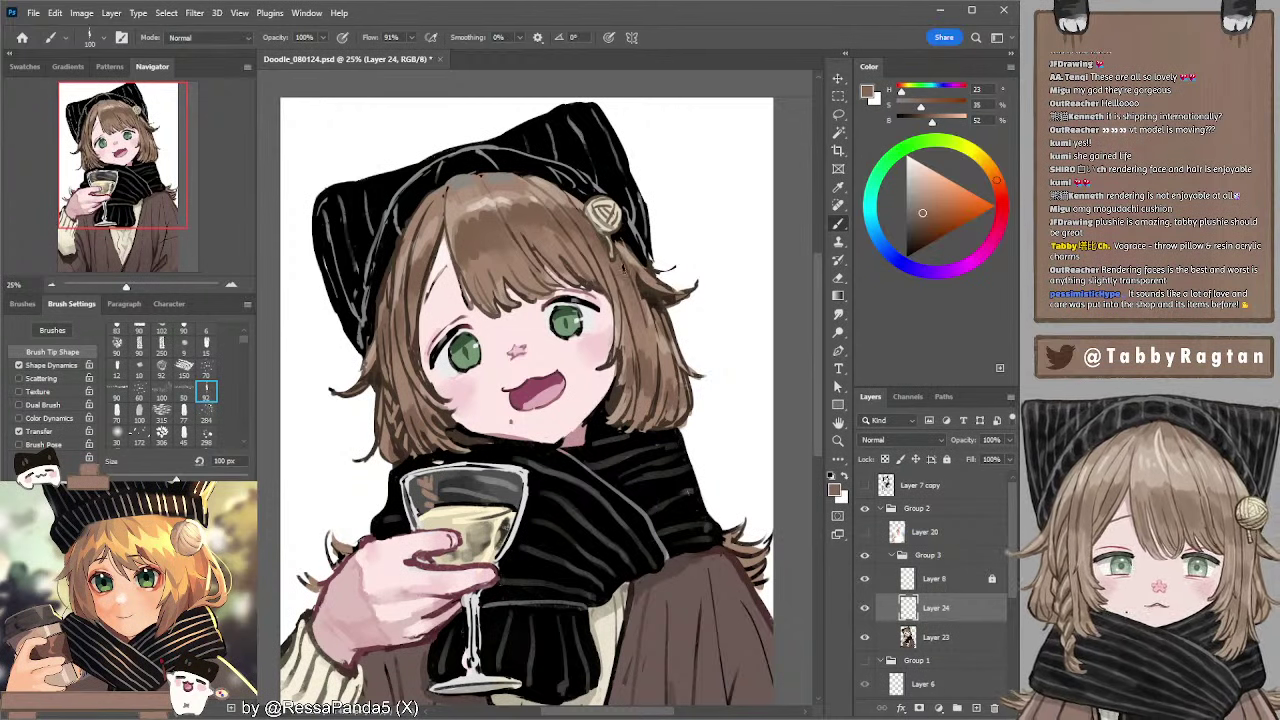
- Brush a sampled light brown up the outer hair strands opposite the hat ornament, with the brush at 70 px
key(bracketleft)
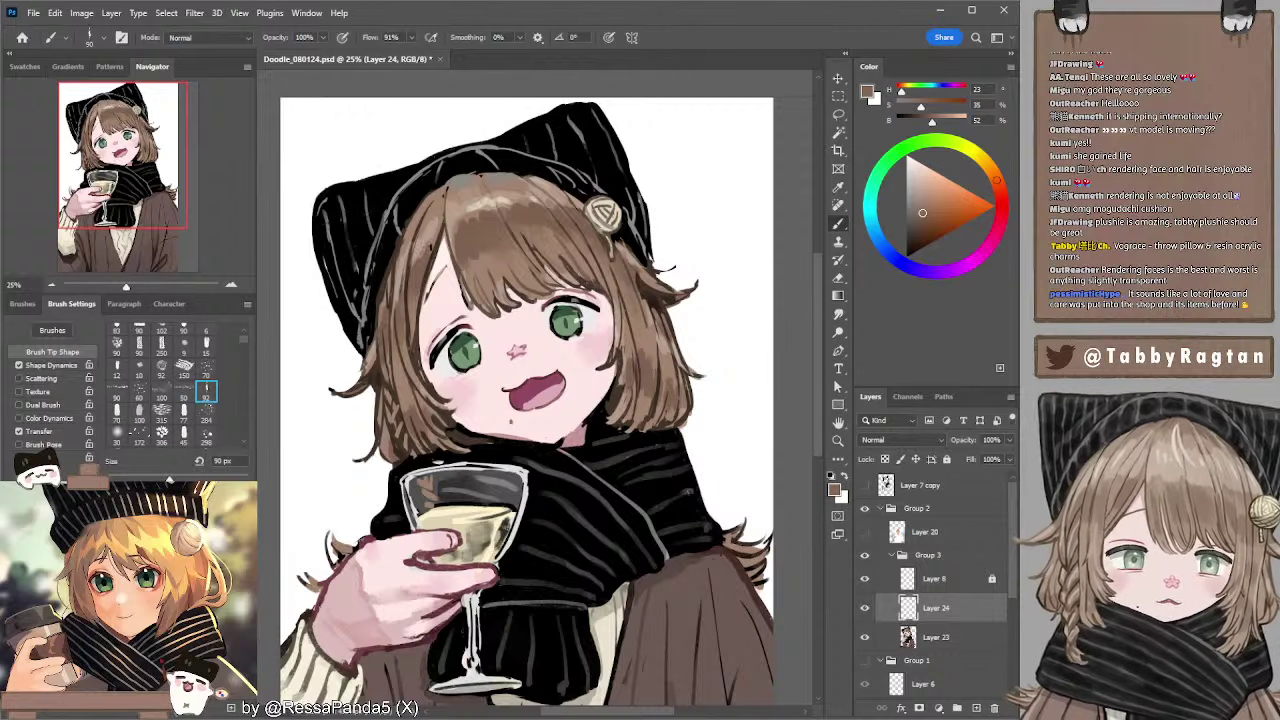
alt+click(416, 220)
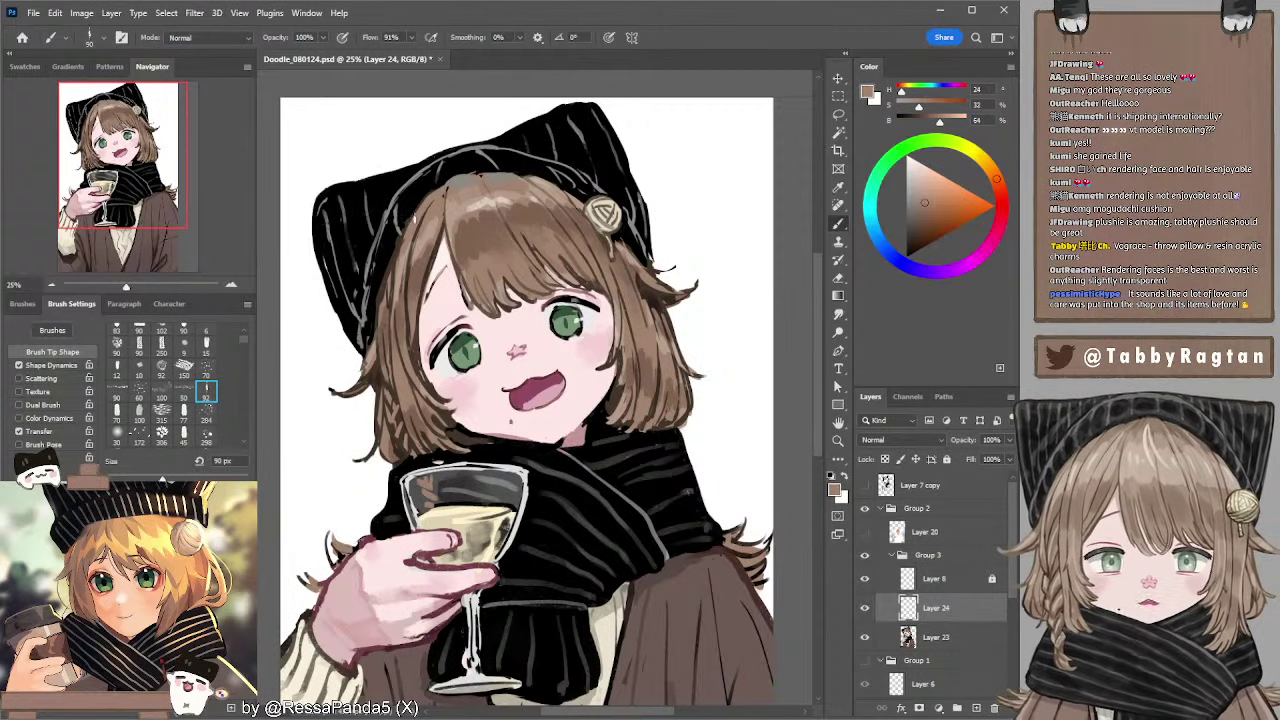
key(bracketleft)
key(bracketleft)
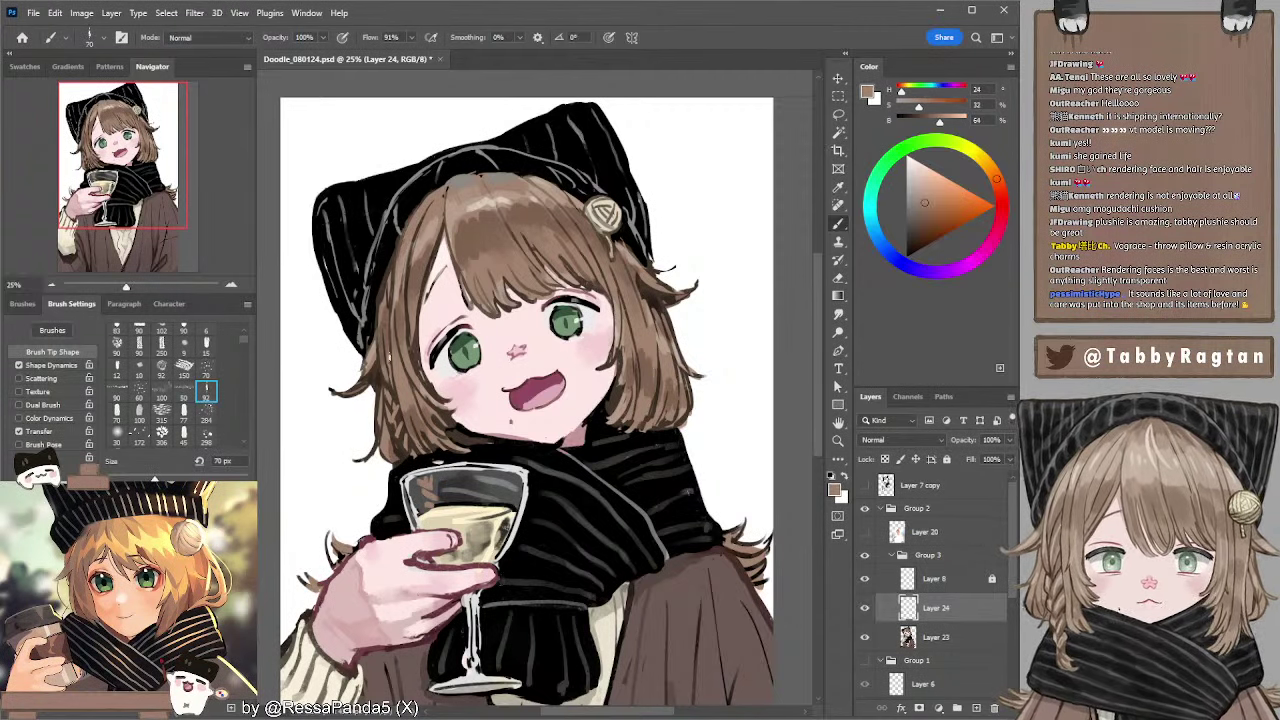
drag(390, 355, 390, 268)
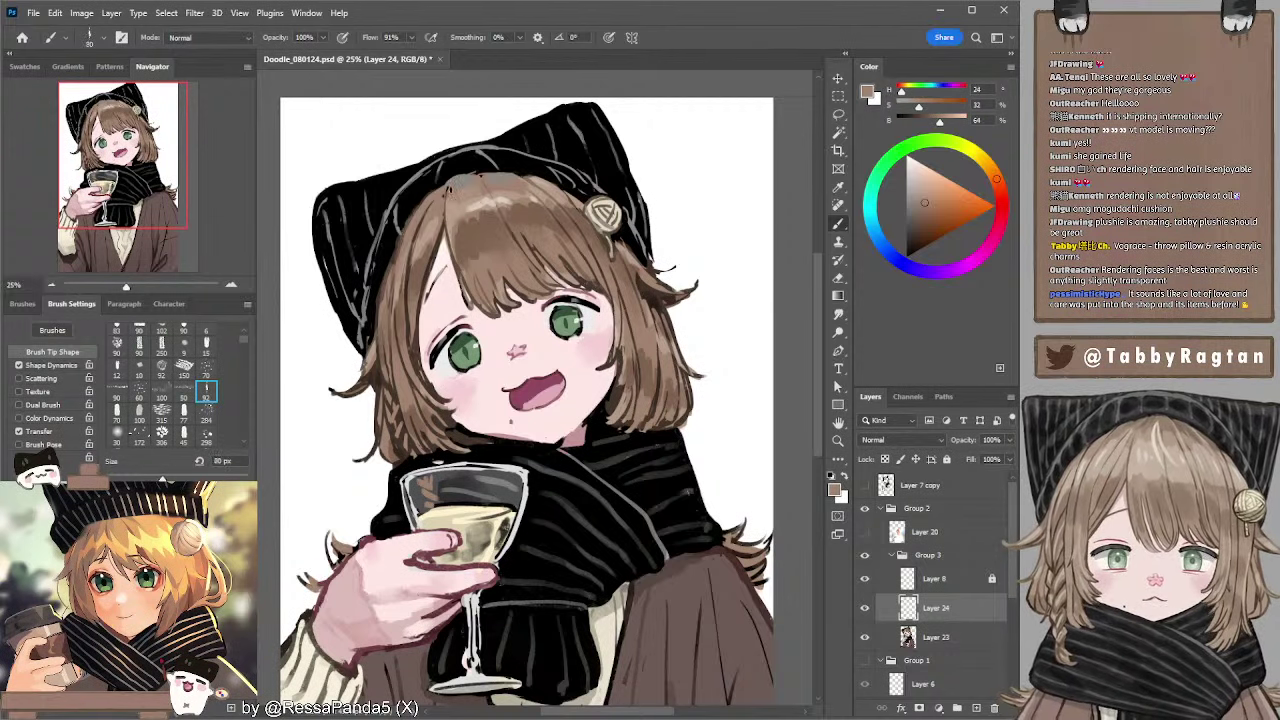
- Brighten the crown highlight under the hat brim with a sampled pale cream, using brush sizes of 100 and 80 px
alt+click(480, 200)
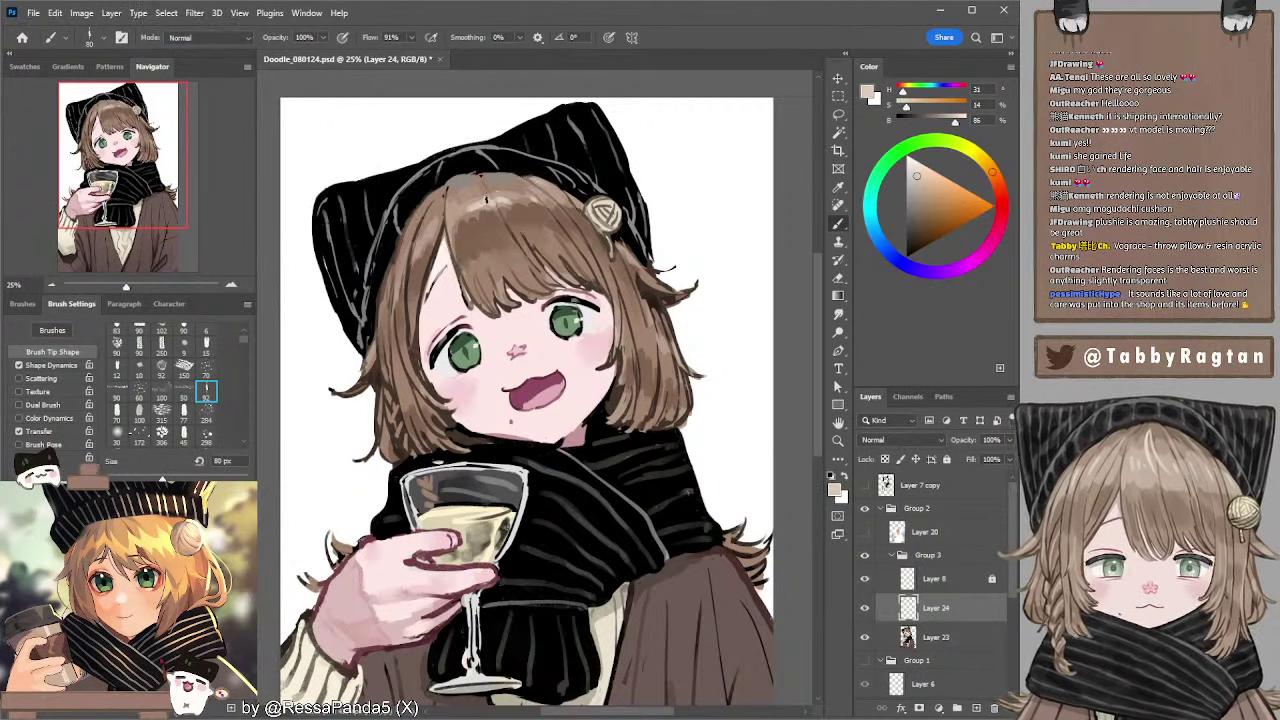
key(bracketright)
key(bracketright)
drag(483, 197, 495, 229)
key(ctrl+z)
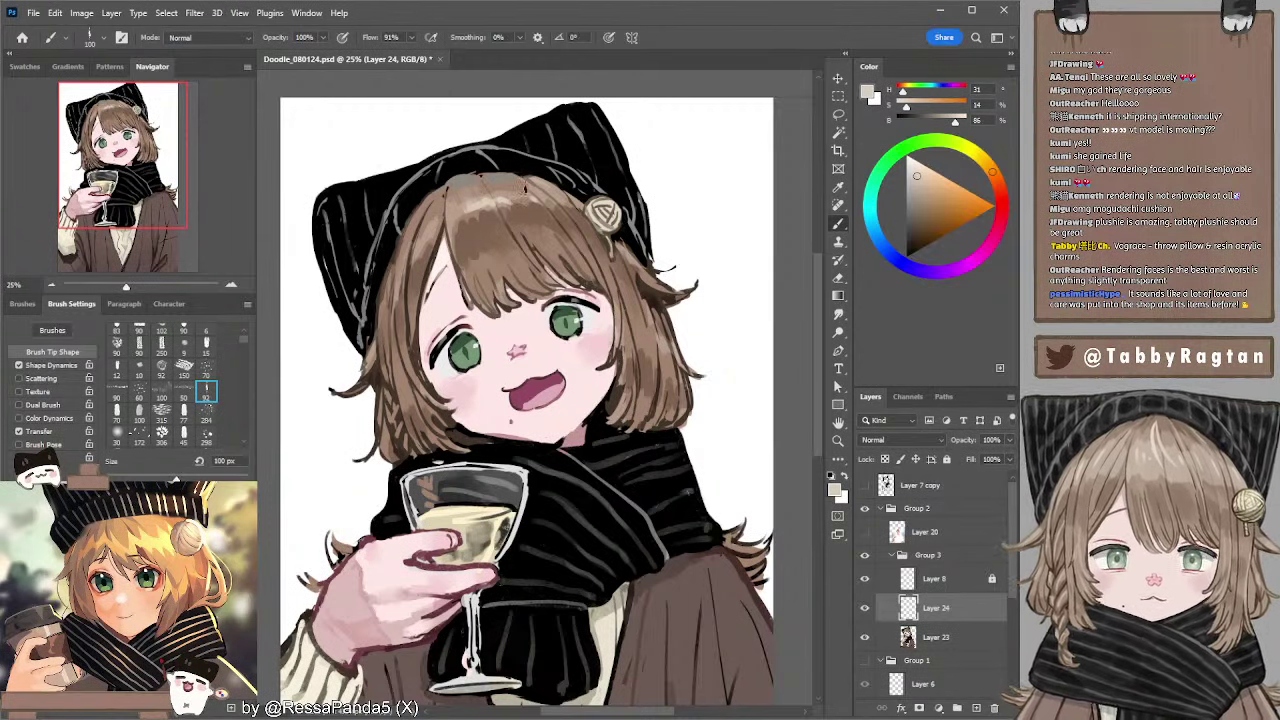
drag(513, 202, 516, 187)
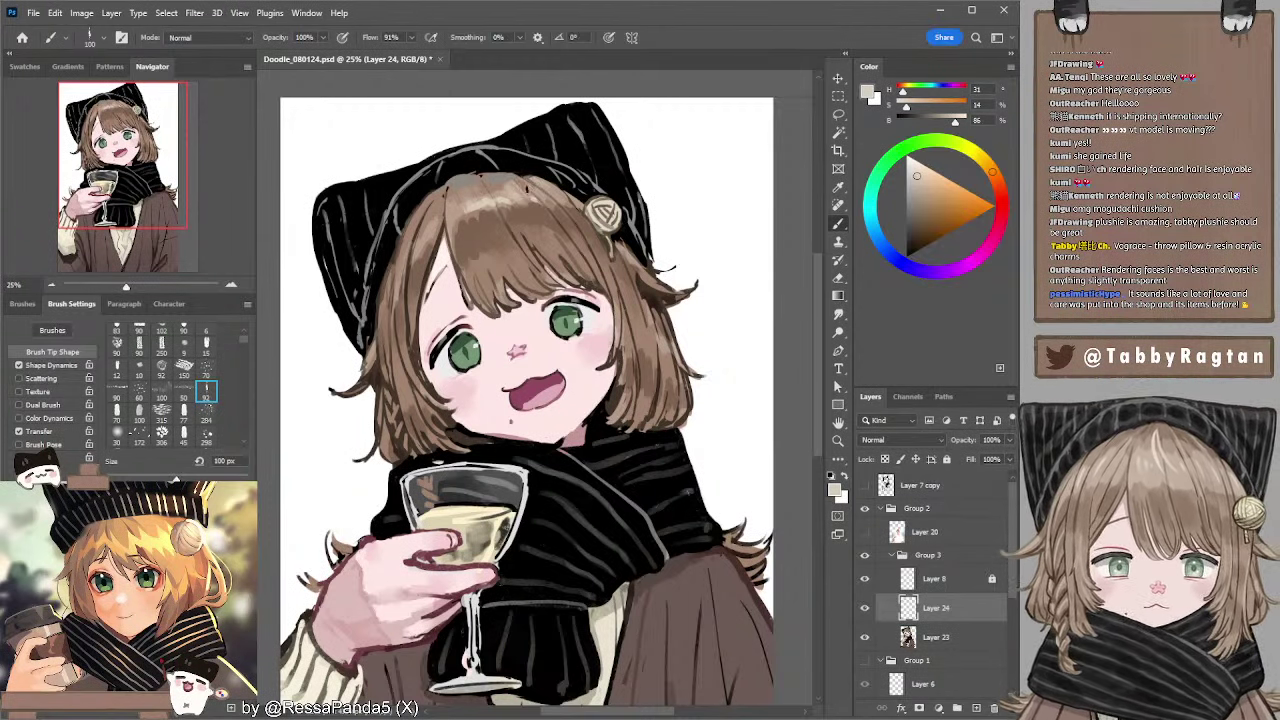
key(bracketleft)
key(bracketleft)
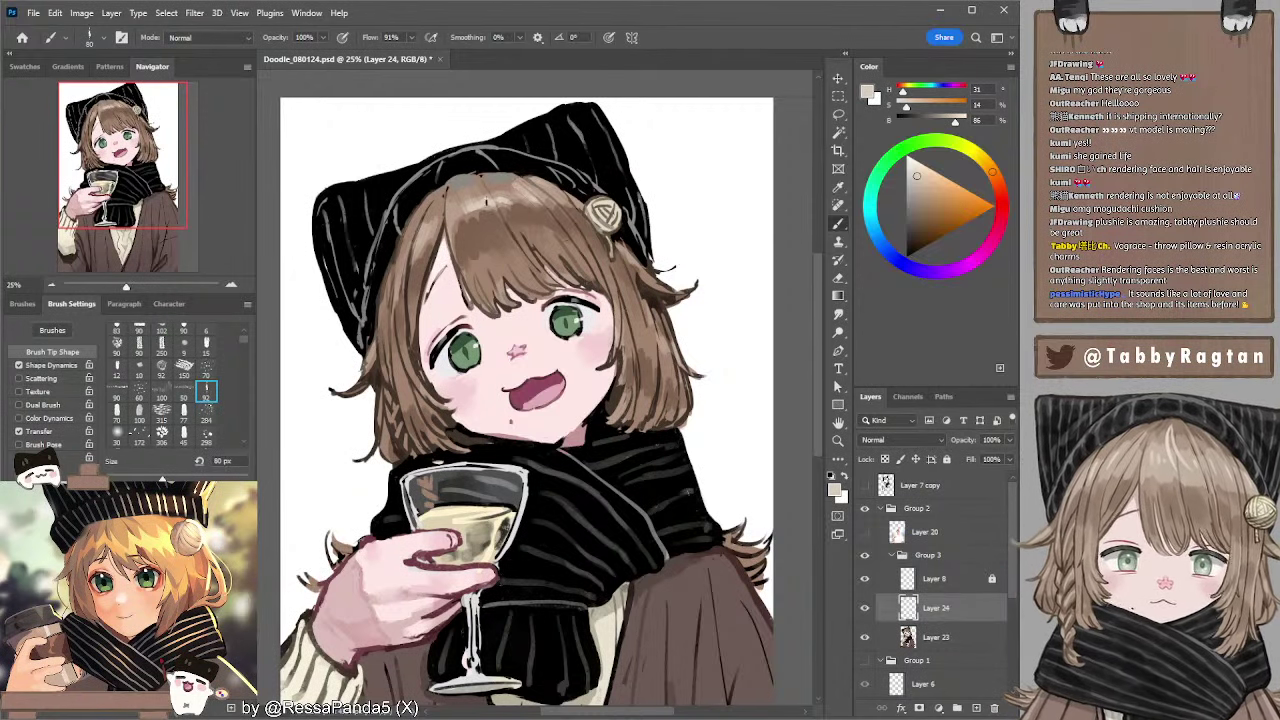
- Refine the hair around the face with a mid-brown sampled from the side strands, using brush sizes of 100, 80 and 90 px
alt+click(402, 356)
key(bracketright)
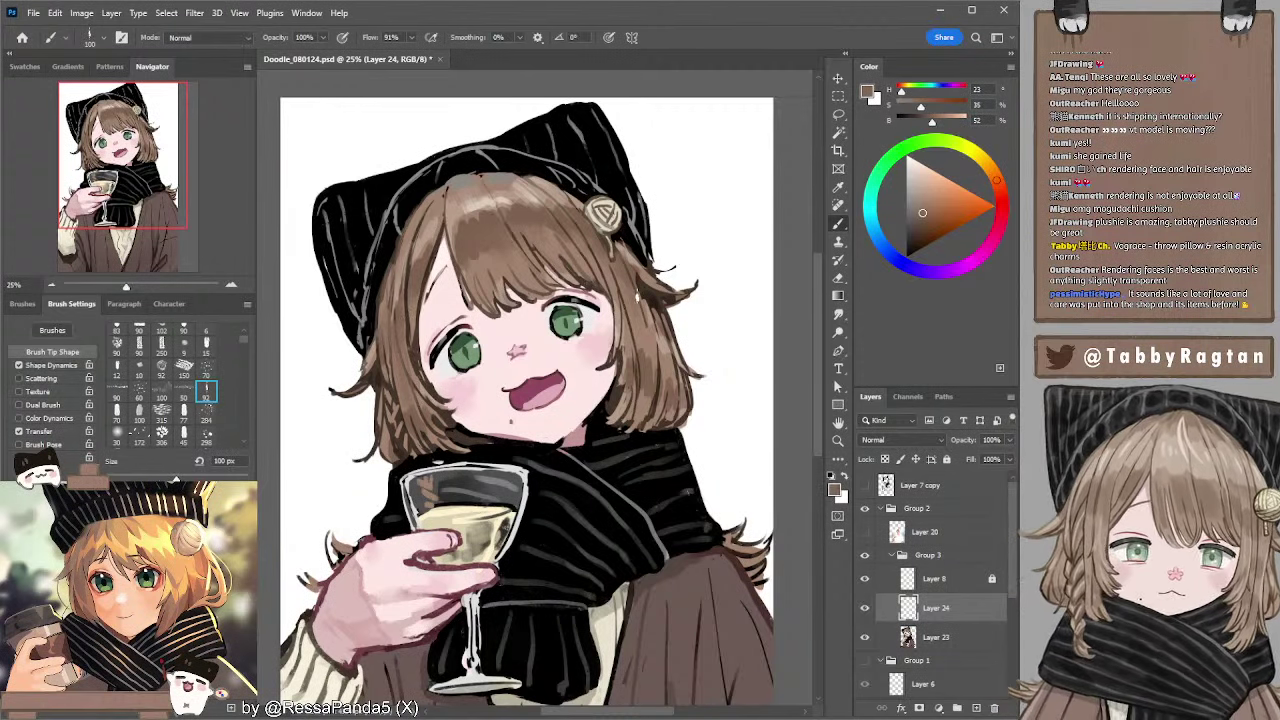
key(bracketleft)
key(bracketleft)
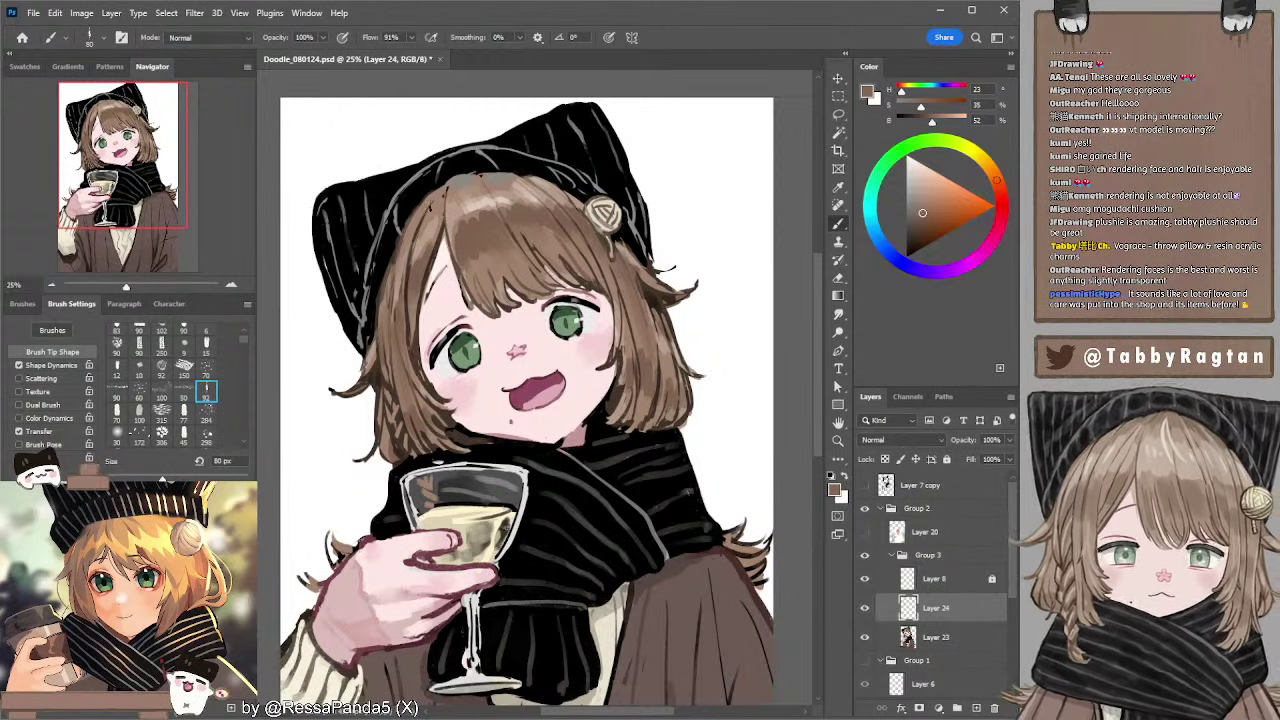
key(bracketright)
- Shade the hair along the hat edge with a darker brown sampled there, reducing the brush to 60 px
alt+click(394, 268)
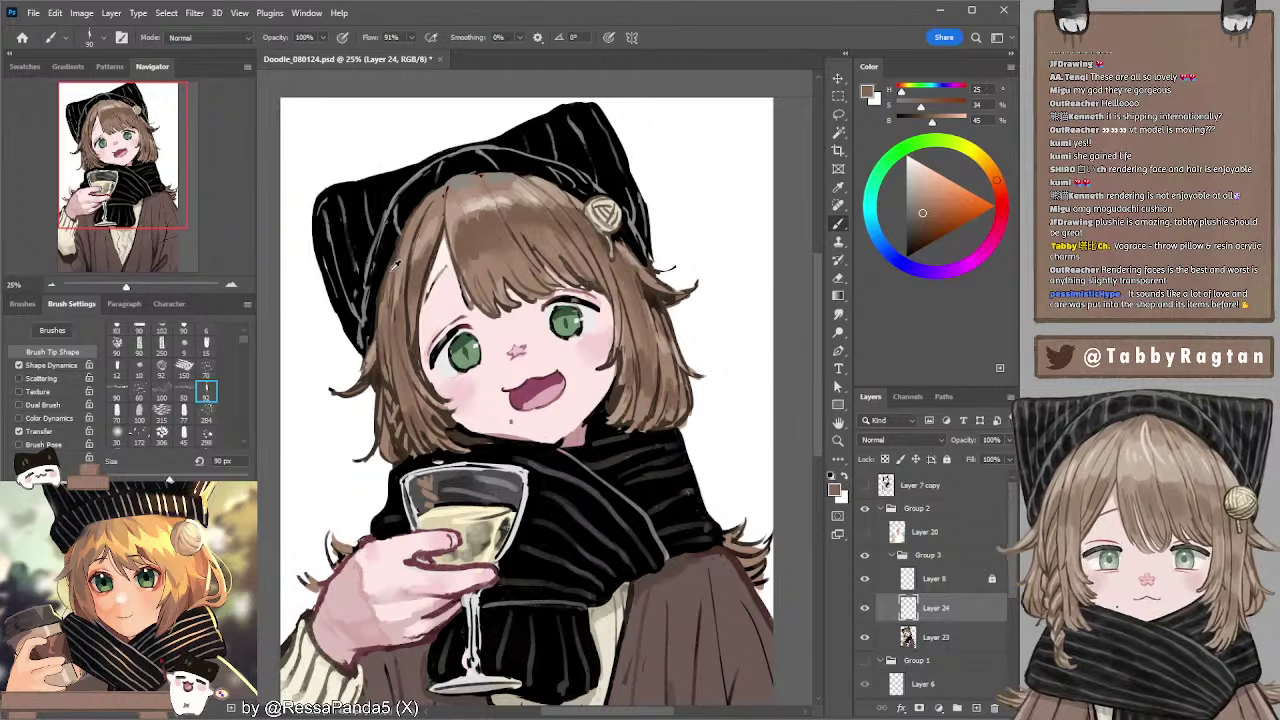
alt+click(398, 258)
key(bracketleft)
key(bracketleft)
key(bracketleft)
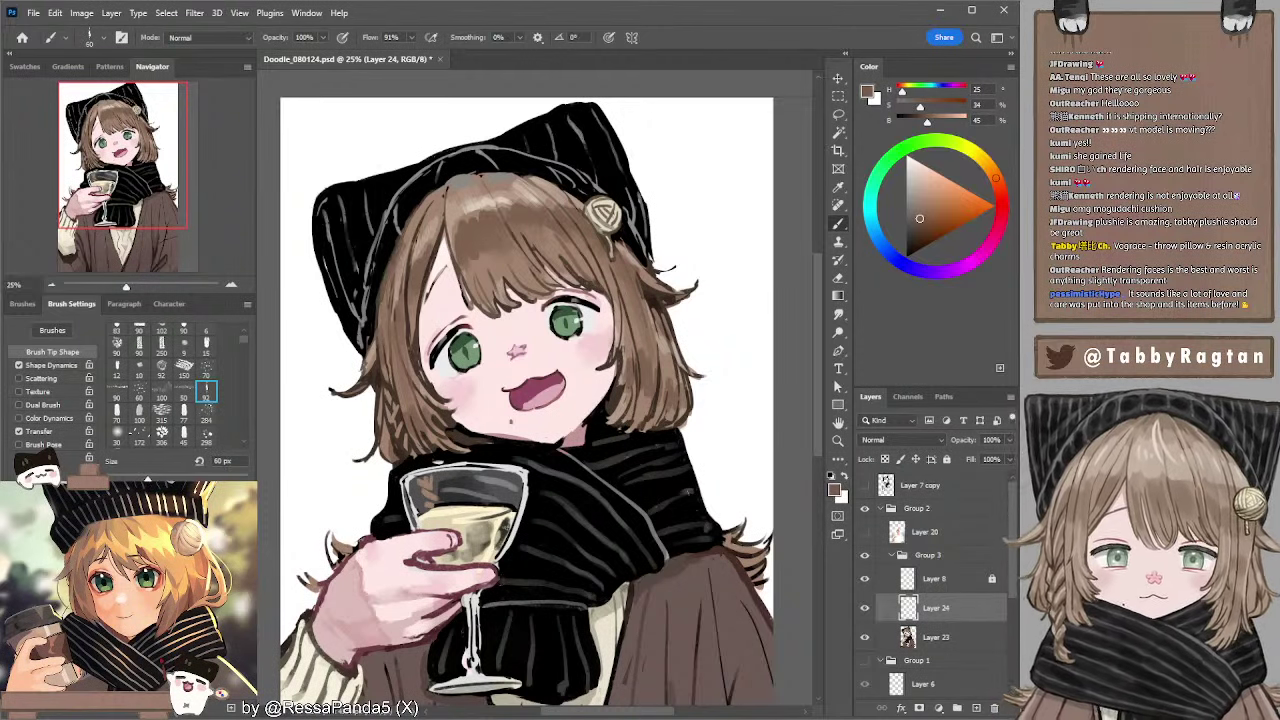
- Paint a thin light brown strand along the outer hair below the hat edge with a 50 px brush, redoing the first stroke
alt+click(415, 224)
key(bracketleft)
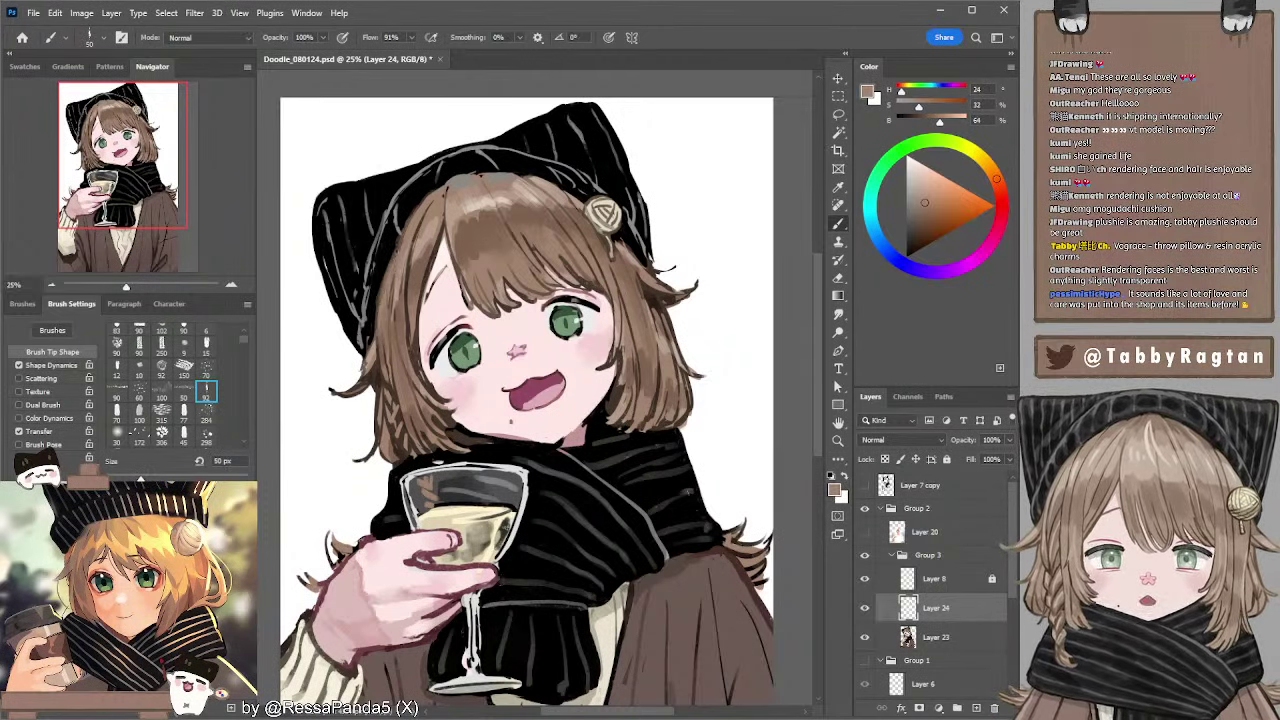
drag(398, 249, 382, 345)
key(ctrl+z)
drag(398, 254, 387, 312)
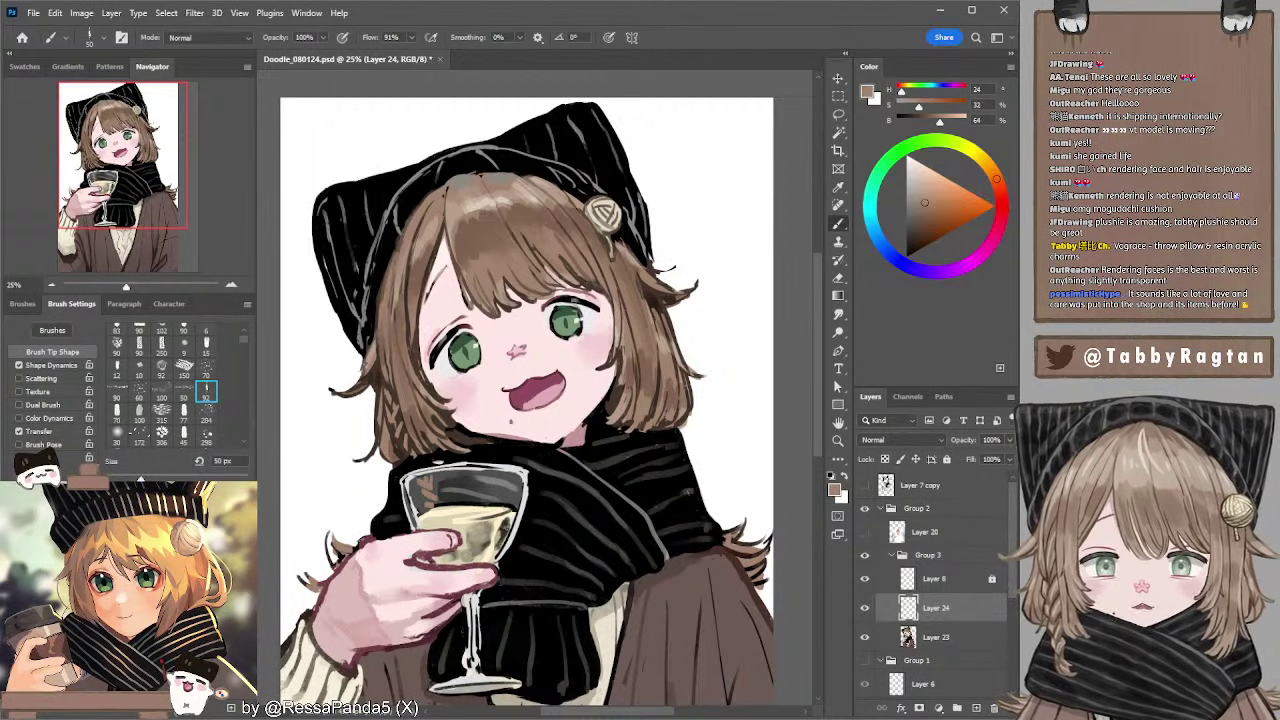
- Refine the fringe and the flicked hair near the ornament with sampled mid and light browns, using brush sizes of 70 and 45 px
alt+click(530, 213)
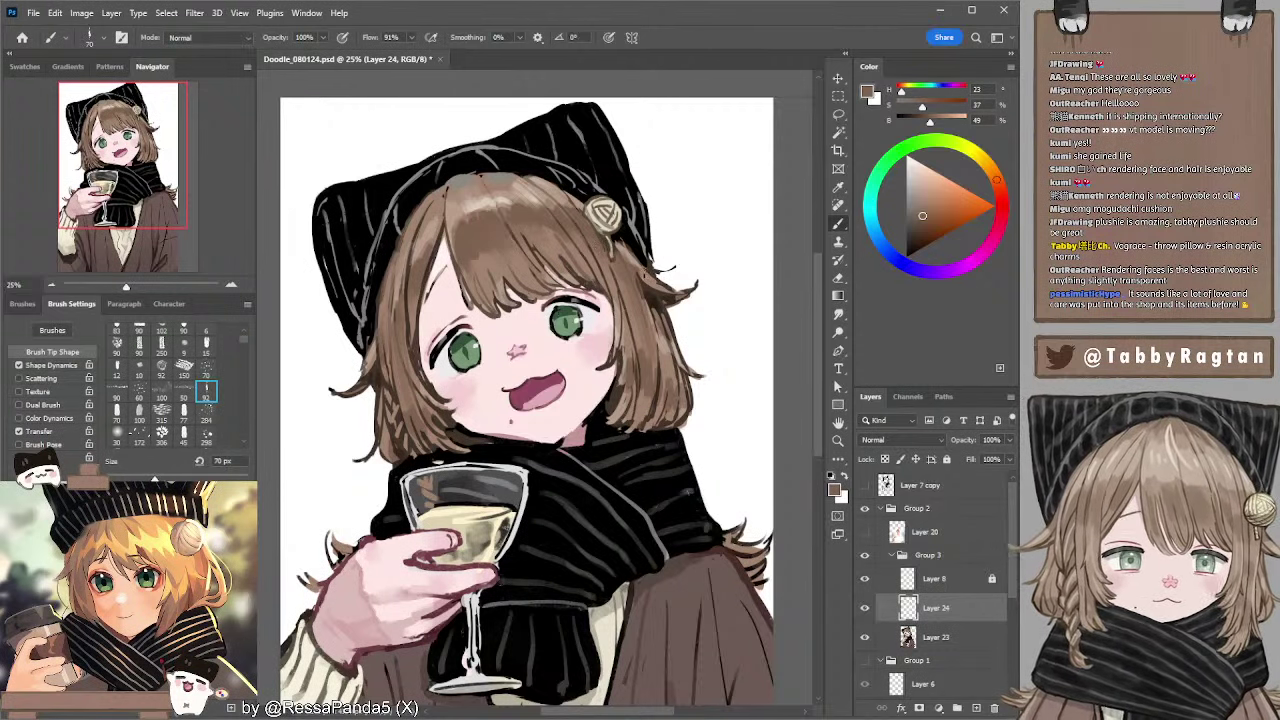
alt+click(651, 277)
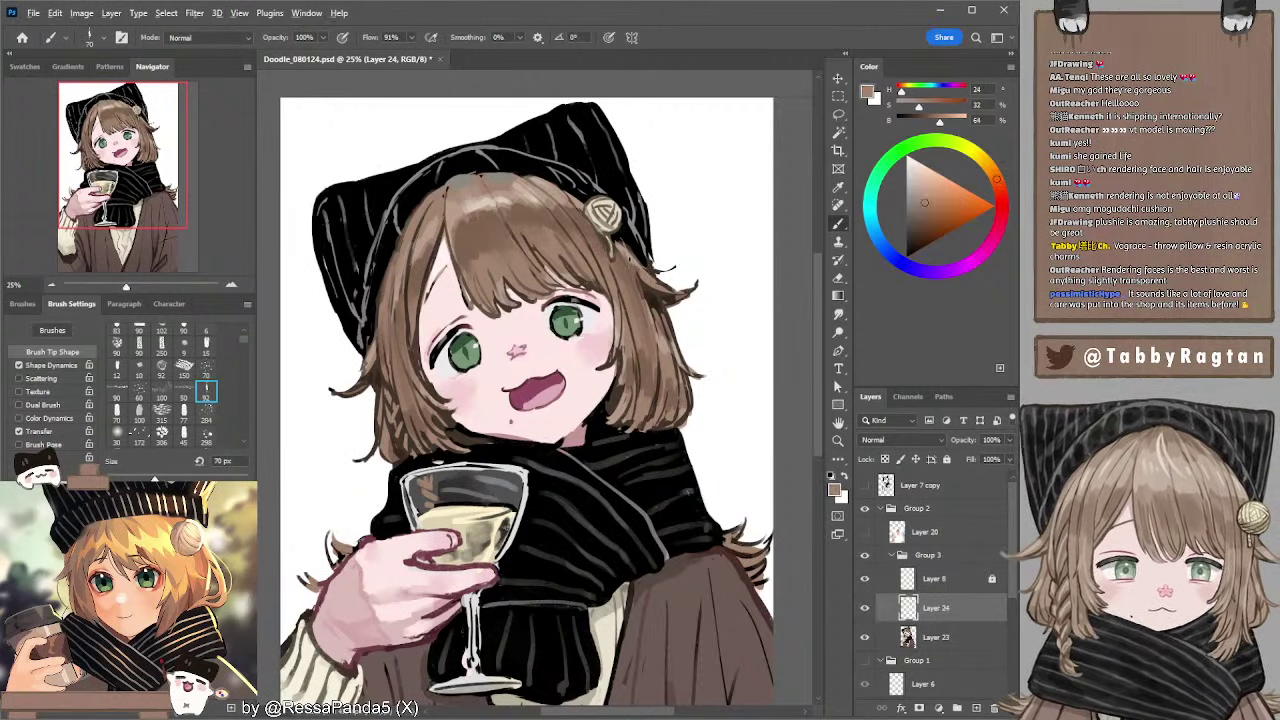
key(bracketleft)
key(bracketleft)
key(bracketleft)
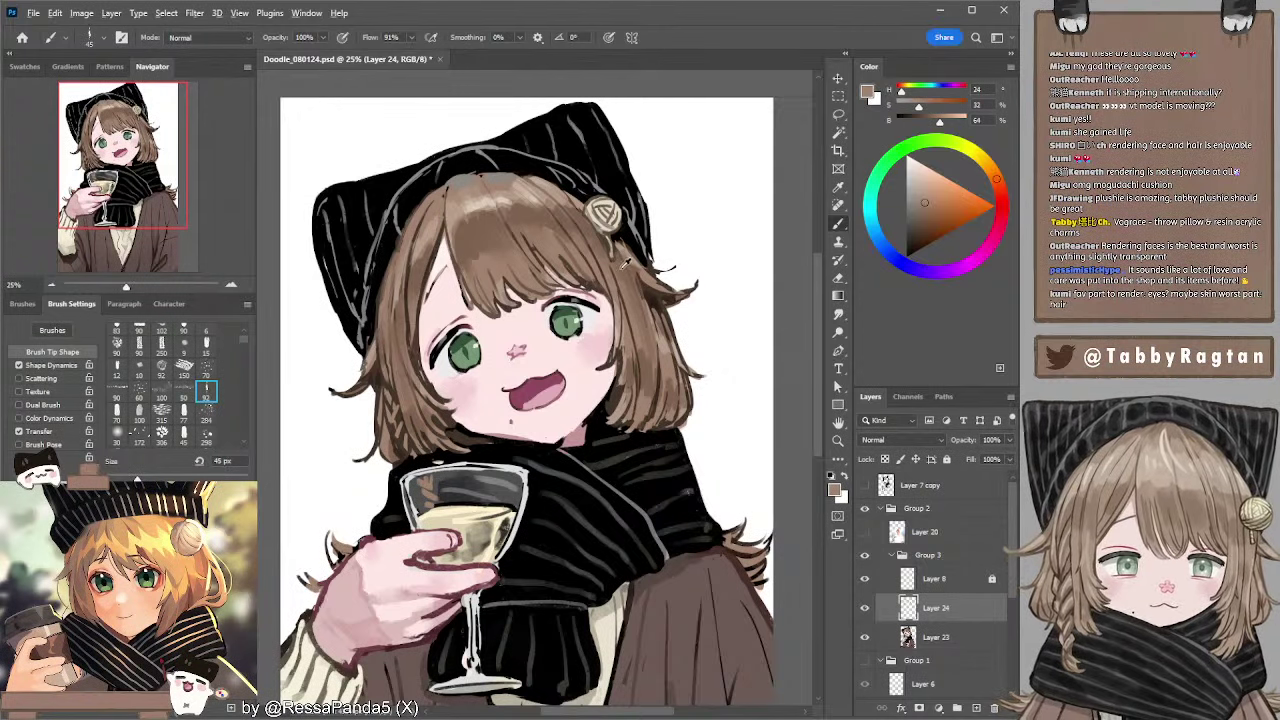
- Draw a very dark brown line along the hair strands below the hat ornament with a 60 px brush
alt+click(622, 269)
alt+click(649, 291)
key(bracketright)
key(bracketright)
drag(623, 259, 652, 297)
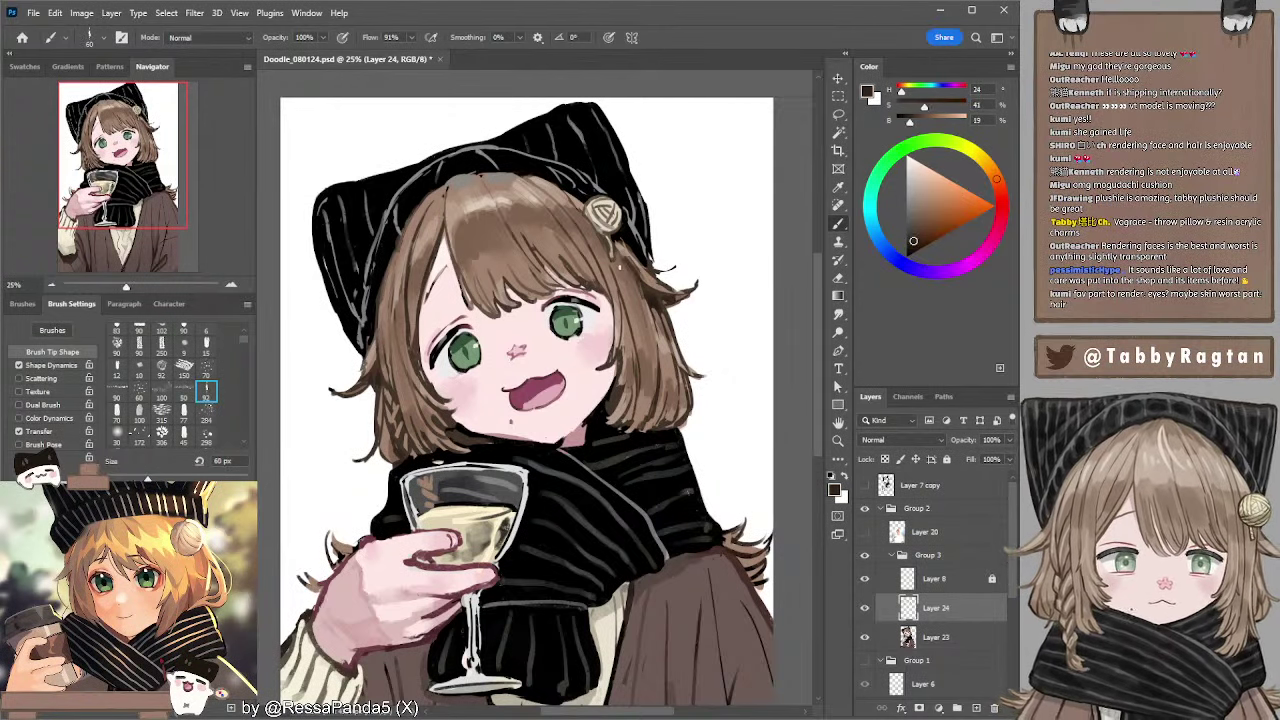
- Refine the hair strands below the hat ornament with near-black brown and a sampled, darkened mid-brown, using brush sizes of 60, 100 and 80 px
click(911, 242)
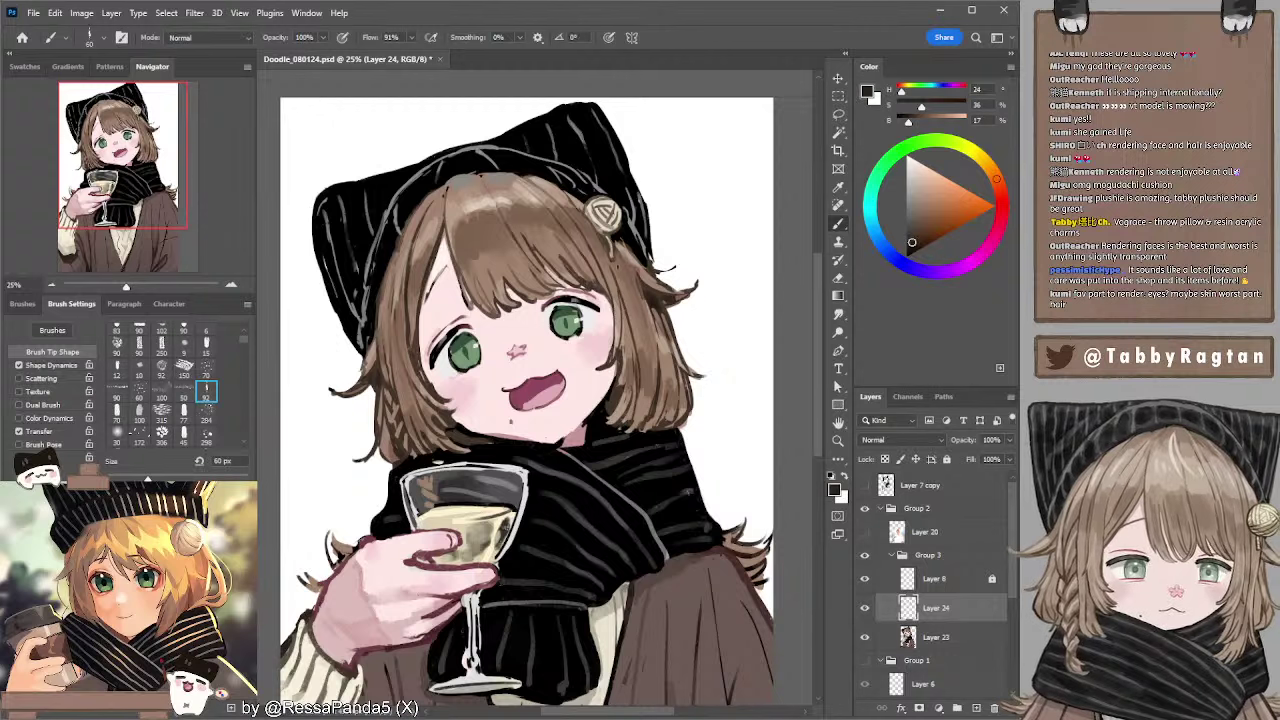
drag(617, 261, 629, 296)
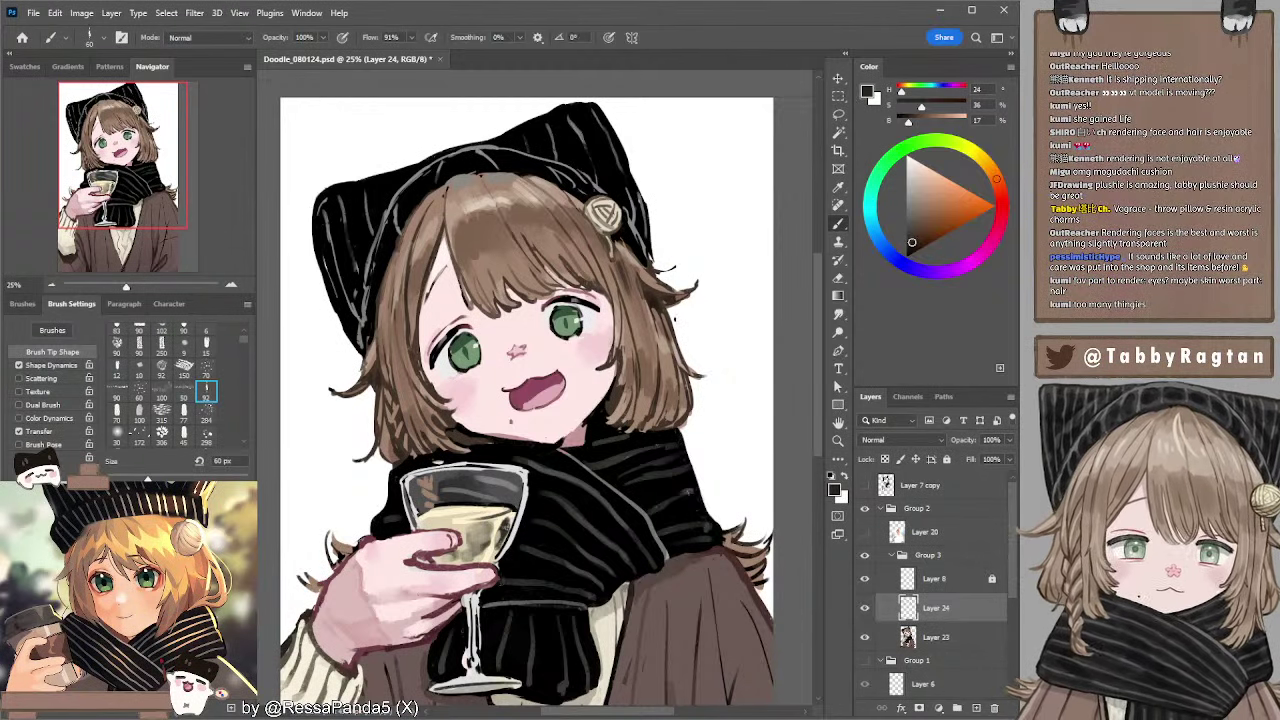
alt+click(647, 372)
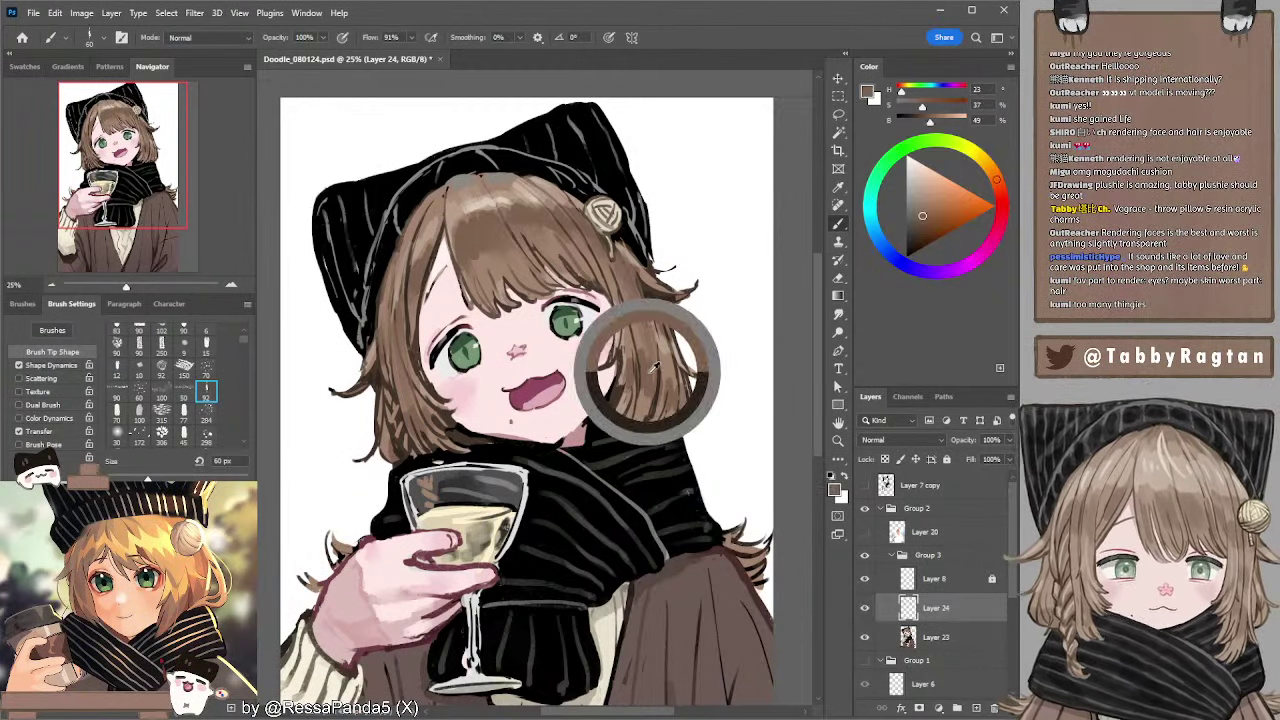
key(bracketright)
key(bracketright)
key(bracketright)
key(bracketright)
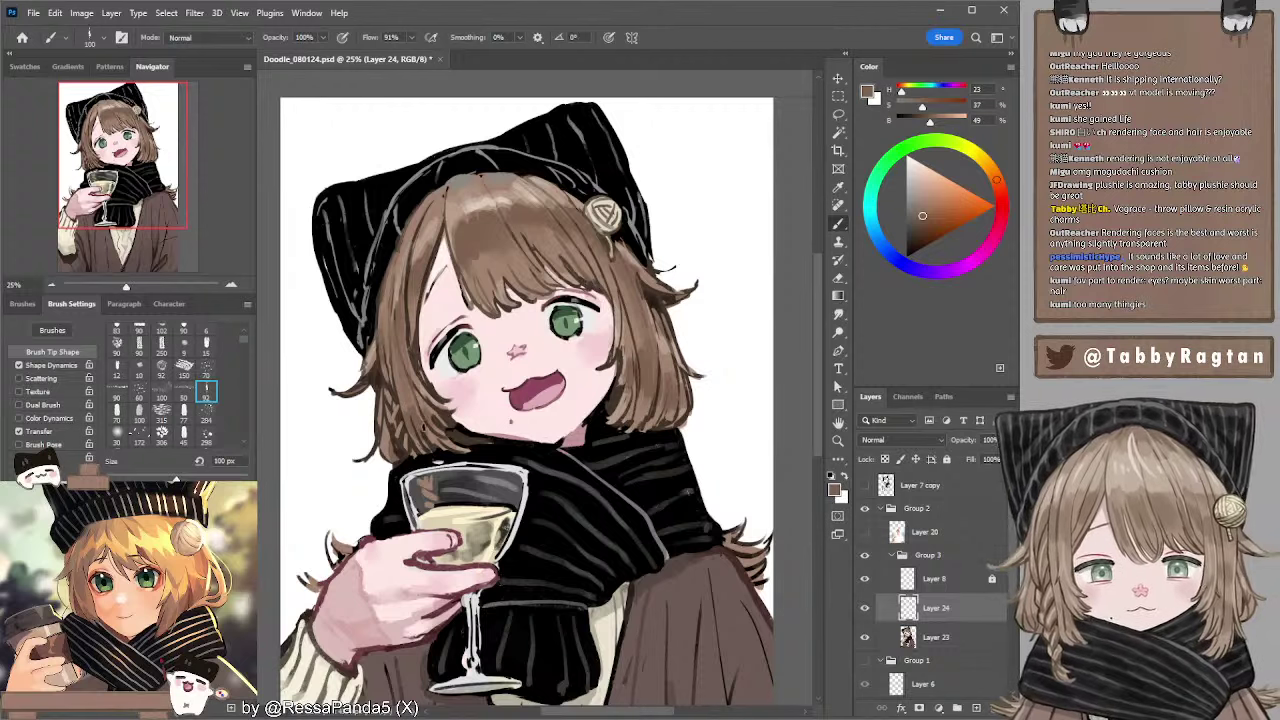
click(922, 224)
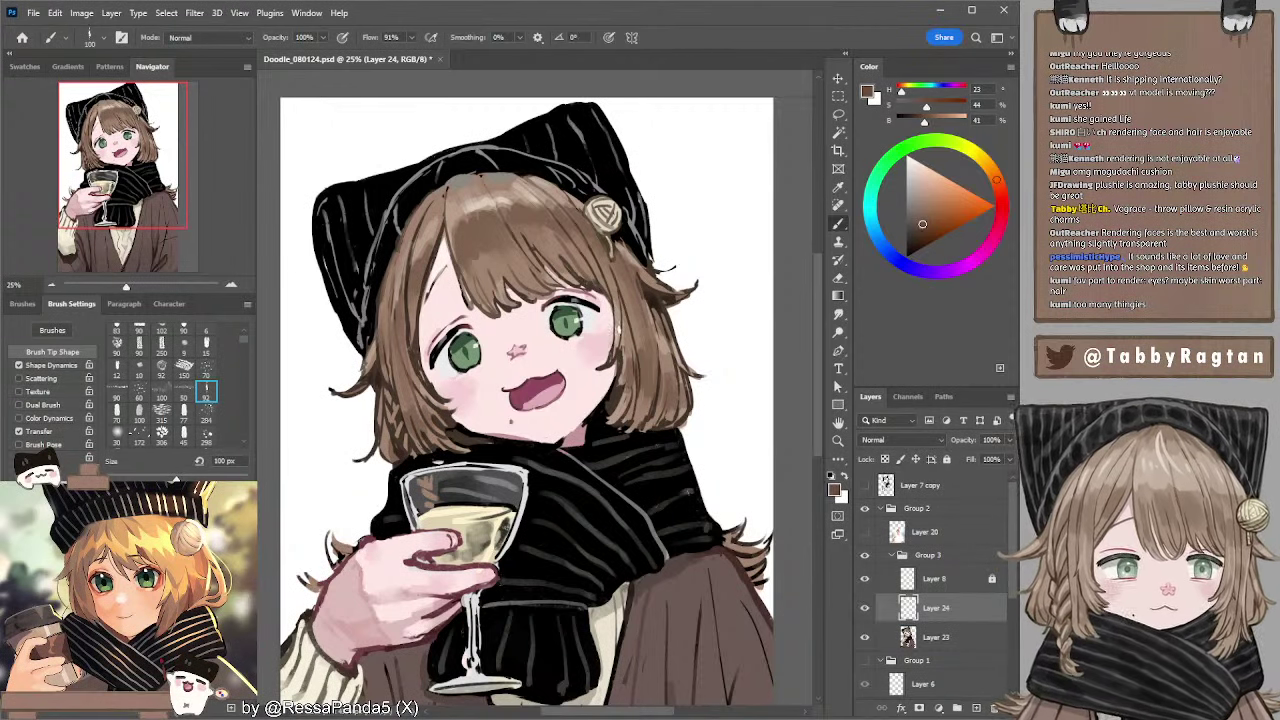
key(bracketleft)
key(bracketleft)
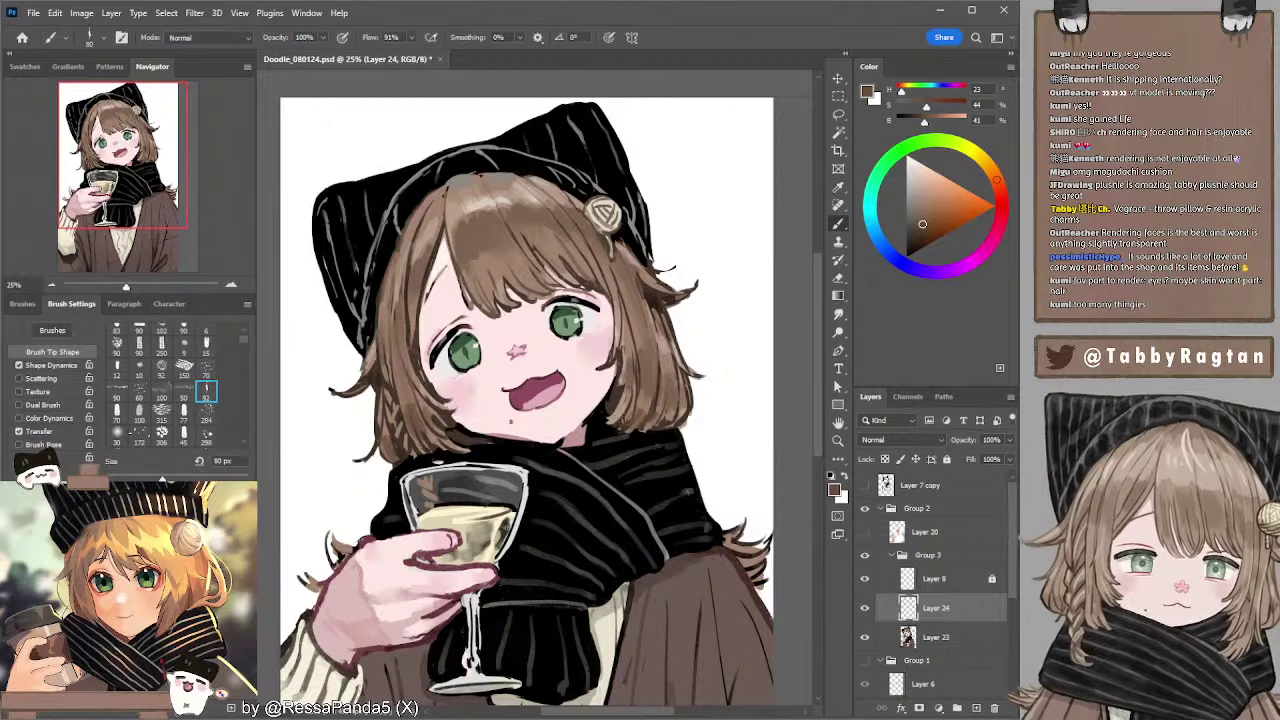
- Compare the drawing with Layer 24 hidden and shown, and try a sampled warm grey along the hat edge with a 70 px brush
click(866, 607)
click(866, 607)
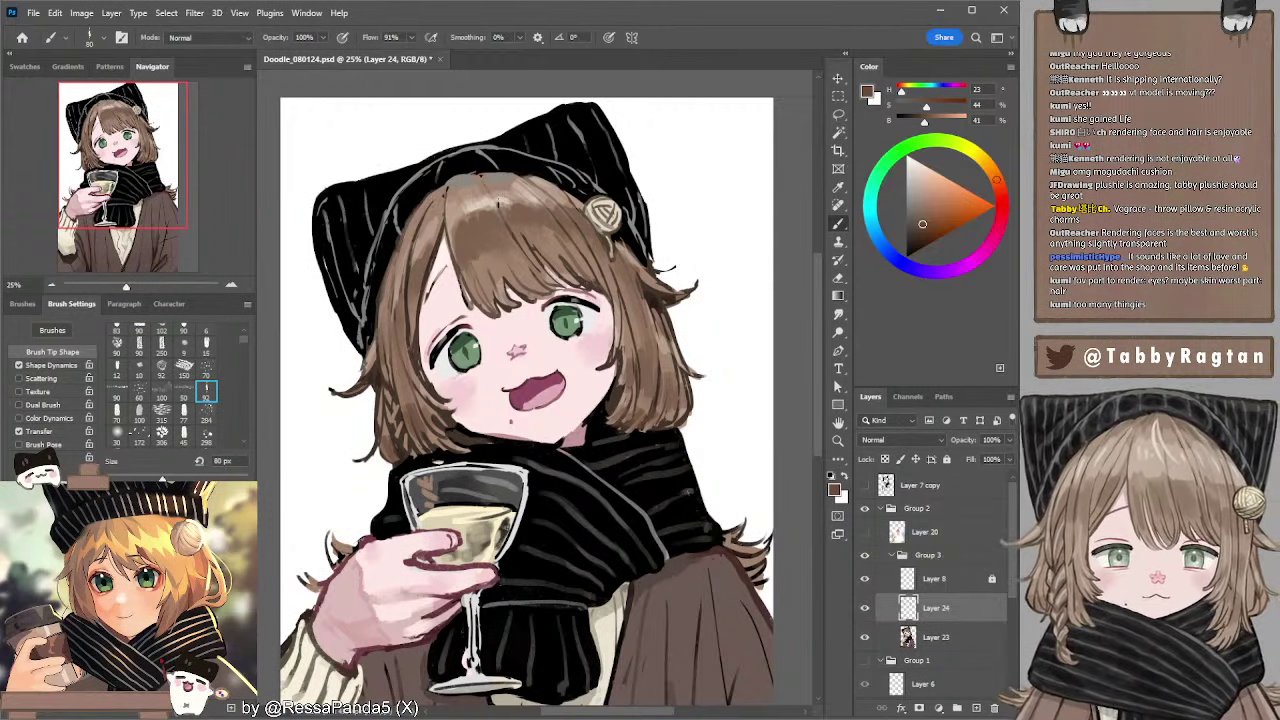
alt+click(503, 172)
key(bracketleft)
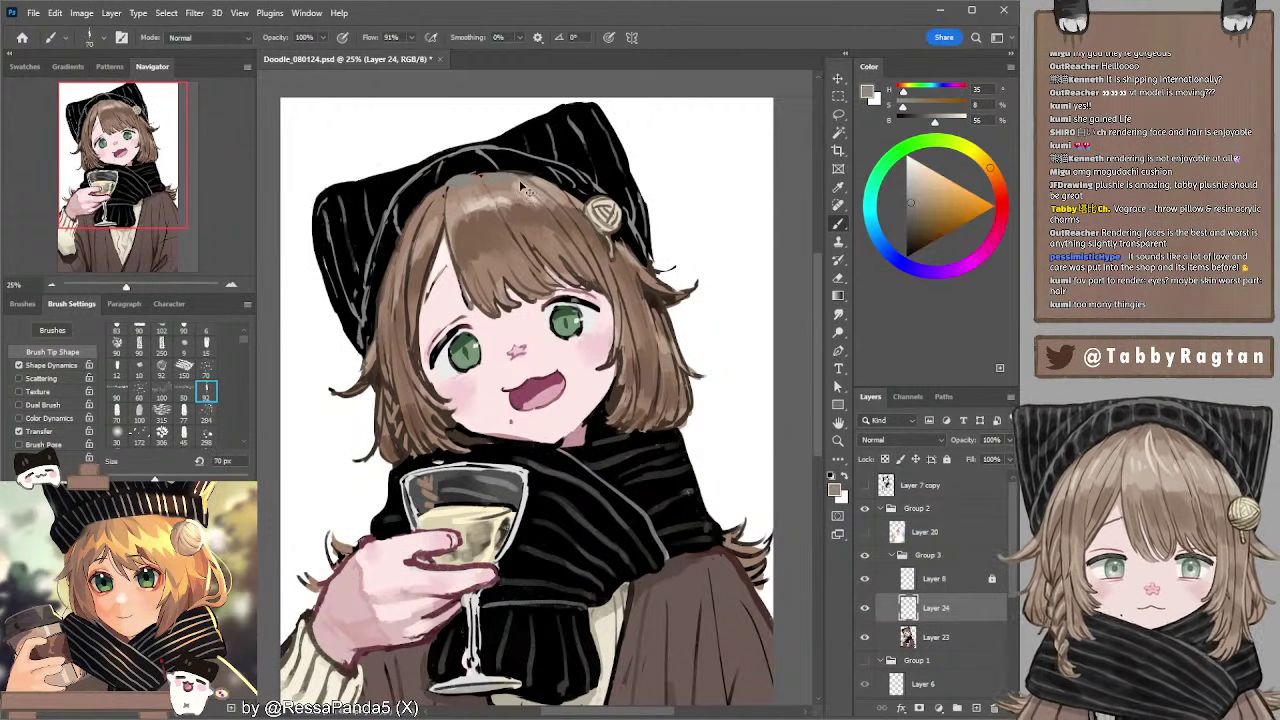
key(ctrl+z)
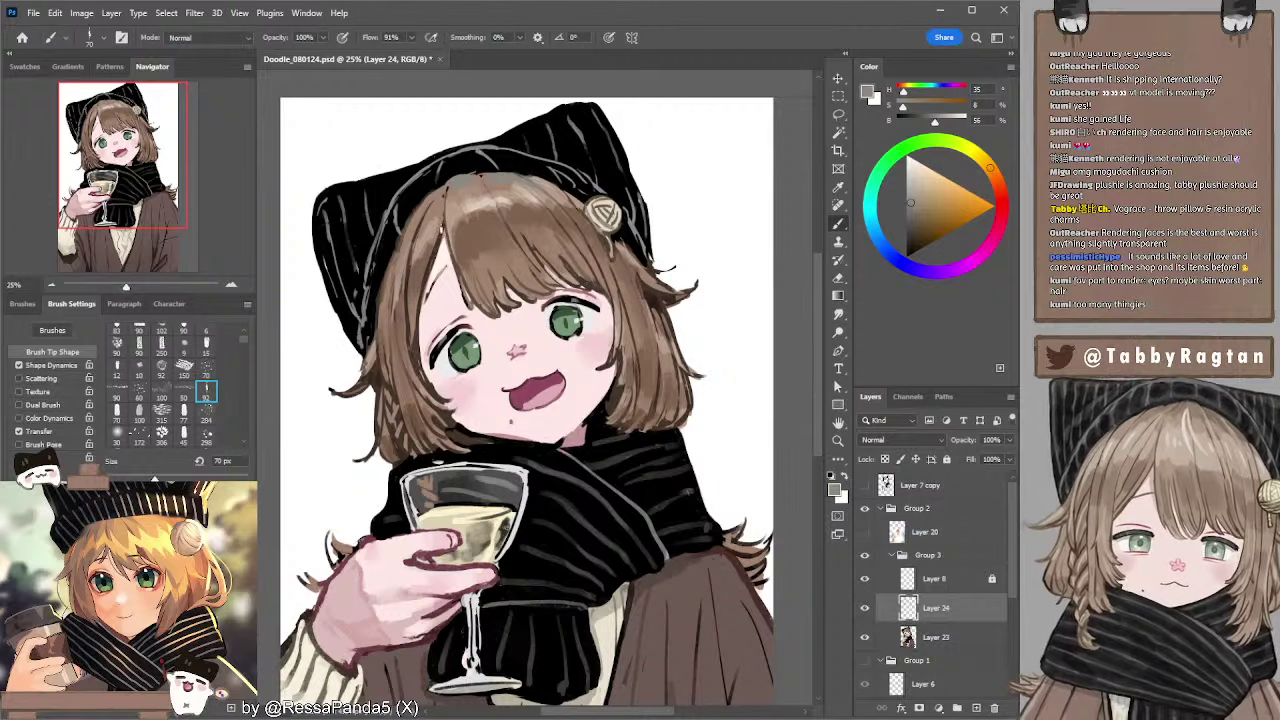
- Touch up the coat below the glass and the wrist edge with sampled dark brown and pale pink, using the 70 px dual-brush tip reduced to 50 px
click(104, 39)
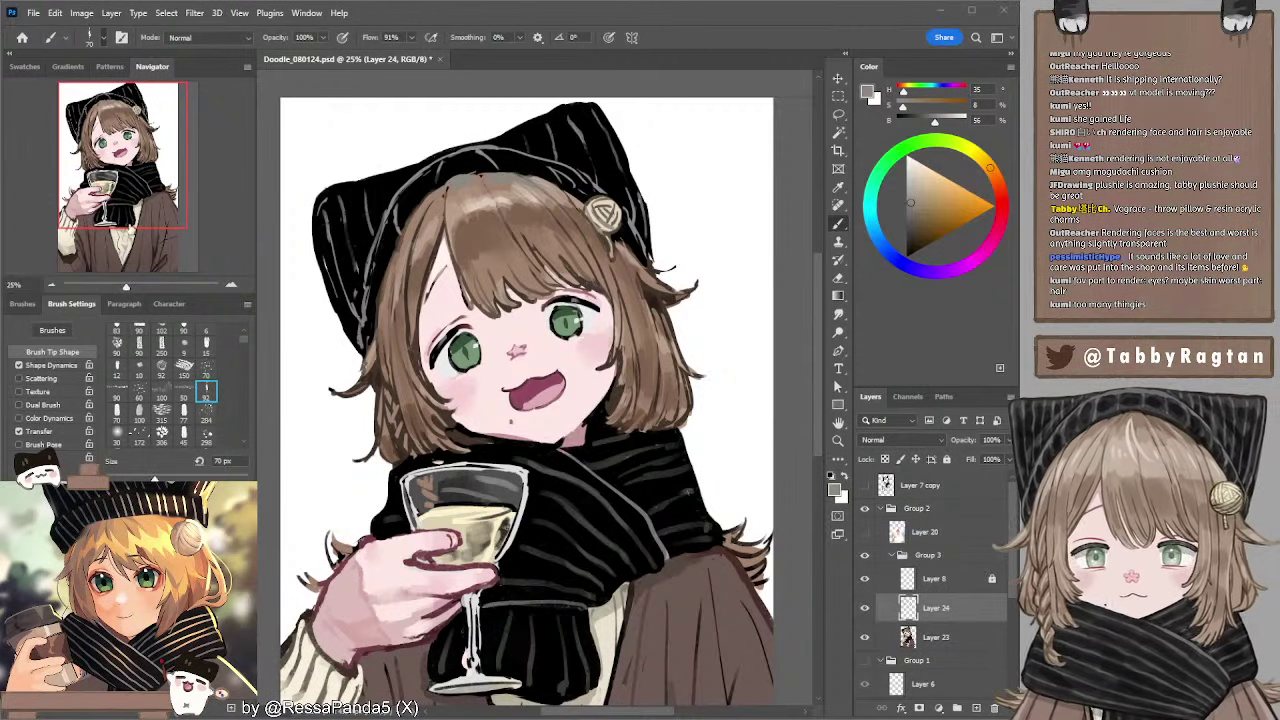
click(116, 411)
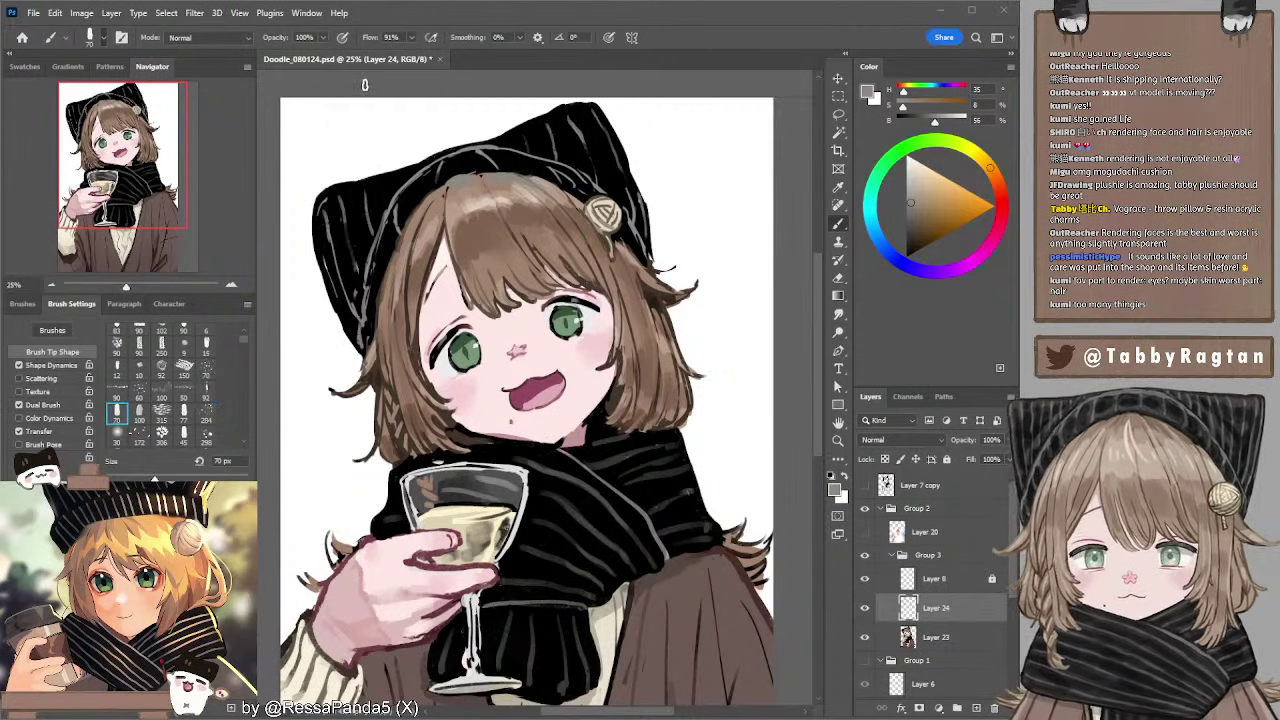
click(54, 286)
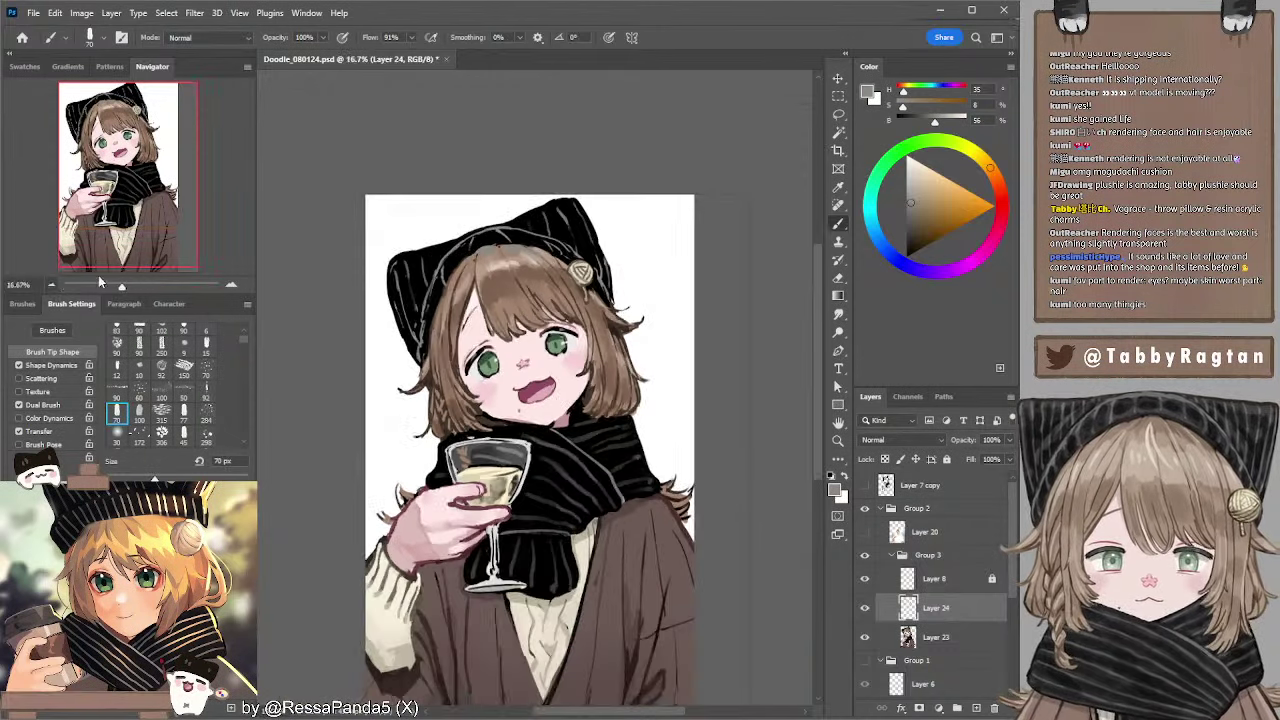
drag(337, 221, 293, 133)
drag(369, 209, 379, 210)
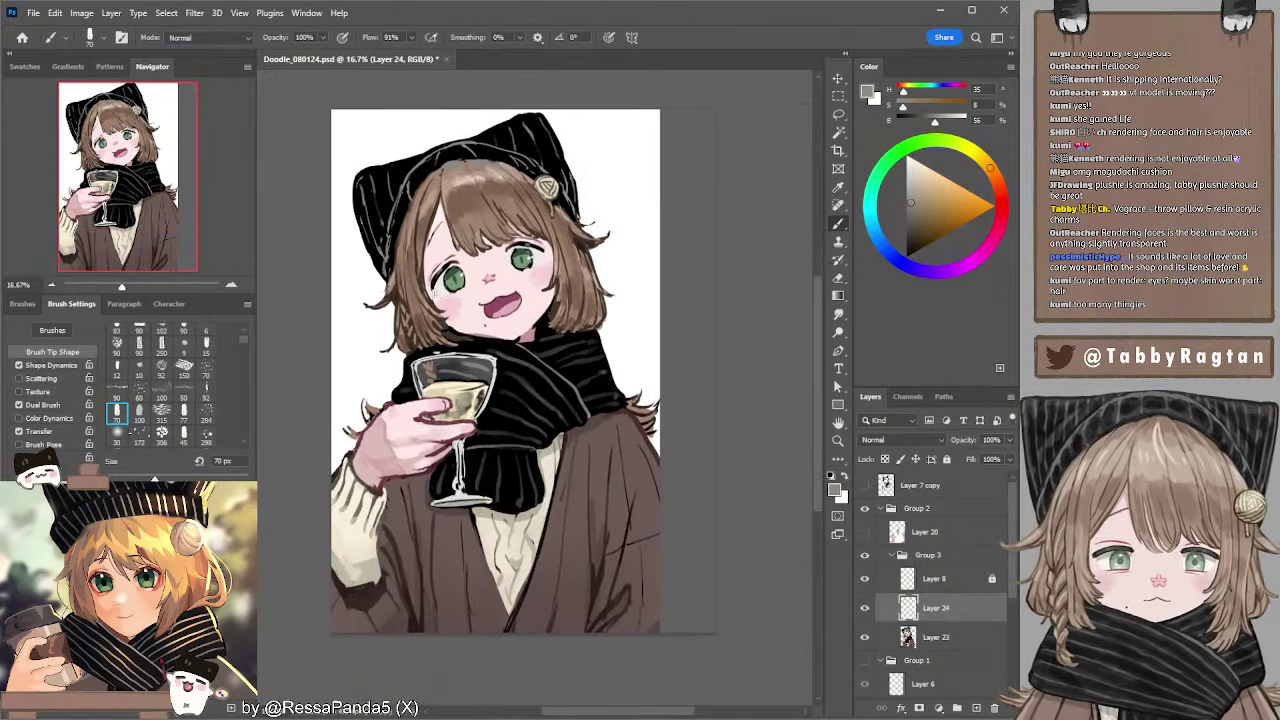
alt+click(462, 512)
key(bracketleft)
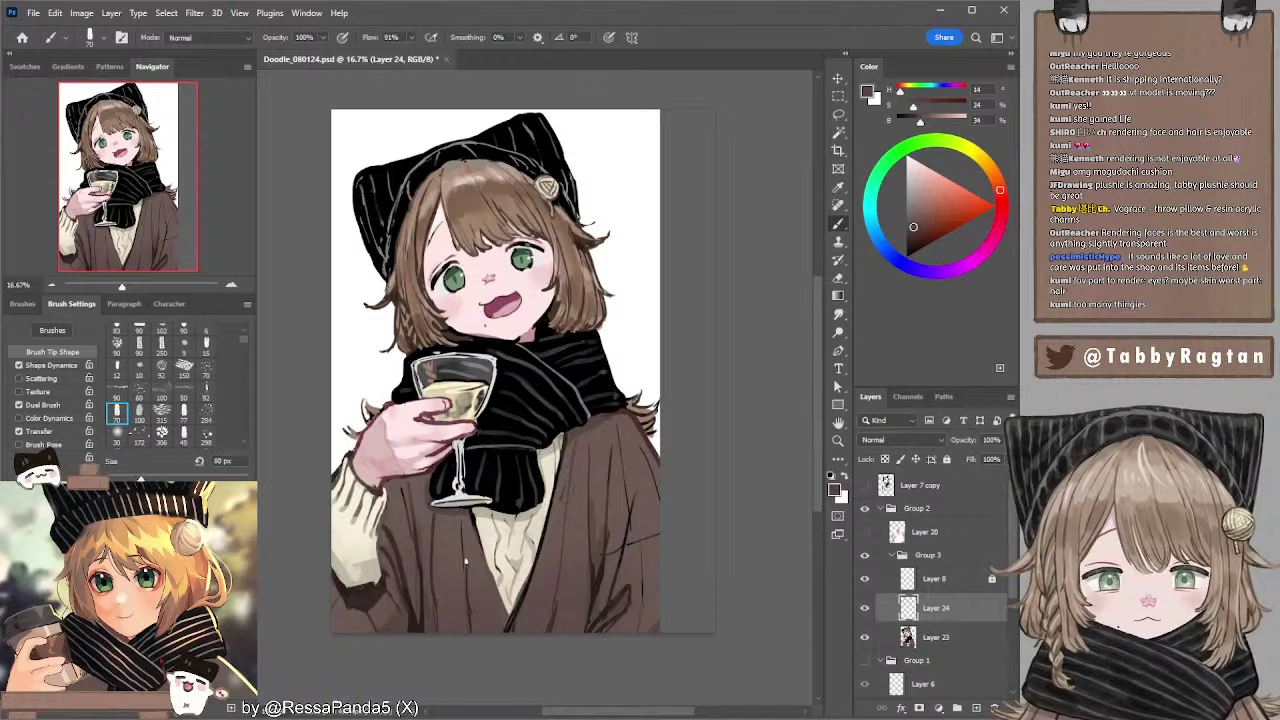
key(bracketleft)
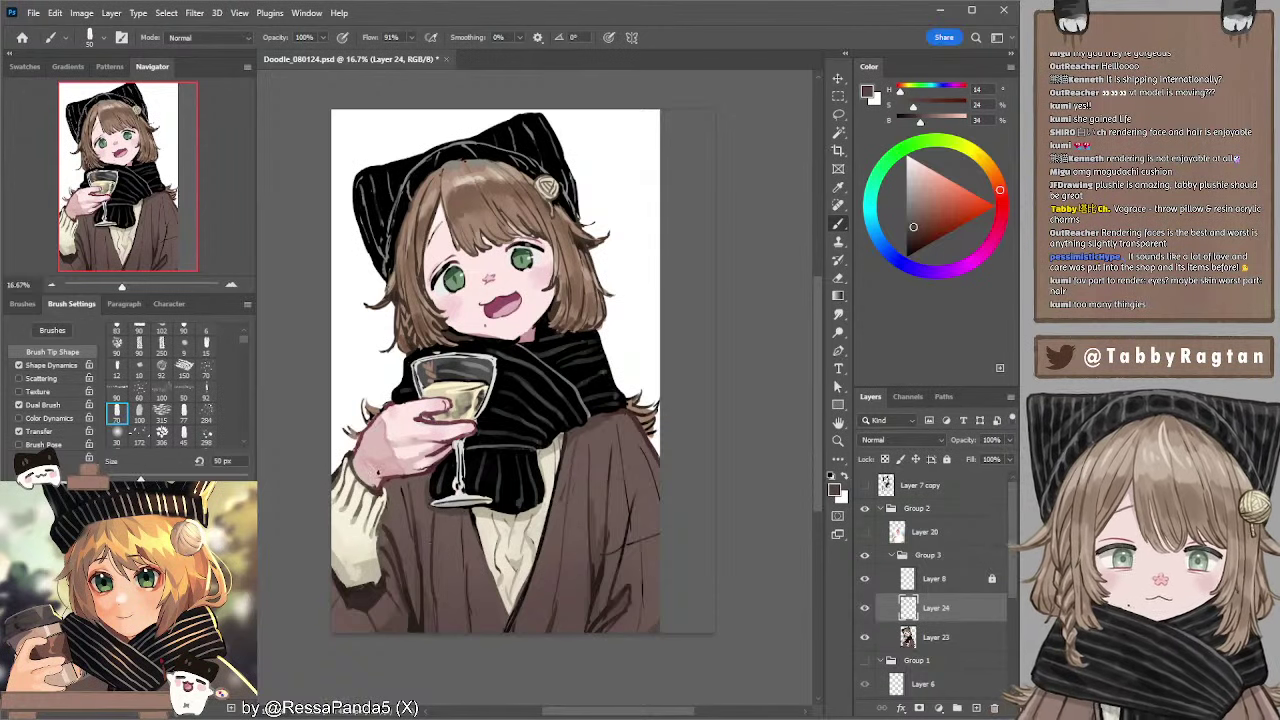
alt+click(378, 478)
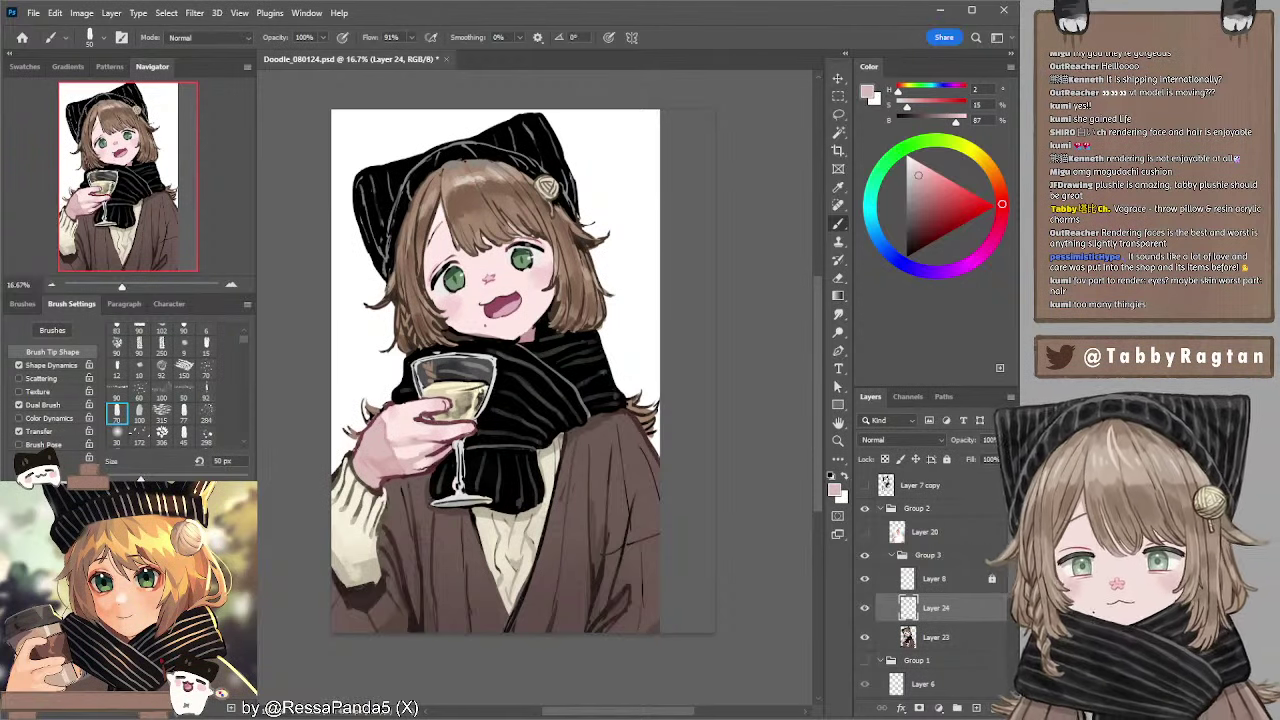
- Paint the tones seen through the upper part of the wine glass with sampled dark grey, near-black and brown, using a 60 px brush
alt+click(442, 376)
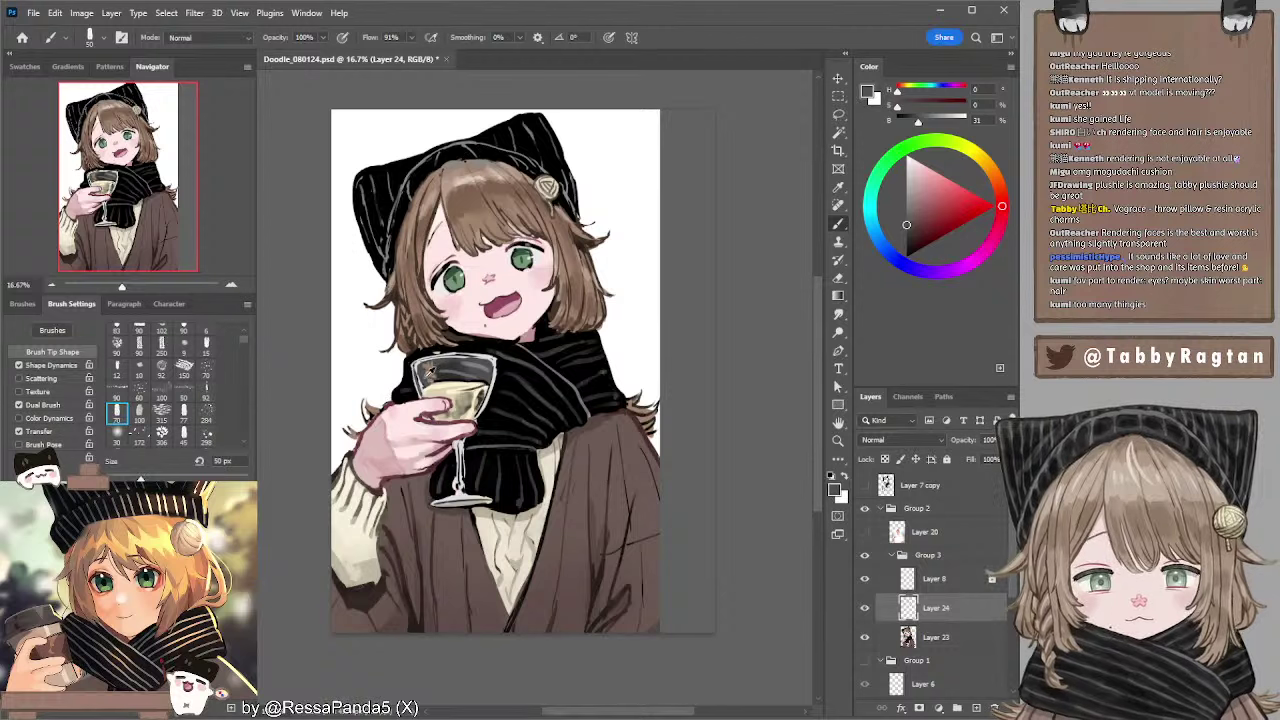
key(bracketright)
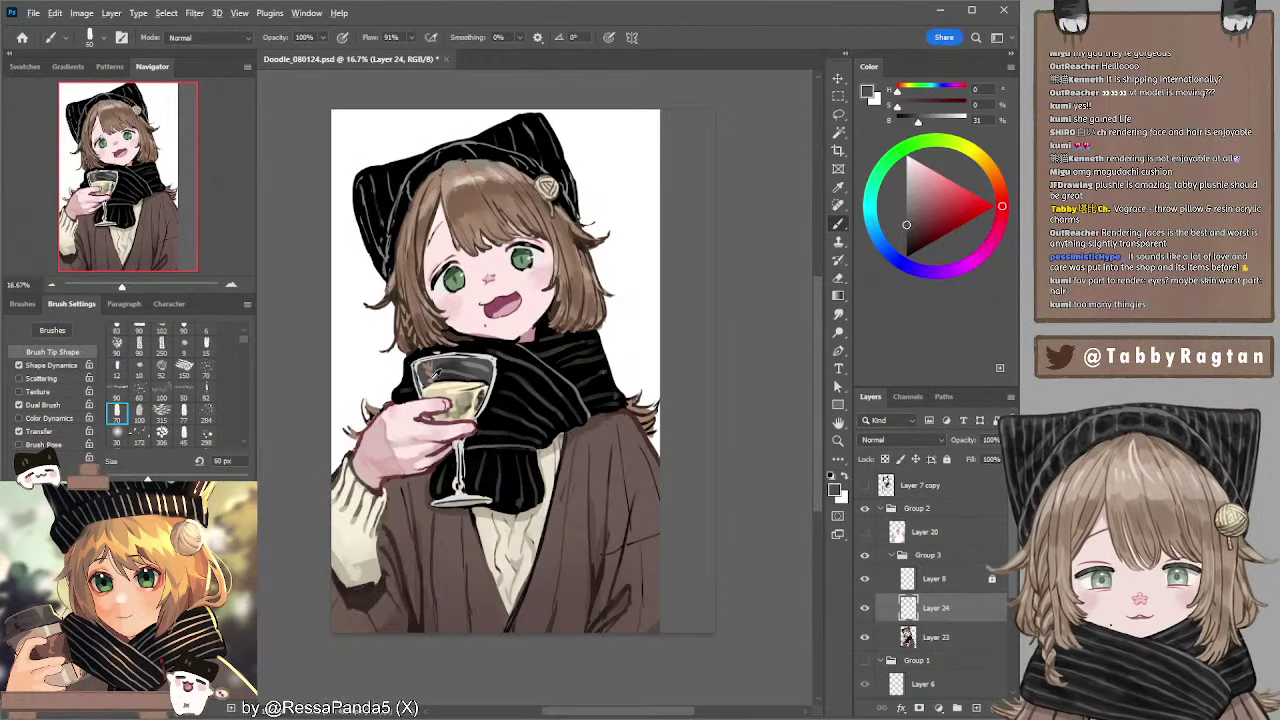
alt+click(446, 386)
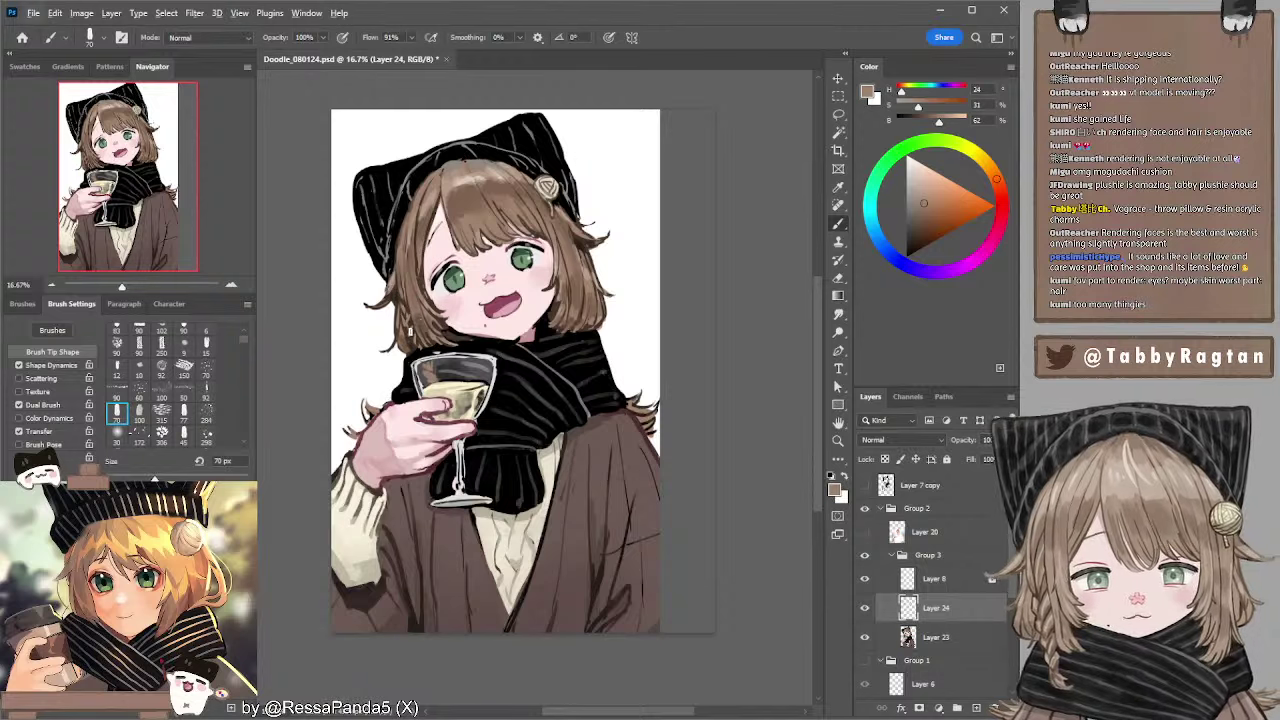
key(bracketleft)
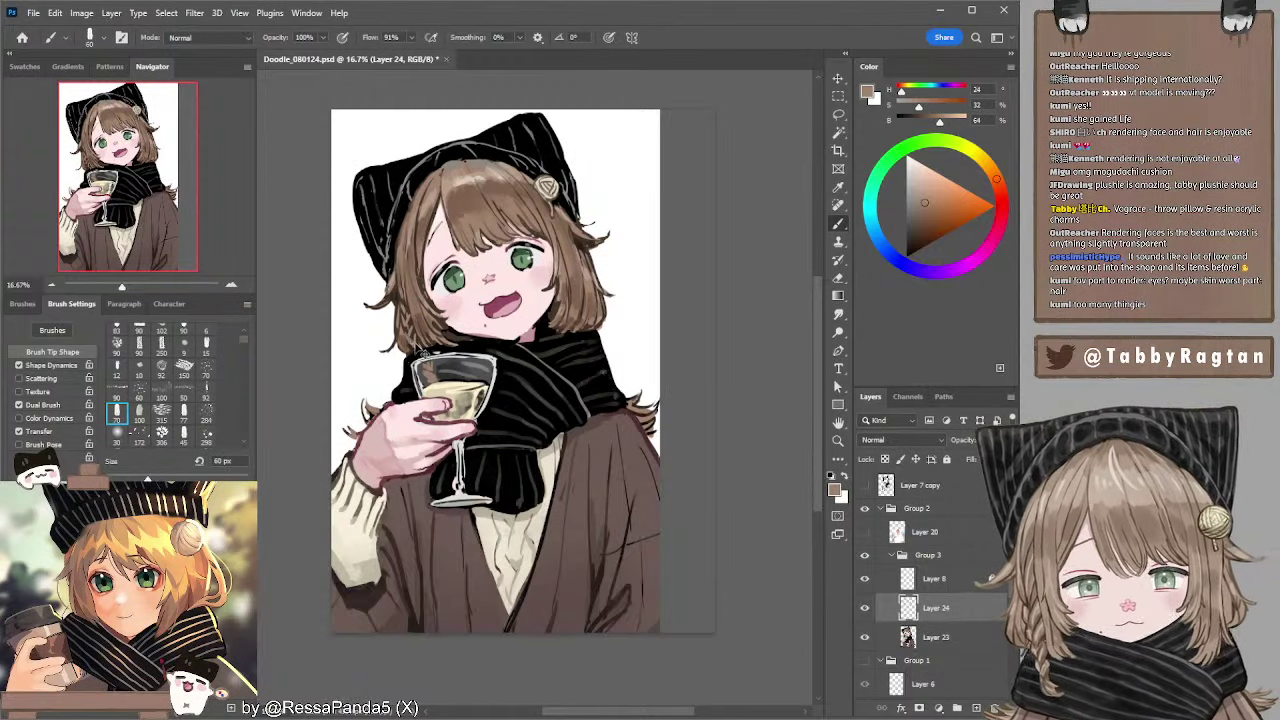
key(bracketleft)
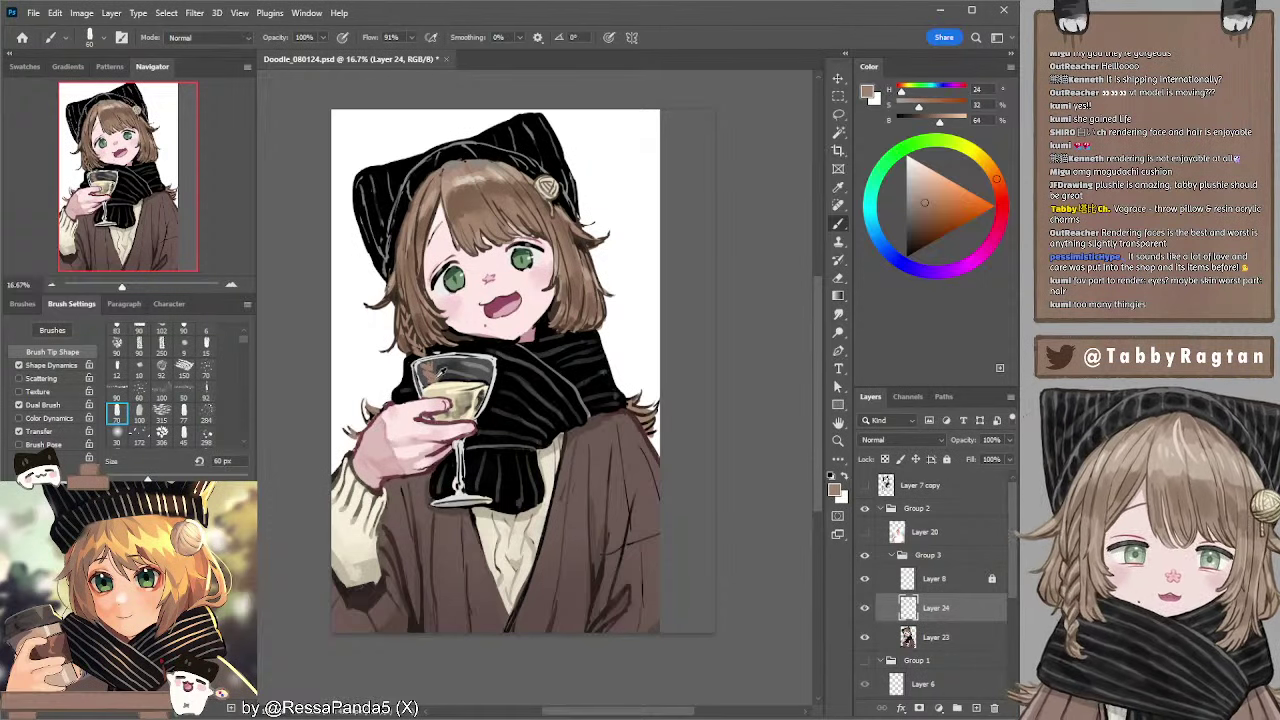
alt+click(447, 370)
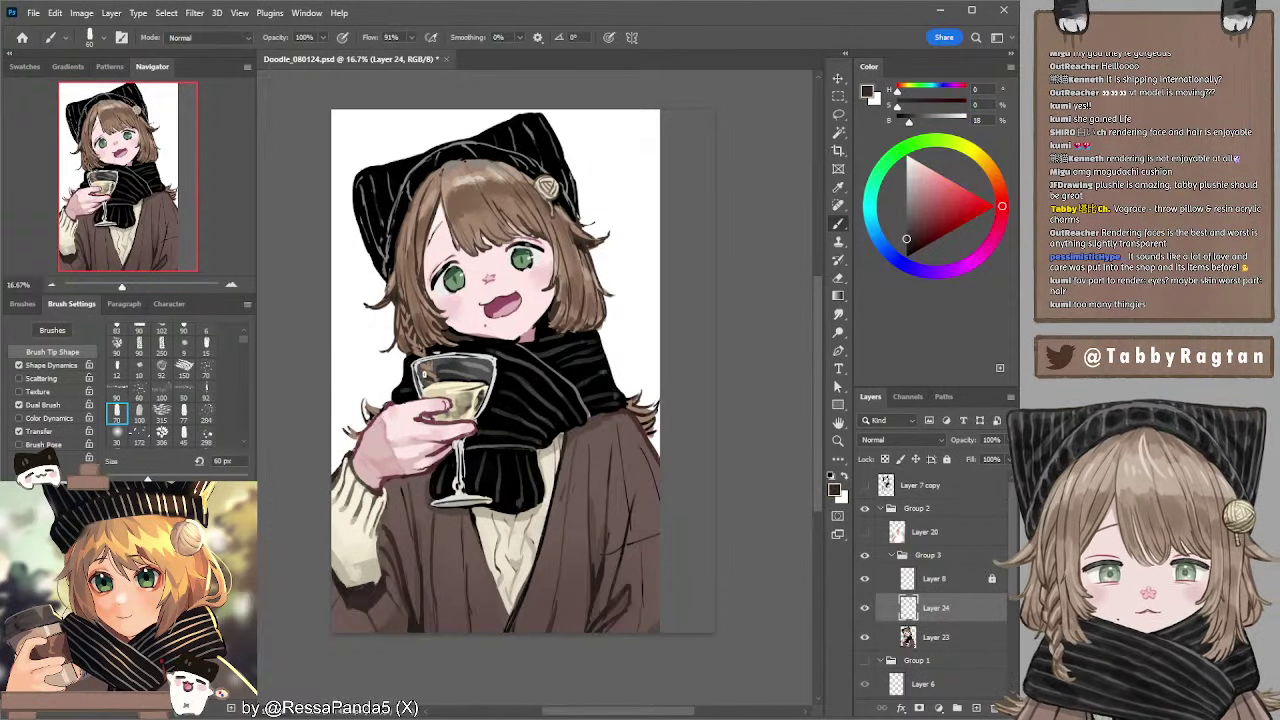
alt+click(421, 373)
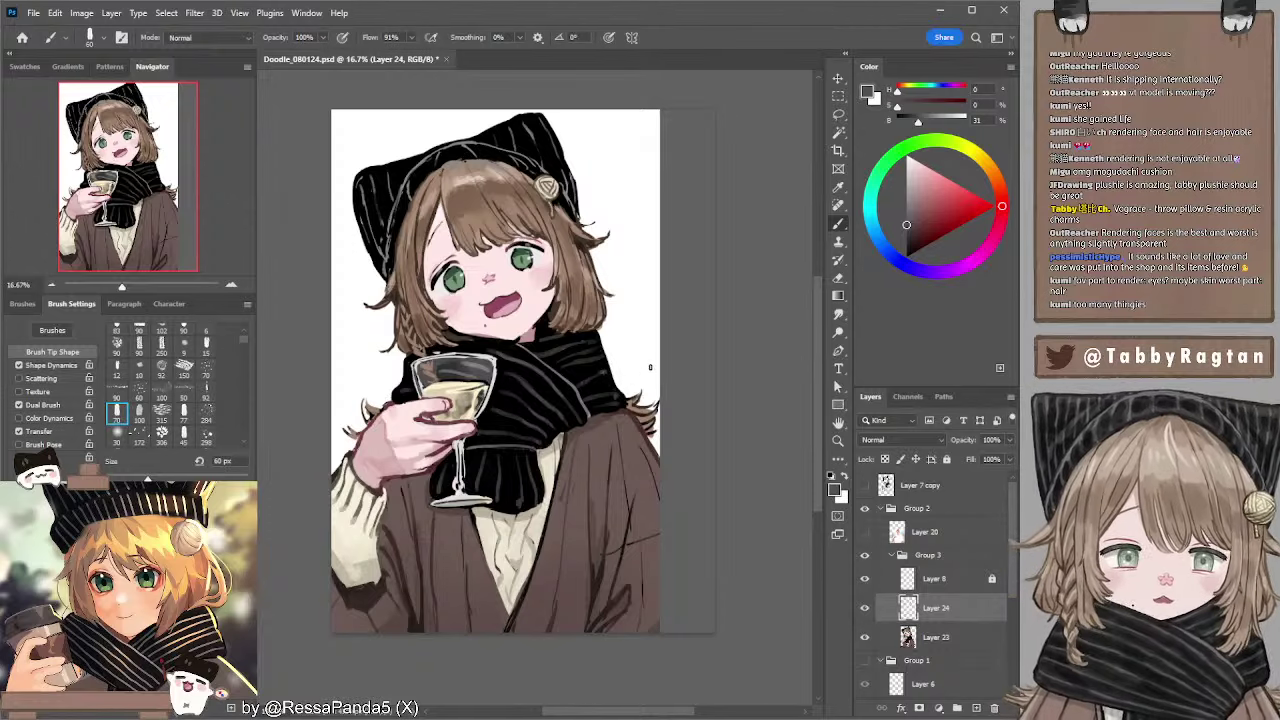
alt+click(437, 368)
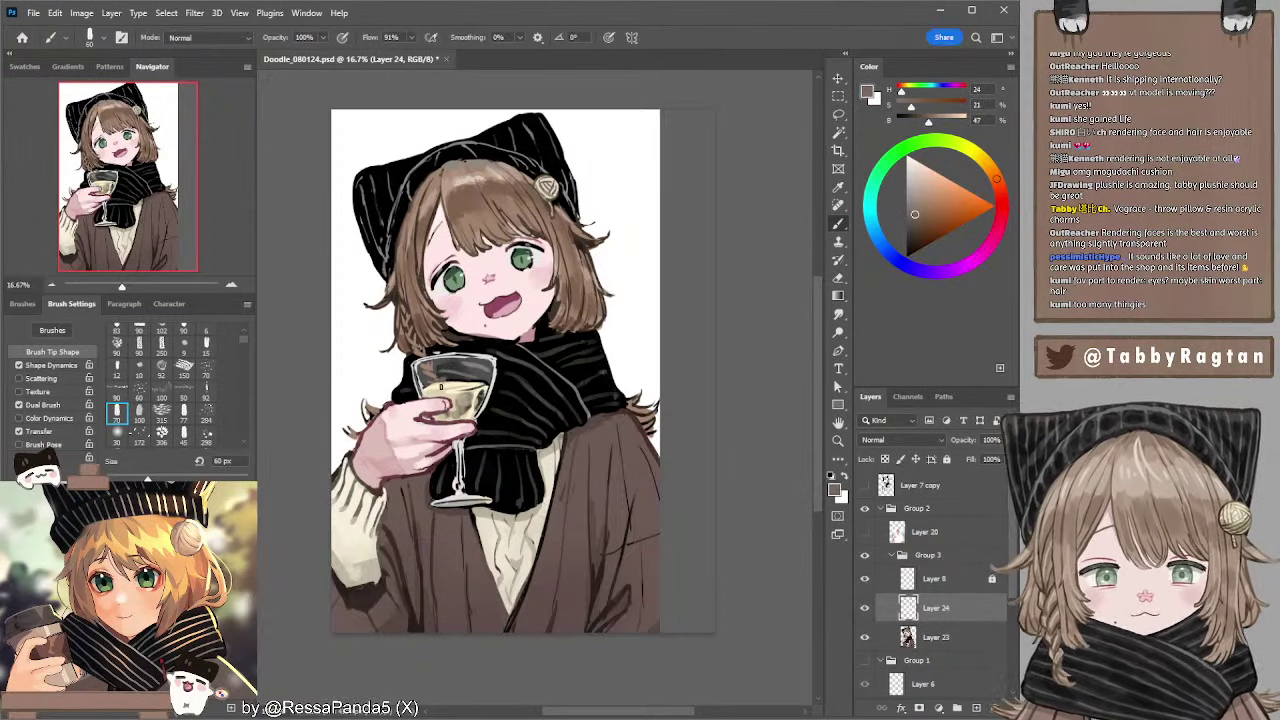
- Paint the wine's surface line and highlights in sampled pale cream and beige, reducing the brush from 50 to 40 and 30 px
alt+click(440, 387)
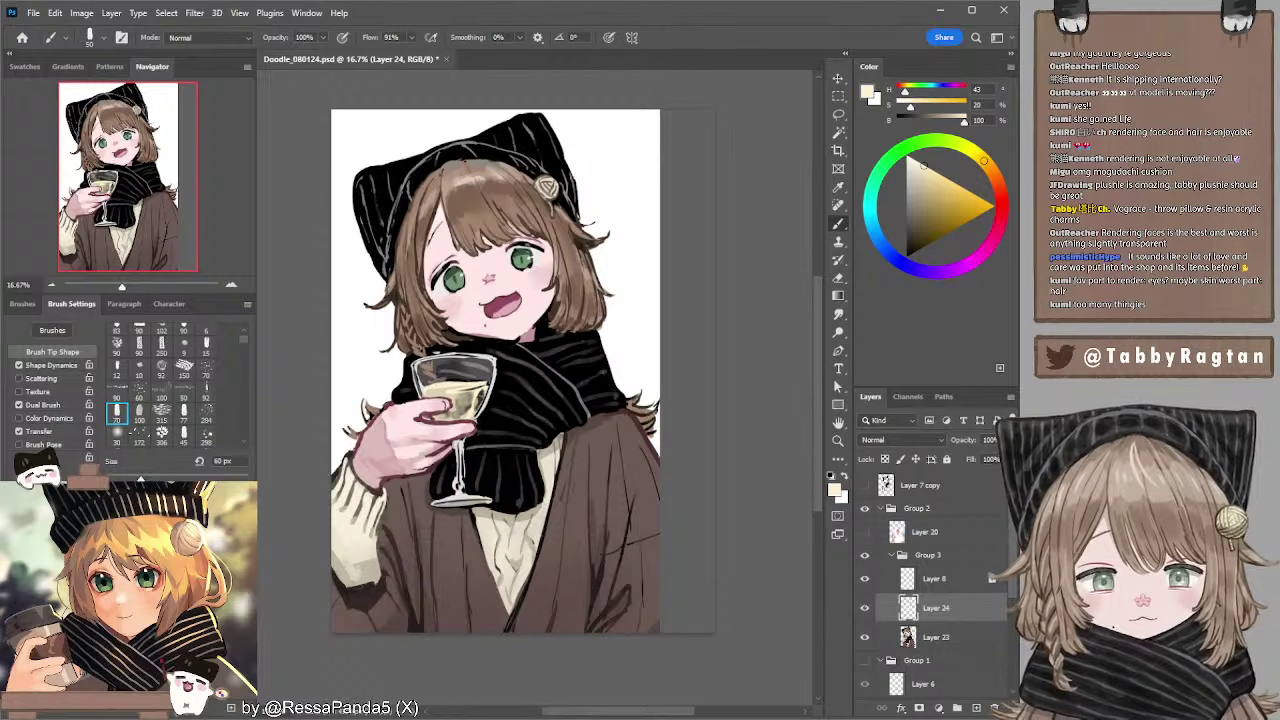
drag(430, 383, 492, 380)
key(bracketleft)
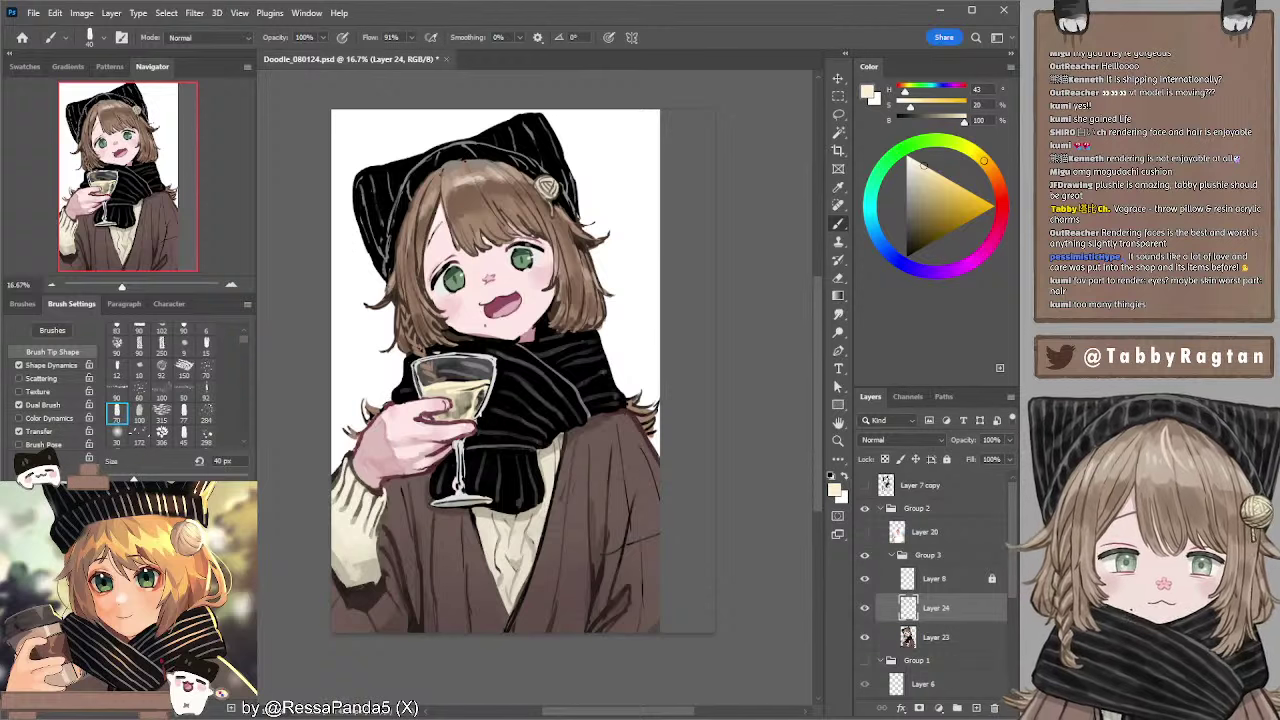
alt+click(446, 387)
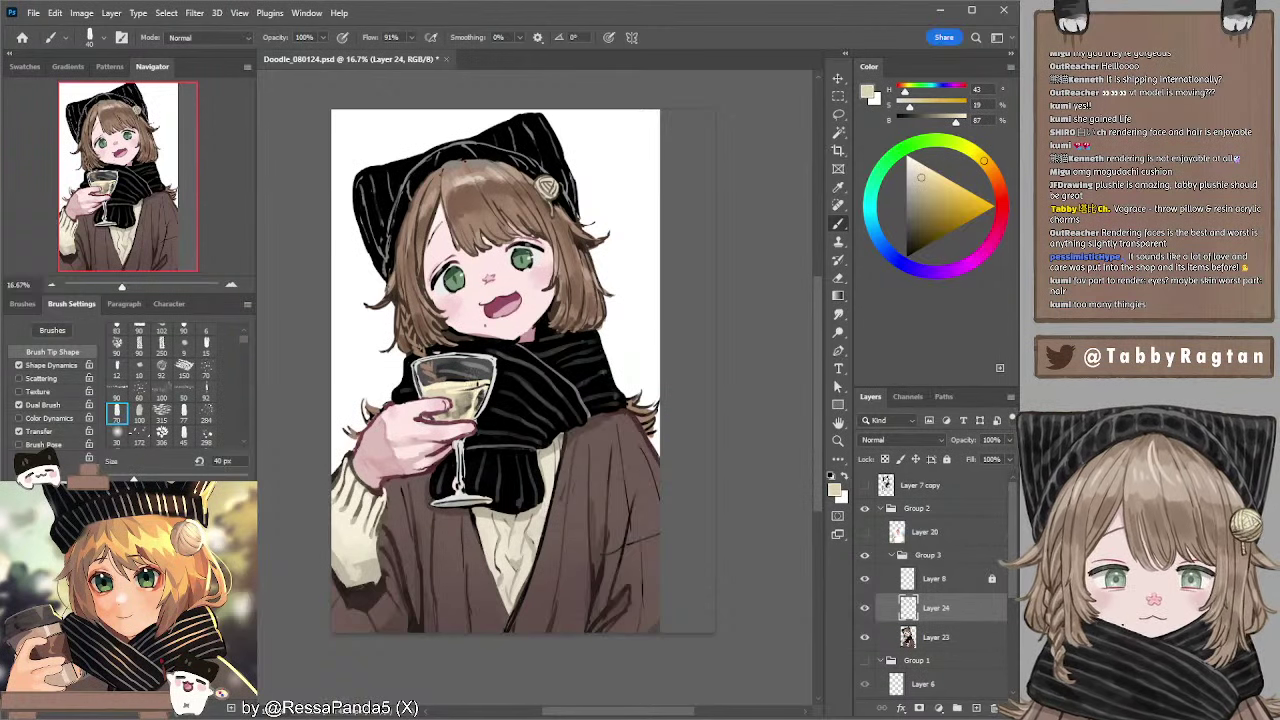
alt+click(486, 382)
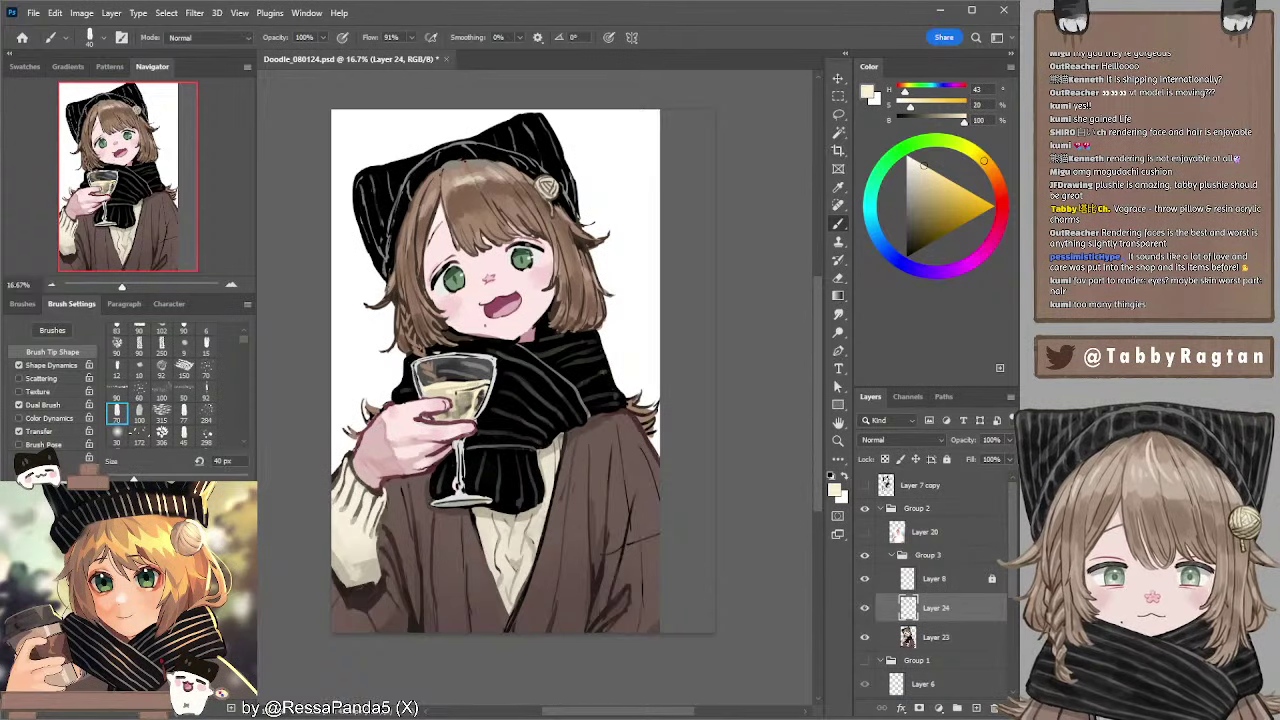
key(bracketleft)
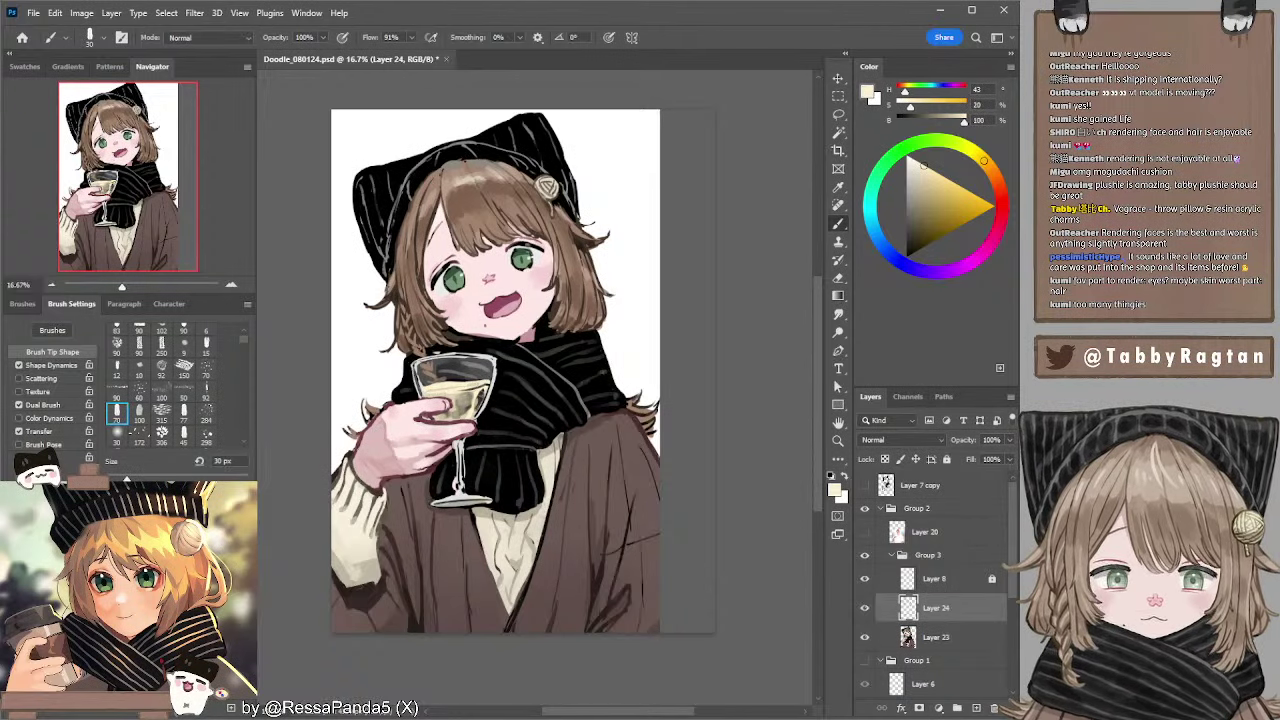
- Soften the wine in the glass with a 90 px Smudge brush at 20% strength, and merge Layer 24 with Layer 23
key(r)
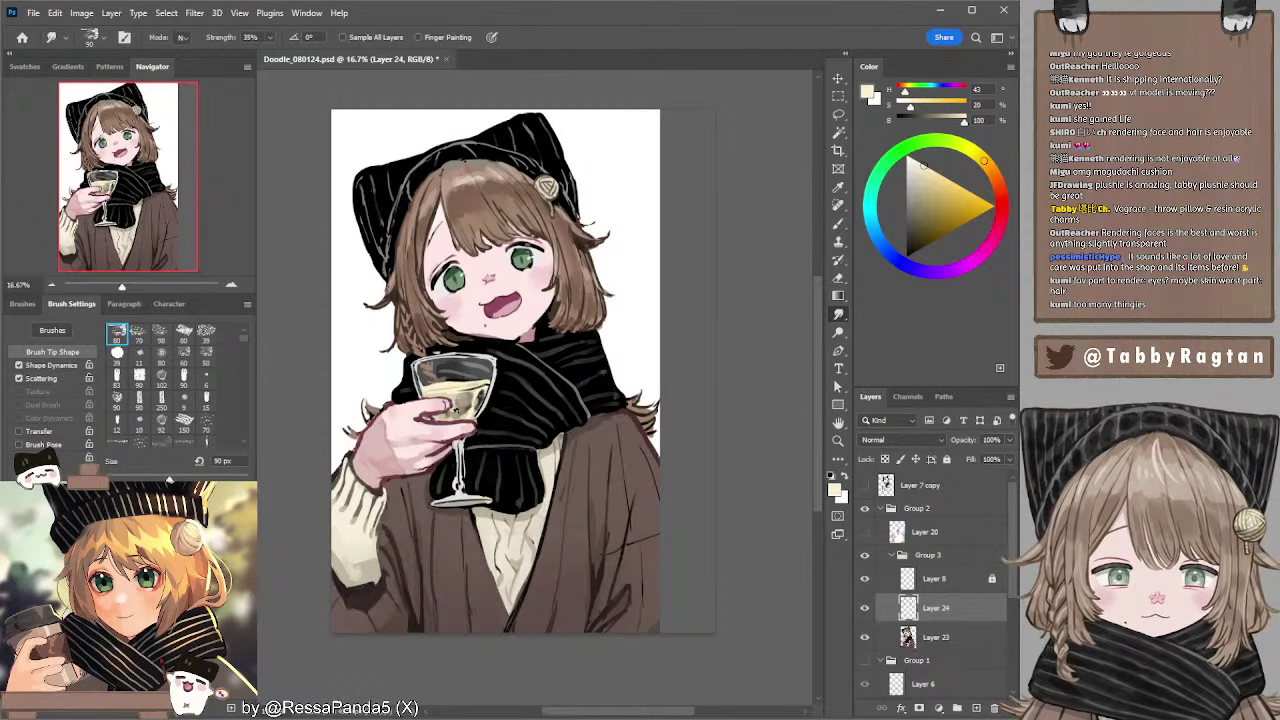
shift+click(914, 644)
key(ctrl+e)
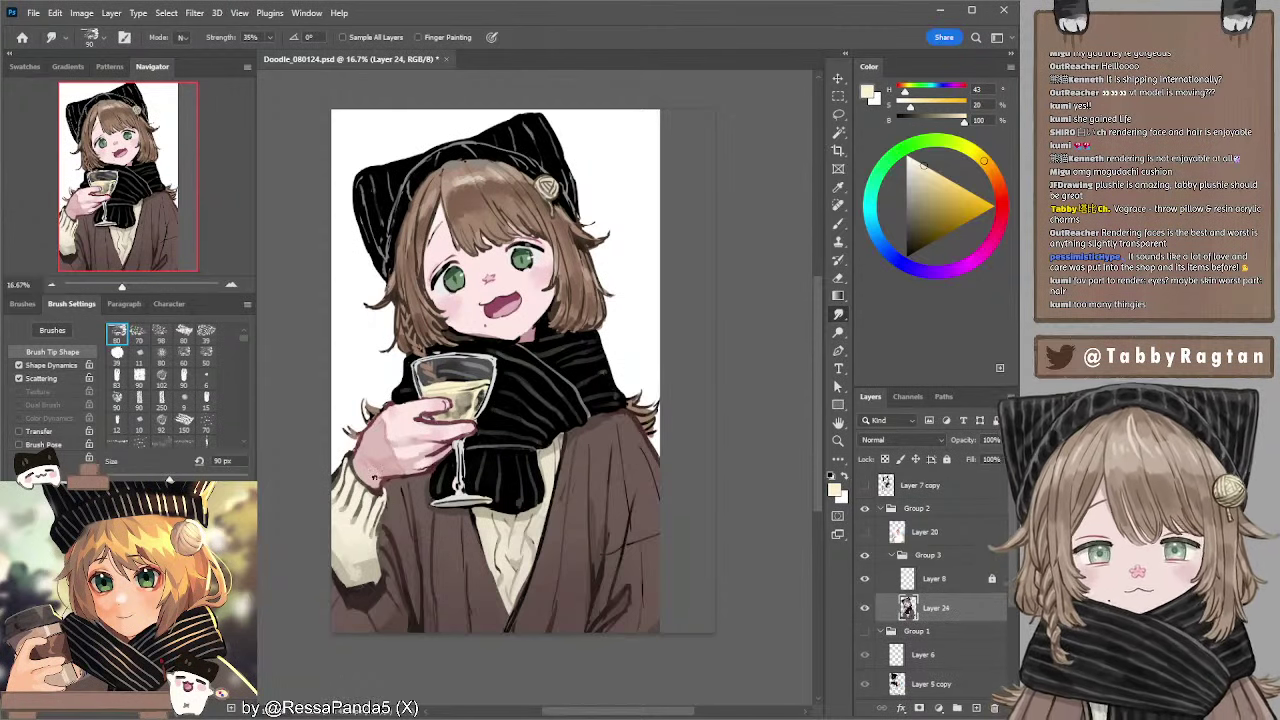
- Touch up the hair wisps over the right shoulder with sampled light brown at 50 px, and clean their edges with a 45 px Eraser
key(b)
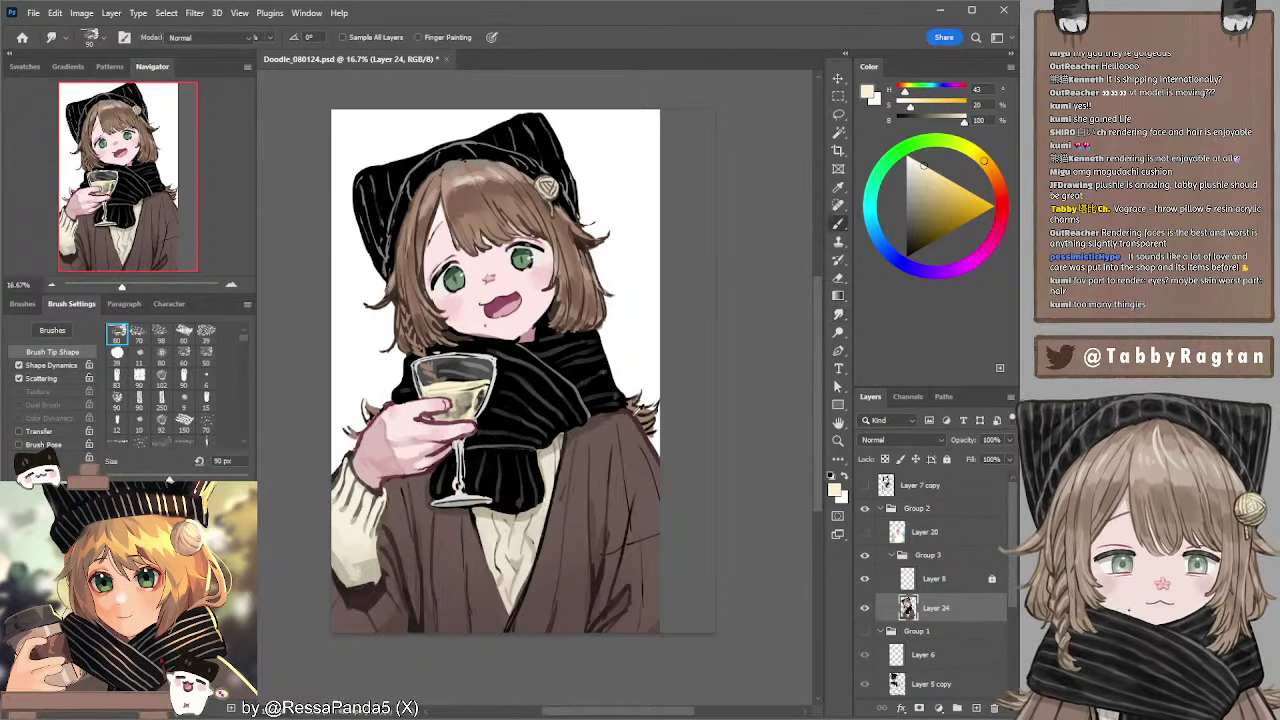
alt+click(644, 406)
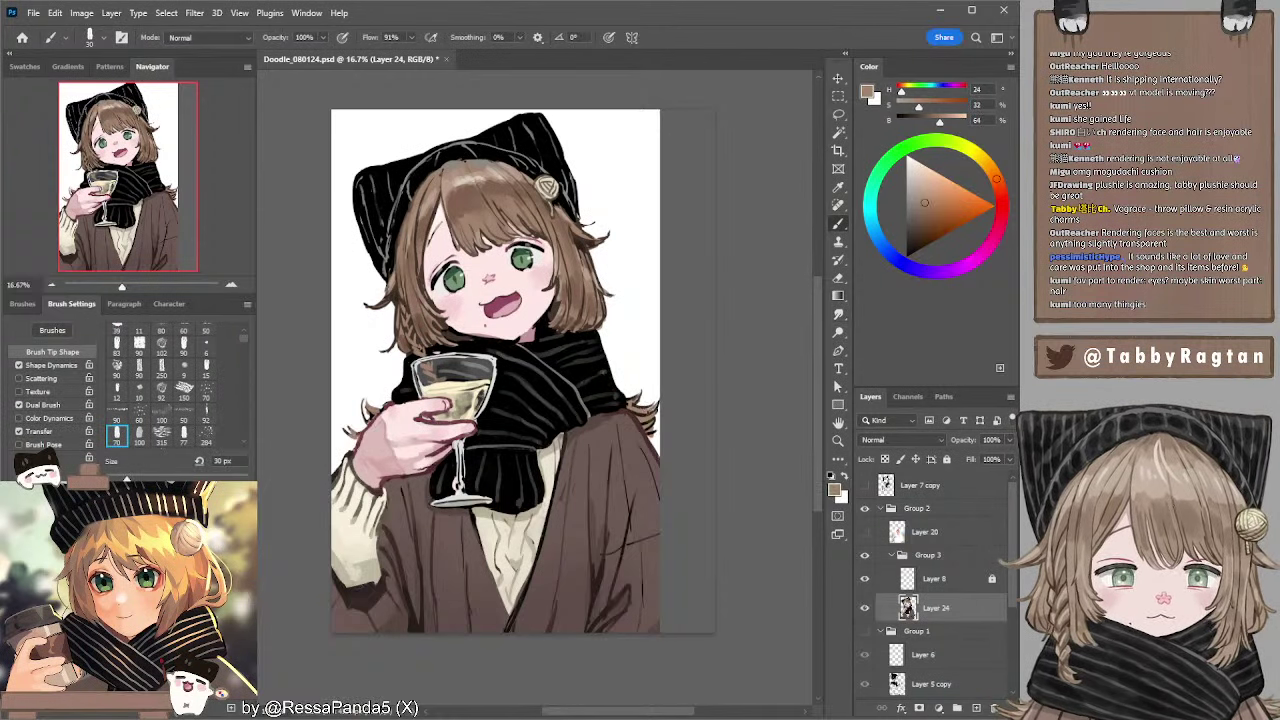
key(bracketright)
key(bracketright)
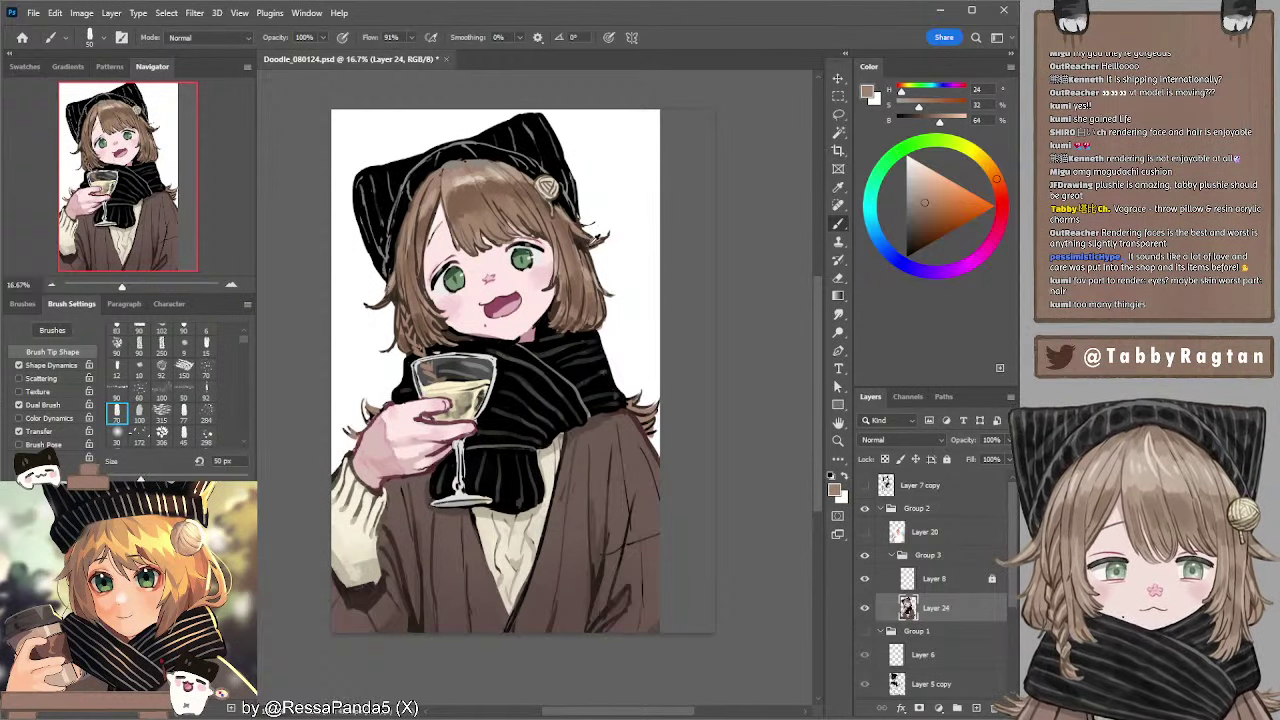
key(e)
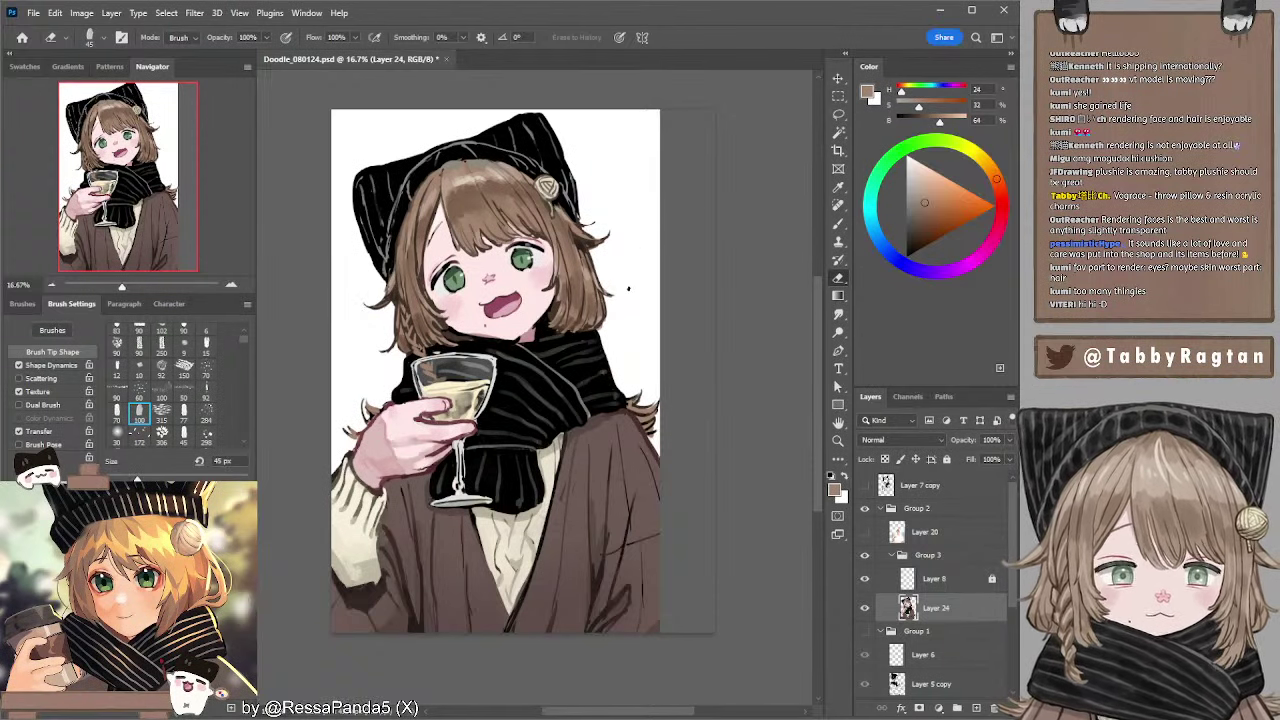
- Paint the scarf edge beside the bowl of the wine glass in default black with a 50 px brush
key(b)
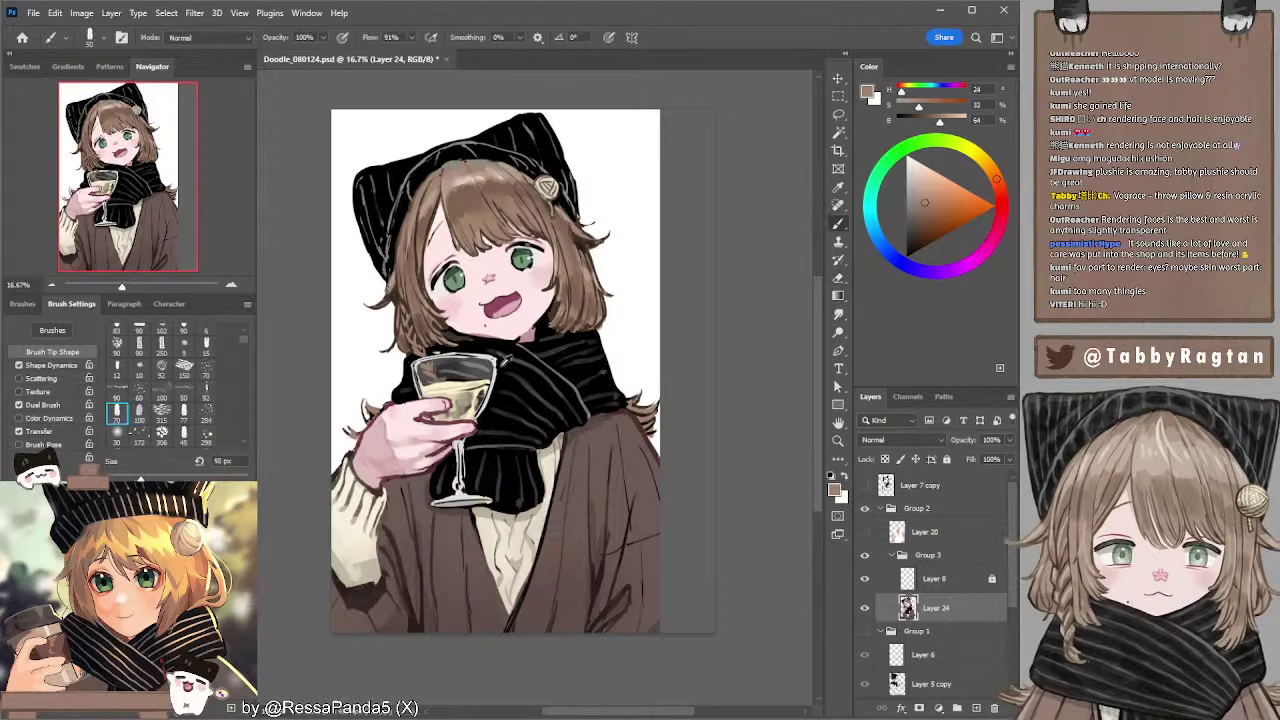
key(d)
drag(496, 363, 496, 382)
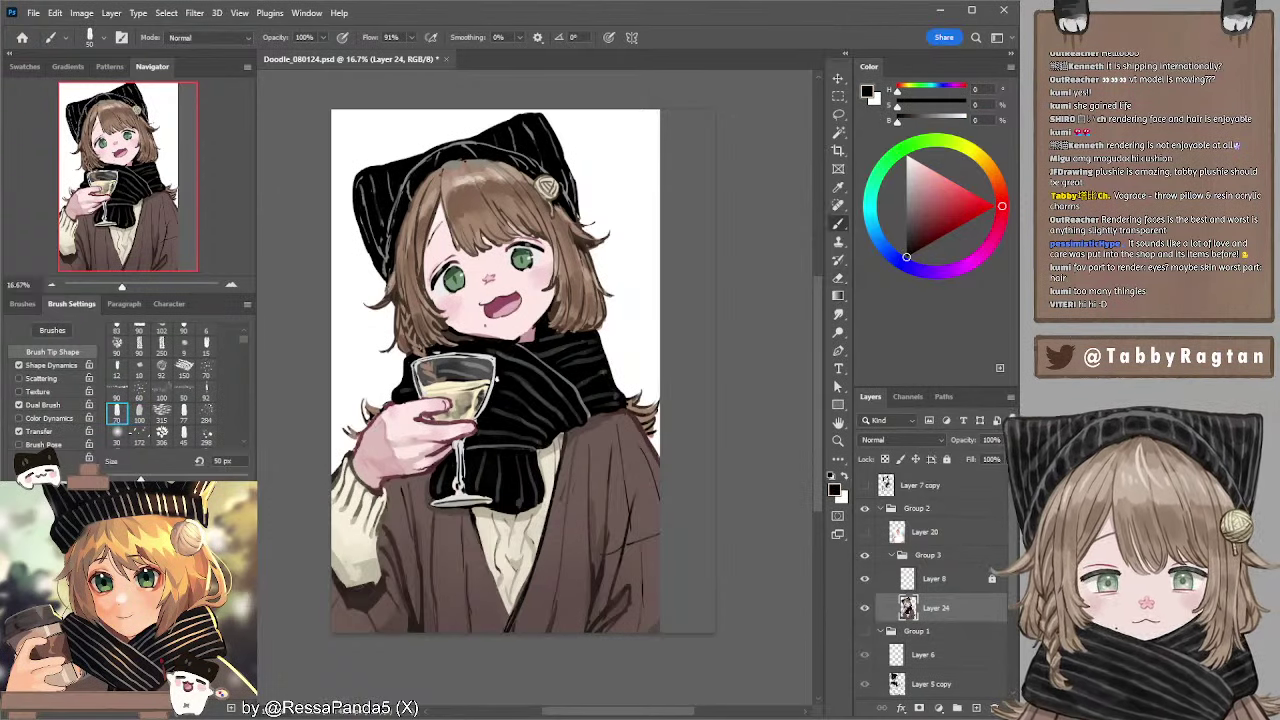
drag(548, 435, 530, 404)
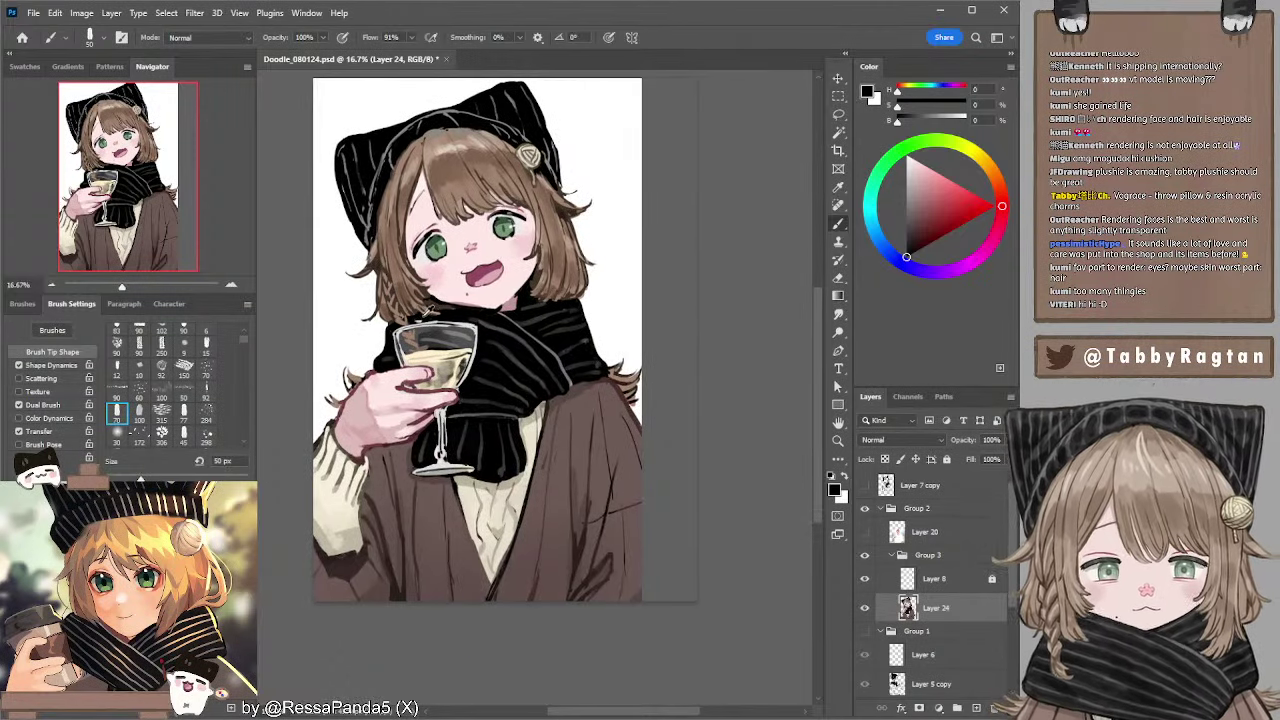
- Refine the hair tips with sampled medium brown, using a 40 px brush and trimming with a 45 px Eraser
alt+click(409, 297)
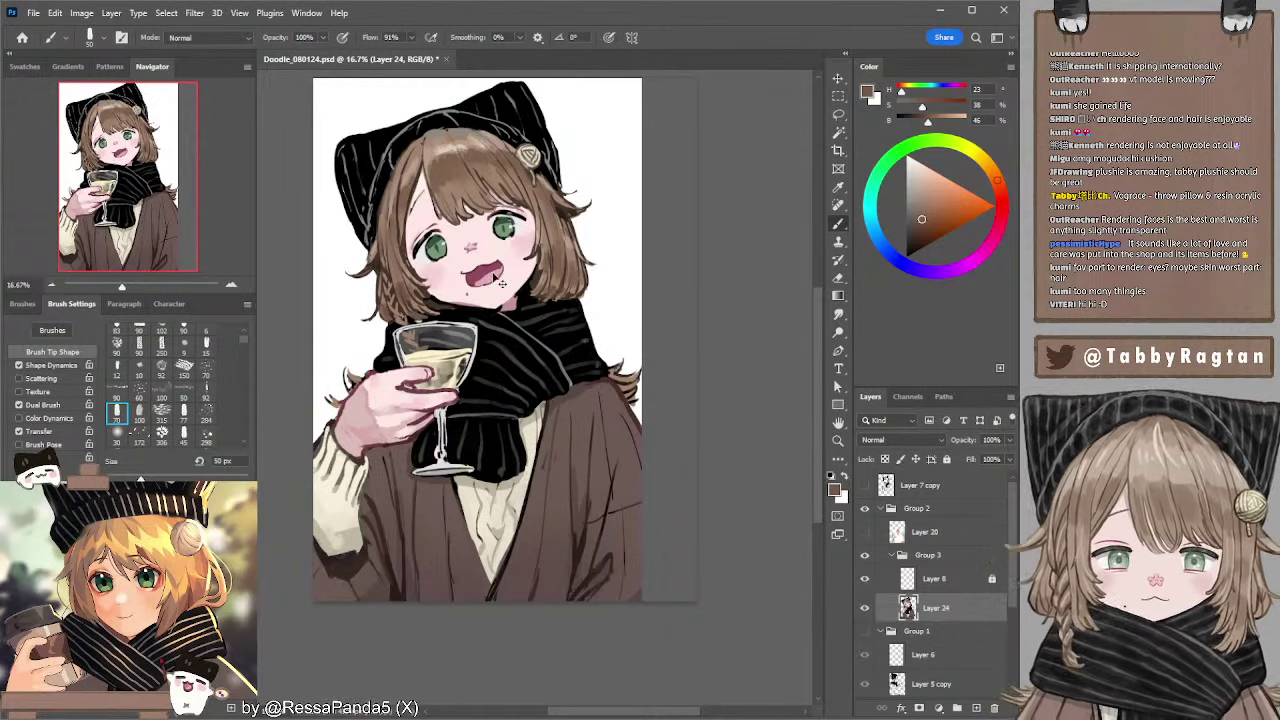
key(bracketleft)
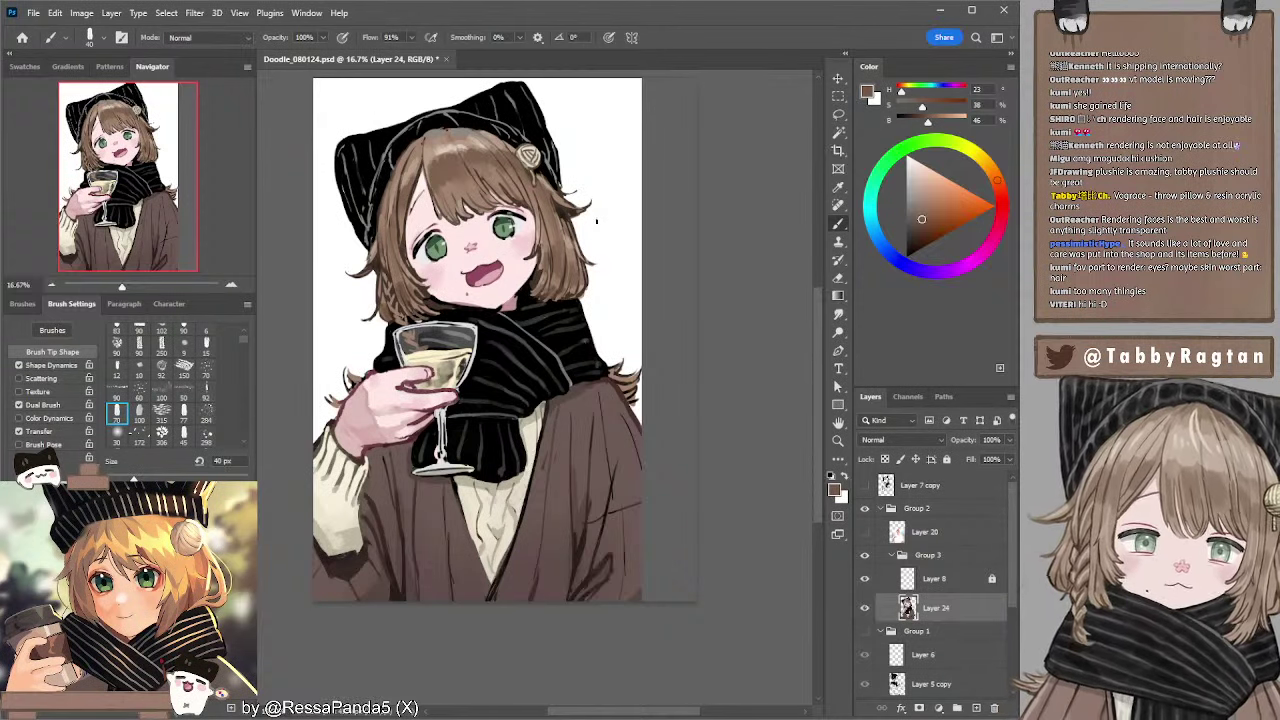
key(e)
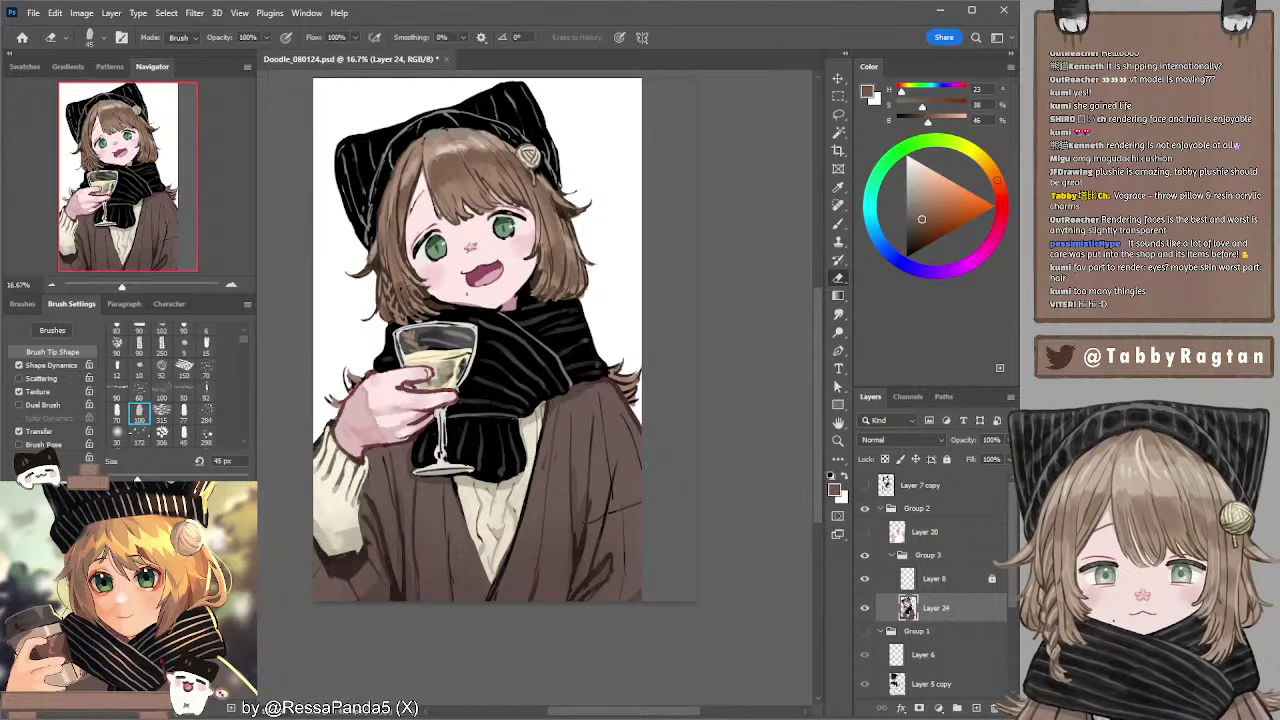
drag(507, 371, 513, 341)
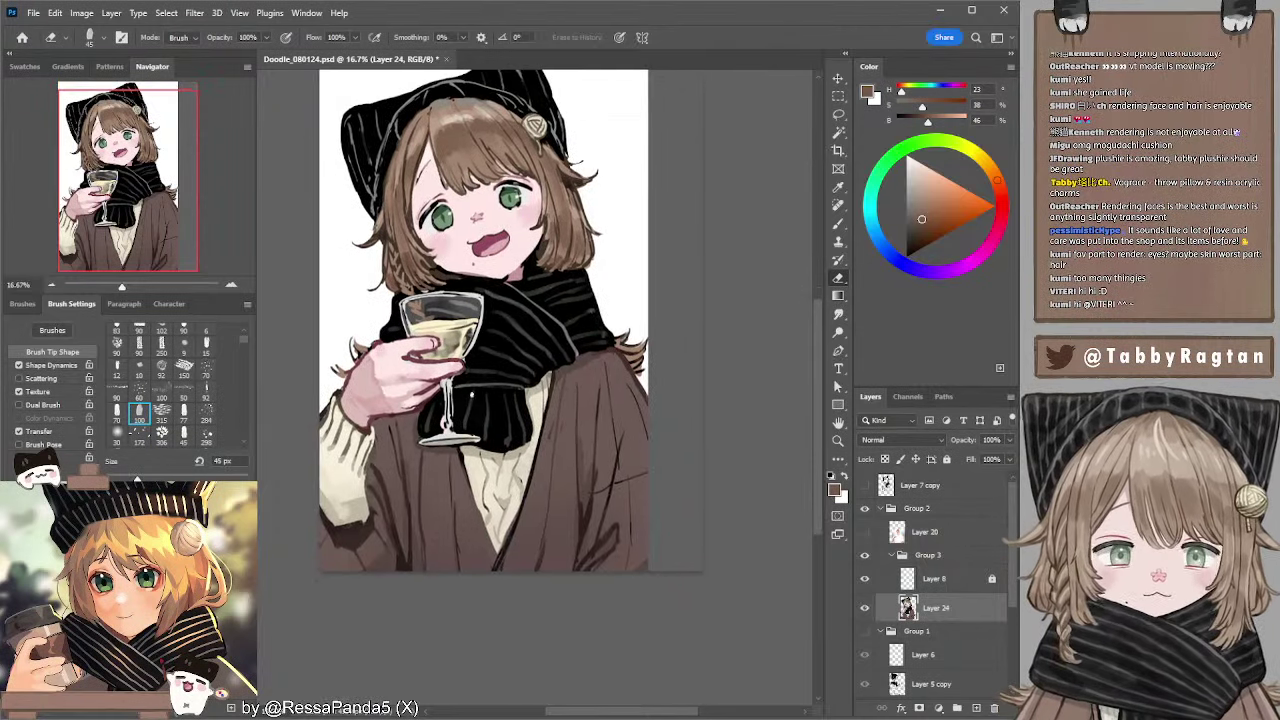
key(b)
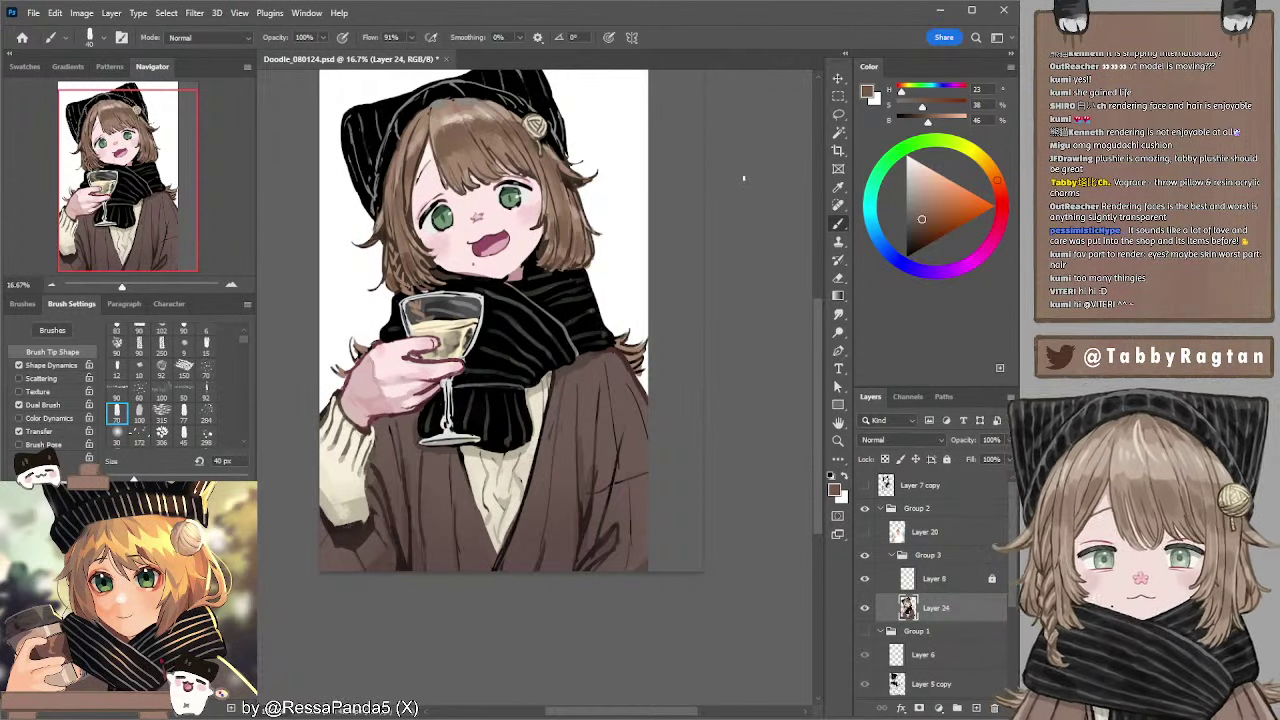
key(e)
- Retouch the lower edge of the hand with sampled pale pink and dark wine red, and blend it with Smudge reduced to 40 px
key(b)
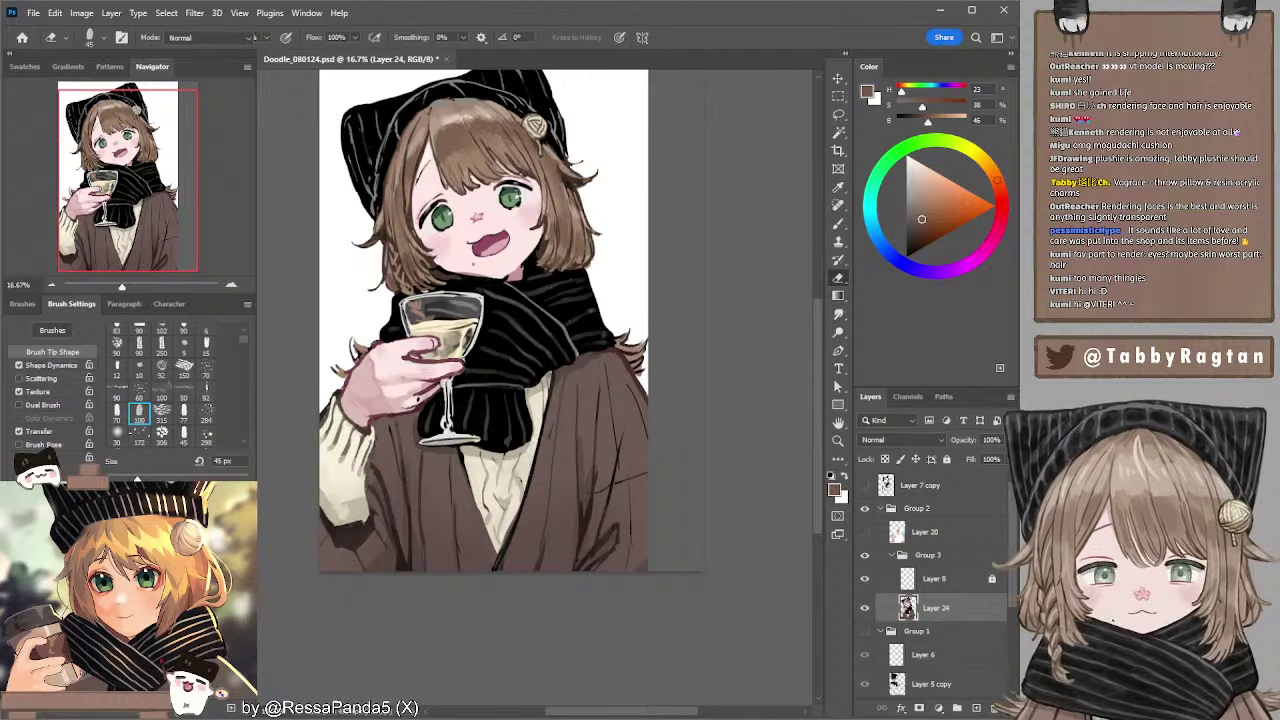
alt+click(416, 399)
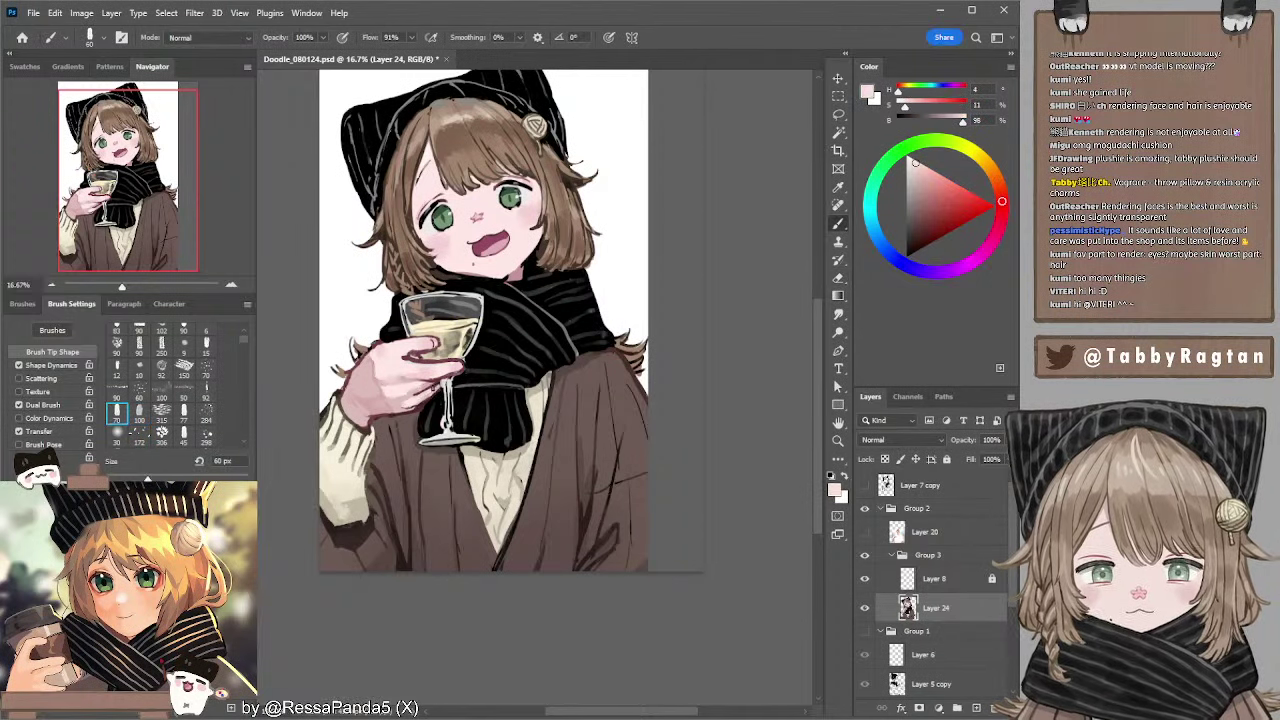
alt+click(438, 380)
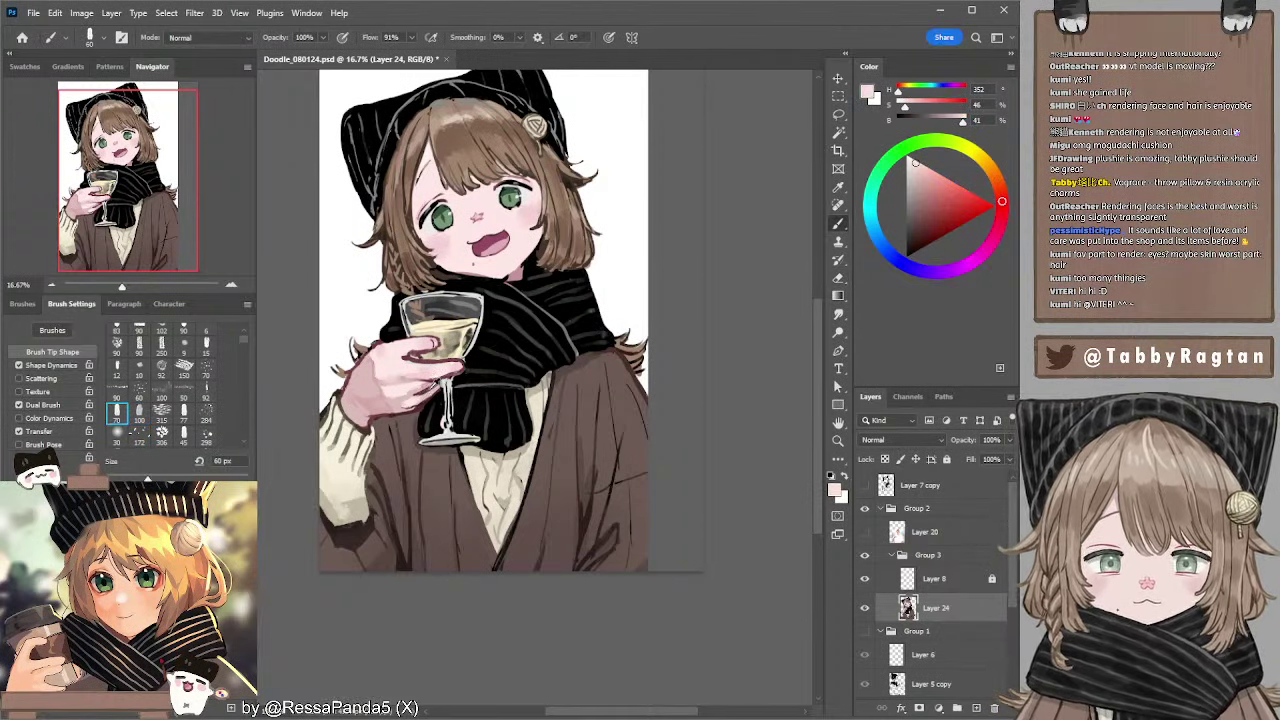
key(bracketright)
key(bracketright)
key(r)
key(bracketleft)
key(bracketleft)
key(bracketleft)
key(bracketleft)
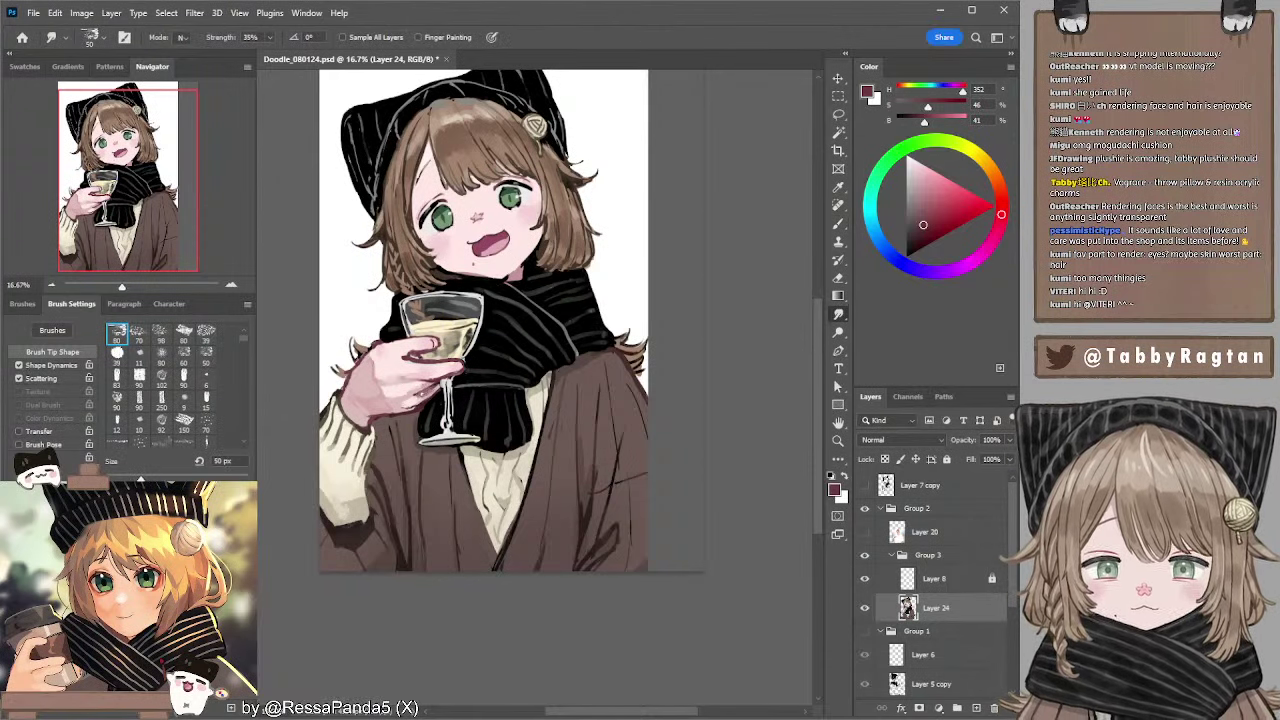
key(bracketleft)
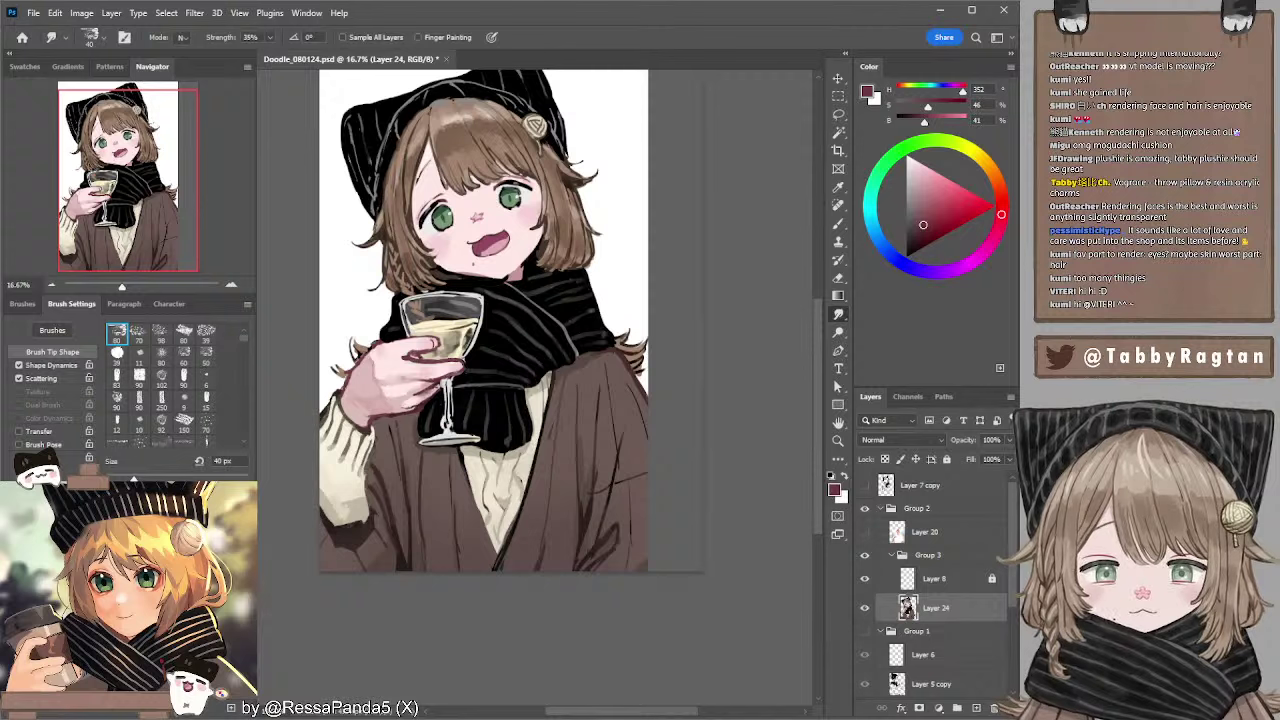
- Repaint the shadow and line under the fingers with sampled dusty pink at 90 px and dark wine red down to a 45 px tip
key(b)
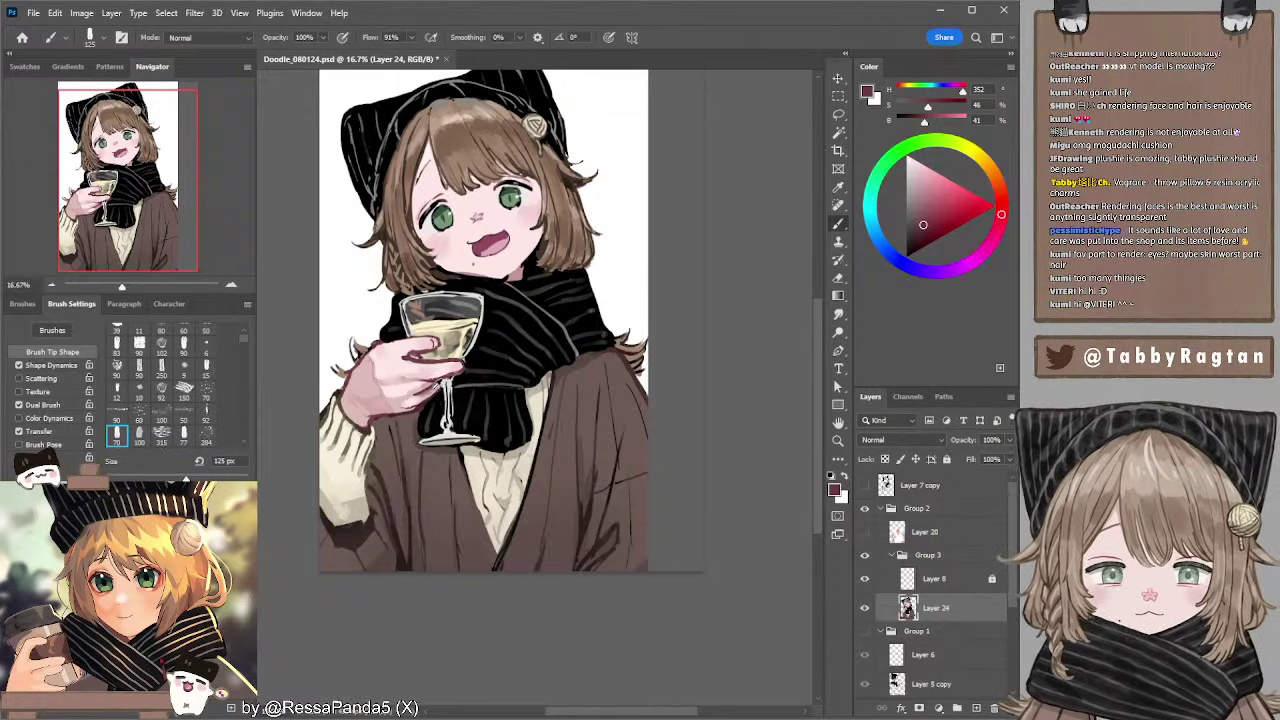
alt+click(432, 390)
key(bracketleft)
key(bracketleft)
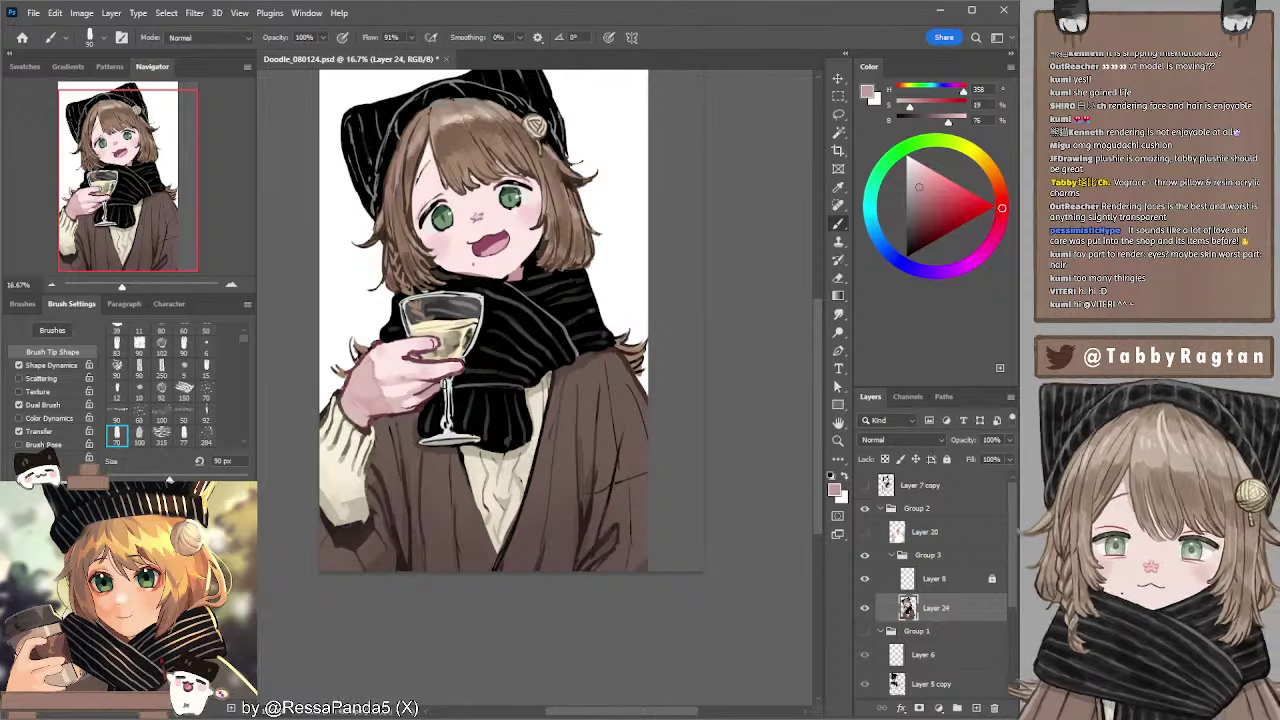
alt+click(438, 379)
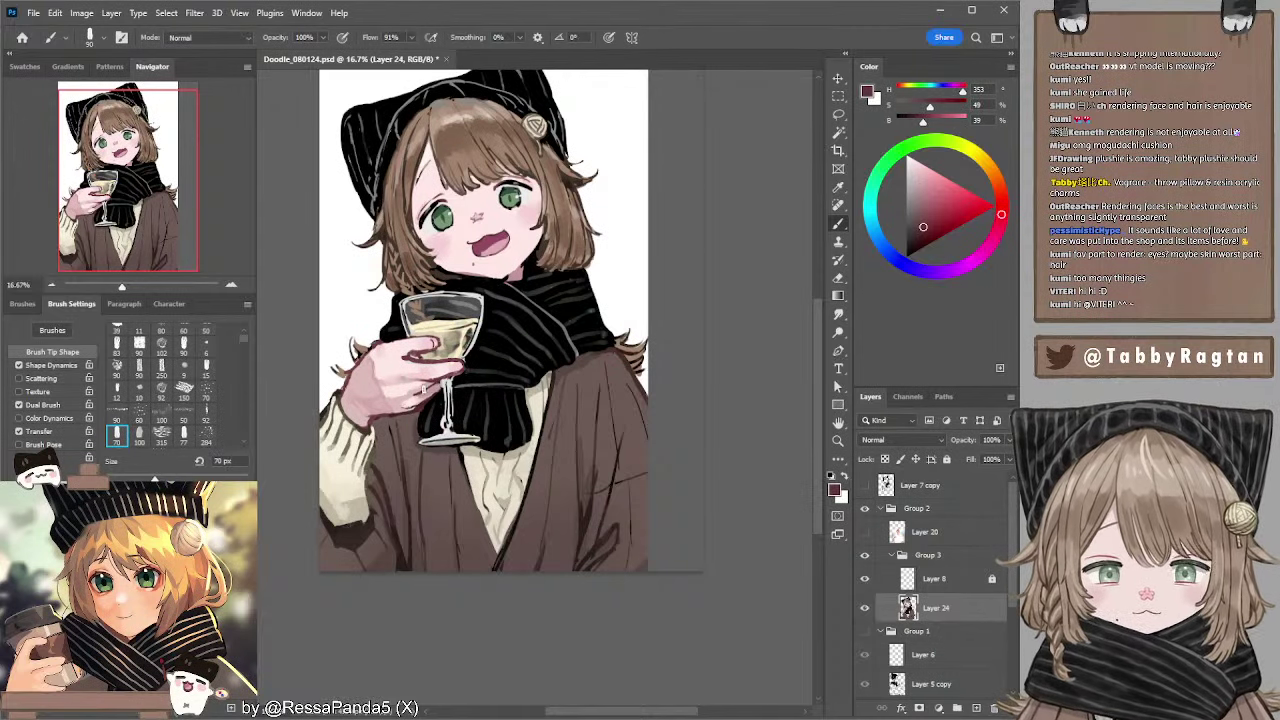
key(bracketleft)
key(bracketleft)
key(bracketleft)
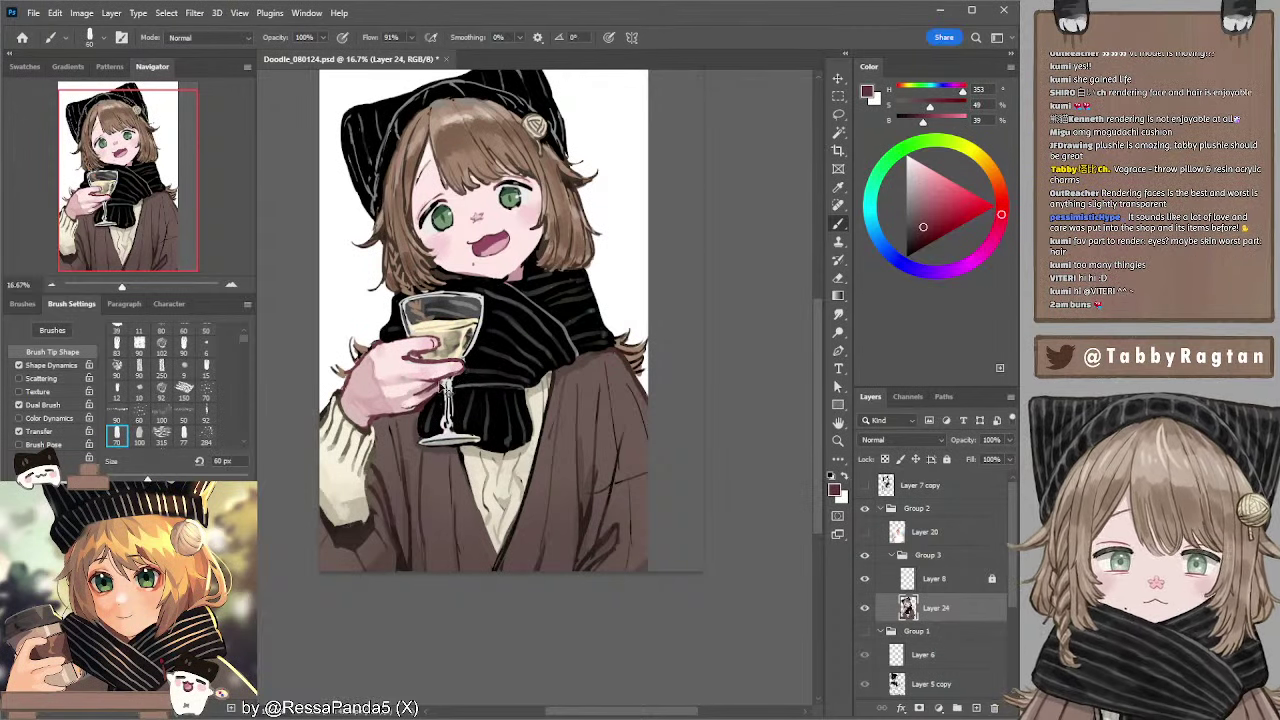
key(bracketleft)
key(bracketleft)
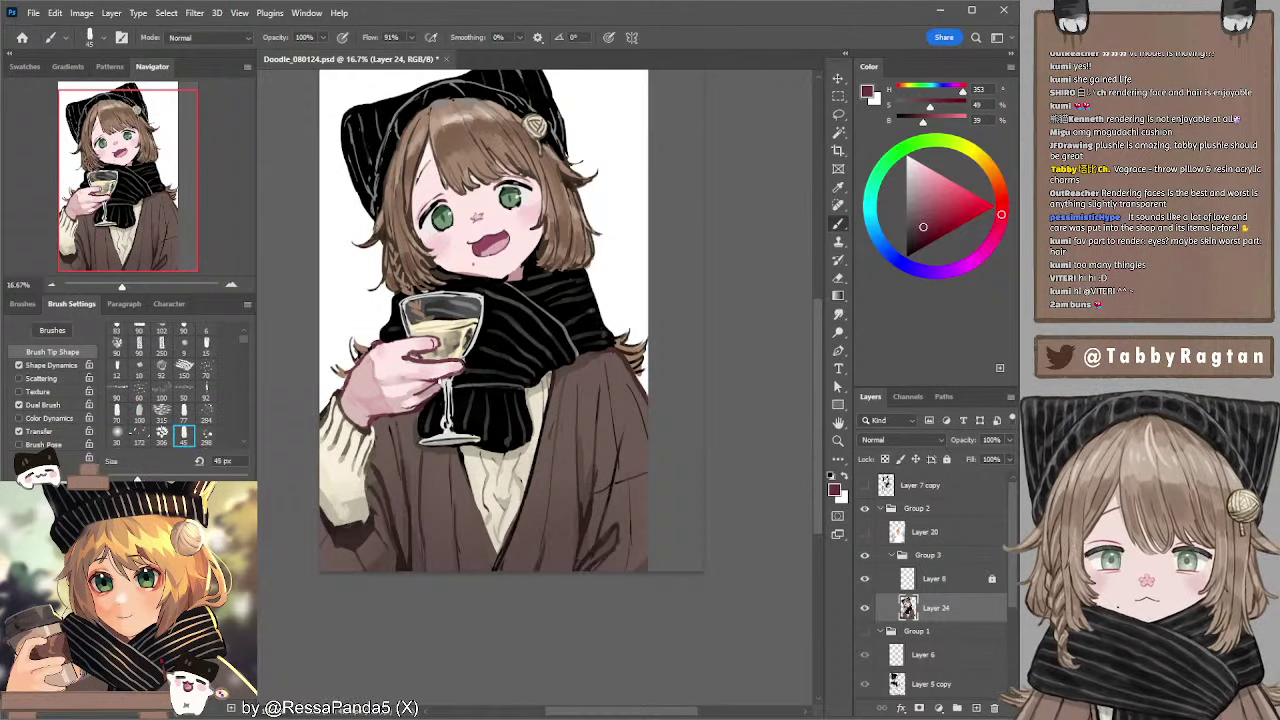
drag(443, 380, 428, 389)
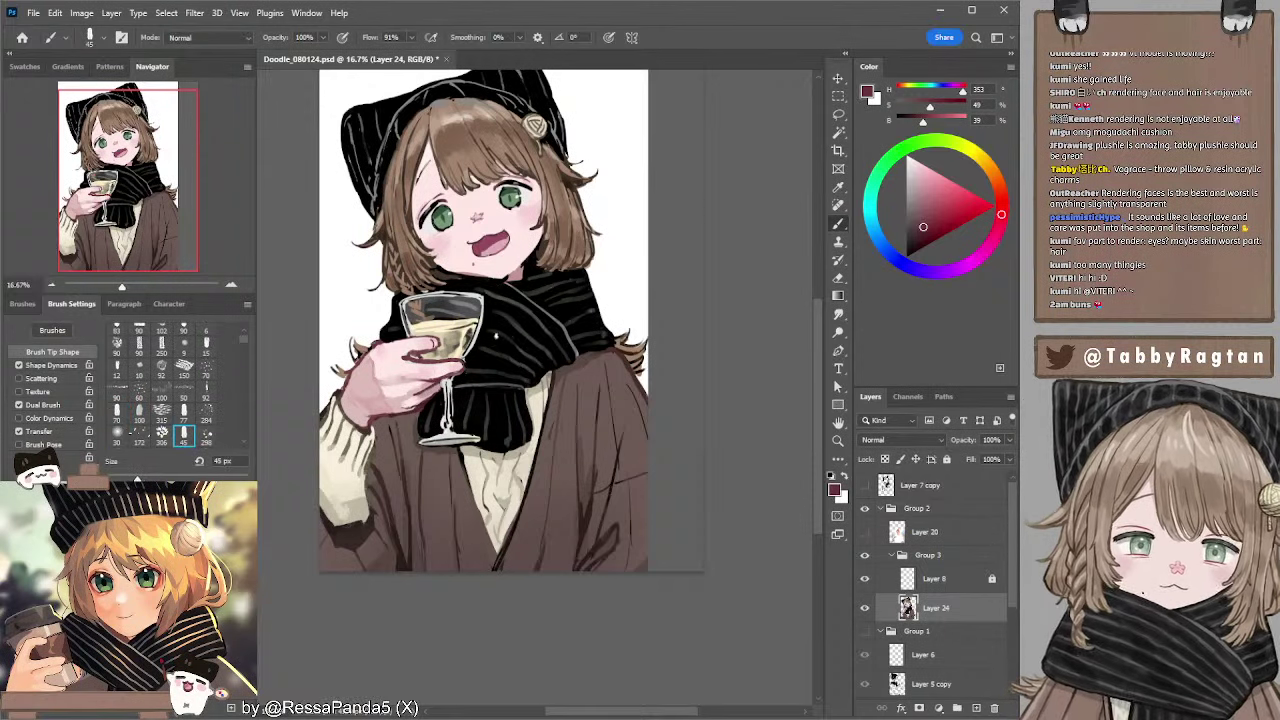
- Rework the wrist edge near the cuff with sampled pink skin tones, enlarging the brush from 60 to 90 px
drag(487, 329, 489, 356)
mouse_move(344, 413)
mouse_down()
mouse_move(343, 431)
mouse_move(366, 440)
mouse_up()
alt+click(355, 417)
key(bracketright)
alt+click(383, 426)
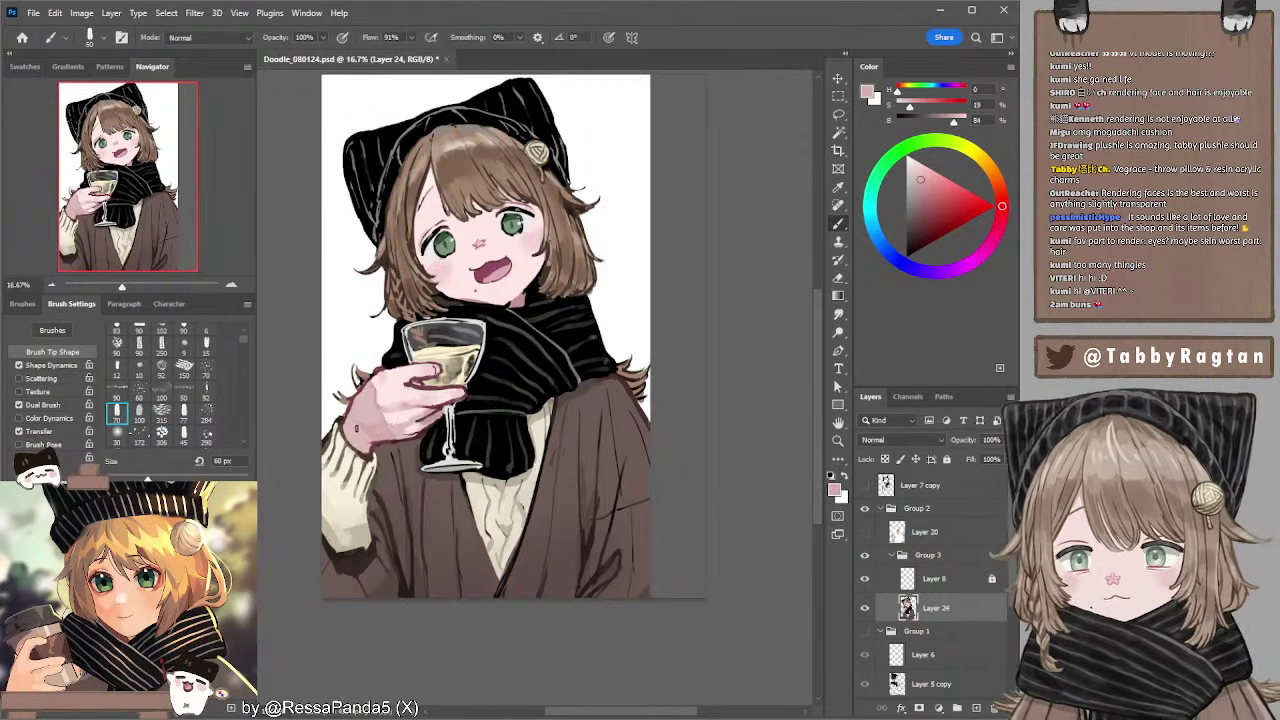
key(bracketright)
key(bracketright)
key(bracketright)
key(bracketright)
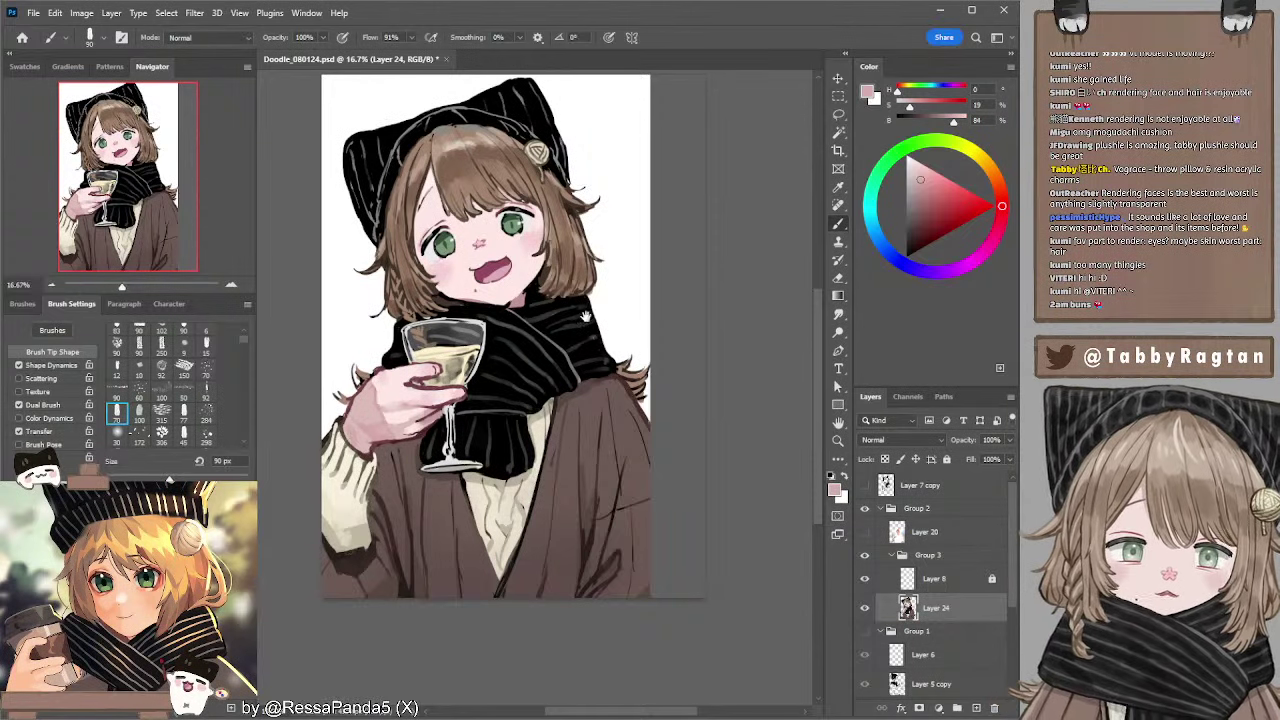
- Deepen the iris of the left-hand eye with sampled dark green, using the 45 px and dual-brush tips up to 60 px
drag(588, 301, 595, 320)
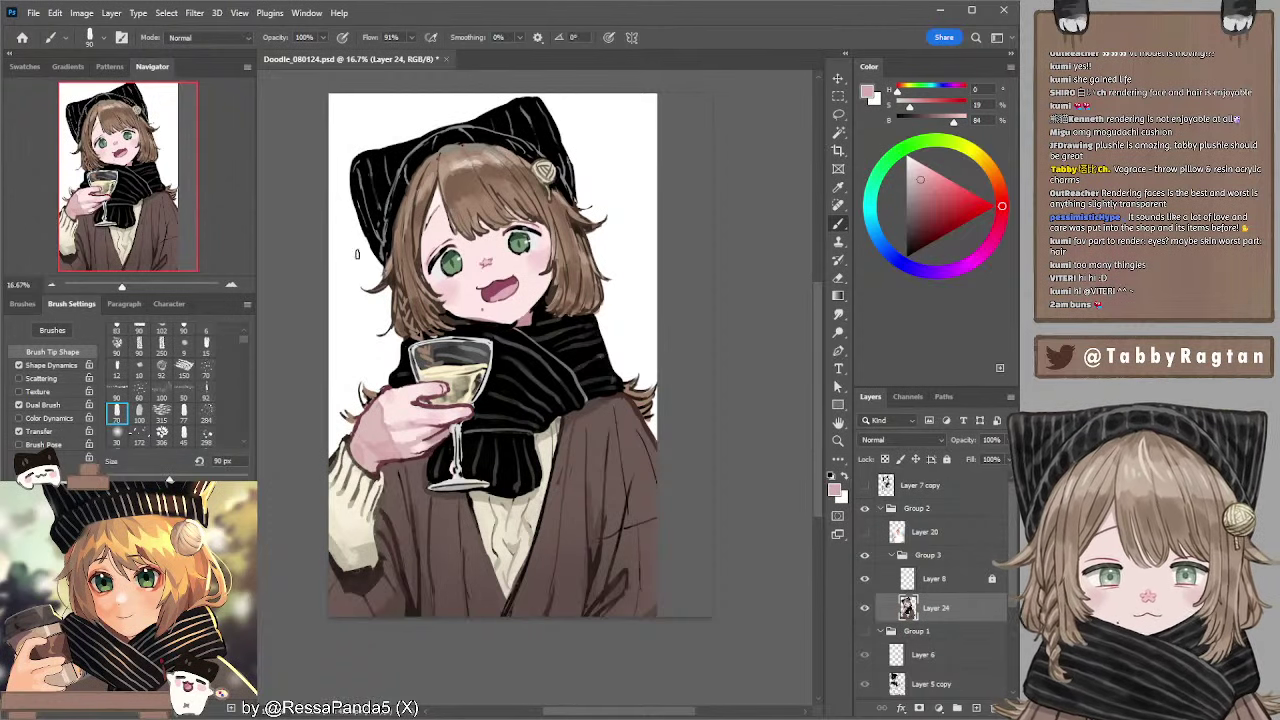
alt+click(456, 258)
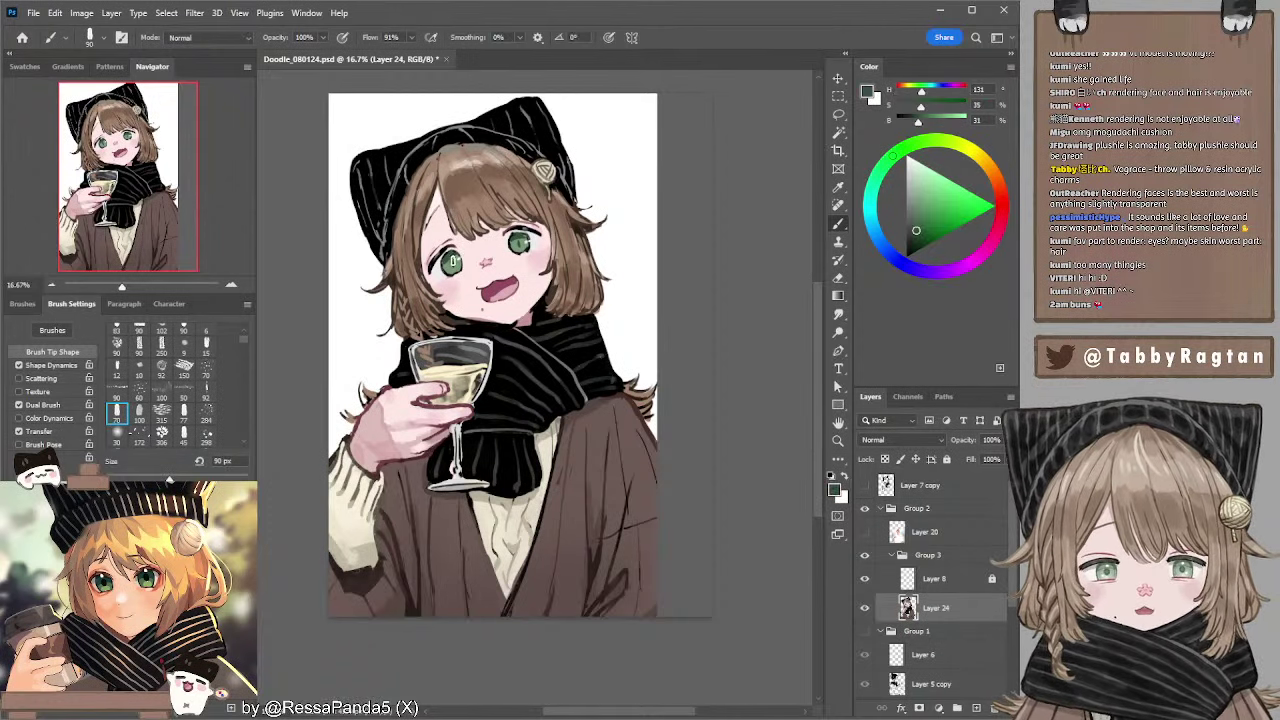
click(184, 434)
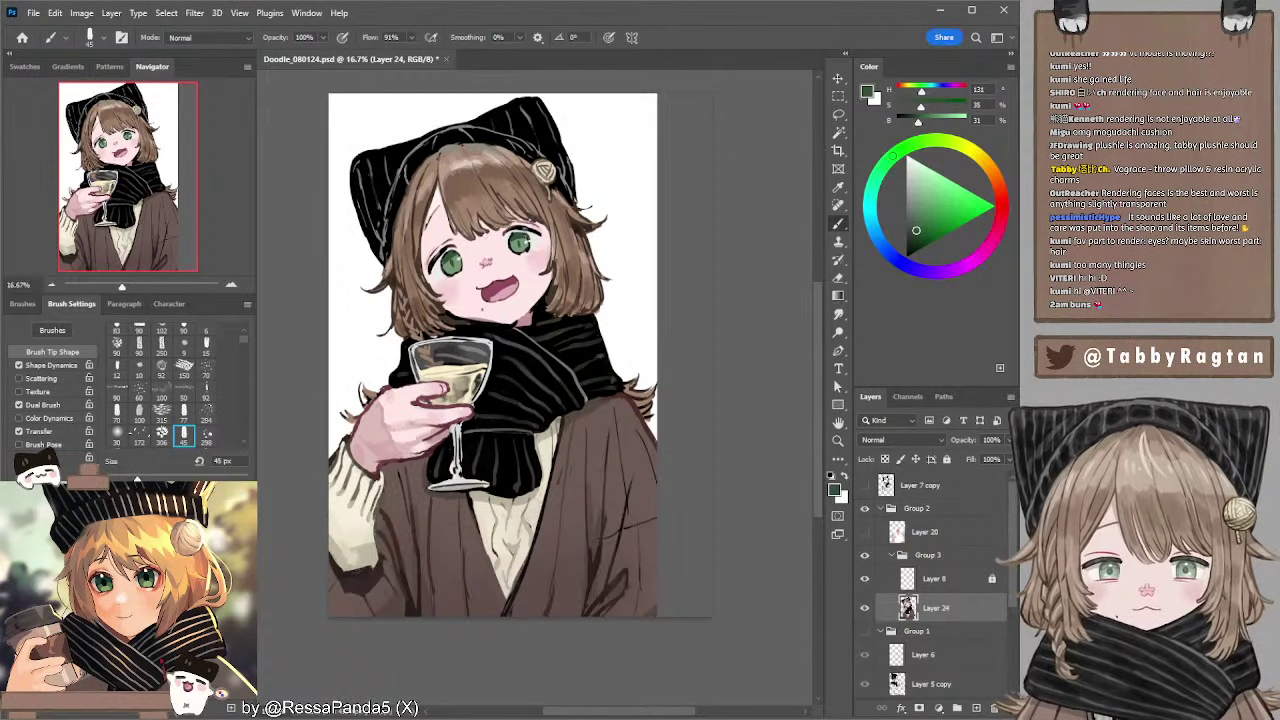
key(bracketright)
key(bracketright)
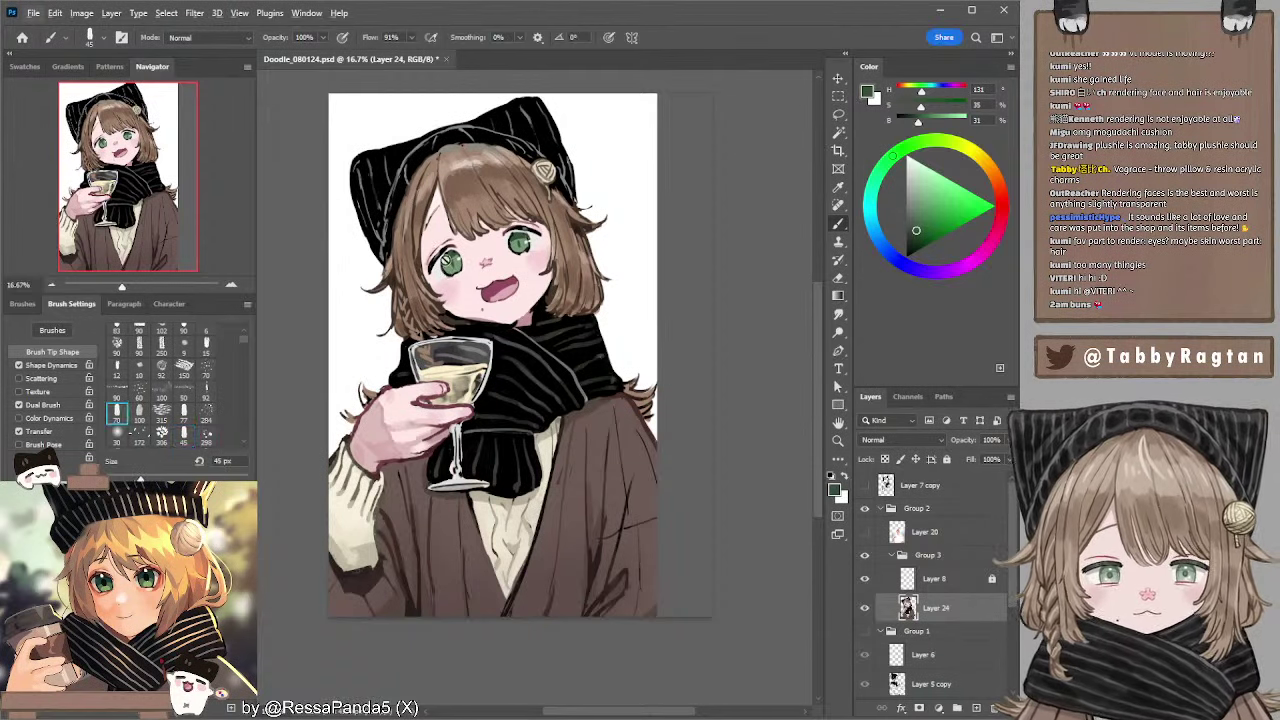
key(ctrl+shift+x)
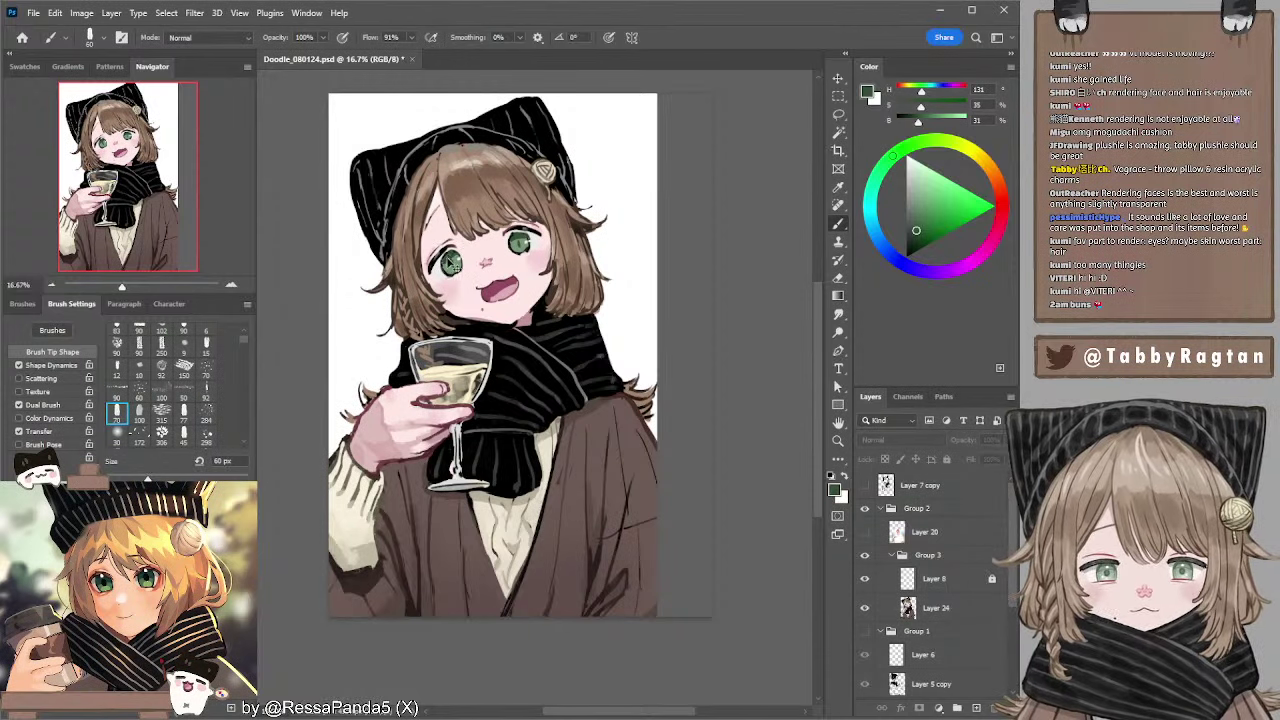
- Reselect Layer 24, darken the right-hand iris in dark green at 90 px, and soften the eyes with a 45 px Smudge brush
click(936, 608)
key(bracketright)
key(bracketright)
key(bracketright)
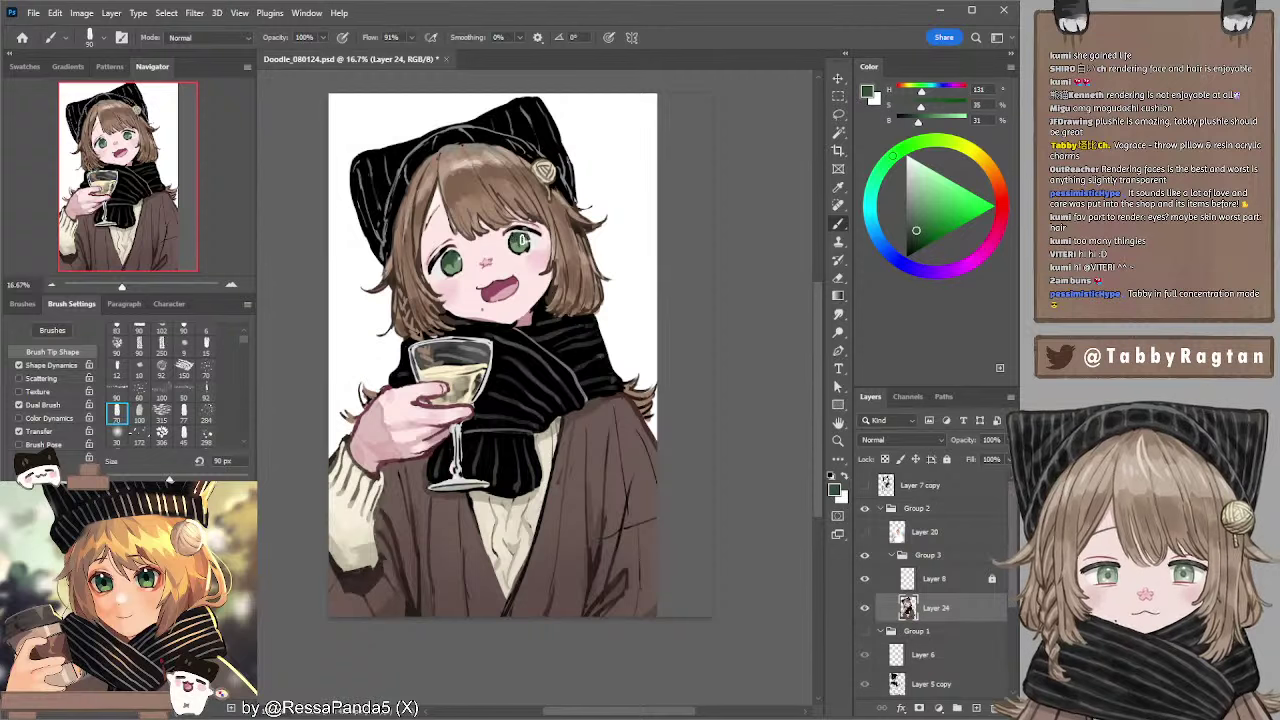
key(r)
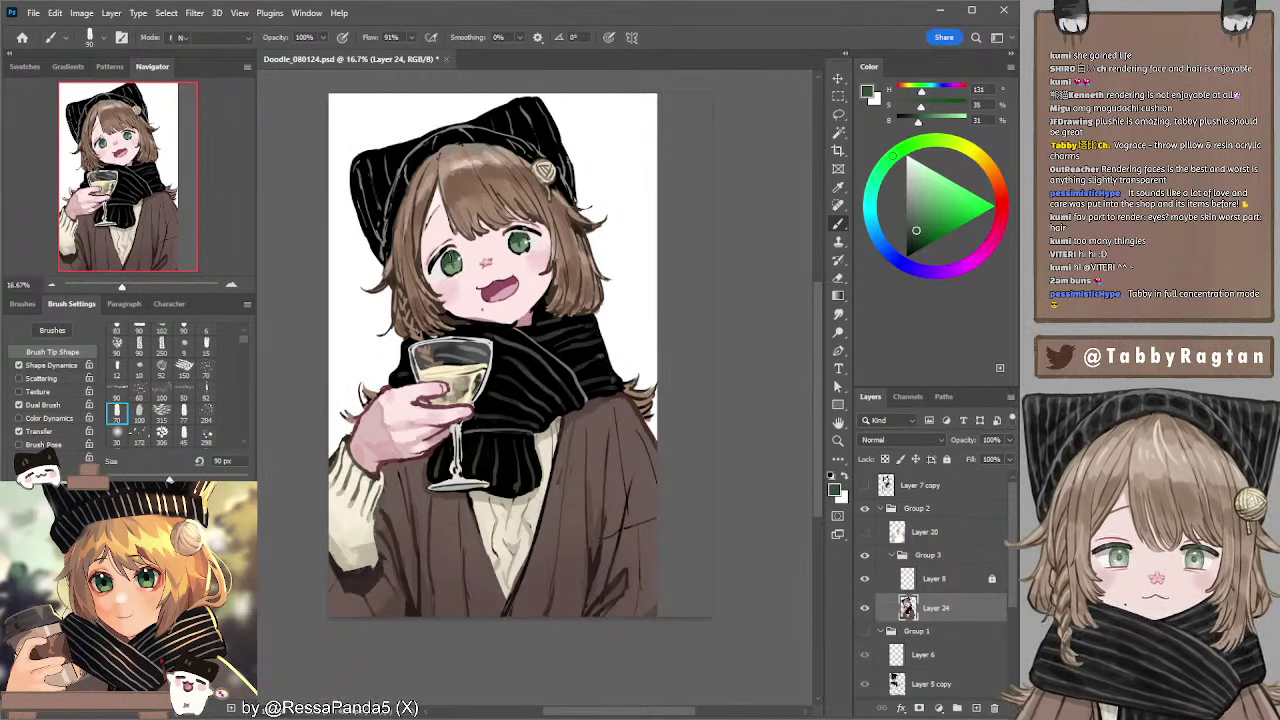
key(bracketright)
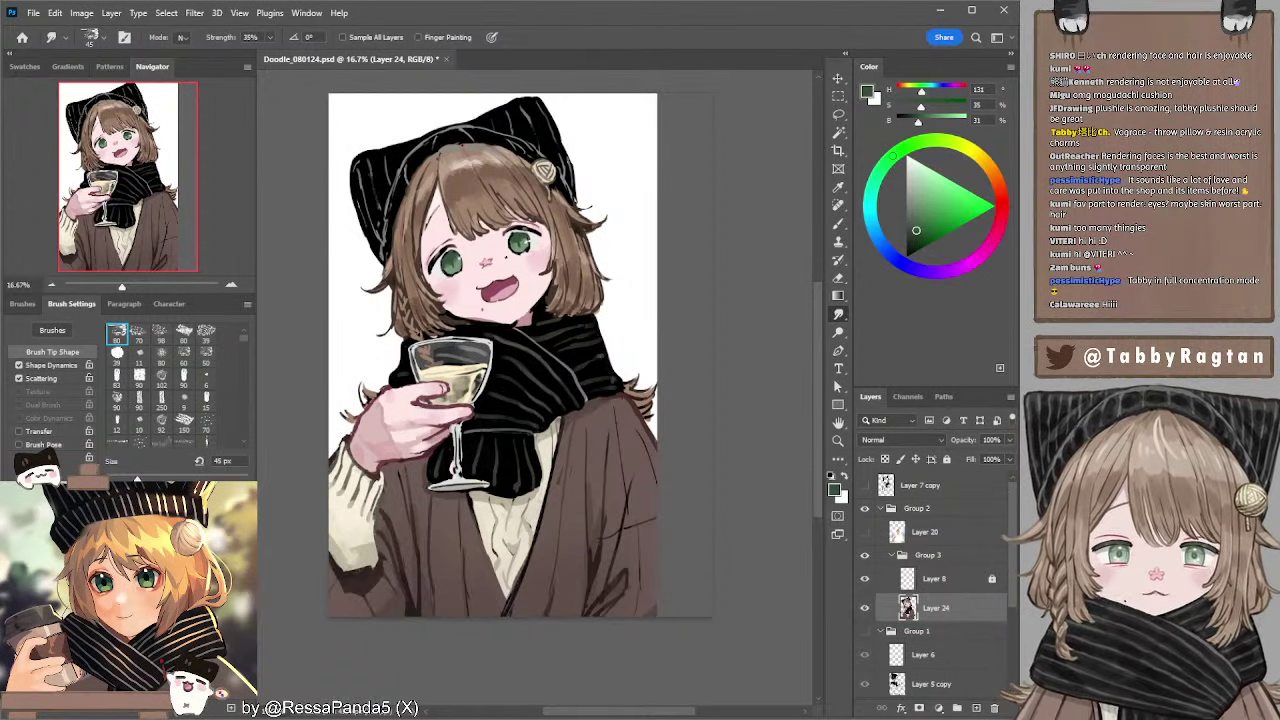
- Switch back to the Brush and add light grey highlights to the left-hand eye, reducing the tip to 40 and 30 px
key(b)
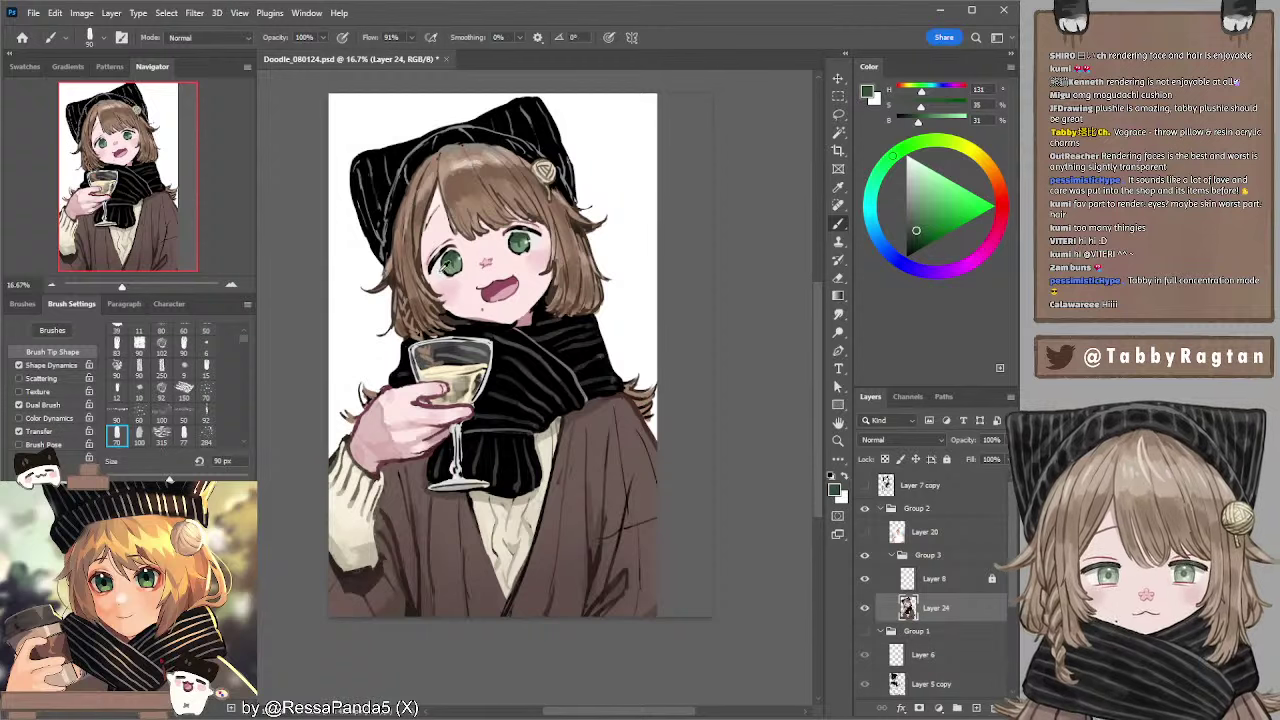
alt+click(462, 257)
key(bracketleft)
key(bracketleft)
key(bracketleft)
key(bracketleft)
key(bracketleft)
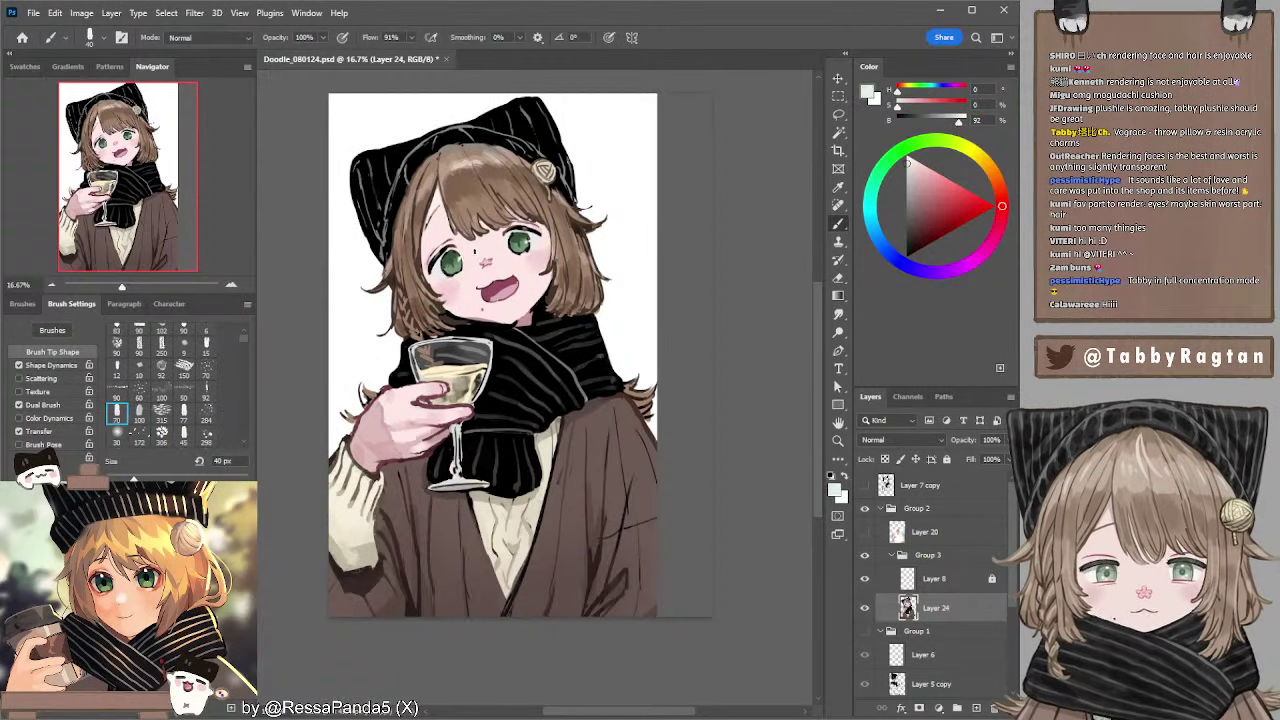
key(bracketleft)
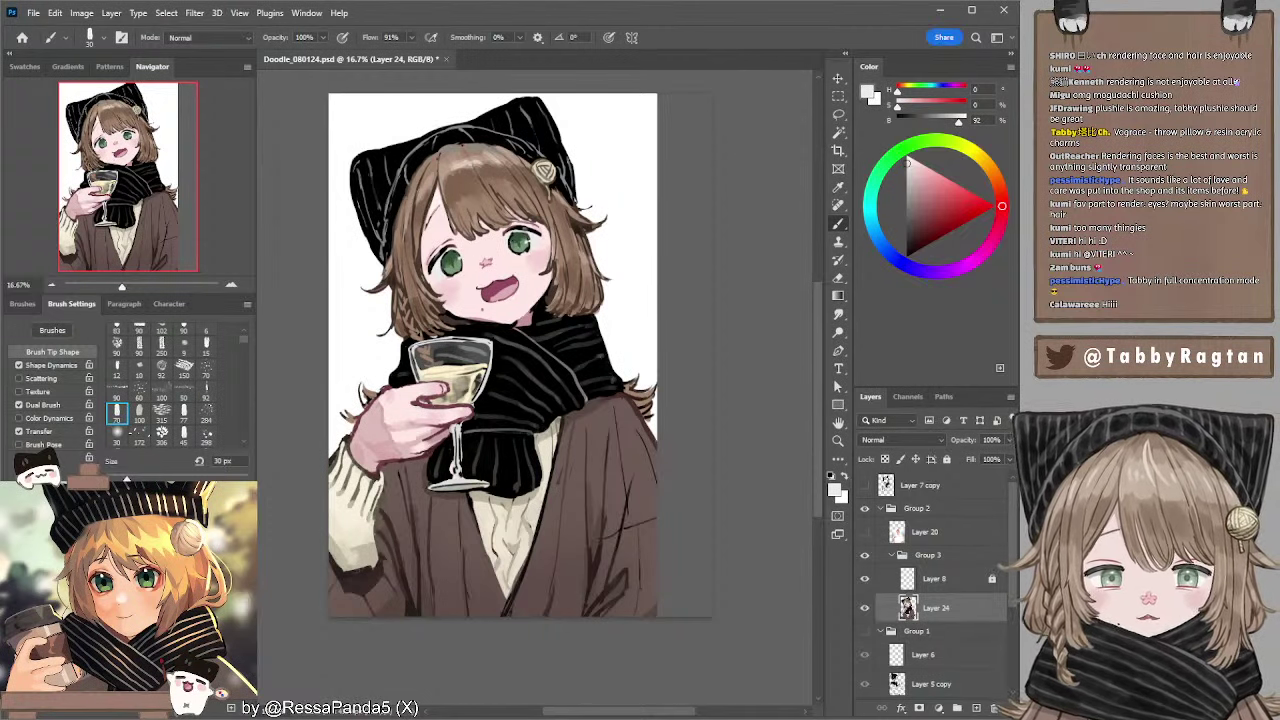
- Refine the right-hand eye's highlights with sampled dark green, light grey and pale pink, plus a pale blue, enlarging the brush to 40 px
alt+click(518, 236)
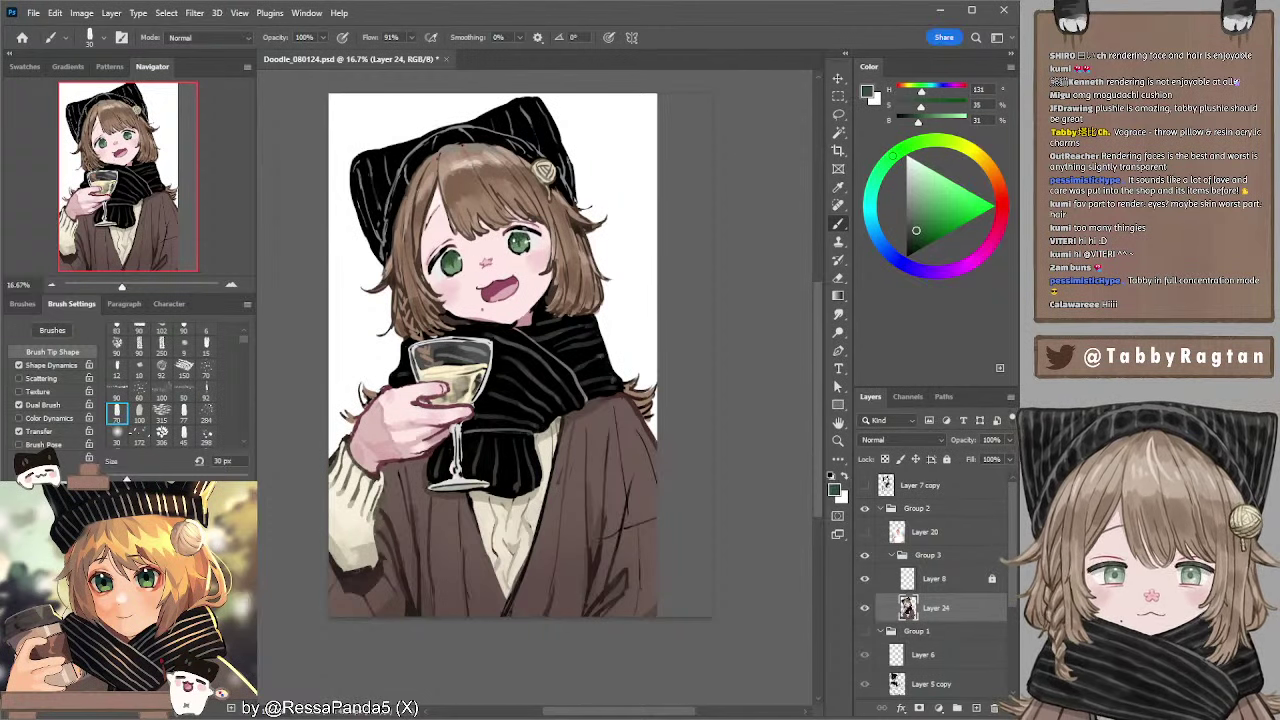
alt+click(510, 234)
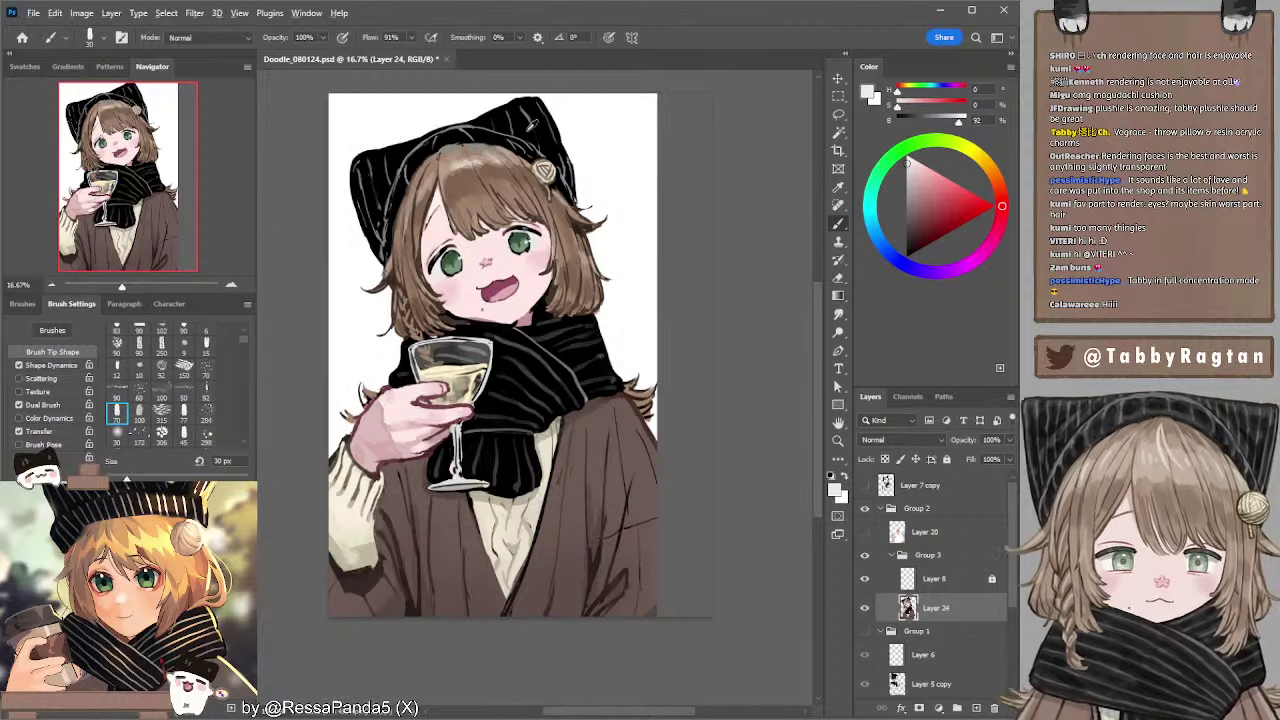
alt+click(508, 237)
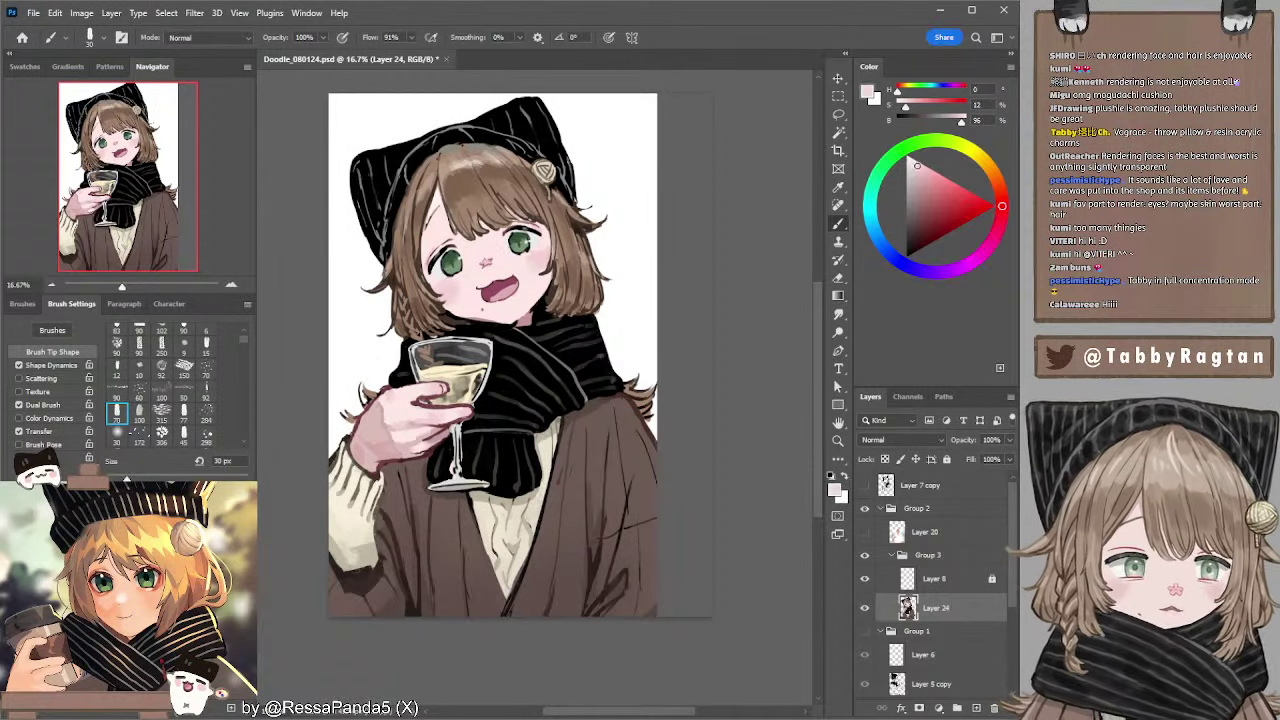
click(880, 234)
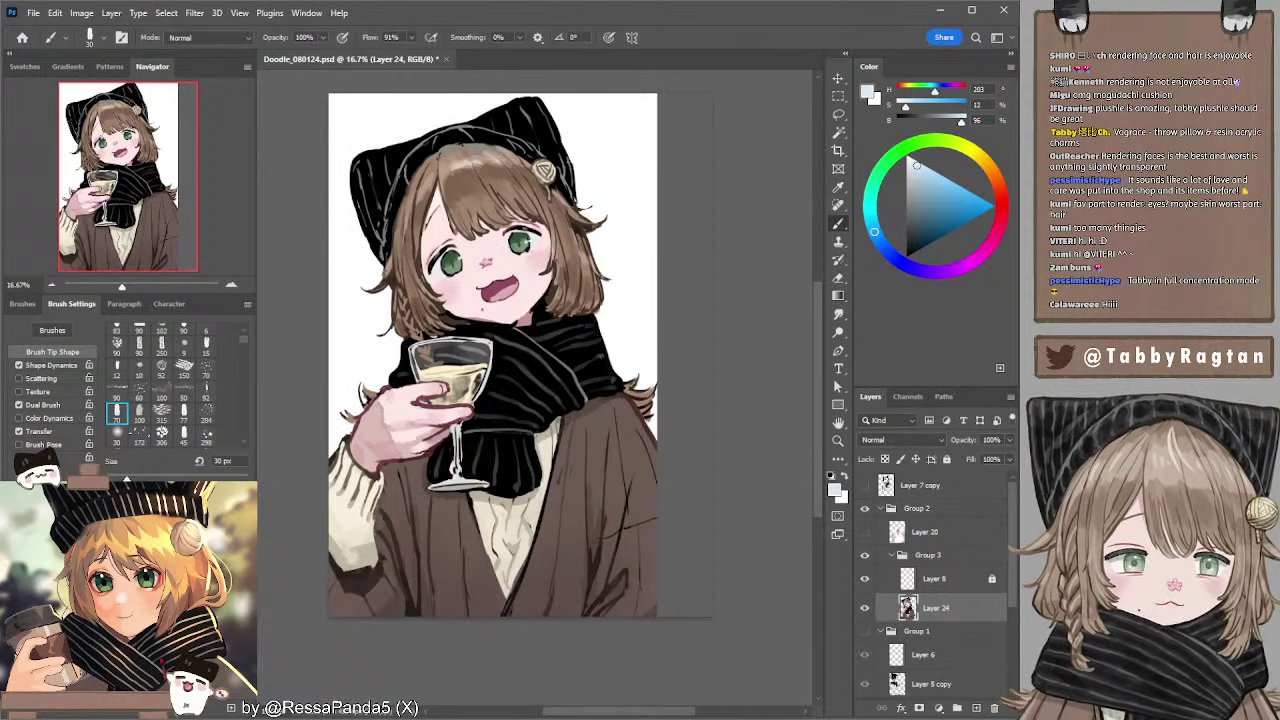
key(bracketright)
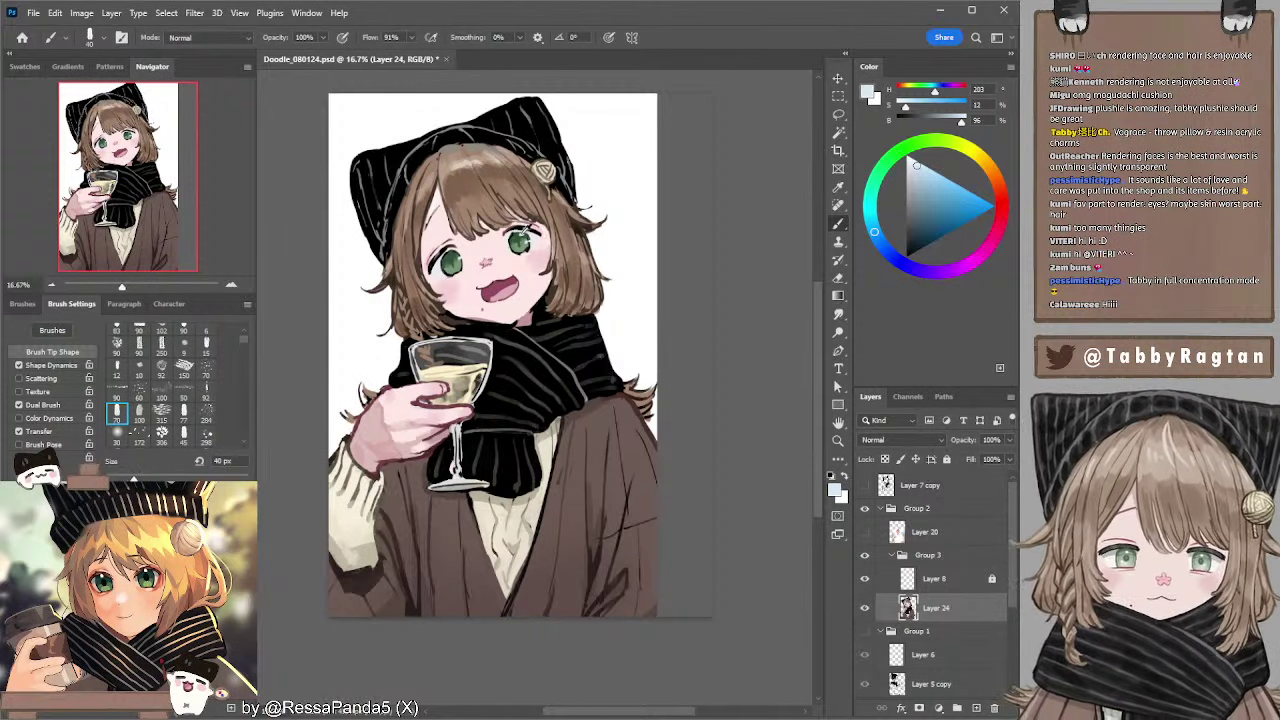
- Paint muted slate blue reflections into the right-hand iris at hue 204, reducing the brush from 40 to 30 px
alt+click(522, 230)
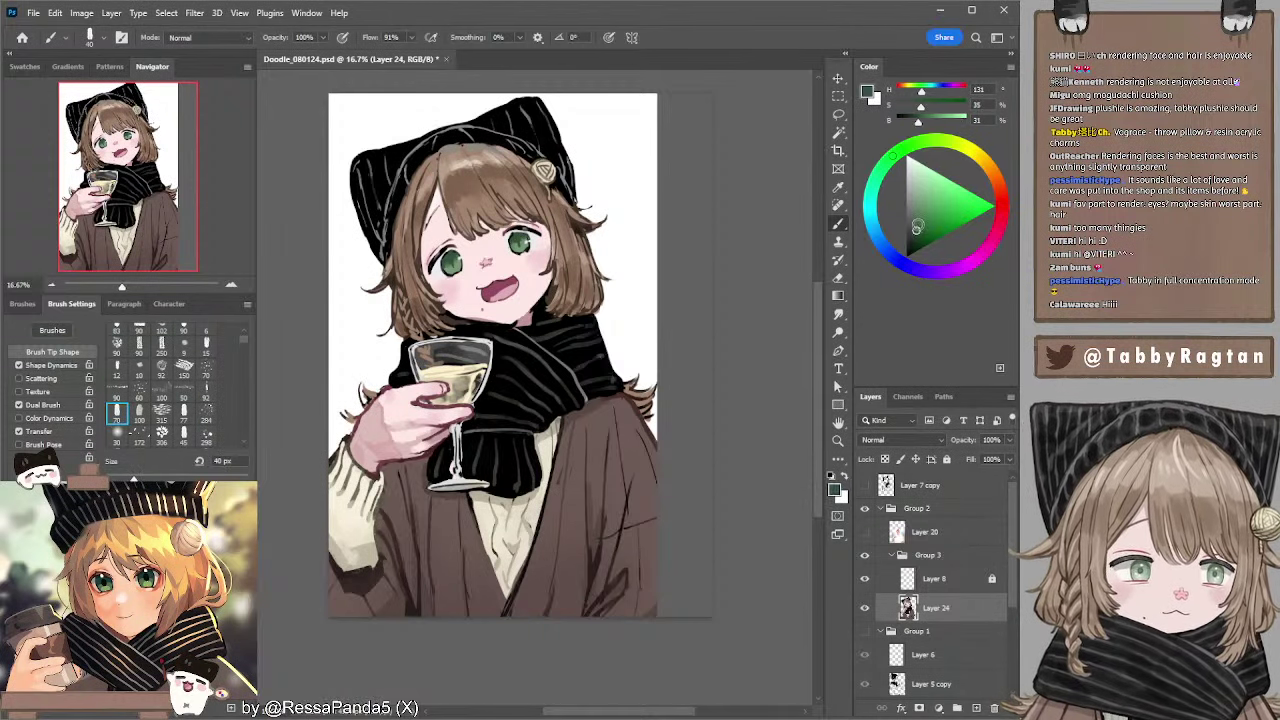
click(918, 223)
click(875, 233)
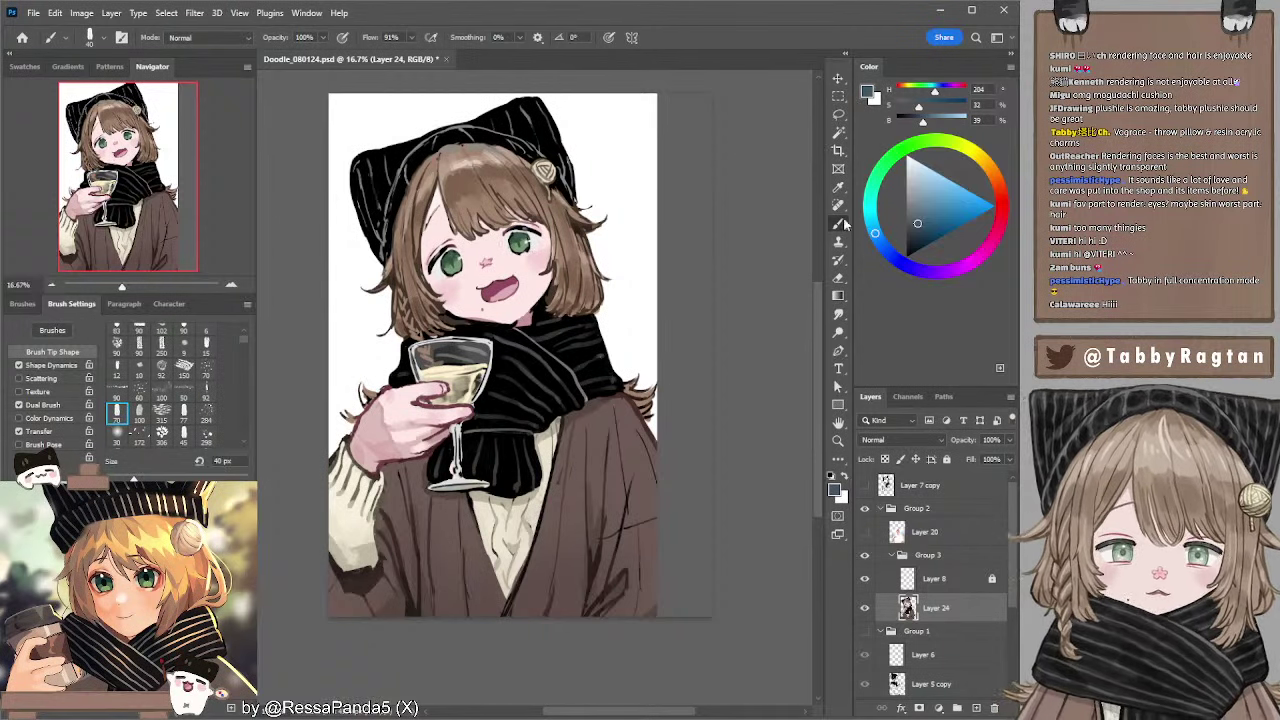
click(920, 217)
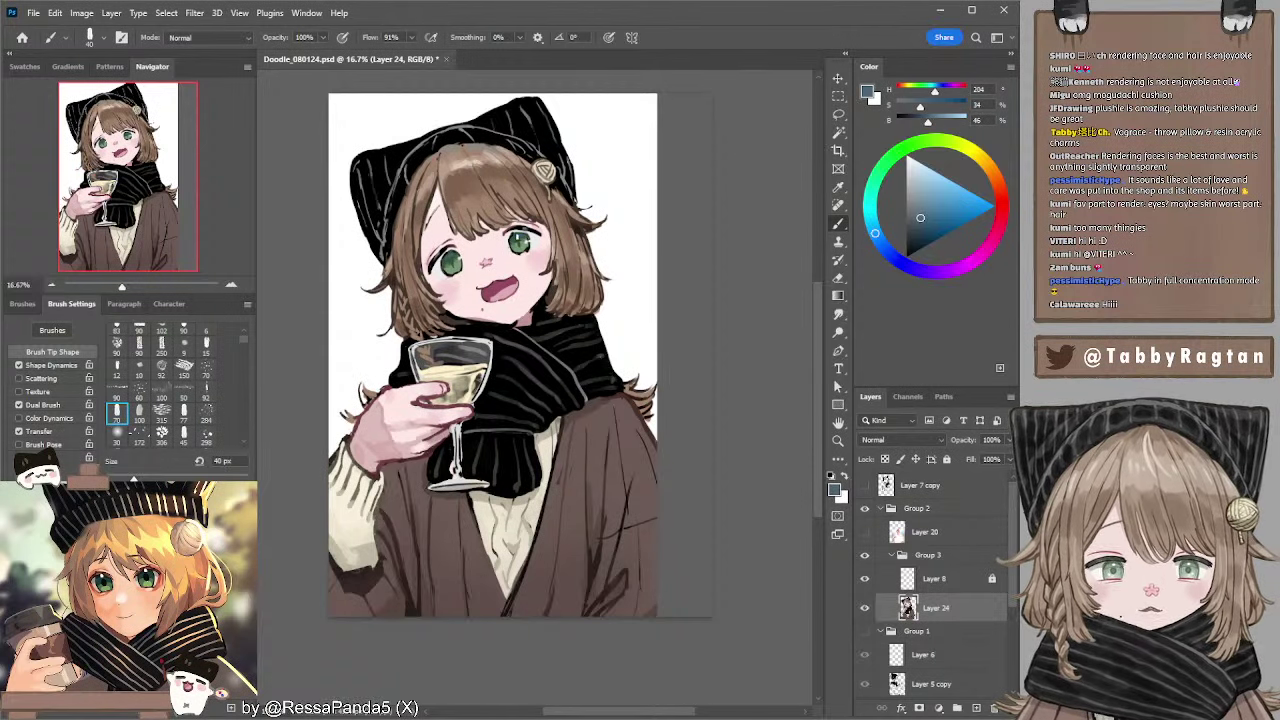
key(bracketleft)
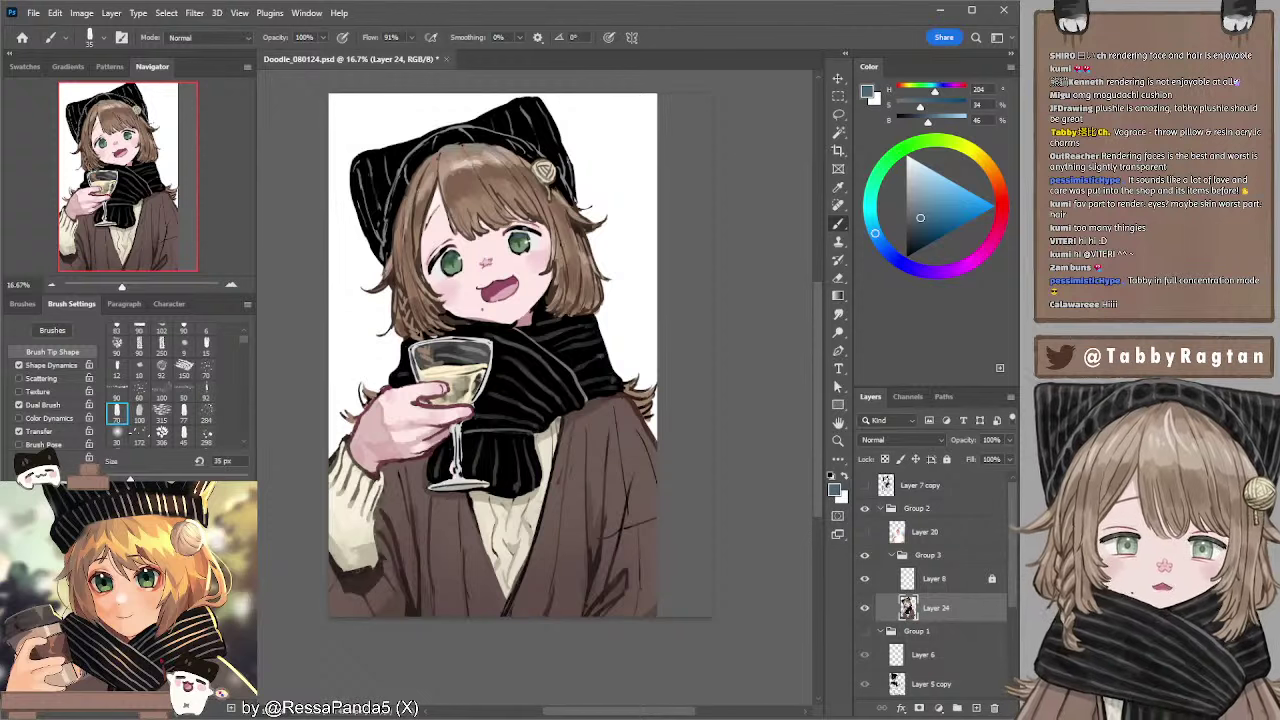
key(bracketleft)
- Deepen the right-hand iris with a sampled green darkened to 30% brightness, using the 30 px and 45 px tips
alt+click(518, 240)
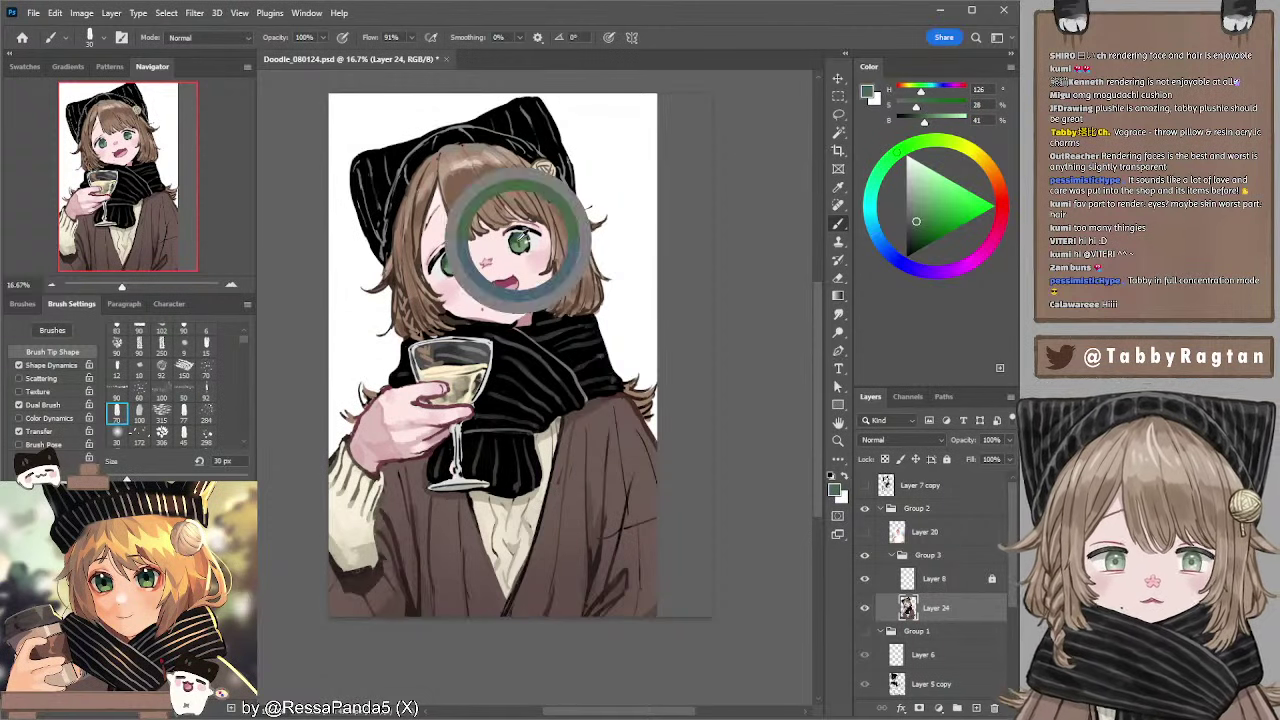
click(915, 231)
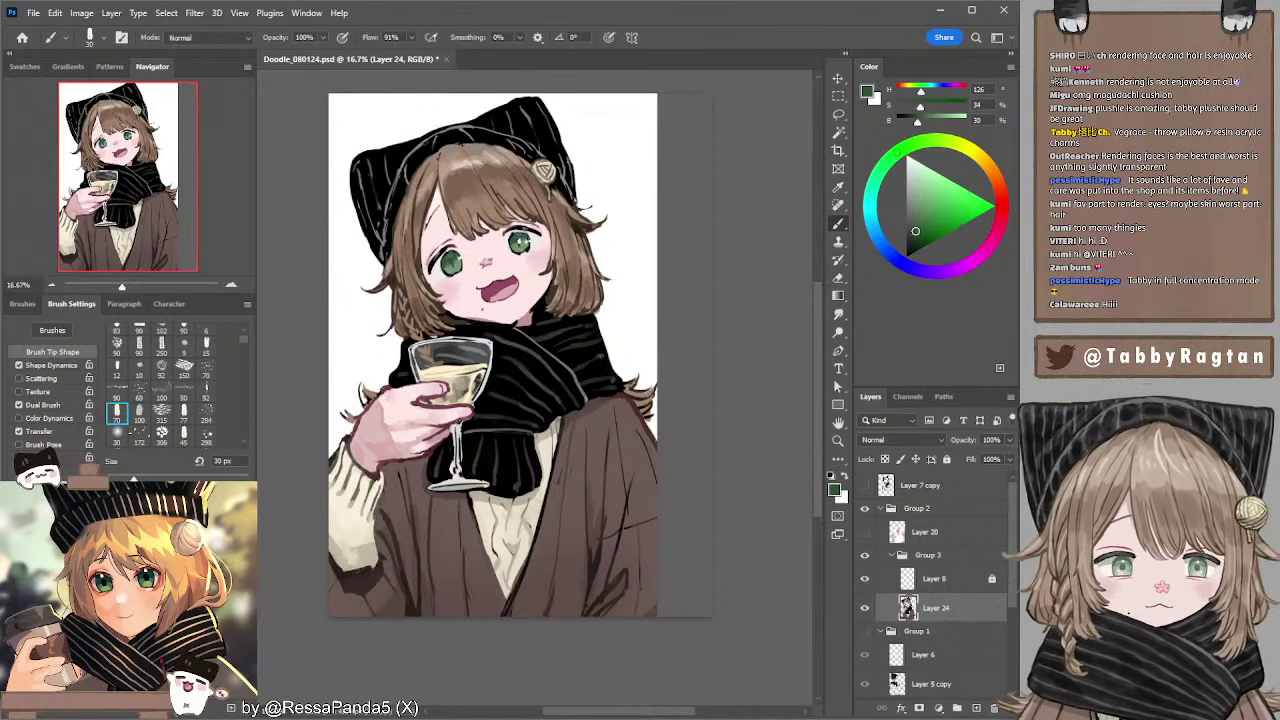
click(184, 432)
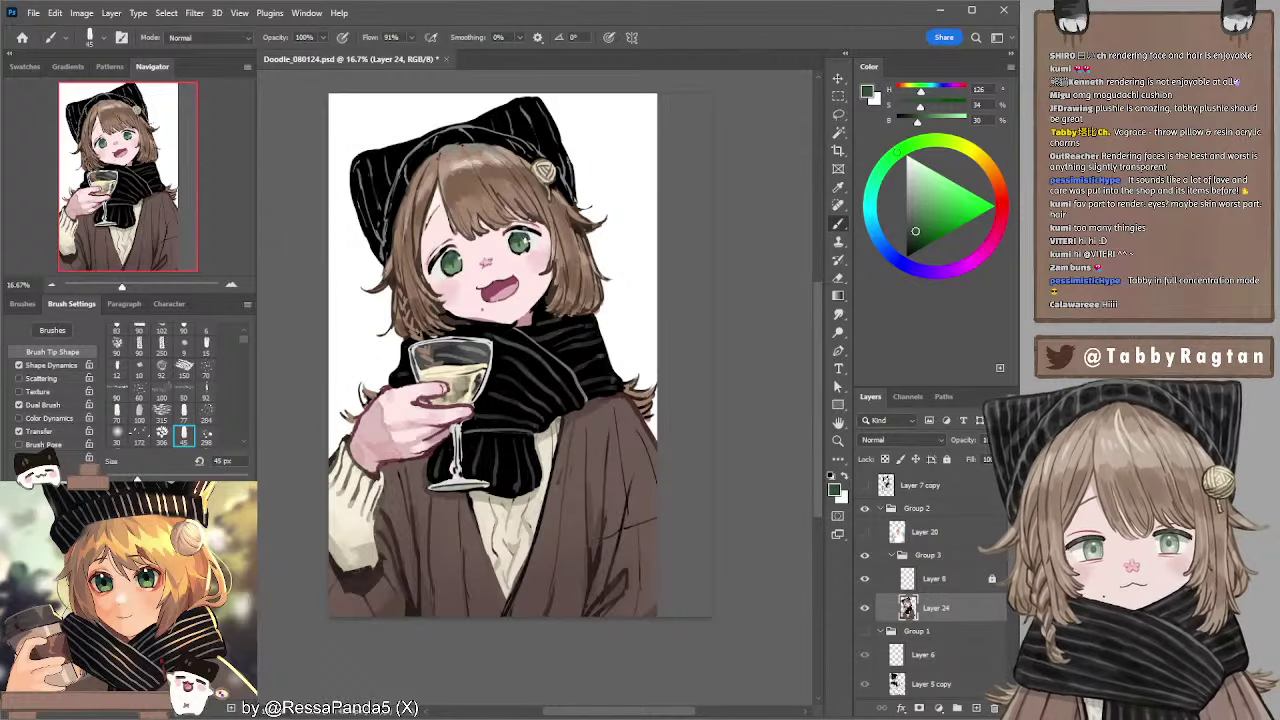
- Add small light grey highlights to both eyes with the dual-brush tip, varying its size between 25 and 35 px
alt+click(532, 240)
click(117, 412)
key(bracketleft)
key(bracketleft)
key(bracketleft)
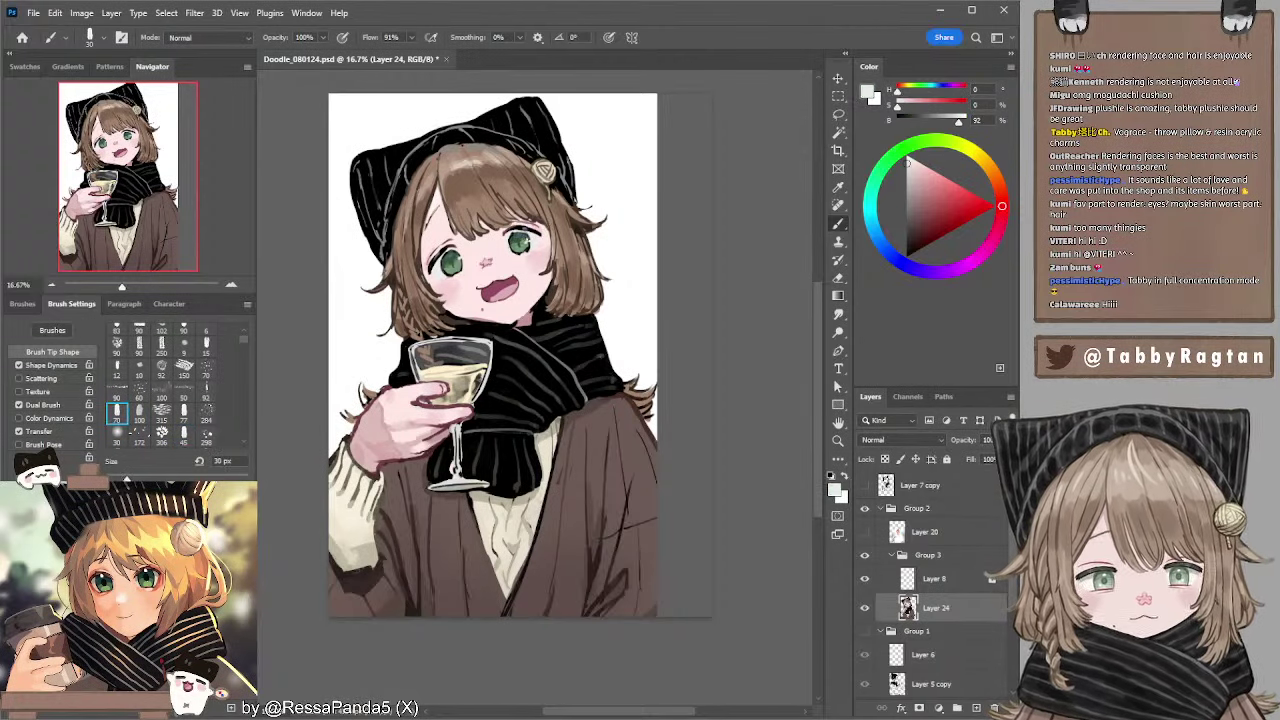
key(bracketleft)
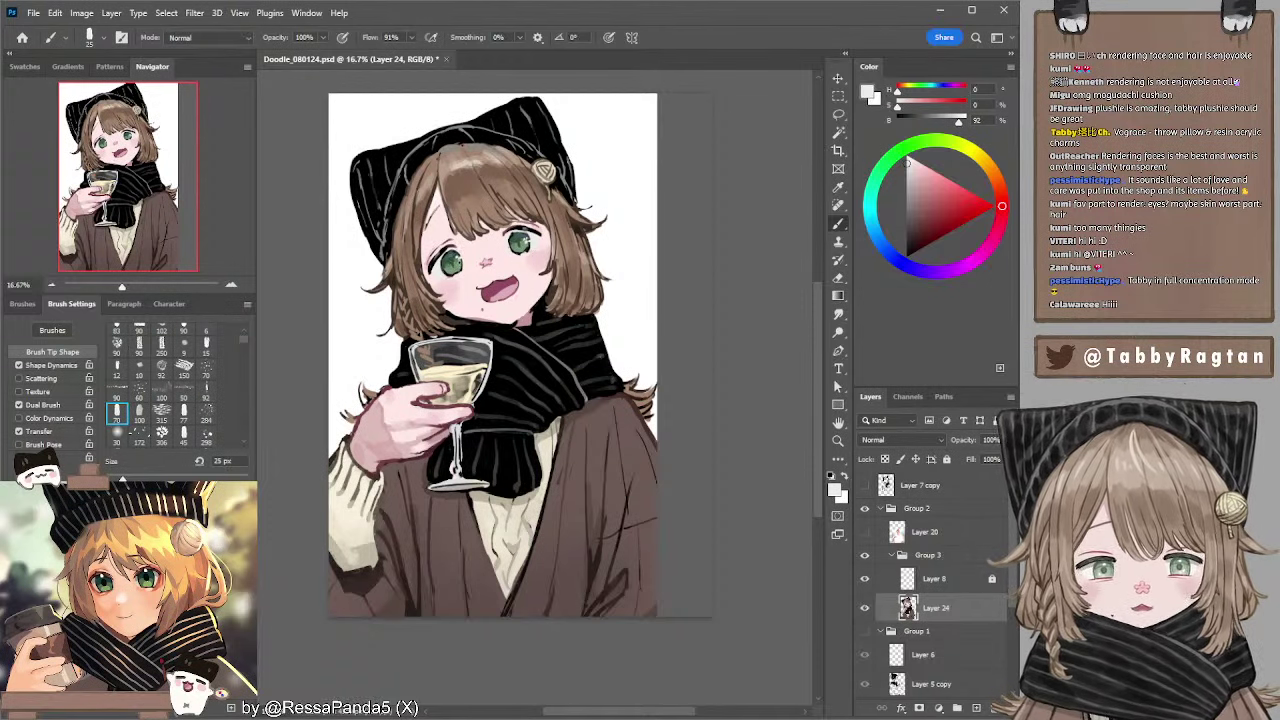
key(bracketright)
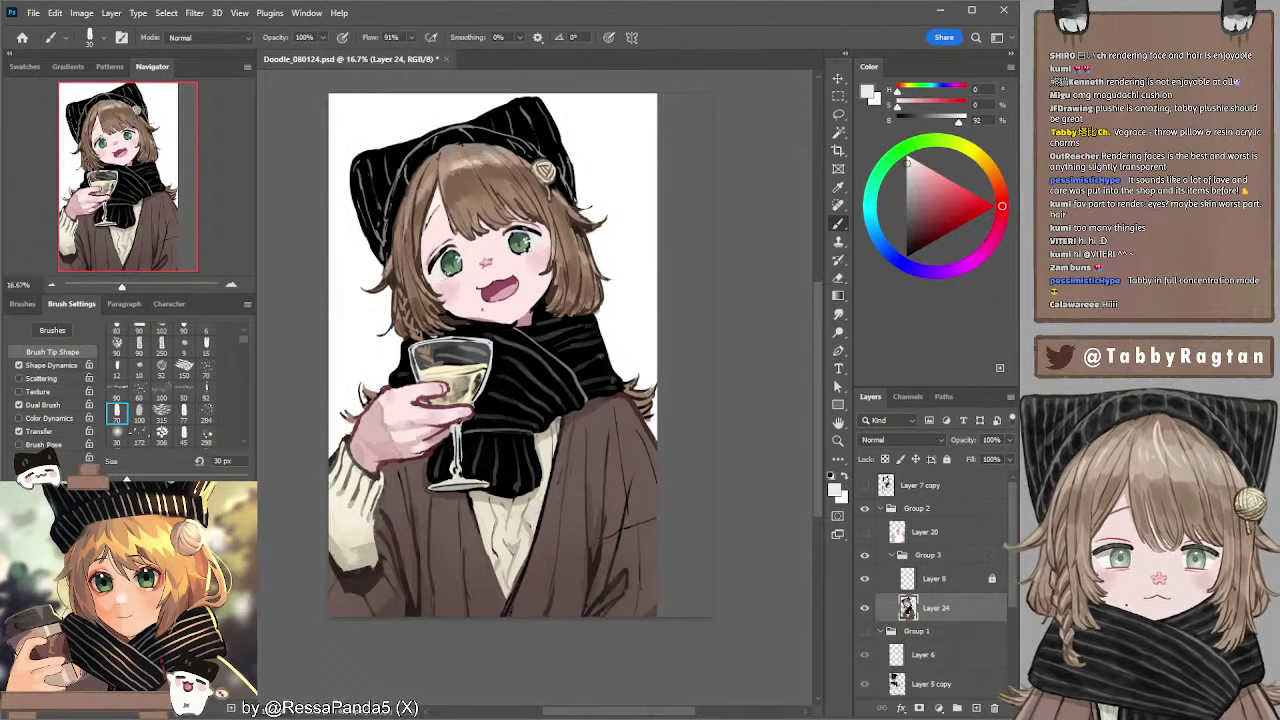
key(bracketright)
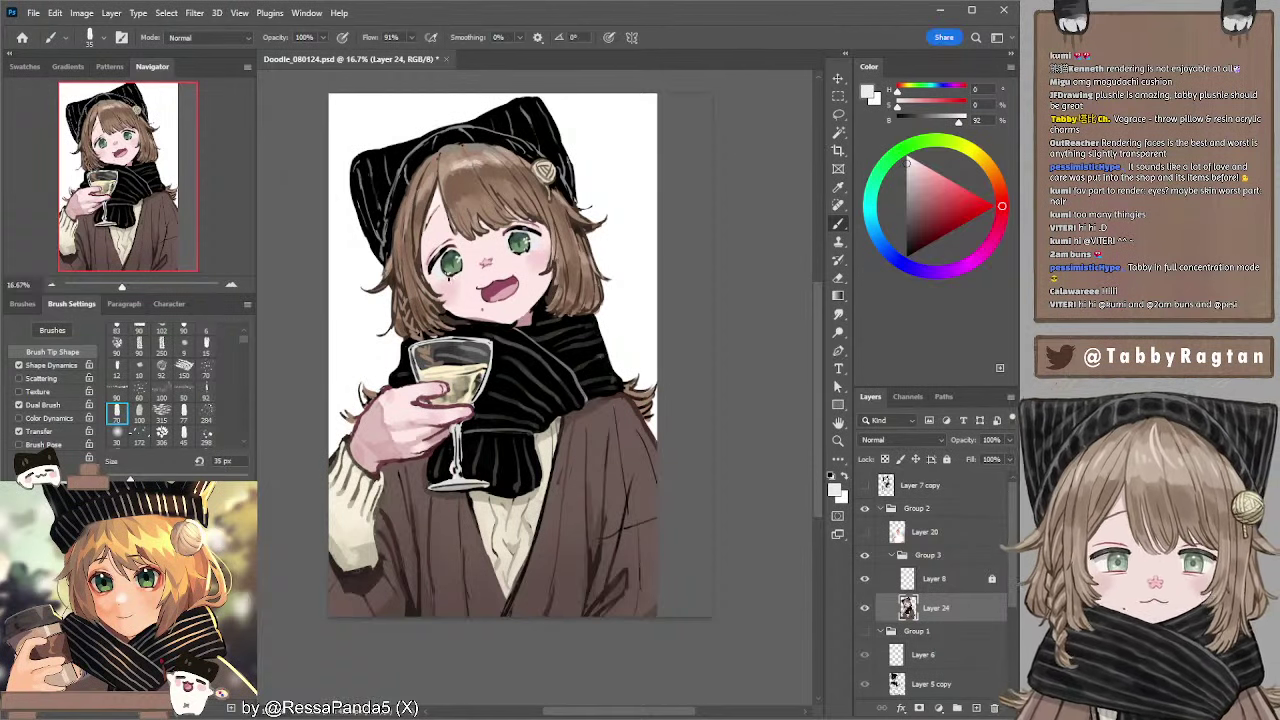
- Retouch the skin around the eyes with sampled pale and deeper pinks, reducing the brush from 35 to 30 px
alt+click(449, 285)
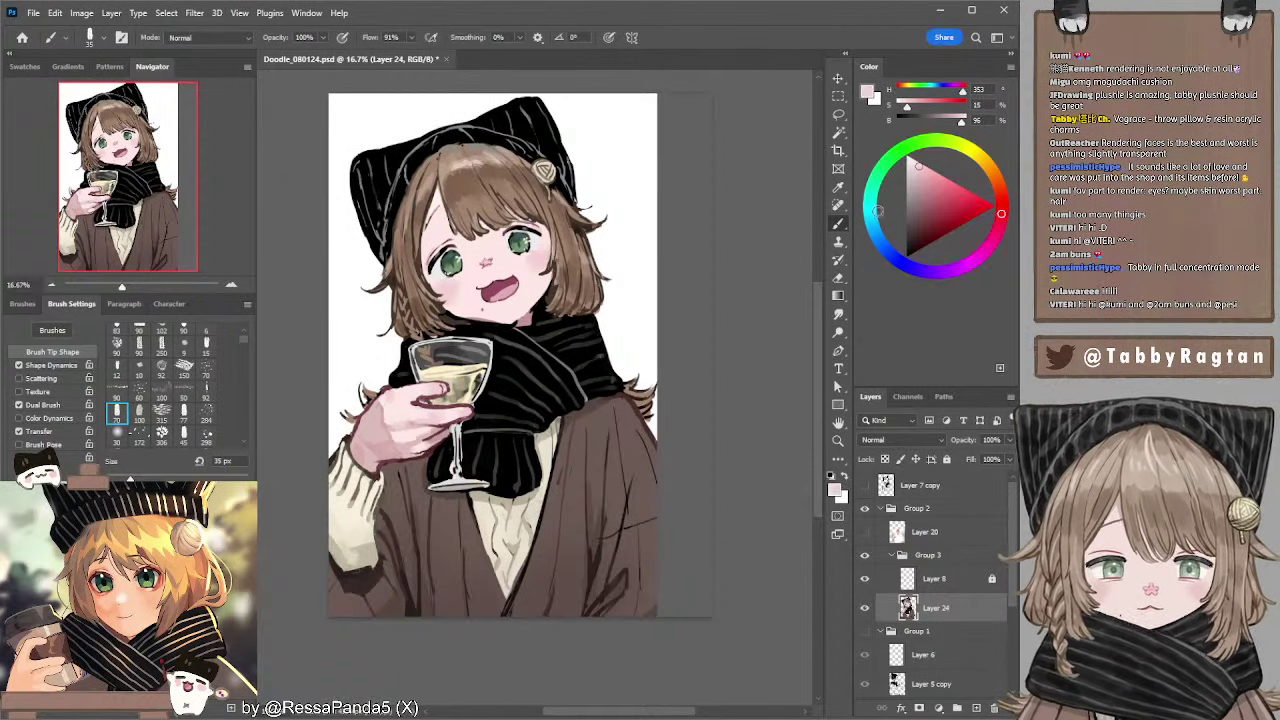
alt+click(541, 256)
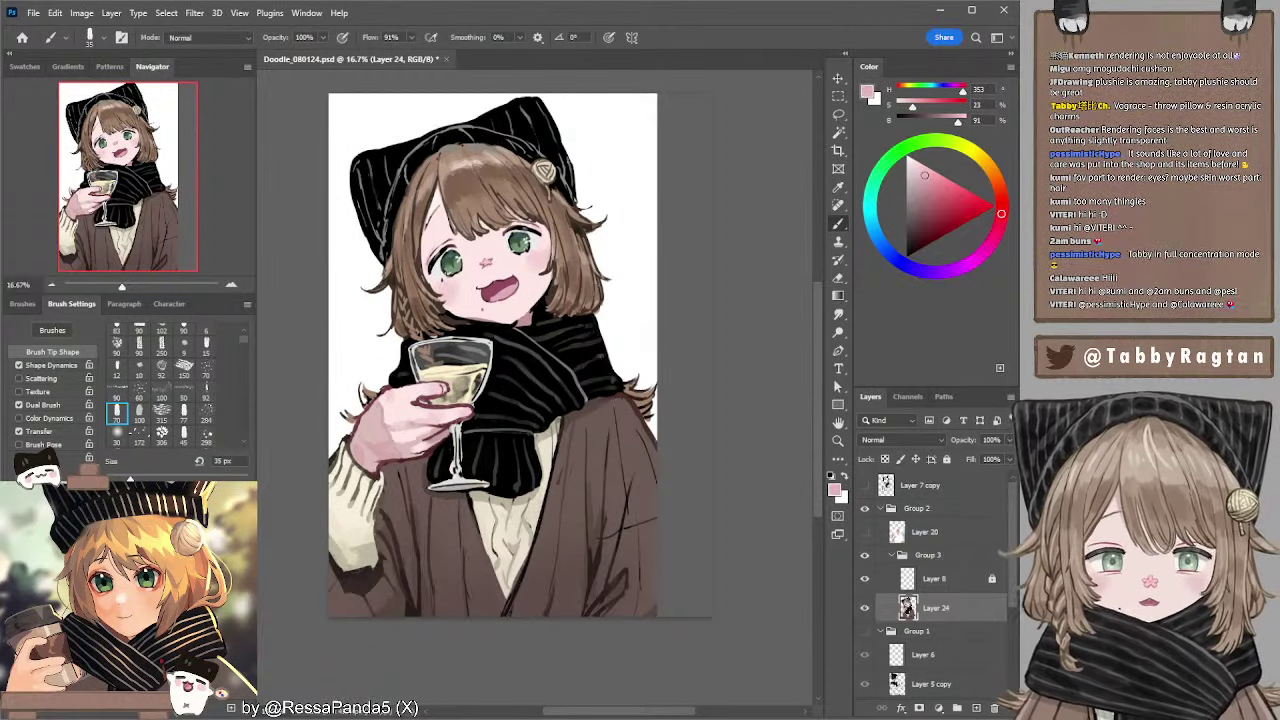
key(bracketleft)
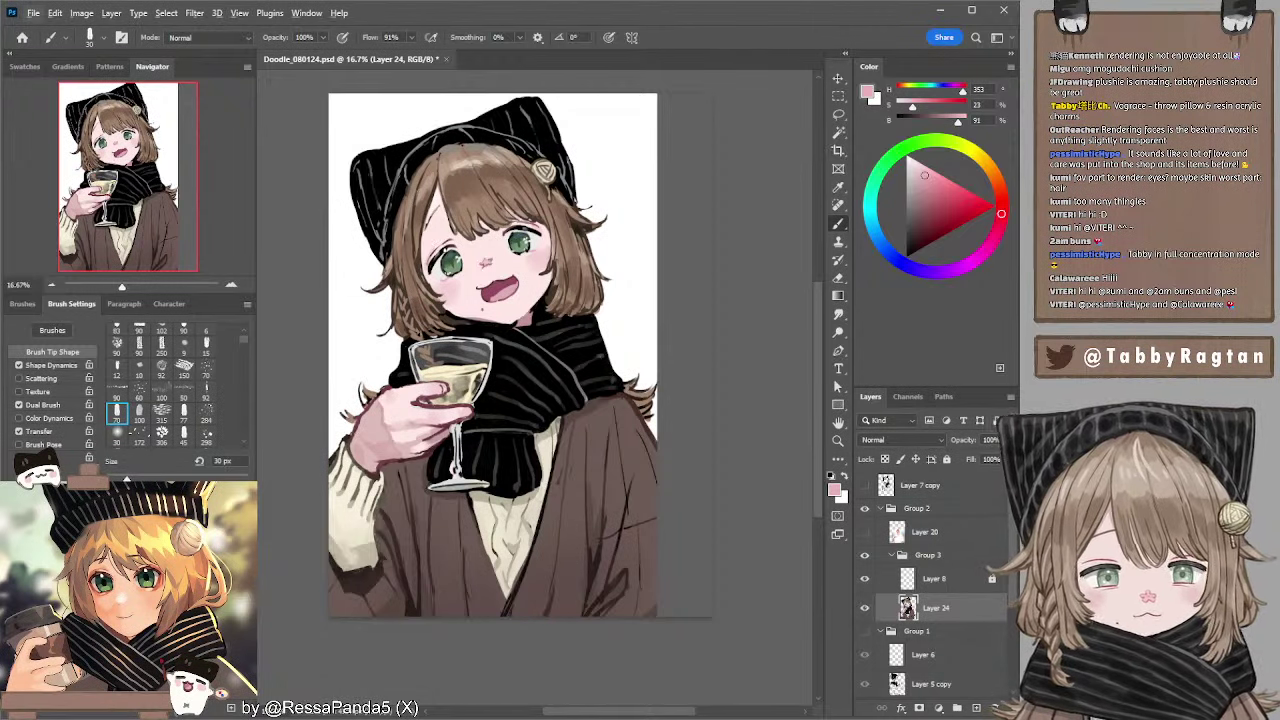
- Refine the lash details with sampled black and neutral greys of 35% and 46% brightness, reducing the brush to 10 px
alt+click(450, 245)
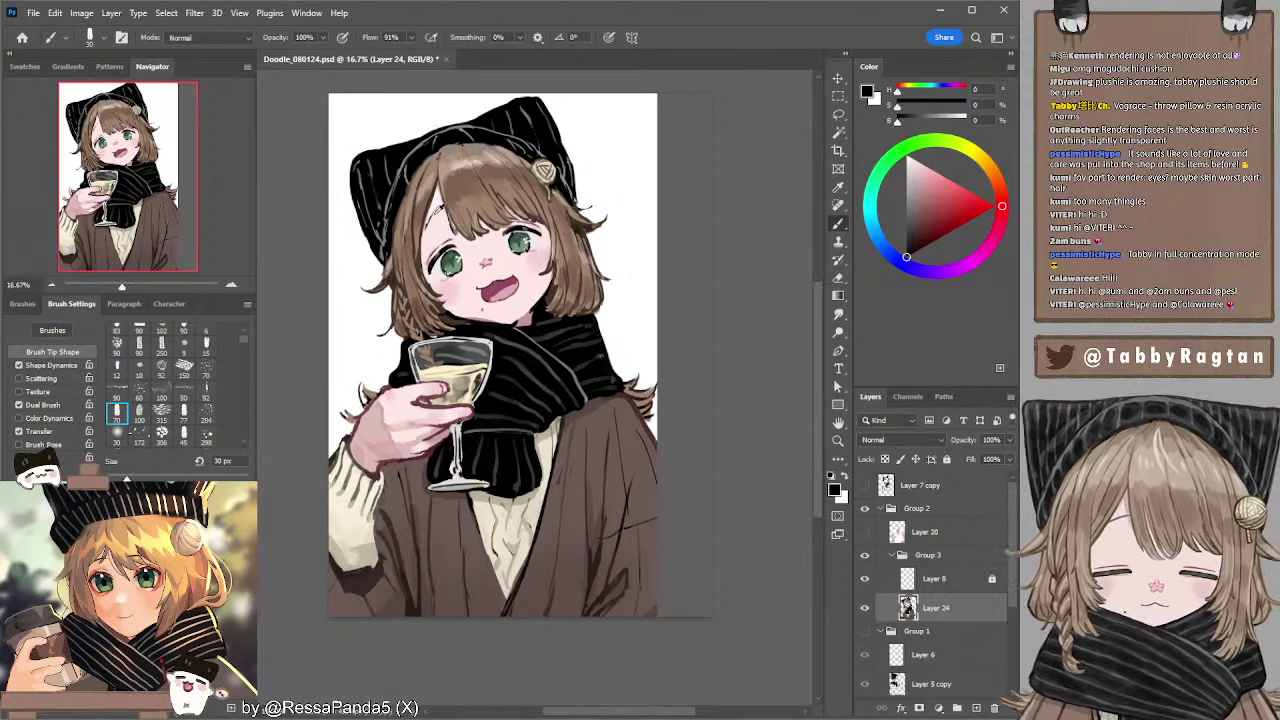
alt+click(448, 244)
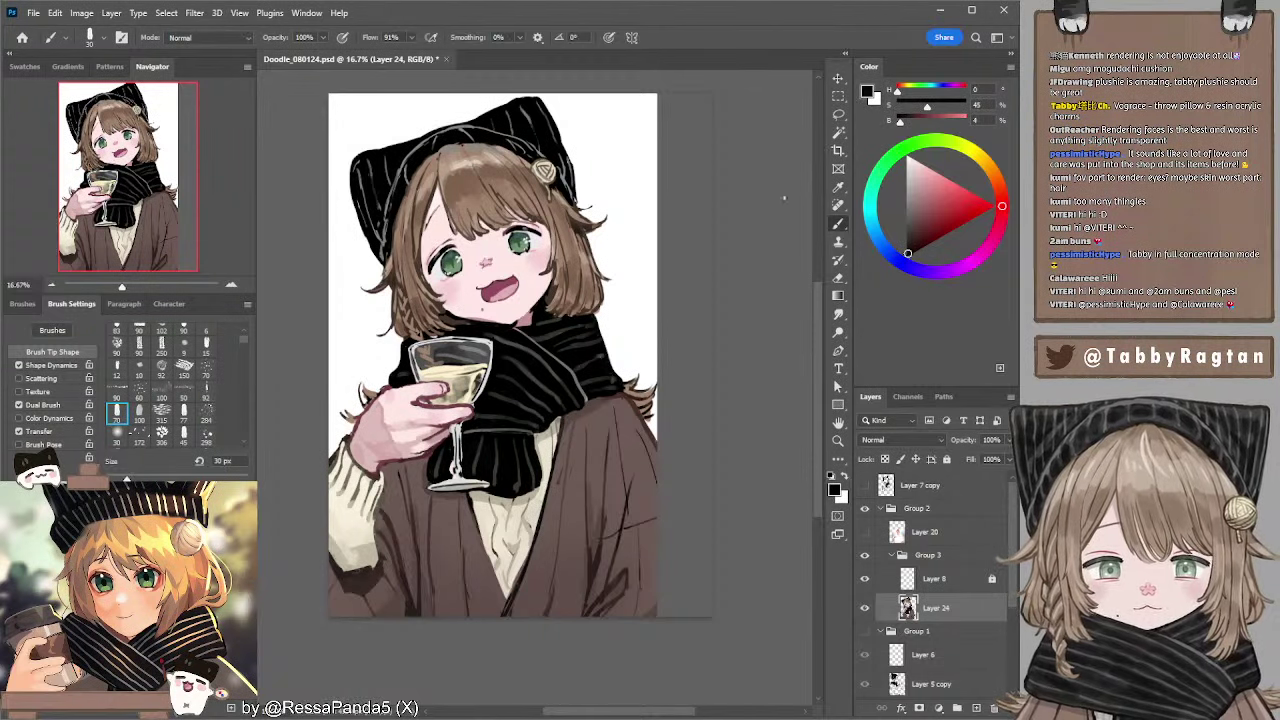
click(906, 221)
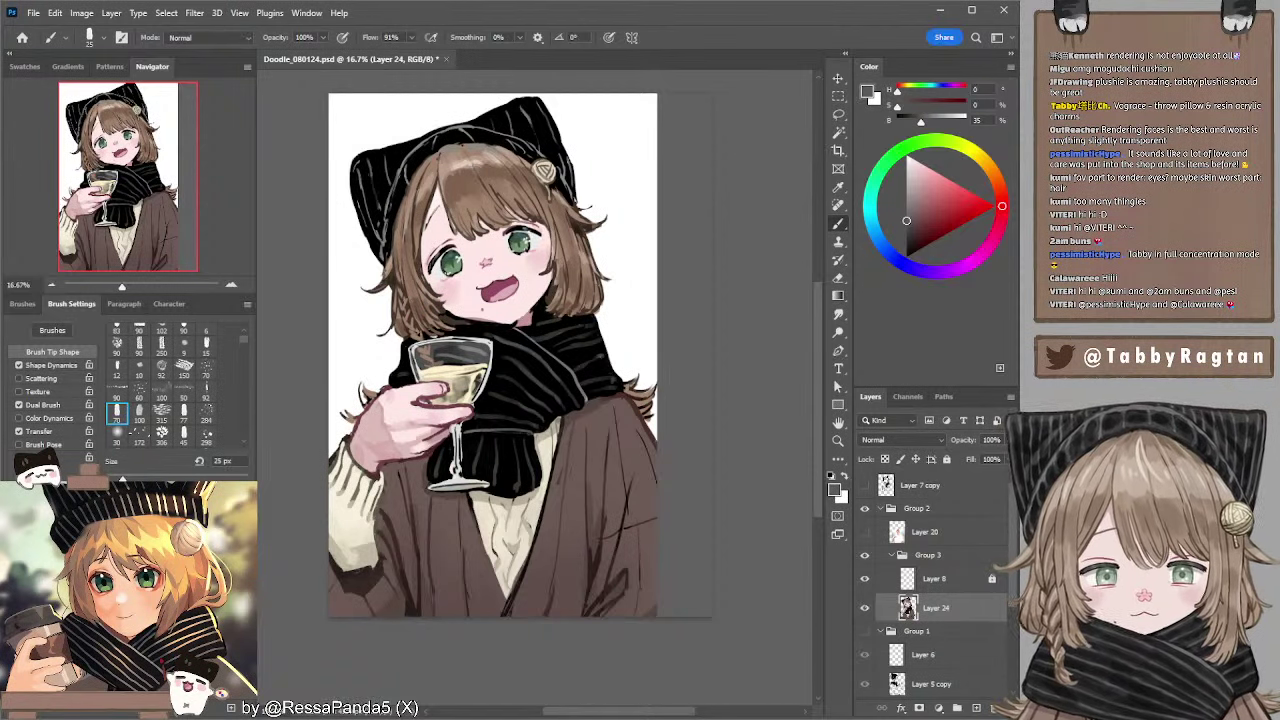
drag(906, 220, 906, 207)
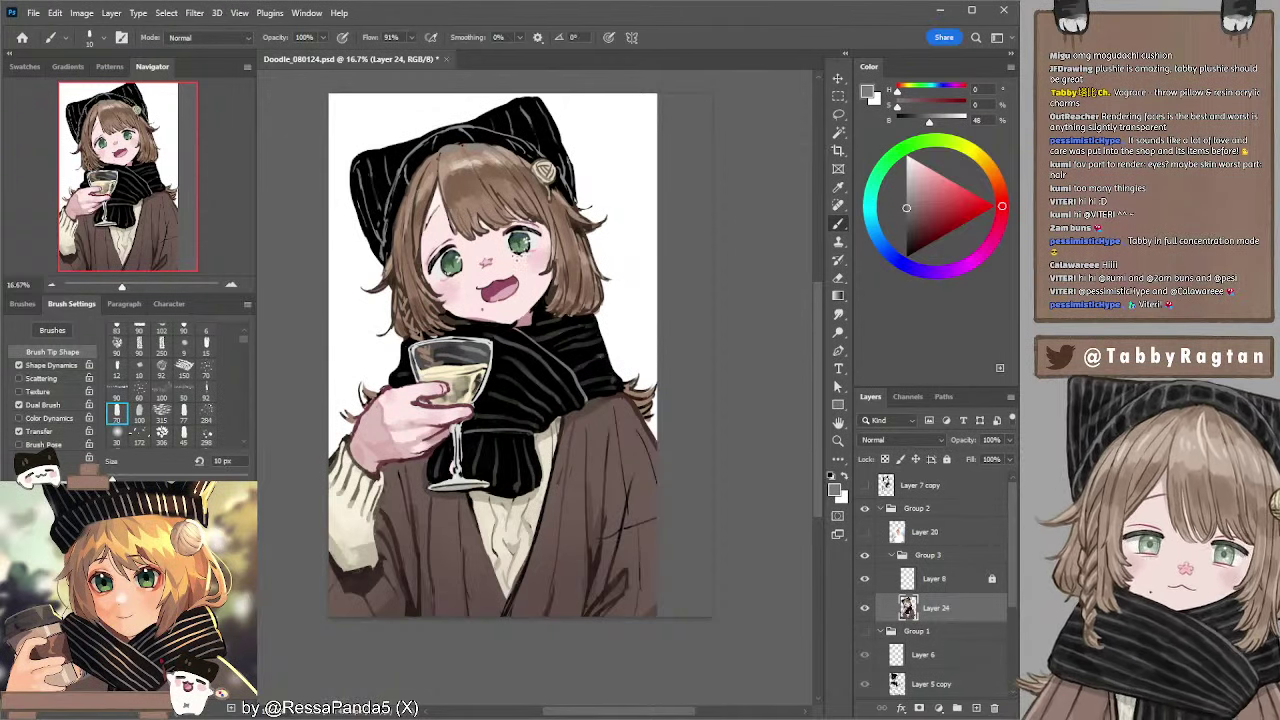
- Clean up below the right-hand eye with sampled pale skin at 25 px and strengthen the iris details in darkened green
alt+click(522, 254)
key(bracketright)
key(bracketright)
key(bracketright)
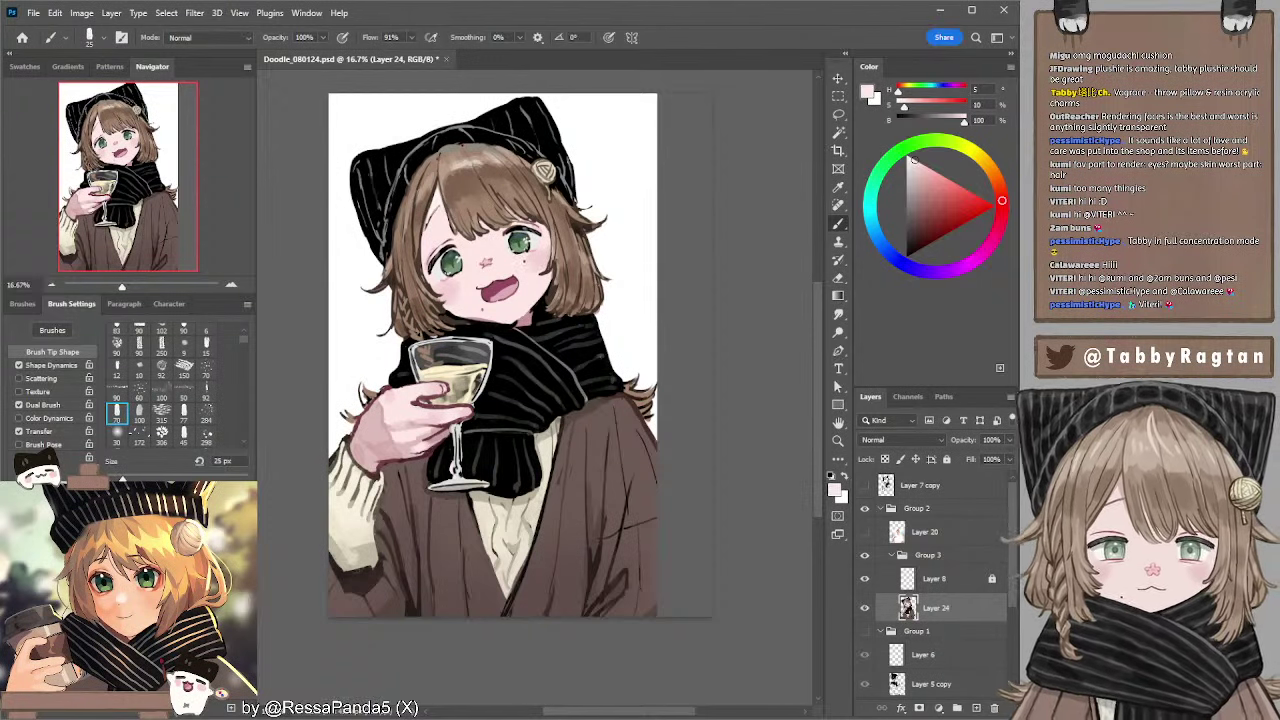
alt+click(456, 257)
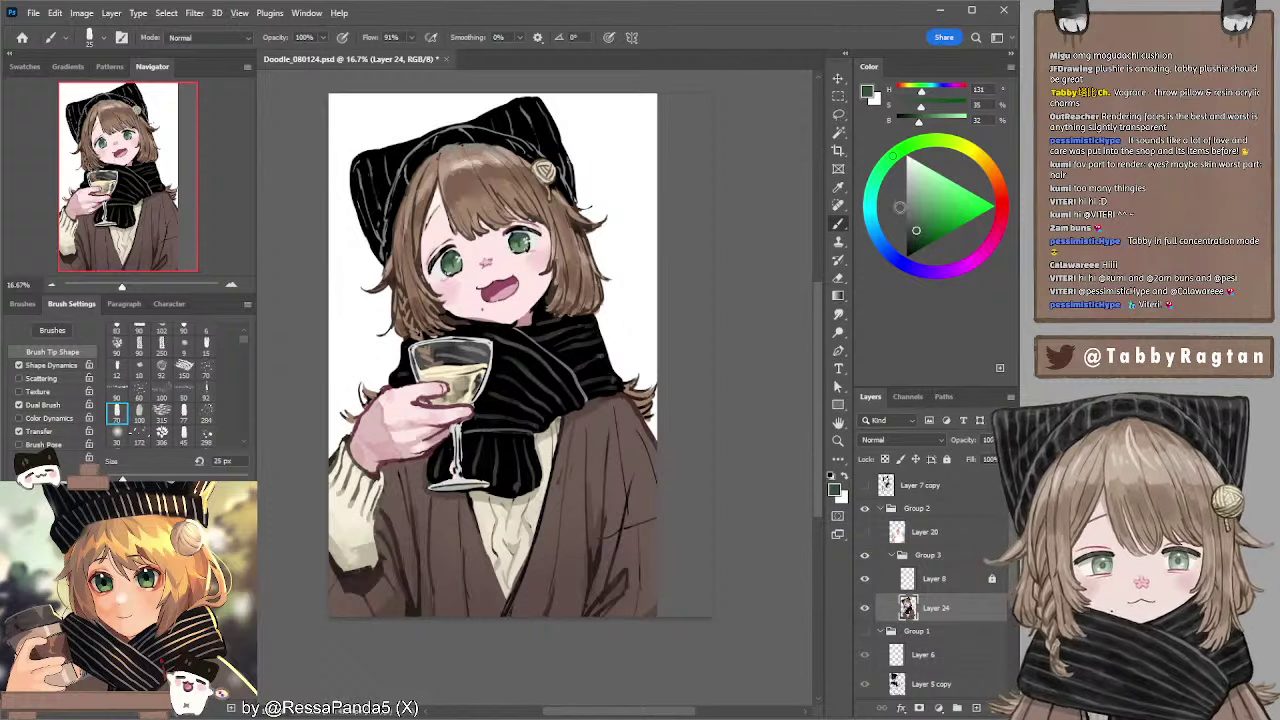
drag(915, 232, 913, 235)
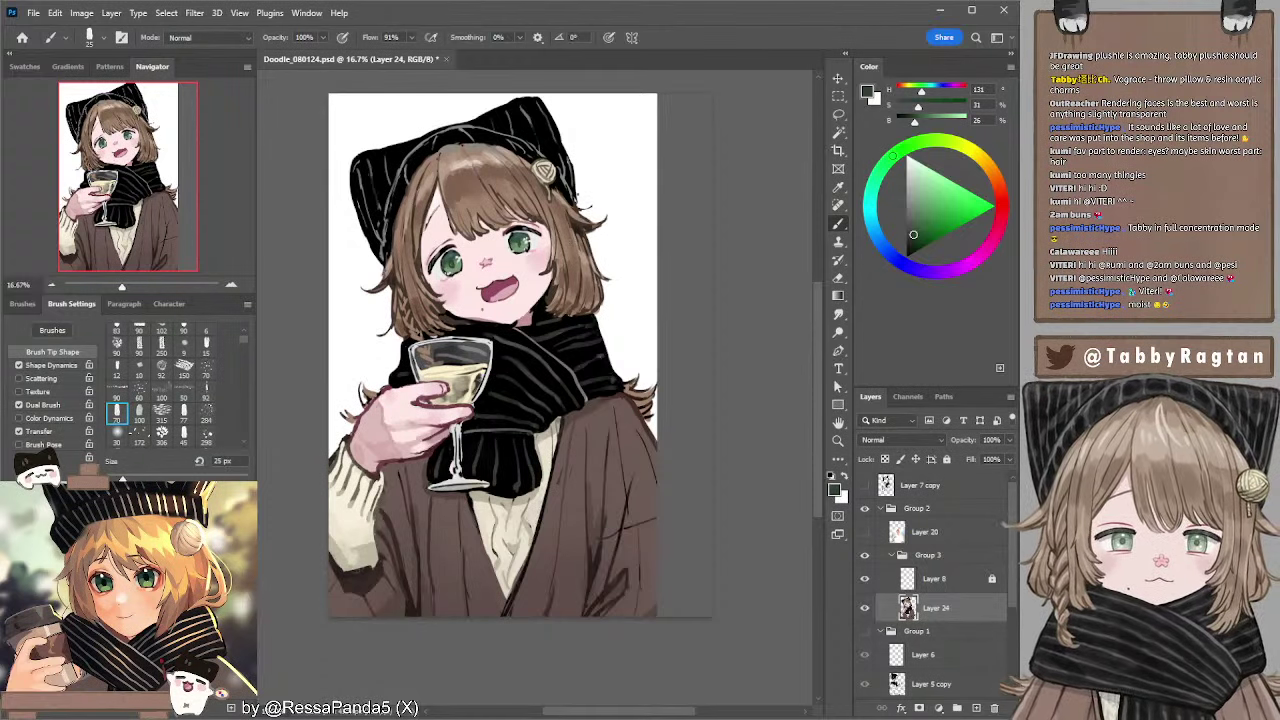
- Touch up the mouth with sampled rose and shade the hat's button in grey-beige and dark brown at 30 px
alt+click(490, 291)
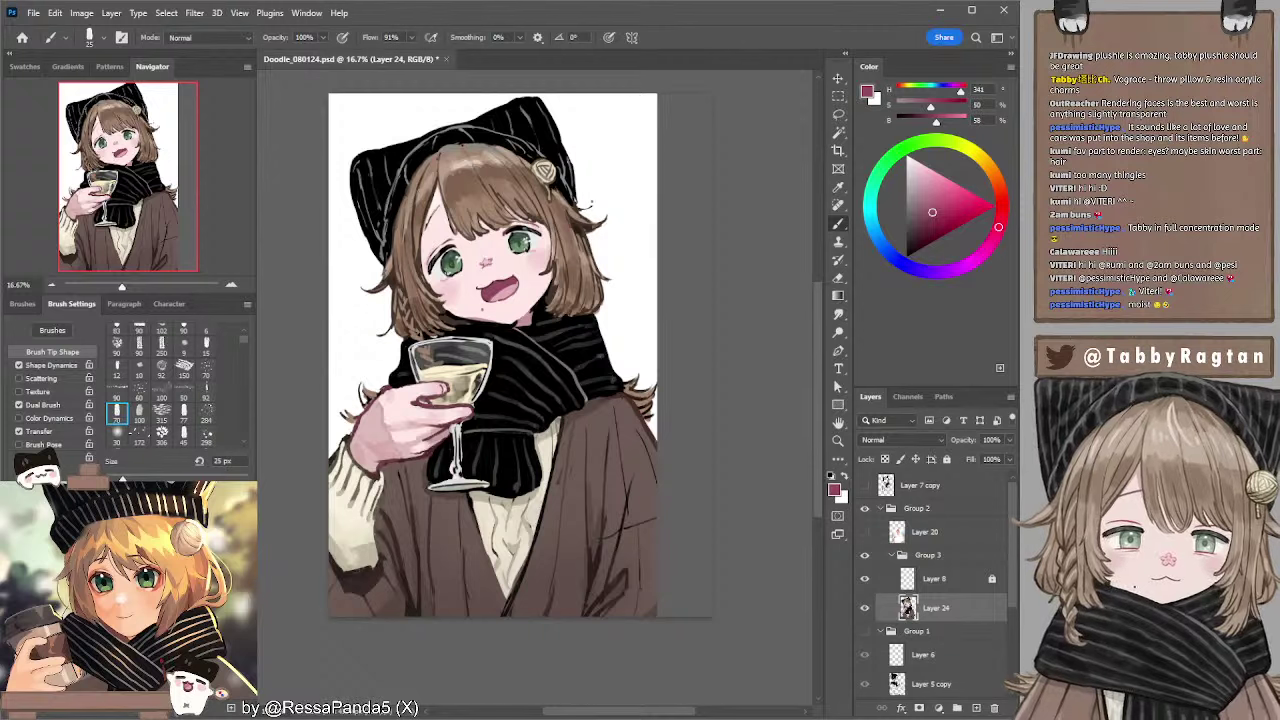
alt+click(541, 169)
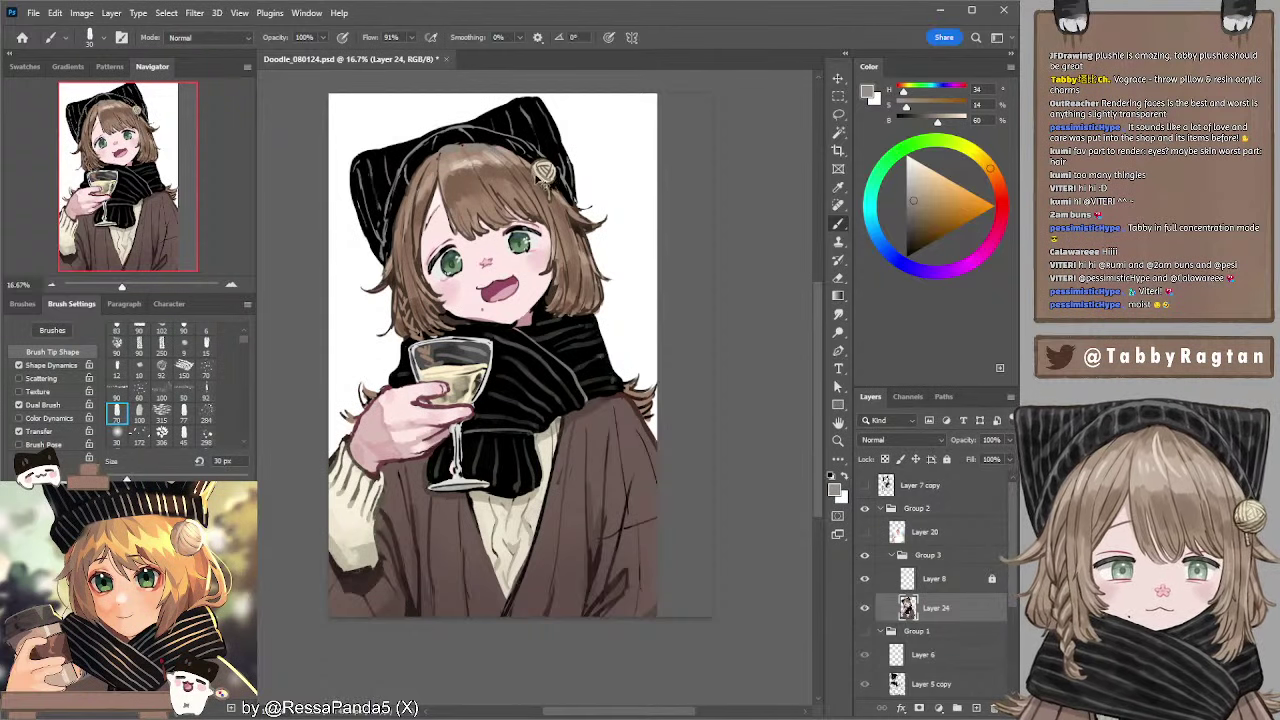
click(911, 224)
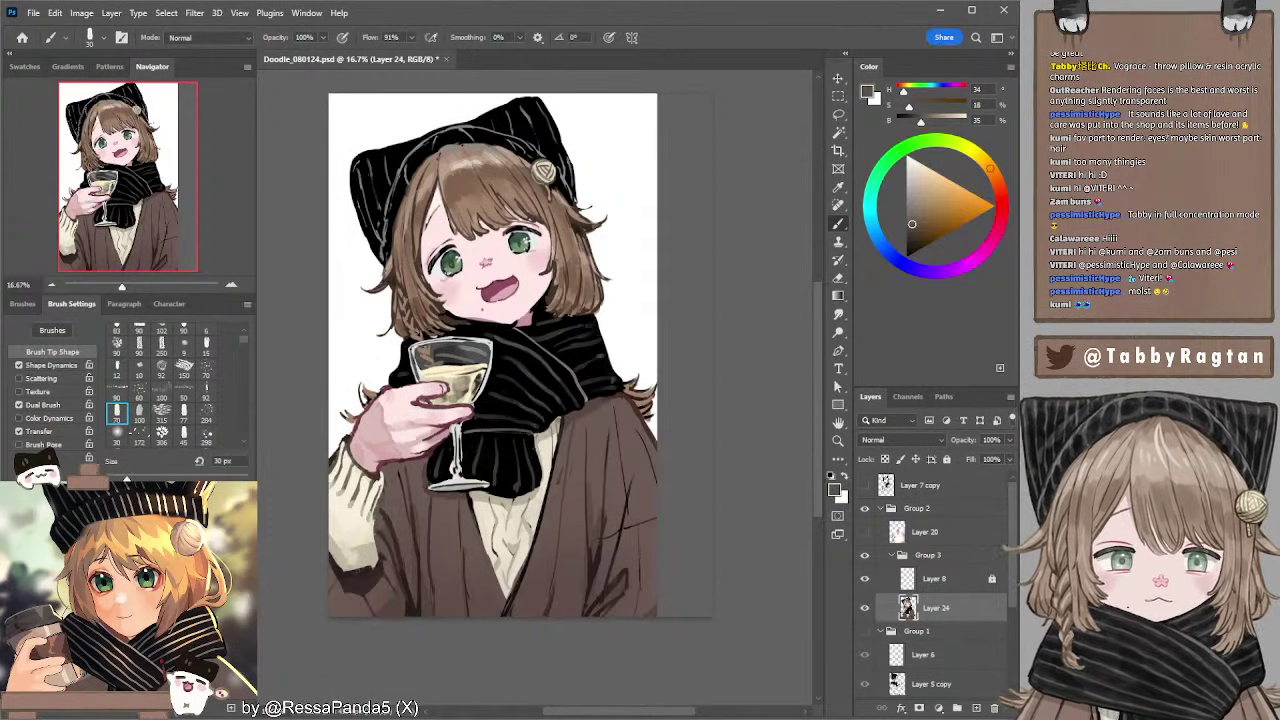
- Rework the cardigan's front opening edge with sampled dark brown at 60 px and a lighter coat brown at 70 px
alt+click(372, 576)
key(bracketright)
key(bracketright)
key(bracketright)
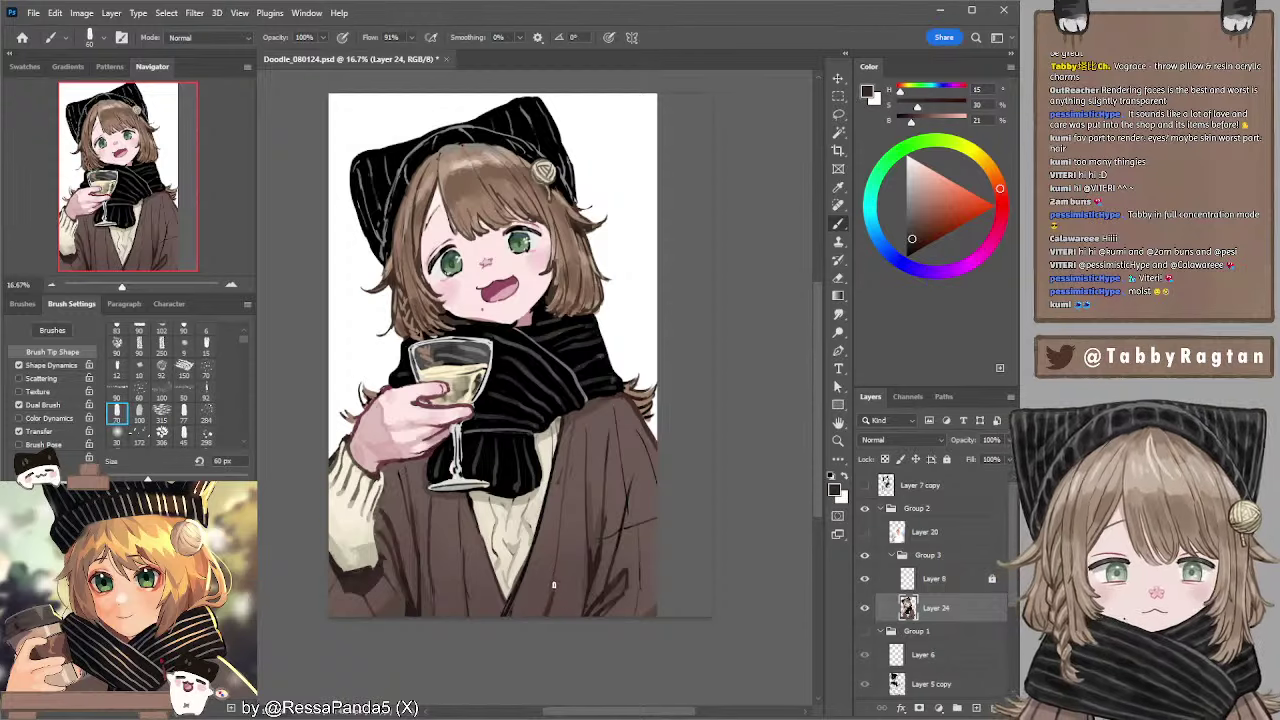
alt+click(546, 512)
key(bracketright)
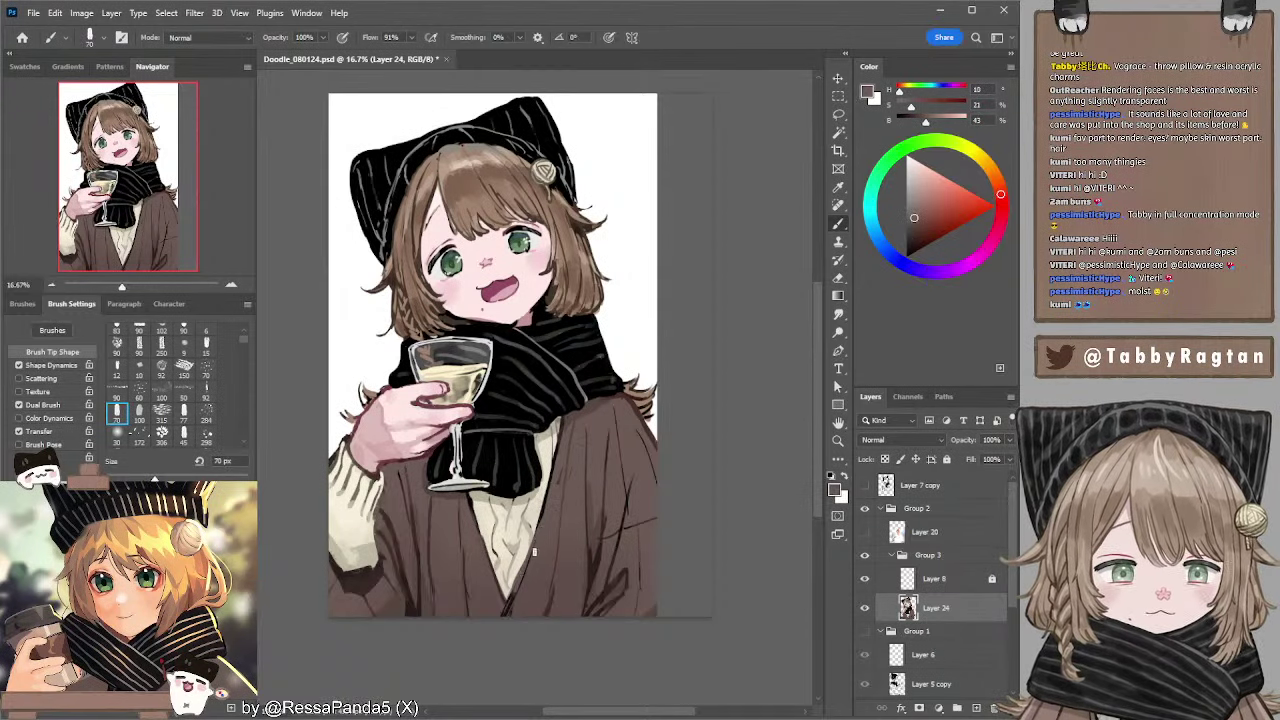
drag(517, 595, 536, 547)
key(ctrl+z)
drag(511, 603, 542, 522)
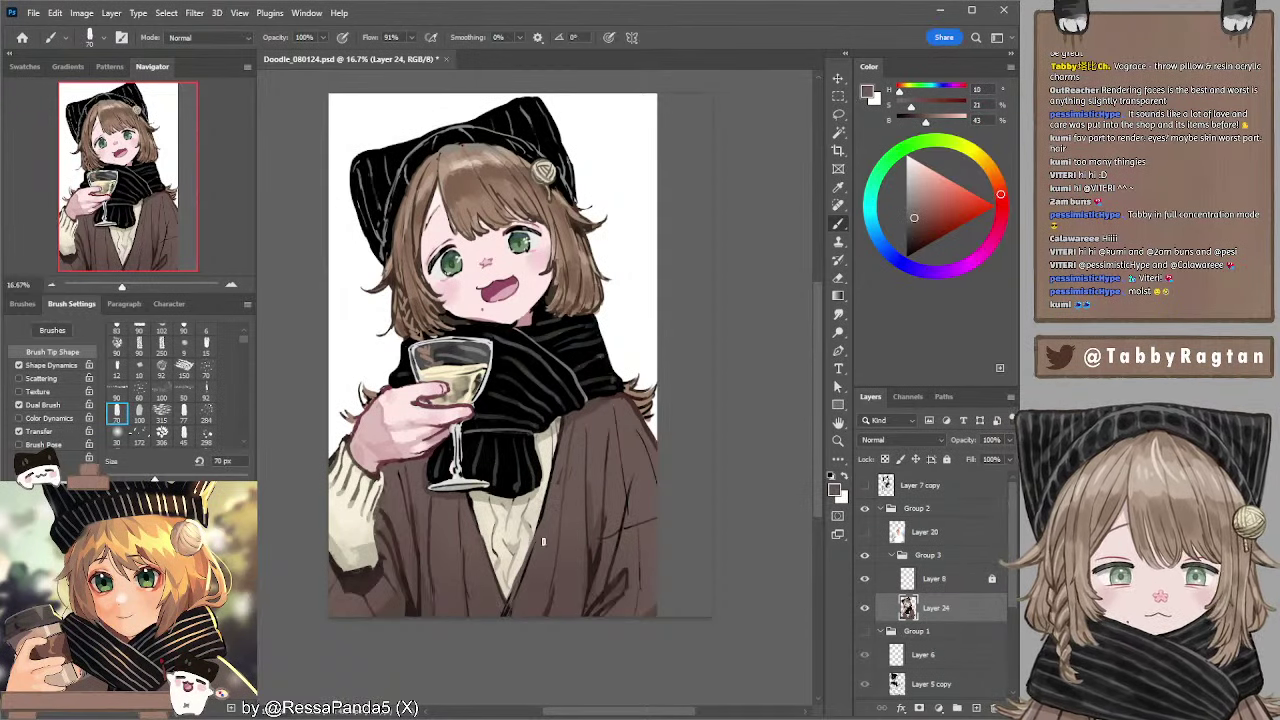
- Undo the last cardigan stroke, repaint the front opening edge, and add fold lines in sampled dark brown, enlarging the brush to 100 px
key(ctrl+z)
drag(518, 598, 542, 529)
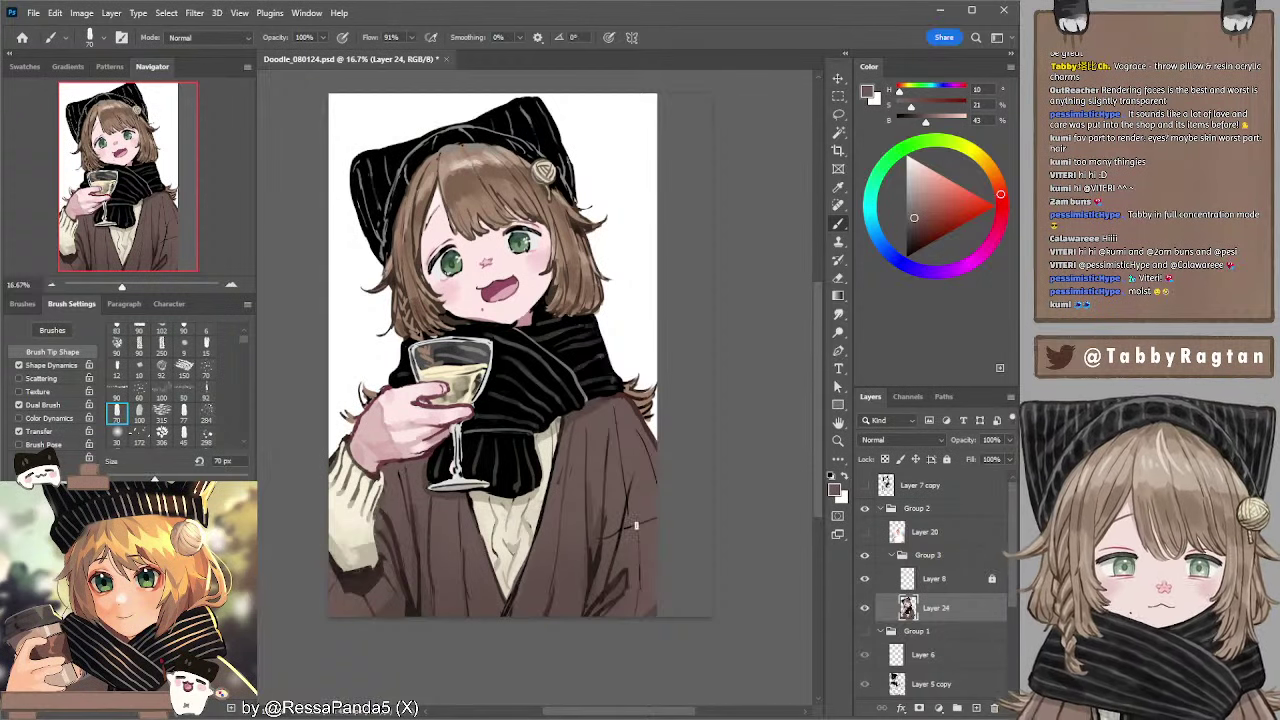
alt+click(620, 576)
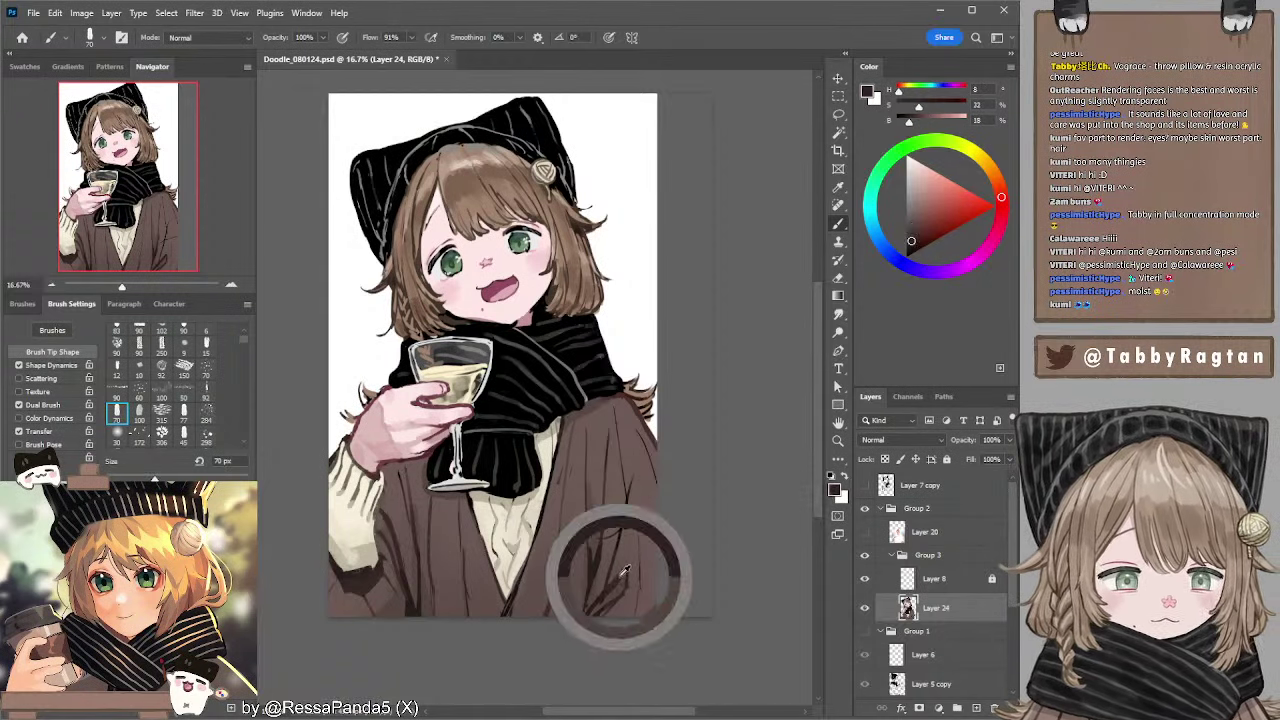
key(bracketright)
key(bracketright)
key(bracketright)
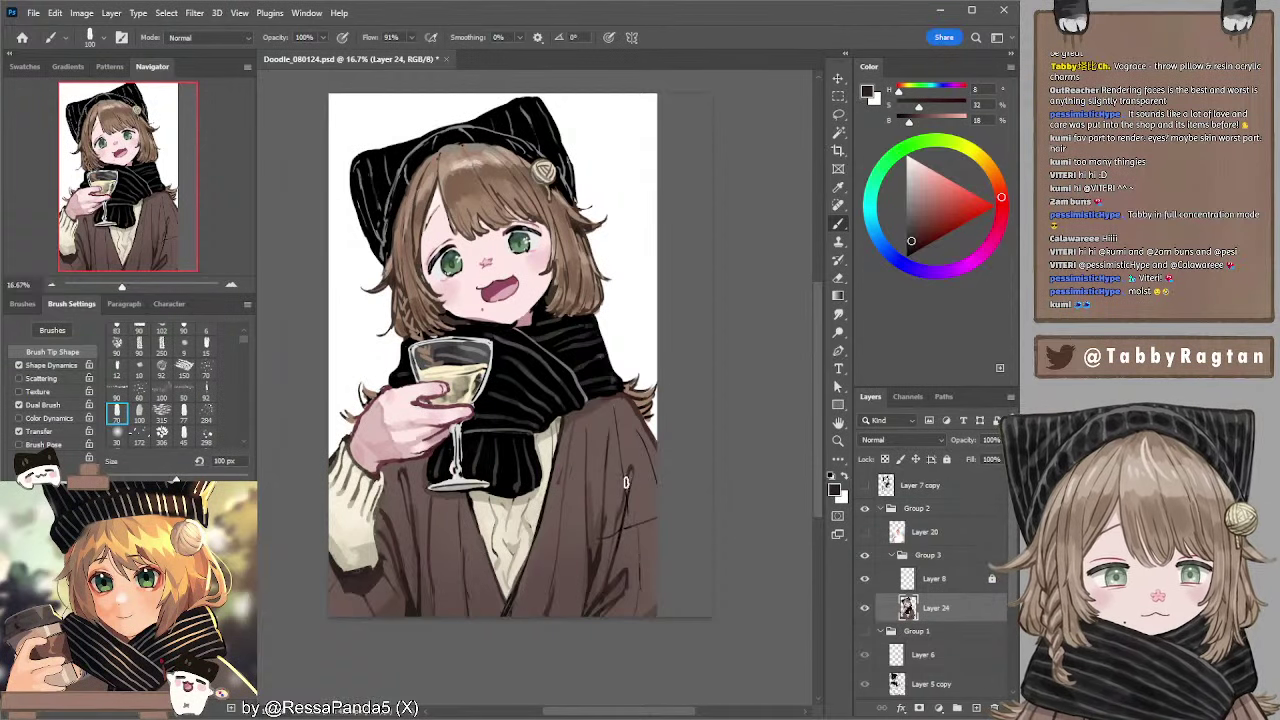
- Smooth the cardigan's shoulder with sampled coat brown at 150 px and shade beneath the scarf in darker brown at 80 px
alt+click(613, 451)
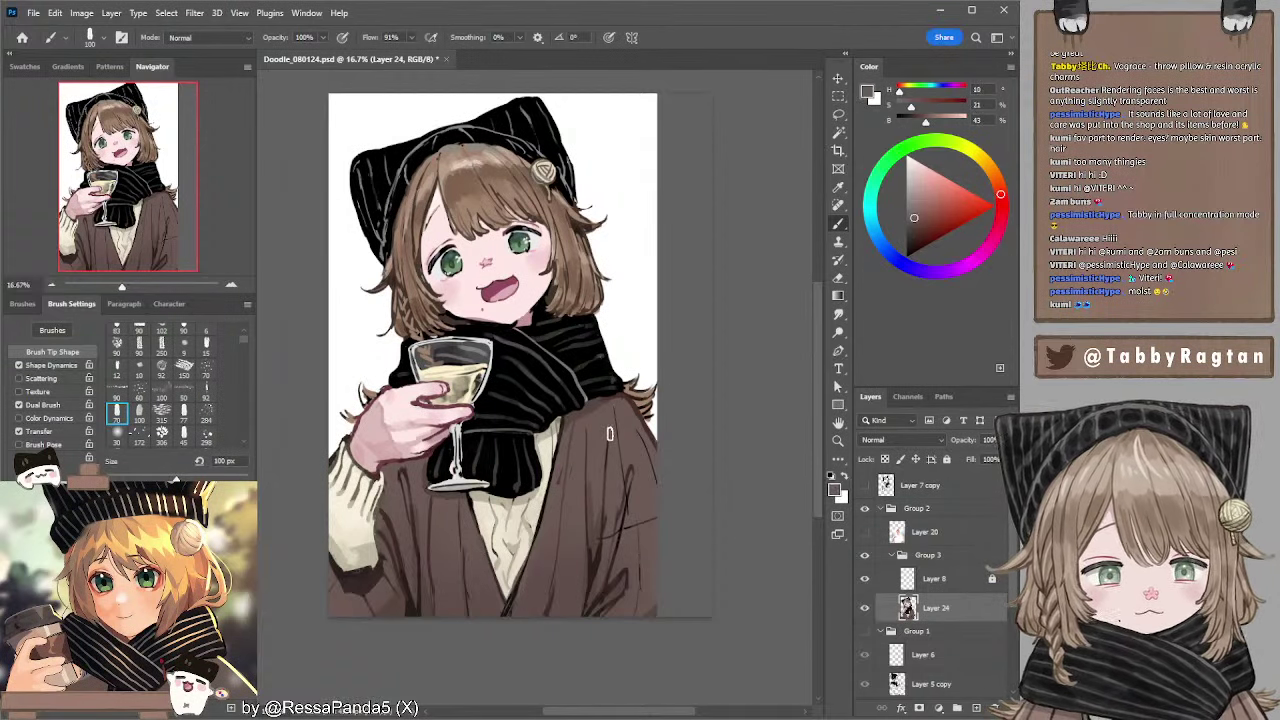
key(bracketright)
key(bracketright)
alt+click(586, 408)
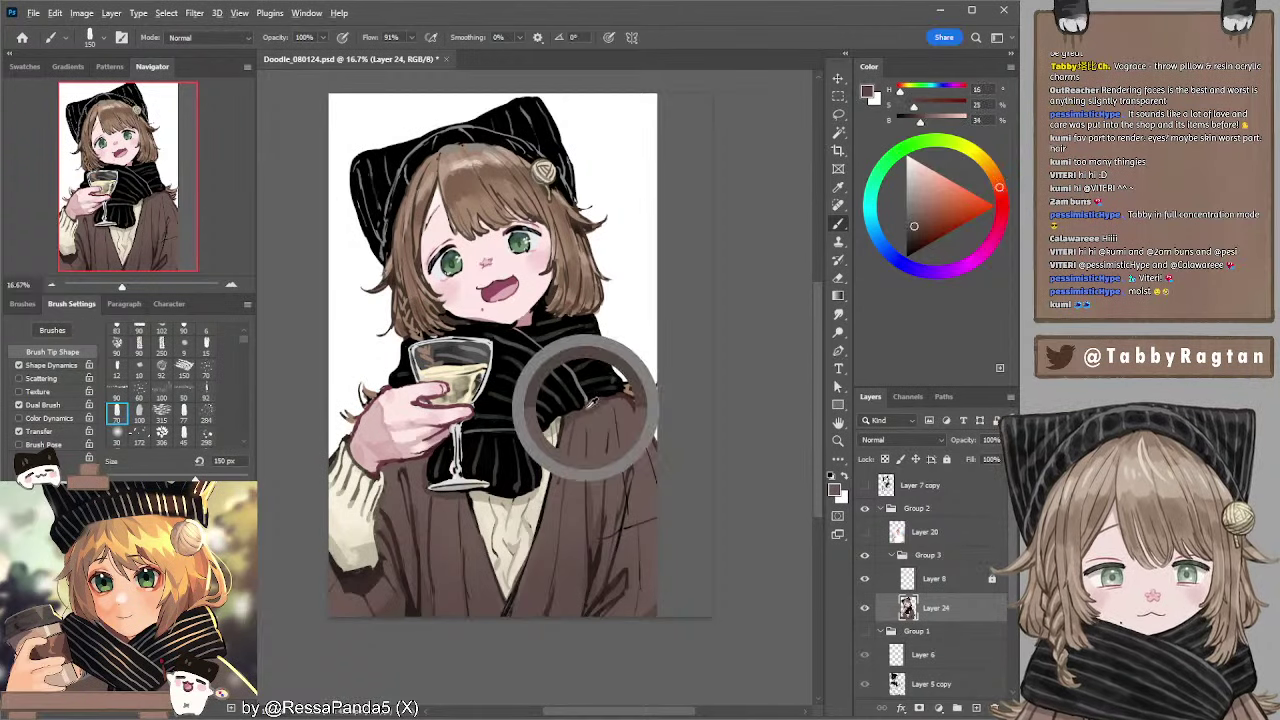
key(bracketleft)
key(bracketleft)
key(bracketleft)
key(bracketleft)
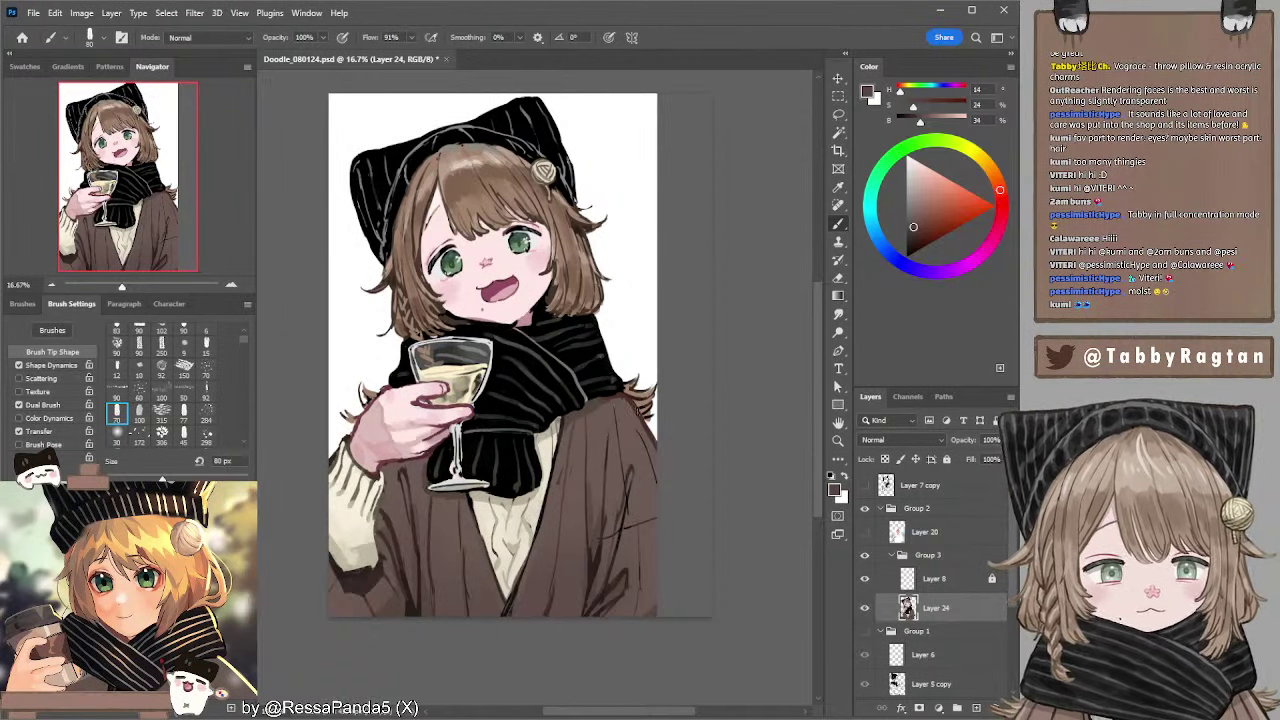
- Deepen the folds of the right-hand sleeve with sampled dark brown at 80 px, enlarging the brush to 125 px
alt+click(630, 480)
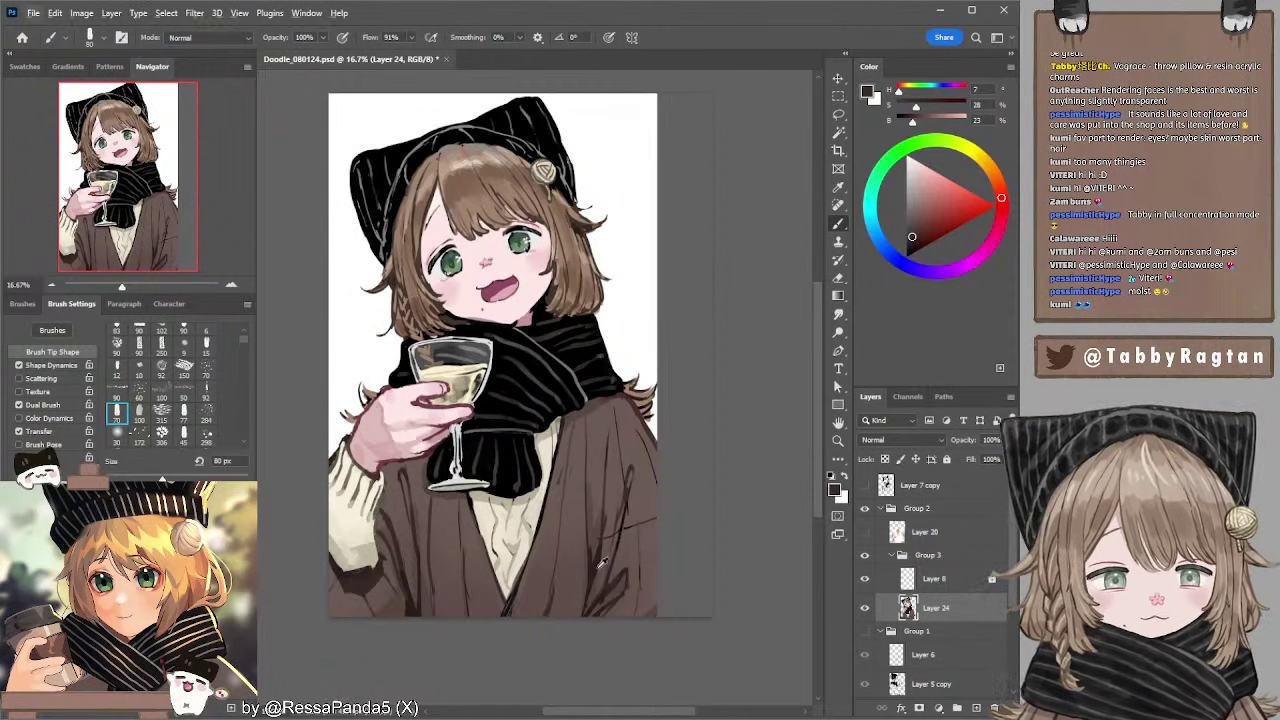
alt+click(523, 565)
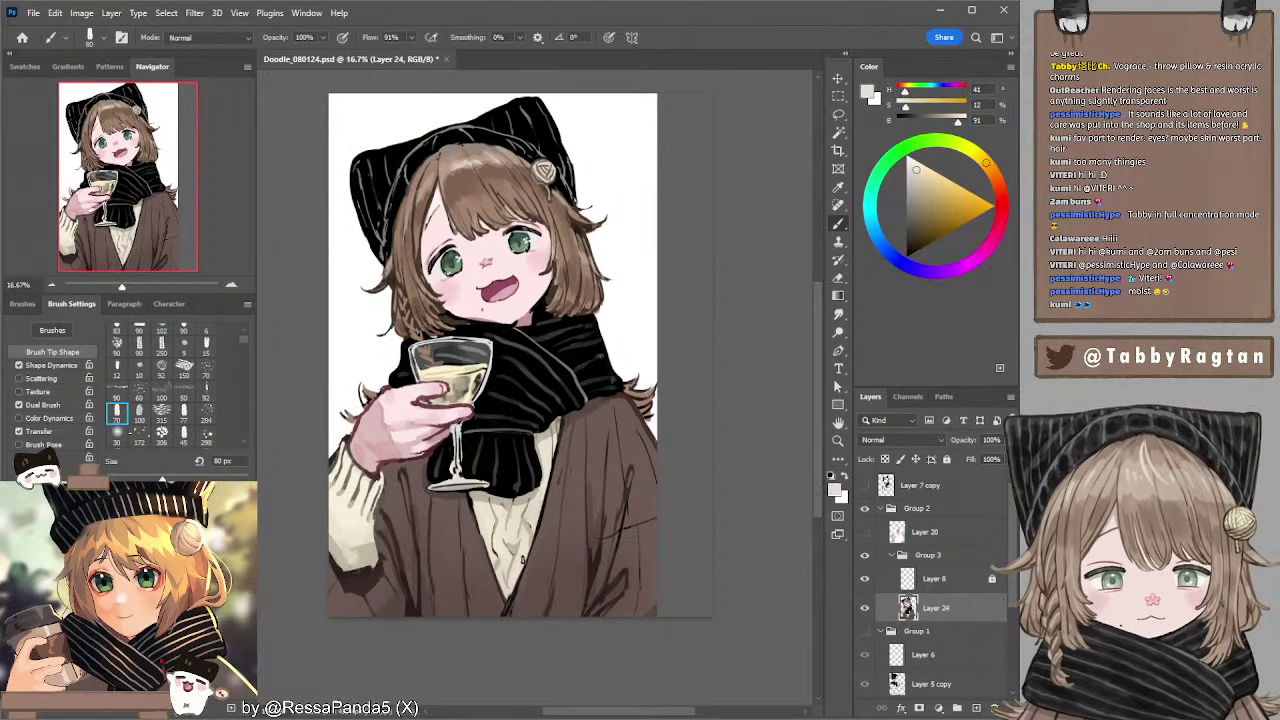
alt+click(632, 467)
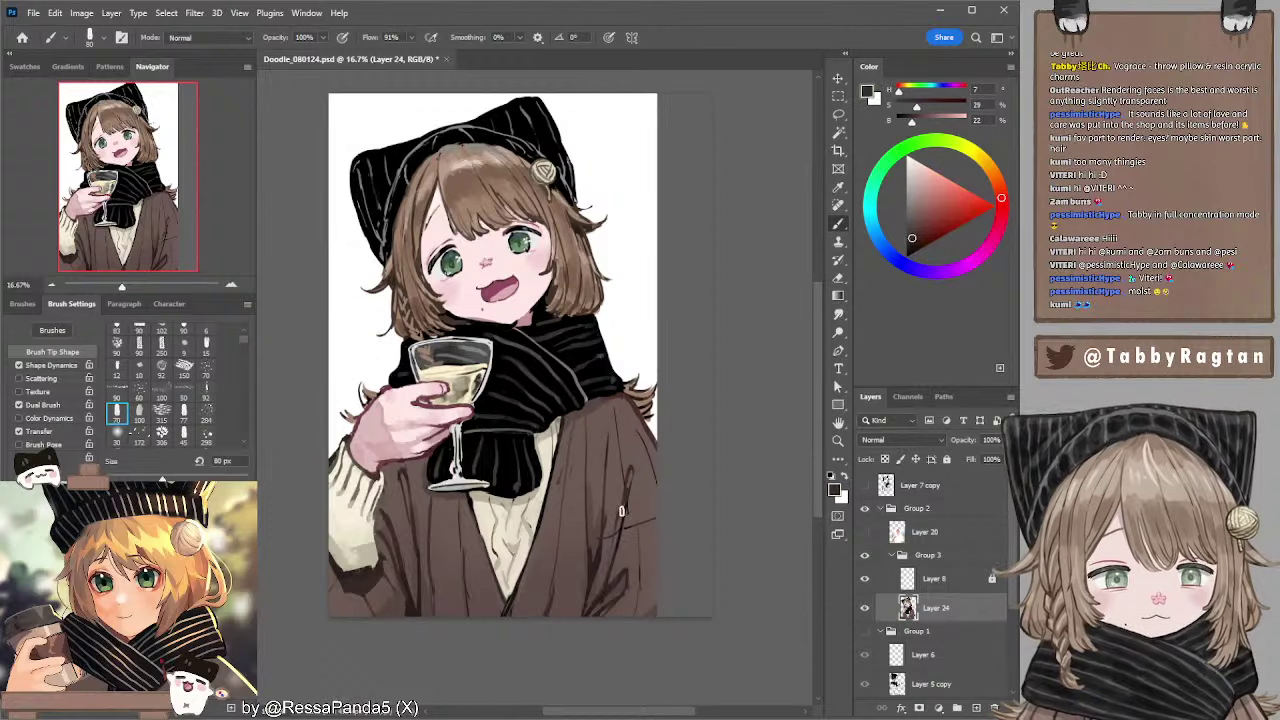
key(bracketright)
key(bracketright)
key(bracketright)
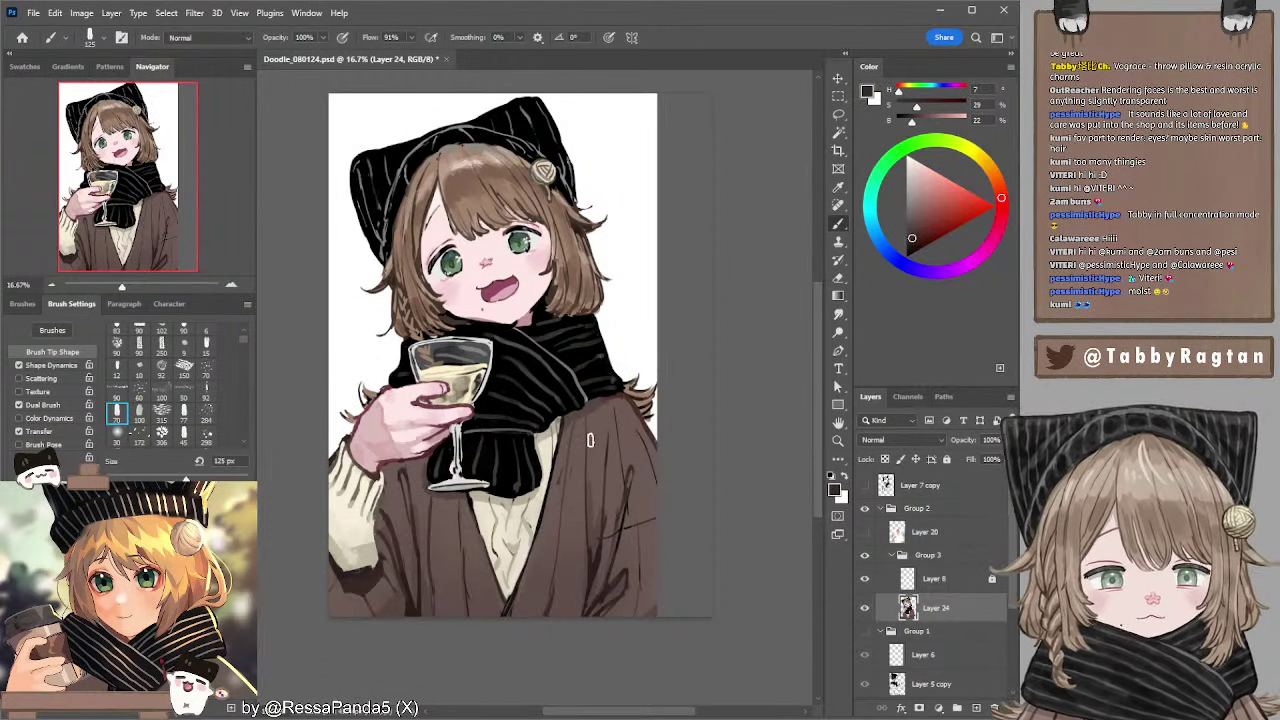
- Touch up the bottom of the cream knit sleeve with sampled grey-cream at 60 px, raising the brush to 125 px
key(bracketleft)
key(bracketleft)
key(bracketleft)
key(bracketleft)
key(bracketleft)
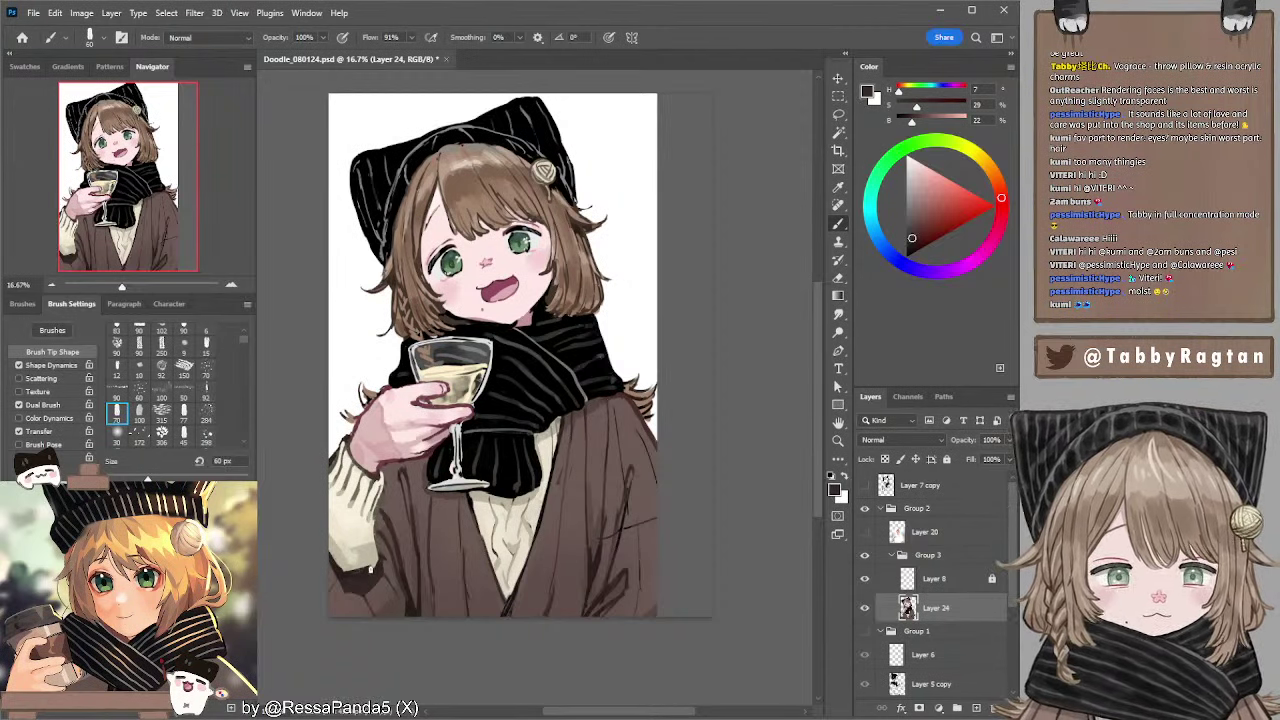
alt+click(366, 562)
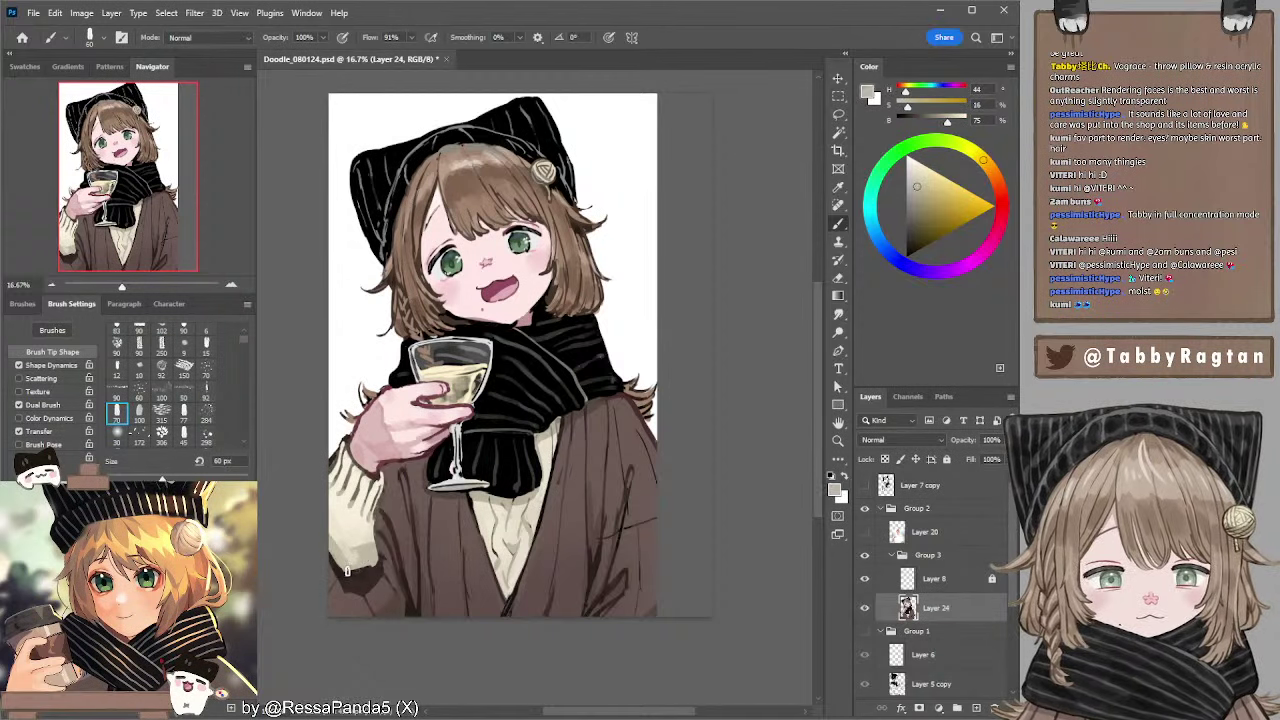
key(bracketright)
key(bracketright)
key(bracketright)
key(bracketright)
key(bracketright)
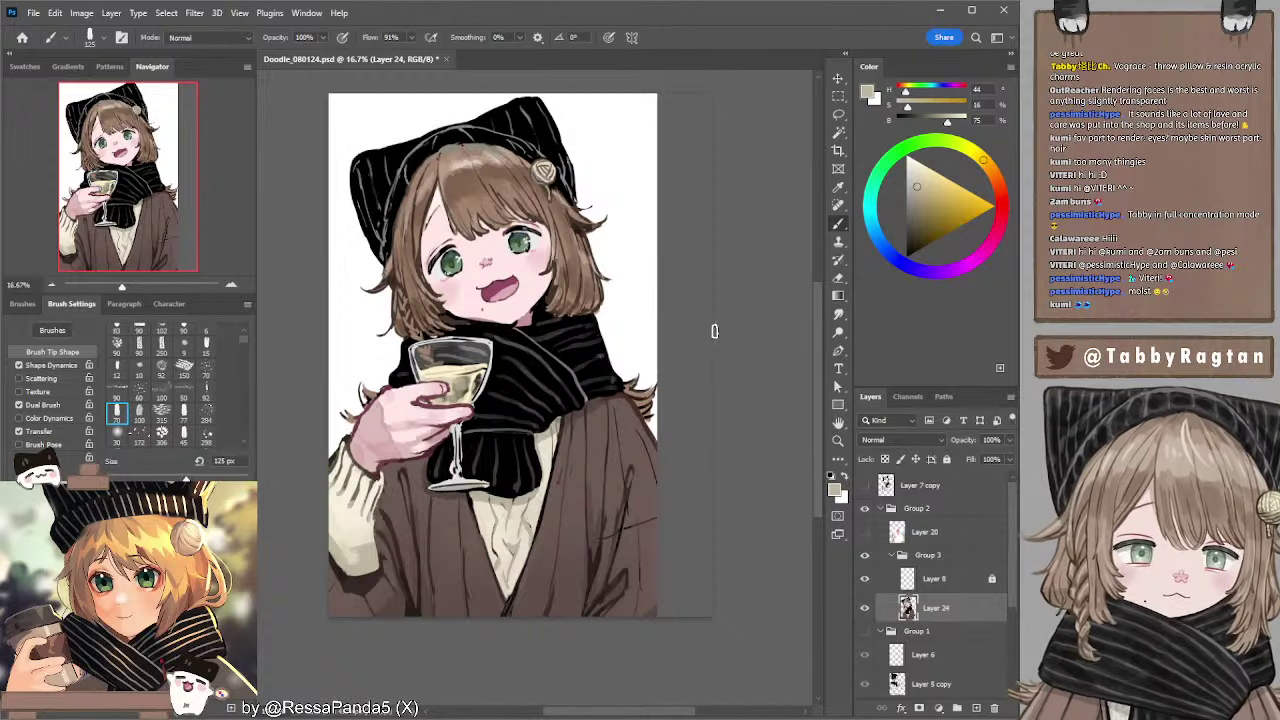
- Refine the wine glass's rim with sampled dark grey of 30% brightness, reducing the brush from 100 px to 35 px
drag(682, 265, 692, 284)
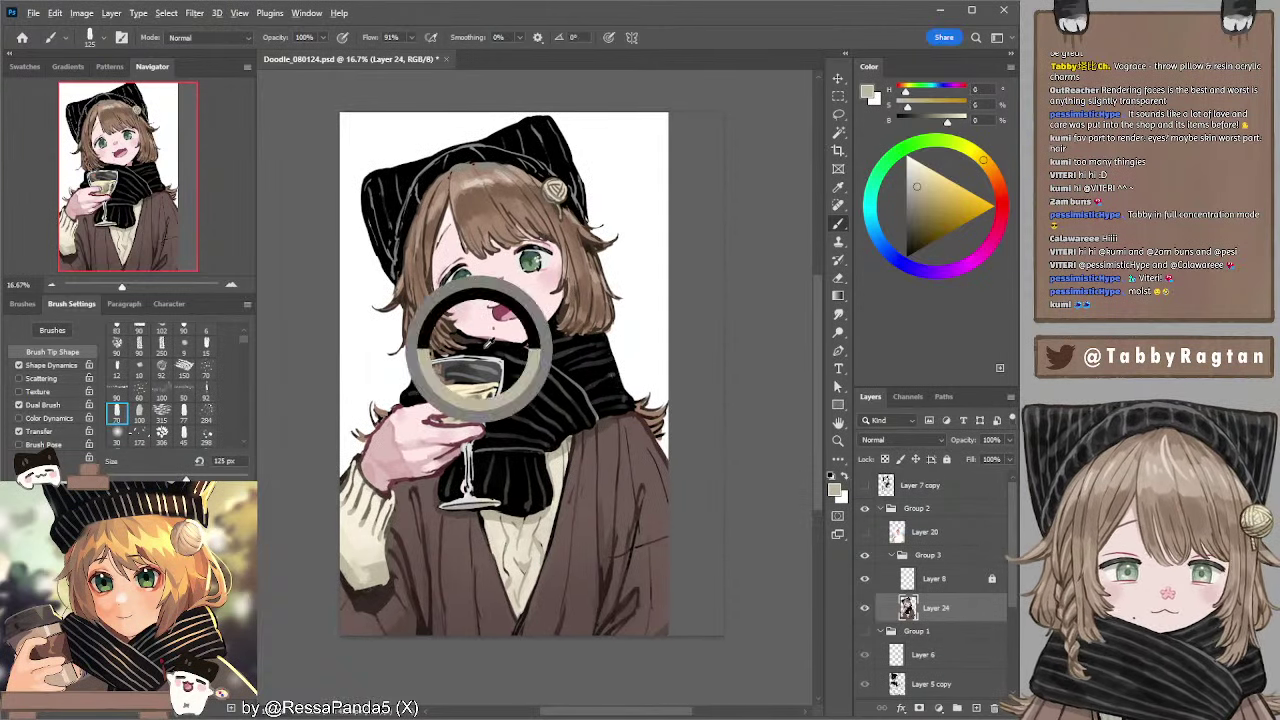
alt+click(481, 349)
alt+click(514, 358)
key(bracketleft)
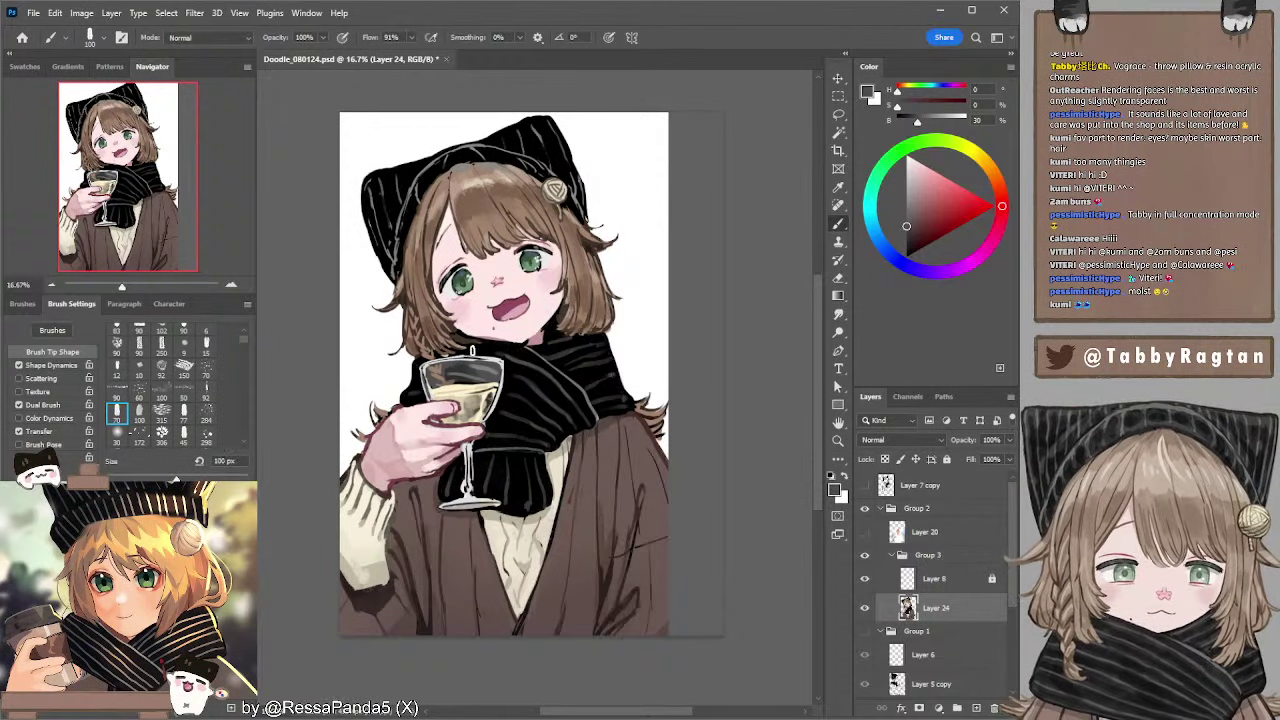
key(bracketleft)
key(bracketleft)
key(bracketleft)
key(bracketleft)
key(bracketleft)
key(bracketleft)
key(bracketleft)
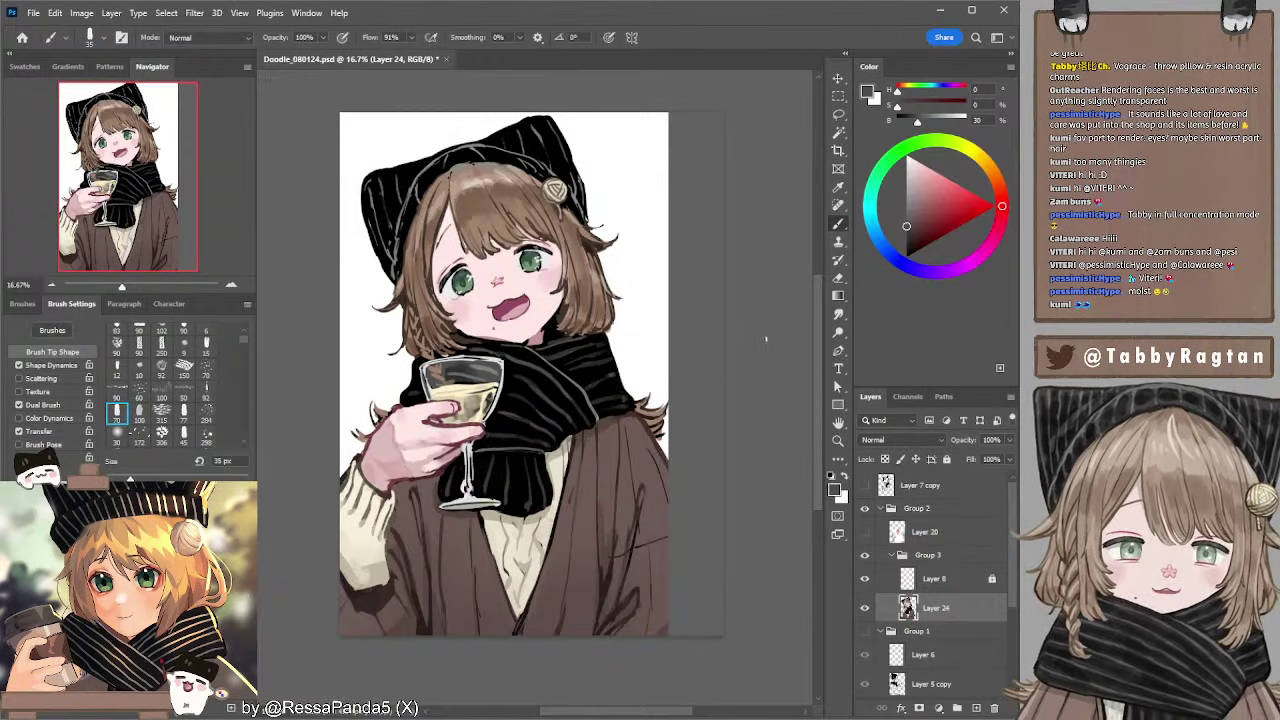
- Collapse and hide Group 3, and show Group 1 with the line drawing of the girl holding a bird
click(891, 556)
click(865, 555)
click(865, 573)
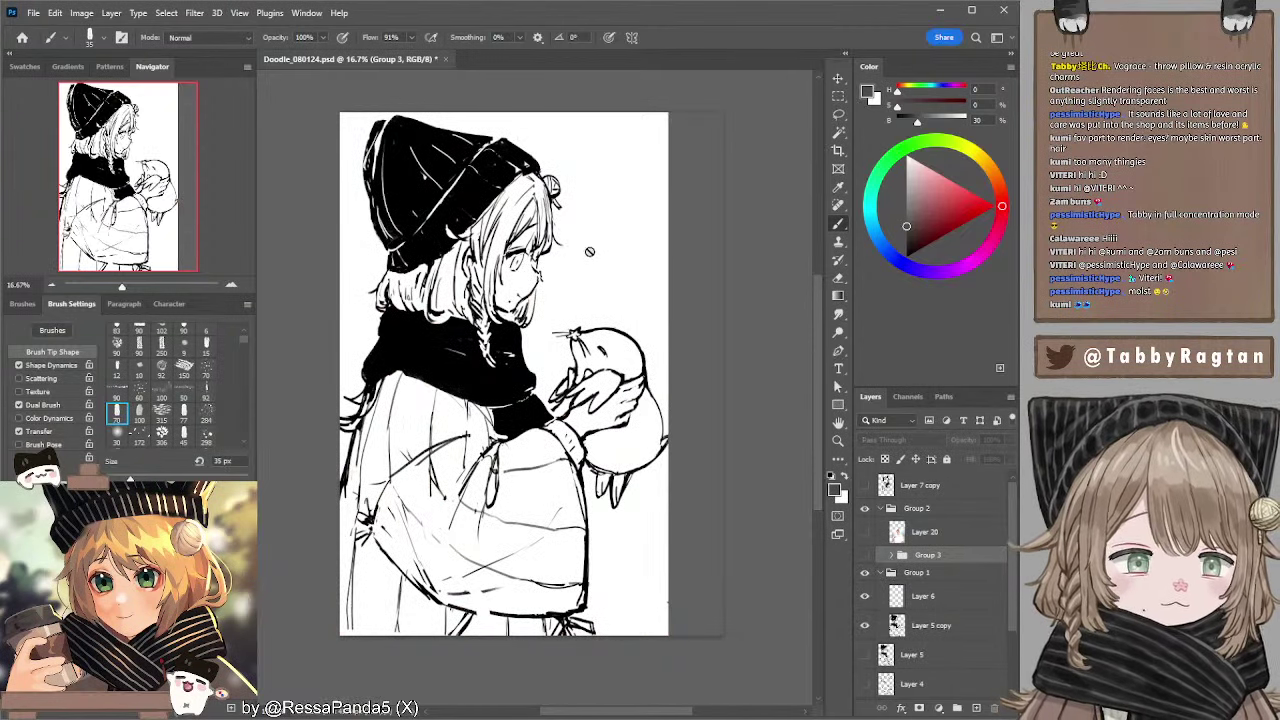
- Add a new layer directly above Layer 5 for the line drawing
click(905, 625)
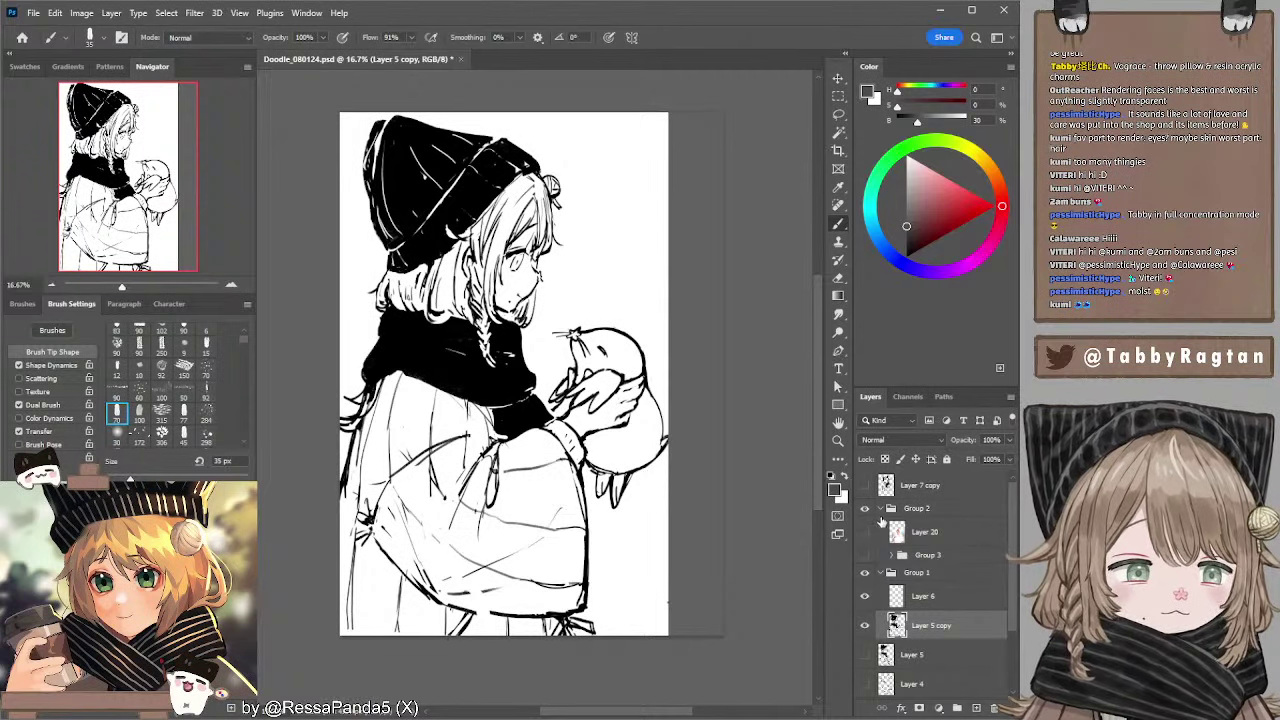
click(910, 654)
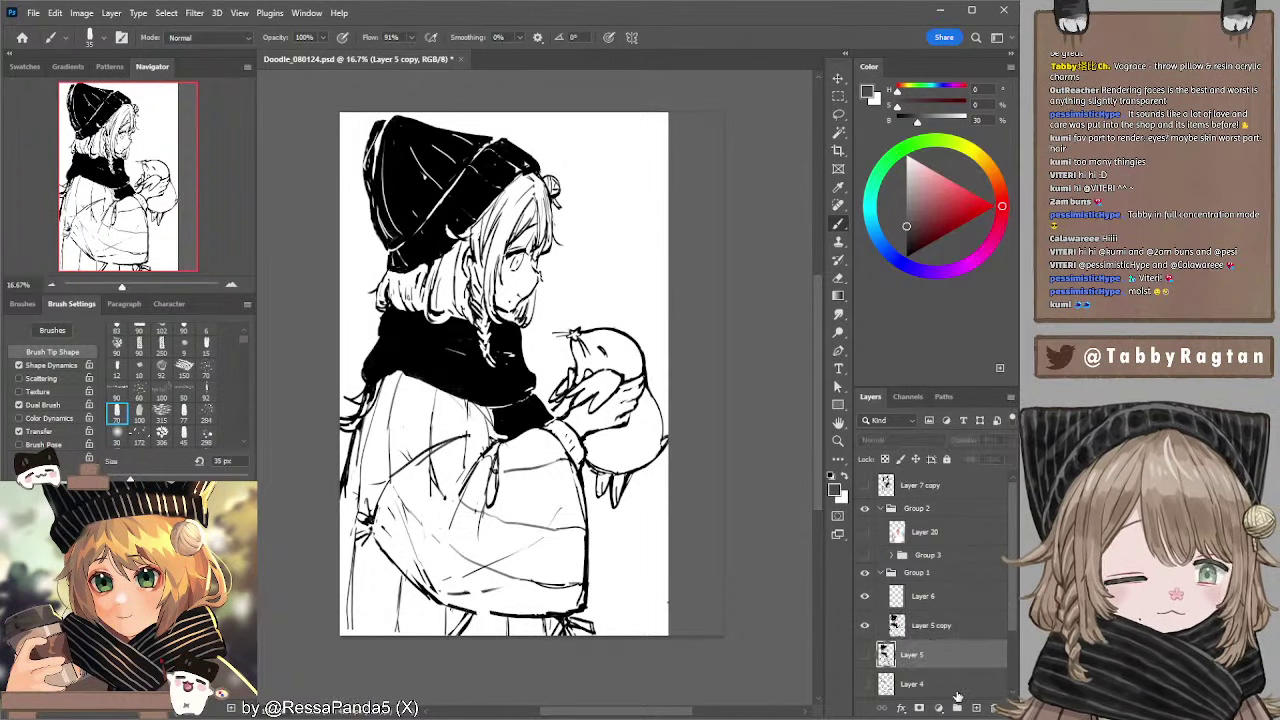
click(976, 708)
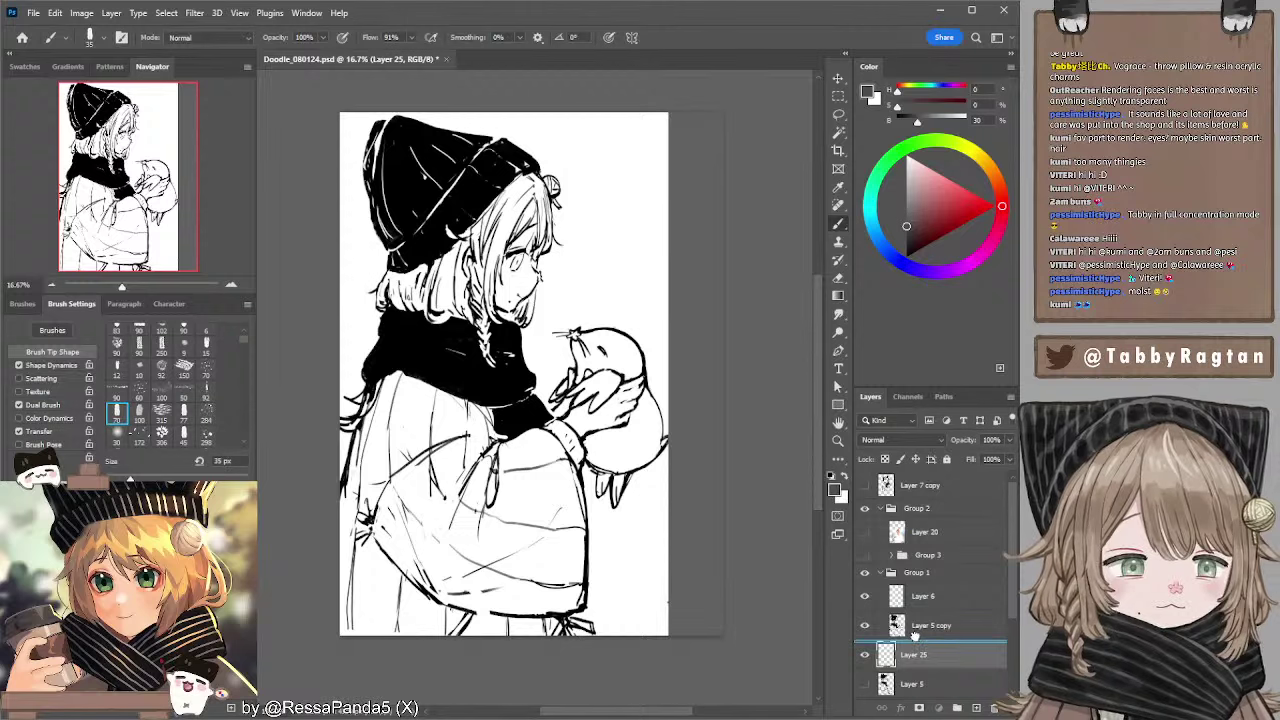
- Try to reposition the grey strip on Layer 6 at the drawing's right edge, and undo the move
drag(697, 278, 753, 291)
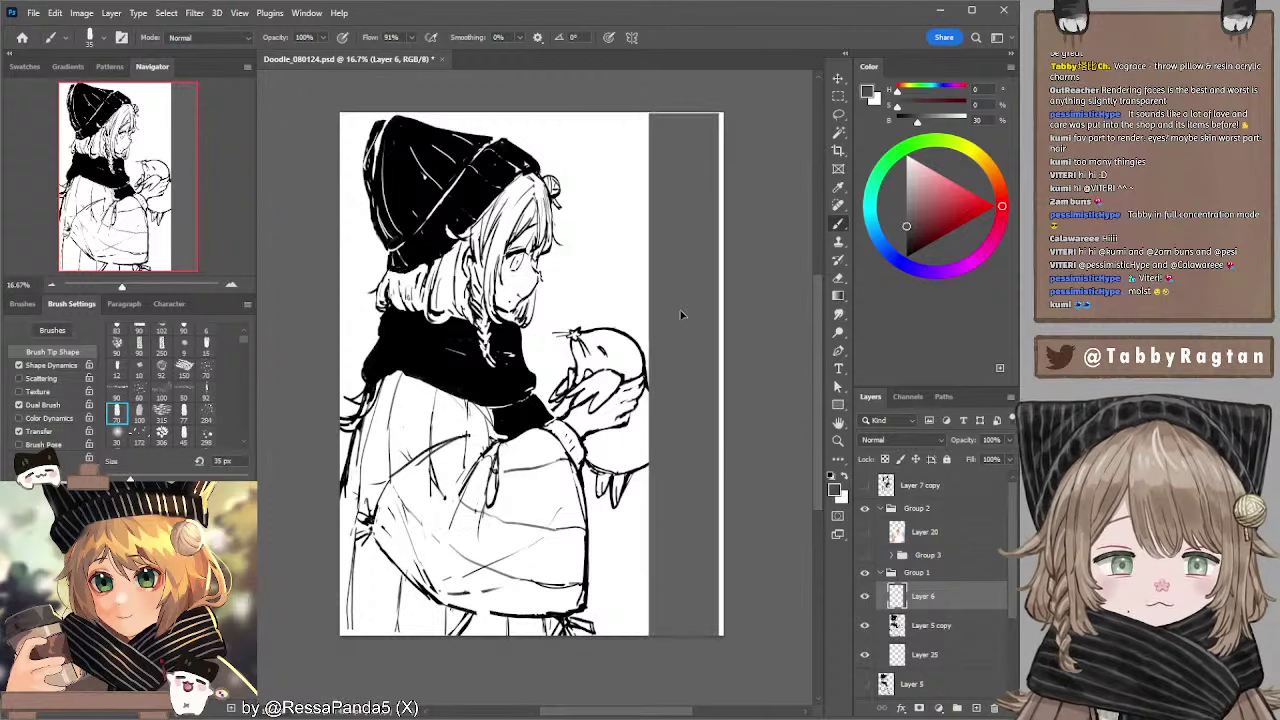
click(838, 78)
drag(669, 375, 634, 388)
drag(642, 395, 667, 376)
key(ctrl+z)
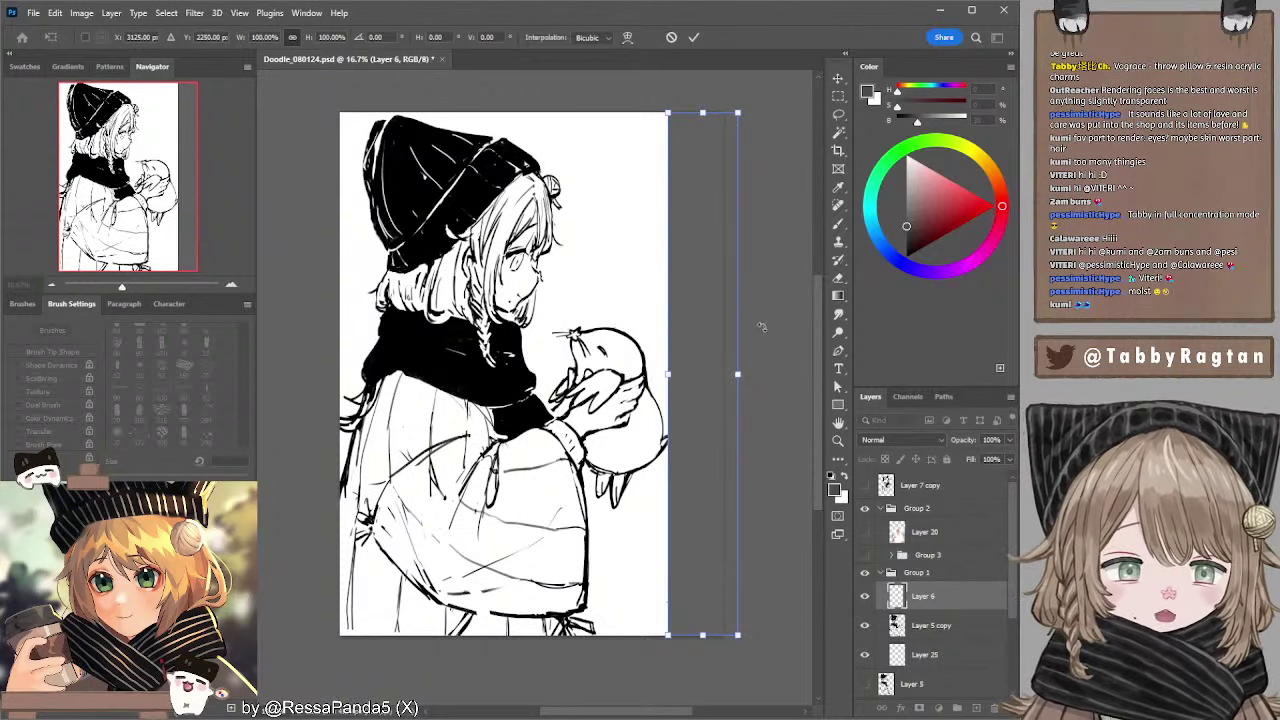
key(Return)
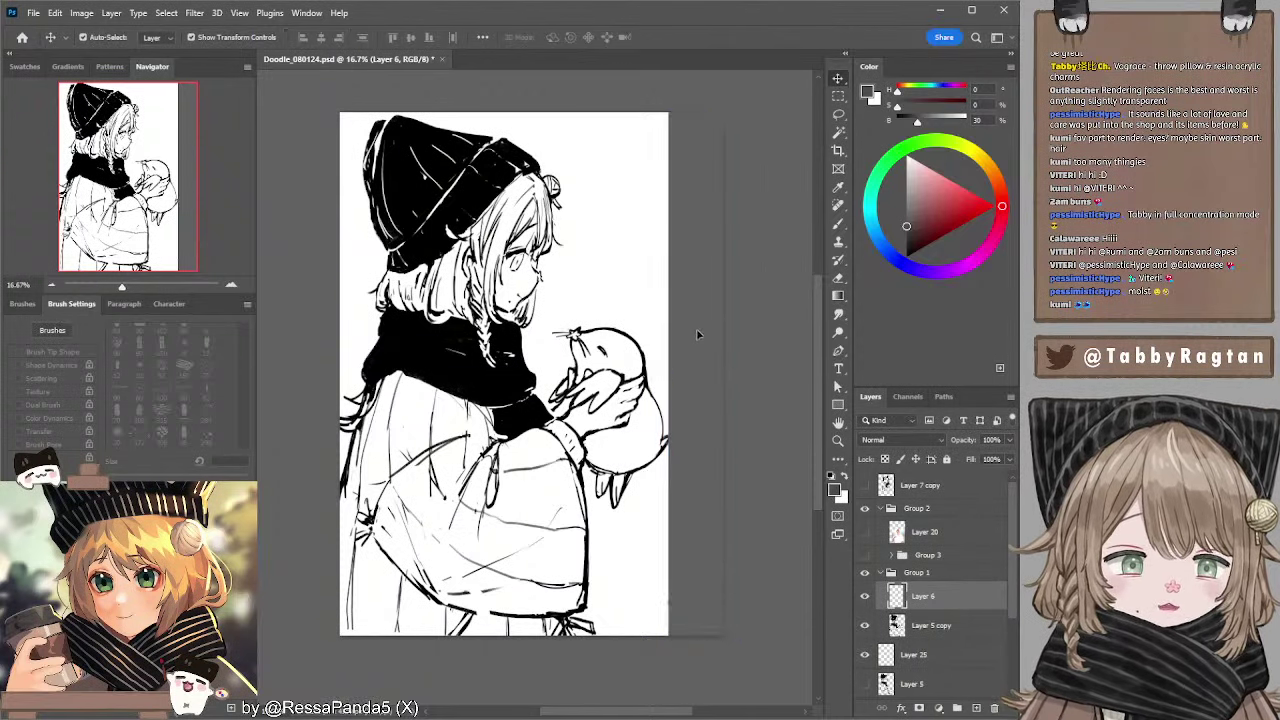
click(766, 318)
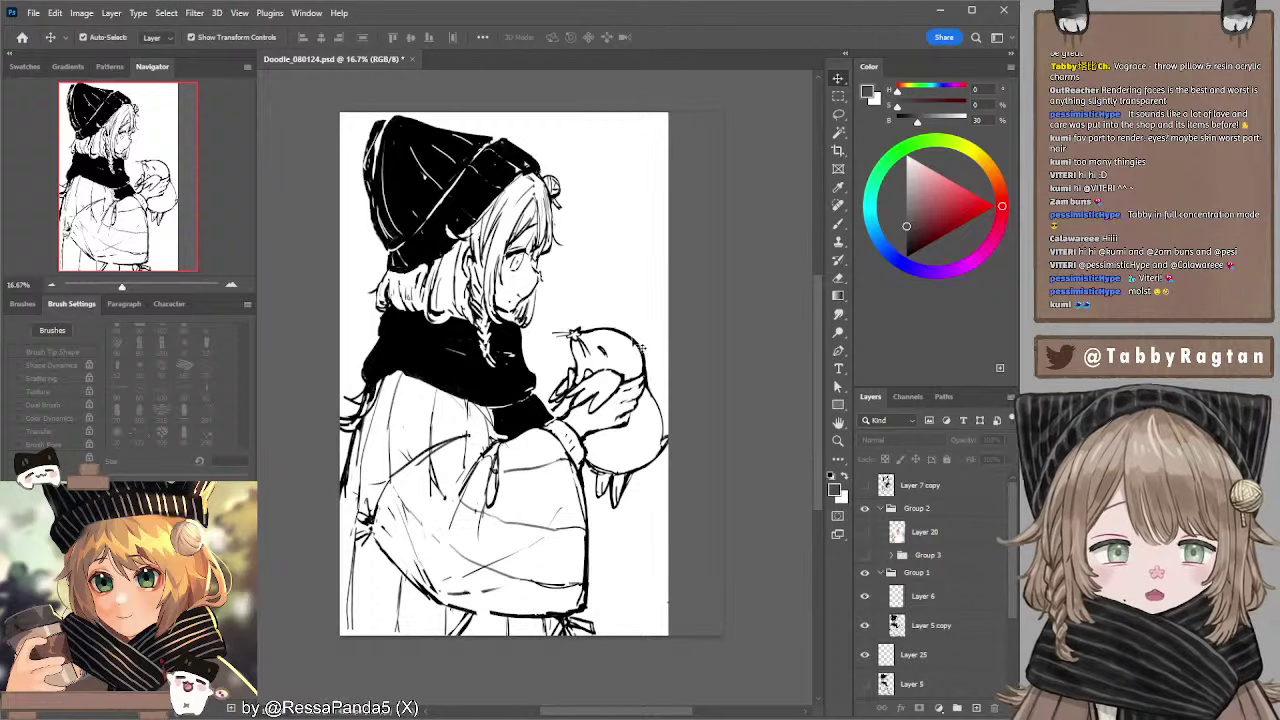
click(648, 361)
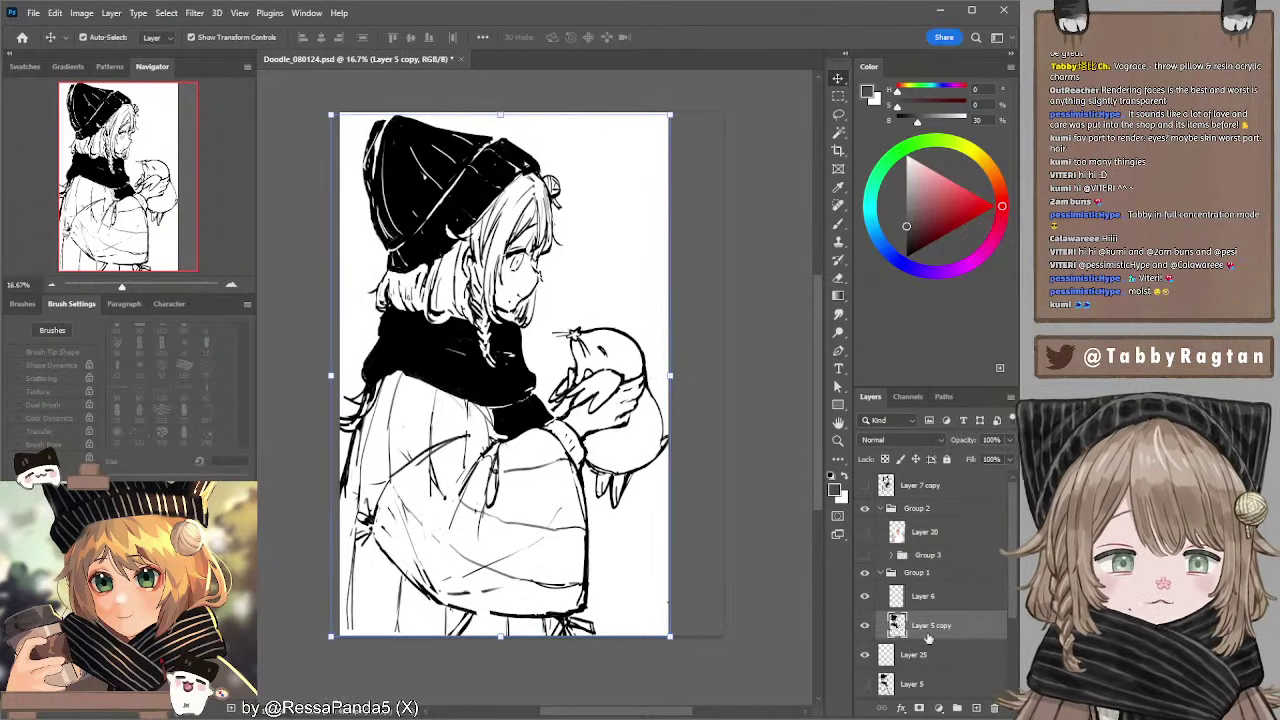
- Add another new layer above Layer 25 and set the brush colour to pale beige with hue 34, saturation 8 and brightness 94
click(931, 664)
click(976, 708)
key(b)
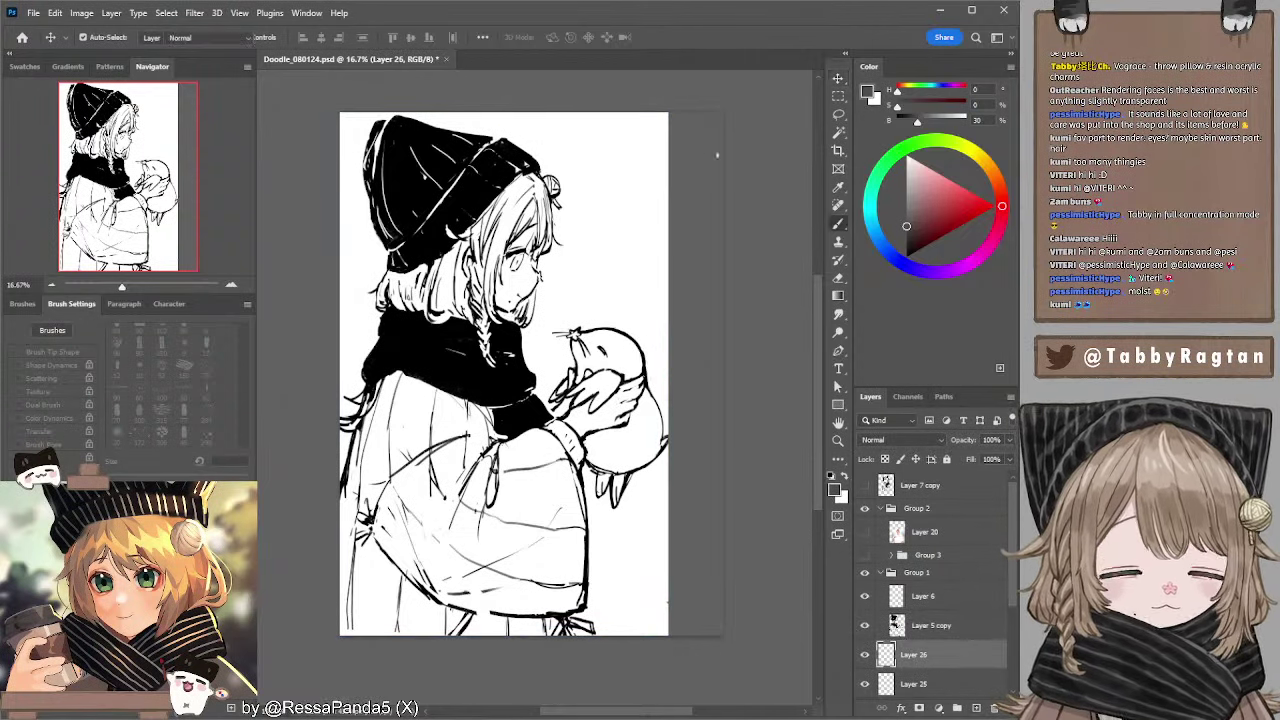
click(914, 166)
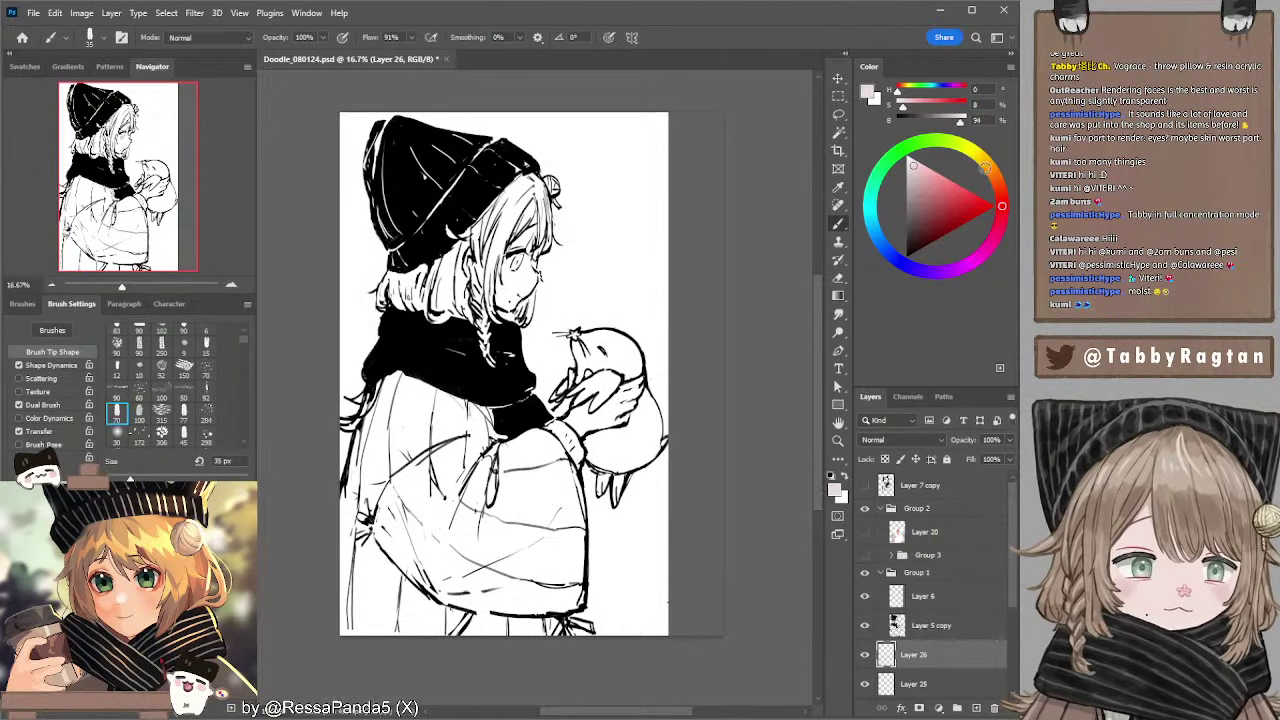
click(991, 169)
- Enlarge the brush to 900 px and paint a pale beige base over the girl's hair
key(bracketright)
key(bracketright)
key(bracketright)
key(bracketright)
key(bracketright)
key(bracketright)
key(bracketright)
key(bracketright)
key(bracketright)
key(bracketright)
key(bracketright)
key(bracketright)
key(bracketright)
key(bracketright)
key(bracketright)
key(bracketright)
key(bracketright)
key(bracketright)
key(bracketright)
key(bracketright)
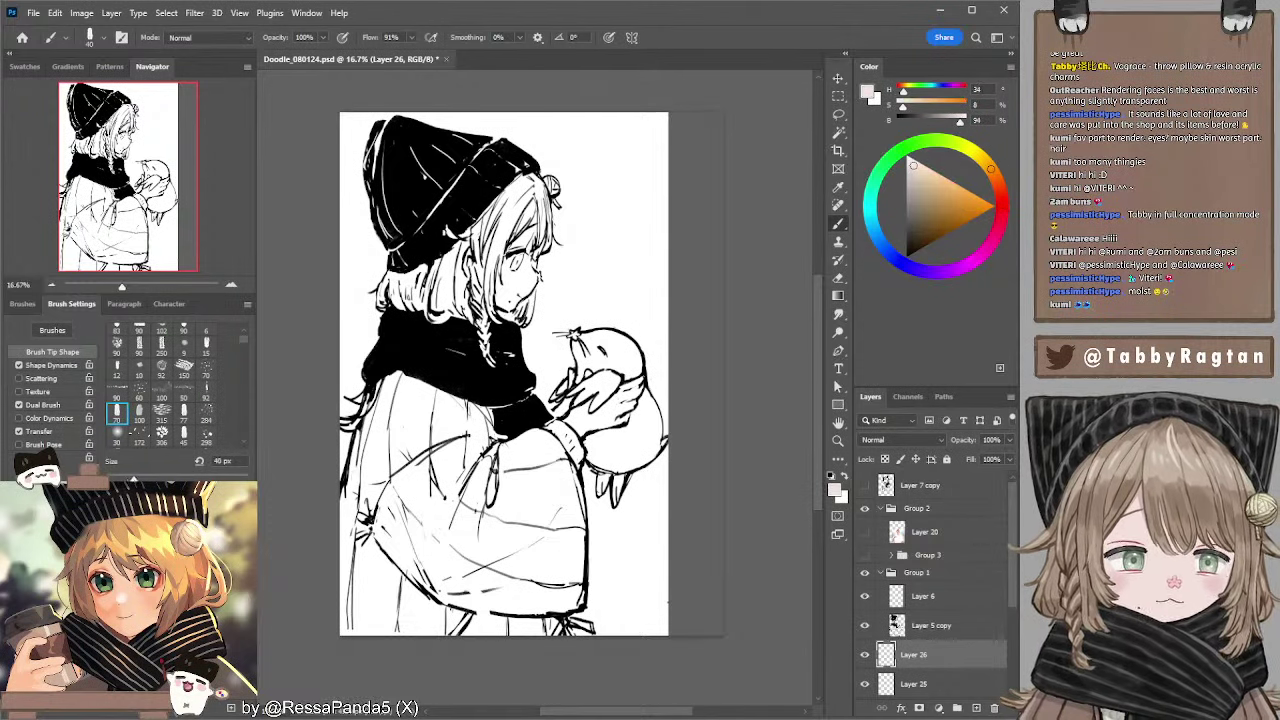
mouse_move(457, 248)
mouse_down()
mouse_move(450, 315)
mouse_move(435, 320)
mouse_move(460, 235)
mouse_move(414, 286)
mouse_up()
- Set the beige to saturation 12 and brightness 89 and fill more of the hair with the brush reduced to 600 px
click(916, 172)
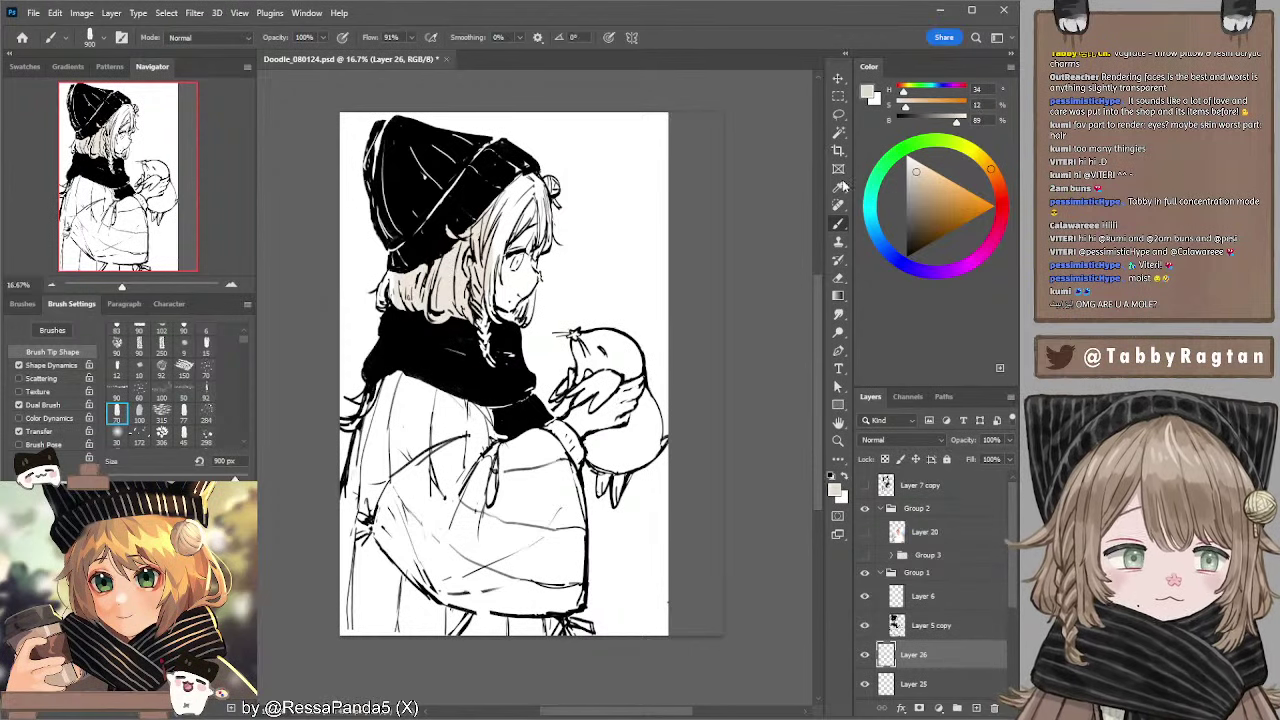
key(bracketleft)
key(bracketleft)
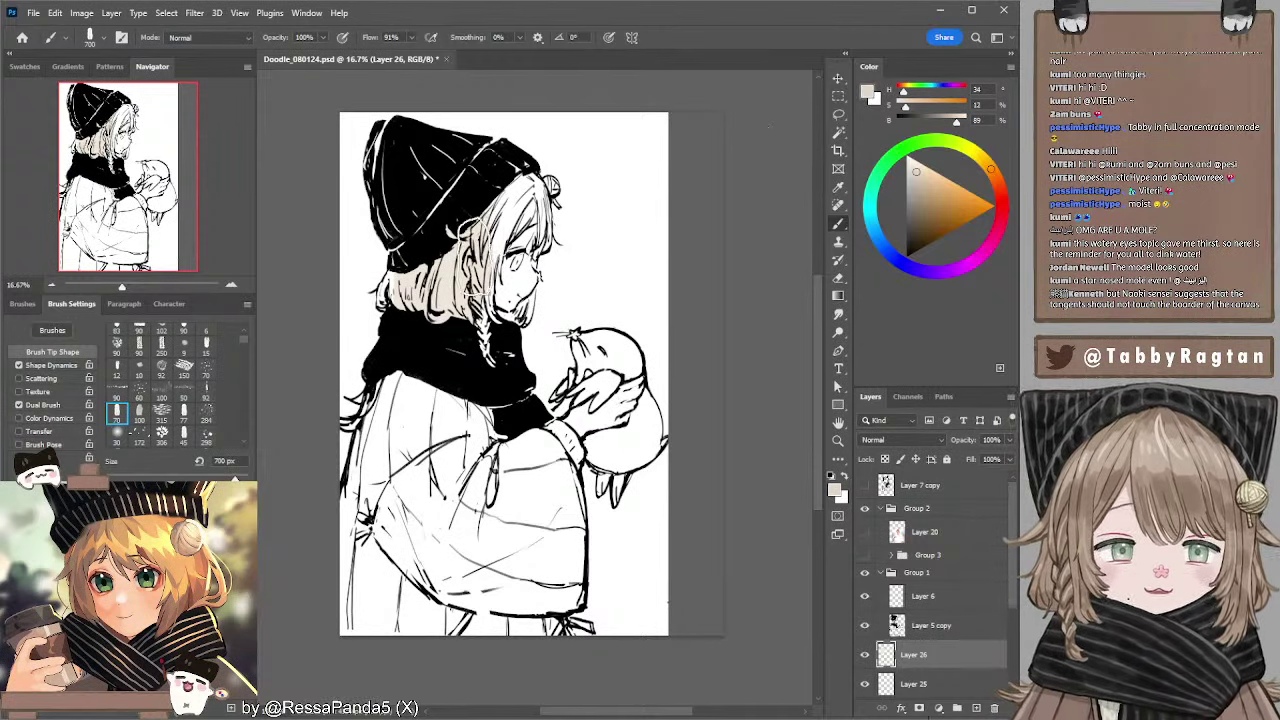
key(bracketleft)
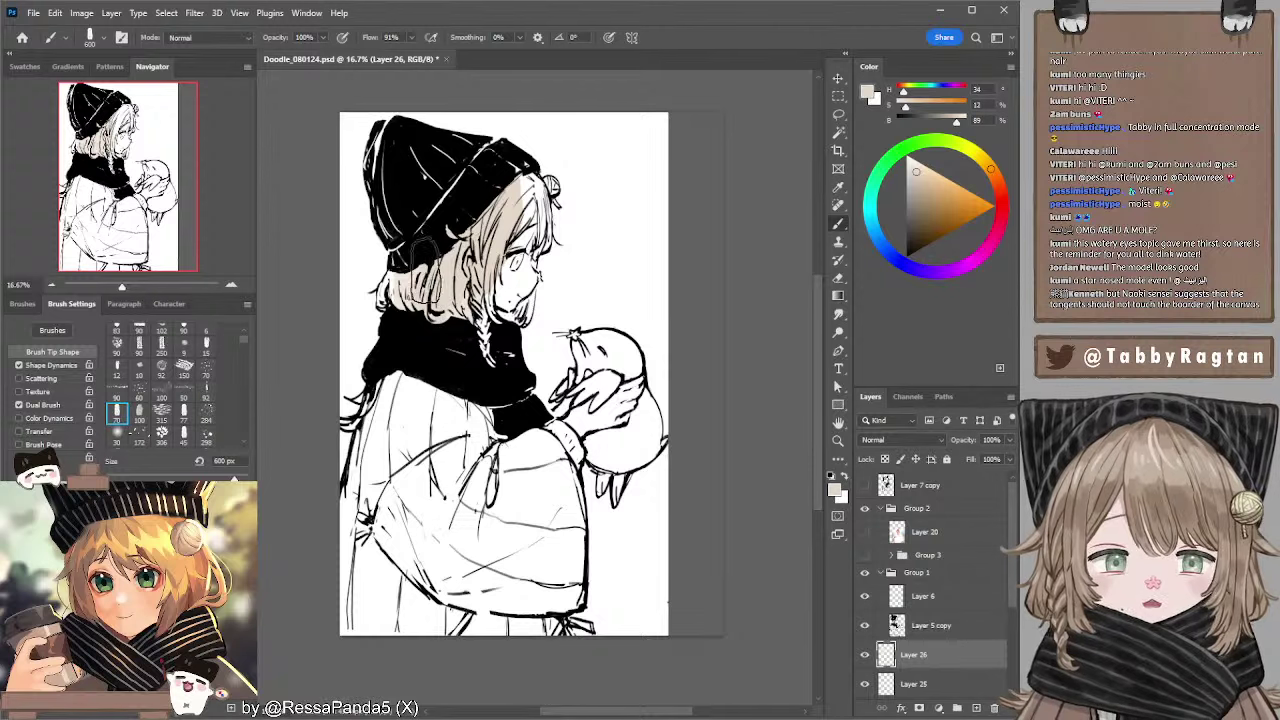
- Reduce the brush to 80 px and fill the narrower hair areas with the same beige
key(bracketleft)
key(bracketleft)
key(bracketleft)
key(bracketleft)
key(bracketleft)
key(bracketleft)
key(bracketleft)
key(bracketleft)
key(bracketleft)
key(bracketleft)
key(bracketleft)
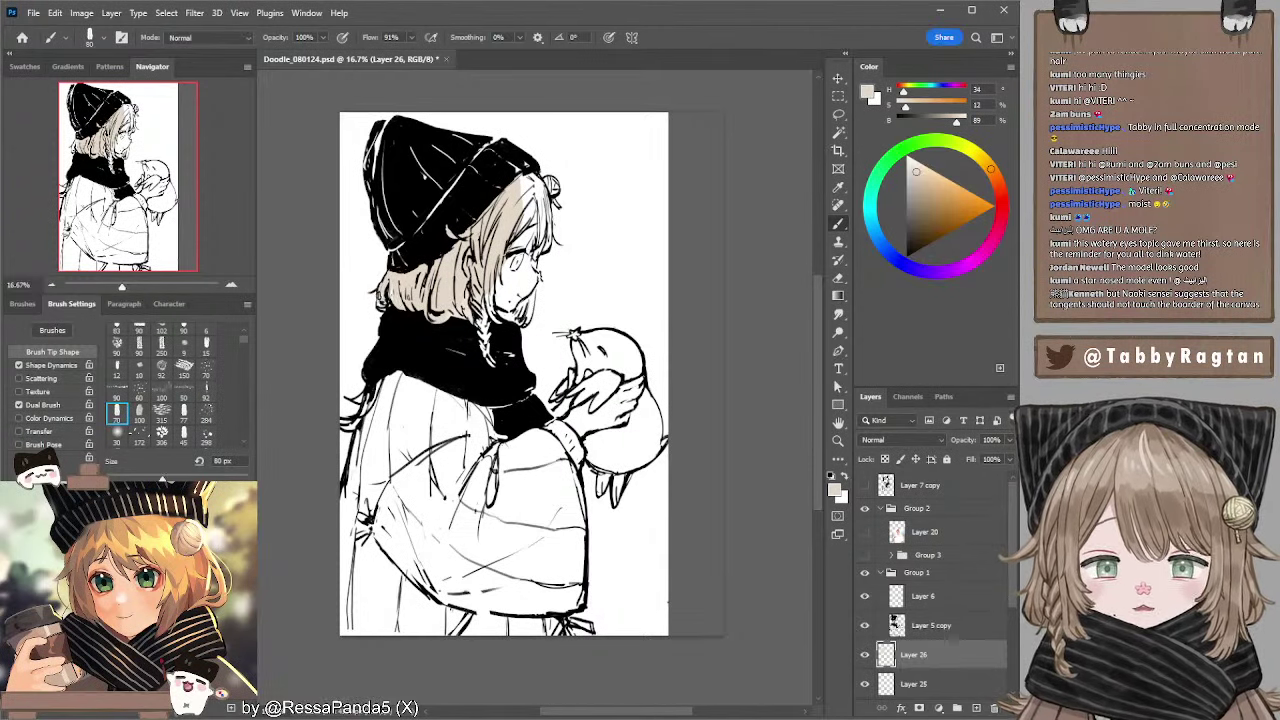
- Enlarge the brush to 300 px and fill the remaining white fringe beside the hat's pom-pom with beige
key(bracketright)
key(bracketright)
key(bracketright)
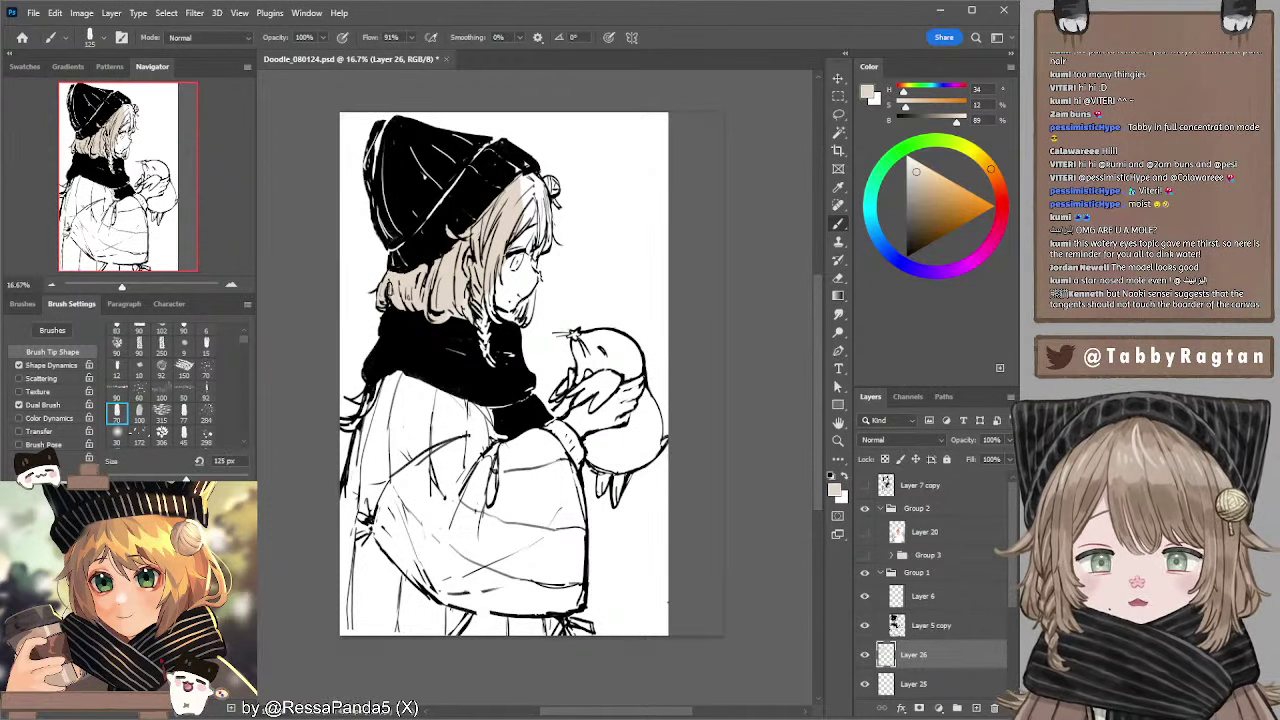
key(bracketright)
key(bracketright)
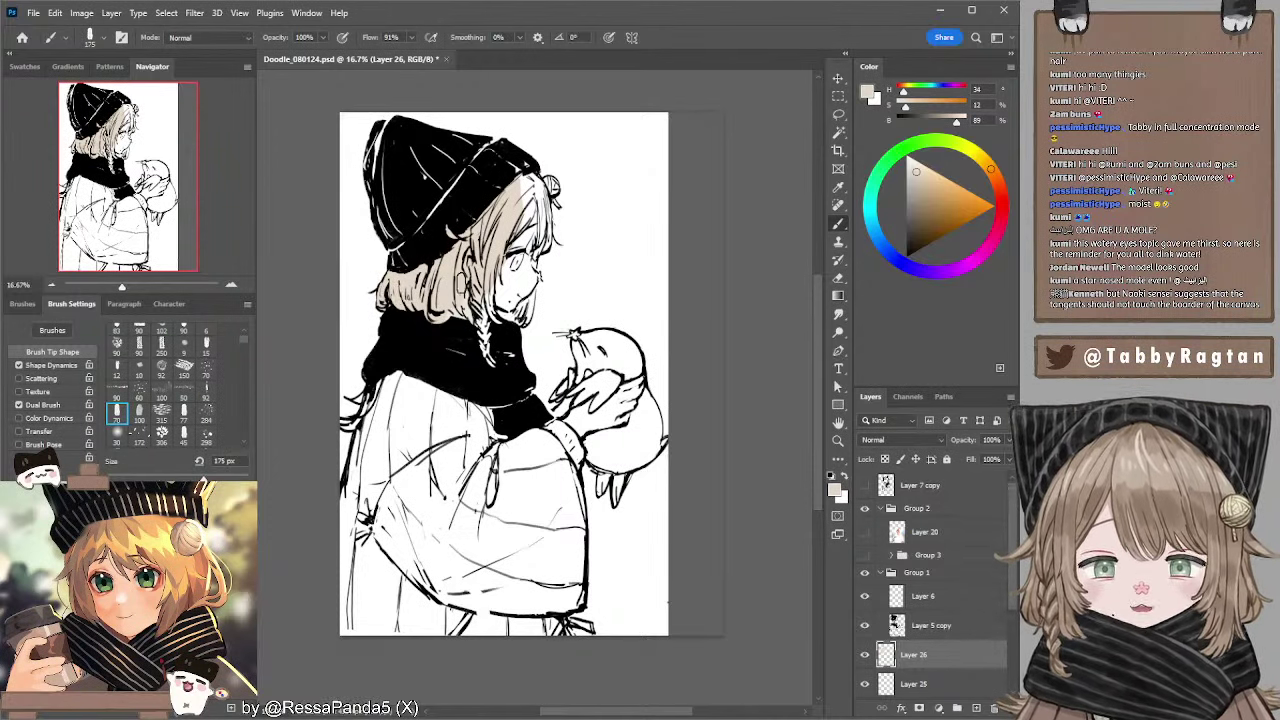
key(bracketright)
key(bracketright)
key(bracketright)
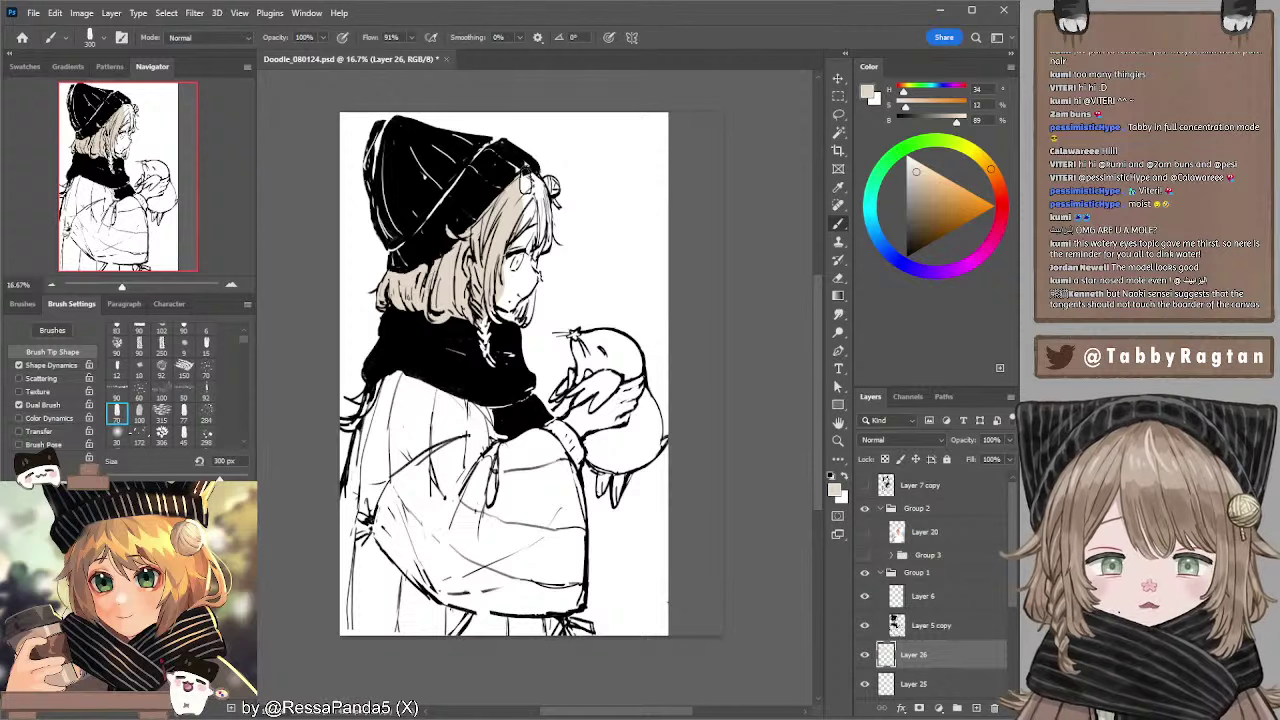
mouse_move(534, 188)
mouse_down()
mouse_move(539, 226)
mouse_move(541, 208)
mouse_up()
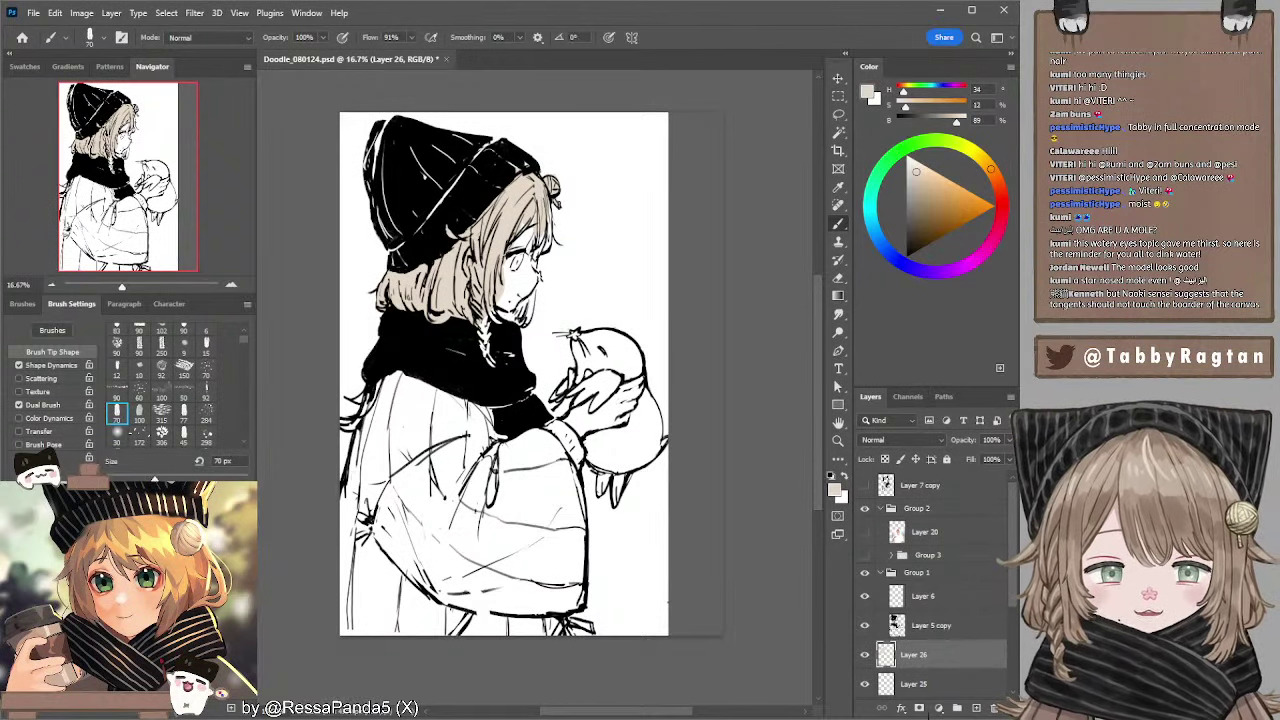
- Fill the girl's face with the same beige using a brush of about 125 to 150 px
key(bracketright)
key(bracketright)
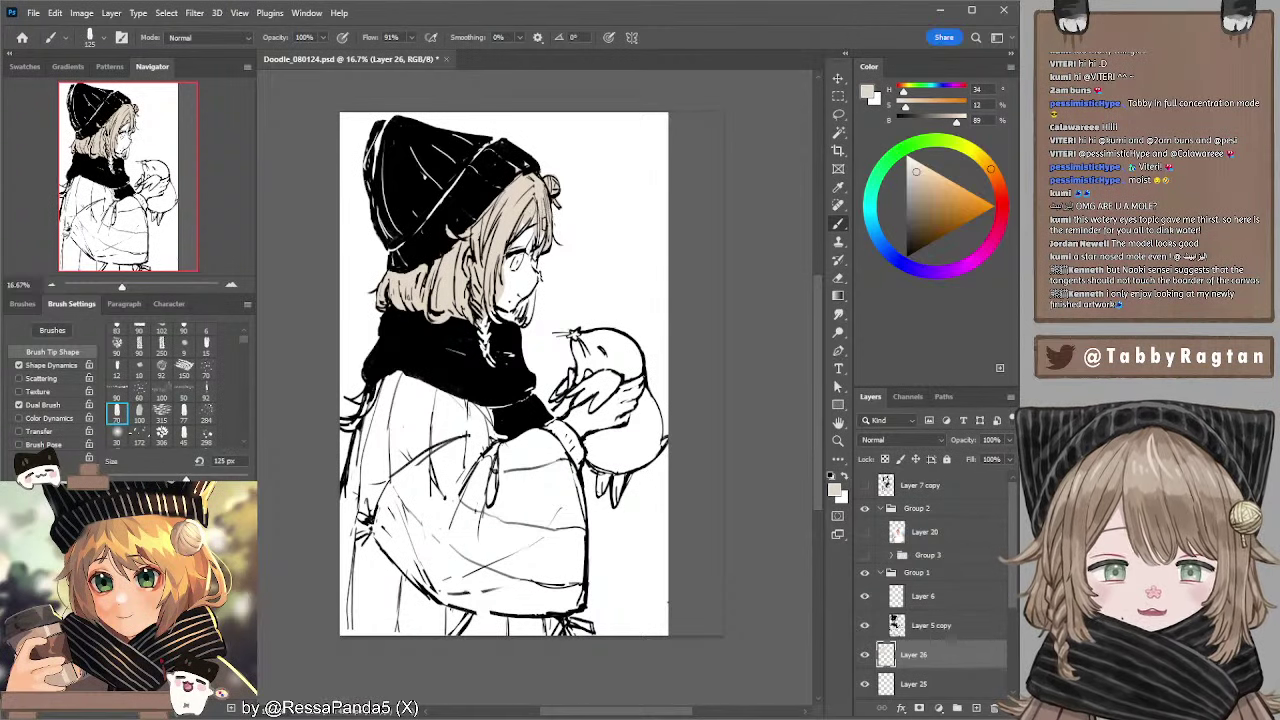
mouse_move(503, 267)
mouse_down()
mouse_move(535, 260)
mouse_move(535, 275)
mouse_up()
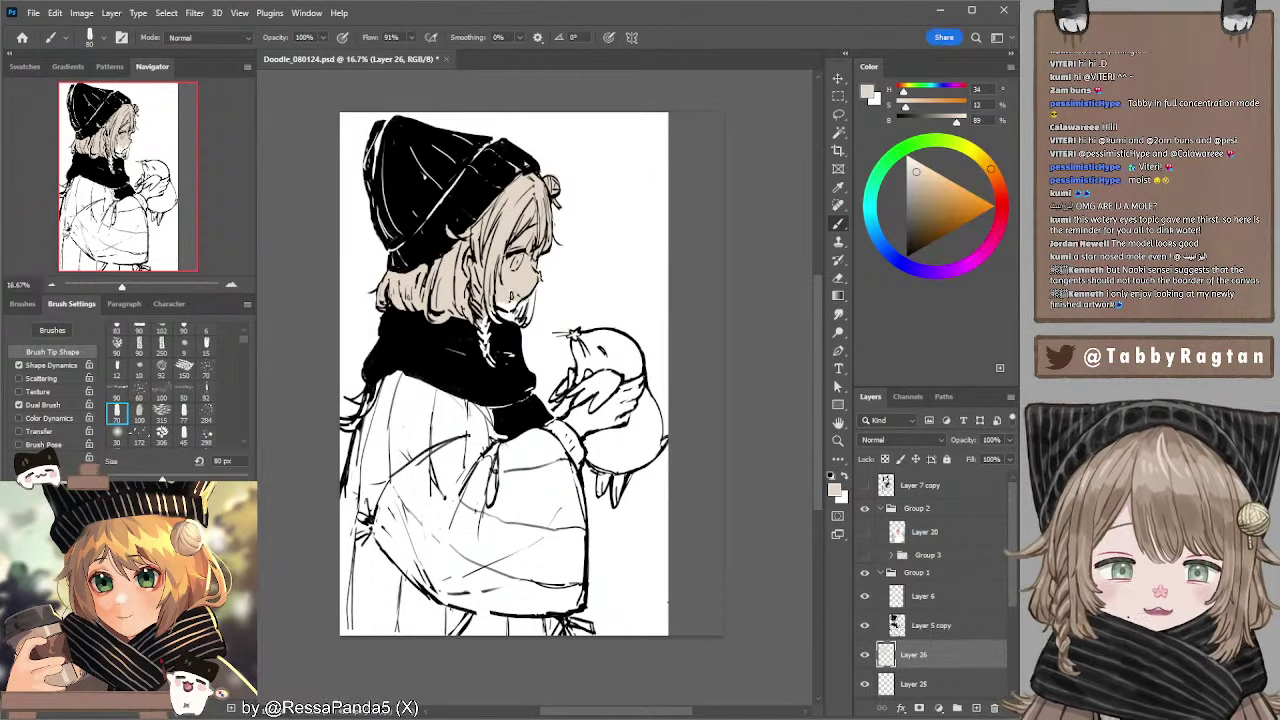
key(bracketright)
key(bracketright)
key(bracketright)
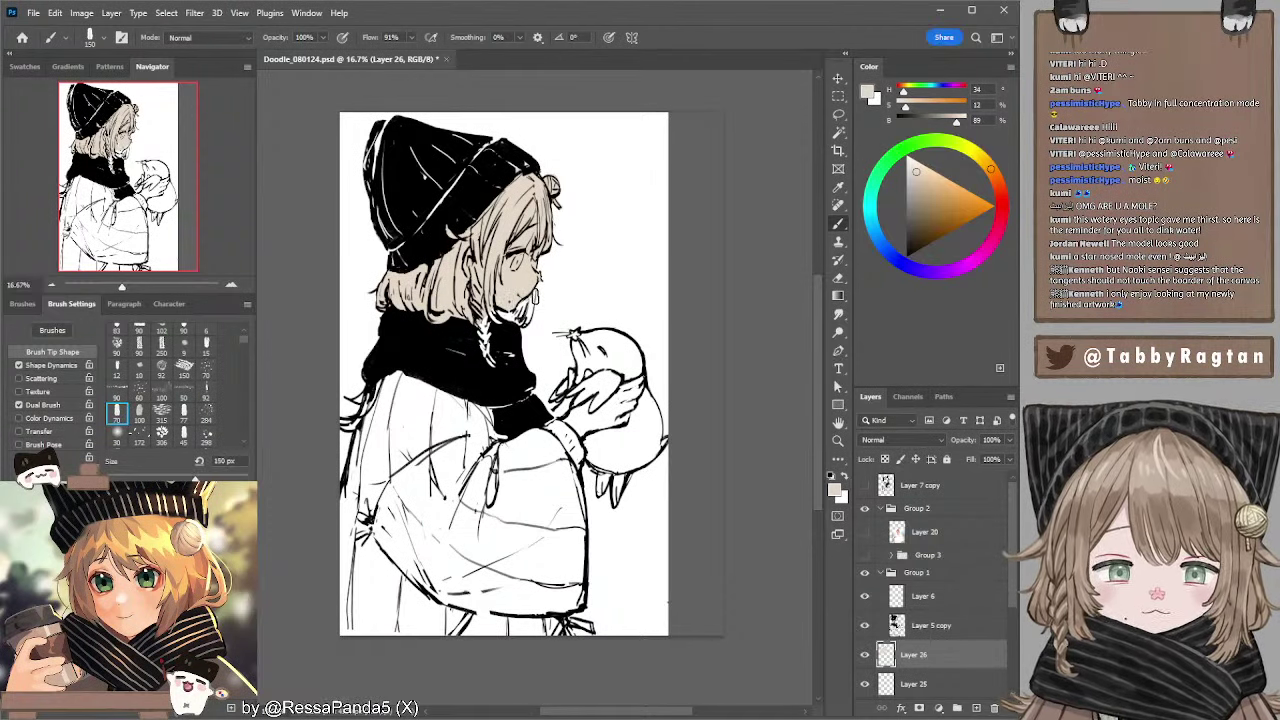
mouse_move(527, 312)
mouse_down()
mouse_move(528, 289)
mouse_move(486, 340)
mouse_move(487, 357)
mouse_move(505, 352)
mouse_up()
key(e)
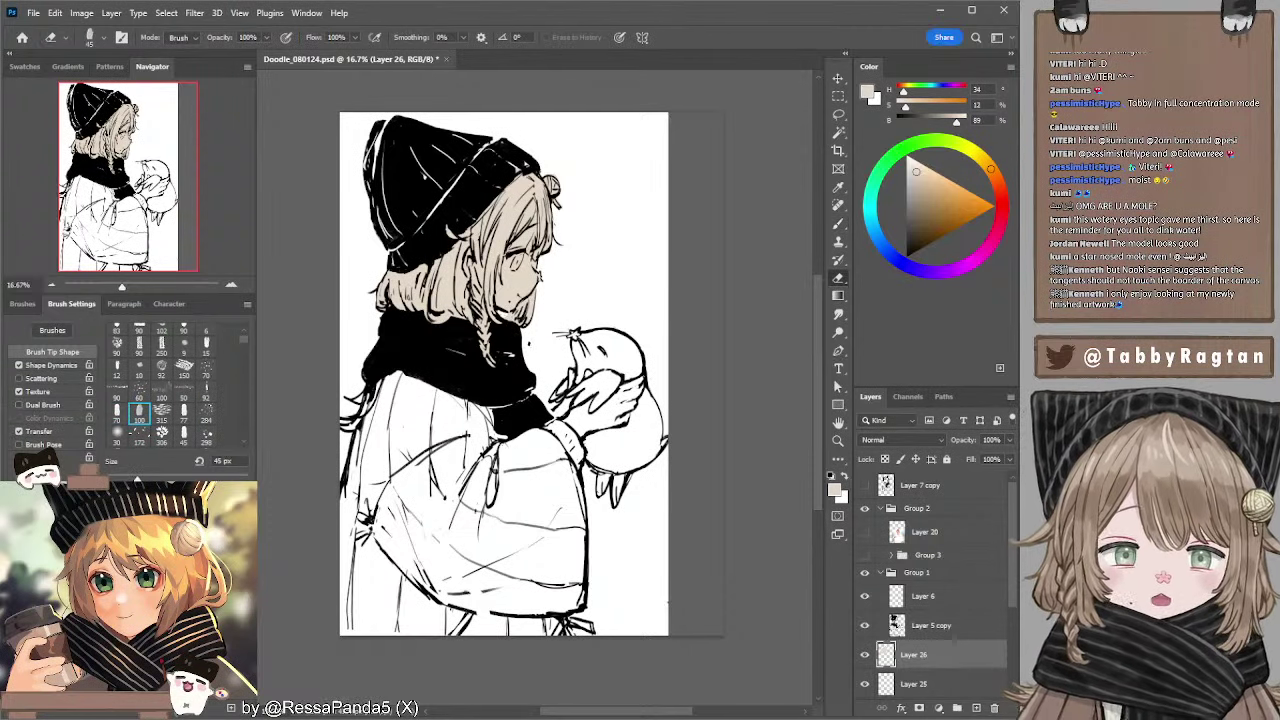
- Paint beige on the coat just below the scarf, the sleeve cuff and the animal's snout
key(b)
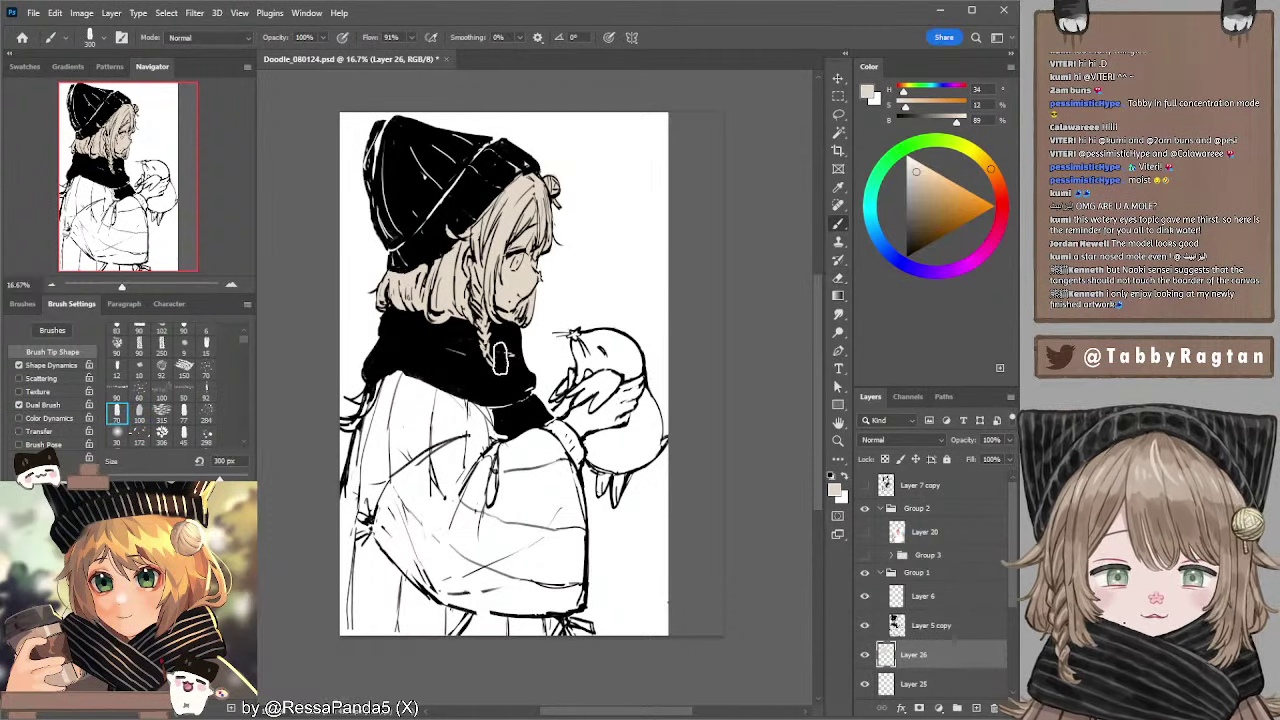
drag(513, 414, 522, 393)
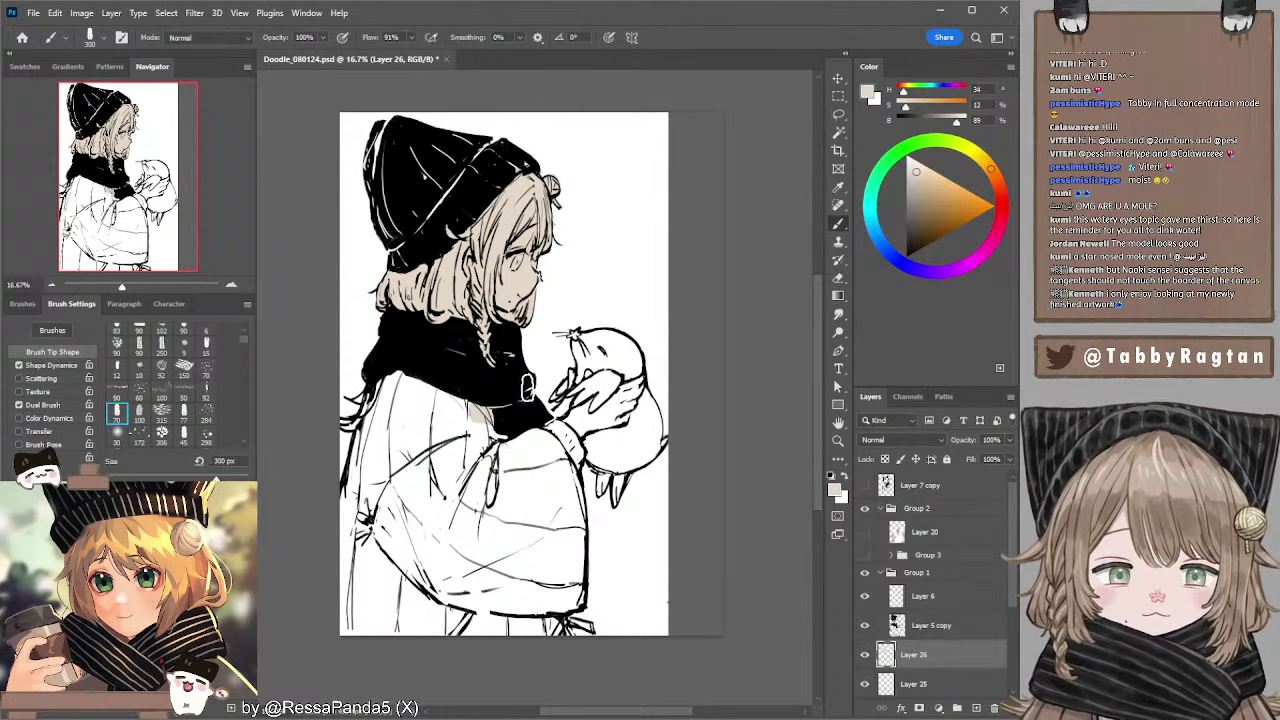
key(bracketleft)
key(bracketleft)
key(bracketleft)
key(bracketright)
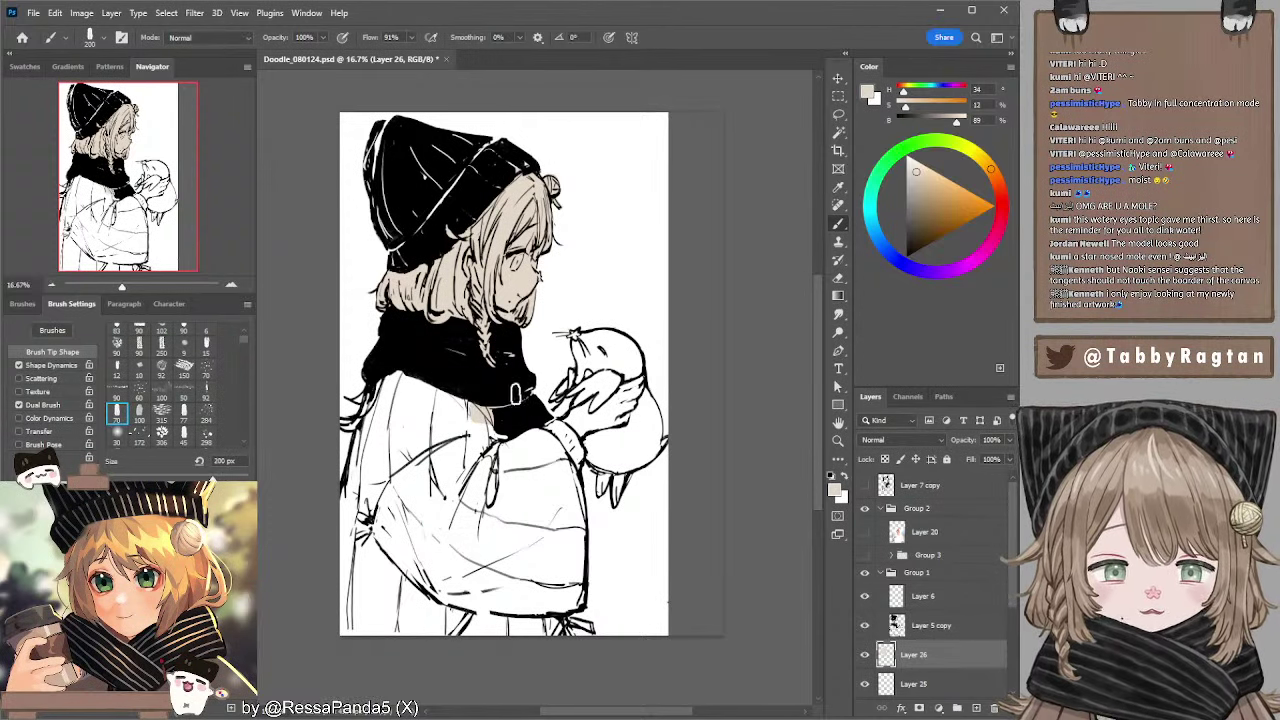
drag(554, 424, 584, 378)
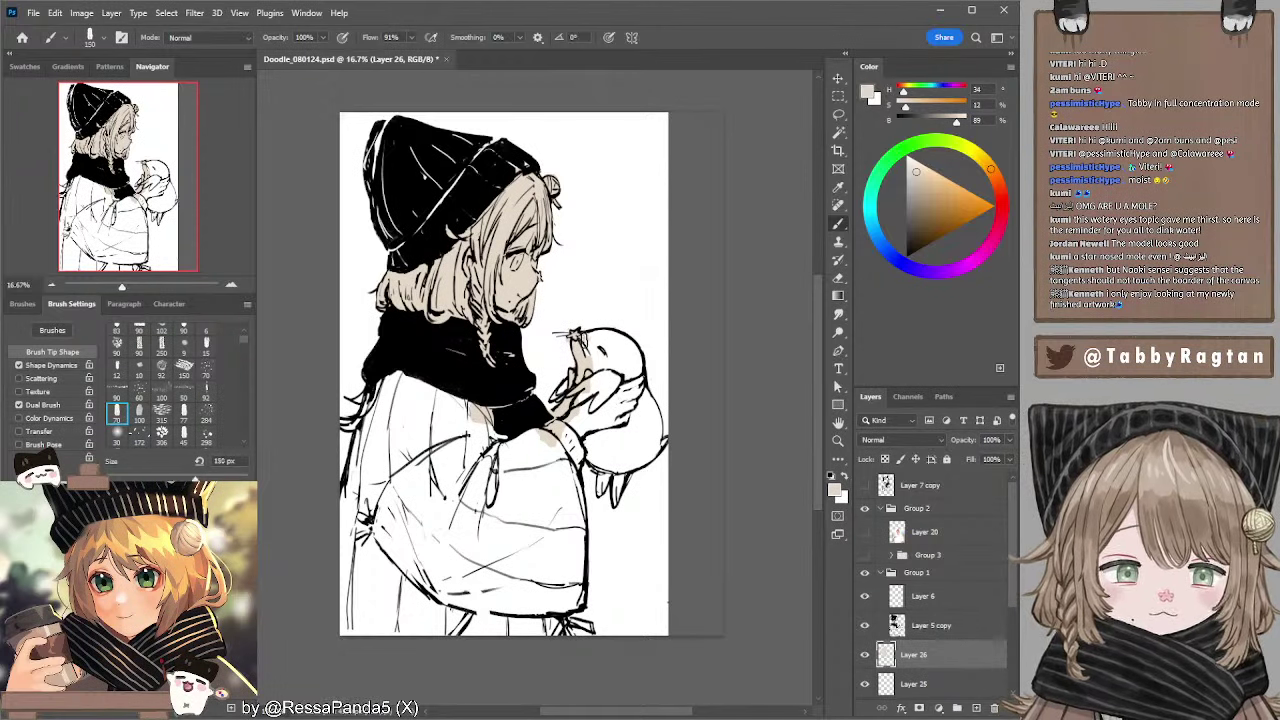
- Fill the animal's head and the girl's fingers around it with beige, varying the brush from 100 px upward
key(bracketleft)
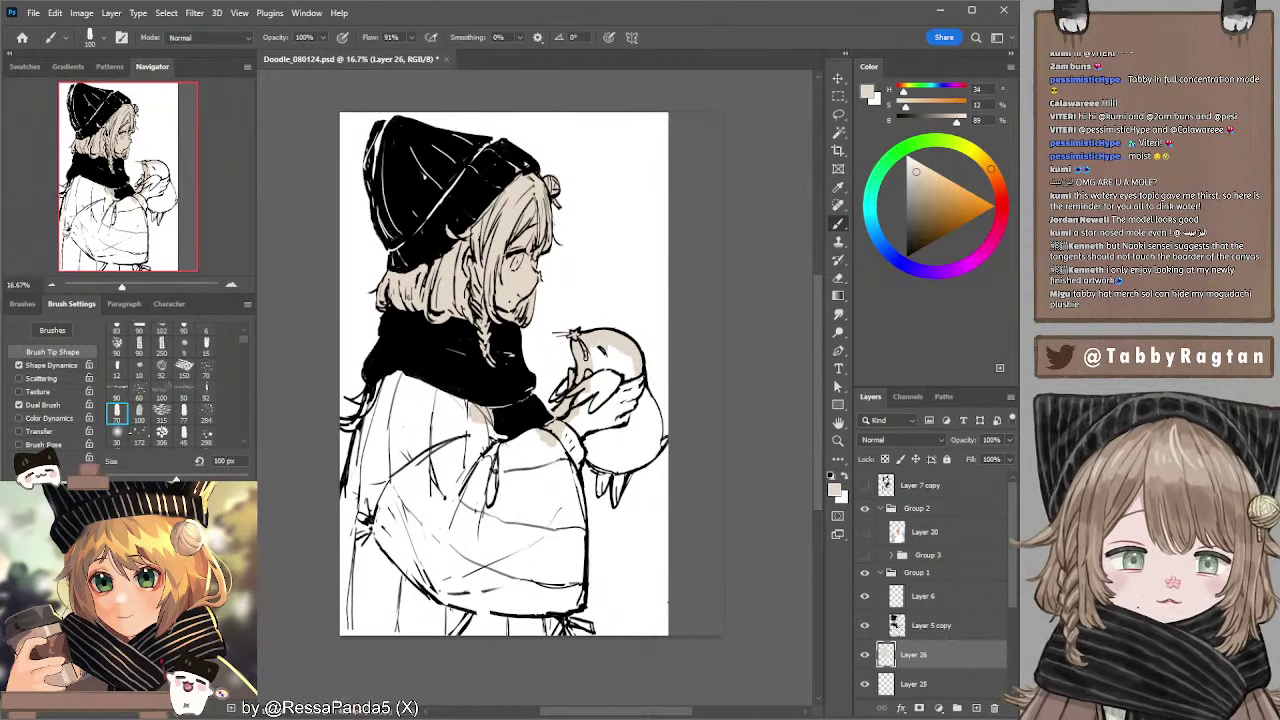
key(bracketright)
key(bracketright)
key(bracketright)
mouse_move(607, 354)
mouse_down()
mouse_move(618, 355)
mouse_move(608, 377)
mouse_move(631, 372)
mouse_move(559, 399)
mouse_up()
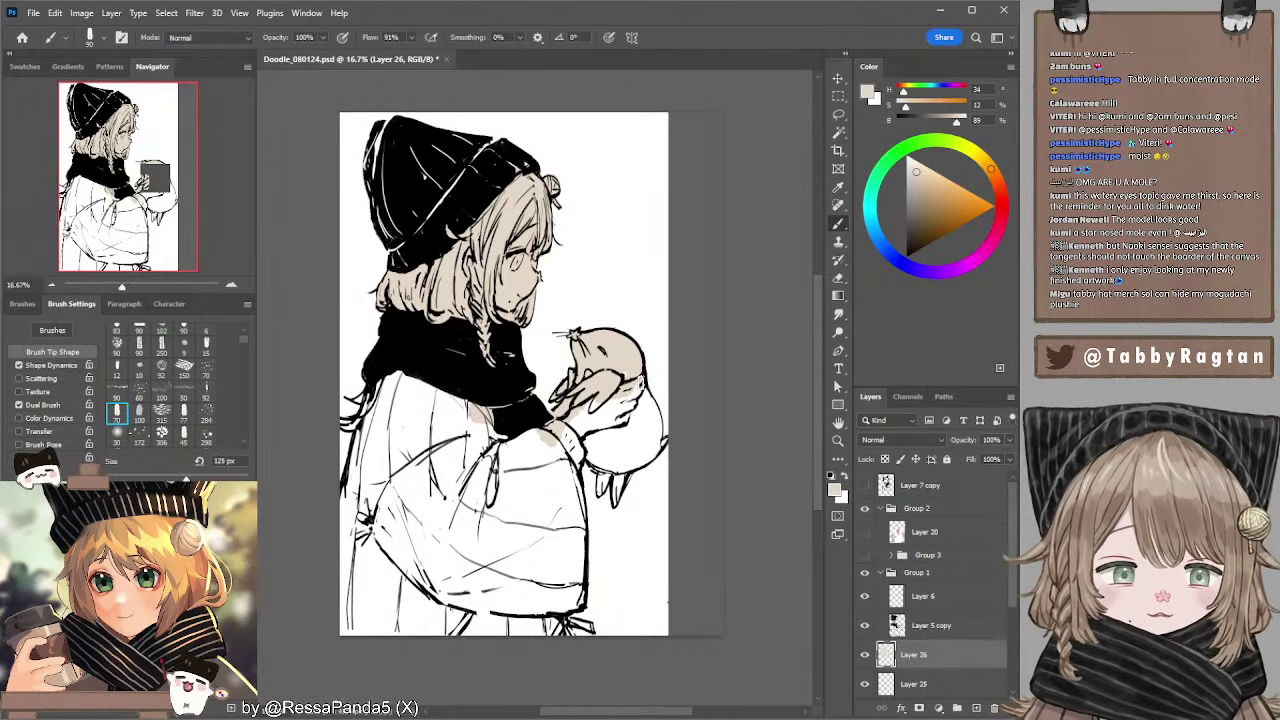
- Fill the girl's hand and the animal's body and feet with beige using a brush of about 100 to 150 px
key(bracketright)
mouse_move(648, 398)
mouse_down()
mouse_move(636, 425)
mouse_move(597, 416)
mouse_move(612, 436)
mouse_move(574, 452)
mouse_up()
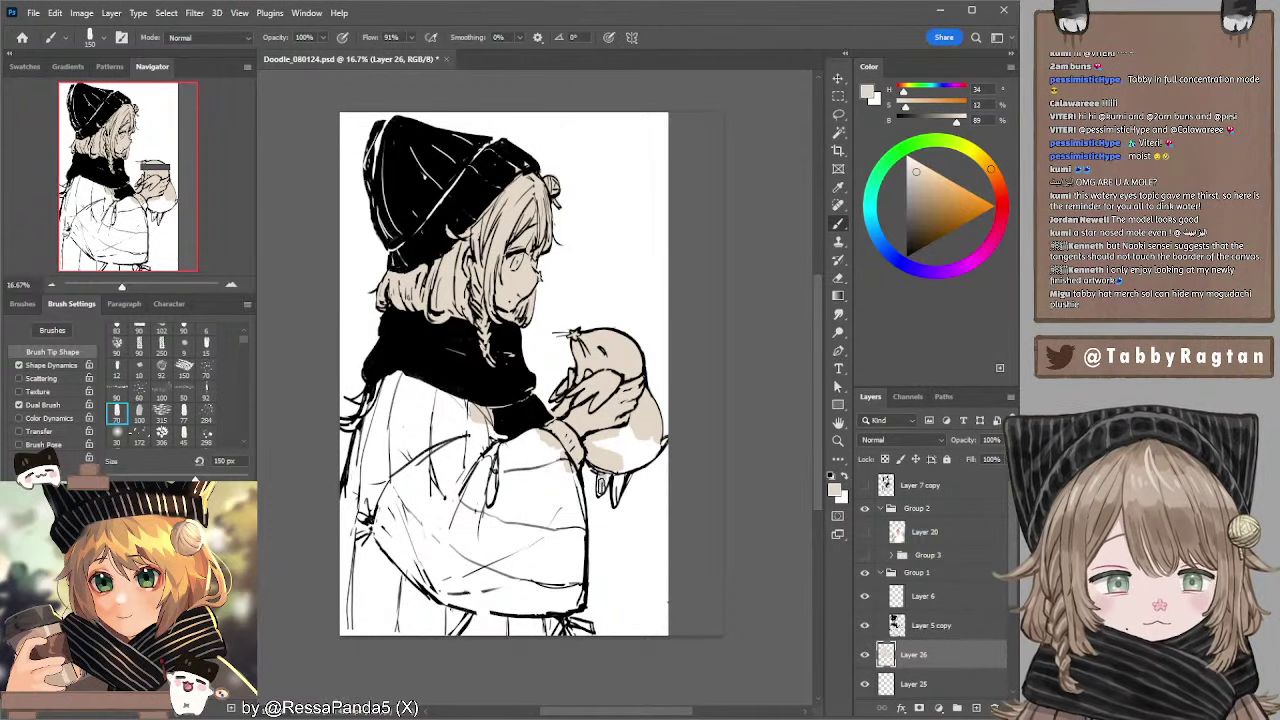
drag(607, 471, 632, 462)
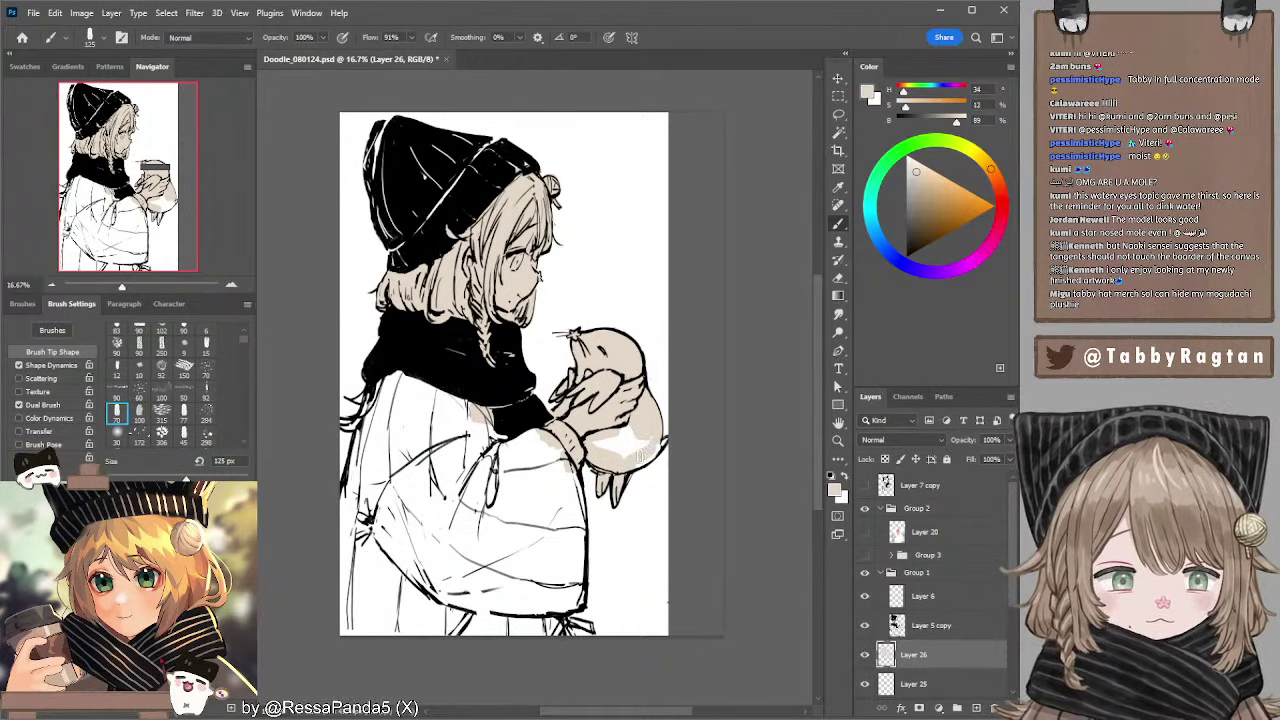
key(bracketleft)
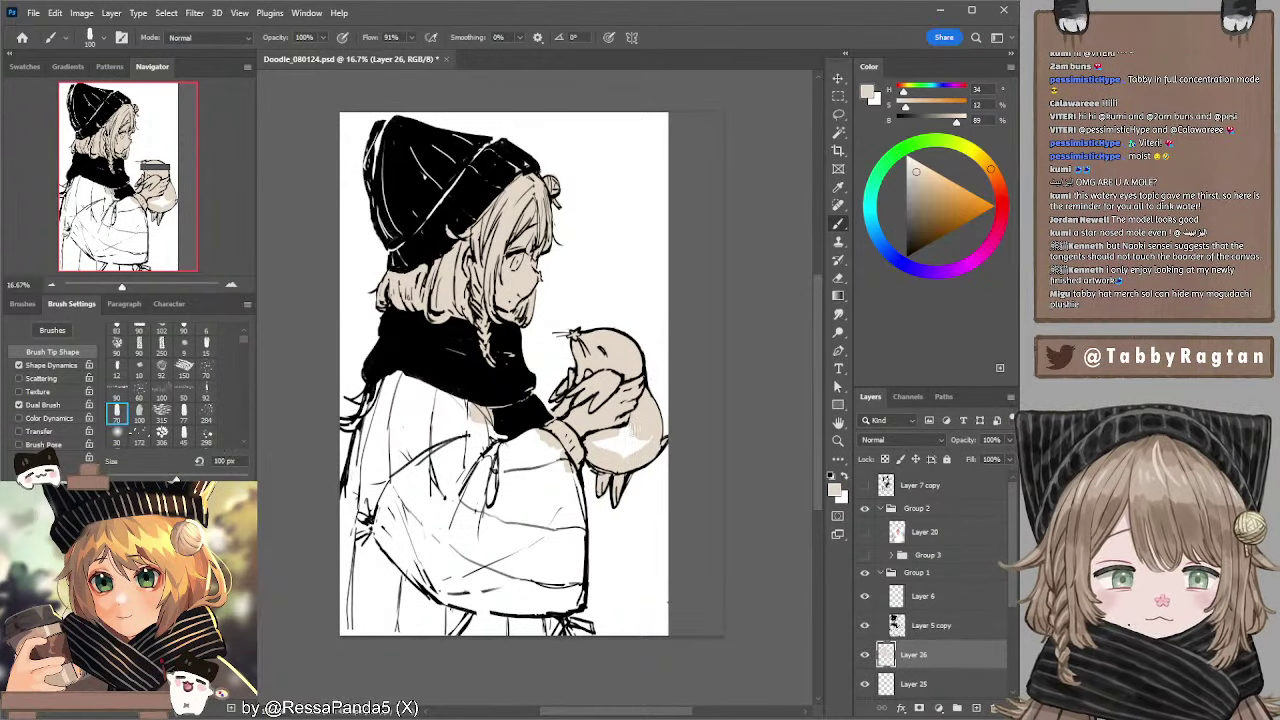
key(bracketright)
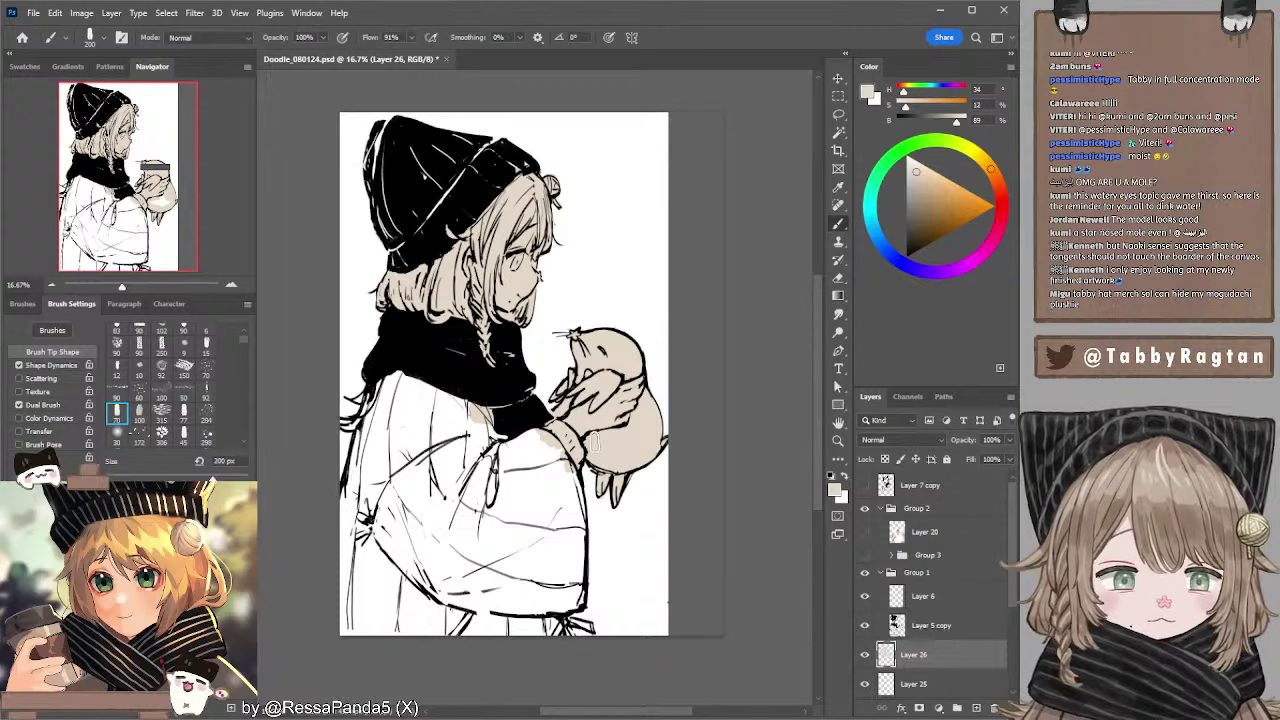
- Enlarge the brush and fill the front edge of the coat sleeve and the hem below it with beige
key(bracketright)
key(bracketright)
key(bracketright)
mouse_move(552, 454)
mouse_down()
mouse_move(518, 446)
mouse_move(562, 471)
mouse_move(572, 545)
mouse_move(572, 482)
mouse_move(575, 585)
mouse_move(575, 566)
mouse_move(520, 600)
mouse_move(562, 528)
mouse_up()
key(bracketleft)
key(bracketright)
mouse_move(520, 592)
mouse_down()
mouse_move(552, 591)
mouse_move(543, 611)
mouse_move(527, 607)
mouse_move(555, 638)
mouse_move(545, 613)
mouse_move(526, 634)
mouse_move(556, 635)
mouse_move(488, 621)
mouse_move(585, 630)
mouse_up()
key(bracketleft)
key(bracketleft)
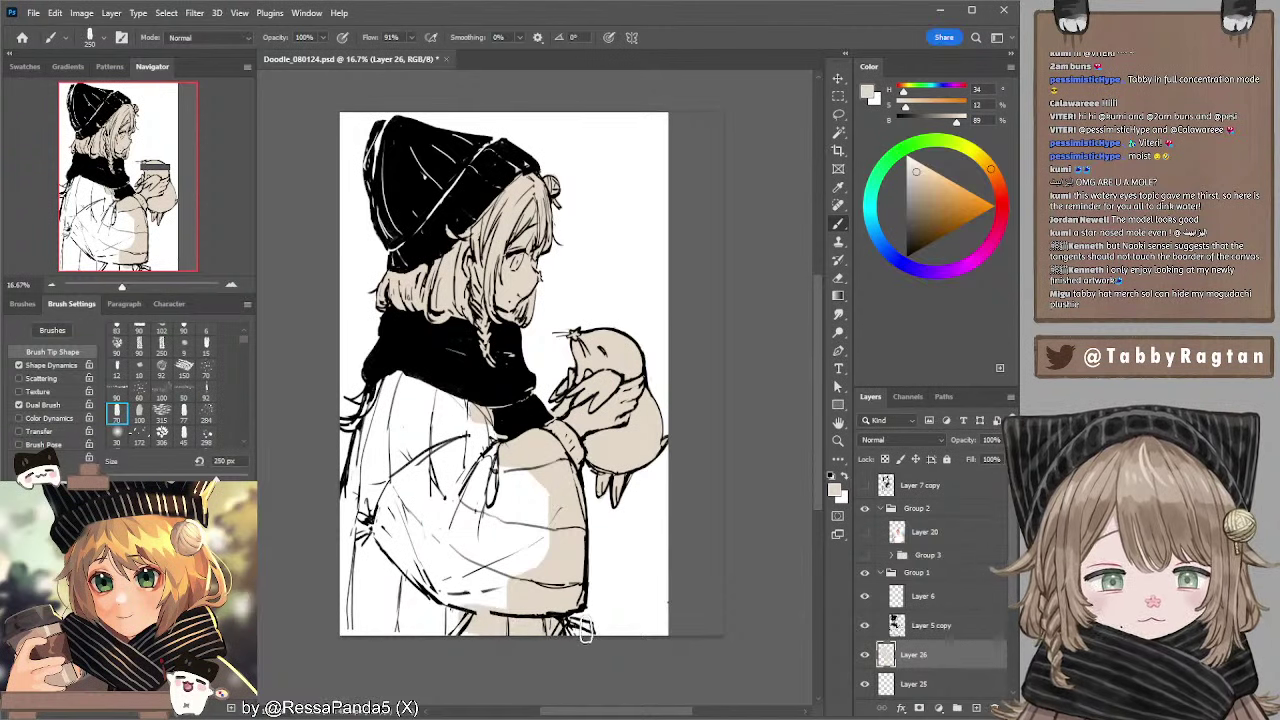
key(bracketleft)
key(bracketleft)
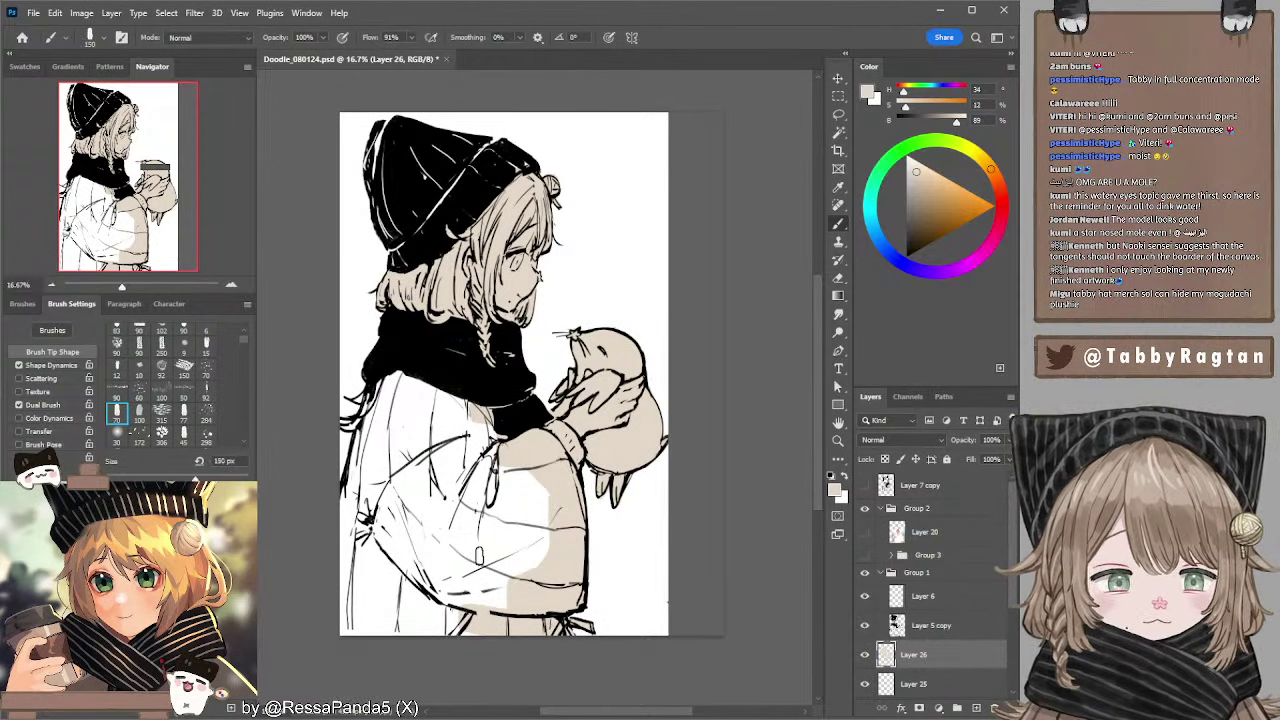
- Set the brush to 250 px and paint beige down the back of the coat from below the scarf
key(bracketright)
key(bracketright)
key(bracketright)
key(bracketright)
key(bracketright)
key(bracketleft)
key(bracketleft)
key(bracketleft)
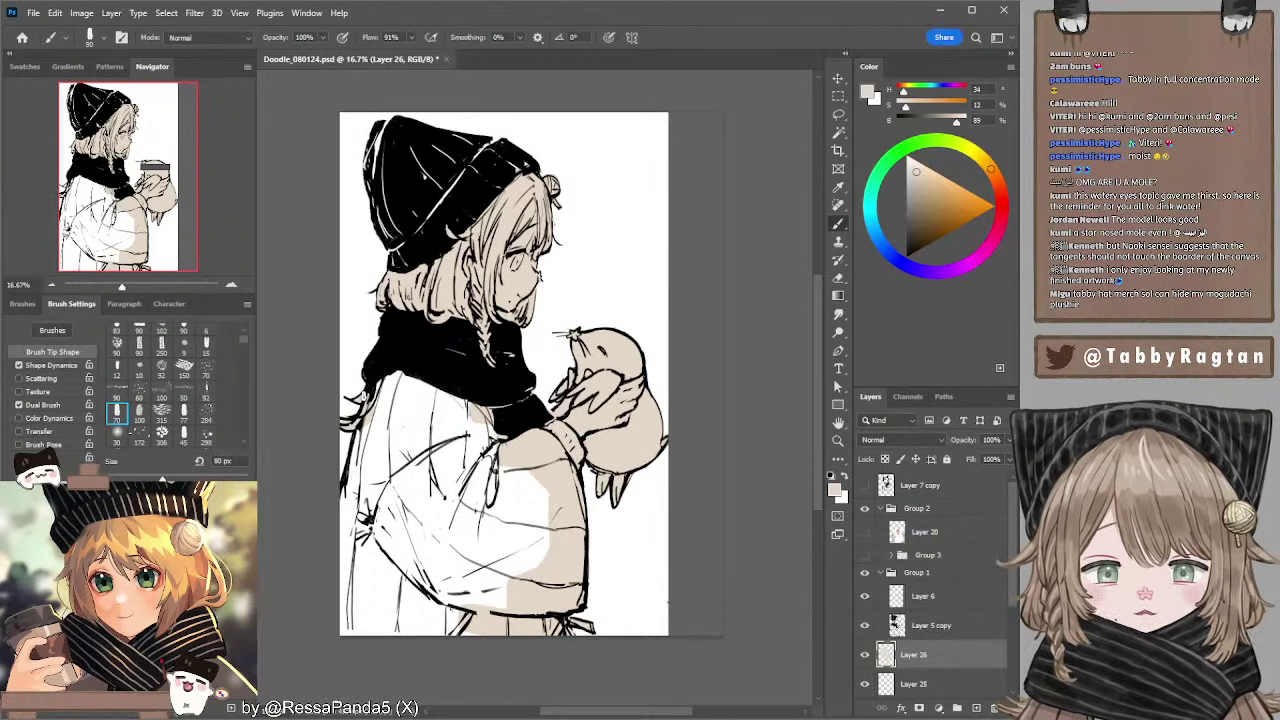
key(bracketright)
key(bracketright)
key(bracketright)
key(bracketright)
key(bracketright)
key(bracketright)
key(bracketright)
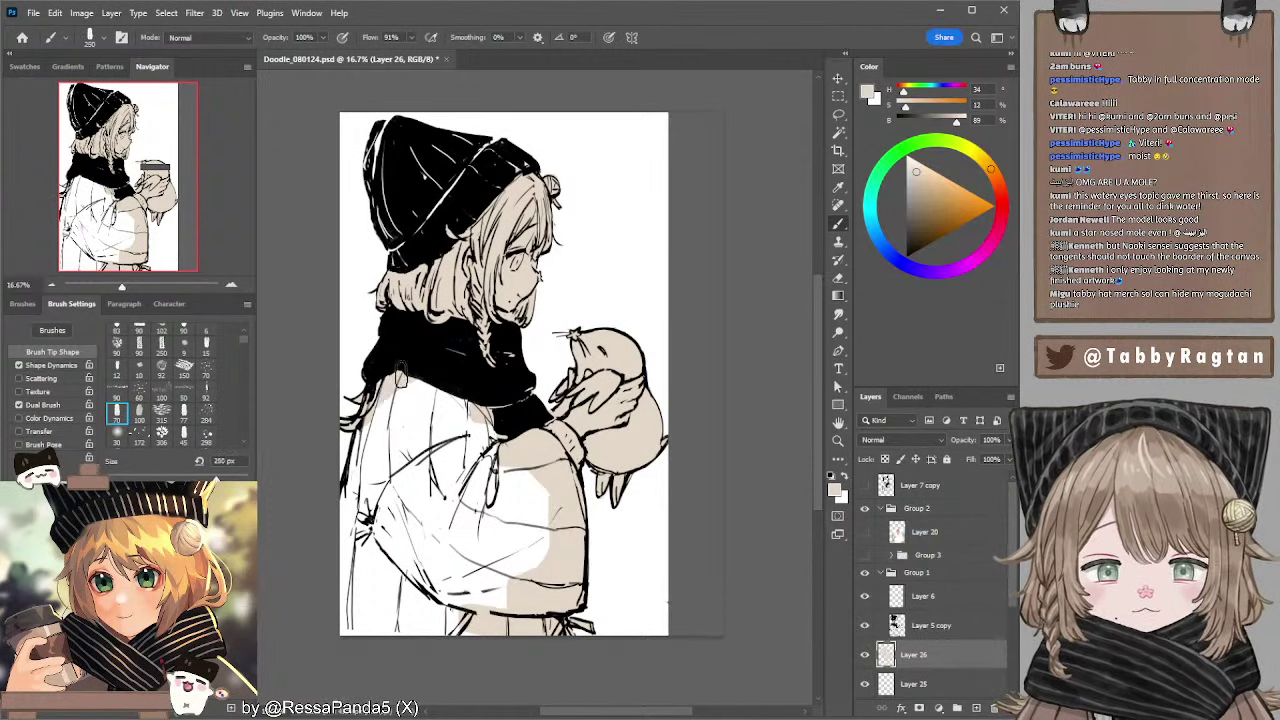
mouse_move(401, 376)
mouse_down()
mouse_move(351, 486)
mouse_move(352, 468)
mouse_move(344, 582)
mouse_move(372, 618)
mouse_move(348, 626)
mouse_move(342, 557)
mouse_up()
- Enlarge the brush further and fill the whole remaining coat and its lower part with beige
key(bracketright)
key(bracketright)
key(bracketright)
key(bracketright)
key(bracketright)
mouse_move(400, 400)
mouse_down()
mouse_move(368, 625)
mouse_move(400, 600)
mouse_move(428, 420)
mouse_move(460, 380)
mouse_move(478, 500)
mouse_move(482, 432)
mouse_move(523, 520)
mouse_move(548, 540)
mouse_move(477, 520)
mouse_move(470, 600)
mouse_move(440, 625)
mouse_move(495, 432)
mouse_up()
key(bracketleft)
key(bracketleft)
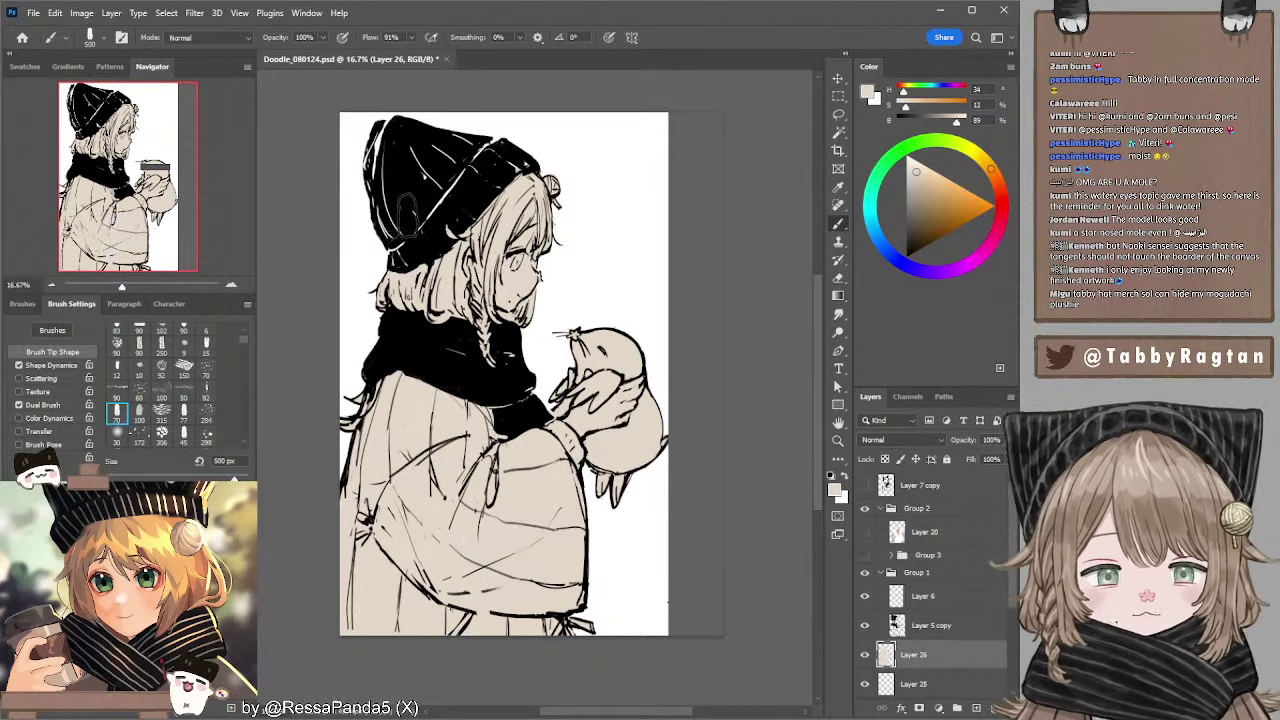
- Reduce the brush to 175 px to fill the gaps in the hat with beige, then set it to 300 px
key(bracketleft)
key(bracketleft)
key(bracketleft)
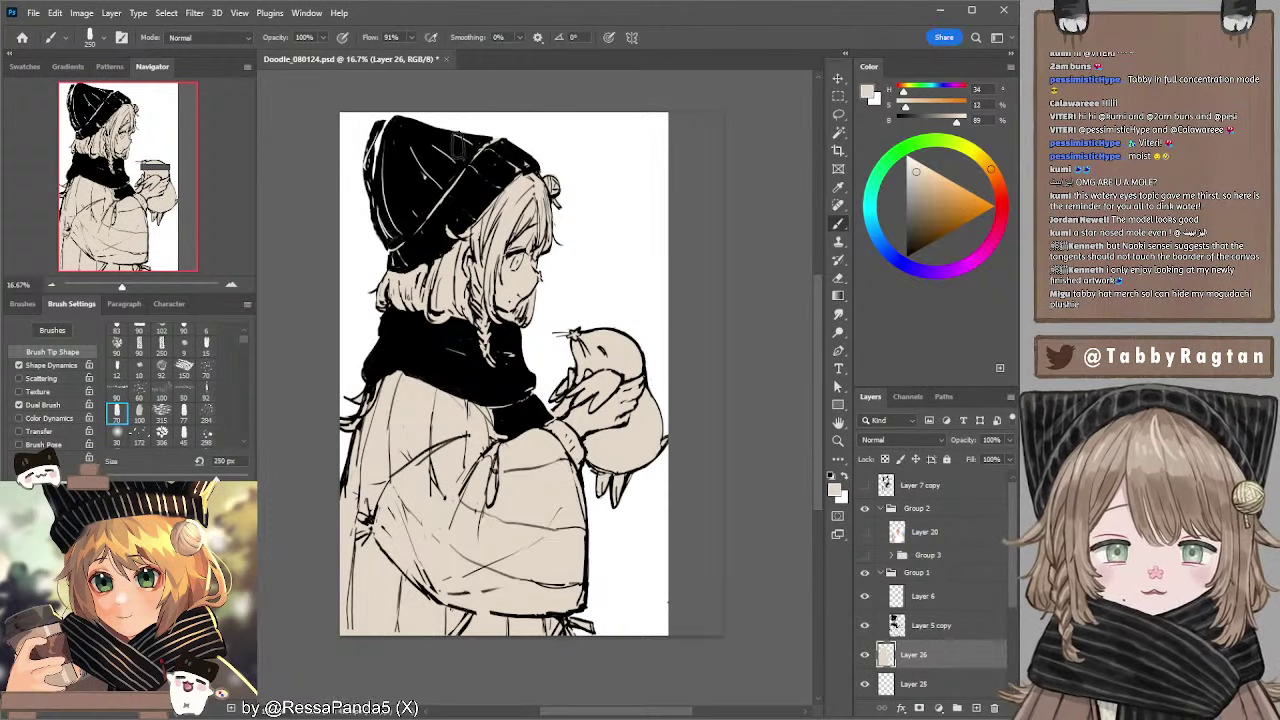
key(bracketleft)
key(bracketleft)
drag(380, 173, 378, 140)
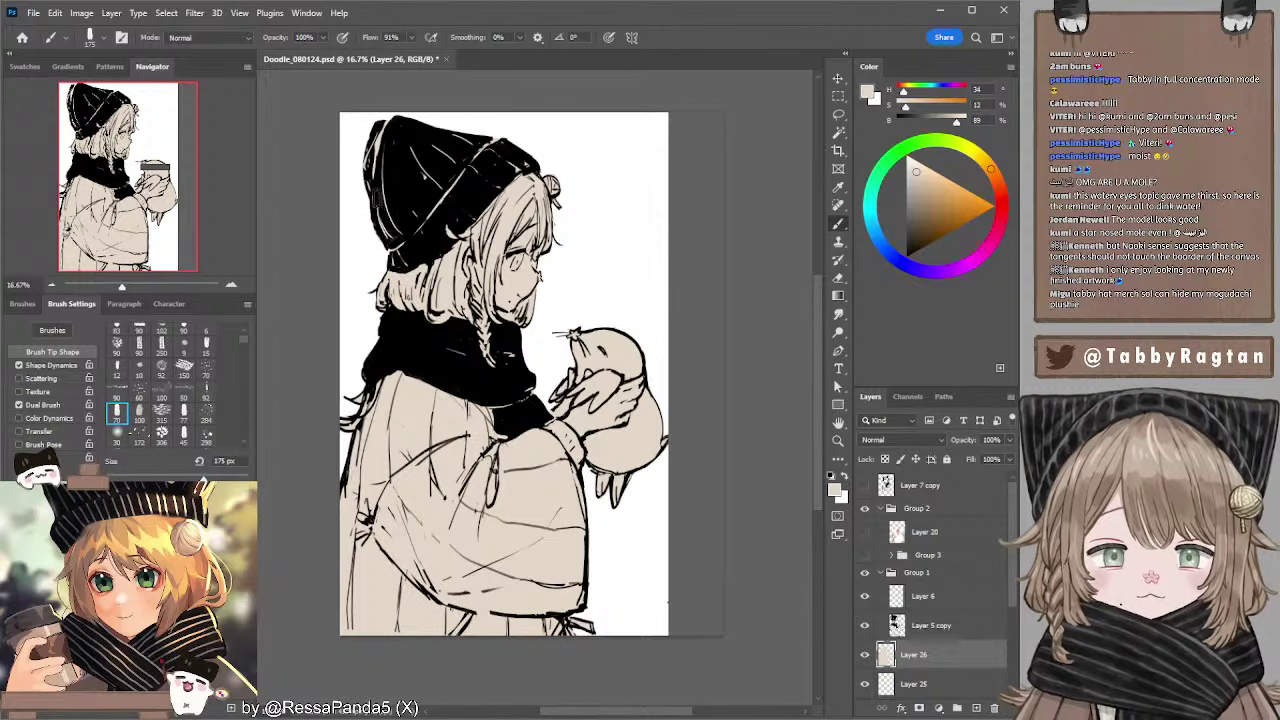
key(bracketright)
key(bracketright)
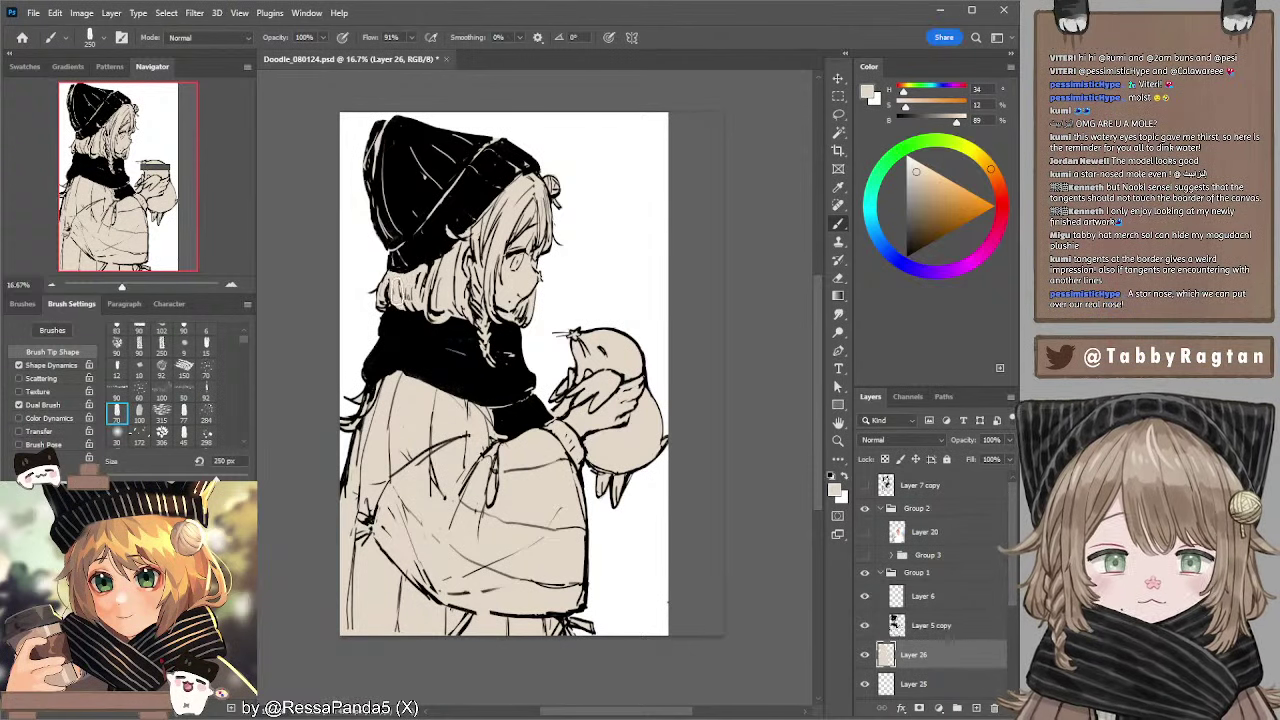
key(bracketright)
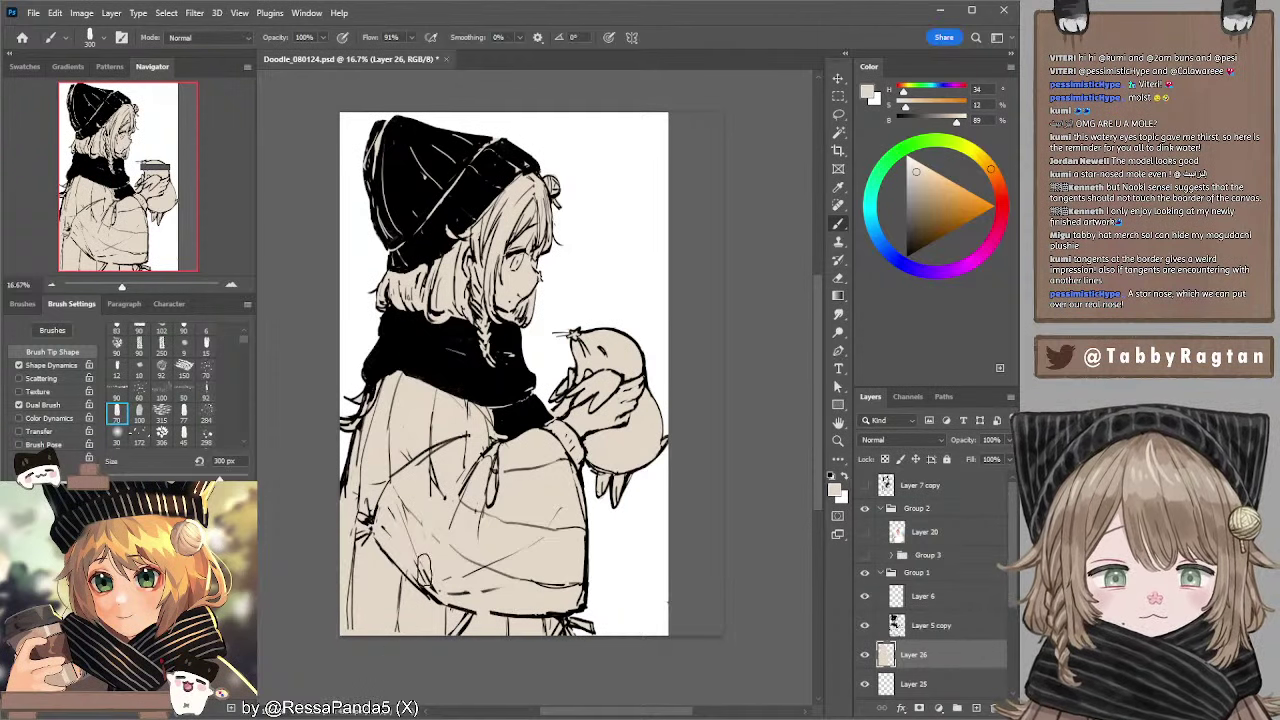
drag(564, 337, 582, 369)
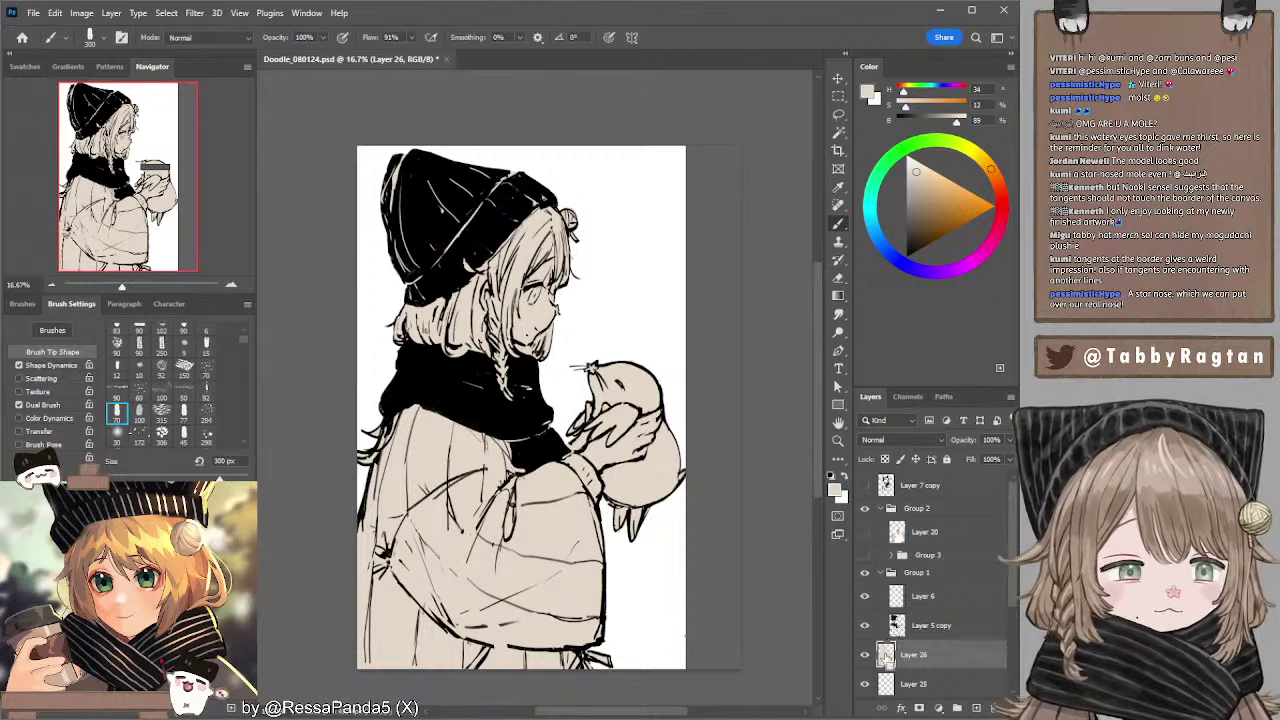
- Select Layer 26's painted area and refill it with a lighter beige, hue 28, saturation 11 and brightness 98, then deselect
ctrl+click(886, 655)
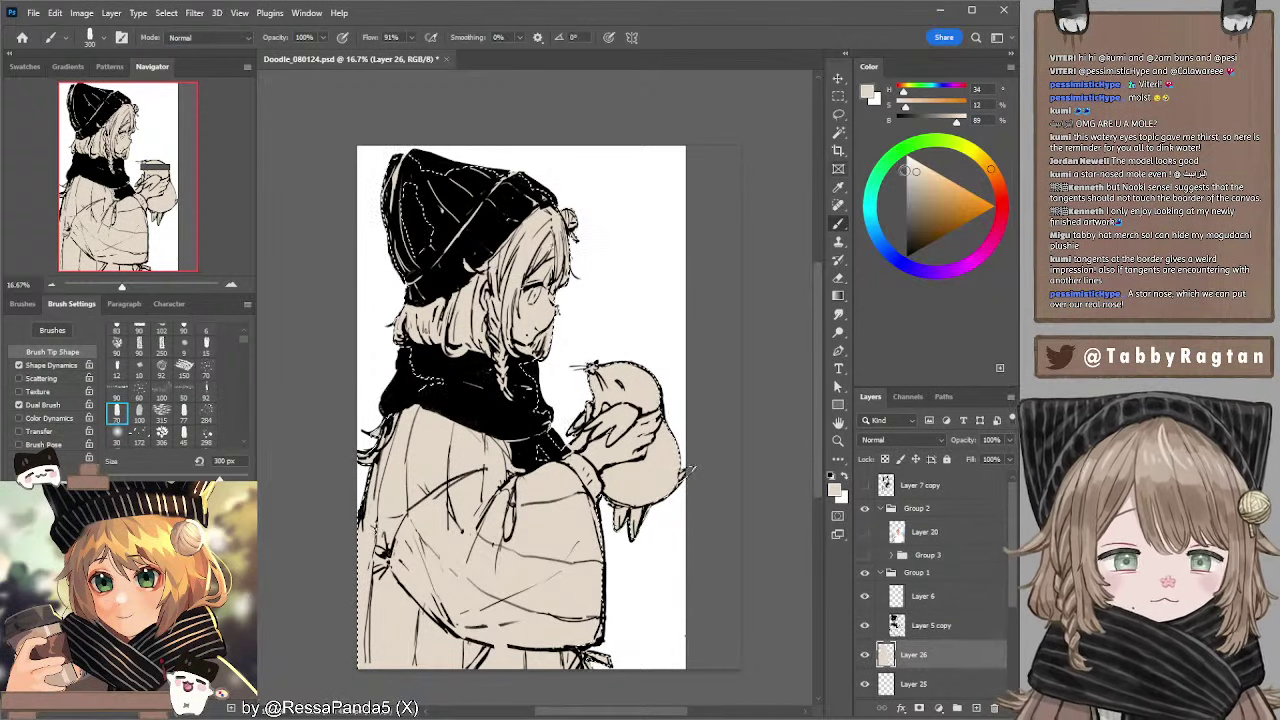
click(915, 163)
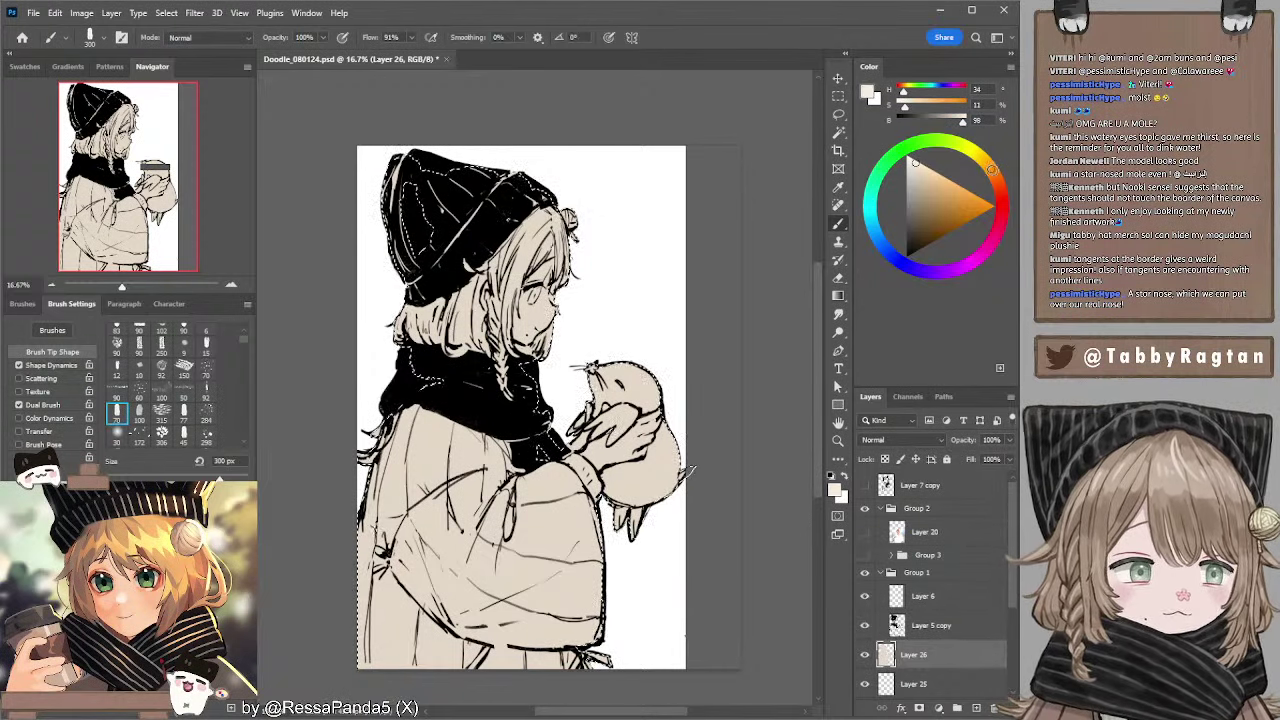
click(993, 173)
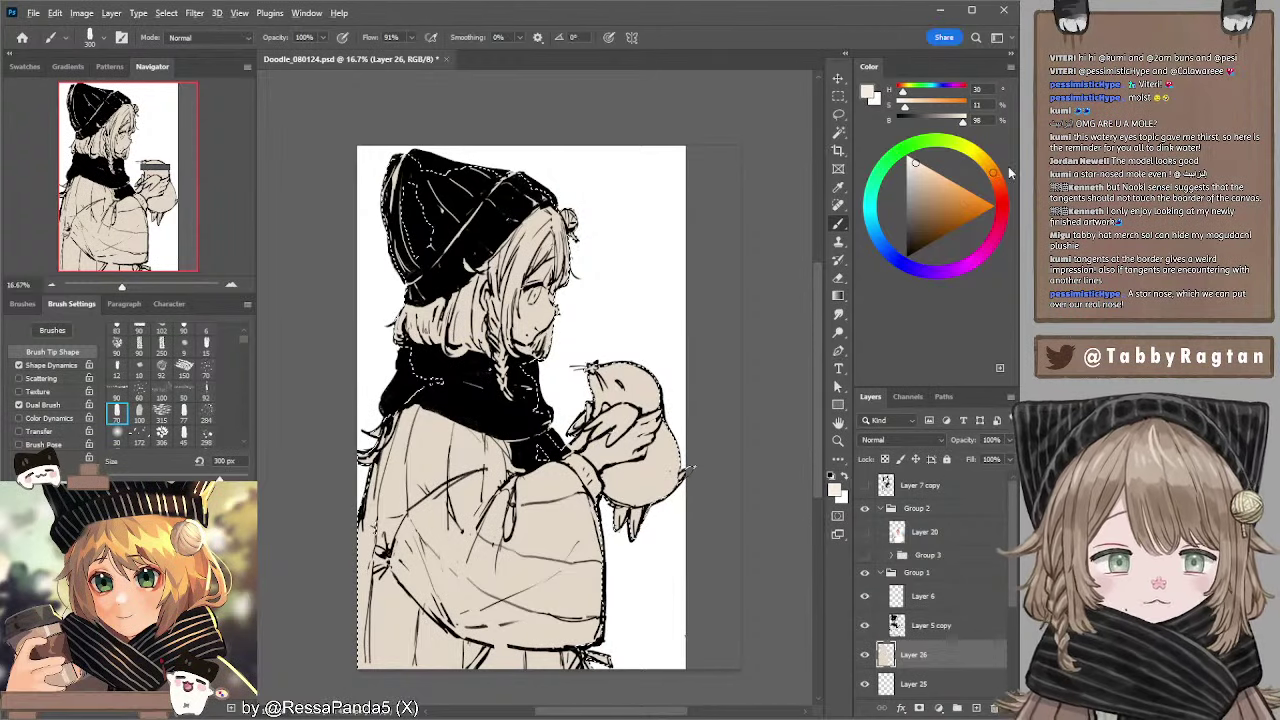
key(alt+BackSpace)
key(l)
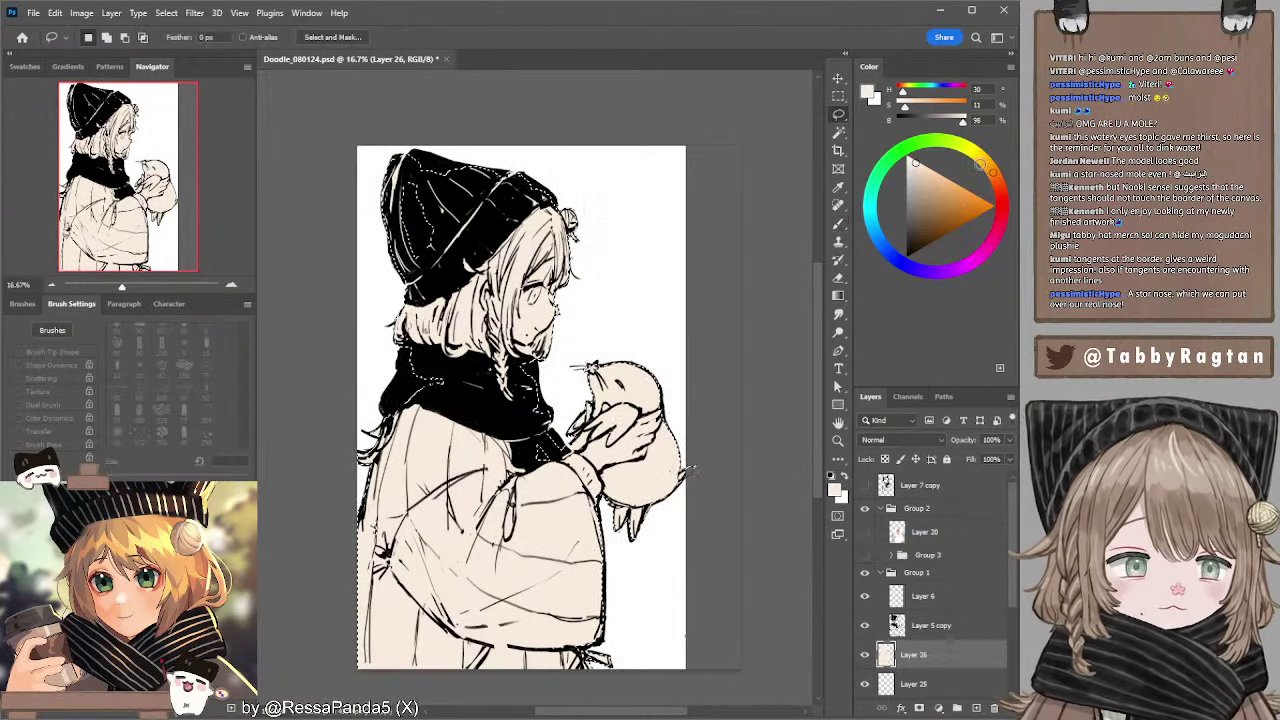
click(998, 161)
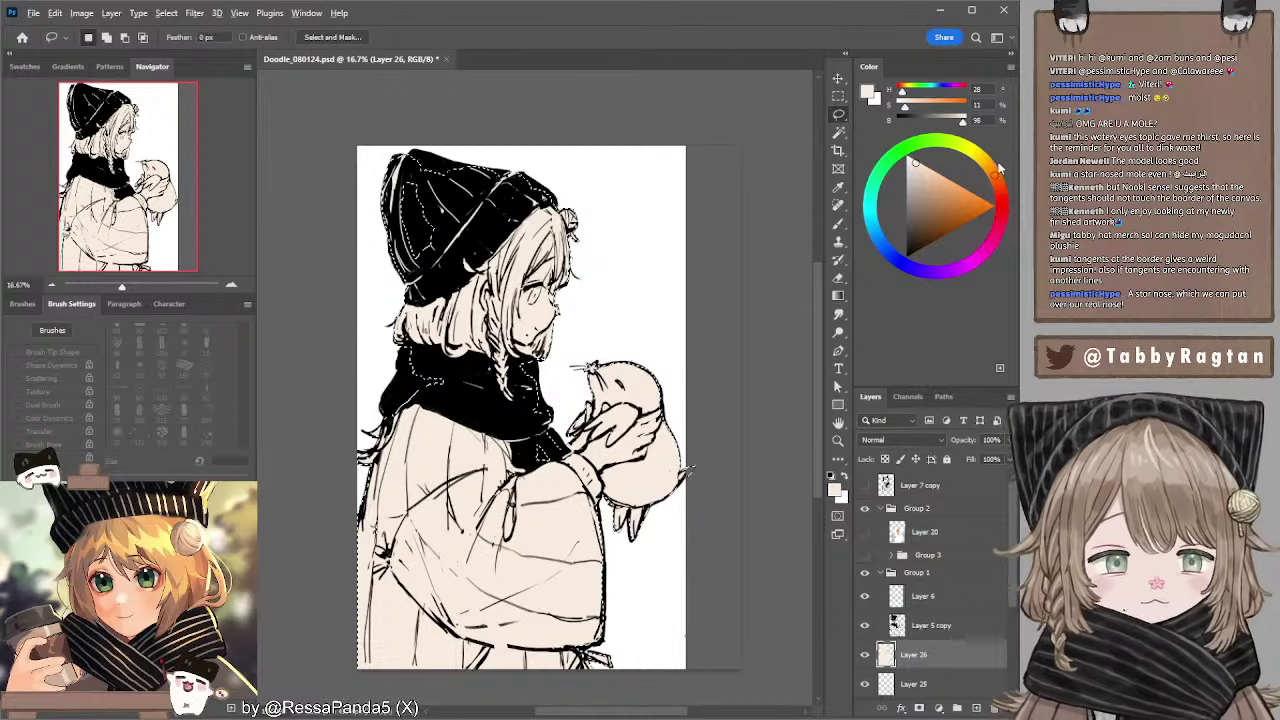
key(ctrl+d)
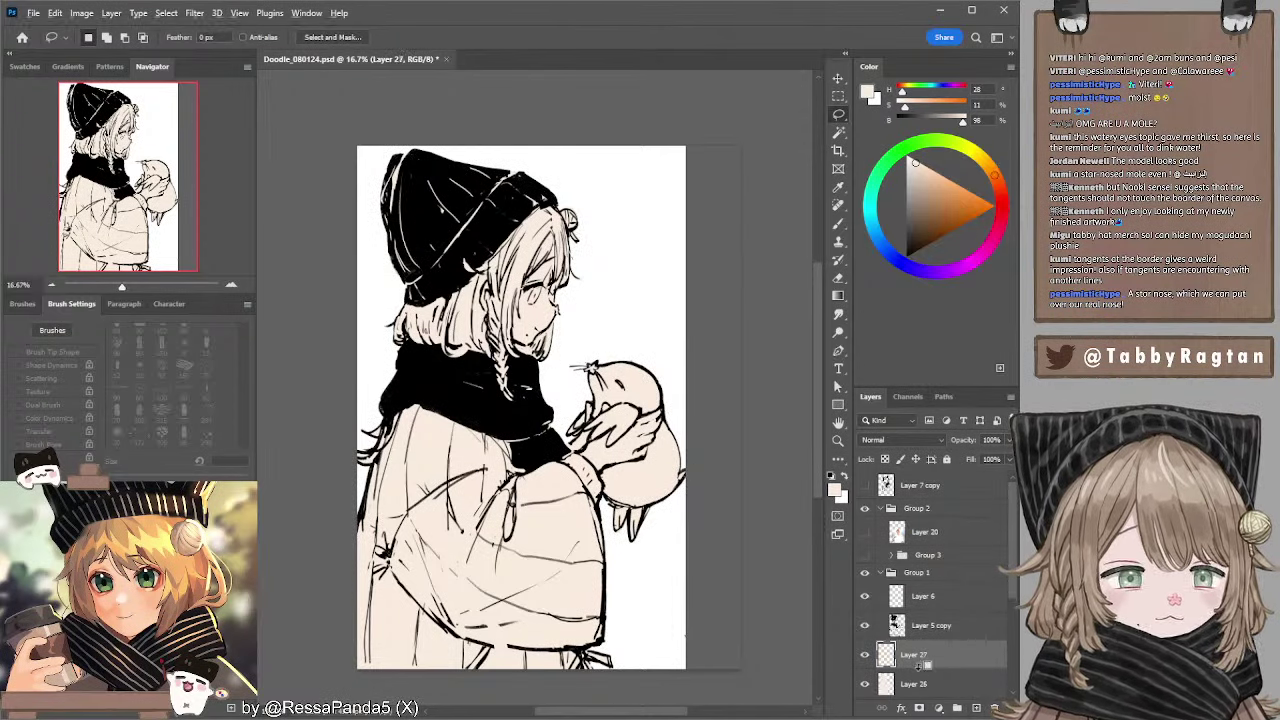
- Clip new Layer 27 to Layer 26 and sample the brown hair colour from the finished drawing in Group 3, hiding that group again
drag(919, 663, 916, 645)
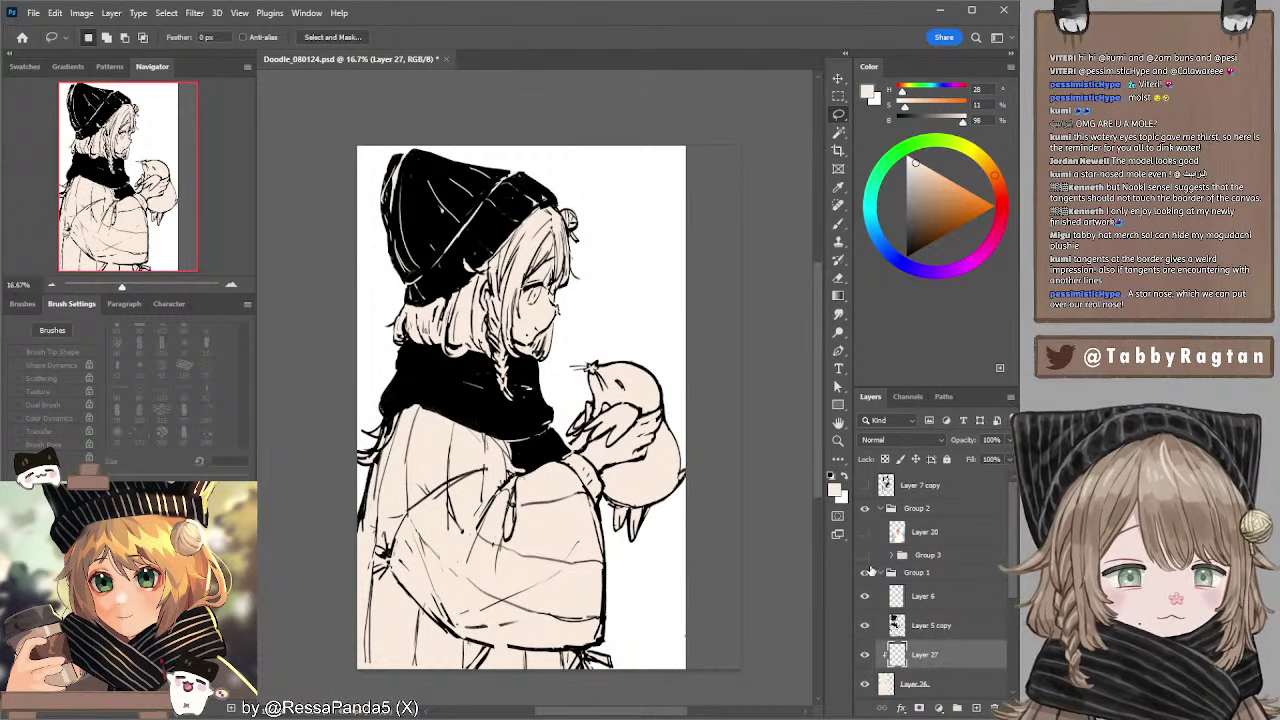
click(865, 555)
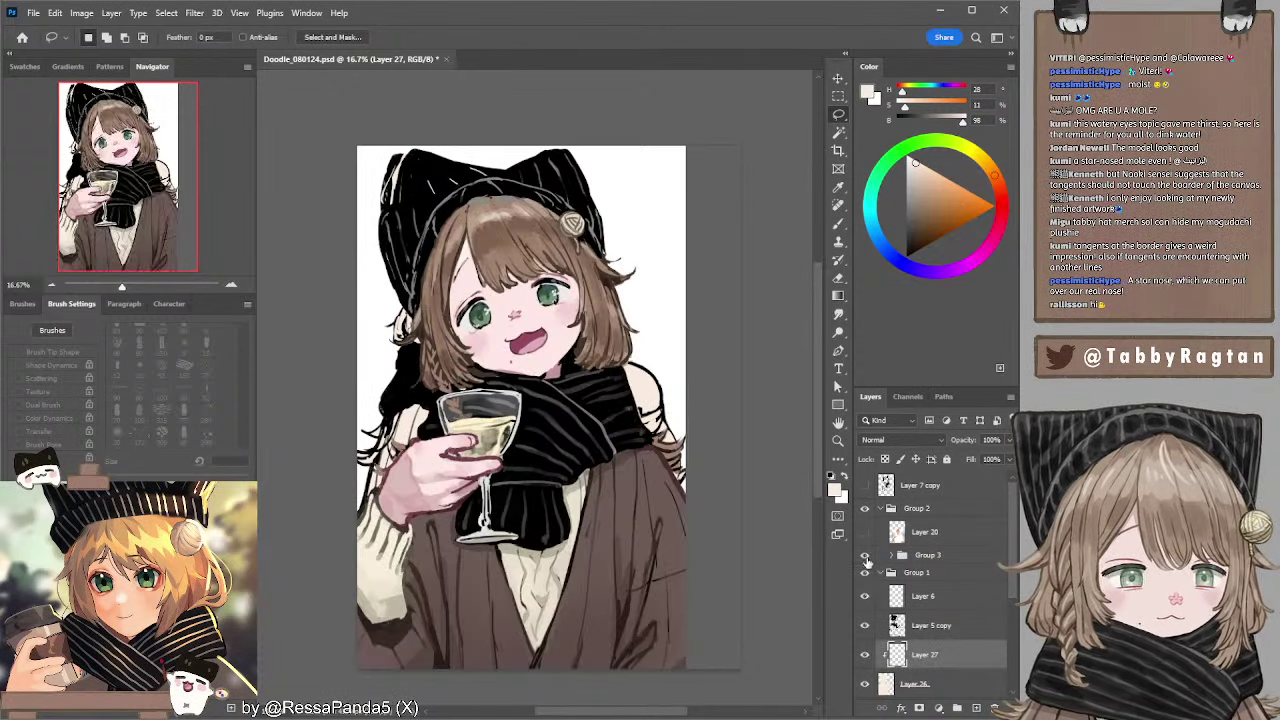
key(b)
alt+click(513, 252)
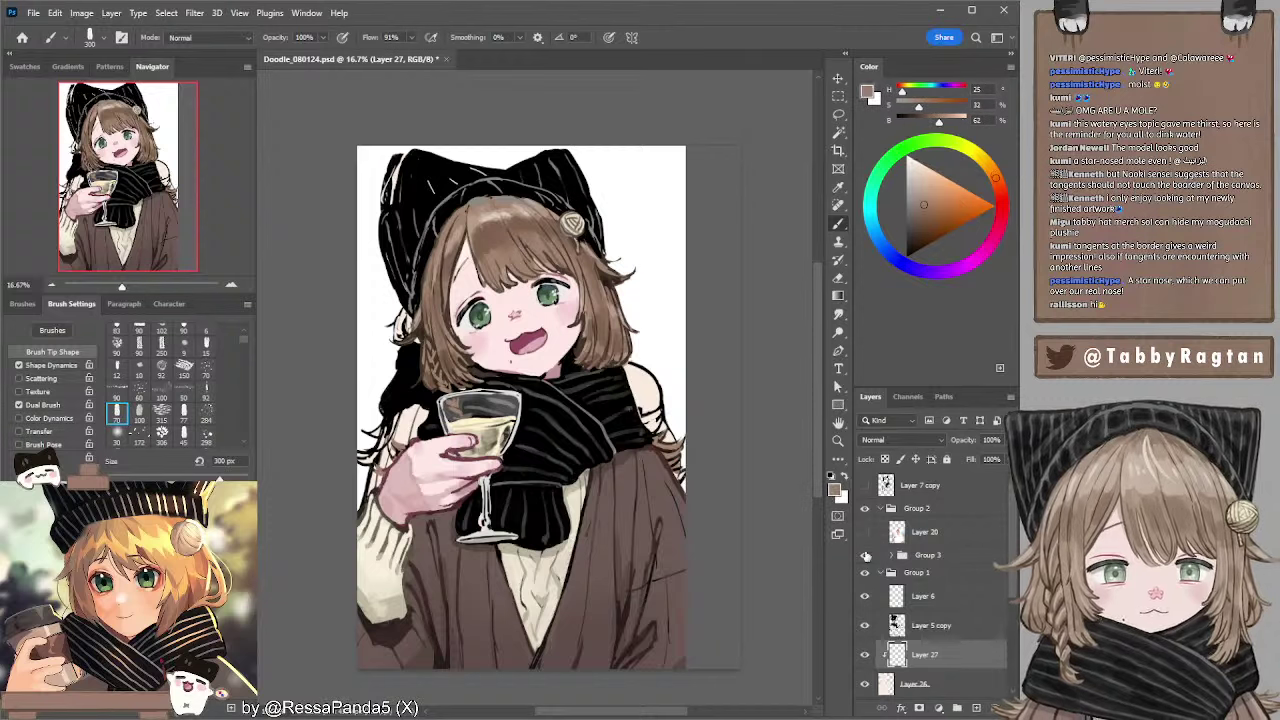
click(865, 557)
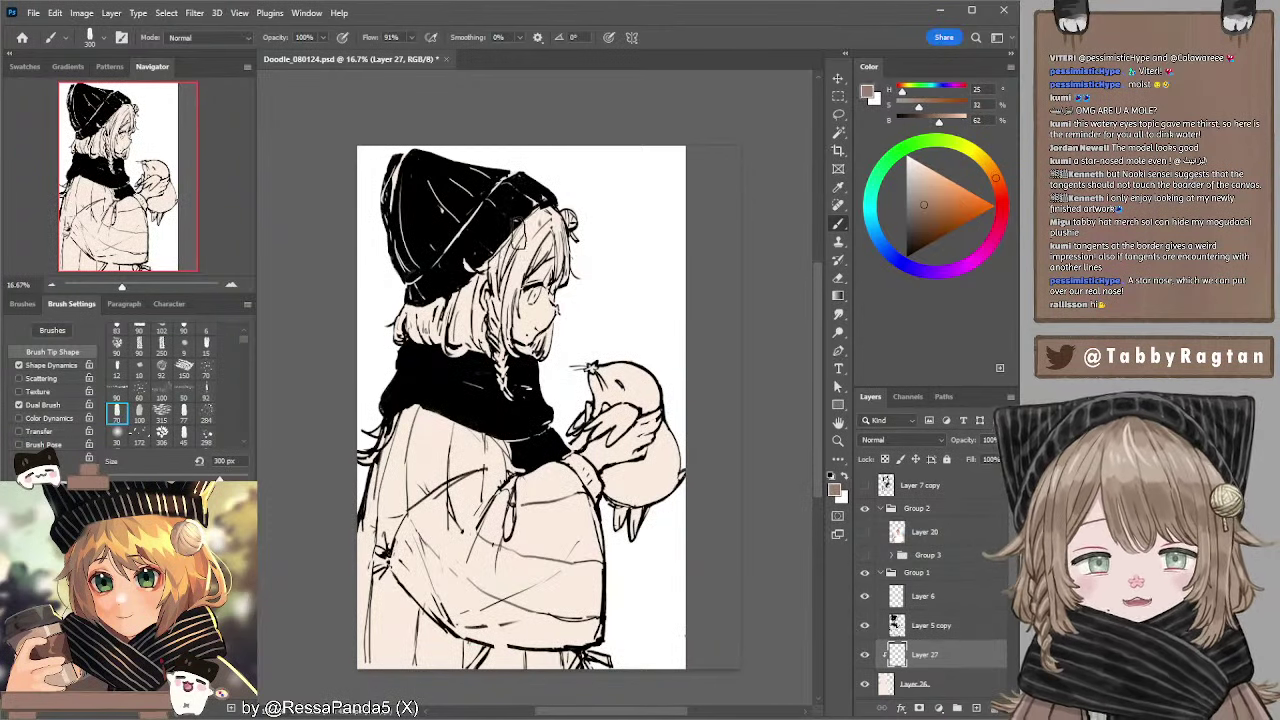
- Paint the sampled brown over the front section of the girl's hair below the hat with the 300 px brush
drag(535, 212, 467, 256)
mouse_move(537, 214)
mouse_down()
mouse_move(492, 292)
mouse_move(504, 294)
mouse_up()
drag(523, 247, 513, 284)
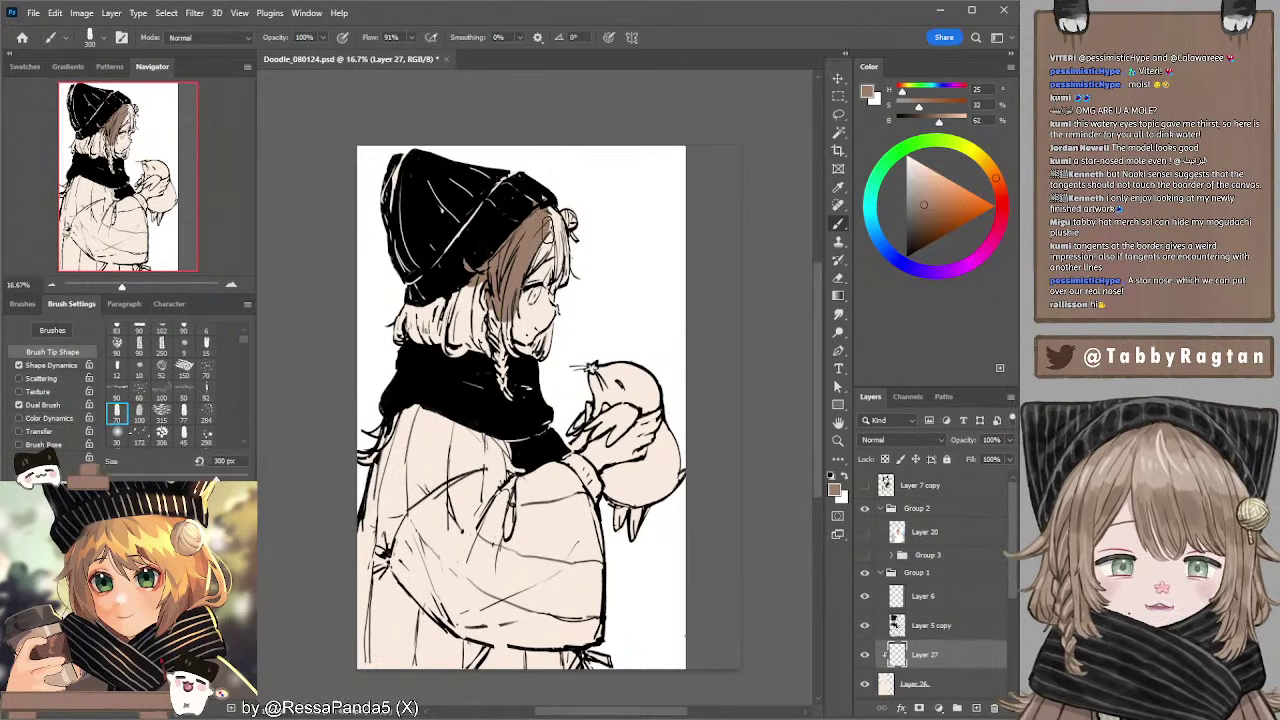
key(e)
key(b)
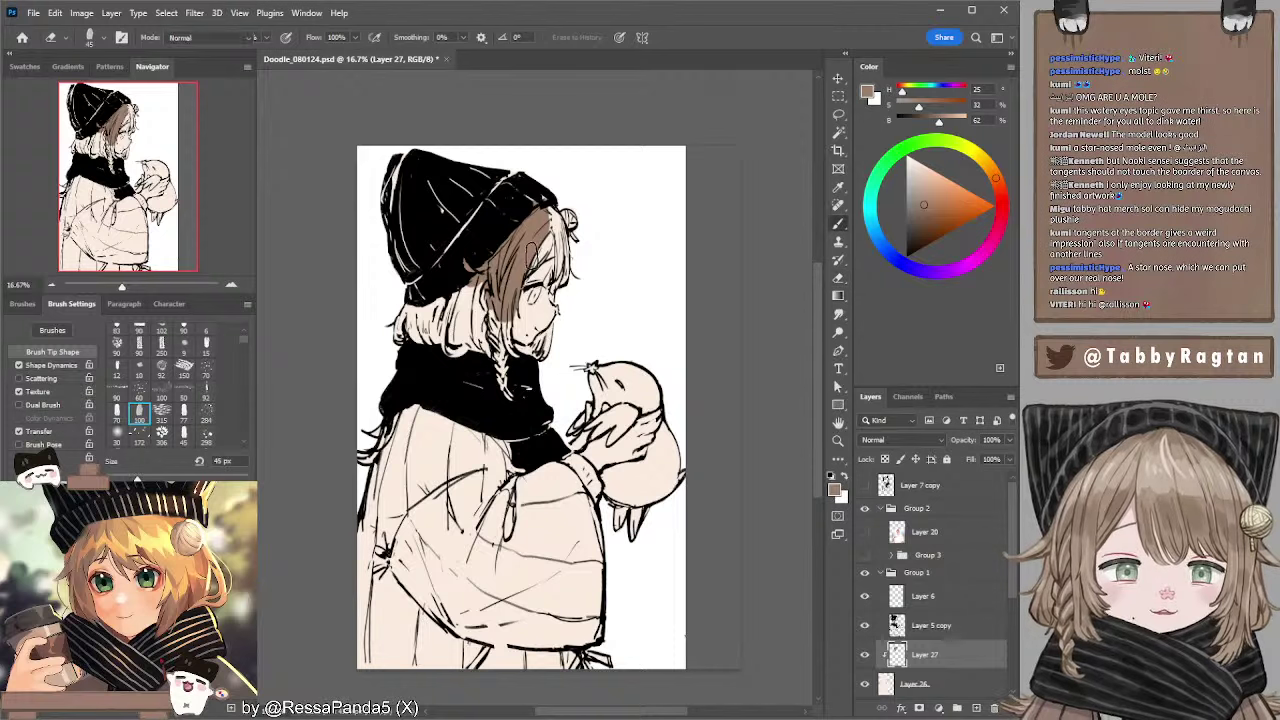
- Fill the girl's bangs and front hair with brown (H 25, S 32, B 62) on Layer 27, cleaning up the edges
mouse_move(556, 212)
mouse_down()
mouse_move(540, 258)
mouse_move(548, 242)
mouse_move(556, 286)
mouse_up()
key(bracketleft)
key(bracketleft)
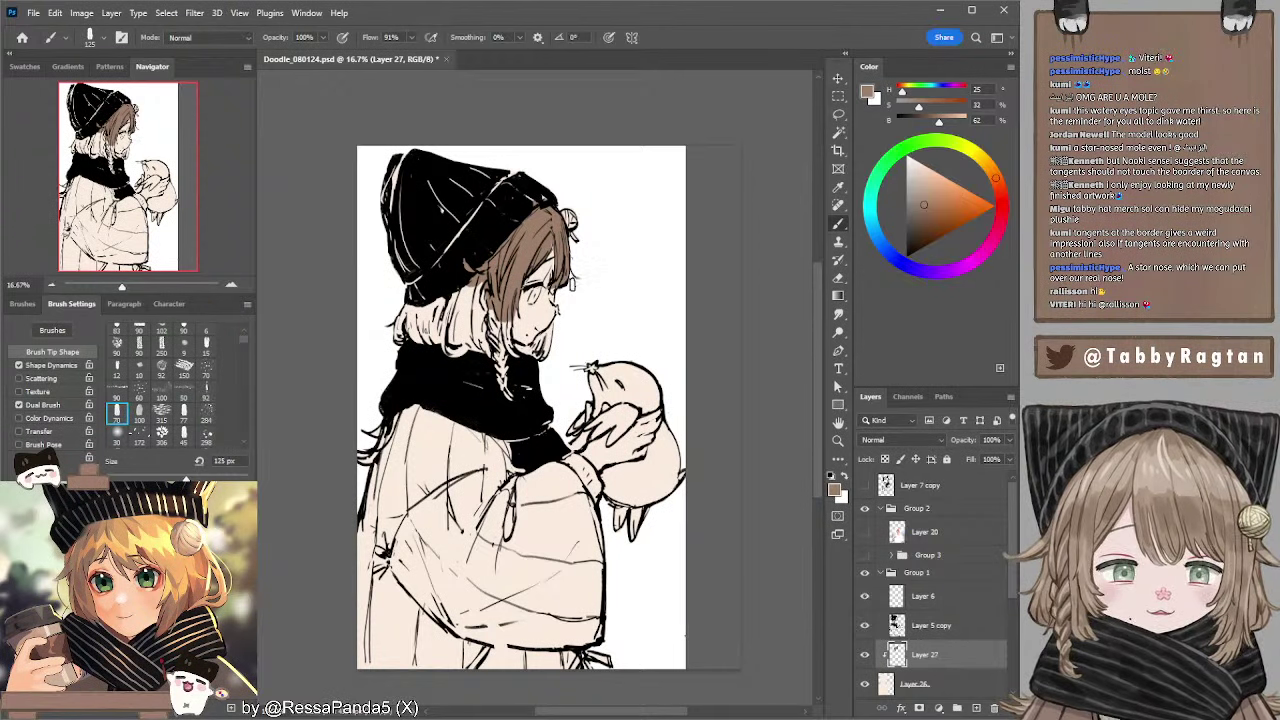
key(e)
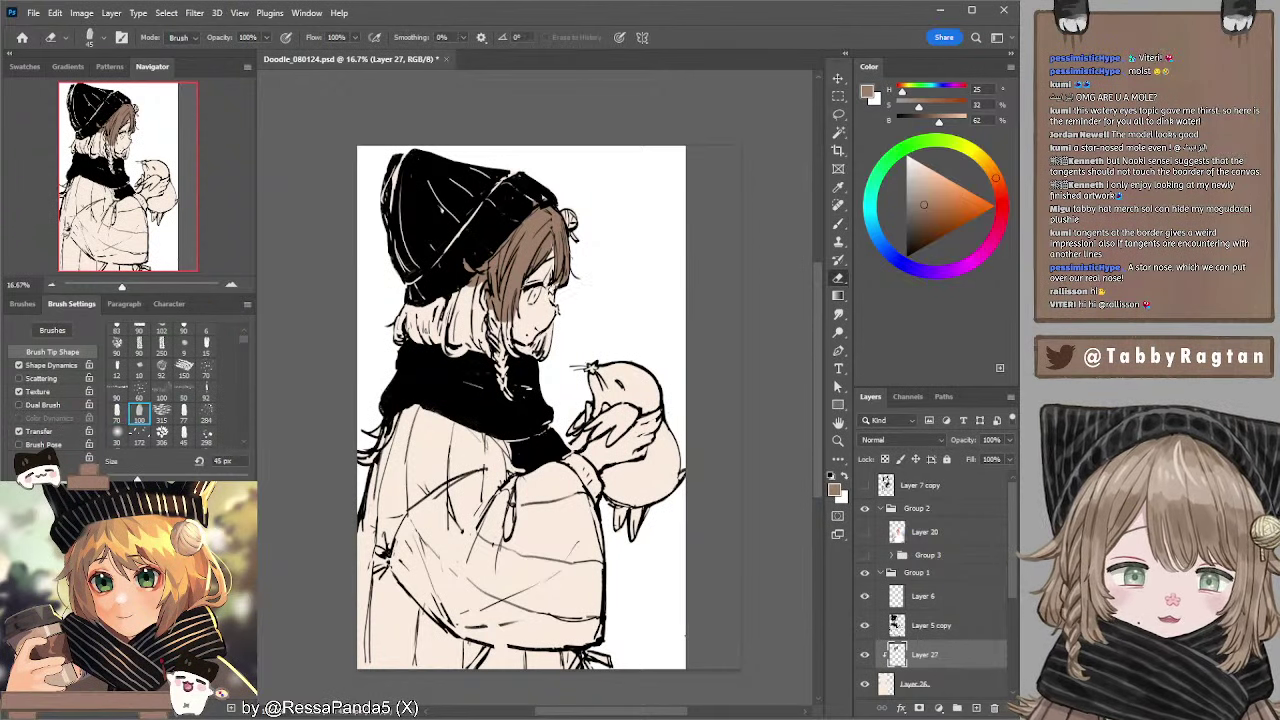
key(b)
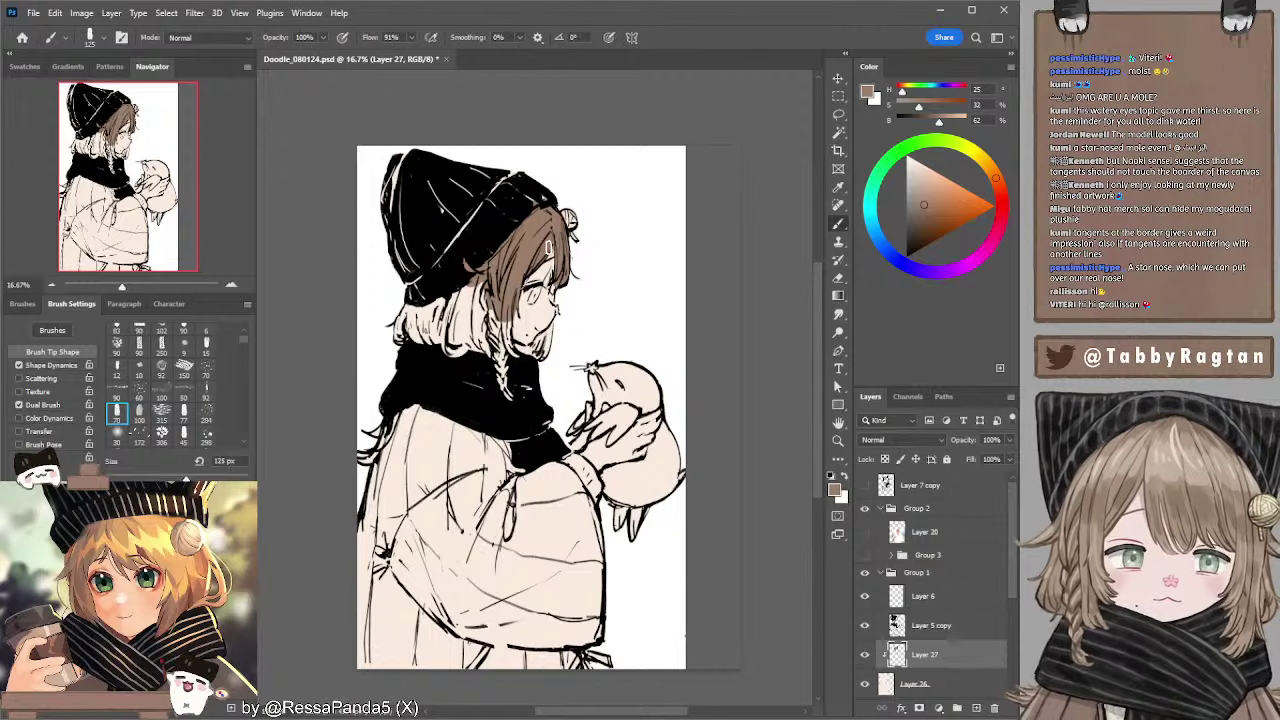
- Fill the back hair, the braid and the strands beside the chin with the same brown
key(bracketright)
key(bracketright)
key(bracketright)
mouse_move(476, 284)
mouse_down()
mouse_move(399, 336)
mouse_move(458, 349)
mouse_move(452, 322)
mouse_move(485, 318)
mouse_move(490, 343)
mouse_move(482, 300)
mouse_move(512, 378)
mouse_move(494, 400)
mouse_up()
drag(540, 342, 516, 414)
key(bracketleft)
key(bracketleft)
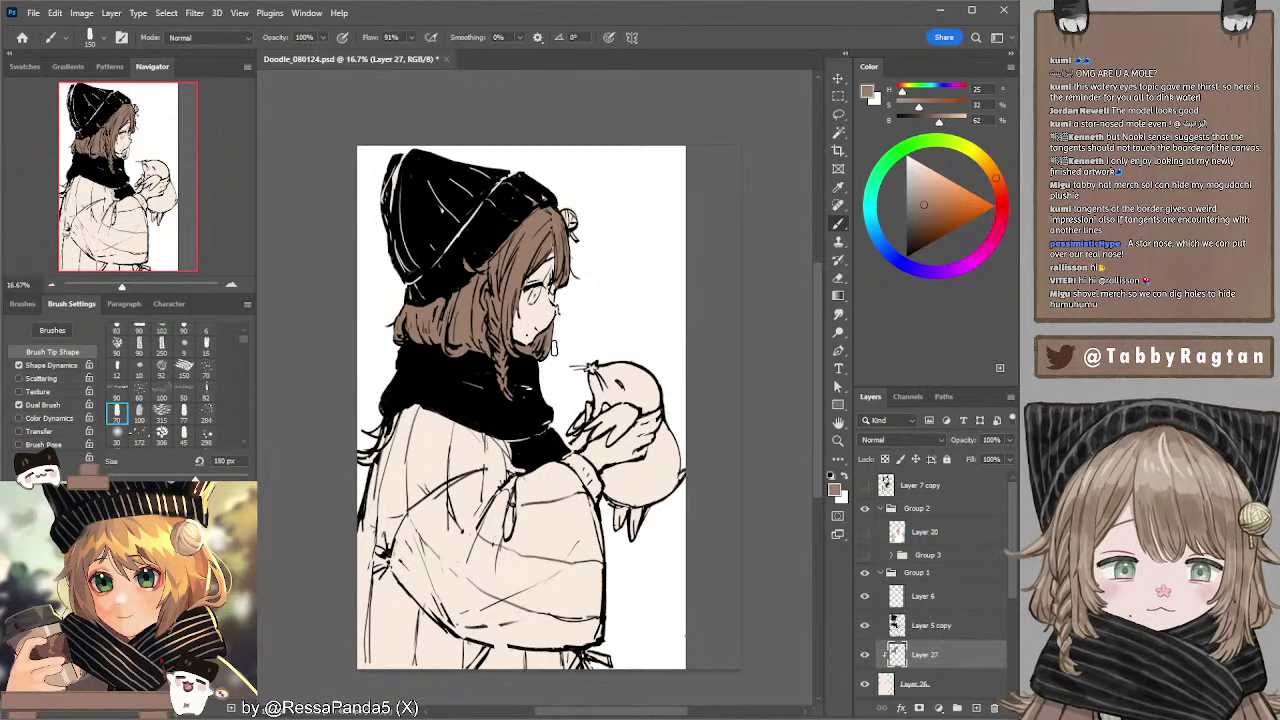
key(bracketleft)
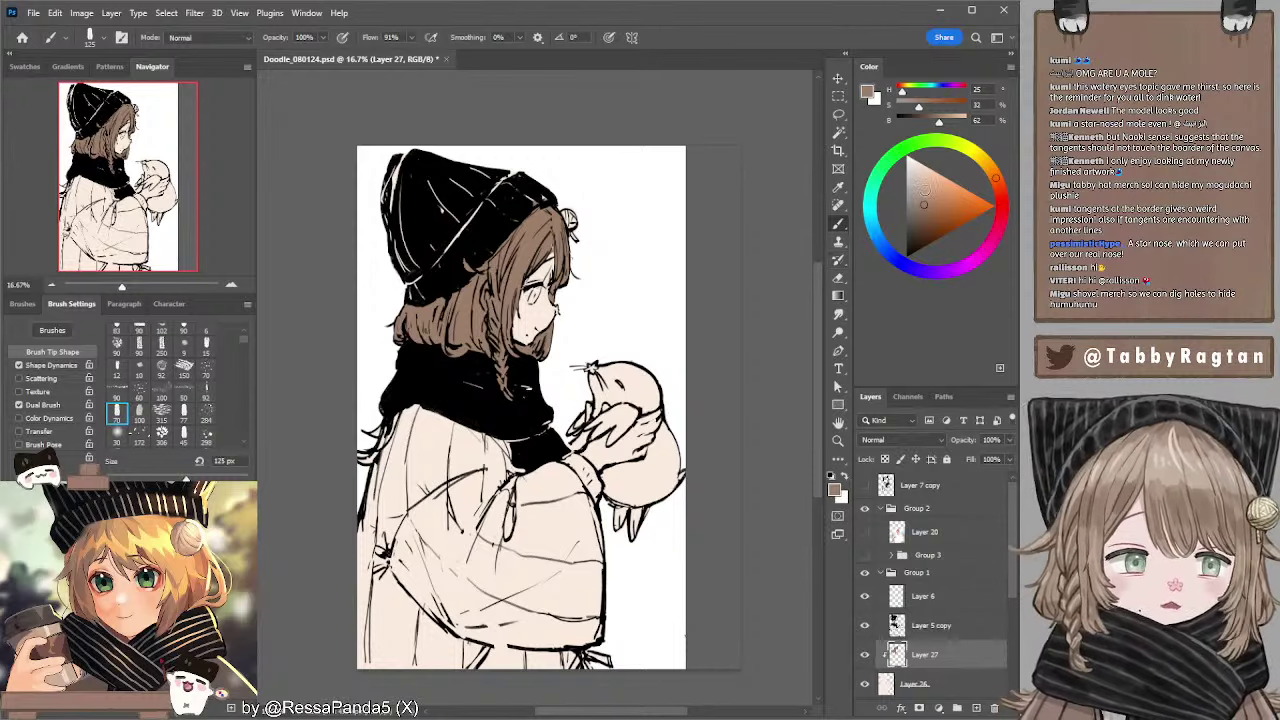
click(922, 186)
key(bracketleft)
key(bracketleft)
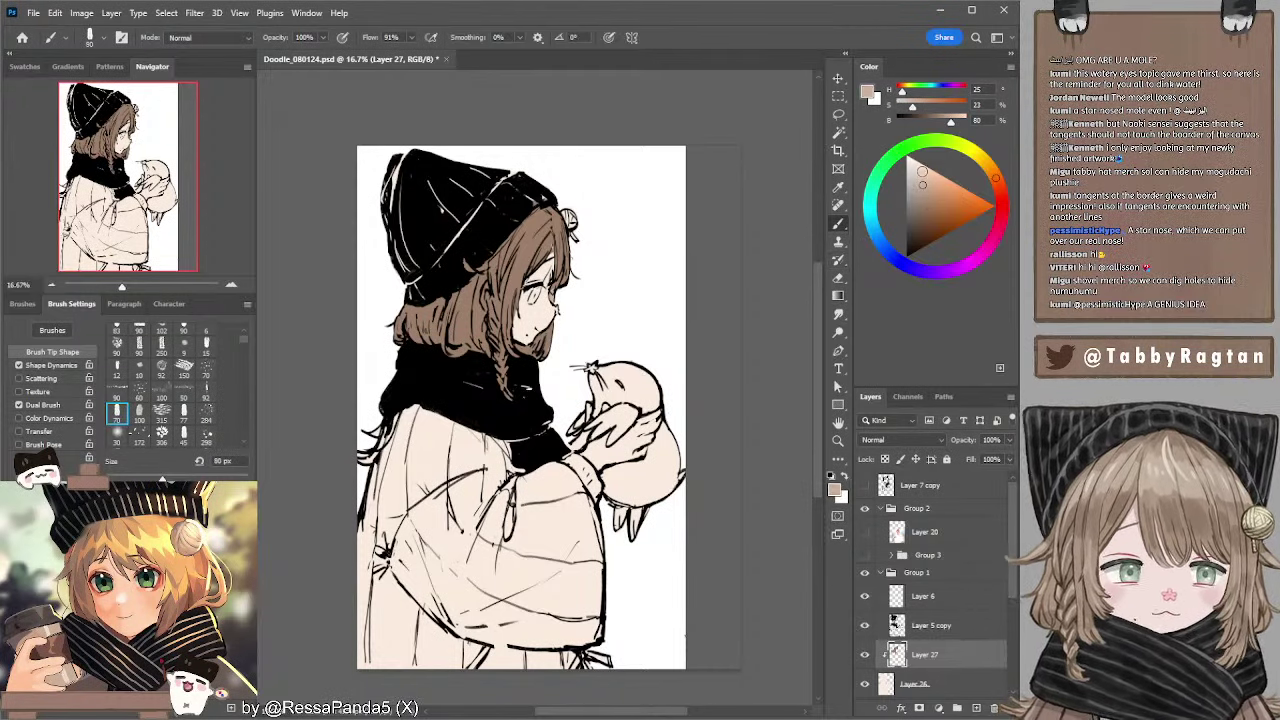
click(918, 177)
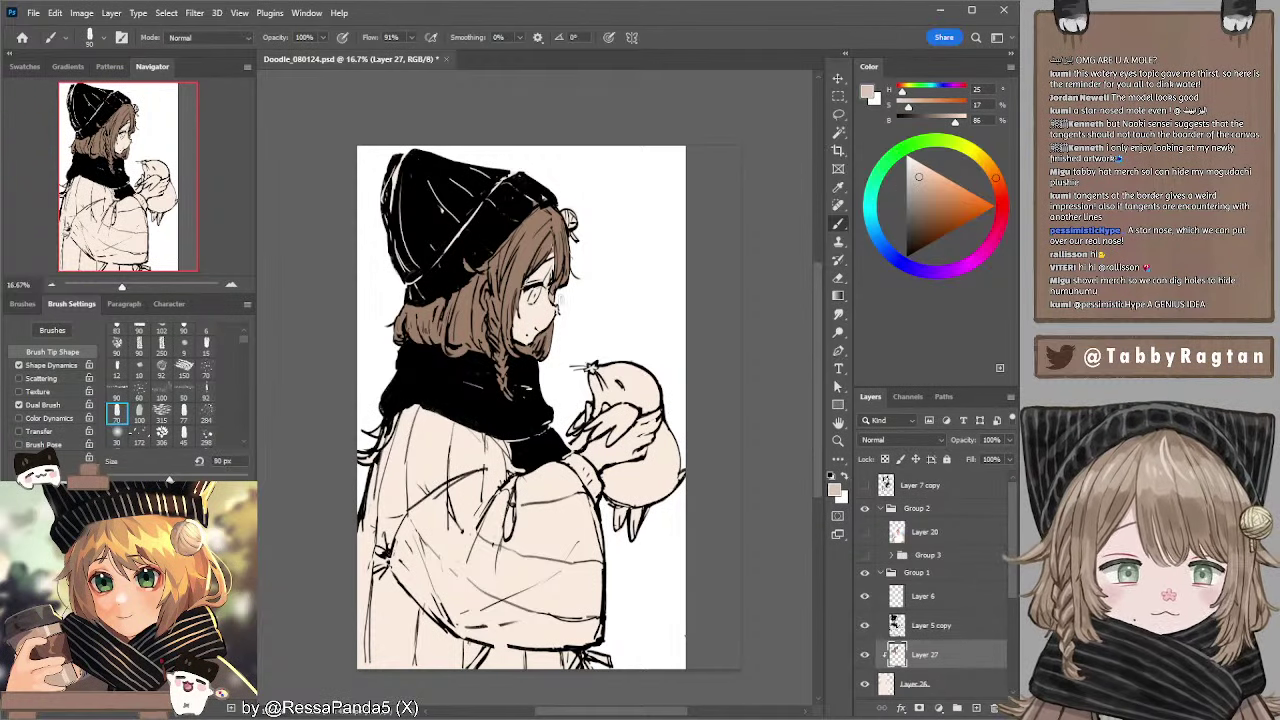
key(bracketright)
key(bracketright)
key(bracketright)
key(bracketright)
key(bracketright)
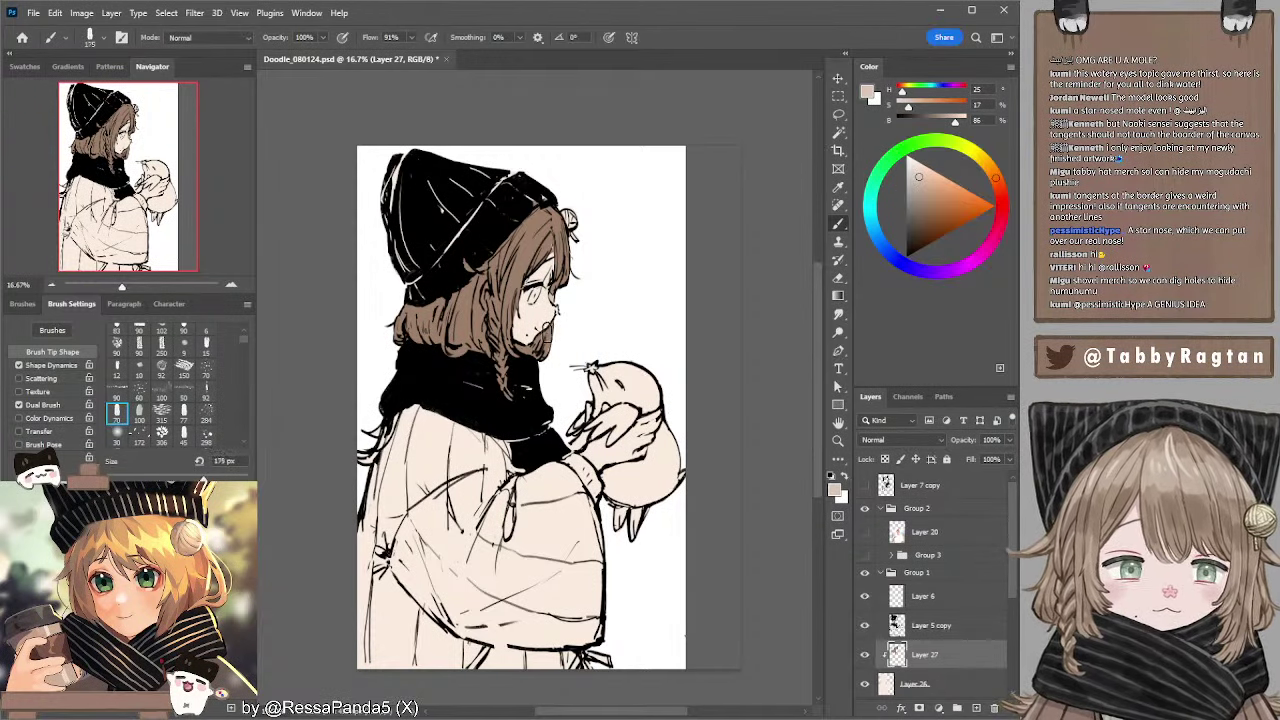
key(ctrl+z)
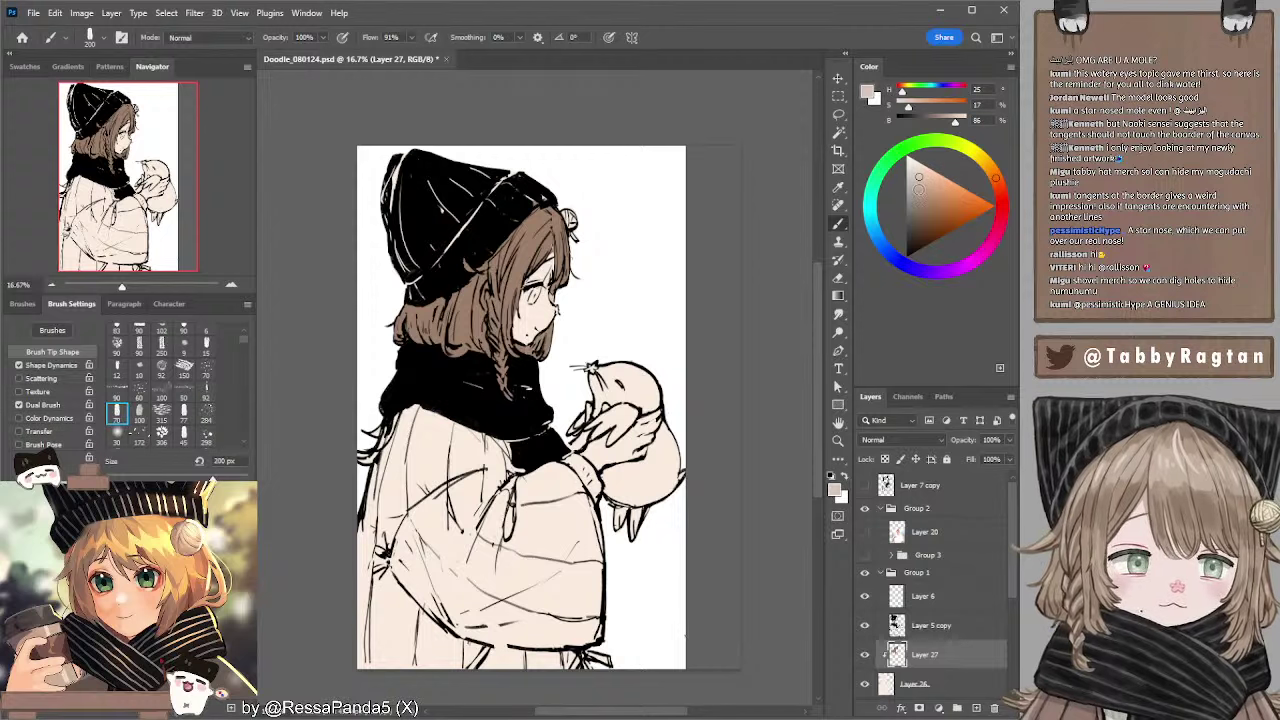
click(918, 191)
key(bracketright)
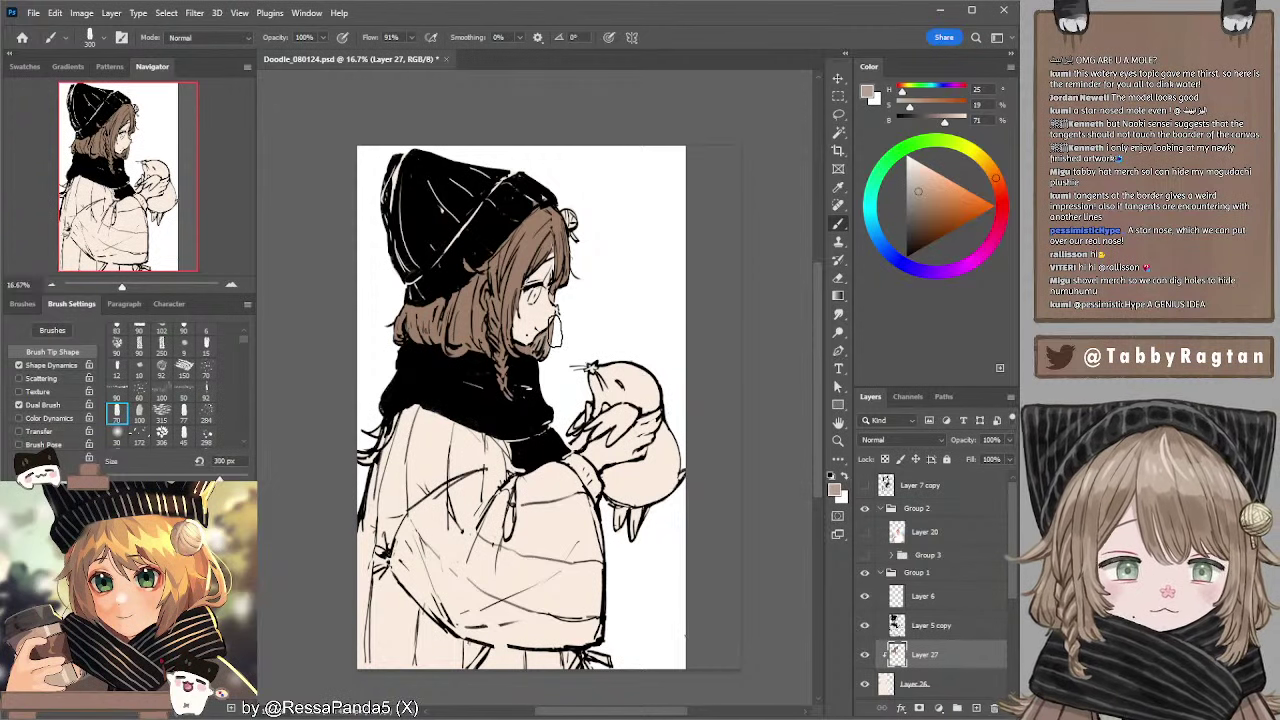
key(bracketleft)
key(bracketleft)
key(bracketleft)
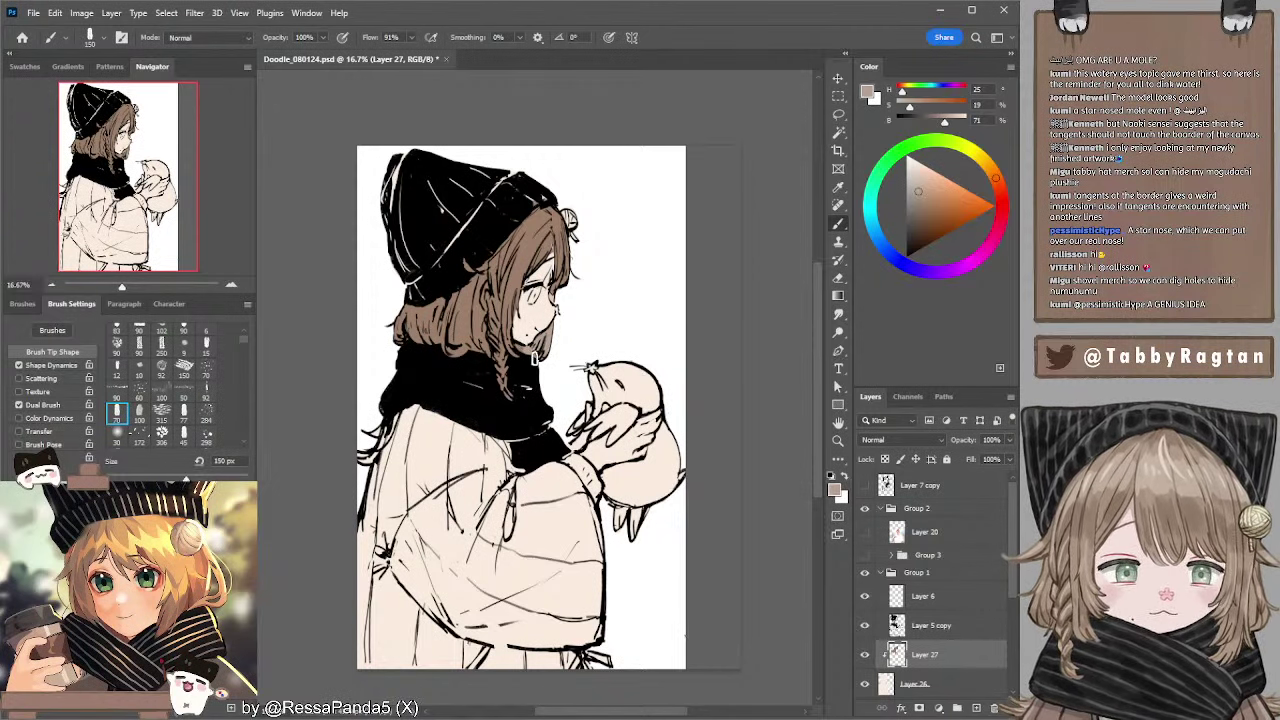
key(bracketleft)
key(bracketleft)
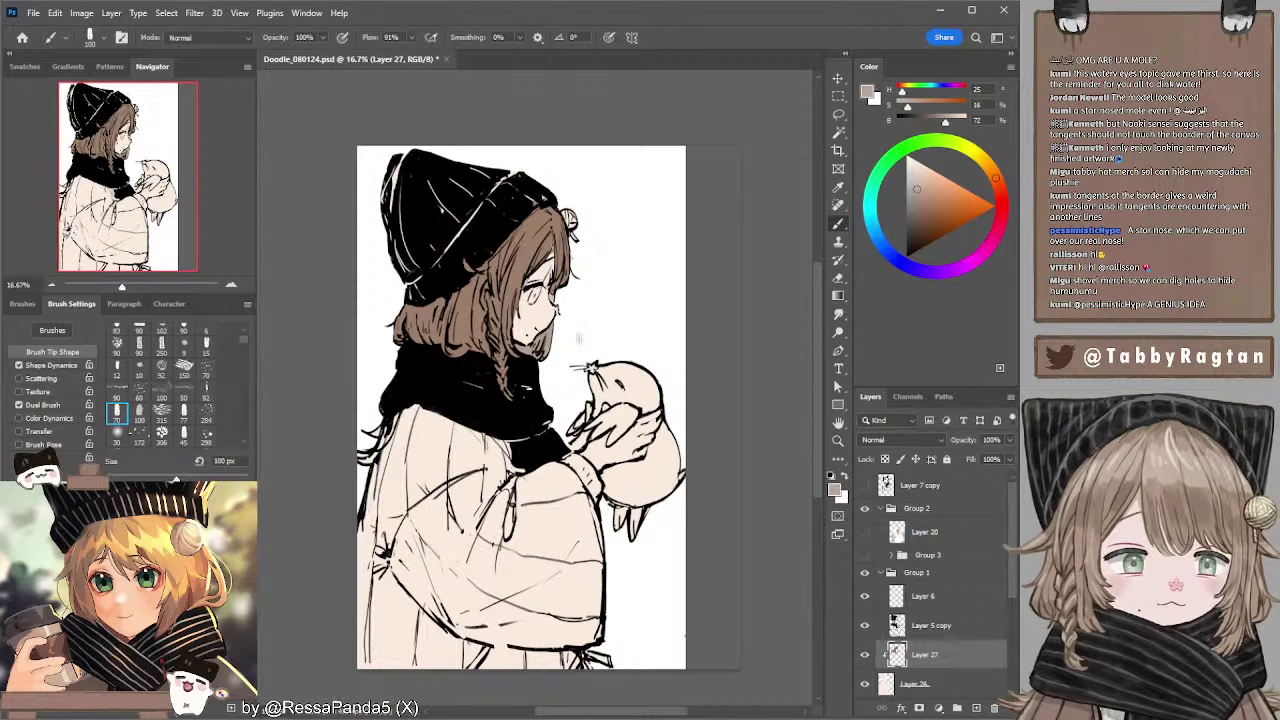
key(bracketright)
key(bracketright)
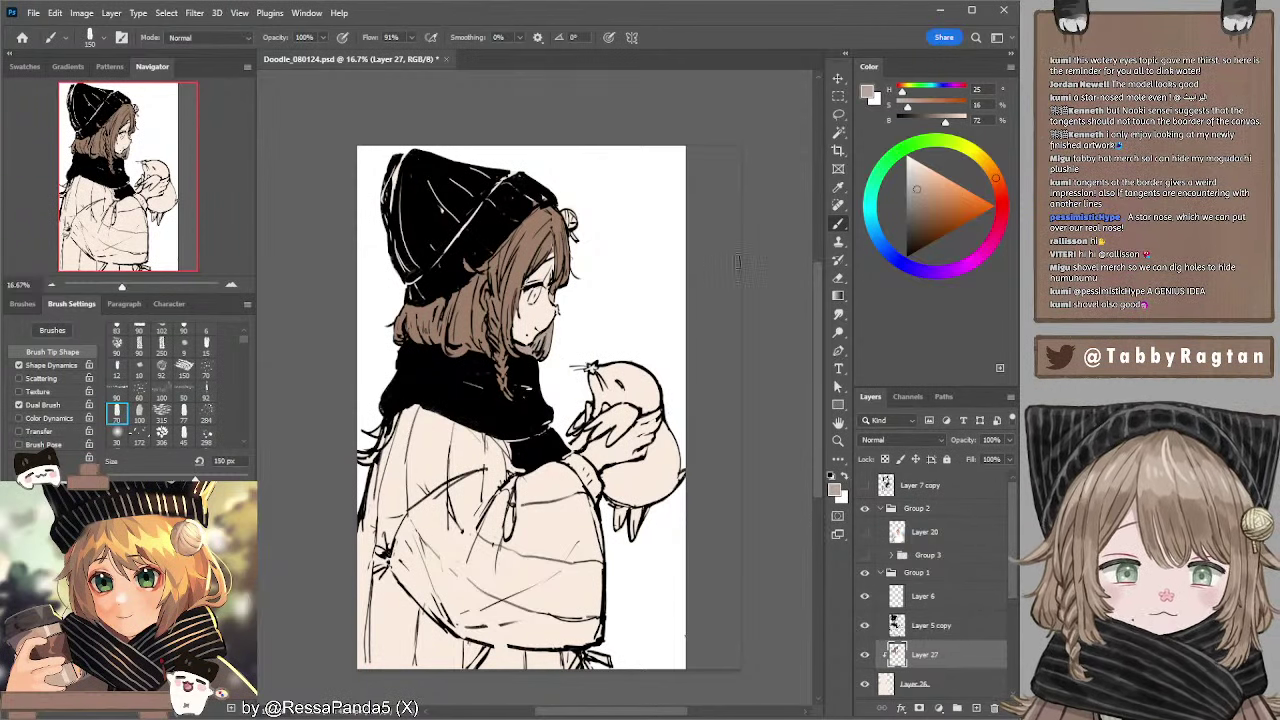
key(bracketleft)
alt+click(524, 268)
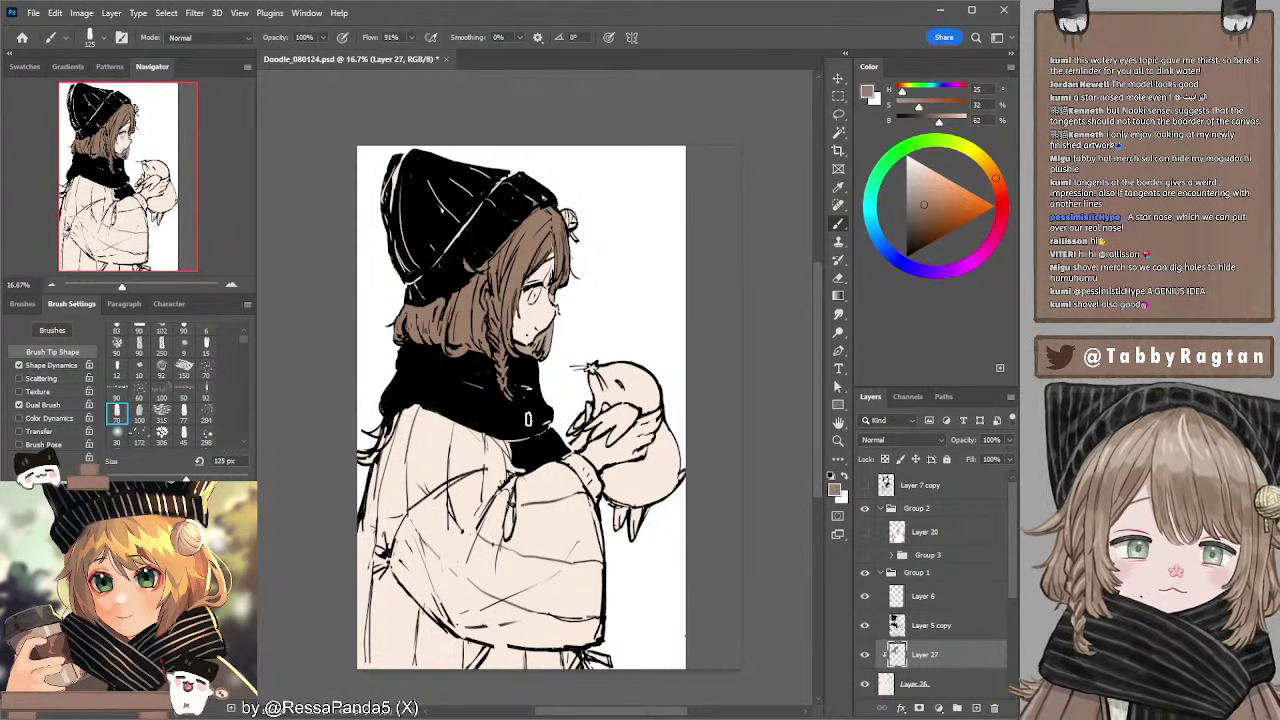
- Fill the girl's coat with the dark brown (H 10, S 21, B 43) sampled from the coat in the earlier illustration
scroll(448, 448, down, 1)
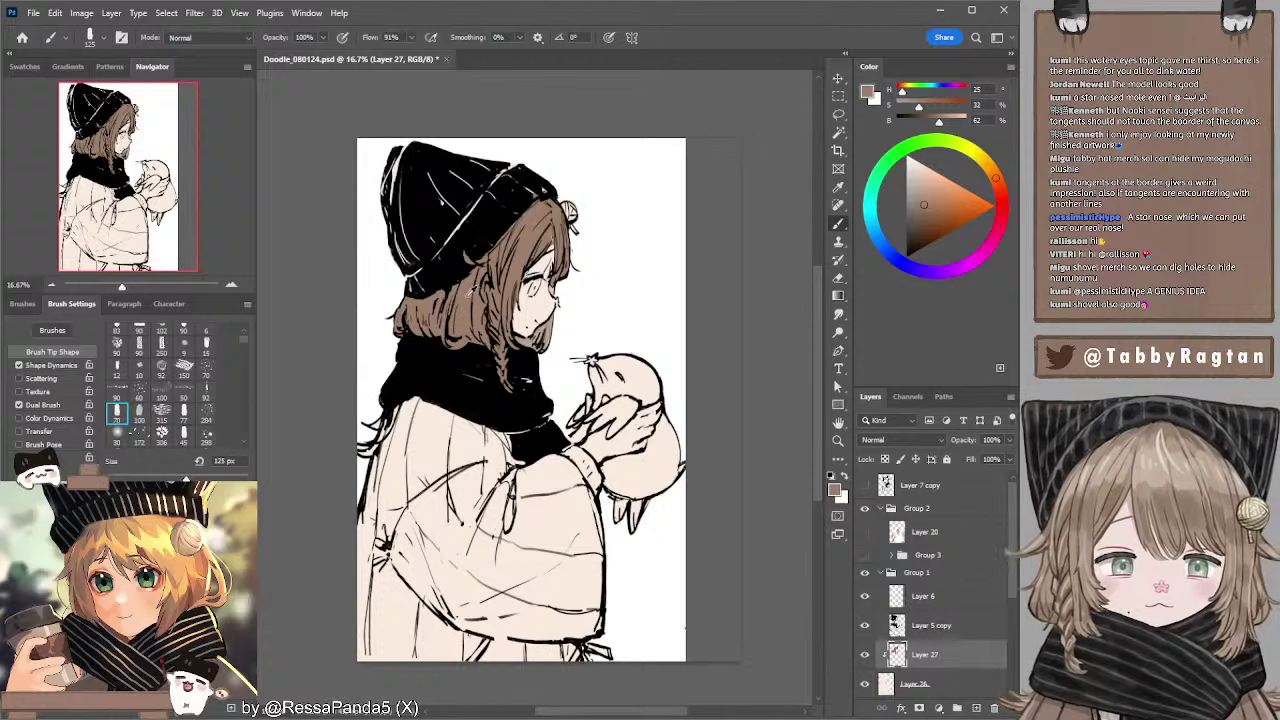
key(bracketright)
key(bracketright)
key(bracketright)
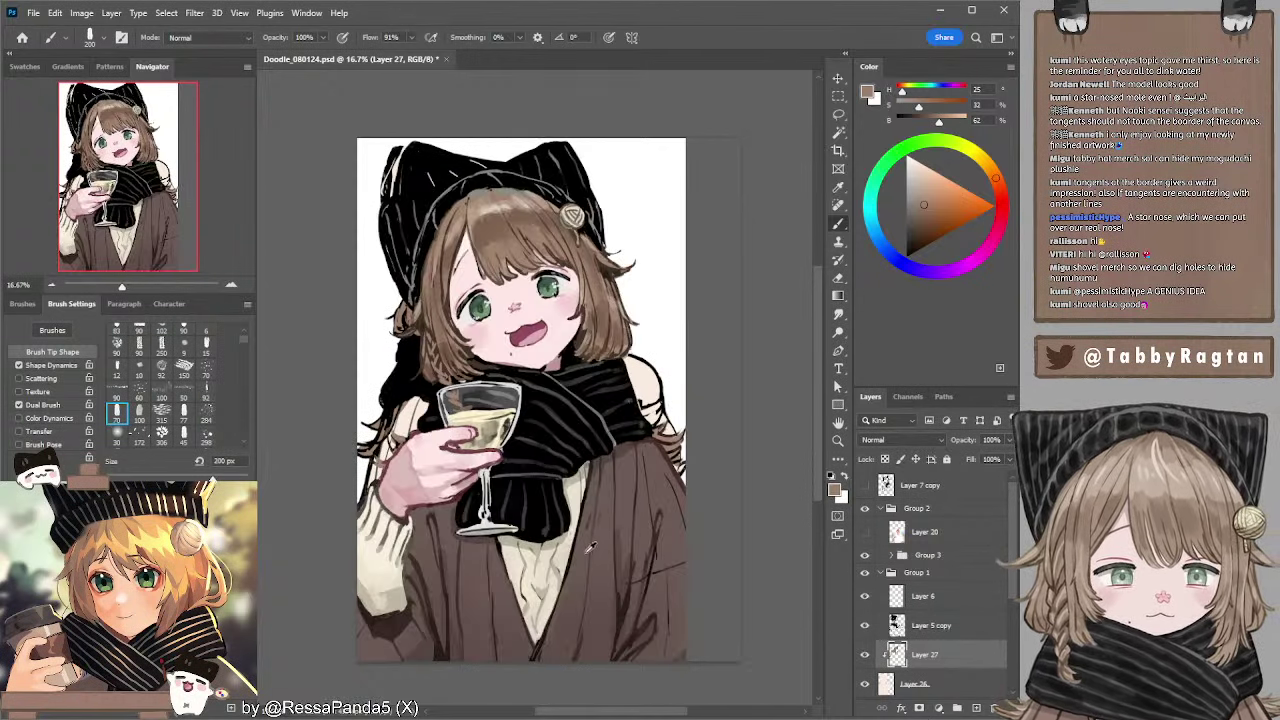
alt+click(590, 547)
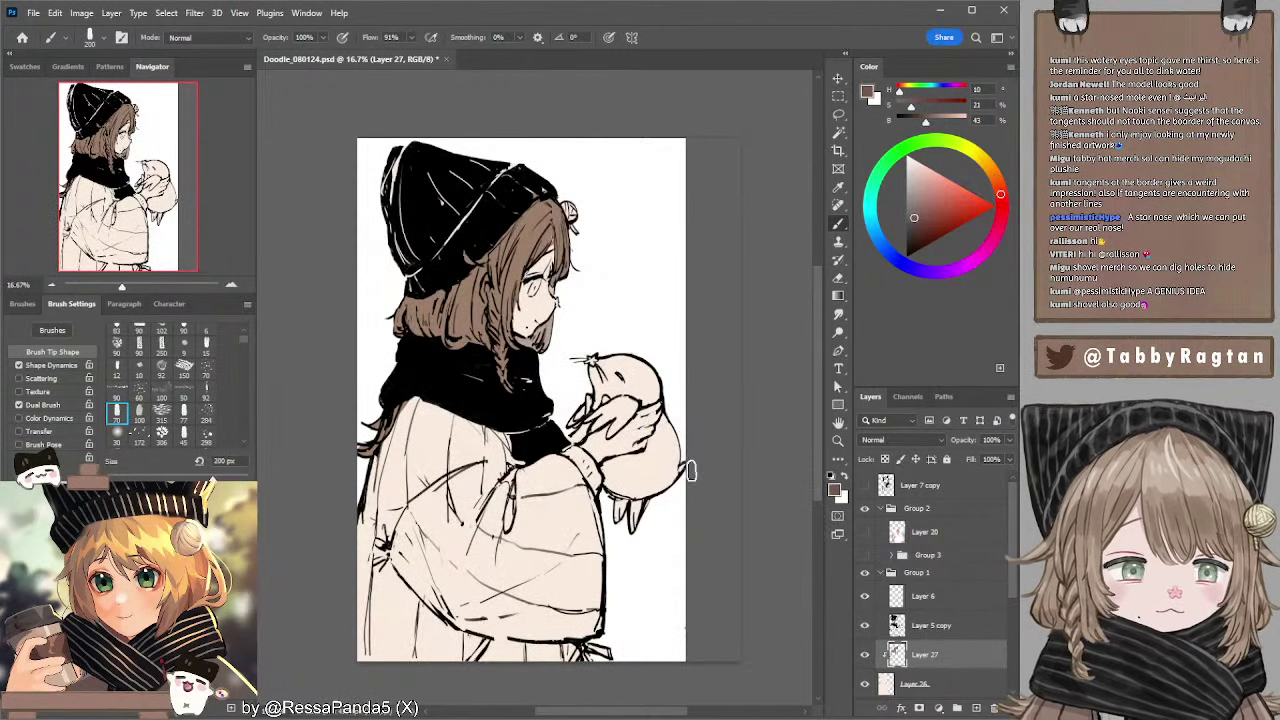
key(bracketright)
key(bracketright)
key(bracketright)
key(bracketright)
key(bracketright)
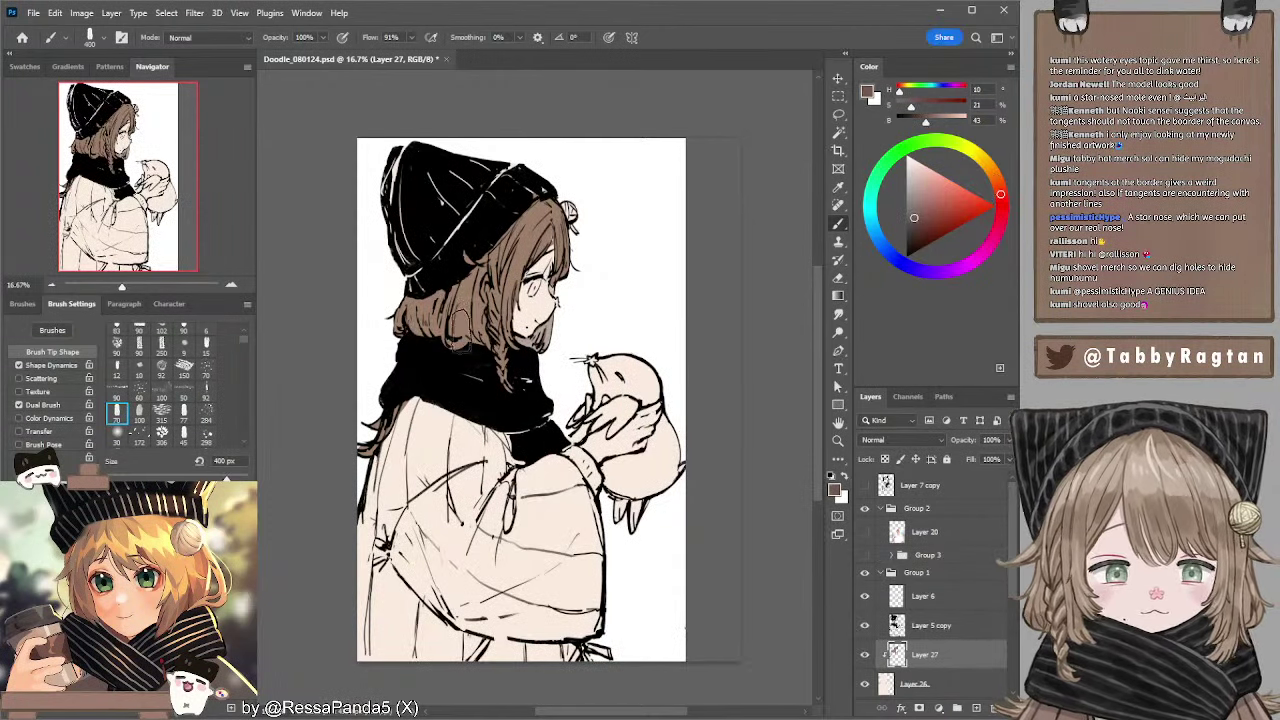
mouse_move(412, 445)
mouse_down()
mouse_move(448, 425)
mouse_move(501, 500)
mouse_move(488, 452)
mouse_move(511, 490)
mouse_move(495, 465)
mouse_move(409, 458)
mouse_move(391, 470)
mouse_move(371, 535)
mouse_move(413, 645)
mouse_move(426, 555)
mouse_move(368, 632)
mouse_move(401, 598)
mouse_move(413, 620)
mouse_move(440, 500)
mouse_move(505, 588)
mouse_move(485, 515)
mouse_move(551, 490)
mouse_move(573, 508)
mouse_move(586, 575)
mouse_move(508, 565)
mouse_move(564, 558)
mouse_move(549, 592)
mouse_move(485, 600)
mouse_move(588, 602)
mouse_move(471, 648)
mouse_move(655, 653)
mouse_move(717, 612)
mouse_up()
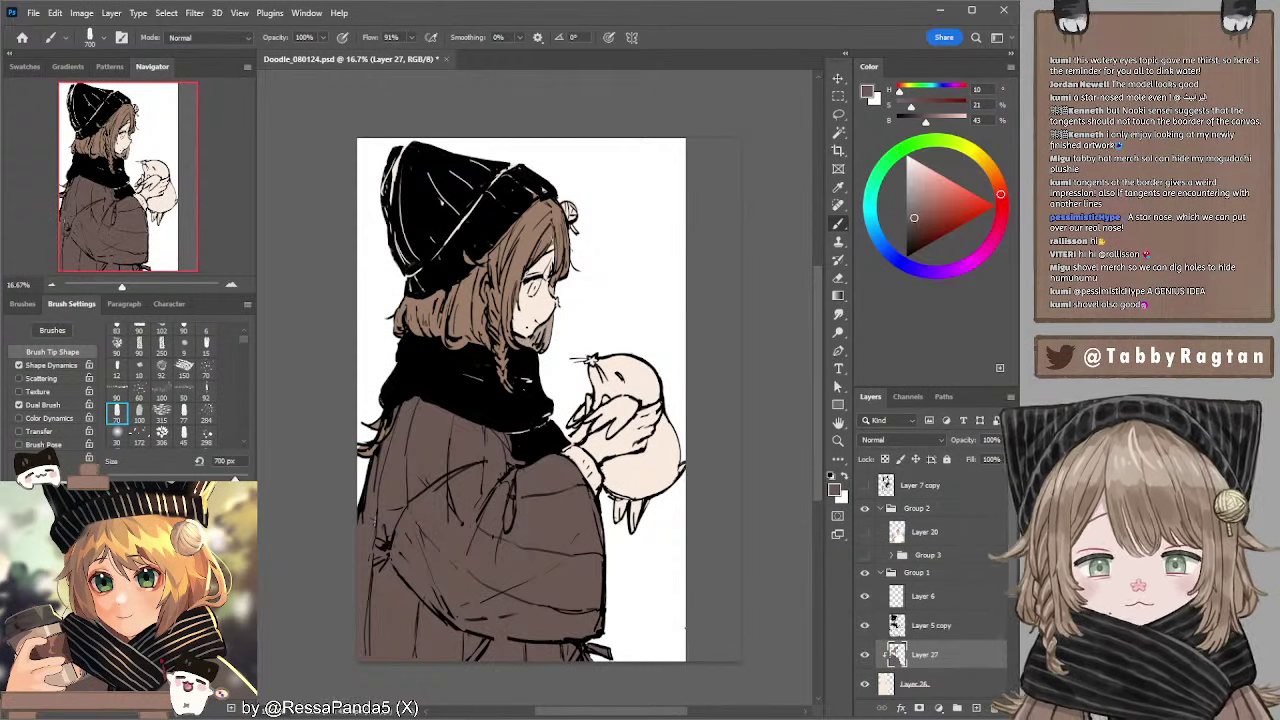
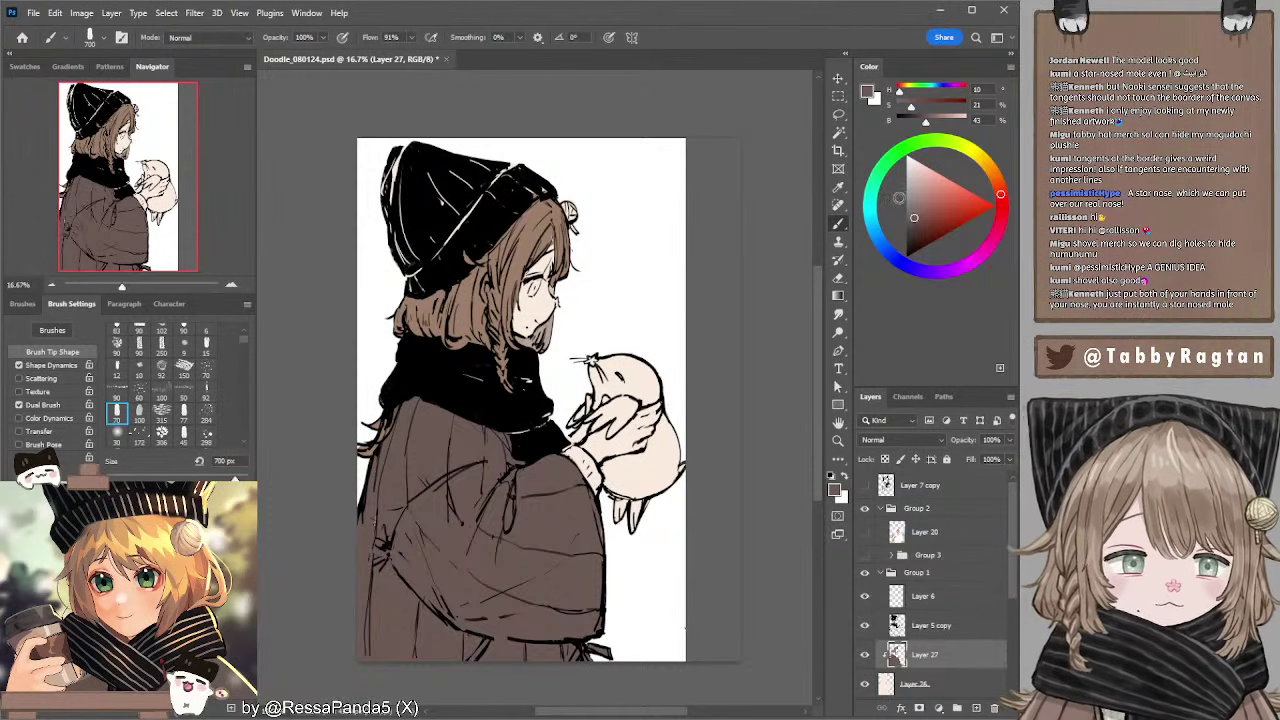
- Paint the hat's stripe lines neutral grey with a large brush, lightening the grey from 50 to 65 brightness
click(899, 198)
key(bracketright)
key(bracketright)
drag(405, 151, 393, 182)
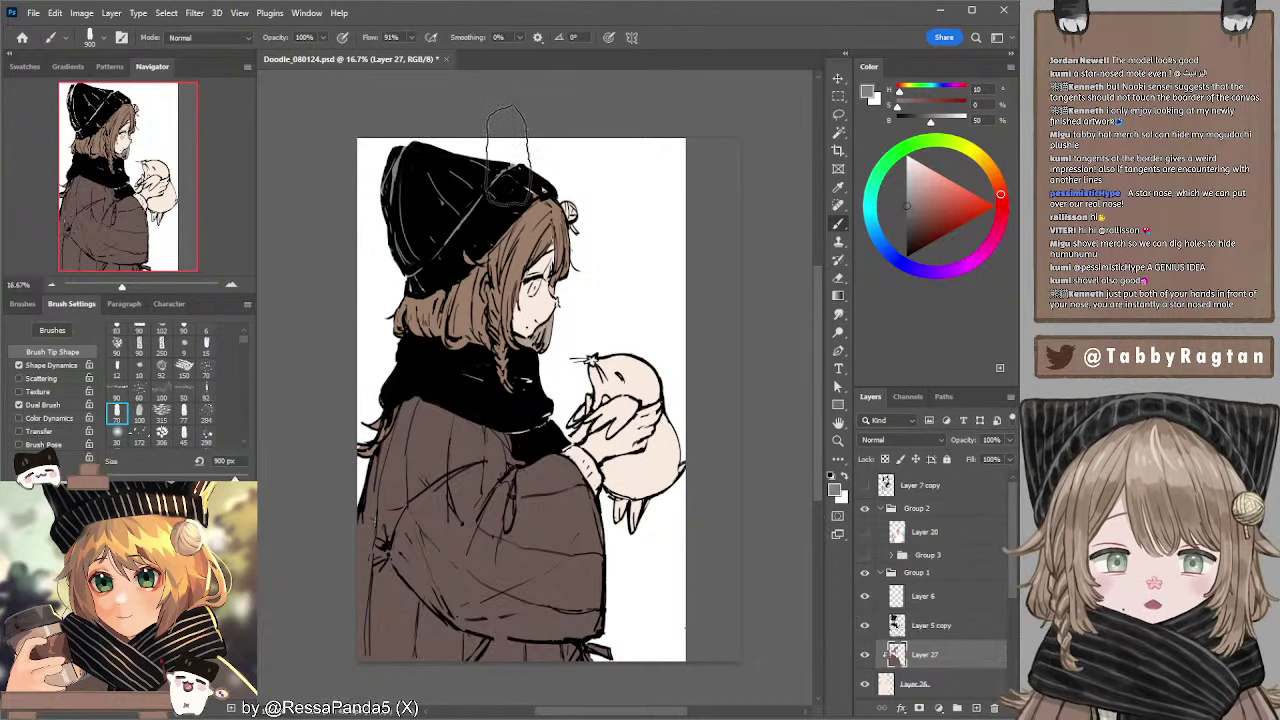
key(bracketleft)
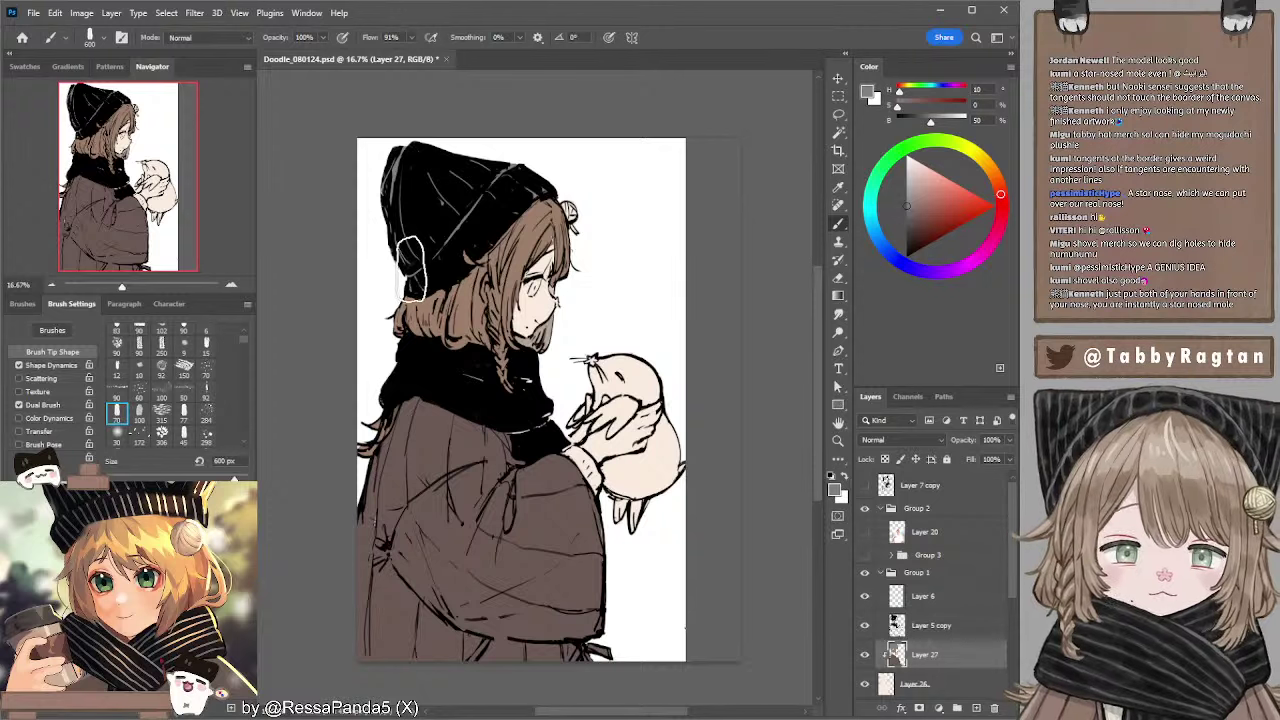
click(906, 190)
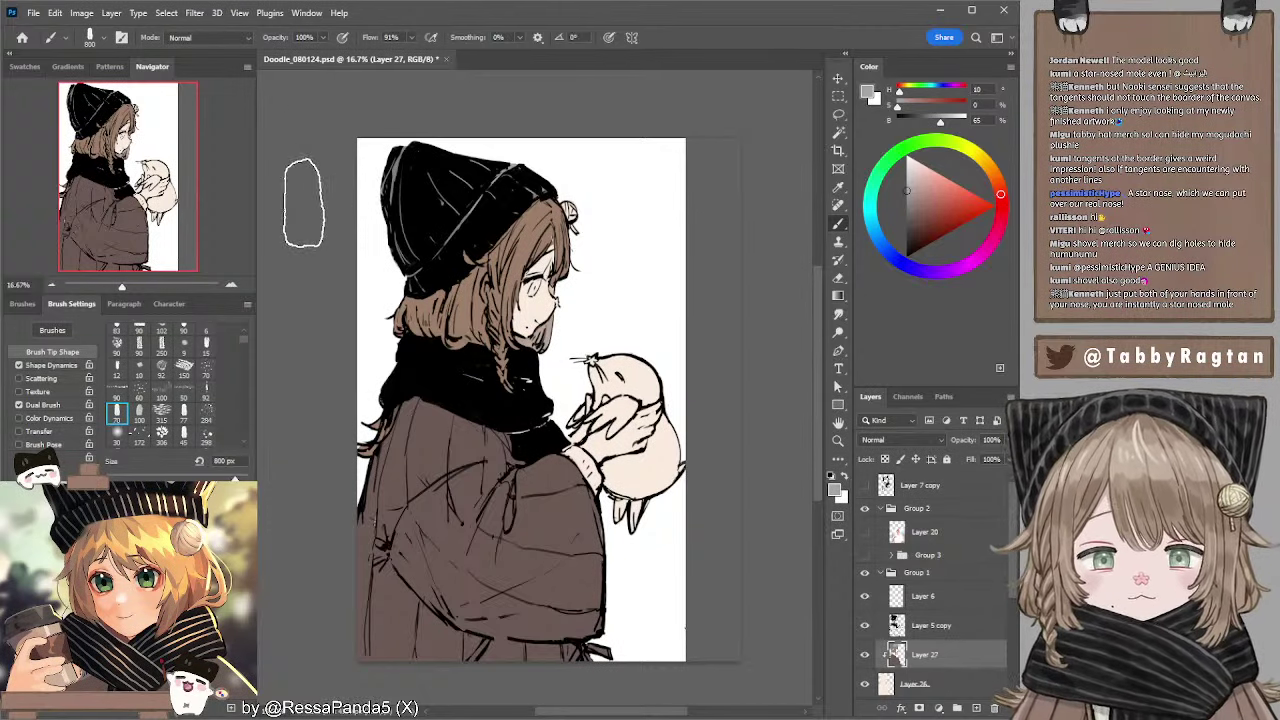
- Erase the brown over the ear on Layer 27 with a 70 px eraser, and return to the brush
key(e)
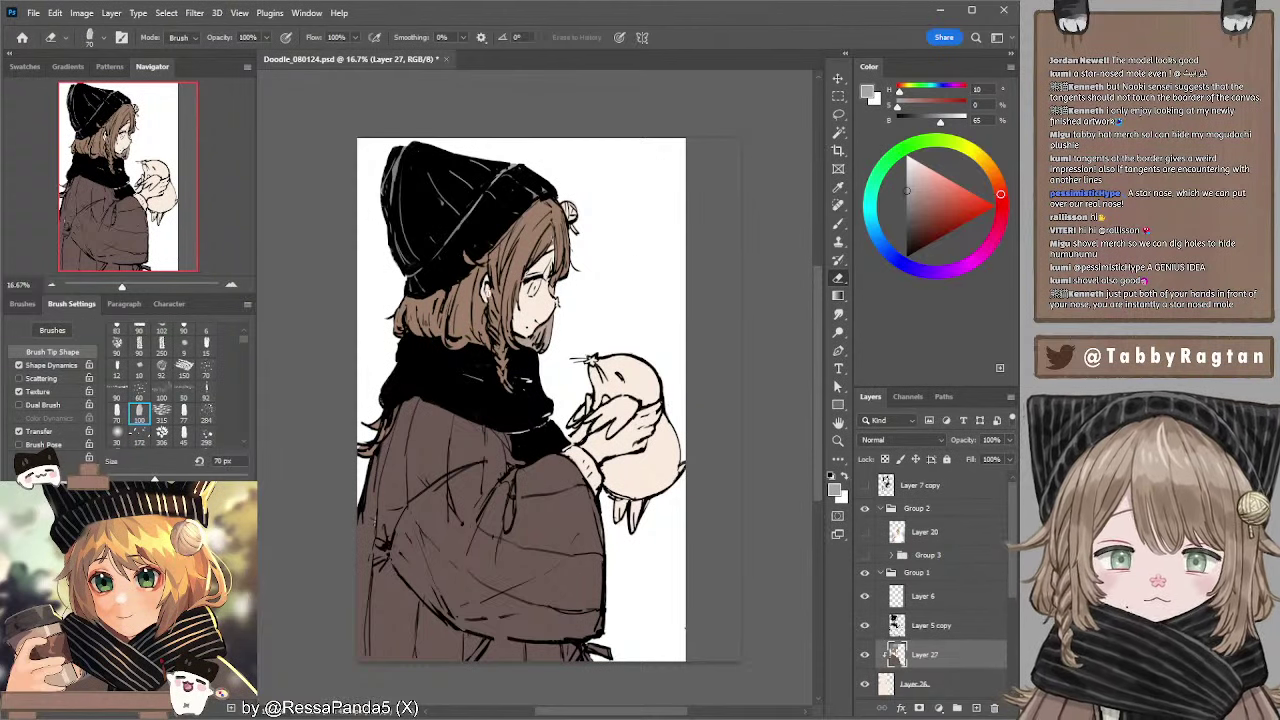
drag(608, 353, 607, 334)
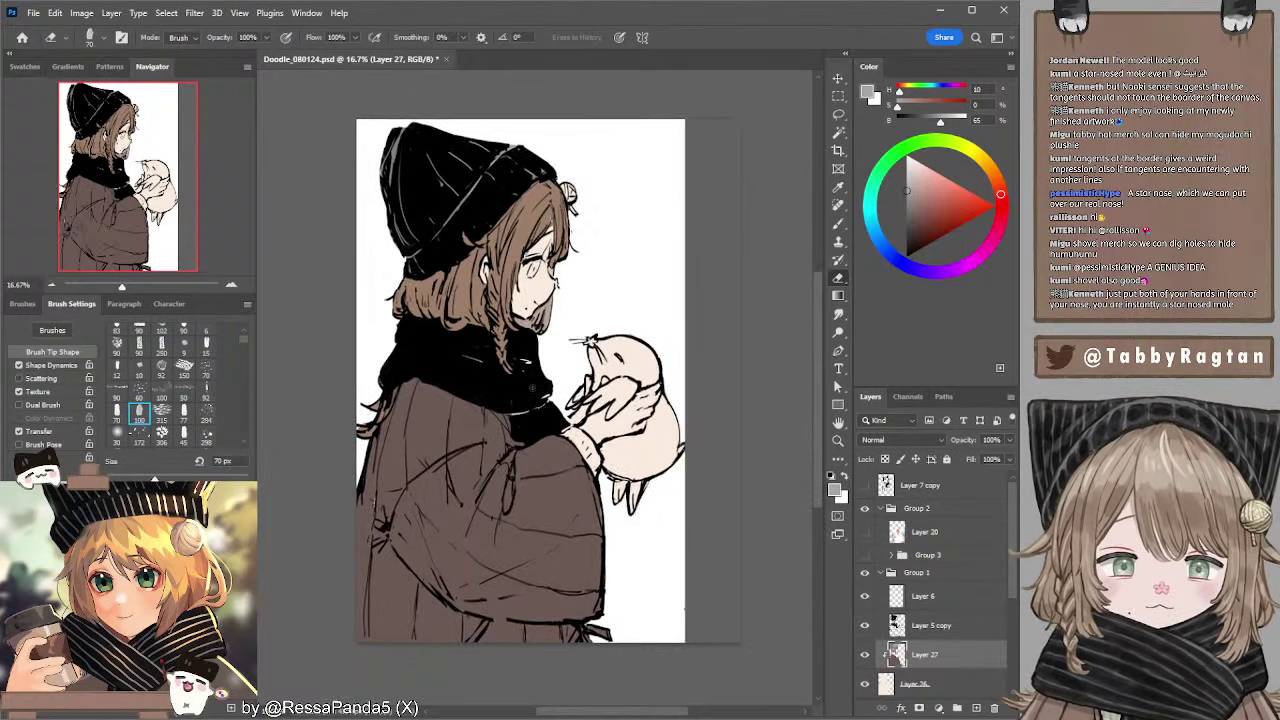
key(b)
alt+click(442, 460)
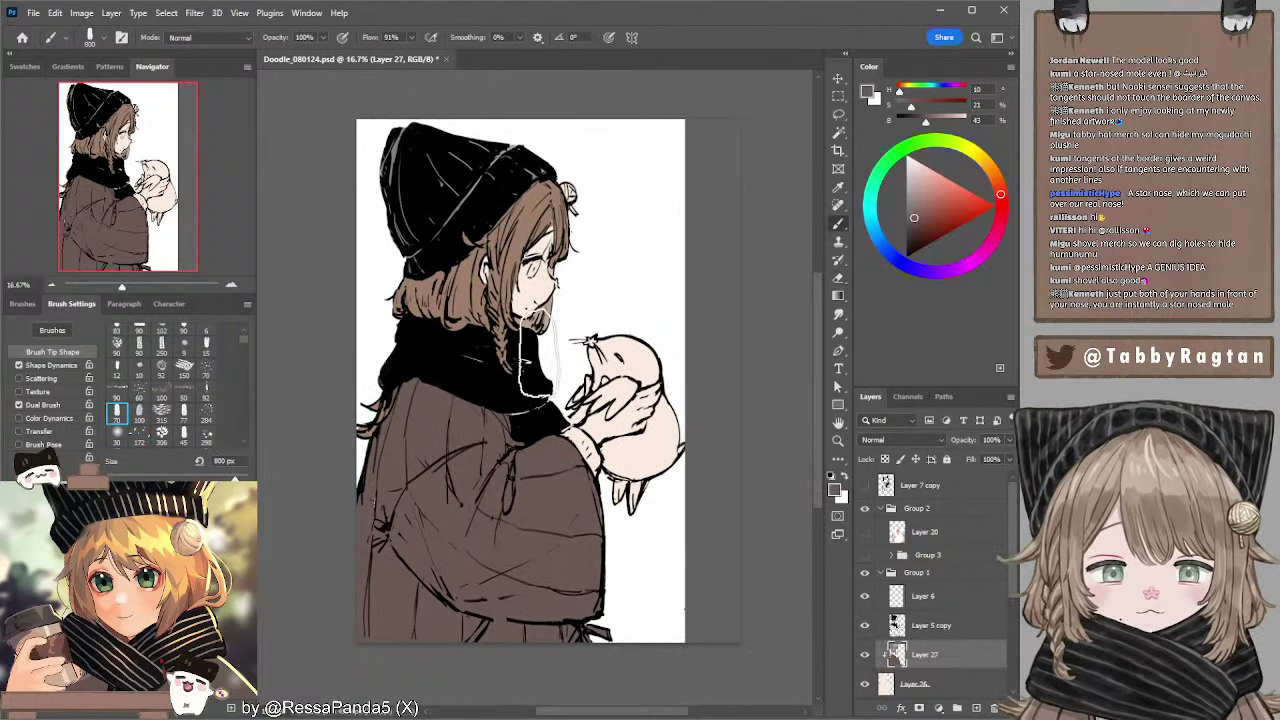
ctrl+click(525, 304)
alt+click(526, 299)
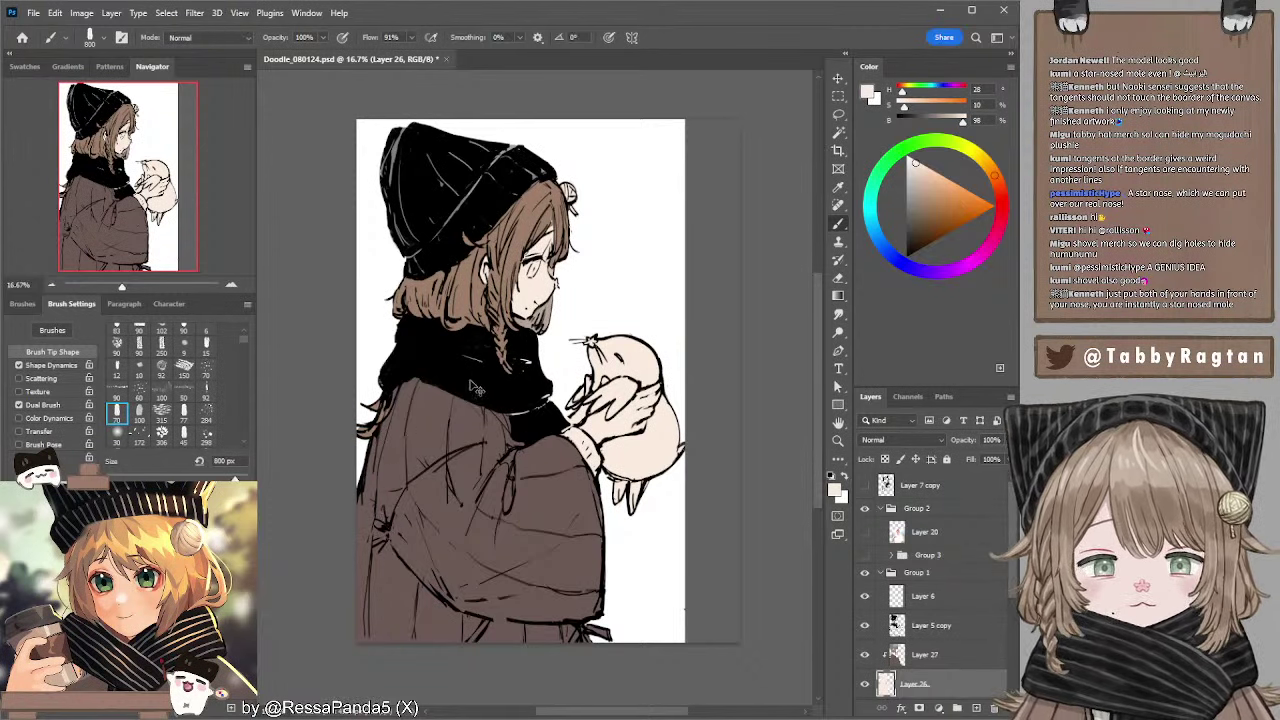
ctrl+click(437, 410)
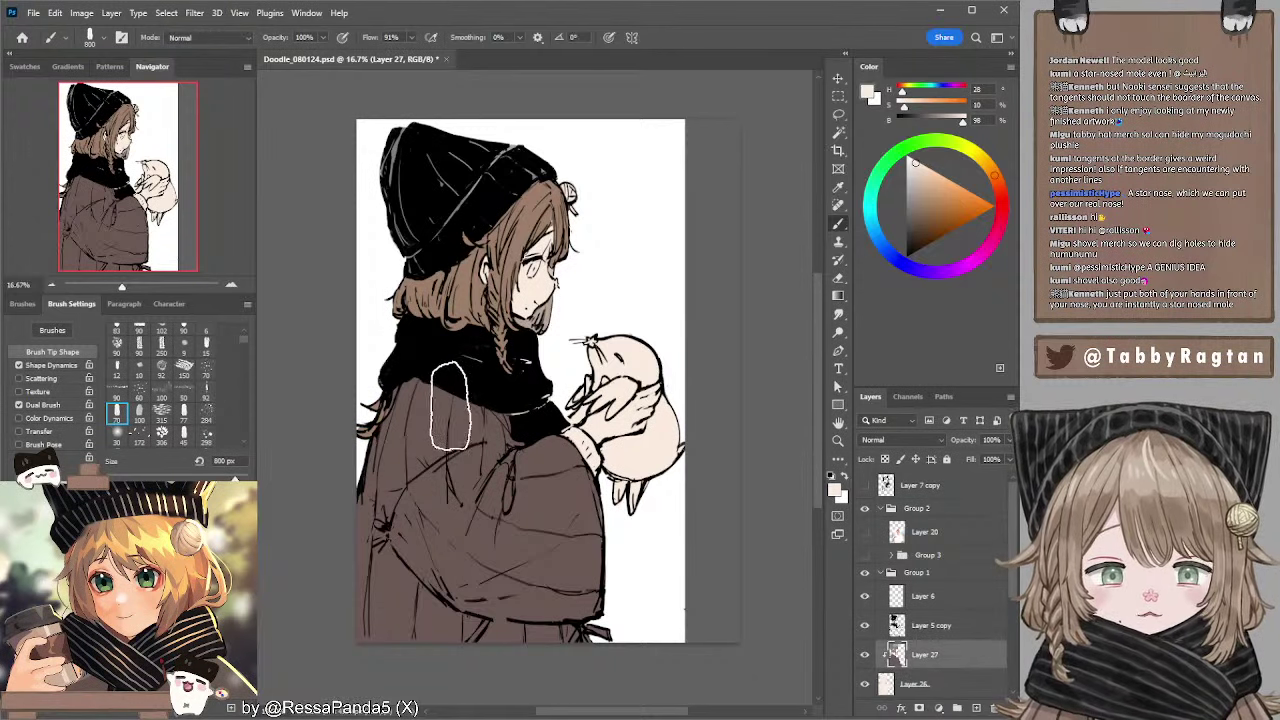
alt+click(434, 416)
click(906, 197)
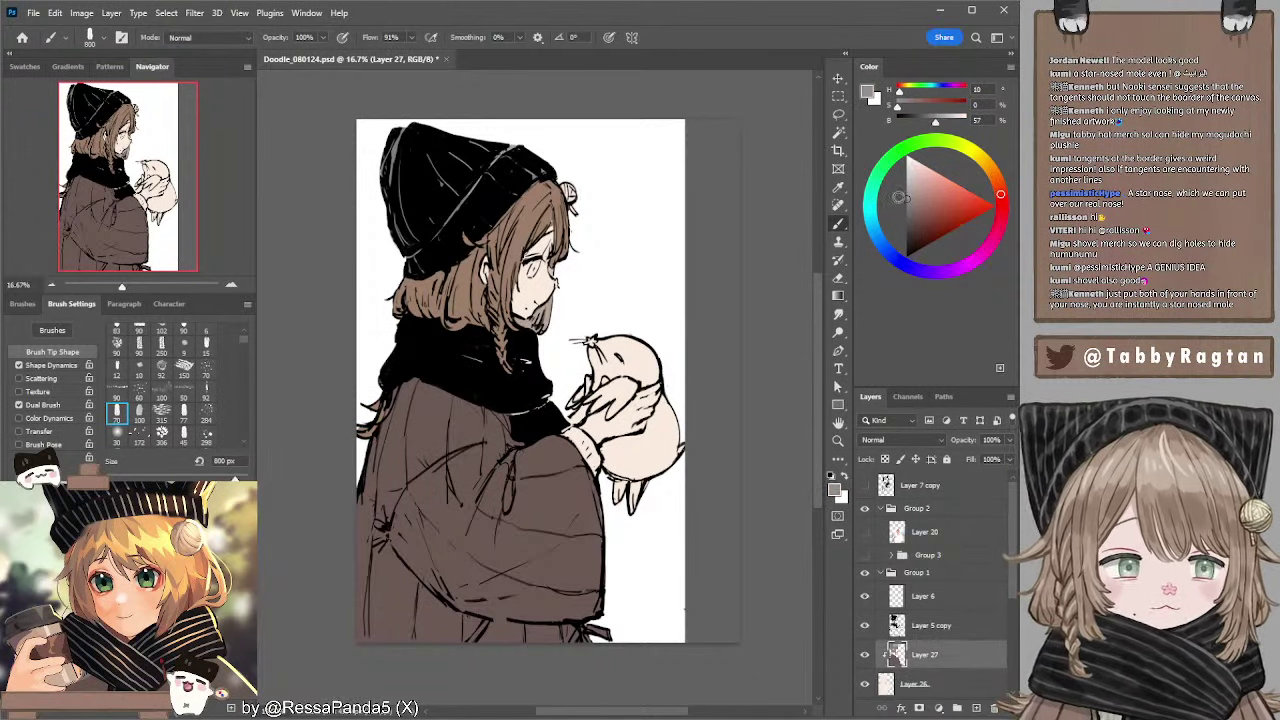
- Paint the sleeve cuff at the wrist pale cream (H 48, S 11, B 94) with a 200 px brush
key(bracketleft)
key(bracketleft)
key(bracketleft)
key(bracketleft)
key(bracketleft)
key(bracketleft)
key(bracketleft)
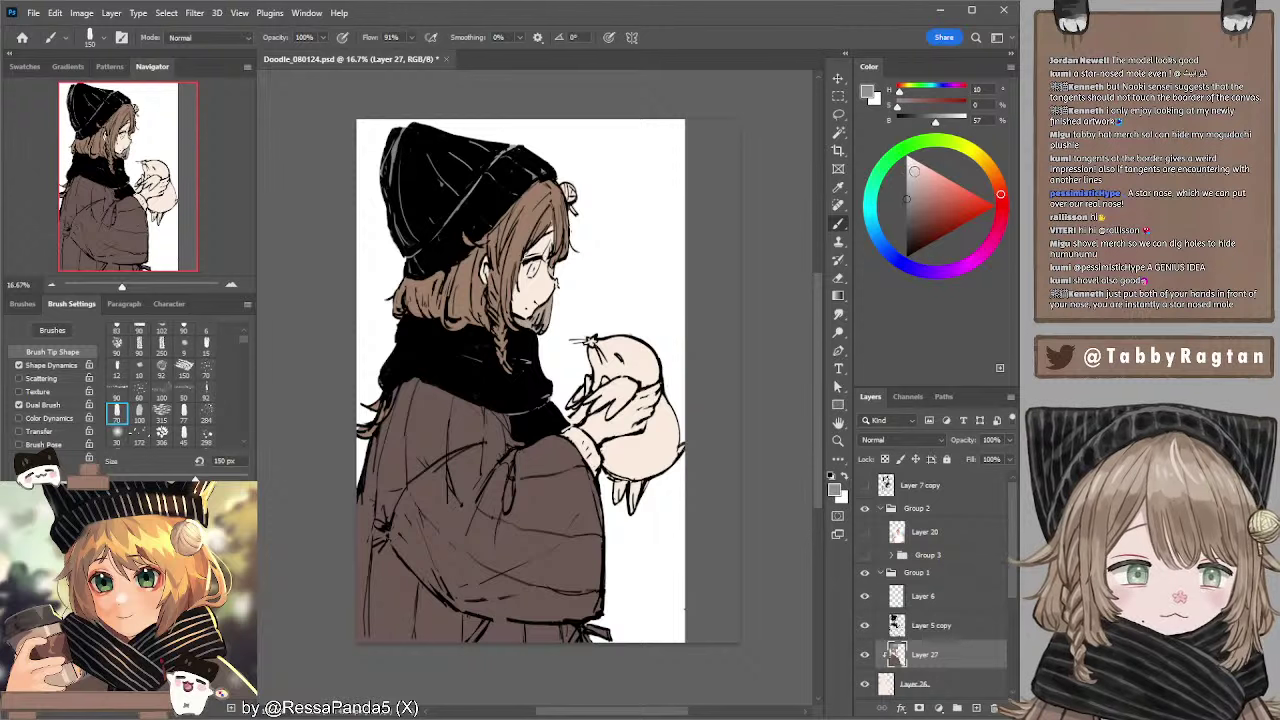
drag(913, 172, 915, 164)
drag(1000, 193, 980, 158)
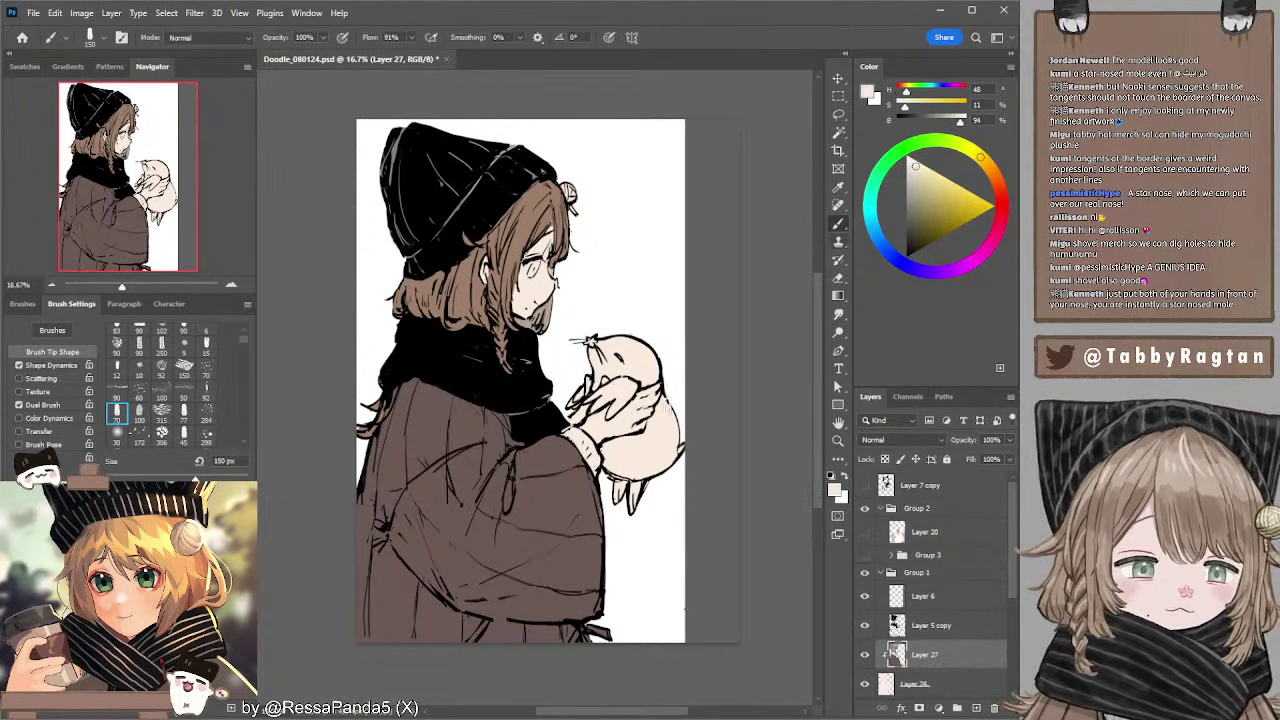
key(bracketright)
key(bracketright)
mouse_move(580, 441)
mouse_down()
mouse_move(603, 467)
mouse_move(586, 439)
mouse_up()
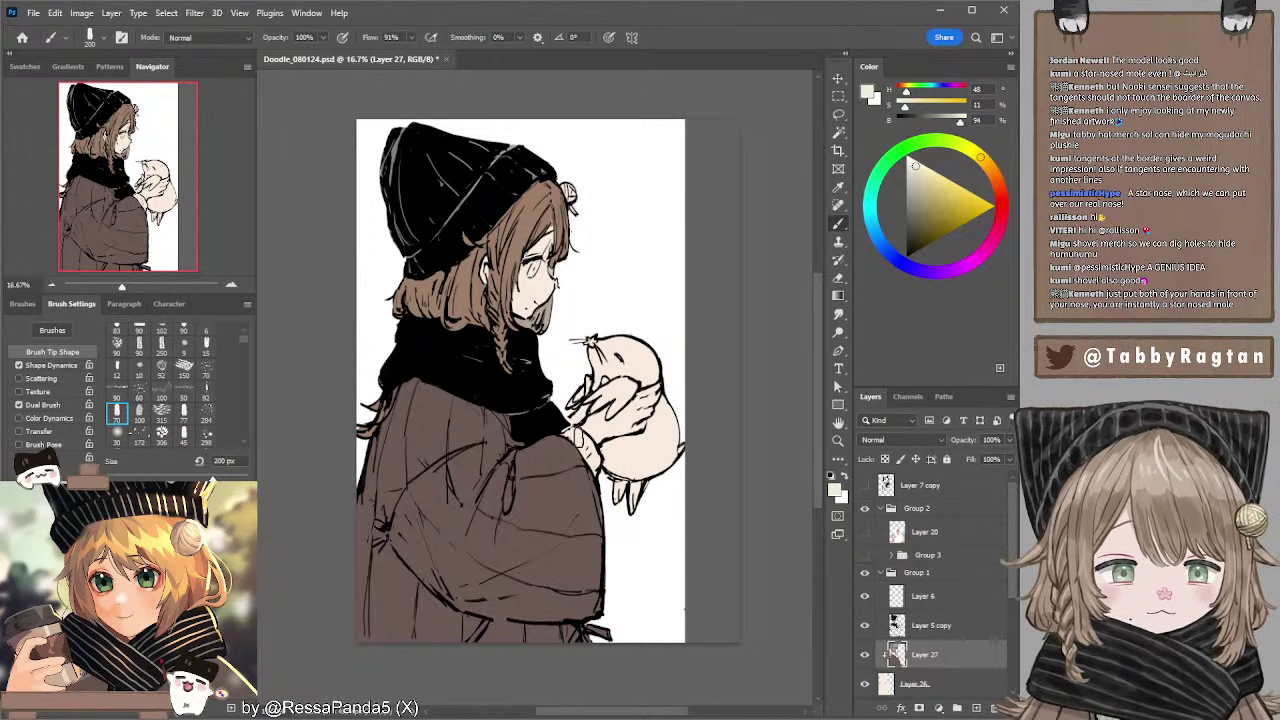
- Refine the pale cream (H 46, S 11, B 94) on the sleeve cuff with brush sizes between 90 and 150 px
key(bracketleft)
key(bracketleft)
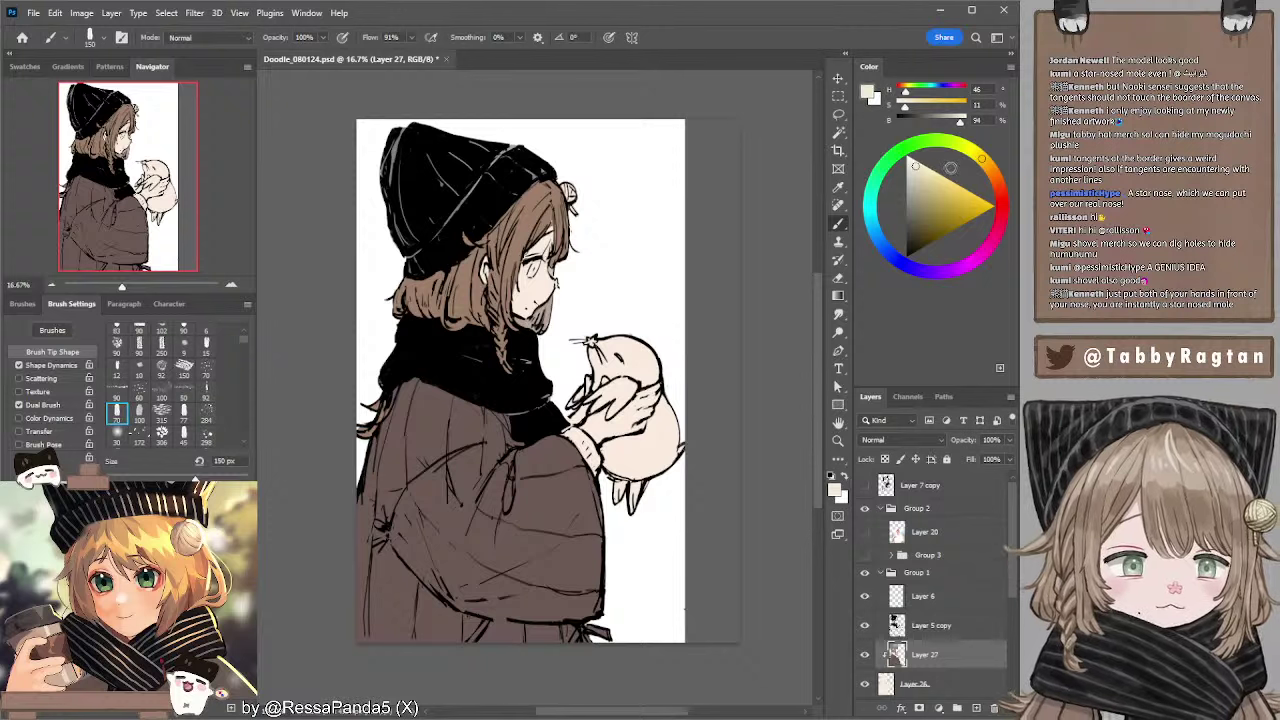
key(bracketleft)
key(bracketleft)
key(bracketleft)
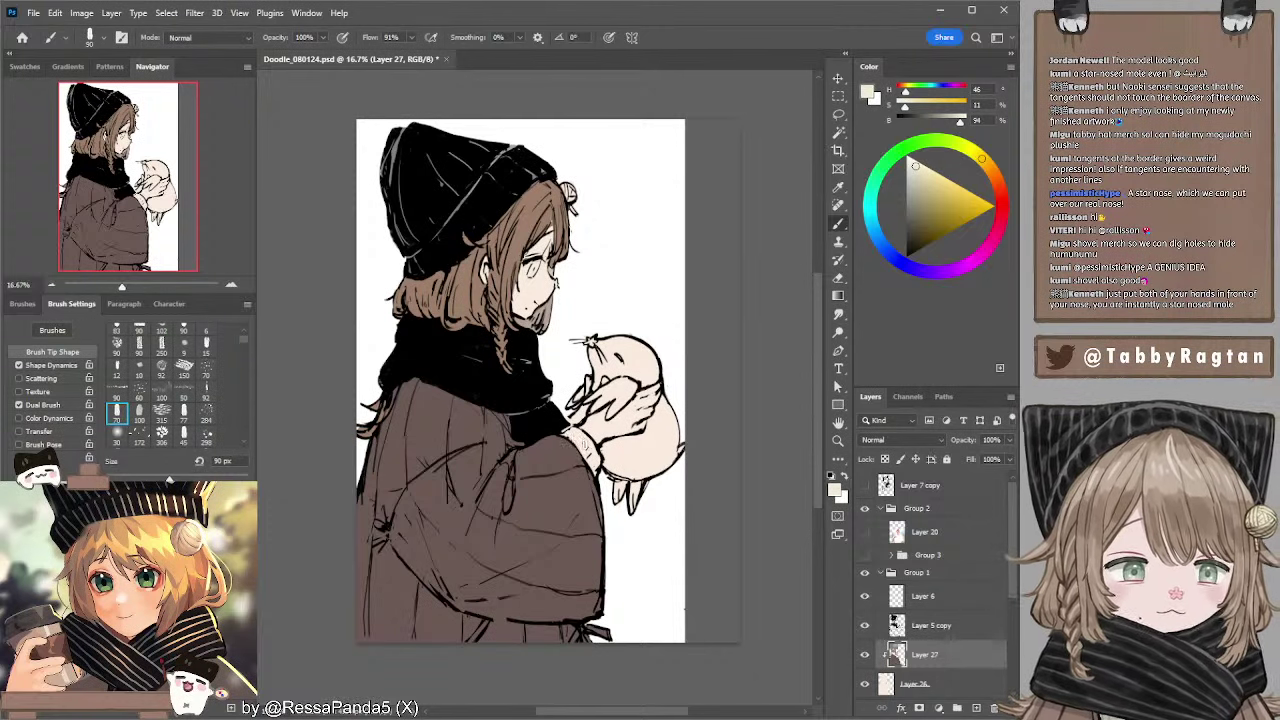
key(bracketright)
key(bracketright)
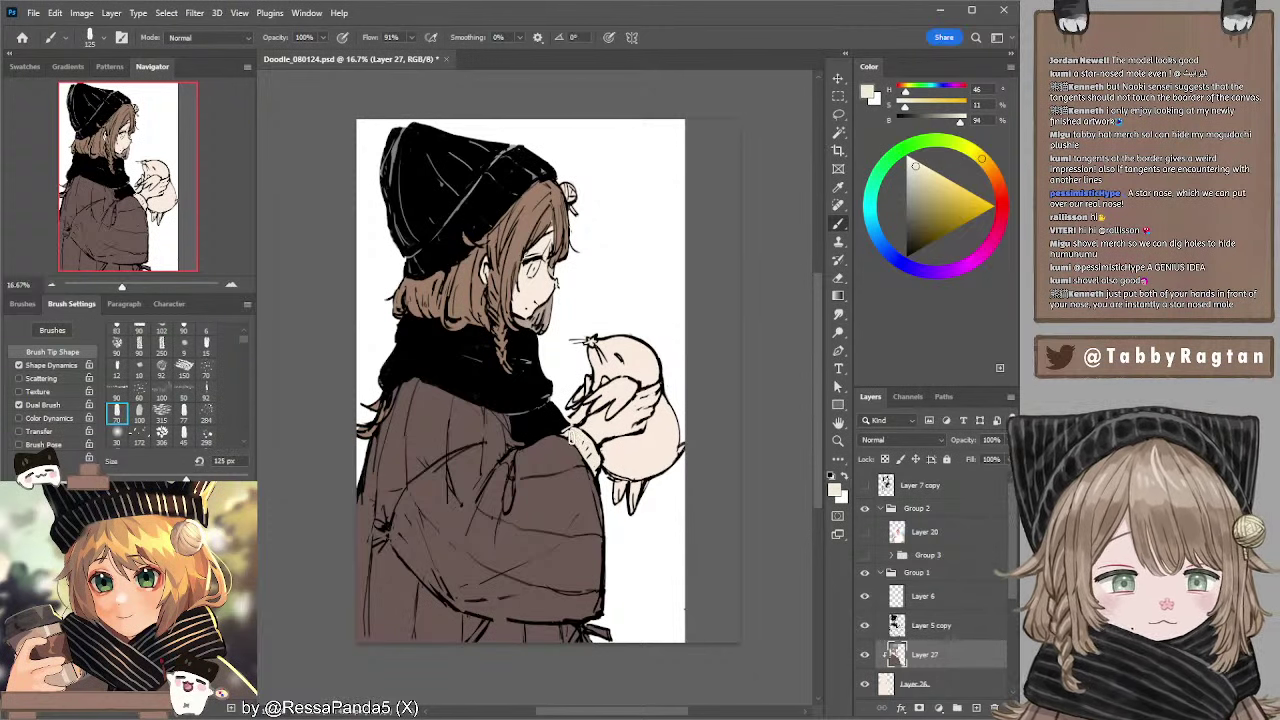
- Repaint the sleeve cuff in a light warm grey (H 49, S 8, B 85), finishing its edges with a 125 px brush
click(913, 172)
click(912, 174)
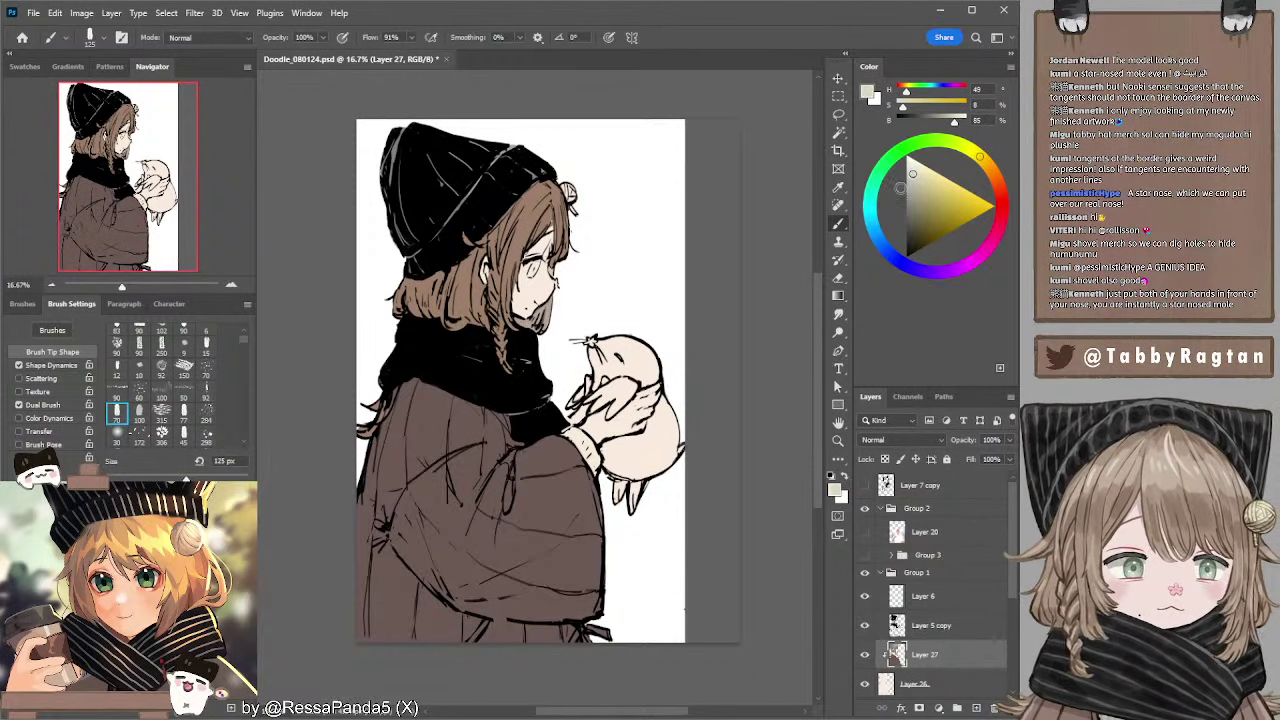
key(bracketright)
key(bracketright)
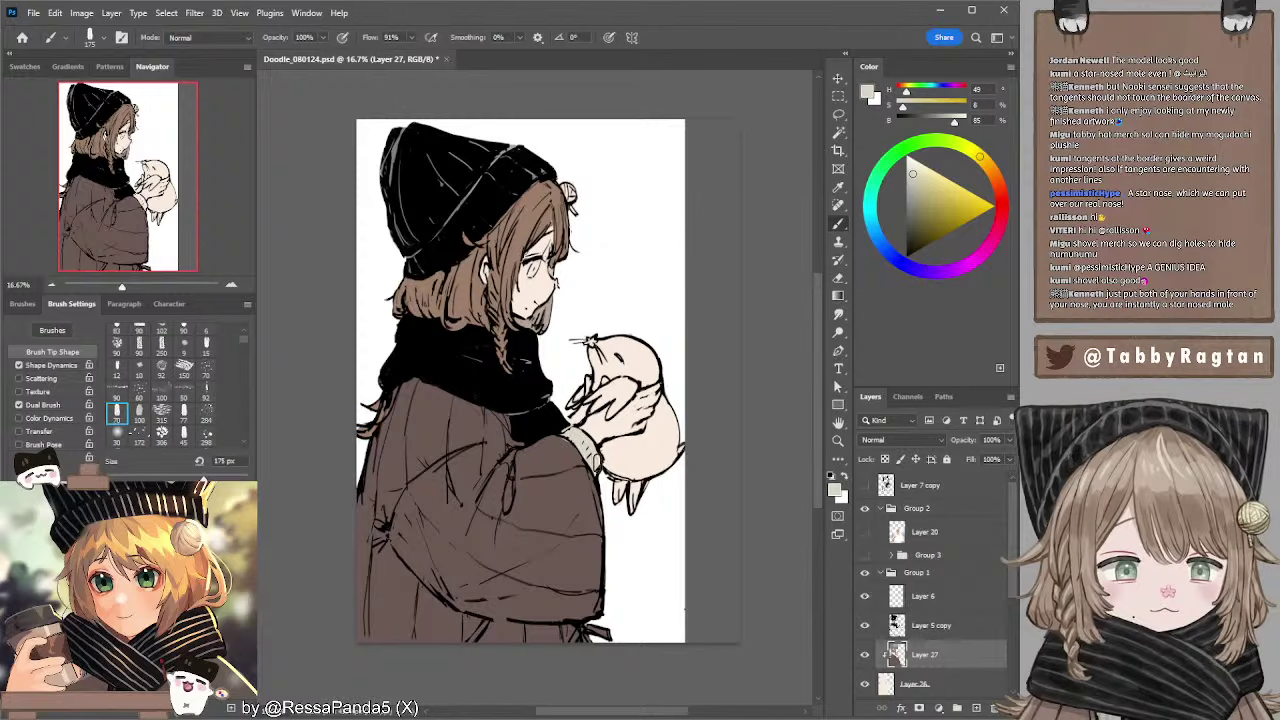
key(bracketleft)
key(bracketleft)
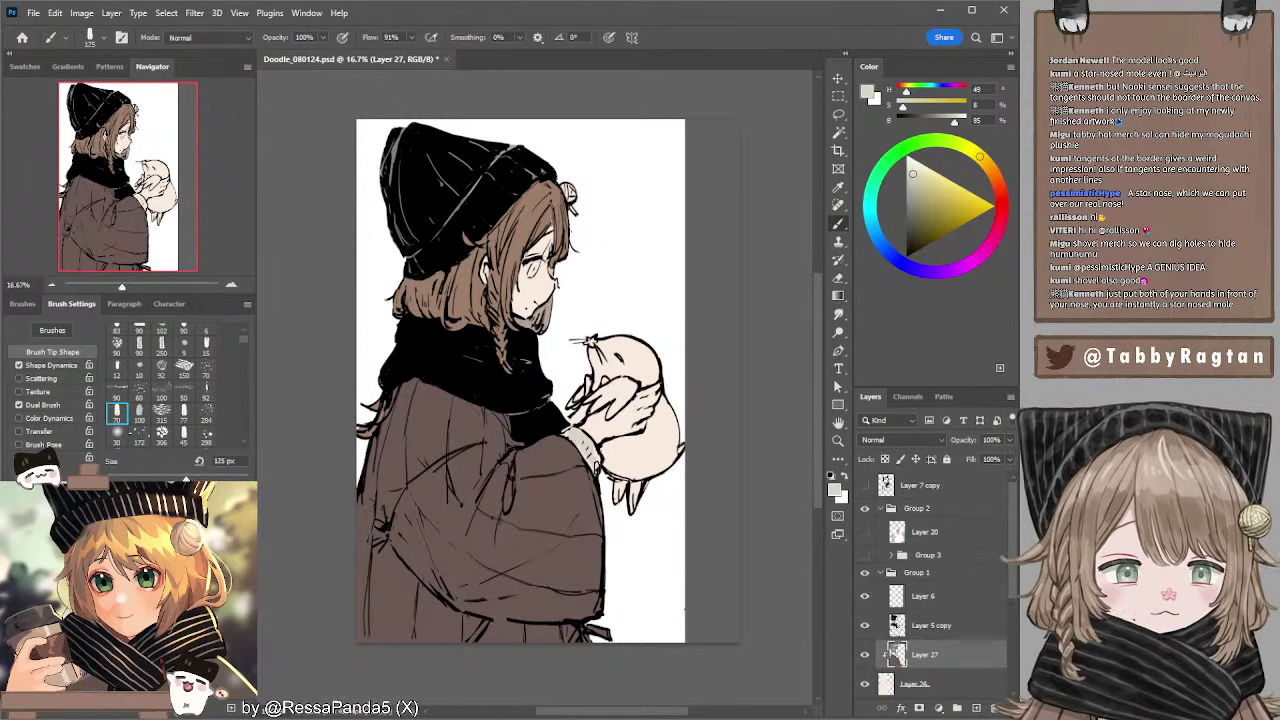
mouse_move(596, 458)
mouse_down()
mouse_move(600, 468)
mouse_move(574, 434)
mouse_up()
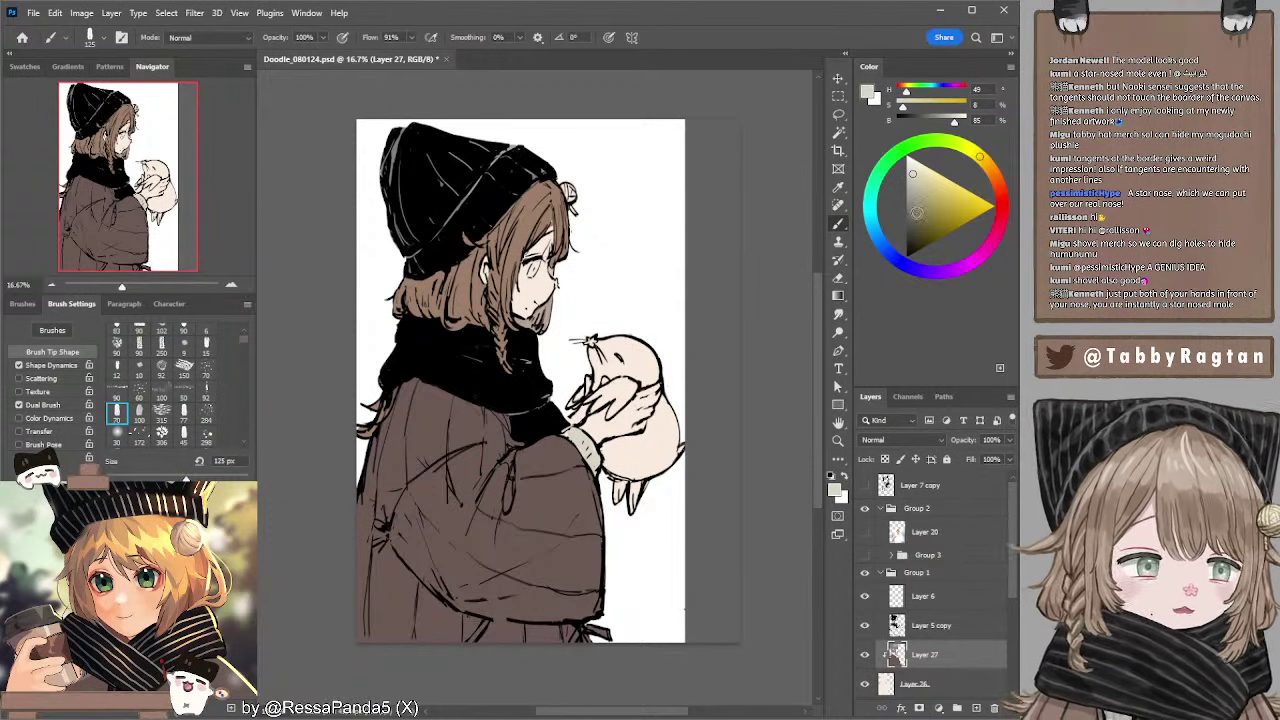
click(920, 211)
click(993, 172)
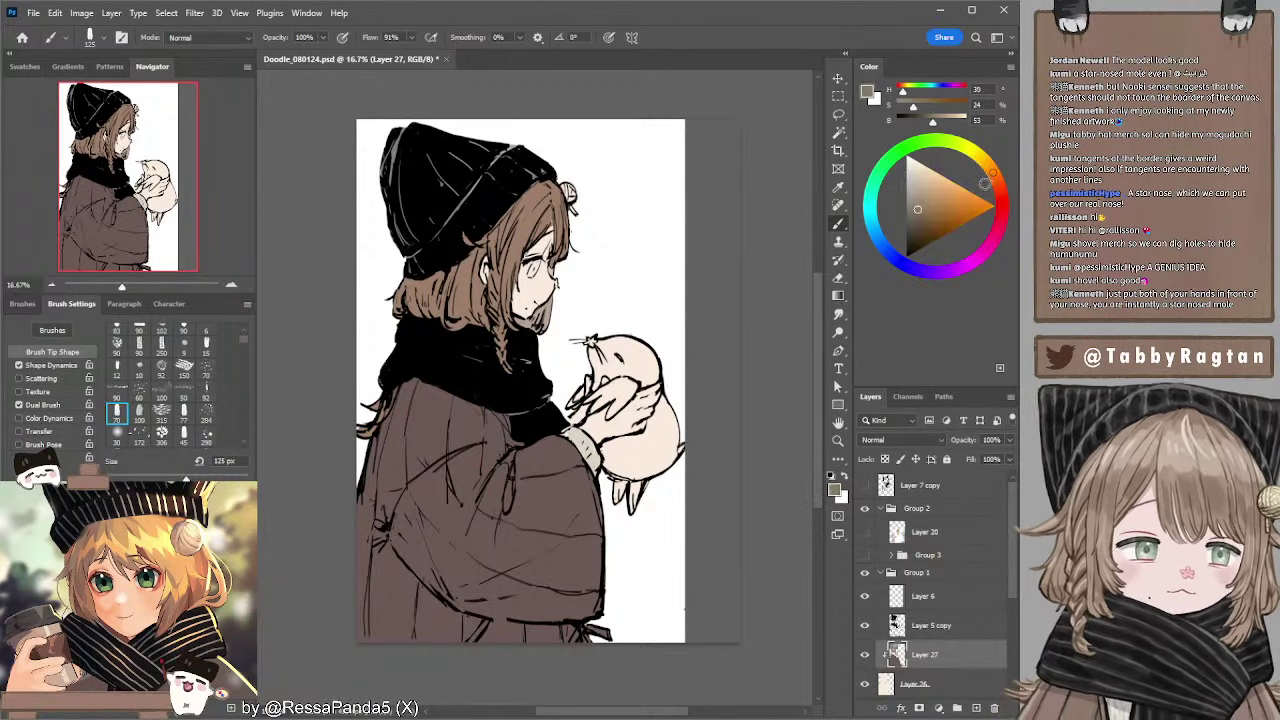
click(927, 194)
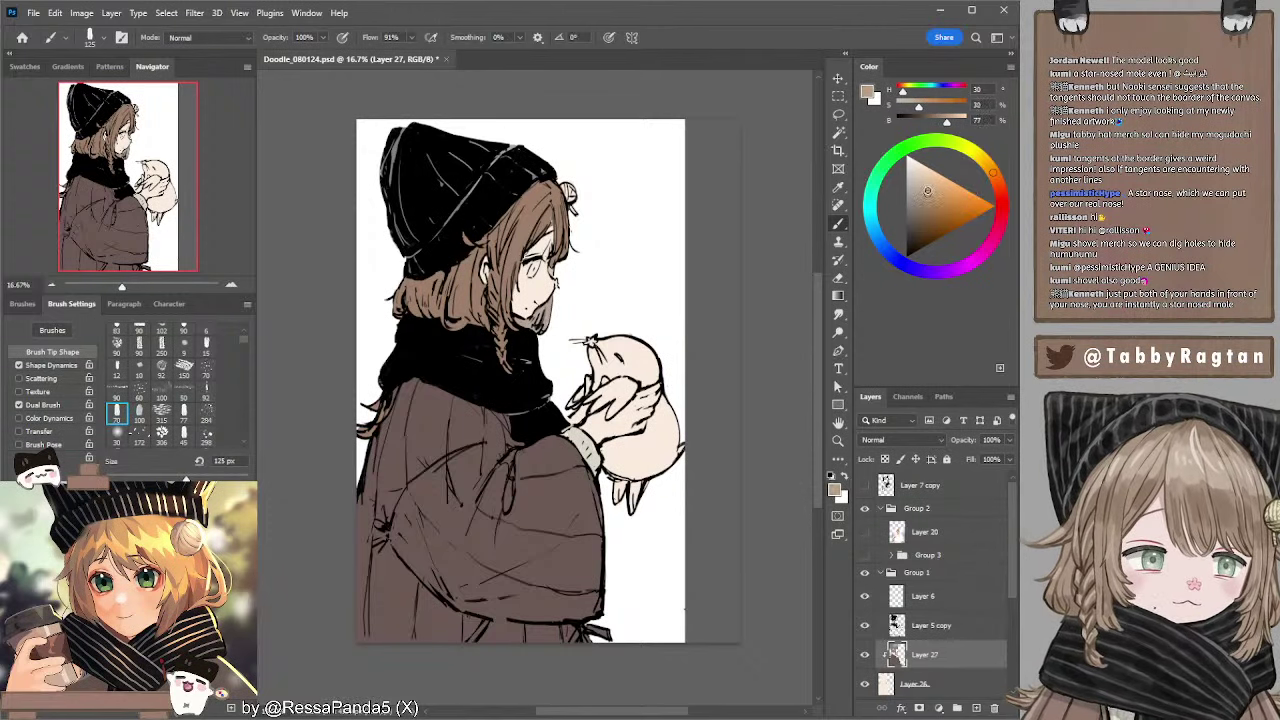
drag(928, 193, 927, 190)
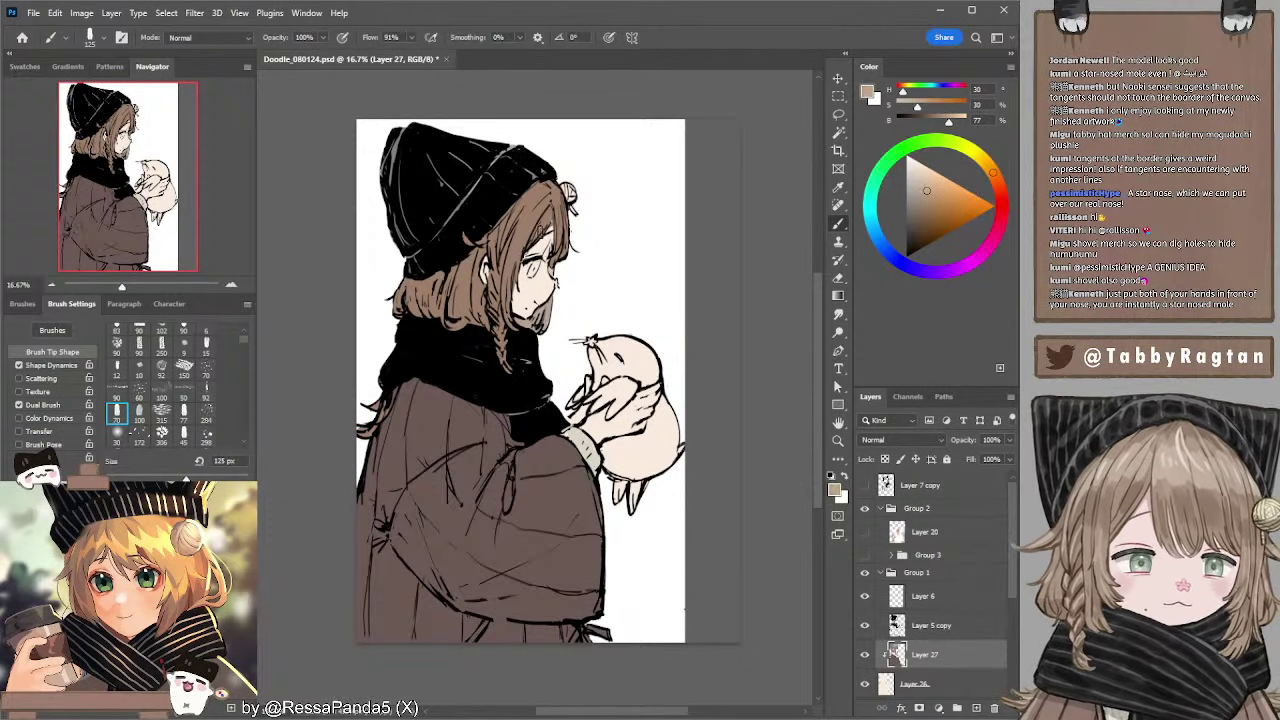
- Sample the hair's brown (H 25, S 32, B 62) and paint the mole's head with it on a new clipped layer above Layer 27
alt+click(569, 229)
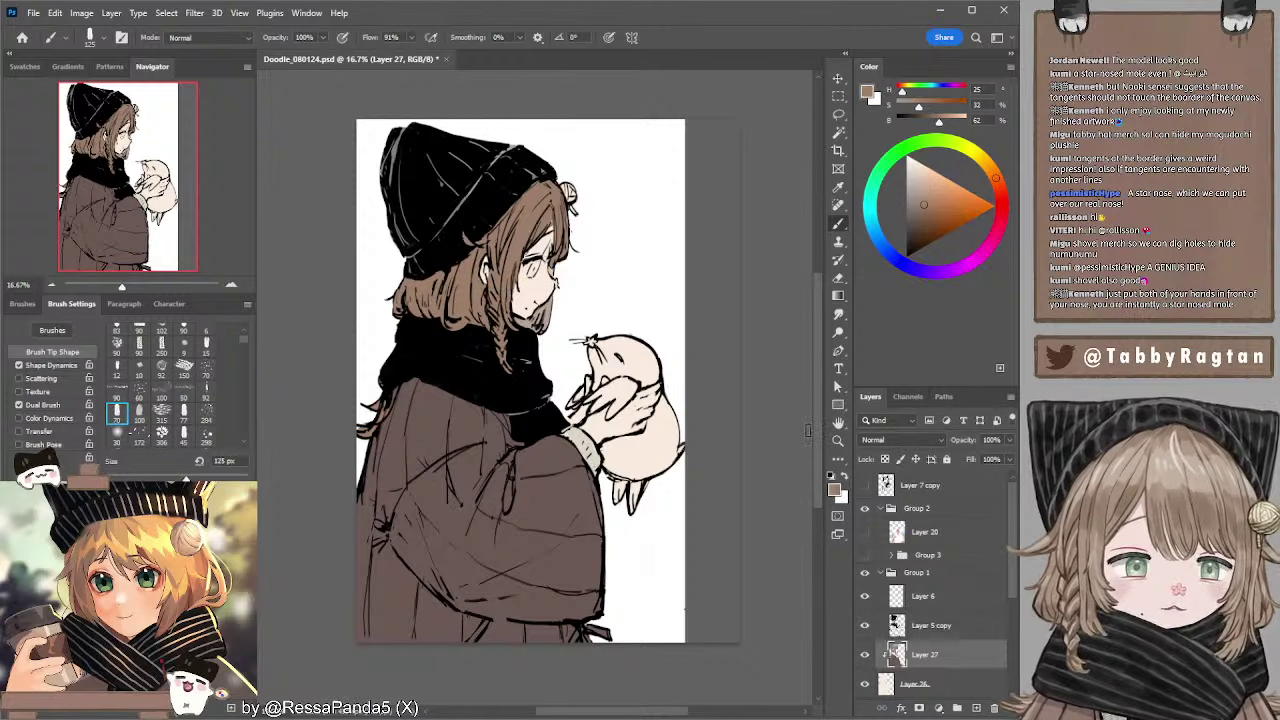
click(978, 707)
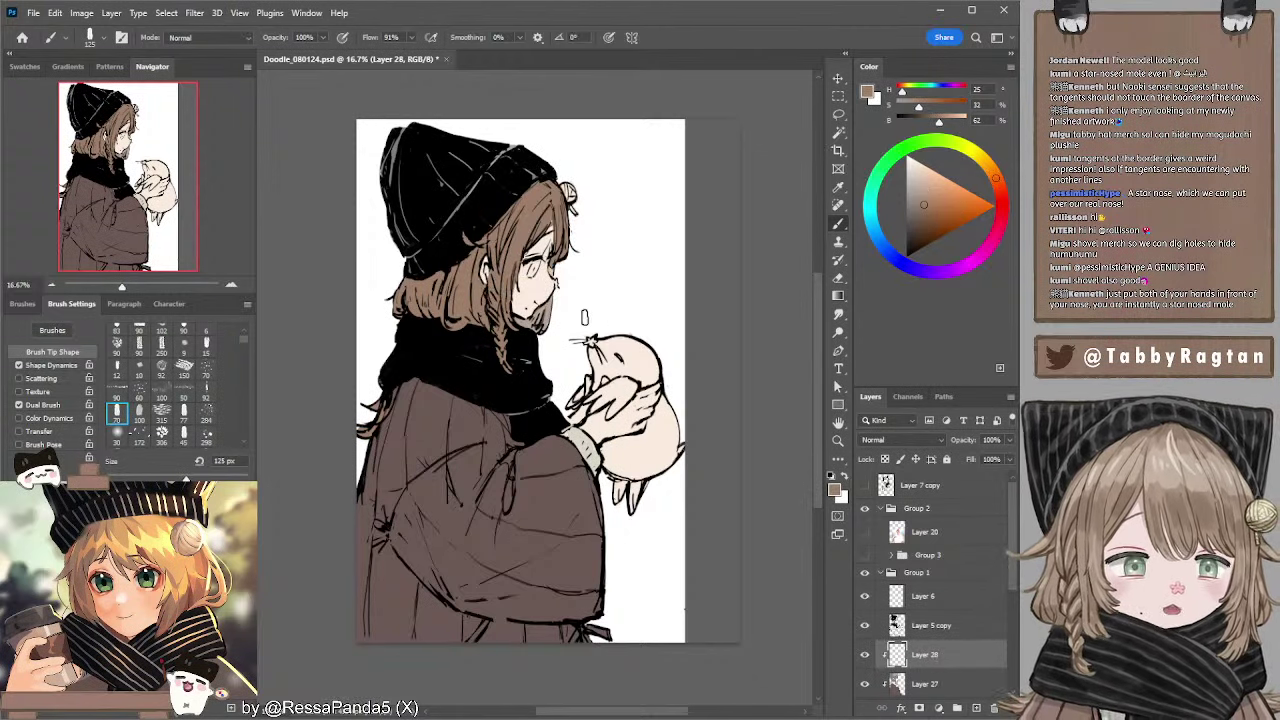
key(bracketright)
key(bracketright)
key(bracketright)
key(bracketright)
key(bracketright)
mouse_move(615, 334)
mouse_down()
mouse_move(594, 369)
mouse_move(622, 354)
mouse_move(613, 365)
mouse_move(599, 354)
mouse_move(621, 378)
mouse_move(655, 356)
mouse_move(627, 354)
mouse_move(662, 364)
mouse_up()
key(bracketleft)
key(e)
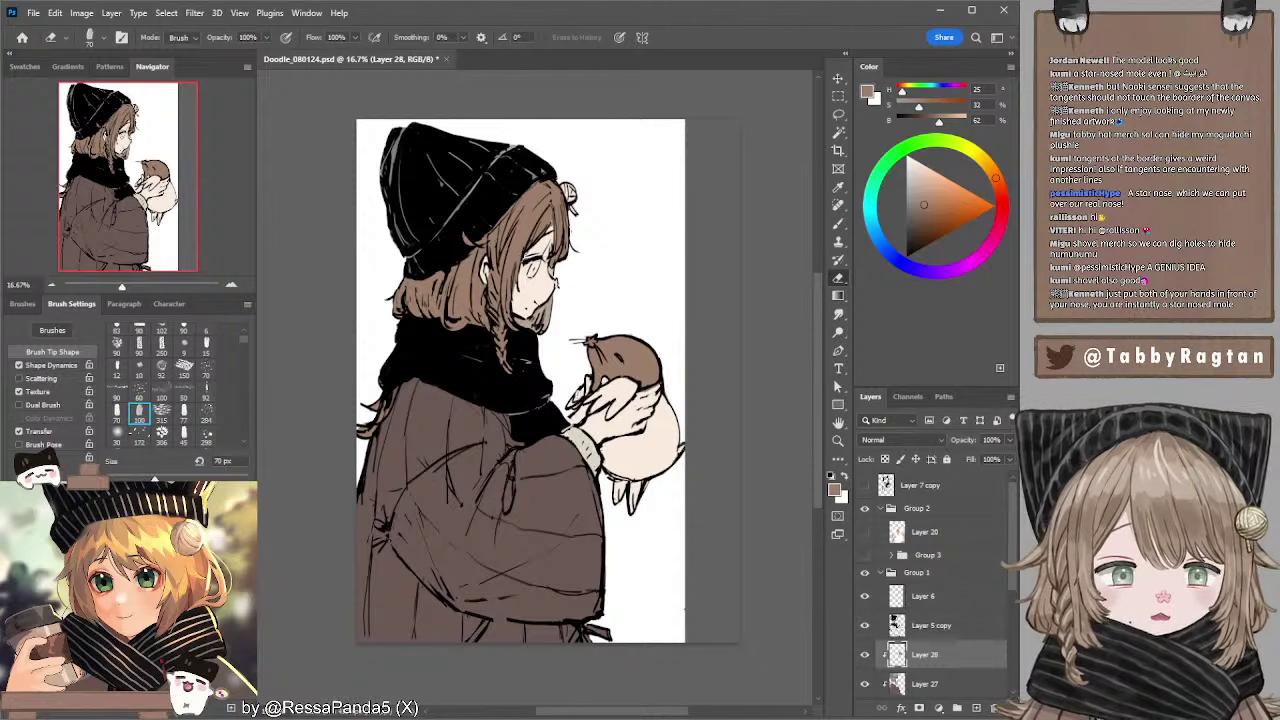
- Fill the mole's body with the same brown and erase the brown over its star nose with a 70 px eraser
key(b)
mouse_move(640, 400)
mouse_down()
mouse_move(662, 411)
mouse_move(650, 456)
mouse_move(640, 479)
mouse_move(612, 479)
mouse_move(606, 450)
mouse_move(622, 449)
mouse_move(610, 449)
mouse_move(618, 463)
mouse_move(637, 453)
mouse_move(667, 413)
mouse_move(668, 487)
mouse_move(676, 445)
mouse_up()
key(bracketleft)
key(bracketleft)
key(bracketleft)
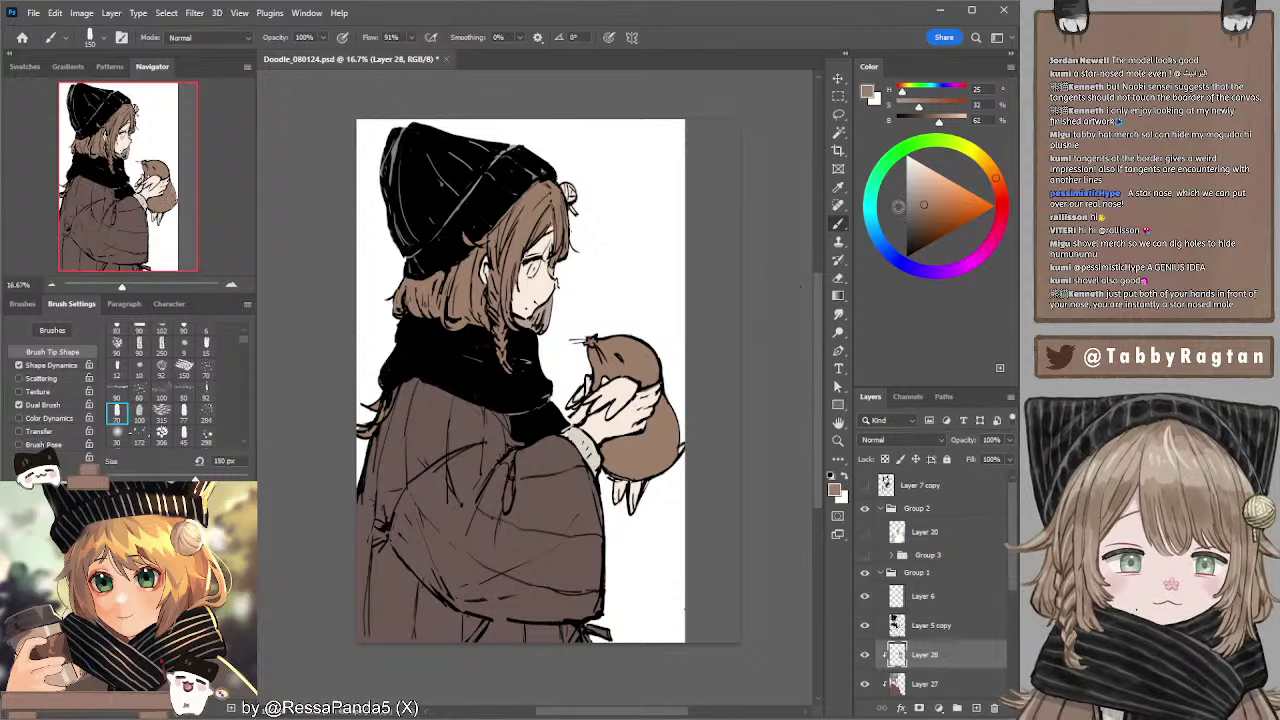
key(e)
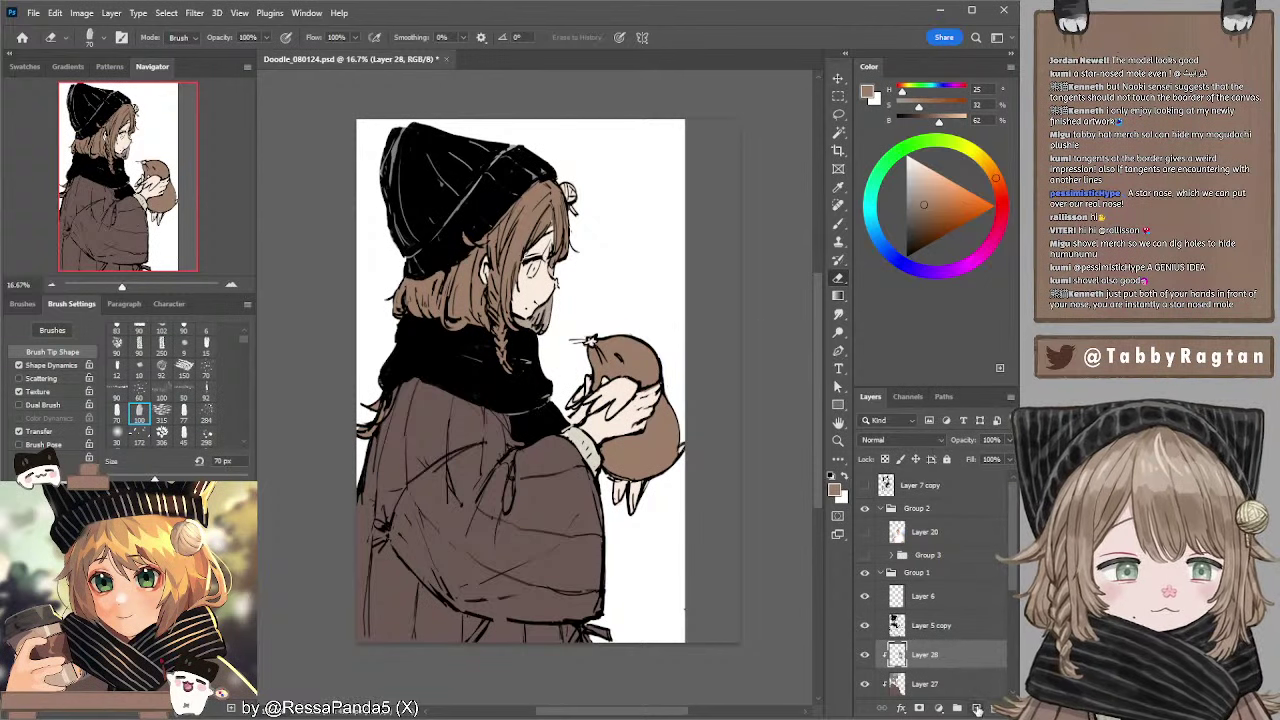
- Add a new clipped layer above Layer 28 and paint the mole's star nose pink (H 358, S 34, B 87) with a 125 px brush
click(977, 708)
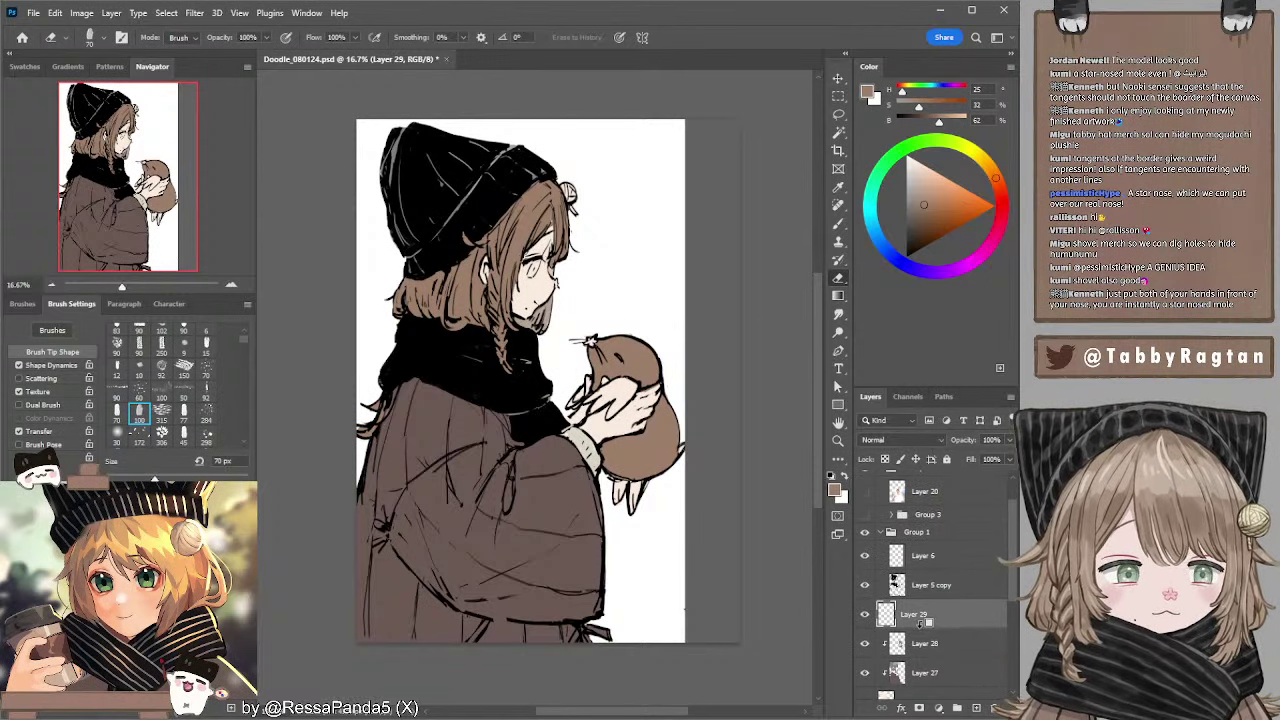
key(b)
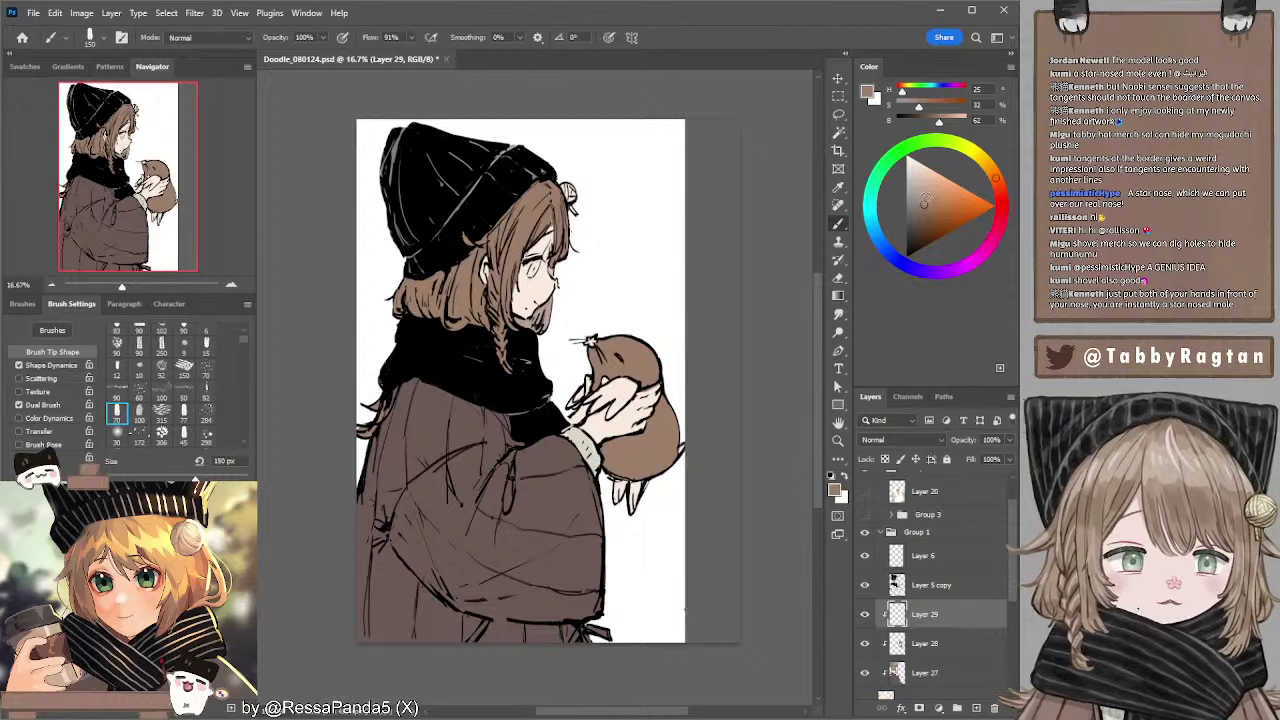
click(931, 184)
click(1001, 207)
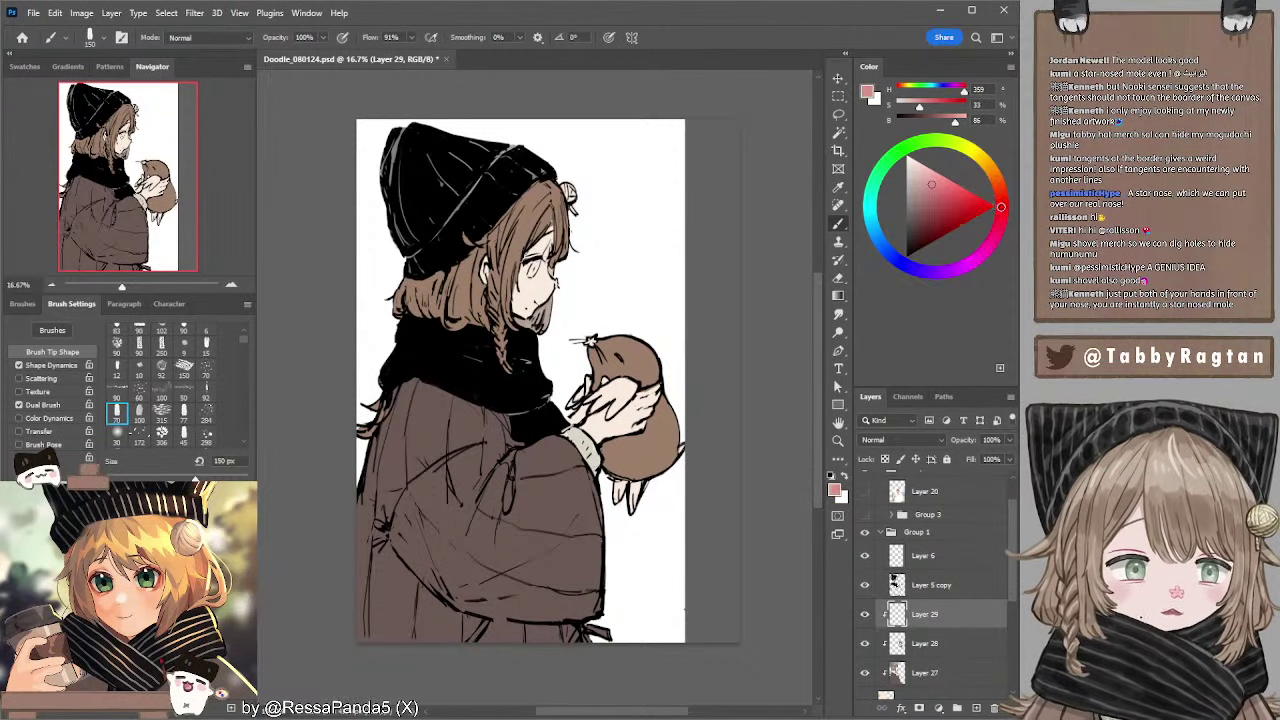
click(932, 183)
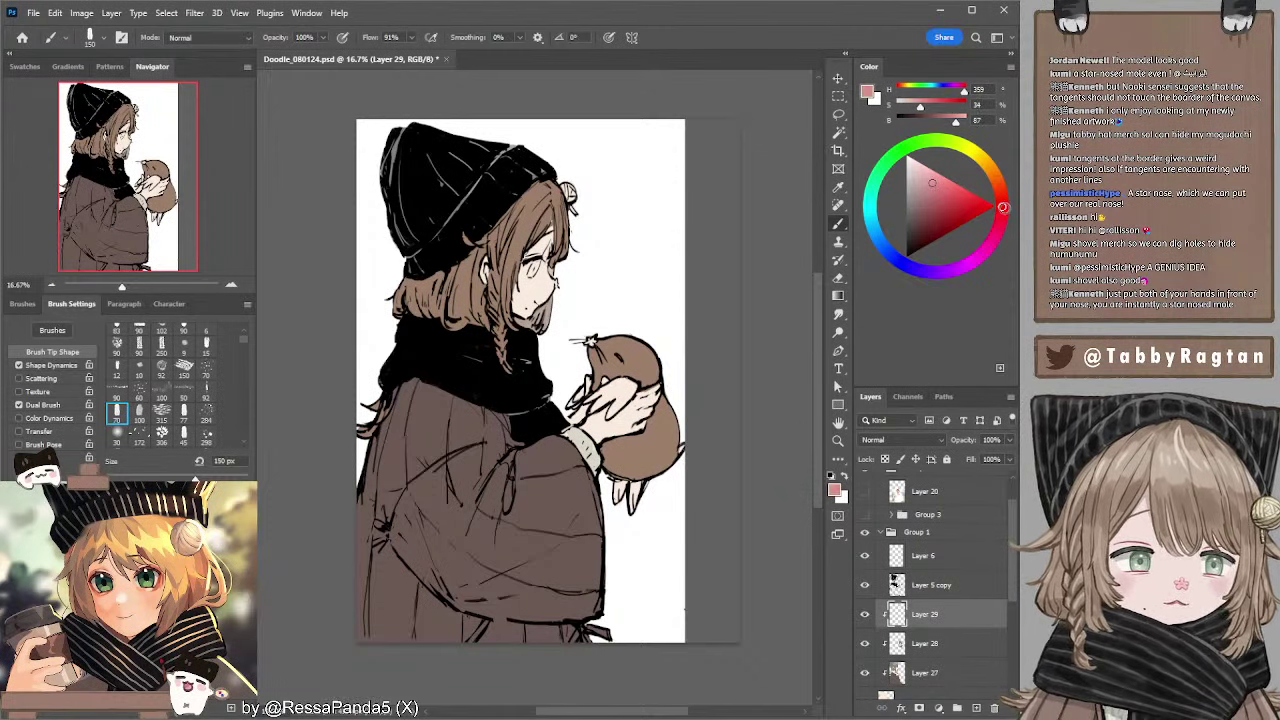
drag(1003, 207, 1001, 209)
key(bracketleft)
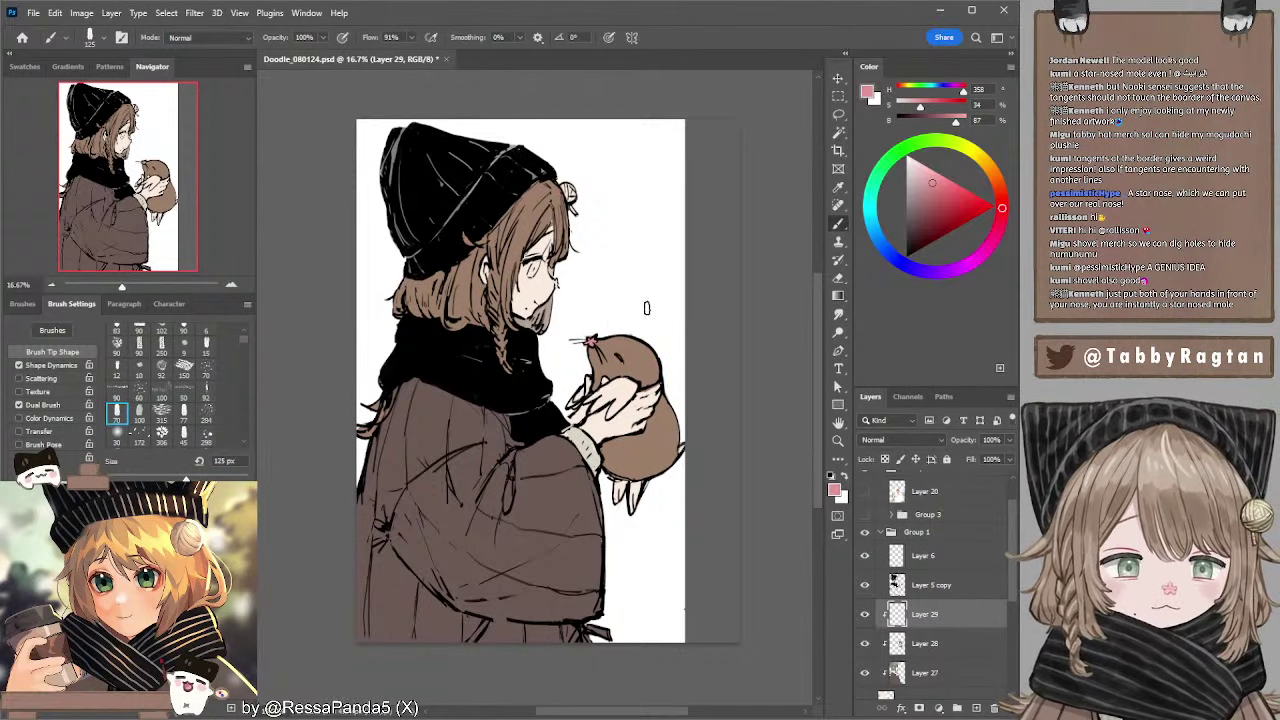
- Undo the nose paint and repaint the mole's nose in a lighter pink (H 350, S 29, B 94)
key(ctrl+z)
click(1001, 217)
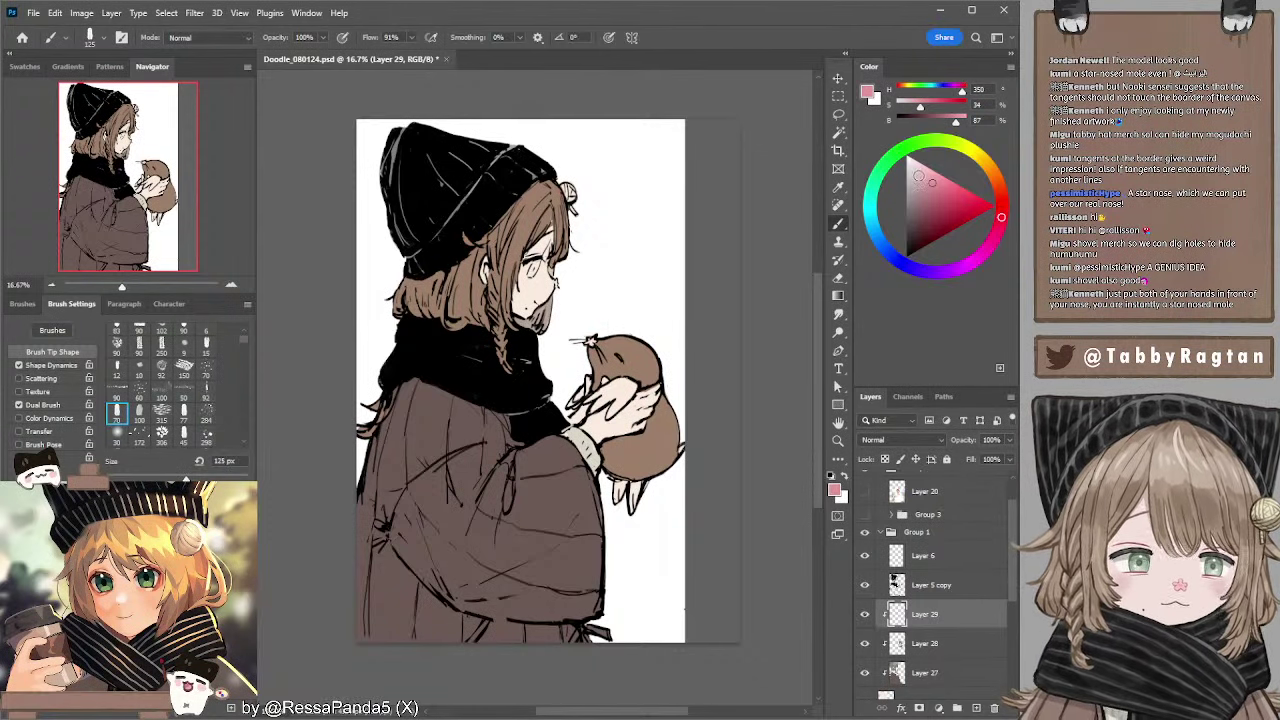
drag(931, 182, 930, 175)
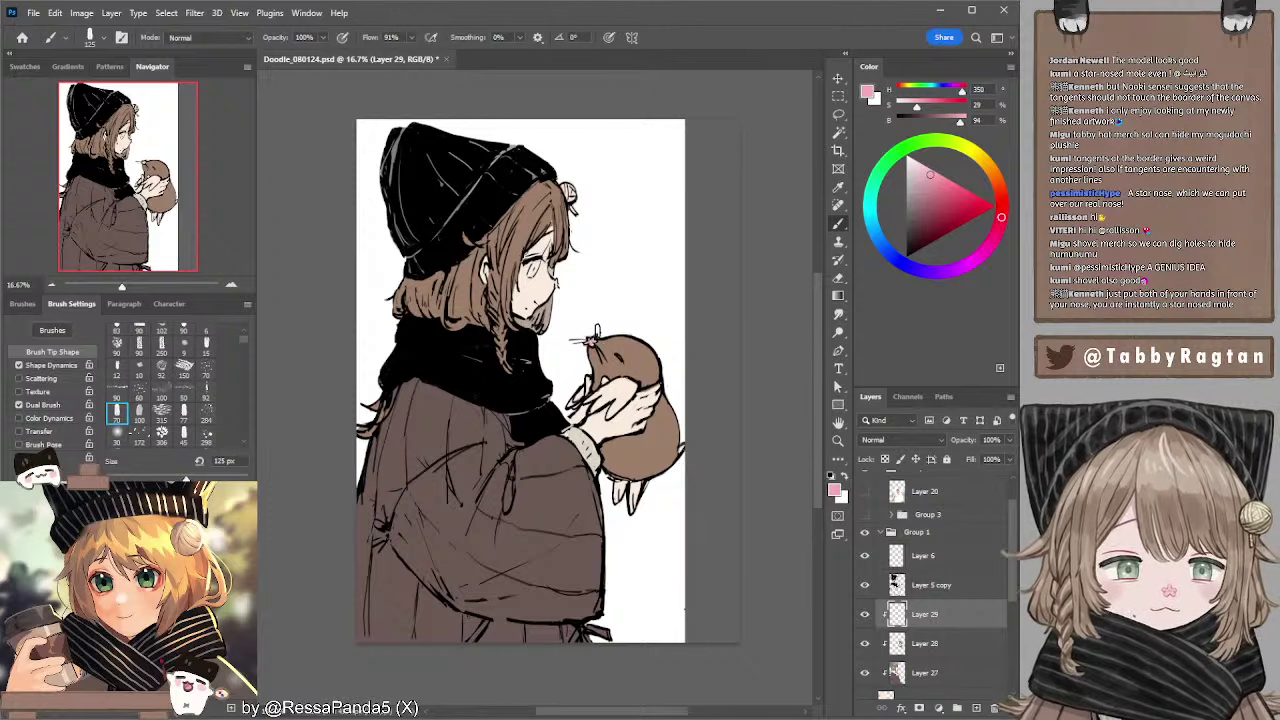
drag(587, 342, 592, 343)
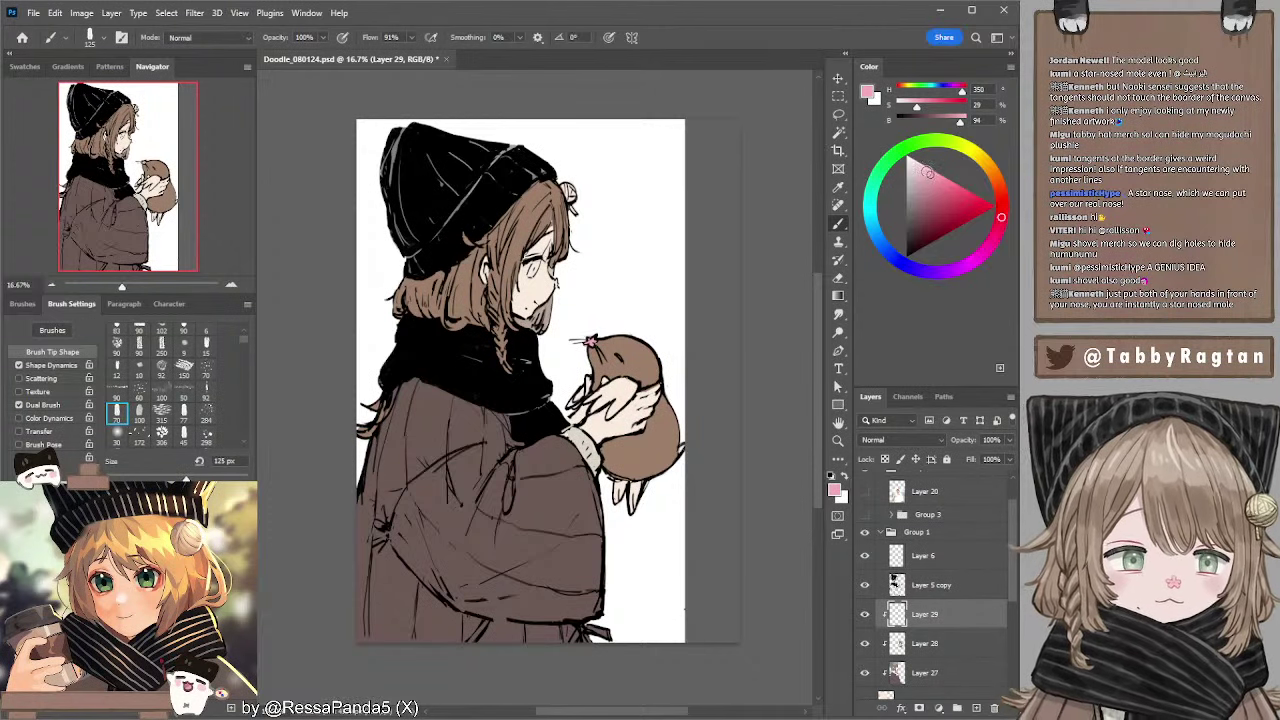
- Paint the mole's front paws pale pink (H 355, S 21, B 94) with an 80 px brush
drag(1005, 220, 1003, 213)
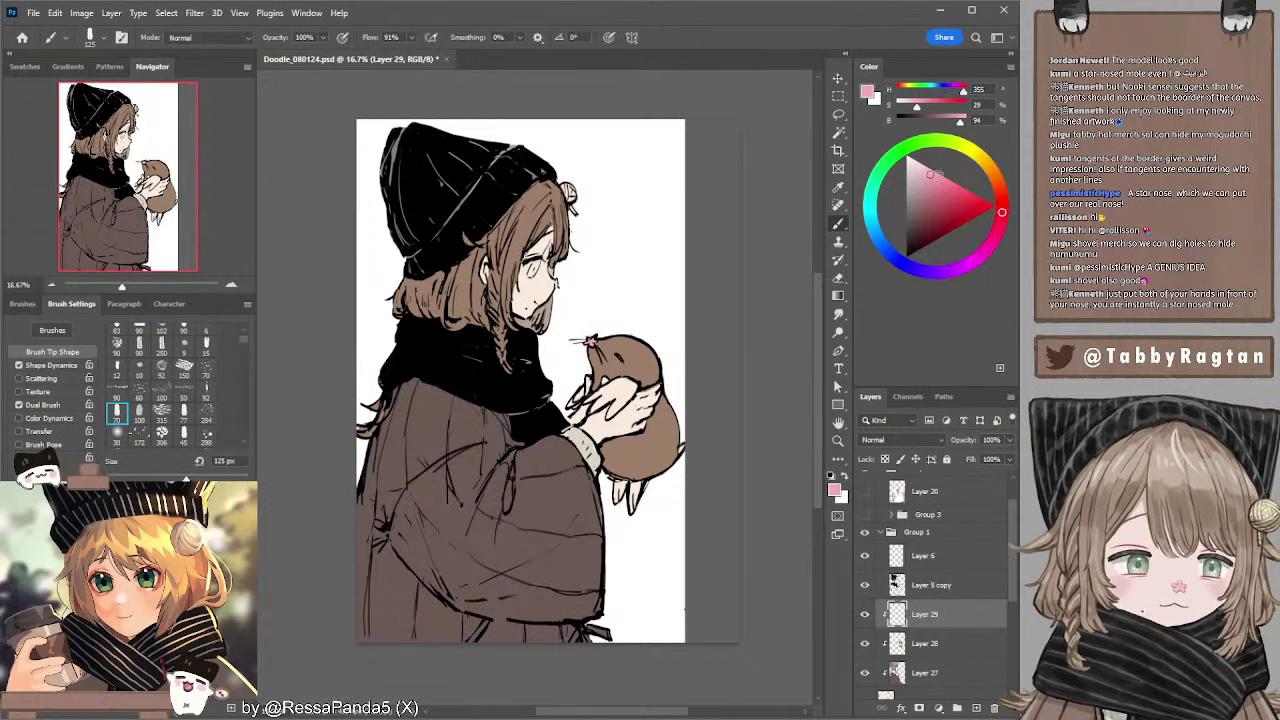
click(924, 171)
key([)
key([)
key([)
mouse_move(591, 395)
mouse_down()
mouse_move(586, 404)
mouse_move(615, 396)
mouse_move(592, 411)
mouse_move(615, 409)
mouse_up()
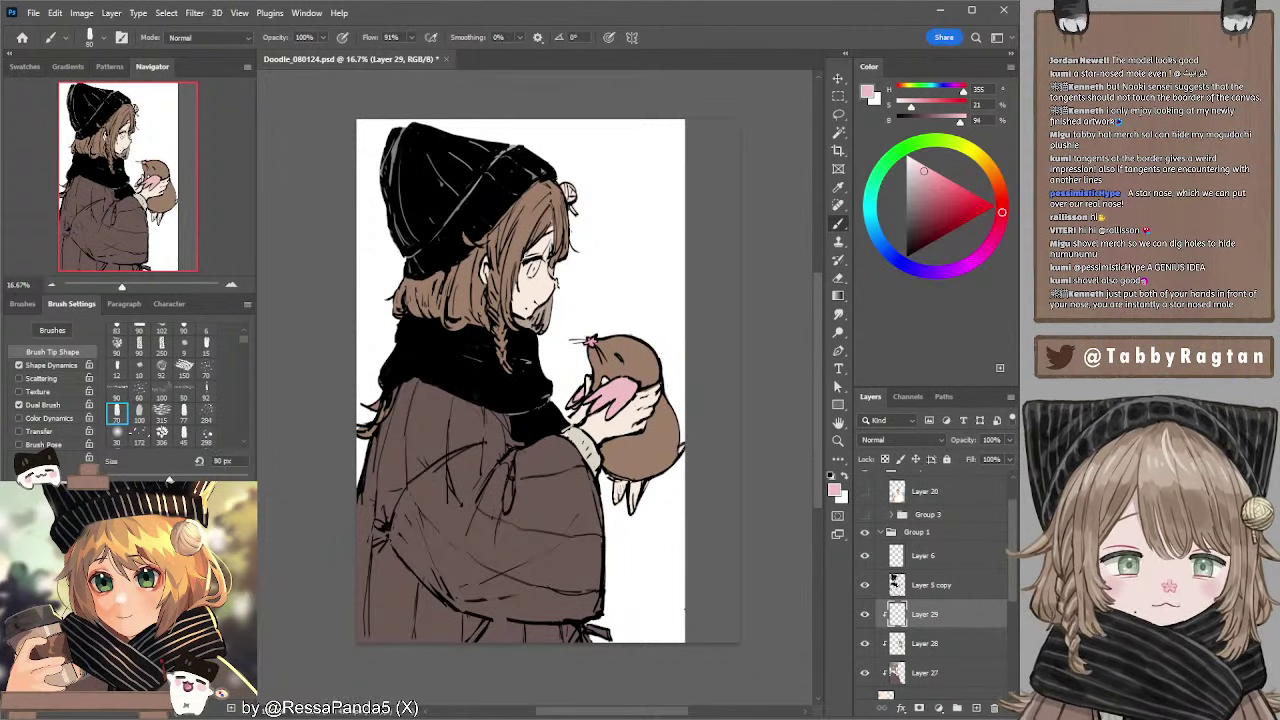
- Paint the mole's hind feet in the same pale pink with a 100 px brush, and reduce the brush to 80 px
key(bracketright)
key(bracketright)
drag(617, 481, 638, 503)
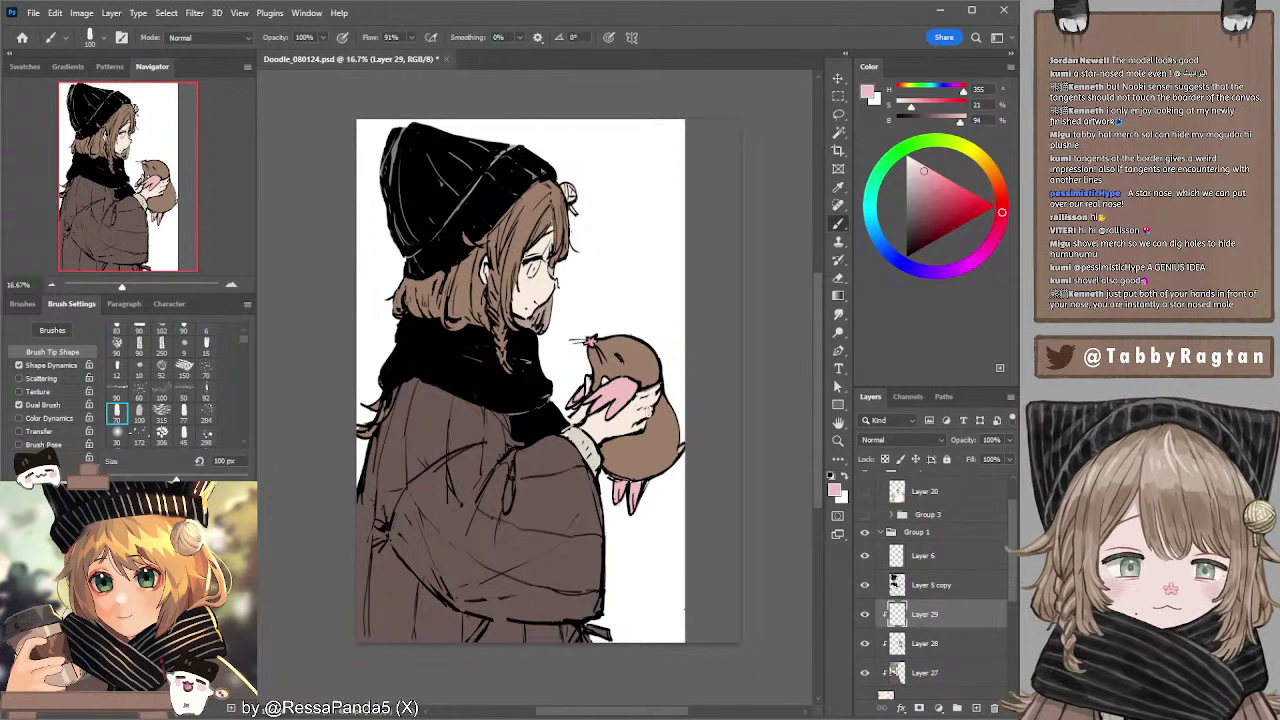
key(bracketleft)
key(bracketleft)
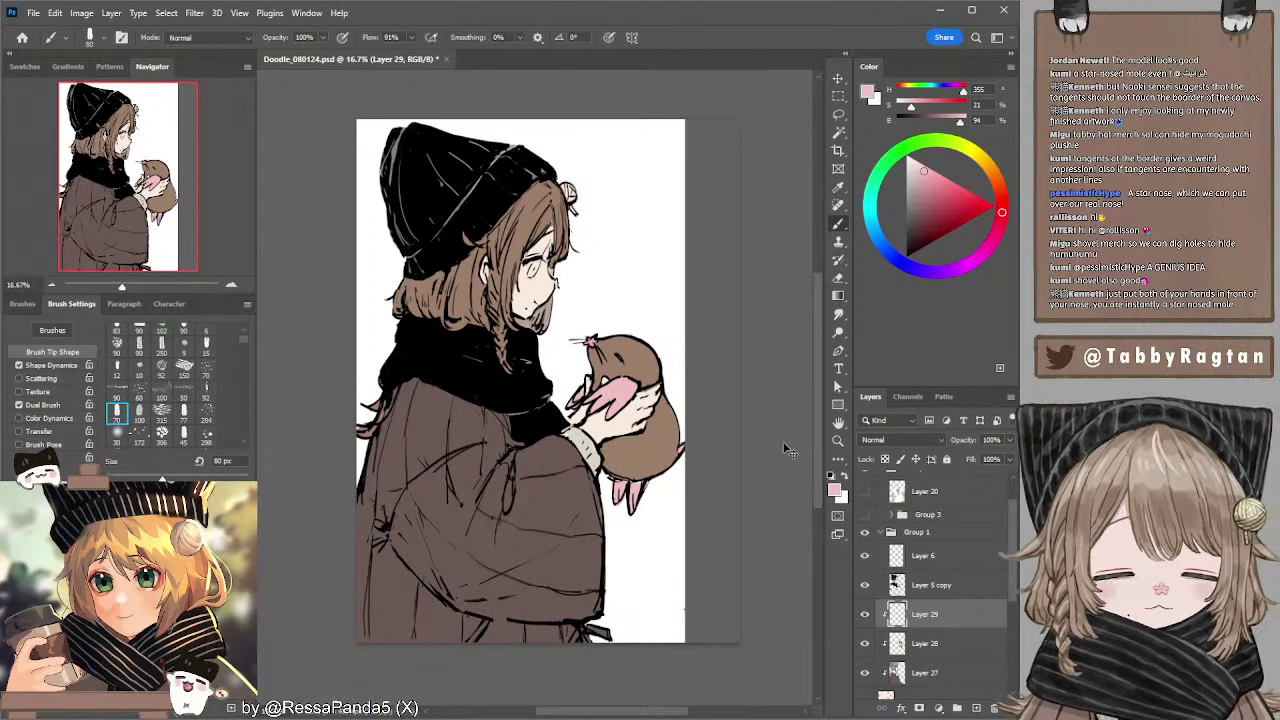
- Apply a colour adjustment to Layer 29 that shifts the mole's pink parts towards a softer, peachier pink
key(i)
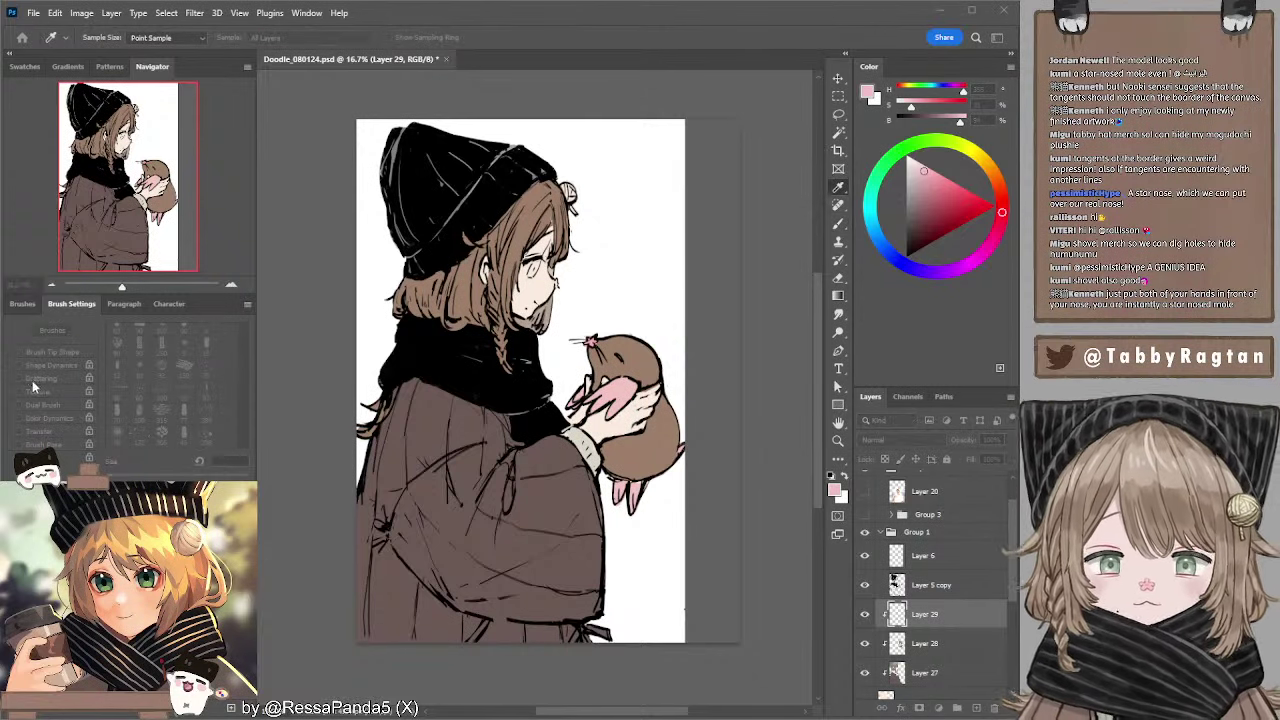
key(l)
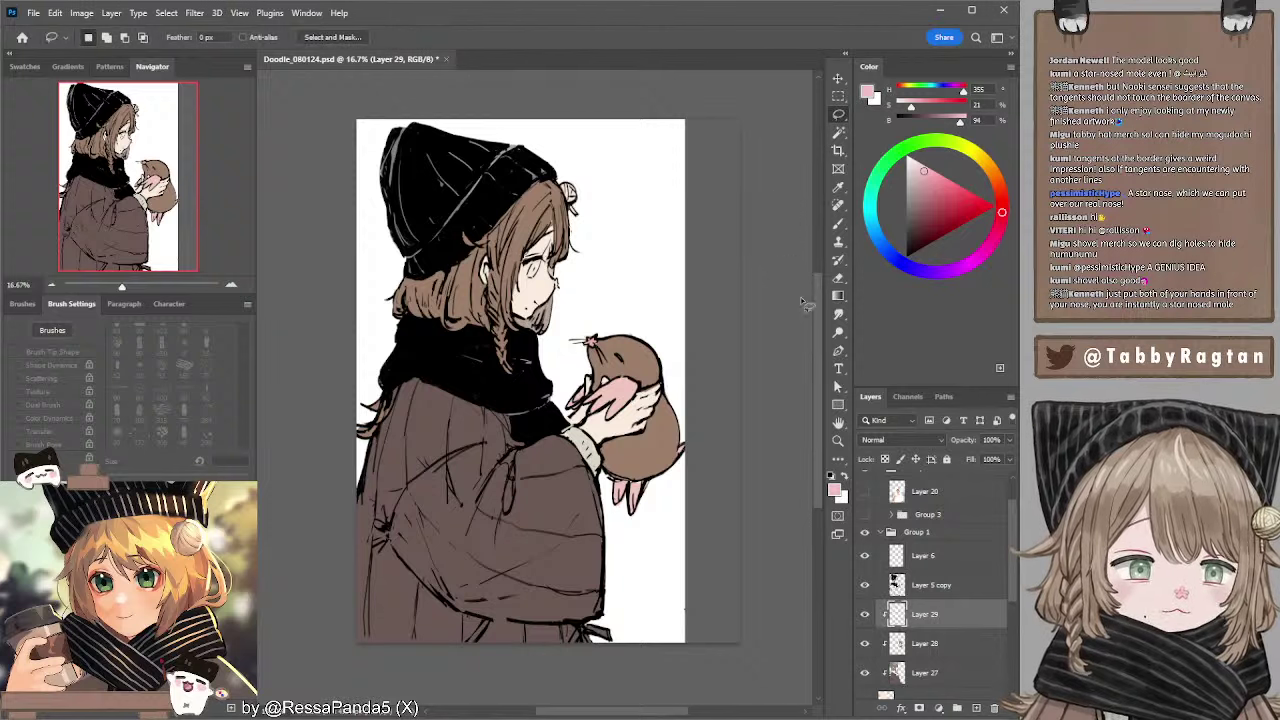
- Apply a colour adjustment to Layer 28 that shifts the mole's fur towards a lighter, warmer brown
click(910, 642)
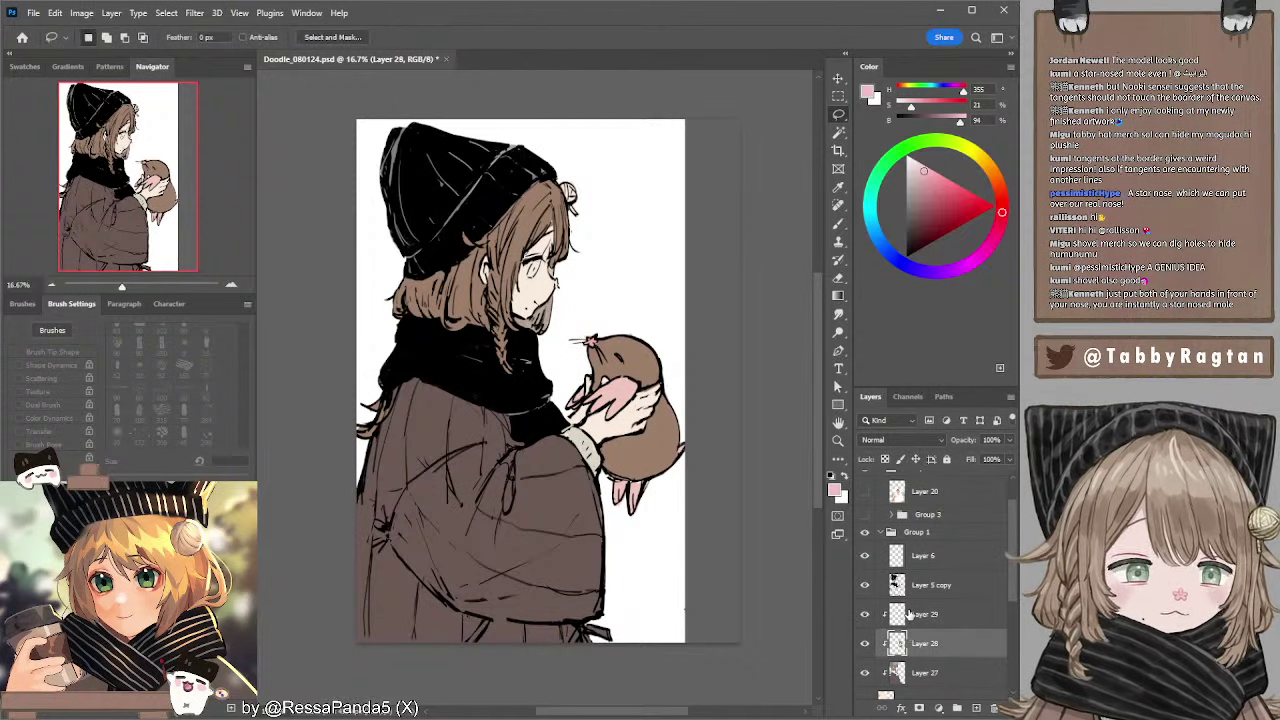
key(i)
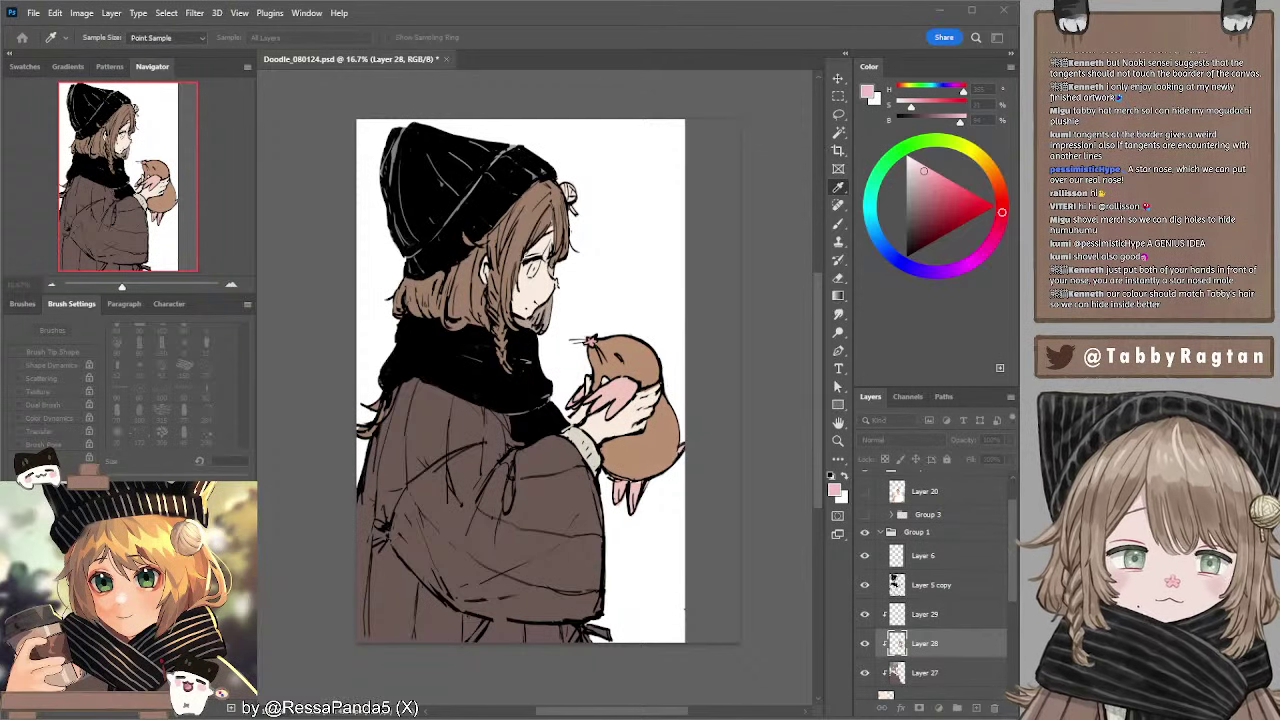
key(ctrl+z)
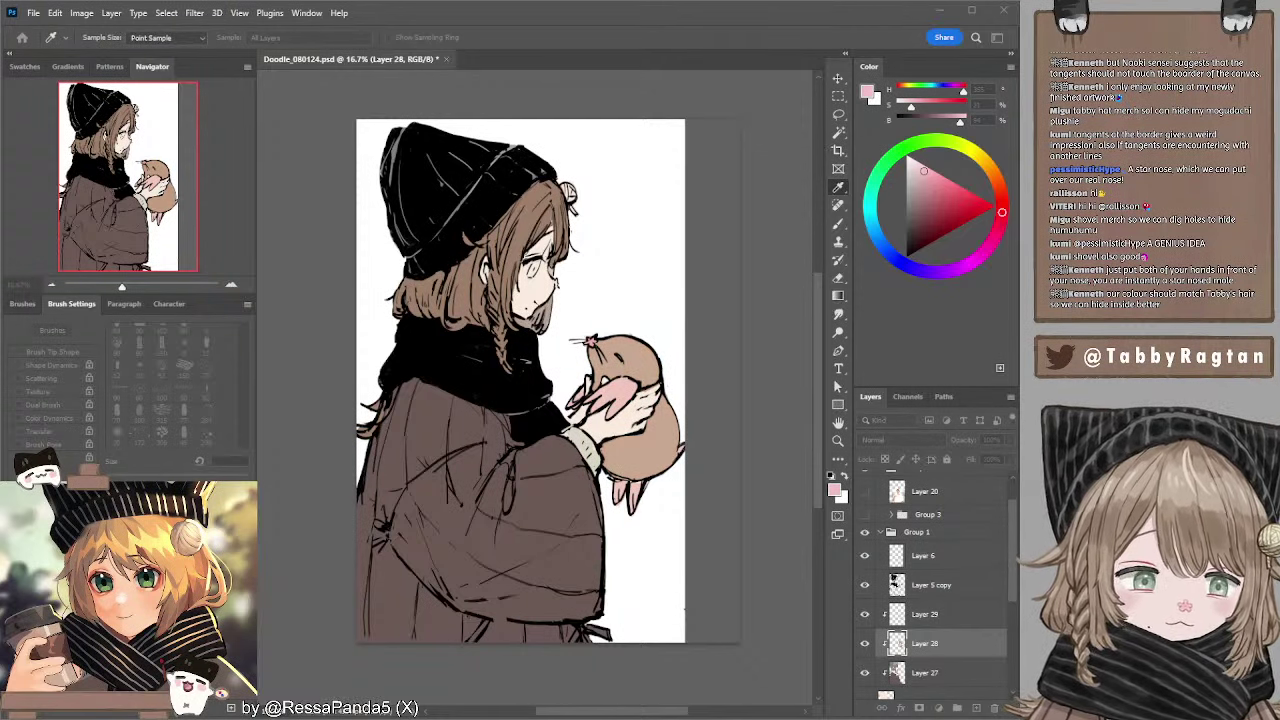
key(ctrl+shift+z)
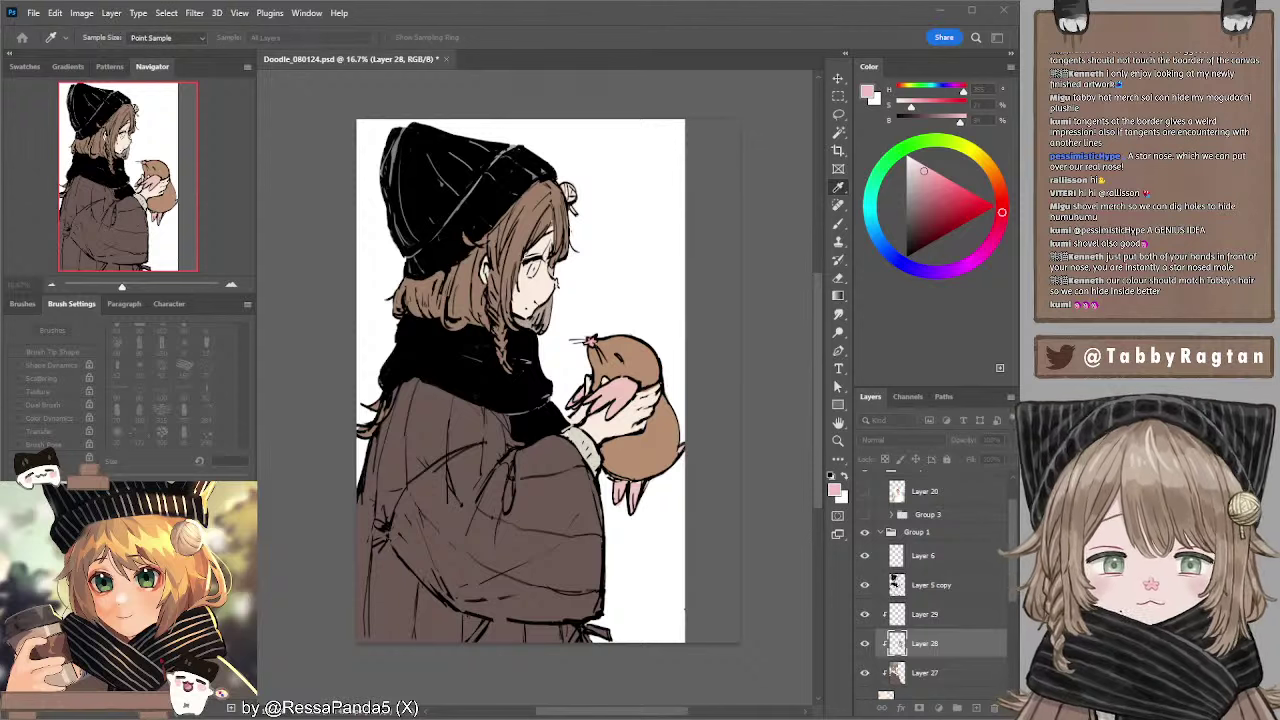
key(ctrl+z)
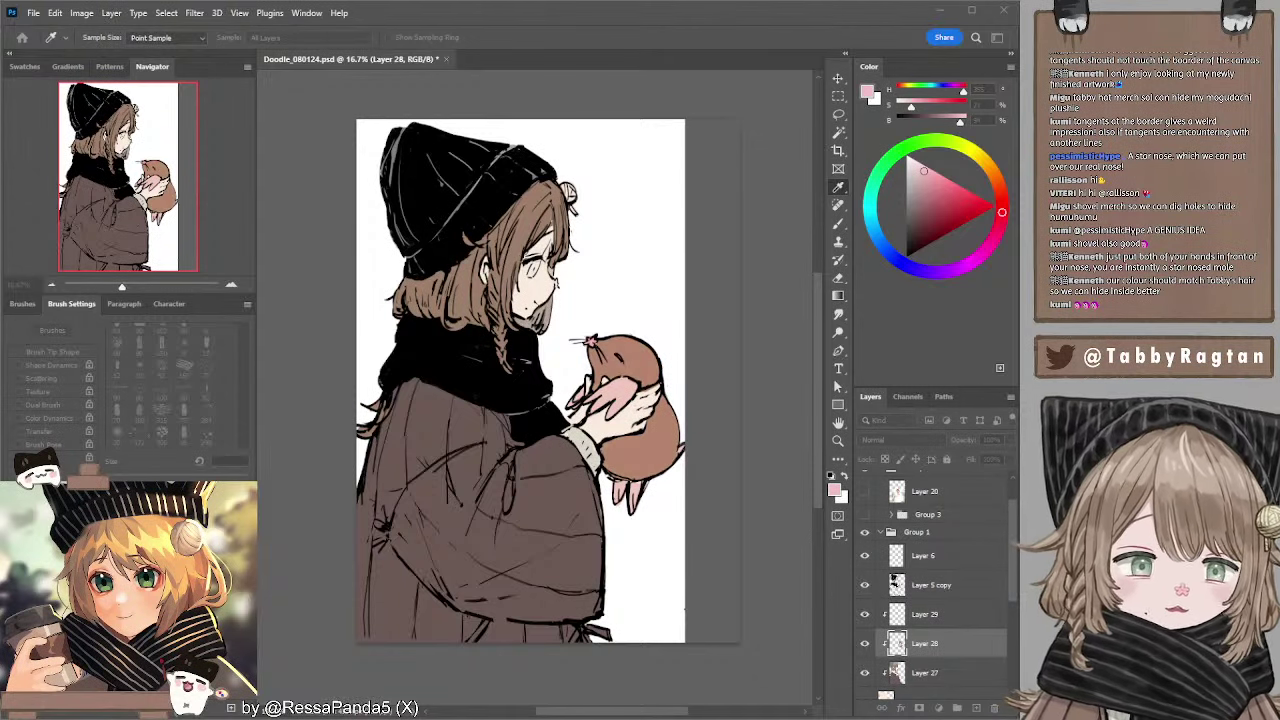
key(ctrl+shift+z)
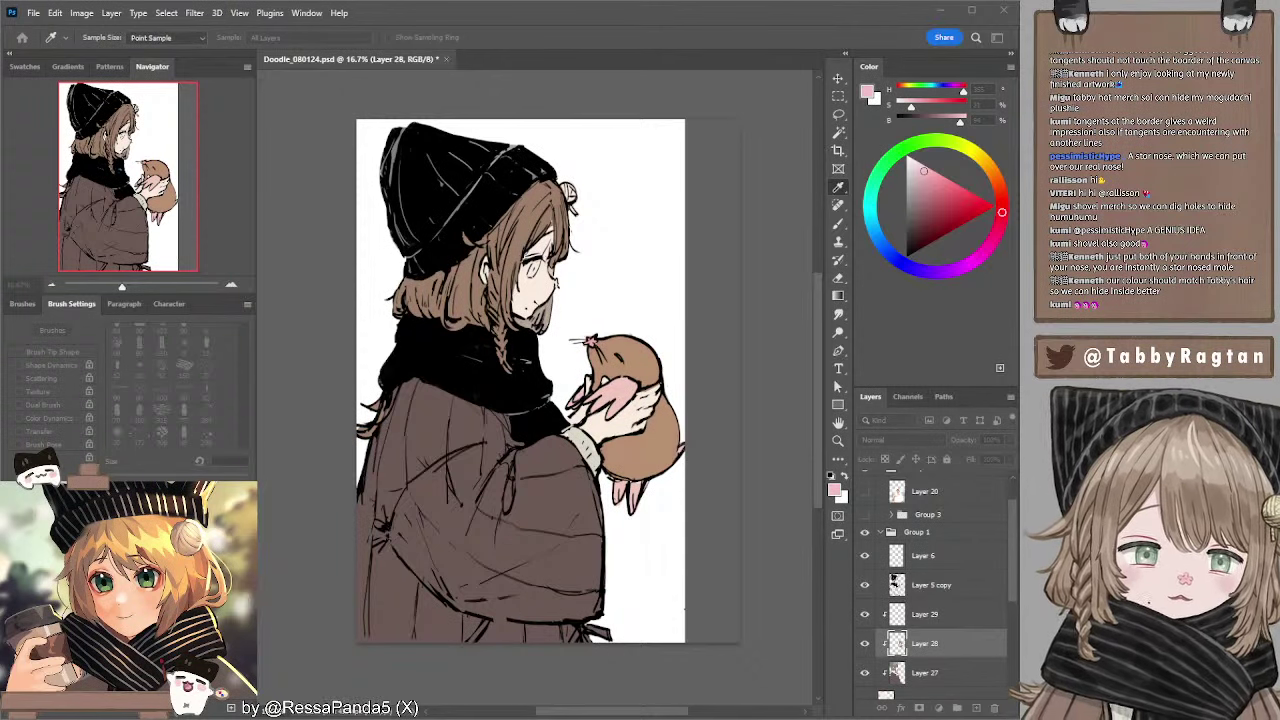
key(l)
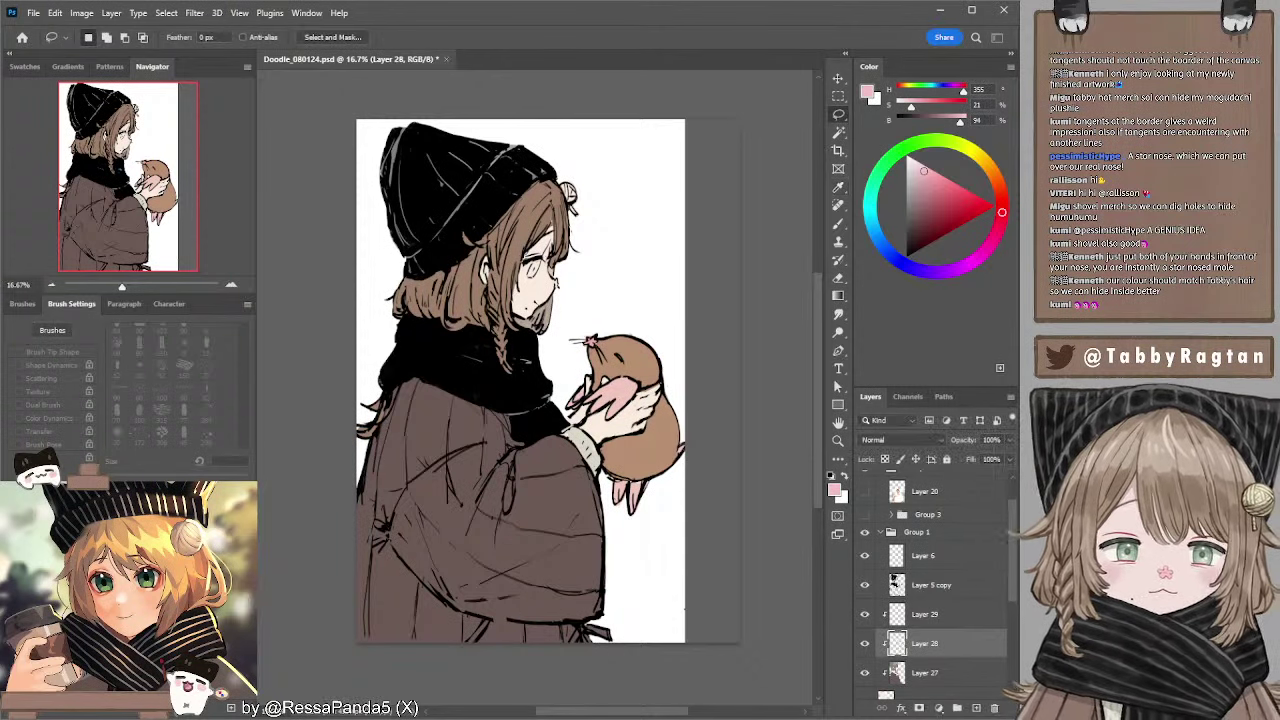
- Fine-tune the mole's pink parts on Layer 29 and its brown fur on Layer 28 with further colour adjustments
click(893, 614)
key(i)
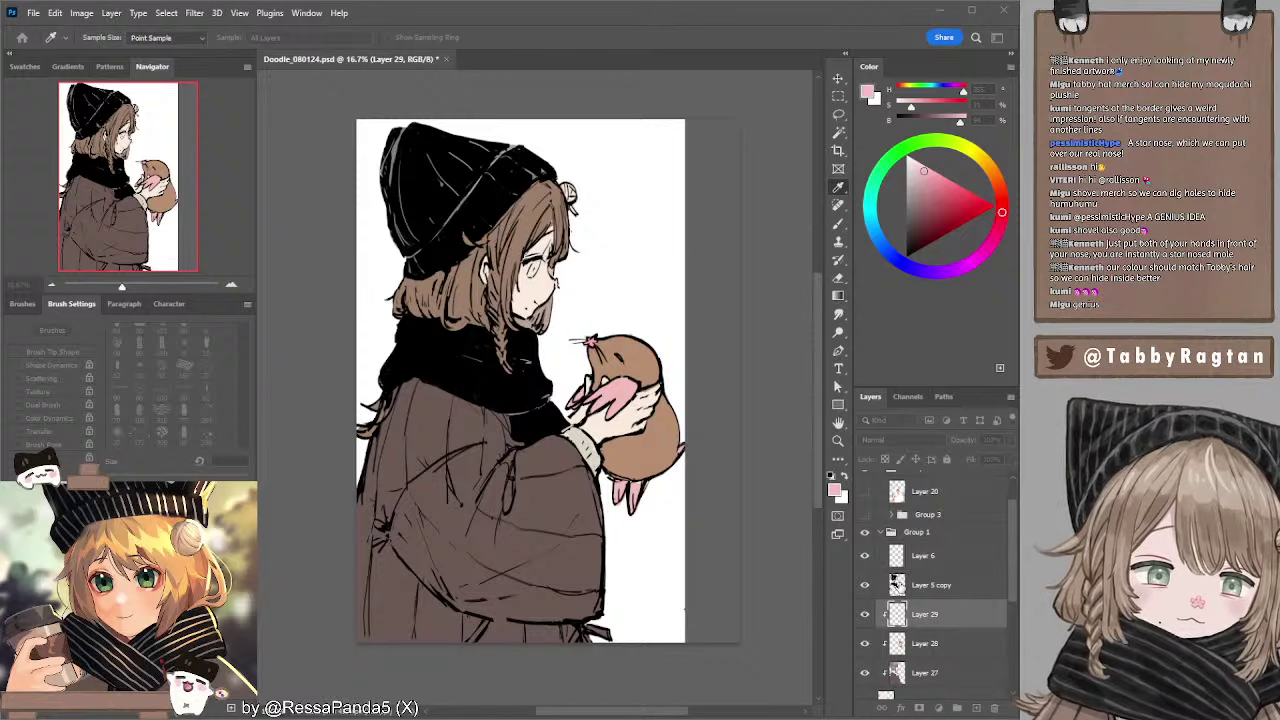
key(l)
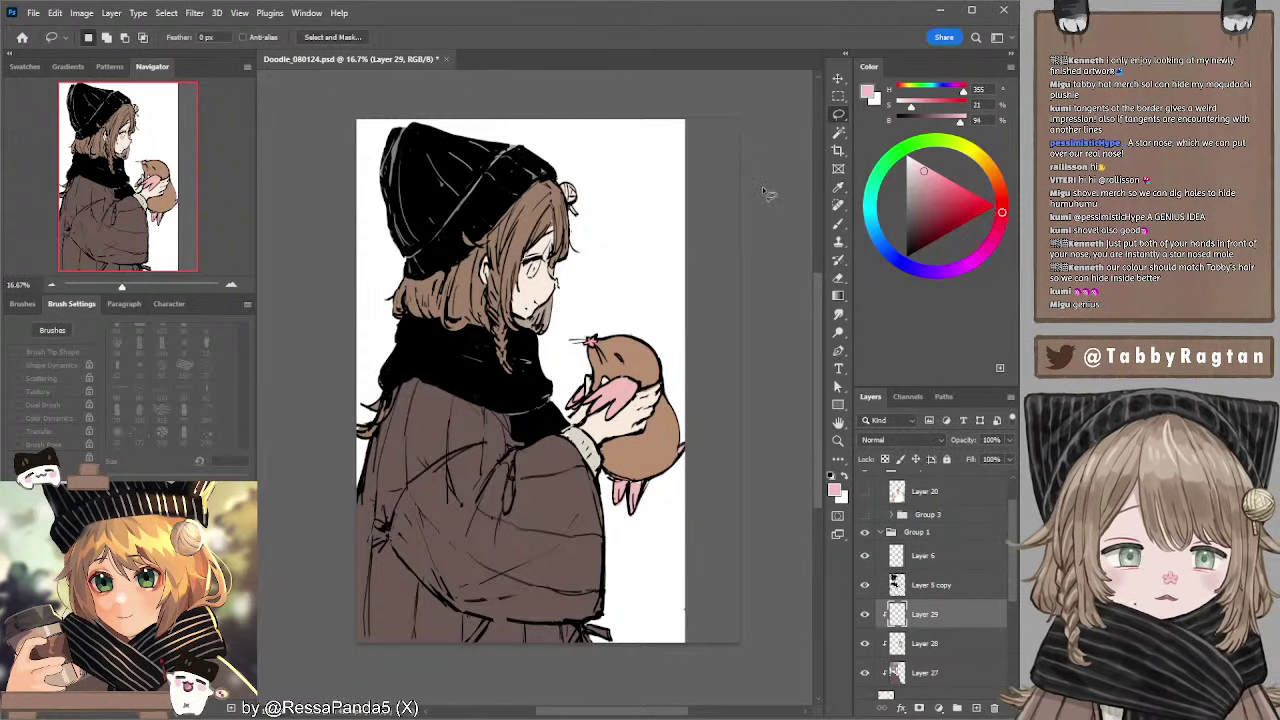
key(alt+bracketleft)
key(i)
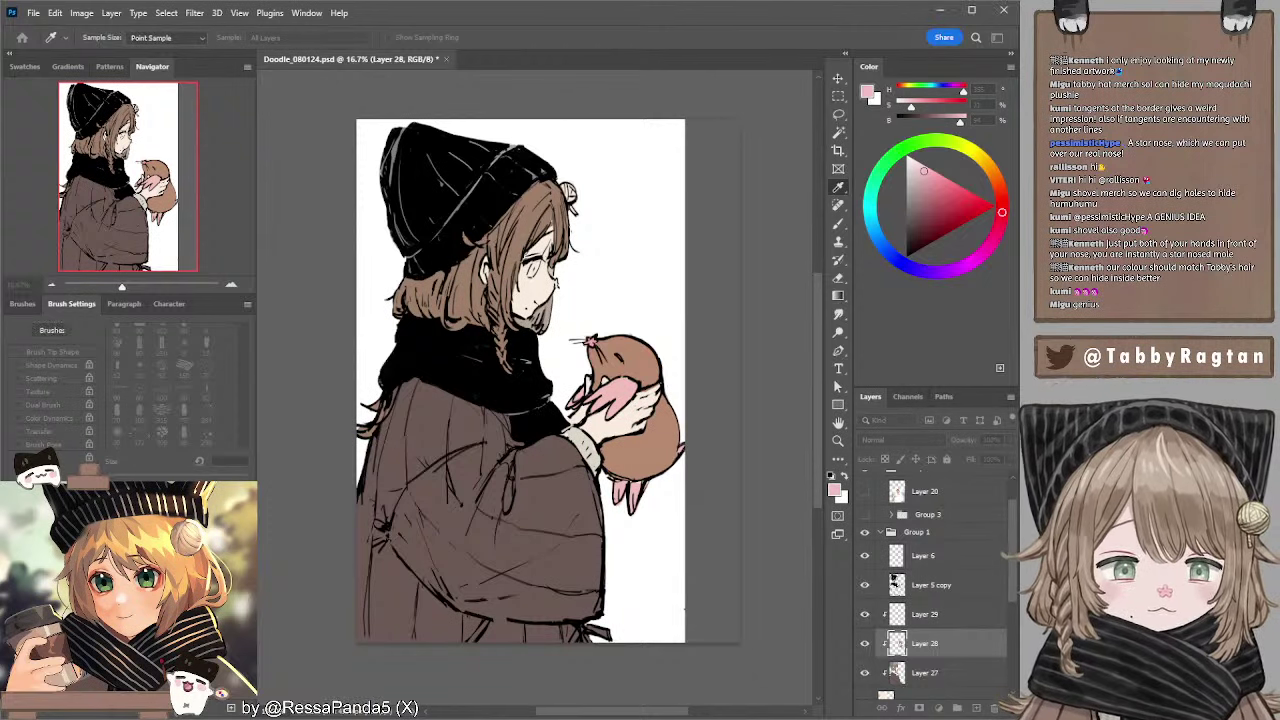
key(l)
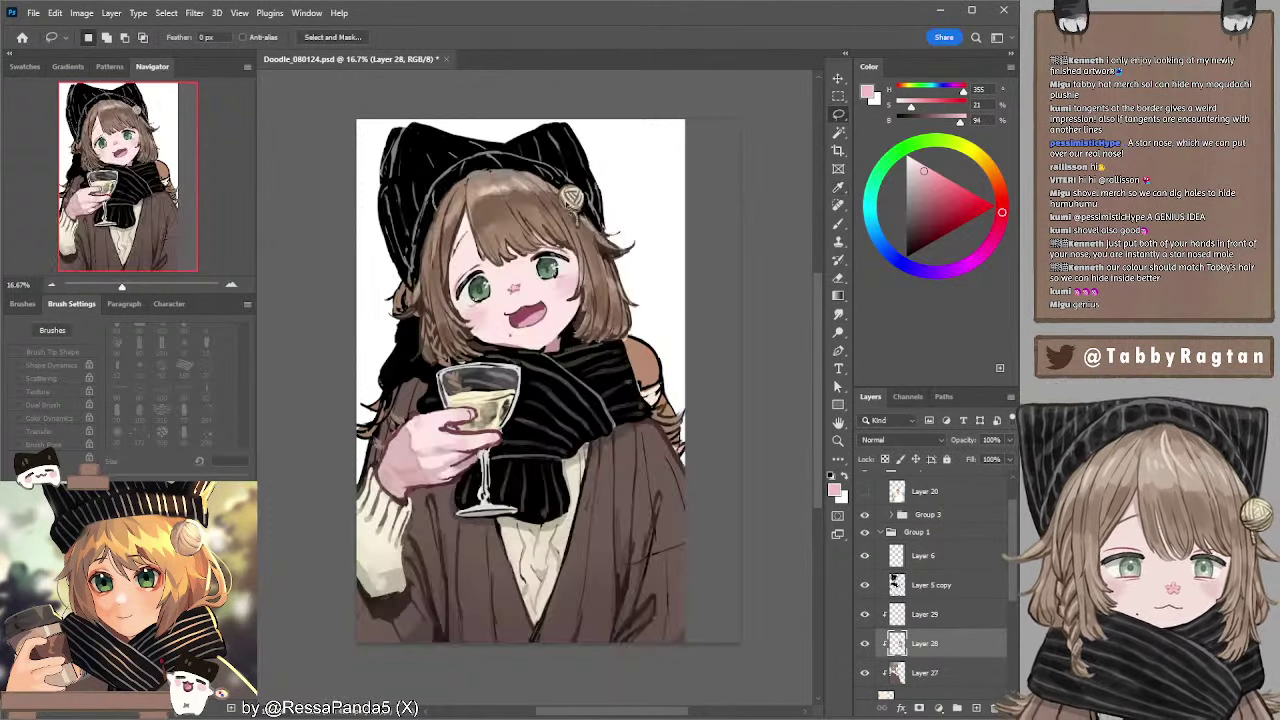
- Sample beige (H 36, S 14, B 90) from the reference character's hat ornament and paint the girl's hat ornament on Layer 29, enlarging the brush to 100 px
key(b)
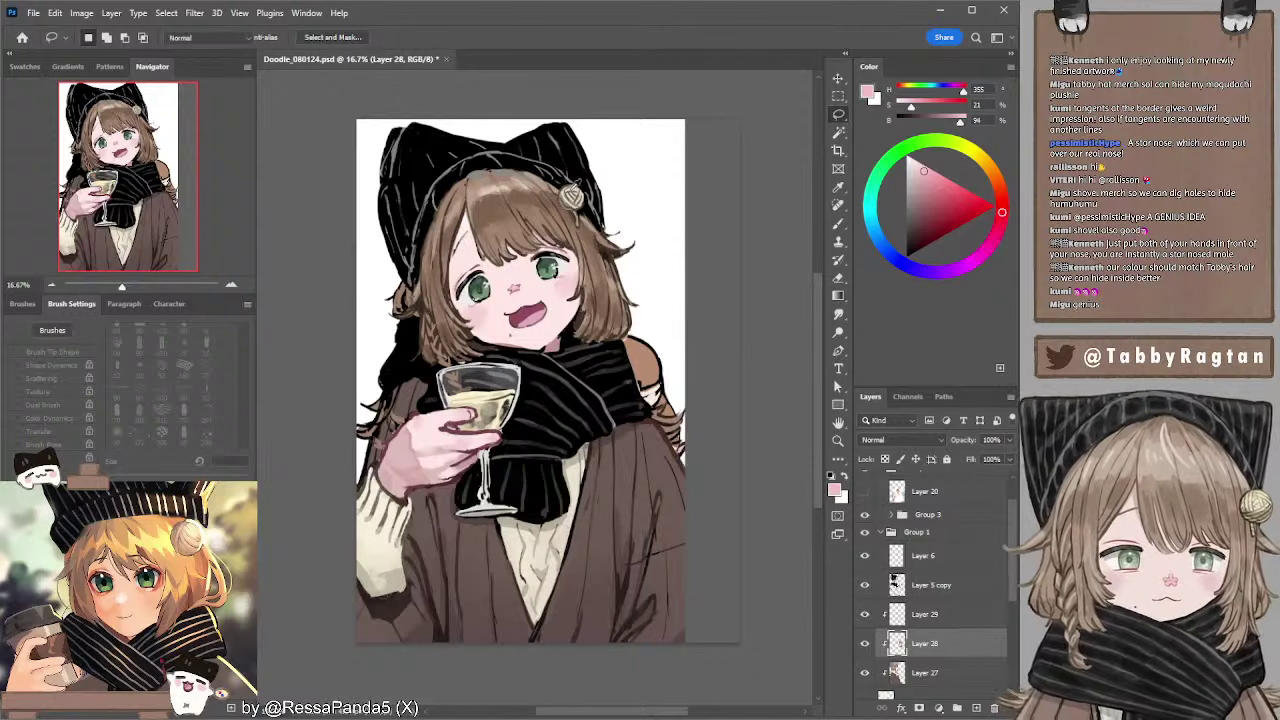
alt+click(572, 196)
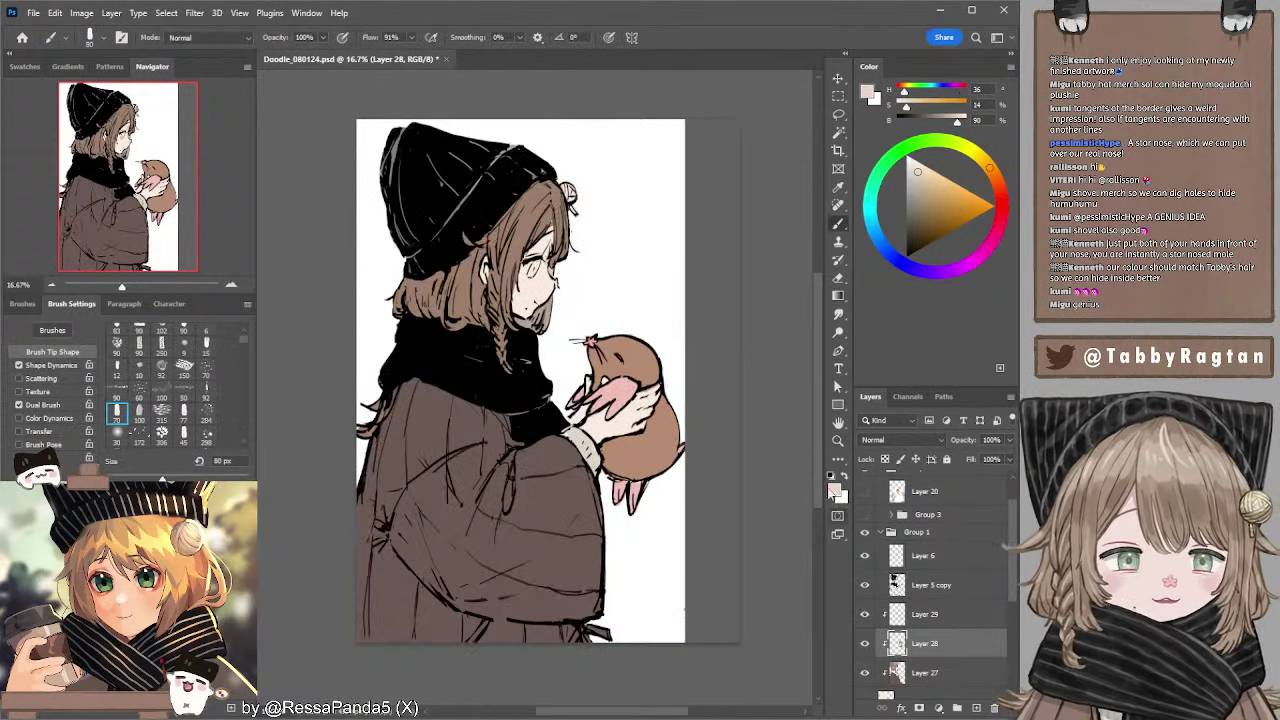
key(l)
key(b)
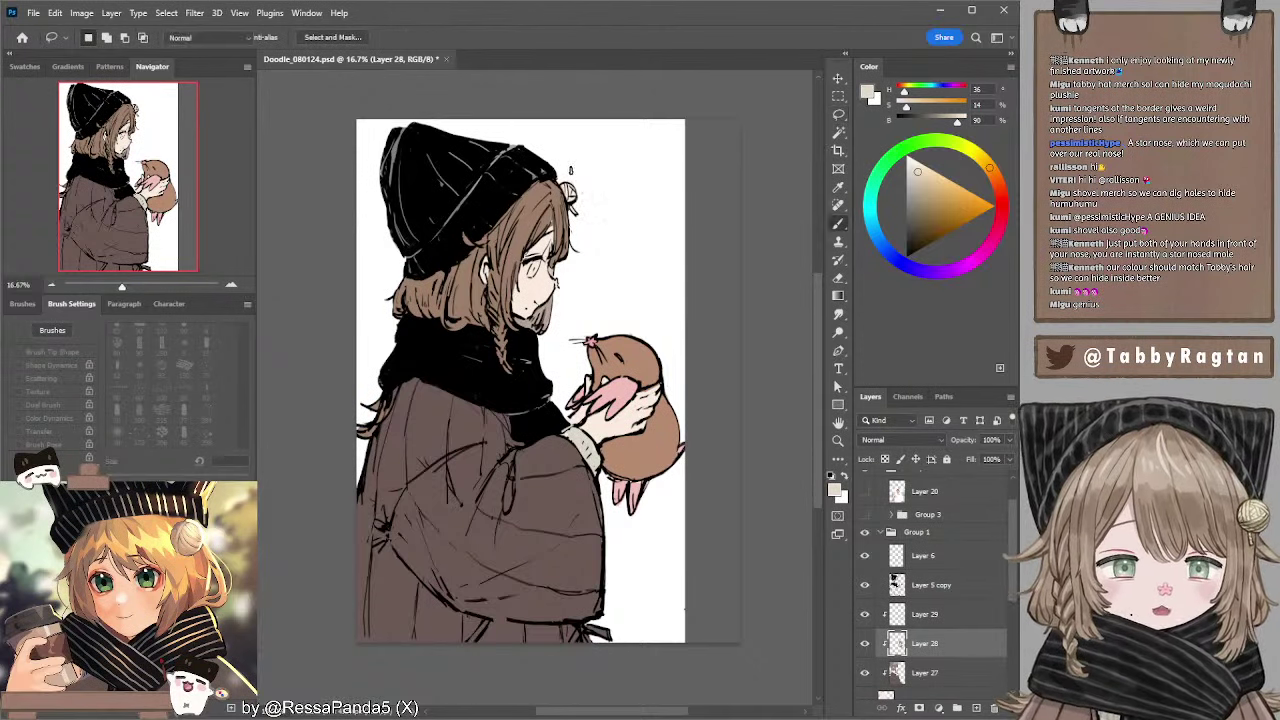
click(903, 615)
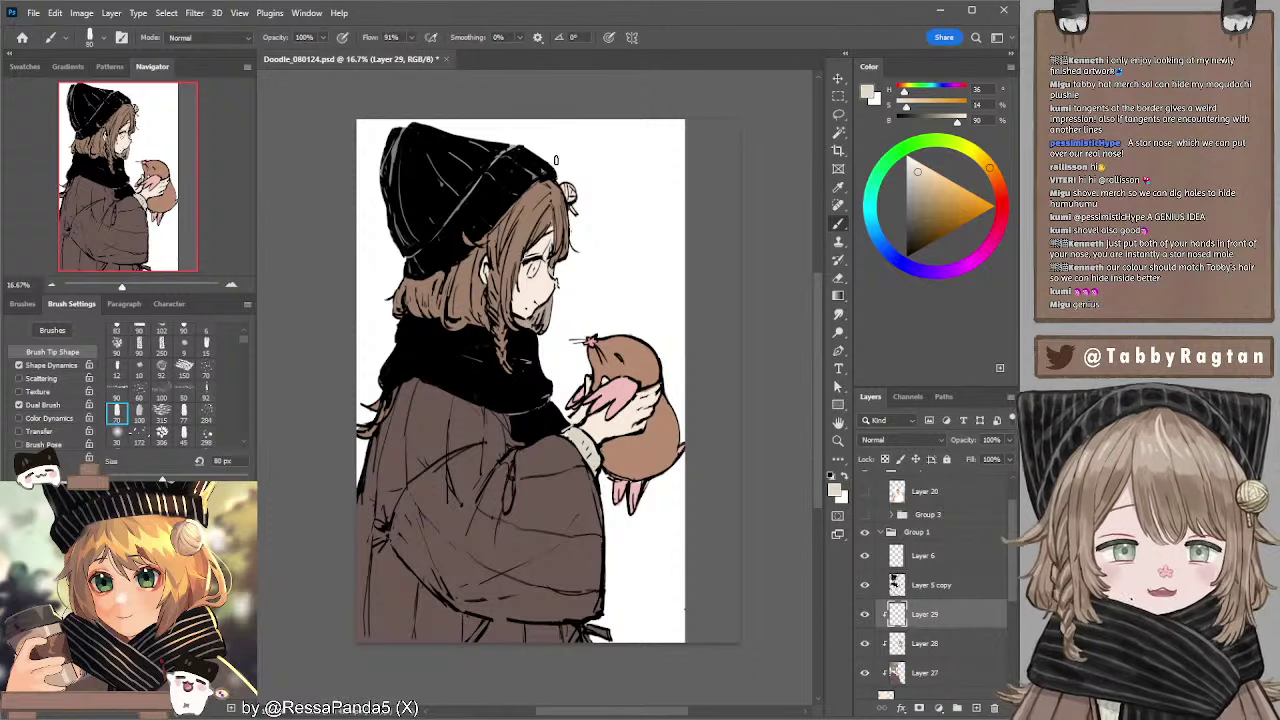
key(bracketright)
key(bracketright)
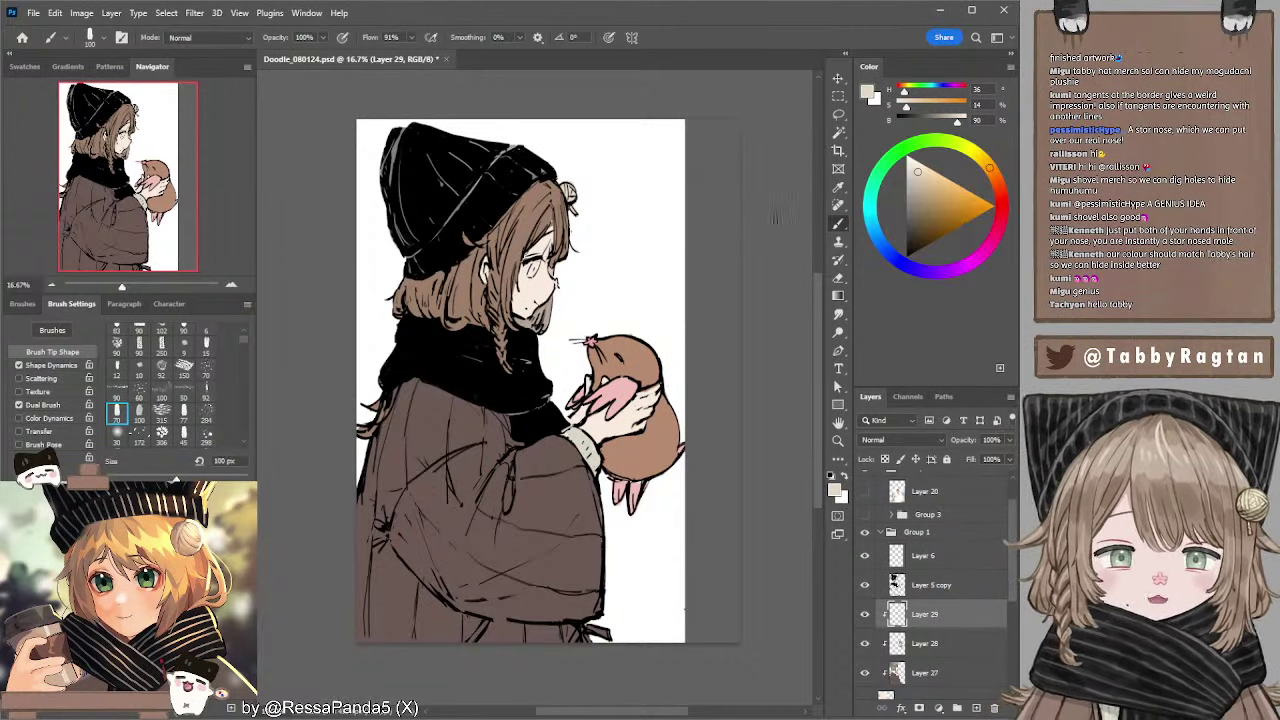
- Sample light grey (H 0, S 0, B 92) from the Group 3 reference for the girl's eye white, hide the reference, and reduce the brush to 80 px
drag(914, 170, 909, 160)
click(972, 151)
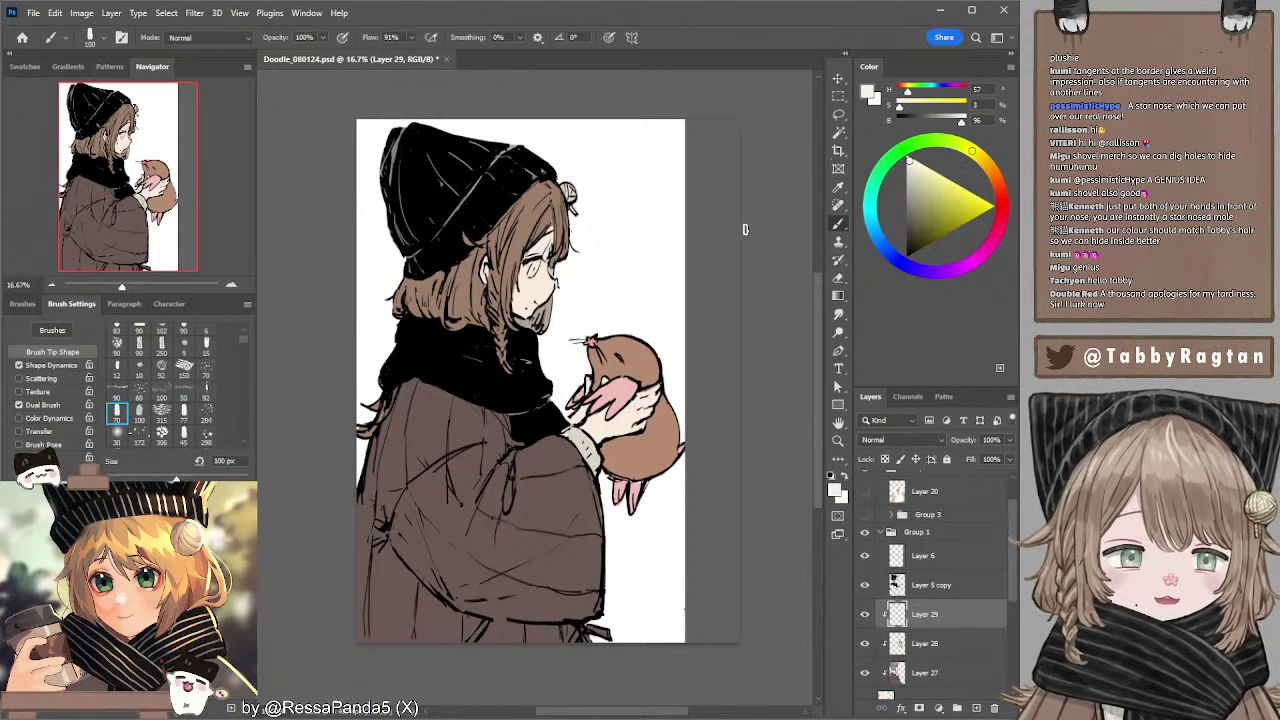
click(865, 514)
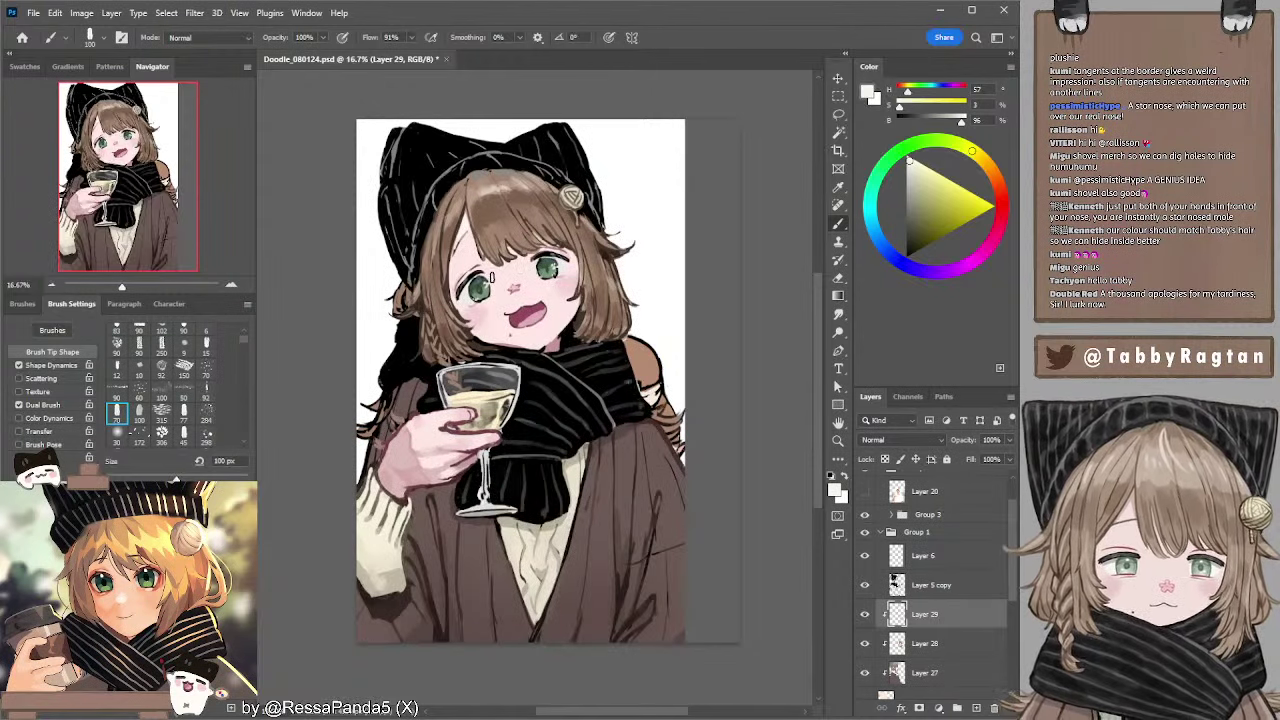
alt+click(637, 335)
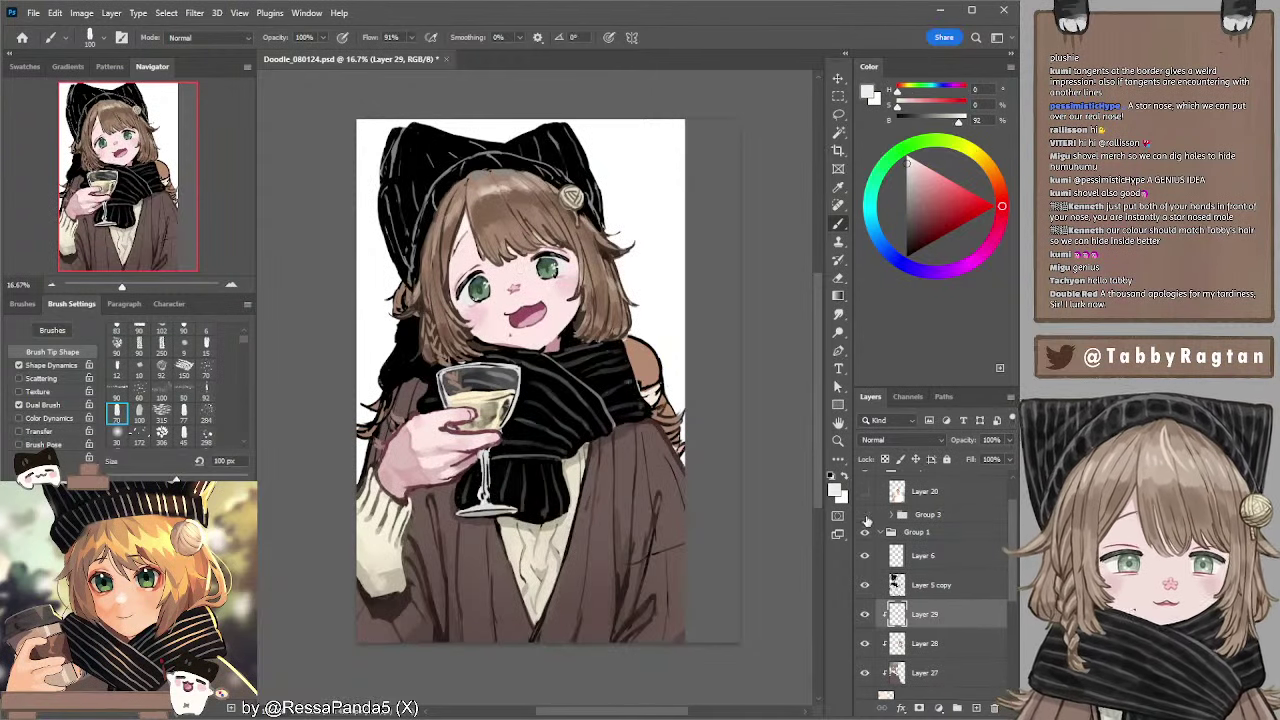
click(866, 514)
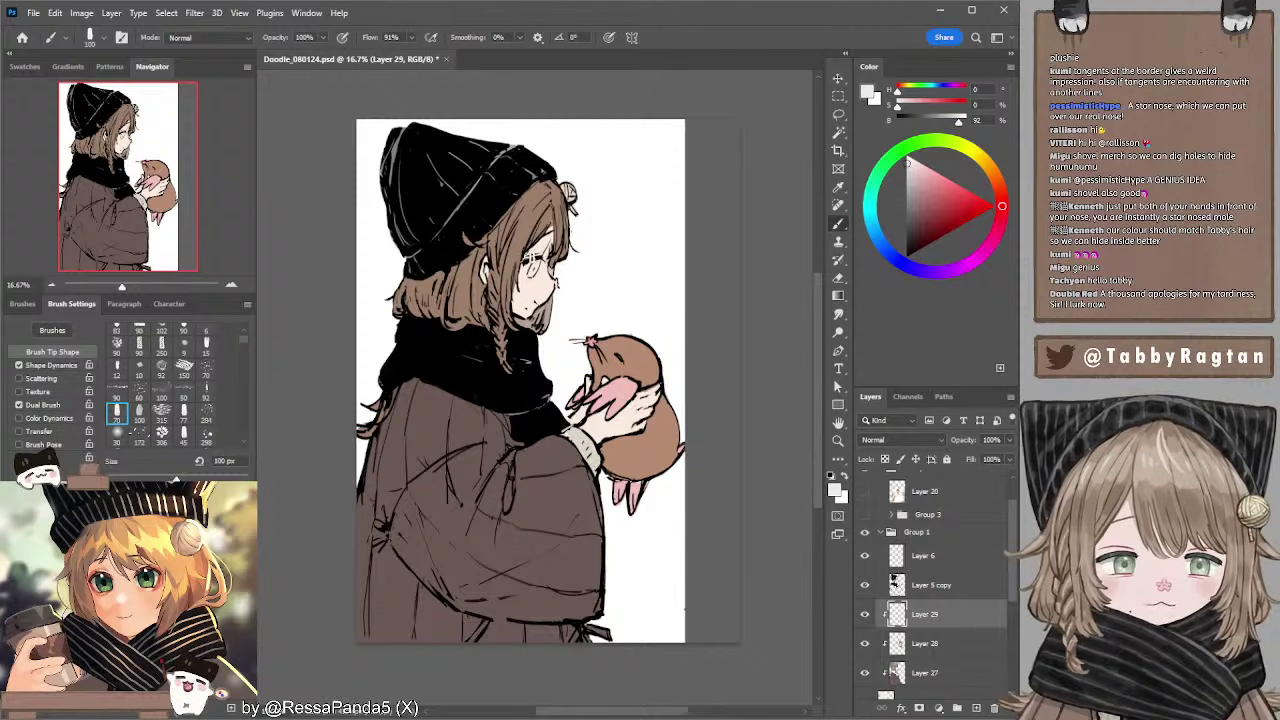
key(bracketleft)
key(bracketleft)
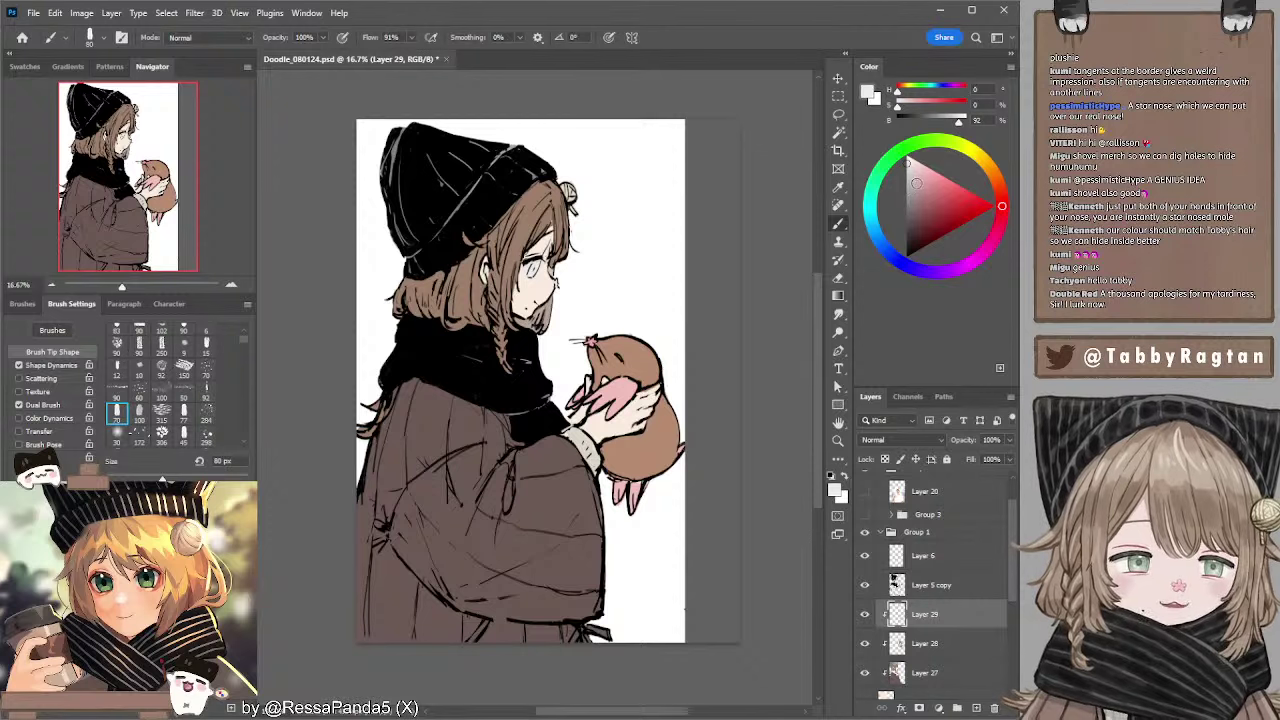
- Paint the girl's iris muted green (H 86, S 29, B 49) with a 70 px brush, and clean up the line art on Layer 5 copy
click(951, 140)
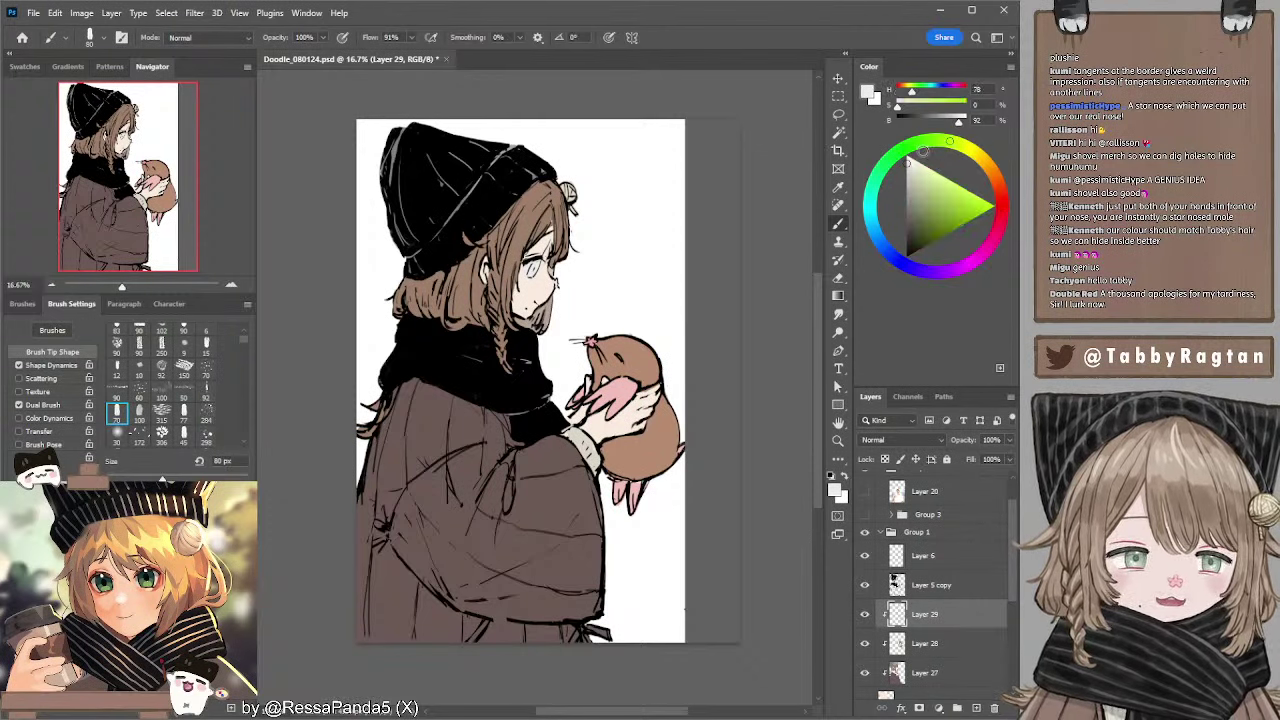
click(918, 213)
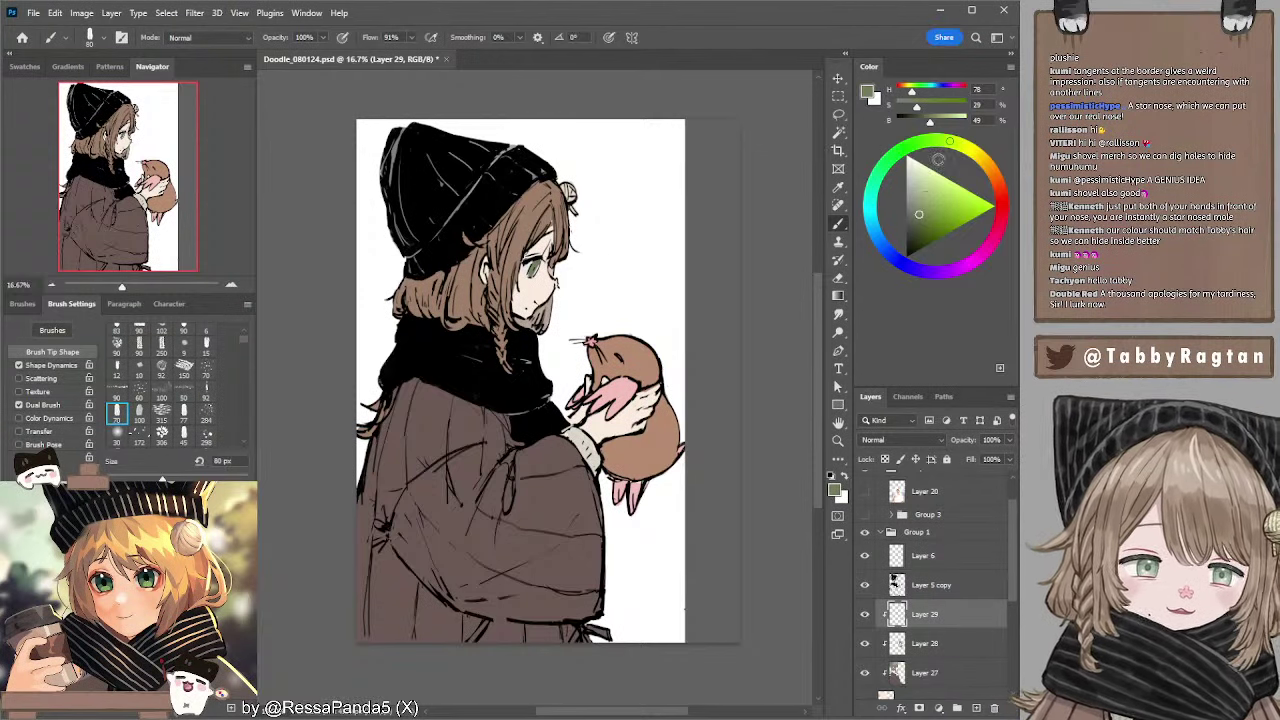
click(940, 141)
key(bracketleft)
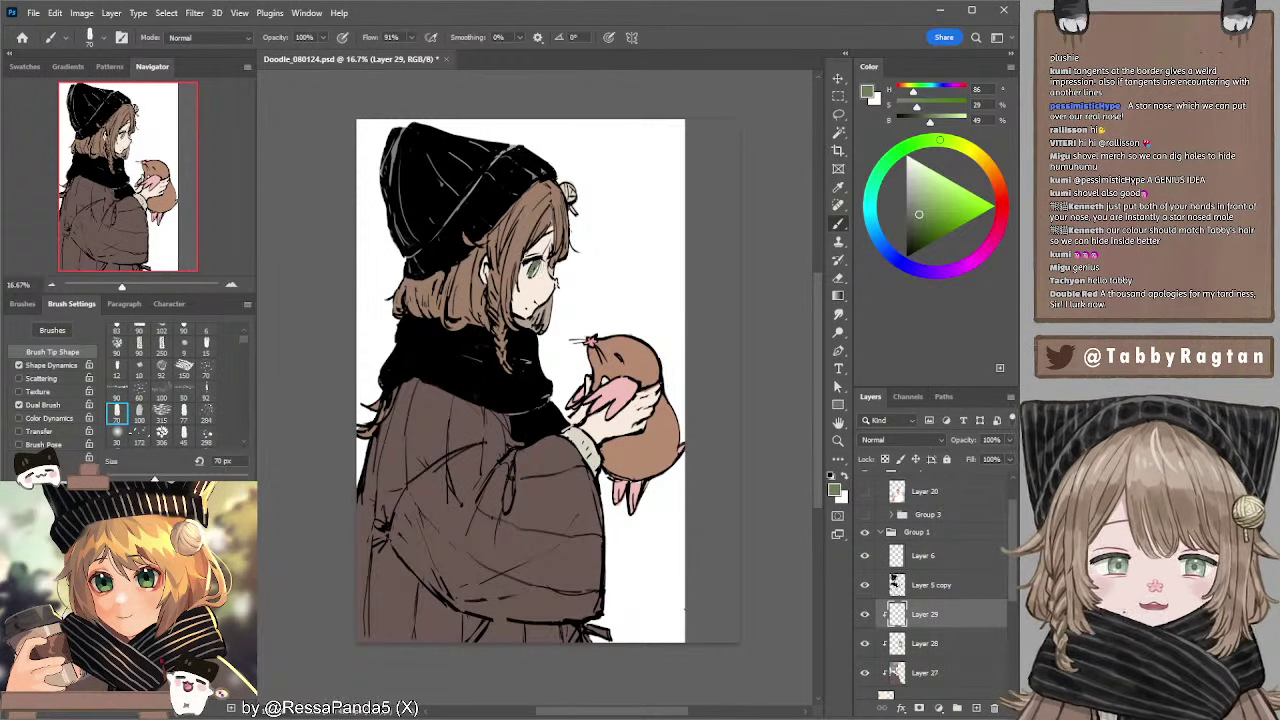
key(alt+bracketright)
key(e)
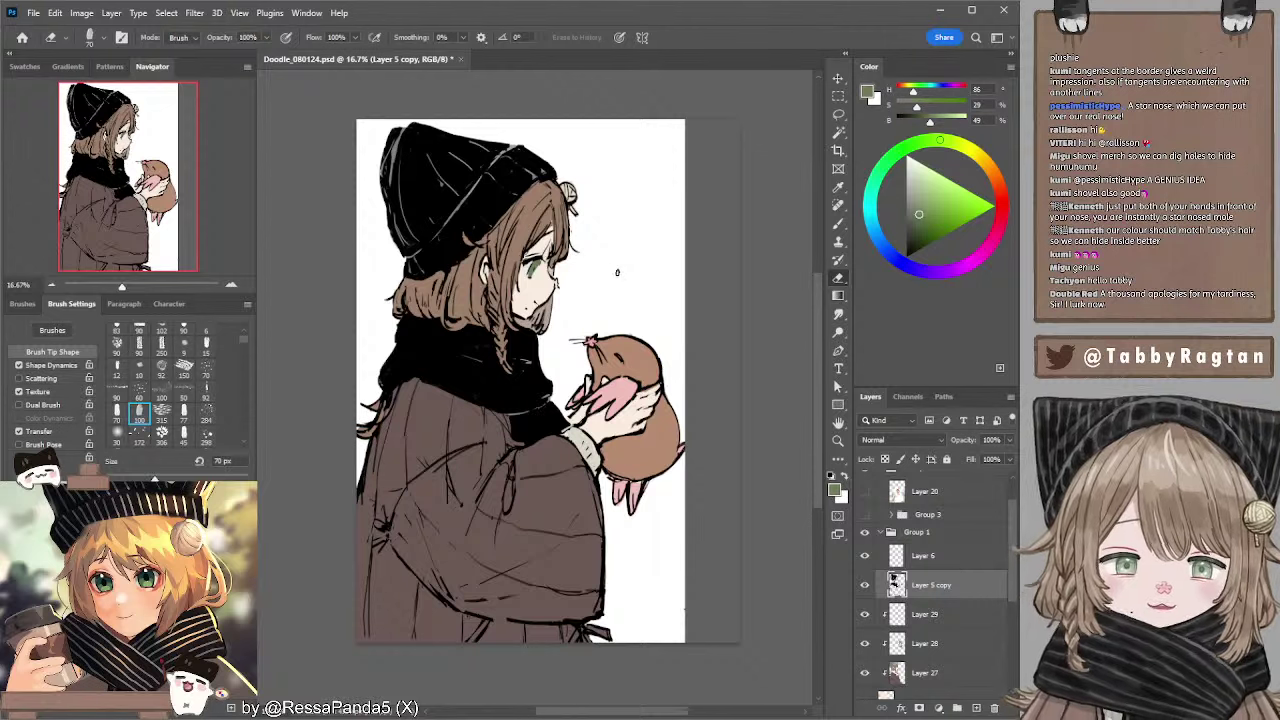
key(alt+bracketleft)
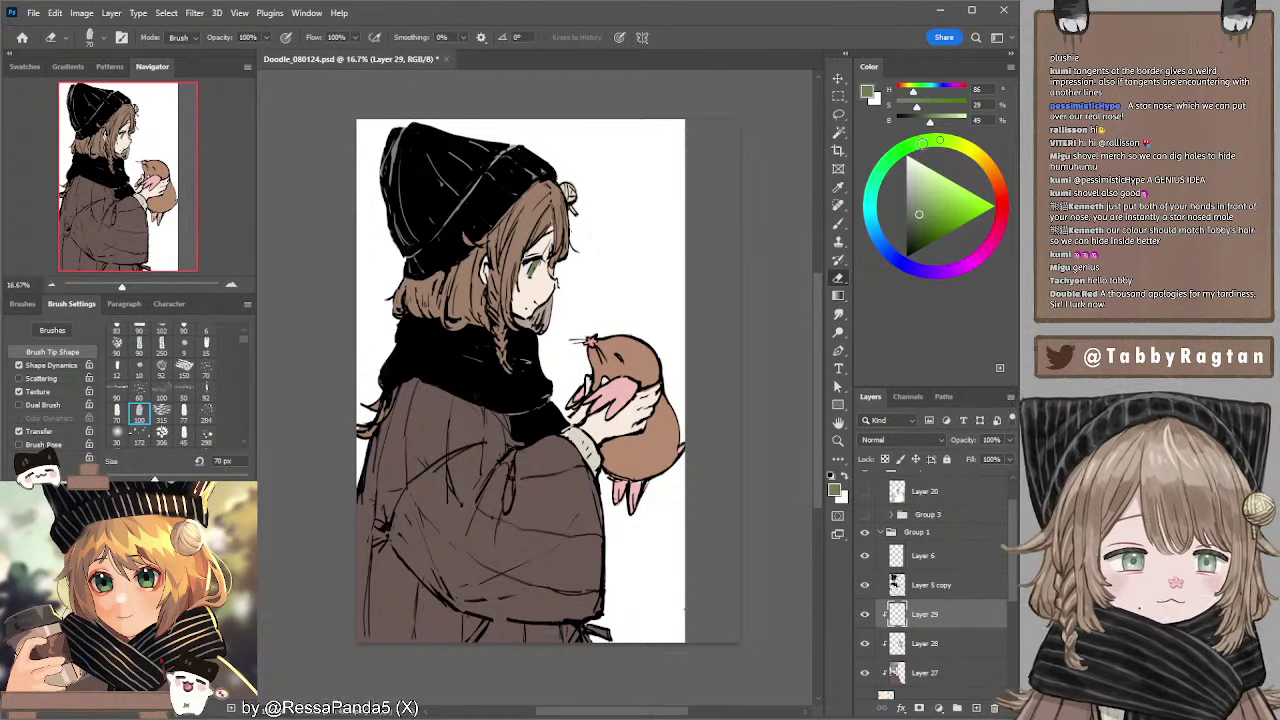
- Darken the girl's iris on Layer 29 with a deep green (H 103, S 34, B 37), and reduce the brush to 60 px
click(921, 142)
click(917, 225)
key(b)
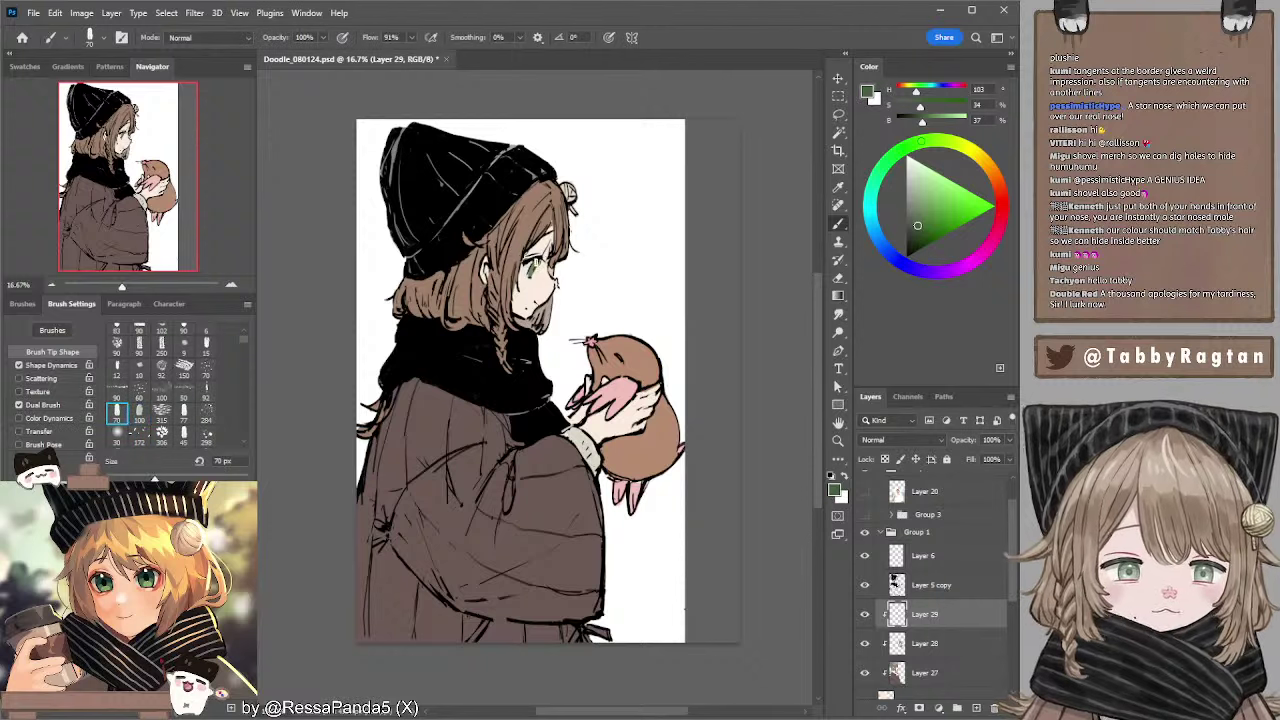
key(bracketleft)
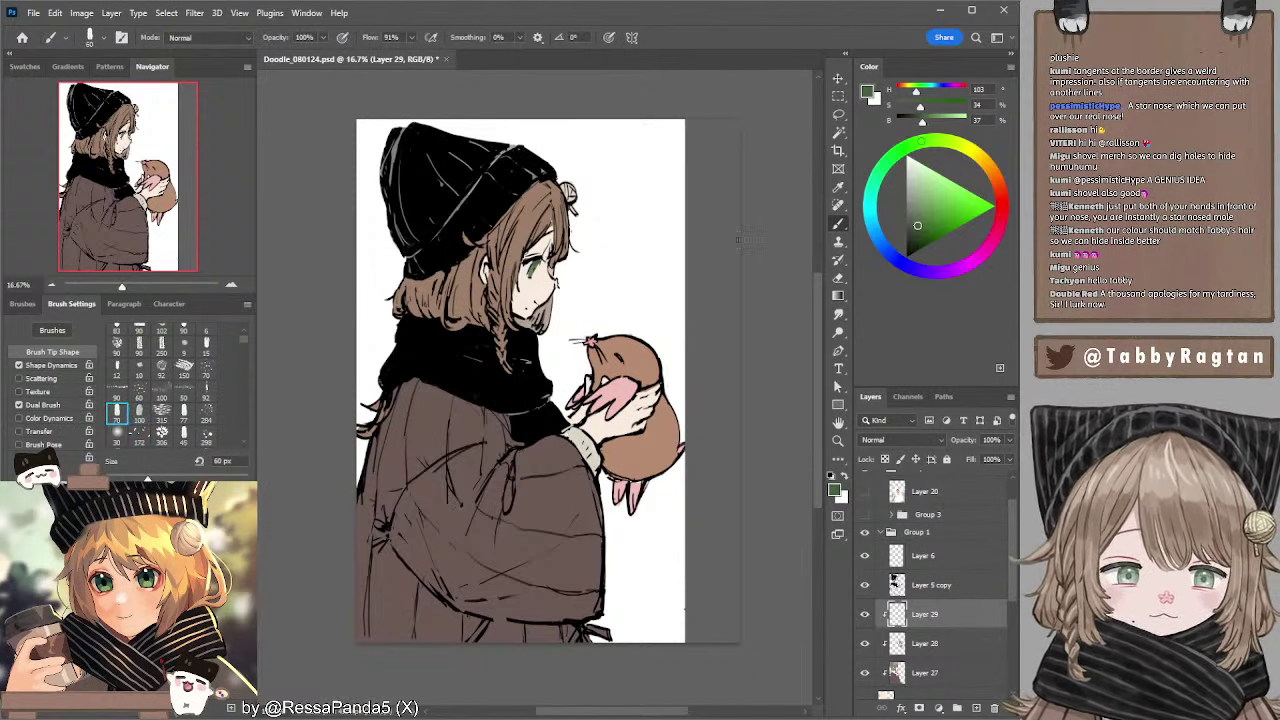
- Sample the mole's paw pink (H 3, S 23, B 95) and add pink accents to the girl's face with an 80 px brush
click(1000, 192)
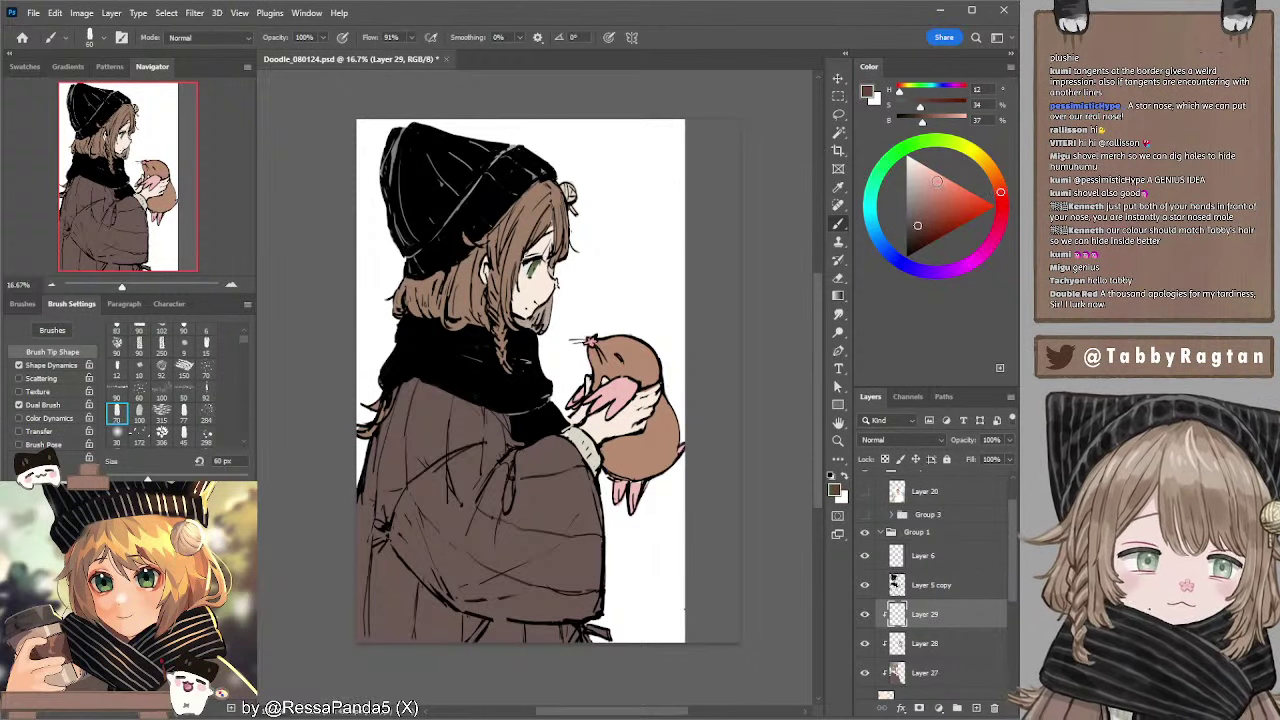
click(935, 180)
alt+click(625, 388)
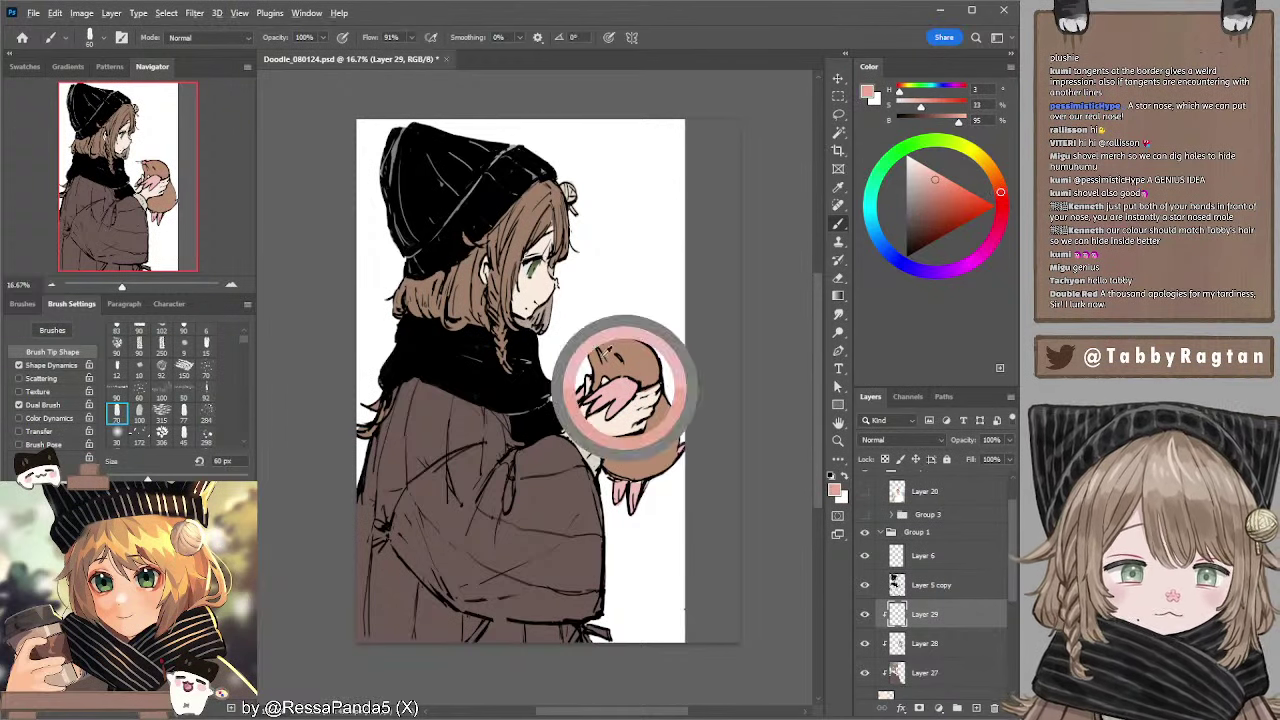
key(bracketright)
key(bracketright)
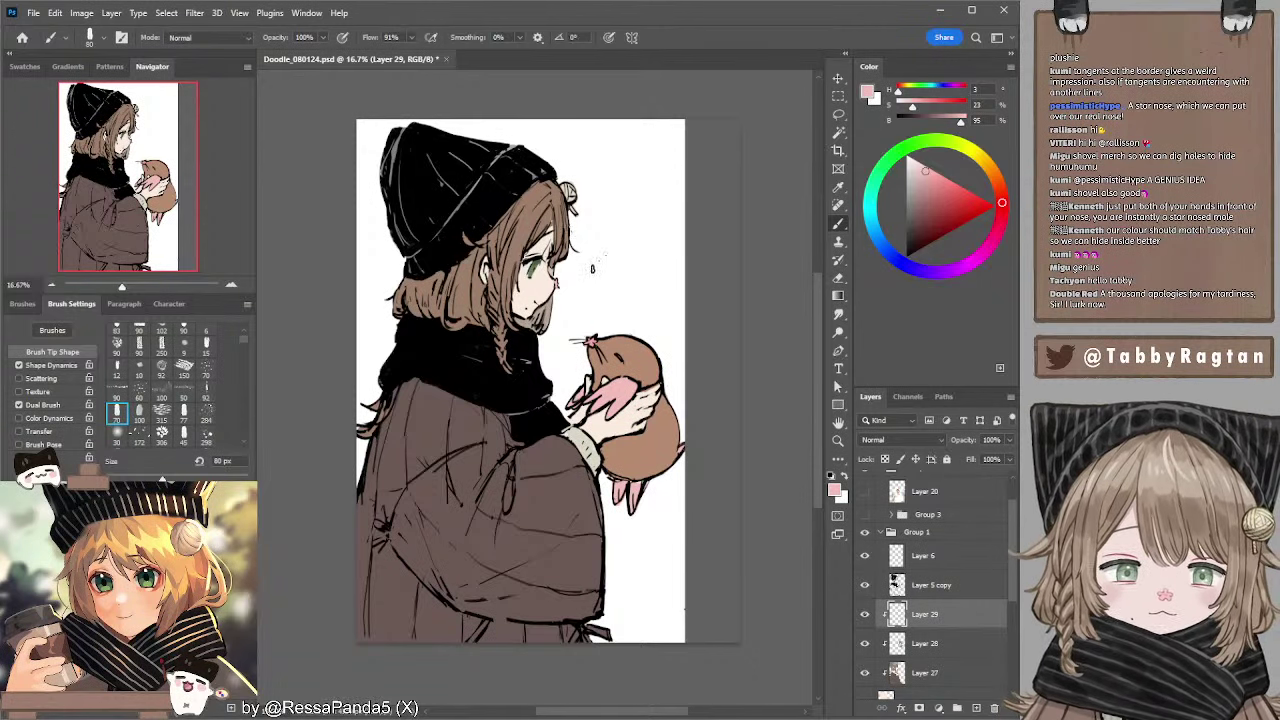
mouse_move(616, 254)
mouse_down()
mouse_move(614, 267)
mouse_move(614, 251)
mouse_up()
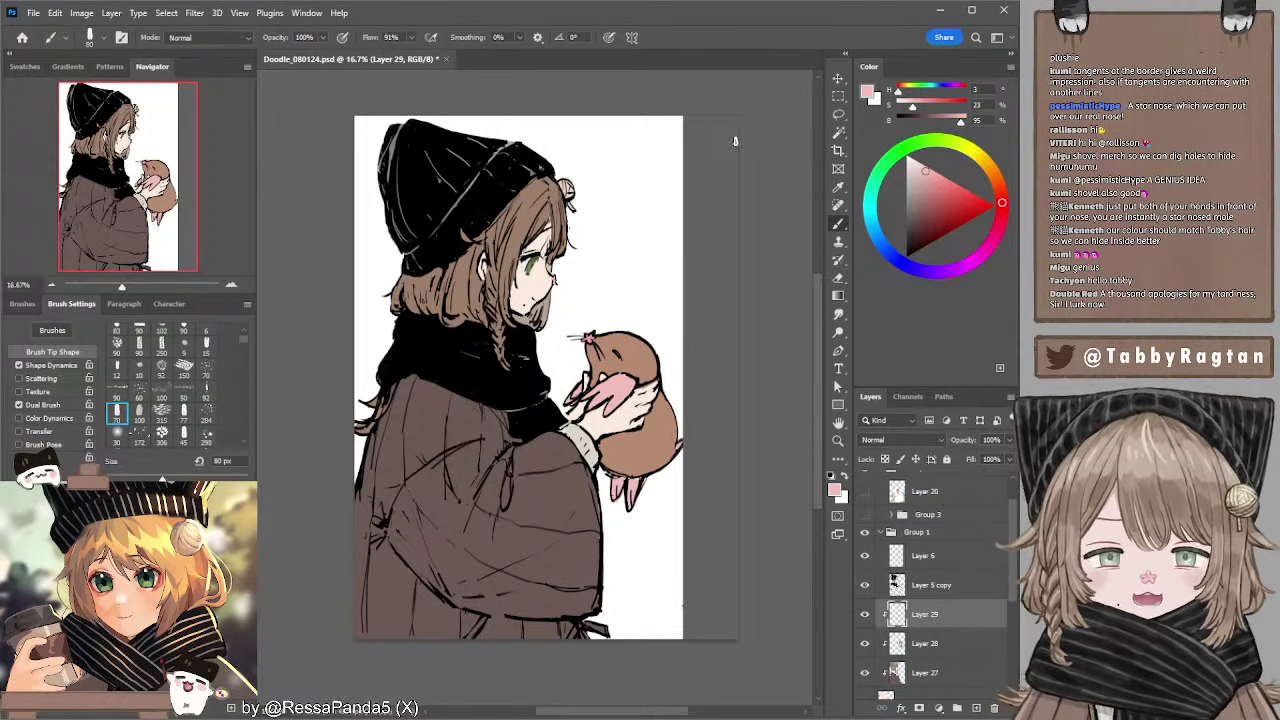
- Sample the girl's hair brown (H 25, S 32, B 62) on Layer 27 and return to Layer 29
ctrl+click(552, 214)
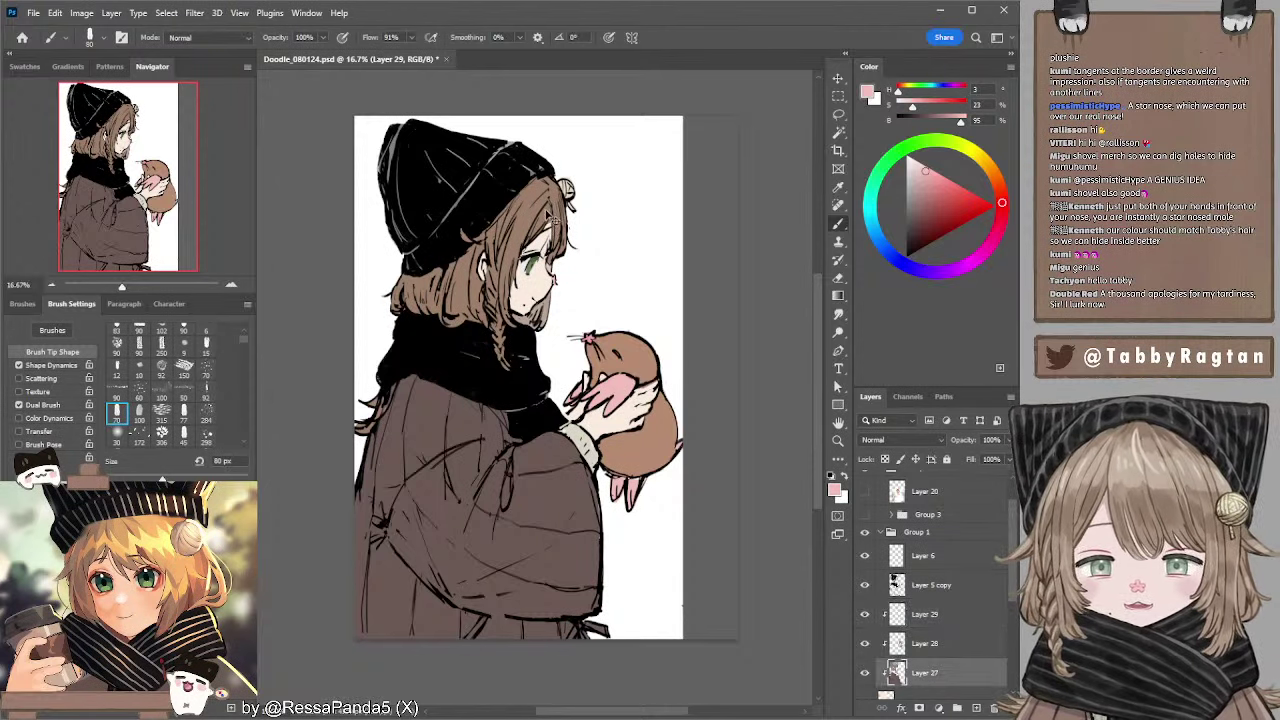
alt+click(546, 212)
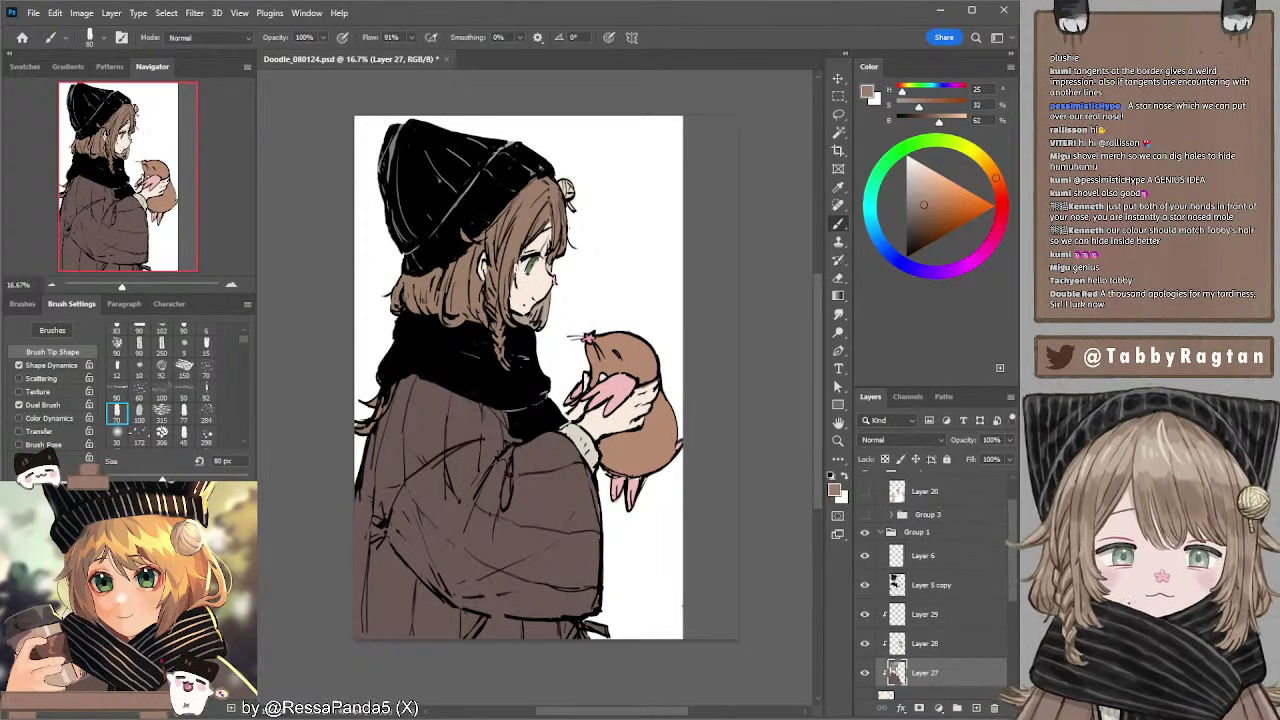
ctrl+click(535, 262)
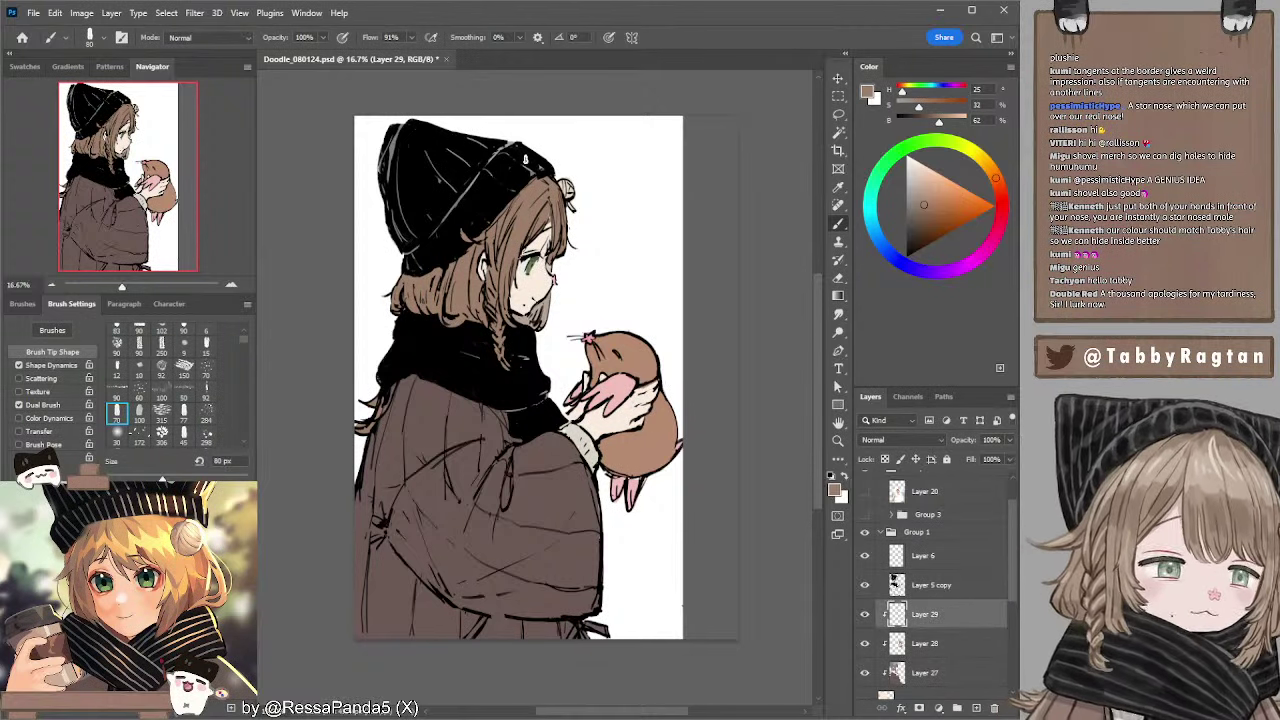
drag(566, 261, 567, 255)
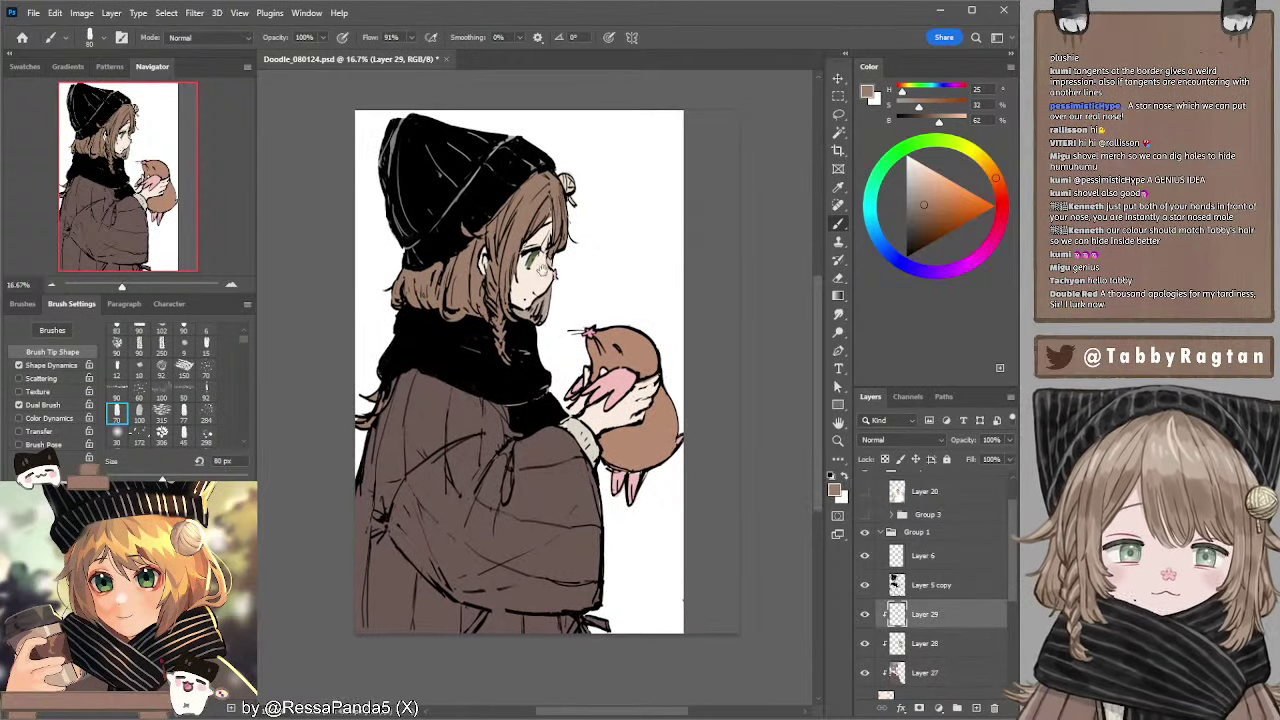
- Adjust the hue and saturation of Layer 26, the girl's skin base
ctrl+click(540, 278)
key(ctrl+u)
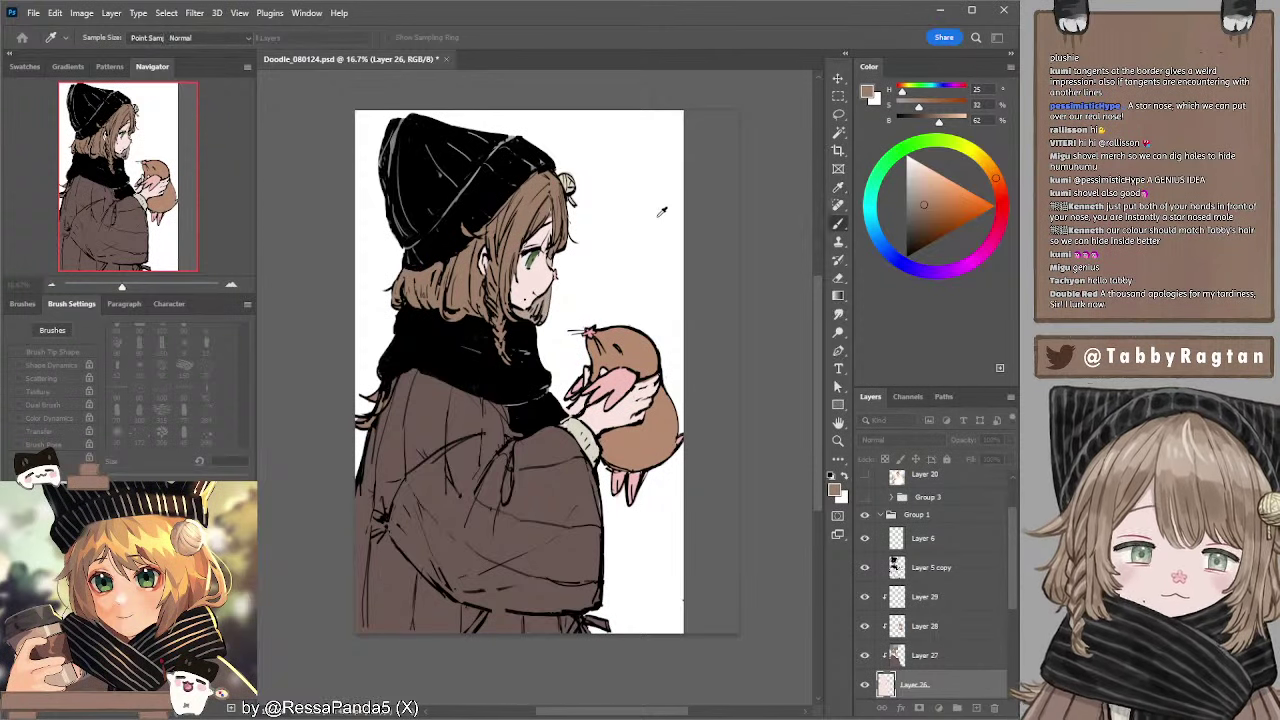
key(l)
drag(742, 153, 729, 160)
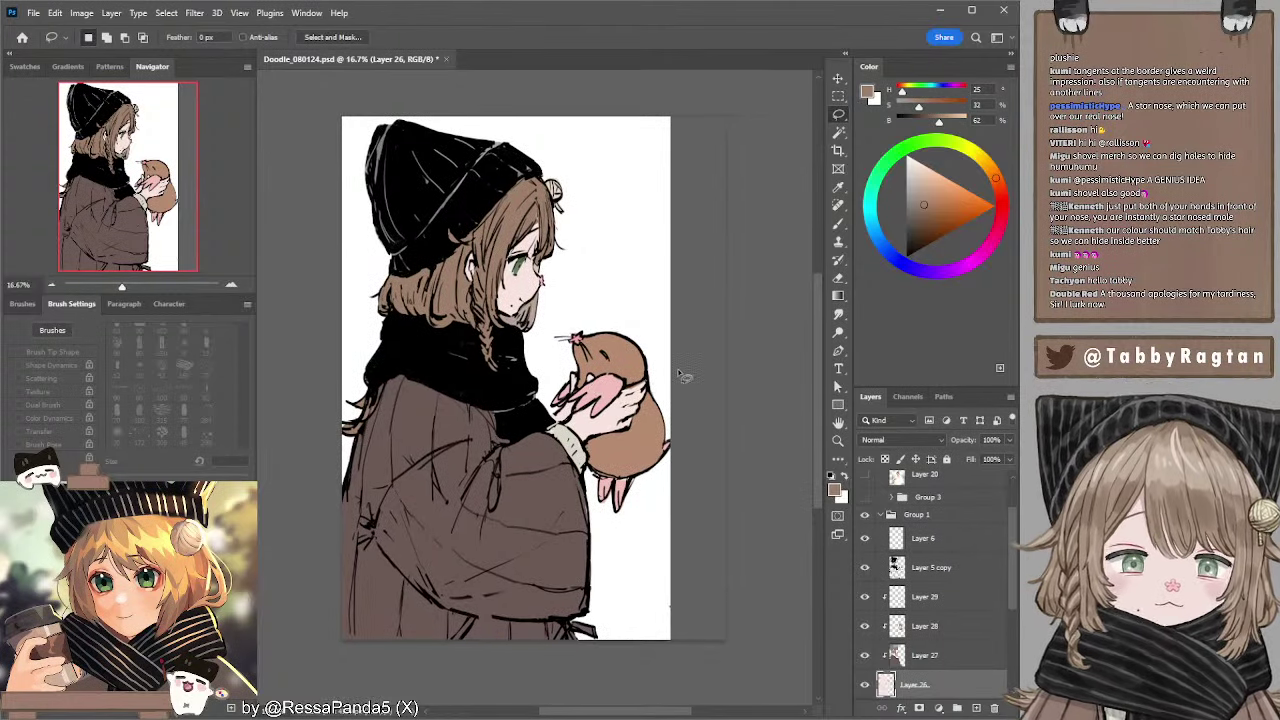
- Mute the mole's brown body on Layer 28 with a Hue/Saturation adjustment
ctrl+click(628, 359)
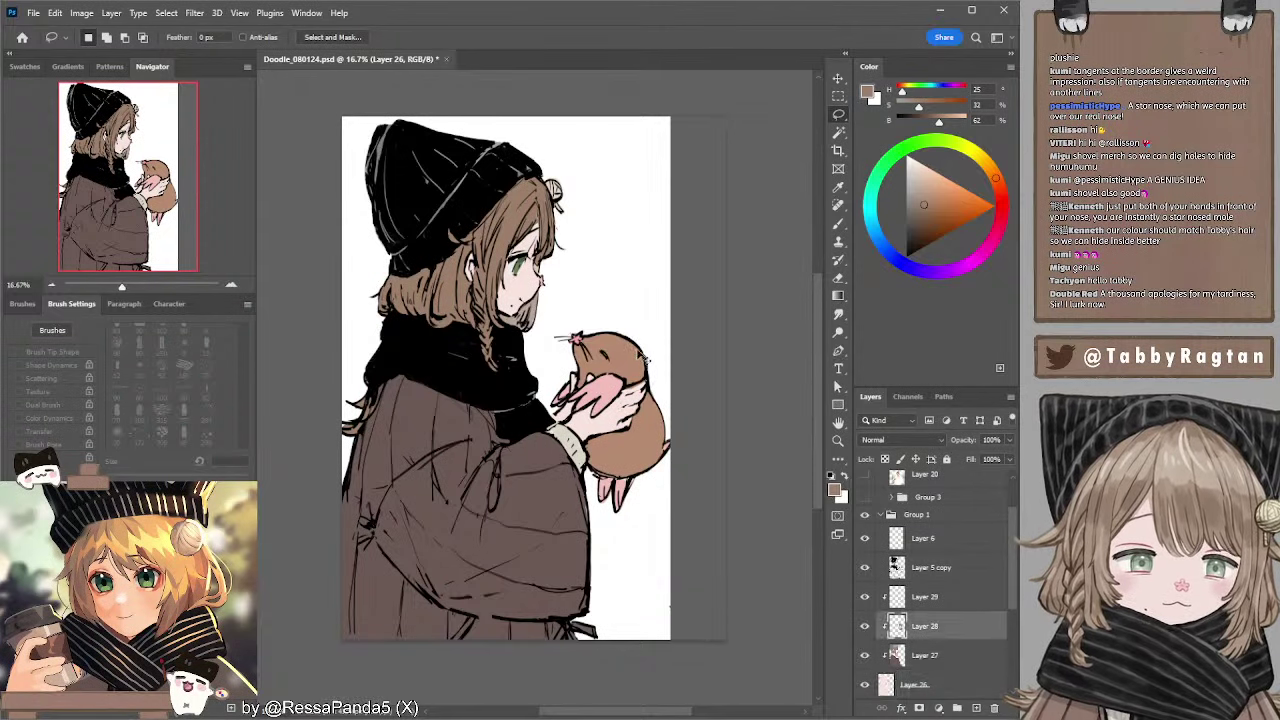
key(ctrl+u)
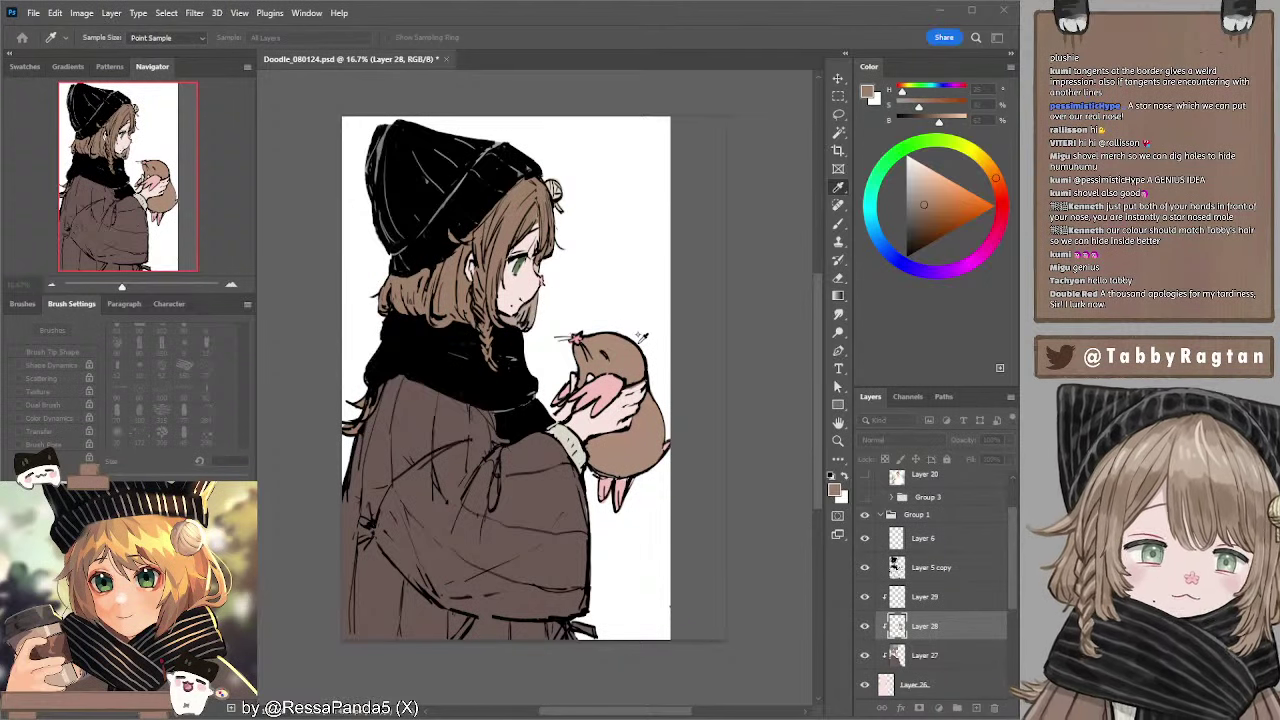
key(l)
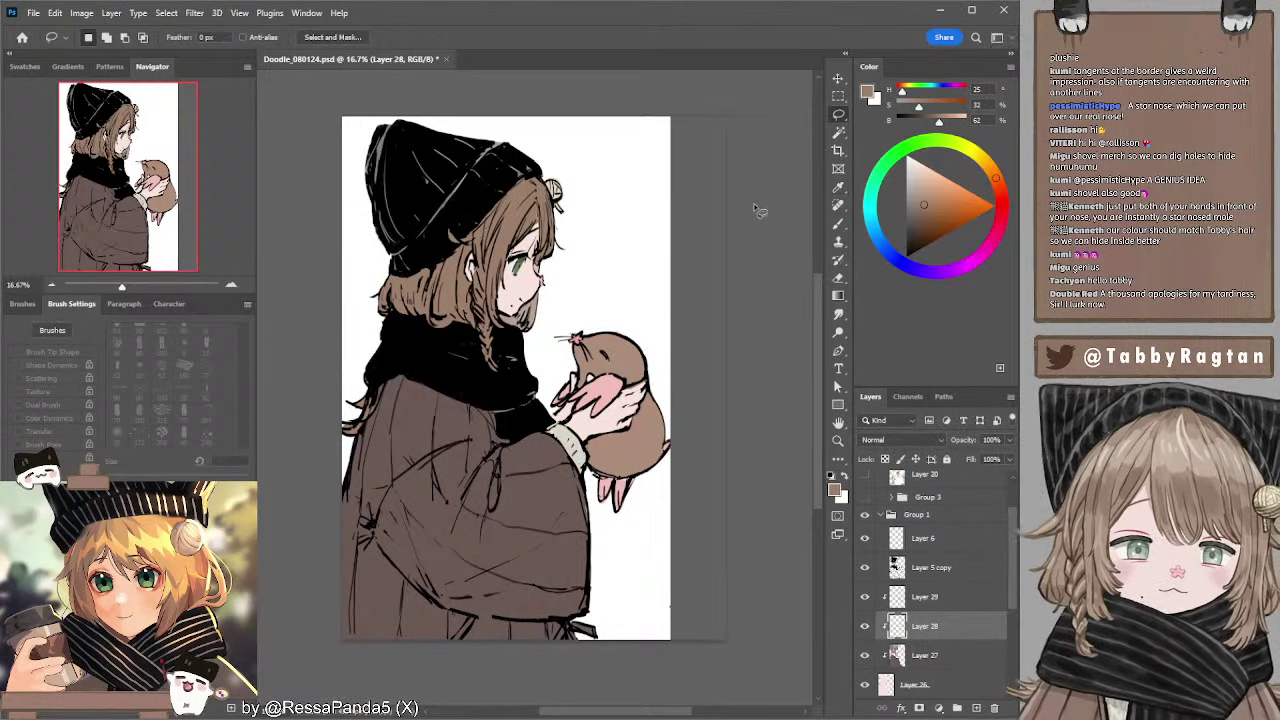
mouse_move(750, 246)
mouse_down()
mouse_move(724, 223)
mouse_move(749, 233)
mouse_up()
- Try a Hue/Saturation adjustment on the mole's pink paws on Layer 29, and load and drop that layer's selection
ctrl+click(618, 384)
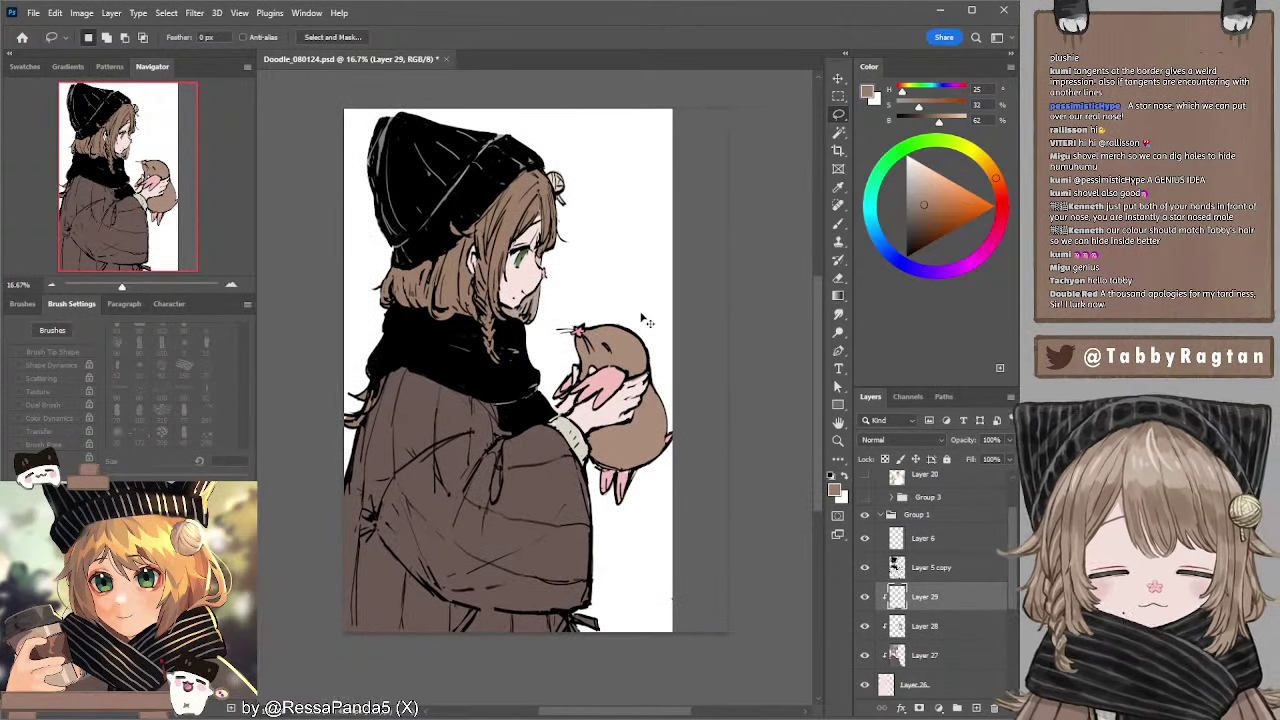
key(i)
click(452, 230)
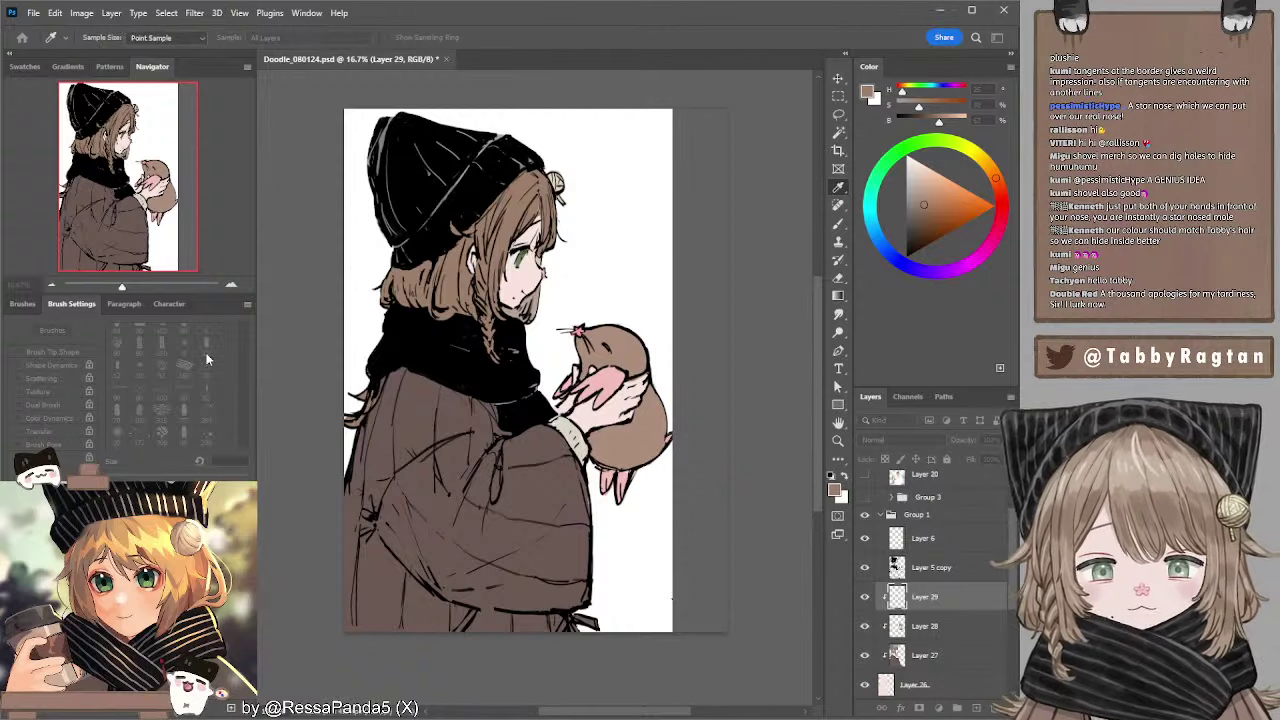
key(l)
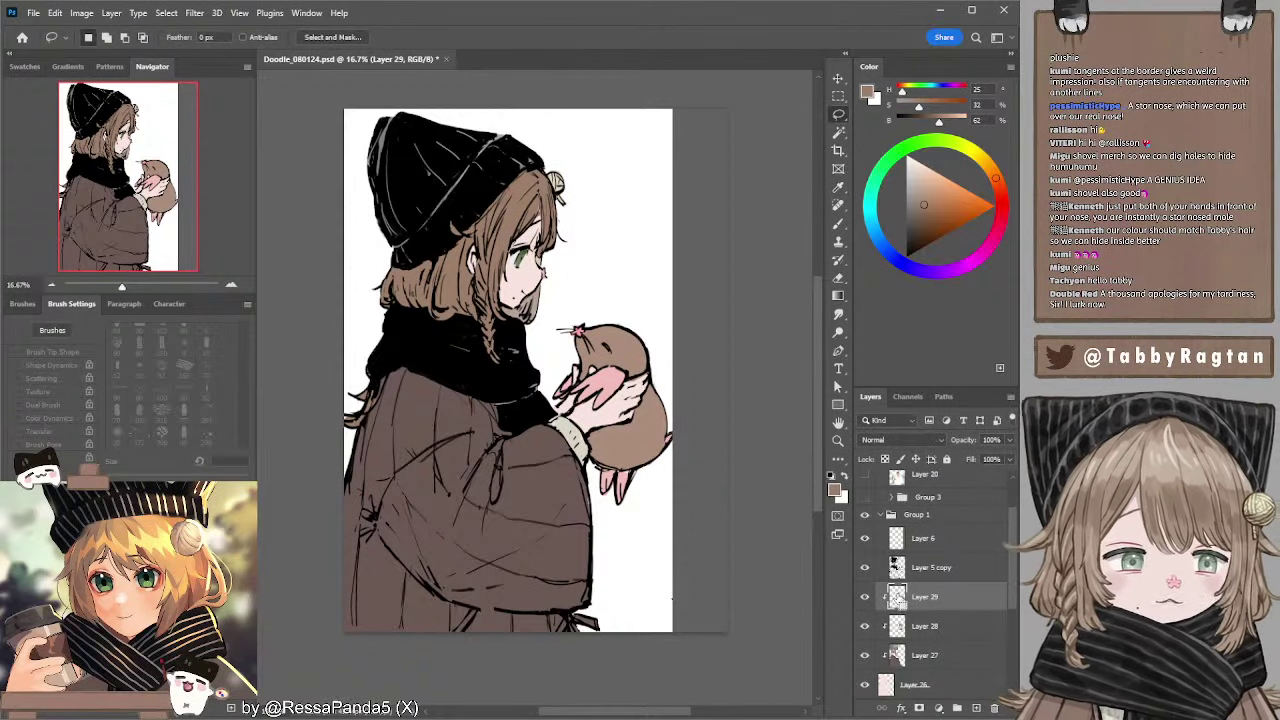
ctrl+click(898, 594)
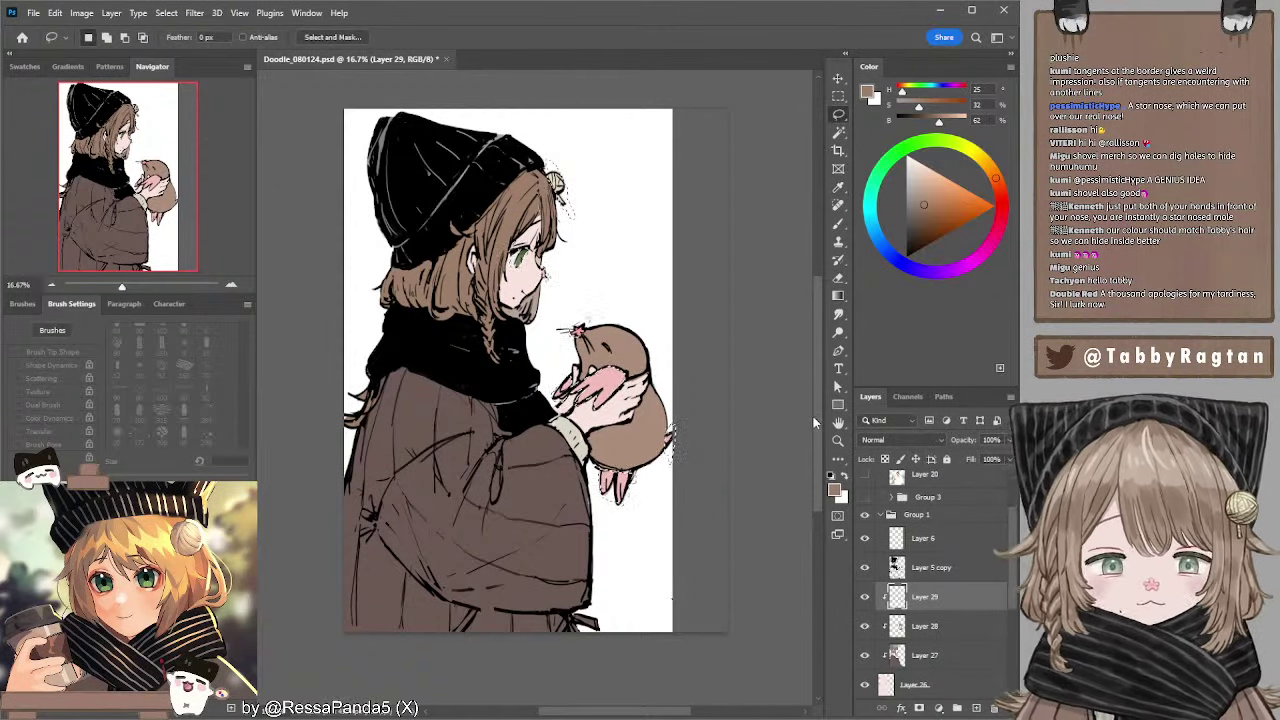
key(ctrl+d)
- Mix a pale peach (H 23, S 12, B 99) from the mole's paw pink and set up the soft round brush at 800 px
key(b)
alt+click(612, 382)
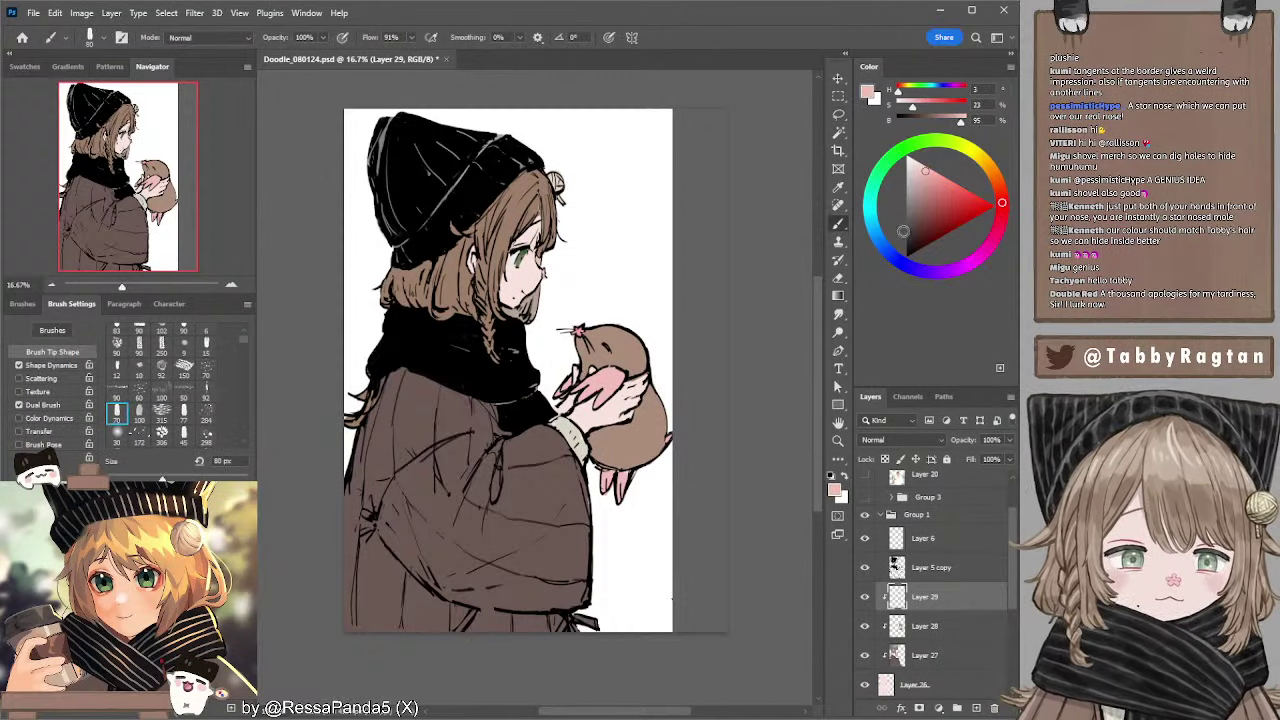
click(918, 162)
click(996, 181)
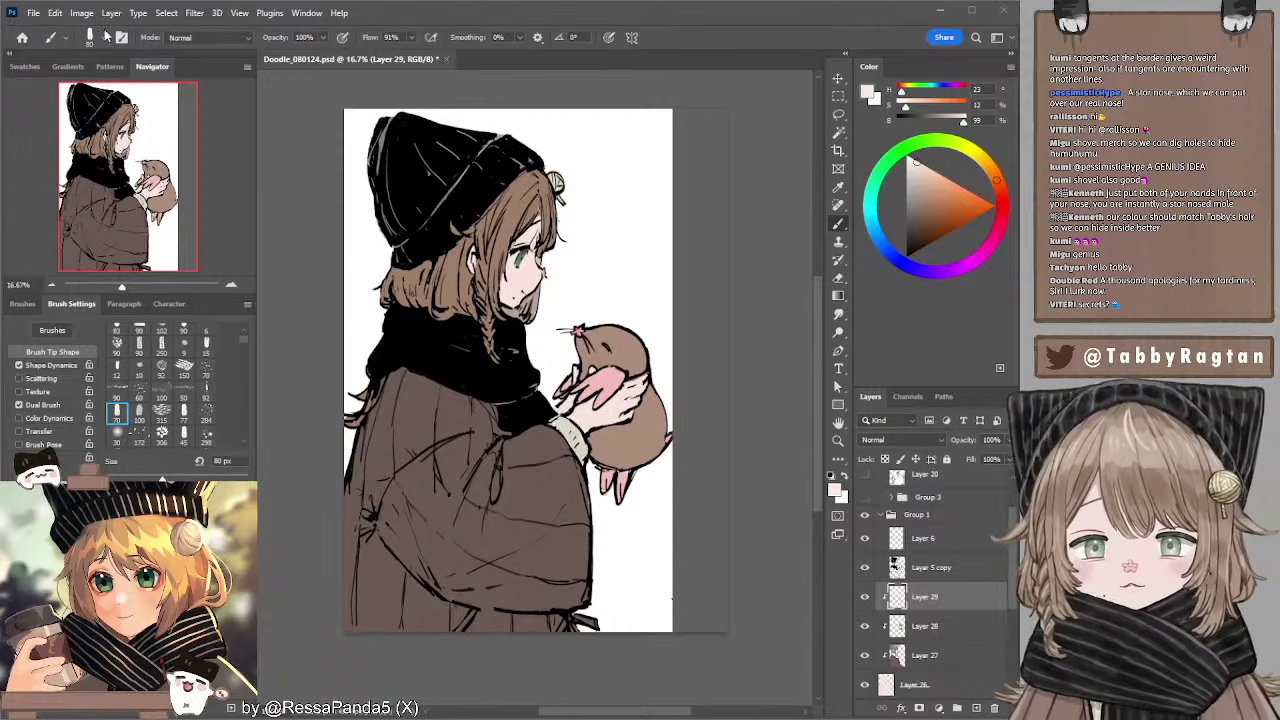
click(117, 437)
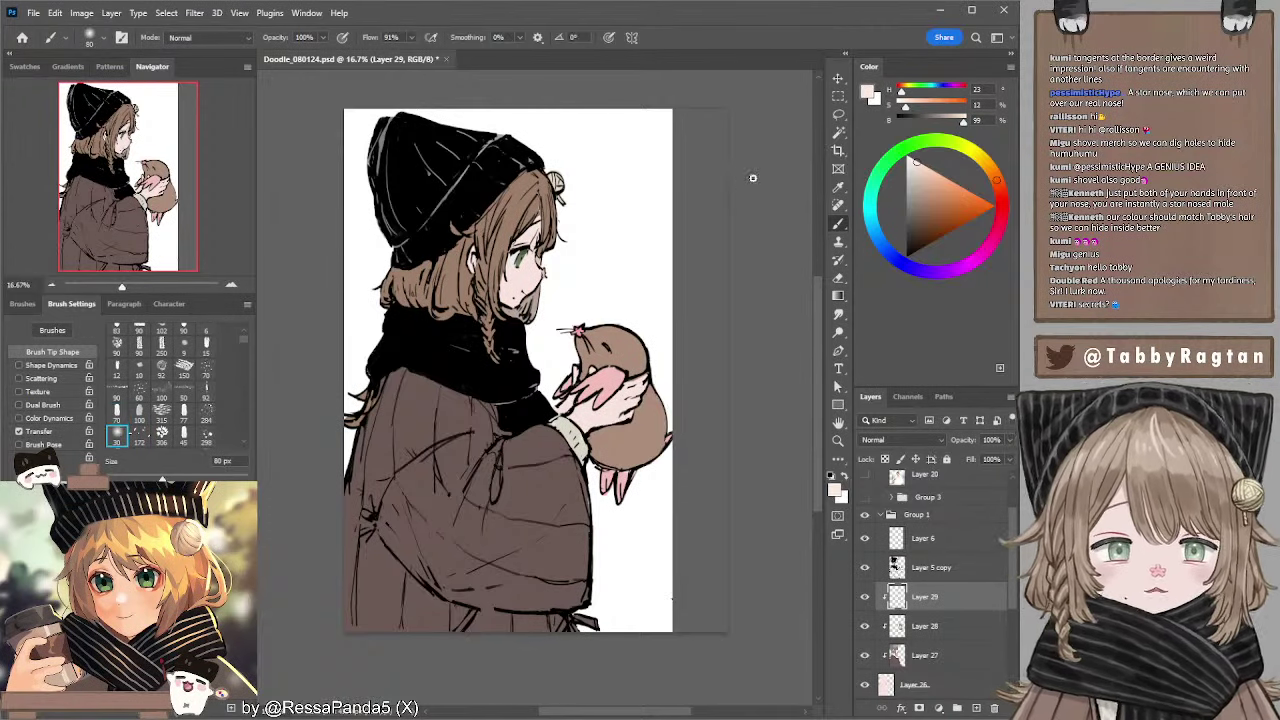
key(bracketright)
key(bracketright)
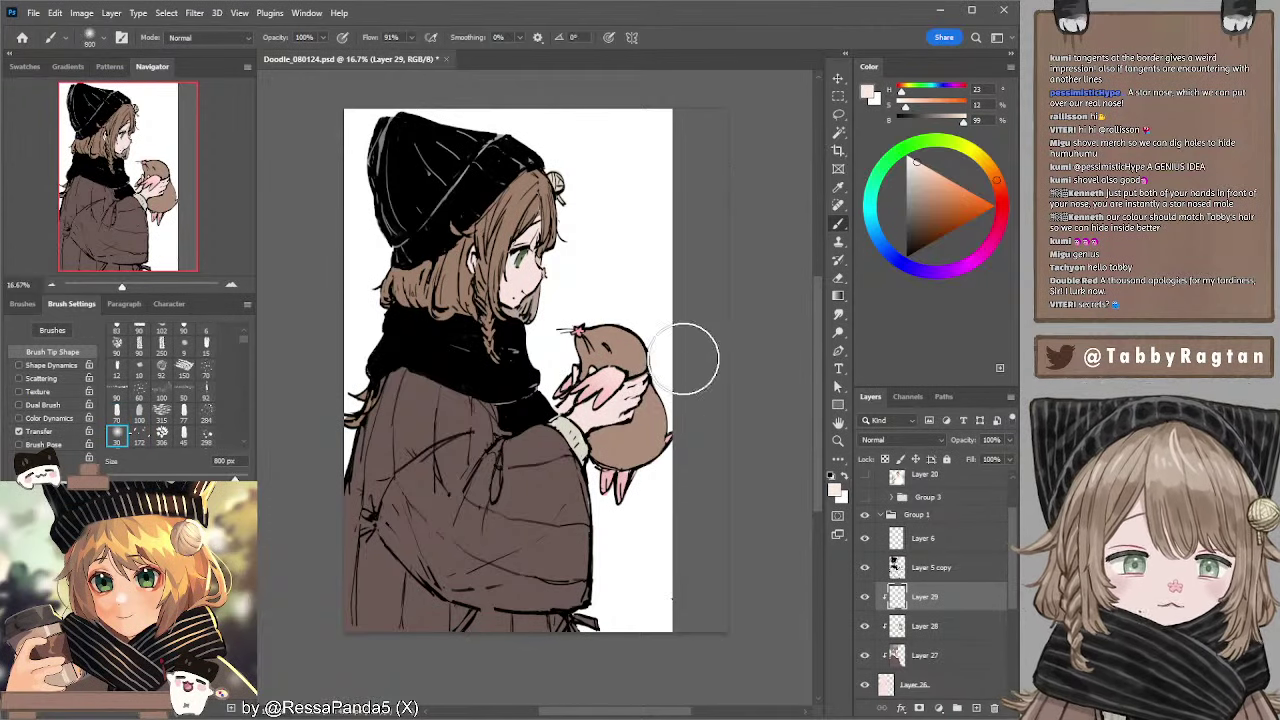
- Resample the paw pink, soften it to a light warm pink (H 10, S 16, B 96), and reduce the soft brush to 400 px
alt+click(606, 379)
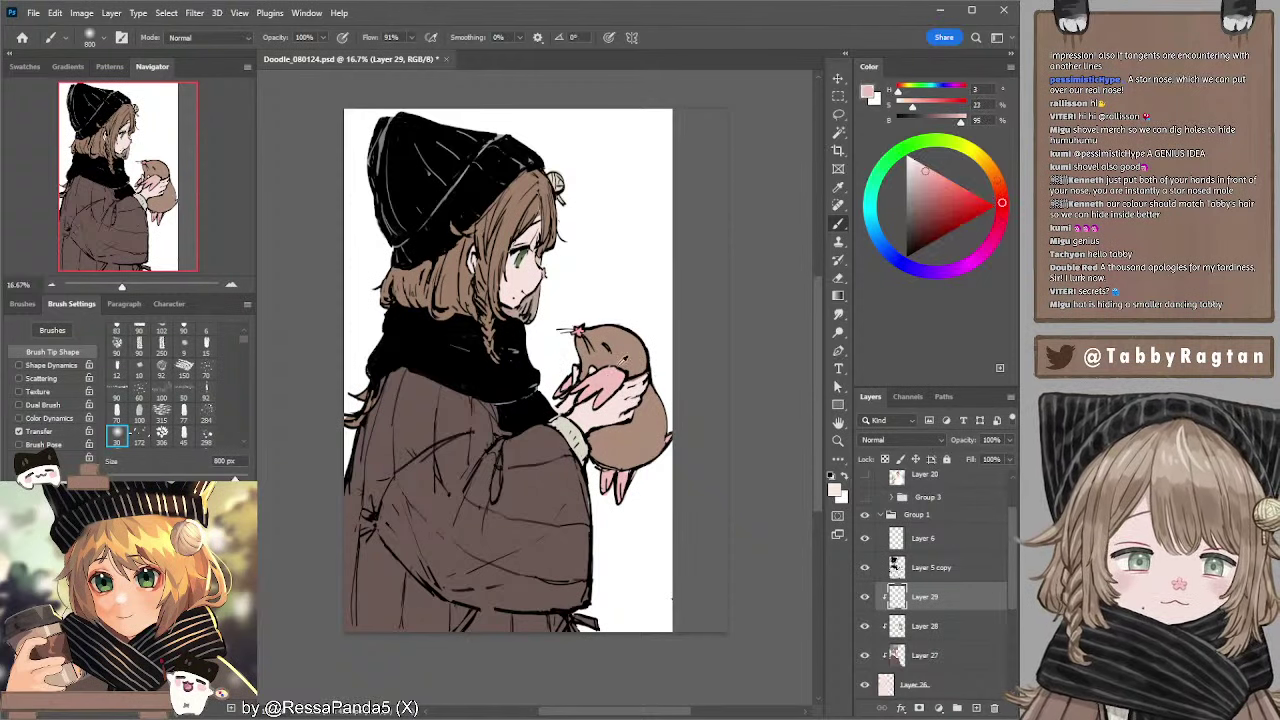
click(920, 167)
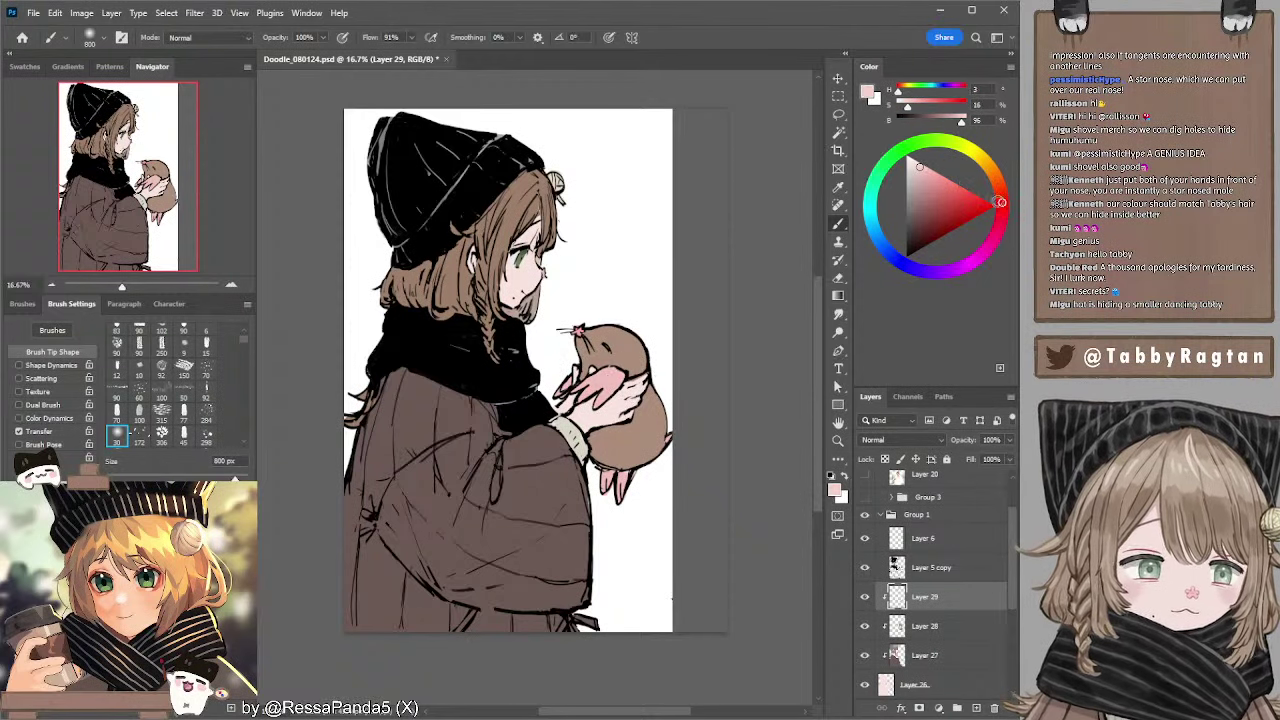
drag(999, 202, 1001, 195)
key(bracketleft)
key(bracketleft)
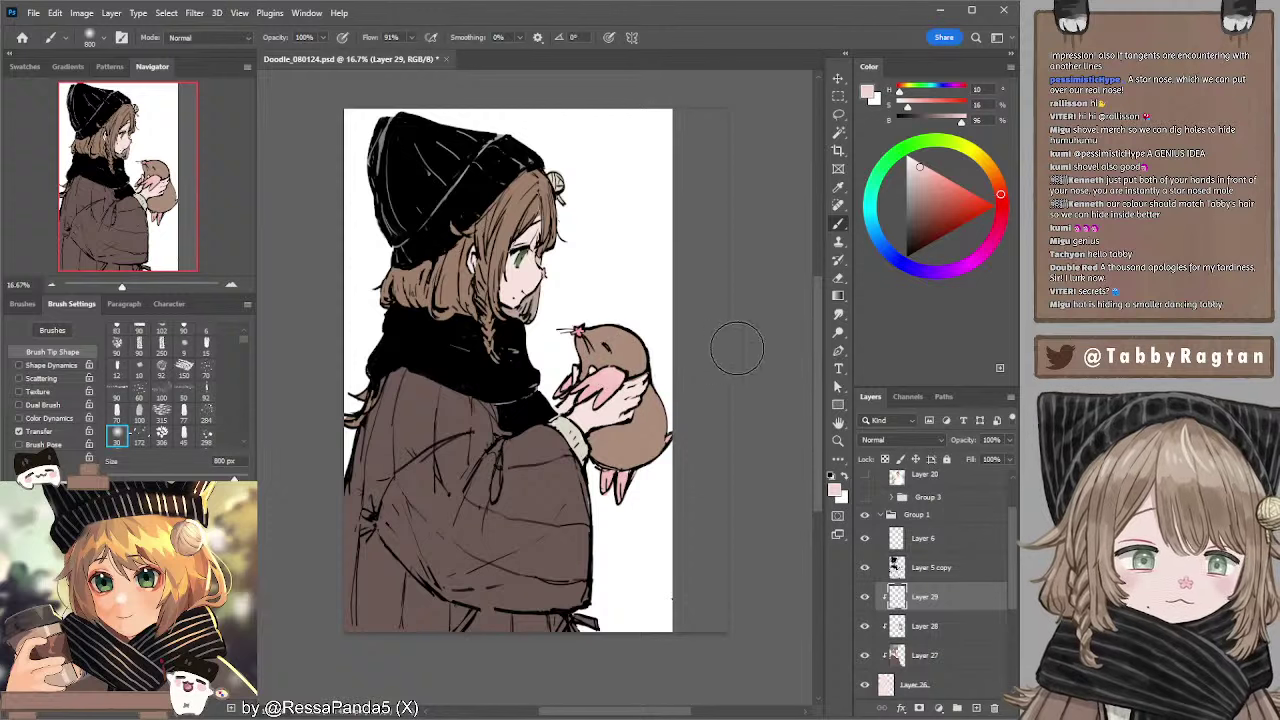
key(bracketleft)
key(bracketleft)
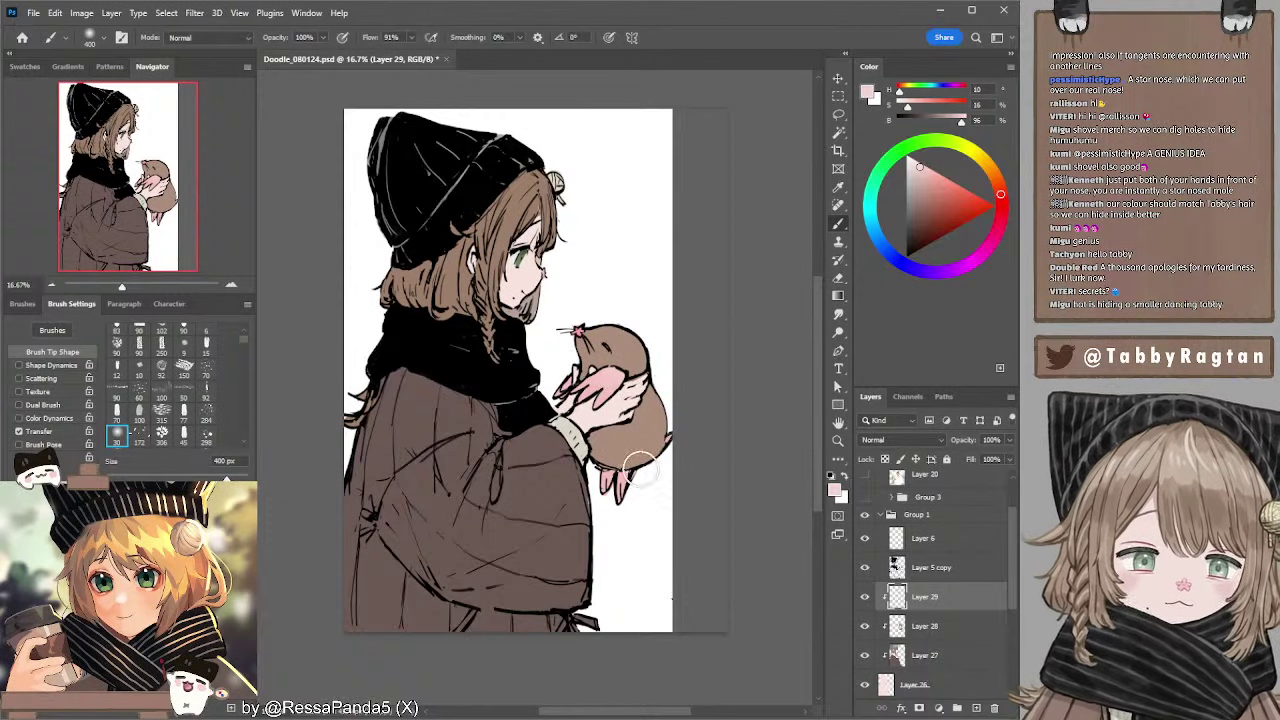
- Add a new clipped layer directly above Layer 26 for soft brush work
key(l)
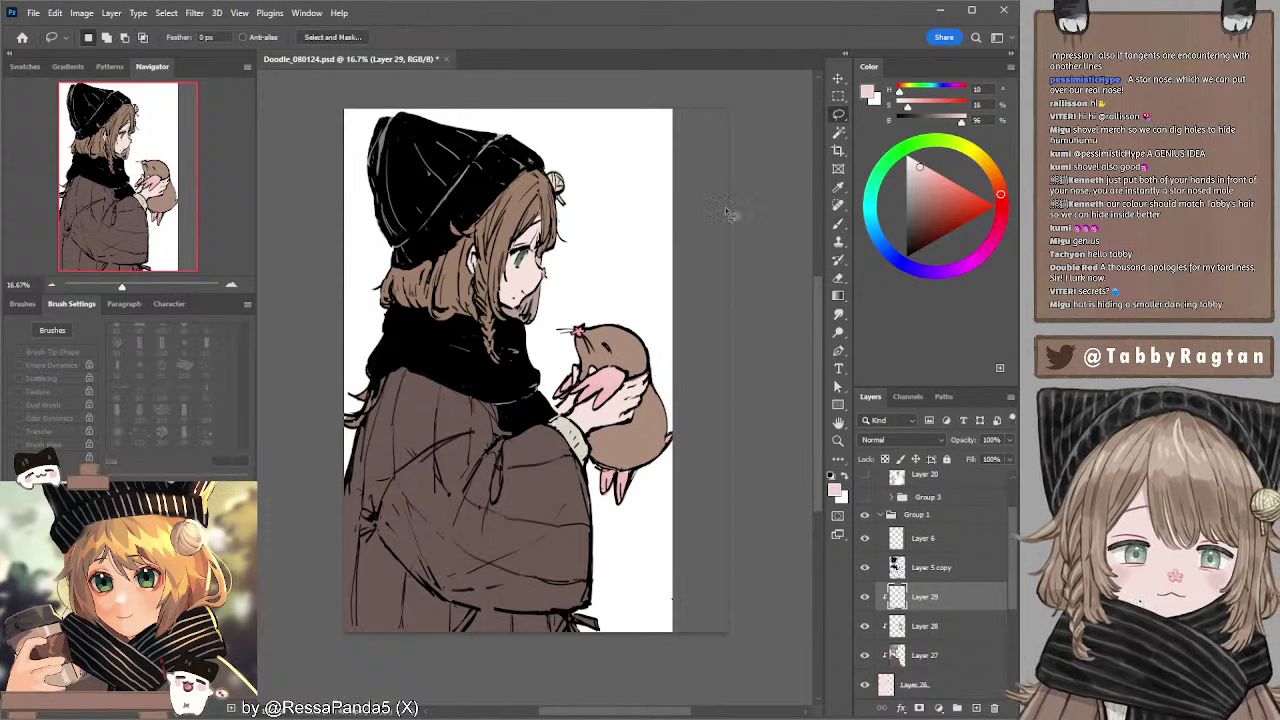
key(b)
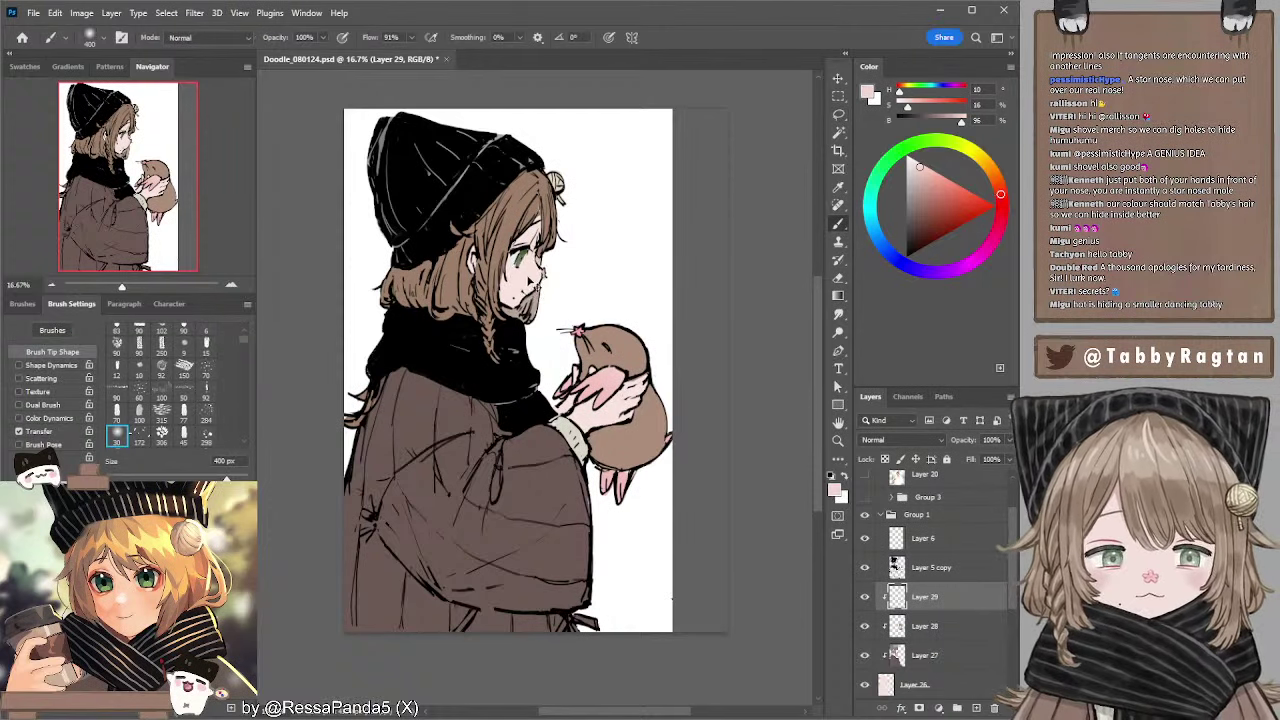
click(930, 684)
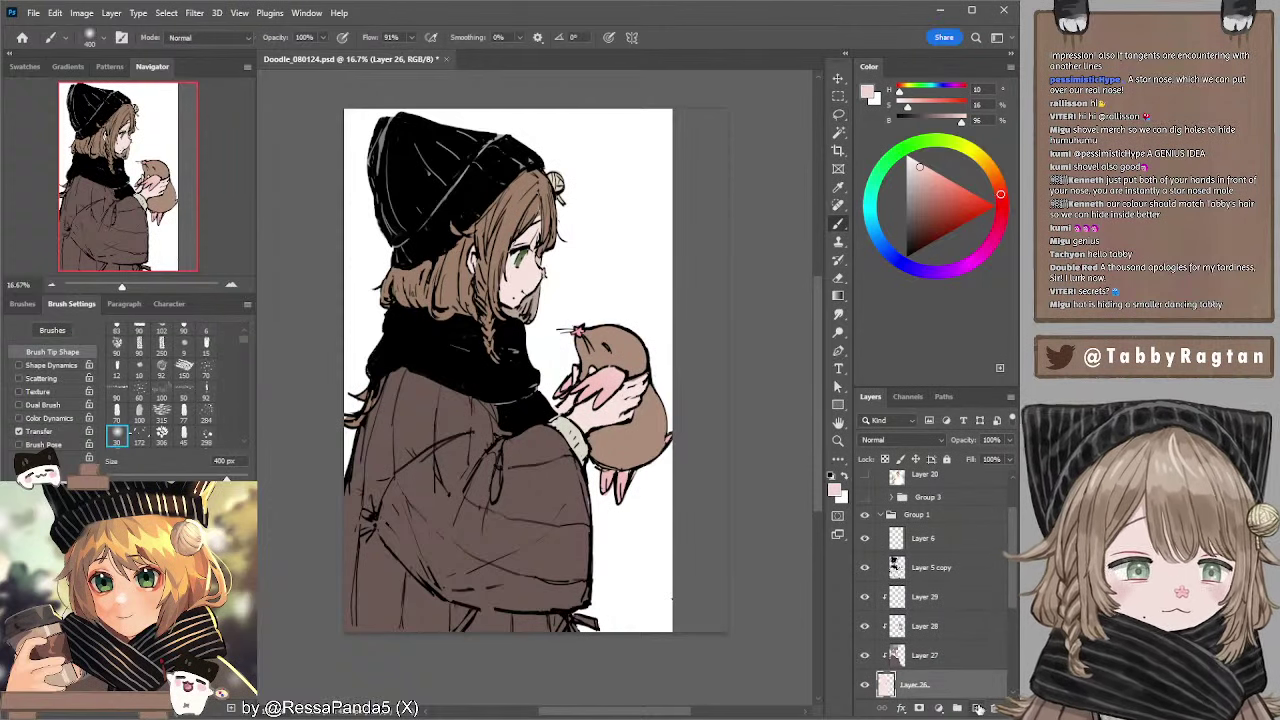
click(977, 708)
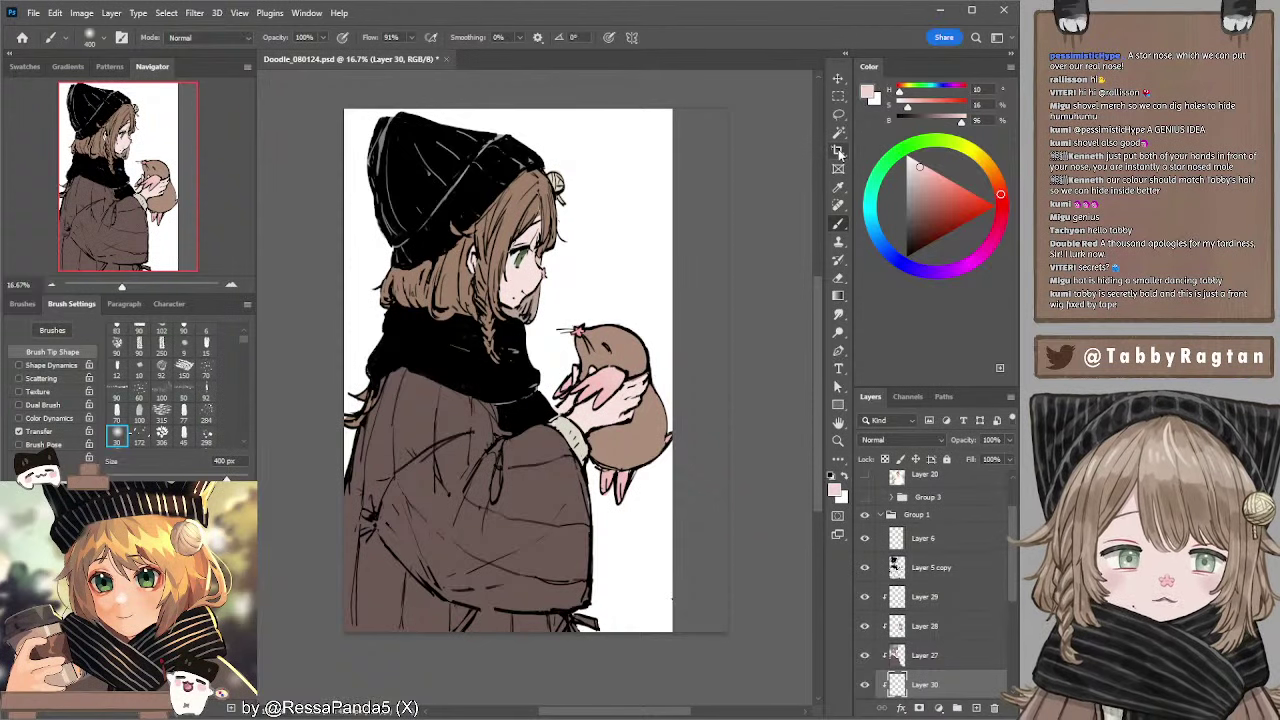
- Nudge Layer 6, the grey border beside the page, to the right to widen the visible white area
click(839, 79)
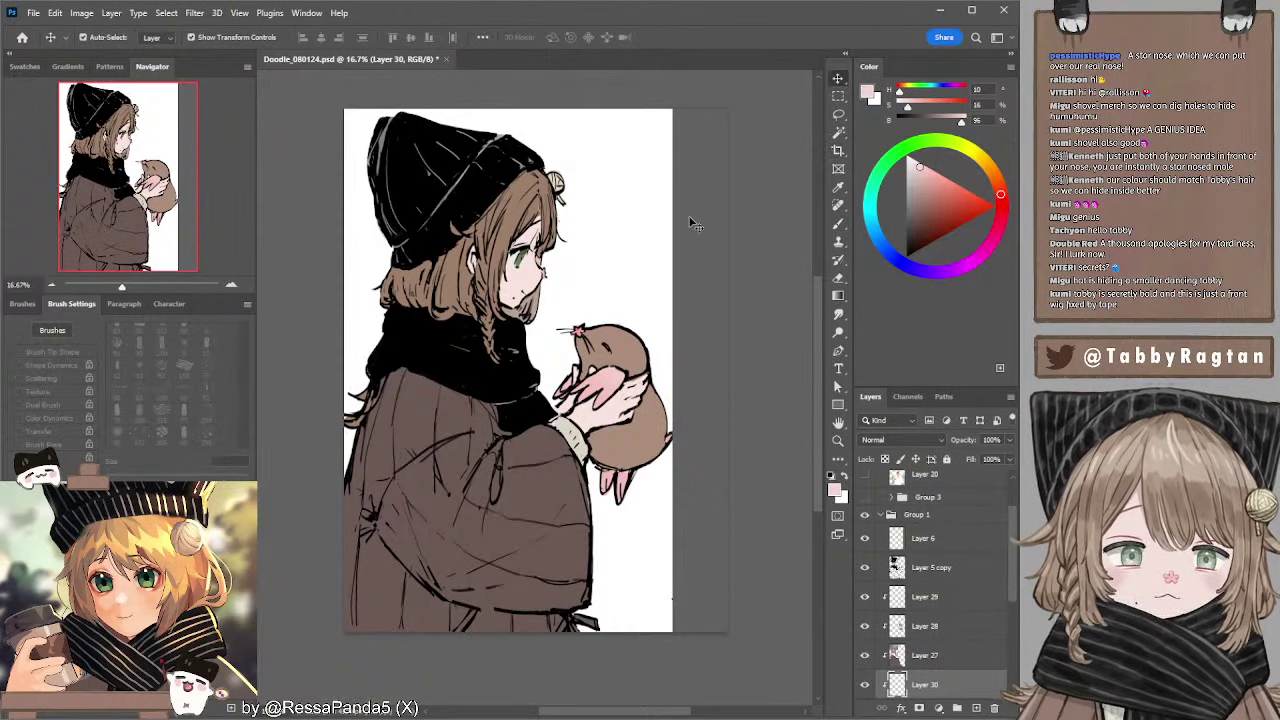
click(695, 224)
key(shift+Right)
key(shift+Right)
key(shift+Right)
key(shift+Right)
key(shift+Right)
key(shift+Right)
key(shift+Right)
key(shift+Right)
key(shift+Right)
key(shift+Right)
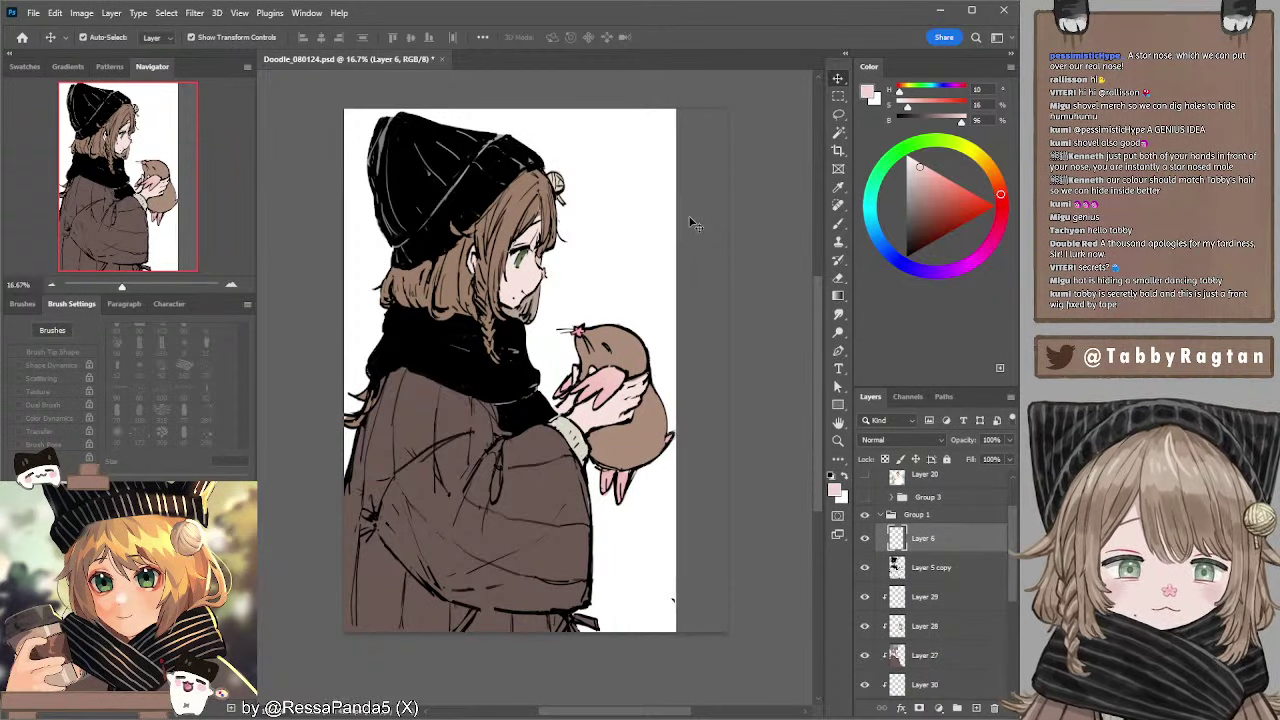
key(shift+Left)
key(shift+Left)
key(shift+Left)
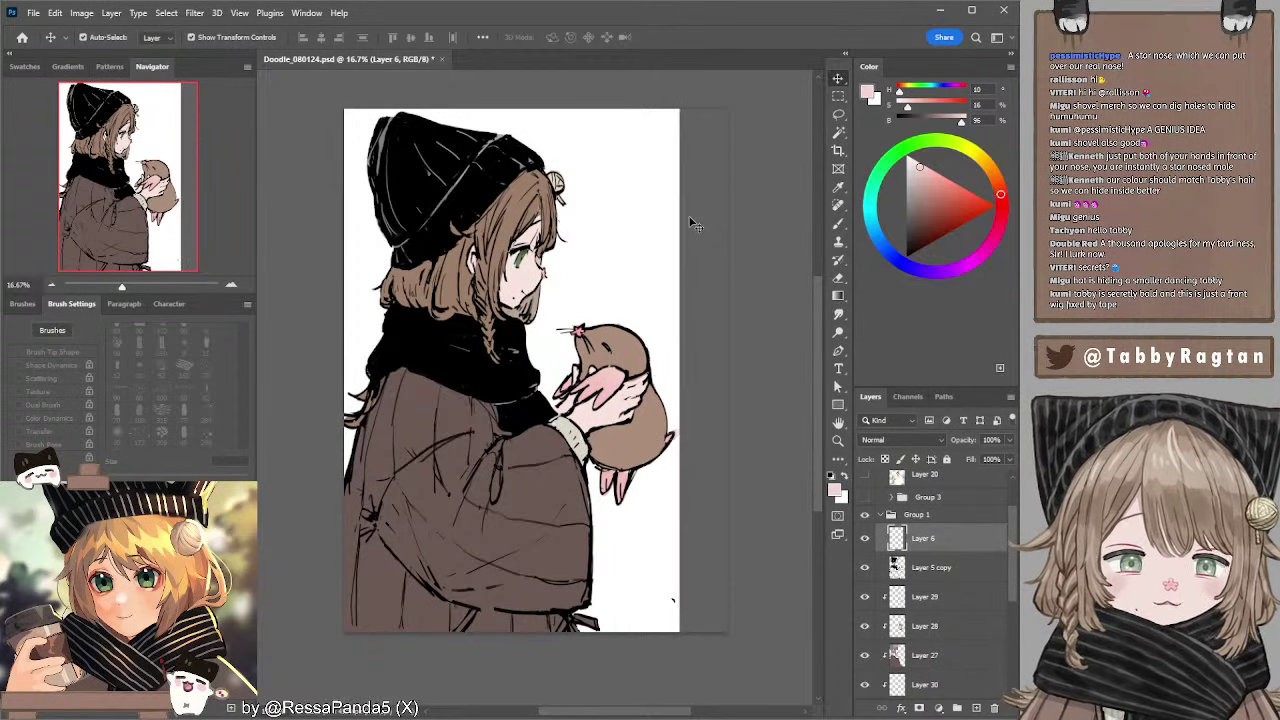
key(shift+Right)
key(shift+Right)
key(shift+Right)
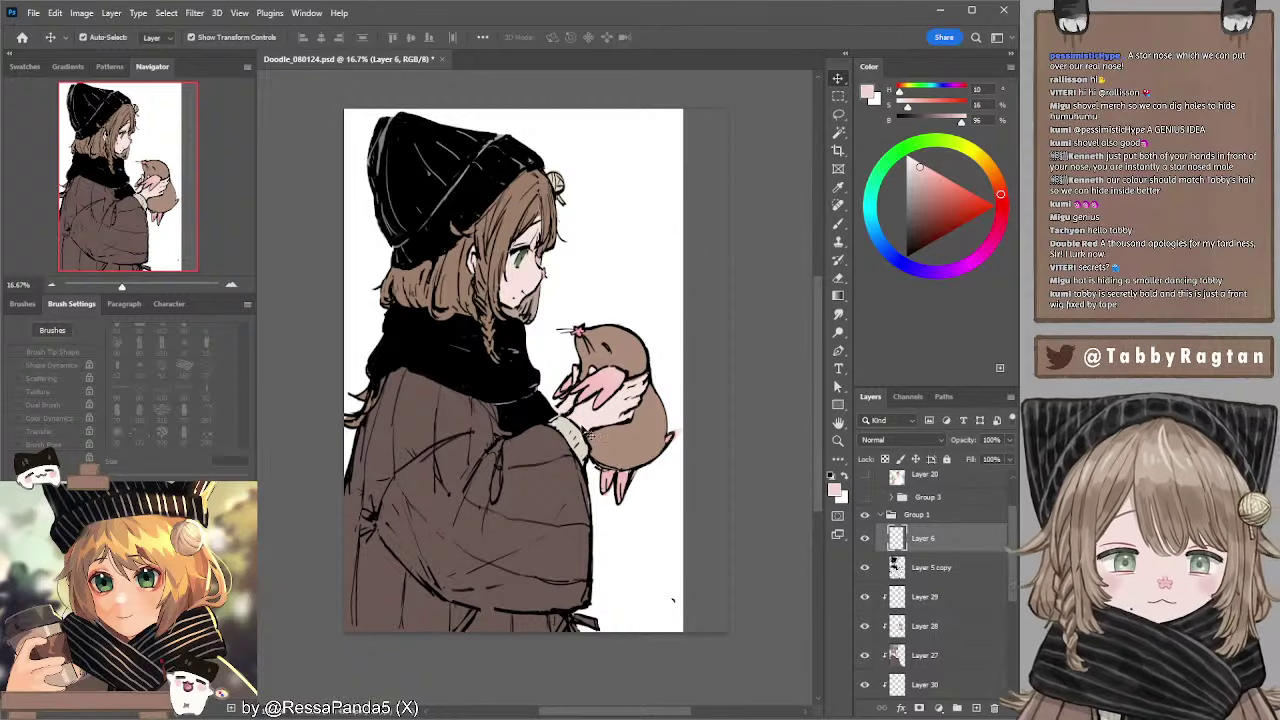
- Erase the stray ink speck near the page's lower-right corner on Layer 5 copy with a 175 px eraser
click(662, 435)
key(e)
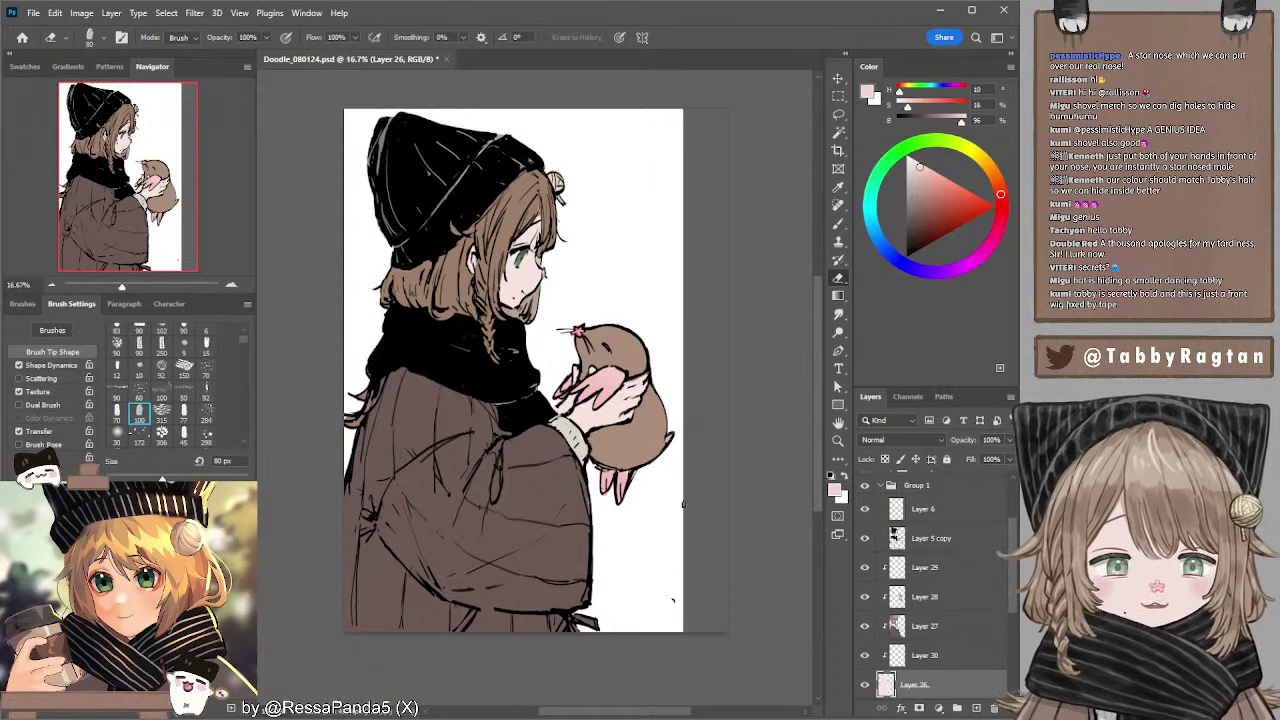
ctrl+click(673, 603)
key(bracketright)
key(bracketright)
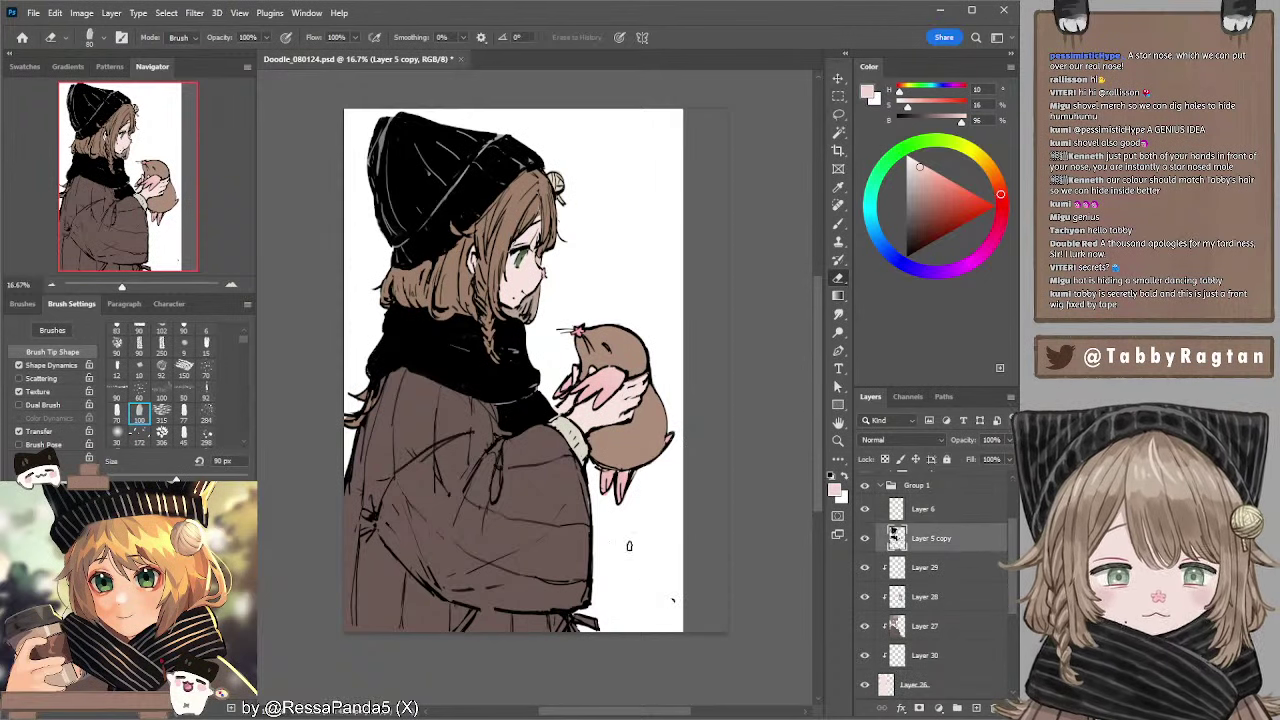
key(bracketright)
key(bracketright)
key(bracketright)
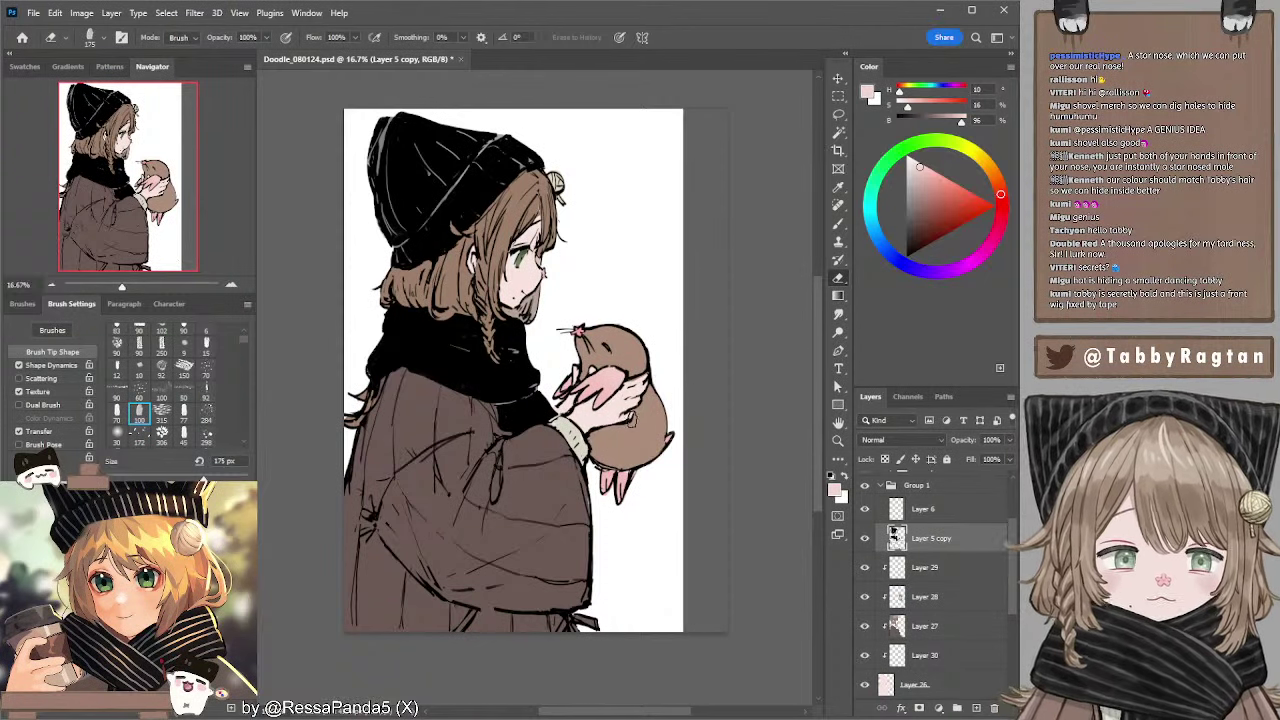
- On Layer 27, sample the off-white of the coat cuff and lighten it to H 50, S 8, B 94
click(895, 626)
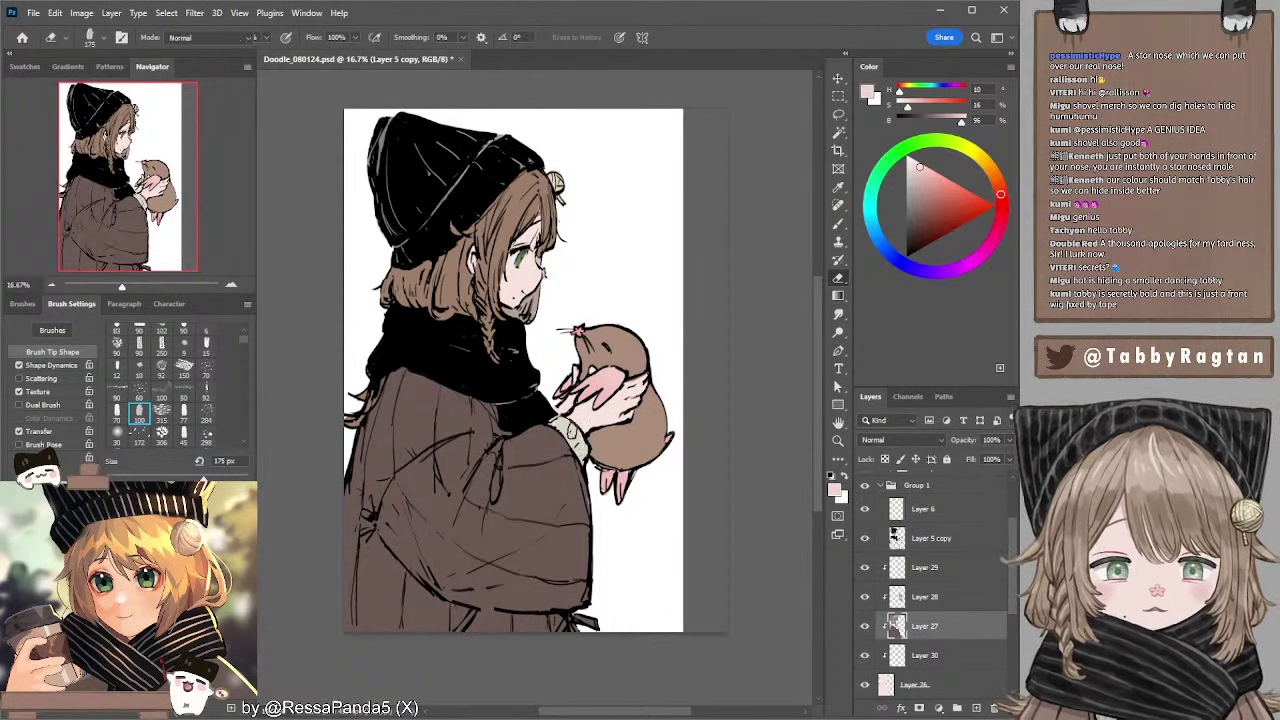
key(b)
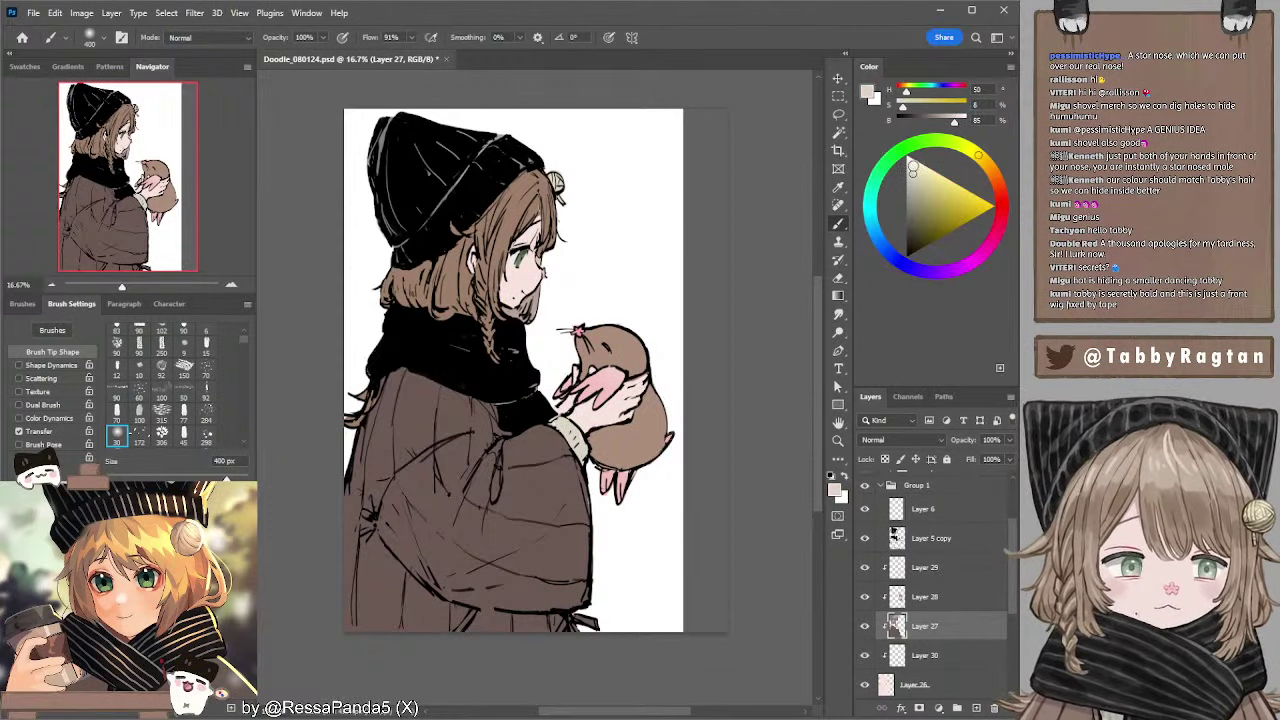
click(914, 169)
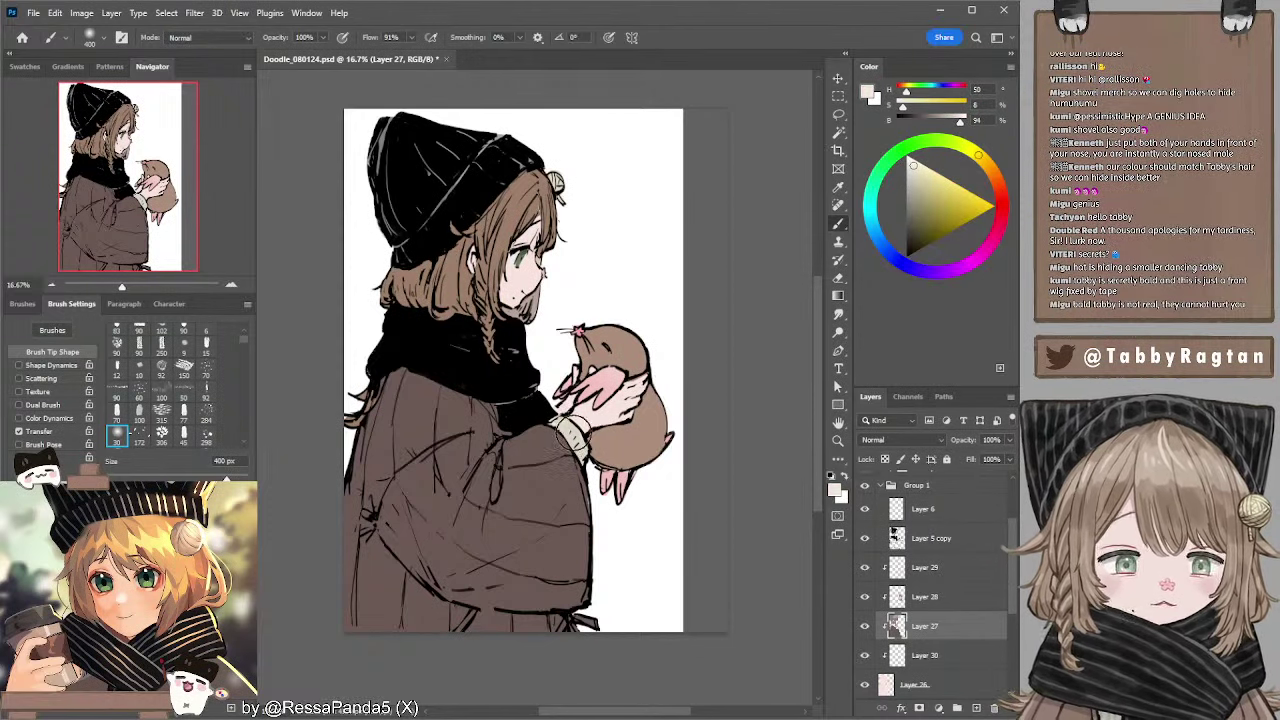
- Switch to the oblong hard-edged brush with Dual Brush enabled and reduce its size to 125 px
click(104, 38)
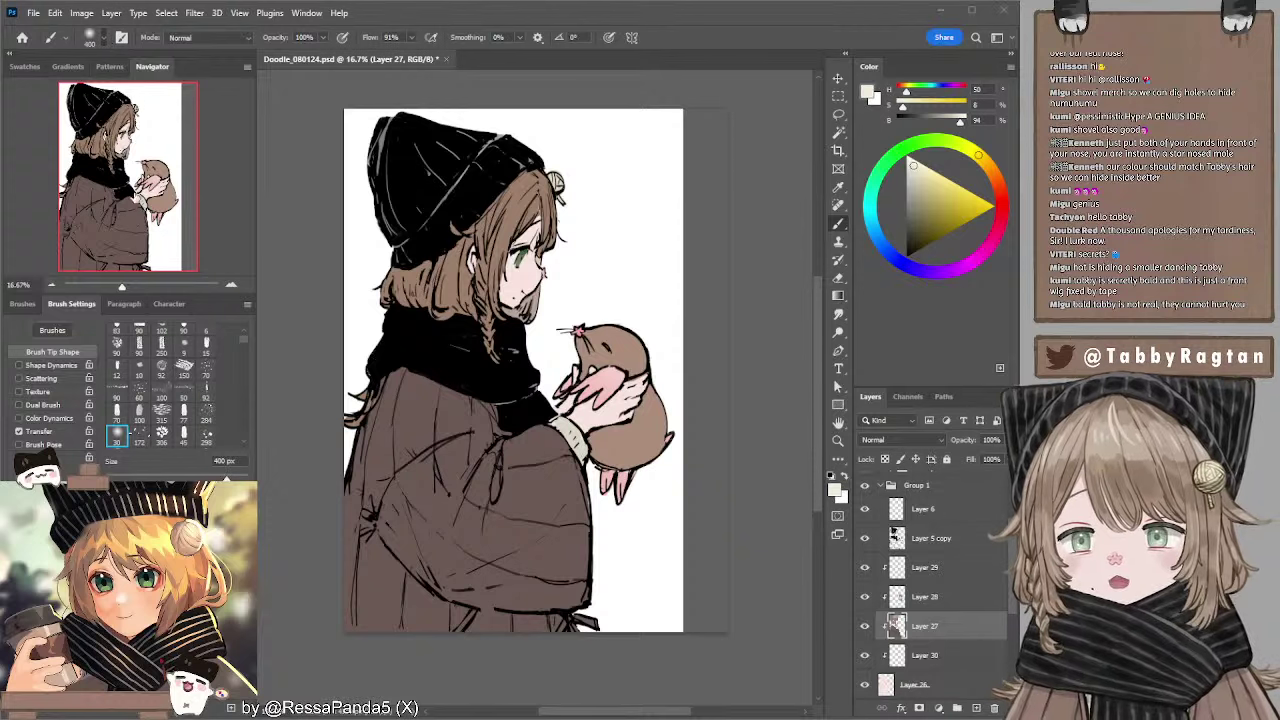
click(131, 208)
key(bracketleft)
key(bracketleft)
key(bracketleft)
key(bracketleft)
key(bracketleft)
key(bracketleft)
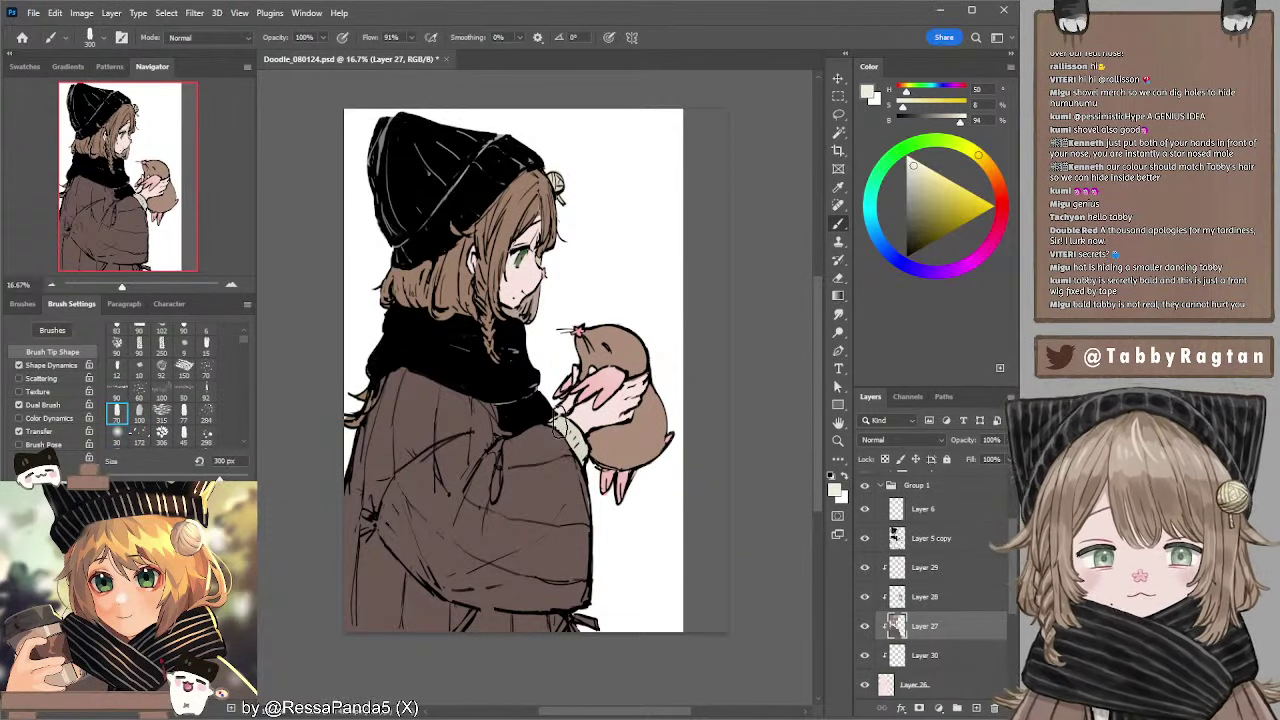
key(bracketleft)
key(bracketleft)
key(bracketleft)
key(bracketleft)
key(bracketleft)
key(bracketleft)
key(bracketleft)
key(bracketleft)
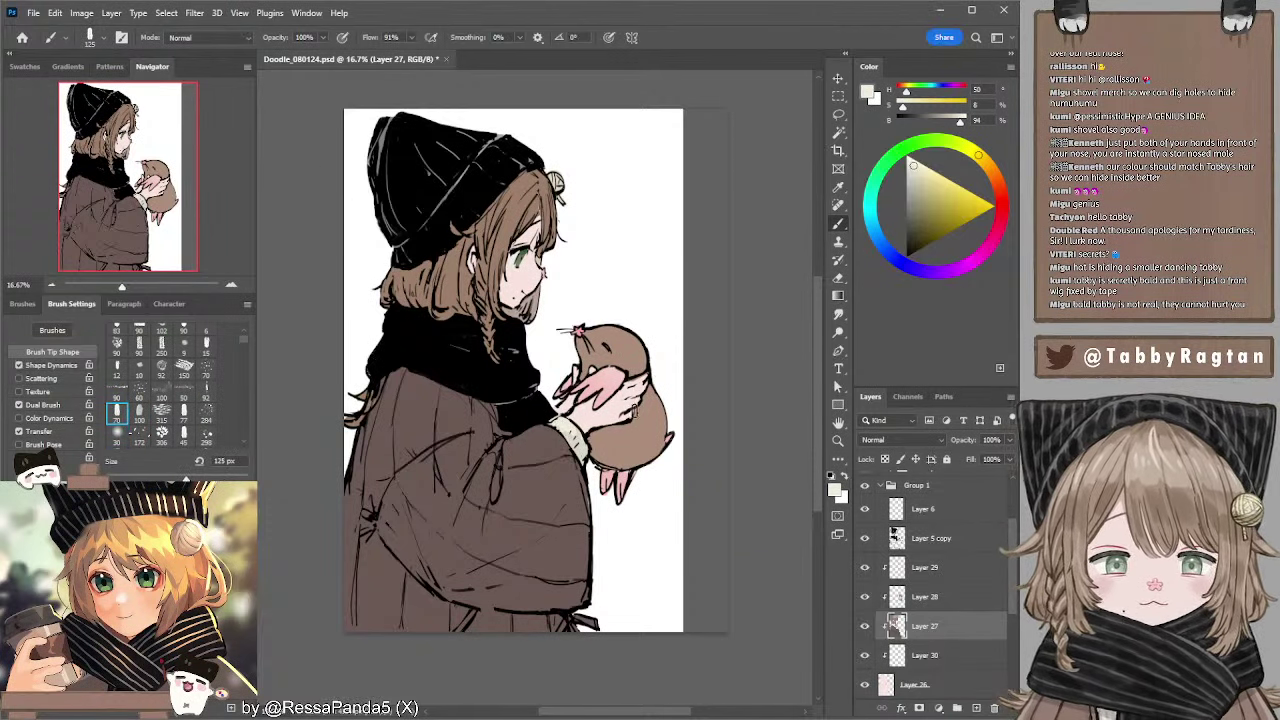
- Sample the face's skin tone (H 12, S 10, B 98) from Layer 26 and make Layer 27 active again
drag(505, 122, 501, 136)
drag(587, 228, 587, 223)
ctrl+click(522, 290)
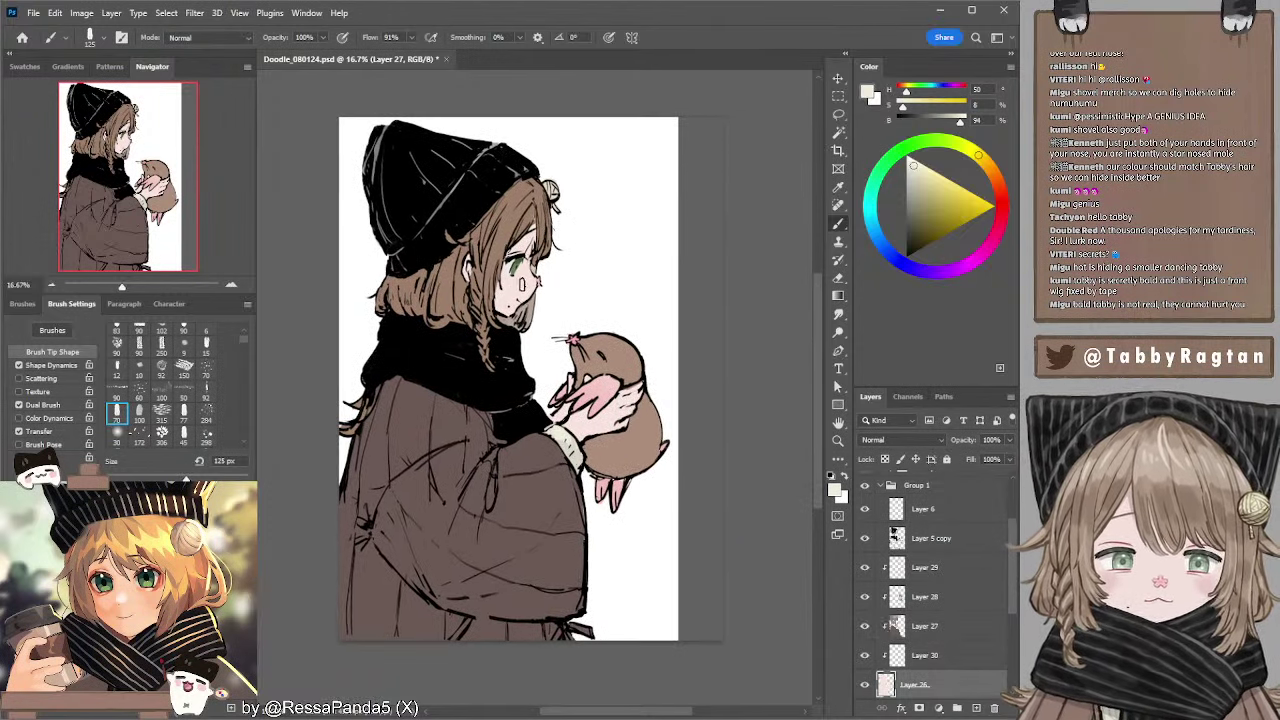
alt+click(523, 286)
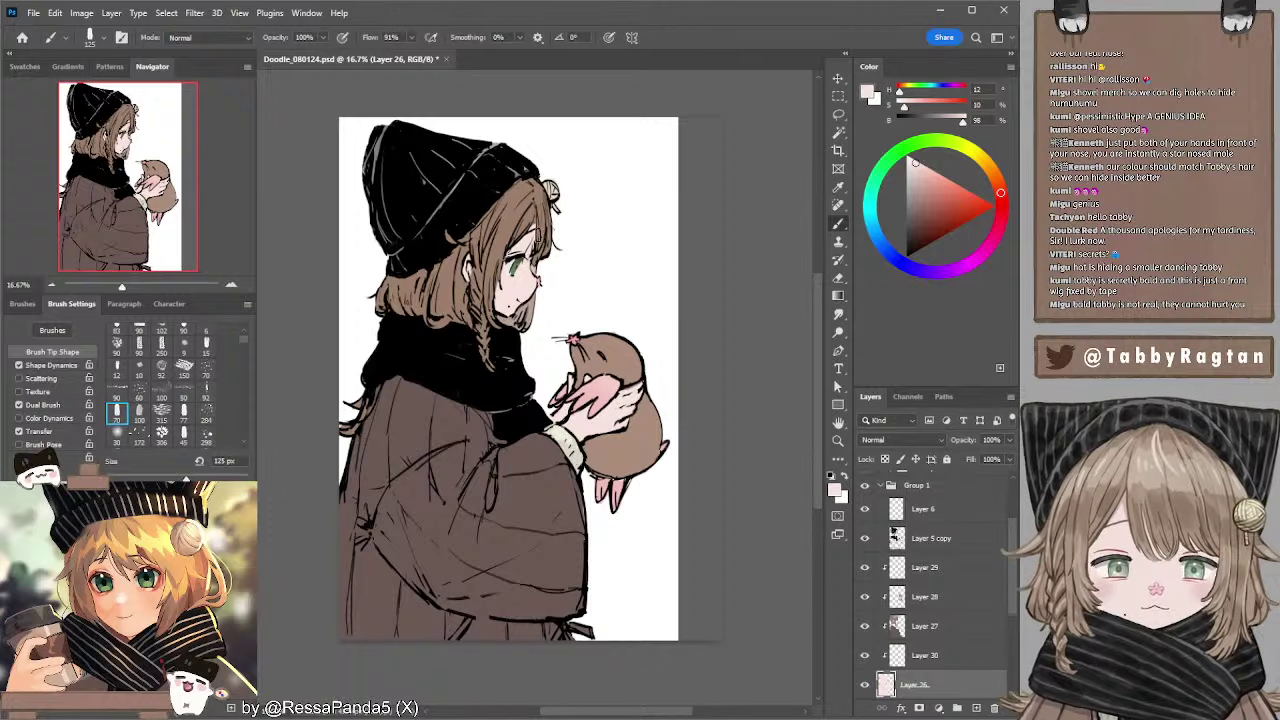
drag(600, 287, 603, 272)
ctrl+click(521, 212)
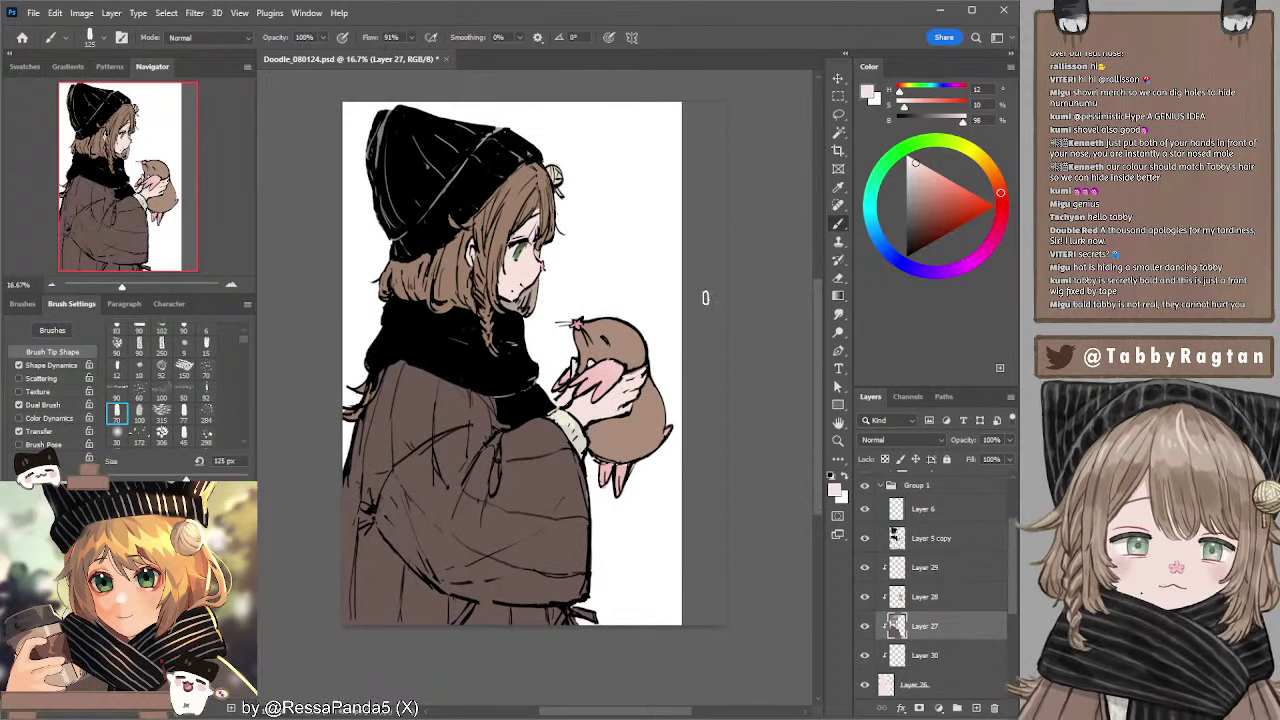
drag(690, 298, 699, 285)
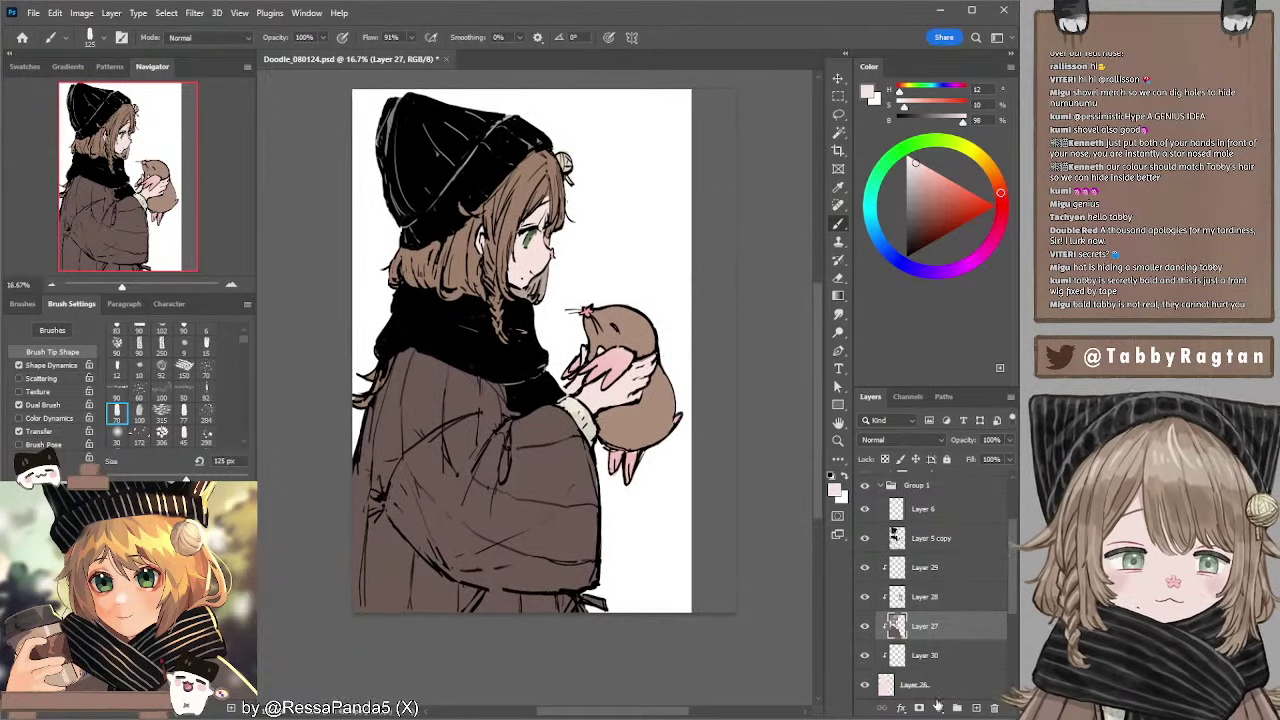
- Merge Layer 5 copy and all the colour layers below it, down to Layer 26, into one layer
click(921, 544)
shift+click(912, 683)
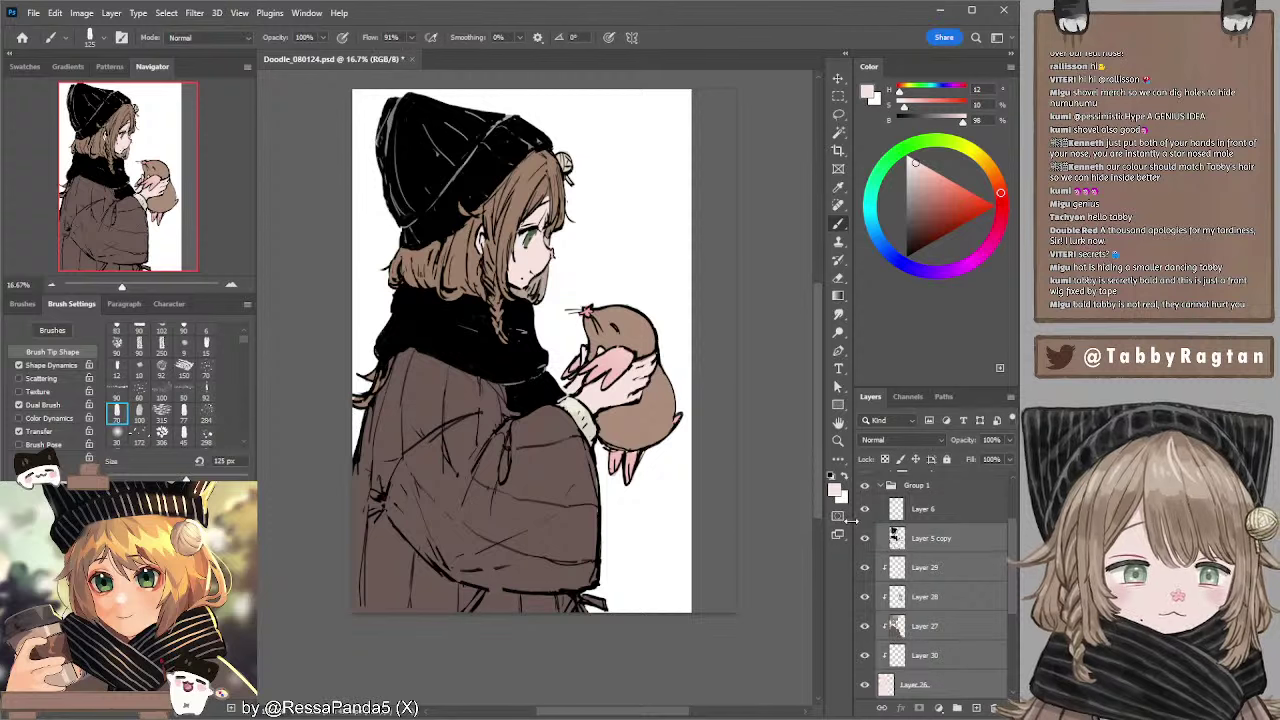
key(ctrl+e)
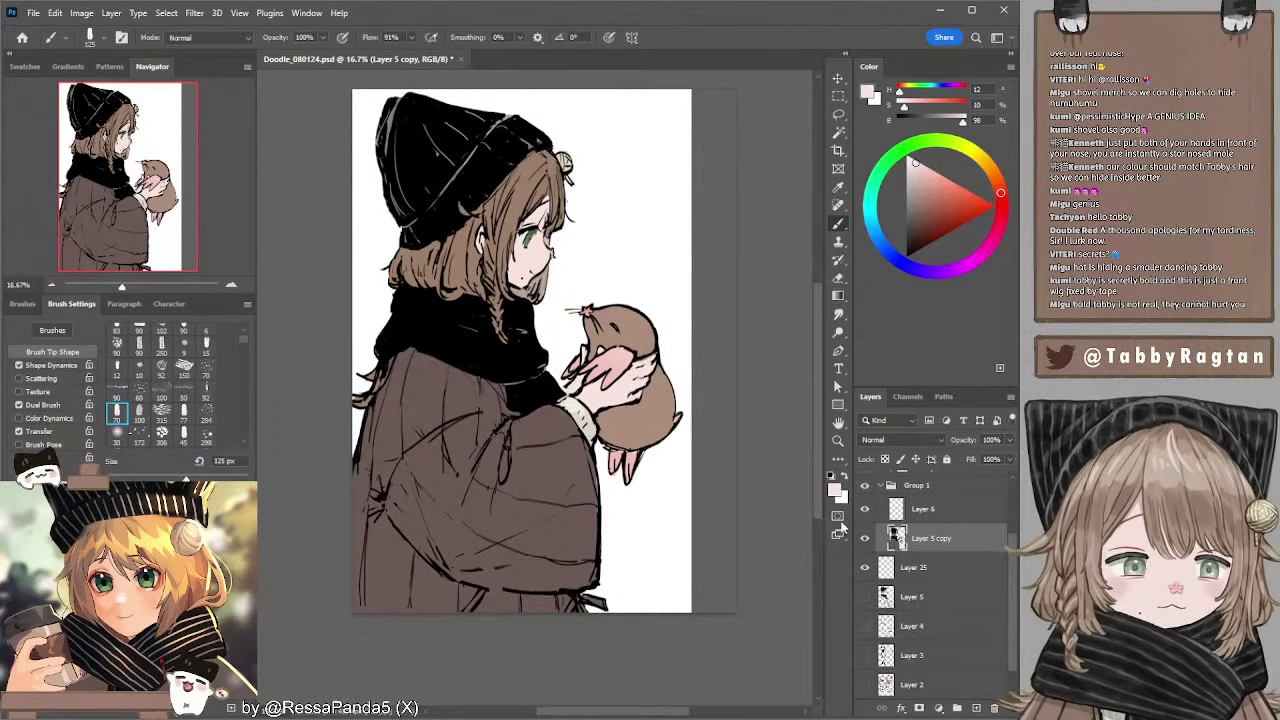
- Set the Magic Wand tolerance to 30, select the mole's paws on the merged layer and shift them to a stronger pink
click(839, 132)
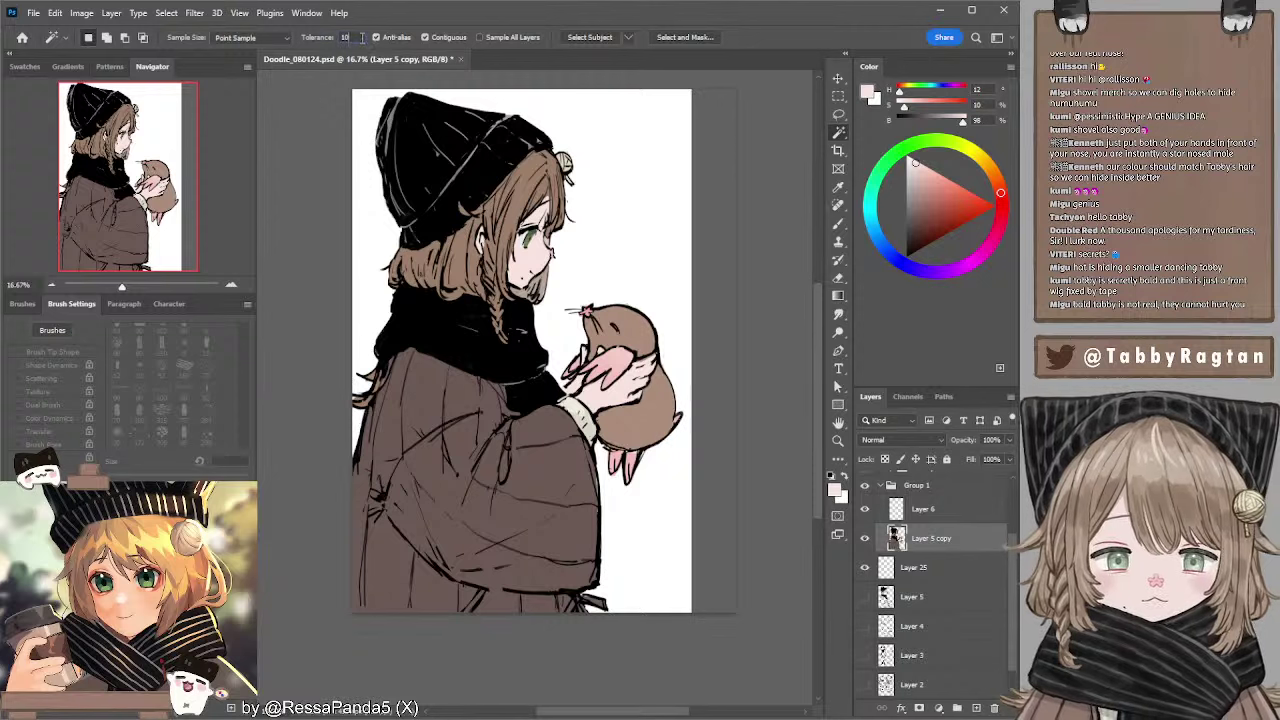
text(30)
key(Return)
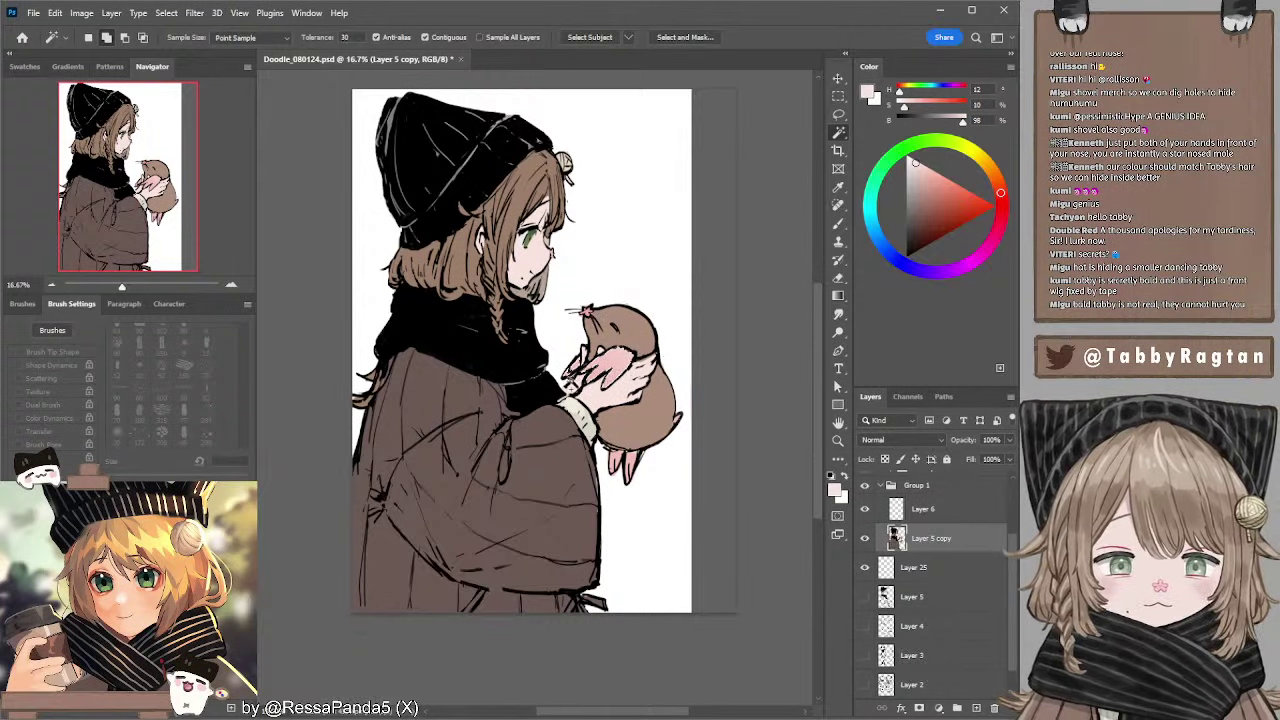
click(600, 270)
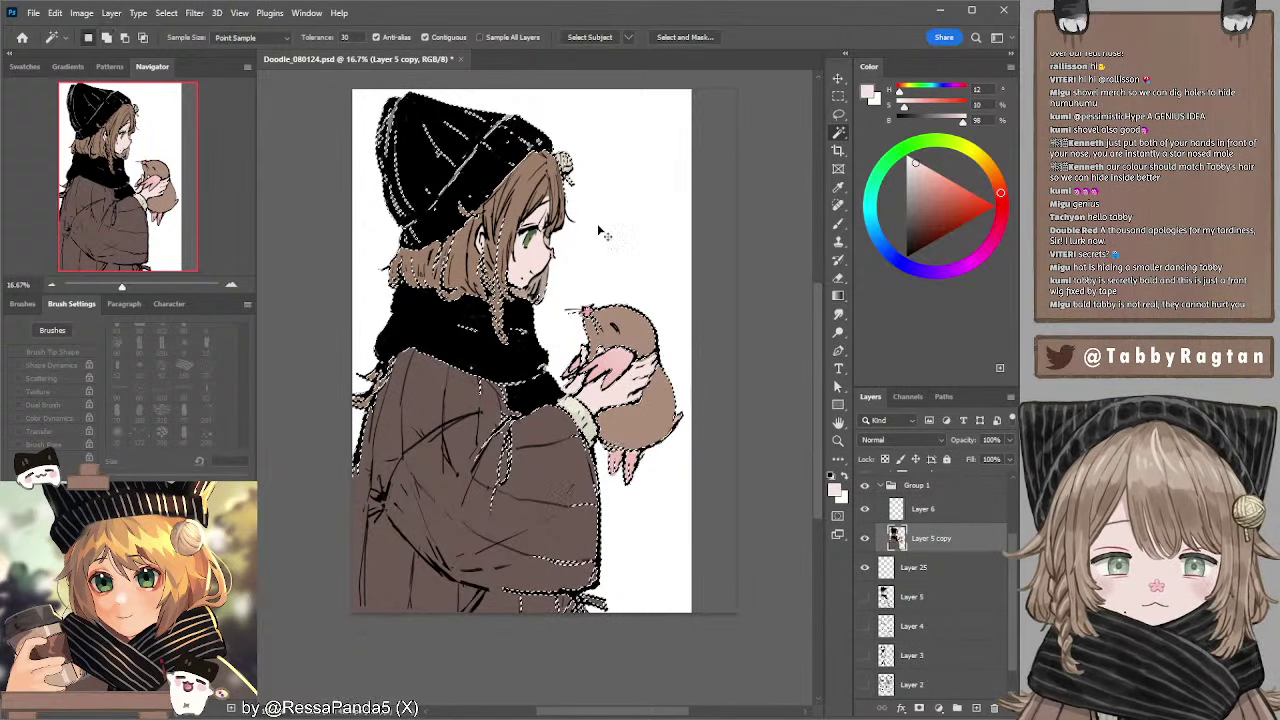
key(ctrl+d)
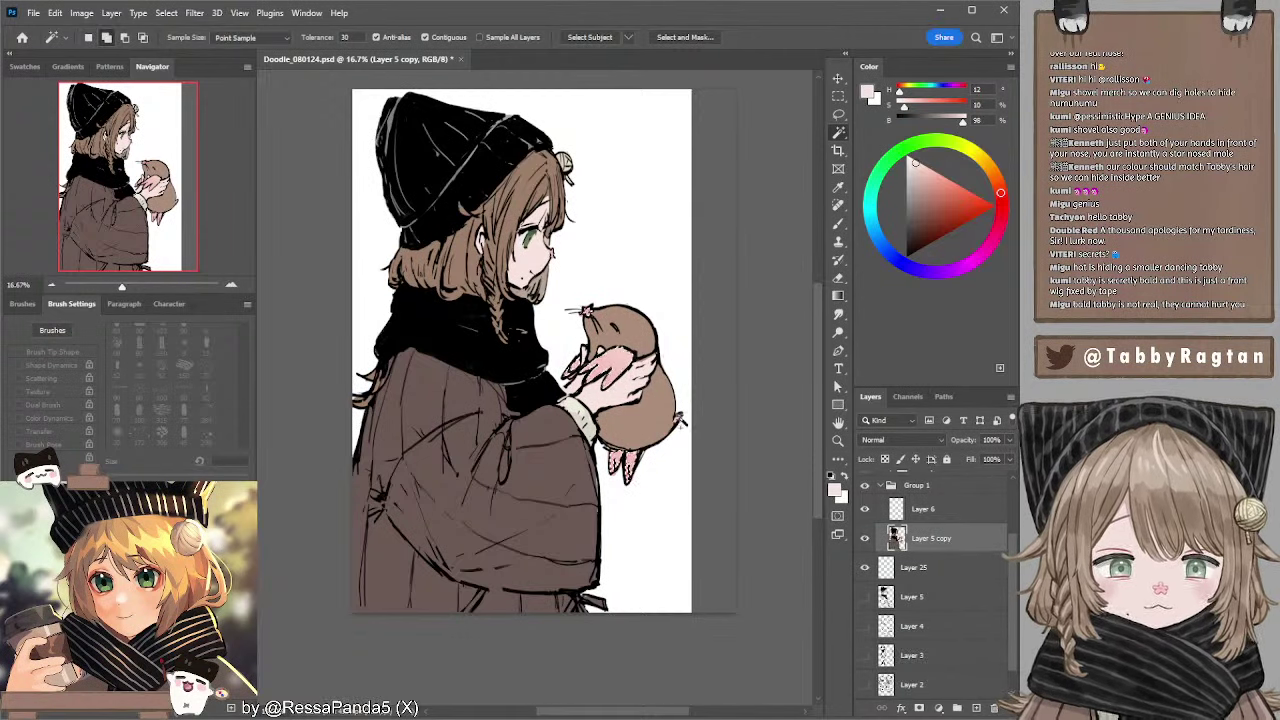
key(i)
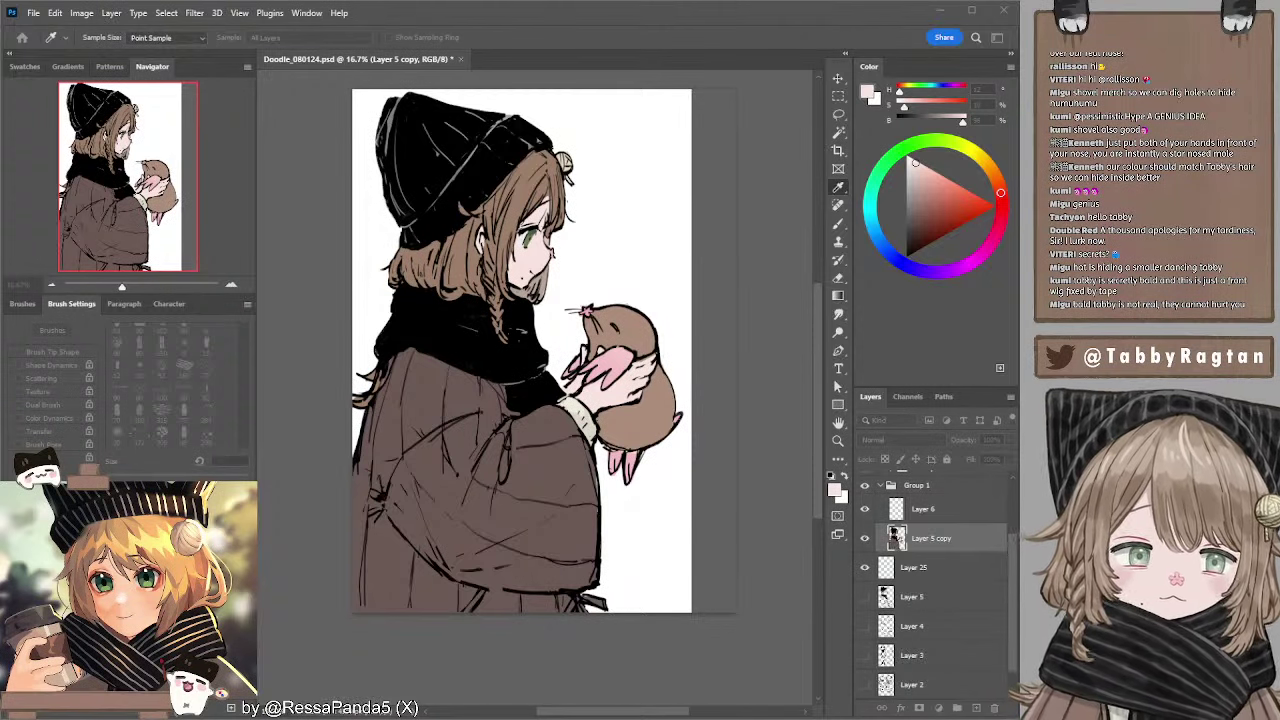
key(l)
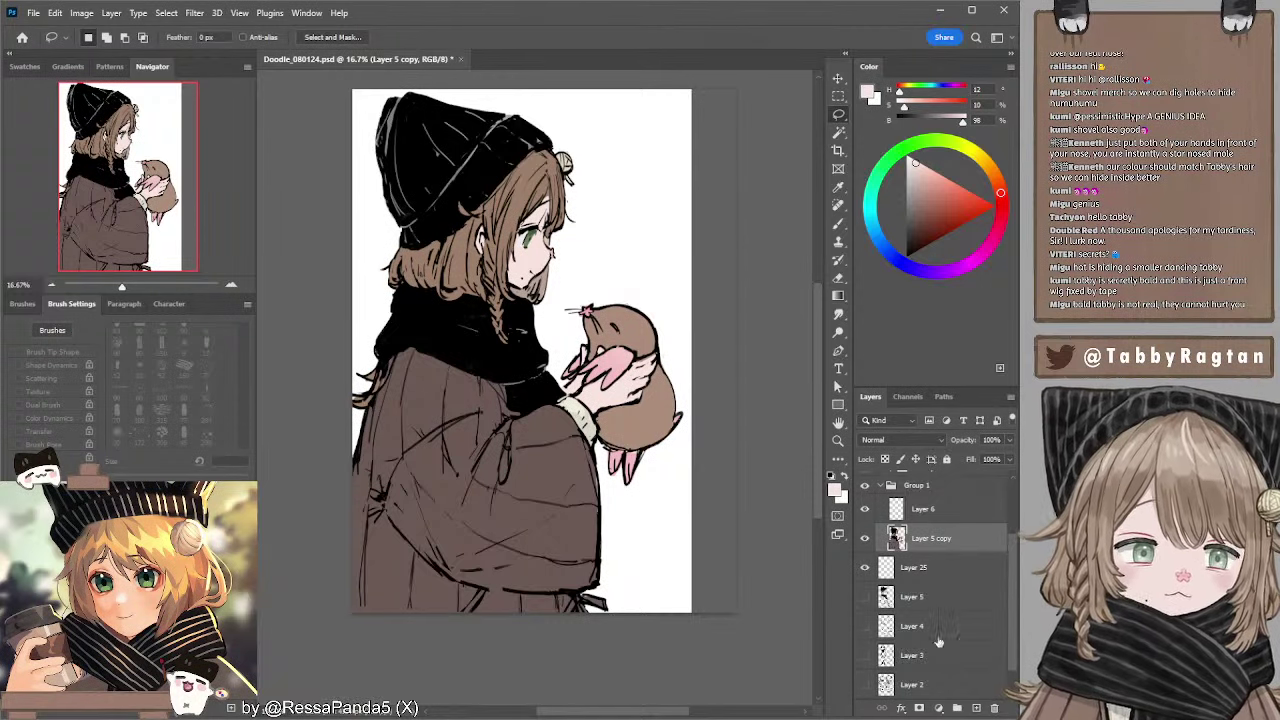
- Add a new layer clipped to Layer 5 copy and set it to Multiply at 48% opacity
click(977, 707)
key(ctrl+alt+g)
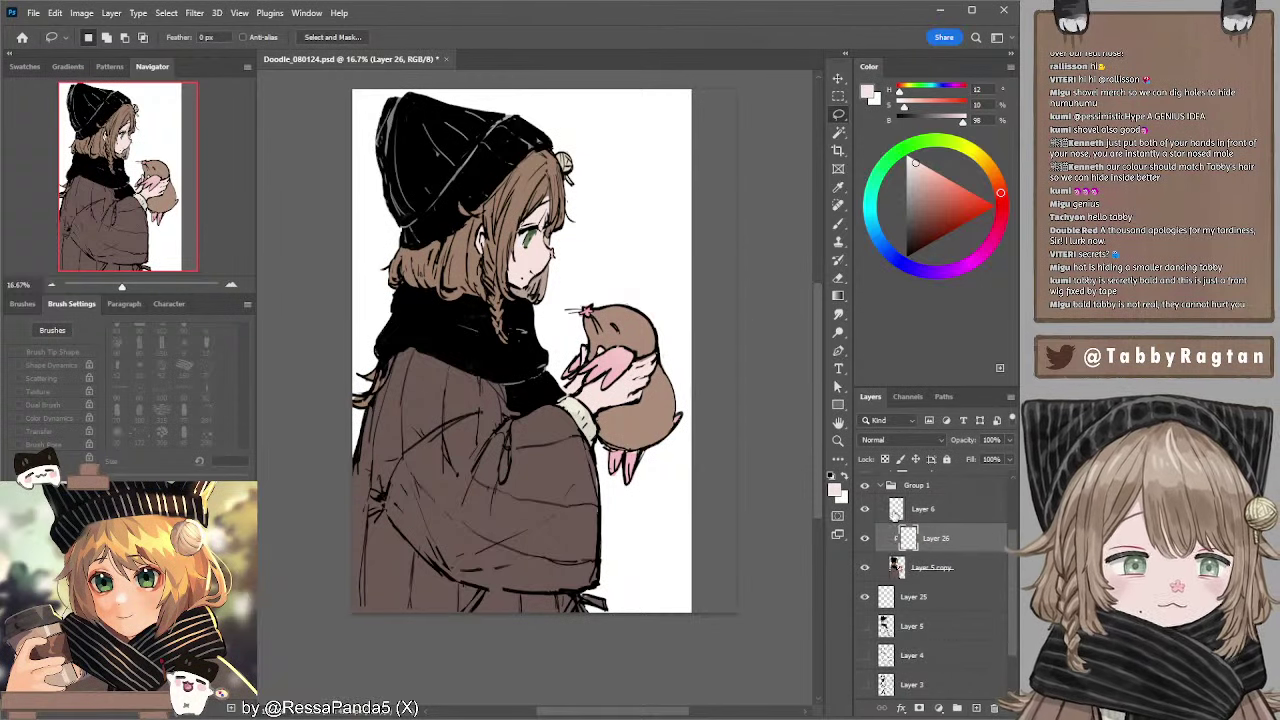
key(b)
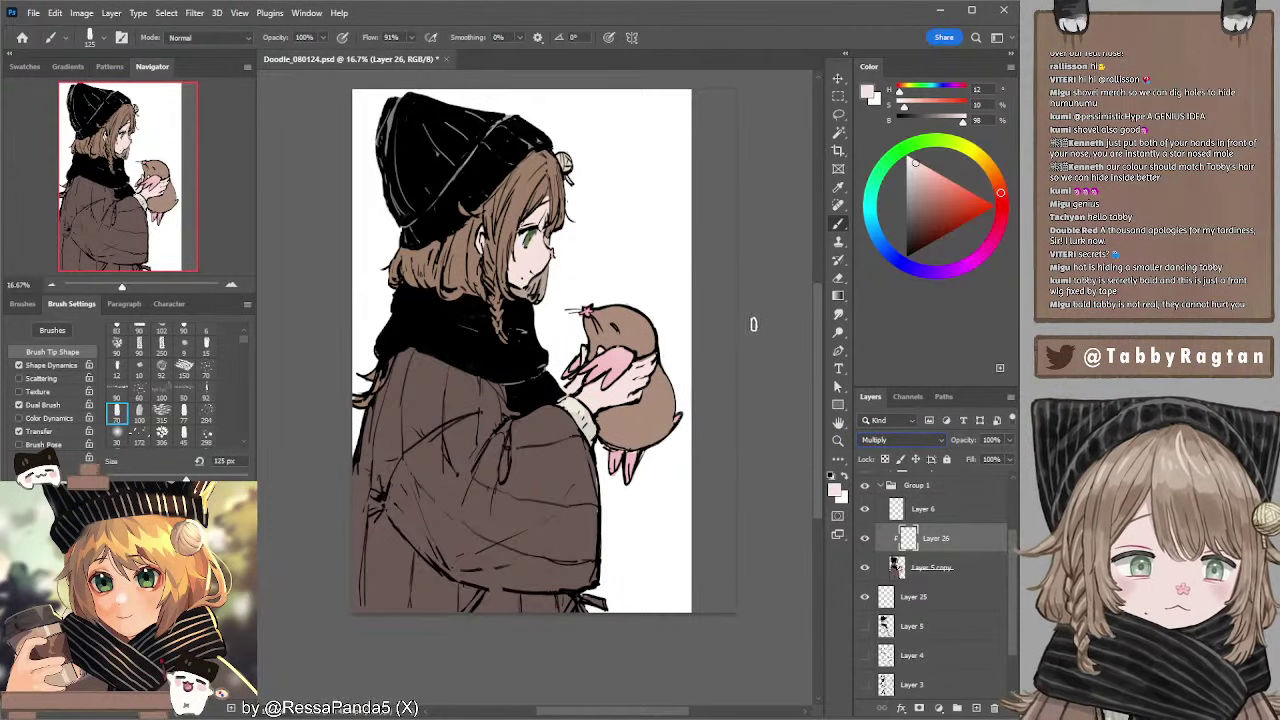
drag(1008, 443, 967, 454)
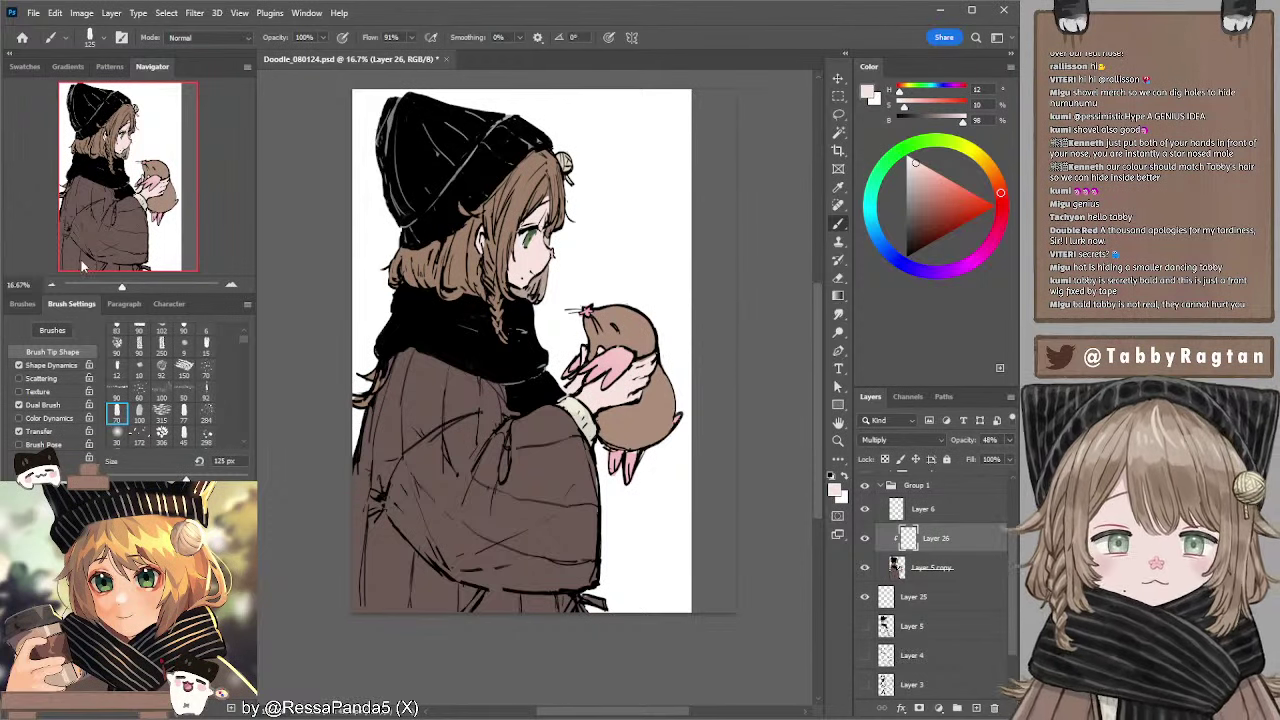
- Switch to the soft round brush at 800 px and choose a muted brownish pink (H 12, S 17, B 61)
click(51, 285)
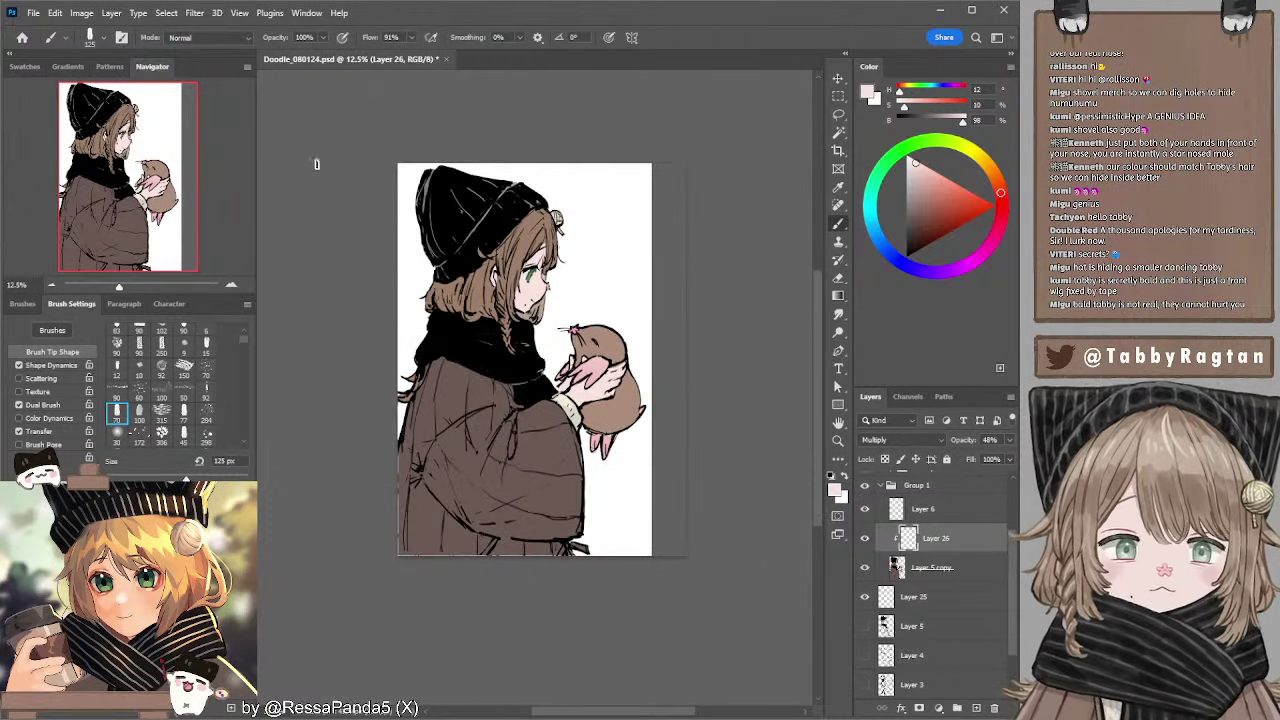
click(116, 432)
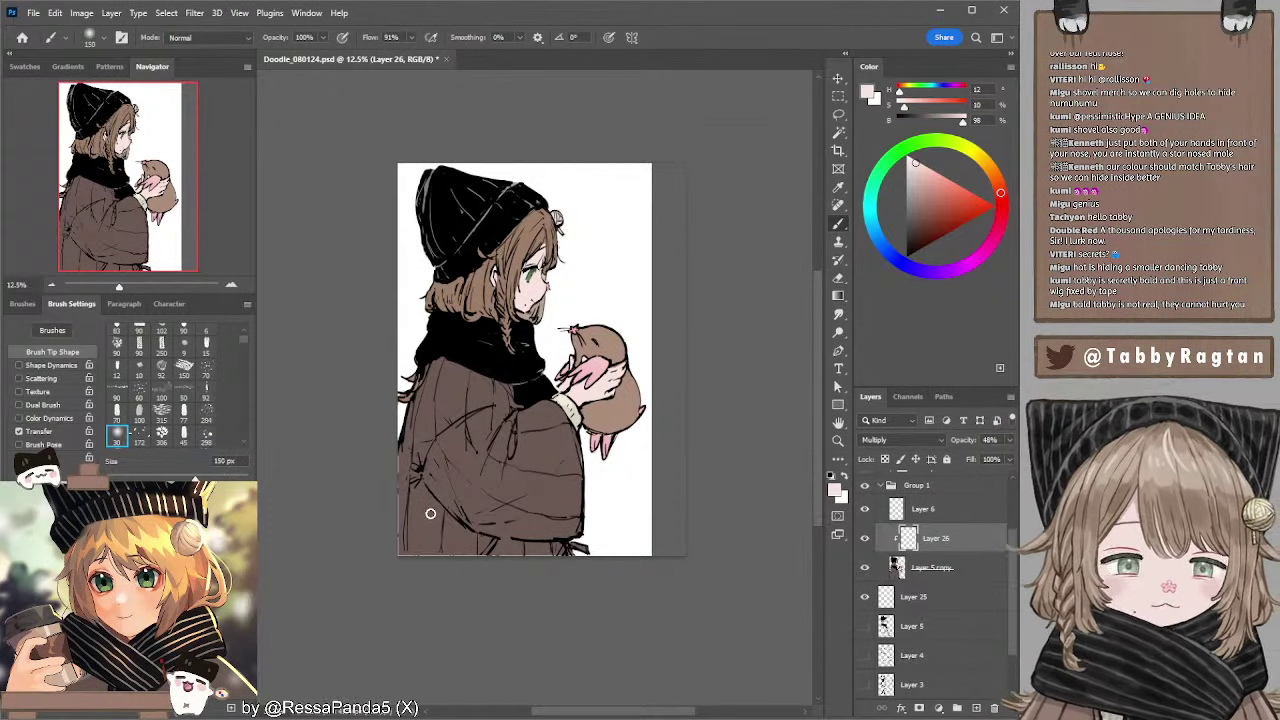
key(bracketright)
key(bracketright)
key(bracketright)
key(bracketright)
key(bracketright)
key(bracketright)
key(bracketright)
key(bracketright)
key(bracketright)
click(915, 200)
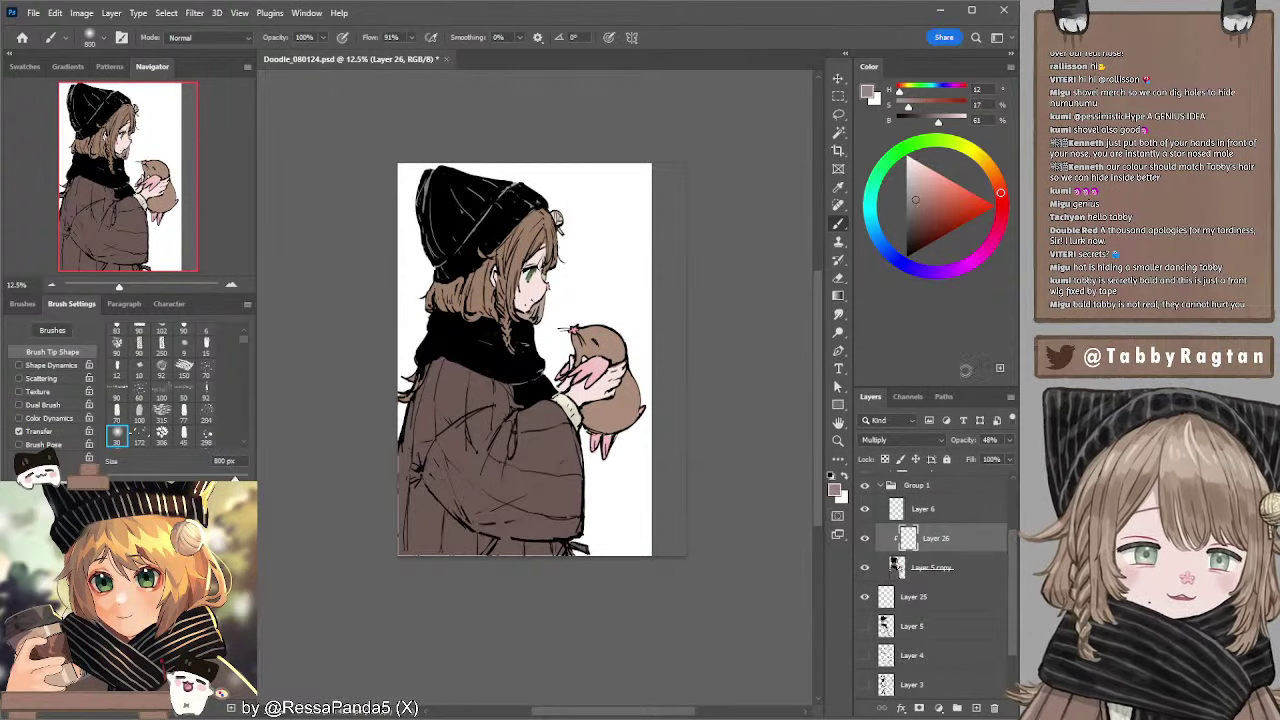
- Enlarge the soft brush to 1600 px and softly shade the lower part of the coat on the Multiply layer
key(bracketright)
key(bracketright)
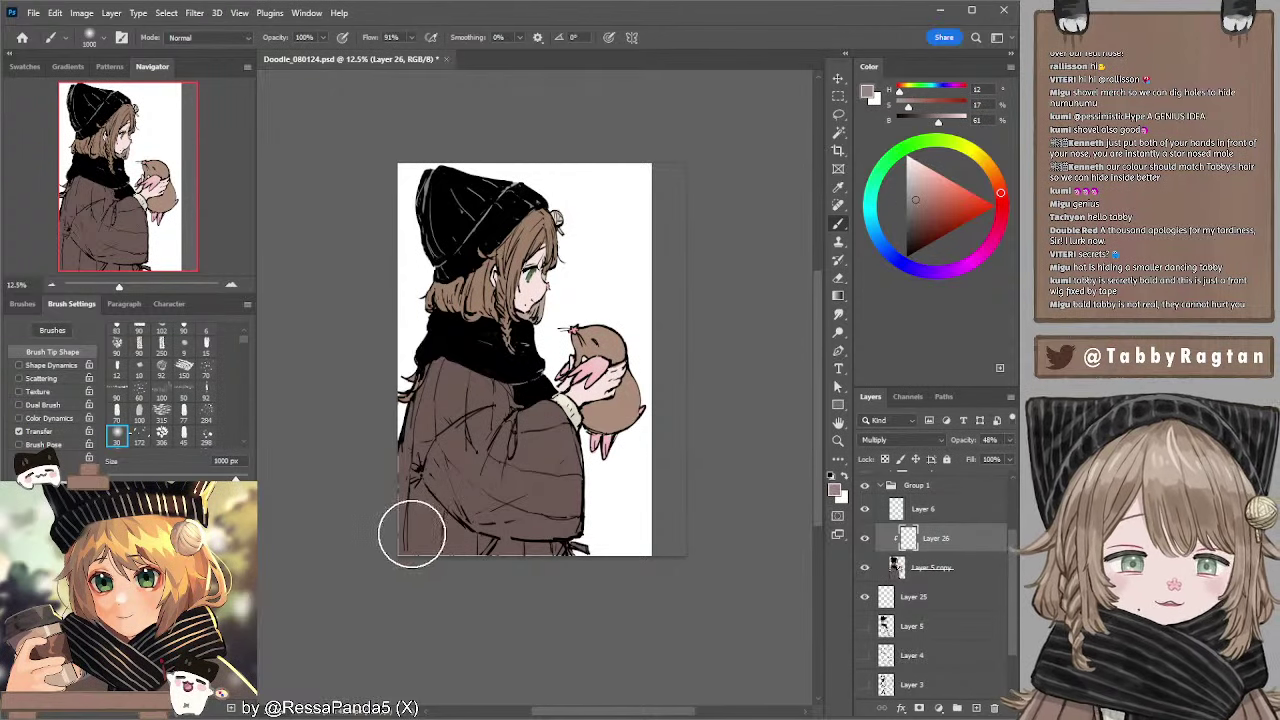
key(bracketright)
key(bracketright)
key(bracketright)
key(bracketright)
key(bracketright)
key(bracketright)
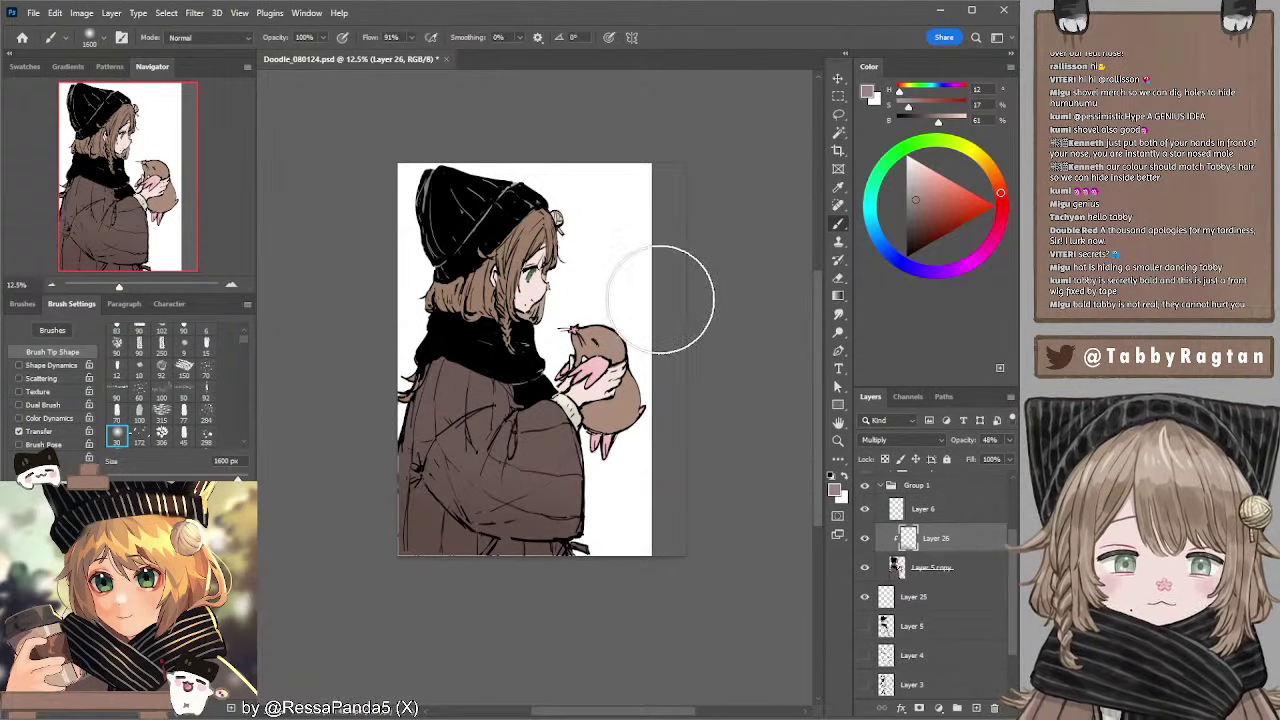
- Add another clipped layer above the shading, set it to Screen at 48% opacity, and choose a warm cream (H 42, S 19, B 94)
click(984, 707)
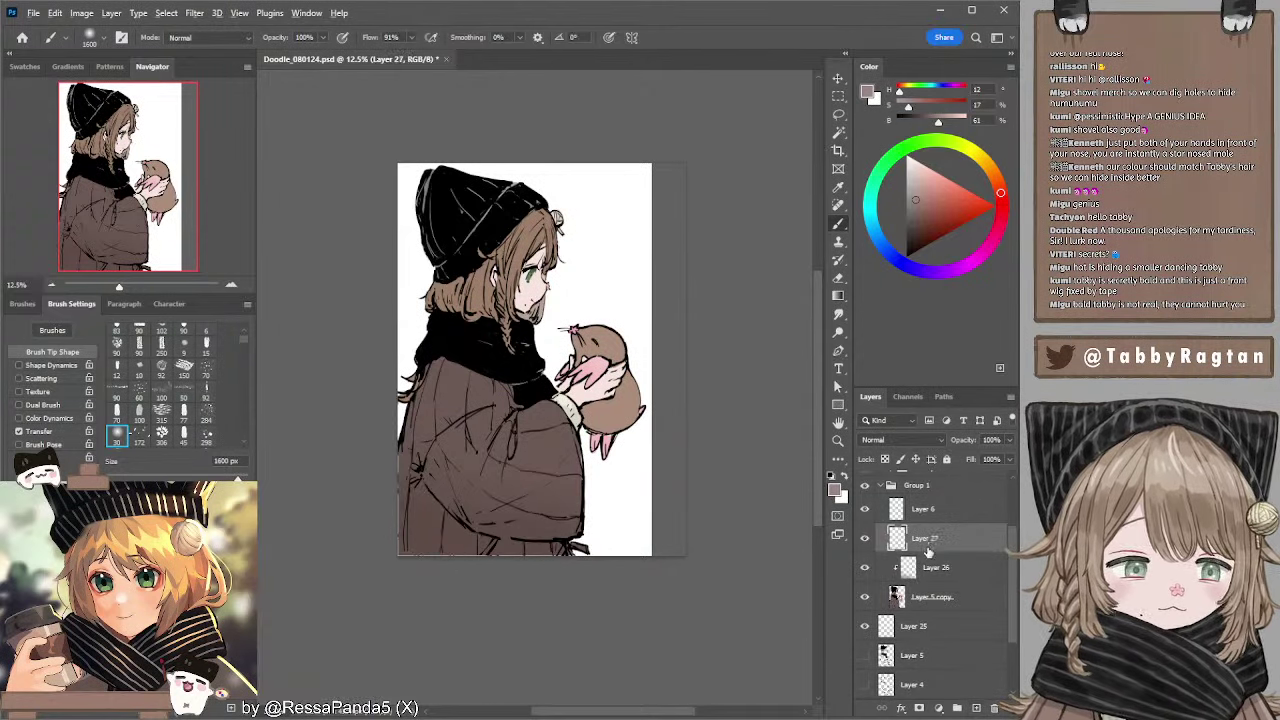
alt+click(925, 546)
click(899, 442)
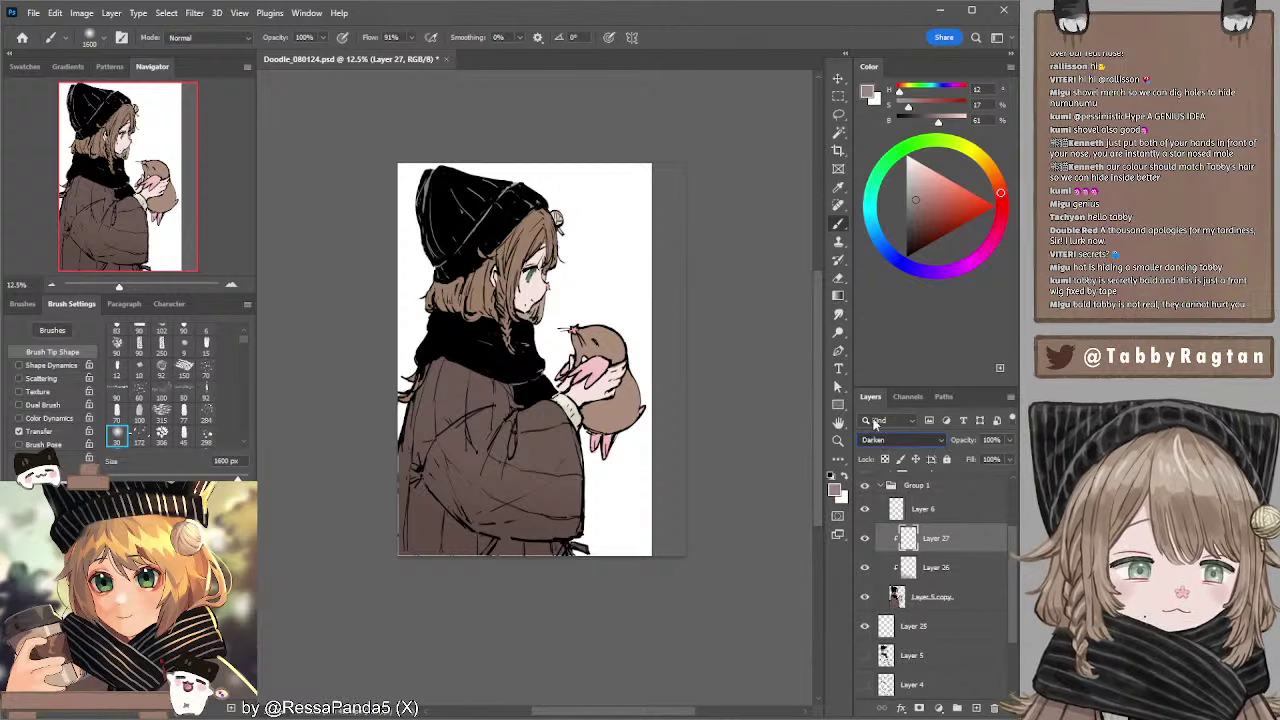
click(876, 424)
click(884, 502)
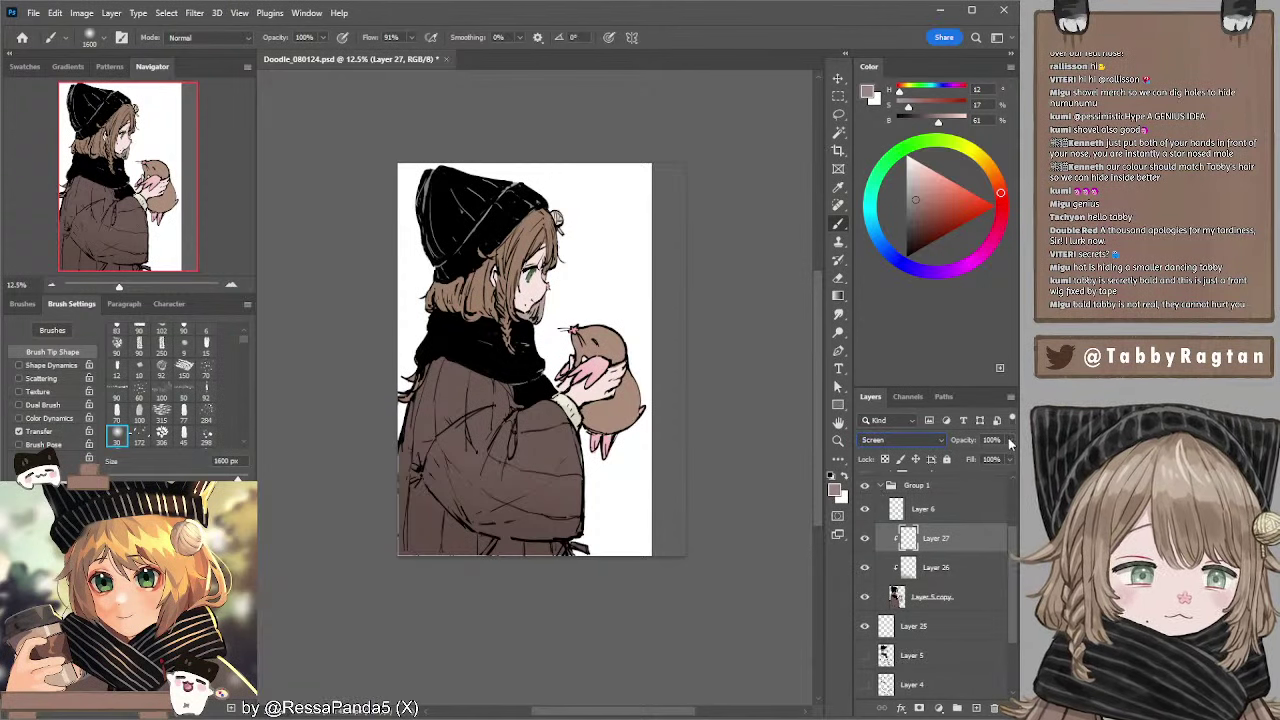
click(1008, 442)
drag(1008, 446, 976, 456)
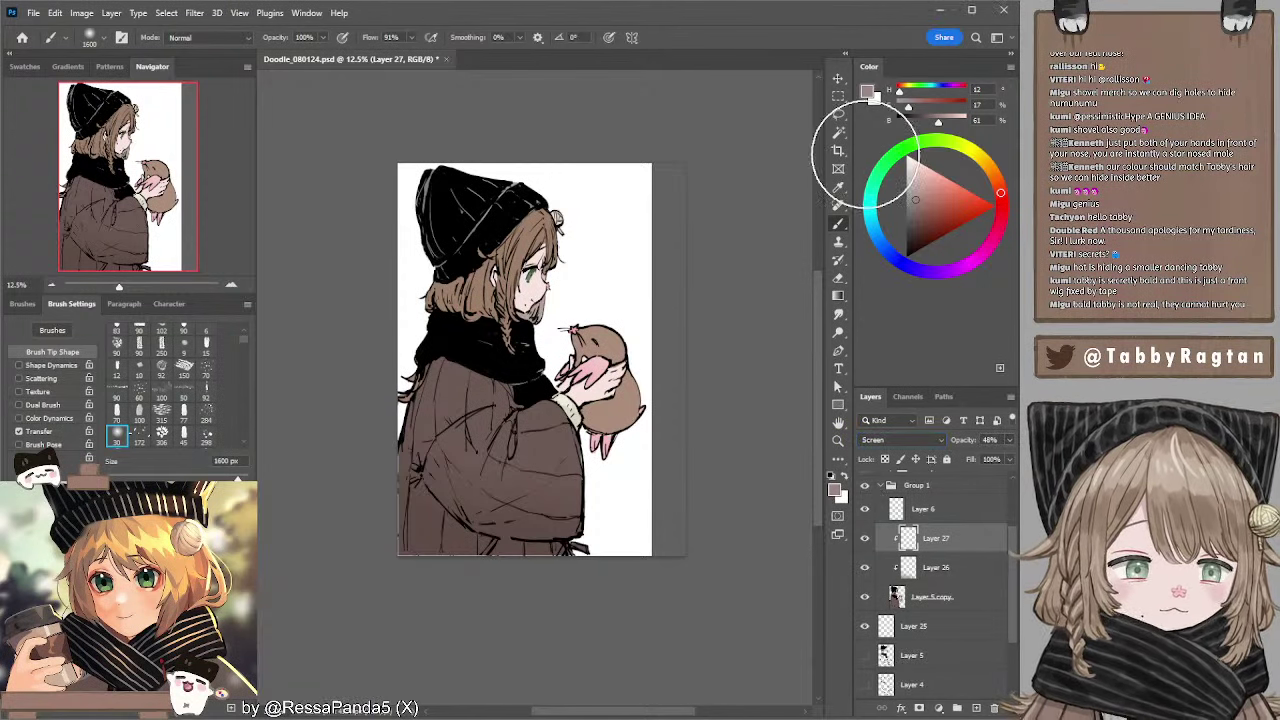
click(985, 160)
click(922, 170)
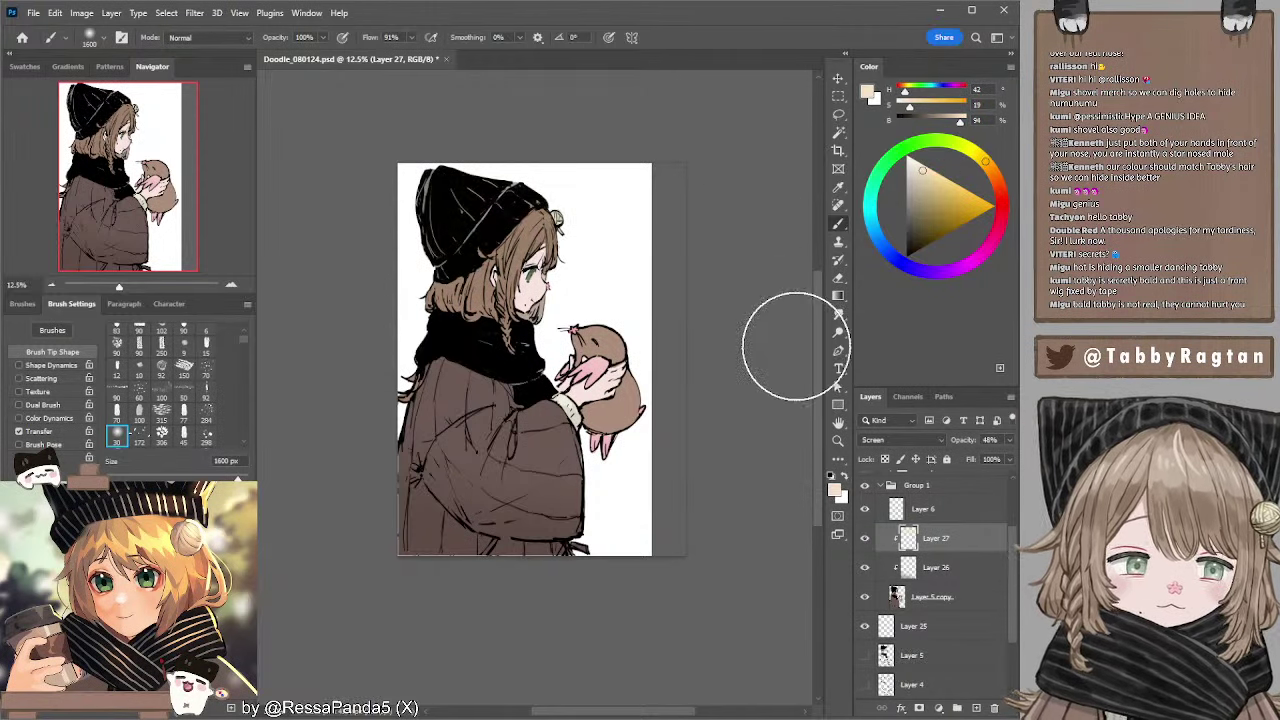
- Toggle the visibility of Layer 5 copy to check the figure against the blank page, with the Magic Wand ready
click(866, 598)
click(866, 598)
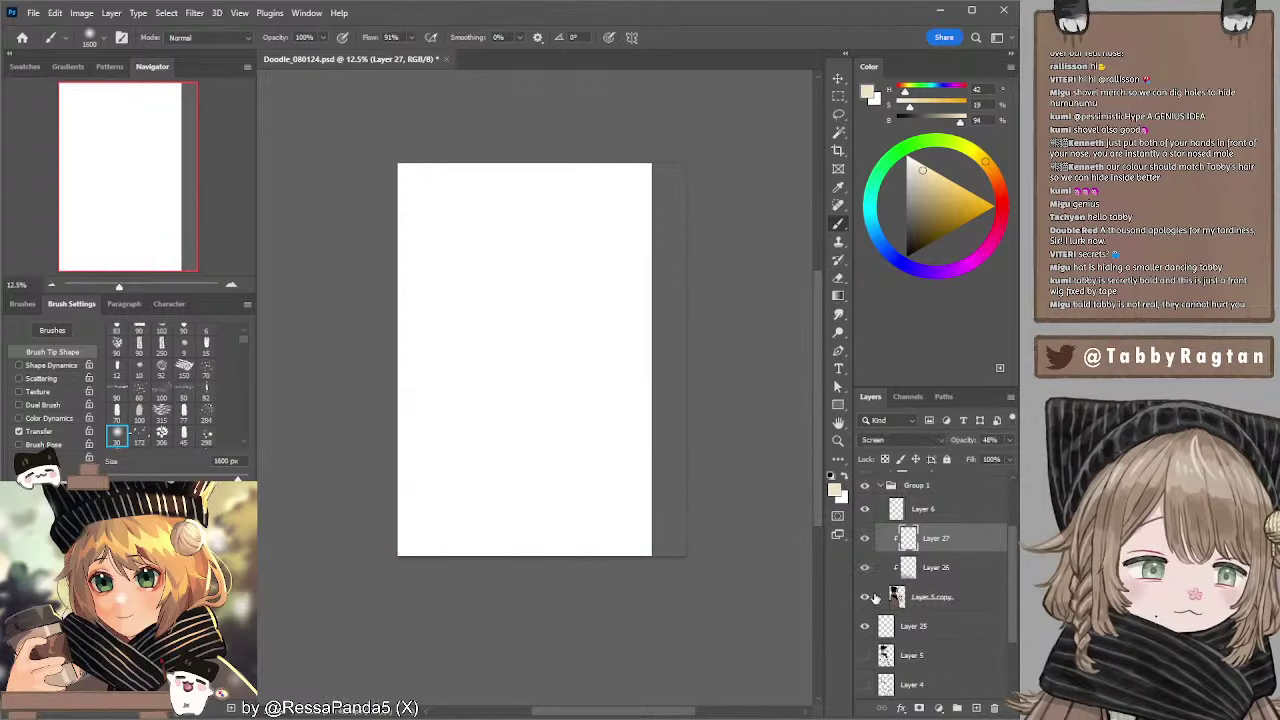
click(838, 134)
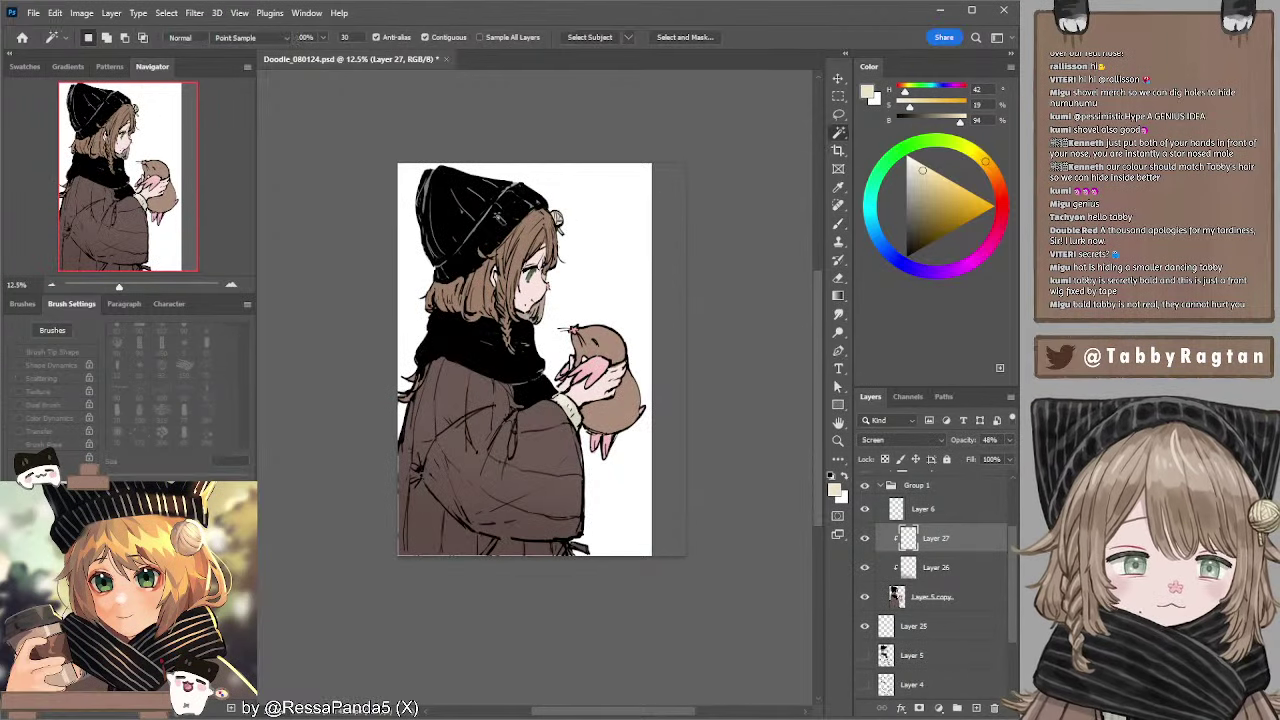
alt+click(864, 598)
alt+click(864, 598)
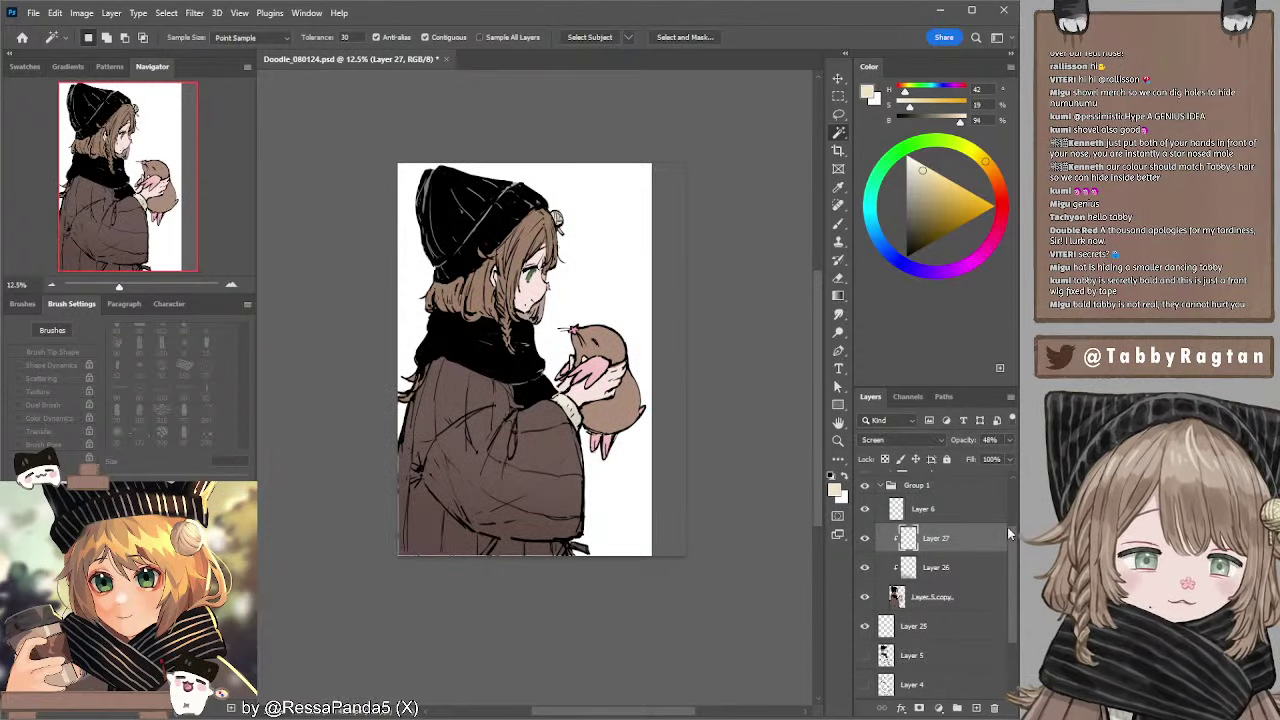
scroll(1011, 536, up, 1)
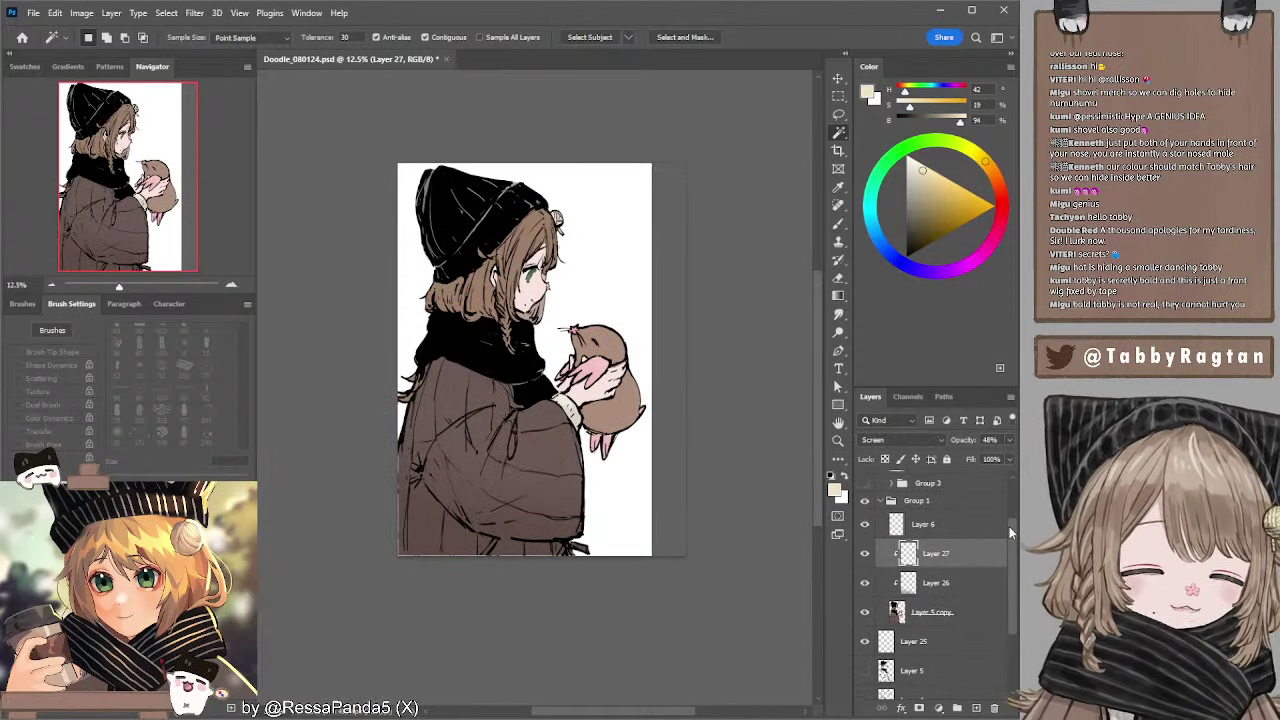
- Delete the clipped Screen and Multiply layers, and undo the earlier merge to restore the separate colour layers below Layer 5 copy
key(0)
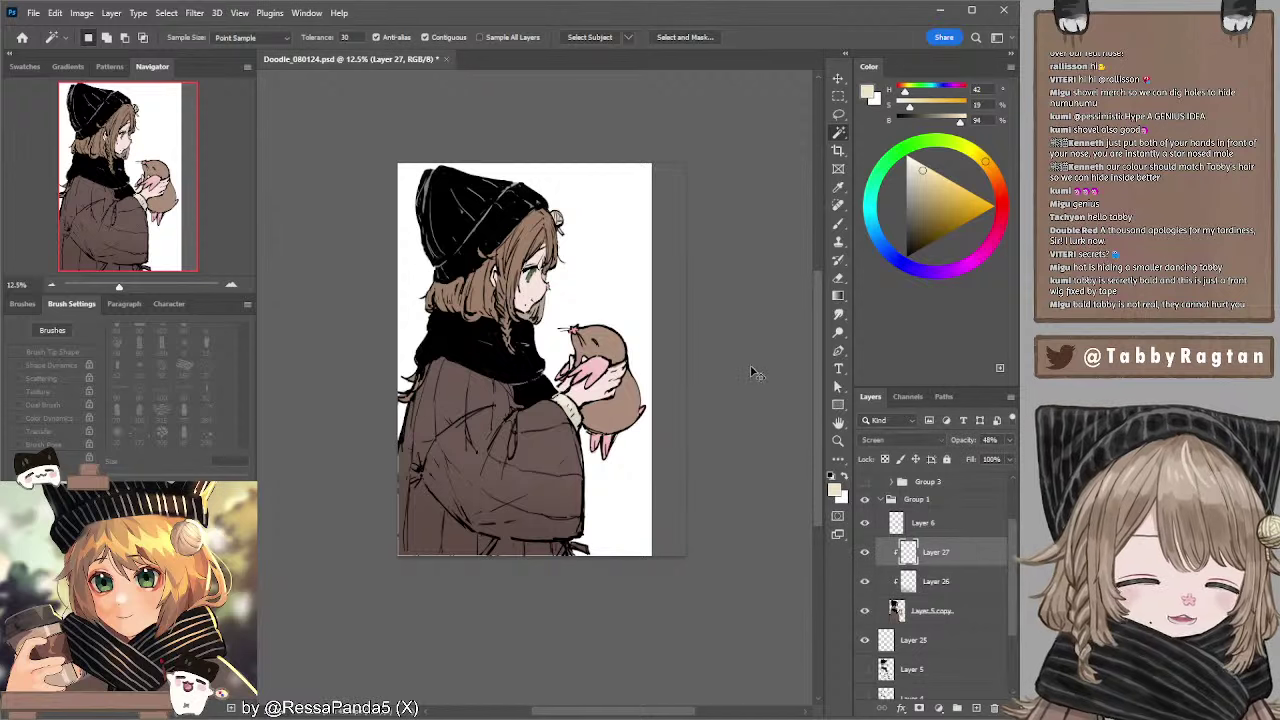
key(Delete)
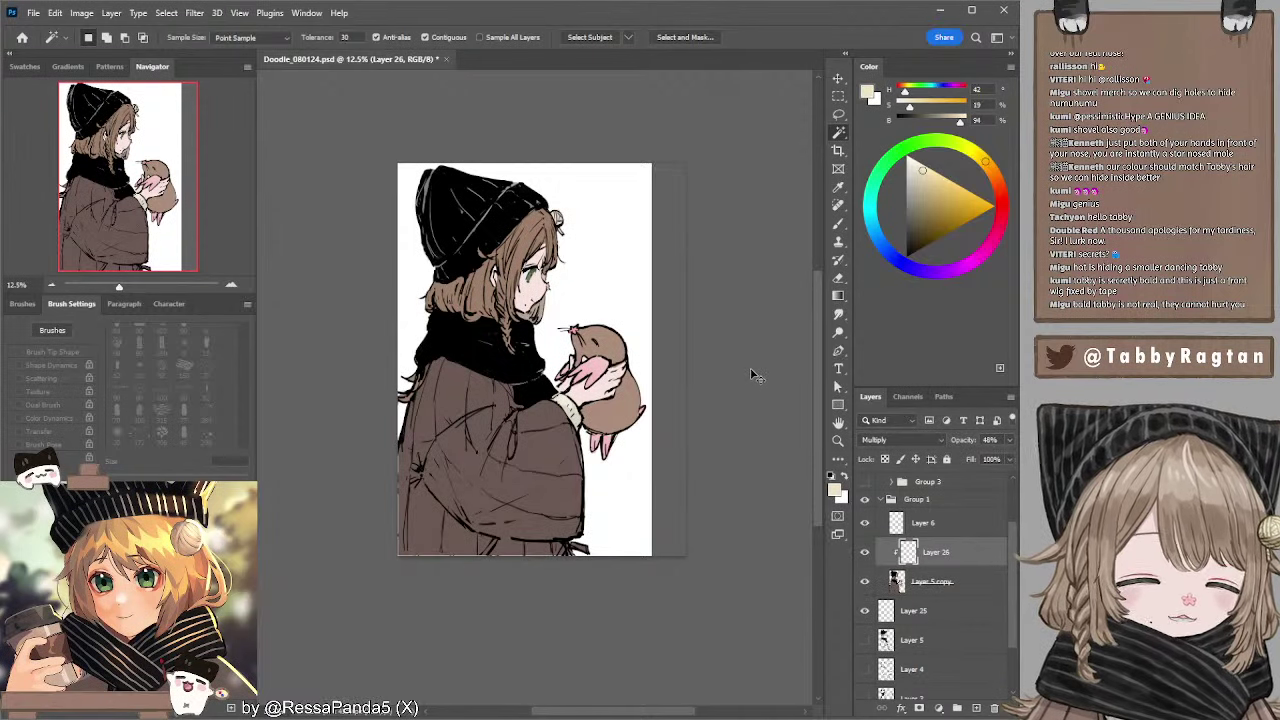
key(ctrl+z)
key(ctrl+z)
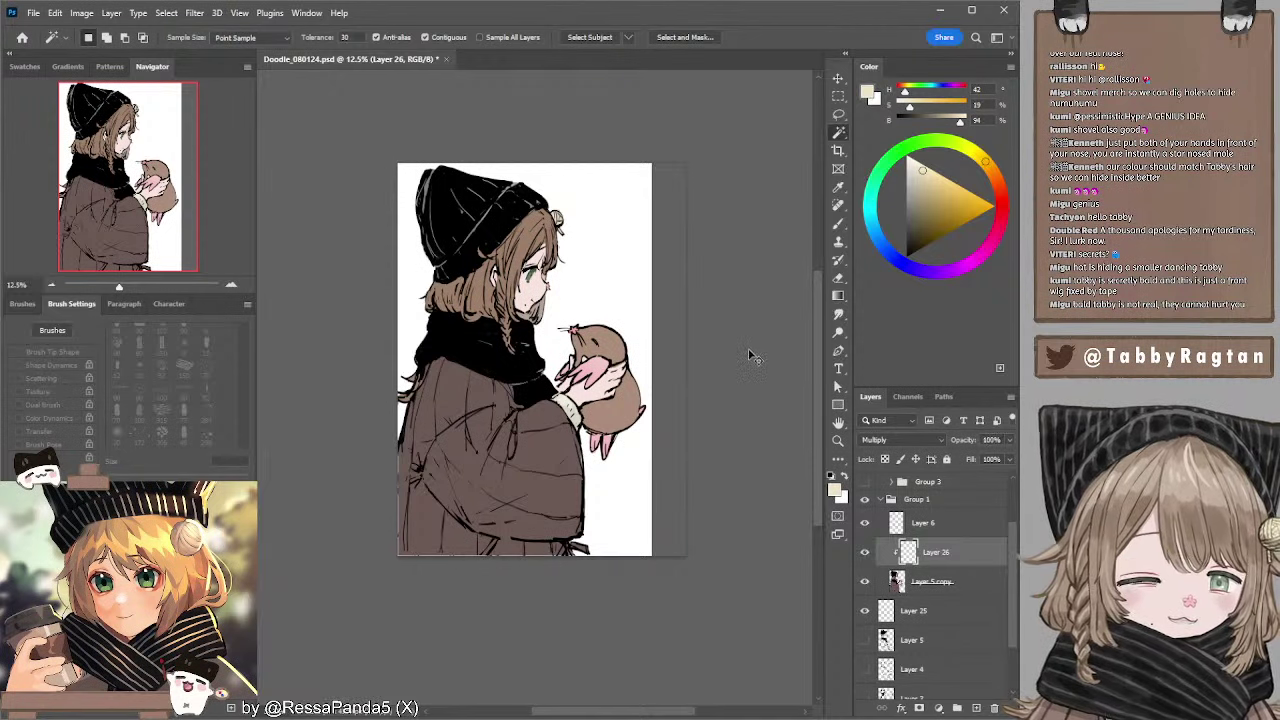
key(Delete)
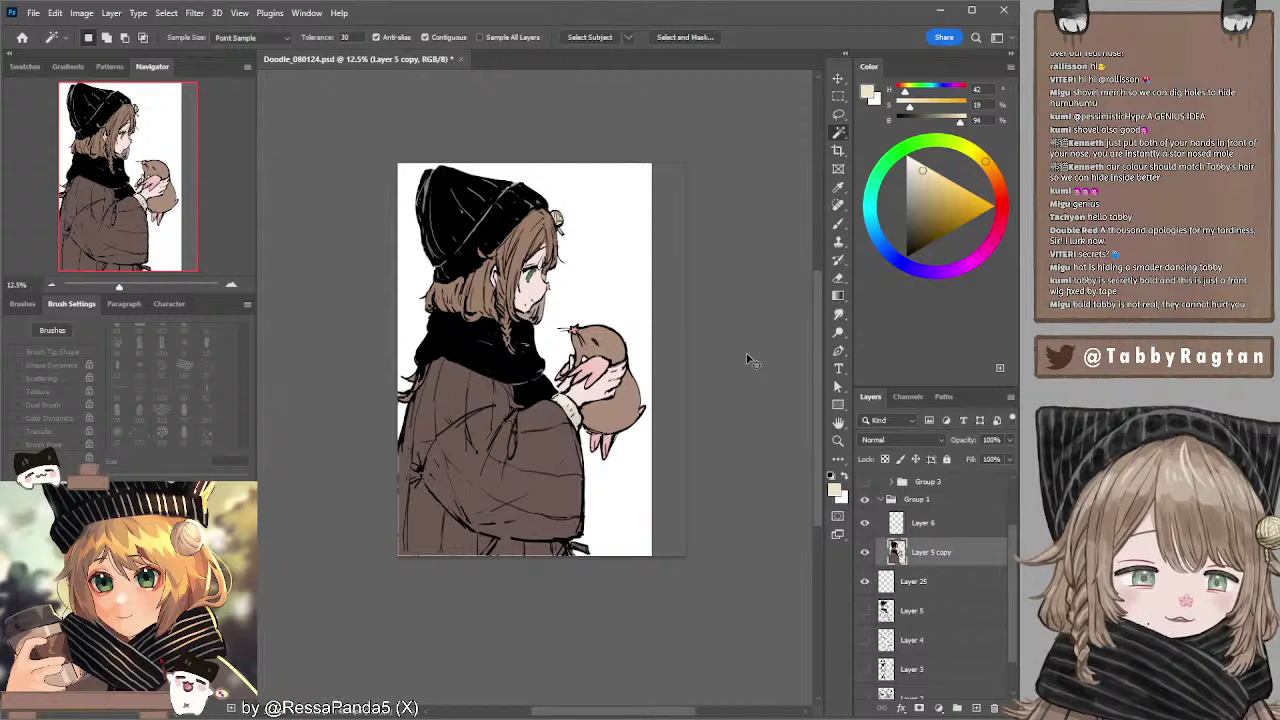
key(ctrl+z)
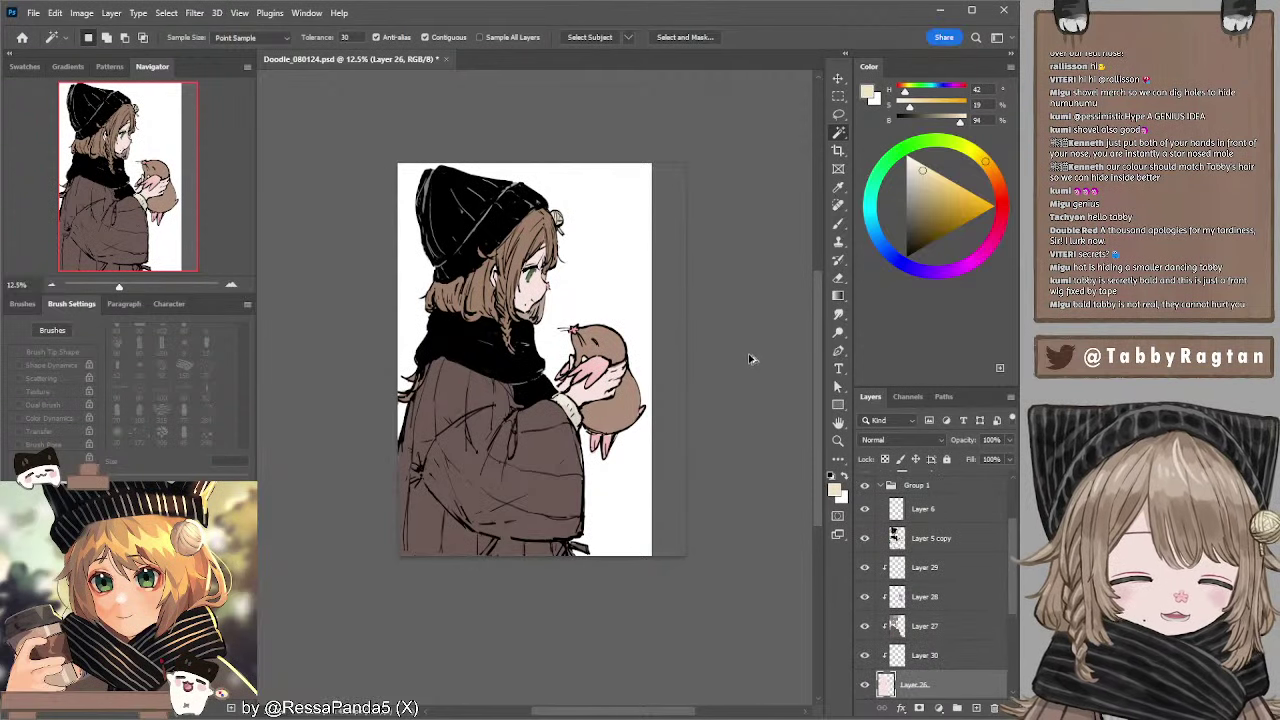
- Merge the colour layers from Layer 29 down to Layer 26 into one, keeping the Layer 5 copy line art separate
click(919, 568)
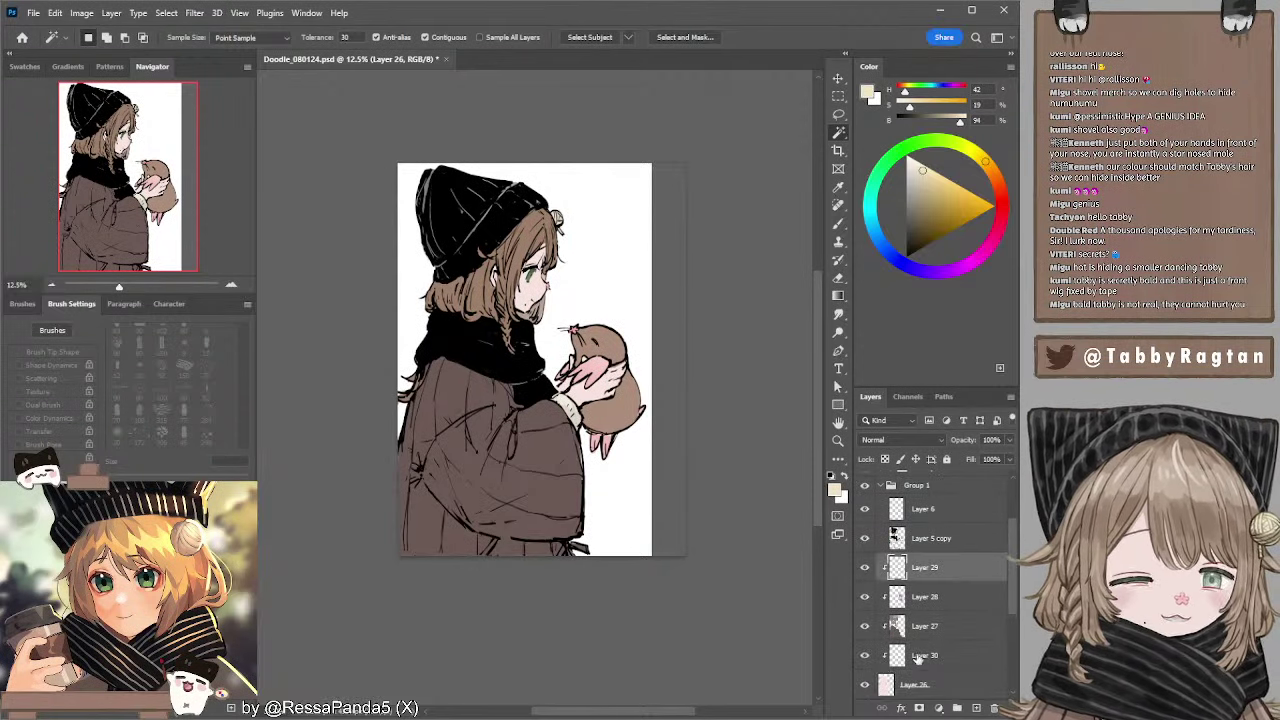
shift+click(914, 568)
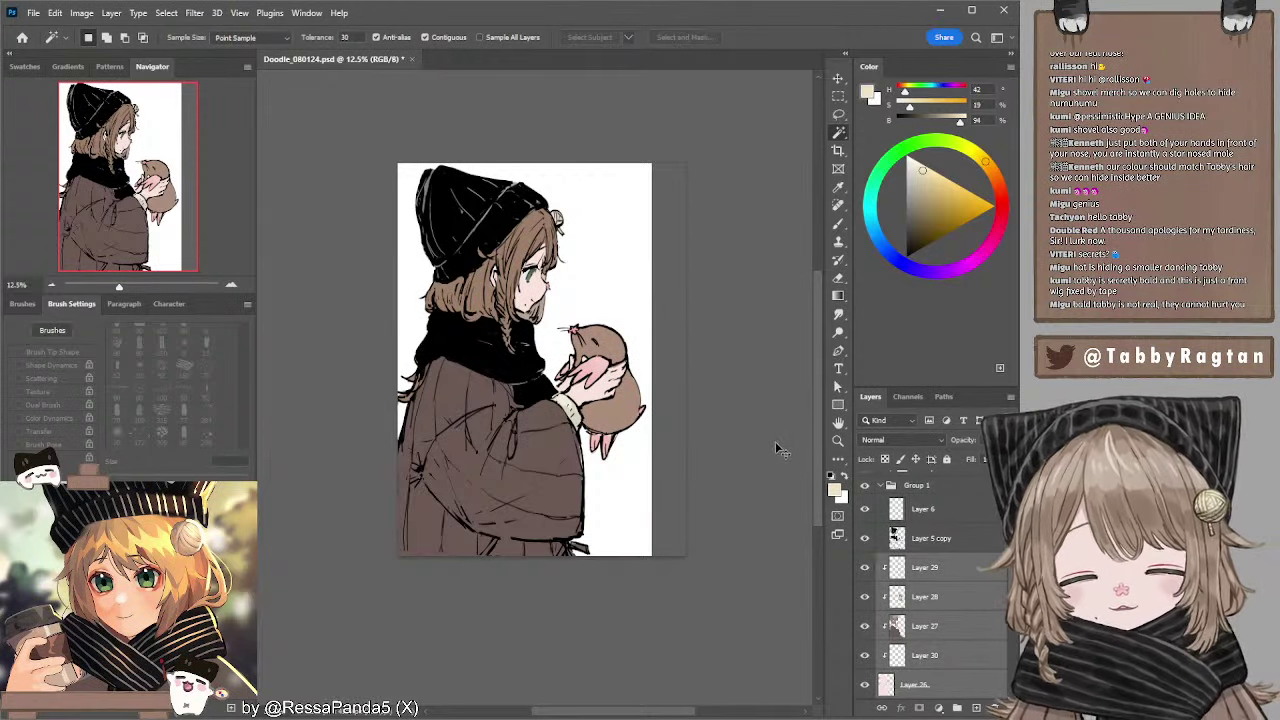
key(ctrl+e)
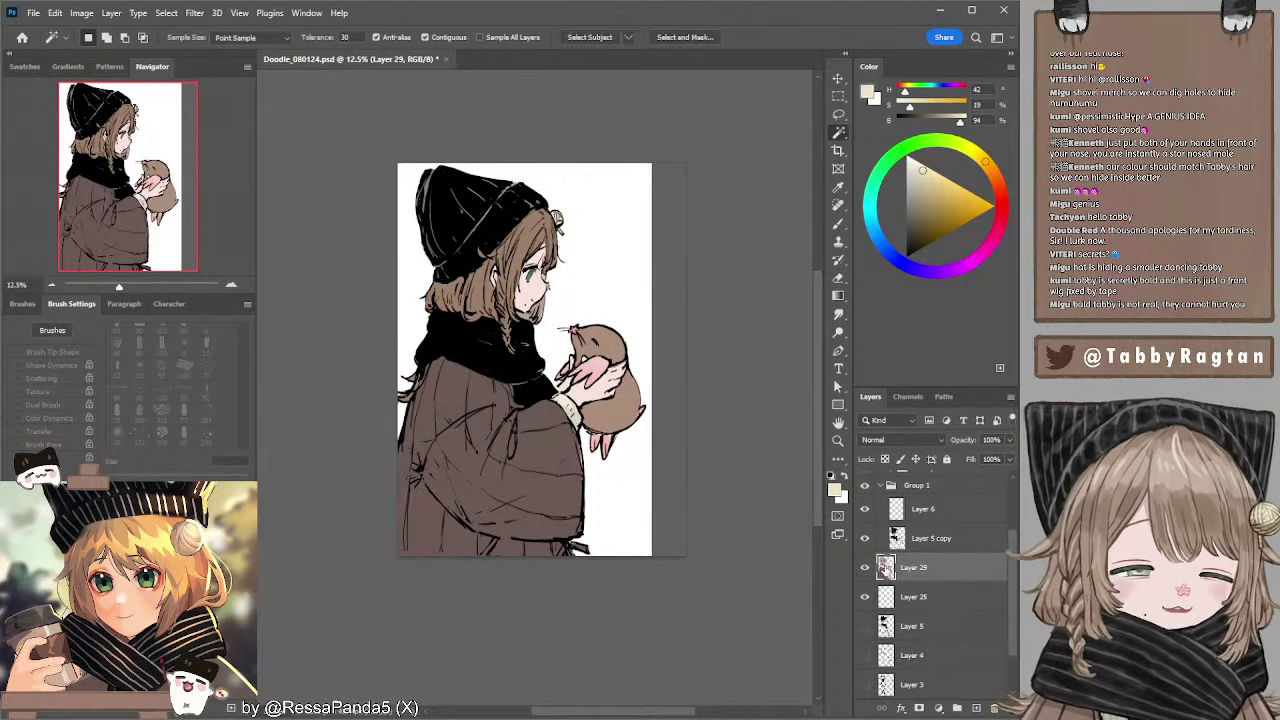
key(ctrl+z)
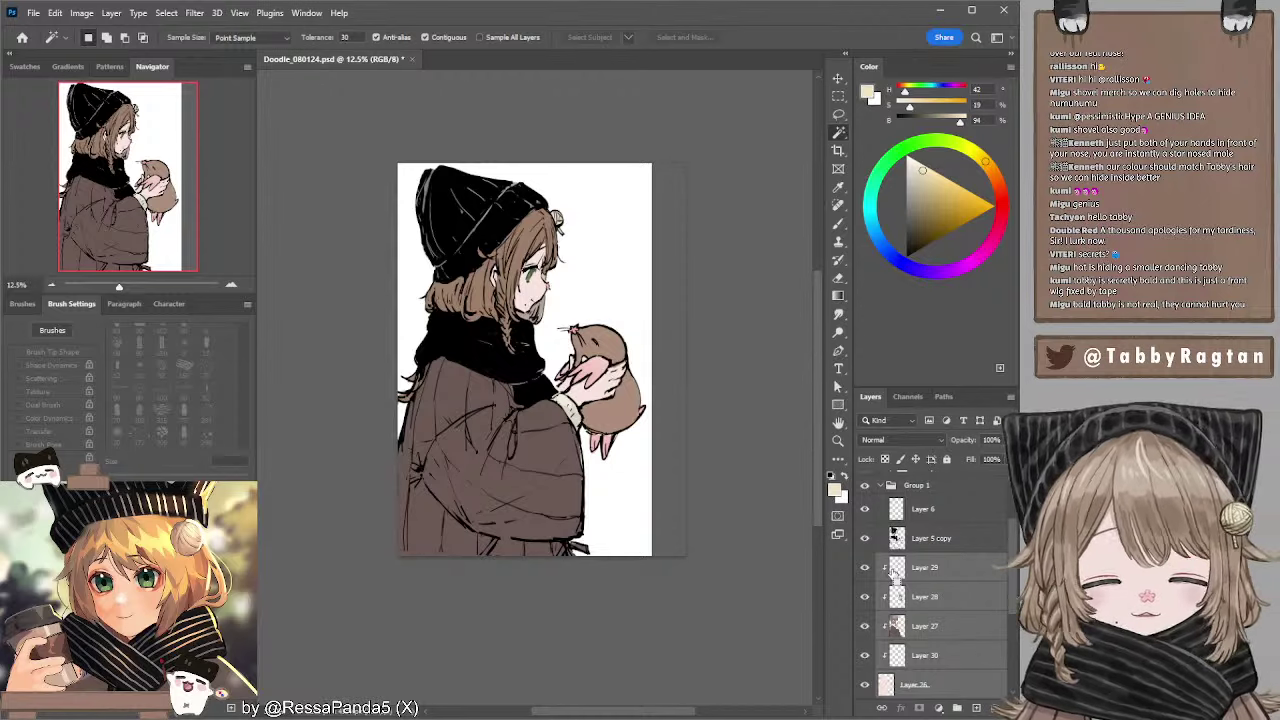
key(ctrl+e)
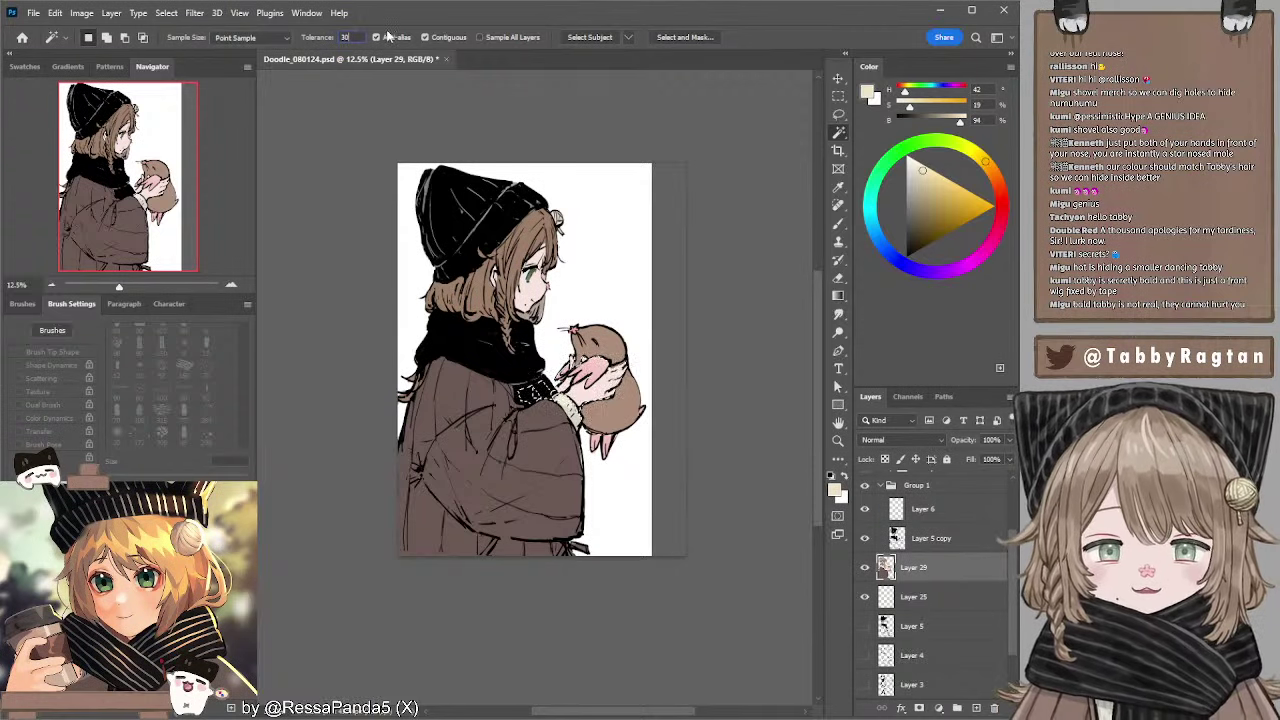
- Set the Magic Wand tolerance to 10, and switch to the Lasso tool
text(10)
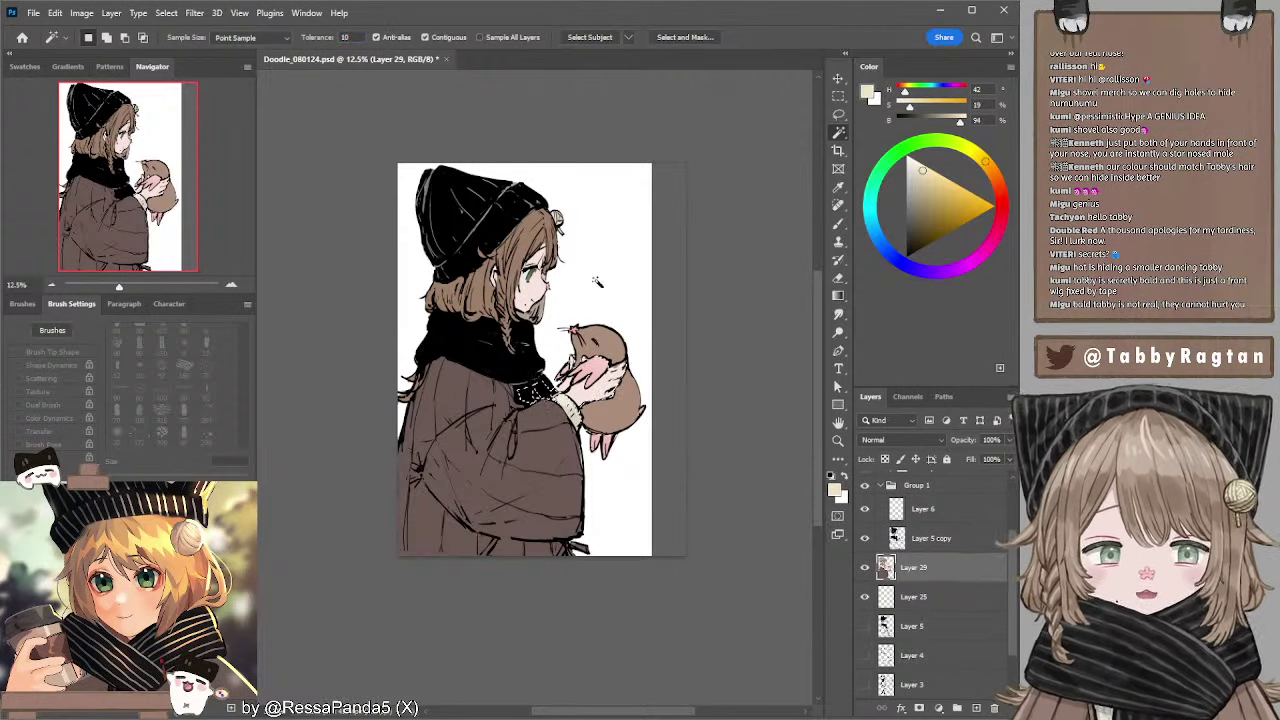
click(838, 114)
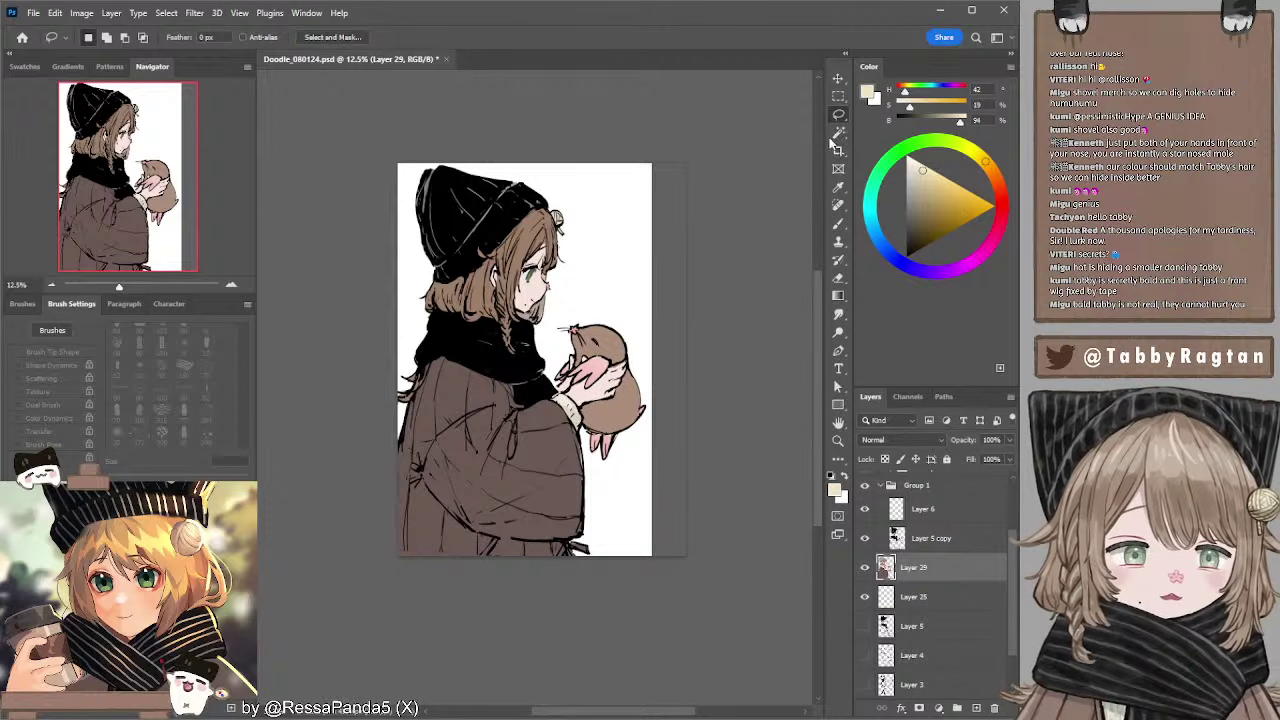
click(838, 132)
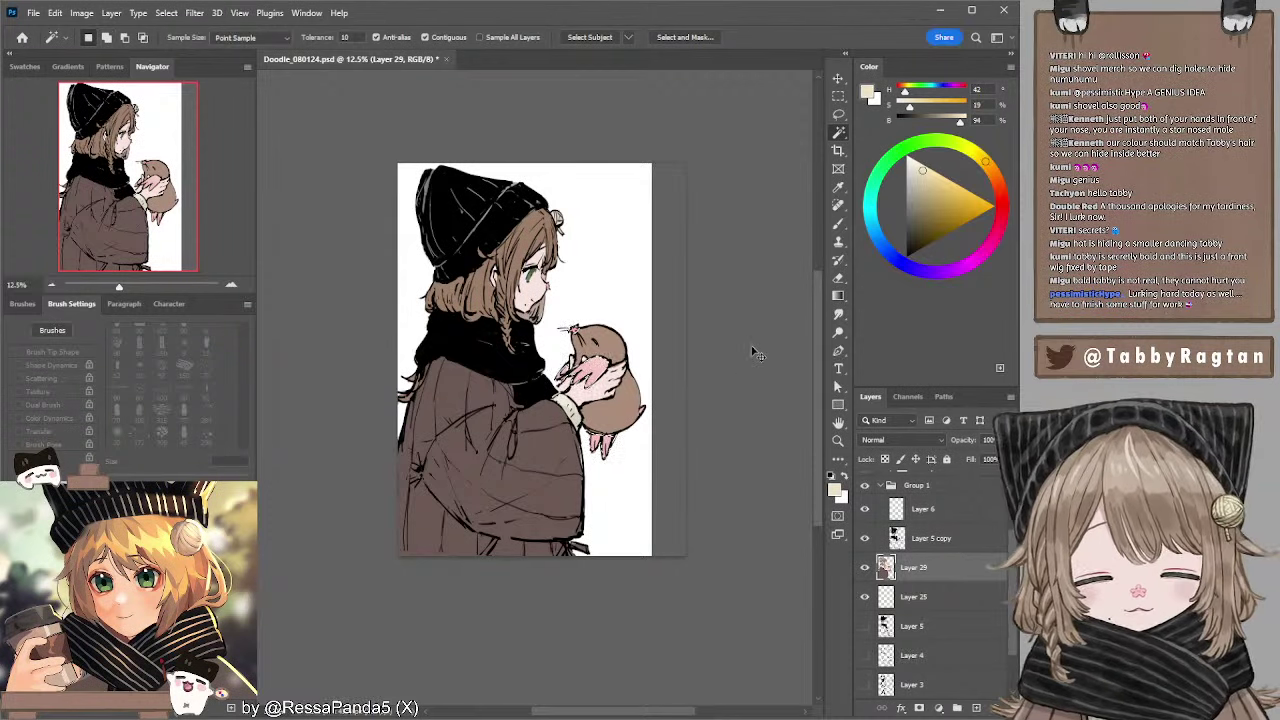
key(i)
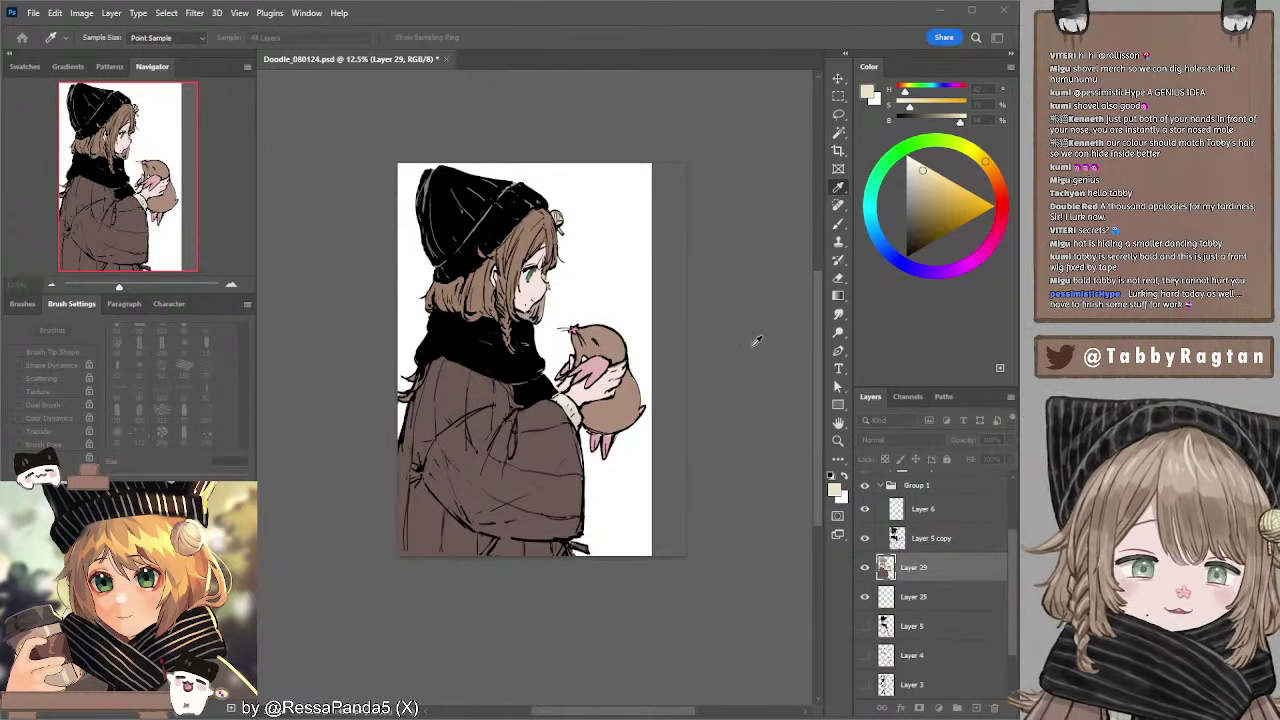
key(l)
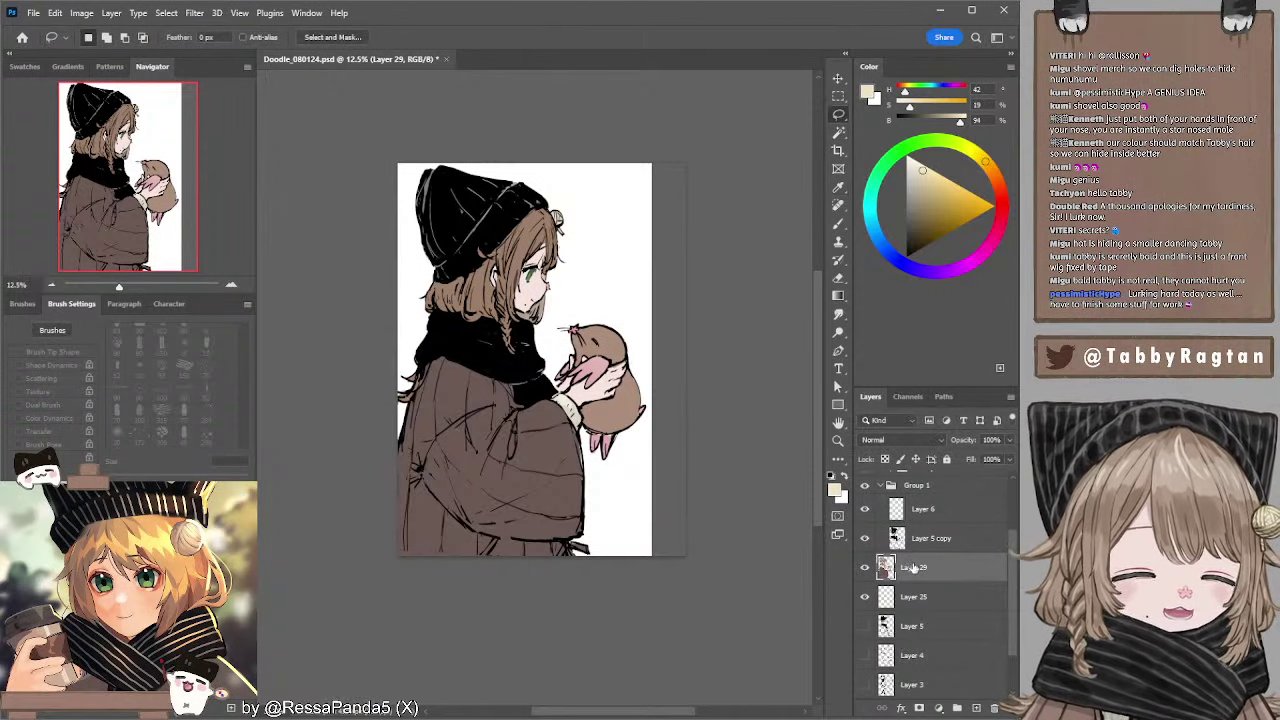
- Add a new layer clipped to the merged colours, set it to Multiply, and ready the soft round brush
click(975, 708)
key(ctrl+alt+g)
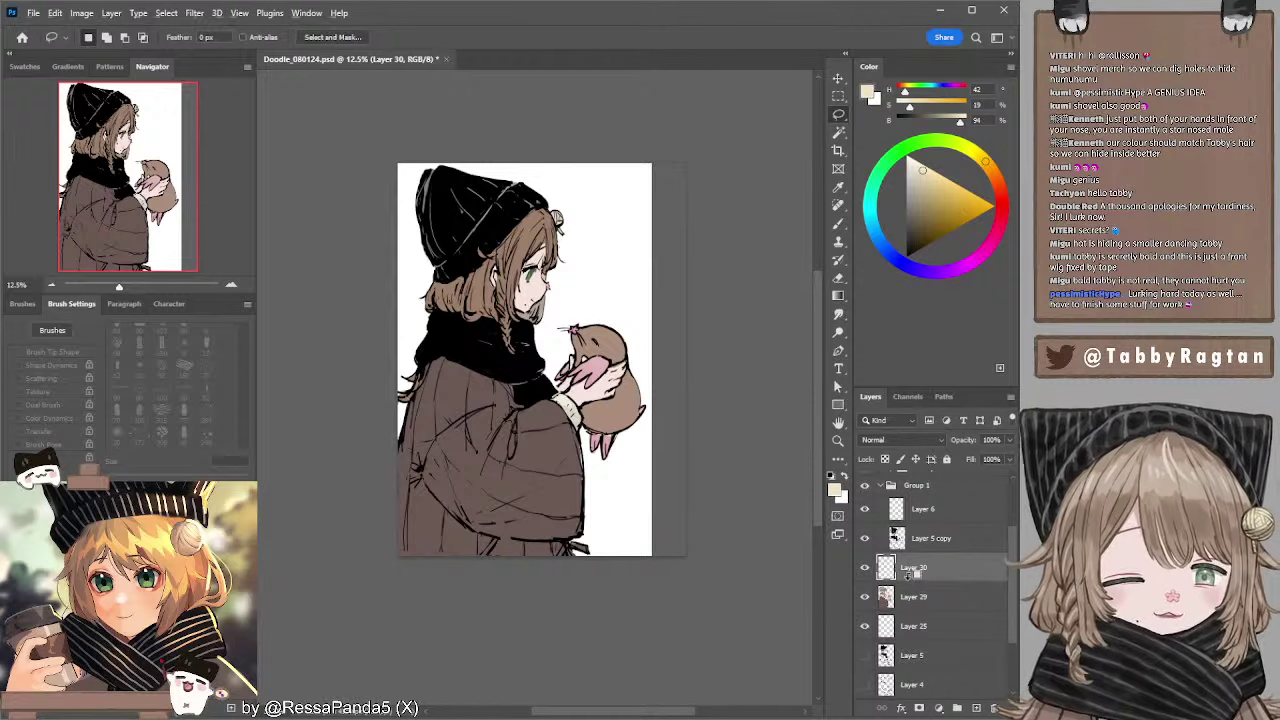
key(b)
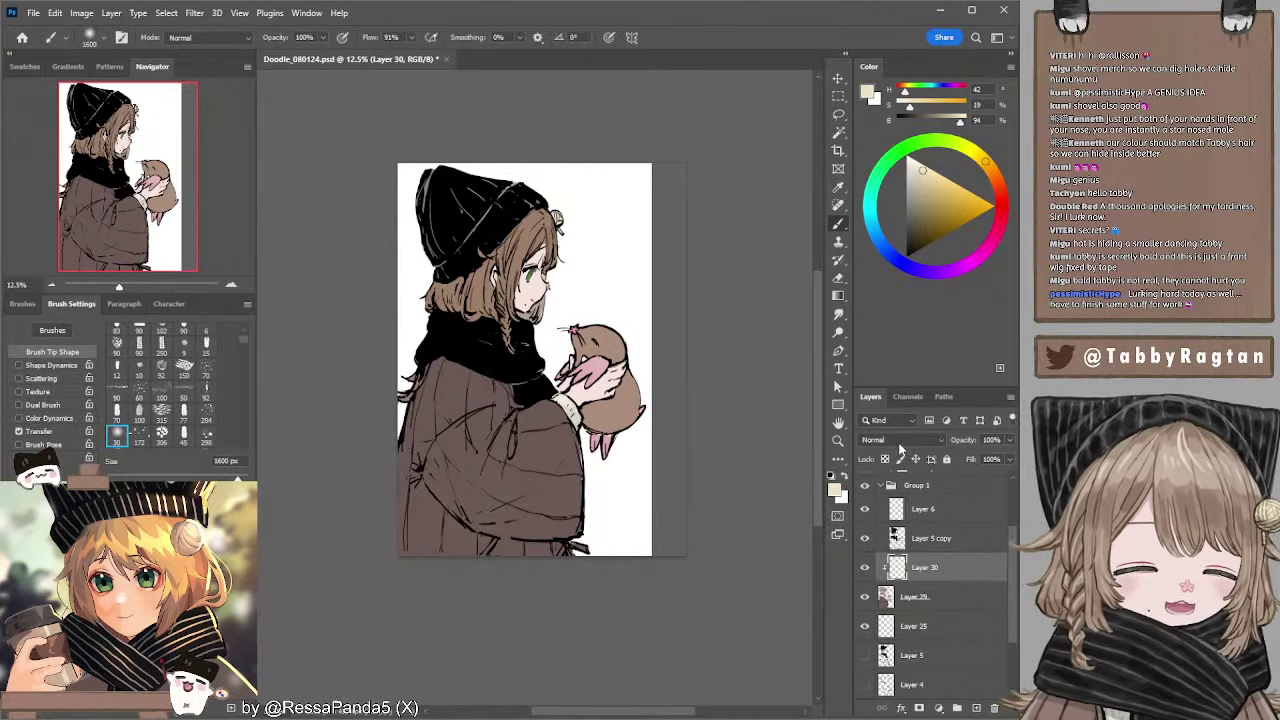
click(872, 441)
click(884, 432)
- Softly shade the lower coat with muted browns, ending on H 26, S 21, B 52 at 1900 px, and set the layer opacity to 78%
click(916, 209)
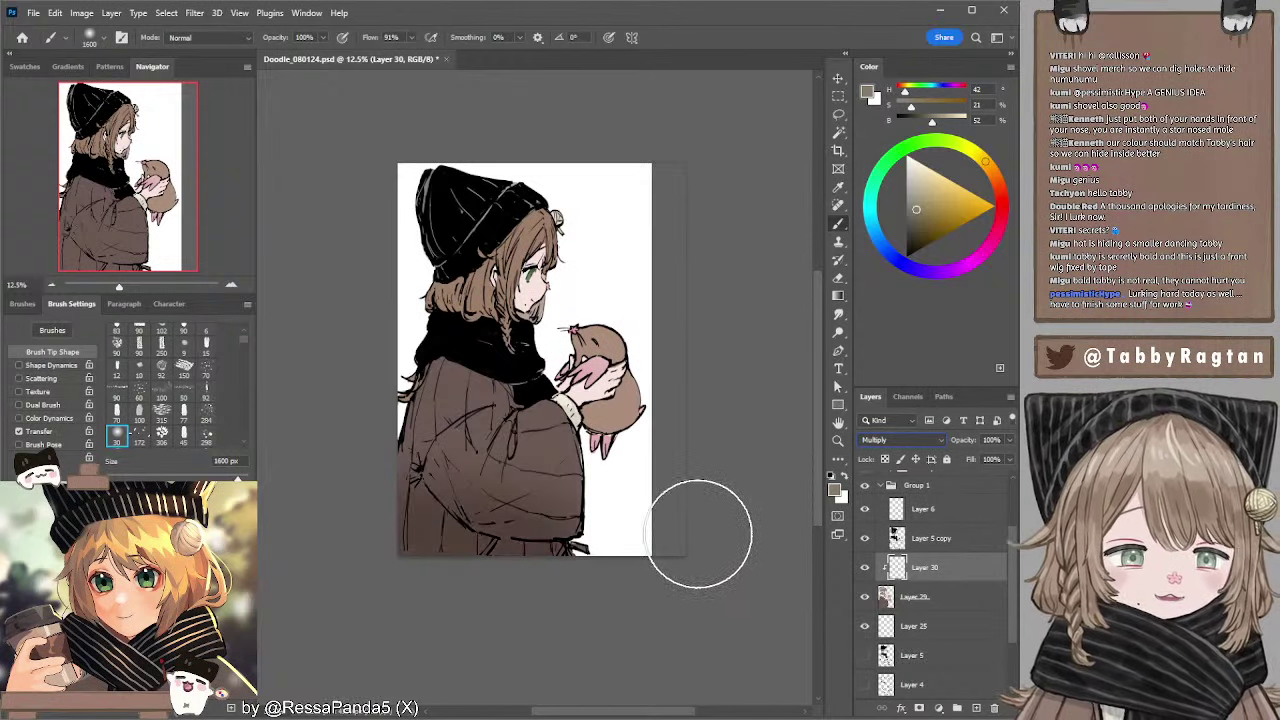
click(995, 177)
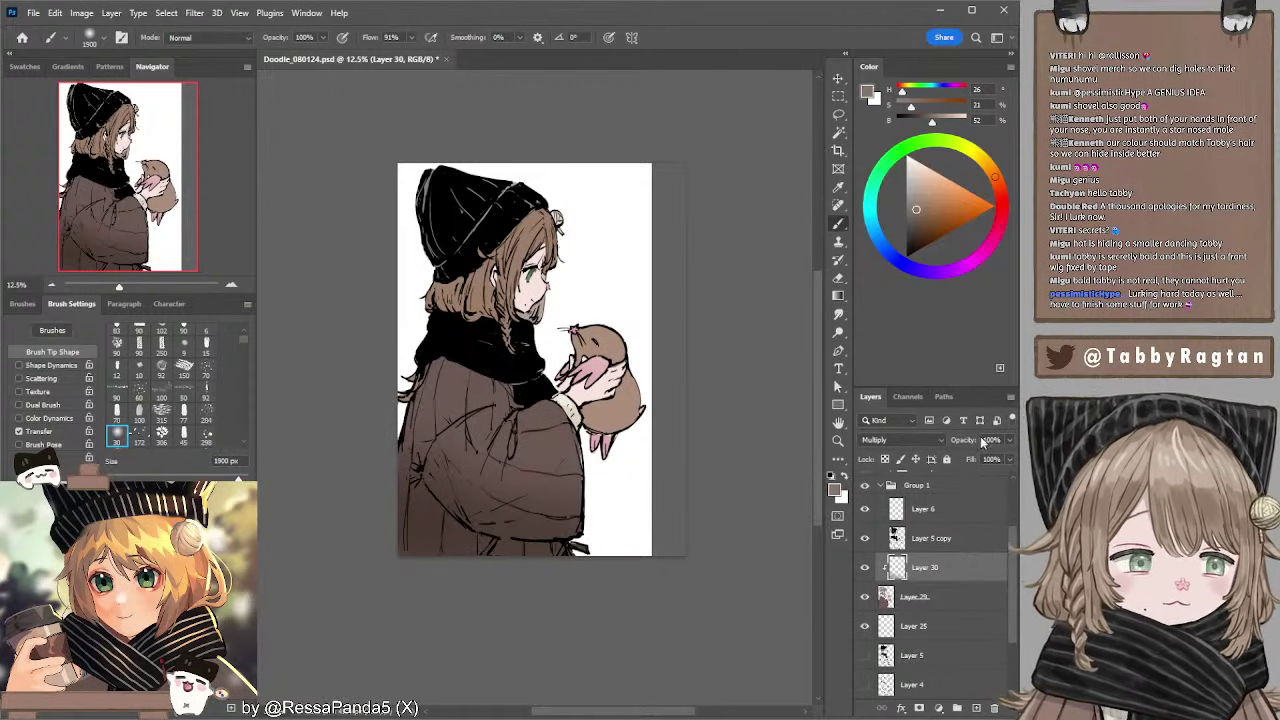
drag(1011, 442, 996, 459)
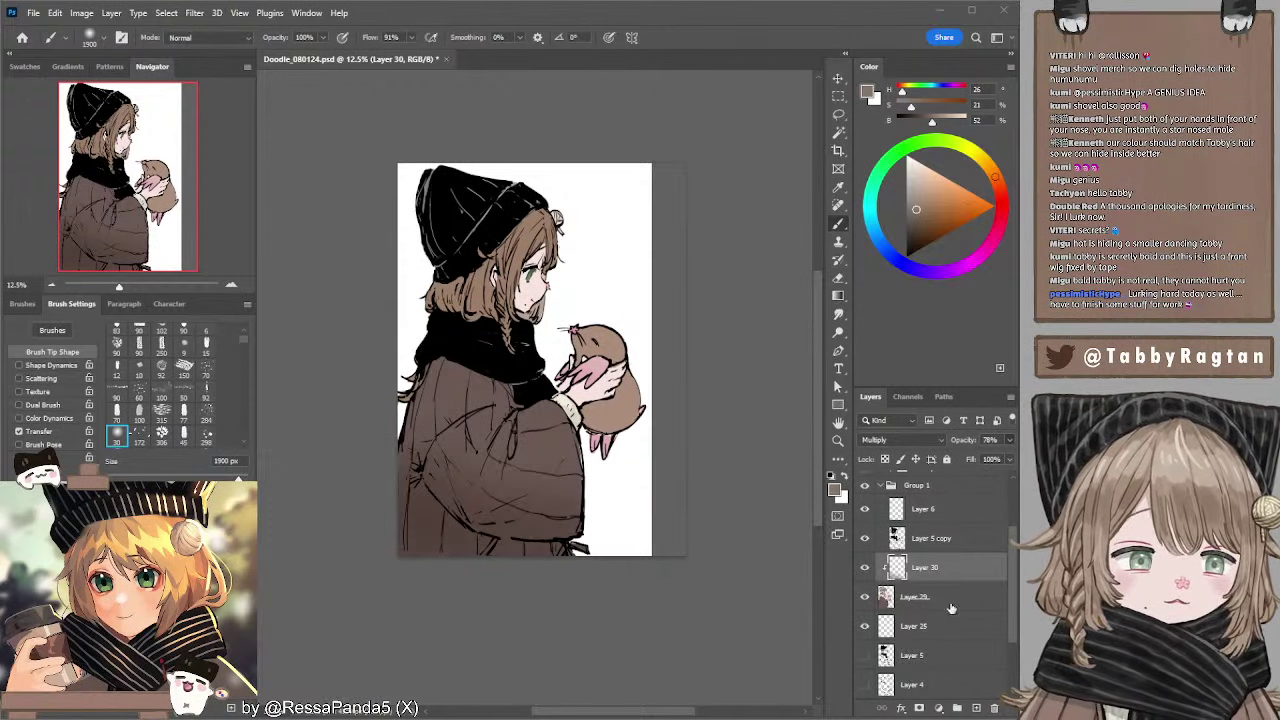
- Add another clipped layer above the shading, set it to Screen, and choose a muted brown (H 26, S 23, B 61)
click(976, 705)
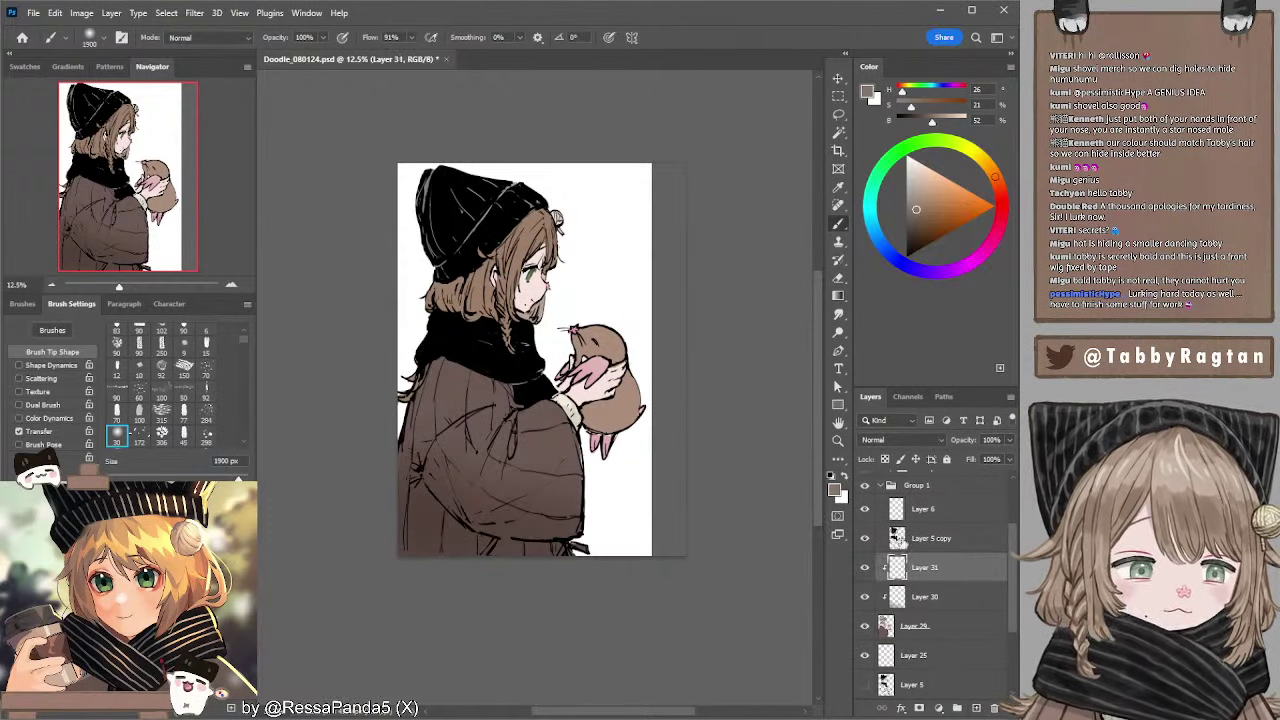
scroll(893, 438, down, 4)
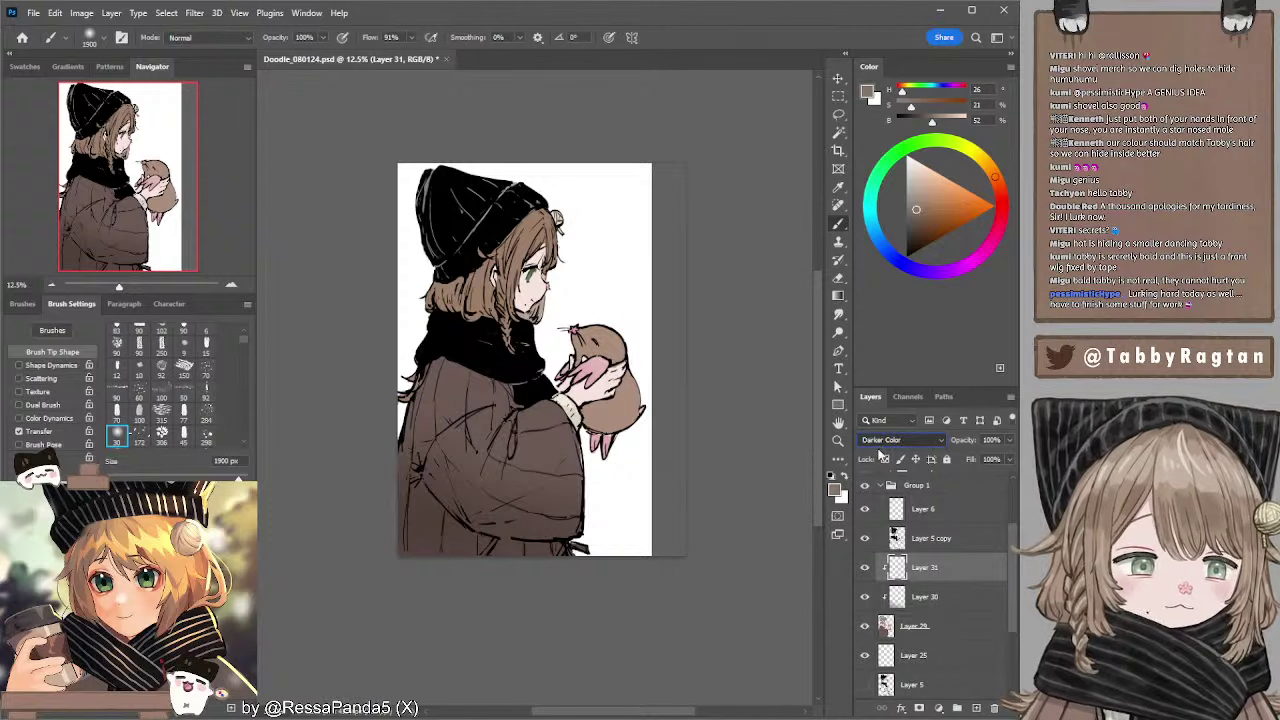
click(890, 440)
click(885, 484)
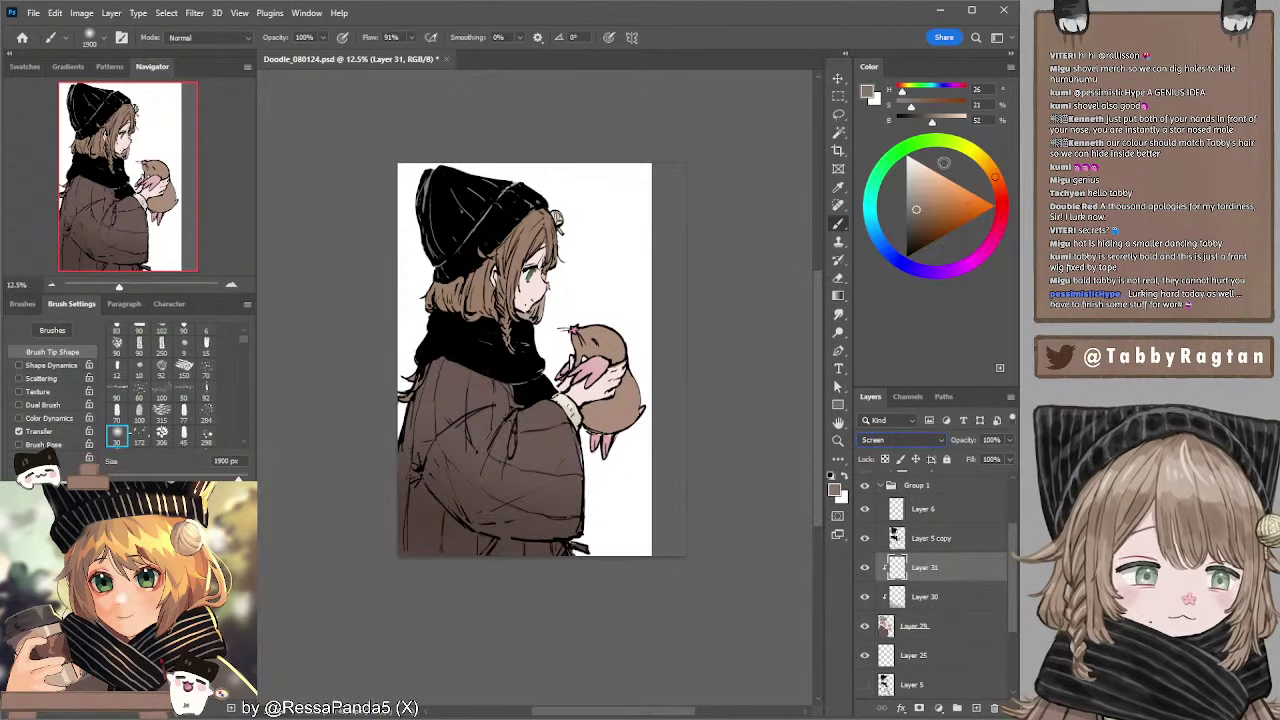
click(923, 172)
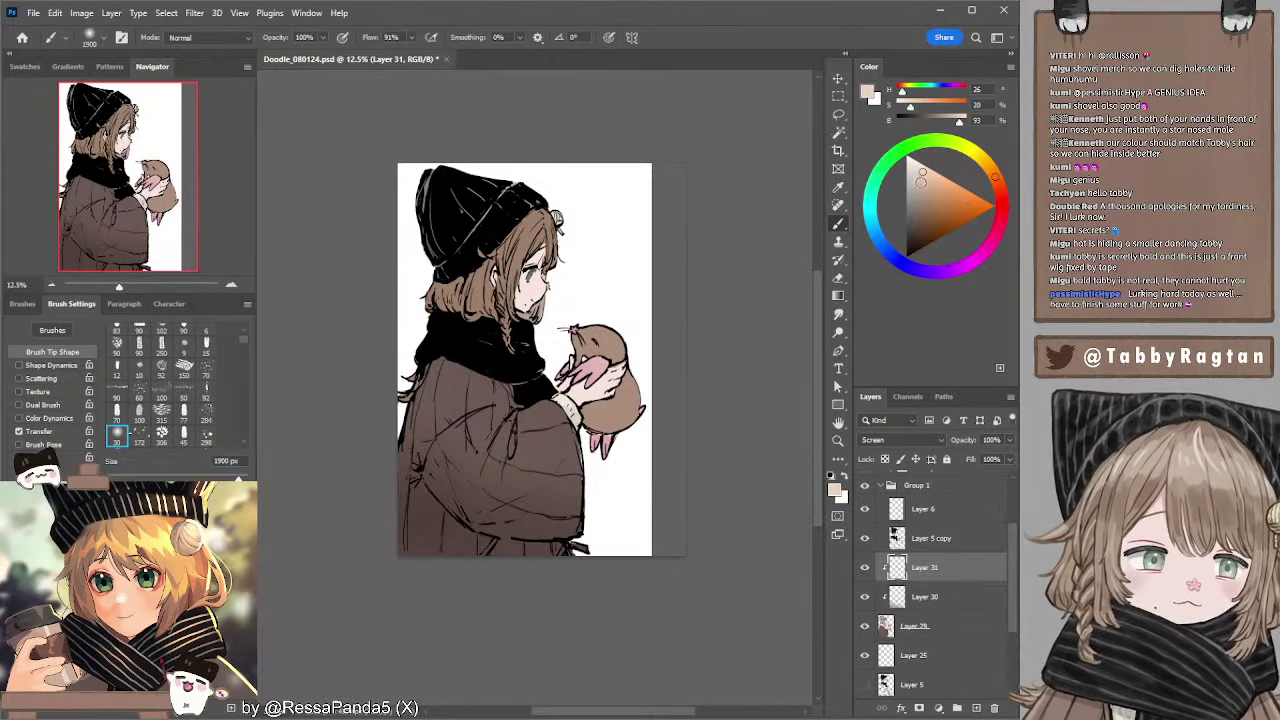
click(922, 185)
drag(922, 185, 918, 202)
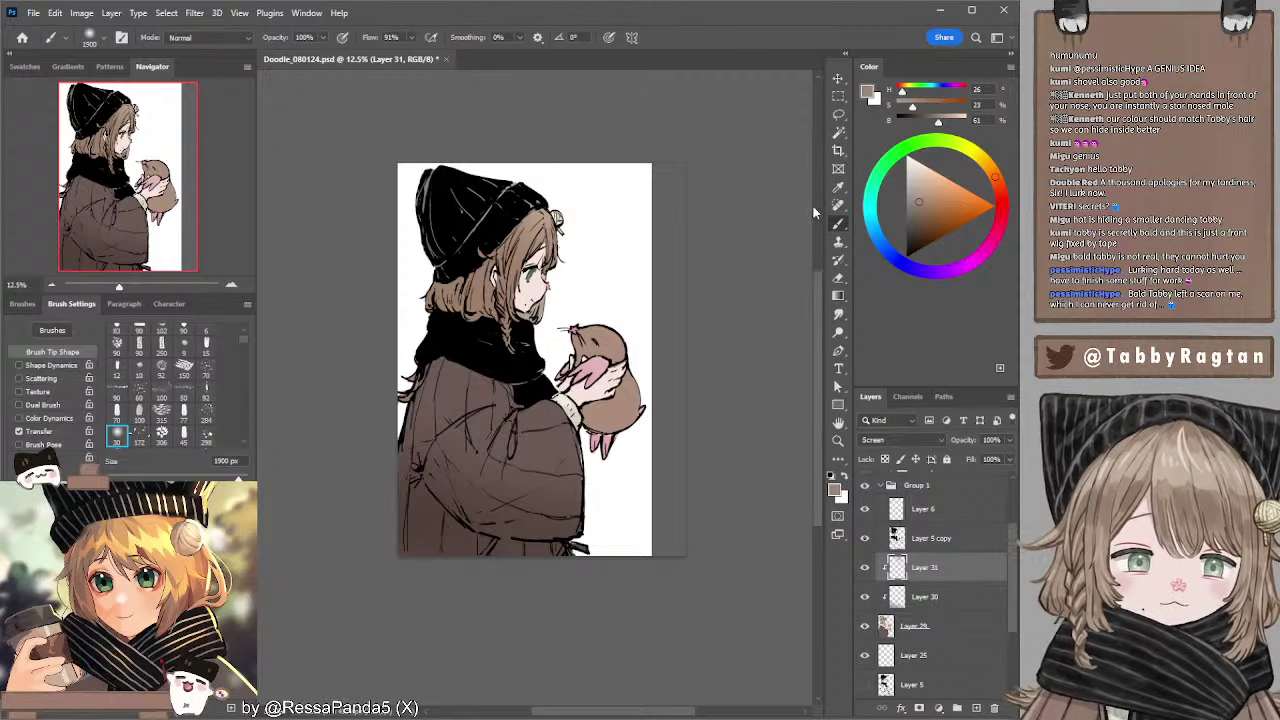
- On the merged colour layer, switch to the textured 70 px brush preset and sample the pale skin pink from the hand
key(l)
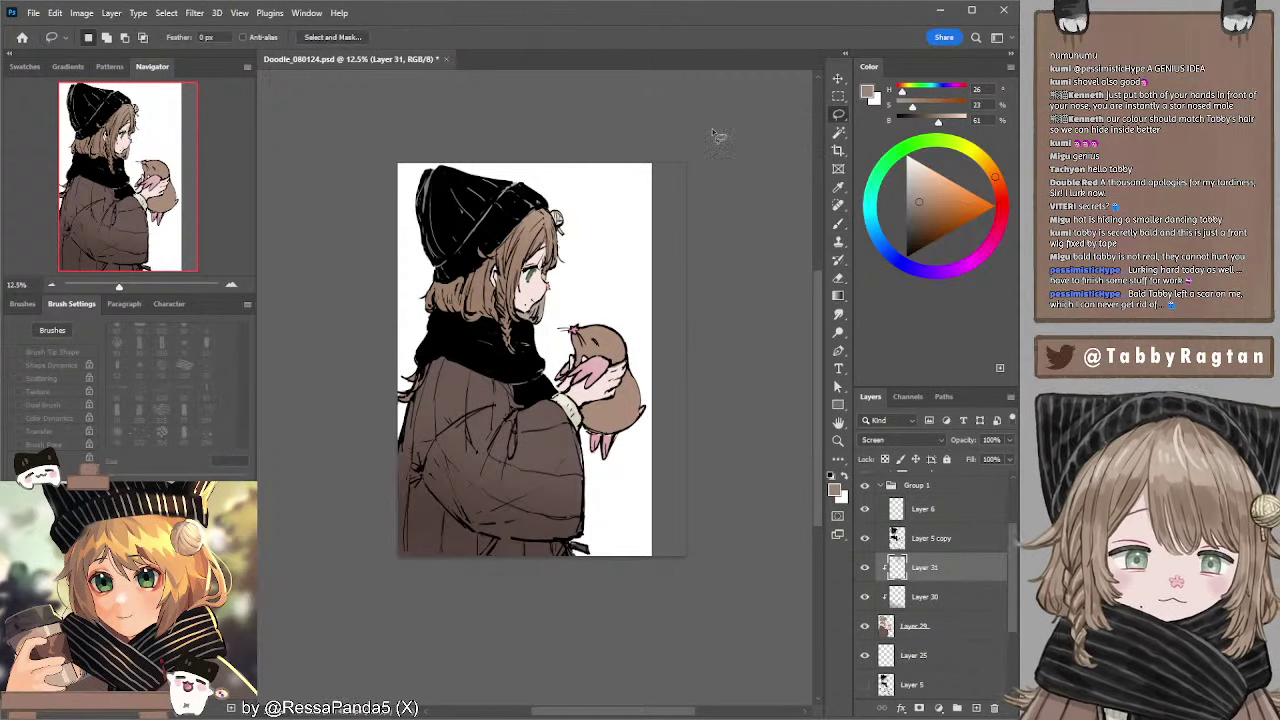
click(905, 630)
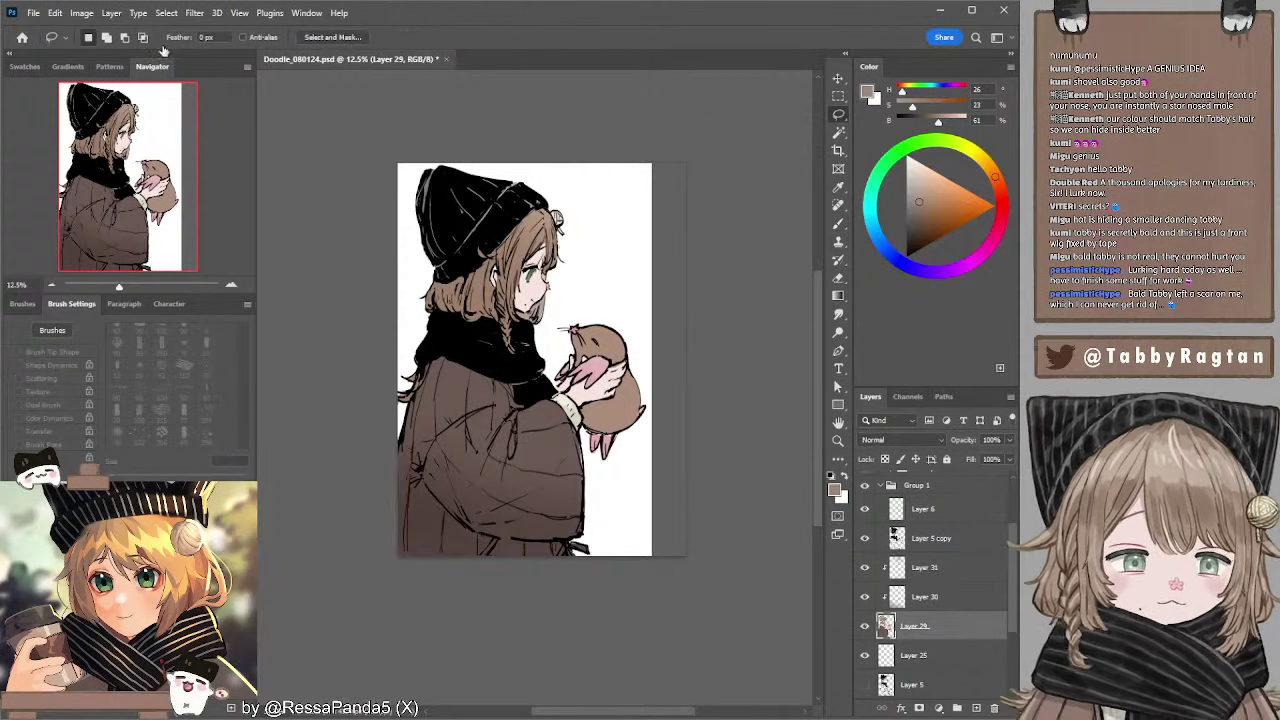
key(b)
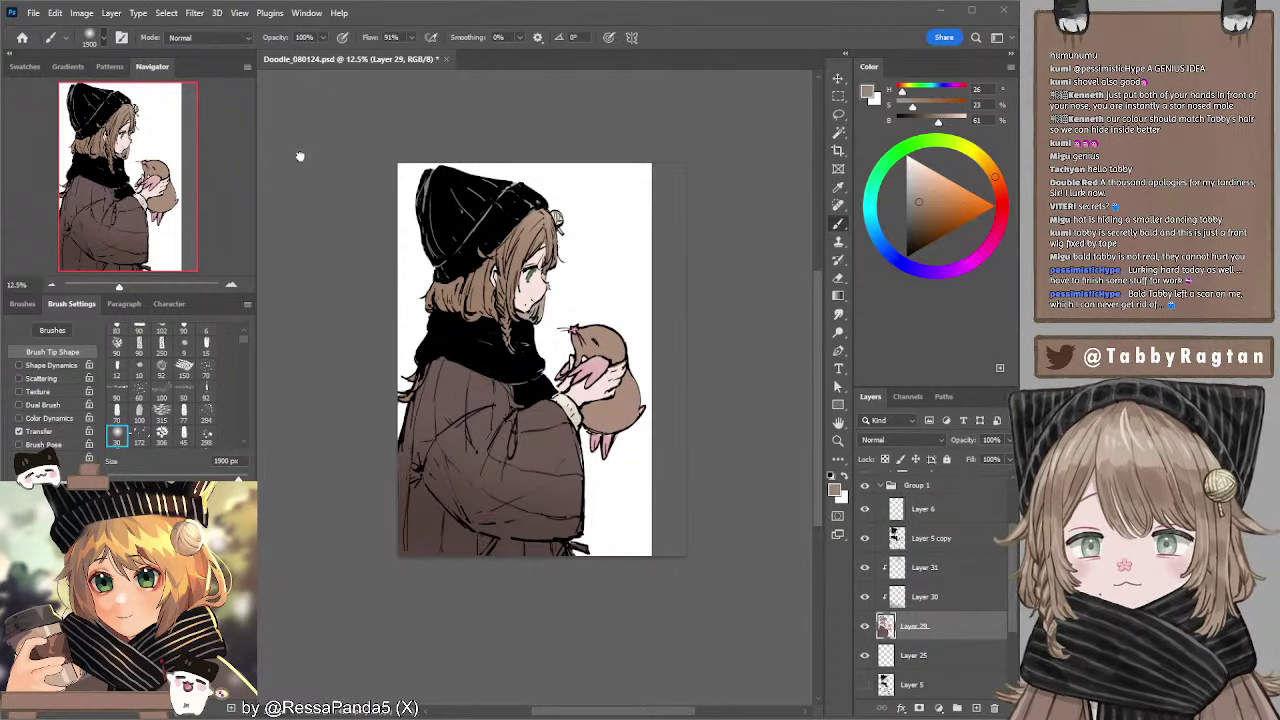
click(300, 156)
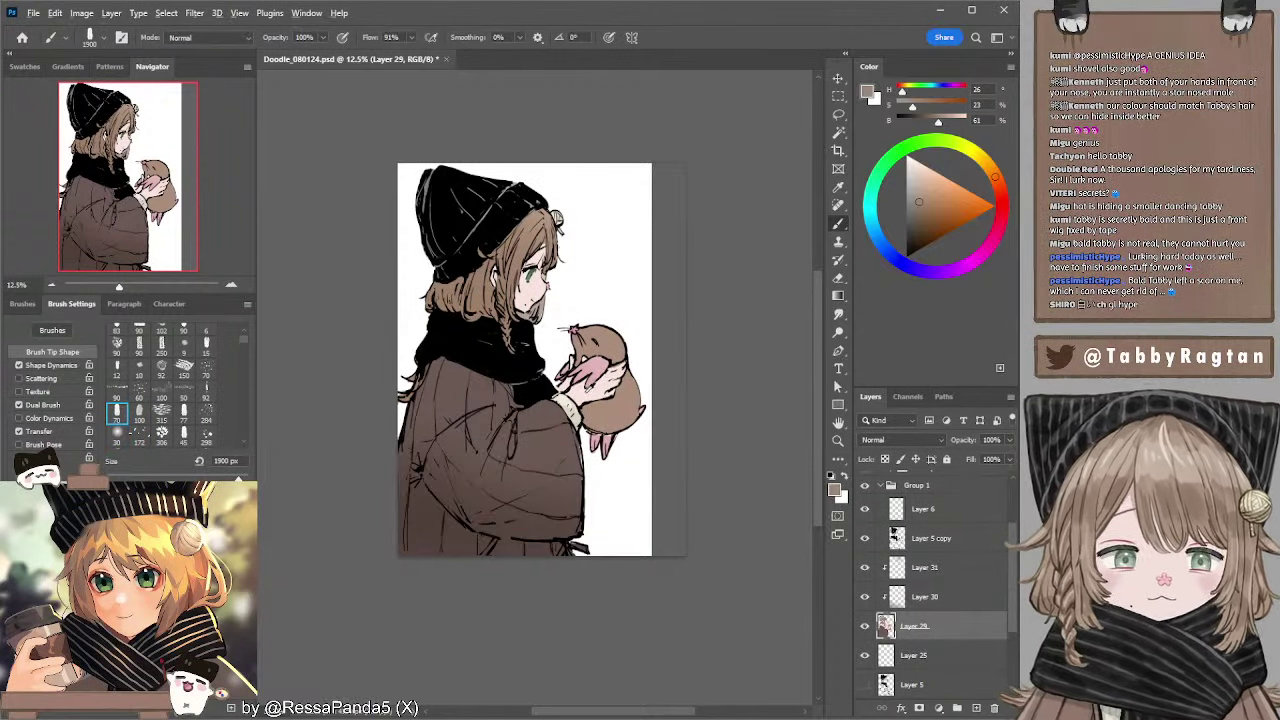
alt+click(604, 384)
drag(601, 385, 592, 394)
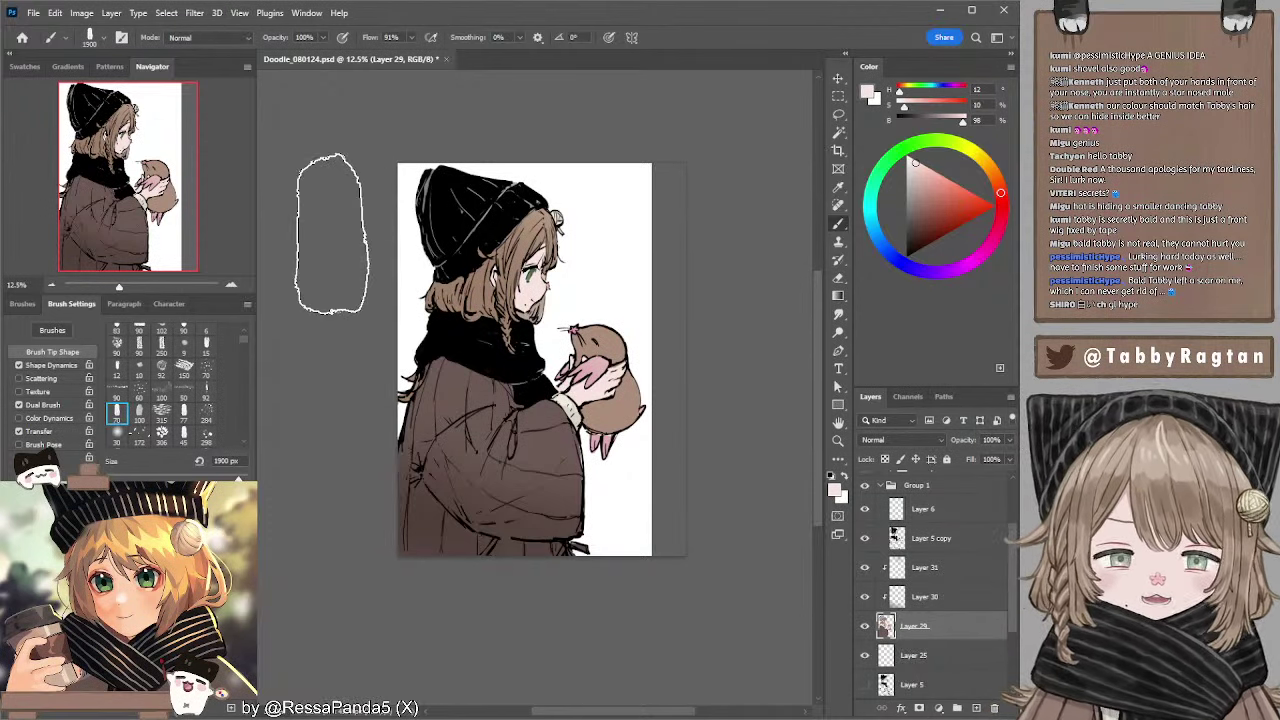
- Reduce the textured brush to 300 px for touching up the colours around the hand and sleeve
key(bracketleft)
key(bracketleft)
key(bracketleft)
key(bracketleft)
key(bracketleft)
key(bracketleft)
key(bracketleft)
key(bracketleft)
key(bracketleft)
key(bracketleft)
key(bracketleft)
key(bracketleft)
key(bracketleft)
key(bracketleft)
key(bracketleft)
key(bracketleft)
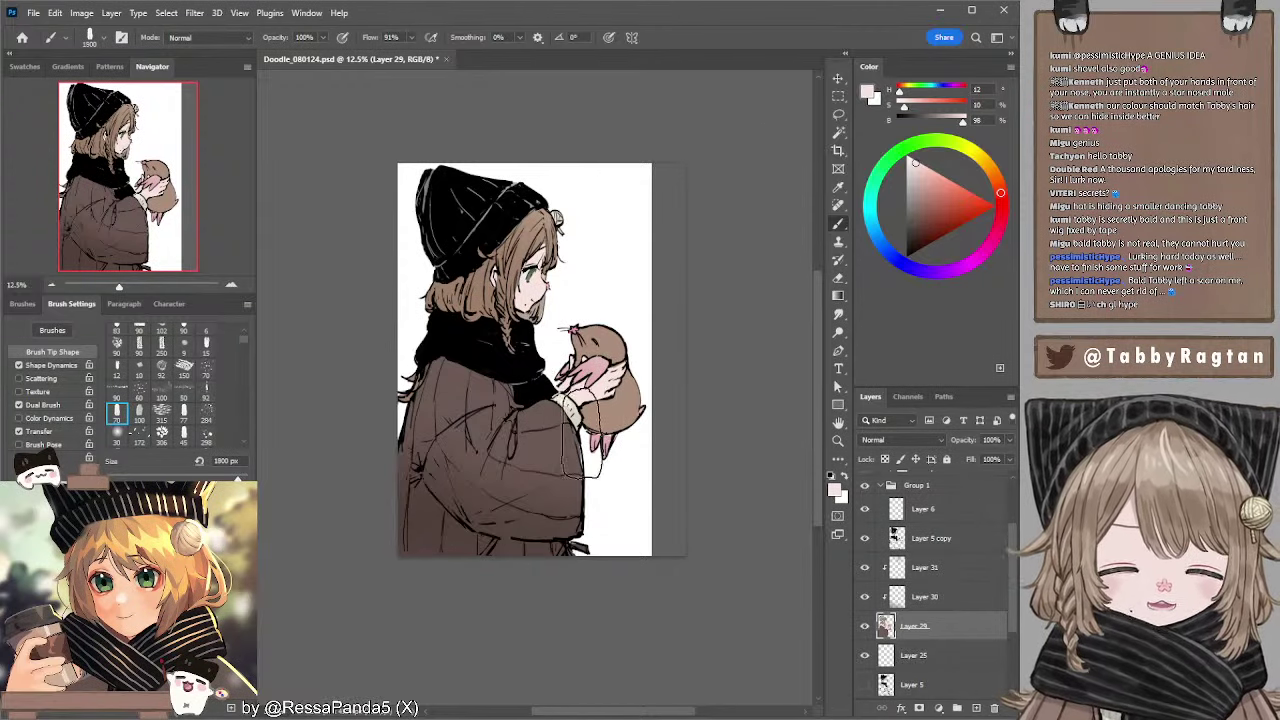
drag(576, 446, 579, 469)
key(ctrl+z)
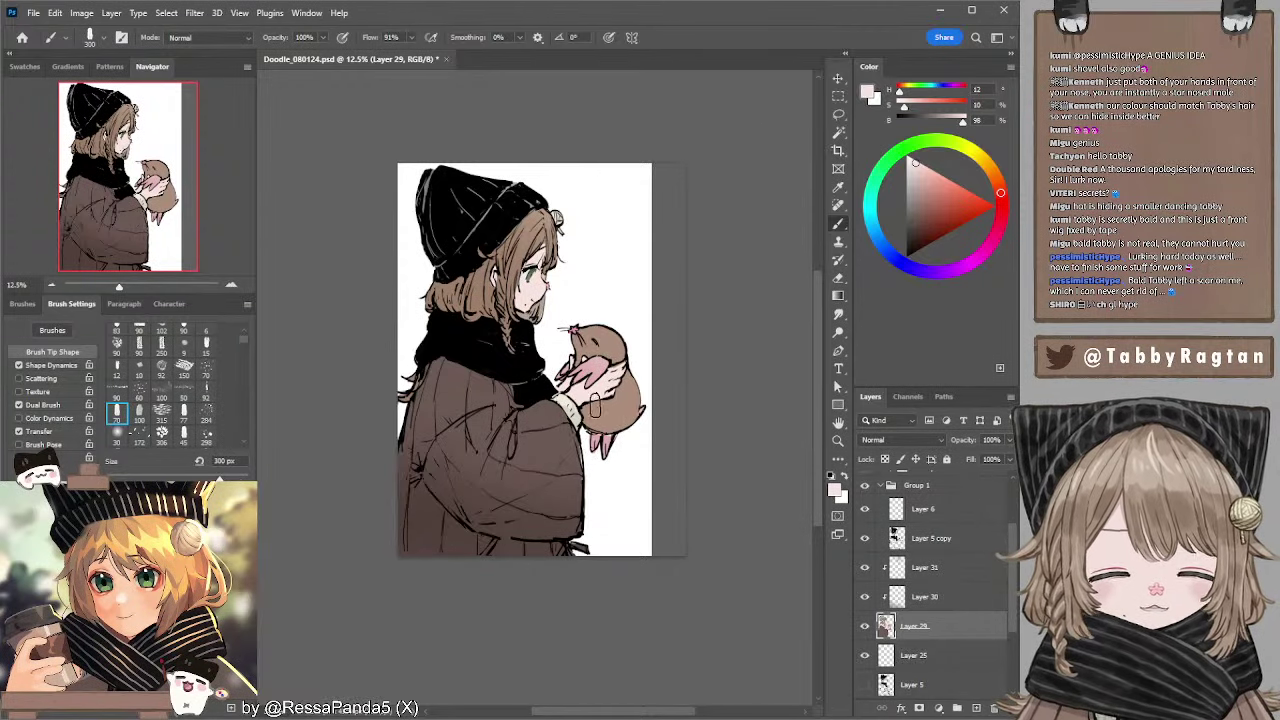
- Touch up the colours around the mole, hand and sleeve at 150 to 90 px, sampling the surrounding pink and brown tones
alt+click(598, 394)
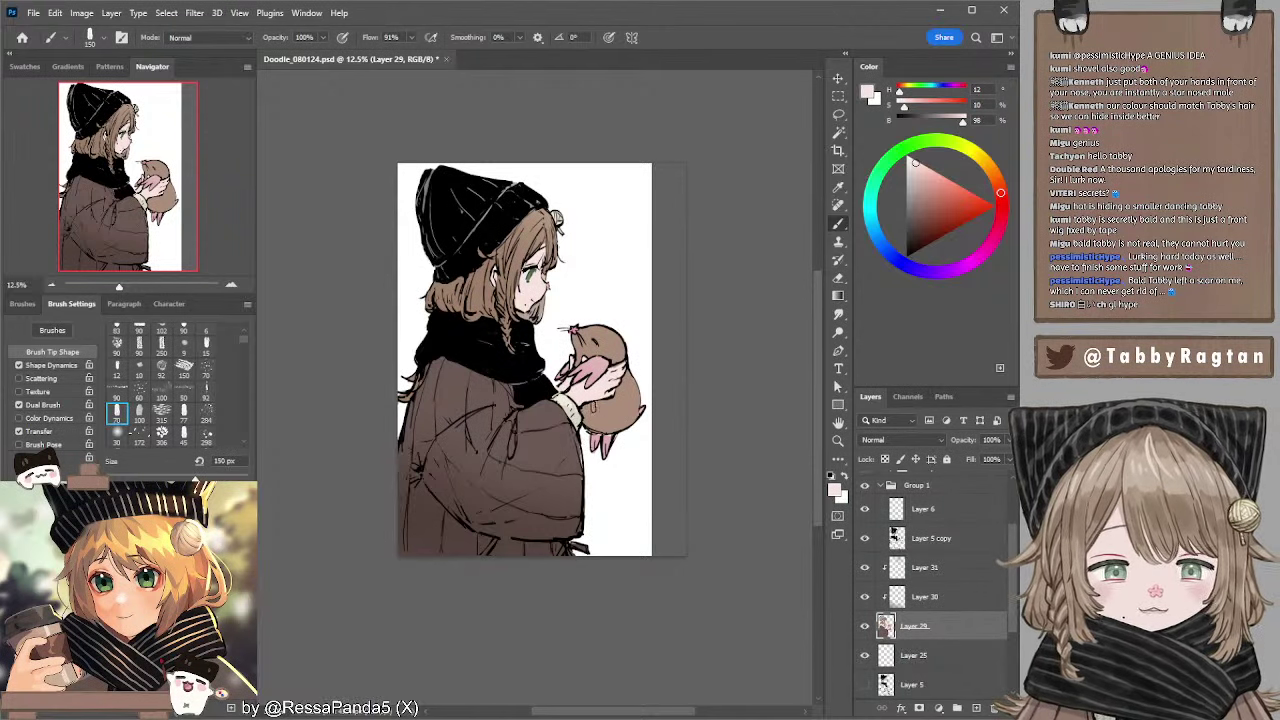
alt+click(576, 444)
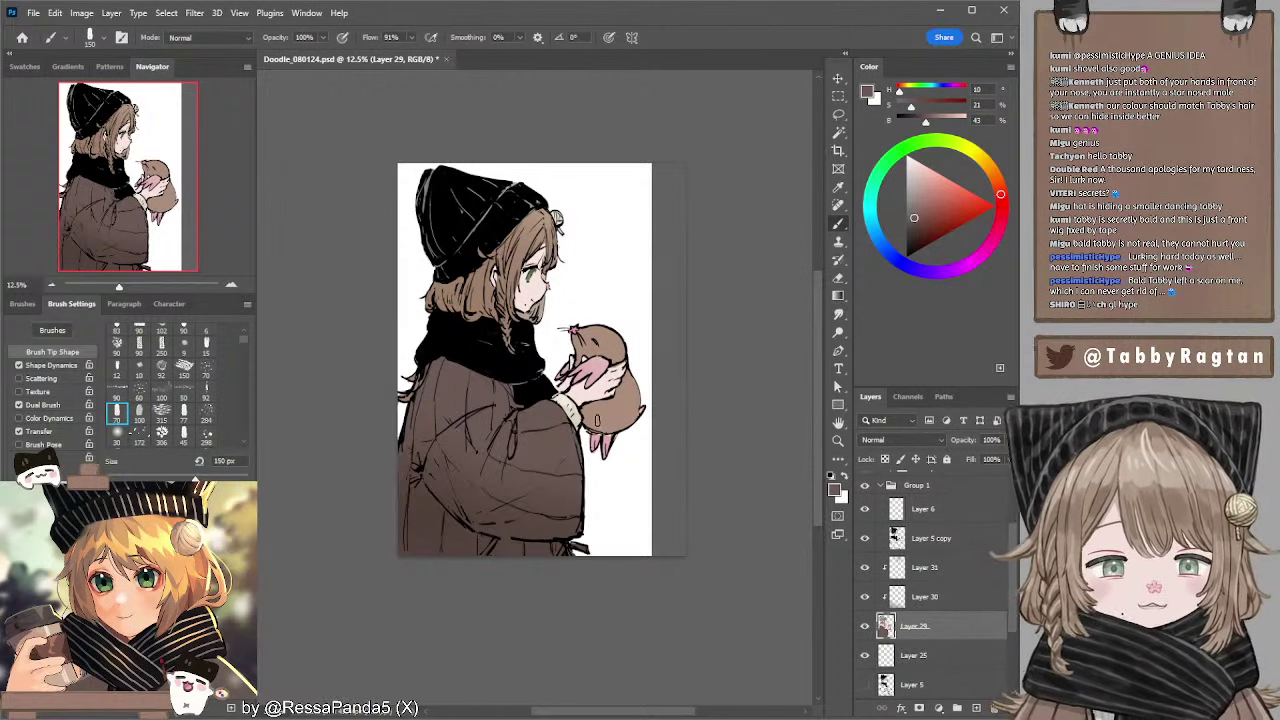
alt+click(598, 438)
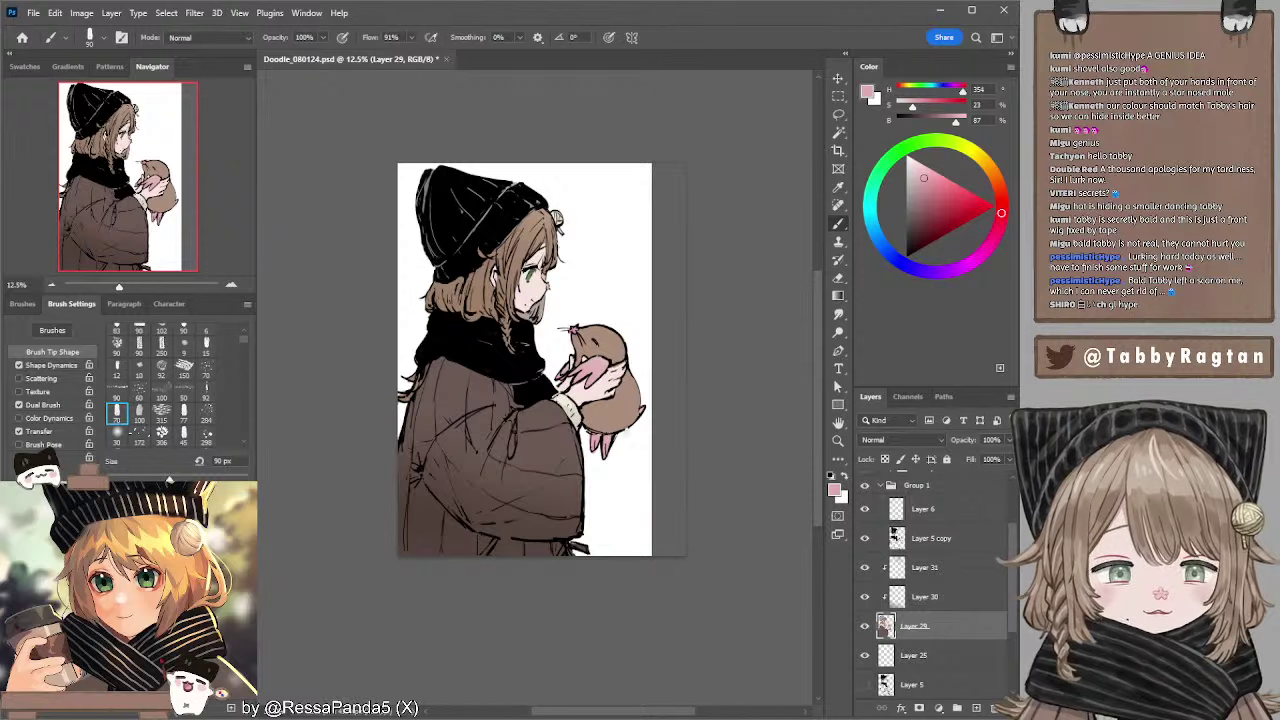
mouse_move(577, 261)
mouse_down()
mouse_move(571, 291)
mouse_move(567, 263)
mouse_up()
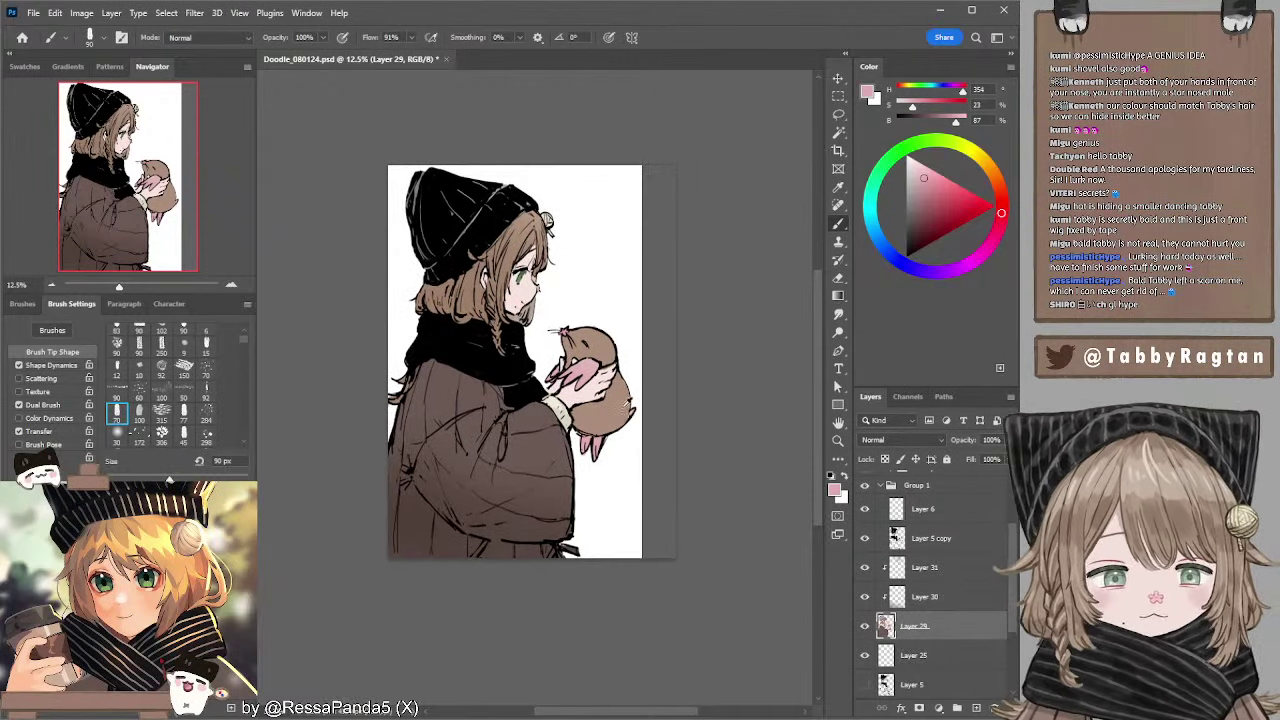
alt+click(628, 401)
- Add a clipped layer between the soft shading and Screen layers, set it to Multiply, and choose a grey-blue (H 205, S 17, B 52)
click(921, 597)
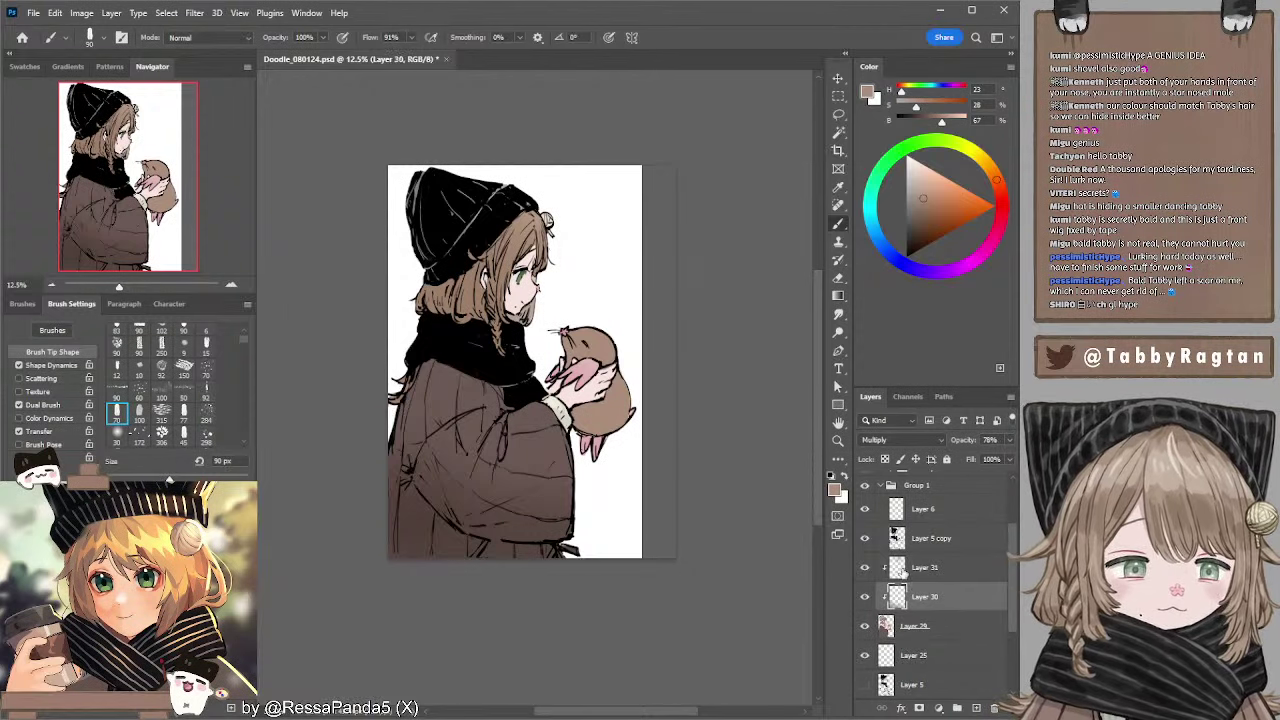
click(921, 567)
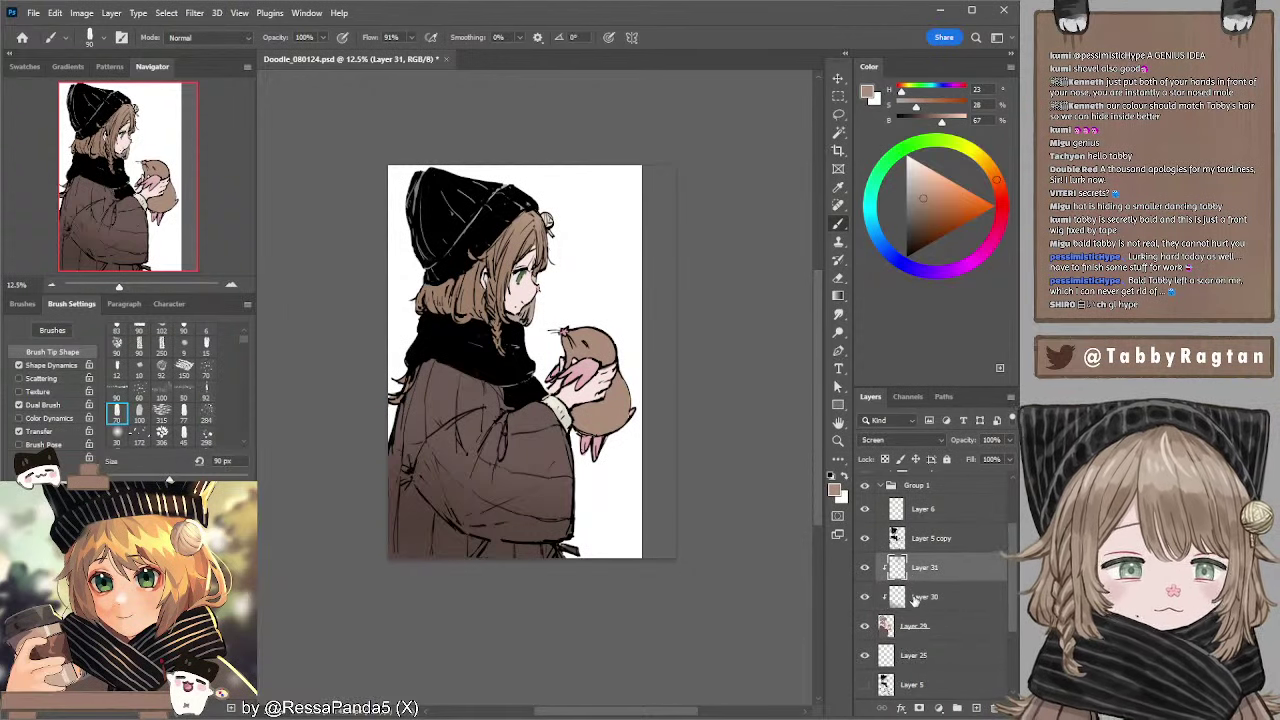
click(914, 598)
click(978, 708)
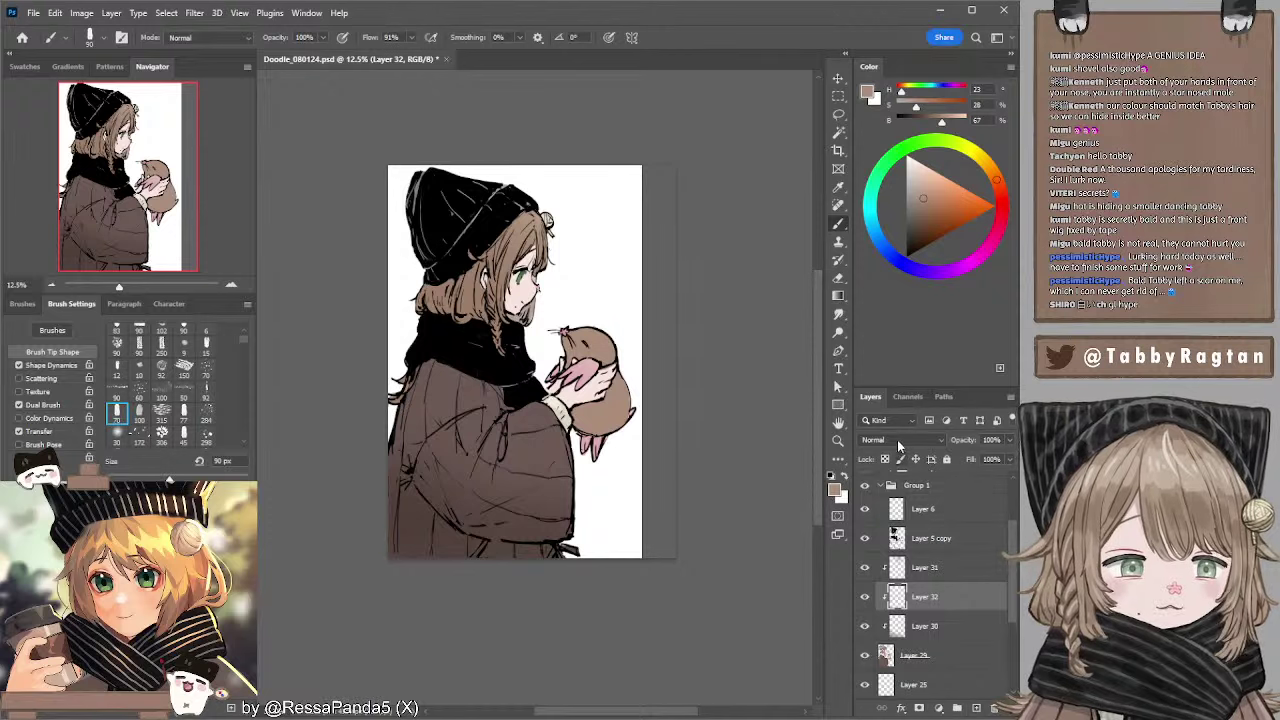
click(914, 209)
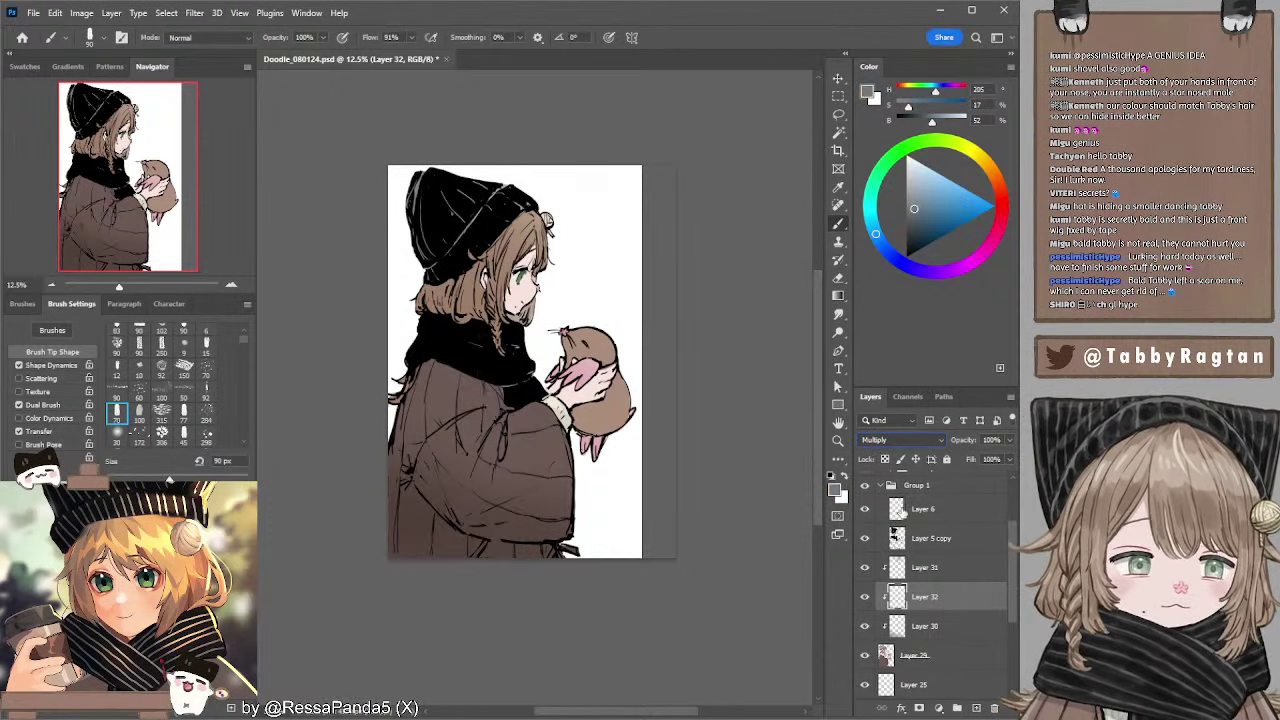
- Shift the soft coat shading layer to a cooler purplish tone, and set the new Multiply layer's opacity to 39%
click(914, 630)
key(i)
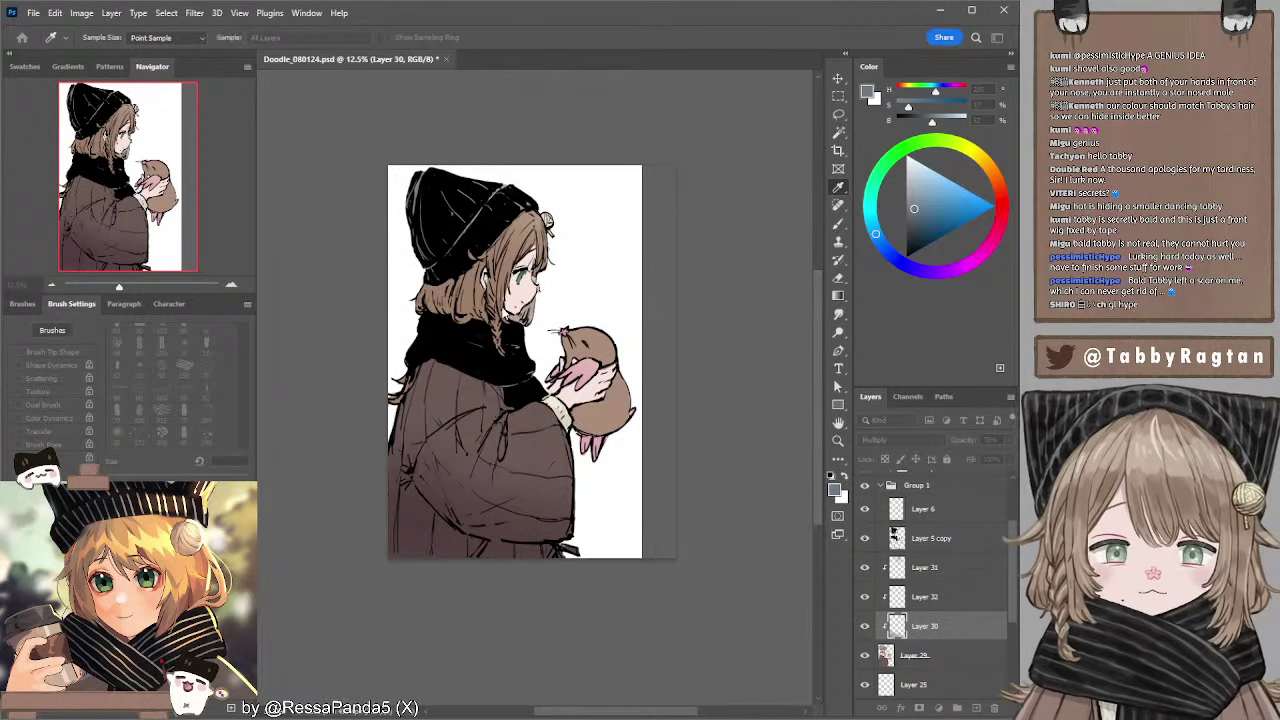
key(b)
click(907, 601)
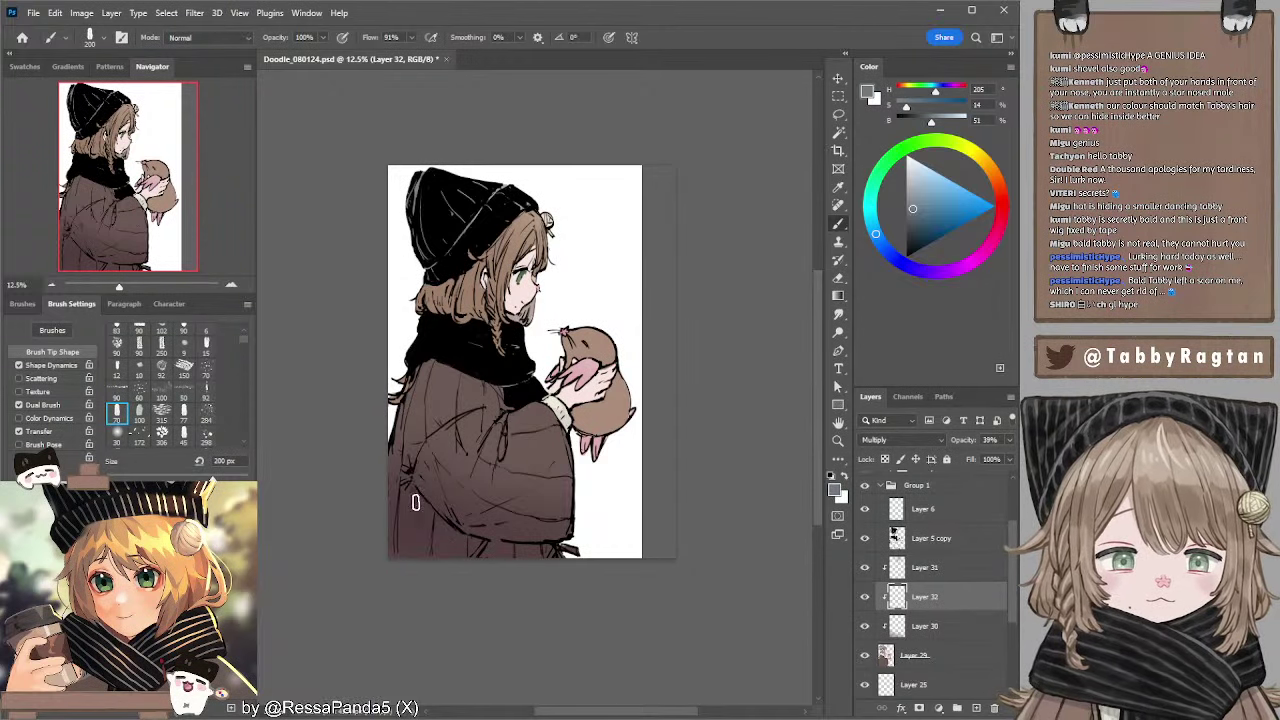
- Paint grey-blue fold shadows on the lower coat and sleeve, working from 200 px down to 125 px (H 205, S 14, B 51)
drag(416, 502, 502, 559)
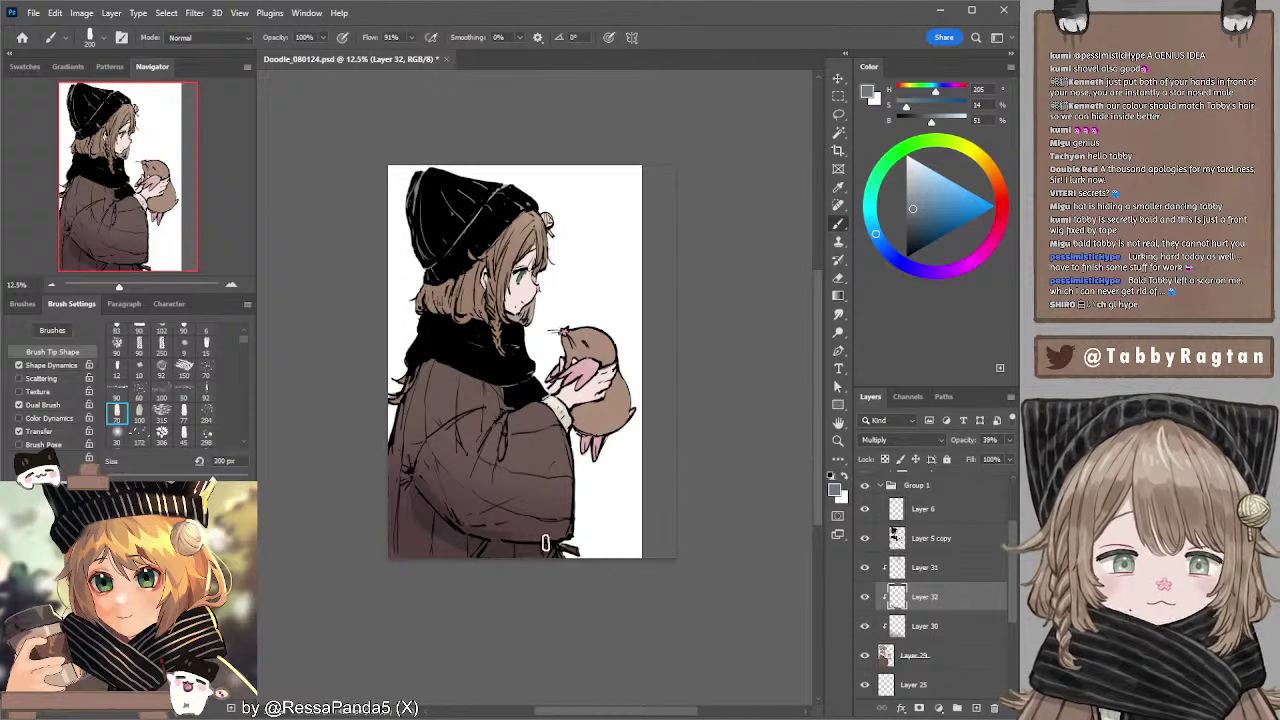
key(bracketright)
key(bracketright)
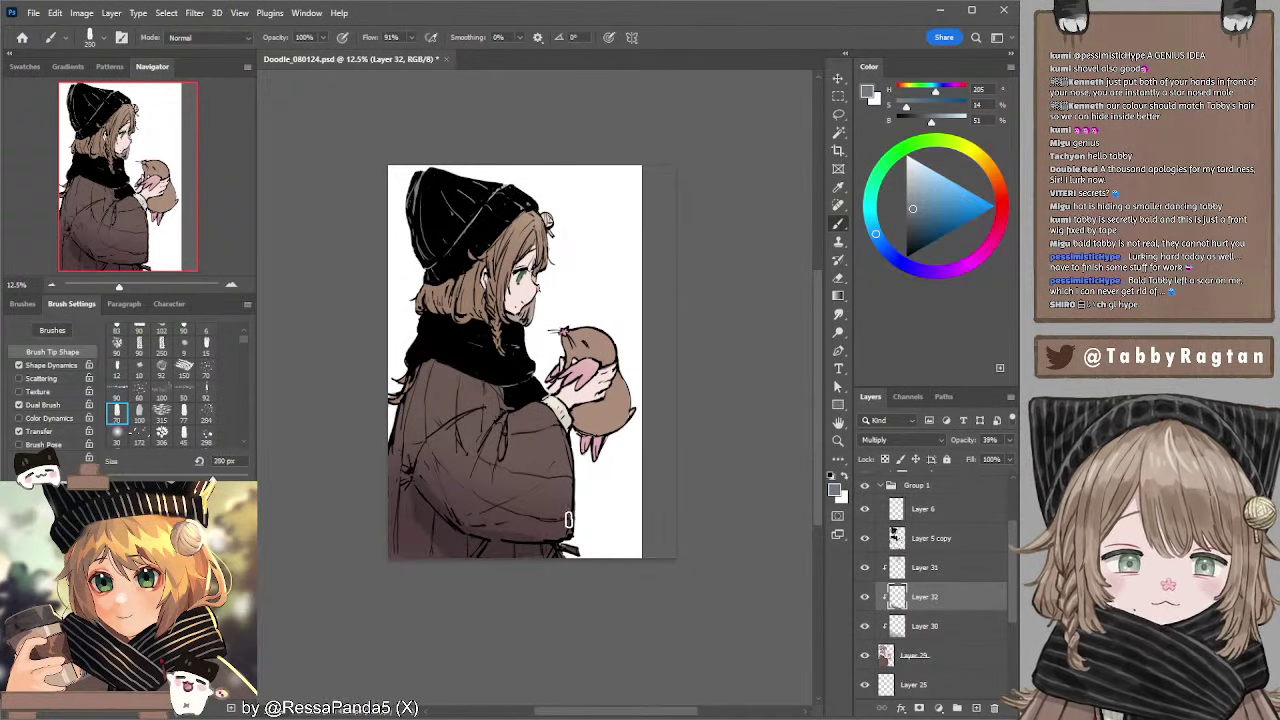
key(bracketleft)
key(bracketleft)
key(bracketleft)
key(bracketleft)
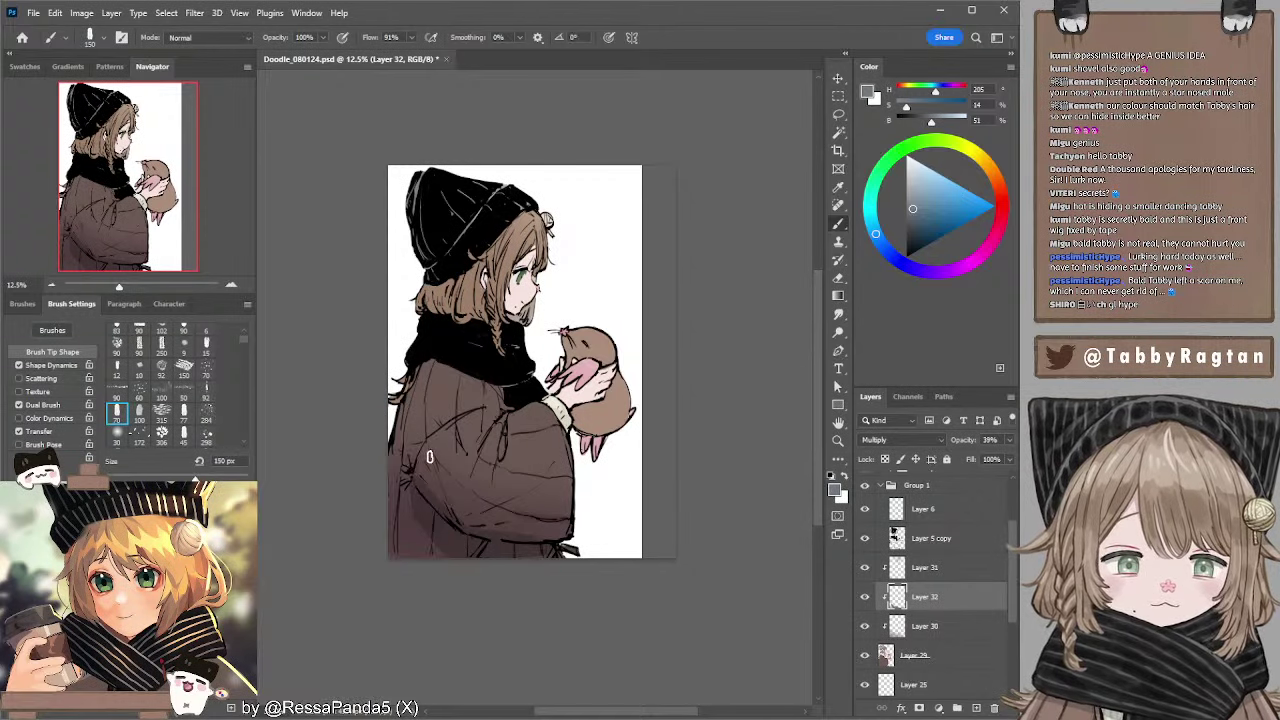
key(bracketleft)
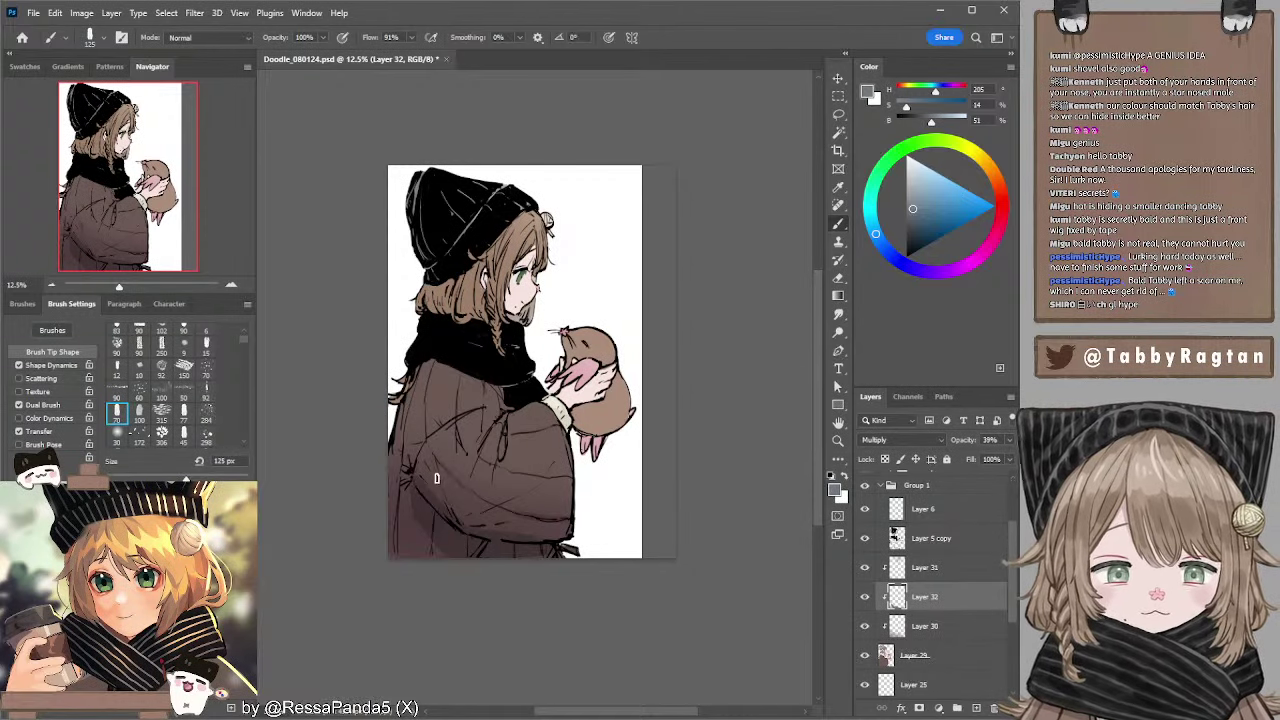
- Broaden the shadows across the sleeve and coat hem with the brush between 175 and 300 px
key(bracketright)
key(bracketright)
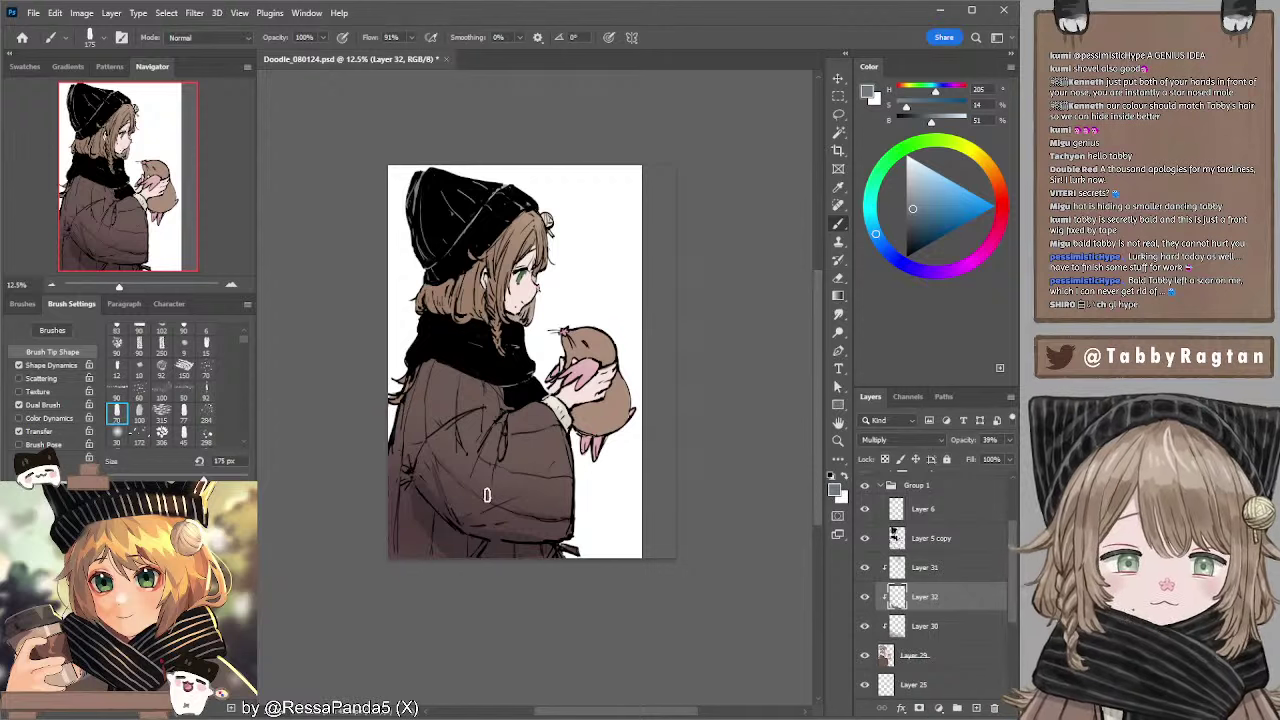
key(bracketright)
key(bracketright)
key(bracketright)
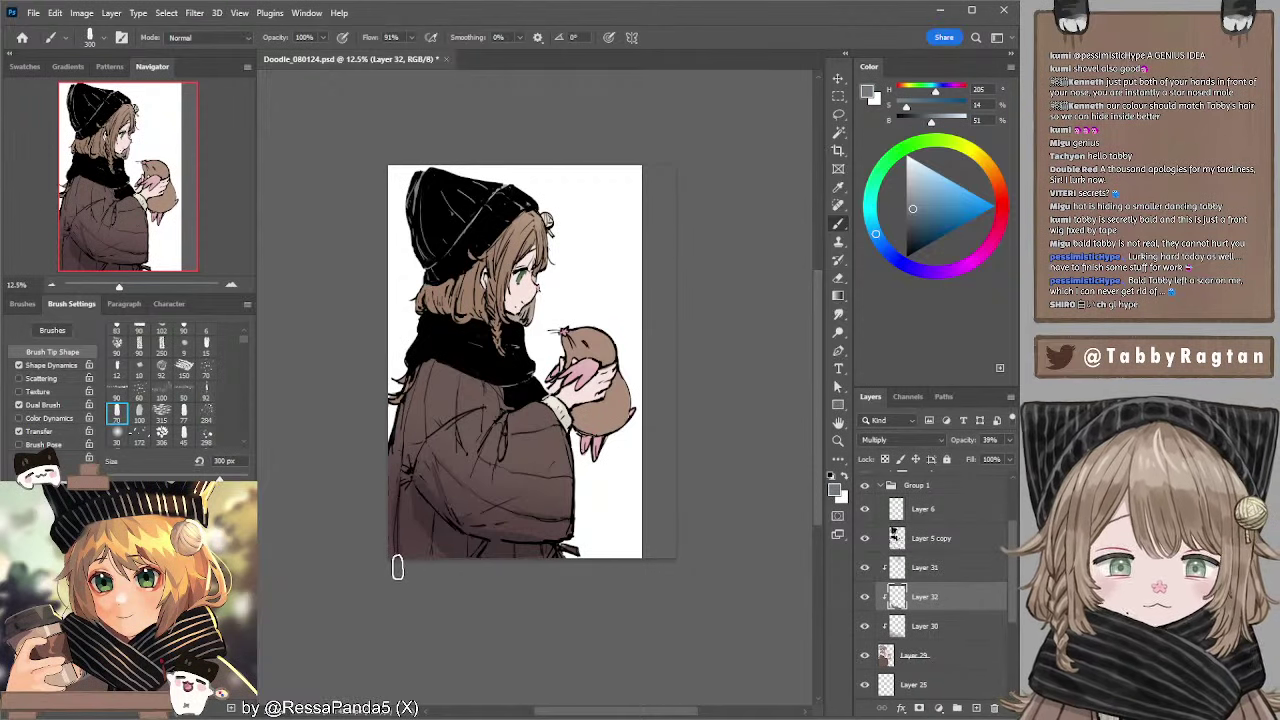
key(bracketleft)
key(bracketleft)
key(bracketleft)
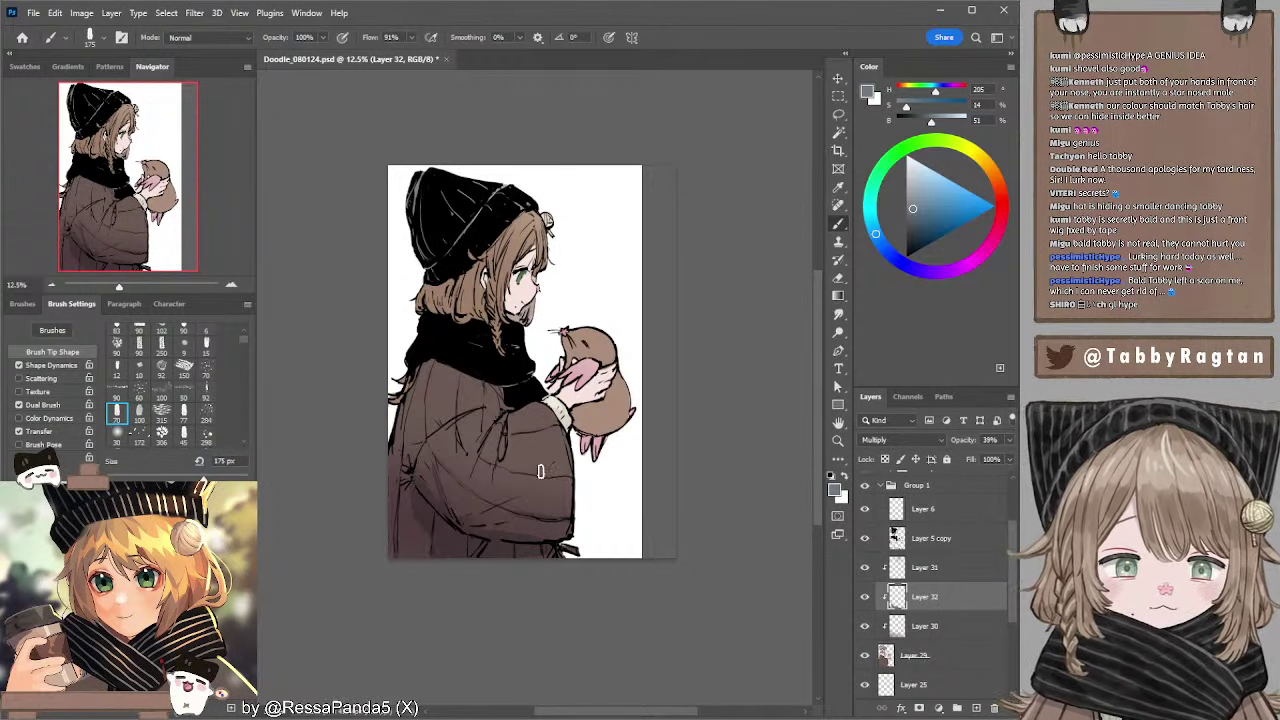
- Shade the underside of the mole's body and its feet with the brush between 150 and 200 px
key(bracketleft)
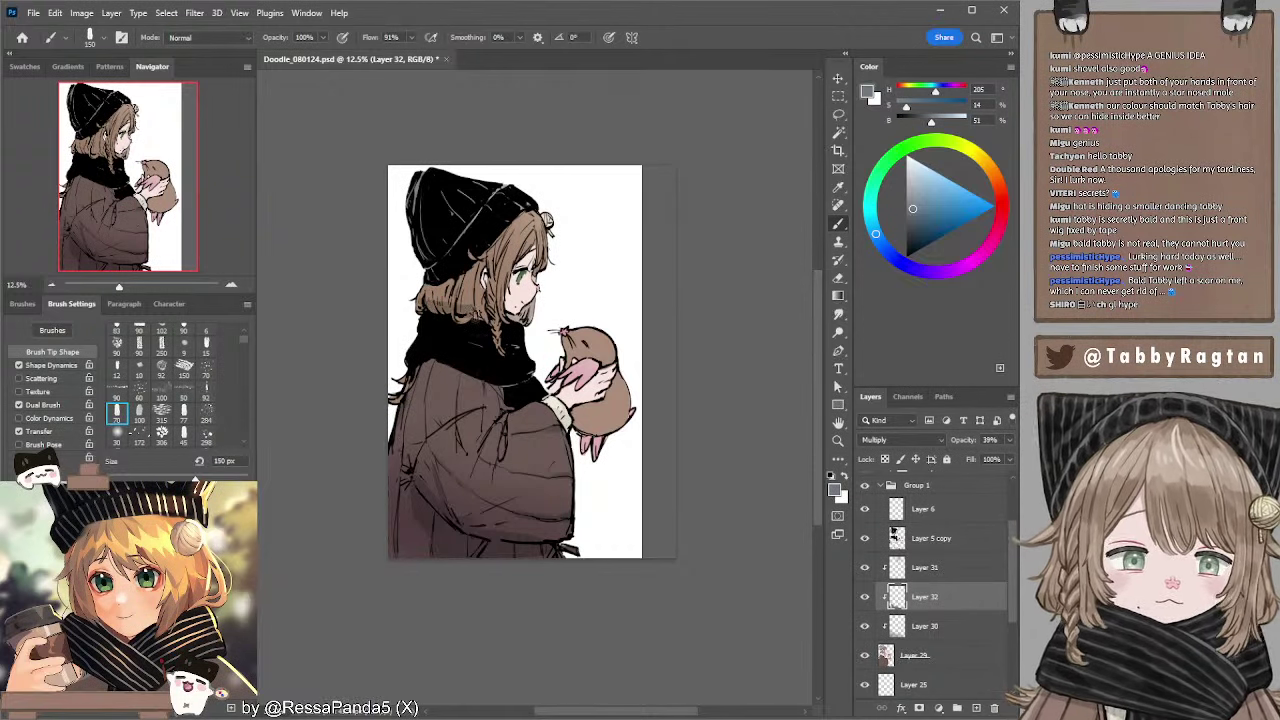
key(bracketright)
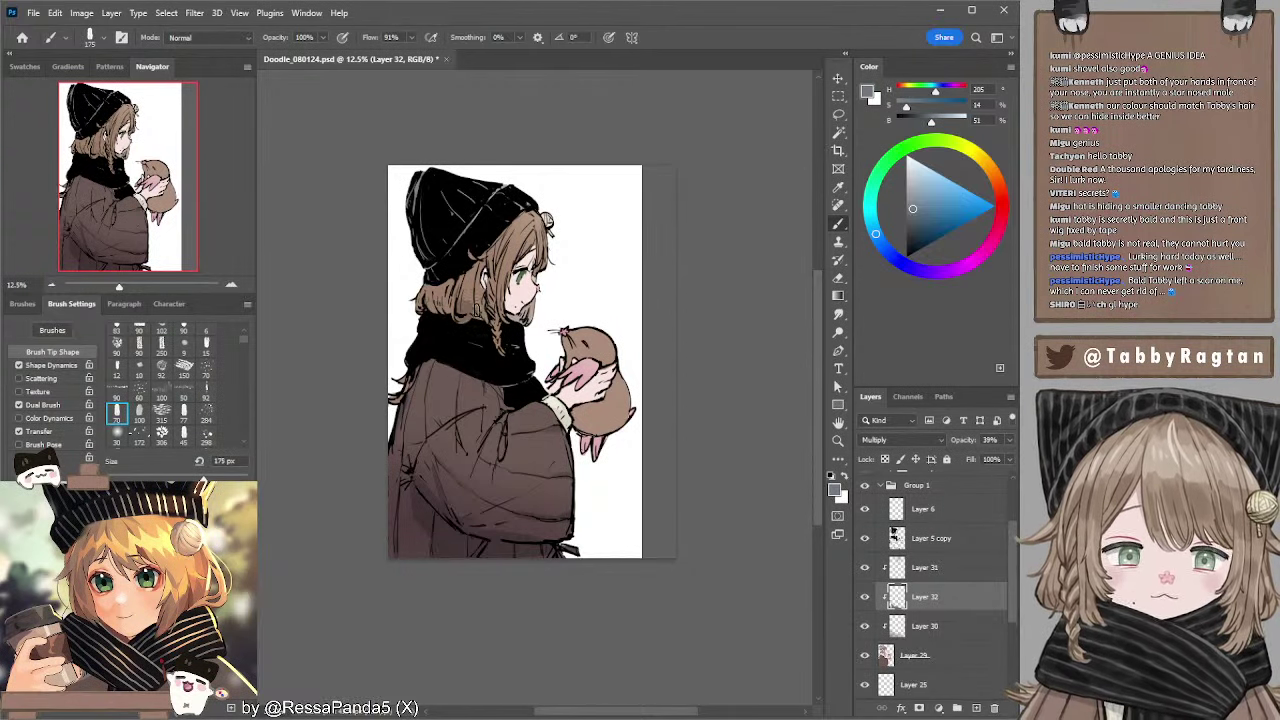
key(bracketleft)
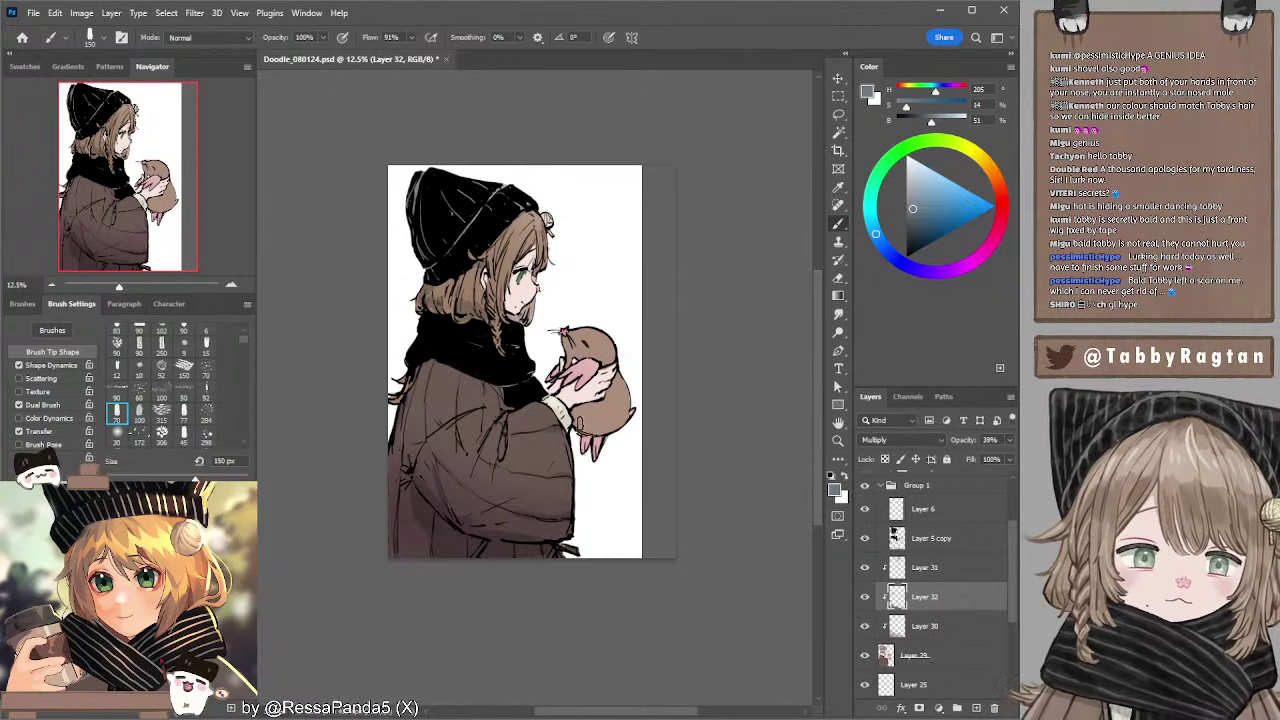
key(bracketright)
key(bracketright)
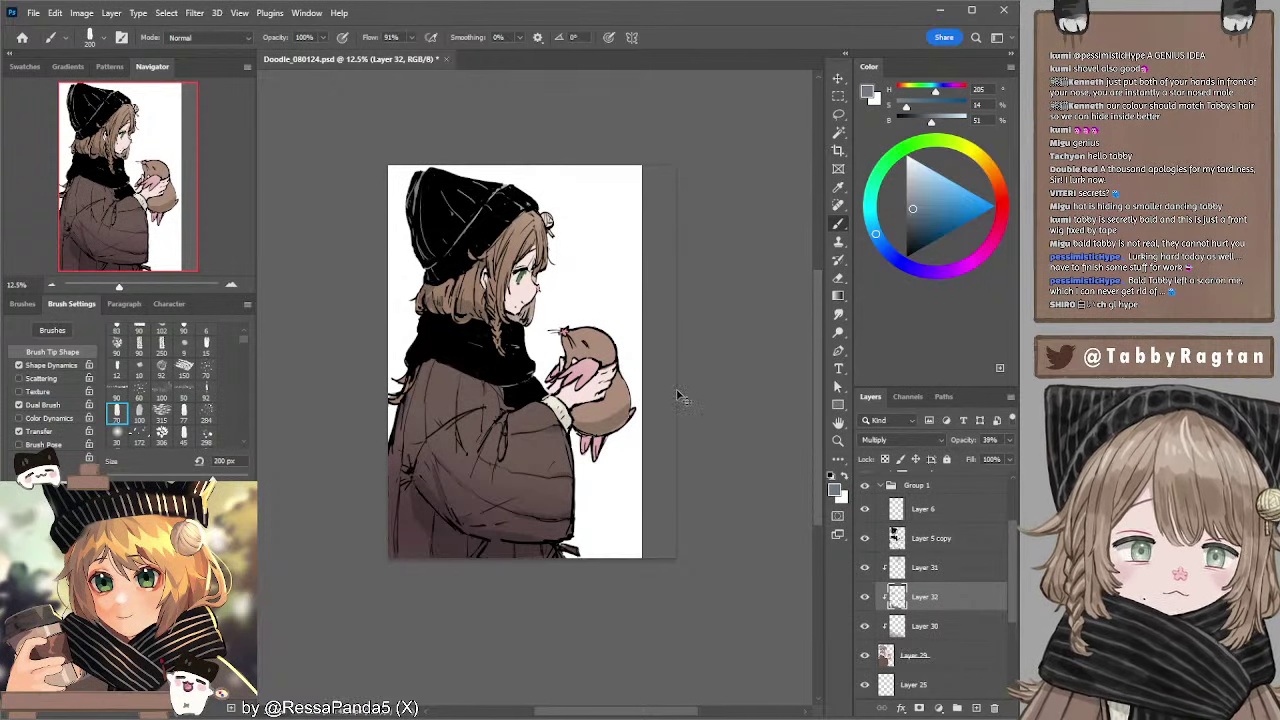
key(bracketleft)
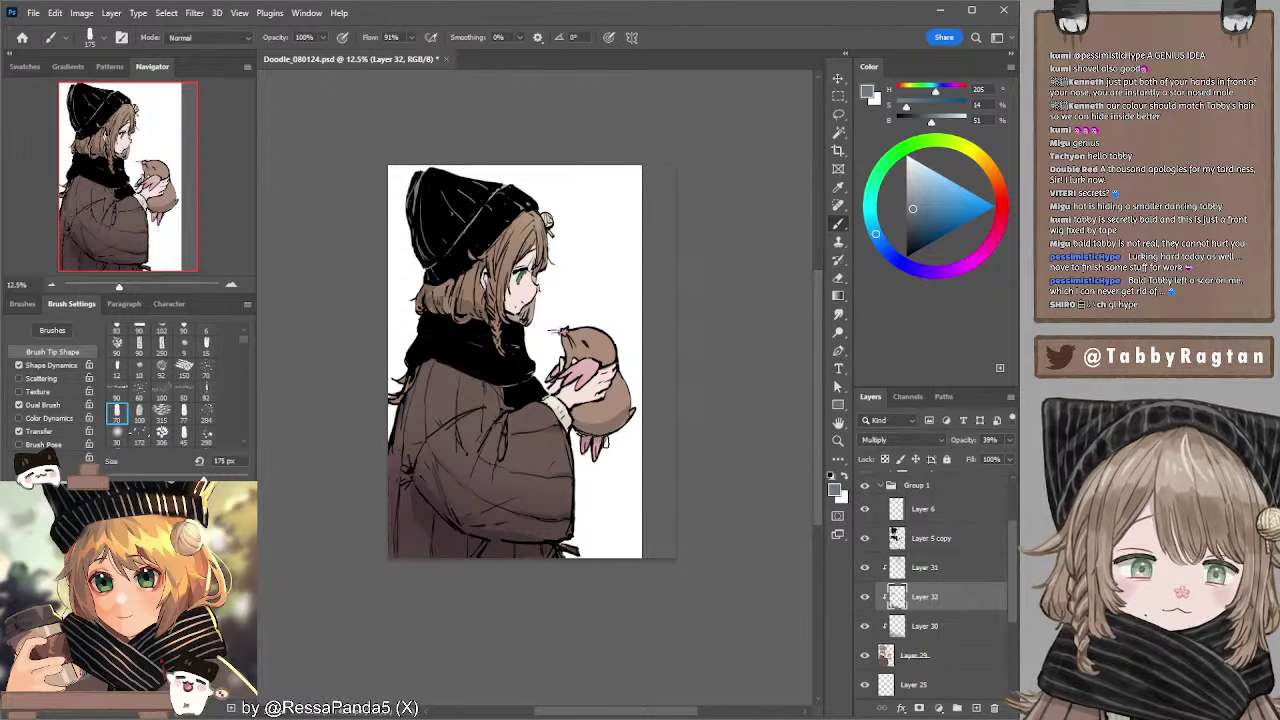
key(bracketright)
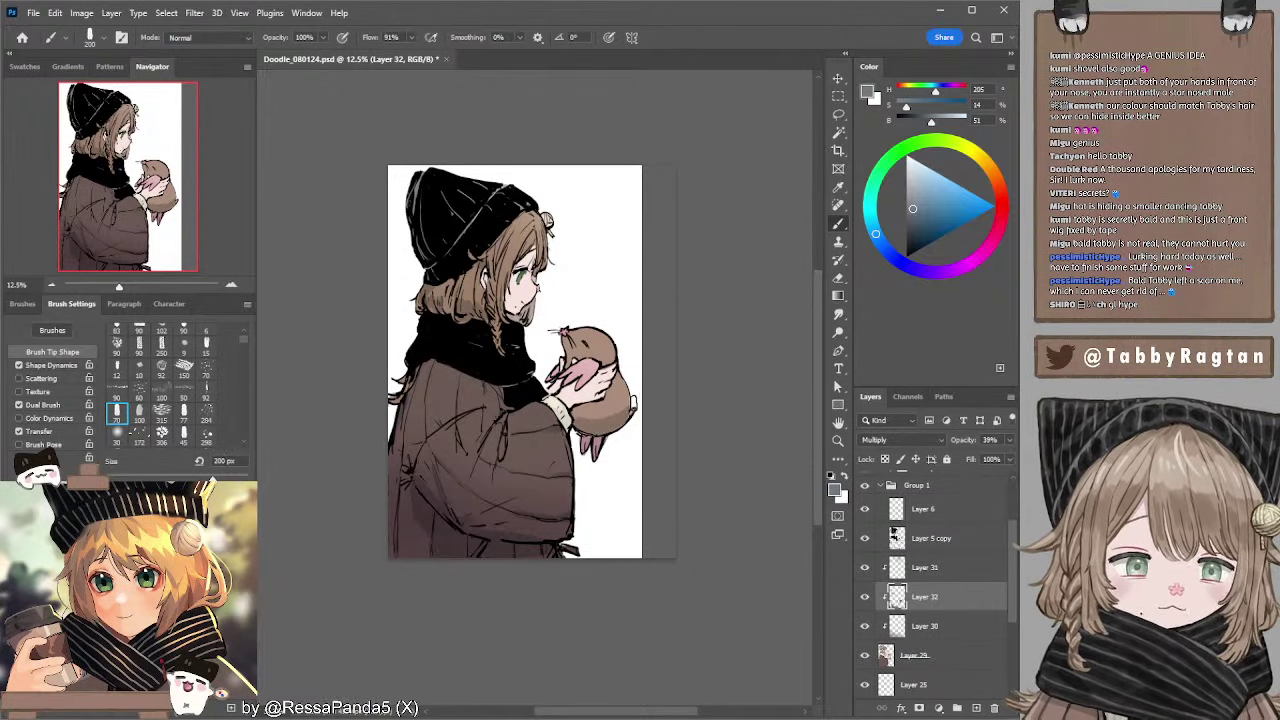
- Add small shadow details around the scarf edge, the mole's foot and its nose with the brush between 80 and 150 px
key(bracketleft)
key(bracketleft)
key(bracketleft)
key(bracketleft)
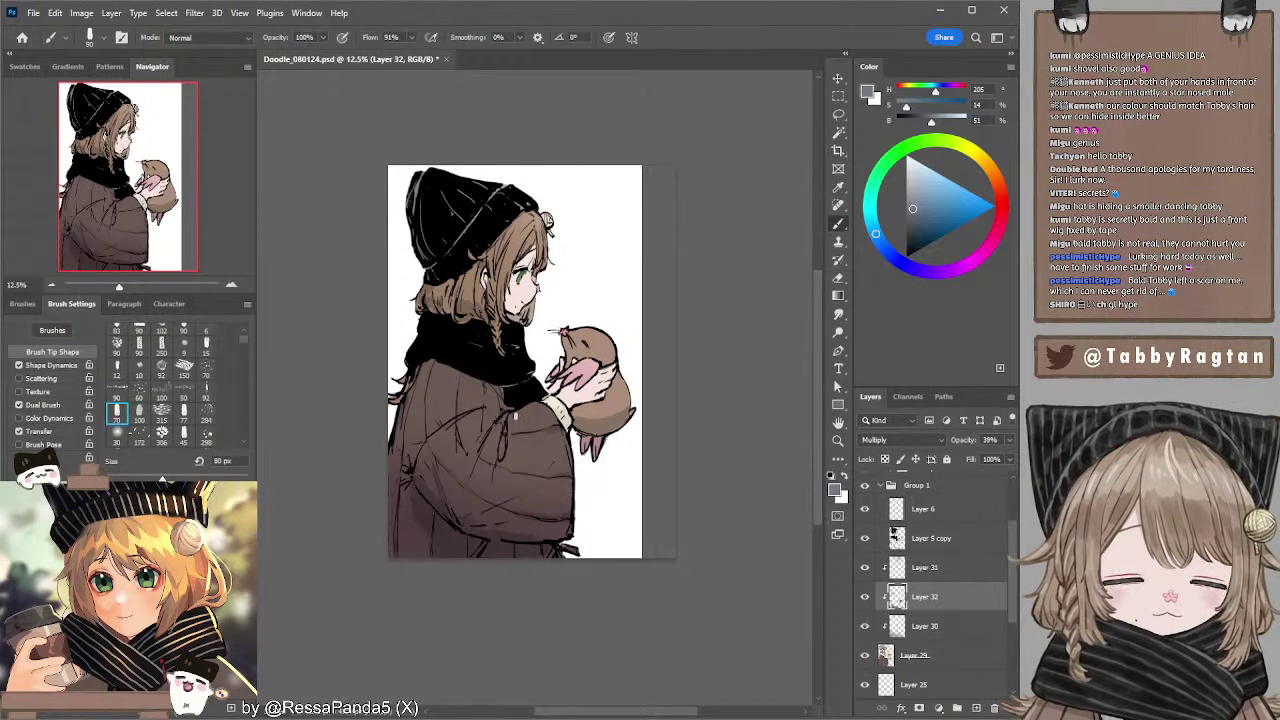
key(bracketright)
key(bracketright)
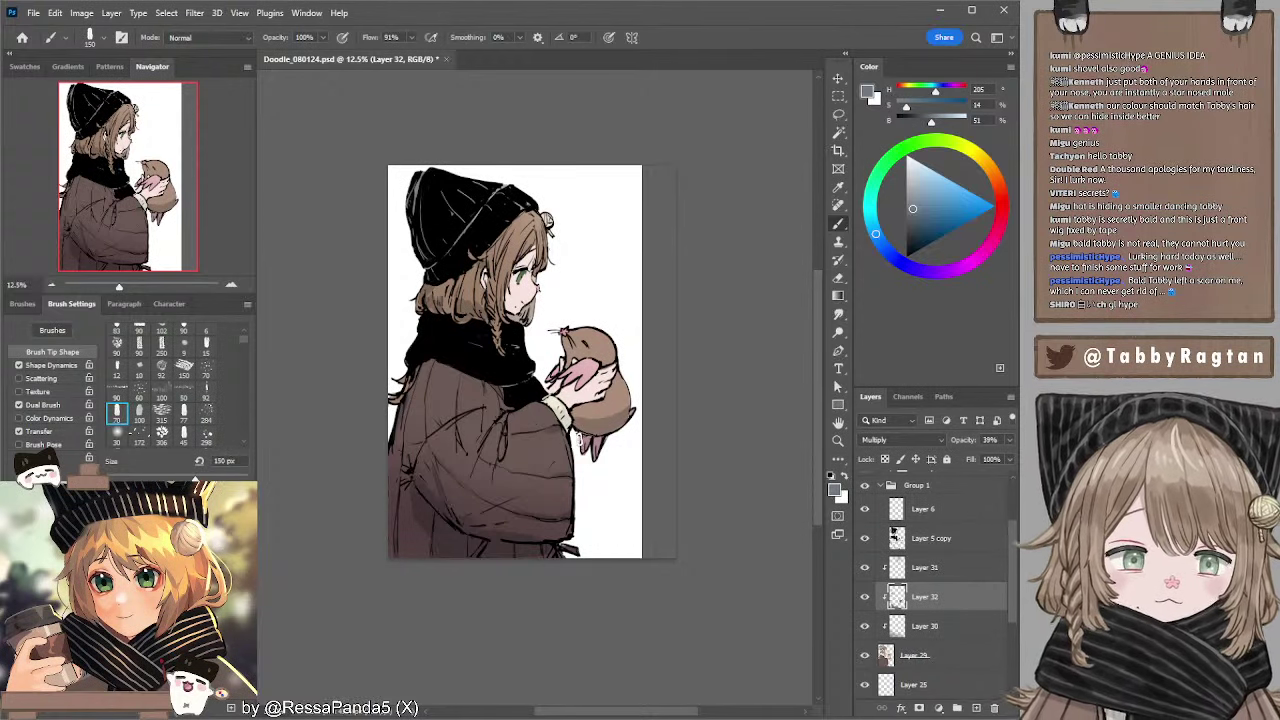
key(bracketleft)
key(bracketleft)
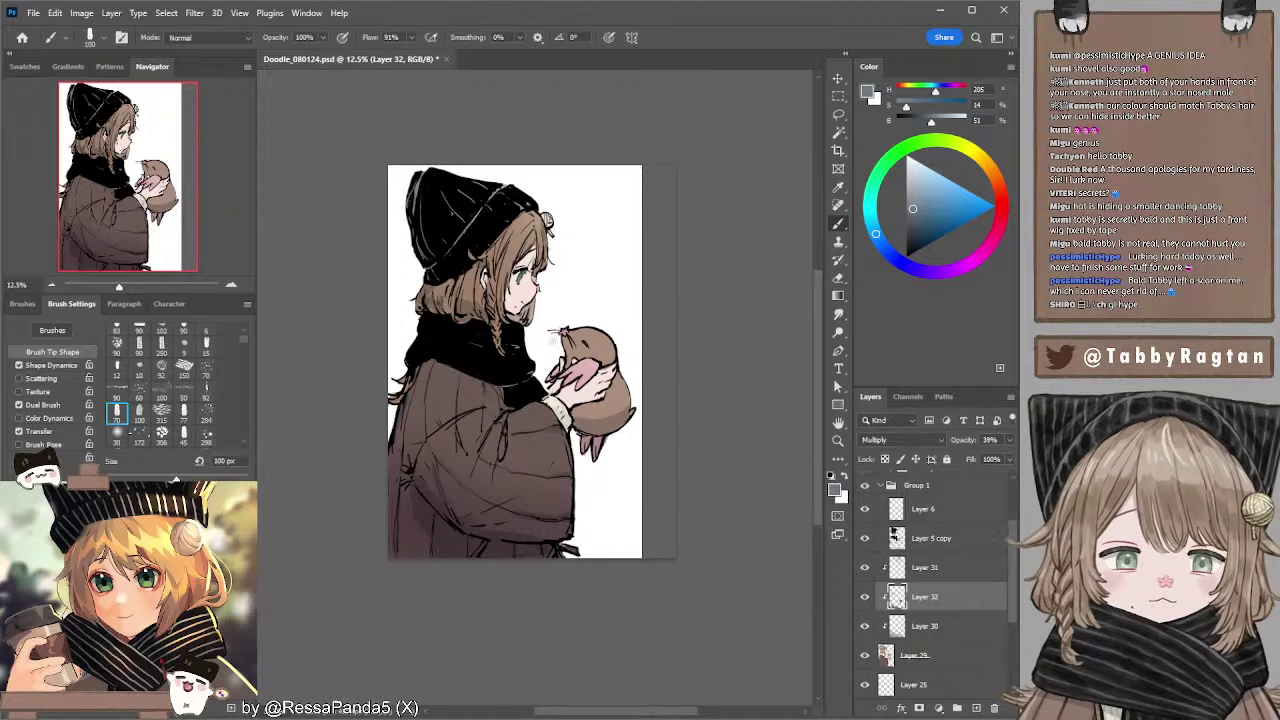
- Add a new Normal layer above the Screen layer and clip it to the merged colours
drag(722, 330, 688, 336)
click(900, 571)
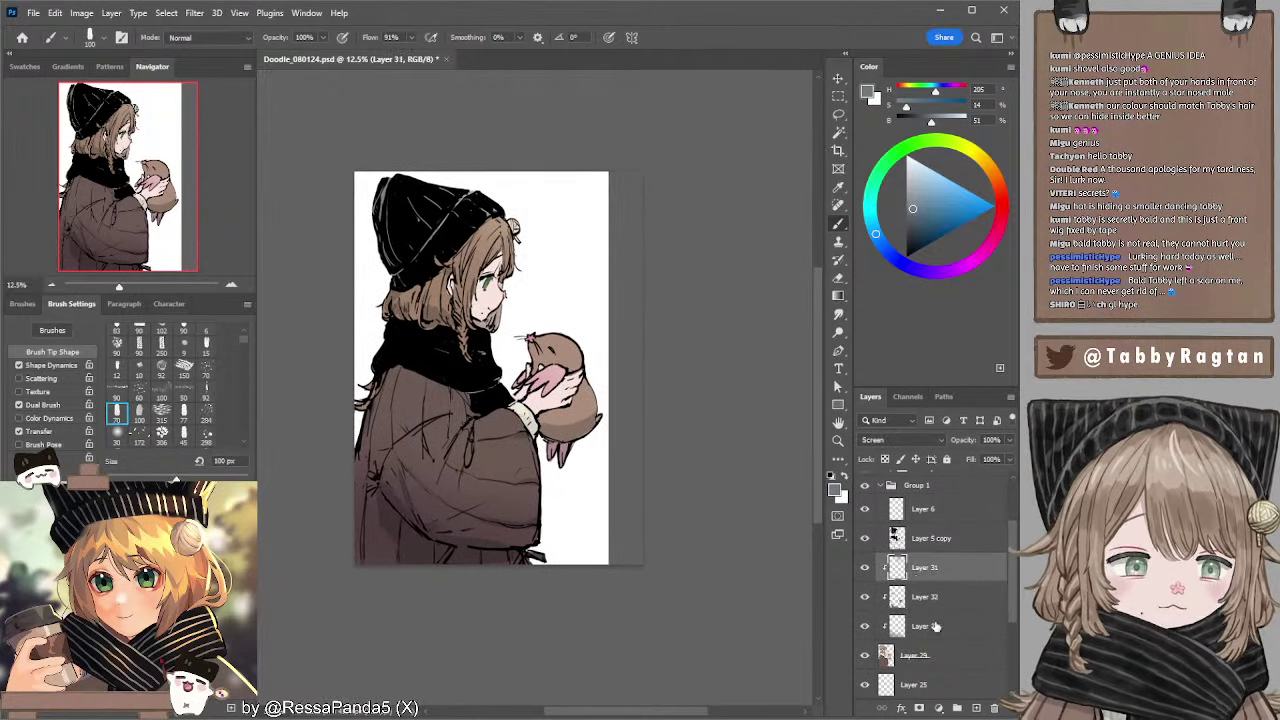
click(975, 707)
key(ctrl+0)
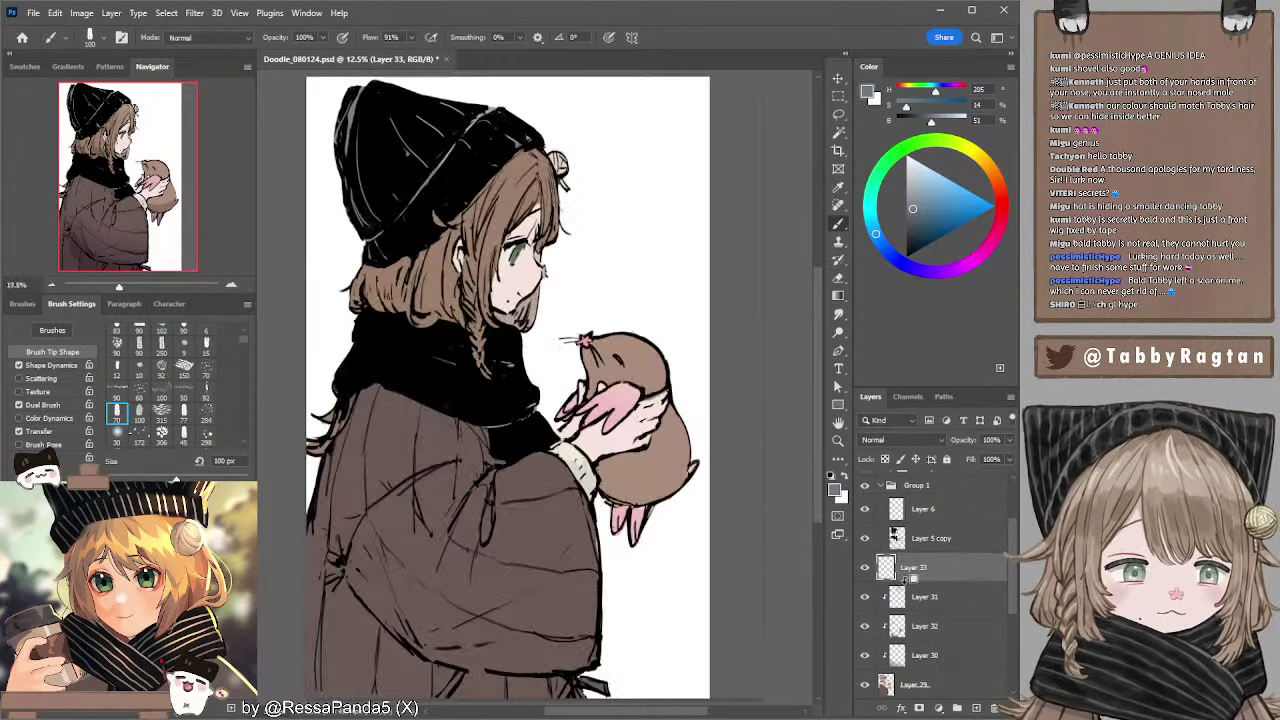
click(52, 284)
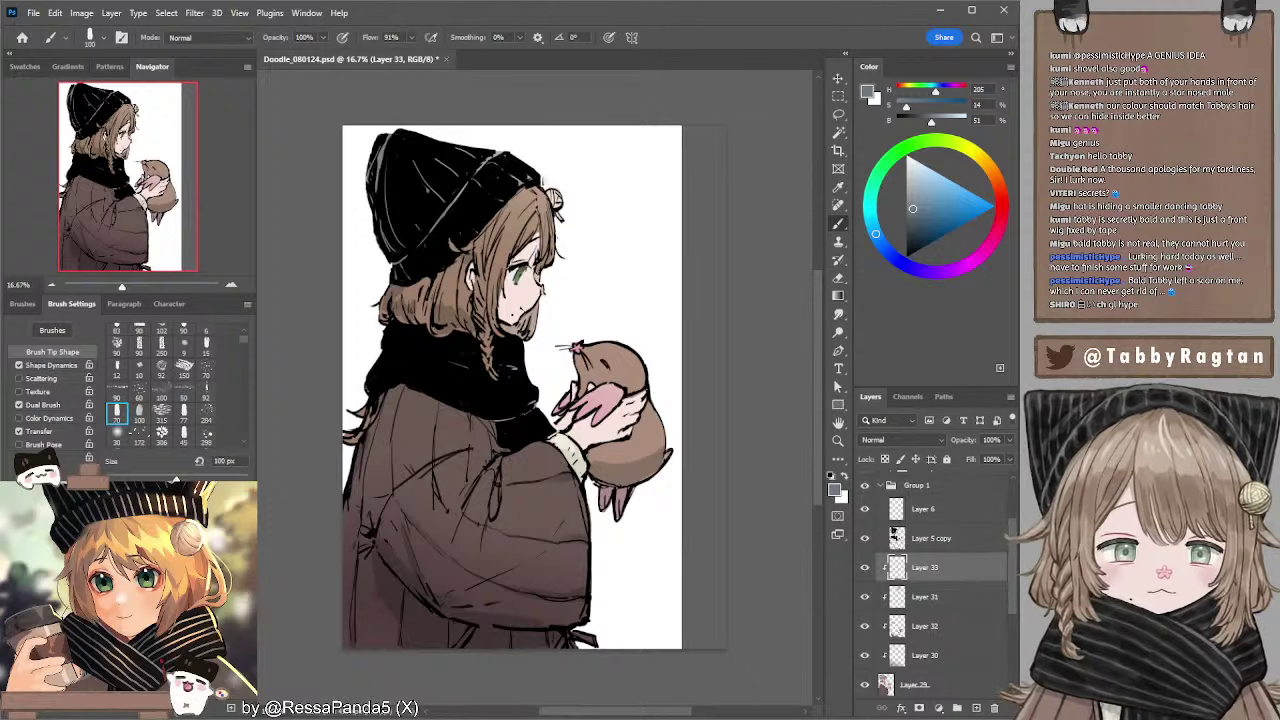
- Sample the hair brown, lighten it to a peach tone (H 26, S 23, B 87), and reduce the brush to 50 px
alt+click(548, 198)
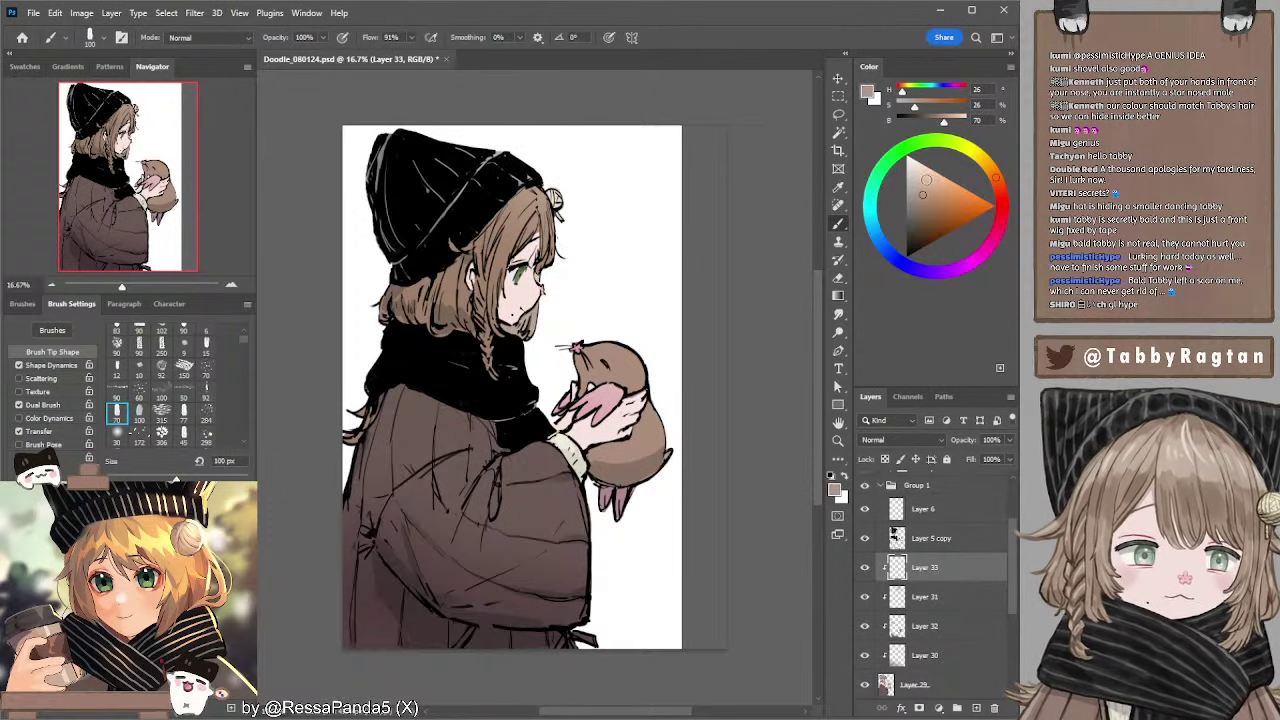
alt+click(555, 200)
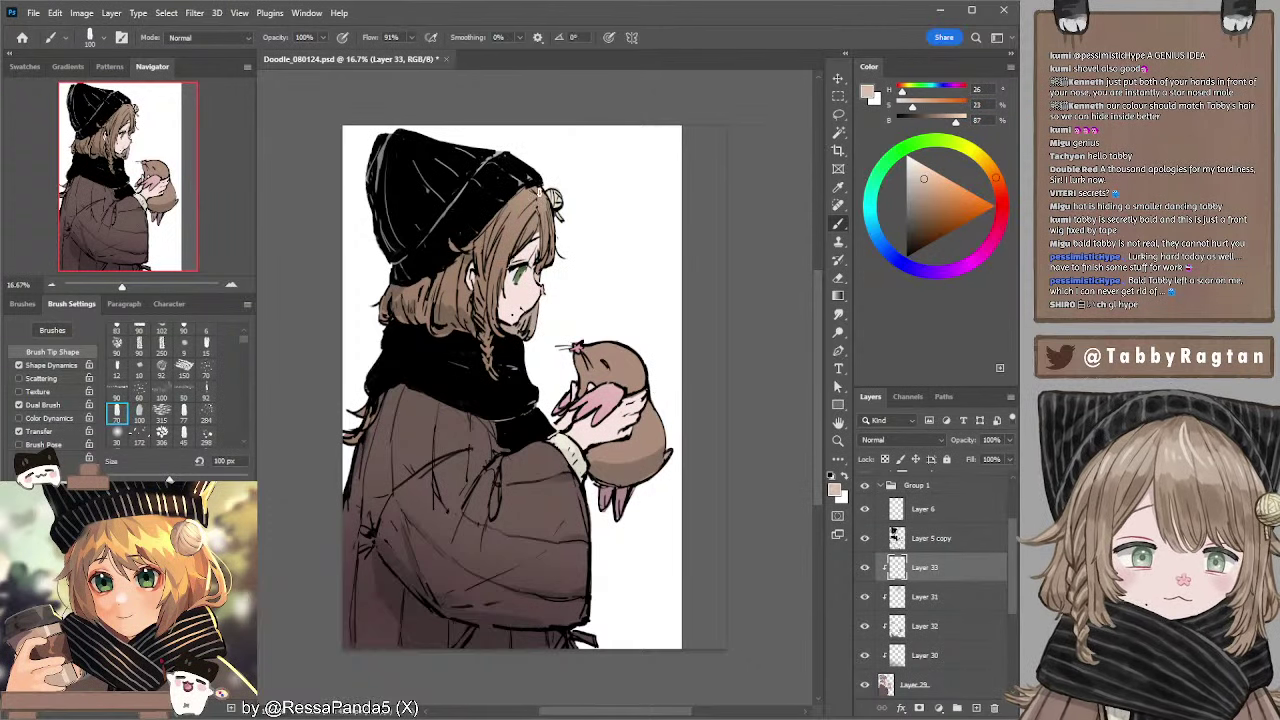
key(bracketleft)
key(bracketleft)
key(bracketleft)
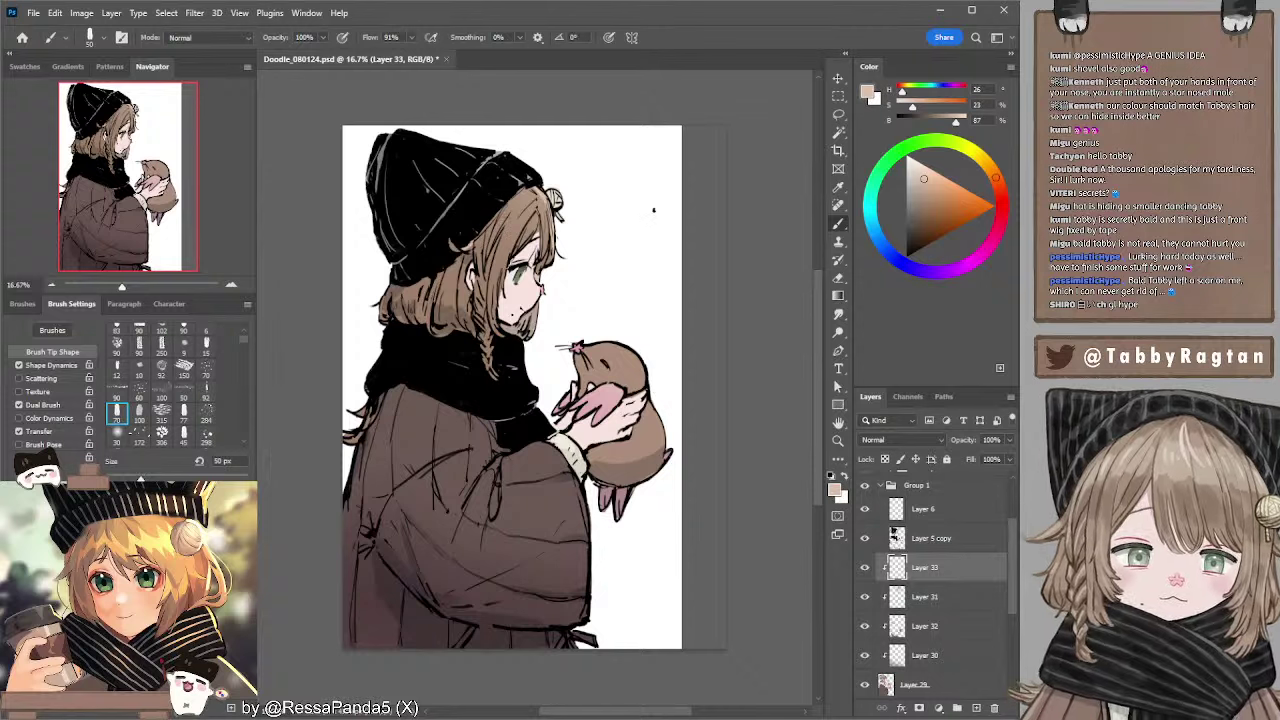
- Paint peach highlight strokes on the girl's bangs with the brush between 70 and 90 px, switching to the eraser for cleanup
key(bracketright)
key(bracketright)
key(bracketright)
key(bracketright)
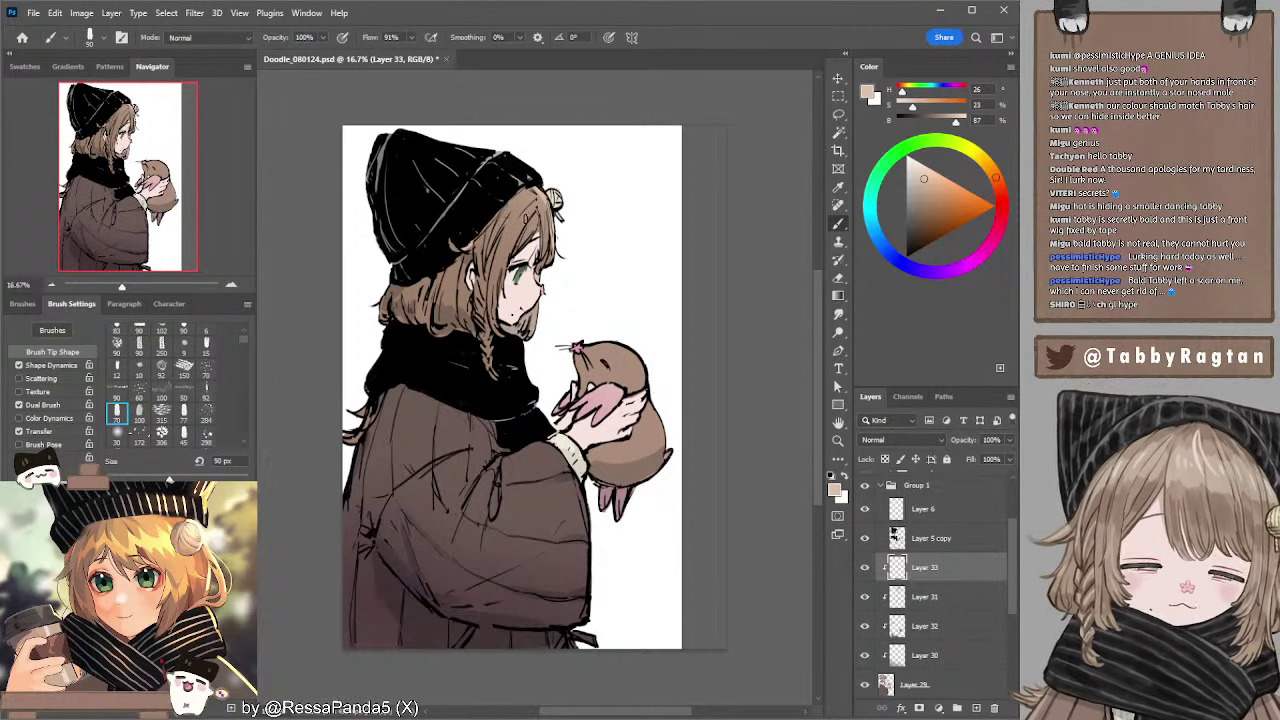
drag(512, 204, 508, 222)
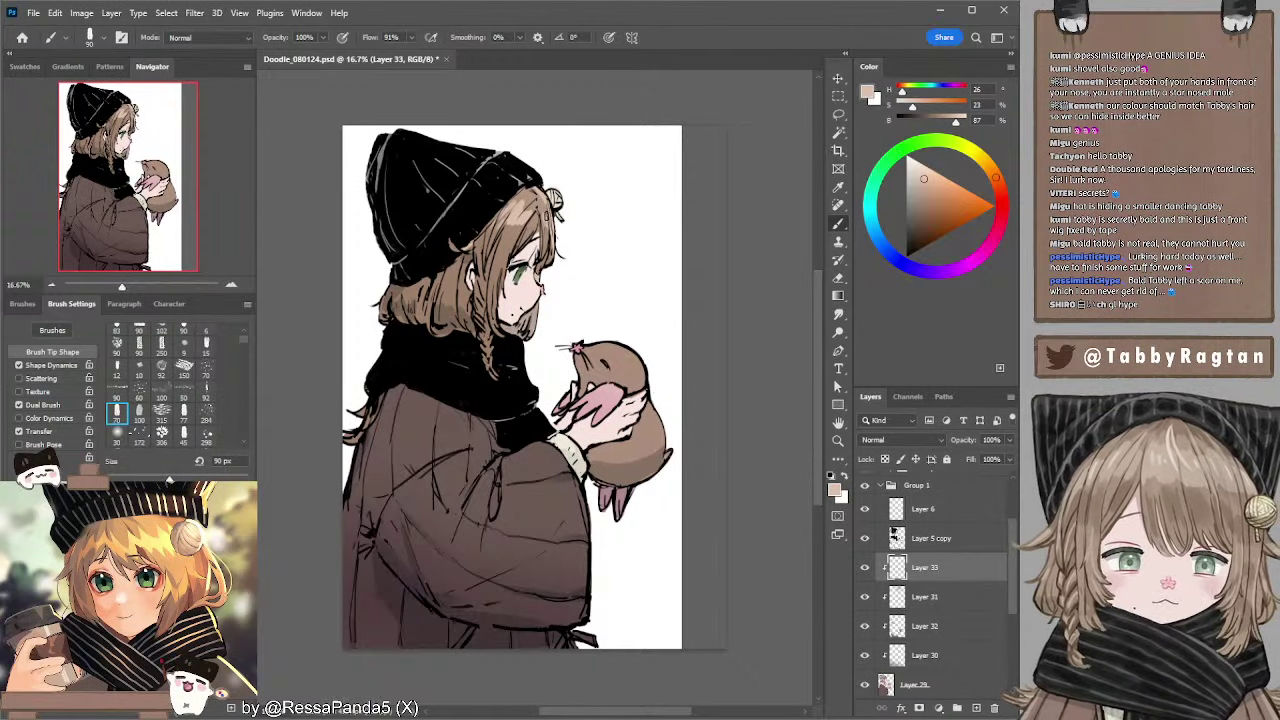
key(bracketleft)
key(bracketleft)
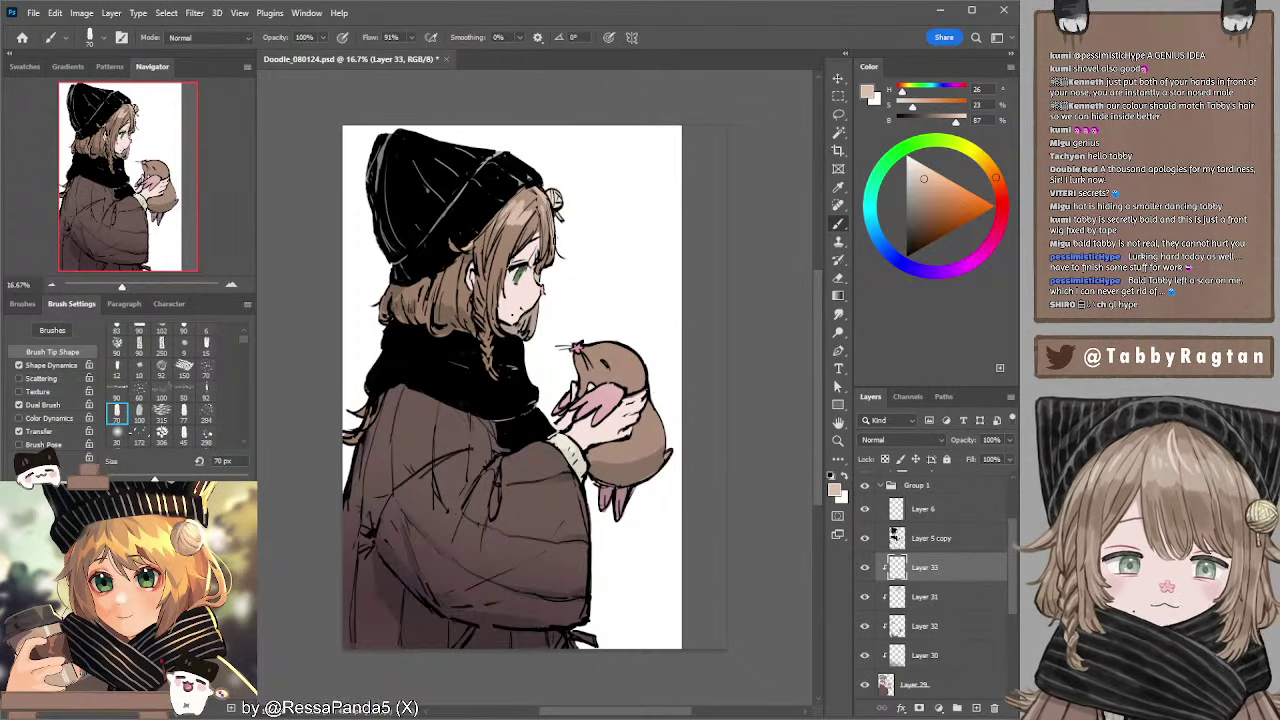
key(e)
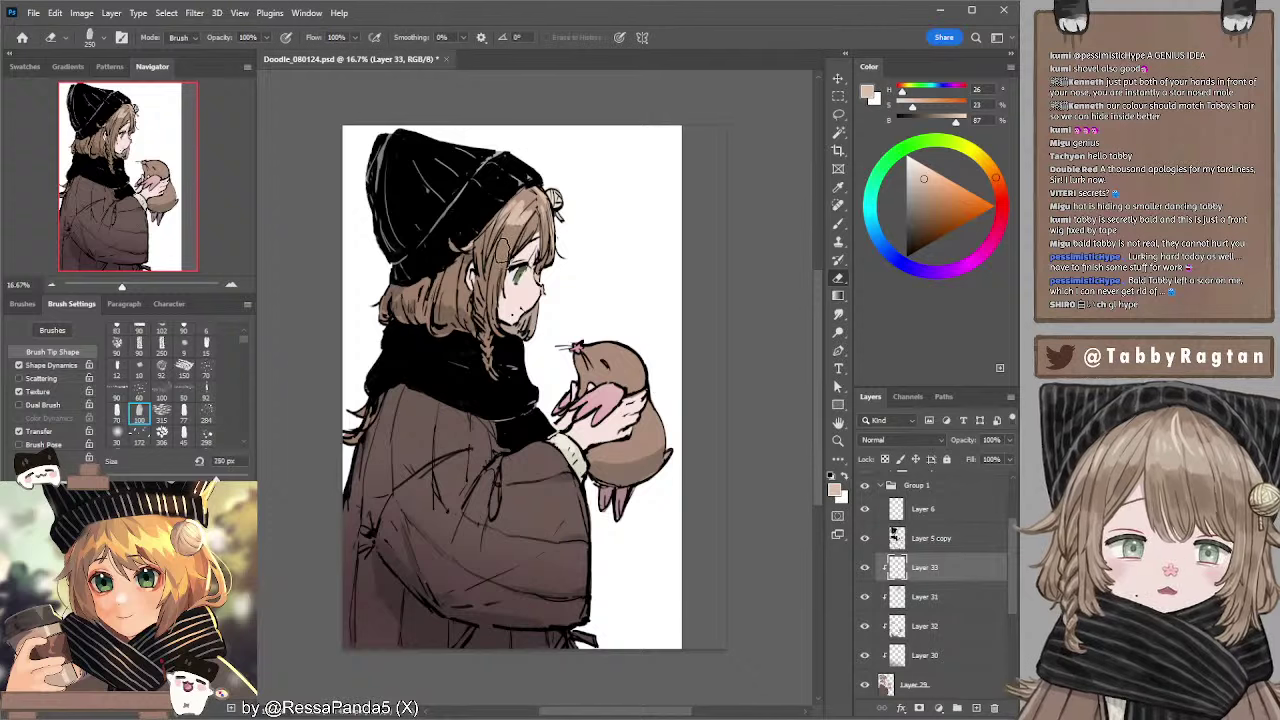
key(b)
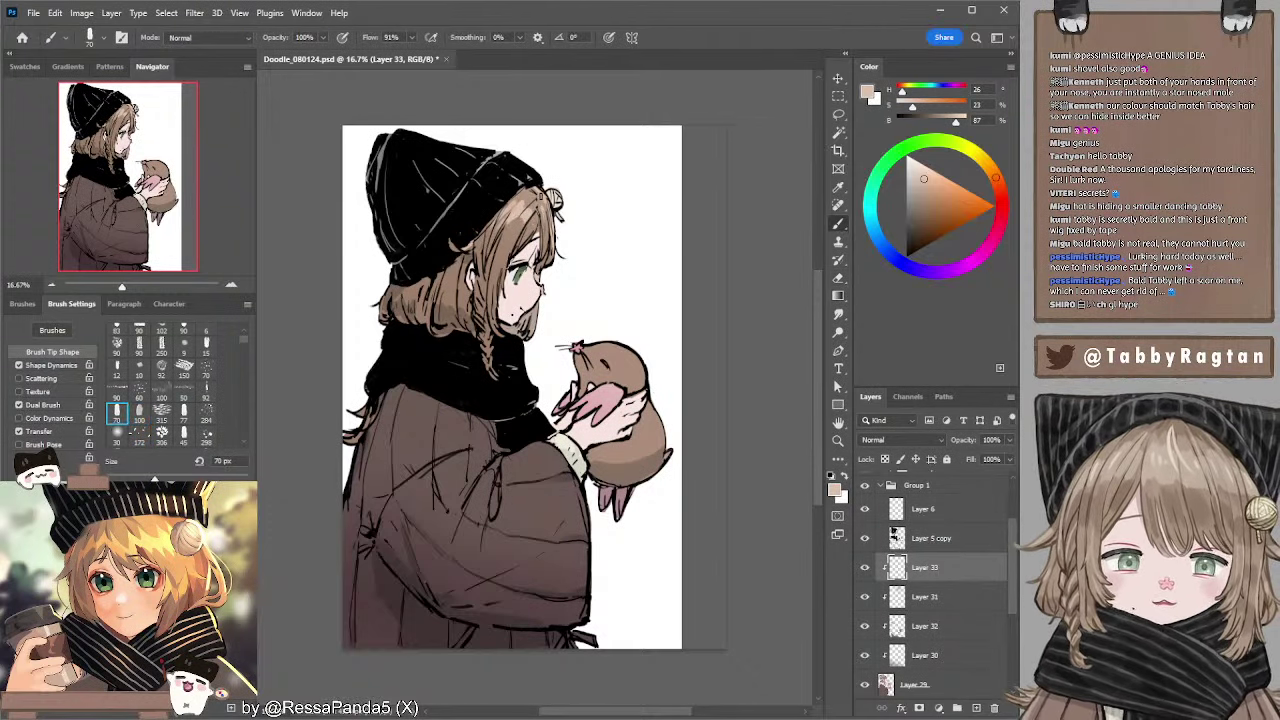
key(e)
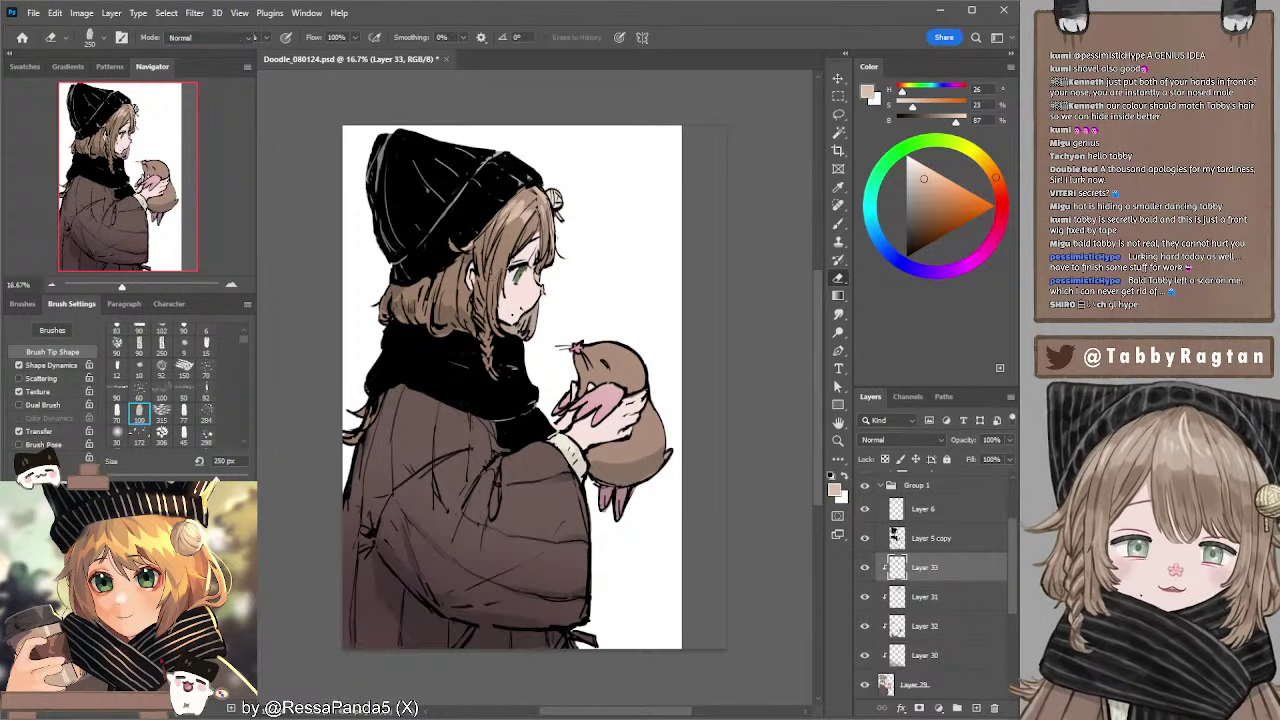
key(b)
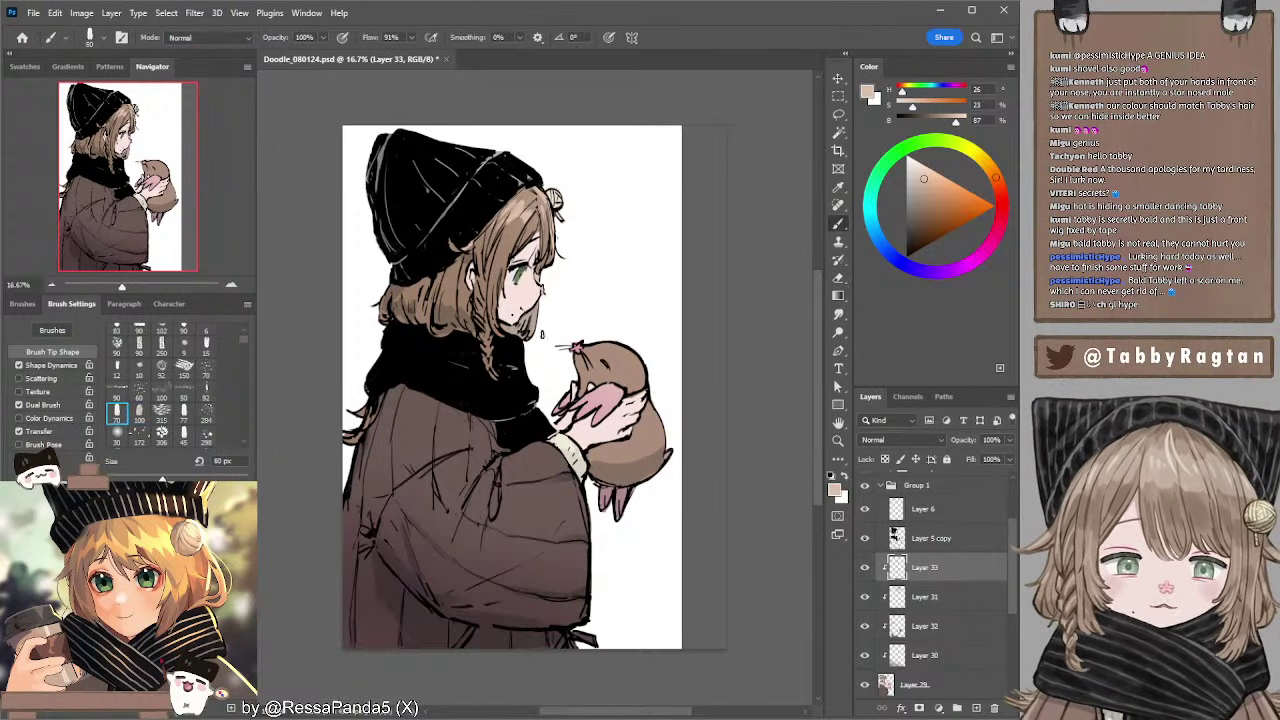
- Add broader peach highlights to the hair behind the girl's face with the brush between 125 and 175 px
key(])
key(])
key(])
key(])
drag(559, 315, 519, 307)
key(bracketright)
key(bracketright)
key(bracketright)
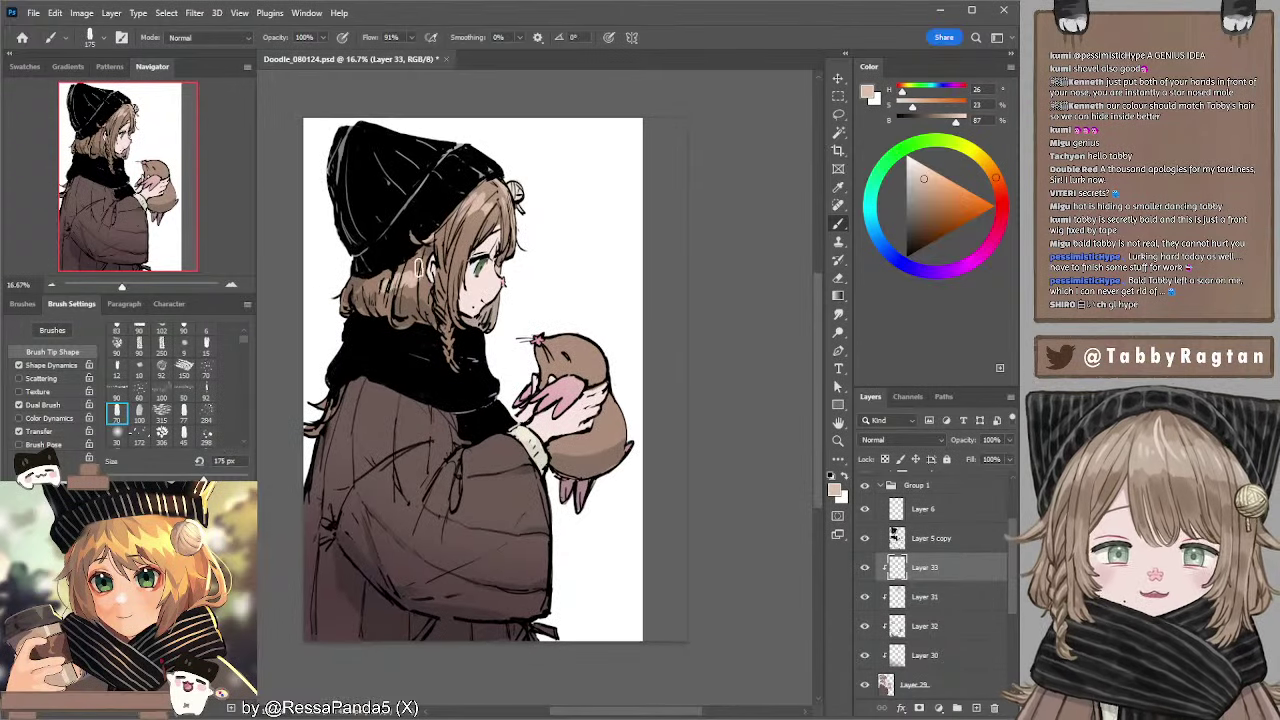
key(bracketleft)
key(bracketleft)
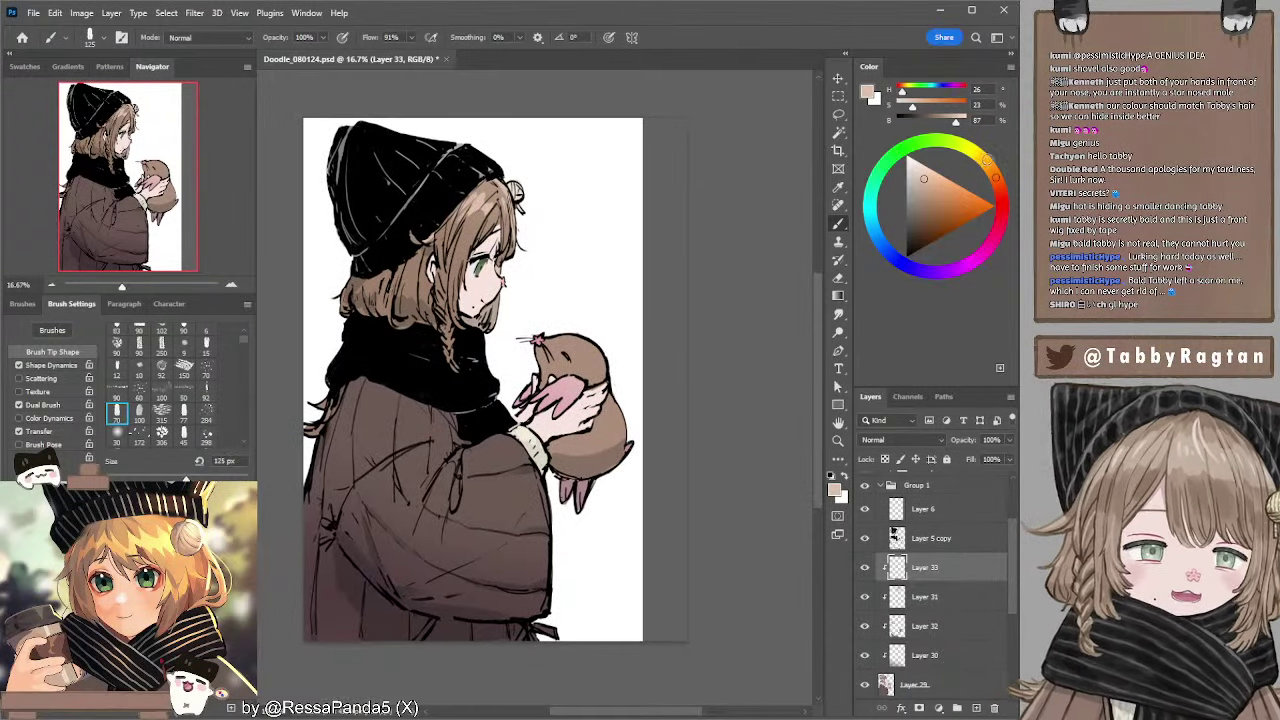
- Shift the hair highlight colour to a yellowish beige (H 43, S 21, B 85) and reduce the brush to 80 px
click(985, 161)
key(bracketleft)
key(bracketleft)
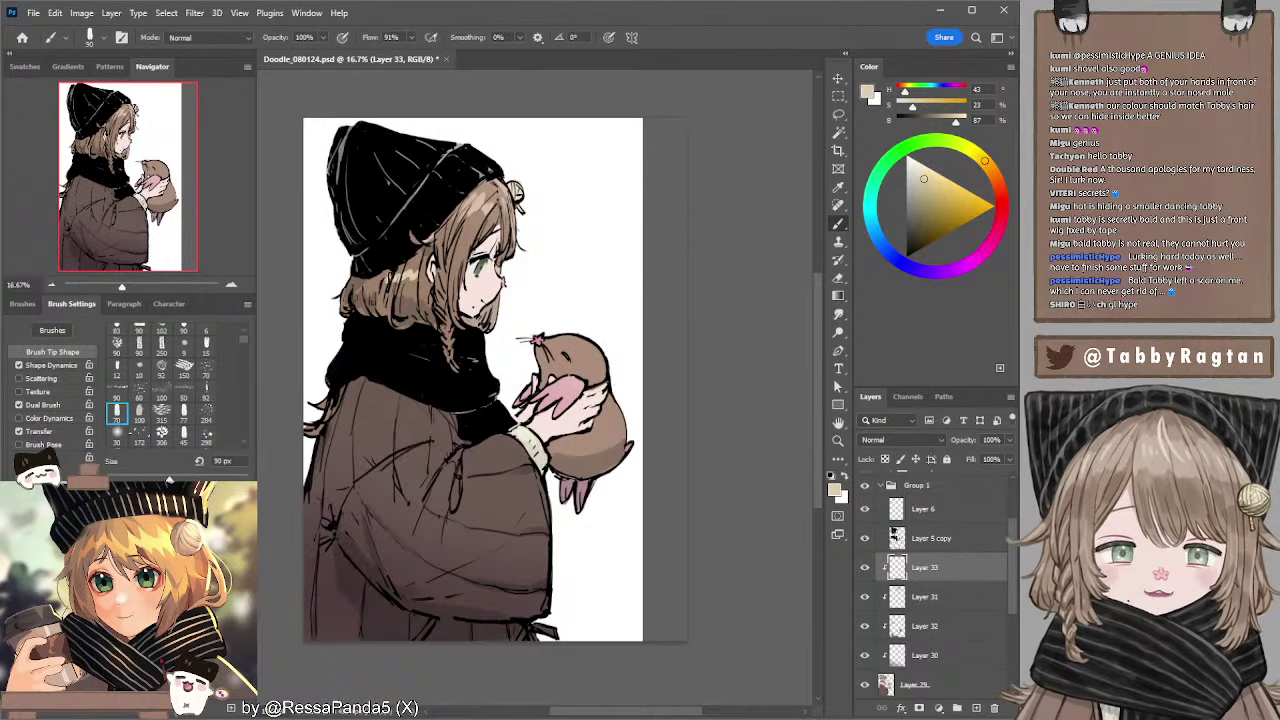
key(bracketright)
click(914, 181)
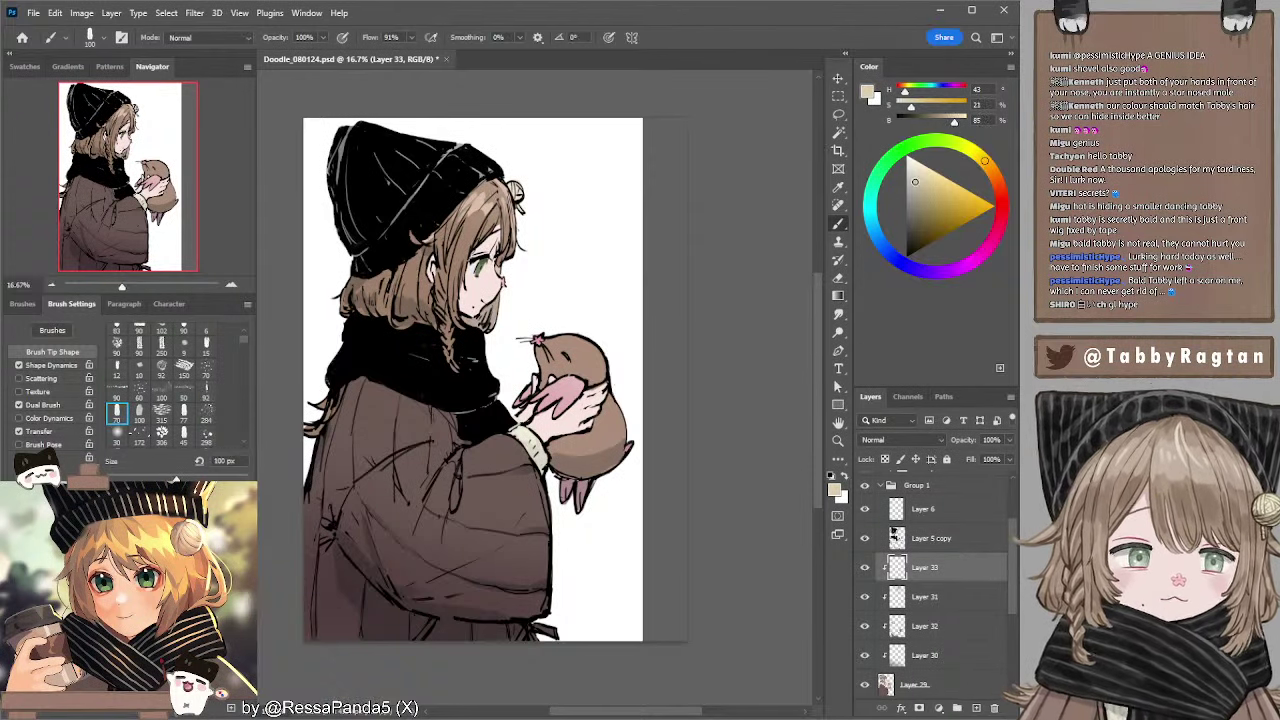
click(921, 179)
key(bracketleft)
key(bracketleft)
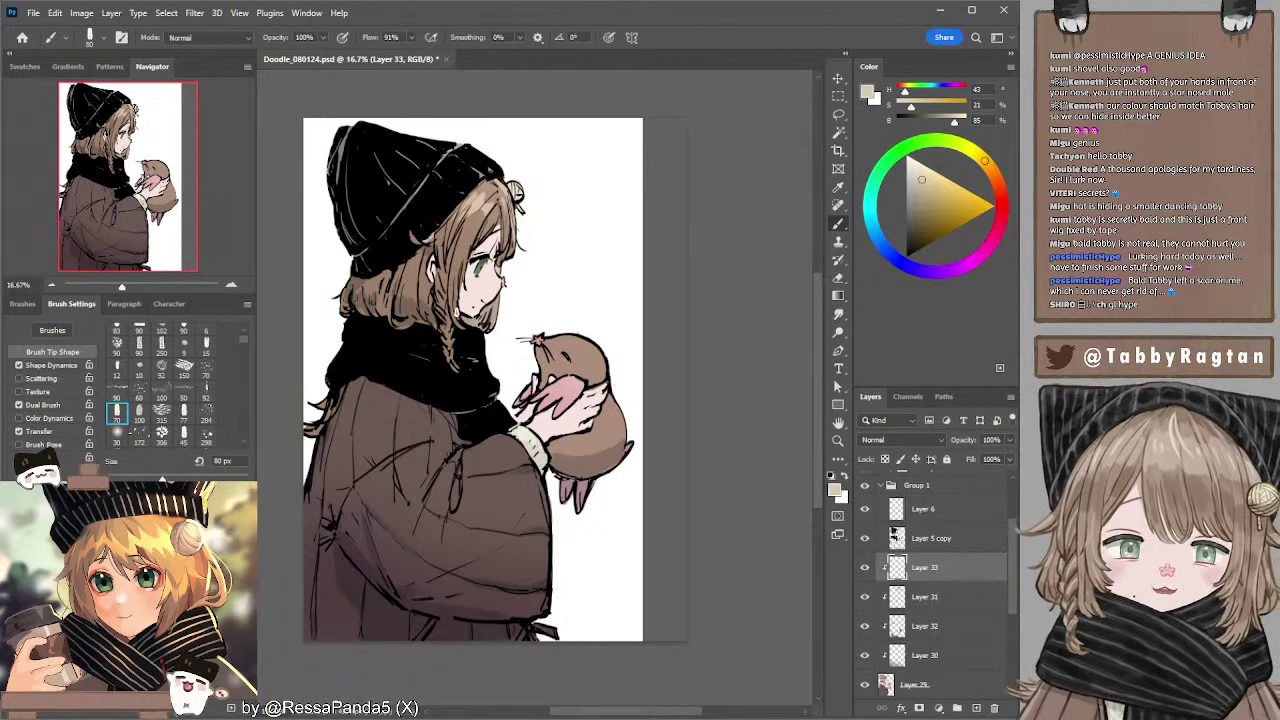
- Add fine highlight details with a 25 px brush, desaturating the colour to S 13, B 88 and finally to a pale grey (S 5, B 83)
key(z)
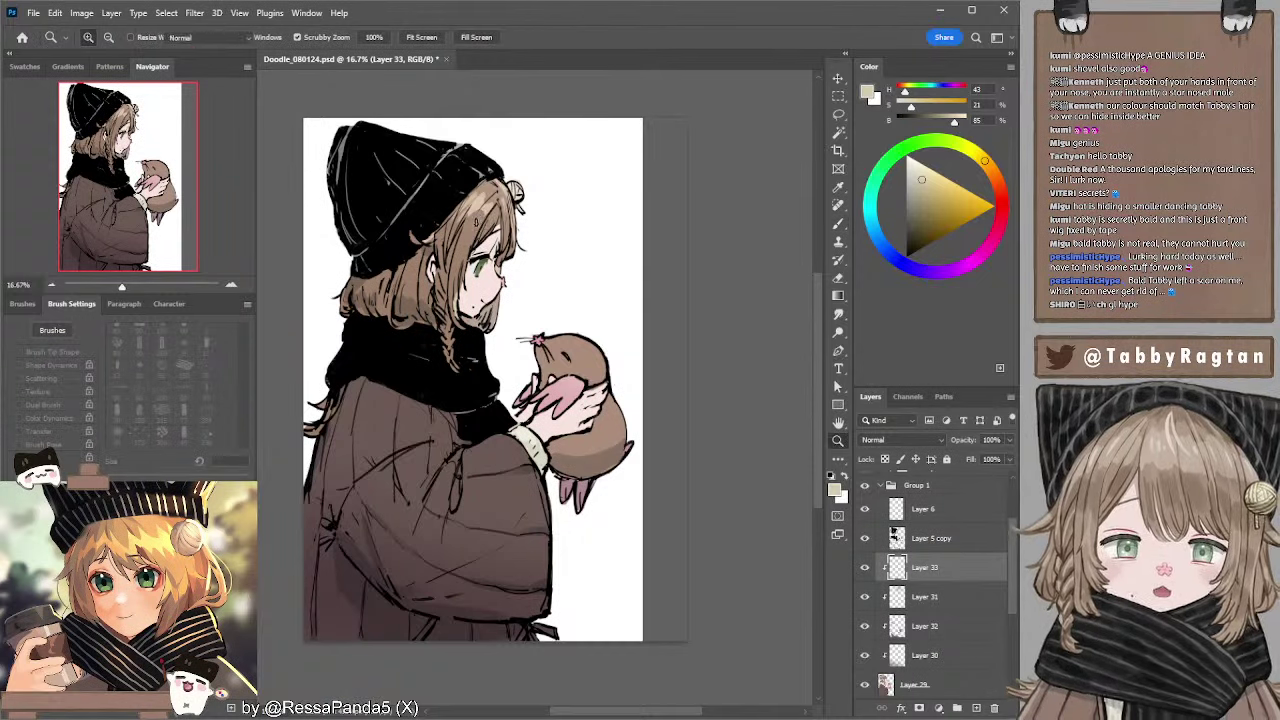
key(b)
key(bracketleft)
key(bracketleft)
key(bracketleft)
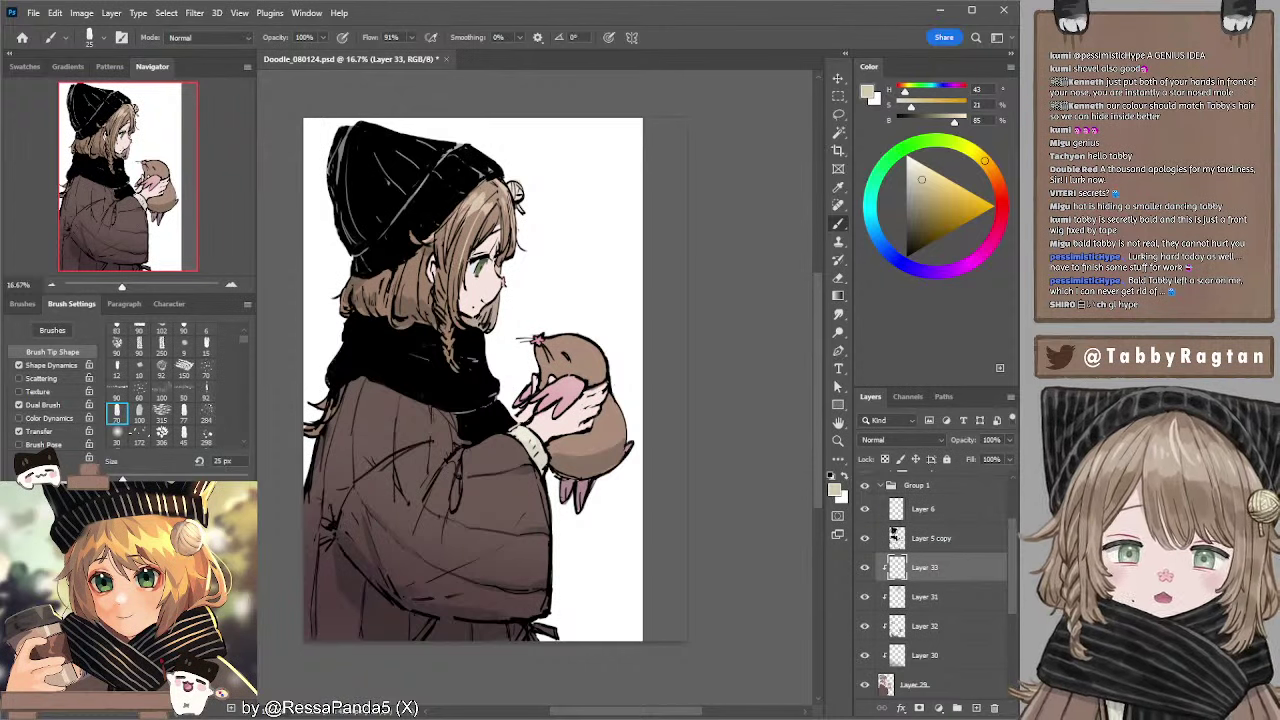
click(914, 173)
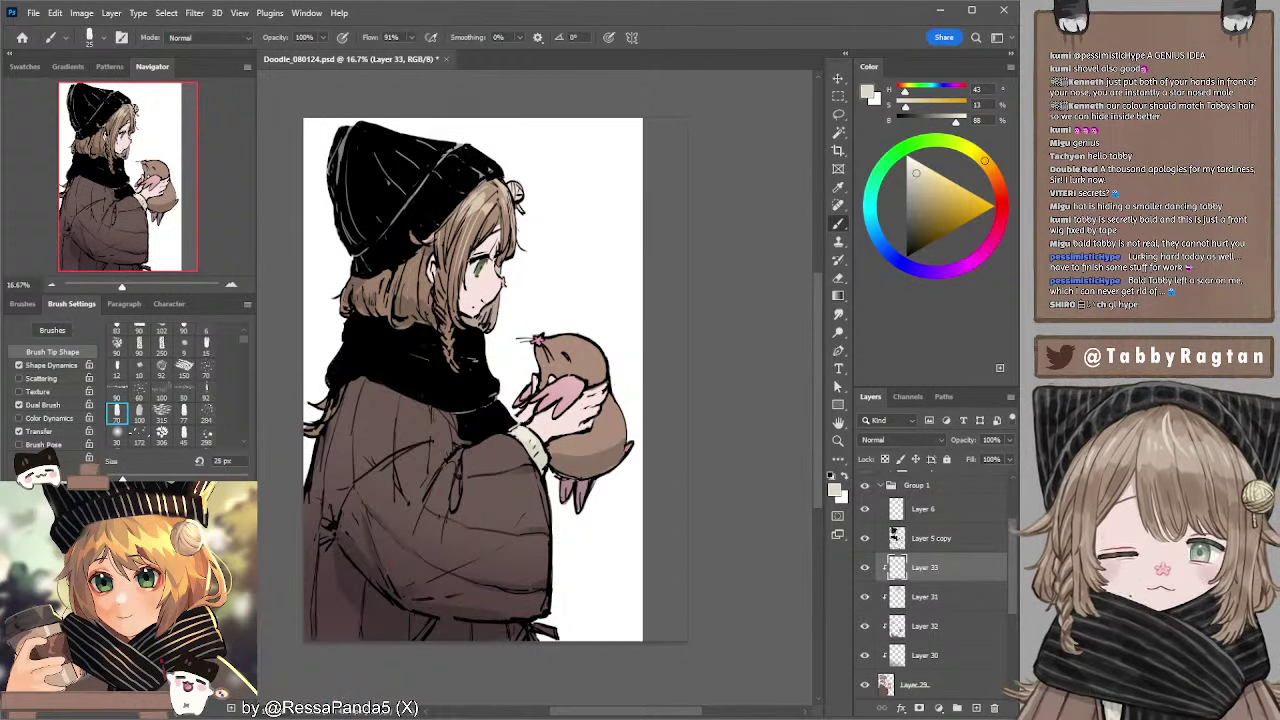
click(910, 175)
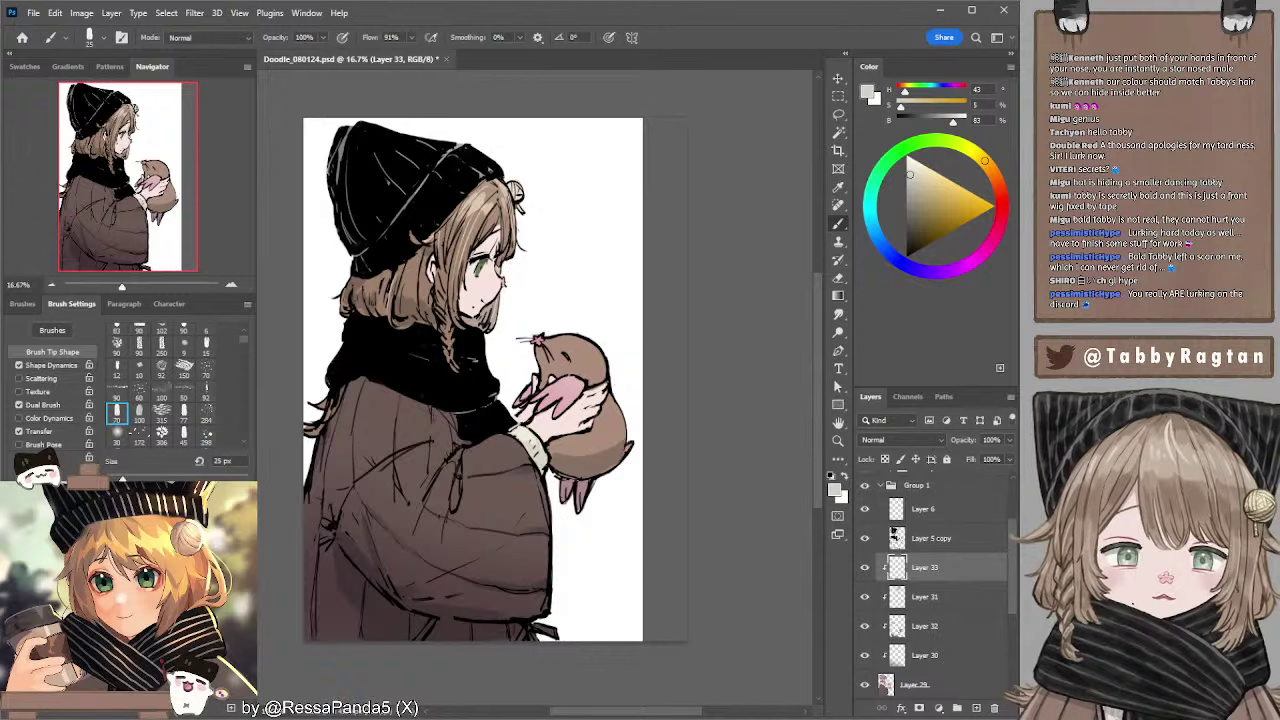
mouse_move(488, 307)
mouse_down()
mouse_move(482, 283)
mouse_move(483, 299)
mouse_up()
- Select the clipped 39% Multiply shading layer and choose a muted reddish brown (H 20, S 25, B 60)
key(alt+bracketleft)
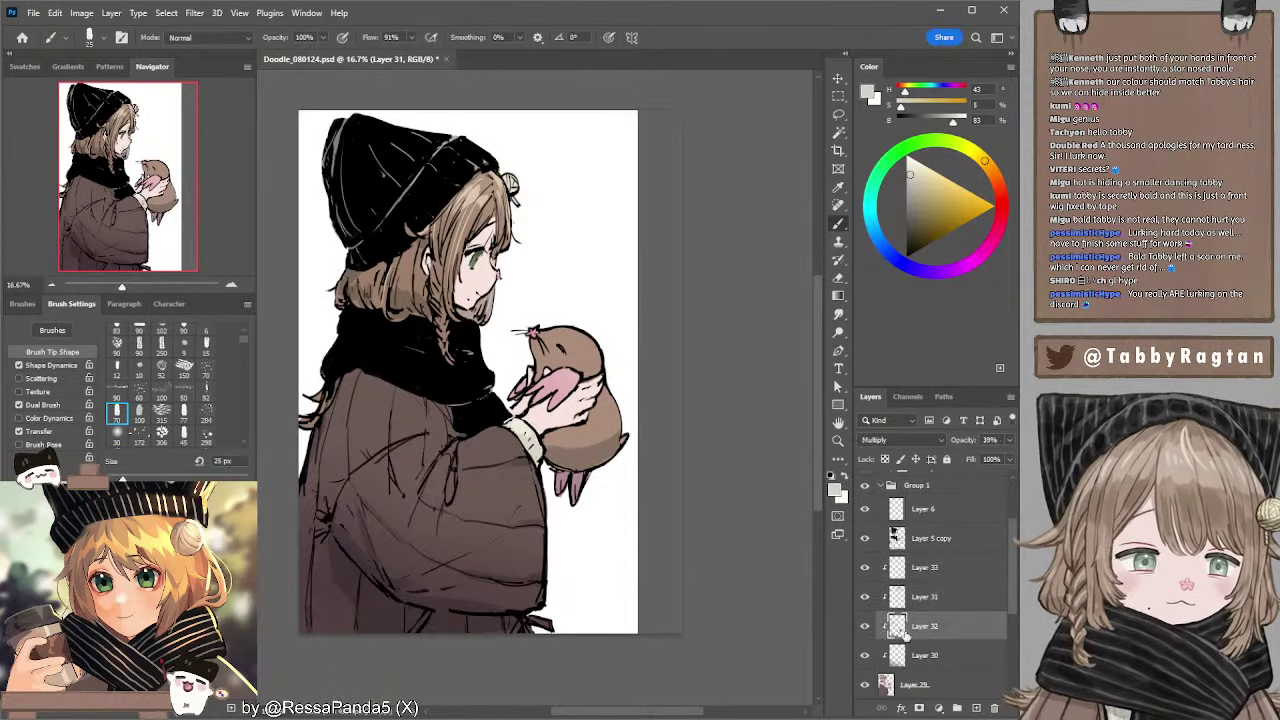
key(alt+bracketleft)
key(bracketright)
key(bracketright)
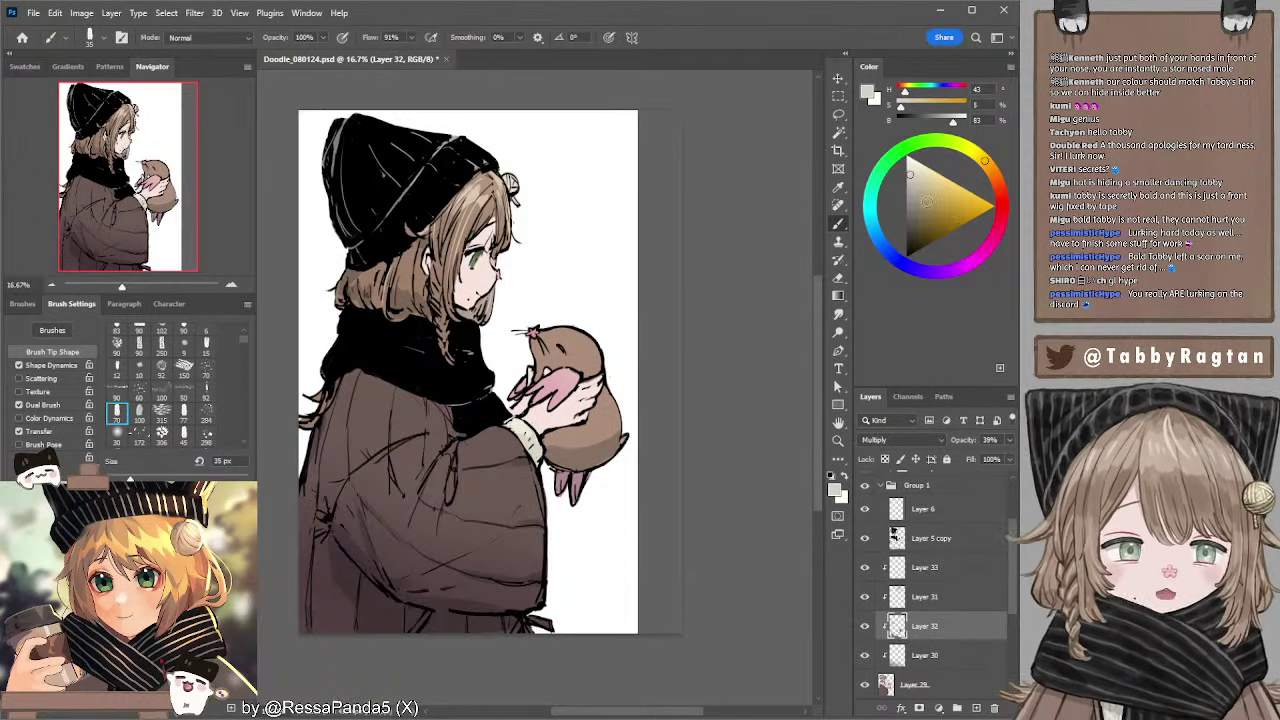
click(920, 203)
click(993, 185)
drag(993, 185, 997, 183)
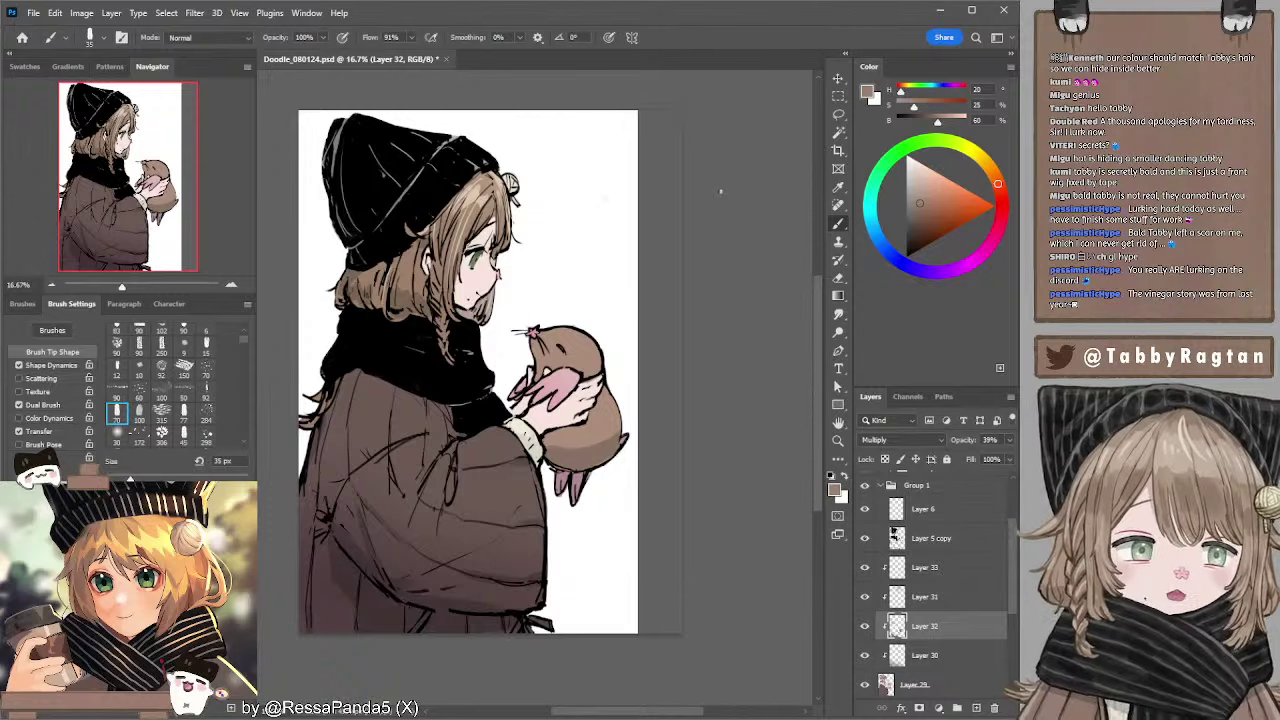
- Enlarge the brush to 250 px and darken the shading brown to H 20, S 24, B 56
key(e)
key(b)
key(bracketright)
key(bracketright)
key(bracketright)
key(bracketright)
key(bracketright)
key(bracketright)
key(bracketright)
key(bracketright)
key(bracketright)
key(bracketright)
key(bracketright)
key(bracketright)
key(bracketright)
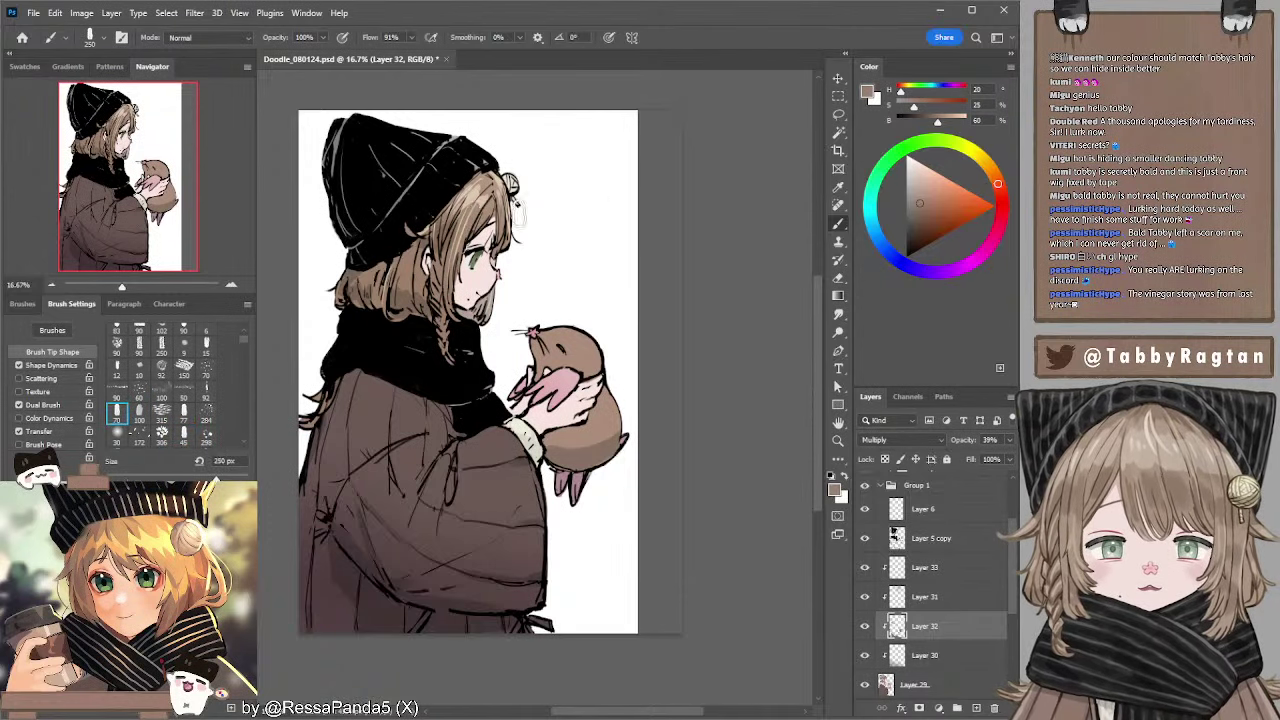
drag(919, 205, 913, 212)
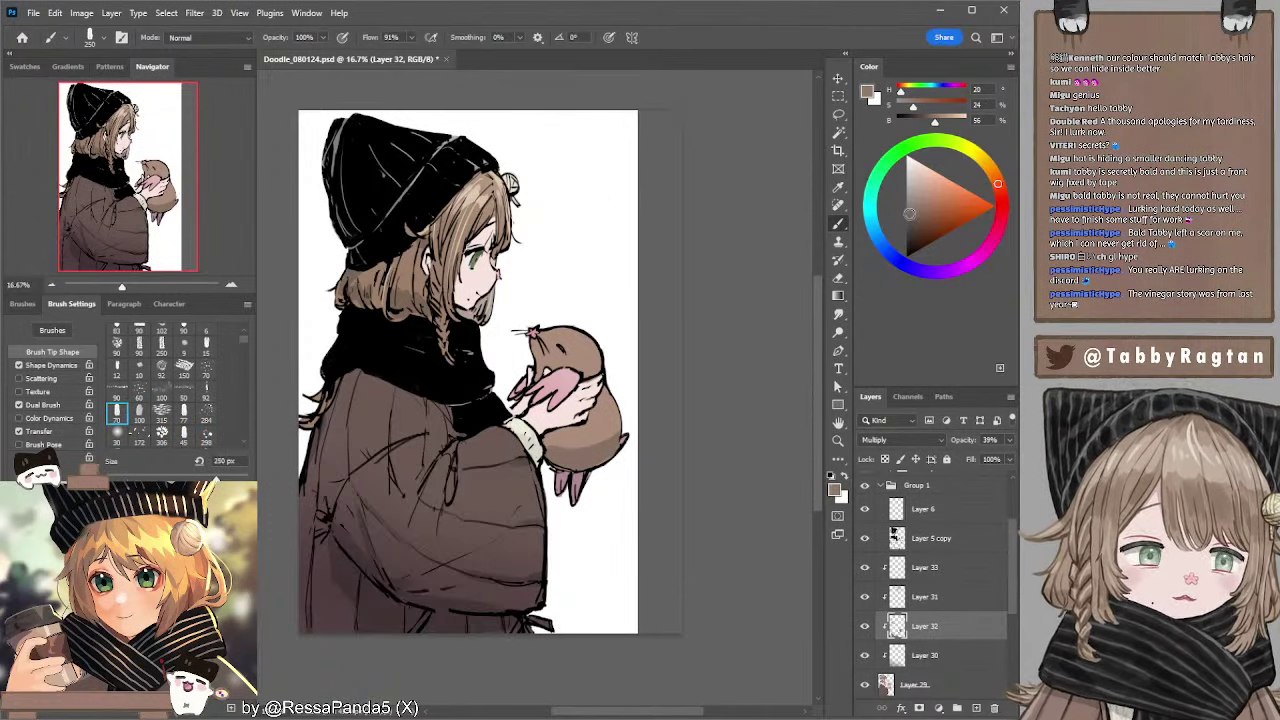
- Add a new clipped layer above the selected shading layer, set to Multiply at 37% opacity
click(977, 707)
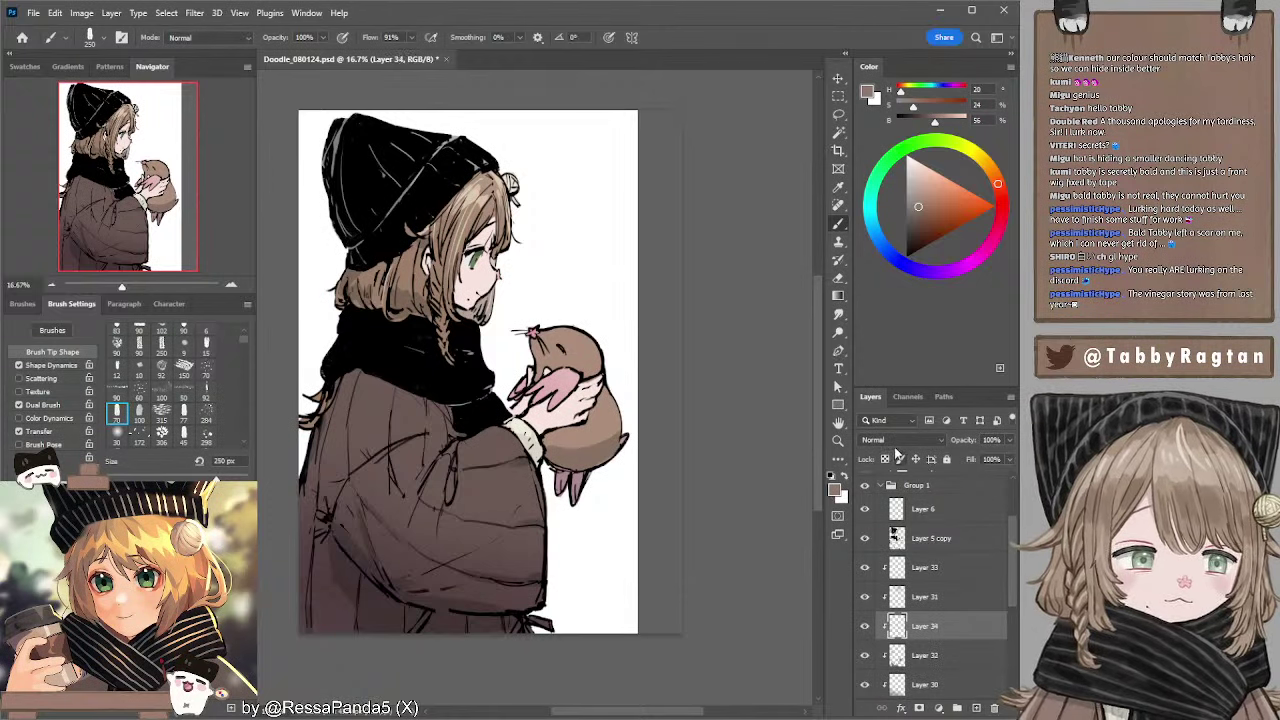
scroll(888, 442, down, 3)
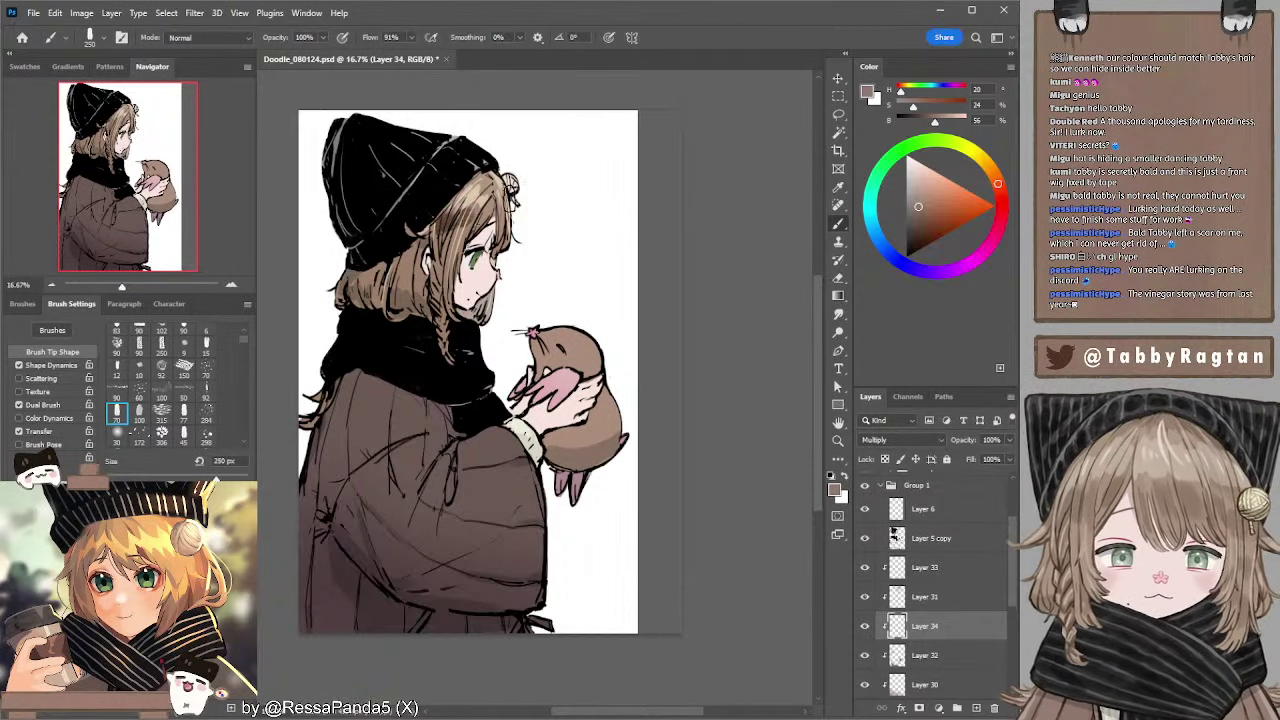
click(969, 456)
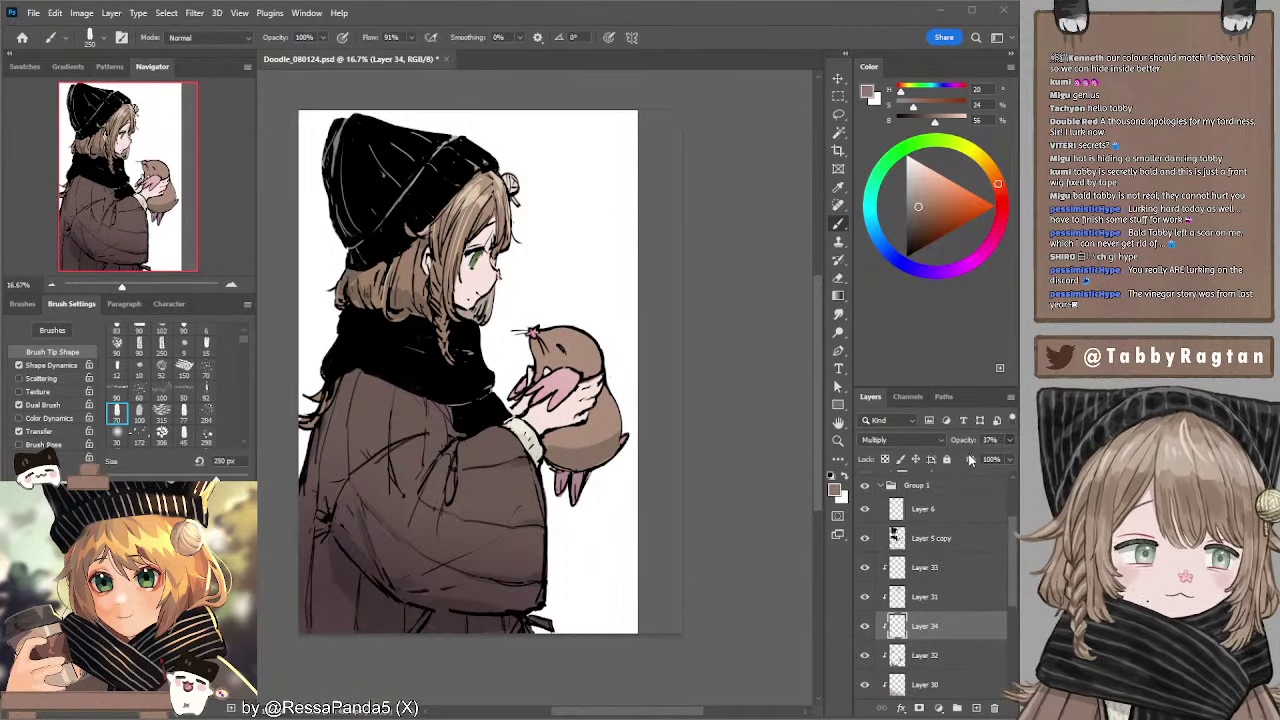
- Paint a second layer of shadows into the girl's hair with a muted brown (H 20, S 22, B 54) and the brush between 90 and 150 px
click(918, 207)
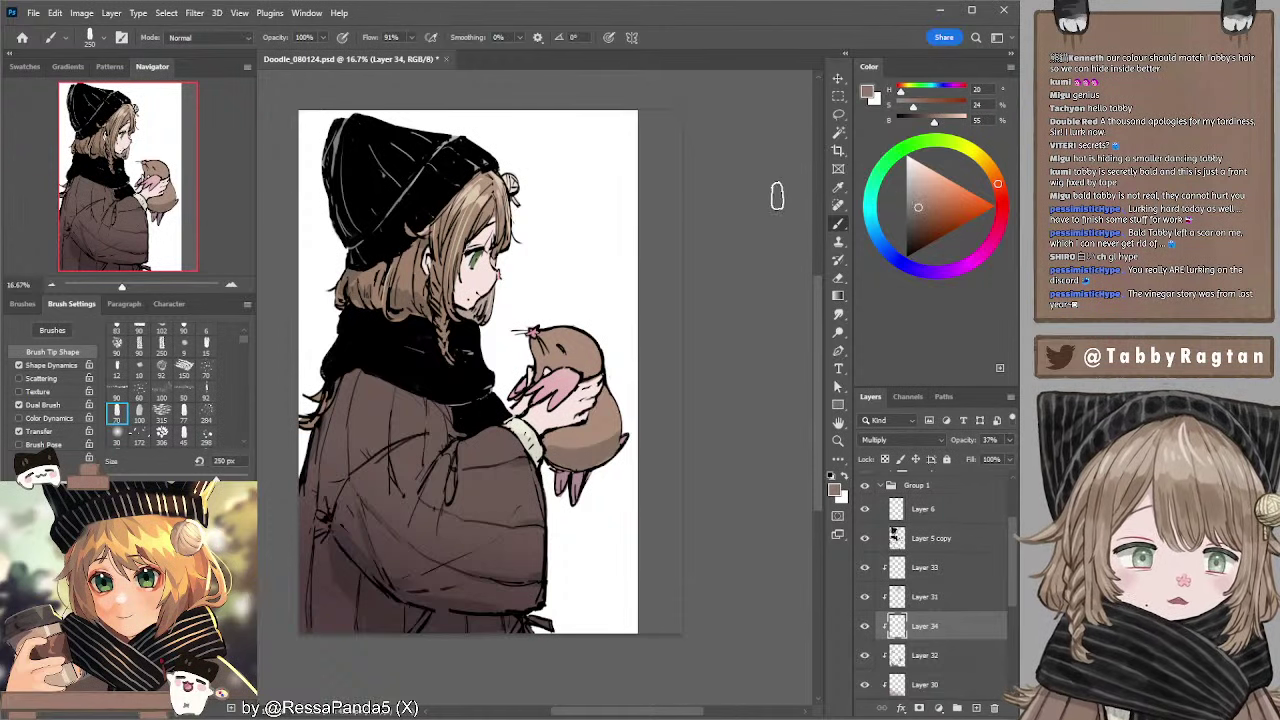
key(bracketleft)
key(bracketleft)
key(bracketleft)
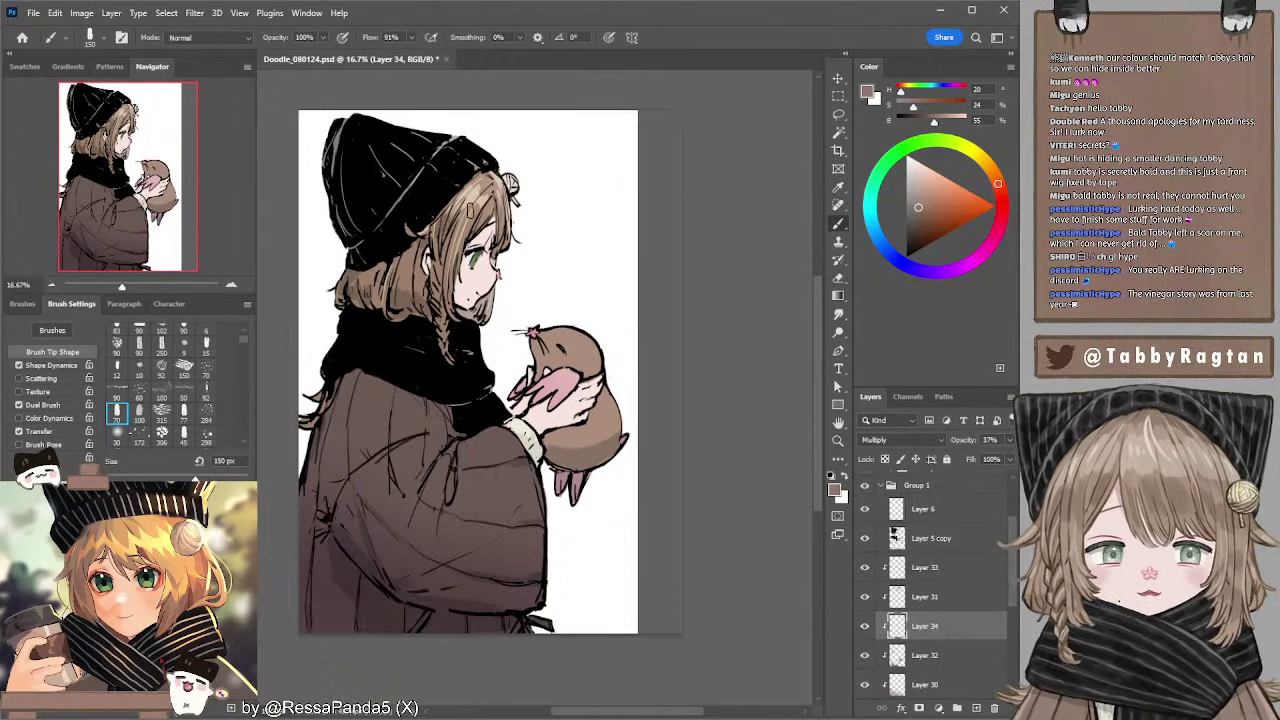
key(bracketleft)
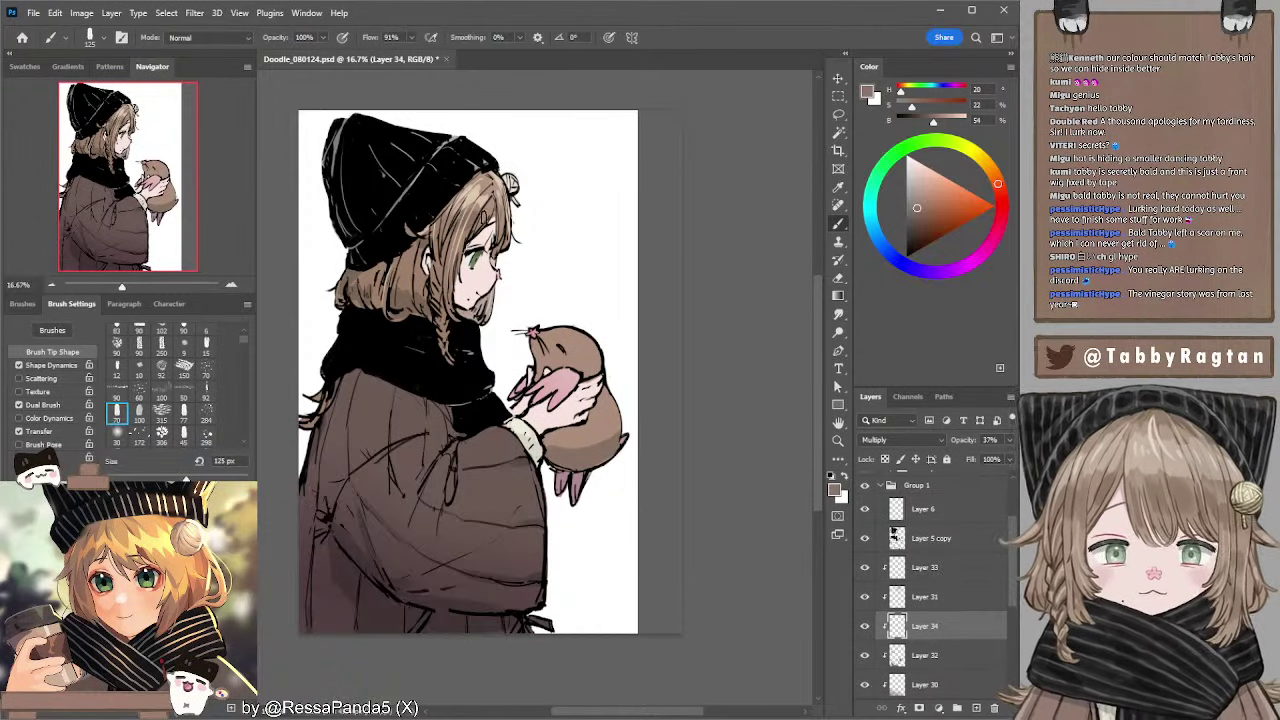
key(bracketleft)
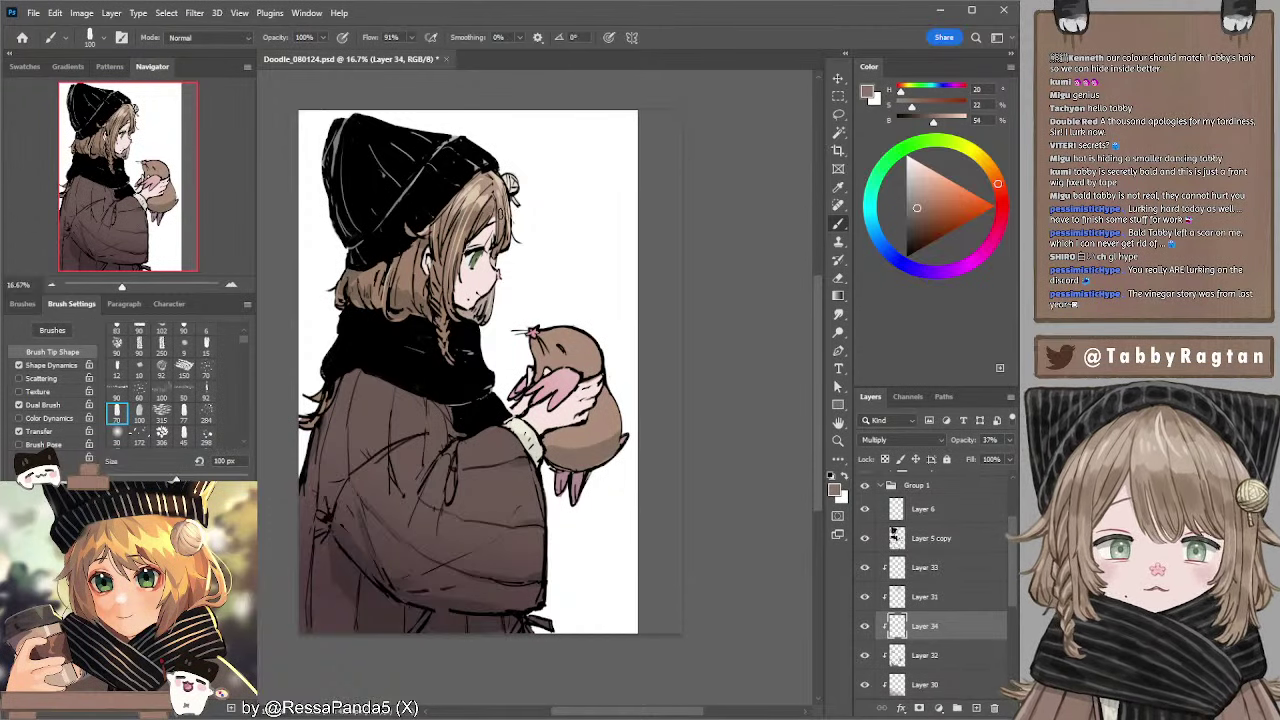
key(bracketright)
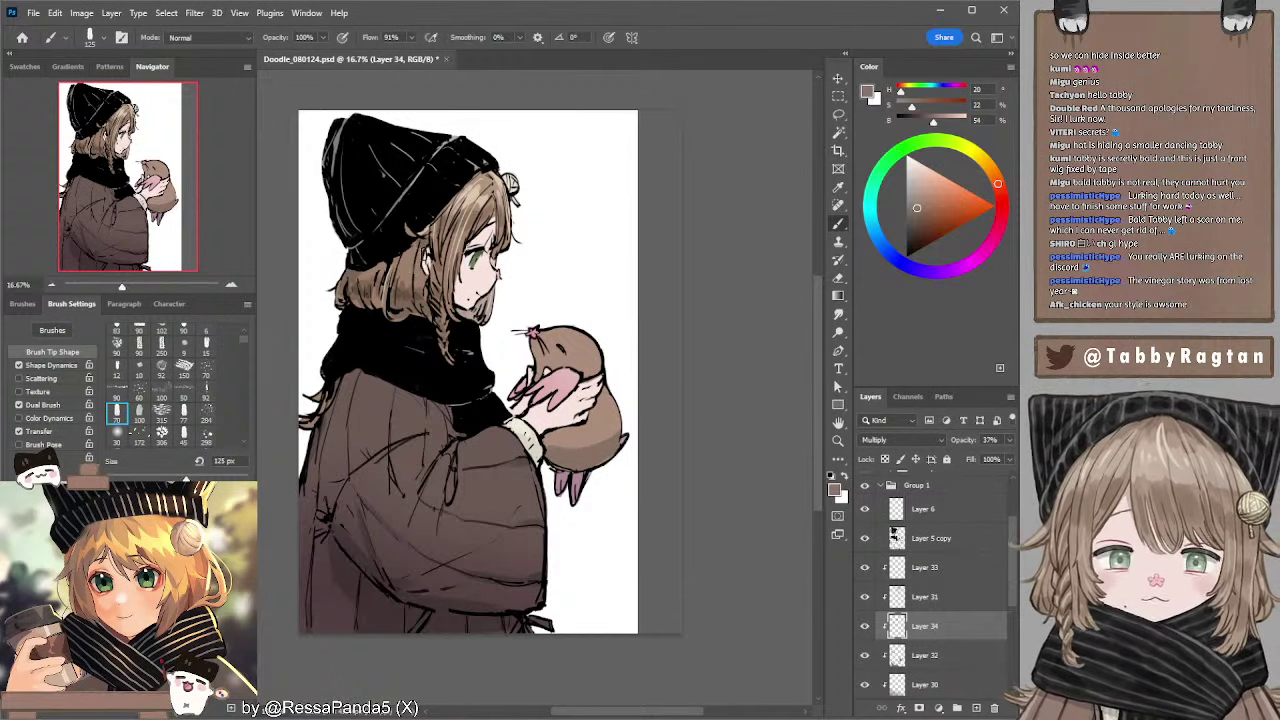
key(bracketleft)
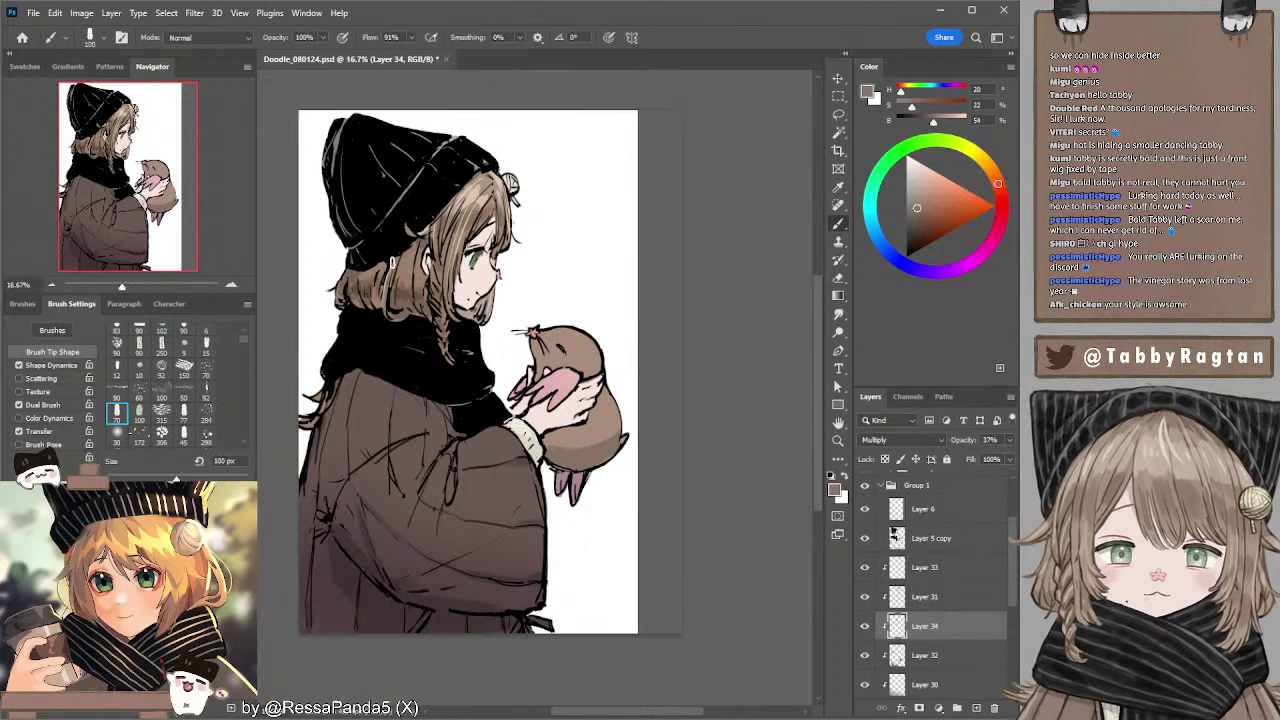
key(bracketleft)
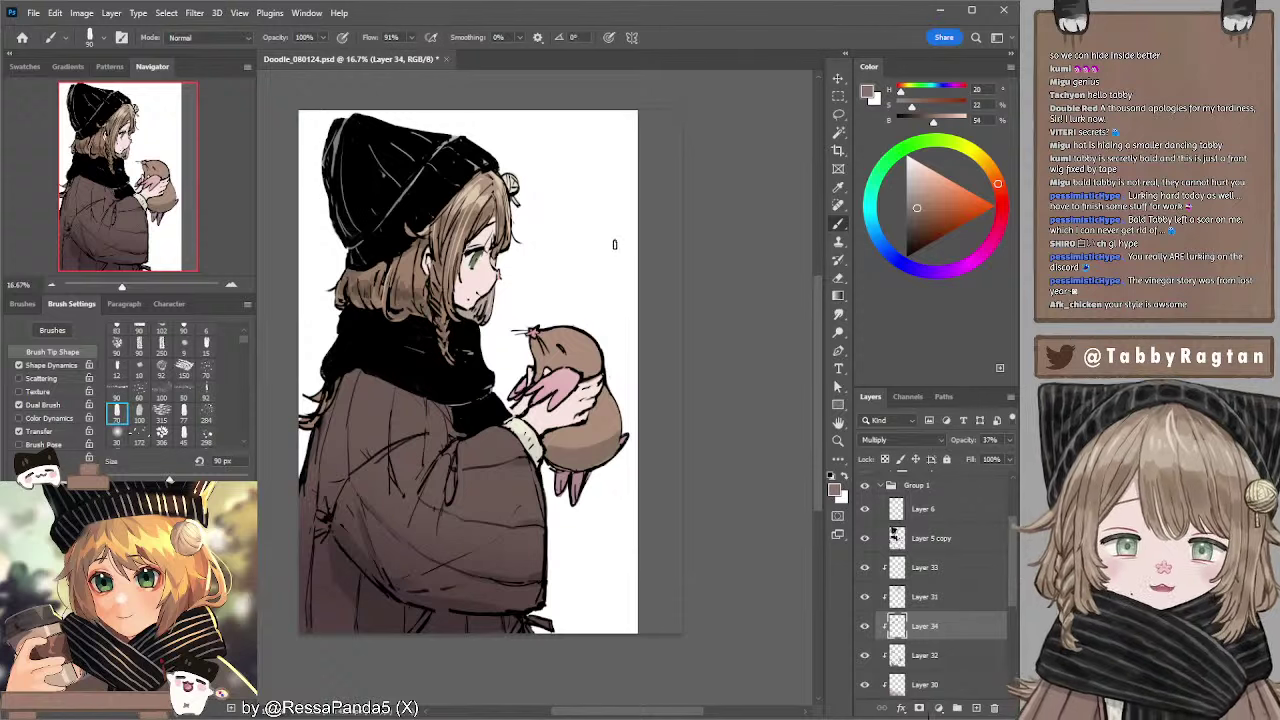
key(bracketright)
key(bracketright)
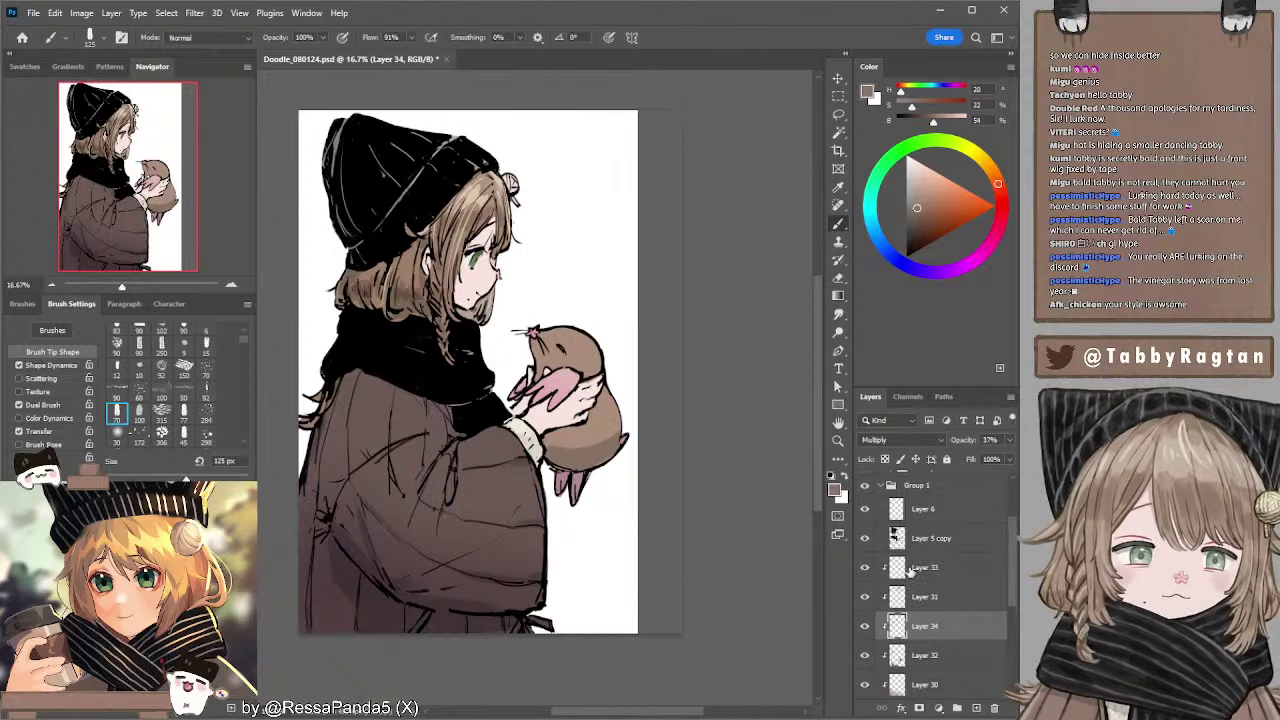
- Select the clipped Screen layer at 100% opacity and set up the soft round brush with pale yellow (H 42, S 22, B 95)
click(930, 600)
click(915, 570)
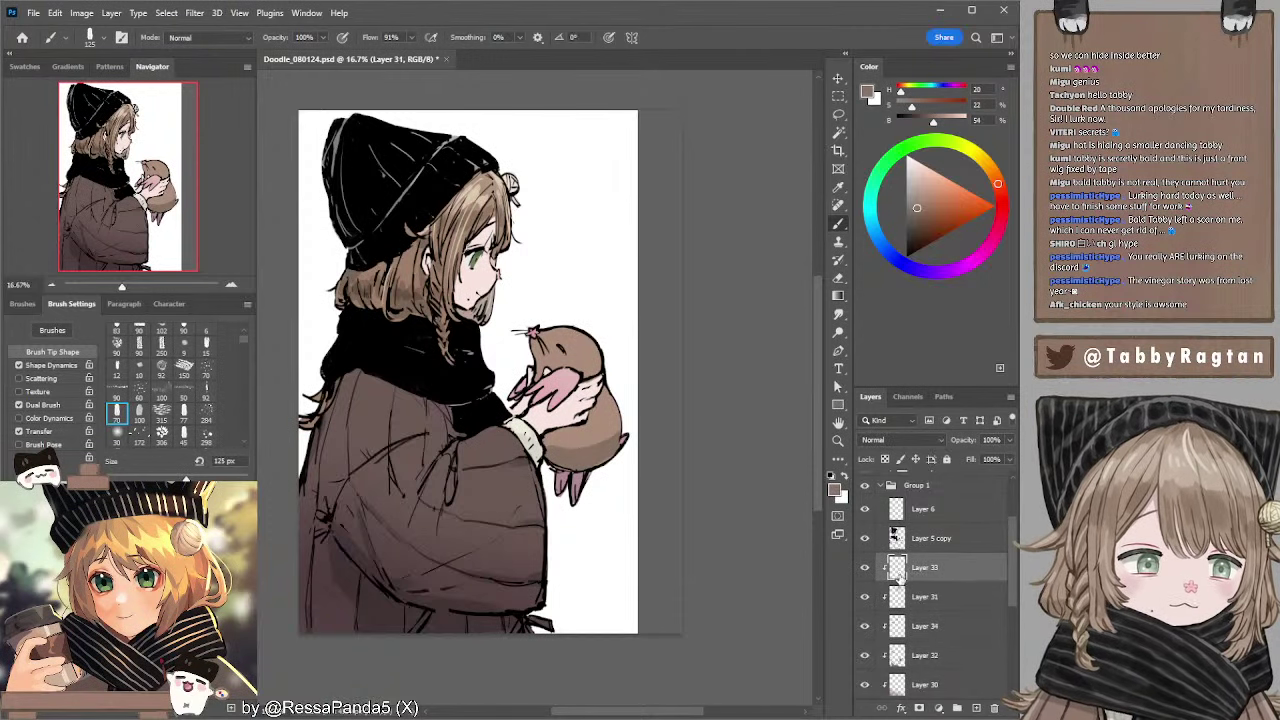
click(921, 598)
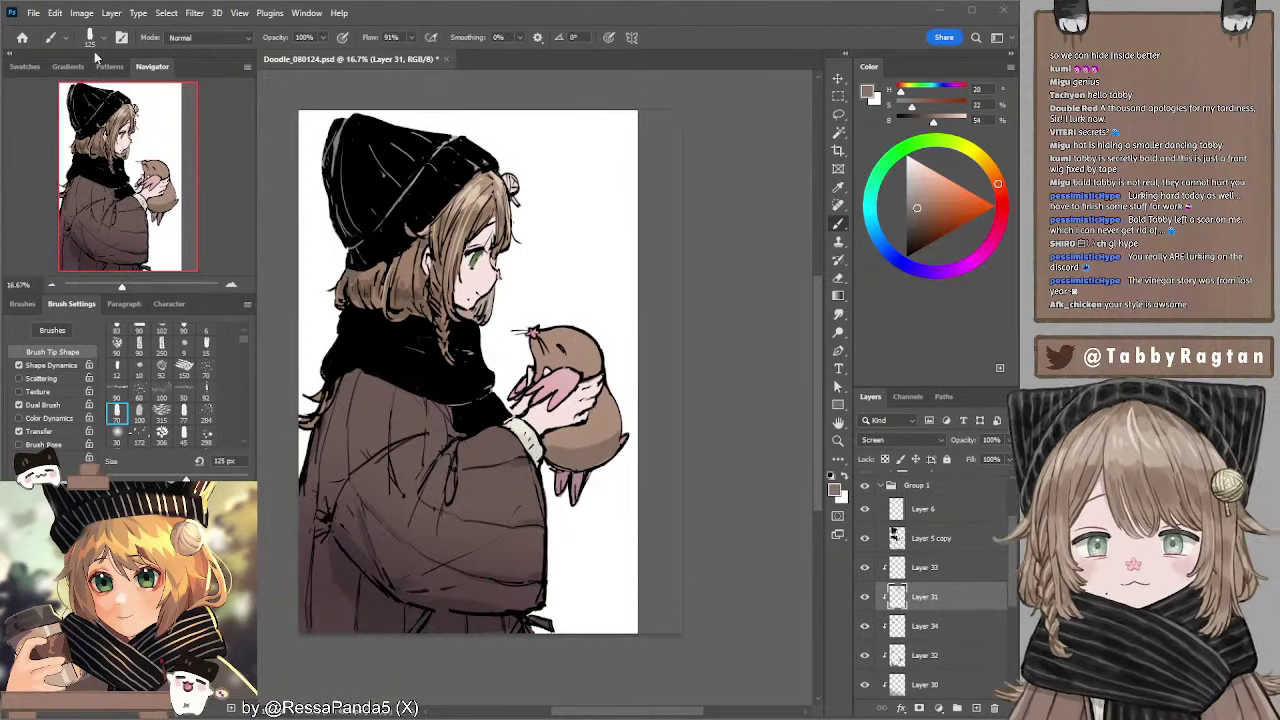
click(117, 434)
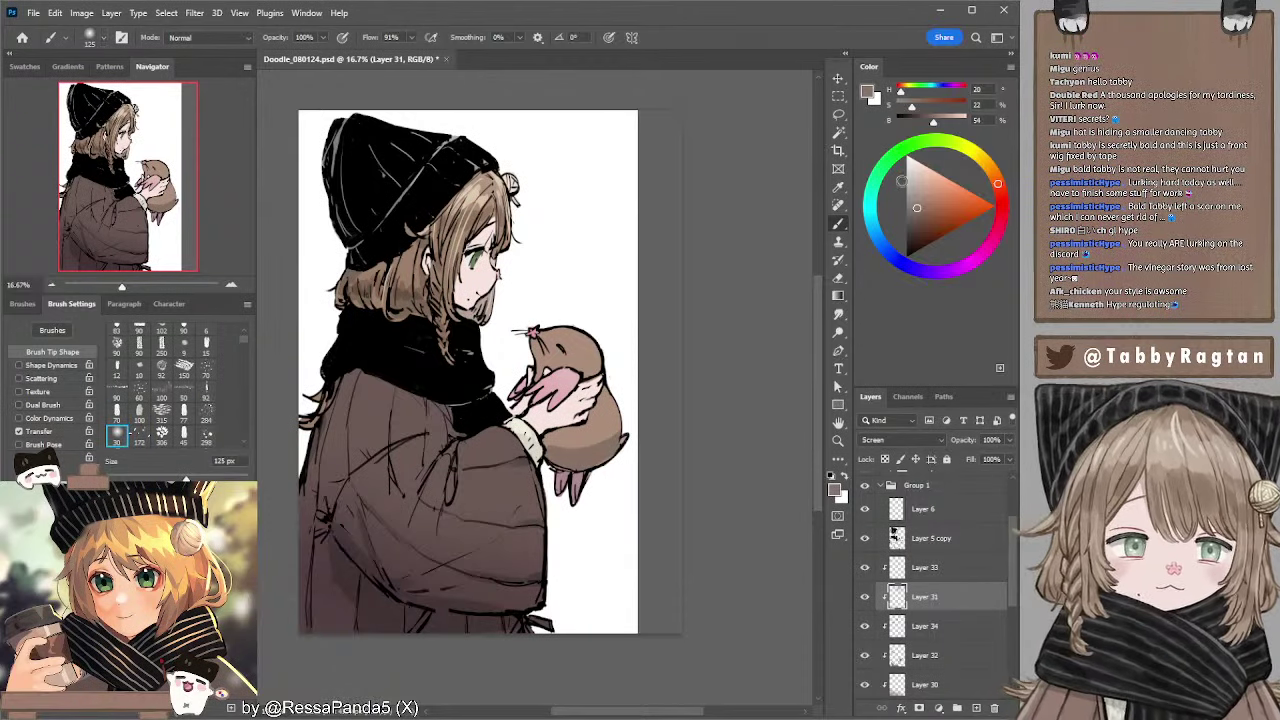
click(924, 170)
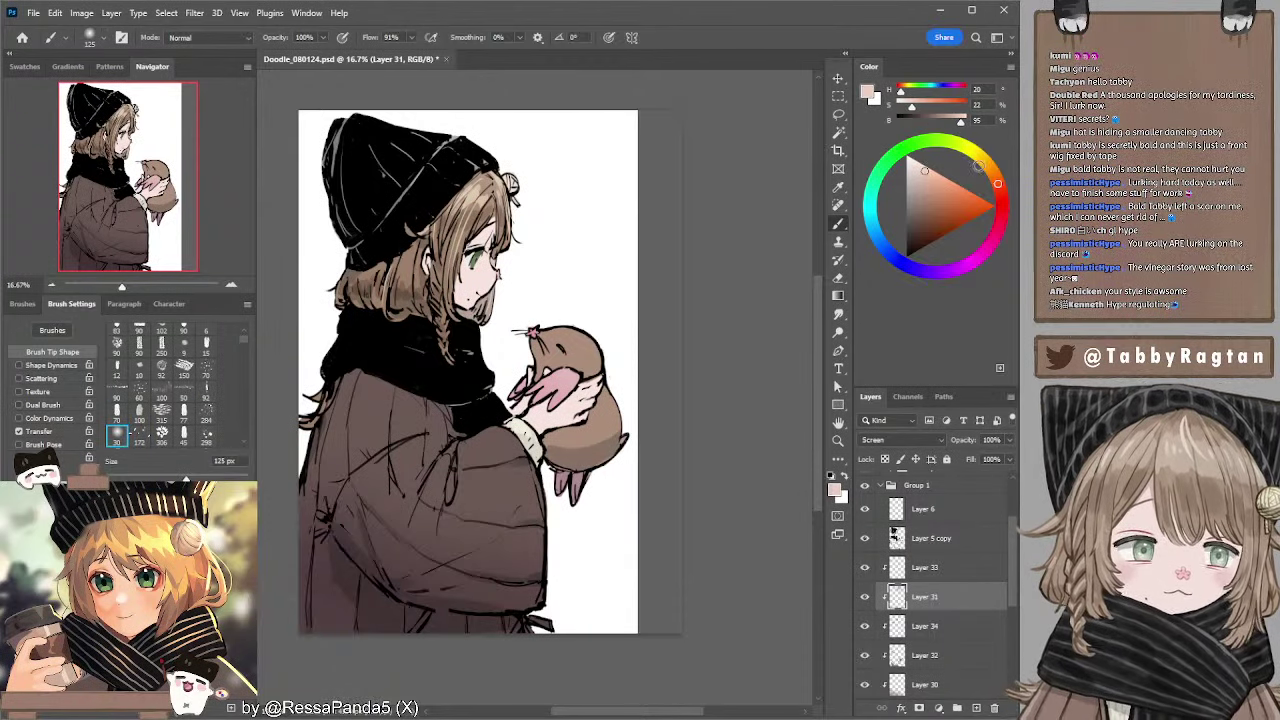
click(983, 163)
- Brush soft pale-yellow light over the mole's head, reducing the brush to 600 px after undoing the oversized first stroke
key(bracketright)
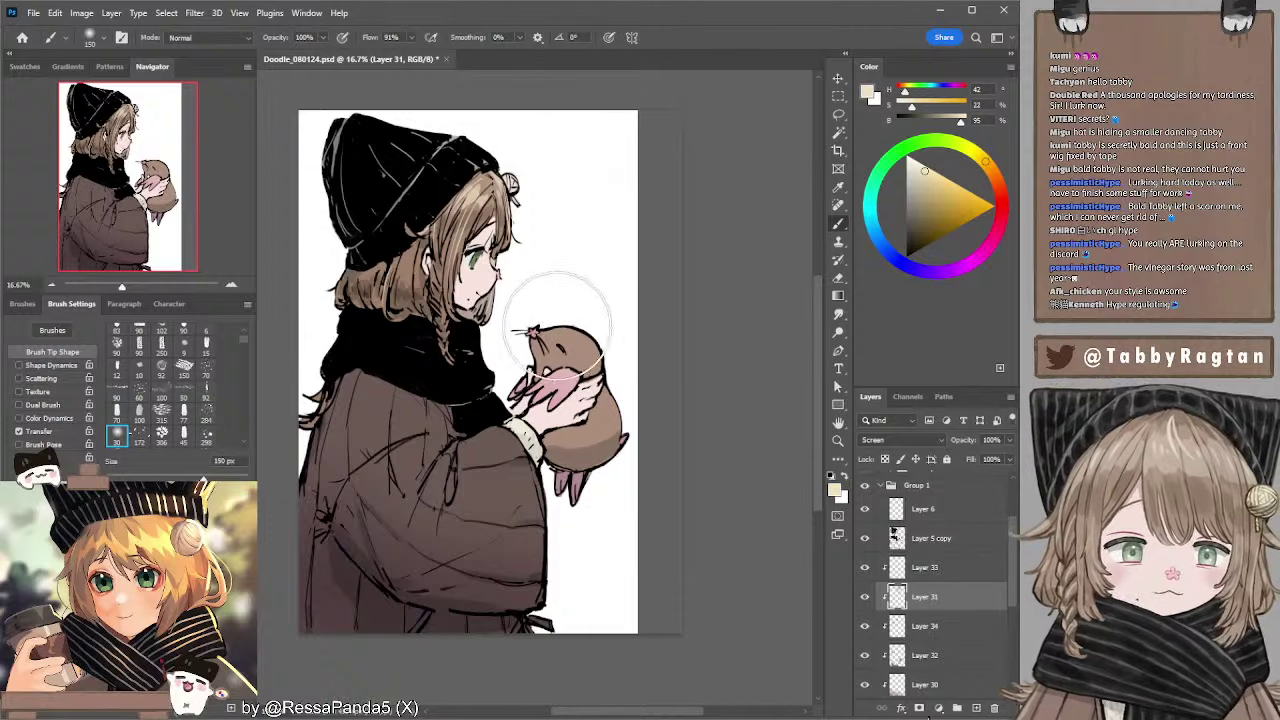
drag(557, 326, 688, 277)
key(ctrl+z)
key(bracketleft)
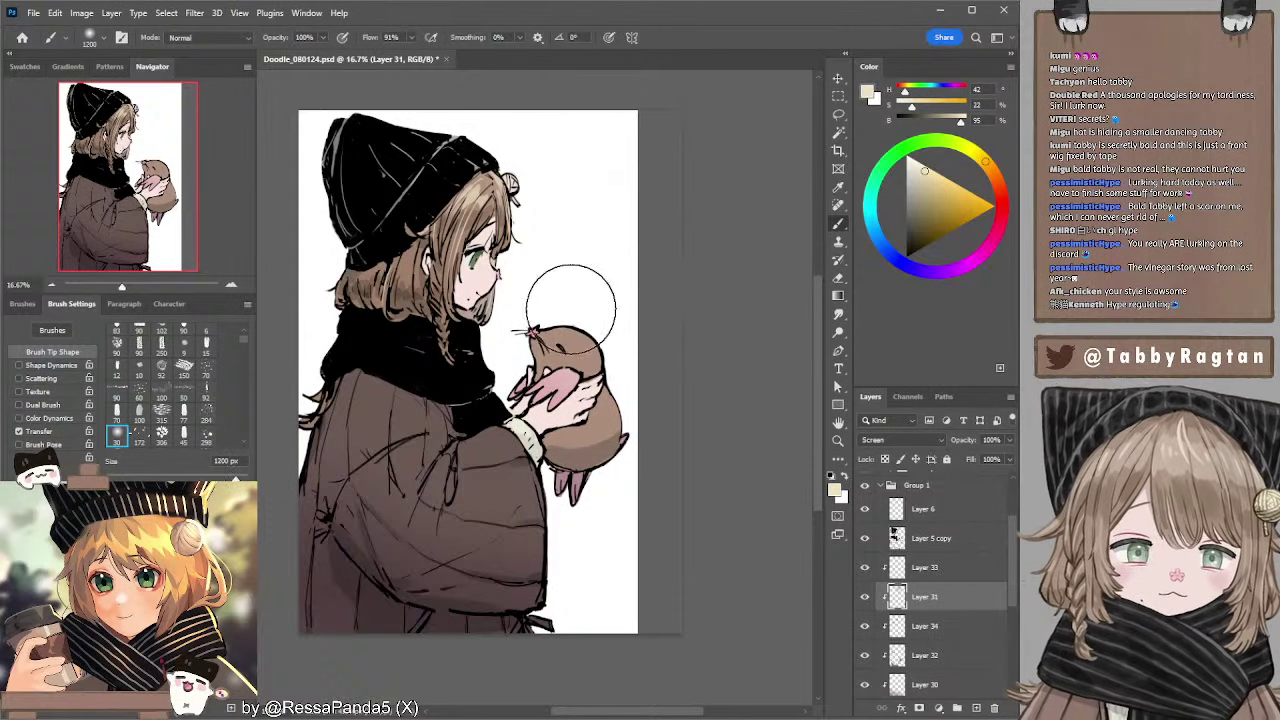
key(bracketleft)
key(bracketleft)
key(bracketleft)
key(bracketleft)
key(bracketleft)
key(bracketleft)
drag(527, 324, 672, 333)
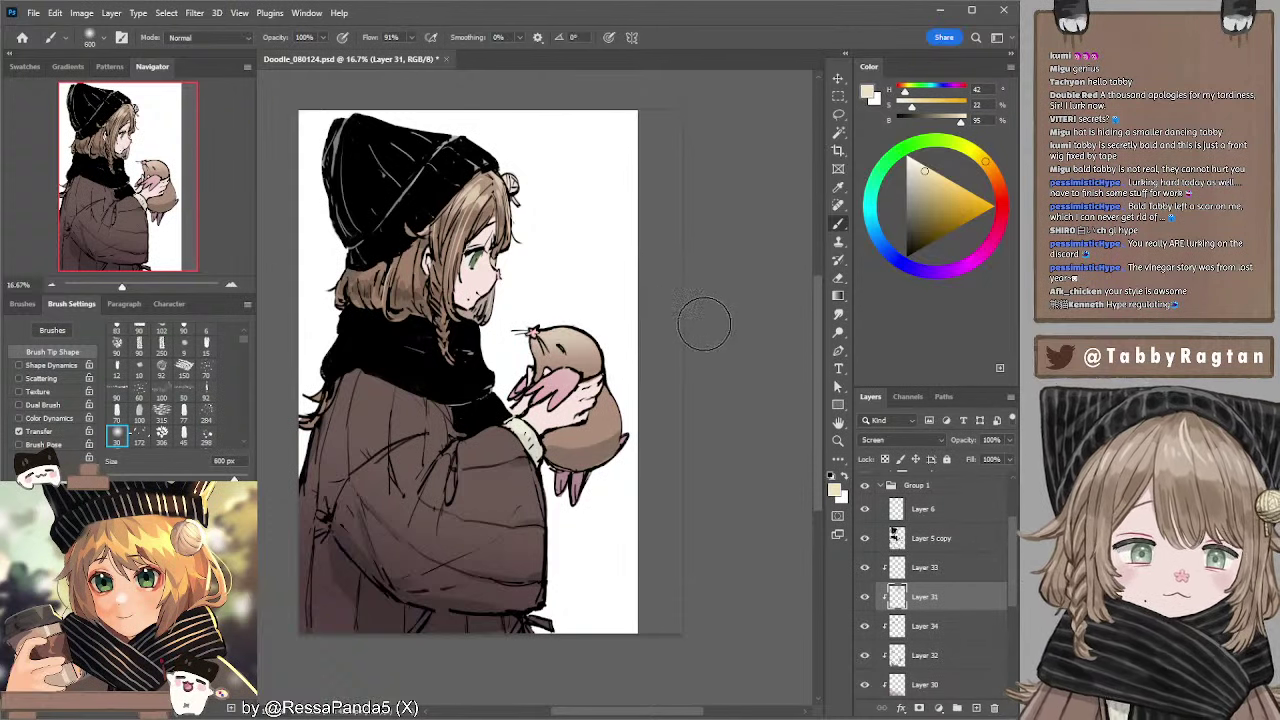
- Refine the soft light around the mole, varying the soft brush between 900 and 500 px
key(bracketright)
key(bracketright)
key(bracketright)
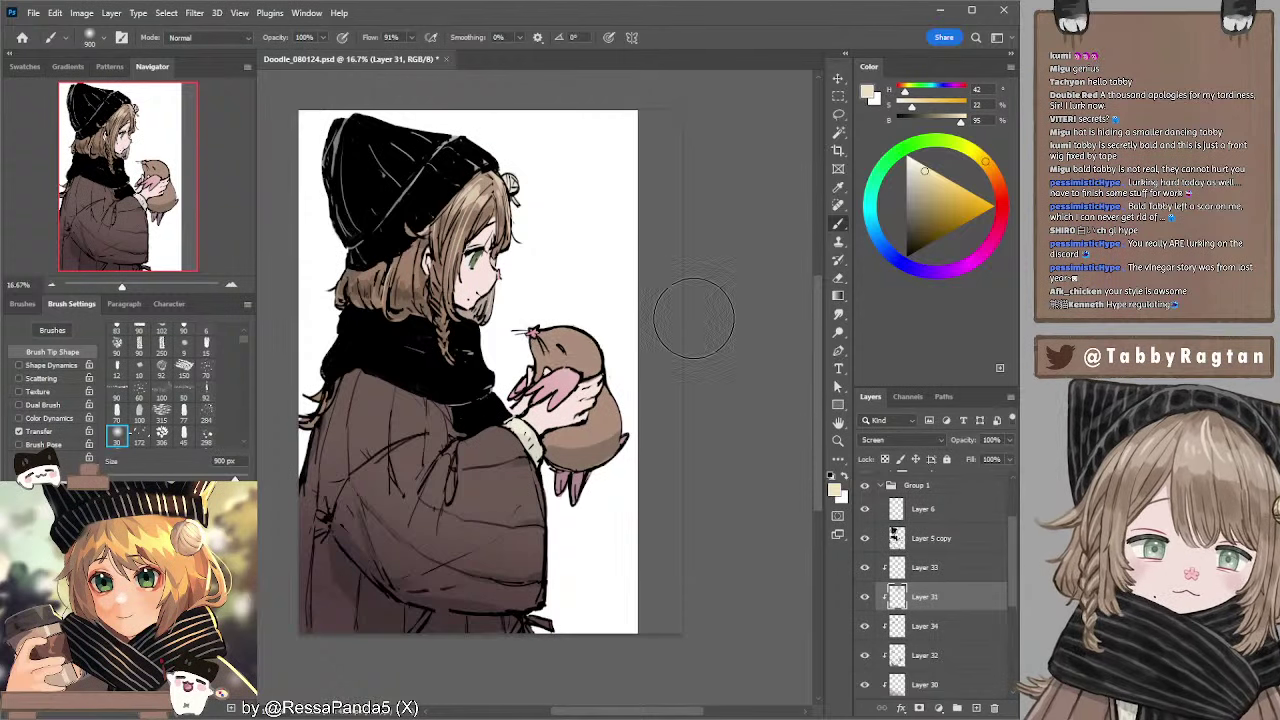
key(bracketleft)
key(bracketleft)
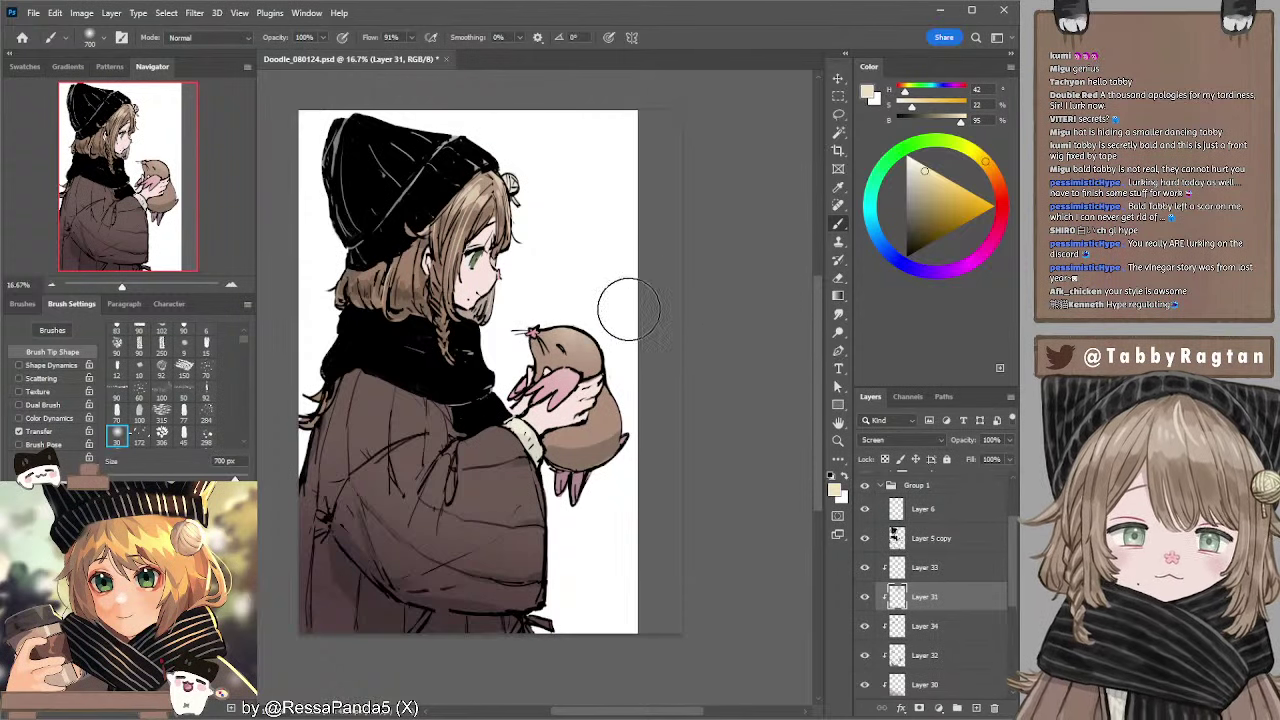
key(bracketleft)
key(bracketleft)
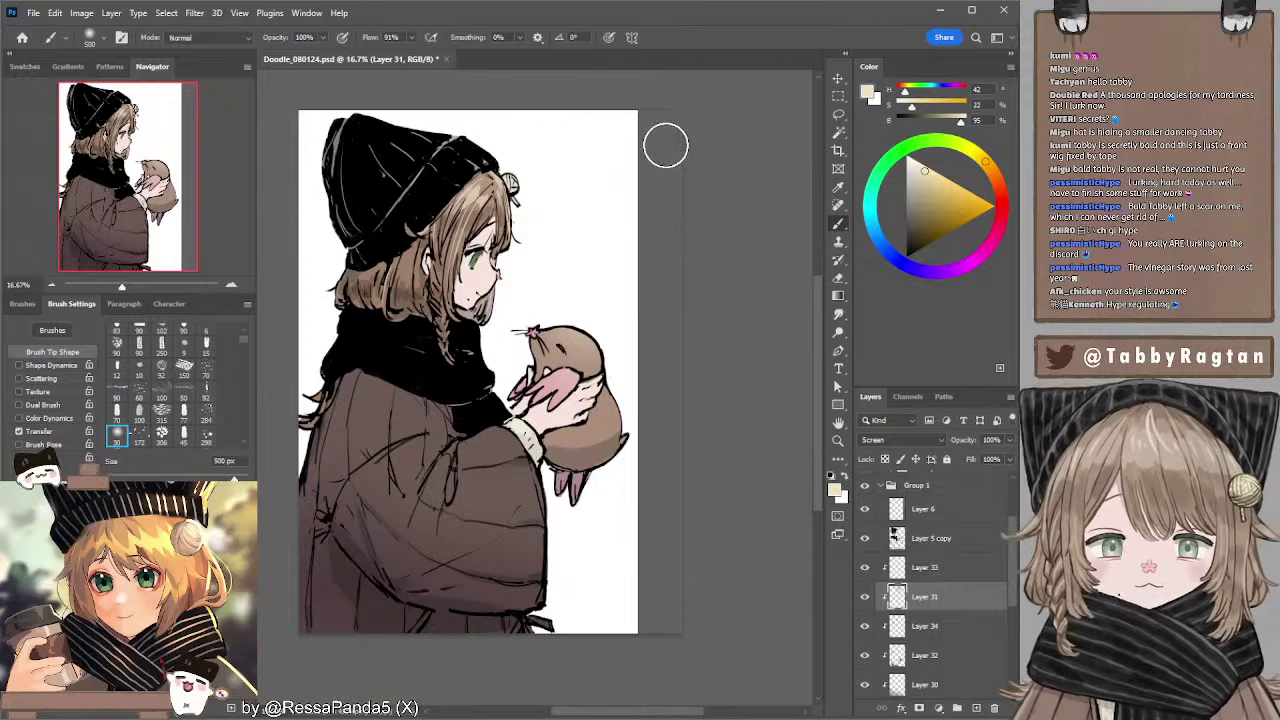
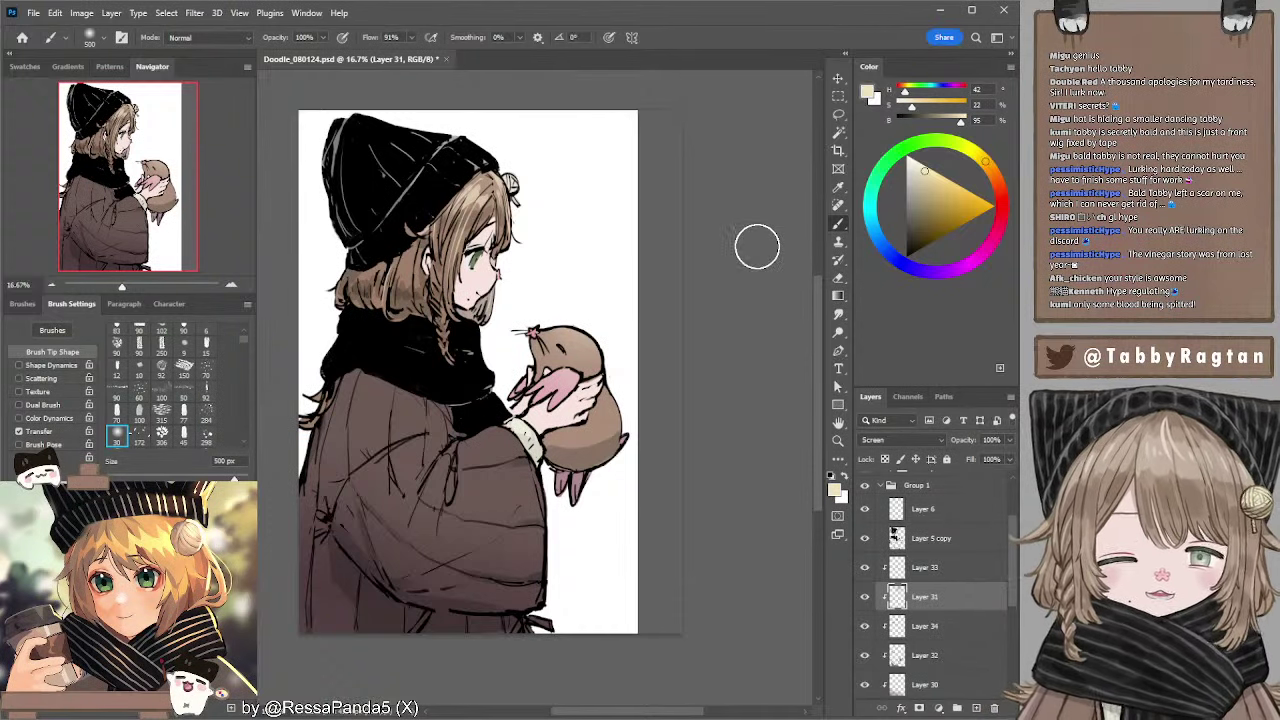
- Shade the yarn-ball ornament on the 37% Multiply layer using the dual-brush tip in greyish yellow (H 42, S 22, B 72), shrinking it to 100 px
drag(544, 223, 564, 217)
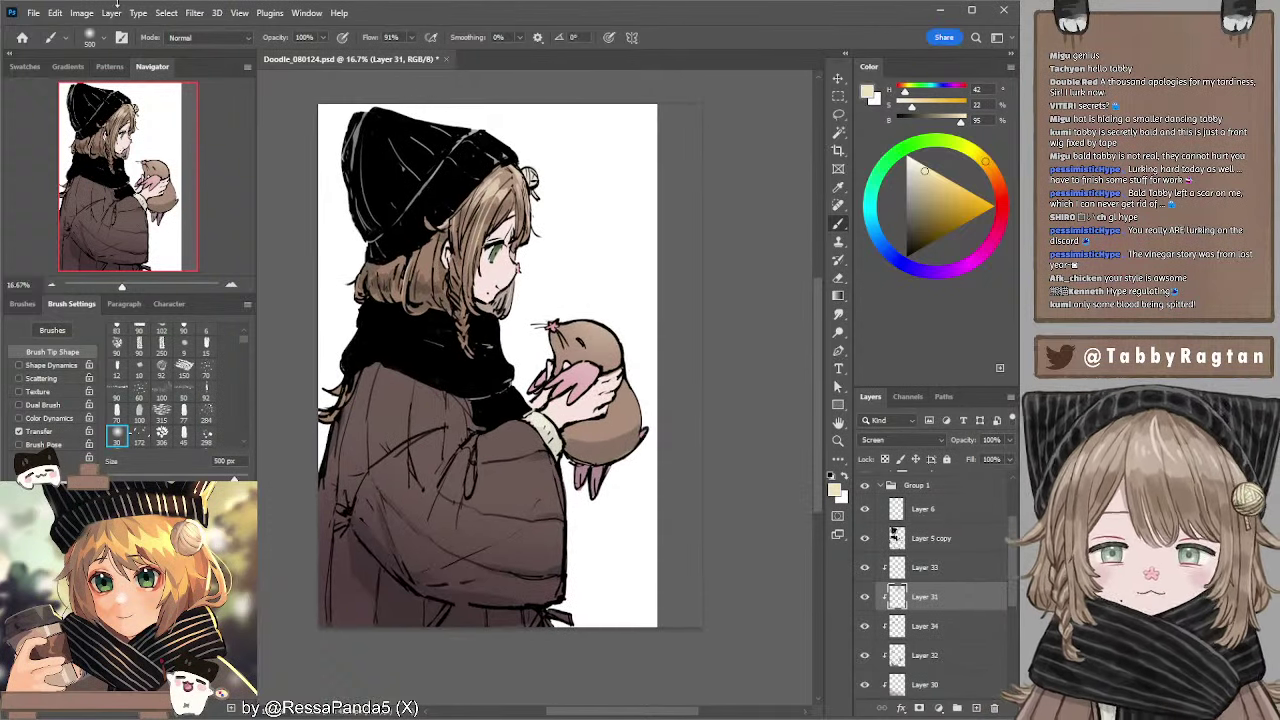
click(117, 410)
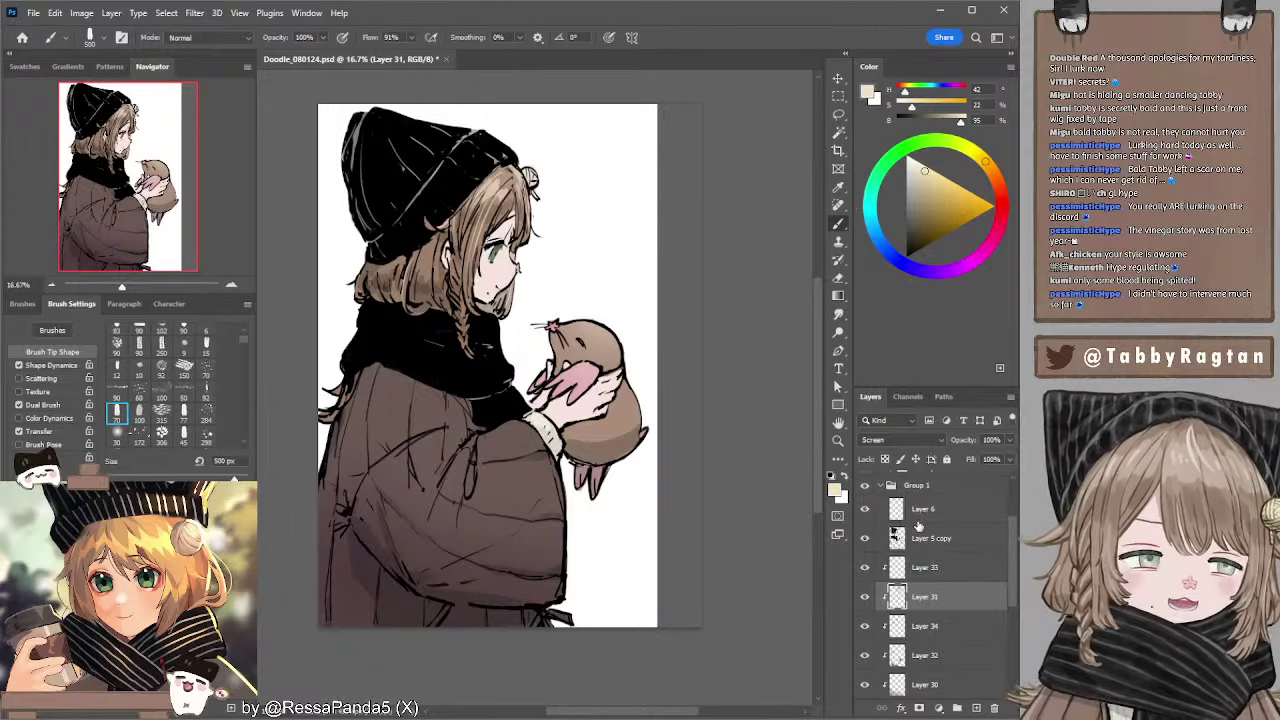
click(918, 627)
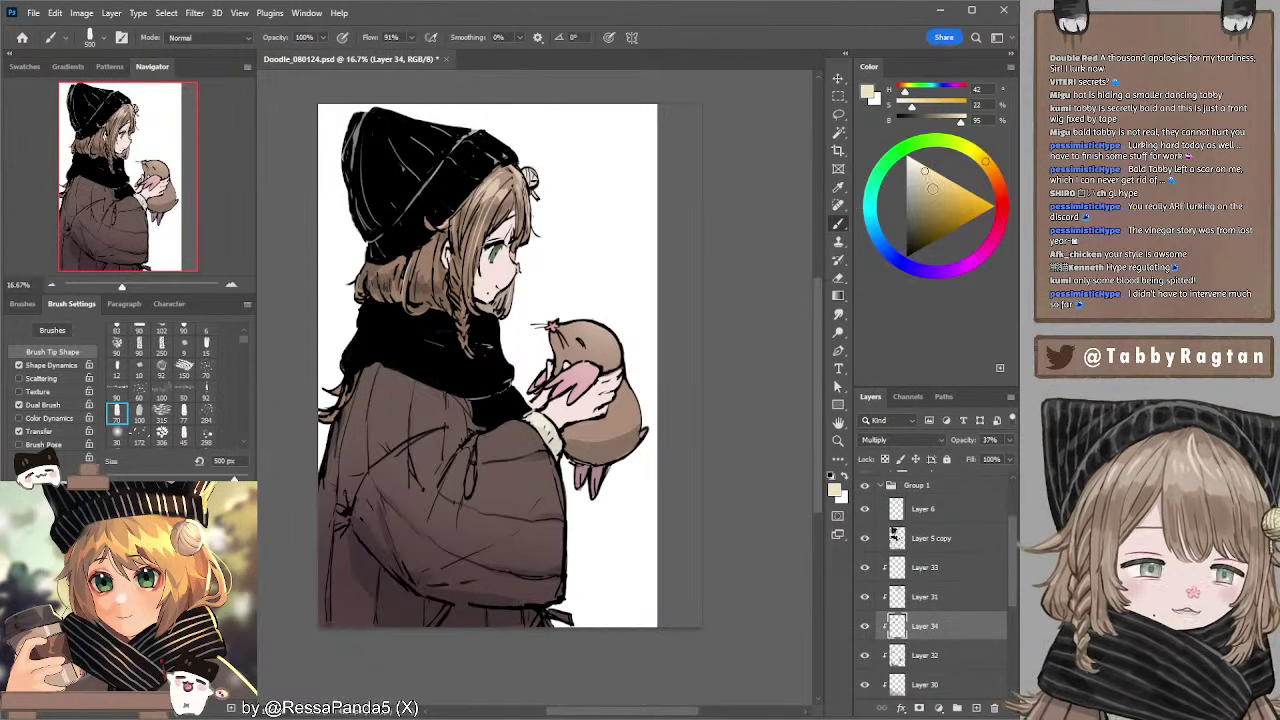
click(923, 207)
drag(922, 207, 920, 192)
key(bracketleft)
key(bracketleft)
key(bracketleft)
key(bracketleft)
key(bracketleft)
key(bracketleft)
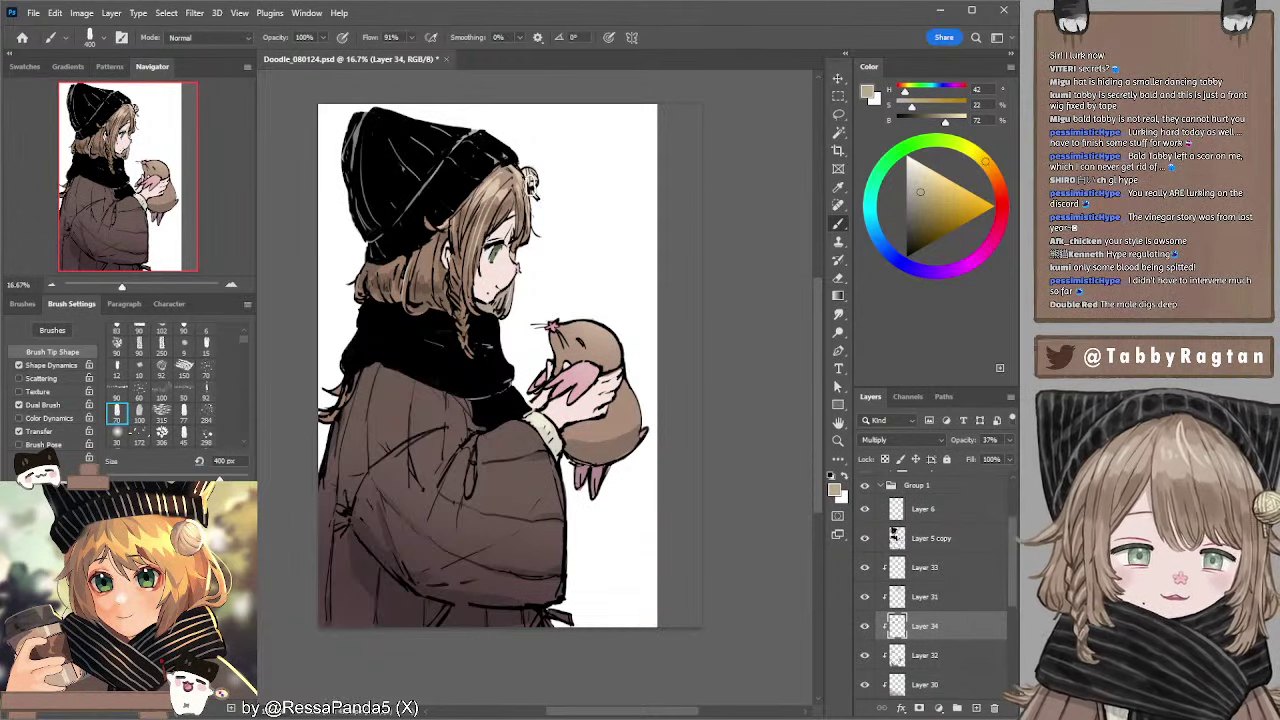
drag(529, 178, 532, 189)
key(bracketleft)
key(bracketleft)
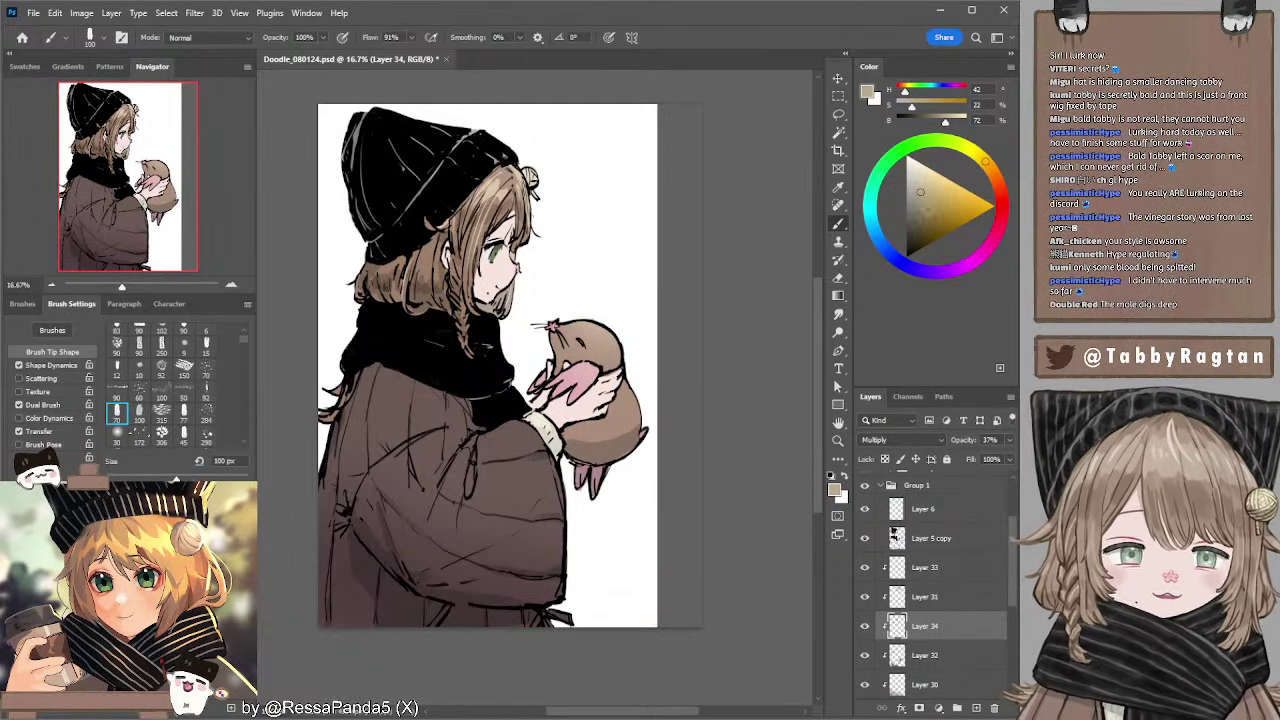
- Darken the shading colour to H 42, S 23, B 51 and reduce the brush to 80 px for the pale details
click(917, 208)
click(916, 210)
key(bracketleft)
key(bracketleft)
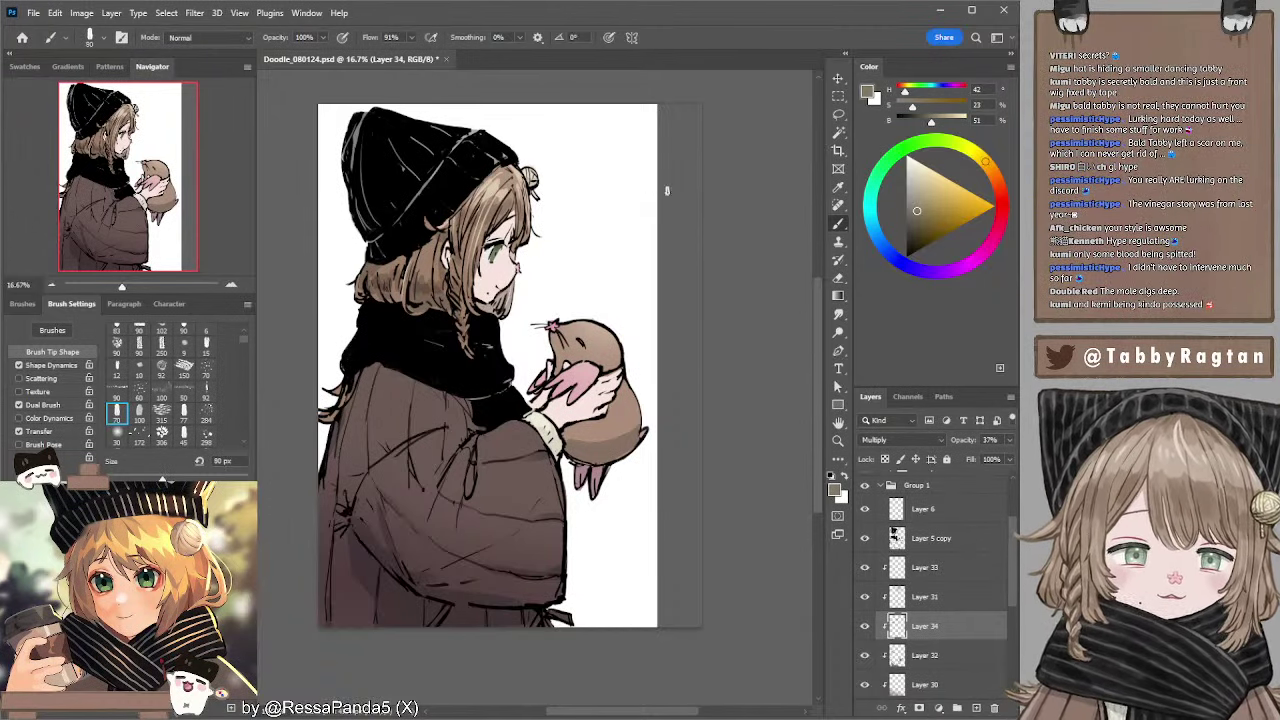
drag(531, 255, 537, 244)
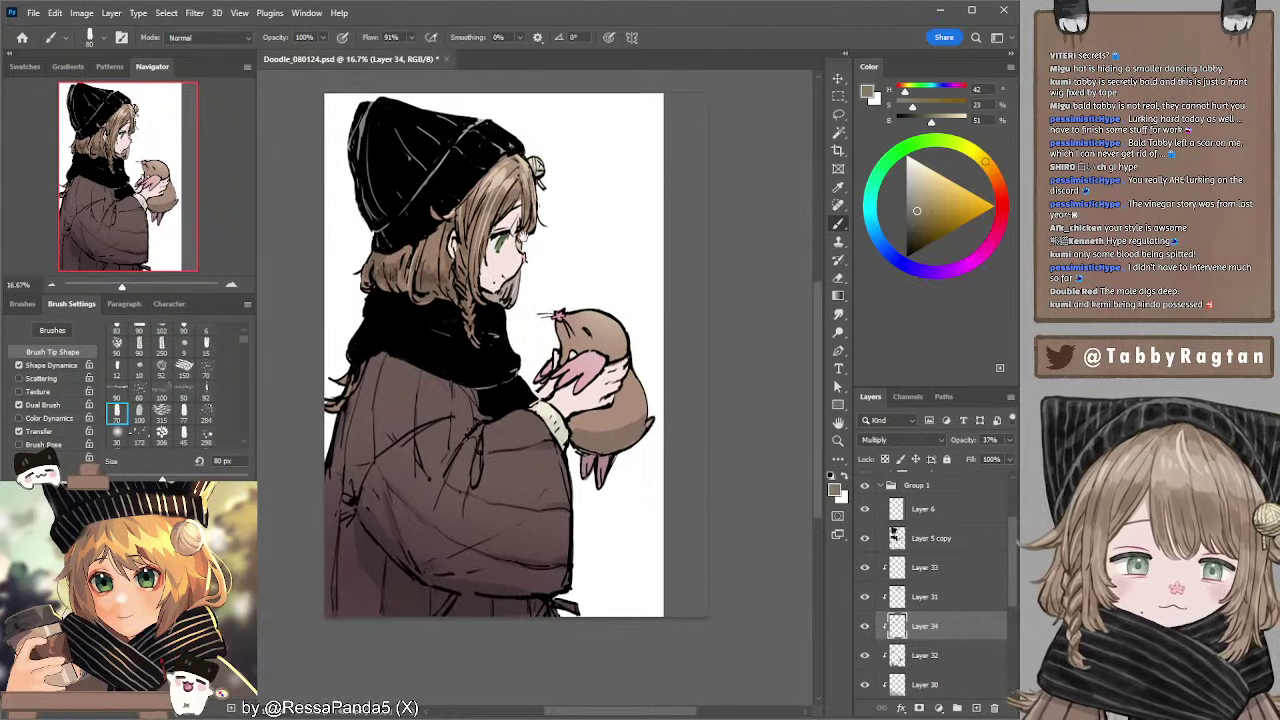
- Select the base colour layer, sample light grey (H 0, S 0, B 92) at the girl's eye and touch it up with a 25 to 35 px brush
ctrl+click(501, 246)
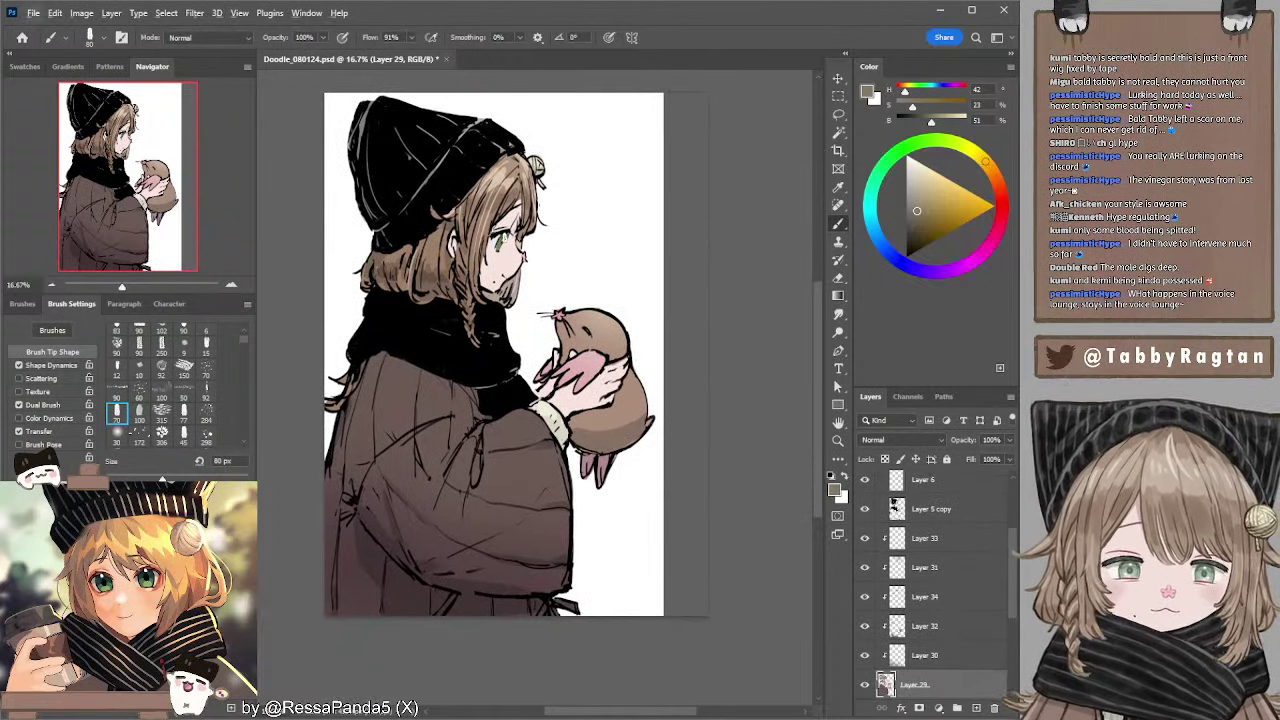
alt+click(501, 237)
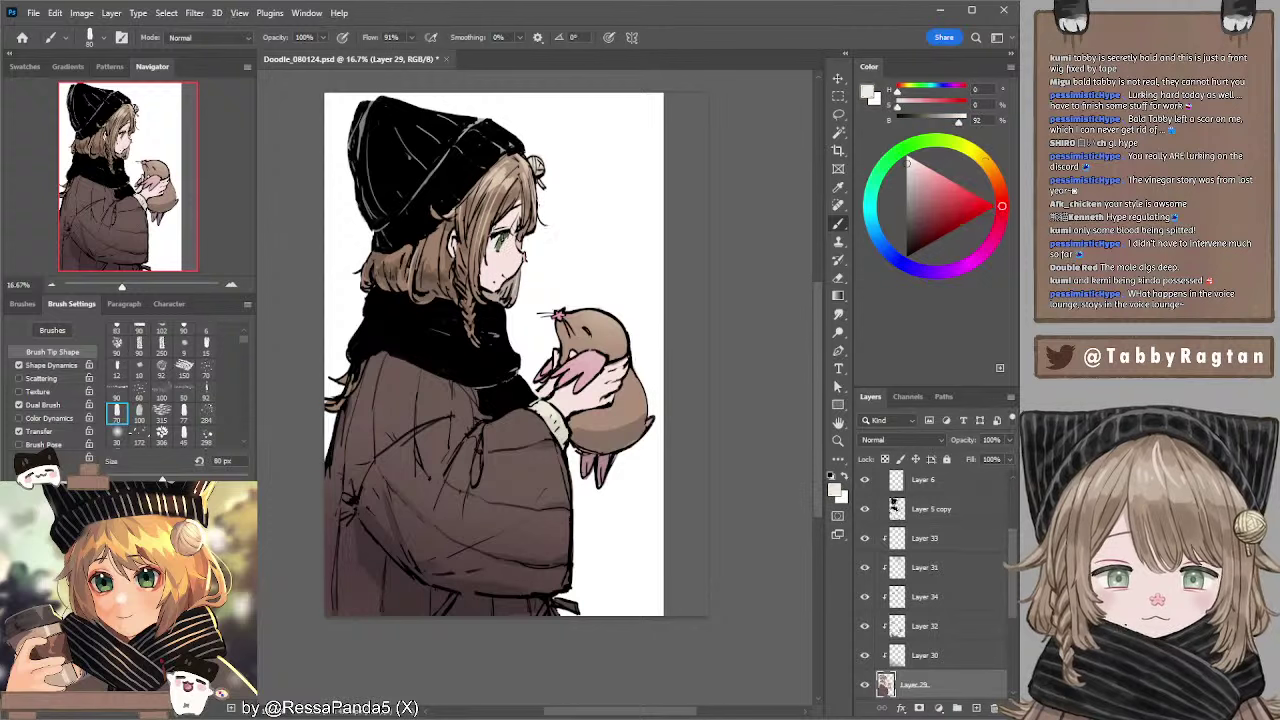
key(bracketleft)
key(bracketleft)
key(bracketleft)
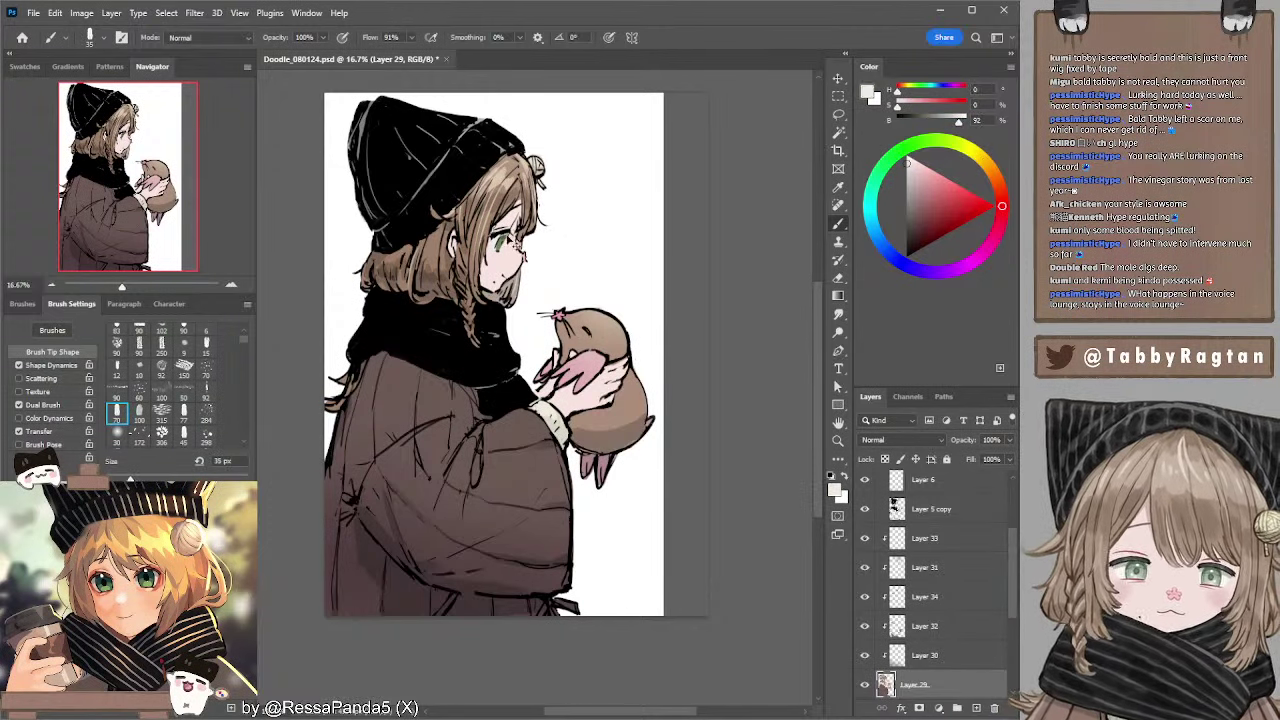
click(230, 287)
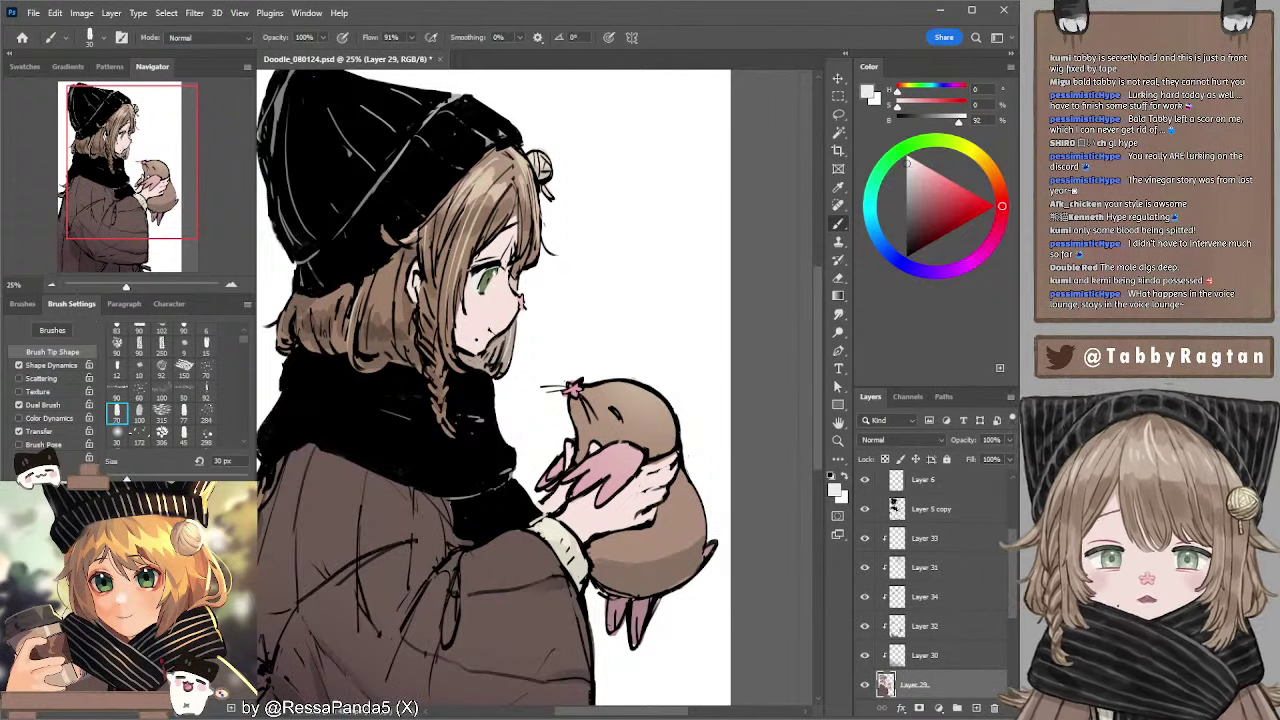
click(51, 285)
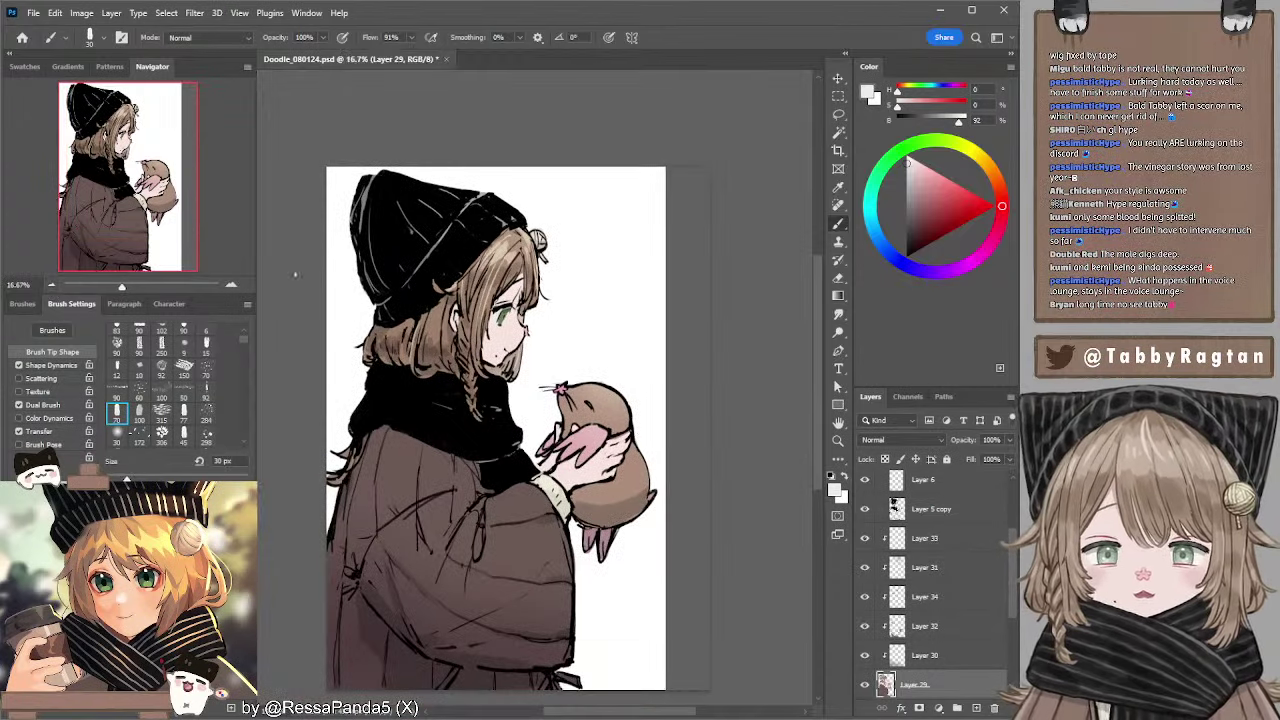
drag(450, 256, 456, 228)
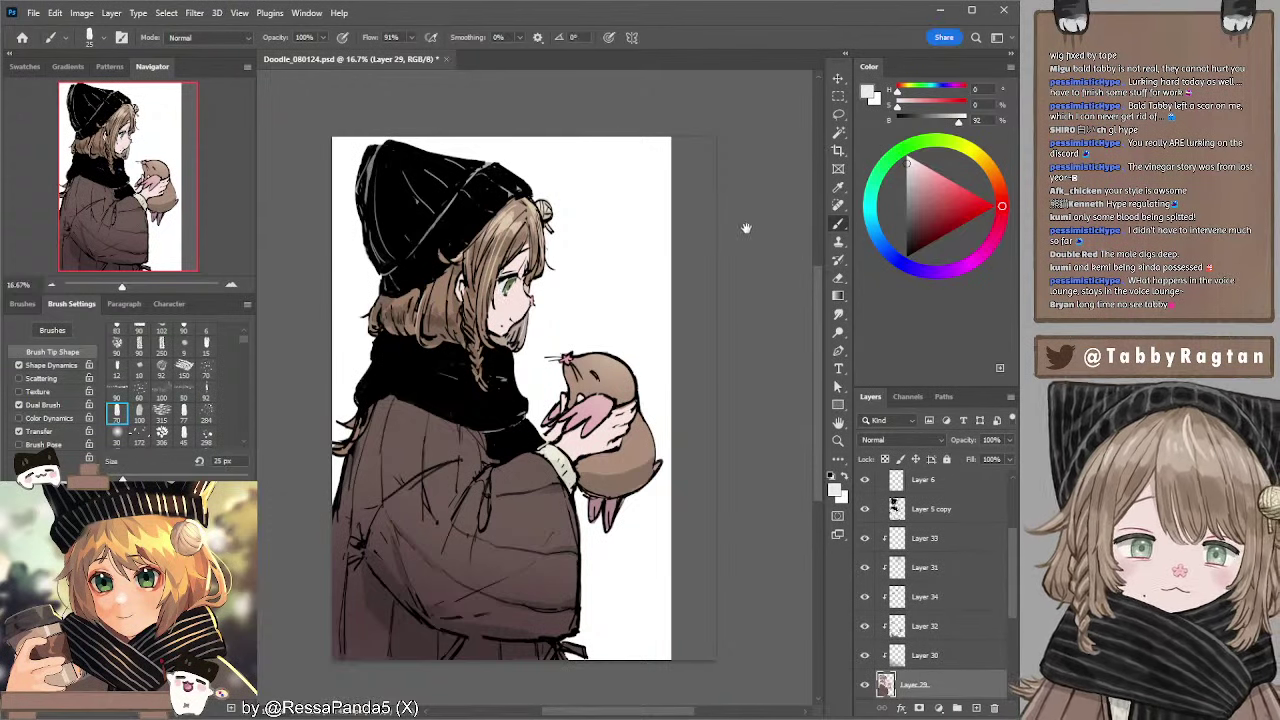
drag(745, 228, 727, 222)
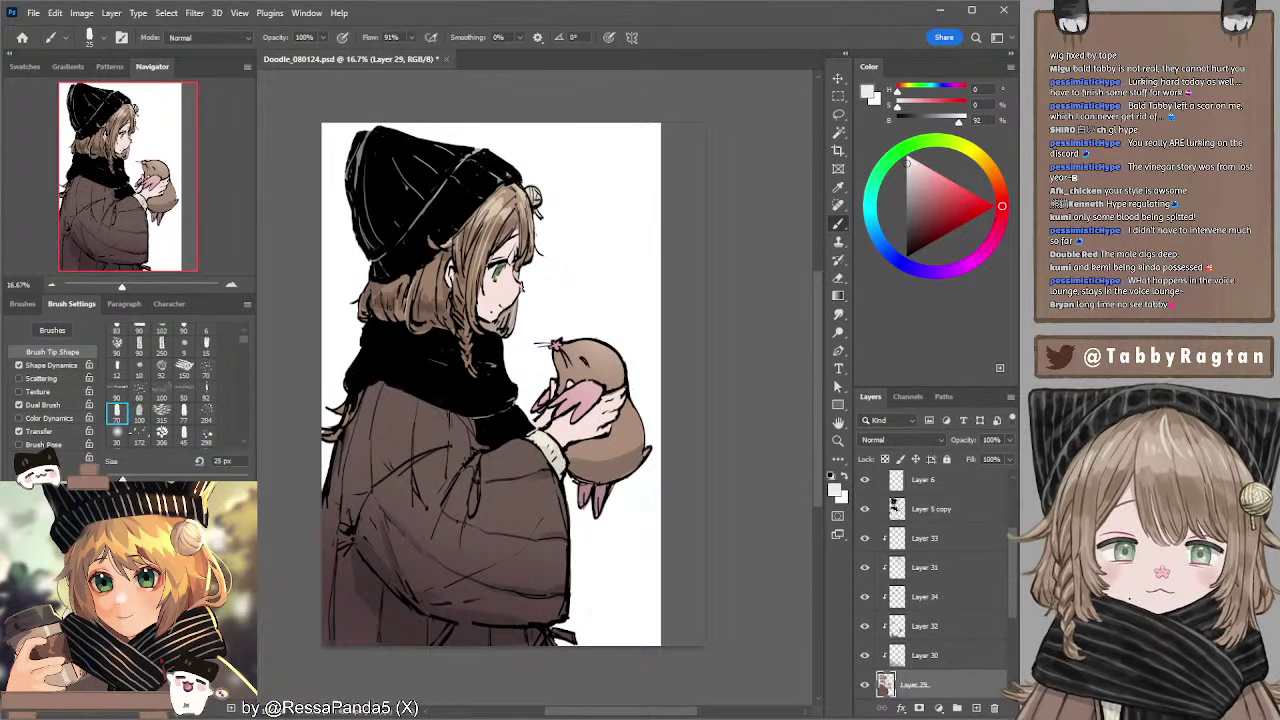
- Add a clipped layer directly above the base colours, choose pale pink (H 0, S 12, B 93) and enlarge the brush to 70 px
click(975, 708)
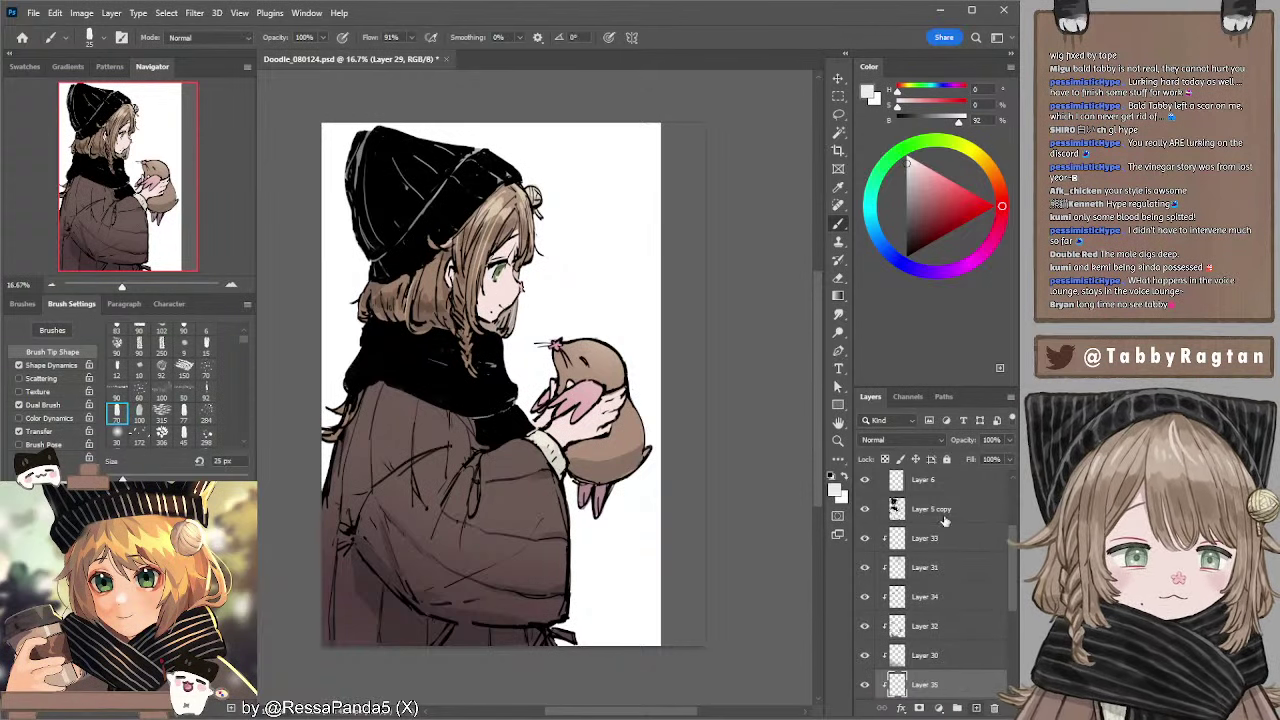
click(917, 167)
click(916, 168)
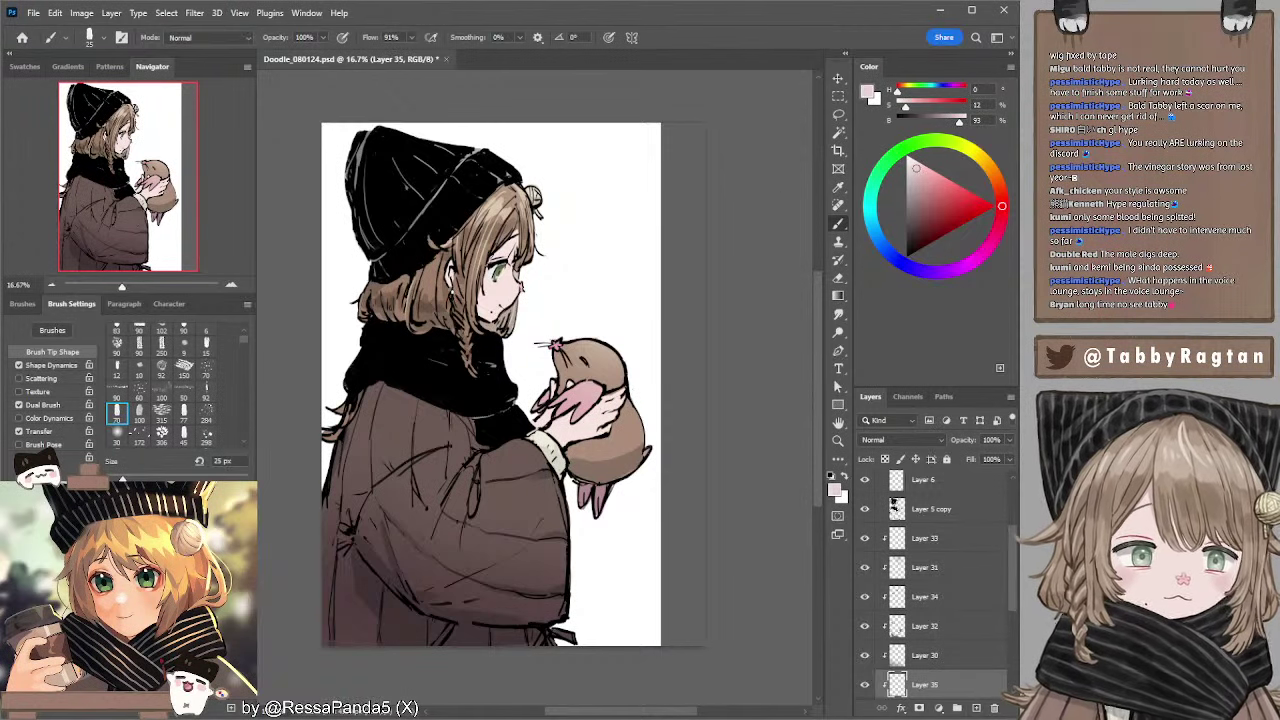
key(bracketright)
key(bracketright)
key(bracketright)
key(bracketright)
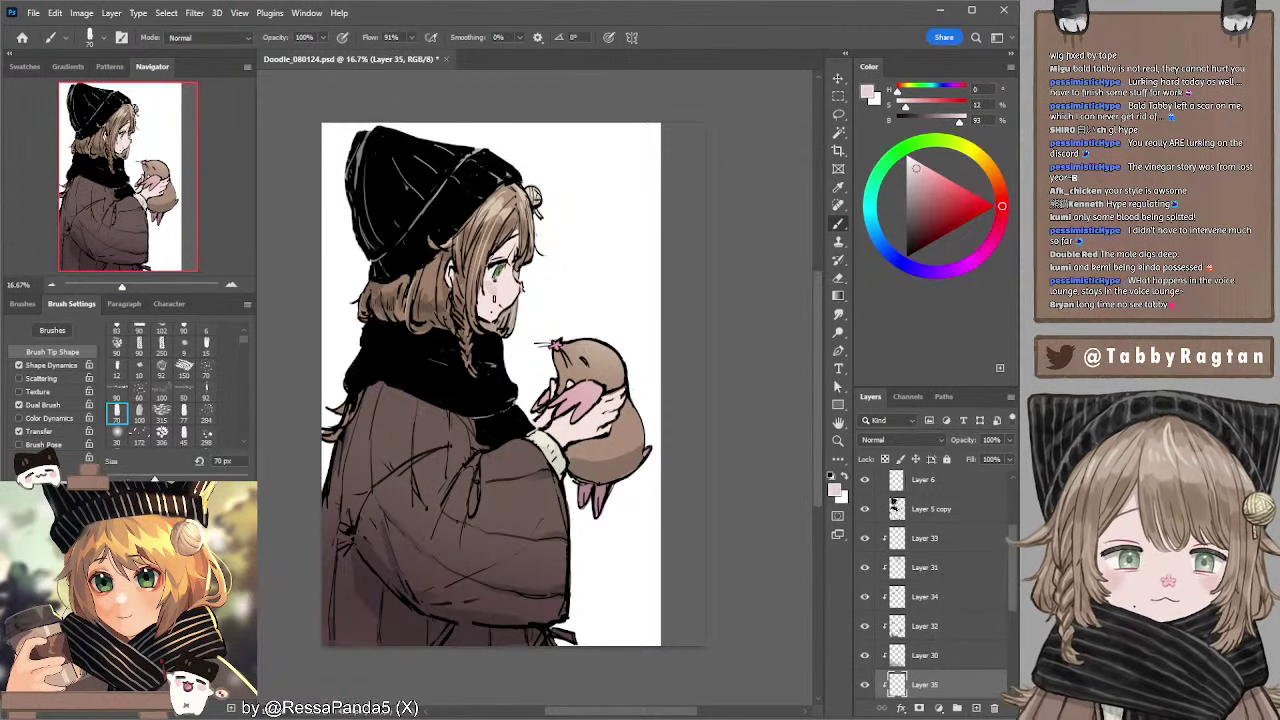
- Paint a pale pink blush on the girl's face with the 70 px brush and blend it with the 45 px Smudge tool
key(r)
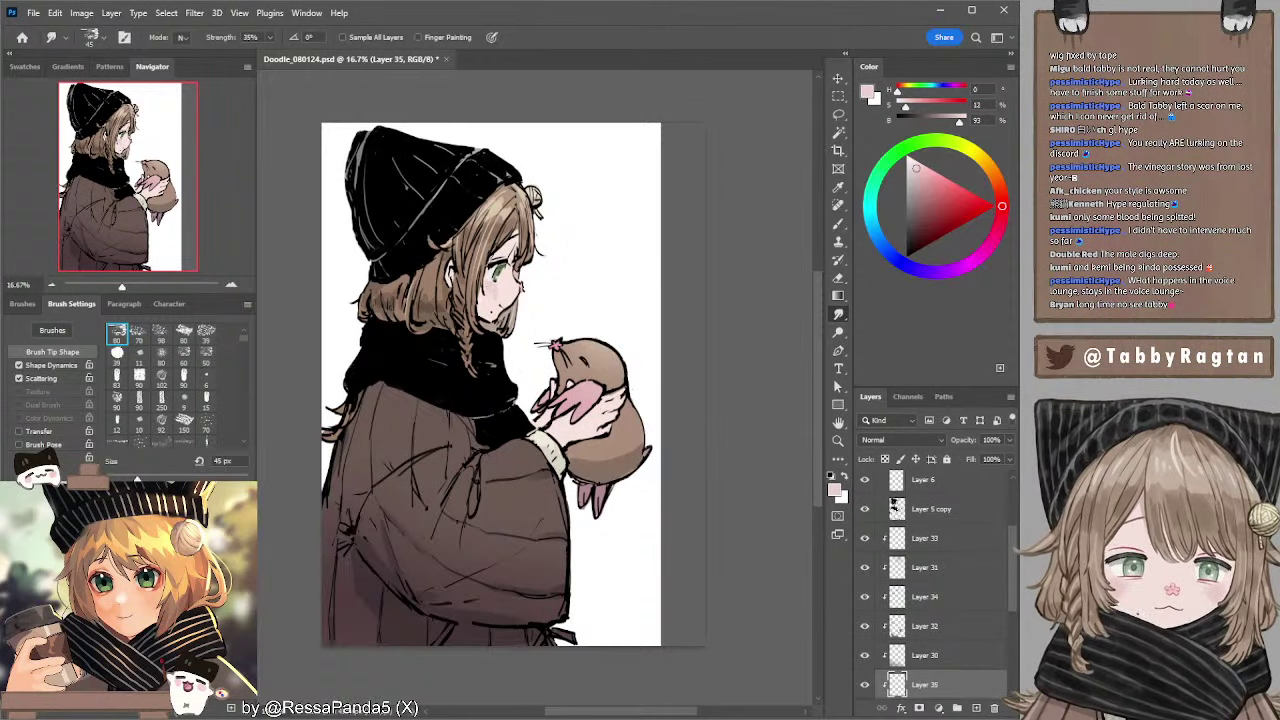
key(b)
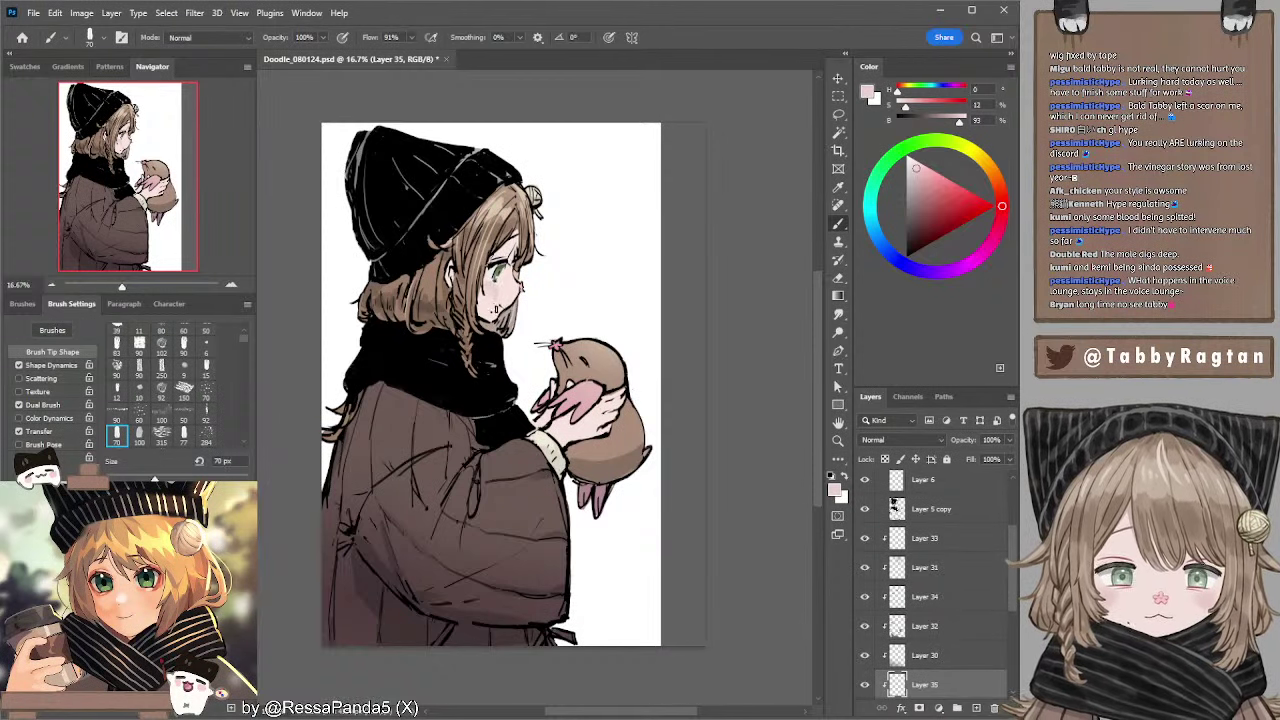
click(231, 285)
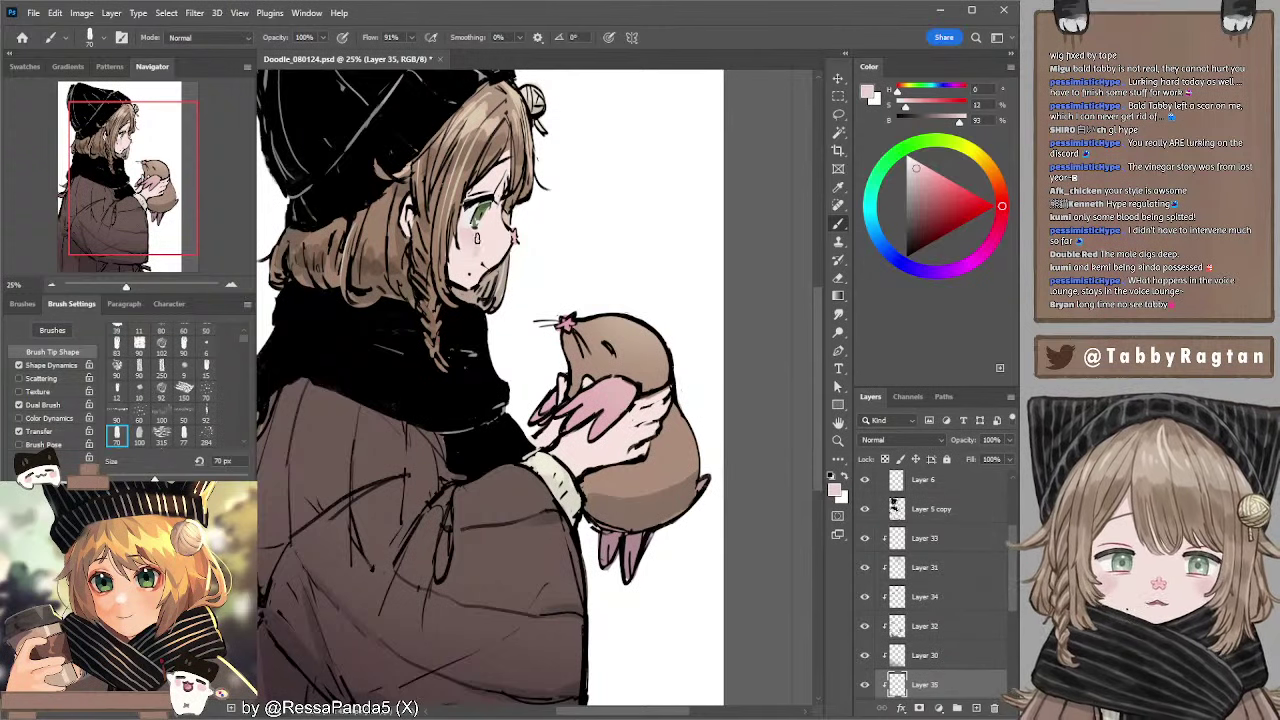
key(r)
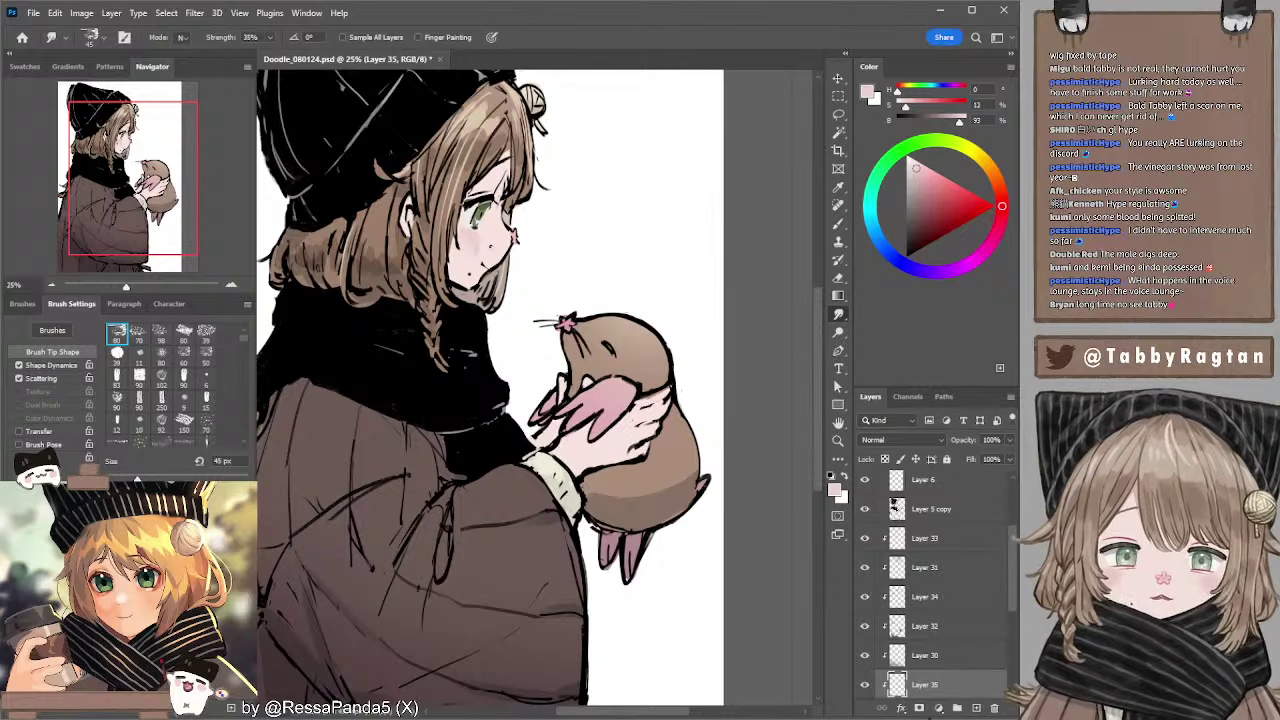
key(b)
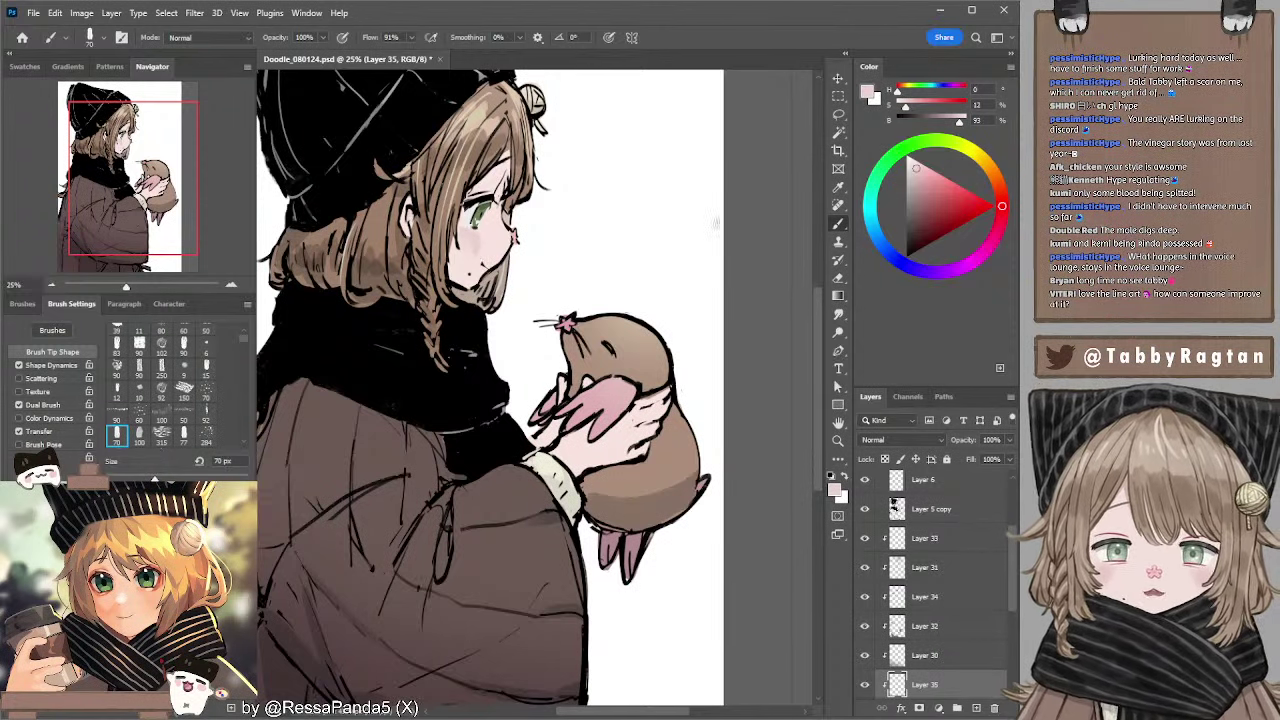
- Lighten the pale pink to H 0, S 8, B 94 and reduce the brush to 15 px for small blush details on the girl's cheek
drag(917, 165, 907, 158)
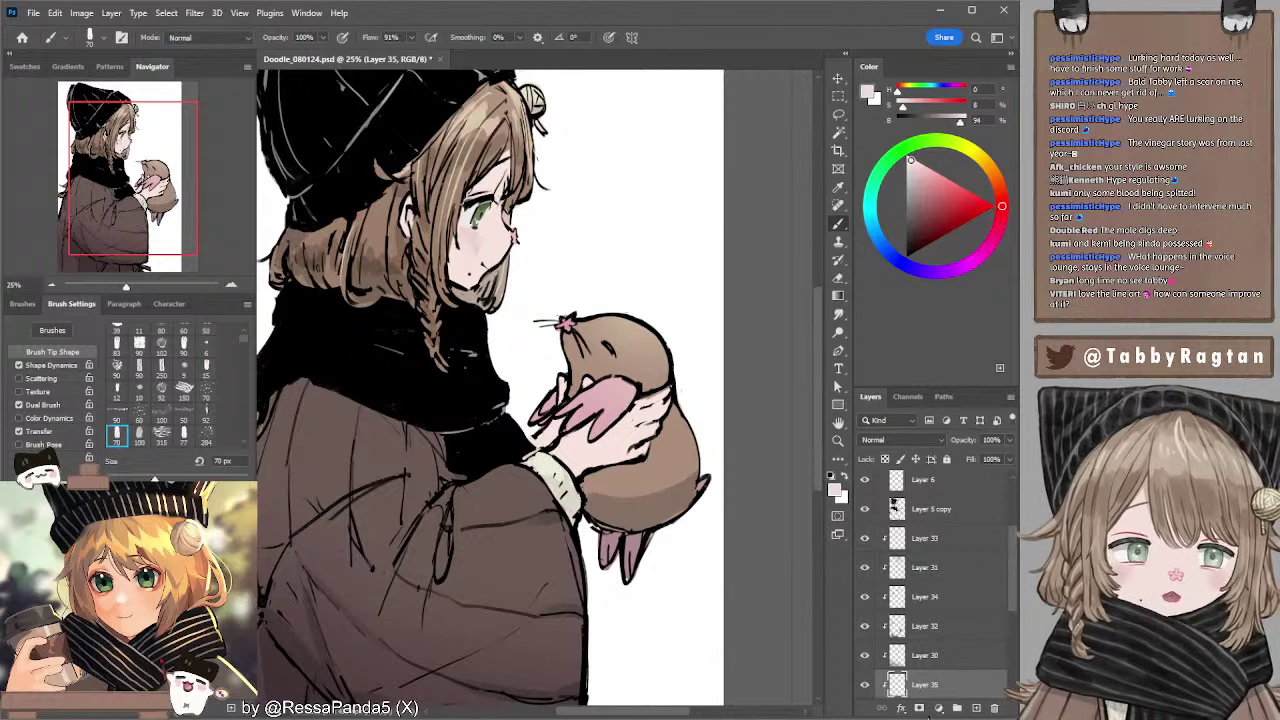
key(bracketleft)
key(bracketleft)
key(bracketleft)
key(bracketleft)
key(bracketleft)
key(bracketleft)
key(bracketleft)
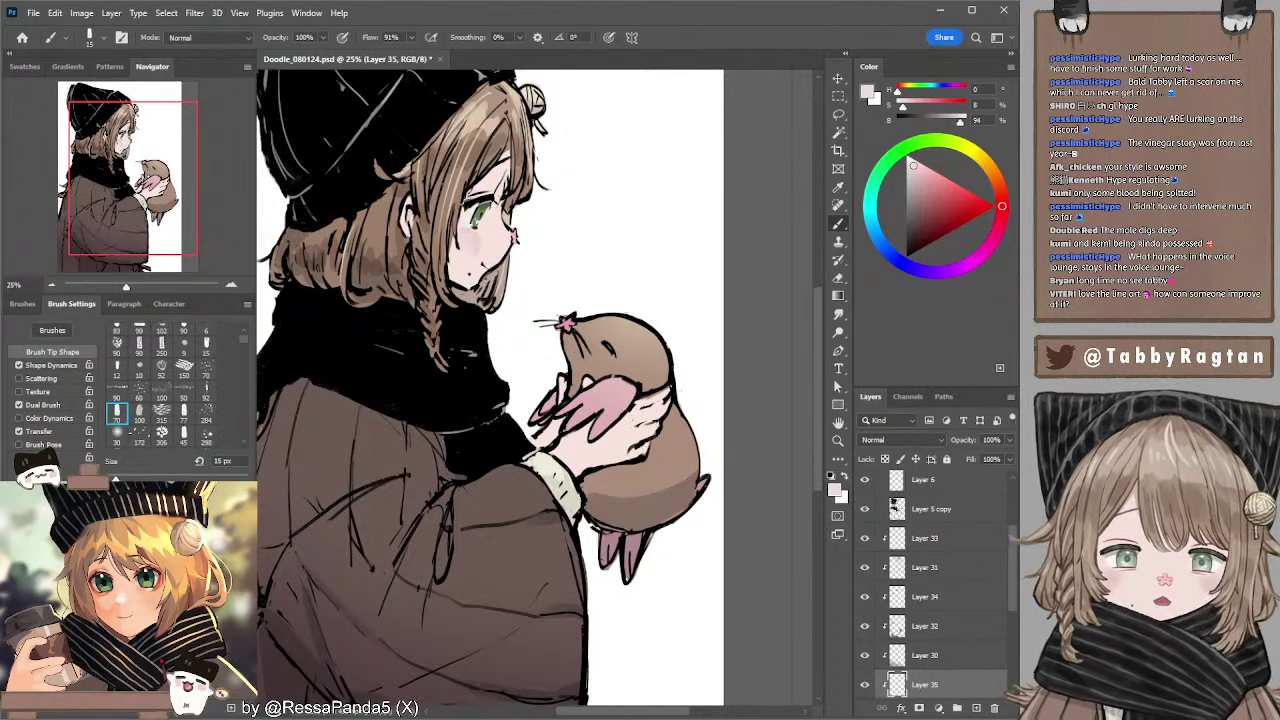
drag(436, 278, 452, 336)
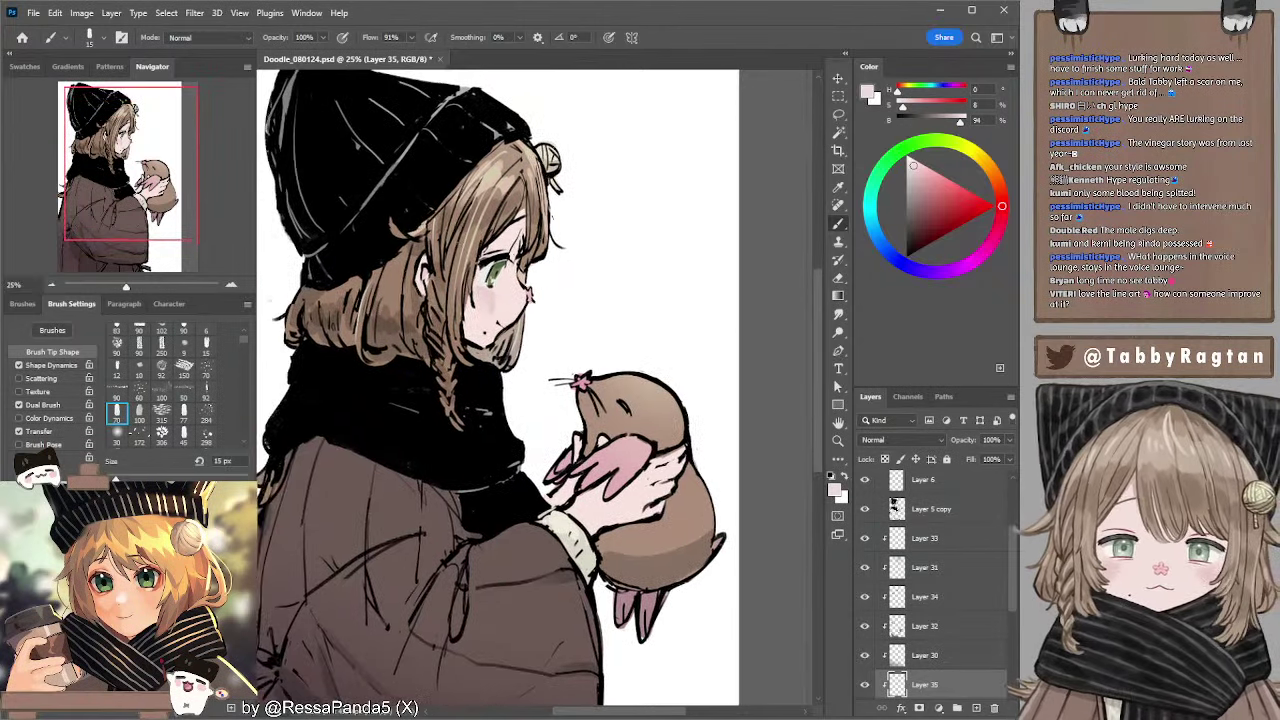
click(231, 285)
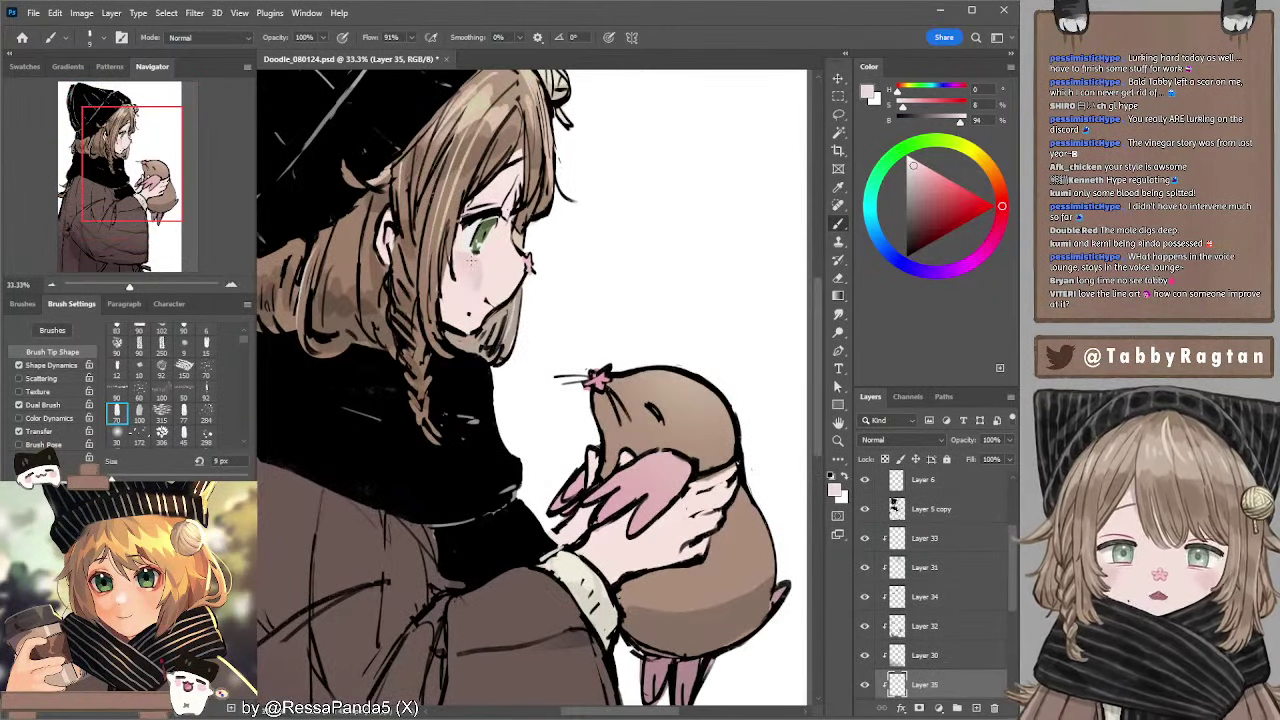
- Brighten the pale pink to B 99 and touch up the blush highlights with a 25 px brush
key(e)
key(b)
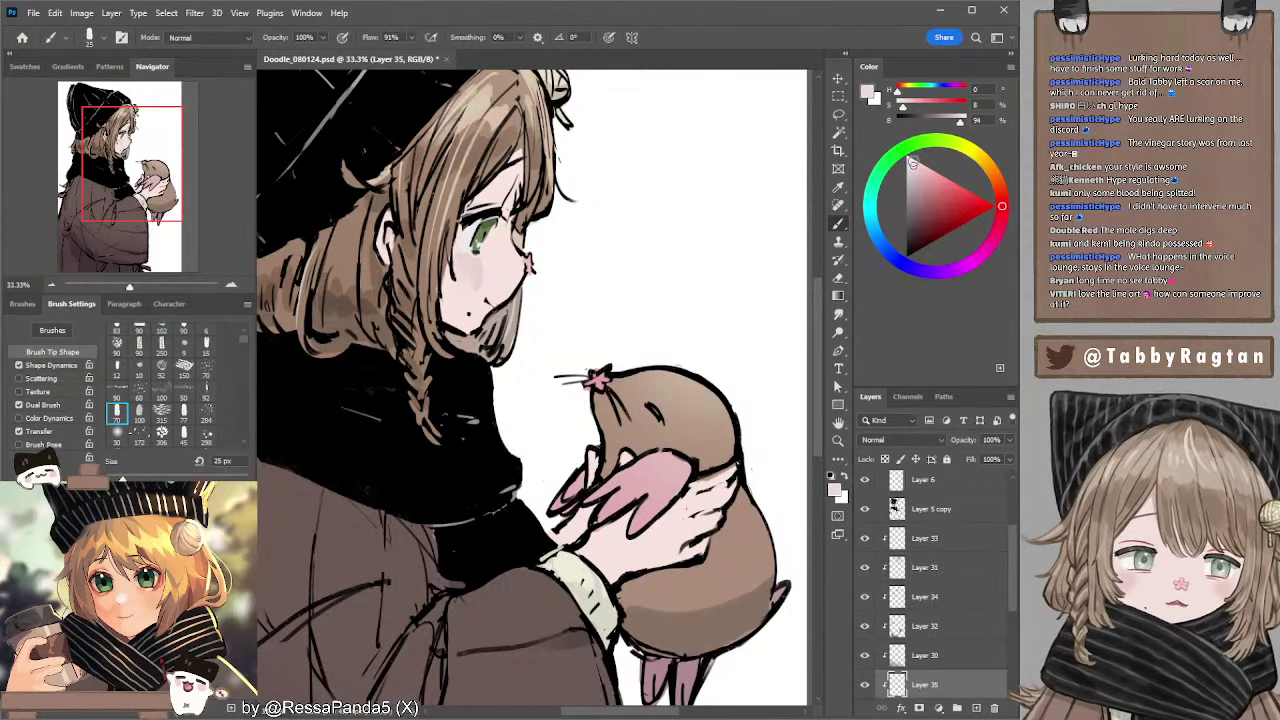
click(913, 161)
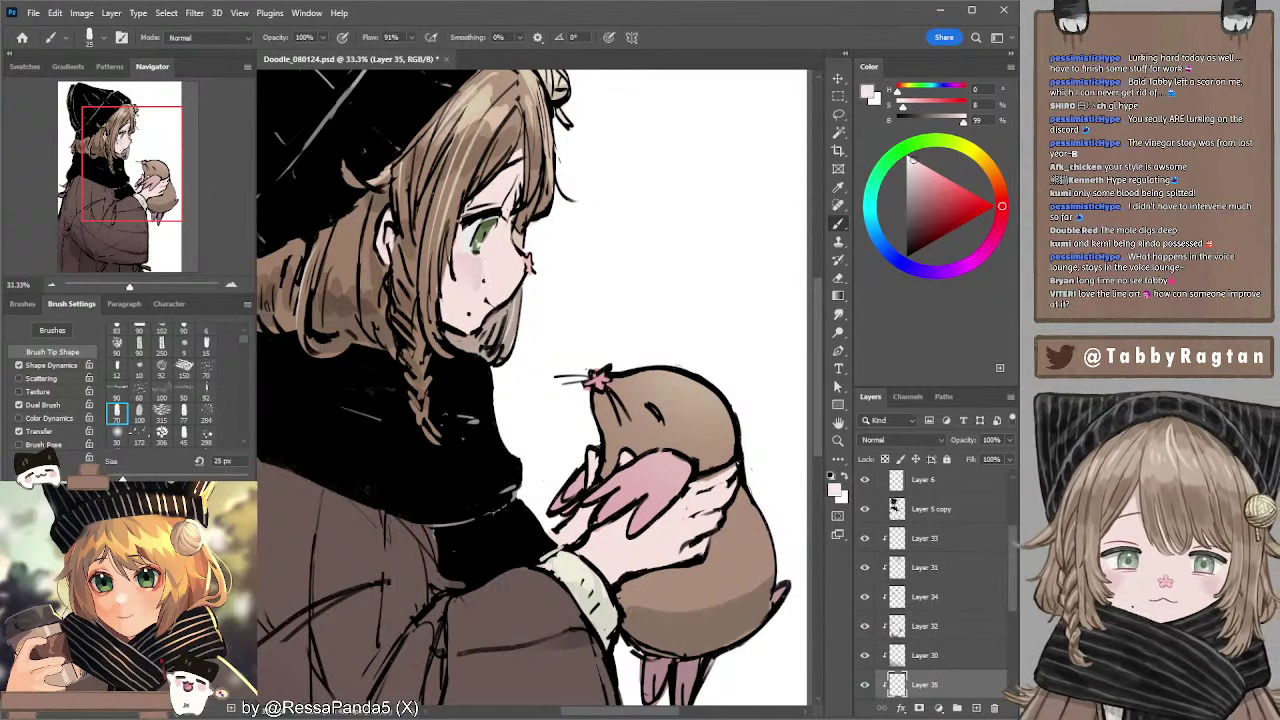
click(48, 286)
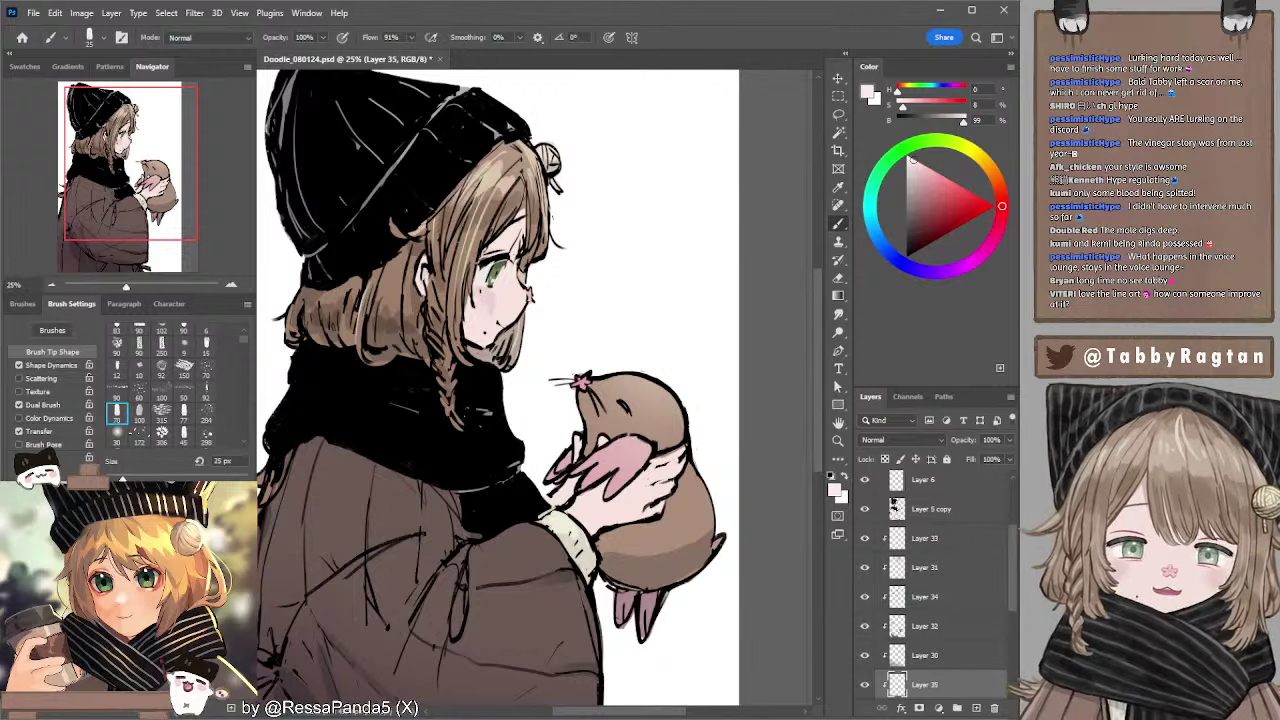
- Sample the pale pink (H 0, S 12, B 93) from the girl's cheek and enlarge the brush to 50 px to soften the blush
alt+click(484, 291)
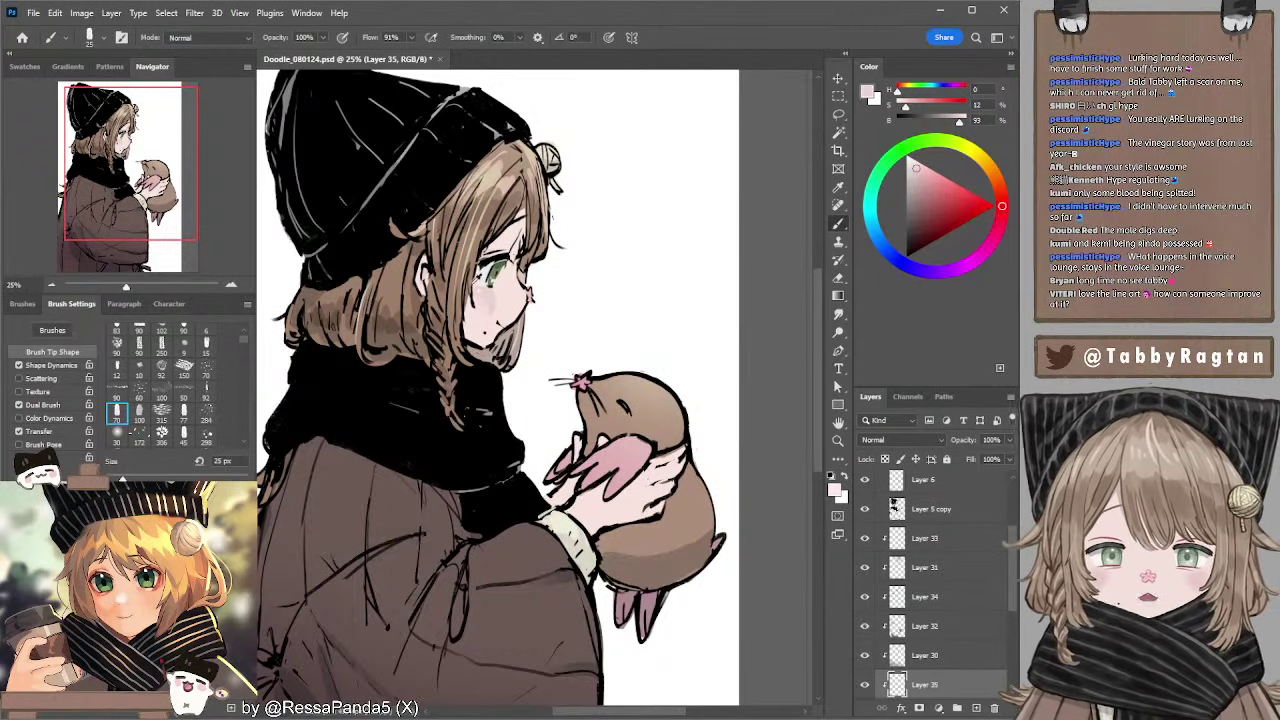
key(bracketright)
key(bracketright)
key(bracketright)
key(bracketright)
key(bracketright)
key(e)
key(b)
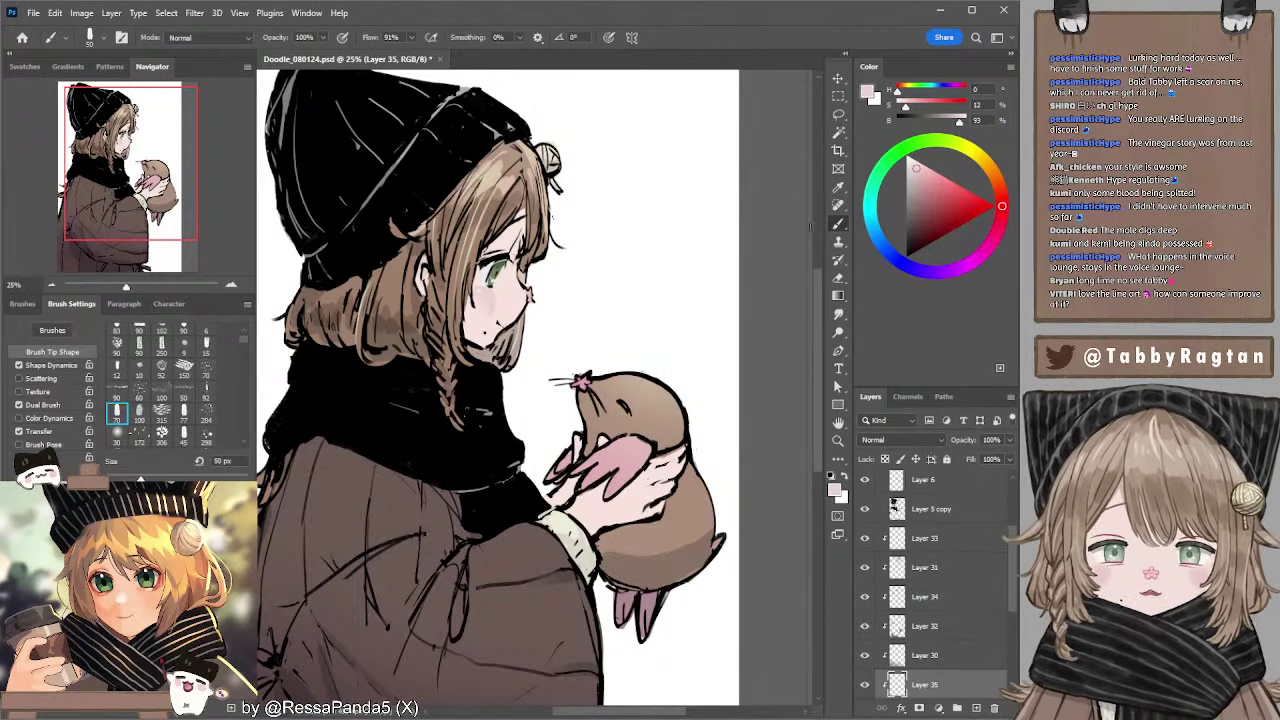
- Deepen the blush pink to H 0, S 25, B 91, try it with a 70 to 50 px brush and undo the last stroke
click(925, 176)
key(bracketright)
key(bracketright)
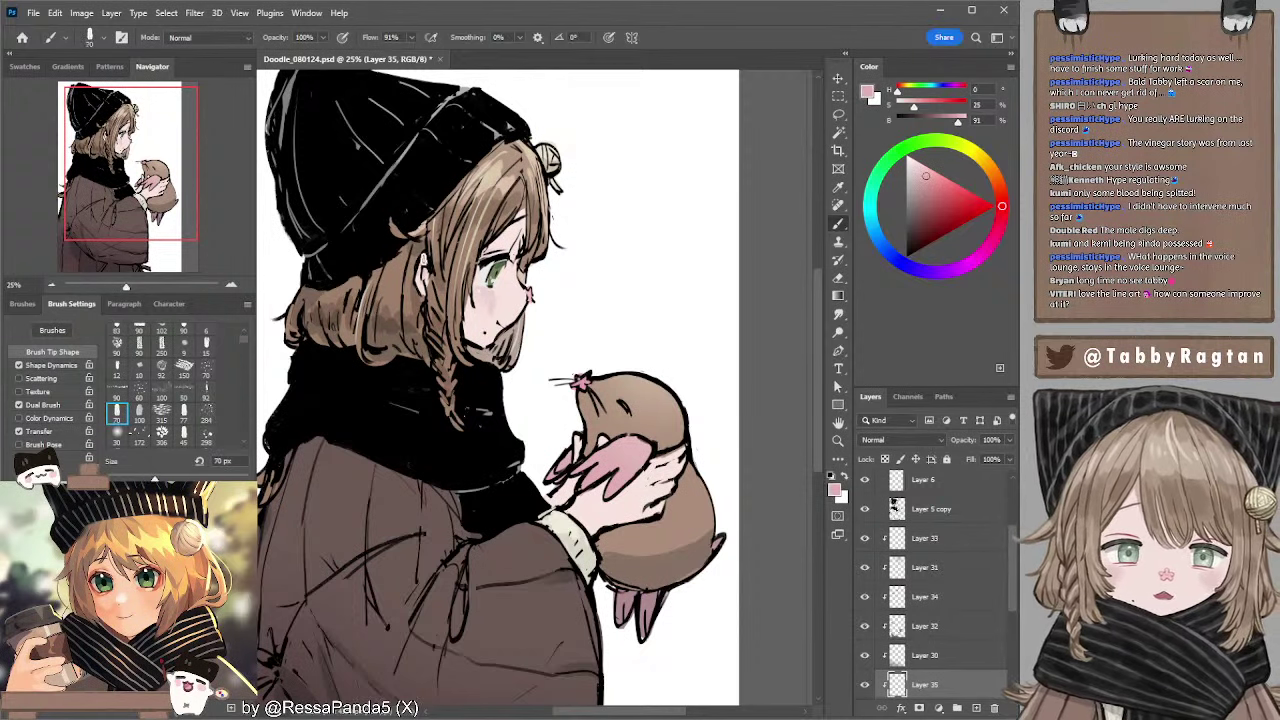
key(bracketleft)
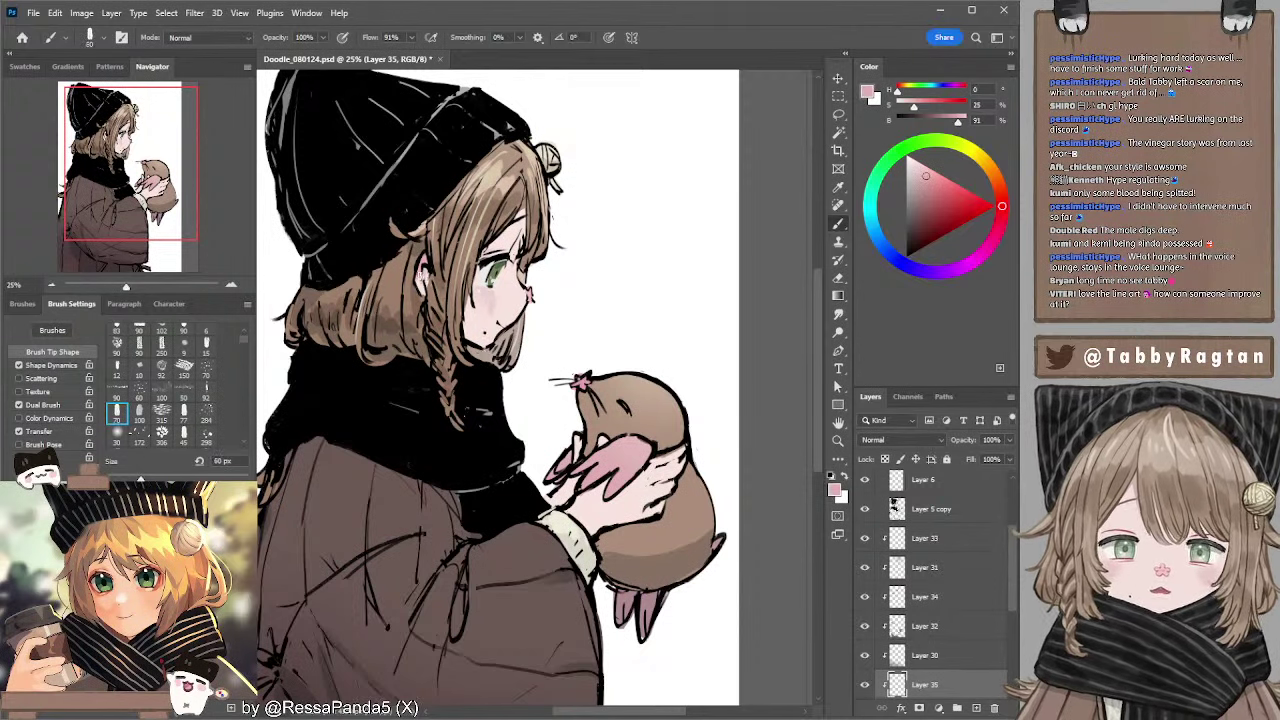
key(bracketleft)
key(ctrl+z)
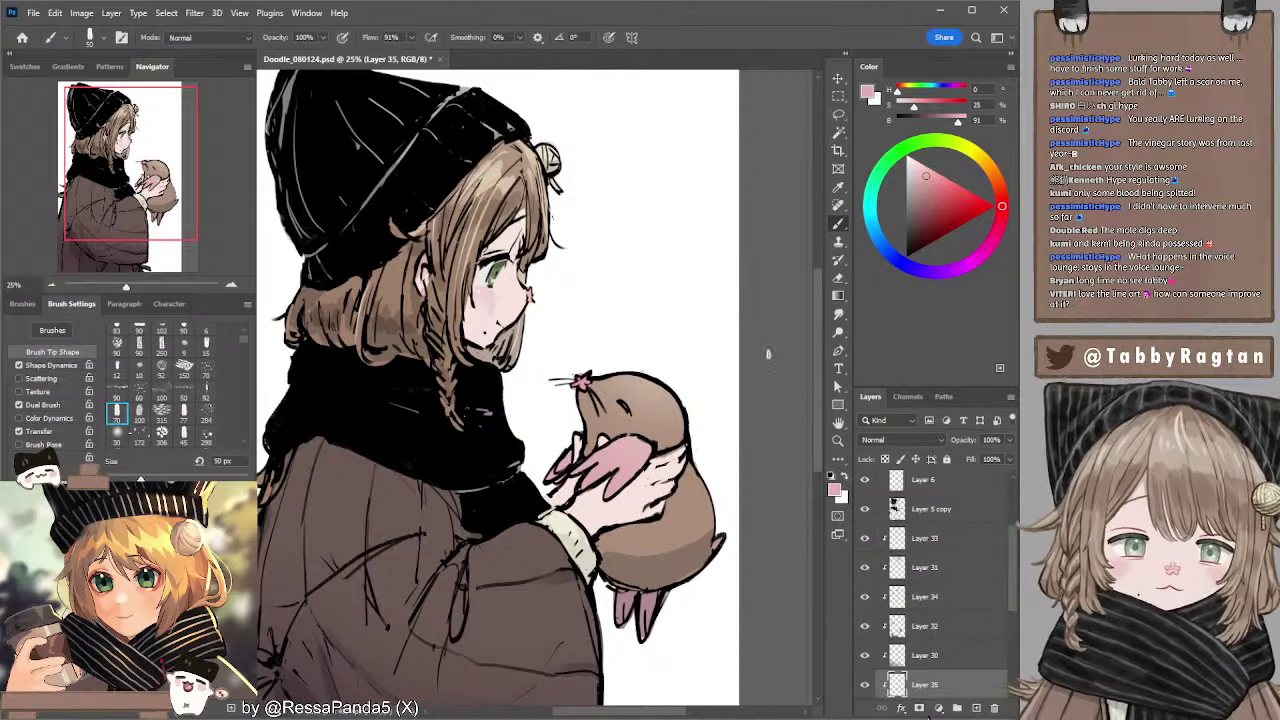
- Paint a pink blush on the mole's cheek with a 70 px brush and blend it with the 45 px Smudge tool
drag(680, 366, 682, 339)
key(bracketright)
key(bracketright)
key(bracketright)
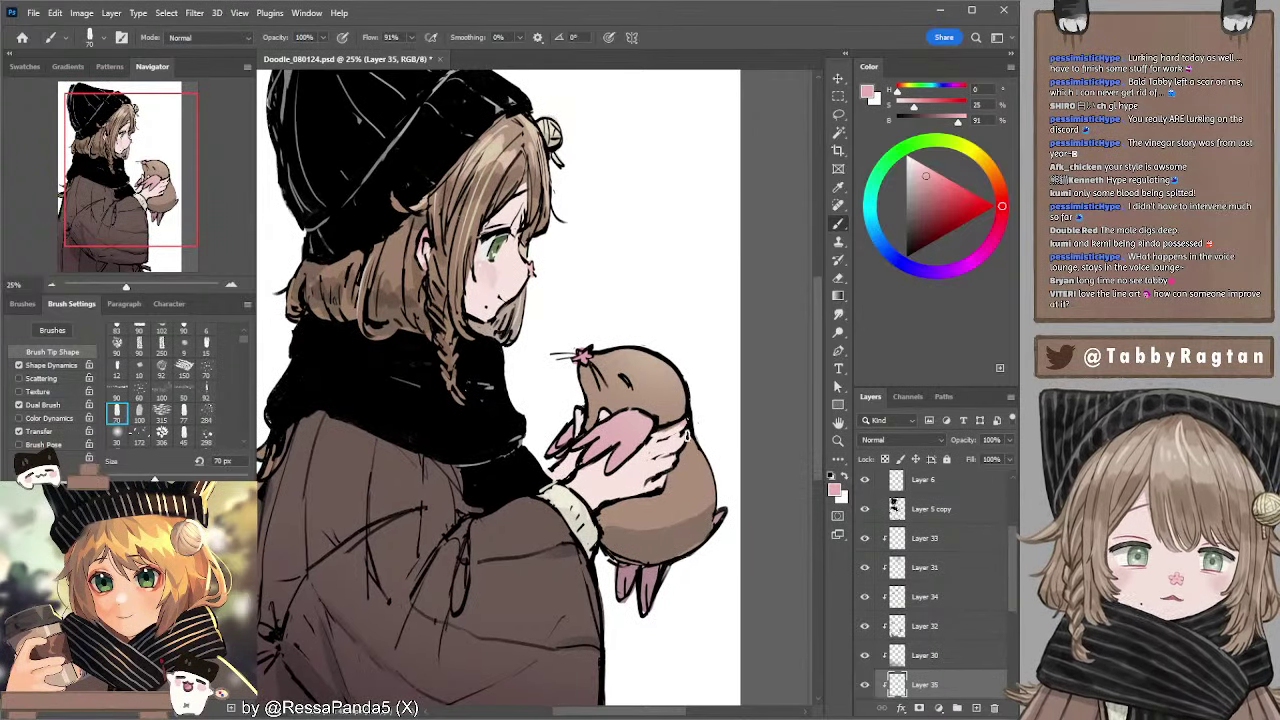
key(r)
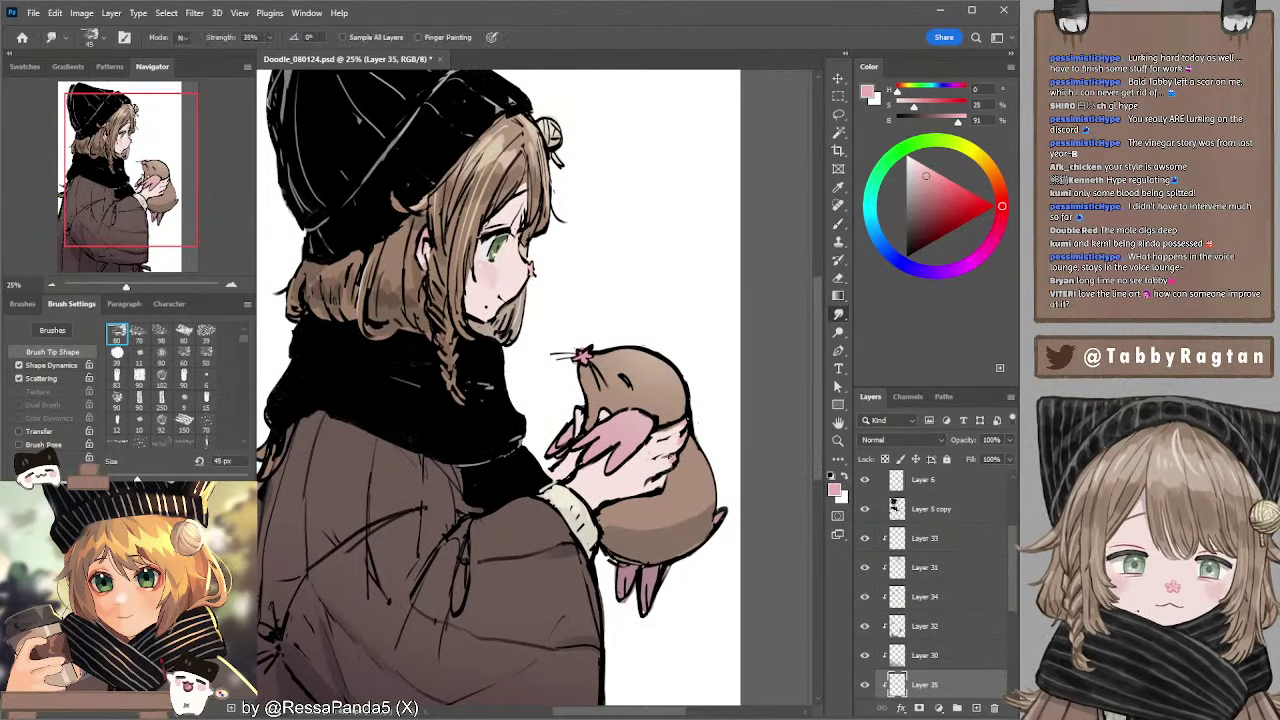
key(b)
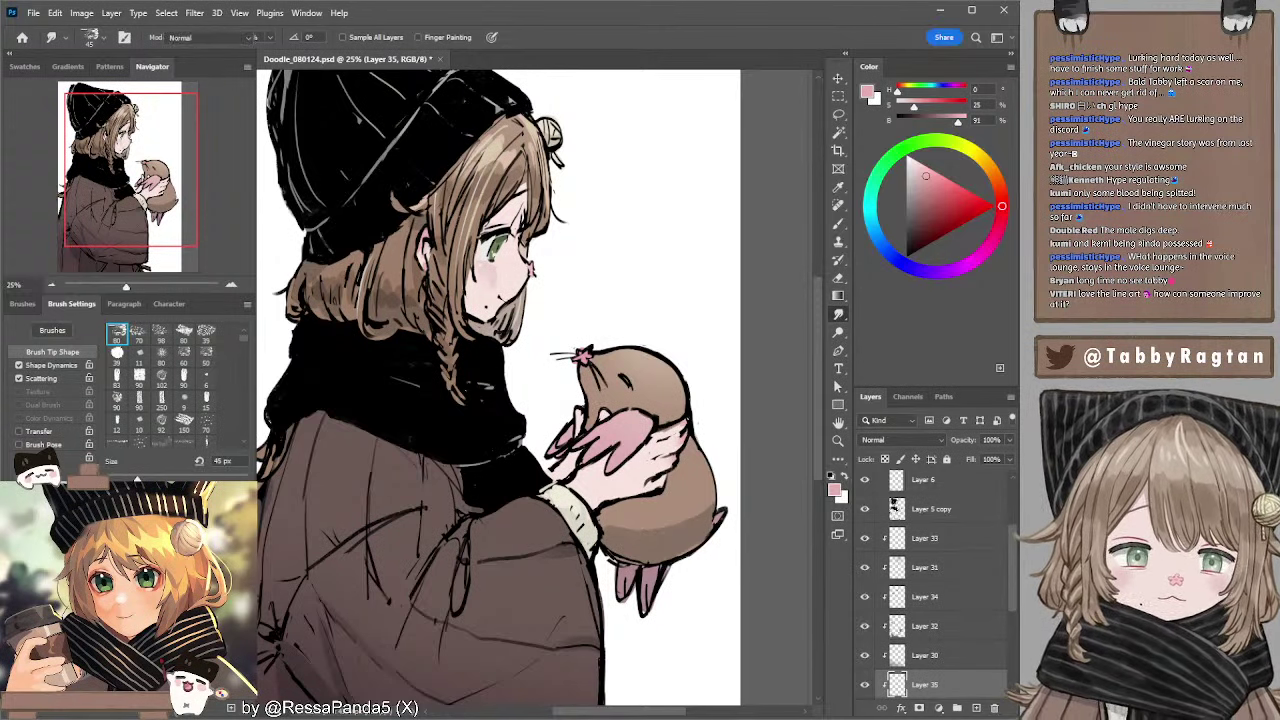
key(r)
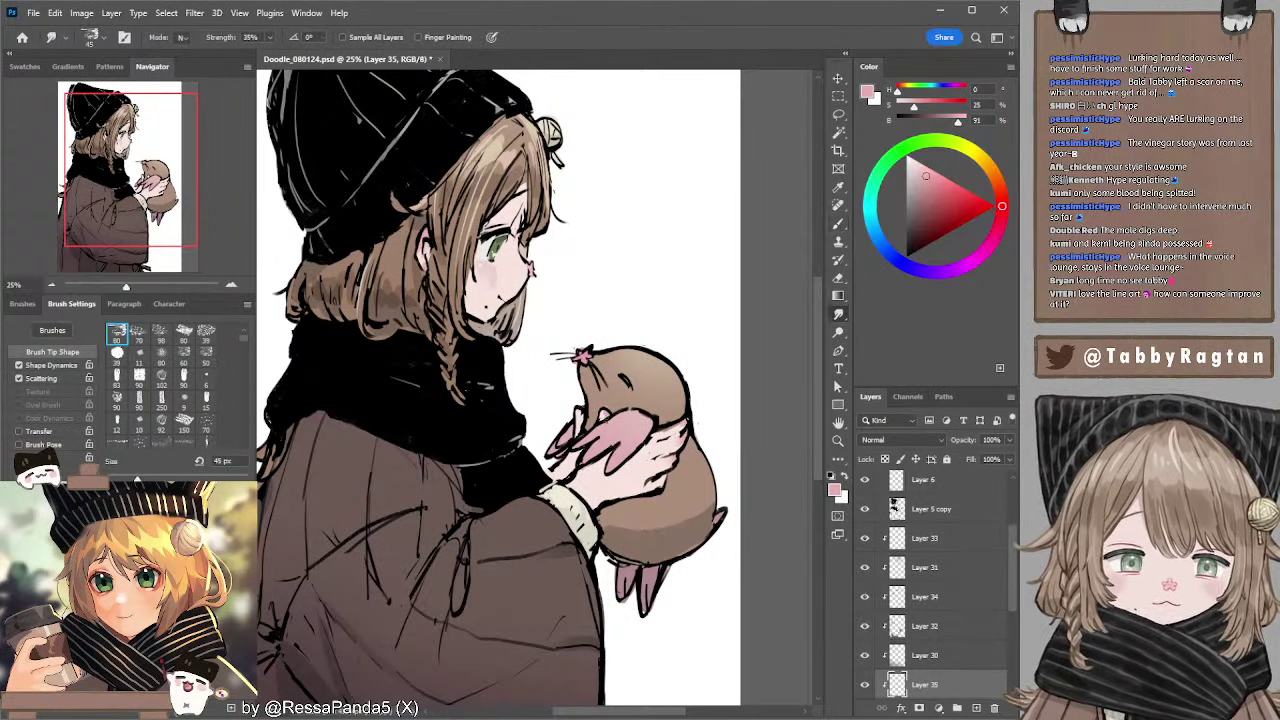
- Refine the mole's cheek with its sampled brown and pink (H 1, S 20, B 92), using a 50 to 60 px brush
key(e)
alt+click(613, 395)
key(comma)
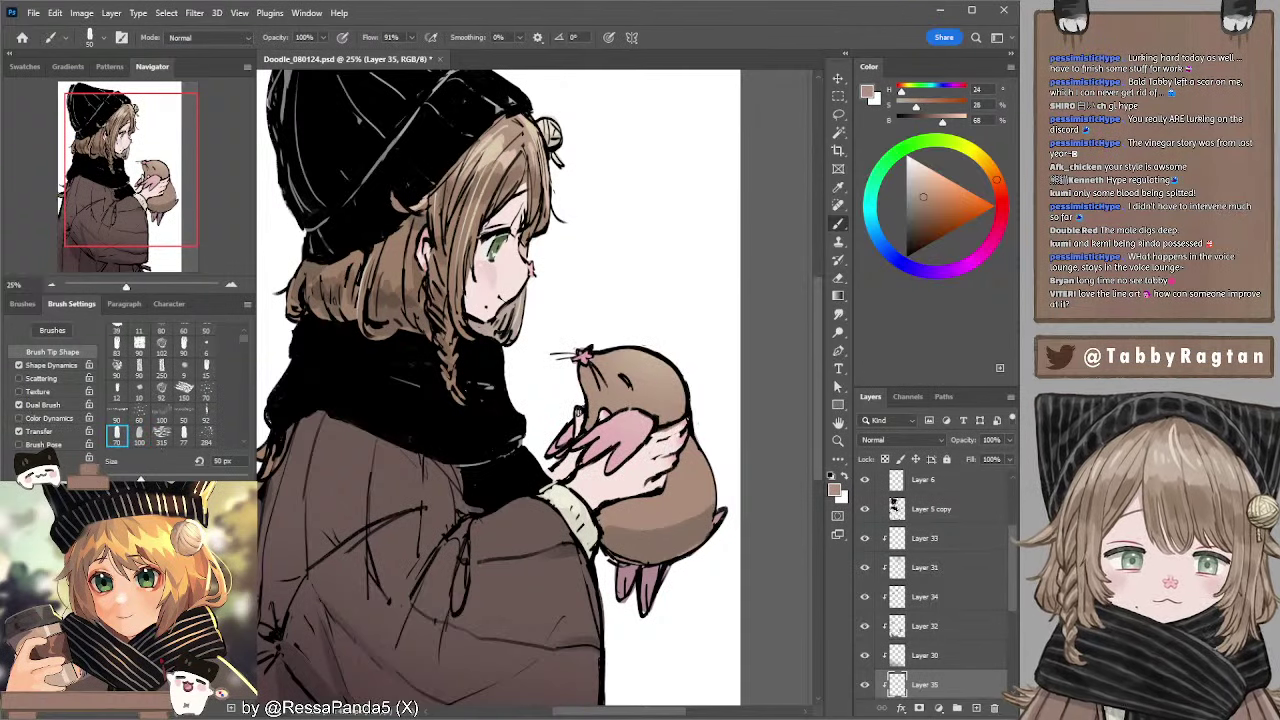
alt+click(606, 414)
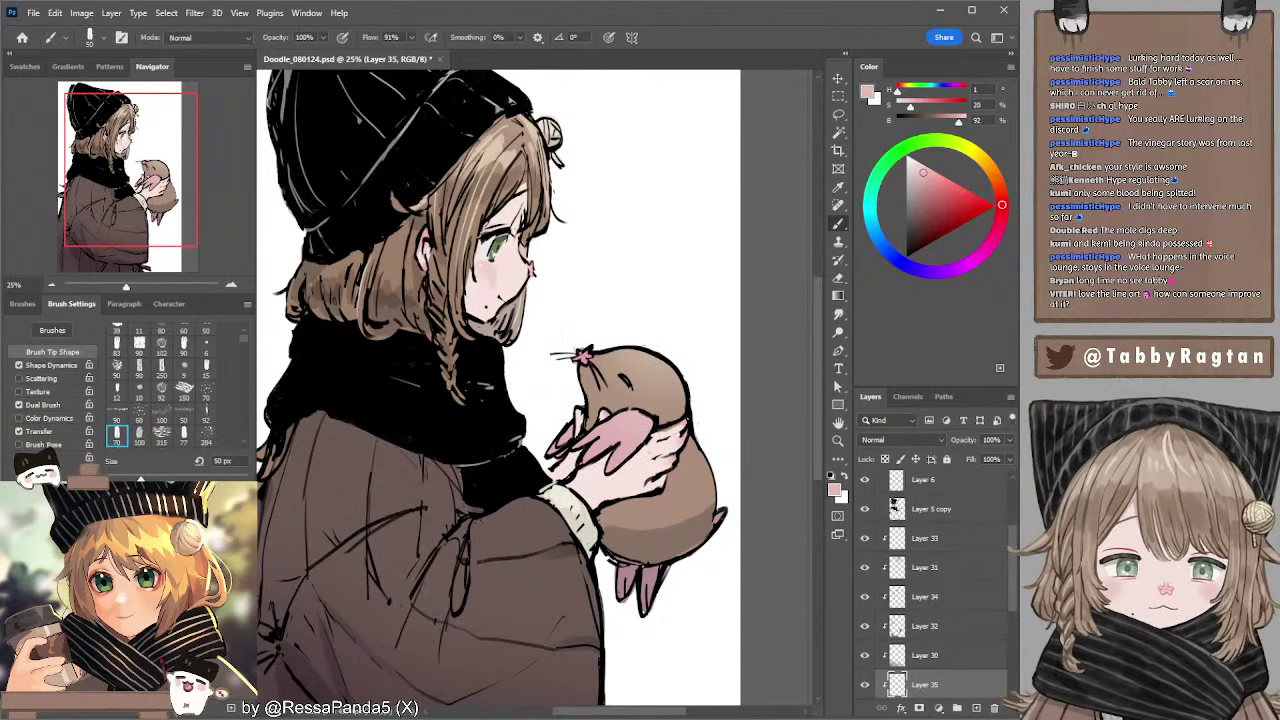
drag(667, 486, 671, 456)
key(bracketright)
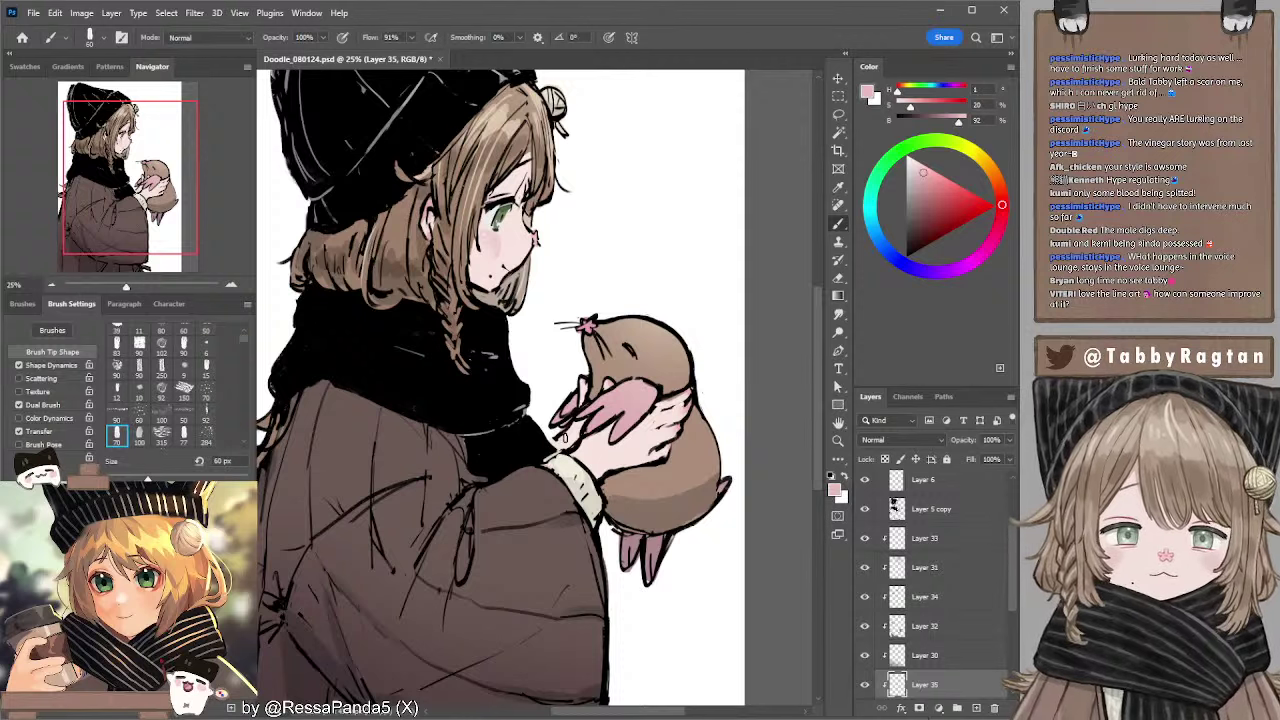
- Blend the girl's blush with the 45 px Smudge tool and touch it up in light skin pink (H 12, S 10, B 98) at 60 px
mouse_move(635, 322)
mouse_down()
mouse_move(627, 350)
mouse_move(619, 340)
mouse_move(646, 376)
mouse_up()
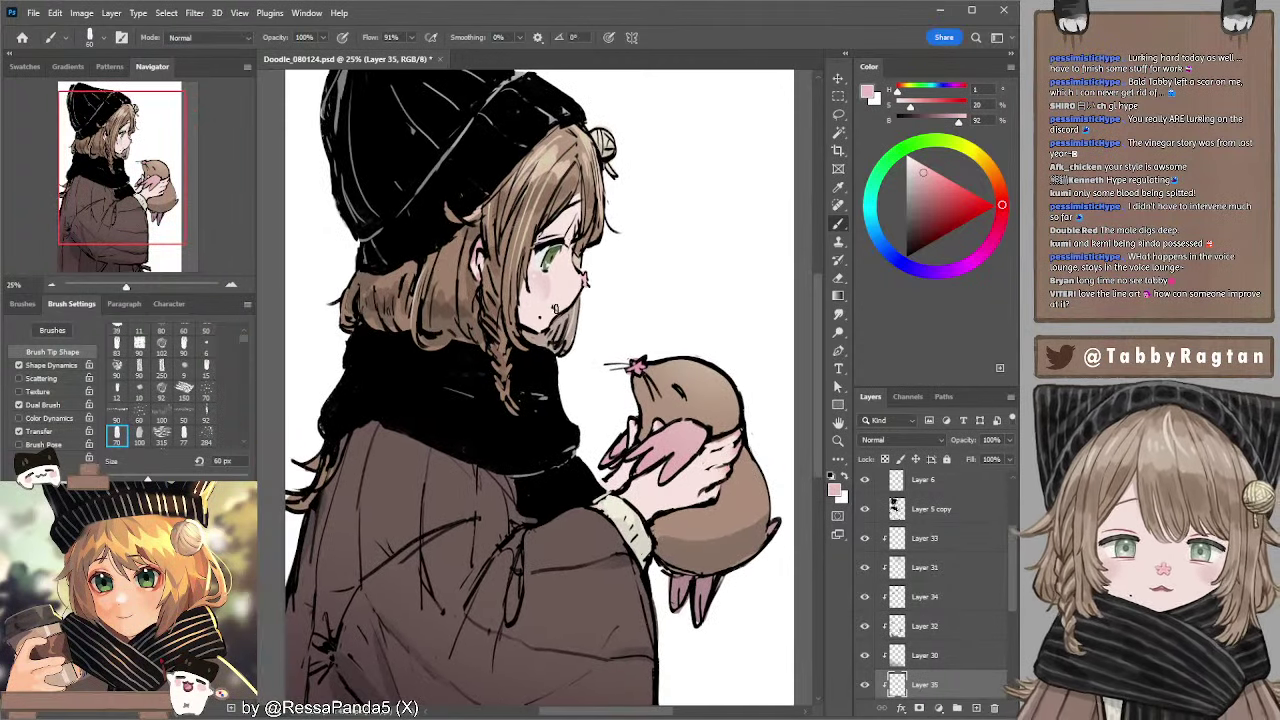
drag(559, 306, 548, 339)
key(r)
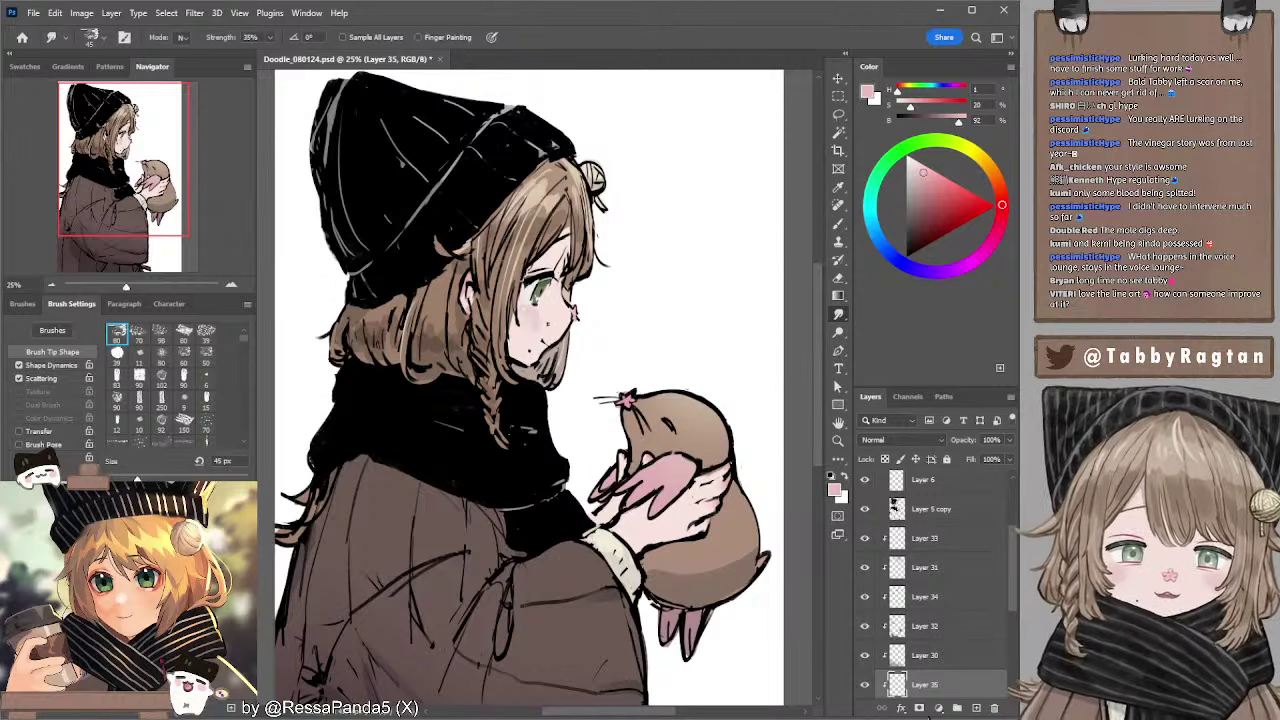
key(b)
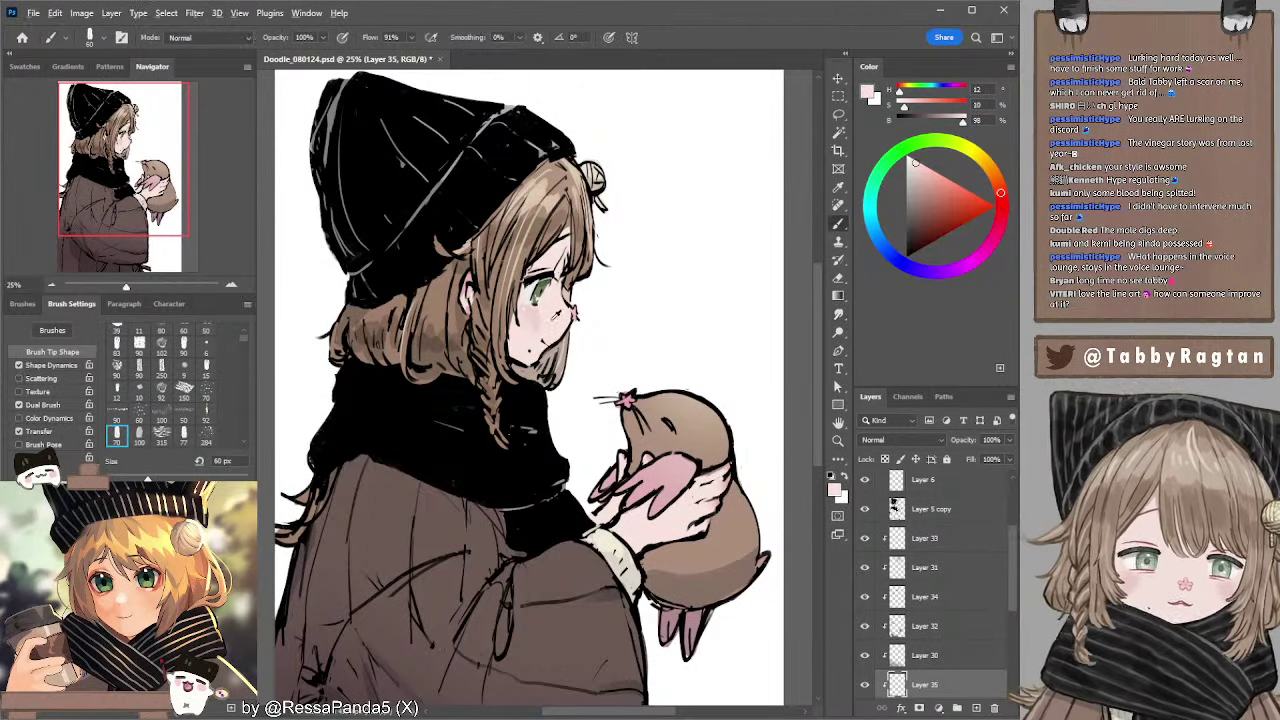
drag(548, 290, 560, 266)
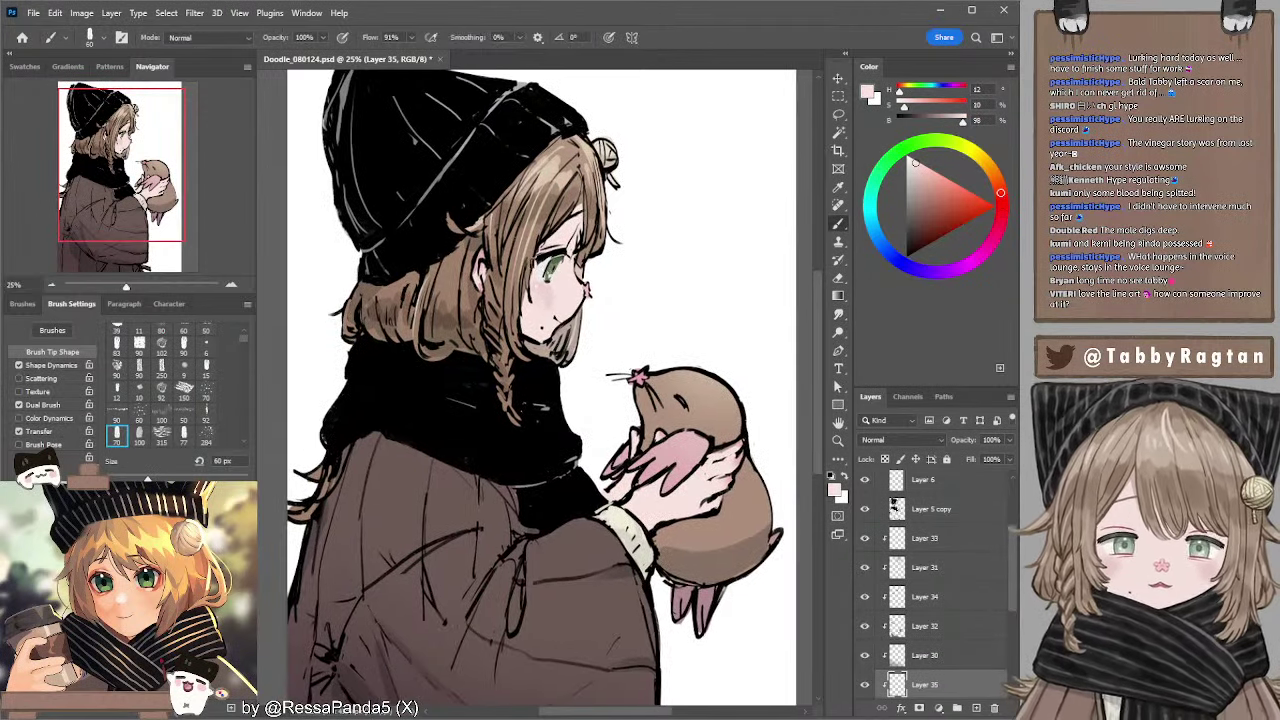
click(52, 287)
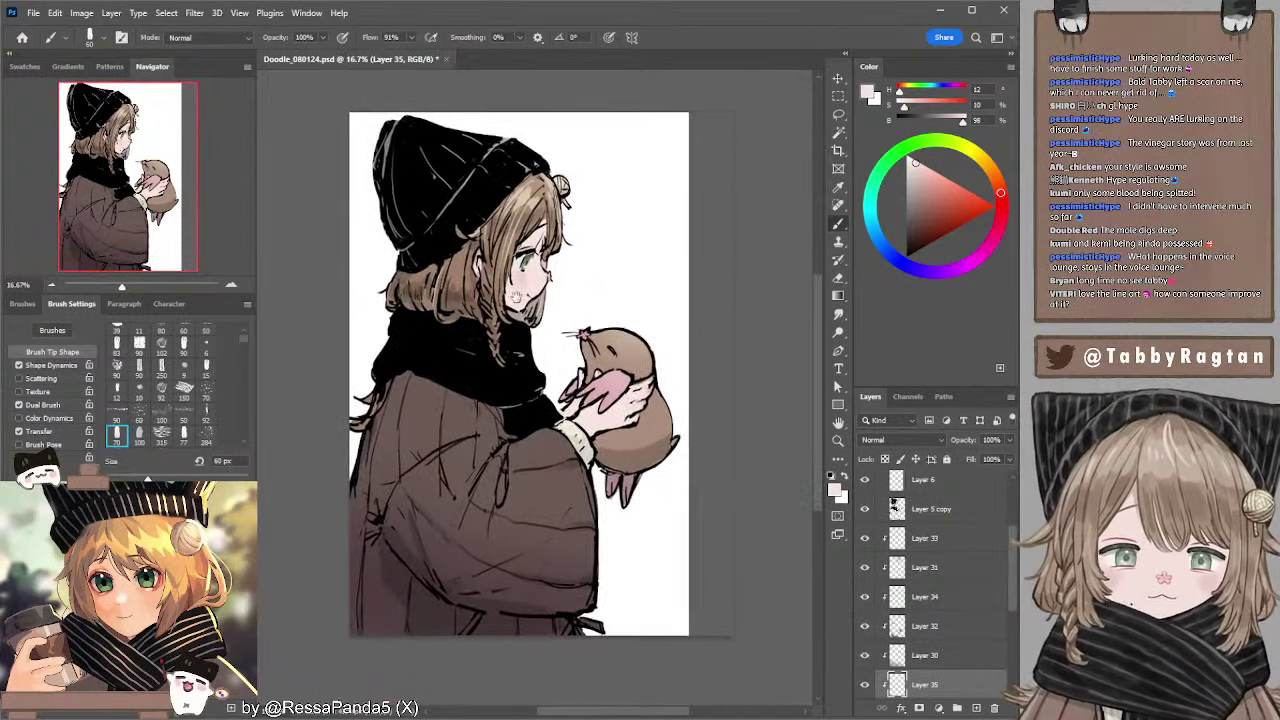
drag(516, 297, 517, 307)
drag(649, 317, 601, 320)
- Check the layers above the base colours and select the clipped Screen layer, Layer 31
ctrl+click(537, 303)
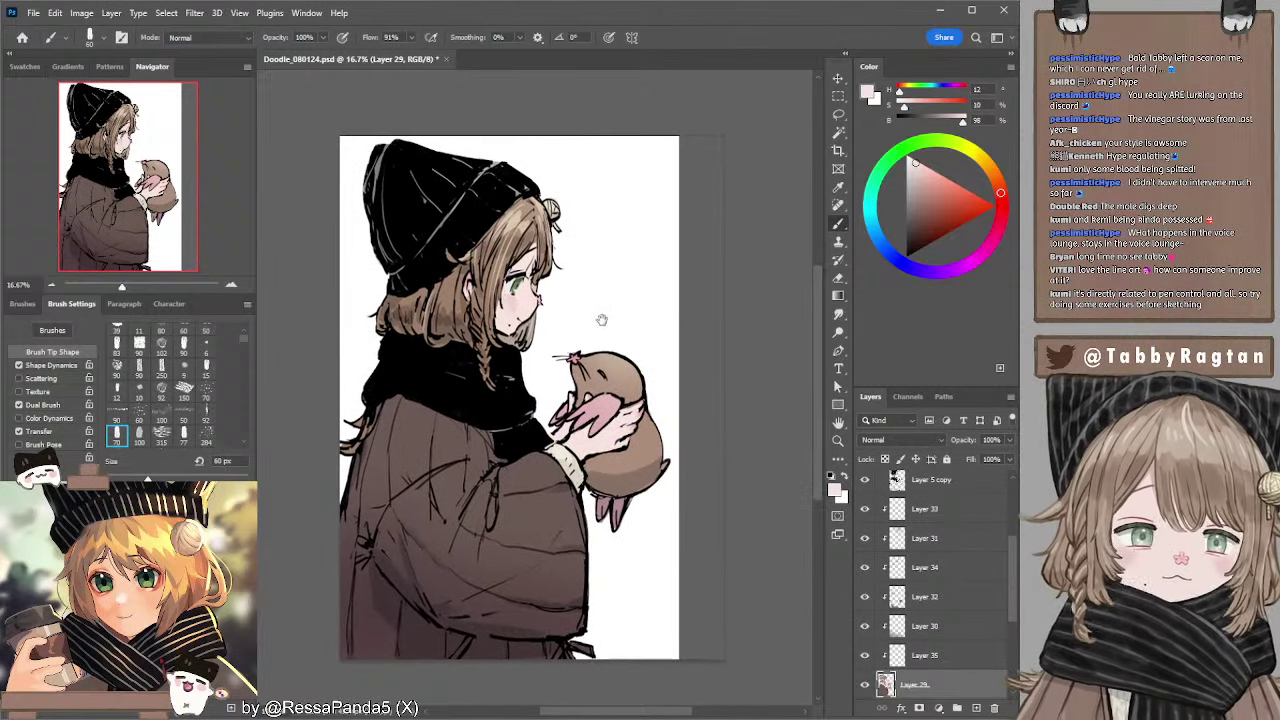
click(914, 632)
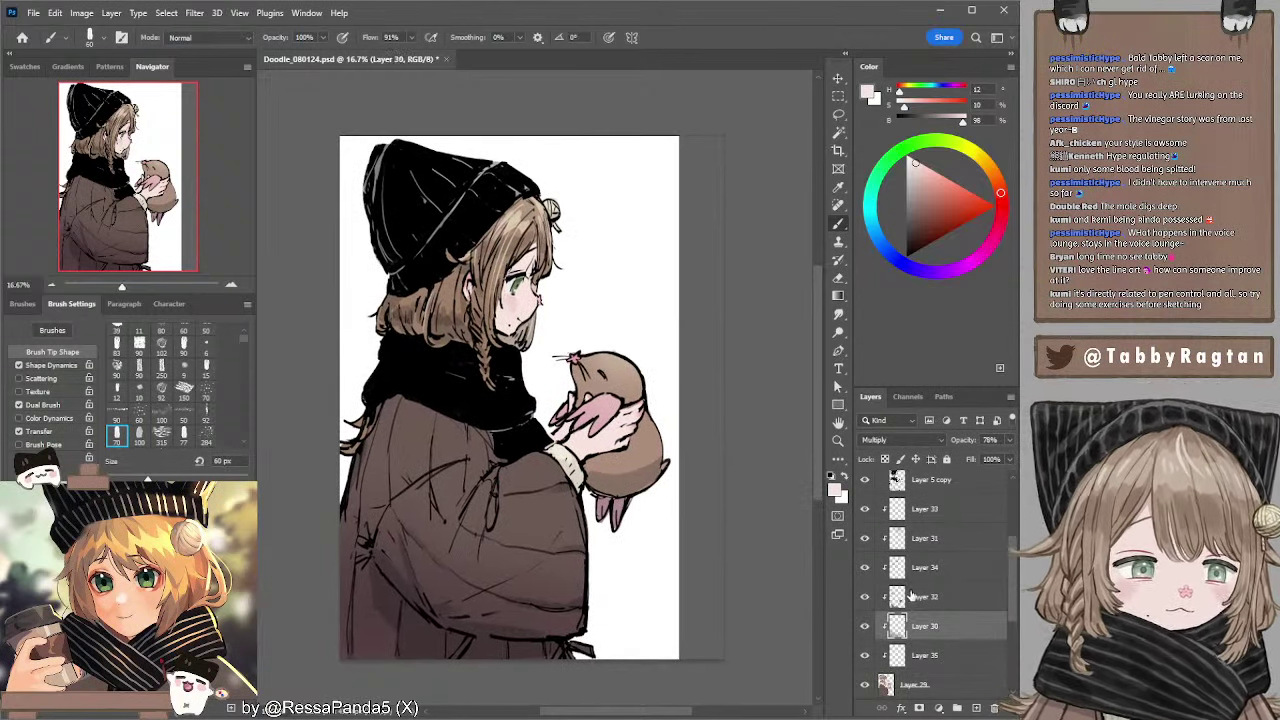
click(912, 597)
click(910, 567)
click(912, 538)
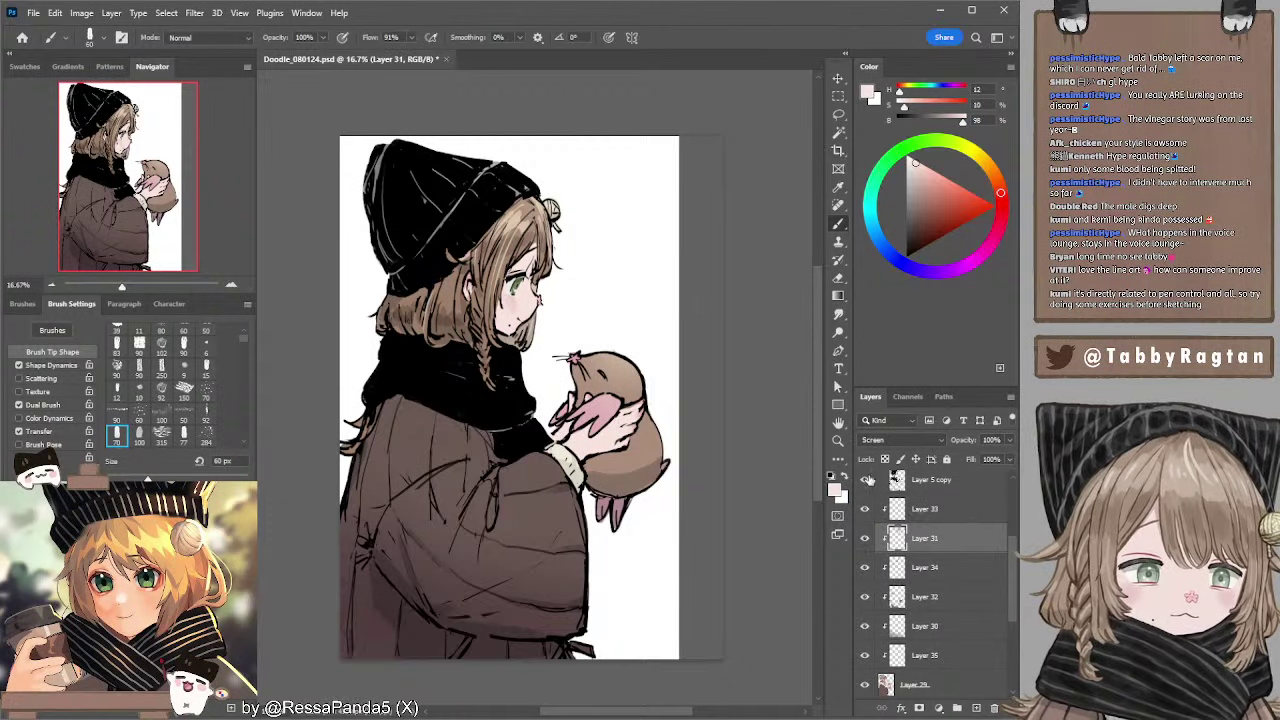
- Sample the pink of the mole's paw, deepen it to H 359, S 36, B 82 and enlarge the brush to 90 px
alt+click(603, 400)
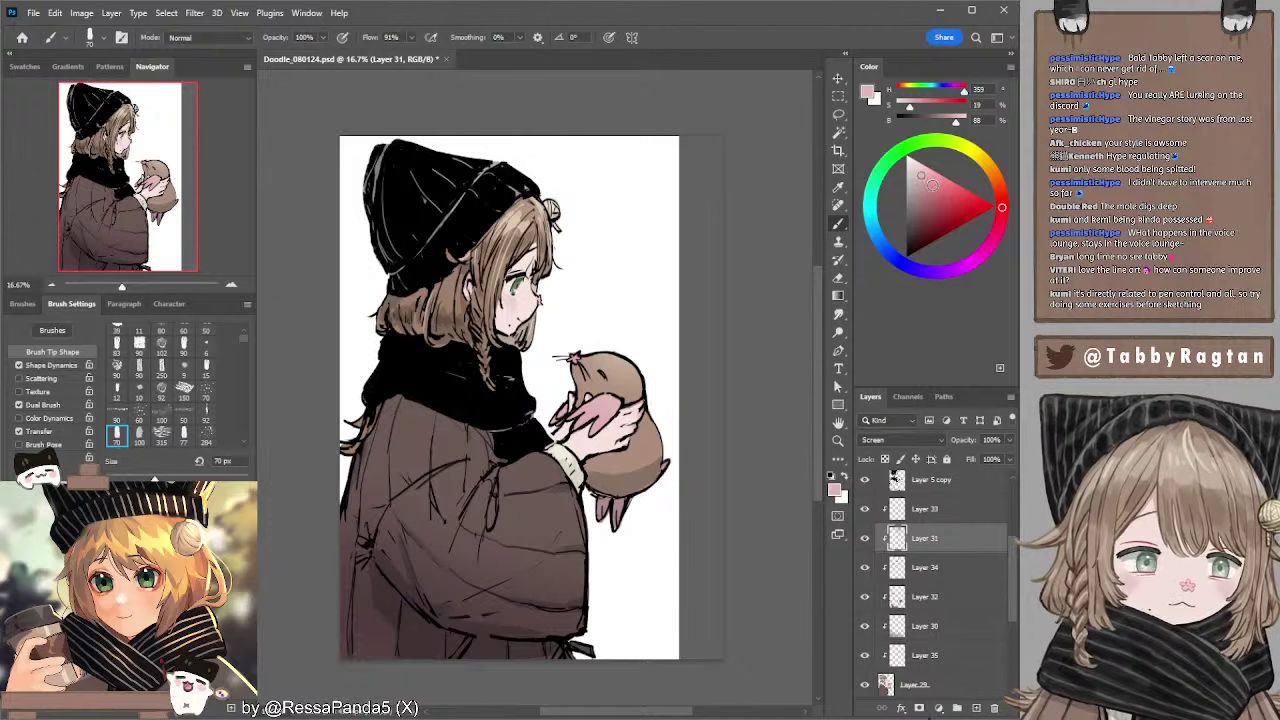
drag(930, 183, 932, 188)
key(bracketright)
key(bracketright)
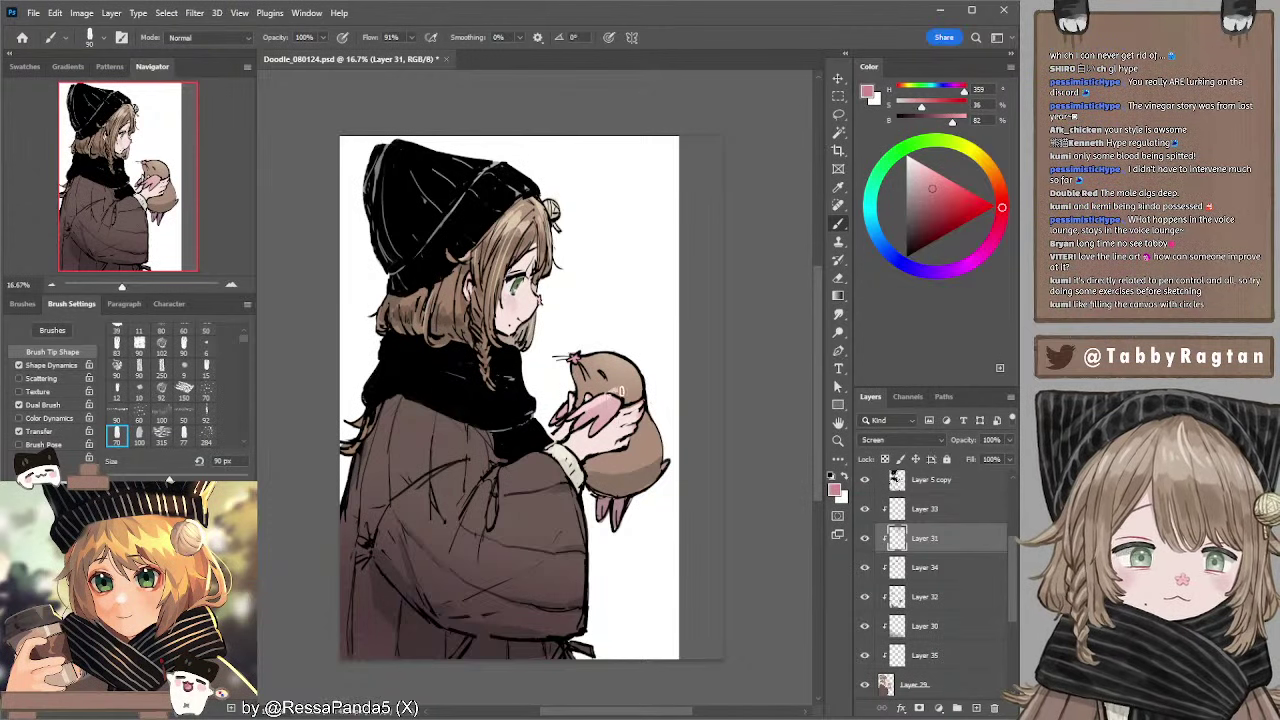
- Paint pink Screen light on the mole's paw with the 90 px brush, refining it with the 60 px Smudge tool and the Eraser
mouse_move(586, 418)
mouse_down()
mouse_move(608, 400)
mouse_move(614, 413)
mouse_up()
key(ctrl+z)
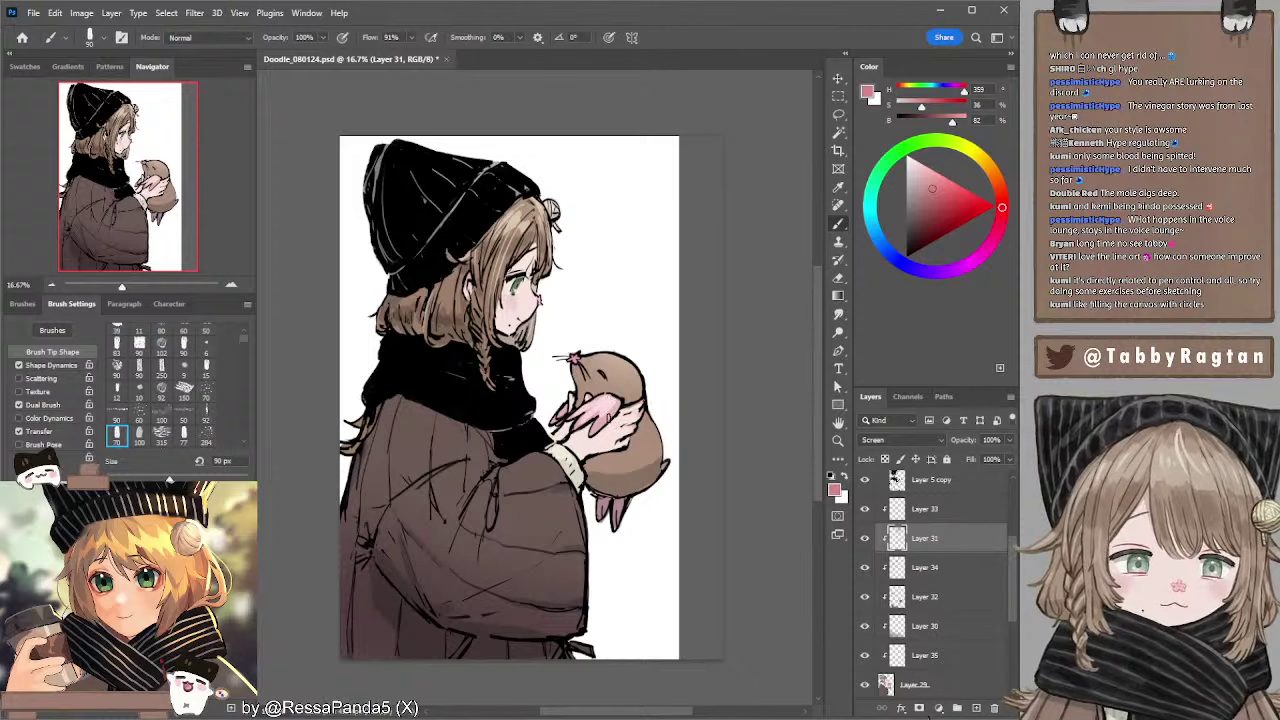
key(r)
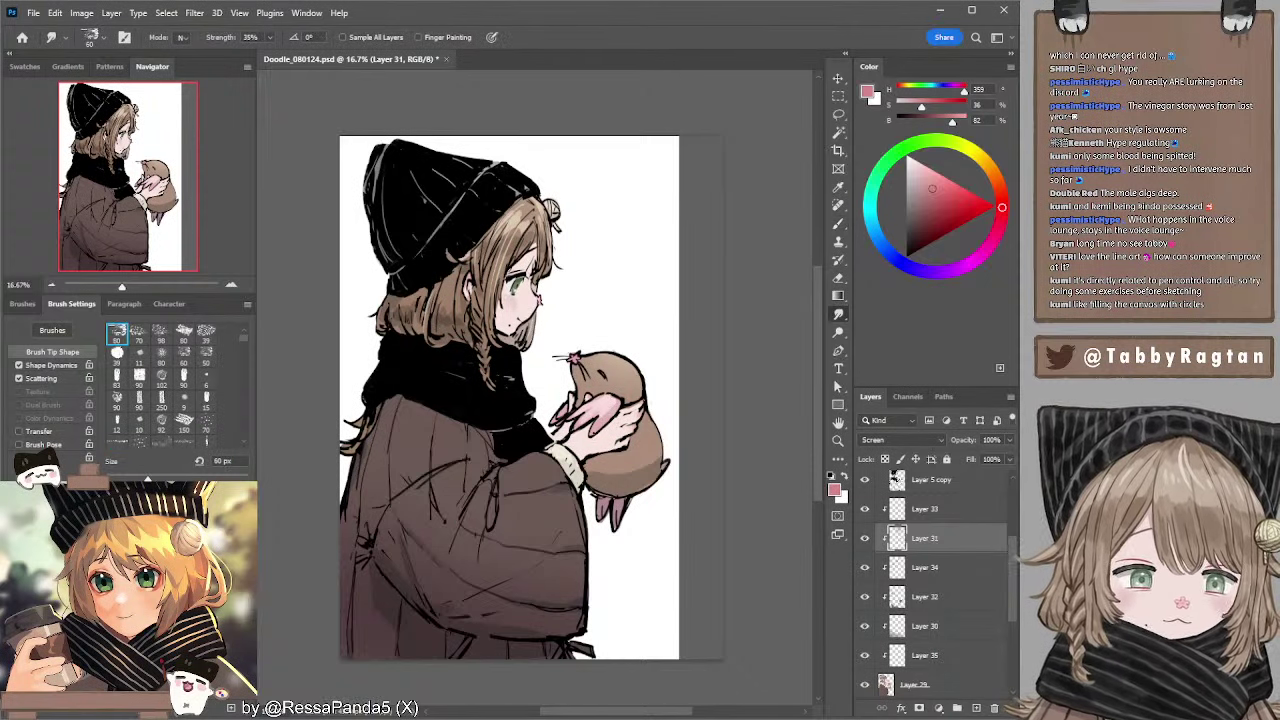
key(b)
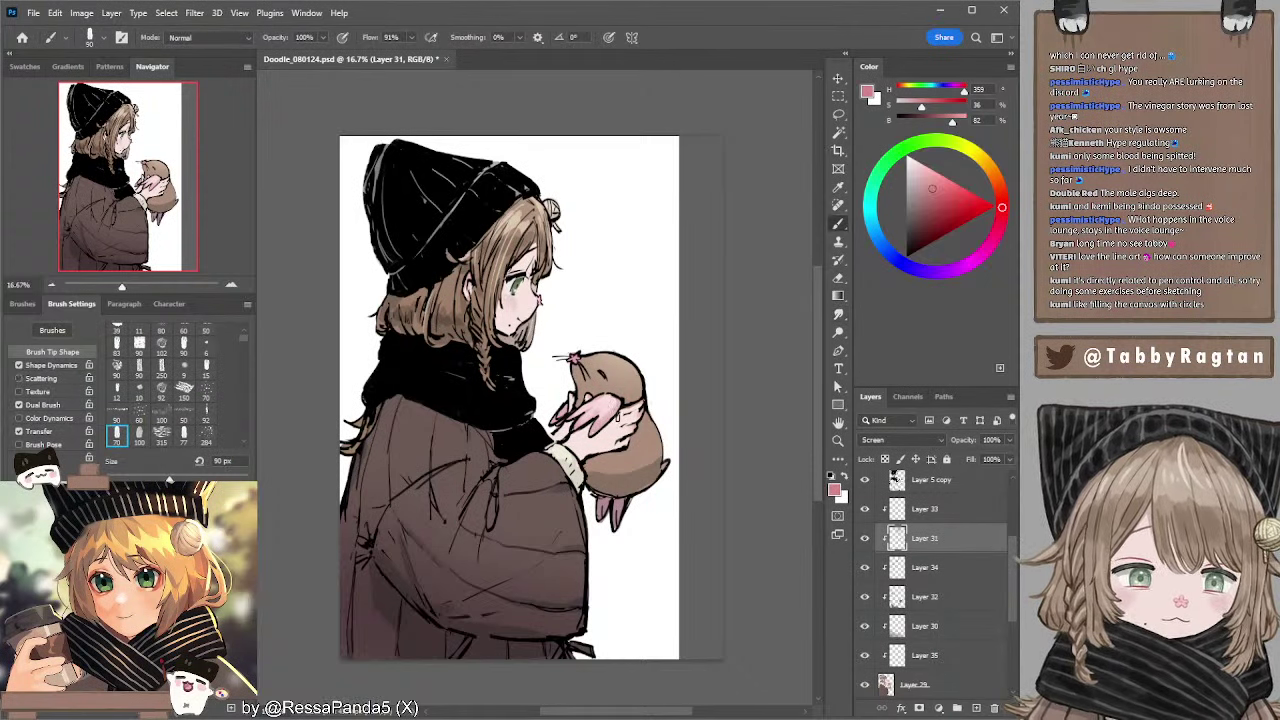
drag(619, 405, 612, 414)
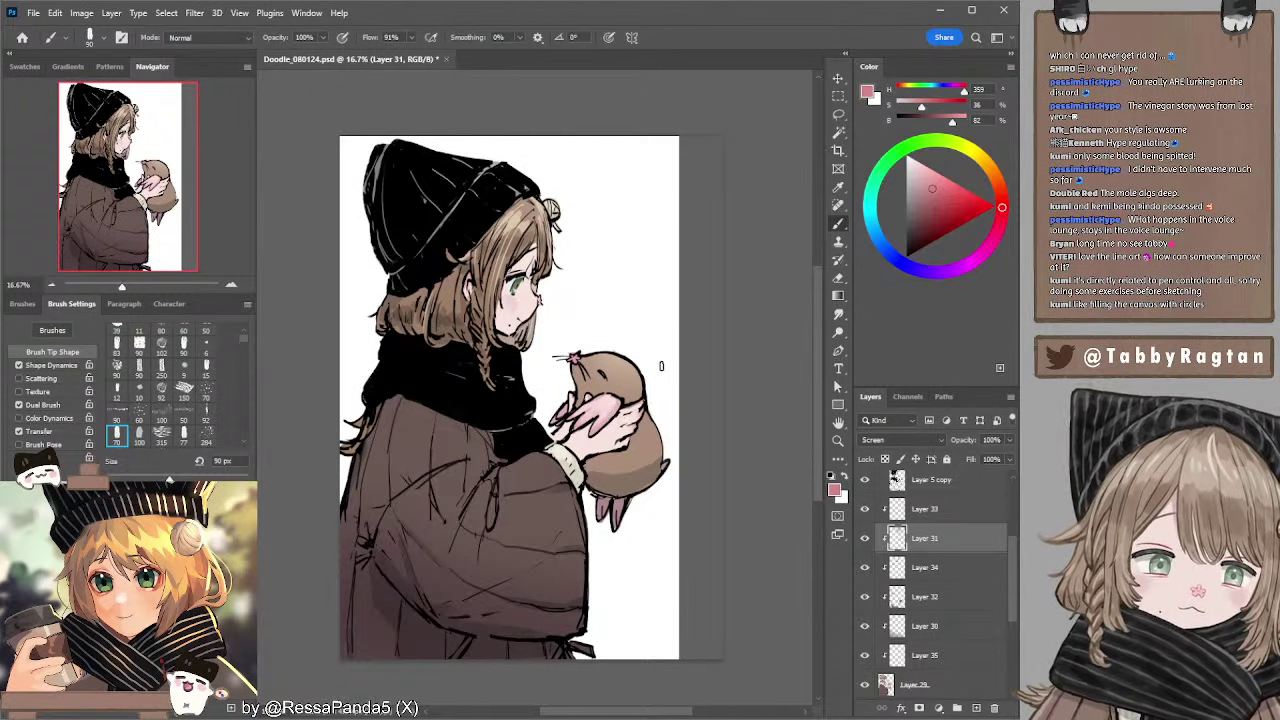
key(e)
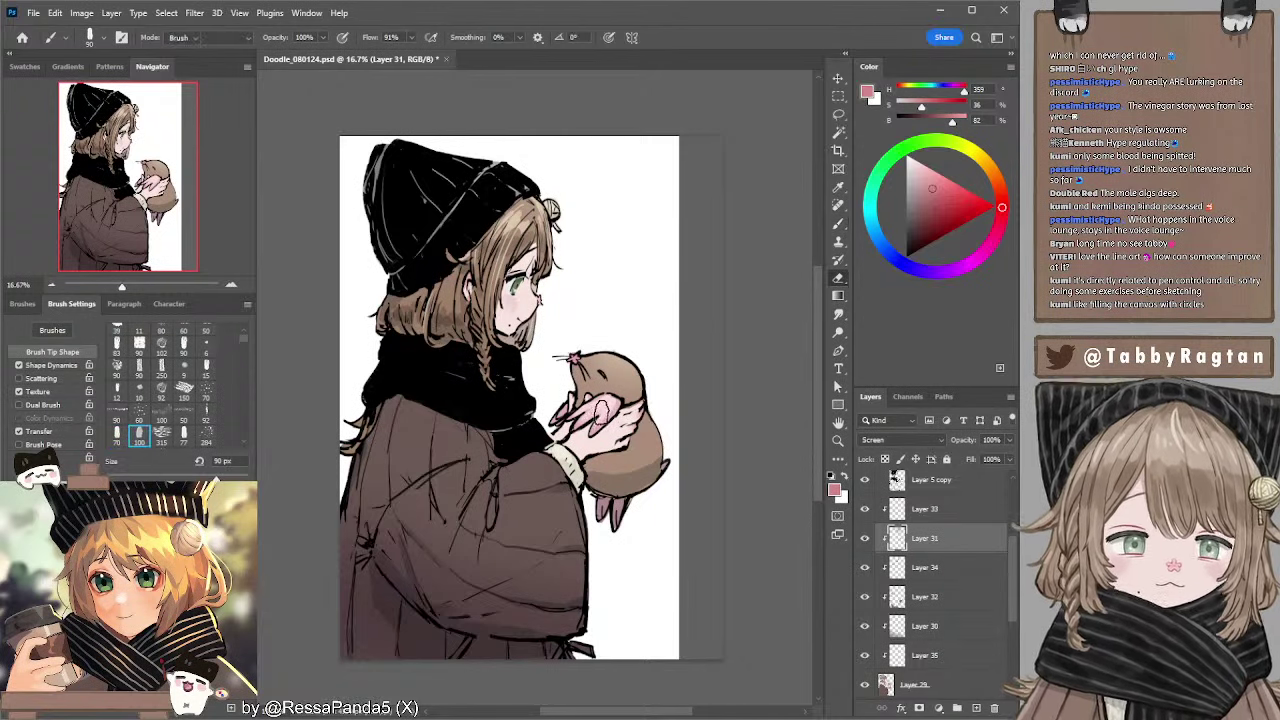
key(b)
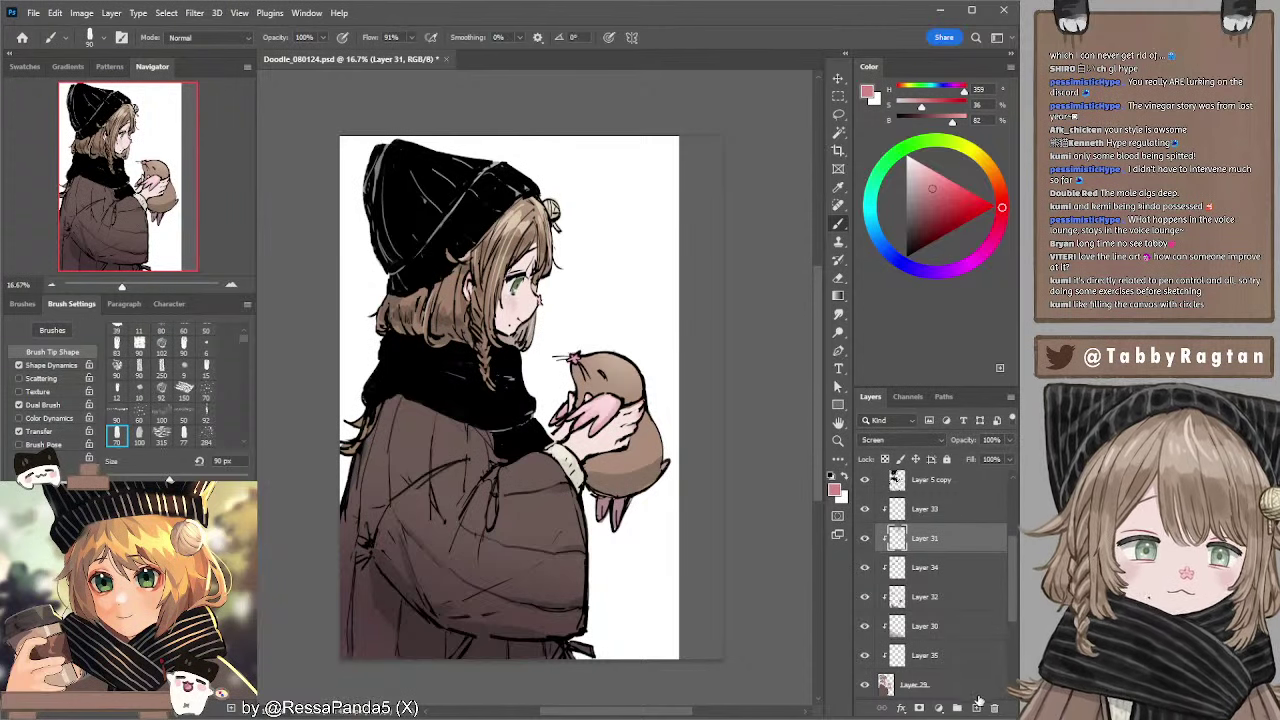
- Merge the clipped layers from Layer 33 down to Layer 35 together with the base colour layer beneath them
double_click(925, 509)
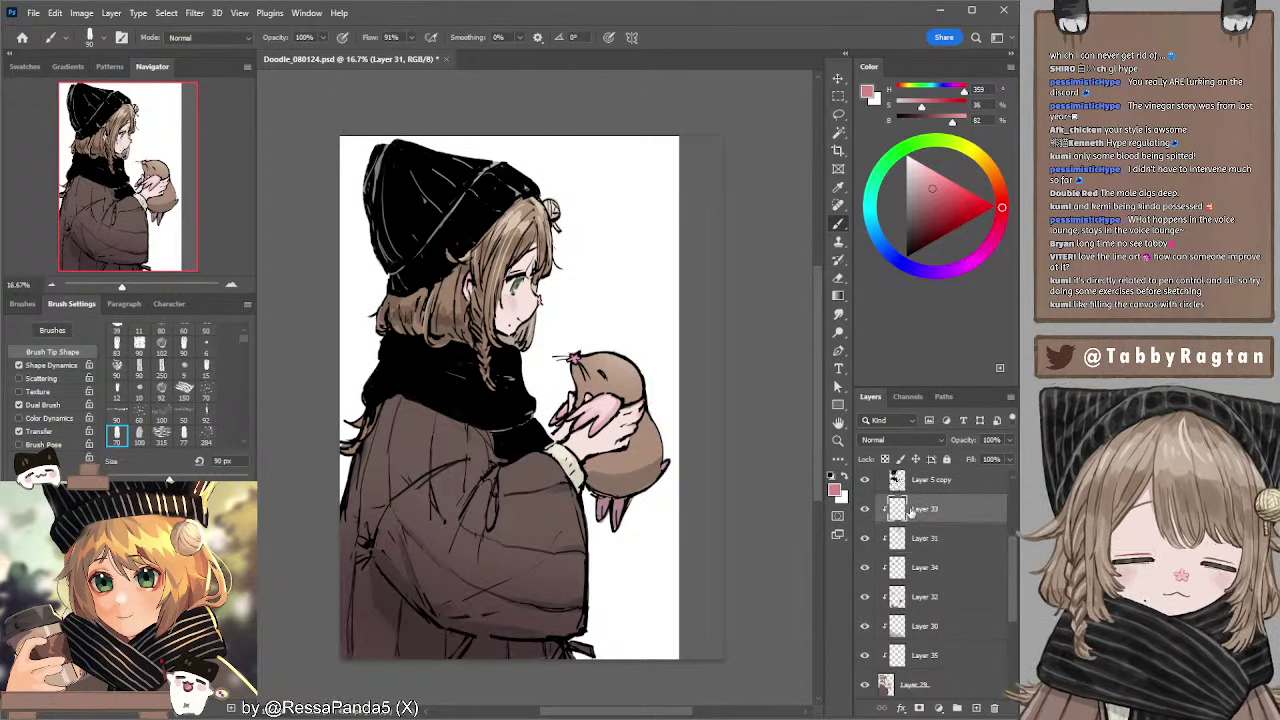
shift+click(919, 664)
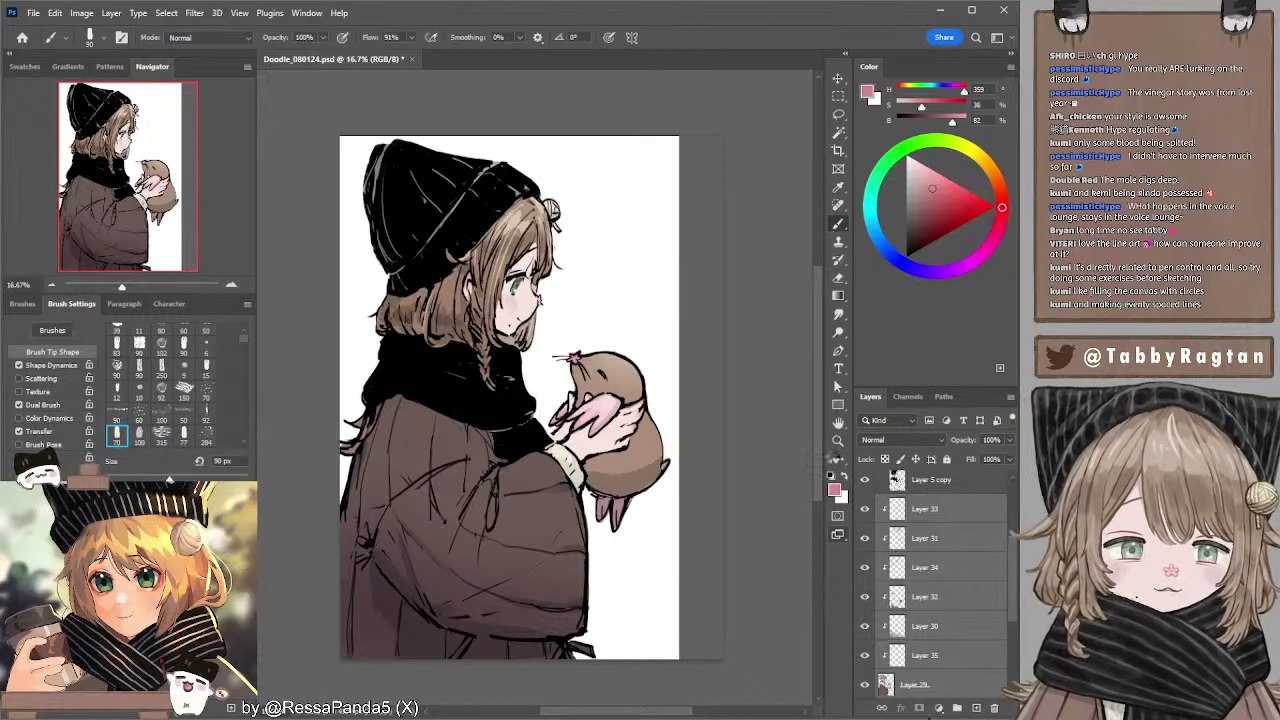
key(ctrl+e)
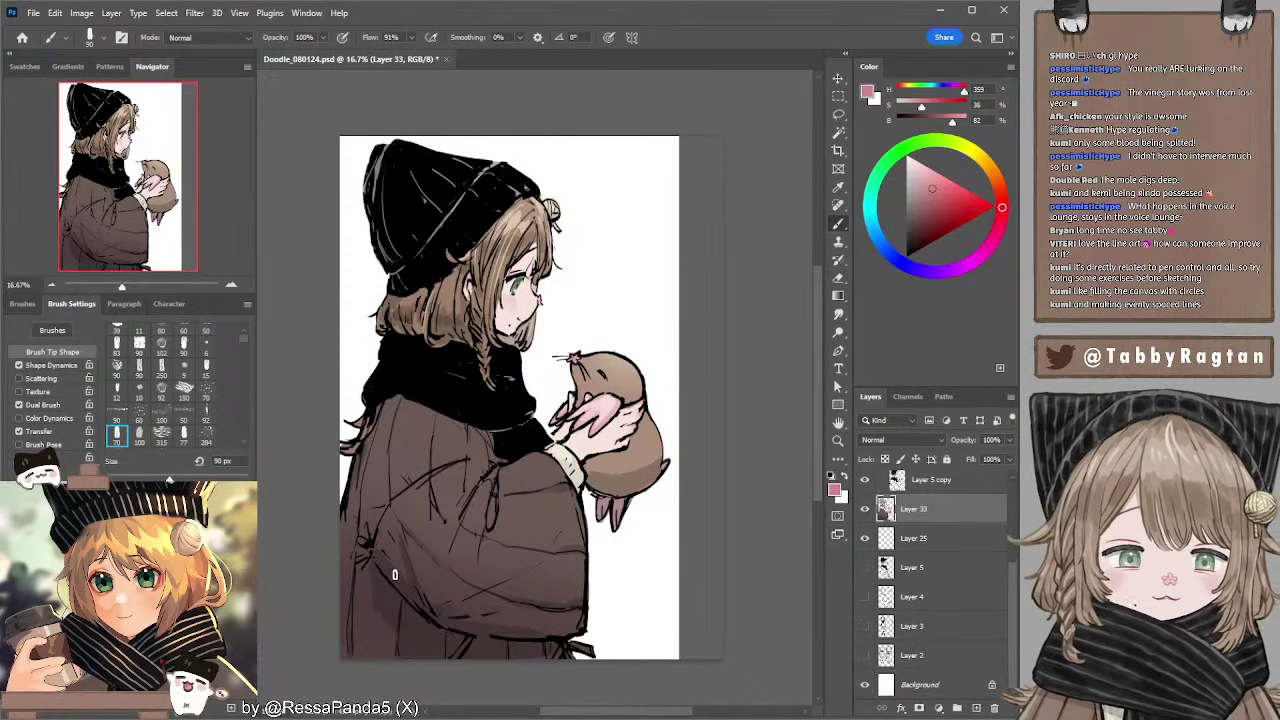
- Sample the coat's dark brown, shift it to a grey-blue (H 210, S 8, B 52) and touch up the sleeve's lower edge at 45 px
drag(414, 507, 409, 487)
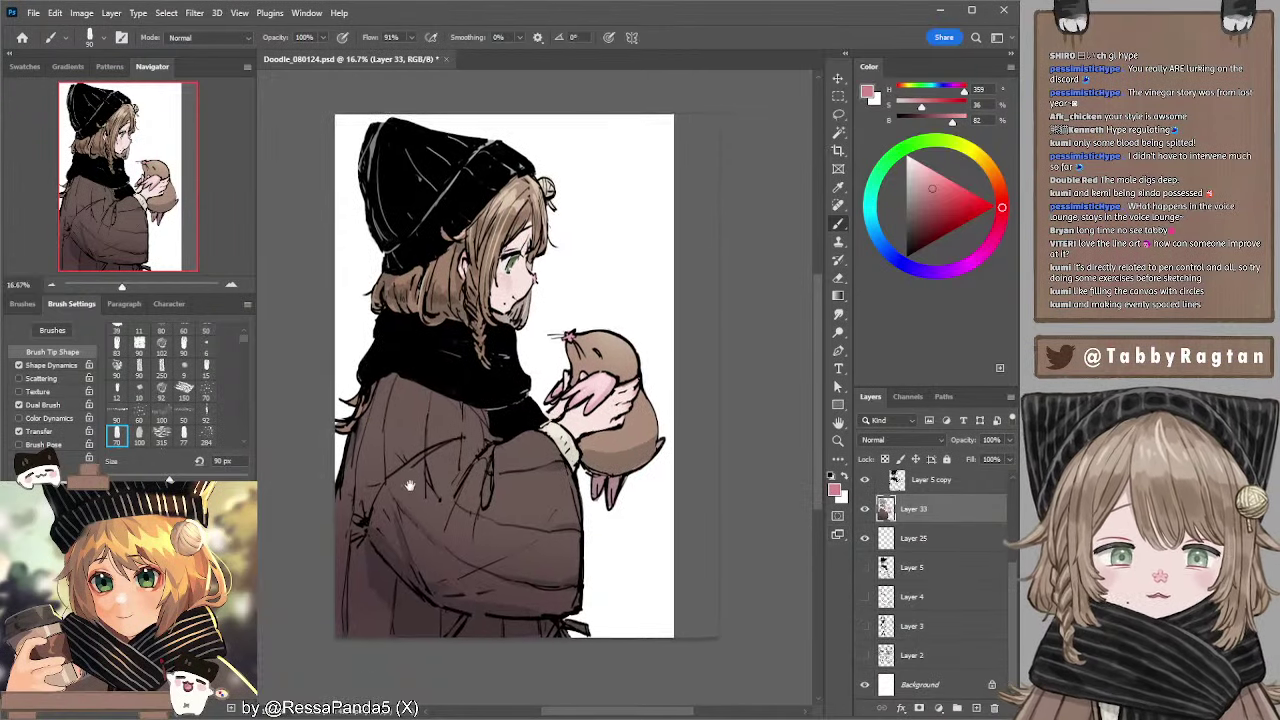
alt+click(374, 540)
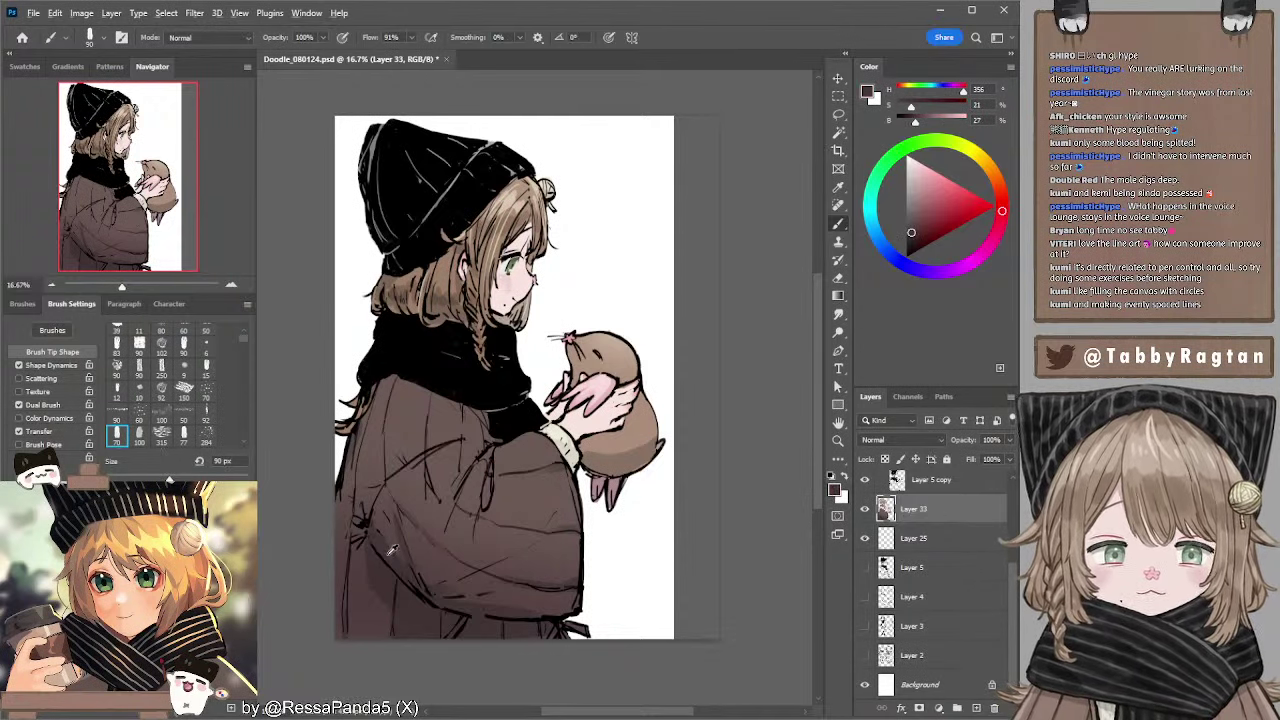
alt+click(392, 550)
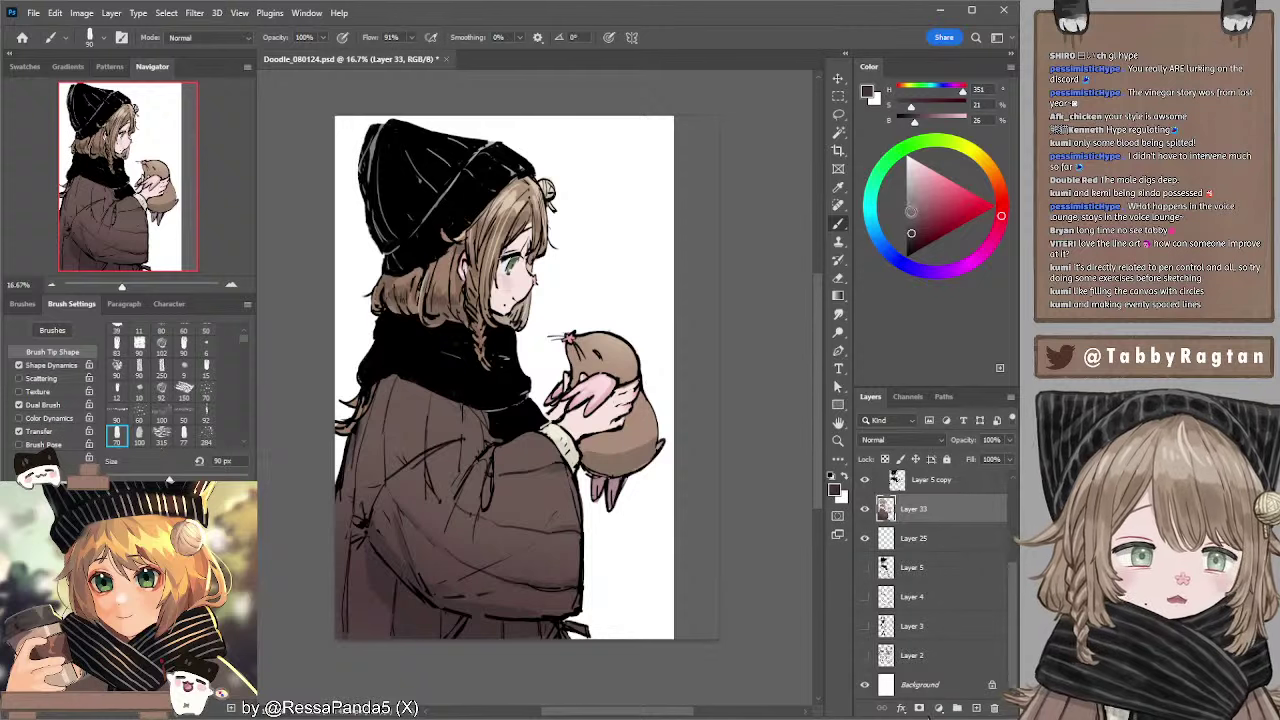
drag(912, 211, 910, 206)
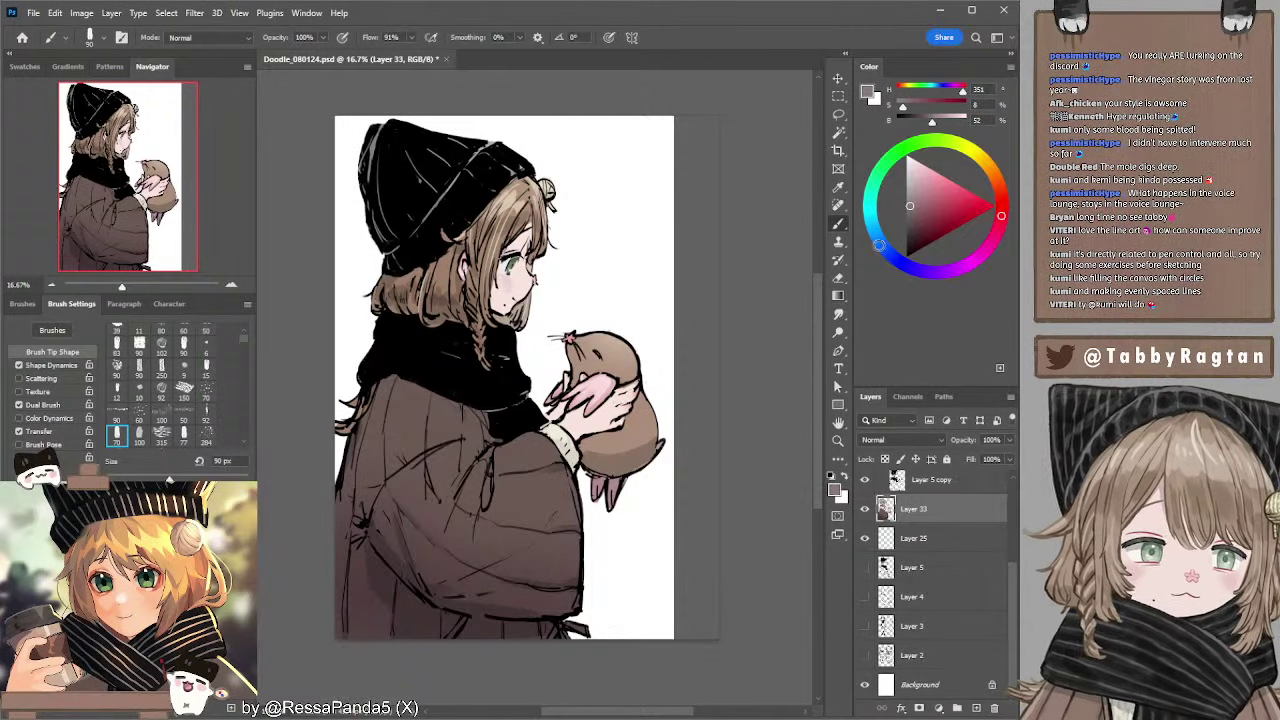
click(878, 240)
drag(575, 384, 571, 319)
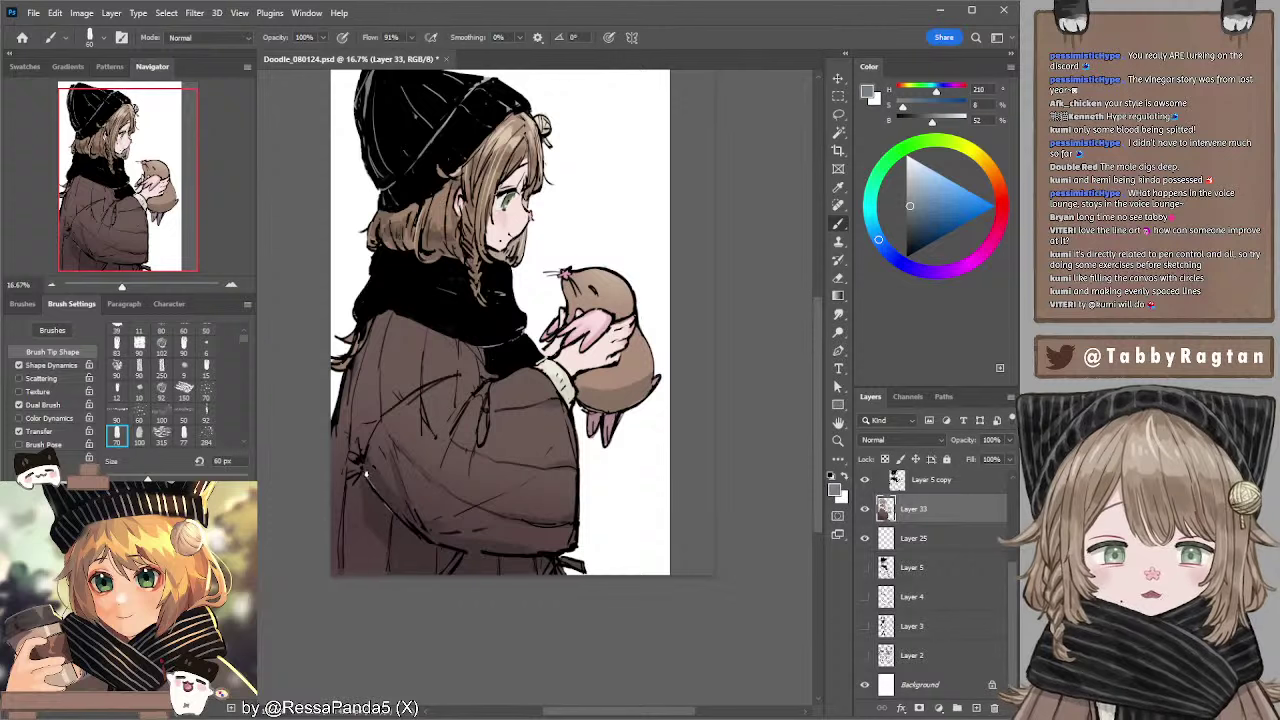
key(F2)
drag(368, 476, 410, 526)
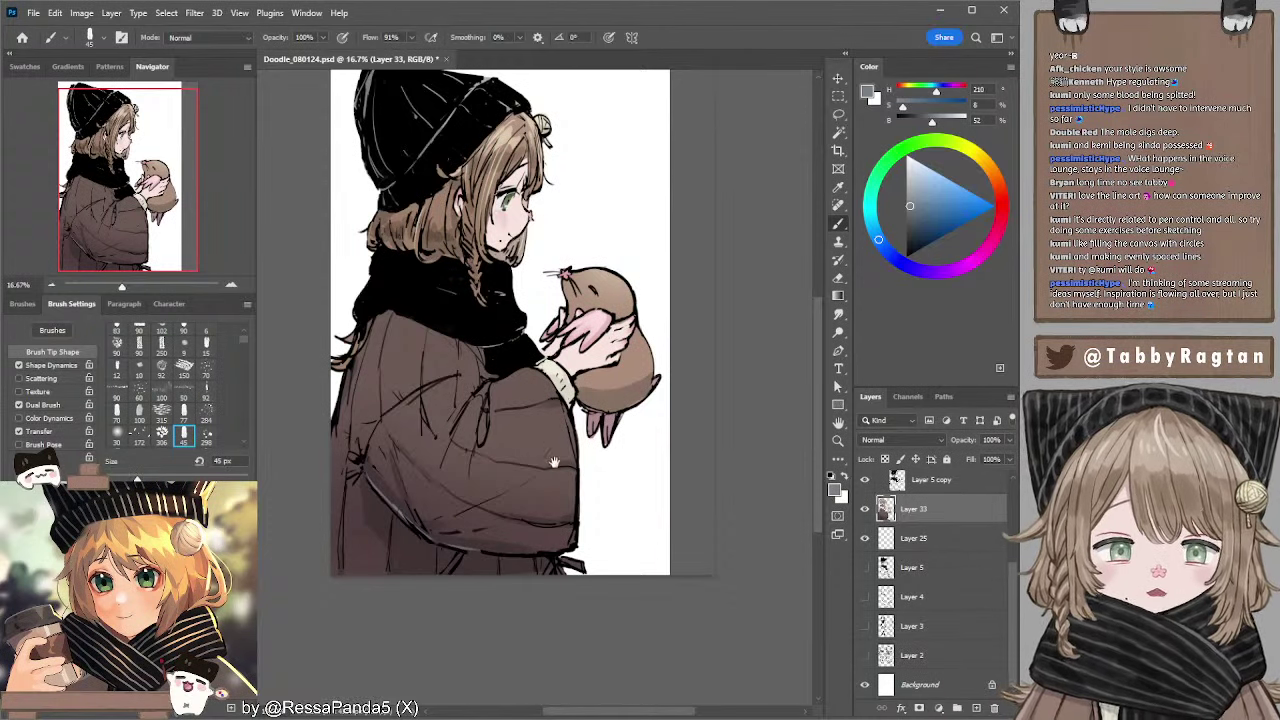
- Sample the coat's dark shadow brown (H 355, S 19, B 26) and enlarge the brush from 60 to 150 px for shading the coat
drag(540, 448, 536, 461)
alt+click(376, 494)
key(F1)
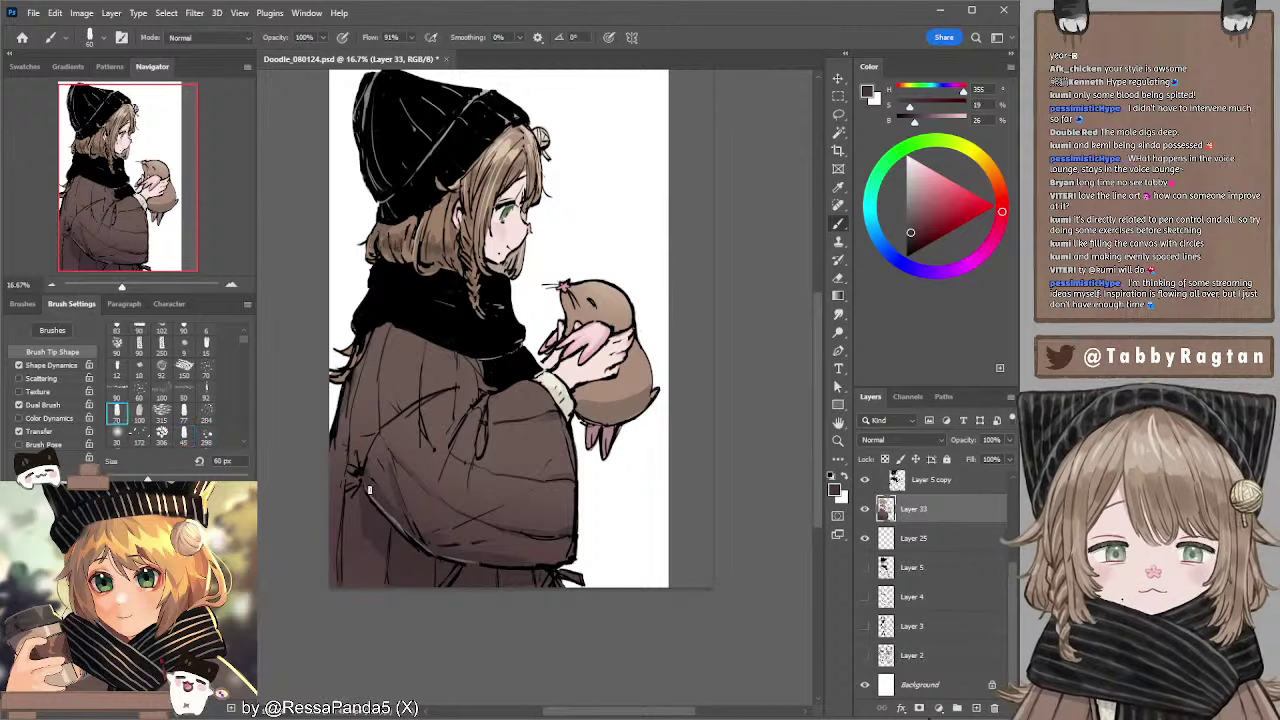
key(bracketright)
key(bracketright)
key(bracketright)
key(bracketright)
key(bracketright)
key(bracketright)
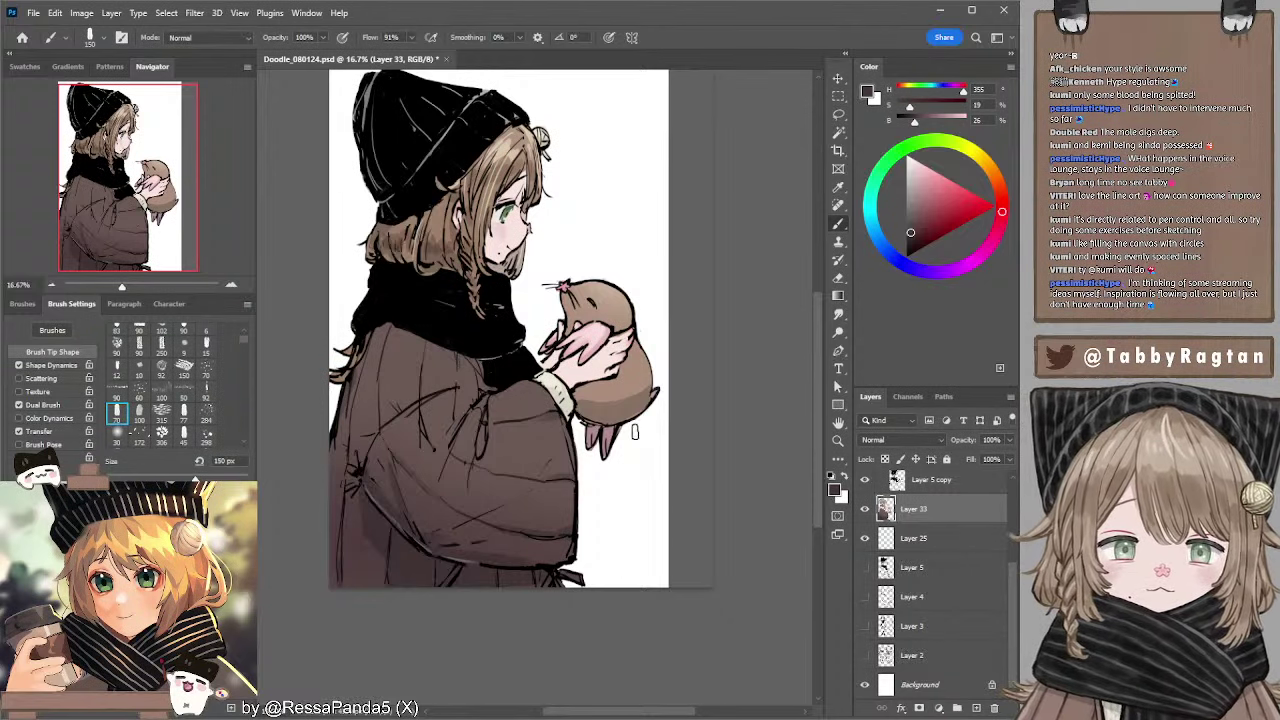
- Sample grey (H 240, S 4, B 44) from the sleeve's lower edge and refine the coat's lower back with the 45 px brush and Smudge tool
mouse_move(631, 402)
mouse_down()
mouse_move(627, 388)
mouse_move(624, 398)
mouse_up()
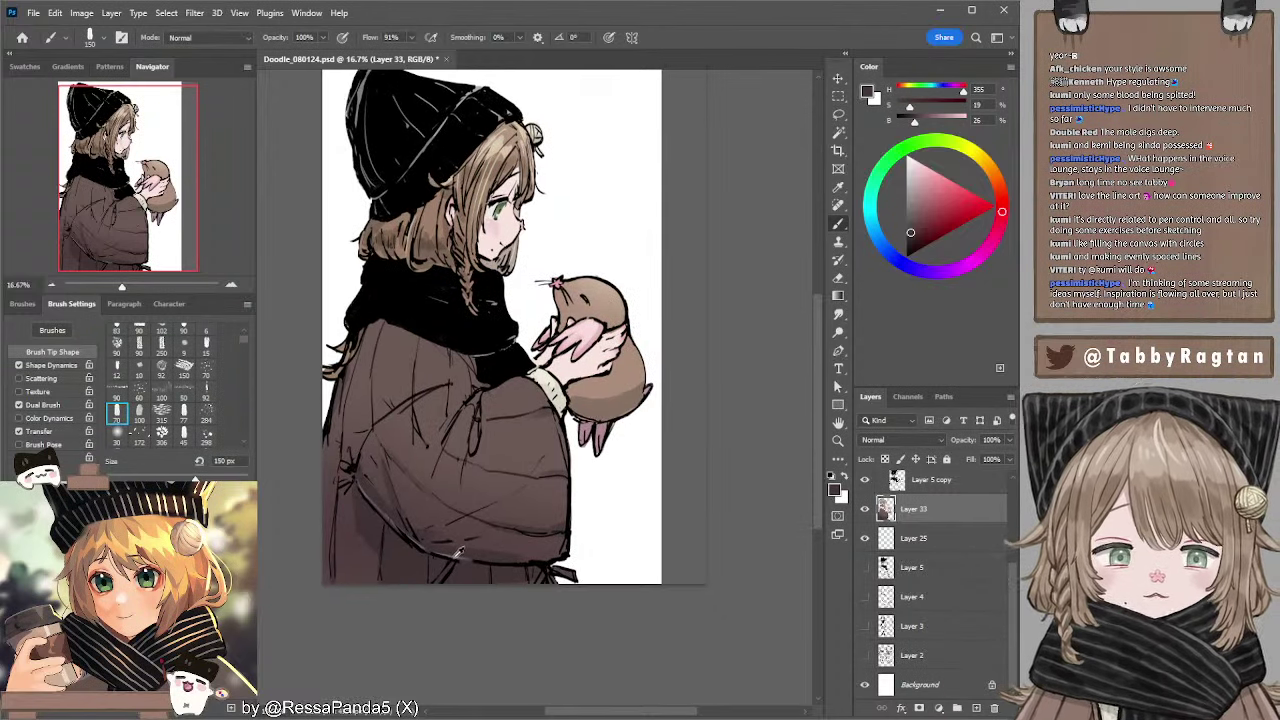
alt+click(458, 555)
key(bracketleft)
key(bracketleft)
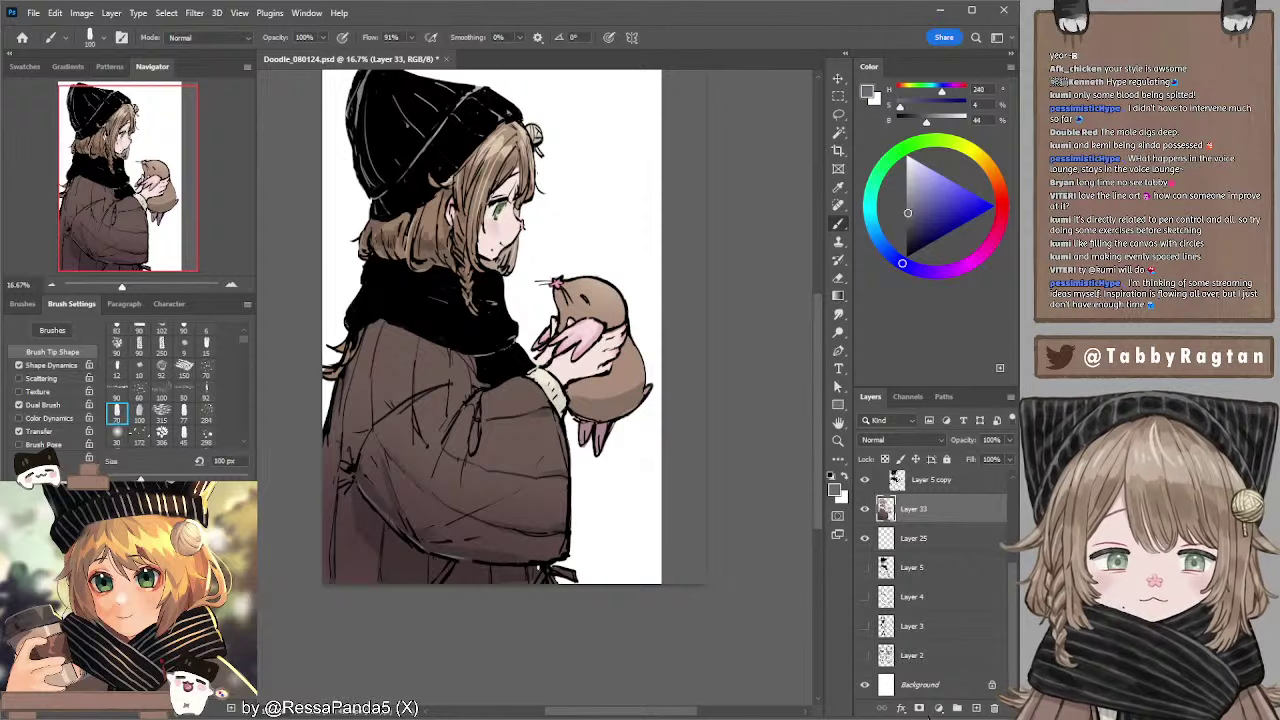
key(bracketright)
key(bracketright)
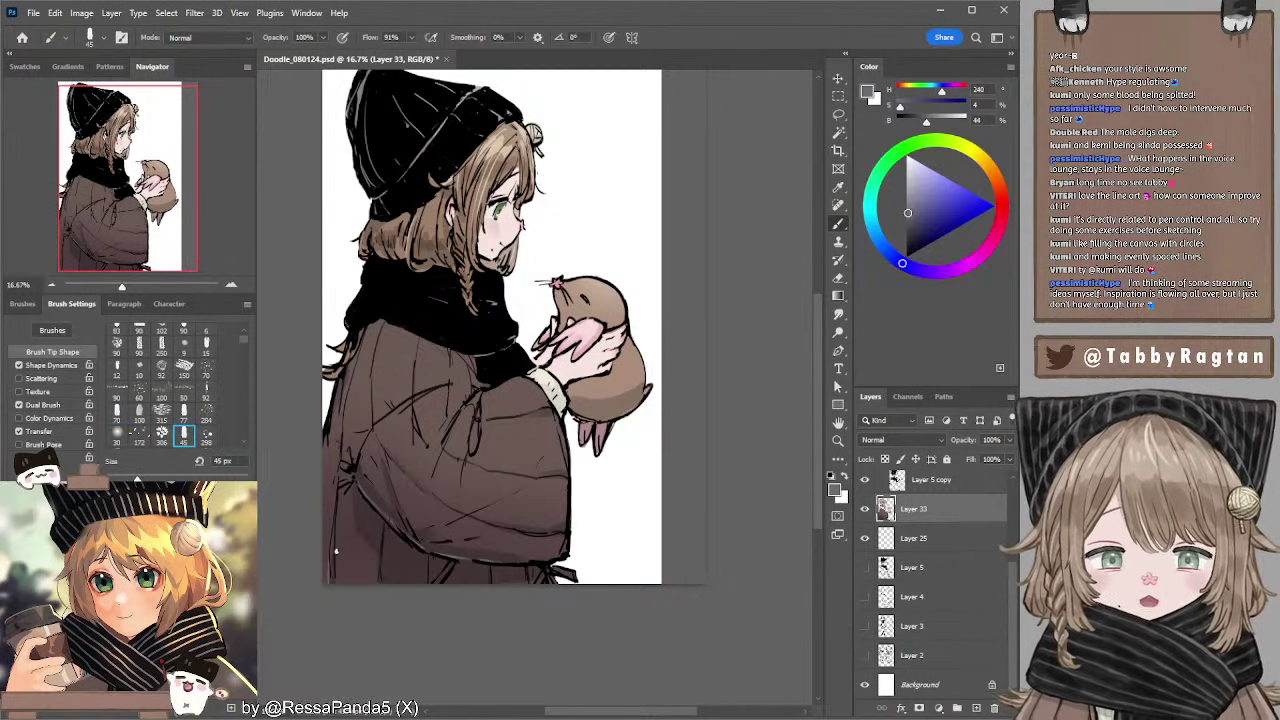
key(r)
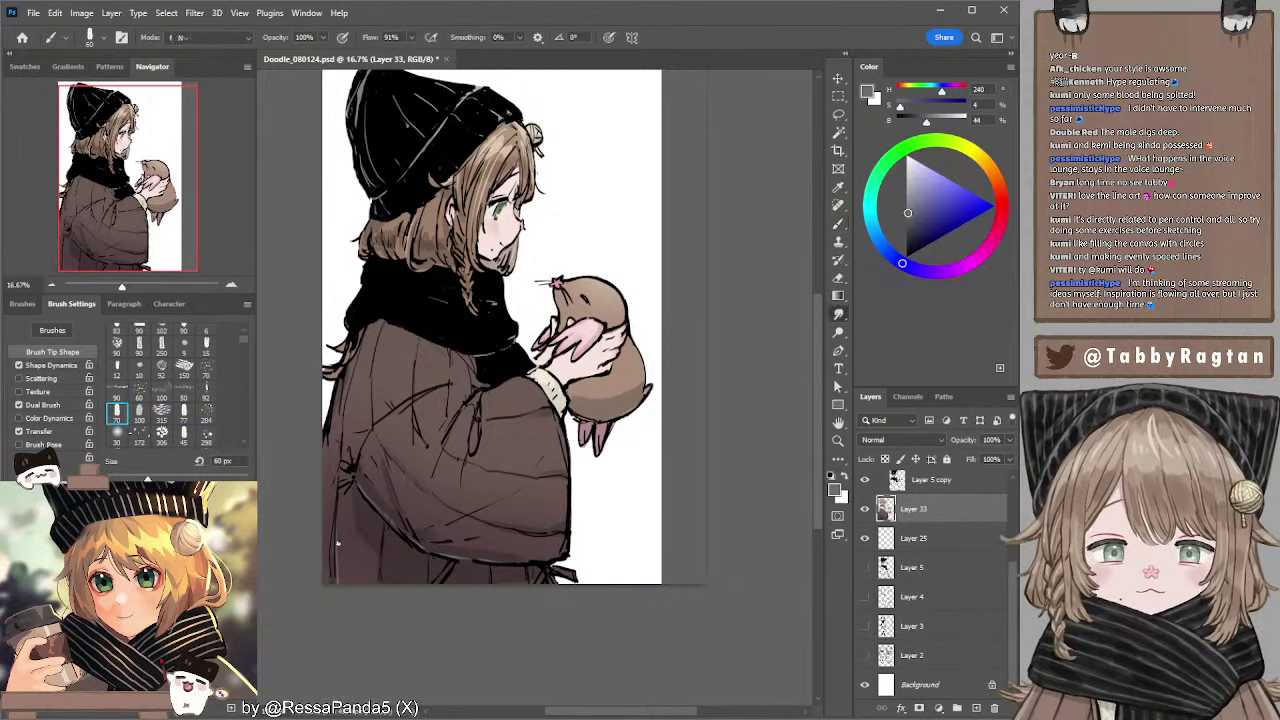
key(b)
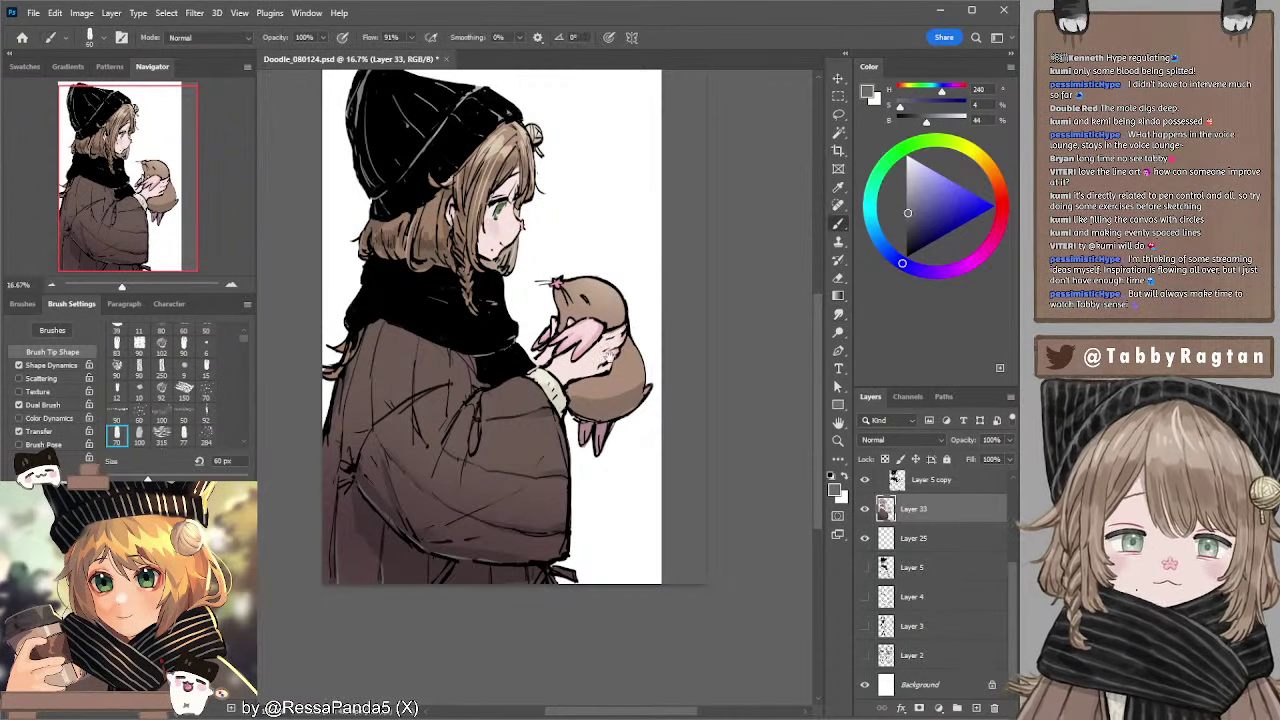
drag(610, 355, 606, 376)
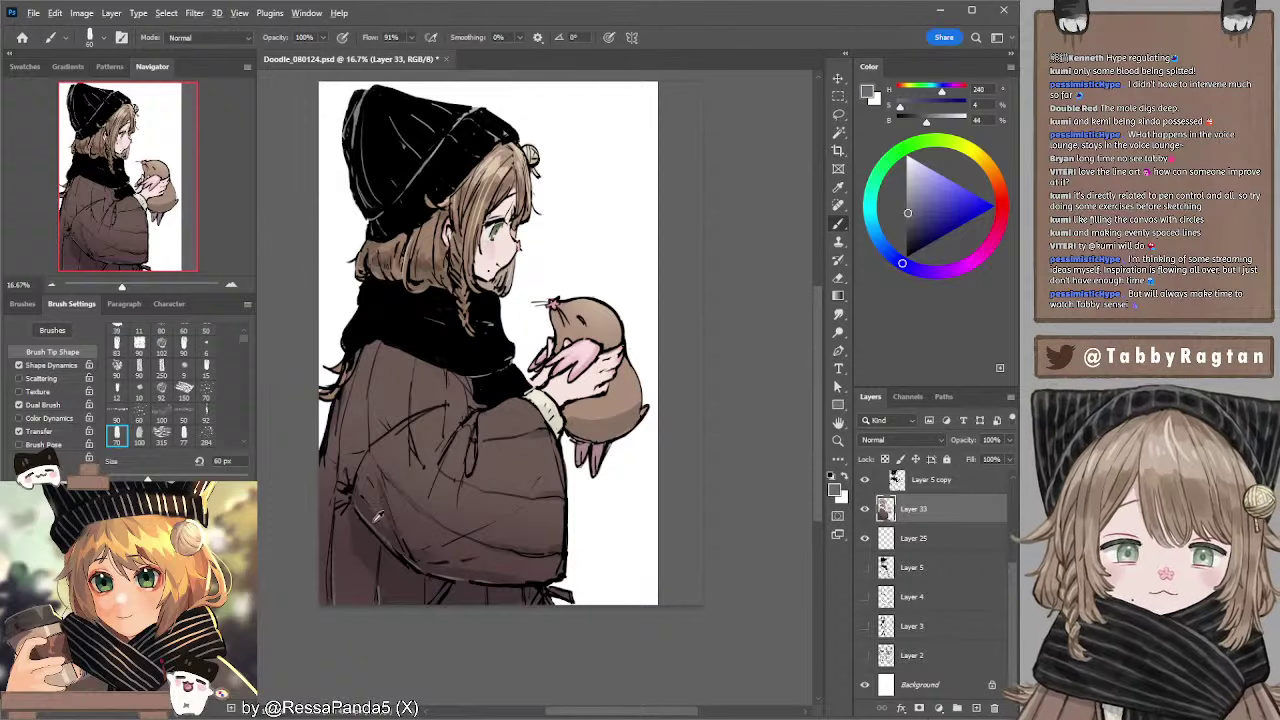
- Shade the sleeve's underside in sampled dark brown (H 356, S 20, B 27) with the brush at 90 px
alt+click(394, 512)
key(bracketright)
key(bracketright)
key(bracketright)
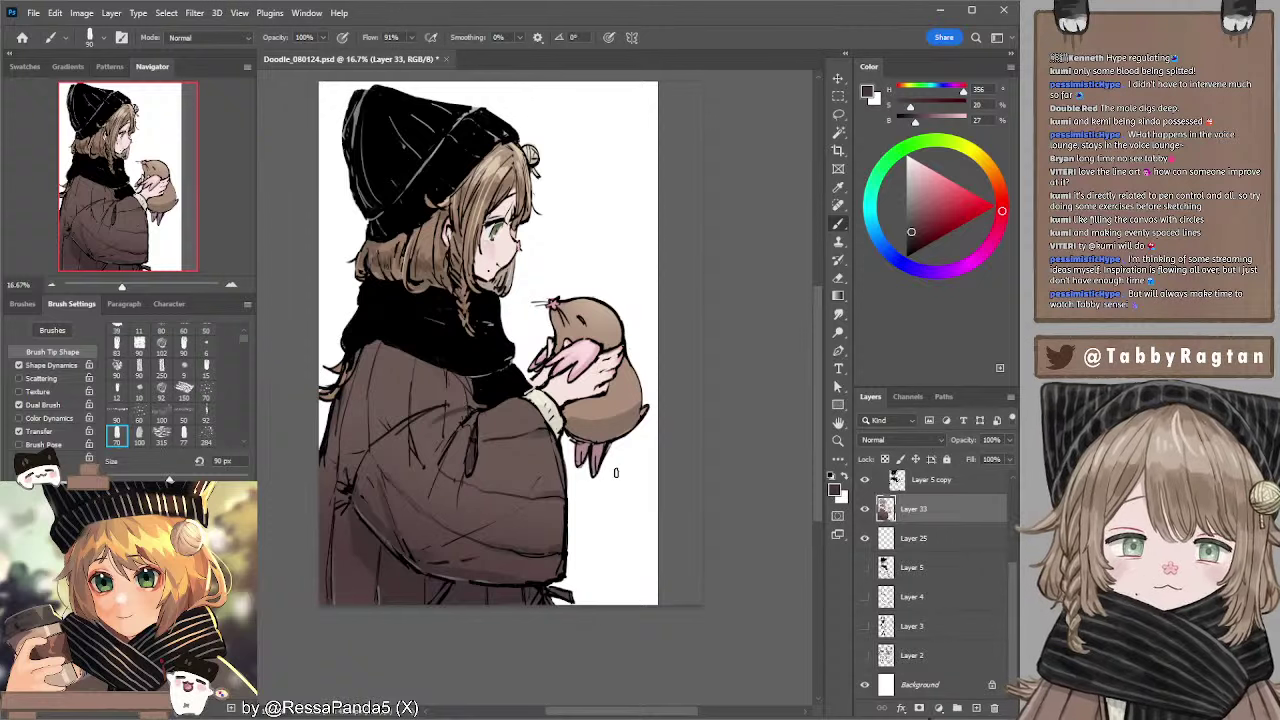
drag(607, 284, 599, 300)
drag(508, 430, 510, 388)
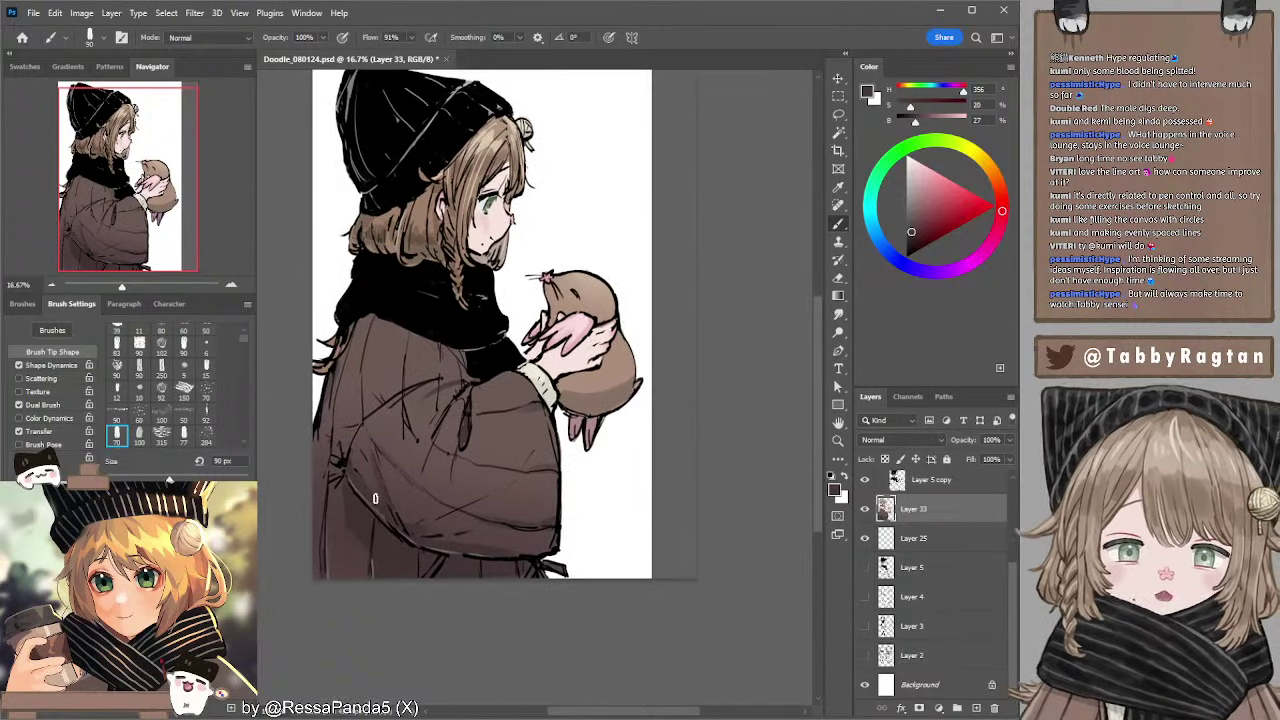
- Refine the shadows around the elbow with resampled coat tones, ending on H 348, S 23, B 26 with a 125 px brush
alt+click(373, 498)
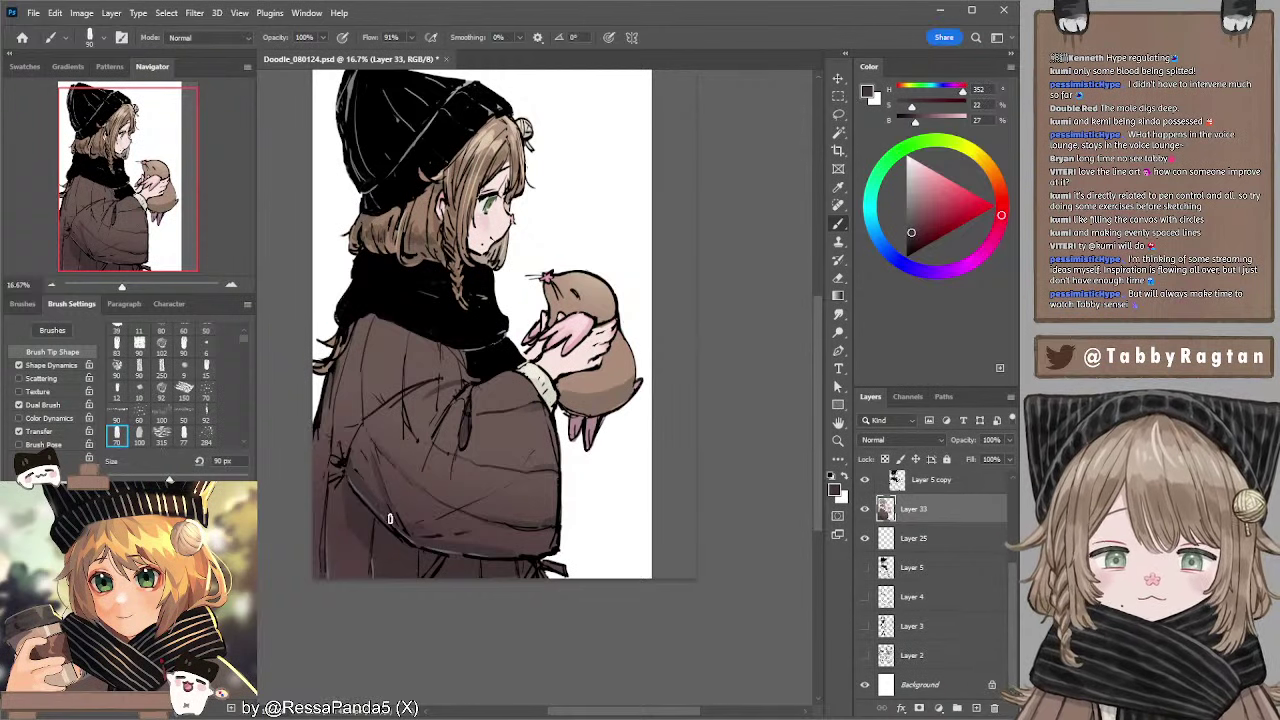
alt+click(354, 483)
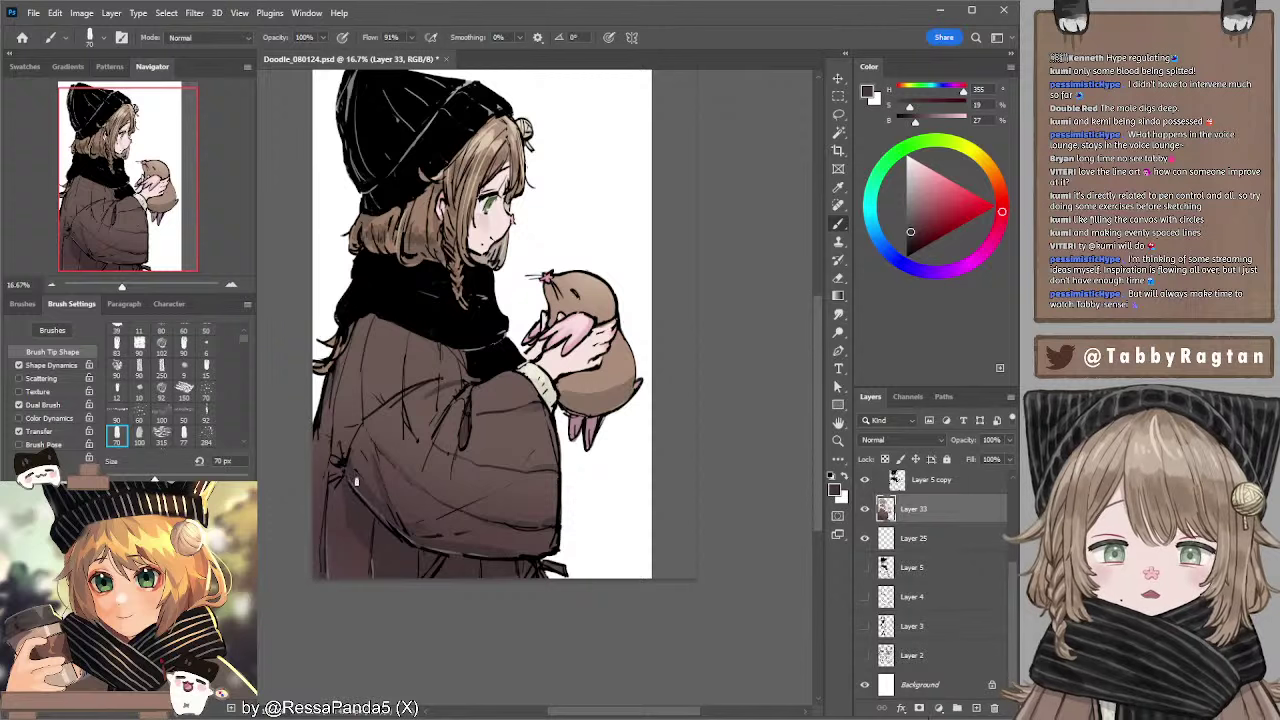
alt+click(352, 482)
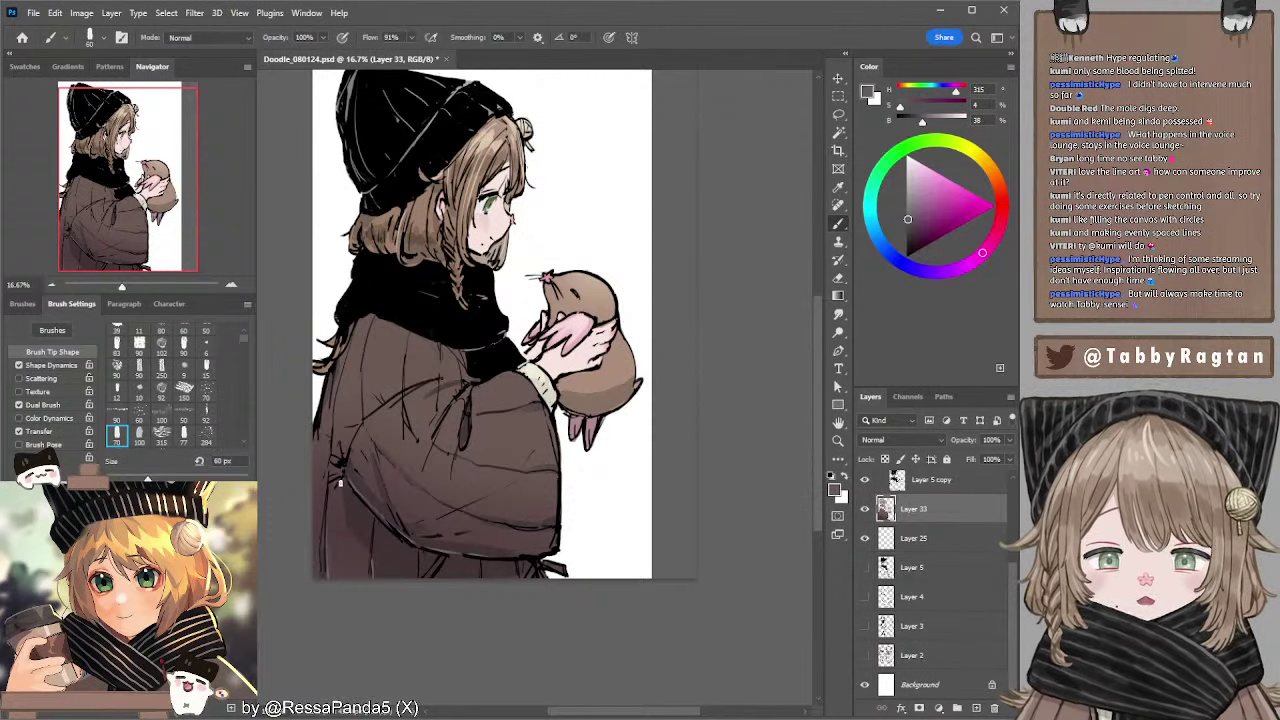
alt+click(352, 492)
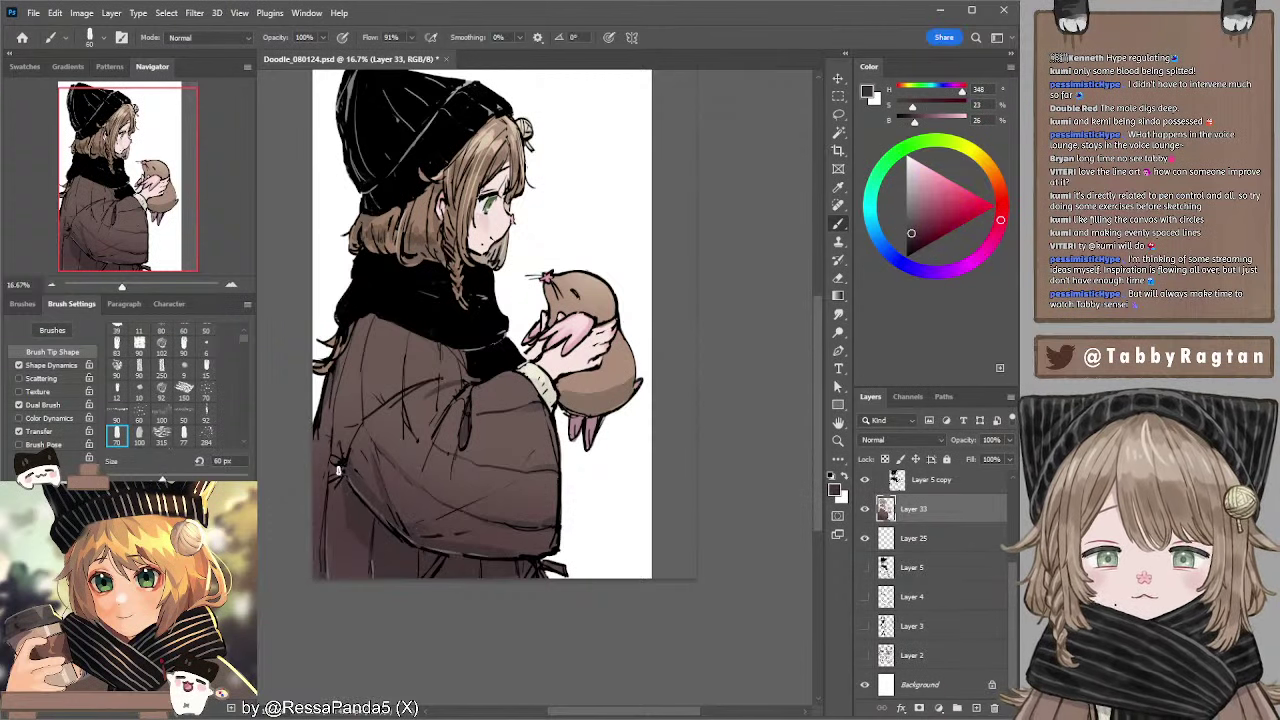
key(bracketright)
key(bracketright)
key(bracketright)
key(bracketright)
key(bracketright)
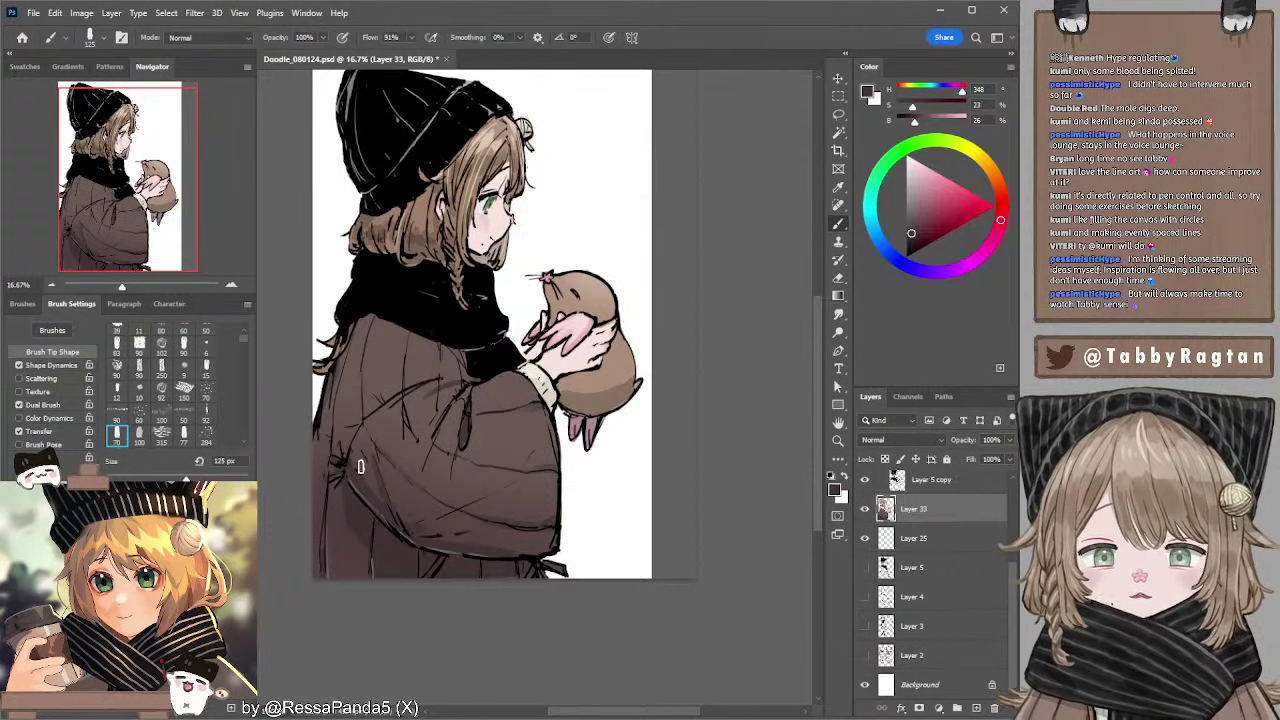
drag(556, 358, 556, 394)
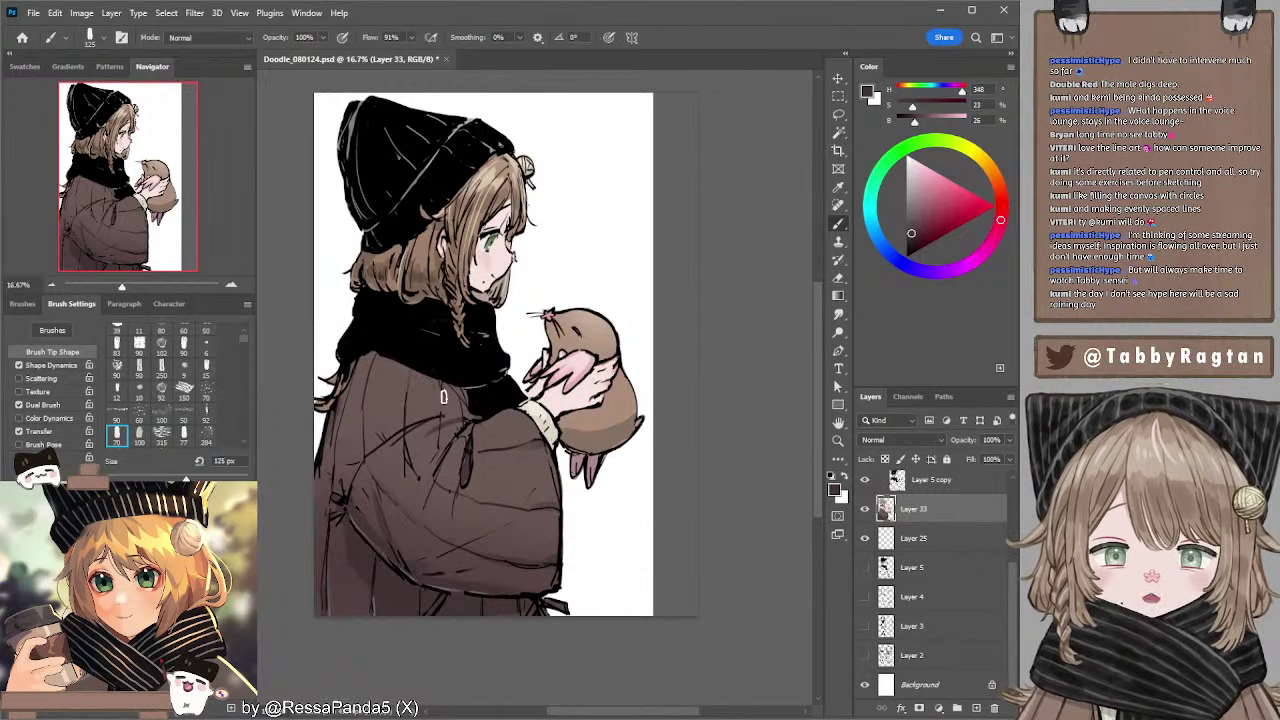
drag(444, 397, 445, 414)
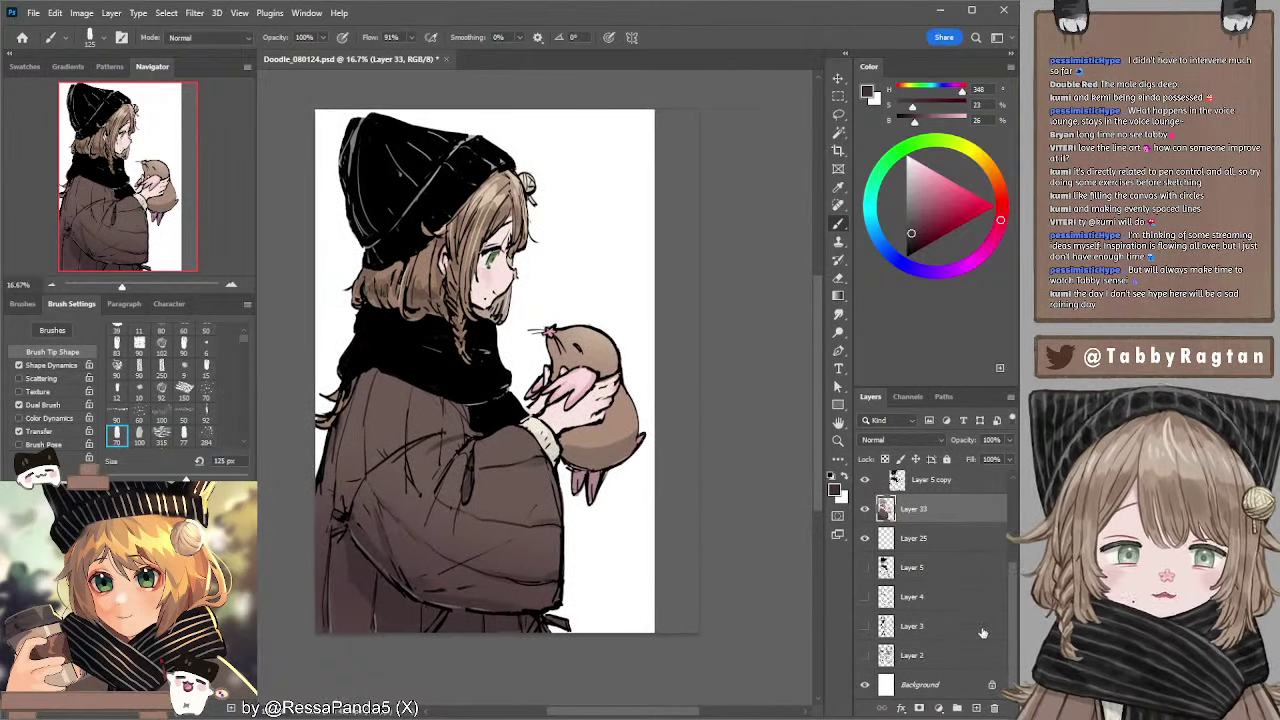
- Add a new layer above the merged colour layer, Layer 33, and clip it to that layer
scroll(1009, 541, up, 2)
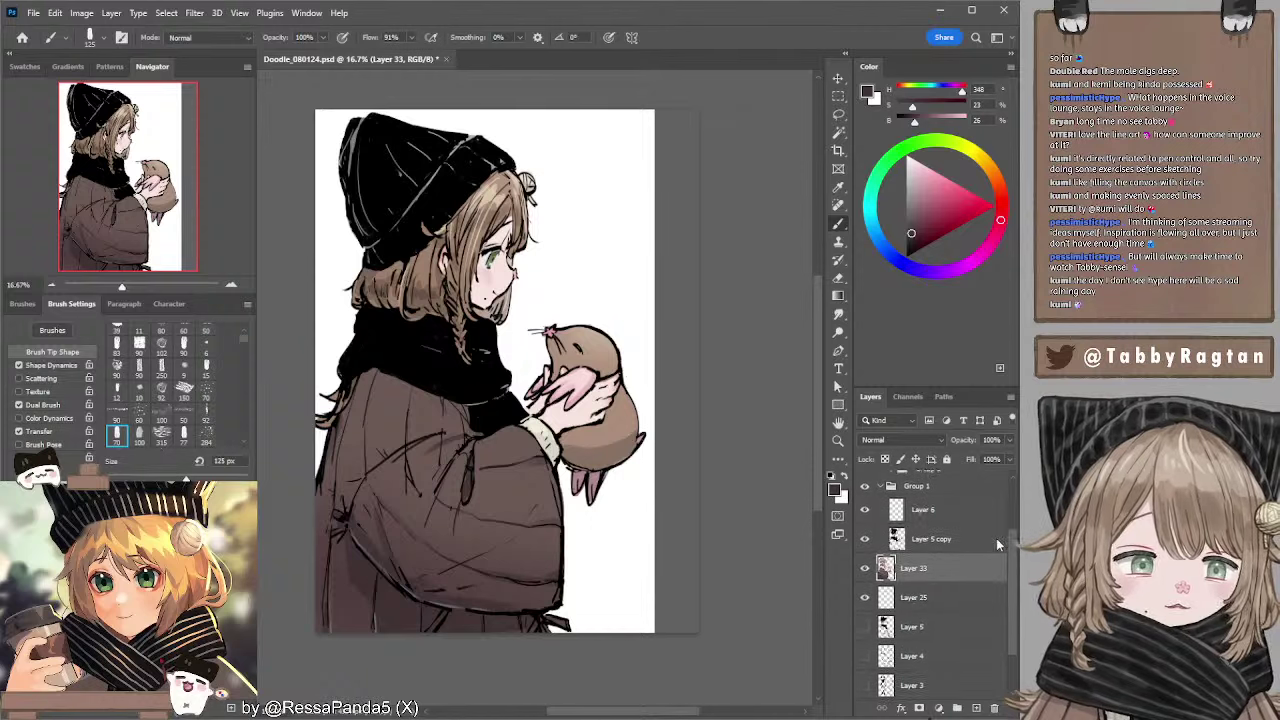
key(ctrl+shift+alt+n)
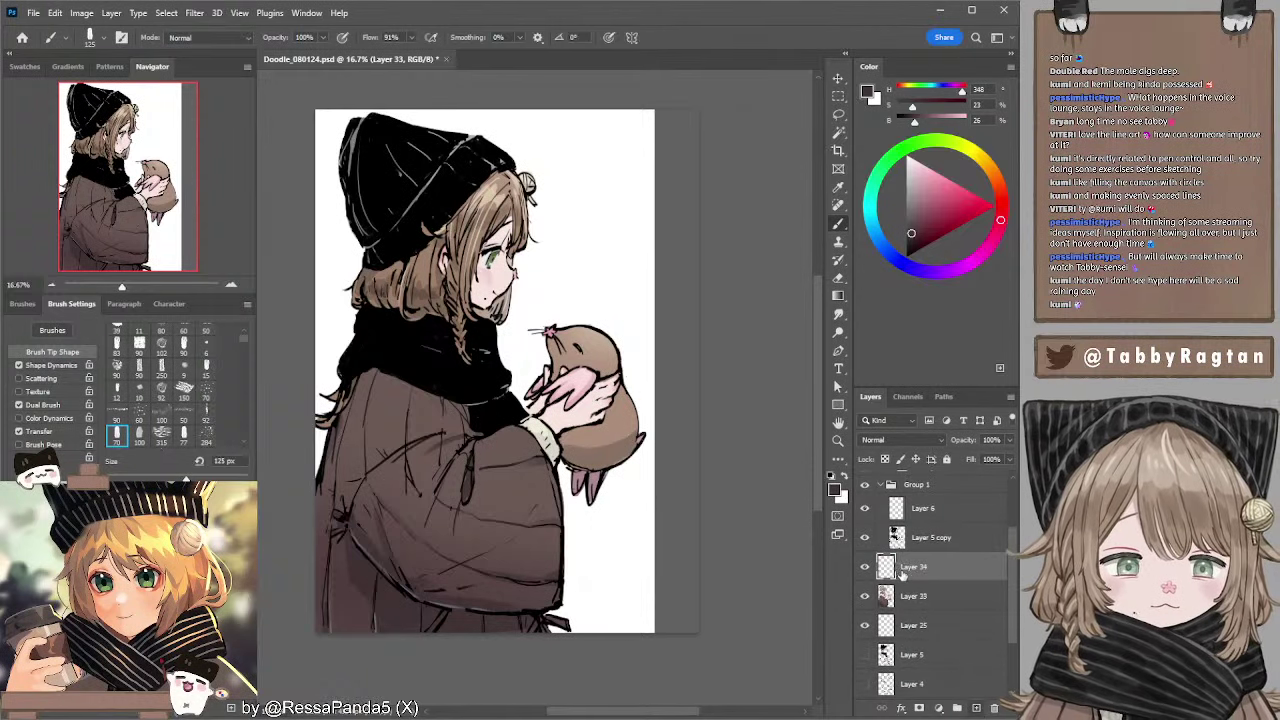
alt+click(900, 580)
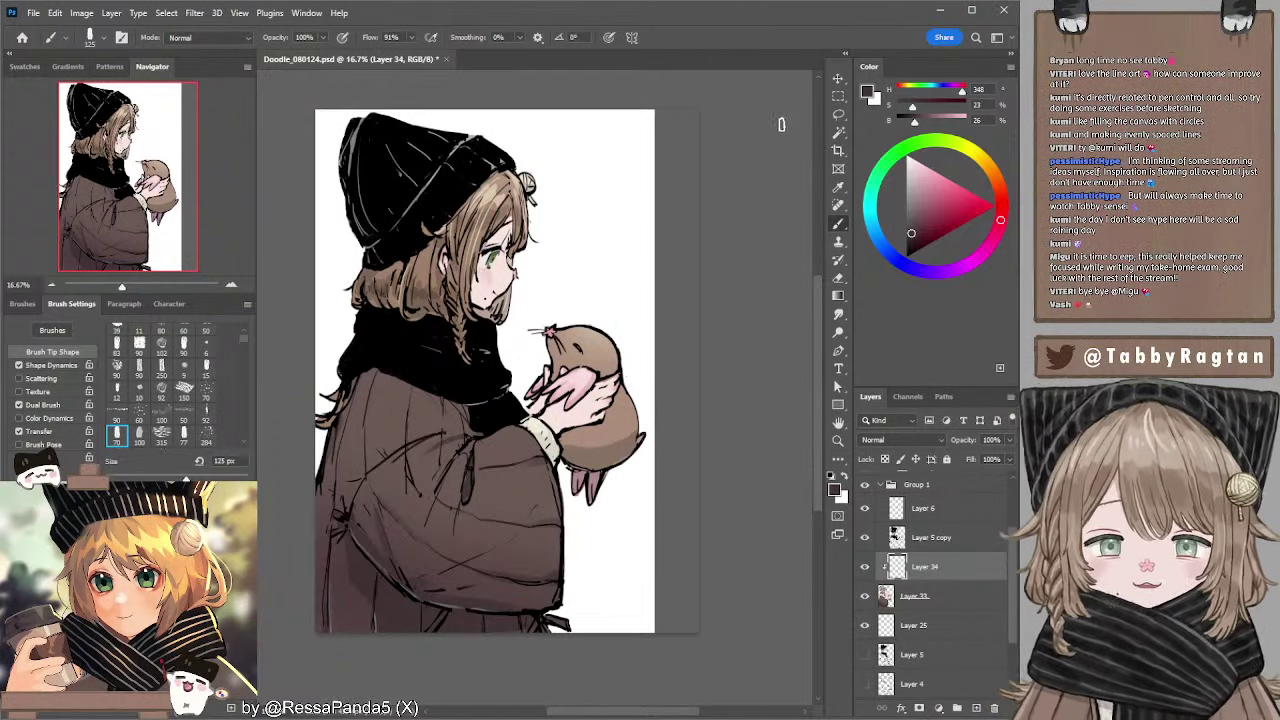
- Select Layer 33, sample light beige (H 40, S 21, B 85) from the girl's hair and reduce the brush to 50 px
ctrl+click(476, 248)
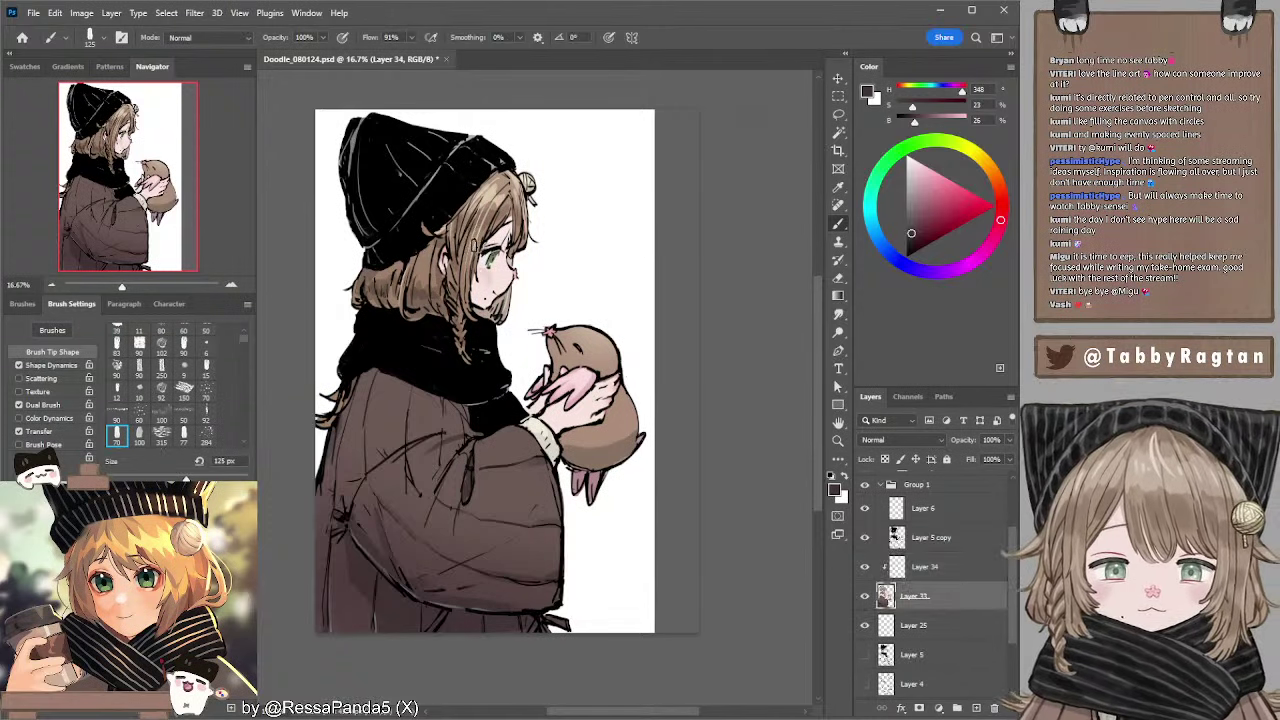
alt+click(492, 193)
key(bracketleft)
key(bracketleft)
key(bracketleft)
key(bracketleft)
key(bracketleft)
key(bracketleft)
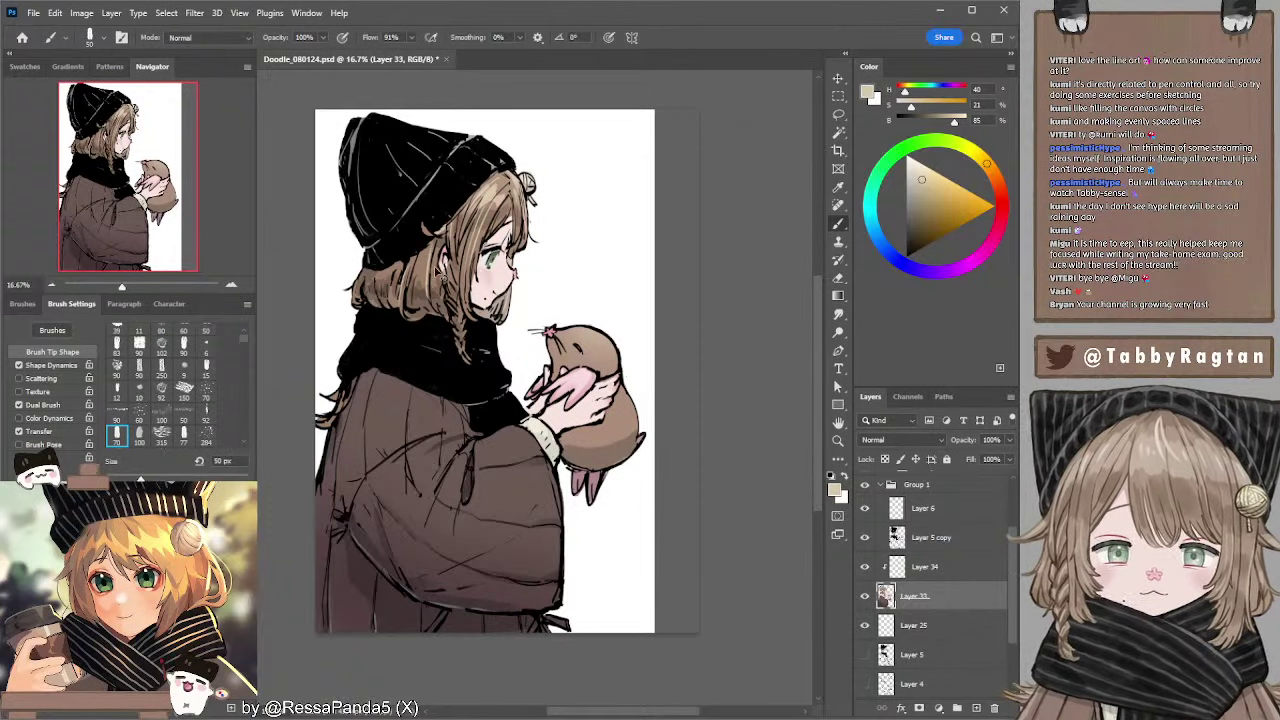
- Touch up the girl's hair in light beige, reducing the brush to 30 px
key(e)
key(b)
key(bracketleft)
key(bracketleft)
key(bracketleft)
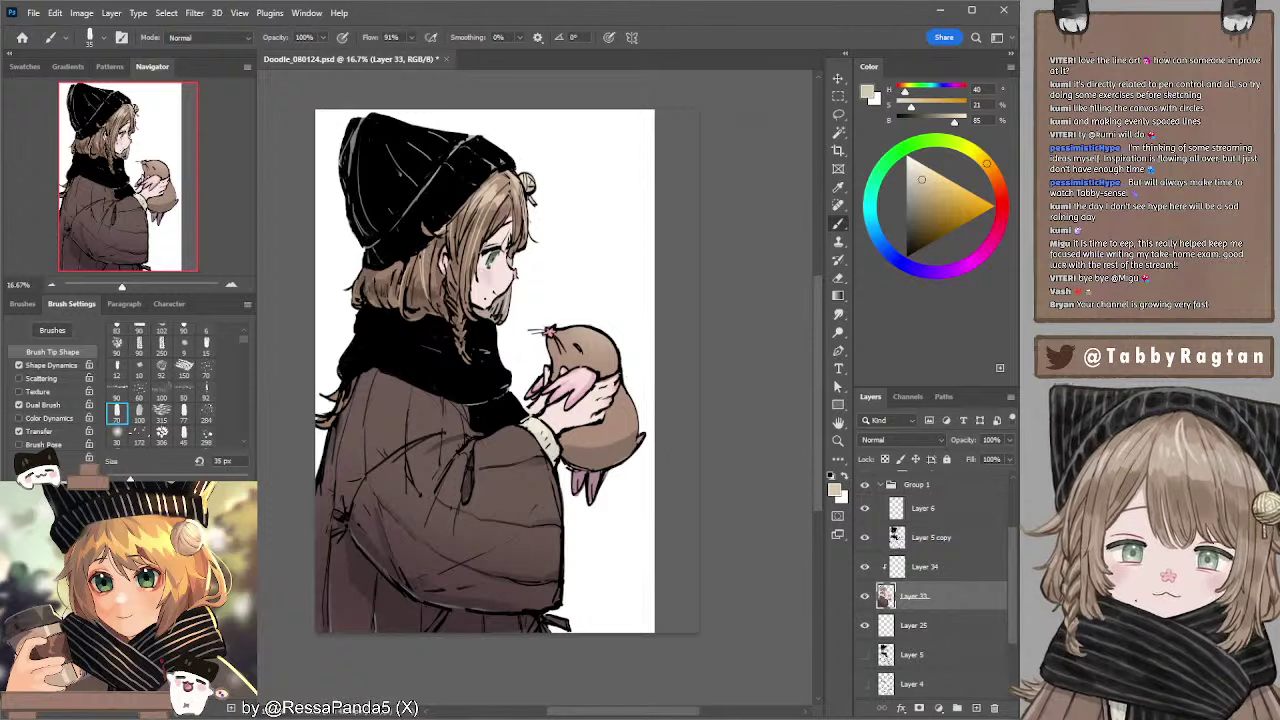
key(bracketleft)
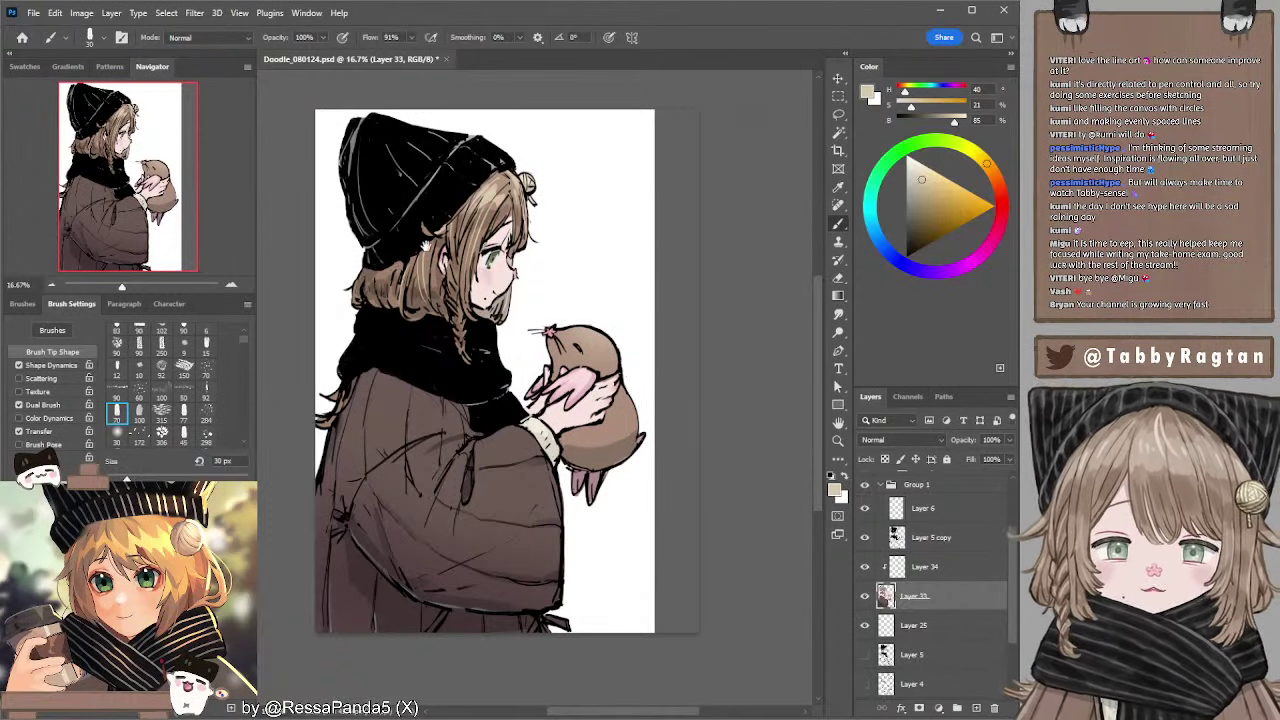
drag(426, 245, 425, 242)
- Select the Layer 5 copy line art and touch up its lines around the scarf and braid with sampled black at 40 px
ctrl+click(457, 191)
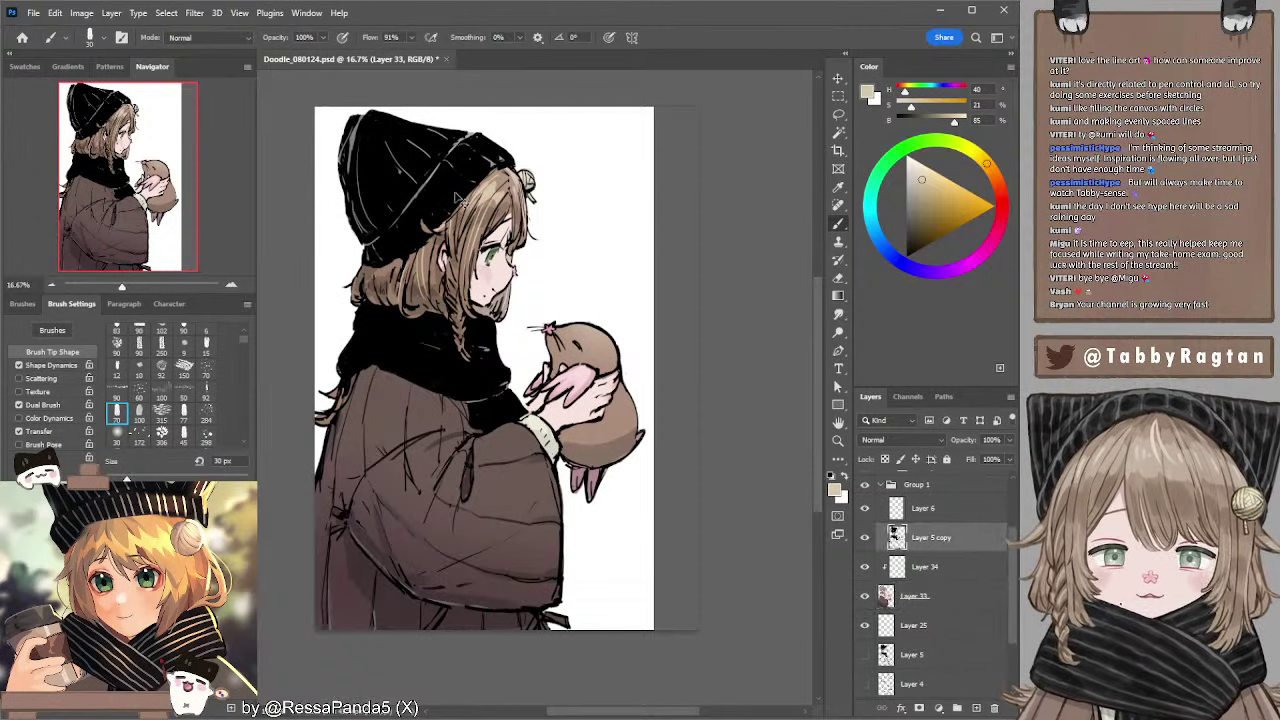
mouse_move(473, 267)
mouse_down()
mouse_move(469, 251)
mouse_move(488, 264)
mouse_up()
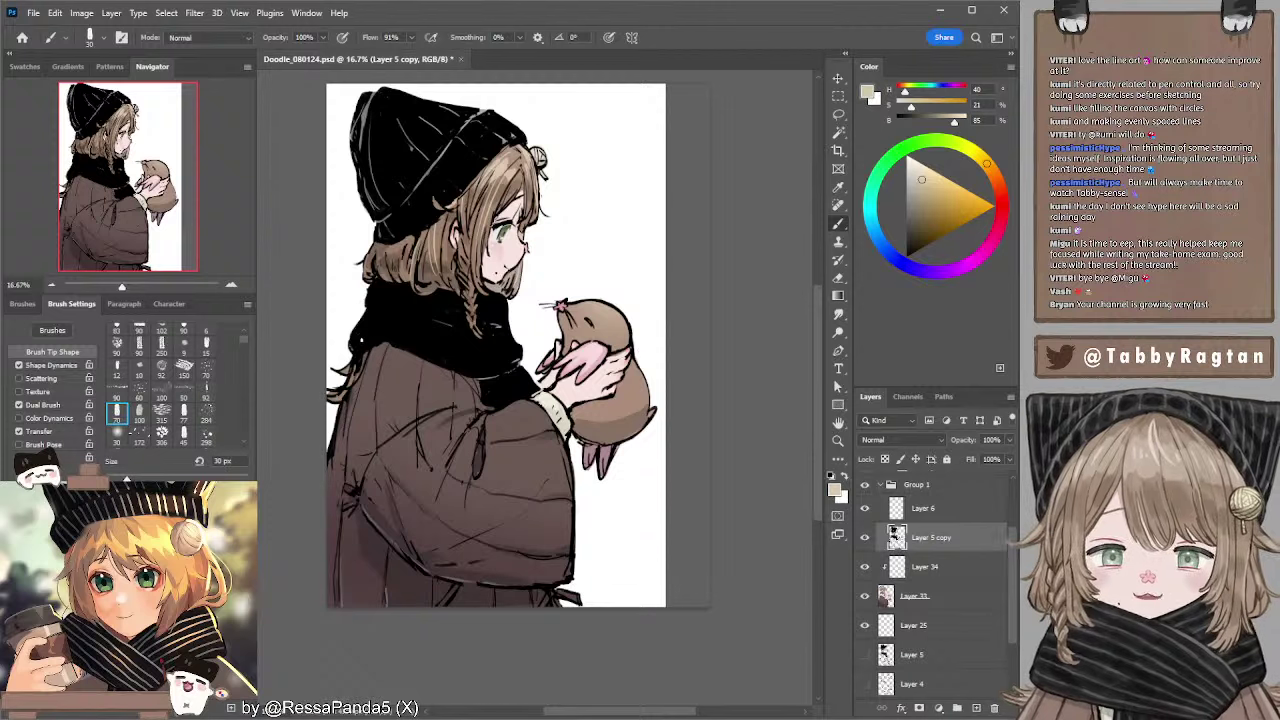
alt+click(367, 336)
key(bracketright)
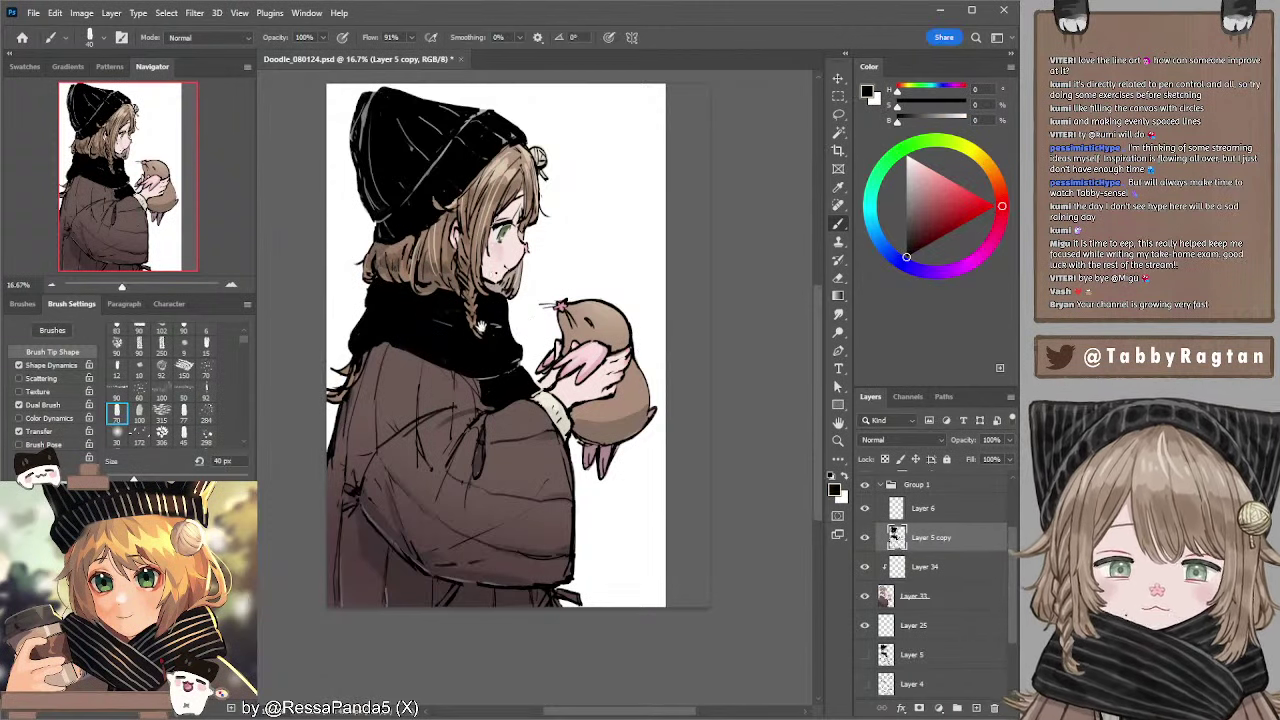
drag(482, 327, 448, 321)
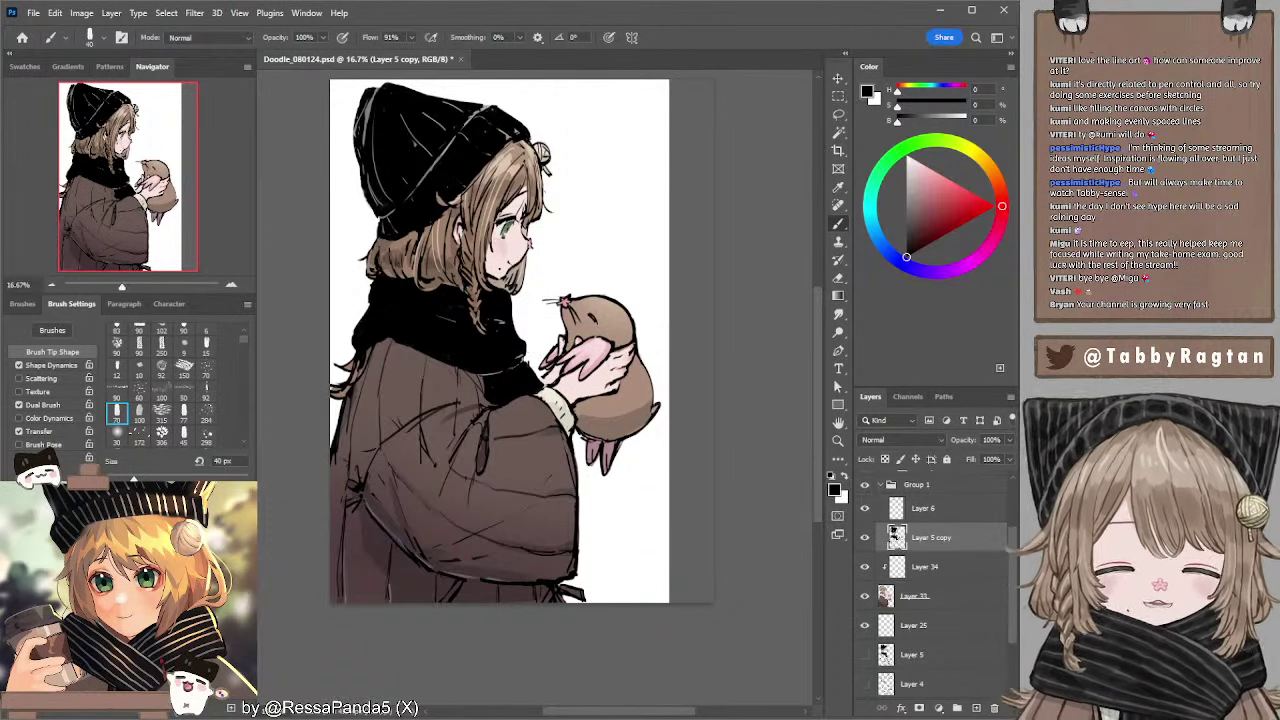
drag(539, 317, 535, 317)
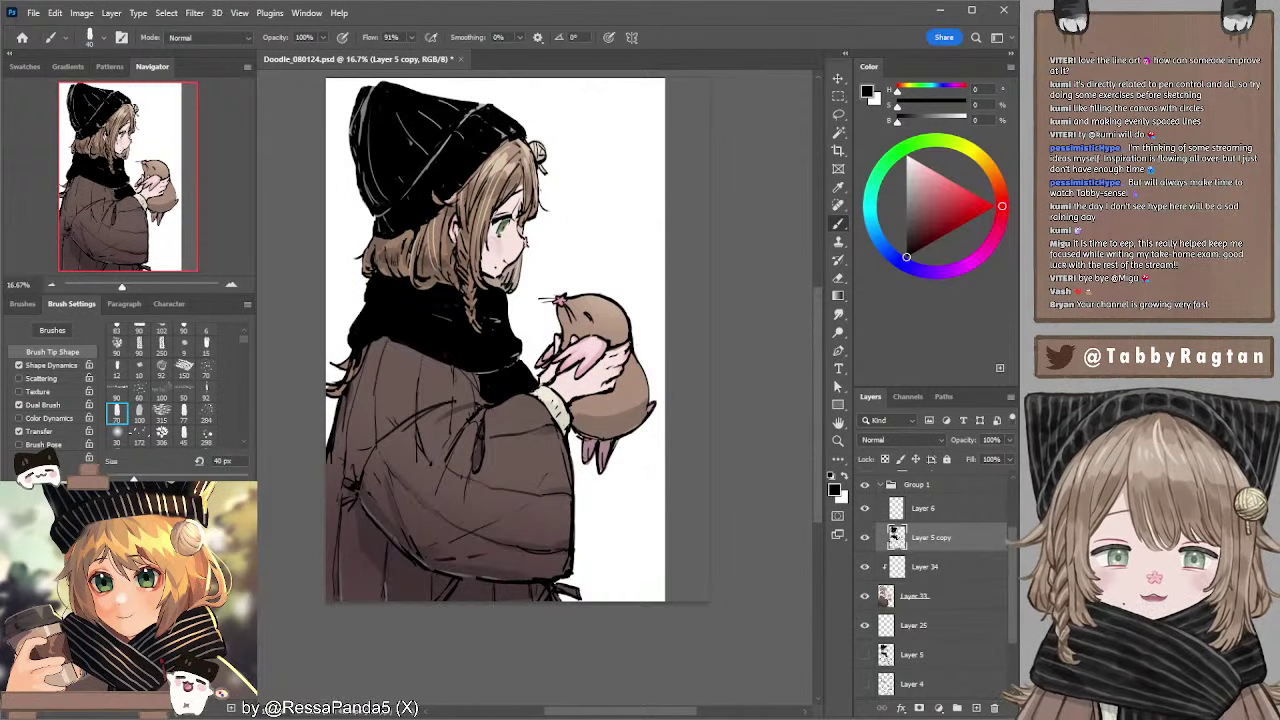
- Sample near-black (H 0, S 0, B 1) from the line art by the sleeve cuff and reduce the brush to 35 px
alt+click(559, 395)
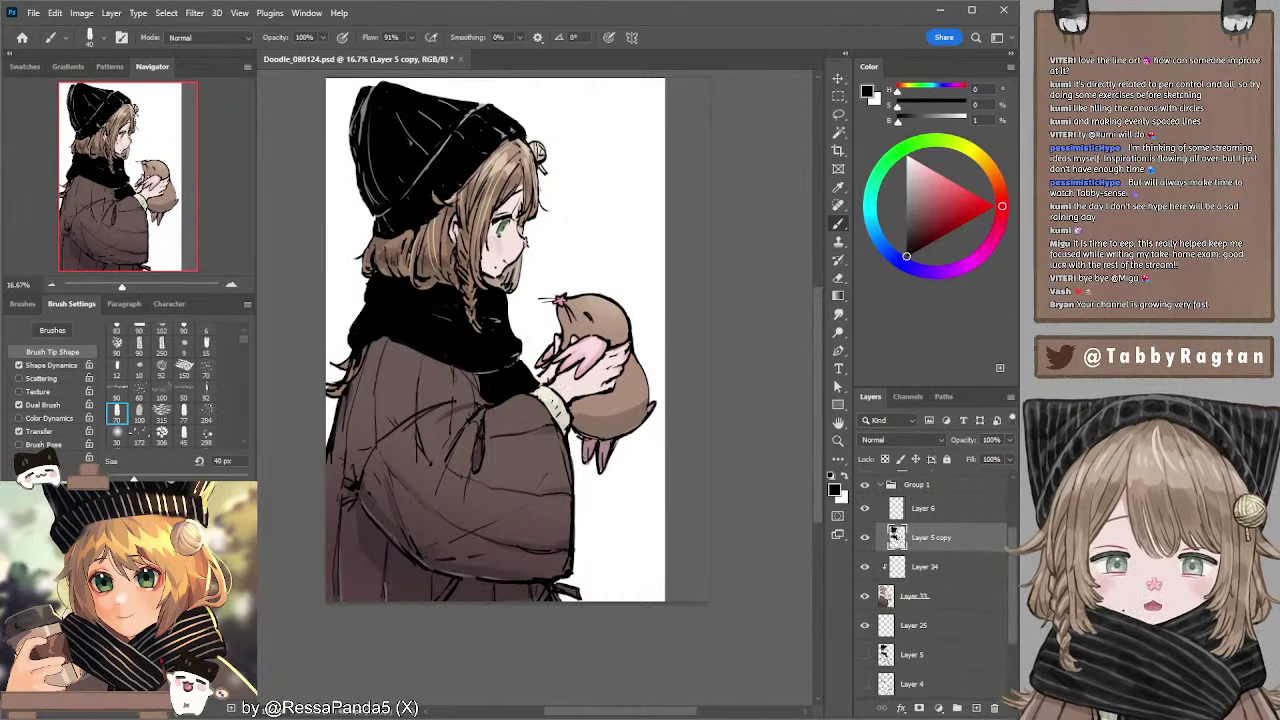
key(bracketleft)
key(bracketleft)
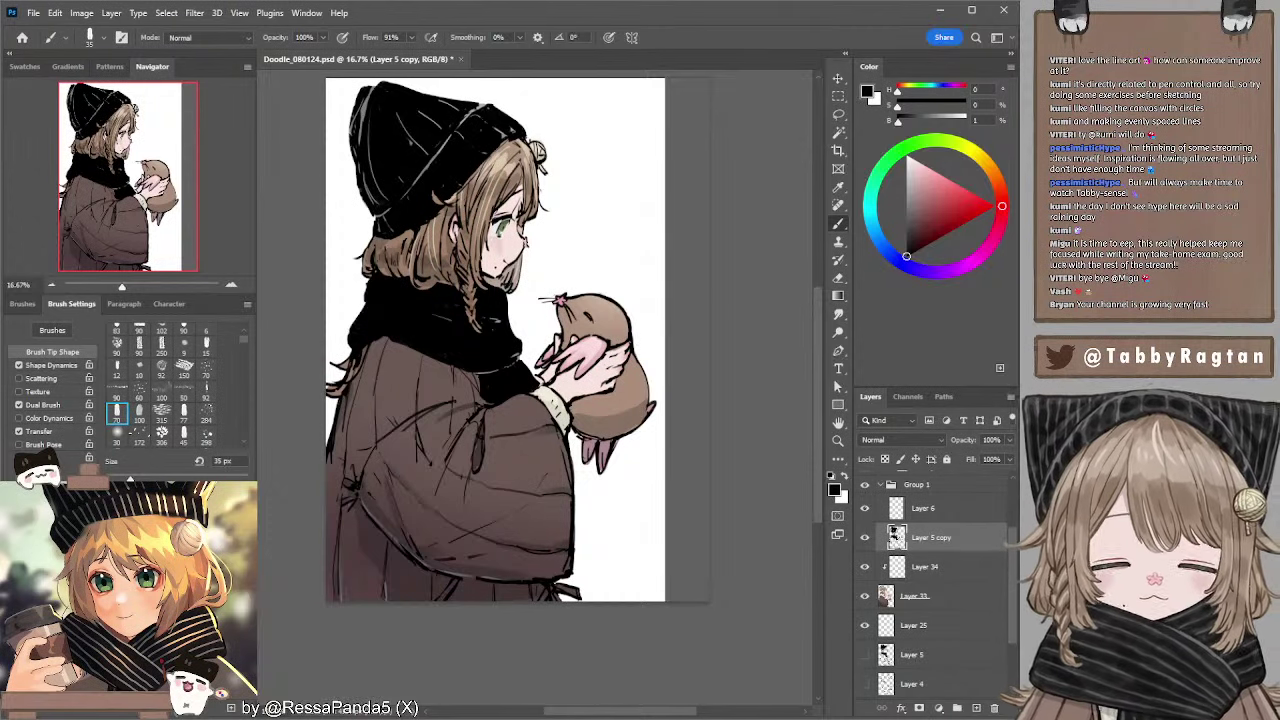
- Hide and reshow Group 1 to check the colours beneath the girl's line art
key(h)
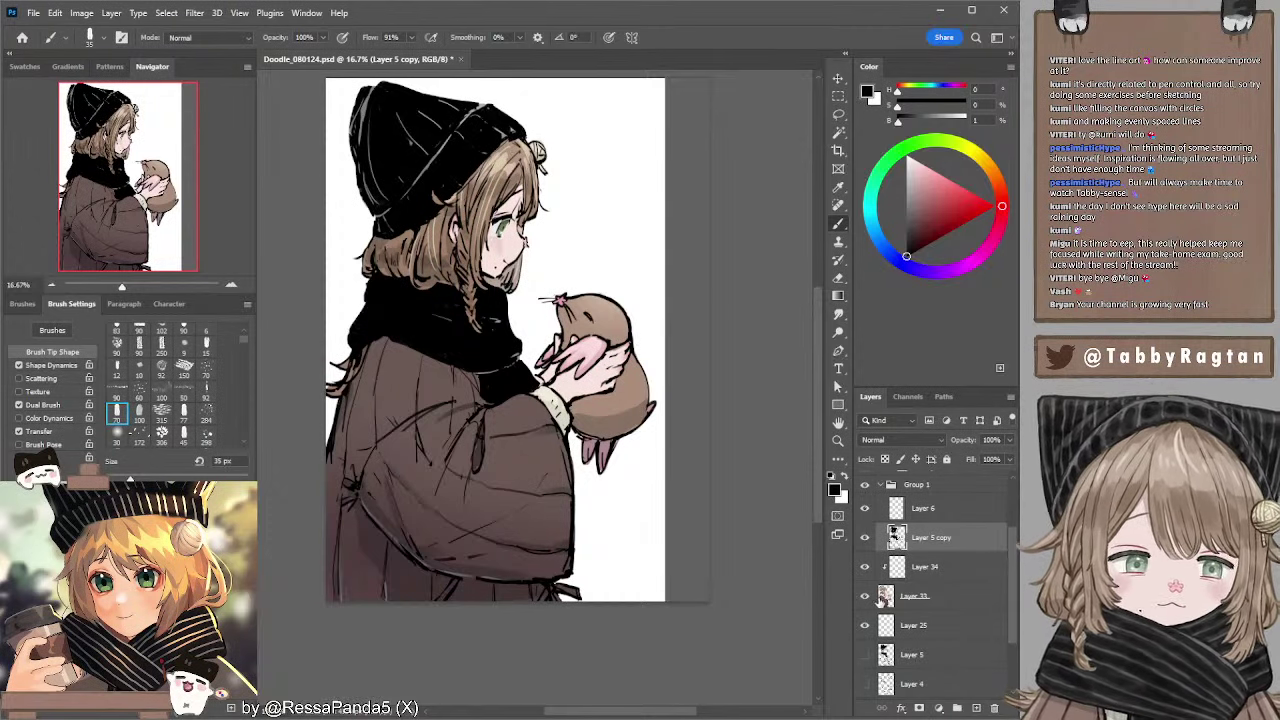
key(h)
key(h)
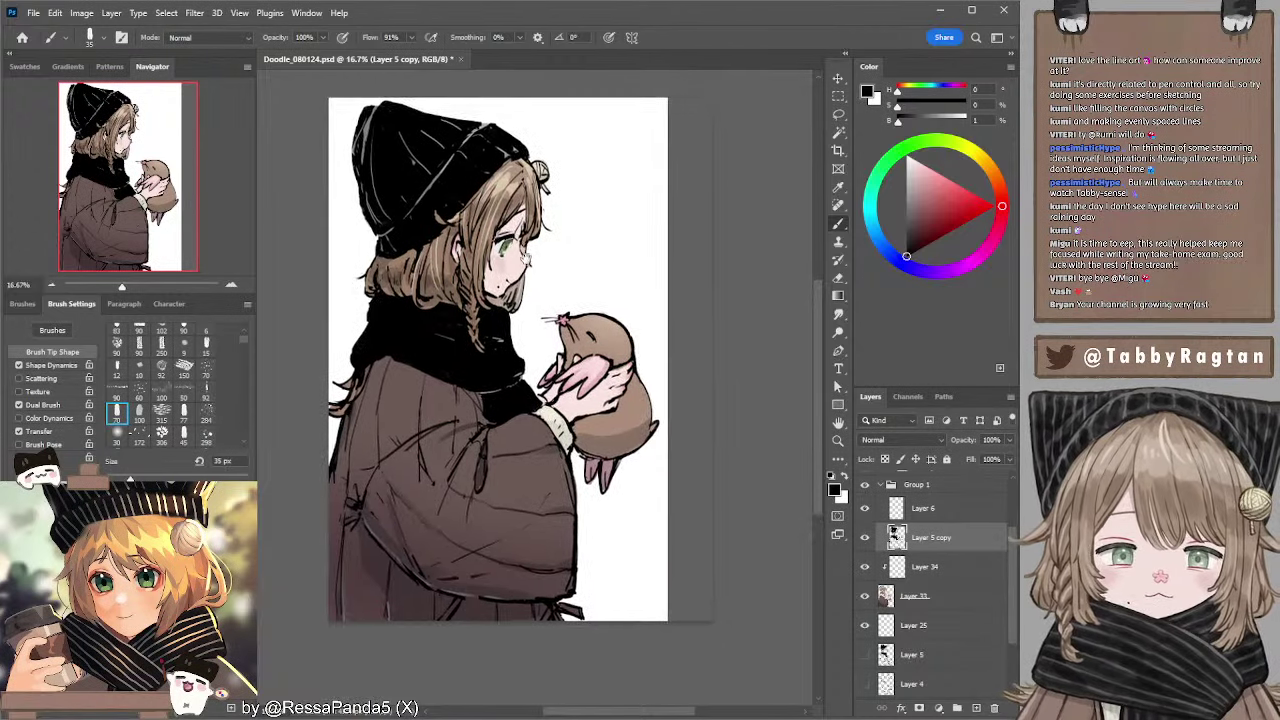
key(h)
click(865, 485)
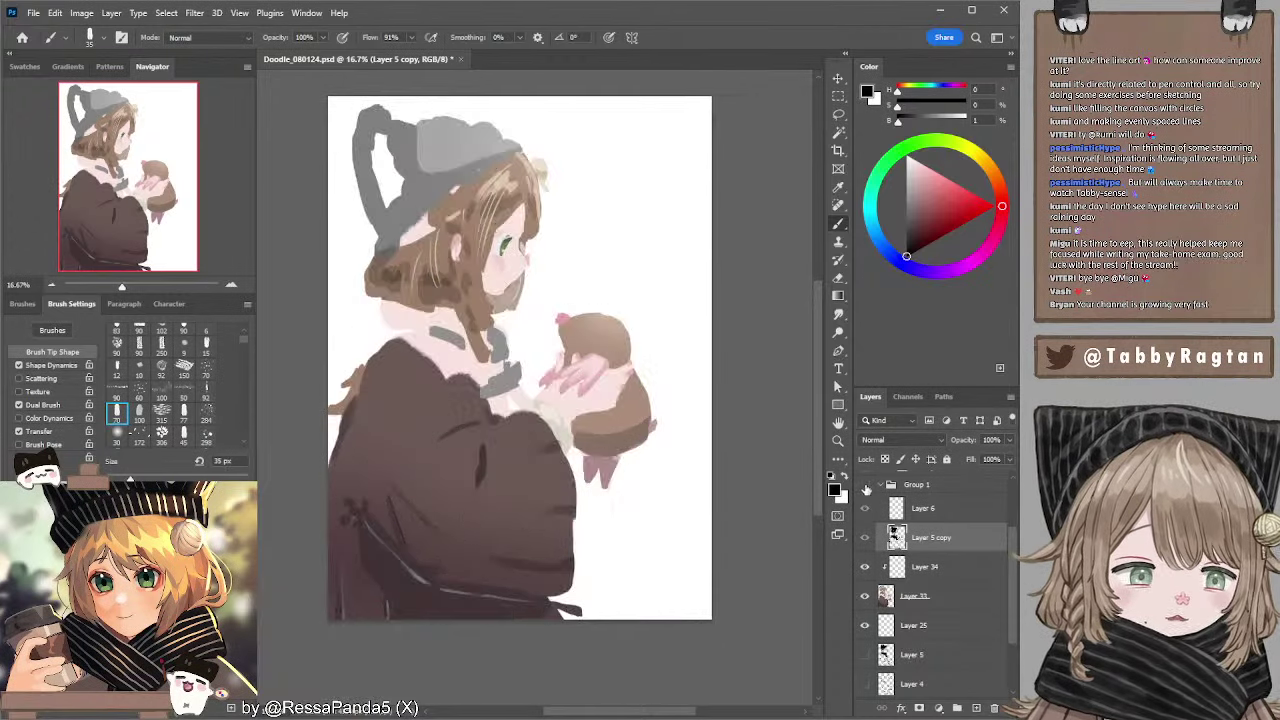
click(865, 486)
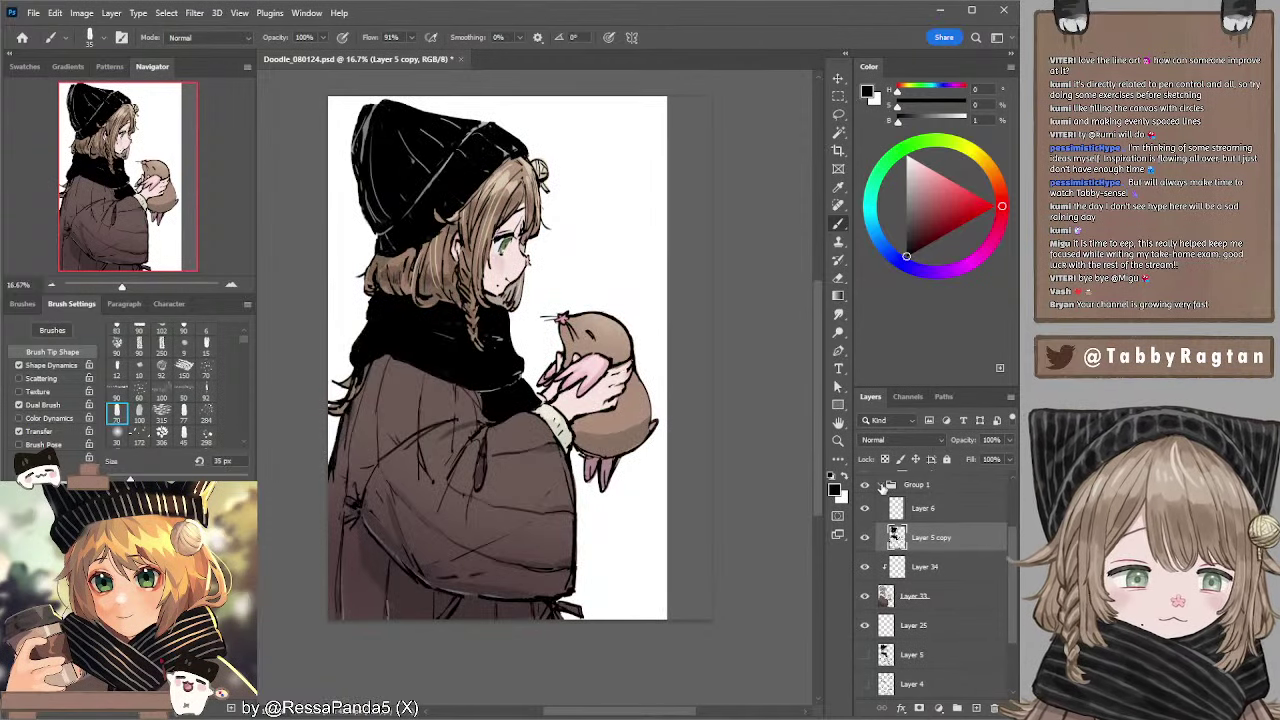
- Move Layer 6, Layer 5 copy, Layer 34 and Layer 33 together into Group 1
click(903, 512)
shift+click(899, 601)
drag(904, 514, 903, 487)
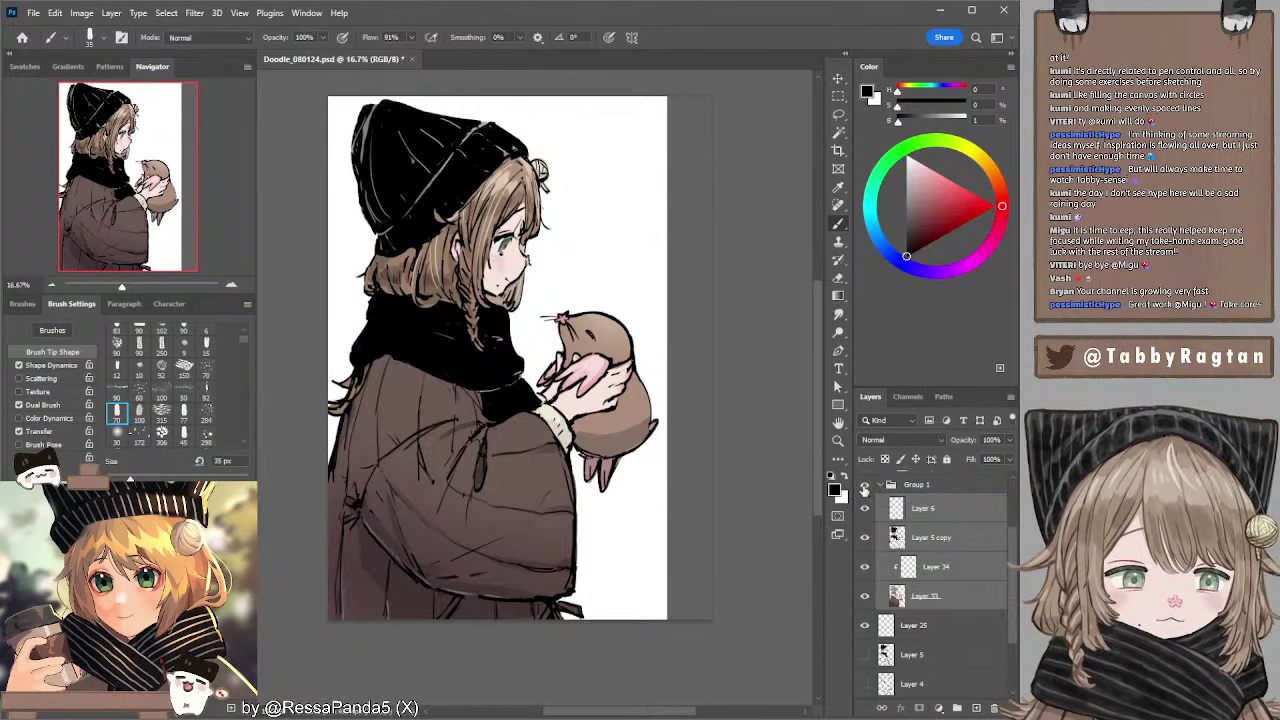
- Hide Group 1 and Layer 25, and show the earlier girl sketch on Layer 5
click(866, 488)
click(865, 625)
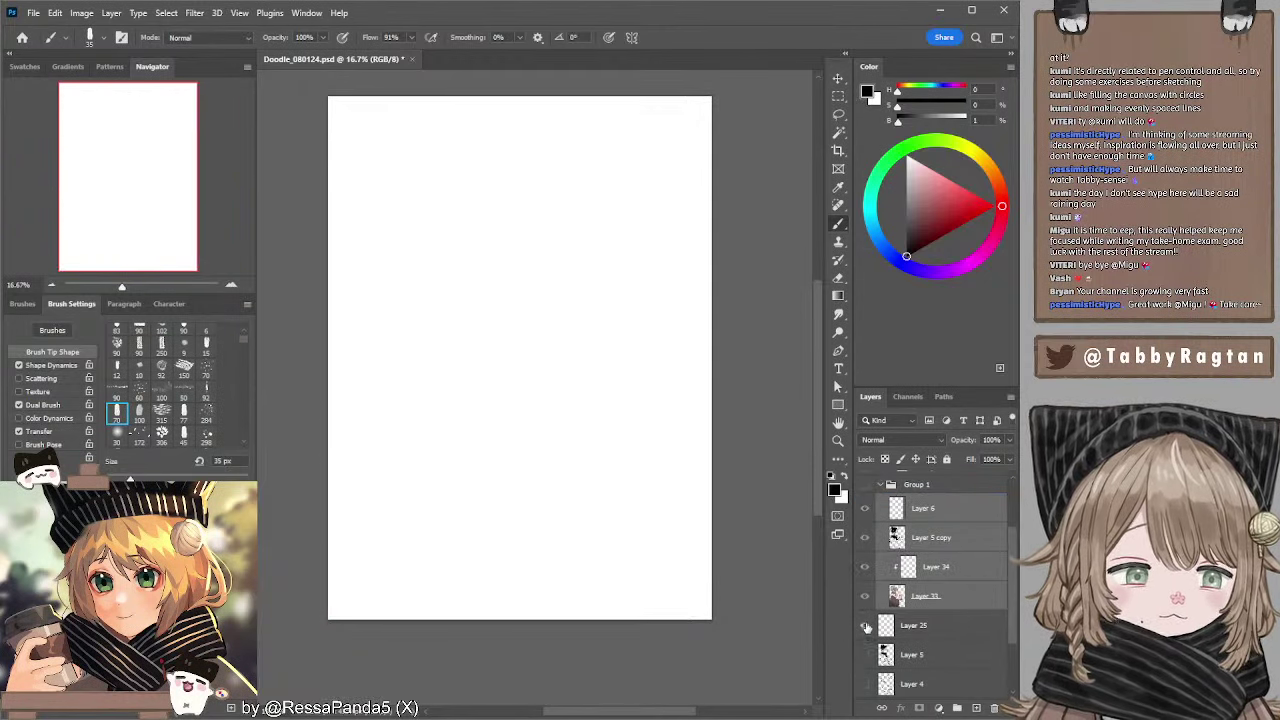
click(865, 654)
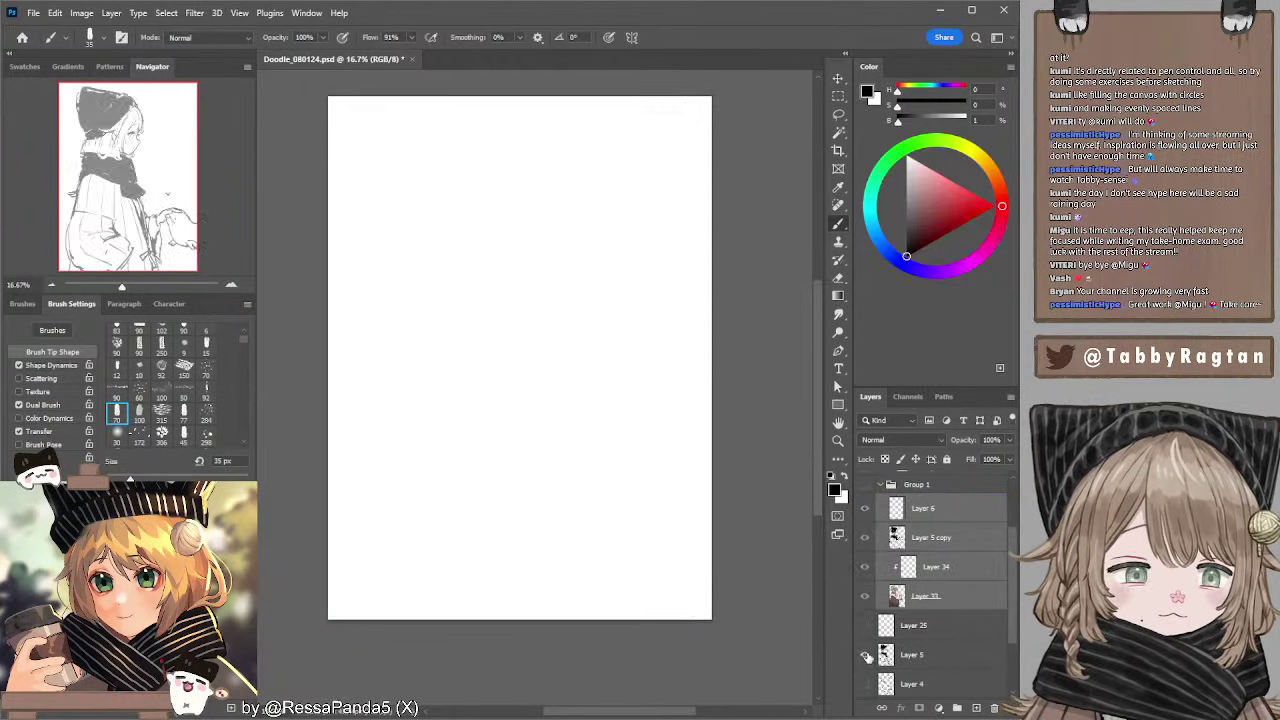
- Duplicate the Layer 5 sketch and leave only the duplicate visible
drag(748, 433, 732, 444)
click(920, 652)
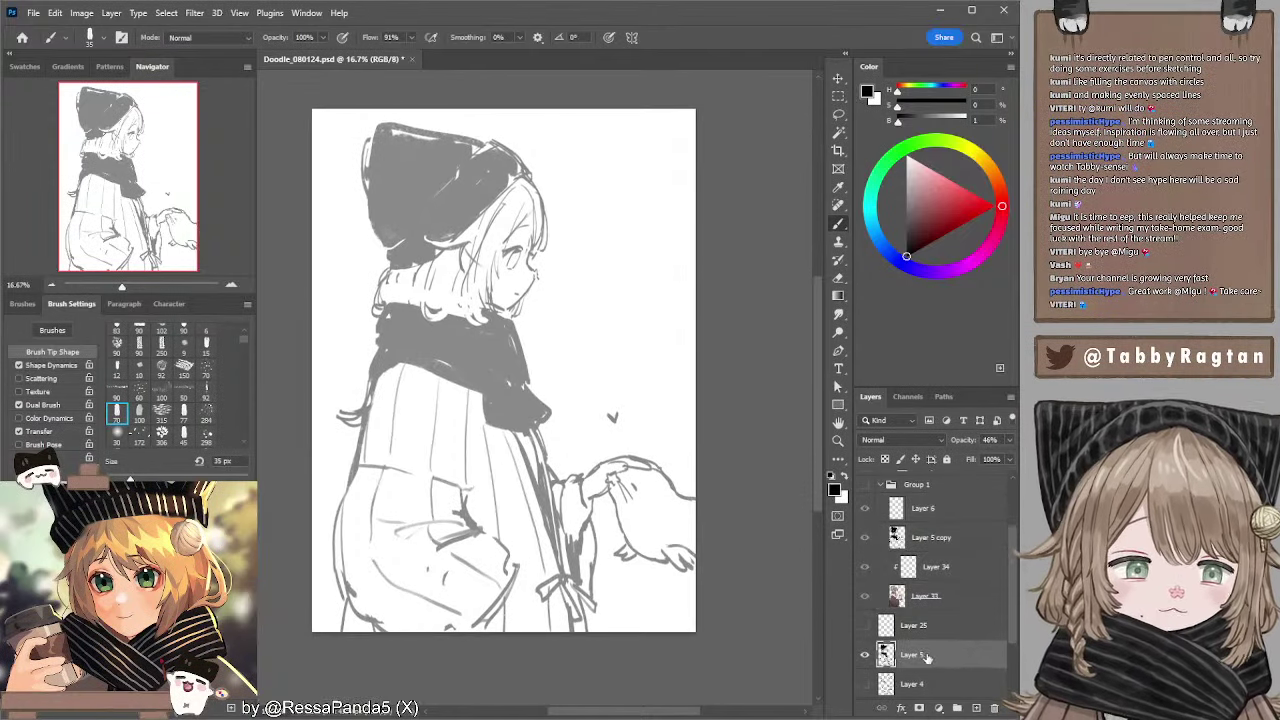
key(ctrl+j)
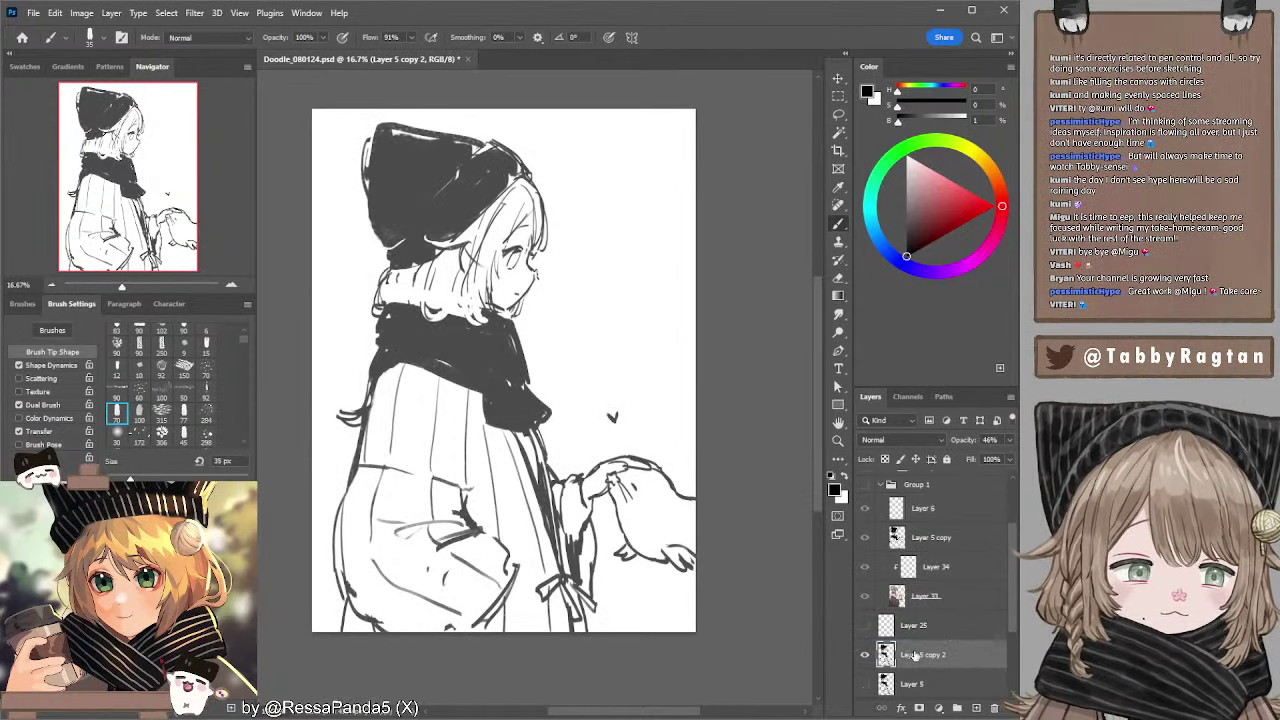
- Set the opacity of the duplicated sketch layer to 26%
click(1010, 440)
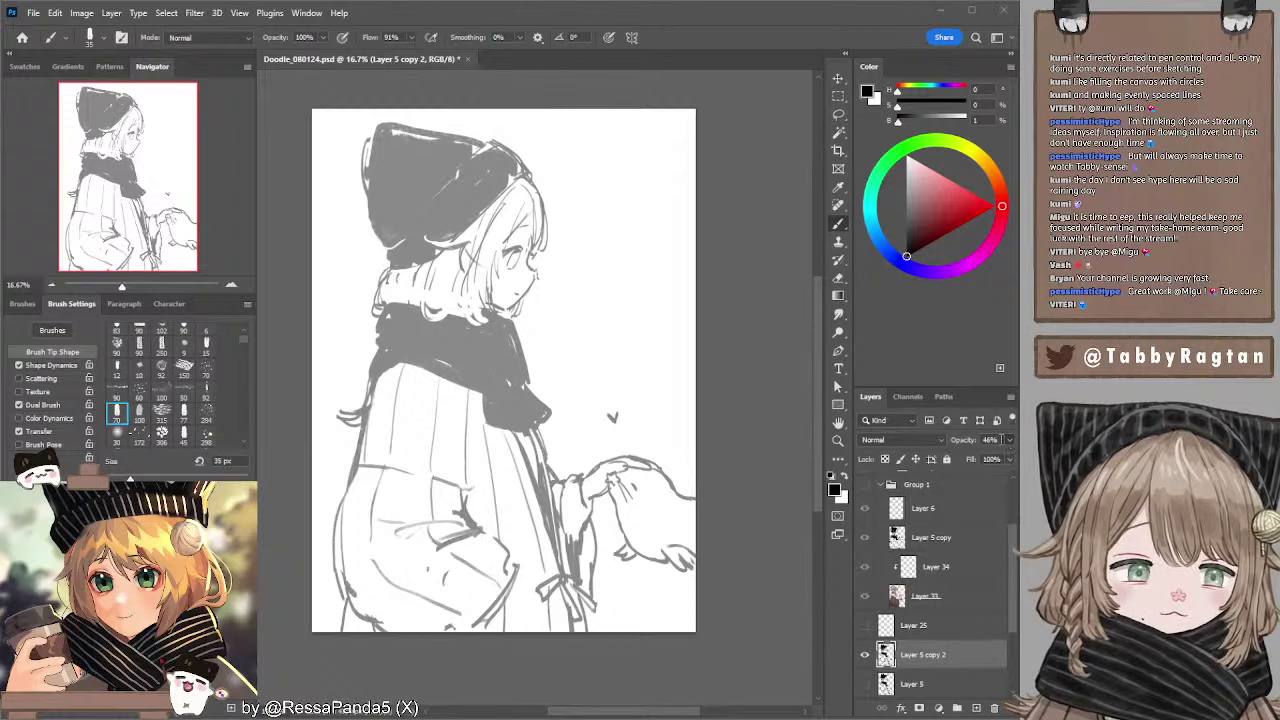
drag(972, 454, 1016, 453)
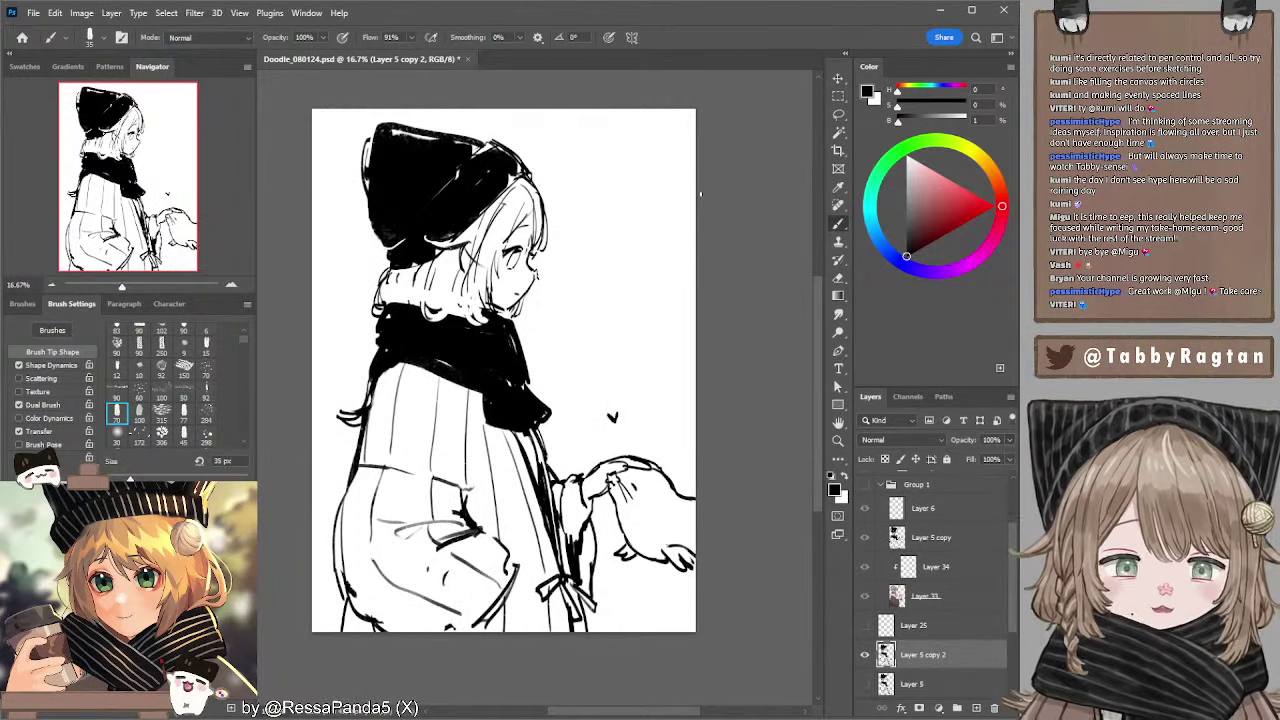
click(1009, 440)
drag(1015, 455, 964, 456)
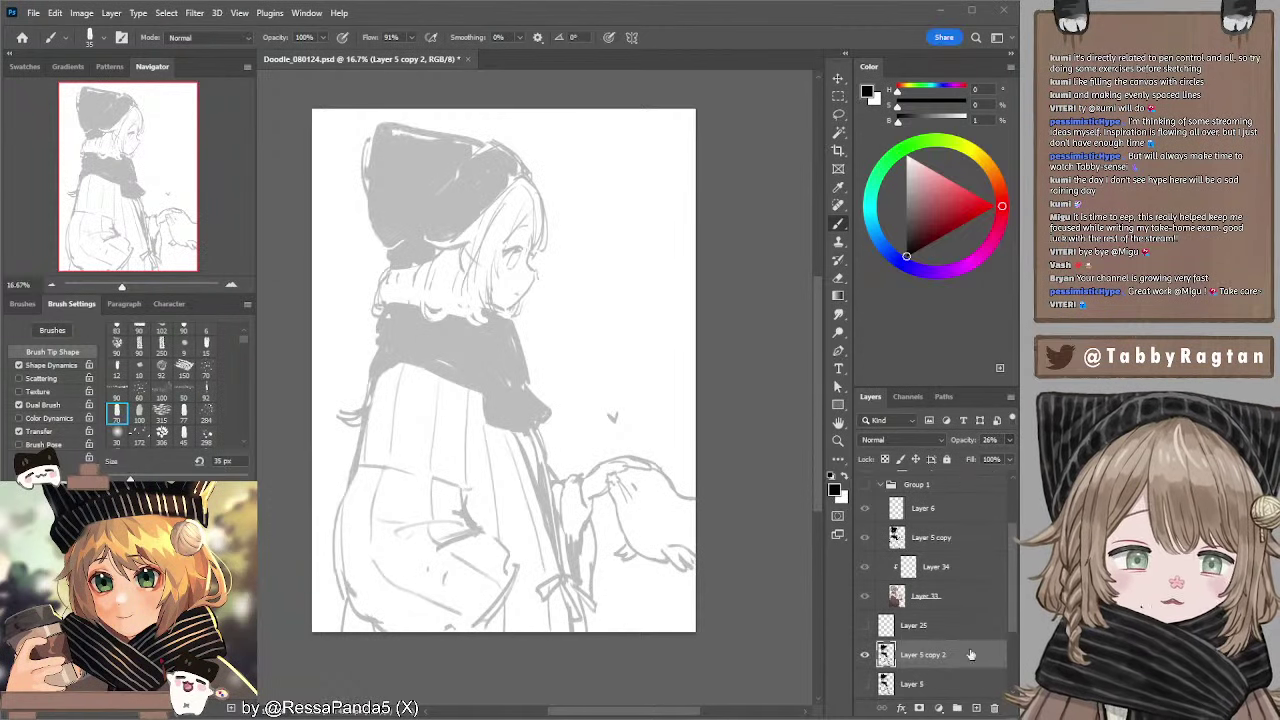
- Add a new empty layer above the faded sketch copy, Layer 5 copy 2
key(ctrl+shift+alt+n)
key(])
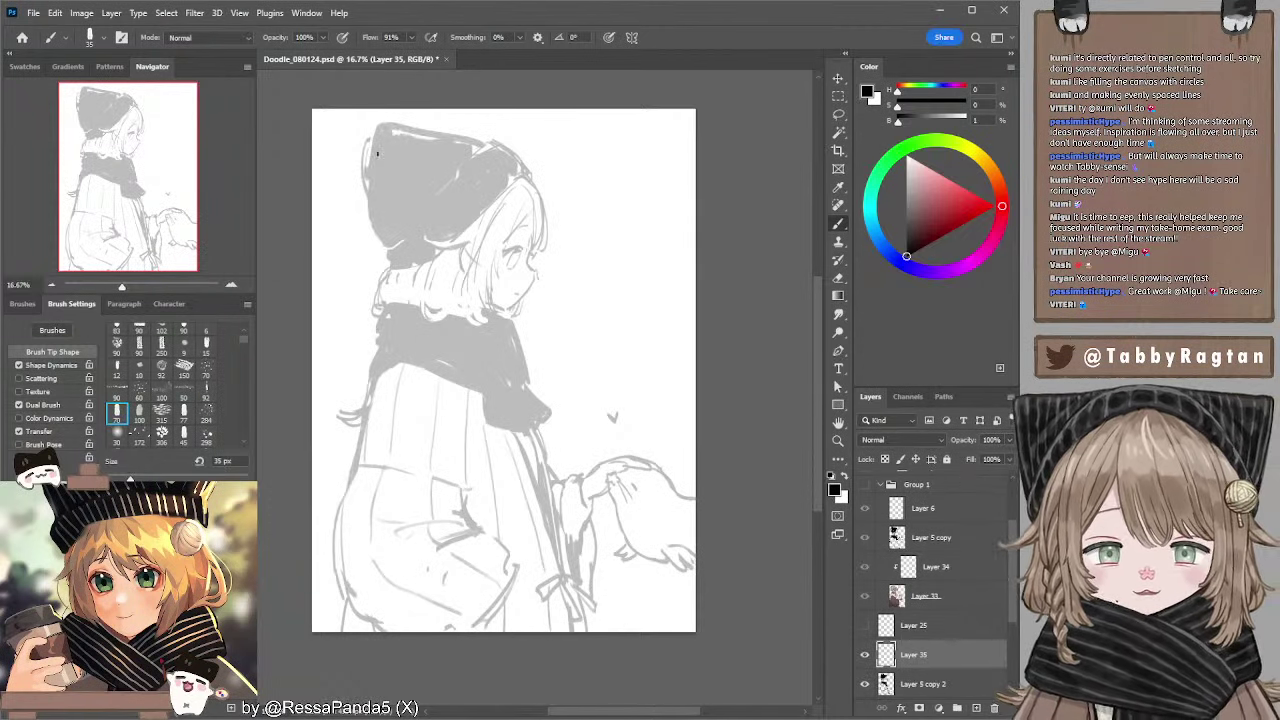
drag(366, 196, 378, 127)
key(ctrl+z)
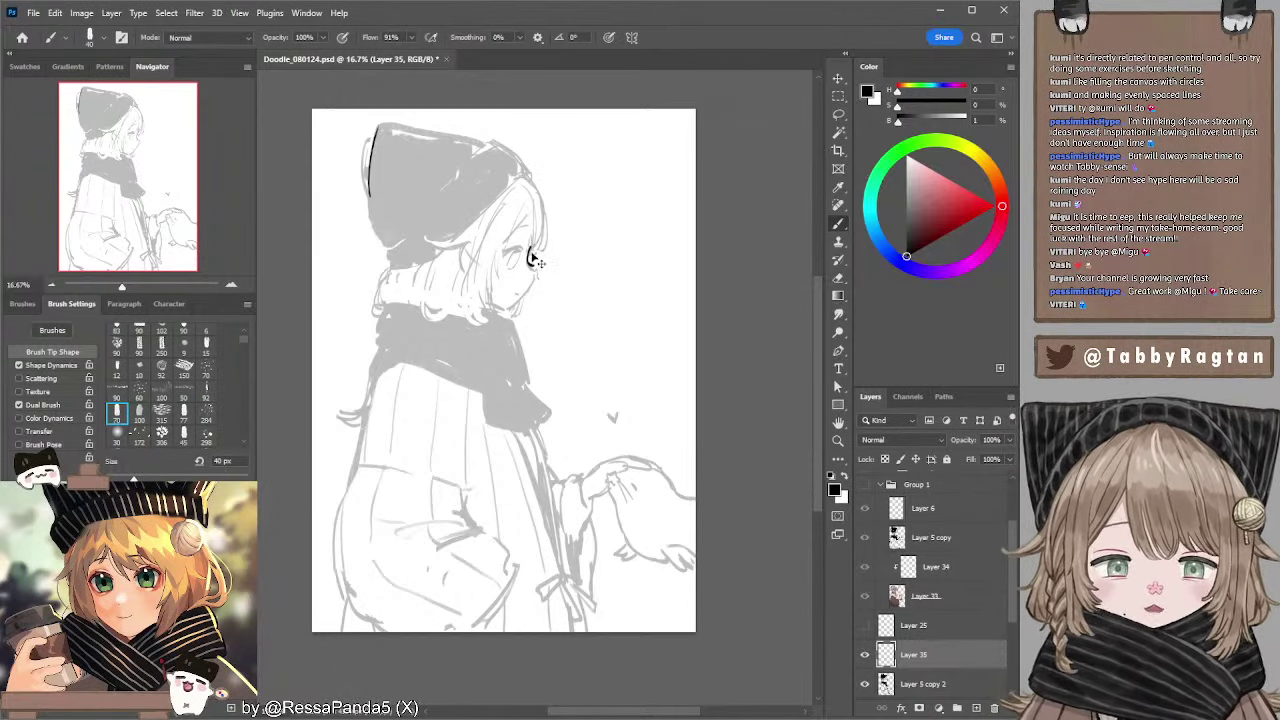
key(bracketleft)
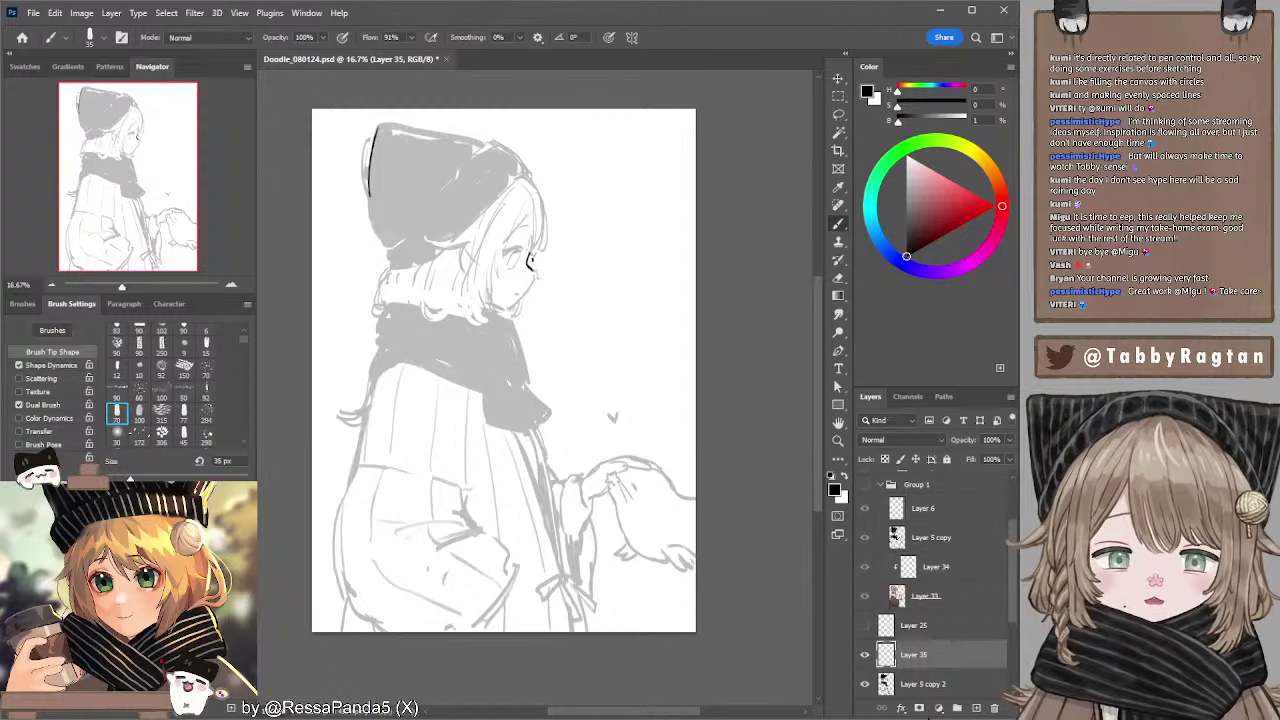
drag(532, 282, 510, 311)
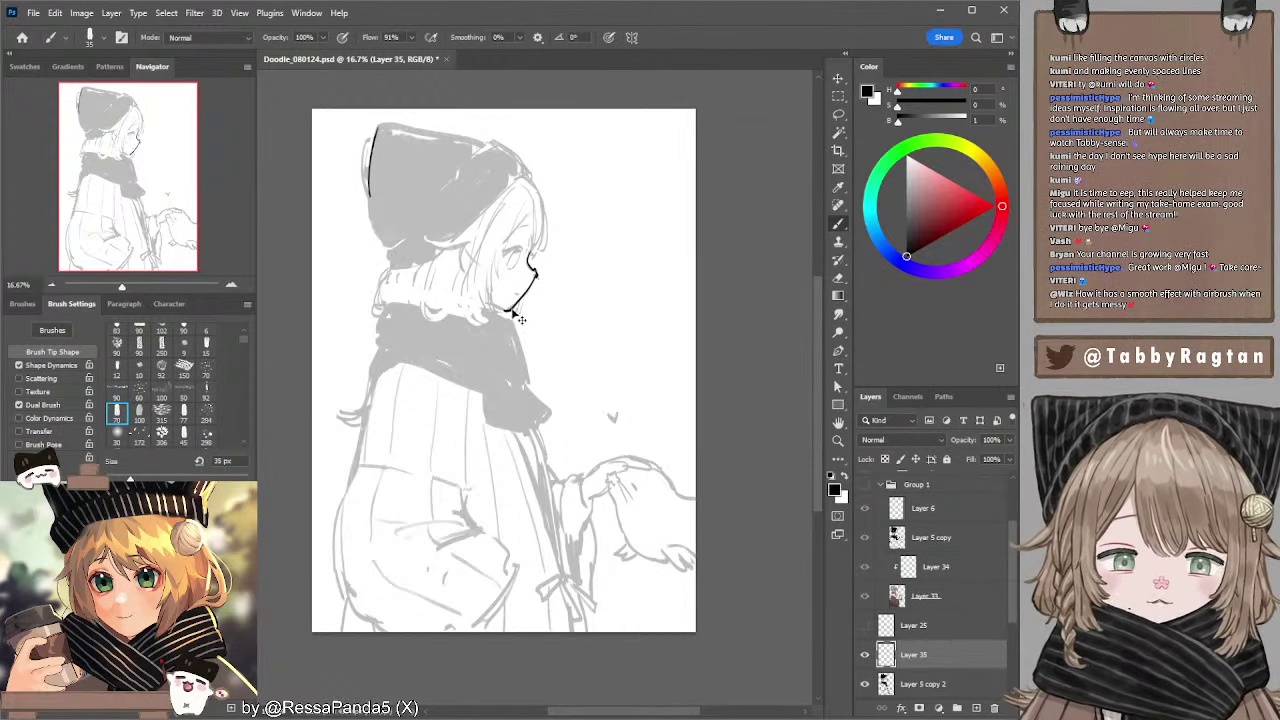
key(e)
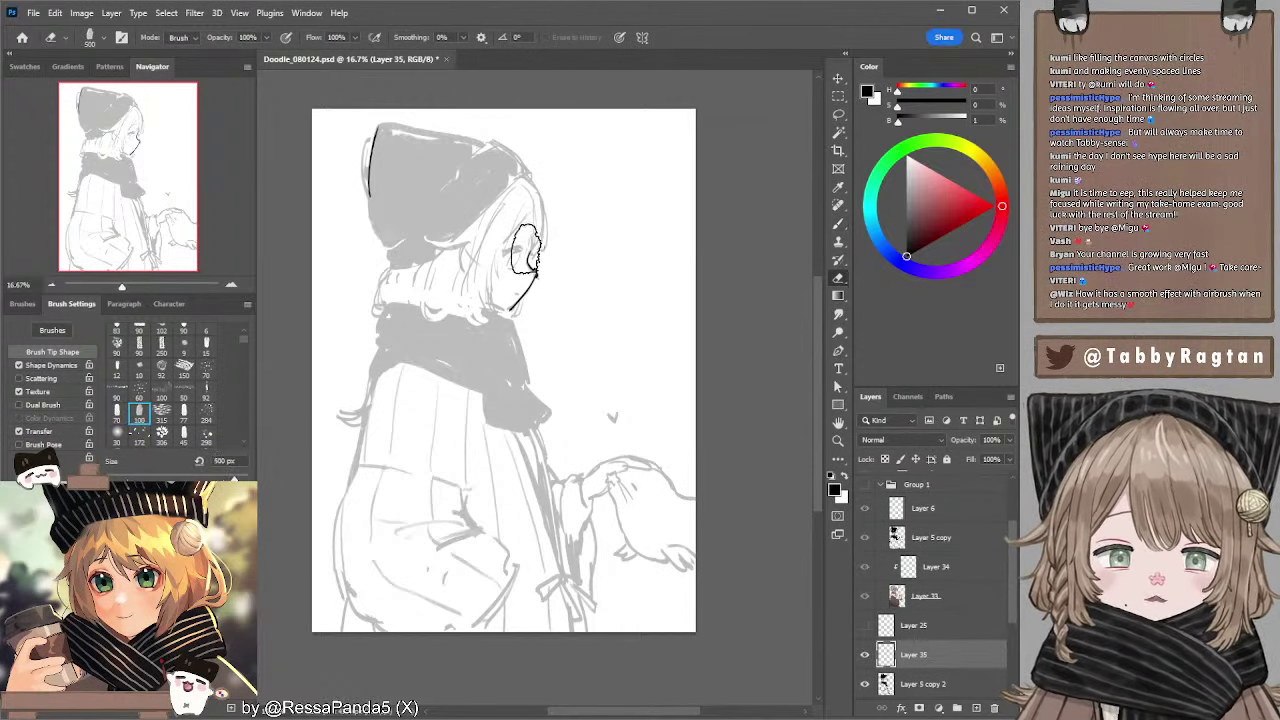
mouse_move(514, 257)
mouse_down()
mouse_move(507, 306)
mouse_move(552, 262)
mouse_up()
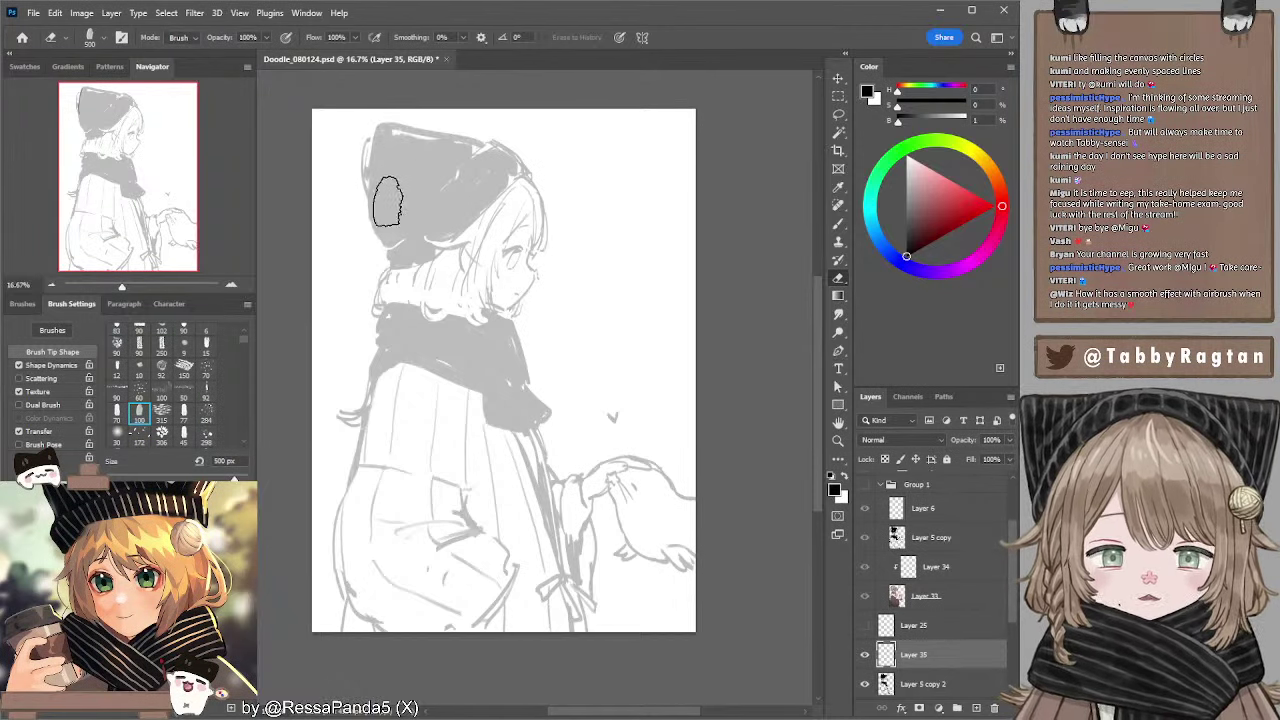
- Select Layer 5 copy 2 and set its opacity to 100%
key(alt+[)
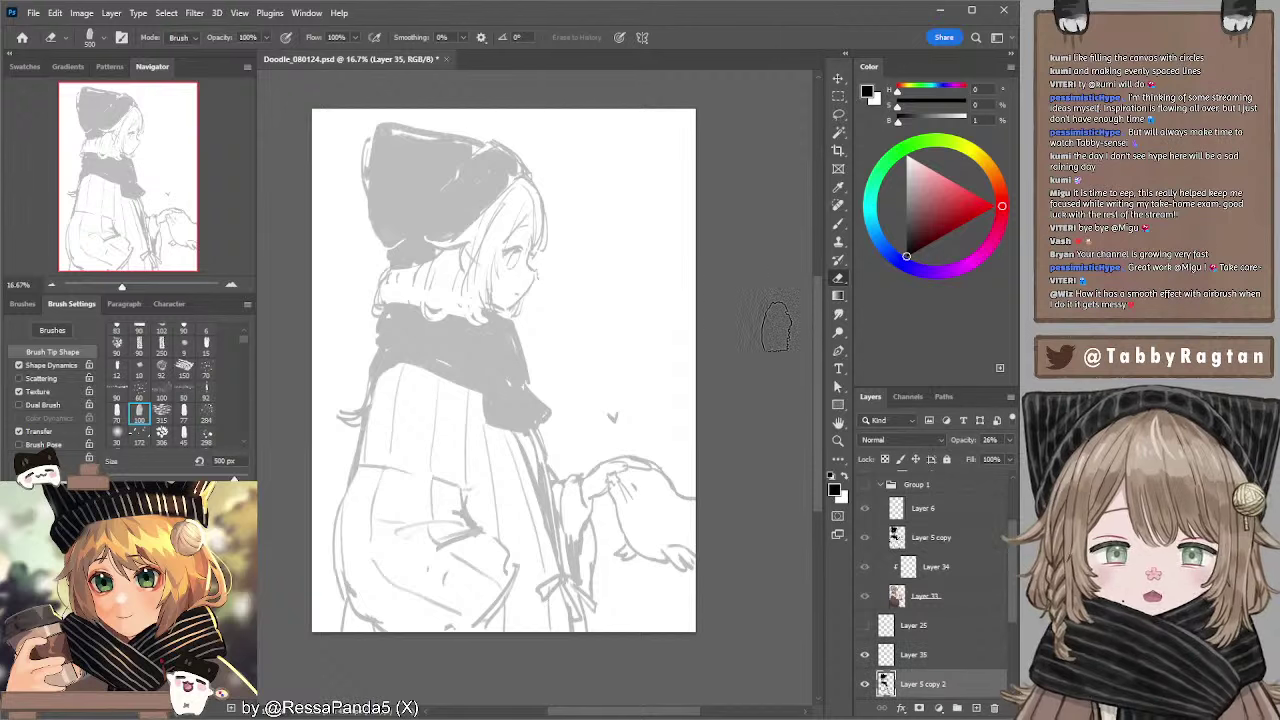
click(1010, 442)
drag(971, 455, 1015, 456)
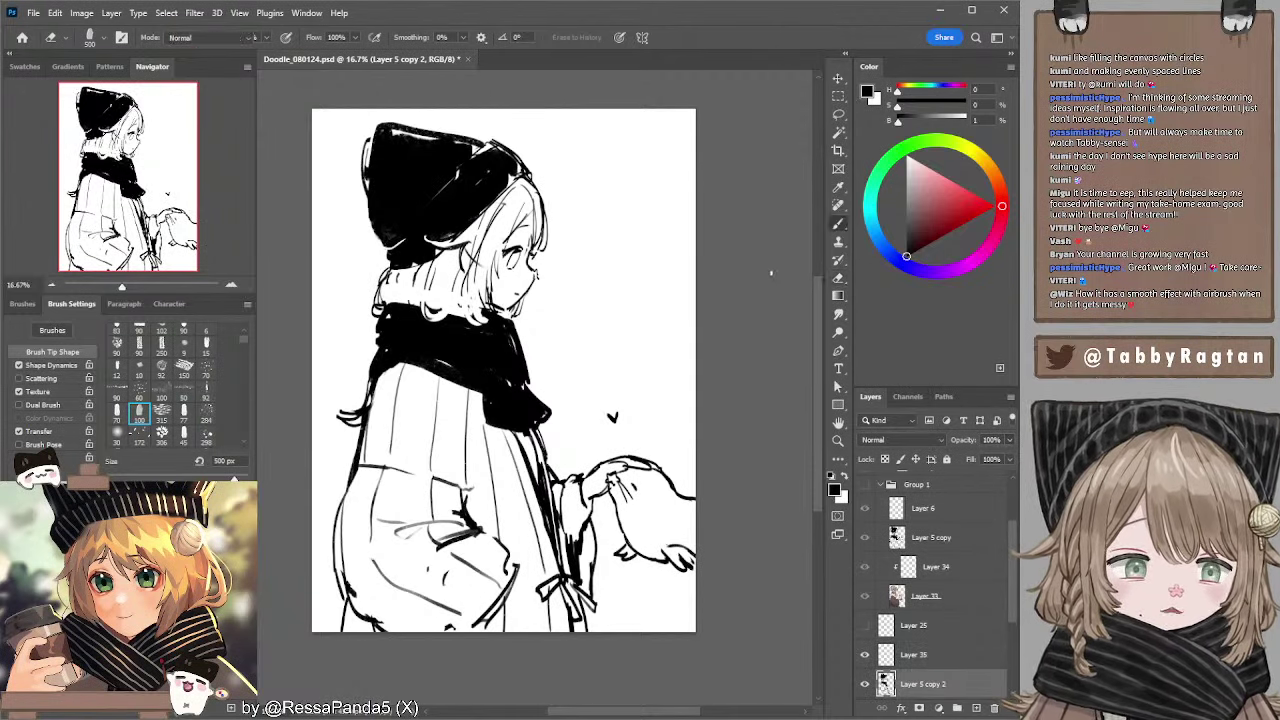
- Touch up the hat's black crown, filling its white gaps with the brush at 100 to 125 px and cleaning up with the eraser
key(b)
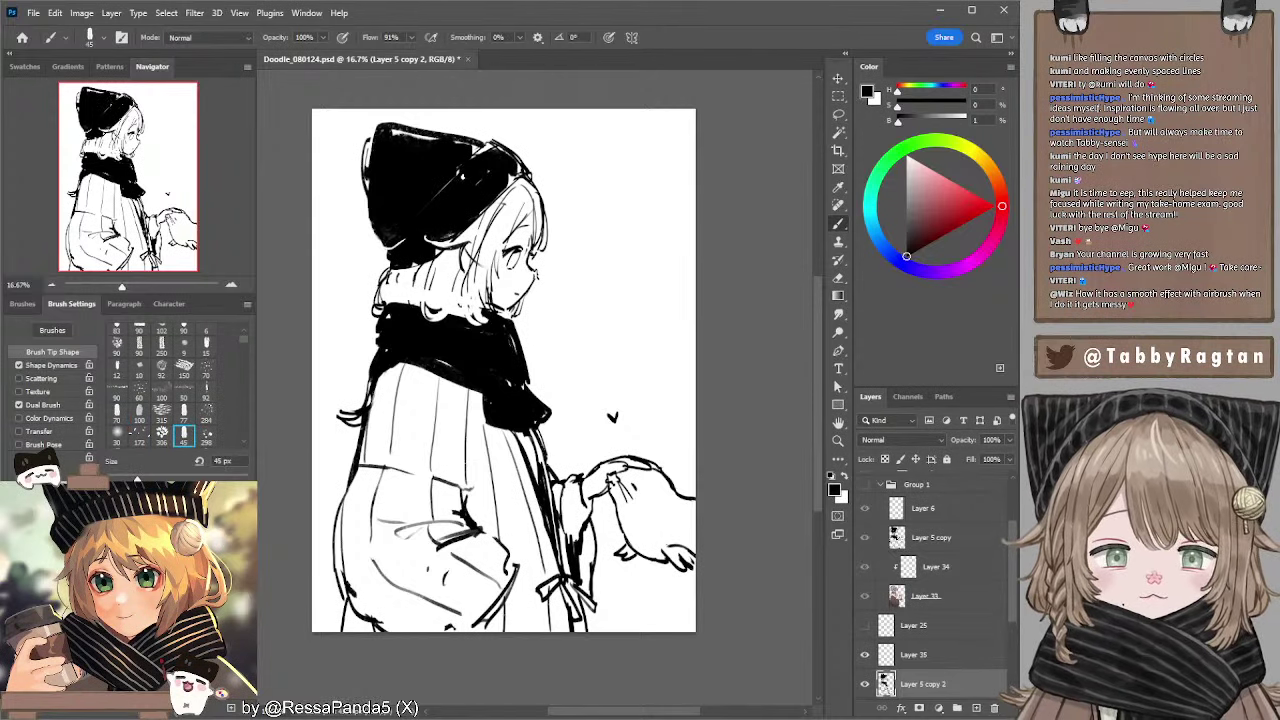
key(e)
key(bracketleft)
key(bracketleft)
key(bracketleft)
key(bracketleft)
key(bracketleft)
key(bracketleft)
key(bracketleft)
key(bracketleft)
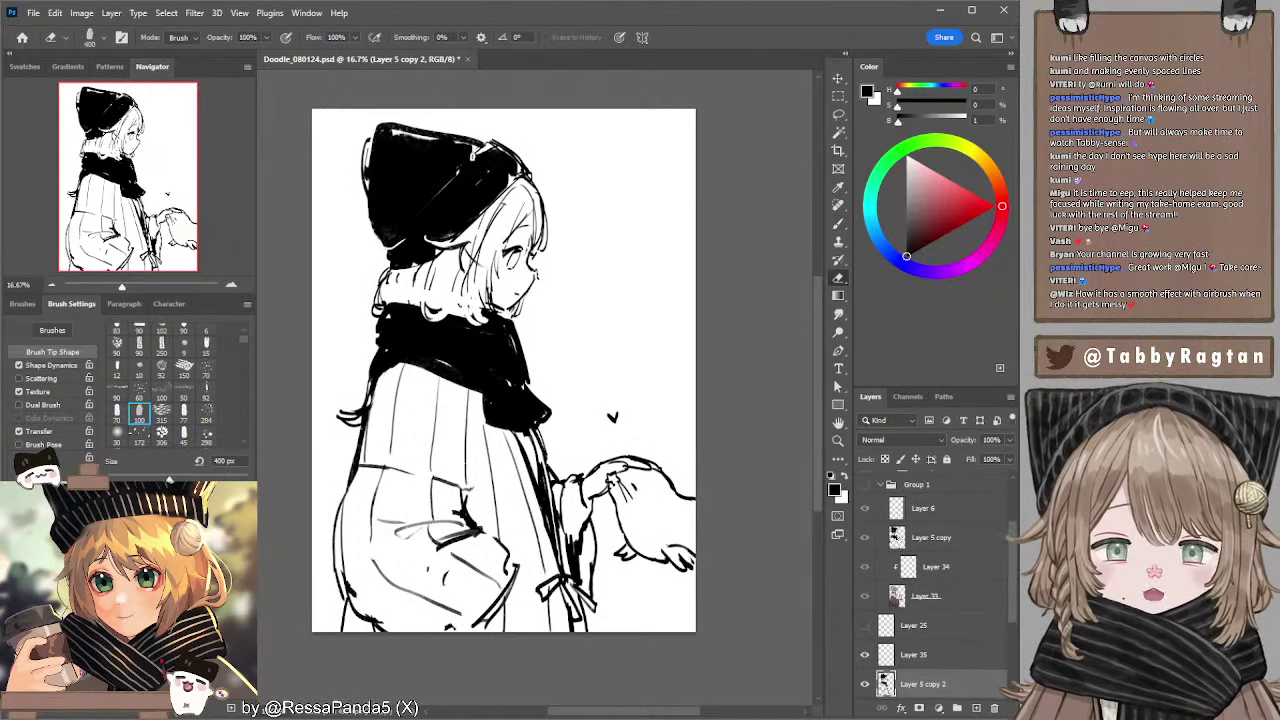
key(b)
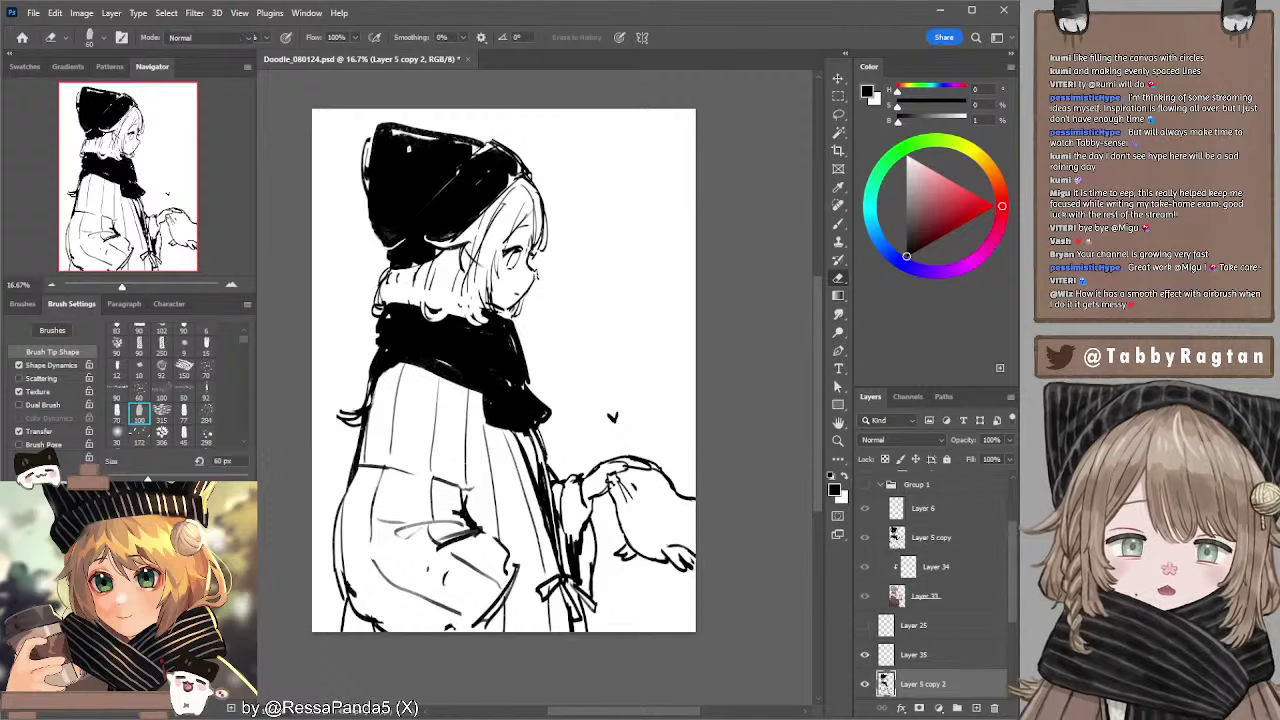
key(bracketright)
key(bracketright)
key(bracketright)
key(bracketright)
key(bracketright)
key(bracketright)
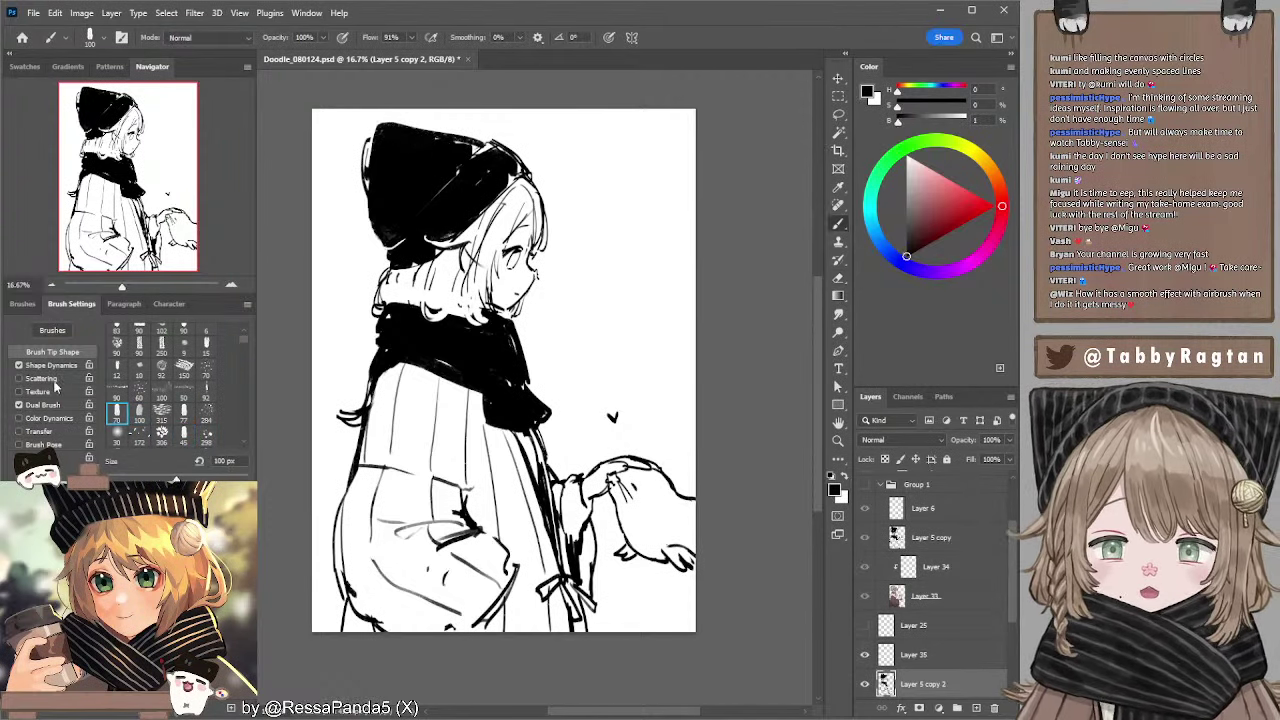
key(e)
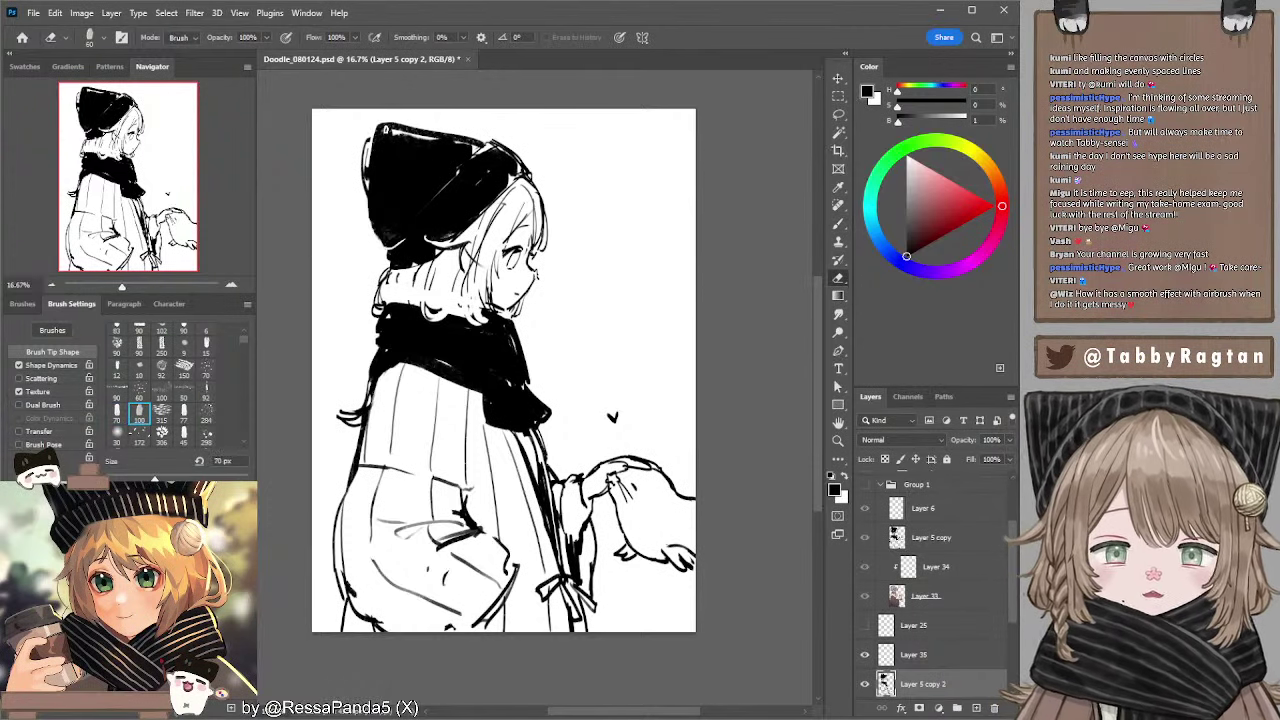
key(b)
key(e)
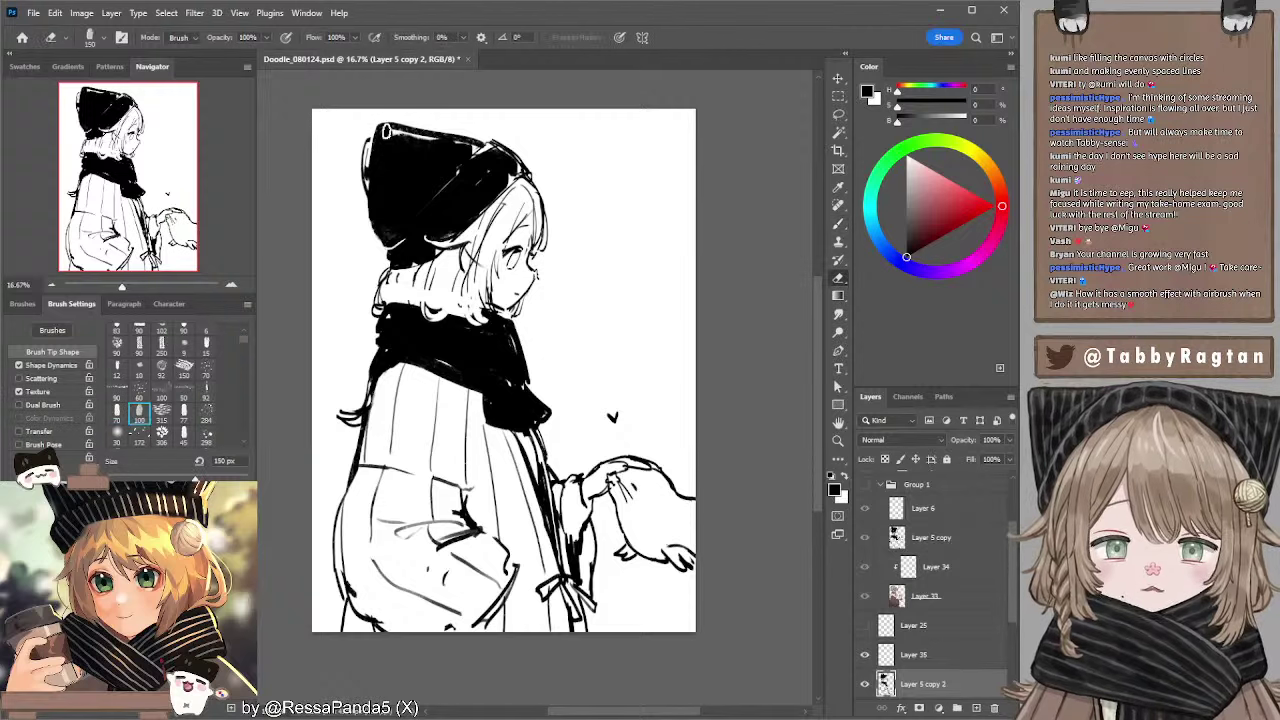
key(b)
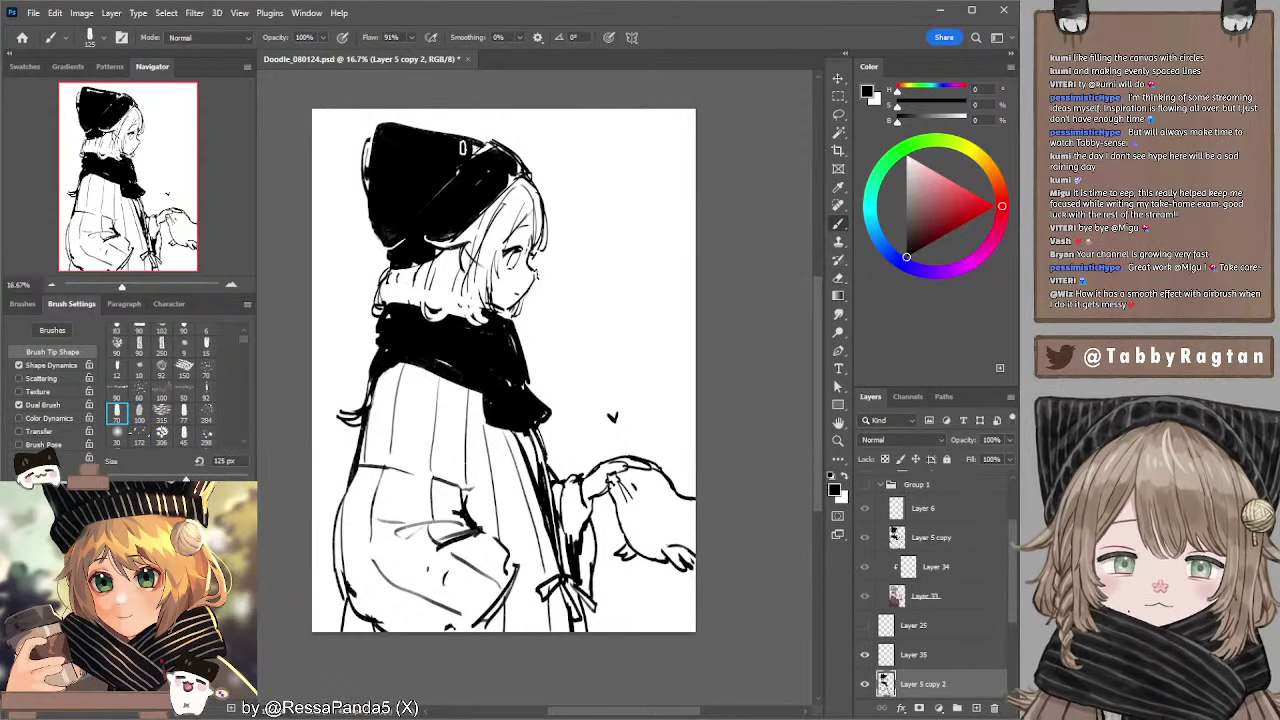
- Refine the thin white seam between the hat's crown and folded cuff with the eraser at 45 px
key(e)
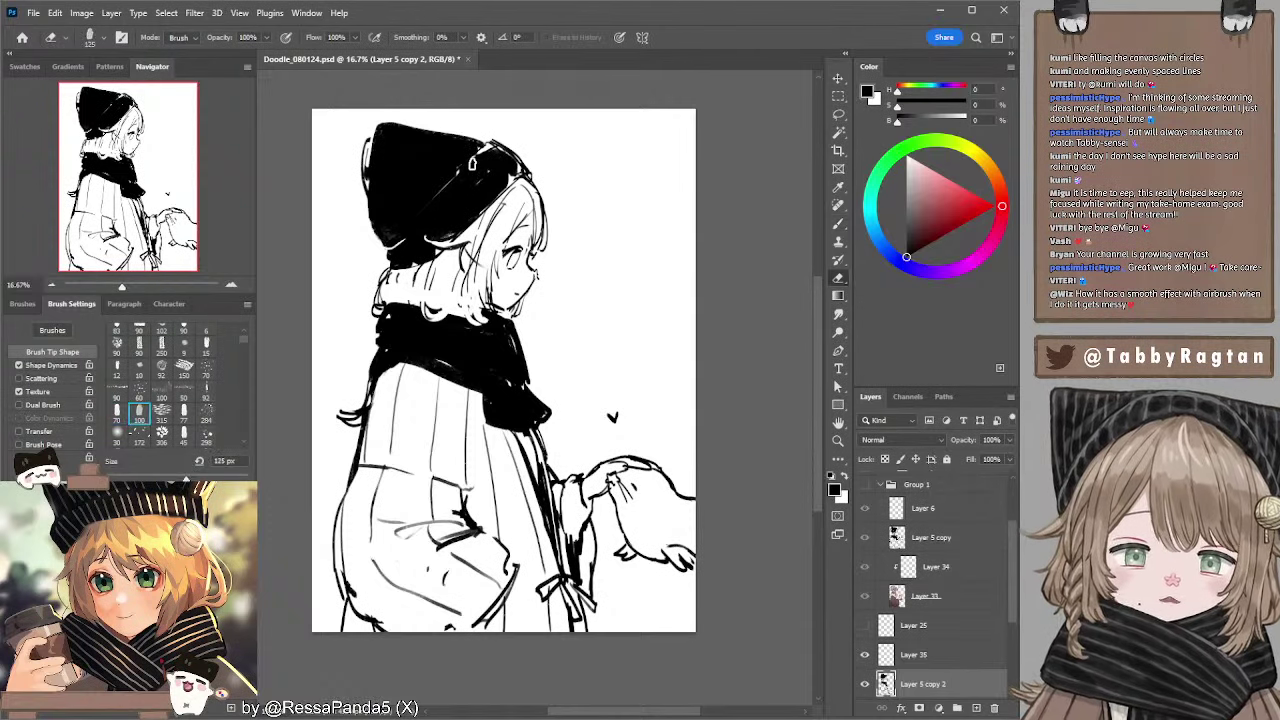
key(bracketleft)
key(bracketleft)
key(bracketleft)
key(bracketleft)
key(bracketleft)
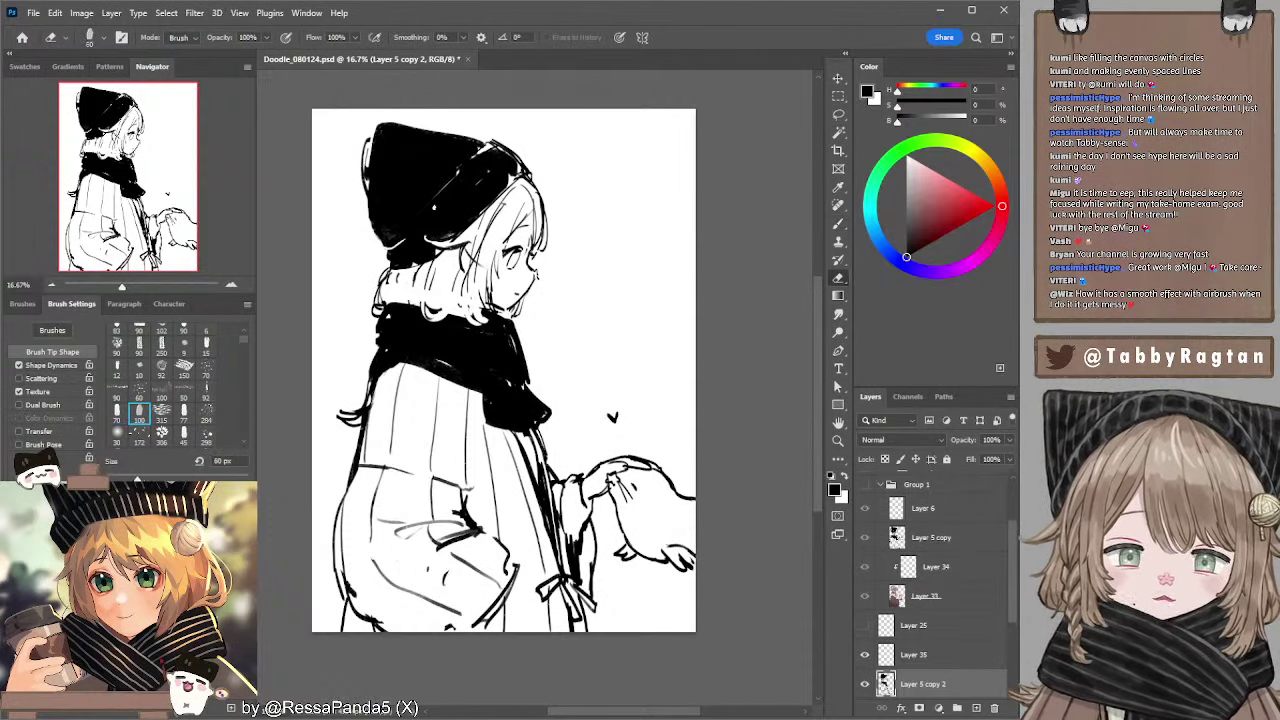
key(bracketleft)
key(bracketleft)
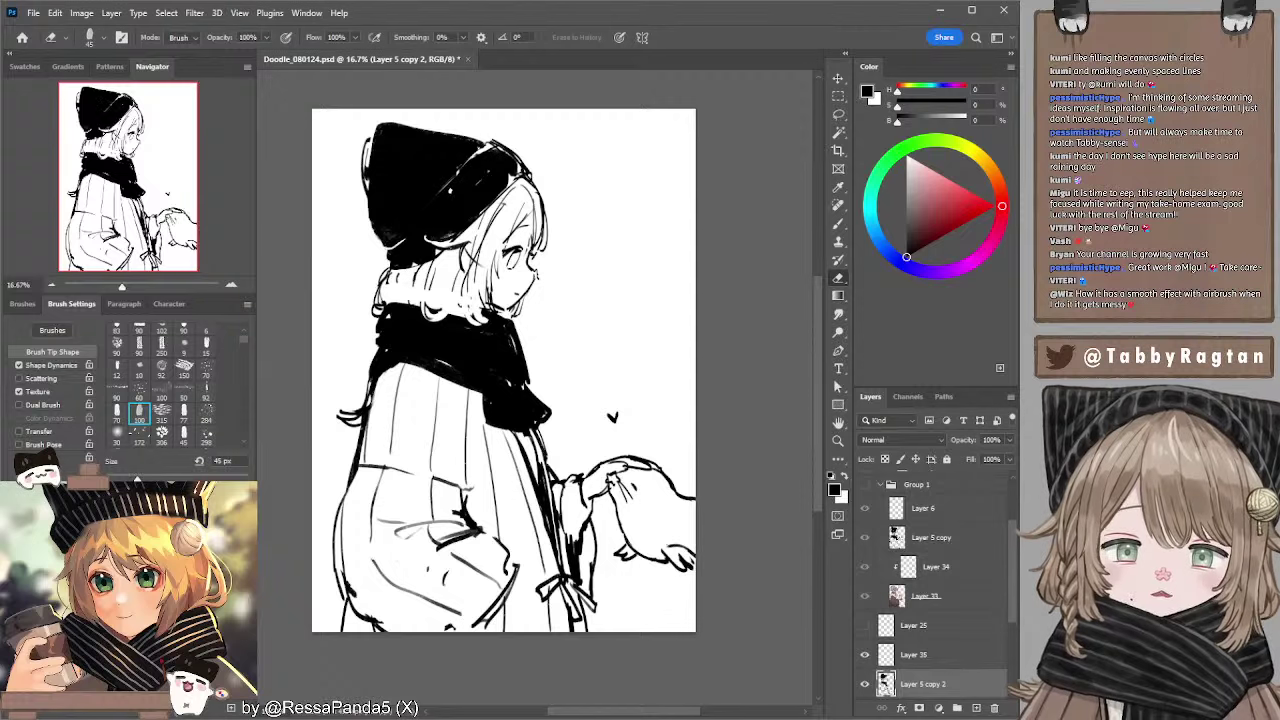
drag(461, 170, 422, 216)
key(ctrl+z)
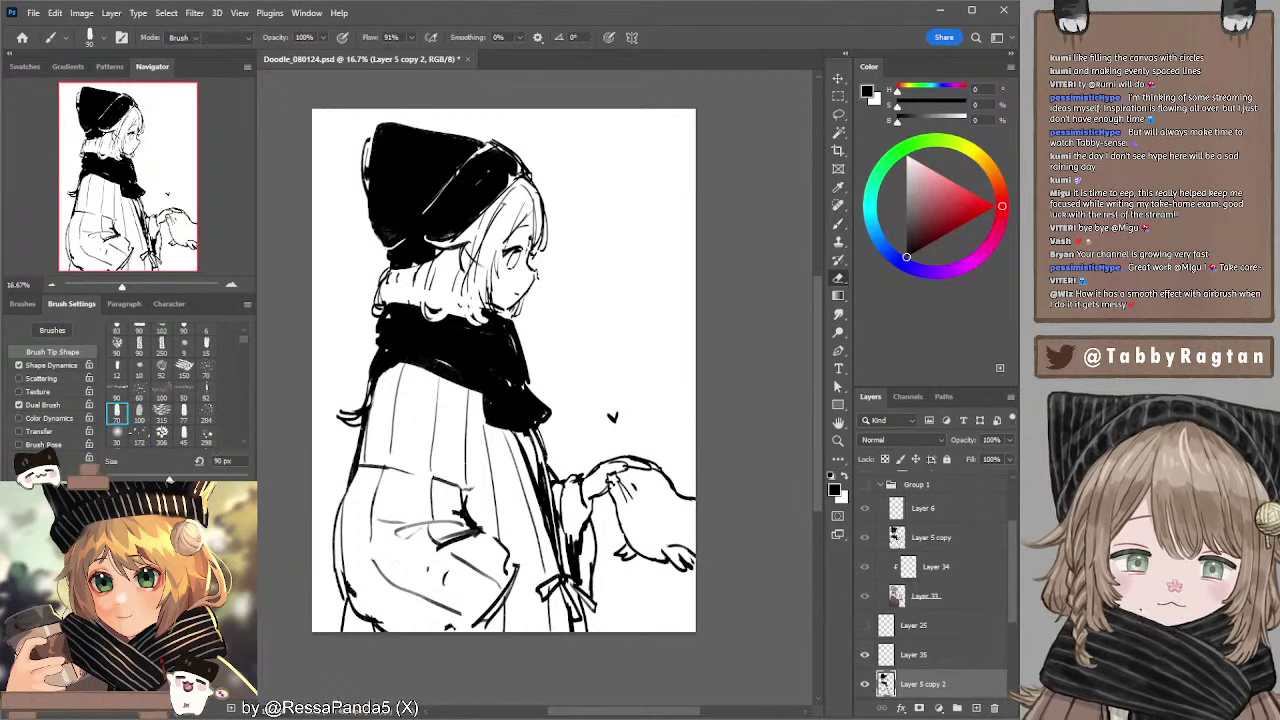
- Ink a hair strand below the hat's cuff beside the cheek, using the 45 px brush preset
key(b)
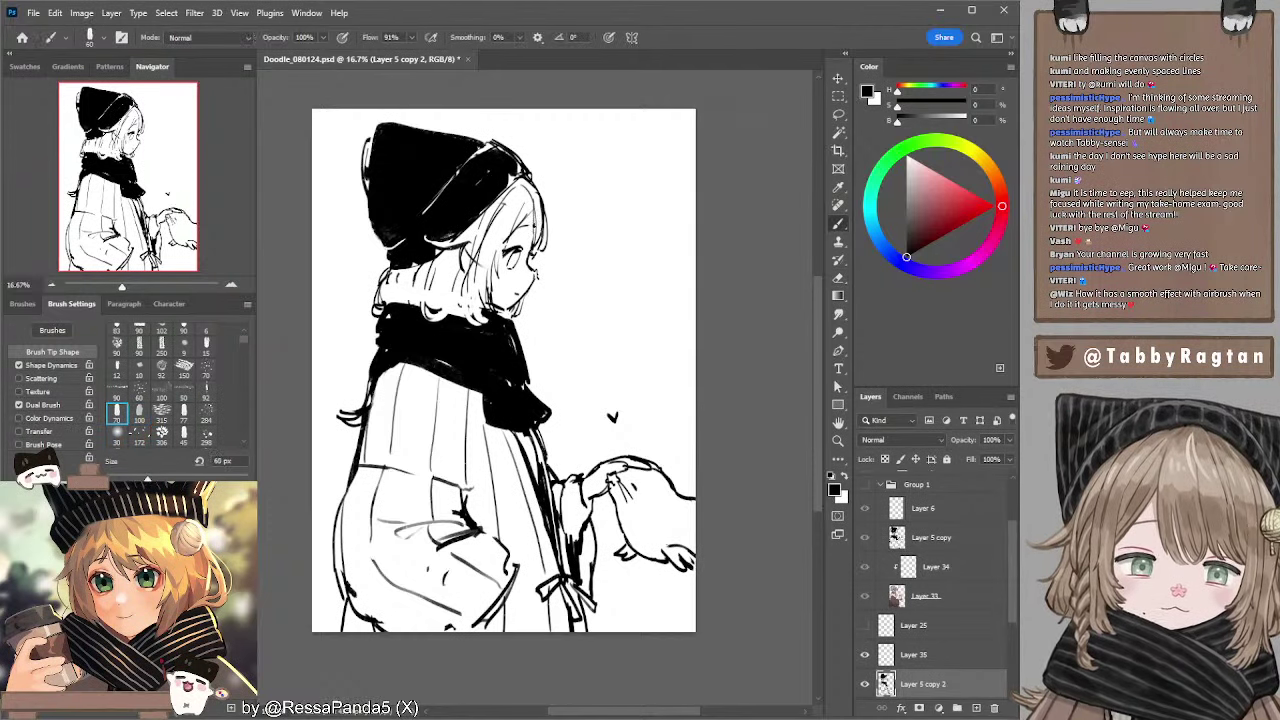
key(bracketleft)
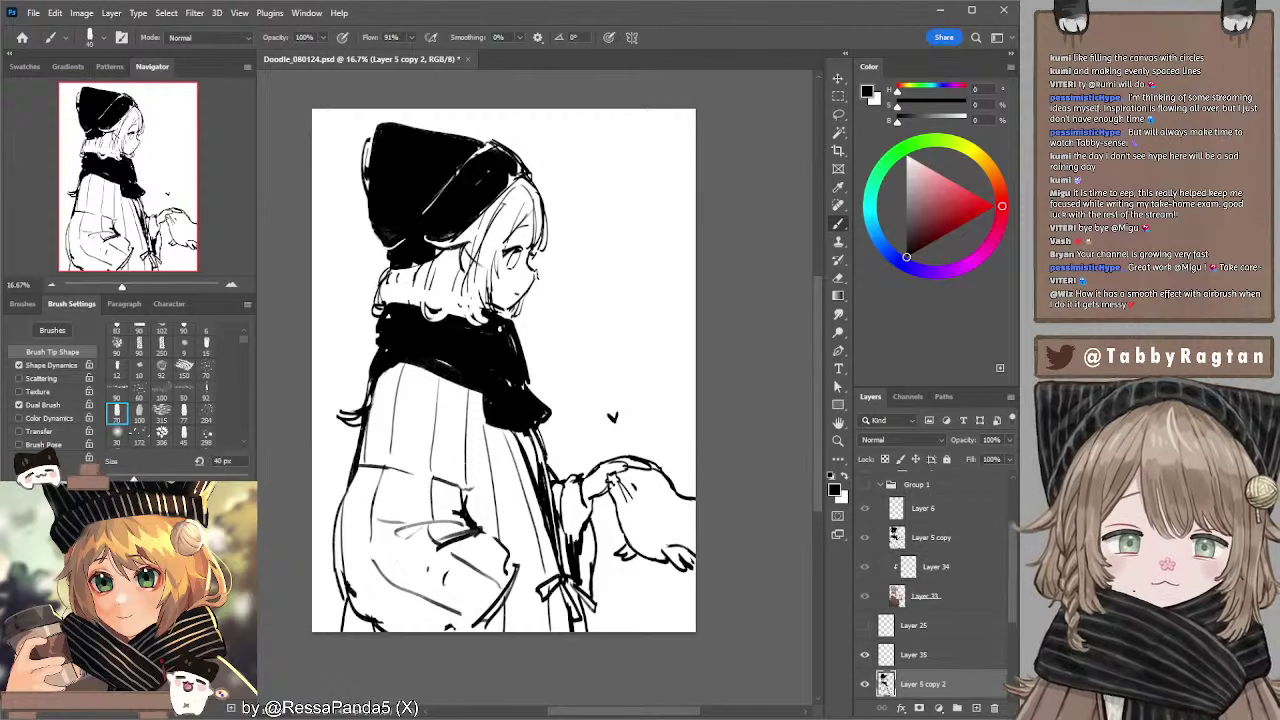
click(184, 435)
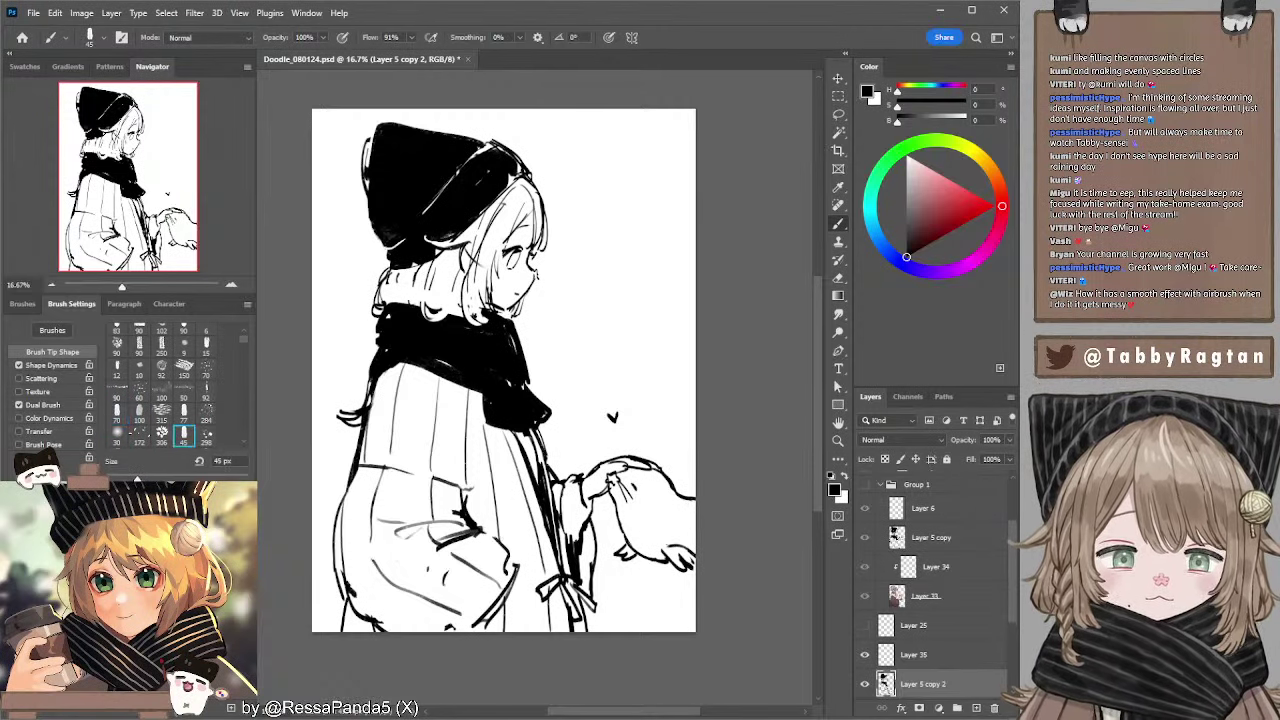
drag(461, 278, 467, 316)
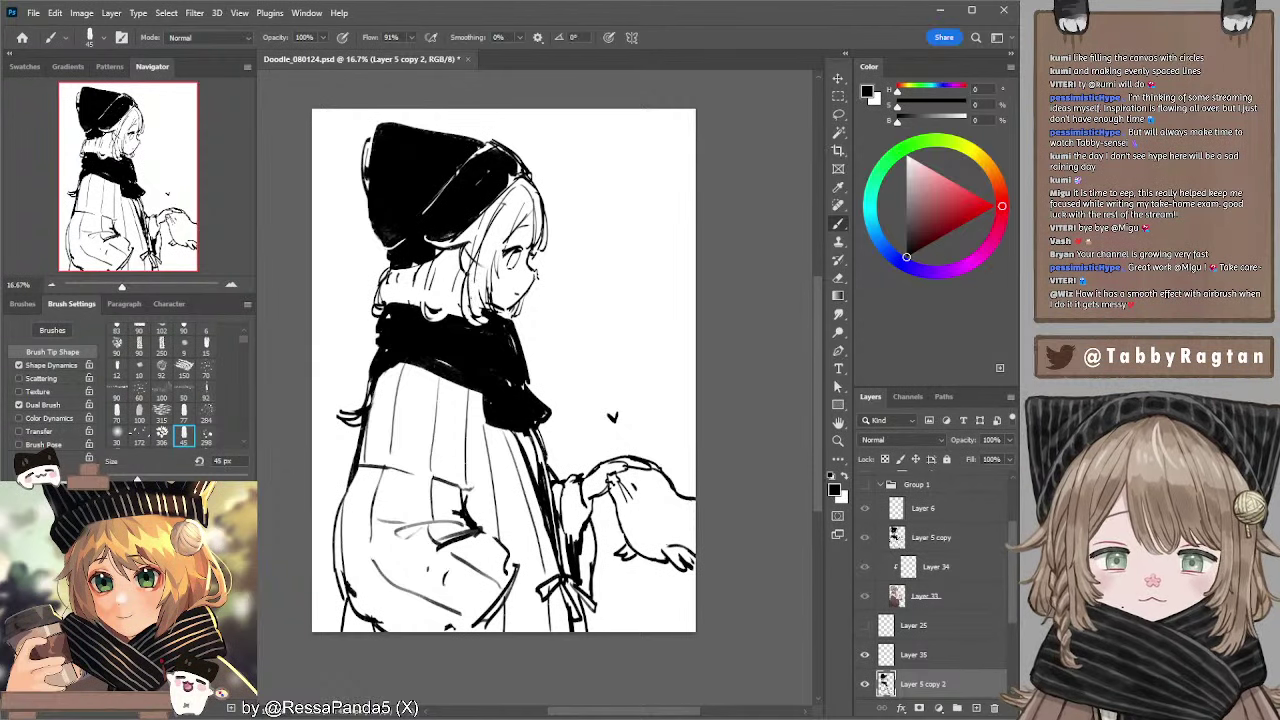
- Erase the stray lines inside the side hair next to the eye with the eraser at 250 px
key(e)
key(bracketright)
key(bracketright)
key(bracketright)
key(bracketright)
key(bracketright)
key(bracketright)
key(bracketright)
key(bracketright)
key(bracketright)
drag(482, 240, 471, 298)
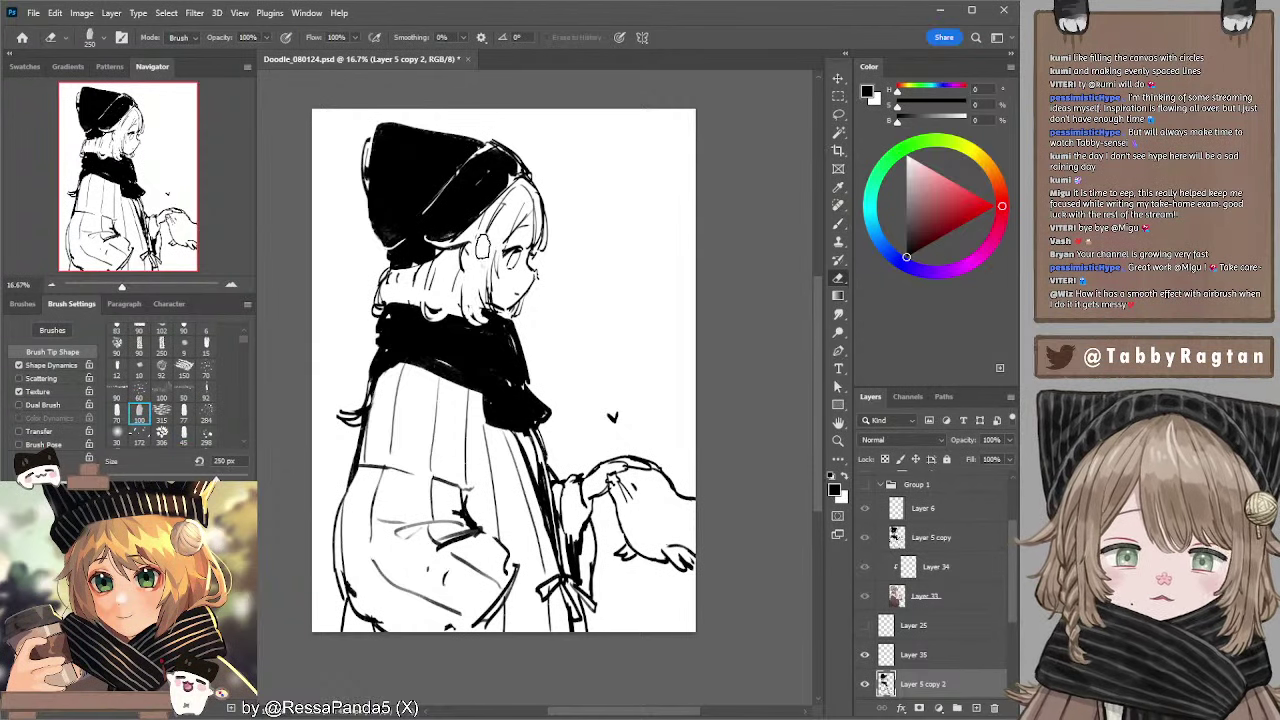
- Ink a long strand down the side hair beside the face with the brush at 25 px
key(b)
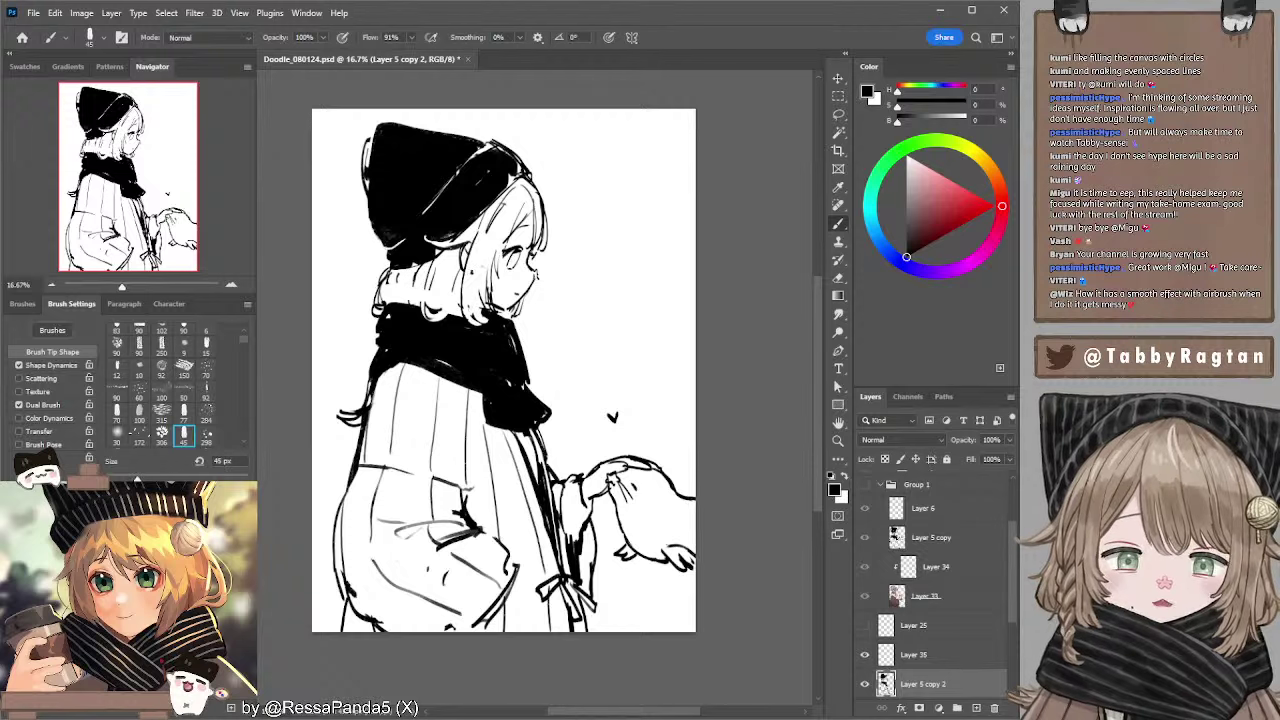
key(bracketleft)
key(bracketleft)
drag(489, 238, 482, 308)
key(bracketleft)
key(ctrl+z)
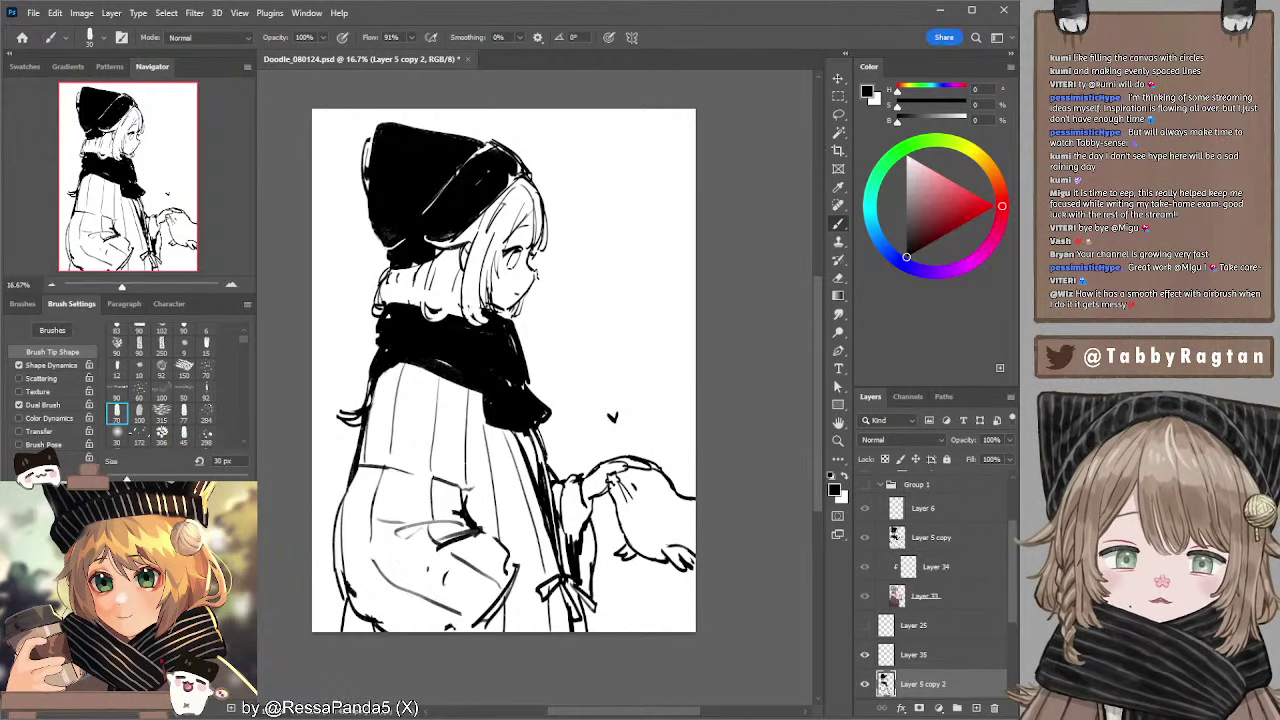
key(ctrl+z)
key(bracketleft)
drag(487, 246, 481, 318)
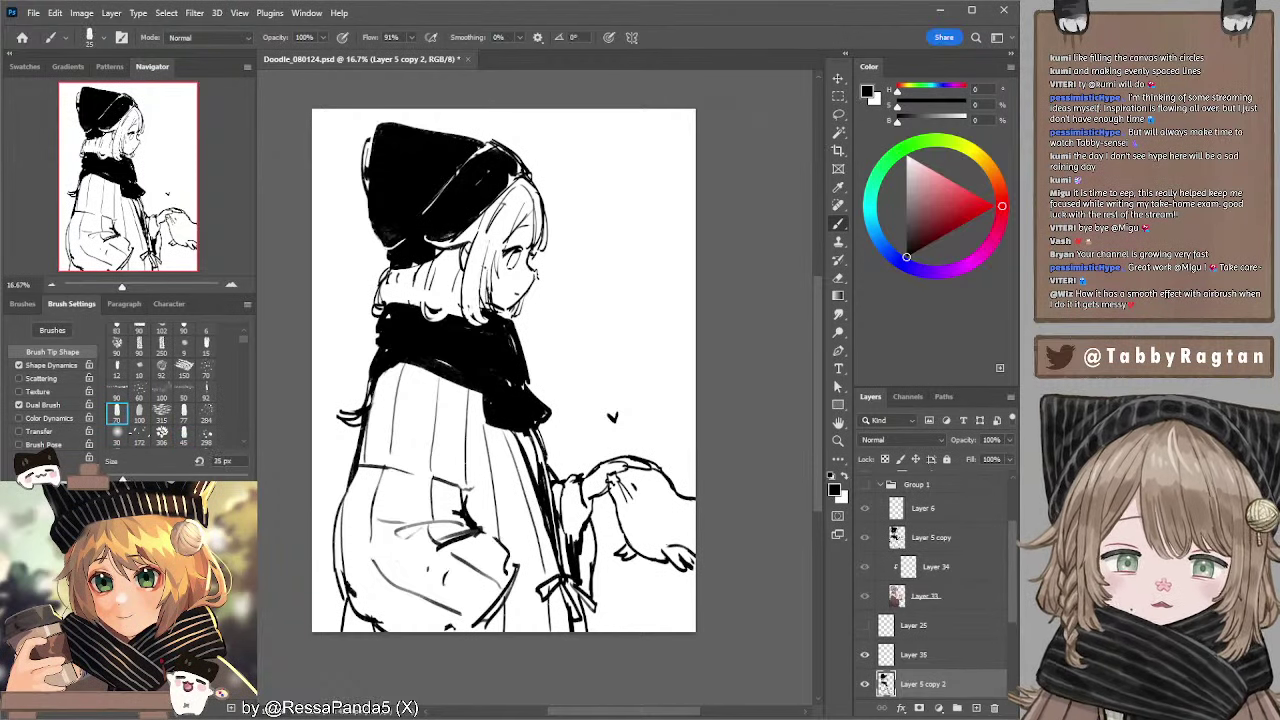
- Add a finer strand line to the lower side hair with the brush at 15 px
drag(482, 250, 474, 317)
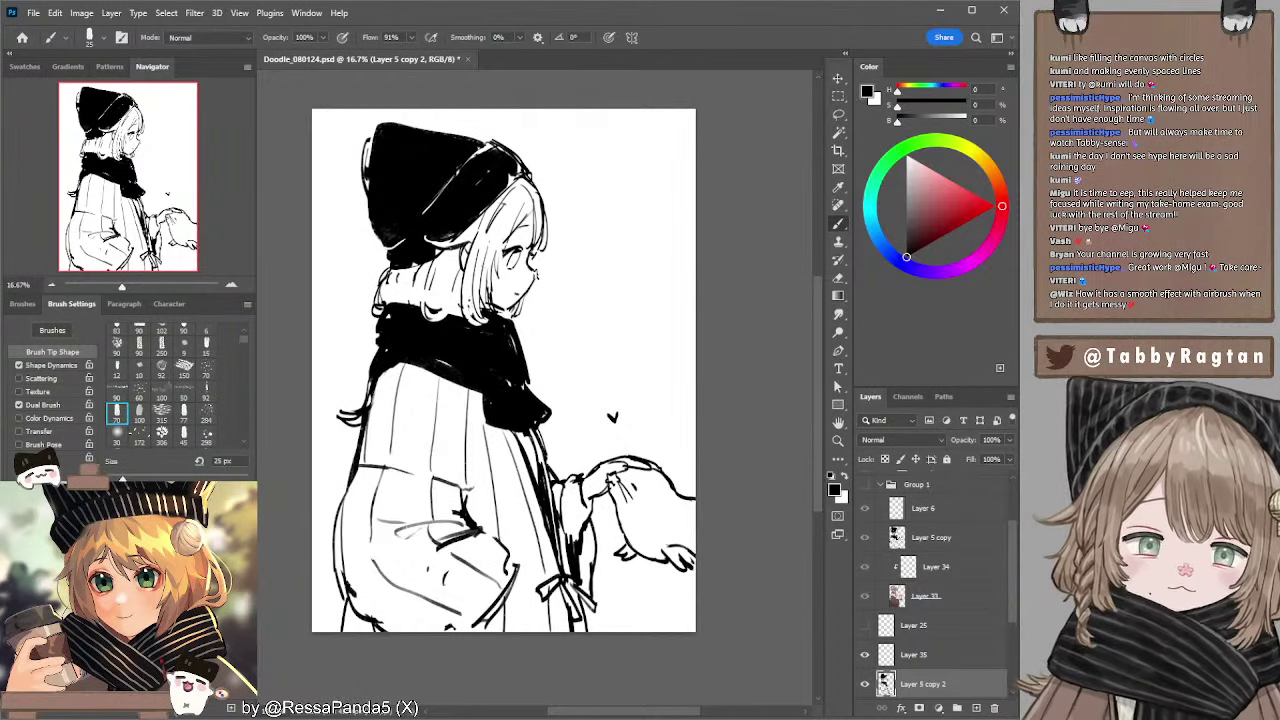
key(ctrl+z)
key(bracketleft)
key(bracketleft)
drag(477, 273, 467, 314)
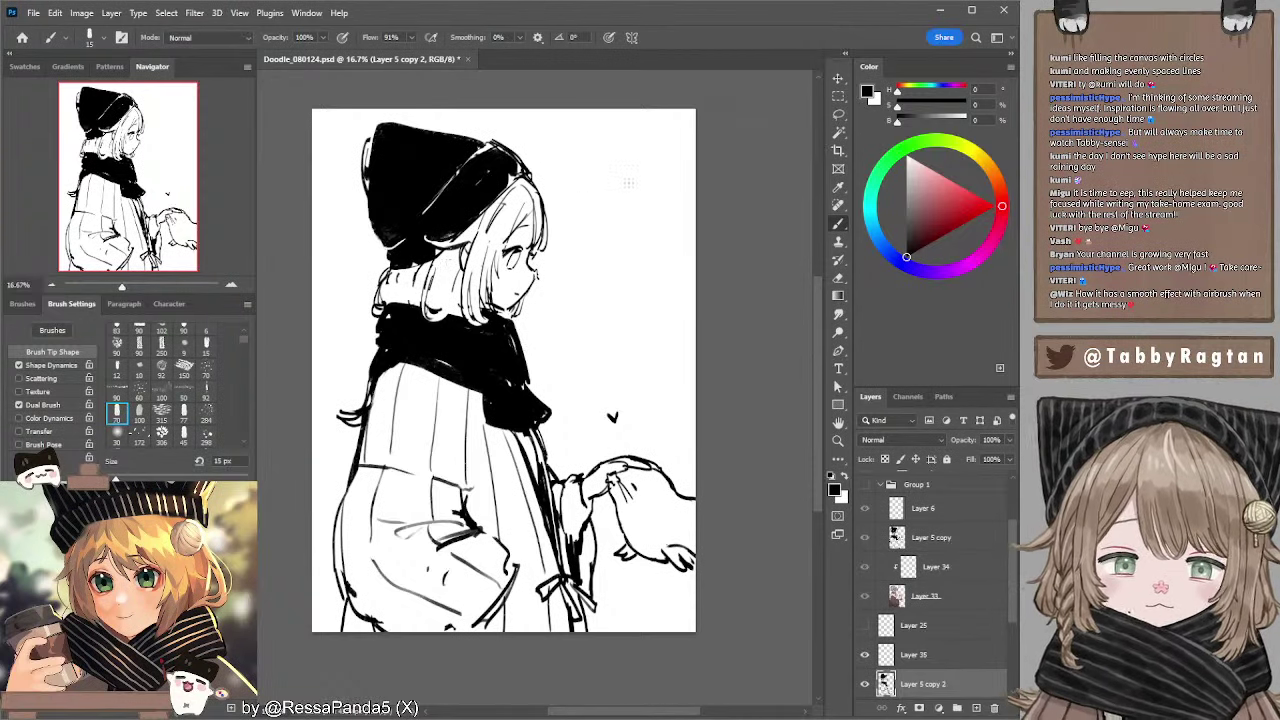
key(e)
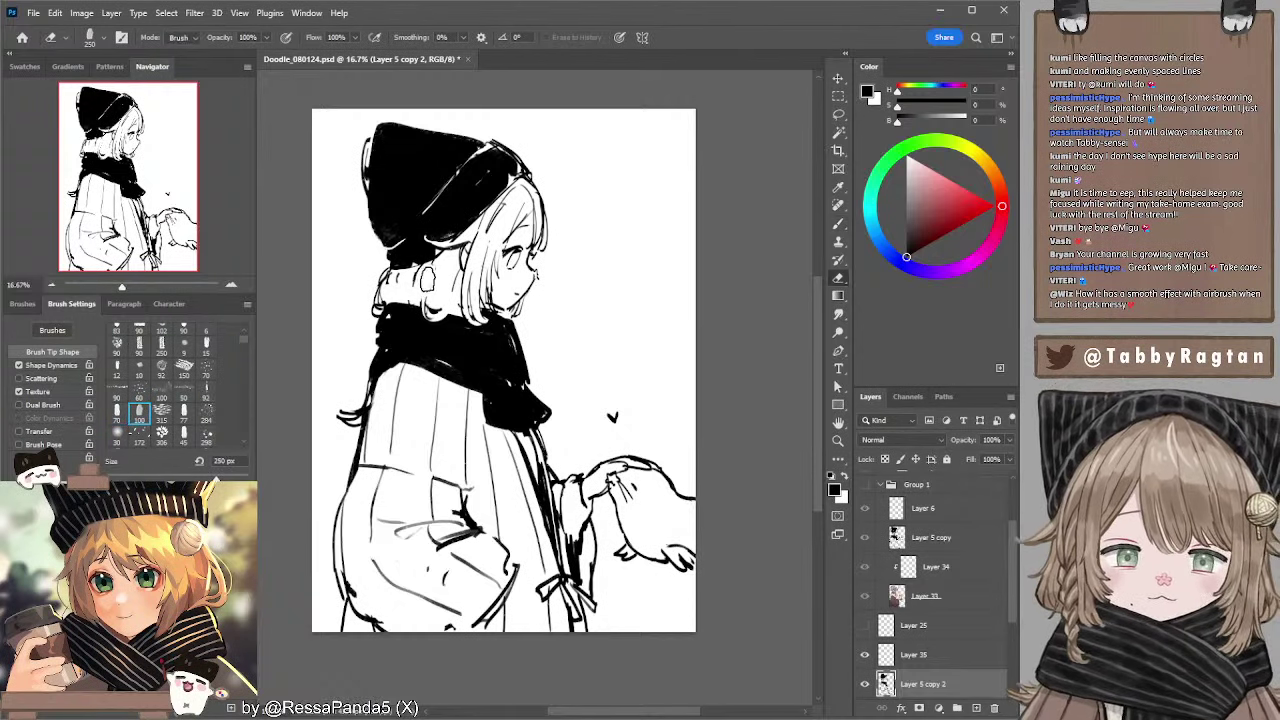
key(b)
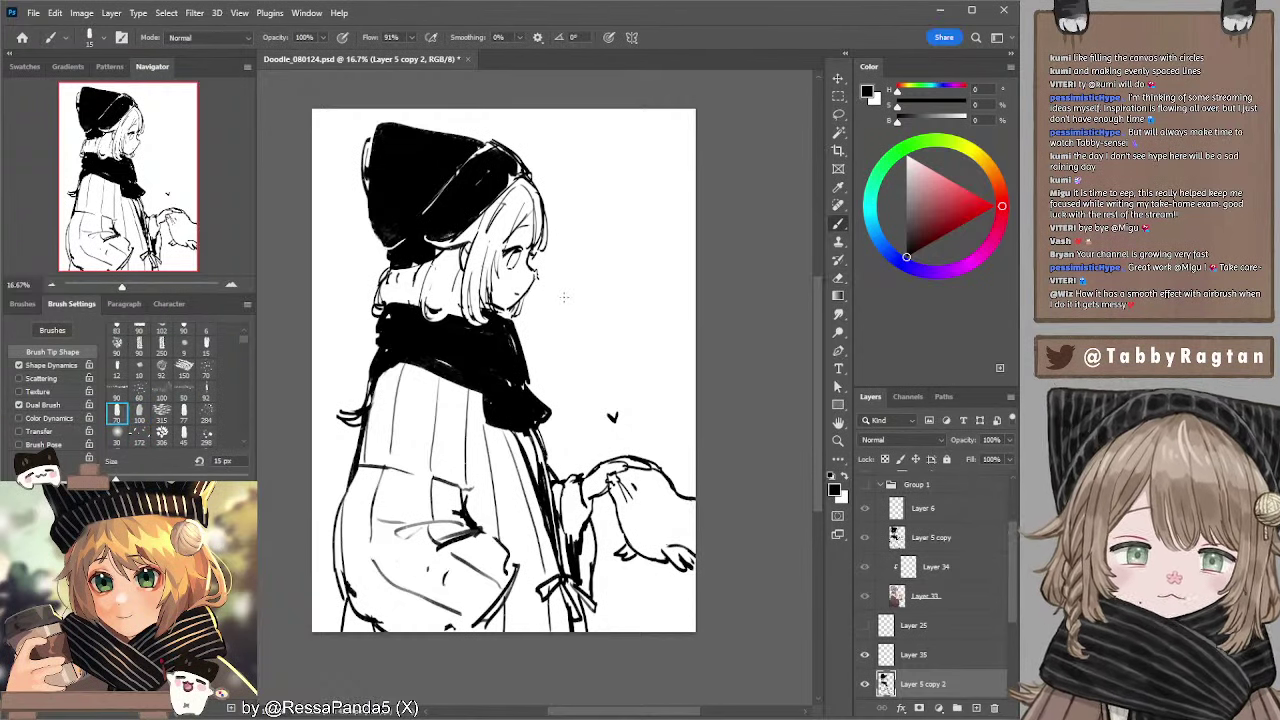
drag(491, 356, 484, 342)
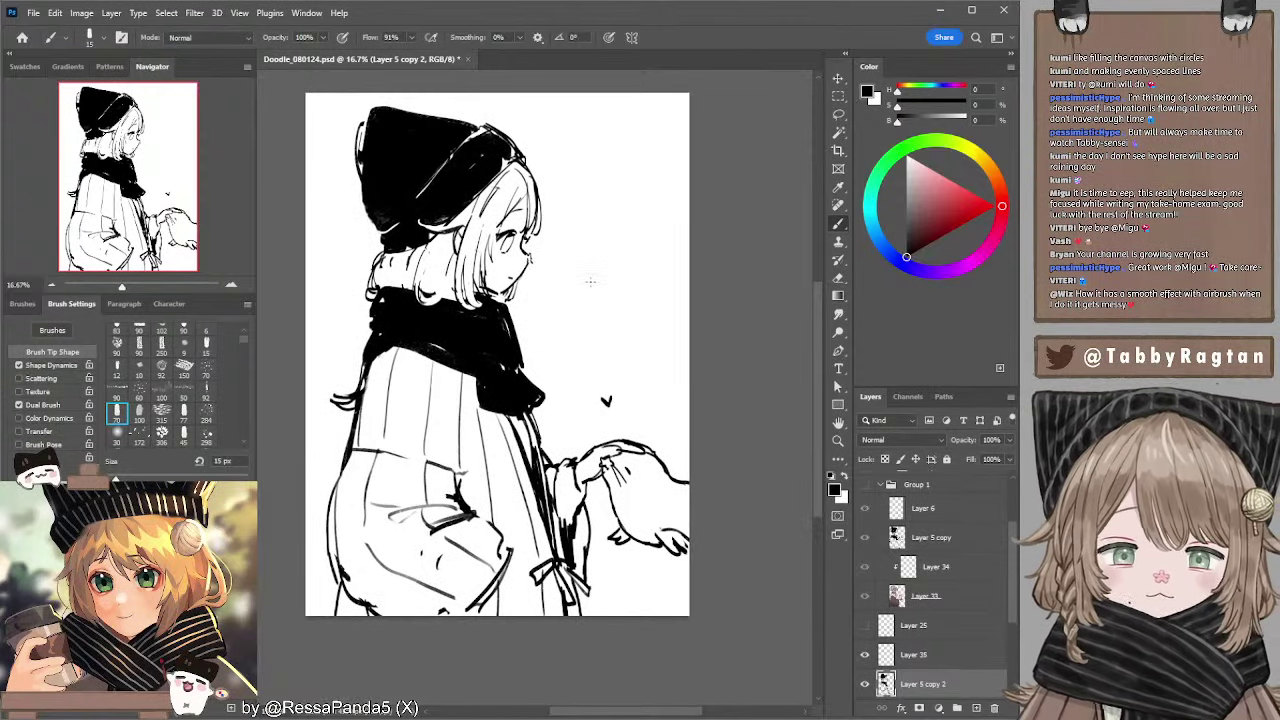
drag(590, 253, 592, 280)
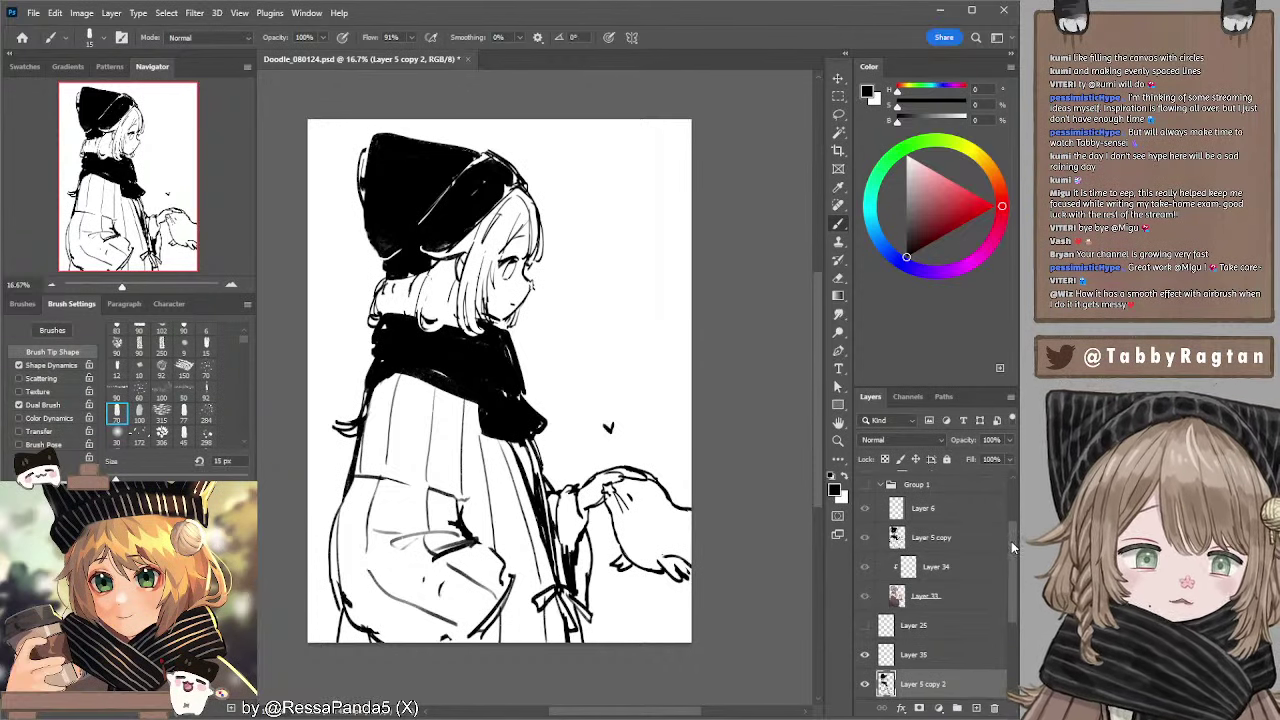
- Hide Layer 5 copy 2 and Layer 35, and show Group 1 with the coloured illustration
drag(1013, 548, 1006, 566)
drag(865, 643, 866, 614)
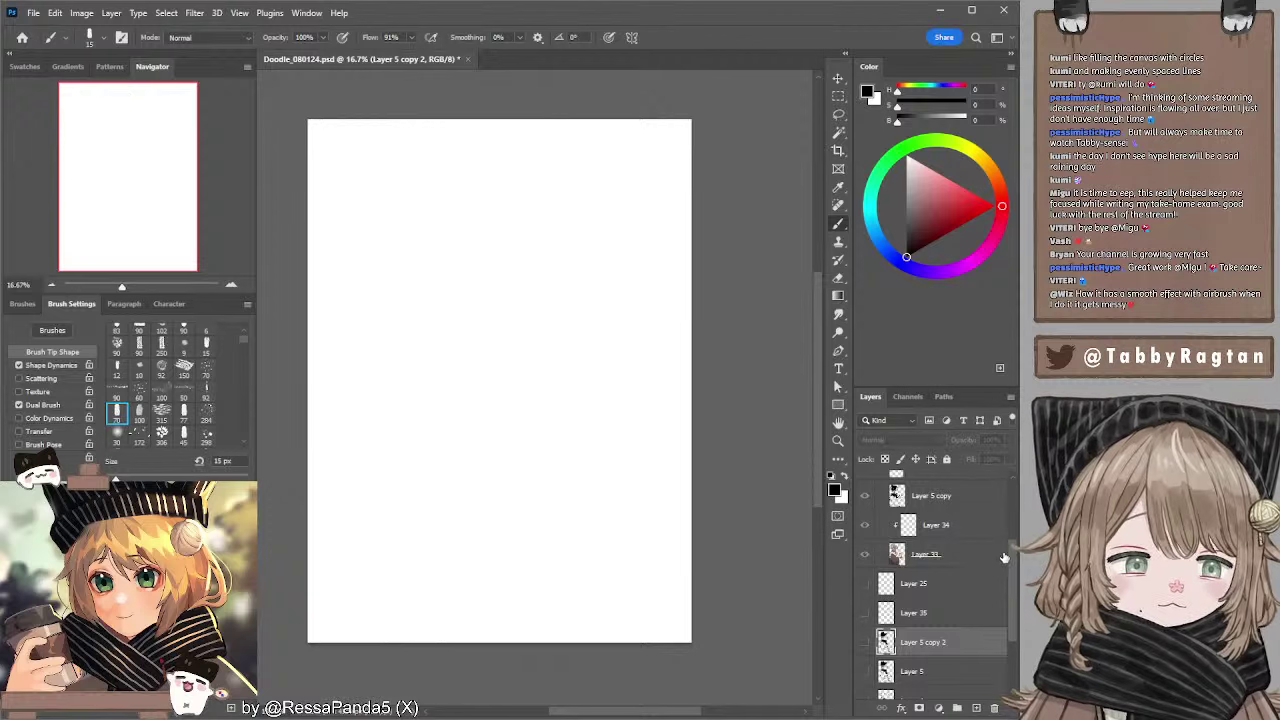
scroll(1010, 532, up, 2)
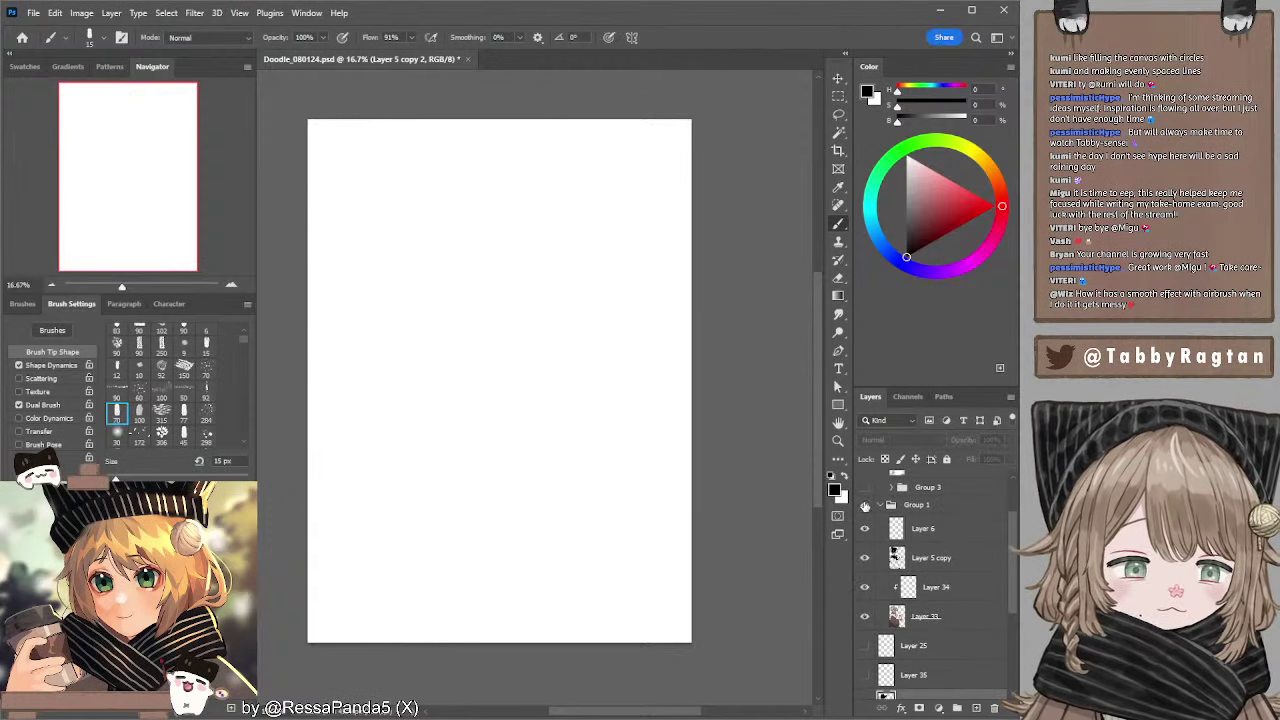
click(865, 506)
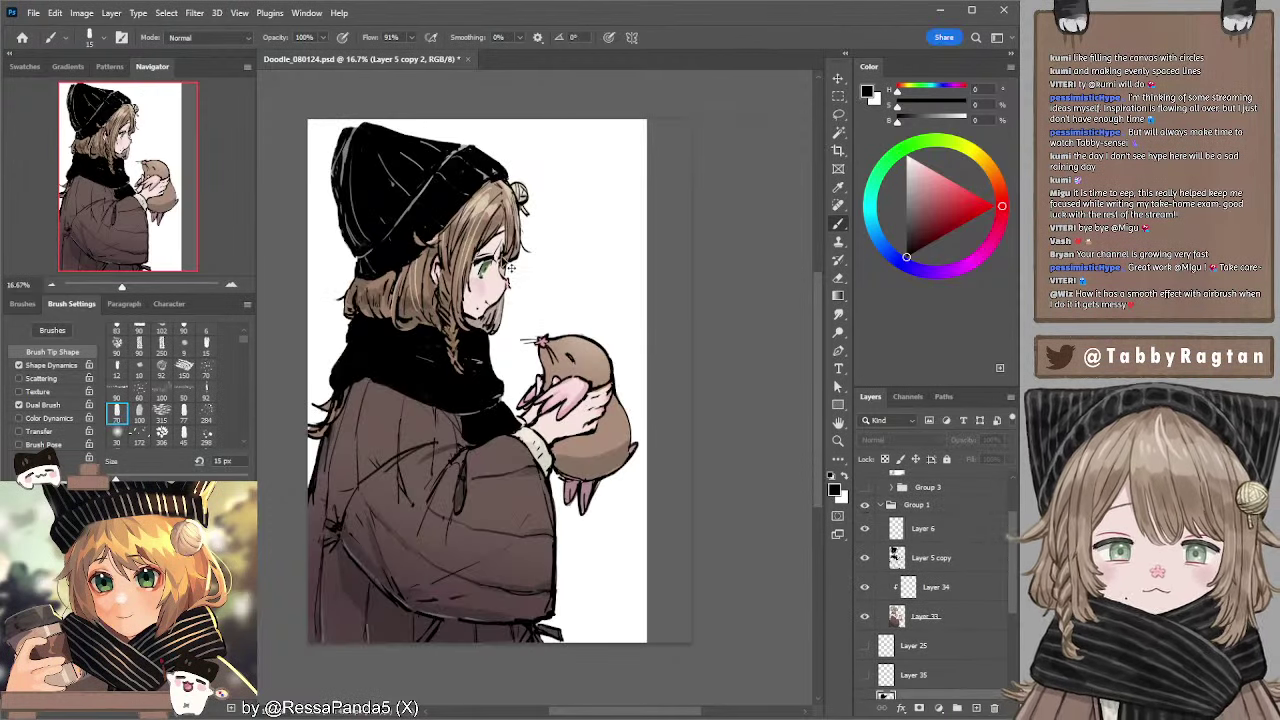
- Paint over the light gaps in the scarf and hat on Layer 5 copy in sampled black, with the brush at about 90 px
click(932, 558)
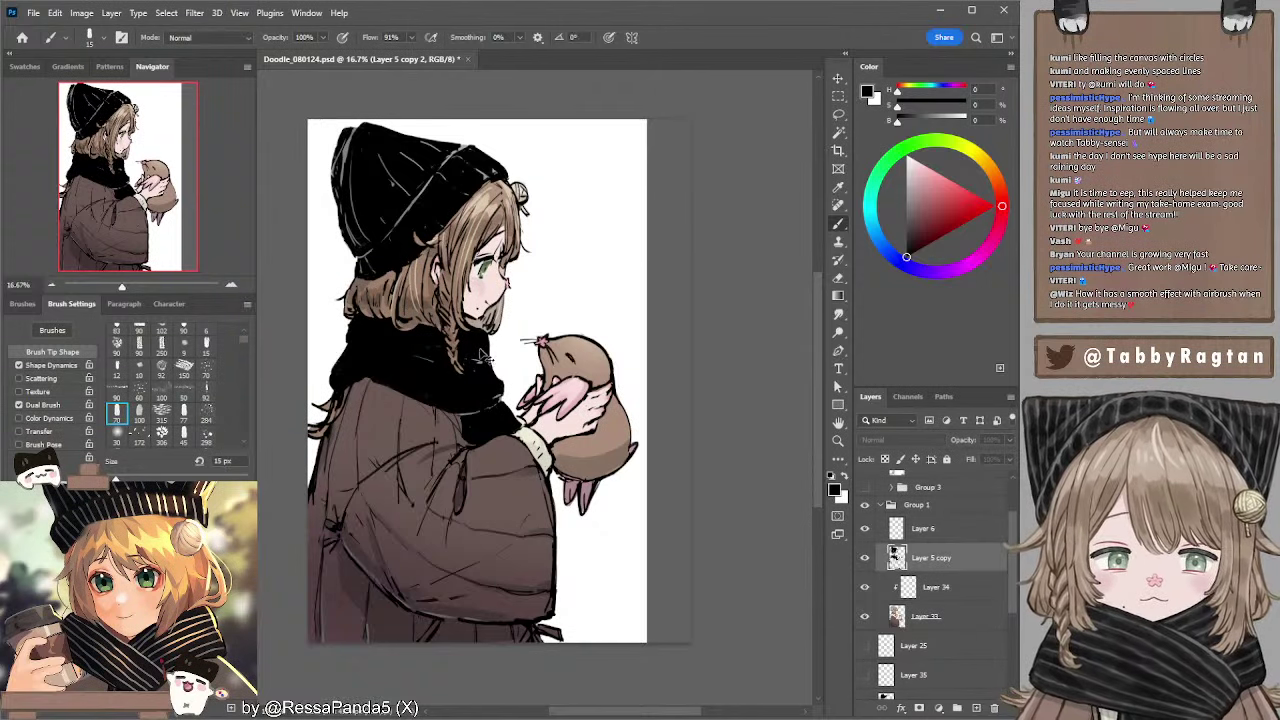
alt+click(419, 334)
key(])
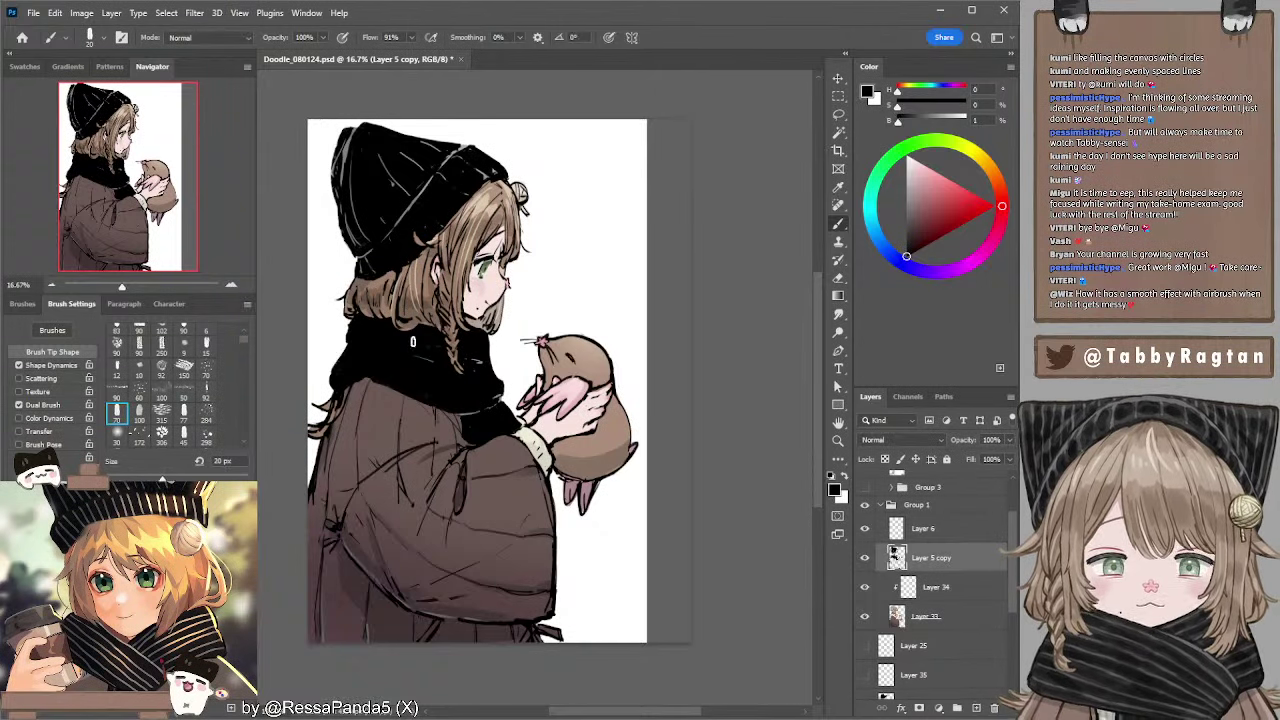
key(bracketright)
key(bracketright)
key(bracketright)
key(bracketright)
key(bracketright)
key(bracketright)
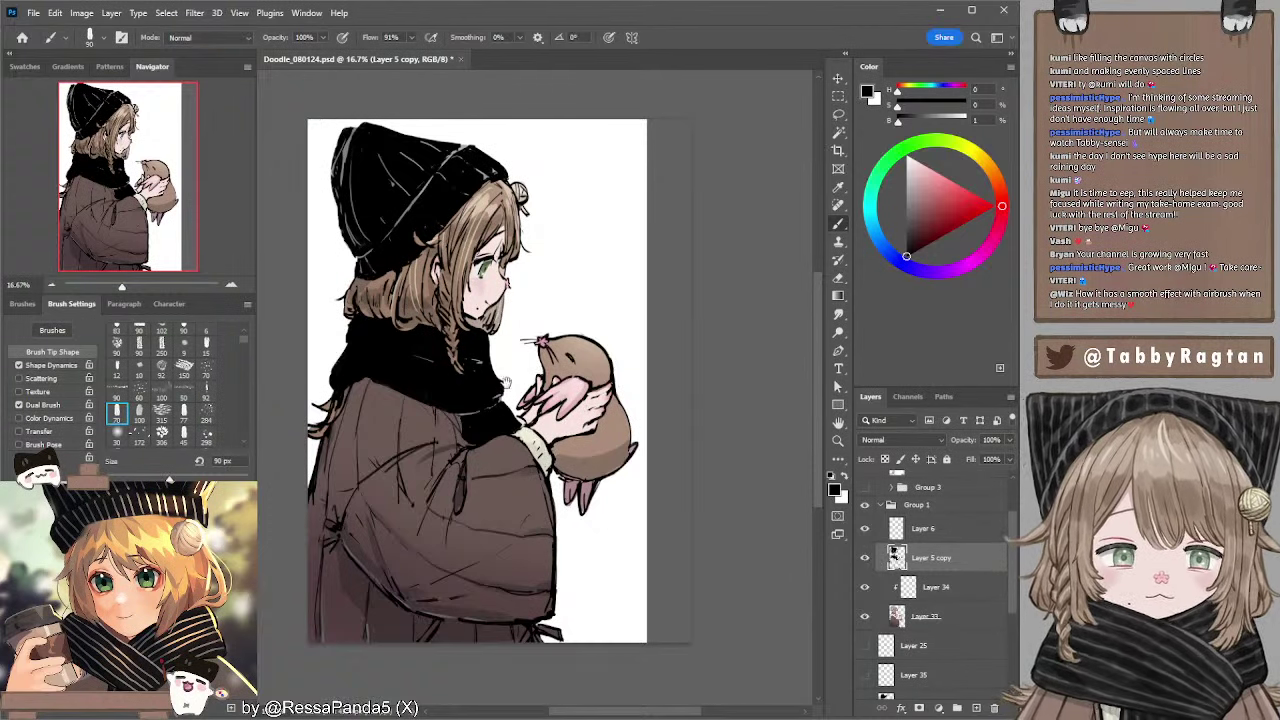
drag(507, 383, 515, 395)
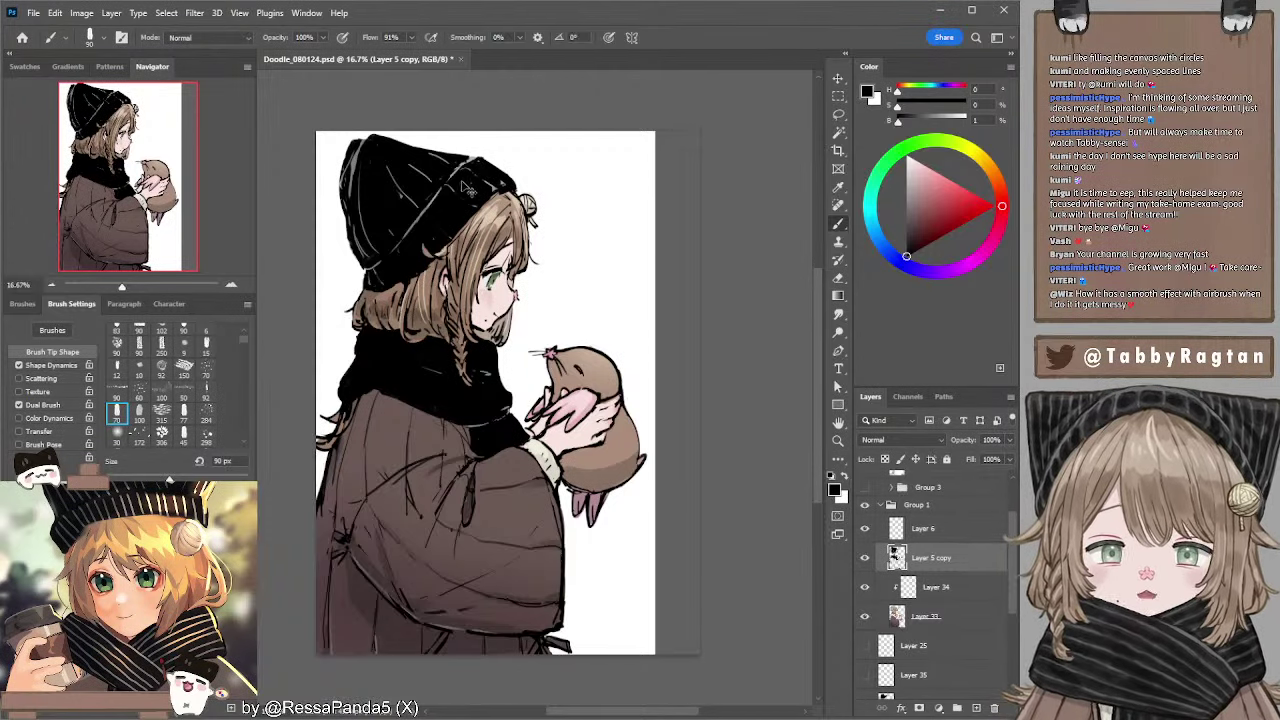
alt+click(461, 182)
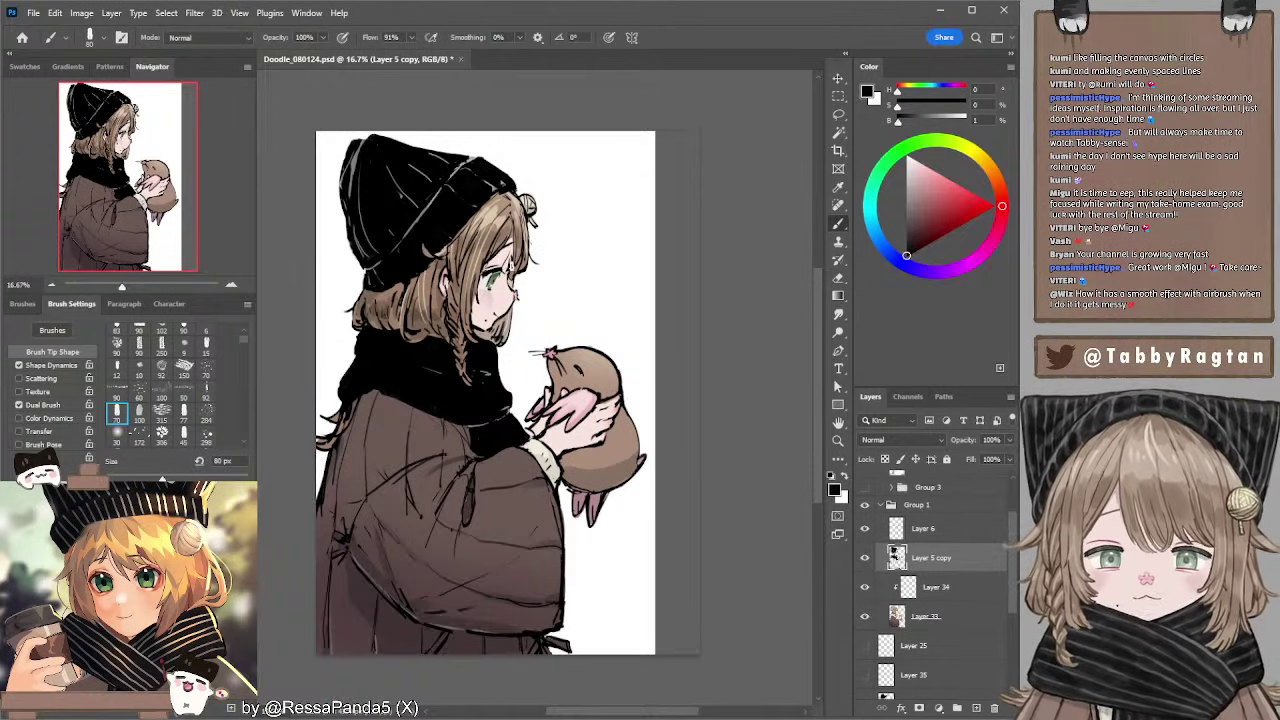
- Clean up small spots in the line art on Layer 5 copy with the eraser at 50 px
key(e)
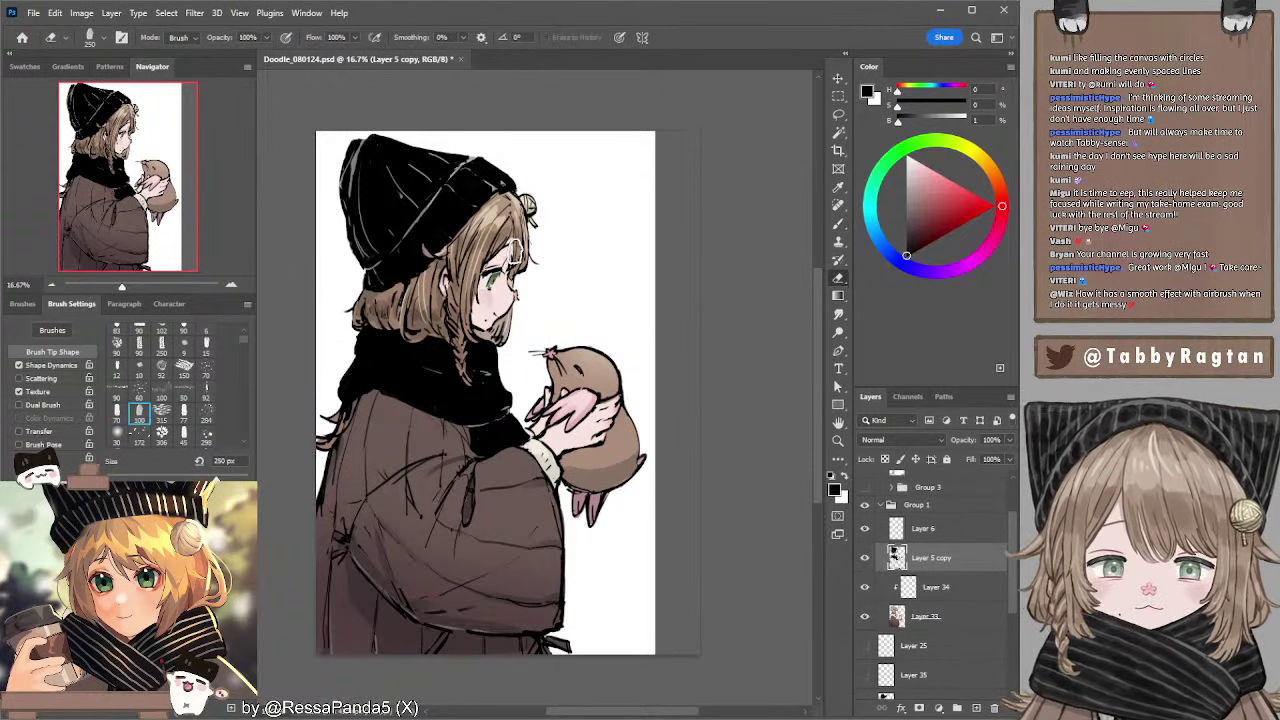
key(bracketleft)
key(bracketleft)
key(bracketleft)
key(bracketleft)
key(bracketleft)
key(bracketleft)
key(bracketleft)
key(bracketleft)
key(bracketleft)
key(bracketleft)
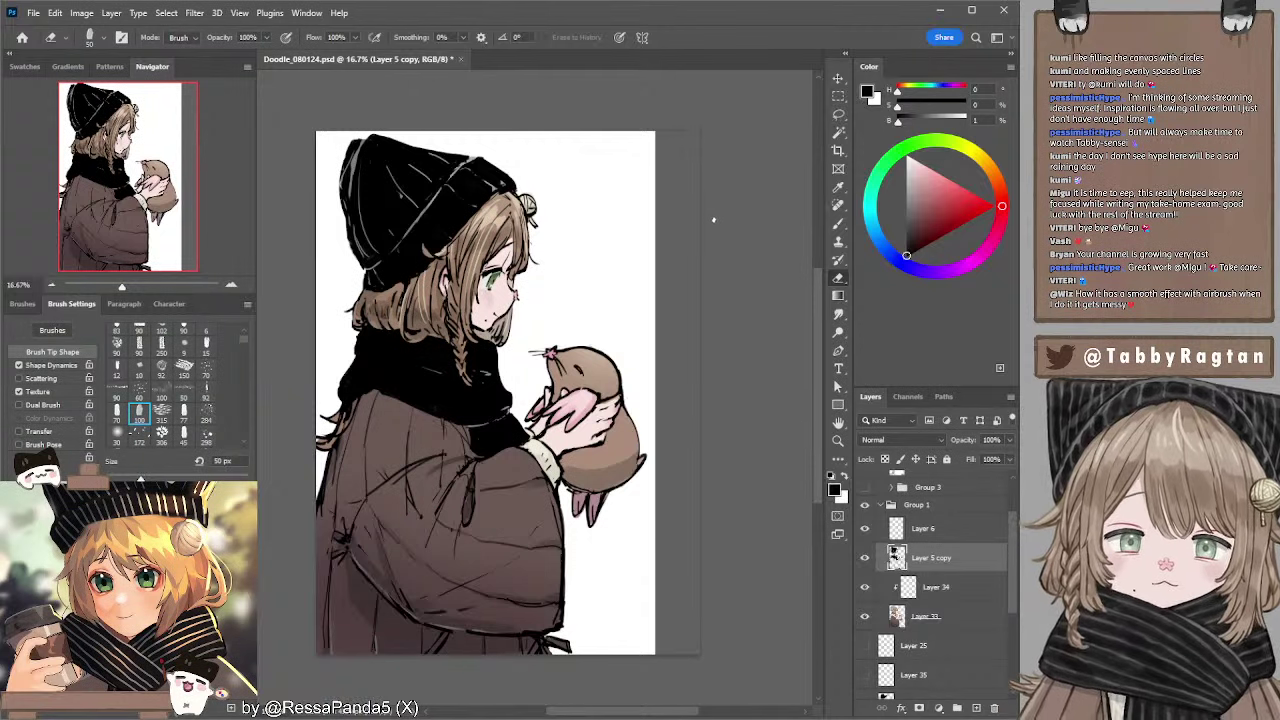
drag(479, 279, 482, 250)
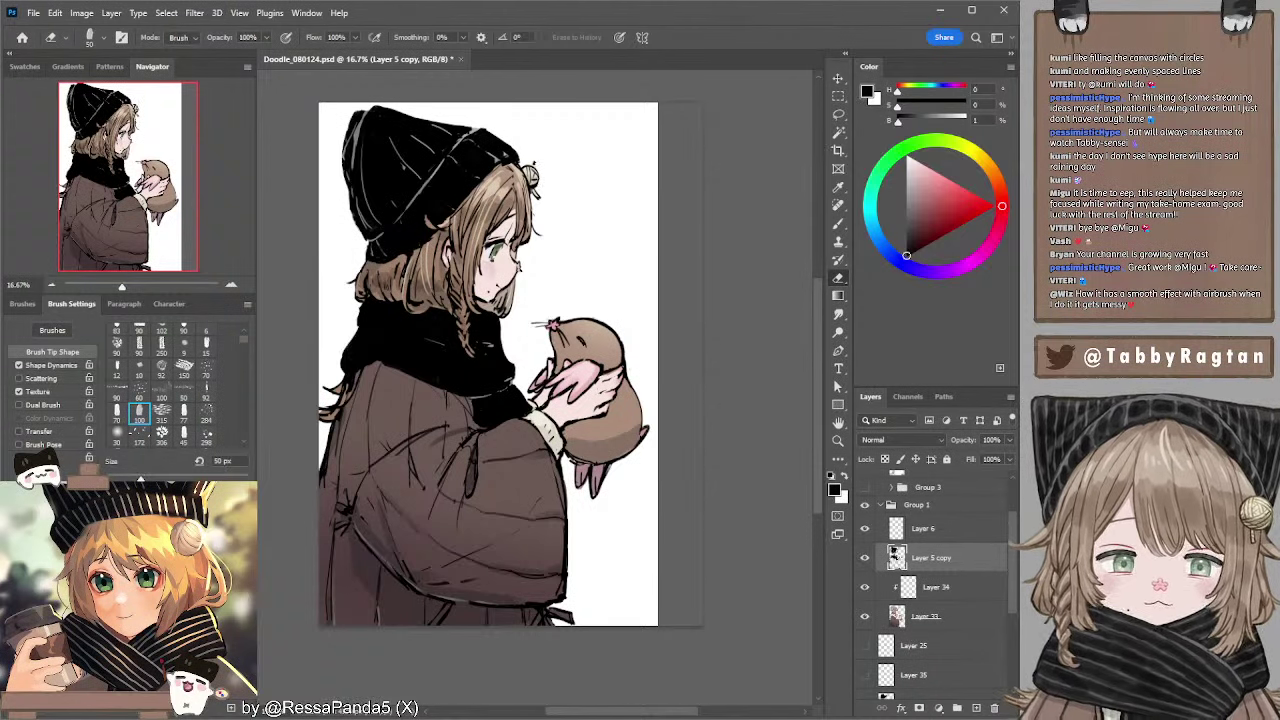
drag(607, 252, 606, 267)
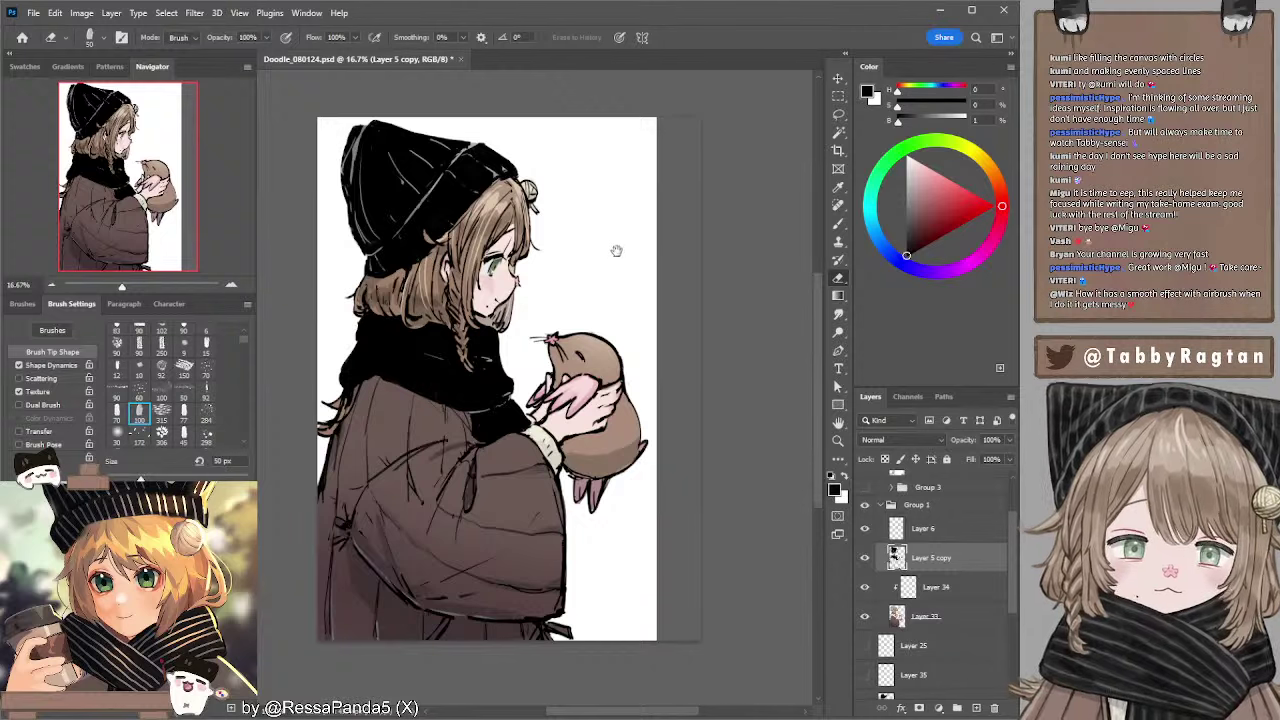
drag(616, 250, 618, 256)
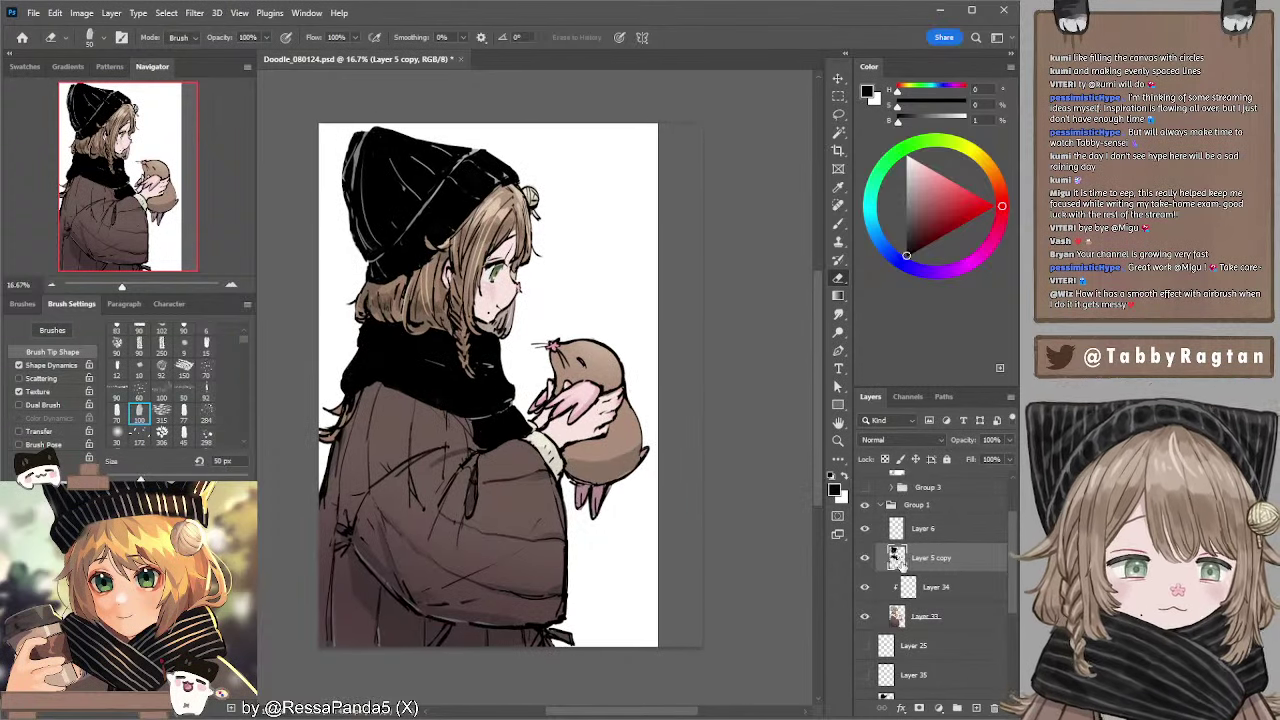
- Add a new layer above Layer 5 copy and clip it to that layer for recolouring the line art
key(ctrl+shift+alt+n)
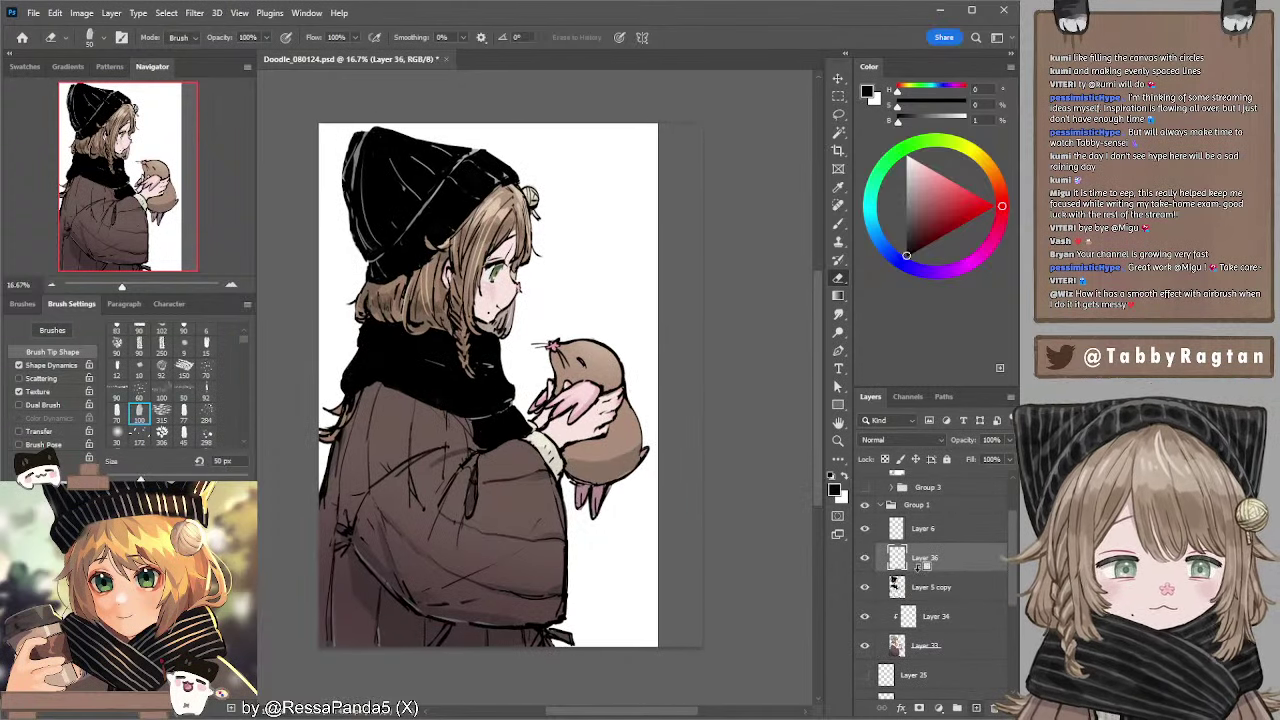
alt+click(918, 566)
key(b)
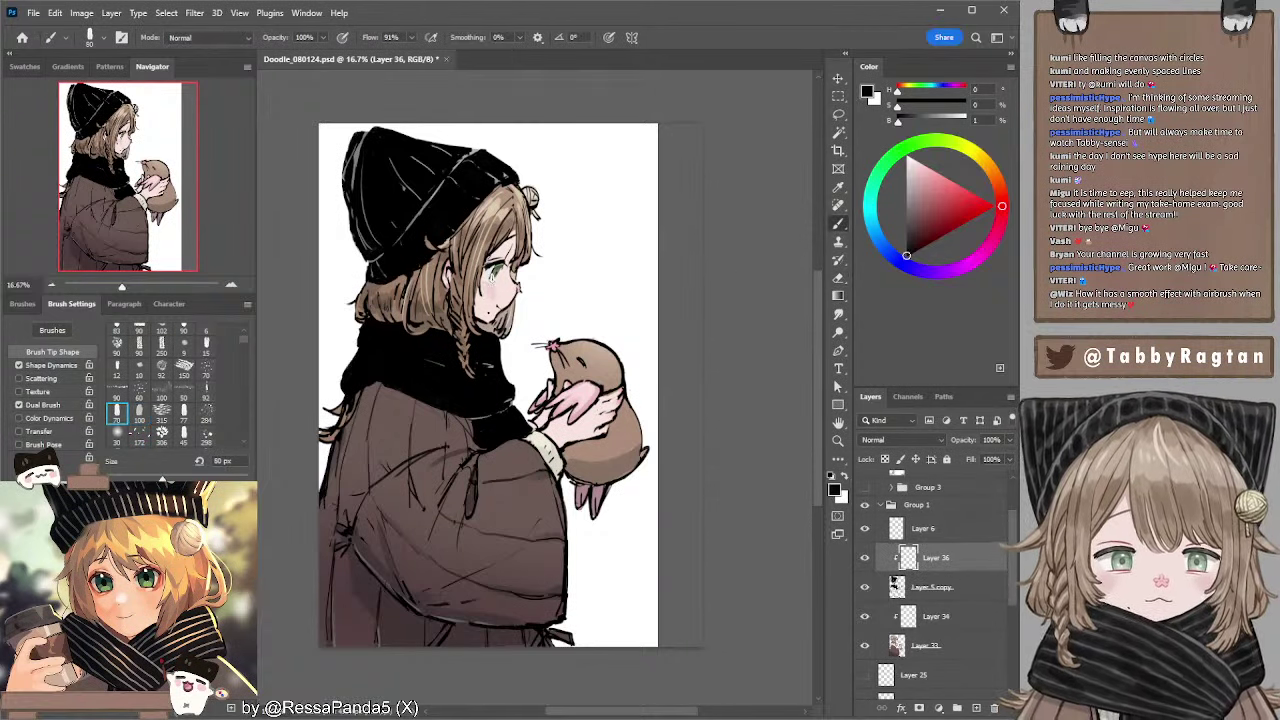
- Tint the line art around the nose muted pink (H 359, S 36, B 70) with the brush at 125 px
alt+click(508, 286)
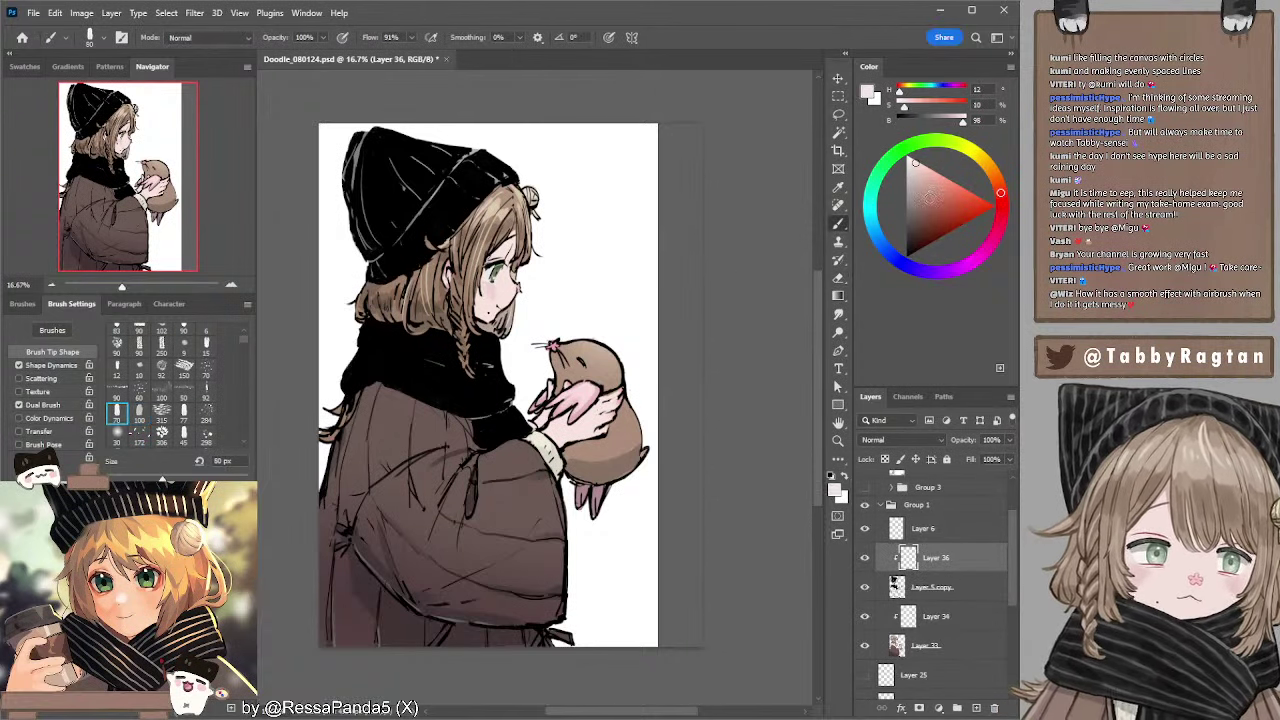
click(929, 198)
drag(1000, 194, 1002, 209)
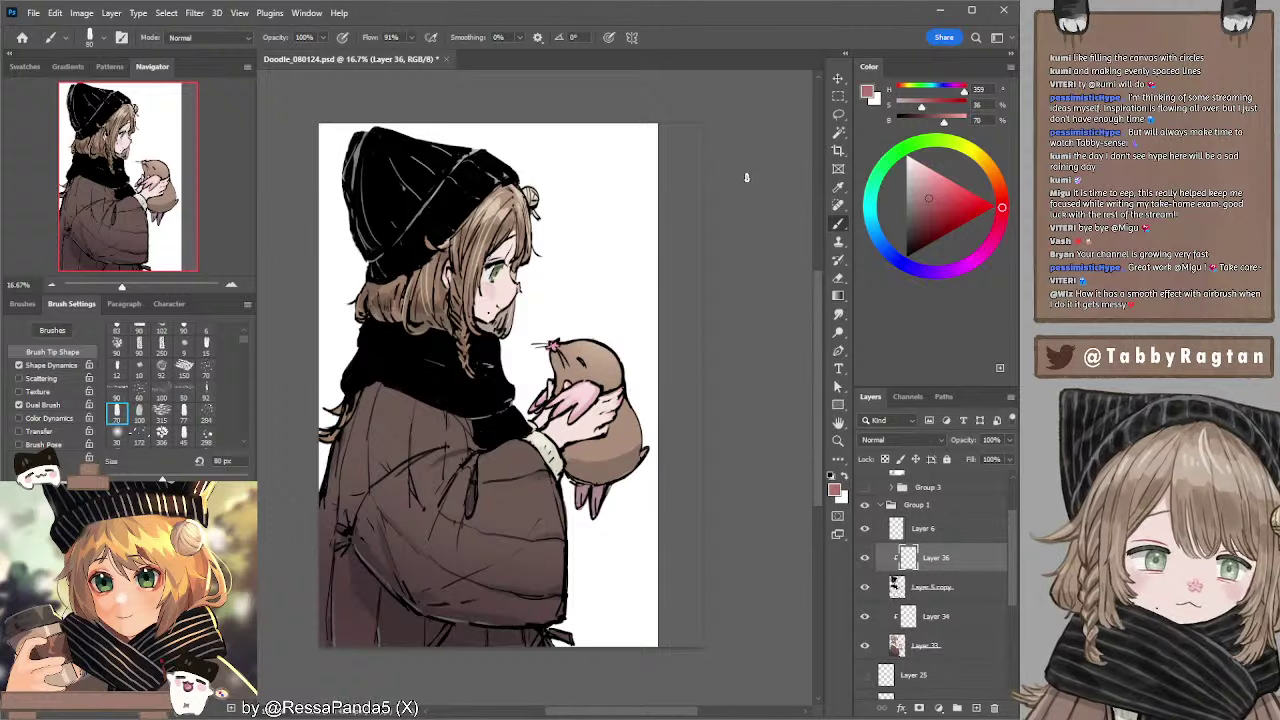
key(bracketright)
key(bracketright)
key(bracketright)
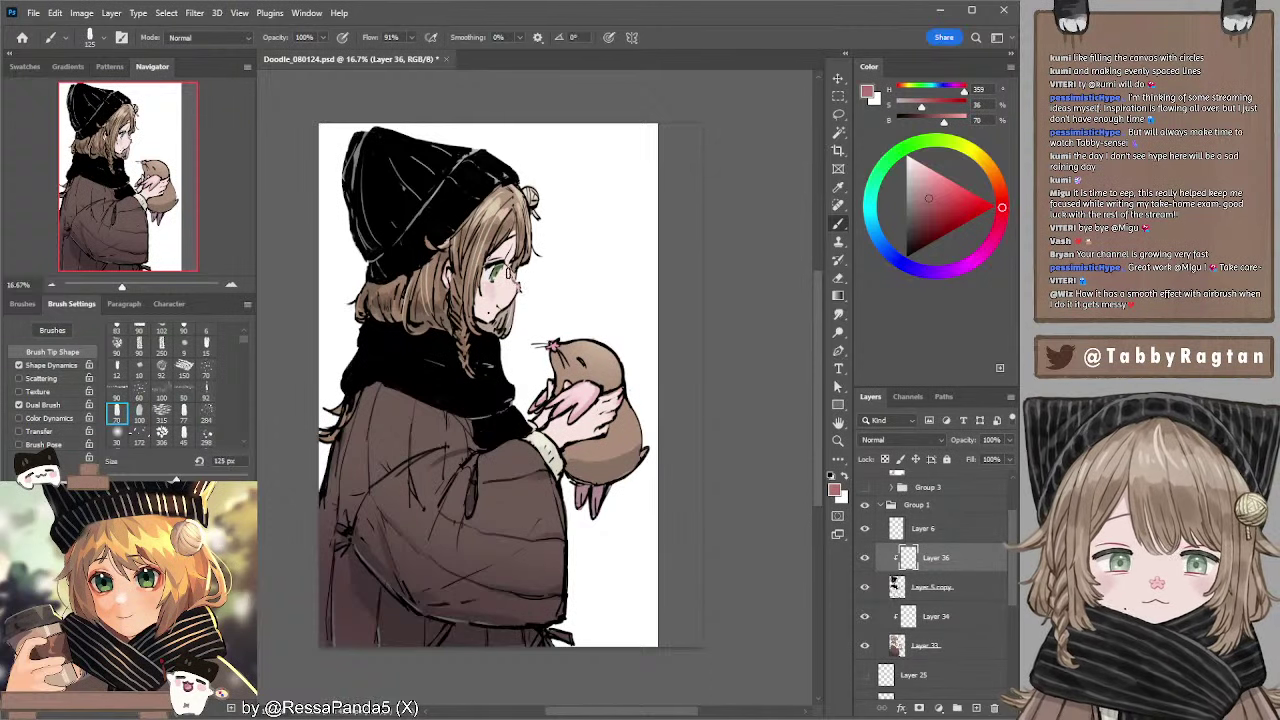
key(bracketleft)
key(bracketright)
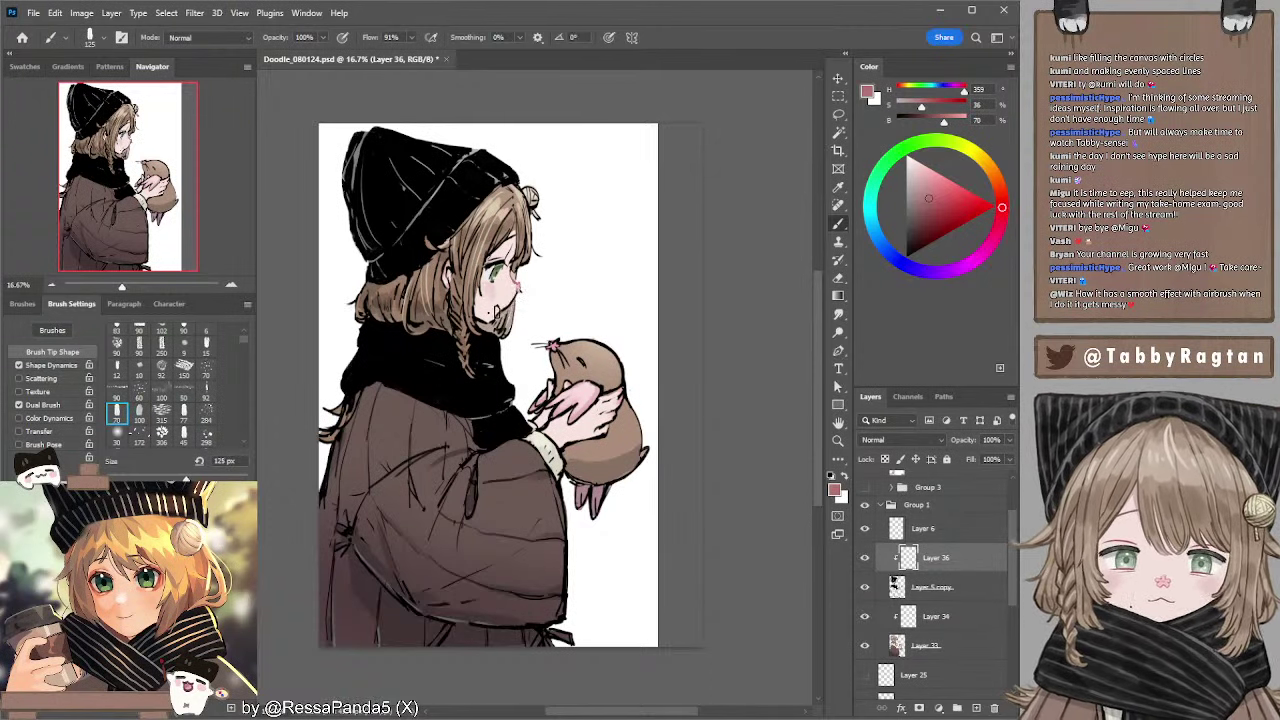
- Tint the face outline a darker muted red (H 359, S 29, B 42) with the brush at 125 px
click(927, 215)
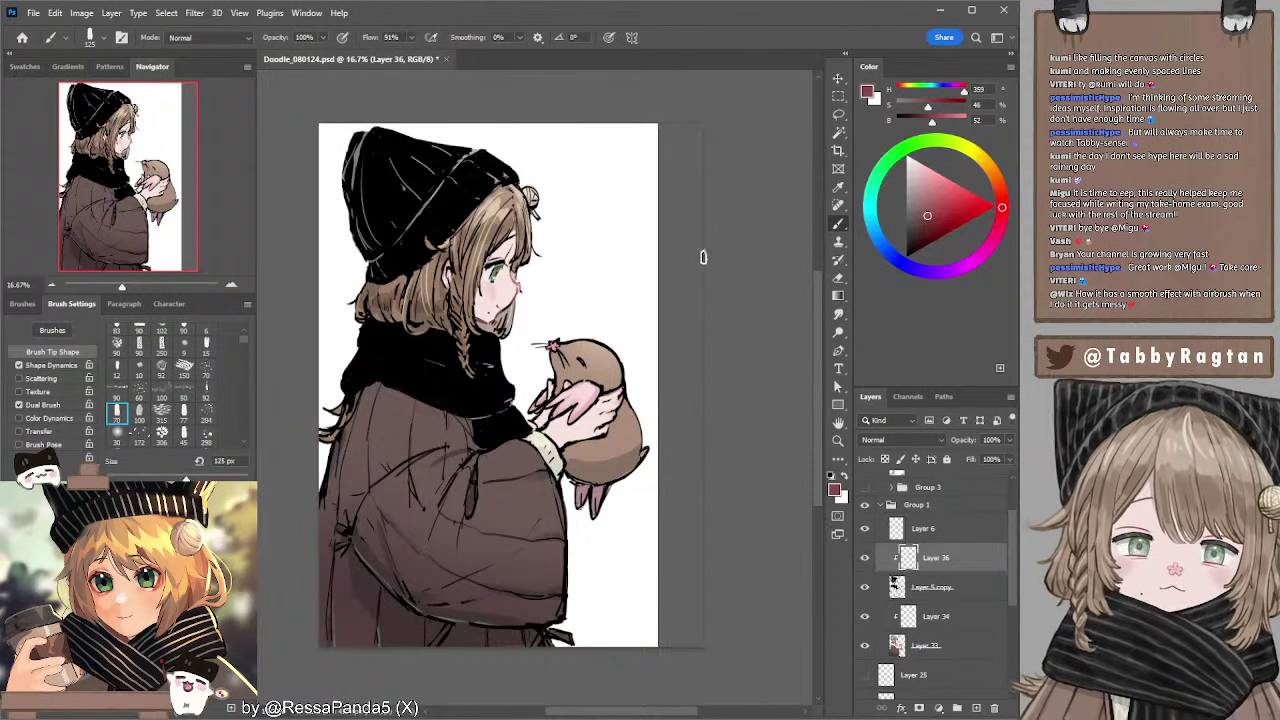
drag(924, 222, 916, 220)
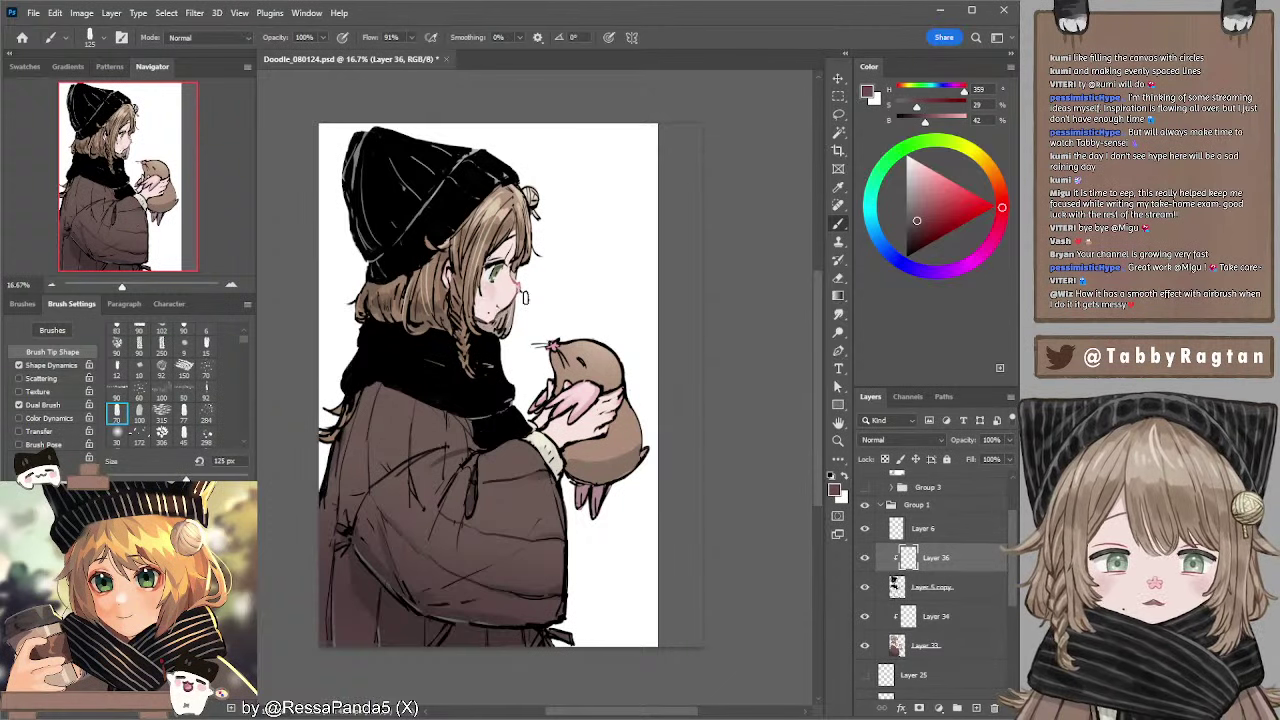
key(bracketleft)
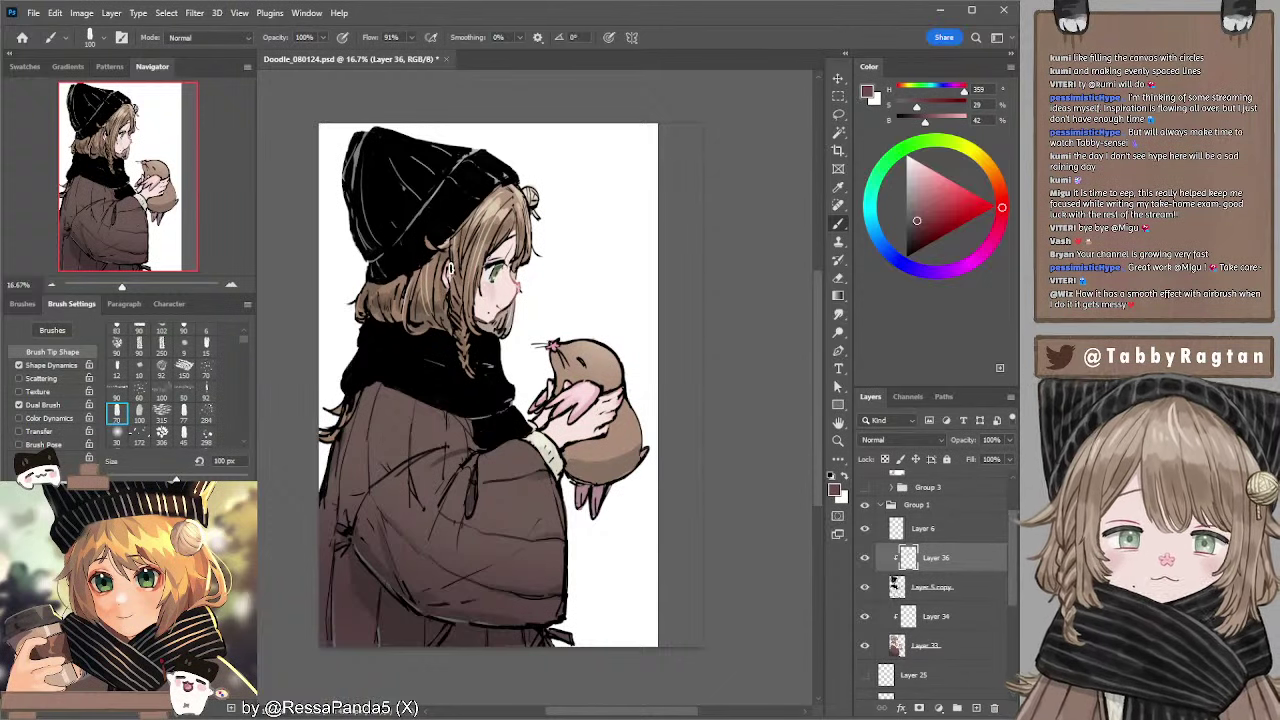
- Recolour the hair line art dark brown (H 25, S 37, B 30) with the brush at 300 to 400 px
alt+click(462, 282)
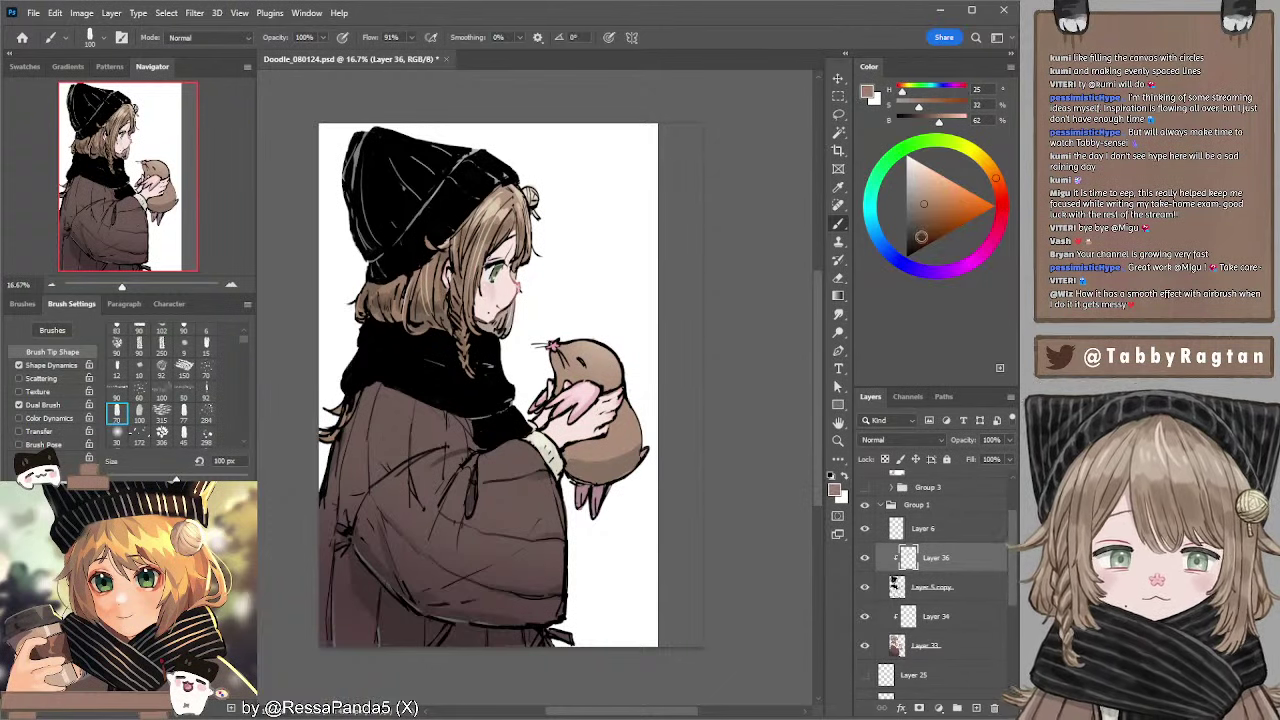
key(bracketright)
key(bracketright)
key(bracketright)
key(bracketright)
key(bracketright)
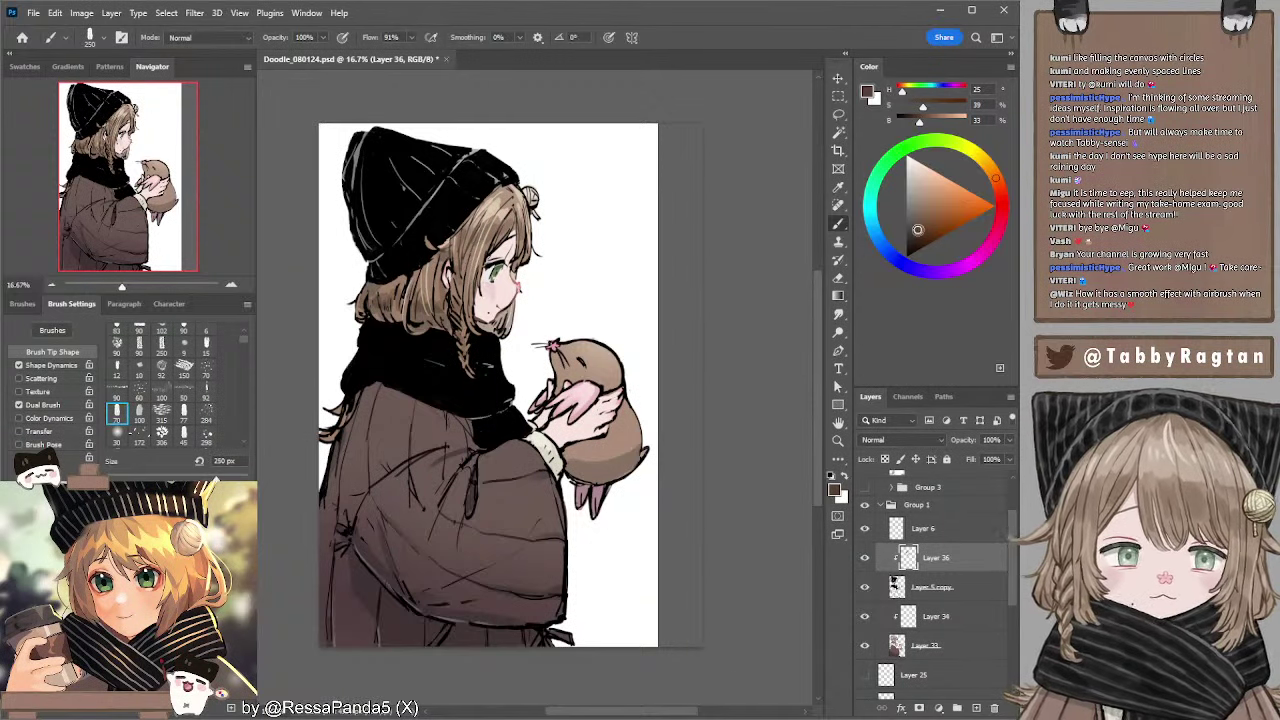
click(916, 232)
key(bracketright)
key(bracketright)
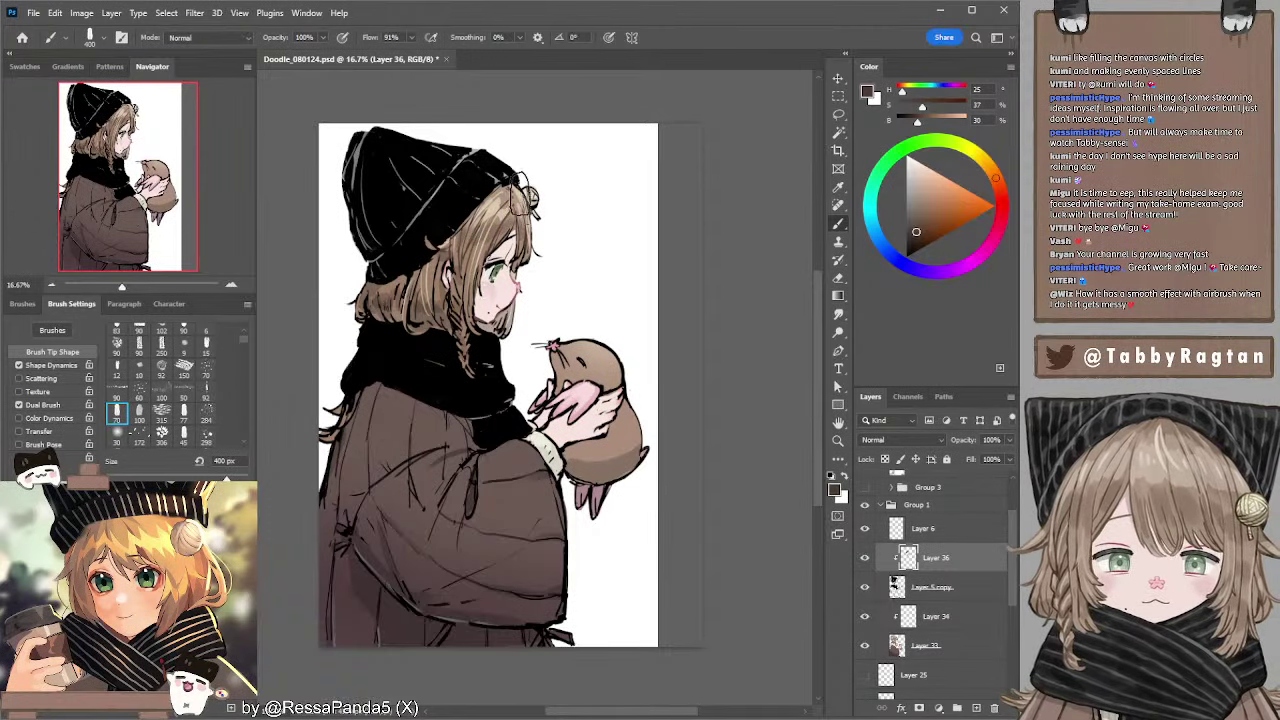
key(bracketleft)
key(bracketleft)
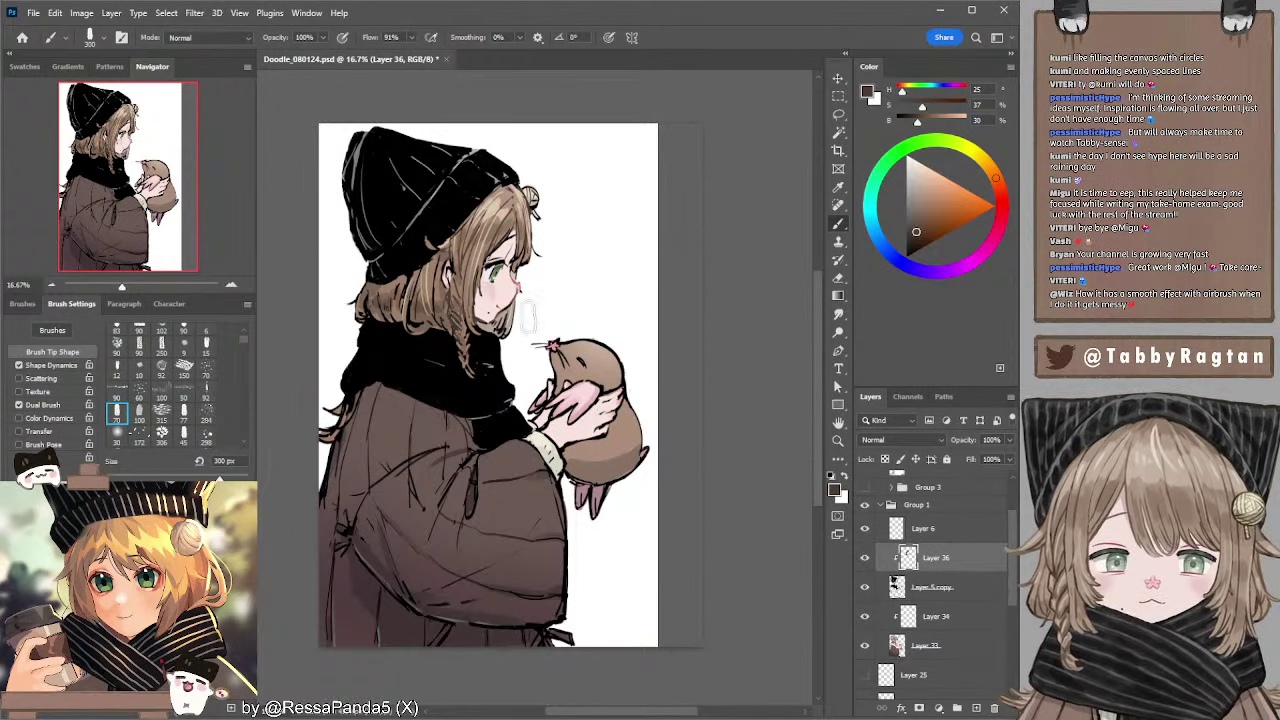
- Tint further hair and braid lines a deeper brown (H 25, S 37, B 26) with the brush between 150 and 250 px
click(916, 236)
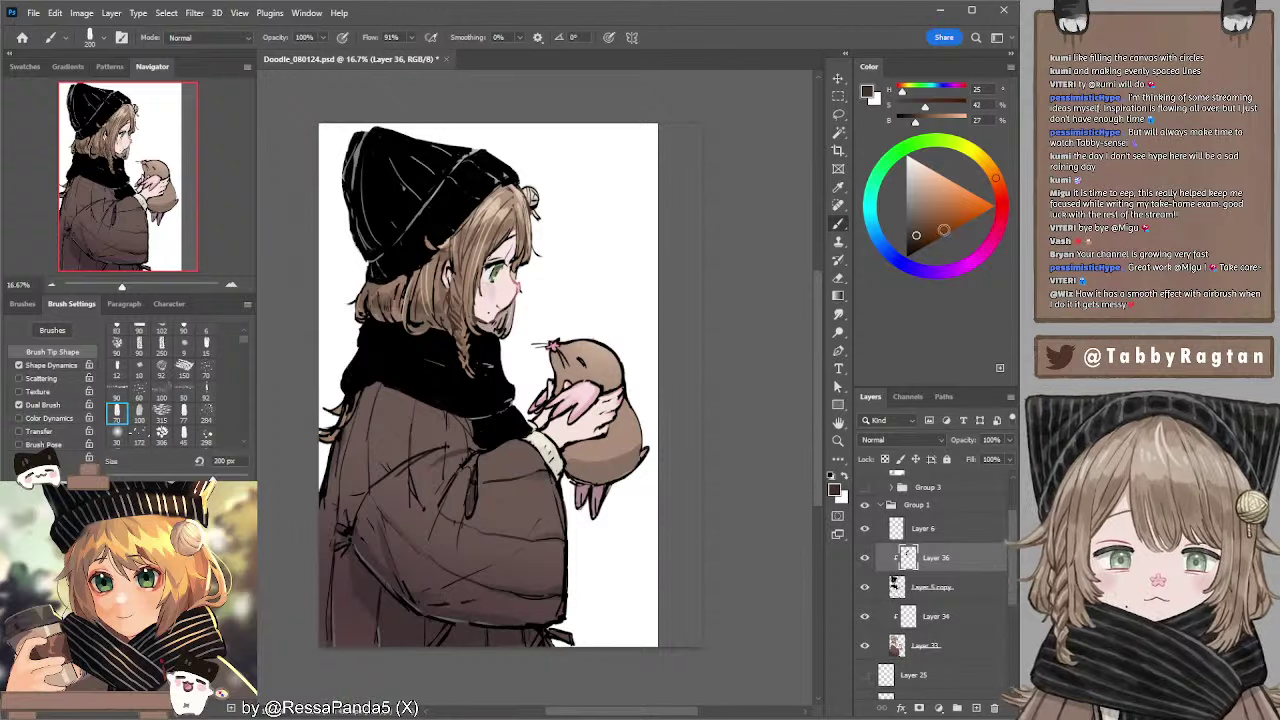
key(bracketleft)
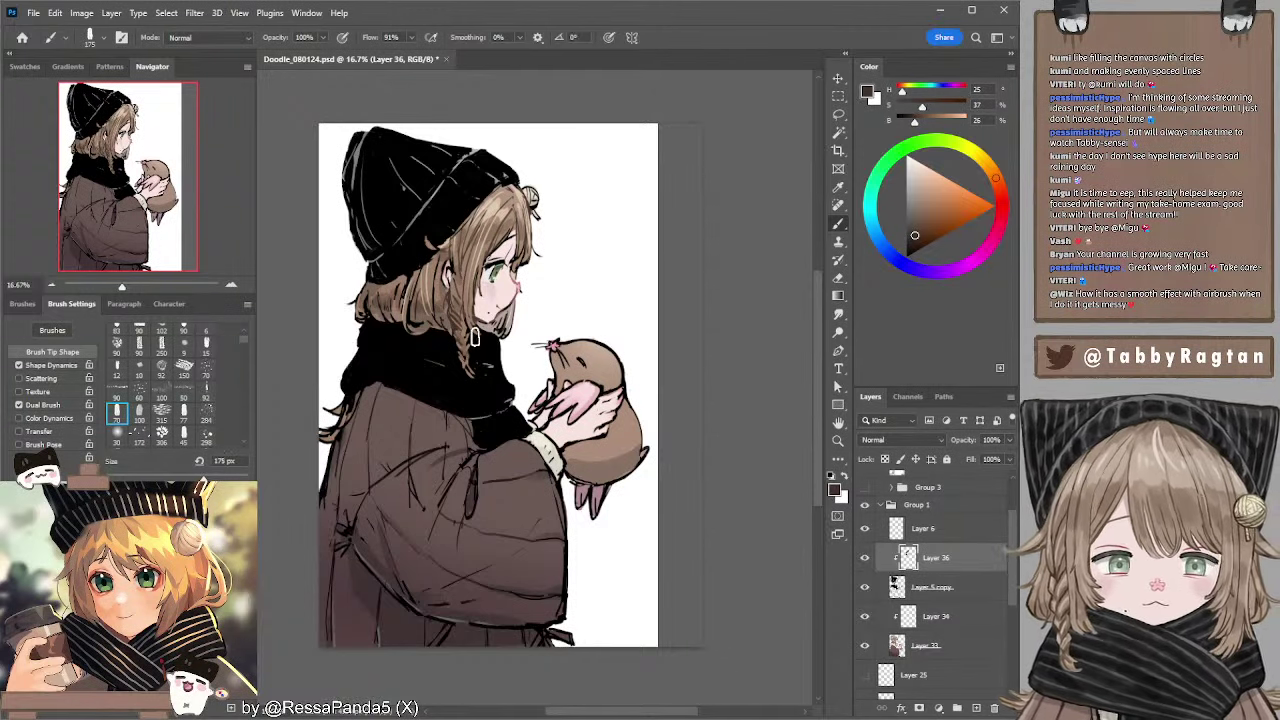
key(bracketright)
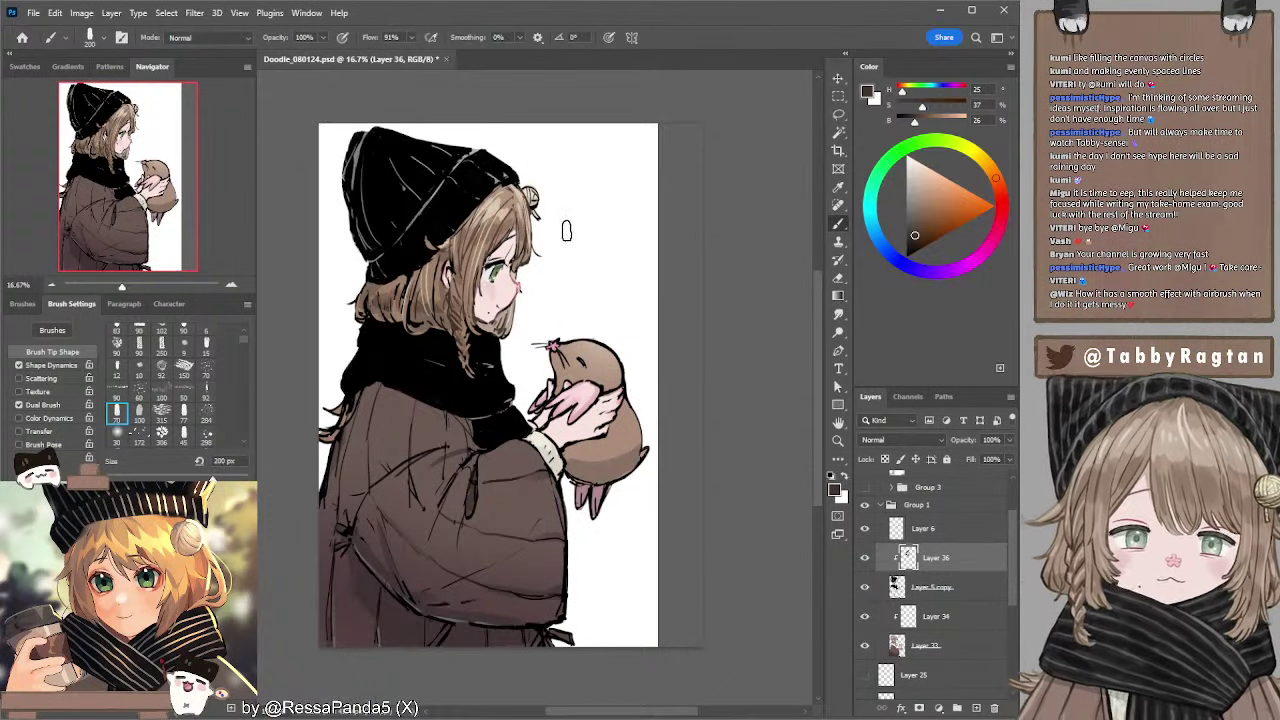
key(bracketright)
key(bracketright)
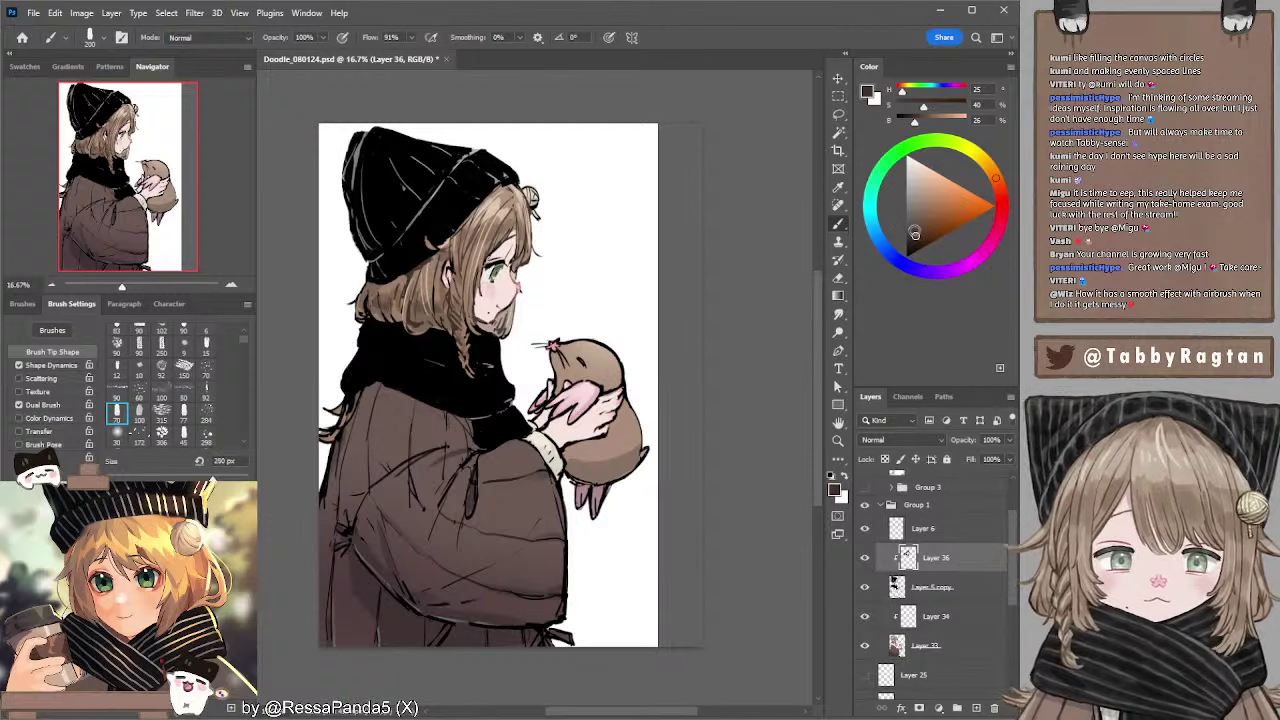
key(bracketleft)
key(bracketleft)
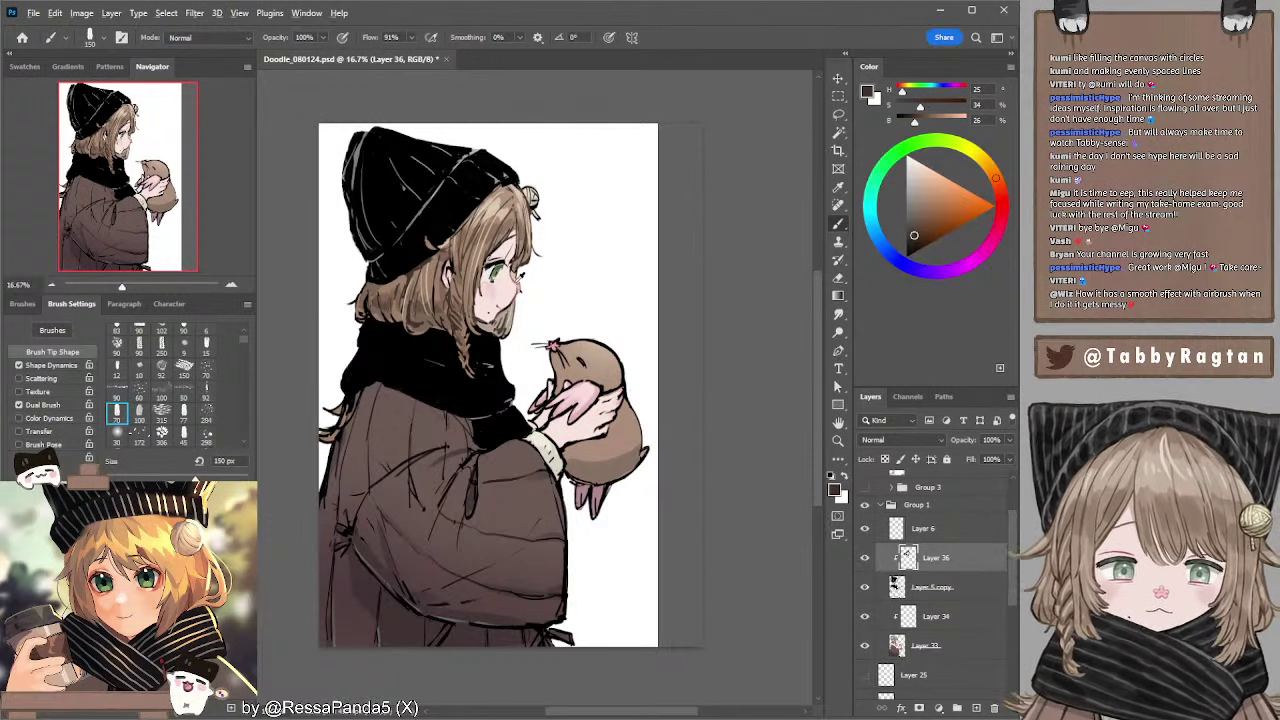
- Tint the eye lines with the sampled nose pink and a dark reddish brown (H 358, S 42, B 28), using the brush at 90 to 175 px
alt+click(517, 280)
key(bracketleft)
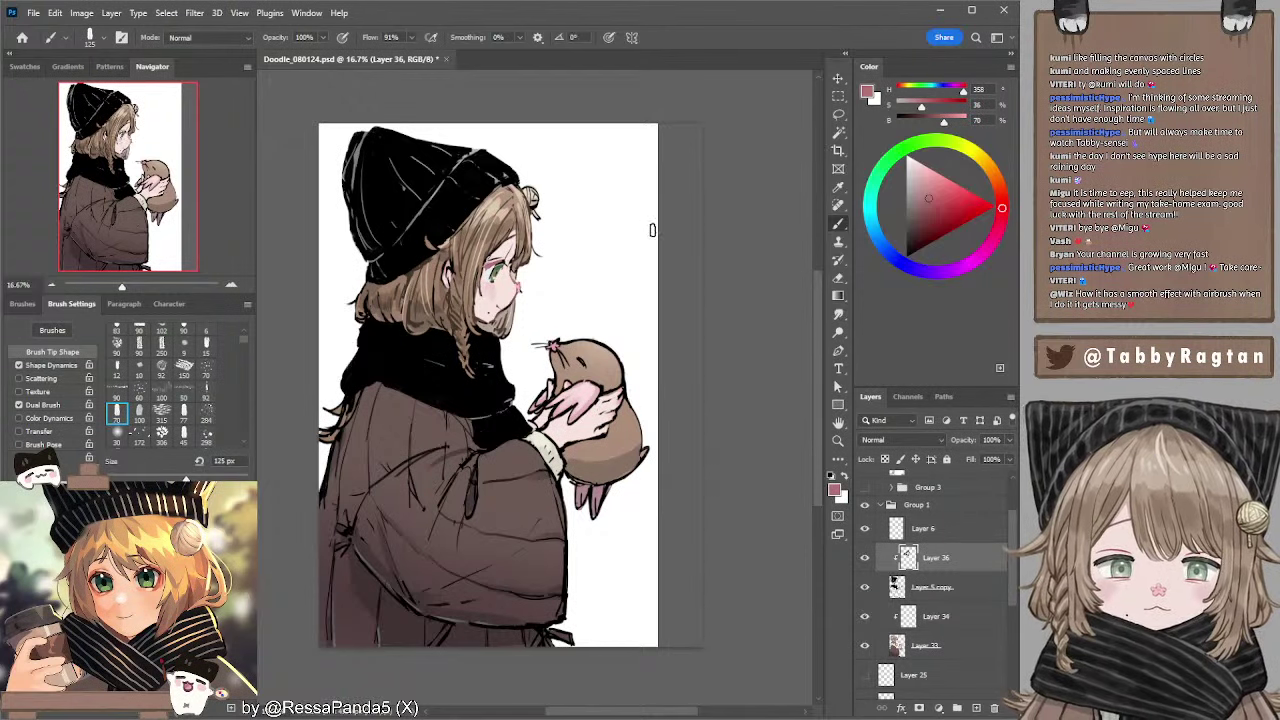
click(917, 235)
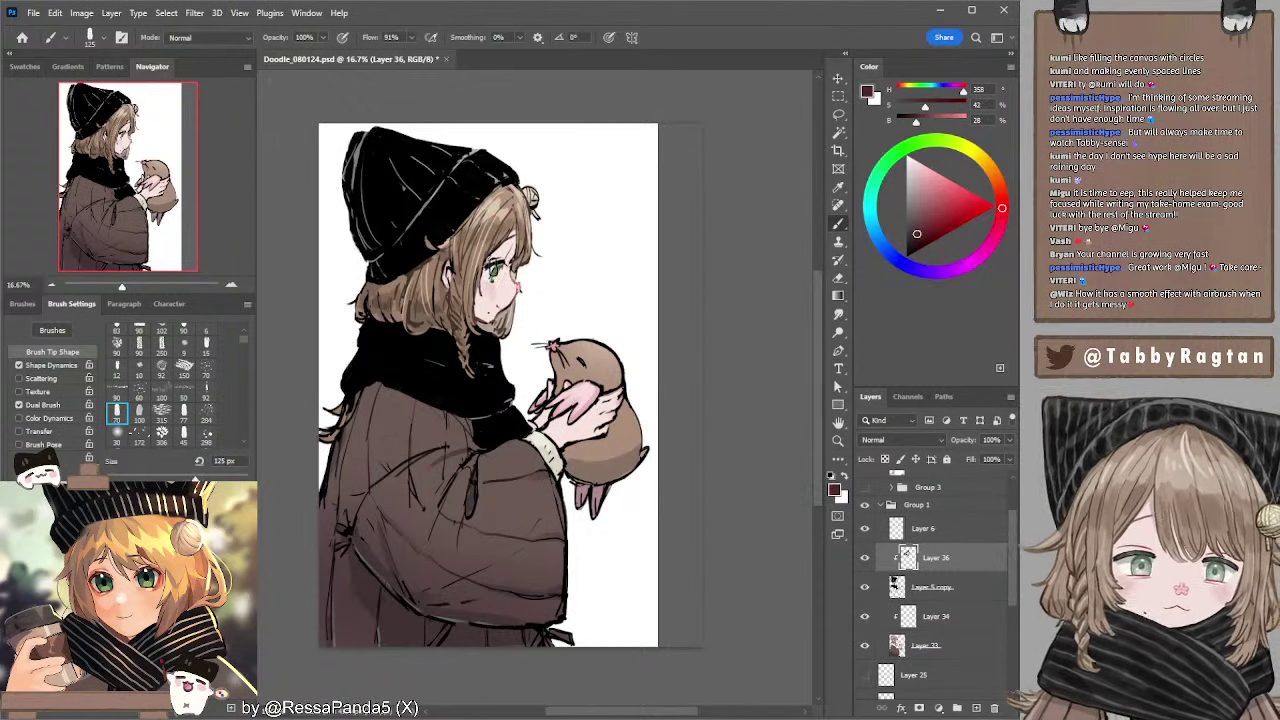
key(bracketright)
key(bracketright)
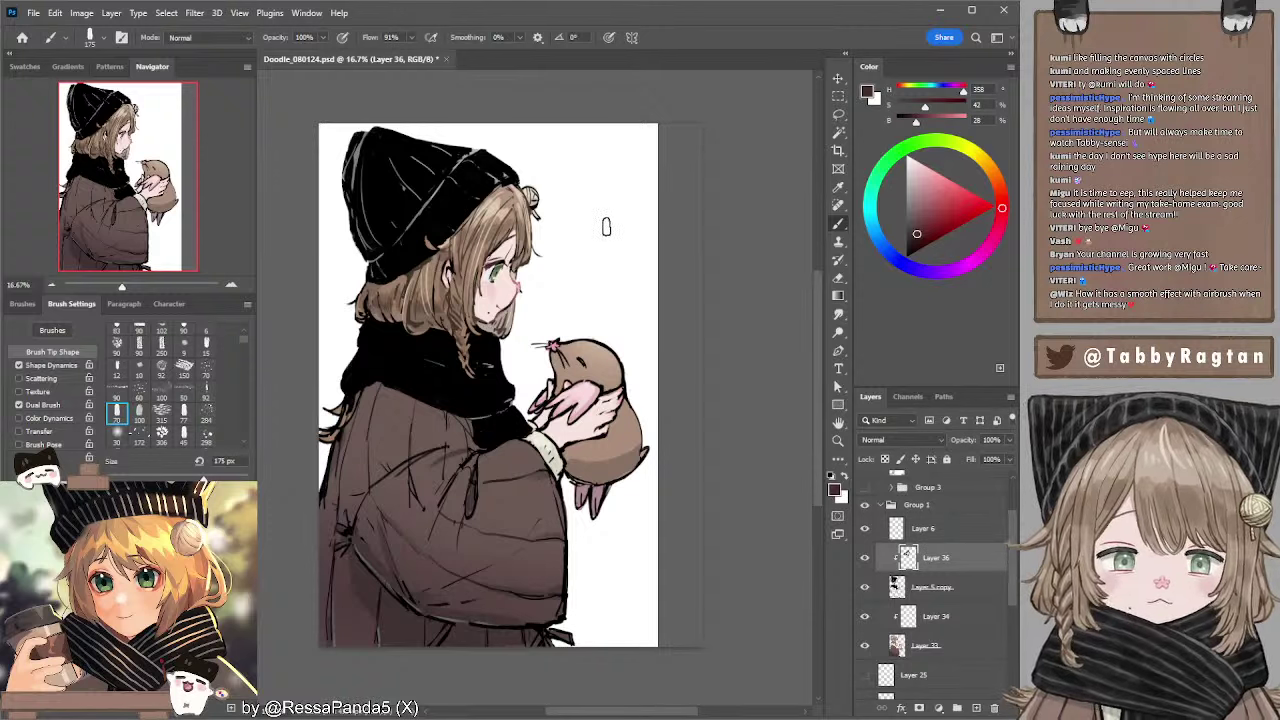
key(bracketleft)
key(bracketleft)
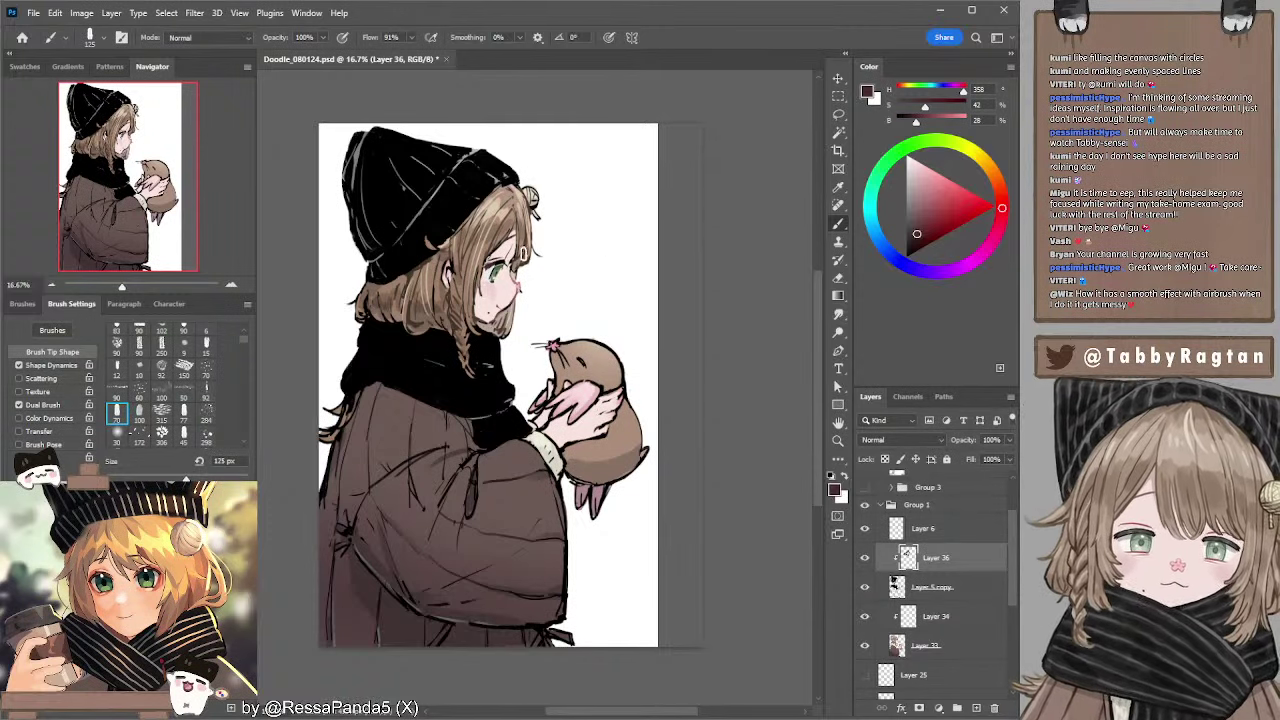
key(bracketleft)
key(bracketleft)
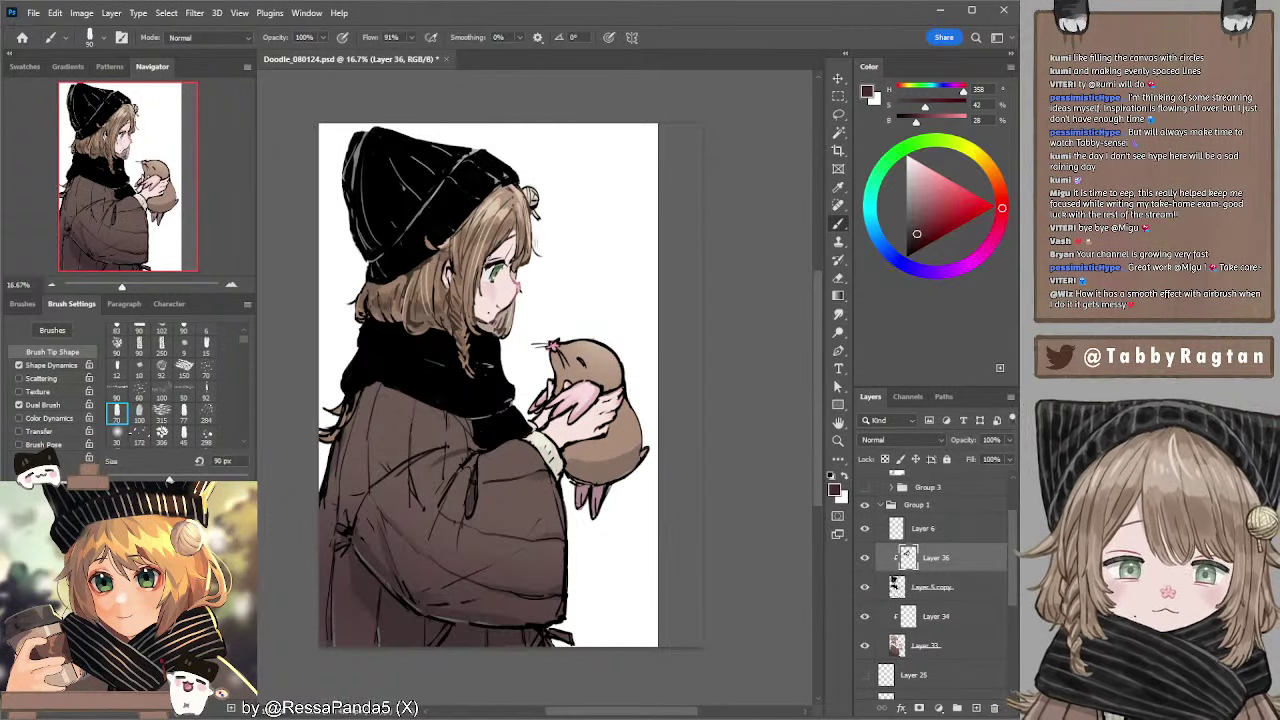
- Tint the ear lines muted red (H 1, S 44, B 55) and the hand lines dark reddish brown (H 1, S 36, B 28), brush 125 to 175 px
alt+click(448, 264)
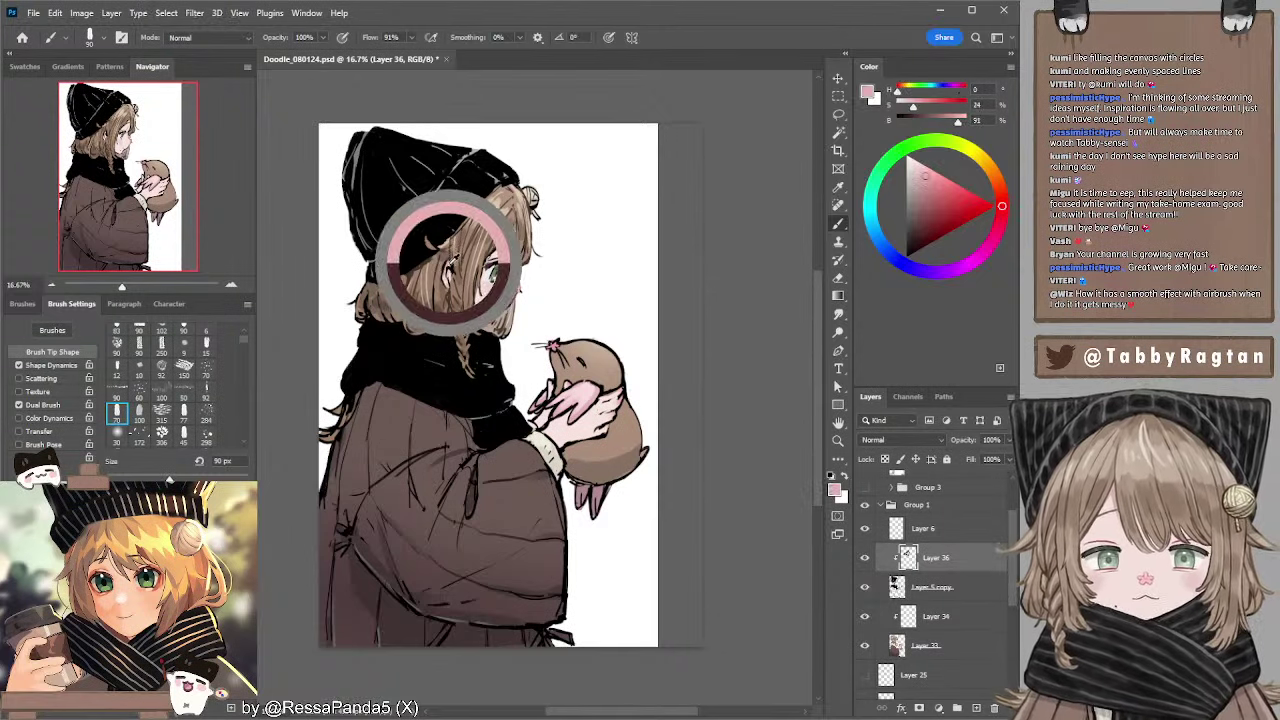
key(bracketright)
key(bracketright)
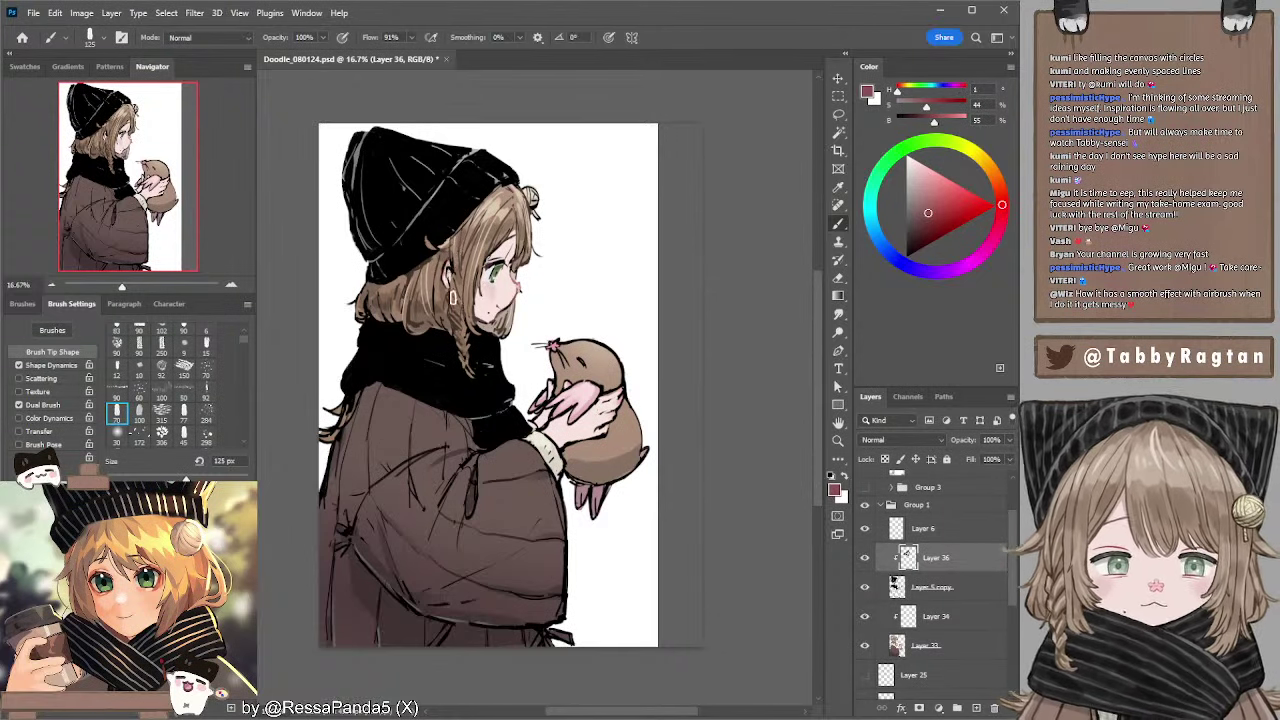
key(bracketright)
key(bracketright)
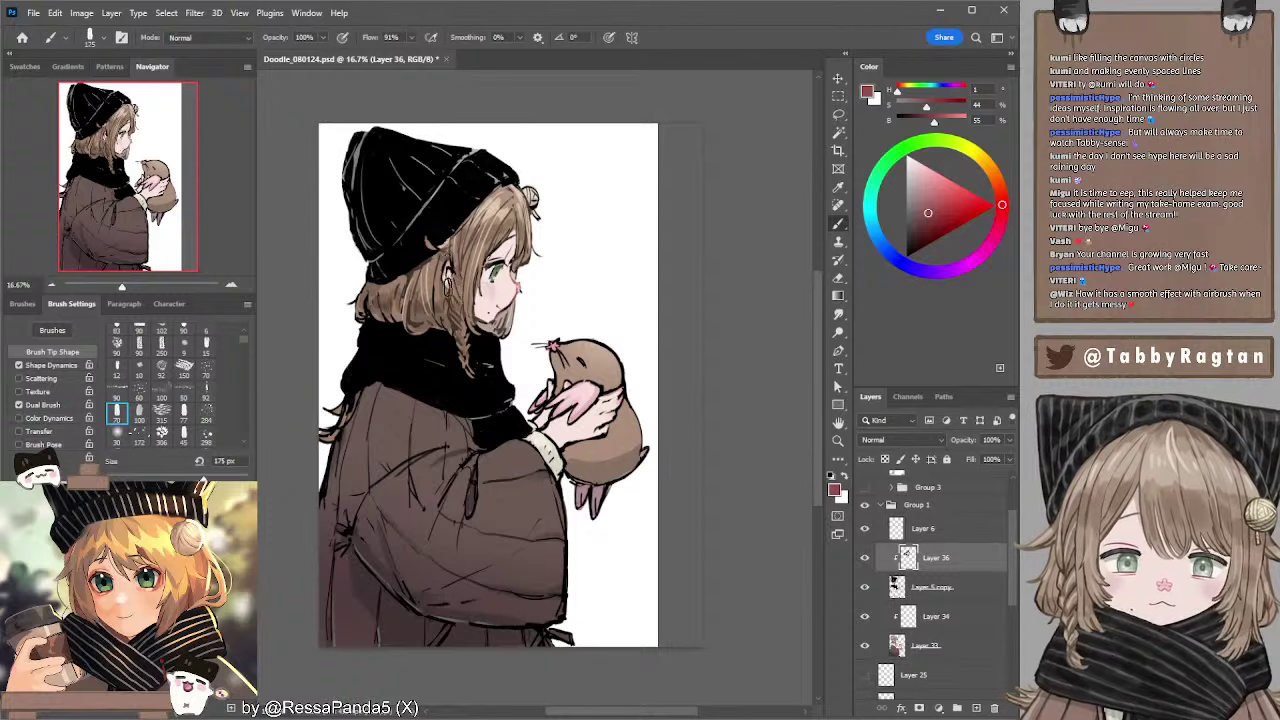
mouse_move(955, 222)
mouse_down()
mouse_move(932, 216)
mouse_move(915, 233)
mouse_up()
key(bracketleft)
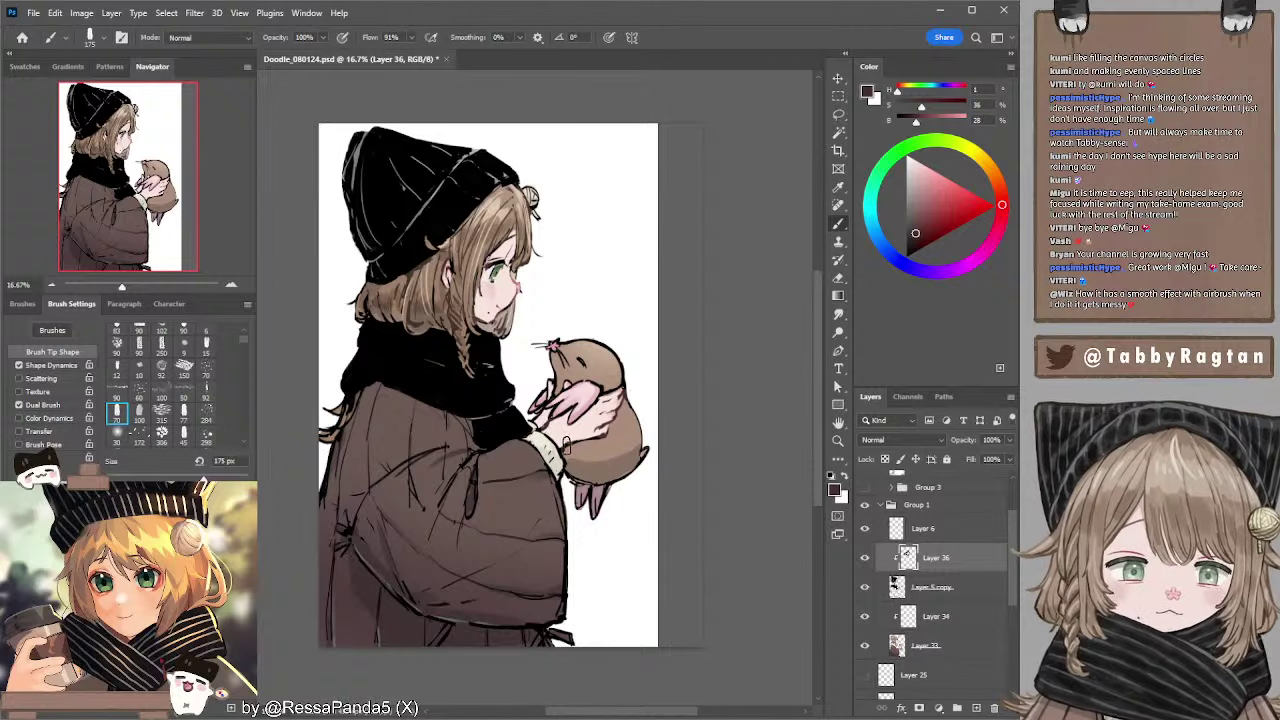
- Tint the hair bobble's outline with its sampled colour darkened to olive brown (H 37, S 41, B 39), using the brush at 175 px
alt+click(614, 362)
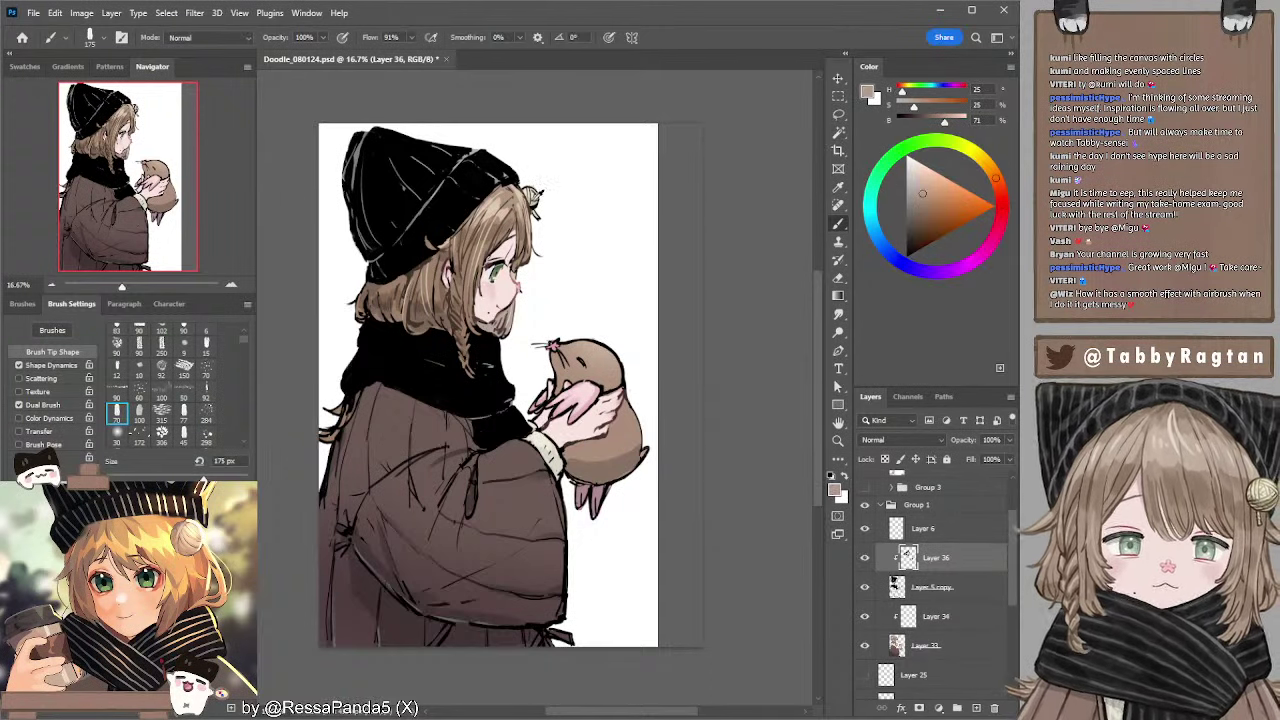
alt+click(535, 200)
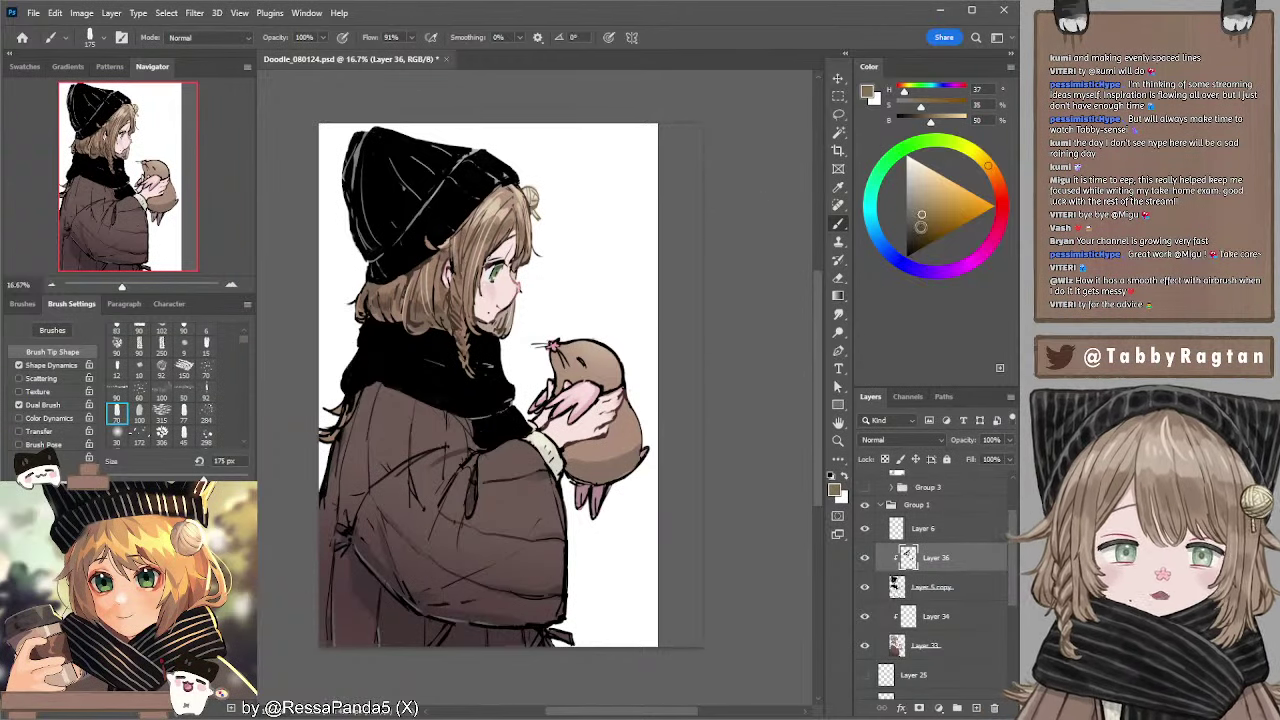
click(921, 226)
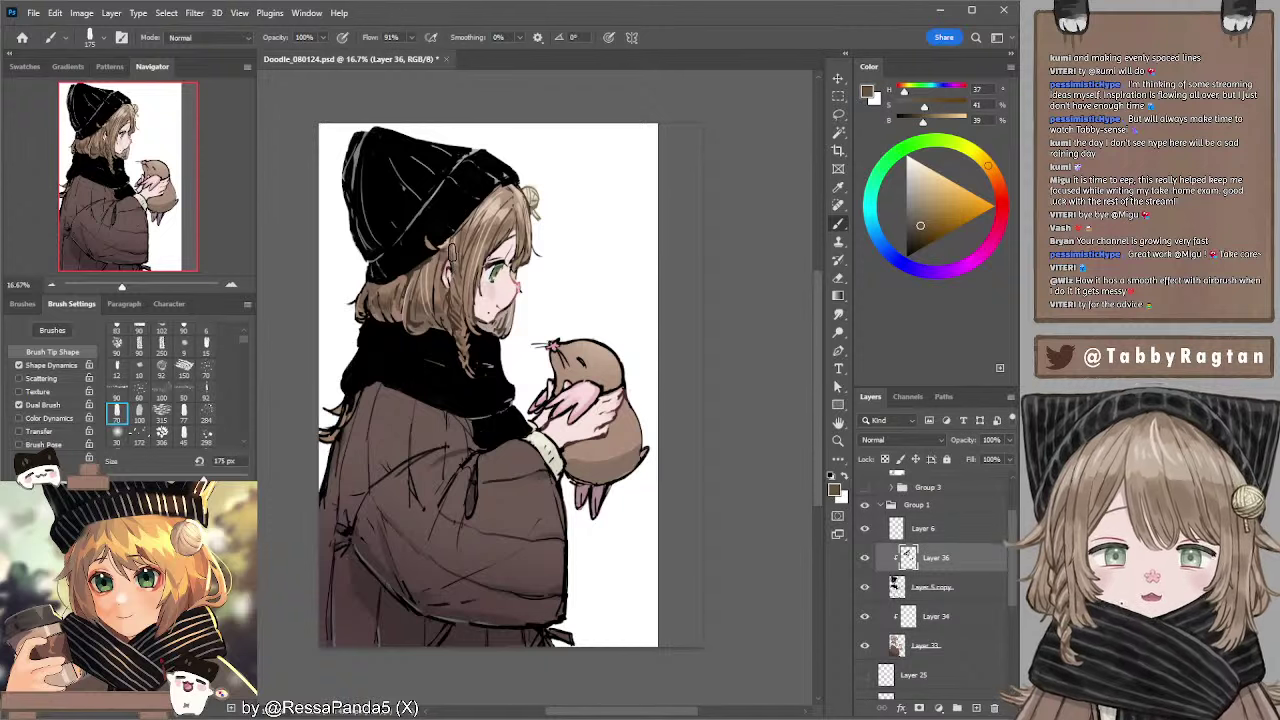
- Deepen the hair line art with a very dark brown (H 26, S 55, B 22), using the brush at 300 to 400 px
click(917, 241)
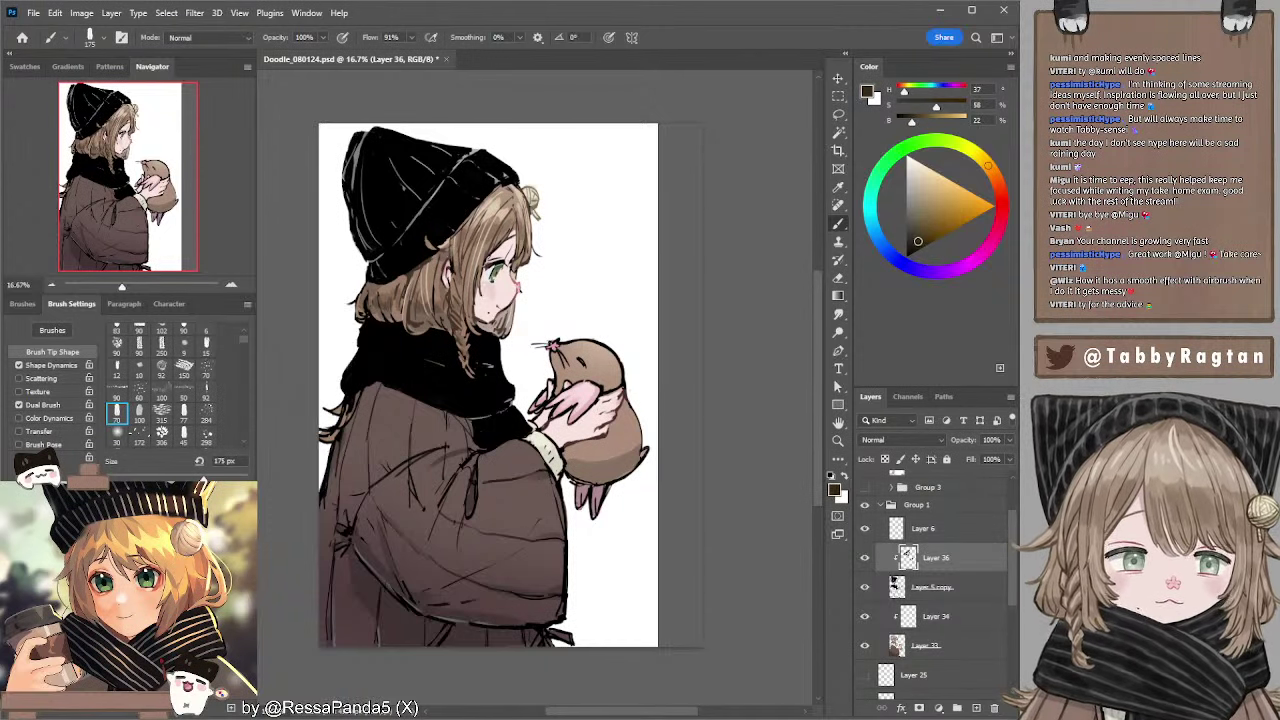
click(995, 178)
key(bracketright)
key(bracketright)
key(bracketright)
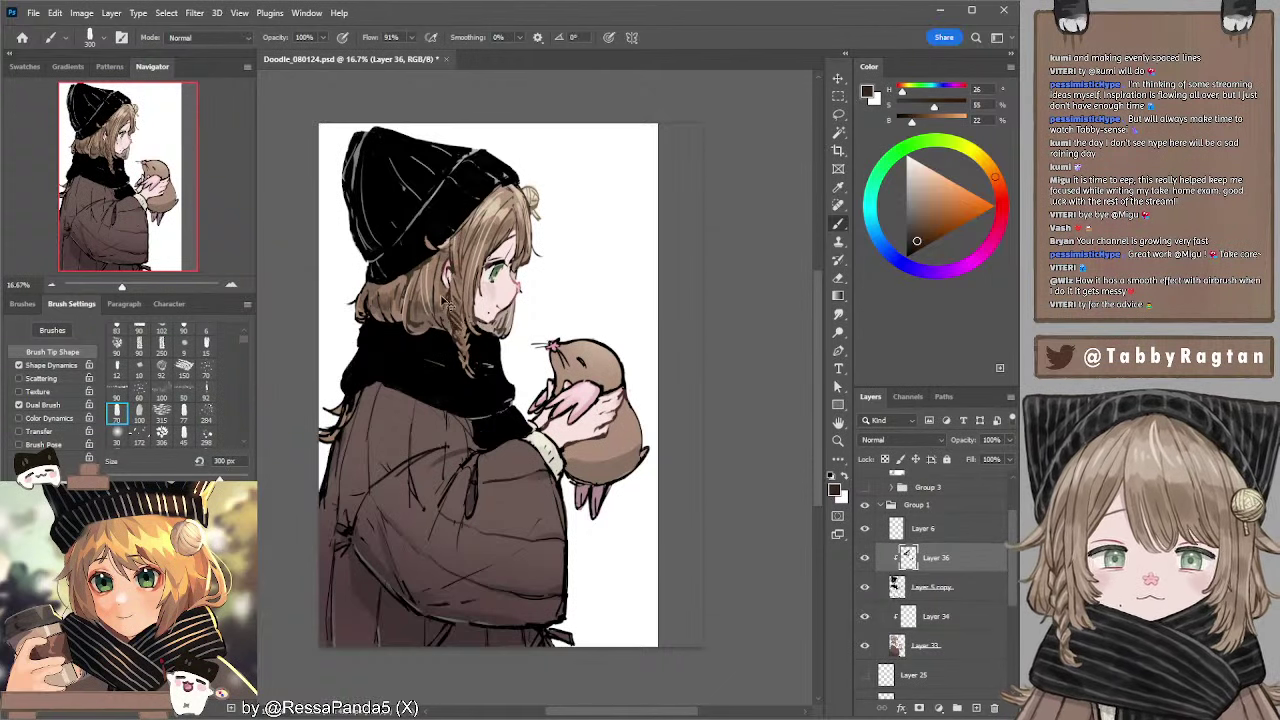
key(bracketleft)
key(bracketright)
key(bracketright)
key(bracketright)
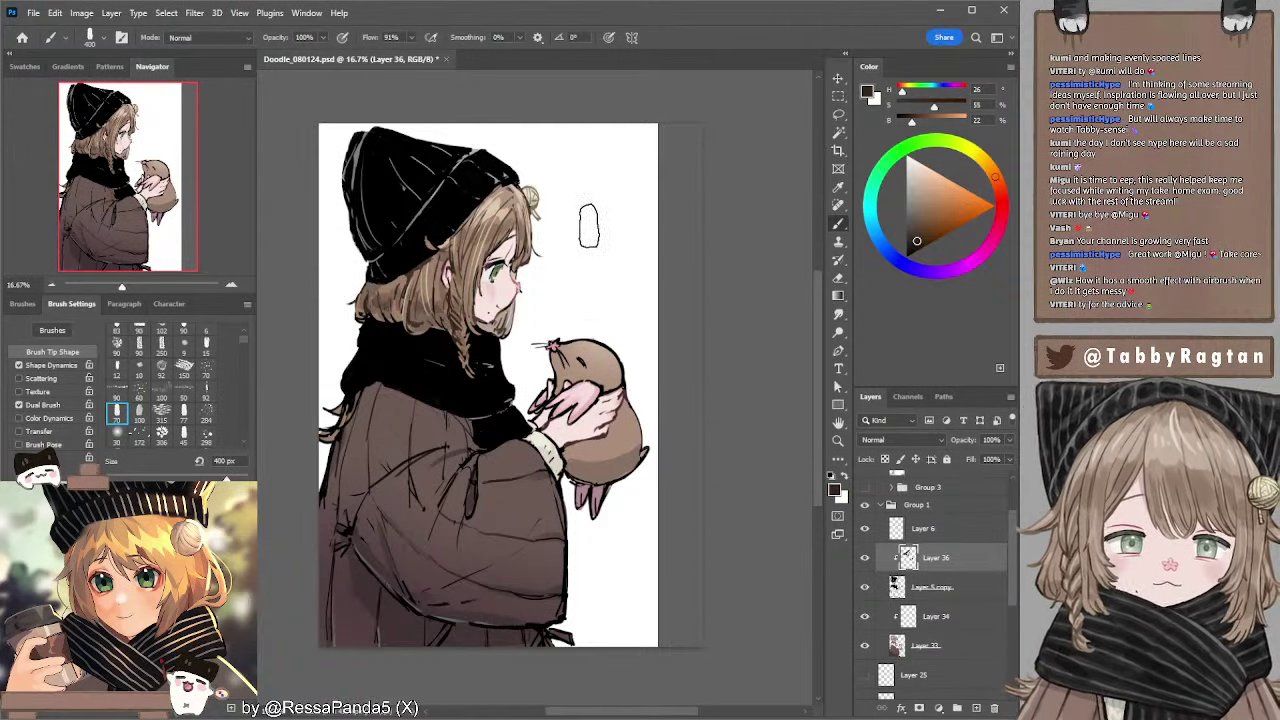
key(bracketleft)
key(bracketleft)
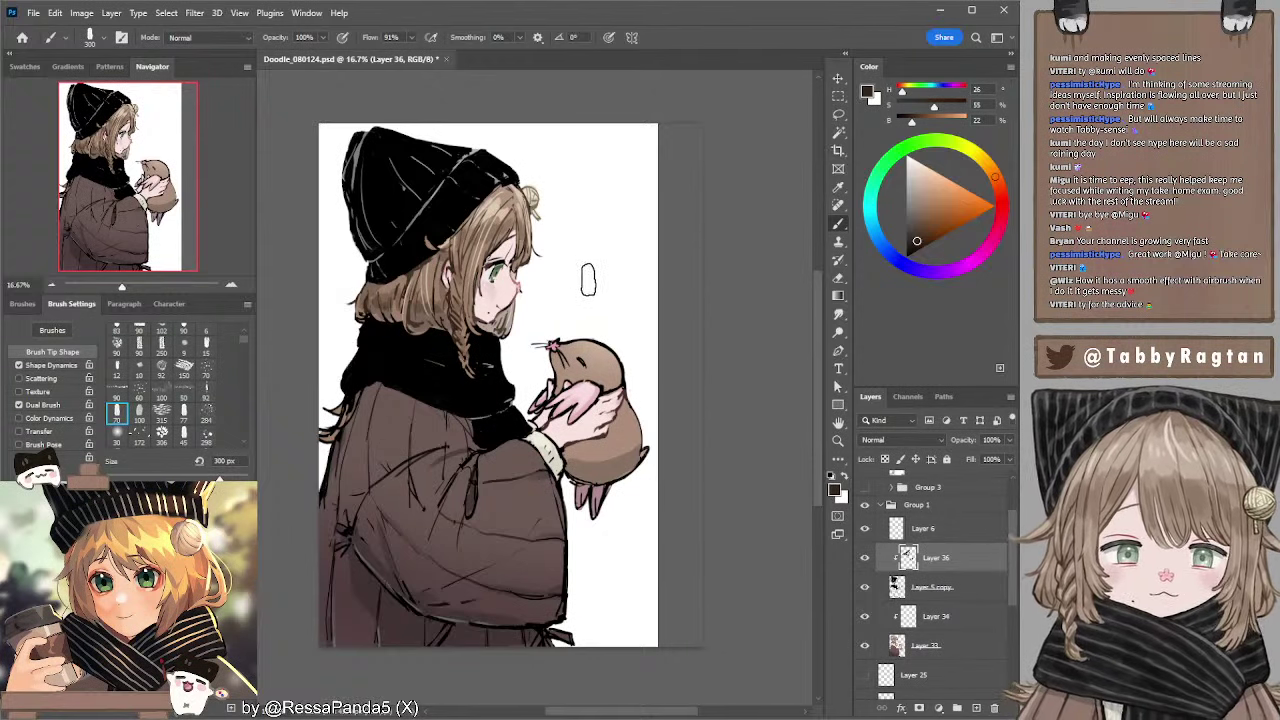
- Tint the facial lines around the eye and mouth muted rose (H 3, S 40, B 61), reducing the brush from 250 to 70 px
alt+click(520, 278)
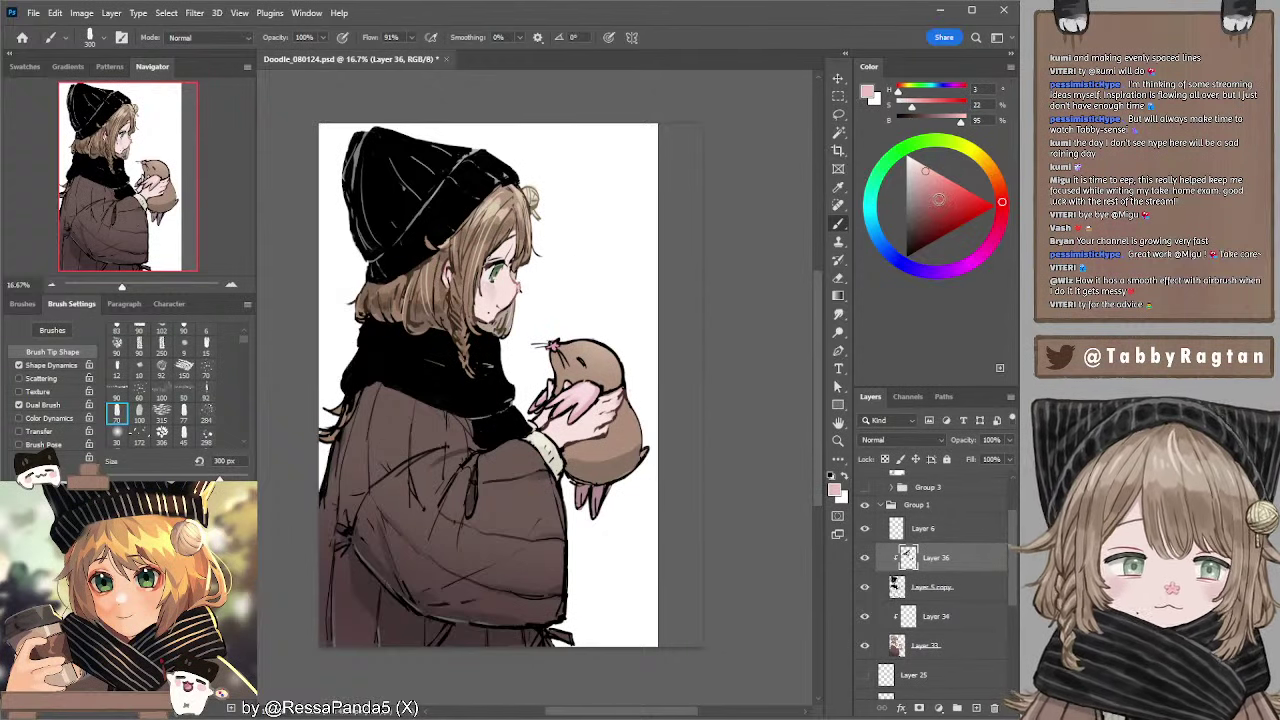
drag(936, 200, 928, 208)
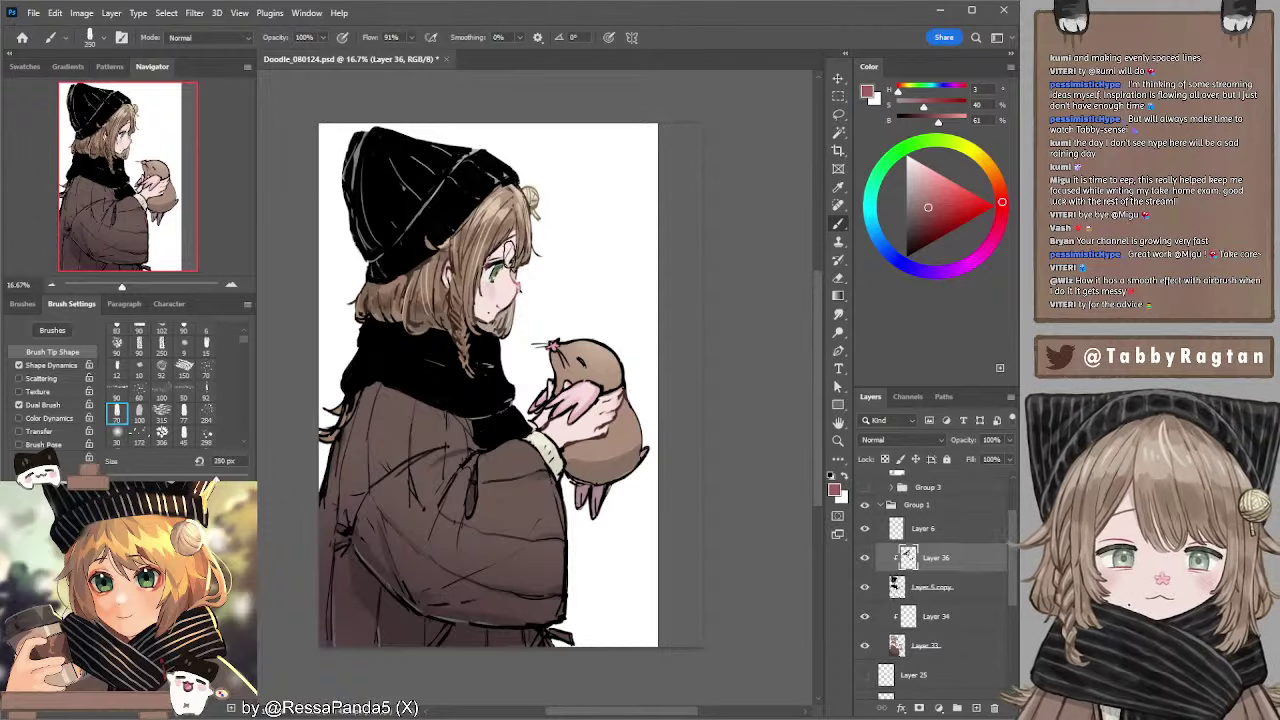
key(bracketleft)
key(bracketleft)
key(bracketleft)
key(bracketleft)
key(bracketleft)
key(bracketleft)
key(bracketleft)
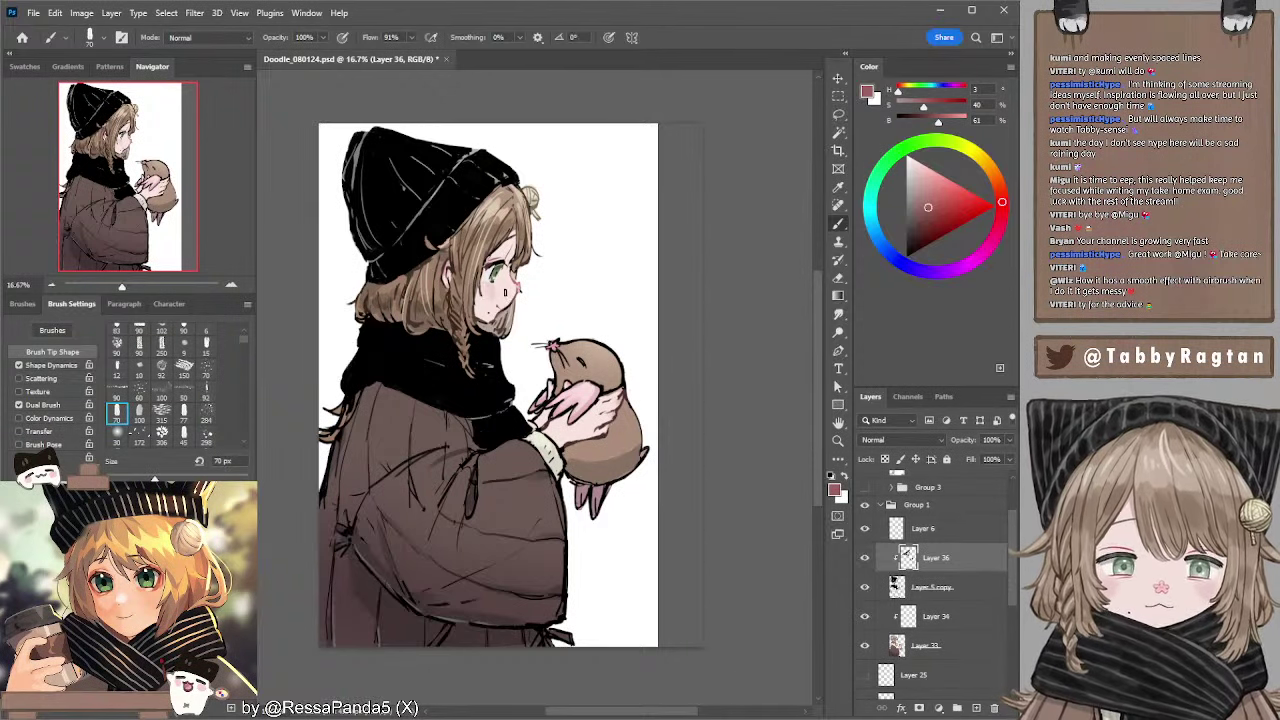
drag(449, 297, 457, 269)
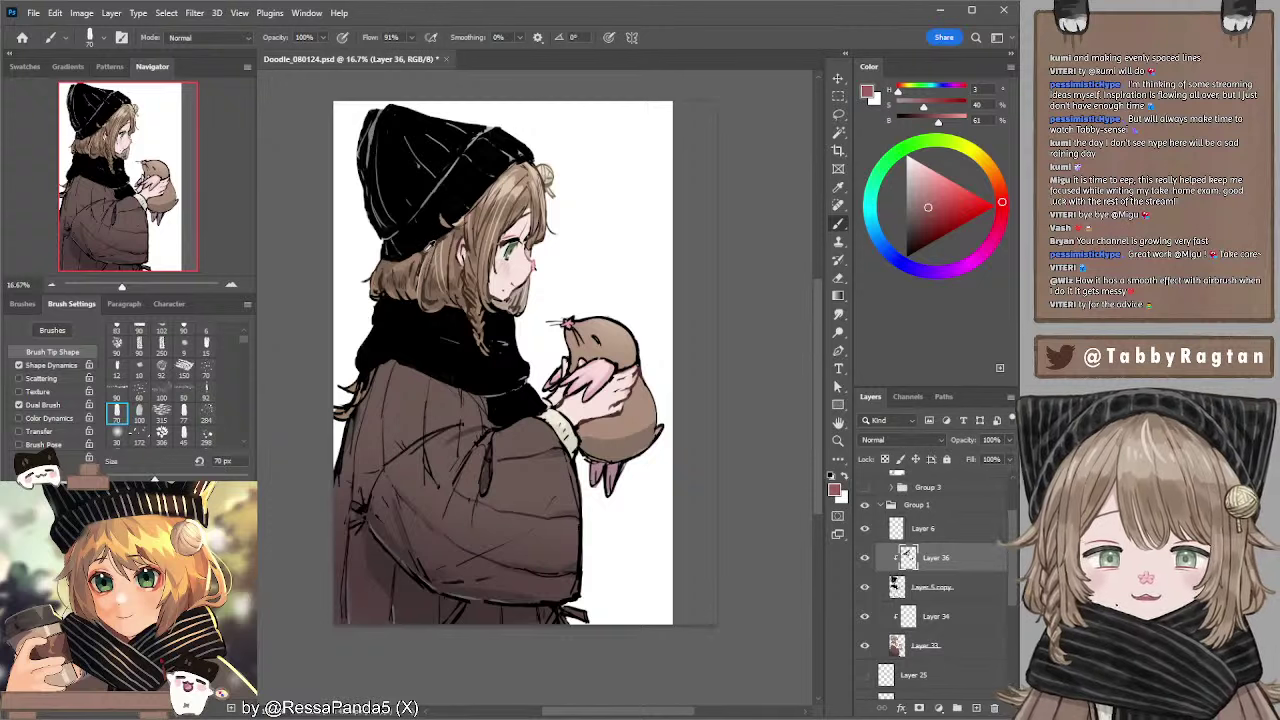
- Tint the hair strands sticking out behind the scarf with the sampled brown darkened to H 25, S 34, B 21, brush 150 to 200 px
alt+click(425, 251)
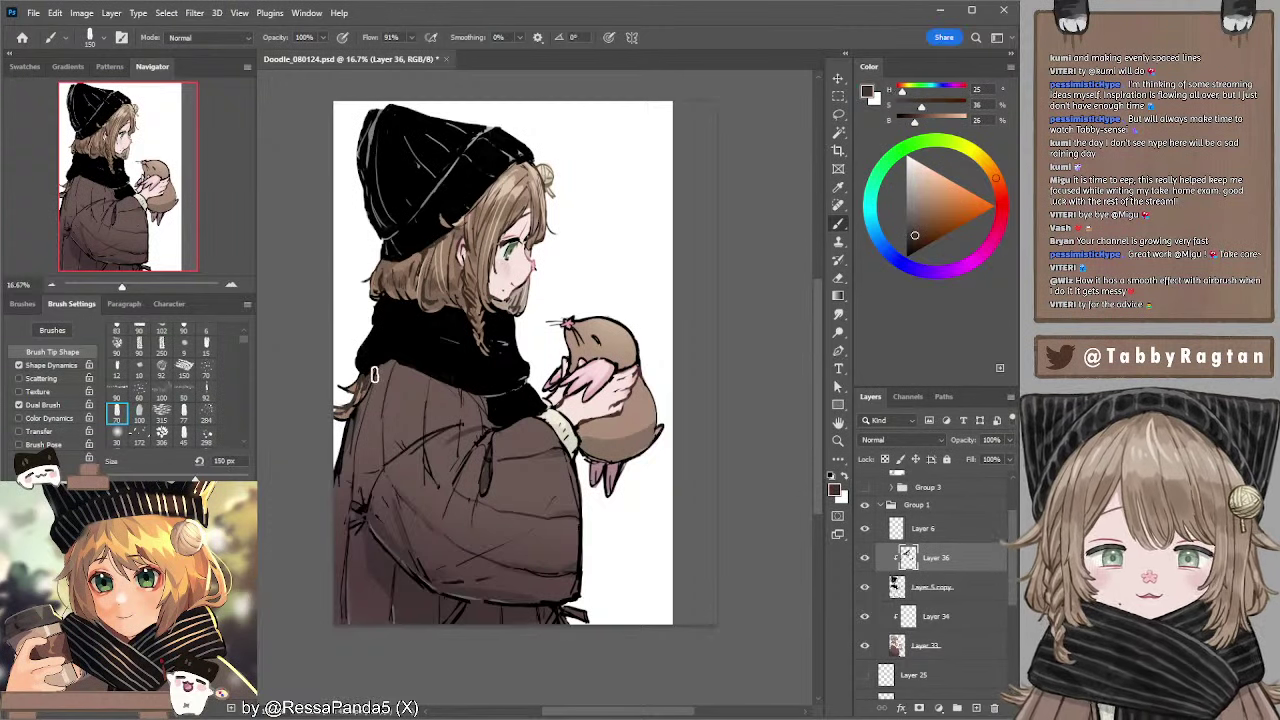
click(912, 239)
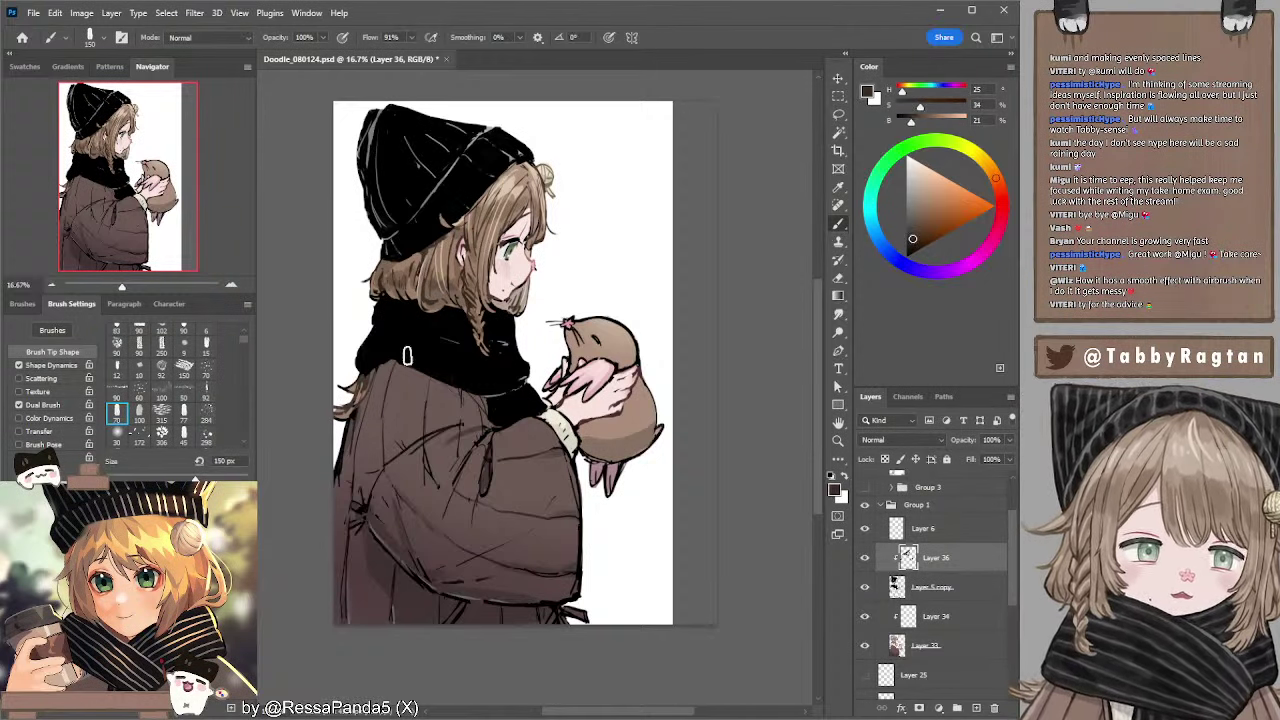
key(bracketright)
key(bracketright)
- Recolour the upper coat's line art with the sampled coat colour darkened to reddish brown (H 10, S 40, B 24), brush up to 500 px
alt+click(400, 412)
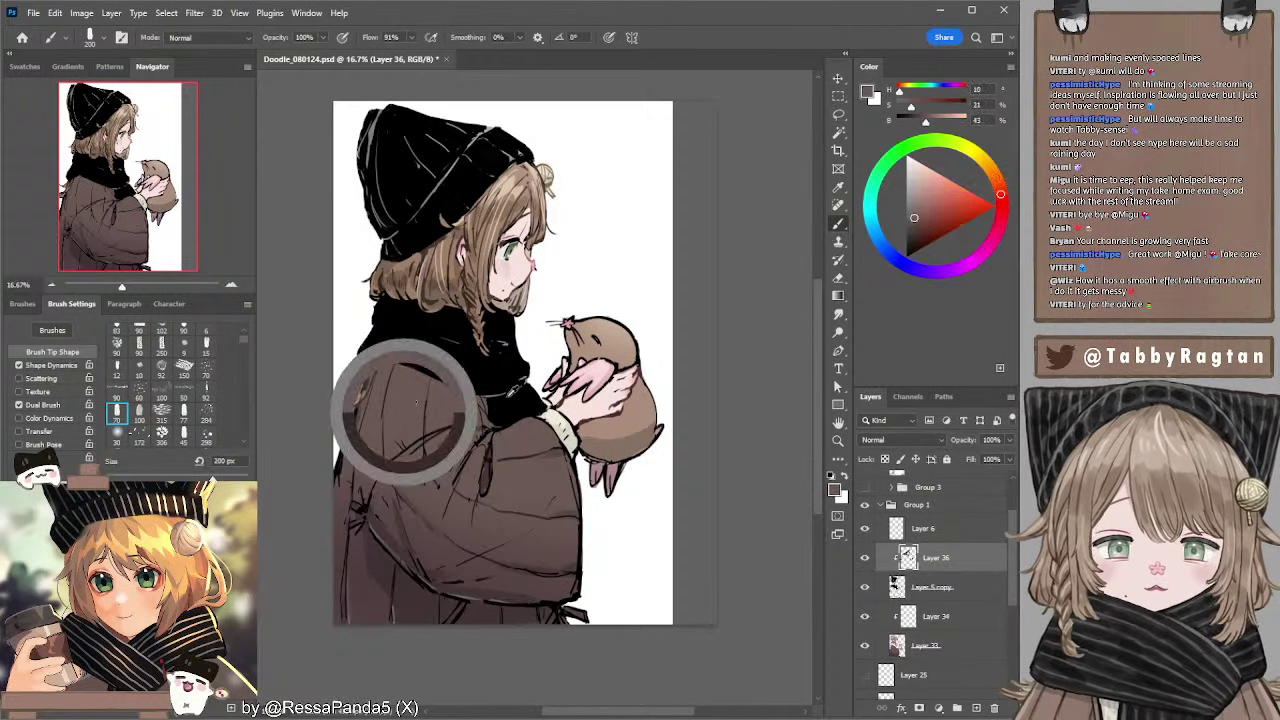
click(915, 236)
key(bracketright)
key(bracketright)
key(bracketright)
key(bracketright)
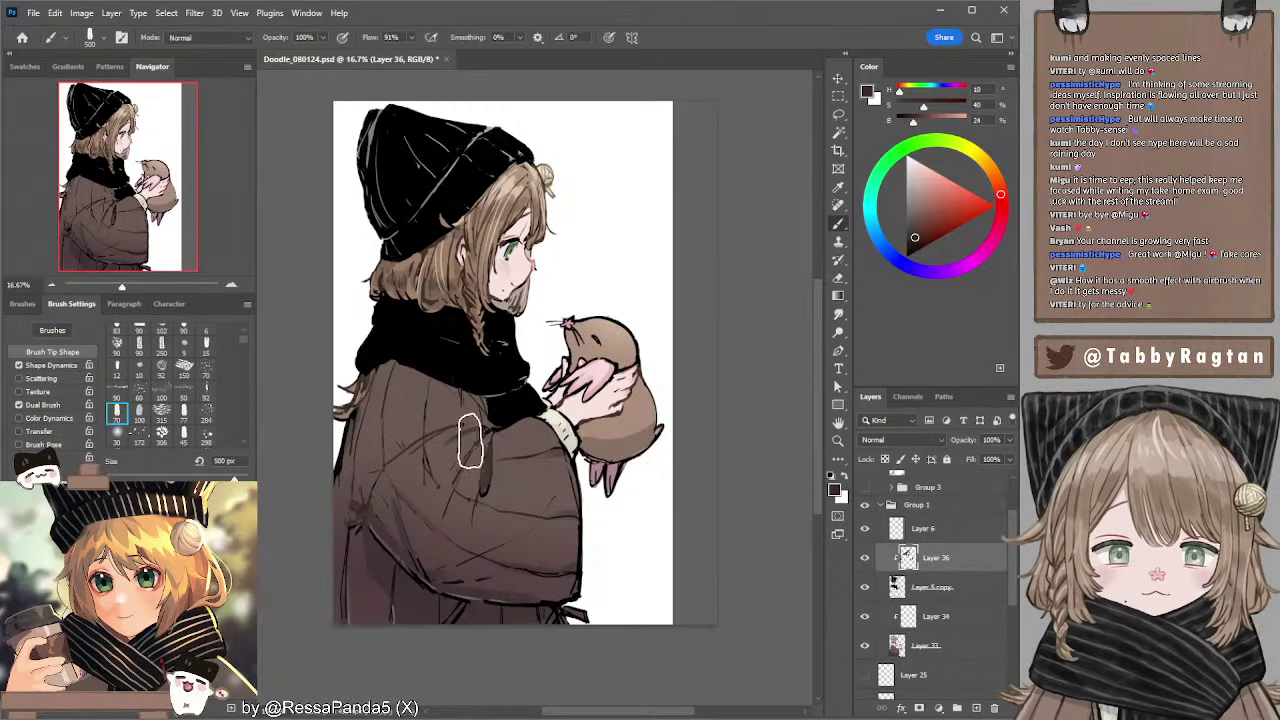
- Tint the sleeve and lower coat lines darker reddish brown (H 10, S 45 to 49, B 21 to 23), using the brush at 500 to 700 px
click(914, 240)
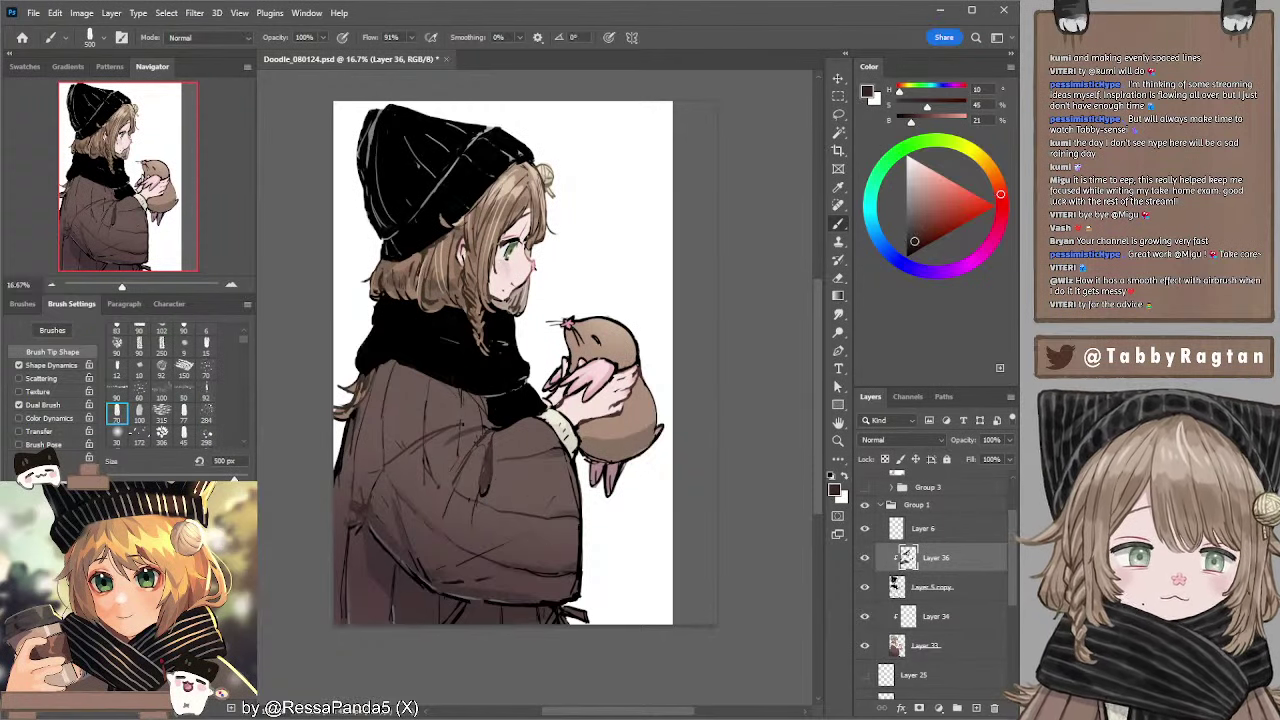
key(bracketright)
key(bracketright)
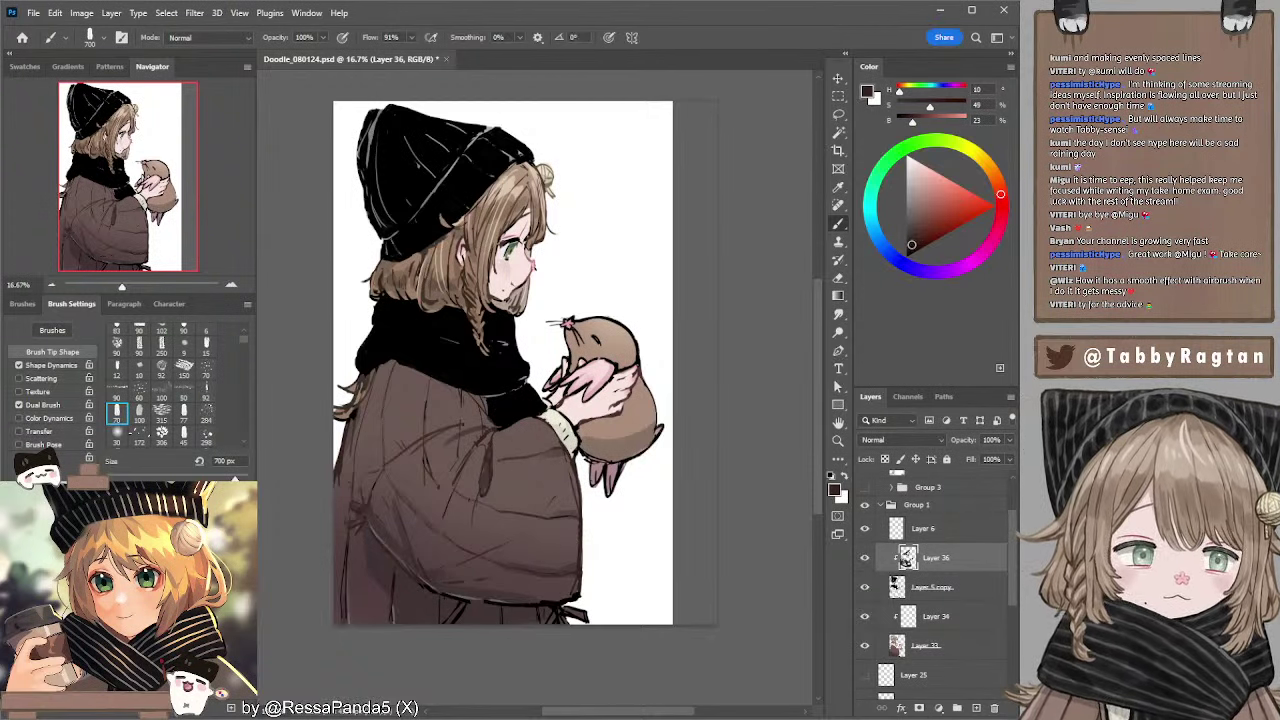
click(916, 239)
key(bracketleft)
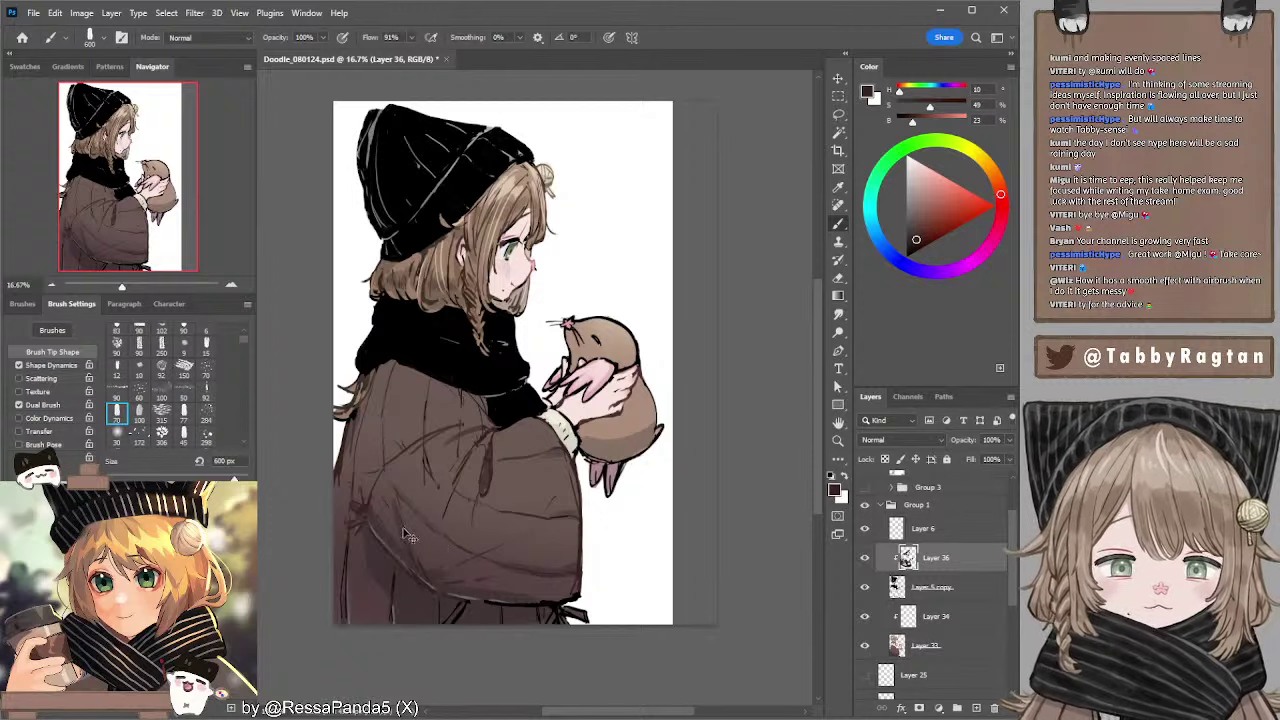
- Darken the coat's outer and hem lines with a near-black brown (H 10, S 13, B 12), enlarging the brush to 800 px
click(909, 240)
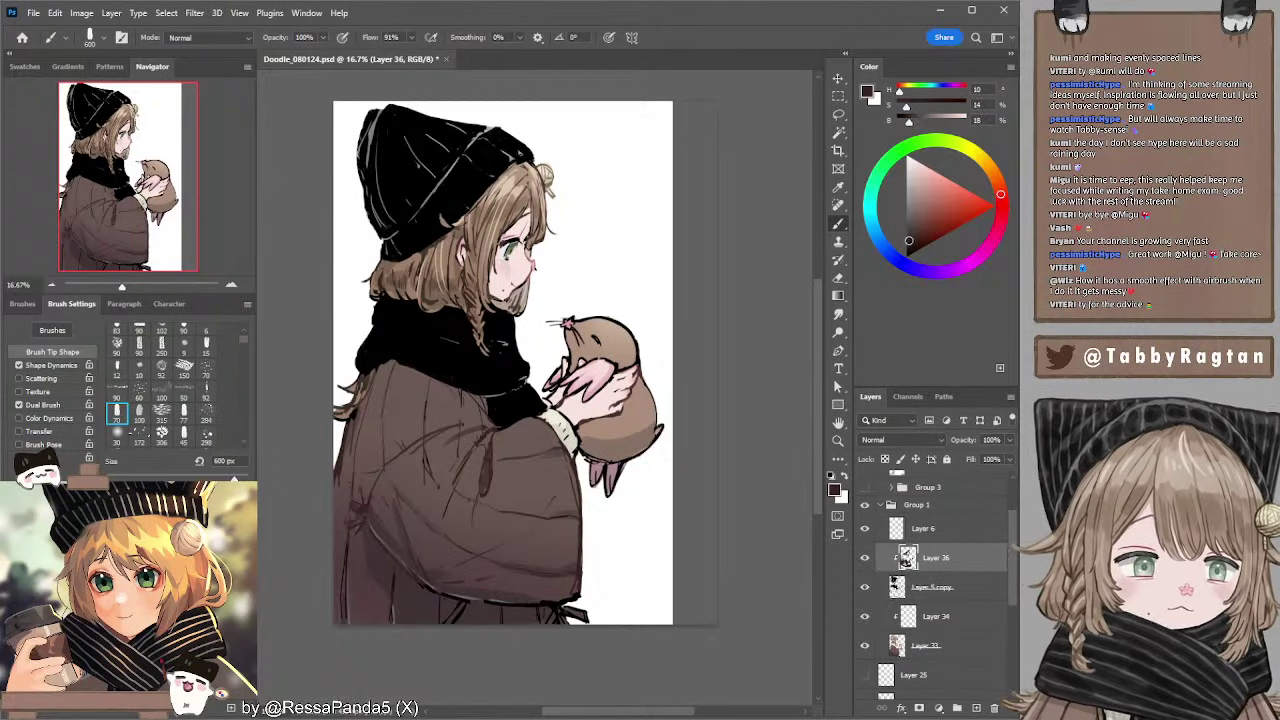
key(])
key(])
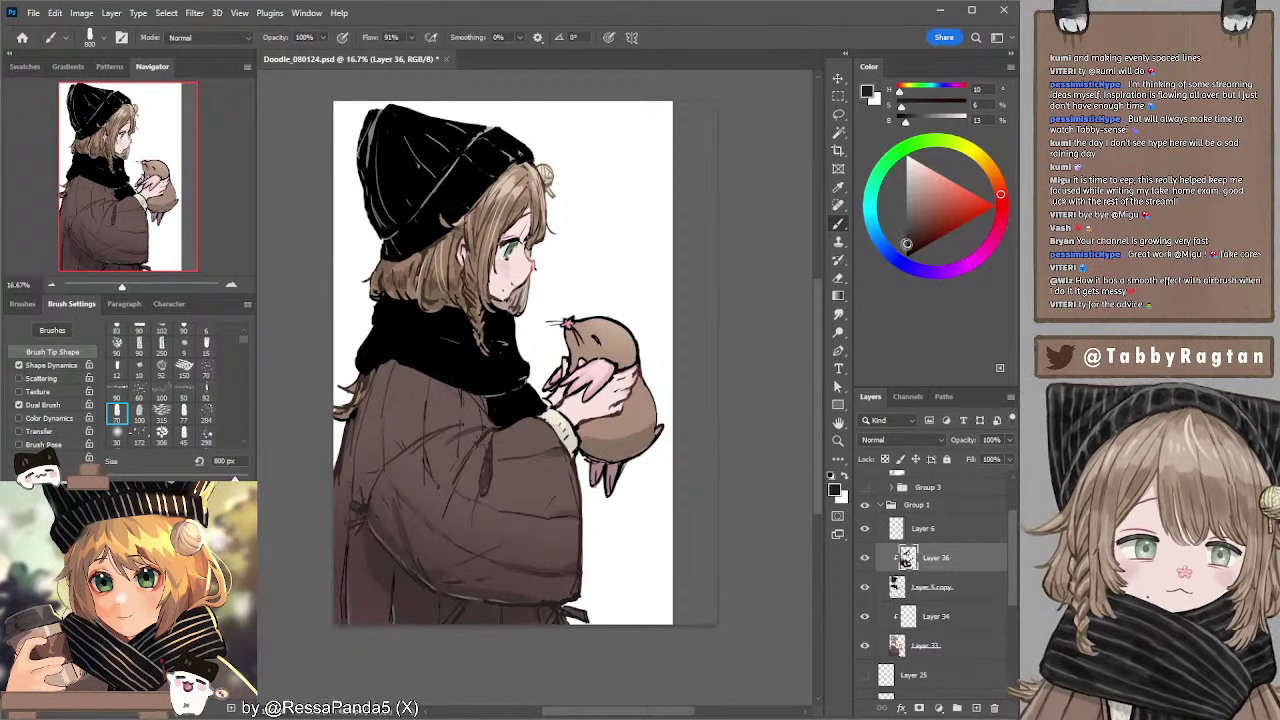
click(908, 247)
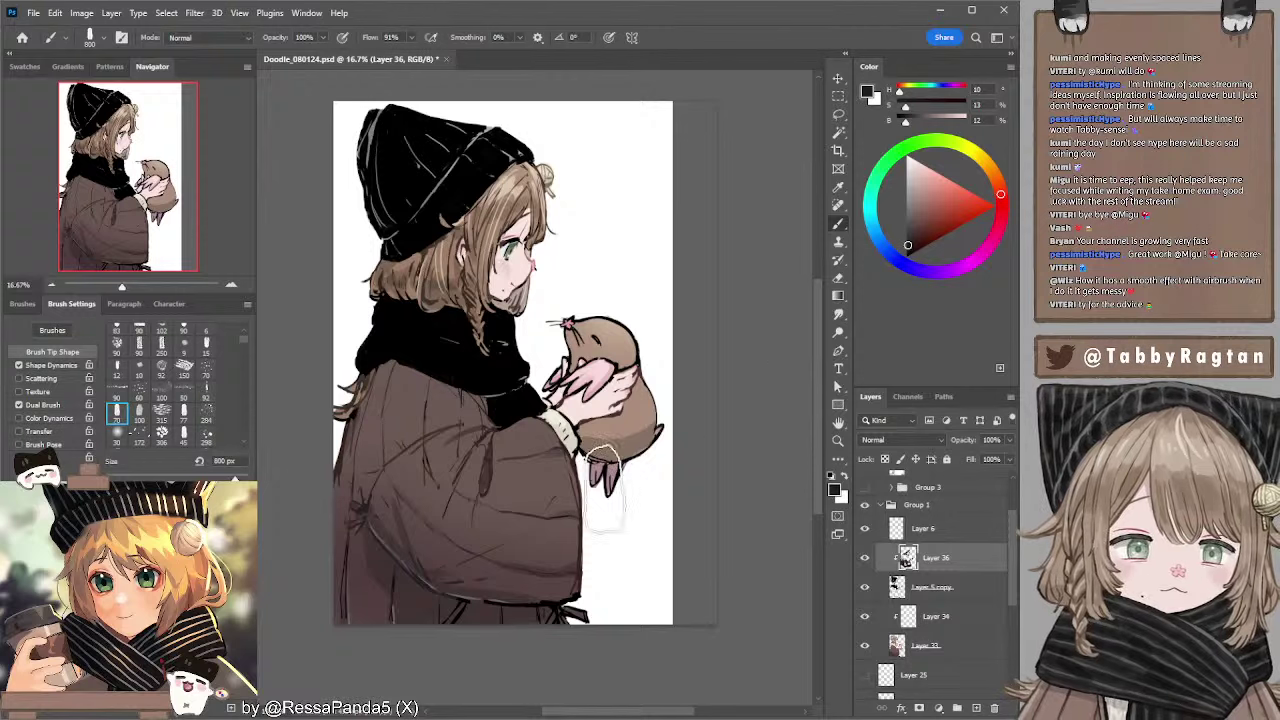
key(bracketright)
key(bracketleft)
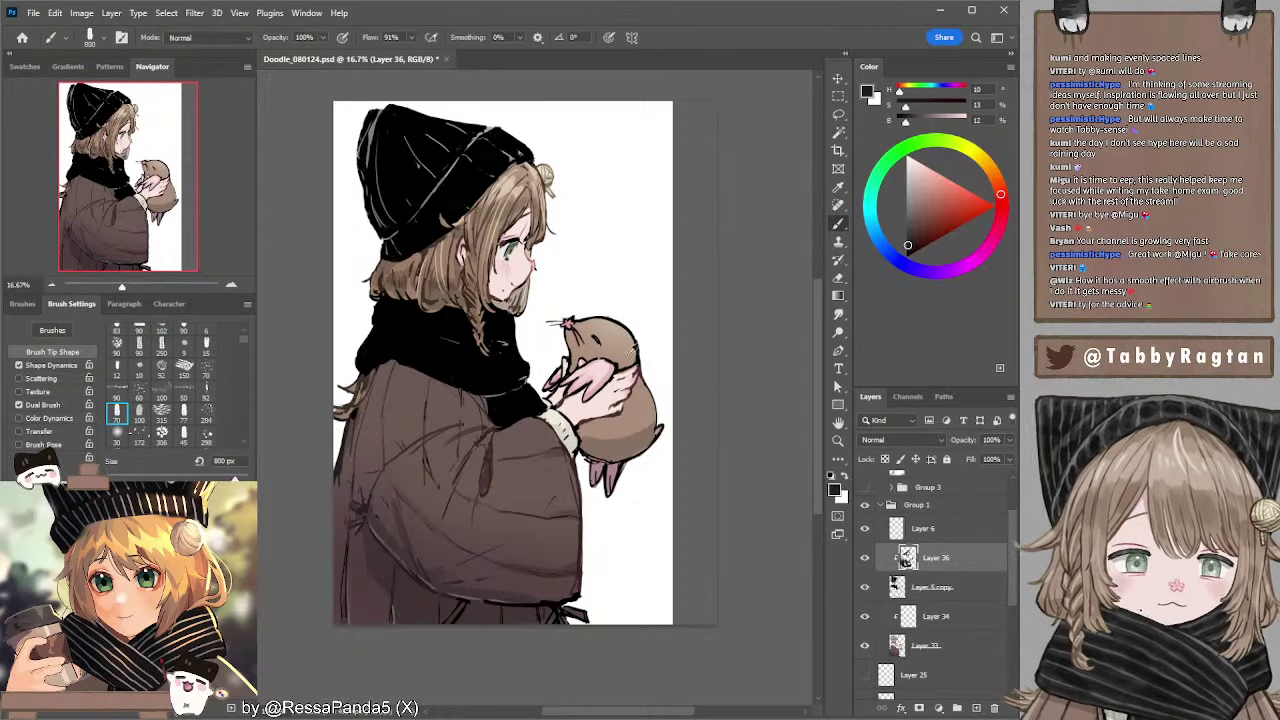
- Tint the mole's outline with its sampled fur colour darkened to brown (H 24, S 39, B 45), with the brush at 125 to 150 px
alt+click(622, 338)
click(922, 220)
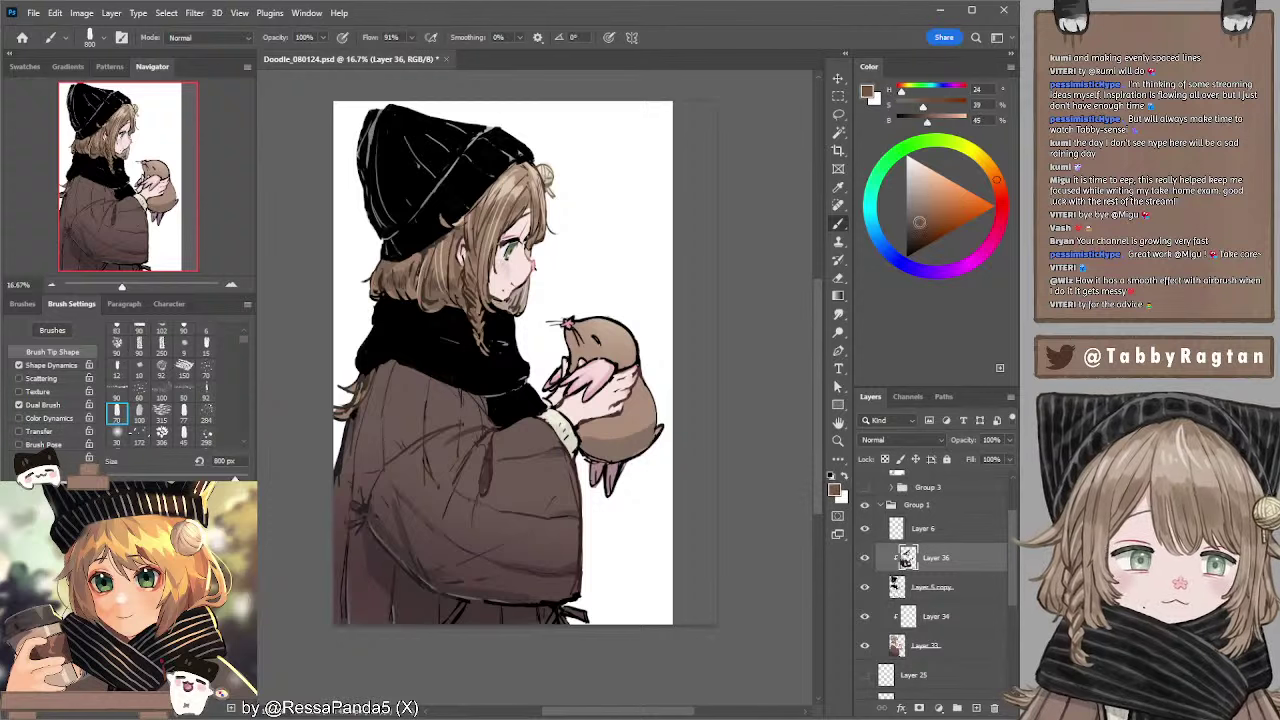
key(bracketleft)
key(bracketleft)
key(bracketleft)
key(bracketleft)
key(bracketleft)
key(bracketleft)
key(bracketleft)
key(bracketleft)
key(bracketleft)
key(bracketleft)
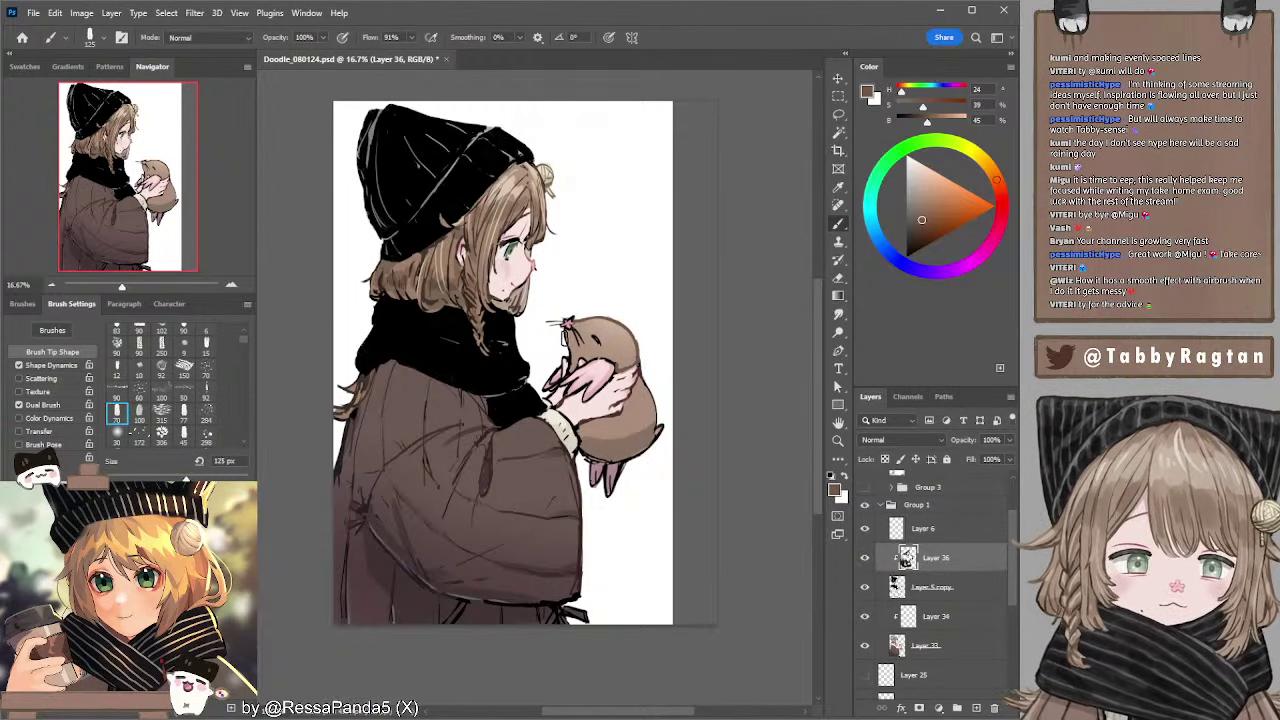
key(bracketright)
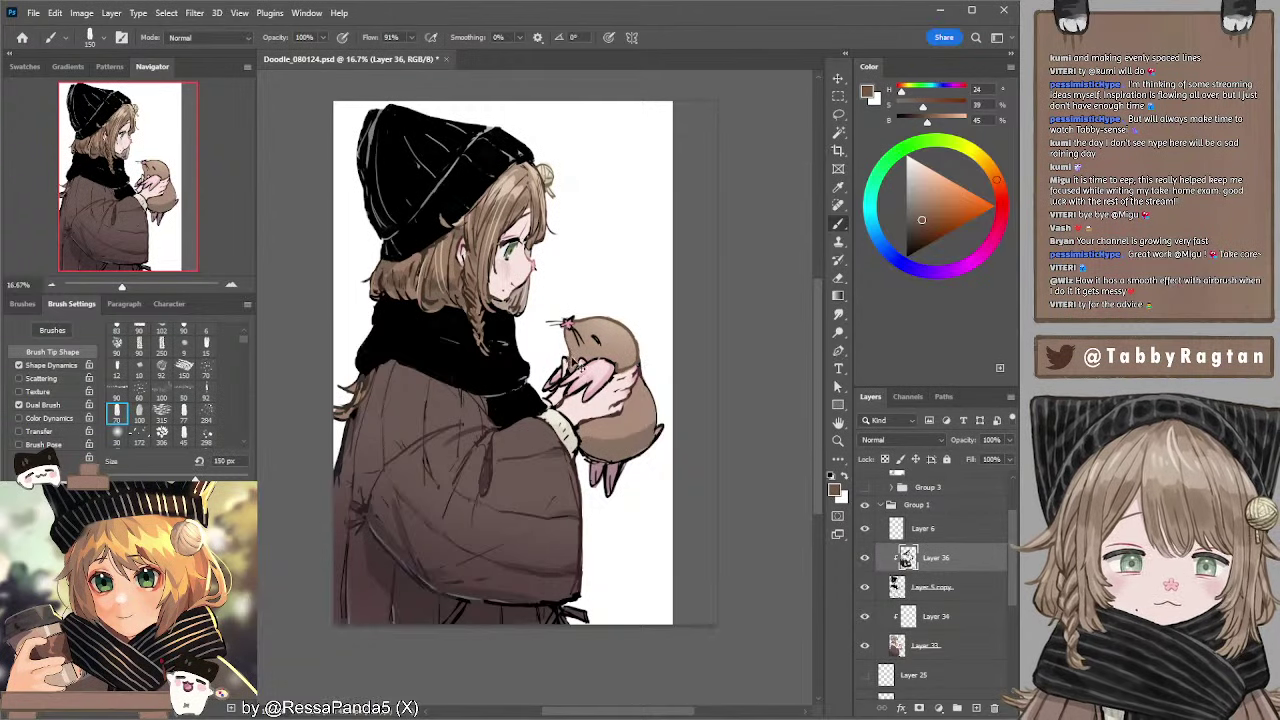
key(bracketleft)
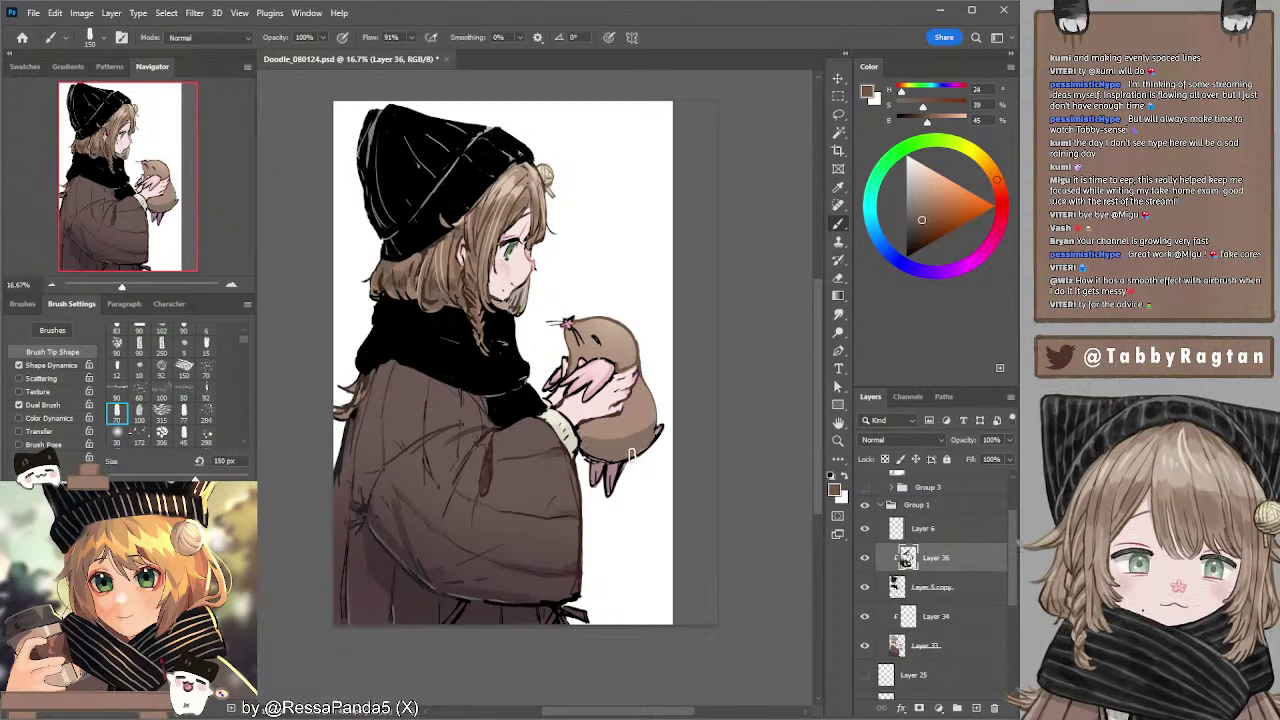
- Deepen the lines along the mole's lower body with a darker brown (H 24, S 50, B 34), enlarging the brush to 200 px
click(921, 231)
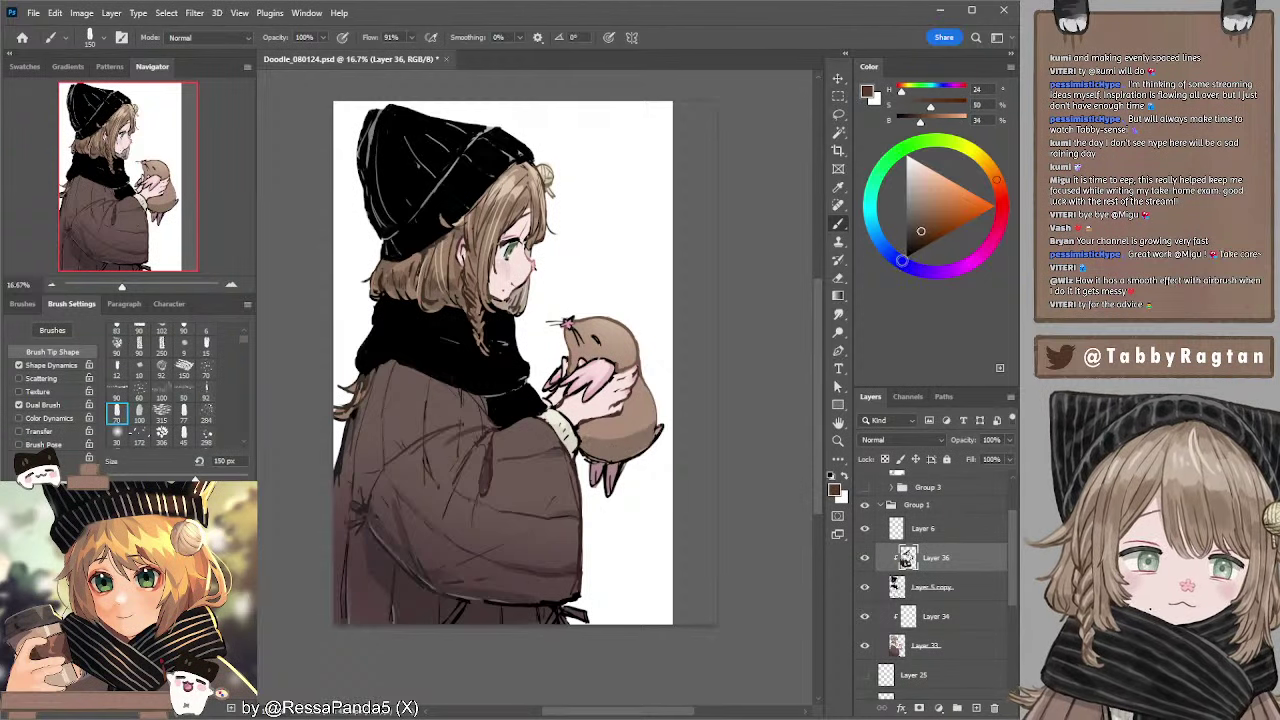
key(bracketright)
key(bracketright)
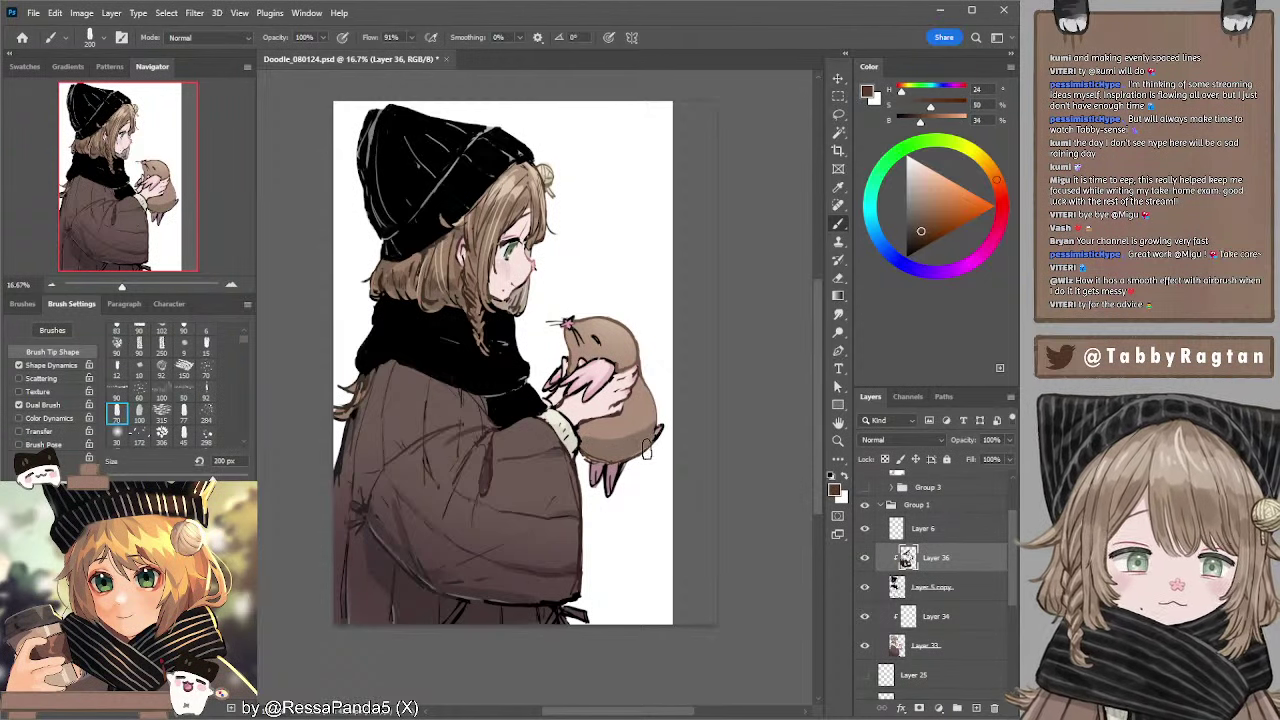
- Tint the mole's front paw lines with the sampled pink darkened to rose (H 354, S 39, B 64), using the brush at 125 to 90 px
alt+click(600, 380)
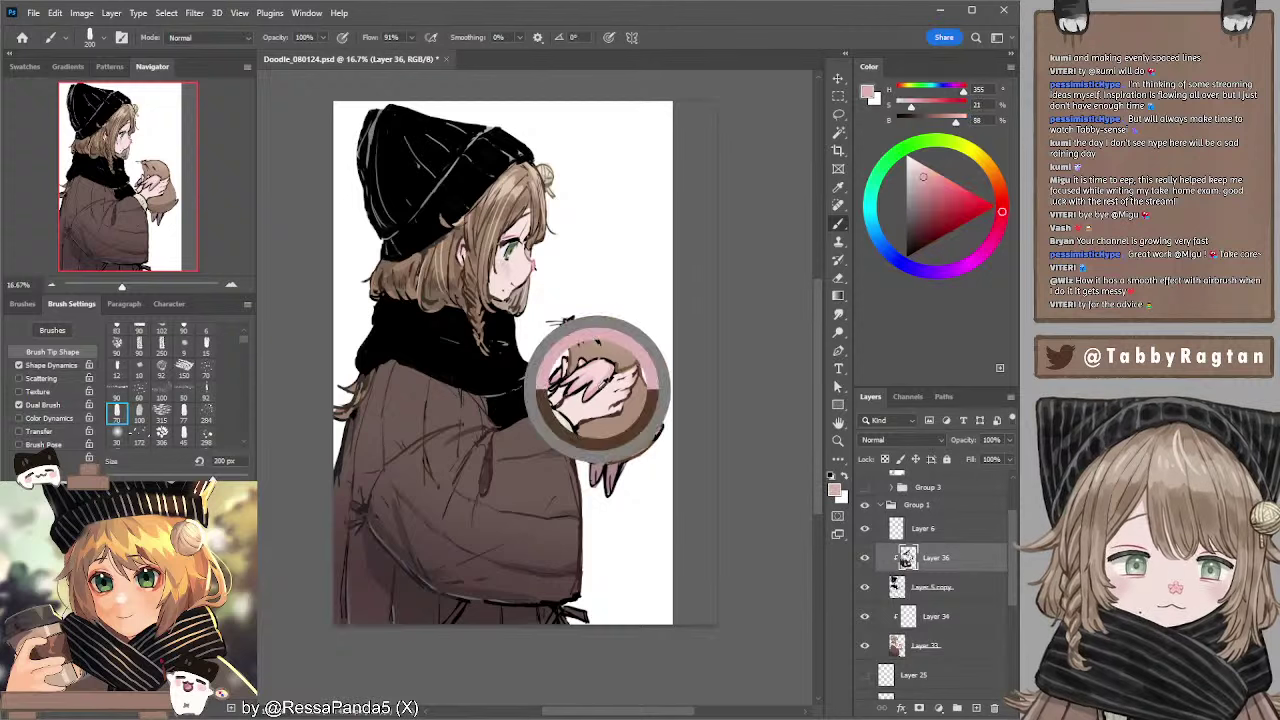
key(bracketleft)
key(bracketleft)
key(bracketleft)
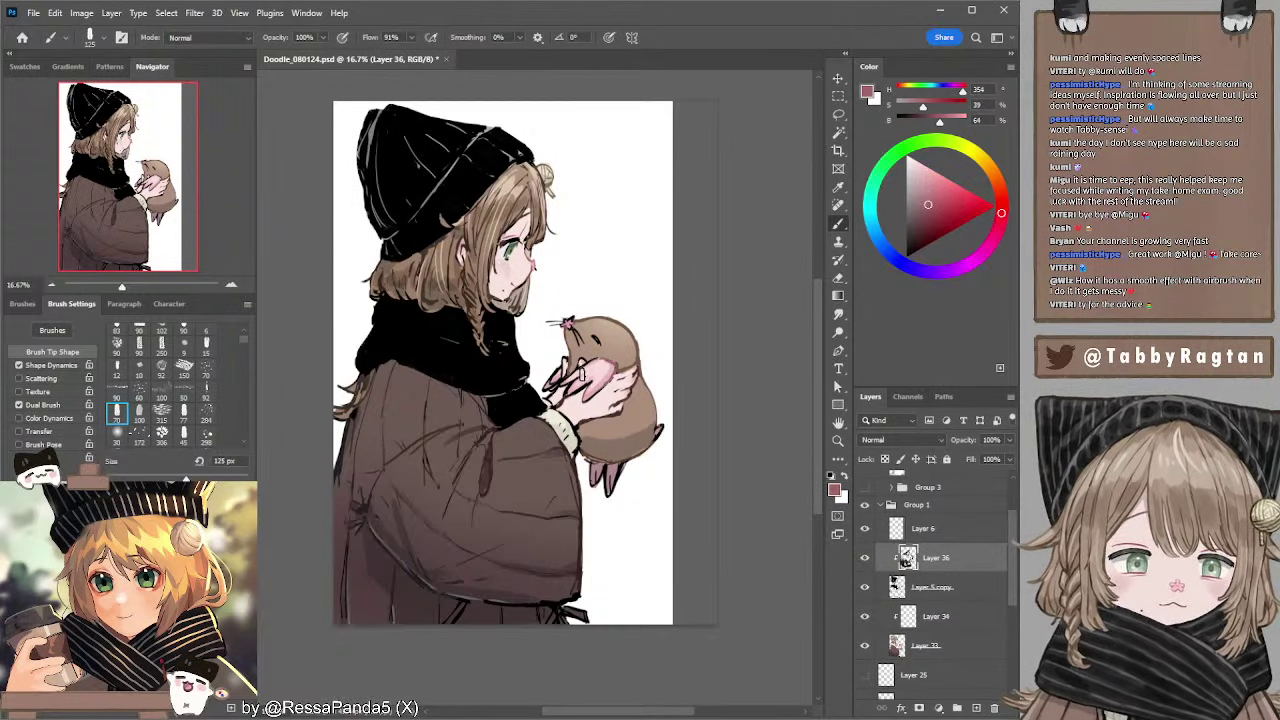
drag(559, 384, 583, 378)
key(bracketleft)
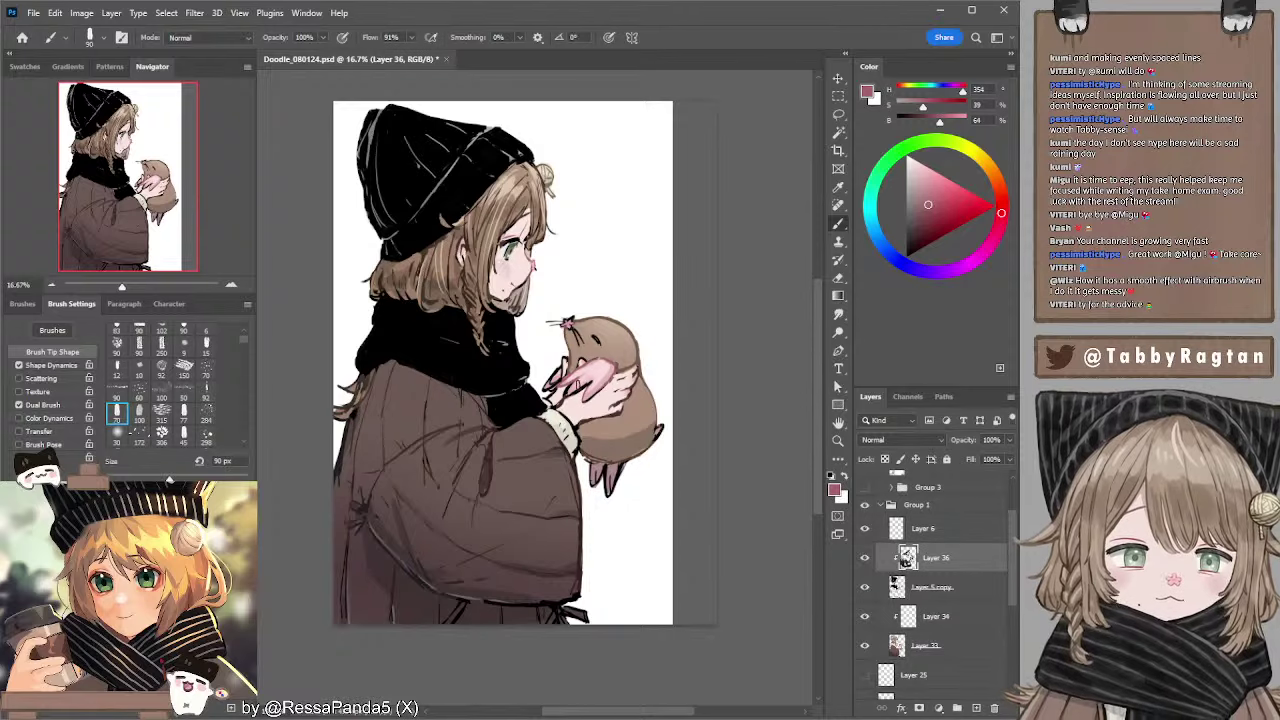
- Deepen the lines of the mole's front paws and hind feet with a darker rose (H 354, S 44, B 47), using the brush at 125 to 200 px
key(bracketright)
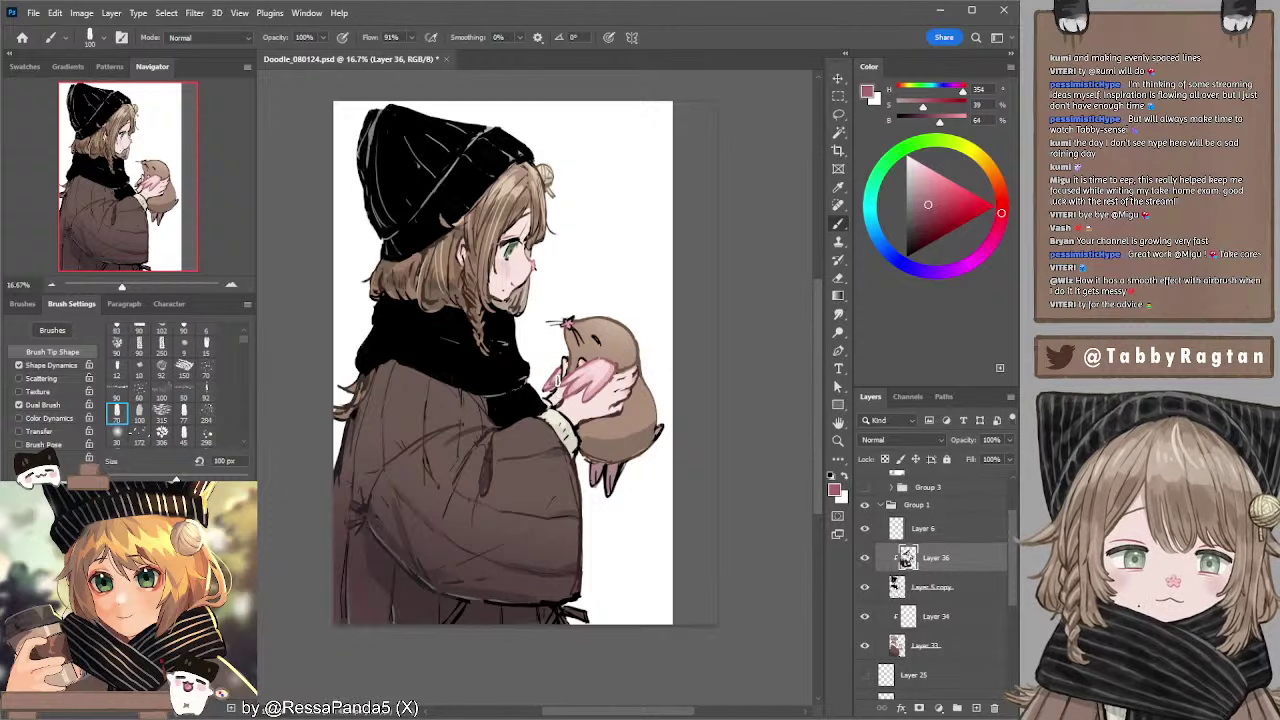
click(924, 220)
key(bracketright)
key(bracketright)
key(bracketright)
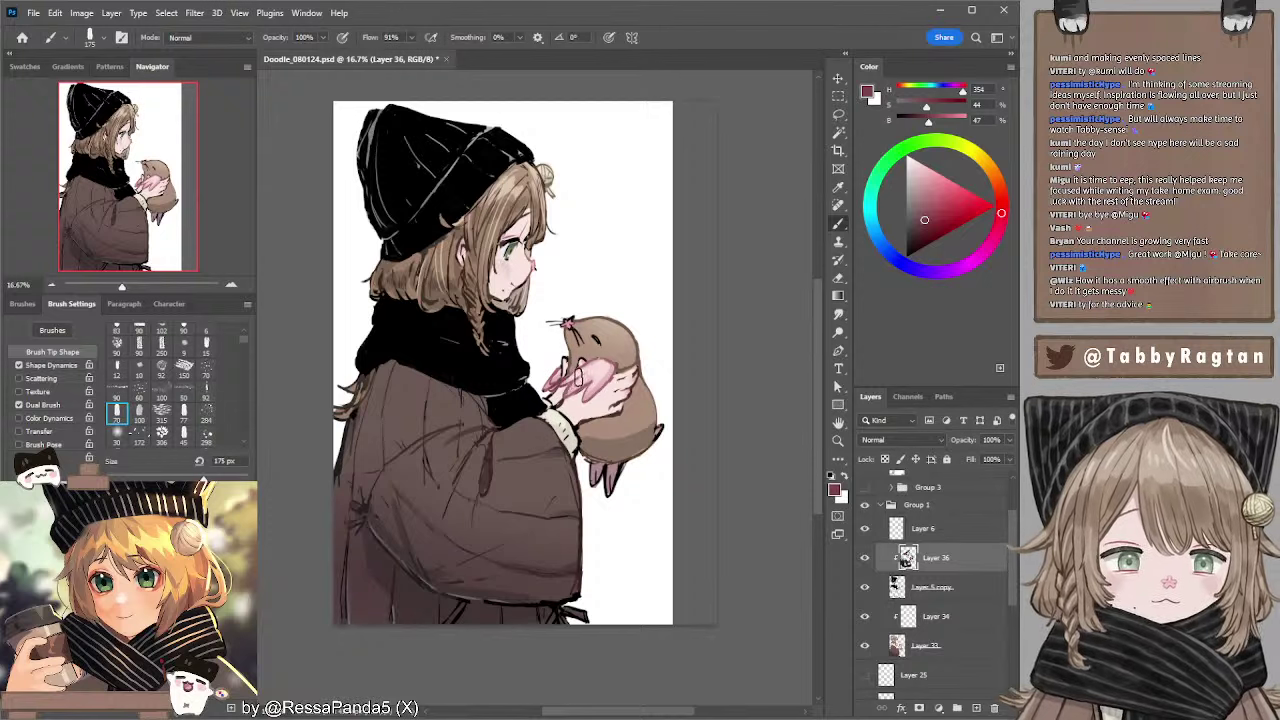
key(bracketleft)
key(bracketleft)
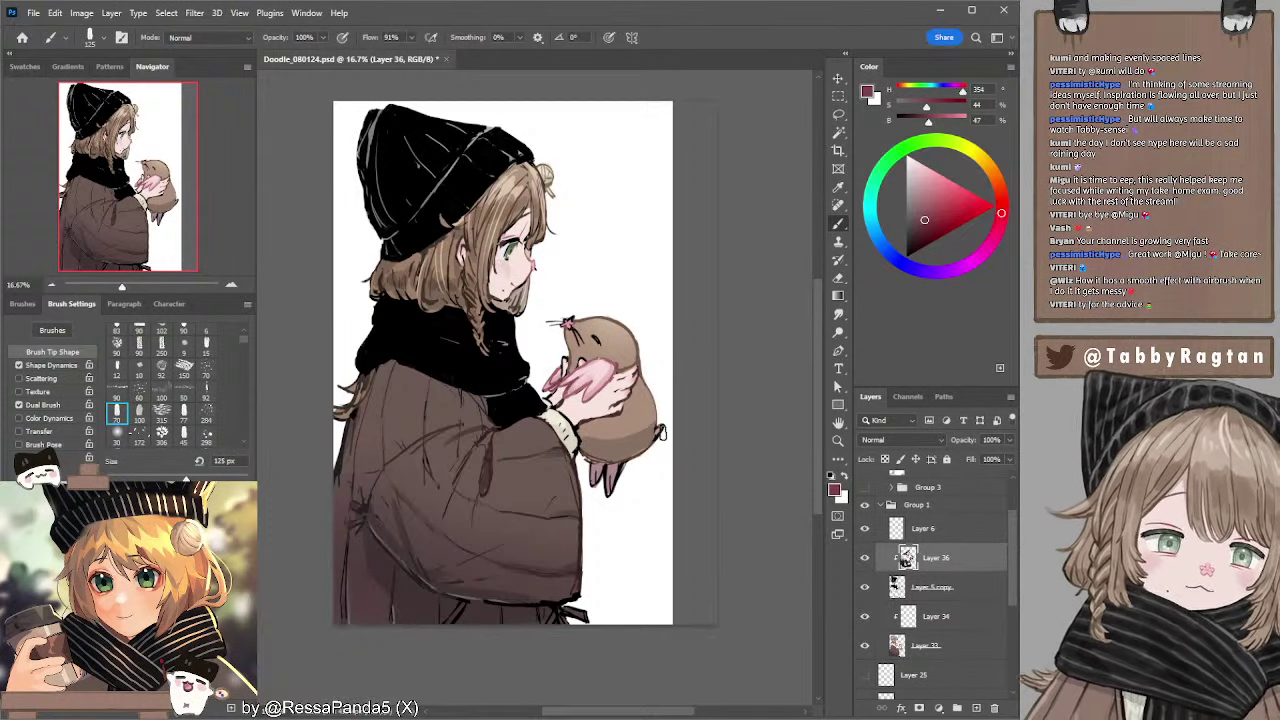
key(bracketright)
key(bracketright)
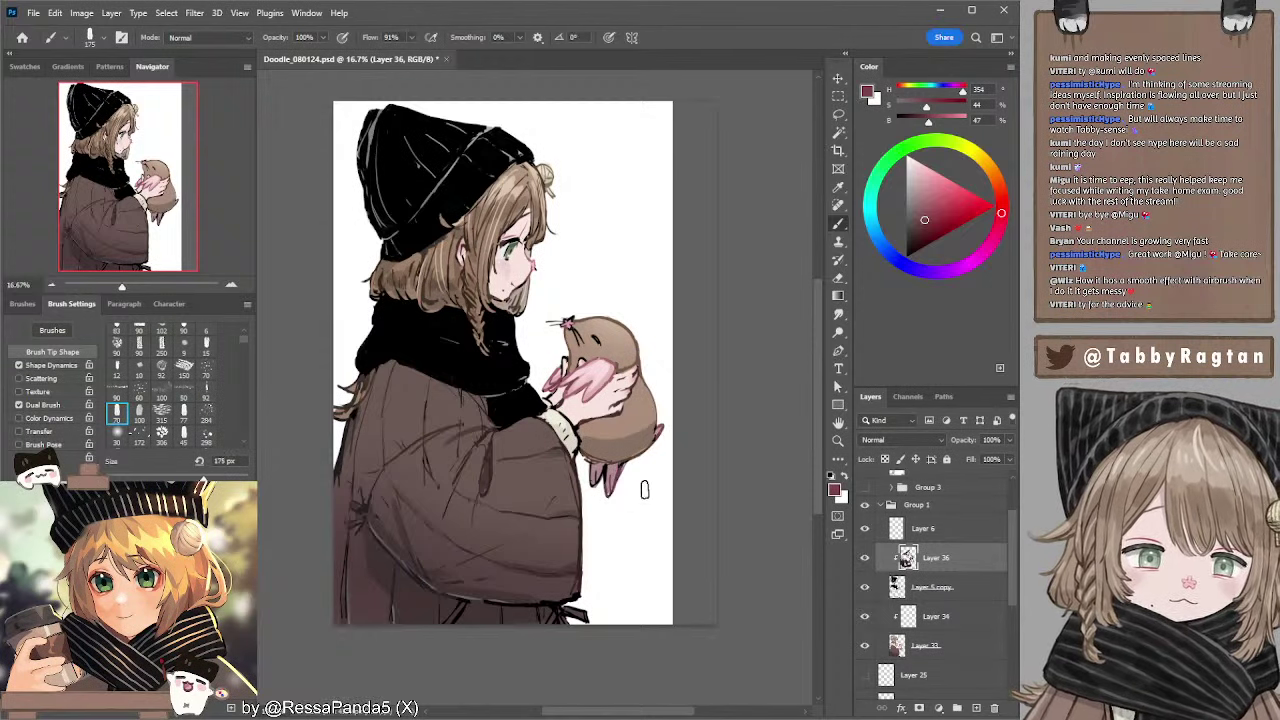
key(bracketright)
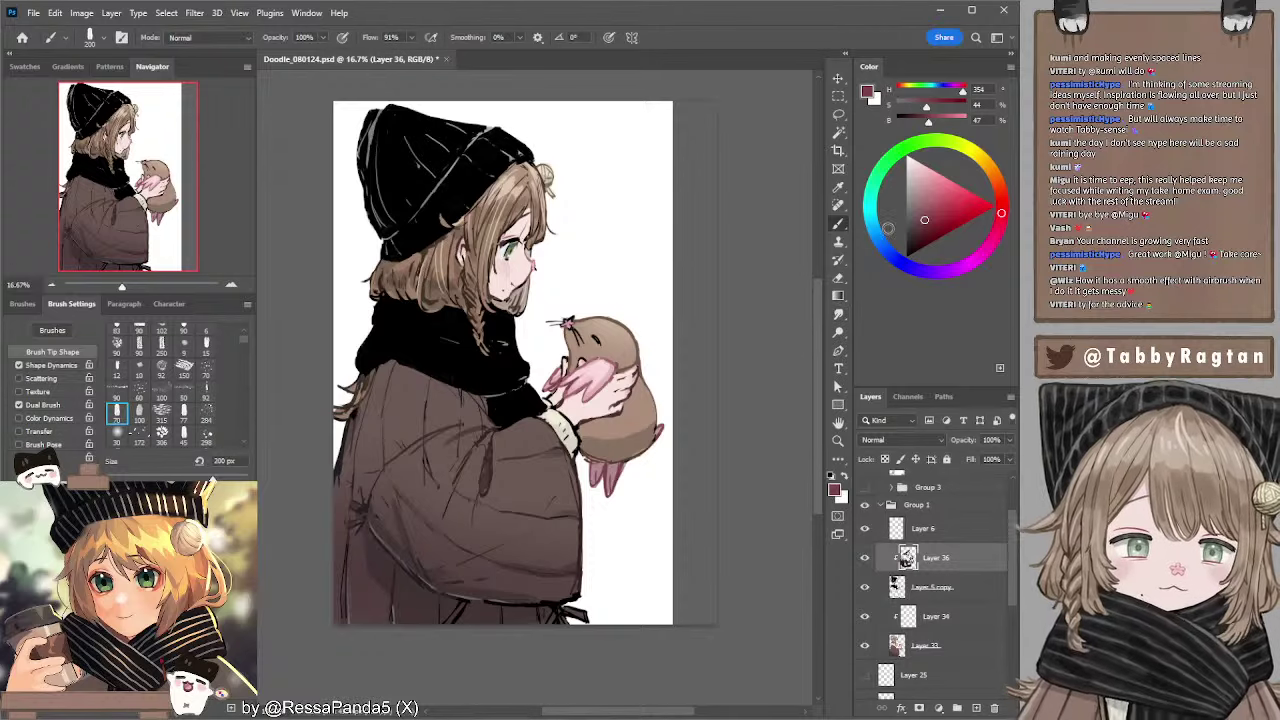
- Darken the lines around the mole's hind feet with deep maroon (H 354, S 47, B 34), using the brush at 400 to 300 px
click(920, 230)
key(bracketright)
key(bracketright)
key(bracketright)
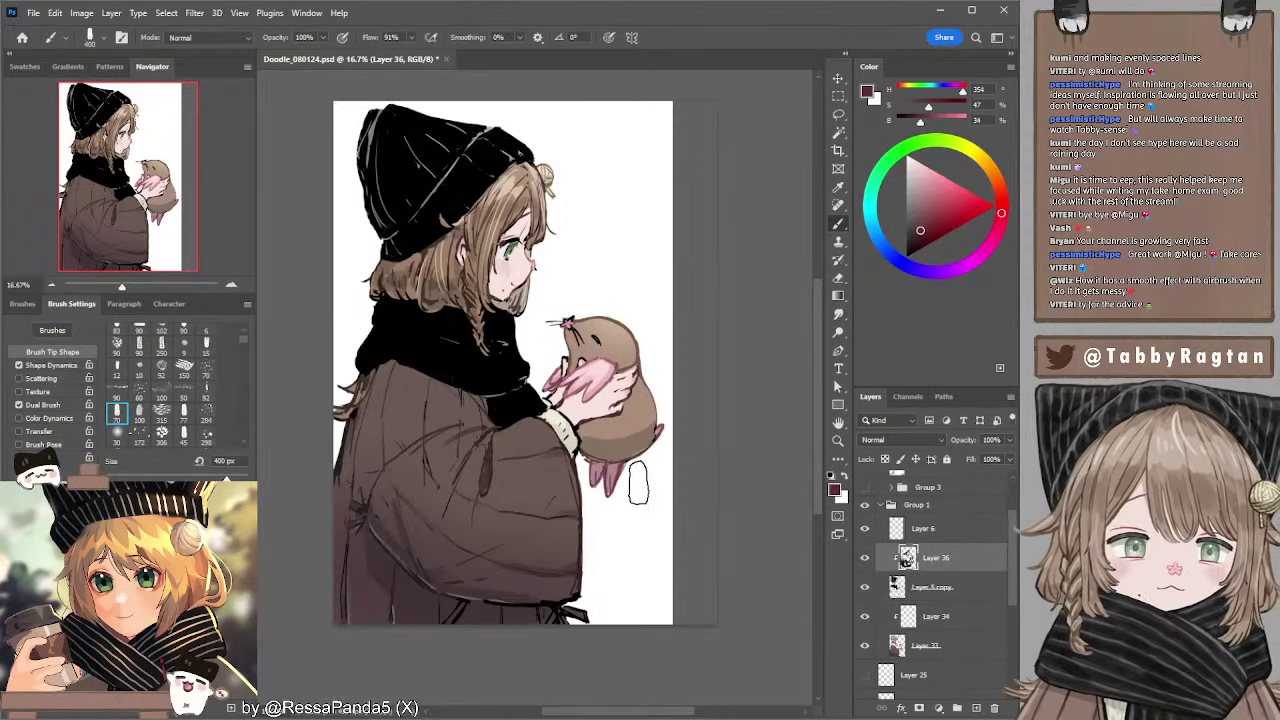
key(bracketleft)
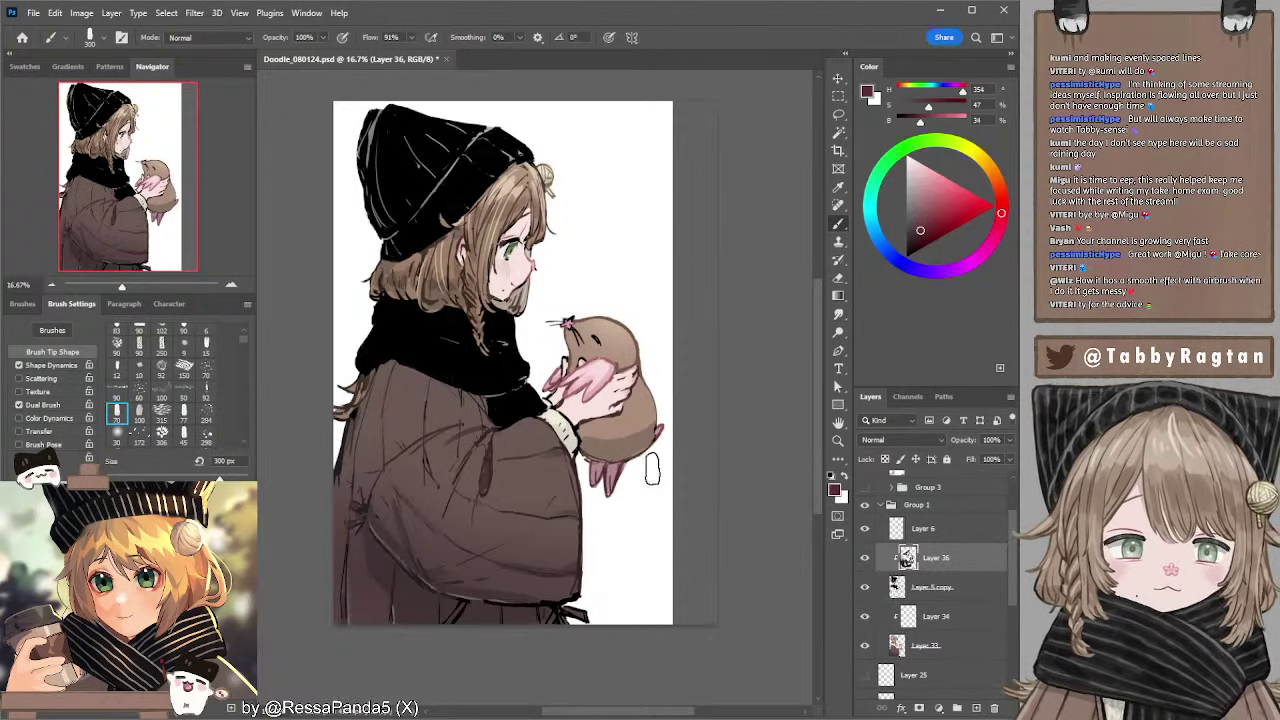
- Lighten the lines around the mole's eye and brow with the sampled light fur colour (H 28, S 22, B 77) and a 70 px brush
alt+click(573, 443)
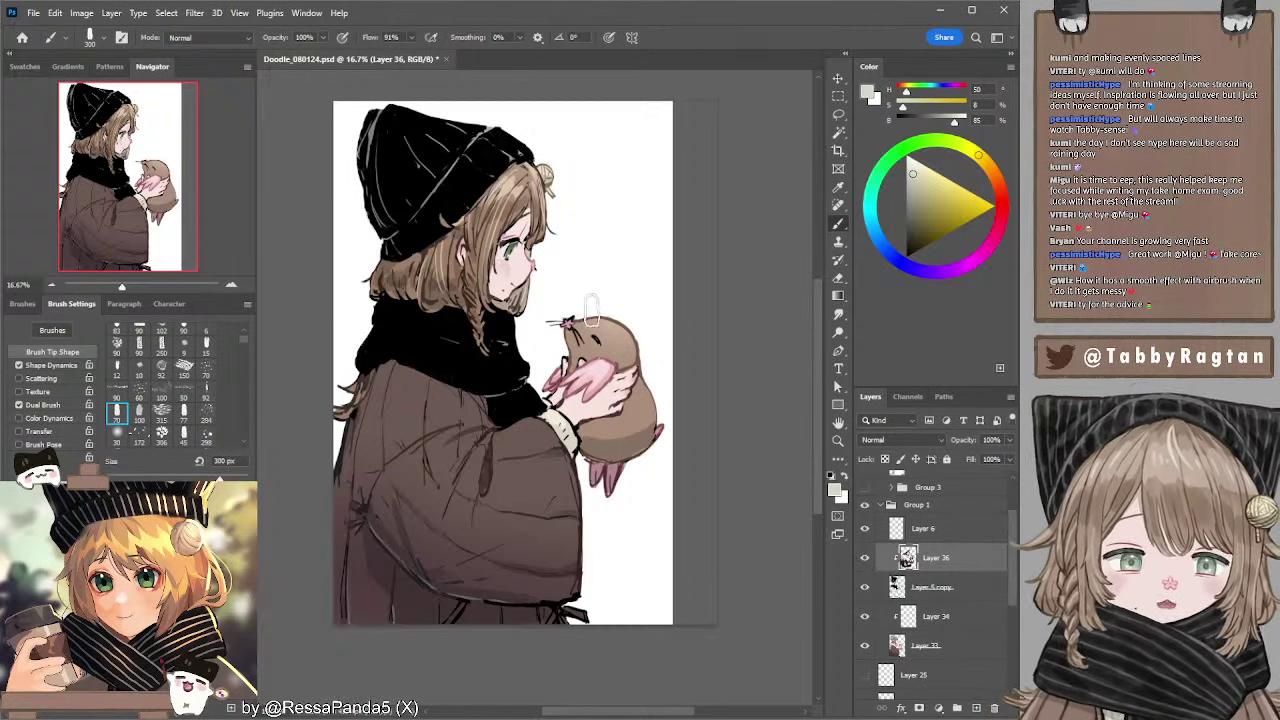
alt+click(607, 318)
key(bracketleft)
key(bracketleft)
key(bracketleft)
key(bracketleft)
key(bracketleft)
key(bracketleft)
key(bracketleft)
key(bracketleft)
key(bracketleft)
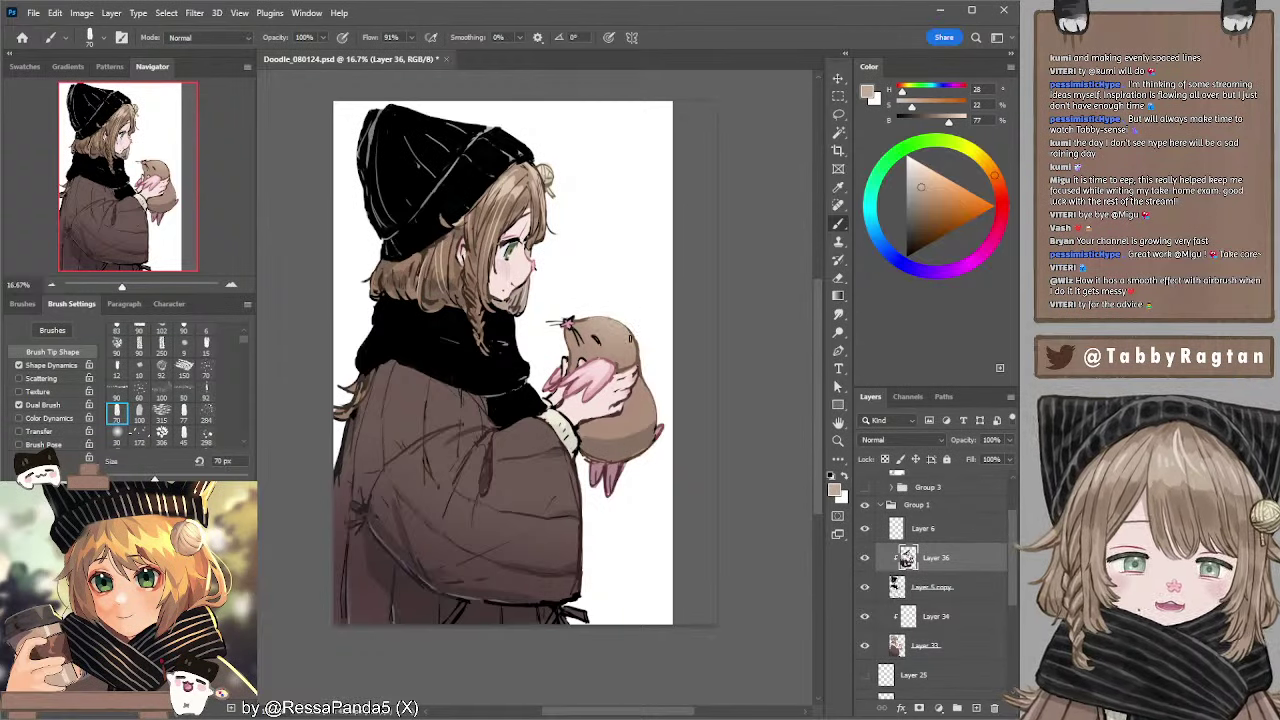
drag(589, 322, 616, 323)
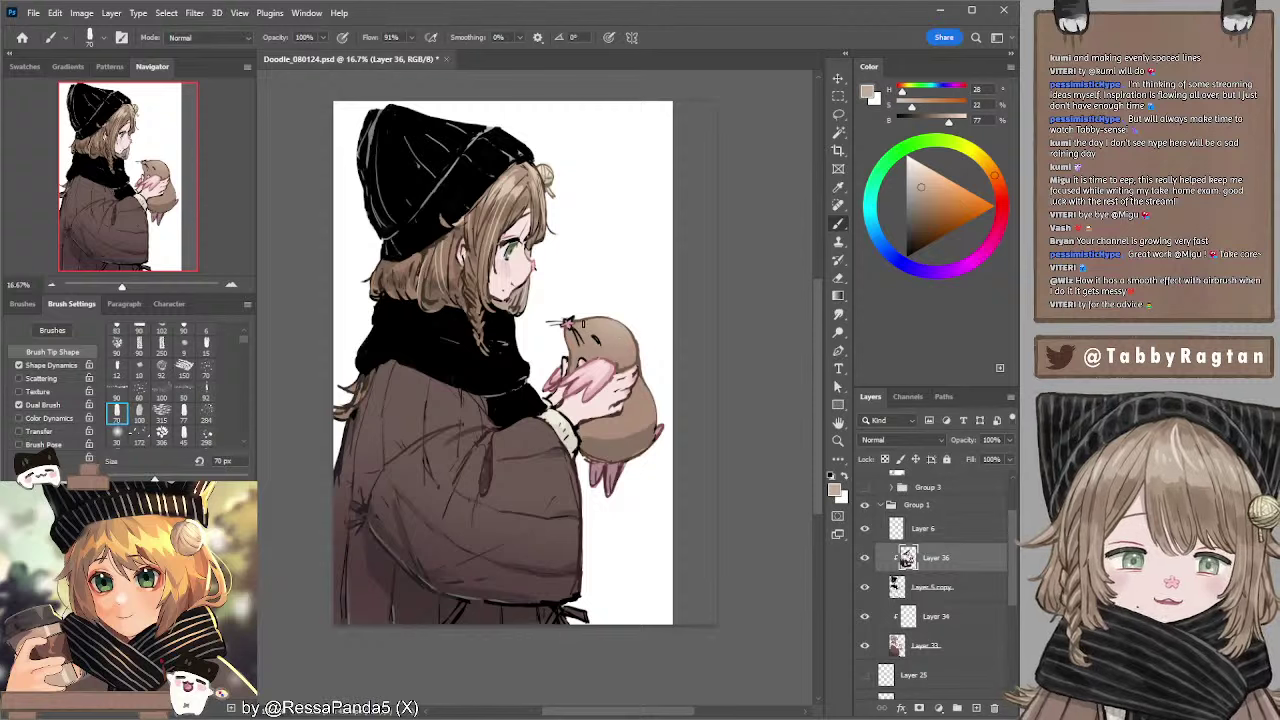
- Tint the mole's nose lines with the rose sampled from the drawing (H 354, S 45, B 46), using the brush at 70 to 100 px
alt+click(598, 355)
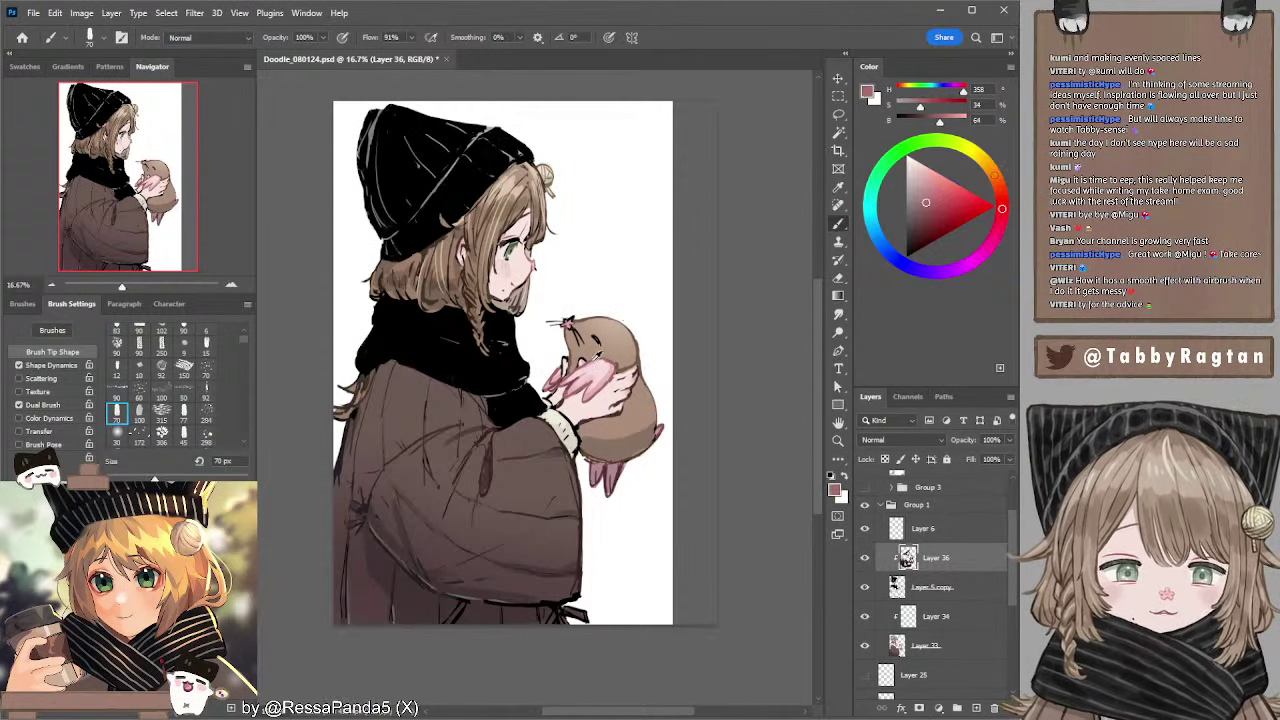
alt+click(566, 322)
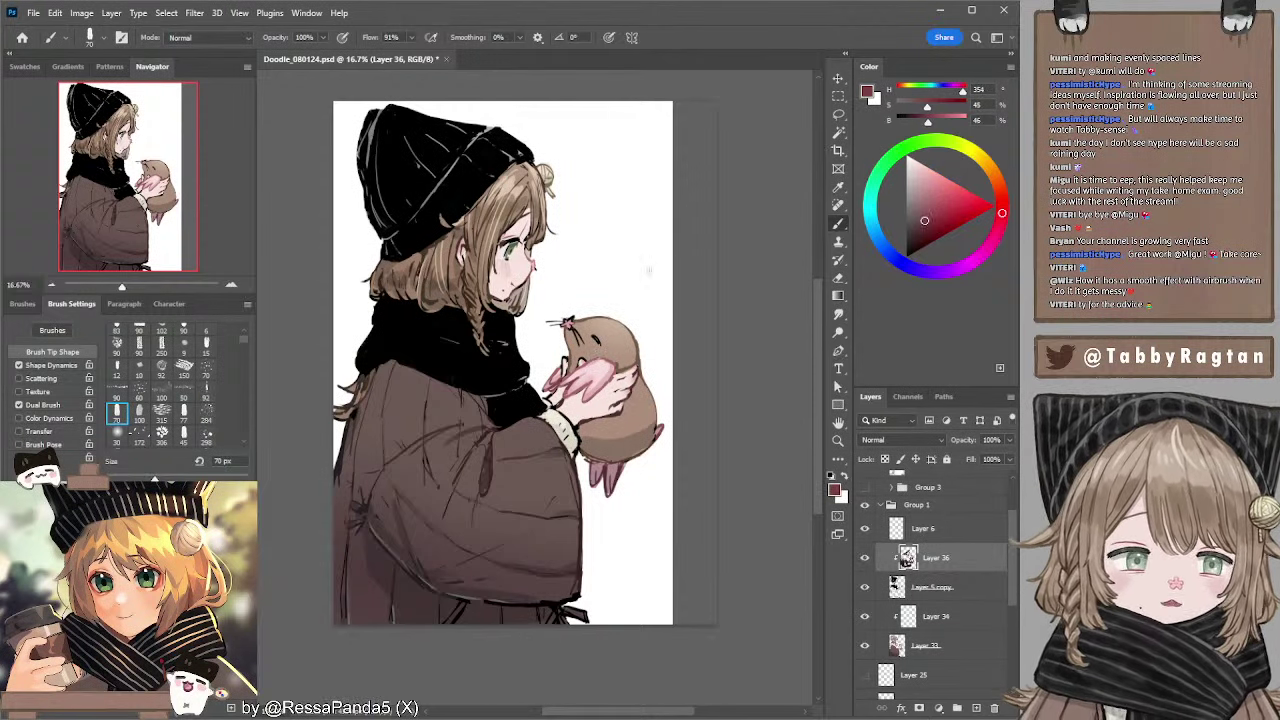
key(bracketright)
key(bracketright)
key(bracketright)
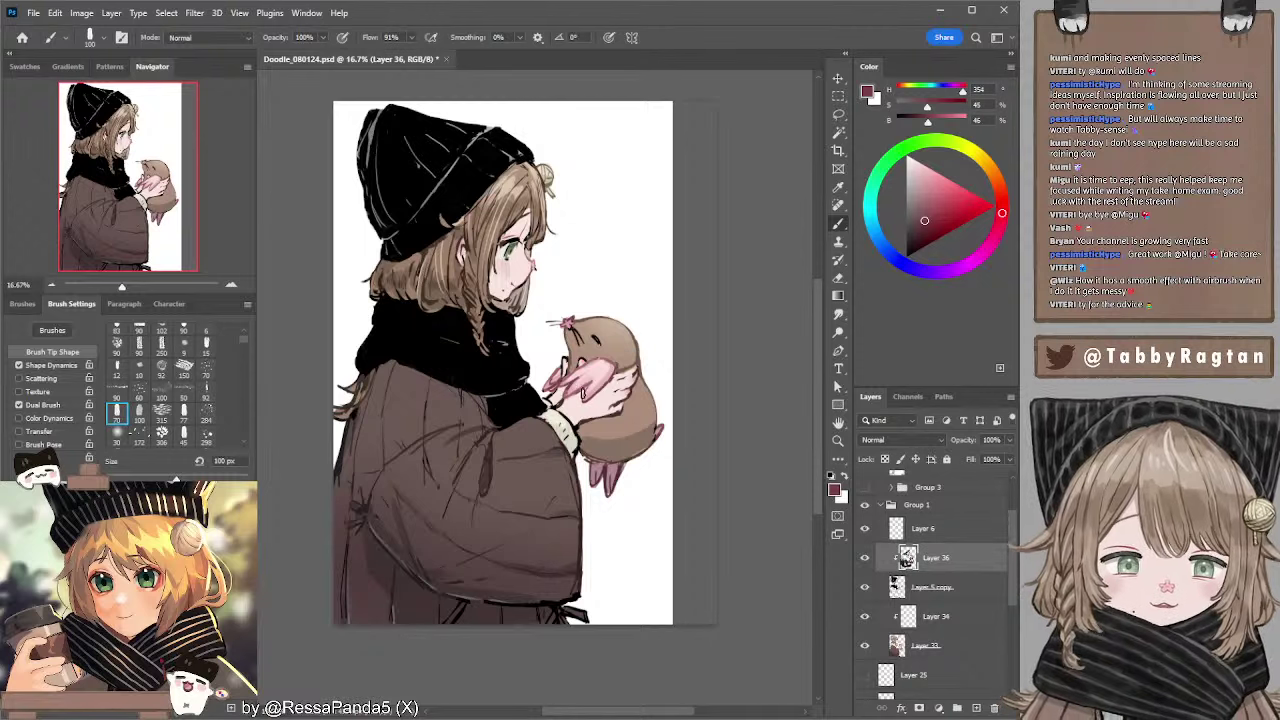
key(bracketleft)
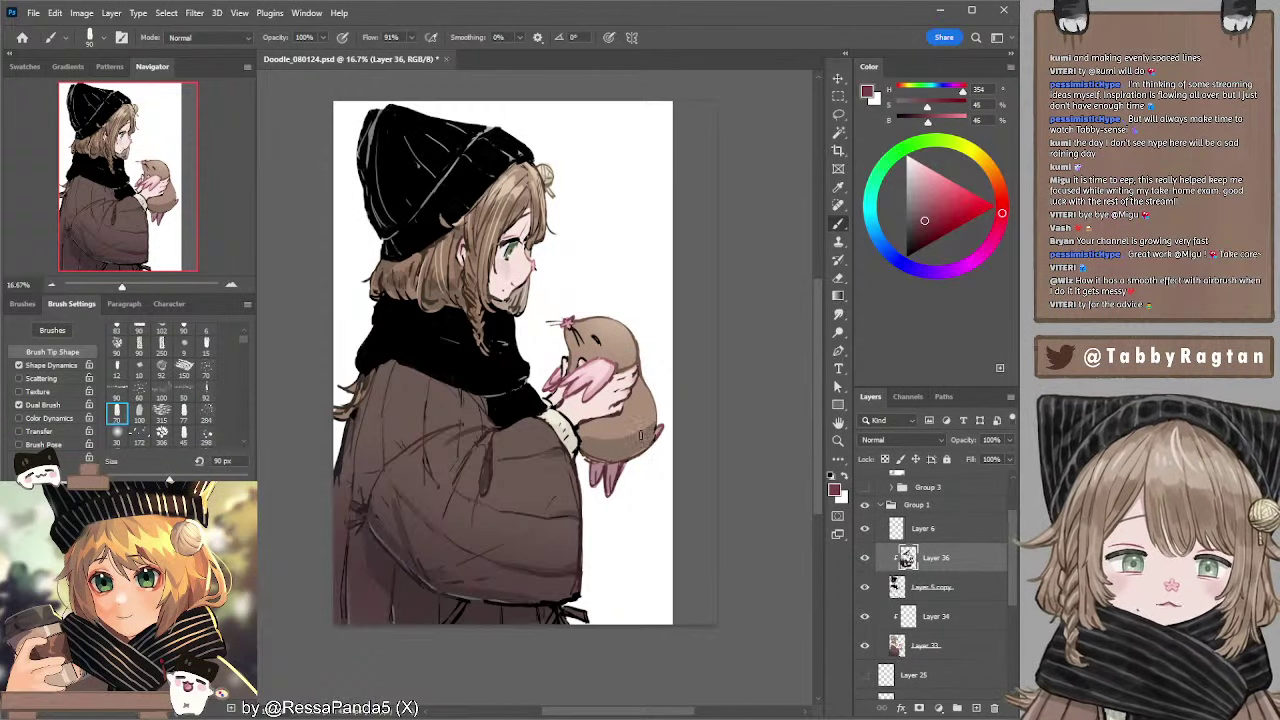
- Touch up the mole's fur edge beside its hind foot on Layer 33 and Layer 34 with the eraser and the sampled fur colour (H 23, S 28, B 67)
ctrl+click(638, 453)
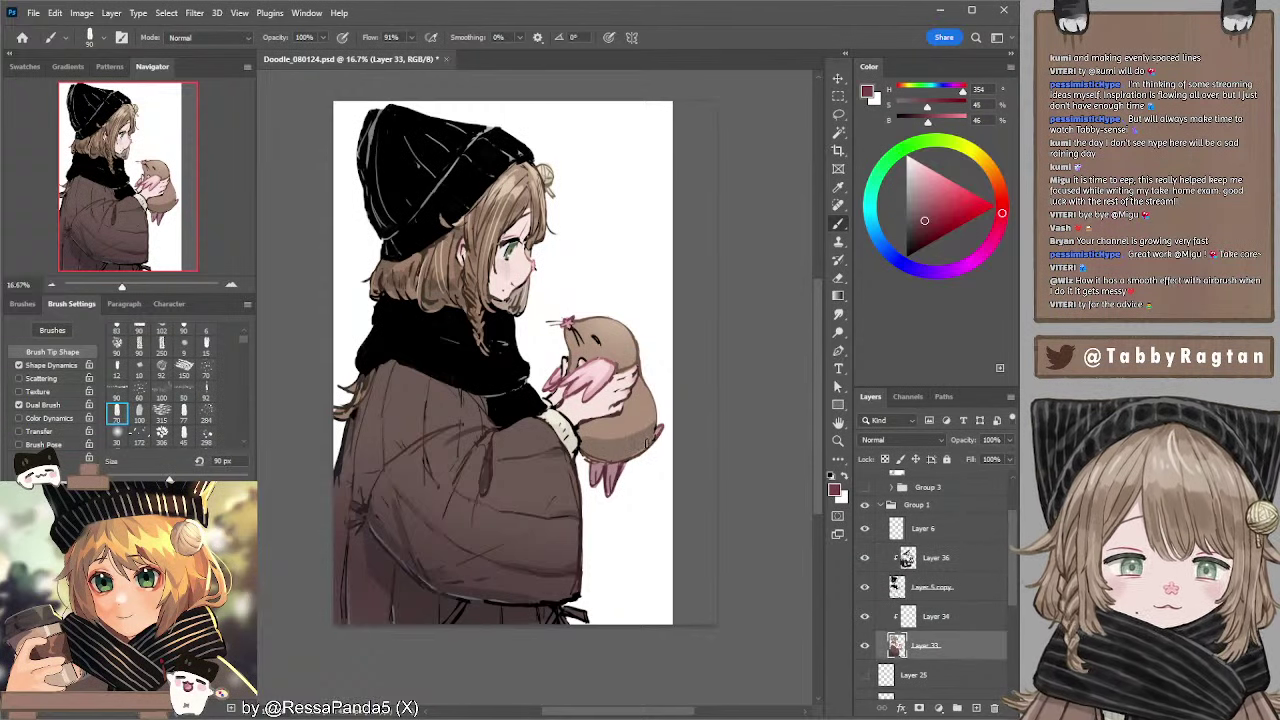
key(e)
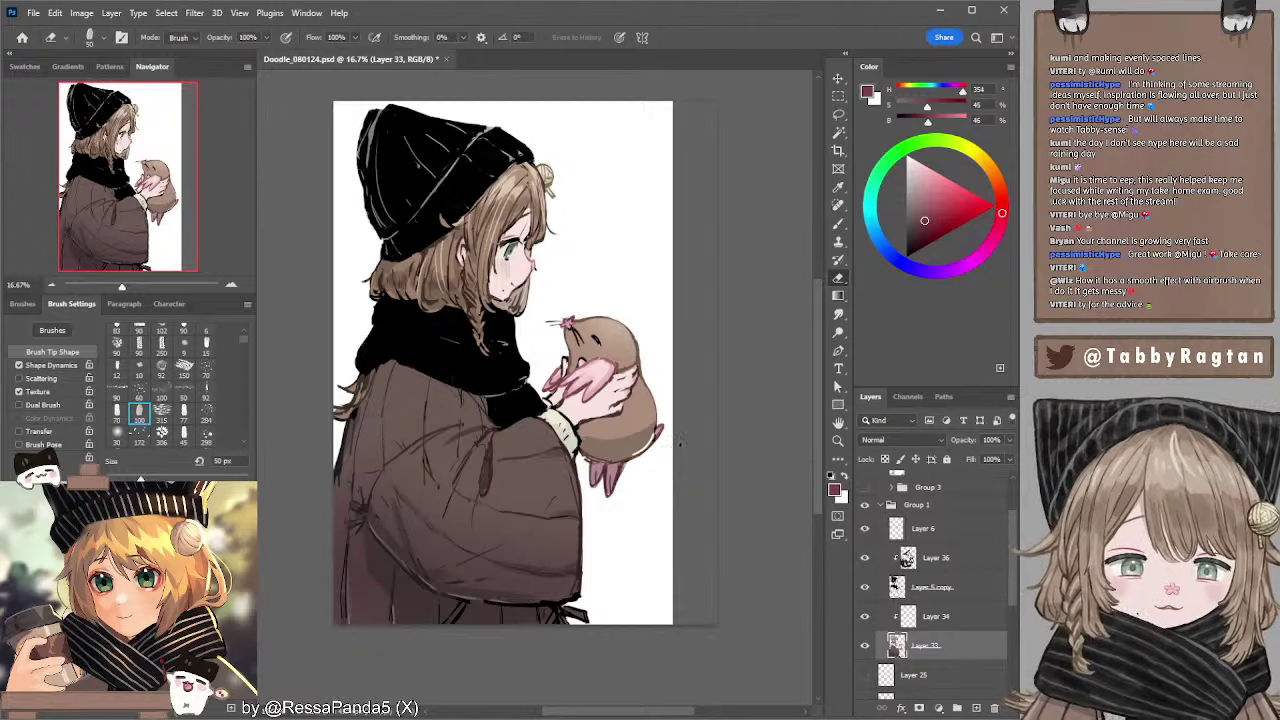
key(b)
key(e)
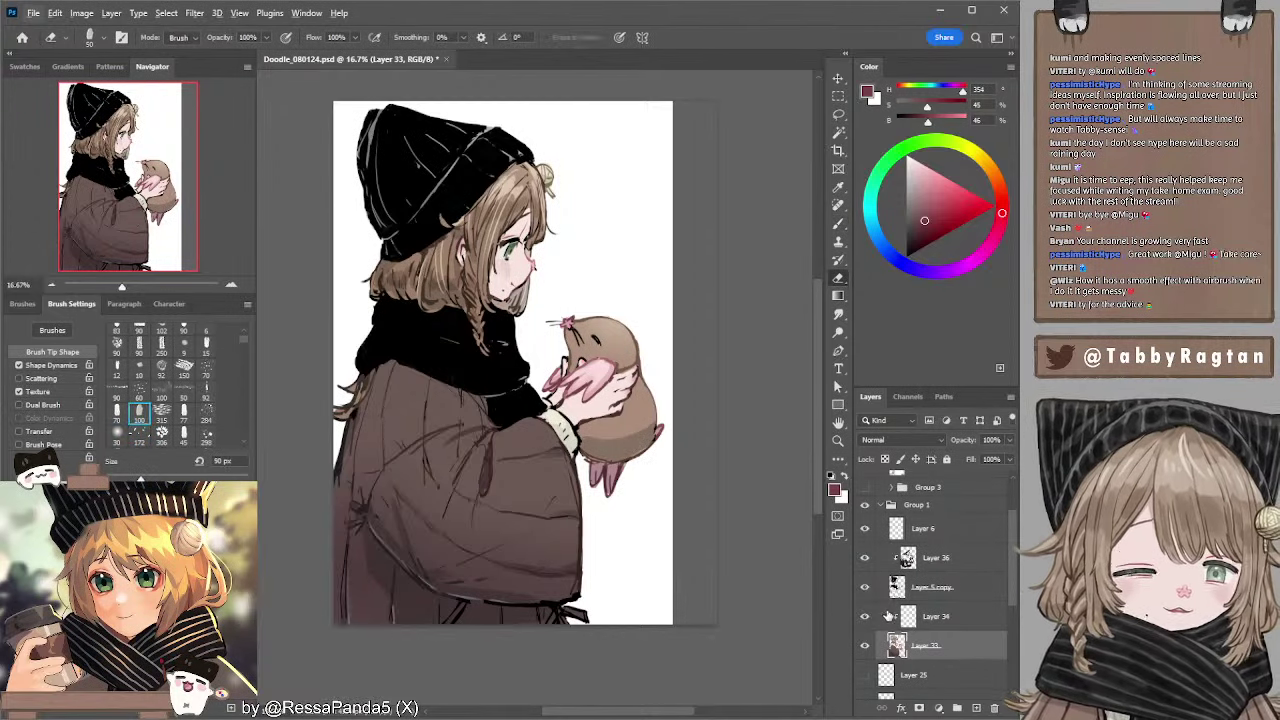
click(872, 618)
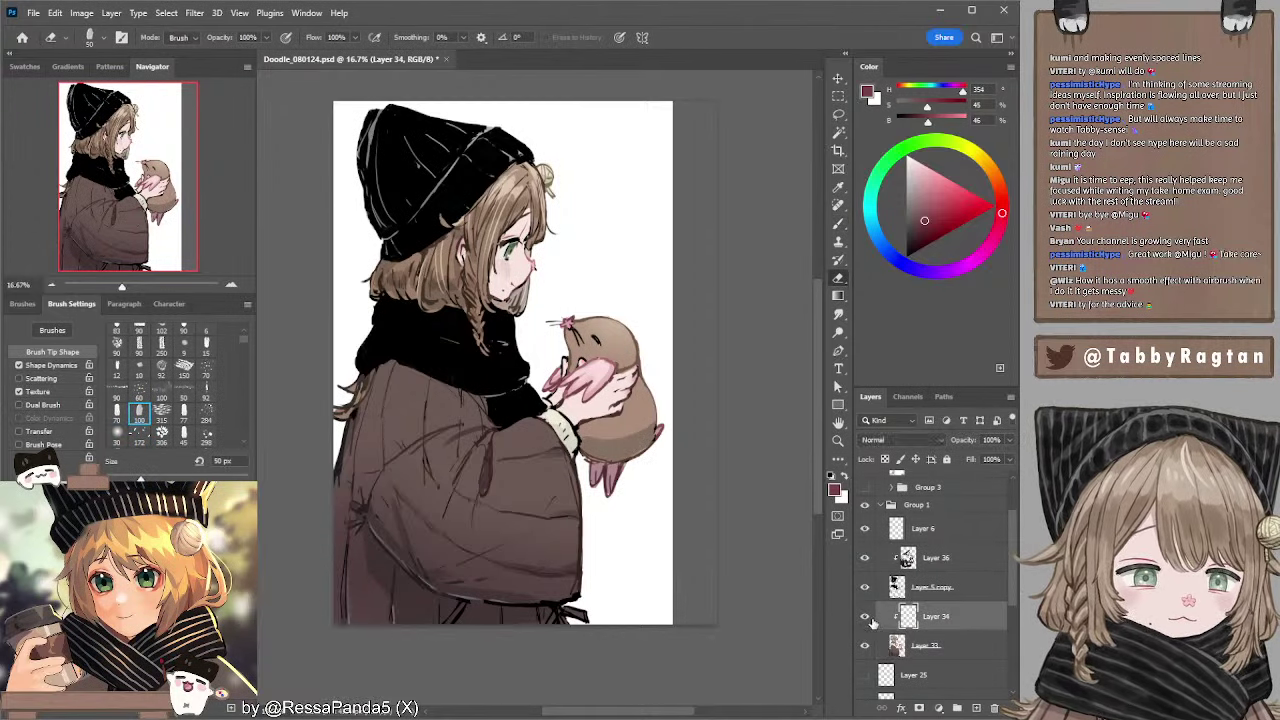
key(b)
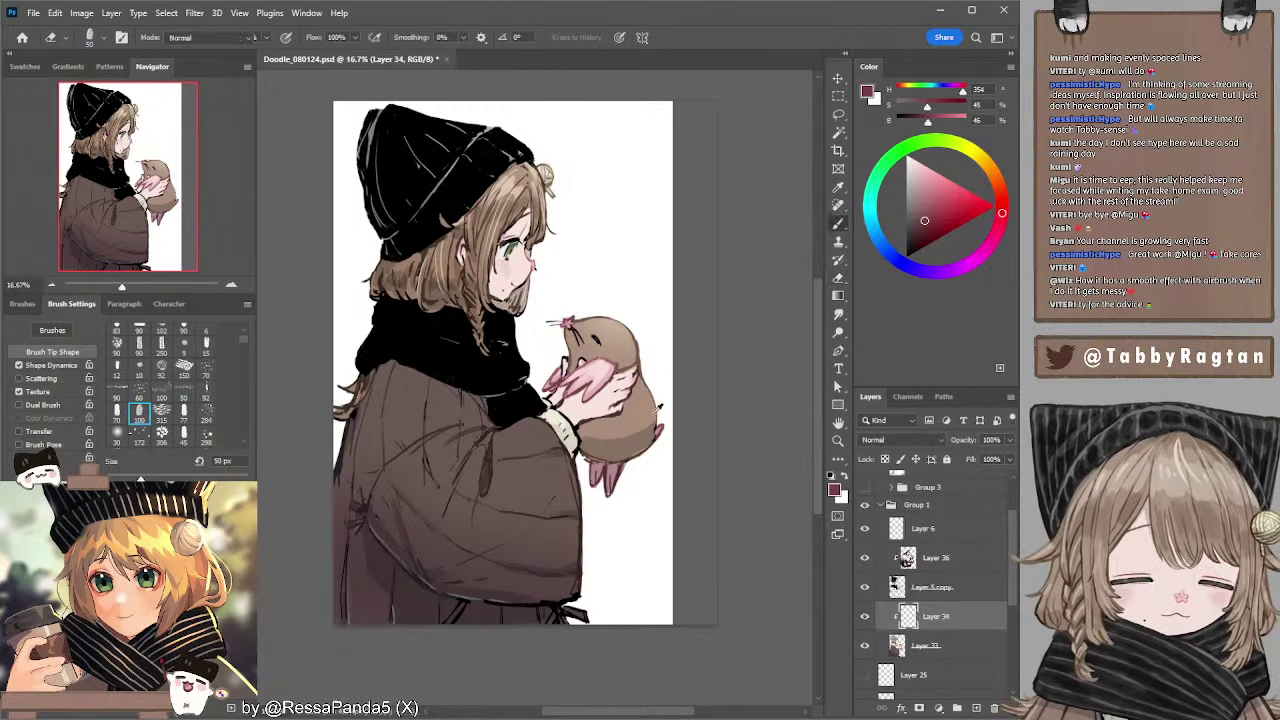
alt+click(651, 441)
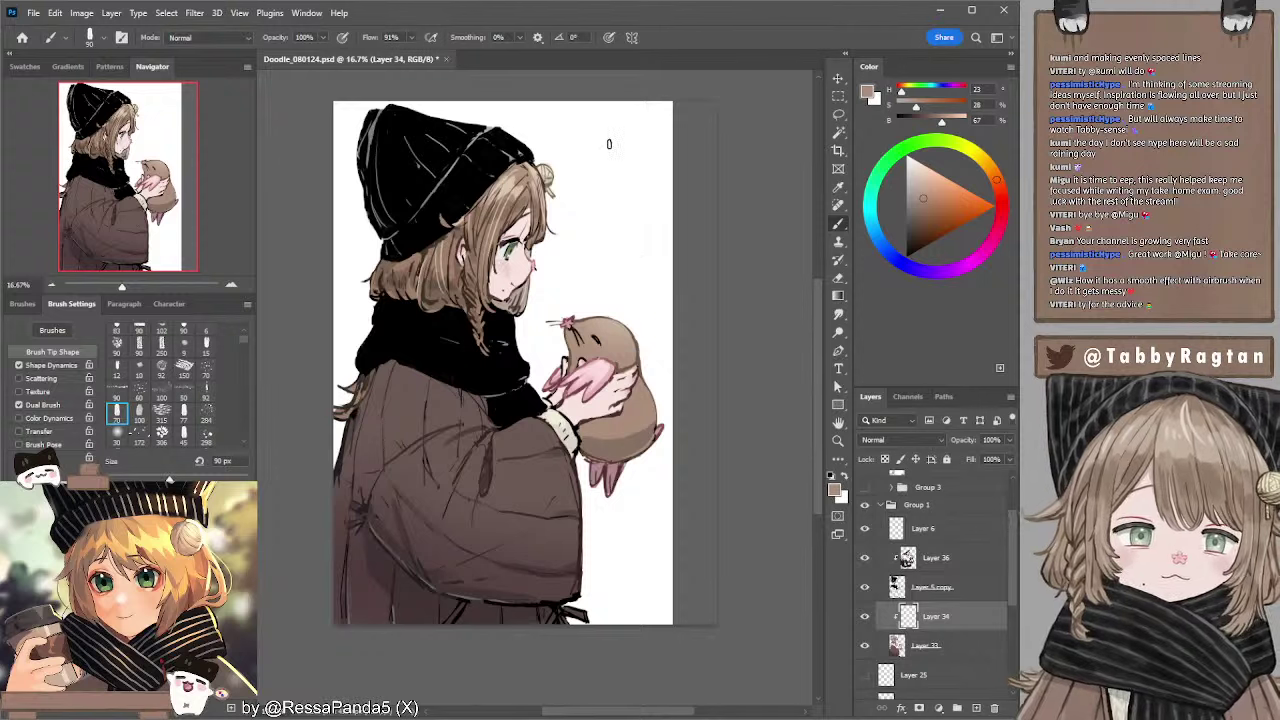
- Tint the mole's eye lines on Layer 36 with neutral greys darkened to B 21, using the brush at 125 to 175 px
click(916, 560)
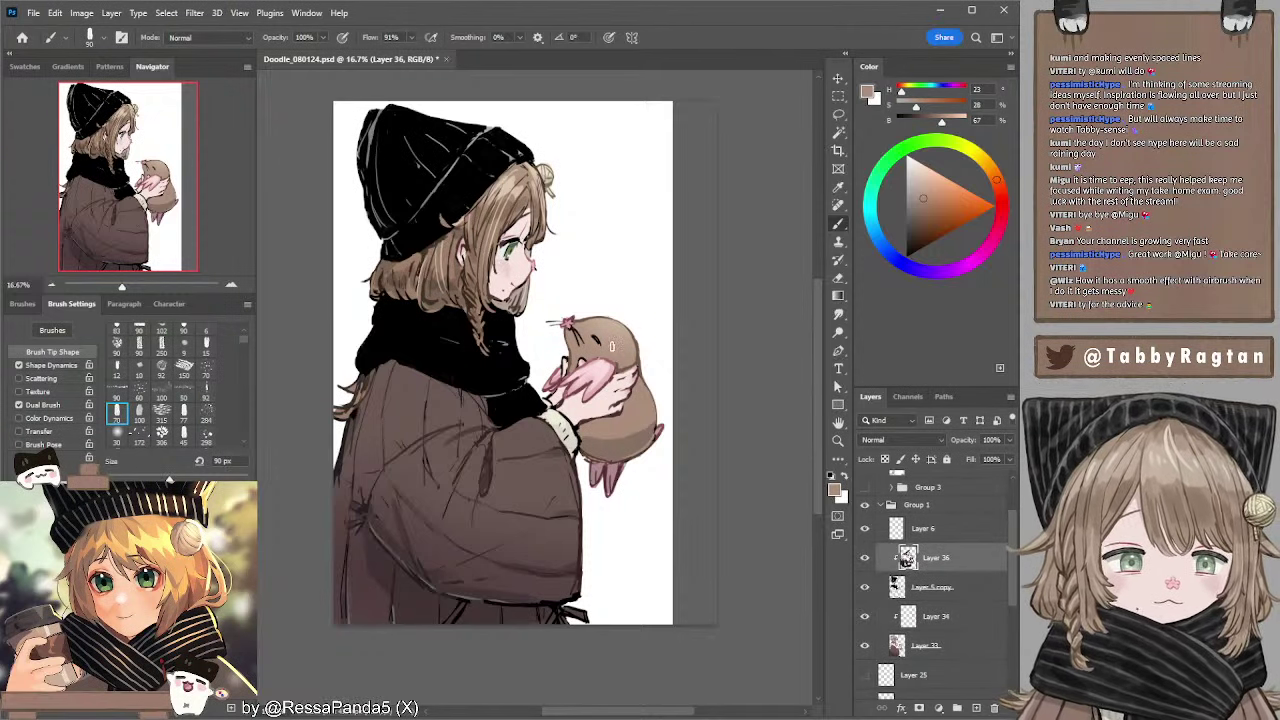
alt+click(588, 321)
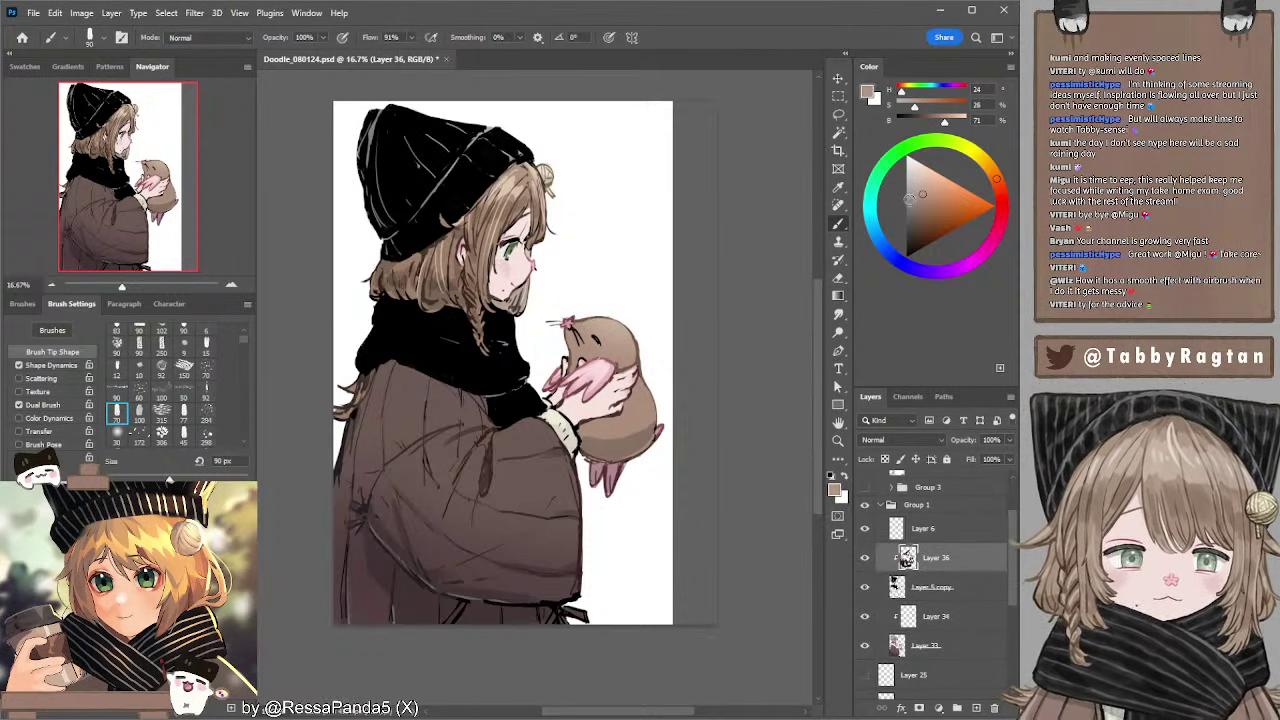
key(bracketright)
key(bracketright)
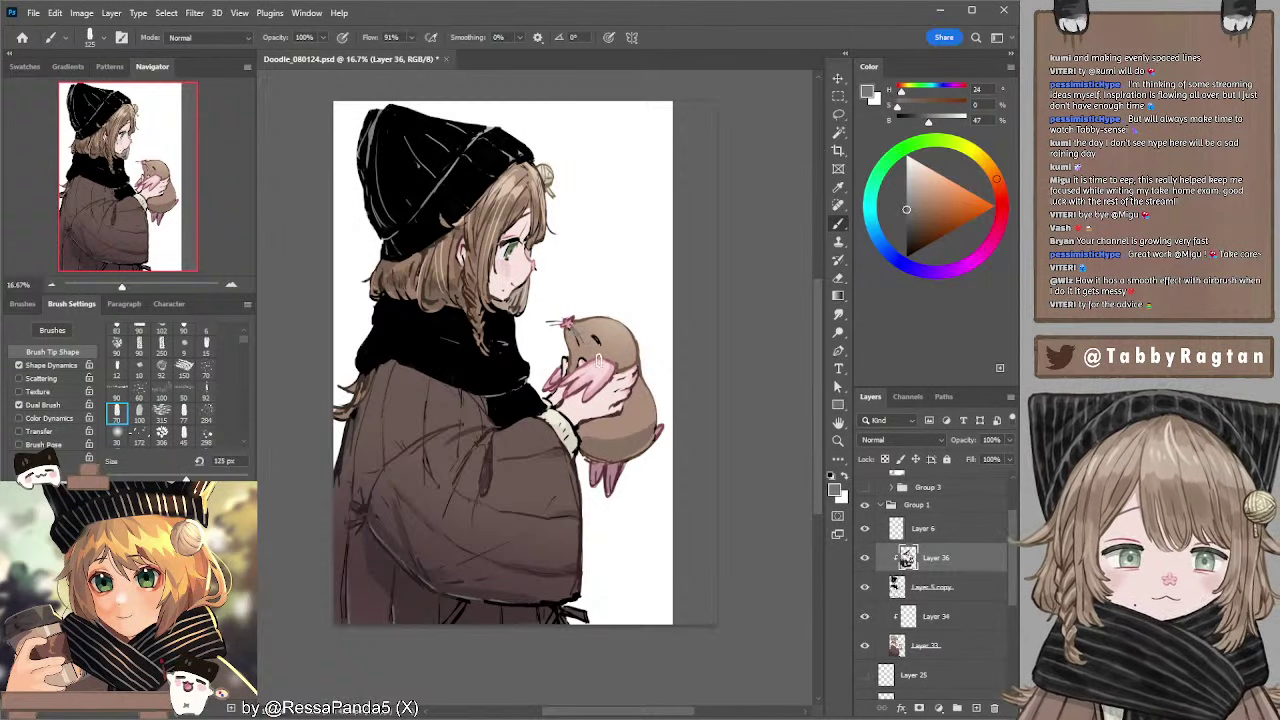
click(906, 235)
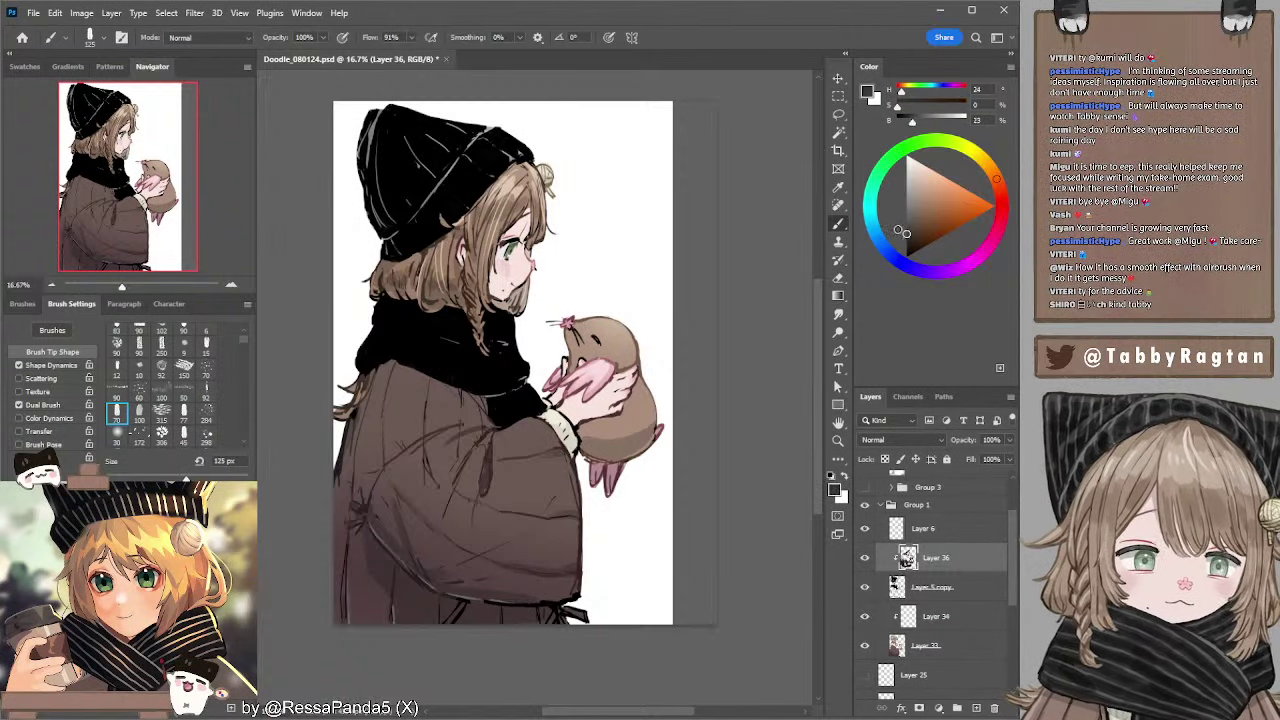
key(bracketright)
key(bracketright)
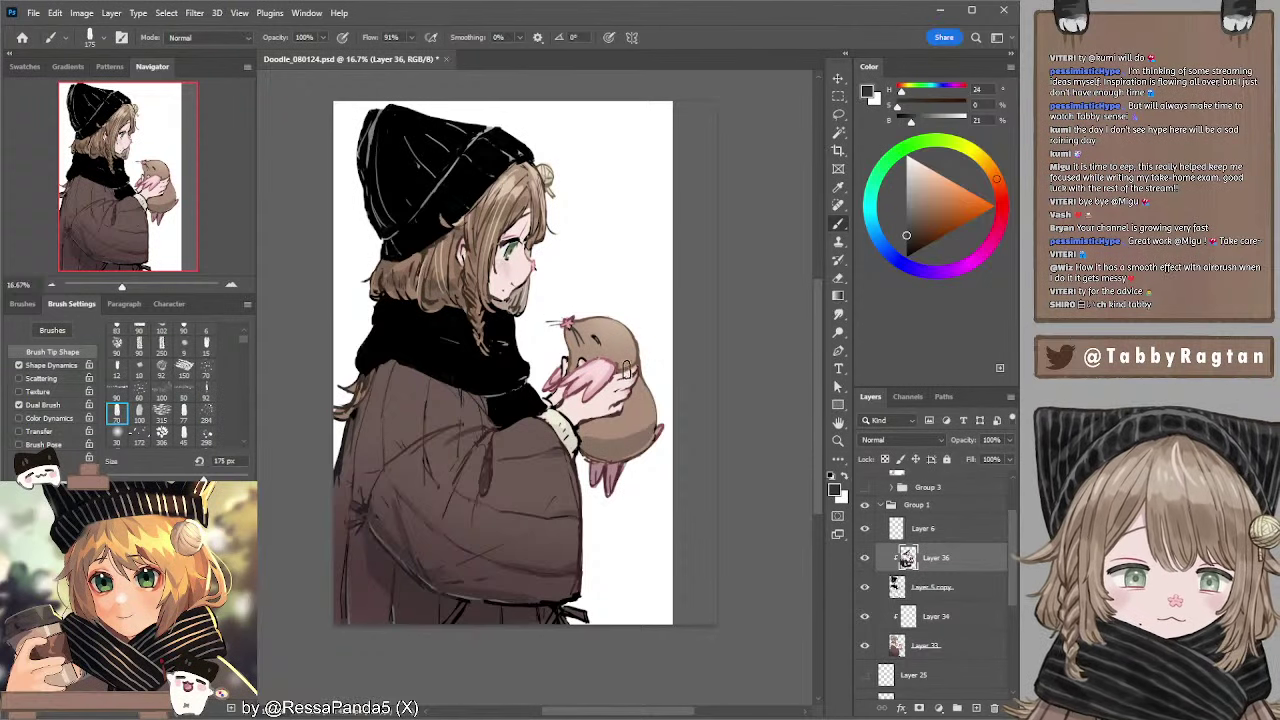
key(bracketleft)
key(bracketleft)
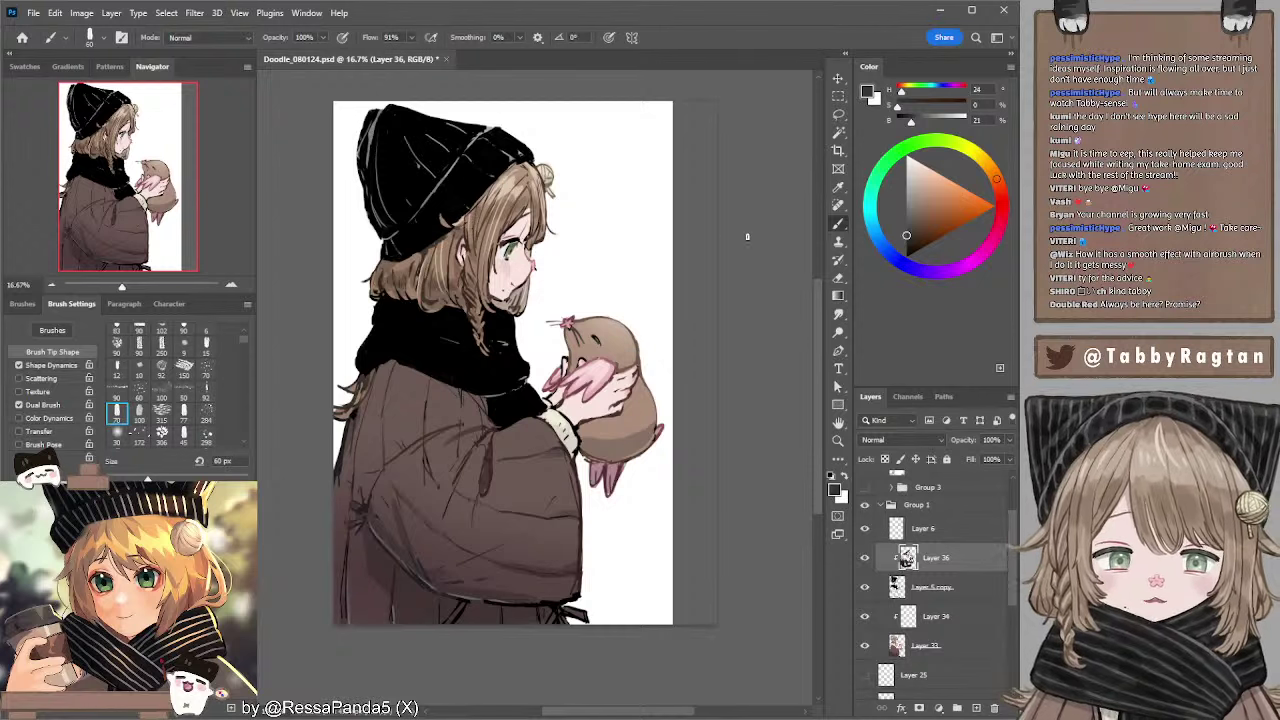
- Add a clipped layer above Layer 36 and prepare a 200 px brush with mid-grey (H 0, S 0, B 50) sampled from the hat
drag(743, 222, 745, 244)
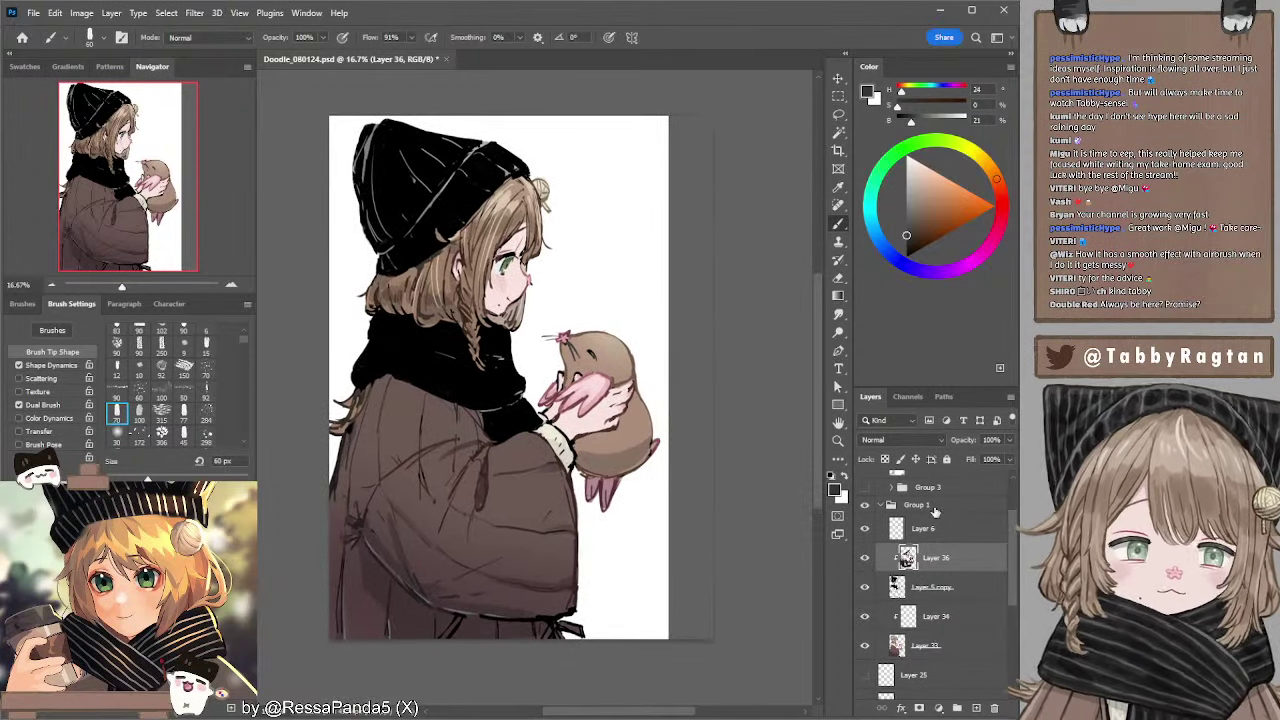
click(975, 707)
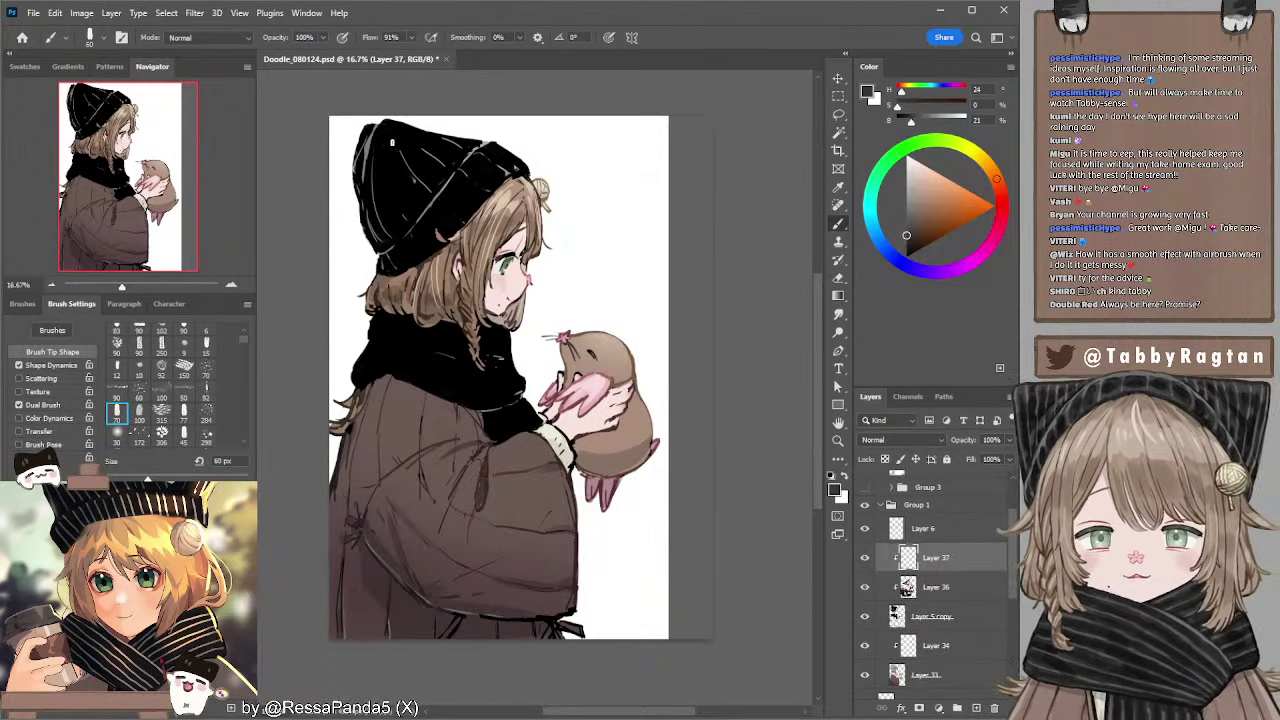
alt+click(372, 142)
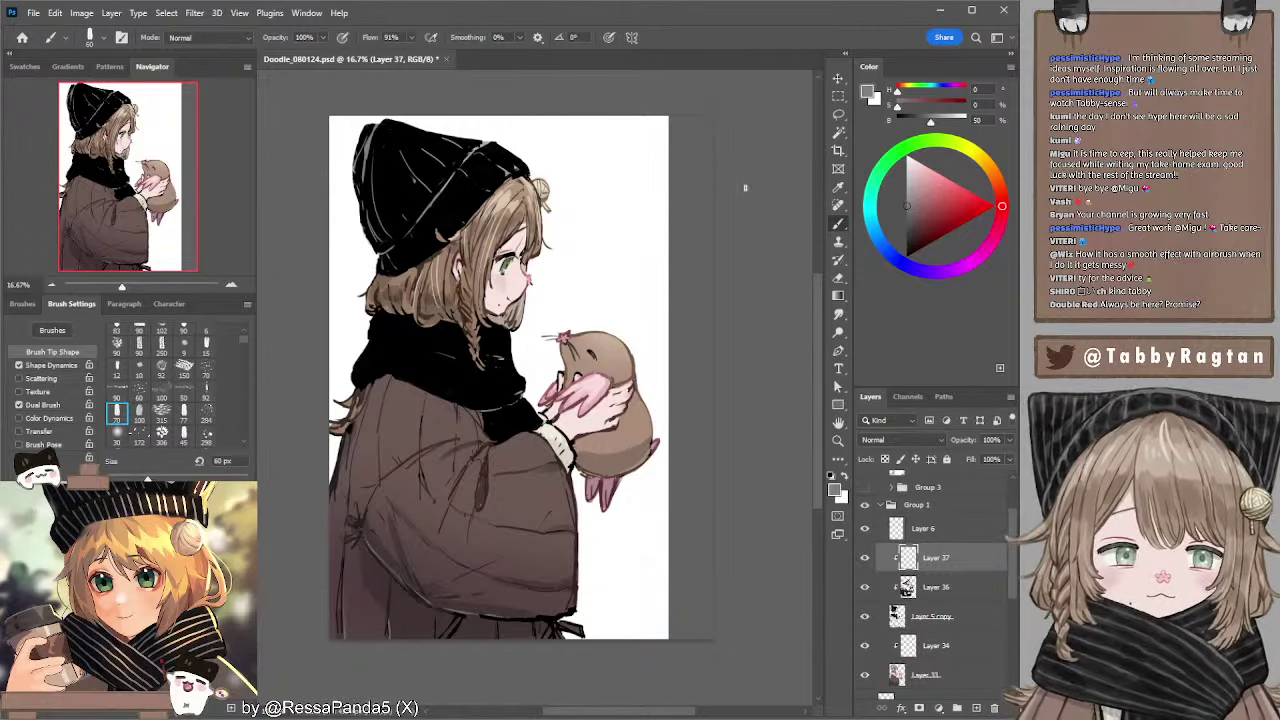
key(bracketright)
key(bracketright)
key(bracketright)
key(bracketright)
key(bracketright)
key(bracketright)
key(bracketright)
key(bracketright)
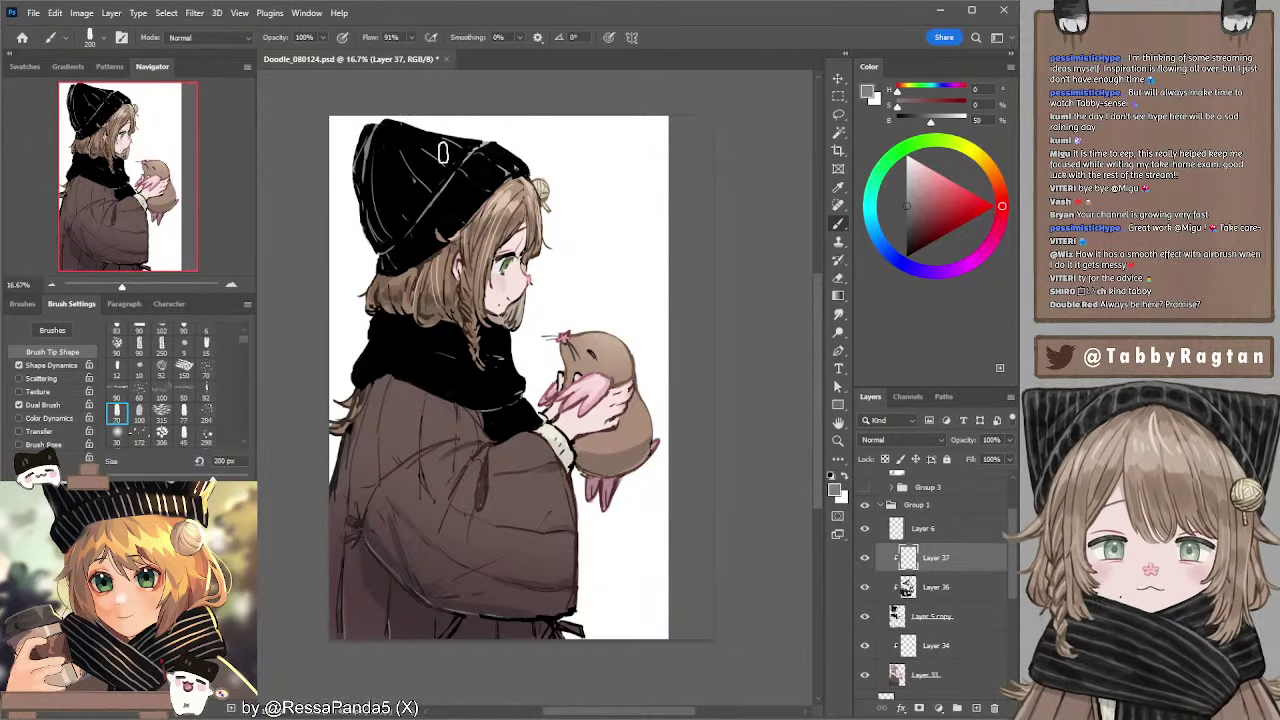
- Undo the trial stroke, enable Transfer for the brush and eraser, and paint soft grey highlights over the hat's crown and brim at up to 300 px
drag(402, 127, 460, 151)
key(ctrl+z)
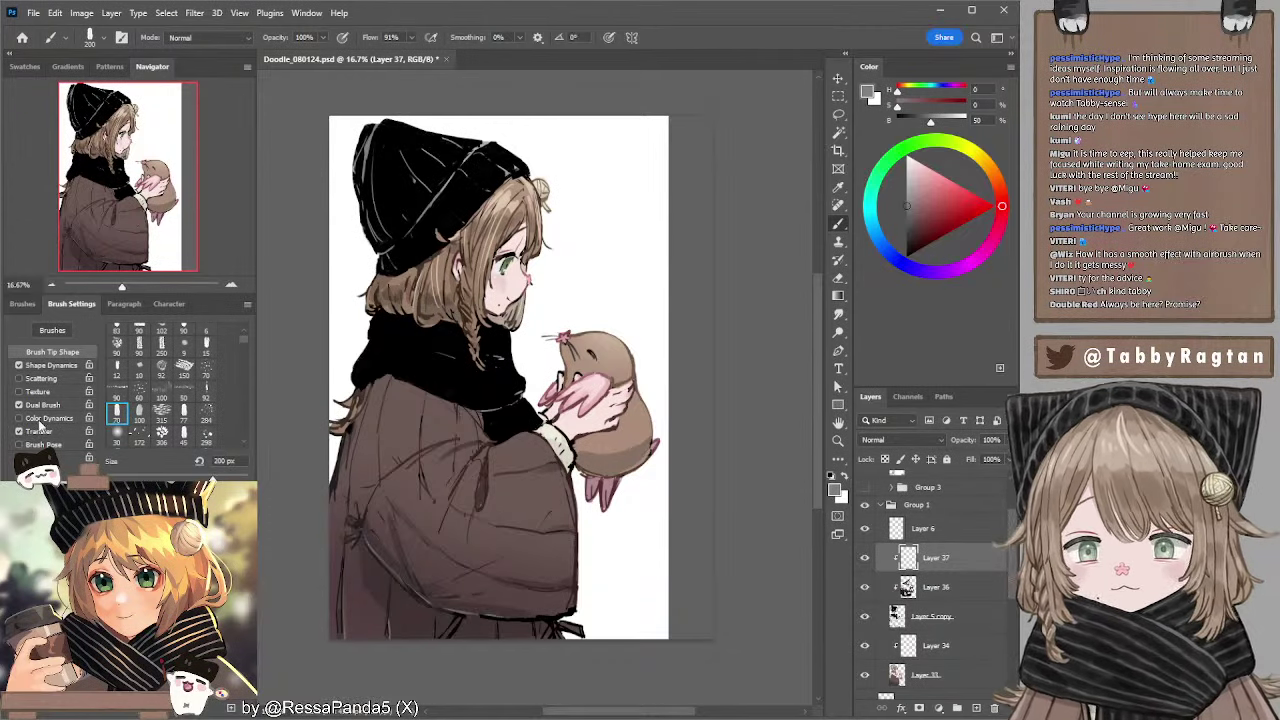
key(e)
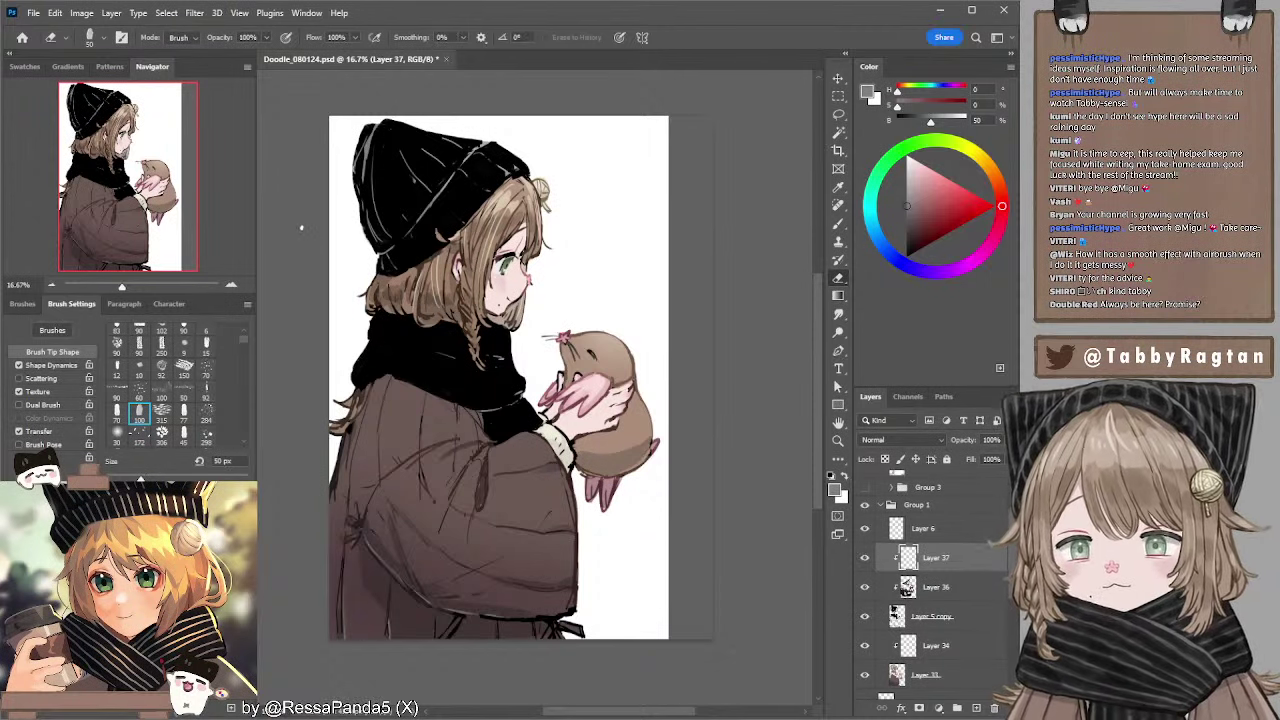
key(b)
mouse_move(410, 132)
mouse_down()
mouse_move(481, 160)
mouse_move(504, 137)
mouse_move(478, 166)
mouse_up()
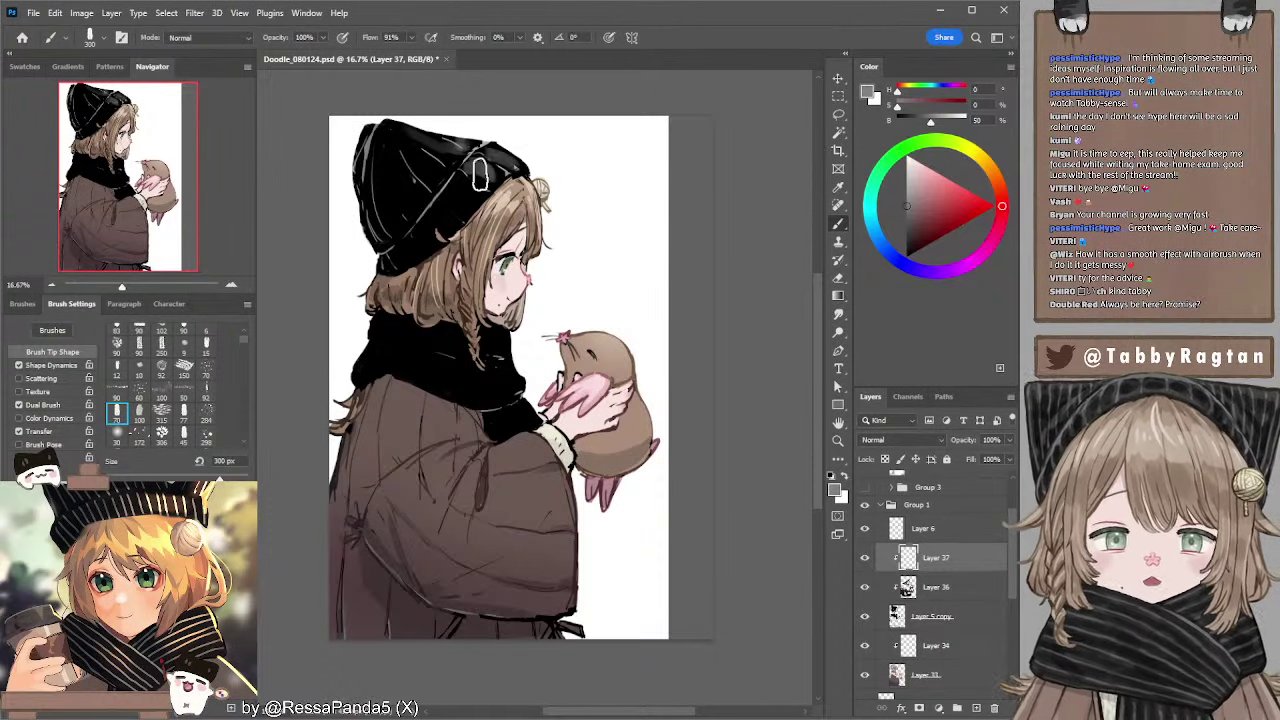
- Soften the grey highlights on the hat with the eraser at 400 px, reduced to 250 px for finer areas
key(e)
key(bracketright)
key(bracketright)
key(bracketright)
key(bracketright)
key(bracketright)
key(bracketright)
key(bracketright)
key(bracketright)
key(bracketright)
key(bracketright)
key(bracketright)
key(bracketright)
key(bracketright)
key(bracketright)
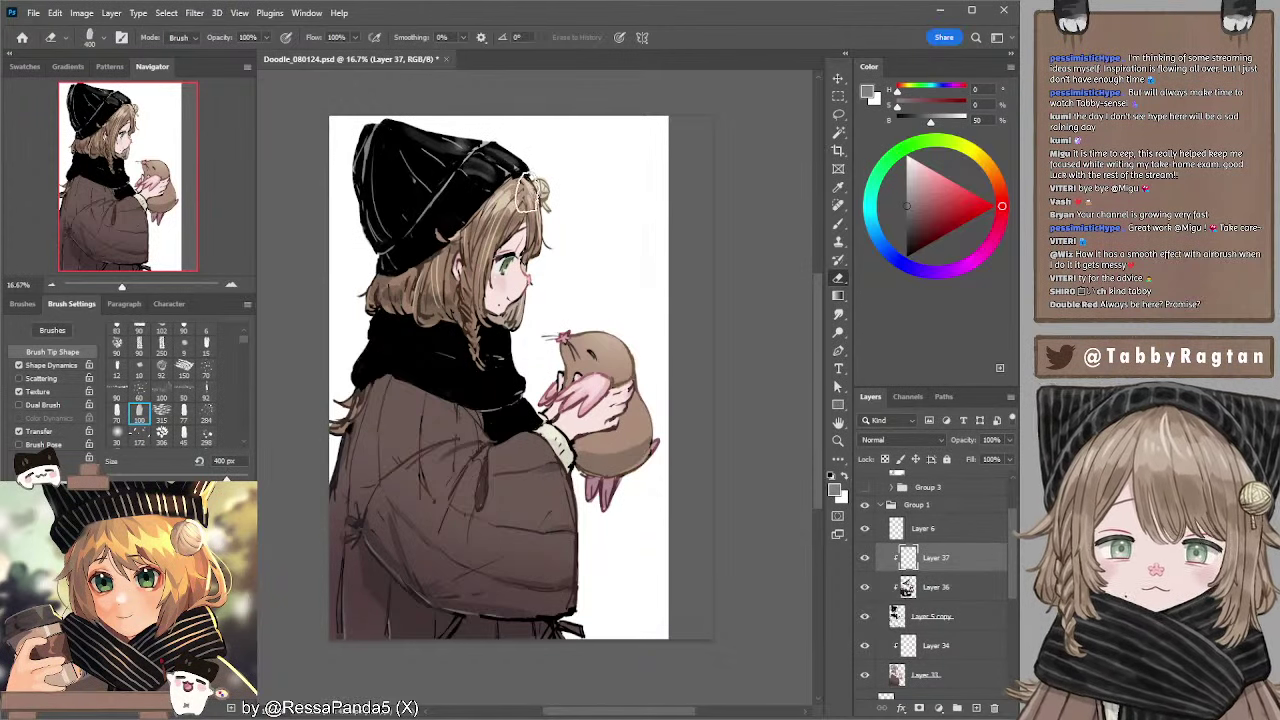
key(bracketleft)
key(bracketleft)
key(bracketleft)
key(bracketleft)
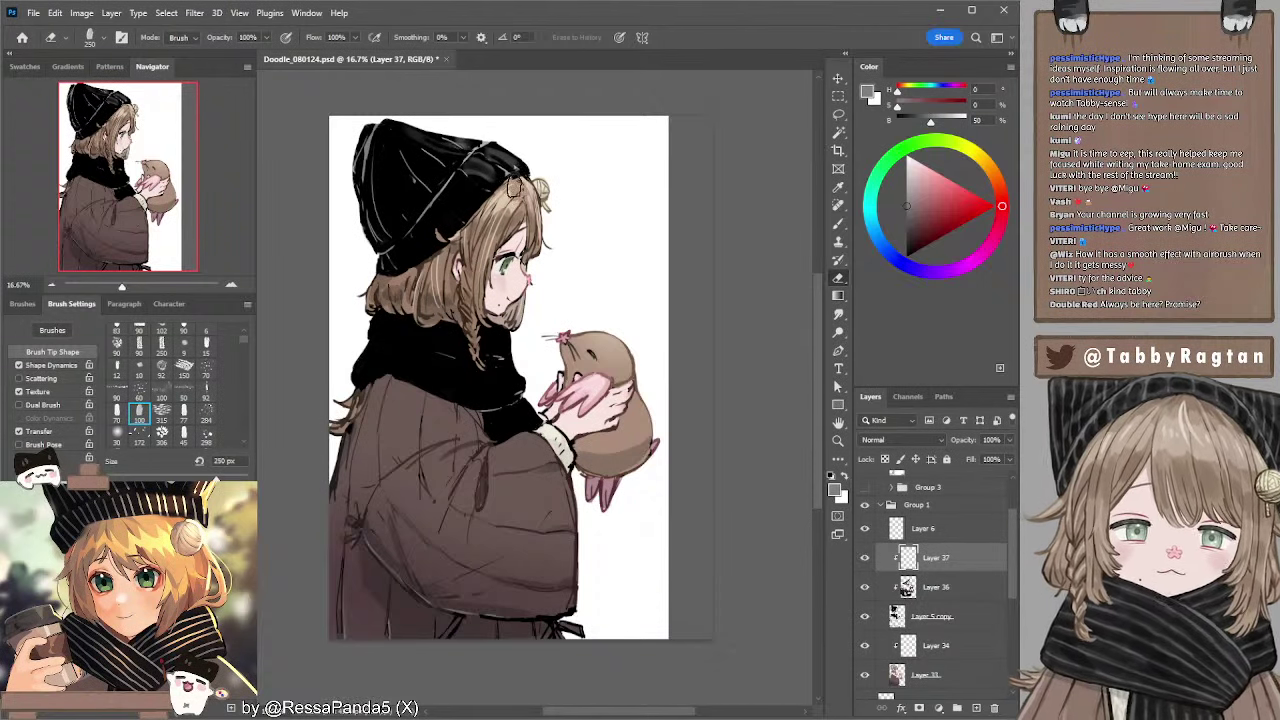
- Refine the grey highlights along the hat's crown and brim with the brush at 100 px and the eraser
key(b)
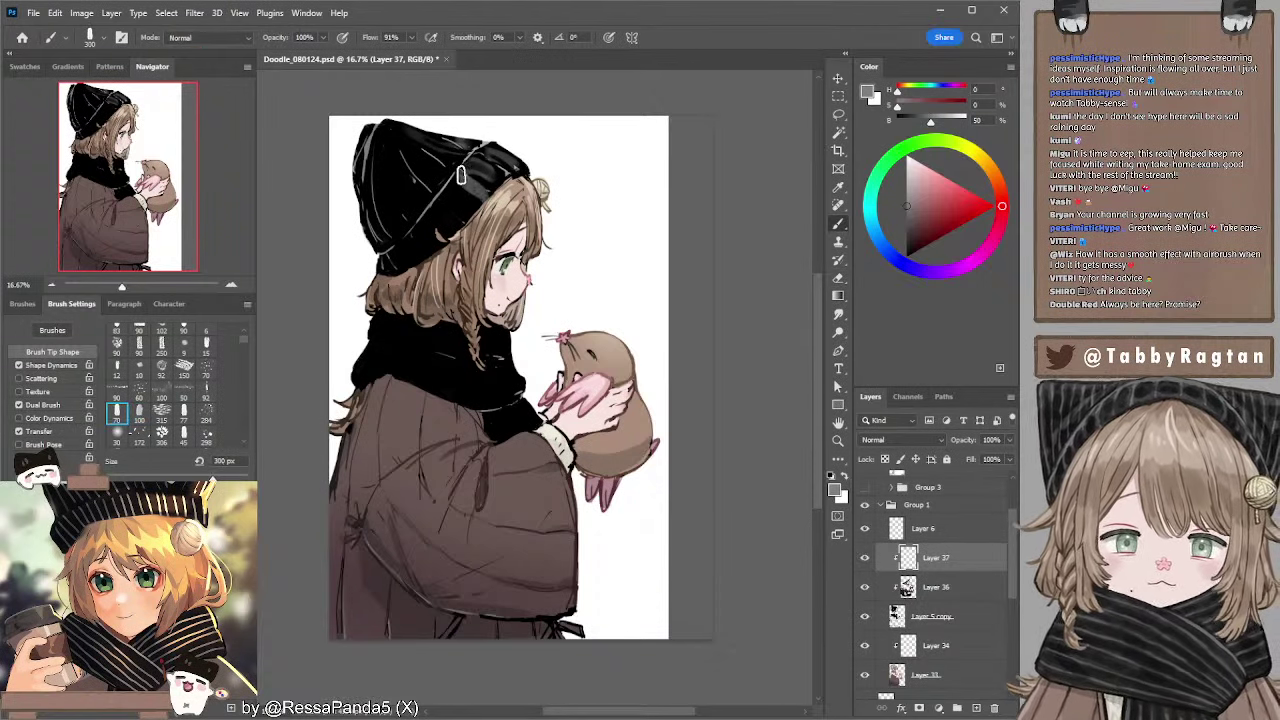
key(bracketleft)
key(bracketleft)
key(bracketleft)
key(bracketleft)
key(bracketleft)
key(bracketleft)
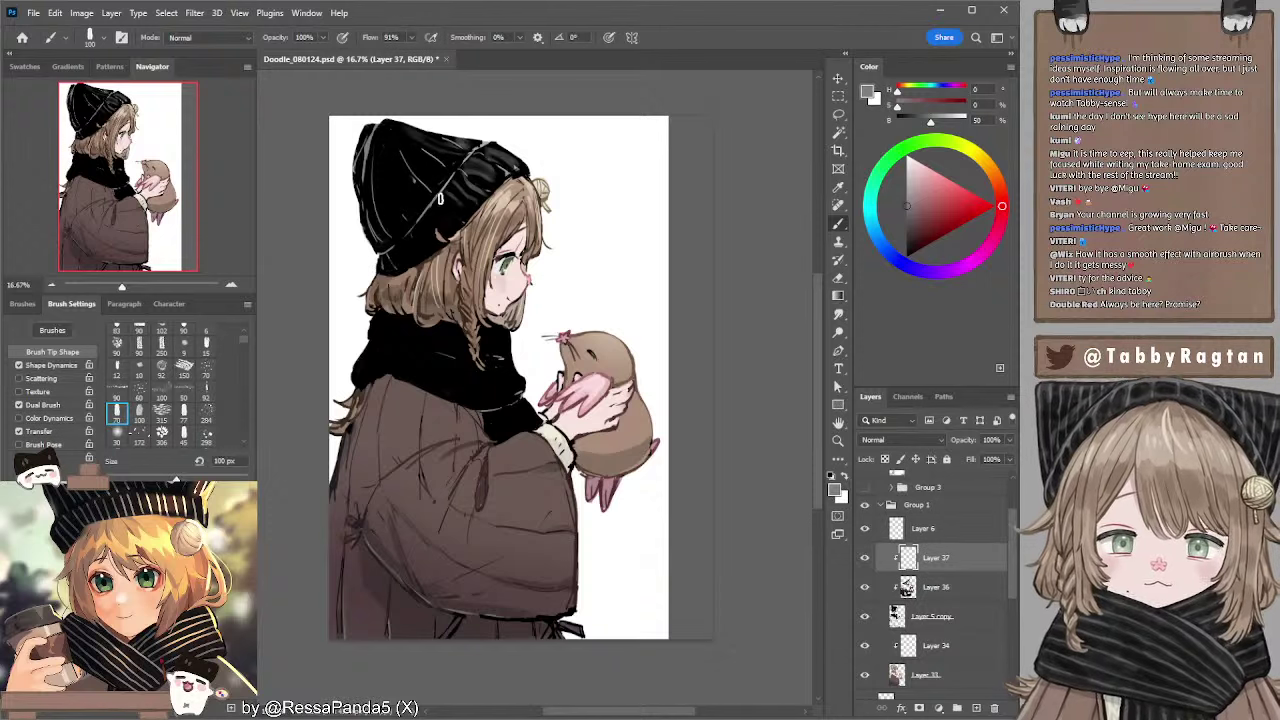
key(e)
key(r)
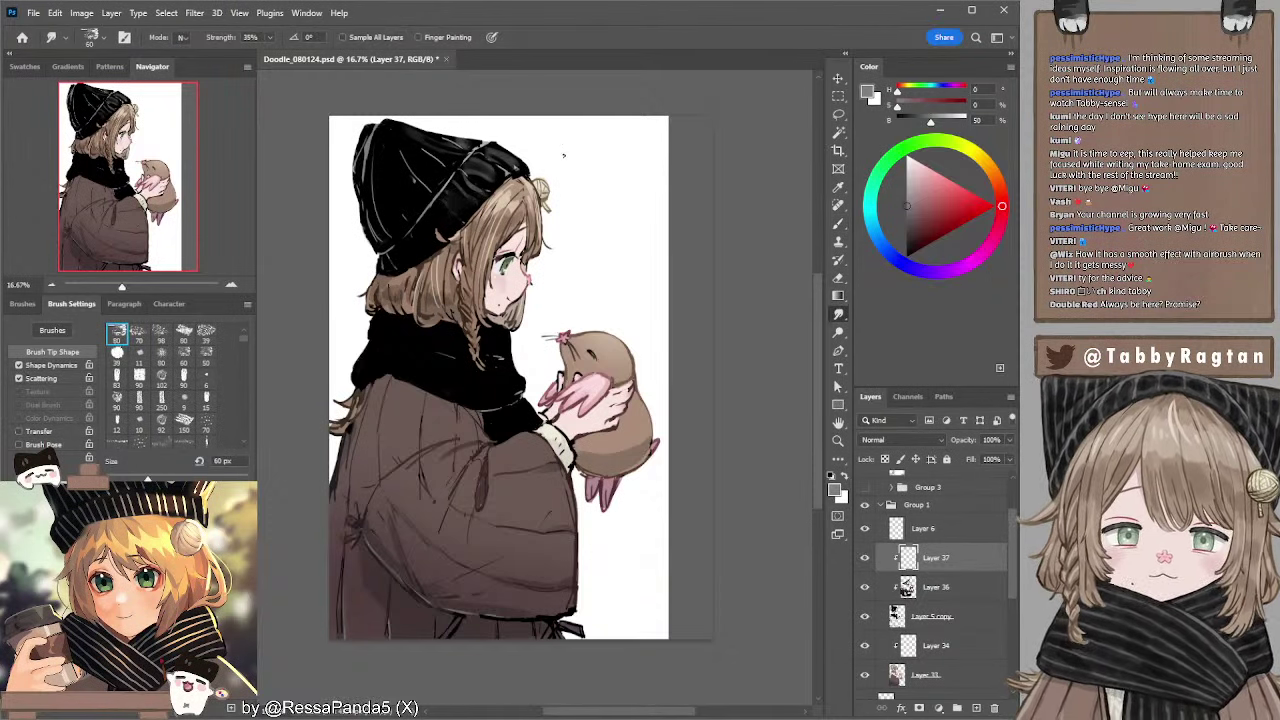
key(e)
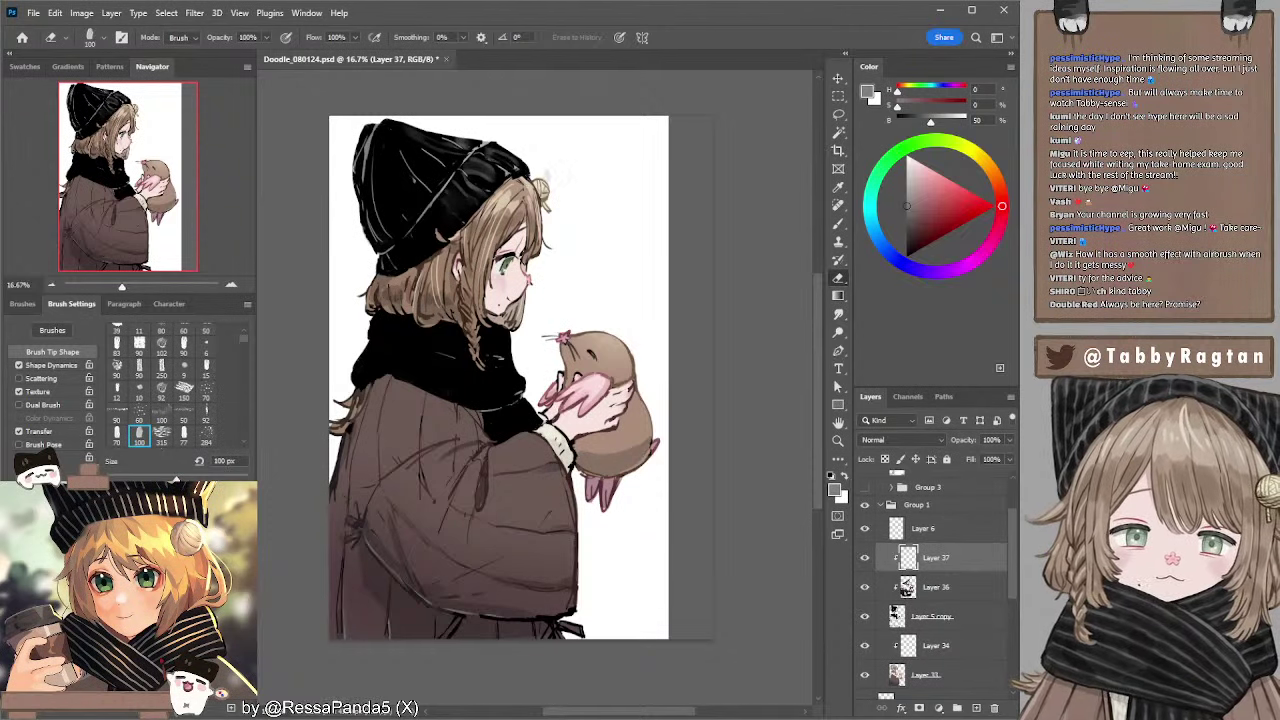
key(b)
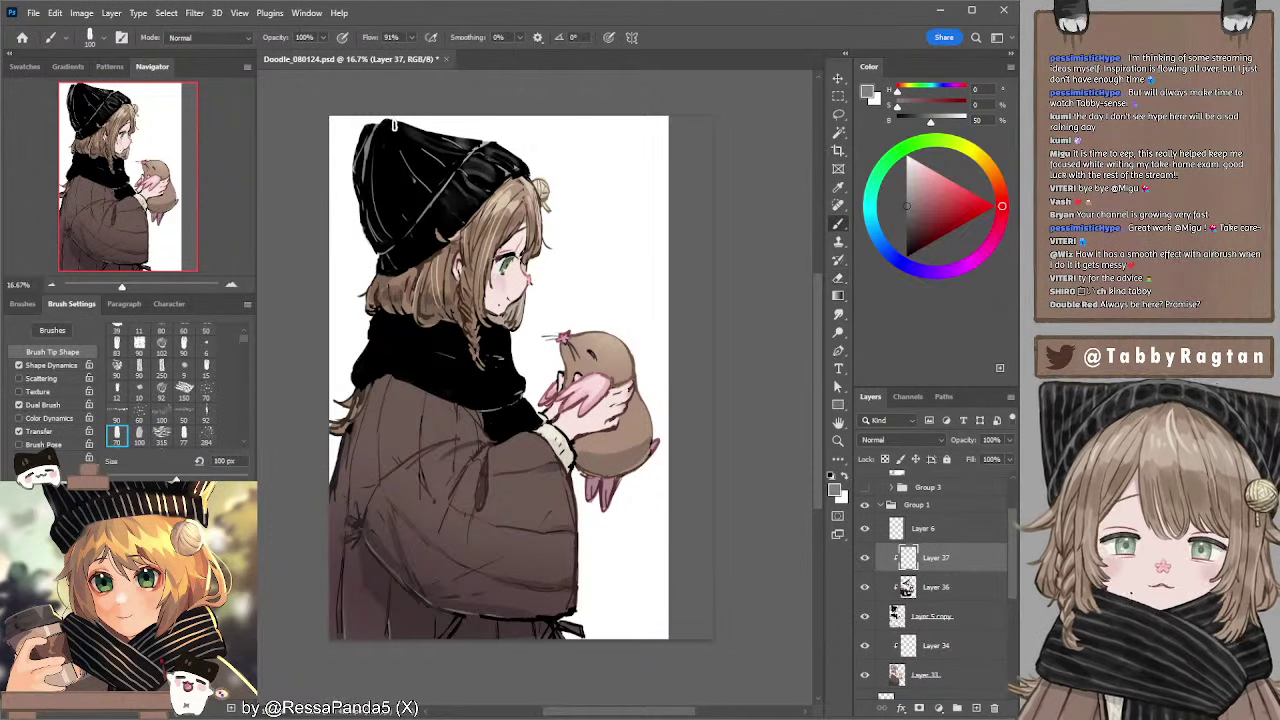
- Paint thin grey rib lines down the hat's crown at 80 to 100 px, undoing the misplaced stroke
key(bracketleft)
key(bracketleft)
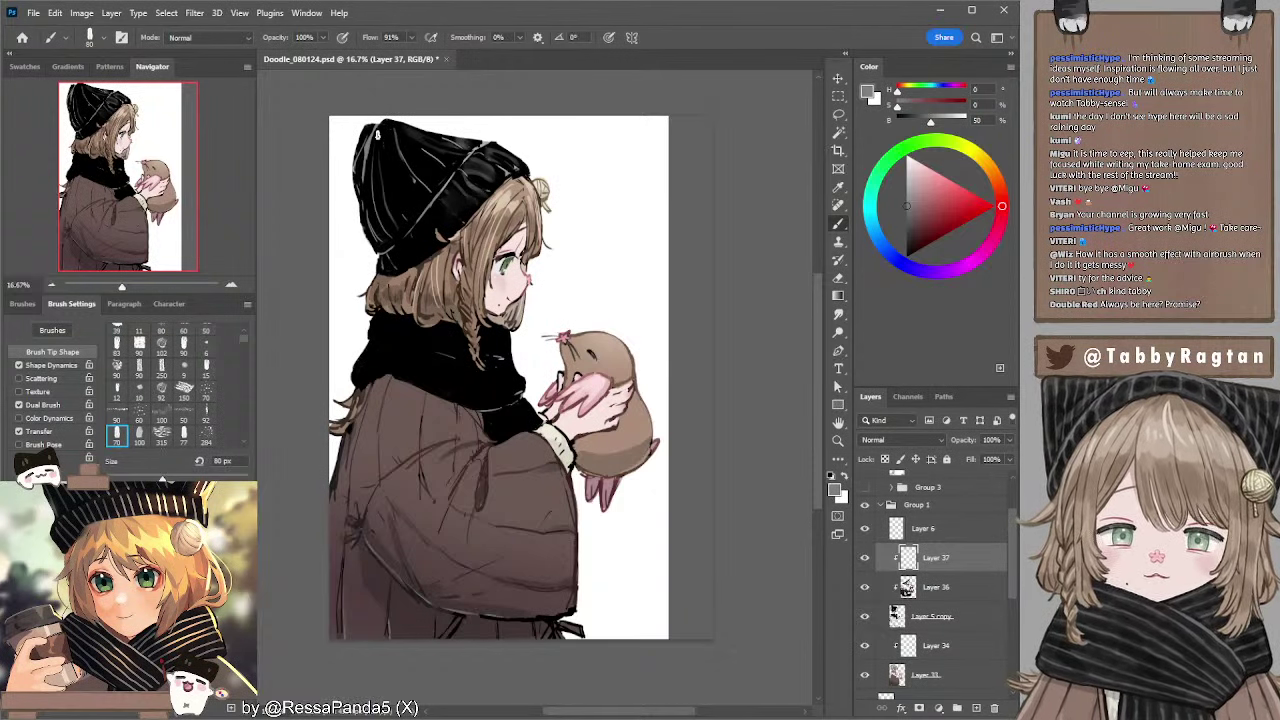
drag(381, 164, 404, 226)
key(ctrl+z)
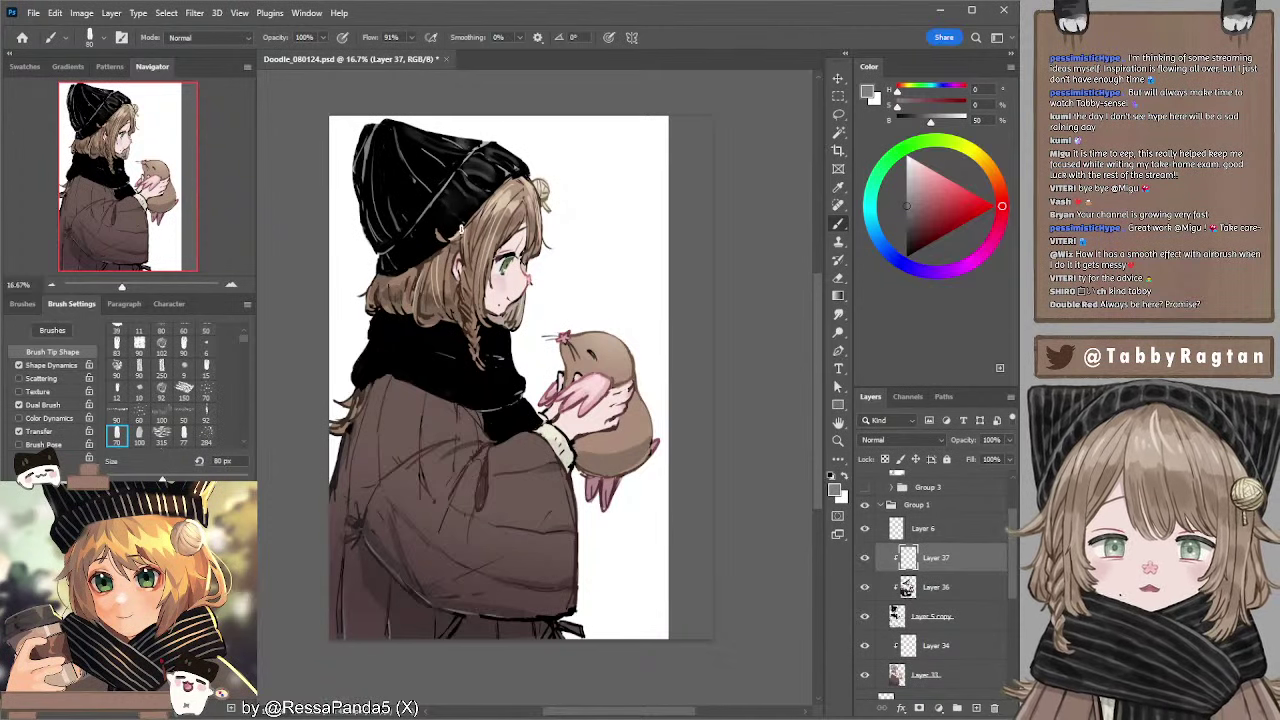
key(bracketright)
key(bracketright)
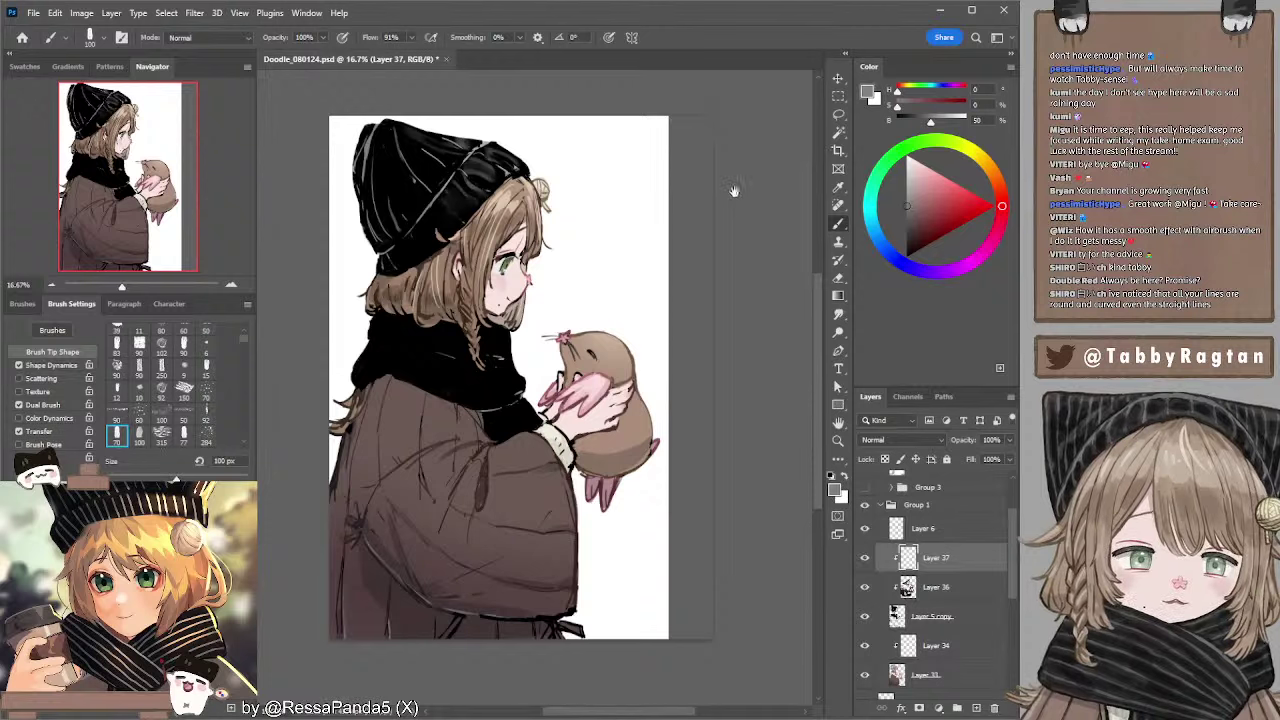
mouse_move(748, 193)
mouse_down()
mouse_move(737, 194)
mouse_move(758, 206)
mouse_up()
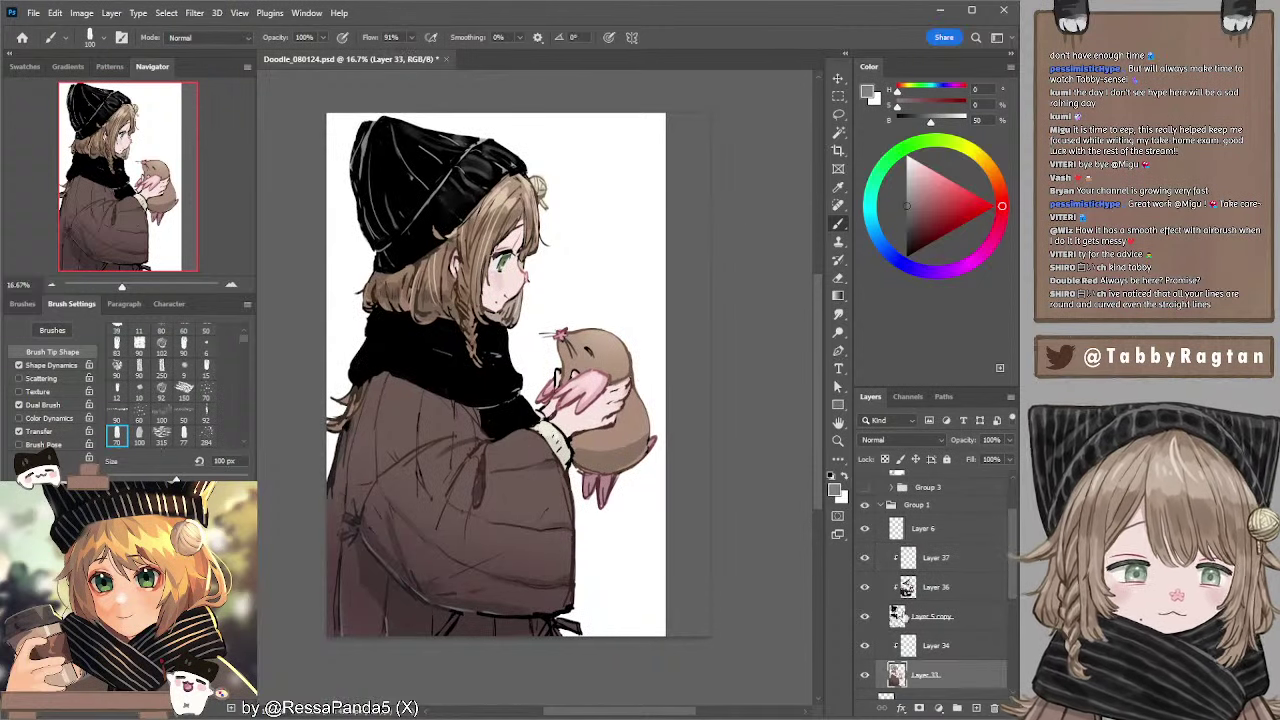
- On Layer 34, sample the sleeve cuff's cream, darken it to H 51, S 12, B 51 and shade the cuff at 100 px
click(912, 643)
alt+click(550, 434)
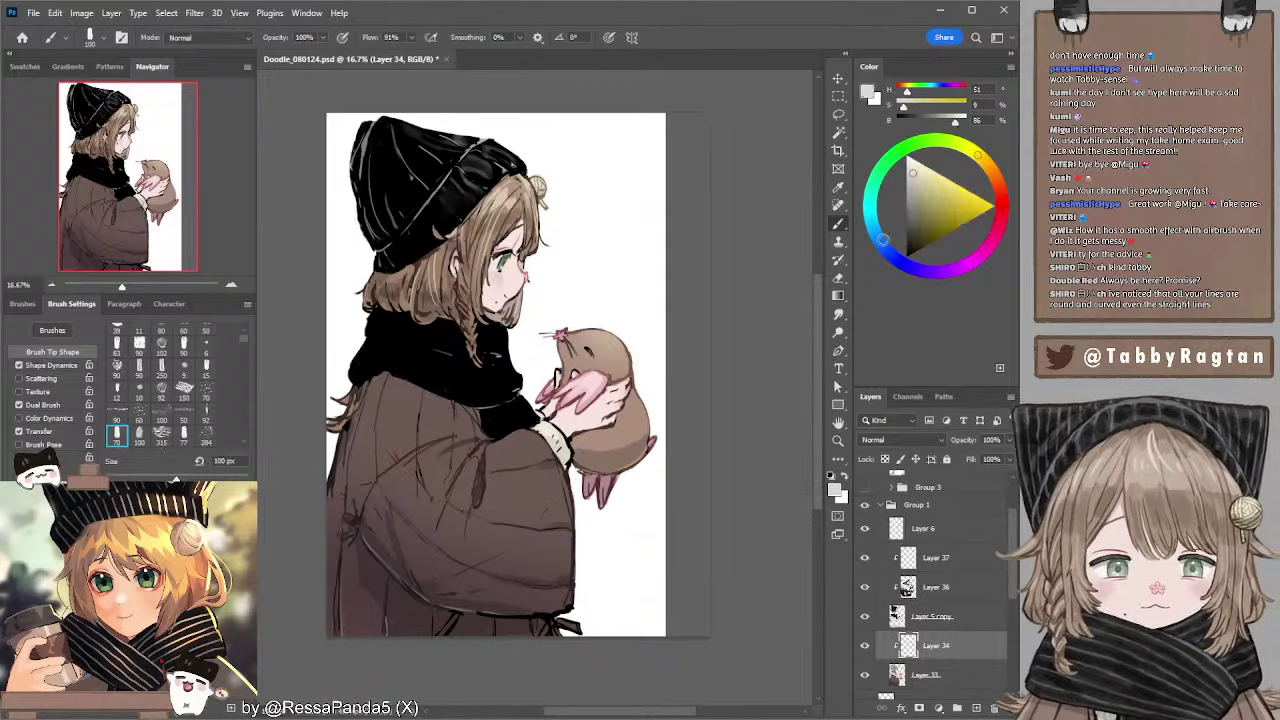
key(bracketright)
key(bracketleft)
key(bracketleft)
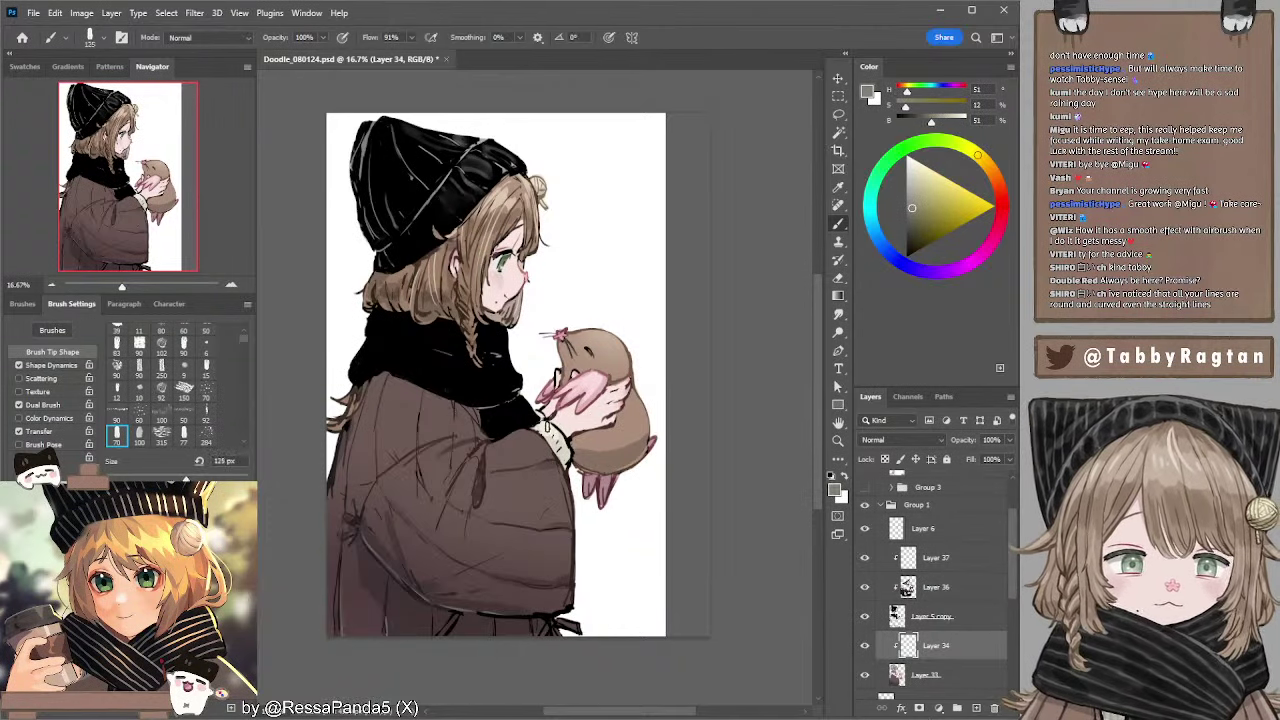
drag(550, 428, 562, 437)
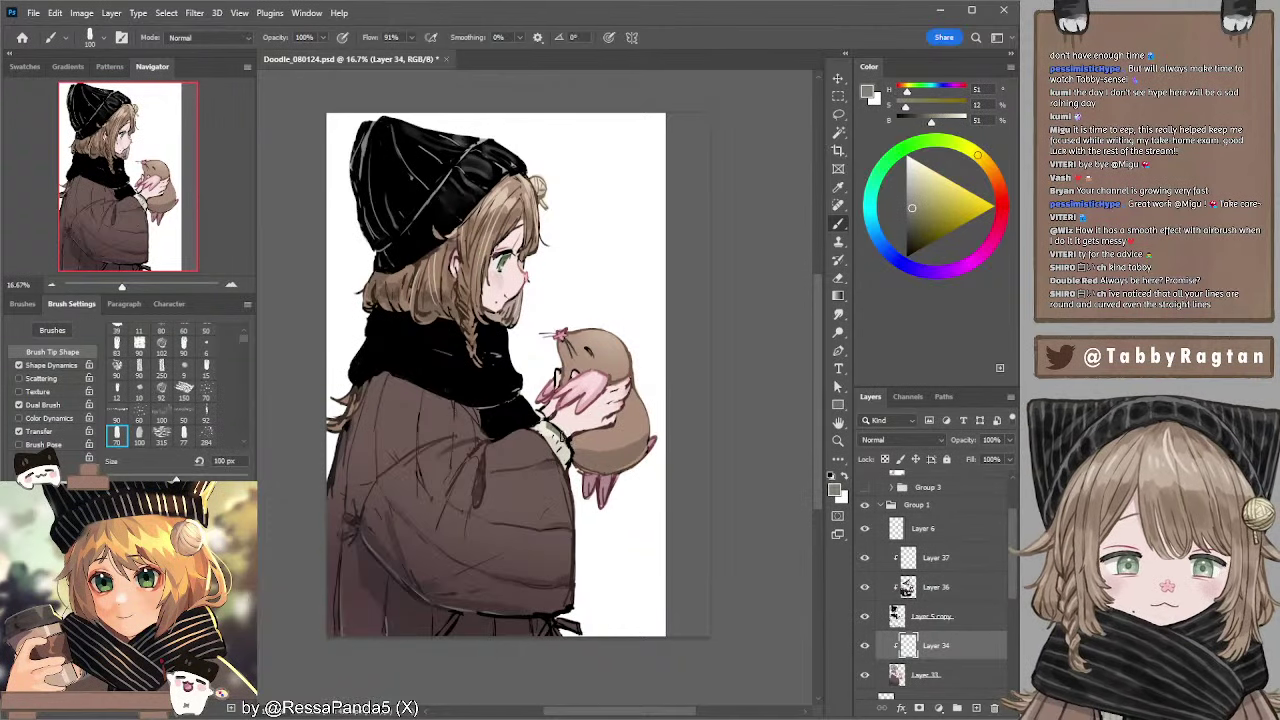
- On Layer 37, tint the cuff's line art with dark olive (H 51, S 22, B 36), reducing the brush from 150 to 80 px
click(918, 564)
drag(552, 430, 573, 466)
alt+click(587, 458)
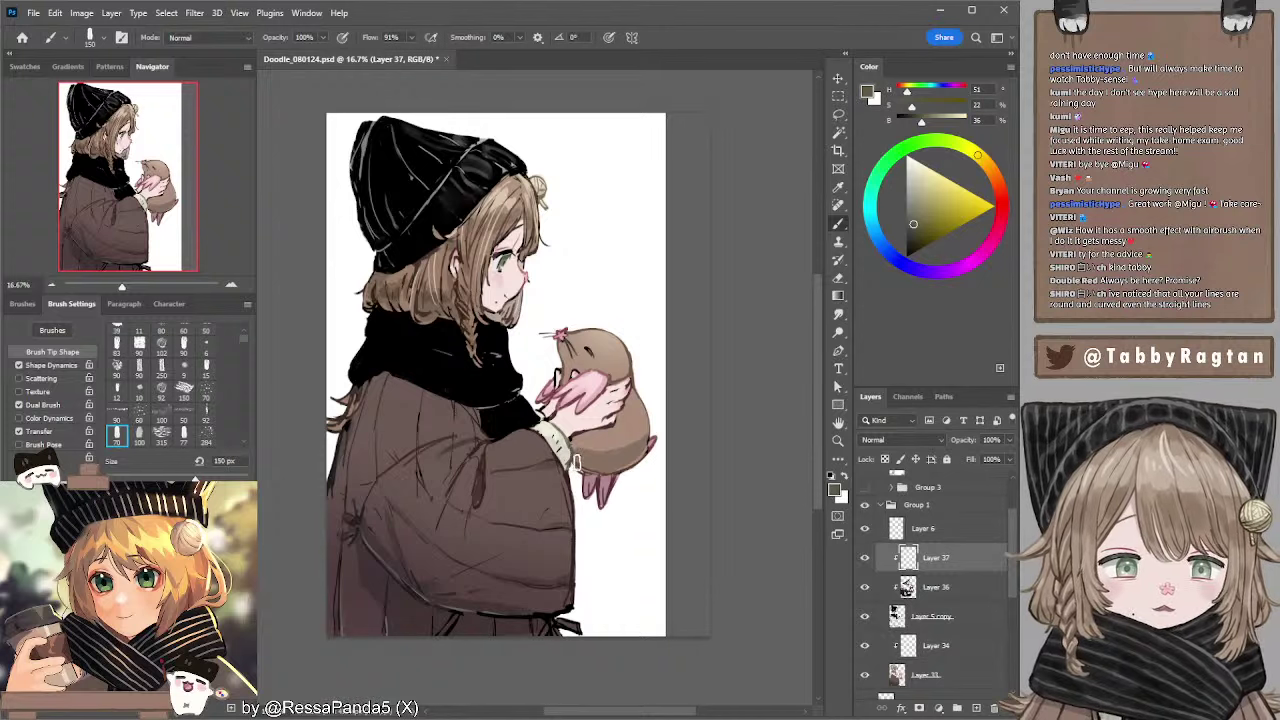
key(bracketleft)
key(bracketleft)
key(bracketleft)
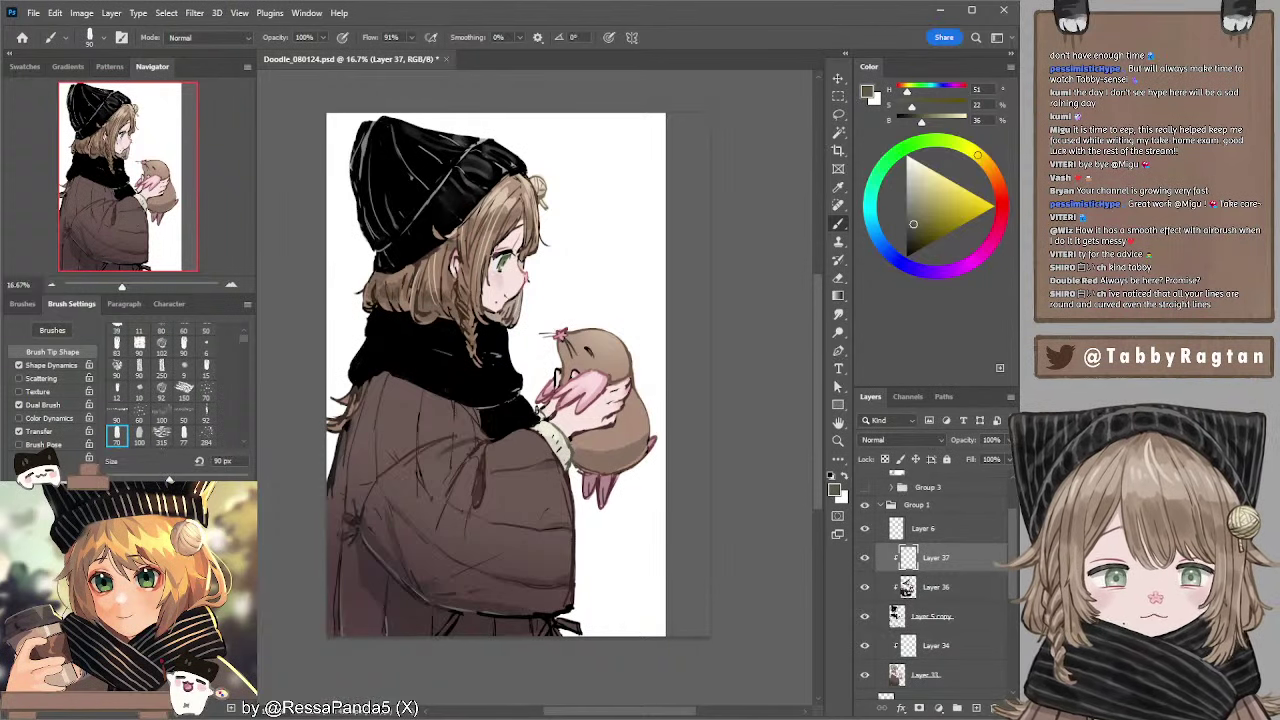
key(bracketleft)
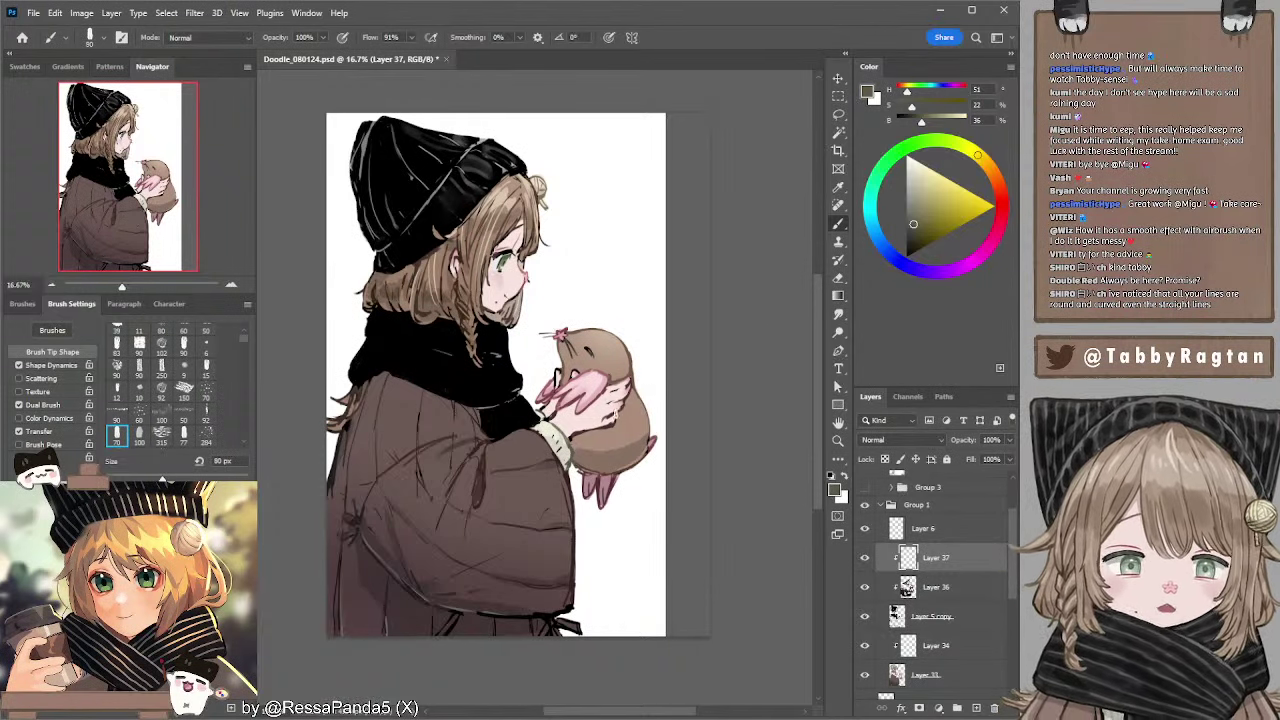
- Sample a muted pink from the girl's nose and tint the lines around her nose and hand at 80 to 125 px
alt+click(592, 414)
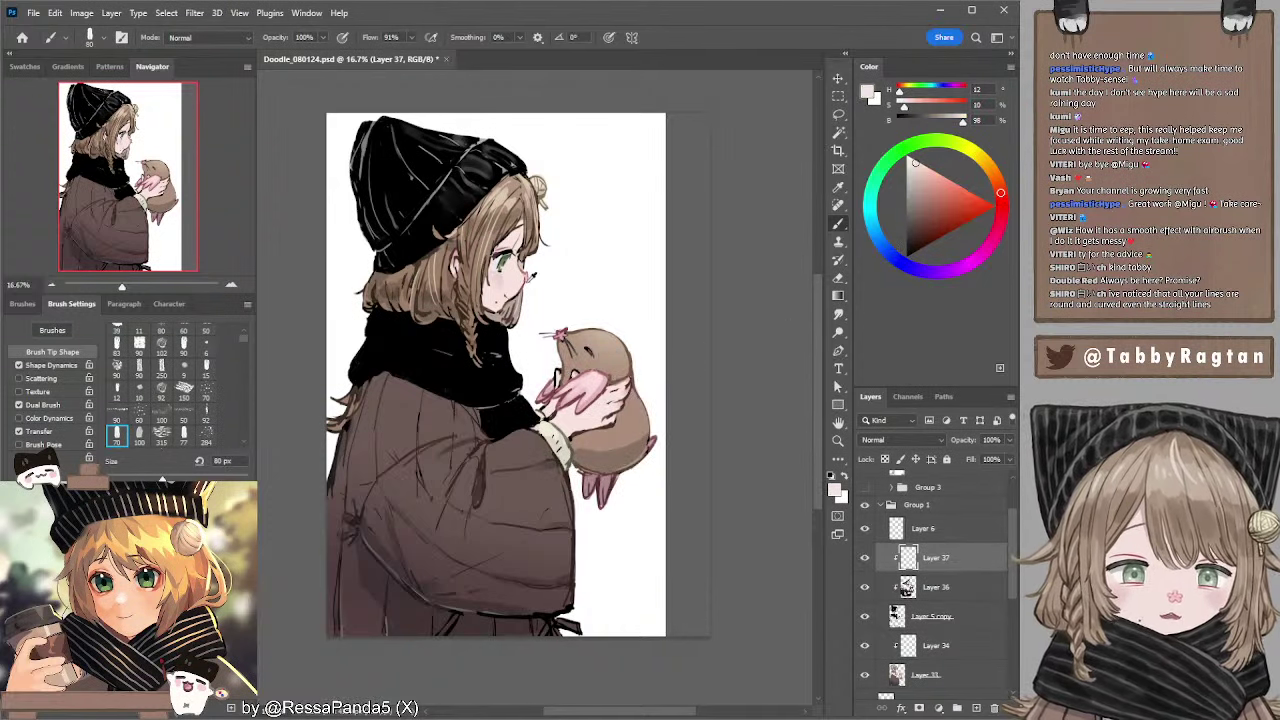
alt+click(528, 270)
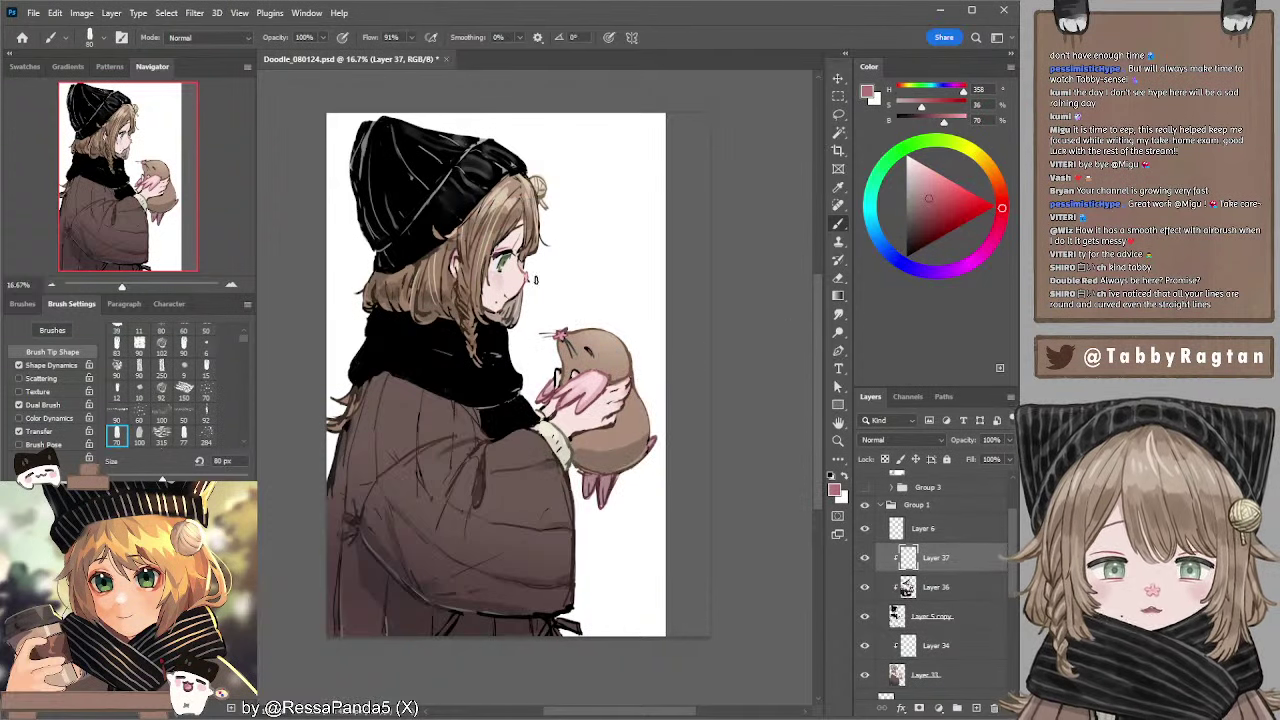
key(bracketright)
key(bracketright)
key(bracketright)
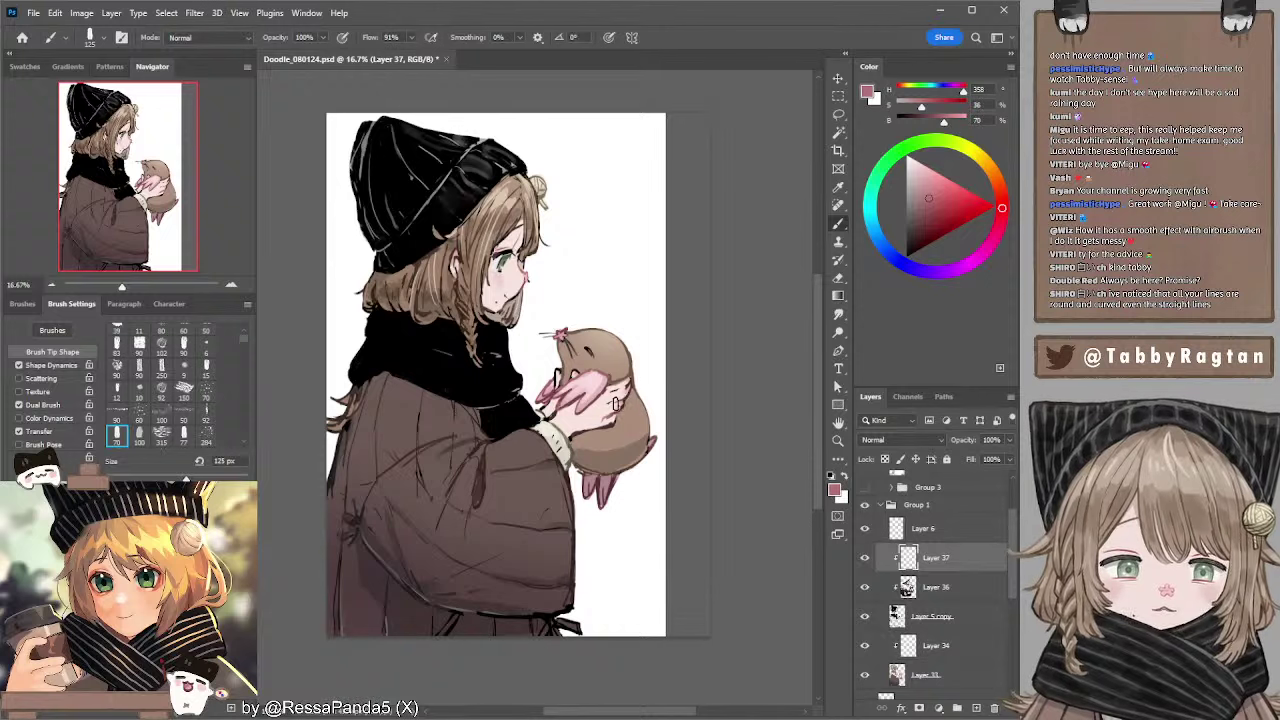
key(bracketleft)
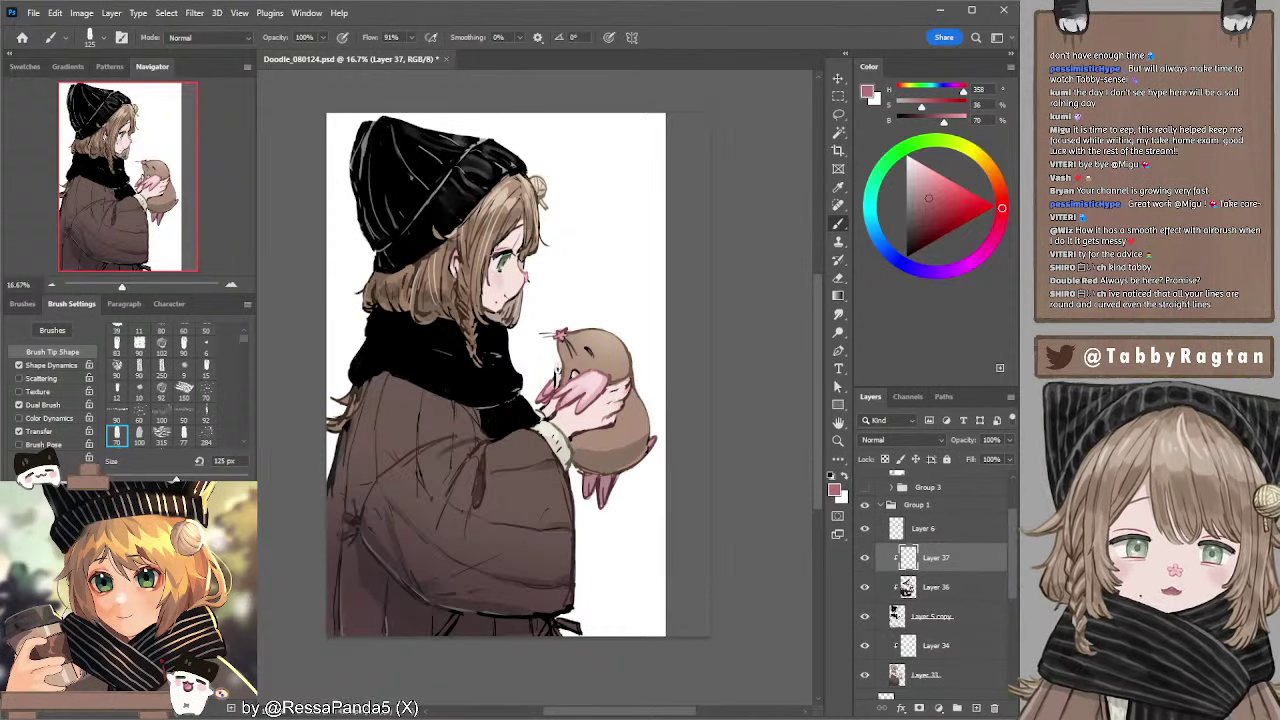
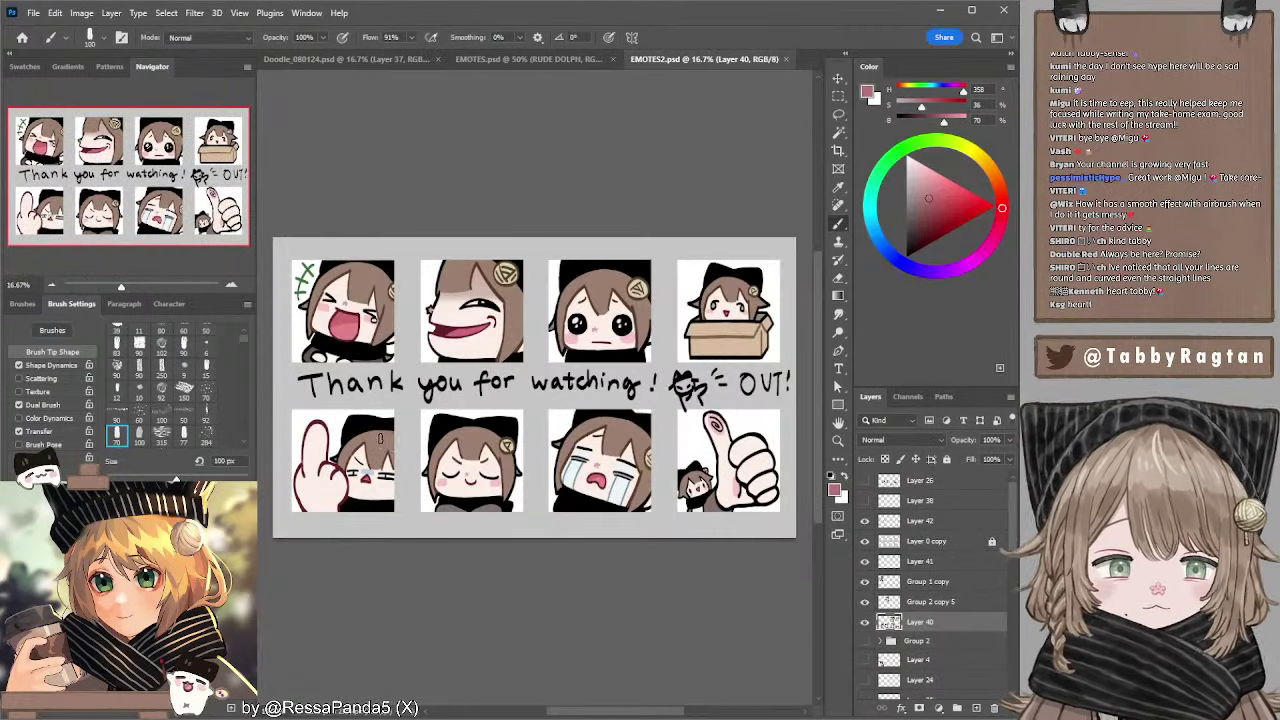
- In EMOTES2.psd, hide Layer 40, Group 2 copy 5, Group 1 copy and the text on Layer 42, keeping Layer 41 visible
drag(866, 622, 866, 565)
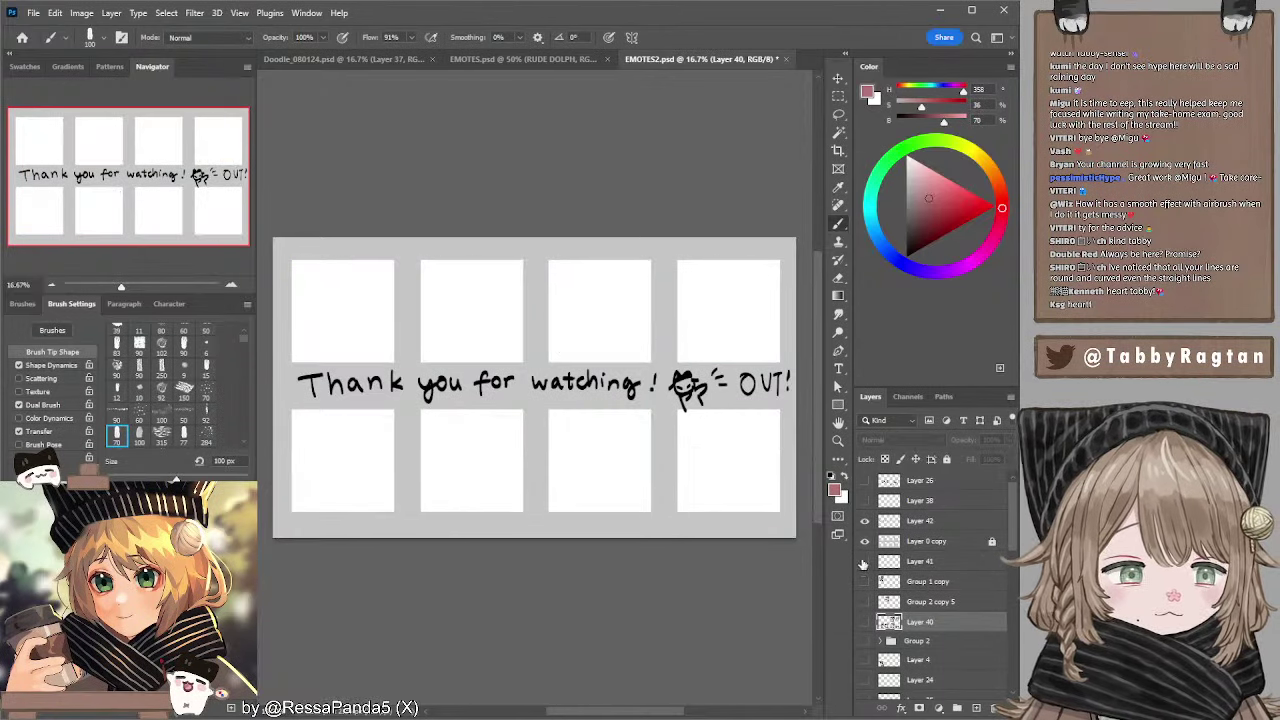
click(864, 562)
click(866, 522)
click(866, 522)
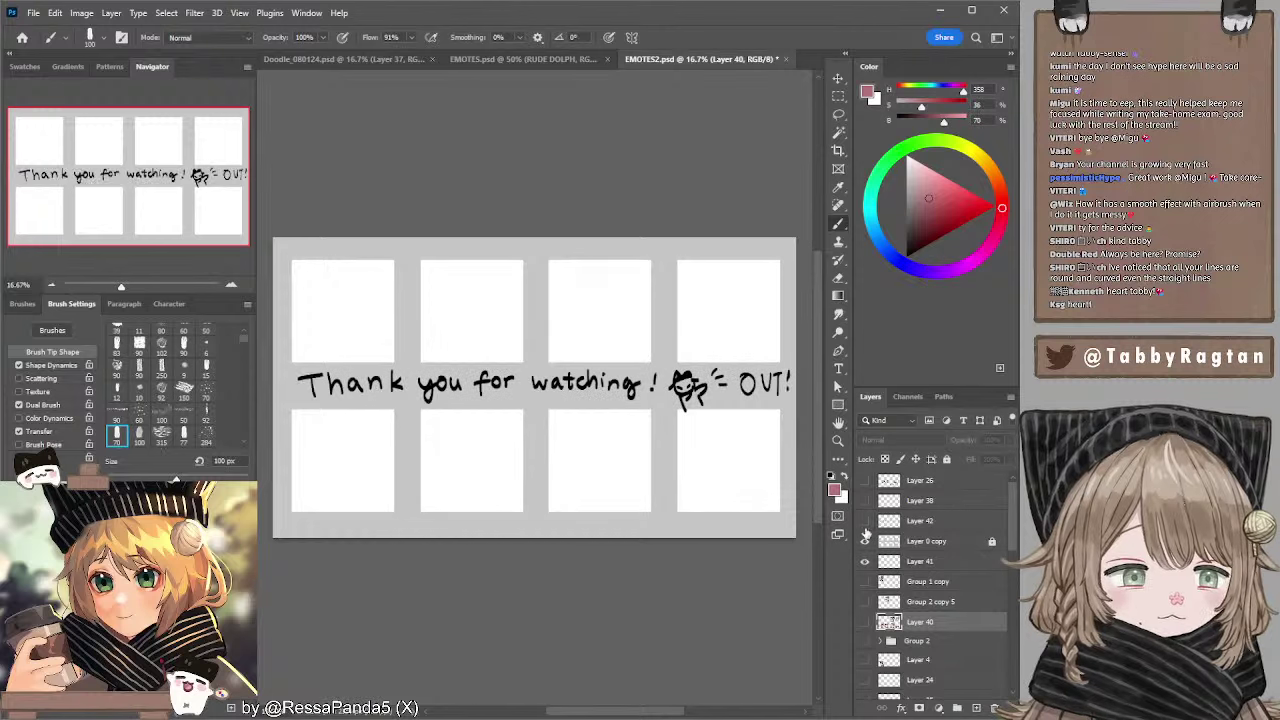
click(866, 522)
click(866, 562)
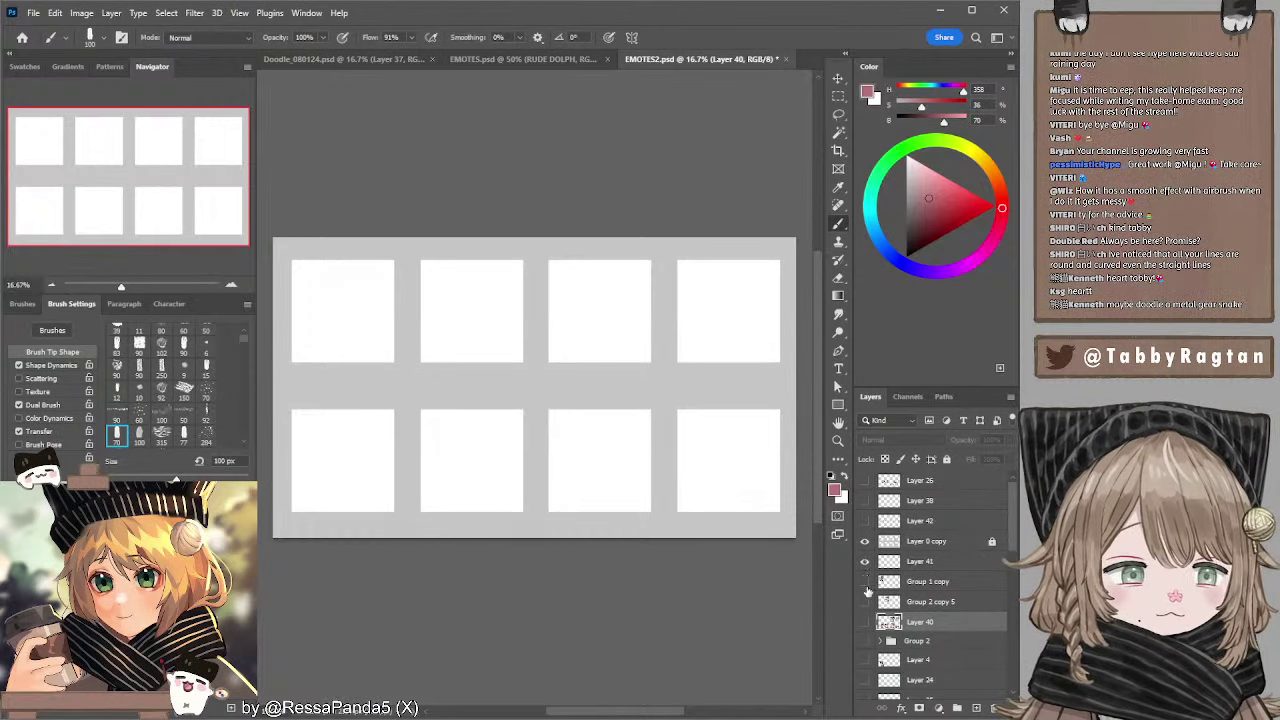
- Show the faded NO emote sketch on Layer 4, add a new layer above it and reset the foreground colour to black
scroll(1013, 524, down, 3)
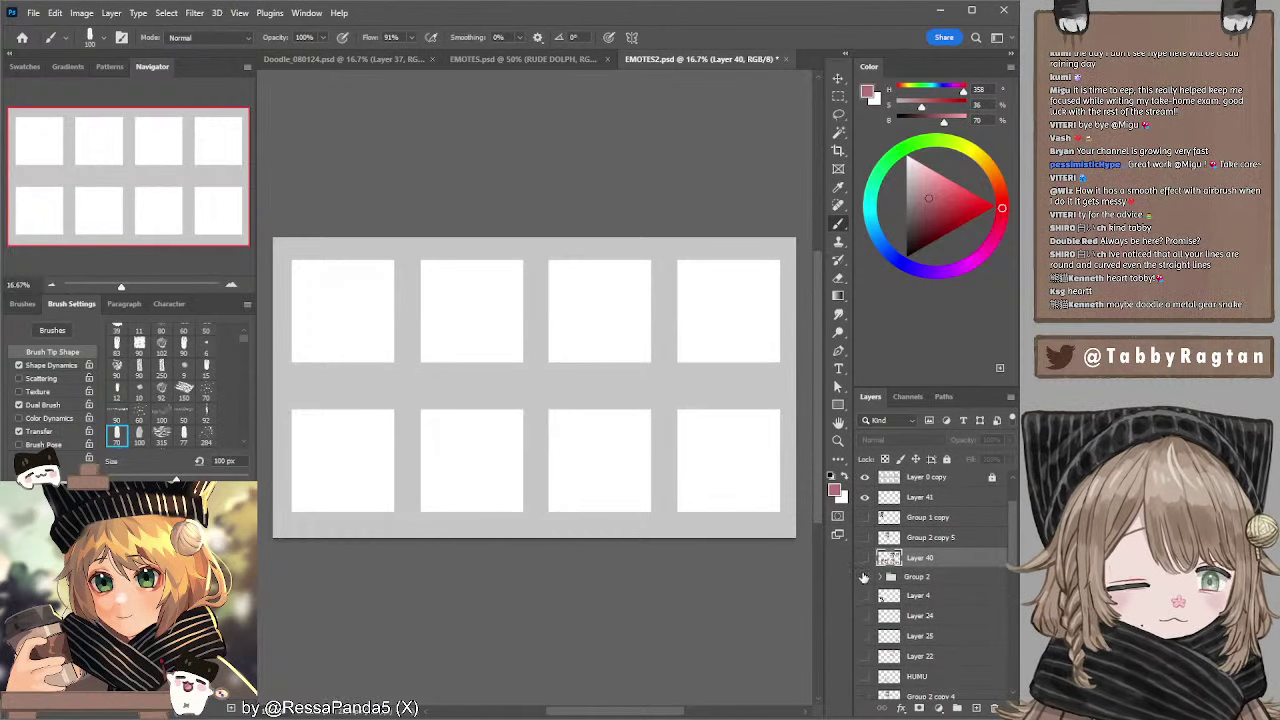
click(866, 596)
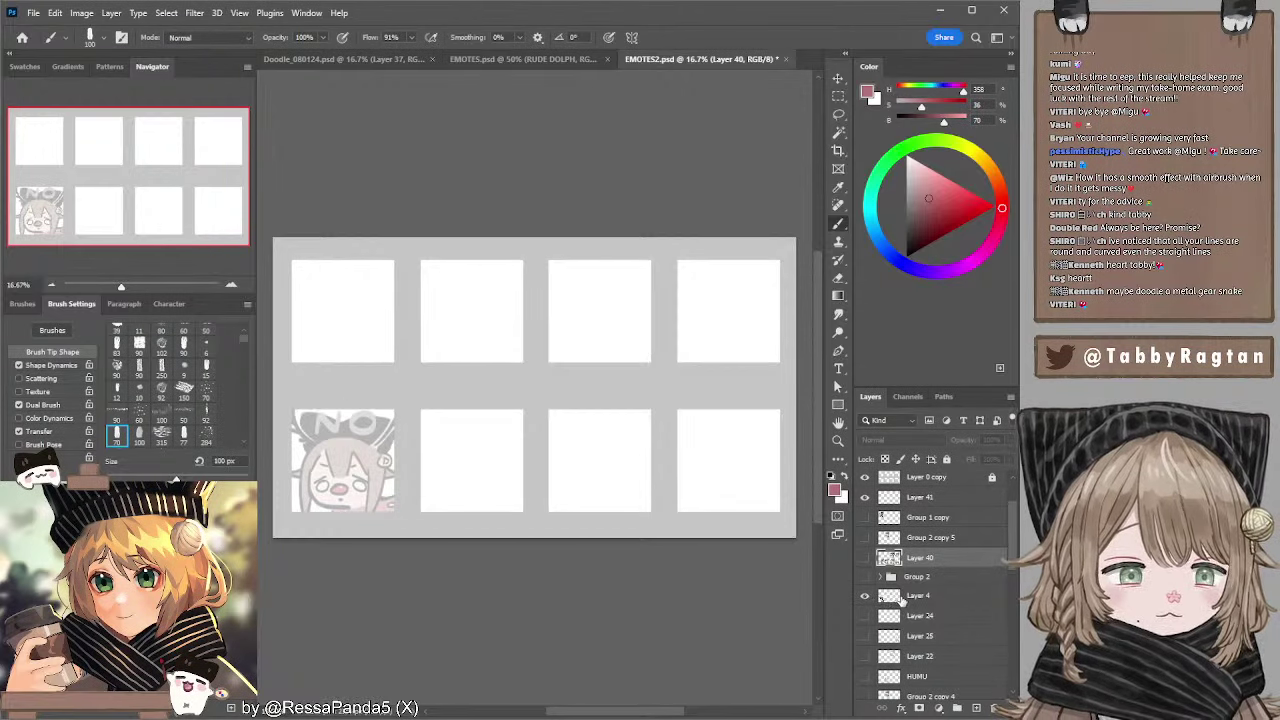
click(903, 598)
key(ctrl+shift+alt+n)
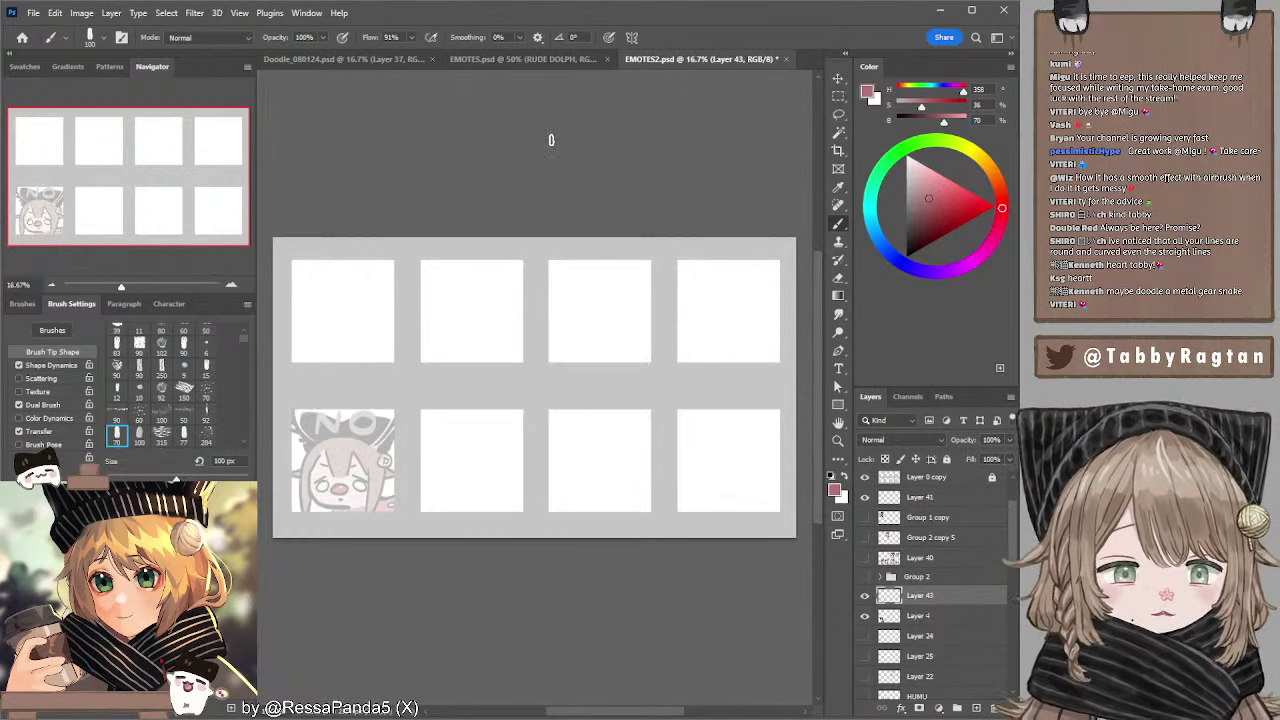
key(d)
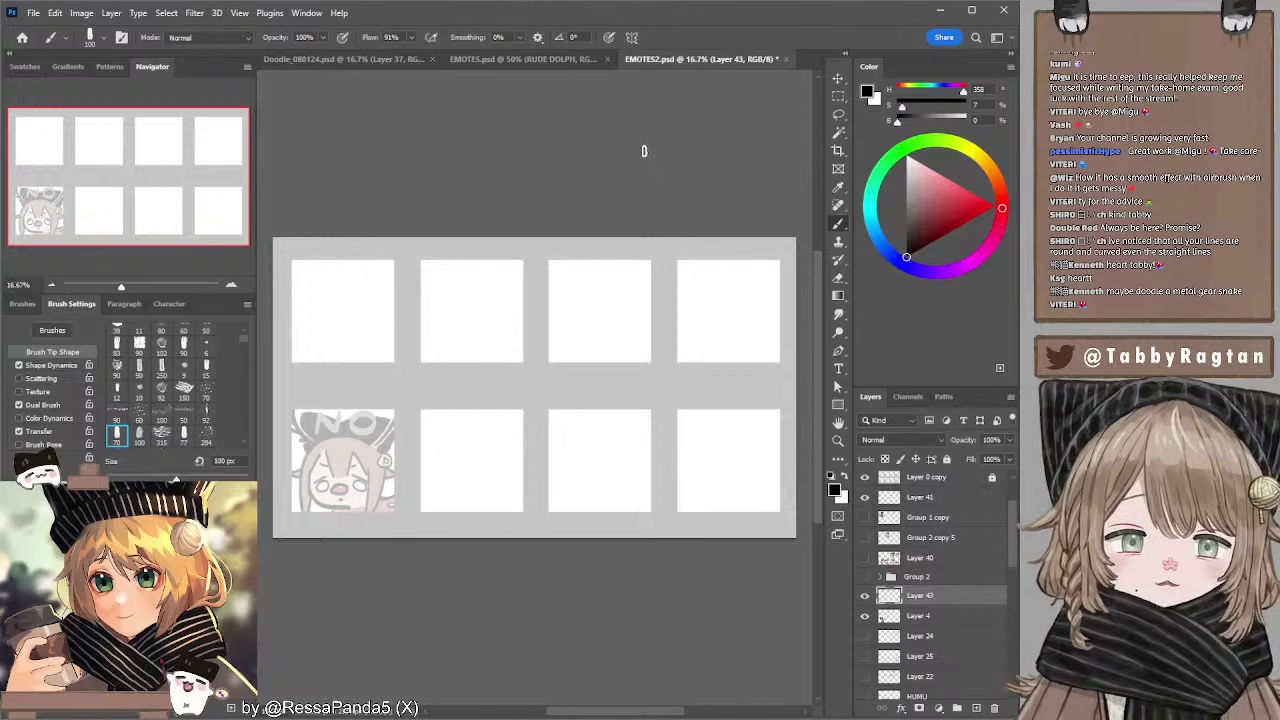
- Enlarge the NO emote sketch on Layer 4 to 104.60% and nudge it within its square
drag(398, 237, 451, 165)
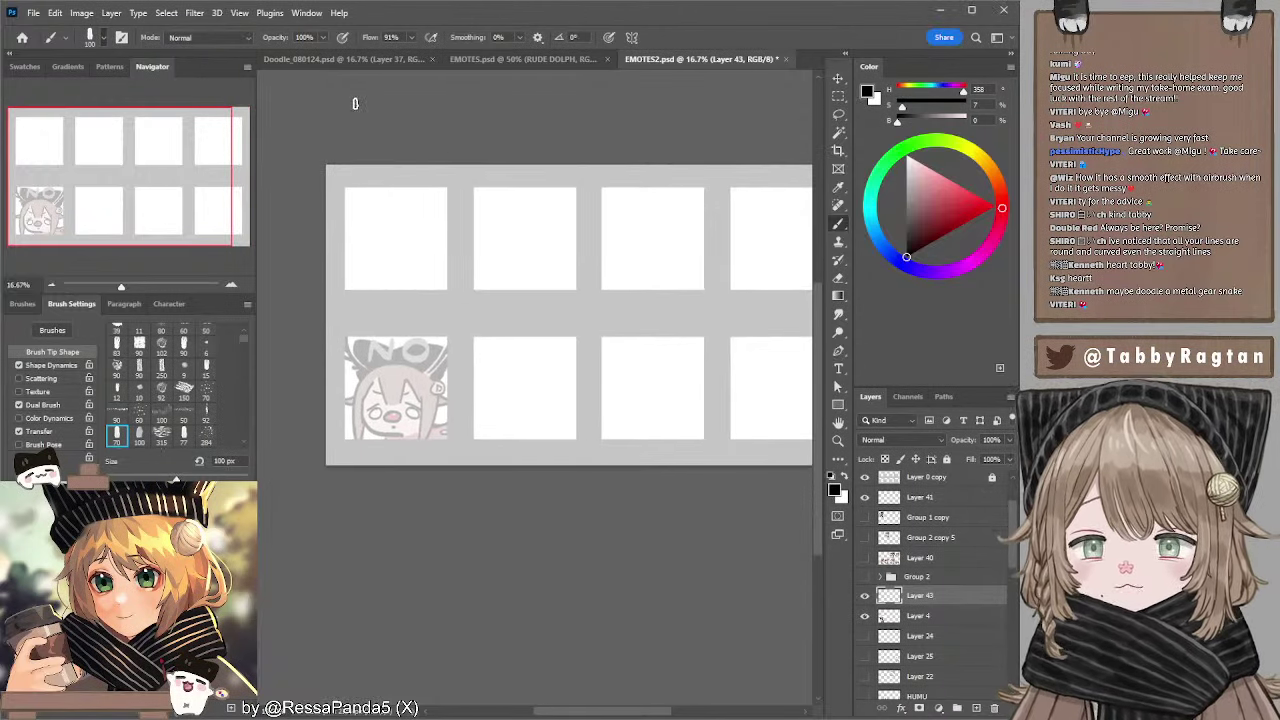
drag(365, 174, 400, 164)
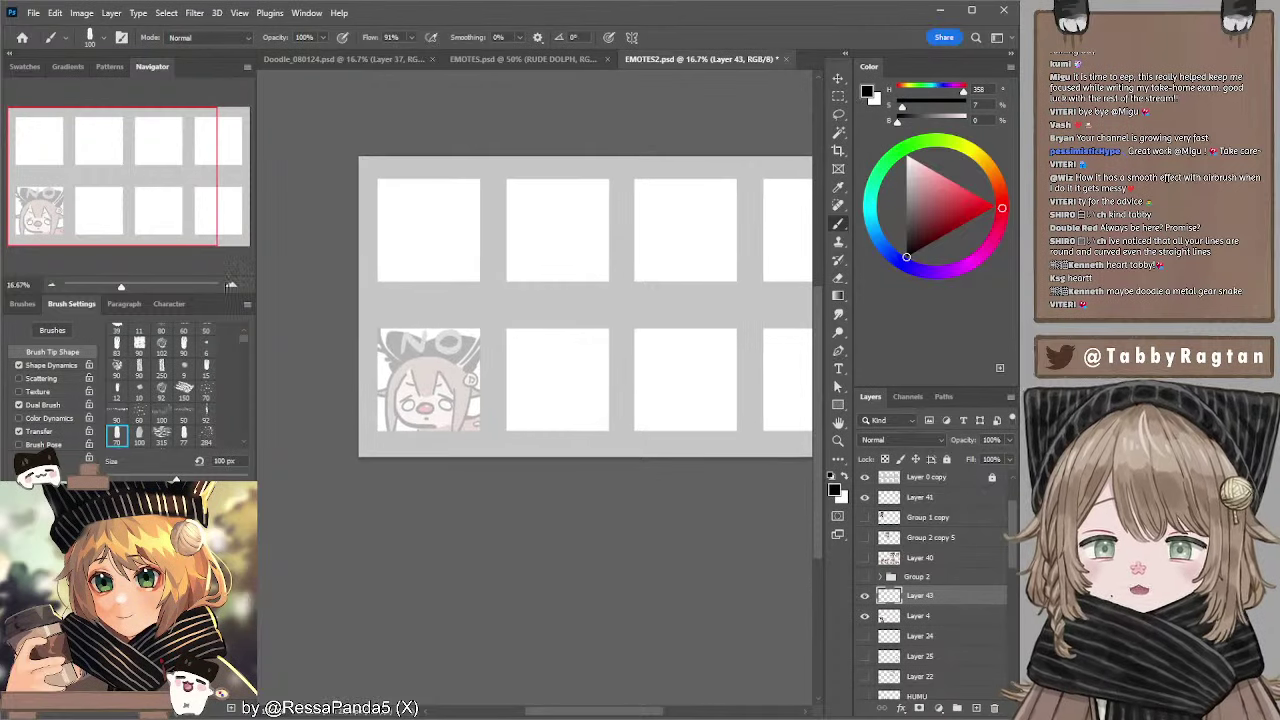
click(231, 286)
drag(336, 258, 378, 308)
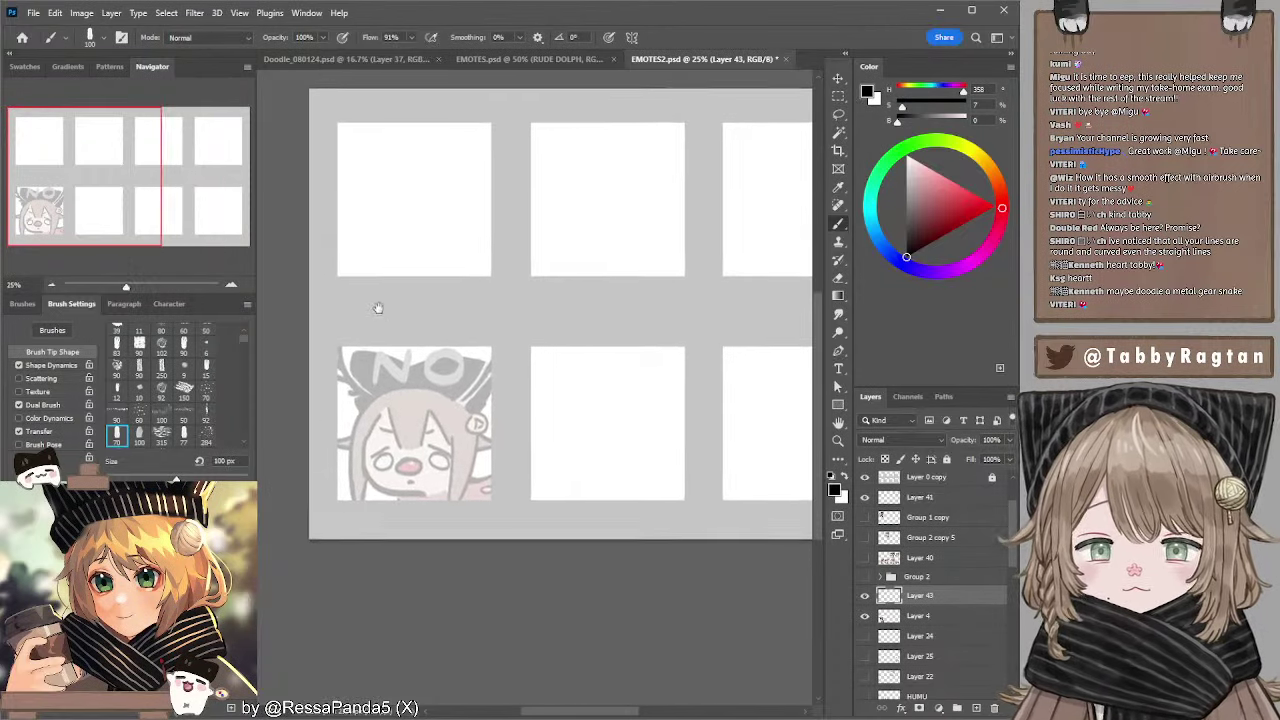
ctrl+click(430, 396)
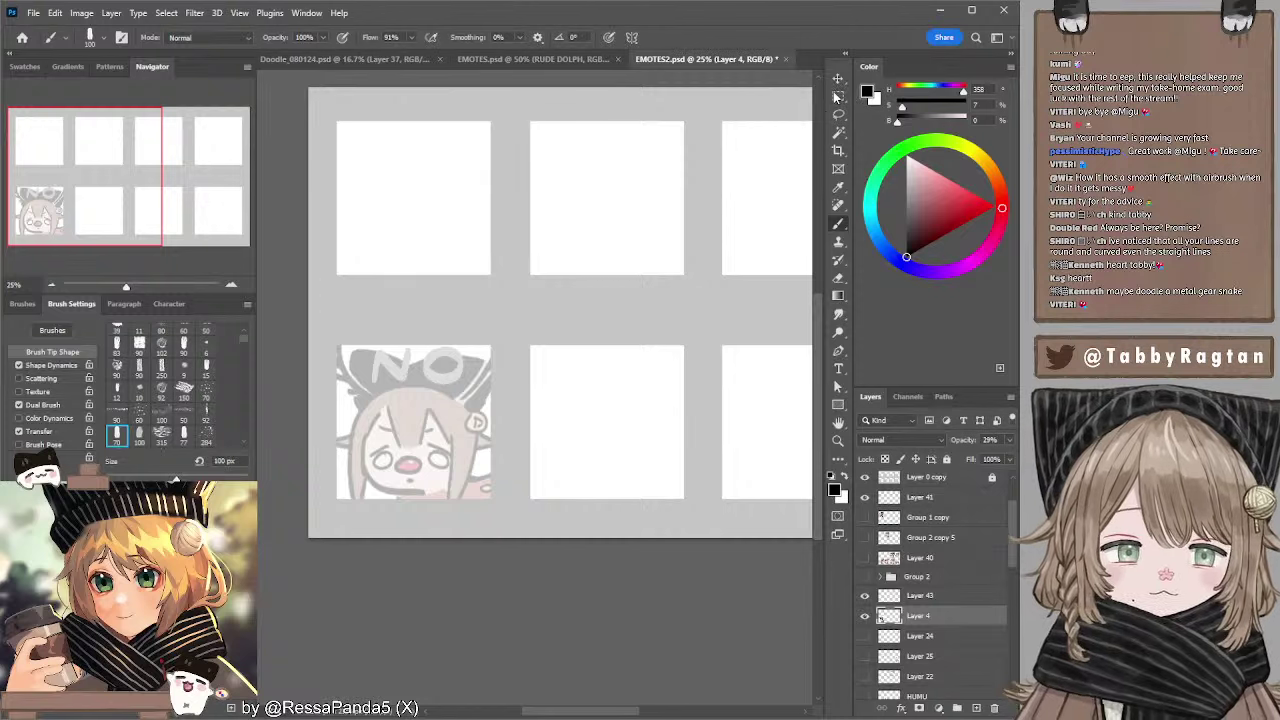
click(838, 79)
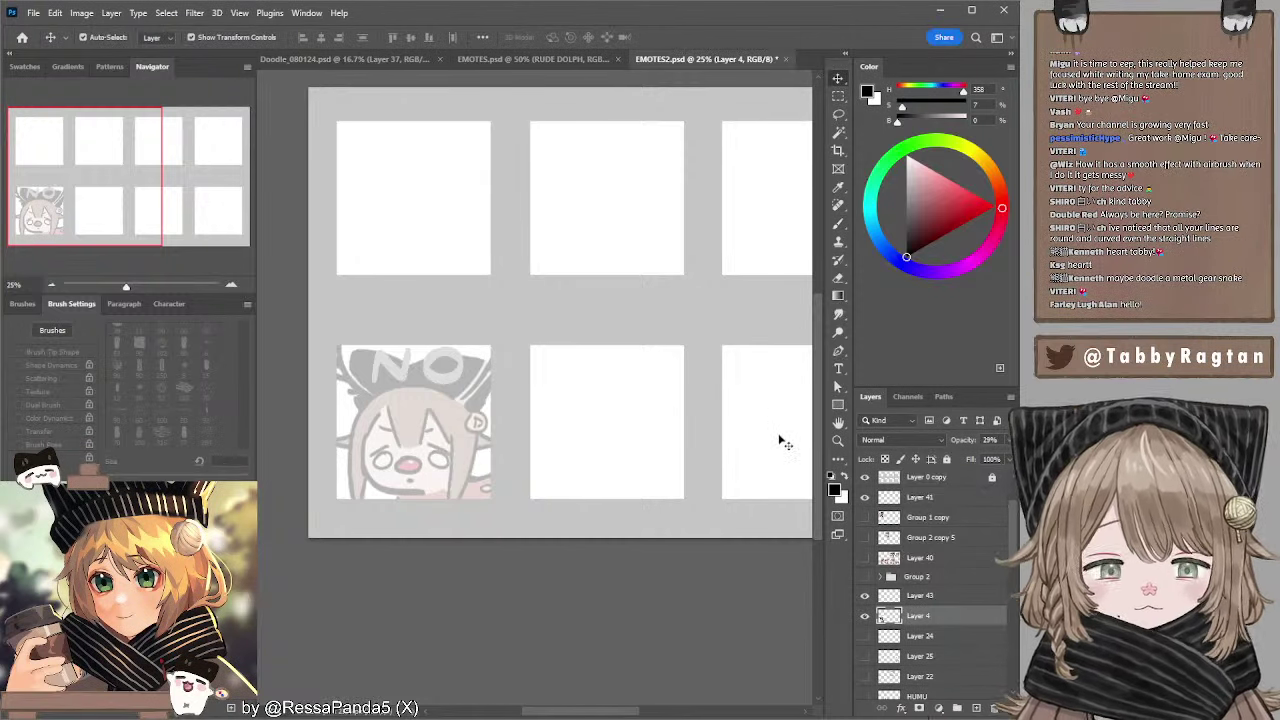
mouse_move(434, 263)
mouse_down()
mouse_move(447, 237)
mouse_move(443, 259)
mouse_up()
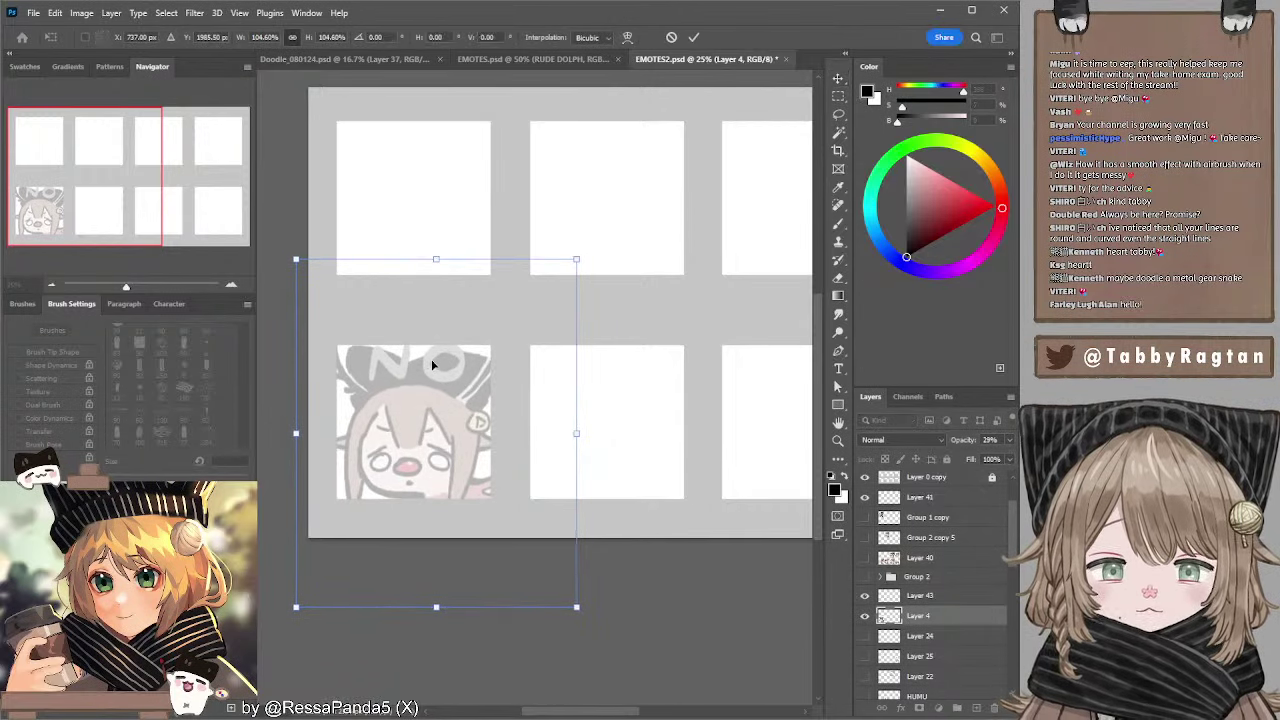
drag(426, 366, 425, 367)
key(Return)
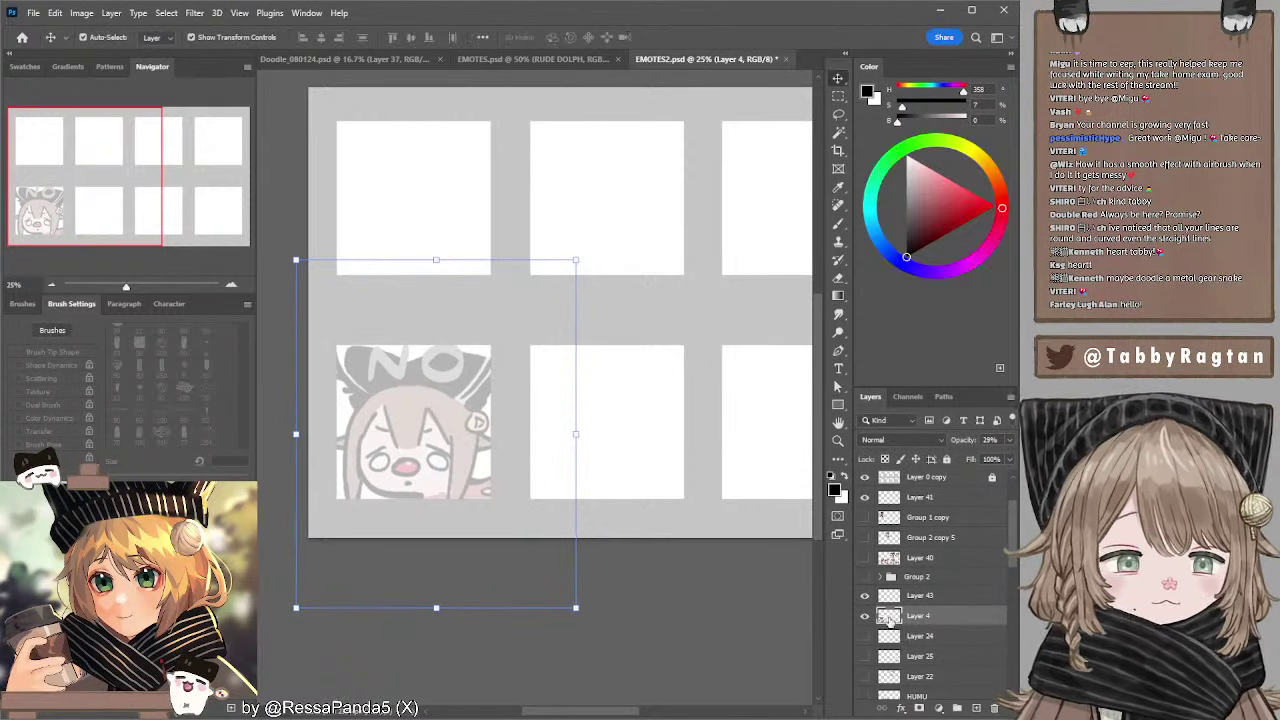
- Add a new layer above the sketch on Layer 4 and set the brush to 35 px for inking
click(976, 707)
key(b)
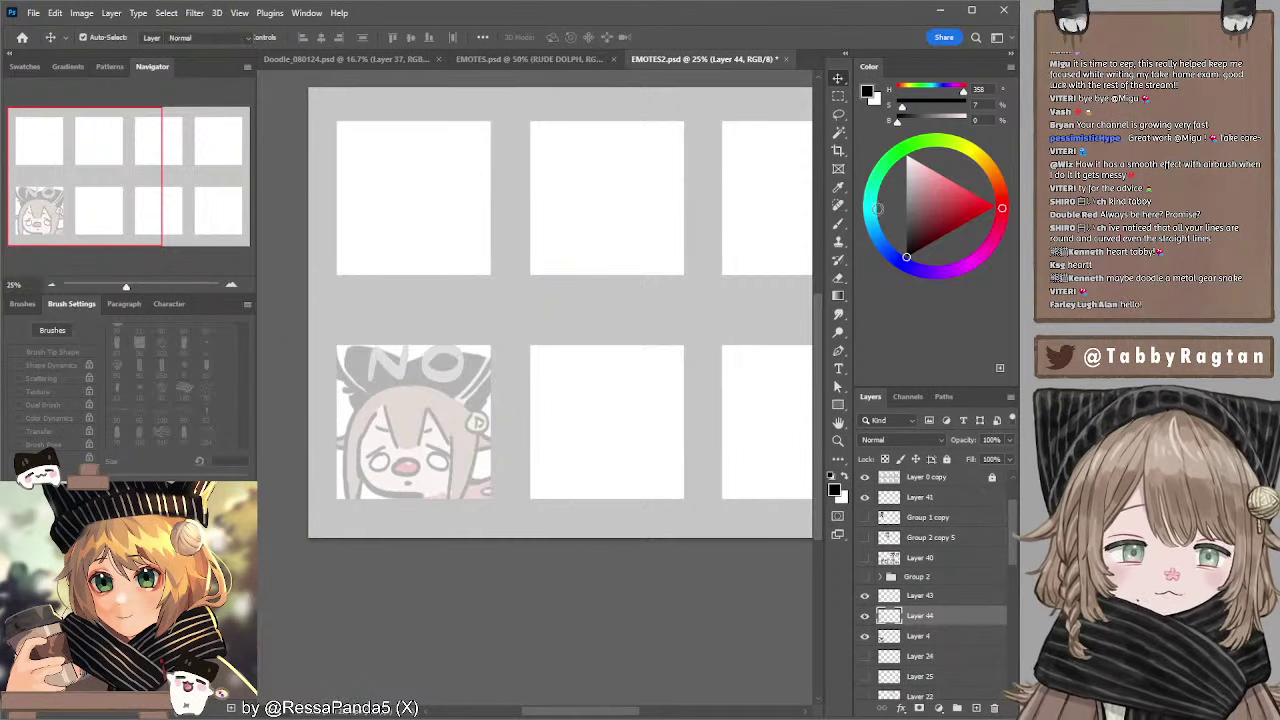
key(bracketleft)
key(bracketleft)
key(bracketleft)
key(bracketleft)
key(bracketleft)
key(bracketleft)
key(bracketleft)
key(bracketleft)
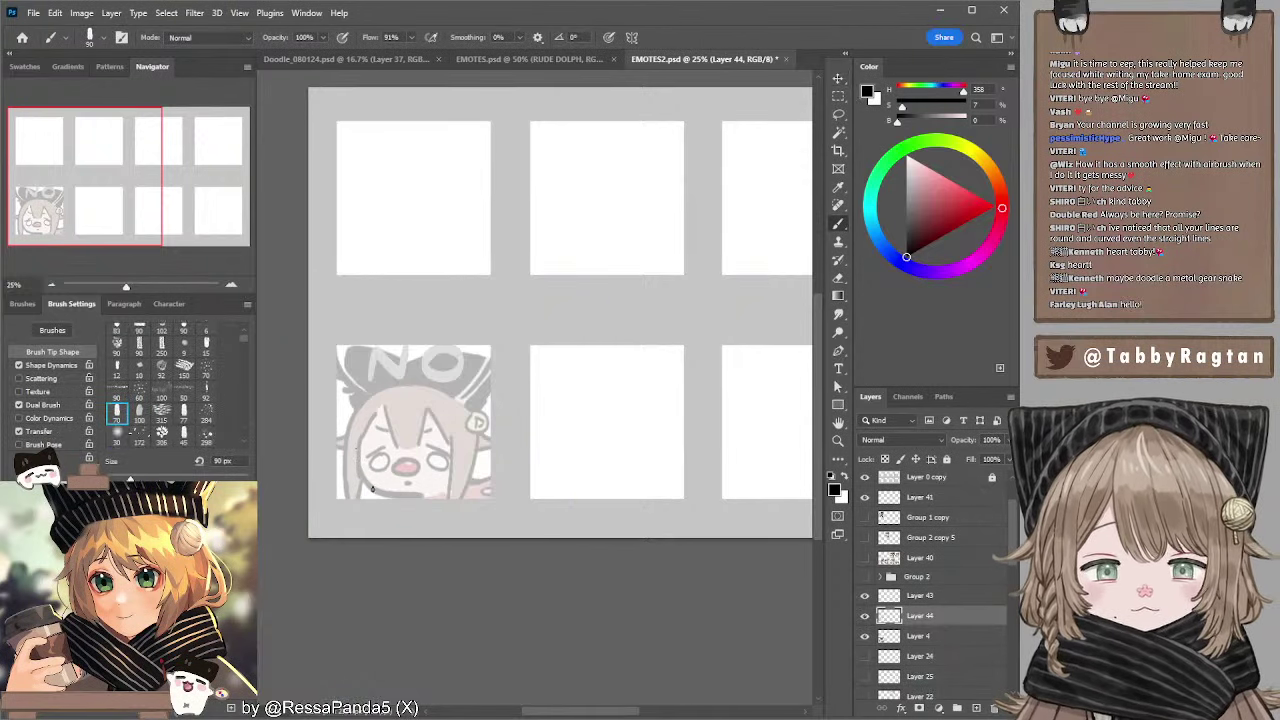
drag(358, 444, 377, 491)
key(ctrl+z)
- Fade the sketch on Layer 4 to 20% opacity, then return to Layer 44 with brush smoothing at 10%
ctrl+click(443, 454)
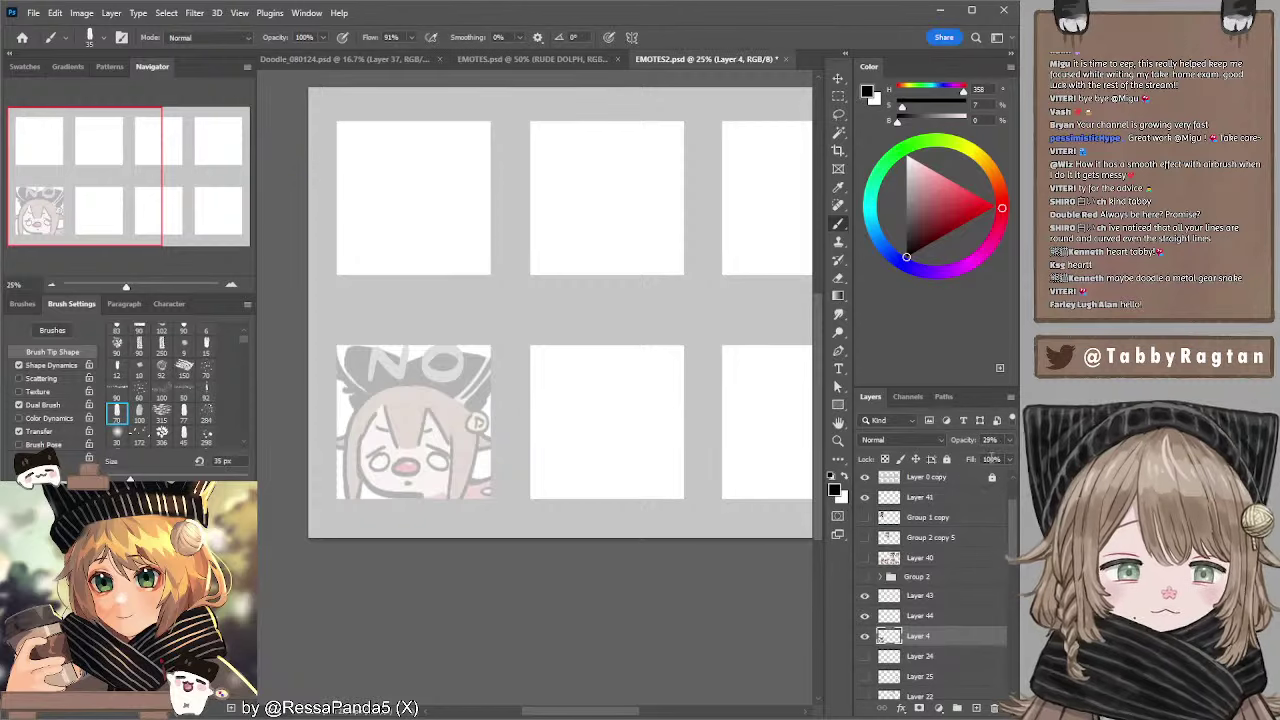
drag(963, 457, 955, 461)
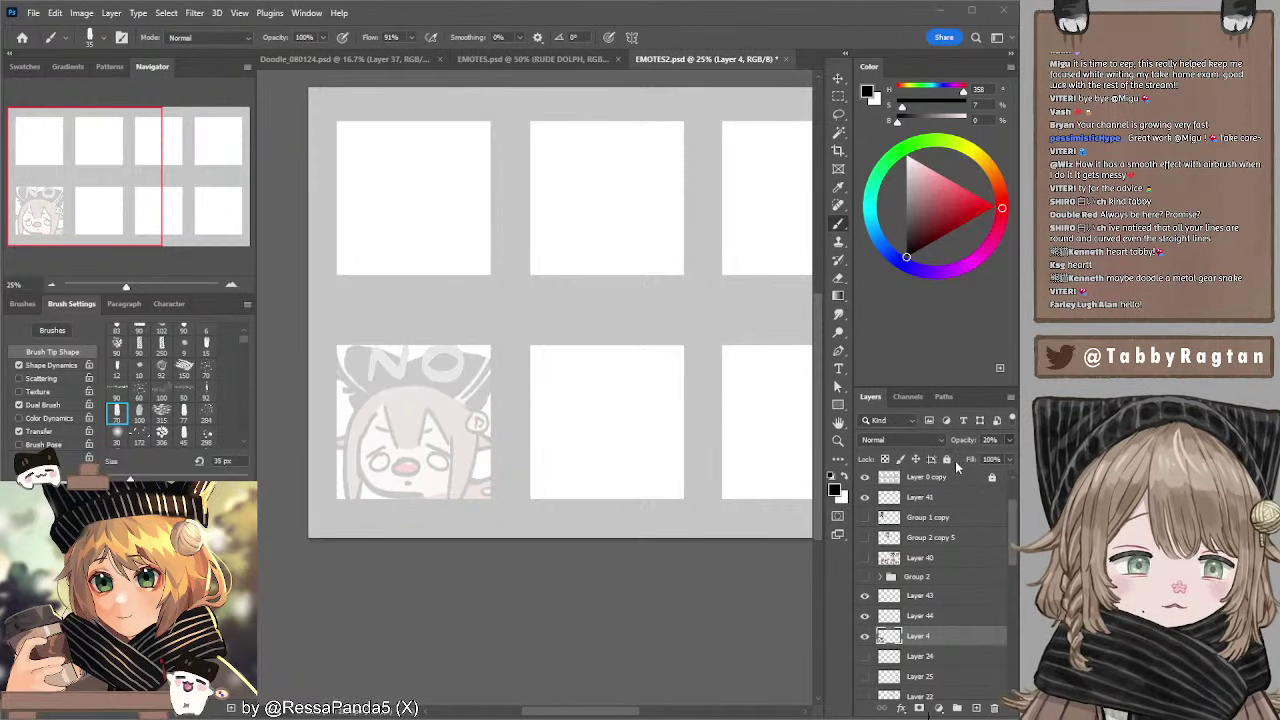
click(918, 616)
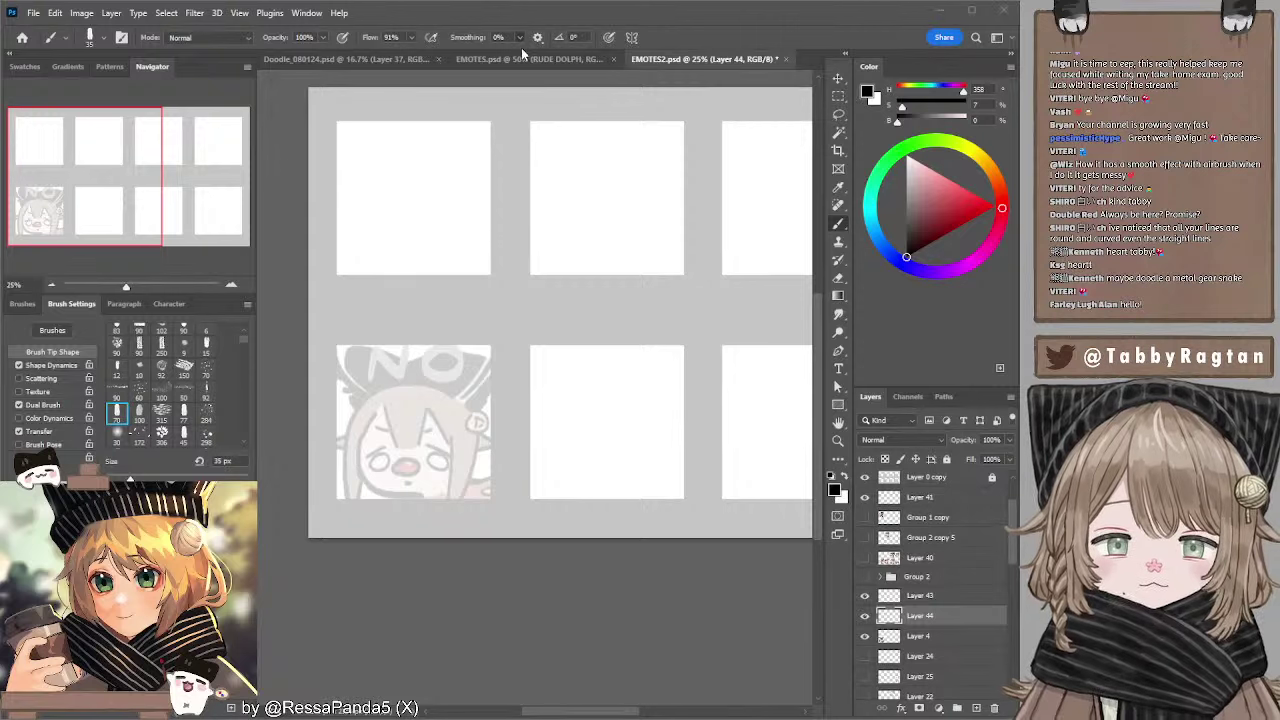
drag(526, 53, 528, 53)
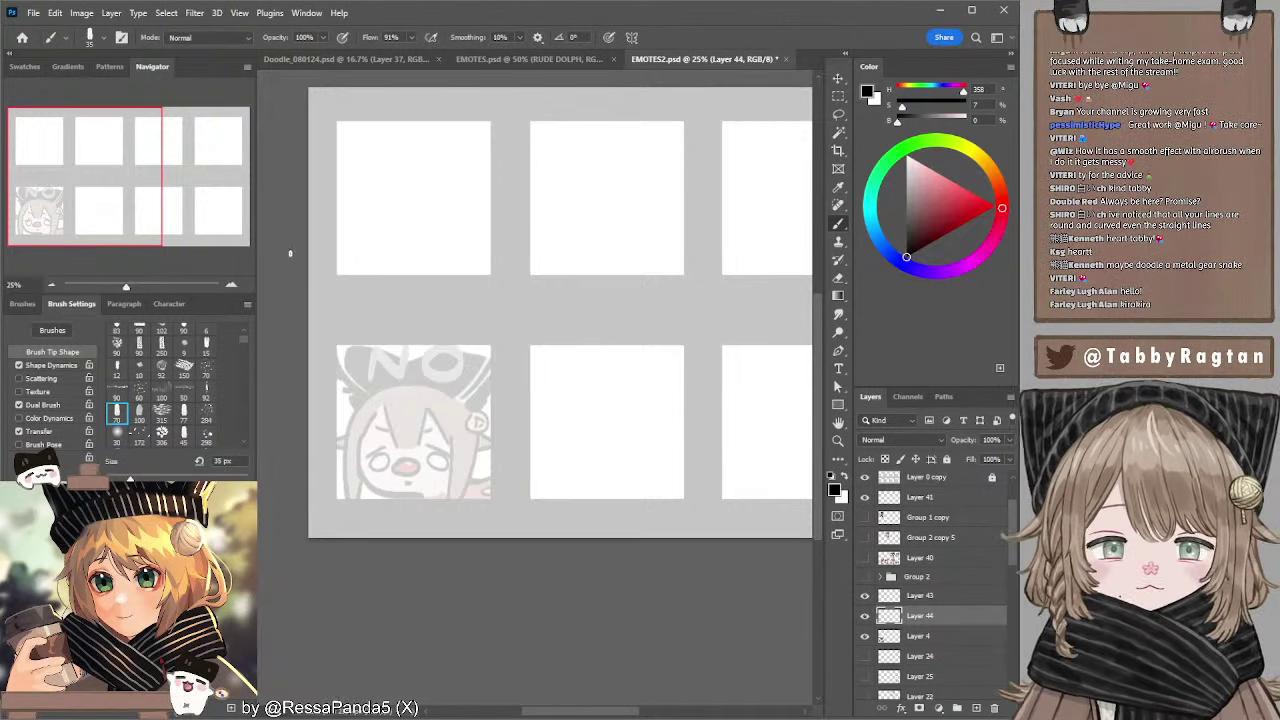
- Try to ink the NO emote's left cheek and chin line with the 35 px brush
mouse_move(355, 327)
mouse_down()
mouse_move(398, 268)
mouse_move(401, 290)
mouse_up()
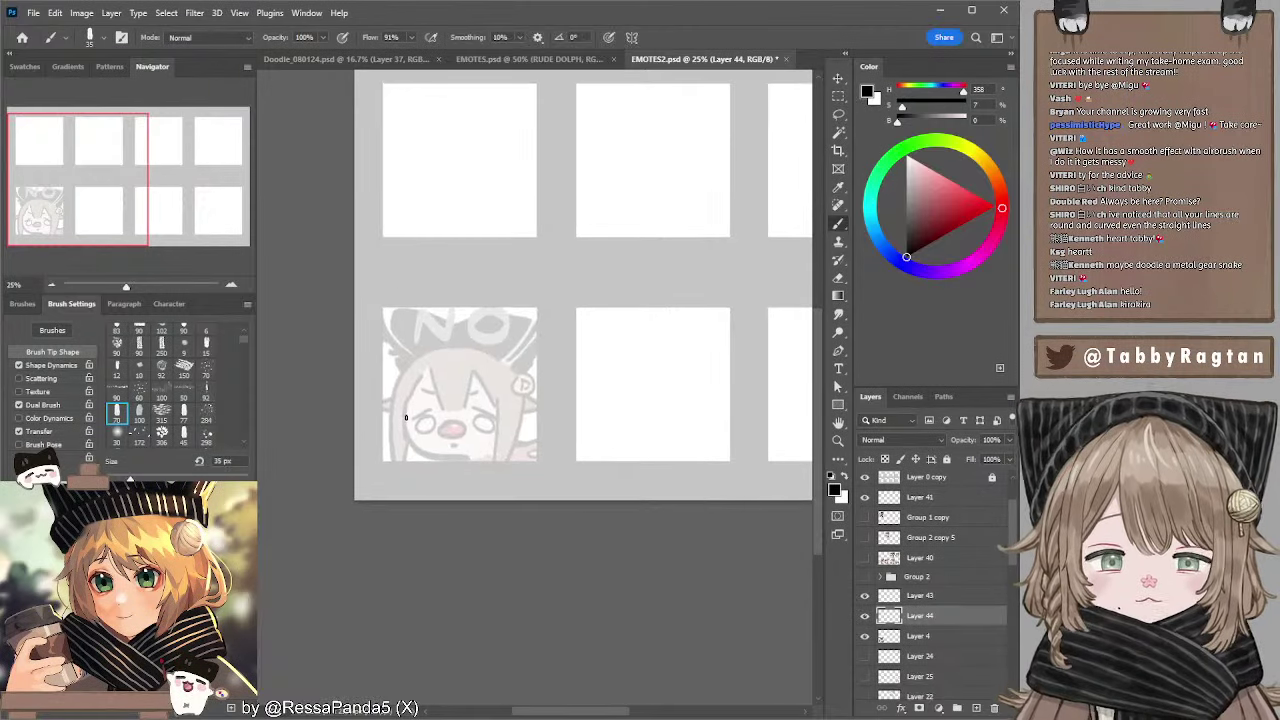
mouse_move(405, 407)
mouse_down()
mouse_move(430, 455)
mouse_move(460, 458)
mouse_up()
key(ctrl+z)
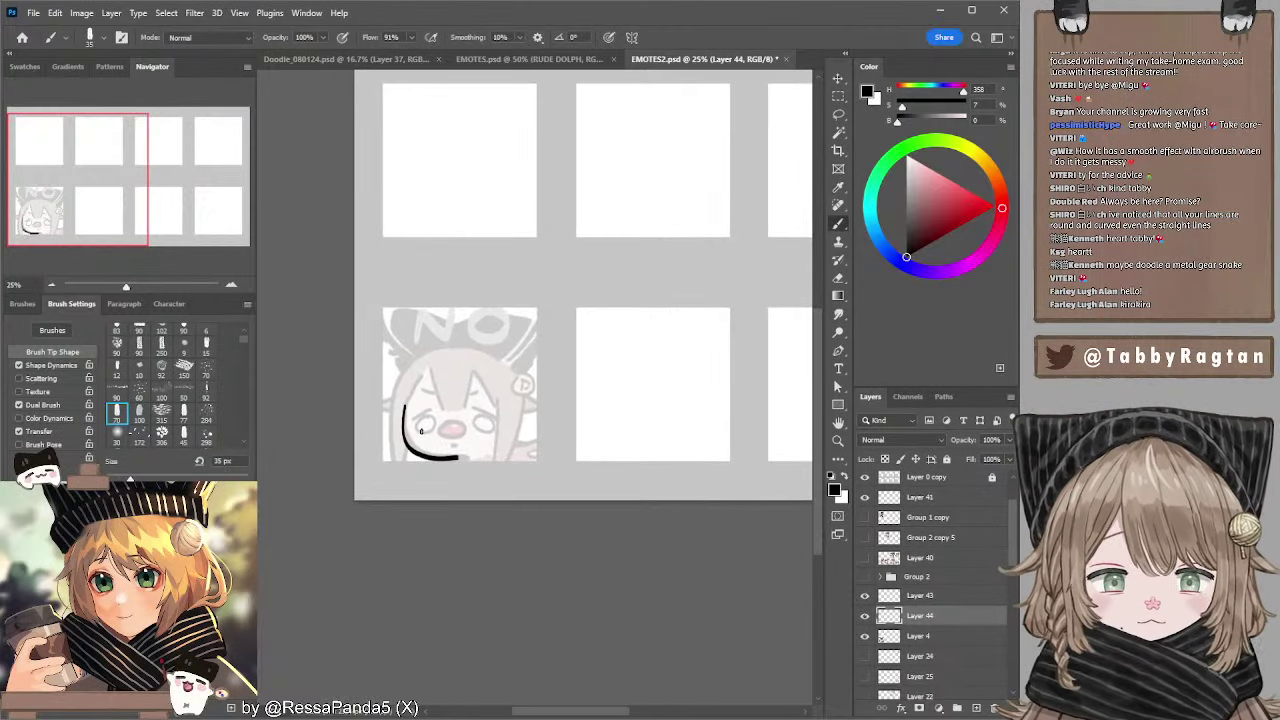
key(ctrl+z)
drag(406, 404, 468, 455)
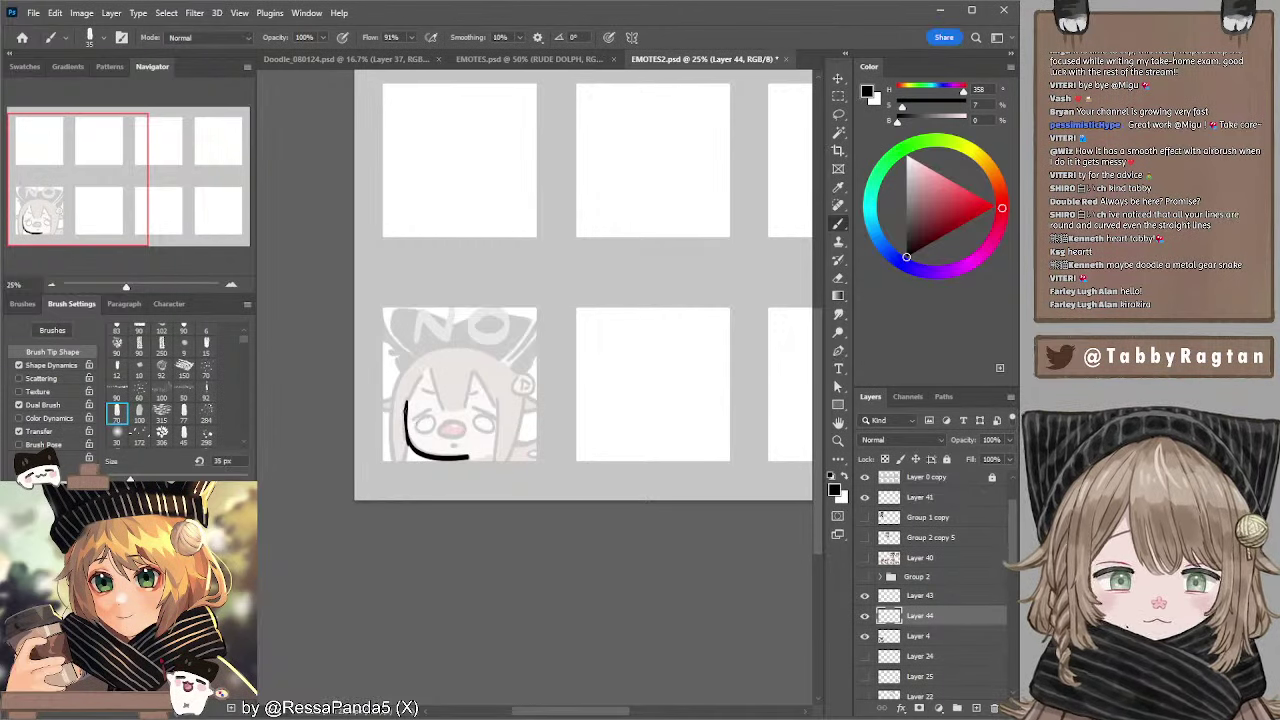
key(ctrl+z)
- Show the Group 2 copy 5 emote as reference and ink the NO face's left cheek and chin line at 60 px
key(bracketright)
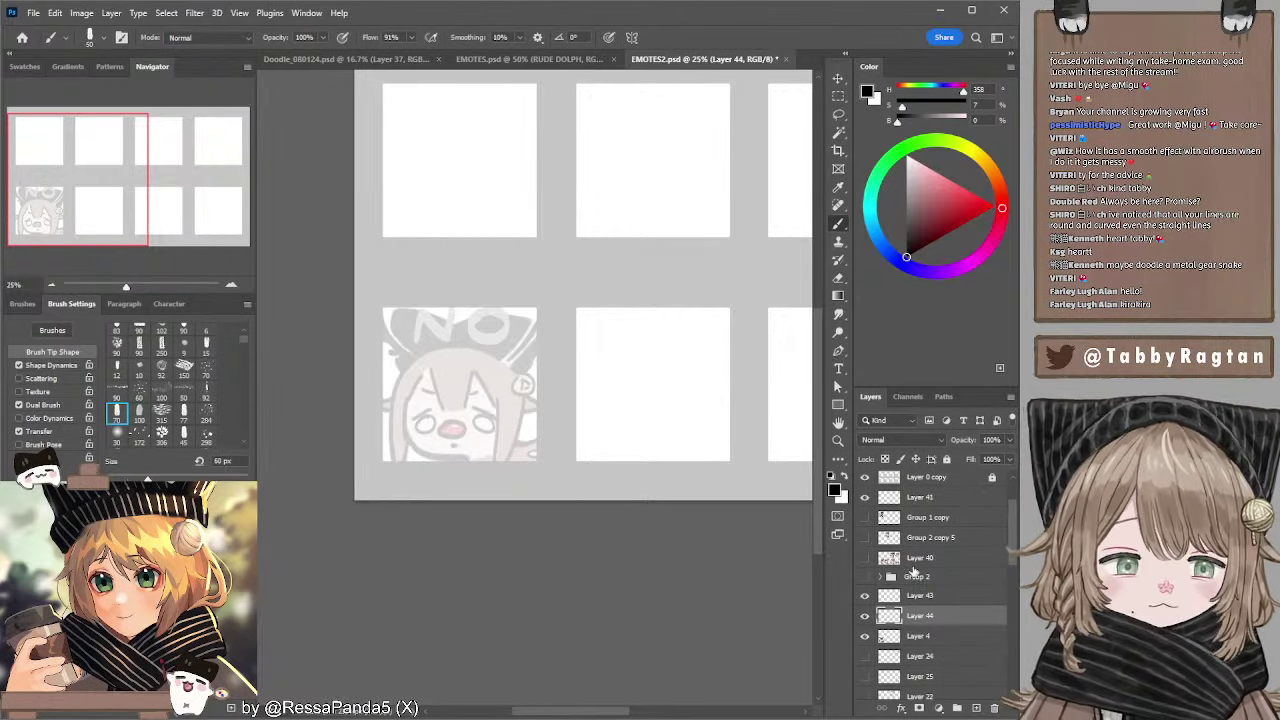
click(865, 538)
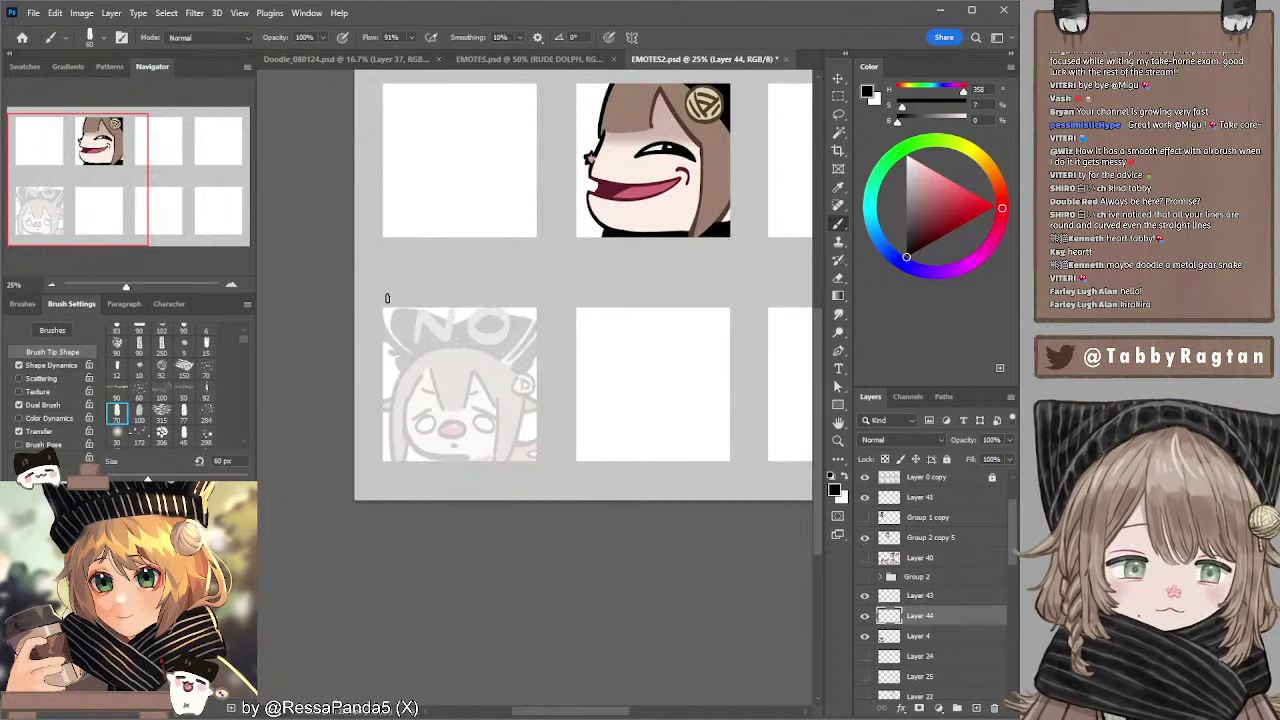
key(bracketleft)
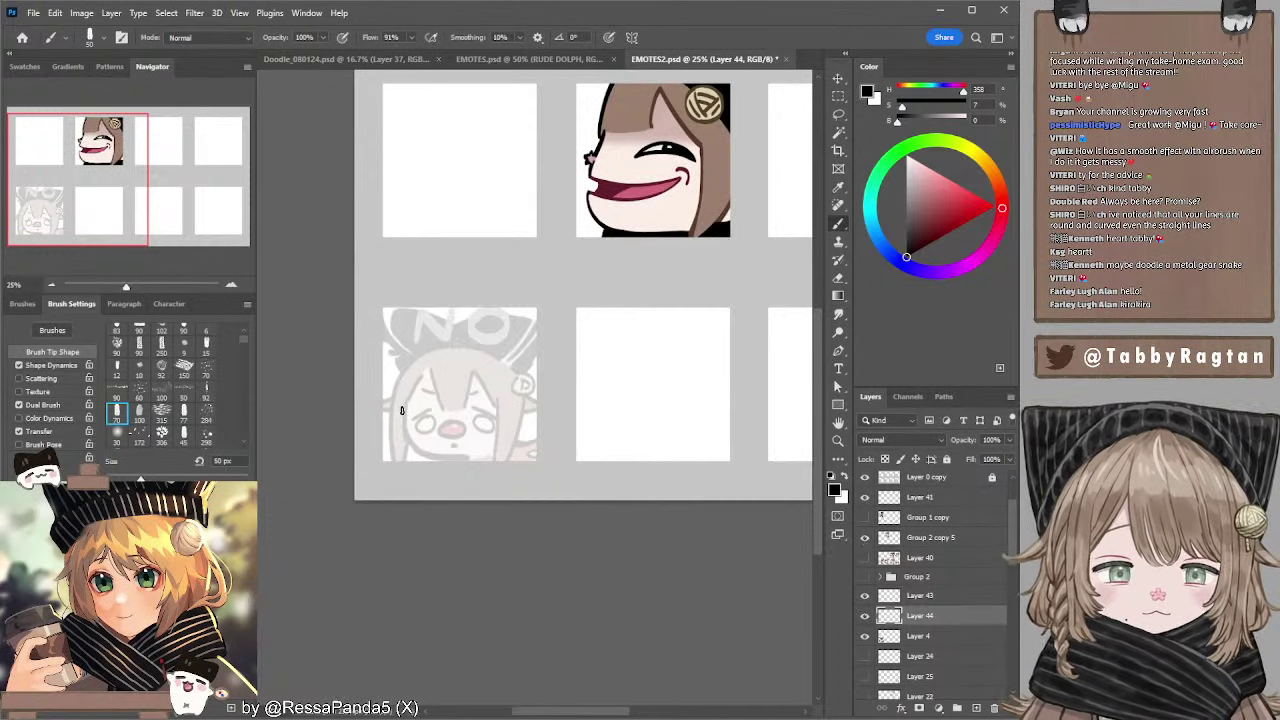
drag(403, 407, 436, 457)
key(ctrl+z)
key(bracketright)
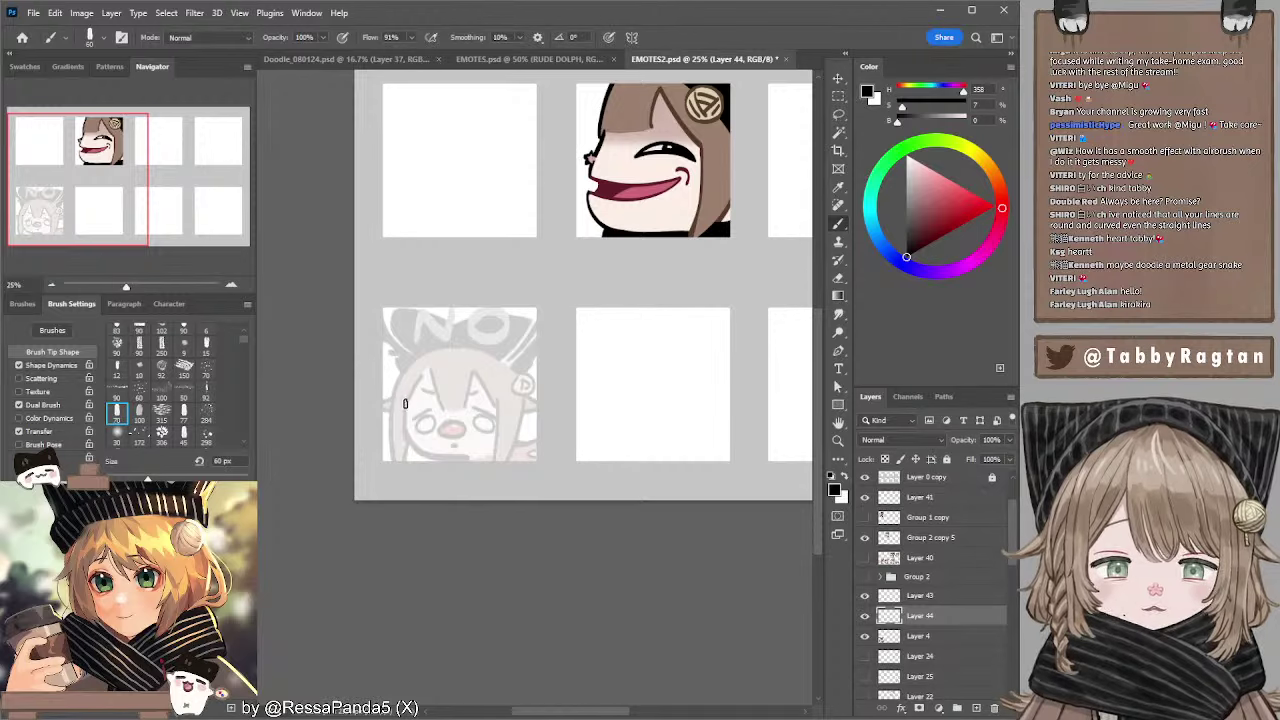
mouse_move(405, 403)
mouse_down()
mouse_move(426, 459)
mouse_move(459, 456)
mouse_up()
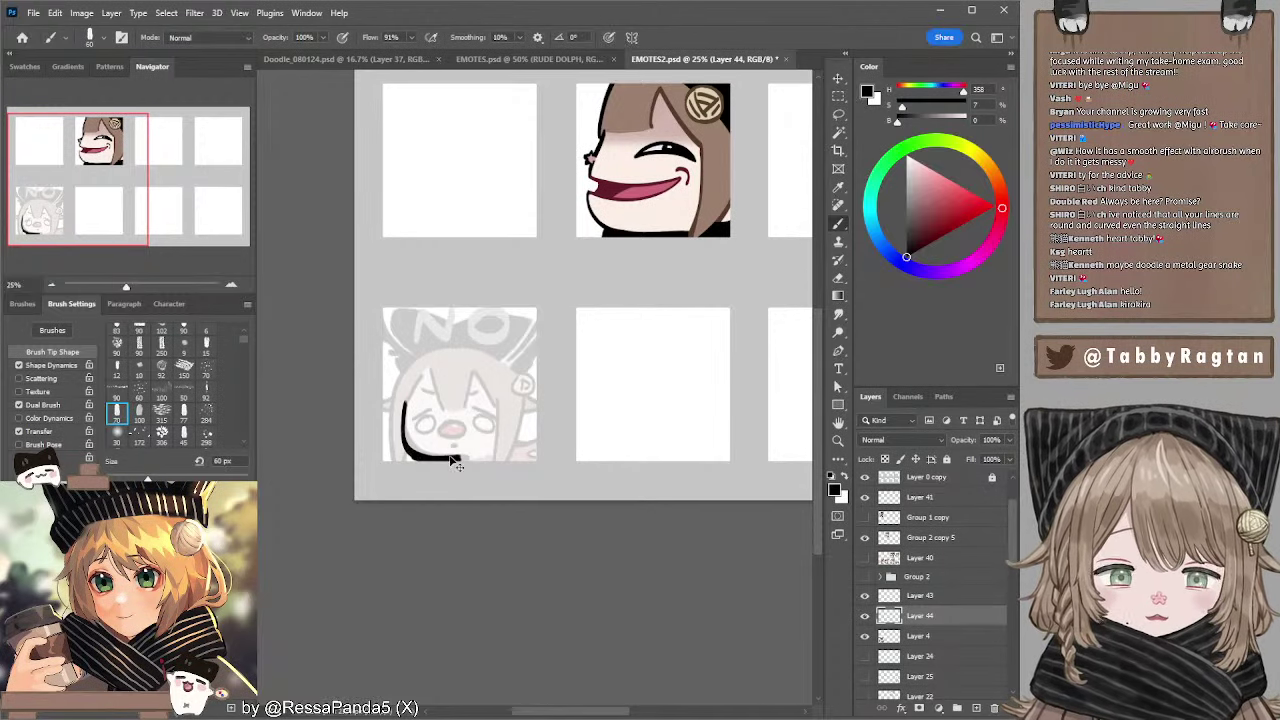
key(l)
mouse_move(488, 386)
mouse_down()
mouse_move(430, 488)
mouse_move(484, 383)
mouse_up()
key(ctrl+d)
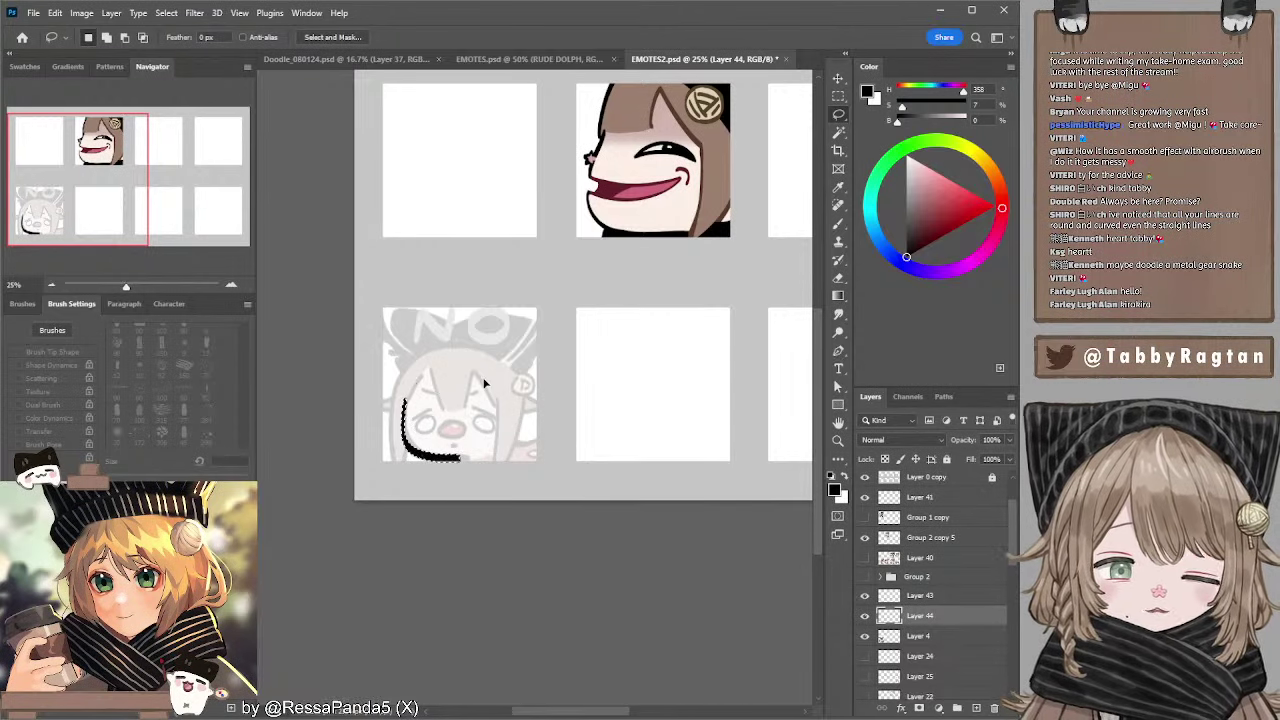
- Ink the two pointed gaps in the bangs over the NO emote's forehead with a 45 px brush
key(b)
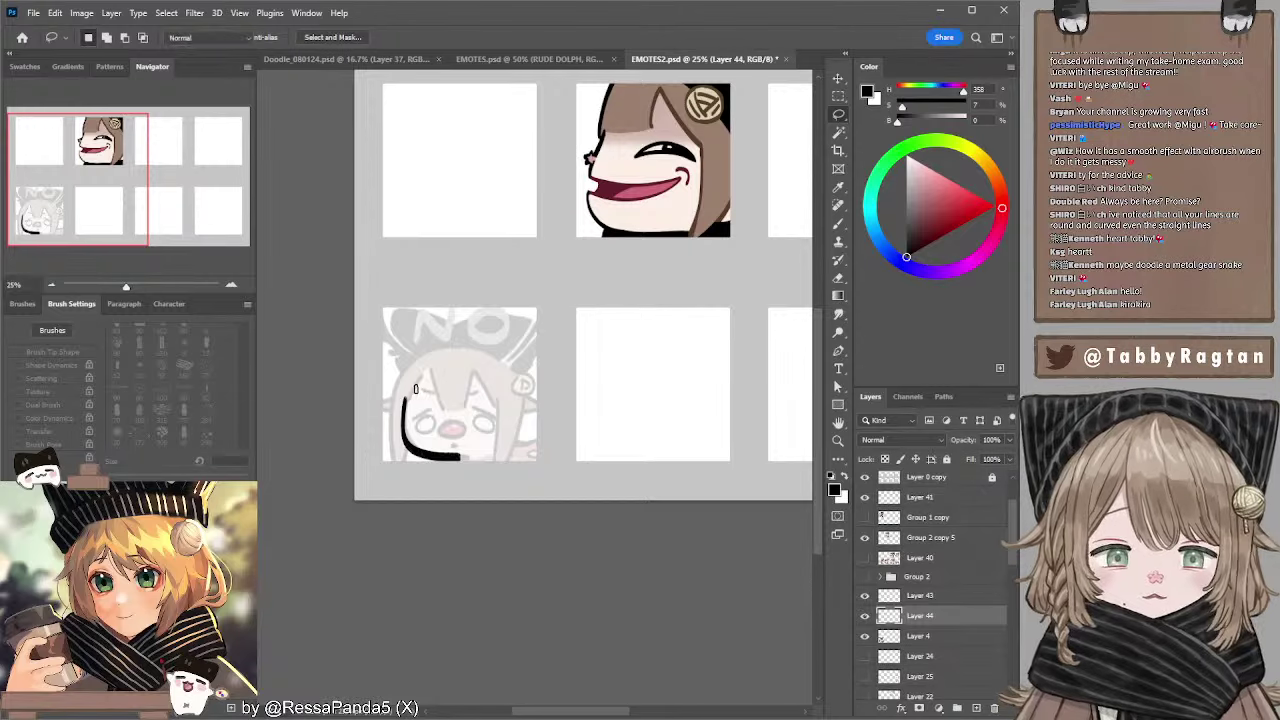
mouse_move(407, 396)
mouse_down()
mouse_move(429, 369)
mouse_move(445, 411)
mouse_up()
key(bracketleft)
key(ctrl+z)
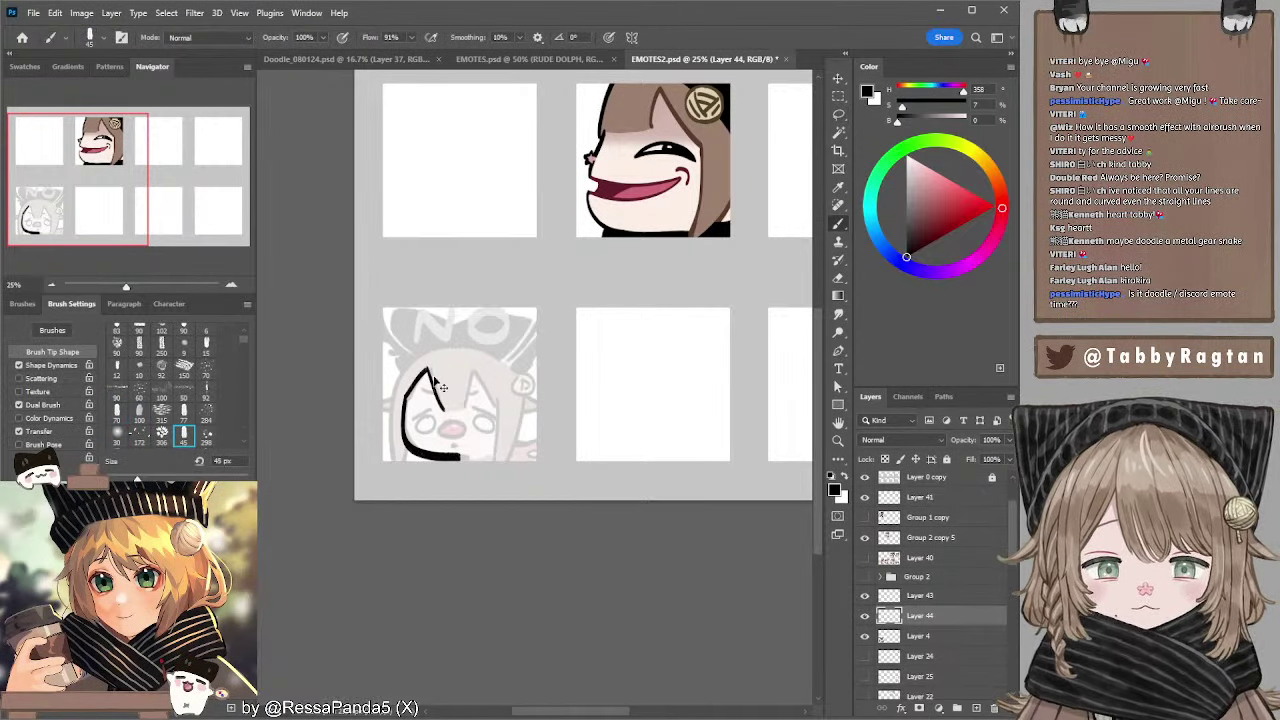
key(ctrl+z)
mouse_move(430, 368)
mouse_down()
mouse_move(441, 406)
mouse_move(498, 408)
mouse_move(496, 456)
mouse_up()
key(ctrl+z)
key(ctrl+z)
key(ctrl+z)
key(ctrl+z)
- Ink the vertical hair line along the right side of the NO face, thickening the brush to 70 px
drag(498, 396, 496, 458)
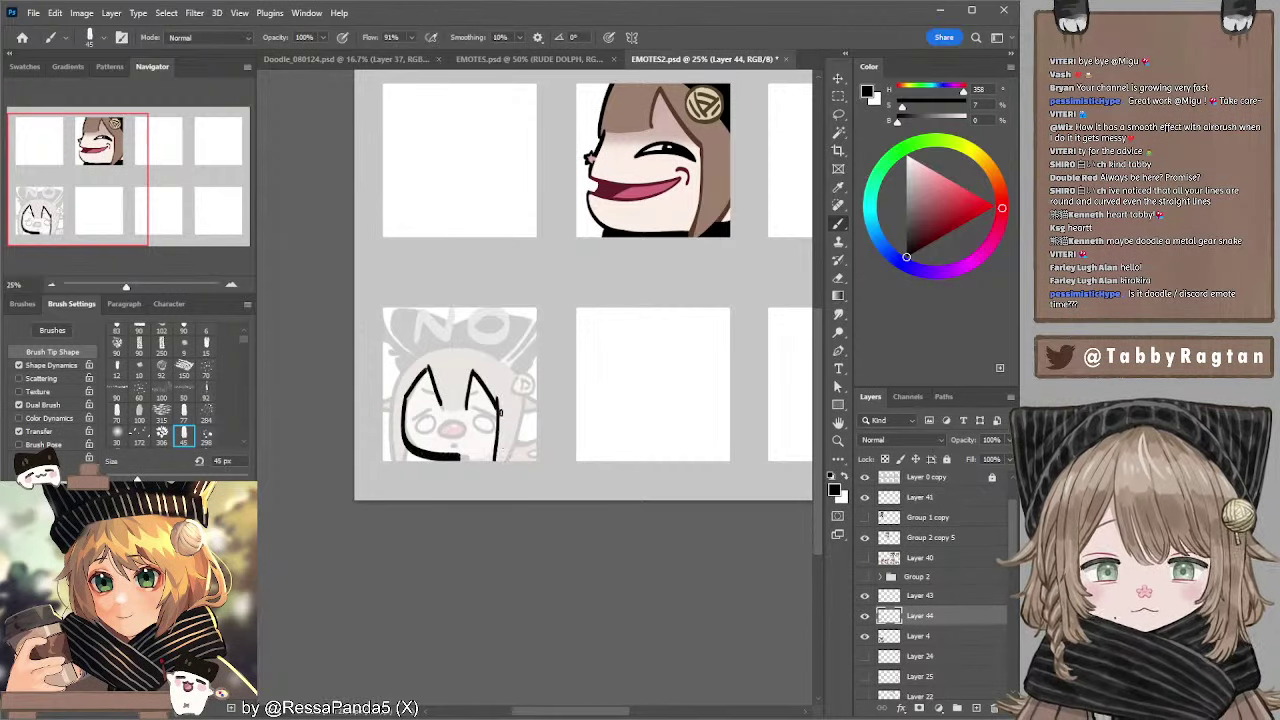
key(ctrl+z)
key(bracketright)
key(bracketright)
drag(498, 397, 494, 462)
key(ctrl+z)
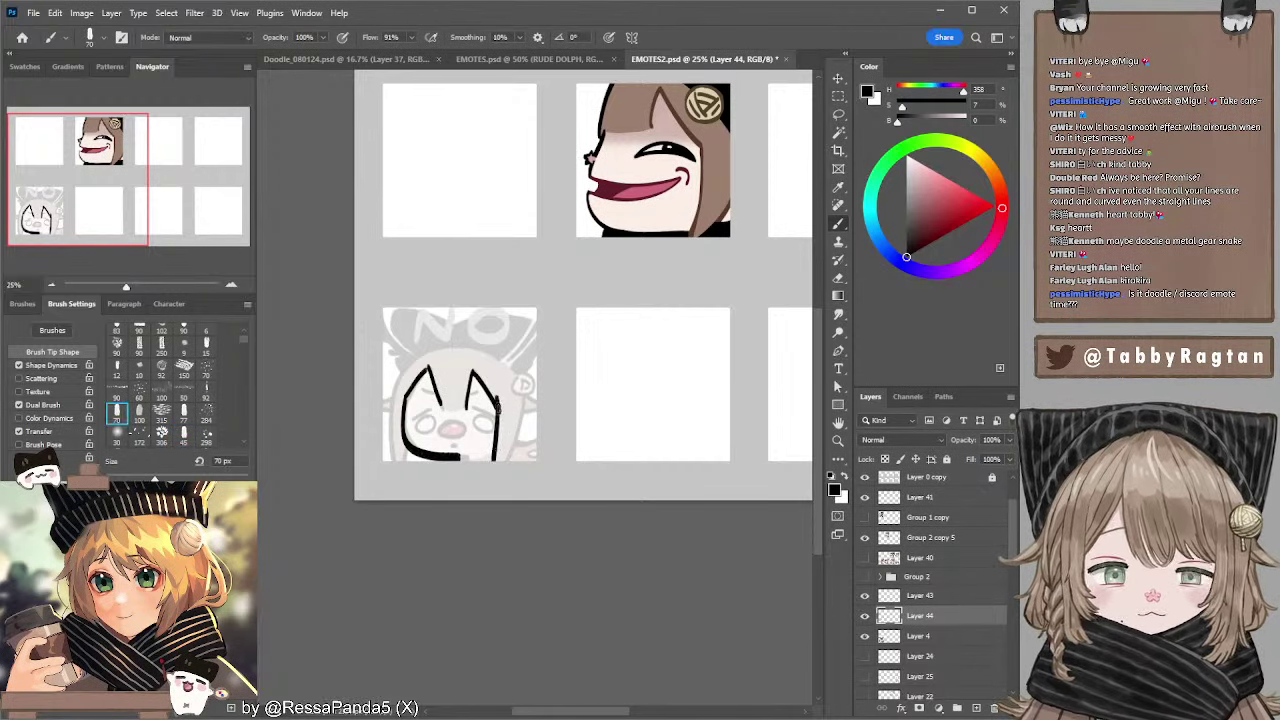
drag(498, 400, 494, 463)
- Ink the outer hair outlines down both sides of the NO emote's head at 60 px
drag(524, 393, 507, 466)
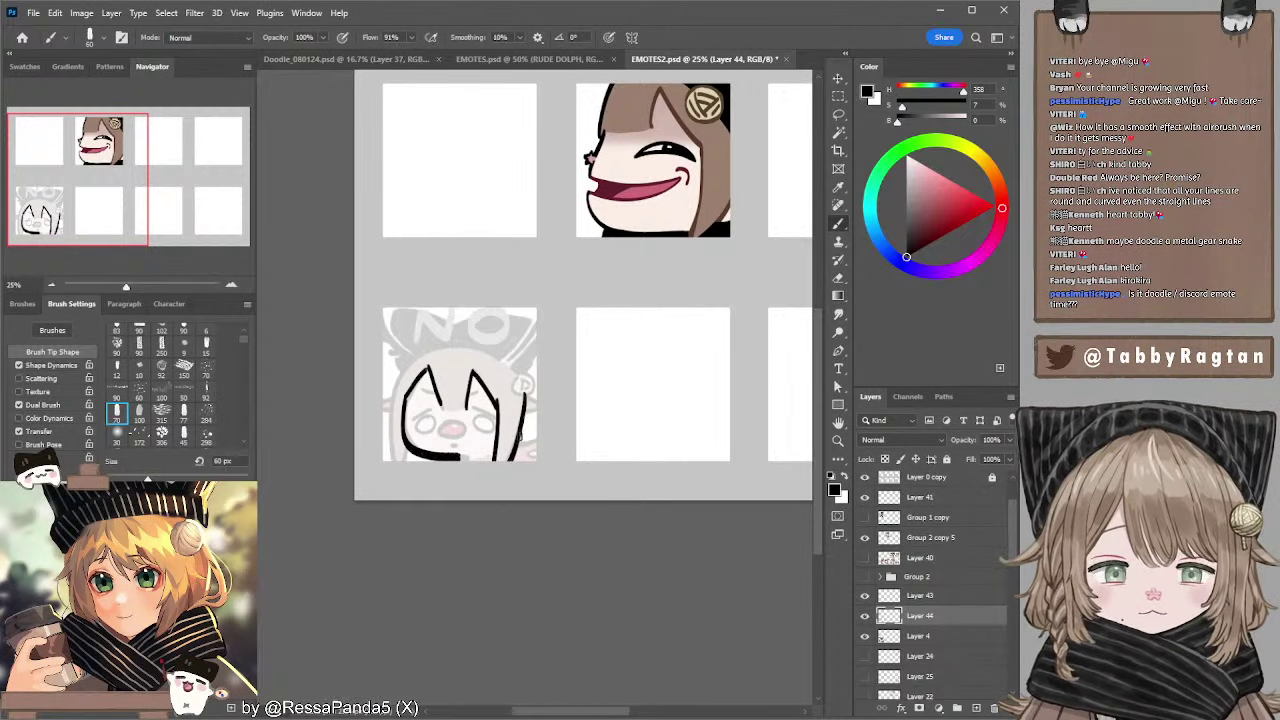
key(ctrl+z)
drag(526, 392, 510, 463)
drag(403, 374, 401, 462)
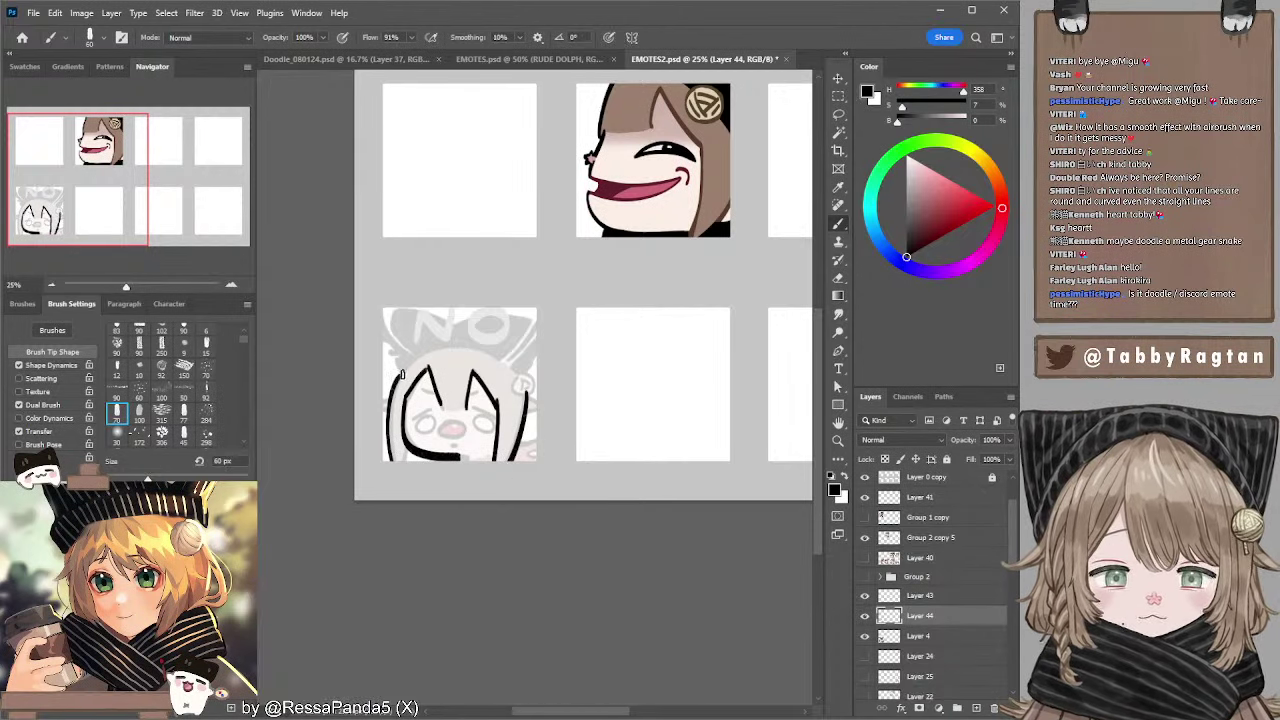
key(ctrl+z)
drag(404, 370, 405, 452)
key(ctrl+z)
drag(407, 367, 402, 481)
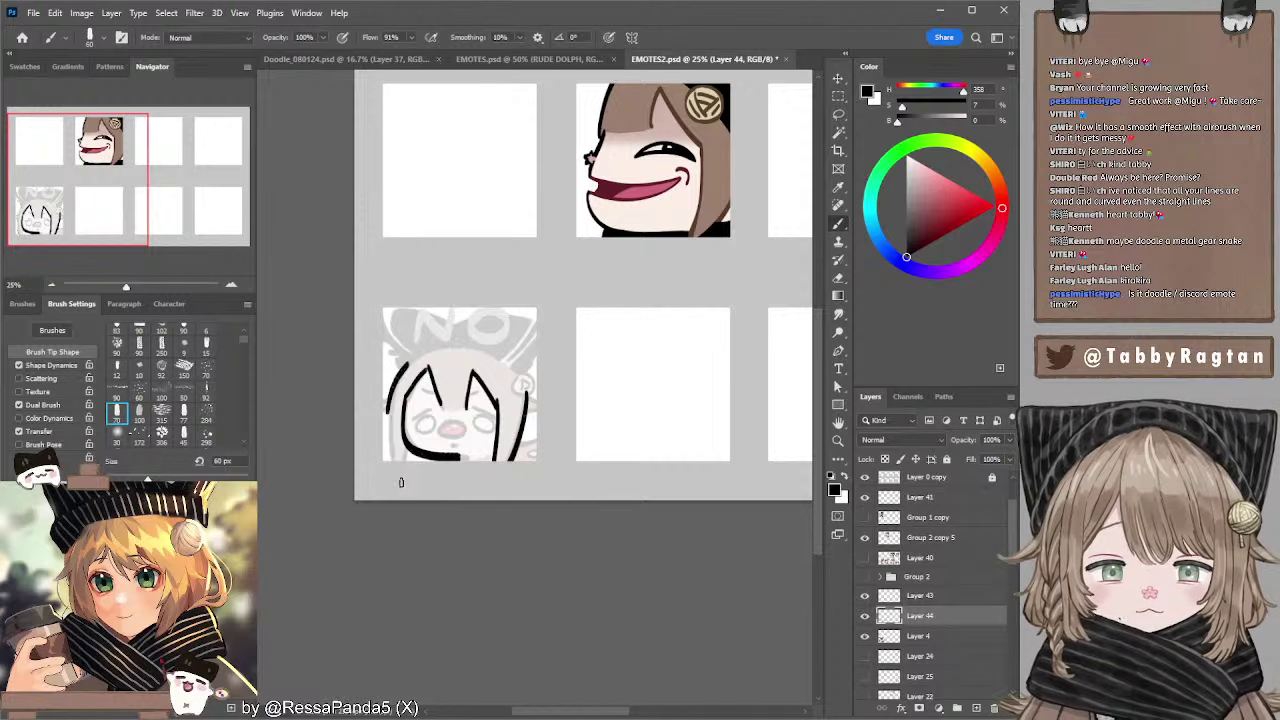
key(ctrl+z)
drag(411, 357, 402, 479)
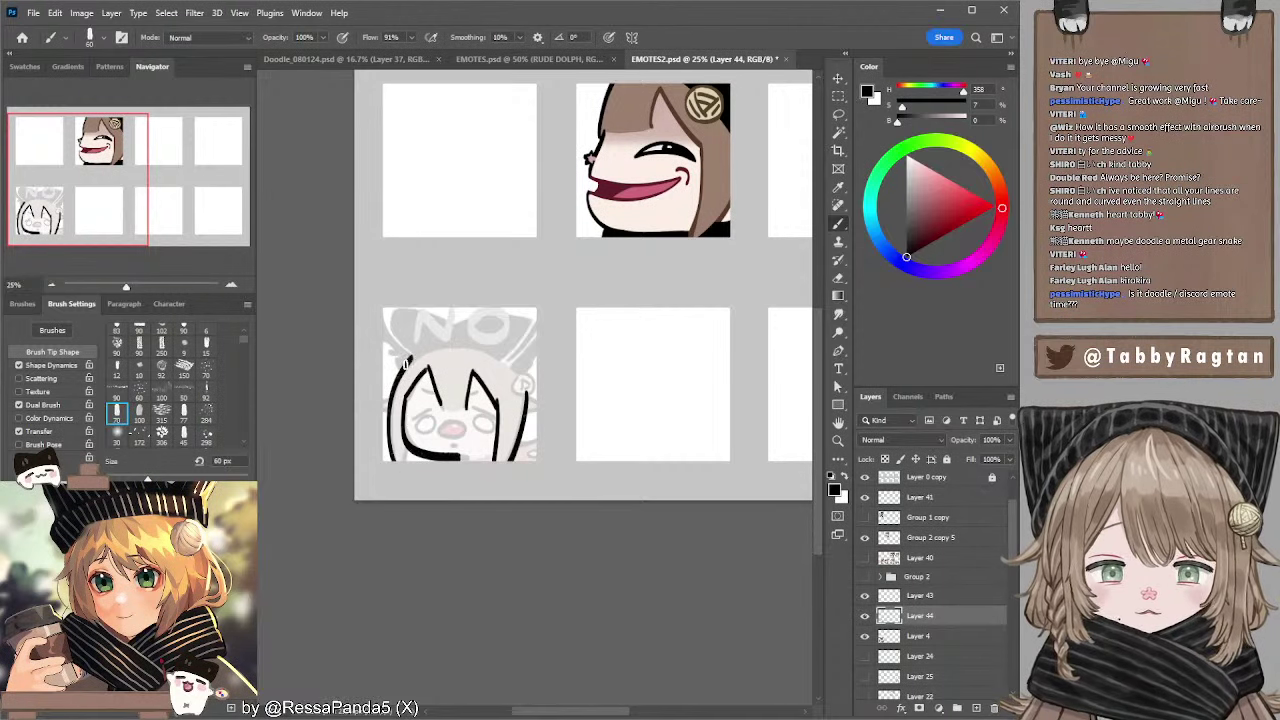
- Ink the rounded top of the NO emote's head to connect the two outer hair outlines, using a 50 px brush
drag(408, 361, 489, 346)
key(ctrl+z)
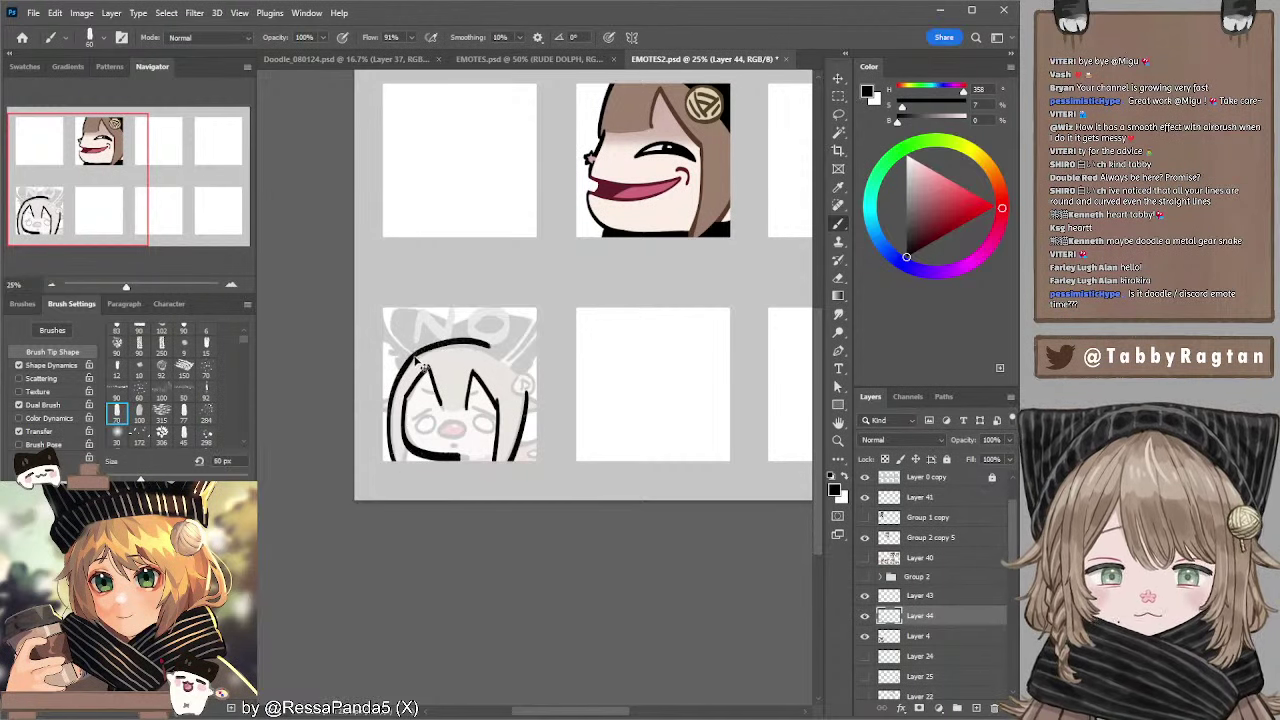
key(ctrl+z)
key(e)
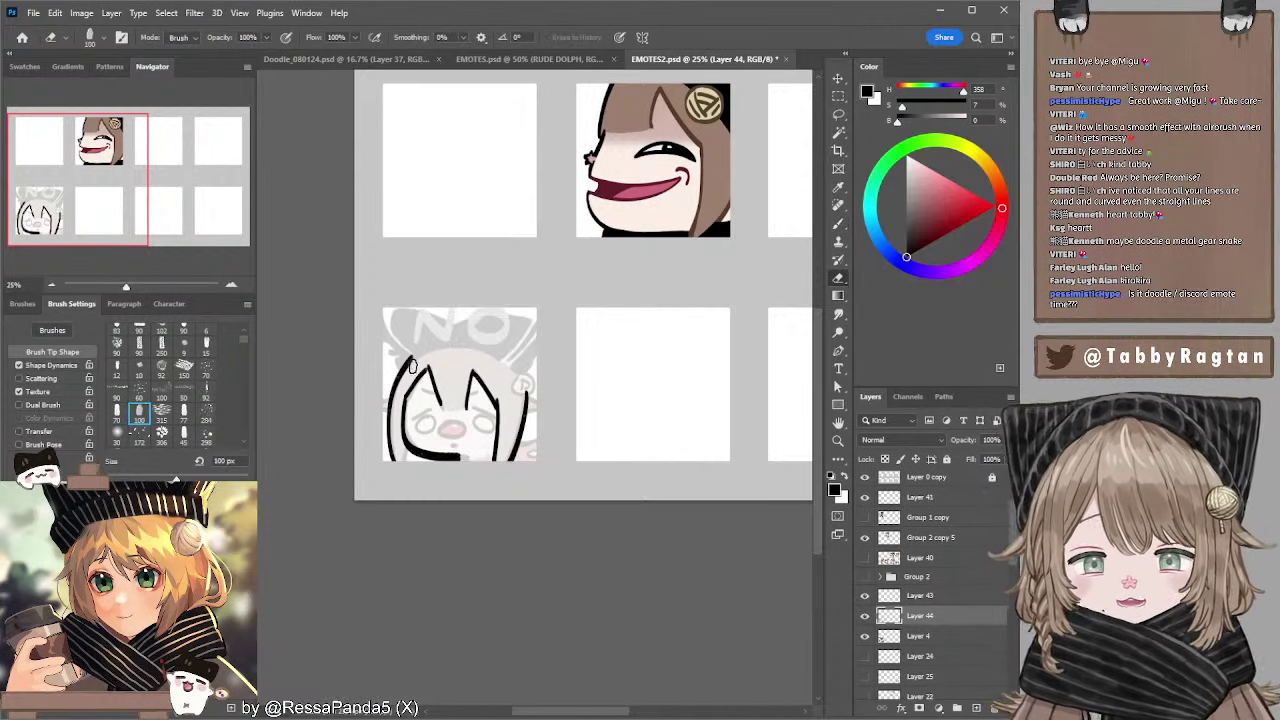
key(b)
mouse_move(411, 358)
mouse_down()
mouse_move(477, 347)
mouse_move(514, 370)
mouse_up()
key(ctrl+z)
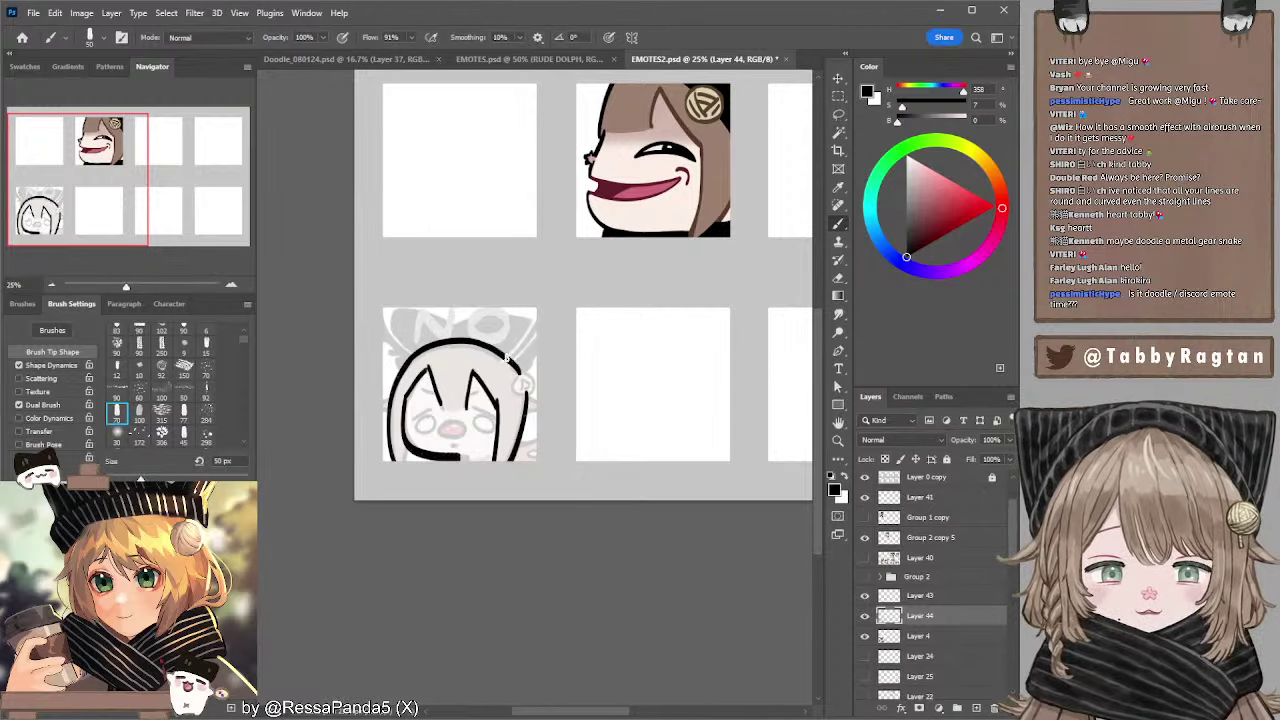
- Ink a short line outside the left edge of the NO emote's hair with a 40 px brush
key(bracketleft)
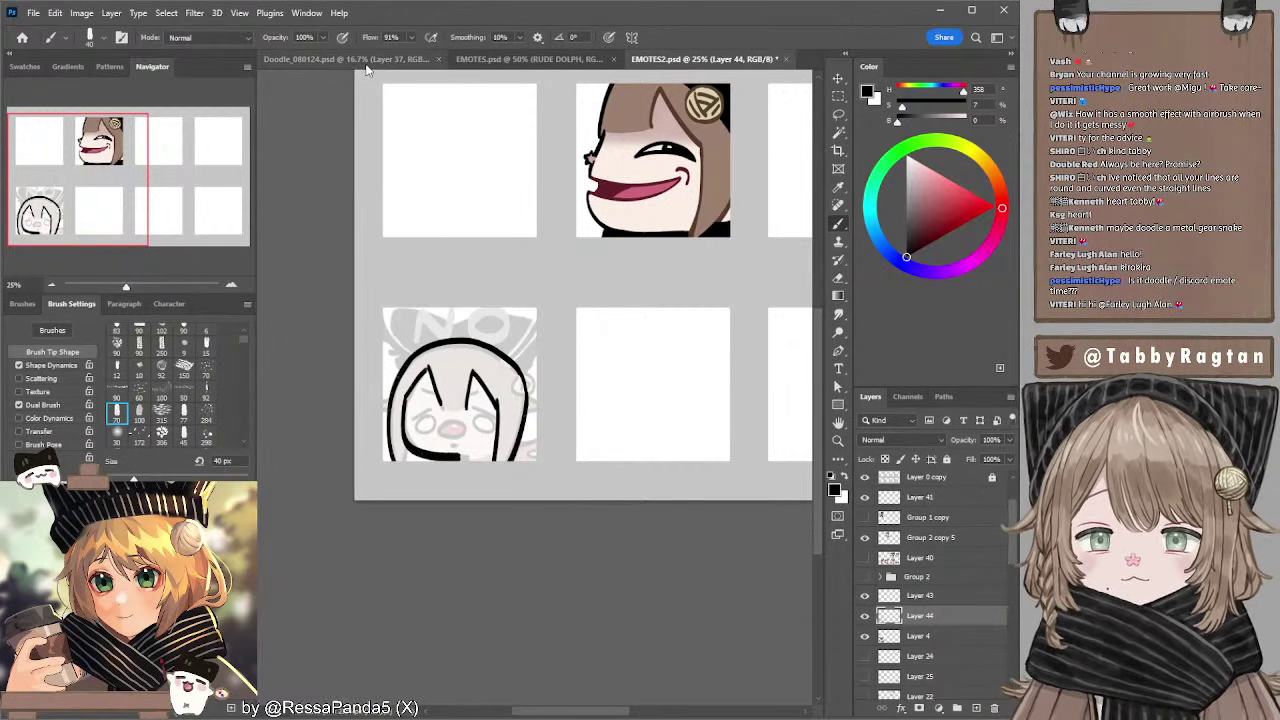
drag(373, 121, 357, 157)
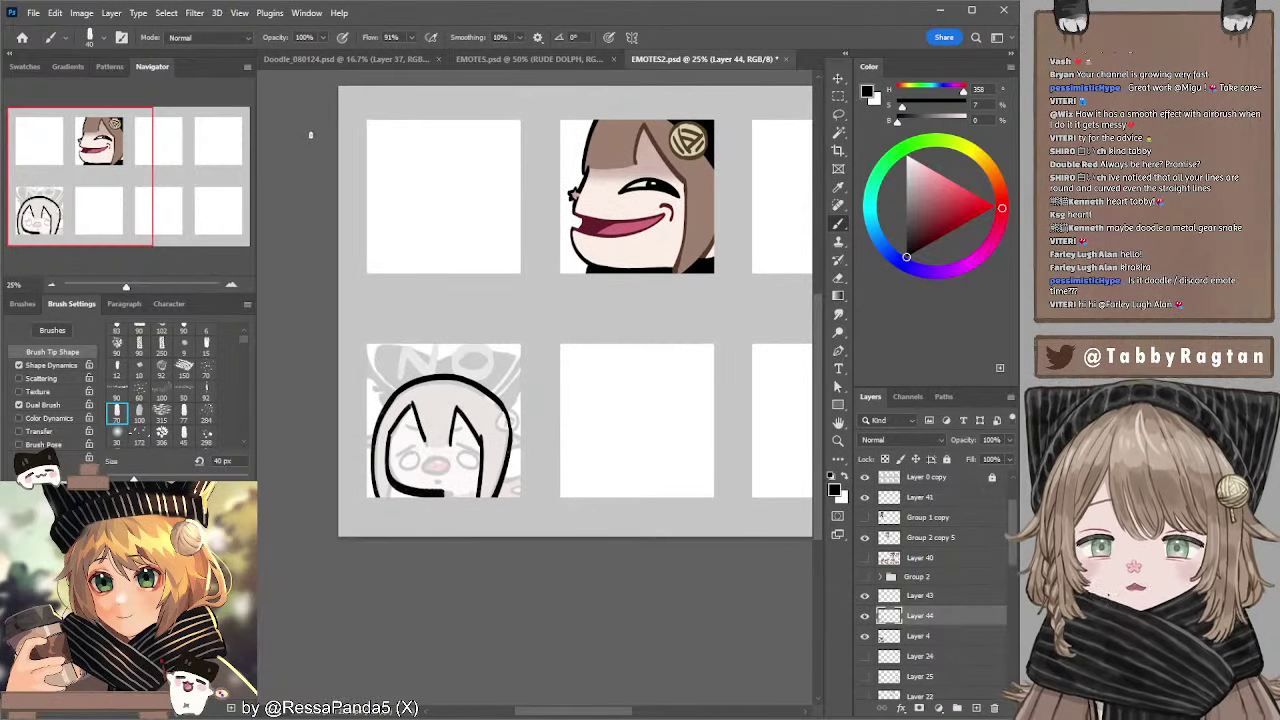
drag(349, 153, 340, 126)
drag(360, 178, 373, 158)
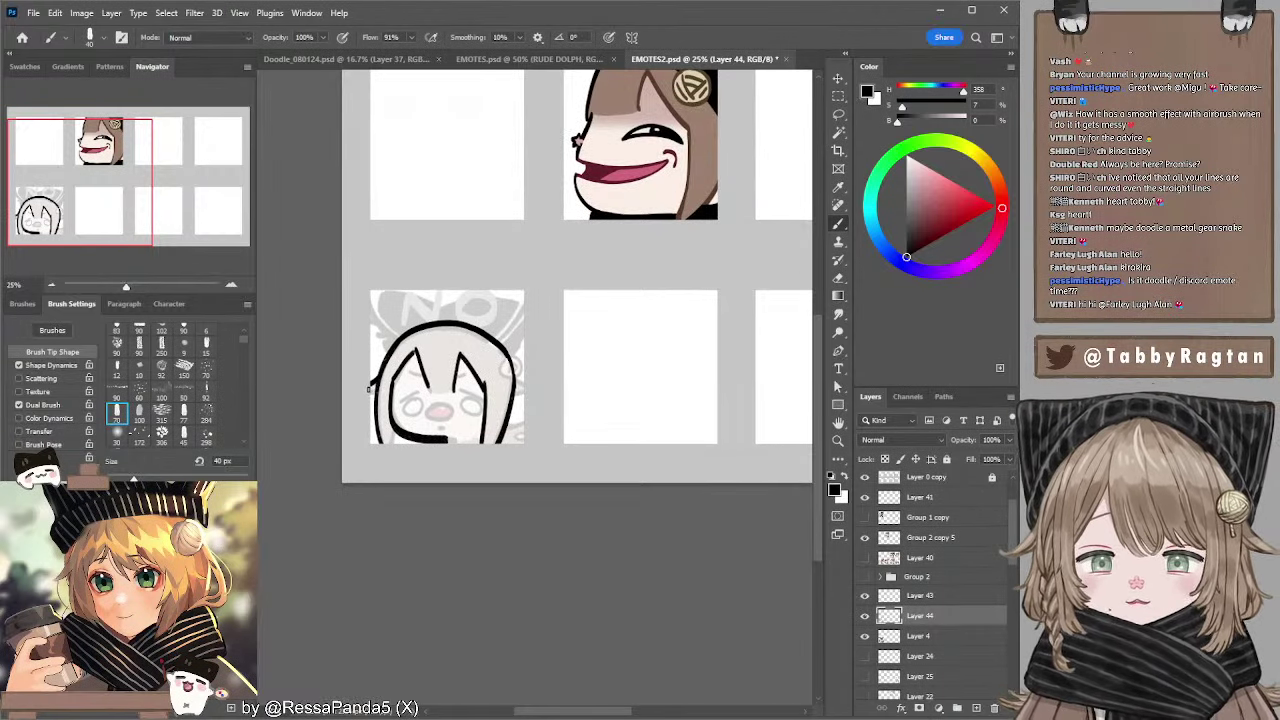
scroll(413, 327, up, 4)
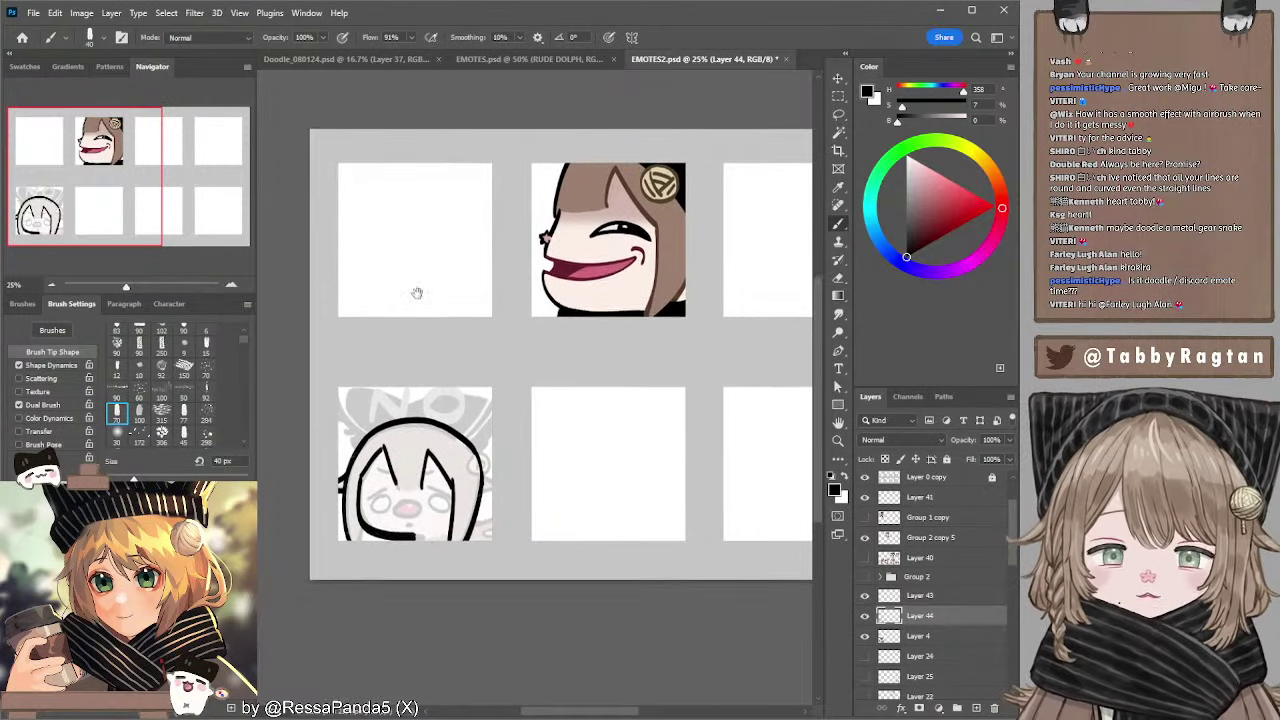
- Try a thick horizontal black stroke at 150 px across the empty square above the NO emote
key(bracketright)
key(bracketright)
key(bracketright)
key(bracketright)
key(bracketright)
key(bracketright)
key(bracketright)
key(bracketright)
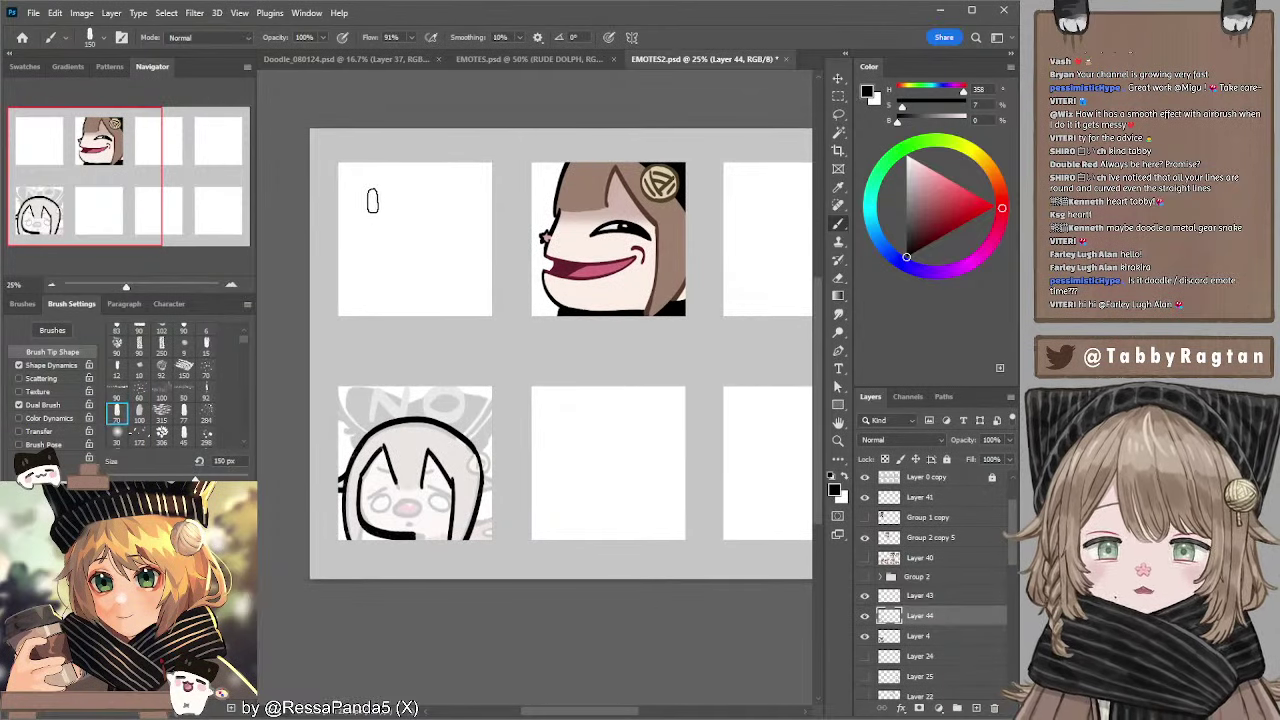
drag(363, 194, 455, 194)
key(ctrl+z)
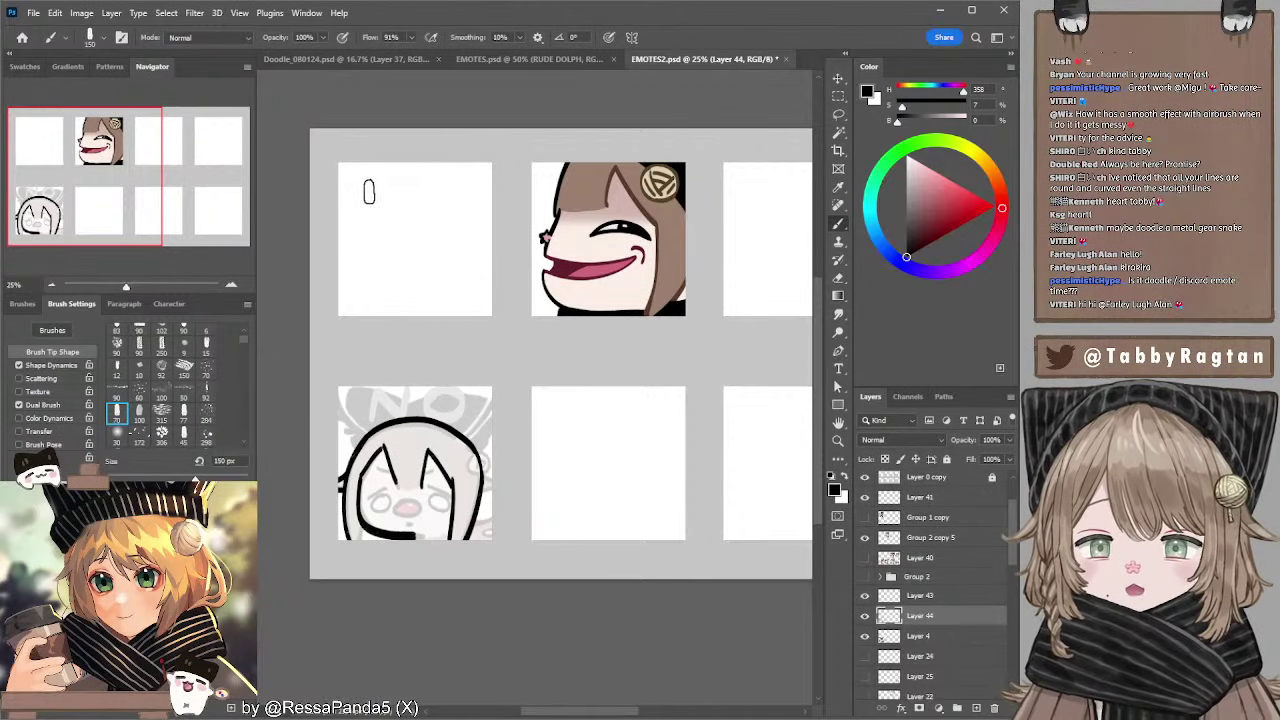
- Paint a thick, slightly rising black stroke at 150 px in the upper part of the empty square above the NO emote
key(bracketleft)
key(bracketleft)
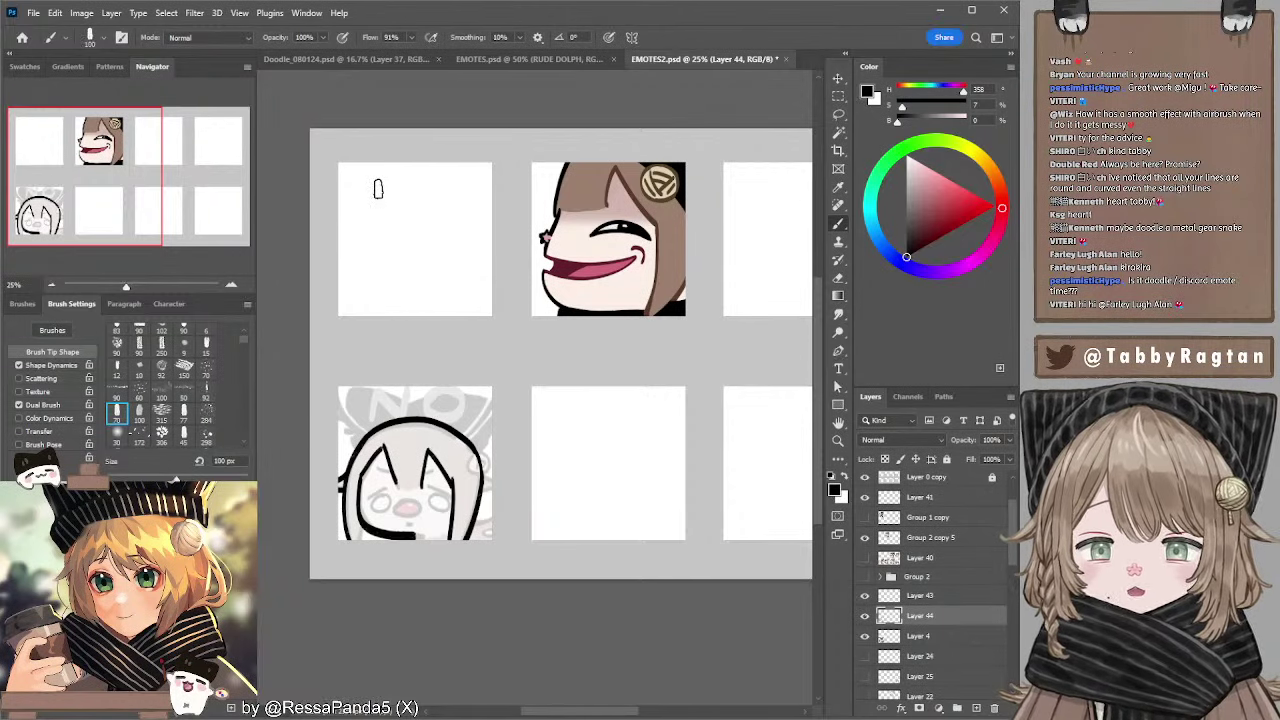
key(bracketright)
key(bracketright)
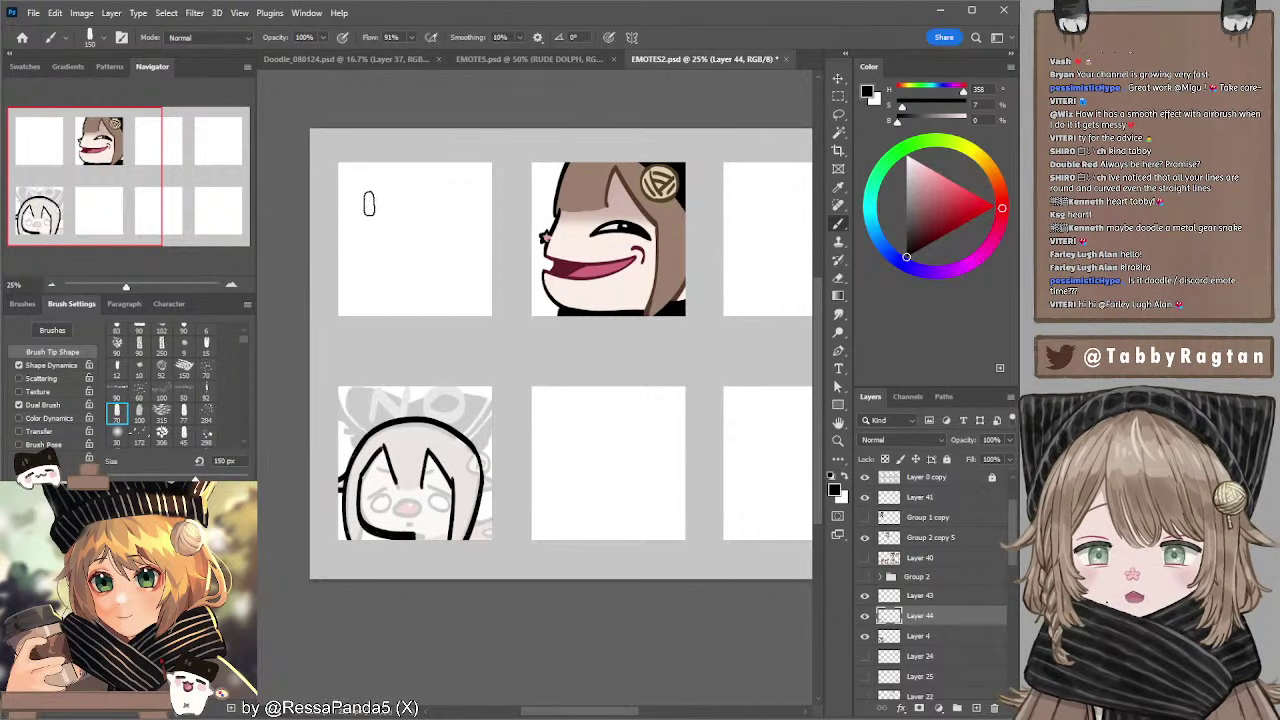
drag(369, 204, 450, 188)
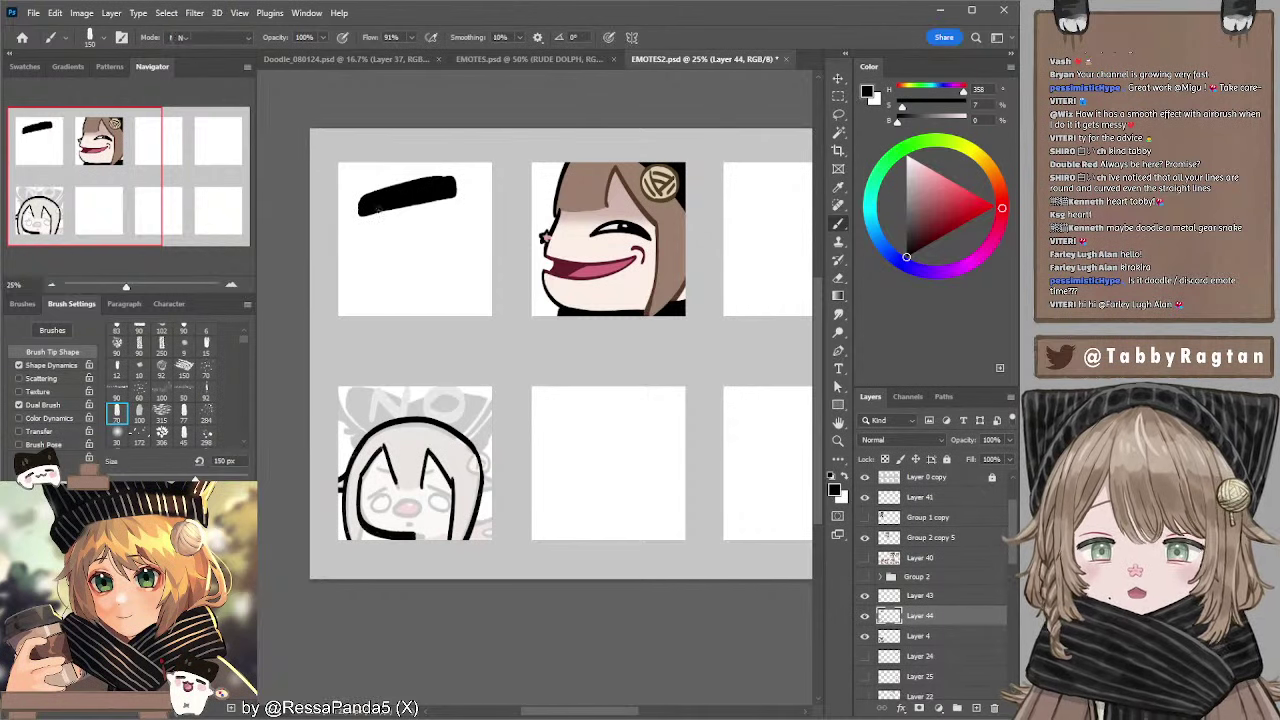
- Try smudging the black test stroke in the square above the NO emote with a 200 px Smudge brush
key(r)
key(bracketright)
key(bracketright)
key(bracketright)
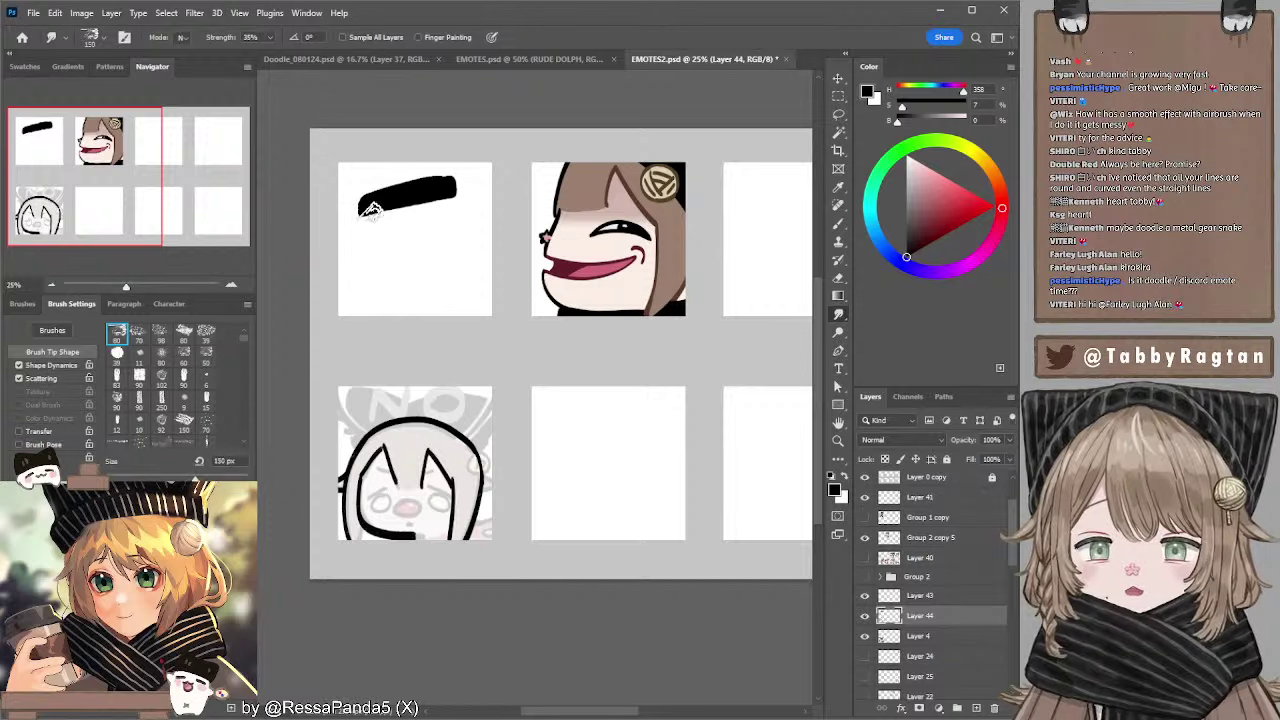
key(bracketright)
key(bracketright)
mouse_move(370, 208)
mouse_down()
mouse_move(360, 230)
mouse_move(440, 200)
mouse_move(420, 228)
mouse_up()
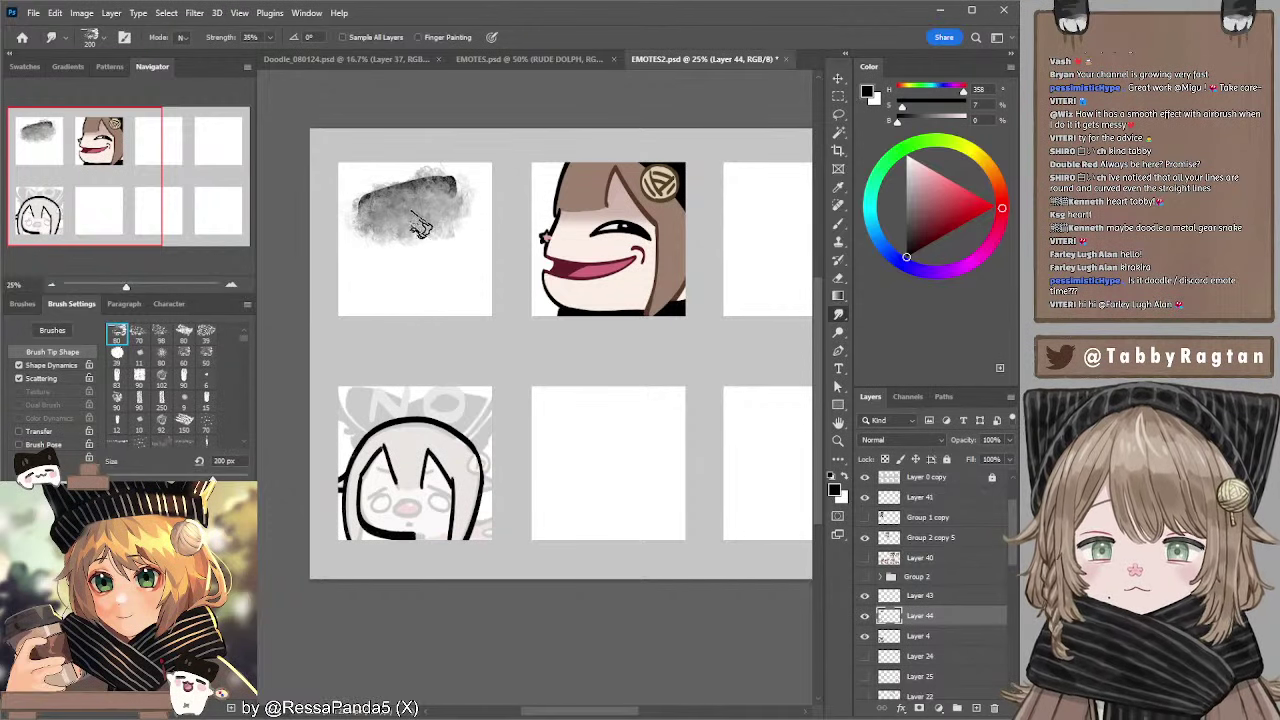
key(ctrl+z)
- Smudge the lower edge of the black test stroke into a soft fade, reducing the Smudge brush from 150 to 100 px
key(bracketleft)
key(bracketleft)
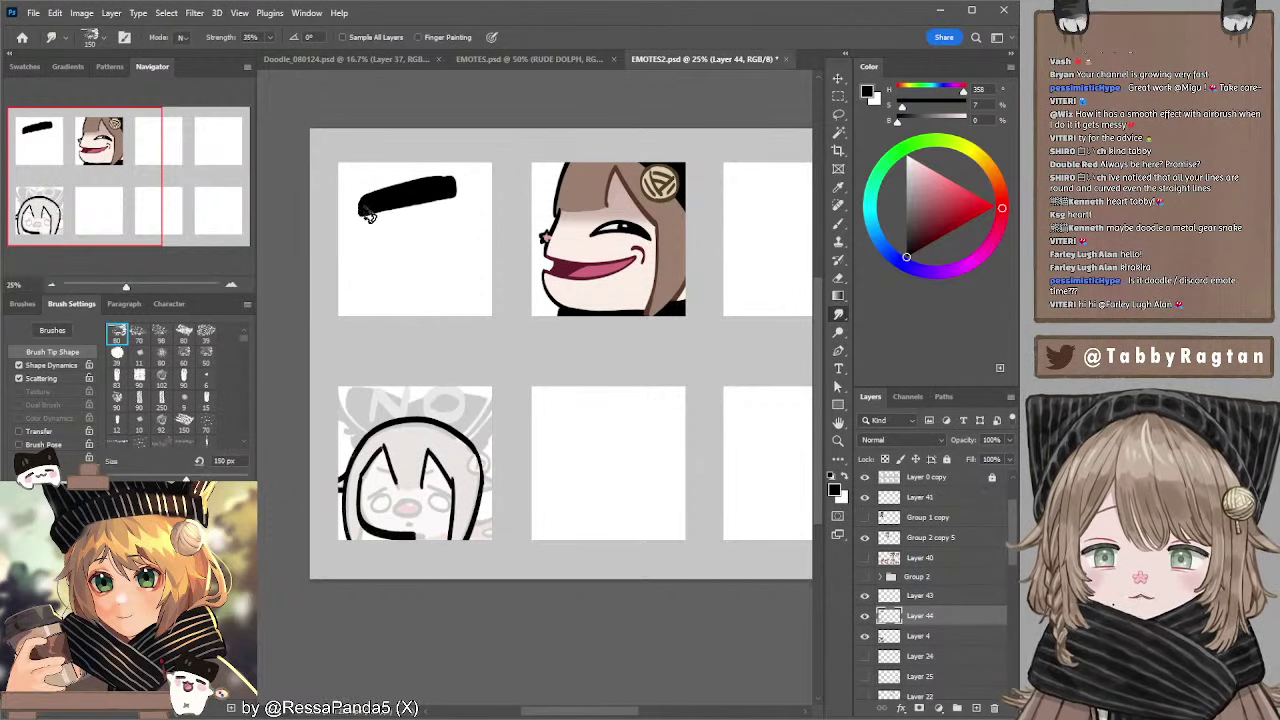
mouse_move(404, 209)
mouse_down()
mouse_move(440, 201)
mouse_move(395, 211)
mouse_move(453, 194)
mouse_move(394, 200)
mouse_move(454, 190)
mouse_move(379, 207)
mouse_move(417, 197)
mouse_move(425, 210)
mouse_move(377, 207)
mouse_move(437, 180)
mouse_move(459, 185)
mouse_move(365, 210)
mouse_move(454, 183)
mouse_move(443, 225)
mouse_move(415, 206)
mouse_move(449, 188)
mouse_move(407, 210)
mouse_move(442, 202)
mouse_move(385, 210)
mouse_move(428, 200)
mouse_up()
key(bracketleft)
key(bracketleft)
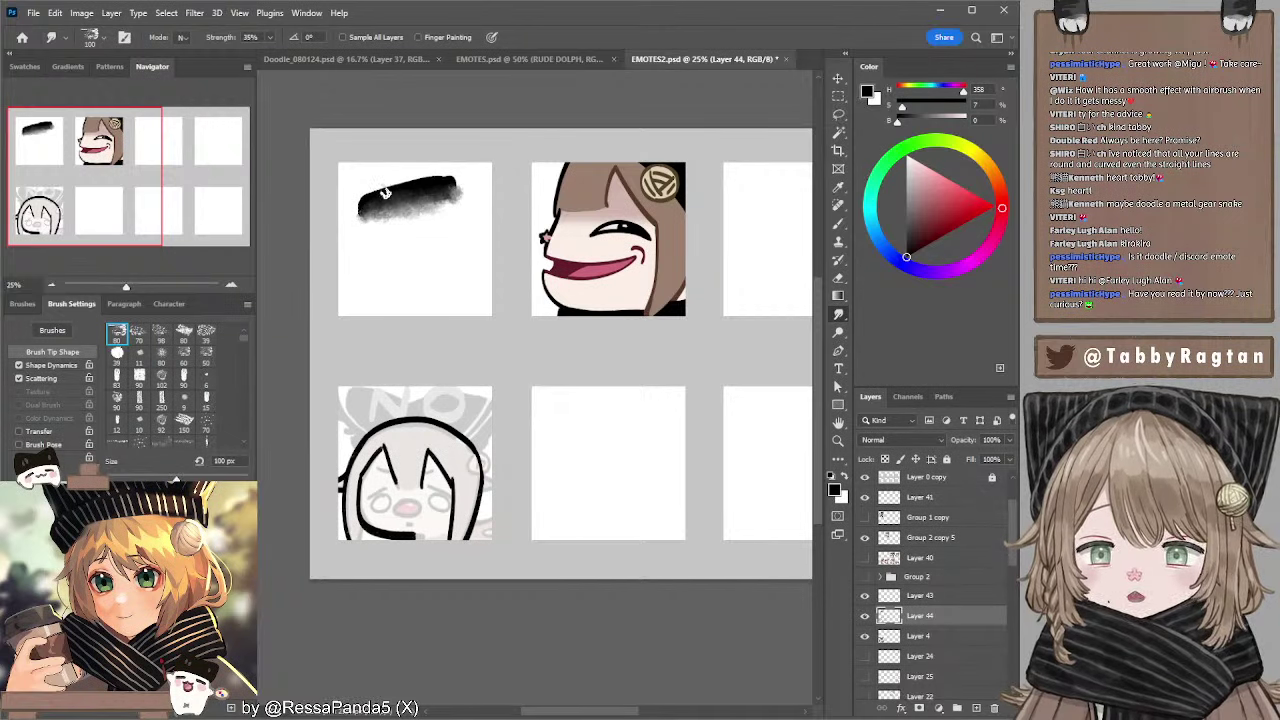
key(b)
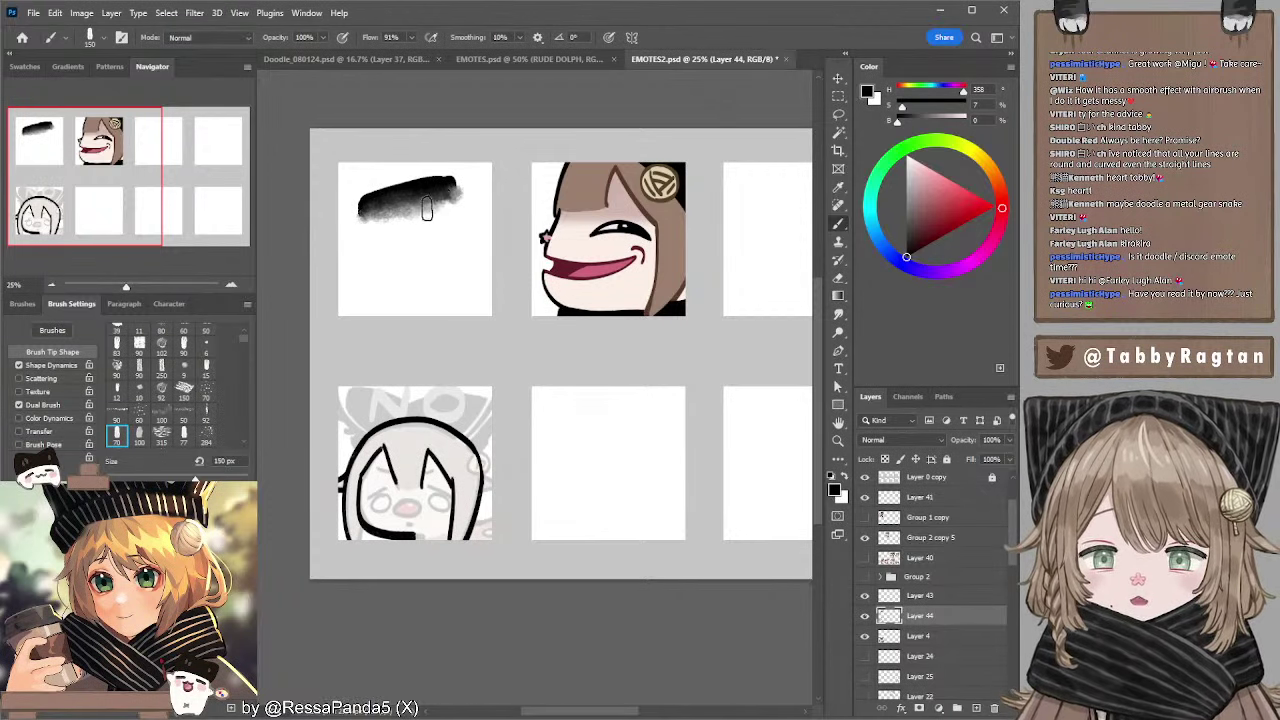
key(r)
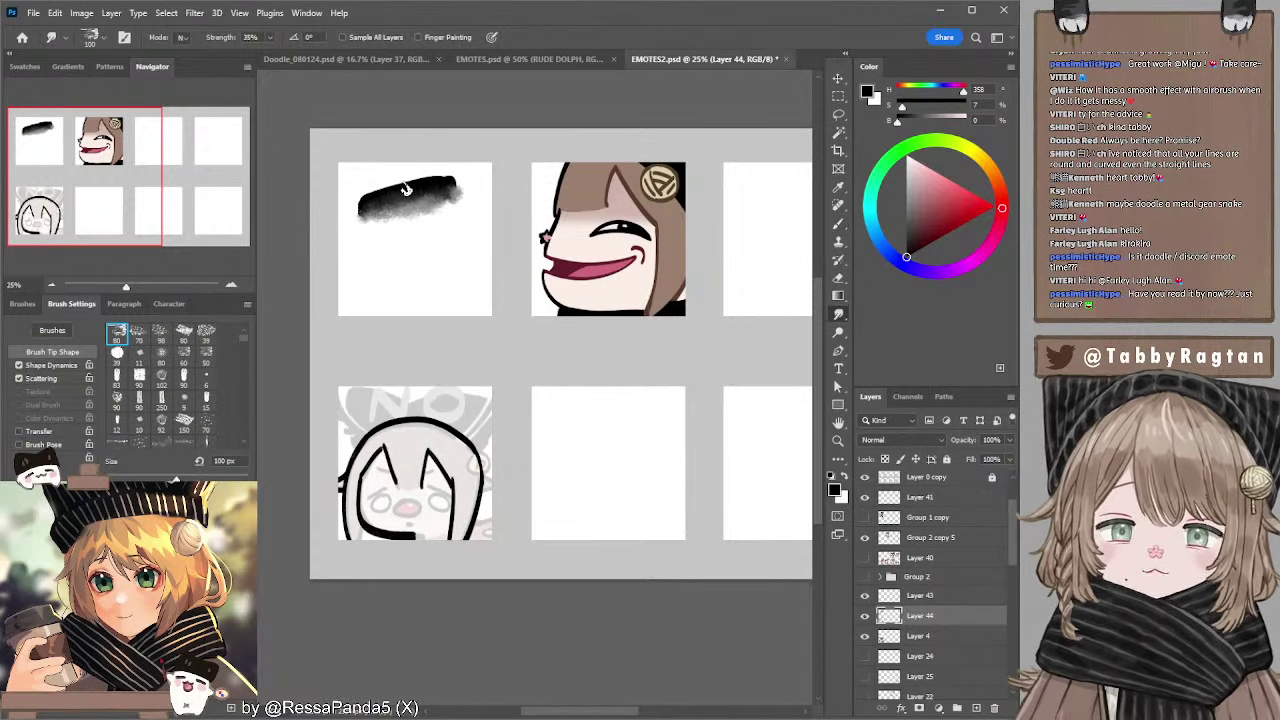
- Erase the whole black test stroke from the square above the NO emote with a 600 px eraser
key(e)
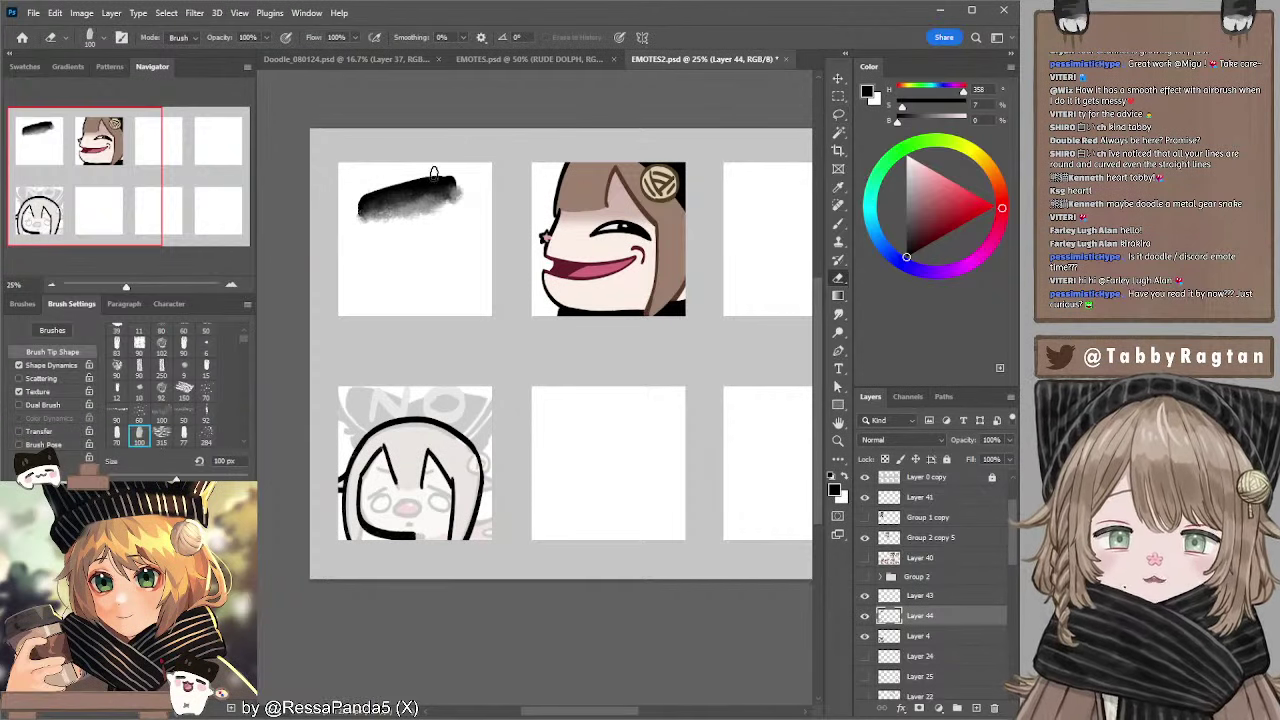
key(bracketright)
key(bracketright)
key(bracketright)
key(bracketright)
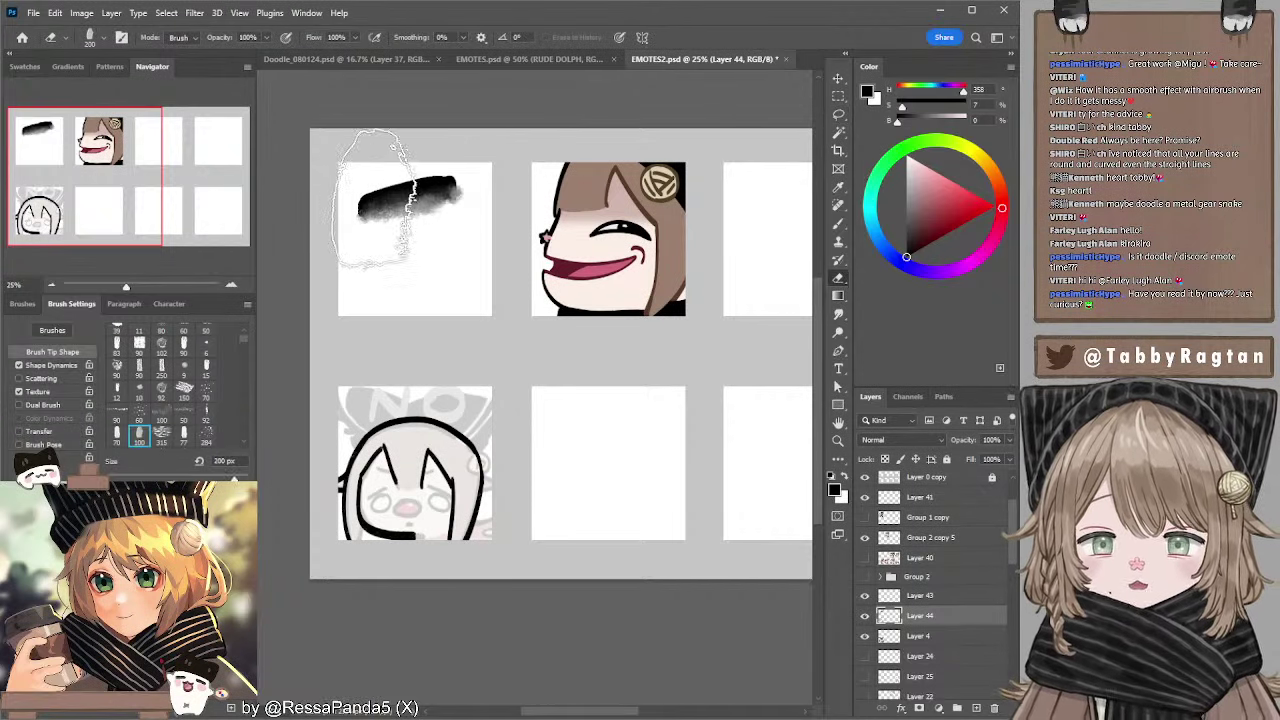
key(bracketright)
key(bracketleft)
key(bracketleft)
key(bracketleft)
key(bracketleft)
mouse_move(370, 200)
mouse_down()
mouse_move(450, 190)
mouse_move(370, 226)
mouse_up()
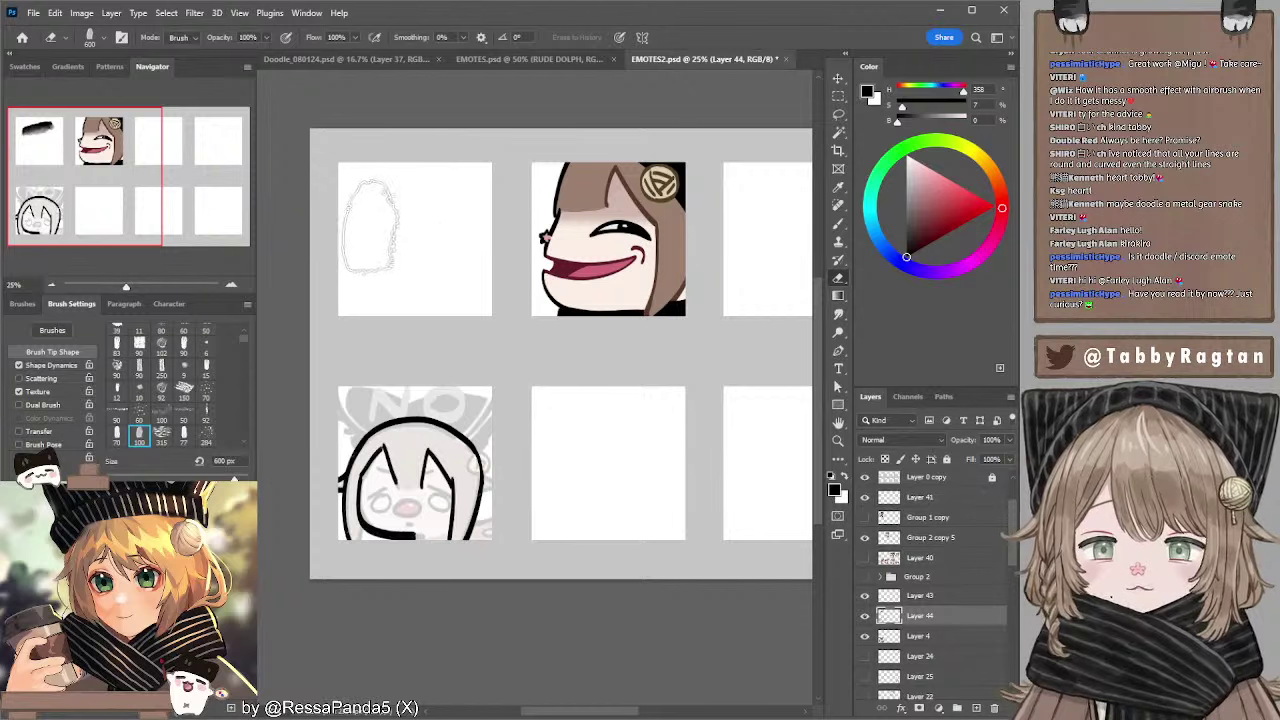
- Erase the part of the NO emote's hair outline that crosses the round hair ornament, using a 90 px eraser
key(b)
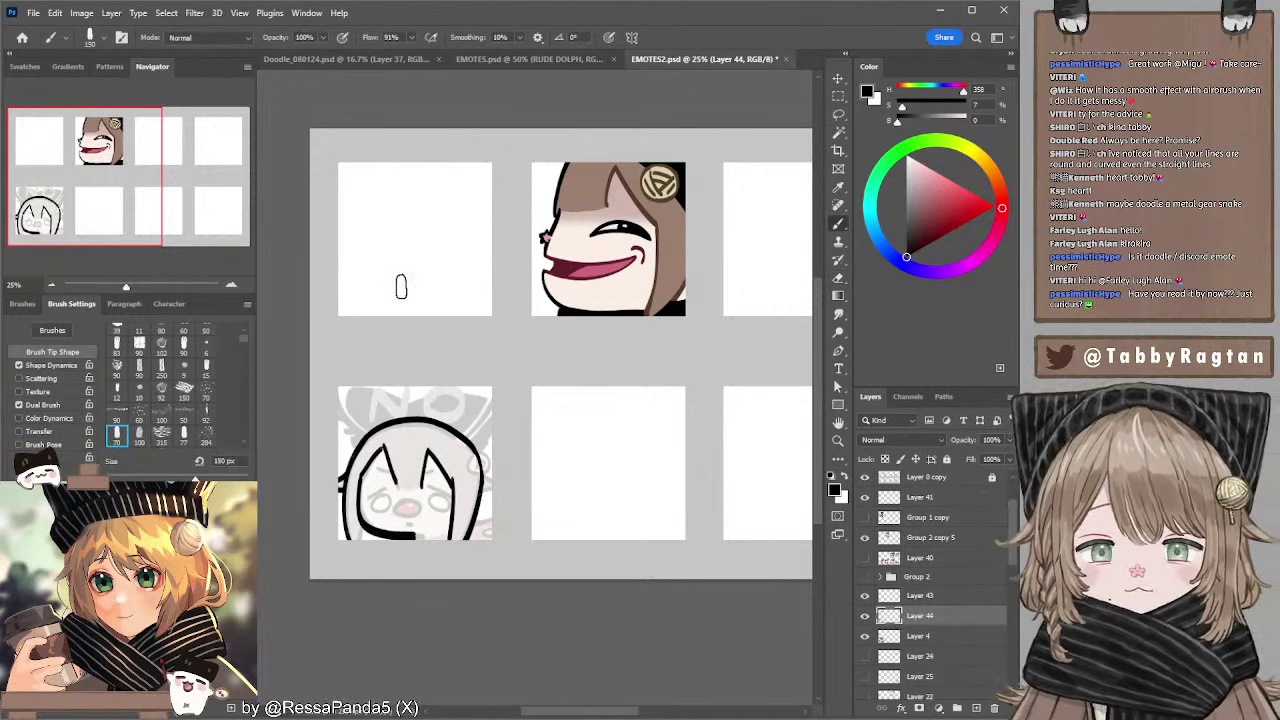
drag(397, 320, 408, 266)
key(e)
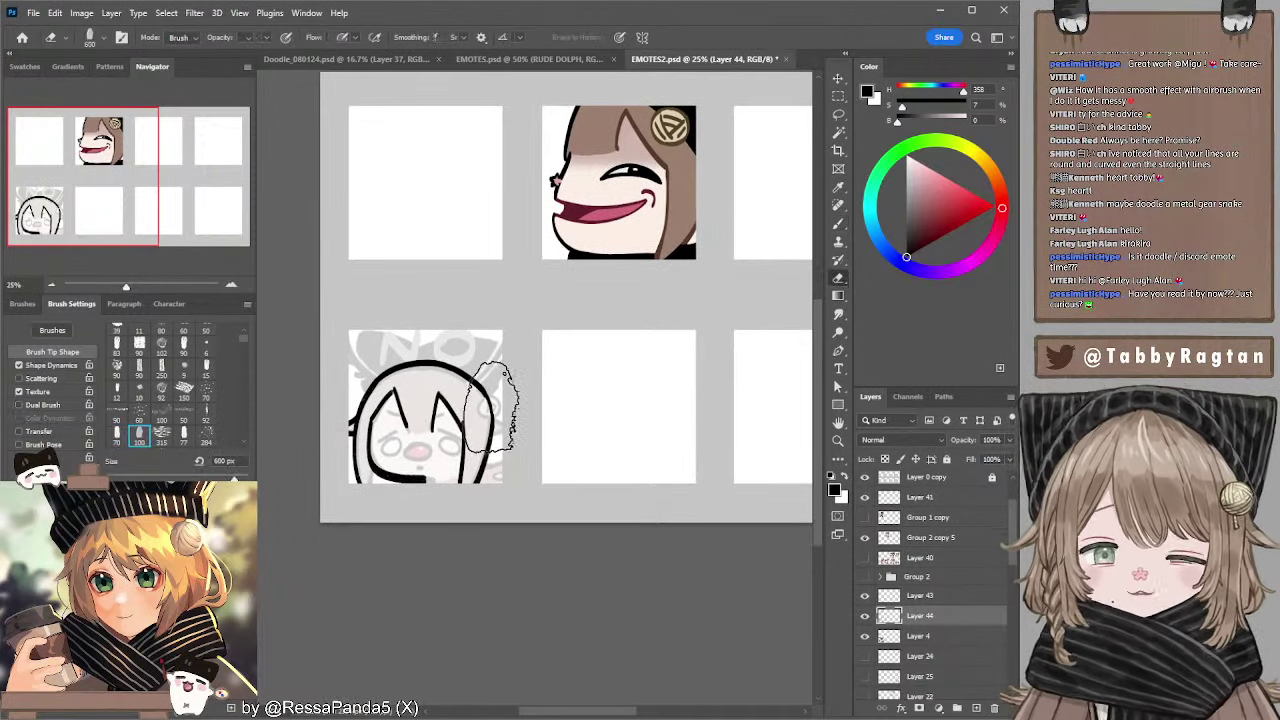
key(bracketleft)
key(bracketleft)
key(bracketleft)
key(bracketleft)
key(bracketleft)
key(bracketleft)
key(bracketleft)
key(bracketleft)
key(bracketleft)
key(bracketleft)
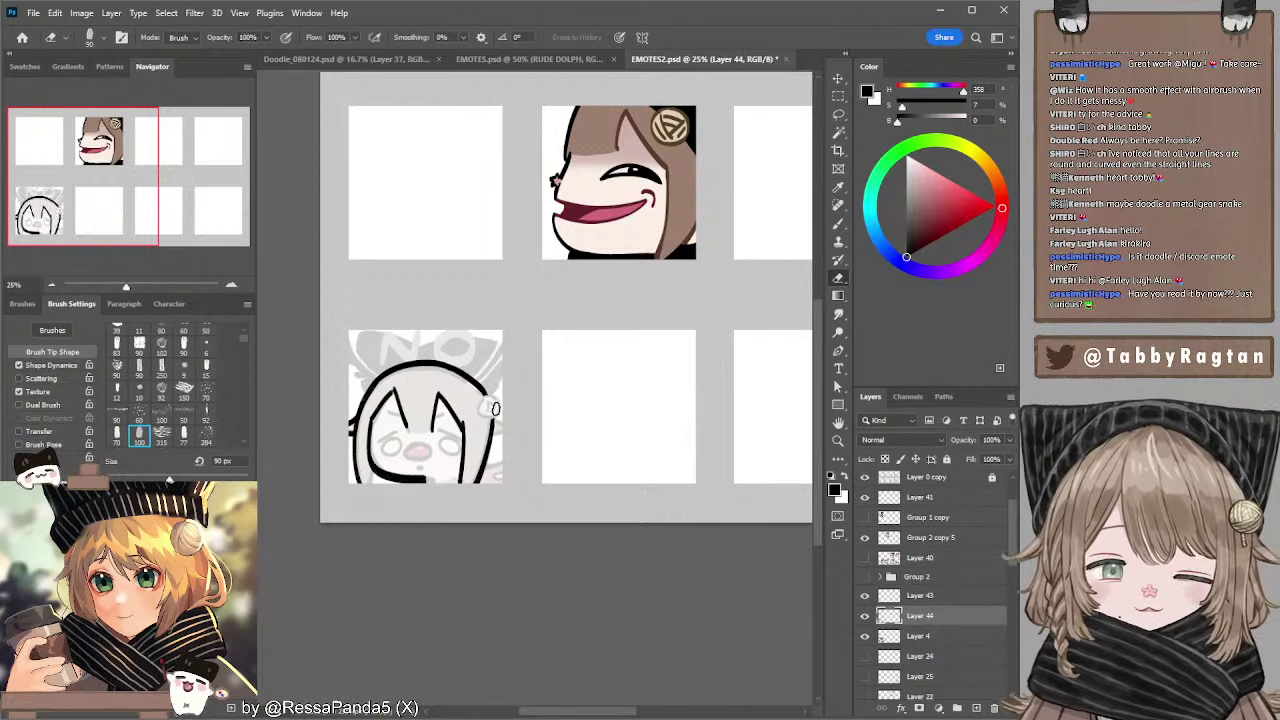
- Ink the NO emote's round hair ornament with a 35 px brush and its inner triangular detail with a 25 px brush
key(b)
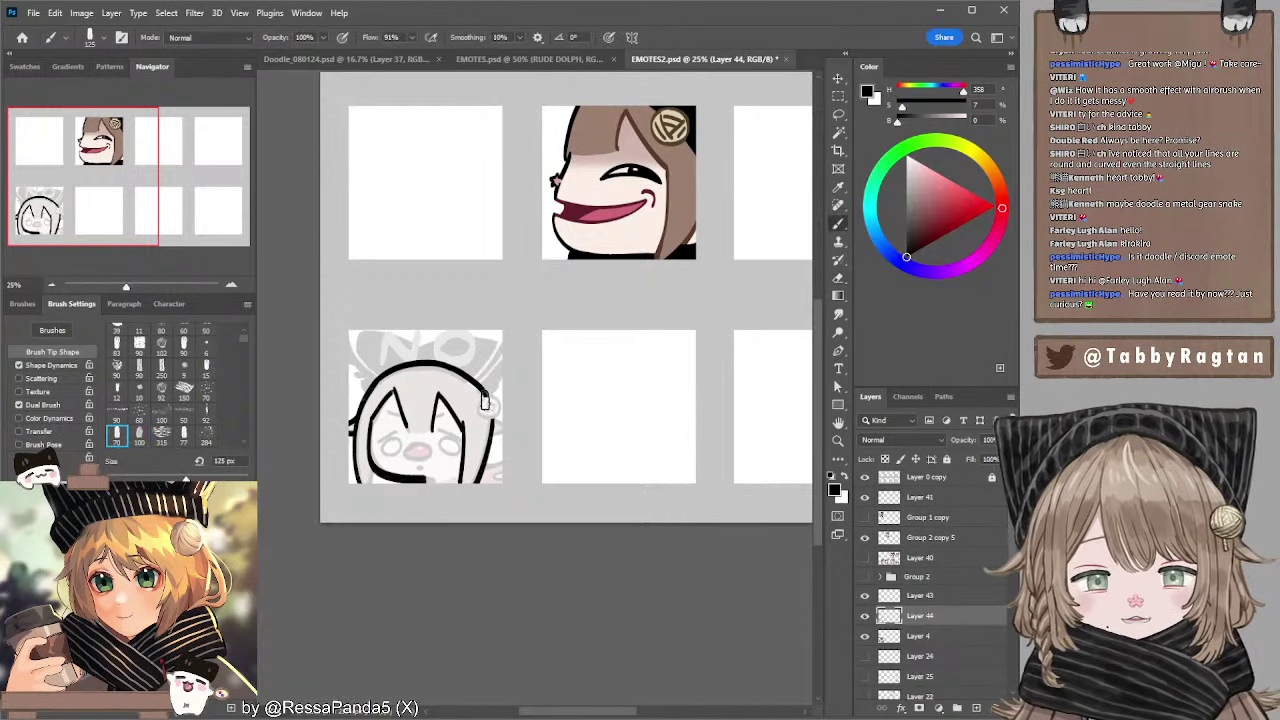
key(bracketleft)
key(bracketleft)
key(bracketleft)
key(bracketleft)
key(bracketleft)
key(bracketleft)
key(bracketleft)
key(bracketleft)
key(bracketleft)
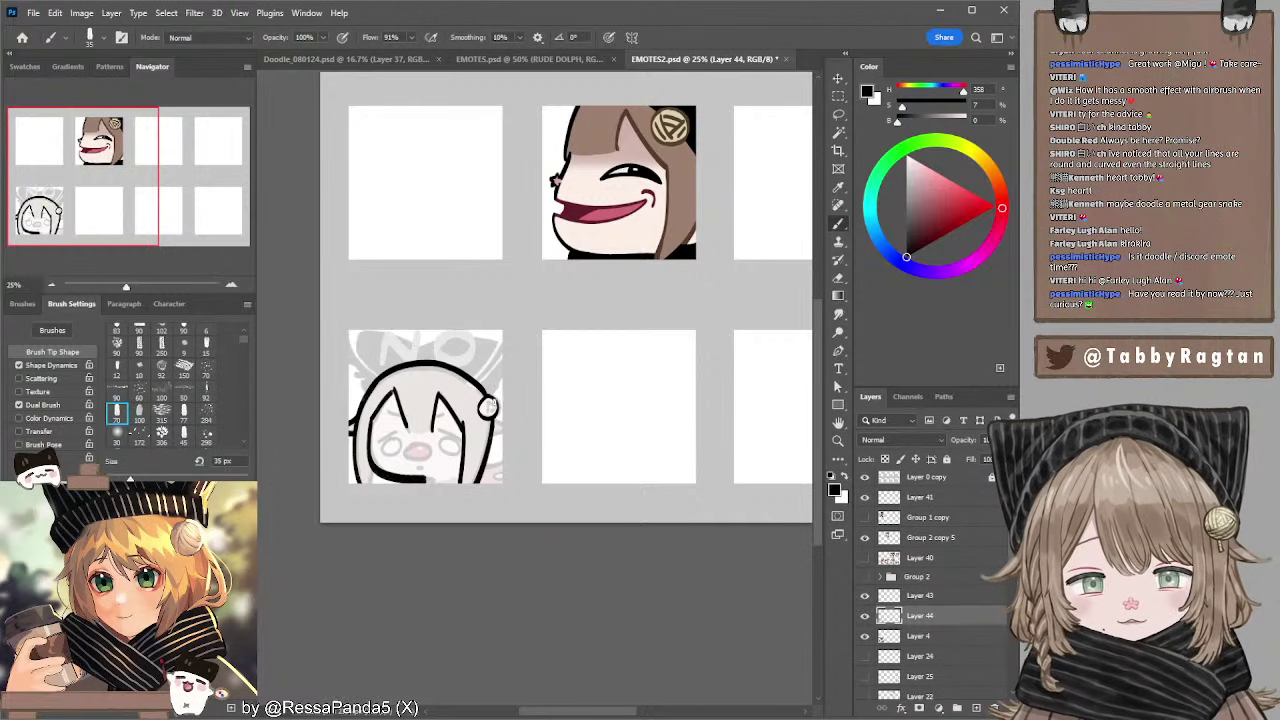
key(ctrl+z)
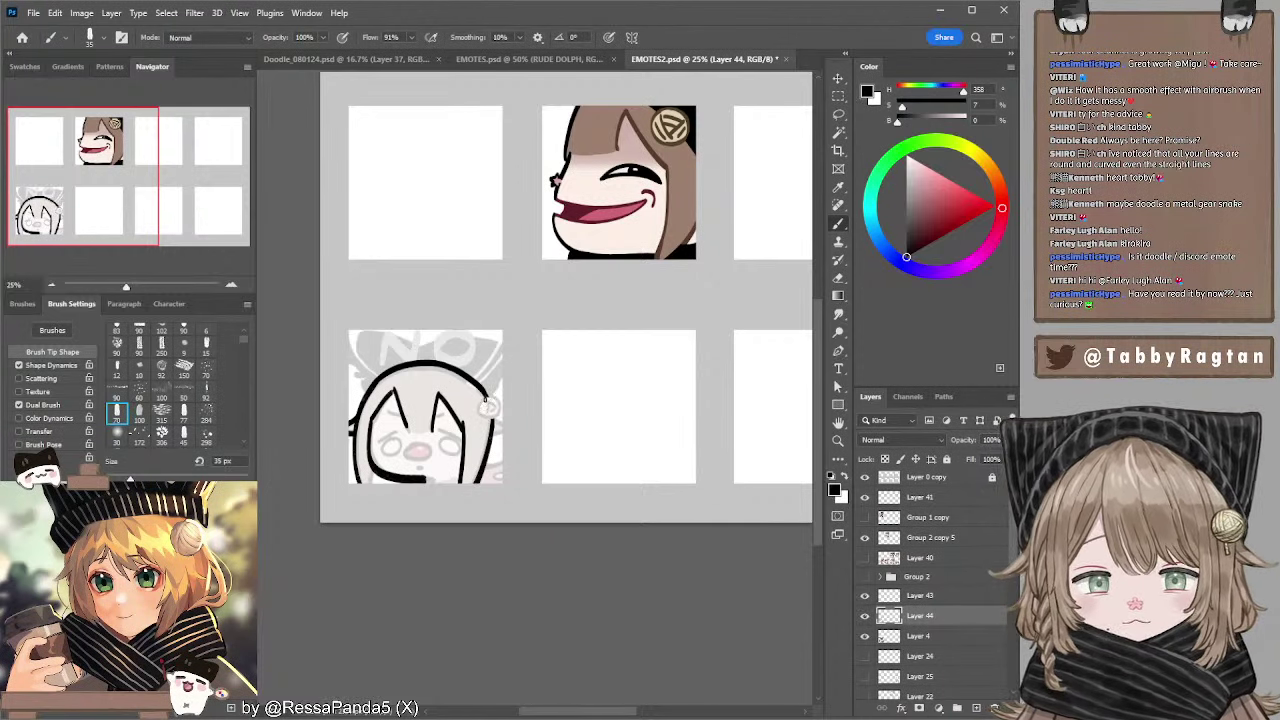
drag(476, 414, 486, 405)
key(ctrl+z)
key(ctrl+z)
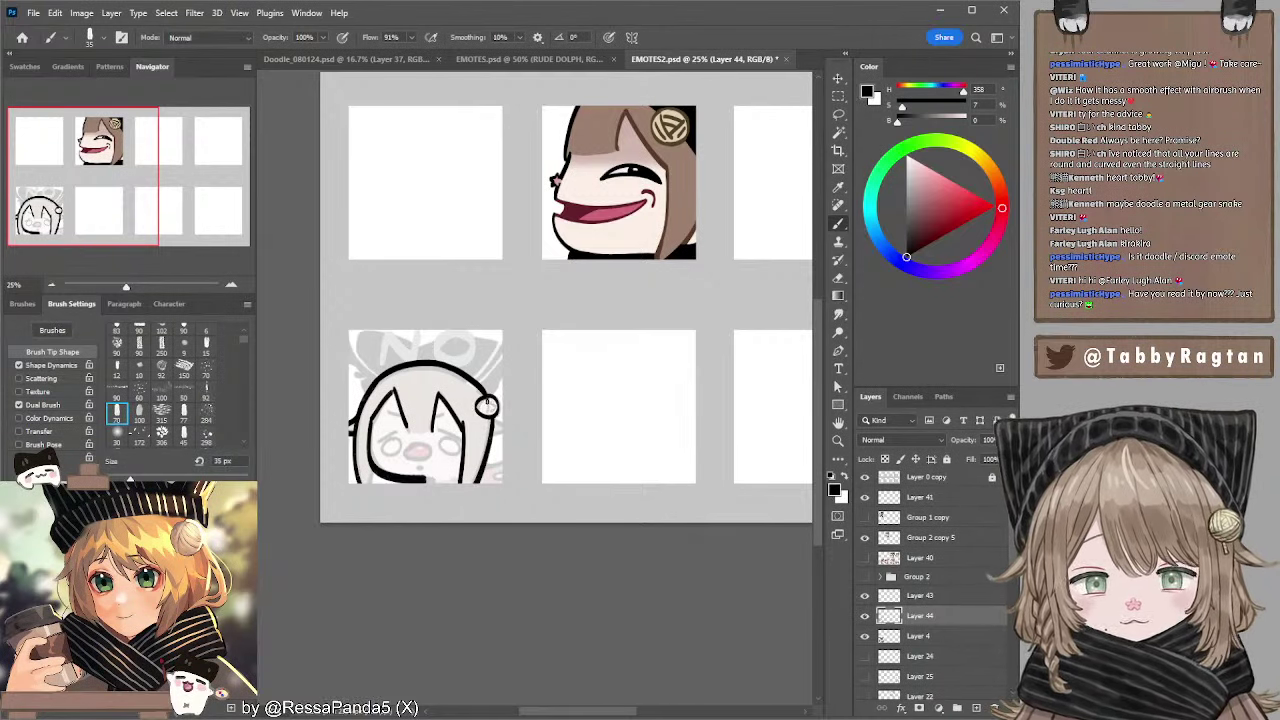
drag(487, 405, 487, 407)
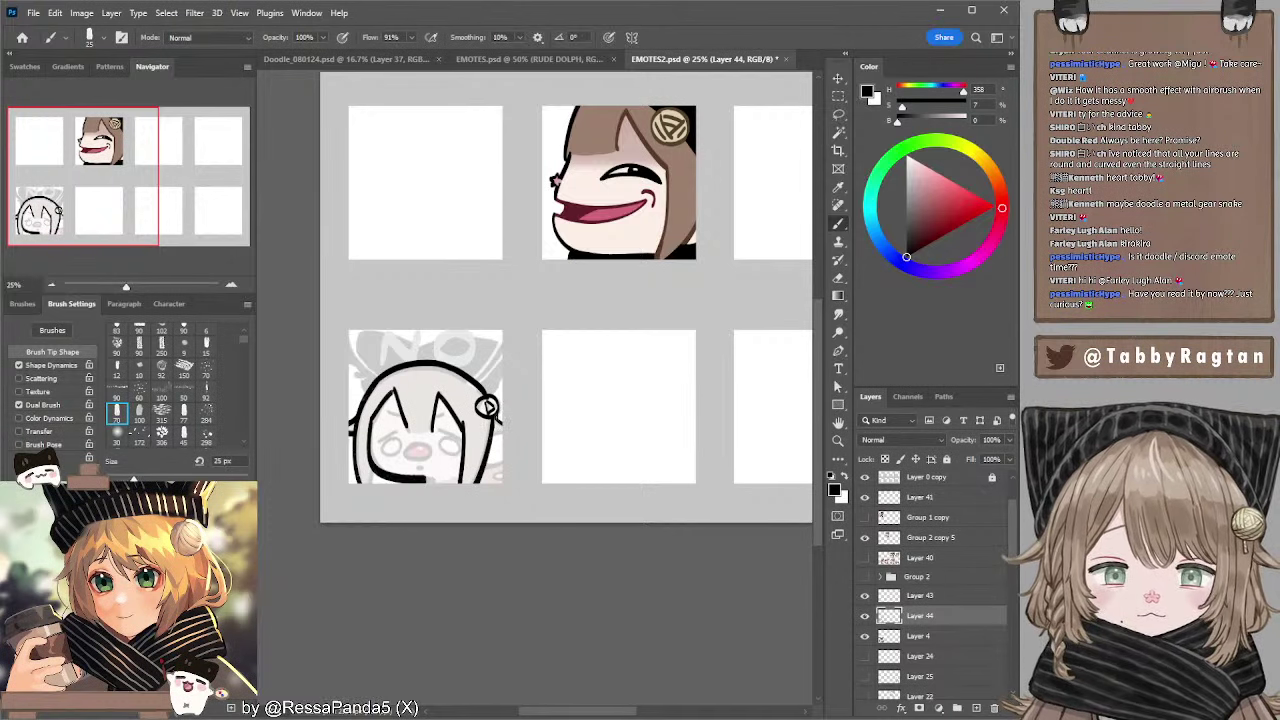
- Ink the short hair lines outside the right edge of the NO emote's hair with a 40 px brush
key(bracketright)
key(bracketright)
key(bracketright)
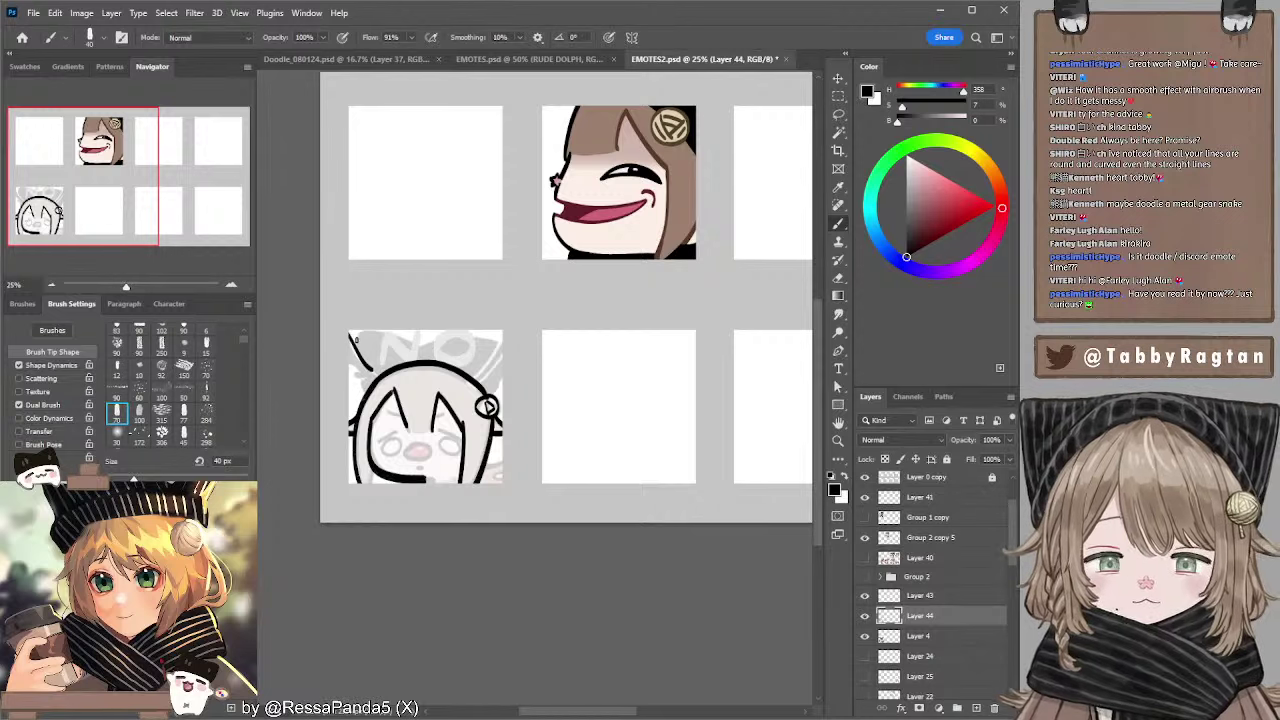
- Ink the branched antler shape on the upper left of the NO emote's head with a 40 px brush
key(bracketleft)
key(bracketleft)
mouse_move(352, 331)
mouse_down()
mouse_move(382, 376)
mouse_move(356, 368)
mouse_move(375, 380)
mouse_up()
key(bracketright)
key(bracketright)
key(ctrl+z)
key(ctrl+z)
key(ctrl+z)
key(ctrl+z)
key(ctrl+z)
- Ink the matching branched antler shape on the upper right of the head with a 40 px brush
mouse_move(475, 375)
mouse_down()
mouse_move(499, 342)
mouse_move(490, 384)
mouse_up()
key(ctrl+z)
key(ctrl+z)
key(ctrl+z)
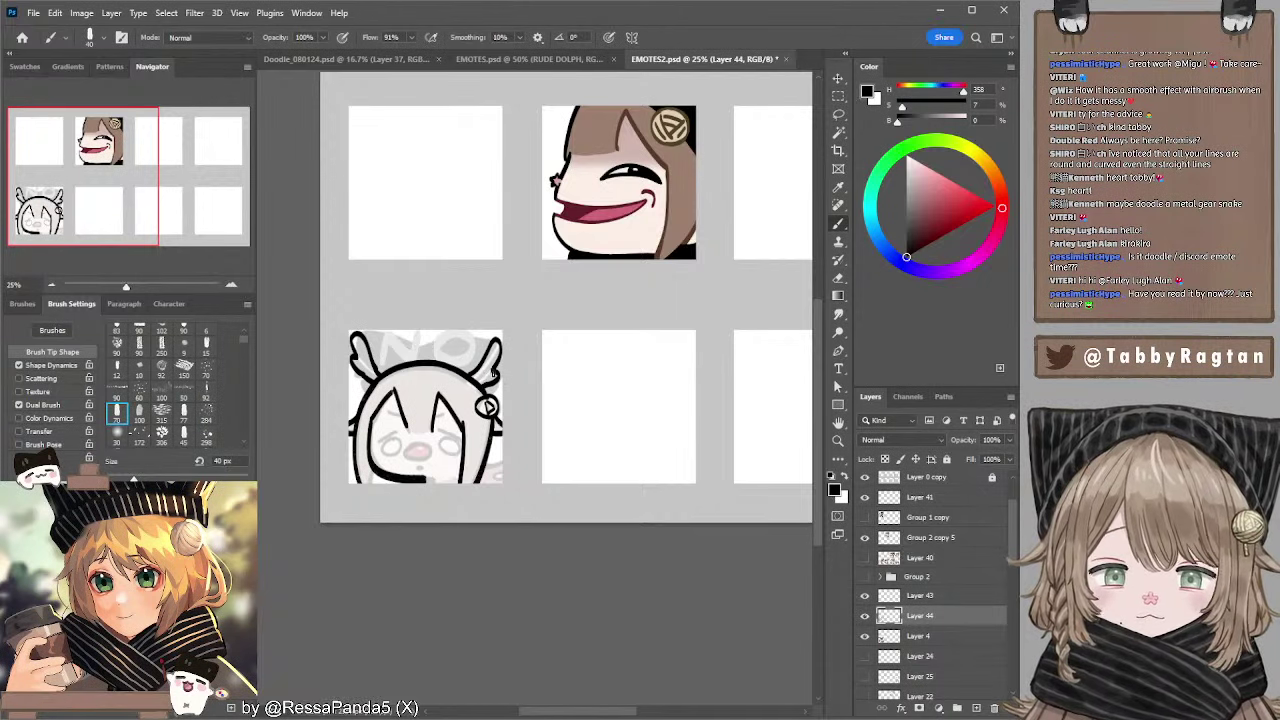
- Erase the small lower branch of the left antler and ink it again with a 50 px brush
key(e)
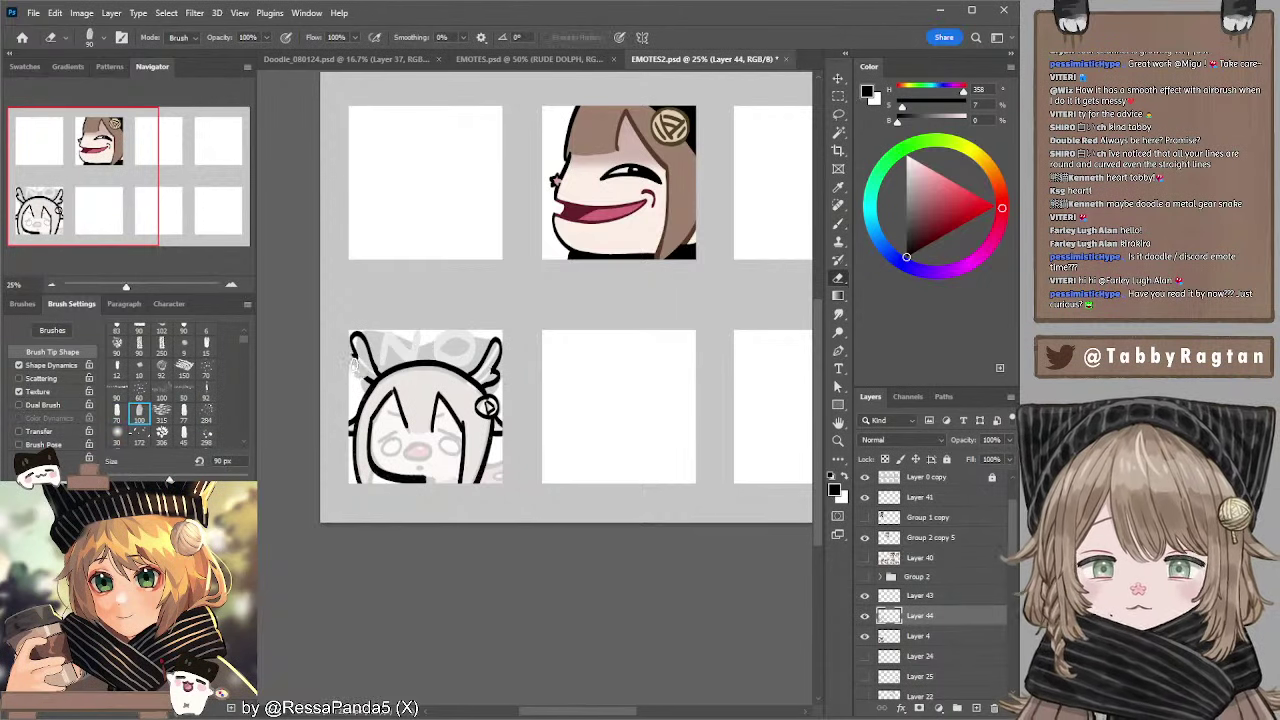
drag(360, 376, 367, 380)
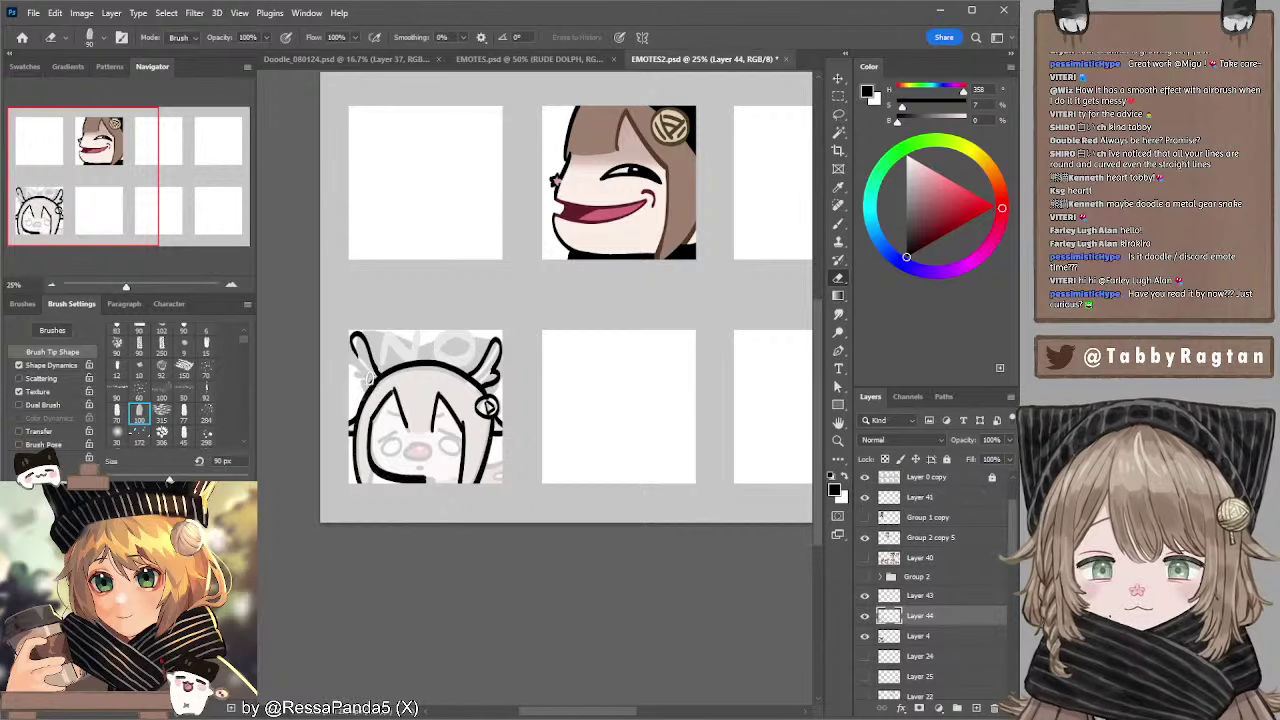
key(b)
key(b)
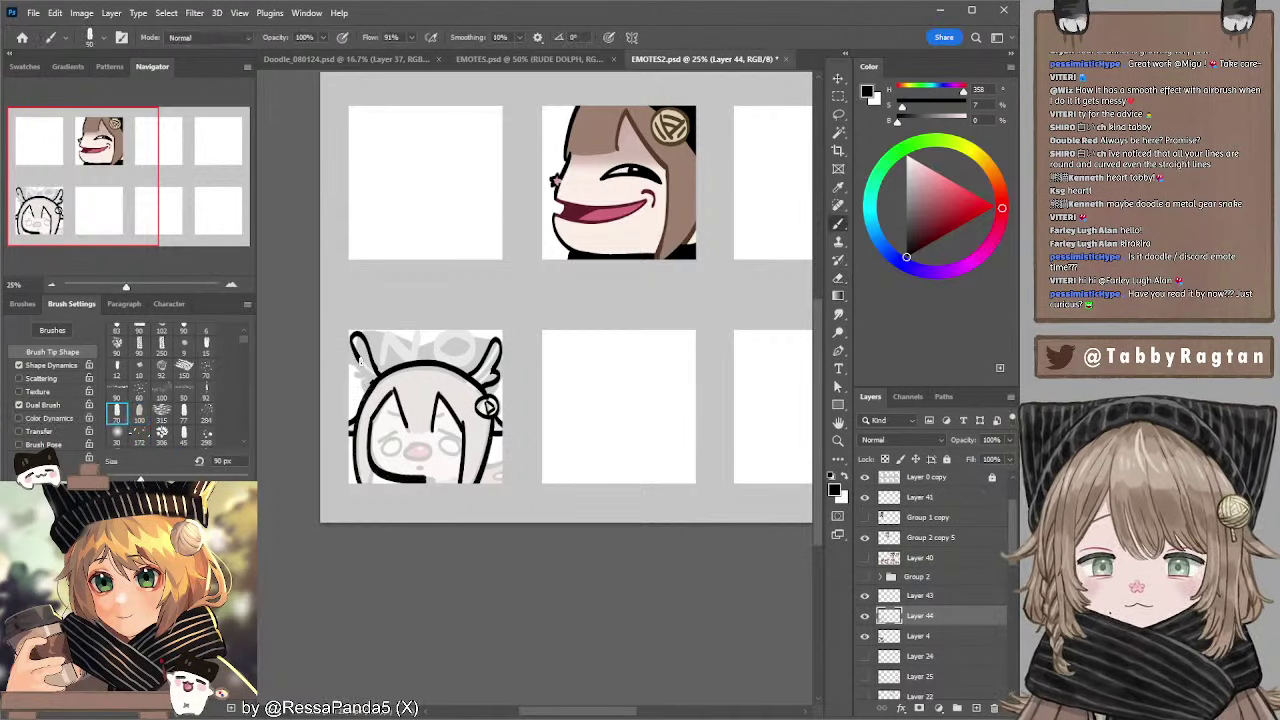
key(bracketright)
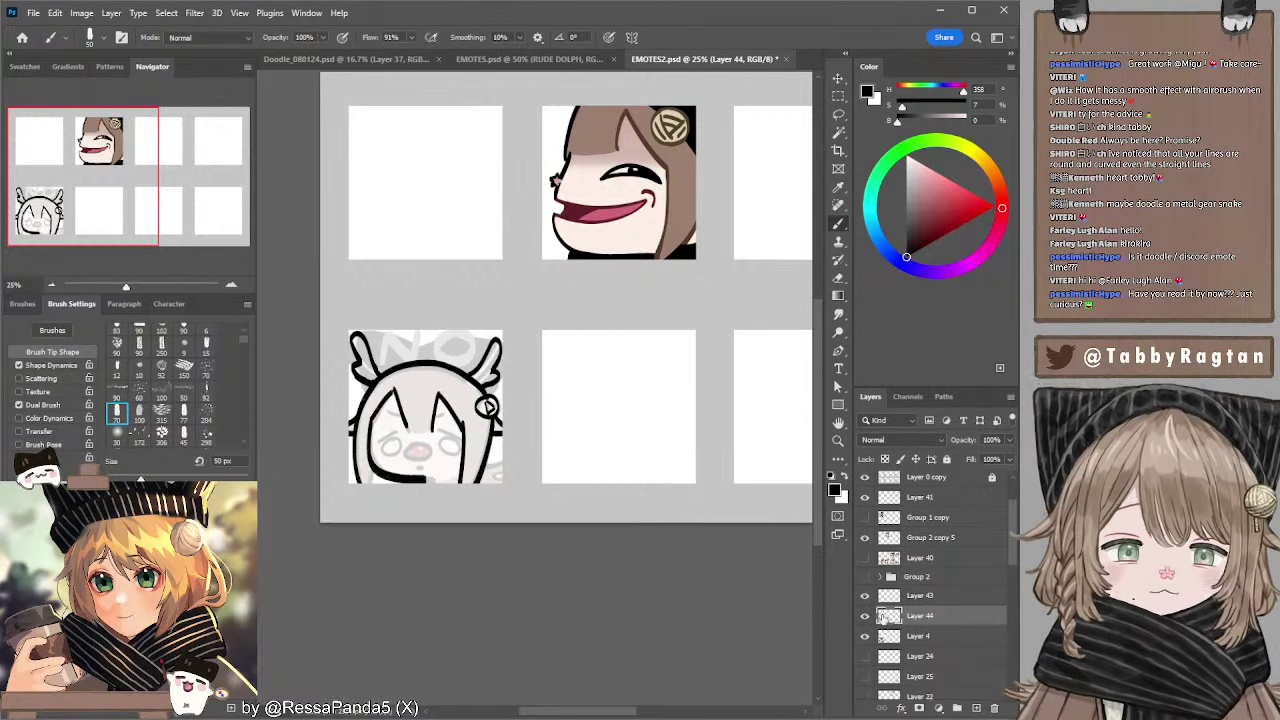
- Add a new layer directly beneath Layer 44 and ink the hat's upper edge between the antlers with a 70 px brush
key(ctrl+shift+alt+n)
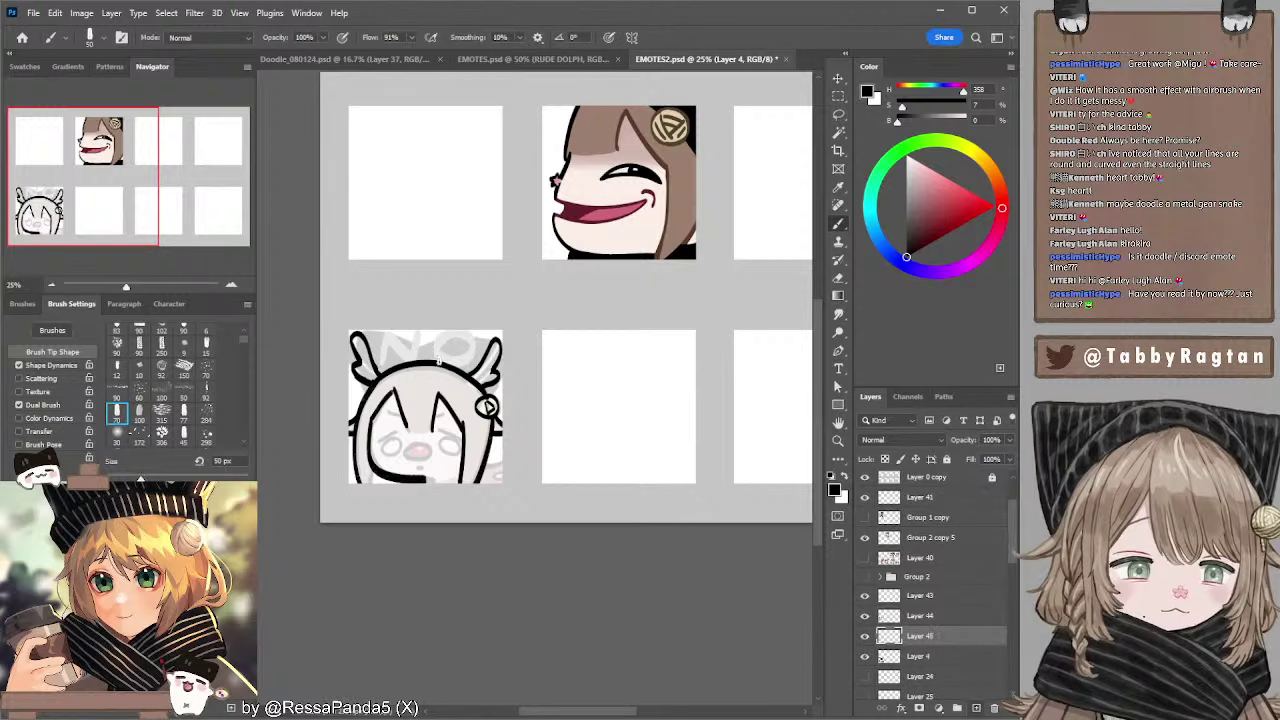
key(bracketright)
key(bracketright)
mouse_move(371, 333)
mouse_down()
mouse_move(426, 350)
mouse_move(400, 355)
mouse_move(373, 339)
mouse_move(413, 350)
mouse_move(372, 338)
mouse_move(494, 342)
mouse_up()
key(ctrl+z)
key(ctrl+z)
key(ctrl+z)
key(ctrl+z)
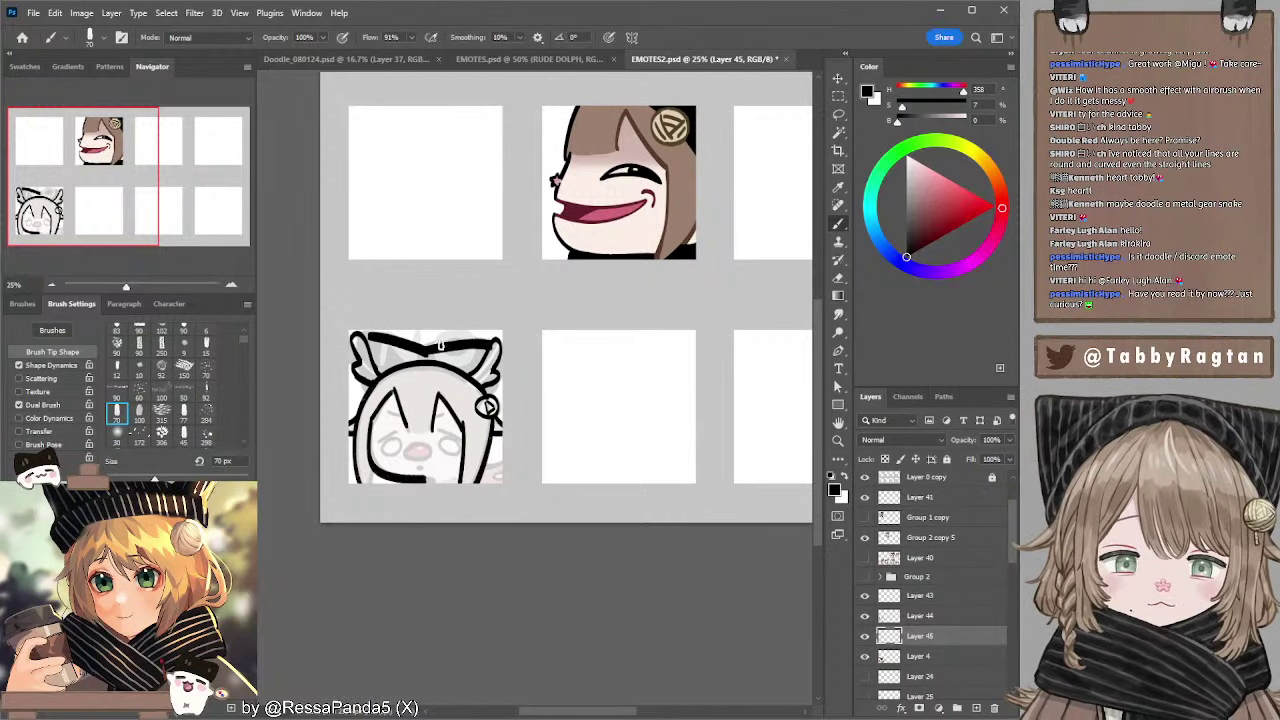
- Fill the NO emote's hat solid black between the antlers and tidy its edges with a 60 to 70 px brush
mouse_move(370, 342)
mouse_down()
mouse_move(393, 348)
mouse_move(374, 358)
mouse_move(492, 350)
mouse_move(460, 362)
mouse_move(491, 368)
mouse_move(485, 359)
mouse_up()
key(e)
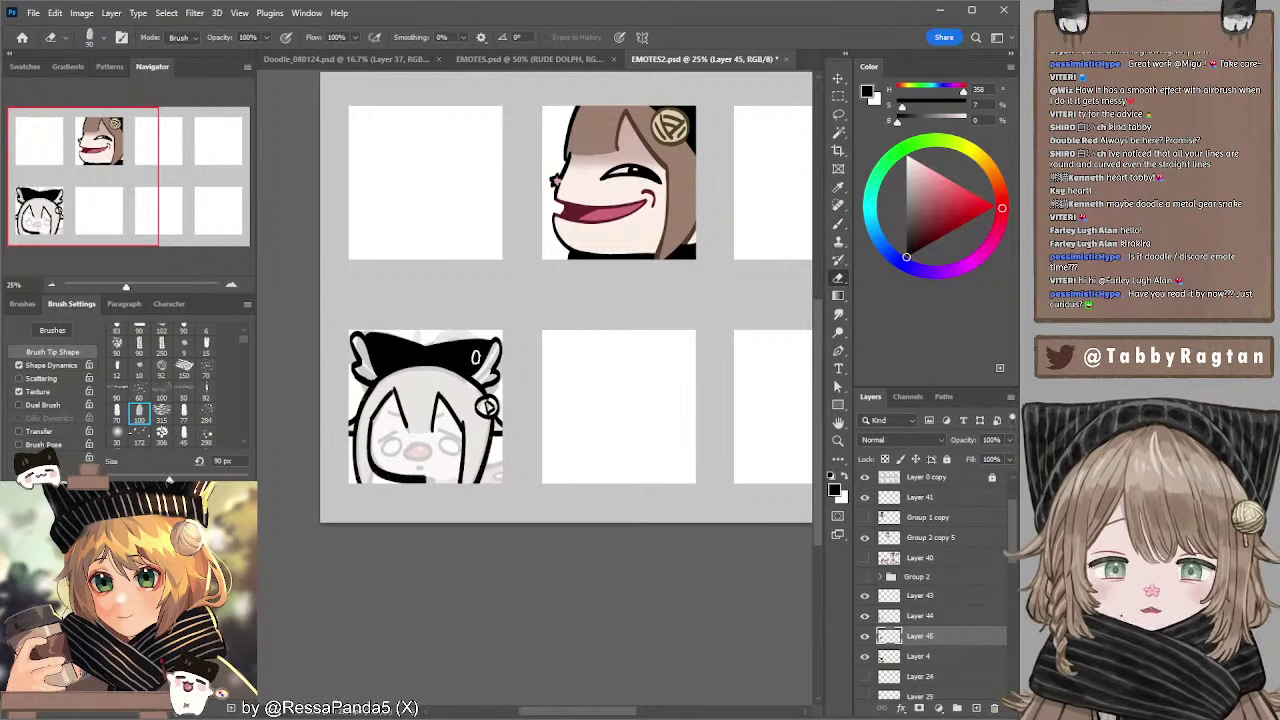
key(b)
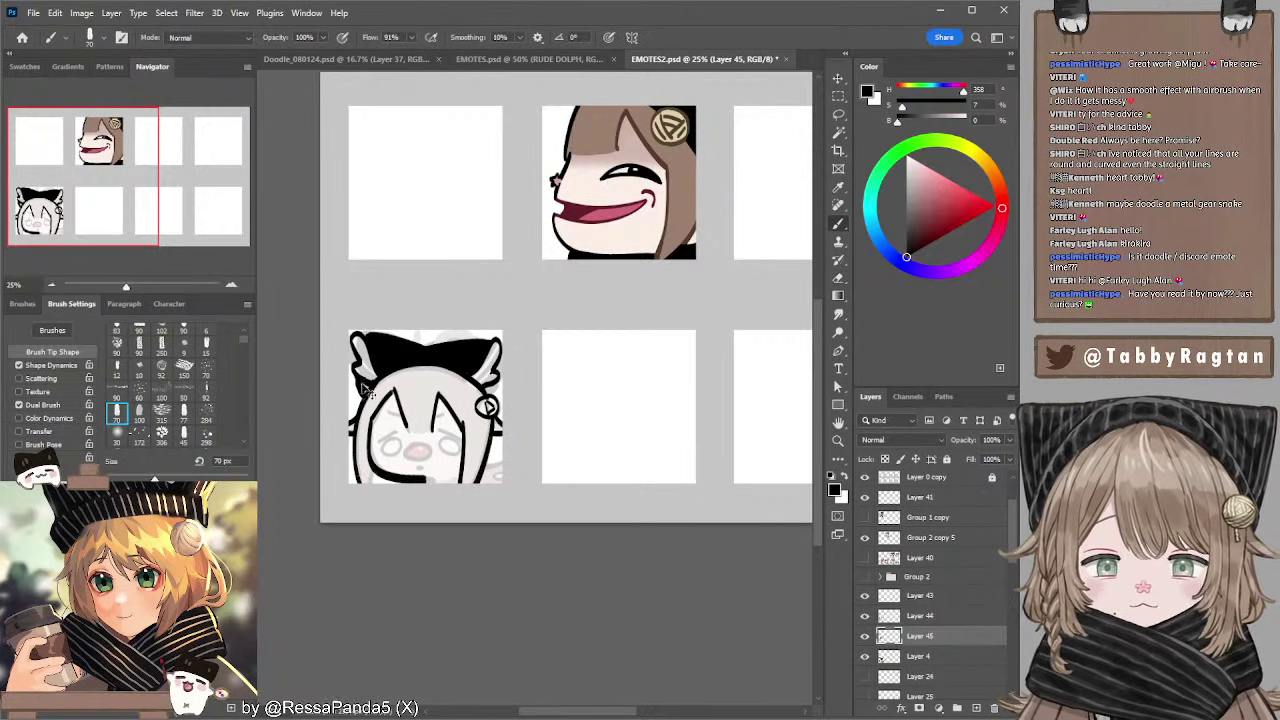
key(bracketleft)
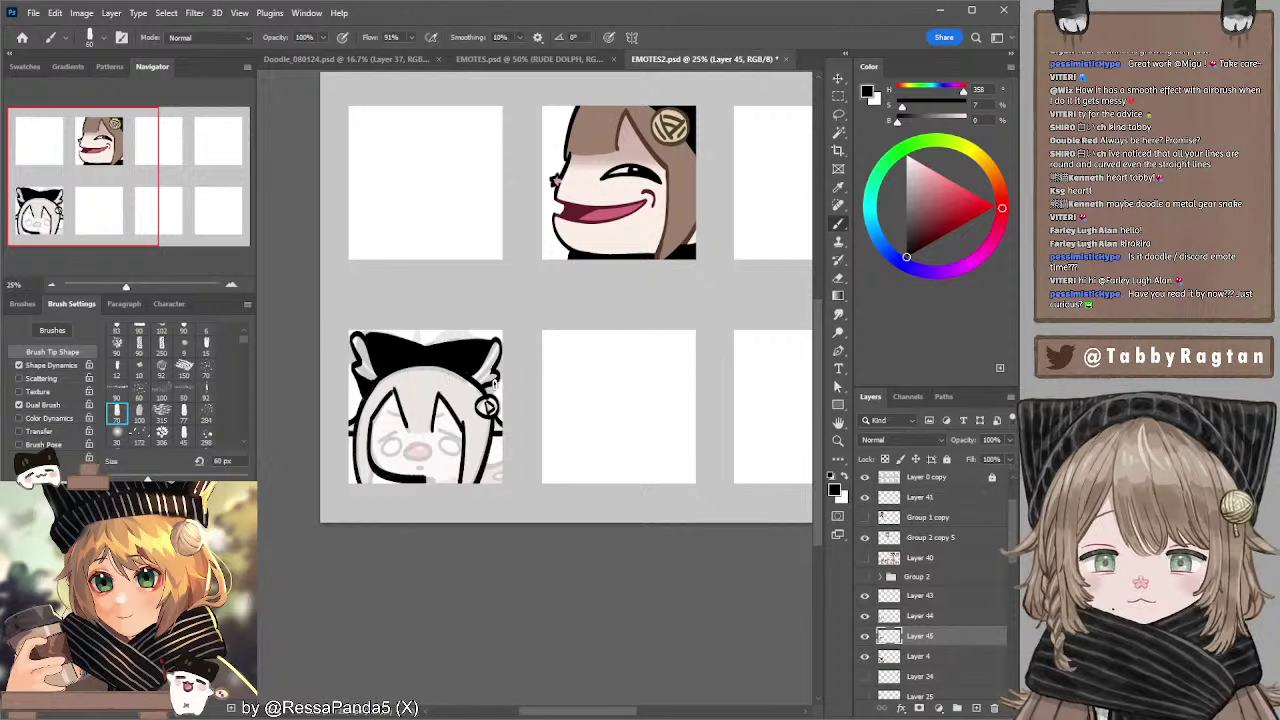
key(bracketright)
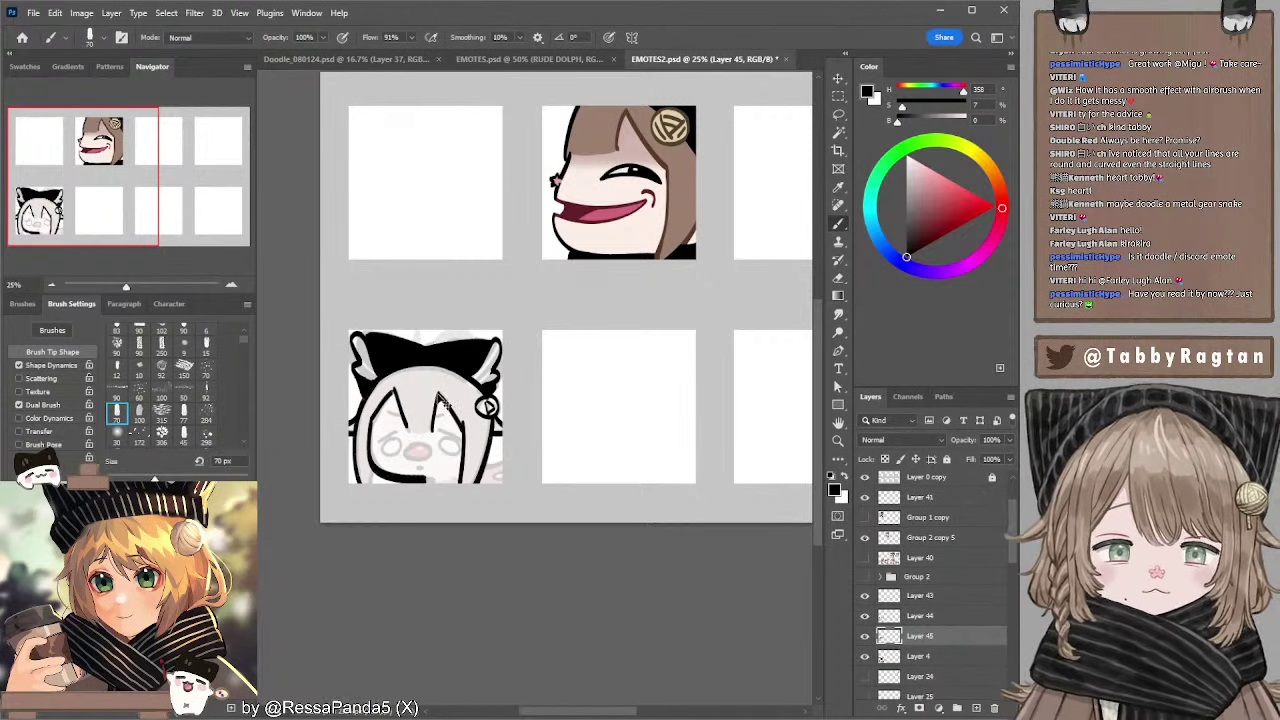
- Return to Layer 44 and try inking the NO emote's right eye with a 45 px brush
key(alt+bracketright)
key(bracketleft)
key(bracketleft)
key(bracketleft)
key(bracketleft)
key(bracketleft)
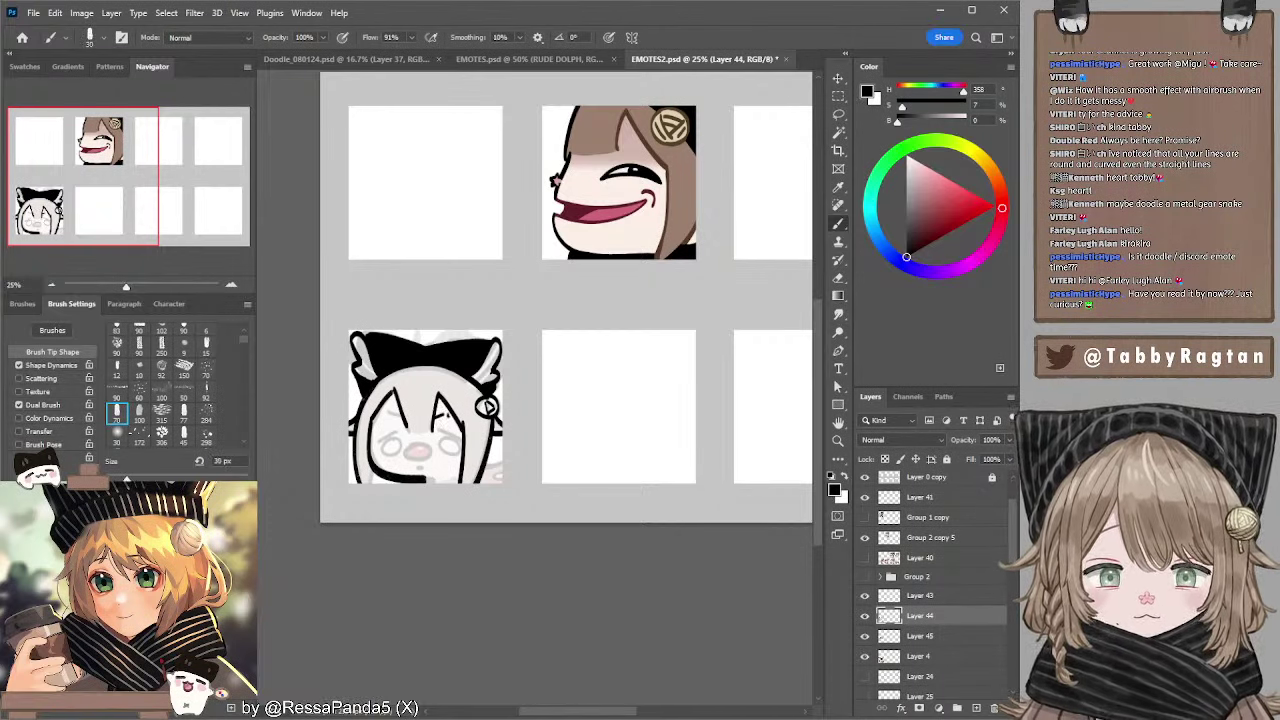
key(bracketright)
key(bracketright)
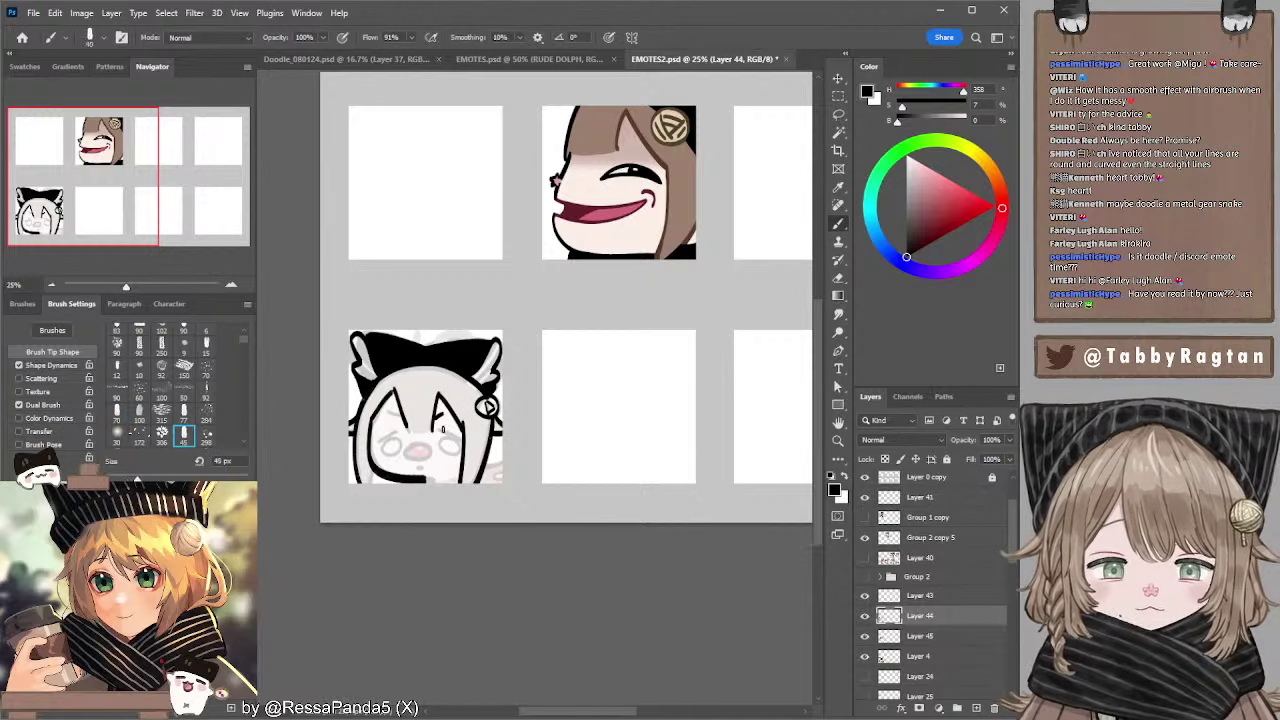
drag(437, 430, 460, 440)
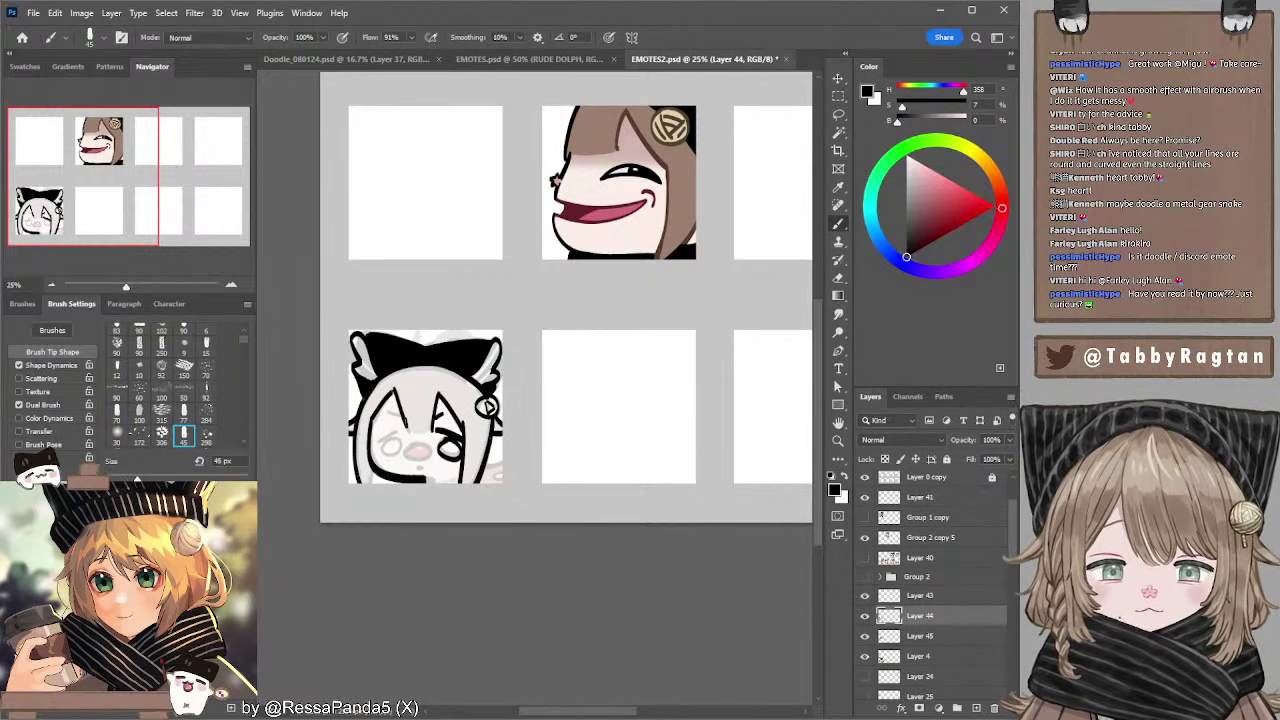
key(comma)
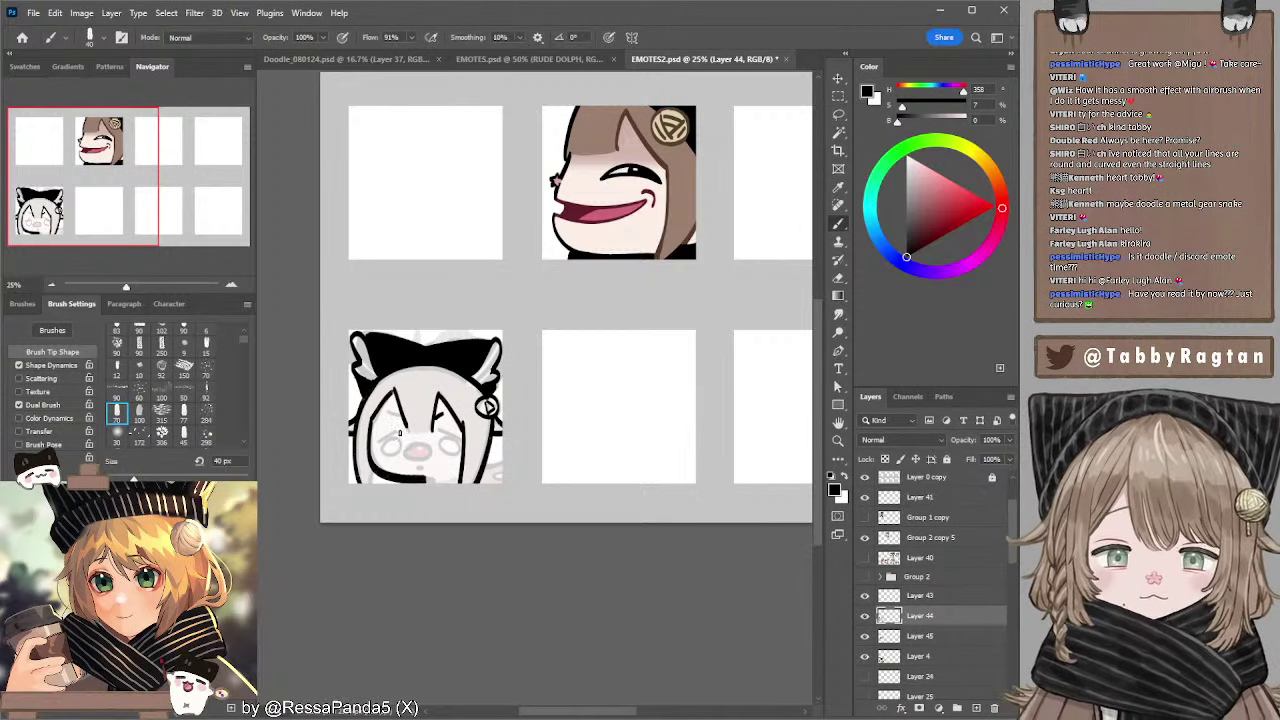
- Ink both droopy eyes of the NO emote over the sketch, starting with a 40 px brush and redoing unsatisfactory strokes
mouse_move(377, 450)
mouse_down()
mouse_move(406, 432)
mouse_move(459, 441)
mouse_move(451, 458)
mouse_move(459, 450)
mouse_move(384, 452)
mouse_move(431, 451)
mouse_up()
key(ctrl+z)
key(ctrl+z)
key(e)
key(b)
key(bracketleft)
key(bracketleft)
key(bracketleft)
key(ctrl+z)
key(ctrl+z)
key(ctrl+z)
key(ctrl+z)
key(ctrl+z)
key(ctrl+z)
key(ctrl+z)
key(ctrl+z)
- Ink the small oval mouth between the NO emote's eyes, redoing the strokes that miss the sketch
drag(406, 454, 430, 455)
key(ctrl+z)
key(ctrl+z)
key(ctrl+z)
key(ctrl+z)
key(ctrl+z)
key(ctrl+z)
key(ctrl+z)
- Lasso the small oval between the NO emote's eyes and rotate it slightly, about -3.47 degrees
key(l)
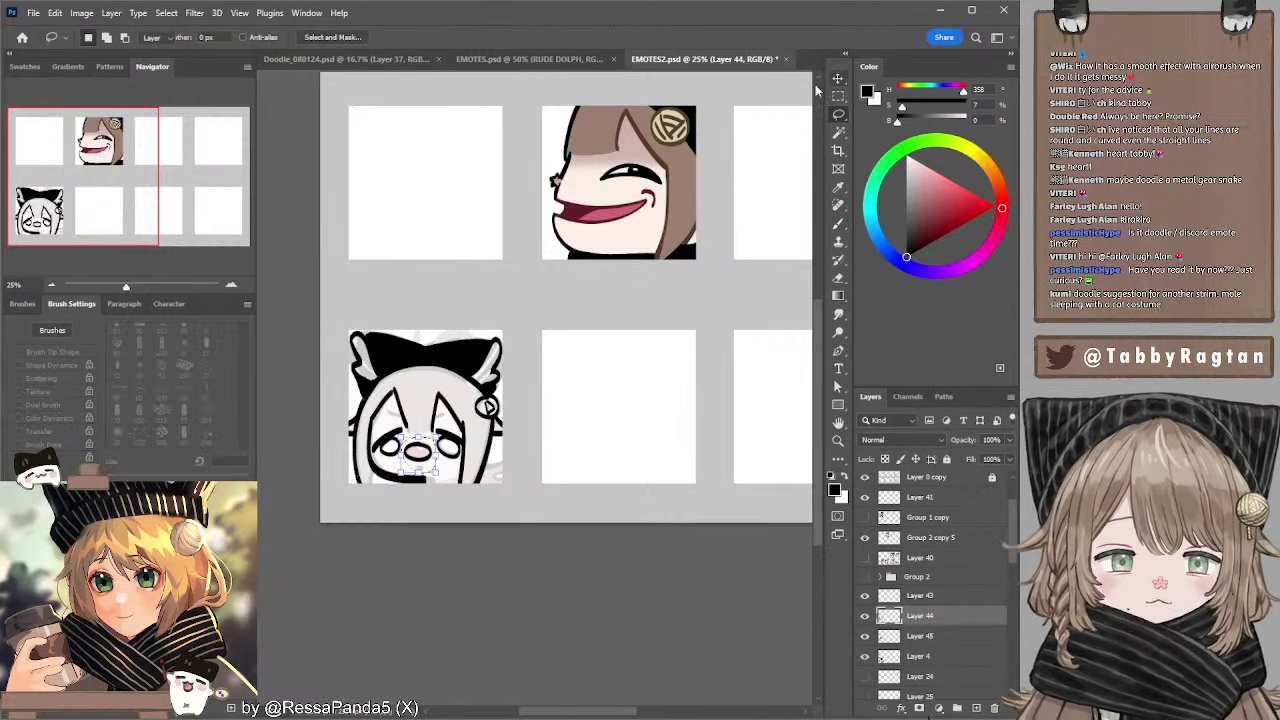
click(838, 79)
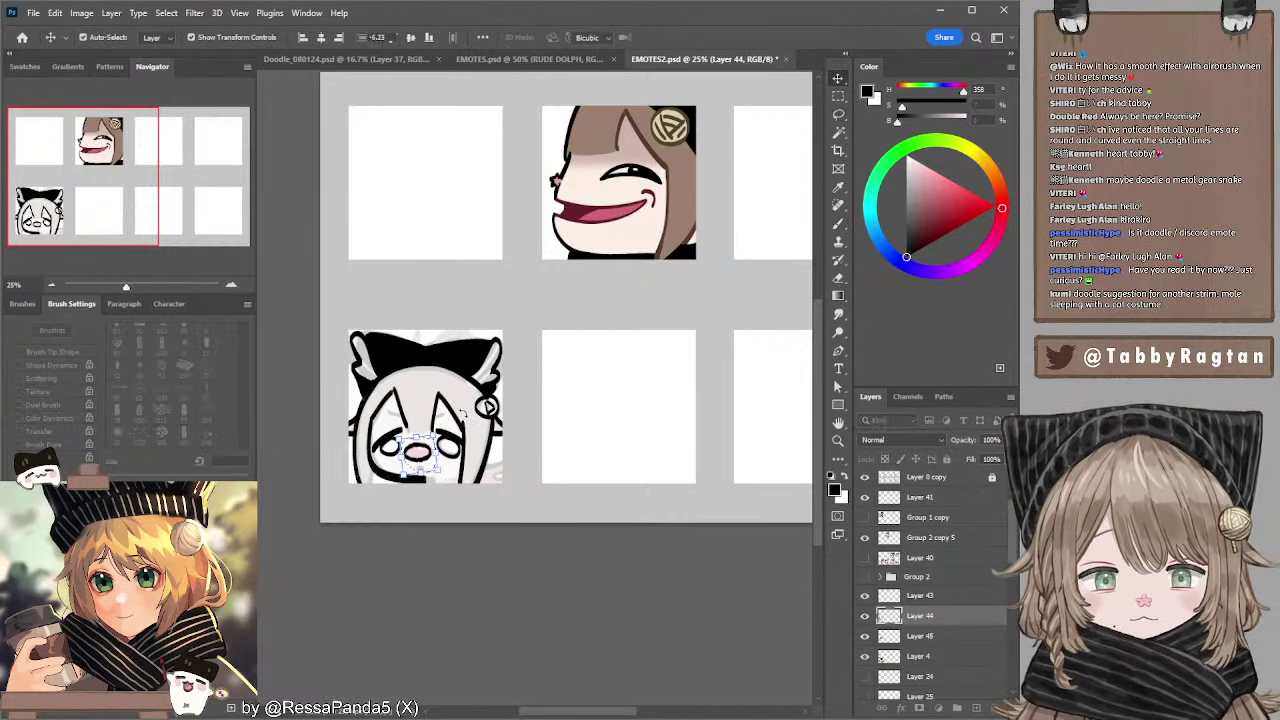
key(ctrl+t)
drag(464, 414, 464, 413)
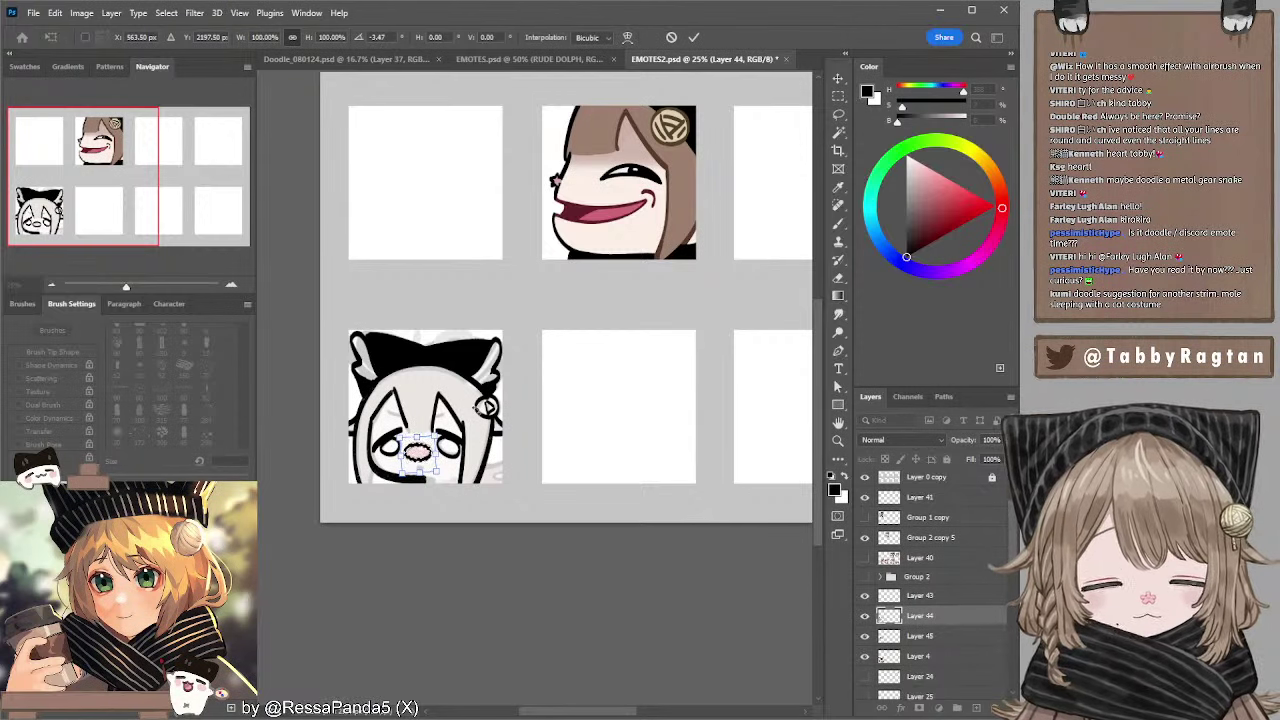
key(Return)
key(l)
key(Return)
key(b)
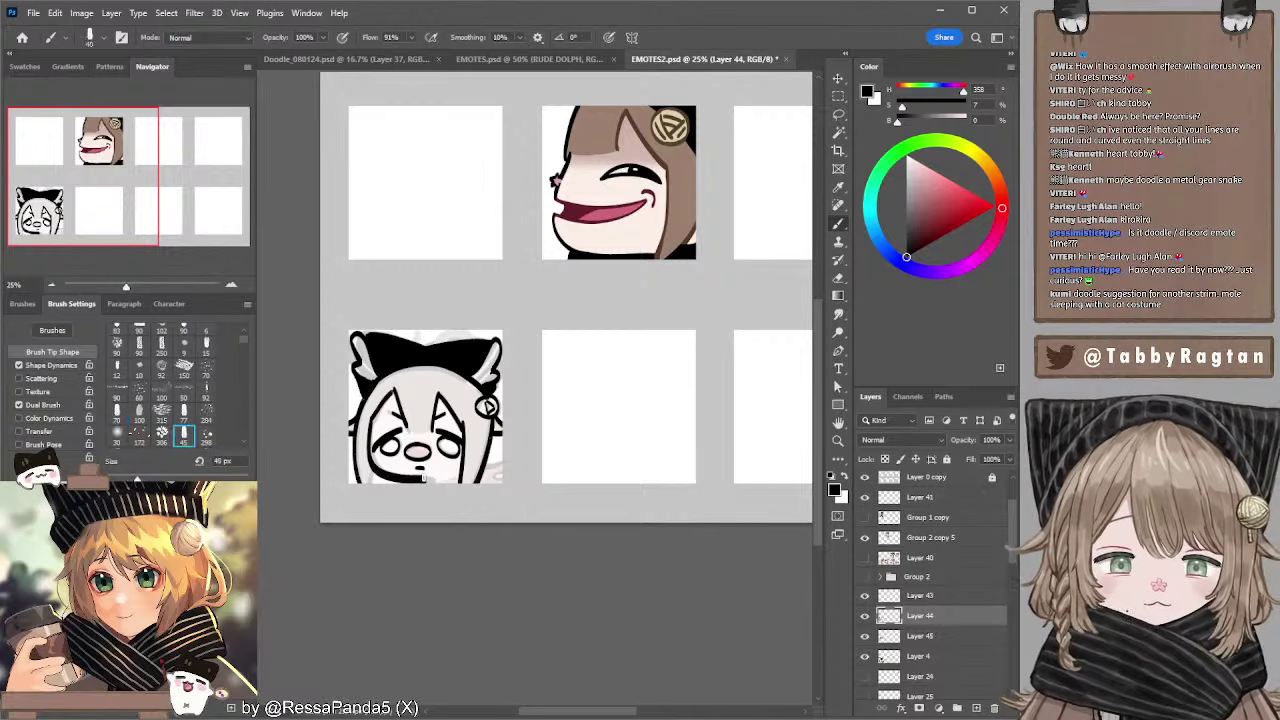
- Finish the thick chin line with a 60 px brush and ink the lower-right corner's outline with 45 to 40 px strokes
key(bracketright)
key(bracketright)
key(bracketright)
key(bracketright)
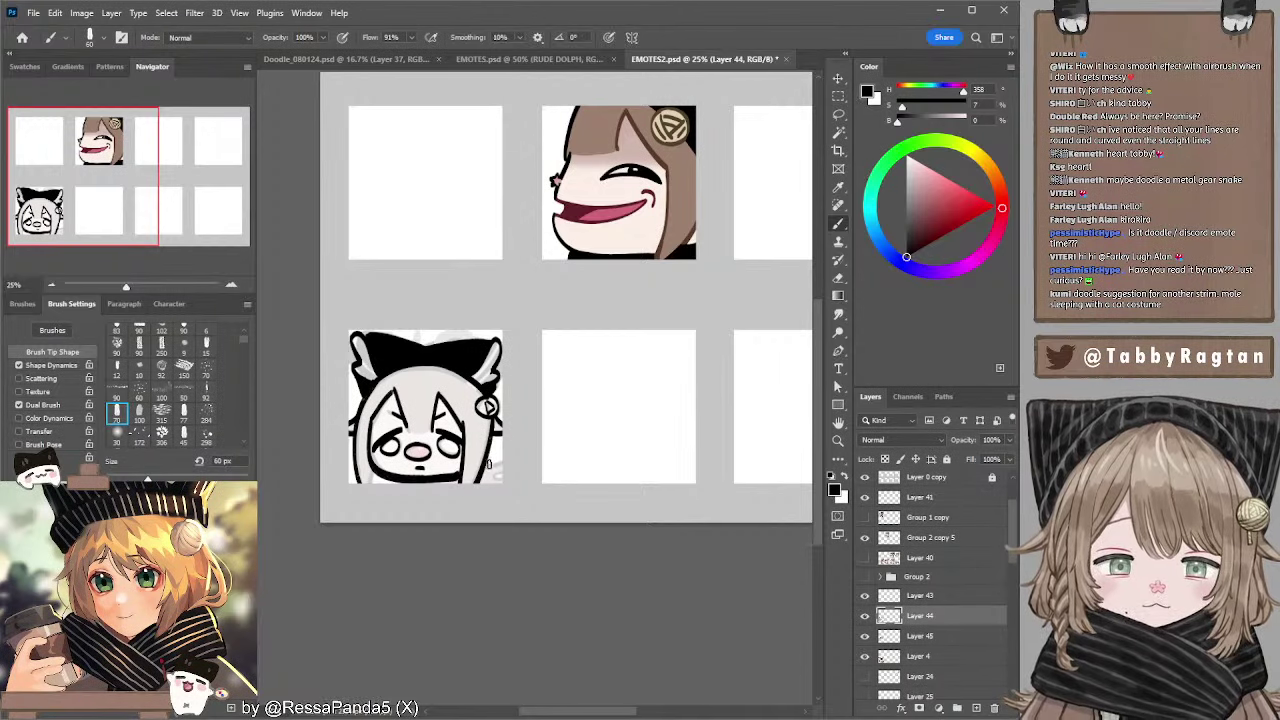
key(bracketleft)
key(bracketleft)
drag(484, 470, 503, 462)
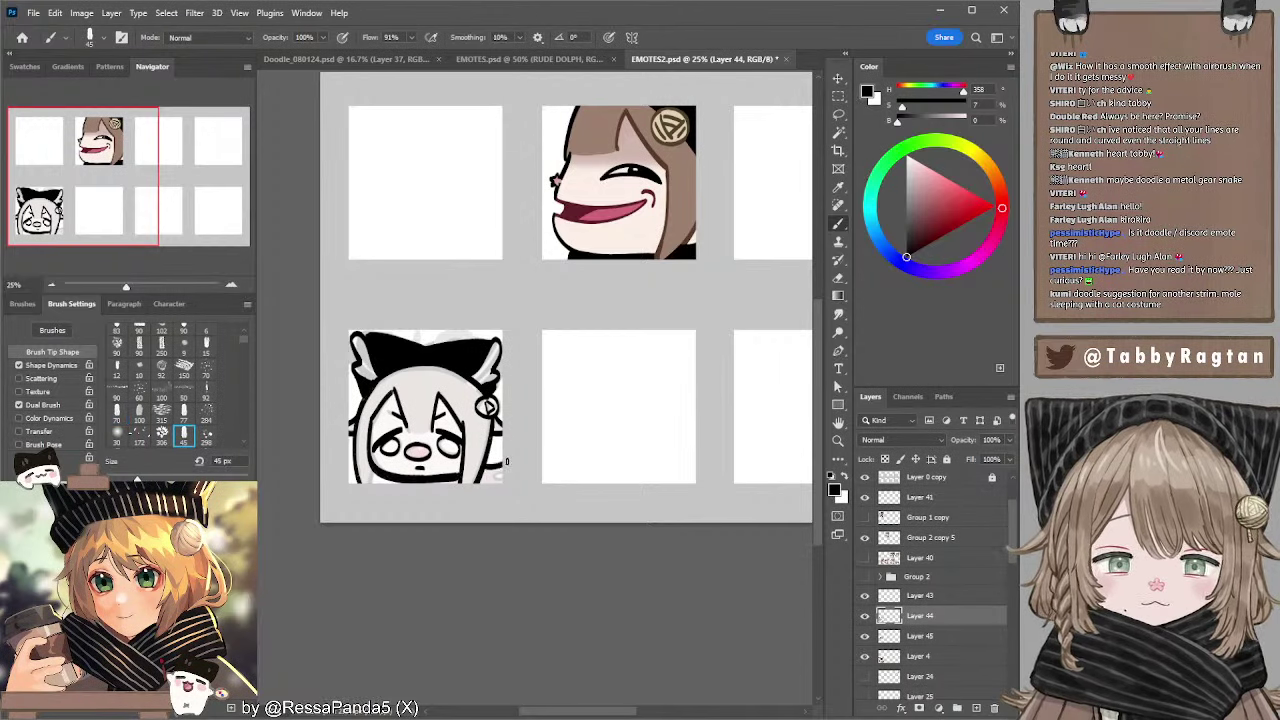
key(comma)
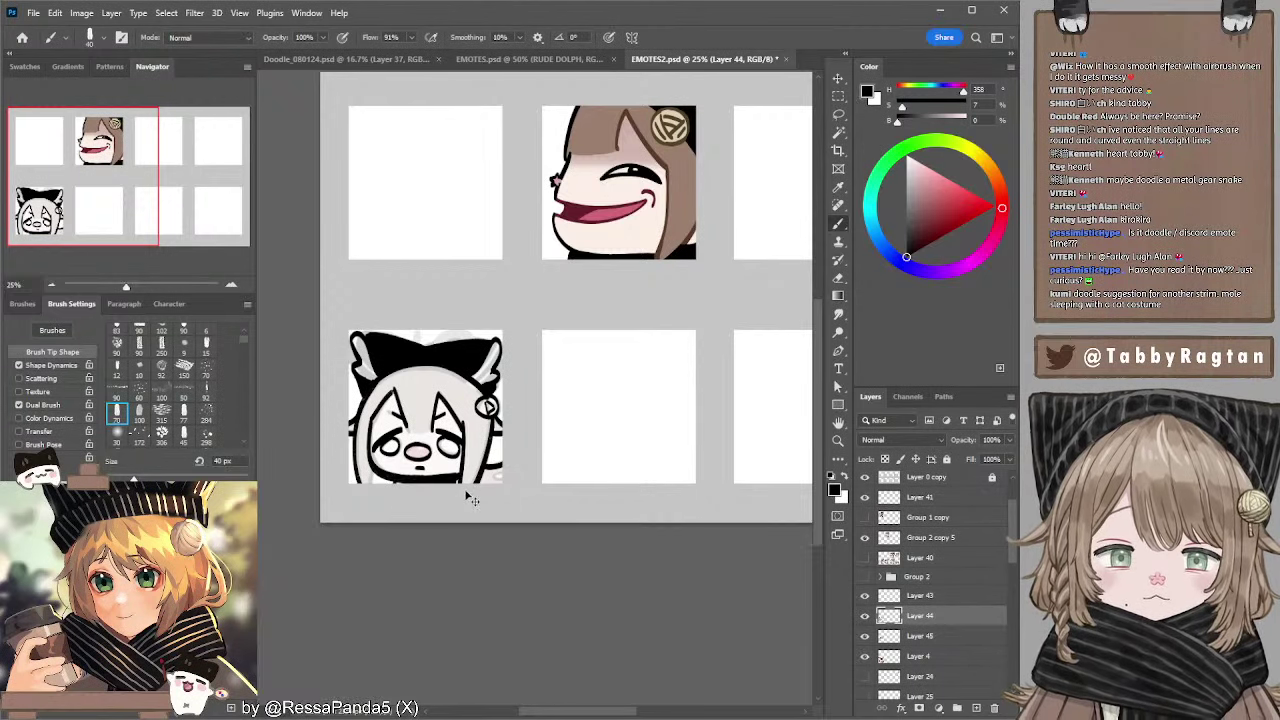
- Erase the excess ink along the underside of the NO emote's chin line, starting with an 80 px eraser
key(e)
drag(398, 485, 443, 486)
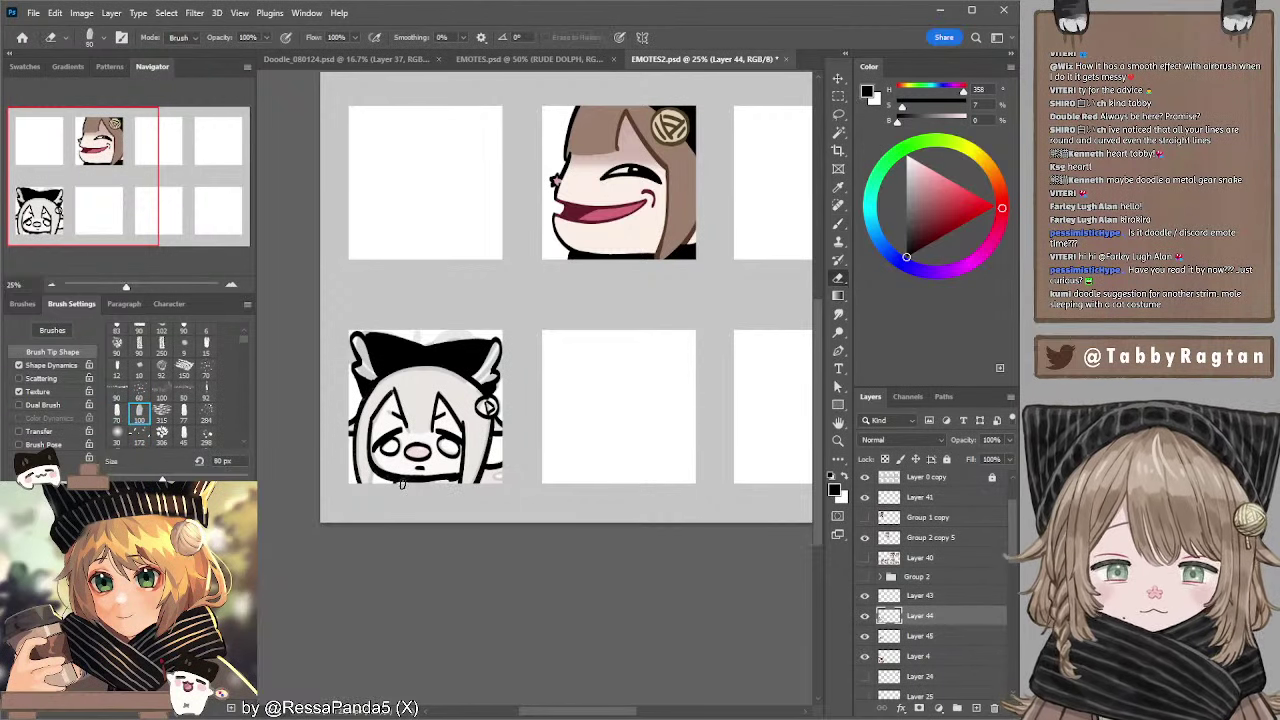
key(bracketleft)
key(bracketleft)
key(bracketleft)
- Ink the hair outline along the NO emote's lower right edge with a 45 px brush, redoing the stroke that misses
key(b)
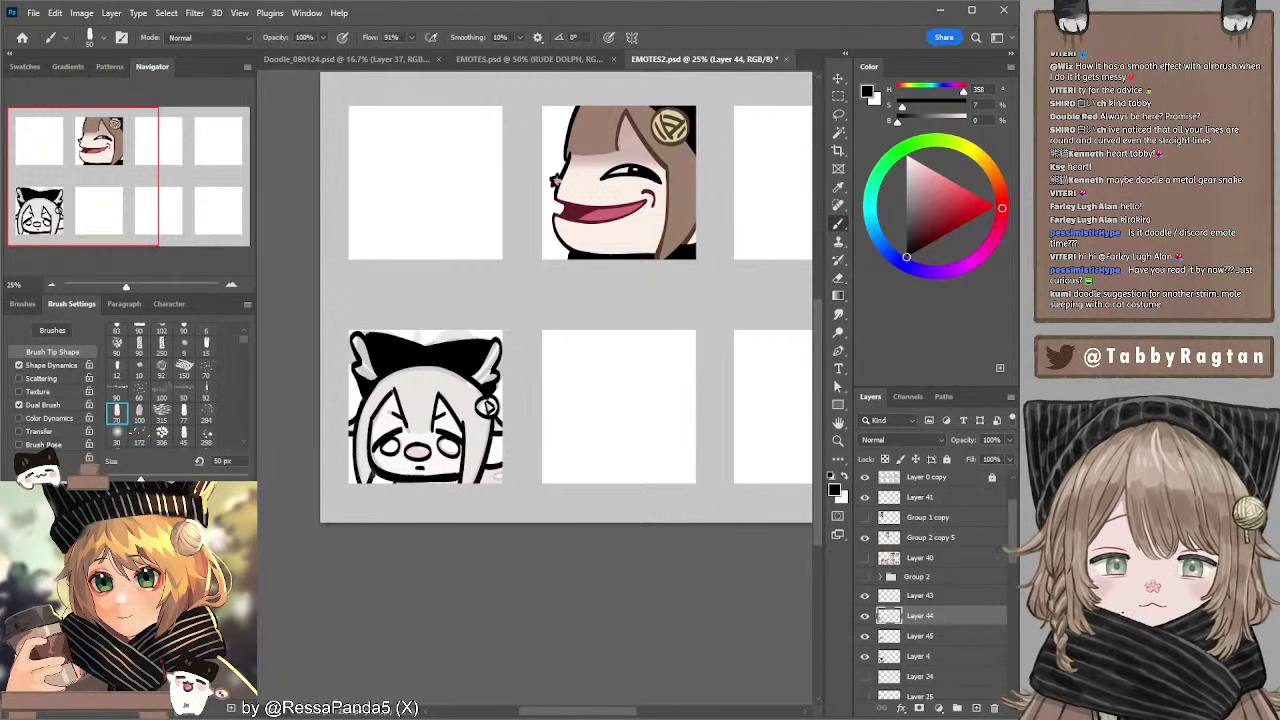
key(bracketleft)
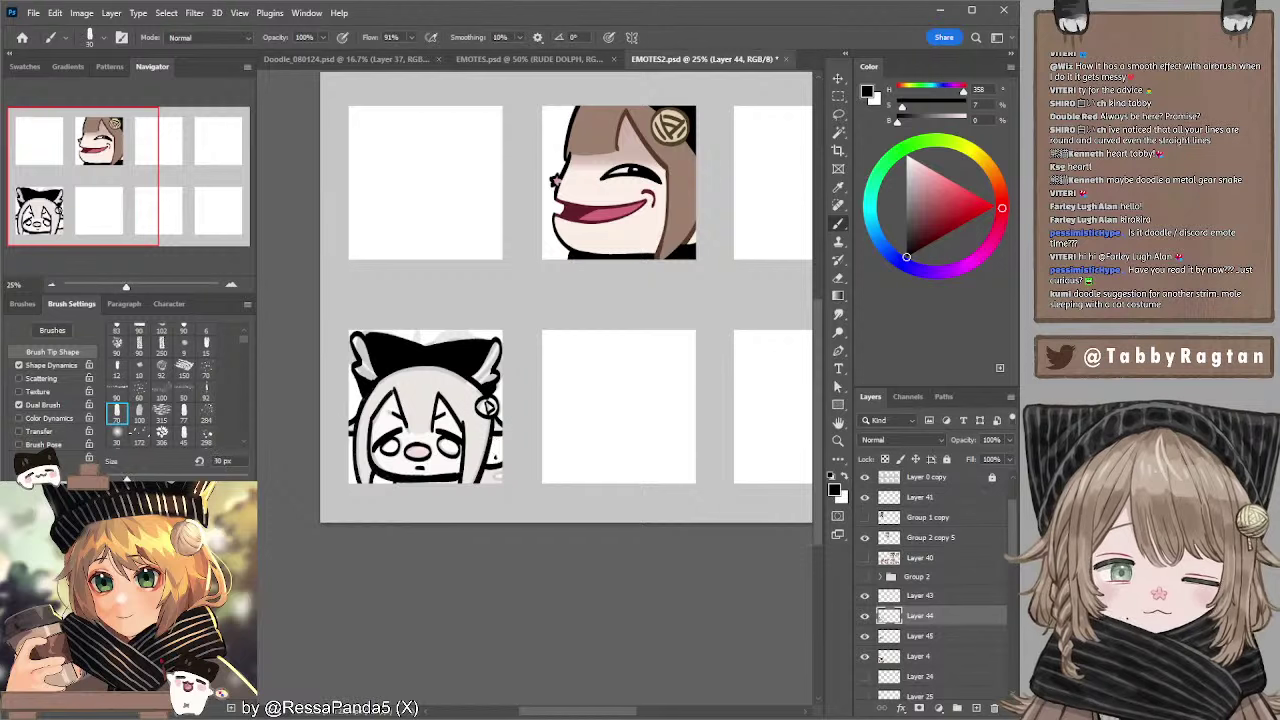
click(184, 435)
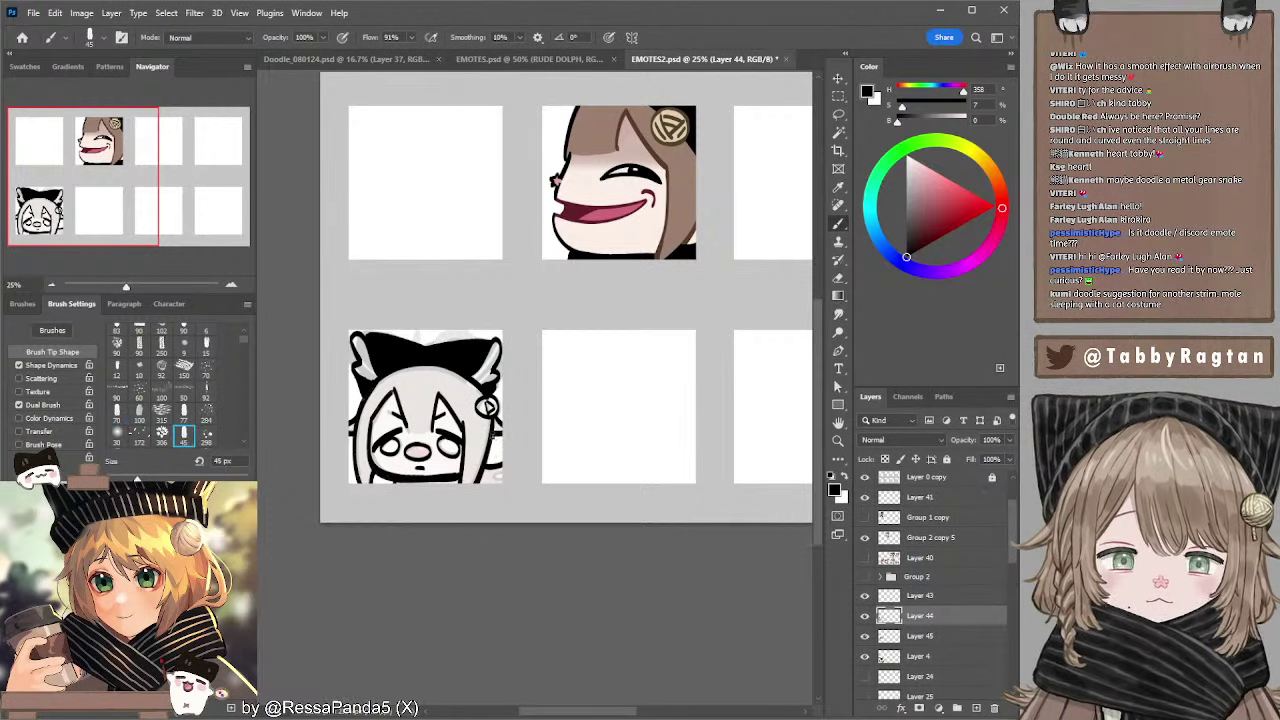
drag(496, 434, 488, 466)
key(ctrl+z)
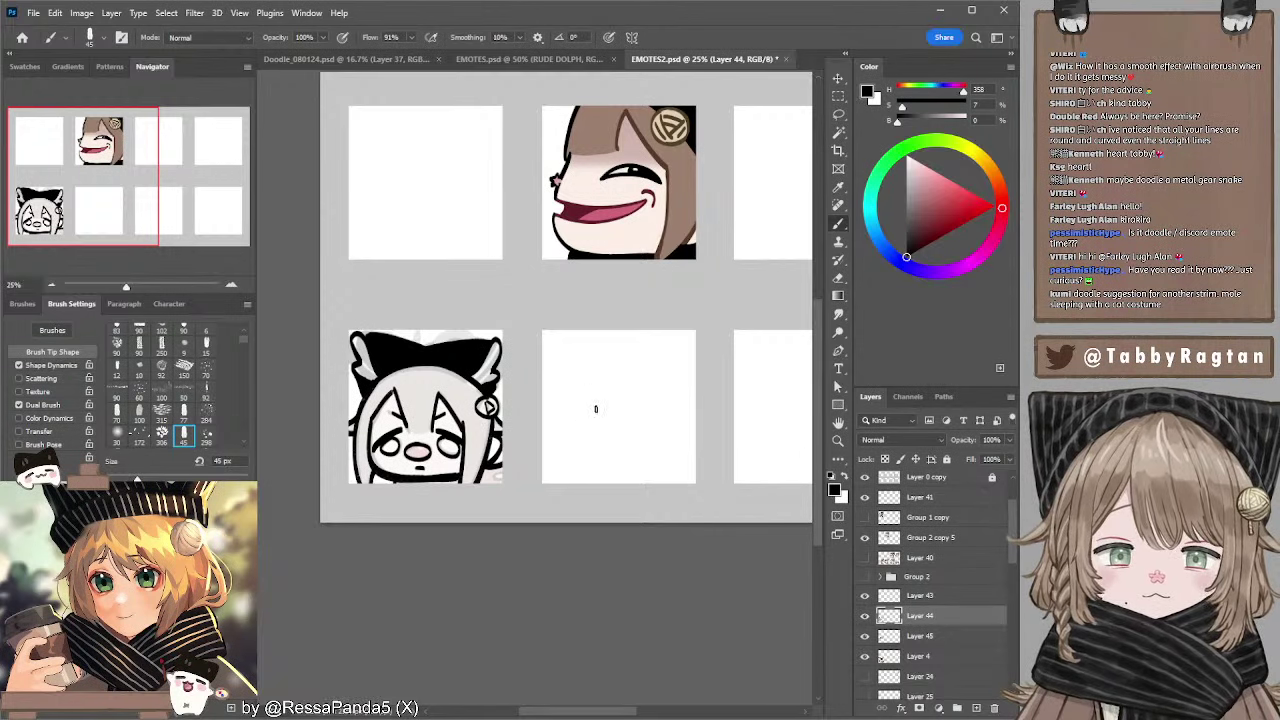
drag(579, 335, 532, 342)
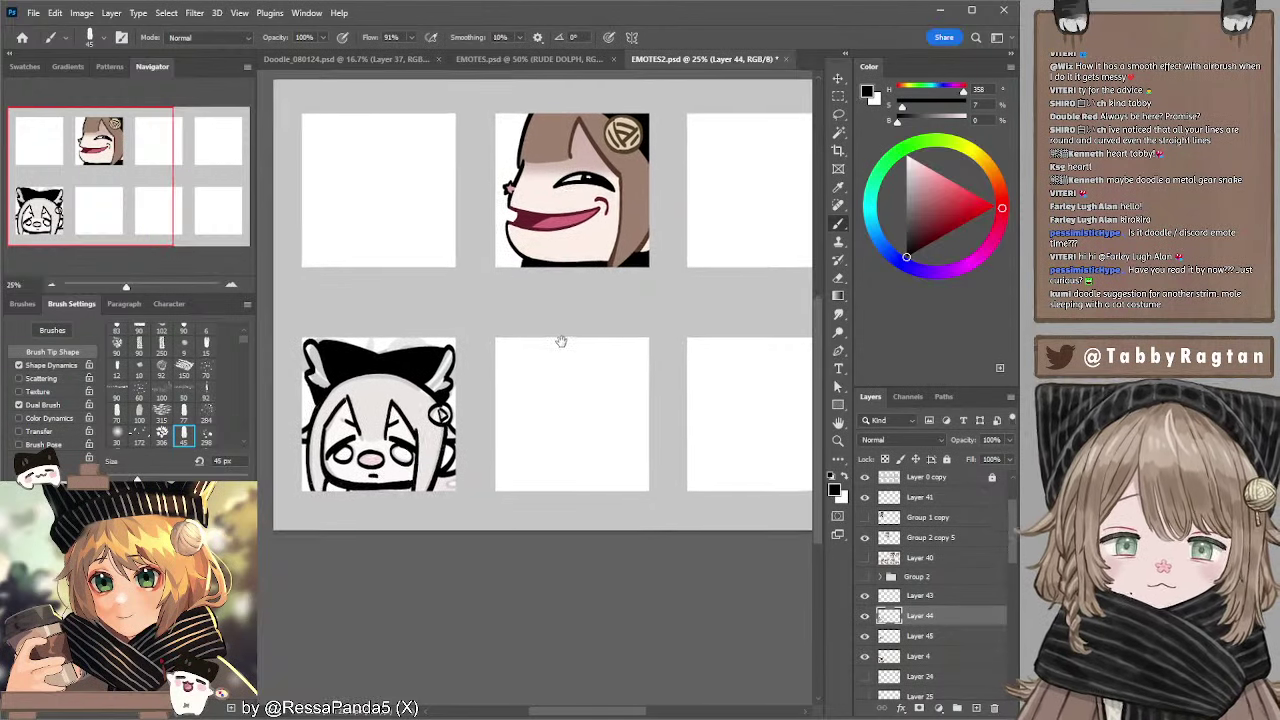
key(alt+bracketleft)
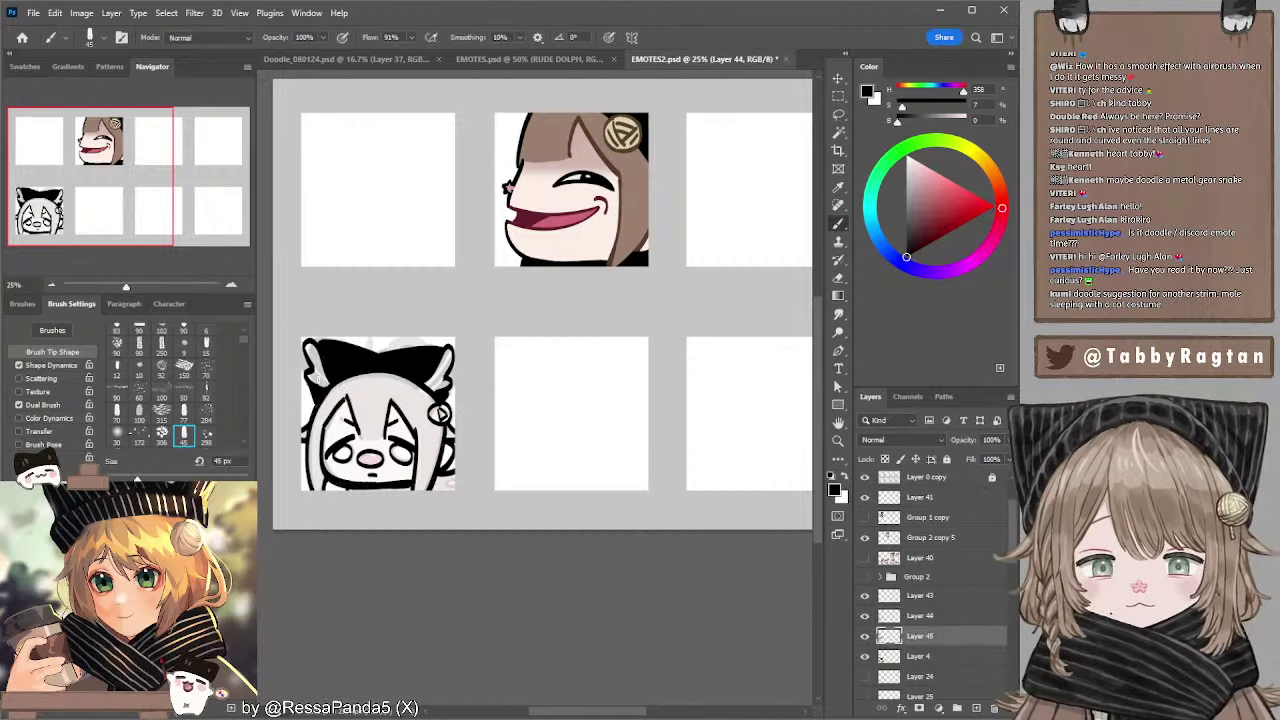
key(e)
key(alt+bracketright)
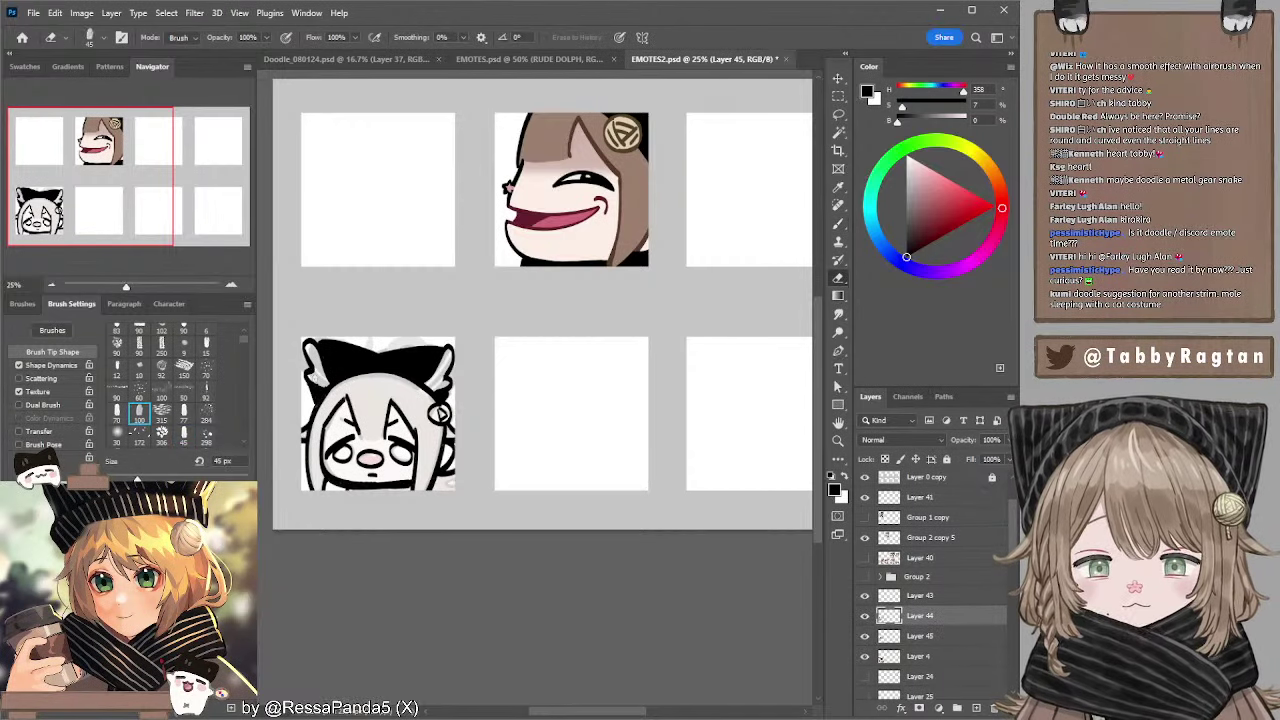
key(bracketleft)
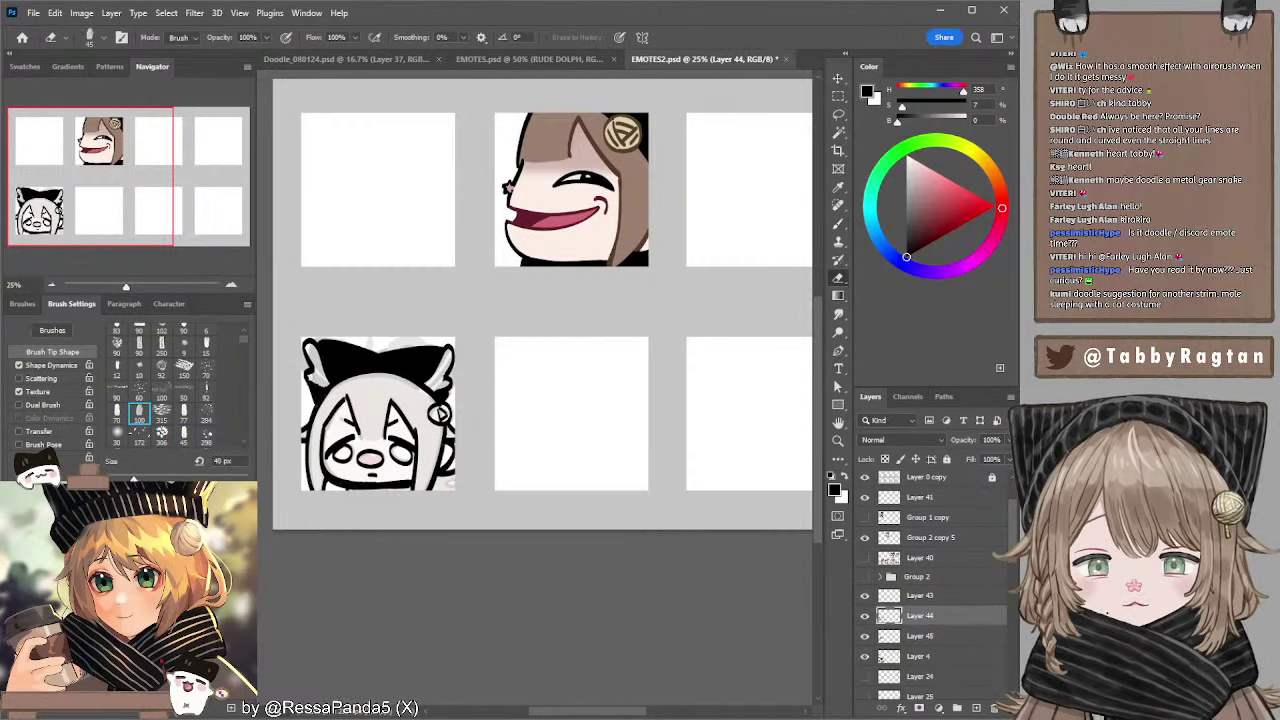
- Add a new layer above Layer 44, pick white as the painting colour, and give the layer a Stroke effect
click(977, 708)
key(b)
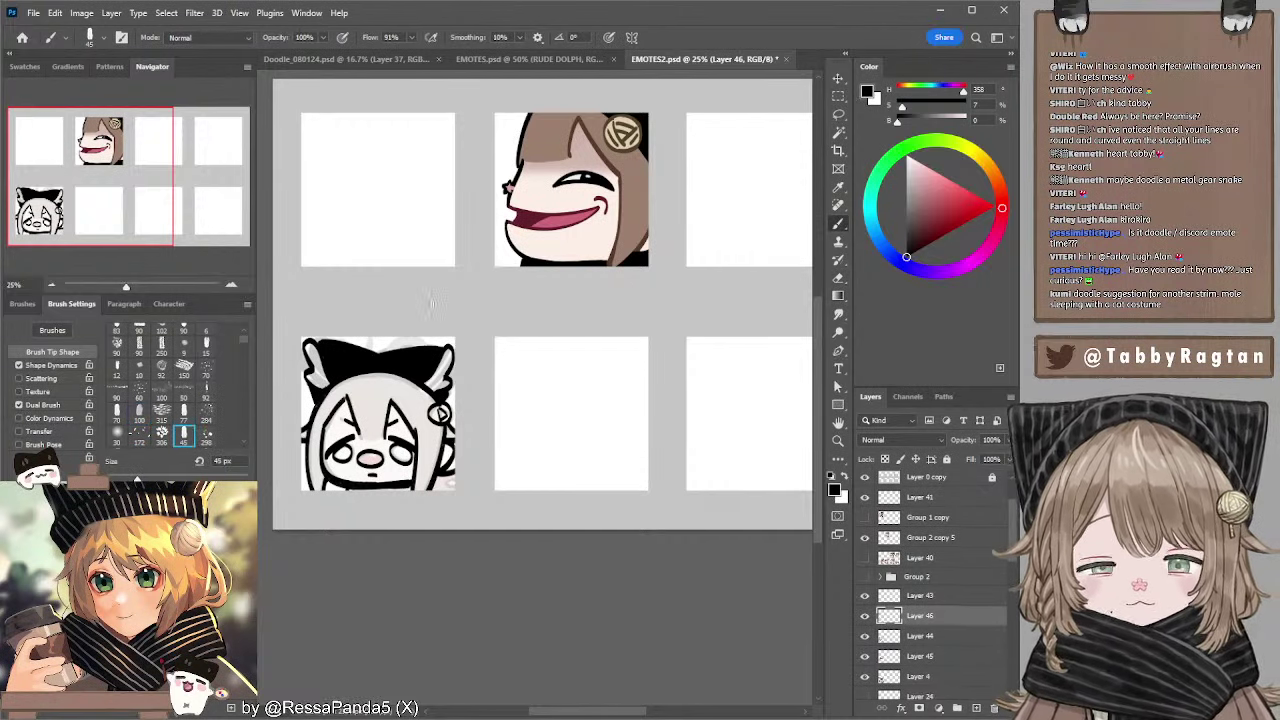
click(904, 199)
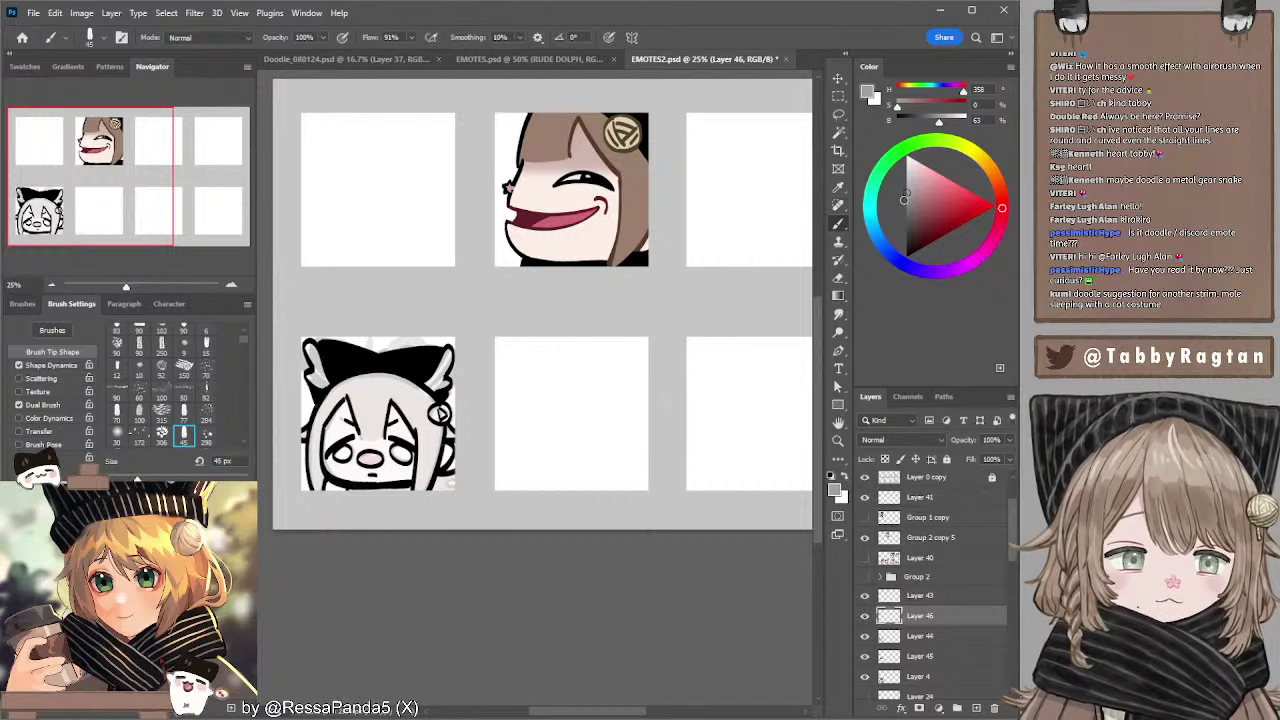
drag(904, 199, 889, 126)
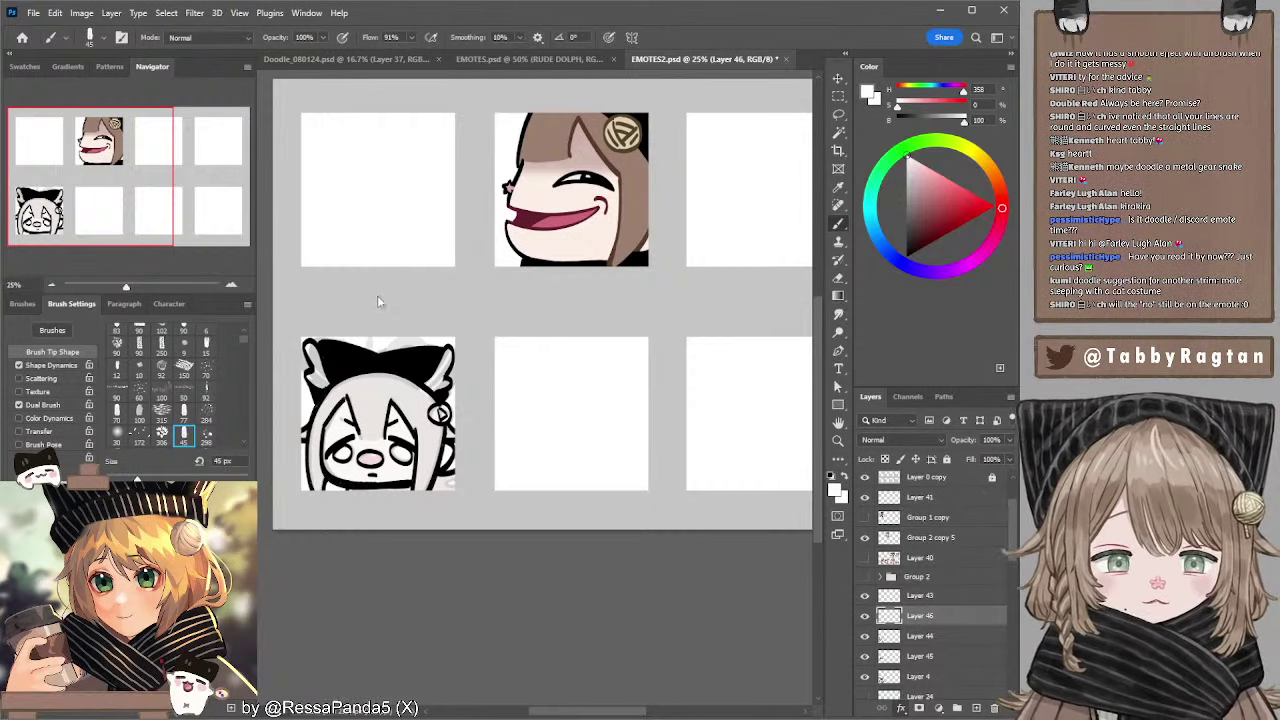
click(371, 322)
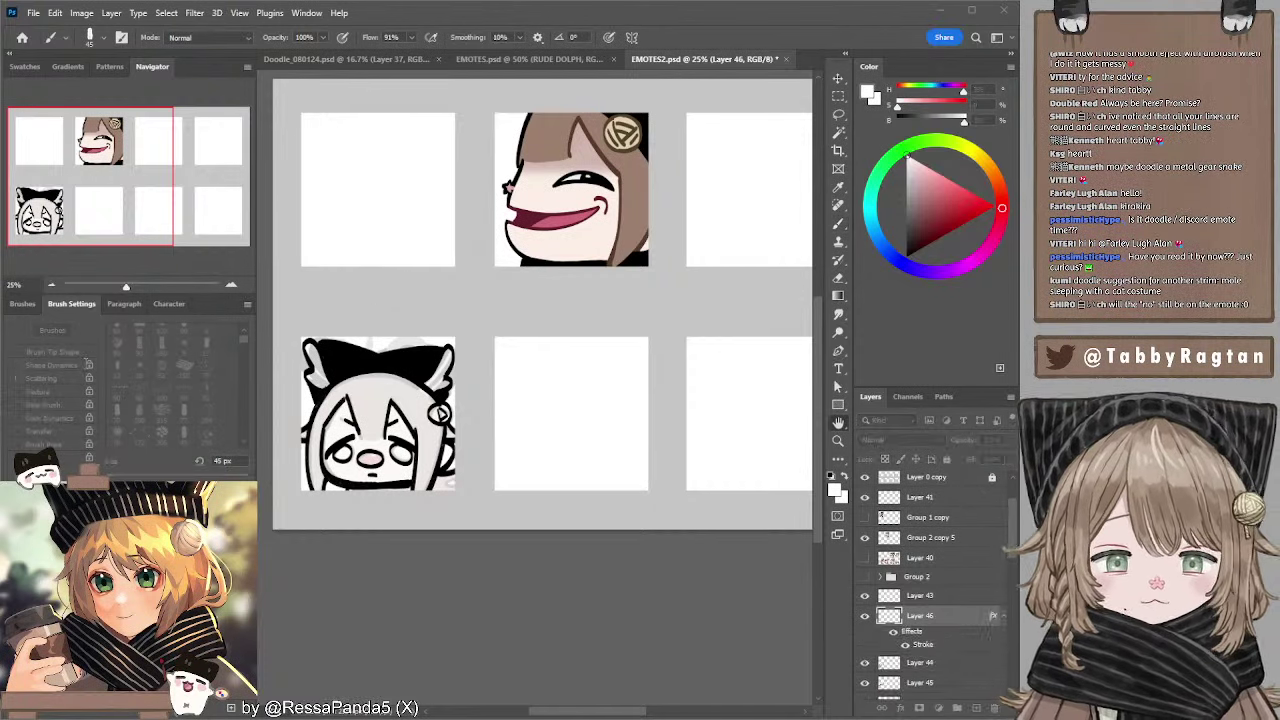
key(i)
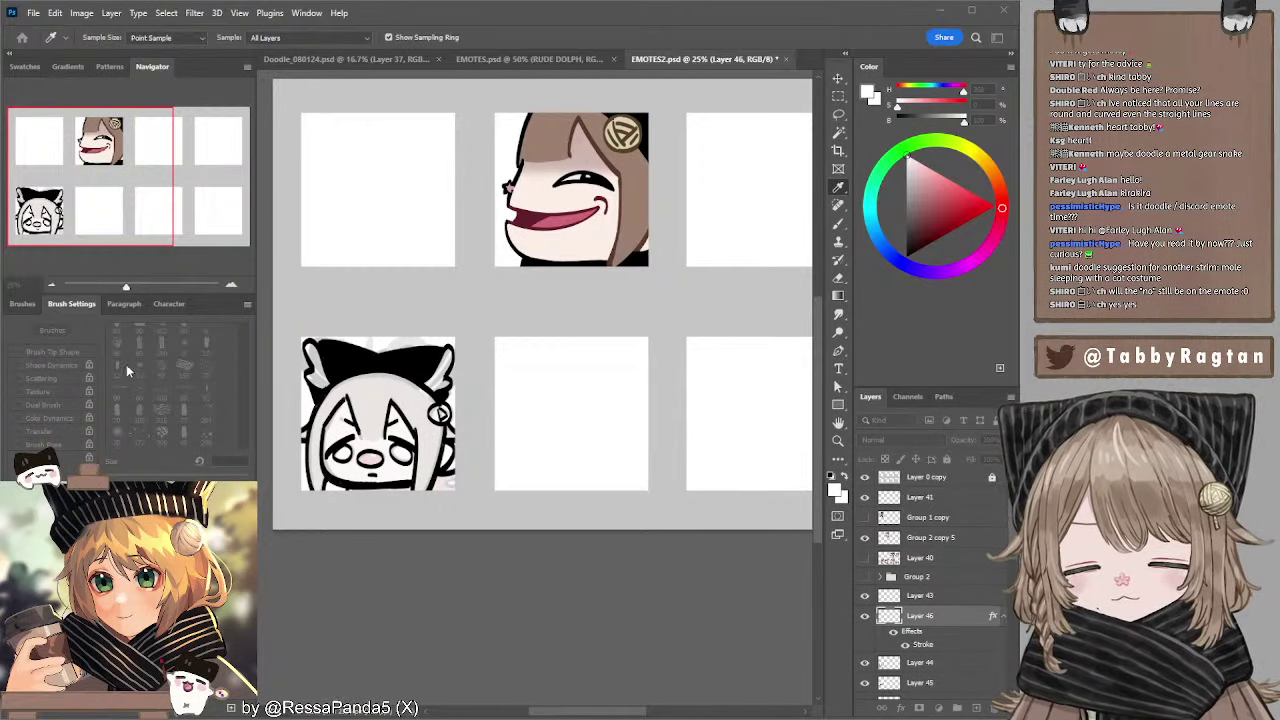
key(h)
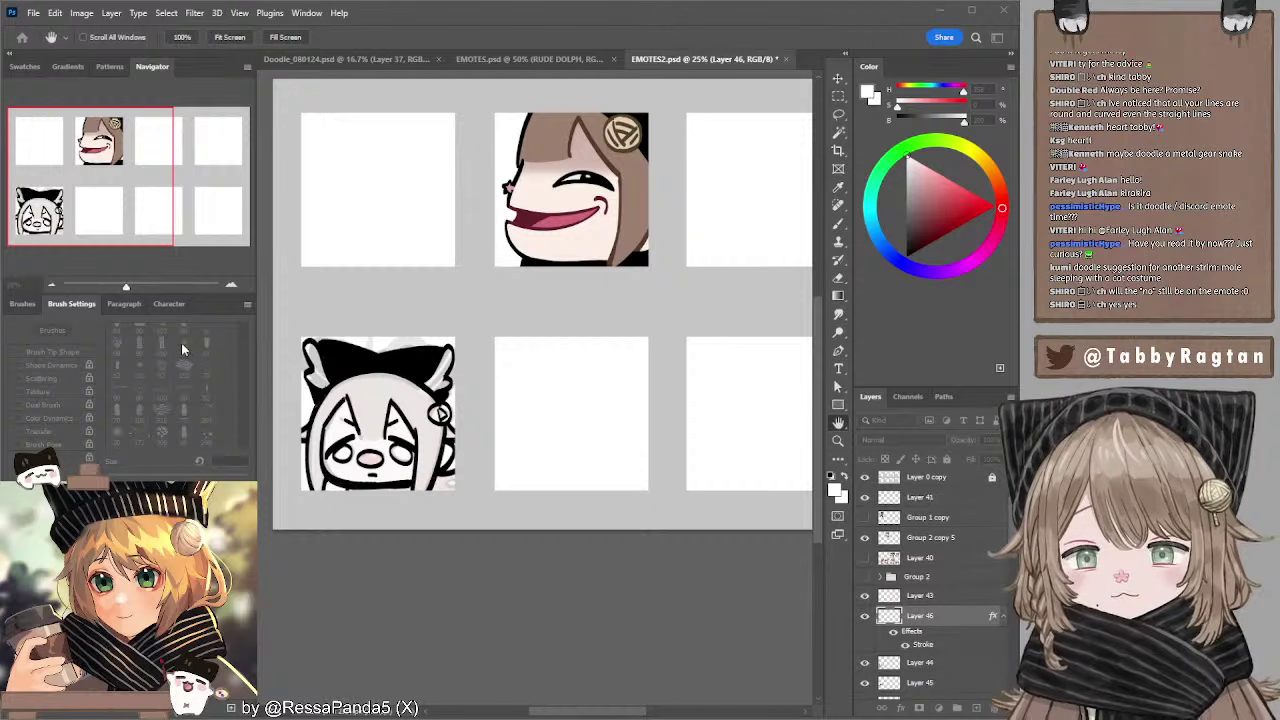
key(b)
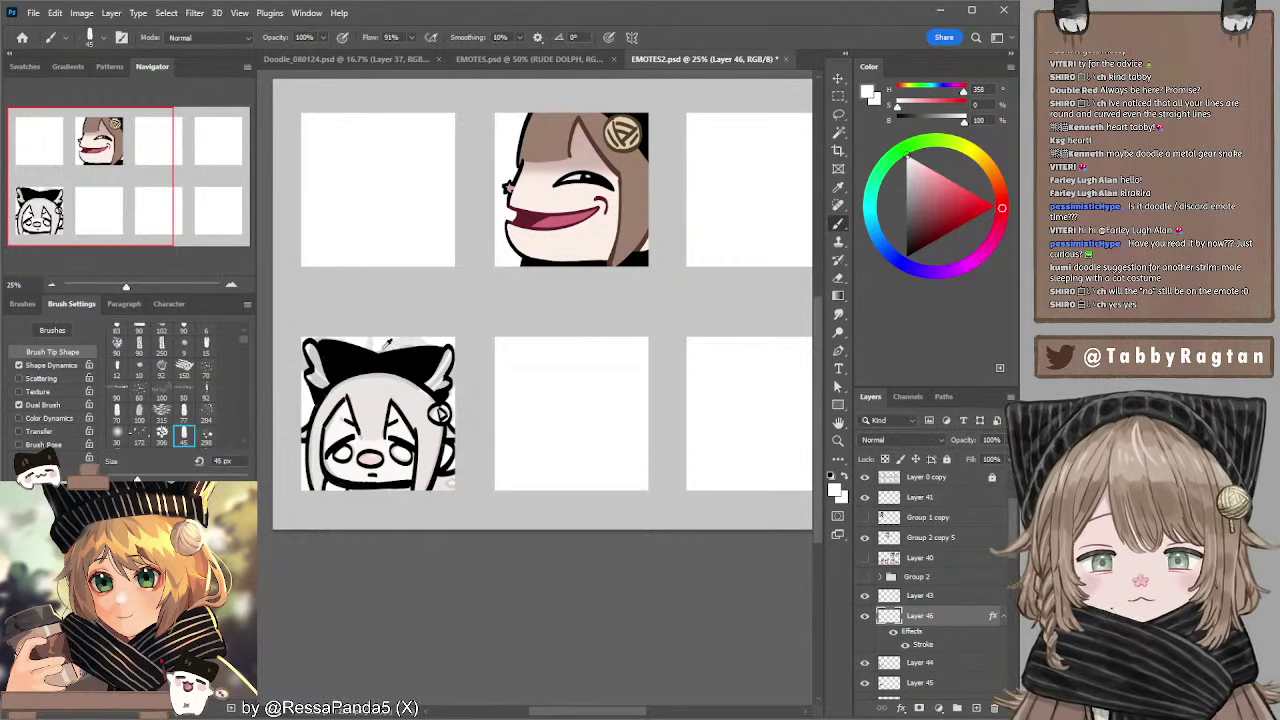
- Hand-letter "NO" in white across the black hat with a 60 to 70 px brush, redoing unsatisfactory strokes
alt+click(374, 229)
key(bracketright)
key(bracketright)
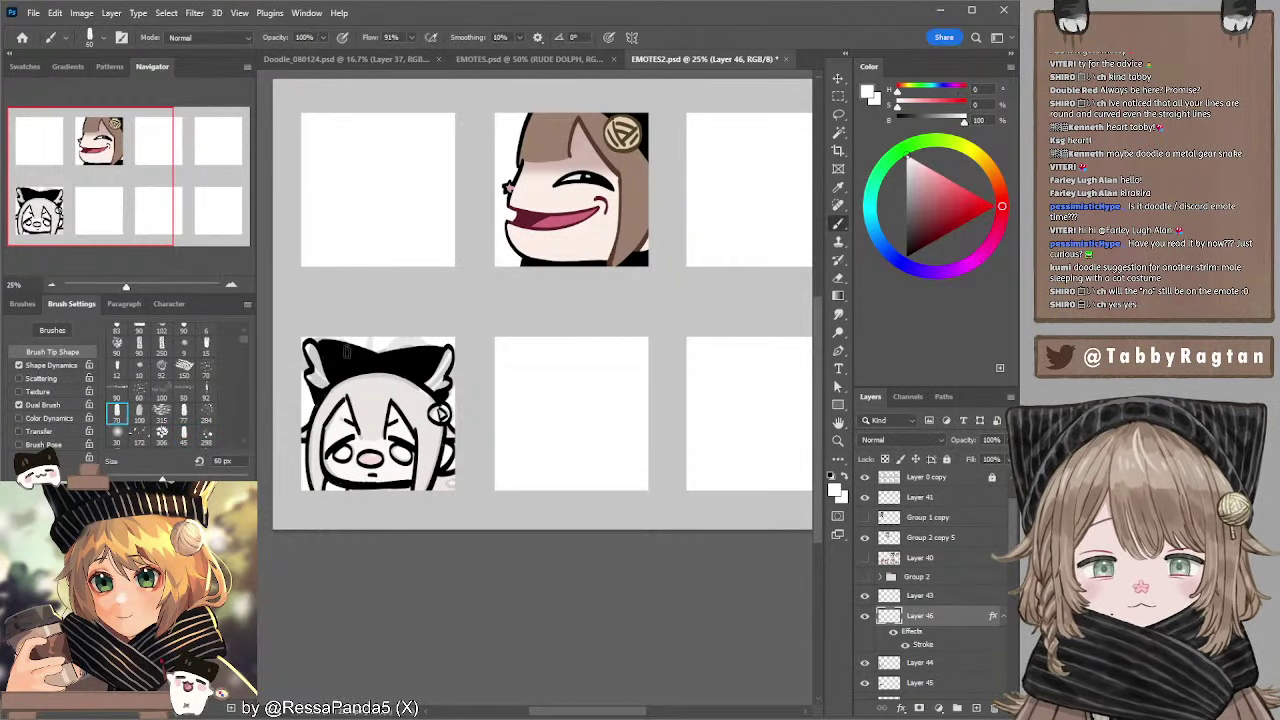
mouse_move(344, 367)
mouse_down()
mouse_move(379, 345)
mouse_move(366, 367)
mouse_move(384, 344)
mouse_move(366, 368)
mouse_move(376, 345)
mouse_move(414, 348)
mouse_up()
key(bracketleft)
key(bracketleft)
key(ctrl+z)
key(bracketright)
key(bracketright)
key(bracketright)
key(ctrl+z)
key(ctrl+z)
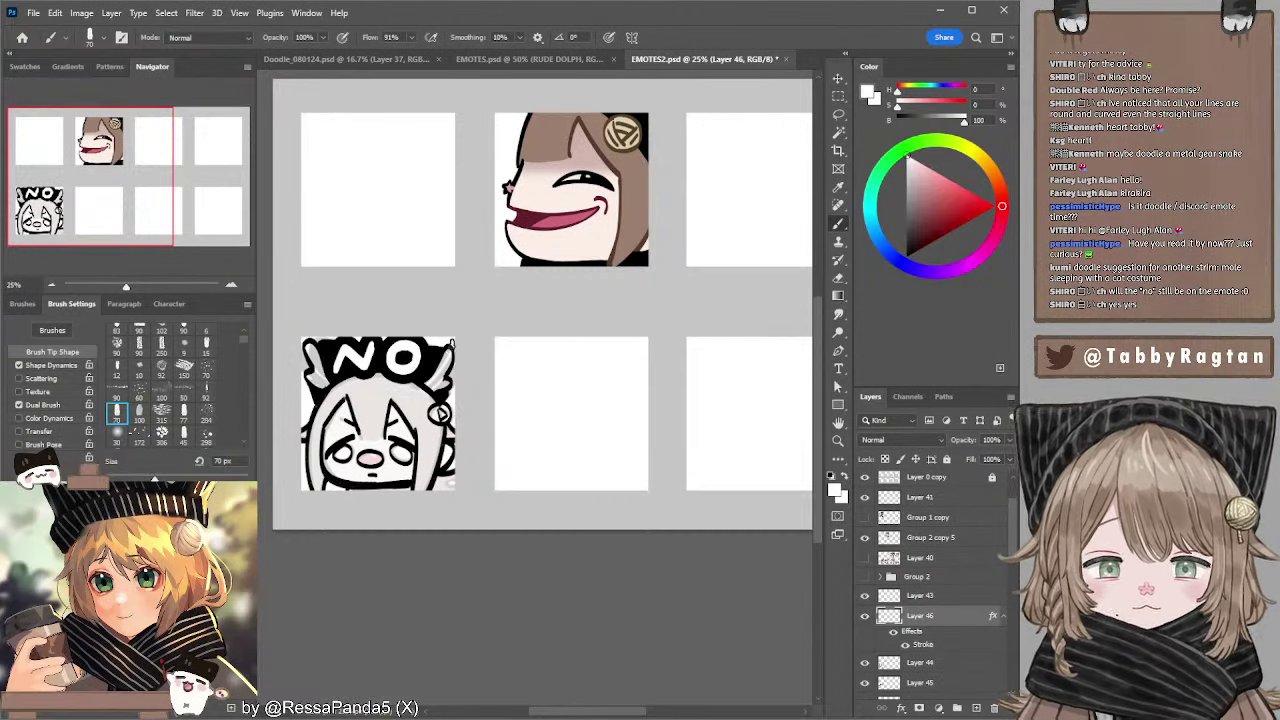
- Scale the NO lettering to 95.22% and position it centrally on the hat between the antlers
click(838, 78)
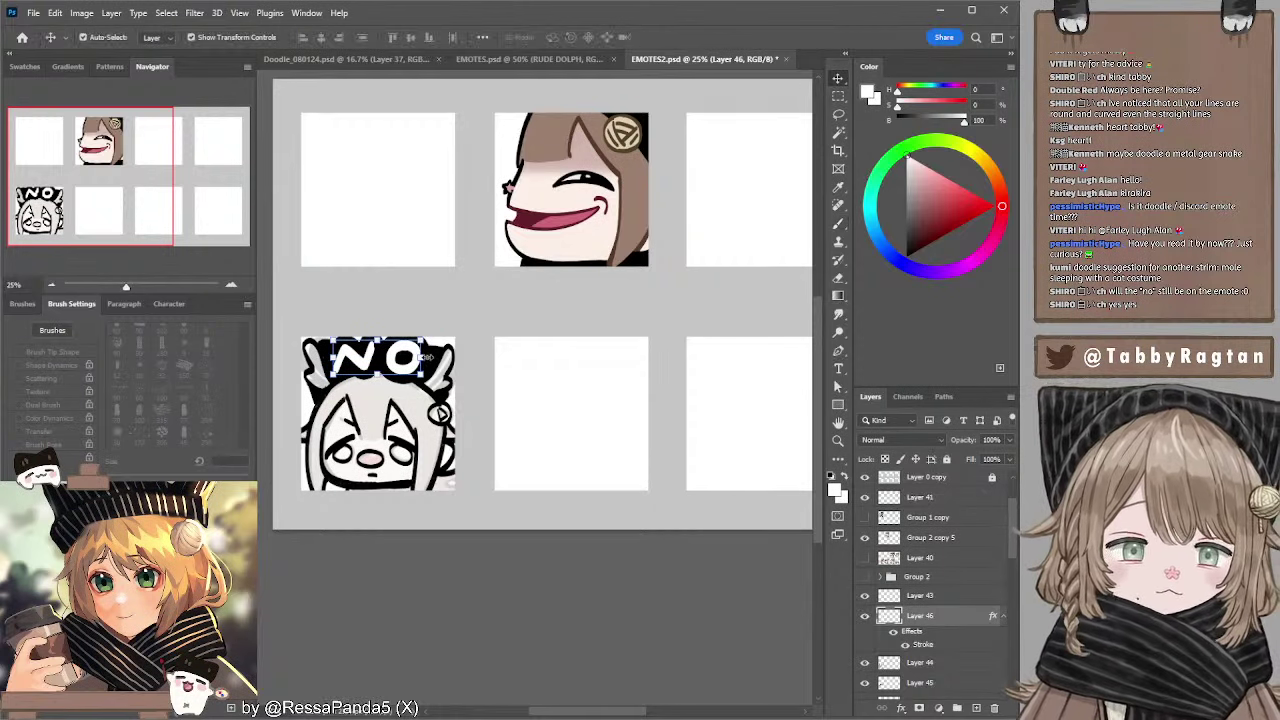
drag(424, 355, 400, 359)
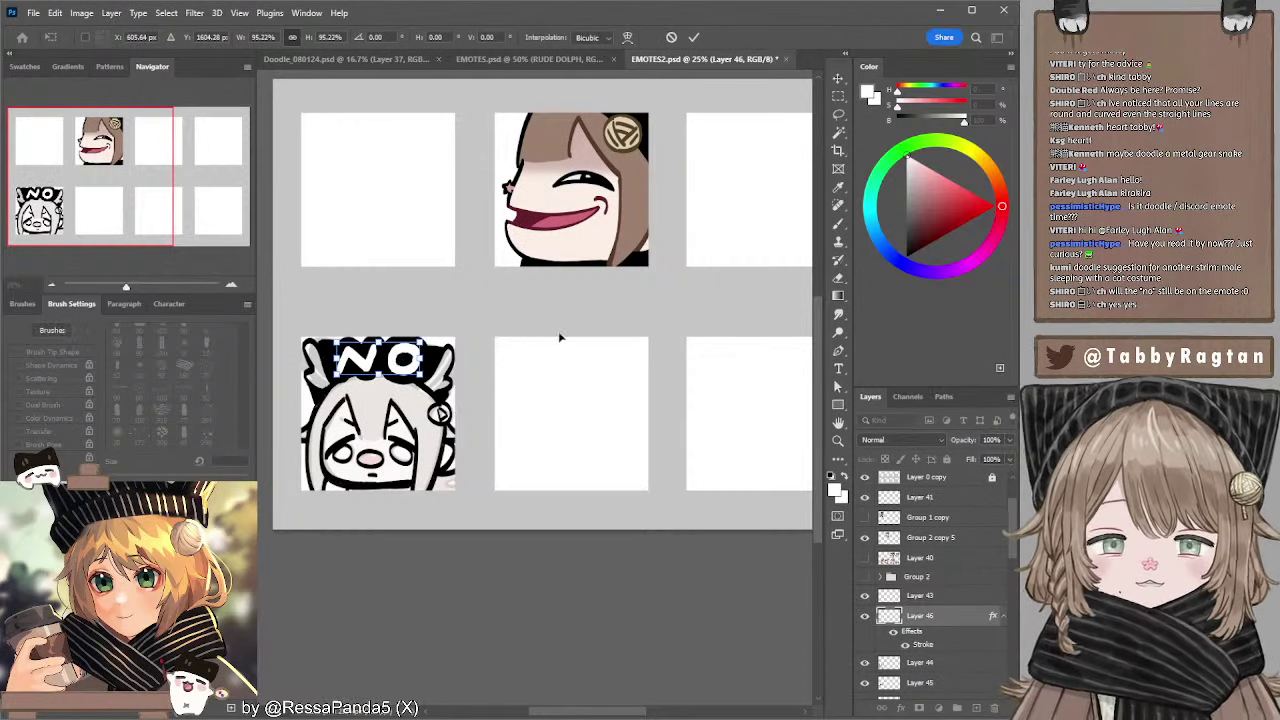
key(Return)
click(370, 600)
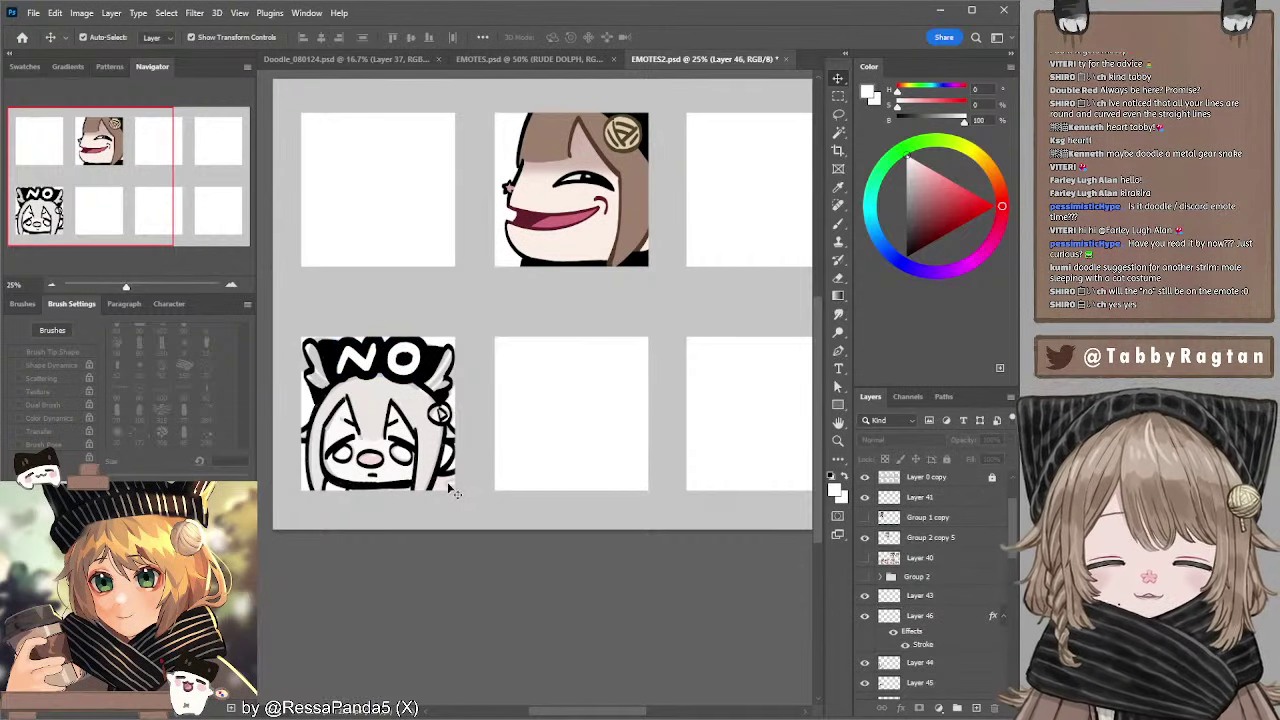
click(448, 478)
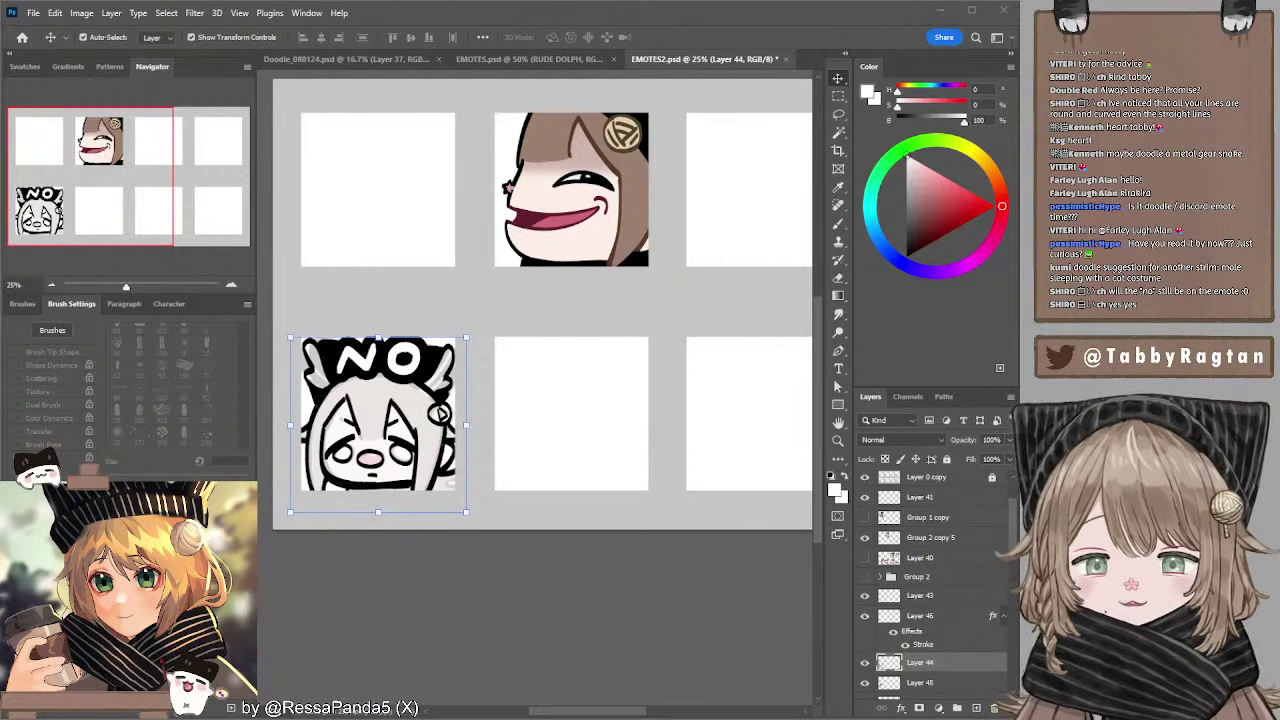
click(403, 605)
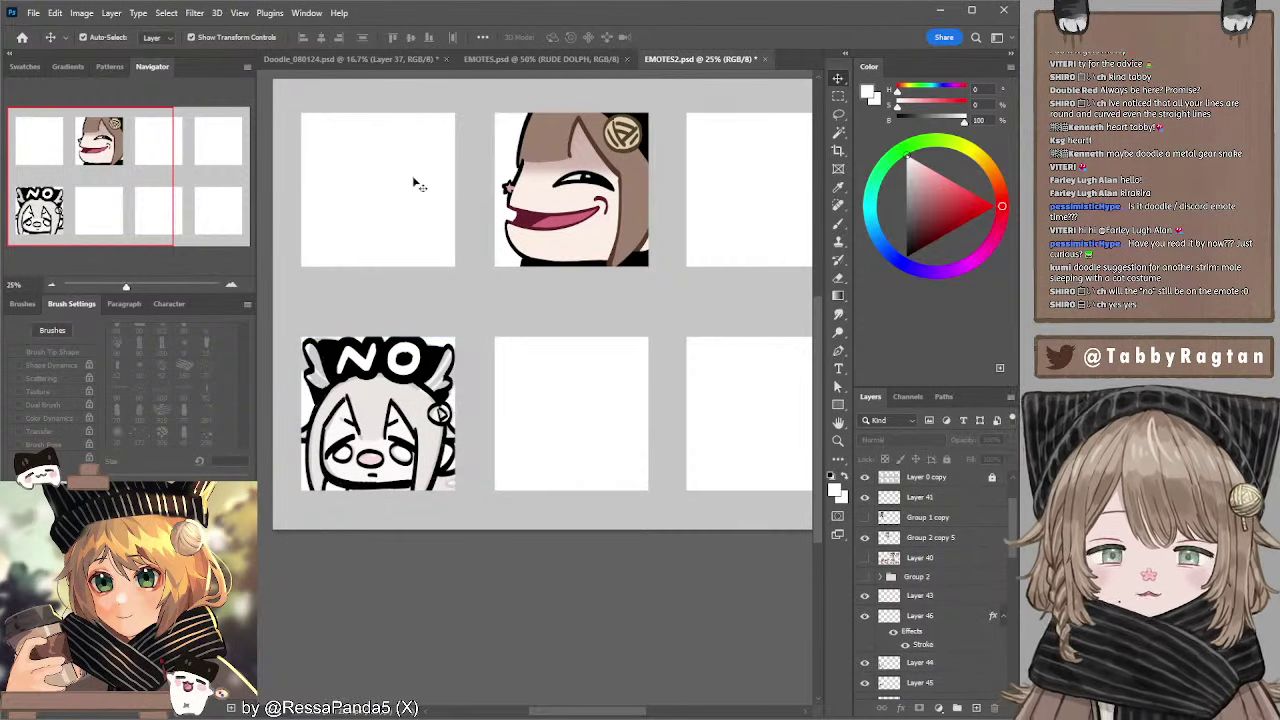
mouse_move(423, 300)
mouse_down()
mouse_move(446, 294)
mouse_move(426, 302)
mouse_move(443, 332)
mouse_move(431, 303)
mouse_up()
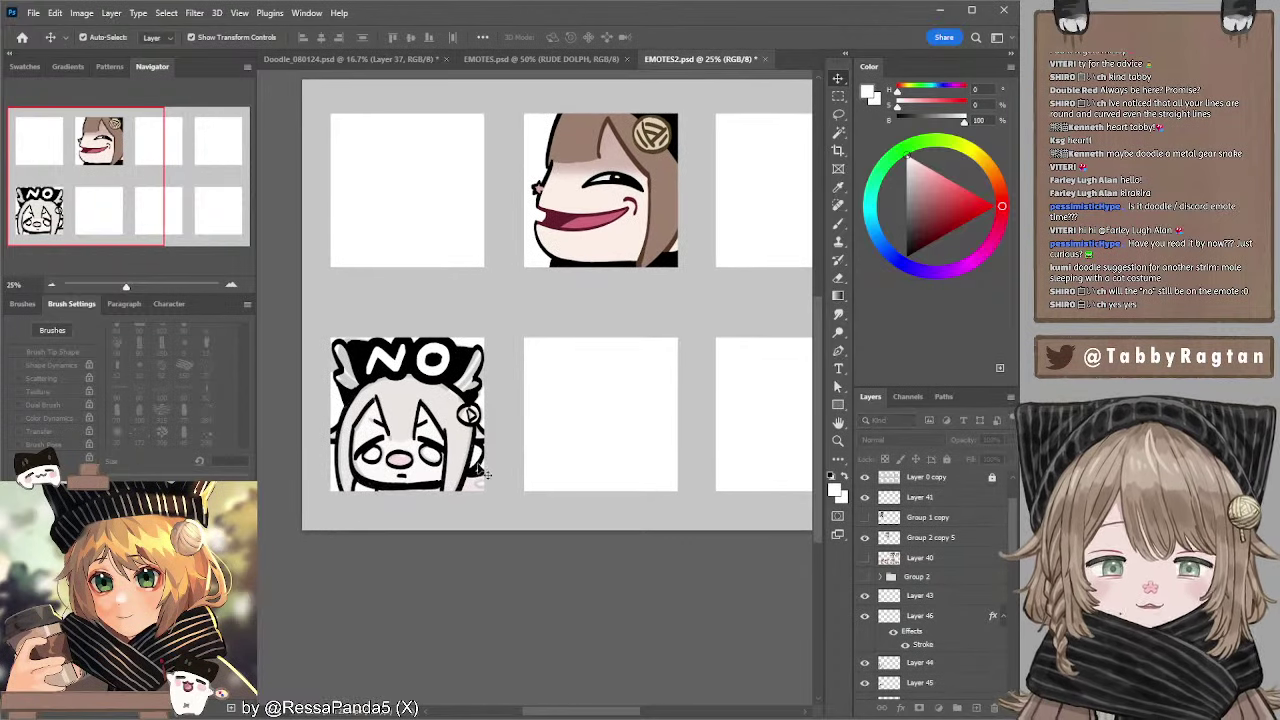
- Select the line-art layer, Layer 44, switch to black and try a 50 px brush stroke at the NO emote's lower right edge
click(483, 472)
key(e)
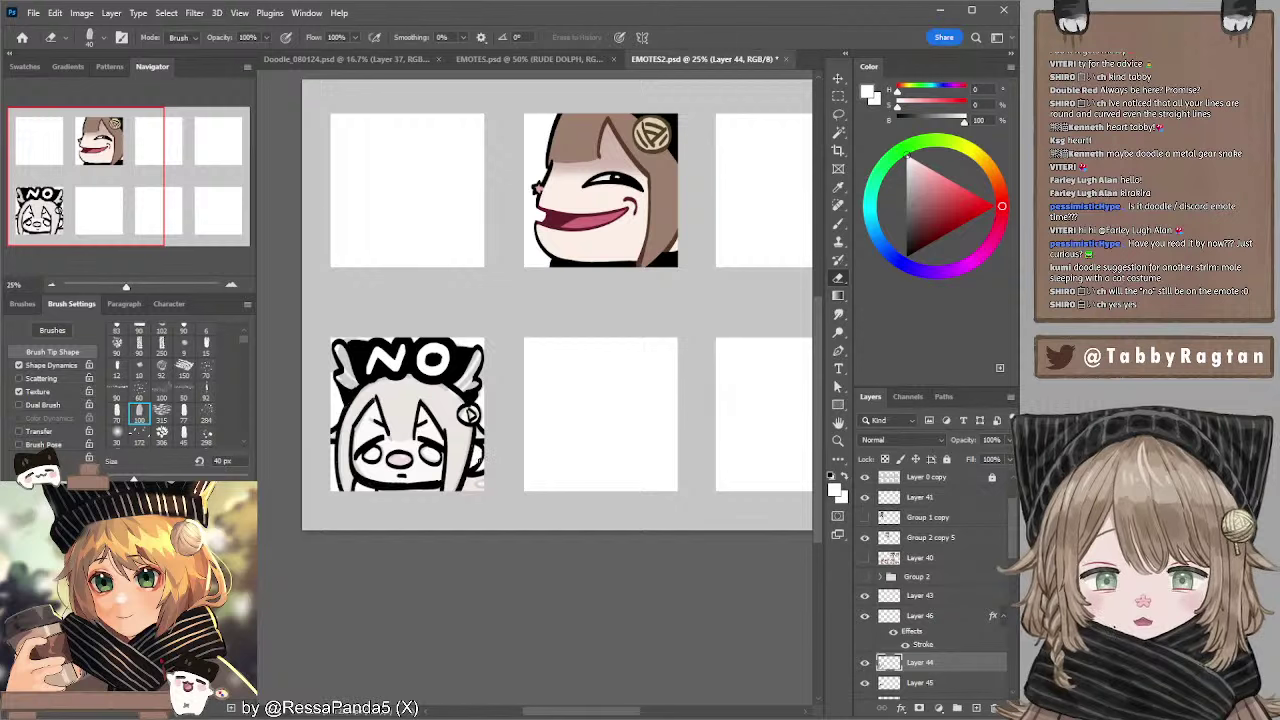
key(b)
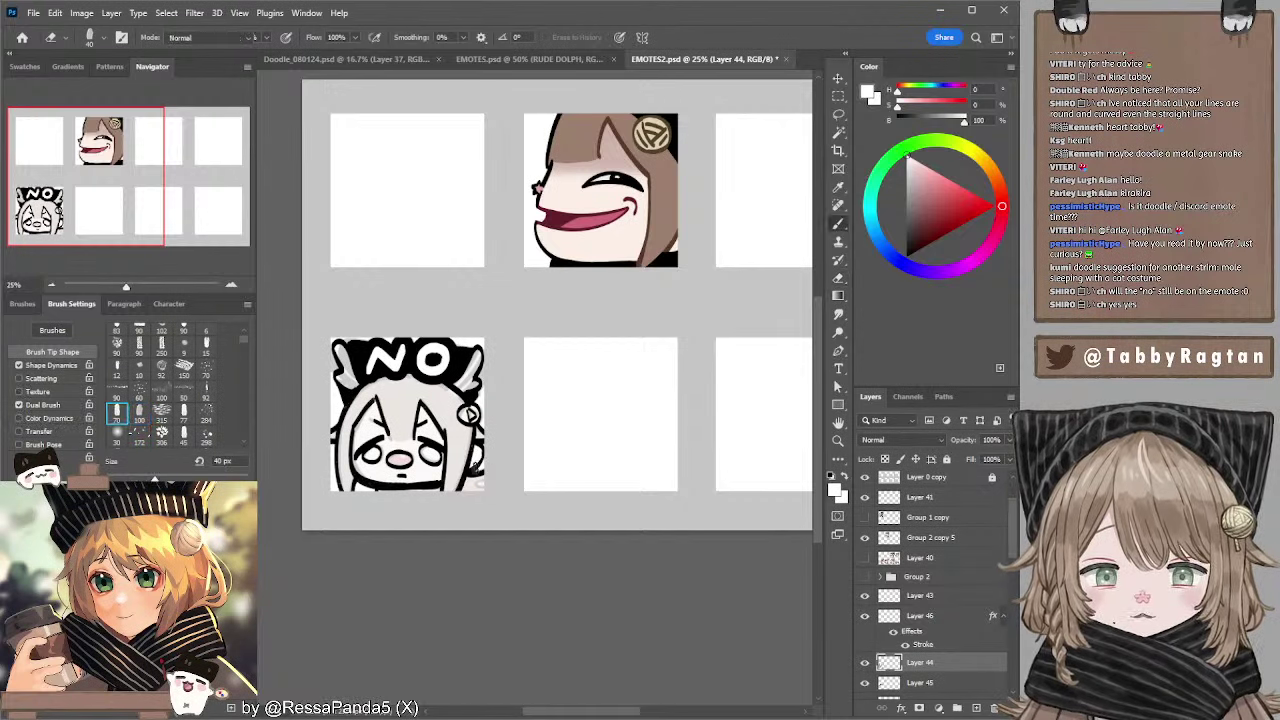
key(x)
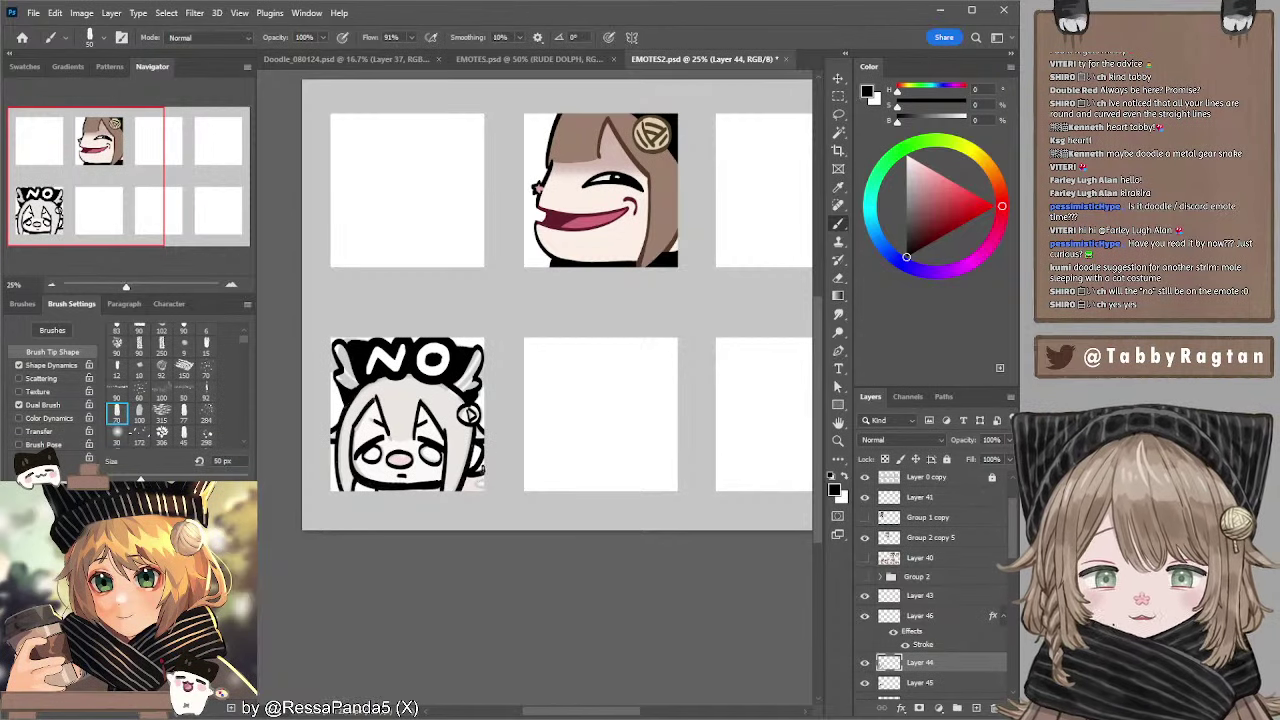
drag(488, 458, 474, 469)
key(ctrl+z)
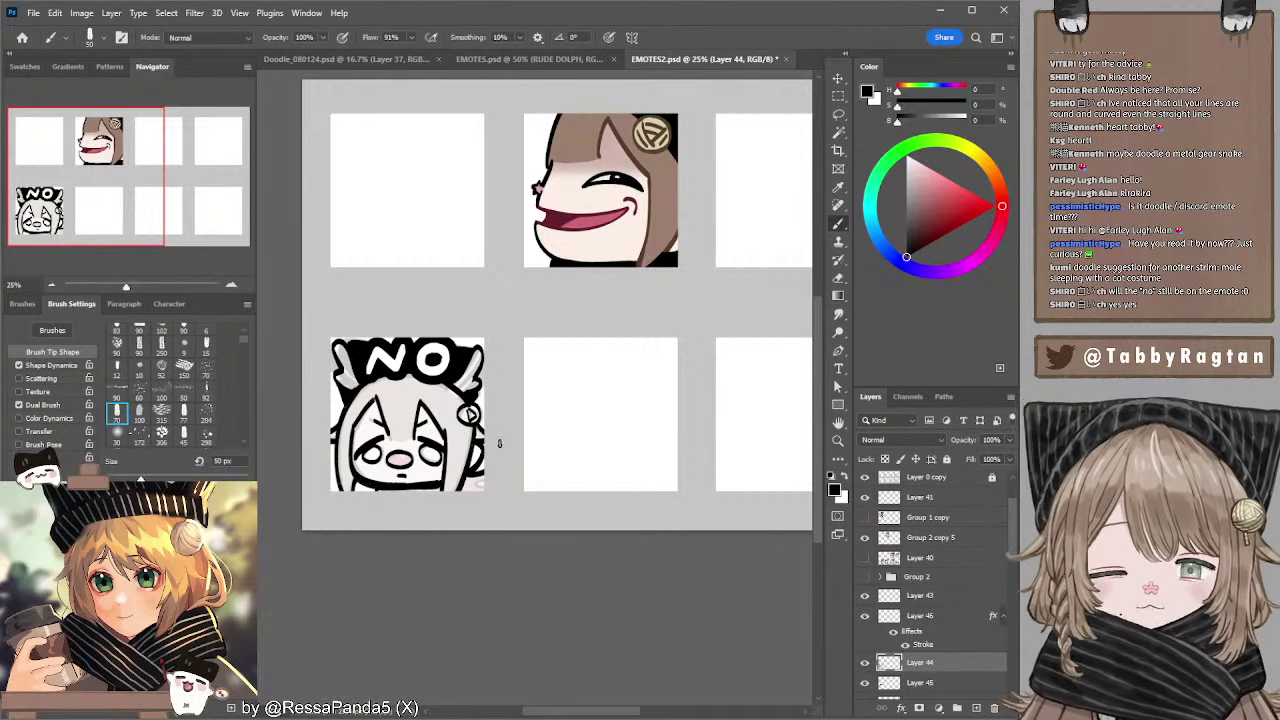
- Add a new empty layer directly above the NO lettering layer, Layer 46, and get the Brush ready for sketching
drag(557, 380, 500, 391)
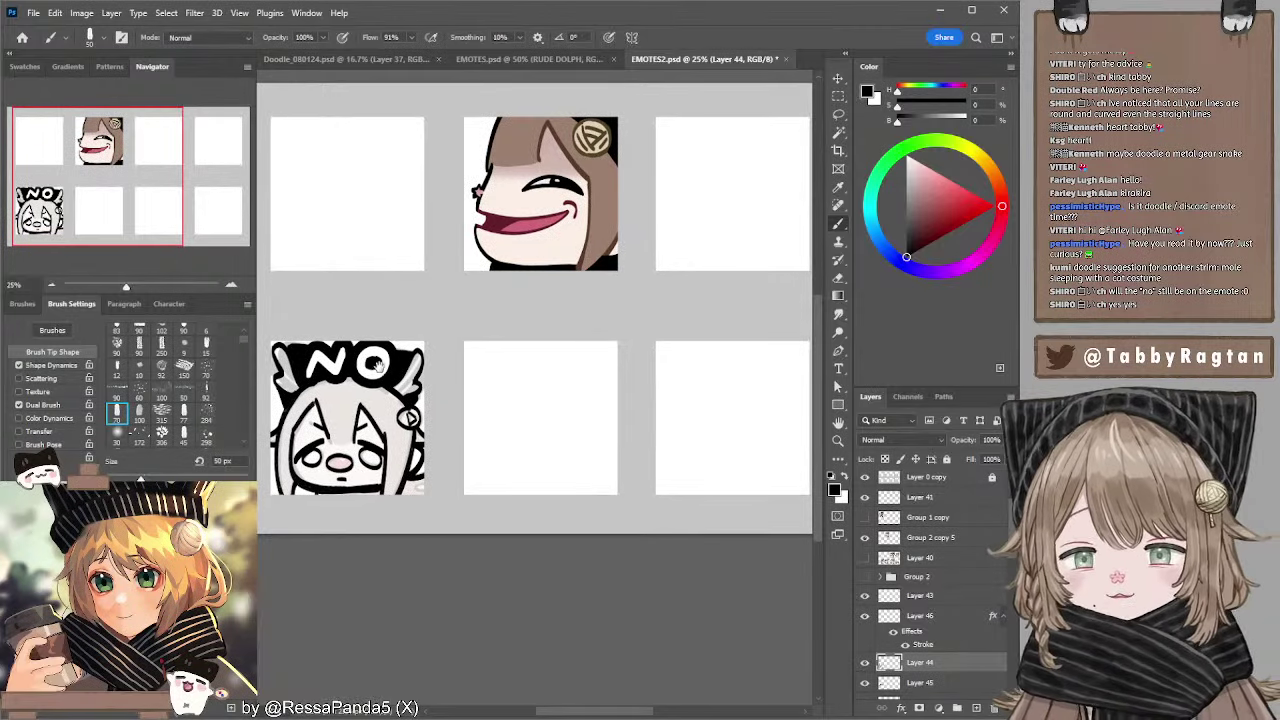
drag(410, 378, 450, 372)
key(e)
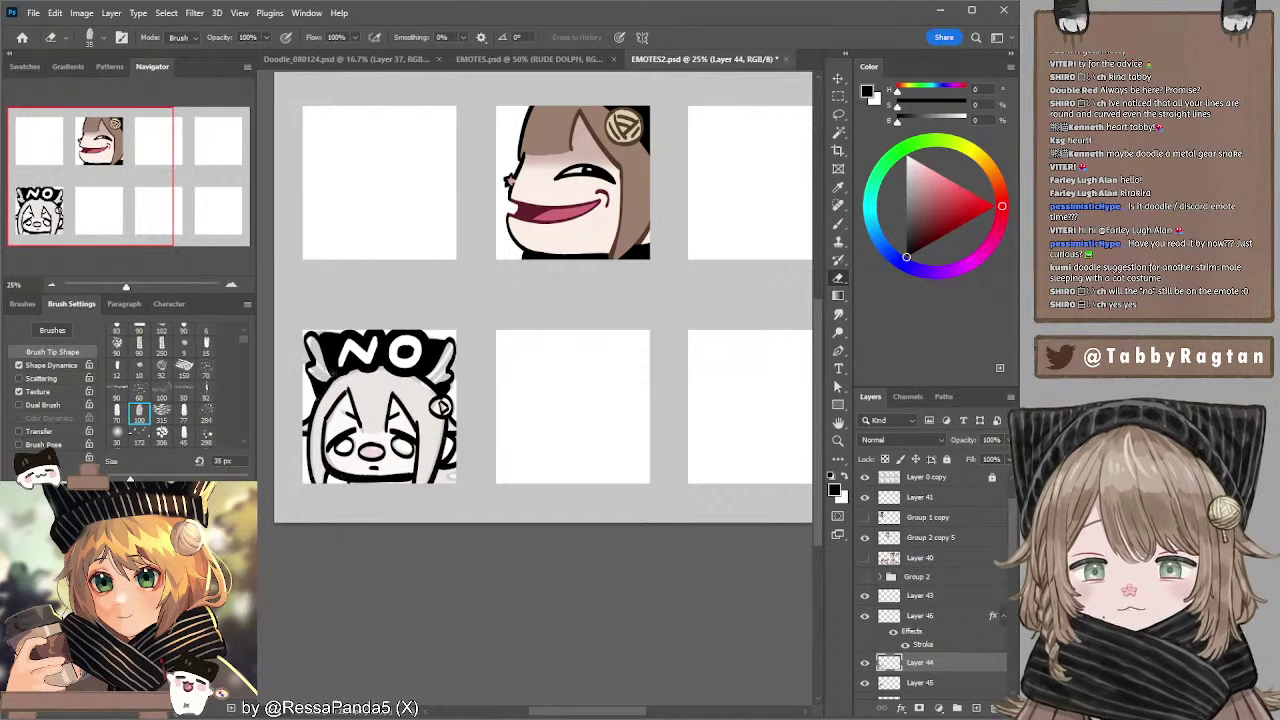
drag(466, 313, 451, 347)
click(232, 287)
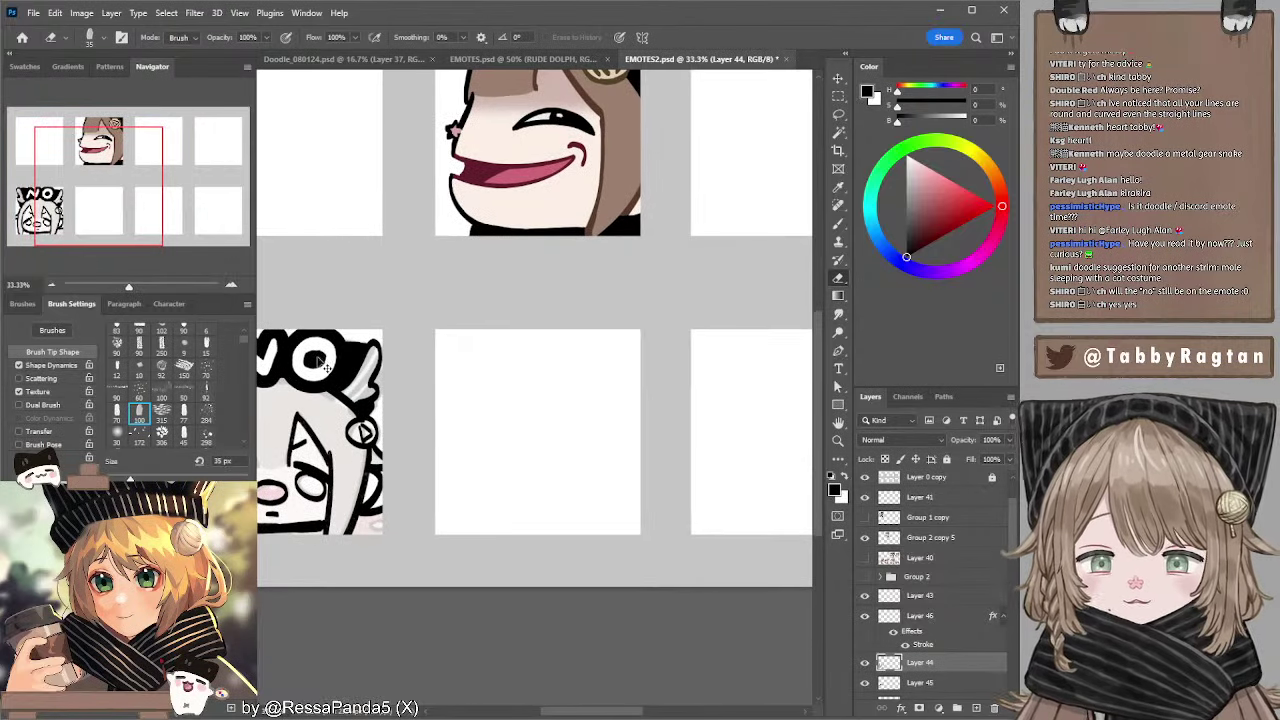
ctrl+click(318, 358)
ctrl+click(326, 351)
drag(522, 316, 418, 286)
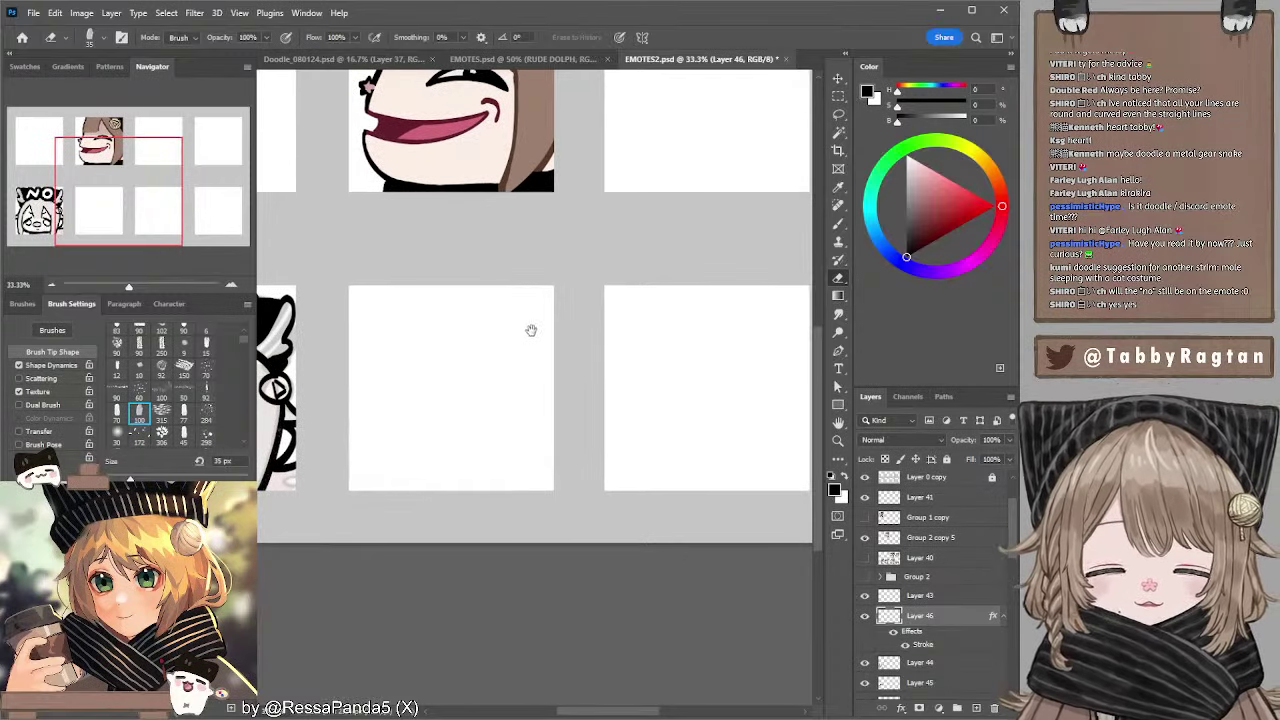
drag(524, 354, 561, 340)
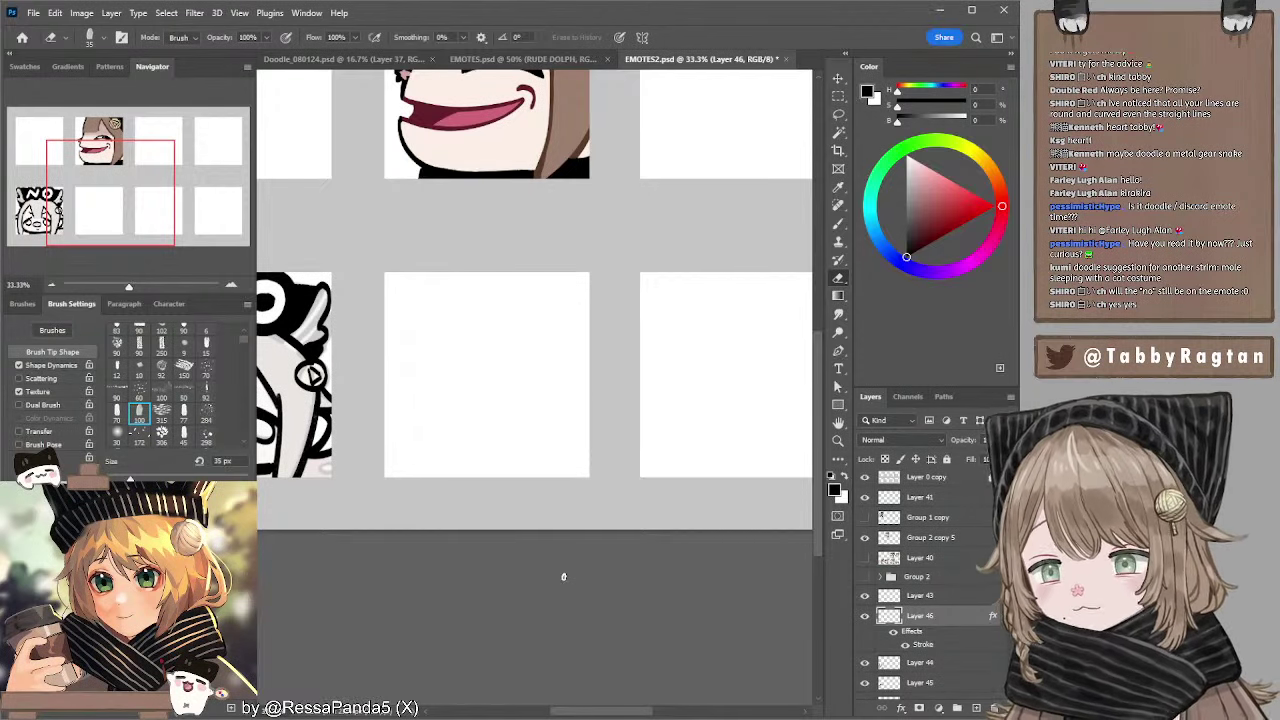
key(ctrl+shift+alt+n)
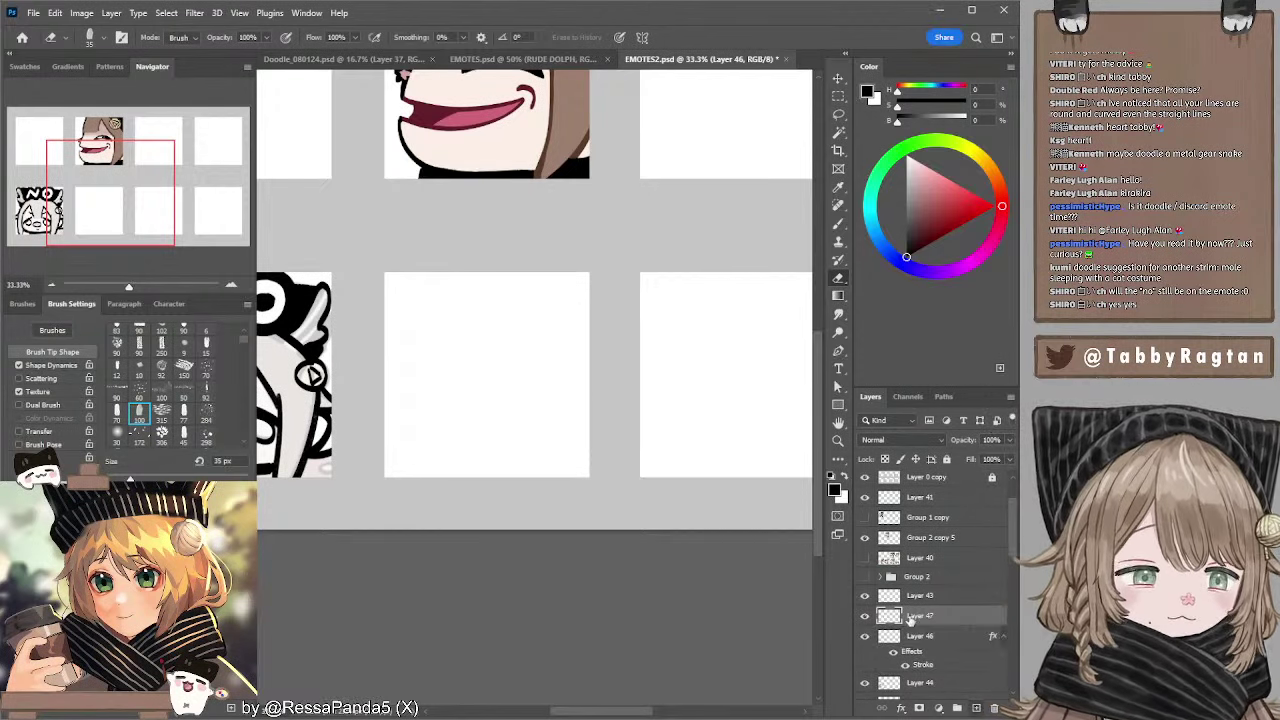
key(b)
drag(449, 297, 471, 294)
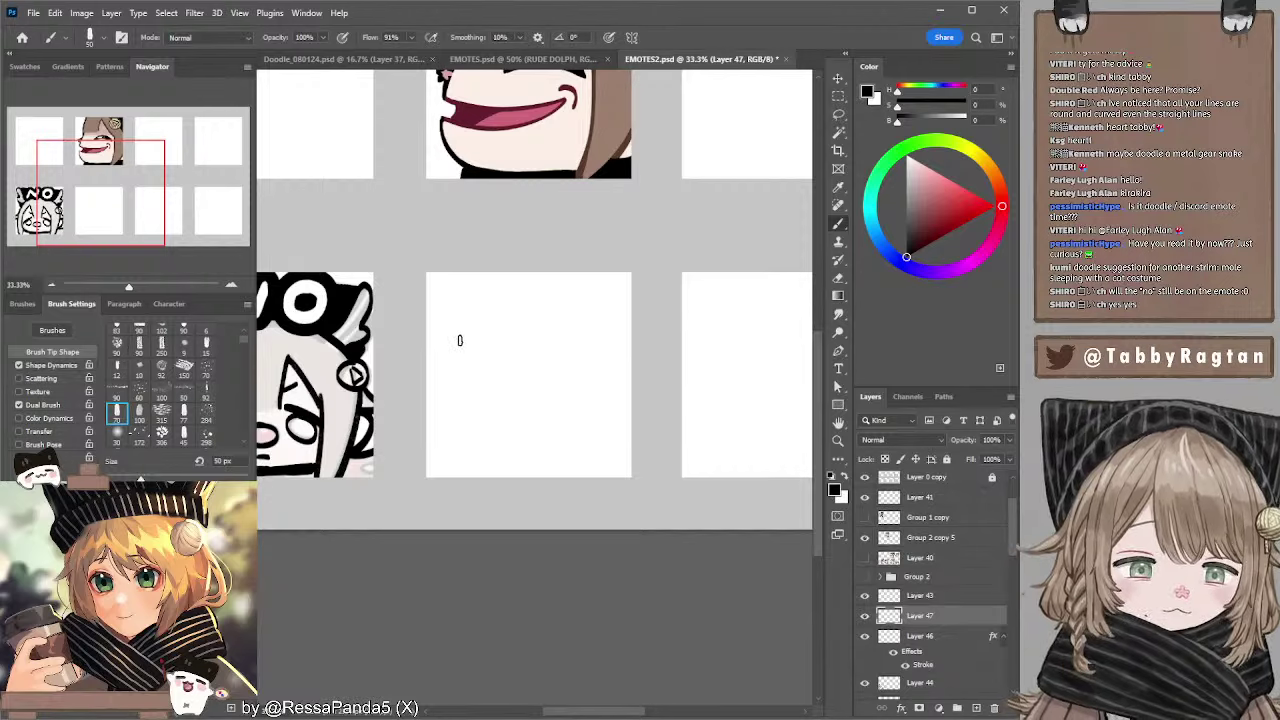
drag(476, 328, 505, 425)
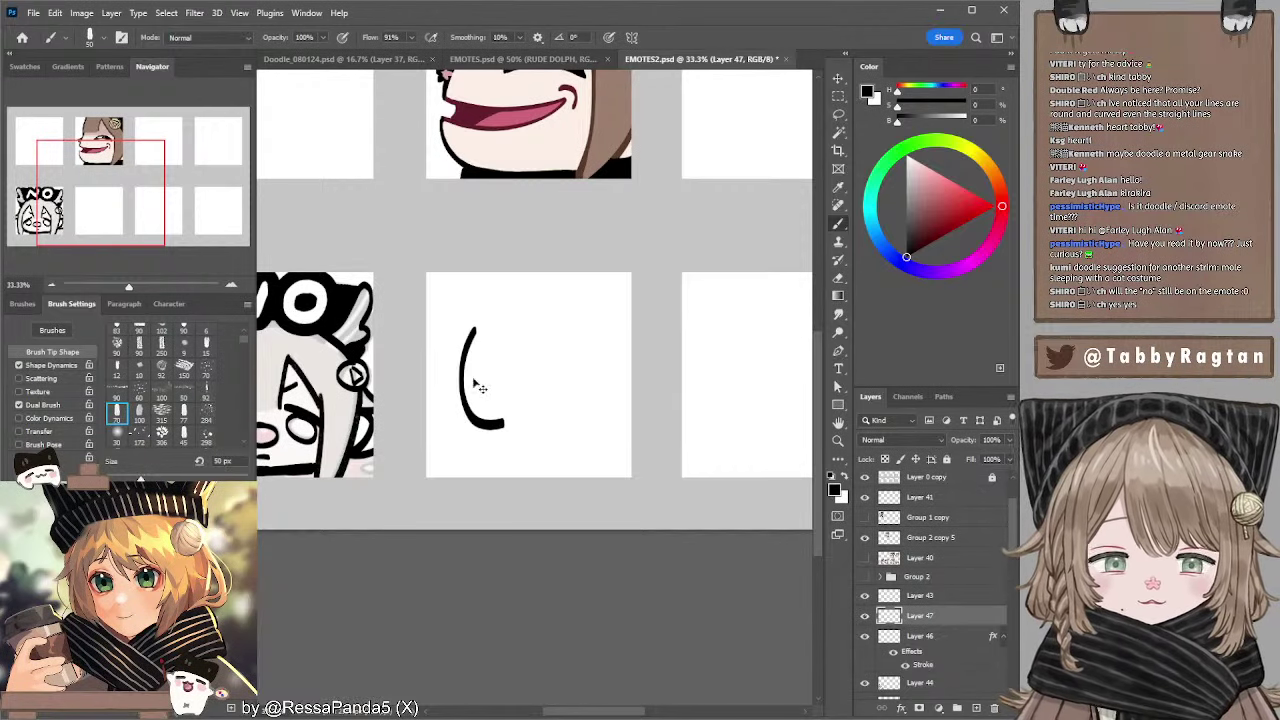
key(ctrl+z)
drag(462, 342, 506, 450)
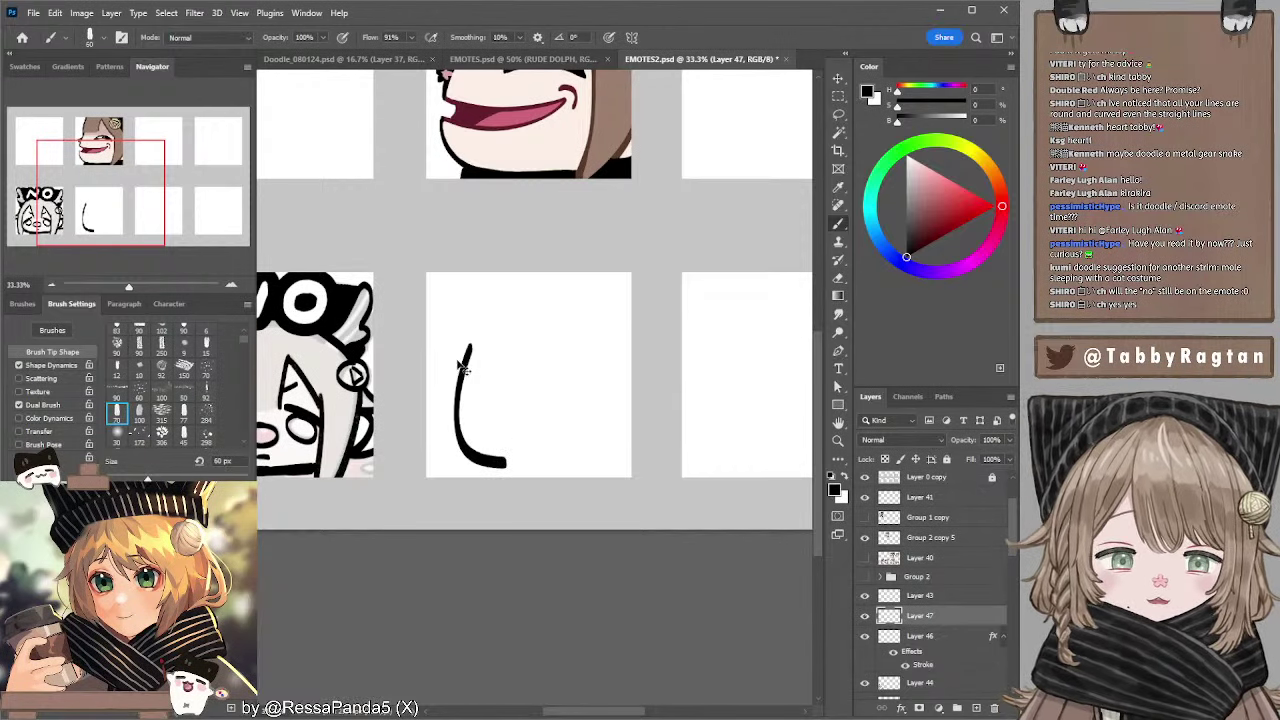
key(ctrl+z)
drag(450, 338, 514, 449)
key(ctrl+z)
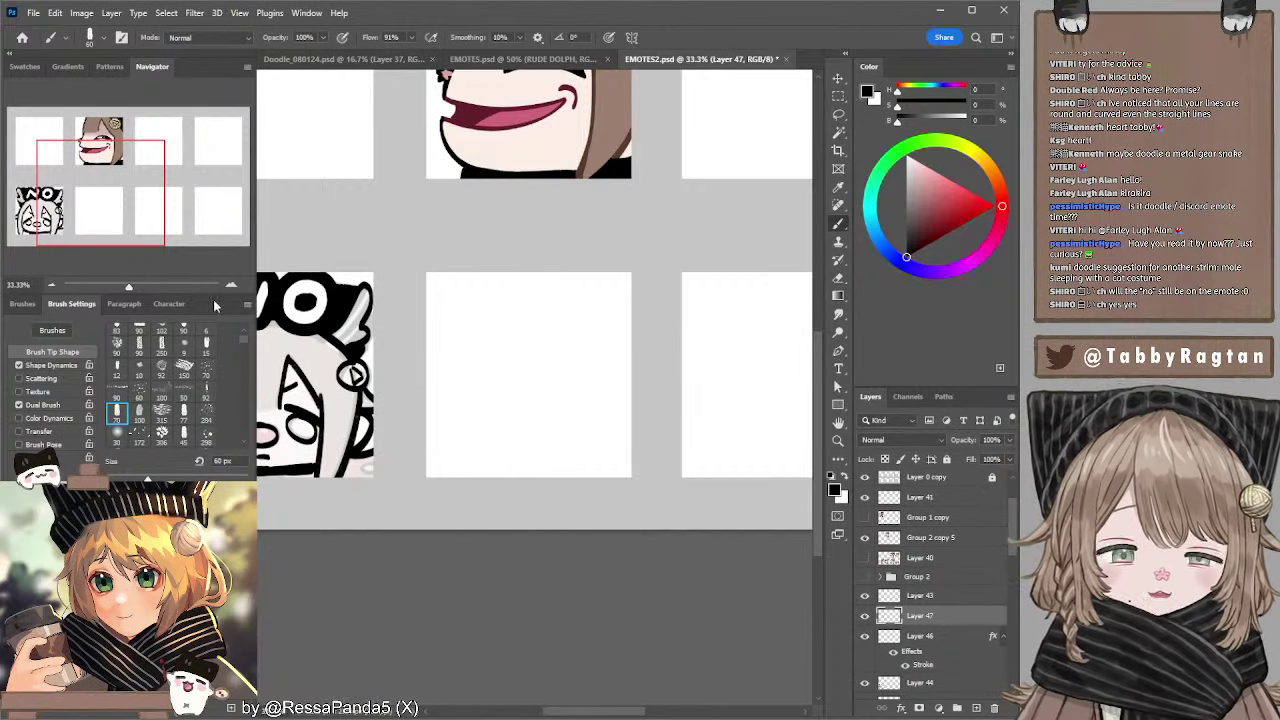
- Lower the new layer's opacity to 33% and sketch a heart's two upper lobes in the cell beside the NO emote with a 60 px brush
click(53, 286)
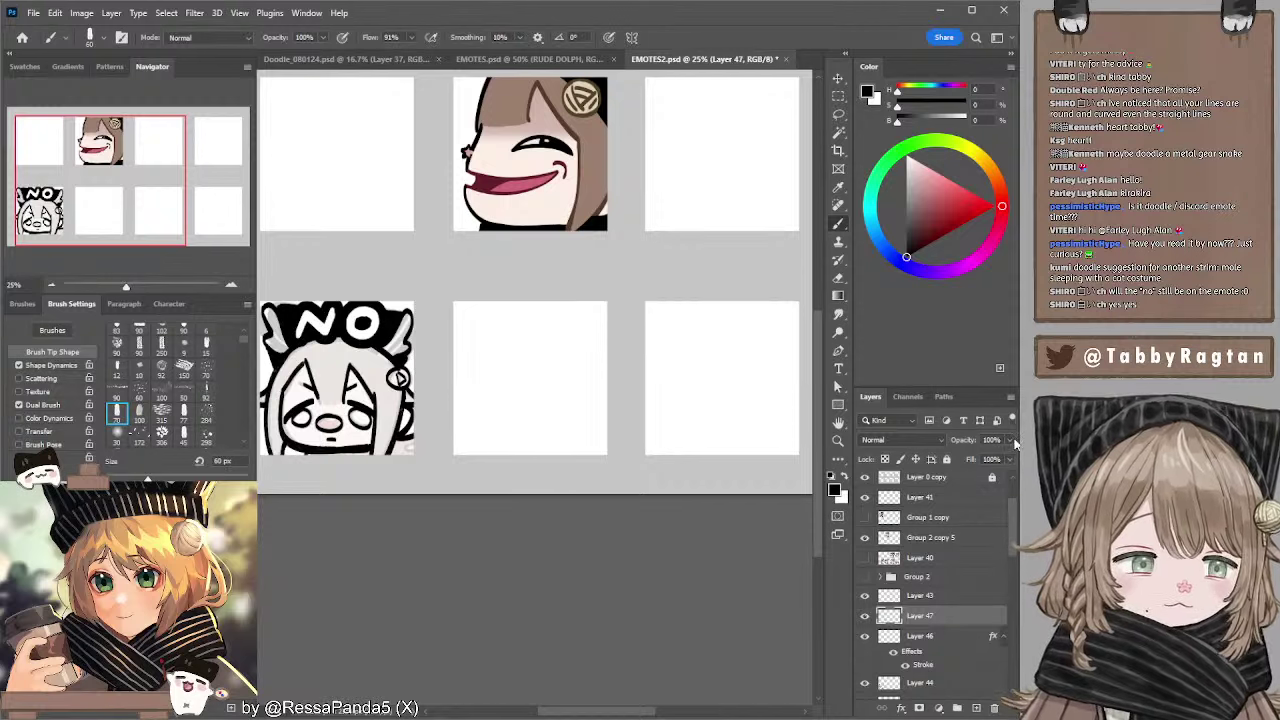
drag(1007, 443, 897, 466)
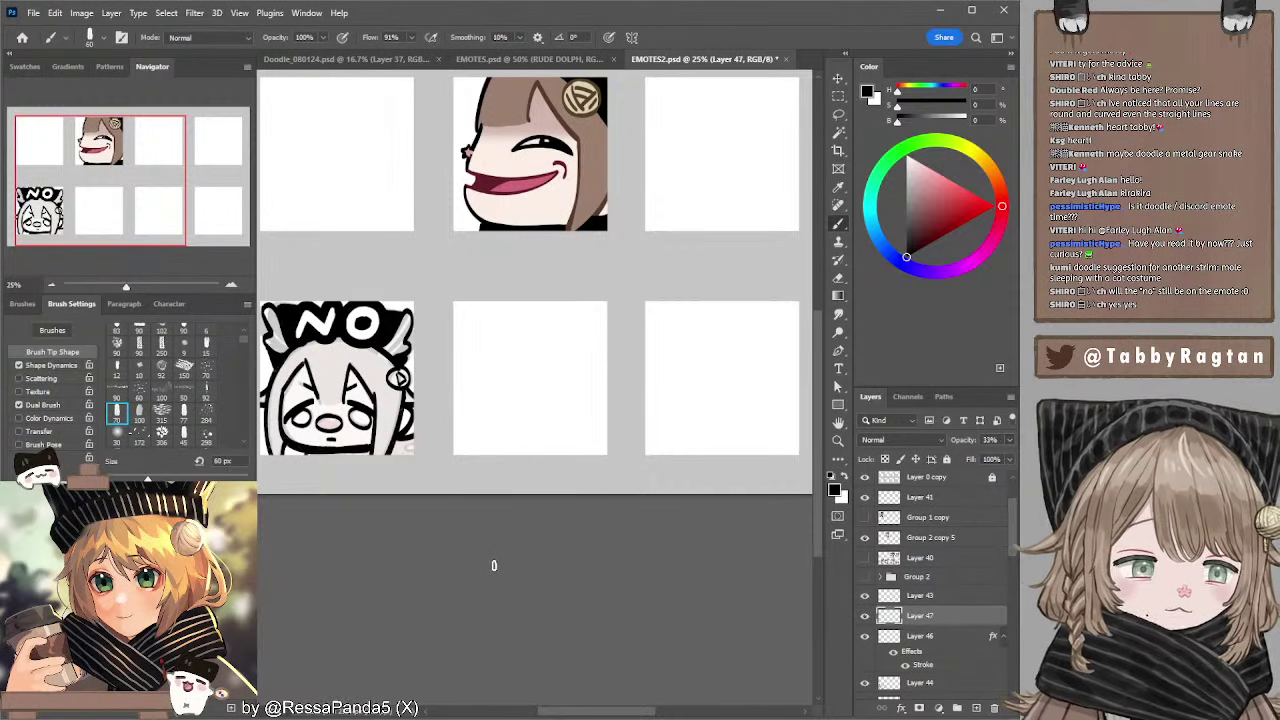
mouse_move(455, 402)
mouse_down()
mouse_move(528, 413)
mouse_move(532, 425)
mouse_up()
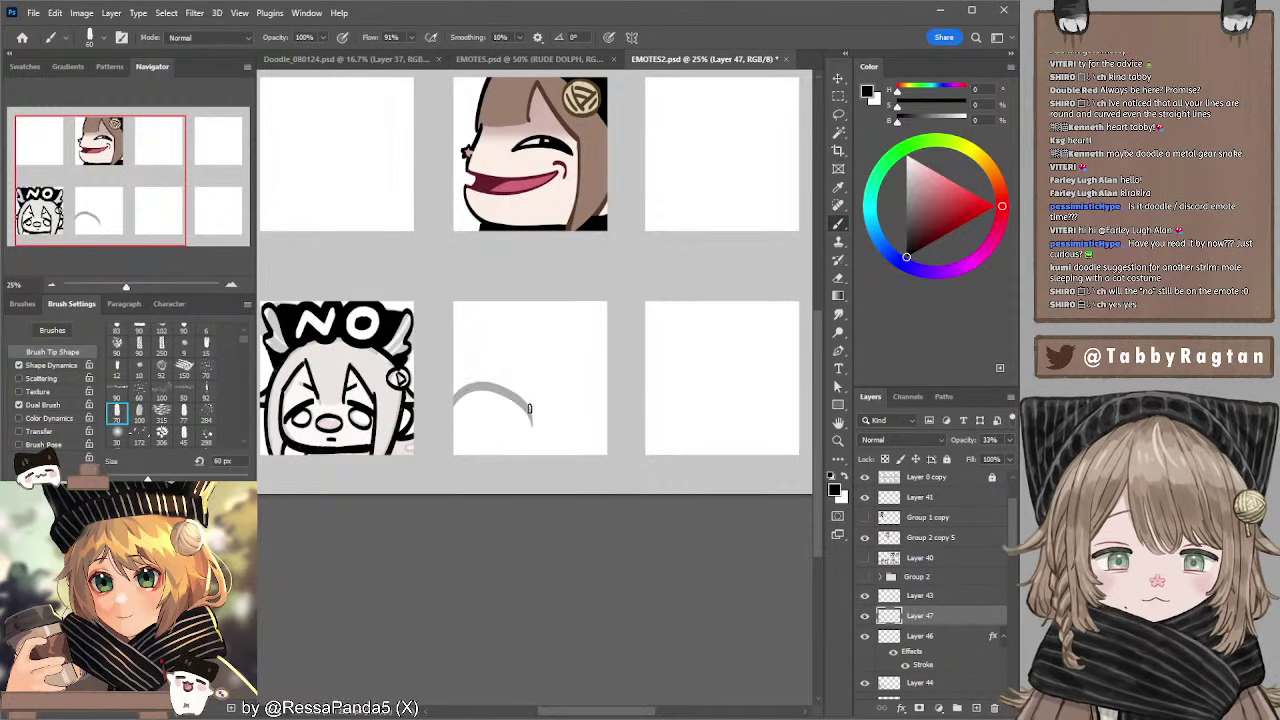
key(ctrl+z)
drag(455, 402, 591, 425)
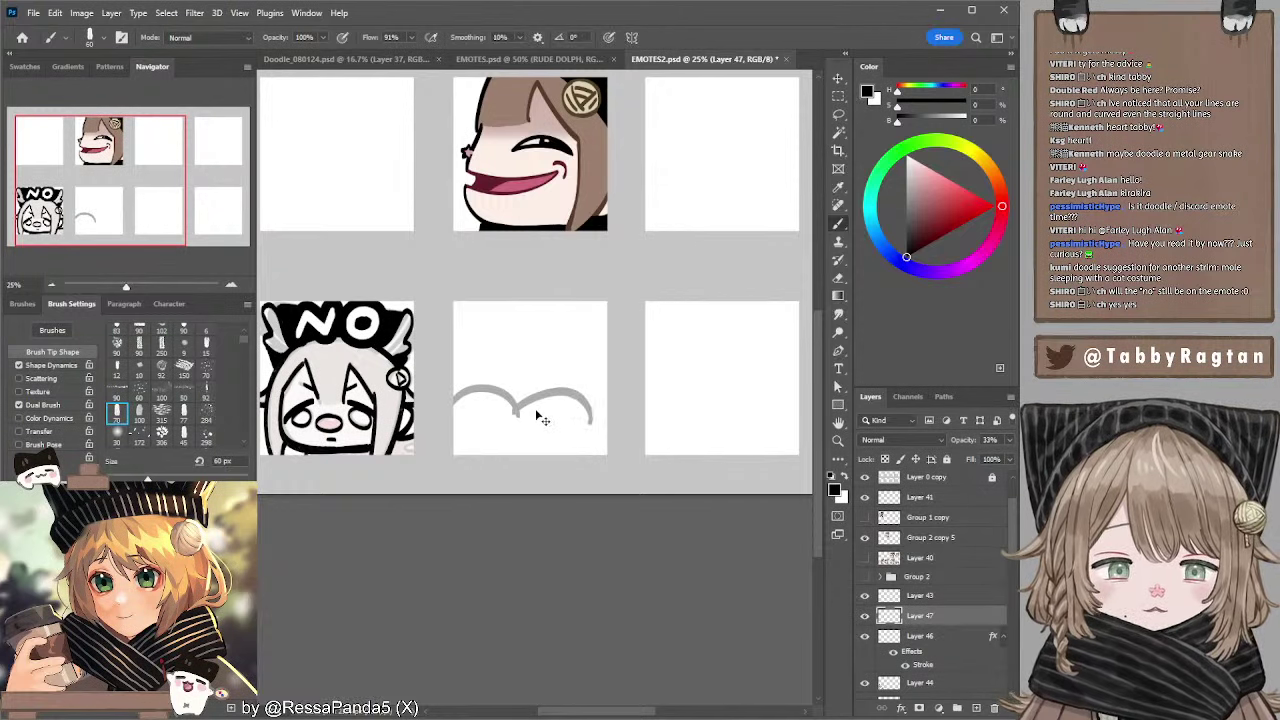
key(ctrl+z)
drag(515, 410, 596, 445)
key(ctrl+z)
drag(515, 410, 592, 455)
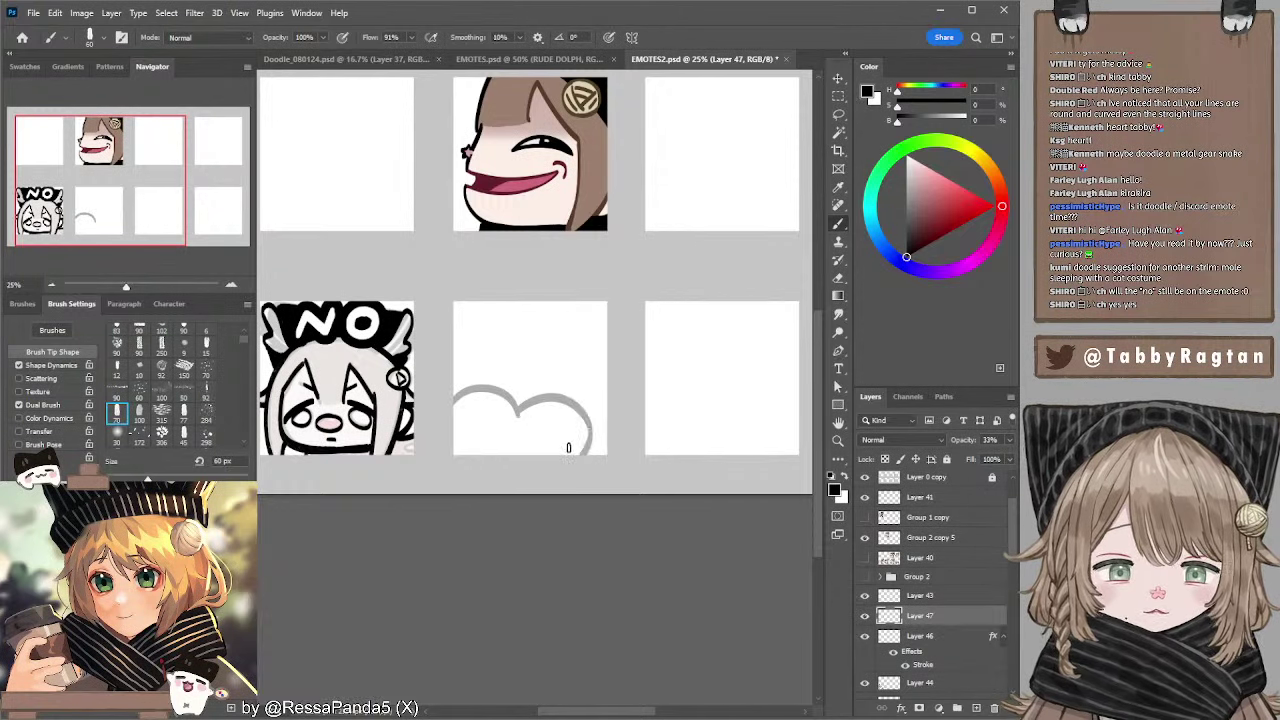
key(ctrl+z)
drag(515, 410, 598, 452)
- Lasso the heart sketch, move it slightly up within its cell, and scale it to 95.43%
key(l)
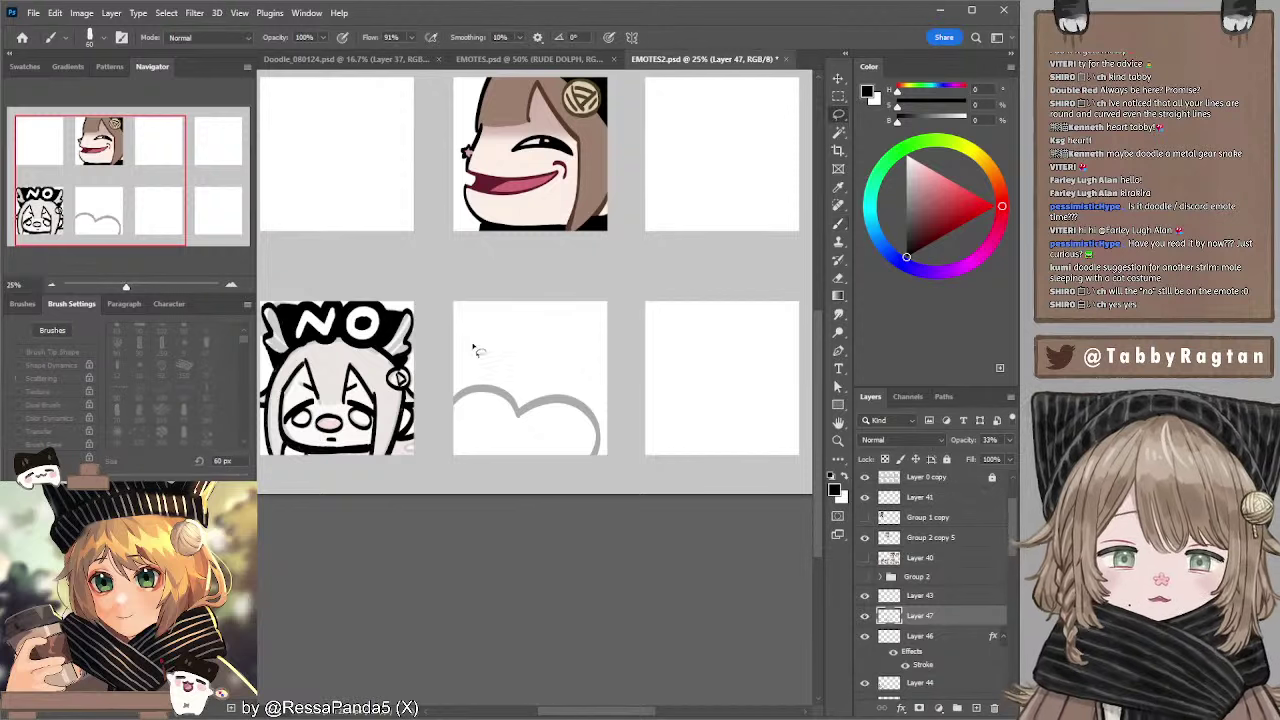
mouse_move(474, 347)
mouse_down()
mouse_move(547, 527)
mouse_move(628, 365)
mouse_move(587, 517)
mouse_move(604, 347)
mouse_move(626, 370)
mouse_up()
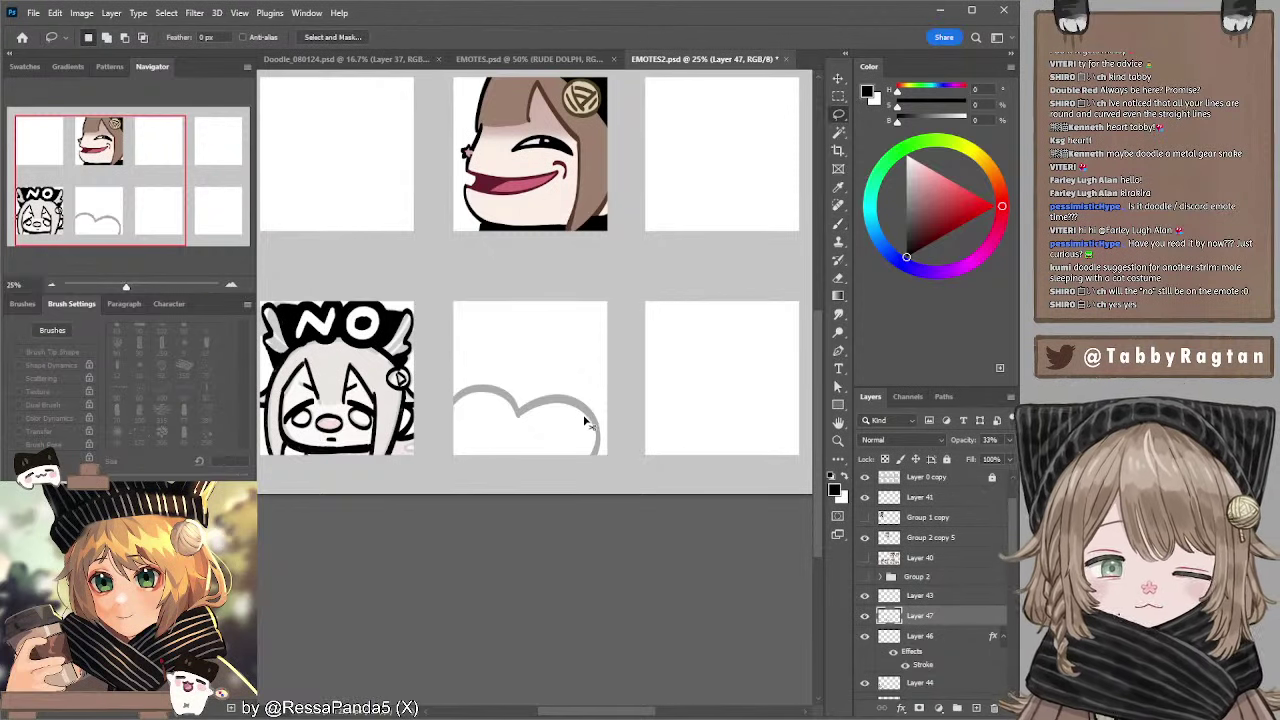
drag(585, 419, 583, 400)
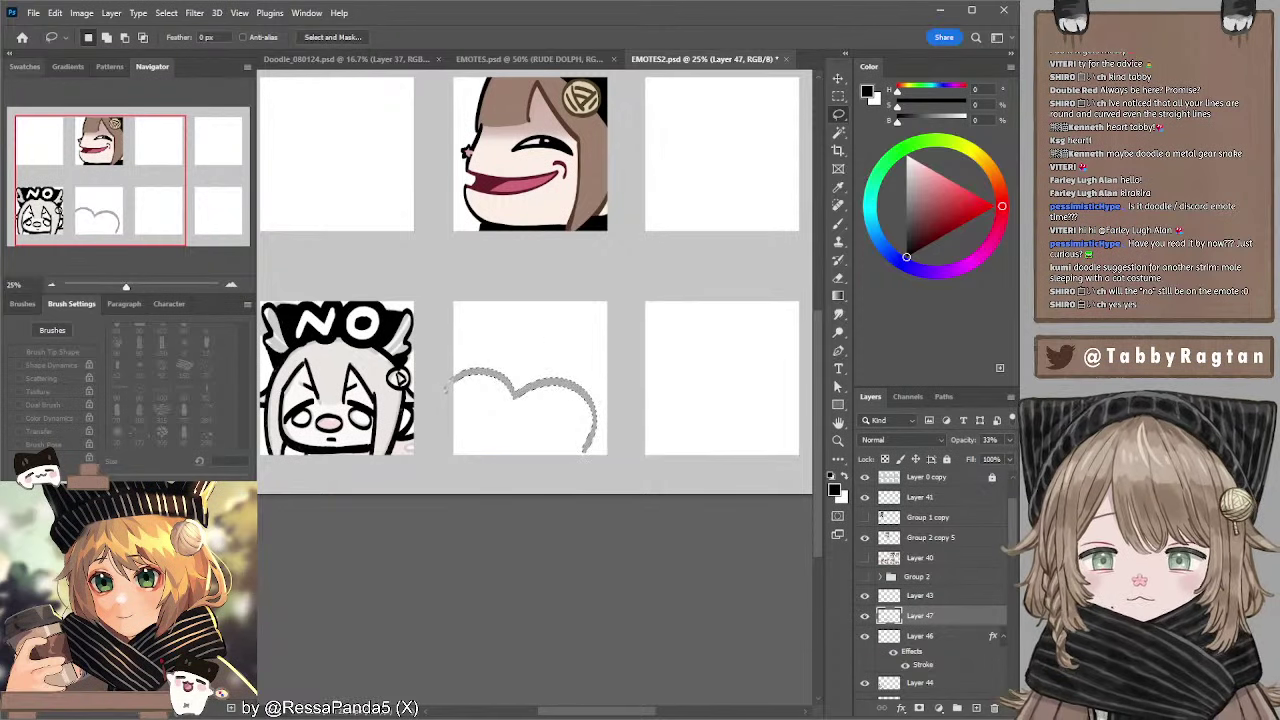
key(ctrl+d)
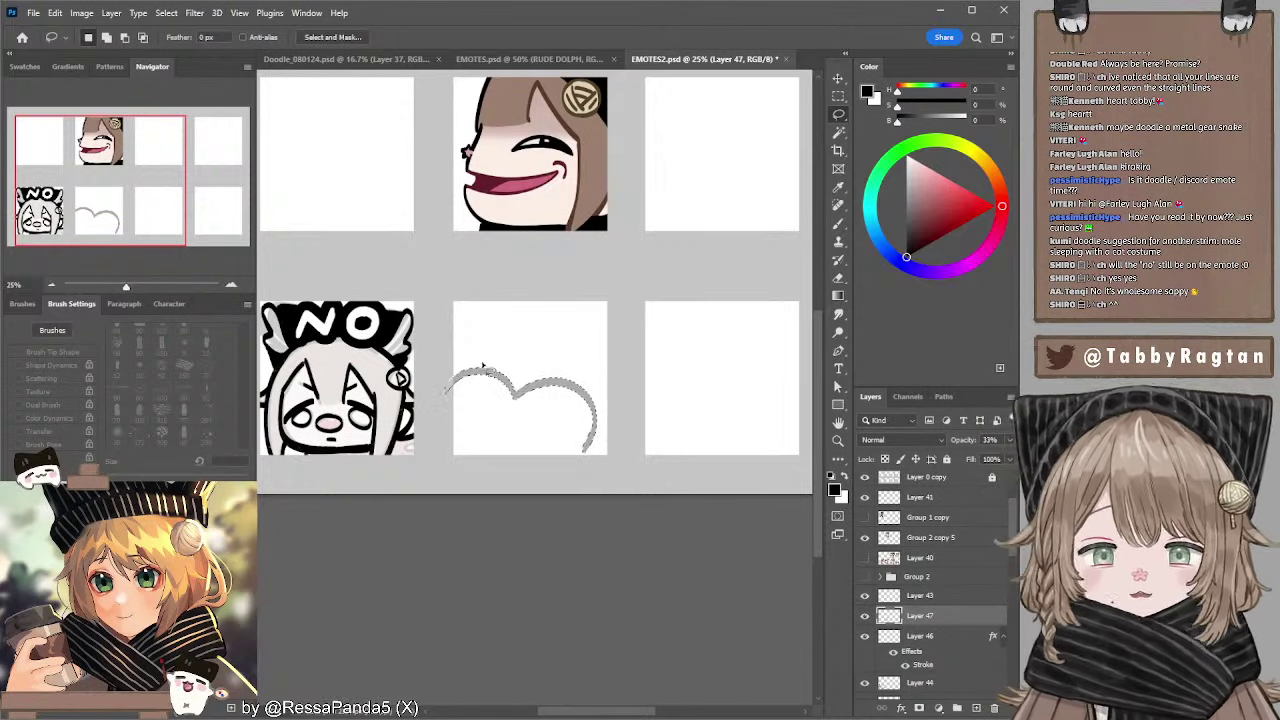
mouse_move(489, 343)
mouse_down()
mouse_move(456, 447)
mouse_move(605, 465)
mouse_move(620, 334)
mouse_up()
mouse_move(570, 396)
mouse_down()
mouse_move(587, 395)
mouse_move(578, 400)
mouse_up()
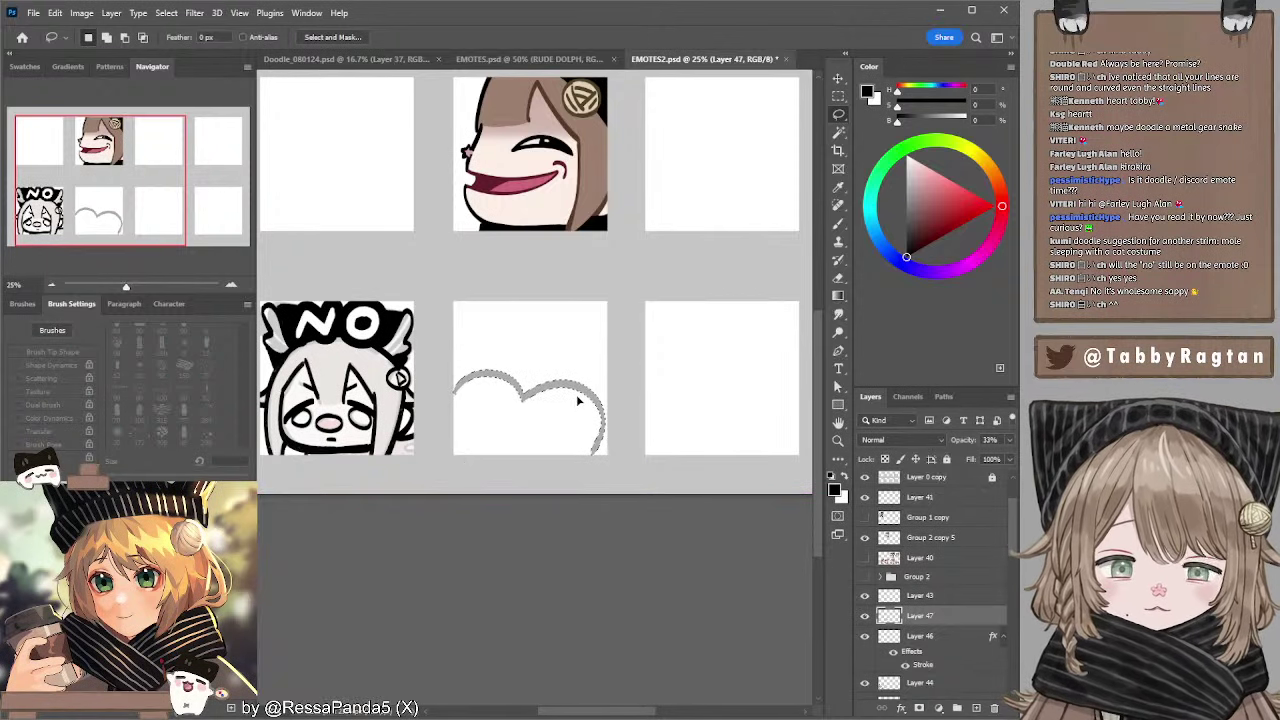
click(838, 78)
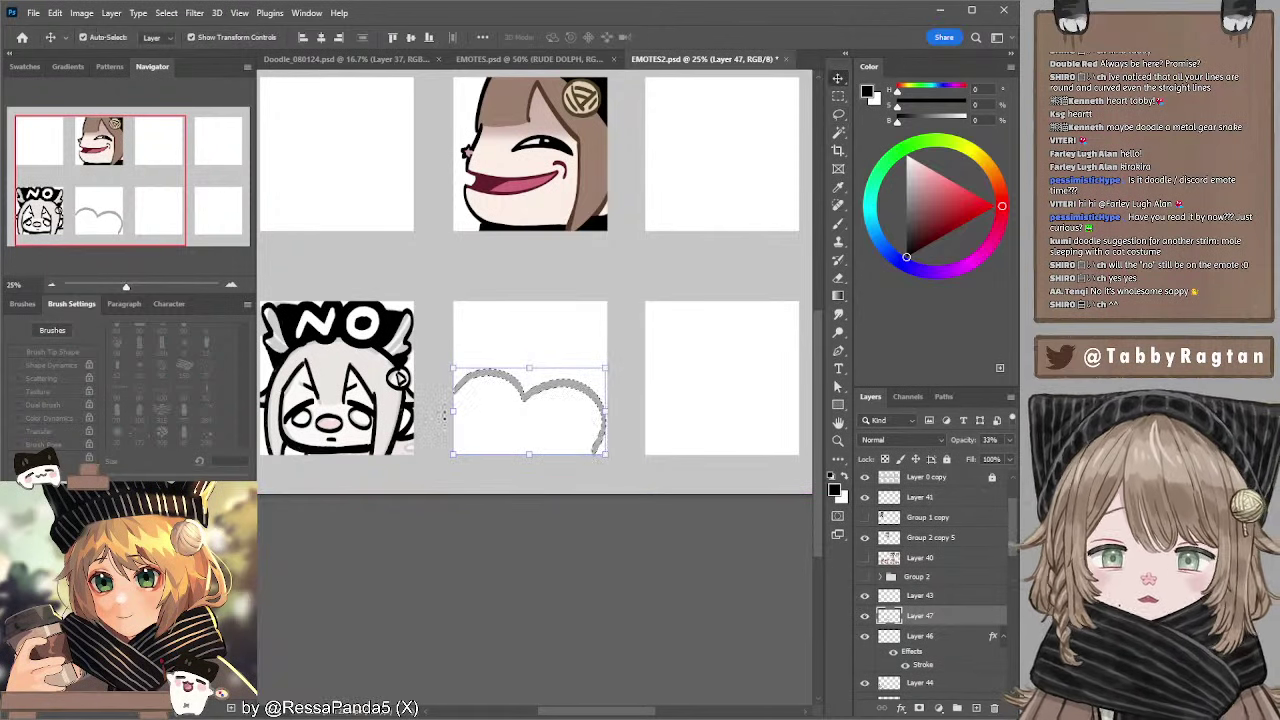
drag(455, 410, 460, 413)
key(Return)
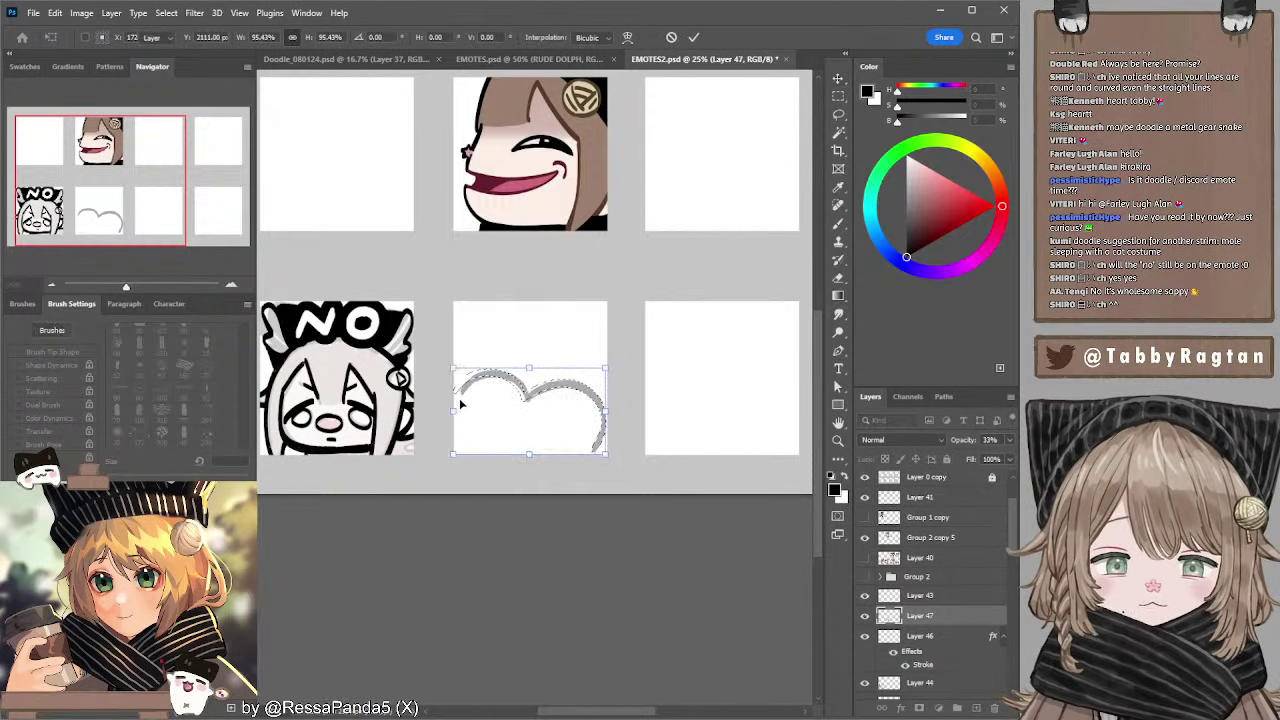
- Complete the heart's left side and sketch curved lines rising from its left lobe with a 50 px brush, redoing unsatisfactory strokes
key(b)
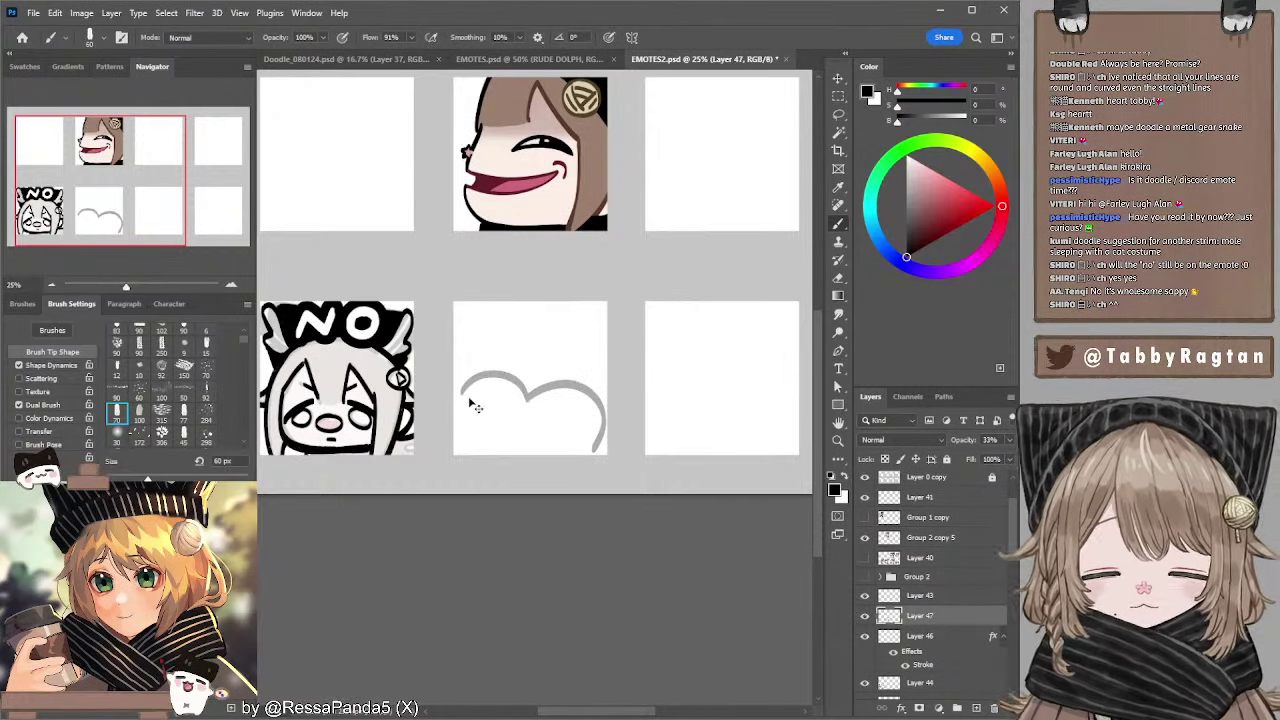
drag(465, 381, 462, 455)
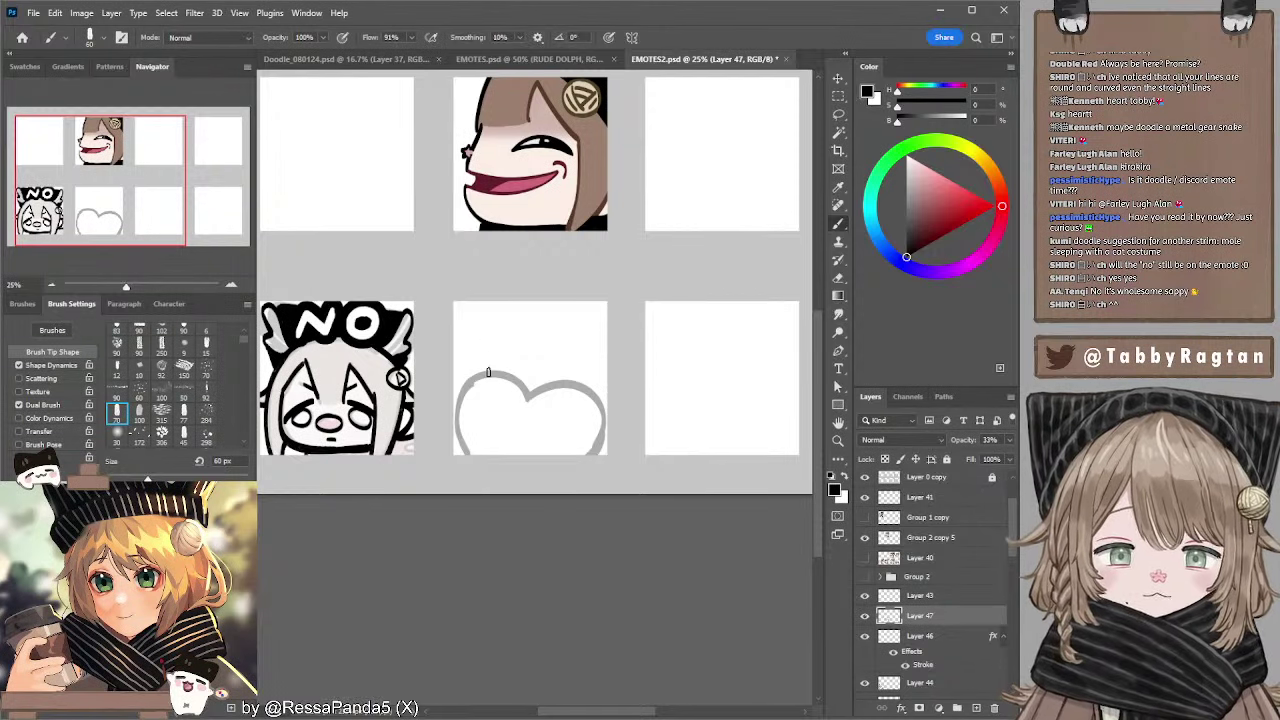
mouse_move(488, 372)
mouse_down()
mouse_move(494, 340)
mouse_move(476, 368)
mouse_move(503, 307)
mouse_move(475, 374)
mouse_up()
key(ctrl+z)
key(ctrl+z)
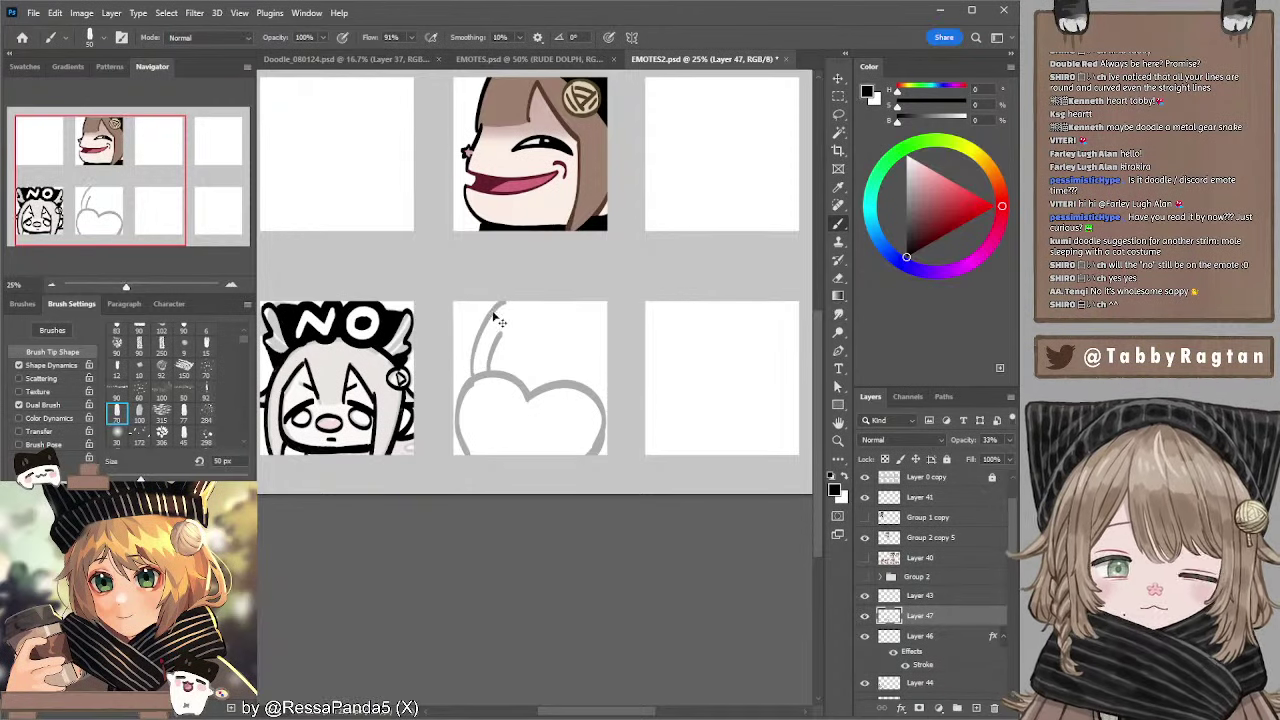
key(ctrl+z)
drag(502, 304, 474, 372)
key(ctrl+z)
drag(505, 304, 476, 360)
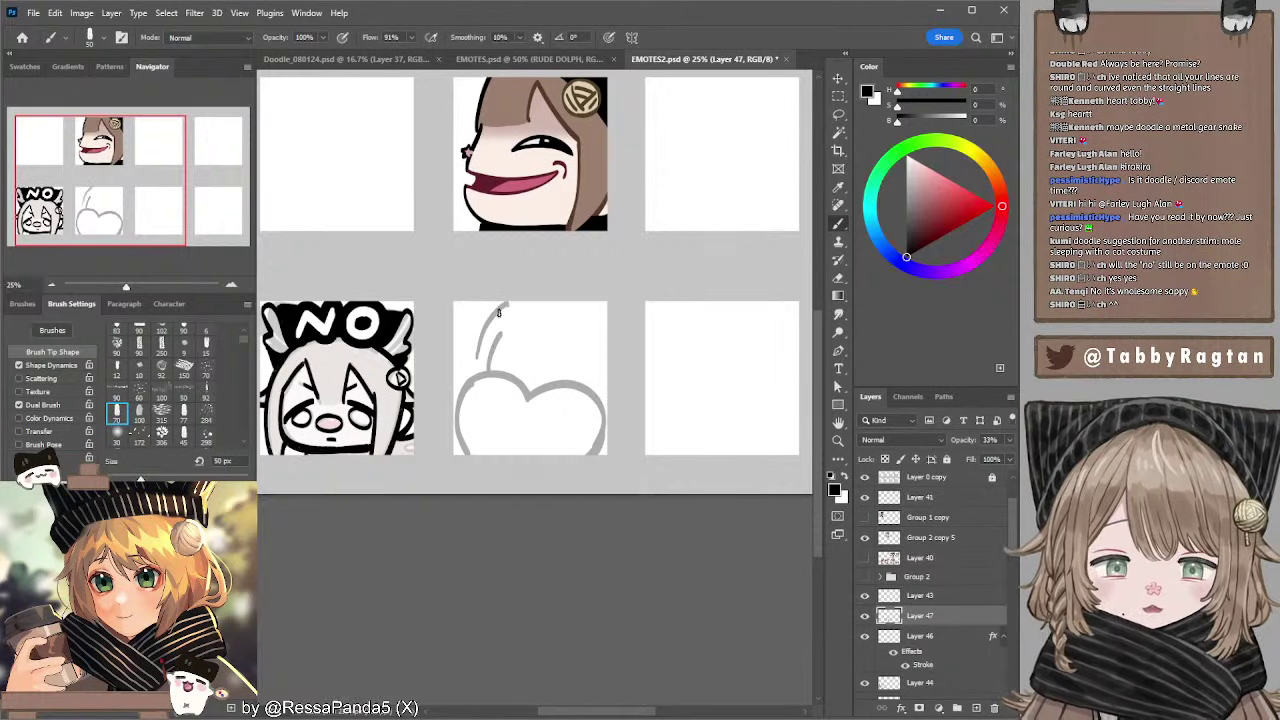
drag(506, 304, 476, 372)
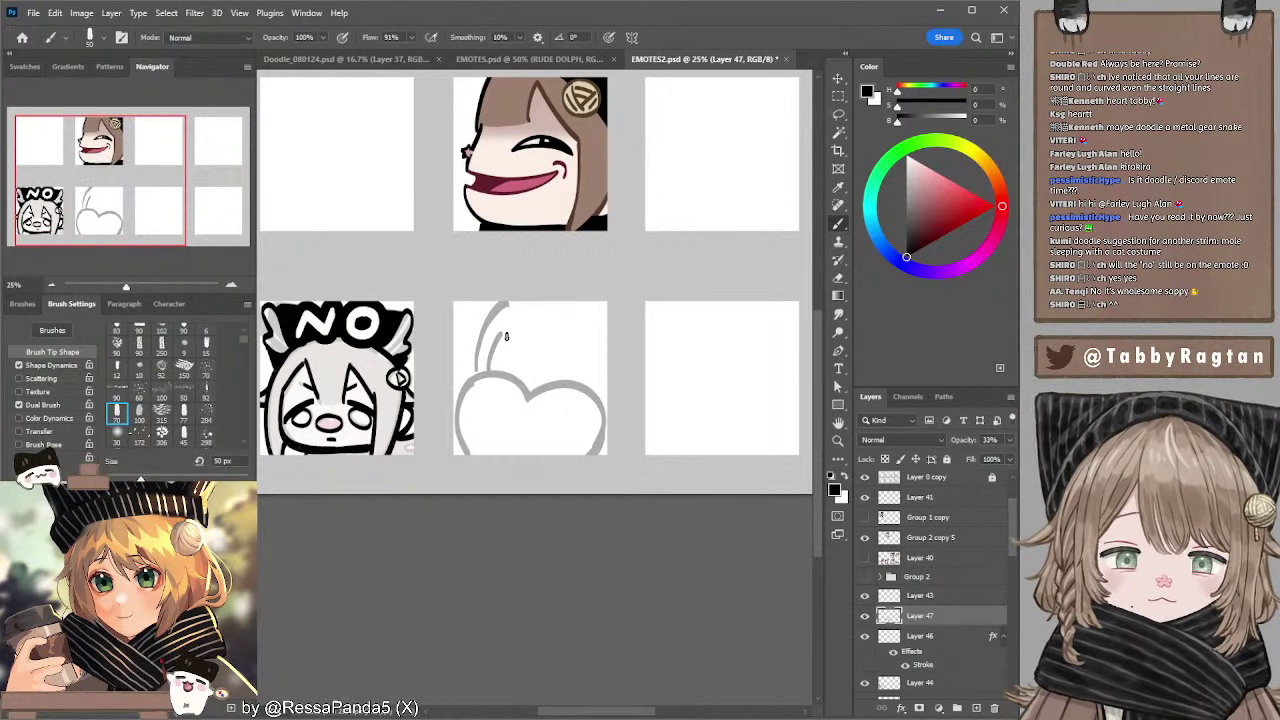
- Sketch the character's pointed bangs, right face edge and a flared tuft beside the outer hair curve with a 45 px brush, redoing unsatisfactory strokes
key(bracketleft)
mouse_move(505, 328)
mouse_down()
mouse_move(528, 313)
mouse_move(536, 354)
mouse_move(566, 354)
mouse_move(543, 338)
mouse_move(573, 344)
mouse_move(578, 321)
mouse_move(587, 336)
mouse_move(580, 318)
mouse_move(595, 366)
mouse_up()
key(ctrl+z)
key(ctrl+z)
key(ctrl+z)
key(ctrl+z)
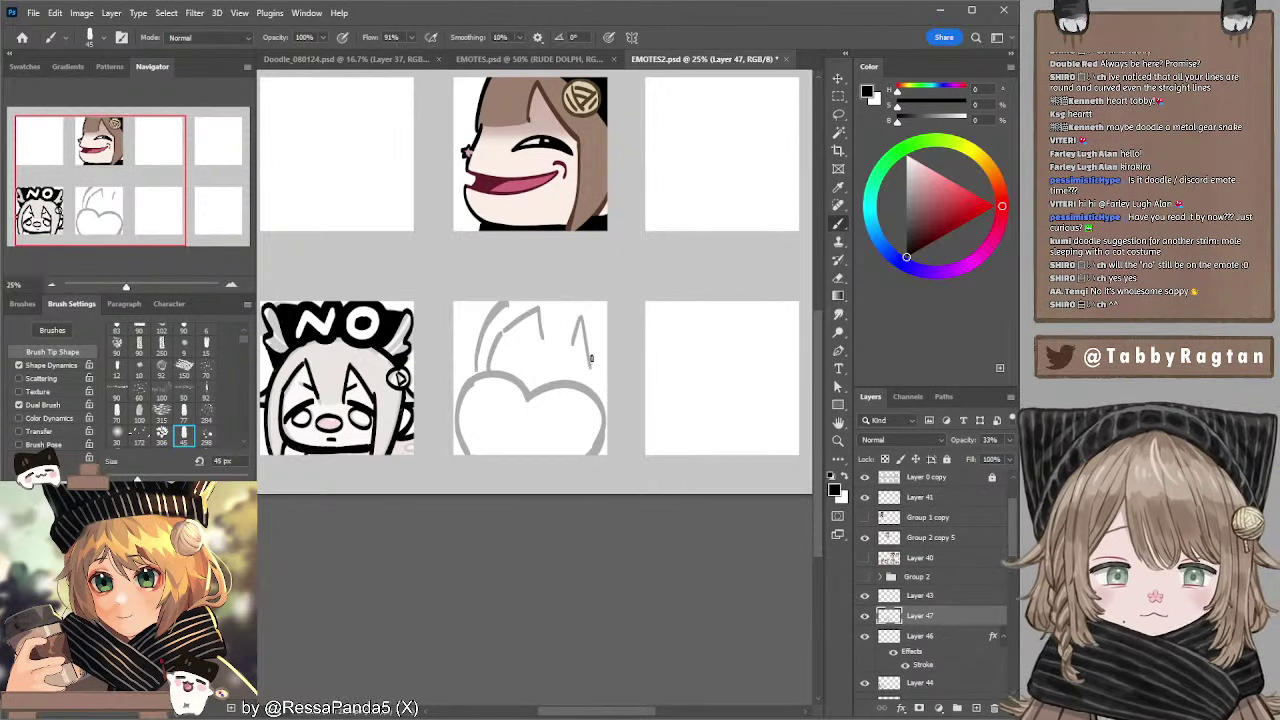
key(ctrl+z)
drag(581, 318, 593, 367)
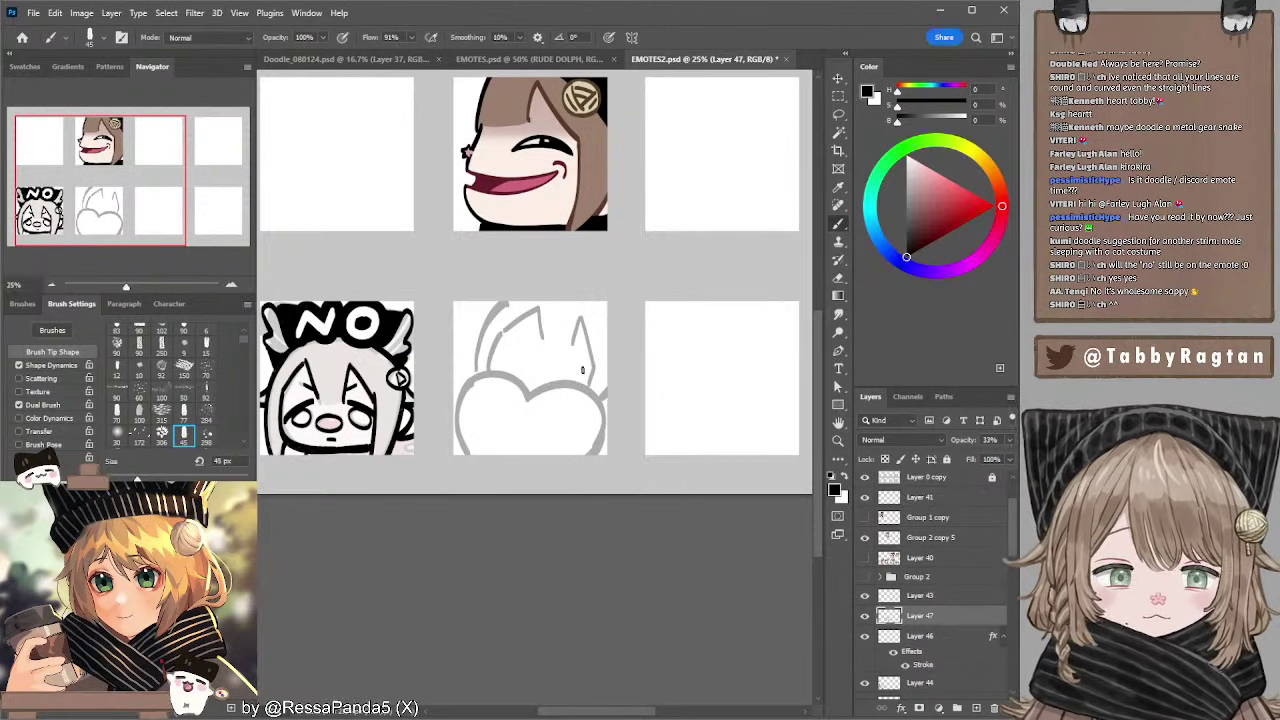
mouse_move(466, 319)
mouse_down()
mouse_move(488, 318)
mouse_move(481, 331)
mouse_up()
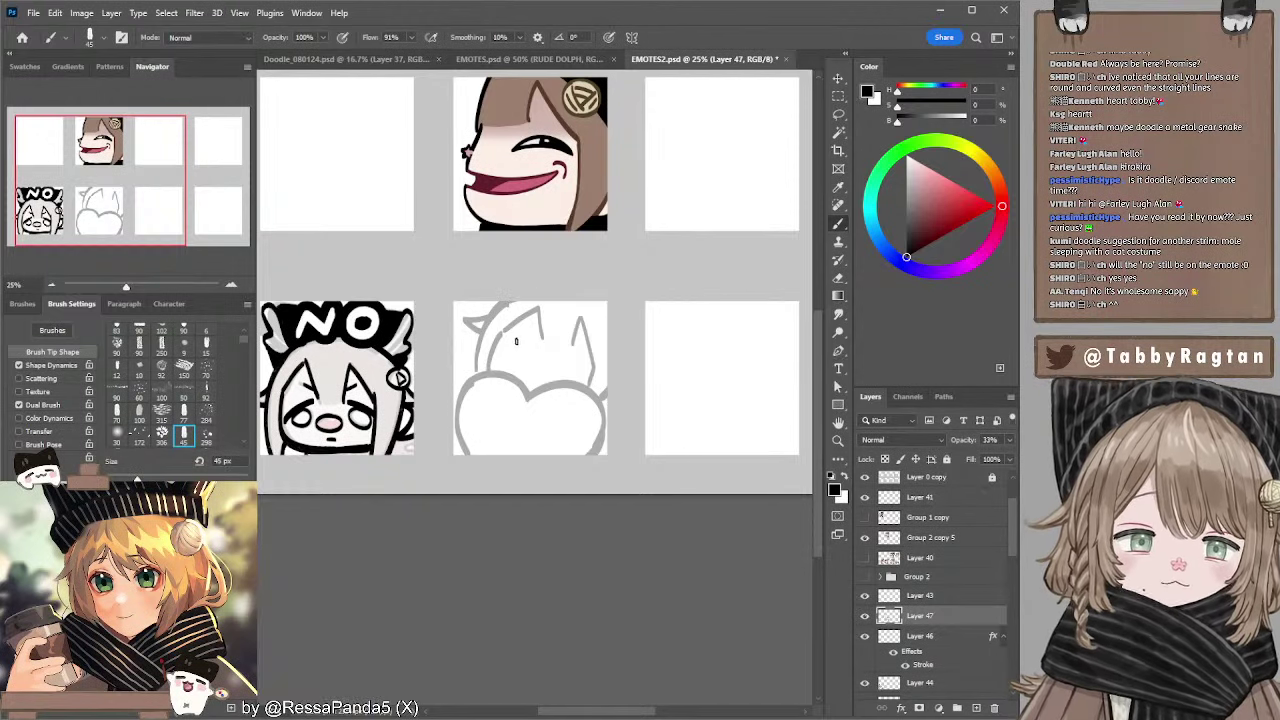
key(ctrl+z)
- Try to sketch the character's eyes and open mouth above the heart with a 30 px brush, and undo these strokes
key([)
key([)
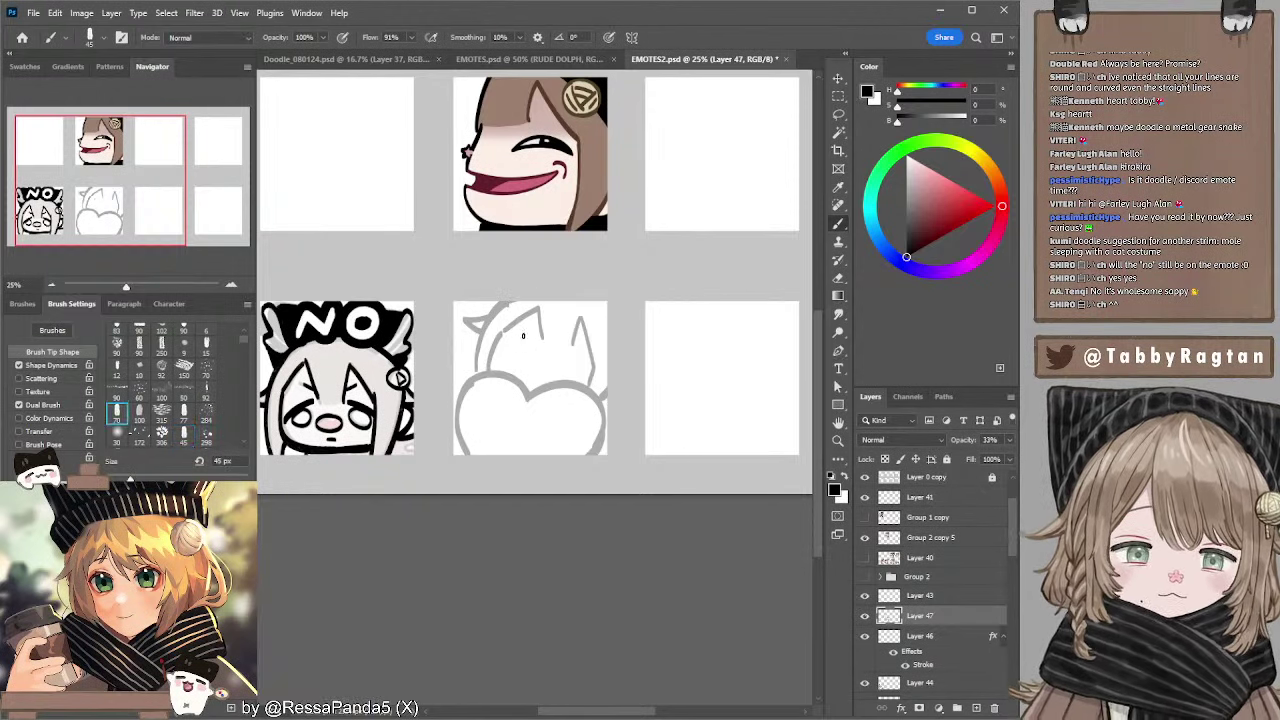
mouse_move(519, 334)
mouse_down()
mouse_move(567, 366)
mouse_move(577, 353)
mouse_move(549, 362)
mouse_up()
key(bracketleft)
key(ctrl+z)
key(ctrl+z)
key(ctrl+z)
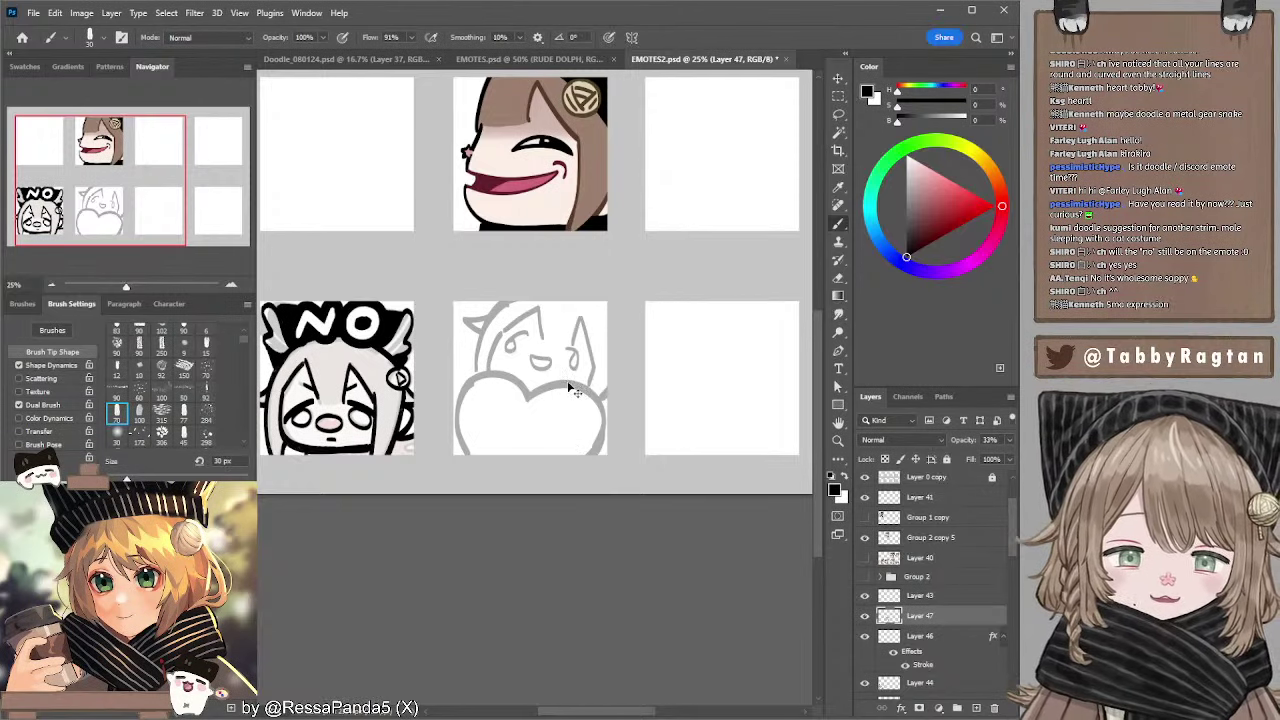
key(ctrl+z)
key(ctrl+z)
key(ctrl+z)
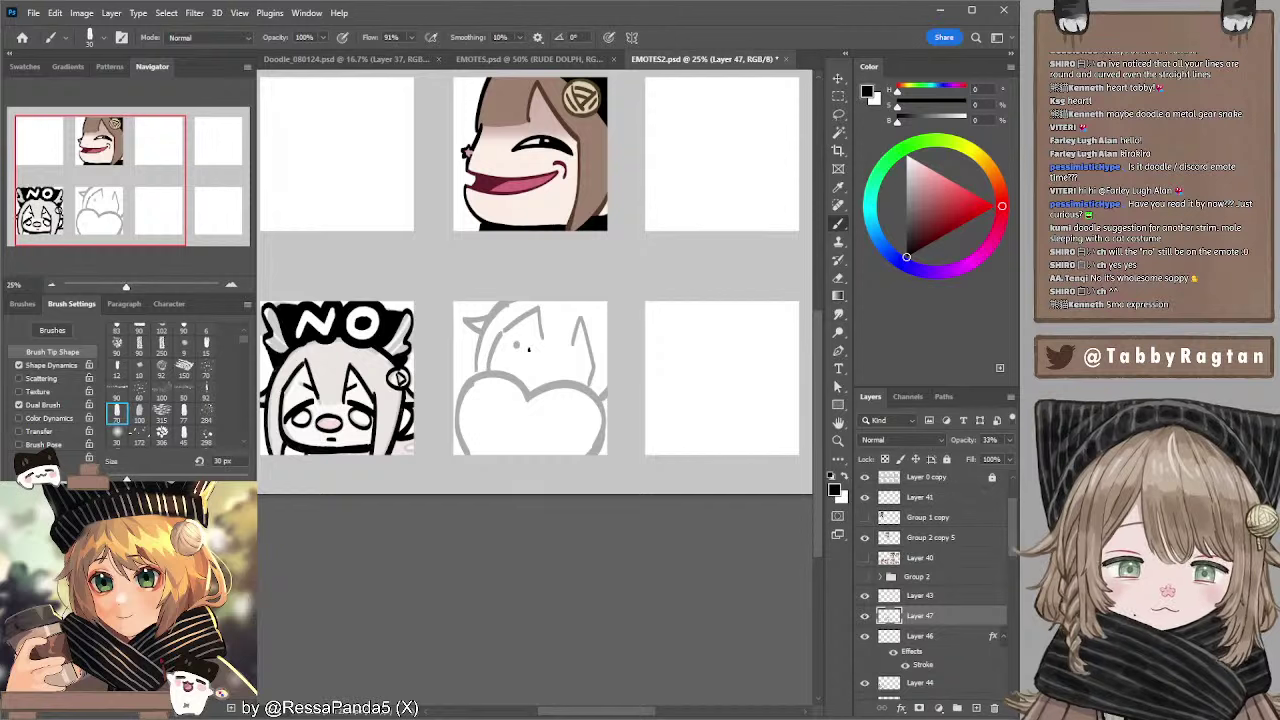
click(530, 354)
key(ctrl+z)
key(ctrl+z)
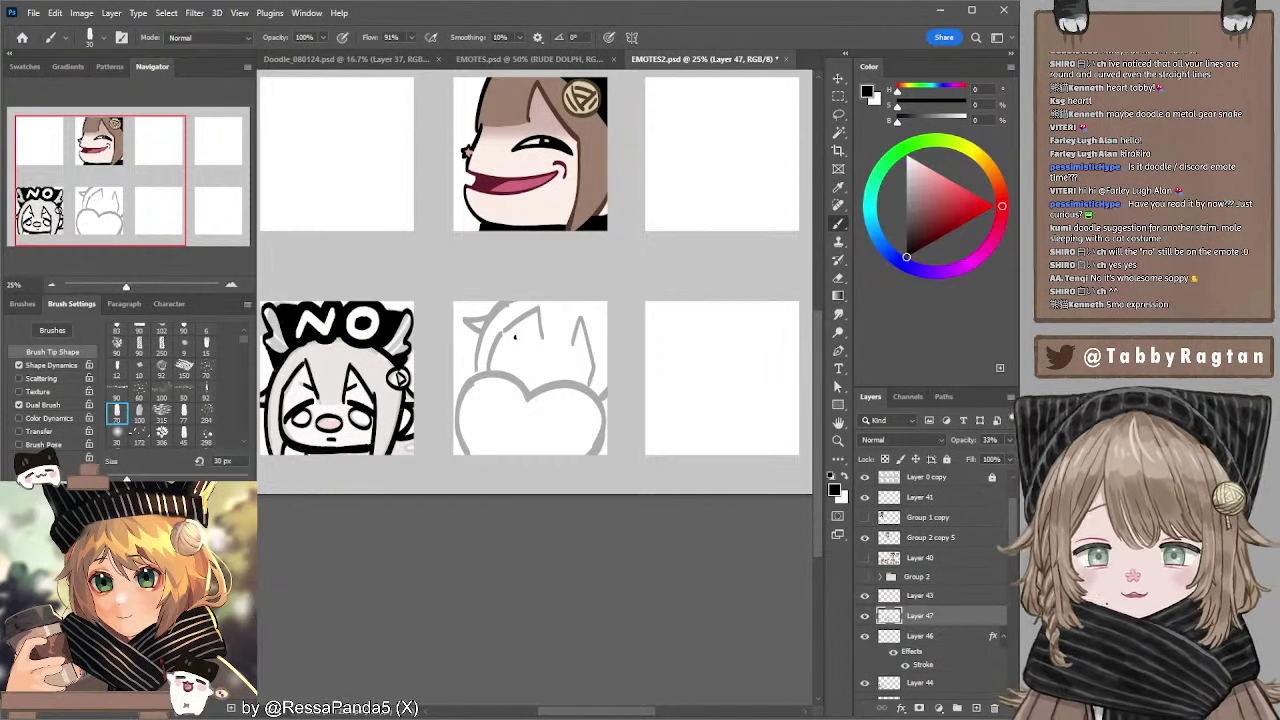
- Sketch the face's rounded right eye and the left eye's upper lid line, redoing strokes as needed
mouse_move(515, 337)
mouse_down()
mouse_move(499, 351)
mouse_move(524, 344)
mouse_move(500, 346)
mouse_move(579, 372)
mouse_move(580, 356)
mouse_up()
key(ctrl+z)
key(ctrl+z)
key(ctrl+z)
key(ctrl+z)
key(ctrl+z)
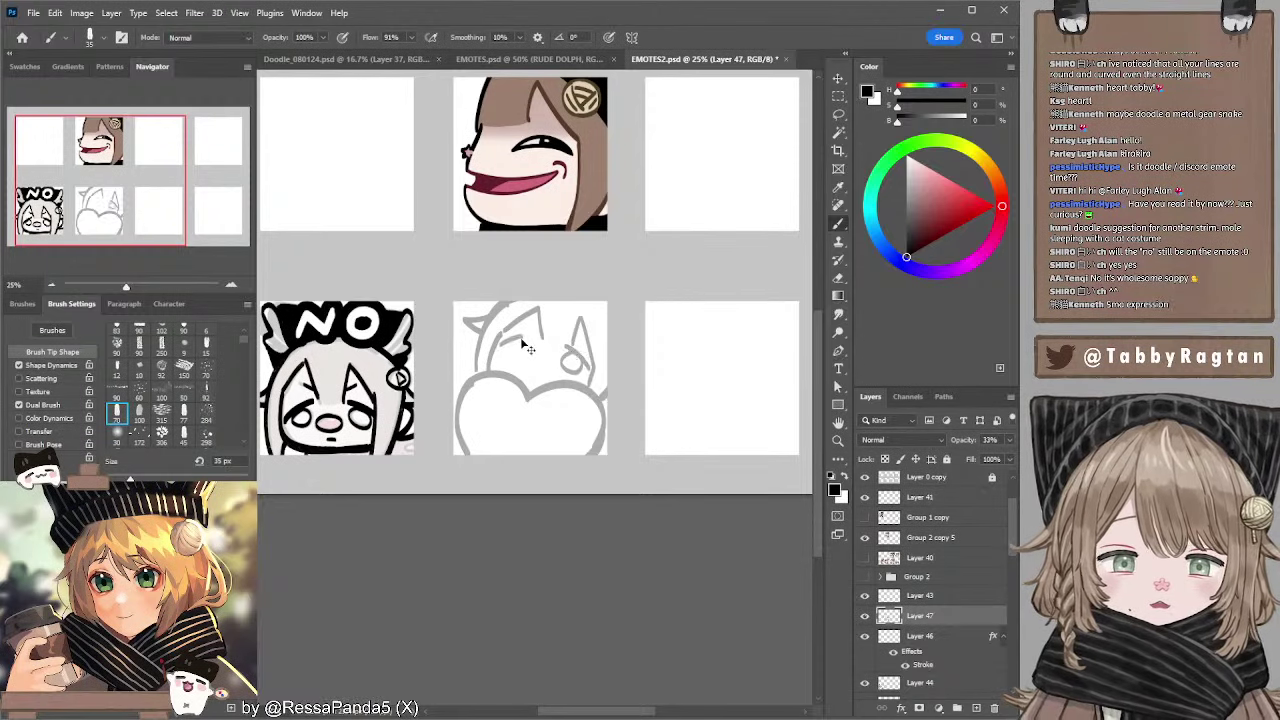
- Complete the left eye and sketch a small open mouth between the eyes with a 30 px brush, redoing unsatisfactory strokes
mouse_move(498, 349)
mouse_down()
mouse_move(525, 338)
mouse_move(509, 347)
mouse_move(521, 340)
mouse_move(535, 367)
mouse_move(548, 365)
mouse_up()
key(ctrl+z)
key(ctrl+z)
key(ctrl+z)
key(bracketleft)
key(ctrl+z)
key(ctrl+z)
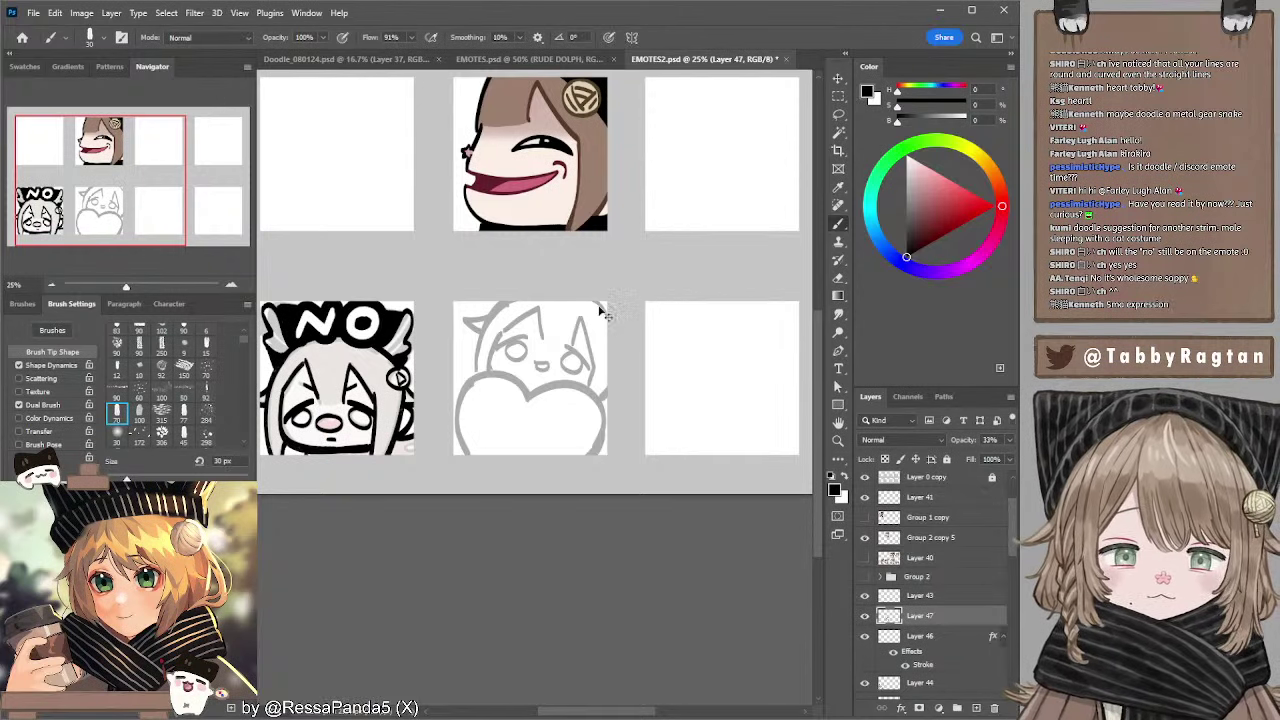
- Sketch a line along the head's upper right with a 45 px brush and a round hair ornament at the cell's right edge with a 25 px brush
key(bracketright)
key(bracketright)
key(bracketright)
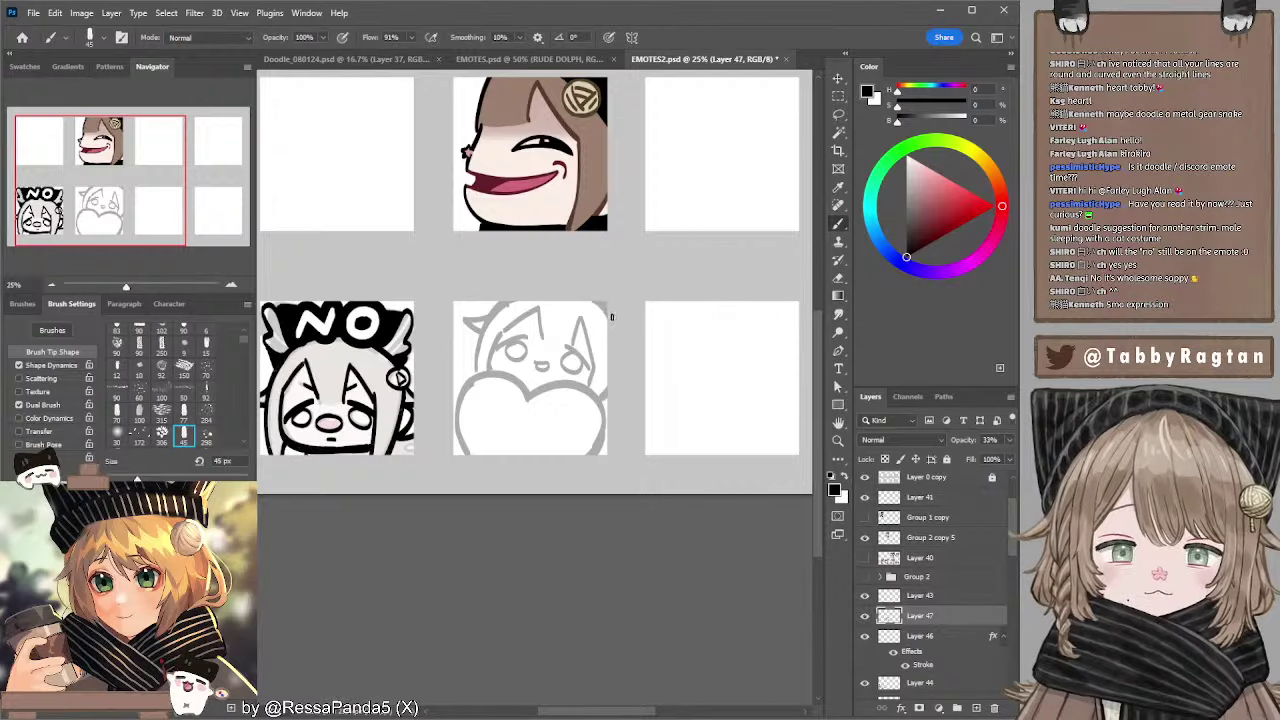
key(bracketleft)
key(bracketleft)
key(bracketleft)
key(bracketleft)
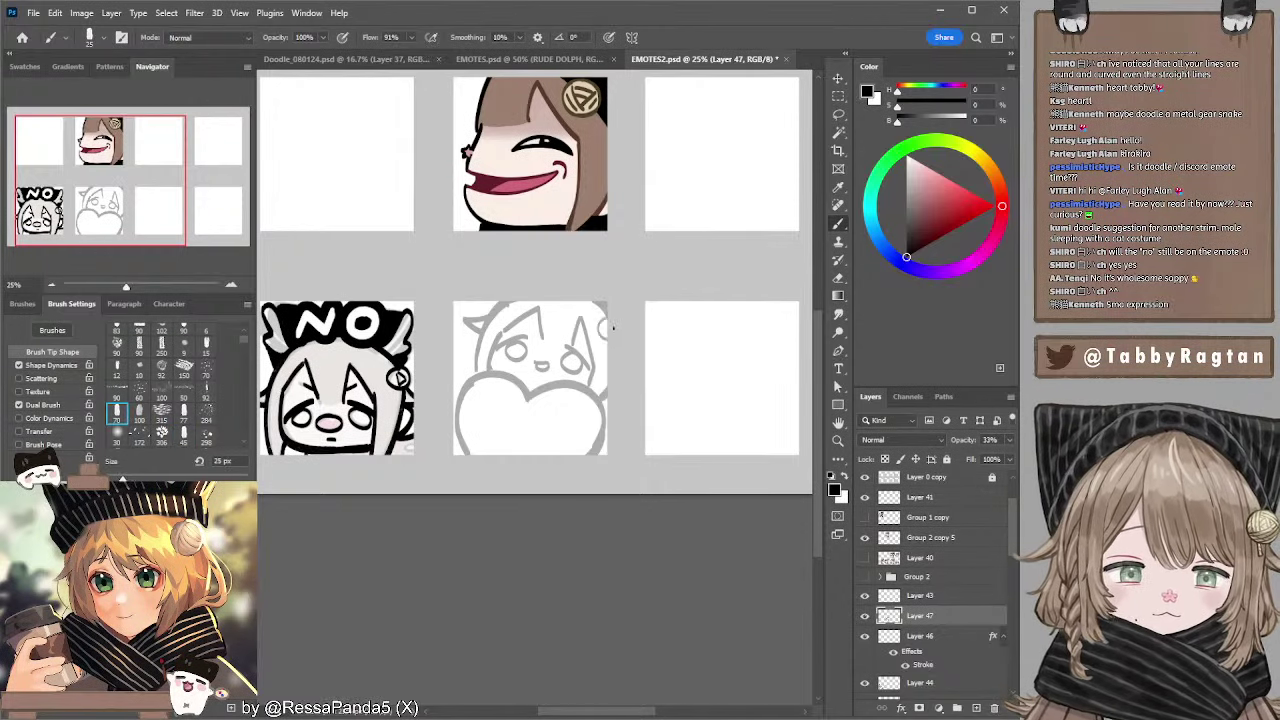
key(bracketright)
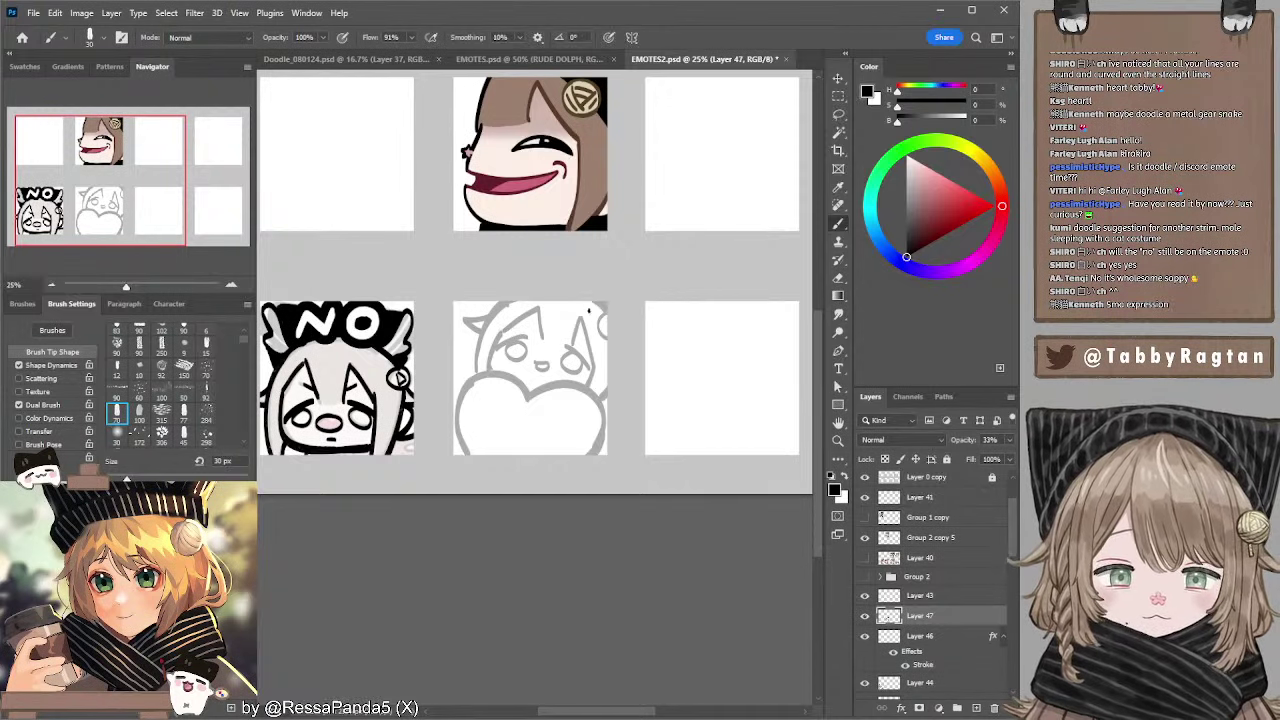
- Erase the heart's lower right outline and sketch a small rounded hand there with a 30 px brush
key(e)
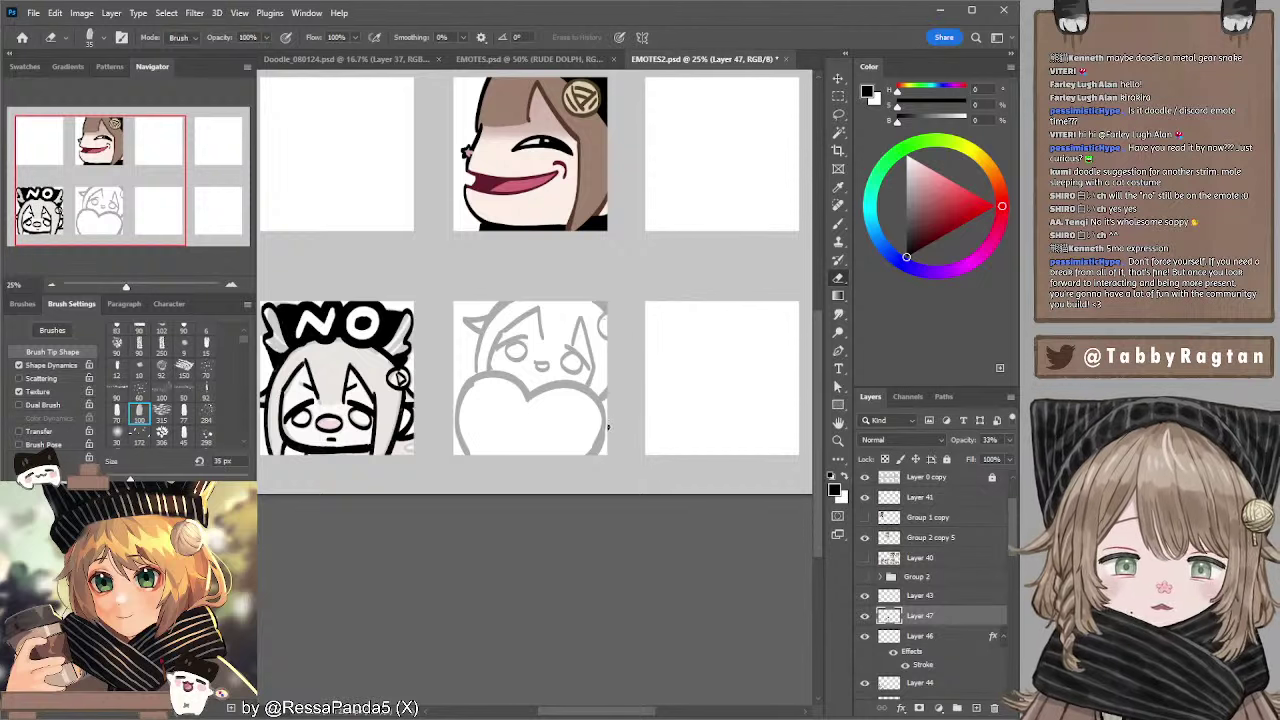
key(b)
key(e)
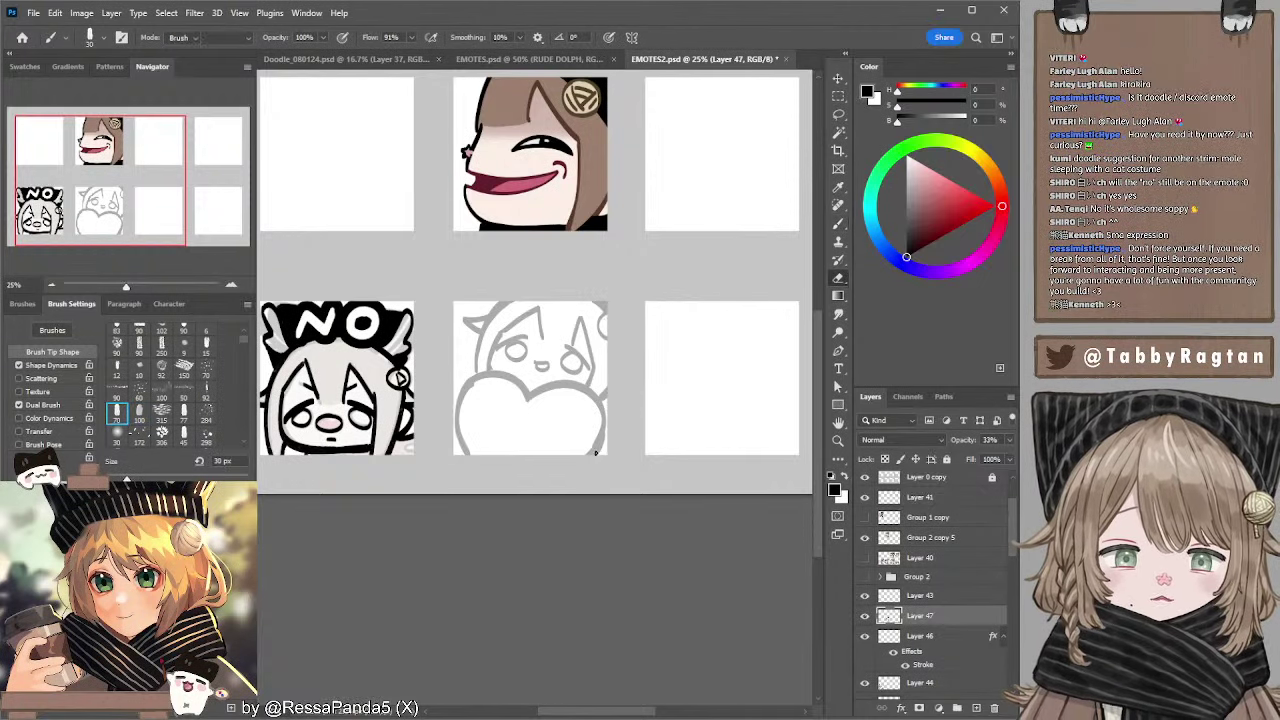
key(bracketright)
key(bracketright)
key(bracketright)
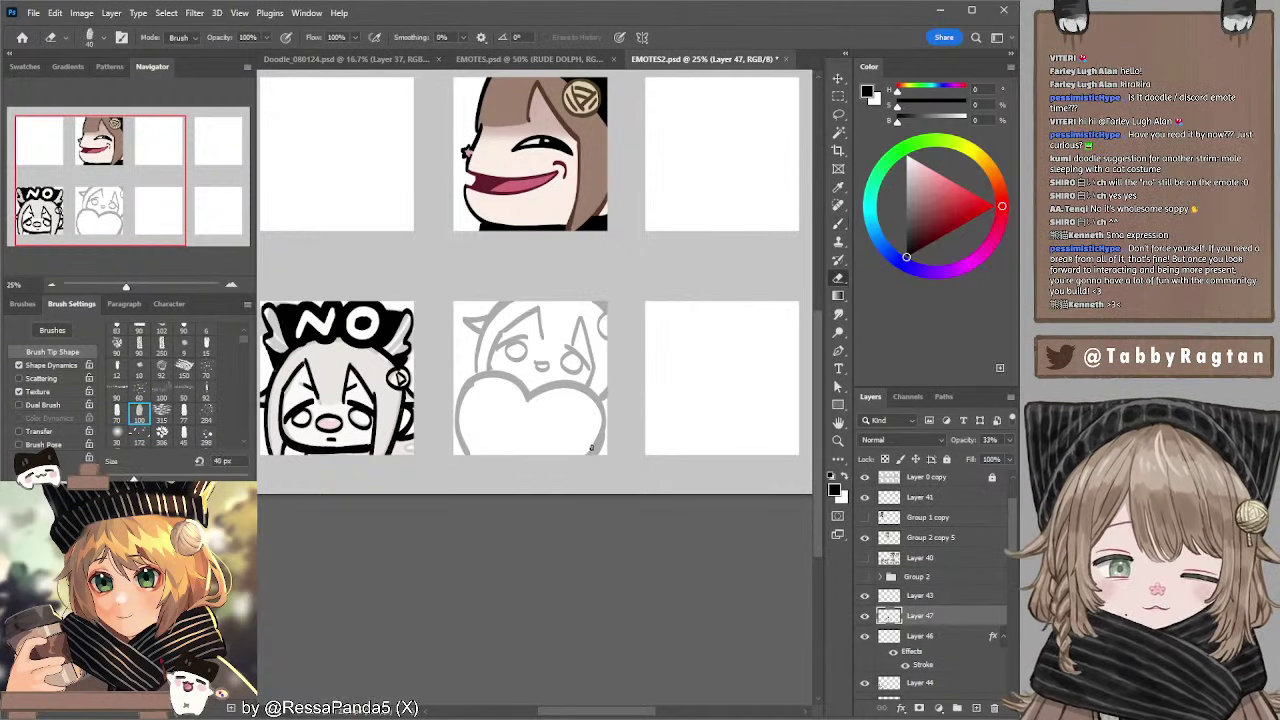
key(b)
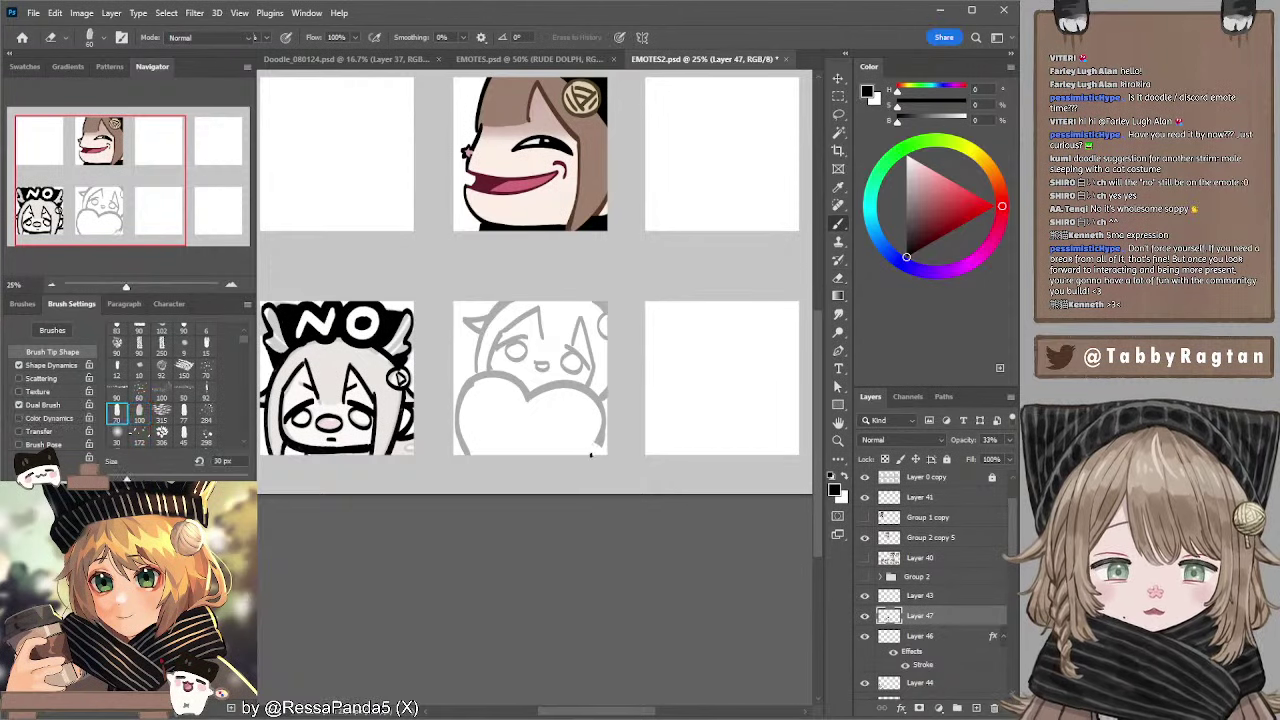
drag(596, 446, 586, 452)
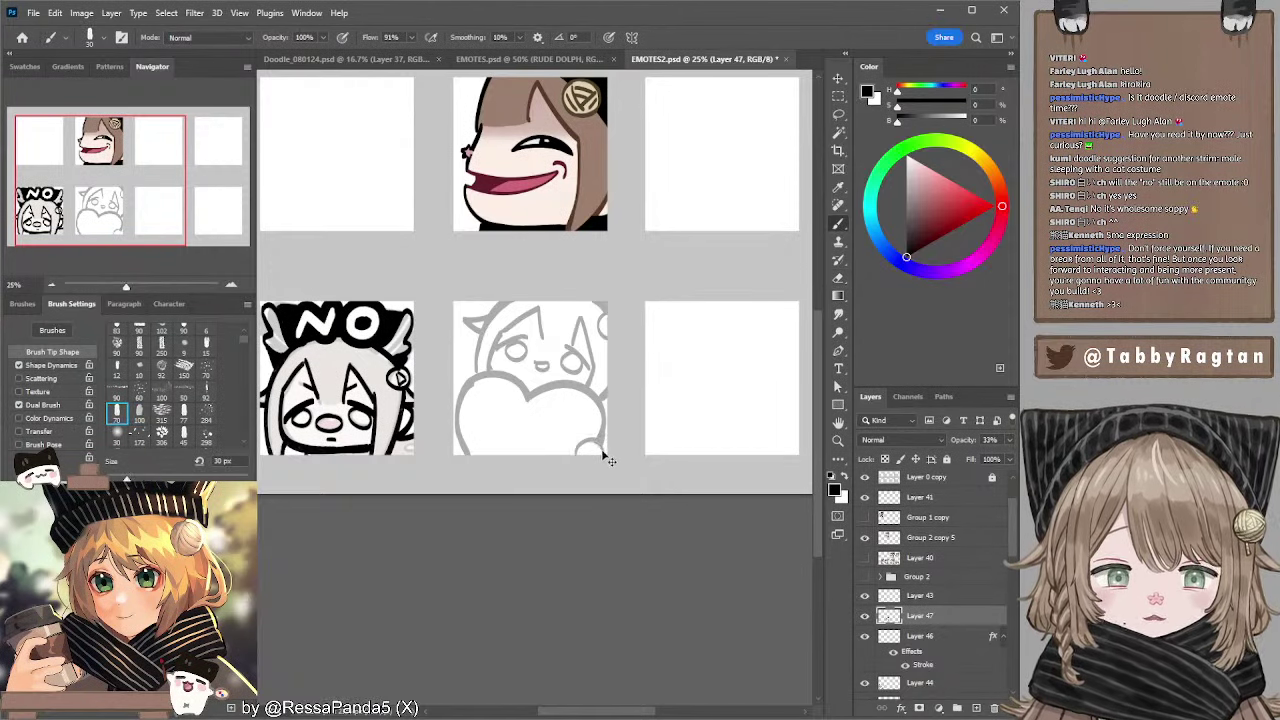
- Erase the heart's lower left outline with a 70 px eraser and sketch a matching rounded hand there with a 30 px brush
key(e)
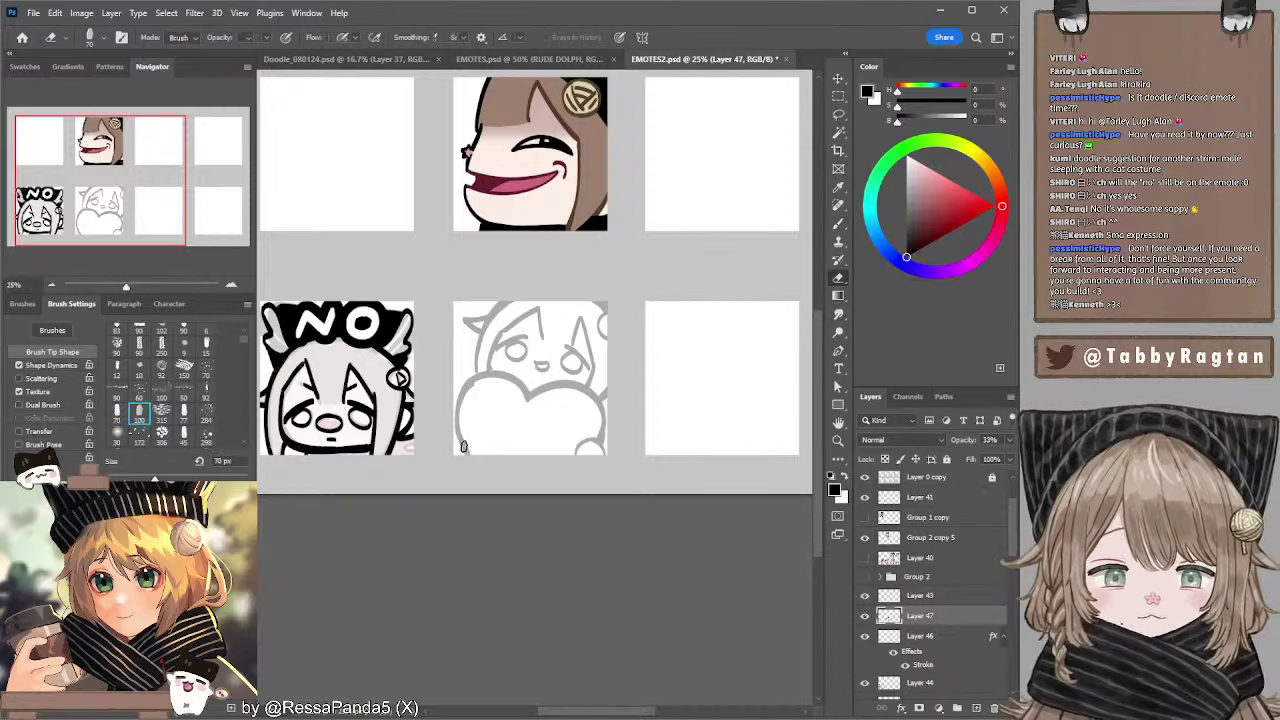
key(b)
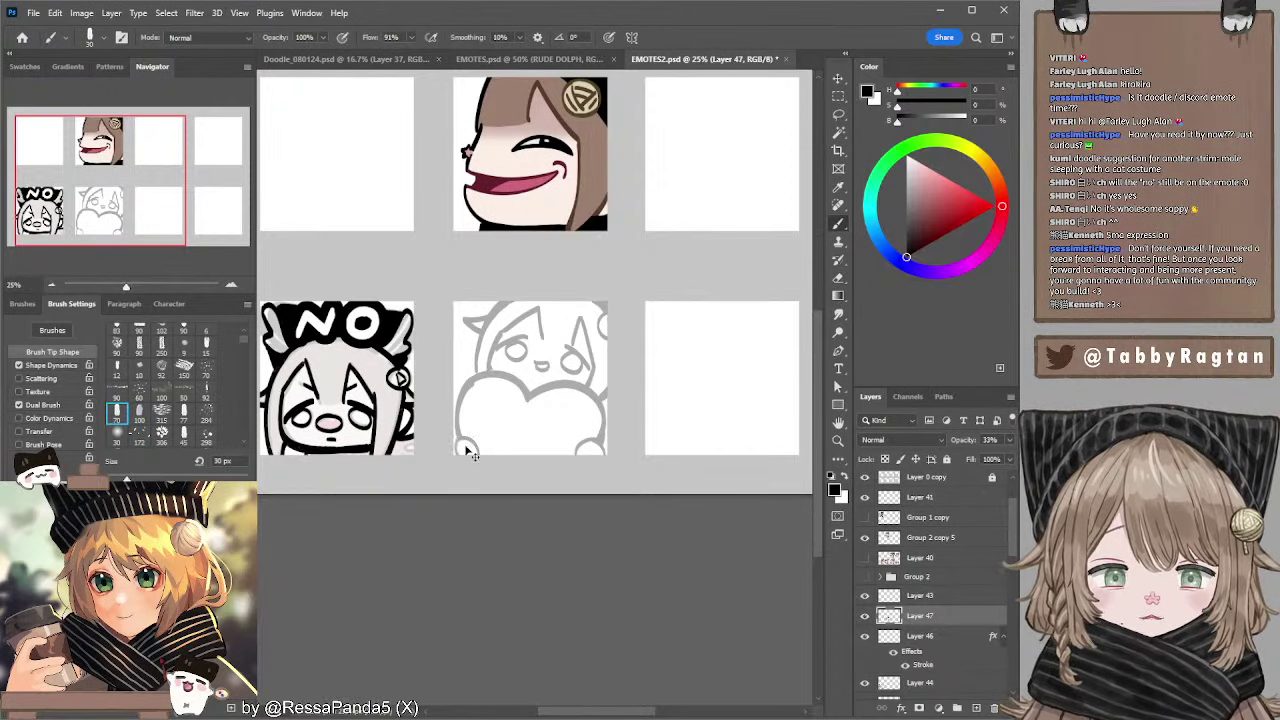
key(bracketright)
key(bracketright)
key(bracketright)
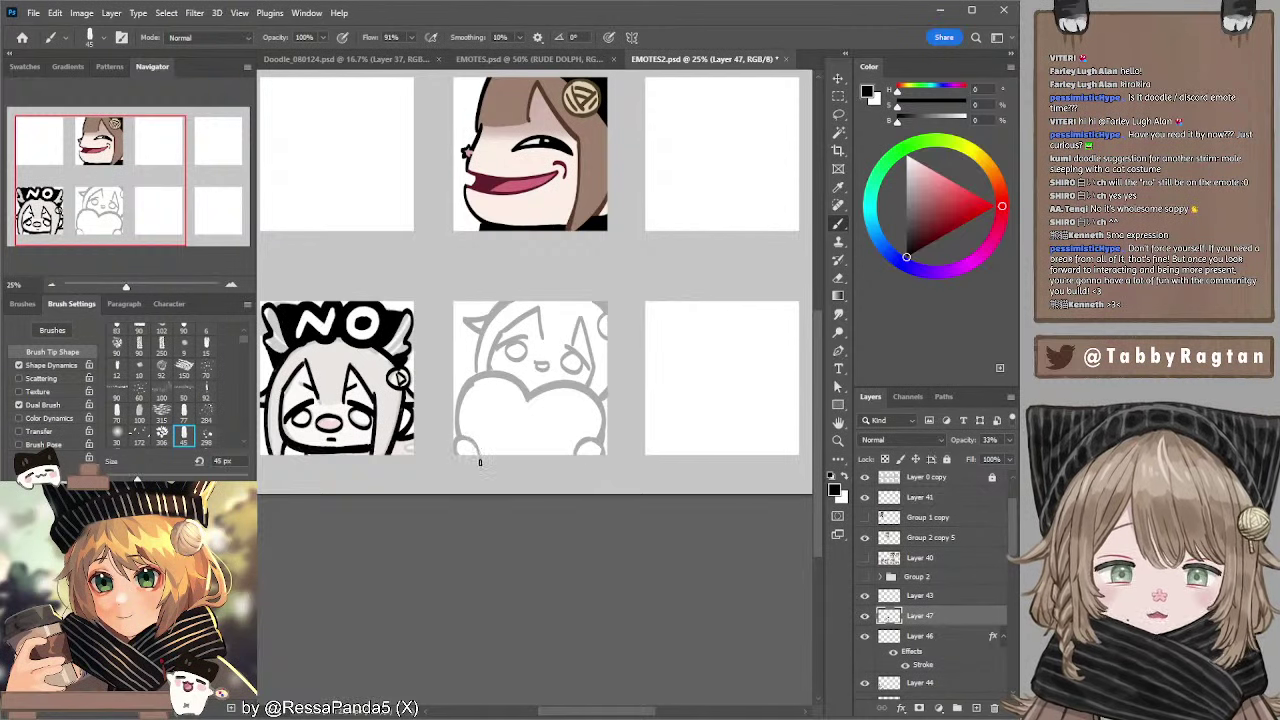
- Clean up the lines around the heart's left lobe with a 60 px eraser and try a 45 px brush stroke beside the right lobe
key(e)
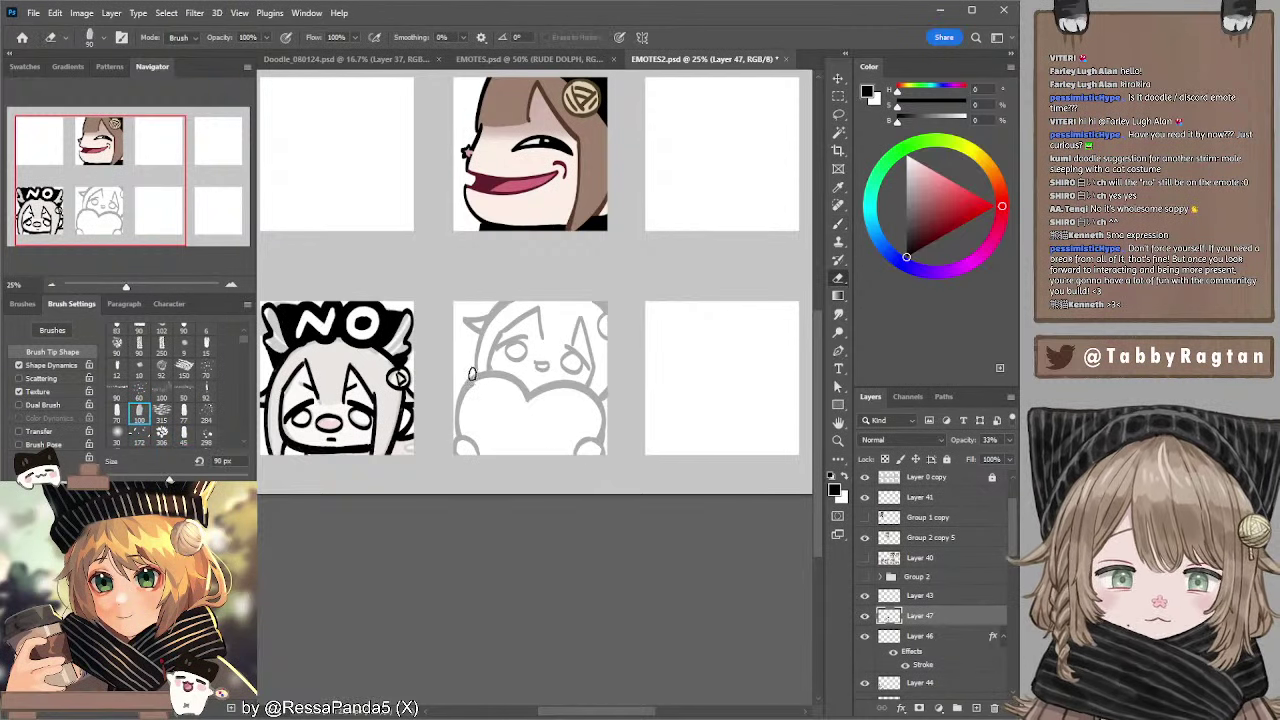
key(bracketleft)
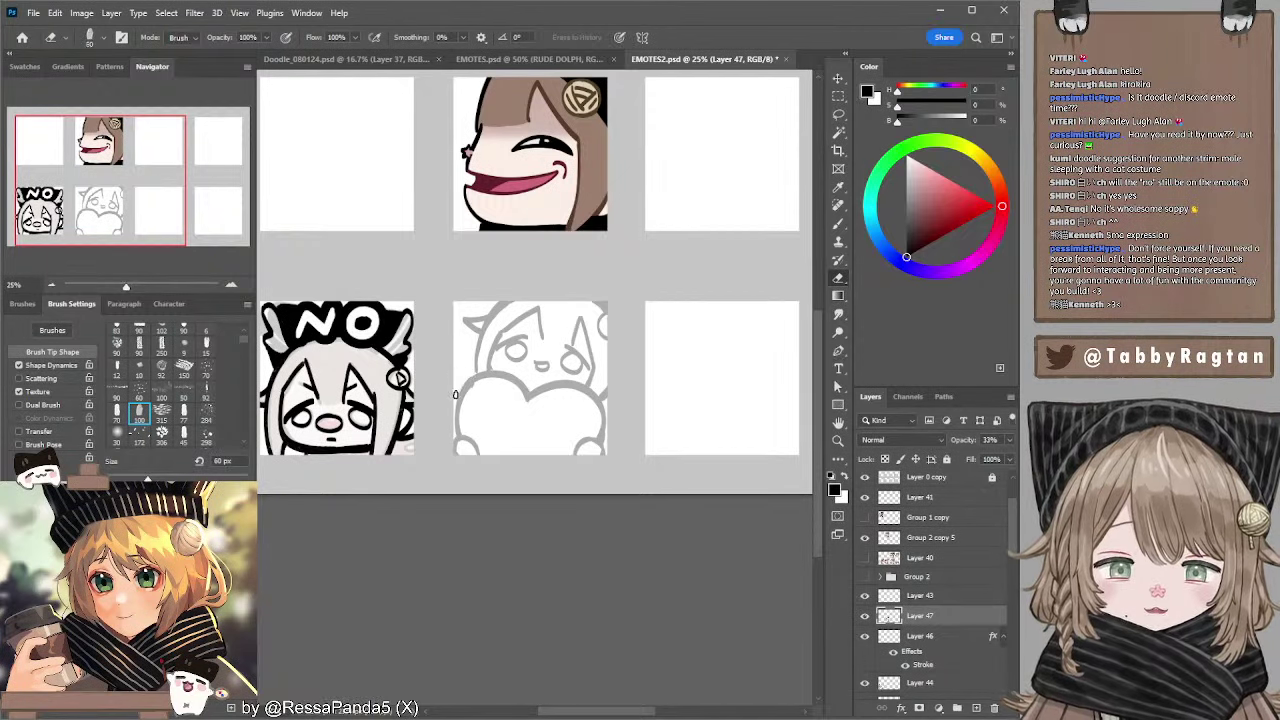
key(b)
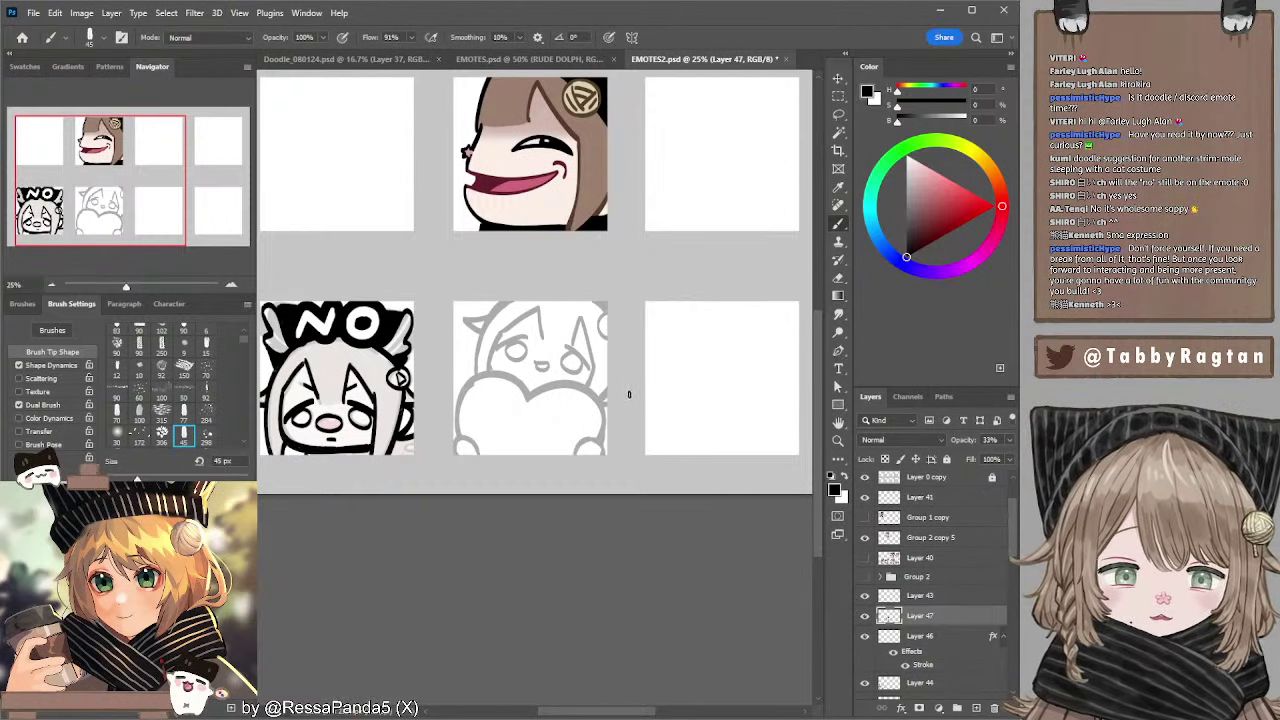
drag(614, 400, 600, 400)
key(ctrl+z)
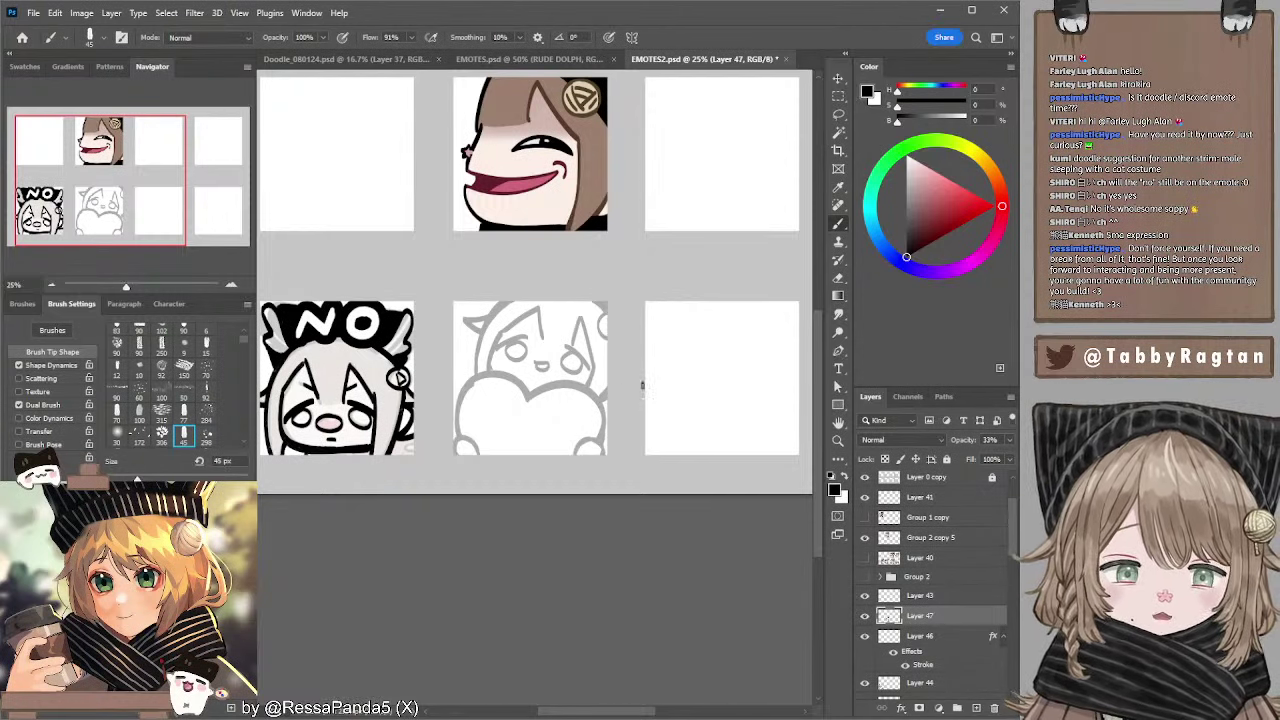
- Touch up the sketch lines around the heart and face, alternating between a 60 px eraser and the brush
key(e)
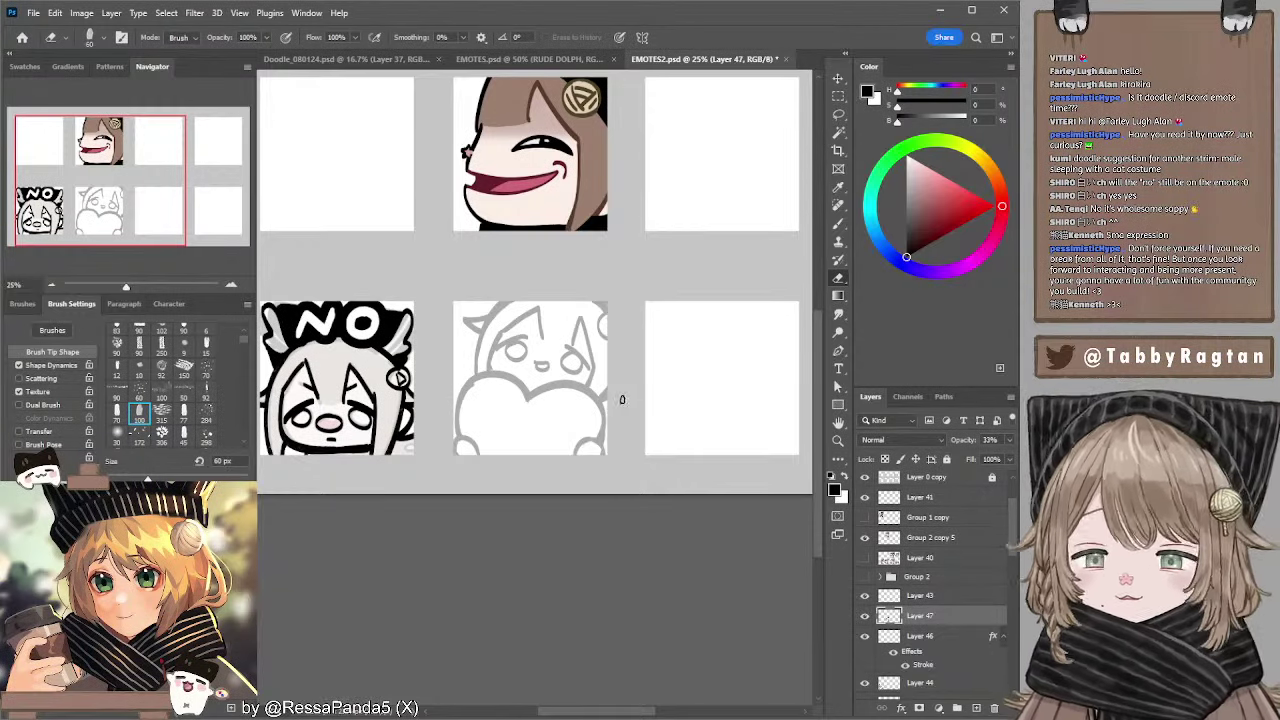
key(b)
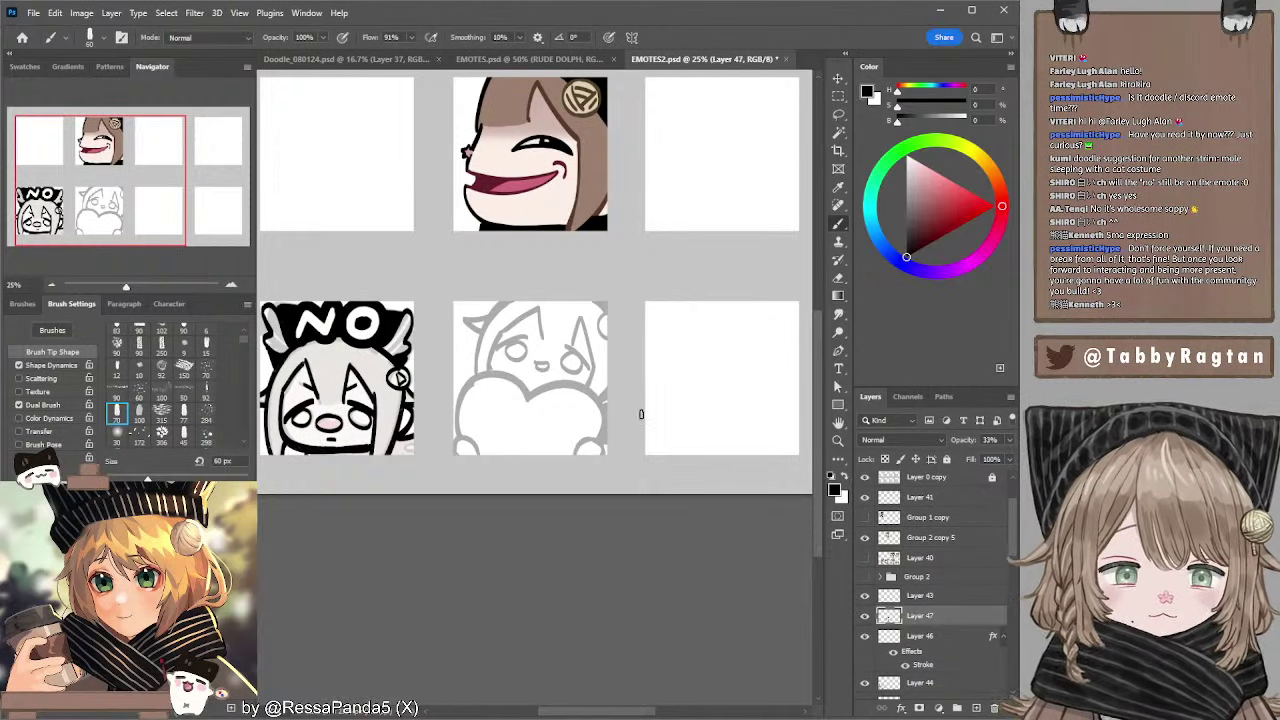
key(e)
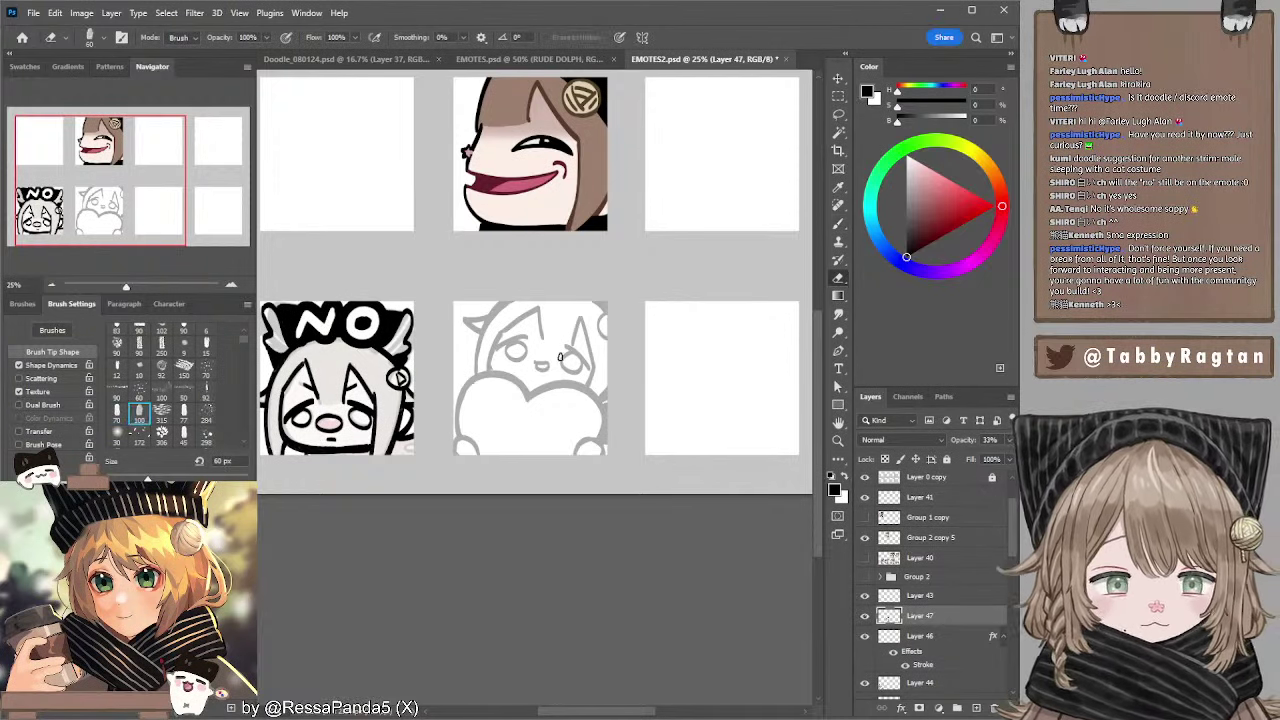
drag(607, 346, 641, 366)
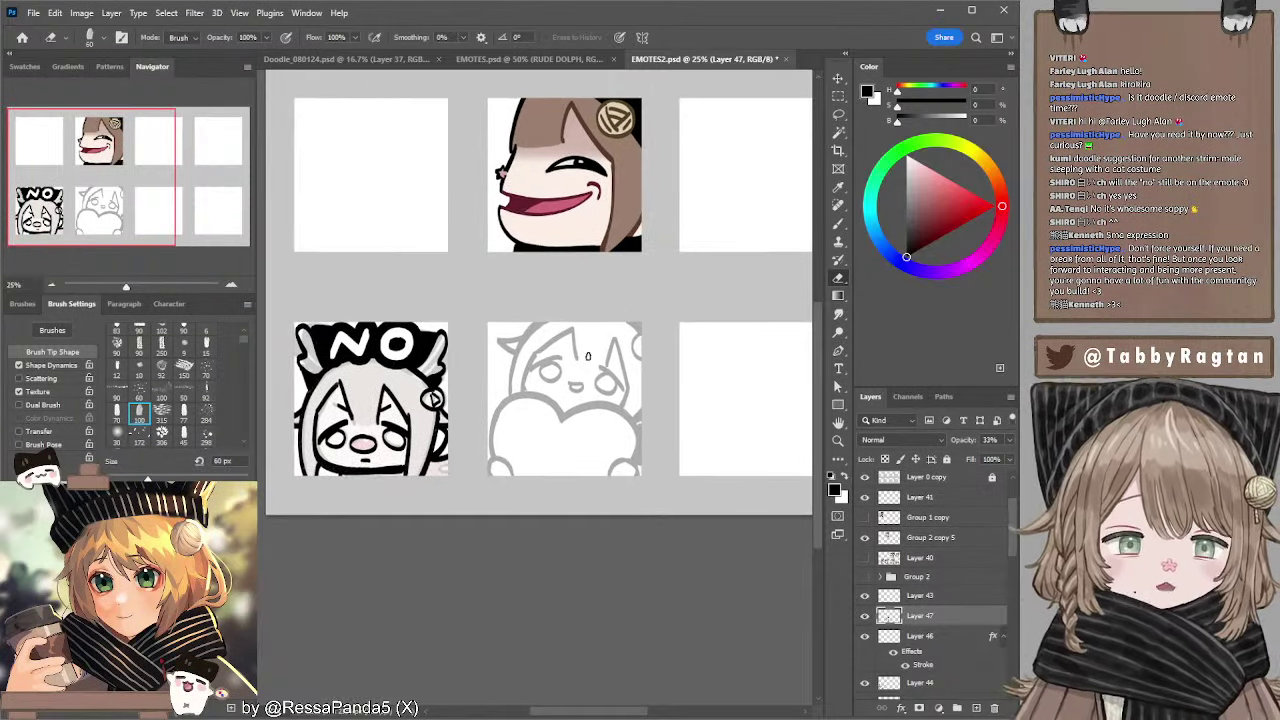
key(b)
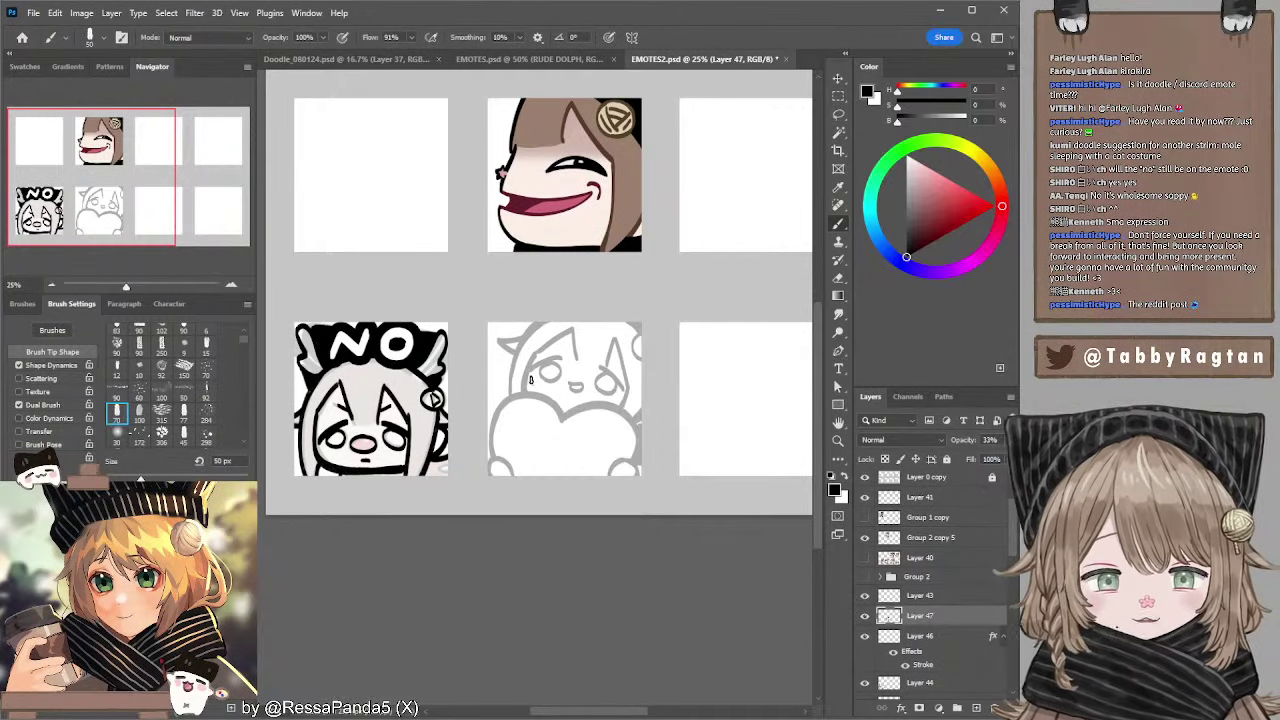
key(bracketleft)
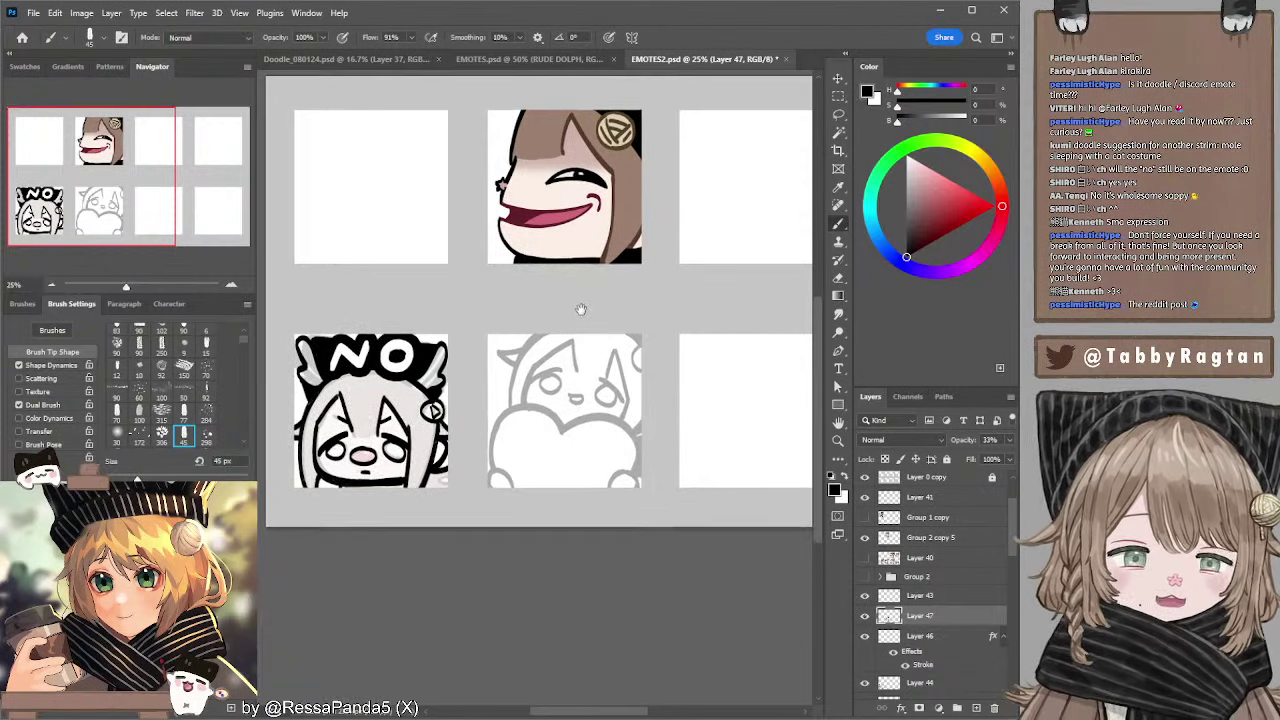
- Refine the heart's upper left edge and the area around the lower right hand with a 60 px eraser and a 45 px brush
drag(583, 308, 555, 318)
key(e)
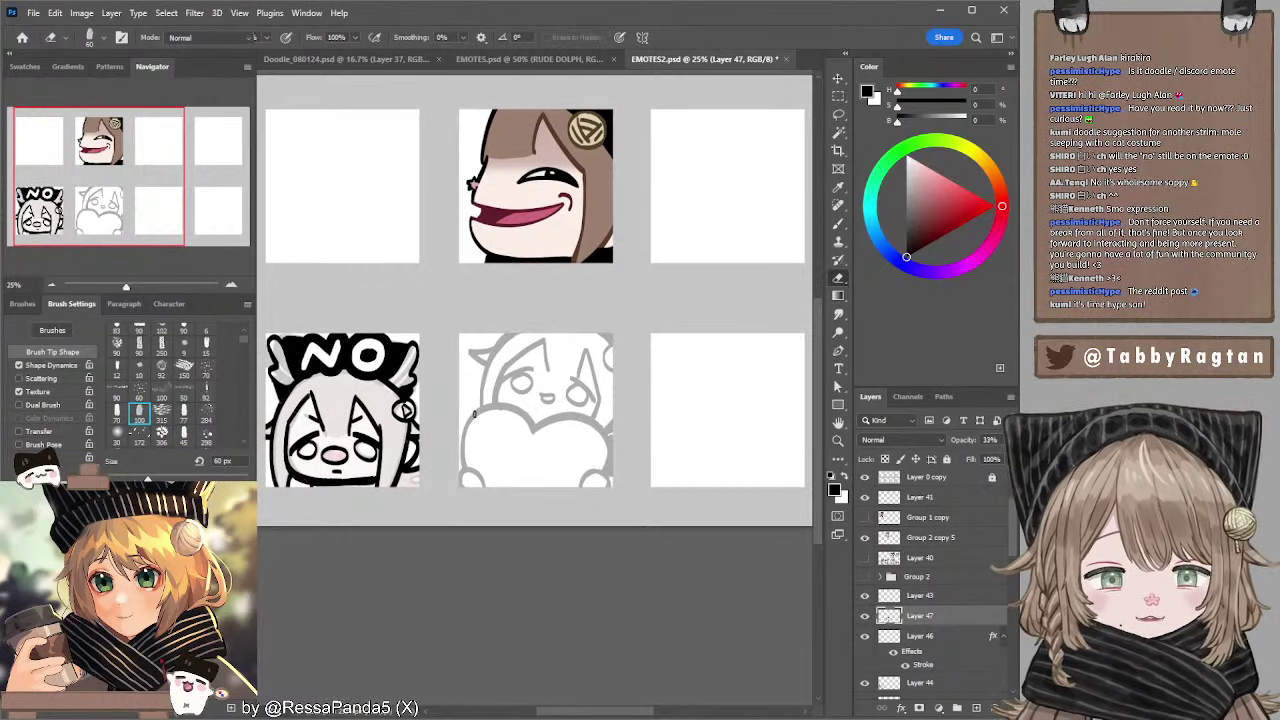
key(b)
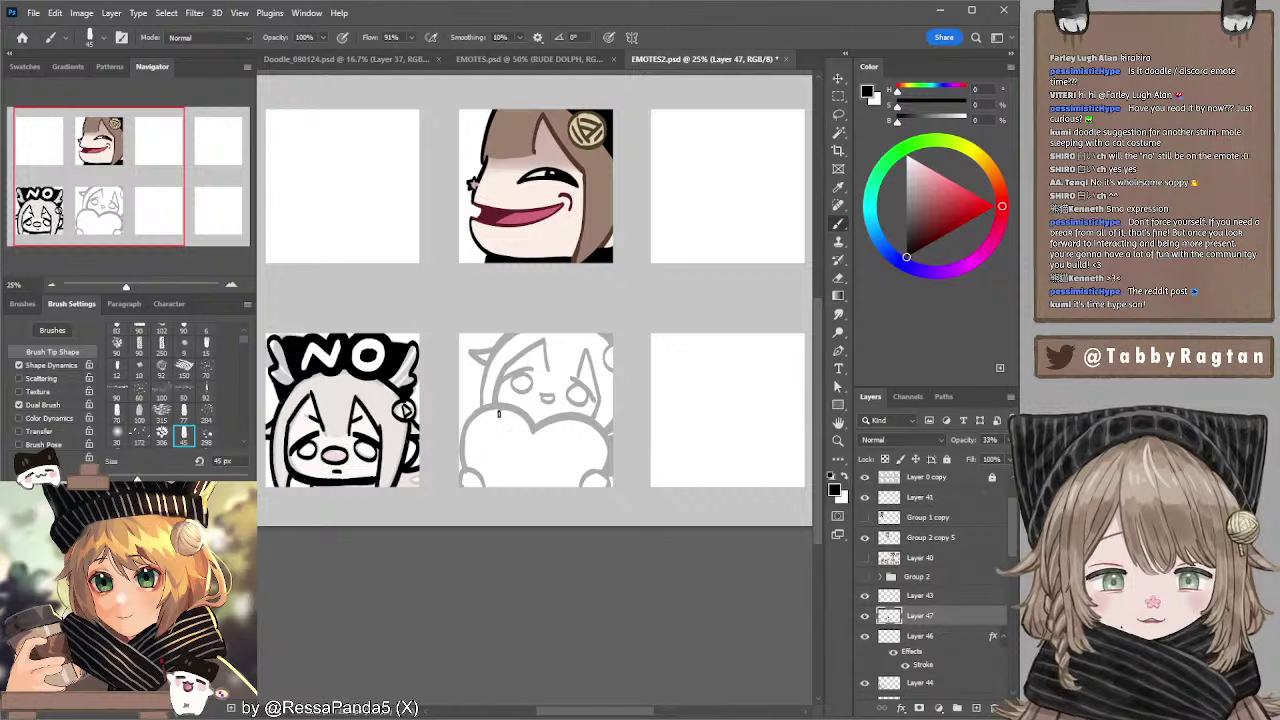
key(e)
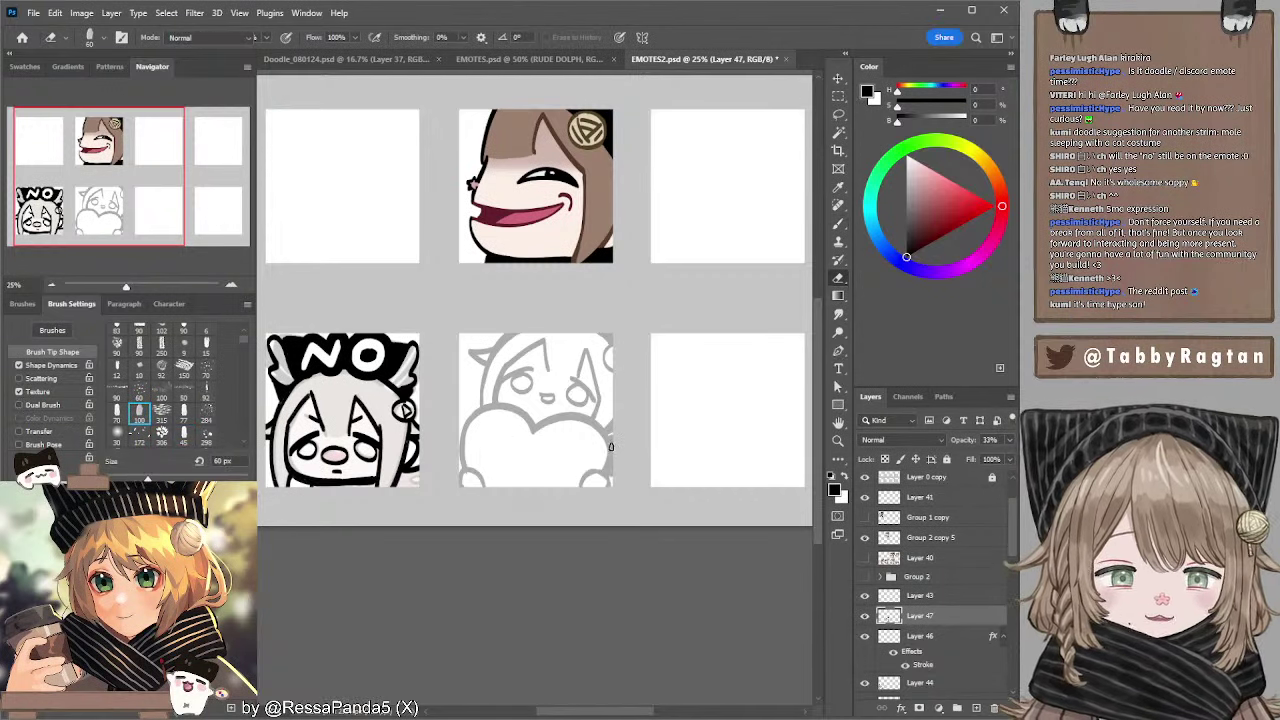
key(b)
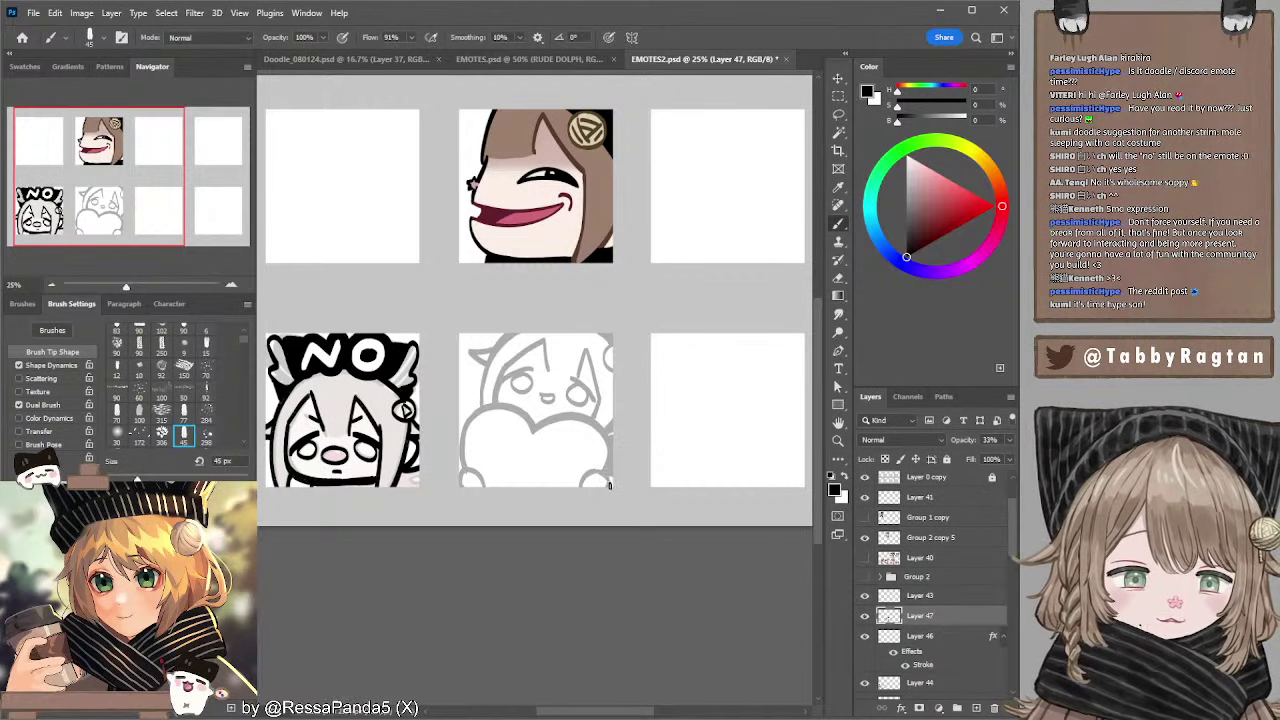
drag(633, 442, 664, 460)
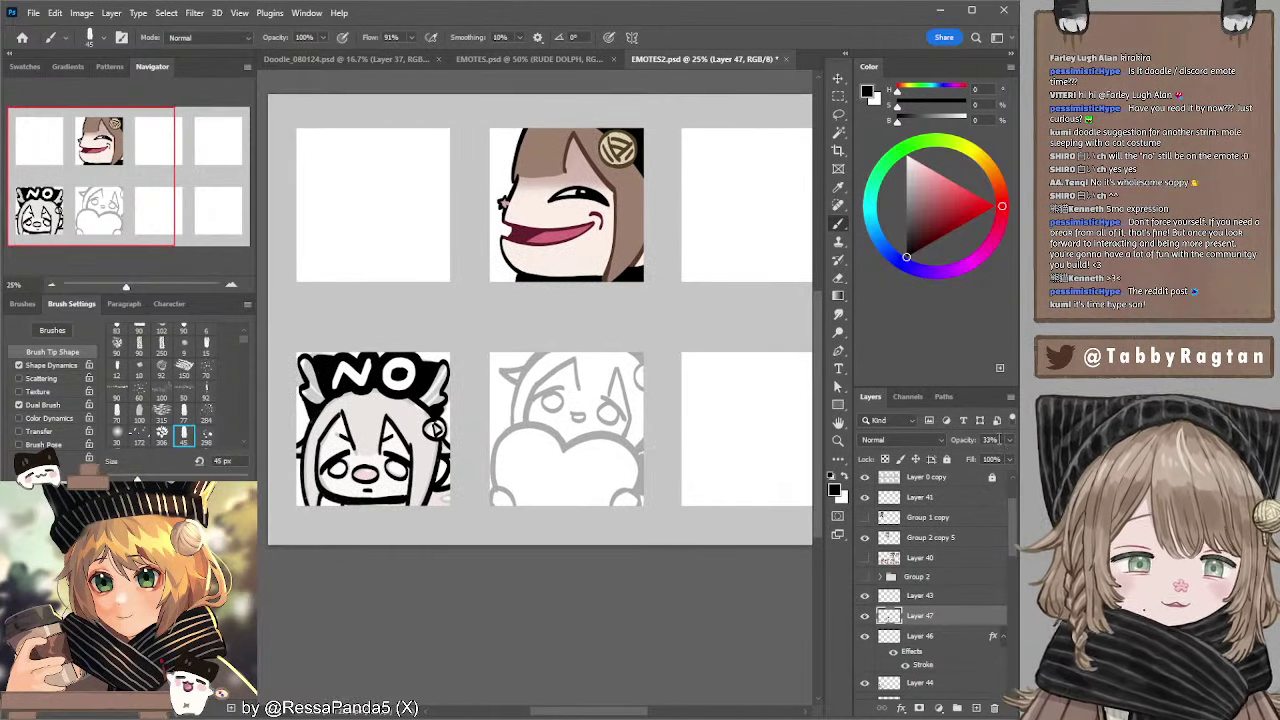
- Set the heart emote layer's opacity to 100% and touch up its lower right corner with a 60 px eraser and 45 px brush
drag(1000, 440, 1006, 440)
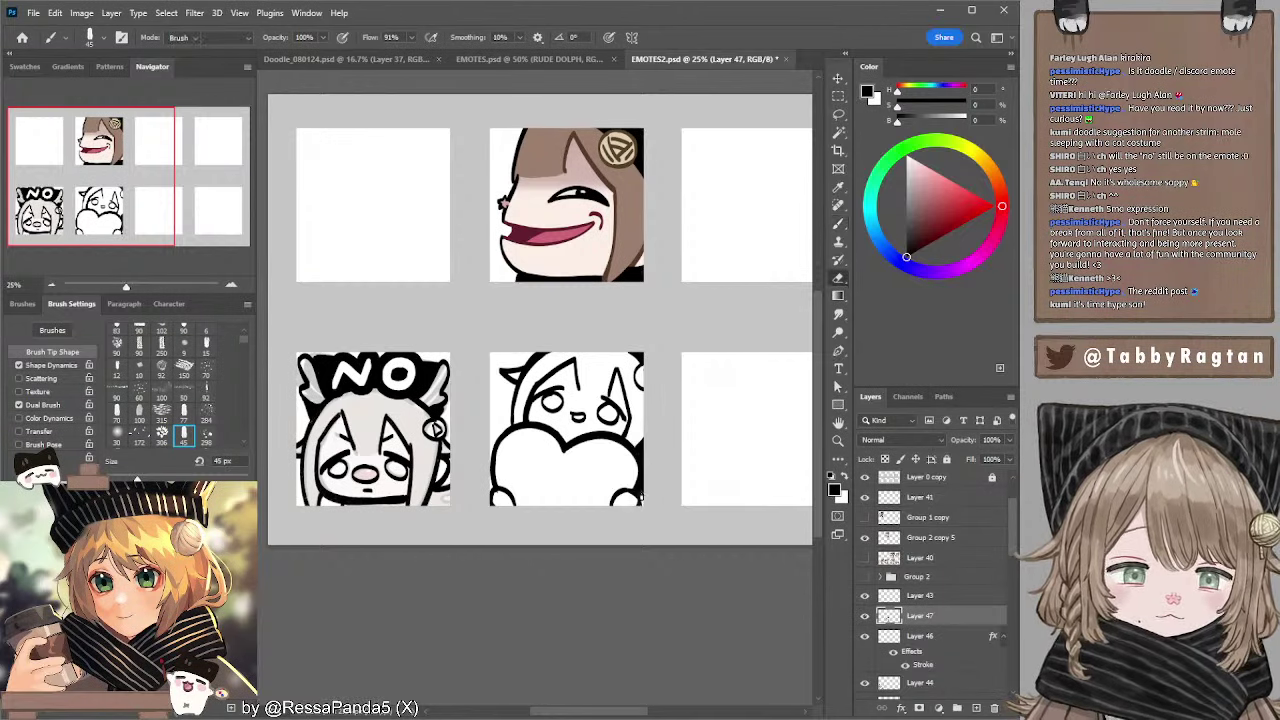
key(e)
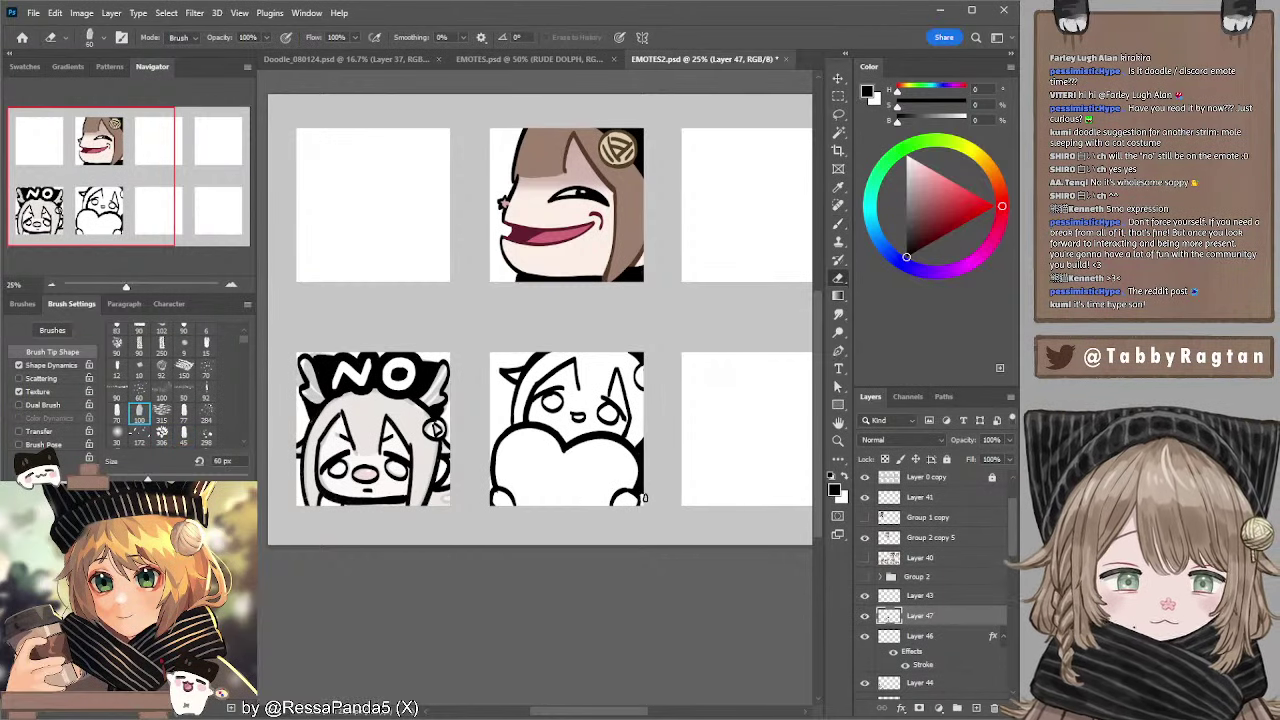
key(b)
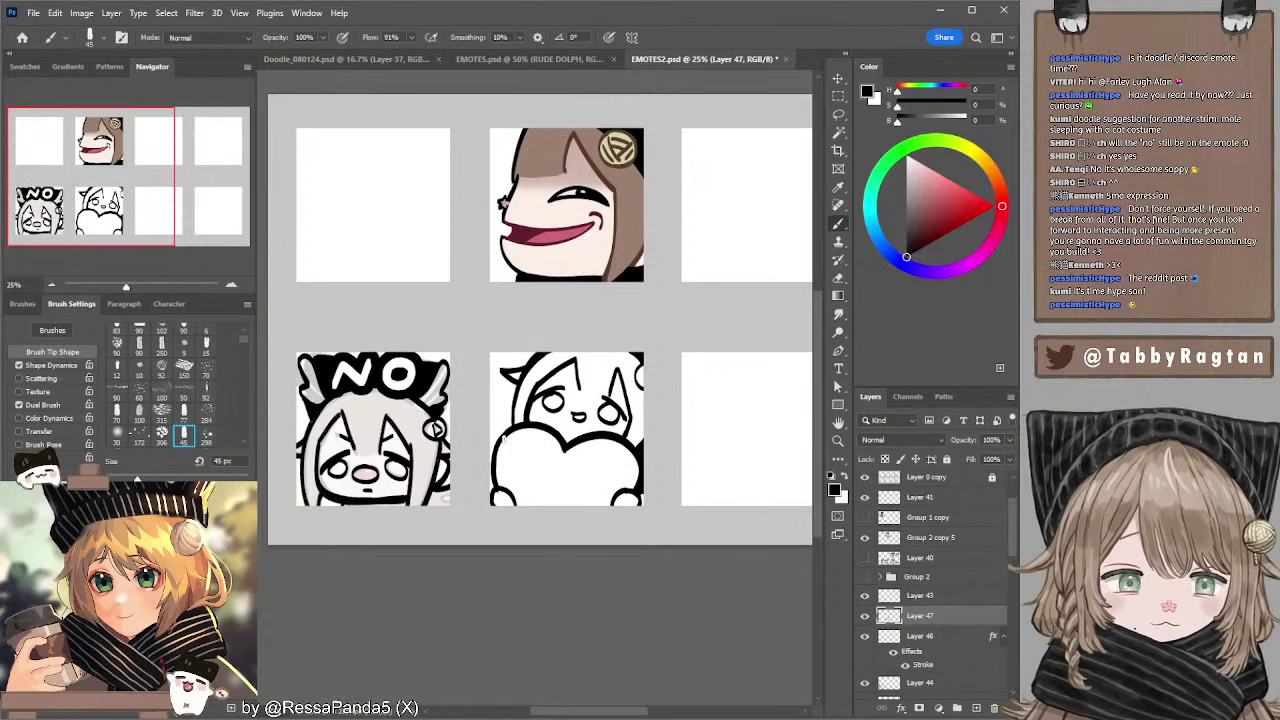
- Move the coloured reference sketch from behind the NO emote into the empty square above it and set its layer to 100% opacity
click(922, 637)
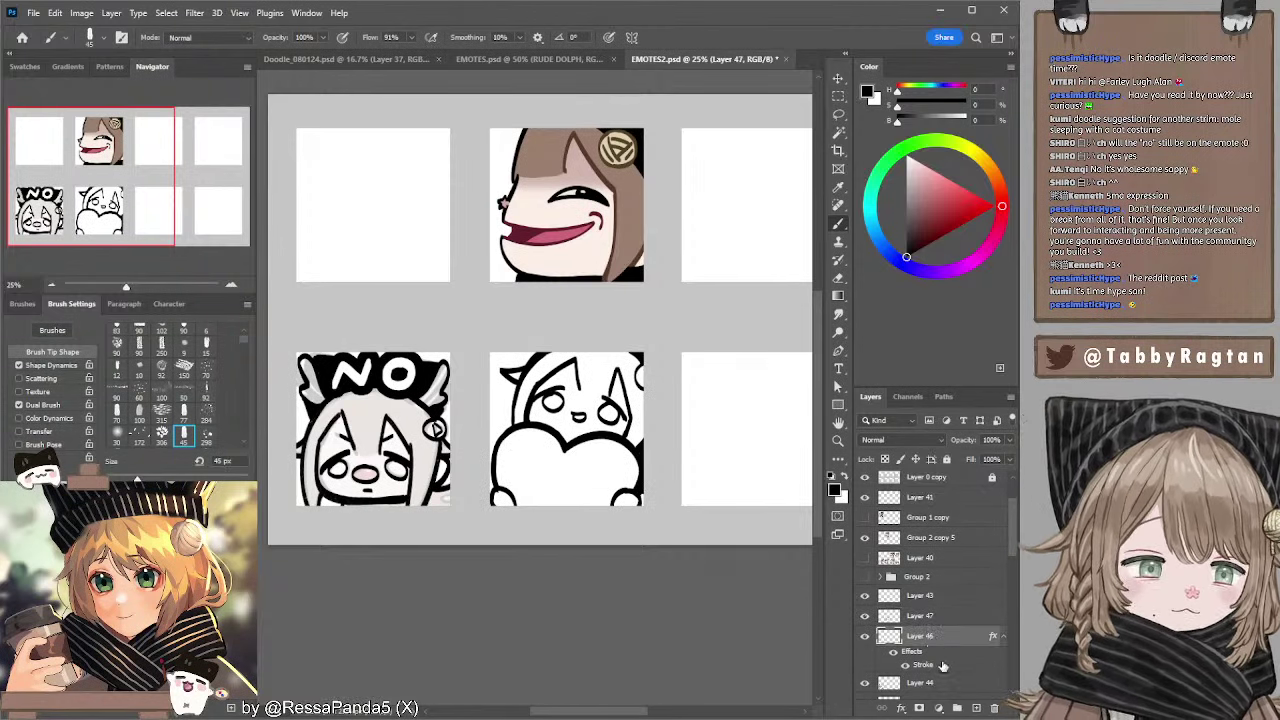
ctrl+click(426, 378)
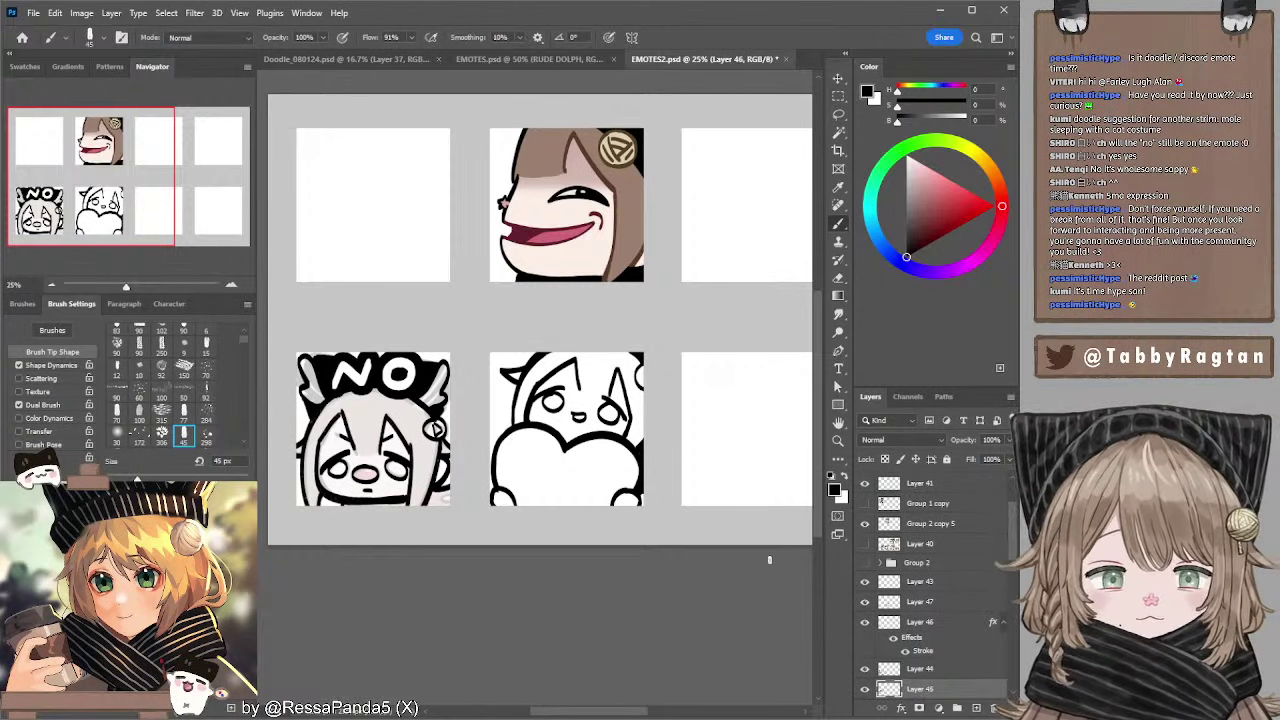
scroll(1010, 543, down, 3)
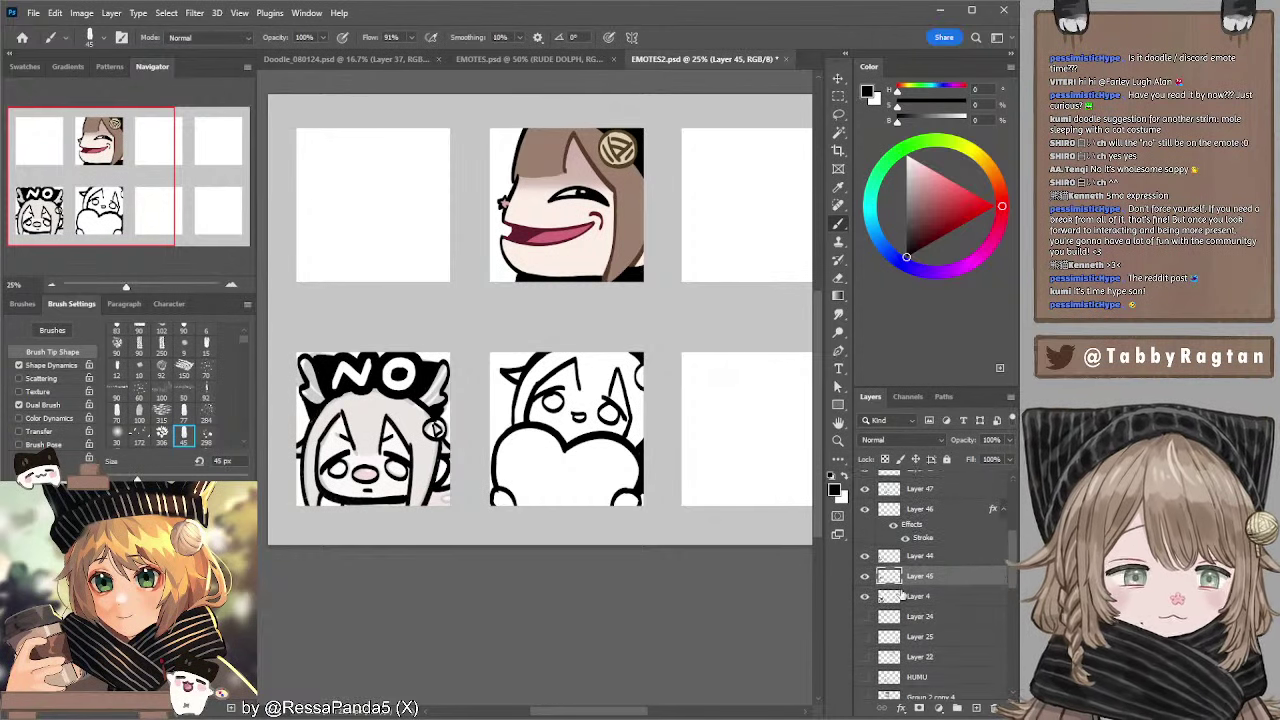
click(864, 597)
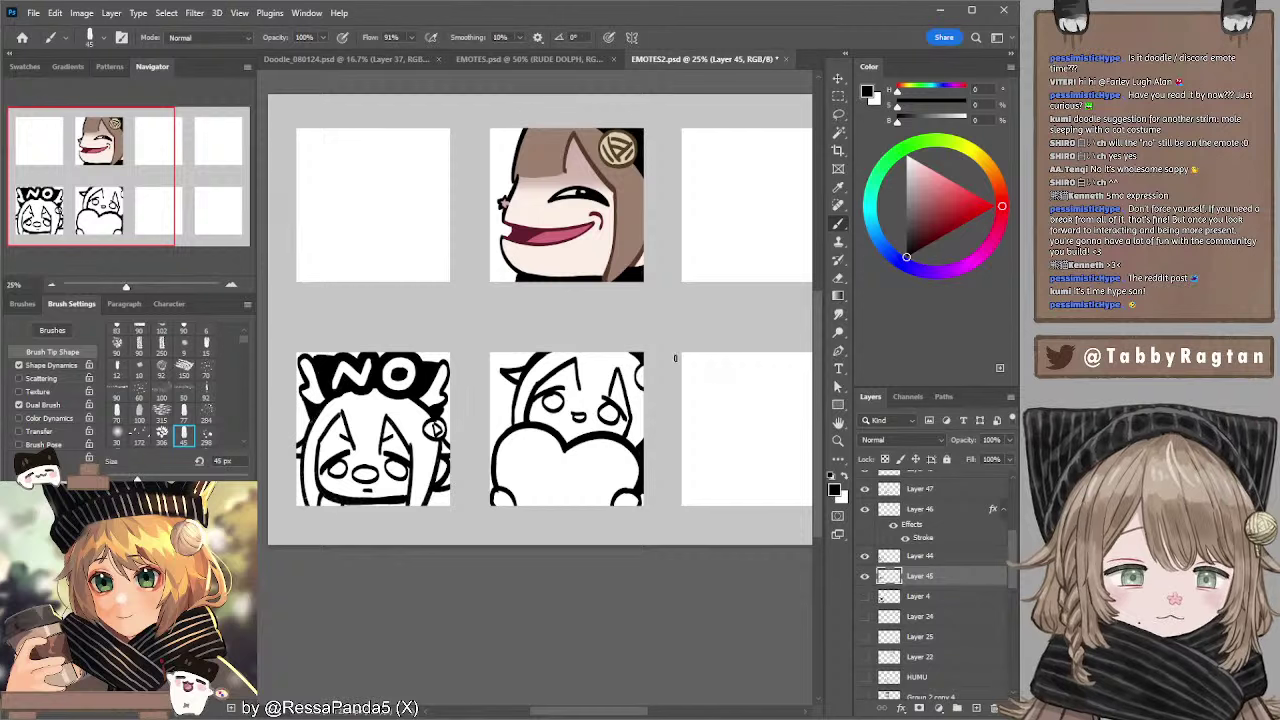
mouse_move(433, 428)
mouse_down()
mouse_move(415, 427)
mouse_move(408, 177)
mouse_move(418, 188)
mouse_up()
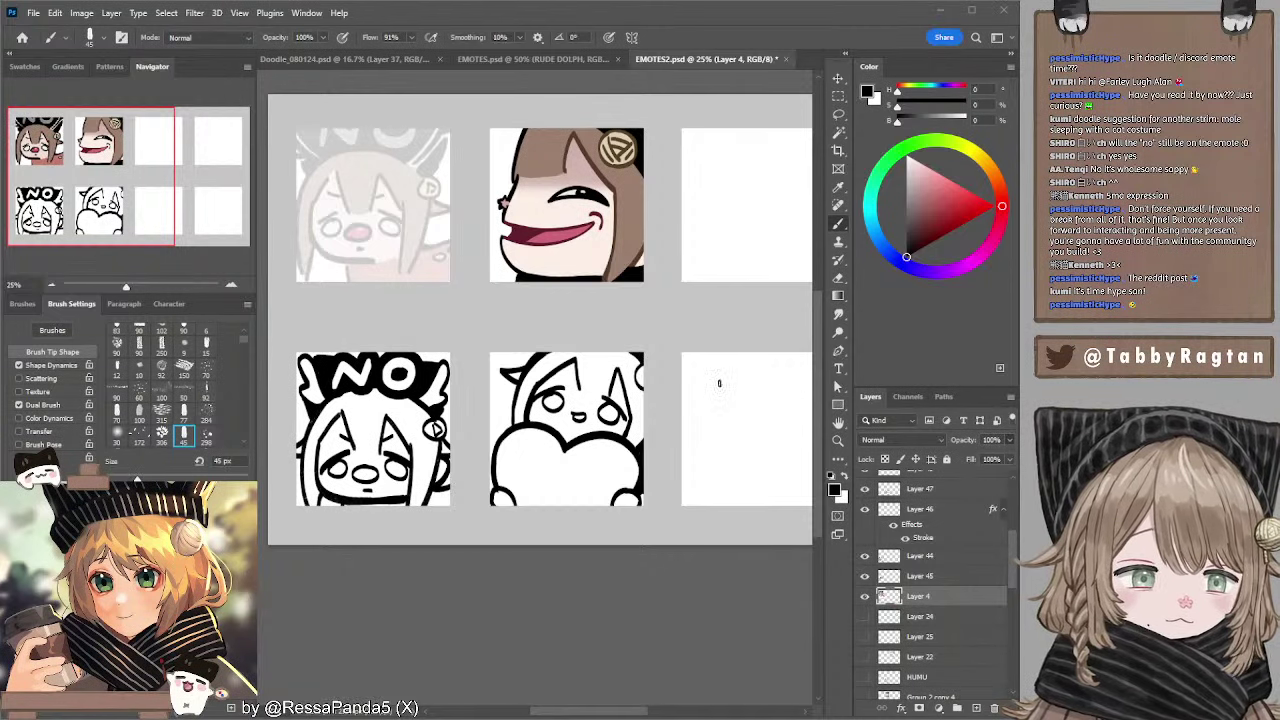
key(Return)
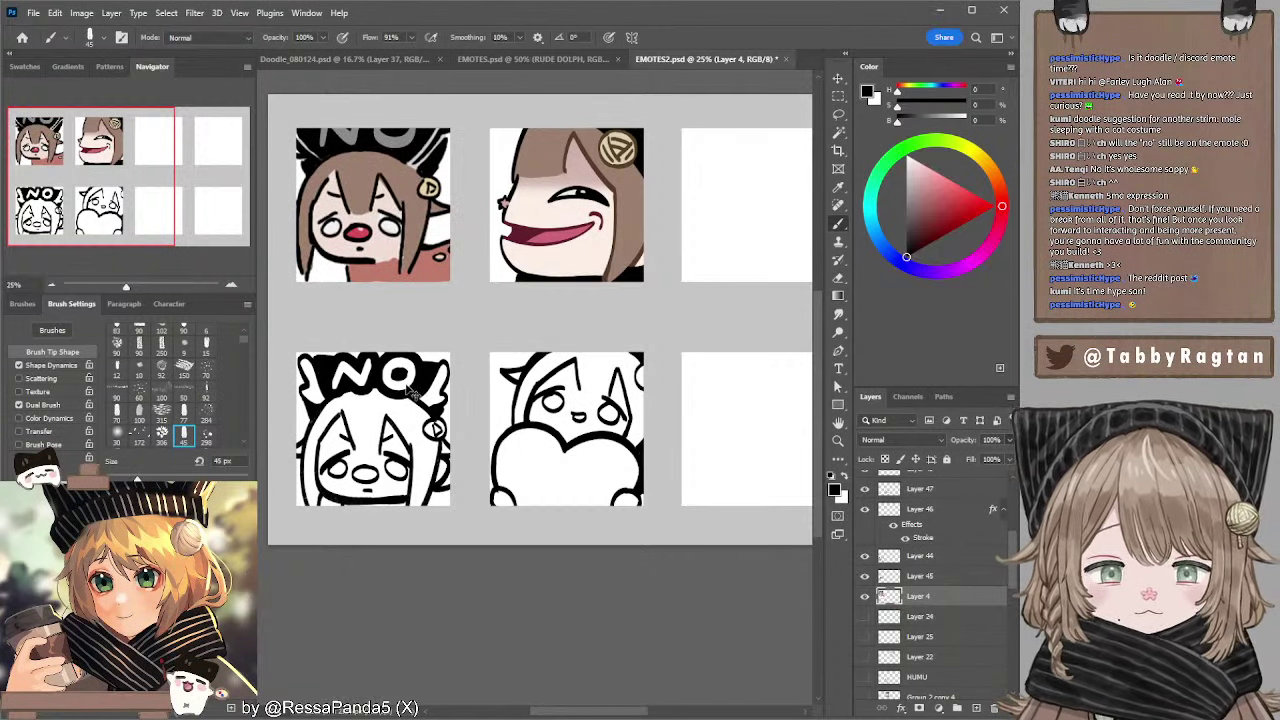
- Try scaling the heart emote sketch on Layer 47 down to about 96%
ctrl+click(407, 388)
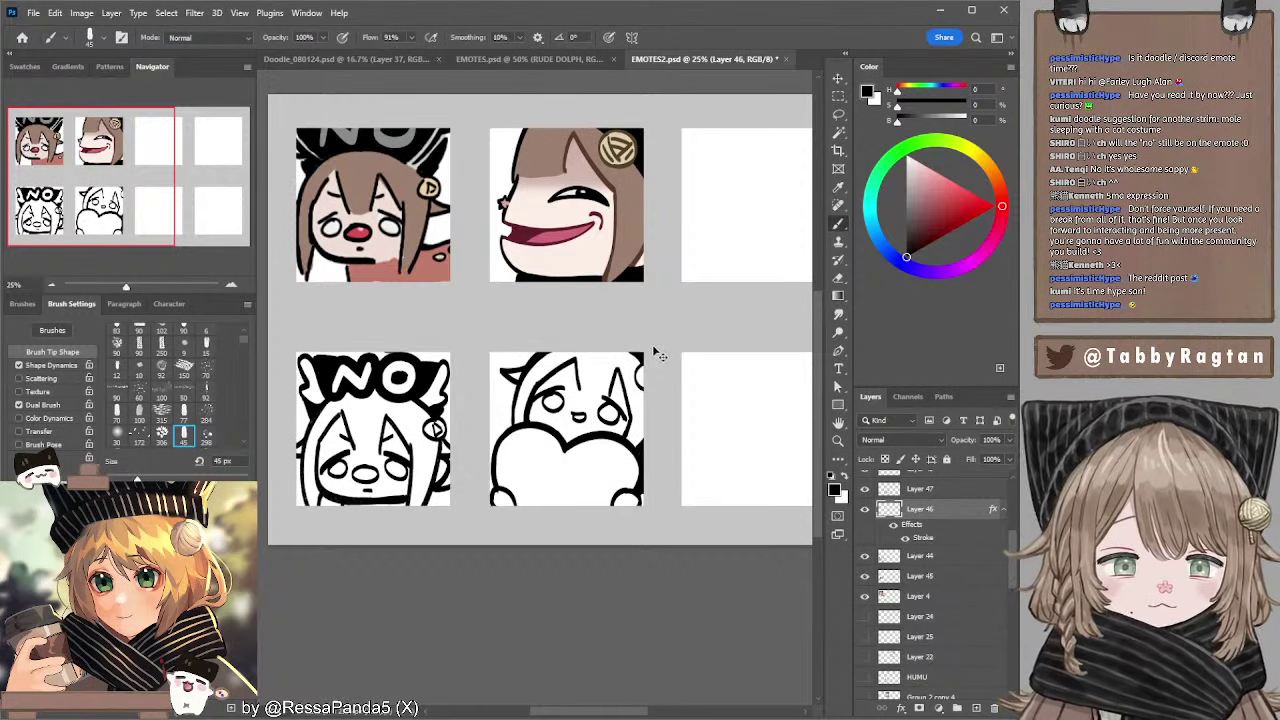
key(alt+bracketright)
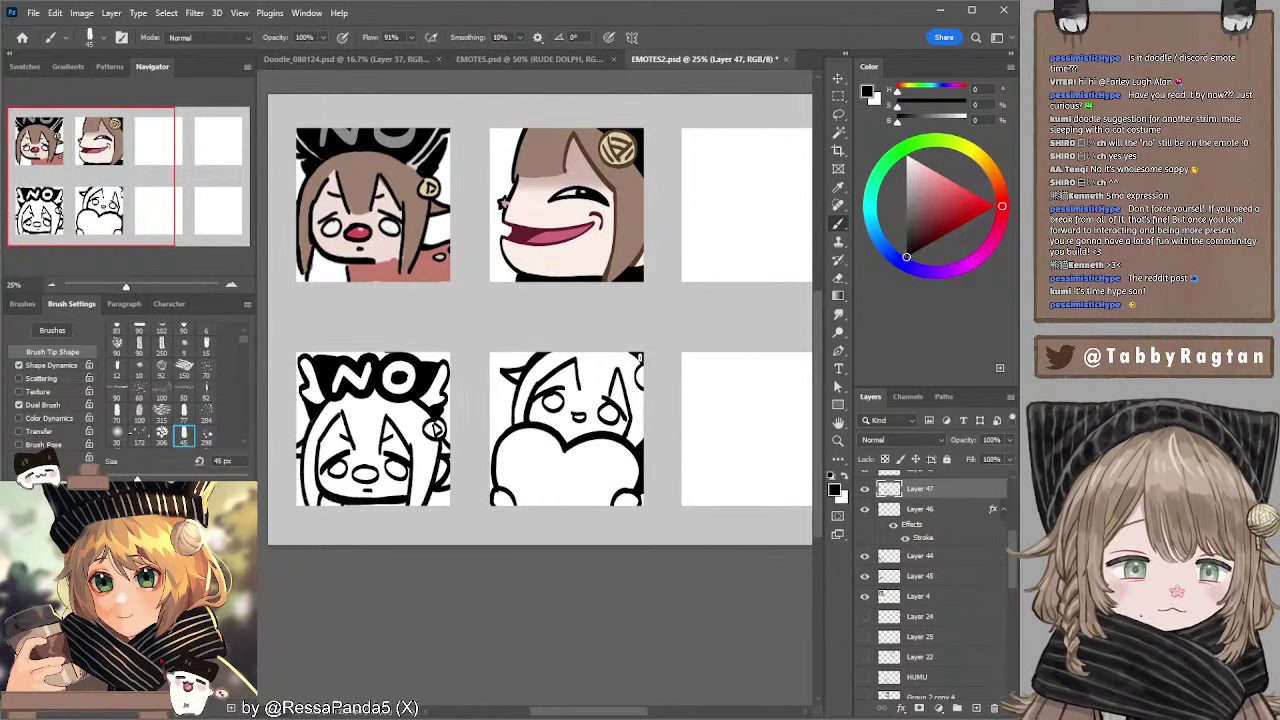
click(839, 78)
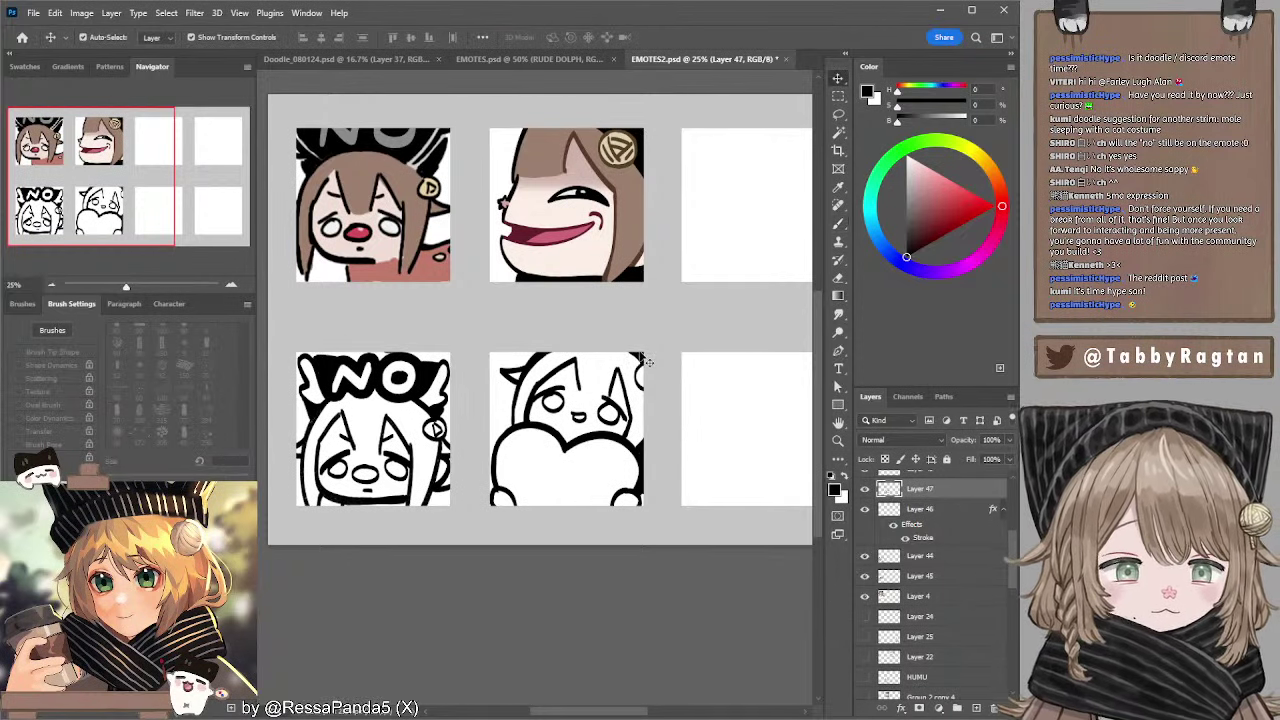
key(l)
mouse_move(514, 329)
mouse_down()
mouse_move(483, 502)
mouse_move(598, 554)
mouse_move(684, 402)
mouse_move(680, 328)
mouse_up()
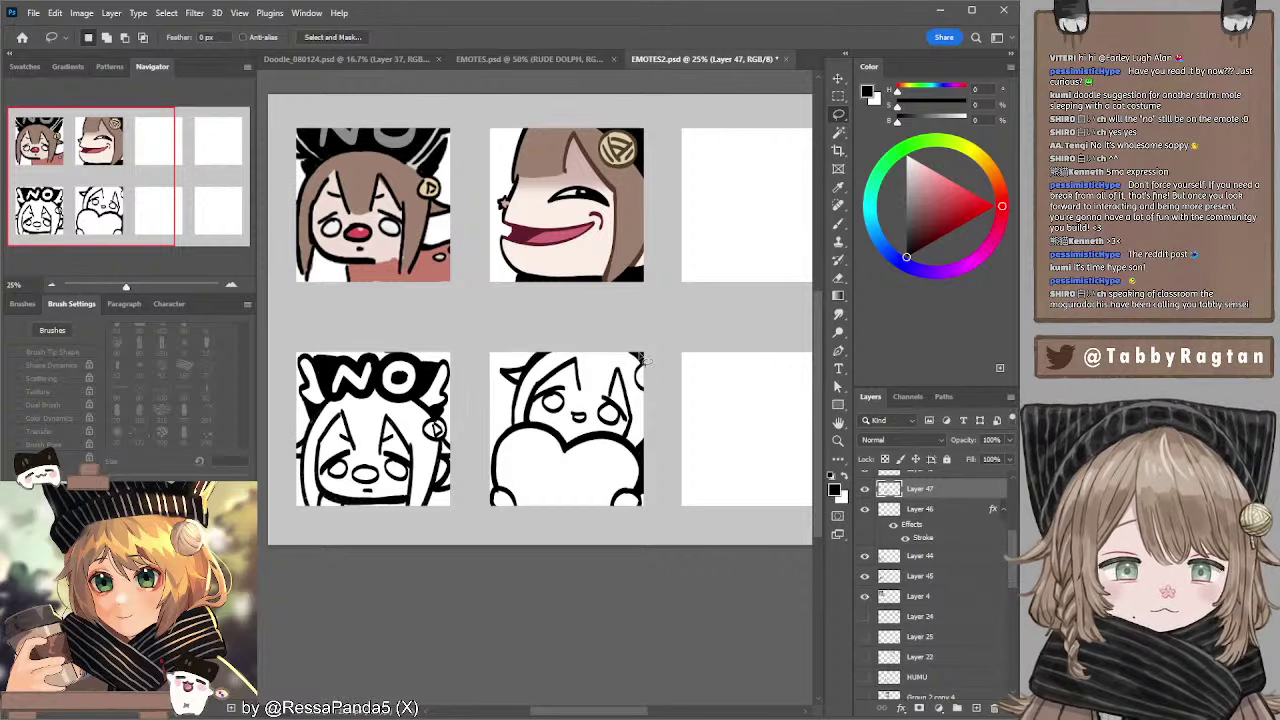
click(838, 80)
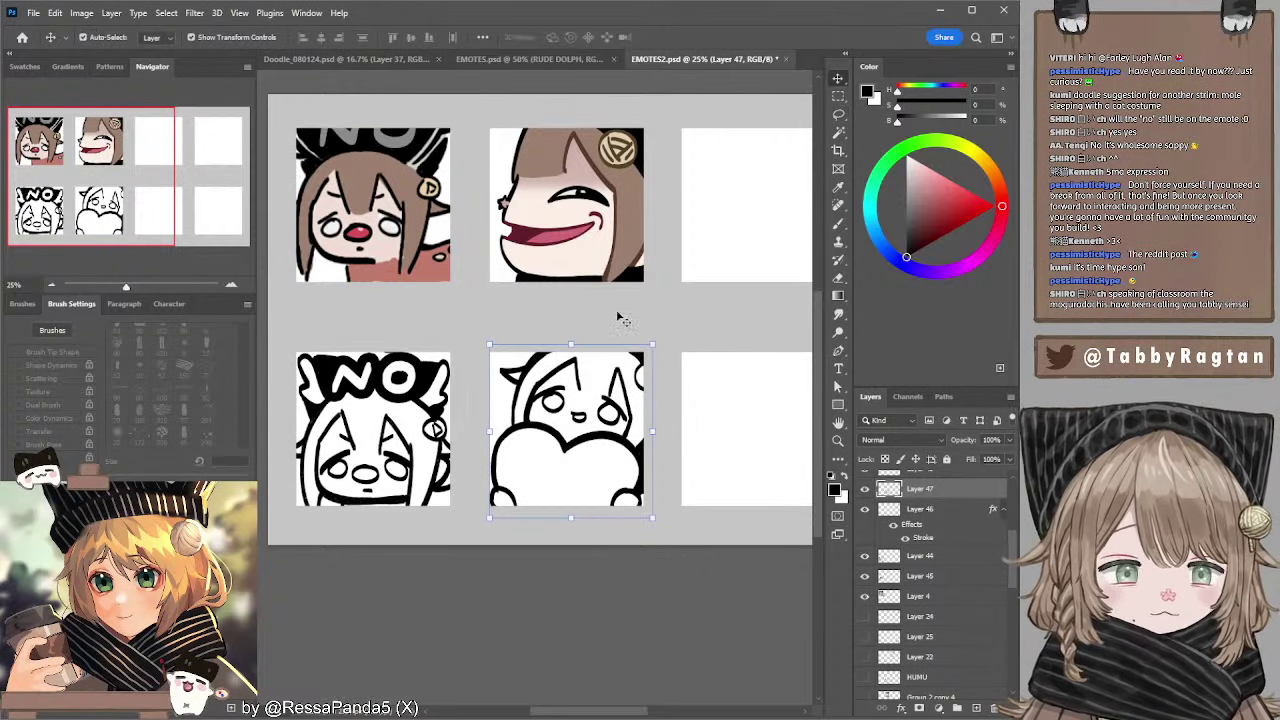
drag(571, 340, 576, 350)
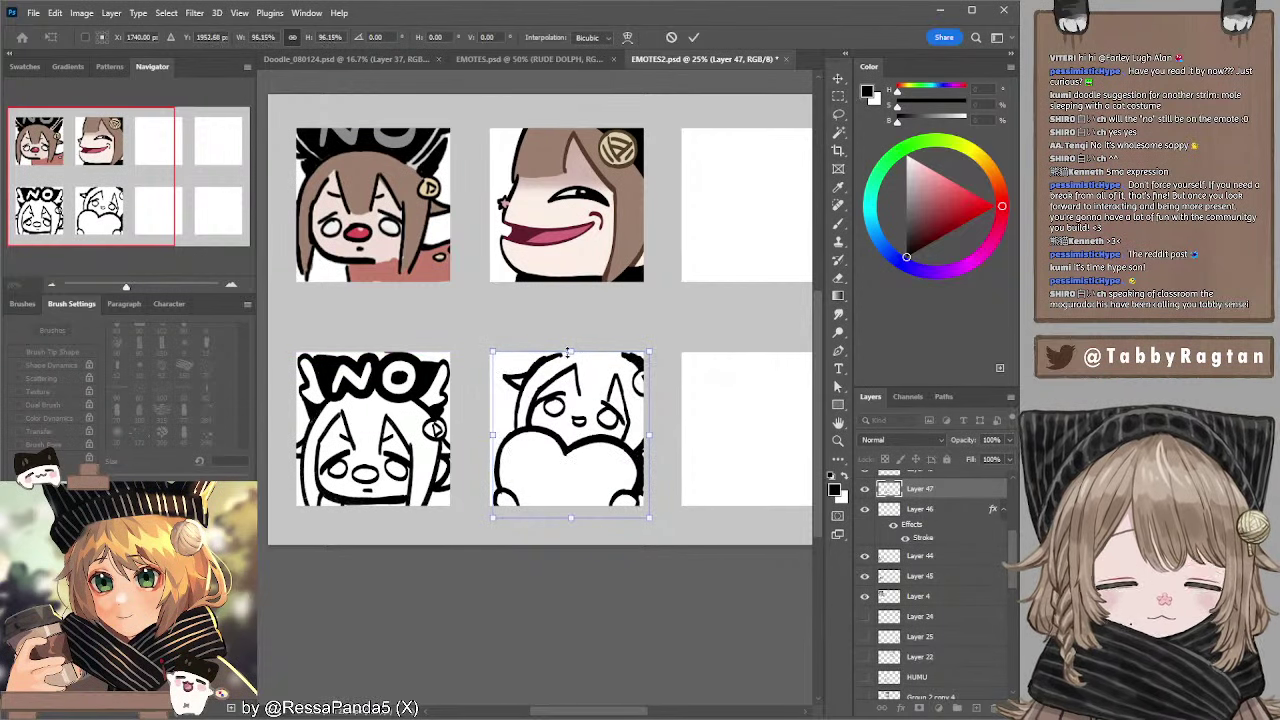
key(Return)
key(b)
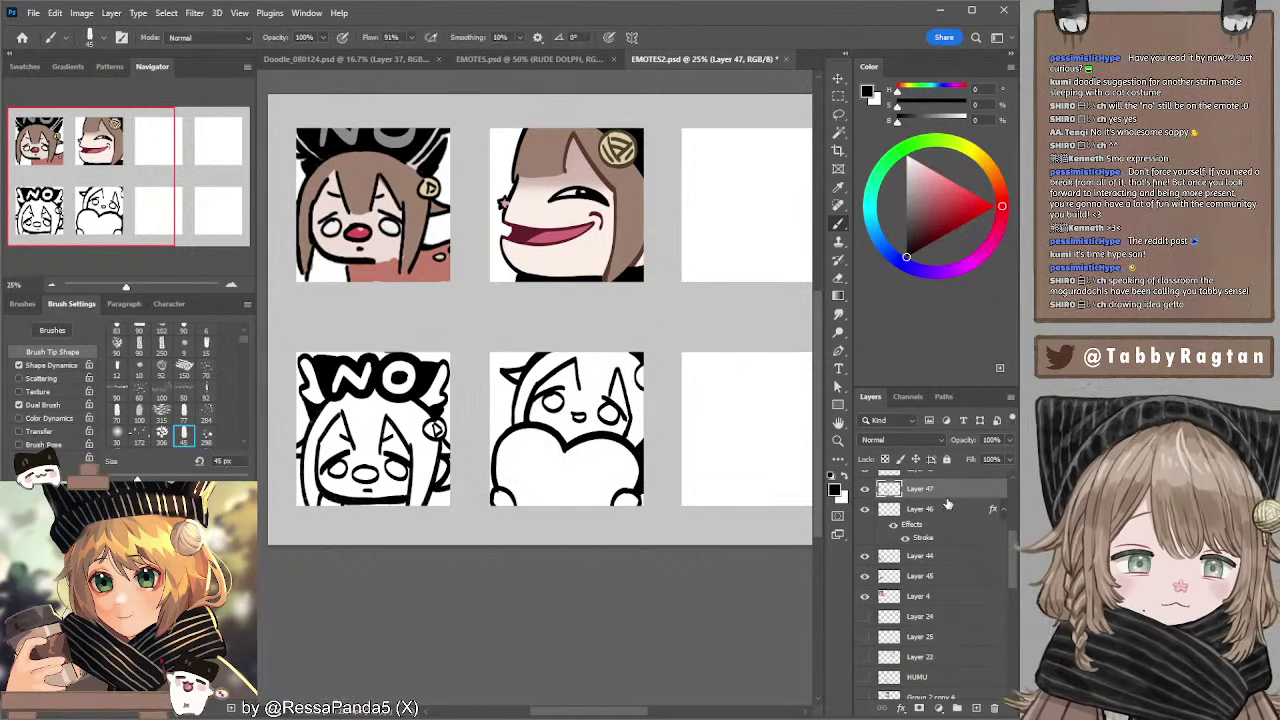
- Move the heart emote's Layer 47 below the NO lettering's Layer 46 in the layer stack
scroll(1005, 540, up, 2)
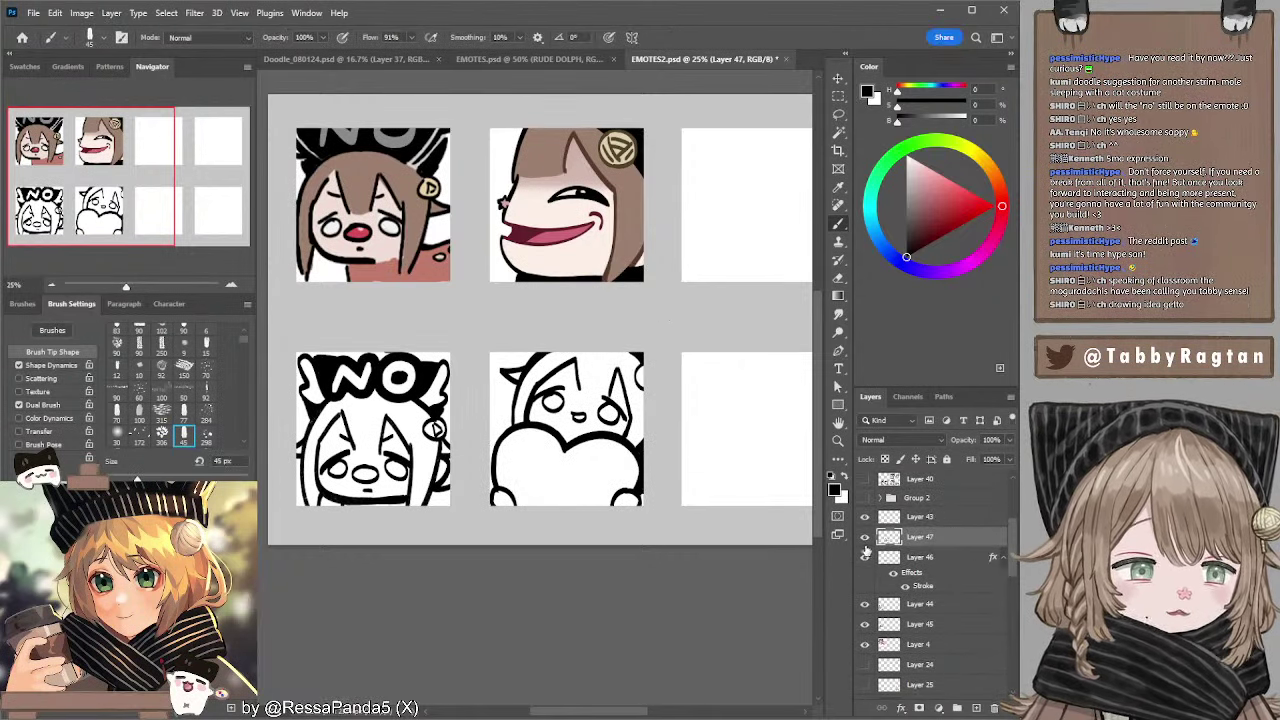
click(900, 560)
click(865, 557)
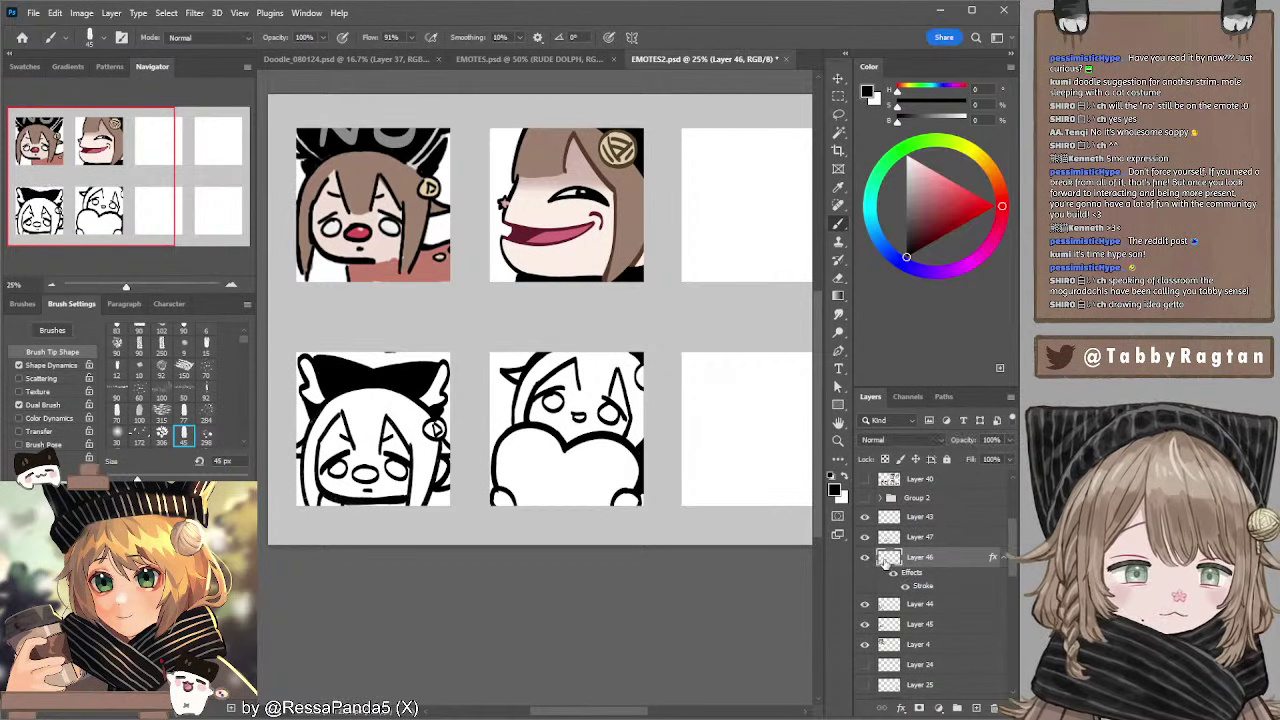
click(865, 557)
drag(893, 541, 898, 594)
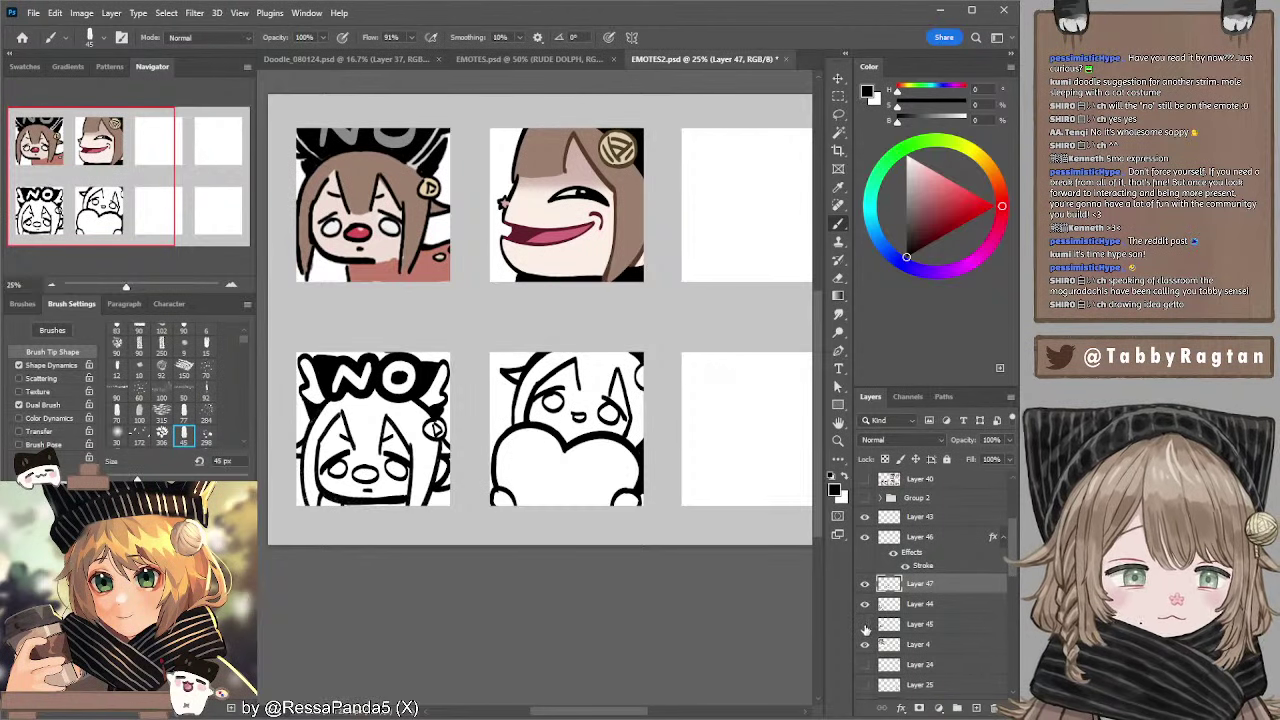
- Check what Layer 45 contains and merge it with Layer 44 into one line art layer for the NO emote
click(865, 624)
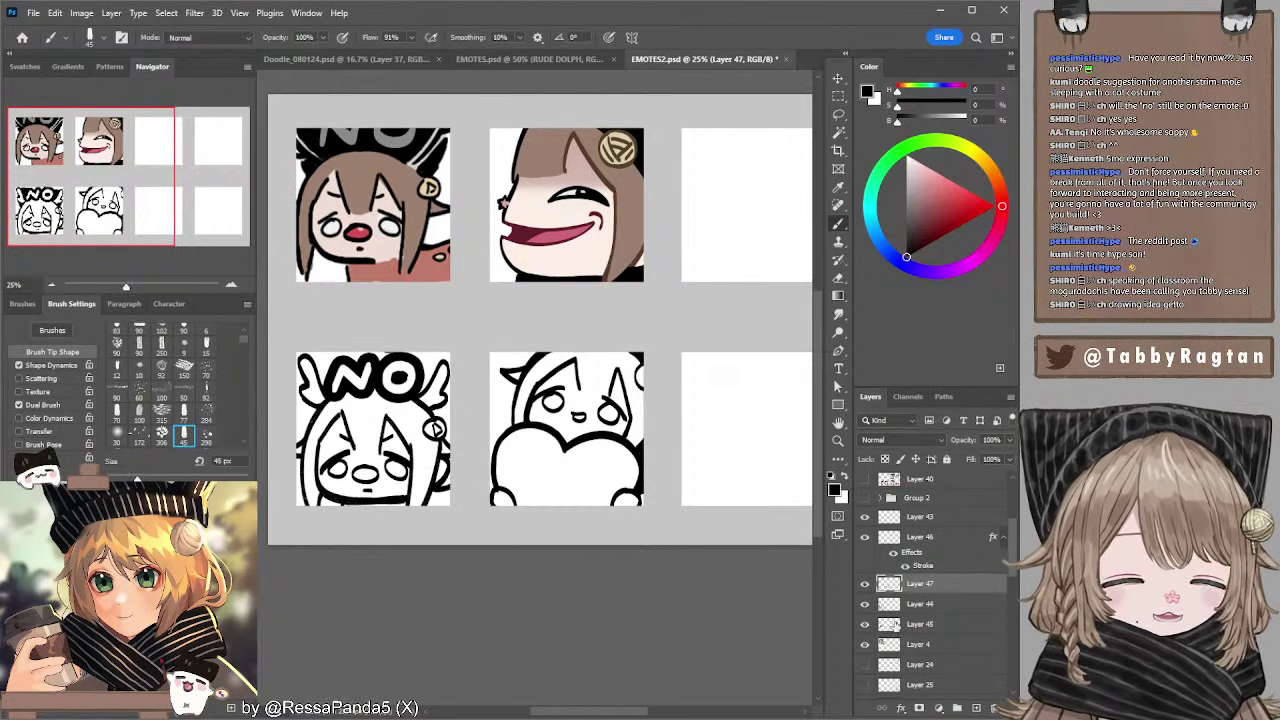
click(897, 625)
shift+click(899, 607)
key(ctrl+e)
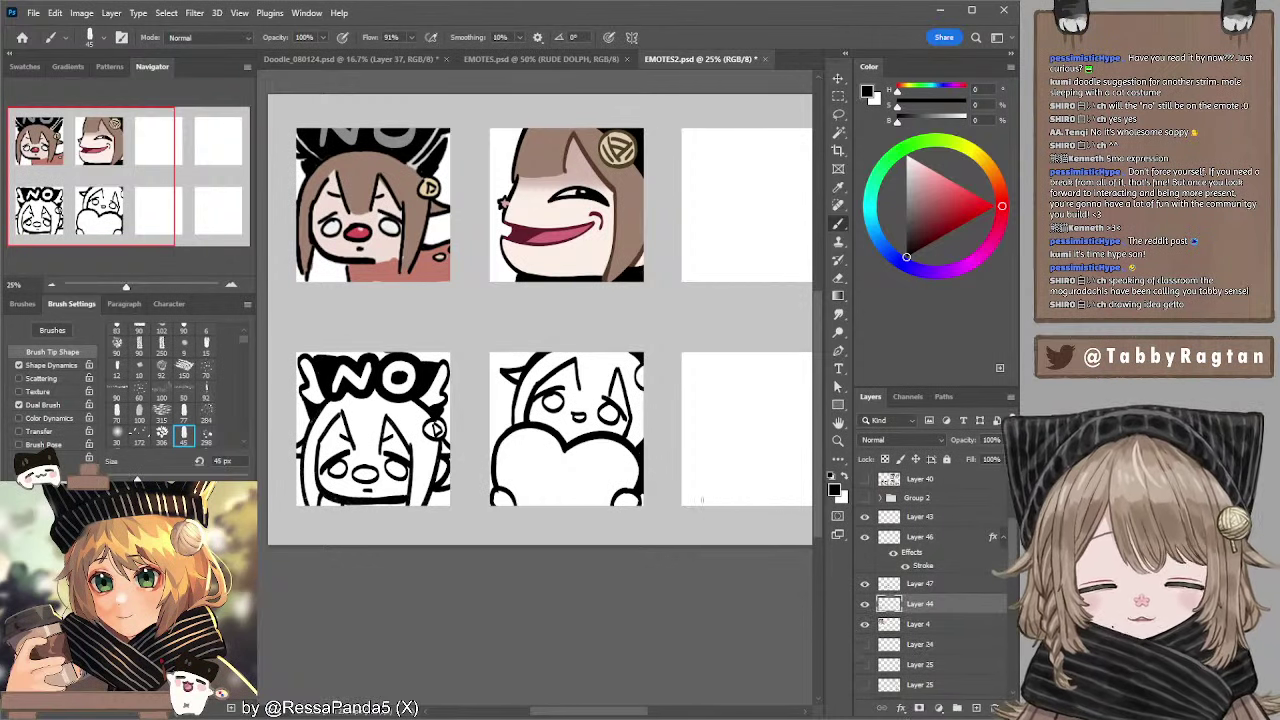
drag(411, 375, 437, 391)
ctrl+click(438, 396)
key(ctrl+z)
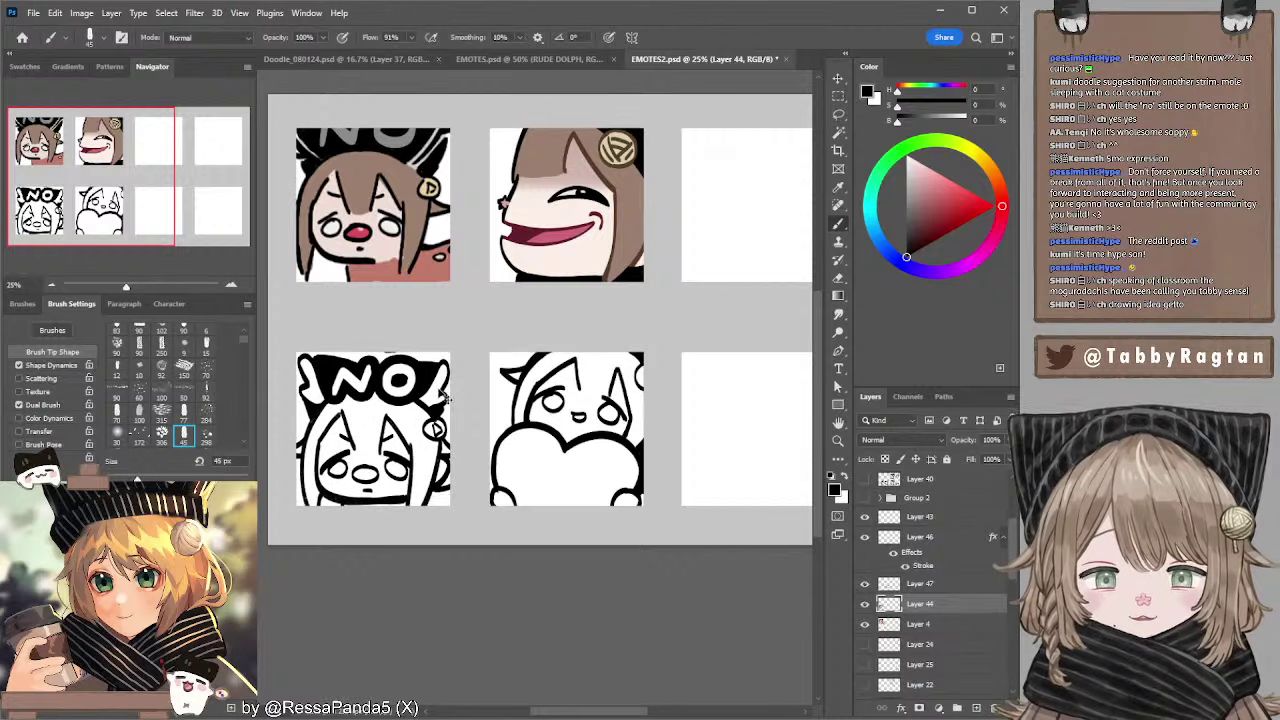
key(ctrl+z)
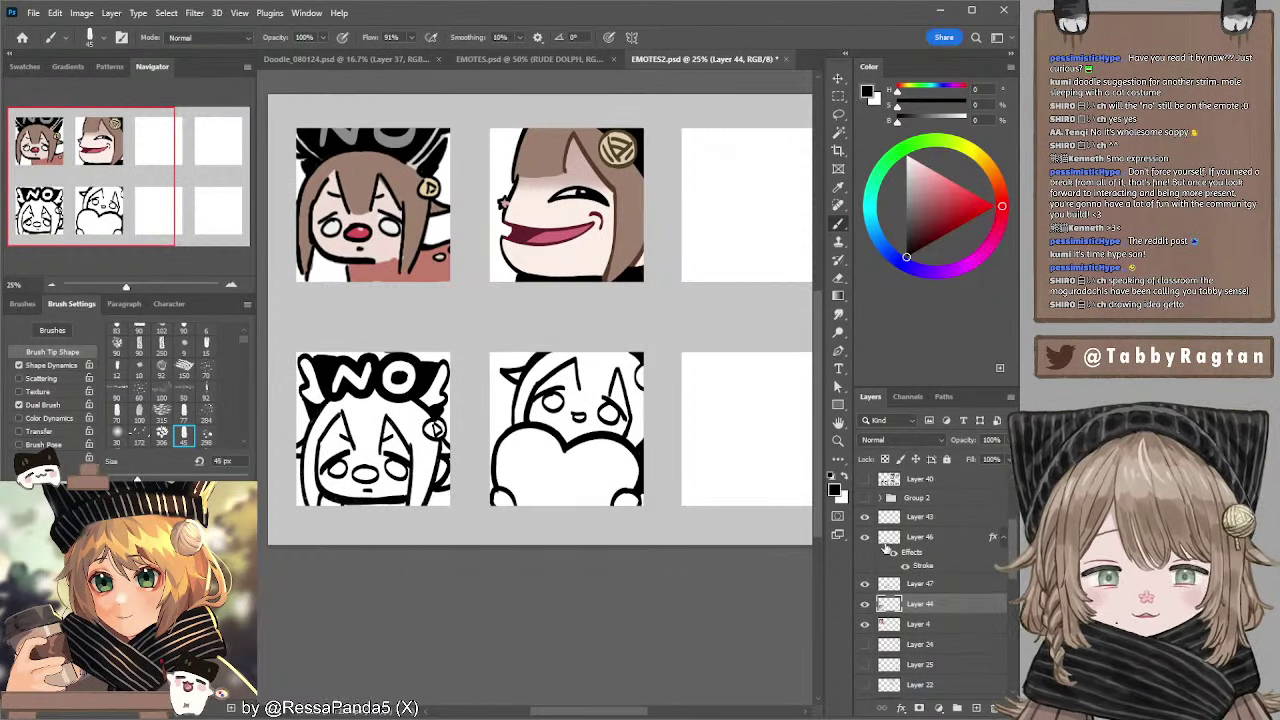
- Shift the coloured reference sketch on Layer 4 slightly upward and add a new layer between it and the line art on Layer 44
click(884, 622)
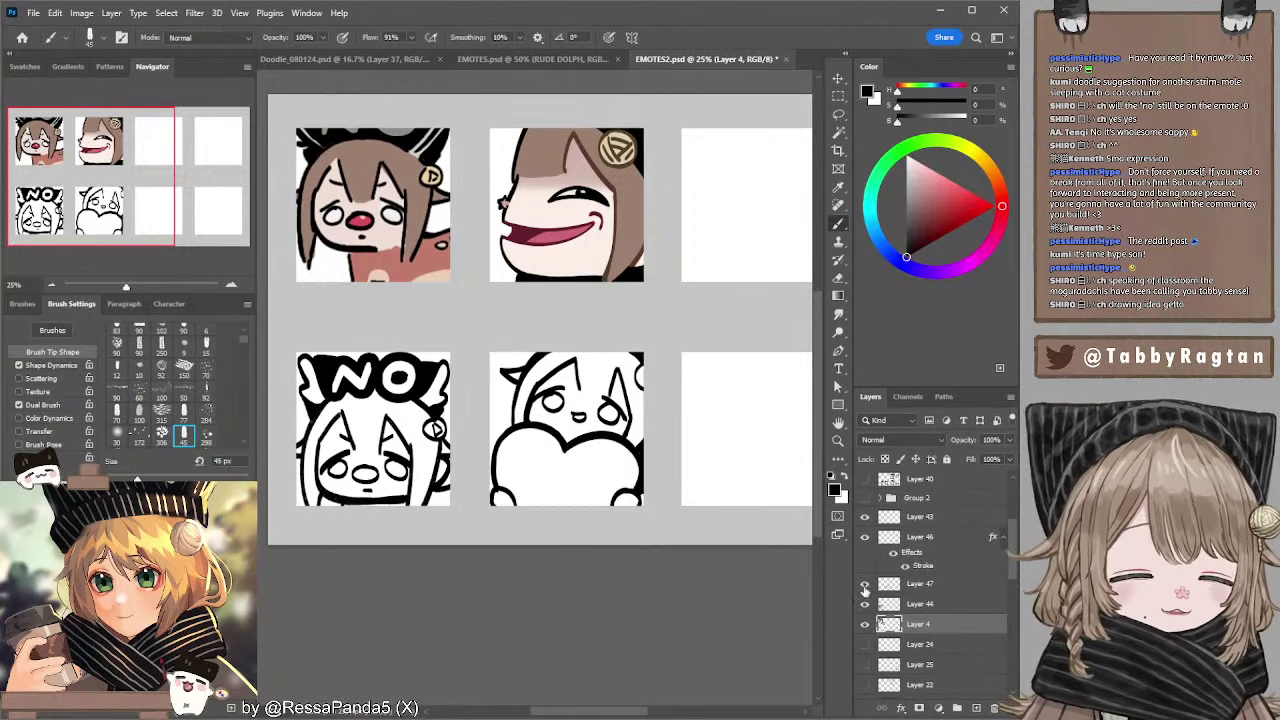
ctrl+click(387, 421)
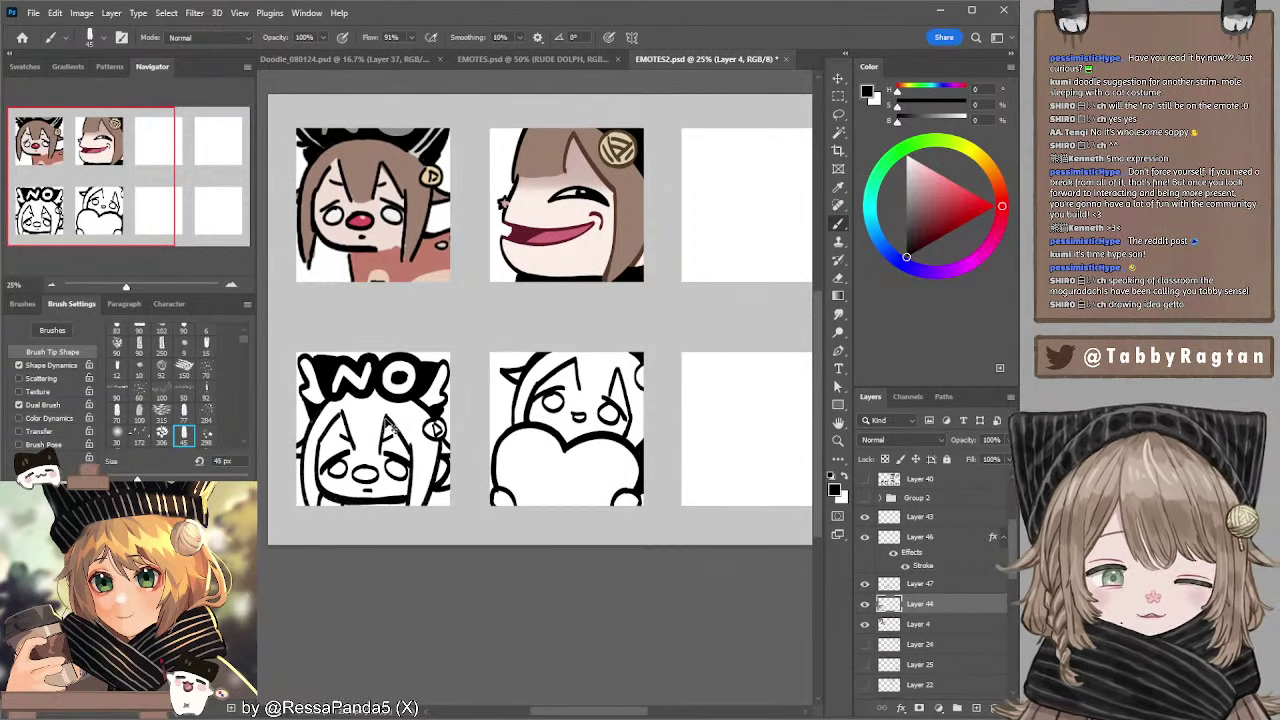
click(916, 626)
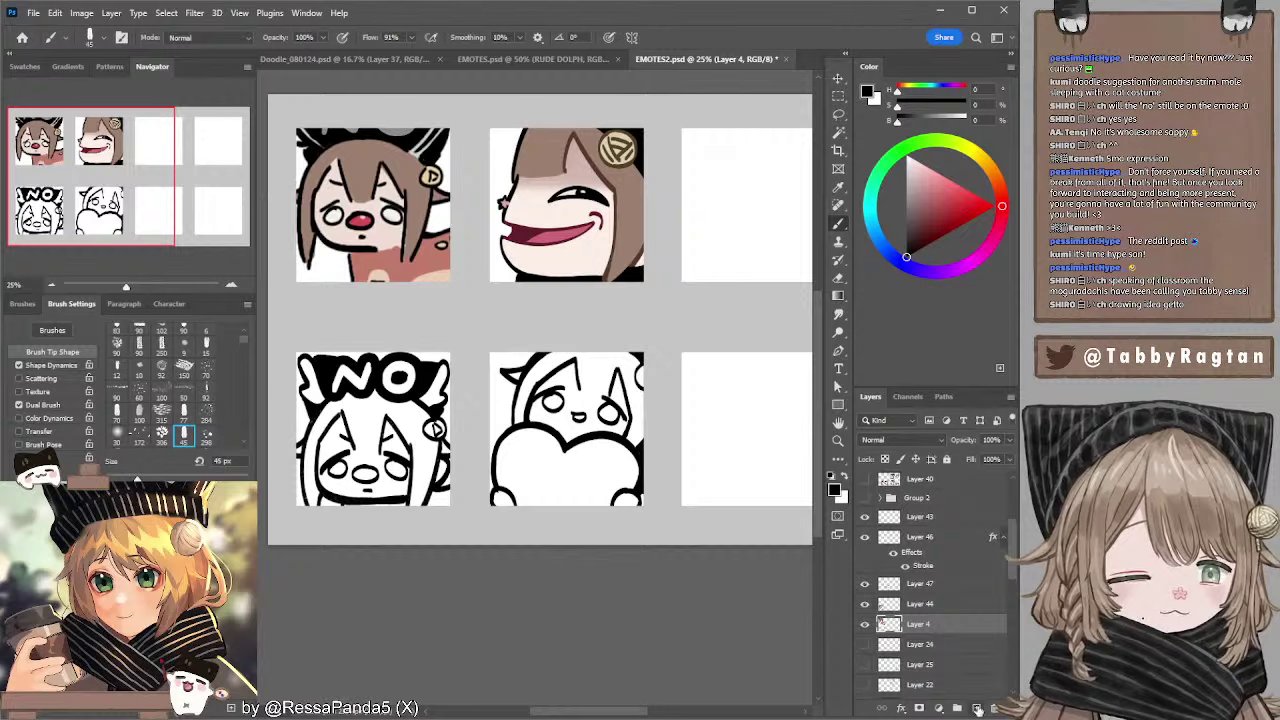
click(978, 708)
- Sample the pale skin tone from the grinning emote and paint the NO emote's forehead with a 150 px brush
alt+click(398, 230)
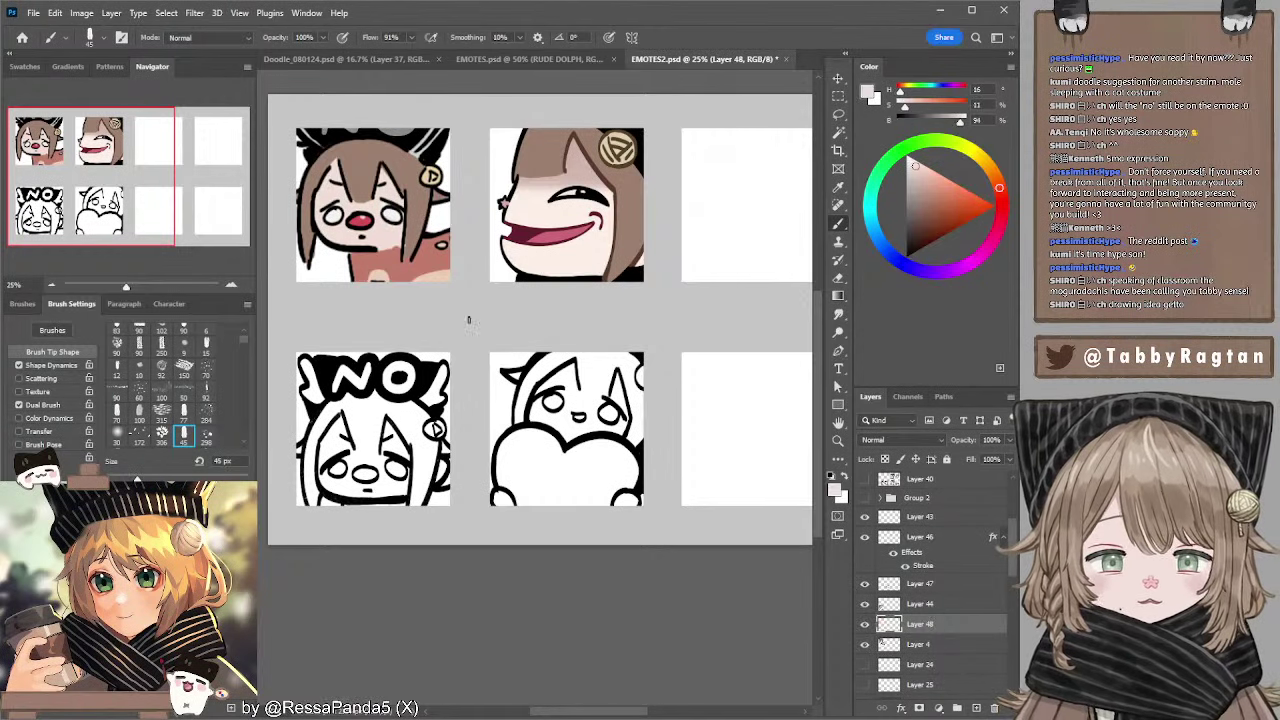
alt+click(575, 249)
click(117, 412)
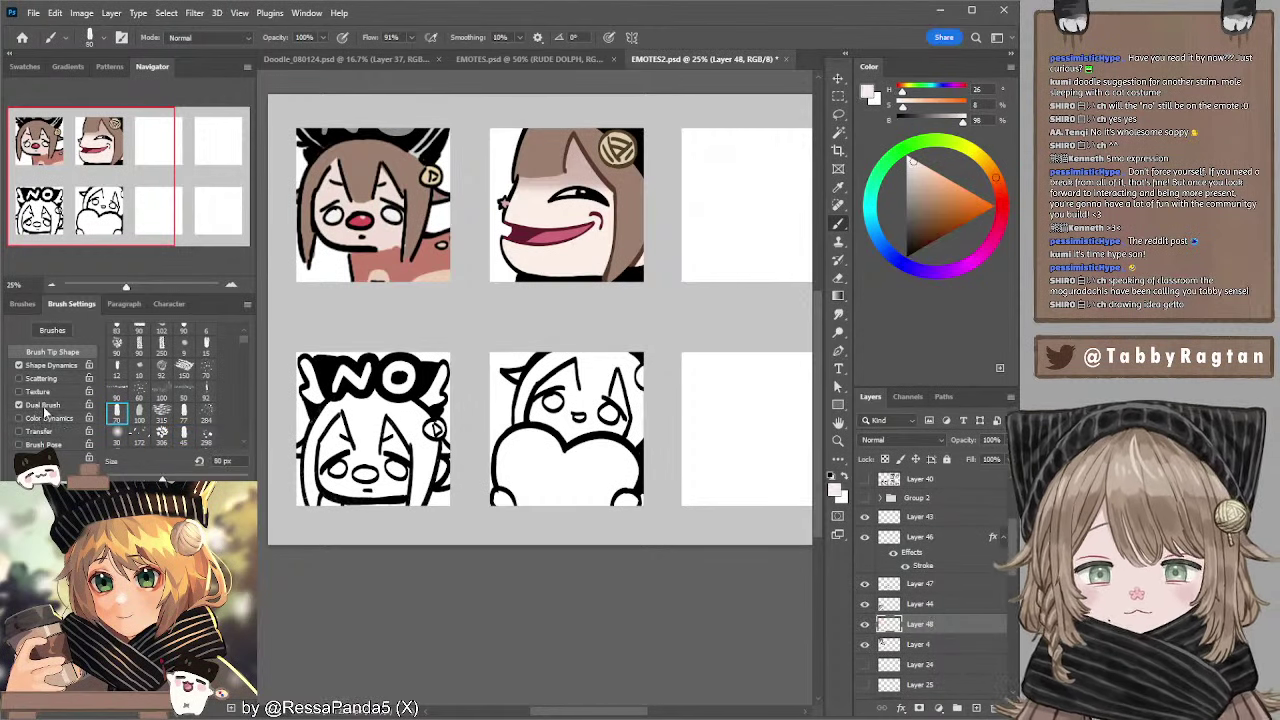
key(bracketright)
key(bracketright)
key(bracketright)
mouse_move(339, 403)
mouse_down()
mouse_move(323, 433)
mouse_move(328, 420)
mouse_move(364, 413)
mouse_up()
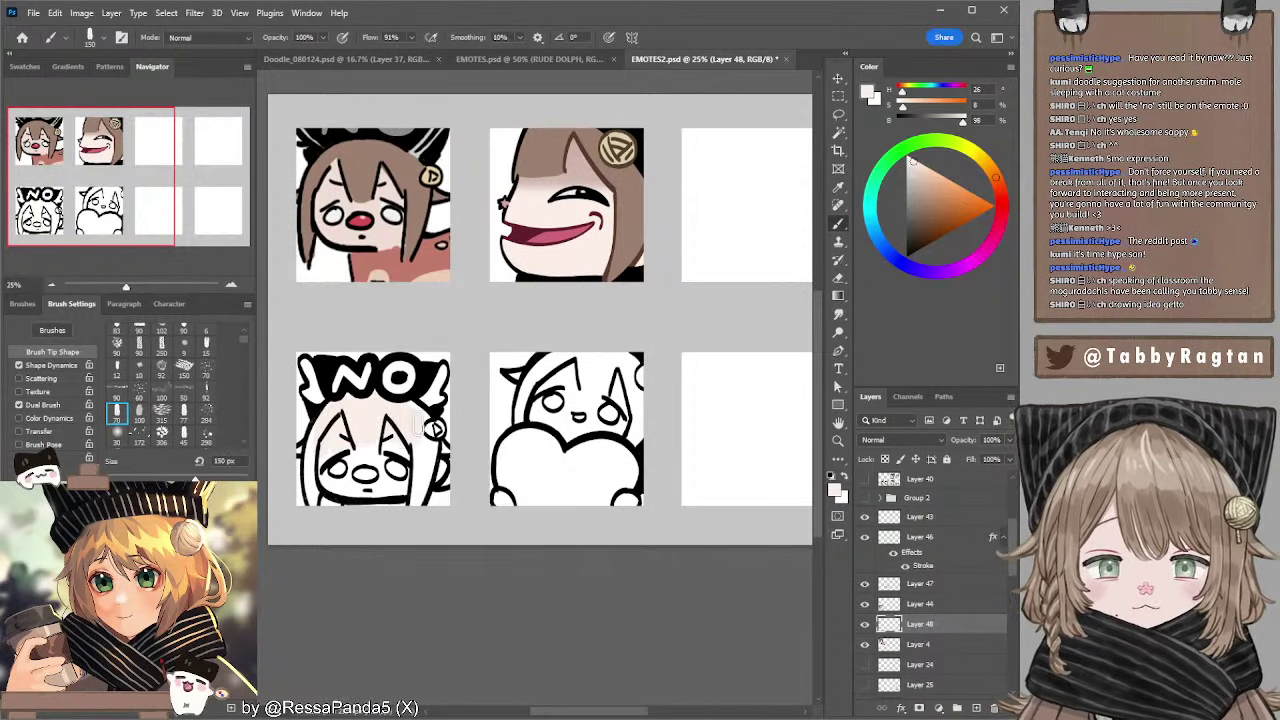
- Fill the NO emote's ears with the pale skin tone, using an 80 to 90 px brush
key(bracketleft)
key(bracketleft)
key(bracketleft)
key(bracketleft)
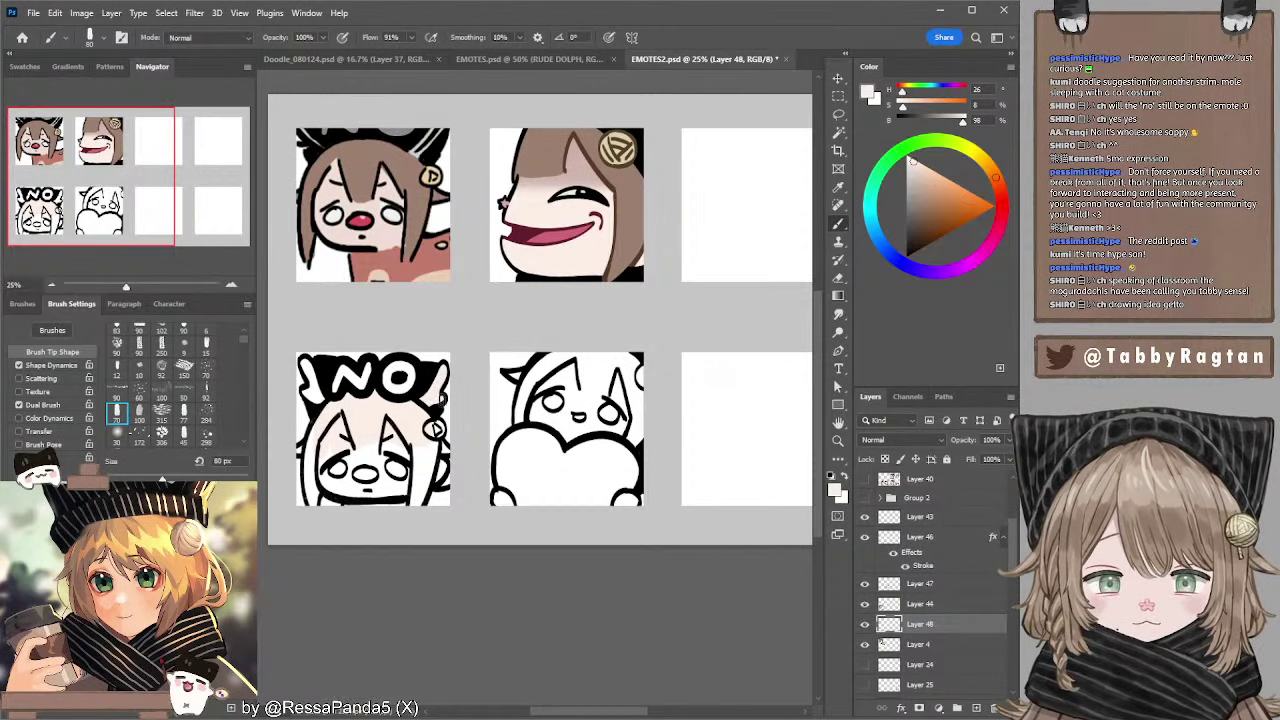
key(bracketright)
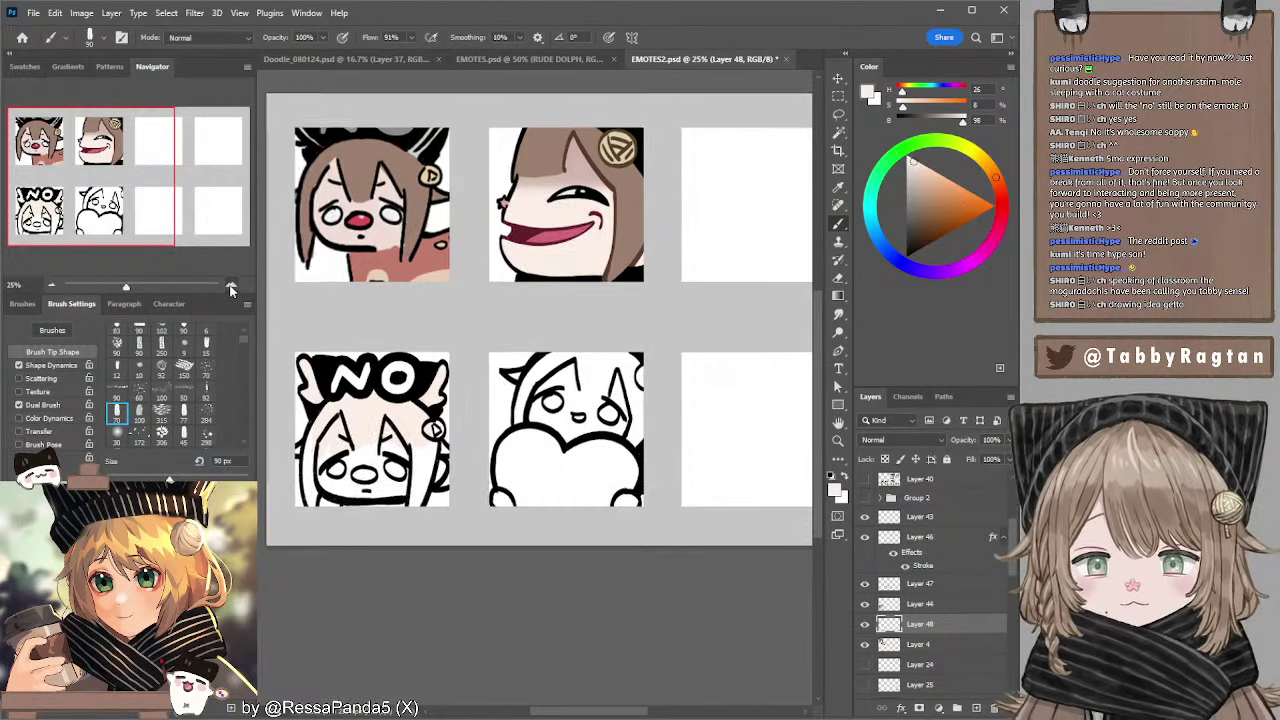
- Paint the pale base colour into the NO emote's left ear and left hair strand with a 100 to 125 px brush
click(231, 286)
click(231, 286)
drag(410, 322, 658, 235)
key(bracketright)
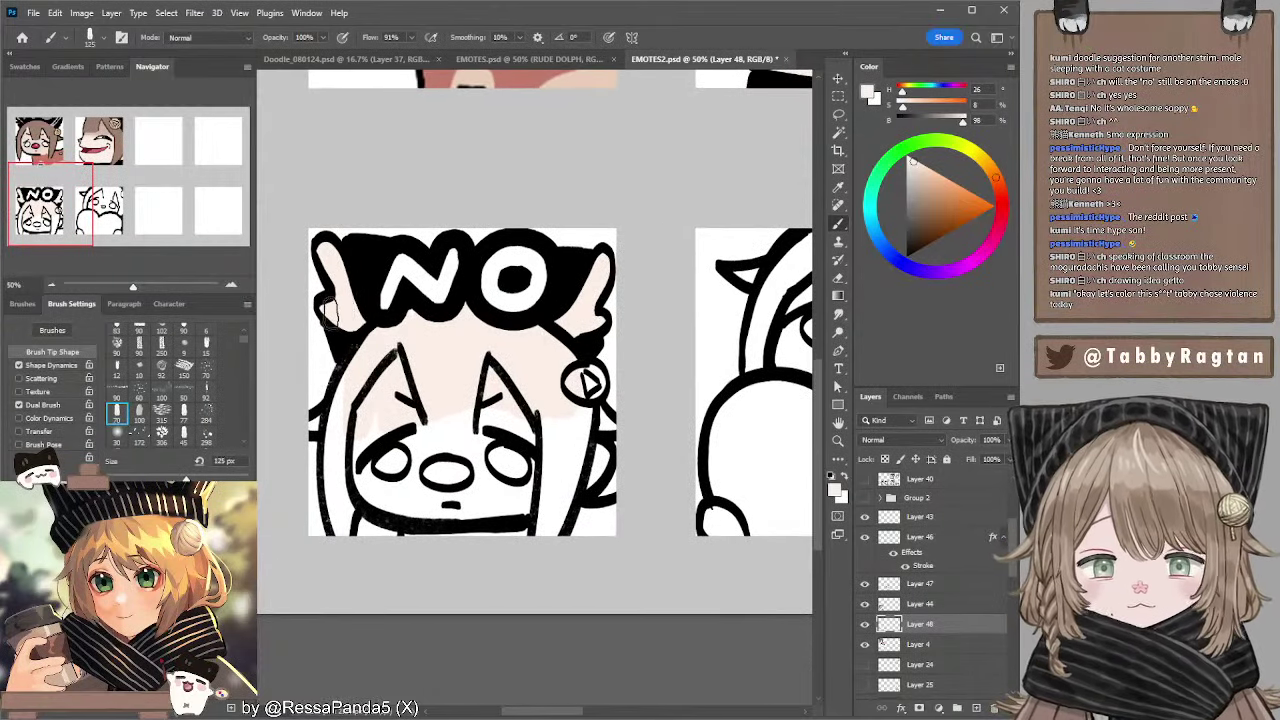
mouse_move(345, 362)
mouse_down()
mouse_move(328, 474)
mouse_move(344, 442)
mouse_move(342, 527)
mouse_move(357, 440)
mouse_move(340, 410)
mouse_move(351, 402)
mouse_move(318, 412)
mouse_up()
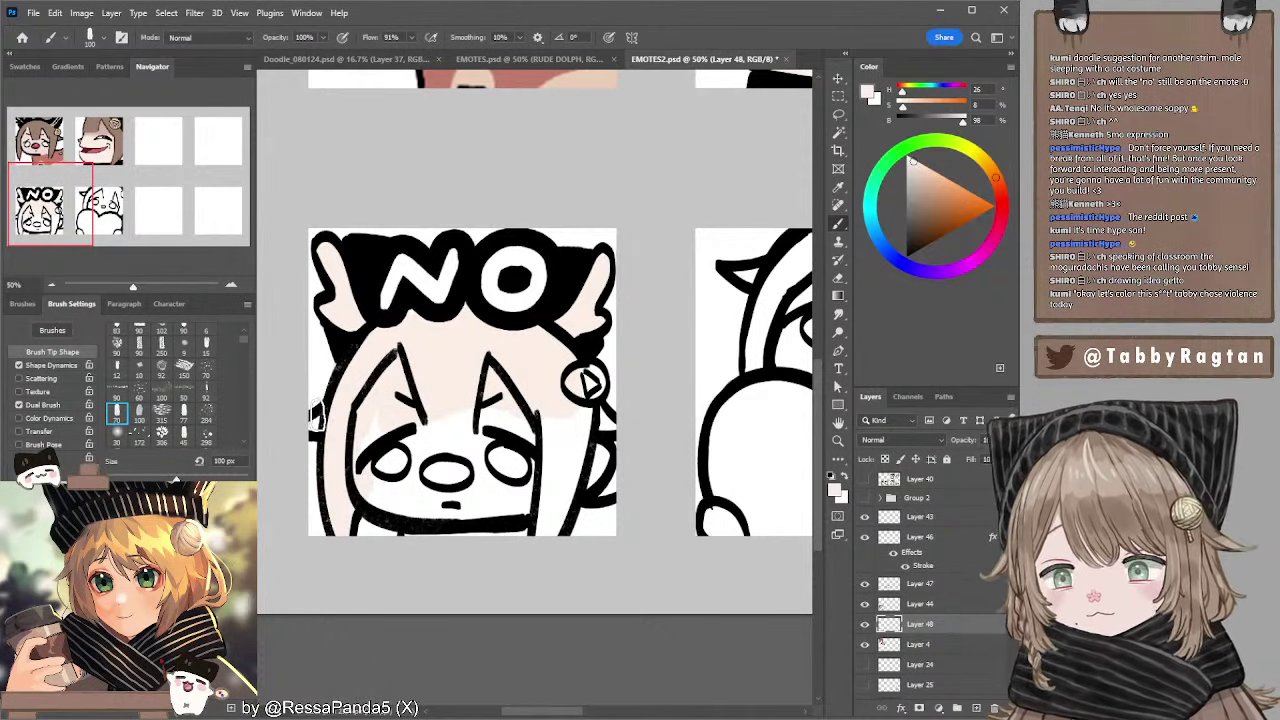
- Fill the NO emote's face and right hair strand with the pale base colour, varying the brush from 80 to 175 px
key(bracketleft)
key(bracketleft)
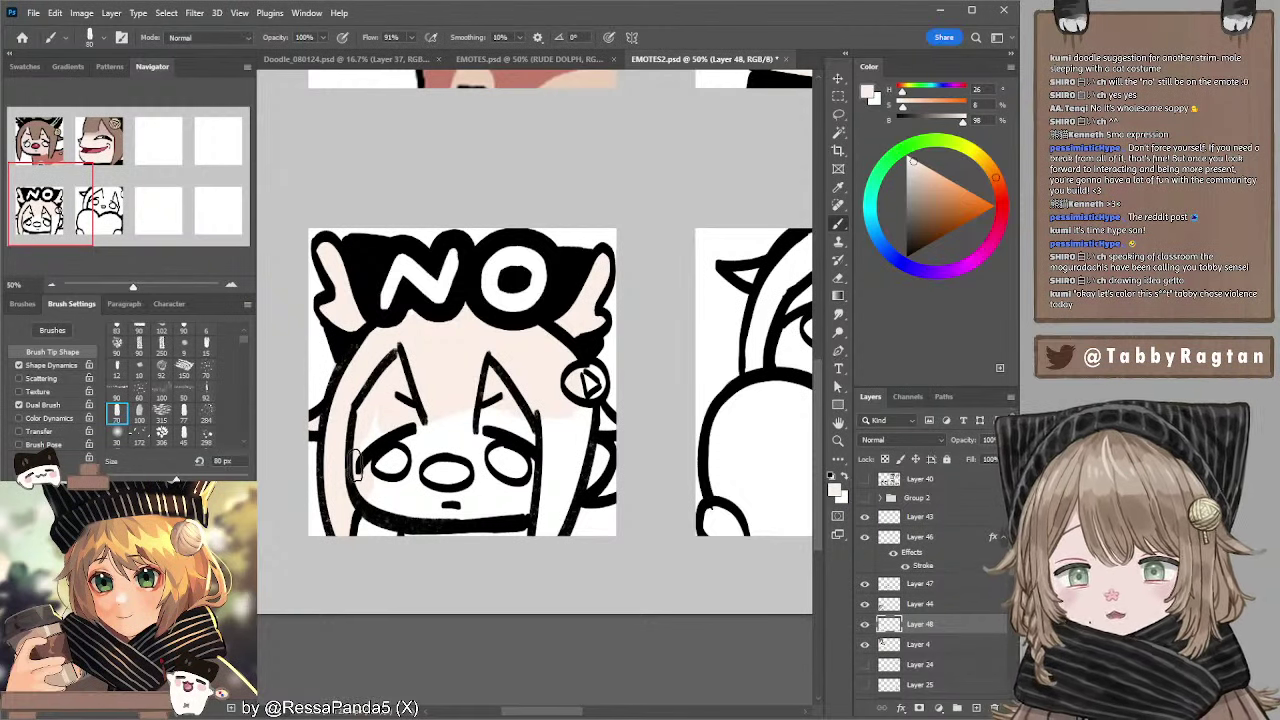
key(bracketright)
key(bracketright)
key(bracketright)
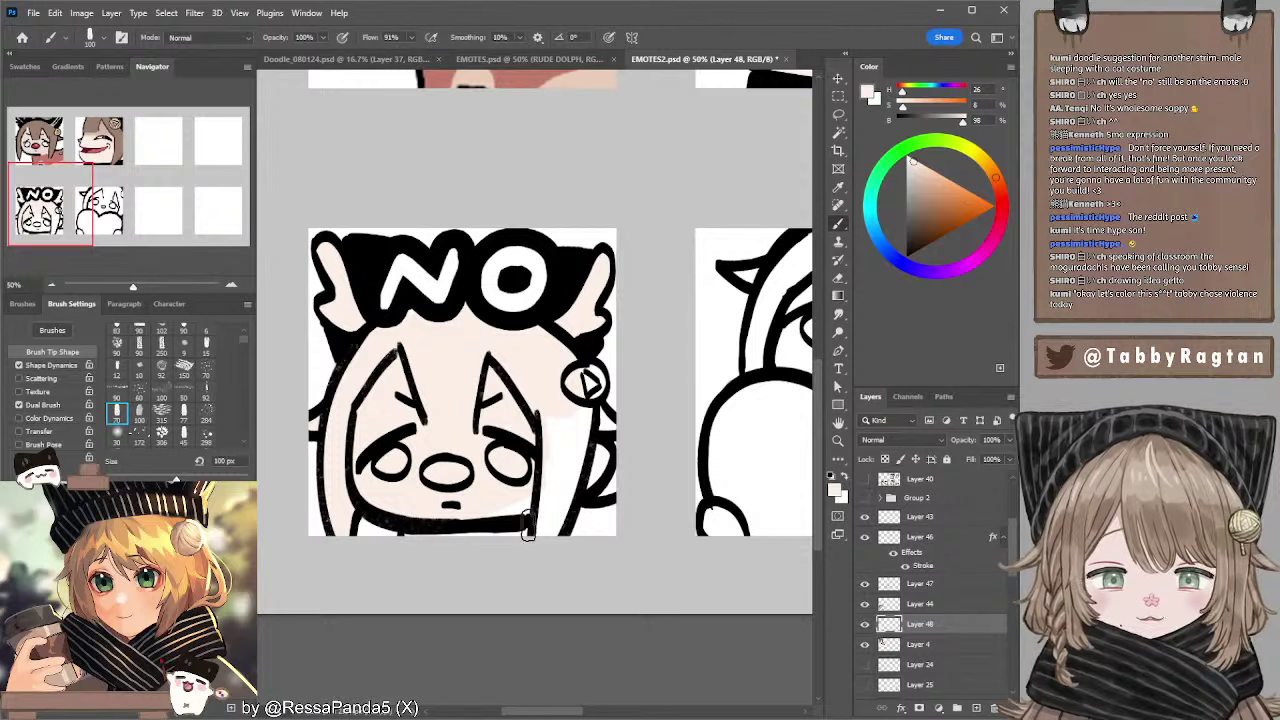
key(bracketright)
key(bracketright)
key(bracketright)
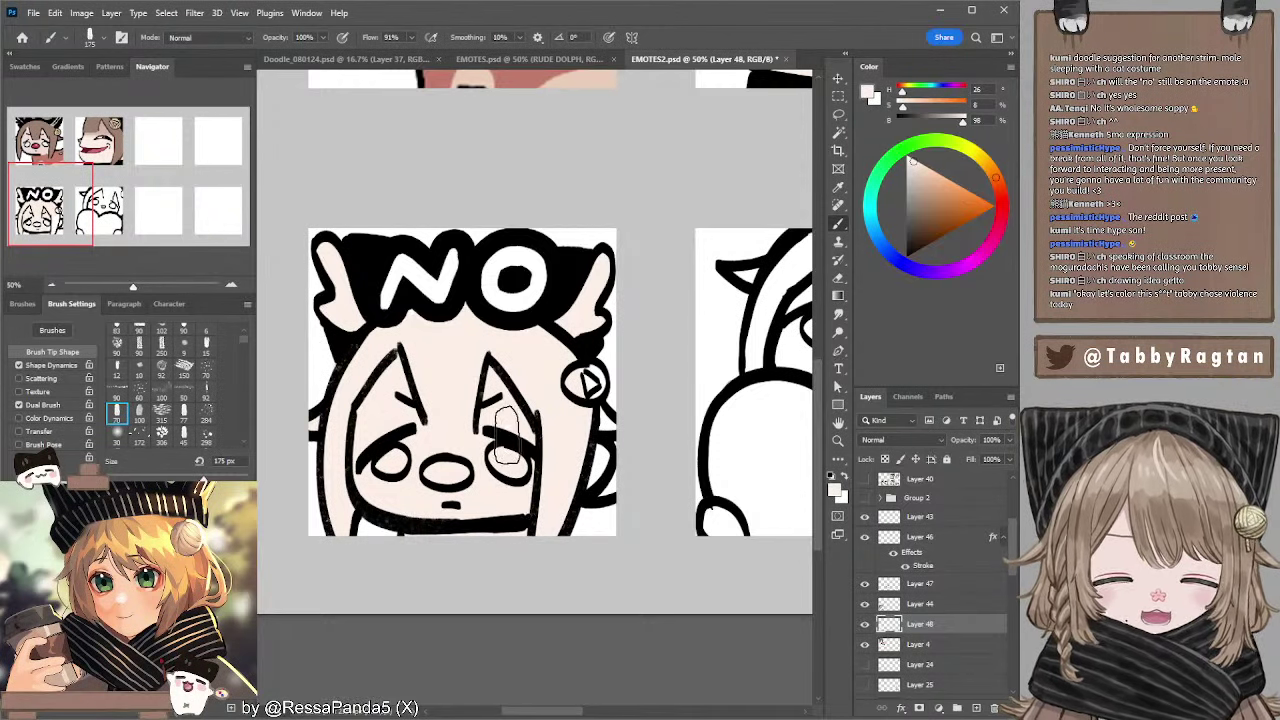
- Fill the remaining gaps at the NO emote's outer edges with the pale base colour, using an 80 px brush
key(bracketleft)
key(bracketleft)
key(bracketleft)
key(bracketleft)
key(bracketleft)
key(bracketleft)
key(bracketleft)
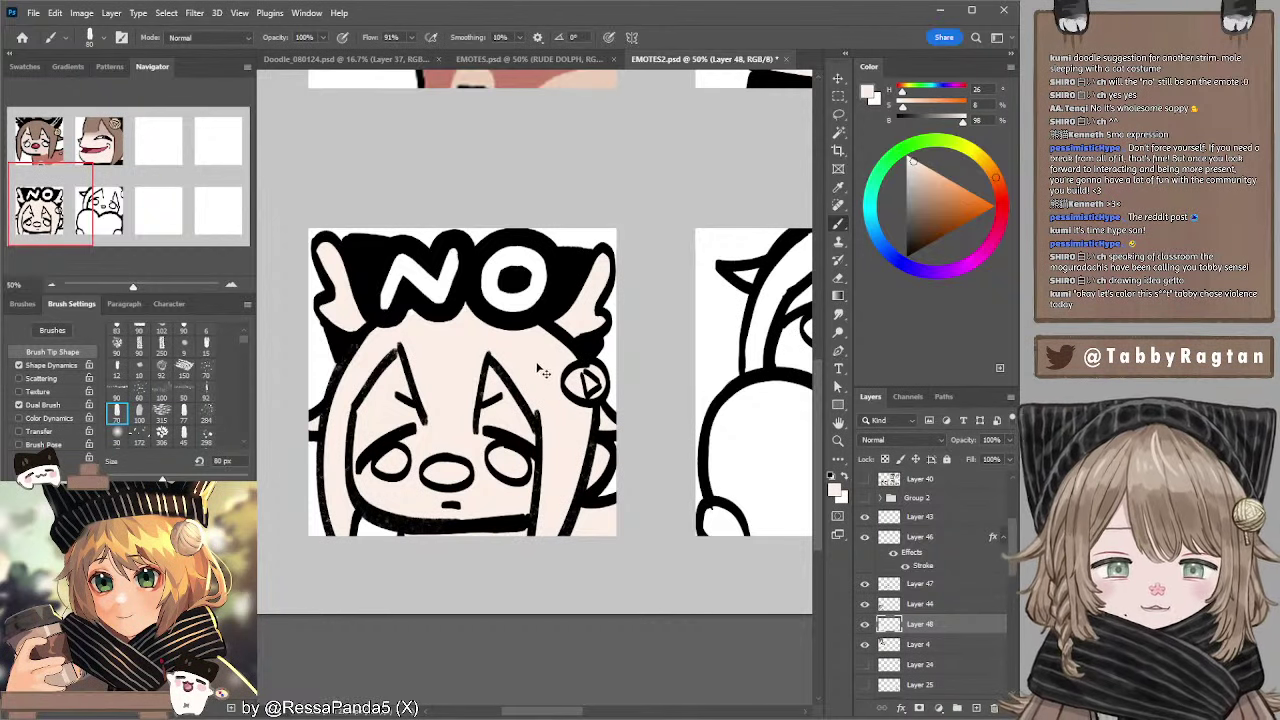
- Touch up the outline between the NO emote's left ear and hair on Layer 44 with a black 45 px brush
ctrl+click(368, 302)
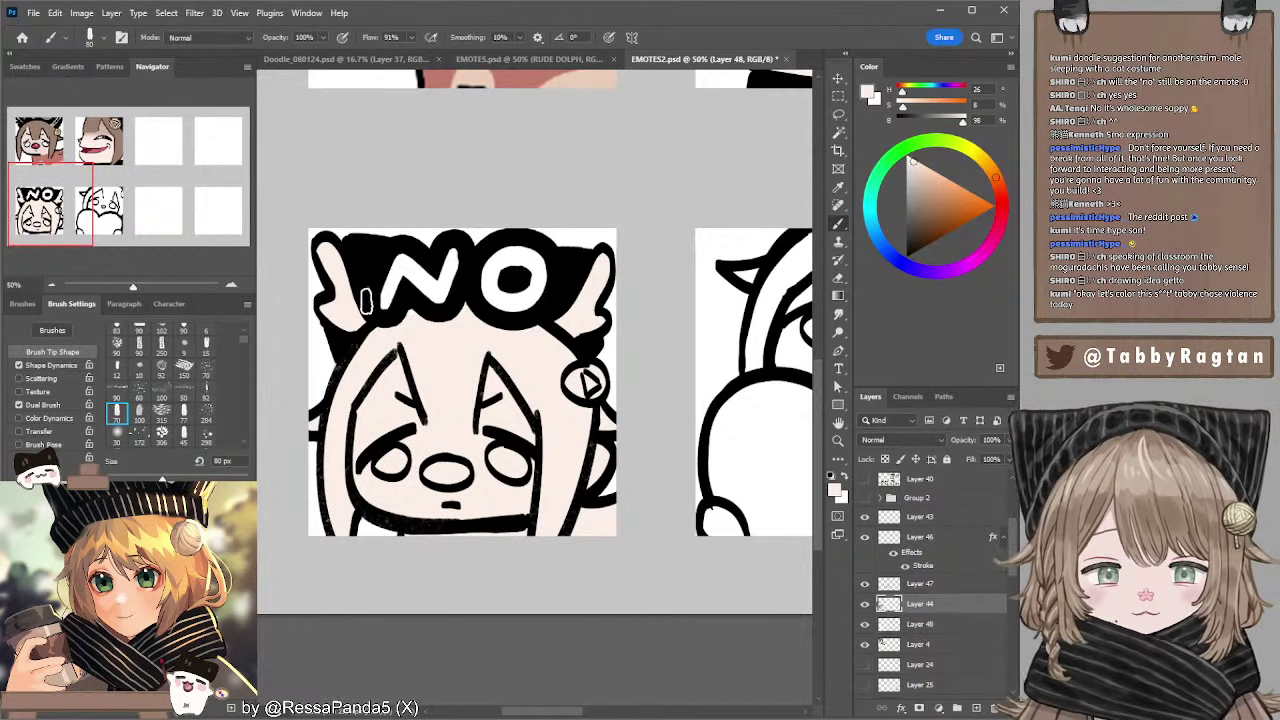
key(d)
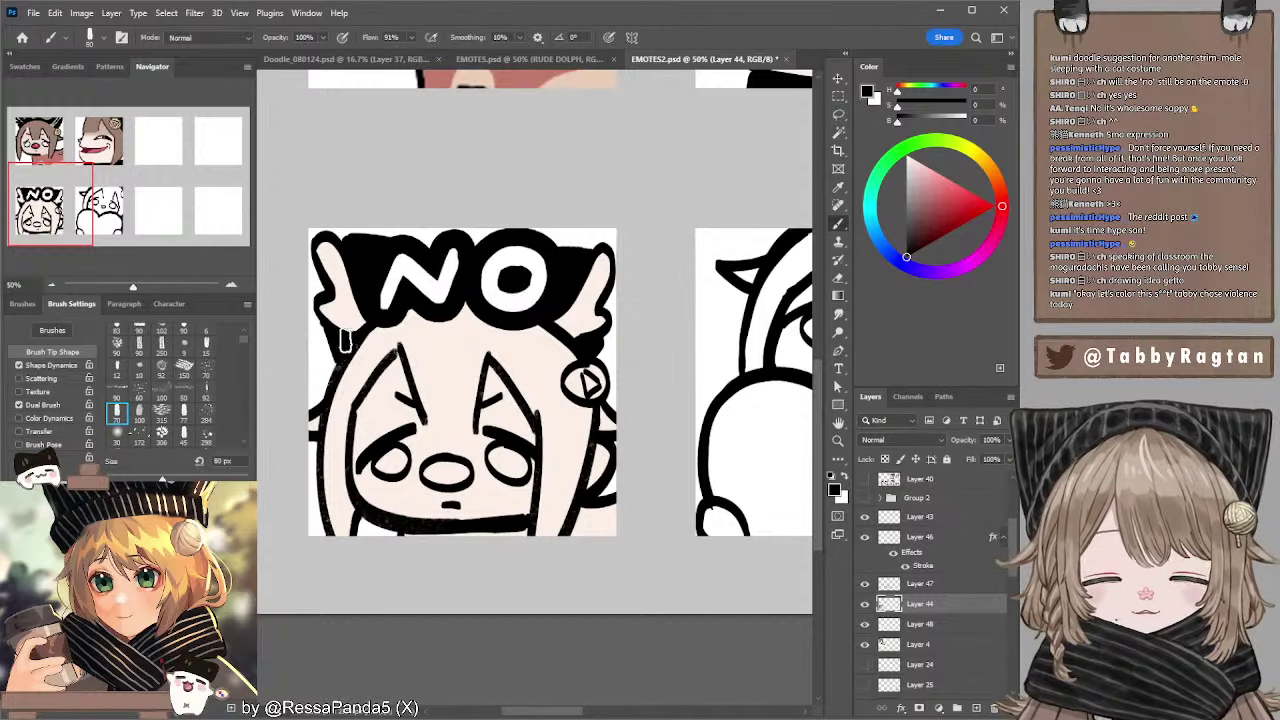
key(bracketleft)
key(bracketleft)
key(bracketleft)
key(bracketleft)
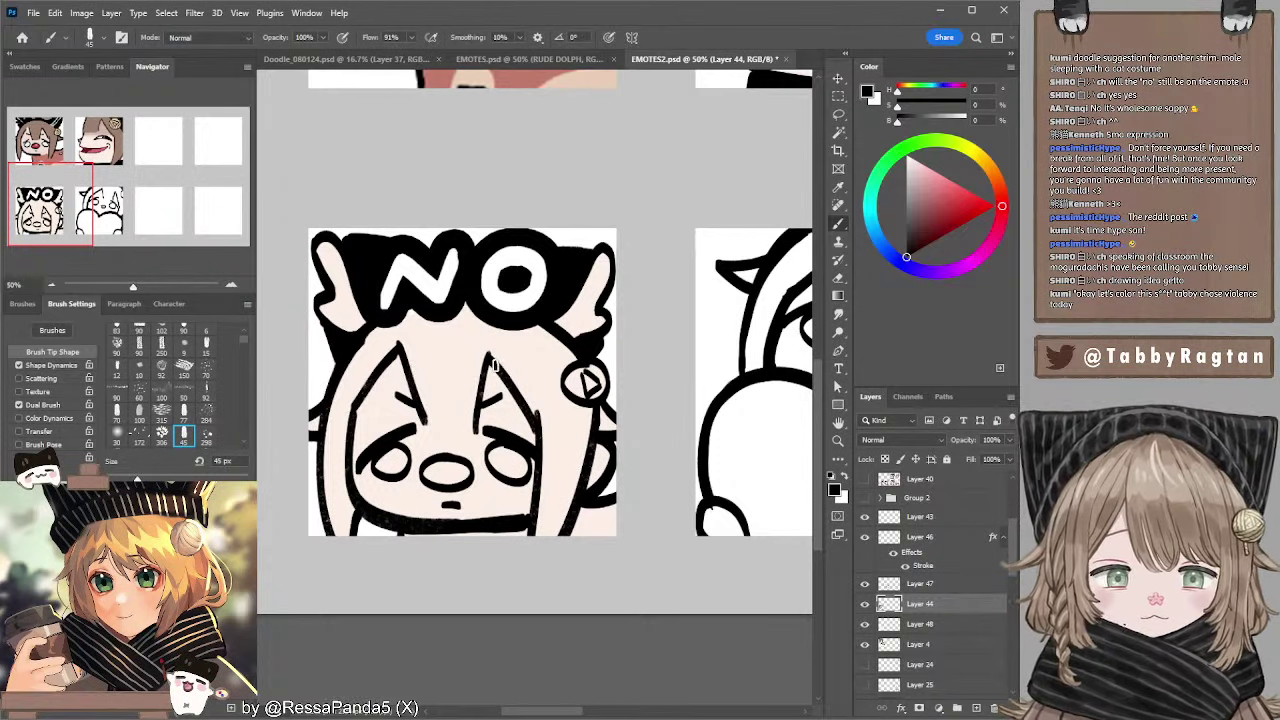
- On Layer 48, paint the NO emote's bangs and right hair strand with the brown hair colour sampled from the emotes above
key(bracketleft)
key(ctrl+bracketleft)
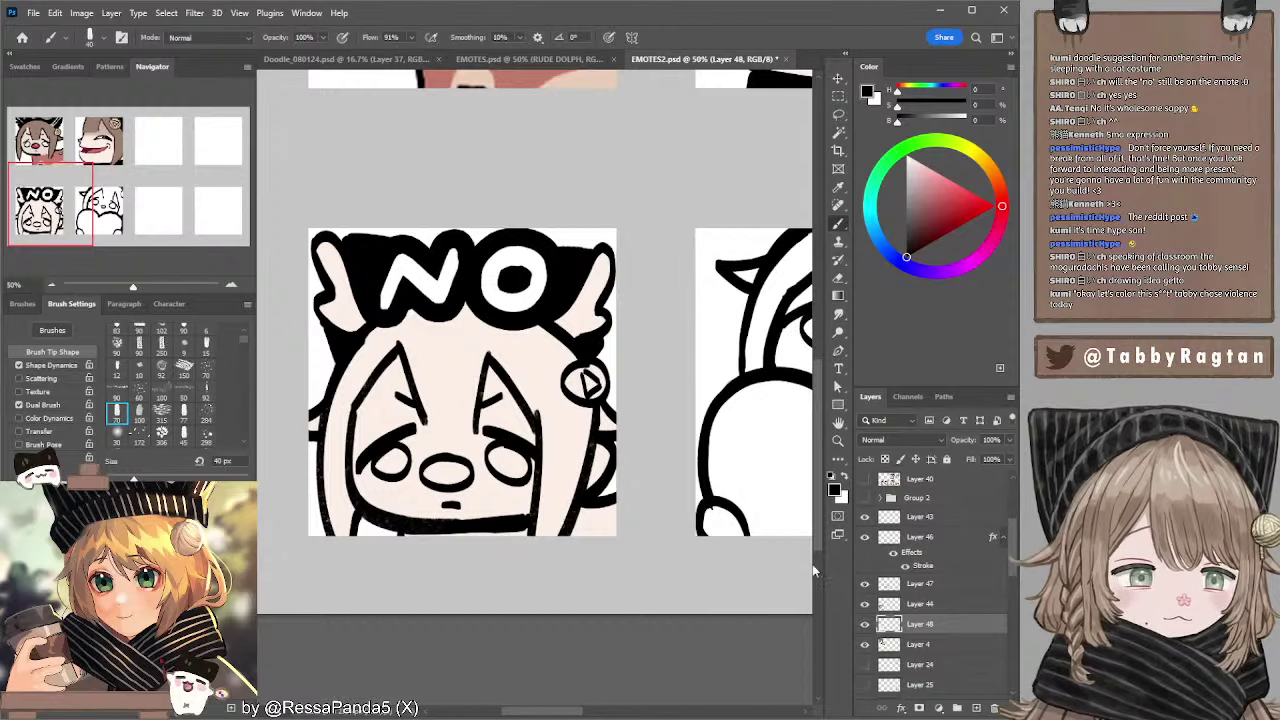
drag(557, 179, 444, 402)
drag(570, 232, 481, 314)
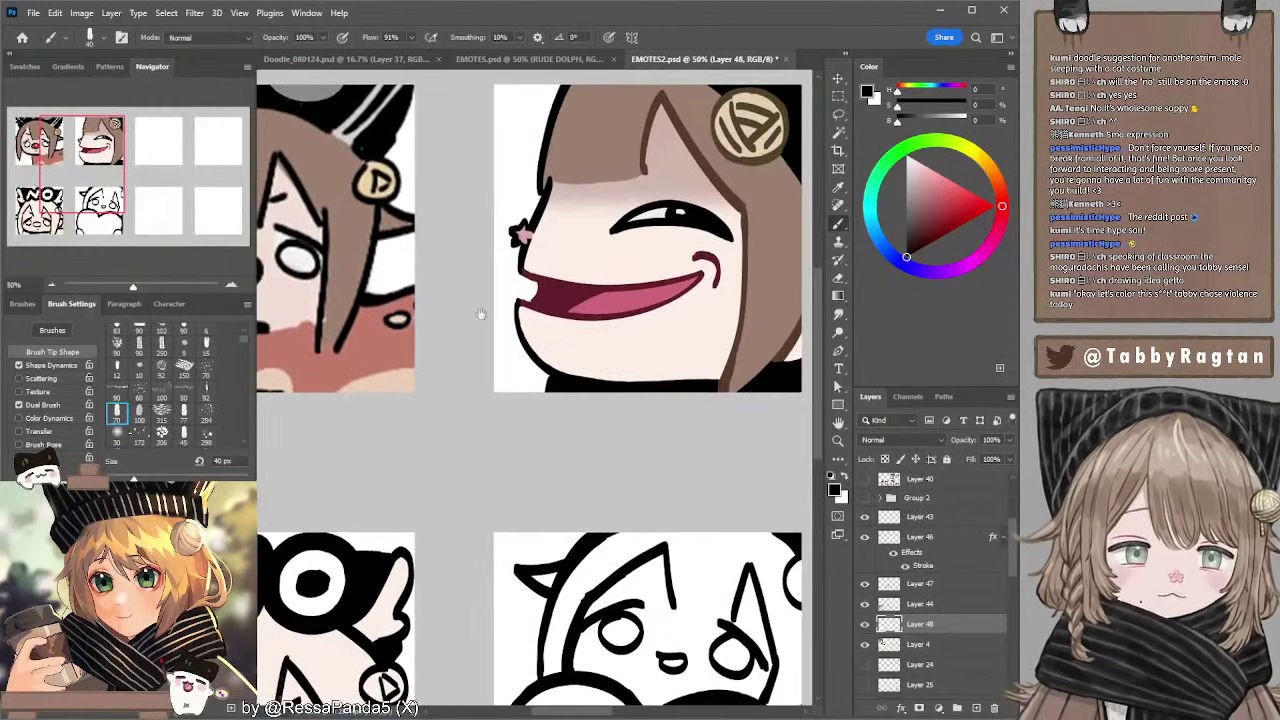
drag(400, 451, 594, 166)
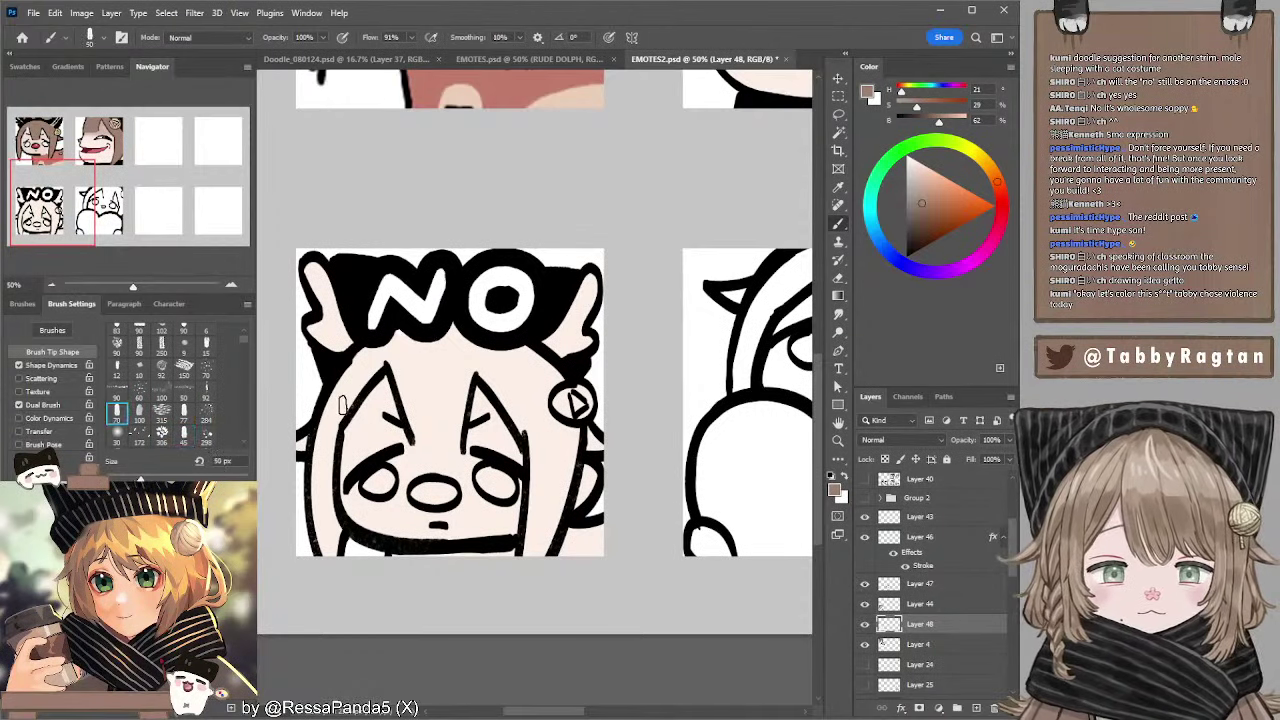
key(bracketright)
key(bracketright)
key(bracketright)
mouse_move(341, 406)
mouse_down()
mouse_move(368, 360)
mouse_move(341, 386)
mouse_move(379, 354)
mouse_move(341, 414)
mouse_move(393, 350)
mouse_move(415, 425)
mouse_move(453, 437)
mouse_move(473, 362)
mouse_move(393, 339)
mouse_move(476, 332)
mouse_move(413, 362)
mouse_move(449, 367)
mouse_move(426, 389)
mouse_move(442, 401)
mouse_move(426, 385)
mouse_move(425, 400)
mouse_move(450, 400)
mouse_move(440, 412)
mouse_move(463, 342)
mouse_move(524, 416)
mouse_move(514, 362)
mouse_move(540, 367)
mouse_move(521, 351)
mouse_move(563, 387)
mouse_move(538, 385)
mouse_move(535, 412)
mouse_move(529, 398)
mouse_move(562, 428)
mouse_move(524, 379)
mouse_move(551, 466)
mouse_move(534, 449)
mouse_move(533, 514)
mouse_move(554, 419)
mouse_move(559, 474)
mouse_move(565, 404)
mouse_move(569, 446)
mouse_move(526, 565)
mouse_up()
key(bracketright)
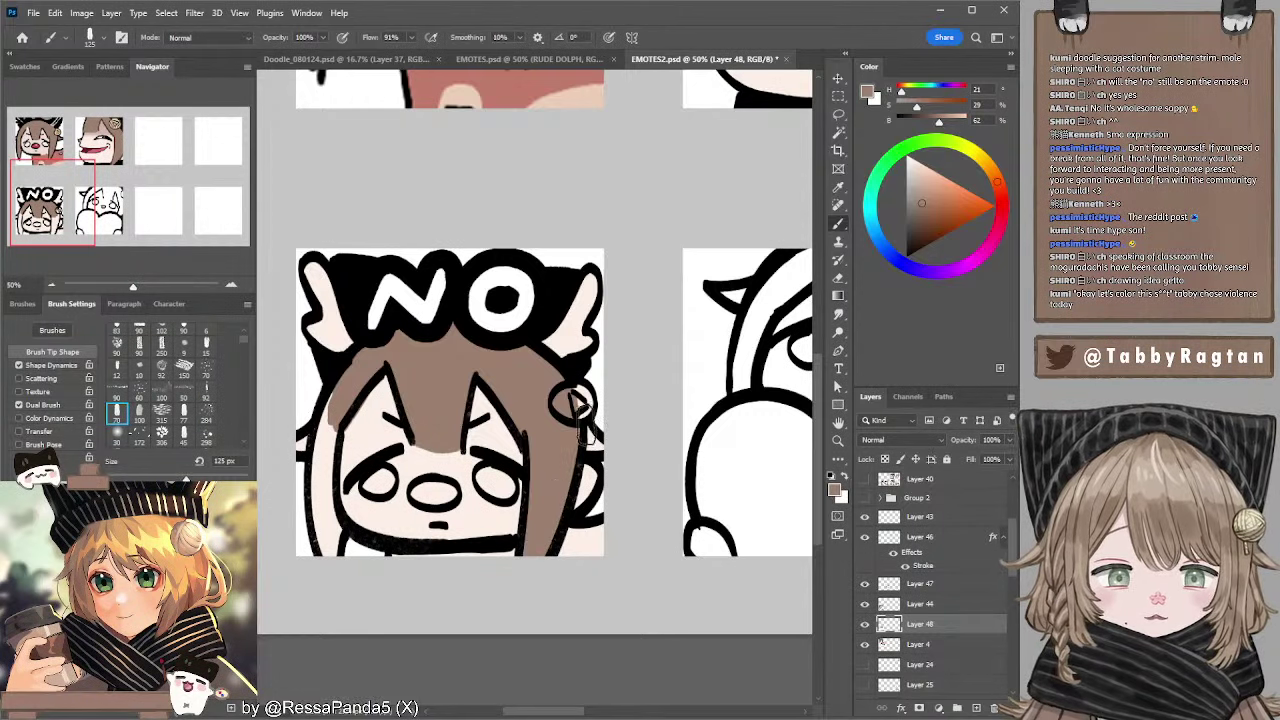
- Fill the NO emote's remaining hair gaps and left hair strand with the same brown, using a smaller brush
key(bracketleft)
key(bracketleft)
drag(579, 430, 576, 464)
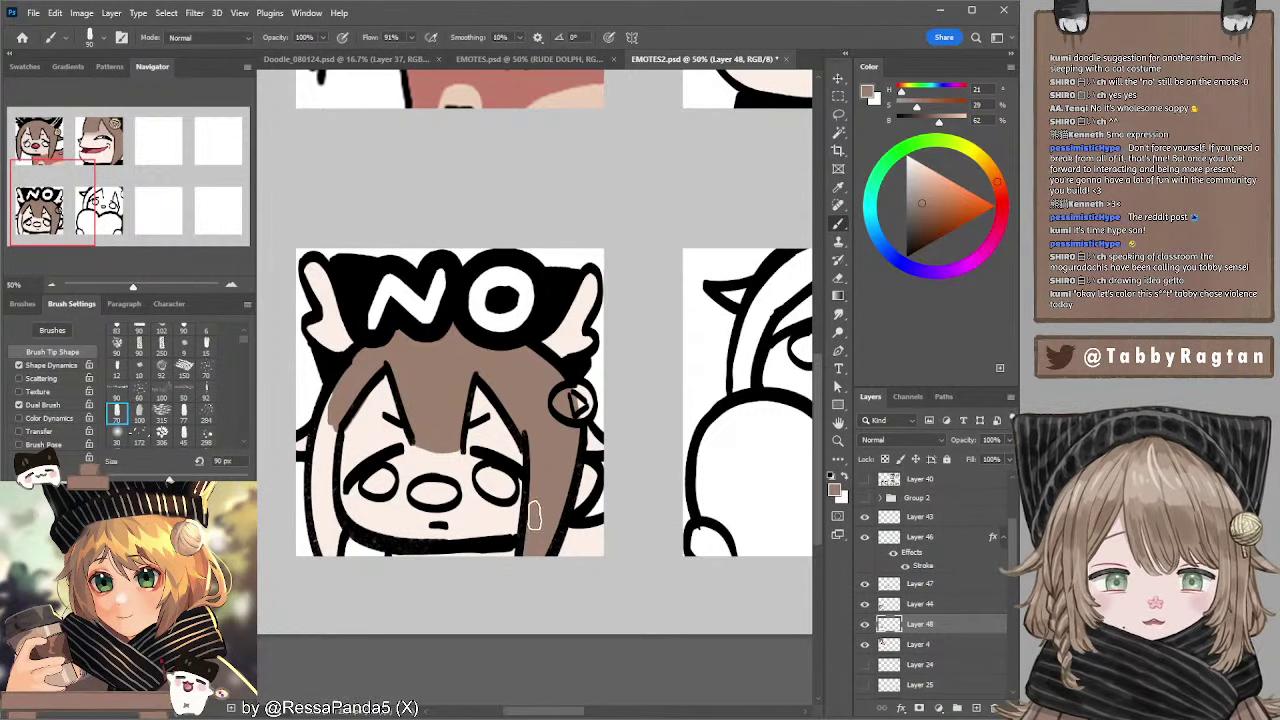
key(bracketleft)
key(bracketleft)
mouse_move(470, 372)
mouse_down()
mouse_move(463, 429)
mouse_move(470, 387)
mouse_up()
key(bracketright)
key(bracketright)
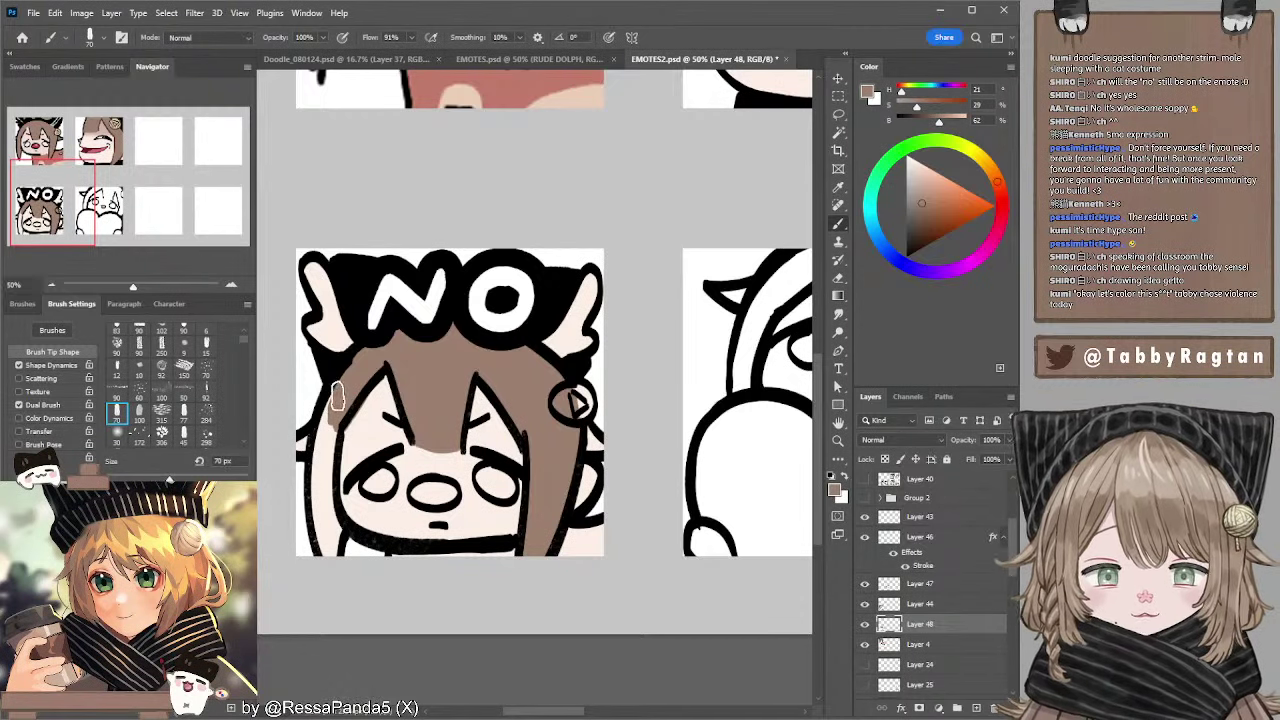
mouse_move(338, 398)
mouse_down()
mouse_move(318, 459)
mouse_move(337, 407)
mouse_move(326, 489)
mouse_move(321, 435)
mouse_move(315, 477)
mouse_move(326, 504)
mouse_move(314, 487)
mouse_move(322, 534)
mouse_move(324, 486)
mouse_move(338, 530)
mouse_up()
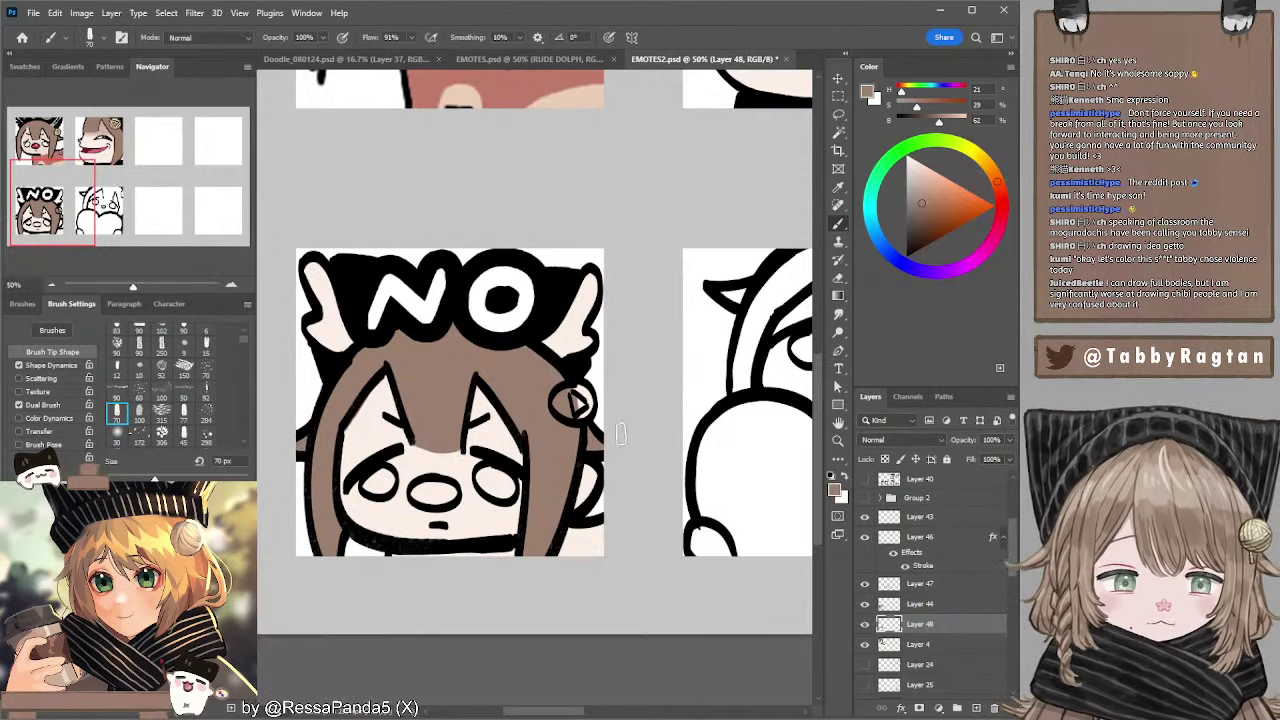
- Paint the NO emote's body below the head with the reddish brown sampled from the reindeer emote above
scroll(543, 410, up, 3)
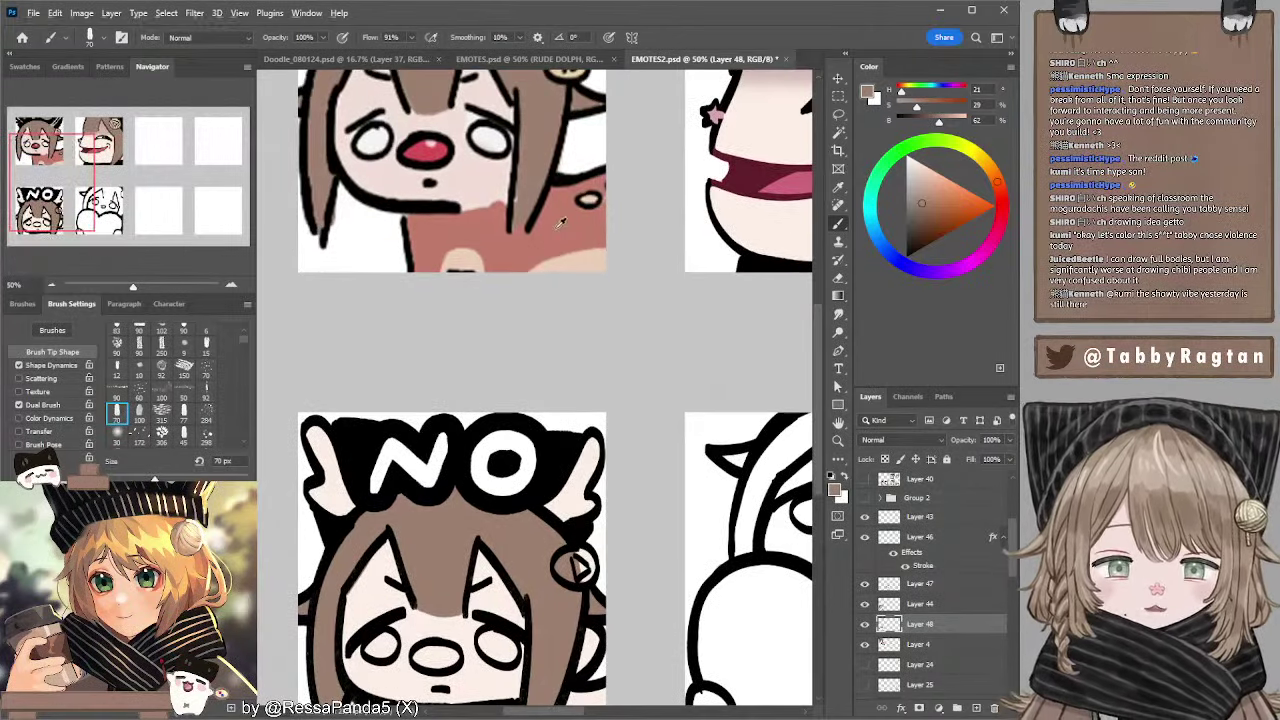
scroll(551, 371, down, 2)
key(bracketright)
key(bracketright)
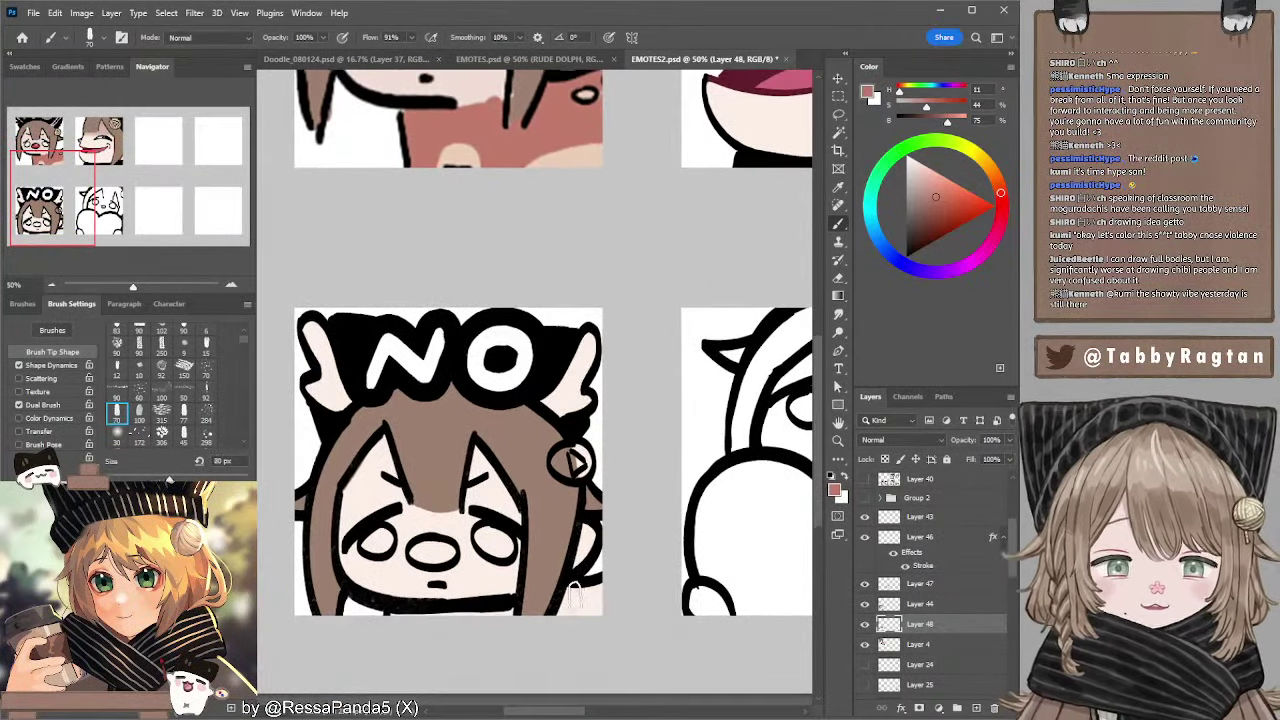
mouse_move(580, 590)
mouse_down()
mouse_move(597, 592)
mouse_move(559, 617)
mouse_move(606, 607)
mouse_up()
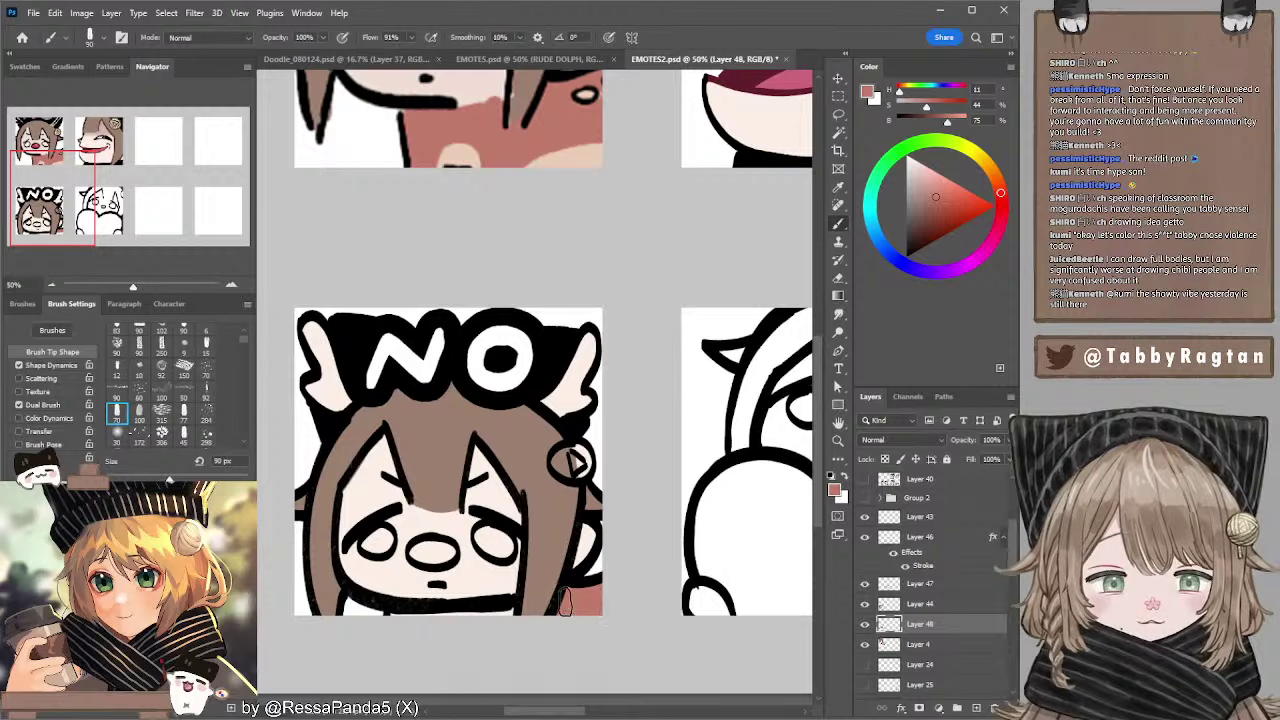
key(bracketleft)
key(bracketleft)
key(bracketleft)
drag(425, 618, 503, 614)
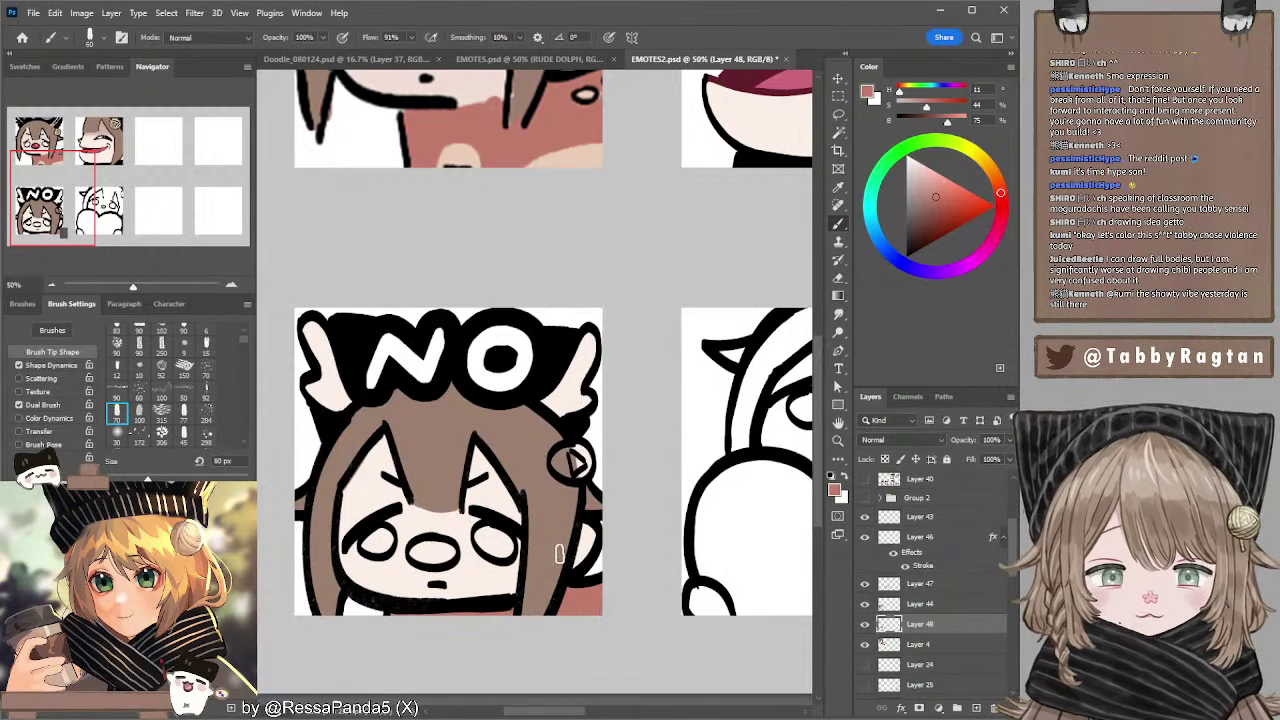
key(ctrl+z)
drag(393, 608, 518, 611)
- Colour the NO emote's round hair ornament with the pale yellow sampled from the ornament in the emote above
scroll(558, 145, up, 3)
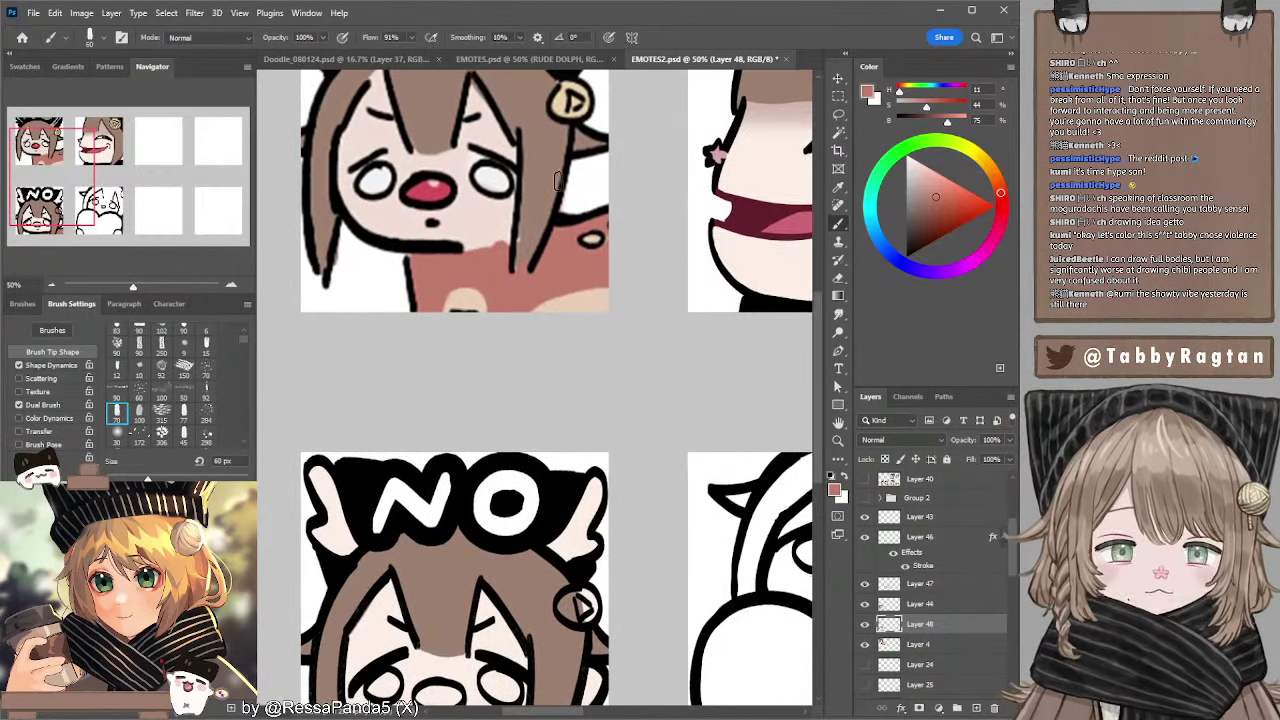
alt+click(570, 100)
scroll(506, 357, down, 3)
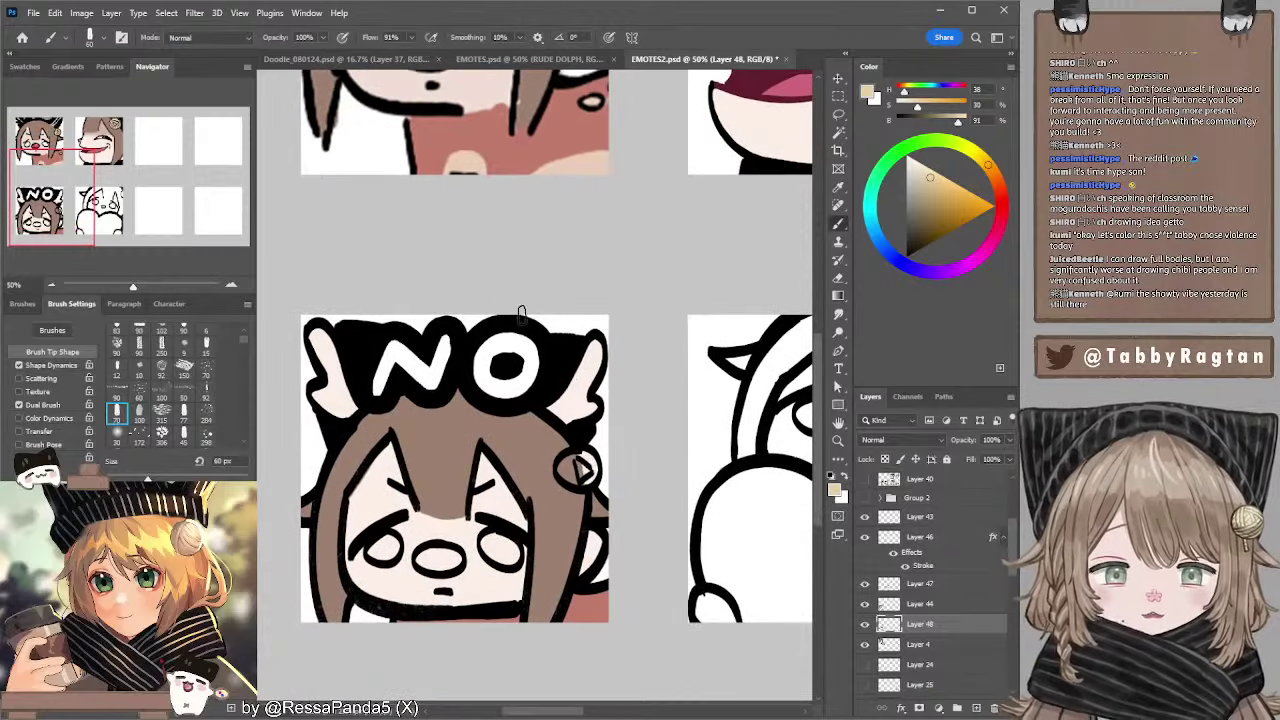
drag(575, 468, 580, 468)
- Paint both antlers a darker, greyer brown (H 21, S 22, B 48) based on the hair colour
scroll(610, 417, up, 5)
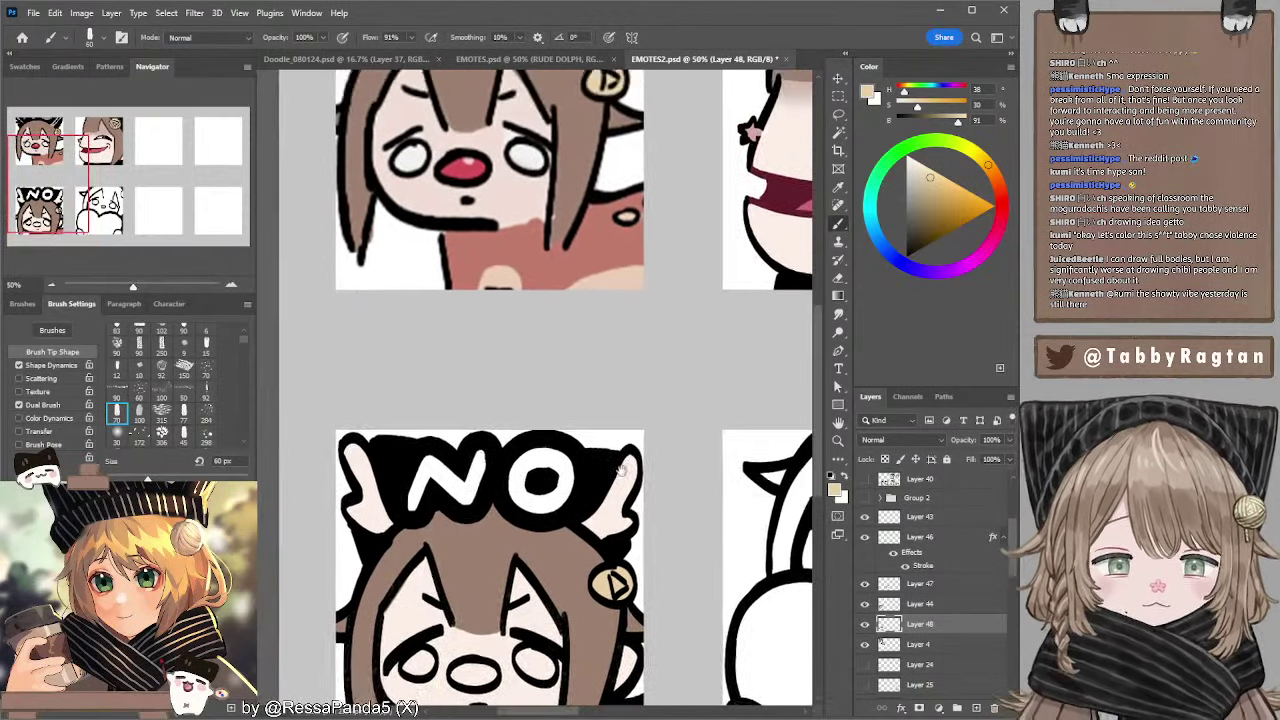
drag(607, 376, 587, 250)
drag(597, 404, 606, 314)
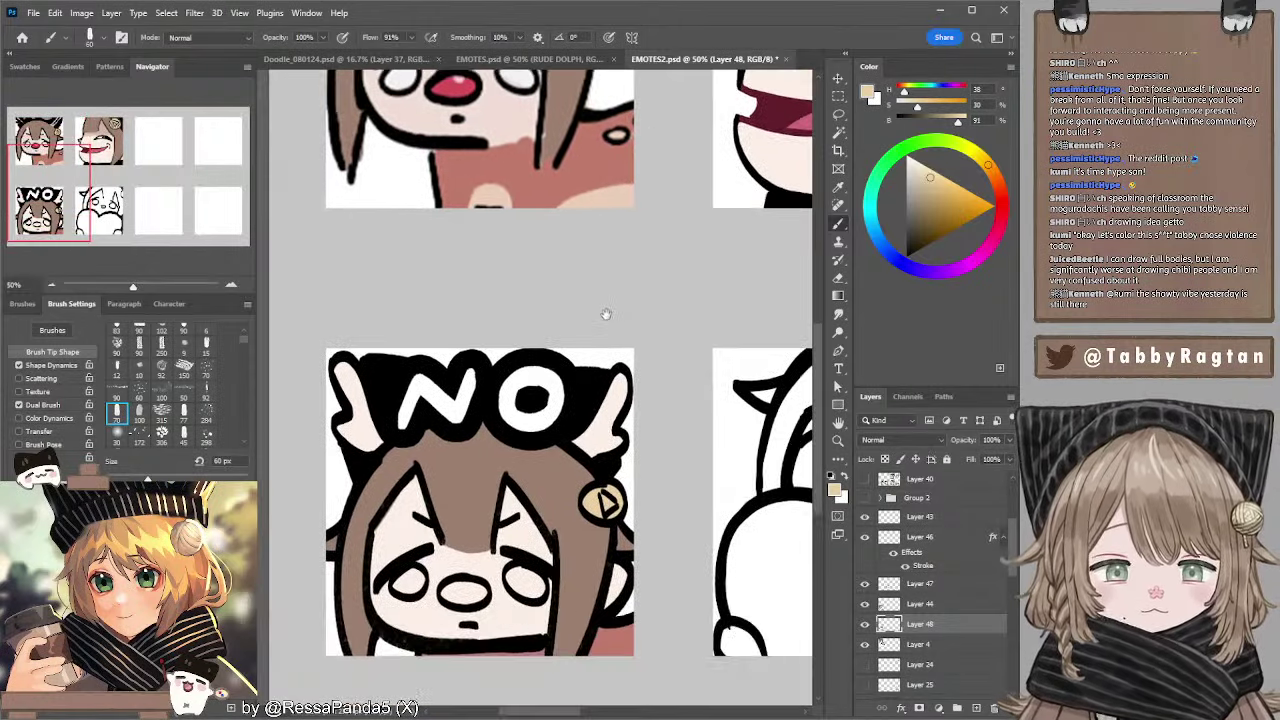
alt+click(570, 478)
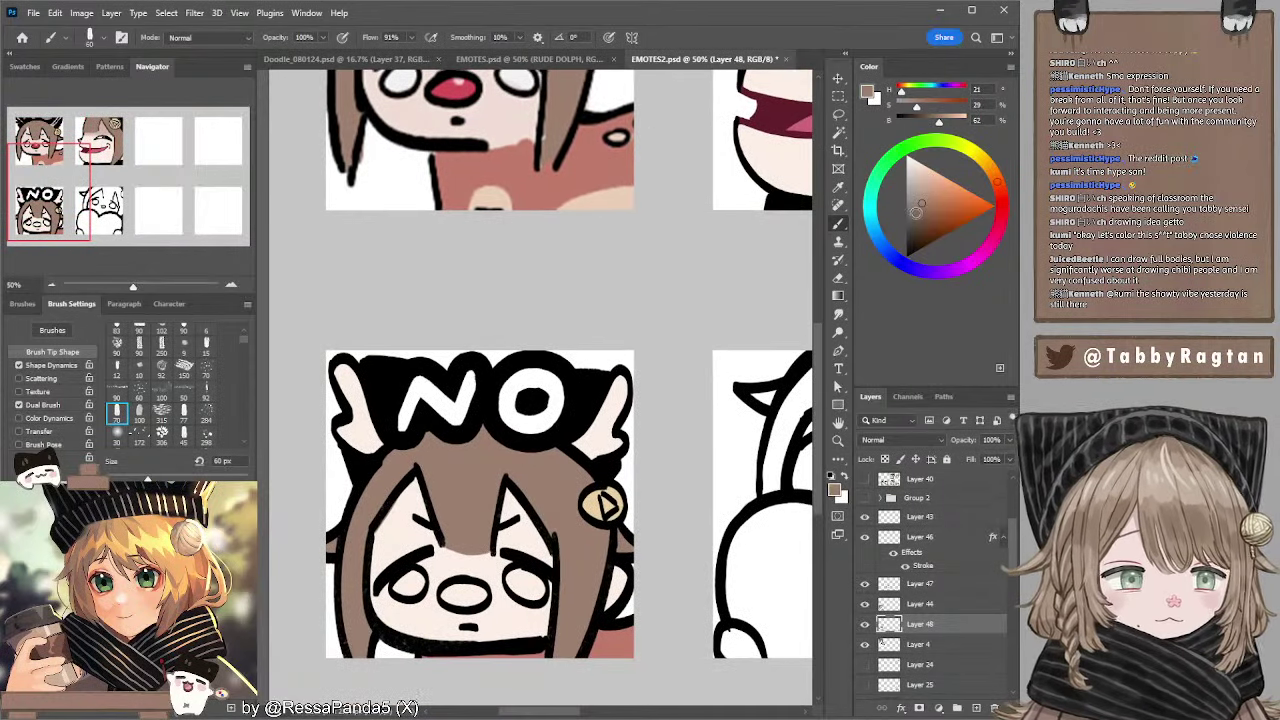
drag(916, 208, 915, 212)
mouse_move(593, 438)
mouse_down()
mouse_move(624, 443)
mouse_move(611, 394)
mouse_move(605, 405)
mouse_move(619, 382)
mouse_move(605, 424)
mouse_up()
mouse_move(342, 376)
mouse_down()
mouse_move(378, 436)
mouse_move(357, 407)
mouse_move(365, 431)
mouse_move(339, 430)
mouse_move(370, 443)
mouse_up()
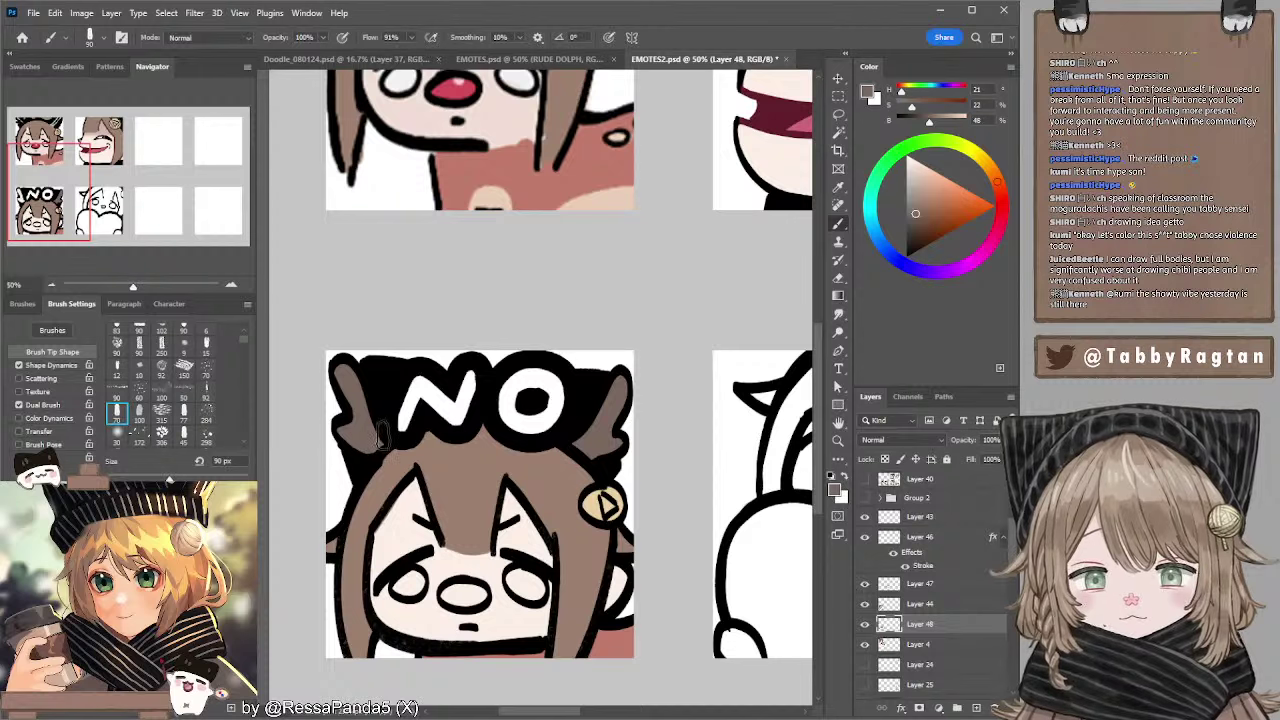
- Fill both eyes of the NO emote with the off-white sampled from the reindeer emote's eyes above
drag(515, 441, 526, 481)
scroll(491, 337, up, 3)
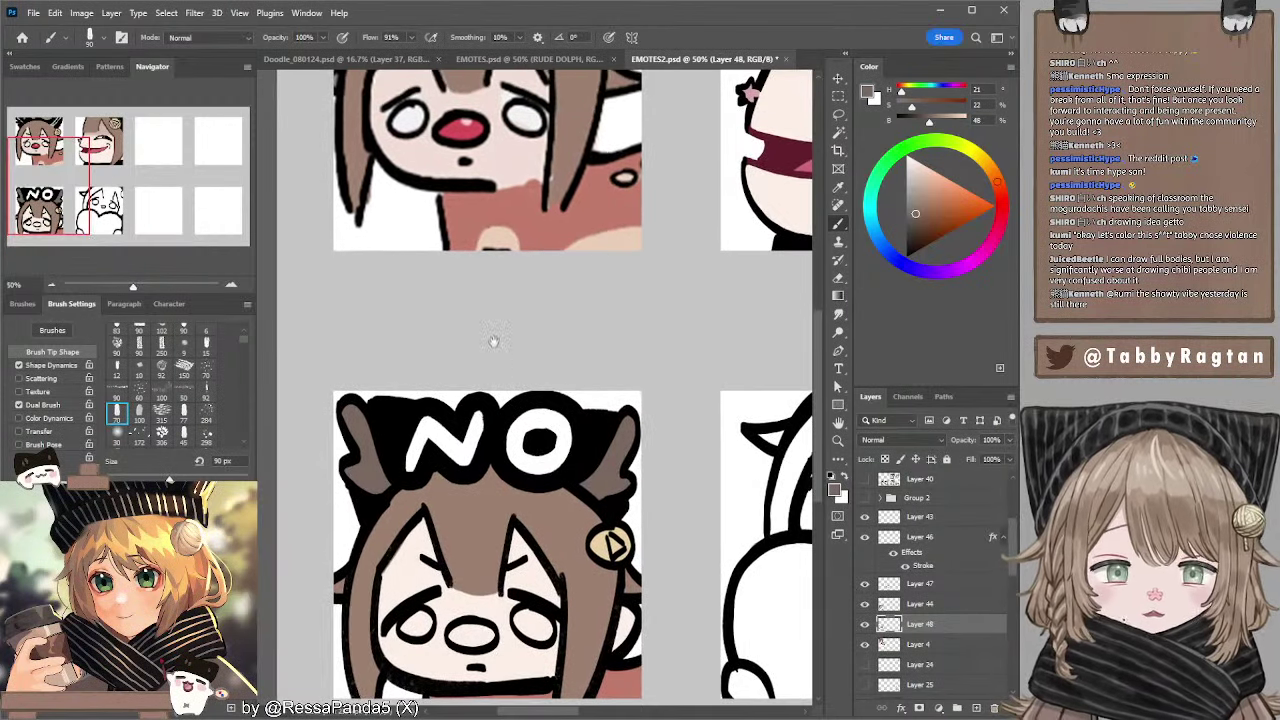
drag(480, 412, 469, 300)
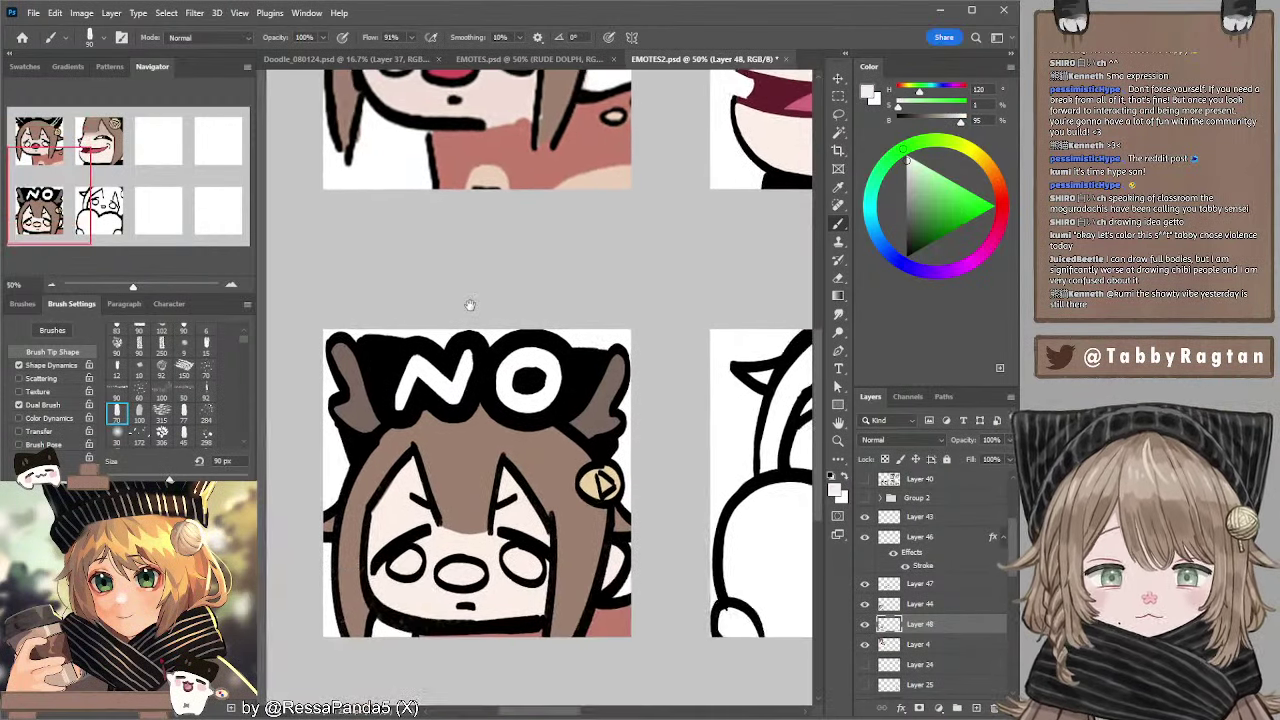
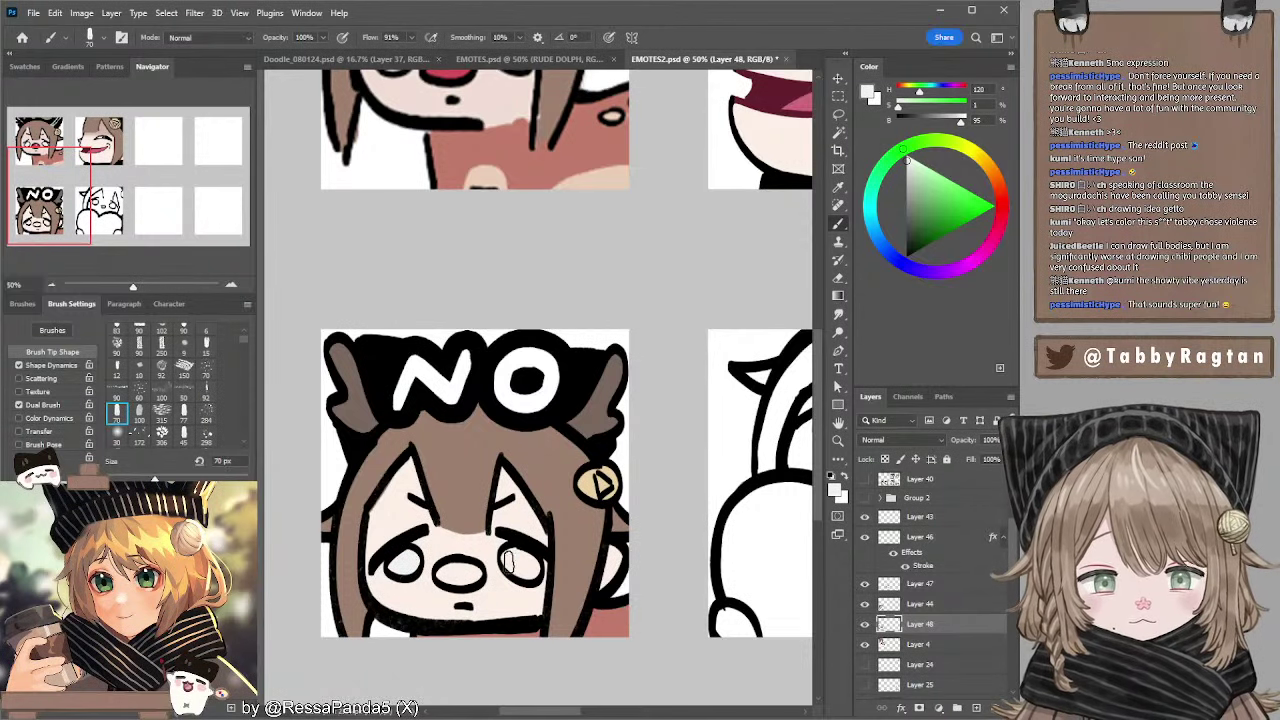
- Paint the NO emote's nose red with the colour sampled from the nose of the emote above
scroll(488, 310, up, 3)
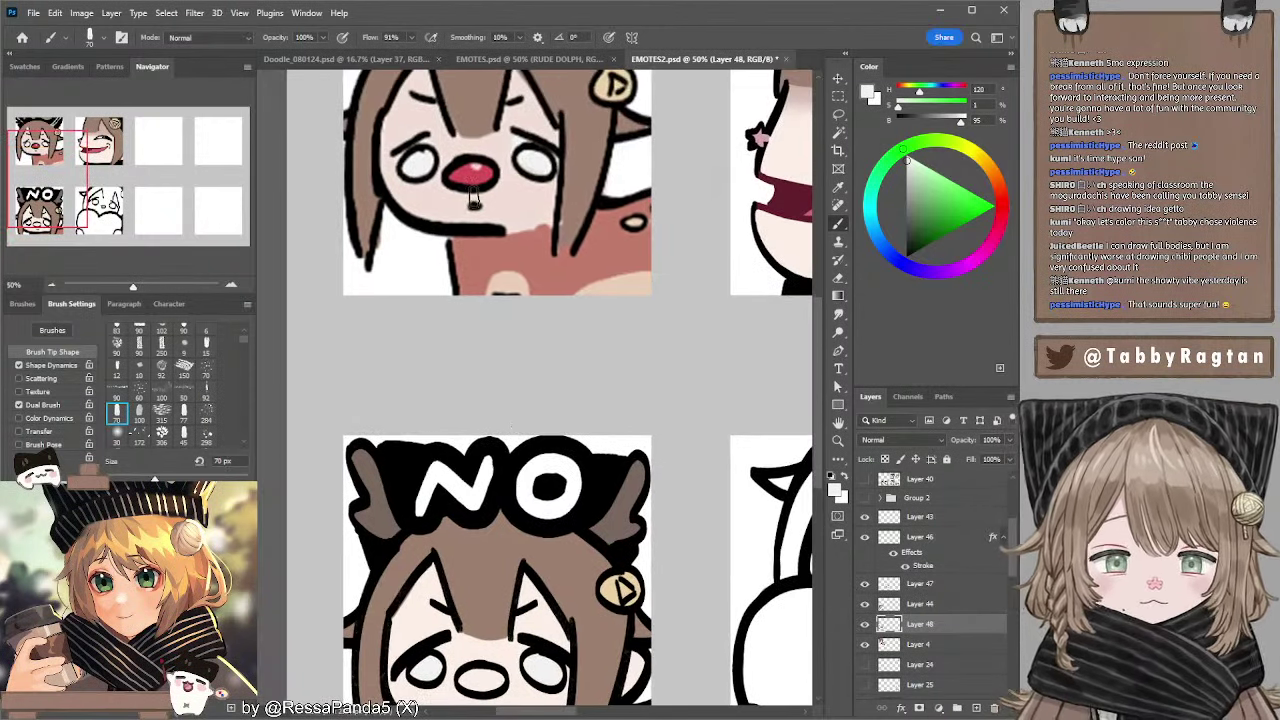
alt+click(478, 175)
scroll(473, 493, down, 5)
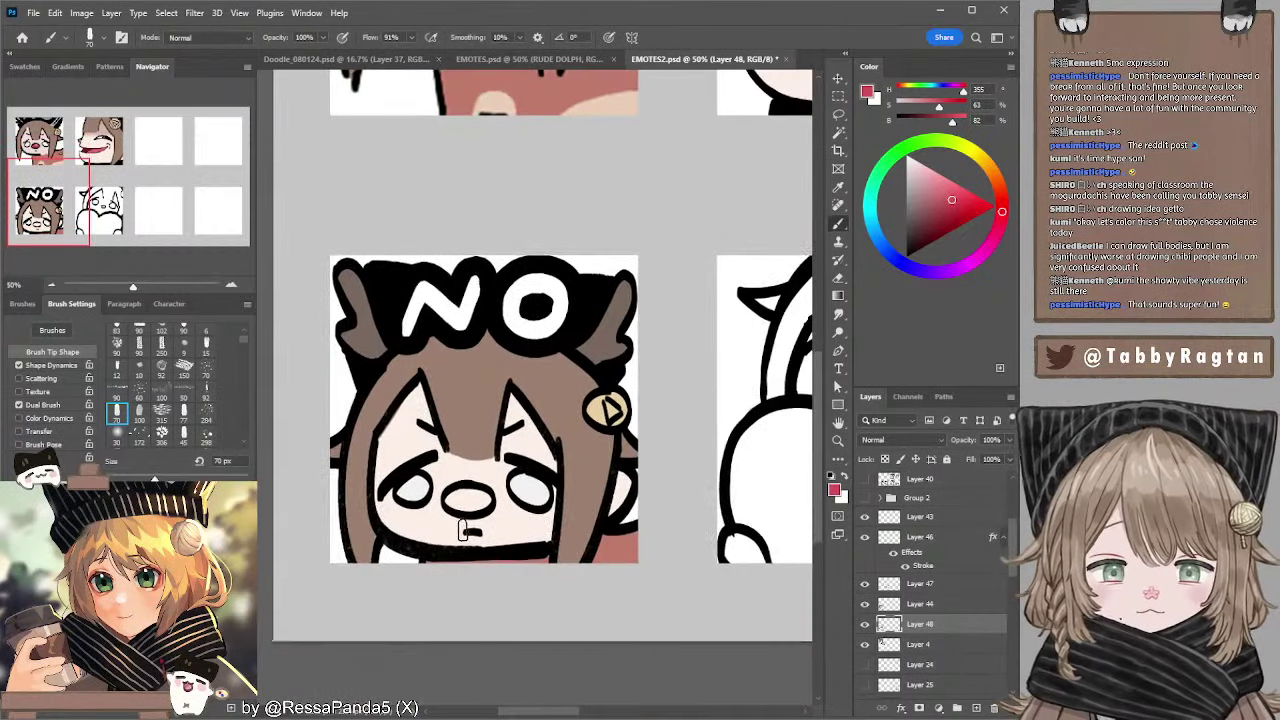
key(bracketleft)
key(bracketleft)
drag(455, 498, 478, 500)
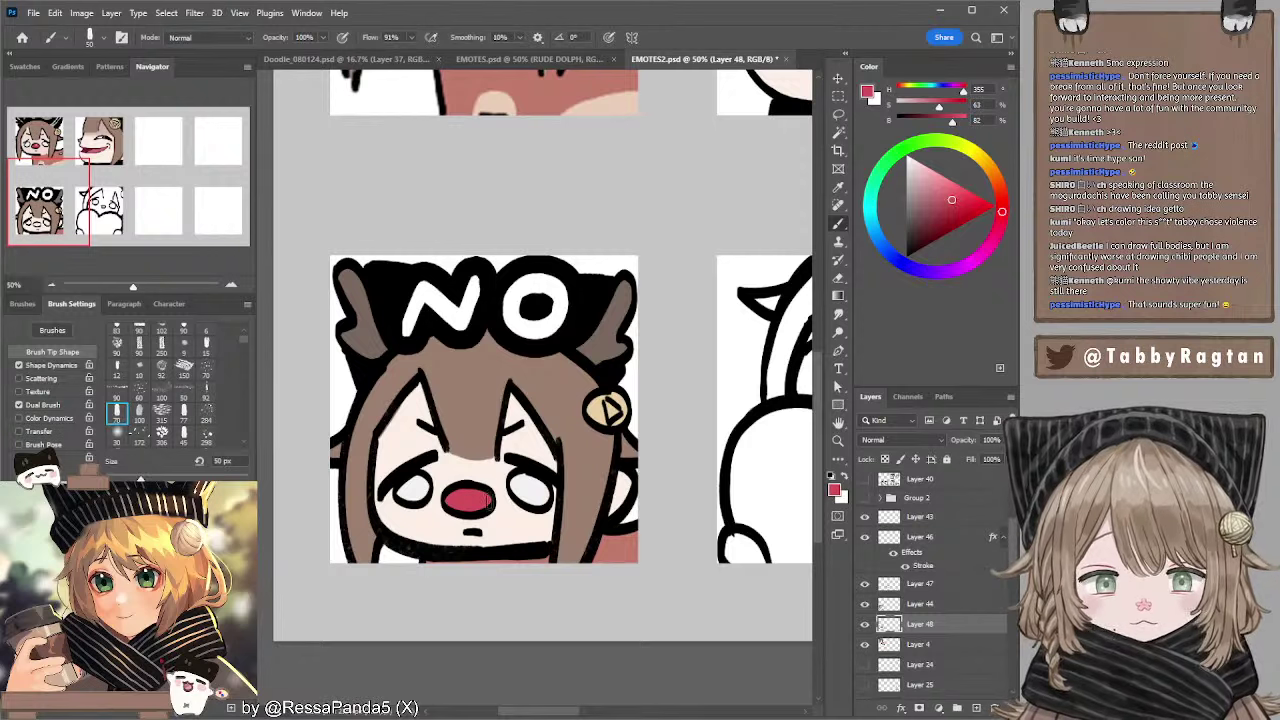
- Add a pale pink highlight to the red nose, using the highlight colour from the emote above and a small brush
scroll(508, 342, up, 3)
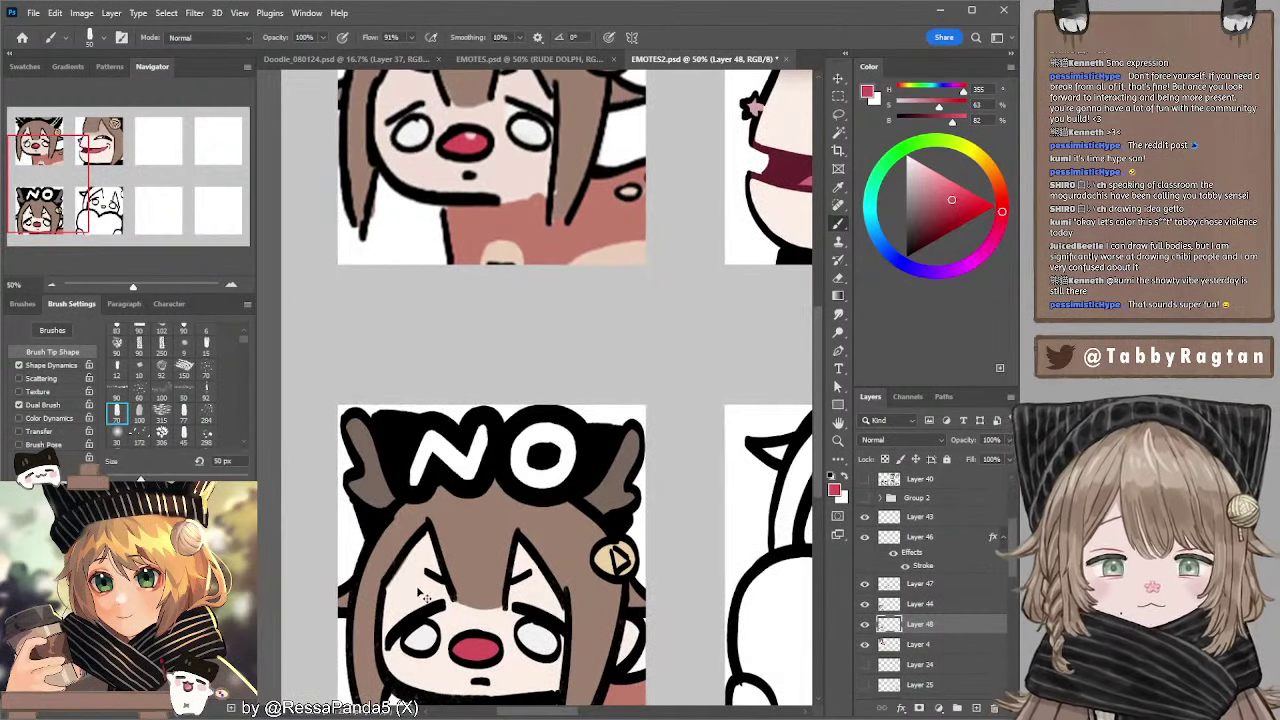
alt+click(414, 578)
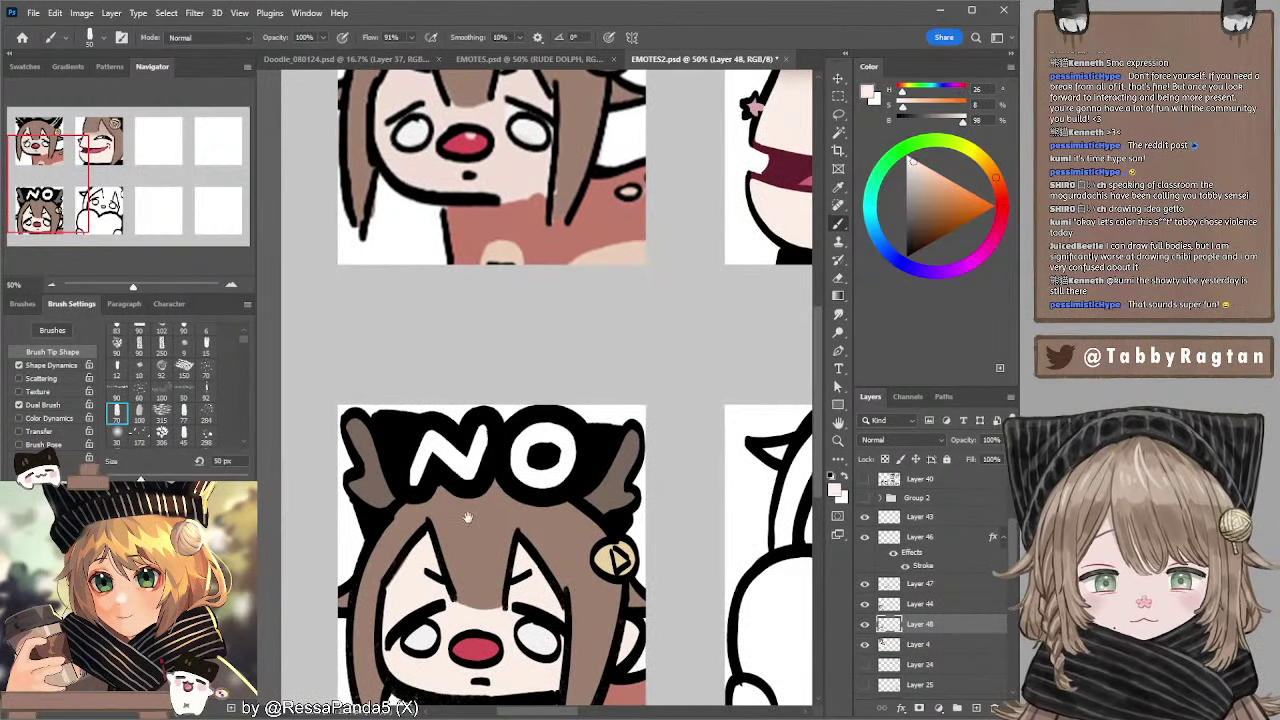
scroll(519, 349, up, 1)
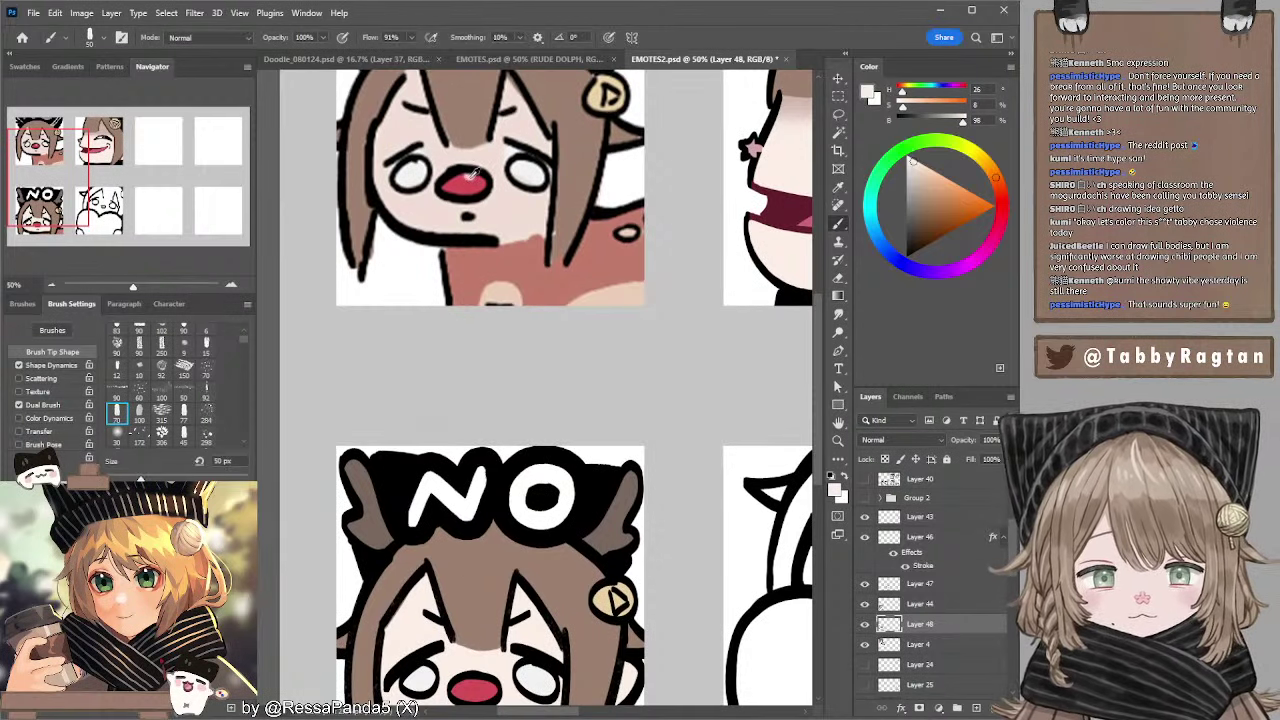
alt+click(477, 172)
drag(505, 467, 465, 315)
drag(443, 527, 438, 538)
key([)
key([)
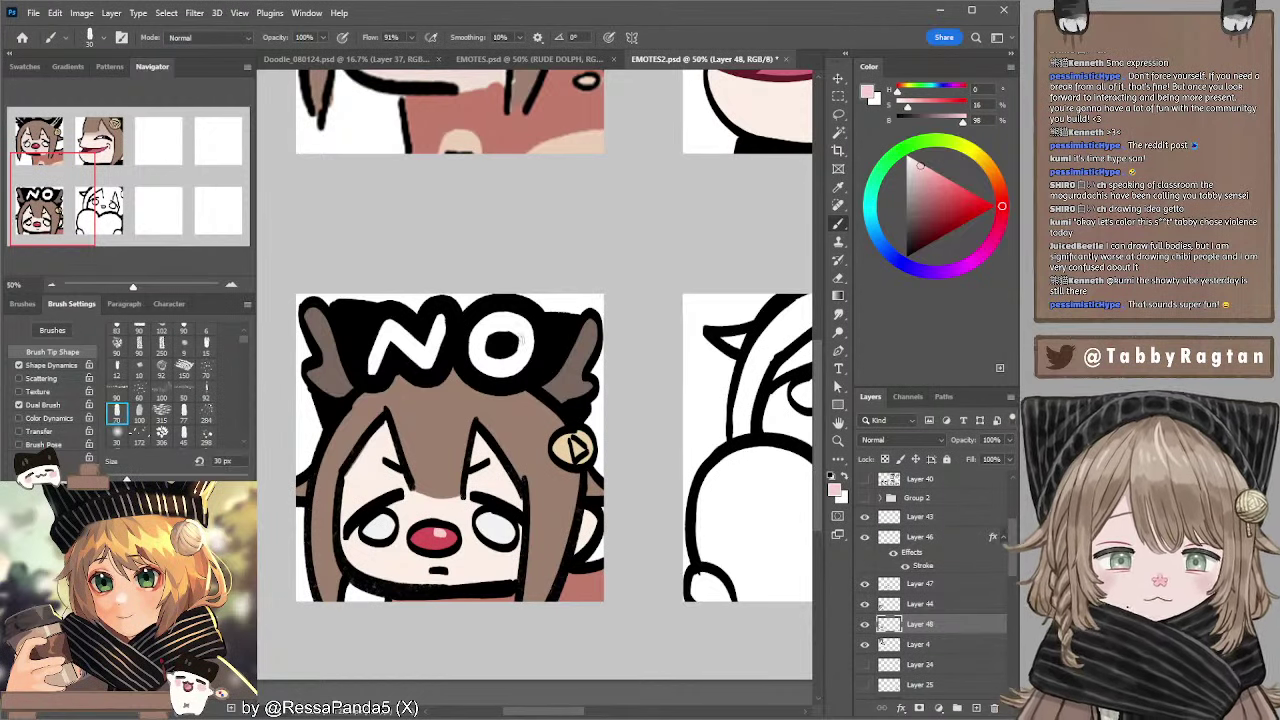
- Create a new layer directly above the NO lettering on Layer 46 and clip it to the lettering
click(53, 286)
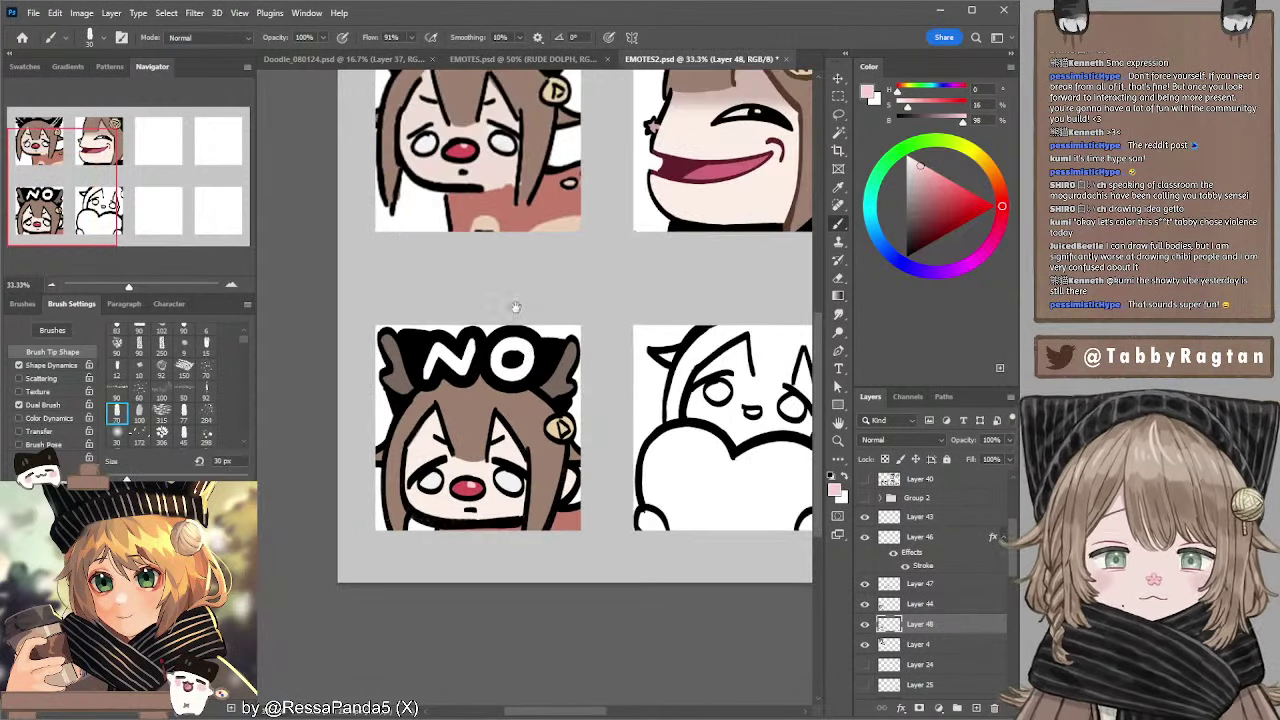
click(889, 538)
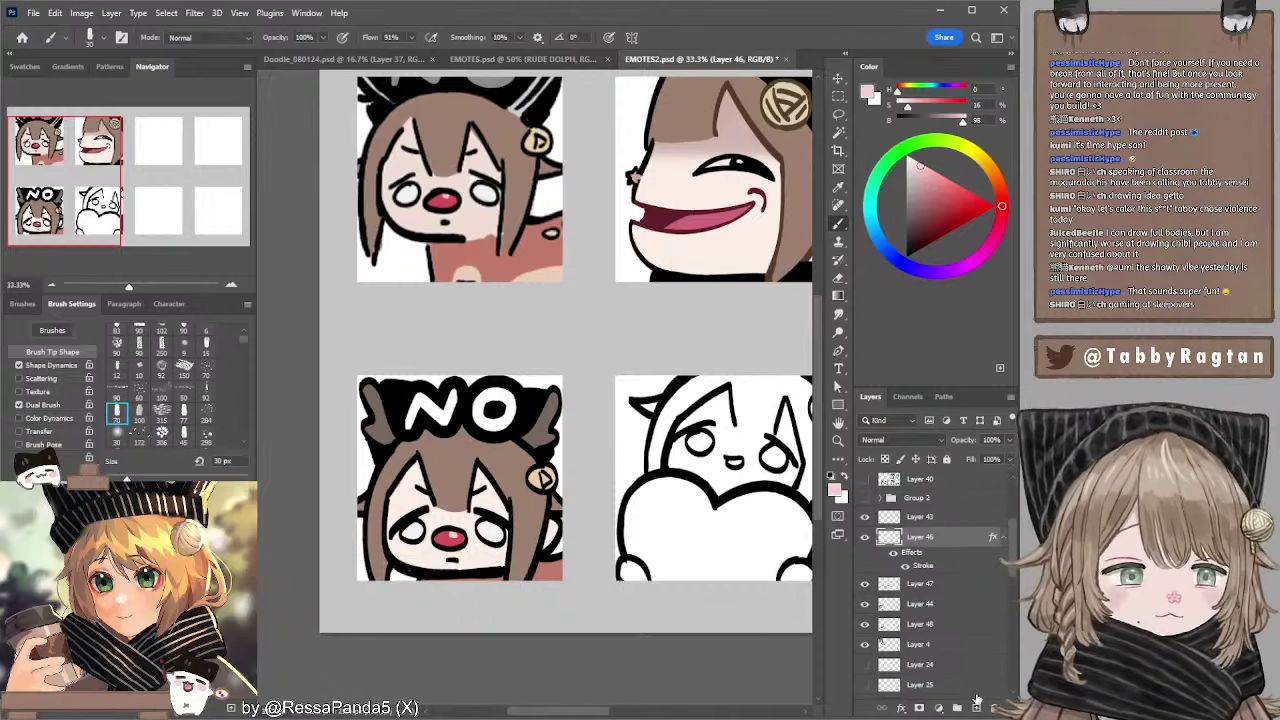
click(976, 705)
alt+click(899, 545)
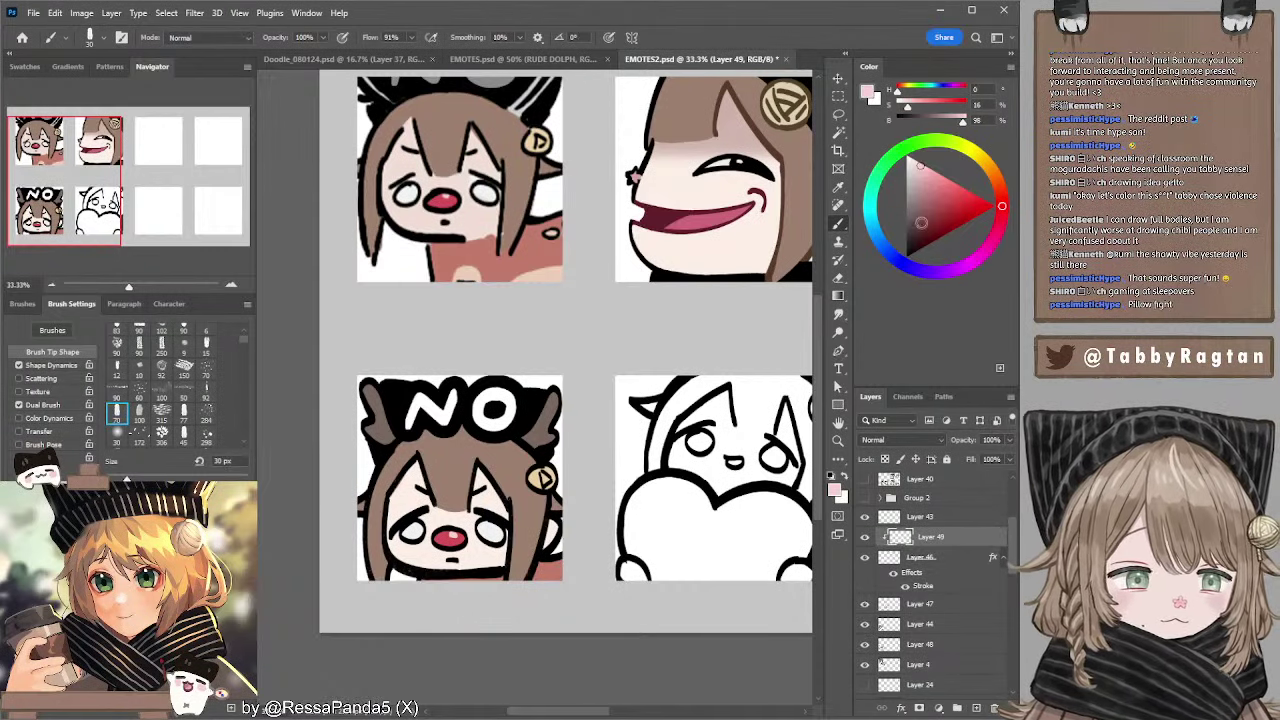
- Try muted greens on the NO lettering by filling the clipped layer with H 99, S 31, B 48 and a greyer S 12, B 58
click(920, 215)
drag(926, 142, 930, 148)
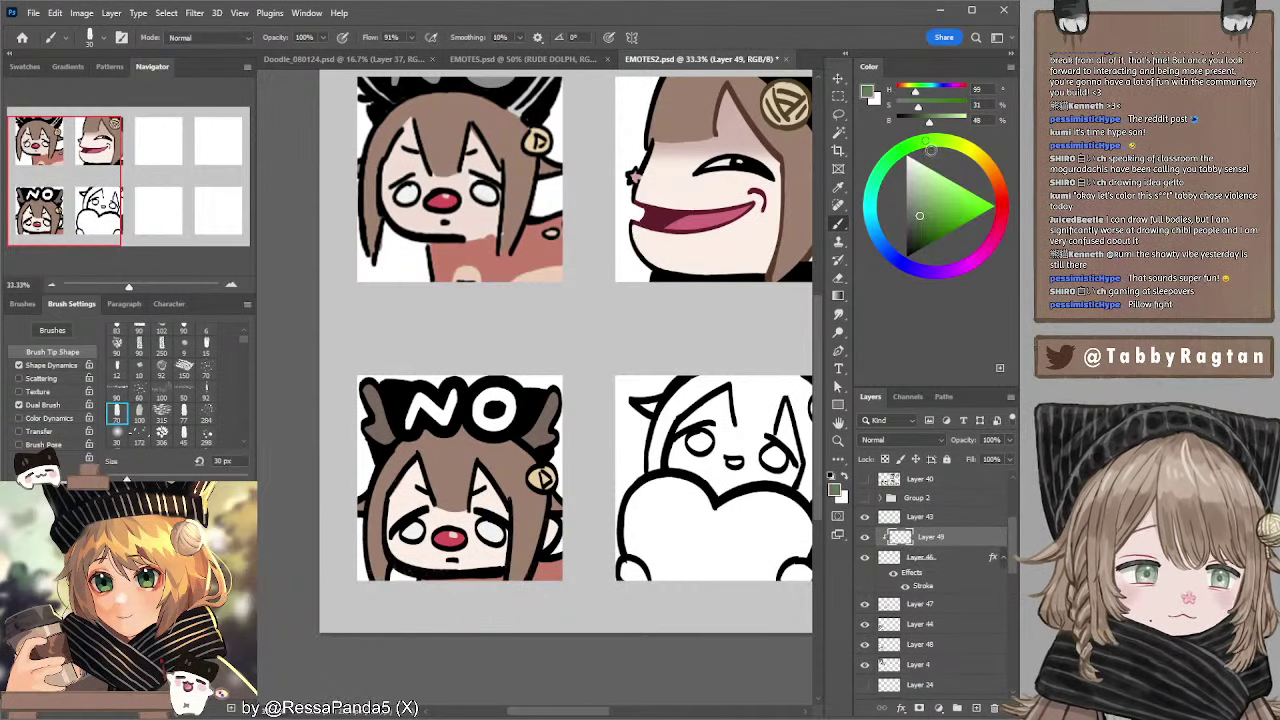
key(alt+BackSpace)
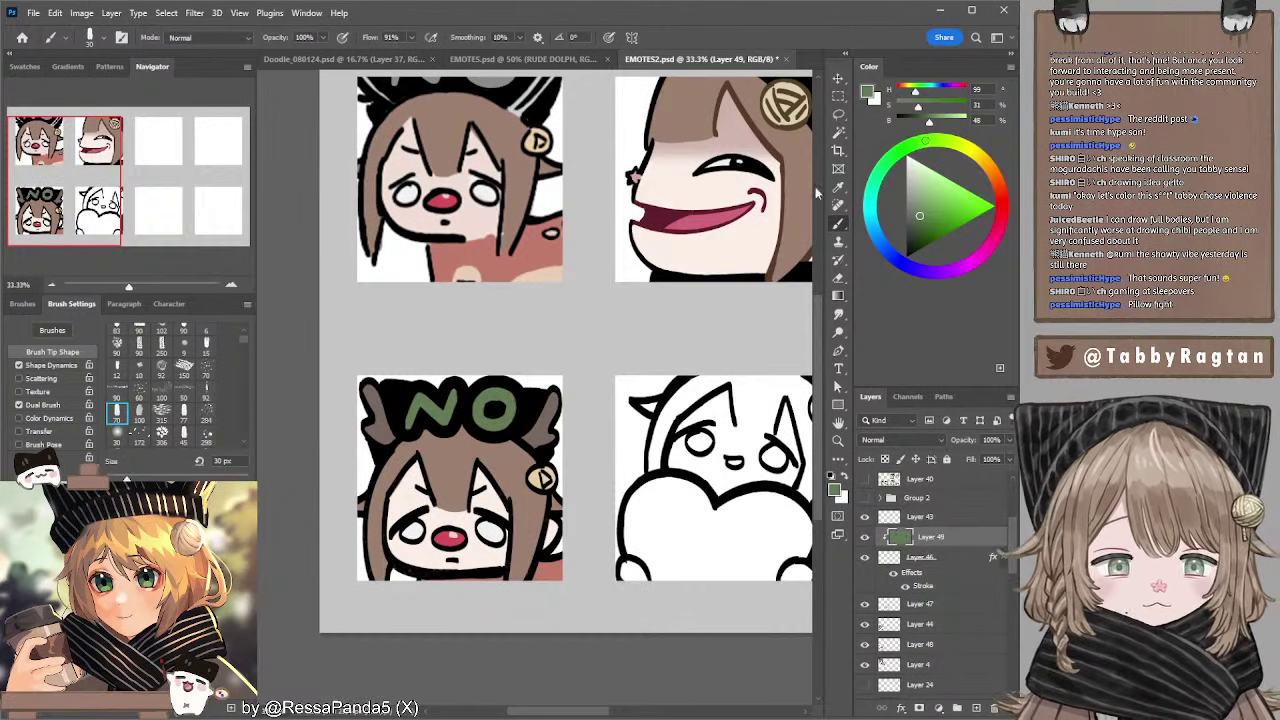
drag(916, 213, 912, 198)
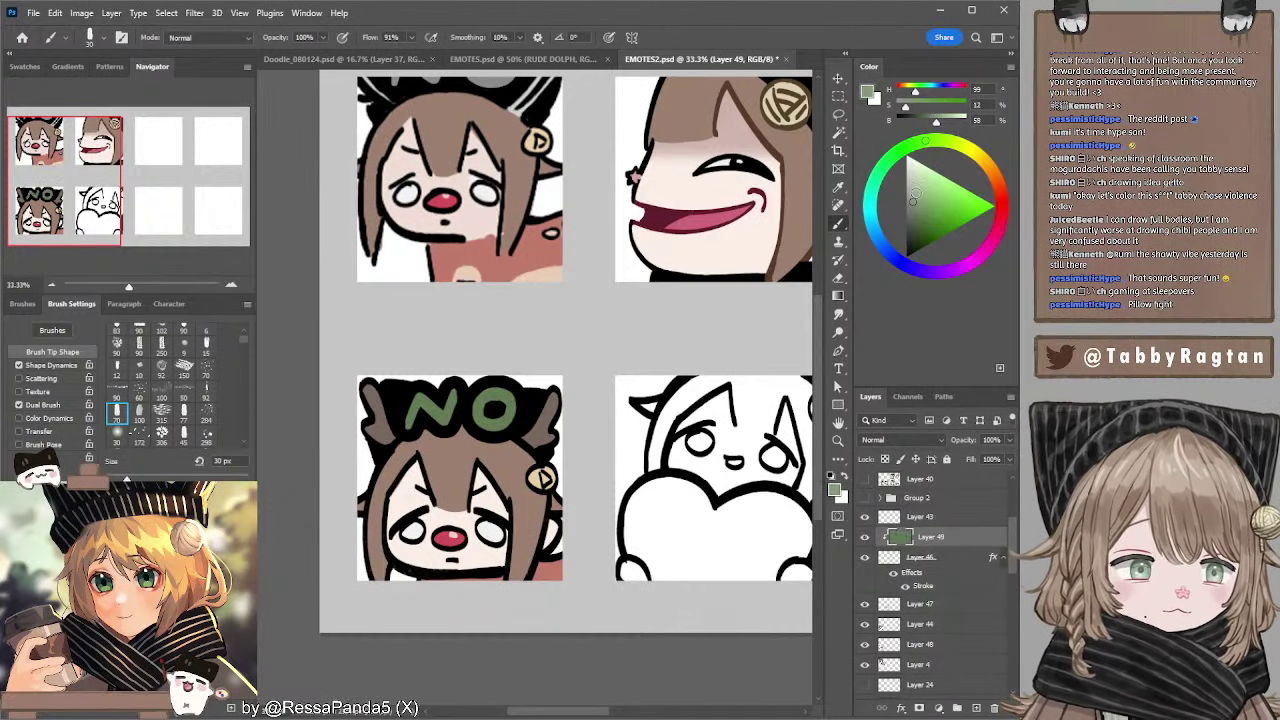
key(alt+BackSpace)
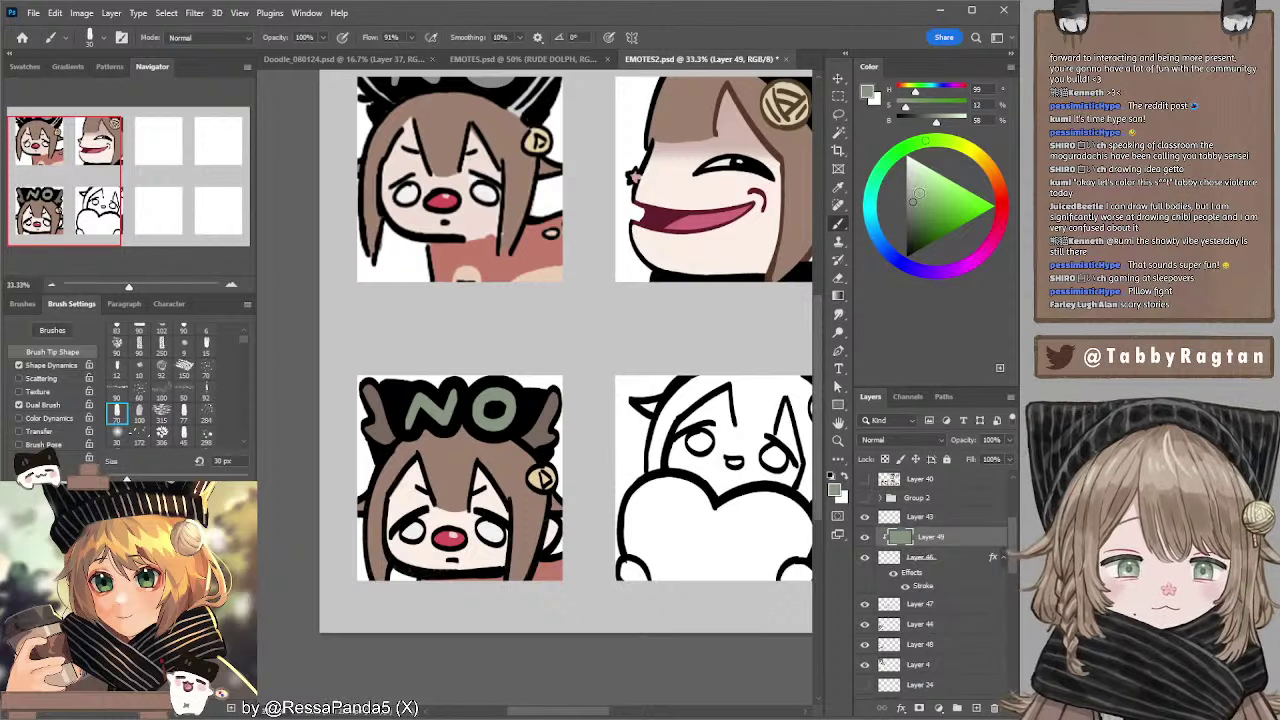
- Fill the clipped layer with a light green (H 121, S 26, B 80) to recolour the NO lettering
key(alt+BackSpace)
mouse_move(913, 198)
mouse_down()
mouse_move(928, 185)
mouse_move(895, 193)
mouse_move(908, 148)
mouse_up()
key(alt+BackSpace)
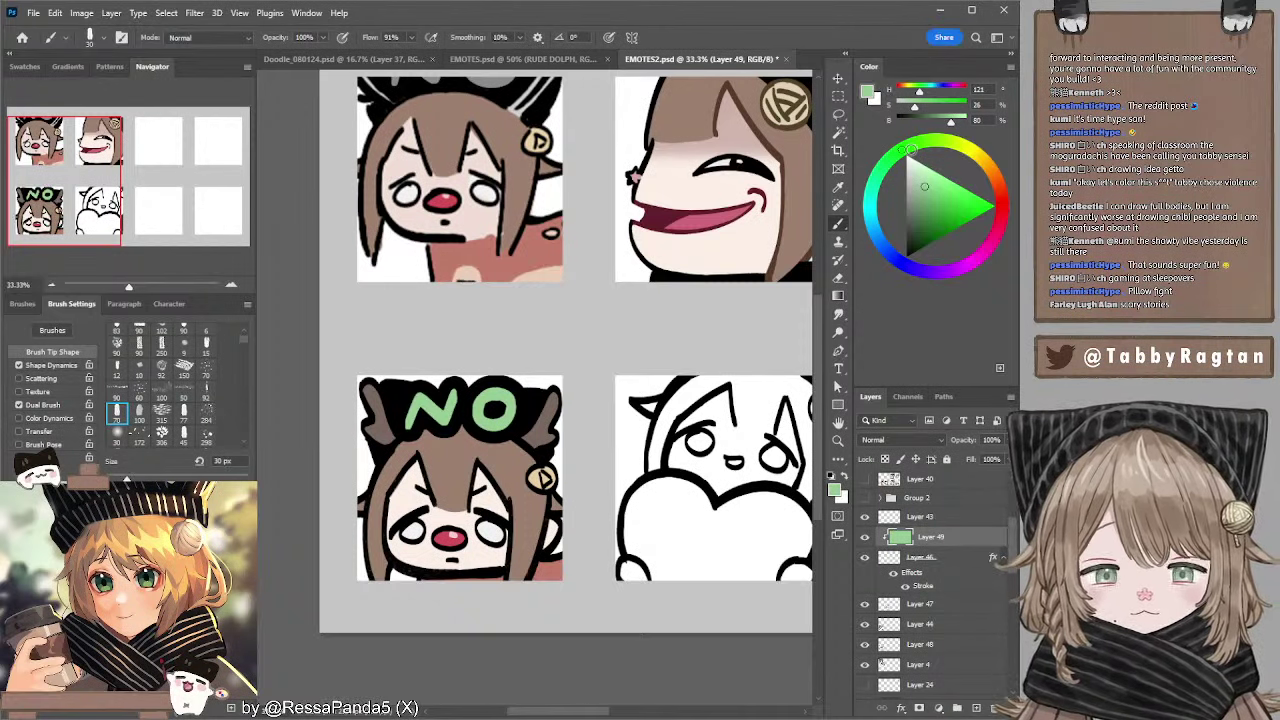
- Fill the clipped layer over the NO lettering with pale yellow (H 57, S 12, B 100), and settle on a stronger yellow with S 44
key(ctrl+u)
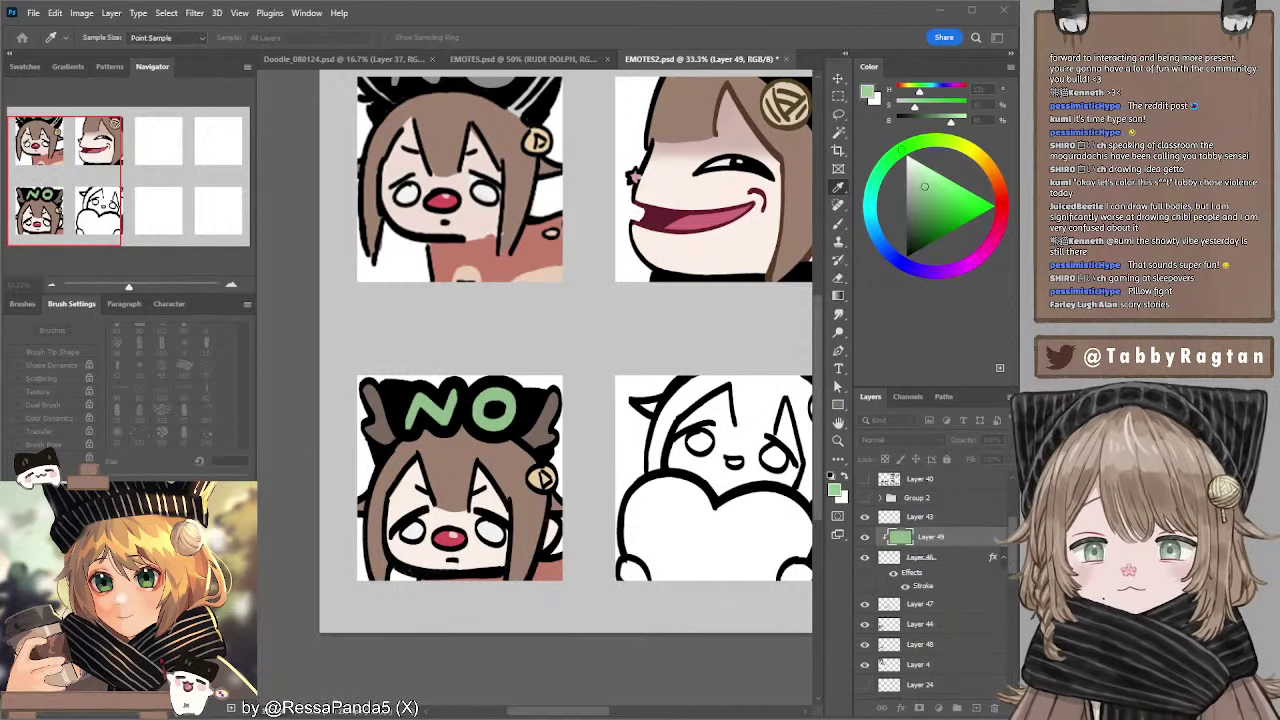
key(b)
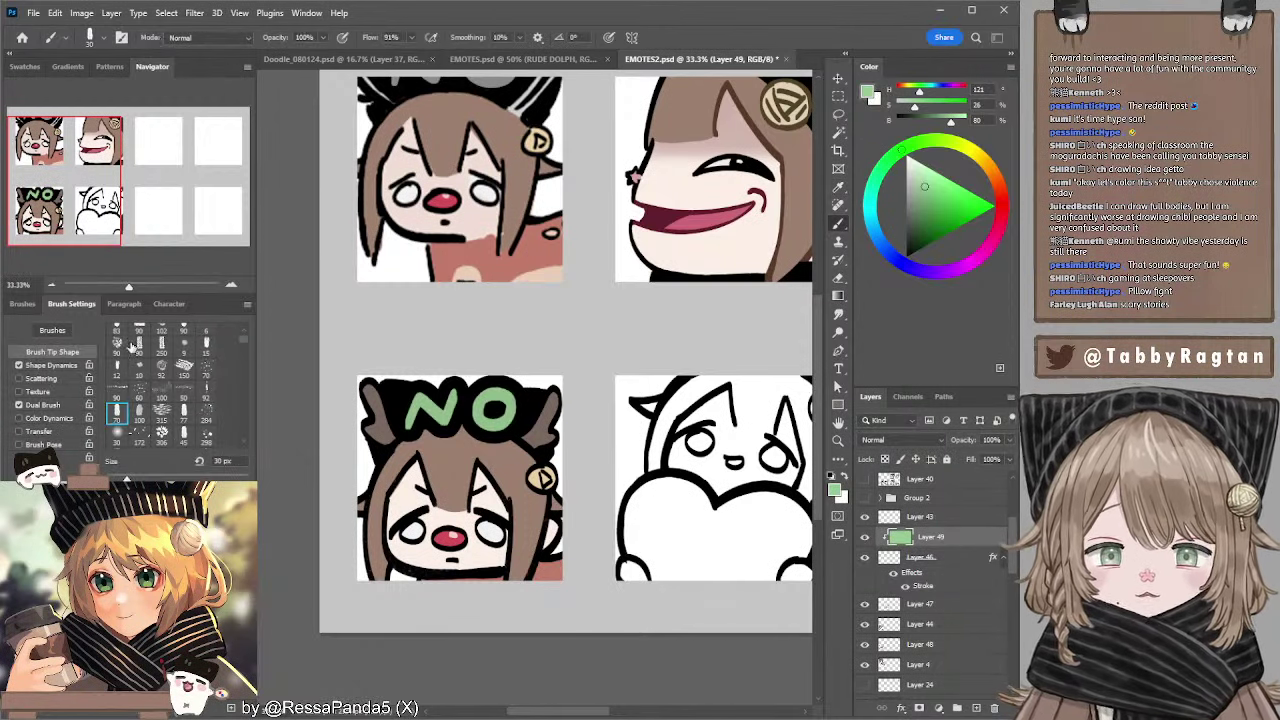
click(918, 160)
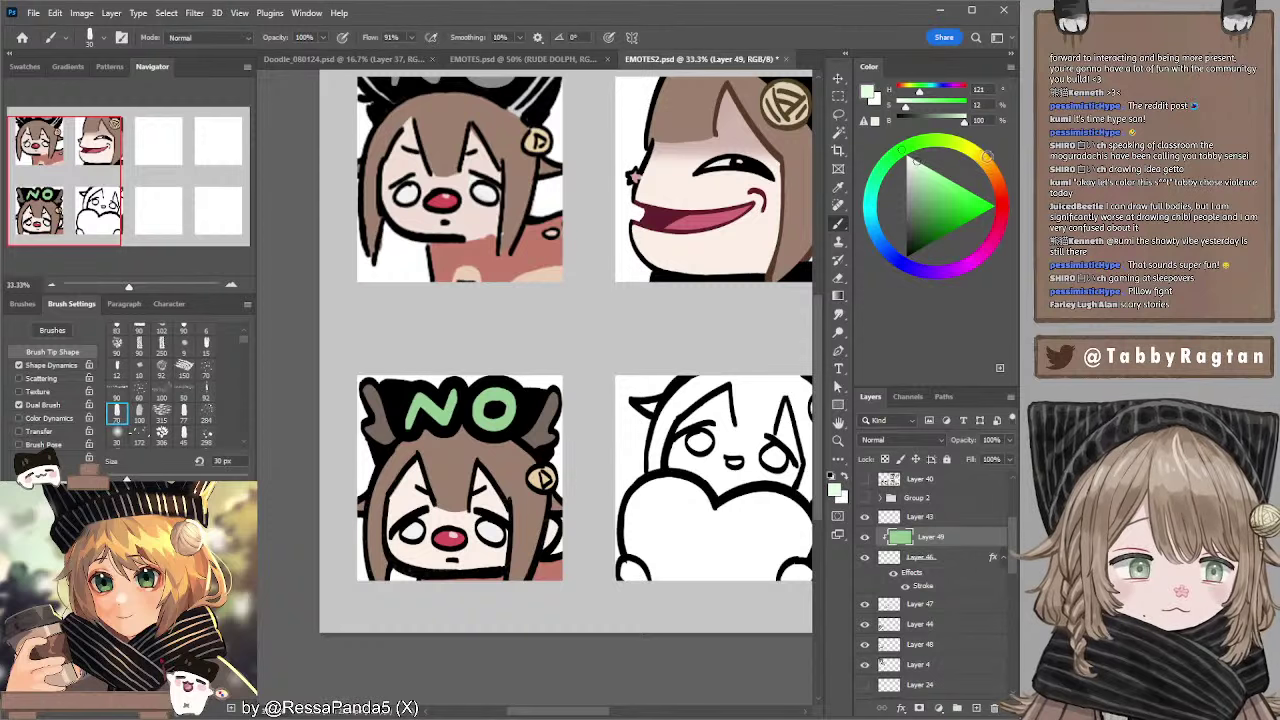
click(985, 156)
click(52, 285)
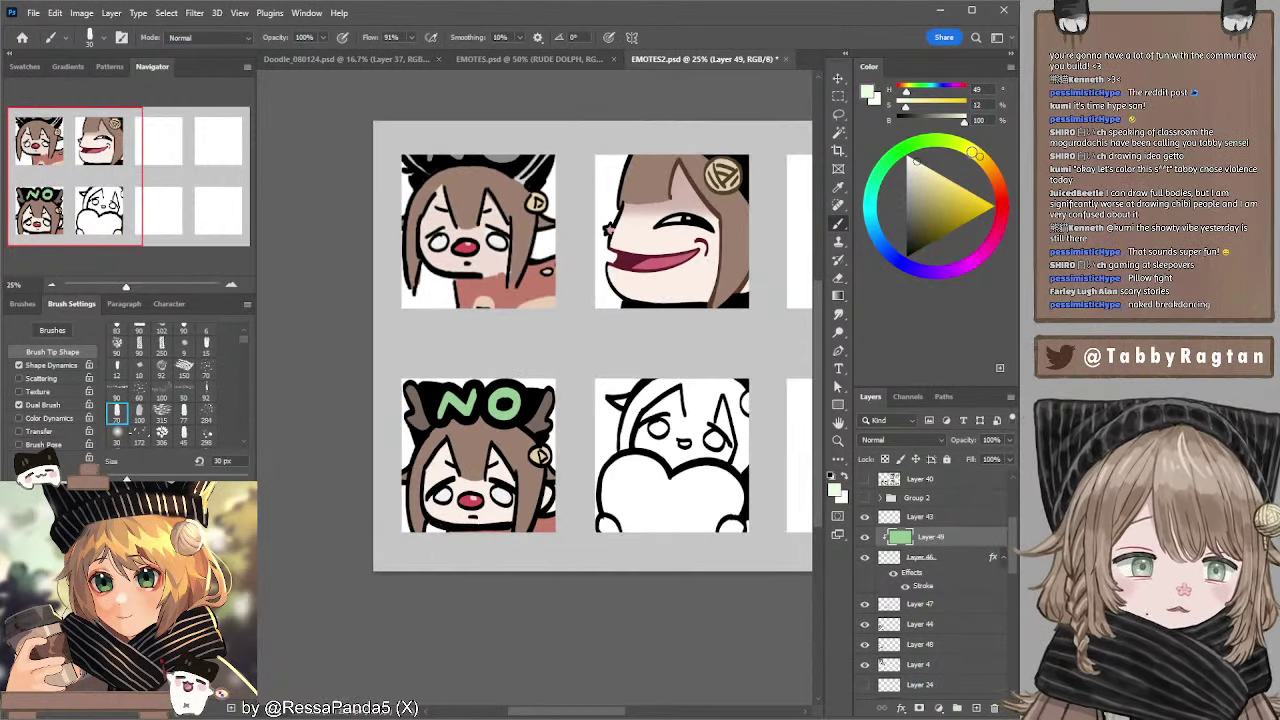
click(972, 152)
key(alt+BackSpace)
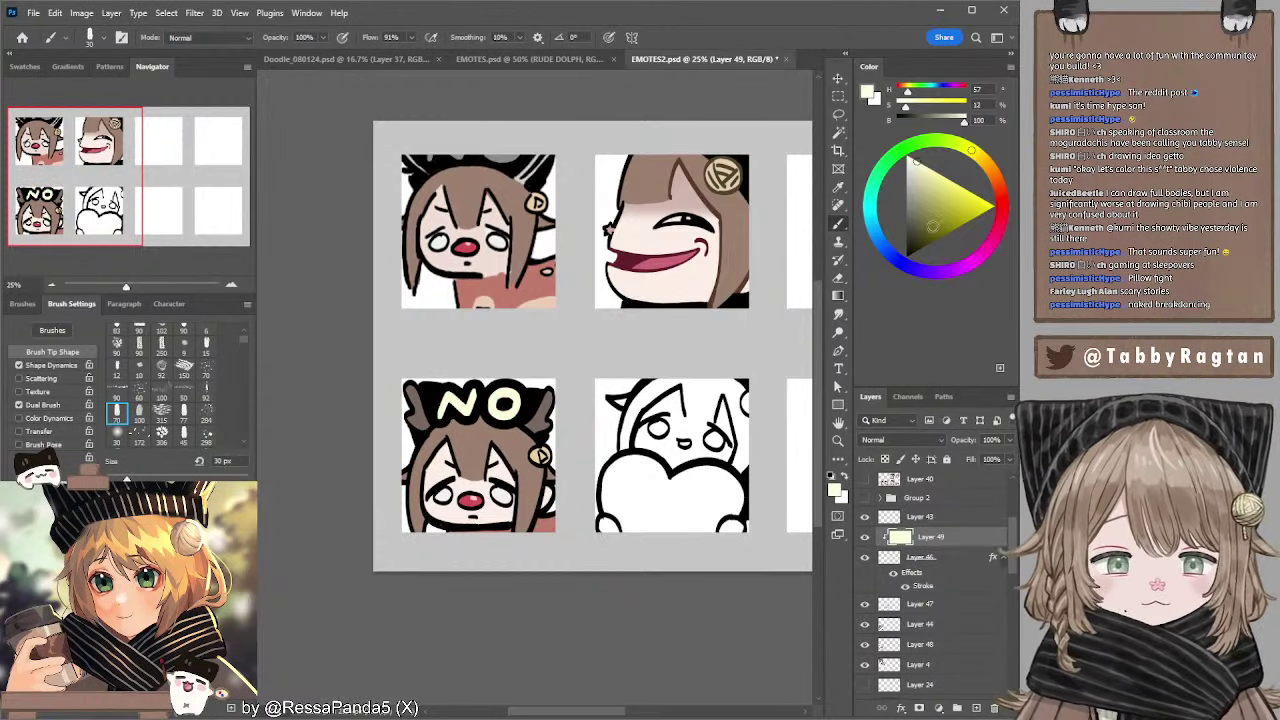
drag(954, 170, 945, 172)
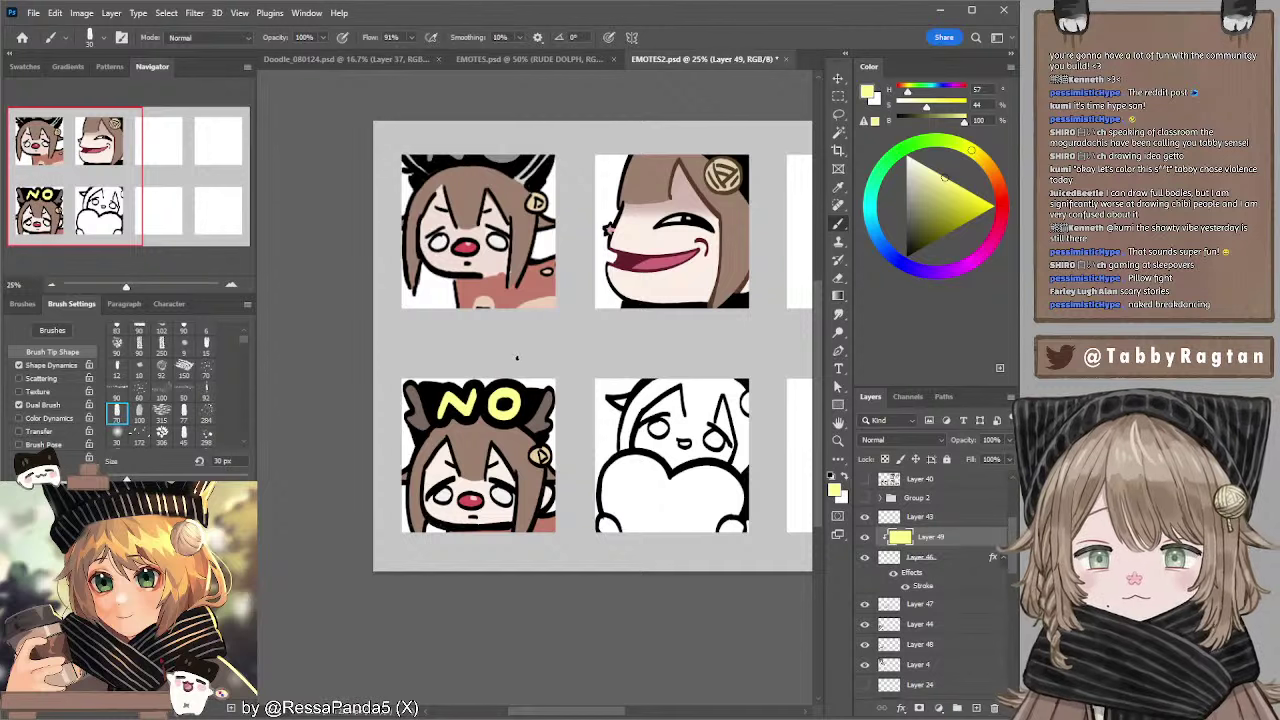
key(l)
mouse_move(484, 368)
mouse_down()
mouse_move(586, 381)
mouse_move(566, 349)
mouse_up()
key(ctrl+d)
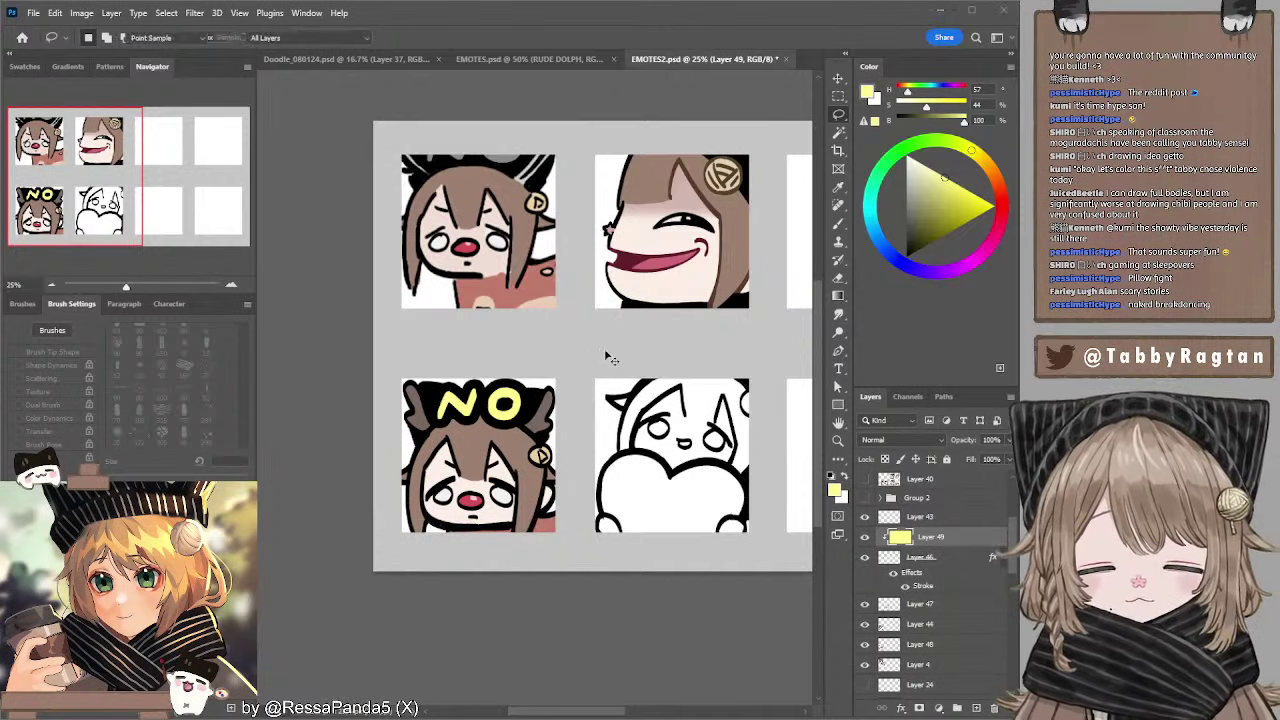
- Try shifting the hue of the yellow NO lettering to a lime green, and revert it
key(i)
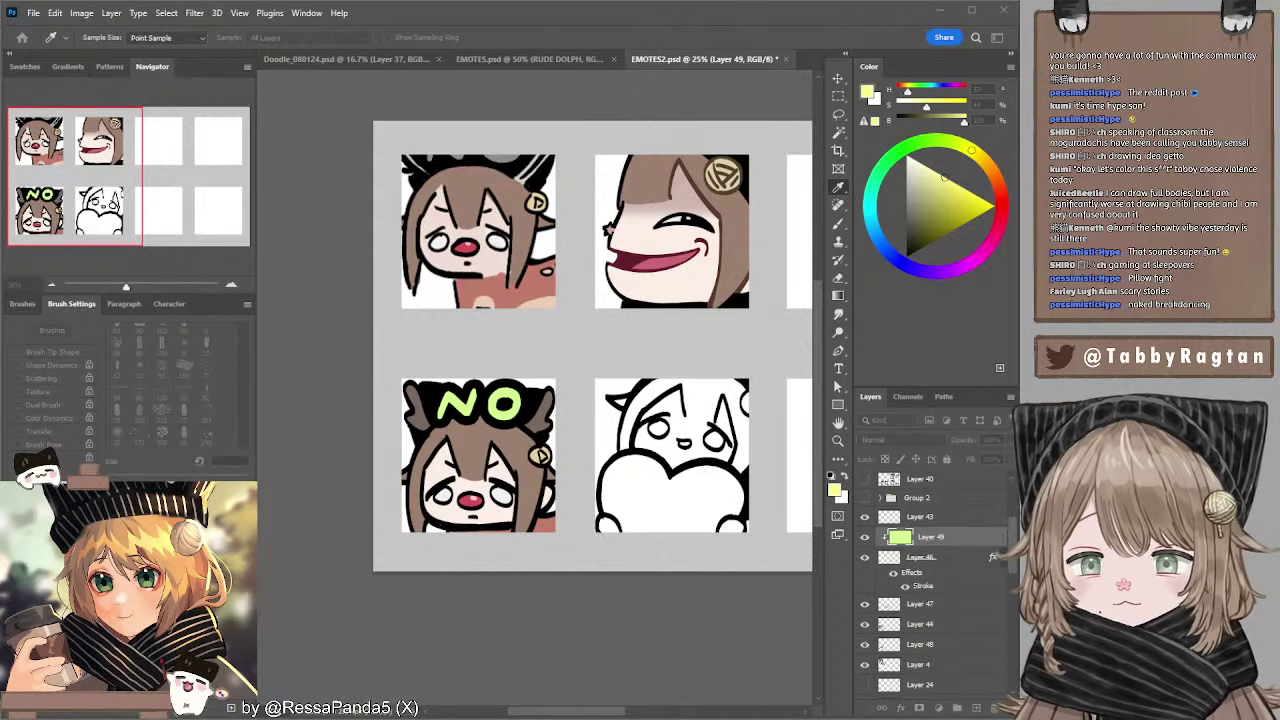
key(ctrl+z)
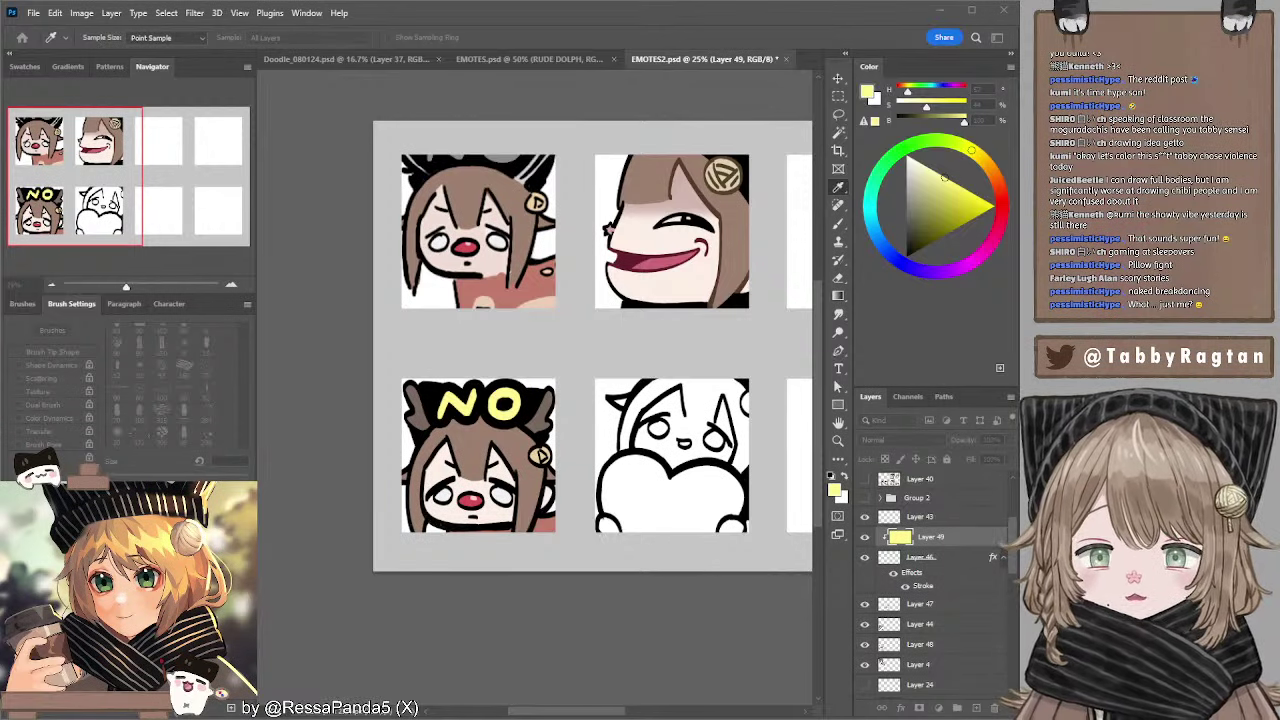
key(ctrl+shift+z)
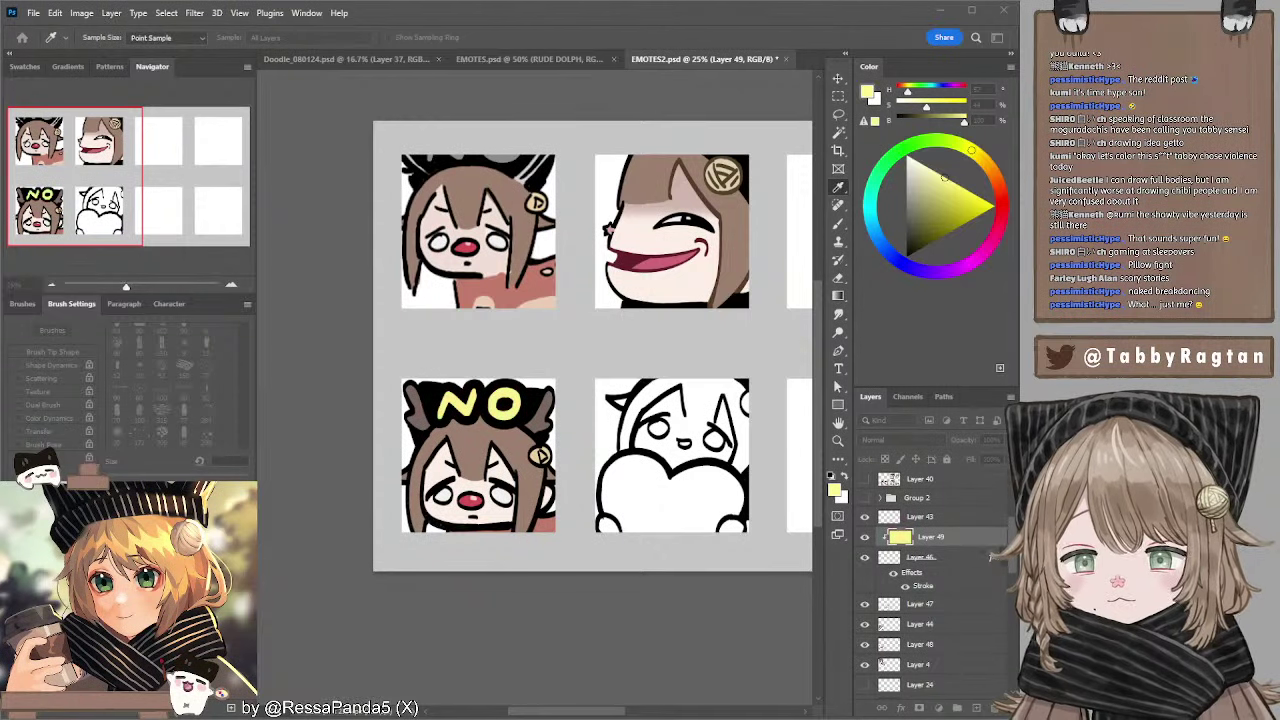
- Make Layer 48 active and sample the pale skin colour (H 26, S 8, B 98) from the NO emote's face
key(l)
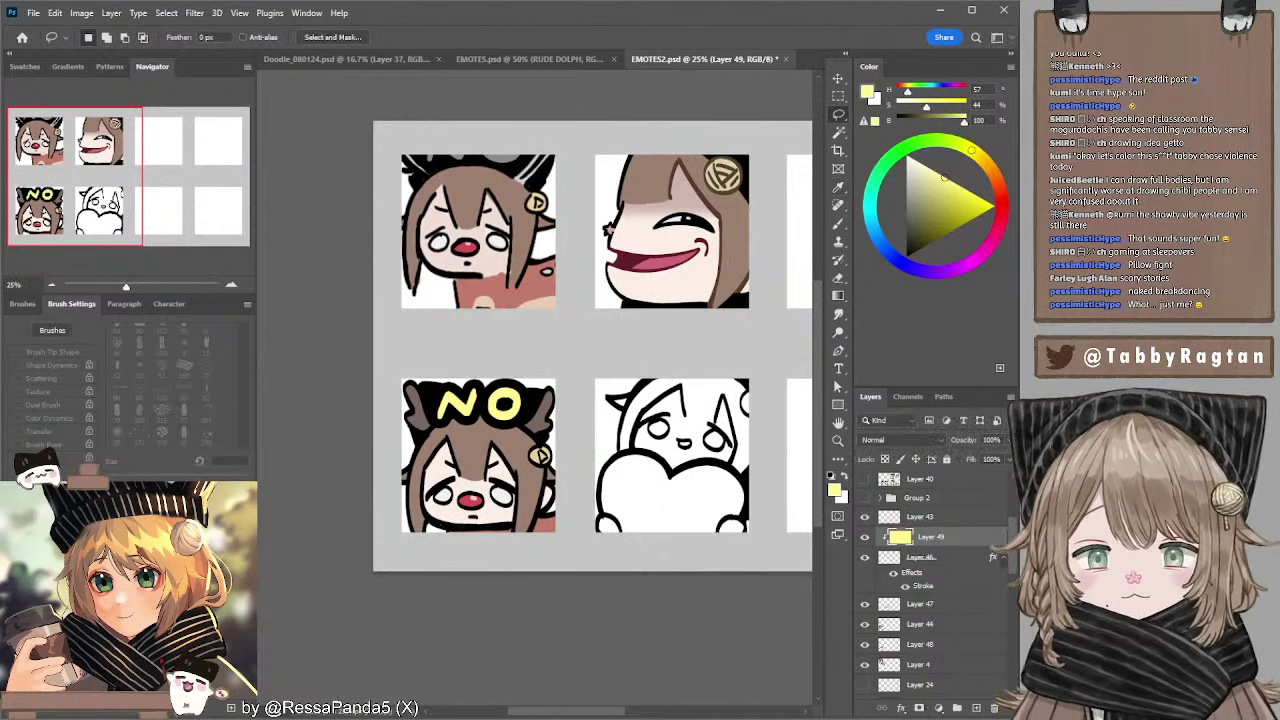
mouse_move(536, 342)
mouse_down()
mouse_move(486, 349)
mouse_move(554, 329)
mouse_up()
ctrl+click(429, 488)
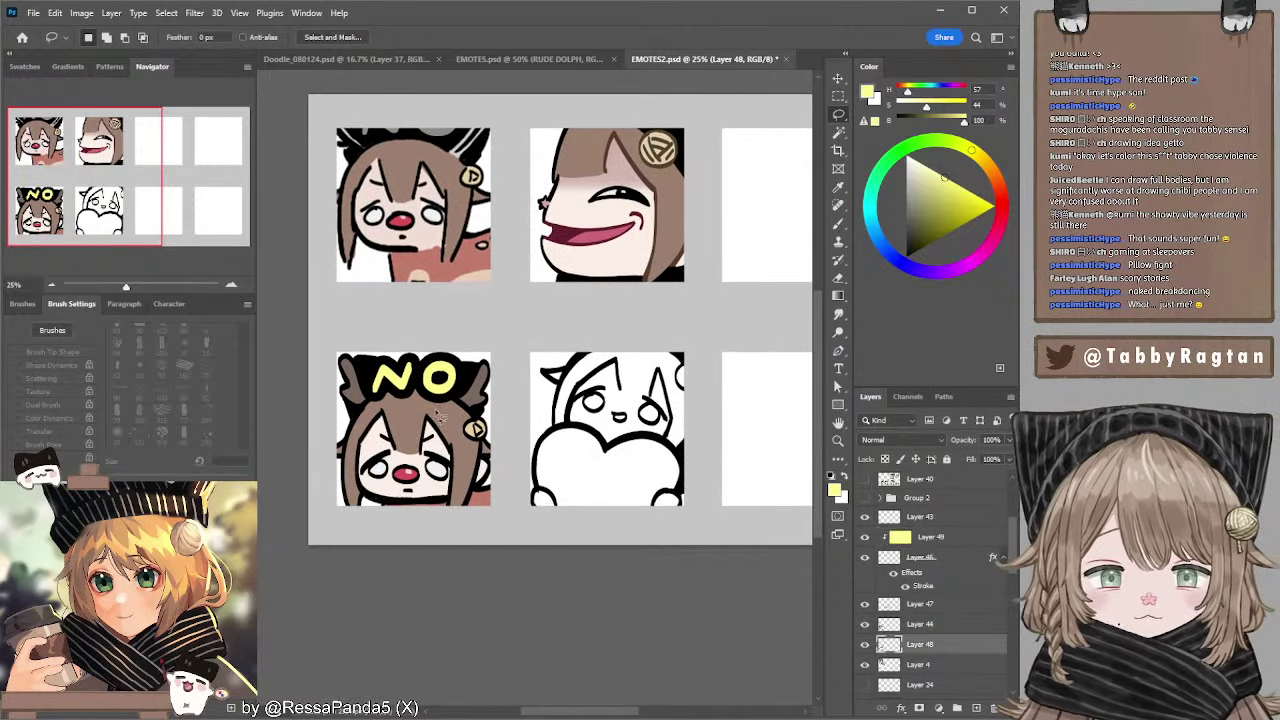
ctrl+click(387, 463)
key(e)
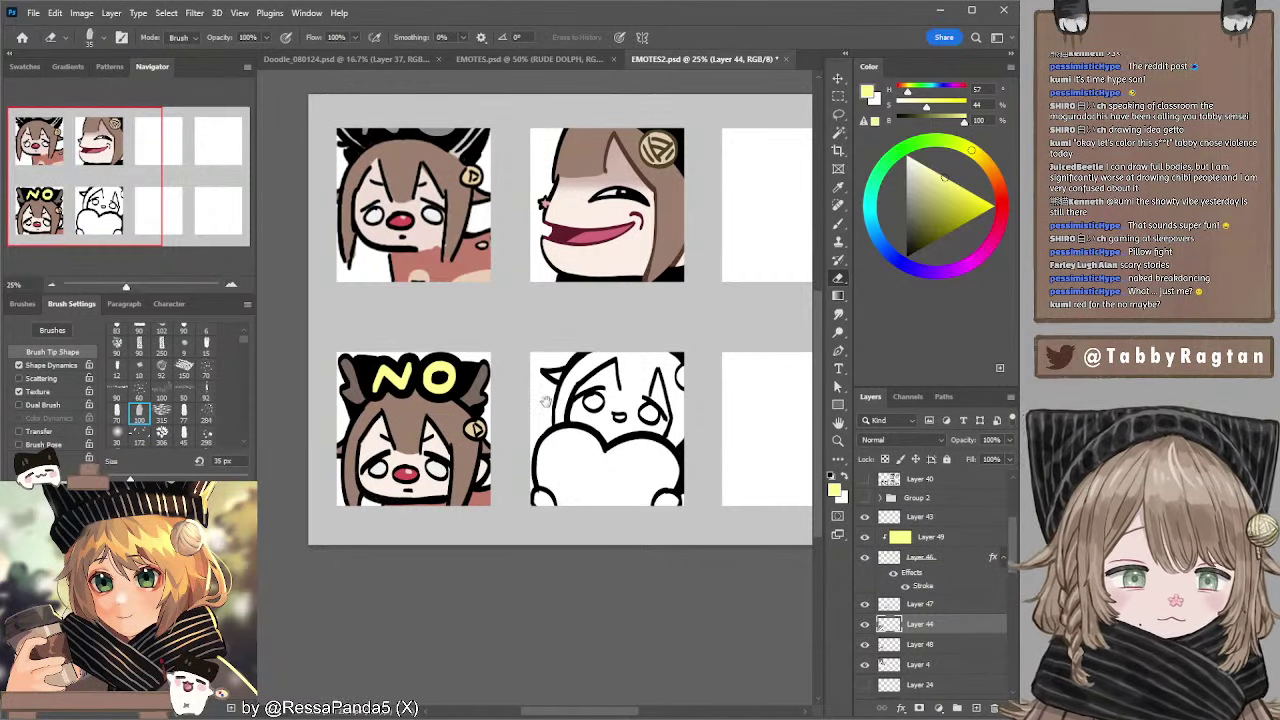
drag(545, 402, 521, 399)
ctrl+click(543, 401)
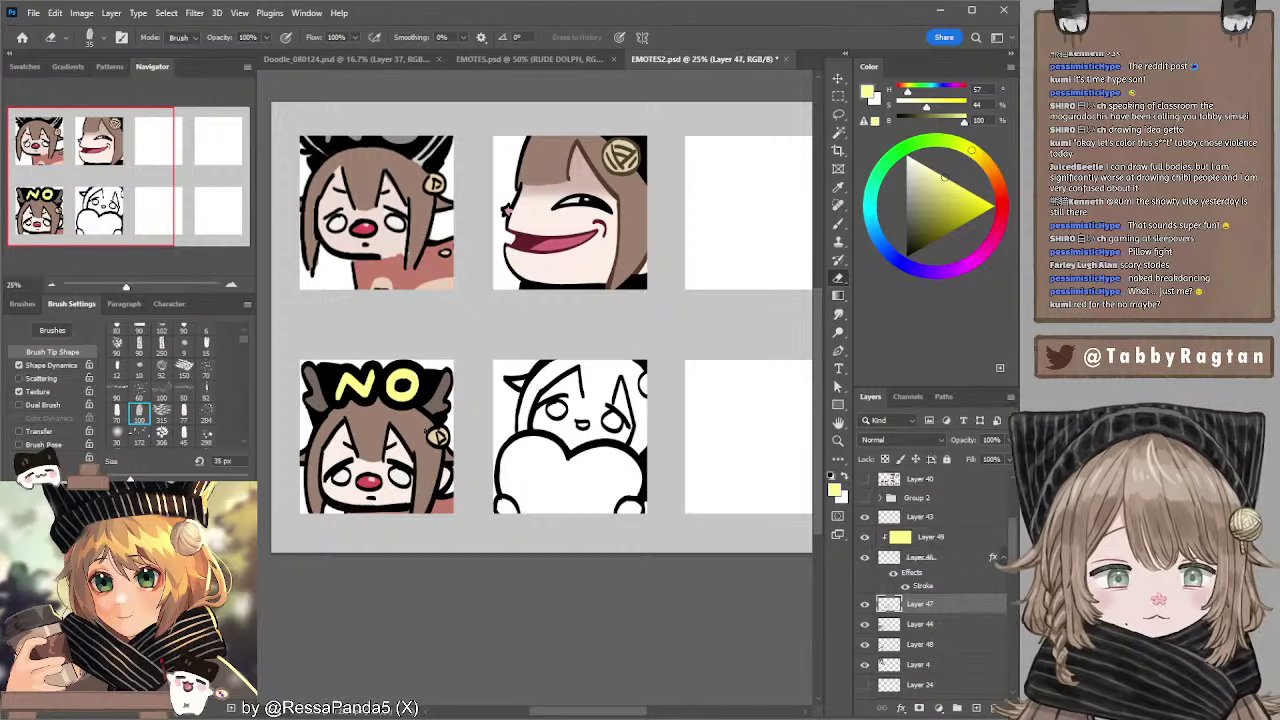
ctrl+click(410, 456)
key(b)
alt+click(404, 492)
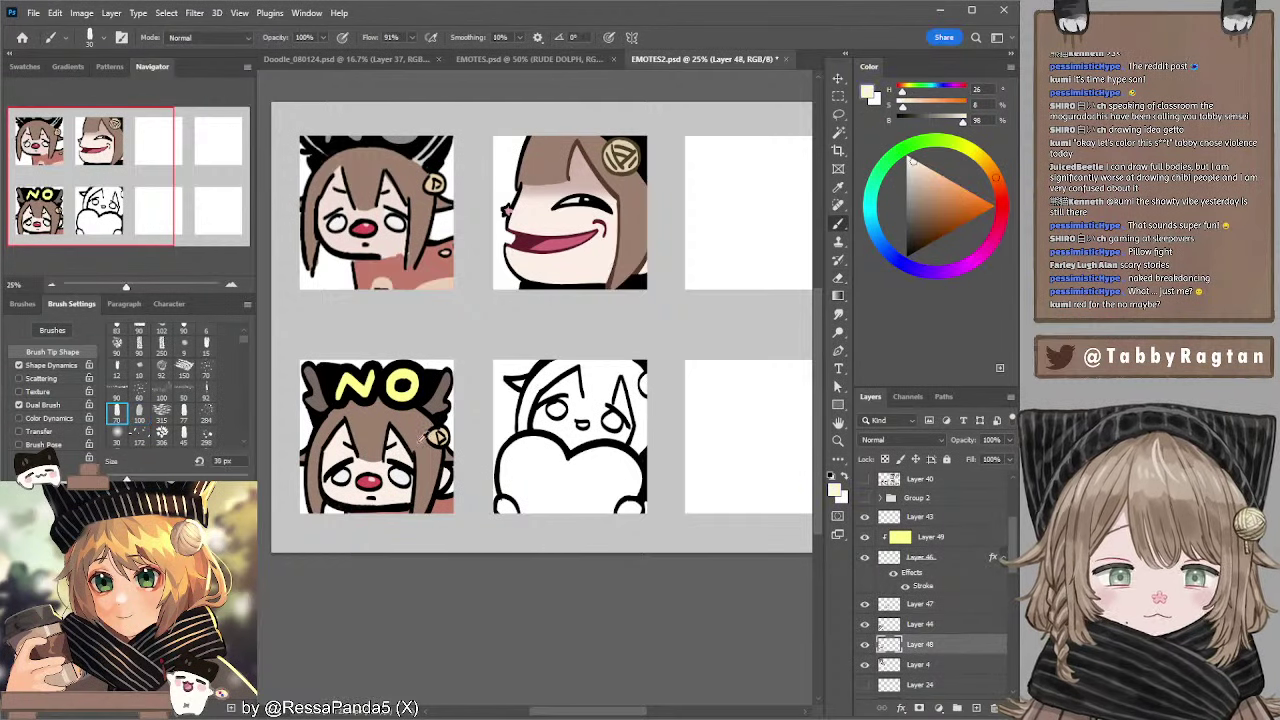
- Paint the pale skin colour across the heart emote's head, heart and paws on Layer 48, enlarging the brush to 100 px
key(e)
click(231, 285)
click(231, 285)
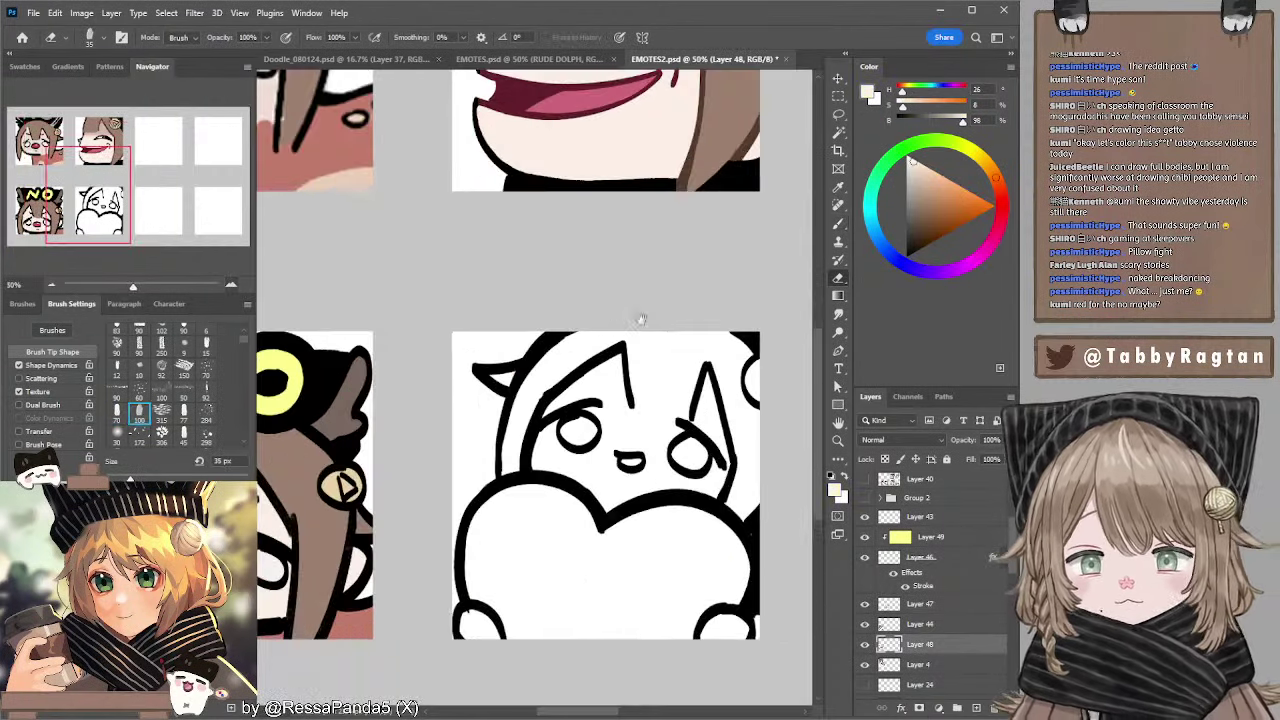
mouse_move(642, 321)
mouse_down()
mouse_move(479, 243)
mouse_move(537, 274)
mouse_up()
key(b)
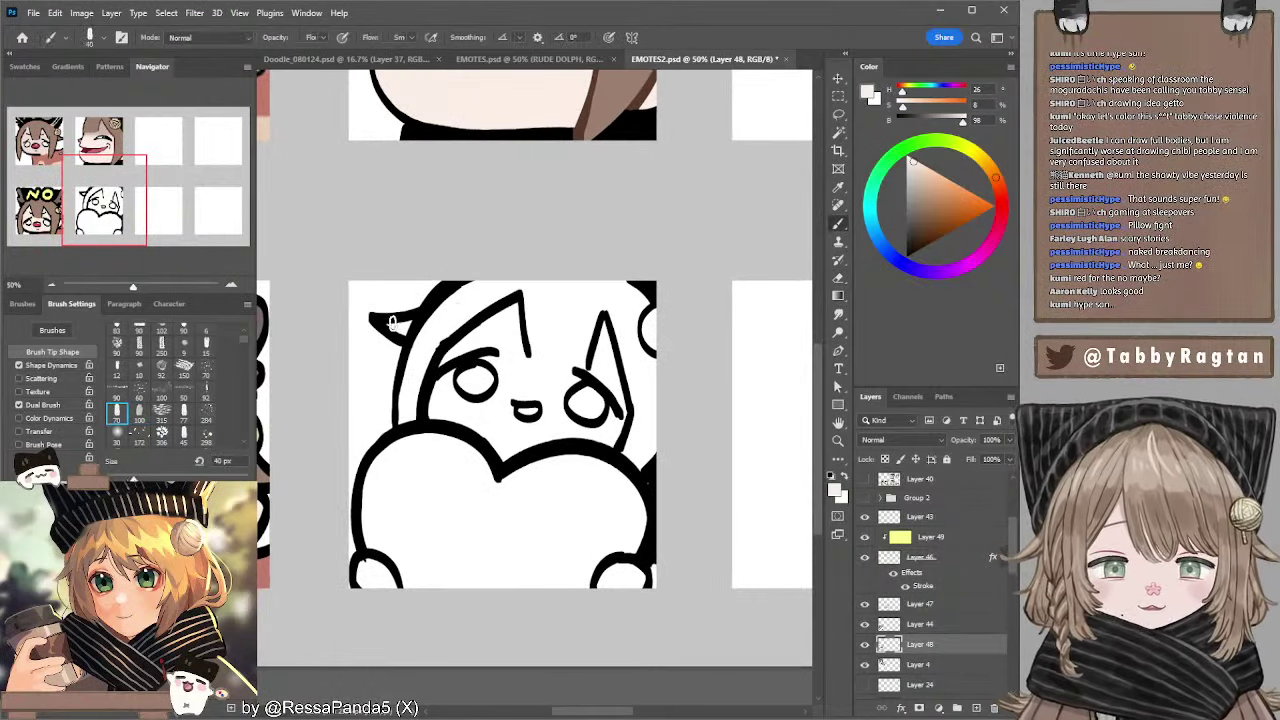
drag(437, 314, 431, 328)
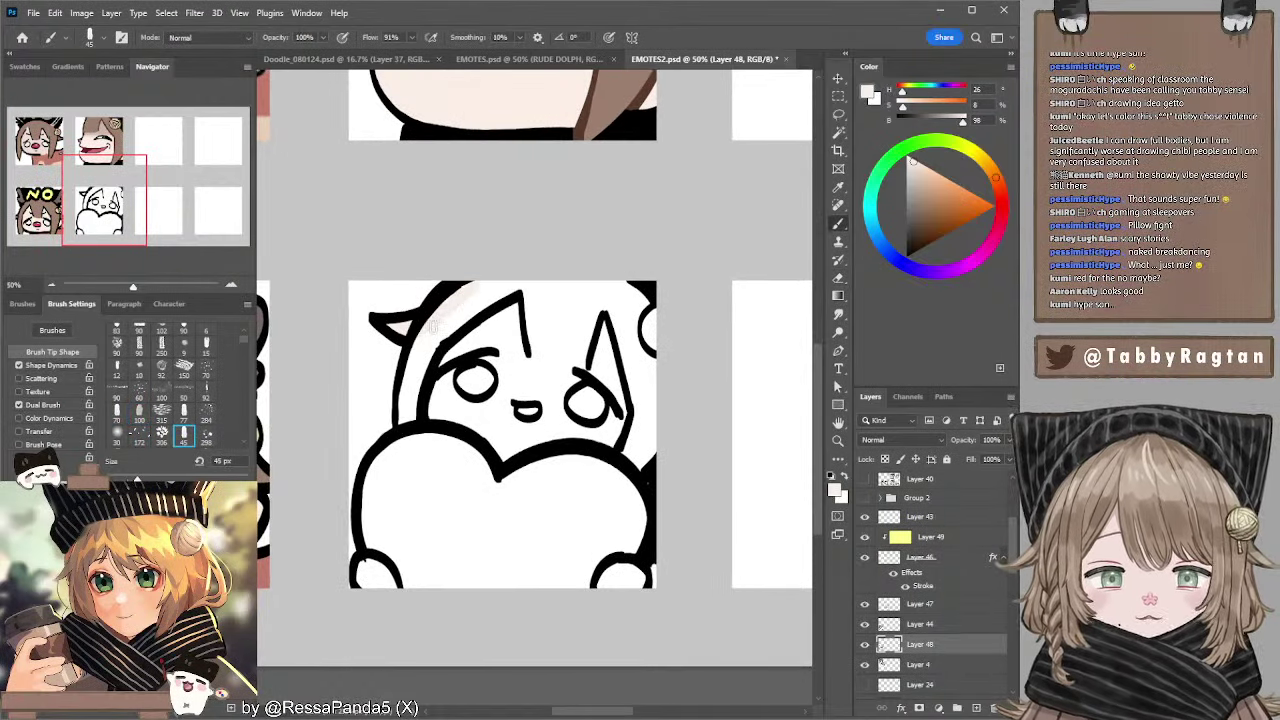
mouse_move(404, 388)
mouse_down()
mouse_move(402, 425)
mouse_move(422, 397)
mouse_move(407, 420)
mouse_move(509, 420)
mouse_move(414, 388)
mouse_move(495, 312)
mouse_move(424, 348)
mouse_move(488, 288)
mouse_move(567, 305)
mouse_move(536, 290)
mouse_move(615, 288)
mouse_move(647, 320)
mouse_move(613, 283)
mouse_move(655, 340)
mouse_move(607, 308)
mouse_move(535, 303)
mouse_move(461, 370)
mouse_move(488, 355)
mouse_move(521, 318)
mouse_move(434, 373)
mouse_move(582, 318)
mouse_move(515, 375)
mouse_move(536, 370)
mouse_move(520, 360)
mouse_move(634, 342)
mouse_move(536, 333)
mouse_move(562, 339)
mouse_move(549, 387)
mouse_move(622, 364)
mouse_move(582, 403)
mouse_move(645, 396)
mouse_move(575, 450)
mouse_move(651, 437)
mouse_move(659, 451)
mouse_move(629, 465)
mouse_move(489, 452)
mouse_move(508, 458)
mouse_move(491, 477)
mouse_move(442, 440)
mouse_move(424, 443)
mouse_move(375, 473)
mouse_move(367, 513)
mouse_move(371, 480)
mouse_move(410, 436)
mouse_move(366, 515)
mouse_move(375, 553)
mouse_move(363, 571)
mouse_move(402, 592)
mouse_move(382, 570)
mouse_move(393, 490)
mouse_move(462, 433)
mouse_move(393, 497)
mouse_move(386, 527)
mouse_move(434, 460)
mouse_move(390, 542)
mouse_move(430, 560)
mouse_move(480, 500)
mouse_move(409, 594)
mouse_move(634, 573)
mouse_move(618, 562)
mouse_move(626, 484)
mouse_move(560, 492)
mouse_move(629, 494)
mouse_move(503, 560)
mouse_move(590, 530)
mouse_move(620, 530)
mouse_move(612, 538)
mouse_move(472, 579)
mouse_move(486, 494)
mouse_up()
key(bracketright)
key(bracketright)
key(bracketright)
key(bracketright)
key(bracketright)
key(bracketright)
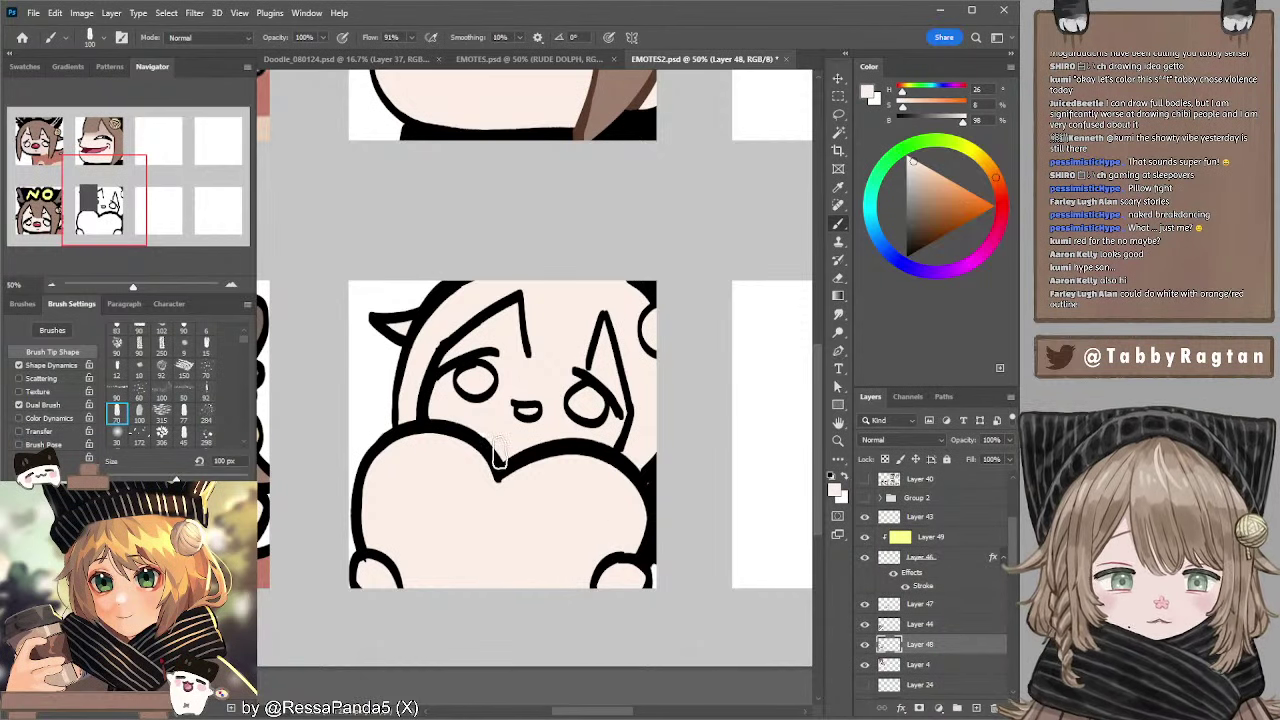
- Refine the outline of the heart emote's paws on the line-art Layer 47 with a 30 px eraser
ctrl+click(371, 558)
key(e)
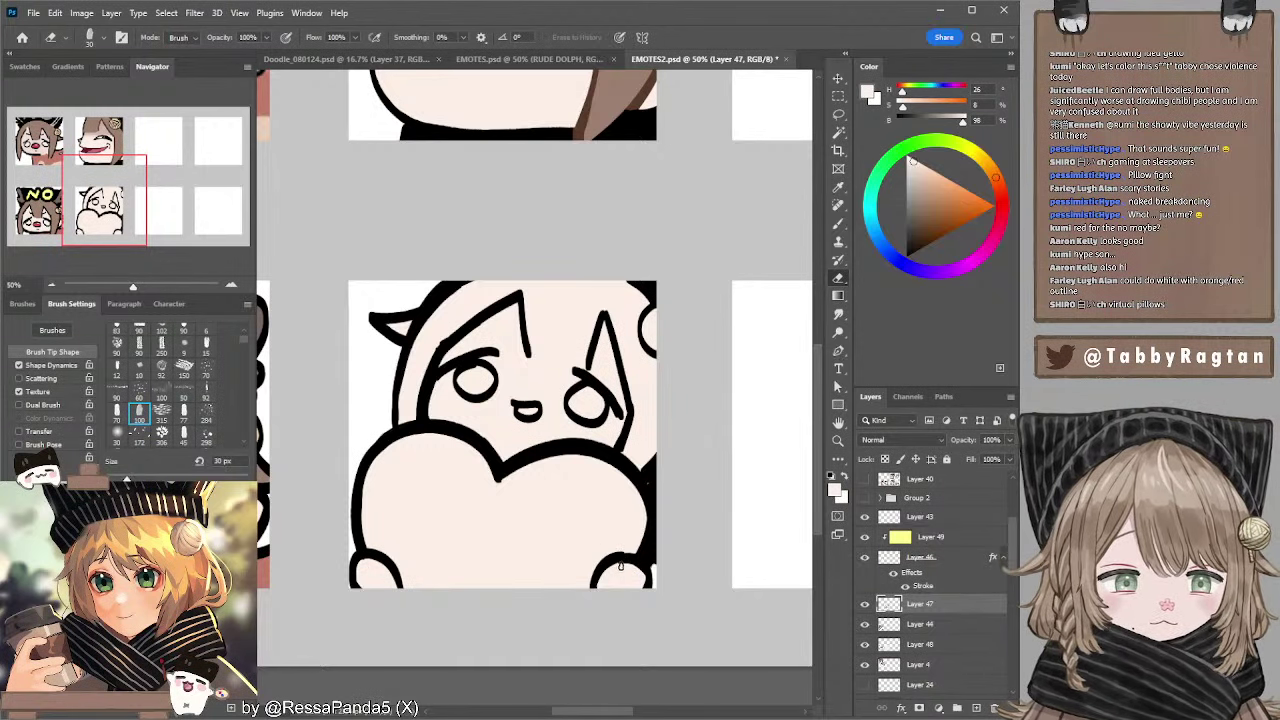
drag(633, 566, 630, 573)
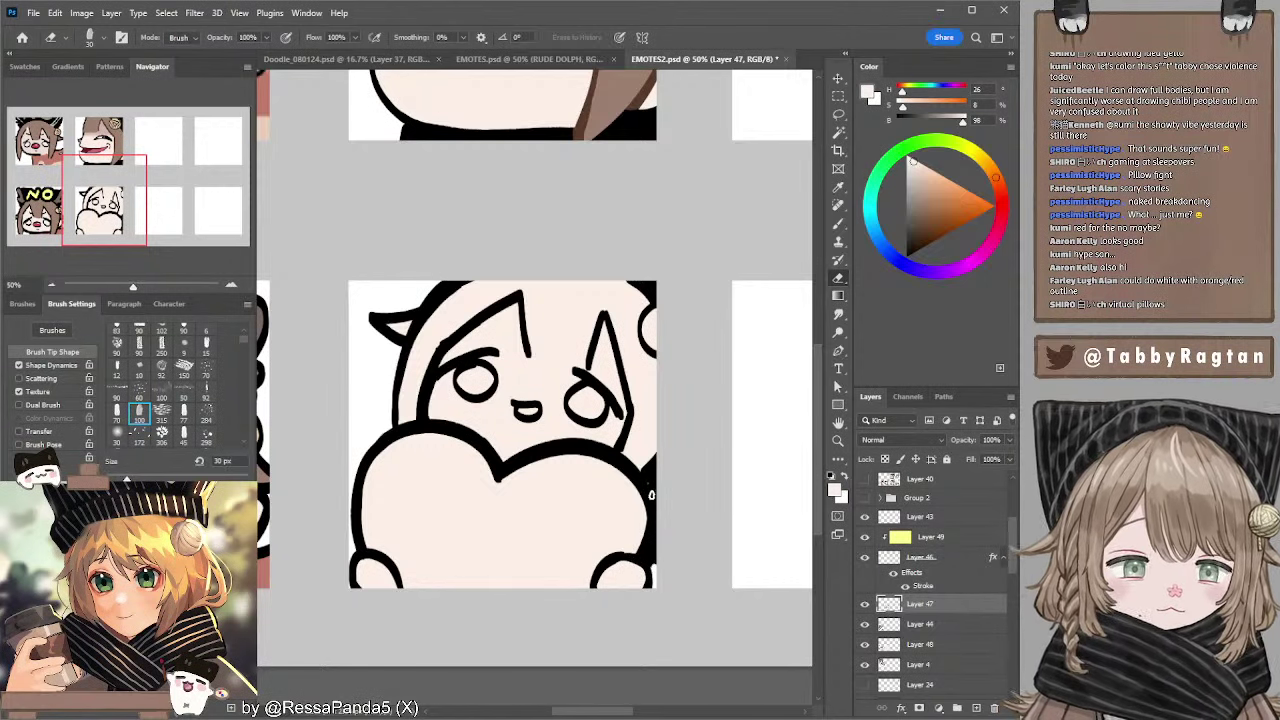
- Touch up the black area beside the heart emote's right-hand paw on Layer 47, using sampled black and reducing the brush to 40 px
key(b)
alt+click(649, 491)
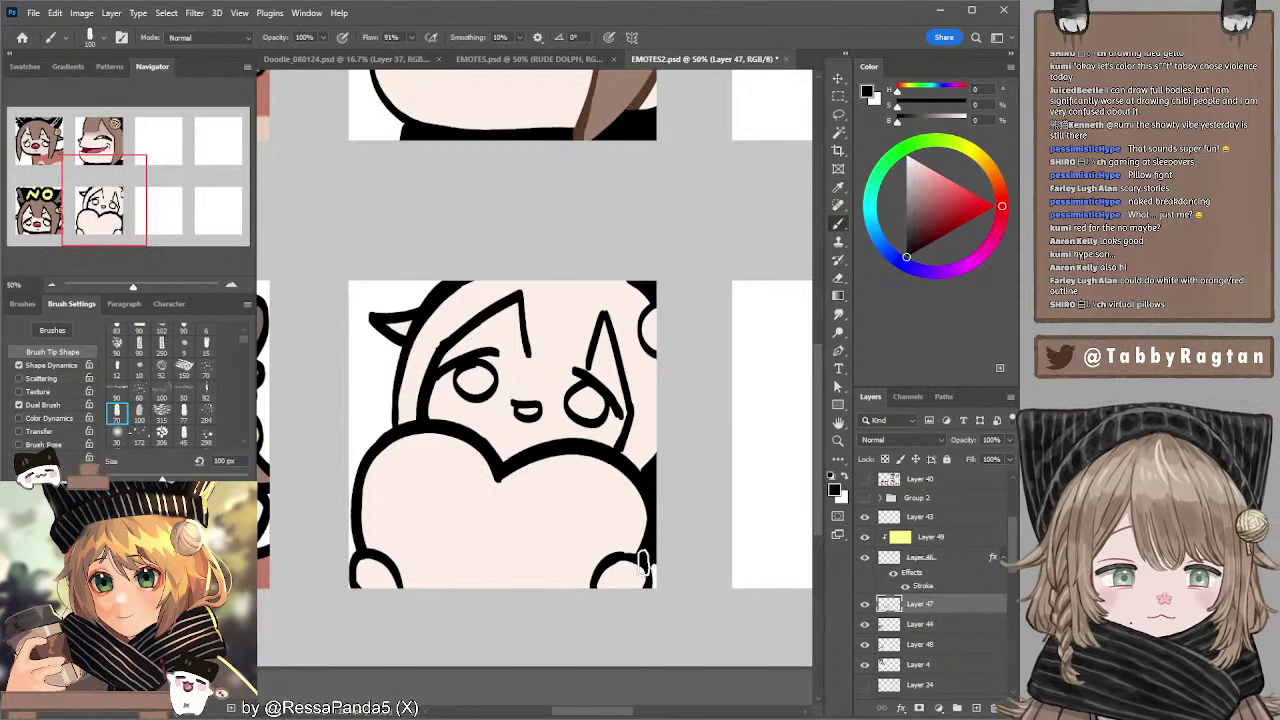
key(bracketleft)
key(bracketleft)
key(bracketleft)
drag(621, 556, 646, 573)
key(ctrl+z)
key(bracketleft)
key(bracketleft)
key(bracketleft)
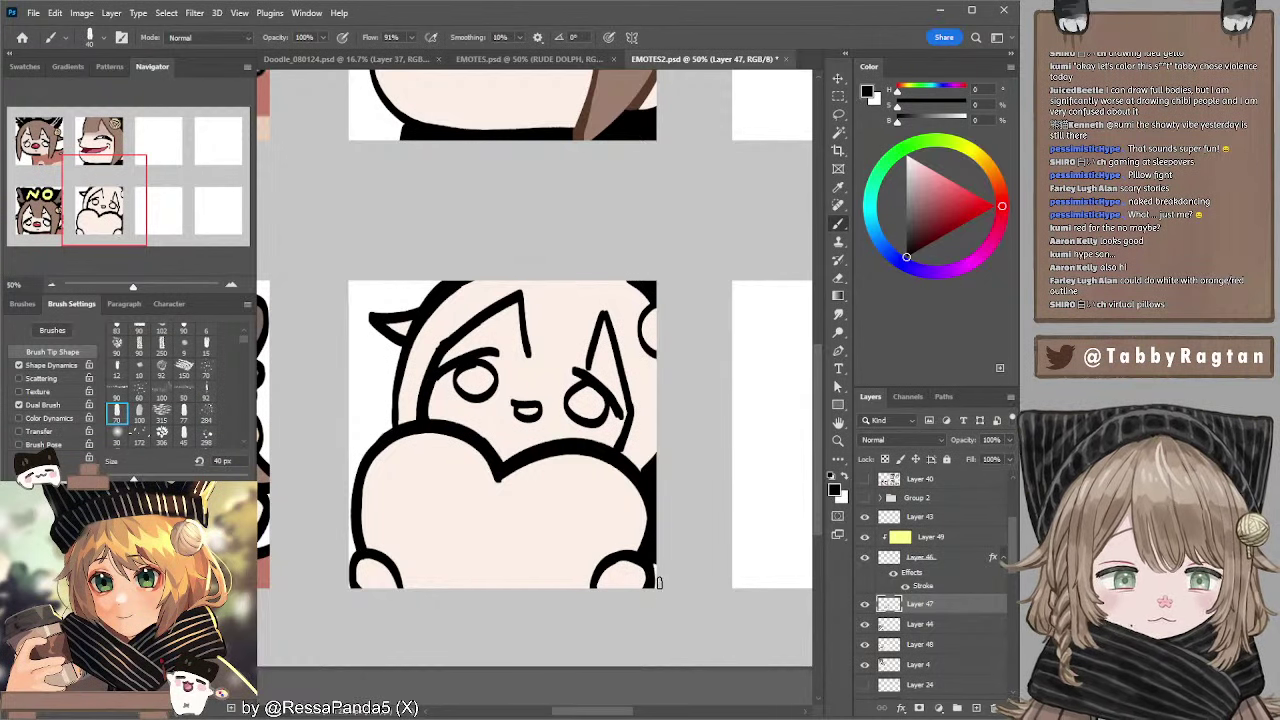
- Make Layer 48 active and sample the brown hair colour (H 21, S 29, B 62) from the finished emotes
drag(614, 399, 644, 417)
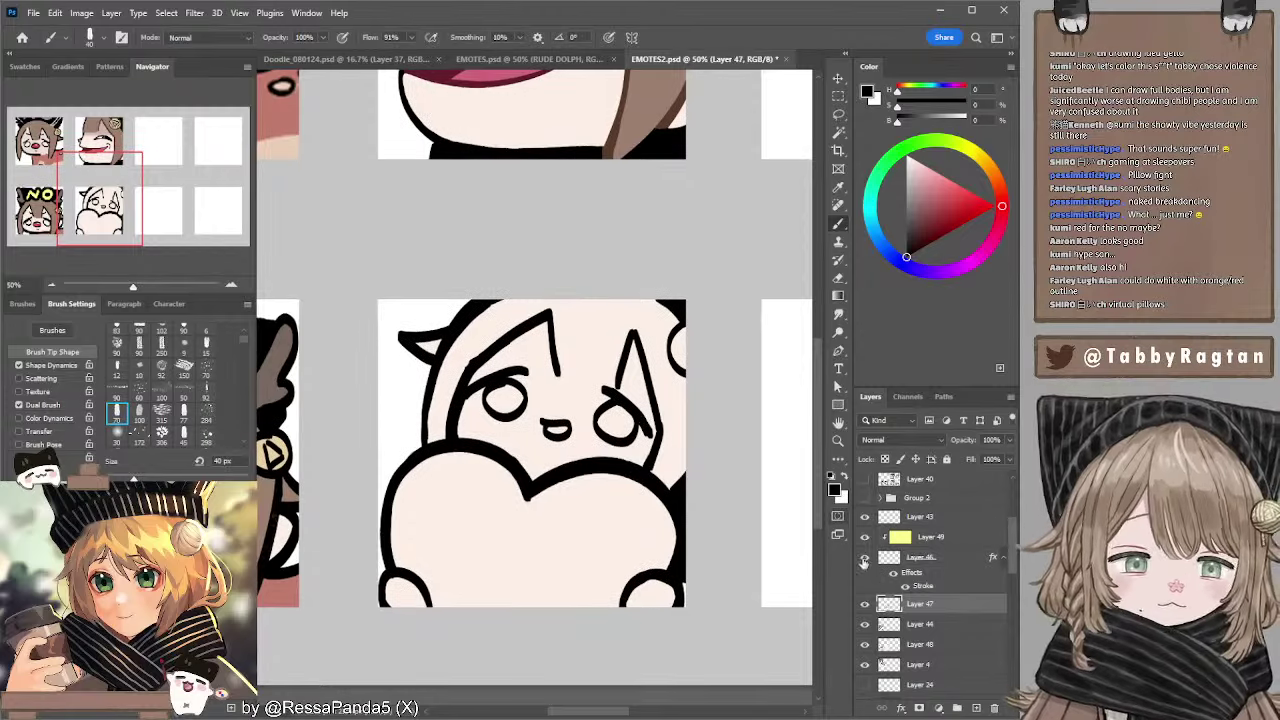
drag(405, 458, 588, 421)
ctrl+click(445, 464)
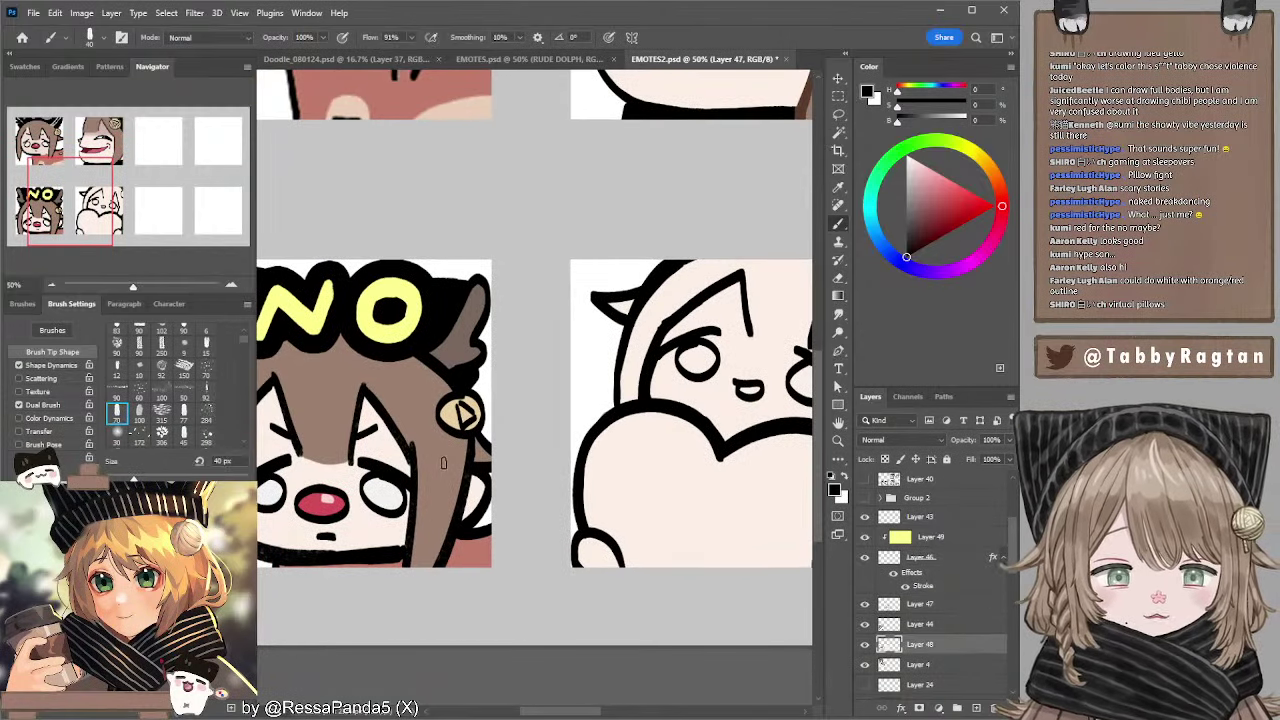
alt+click(444, 459)
drag(604, 371, 488, 523)
drag(497, 394, 498, 494)
drag(509, 417, 538, 417)
click(51, 287)
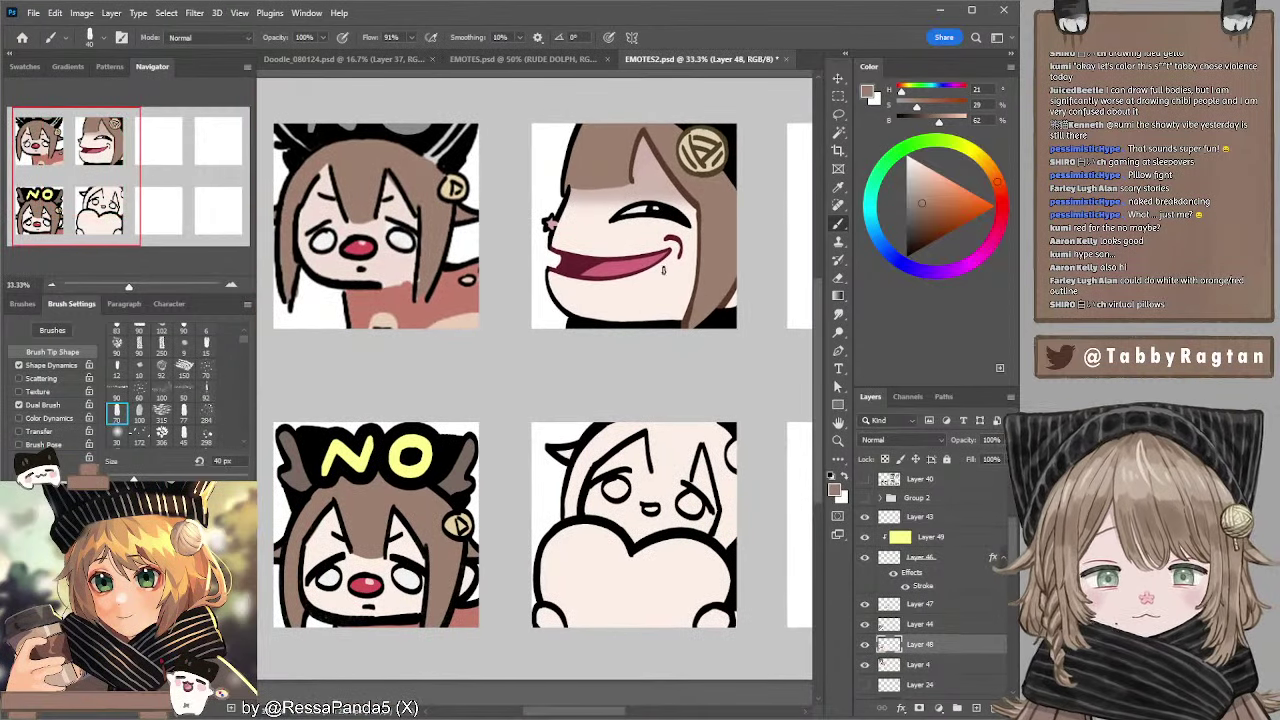
alt+click(718, 132)
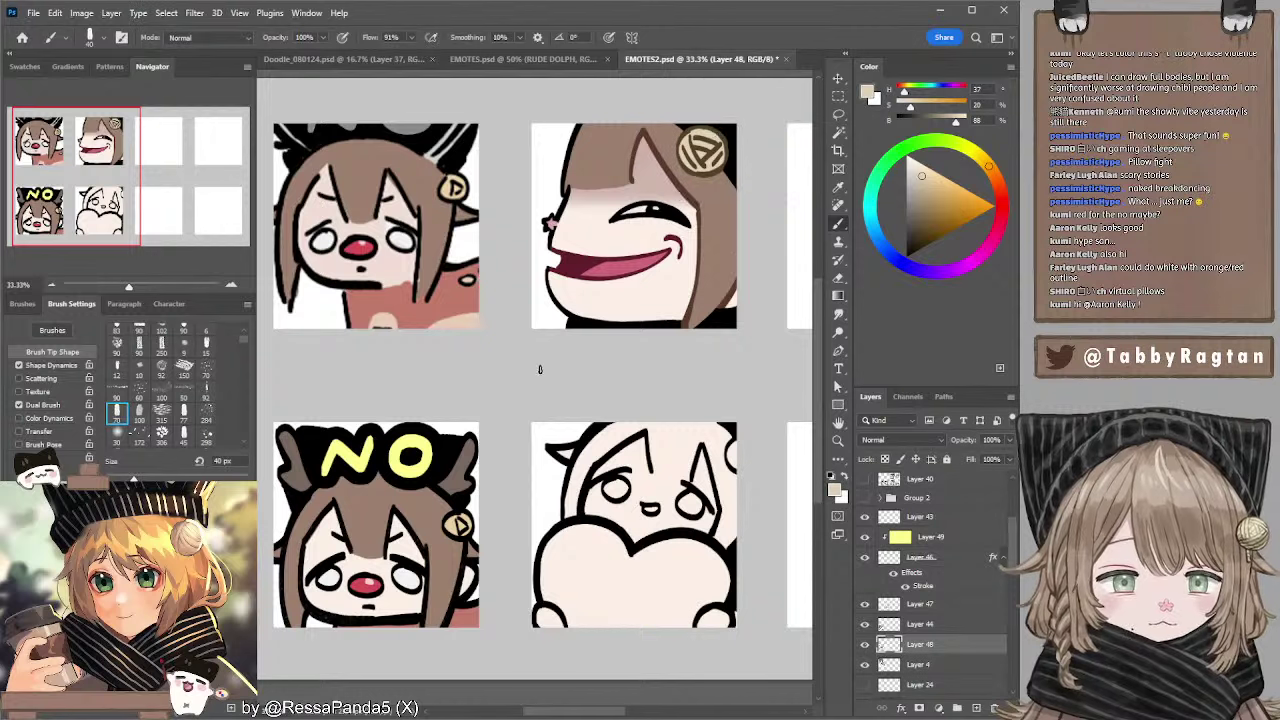
key(bracketright)
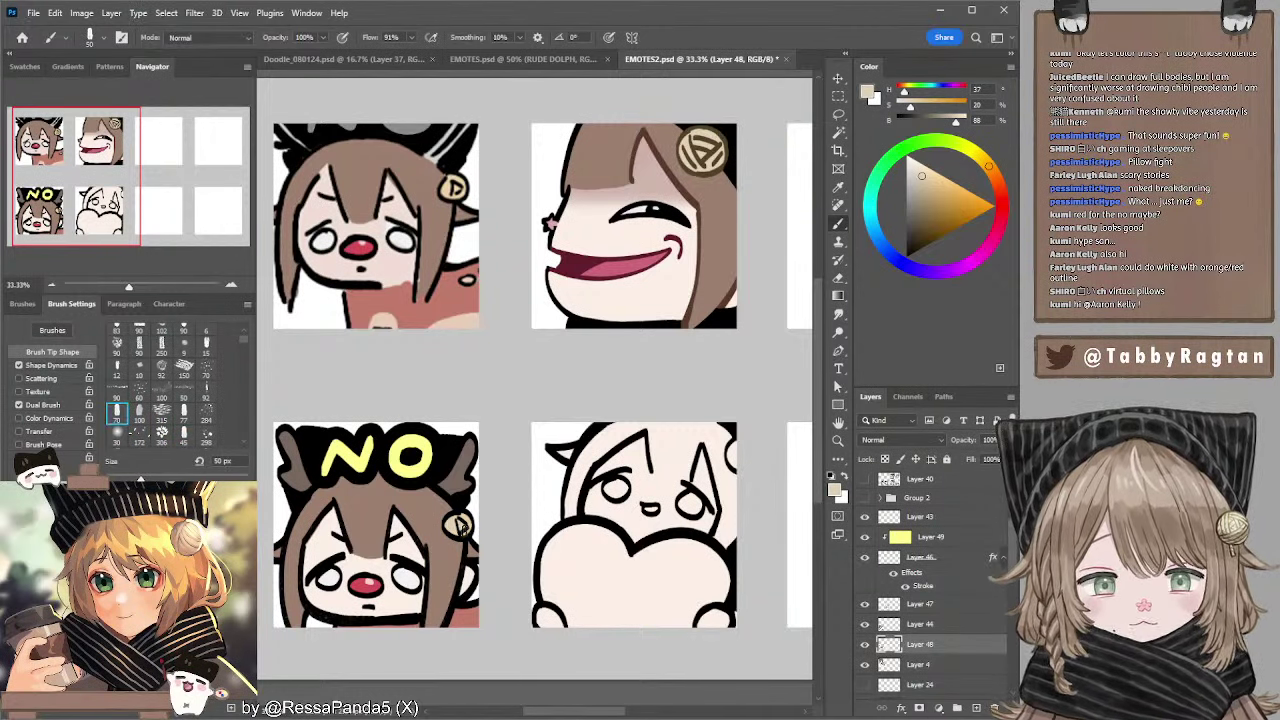
key(bracketleft)
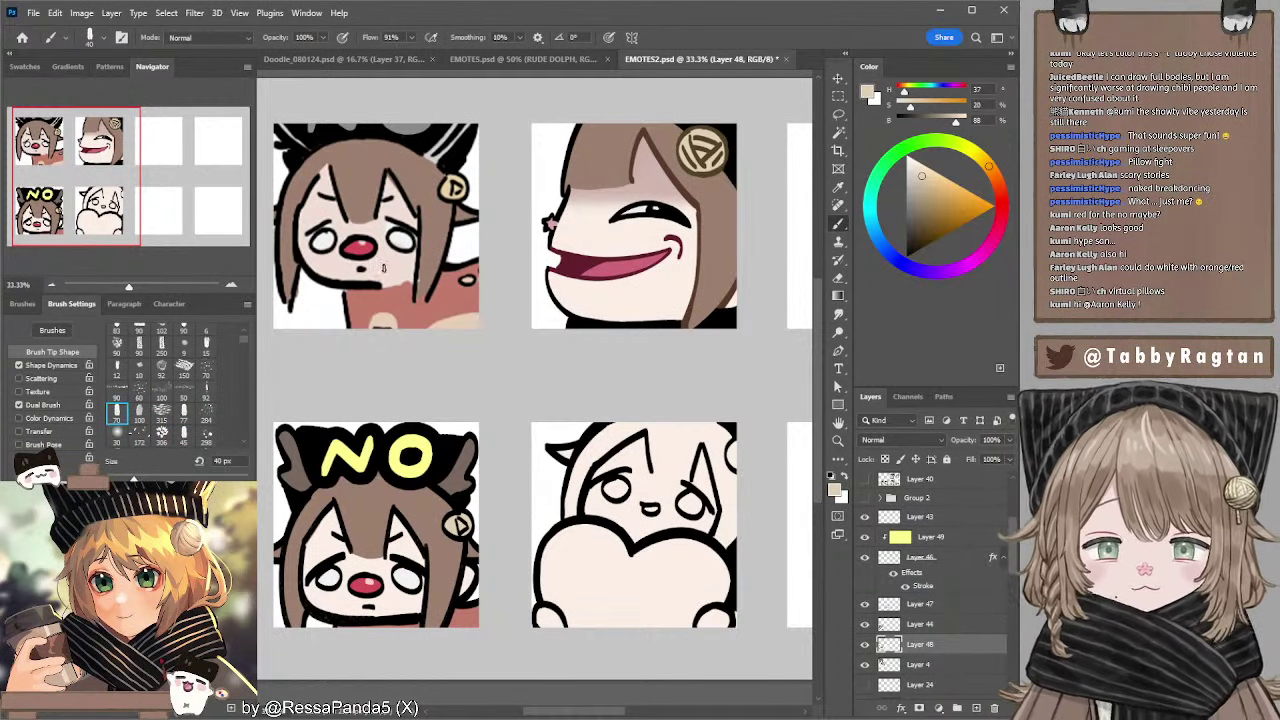
alt+click(718, 257)
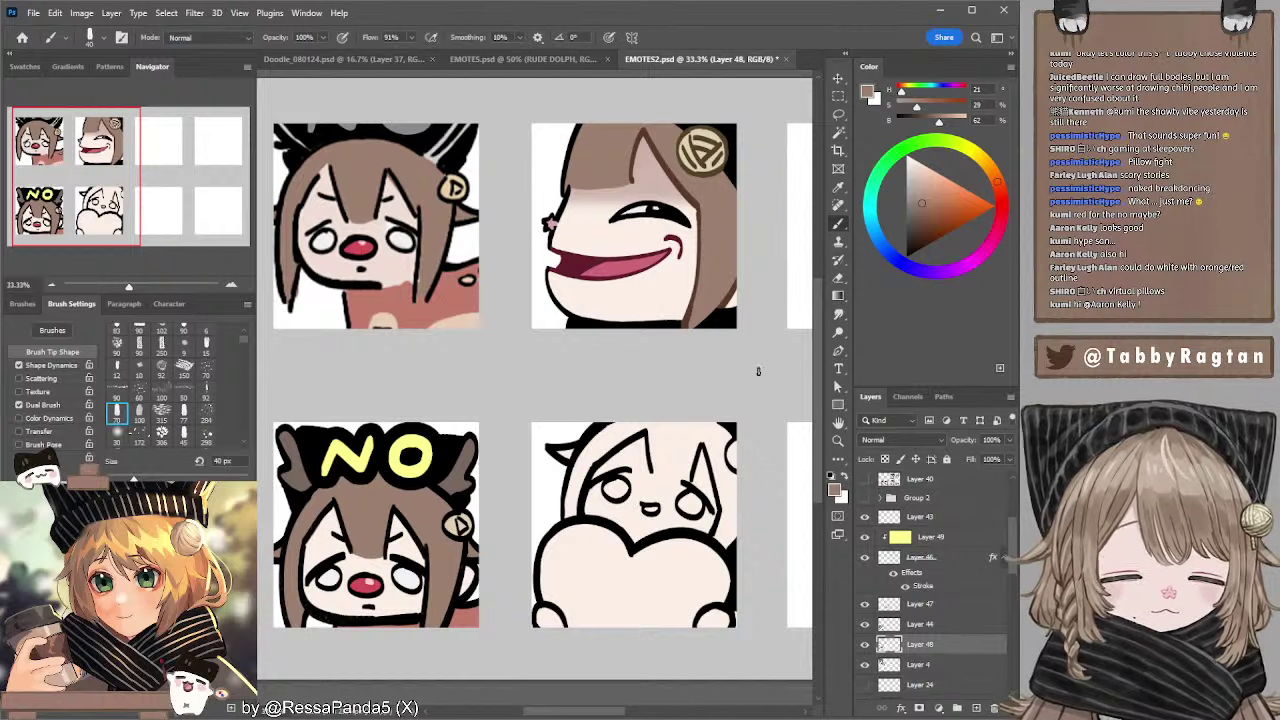
ctrl+click(597, 470)
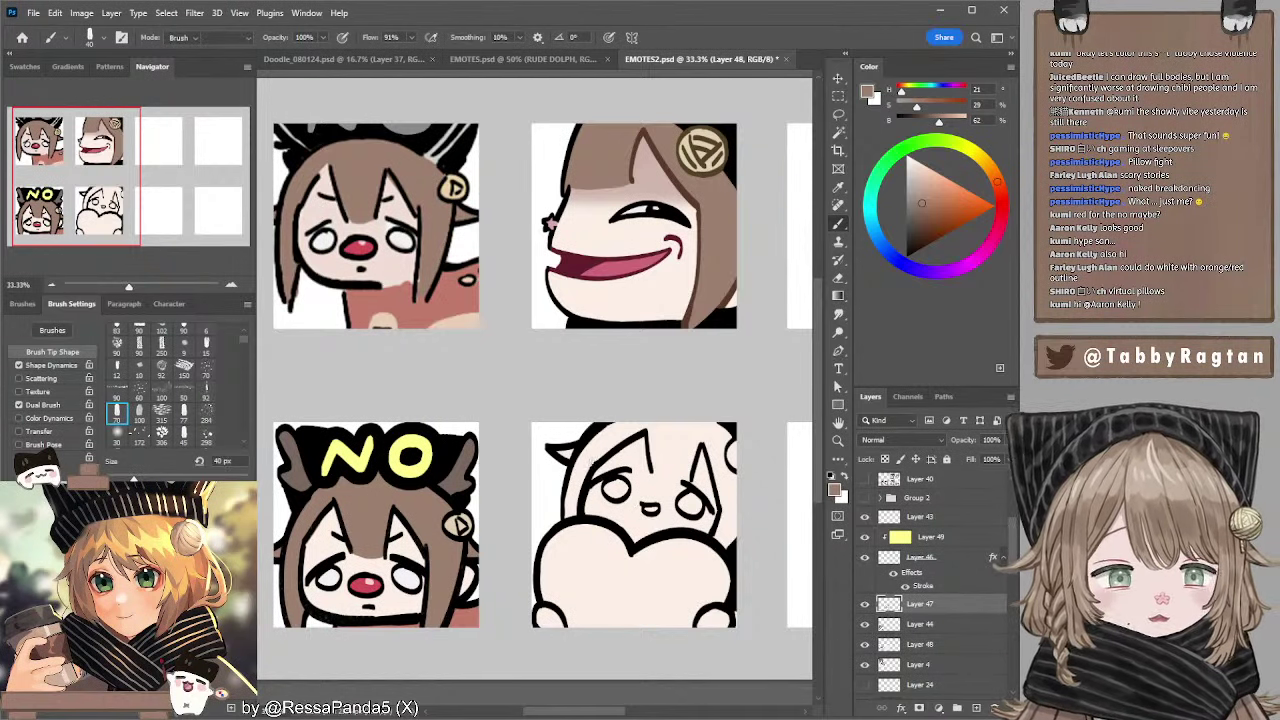
key(e)
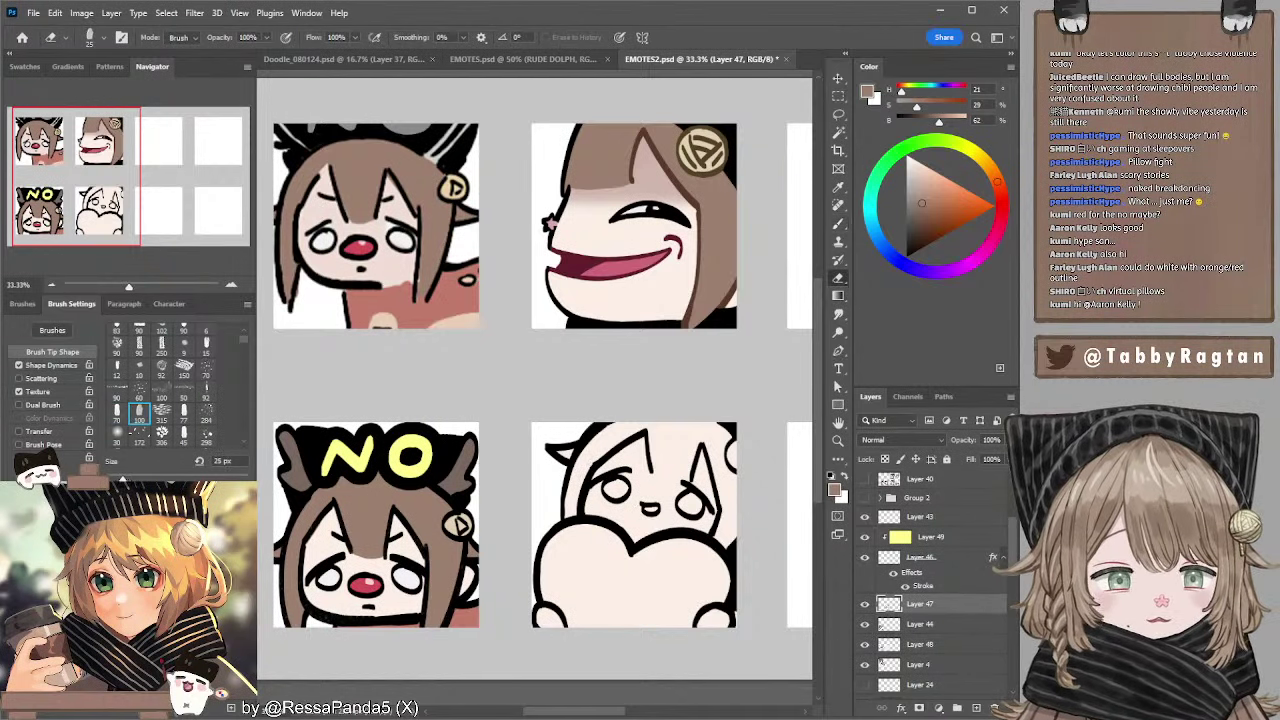
click(866, 608)
key(b)
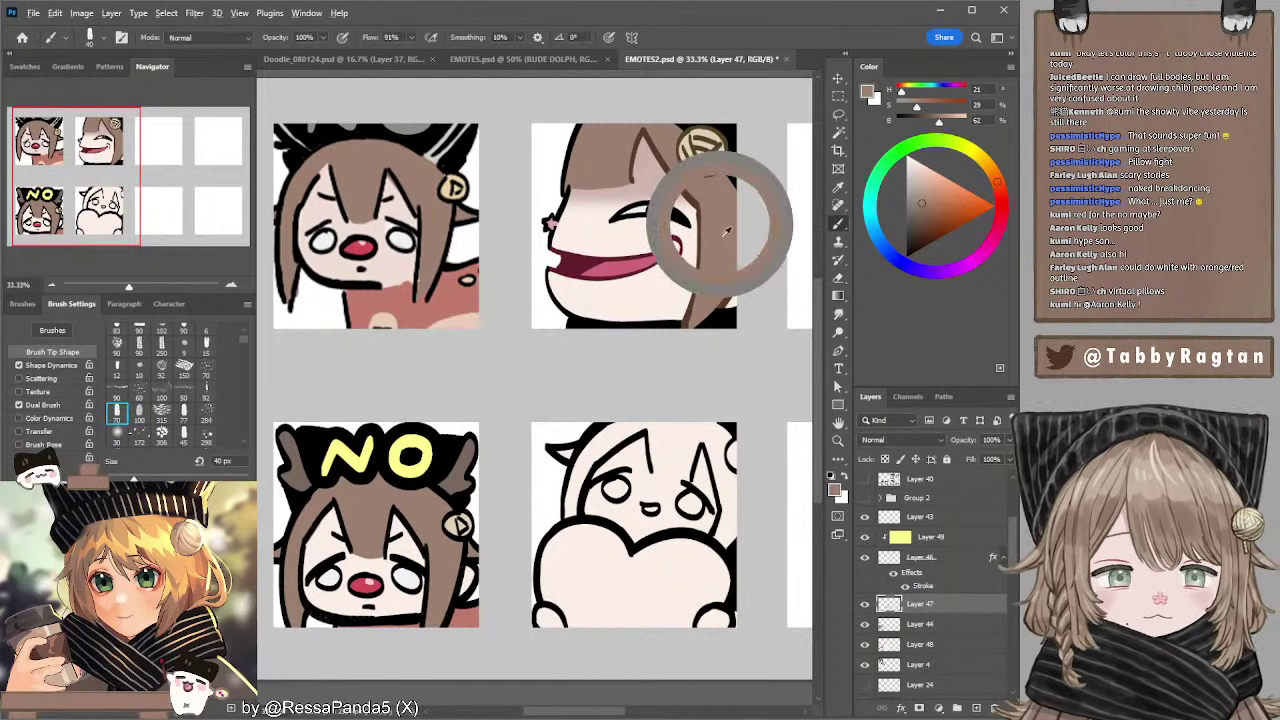
key(e)
key(b)
key(bracketright)
key(bracketright)
key(bracketright)
key(bracketright)
key(bracketright)
mouse_move(572, 508)
mouse_down()
mouse_move(578, 473)
mouse_move(567, 511)
mouse_up()
key(ctrl+z)
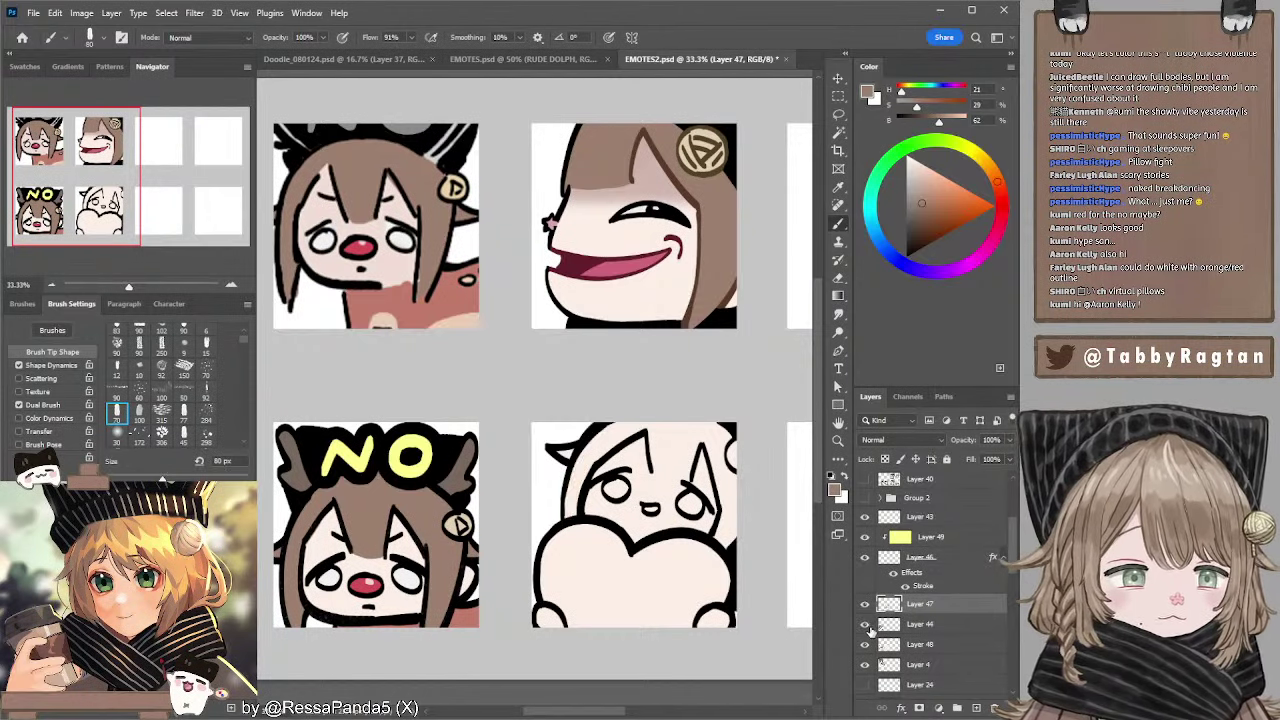
- Make Layer 48 active and add a new layer above it, clipped to the skin colour
ctrl+click(612, 452)
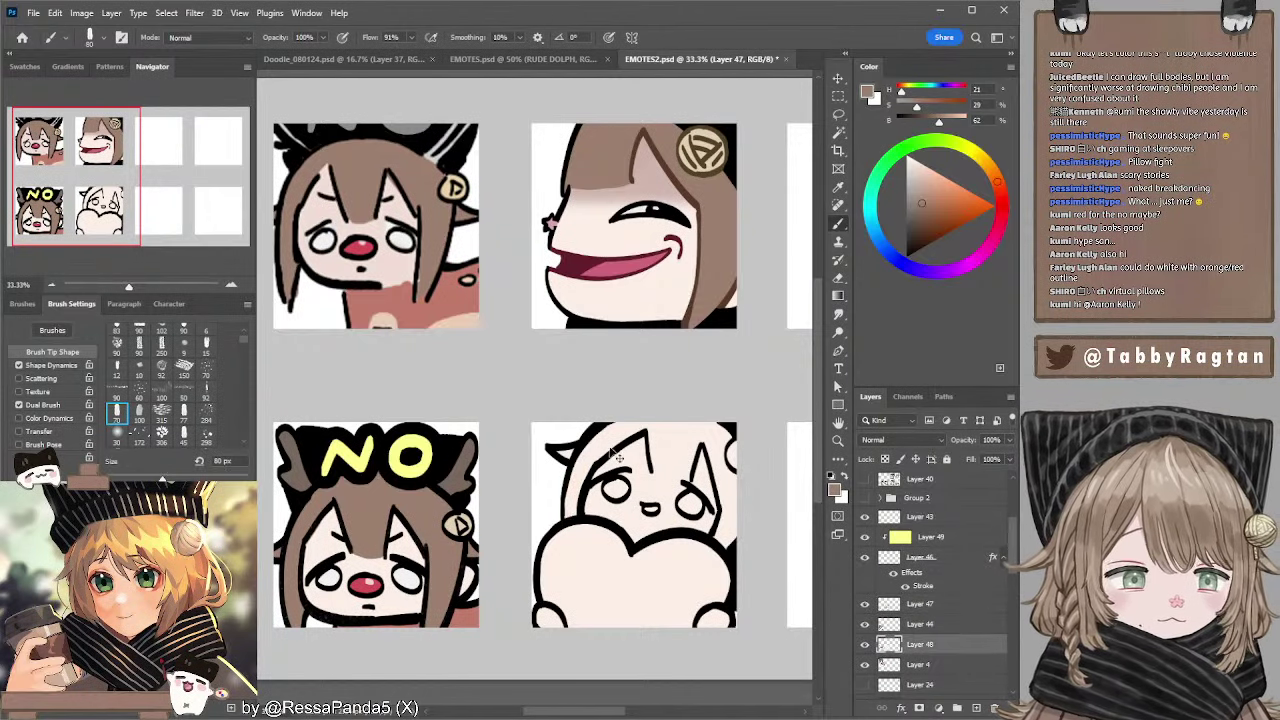
click(977, 707)
alt+click(893, 652)
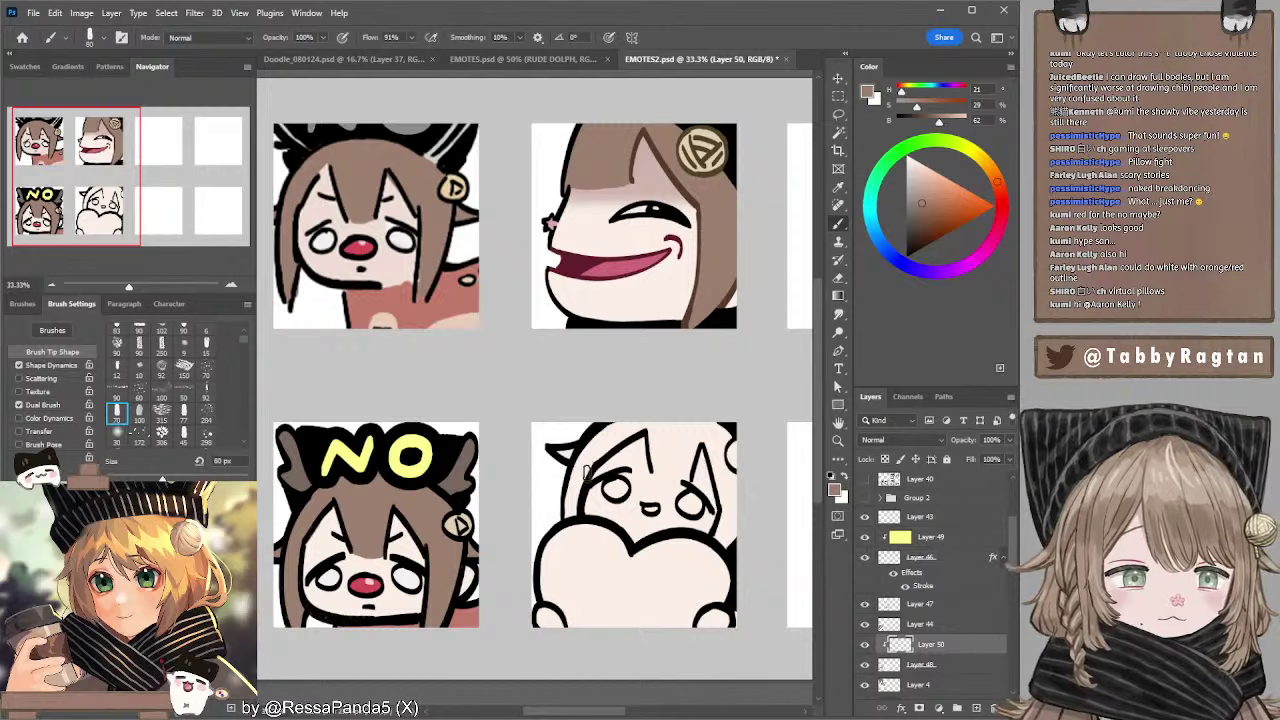
- Paint the heart emote's hair brown on Layer 50, using the brush at 100 px and then 90 px
key(bracketright)
key(bracketright)
mouse_move(604, 435)
mouse_down()
mouse_move(585, 463)
mouse_move(651, 414)
mouse_move(577, 467)
mouse_move(583, 448)
mouse_move(548, 452)
mouse_move(574, 459)
mouse_move(571, 518)
mouse_up()
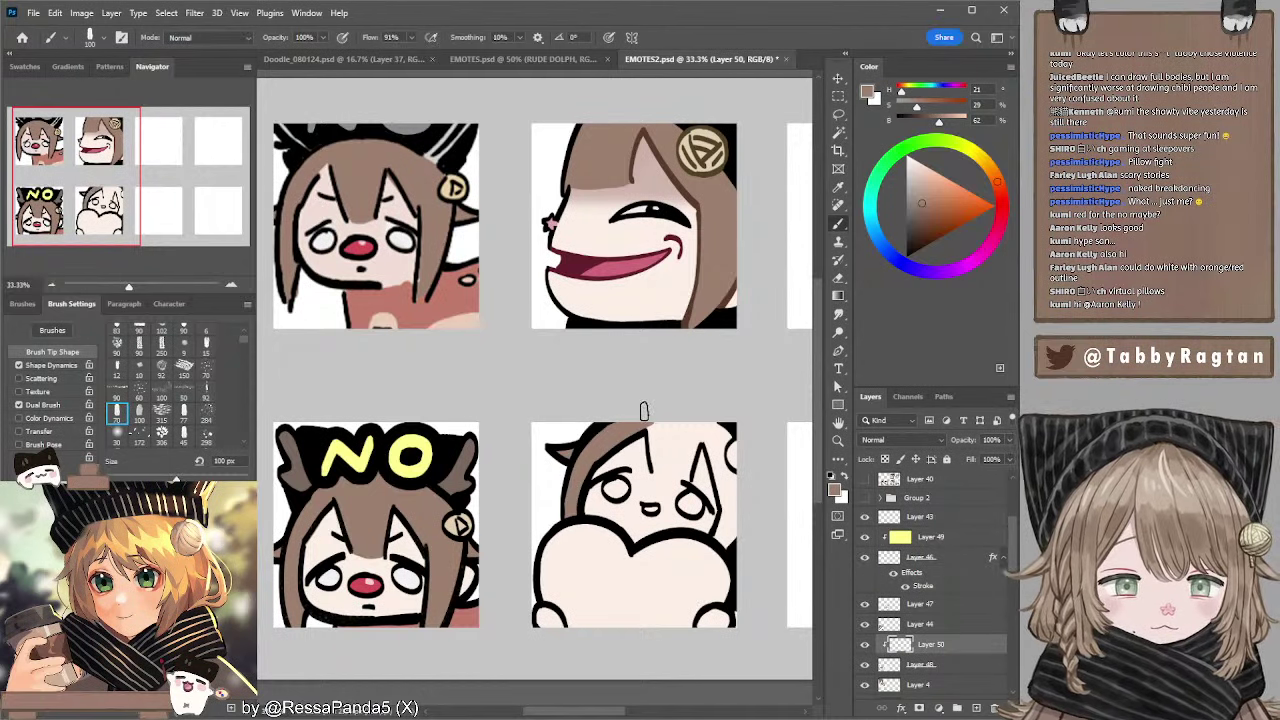
key(bracketleft)
key(bracketleft)
mouse_move(648, 422)
mouse_down()
mouse_move(658, 462)
mouse_move(646, 423)
mouse_move(657, 465)
mouse_move(683, 475)
mouse_move(666, 453)
mouse_move(707, 427)
mouse_move(729, 508)
mouse_move(715, 435)
mouse_move(737, 452)
mouse_move(735, 436)
mouse_move(730, 542)
mouse_up()
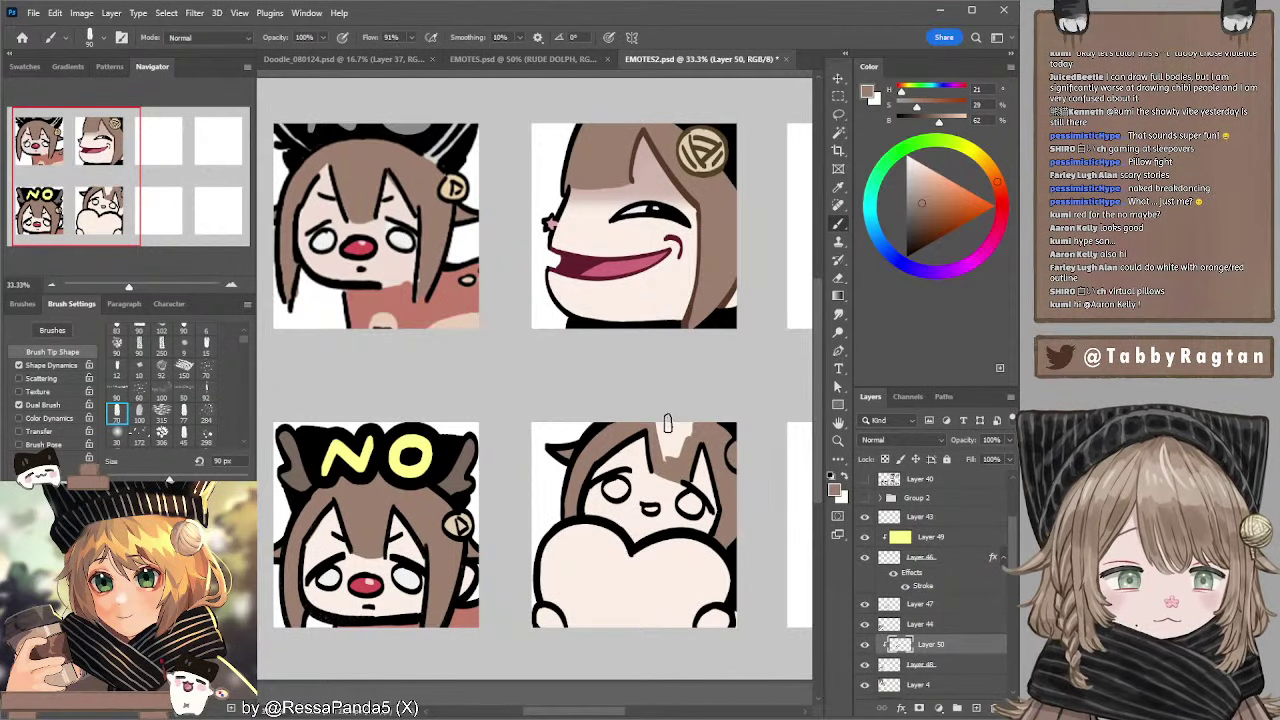
mouse_move(668, 424)
mouse_down()
mouse_move(661, 455)
mouse_move(690, 432)
mouse_move(677, 423)
mouse_up()
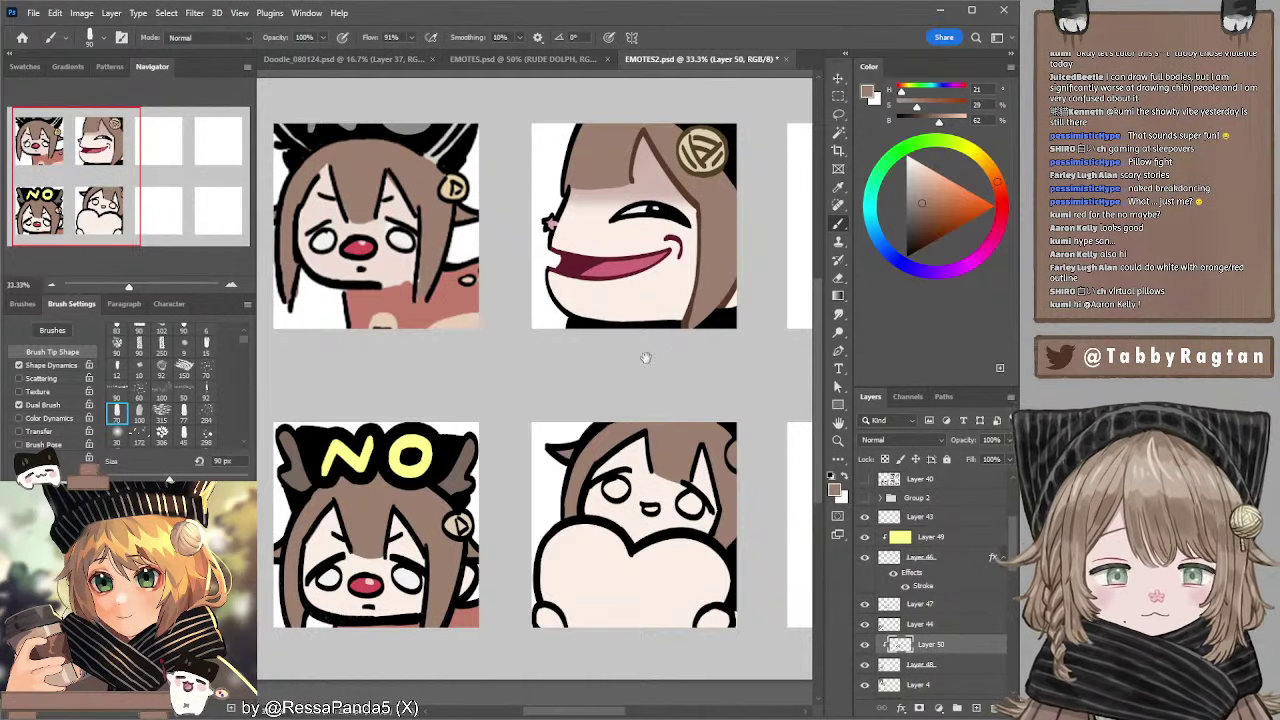
- Colour the heart emote's hair button with the cream (H 37, S 20, B 88) sampled from the grinning emote's button
mouse_move(649, 357)
mouse_down()
mouse_move(497, 366)
mouse_move(667, 358)
mouse_move(667, 312)
mouse_move(633, 287)
mouse_up()
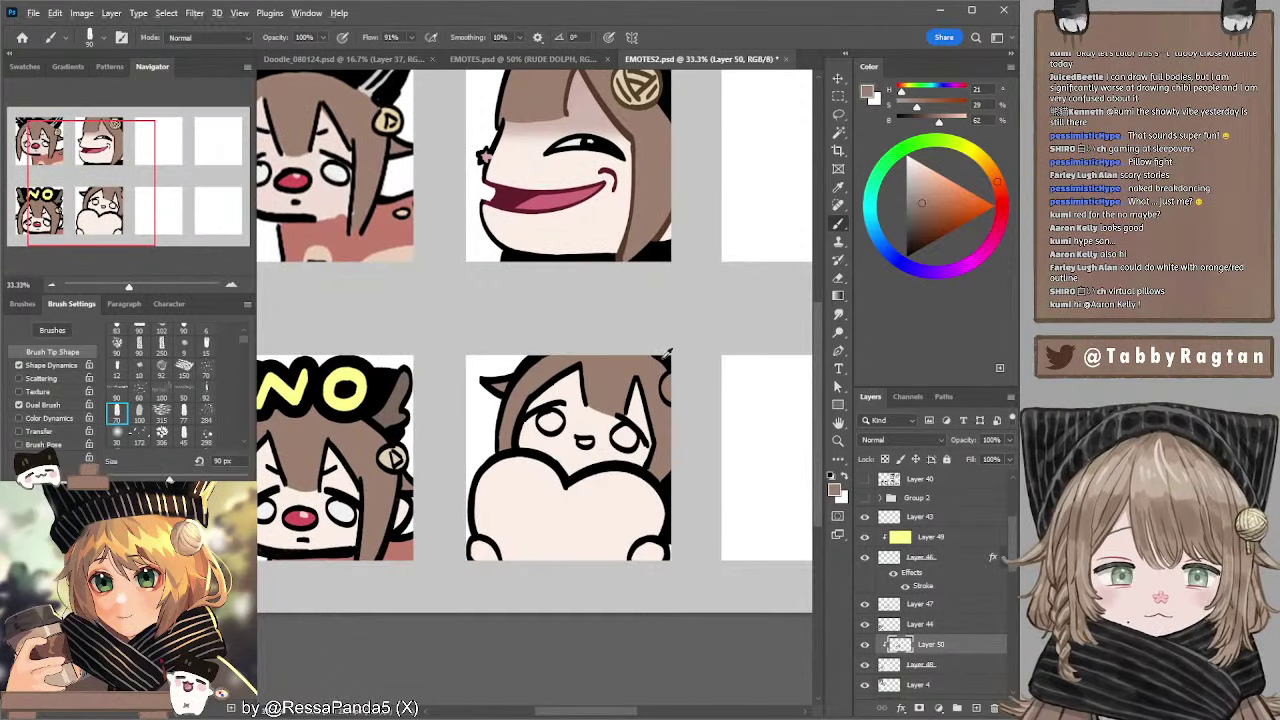
alt+click(634, 257)
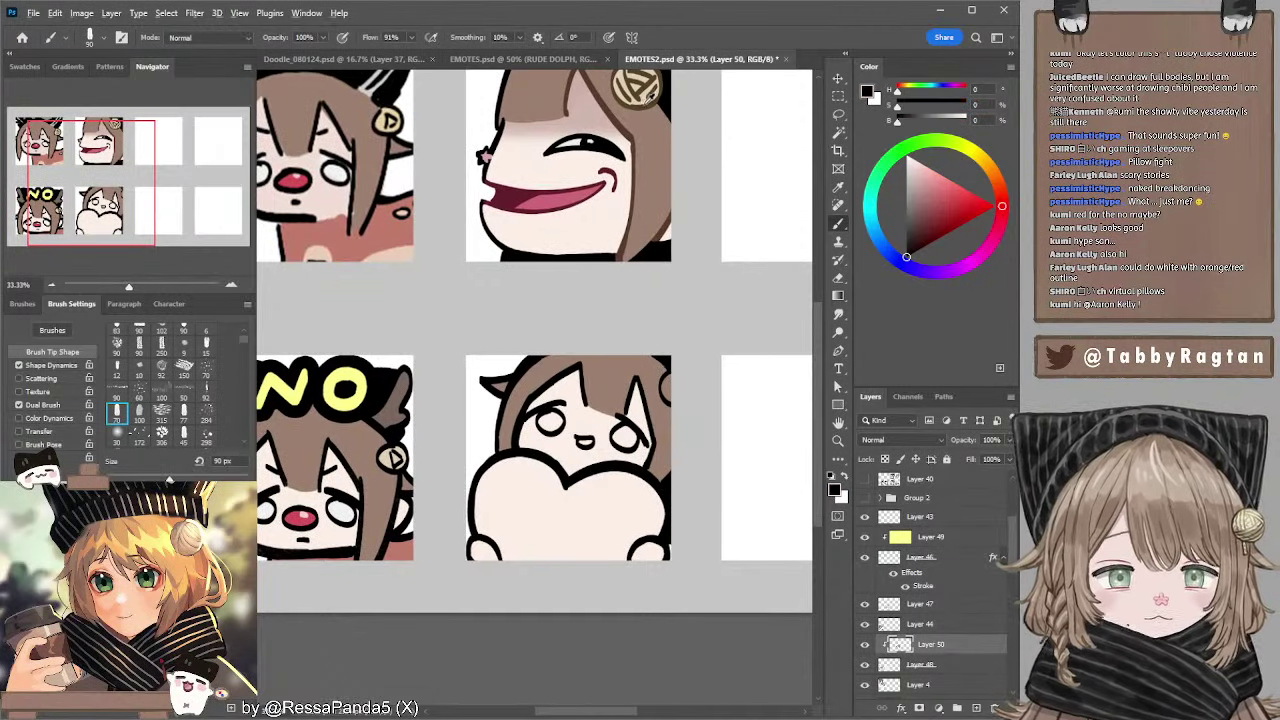
alt+click(650, 95)
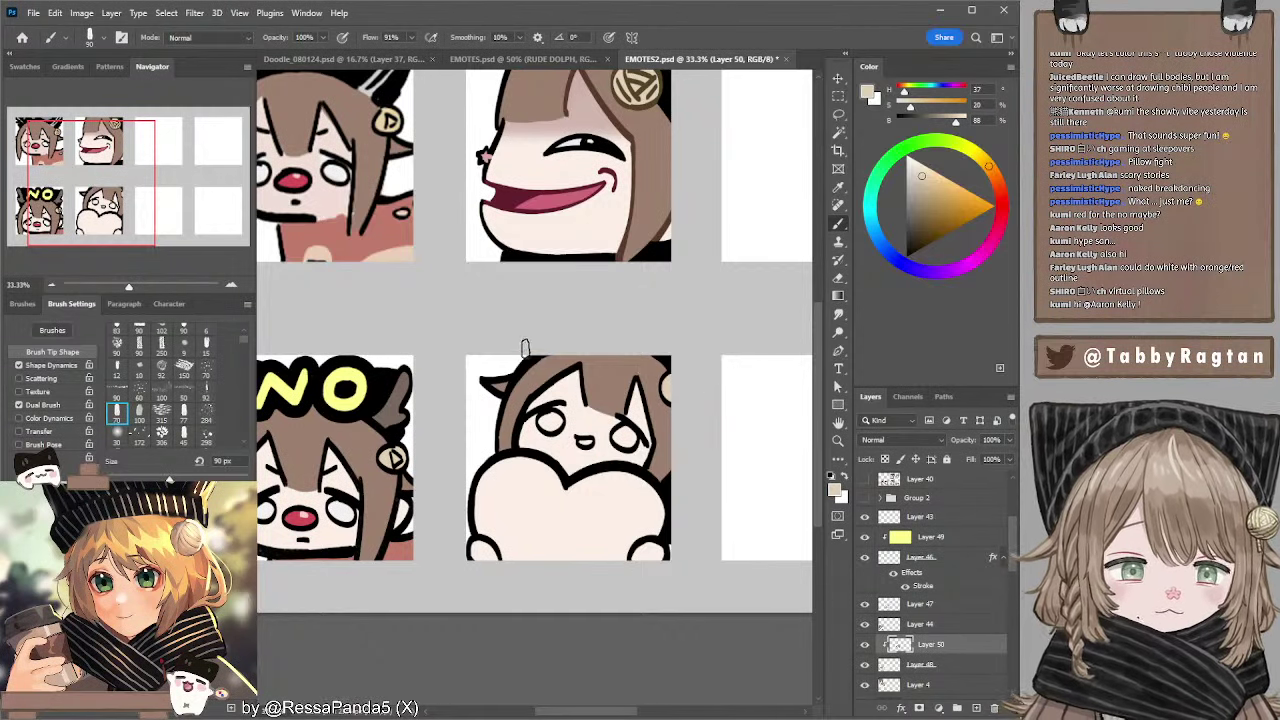
drag(431, 383, 519, 408)
- Sample the mouth pink (H 348, S 50, B 81) from the grinning emote and add a new clipped layer above Layer 50
alt+click(652, 220)
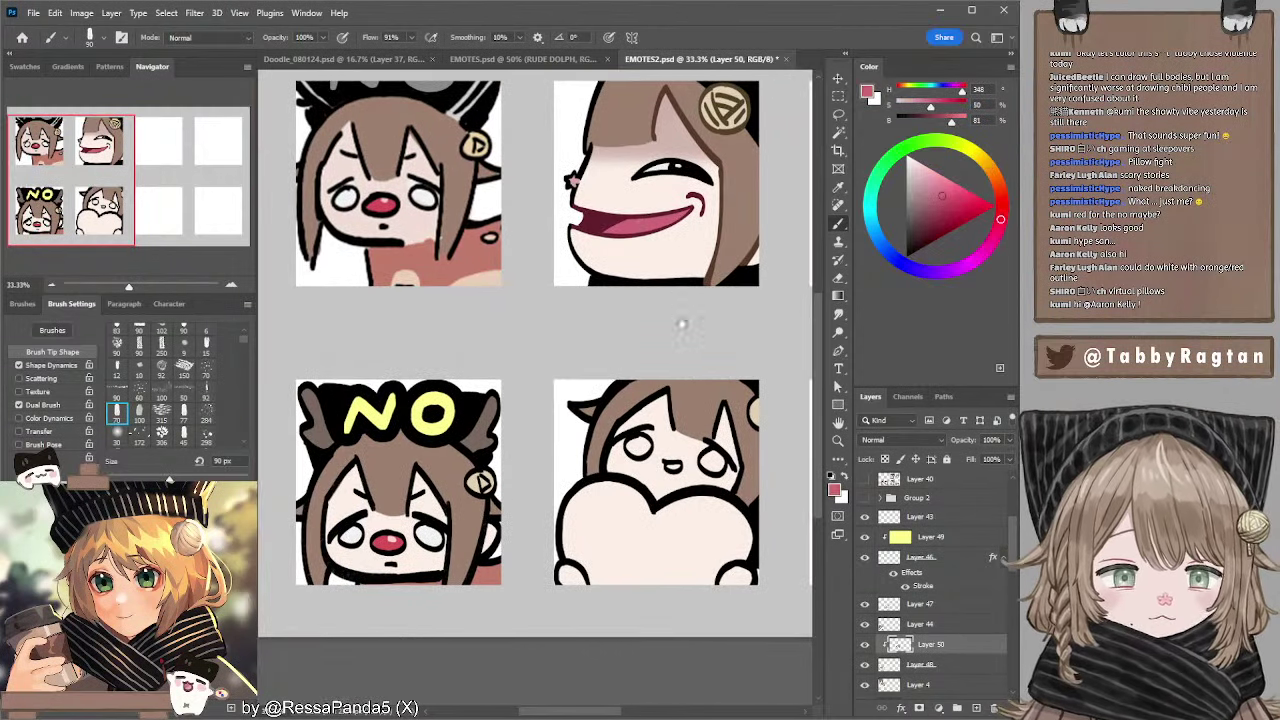
drag(680, 323, 591, 303)
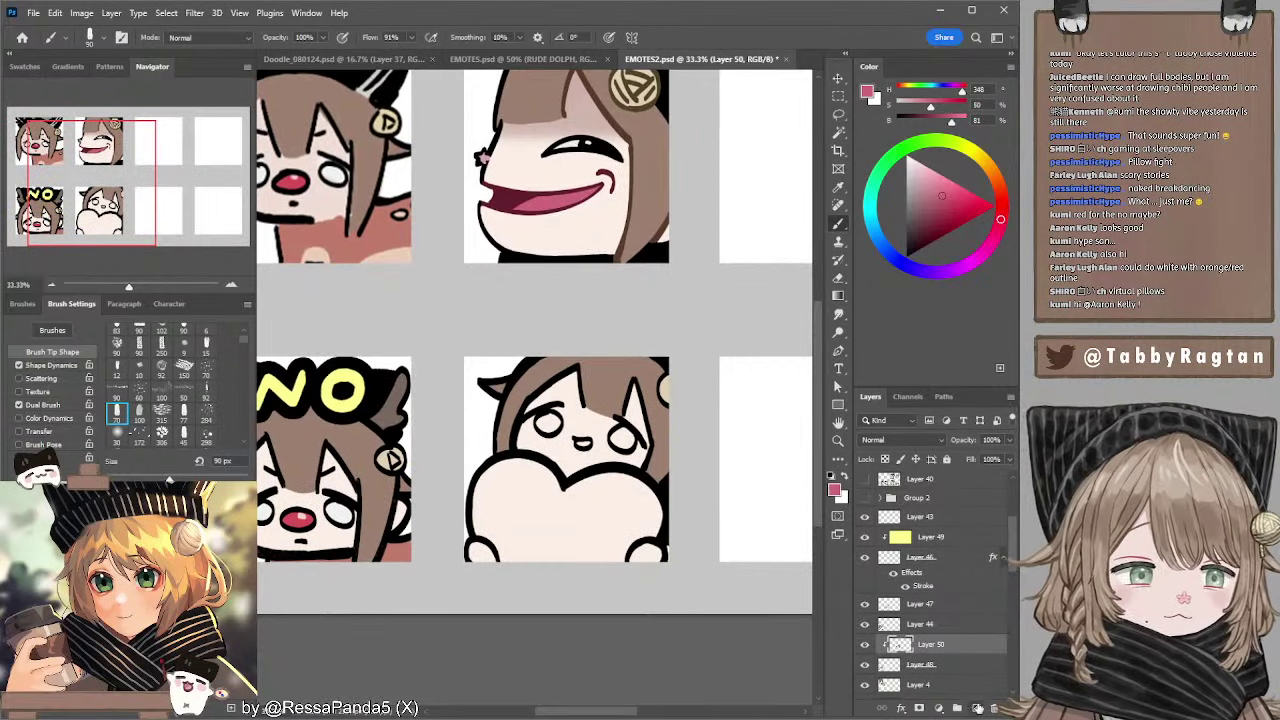
key(ctrl+shift+alt+n)
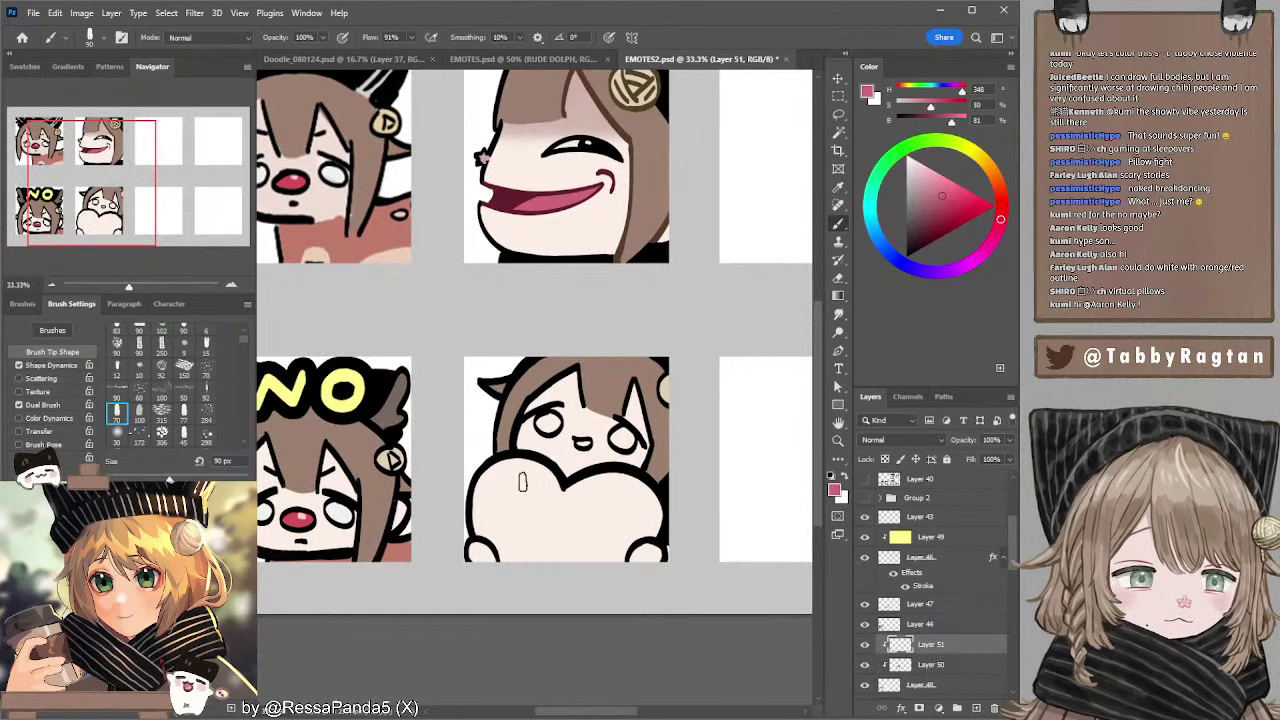
key(bracketright)
key(bracketright)
key(bracketright)
key(bracketright)
mouse_move(505, 482)
mouse_down()
mouse_move(555, 499)
mouse_move(501, 479)
mouse_move(547, 493)
mouse_move(533, 477)
mouse_move(552, 488)
mouse_move(513, 476)
mouse_move(563, 508)
mouse_move(626, 488)
mouse_move(613, 483)
mouse_move(640, 493)
mouse_move(605, 481)
mouse_move(644, 491)
mouse_move(662, 517)
mouse_move(596, 508)
mouse_up()
key(ctrl+z)
- Paint the heart on Layer 51 in a lighter pink (H 348, S 42, B 94), leaving the paws pale
click(940, 181)
key(bracketleft)
key(bracketleft)
key(bracketleft)
key(])
key(])
mouse_move(482, 484)
mouse_down()
mouse_move(508, 558)
mouse_move(498, 503)
mouse_move(523, 551)
mouse_move(545, 547)
mouse_move(520, 511)
mouse_move(545, 555)
mouse_move(599, 517)
mouse_move(560, 561)
mouse_move(631, 524)
mouse_move(626, 545)
mouse_move(646, 540)
mouse_move(623, 563)
mouse_move(636, 531)
mouse_move(611, 559)
mouse_move(638, 530)
mouse_up()
key([)
key([)
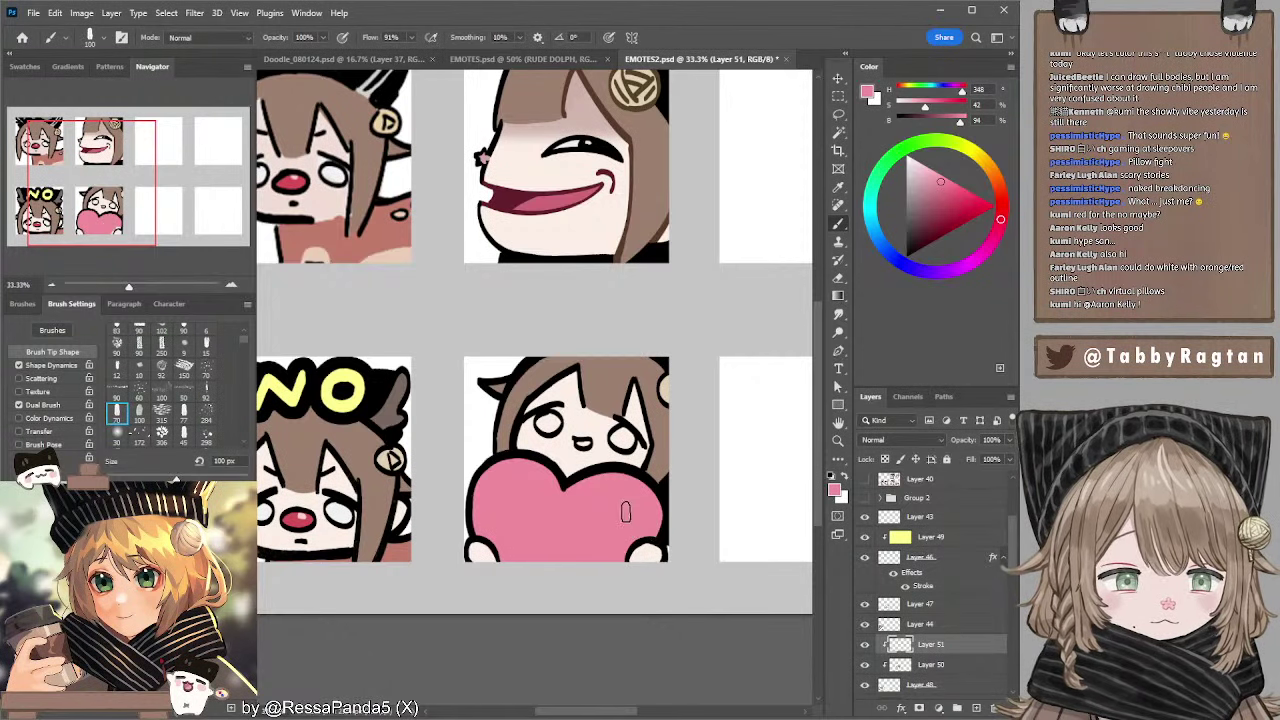
- Colour the heart emote's mouth dark red at 80 px and its tongue pink at 60 px, sampling both from the grinning emote's mouth
drag(612, 433, 635, 465)
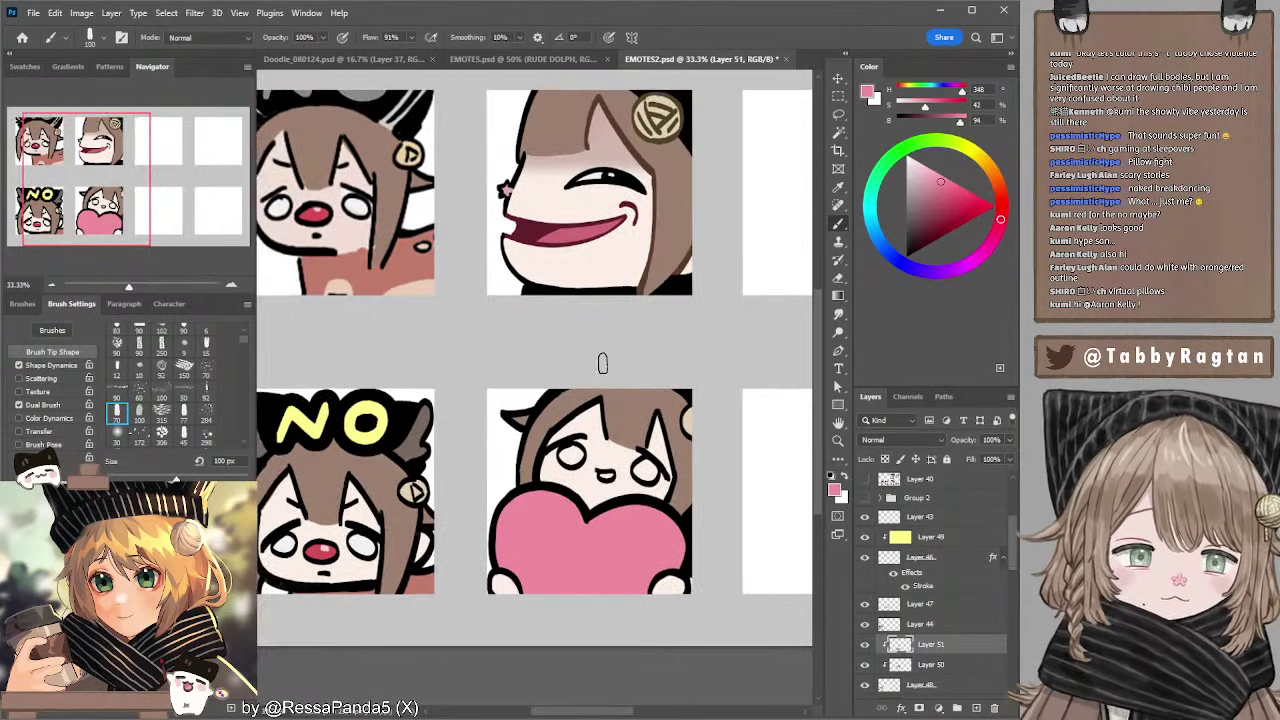
alt+click(532, 231)
key([)
key([)
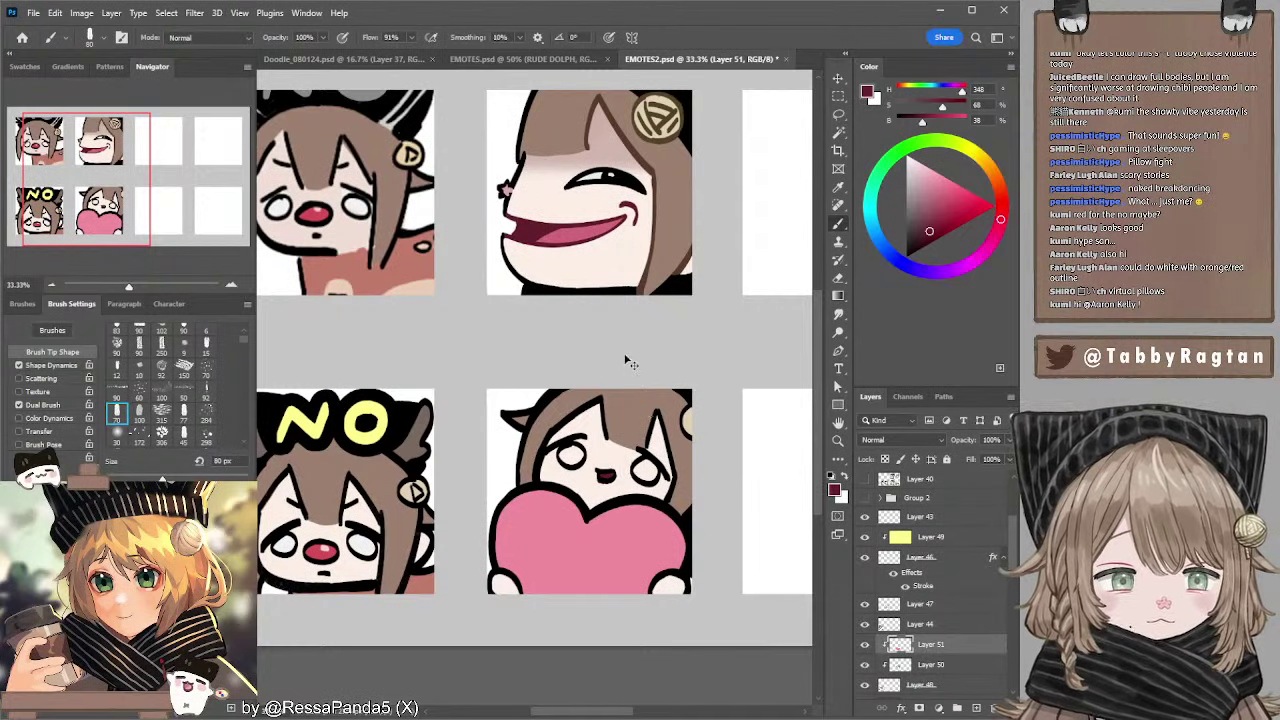
alt+click(584, 234)
key([)
key([)
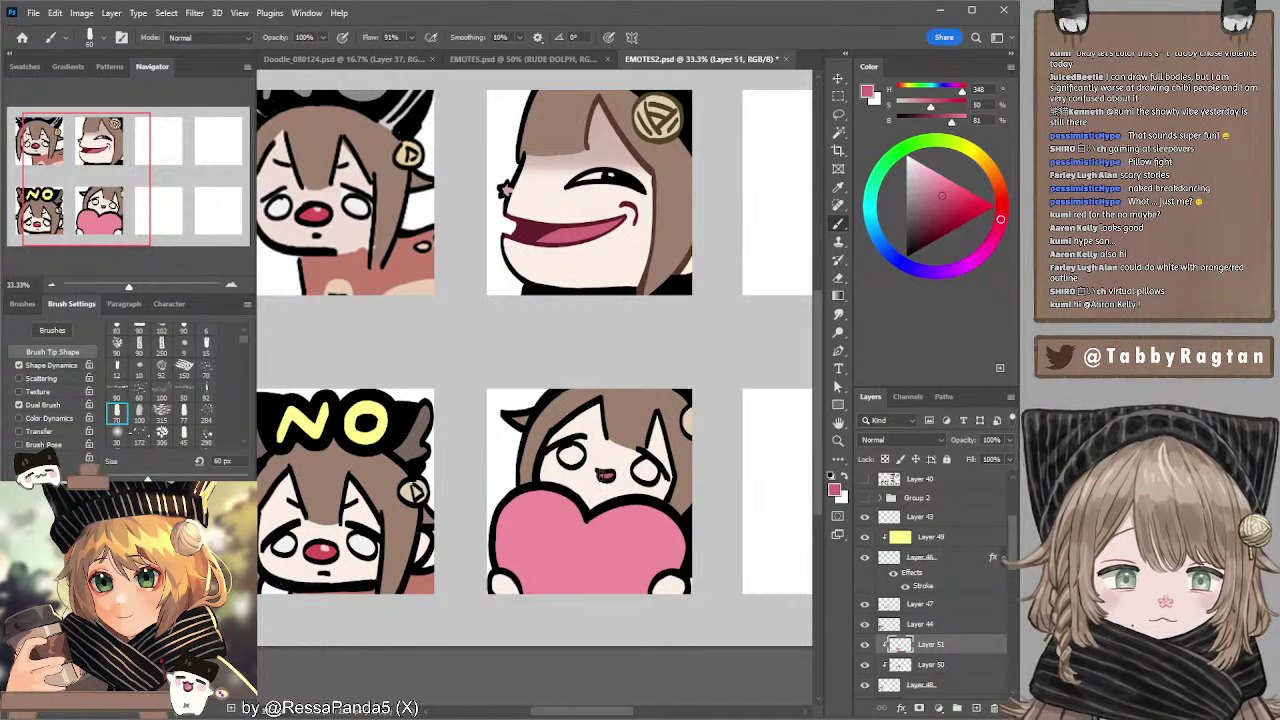
drag(605, 476, 611, 476)
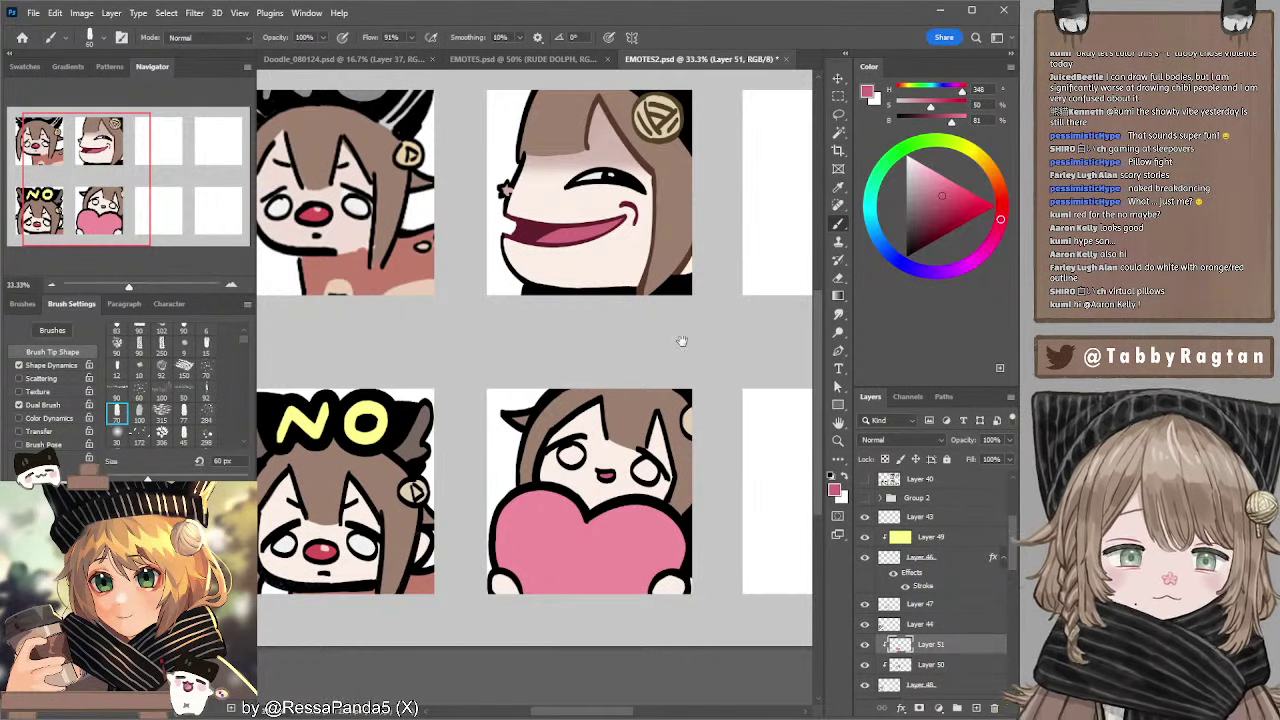
- Show Layer 40 to compare with the finished emotes, then hide it again
drag(681, 341, 598, 264)
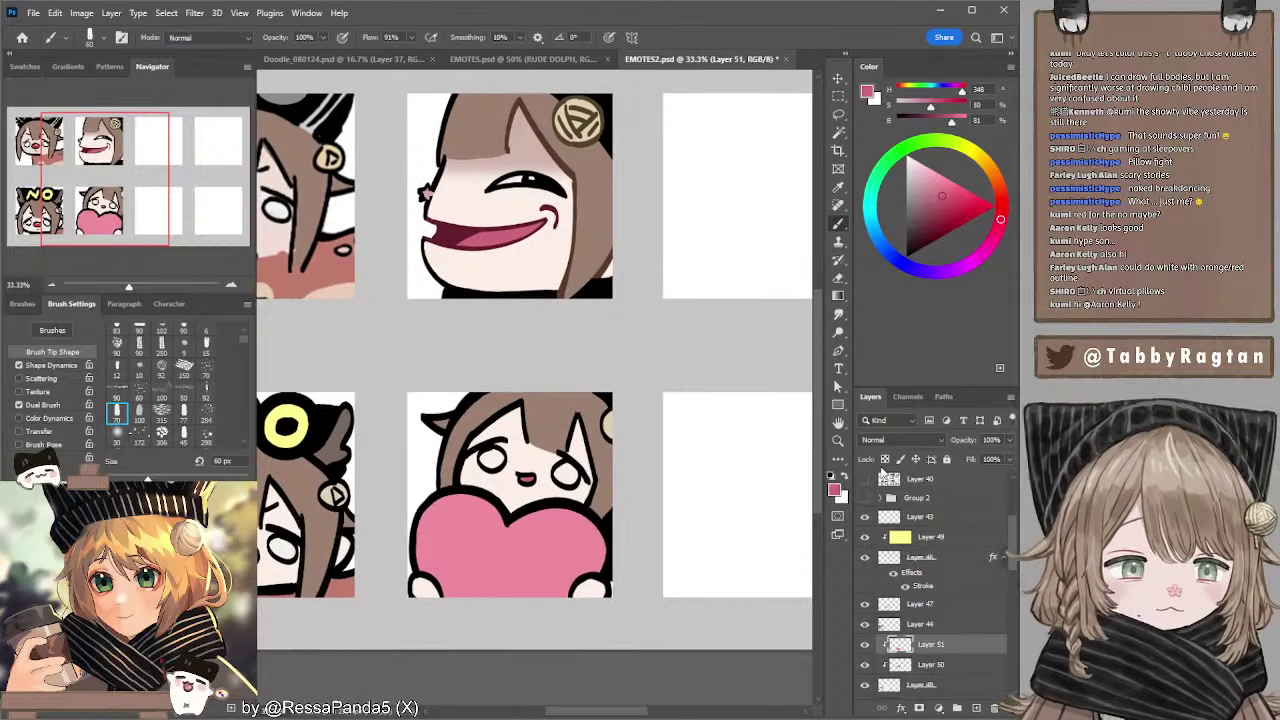
click(865, 481)
drag(694, 422, 424, 420)
drag(285, 413, 659, 408)
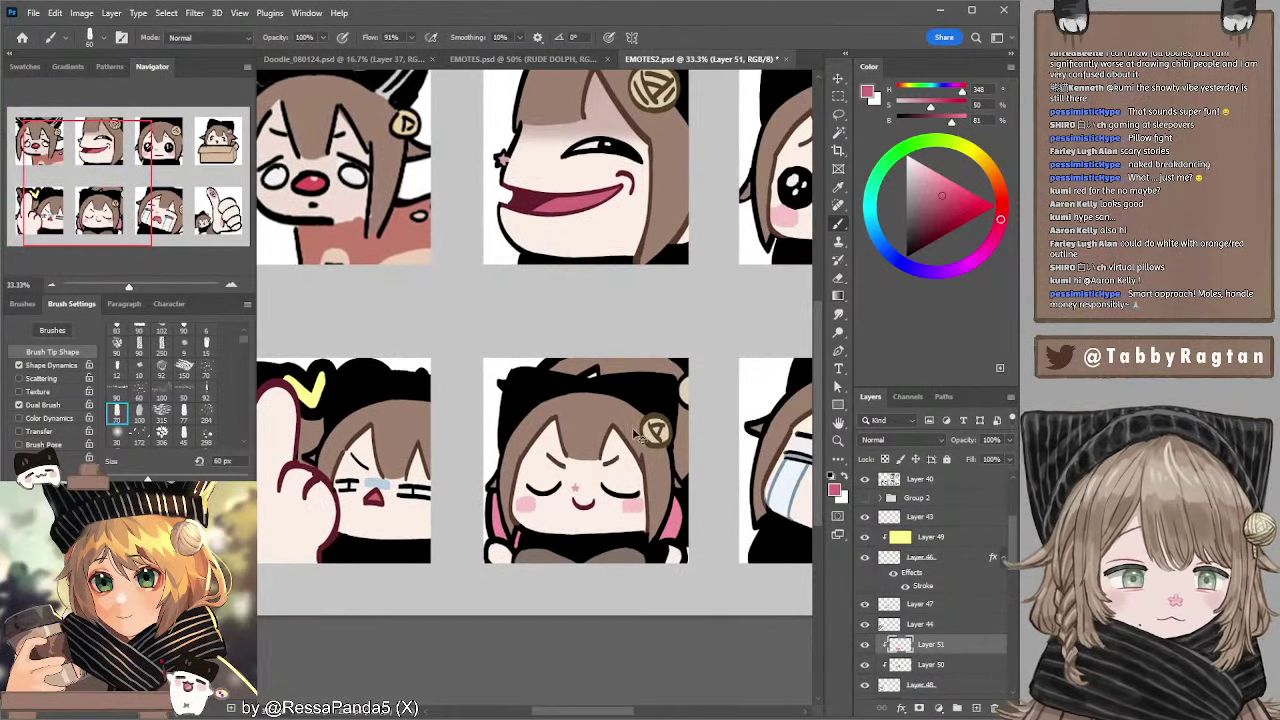
click(885, 482)
click(867, 482)
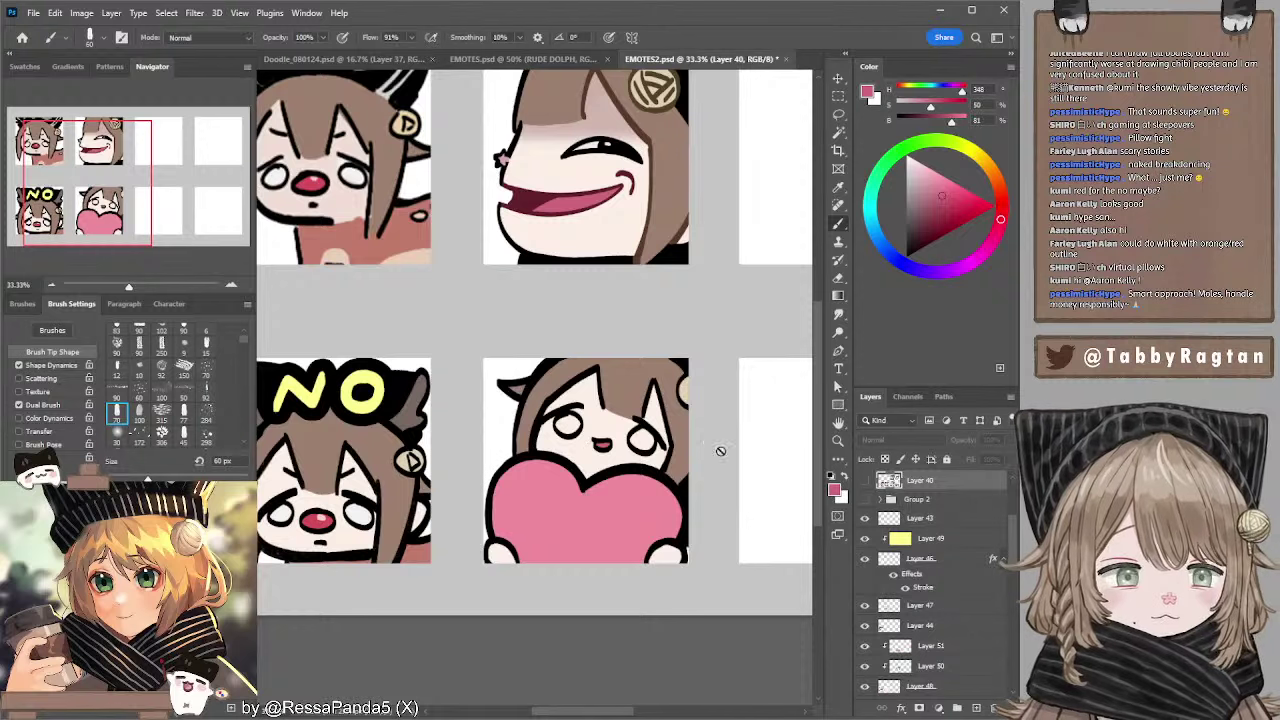
- Sample the green eye colour (H 102, S 18, B 74) from the cardboard-box emote, showing Layer 40 only while sampling
ctrl+click(652, 437)
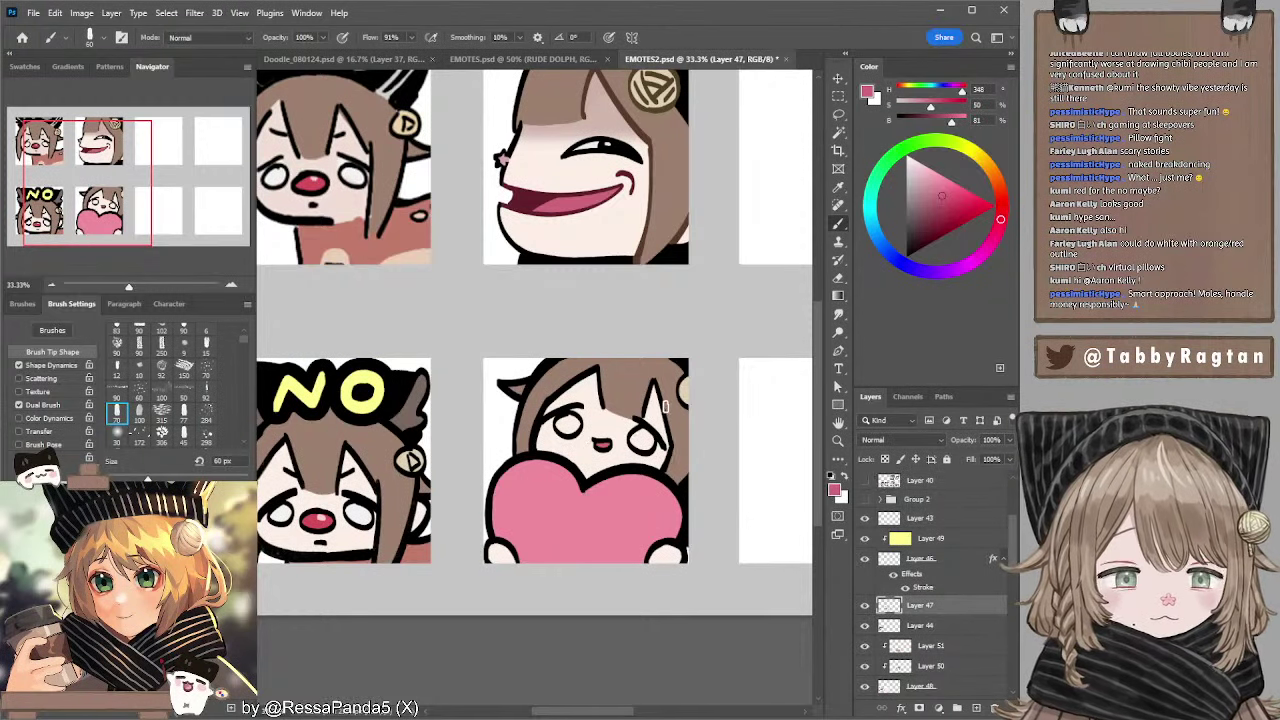
ctrl+click(683, 423)
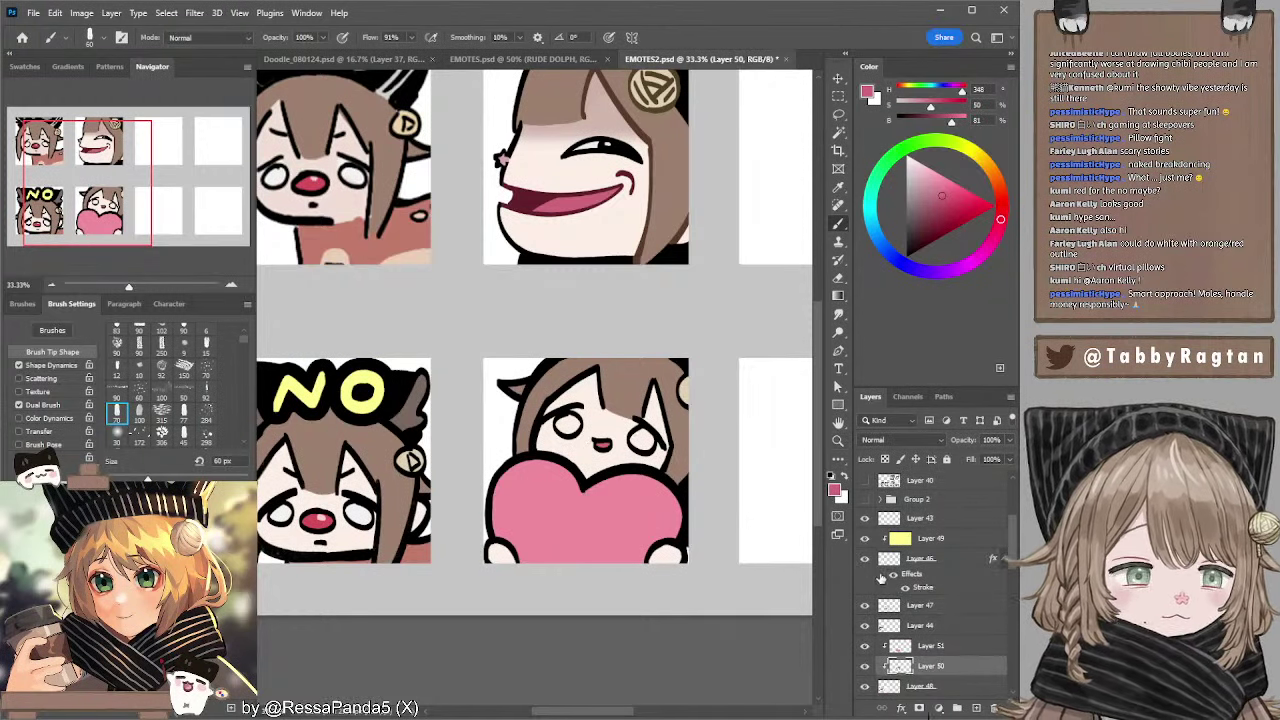
drag(688, 290, 310, 375)
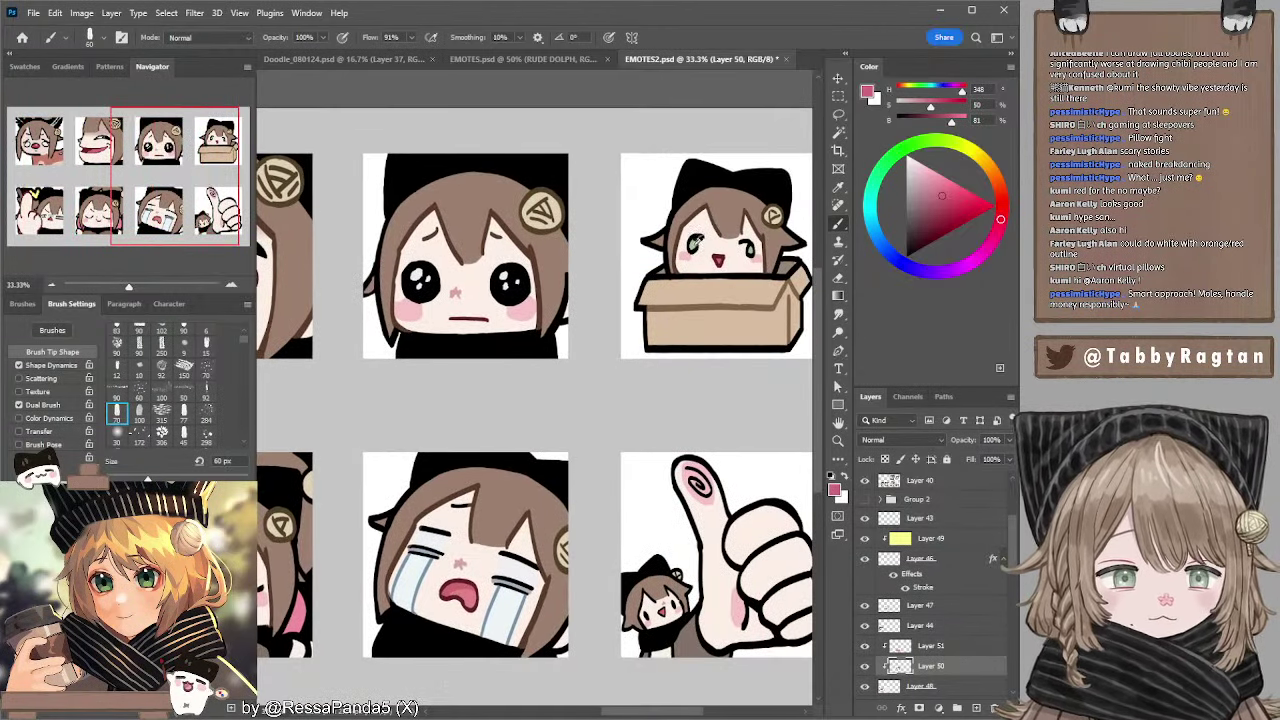
alt+click(694, 246)
drag(563, 366, 808, 205)
drag(480, 348, 588, 400)
click(876, 479)
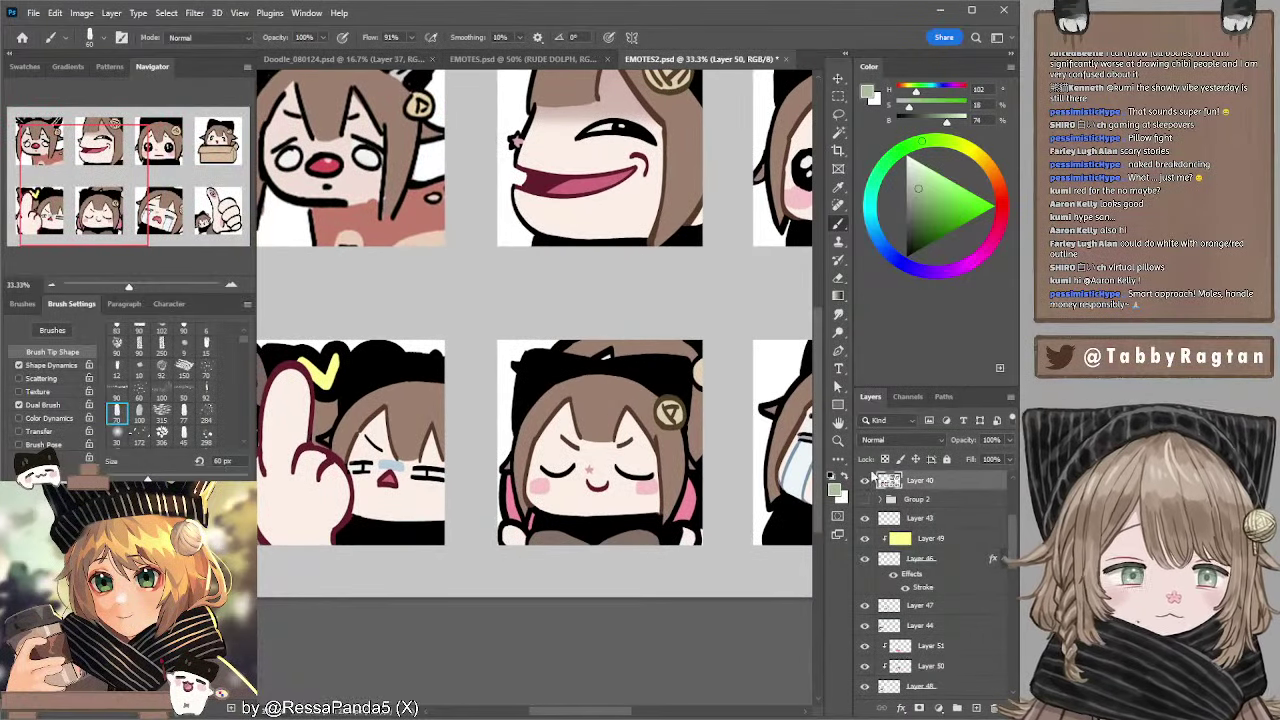
click(865, 481)
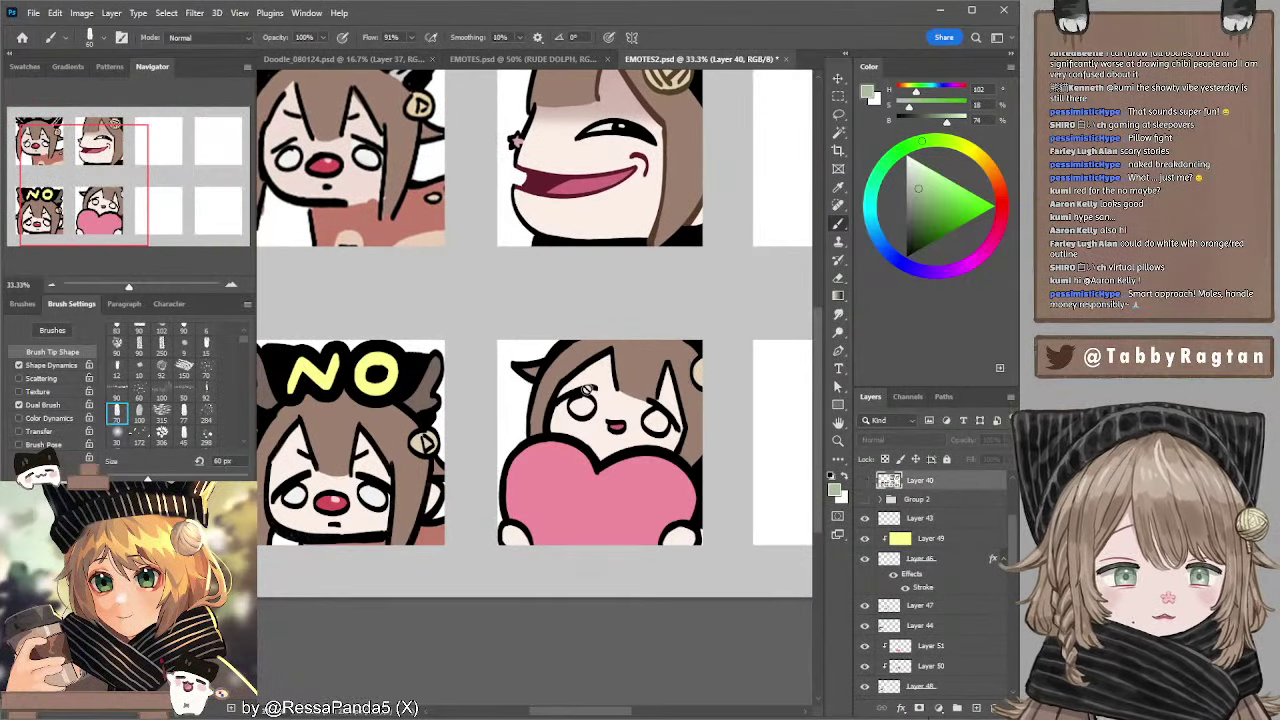
- Paint the heart emote's eyes green on Layer 50, and set up a 45 px brush with sampled white
ctrl+click(622, 370)
drag(581, 400, 652, 422)
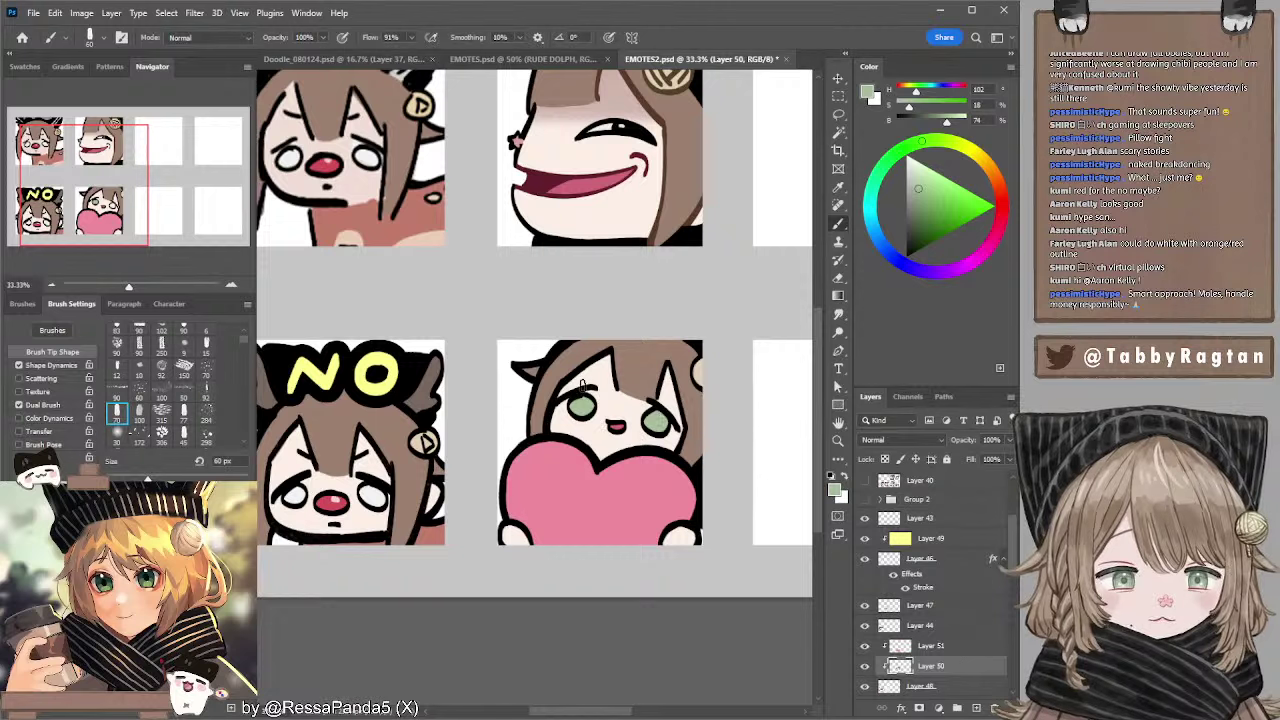
alt+click(518, 387)
key(bracketleft)
key(bracketleft)
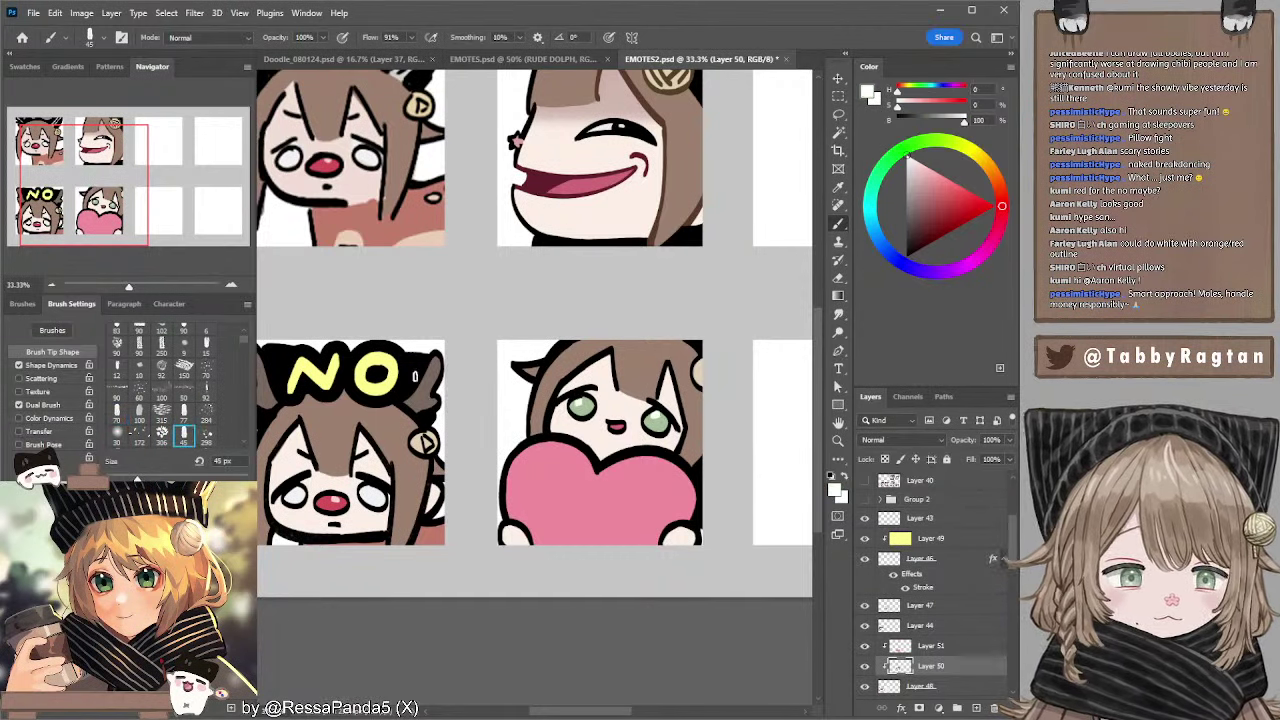
- Select Layer 51, derive a pale pink (H 348, S 18, B 99) from the heart's sampled colour, and enlarge the brush to 60 px
click(53, 286)
click(53, 286)
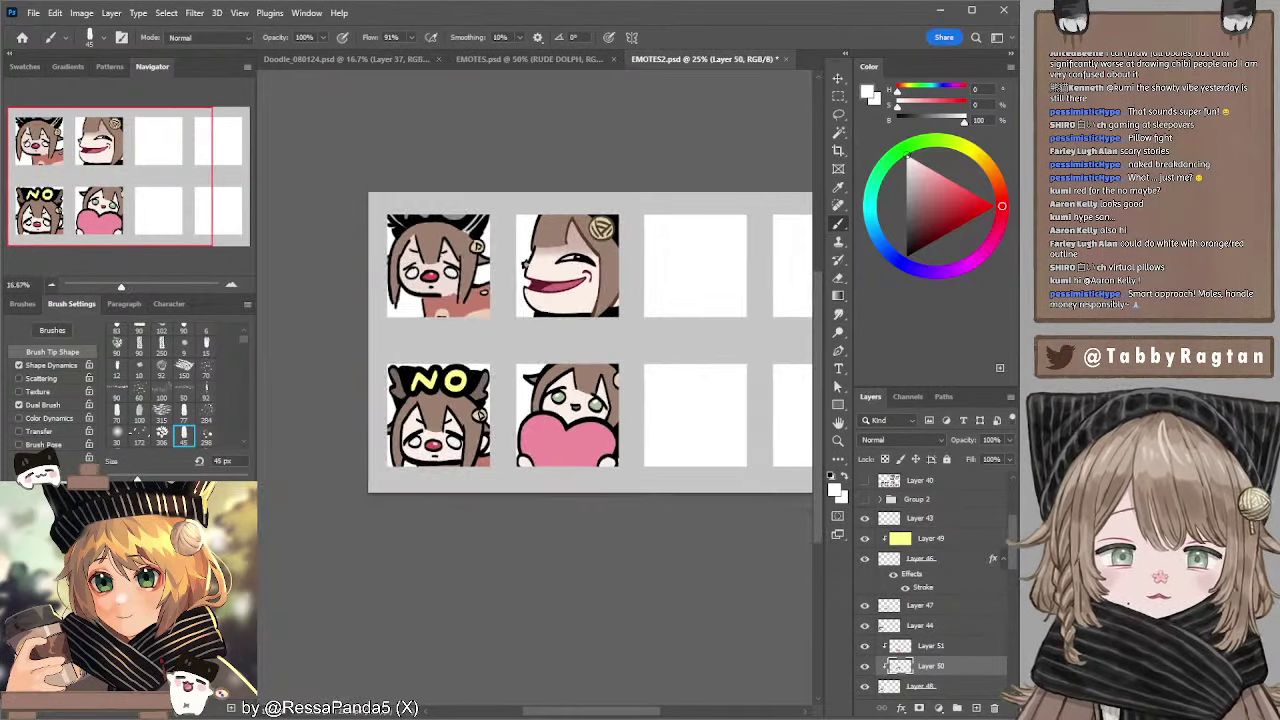
key(alt+bracketright)
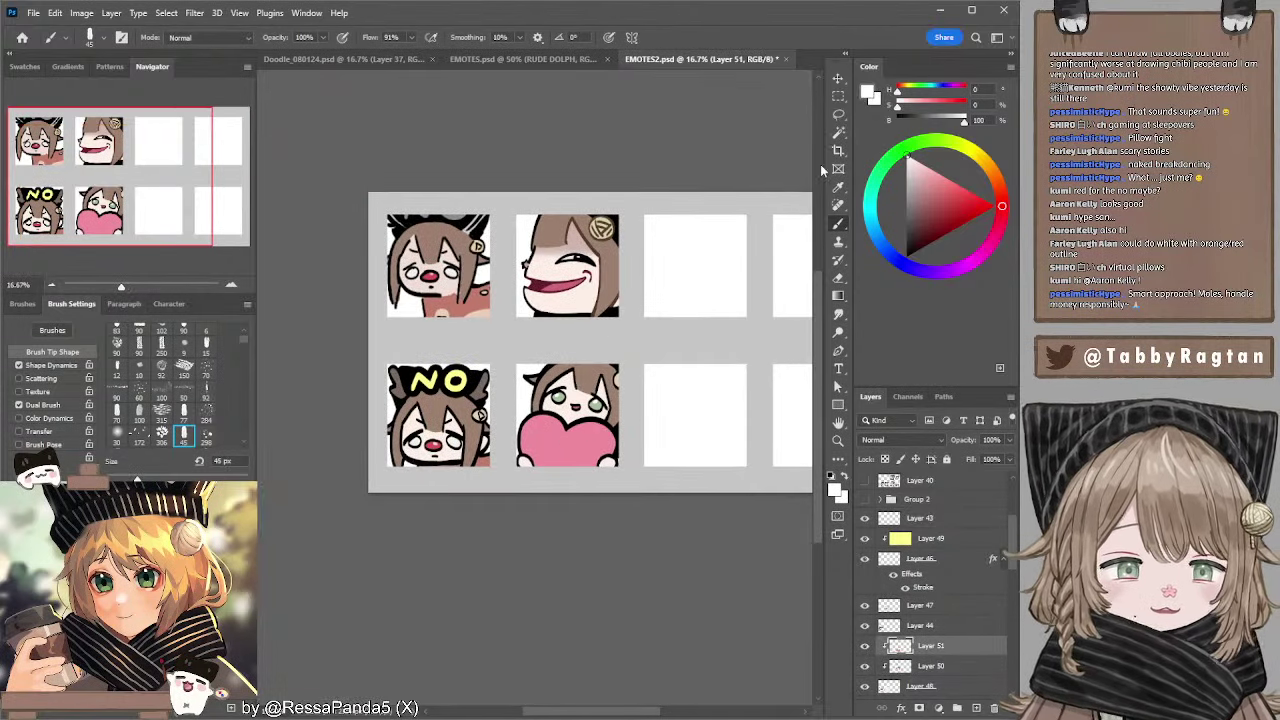
click(838, 132)
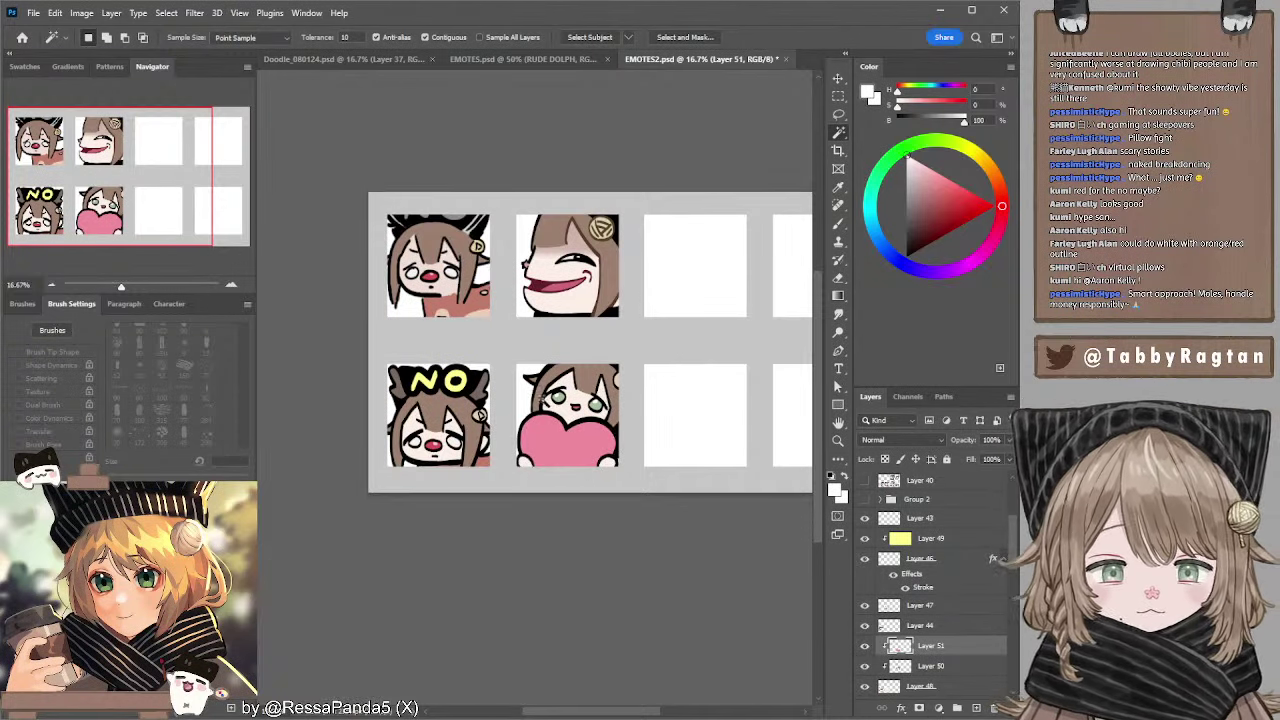
key(b)
alt+click(545, 430)
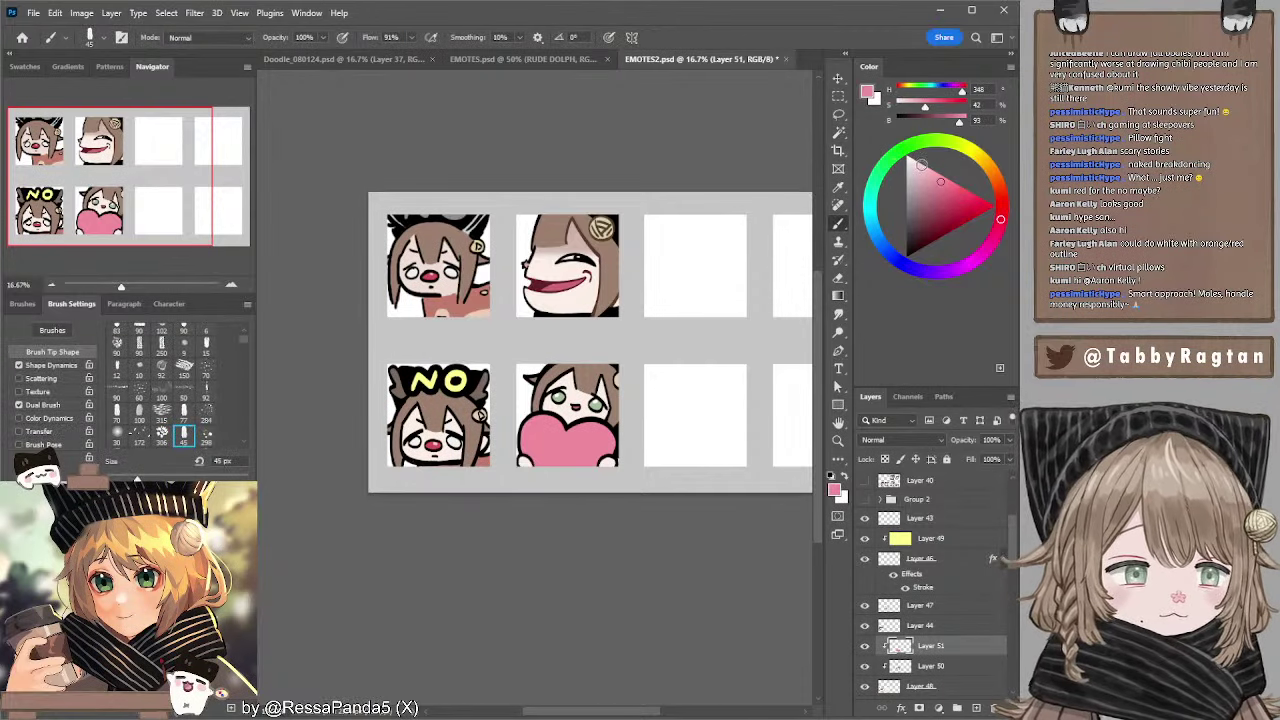
click(921, 165)
key(bracketright)
key(bracketright)
key(bracketright)
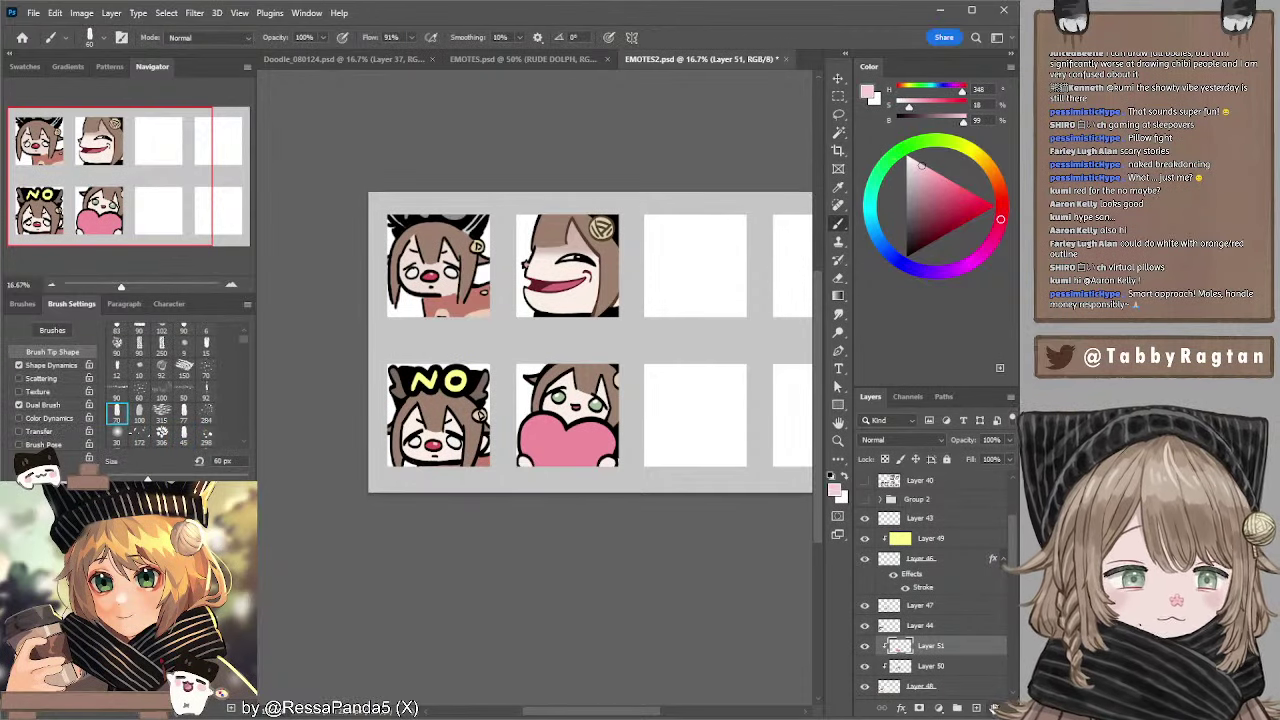
- Add a clipped layer above Layer 51 and paint the heart's highlights in pale pink (H 348, S 12, B 100)
click(977, 708)
alt+click(922, 648)
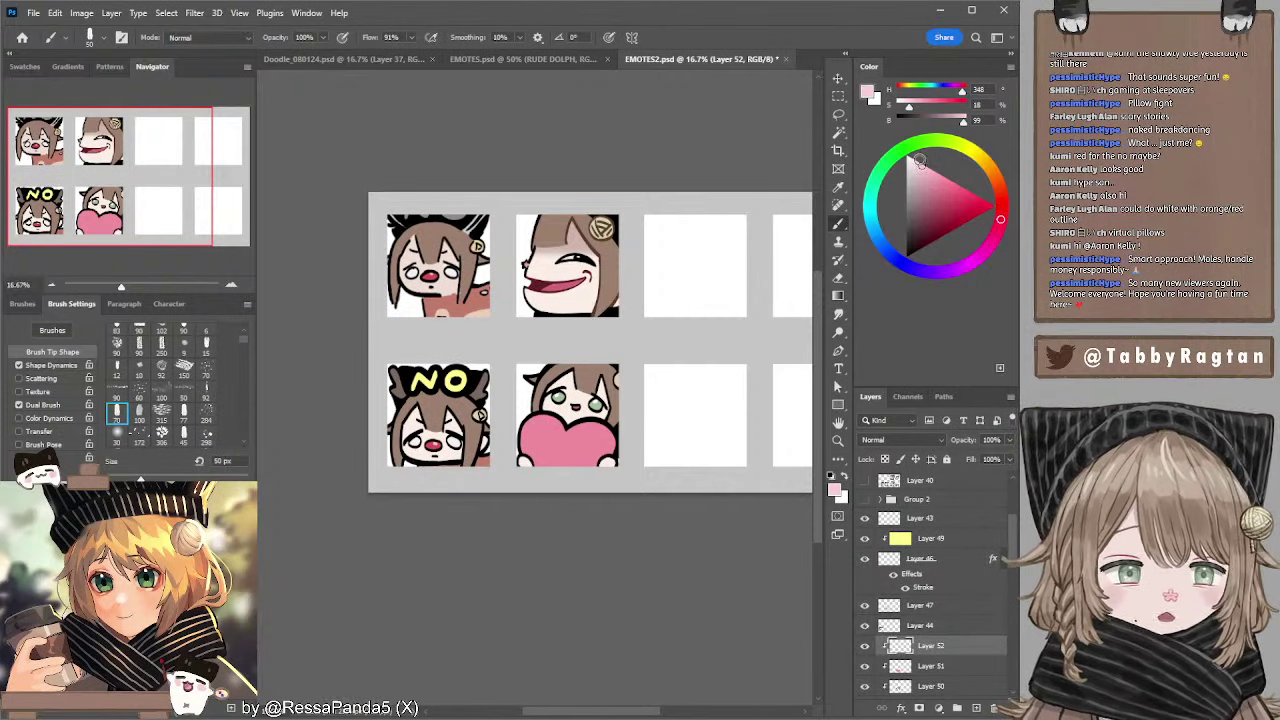
click(922, 163)
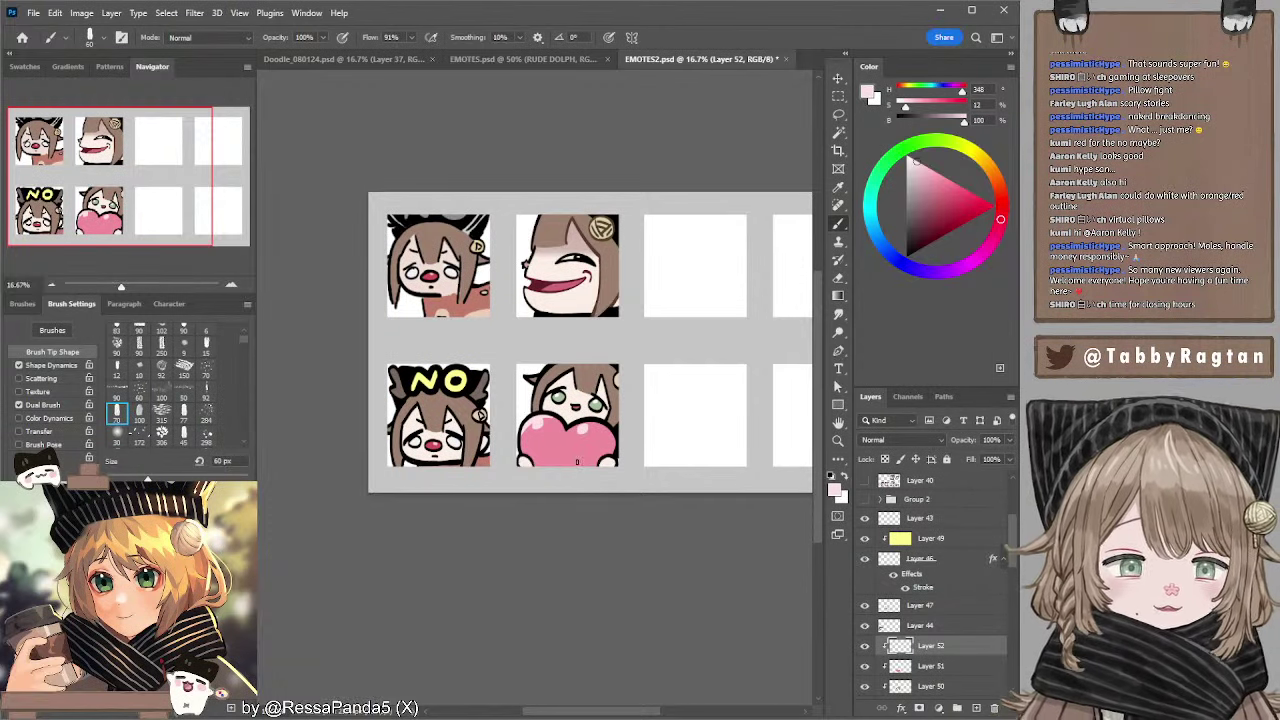
key(i)
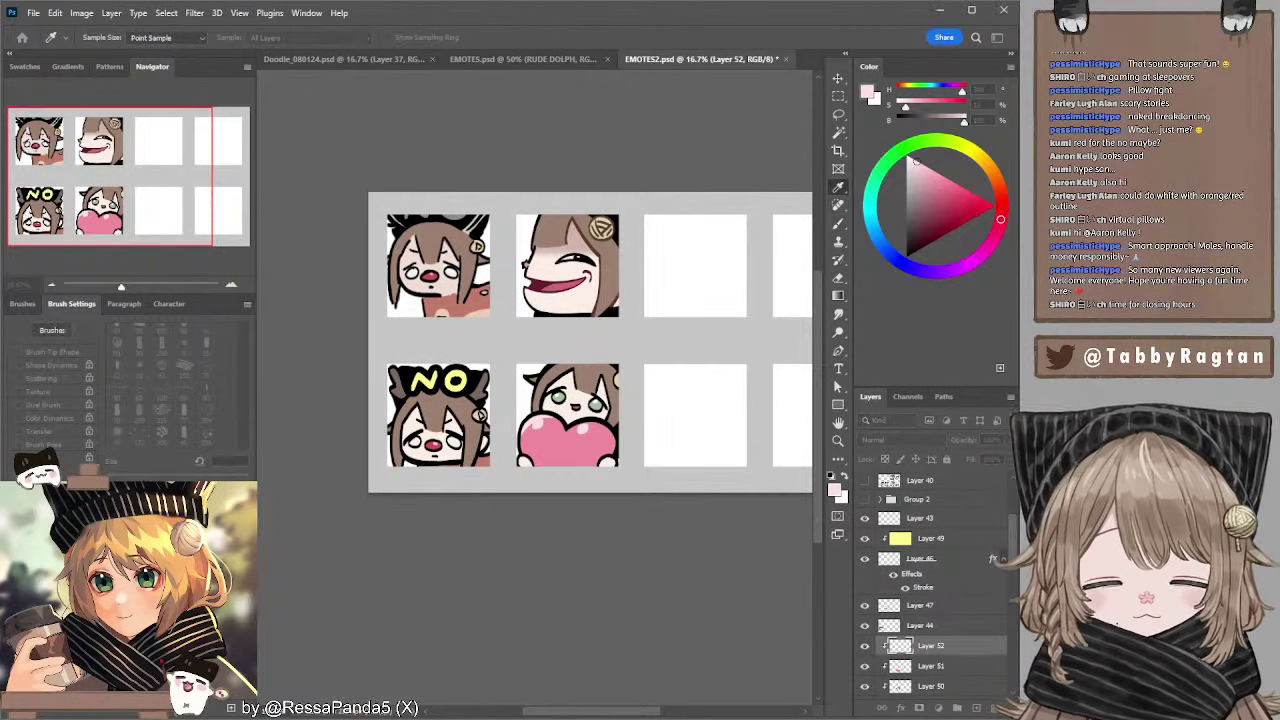
key(b)
key(i)
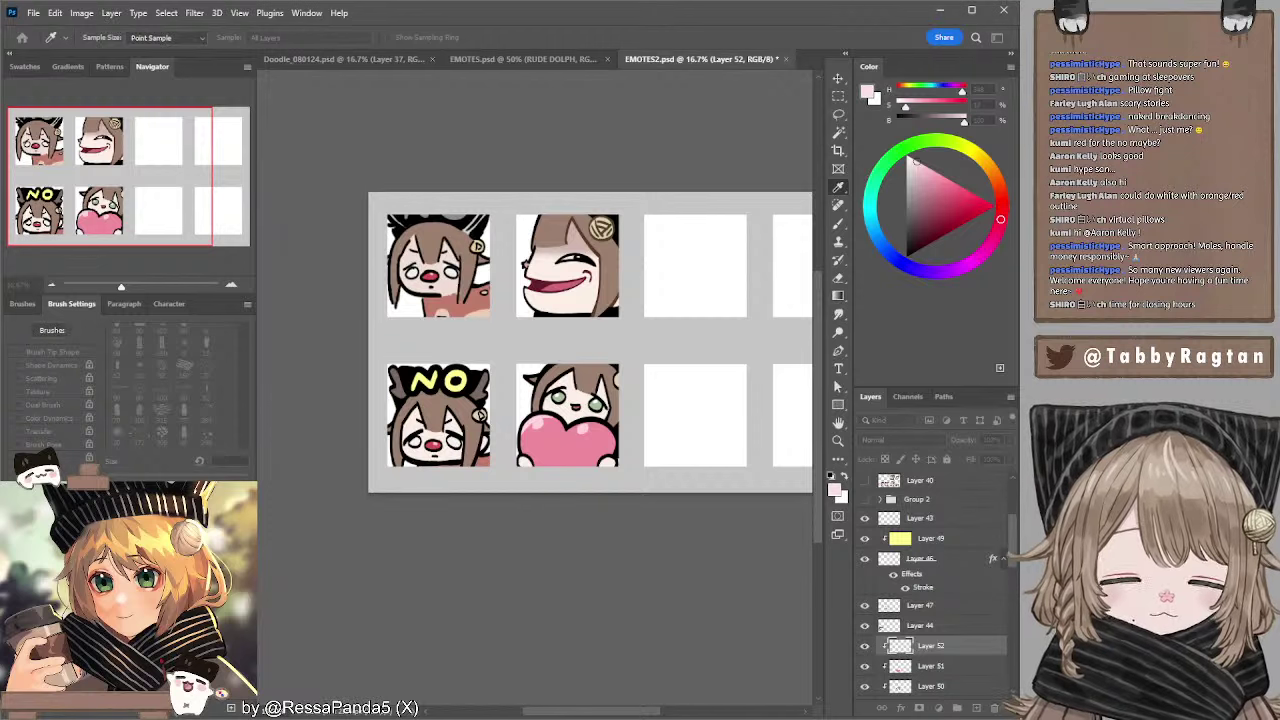
key(b)
- Shift the heart's base colour on Layer 51 to a deeper pink
click(897, 665)
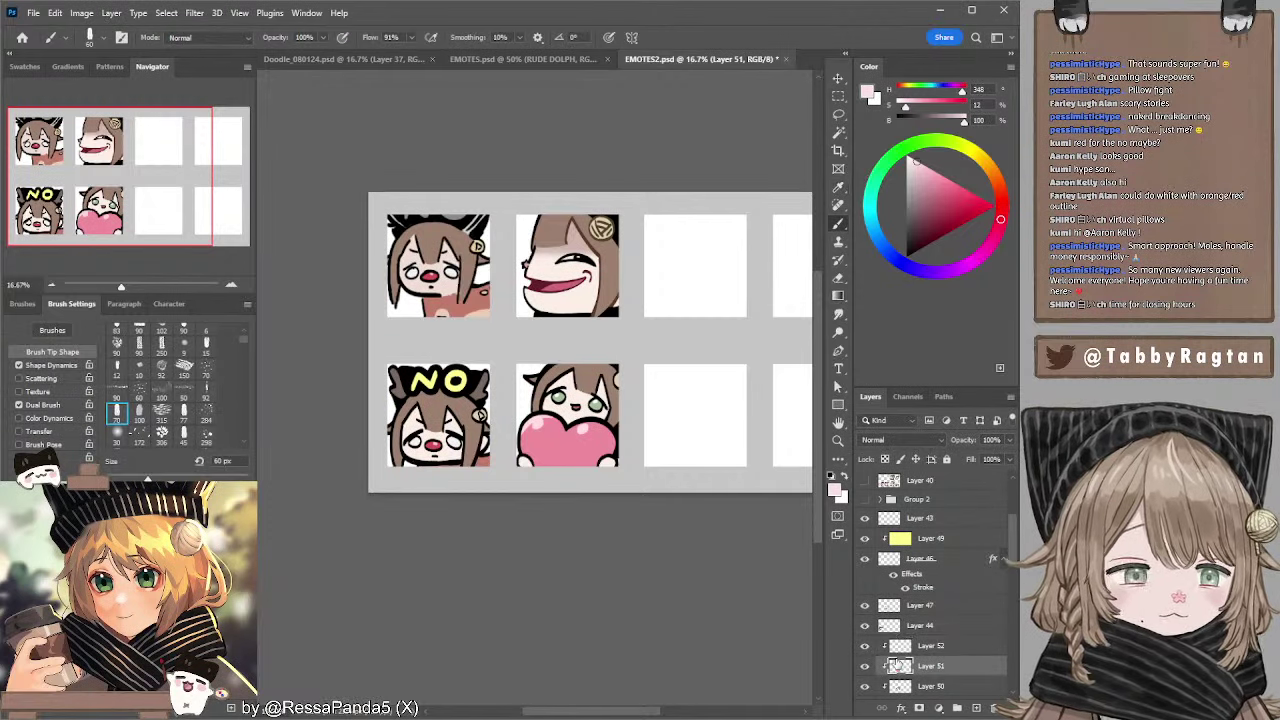
key(i)
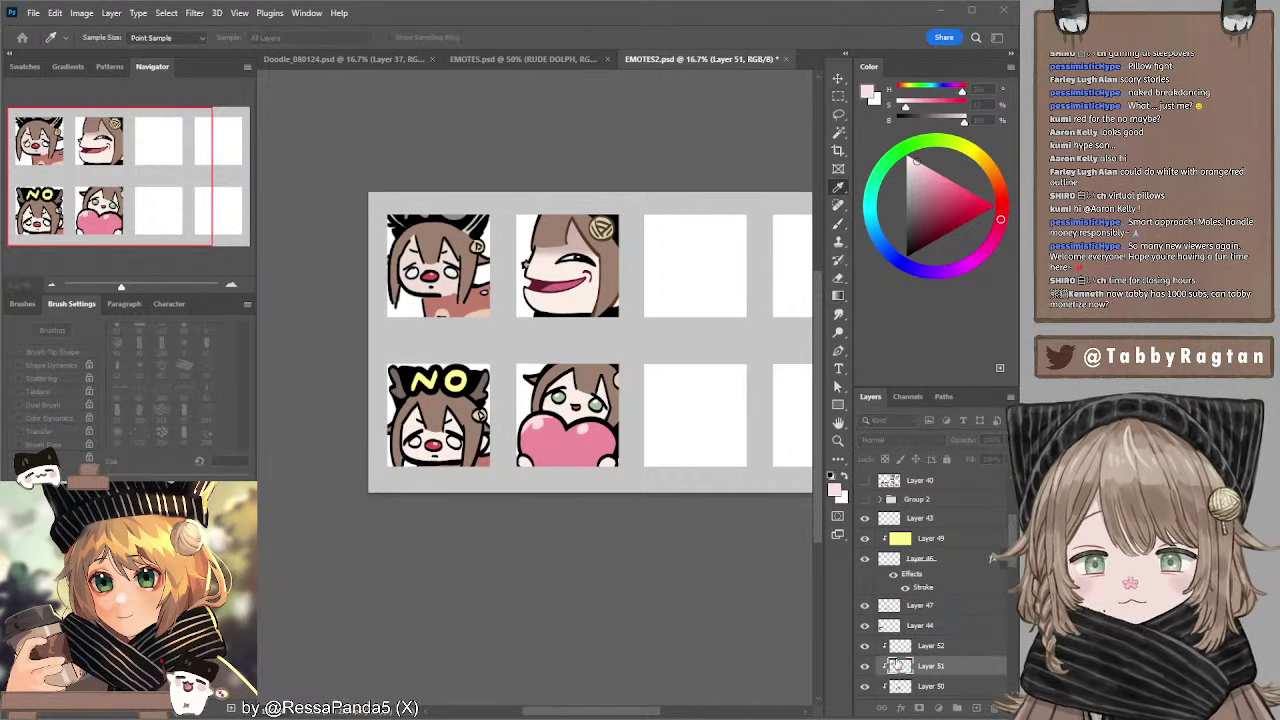
key(b)
key(i)
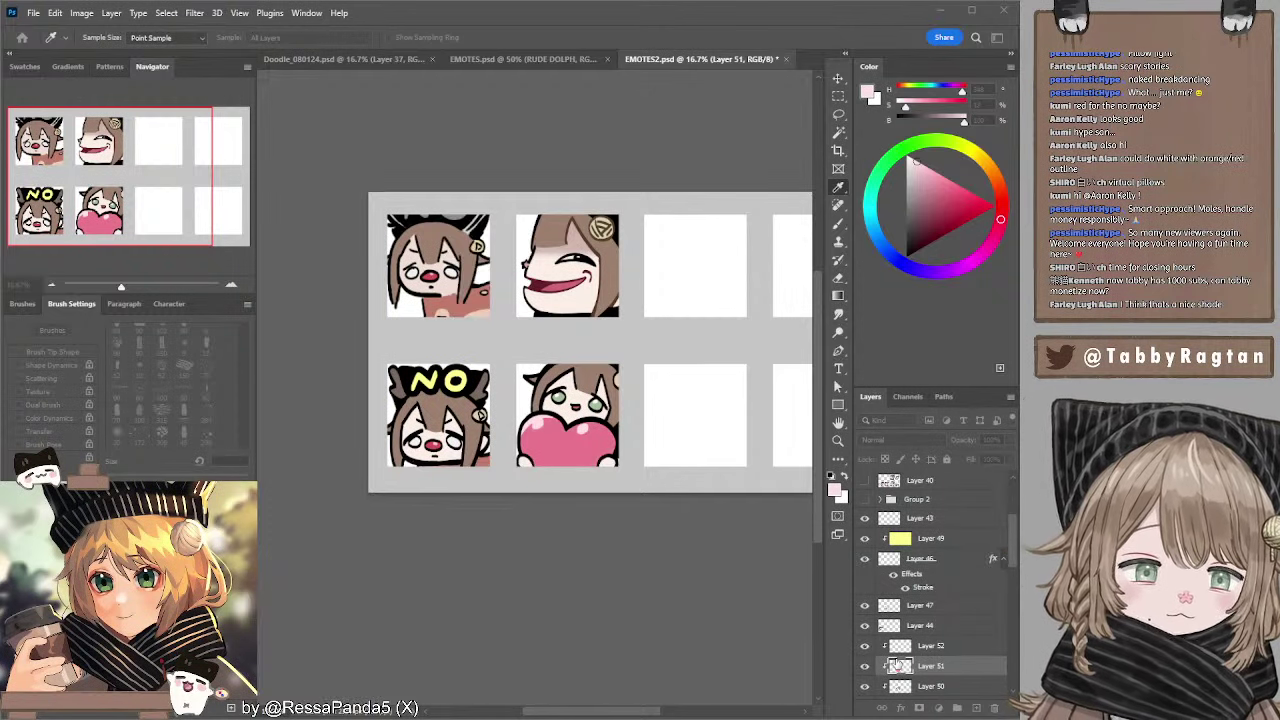
key(b)
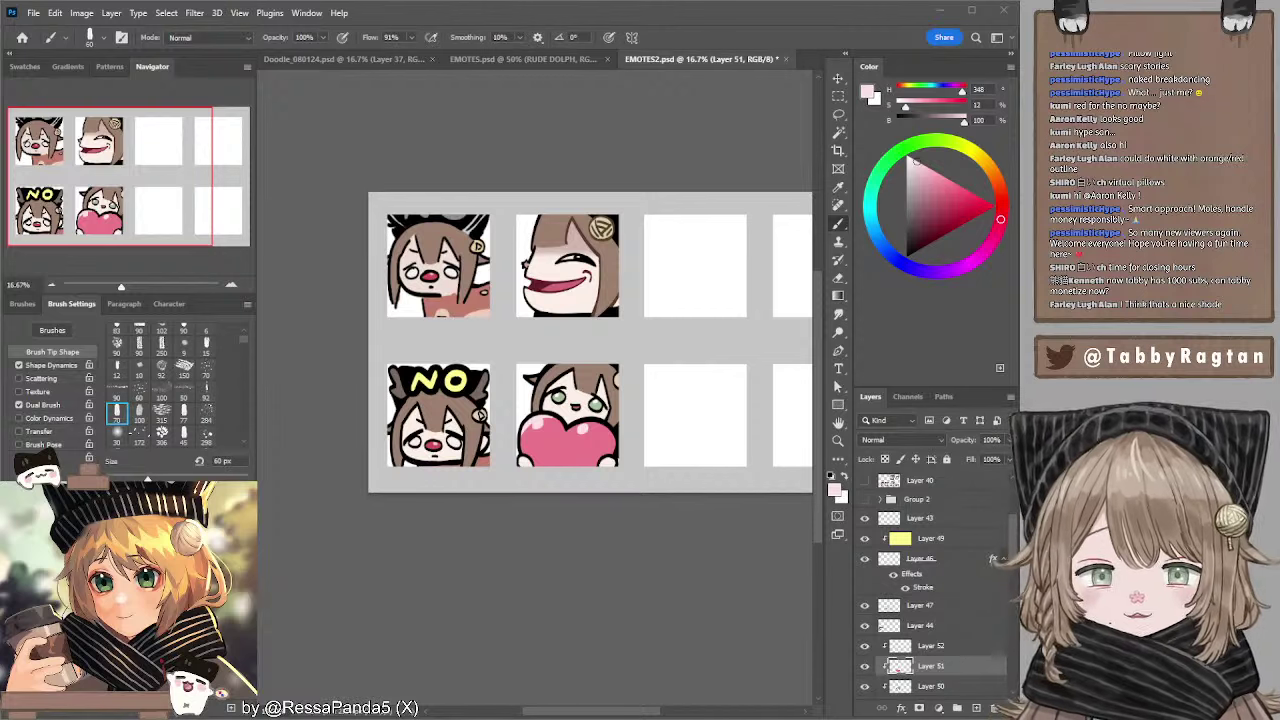
- Try filling the NO lettering on Layer 49 with red (H 355, S 63, B 82) sampled from the nose below it
key(v)
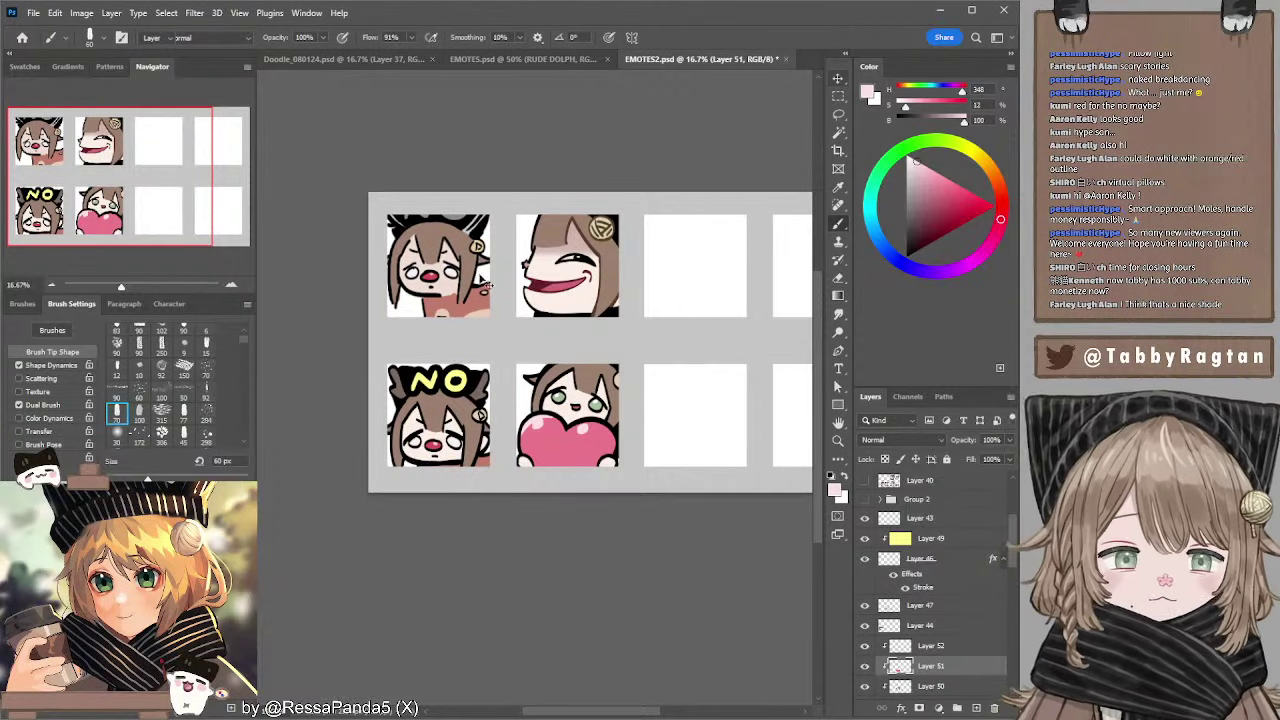
click(452, 386)
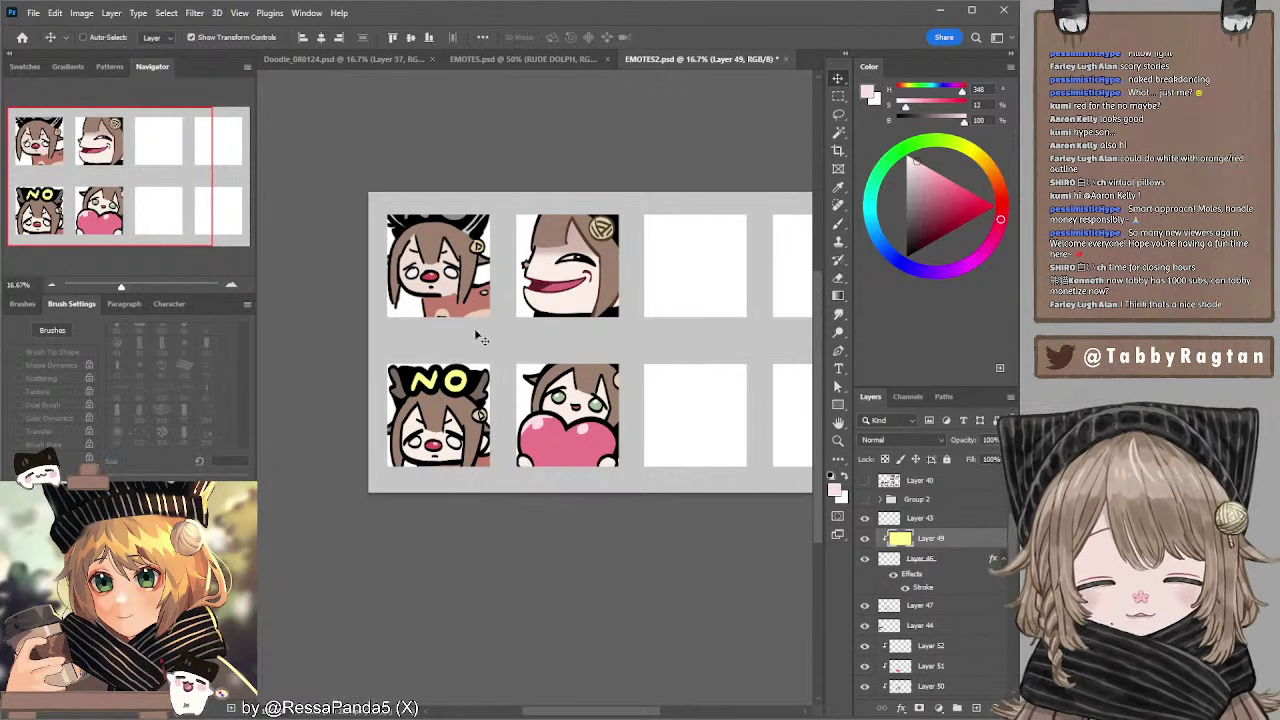
key(b)
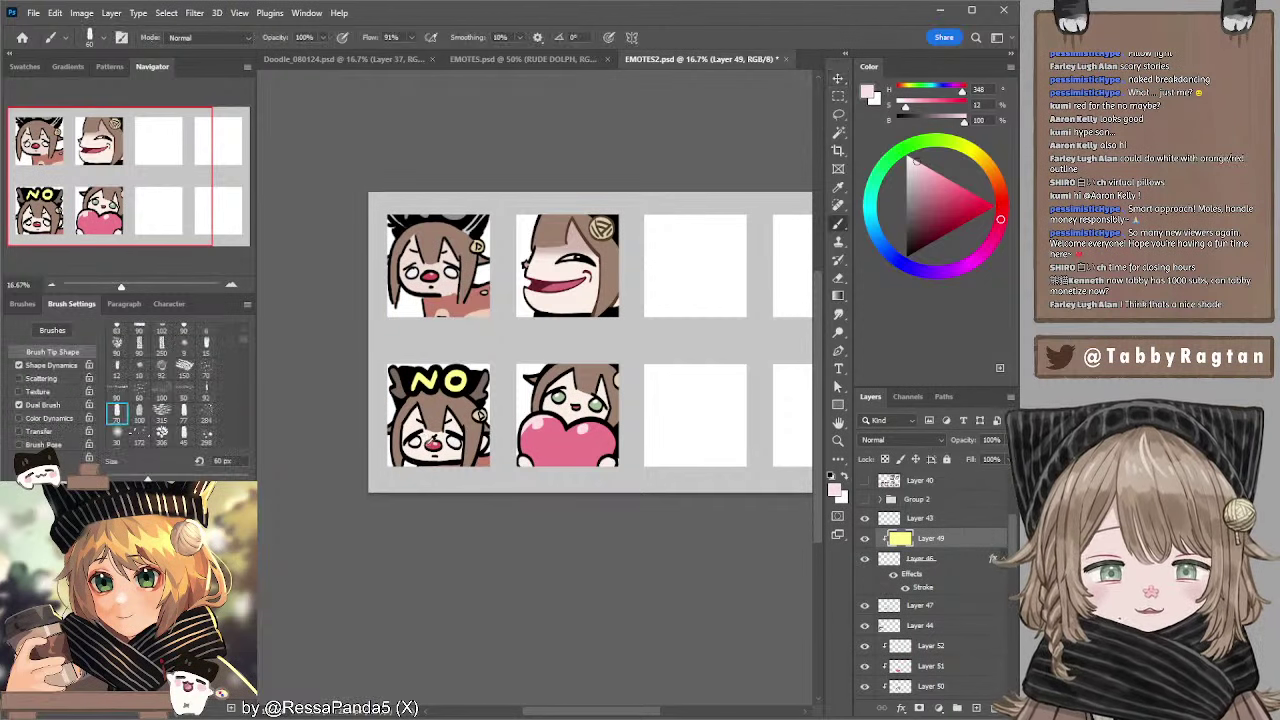
alt+click(435, 441)
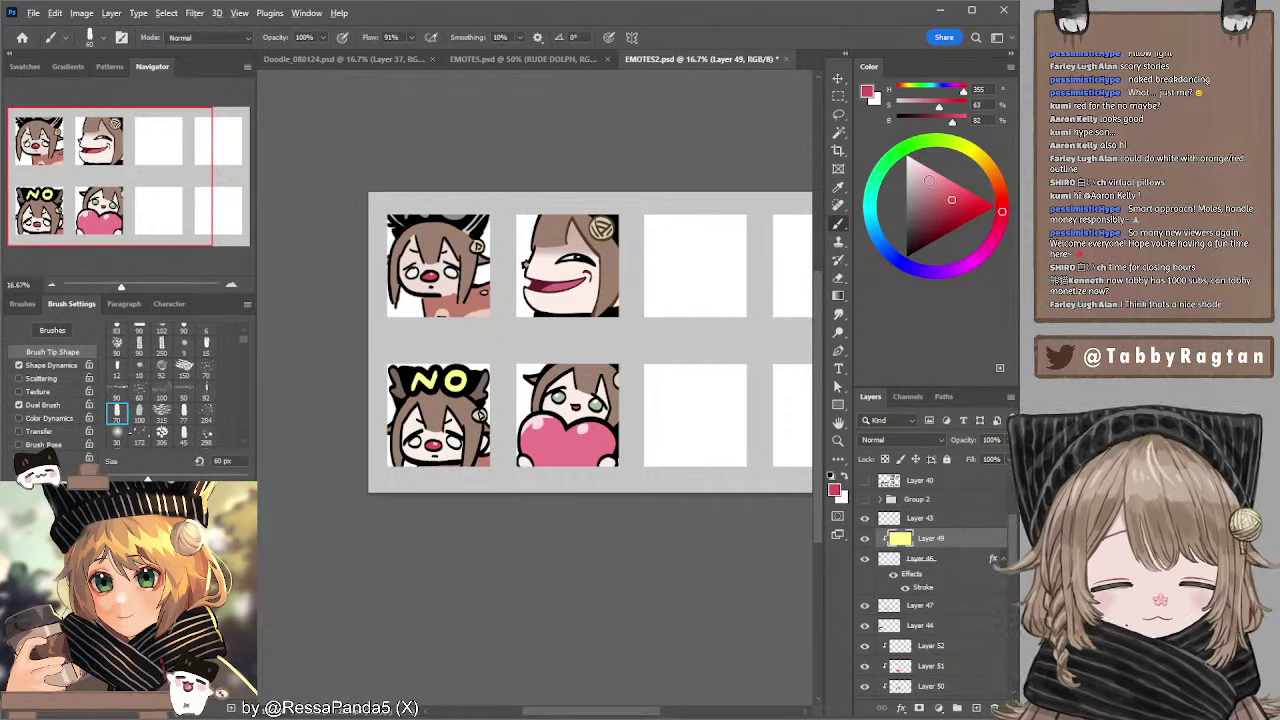
key(v)
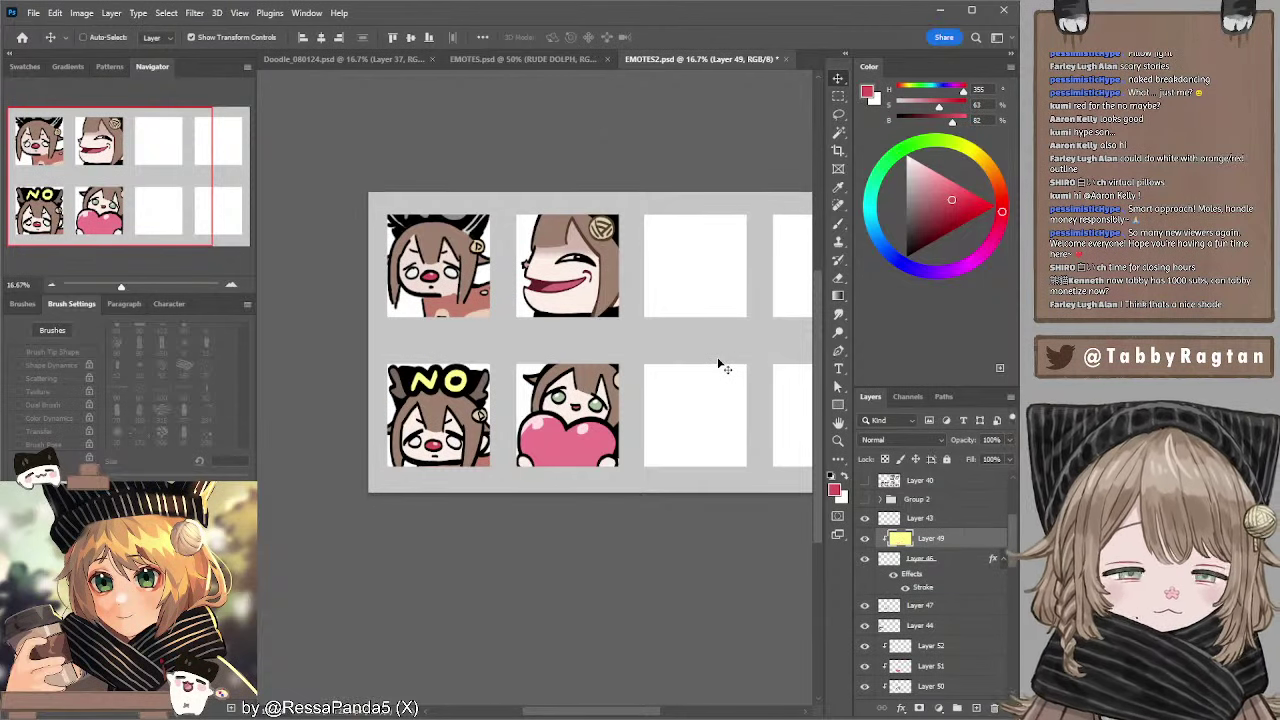
key(alt+BackSpace)
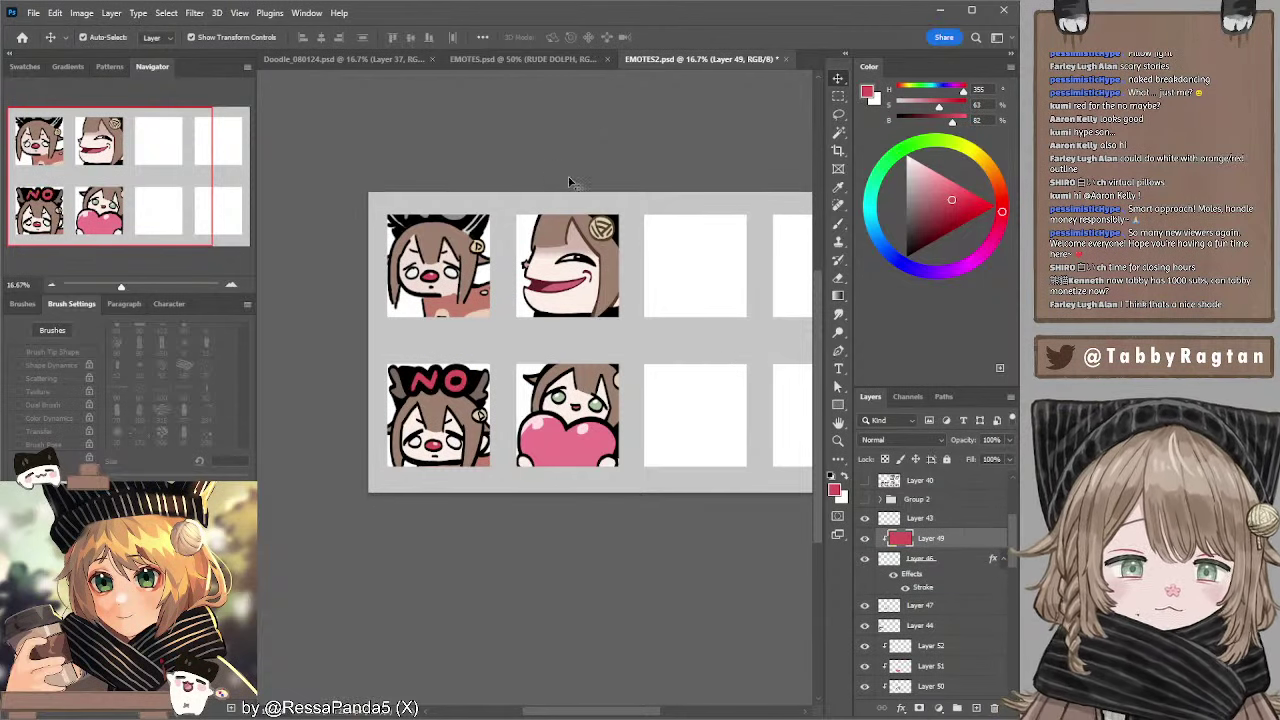
- Try lighter and darker reds on the NO lettering, ending with H 355, S 68, B 89
click(956, 176)
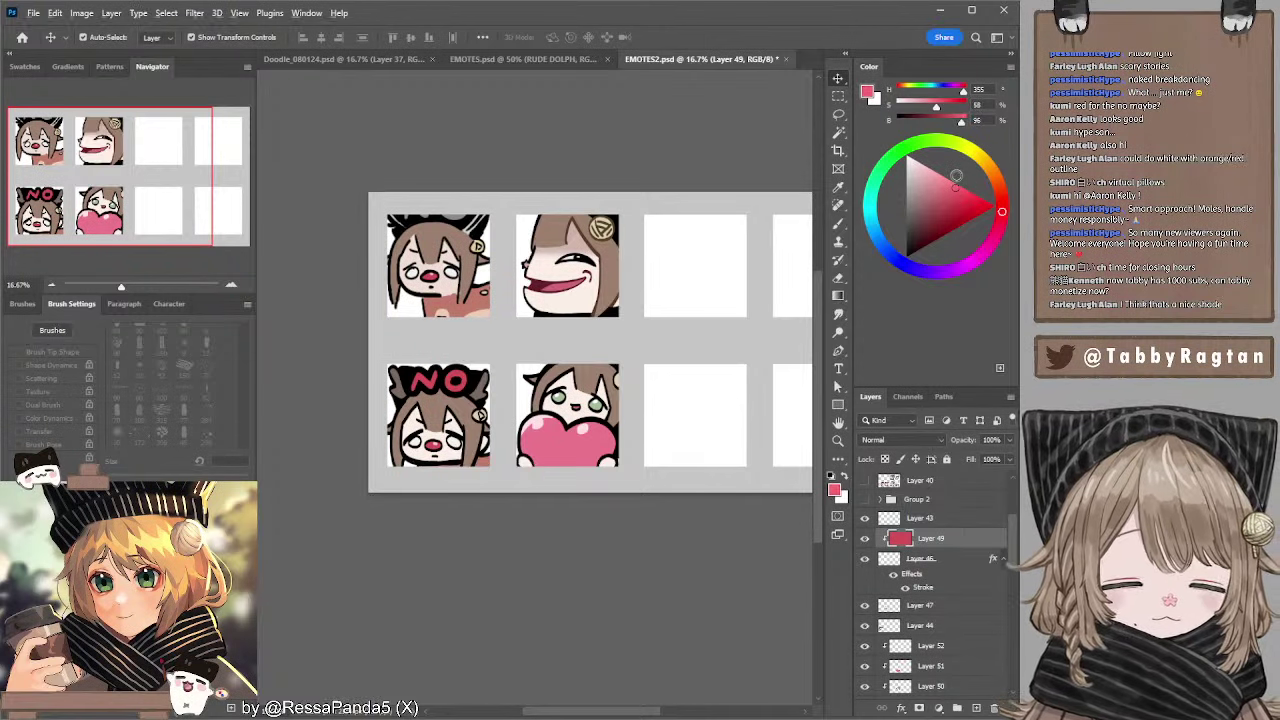
key(alt+BackSpace)
click(958, 181)
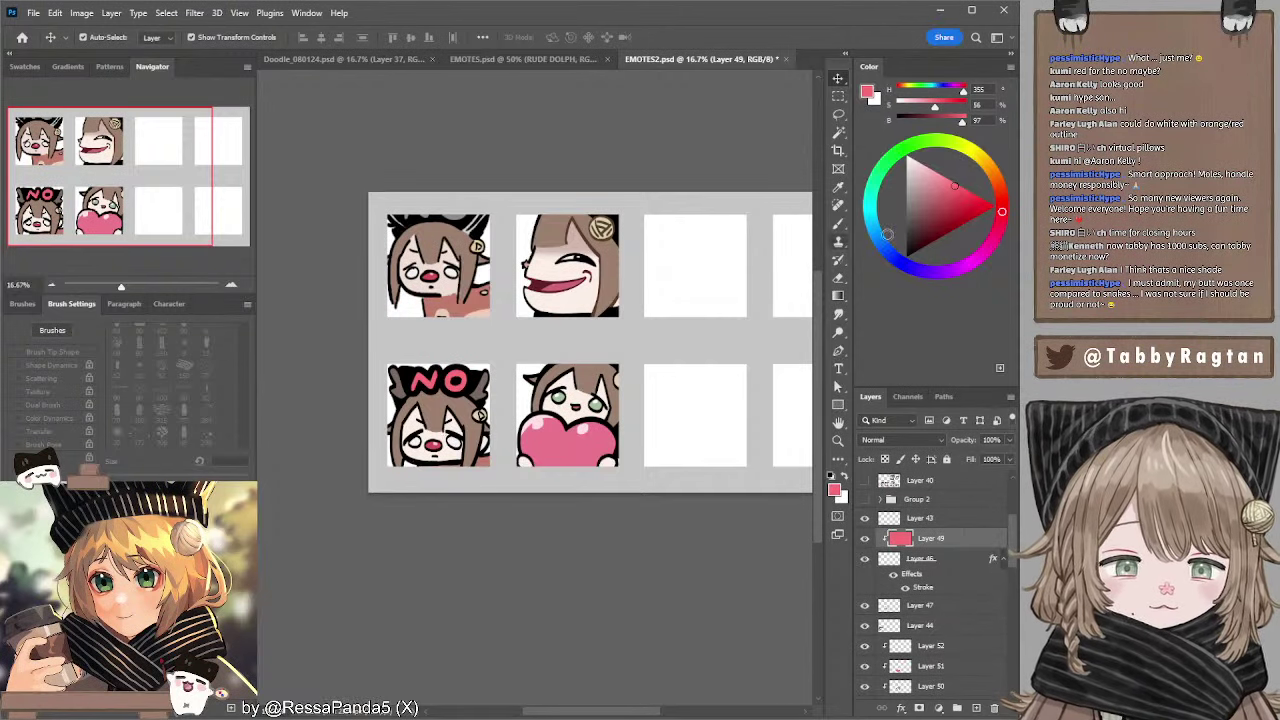
click(955, 203)
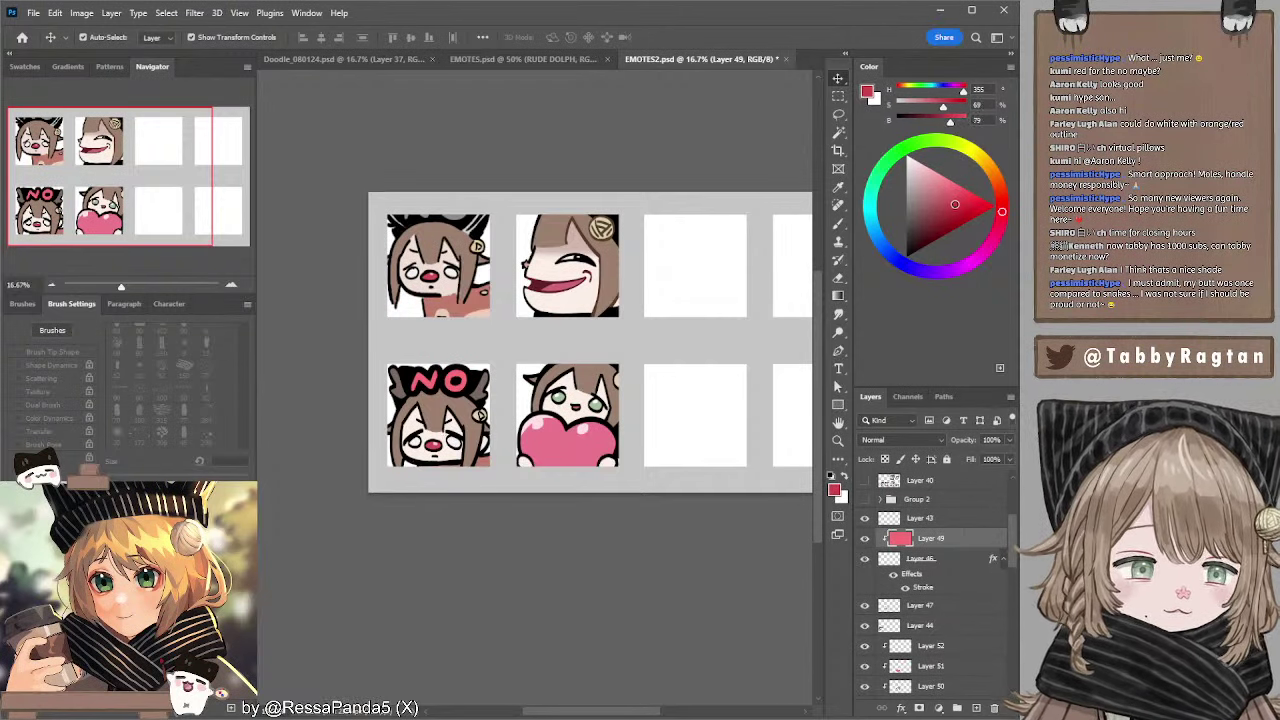
drag(955, 204, 954, 203)
key(alt+BackSpace)
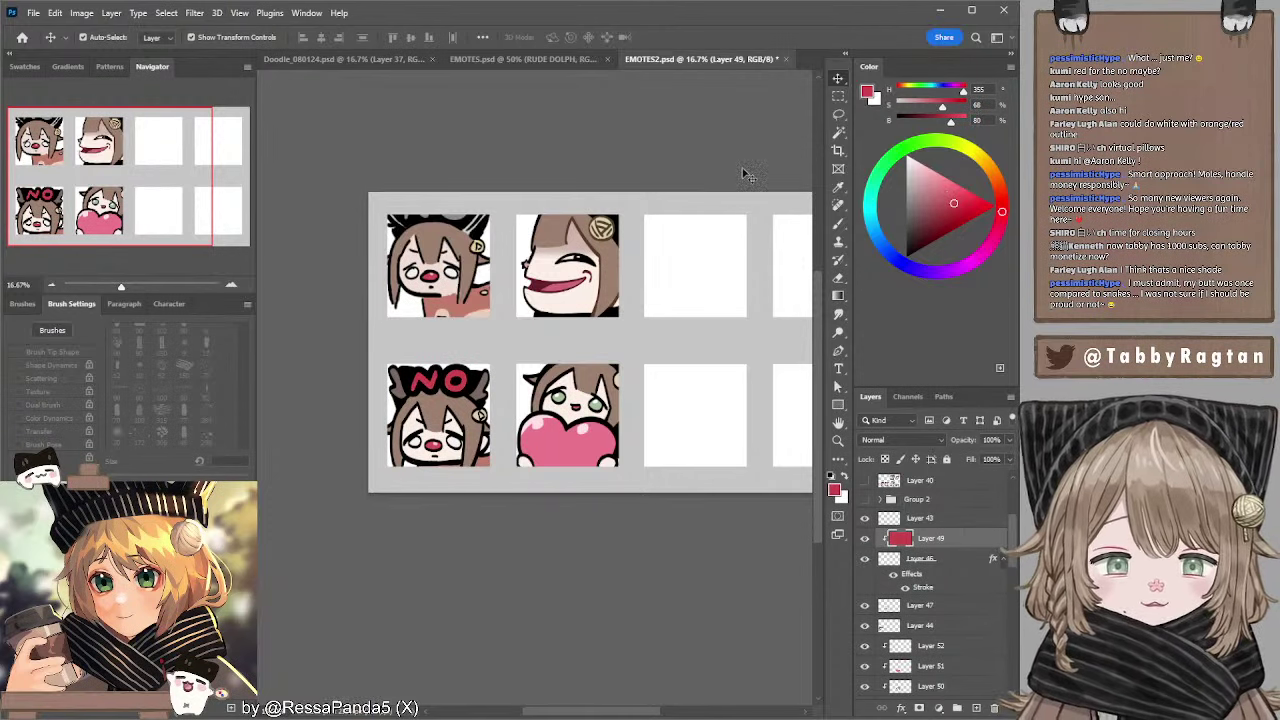
click(959, 197)
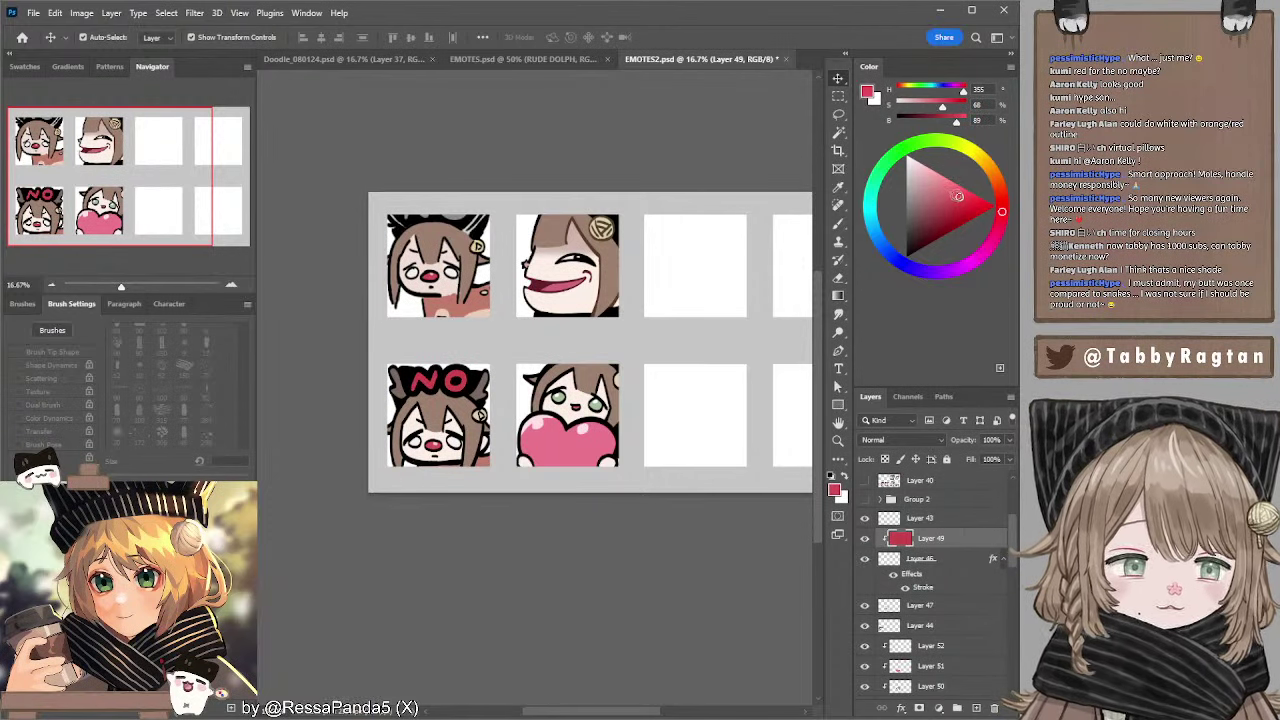
key(alt+BackSpace)
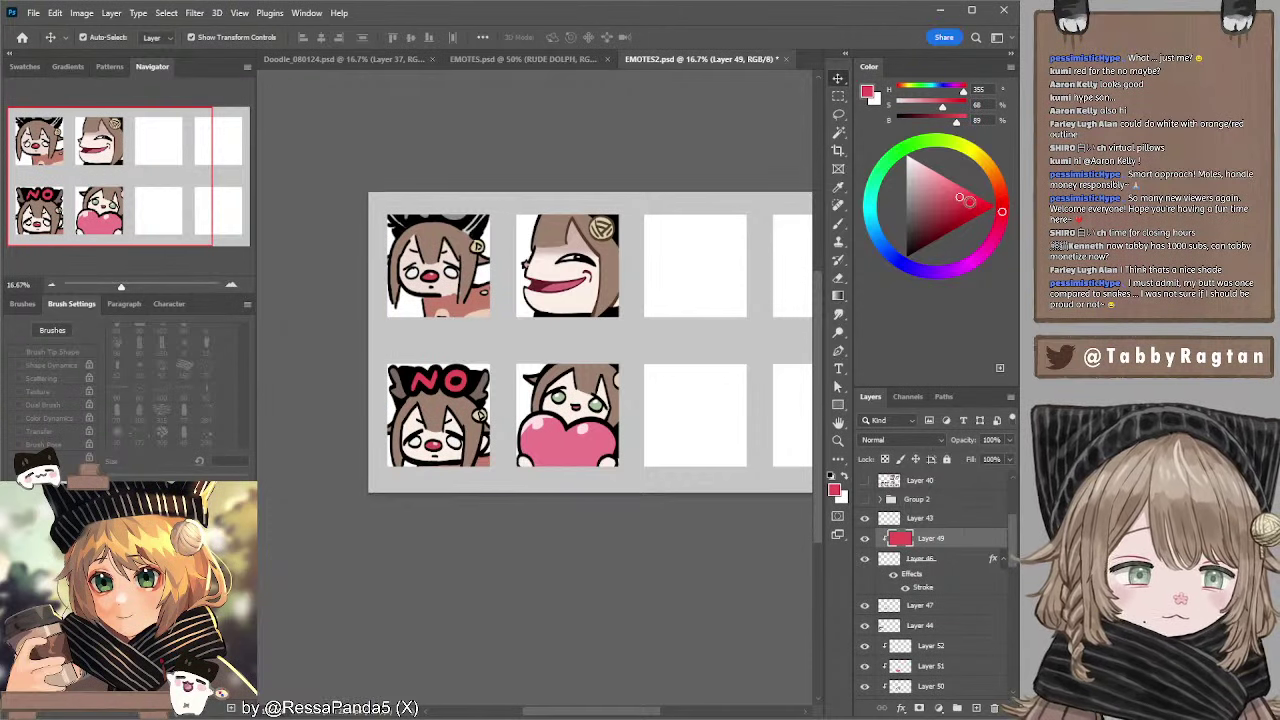
- Try H 355, S 65, B 90 on the NO lettering and undo the red fills back to yellow
mouse_move(968, 202)
mouse_down()
mouse_move(979, 206)
mouse_move(957, 194)
mouse_up()
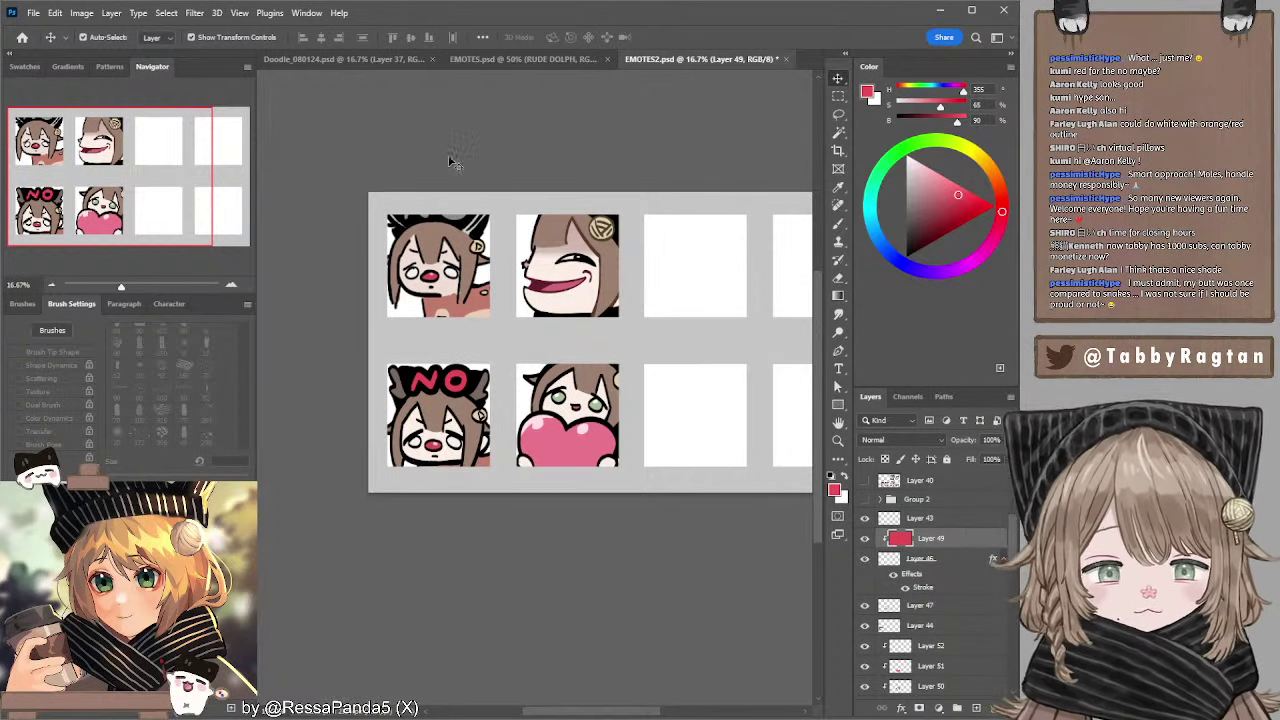
drag(466, 143, 457, 134)
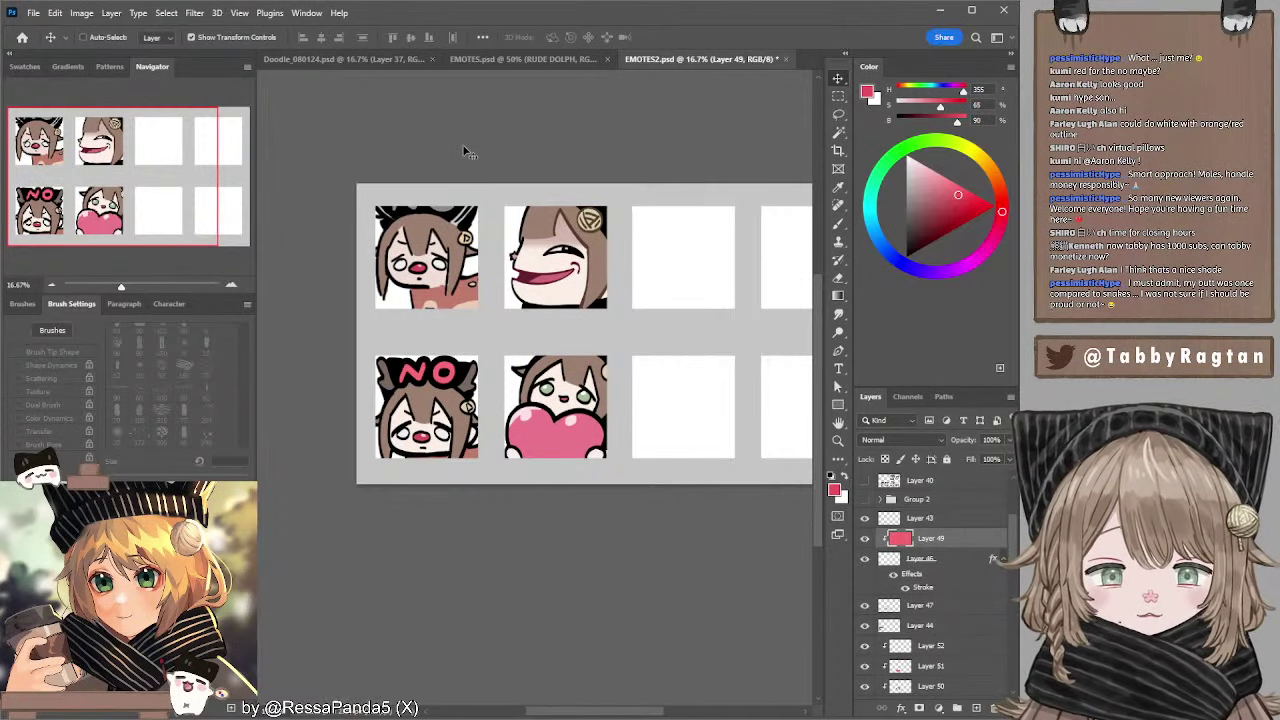
key(ctrl+z)
key(ctrl+z)
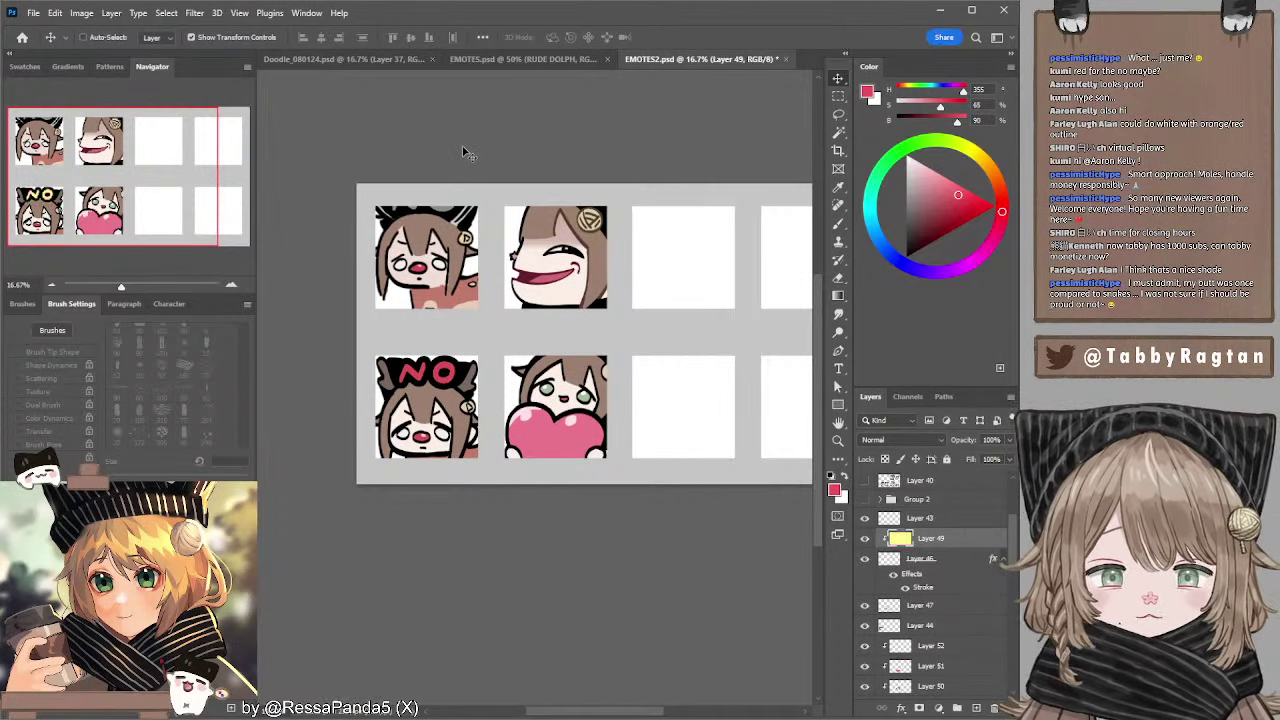
- Add a new layer directly above Layer 47 and clip it to that layer
key(l)
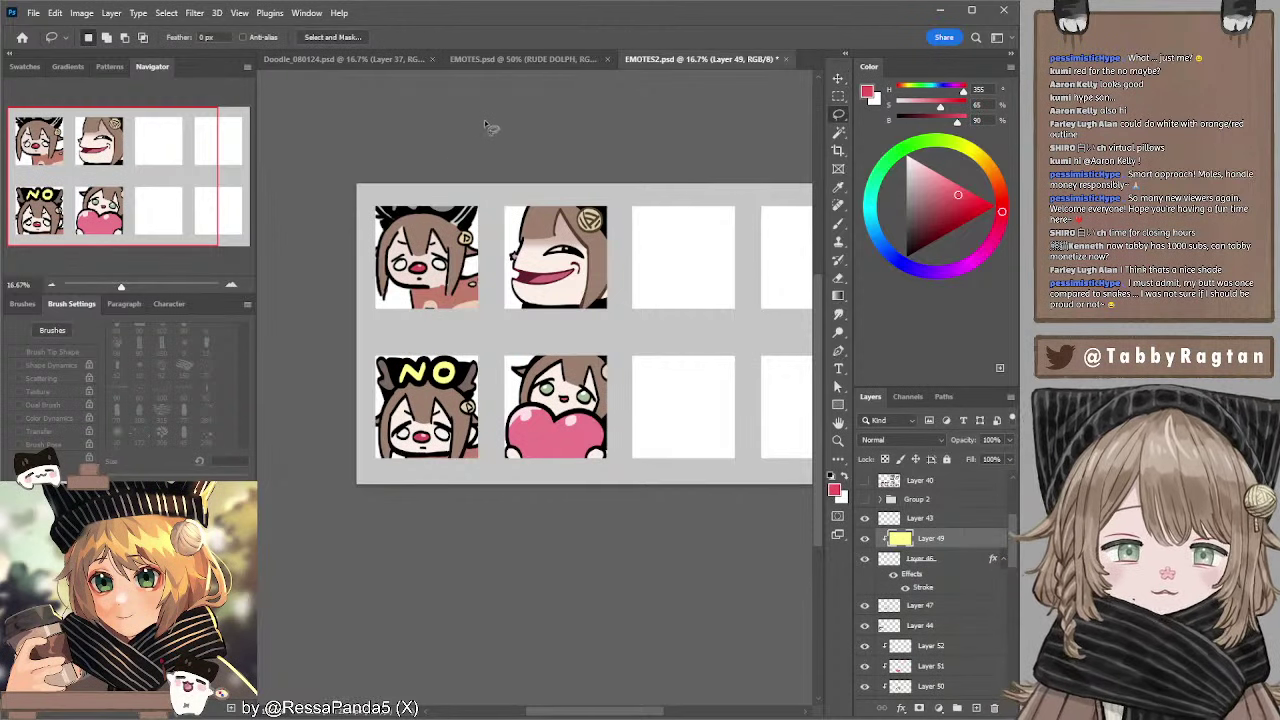
drag(526, 147, 506, 143)
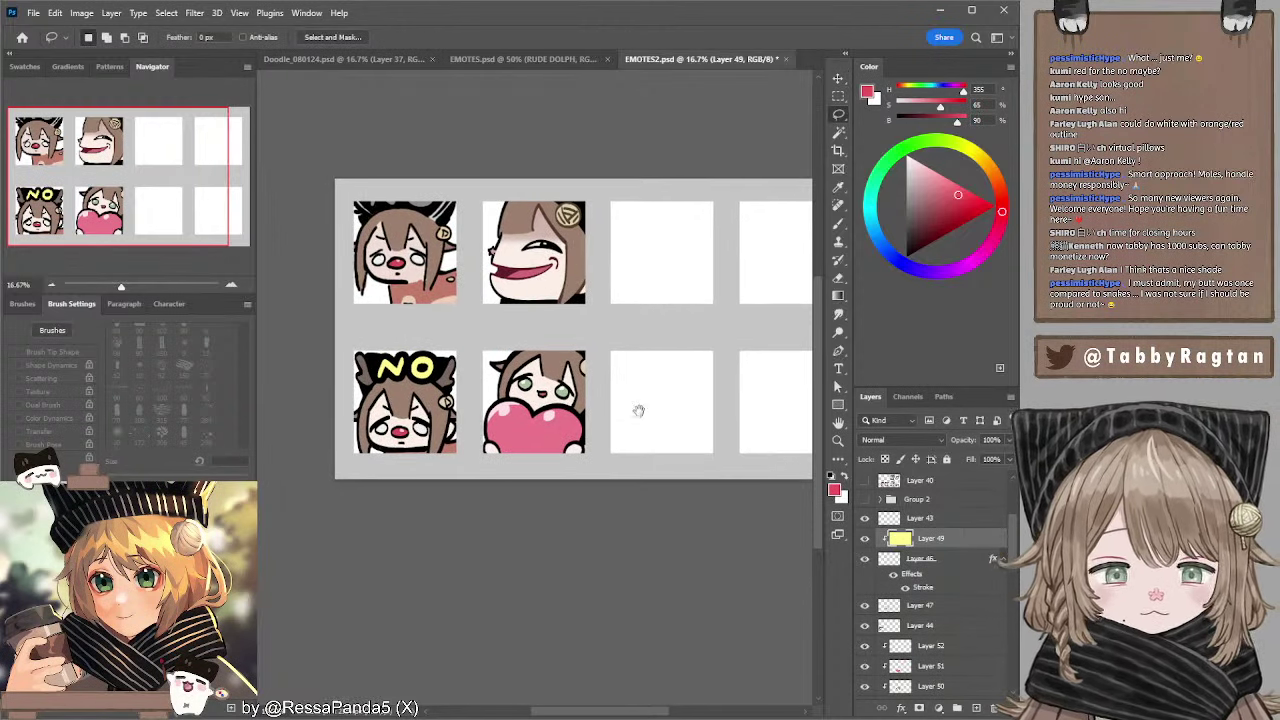
drag(640, 400, 660, 385)
click(906, 560)
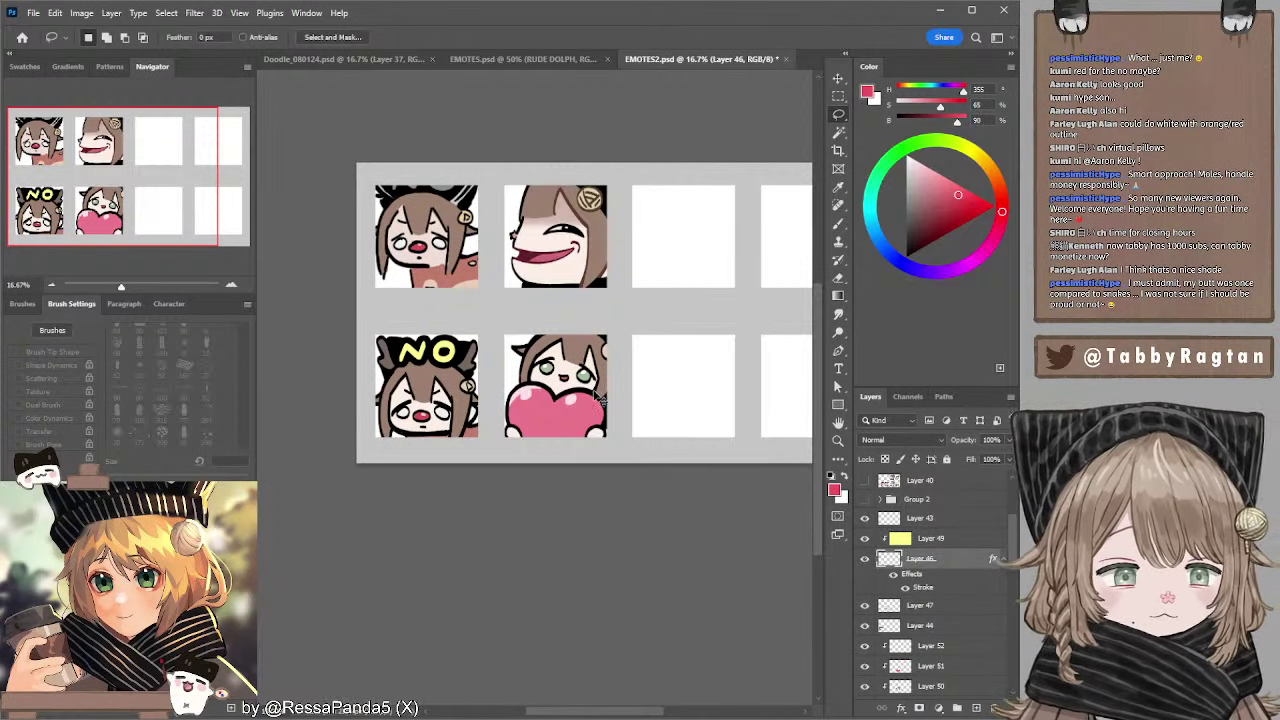
click(958, 606)
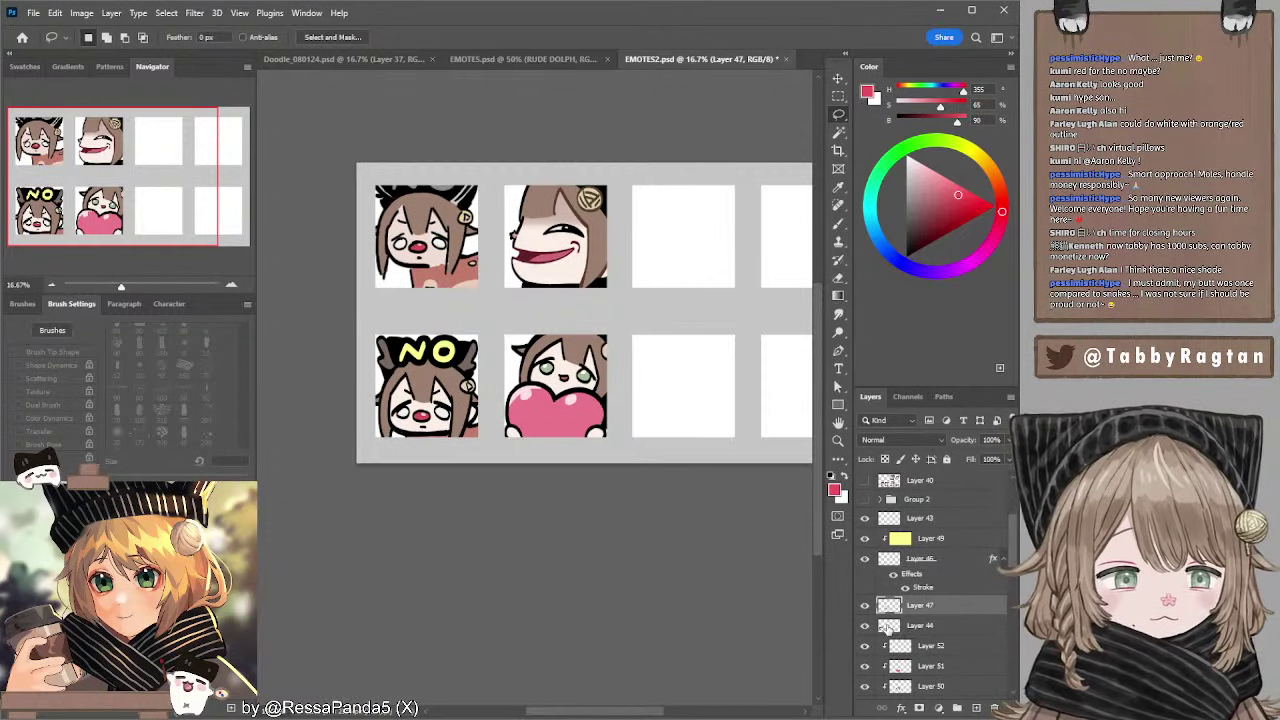
click(976, 708)
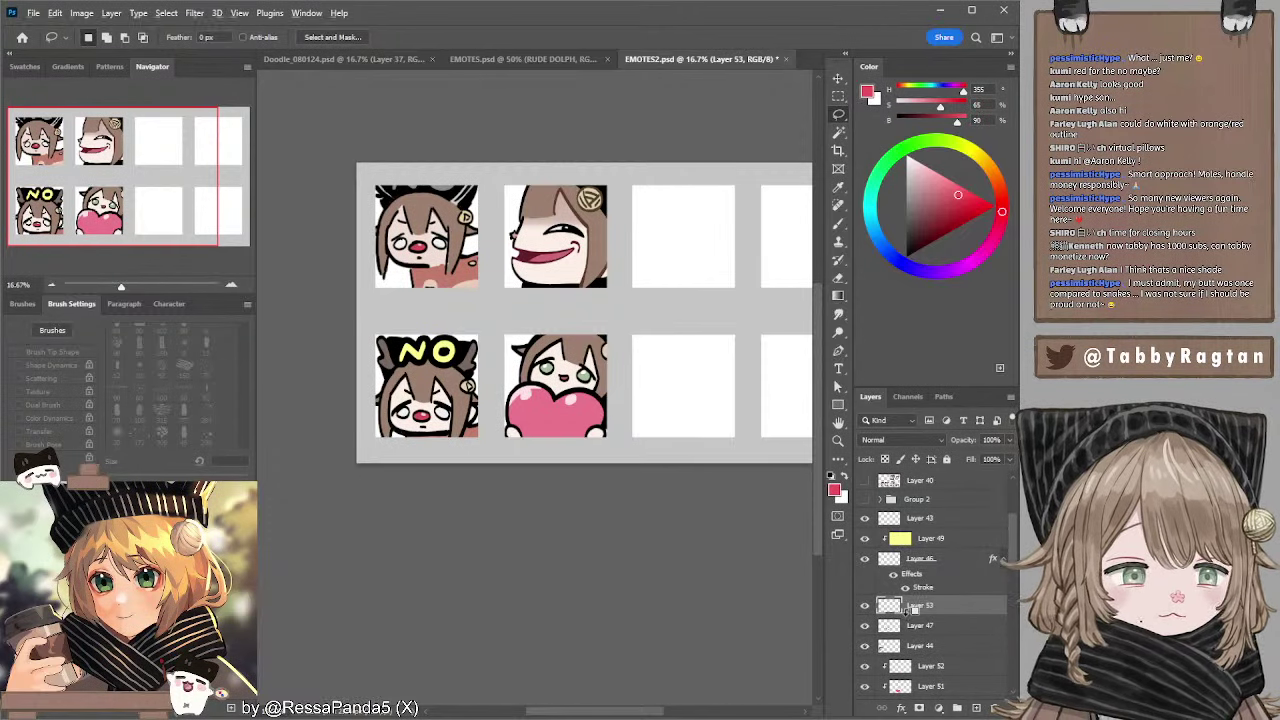
alt+click(908, 615)
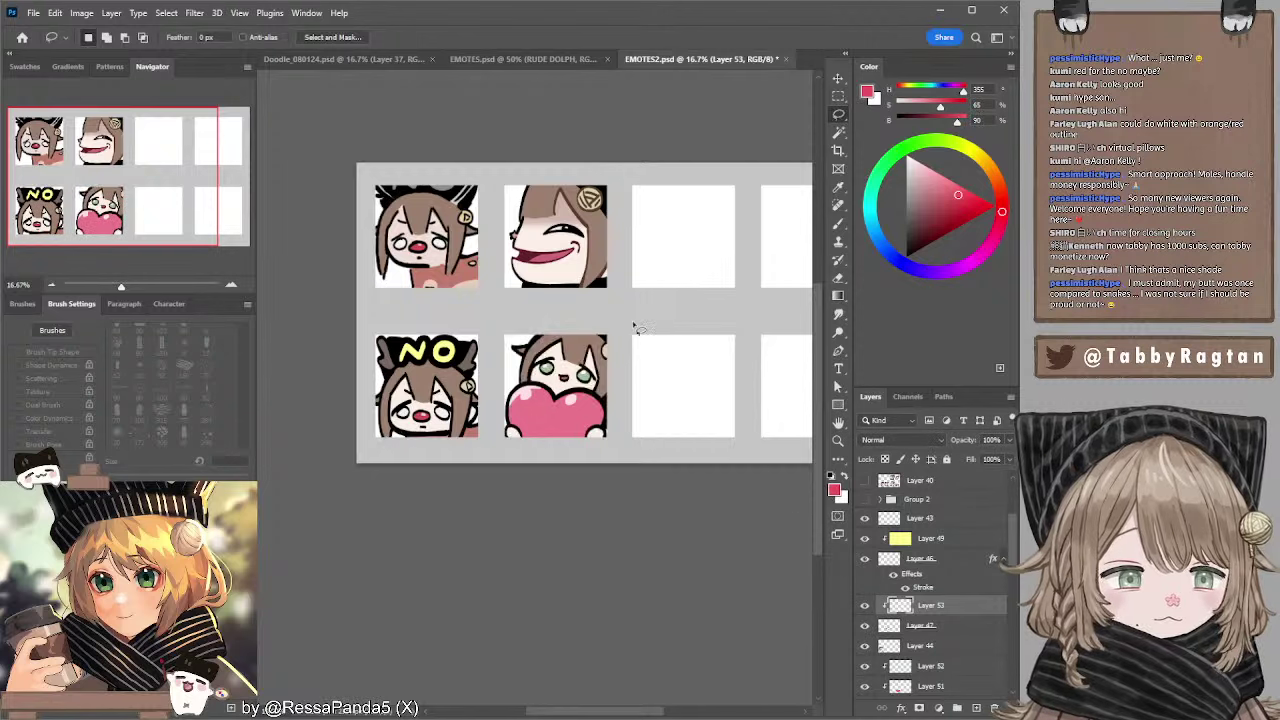
- Recolour the heart emote's hair outline dark brown (H 21, S 52, B 35), sampled from the smiling emote's hair line, using a 125 px brush
key(b)
alt+click(566, 230)
alt+click(566, 185)
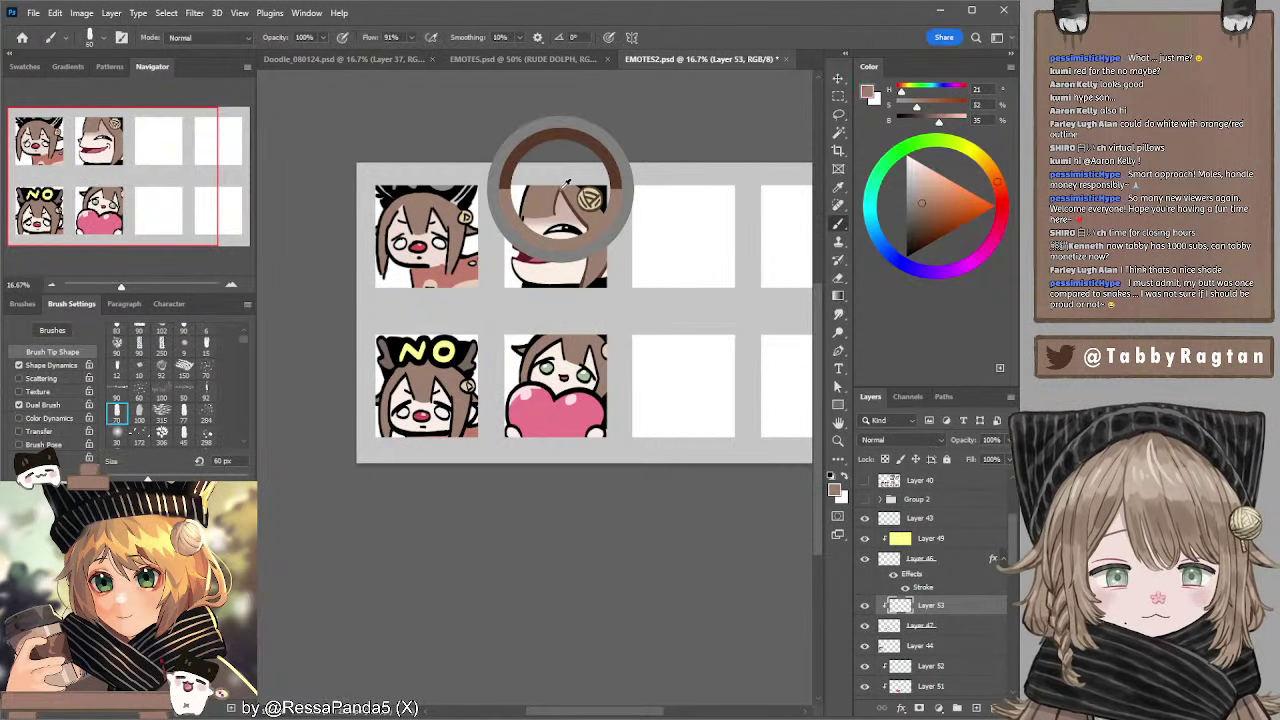
alt+click(566, 185)
key(bracketright)
key(bracketright)
key(bracketright)
key(bracketright)
key(bracketright)
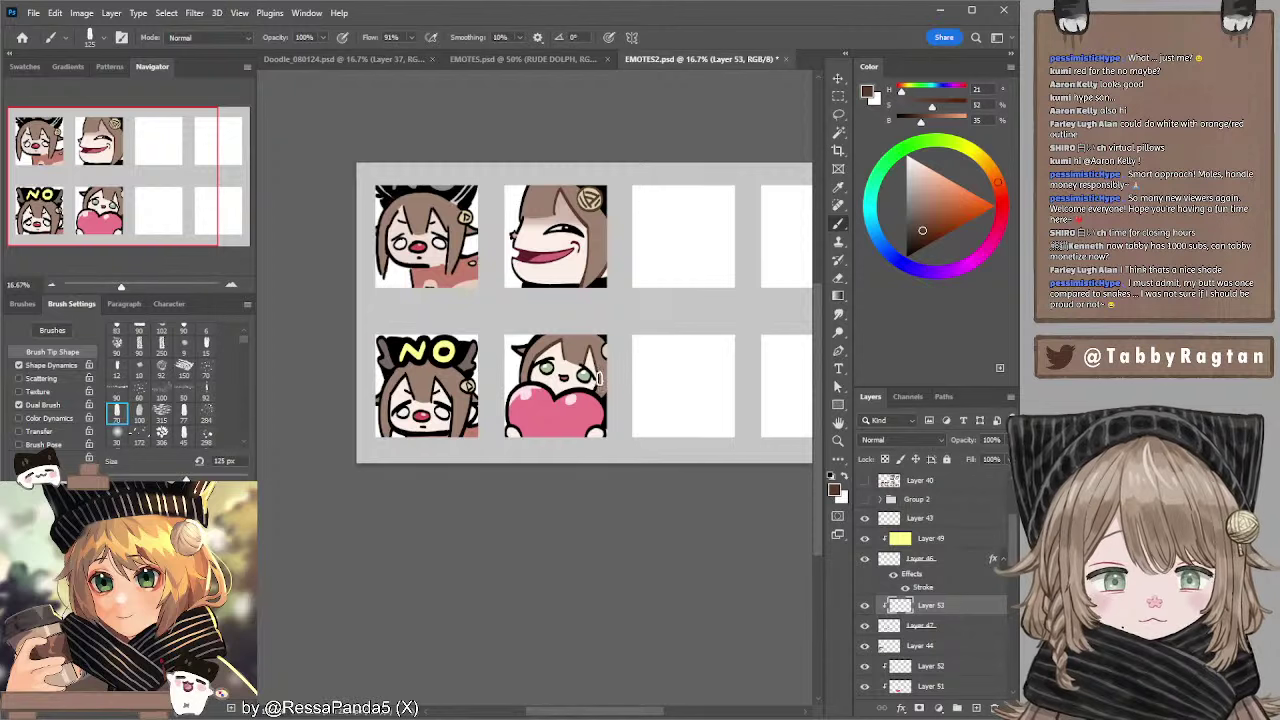
click(229, 287)
click(229, 287)
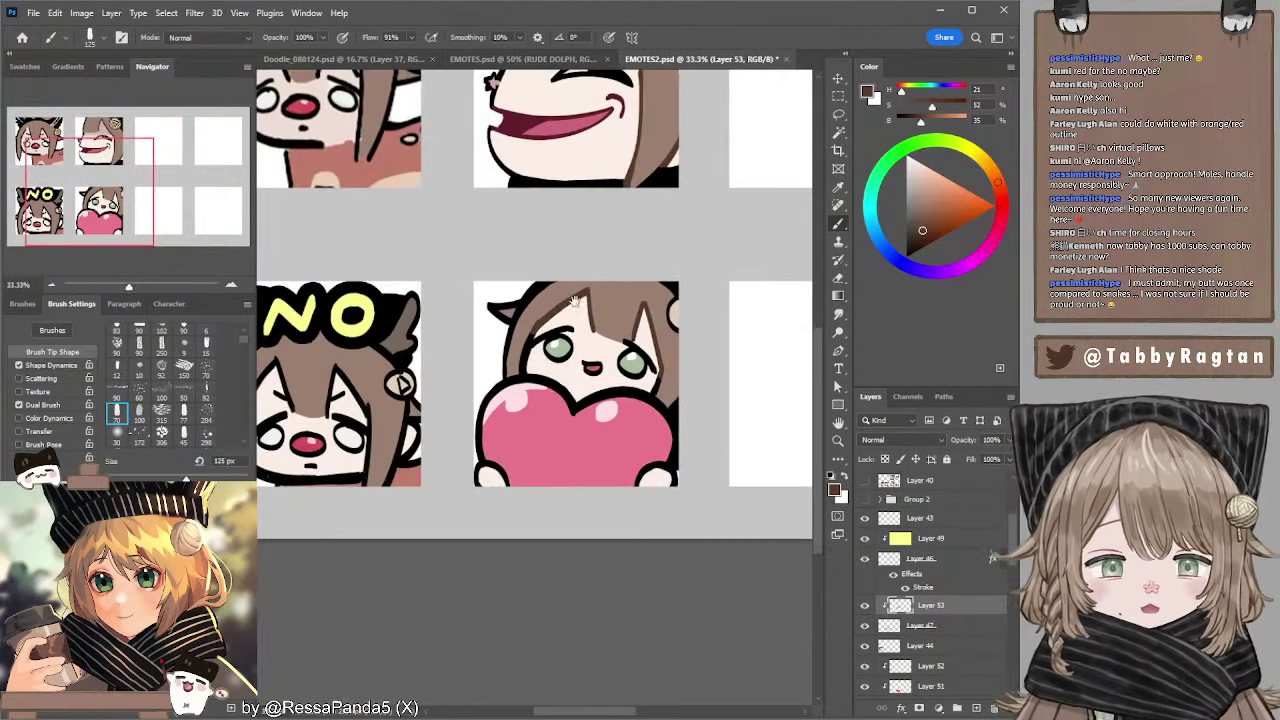
- Colour the heart emote's line art beside both cheeks dark red, sampled from the smiling emote's mouth, using a 60 to 70 px brush
drag(530, 336, 457, 325)
key(bracketleft)
key(bracketleft)
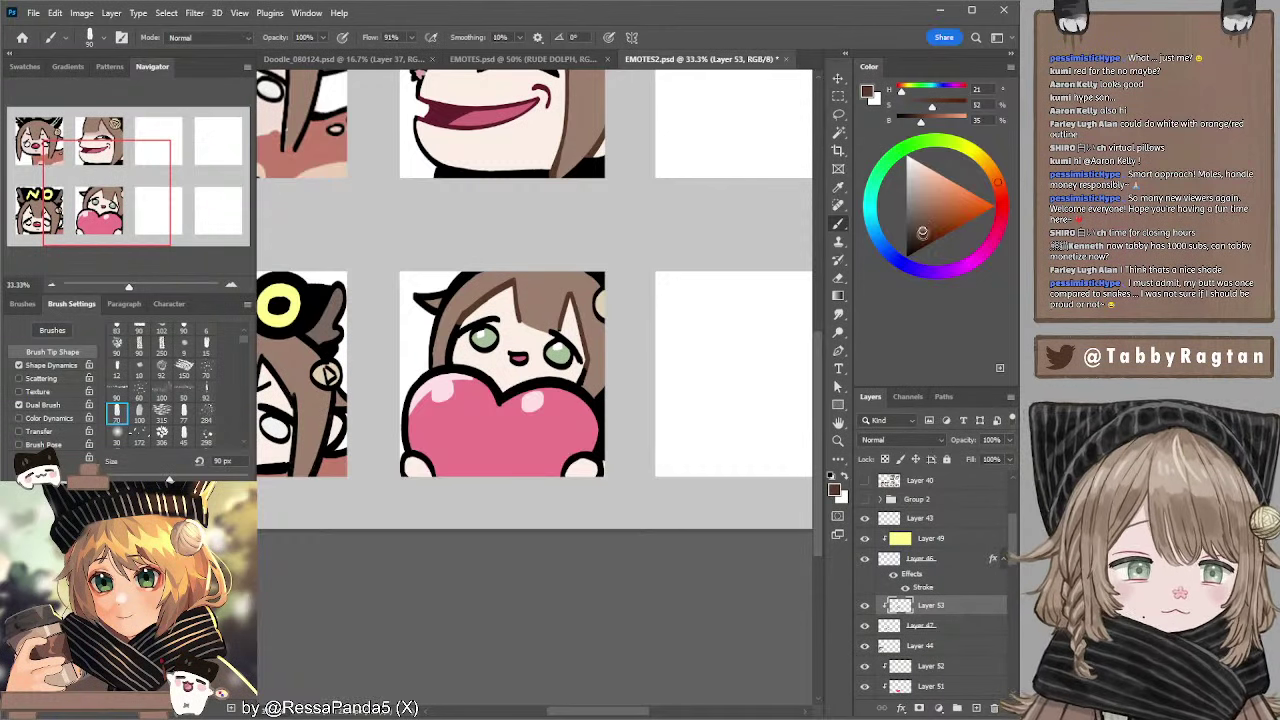
drag(921, 231, 918, 236)
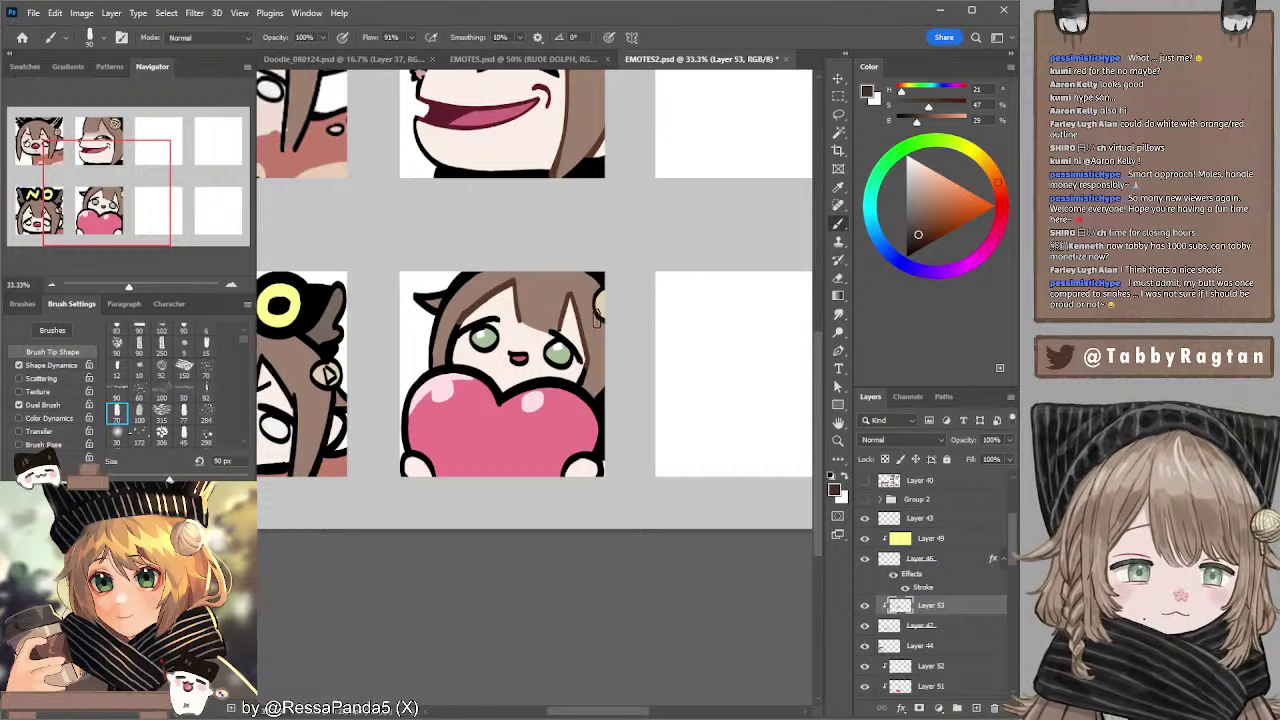
alt+click(453, 103)
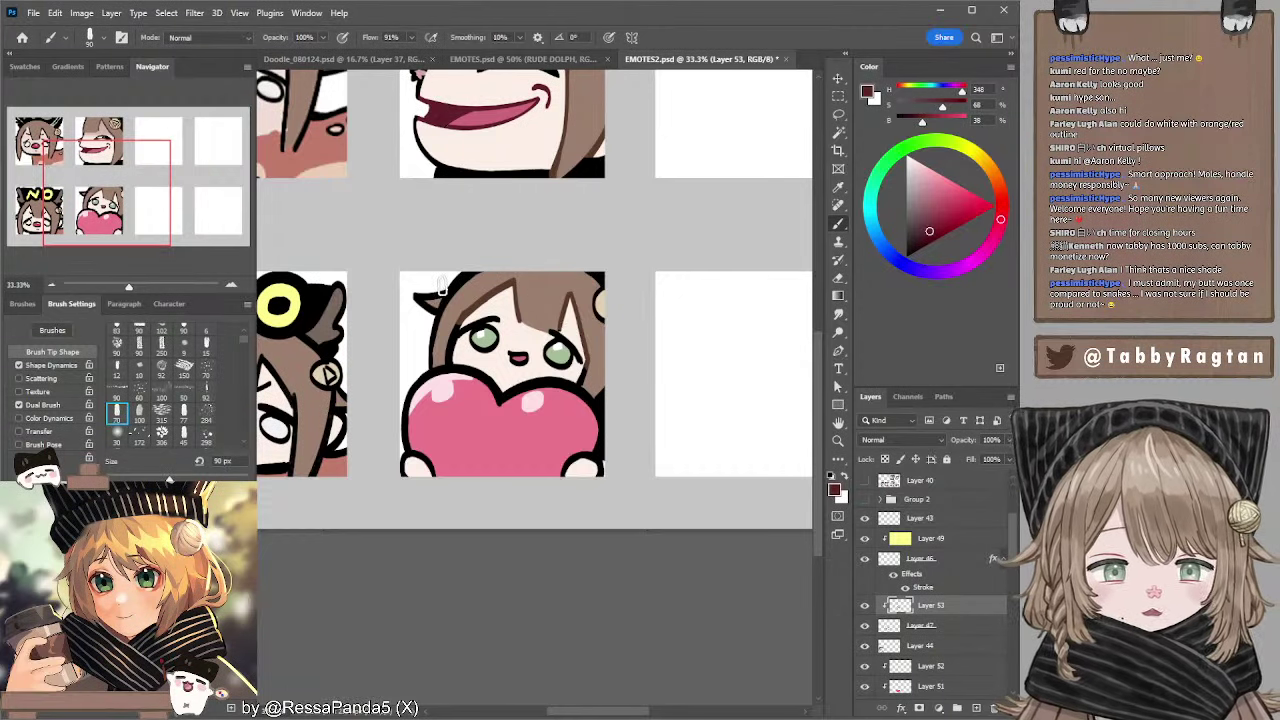
key(bracketleft)
key(bracketleft)
key(bracketleft)
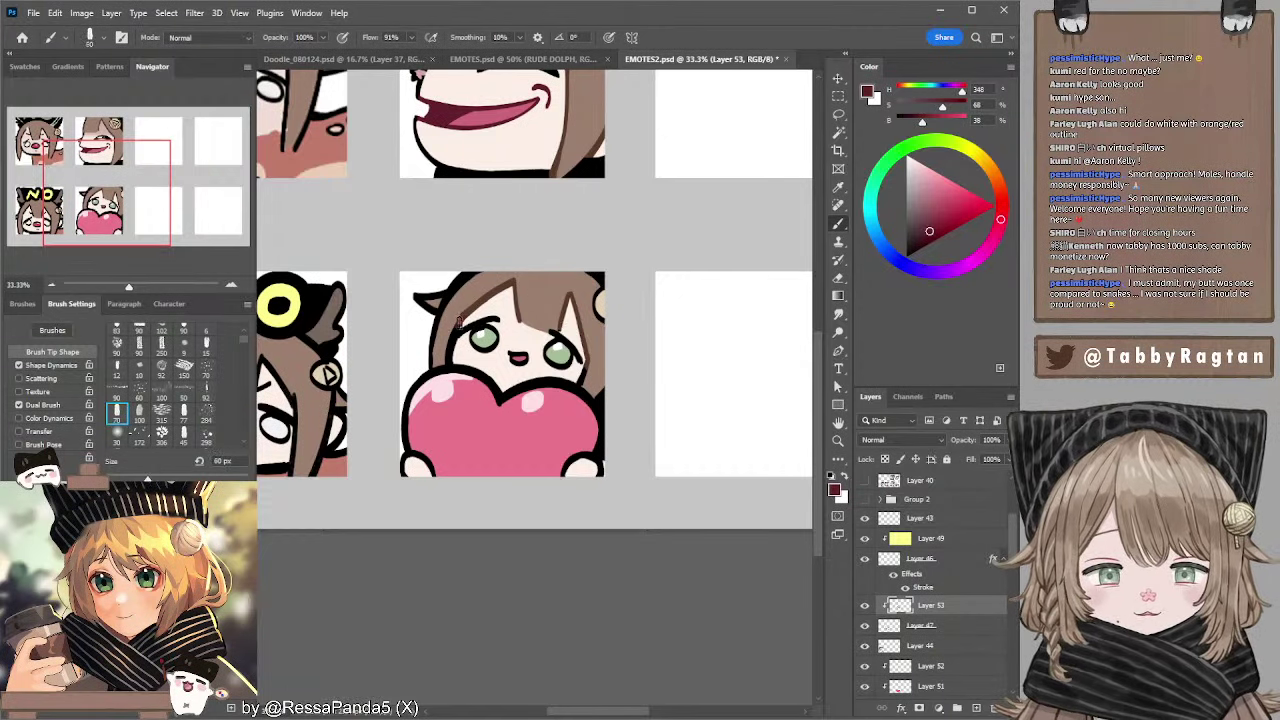
drag(463, 318, 450, 348)
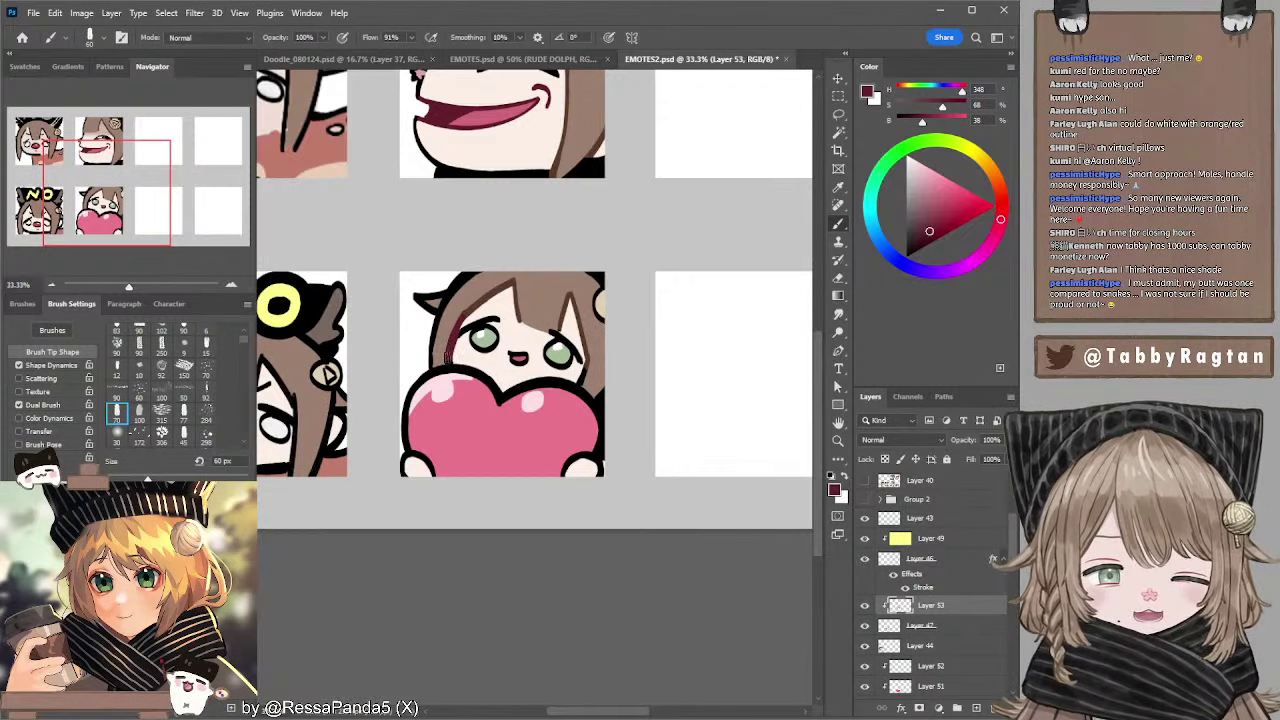
key(e)
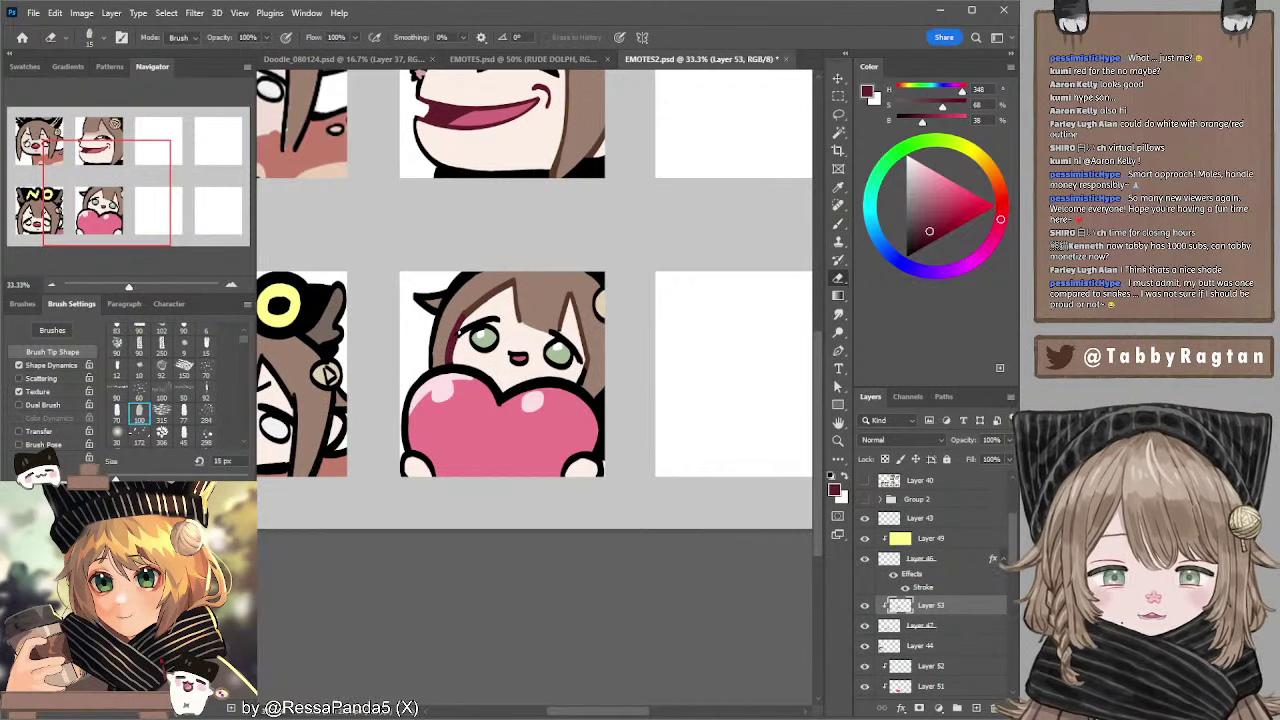
key(b)
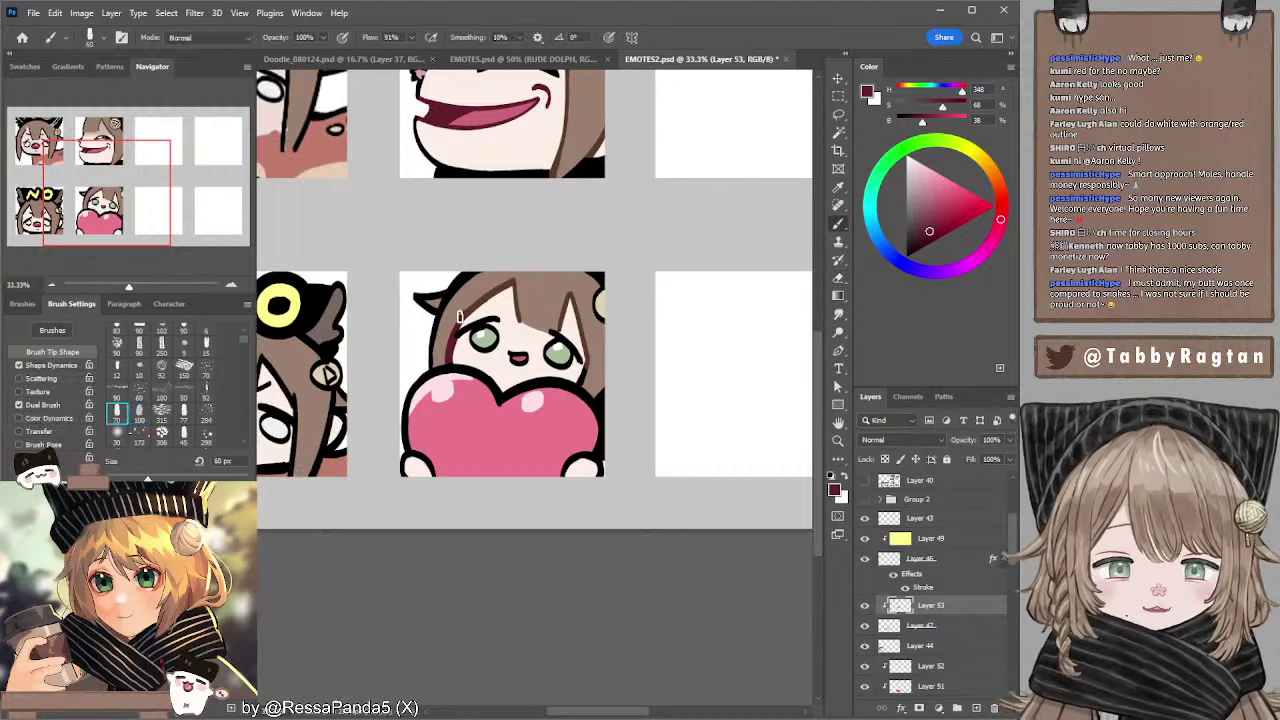
key(bracketright)
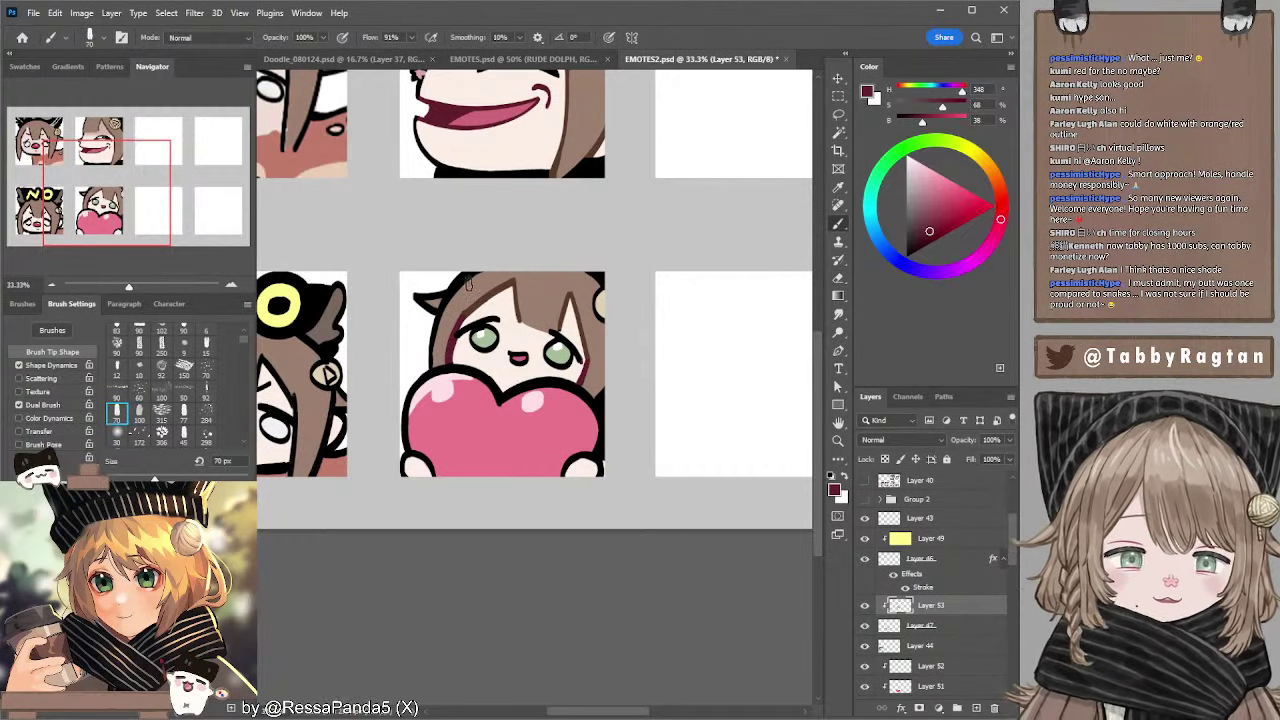
- Recolour the heart emote's yarn-ball outline brown (H 37, S 53, B 33), sampled from the smiling emote's yarn ball
scroll(610, 320, up, 2)
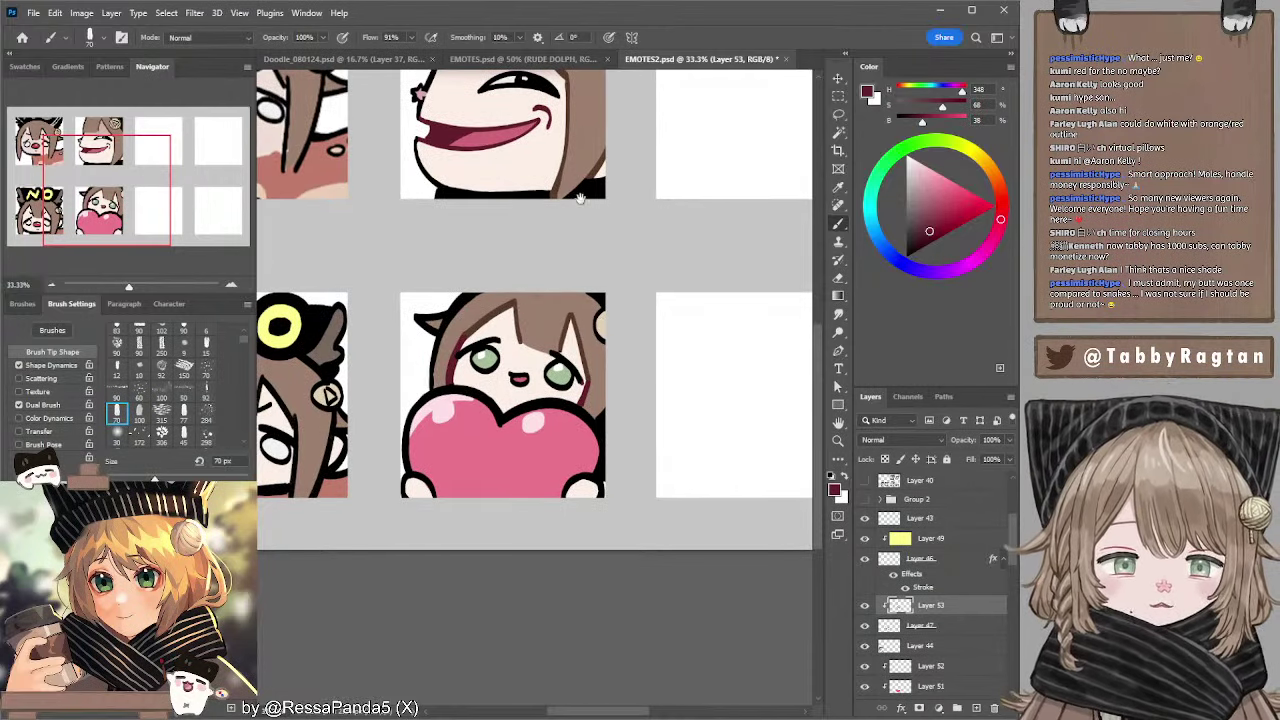
drag(580, 202, 528, 302)
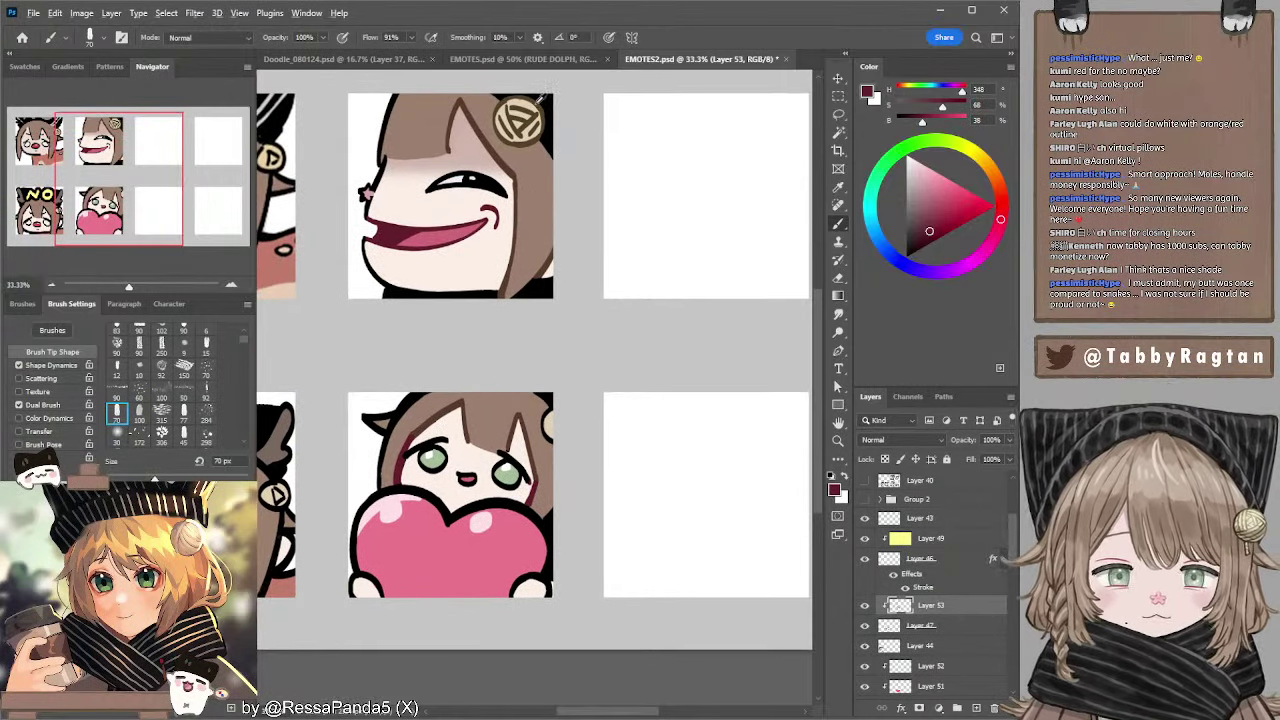
alt+click(541, 99)
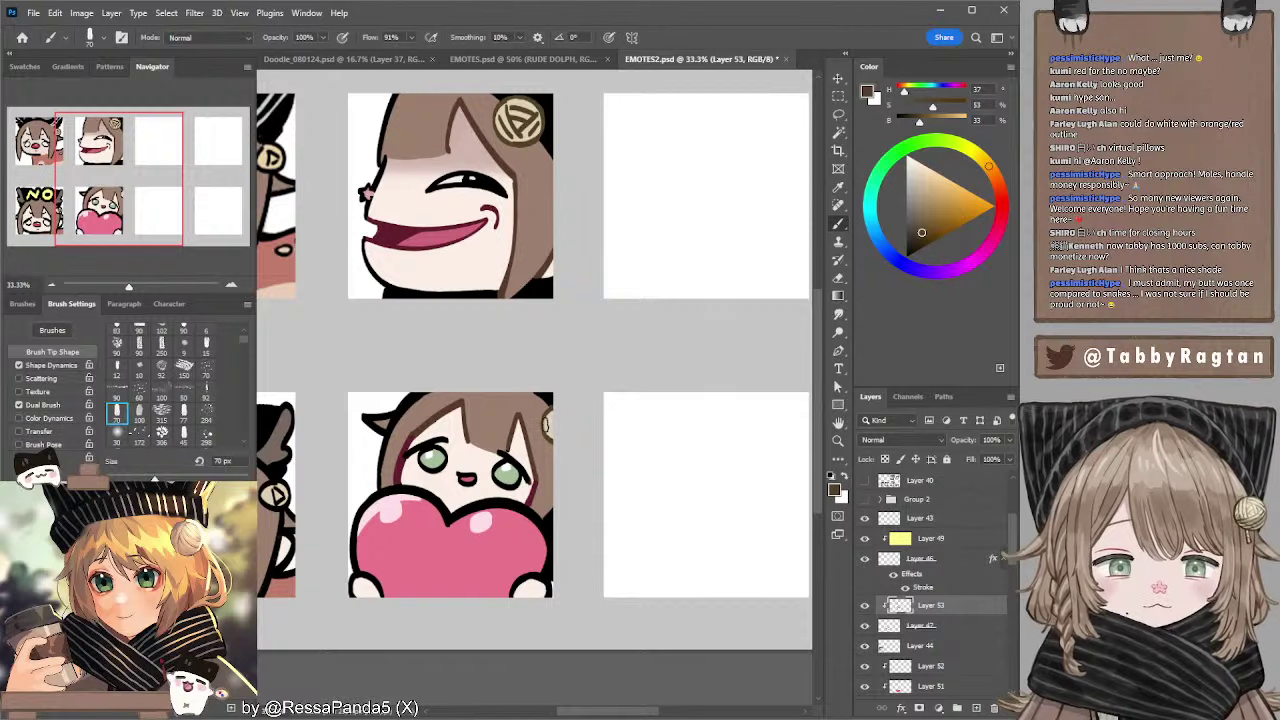
drag(561, 431, 600, 375)
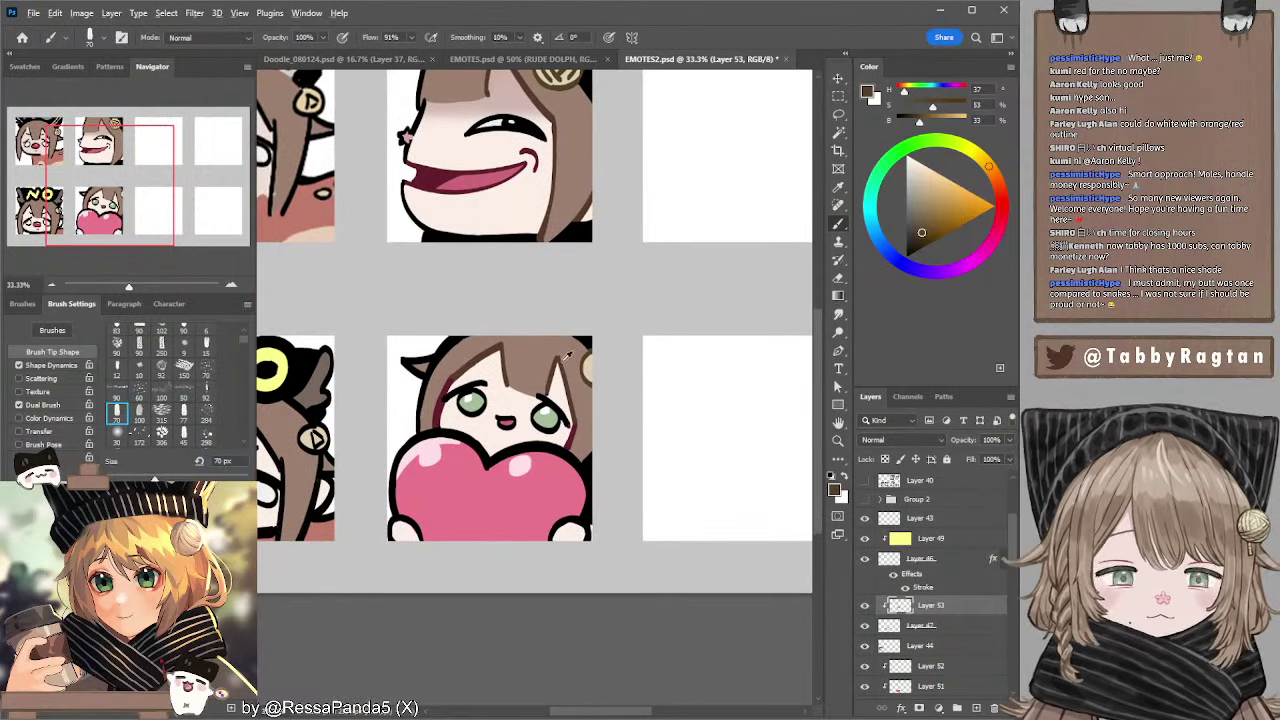
- Recolour the outlines of the hands holding the heart reddish brown (H 15, S 52, B 35) with a 100 px brush
alt+click(562, 357)
key(bracketright)
key(bracketright)
key(bracketright)
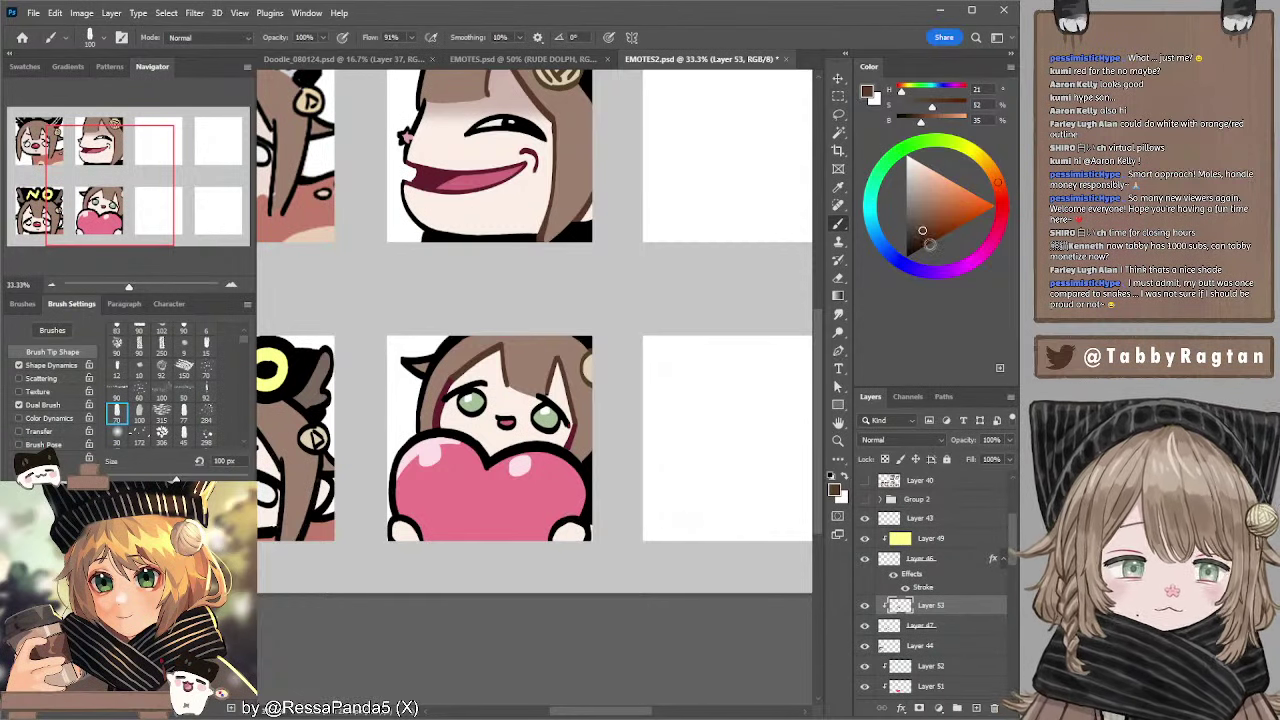
click(1000, 188)
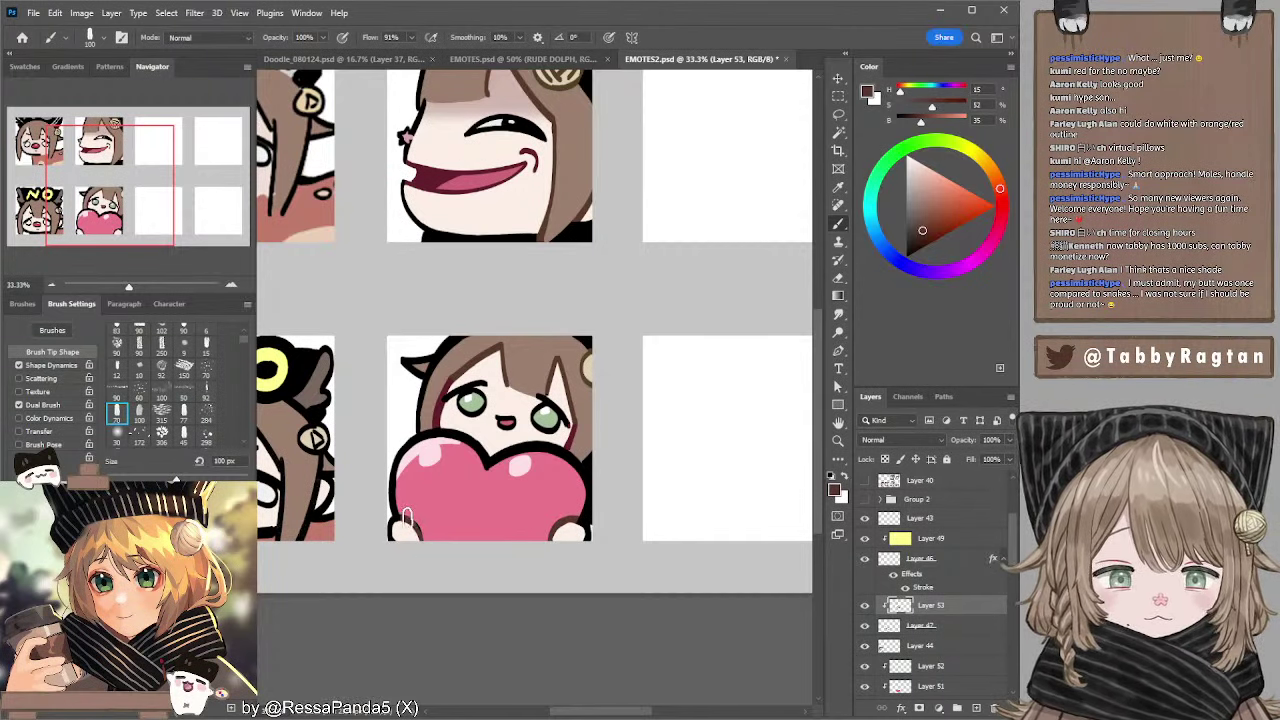
mouse_move(487, 300)
mouse_down()
mouse_move(598, 347)
mouse_move(586, 345)
mouse_up()
scroll(536, 328, down, 1)
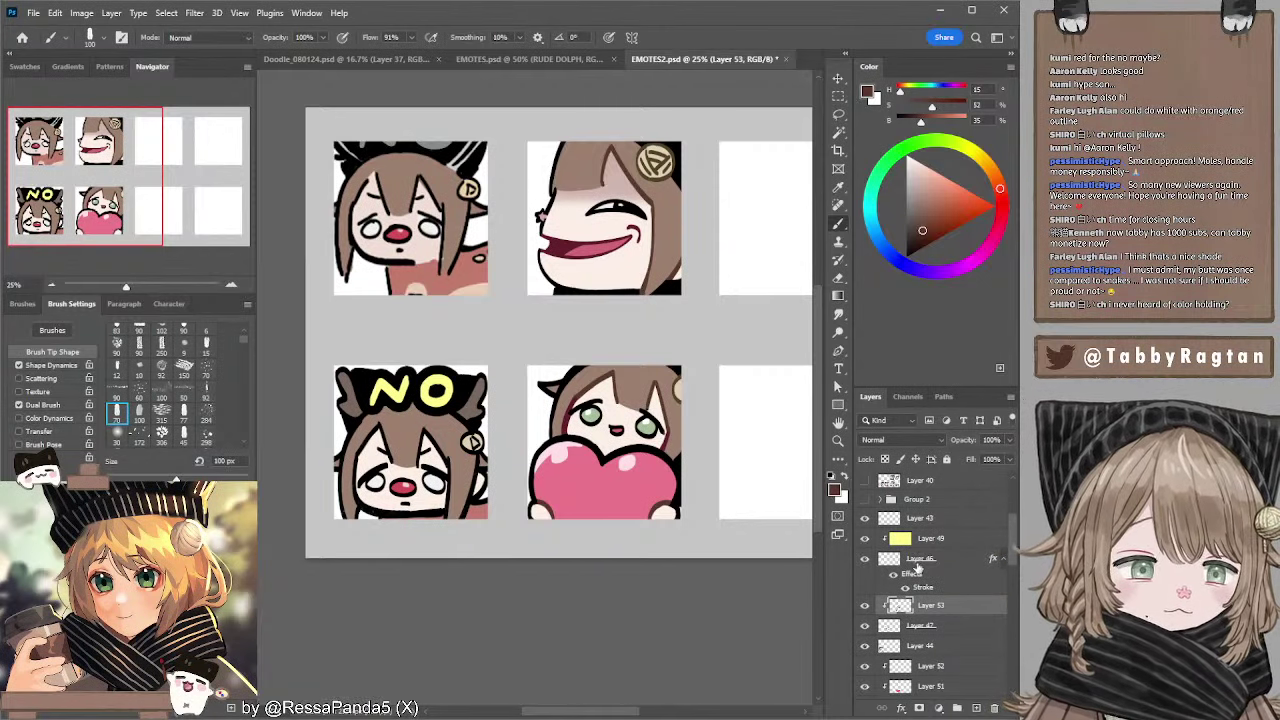
- Try a darker shade of the heart's pink, H 349, S 64, B 63, with a 175 px brush on Layer 53
alt+click(595, 462)
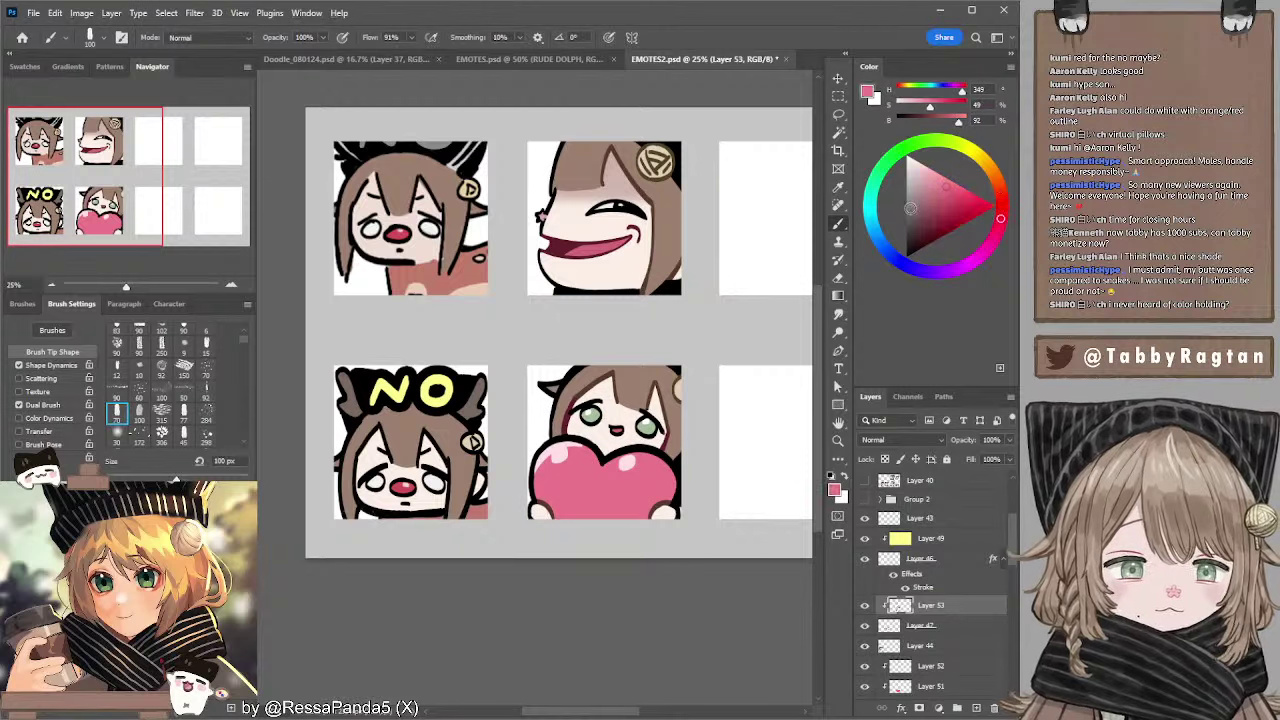
click(942, 213)
key(])
key(])
key(])
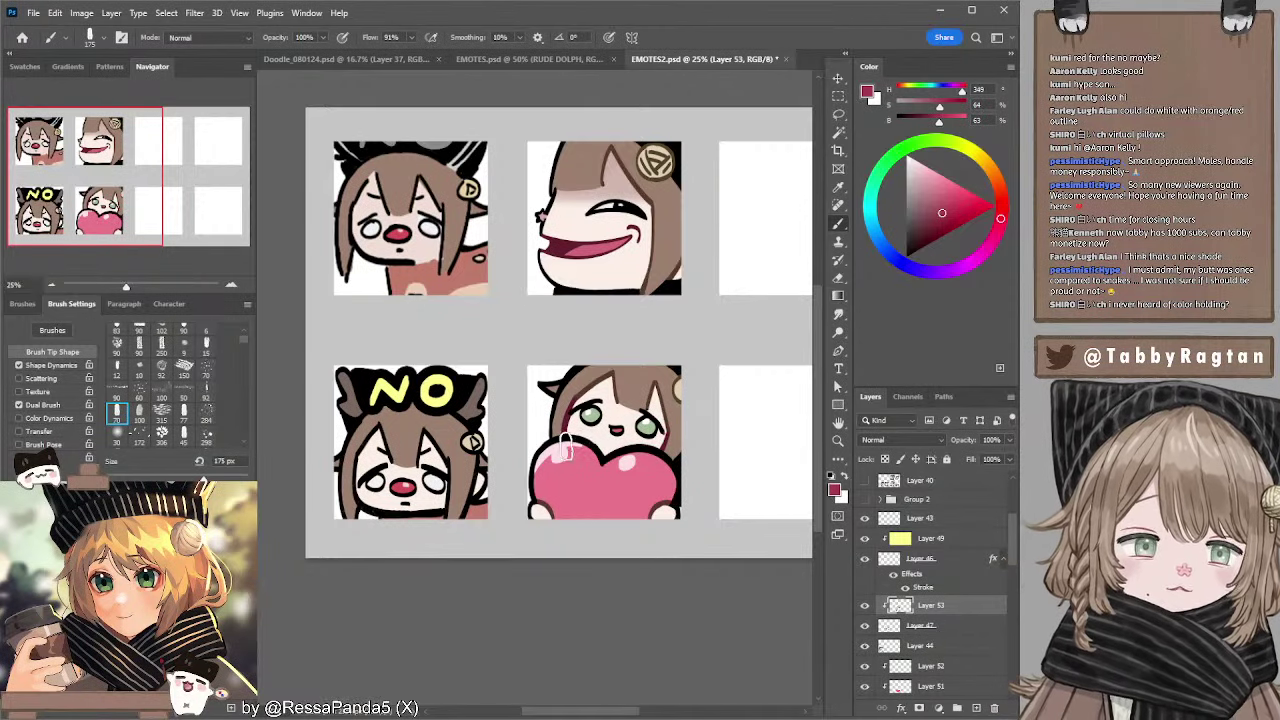
mouse_move(704, 384)
mouse_down()
mouse_move(649, 411)
mouse_move(725, 379)
mouse_up()
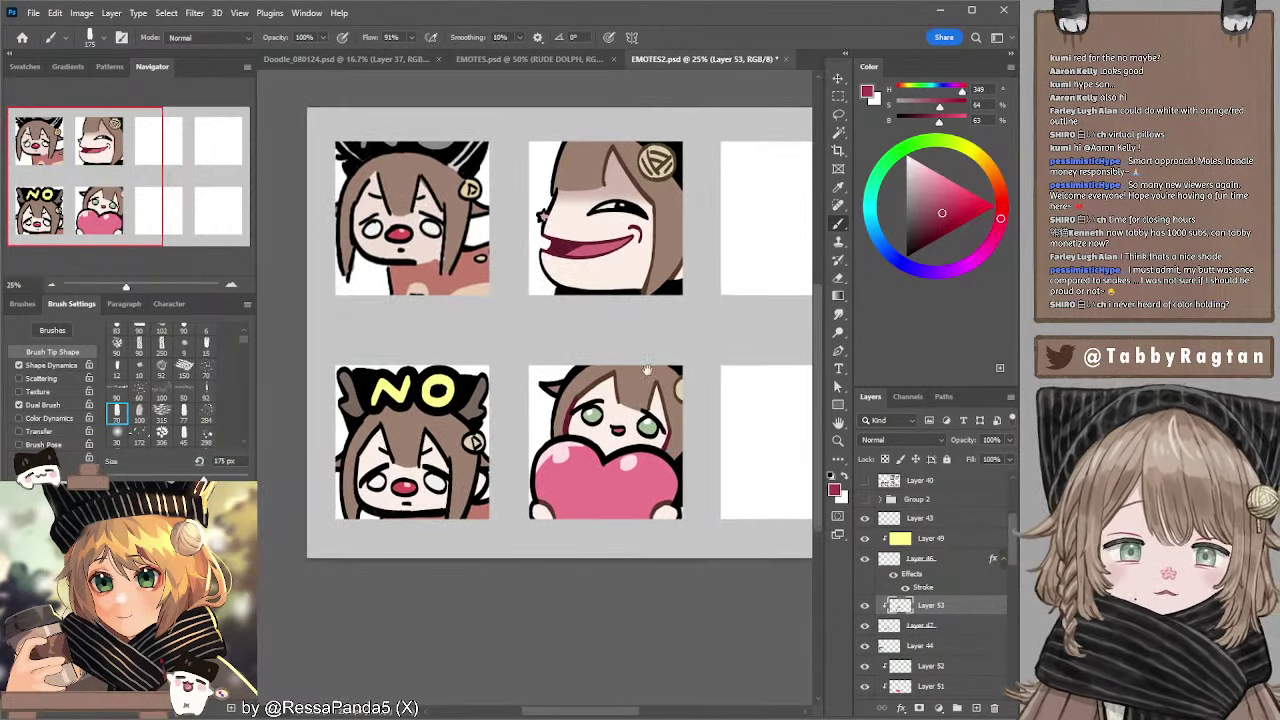
- Clean up the line art at the heart's centre notch on Layer 47 with a 60 px eraser
ctrl+click(618, 472)
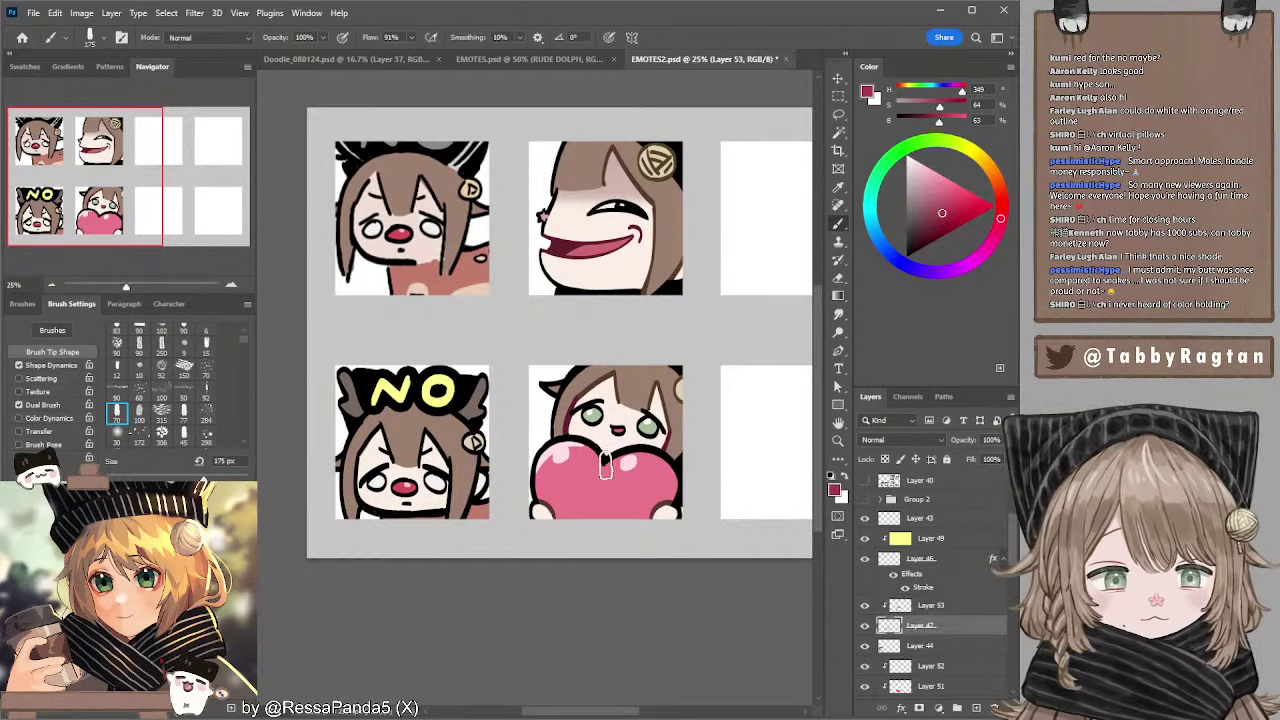
key(e)
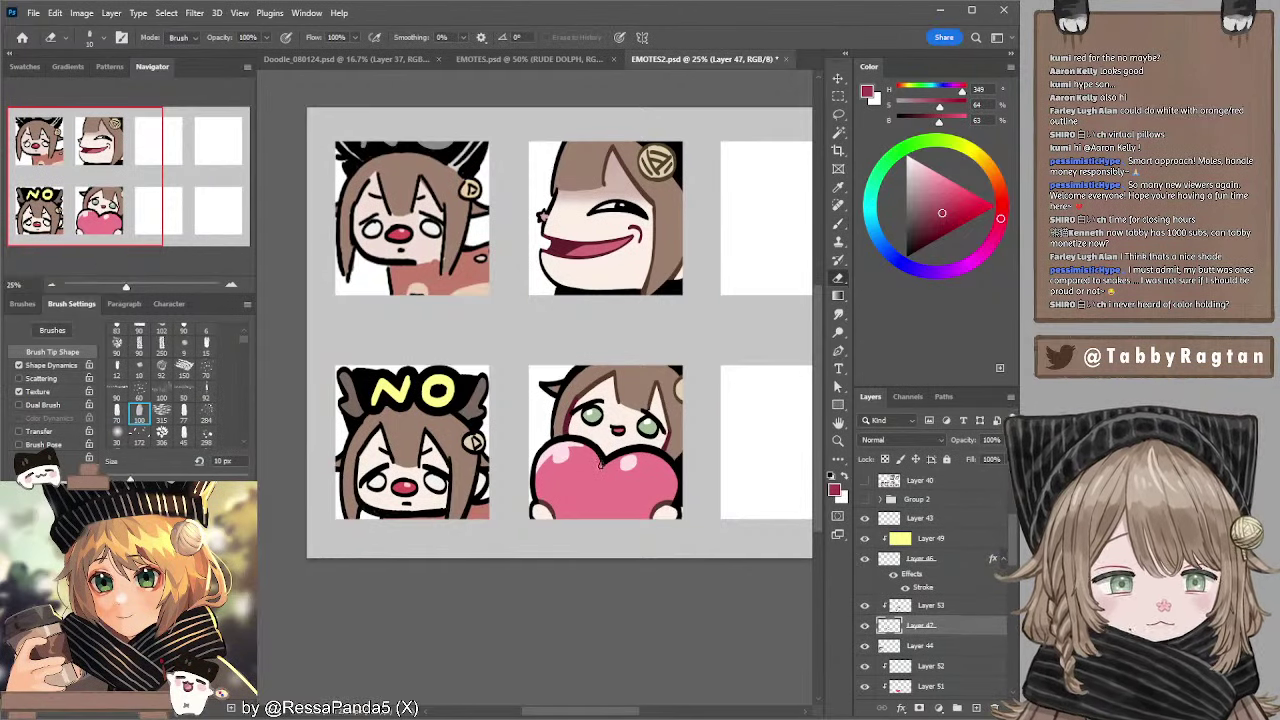
key(bracketright)
key(bracketright)
key(bracketright)
key(bracketright)
key(bracketright)
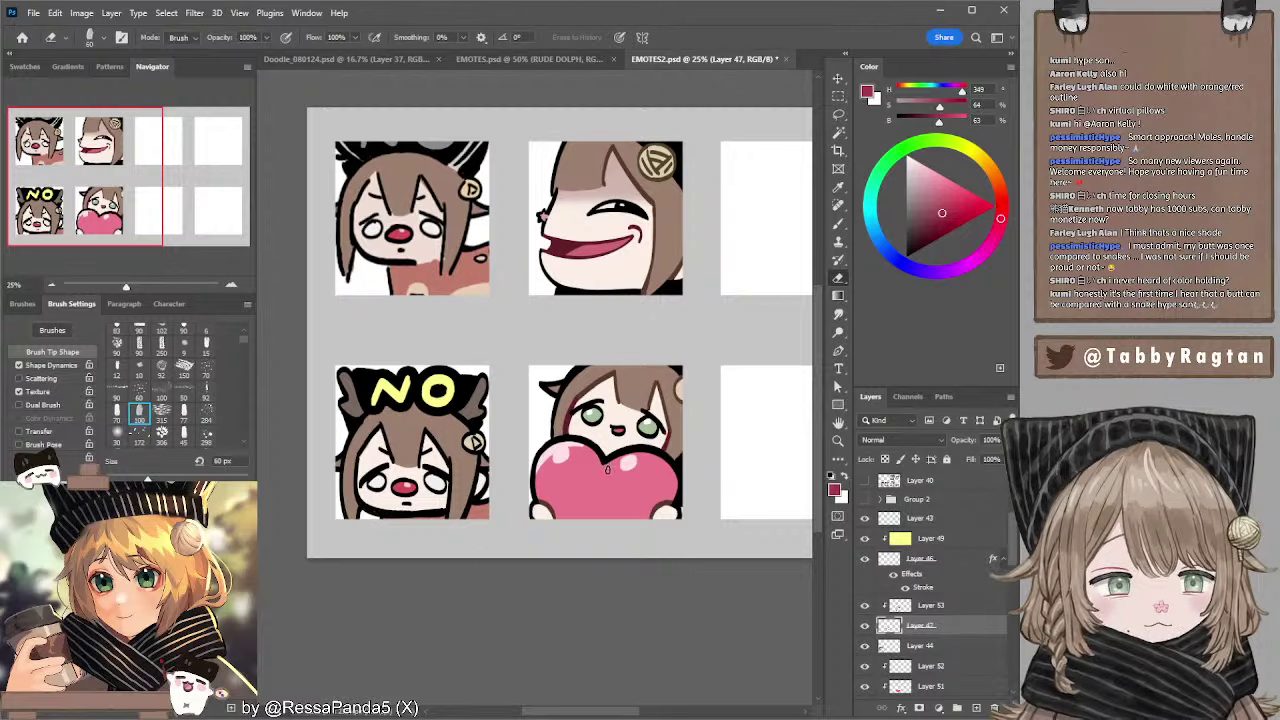
- Touch up the fill below the heart's notch on Layer 51 with its sampled pink (H 349, S 49, B 92) and a 100 px brush
ctrl+click(611, 481)
key(b)
alt+click(605, 474)
key(bracketleft)
key(bracketleft)
key(bracketleft)
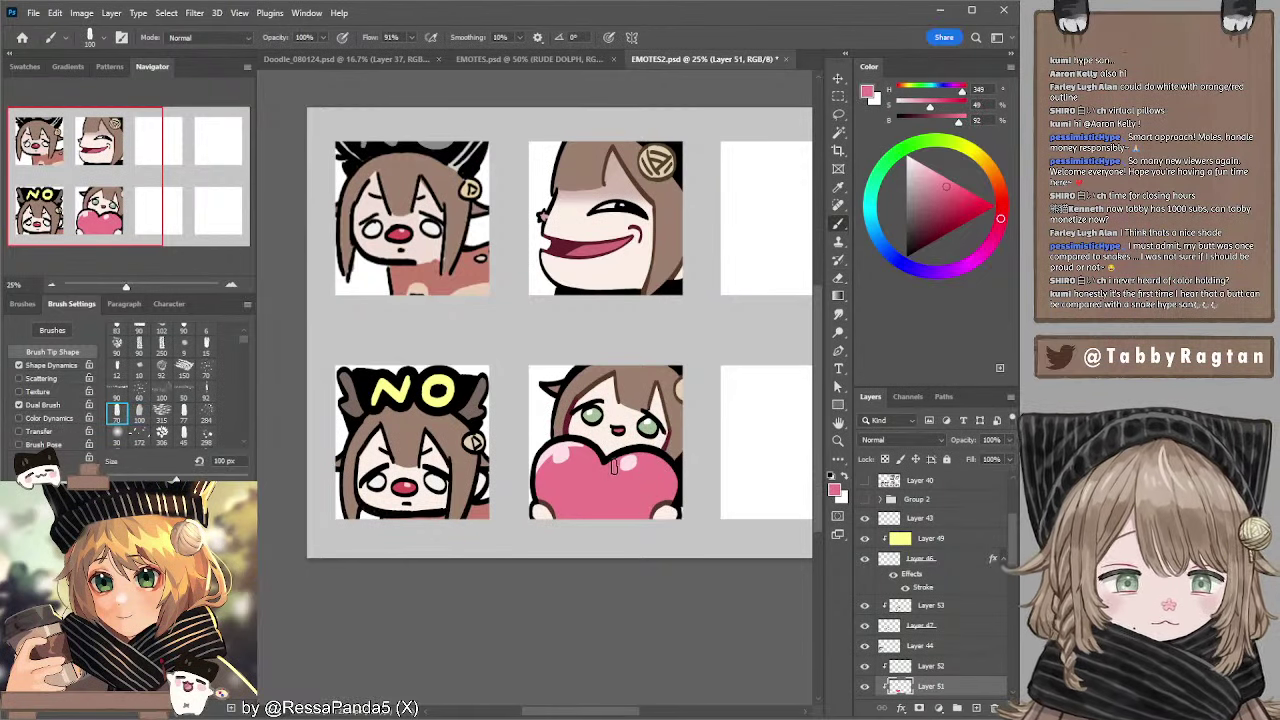
- Set the paint colour to black and add a new layer directly above Layer 43
drag(690, 408, 494, 434)
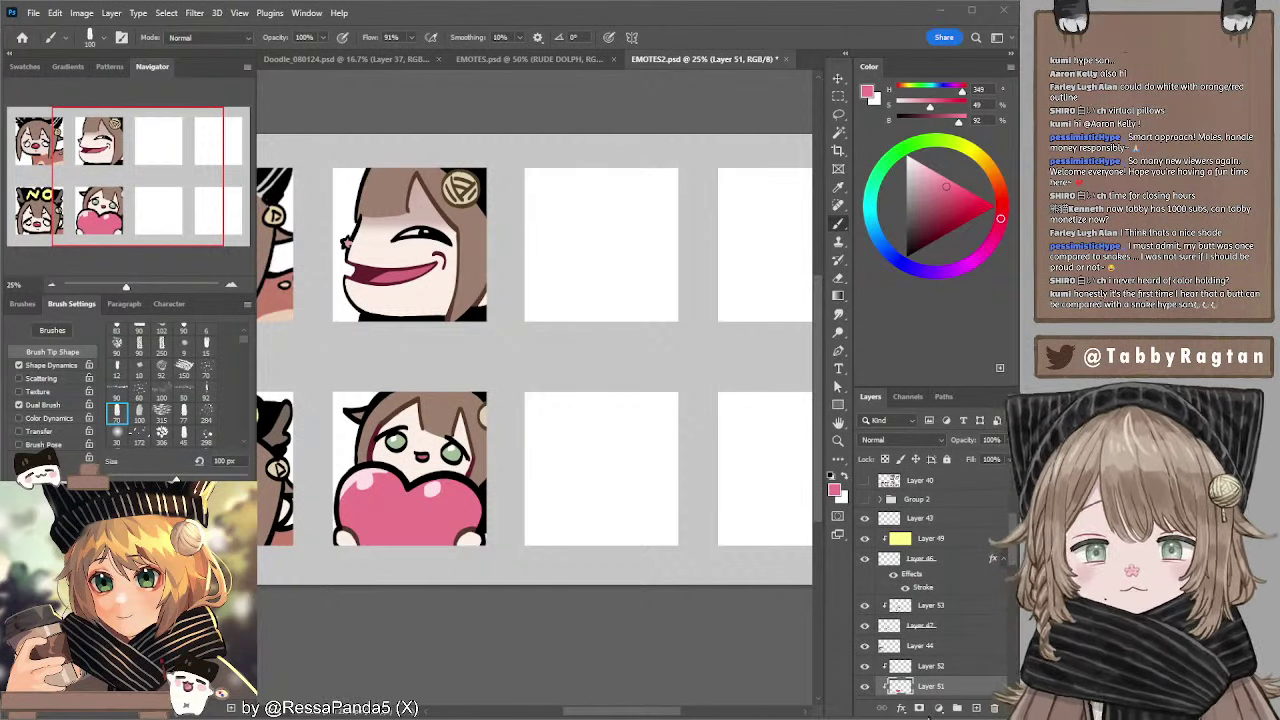
drag(929, 220, 869, 287)
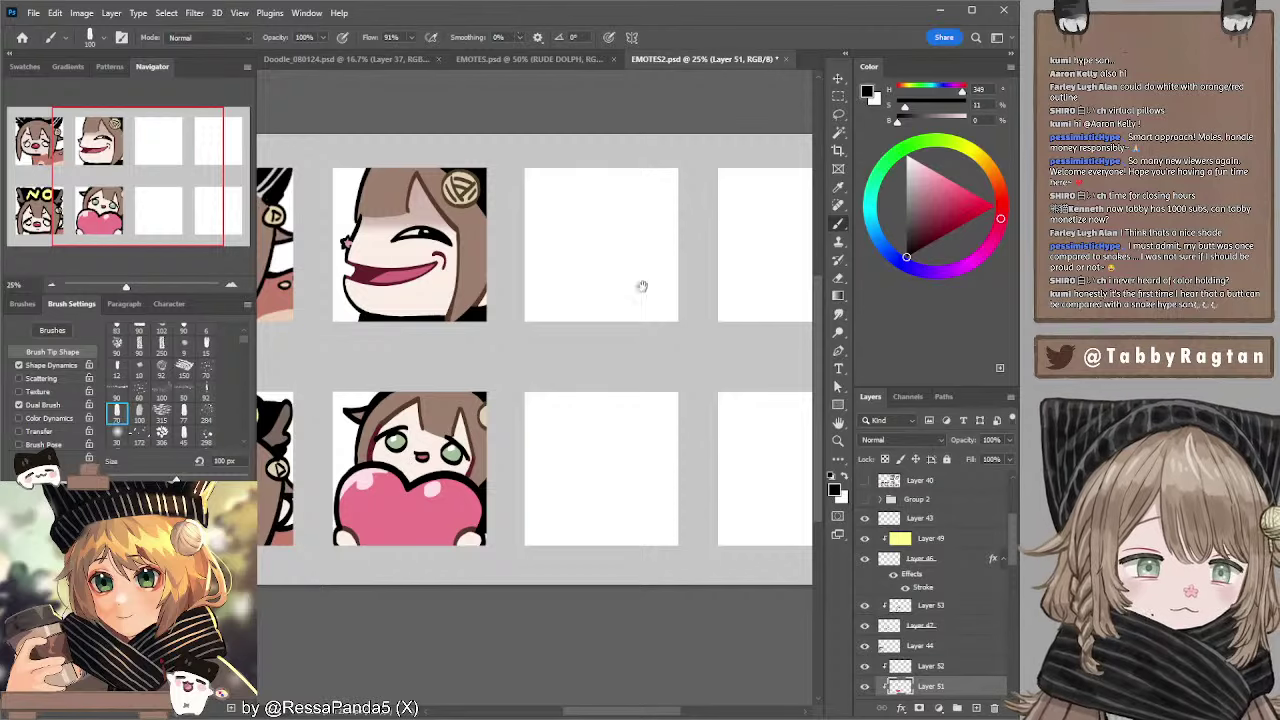
drag(799, 346, 719, 343)
click(920, 517)
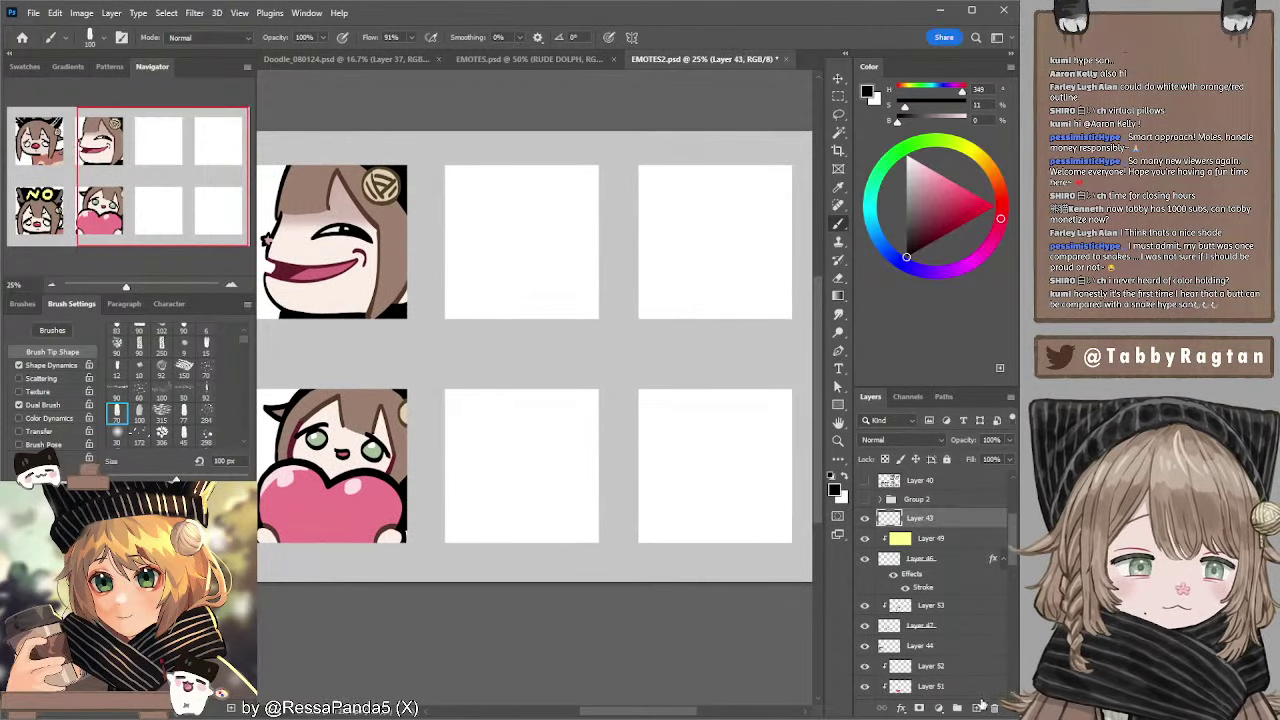
key(ctrl+shift+alt+n)
mouse_move(553, 230)
mouse_down()
mouse_move(600, 229)
mouse_move(560, 228)
mouse_up()
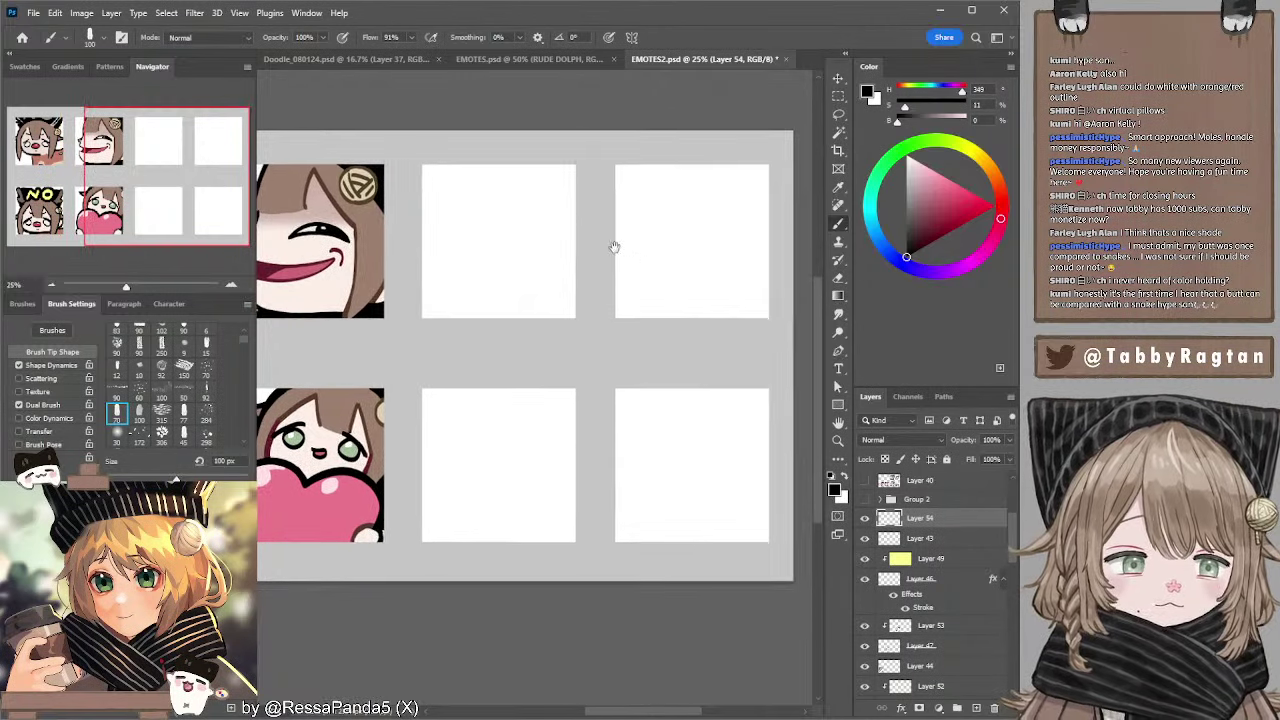
click(865, 518)
click(865, 518)
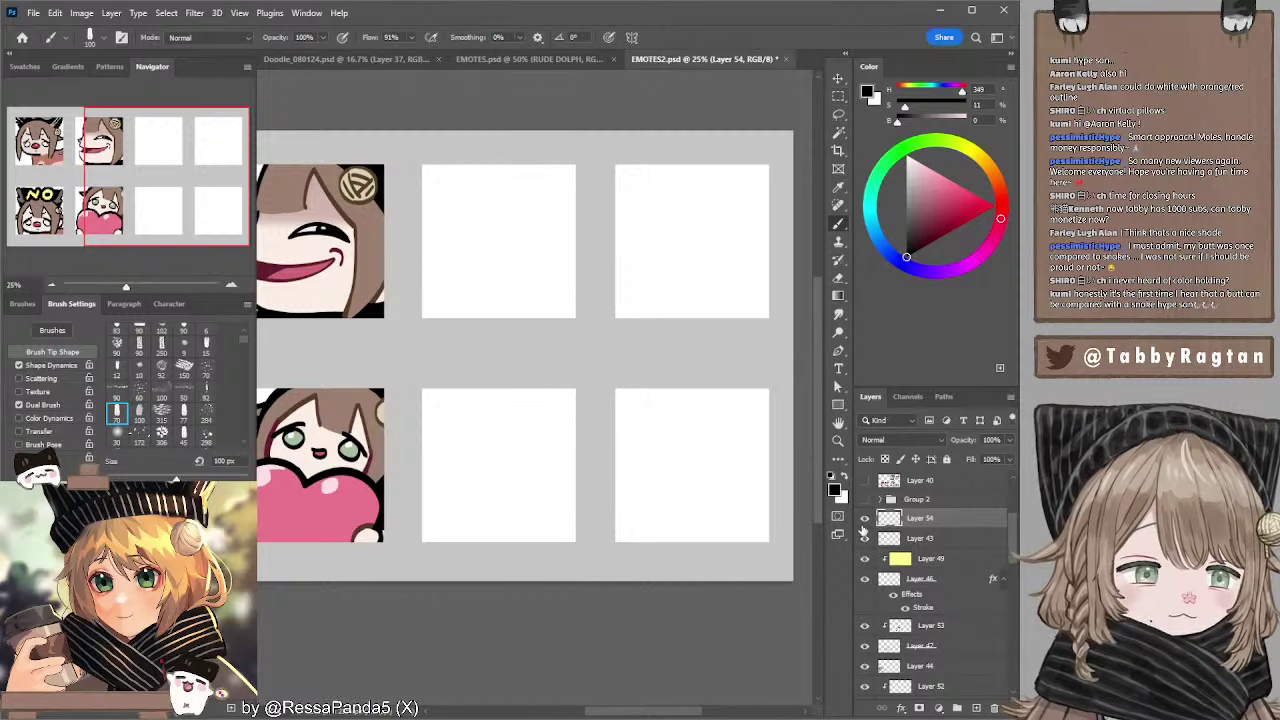
- Fill a rectangular selection over the four empty frames with white on Layer 54 and move that layer above Layer 0 copy
click(916, 160)
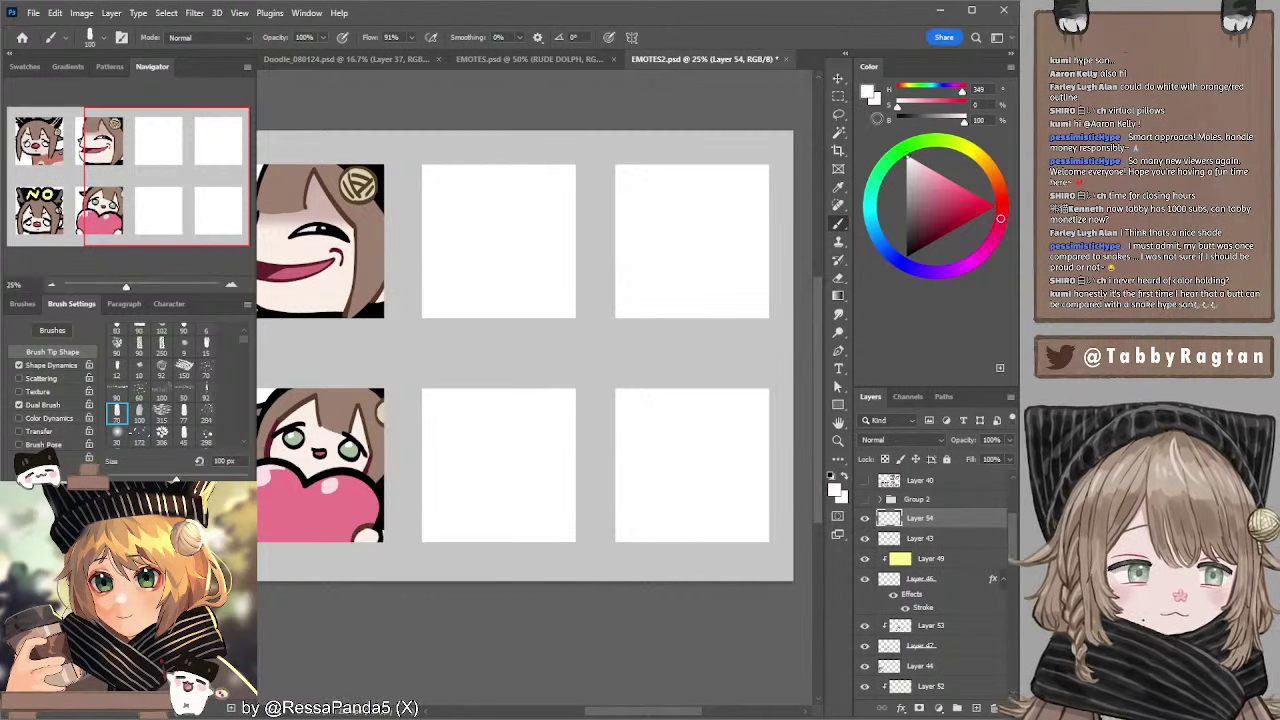
drag(753, 137, 655, 136)
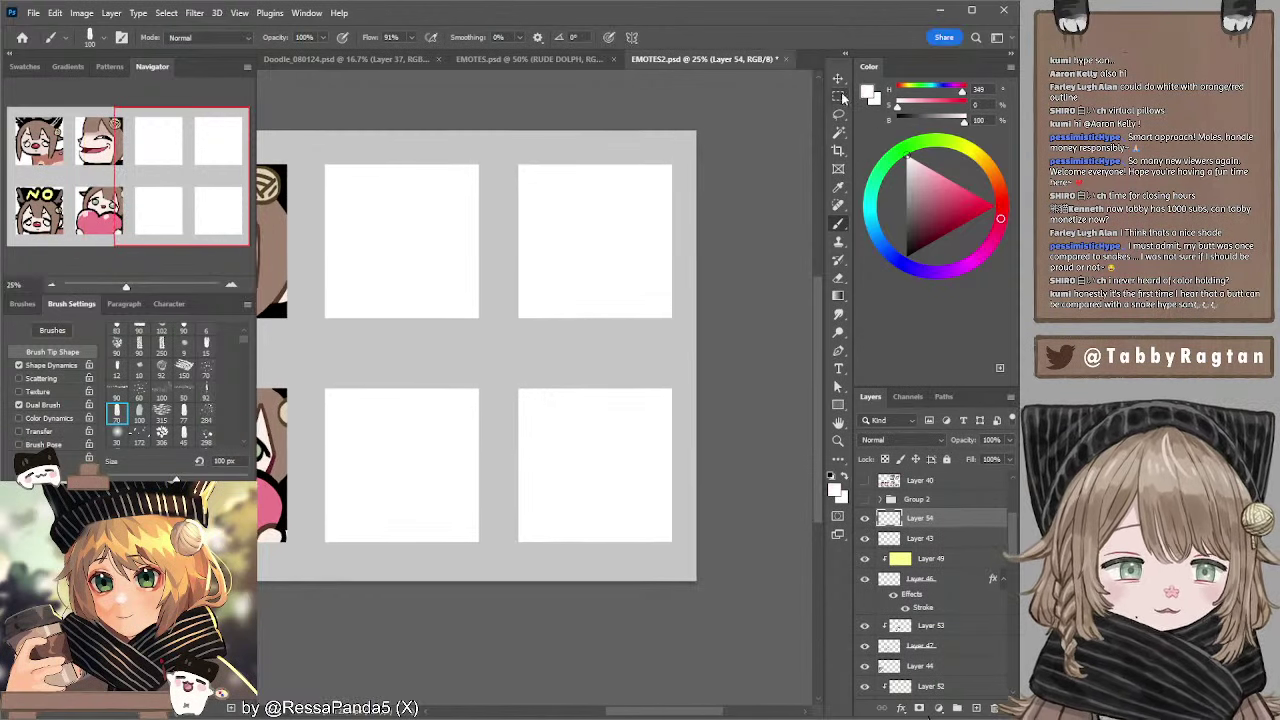
key(m)
mouse_move(749, 117)
mouse_down()
mouse_move(391, 625)
mouse_move(321, 650)
mouse_up()
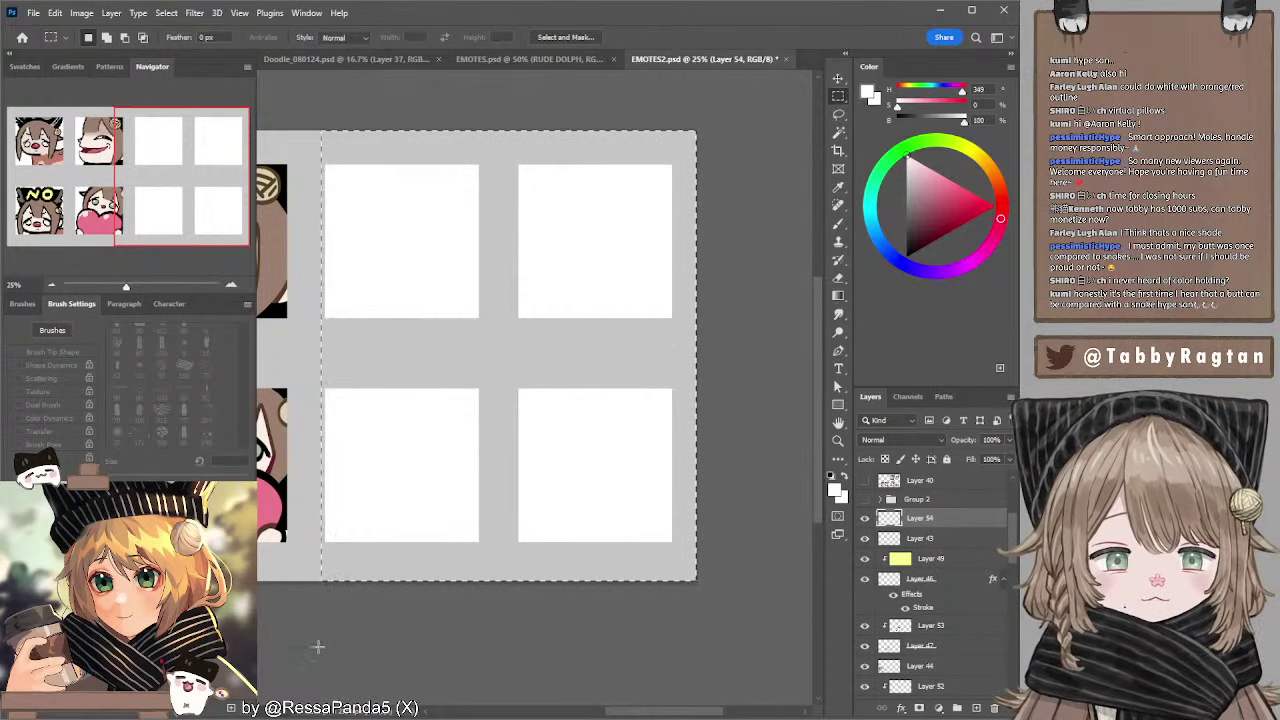
key(b)
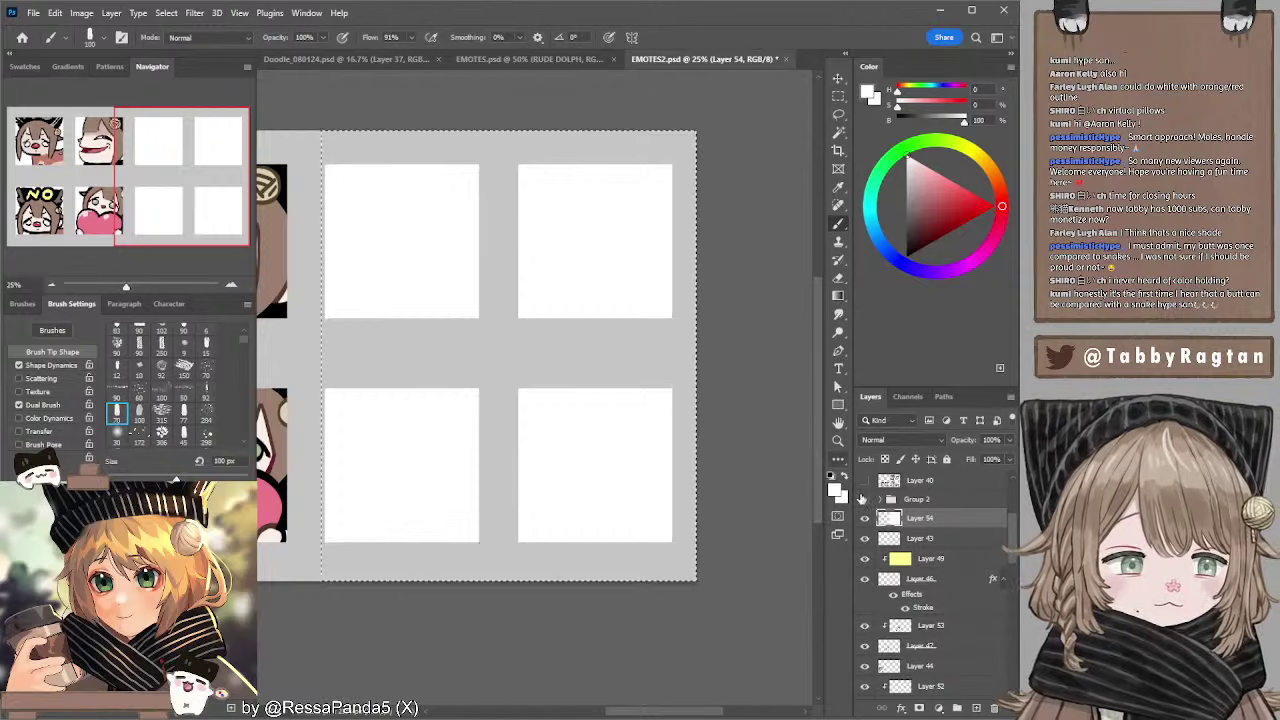
drag(910, 519, 915, 478)
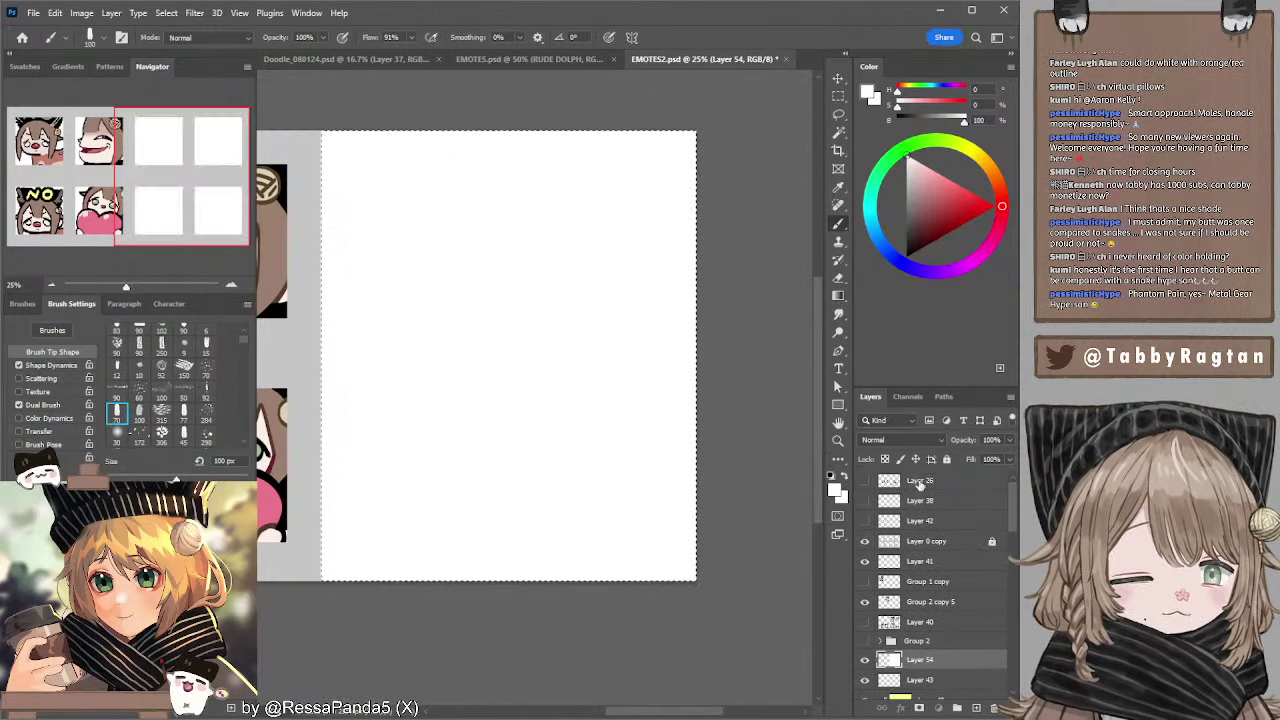
- Add a new layer directly above Layer 54, lock Layer 54, and set the paint colour to black on the new layer
key(ctrl+shift+alt+n)
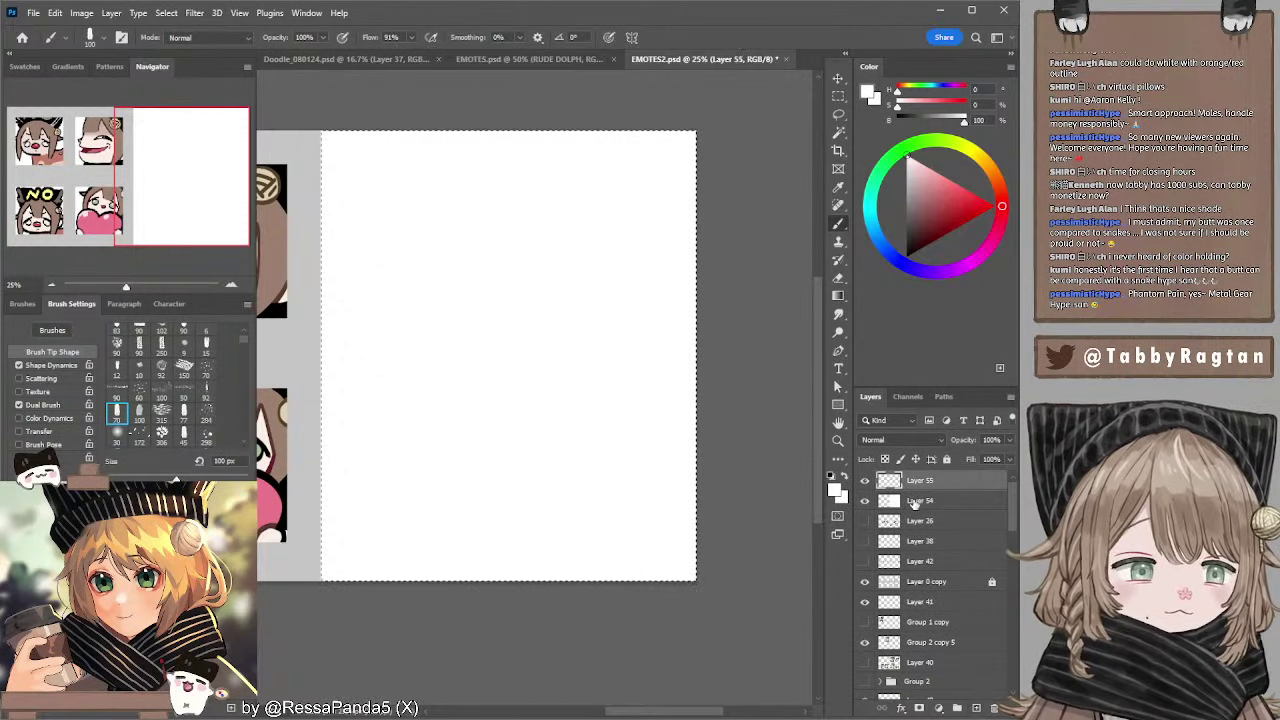
click(914, 502)
click(946, 460)
click(929, 483)
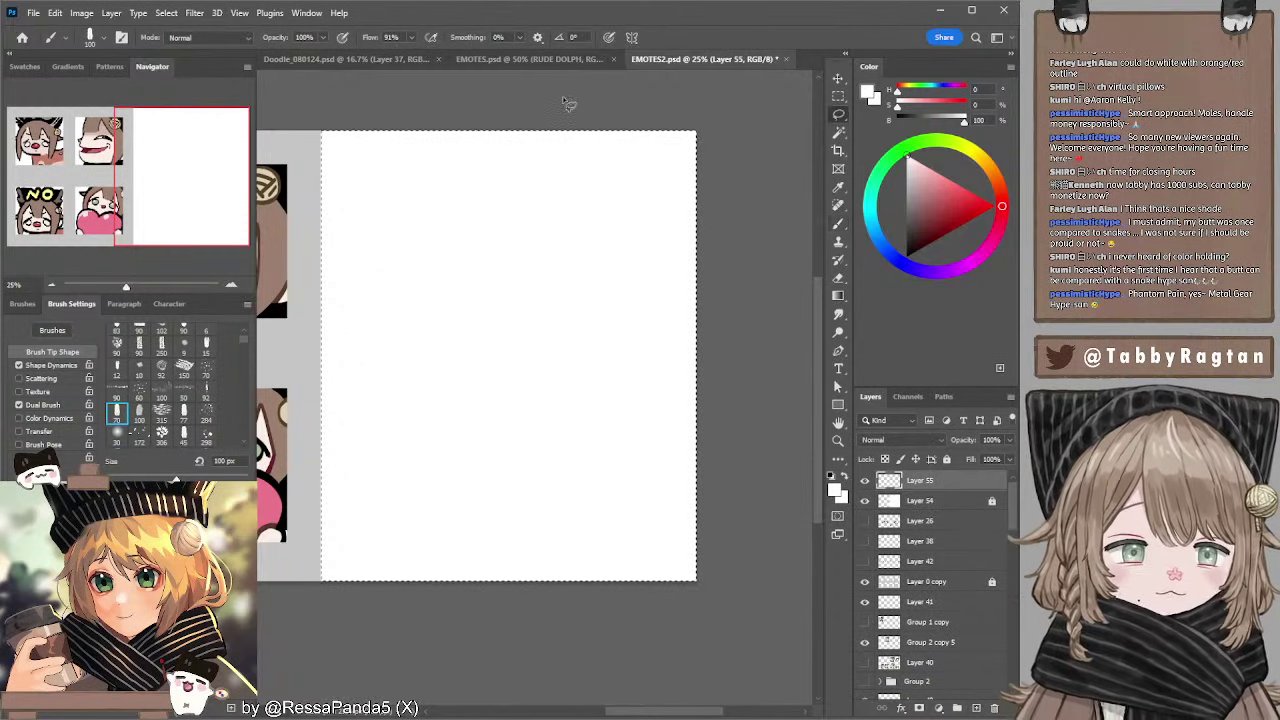
drag(909, 224, 906, 257)
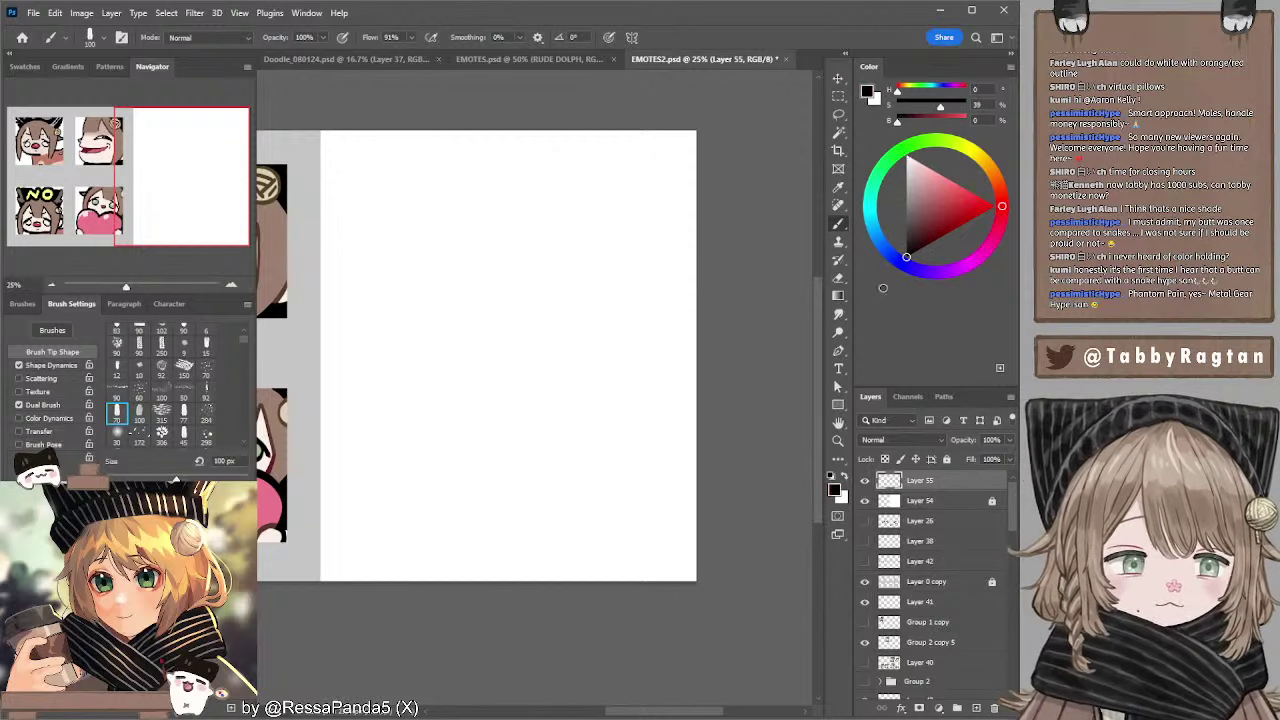
- Sketch the two-lobed top and both curved sides of a heart-like body on Layer 55 with a 70 px brush
key(bracketleft)
key(bracketleft)
key(bracketleft)
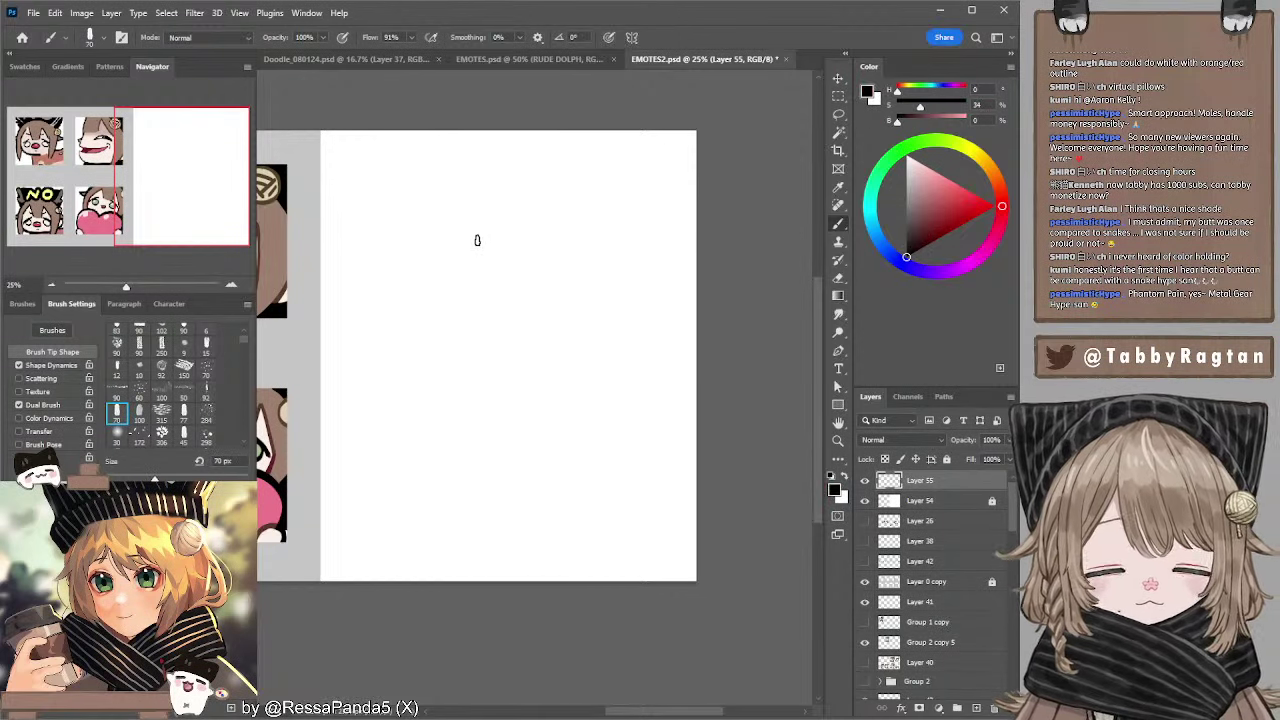
drag(555, 256, 523, 324)
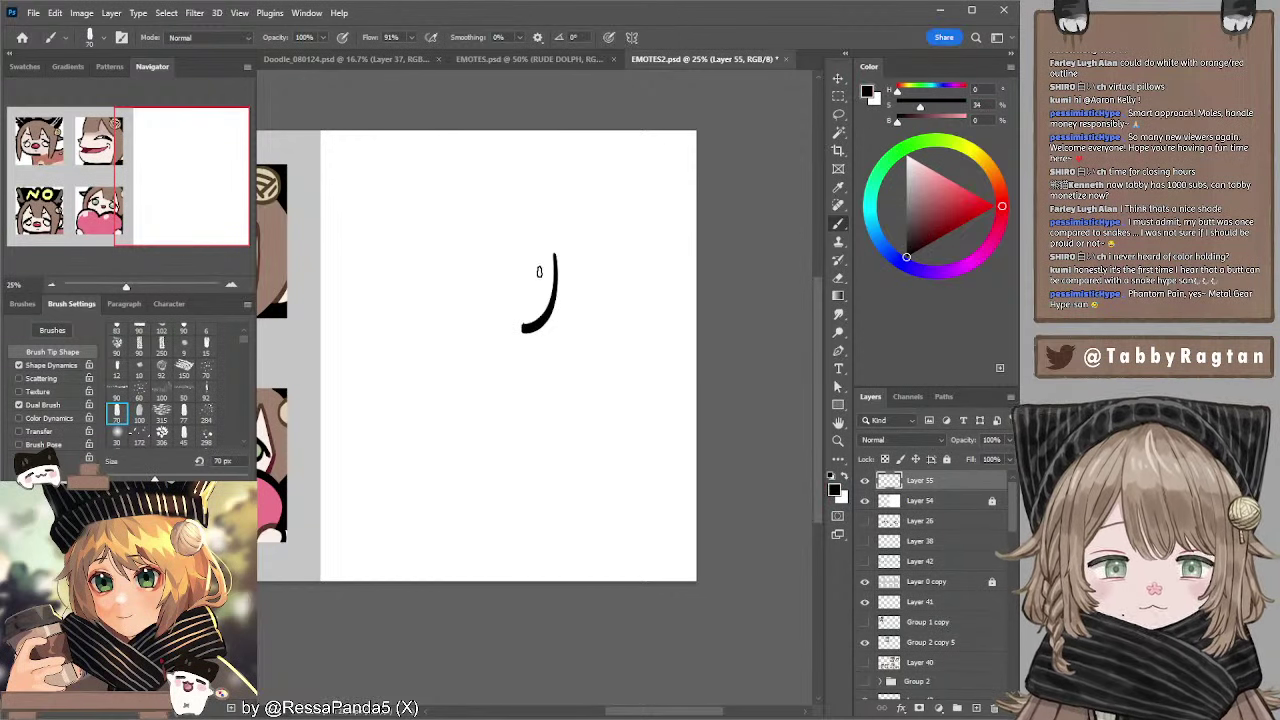
key(ctrl+z)
drag(427, 340, 590, 340)
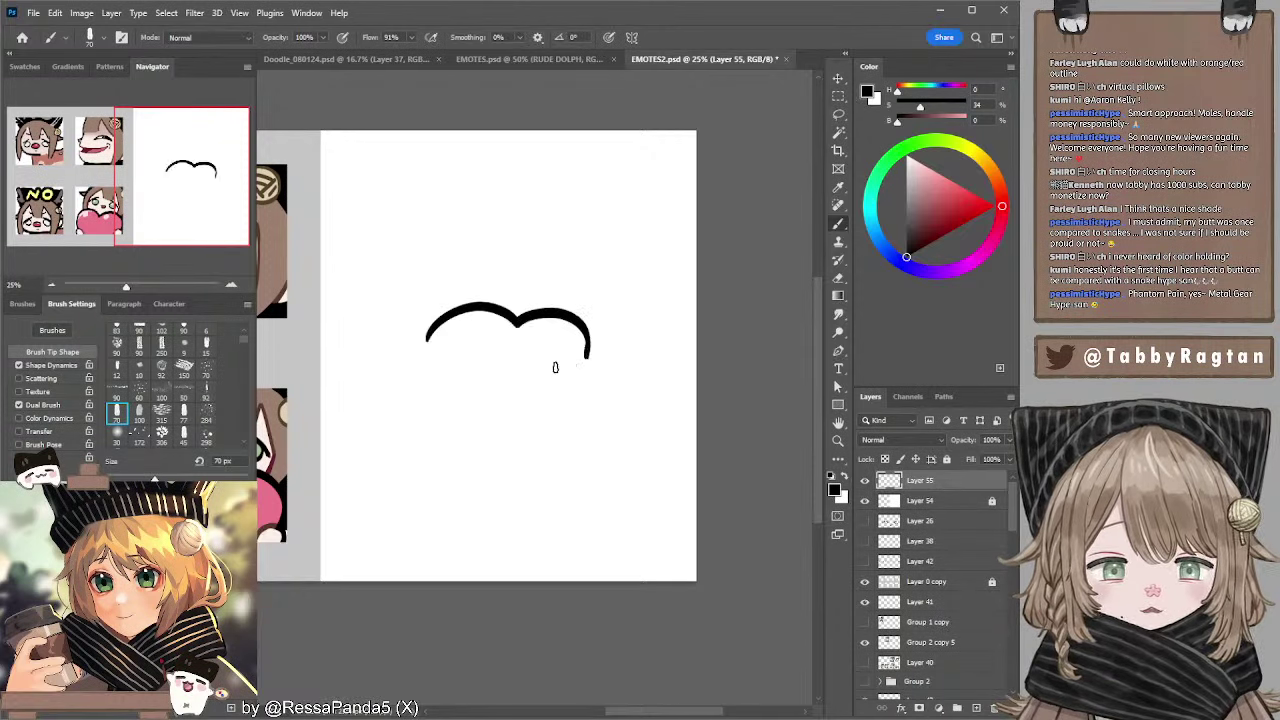
key(e)
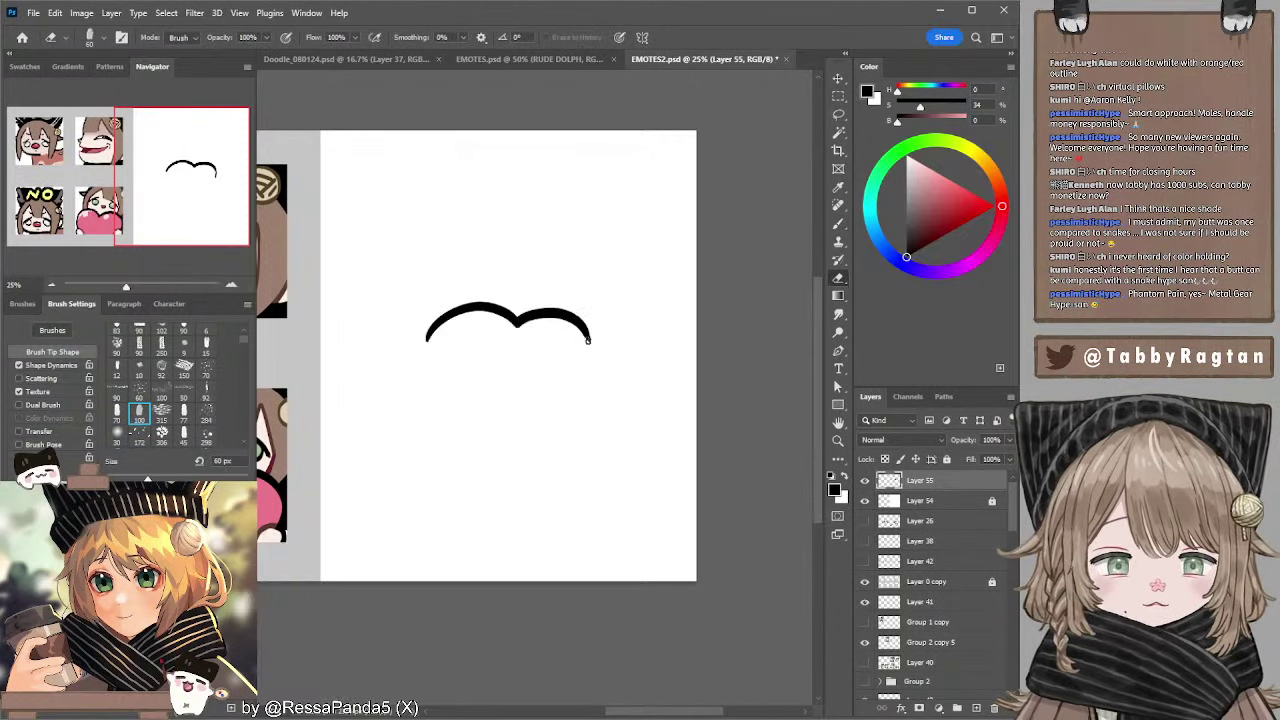
key(b)
drag(589, 397, 594, 352)
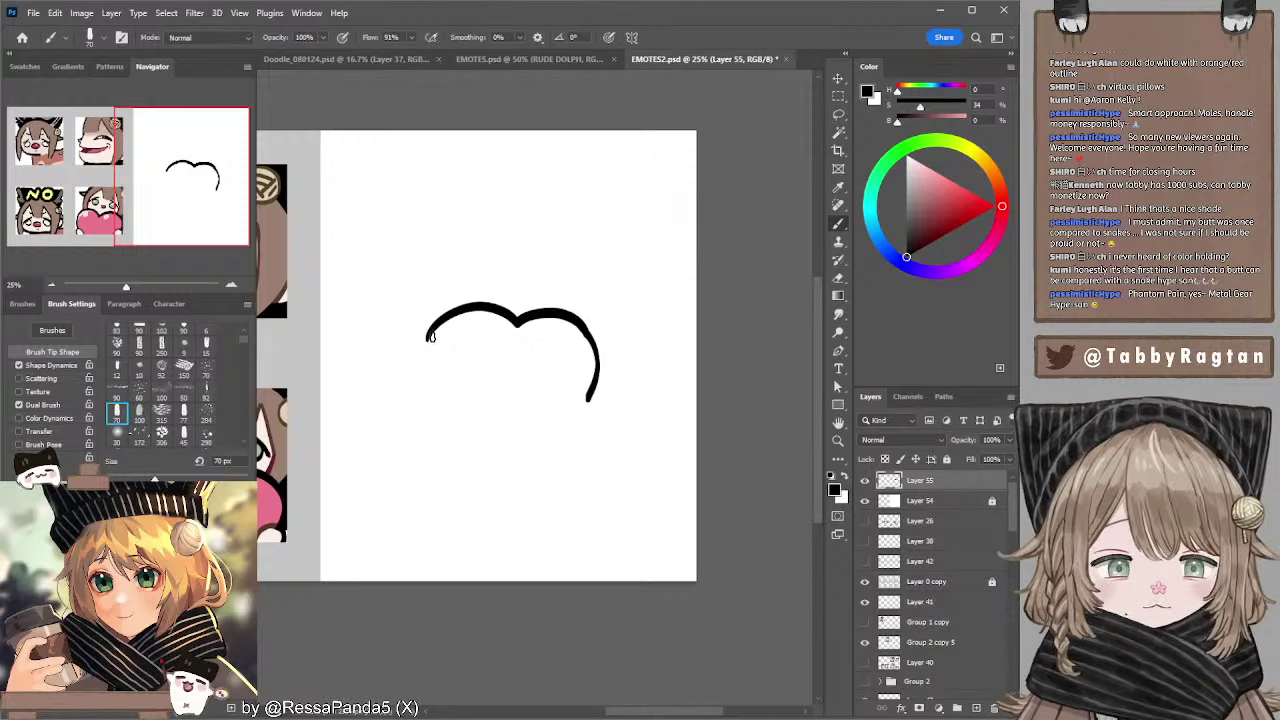
drag(431, 337, 446, 440)
- Move the body outline down and to the left, and extend its lower sides into a flat base with a small central gap
key(l)
mouse_move(430, 275)
mouse_down()
mouse_move(480, 526)
mouse_move(585, 330)
mouse_move(510, 349)
mouse_move(526, 348)
mouse_up()
key(b)
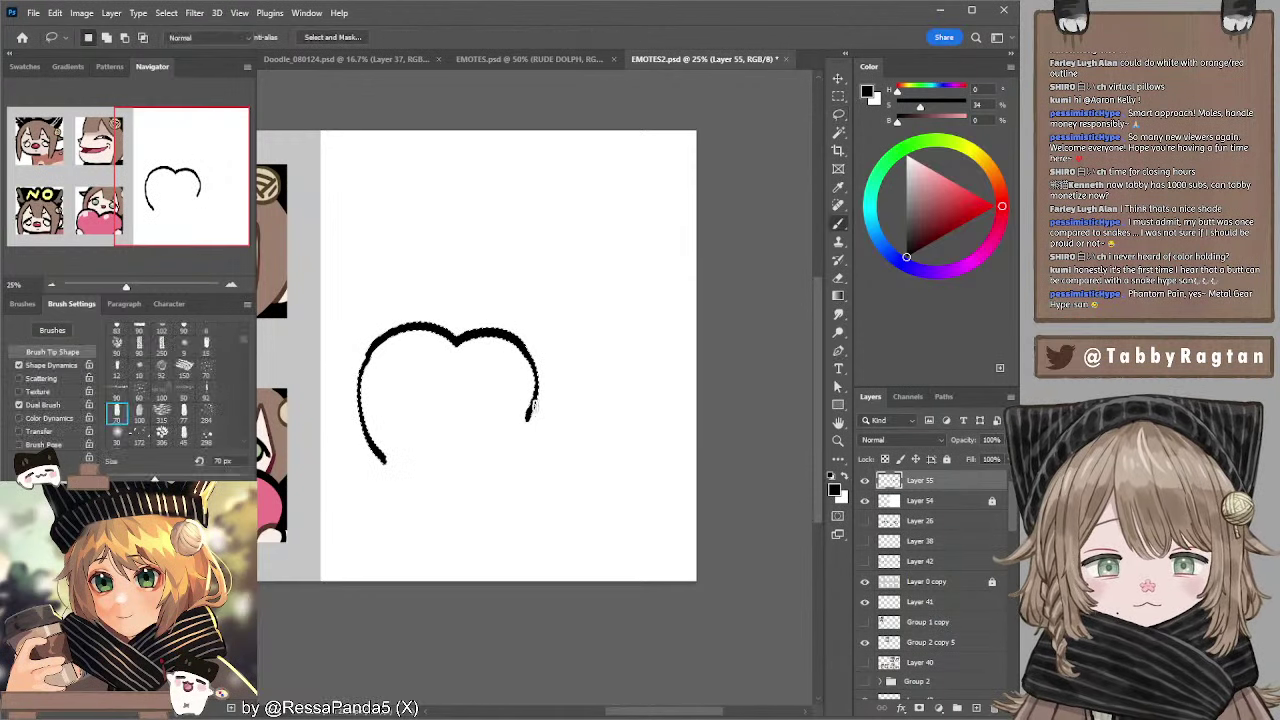
drag(531, 418, 500, 459)
key(ctrl+z)
key(ctrl+z)
mouse_move(531, 413)
mouse_down()
mouse_move(505, 463)
mouse_move(514, 471)
mouse_move(476, 478)
mouse_up()
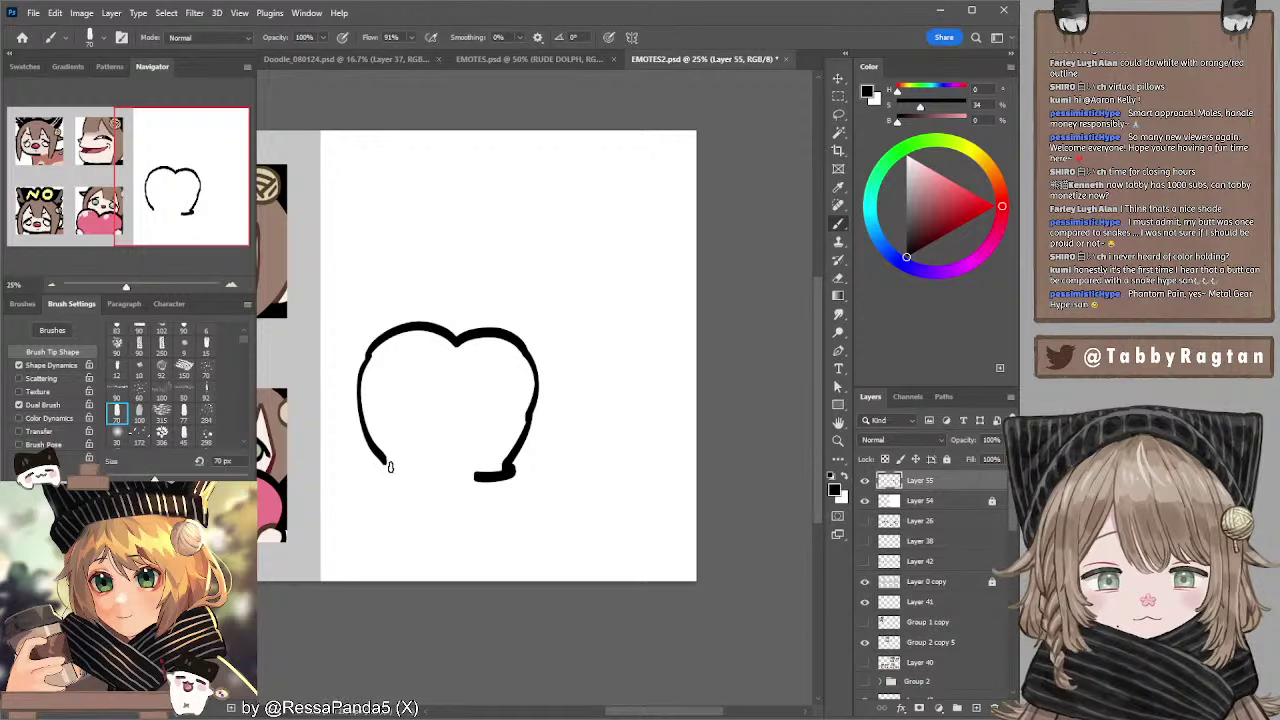
drag(387, 460, 439, 481)
key(ctrl+z)
key(ctrl+z)
- Draw a curved stroke for the right side of the head, above and to the right of the body
drag(604, 306, 566, 388)
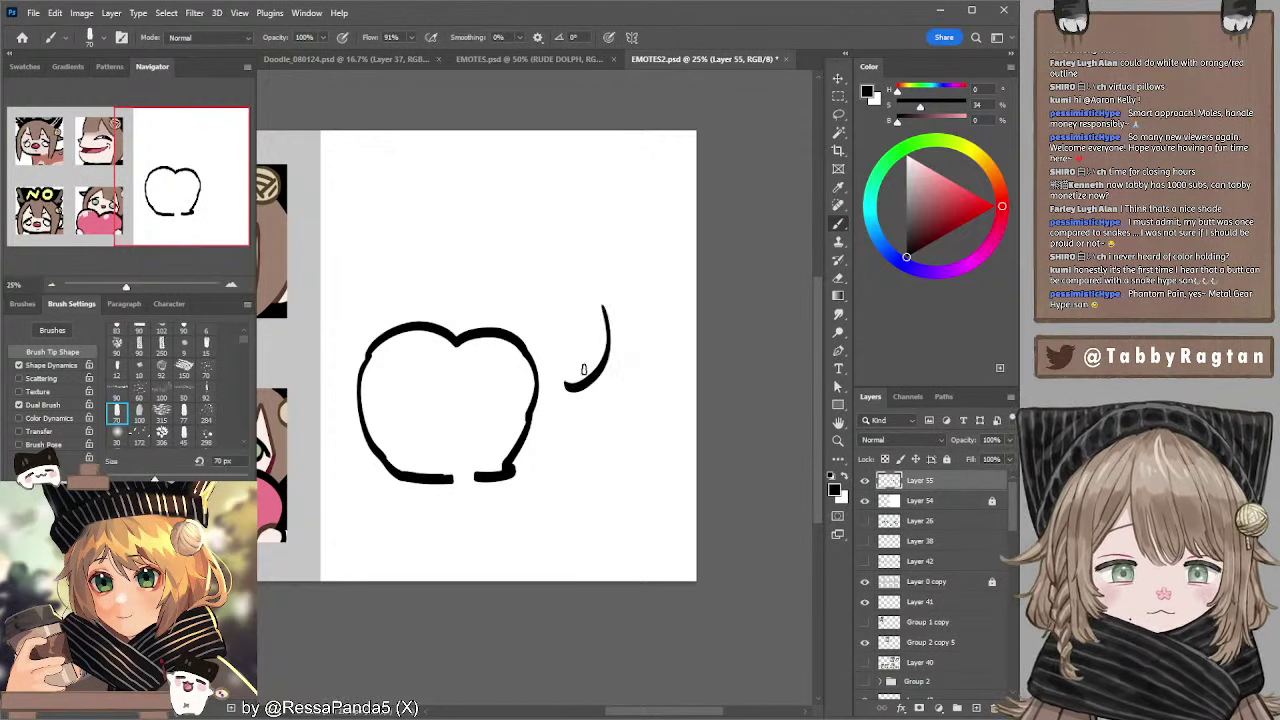
key(ctrl+z)
drag(588, 281, 549, 384)
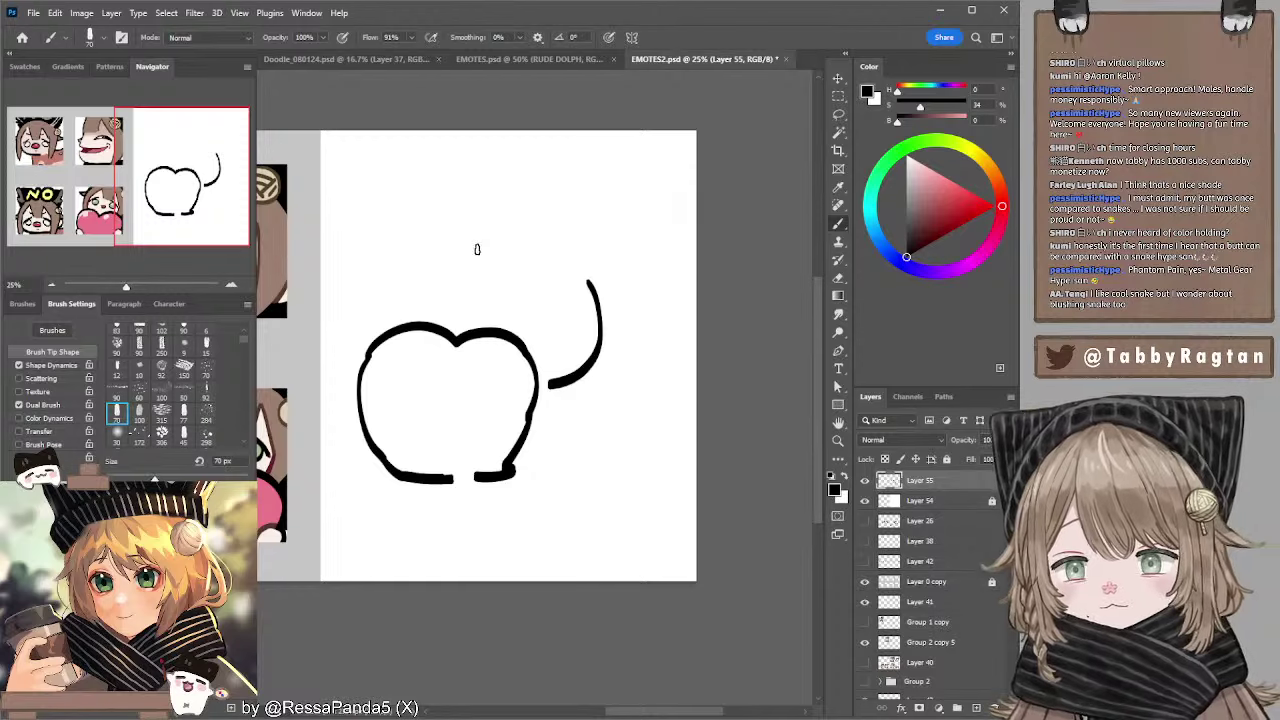
- Draw the arched top of the head above the body with a 70 px brush, ending near the right-side stroke
key(bracketleft)
key(bracketleft)
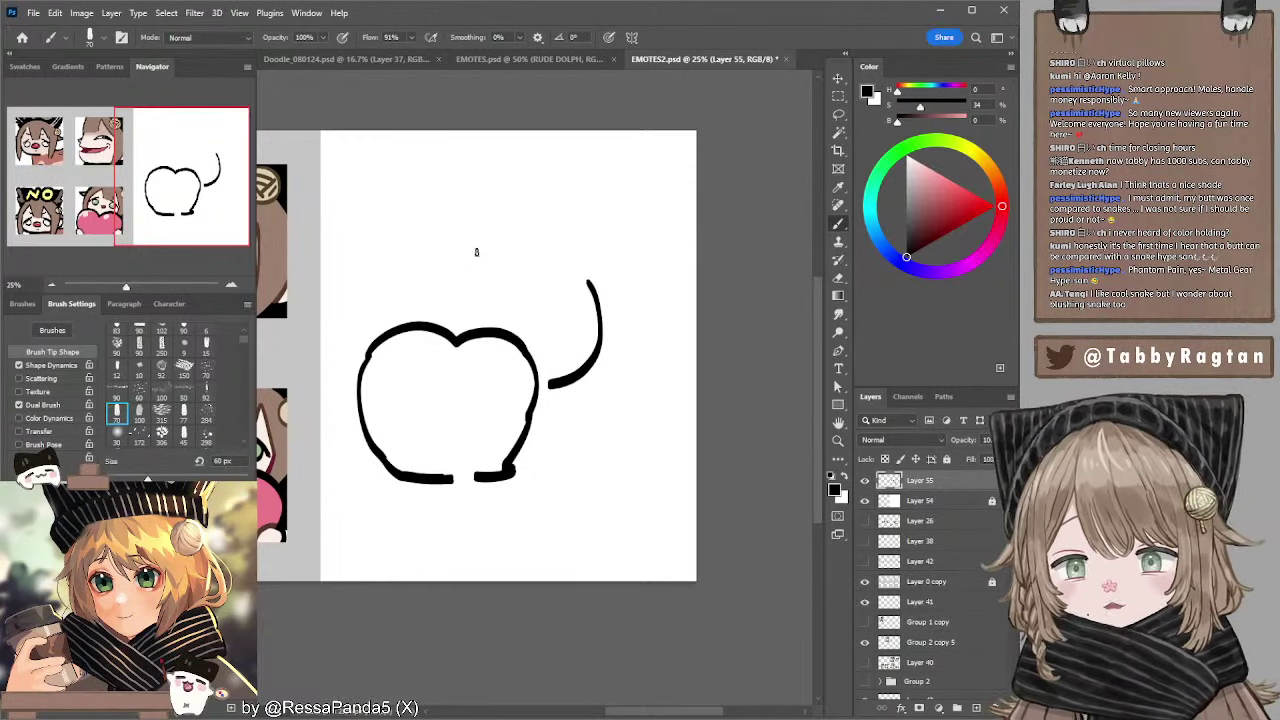
mouse_move(475, 255)
mouse_down()
mouse_move(519, 228)
mouse_move(506, 230)
mouse_move(570, 248)
mouse_up()
key(ctrl+z)
drag(467, 256, 575, 245)
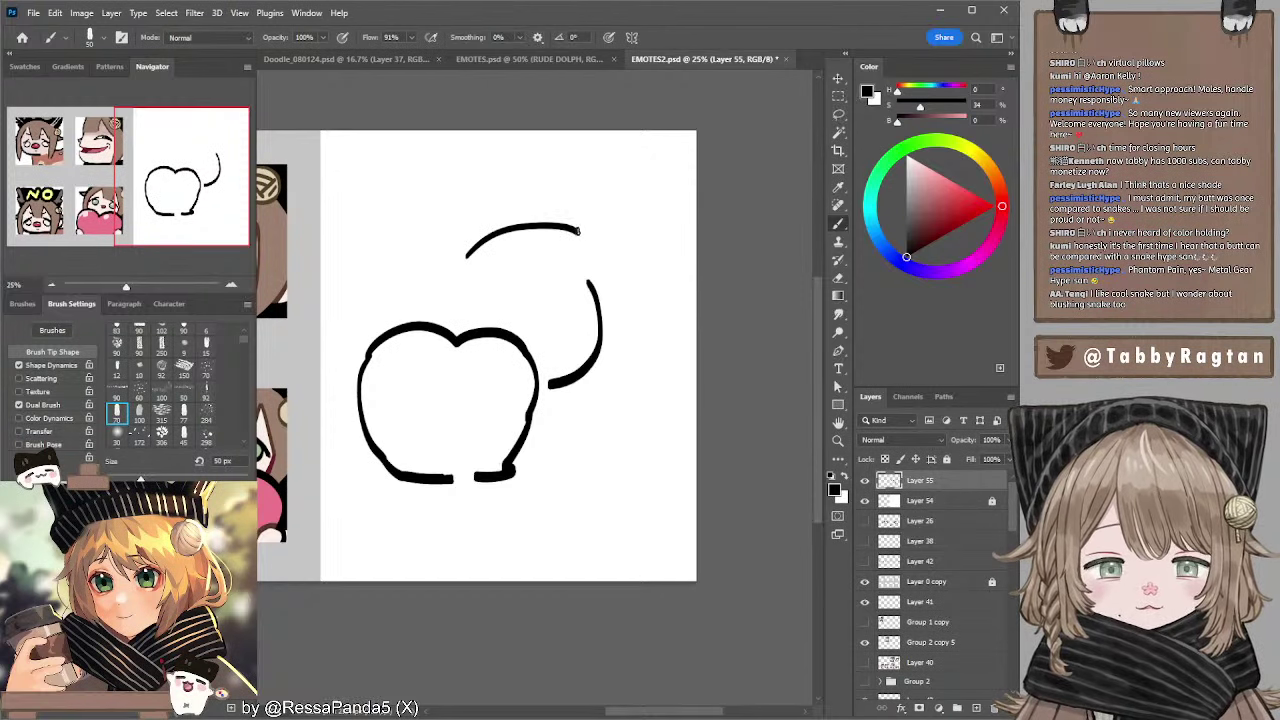
key(ctrl+z)
drag(461, 252, 565, 243)
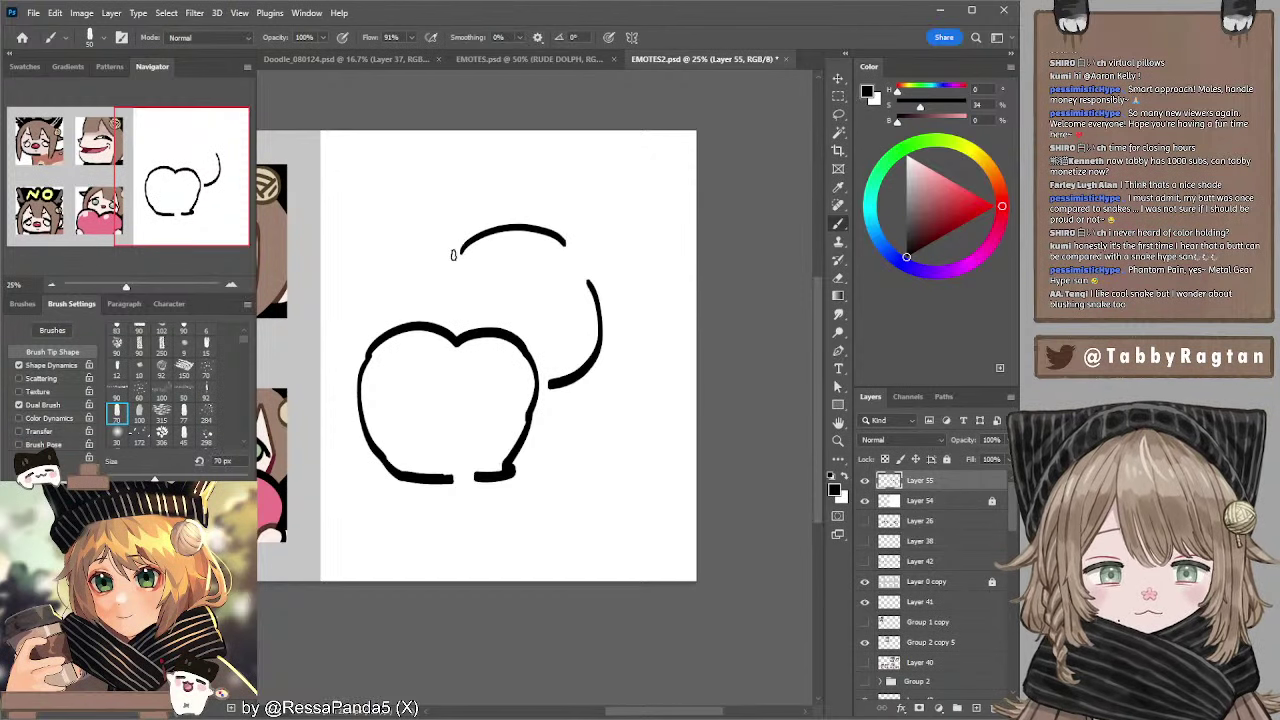
key(ctrl+z)
drag(457, 252, 578, 249)
key(ctrl+z)
key(bracketright)
key(bracketright)
drag(455, 263, 588, 268)
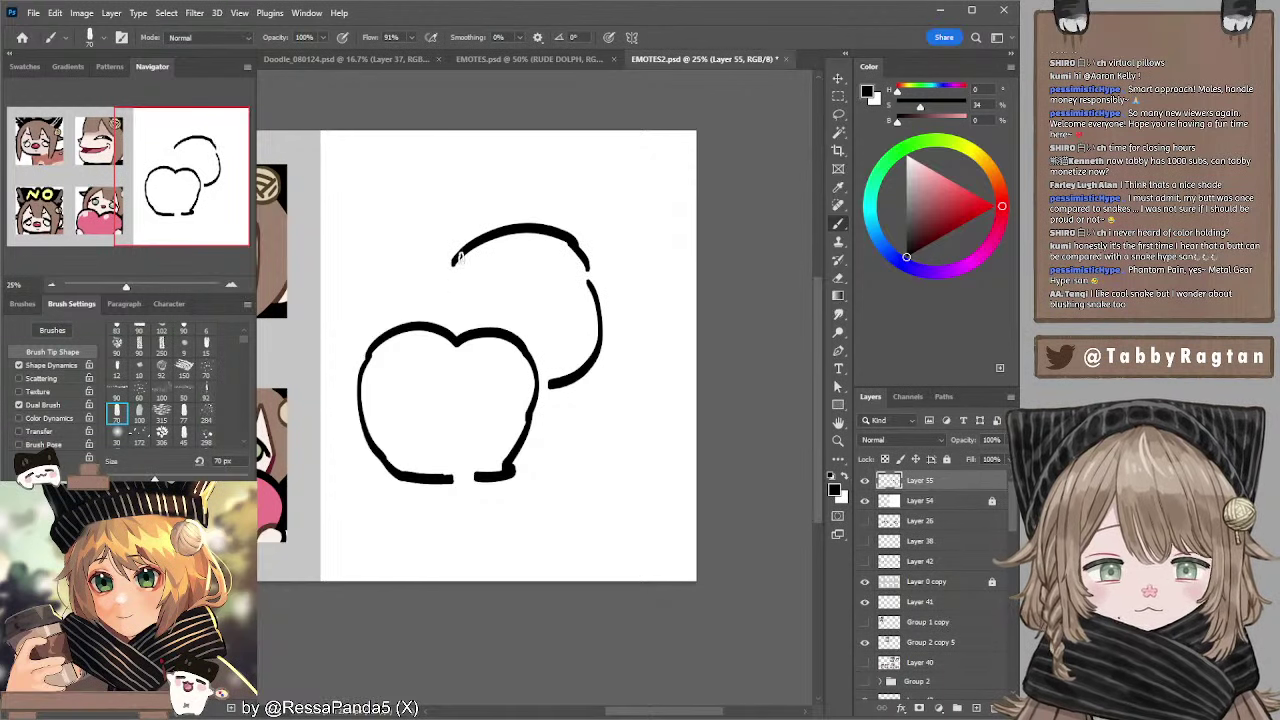
- Draw the left side of the head and the small bandana knot behind it, reducing the brush to 50 px
mouse_move(454, 260)
mouse_down()
mouse_move(445, 302)
mouse_move(409, 297)
mouse_move(458, 302)
mouse_up()
key(ctrl+z)
key(ctrl+z)
key(bracketleft)
key(bracketleft)
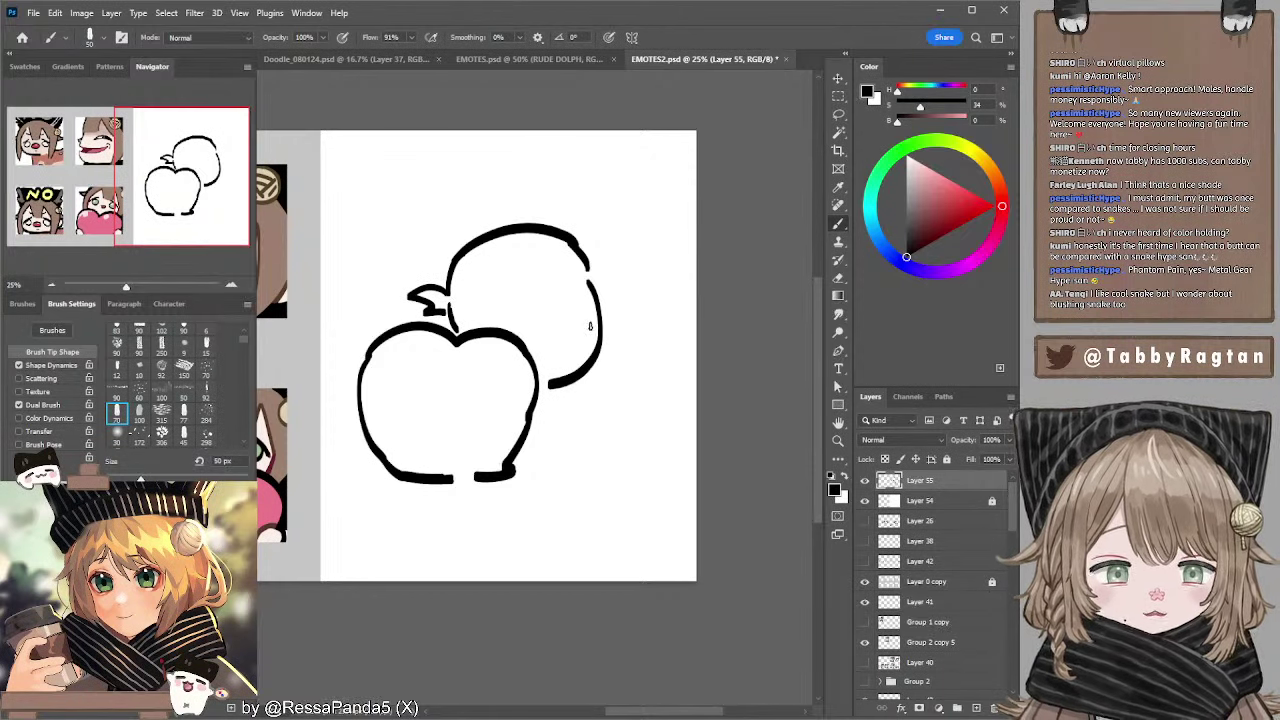
- Paint a solid black eye patch on the face just above the body's right lobe, using a brush up to 90 px
mouse_move(491, 311)
mouse_down()
mouse_move(508, 328)
mouse_move(540, 316)
mouse_move(527, 341)
mouse_move(499, 327)
mouse_move(522, 327)
mouse_move(520, 300)
mouse_move(531, 344)
mouse_move(530, 322)
mouse_move(517, 321)
mouse_up()
key(ctrl+z)
key(ctrl+z)
key(ctrl+z)
key(ctrl+z)
key(ctrl+z)
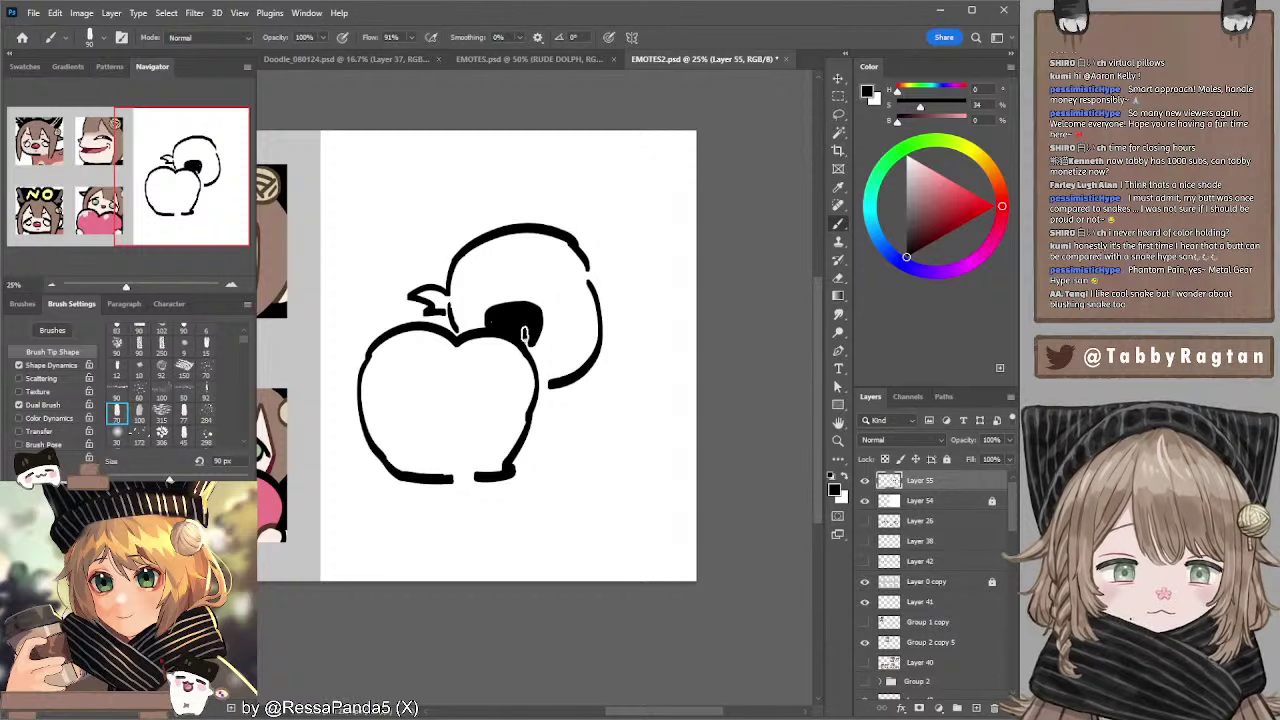
- Draw the eye patch's strap running diagonally up to the right edge of the head with a 40 px brush
key(bracketleft)
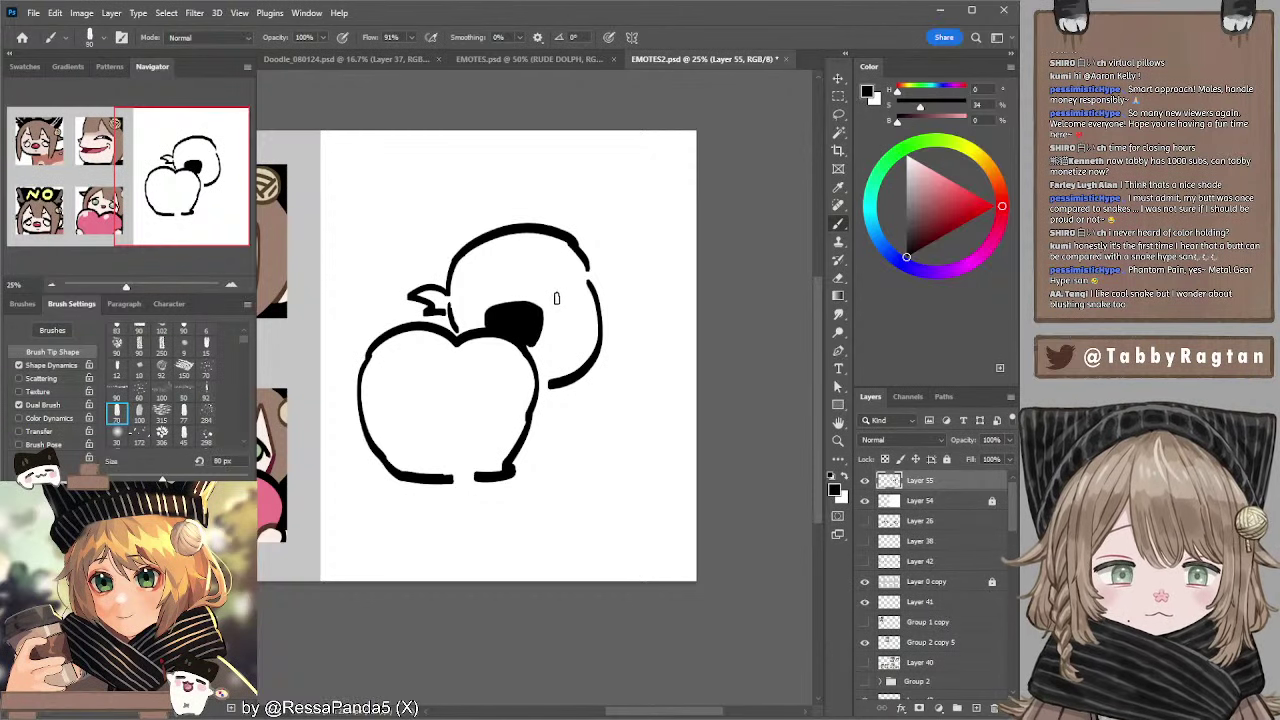
key(bracketleft)
key(bracketleft)
key(bracketleft)
key(bracketleft)
drag(541, 311, 583, 265)
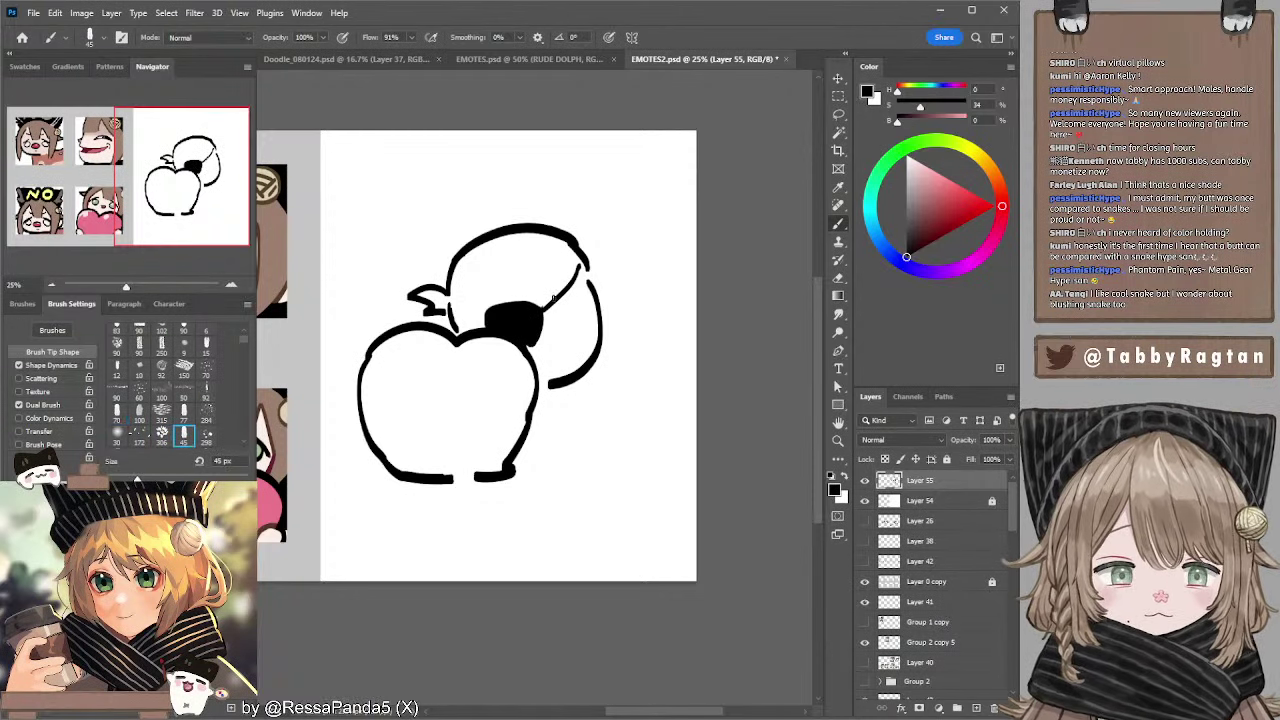
key(ctrl+z)
key(bracketleft)
drag(545, 307, 584, 268)
key(ctrl+z)
drag(540, 313, 578, 270)
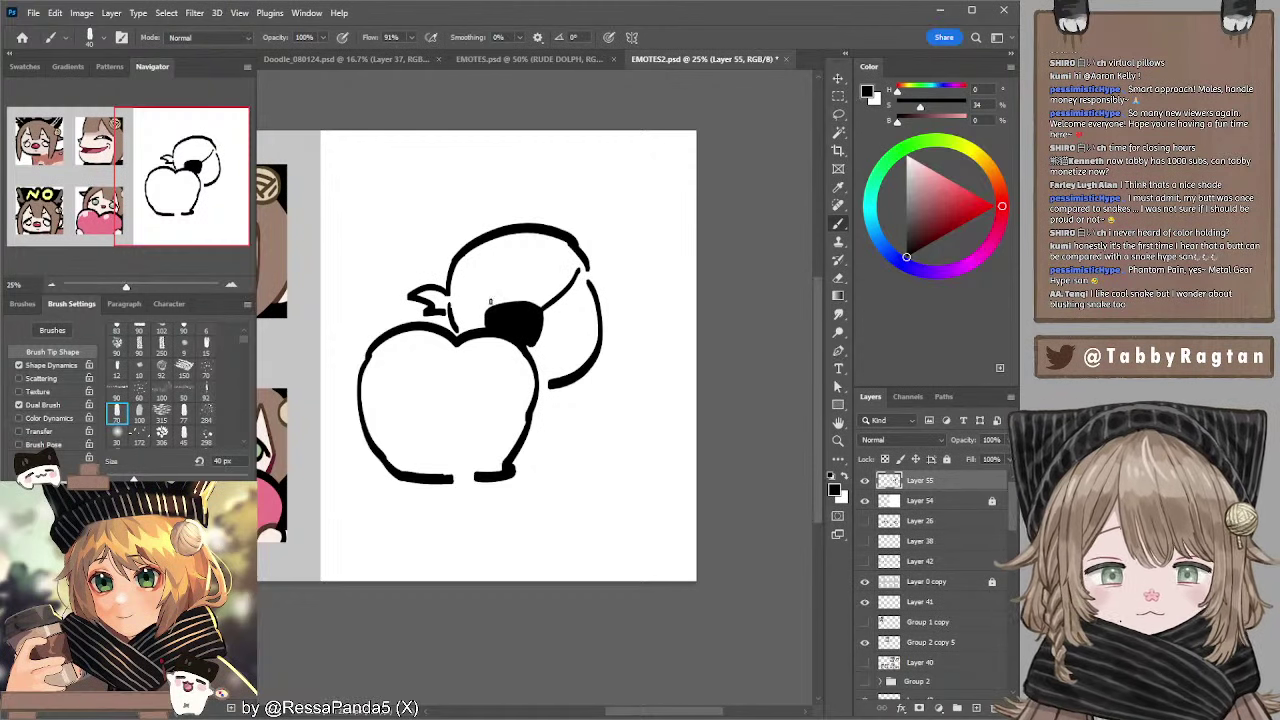
- Draw a jagged fringe of hair across the forehead above the eye patch with a 40 px brush
drag(490, 300, 567, 255)
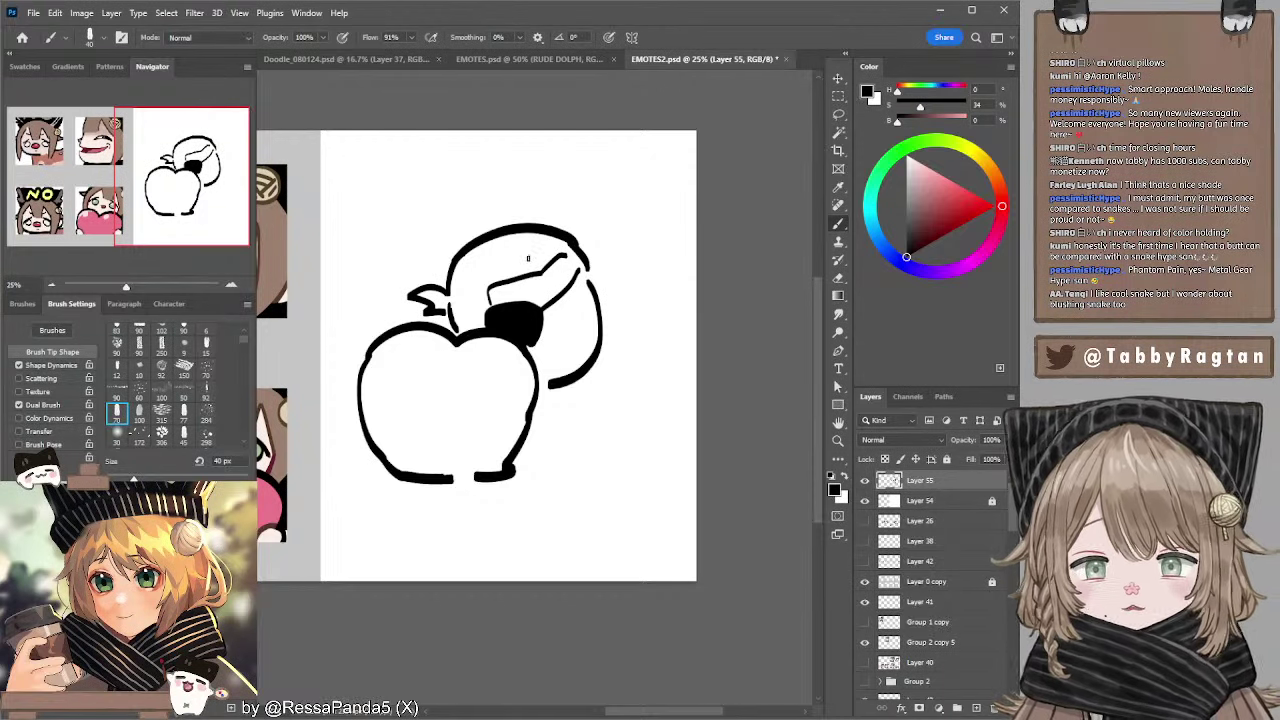
mouse_move(521, 248)
mouse_down()
mouse_move(500, 288)
mouse_move(532, 273)
mouse_move(513, 258)
mouse_move(500, 288)
mouse_move(549, 250)
mouse_up()
key(ctrl+z)
key(e)
key(ctrl+z)
key(bracketright)
key(bracketright)
key(bracketright)
key(b)
key(ctrl+z)
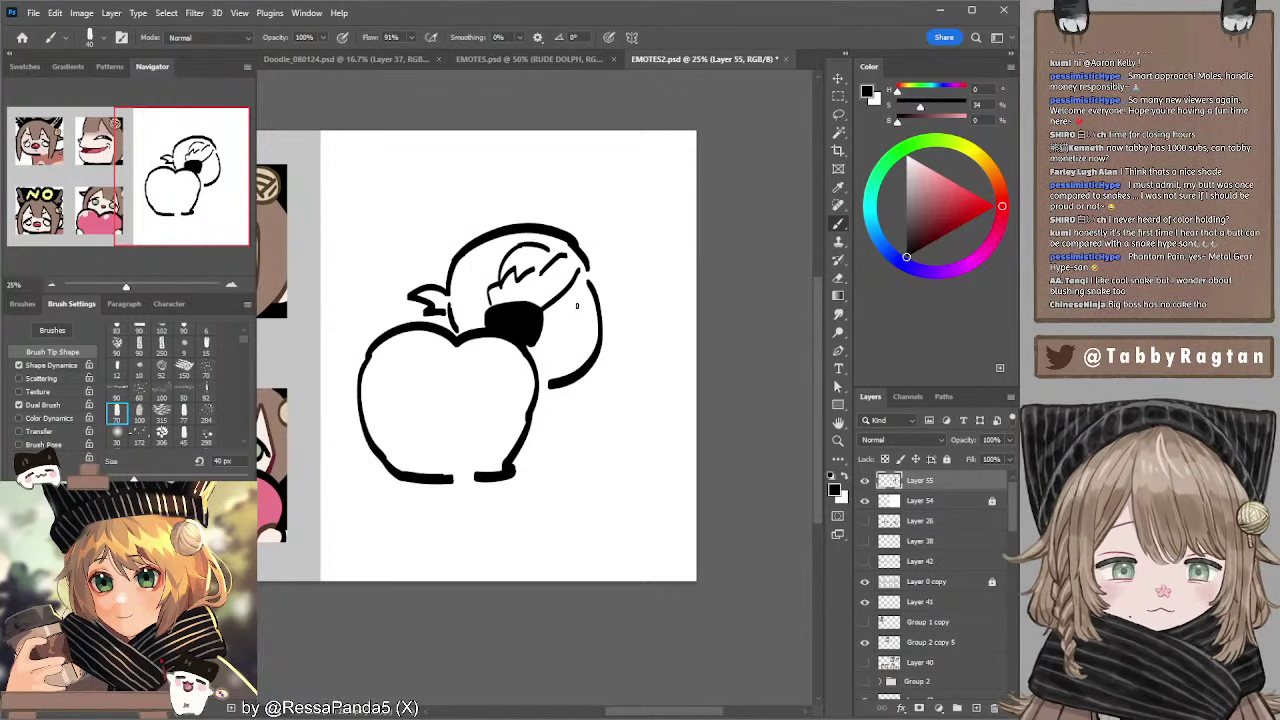
- Draw the open black eye to the right of the eye patch and erase small highlights inside it
drag(585, 301, 576, 312)
key(e)
key(ctrl+z)
key(b)
key(])
key(e)
key([)
key([)
key([)
key([)
key([)
key([)
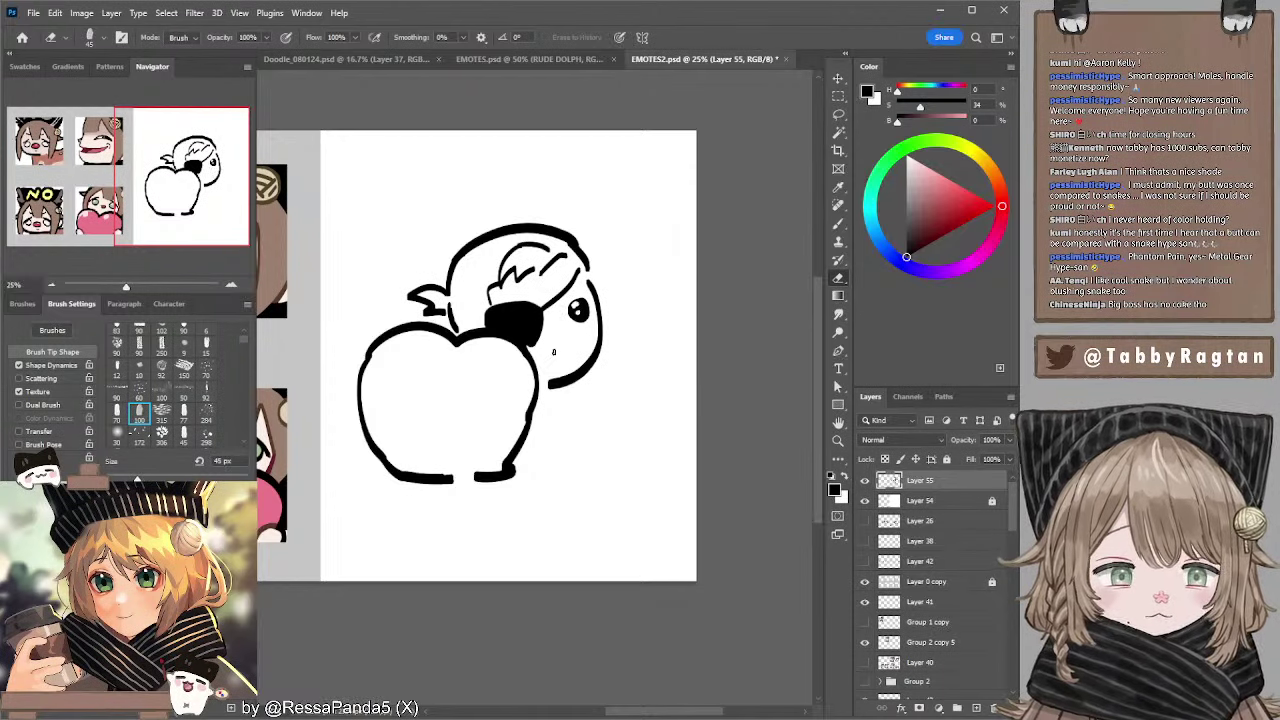
- Draw the curved mouth with a 40 px brush and add fine crease lines around the nose and cheek with a 25 px brush
key(b)
drag(550, 348, 586, 341)
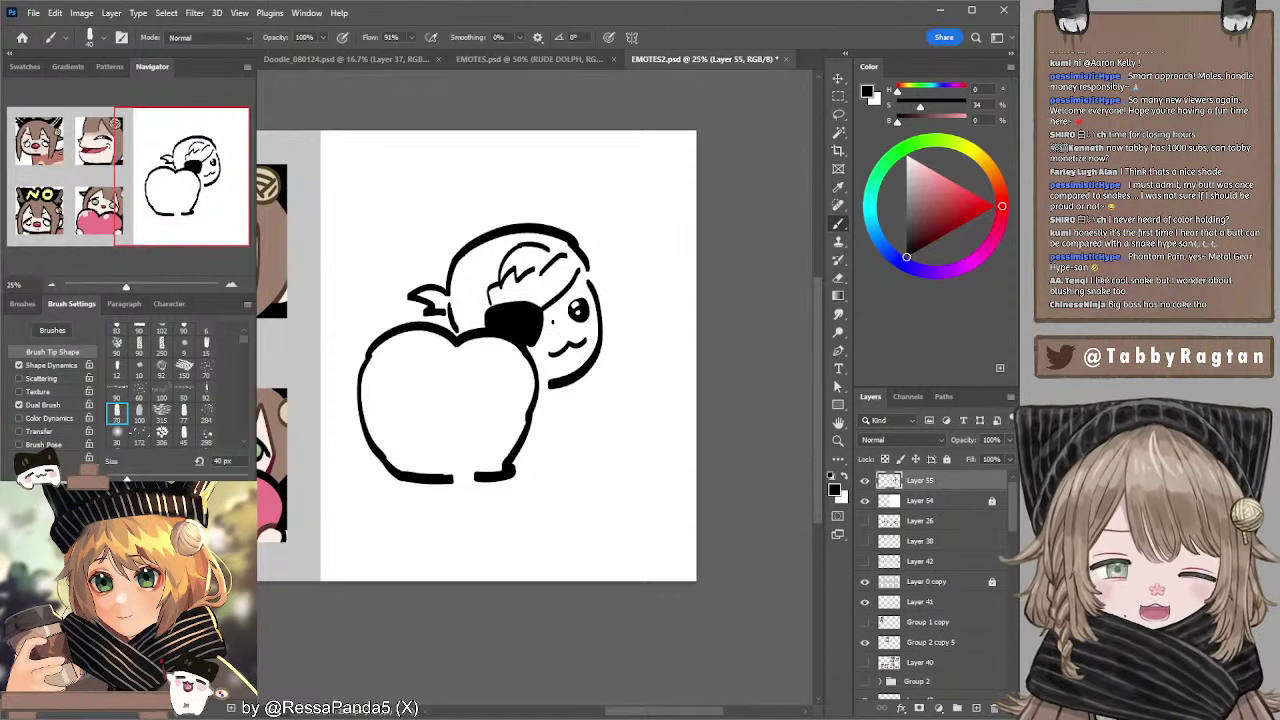
key(bracketleft)
key(bracketleft)
key(bracketleft)
drag(546, 323, 570, 322)
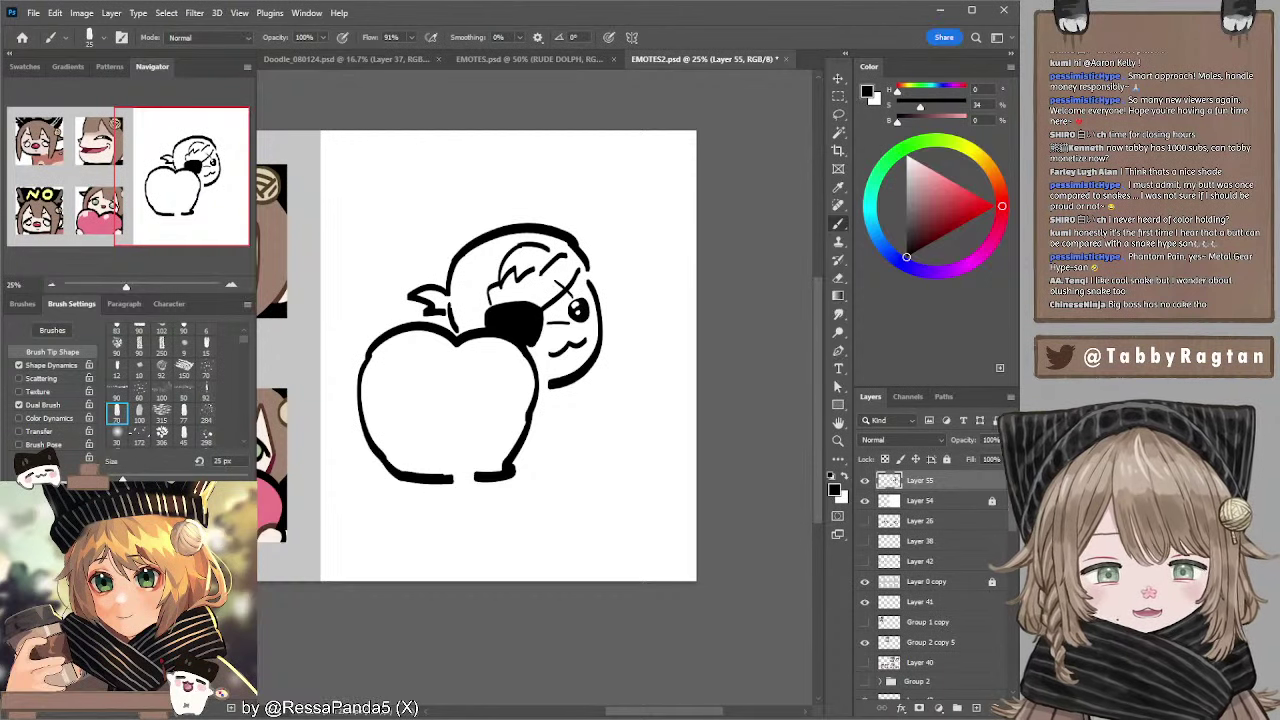
drag(585, 321, 589, 334)
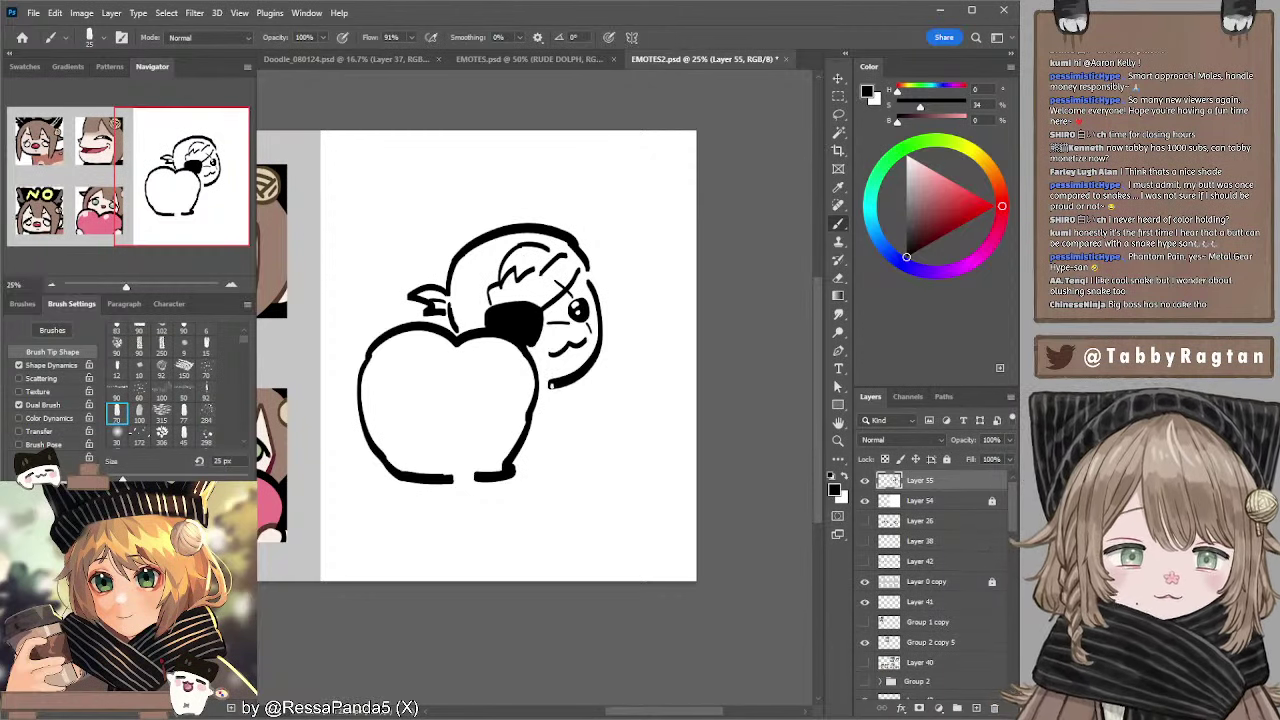
- Erase the lower end of the head's outline and draw a hand raised to the chin with its bent arm below, using a 45 px brush
key(e)
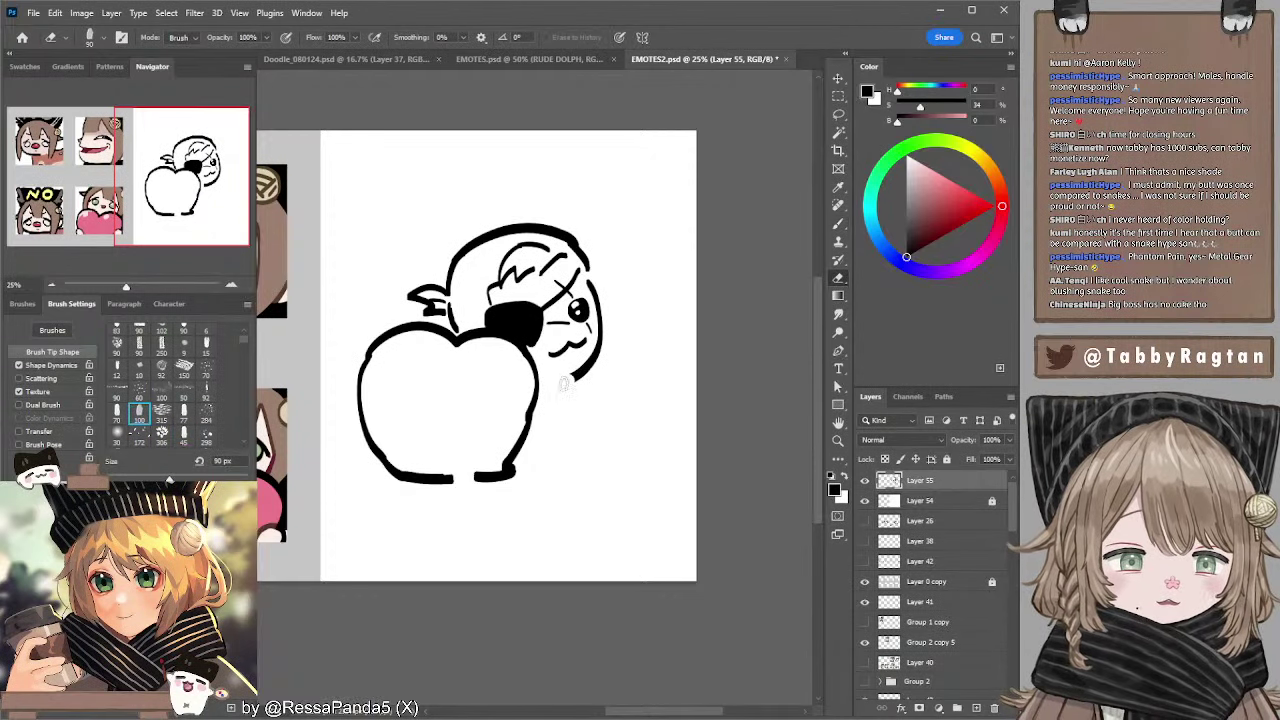
key(b)
mouse_move(565, 384)
mouse_down()
mouse_move(572, 396)
mouse_move(578, 376)
mouse_move(565, 399)
mouse_up()
key(e)
key(b)
mouse_move(577, 373)
mouse_down()
mouse_move(588, 381)
mouse_move(565, 376)
mouse_move(562, 398)
mouse_move(586, 373)
mouse_move(586, 399)
mouse_move(586, 373)
mouse_move(590, 388)
mouse_move(533, 427)
mouse_move(543, 392)
mouse_up()
key(ctrl+z)
key(ctrl+z)
key(ctrl+z)
key(ctrl+z)
key(ctrl+z)
key(ctrl+z)
key(ctrl+z)
key(ctrl+z)
key(ctrl+z)
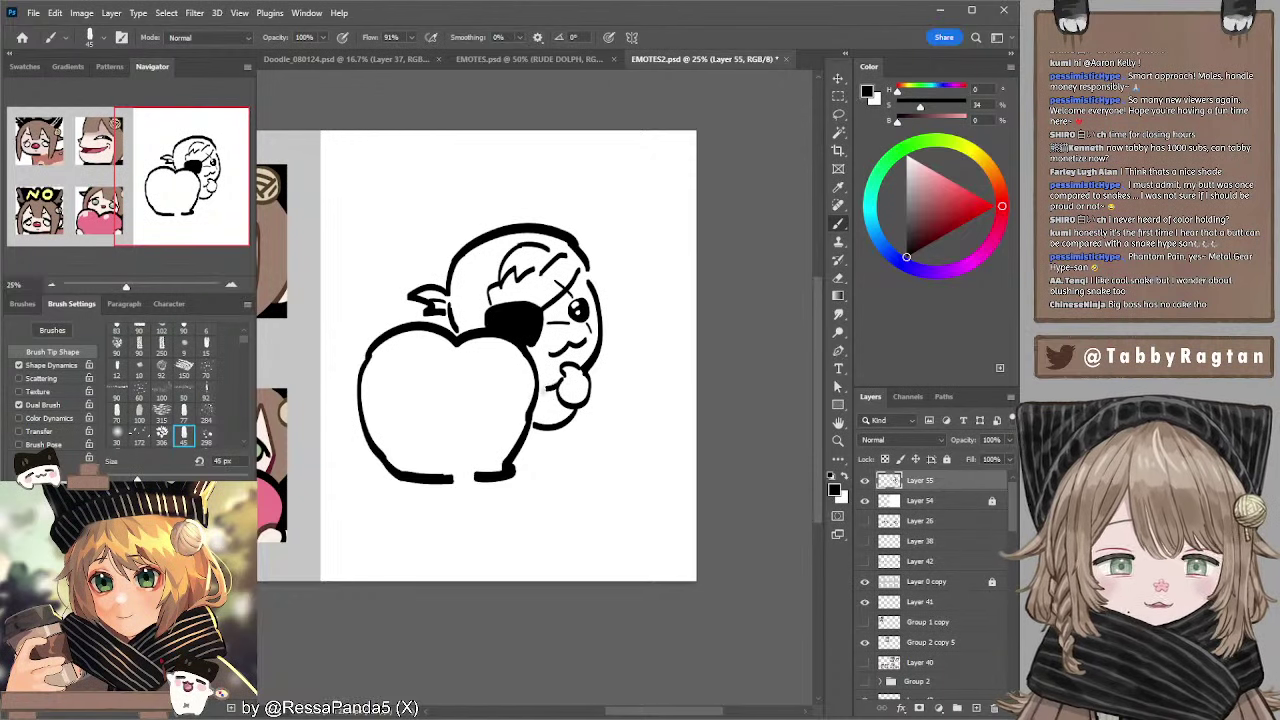
- Add the inner line of the raised arm beside the body and erase the small crease at the body's lower left edge
drag(542, 394, 557, 383)
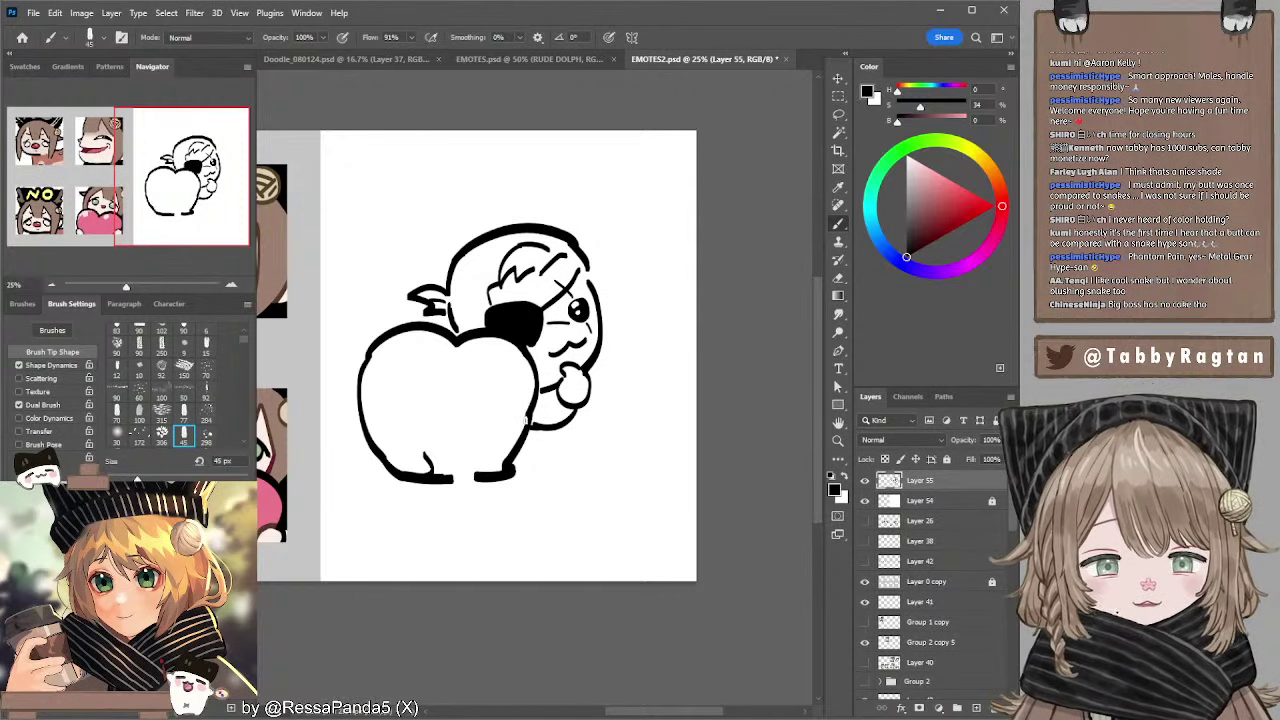
key(e)
key(b)
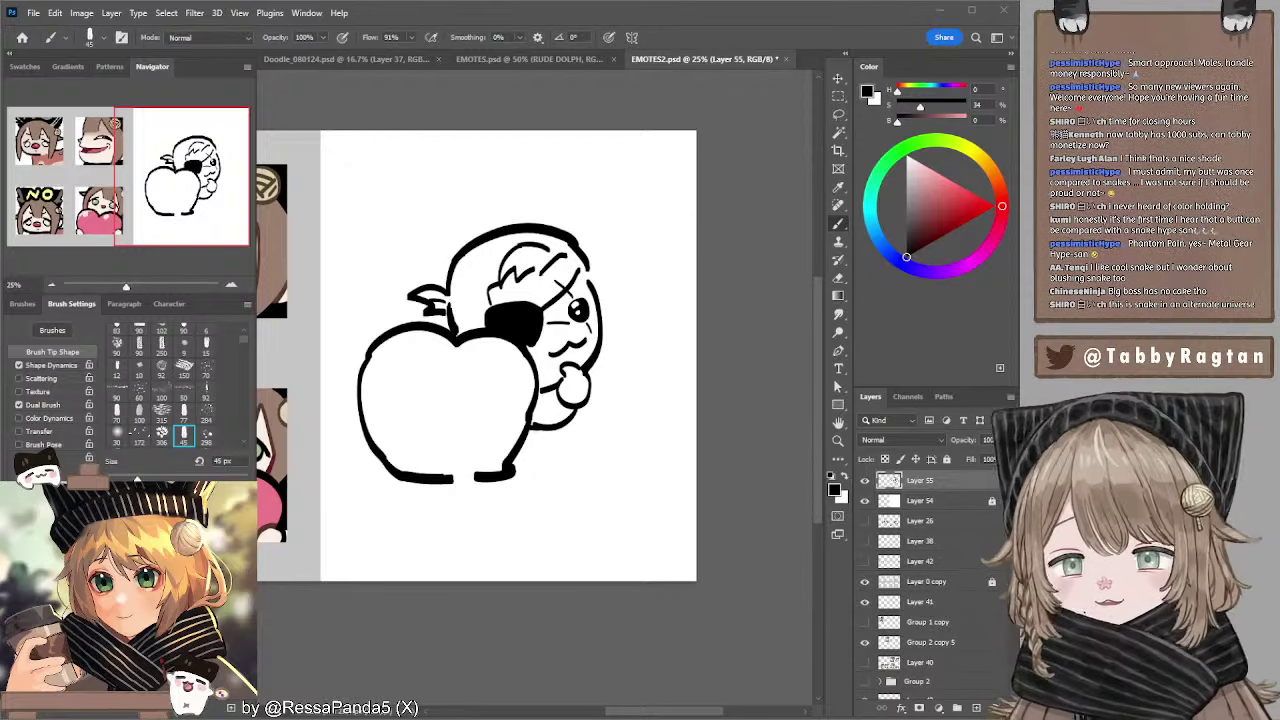
- Select Layer 49, the yellow clipped layer over the NO lettering, and fill it with white
drag(392, 147, 589, 126)
drag(286, 177, 522, 178)
ctrl+click(485, 387)
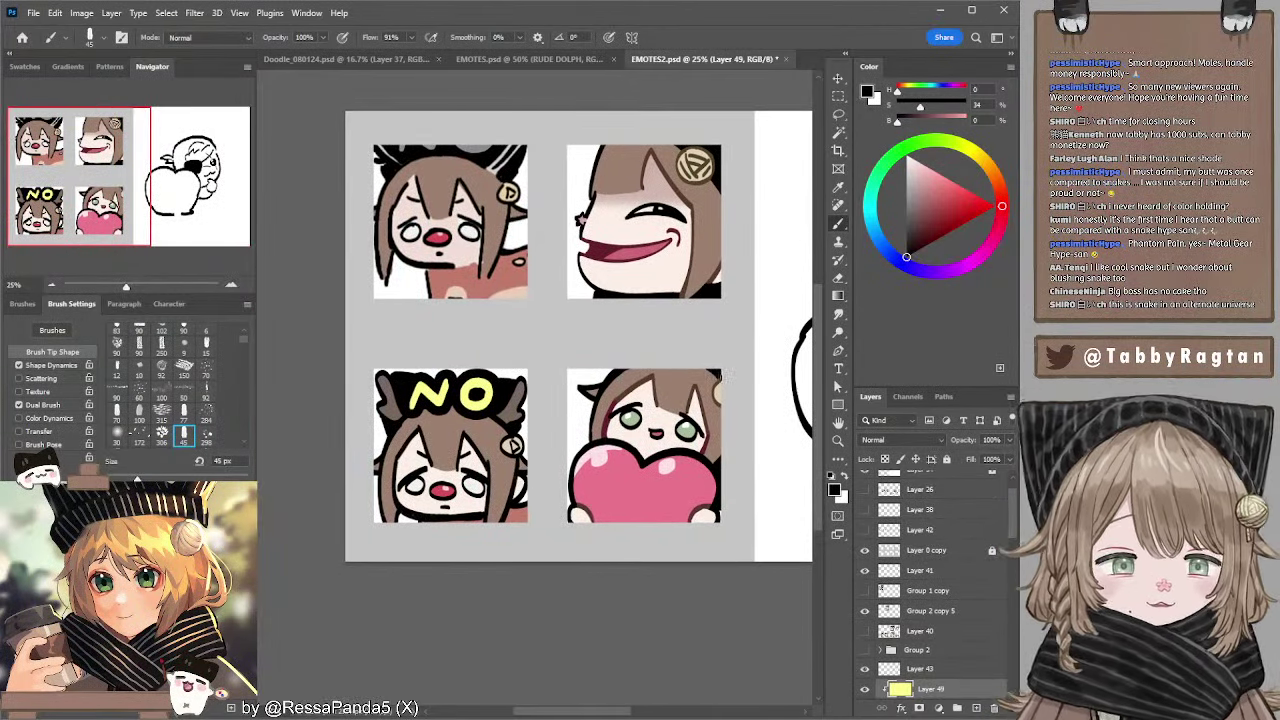
mouse_move(654, 306)
mouse_down()
mouse_move(571, 314)
mouse_move(602, 303)
mouse_up()
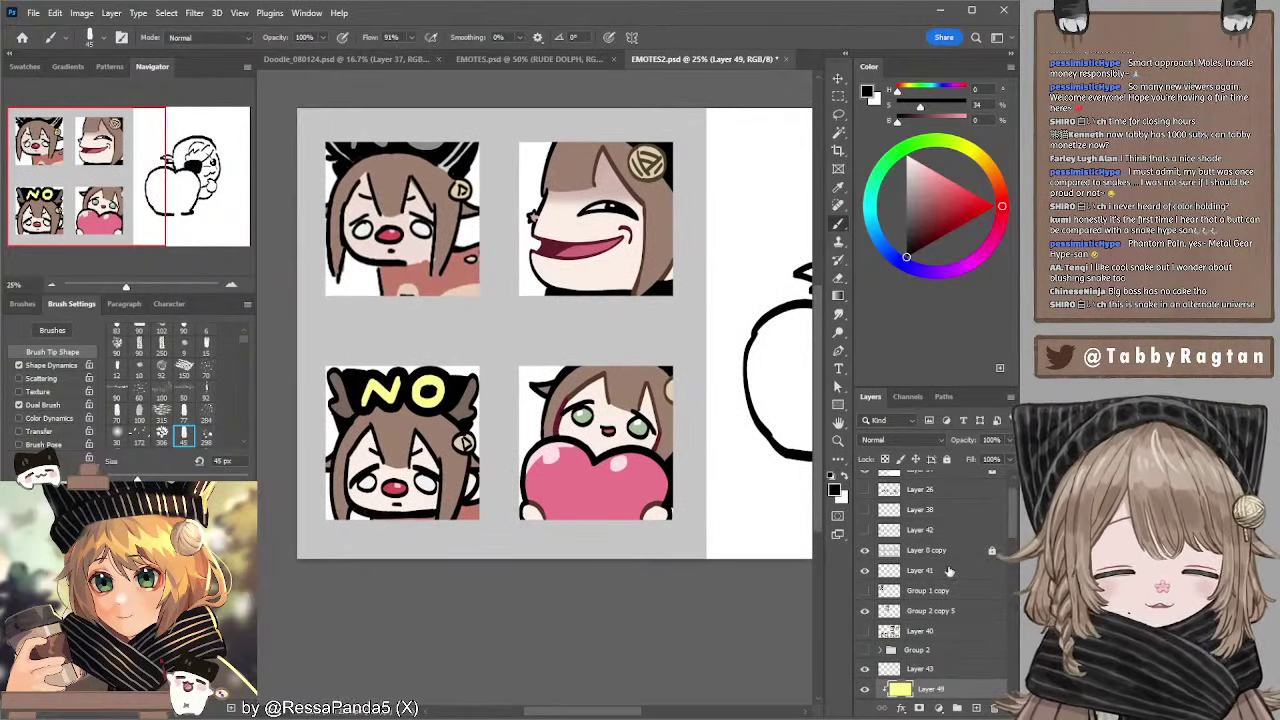
scroll(860, 590, down, 3)
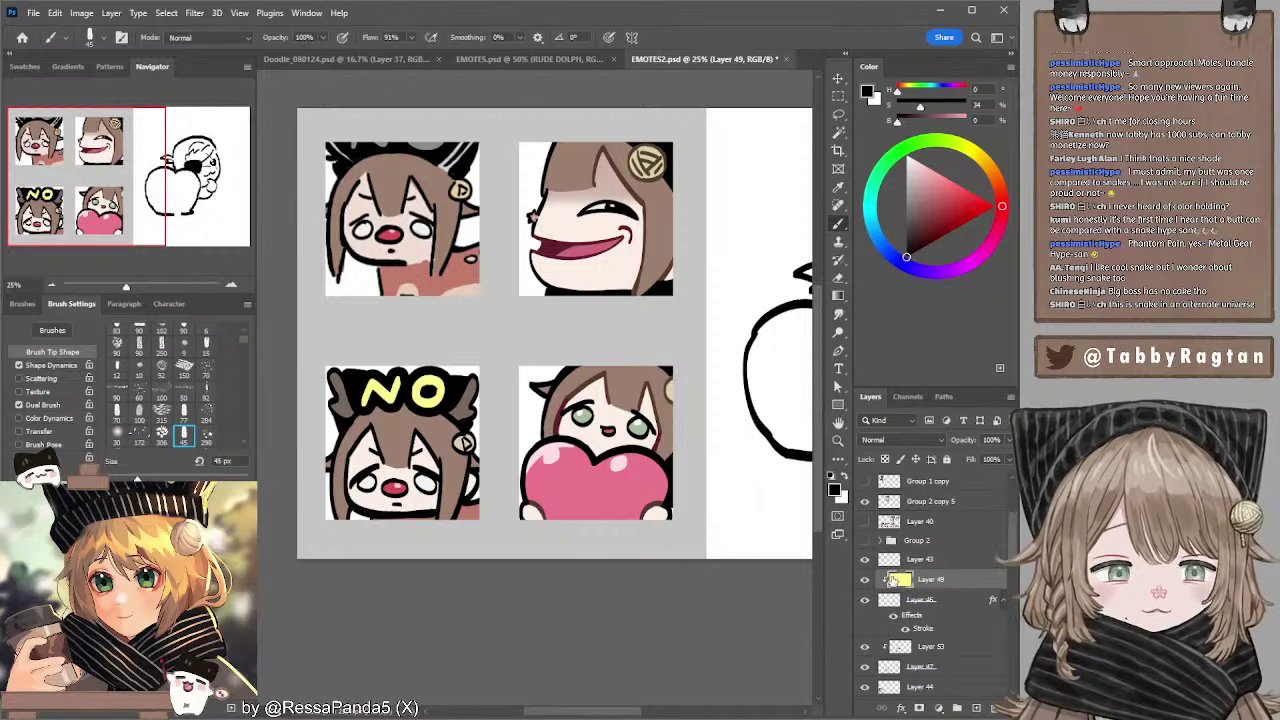
key(x)
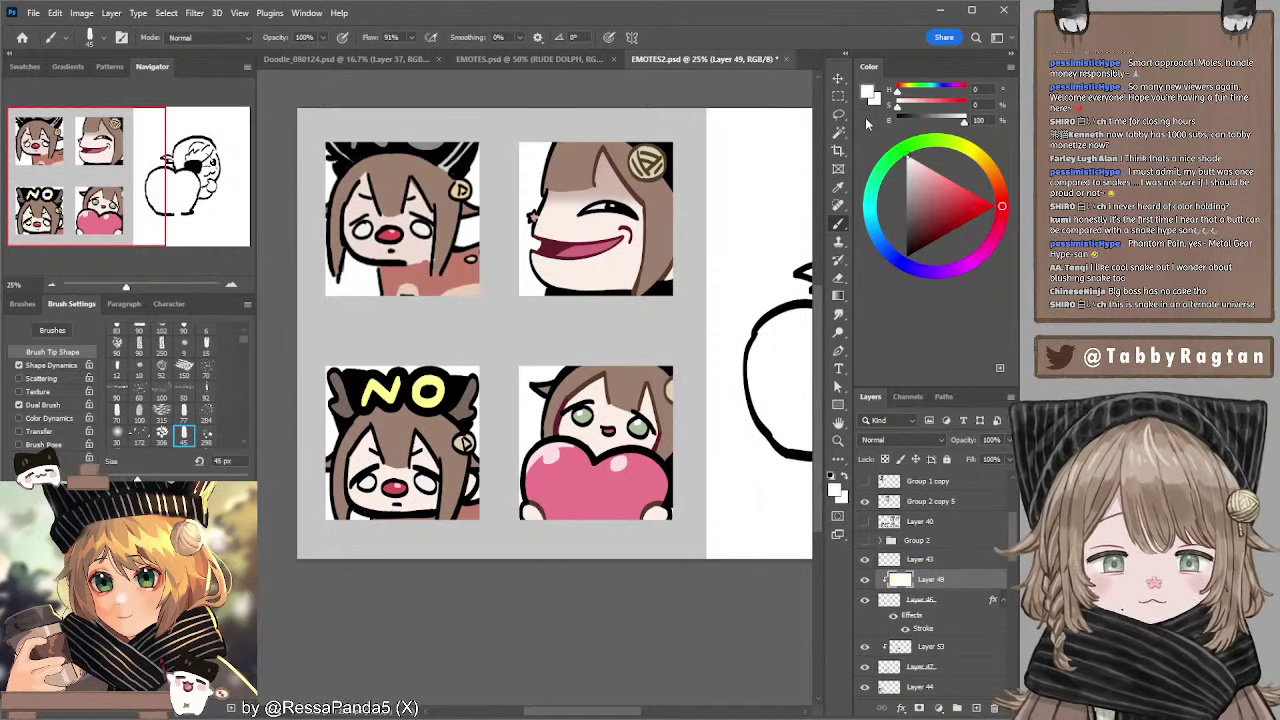
- Try a white fill on the NO lettering with its stroke recoloured to a dark red sampled from the character's nose
key(alt+BackSpace)
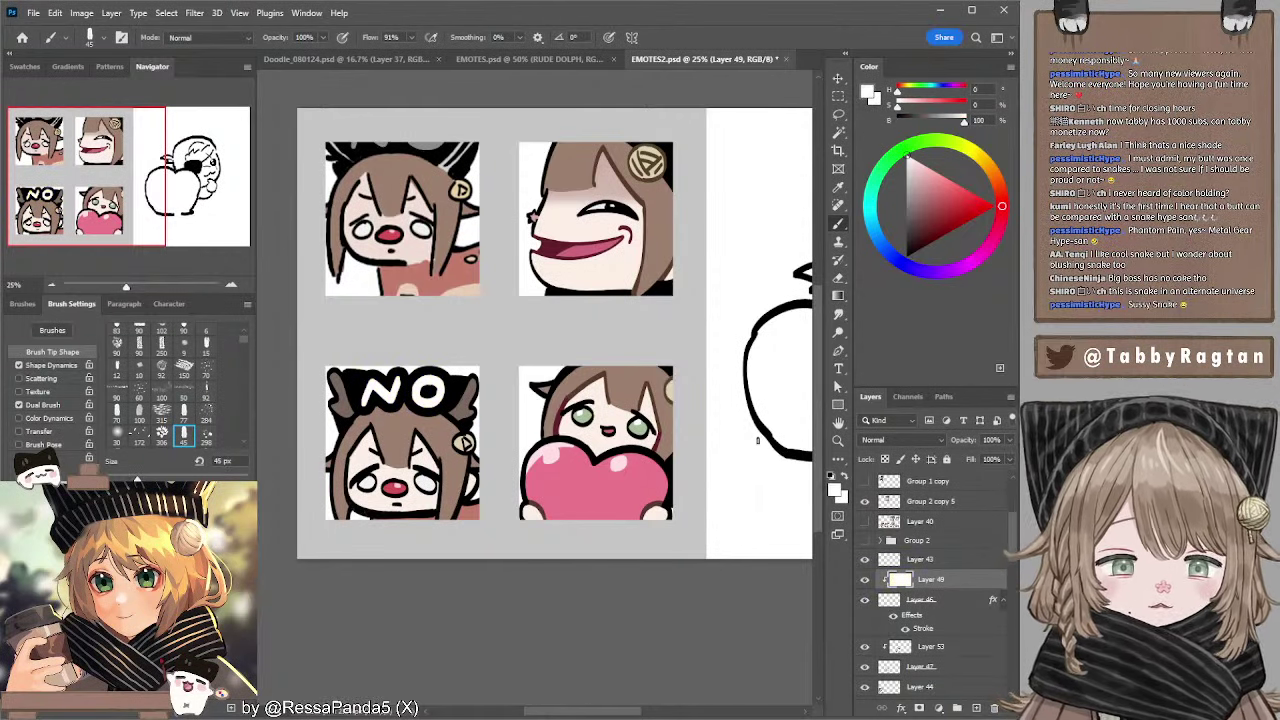
click(893, 598)
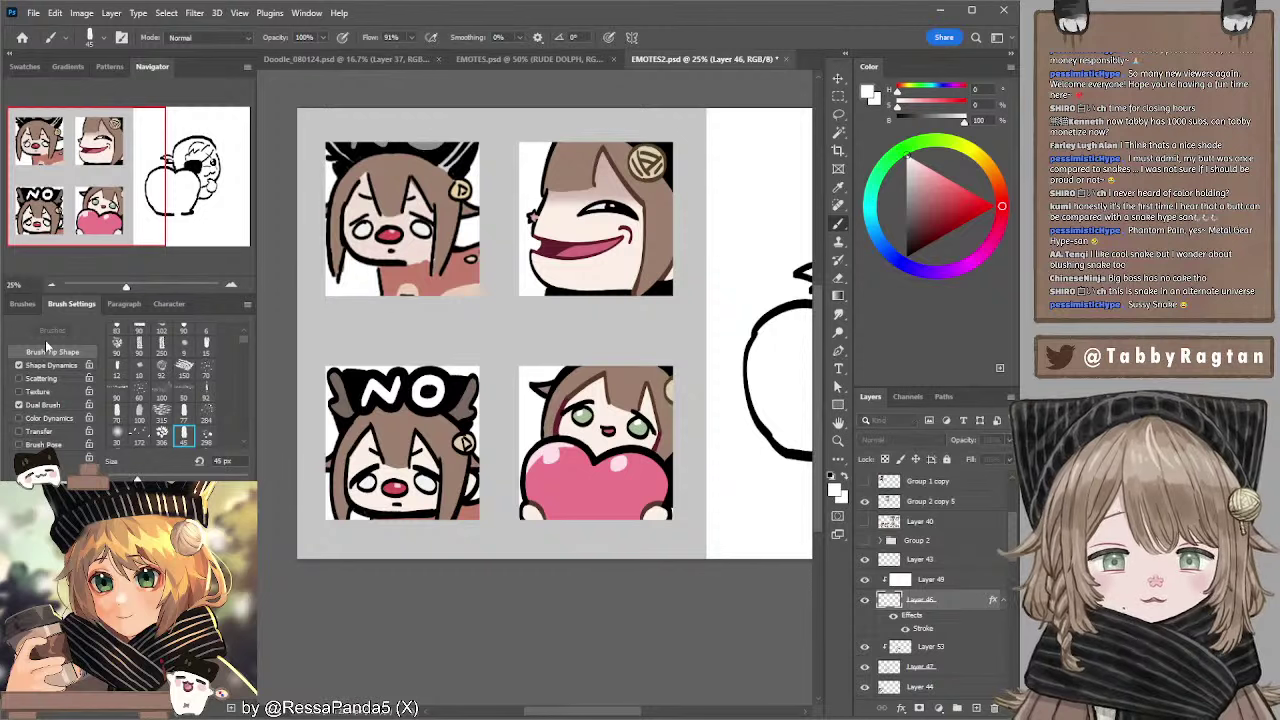
key(space)
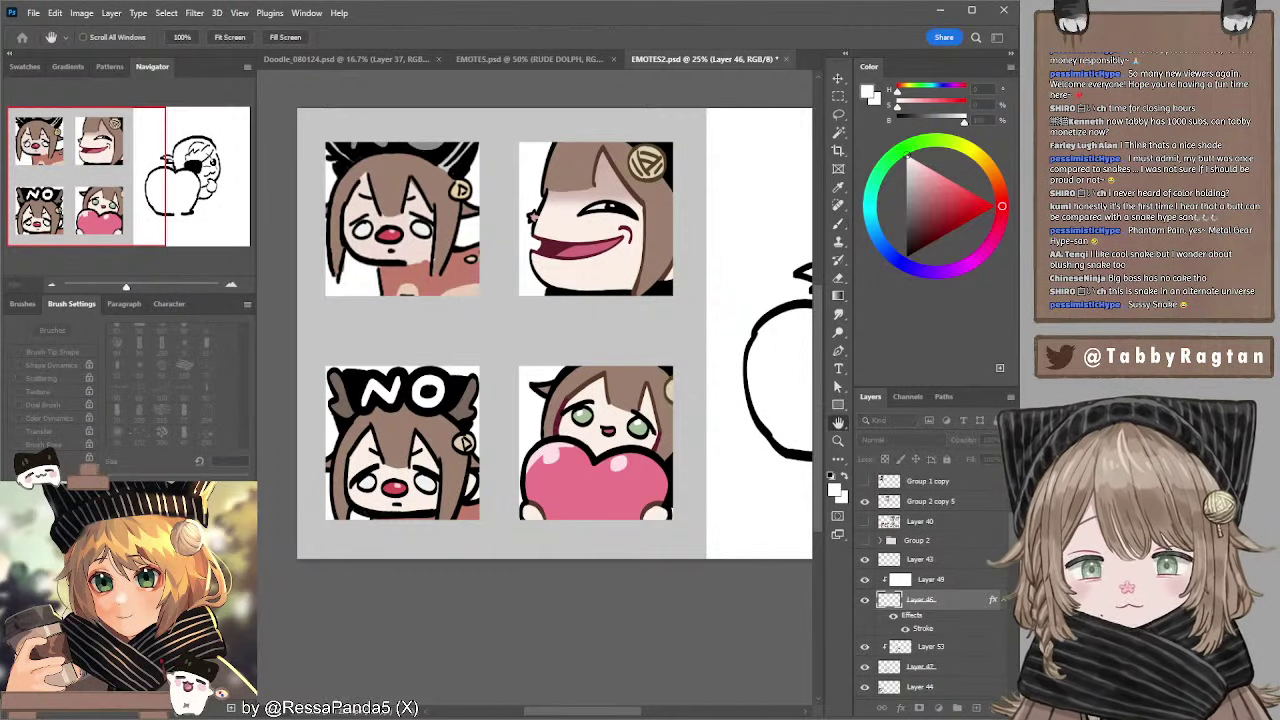
key(i)
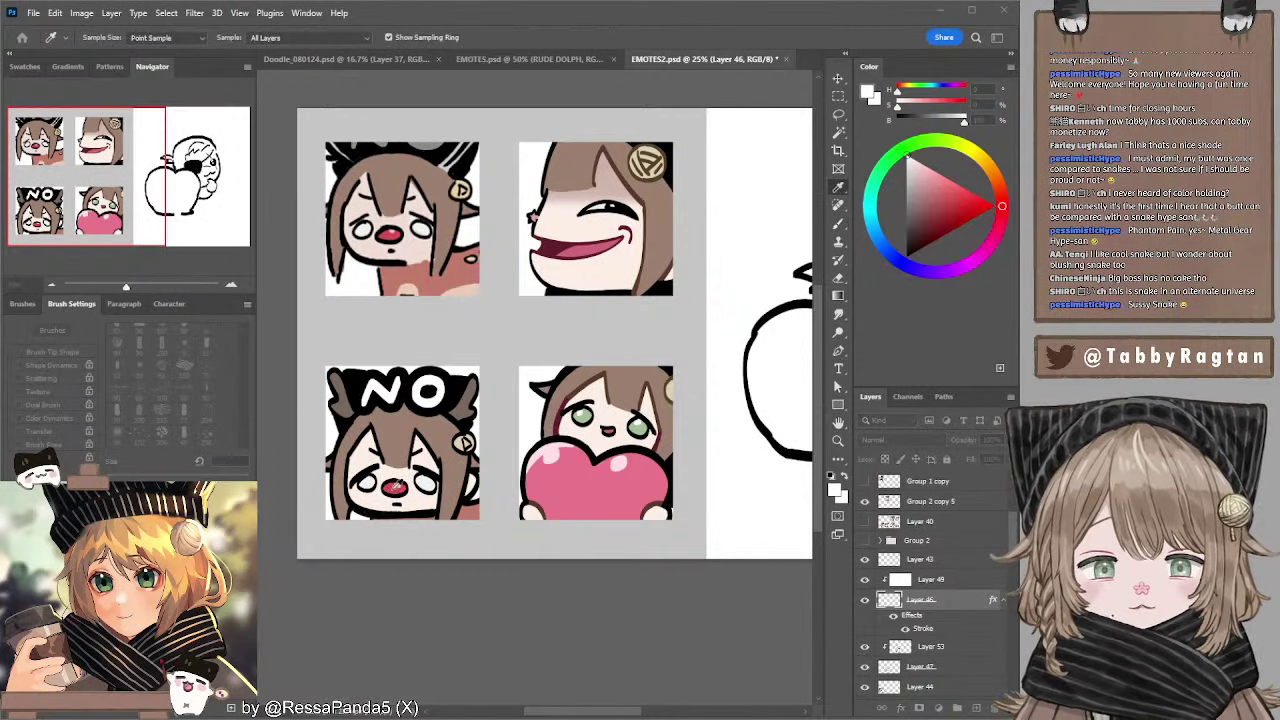
click(396, 486)
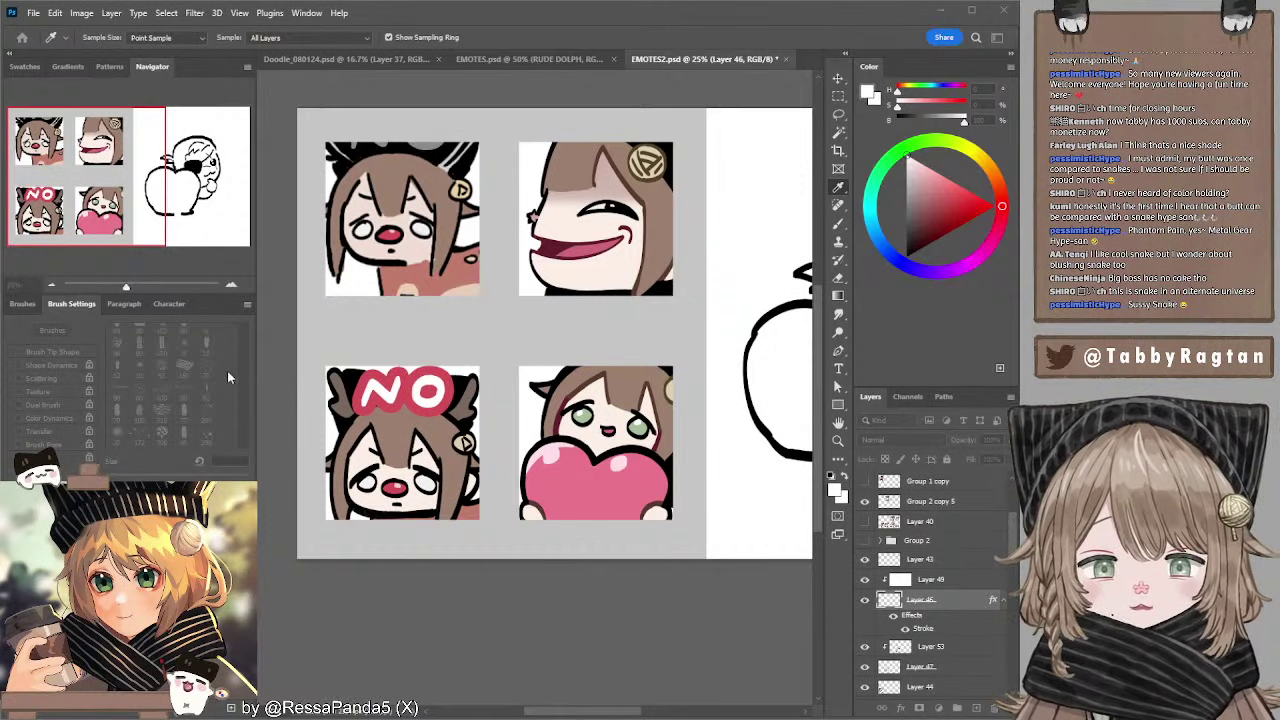
drag(7, 381, 10, 468)
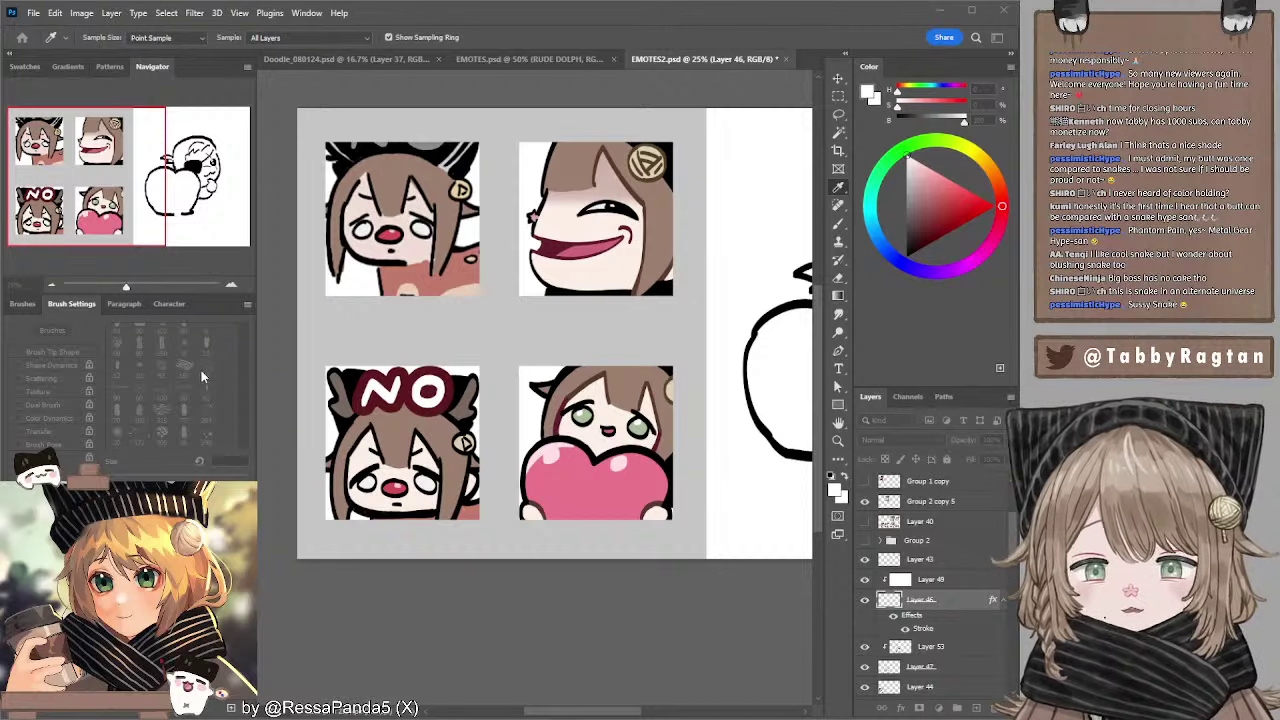
click(245, 307)
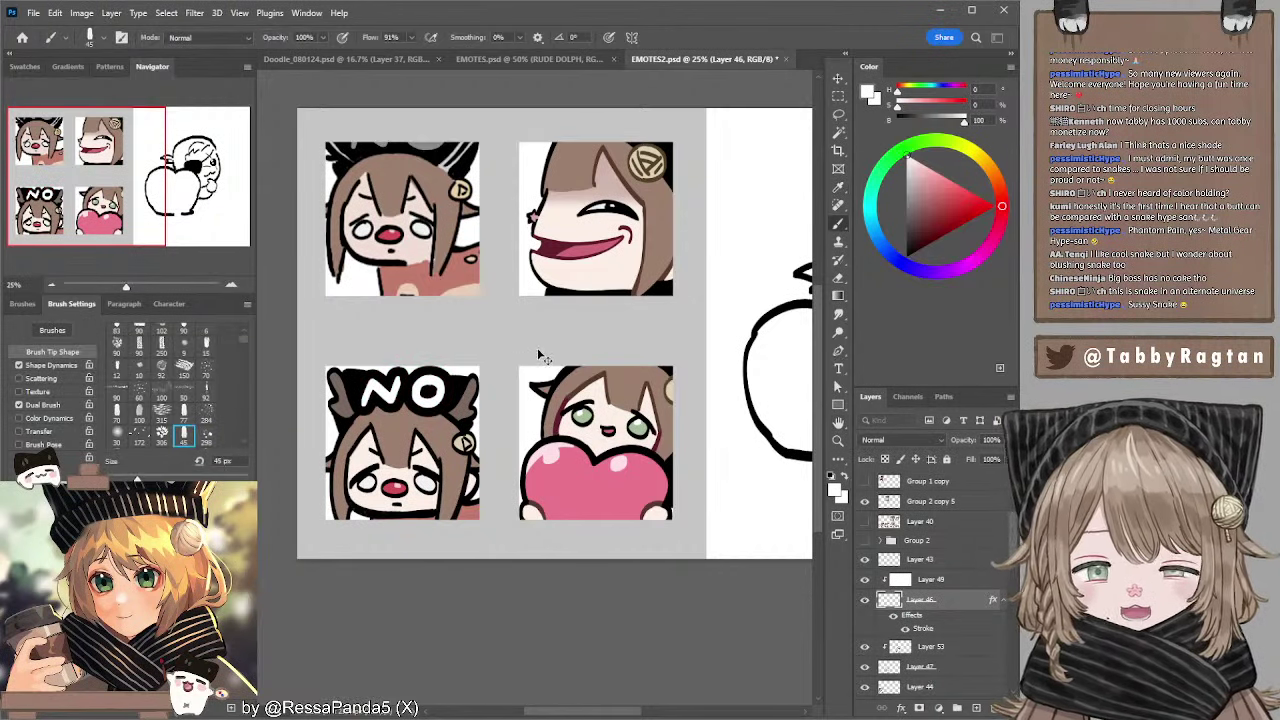
key(ctrl+z)
- Select Layer 55, the line art of the eye-patched character, and make black the foreground colour
drag(652, 277, 340, 282)
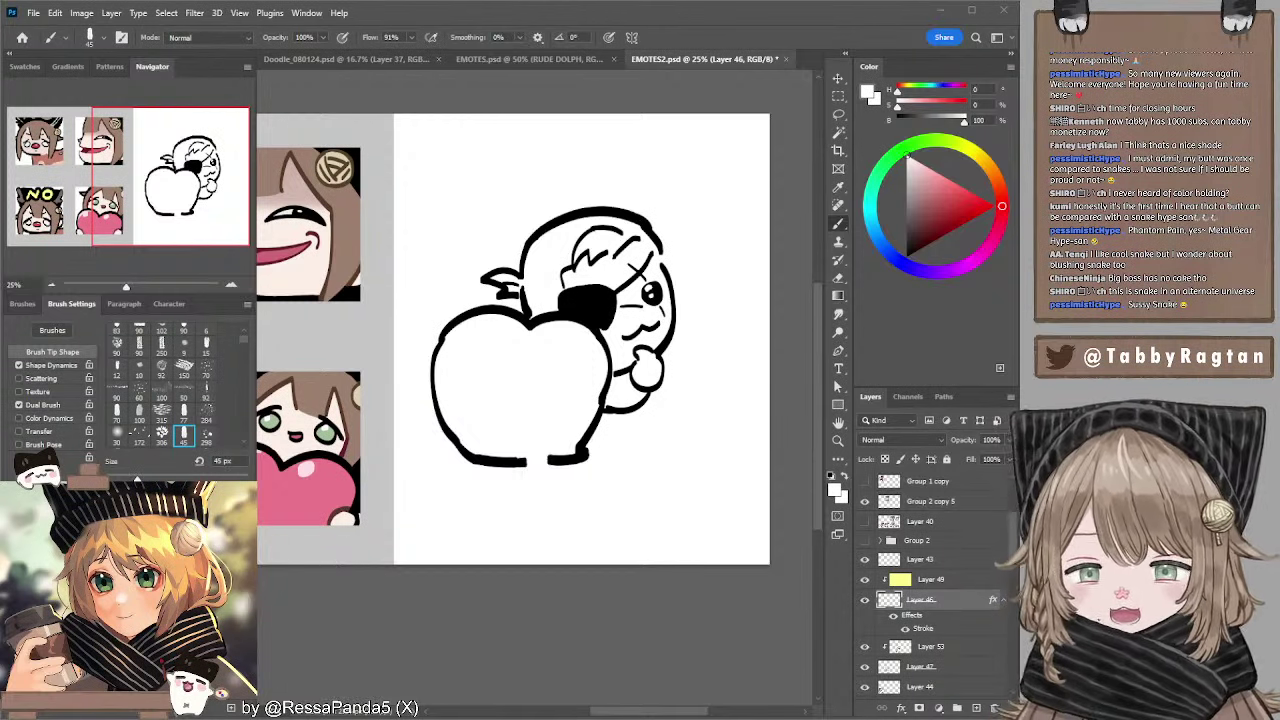
ctrl+click(606, 388)
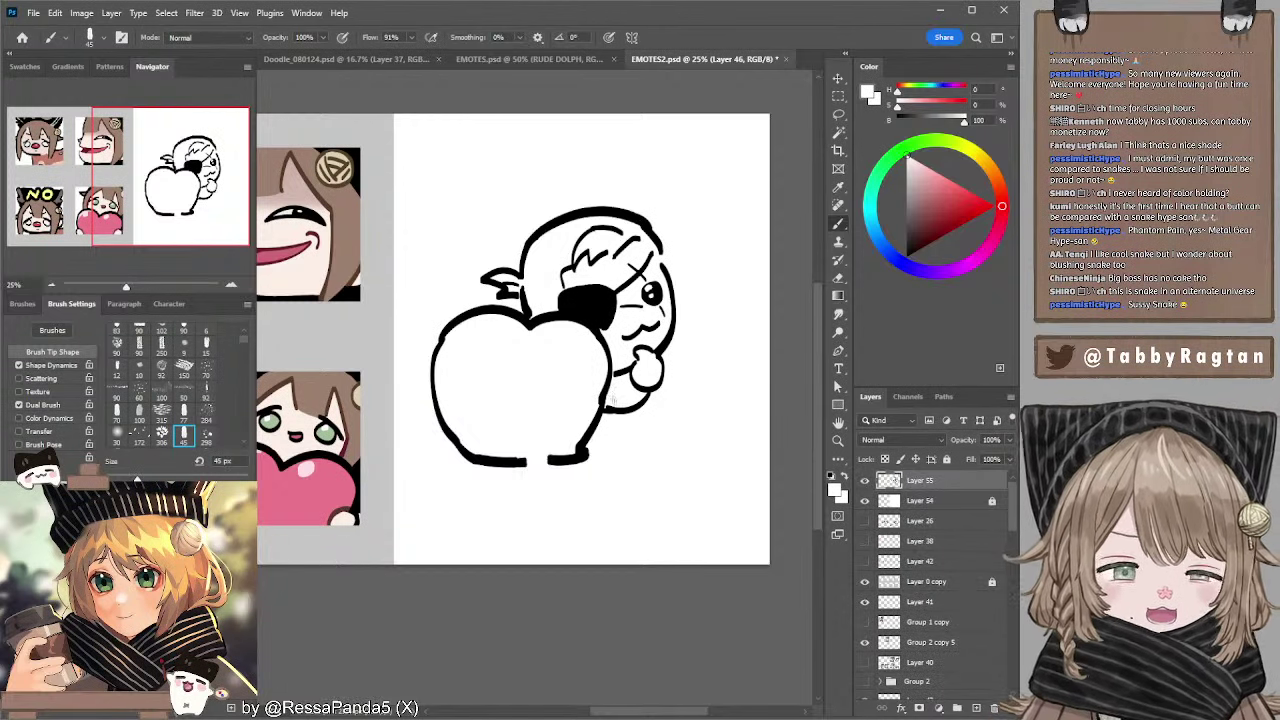
key(e)
key(x)
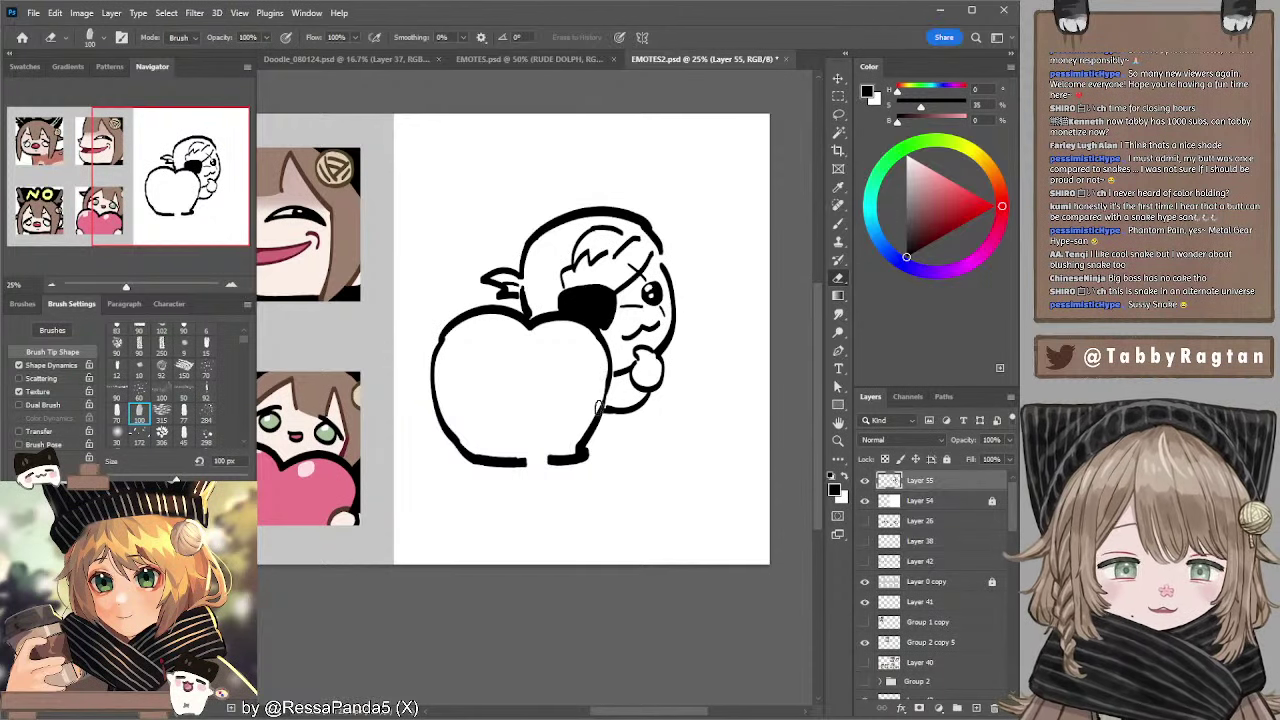
- Try adding a curved inner leg line inside the lower left part of the body with the 45 px brush
key(b)
mouse_move(491, 459)
mouse_down()
mouse_move(490, 409)
mouse_move(483, 461)
mouse_up()
key(ctrl+z)
key(ctrl+z)
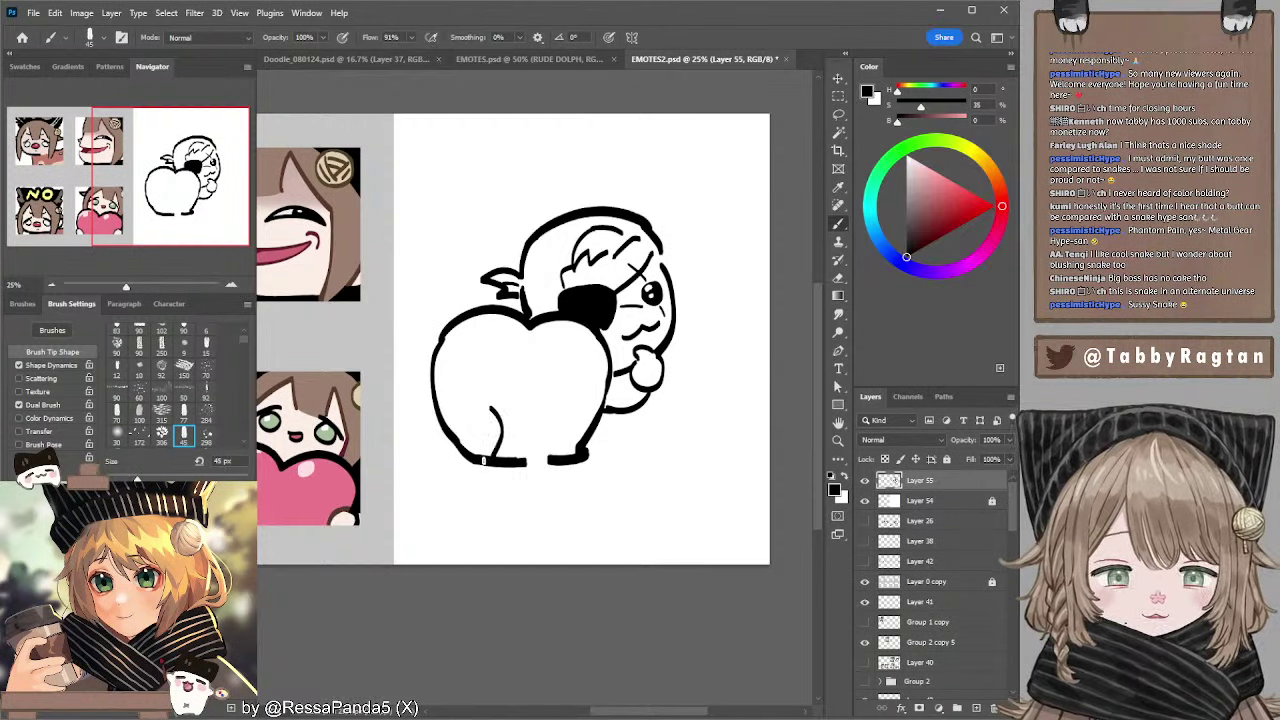
key(ctrl+z)
- Try erasing the body's lower left outline and redrawing it further in, with angular inner leg lines
key(e)
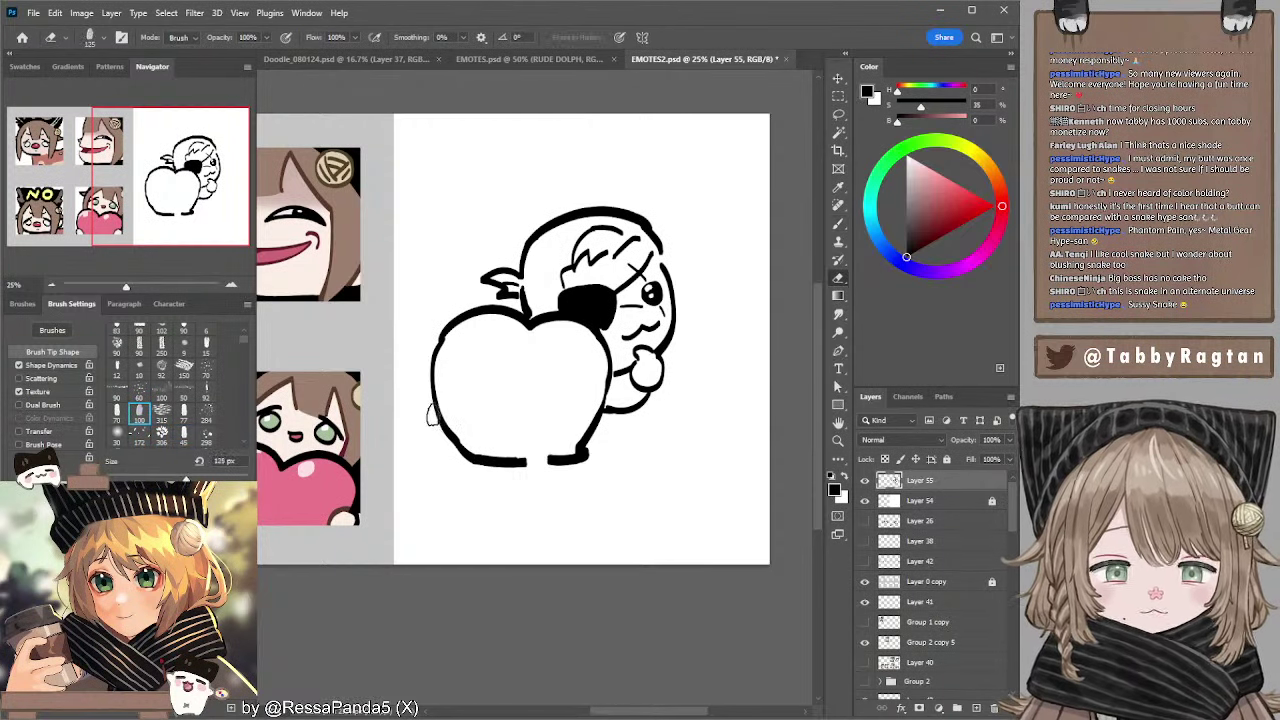
drag(437, 413, 466, 456)
key(b)
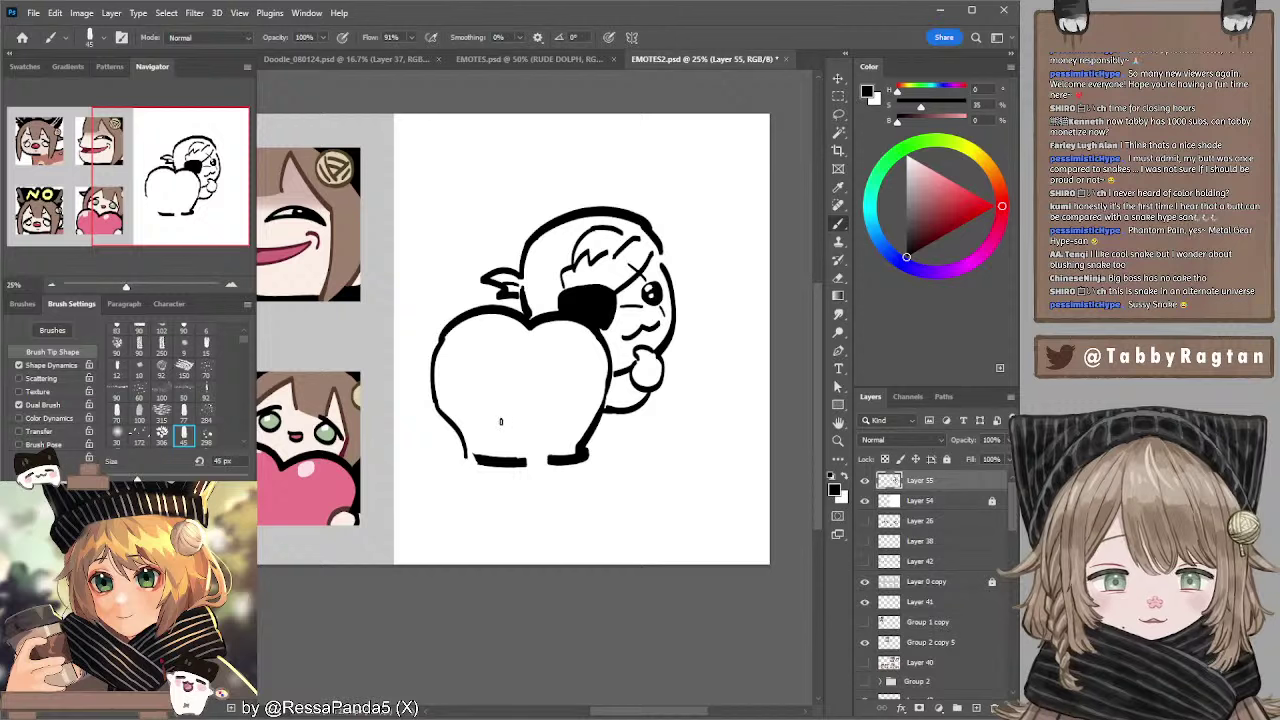
mouse_move(494, 413)
mouse_down()
mouse_move(512, 450)
mouse_move(536, 440)
mouse_up()
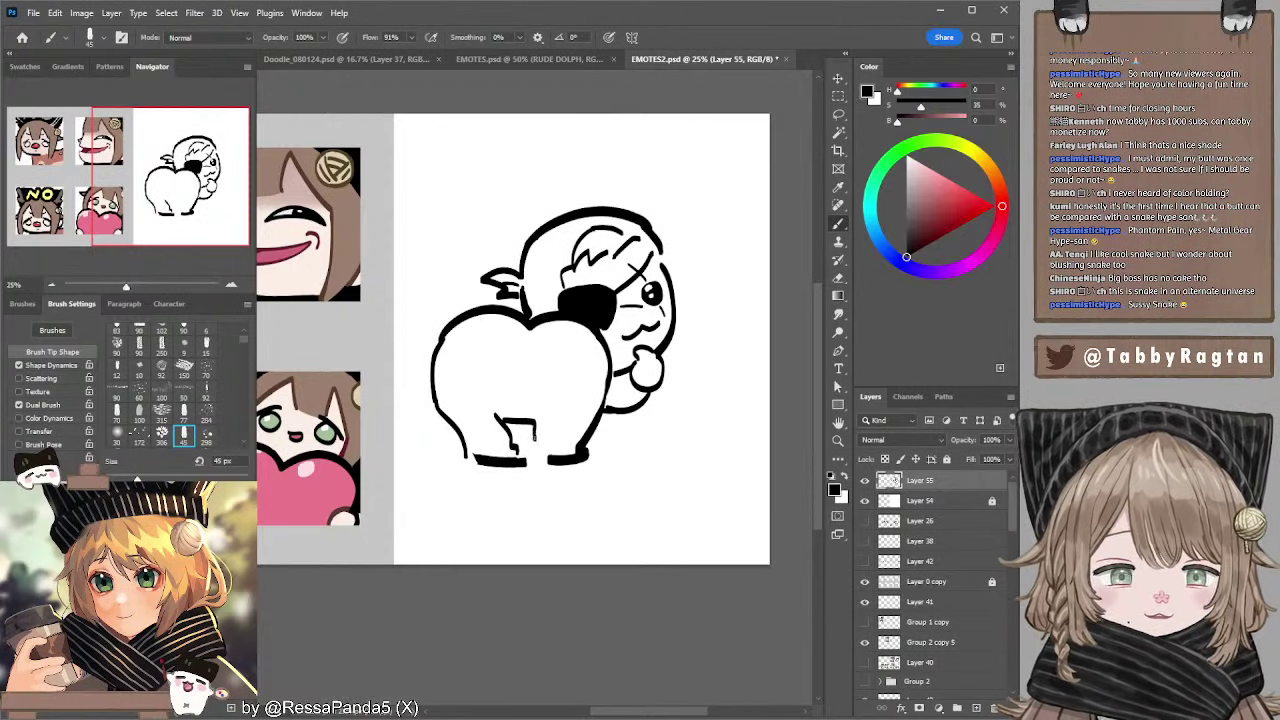
key(ctrl+z)
key(ctrl+z)
key(ctrl+z)
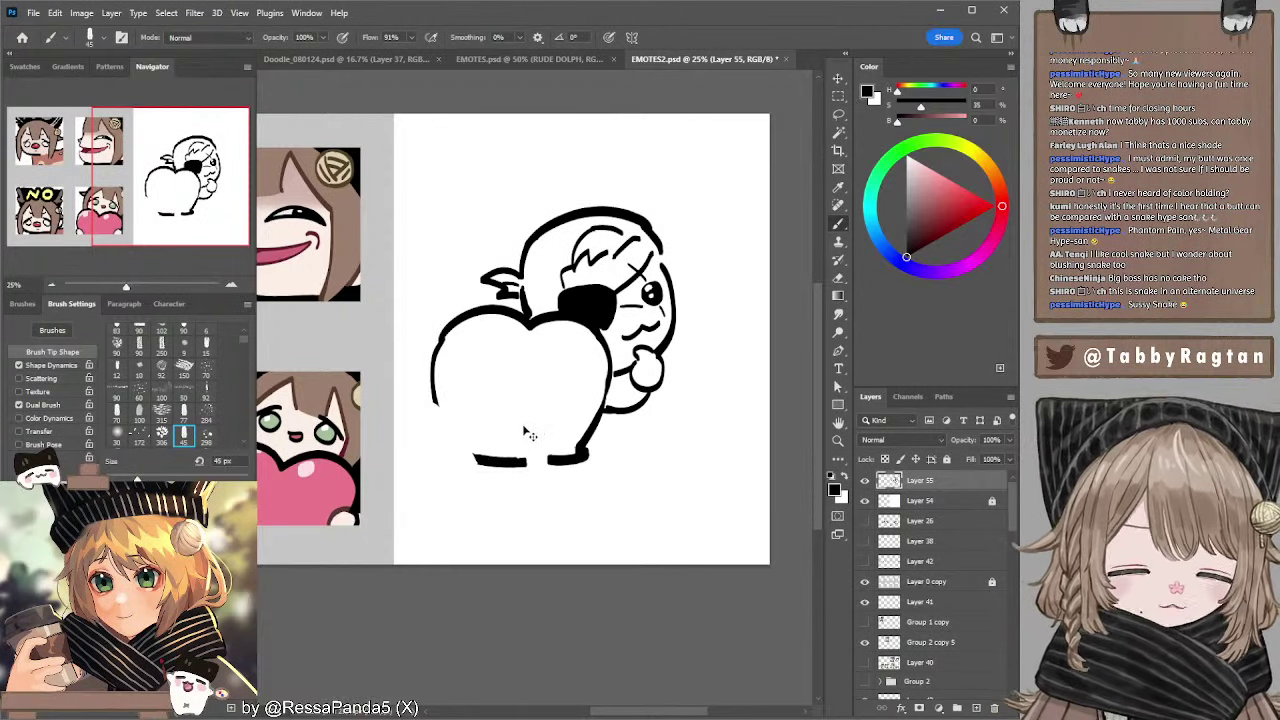
- Close the gap in the body's bottom outline and add a short vertical crease line rising from it
mouse_move(434, 402)
mouse_down()
mouse_move(476, 462)
mouse_move(528, 463)
mouse_up()
key(ctrl+z)
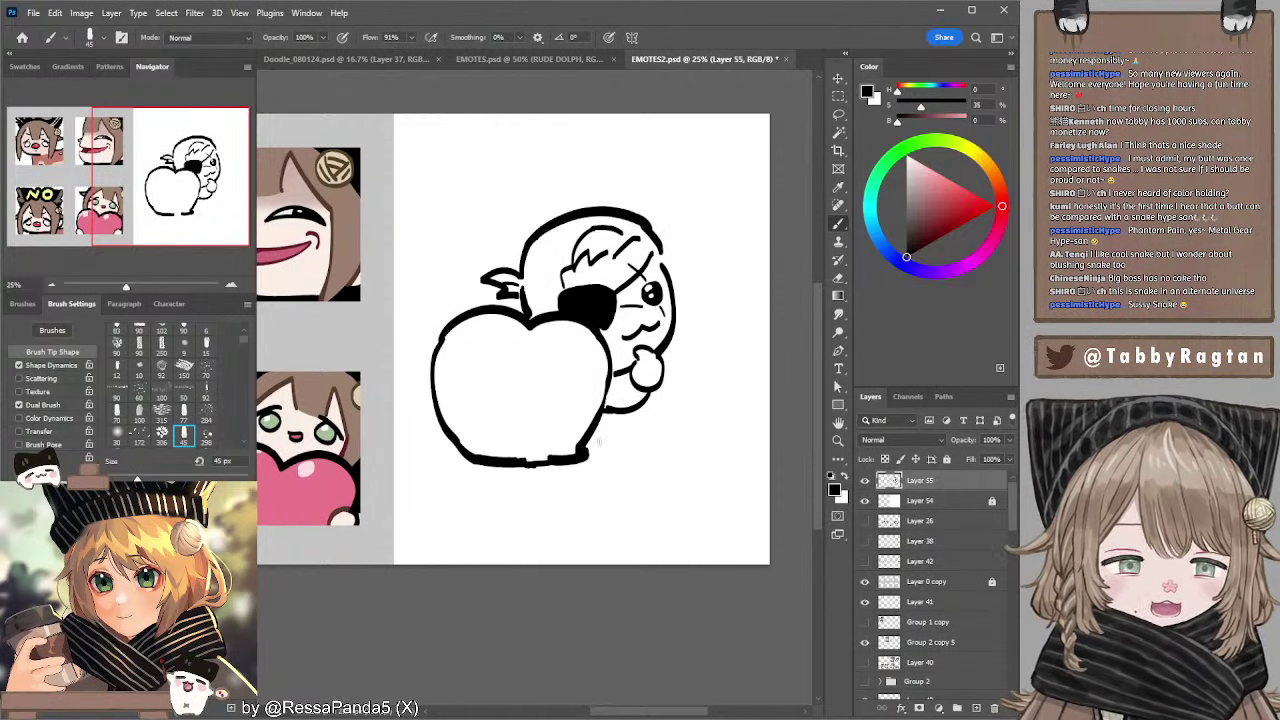
drag(510, 455, 518, 458)
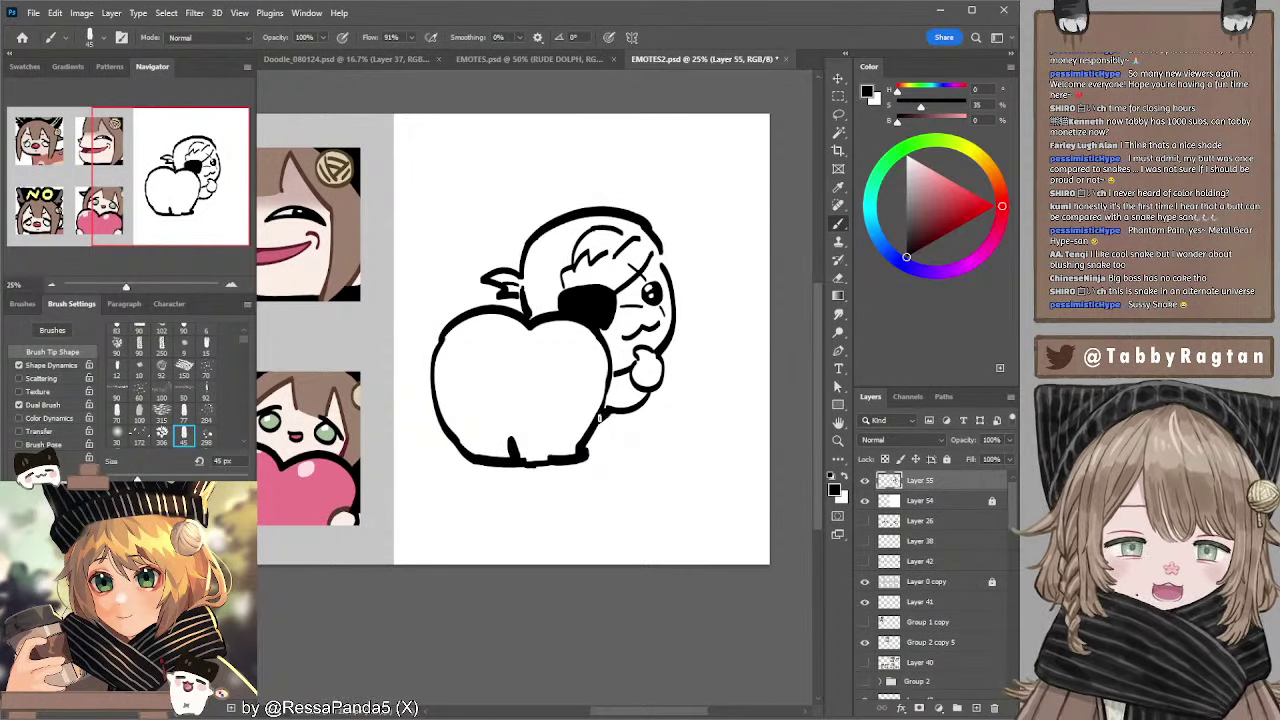
- Redraw the back of the head's outline down to the body with a thicker 70 px brush
drag(693, 371, 634, 374)
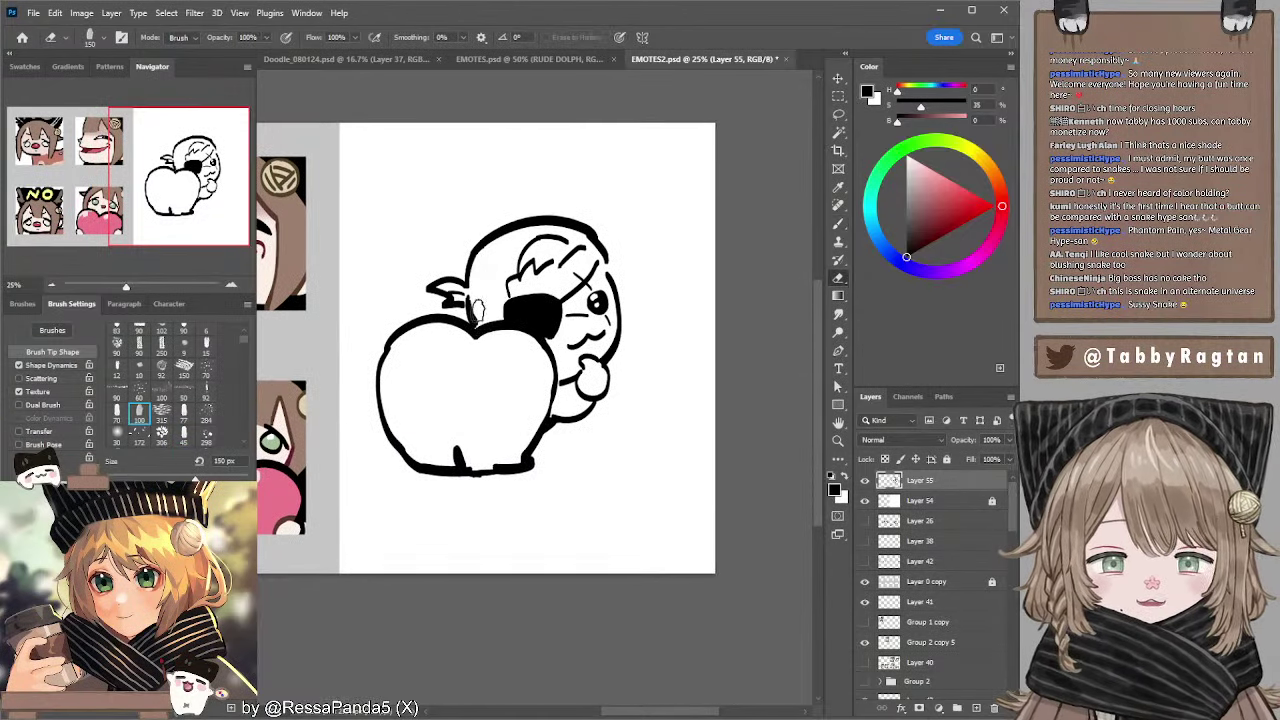
key(b)
mouse_move(465, 320)
mouse_down()
mouse_move(472, 258)
mouse_move(468, 320)
mouse_up()
key(])
key(])
key(])
key(ctrl+z)
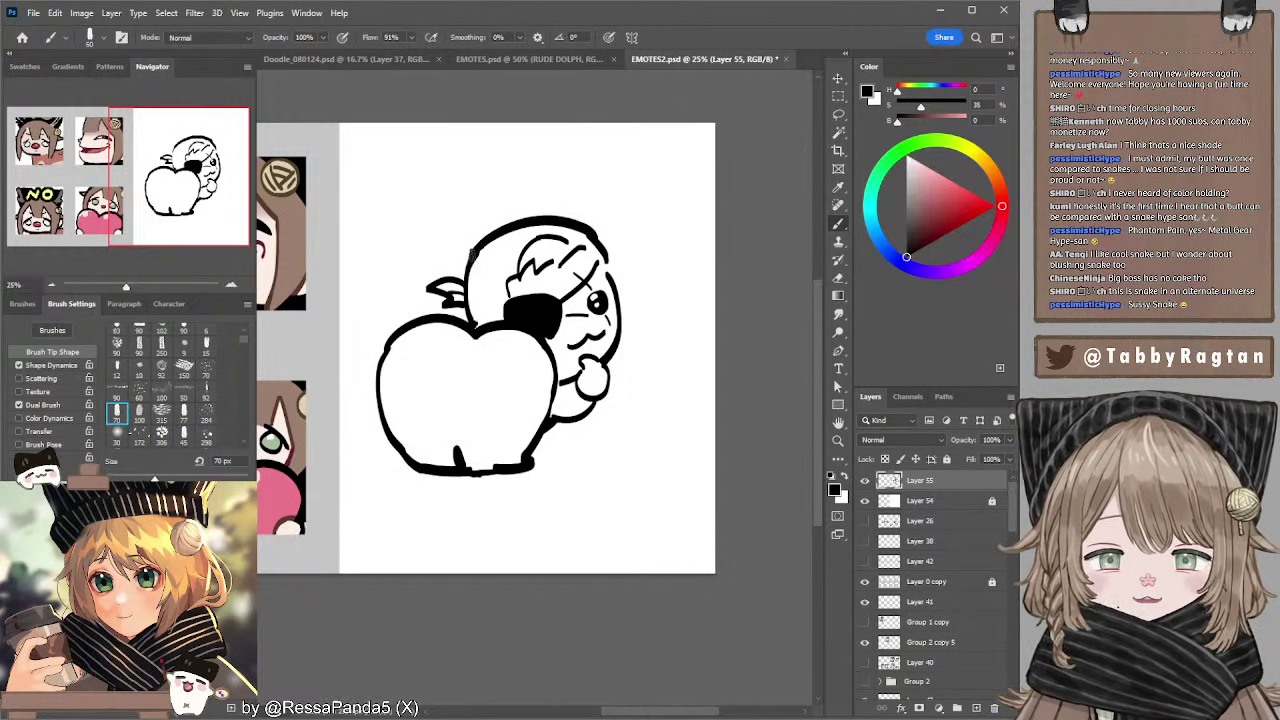
key(ctrl+z)
drag(473, 250, 473, 326)
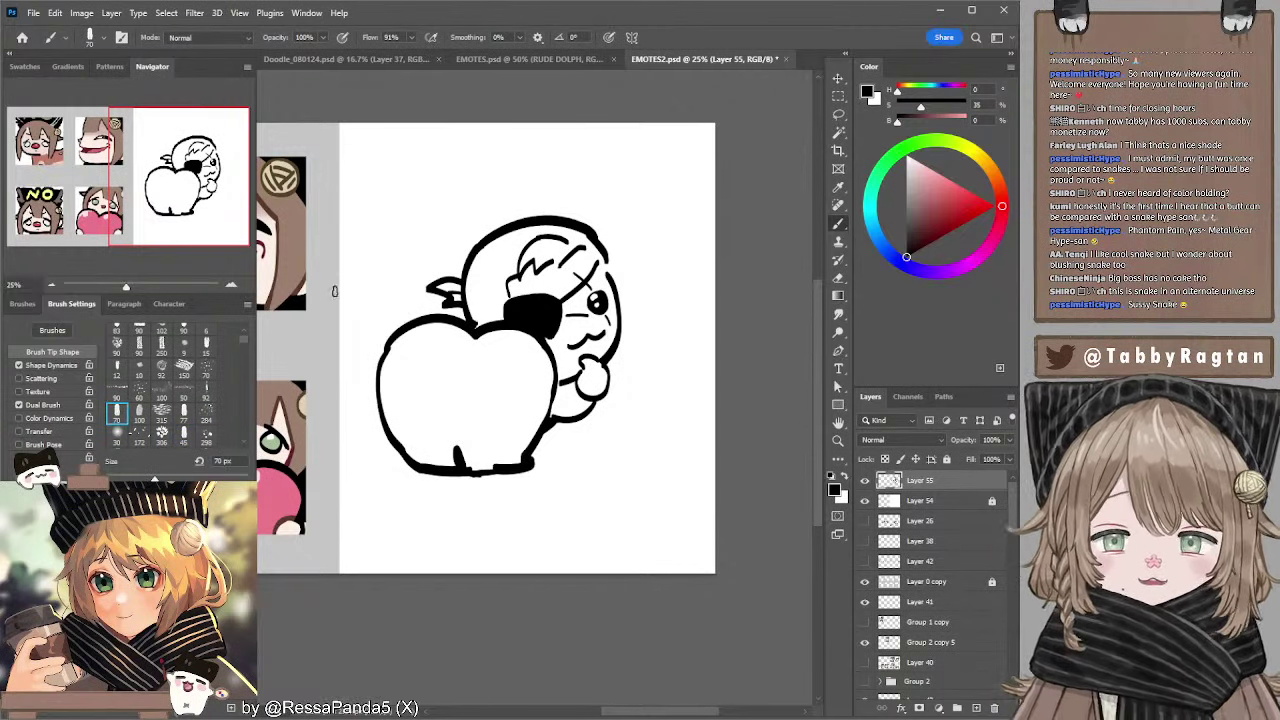
- Touch up the body's bottom and lower right outline with the 70 px brush and a 90 px eraser
drag(563, 375, 649, 343)
key(ctrl+z)
key(e)
key(b)
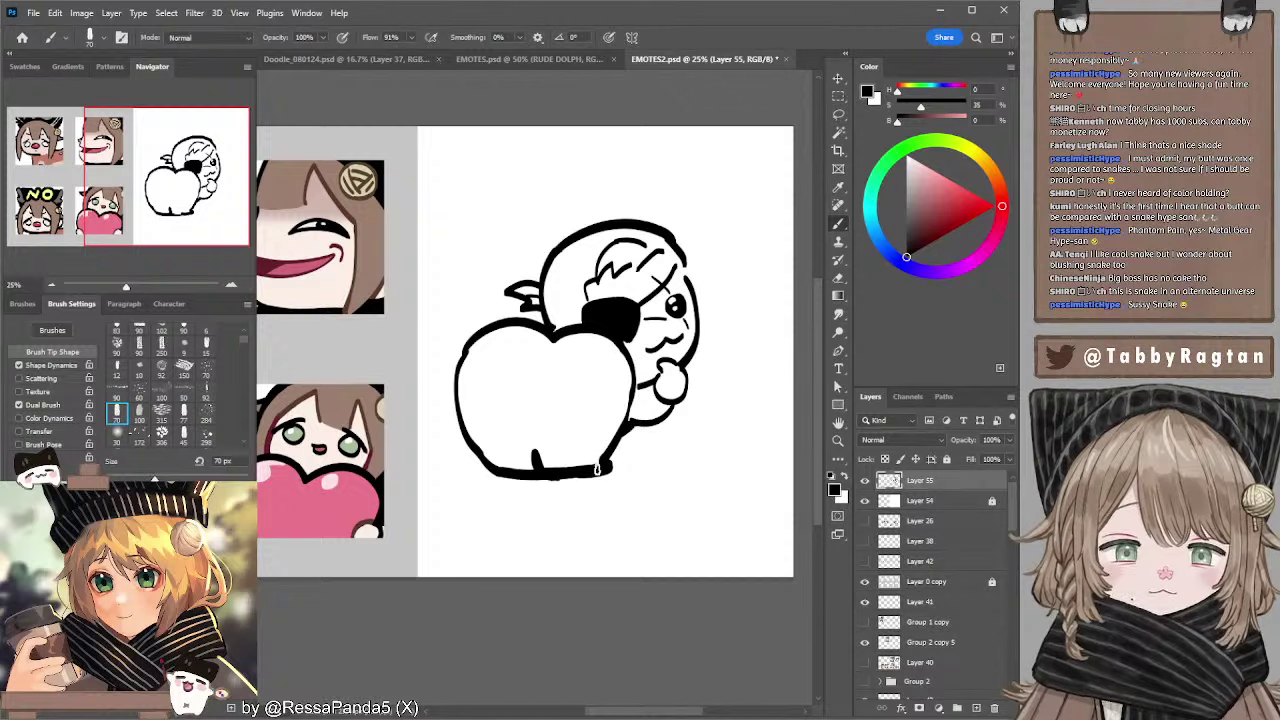
key(e)
key(bracketleft)
key(bracketleft)
key(bracketleft)
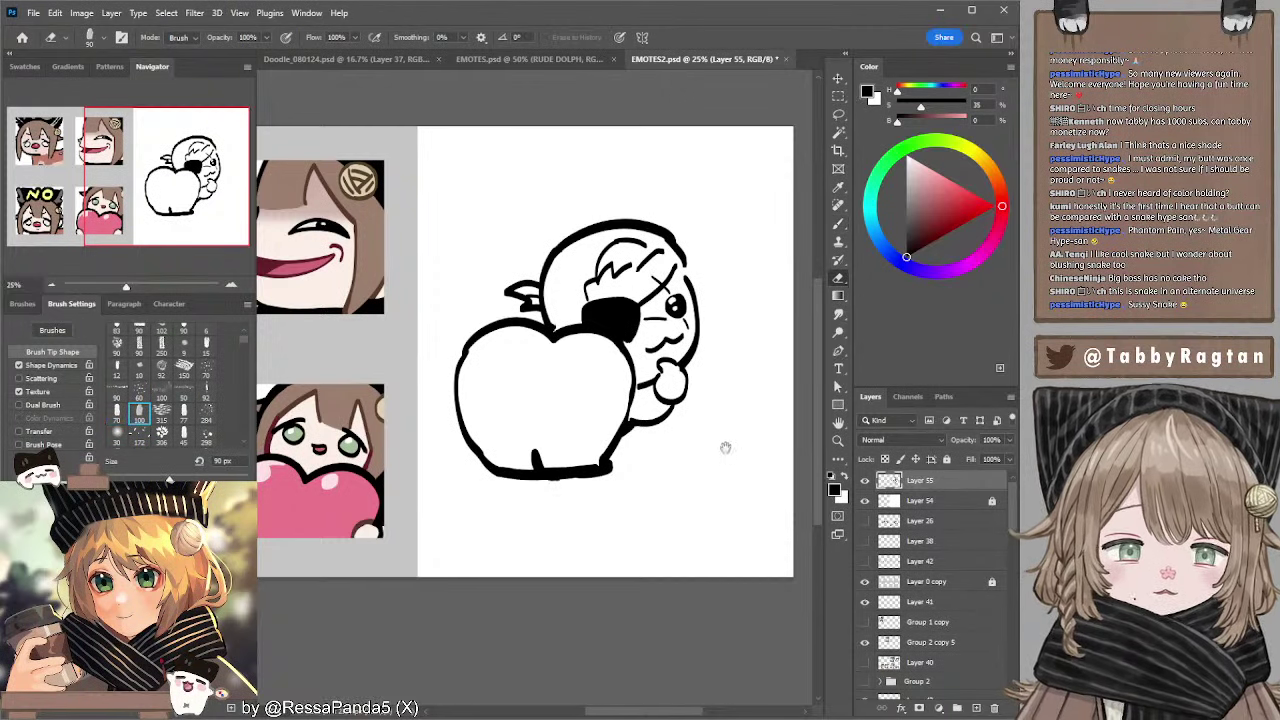
drag(722, 446, 688, 453)
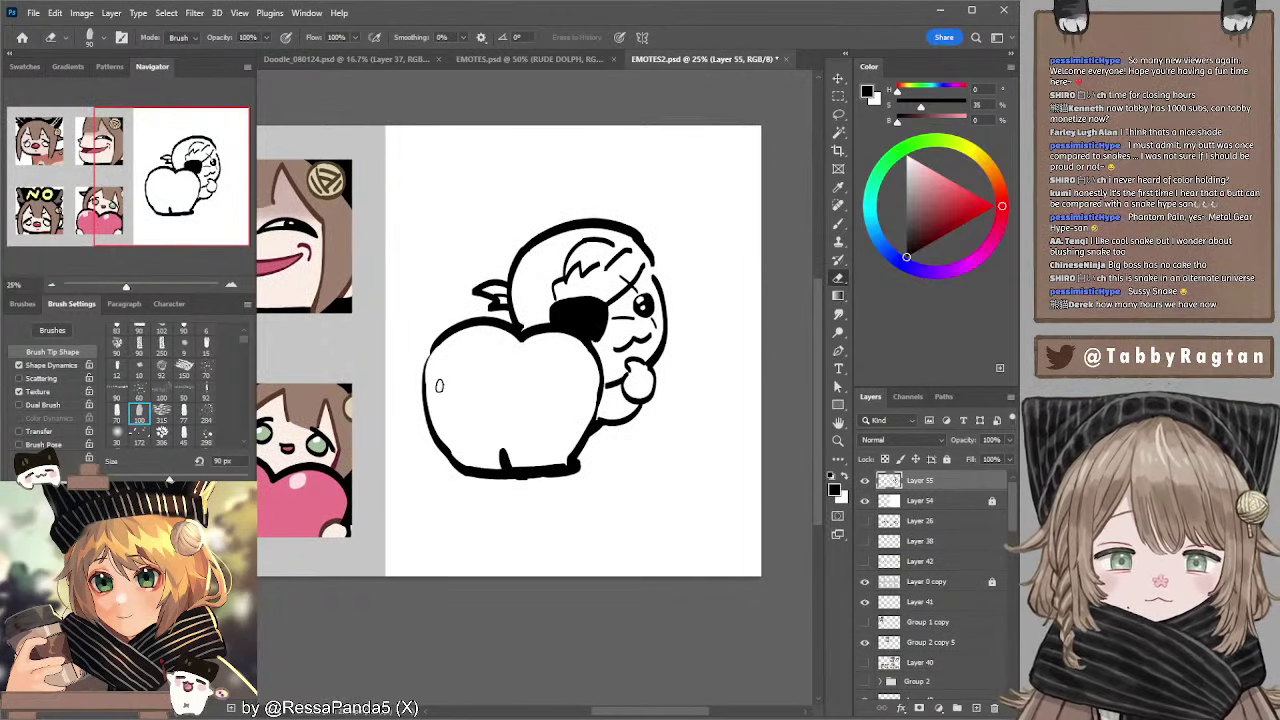
key(b)
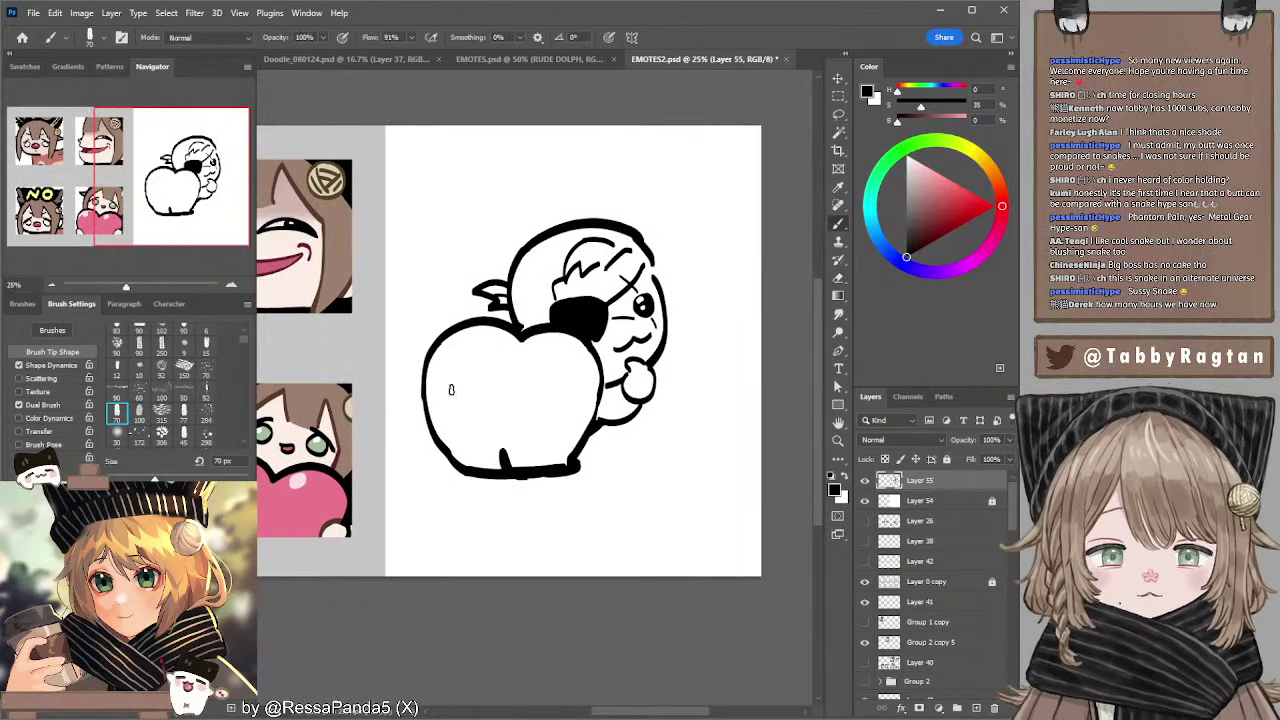
- Add a new layer directly above Layer 54 and sample the pale skin tone from the heart emote's face
drag(581, 432, 685, 446)
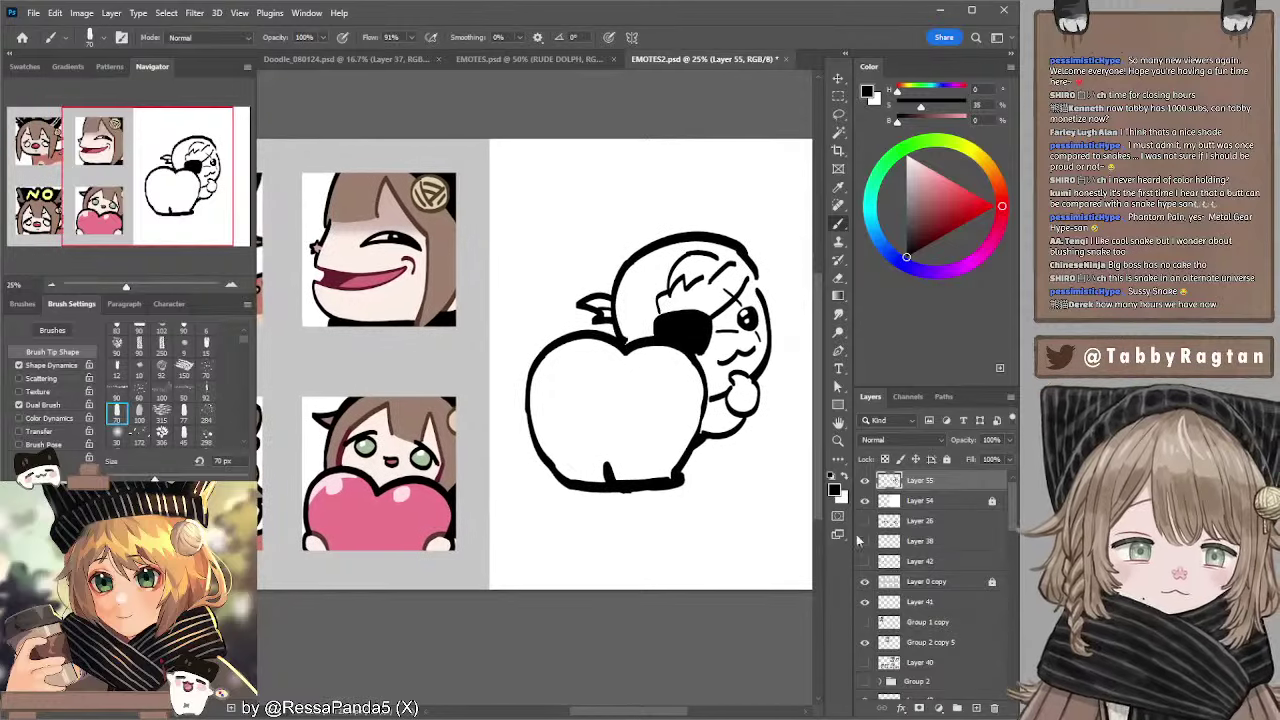
click(898, 503)
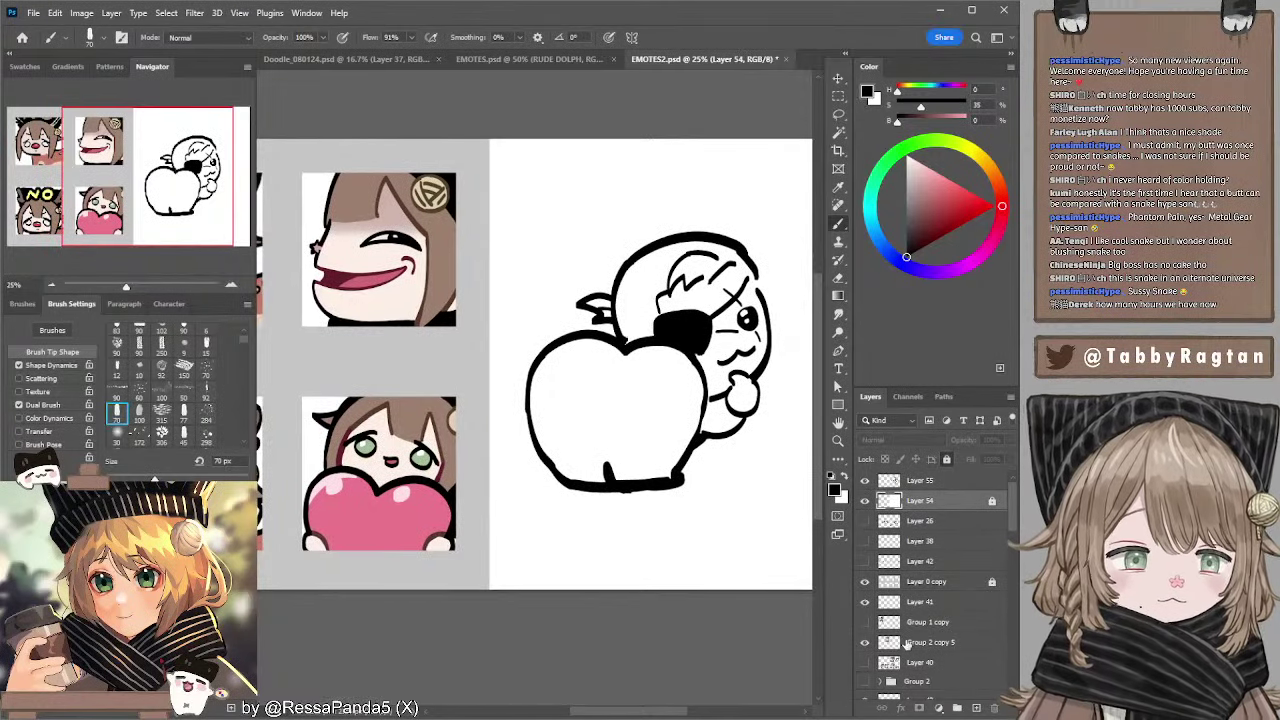
click(976, 708)
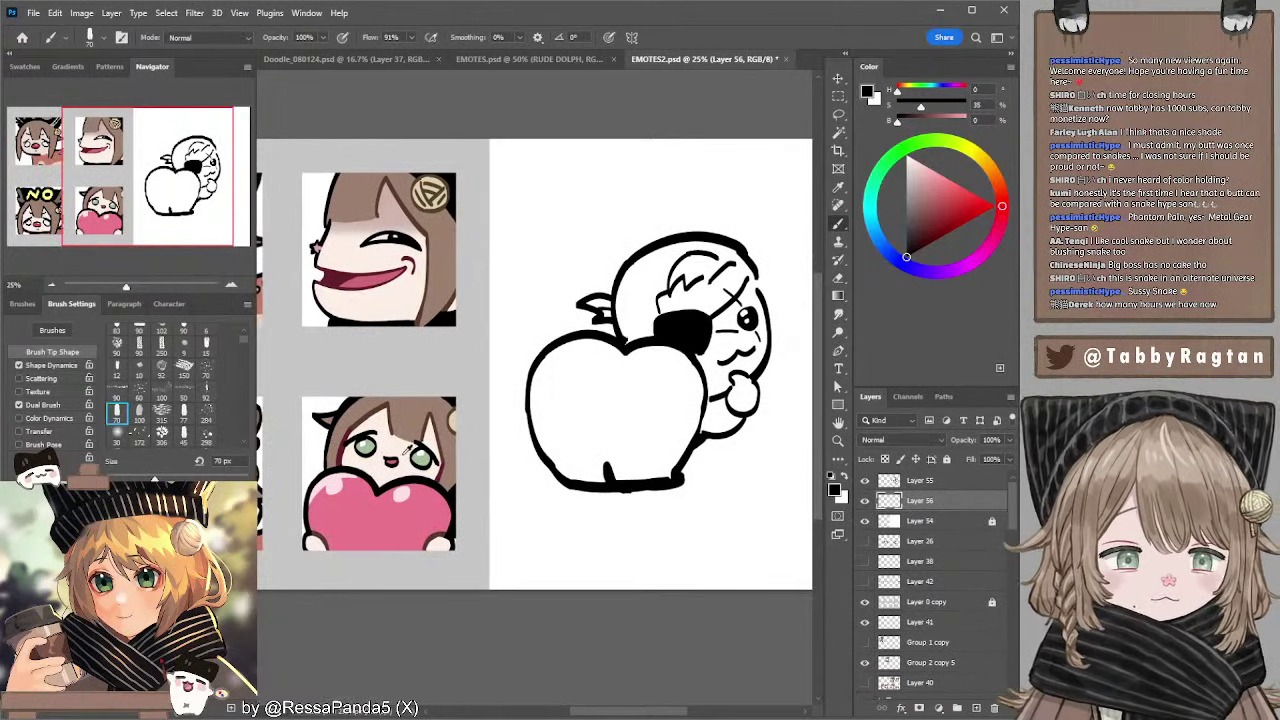
alt+click(405, 450)
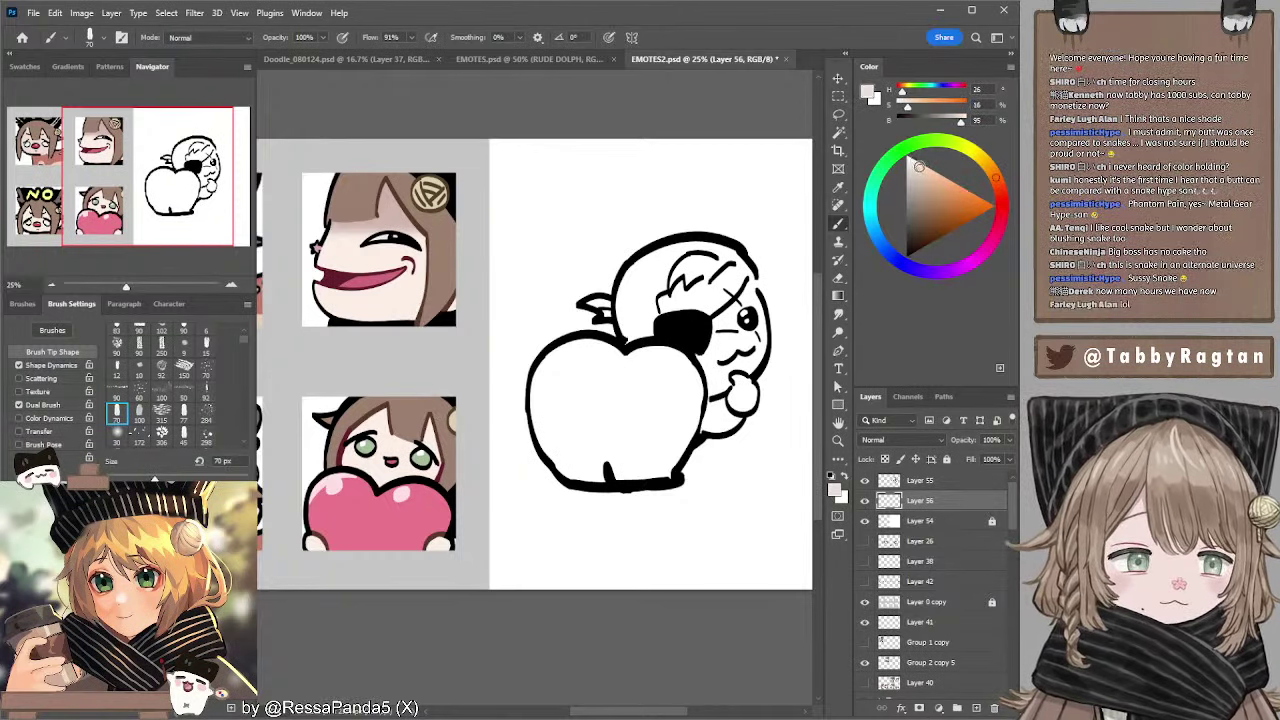
- Paint the eye-patched character's head, face, hand and arm with the pale skin tone using an enlarged brush
key(bracketright)
key(bracketright)
key(bracketright)
key(bracketright)
key(bracketright)
key(bracketright)
key(bracketright)
key(bracketright)
key(bracketright)
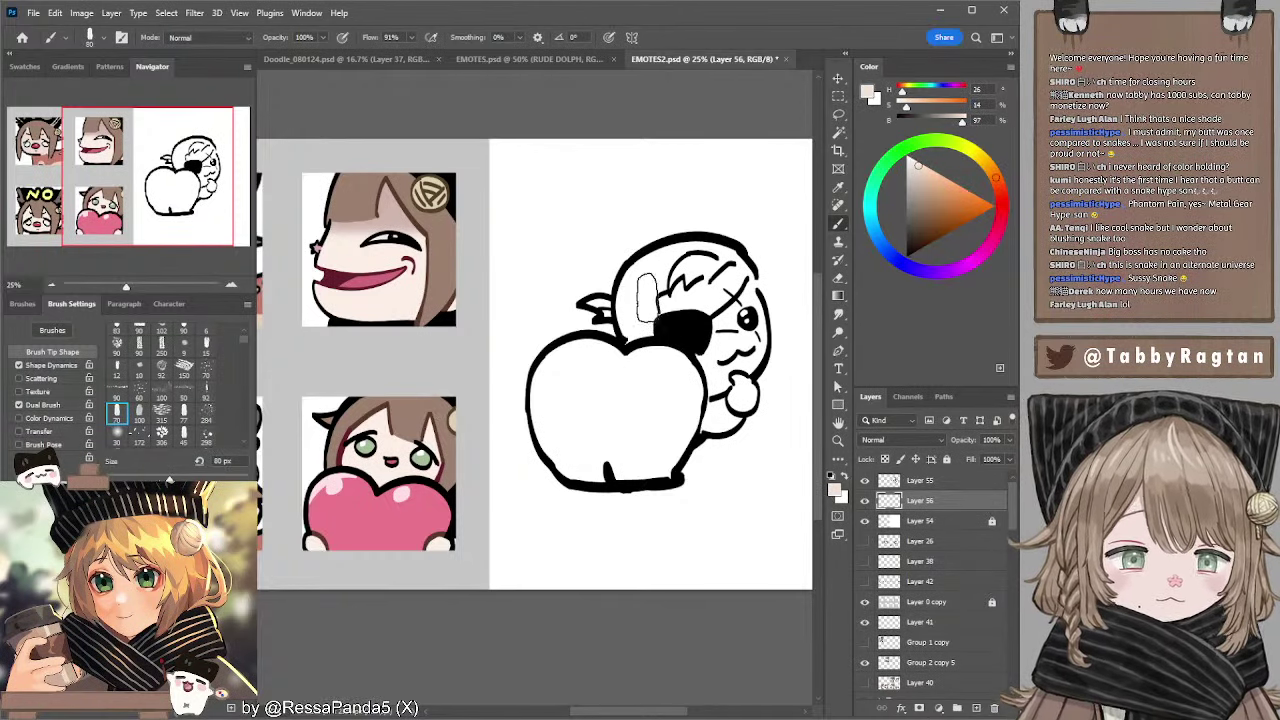
mouse_move(646, 301)
mouse_down()
mouse_move(679, 277)
mouse_move(631, 311)
mouse_move(659, 274)
mouse_move(631, 297)
mouse_move(694, 264)
mouse_move(733, 271)
mouse_move(681, 257)
mouse_move(657, 267)
mouse_move(629, 324)
mouse_move(642, 339)
mouse_move(626, 301)
mouse_move(638, 326)
mouse_move(713, 324)
mouse_move(676, 304)
mouse_move(716, 334)
mouse_move(686, 314)
mouse_move(721, 331)
mouse_move(696, 319)
mouse_move(731, 316)
mouse_move(733, 284)
mouse_move(759, 331)
mouse_move(726, 364)
mouse_move(727, 344)
mouse_move(709, 384)
mouse_move(741, 404)
mouse_move(710, 425)
mouse_move(671, 407)
mouse_move(683, 385)
mouse_move(610, 330)
mouse_up()
key(bracketleft)
key(bracketleft)
key(bracketleft)
key(bracketleft)
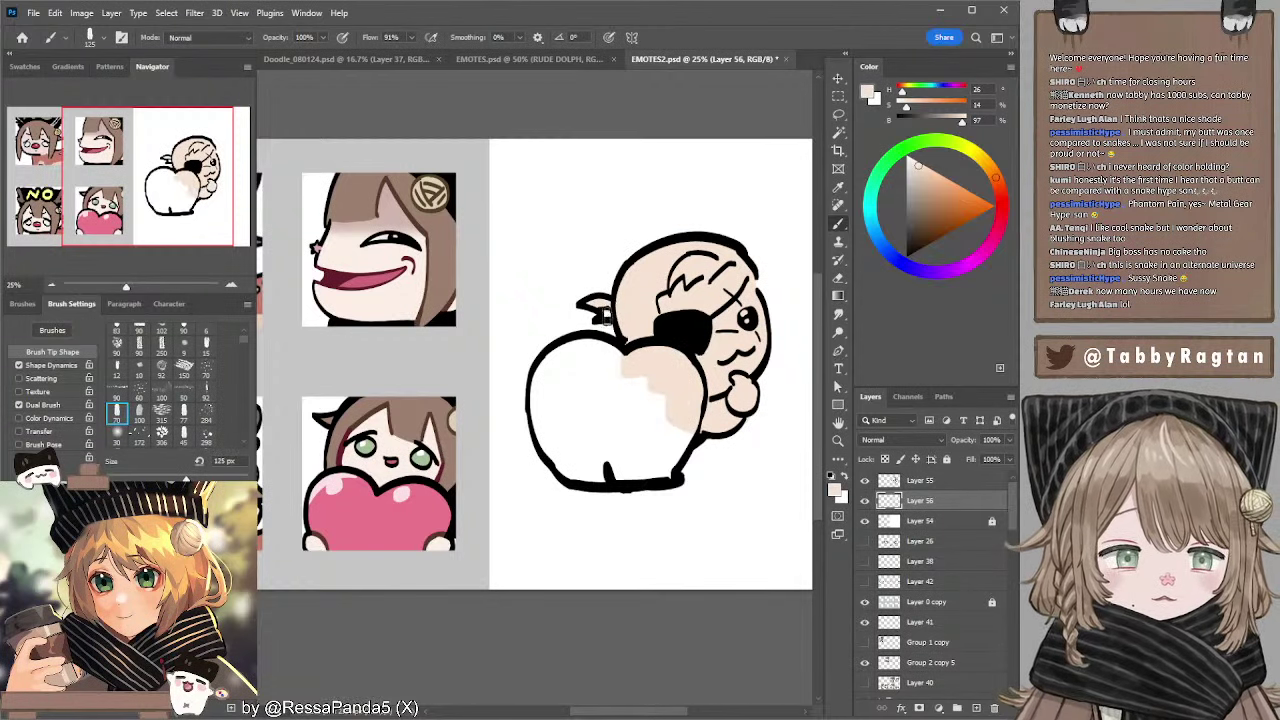
- Colour the knot behind the head and fill the whole body with the skin tone, using brush sizes up to 250 px
key(bracketleft)
key(bracketright)
key(bracketright)
mouse_move(612, 372)
mouse_down()
mouse_move(576, 349)
mouse_move(551, 362)
mouse_move(535, 390)
mouse_move(545, 437)
mouse_move(566, 468)
mouse_move(673, 470)
mouse_move(689, 440)
mouse_move(646, 455)
mouse_move(666, 402)
mouse_move(583, 368)
mouse_up()
key(bracketright)
key(bracketright)
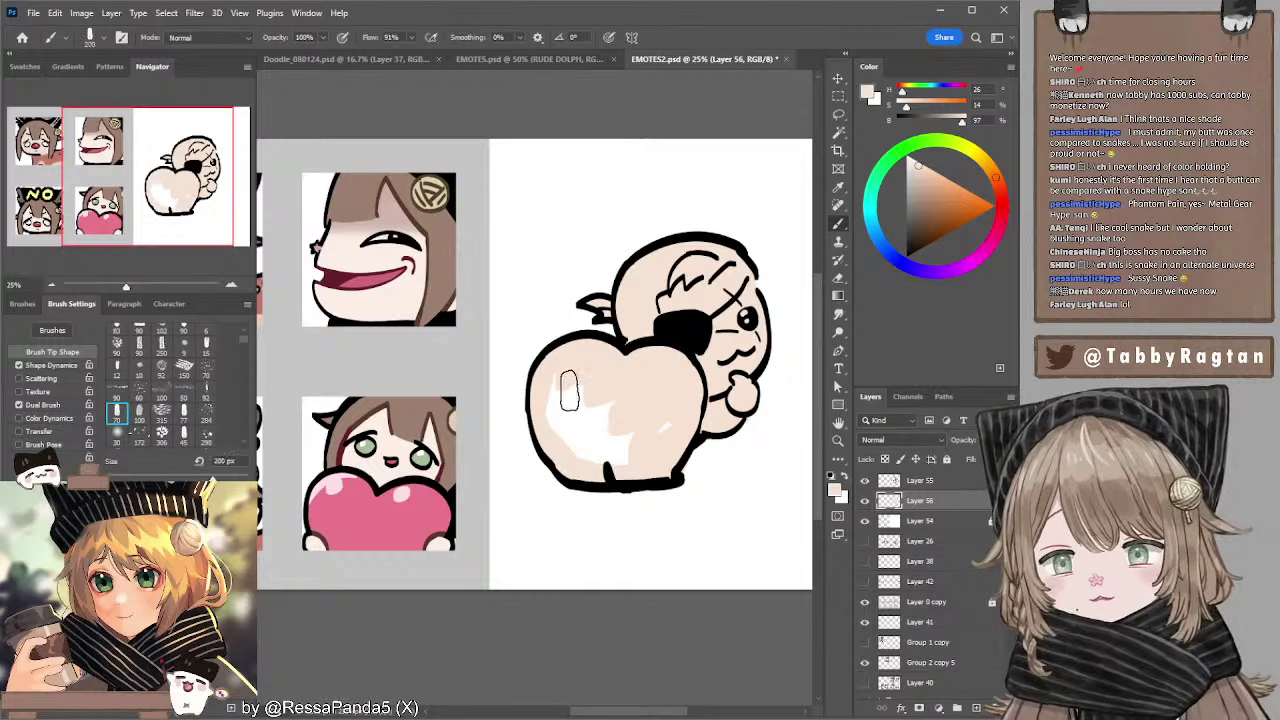
mouse_move(567, 380)
mouse_down()
mouse_move(635, 423)
mouse_move(591, 409)
mouse_up()
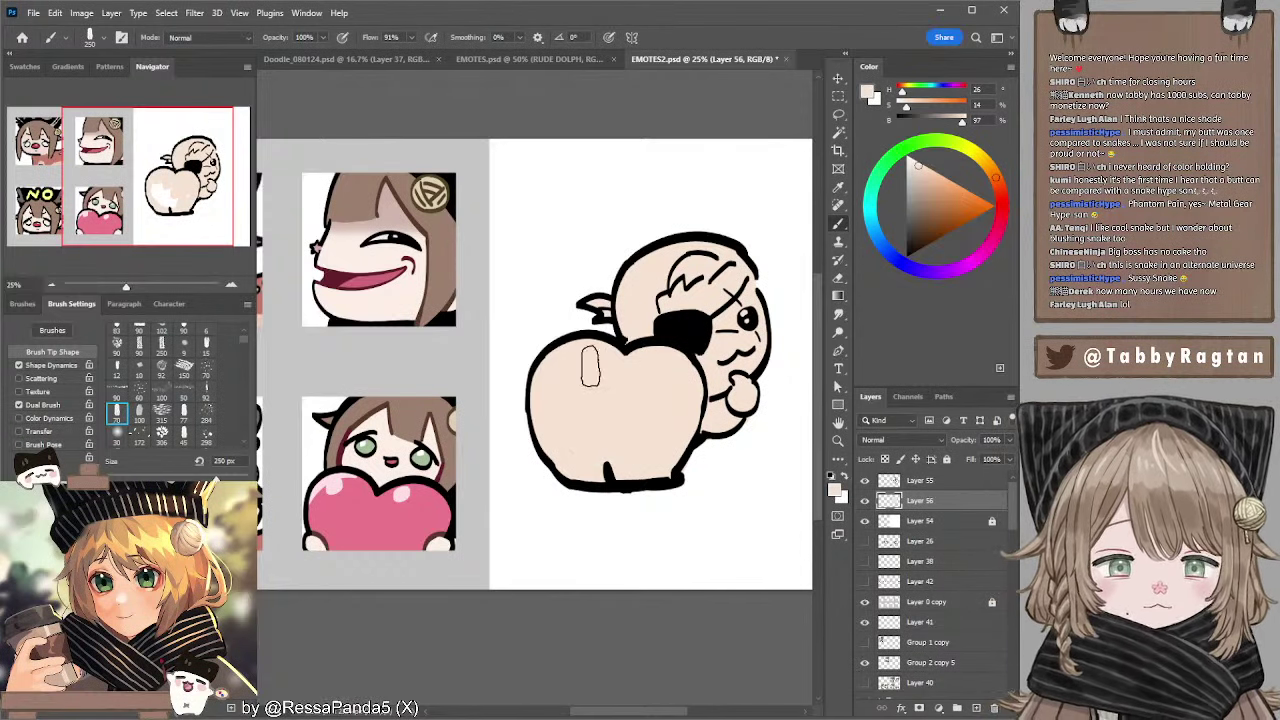
mouse_move(691, 335)
mouse_down()
mouse_move(617, 338)
mouse_move(645, 362)
mouse_up()
- Add a layer clipped to the skin layer and paint the character's hair and ponytail with brown sampled from the grinning emote's hair
click(978, 710)
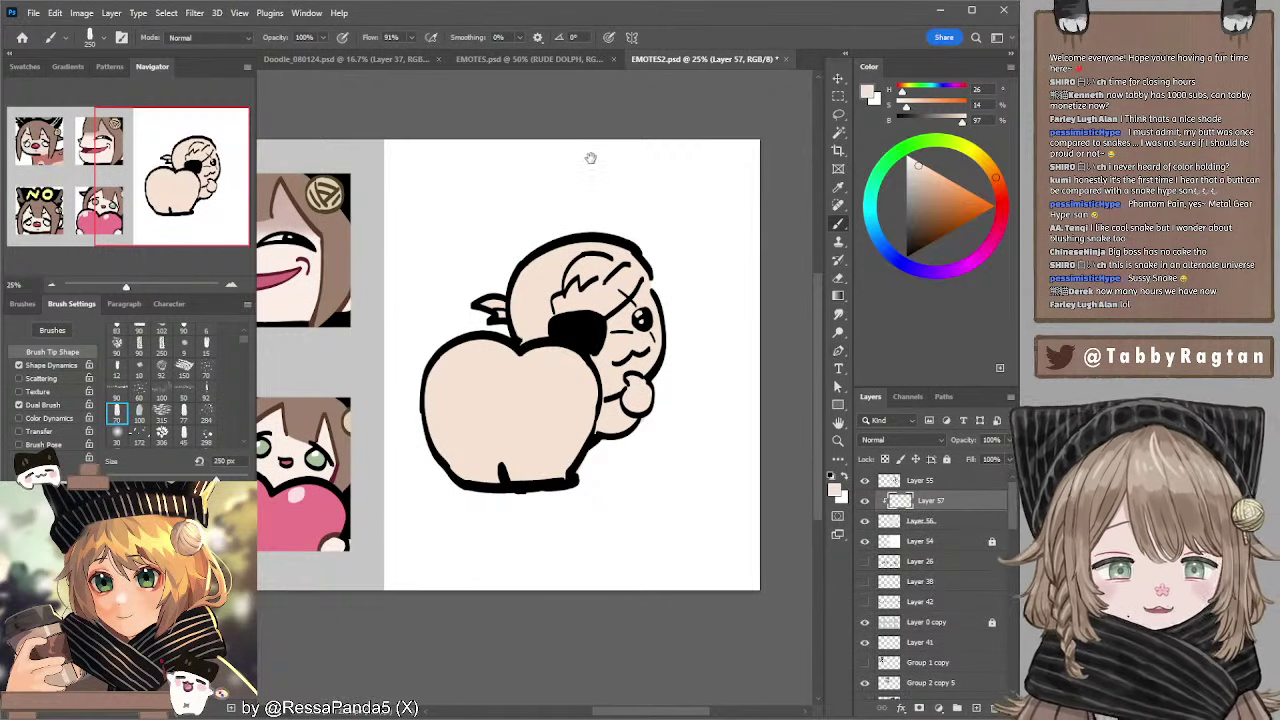
mouse_move(591, 157)
mouse_down()
mouse_move(574, 177)
mouse_move(660, 201)
mouse_up()
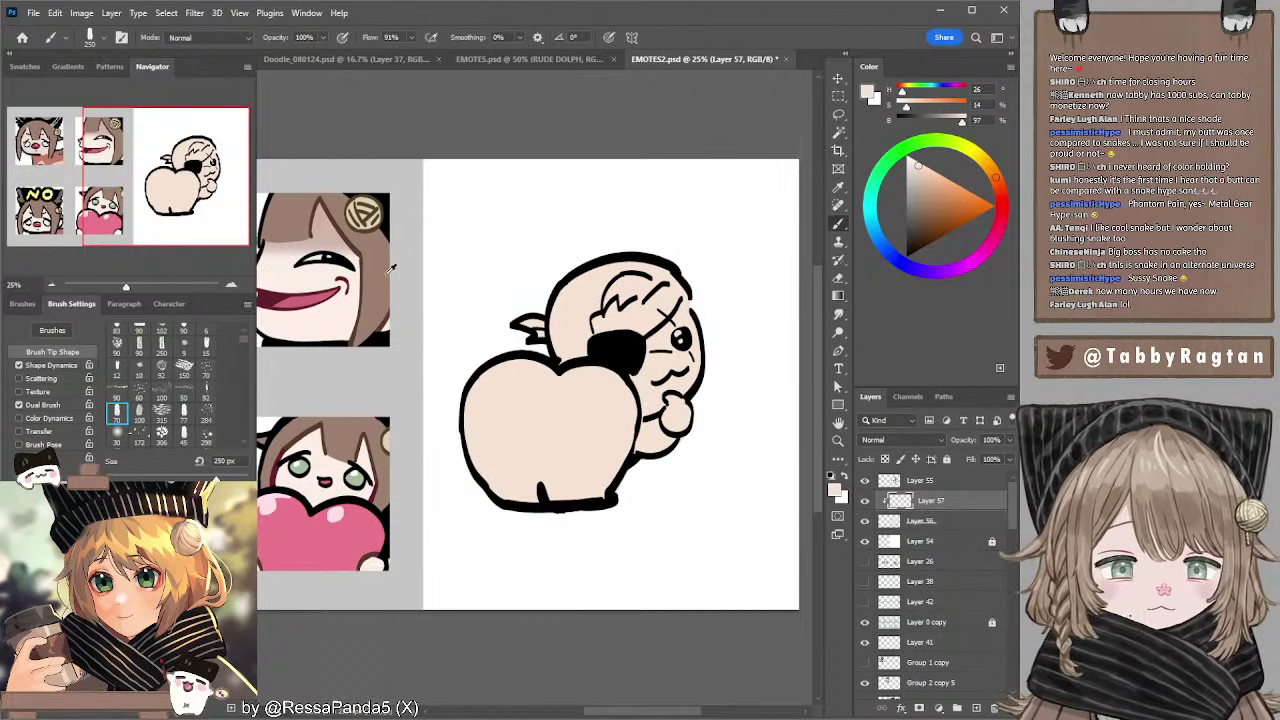
alt+click(388, 272)
click(918, 213)
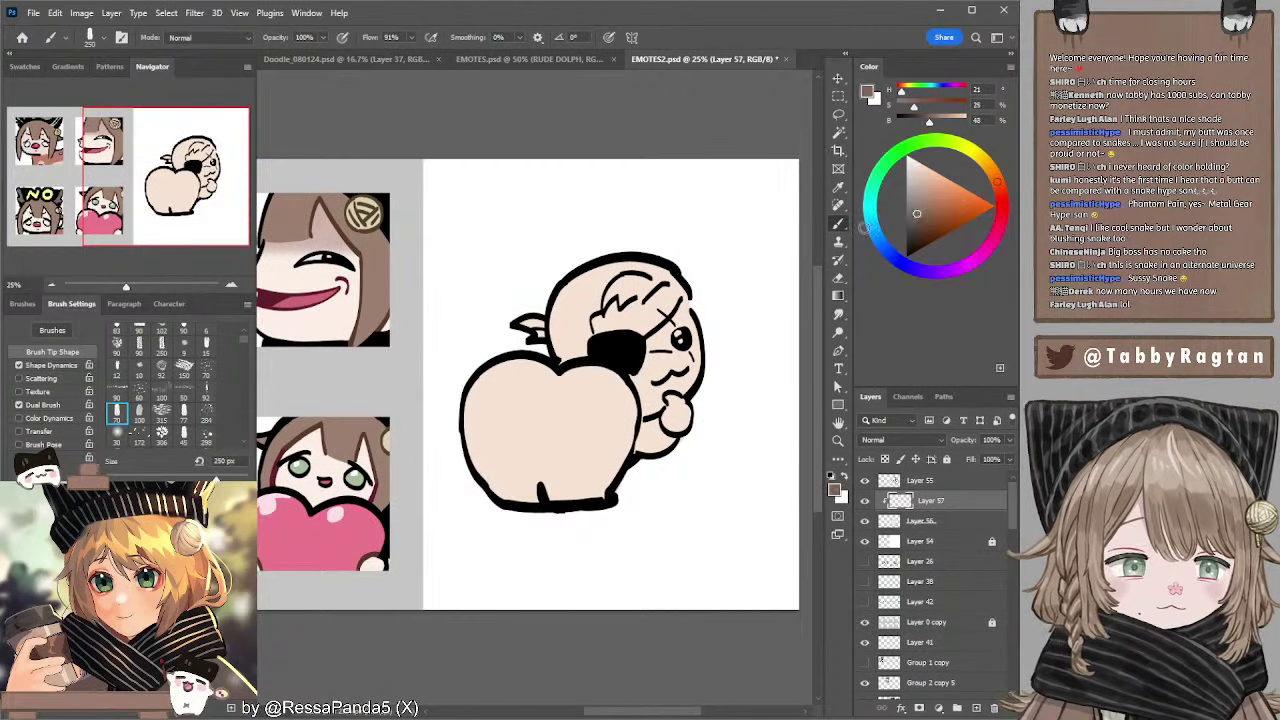
key(])
mouse_move(557, 292)
mouse_down()
mouse_move(586, 293)
mouse_move(627, 270)
mouse_move(622, 292)
mouse_move(666, 265)
mouse_move(642, 281)
mouse_move(677, 267)
mouse_move(693, 277)
mouse_move(667, 272)
mouse_move(699, 292)
mouse_move(676, 272)
mouse_move(642, 276)
mouse_move(574, 320)
mouse_move(589, 304)
mouse_move(562, 344)
mouse_up()
key([)
key([)
key([)
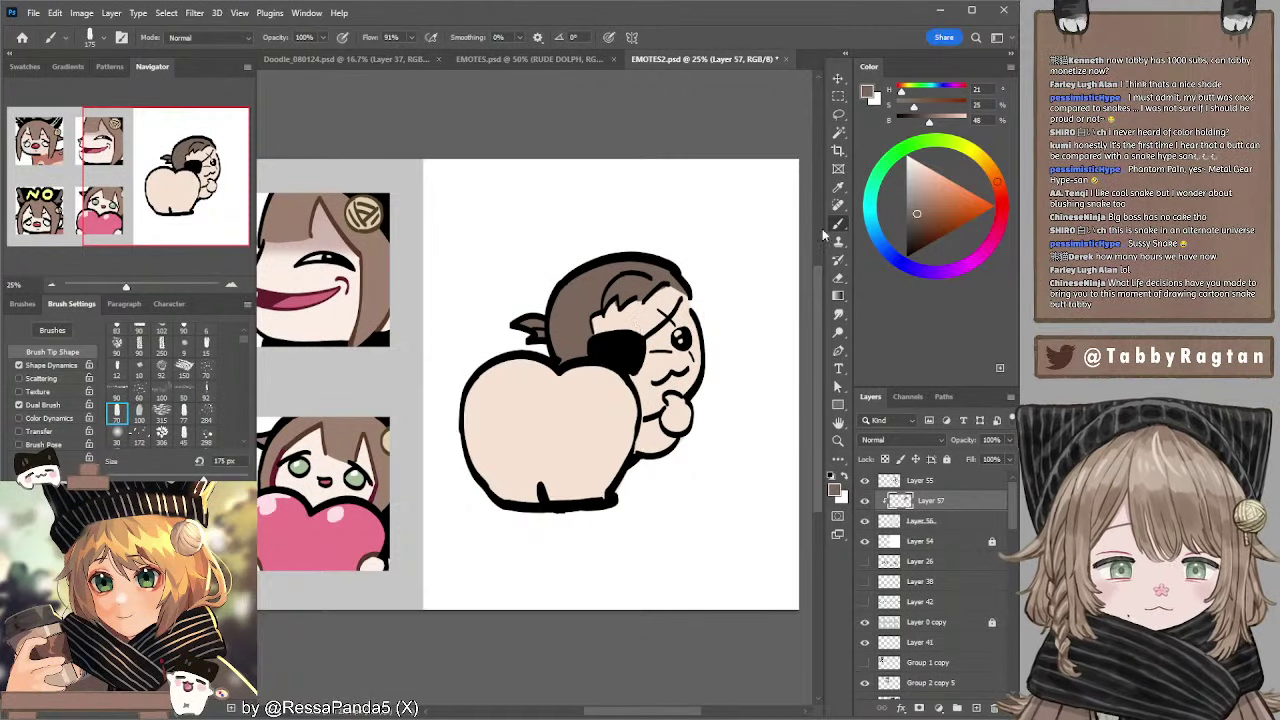
- Paint the stubble and moustache shading on the lower face in a muted beige at 71% brightness
click(920, 193)
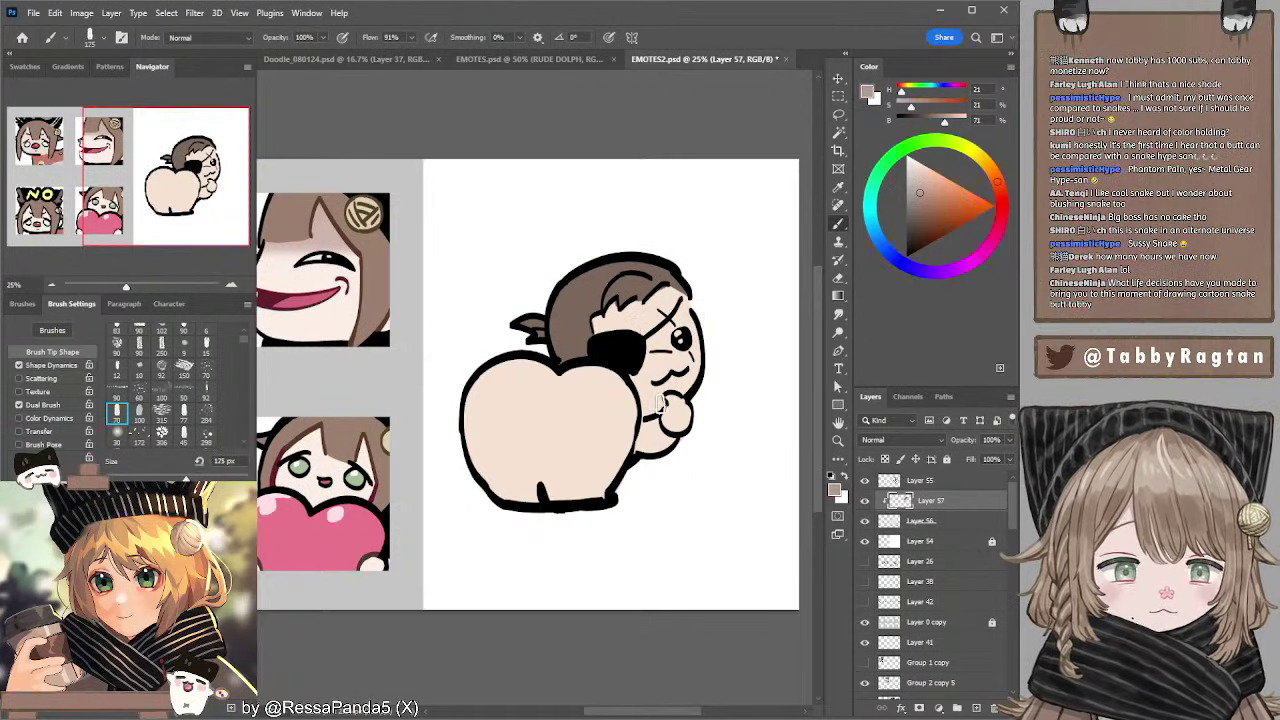
mouse_move(649, 402)
mouse_down()
mouse_move(689, 389)
mouse_move(670, 389)
mouse_move(670, 367)
mouse_move(643, 385)
mouse_move(696, 368)
mouse_up()
key(bracketleft)
key(bracketleft)
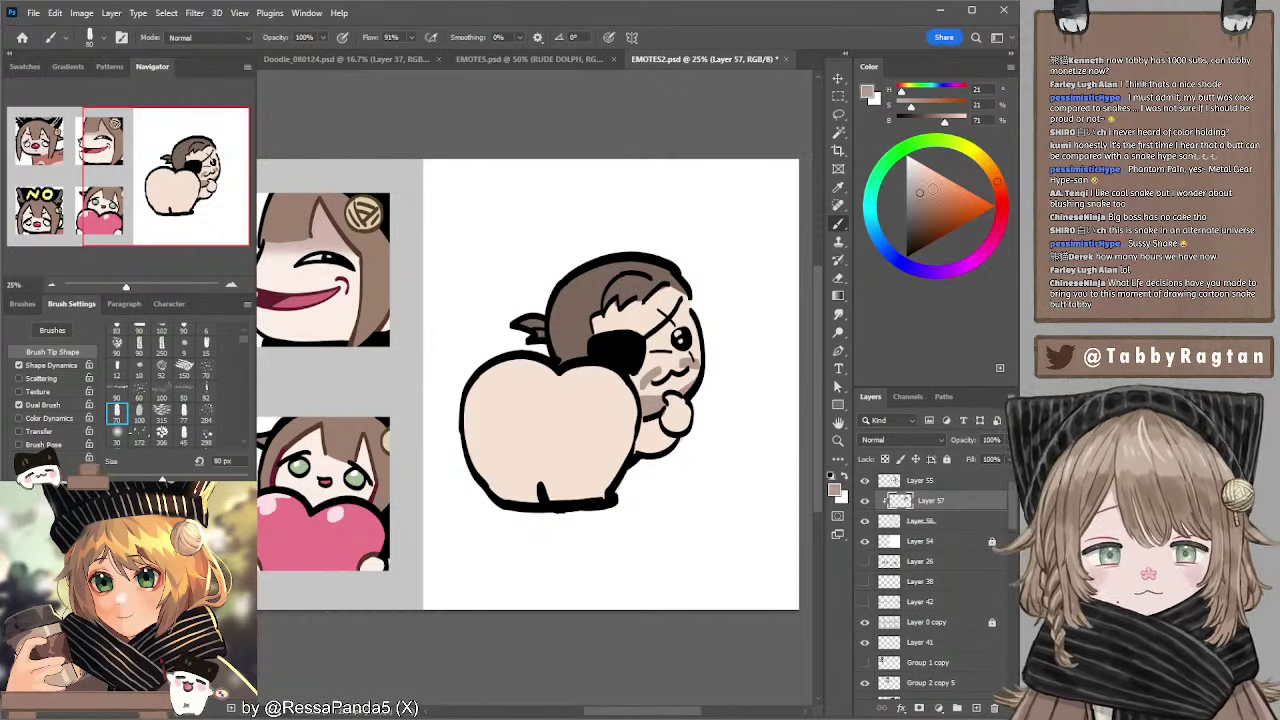
- Fill the round body with dark grey at 30% brightness and the sleeve with a lighter grey at 49% brightness
drag(917, 188, 906, 226)
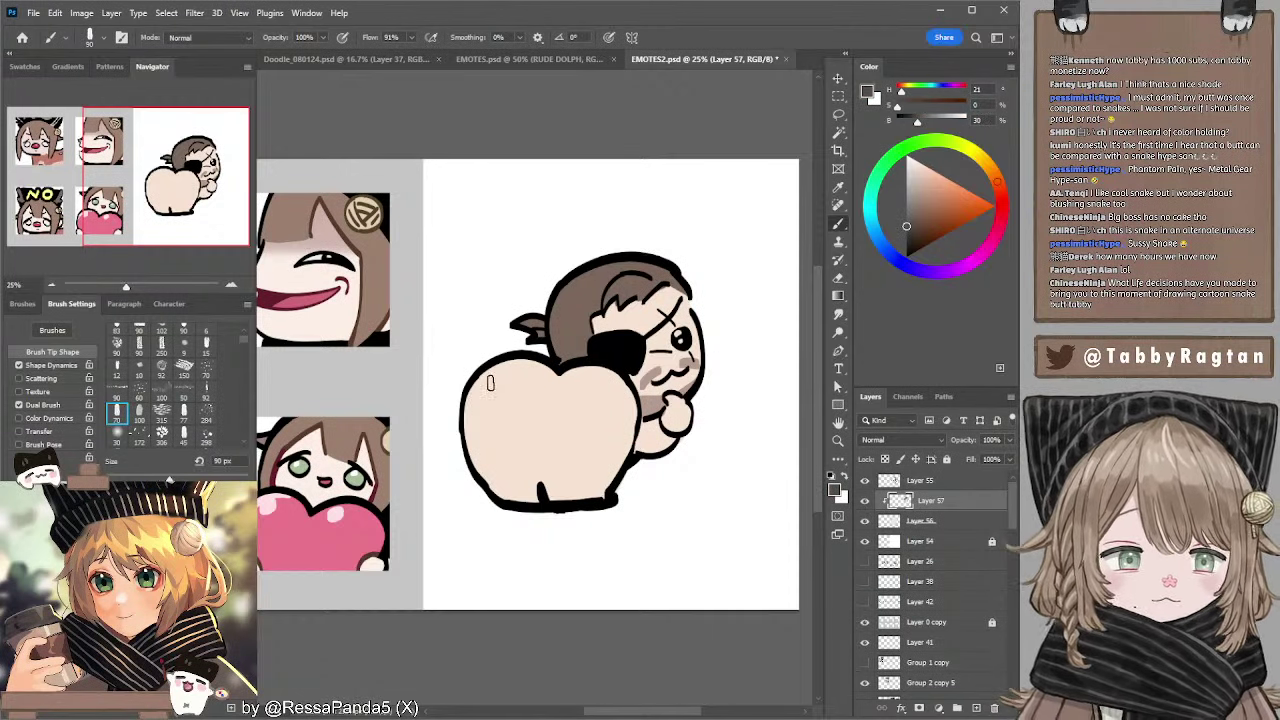
key(bracketright)
key(bracketright)
key(bracketright)
key(bracketright)
key(bracketright)
key(bracketright)
key(bracketright)
key(bracketright)
key(bracketright)
key(bracketright)
mouse_move(490, 388)
mouse_down()
mouse_move(609, 412)
mouse_move(598, 380)
mouse_move(630, 408)
mouse_move(629, 438)
mouse_move(606, 466)
mouse_move(487, 407)
mouse_move(469, 423)
mouse_move(475, 396)
mouse_move(499, 432)
mouse_move(565, 446)
mouse_move(474, 454)
mouse_move(606, 464)
mouse_move(482, 474)
mouse_move(584, 482)
mouse_move(522, 499)
mouse_move(560, 500)
mouse_up()
key(bracketleft)
key(bracketleft)
key(bracketleft)
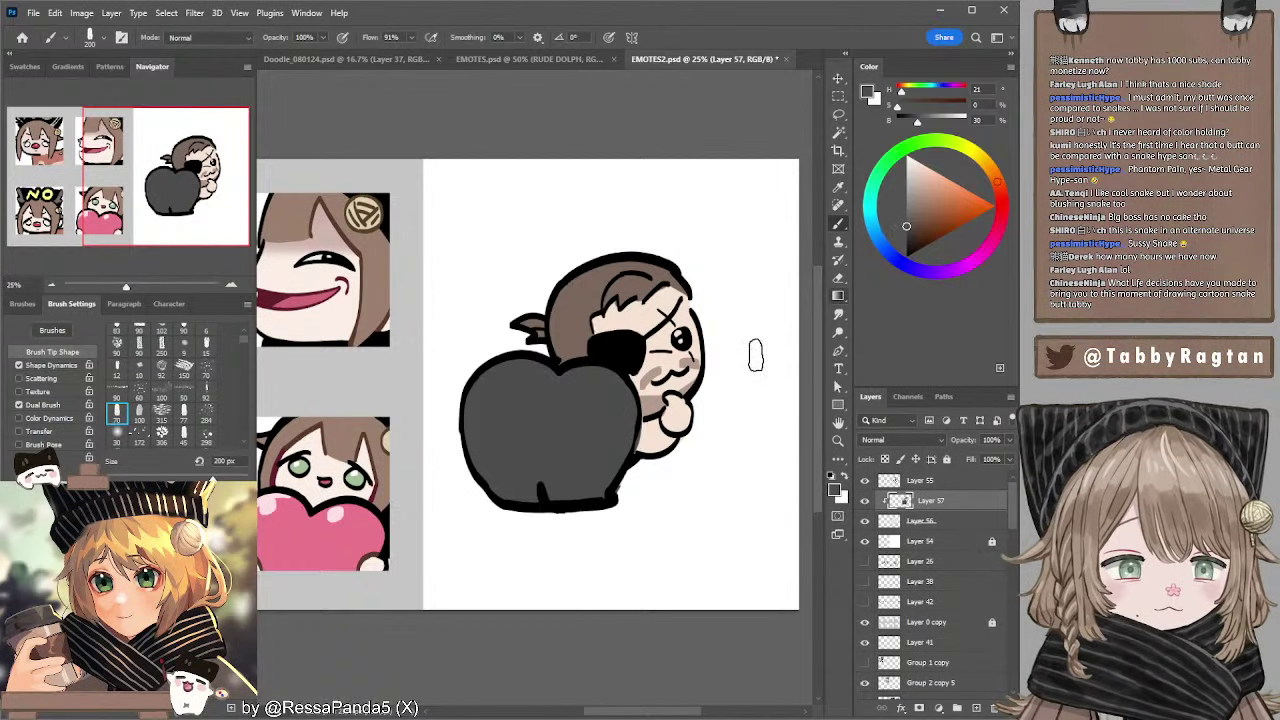
click(906, 207)
mouse_move(648, 435)
mouse_down()
mouse_move(665, 445)
mouse_move(645, 450)
mouse_move(662, 440)
mouse_up()
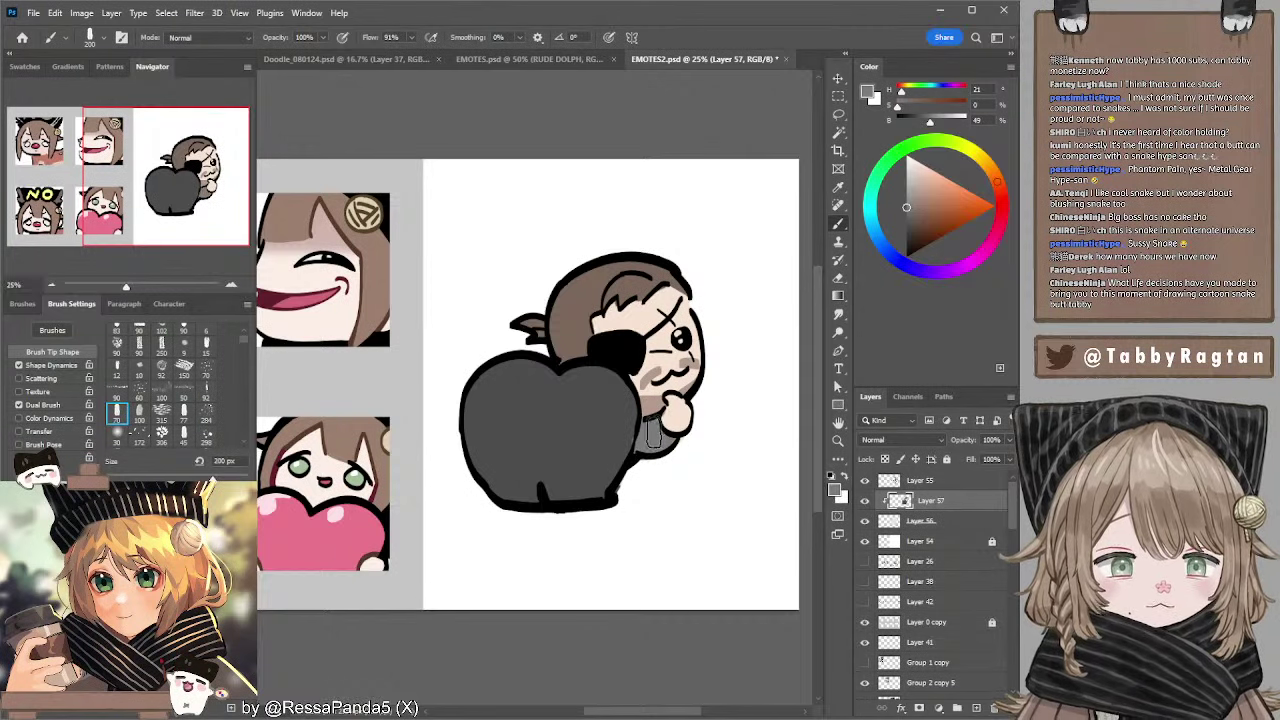
- Paint a light grey highlight at 62% brightness on the upper part of each body lobe with the 80 px brush
alt+click(627, 420)
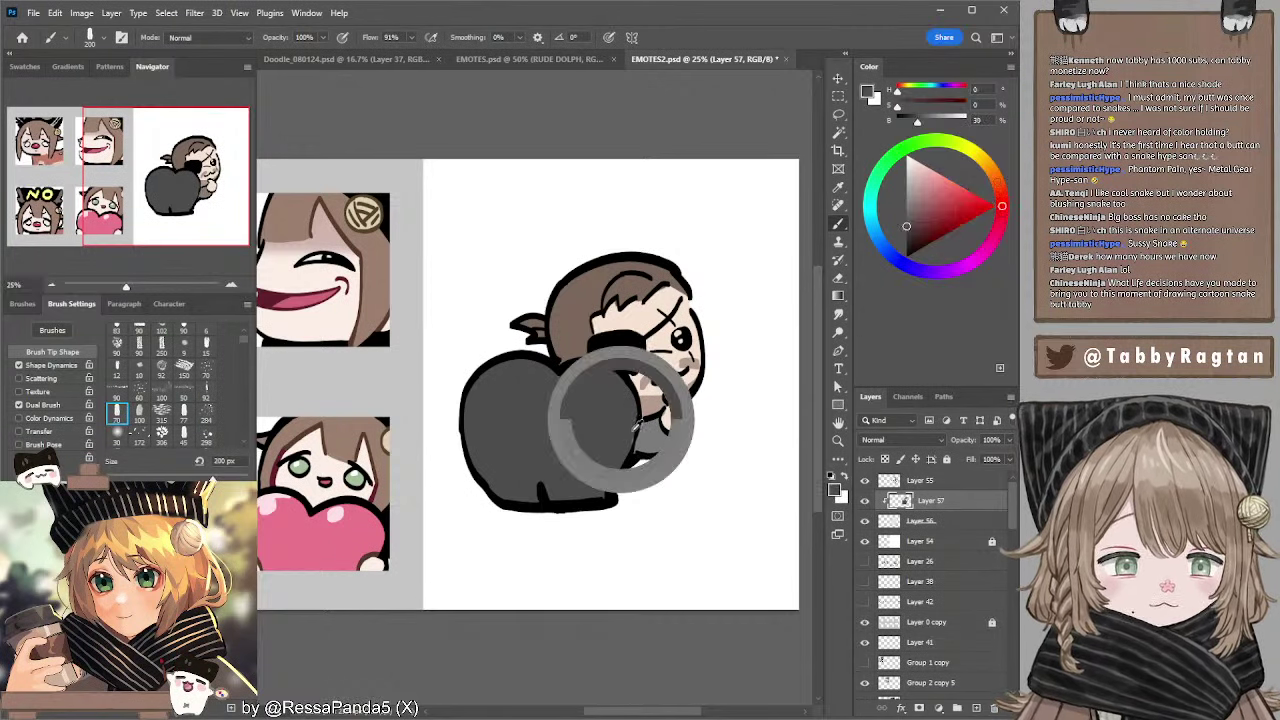
key(bracketleft)
key(bracketleft)
key(bracketleft)
click(904, 192)
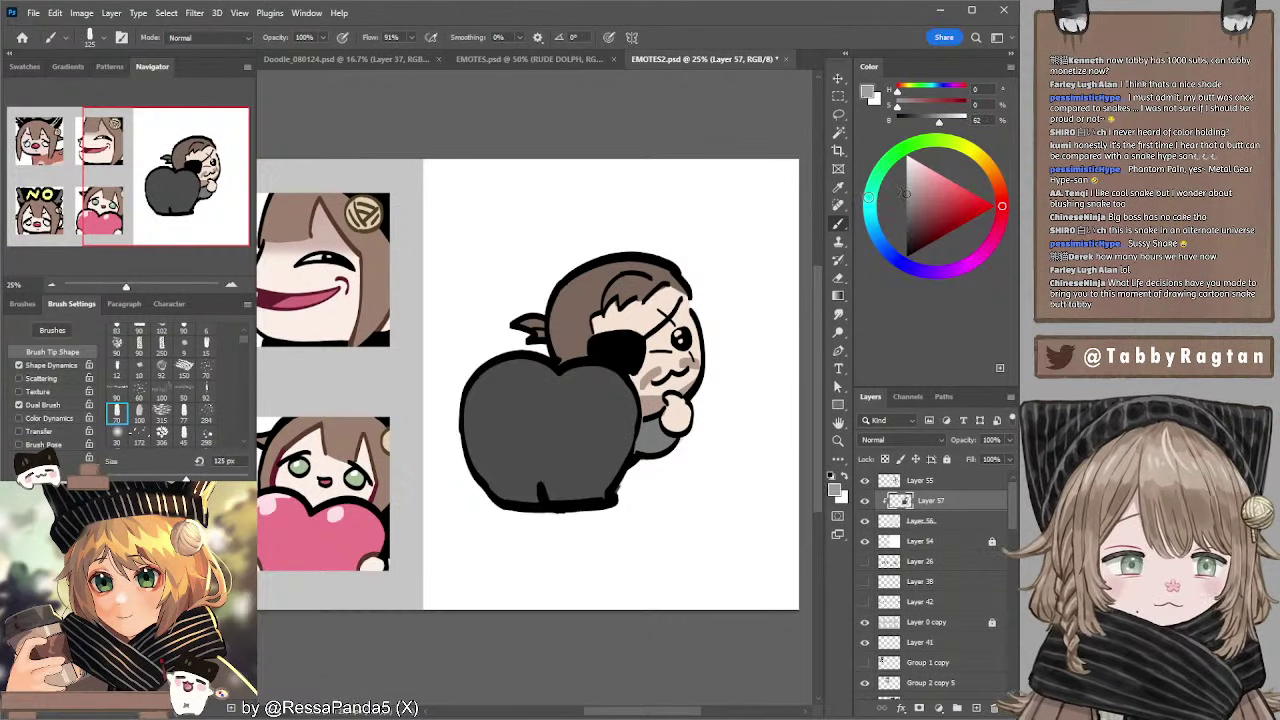
key(bracketleft)
key(bracketleft)
key(bracketleft)
mouse_move(488, 380)
mouse_down()
mouse_move(529, 380)
mouse_move(501, 372)
mouse_move(498, 383)
mouse_move(579, 373)
mouse_up()
- Sample white from the background and add a white highlight to the character's visible eye
drag(685, 400, 651, 399)
alt+click(691, 301)
click(646, 336)
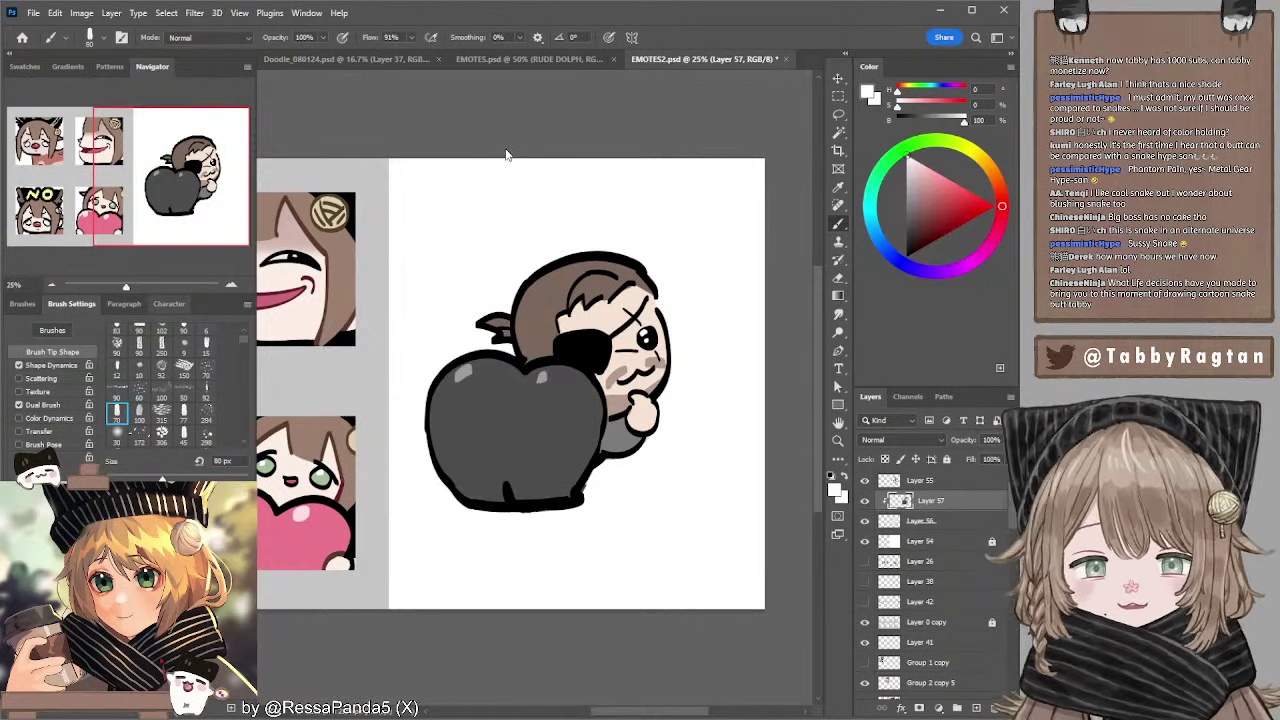
- Add a new layer above Layer 55 and clip it to that line art layer
drag(696, 336, 648, 324)
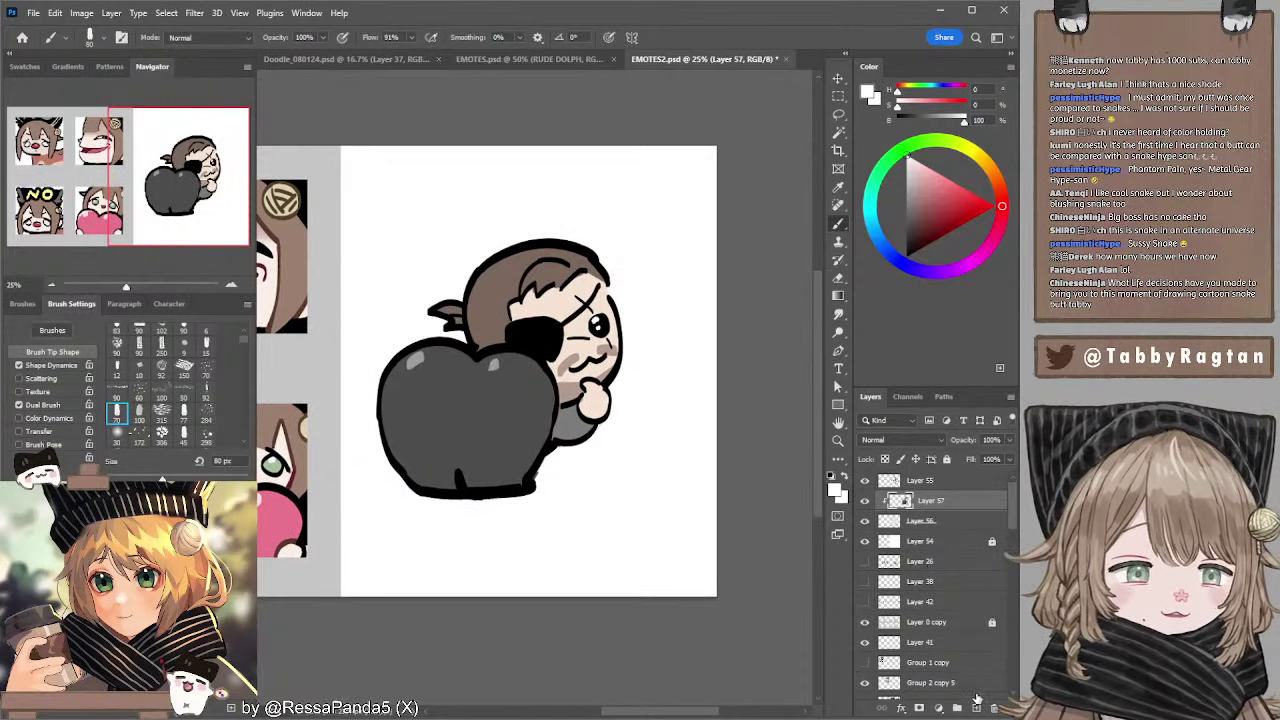
click(895, 484)
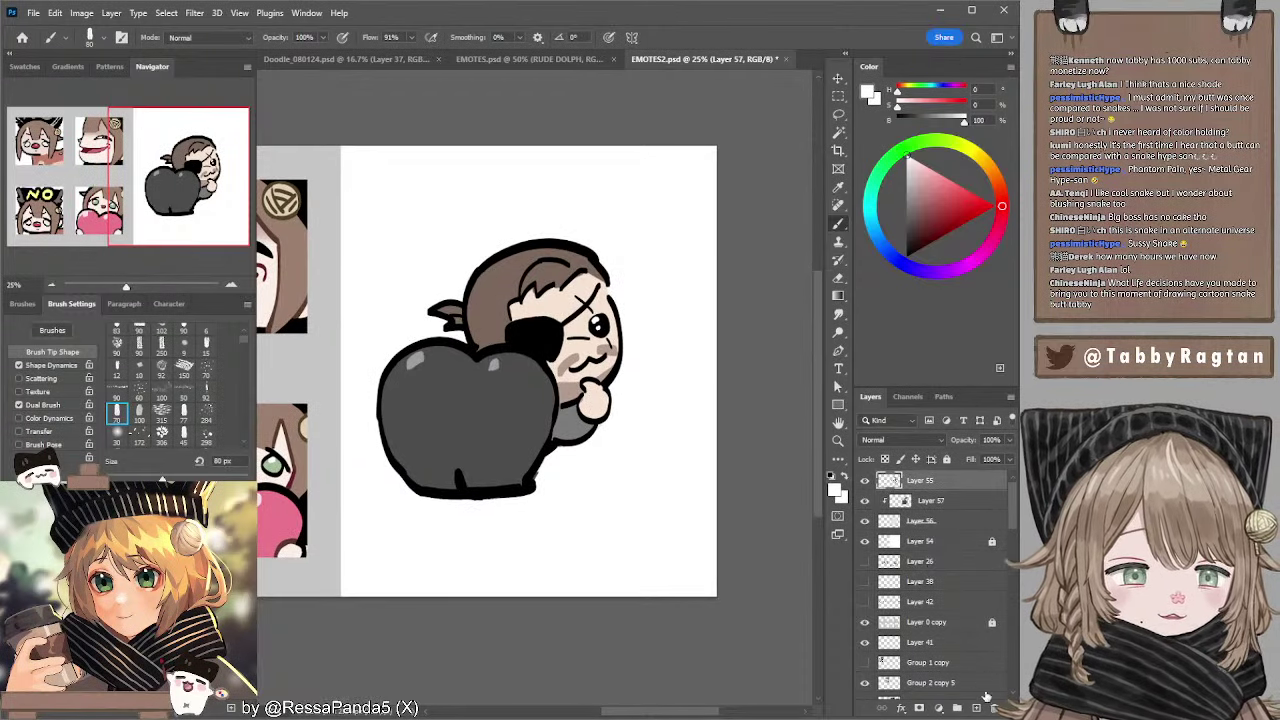
click(978, 708)
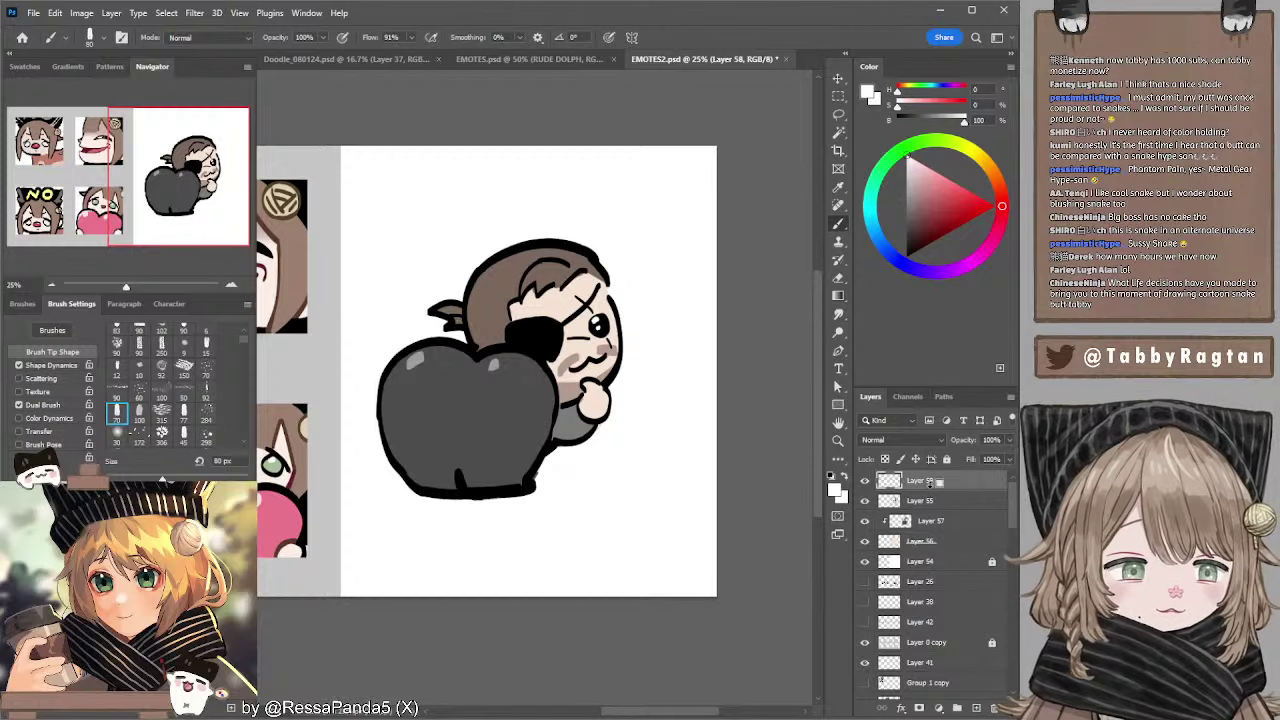
alt+click(937, 484)
click(930, 176)
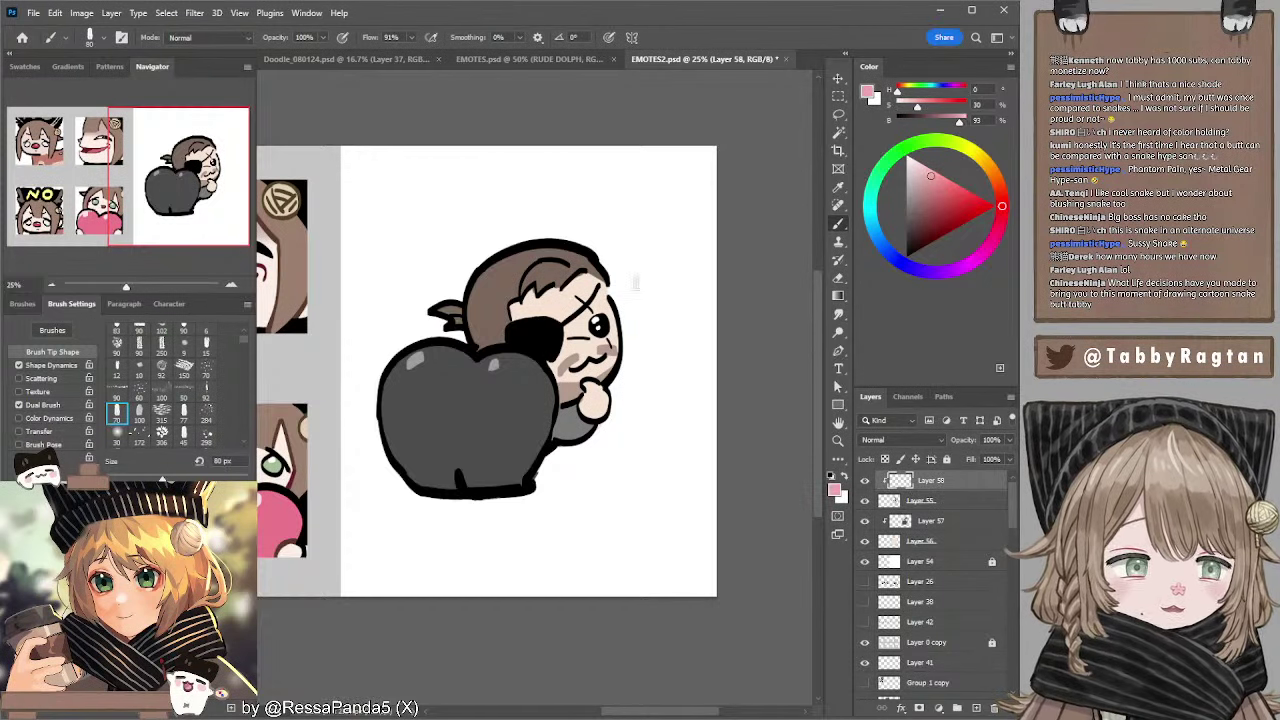
key(ctrl+z)
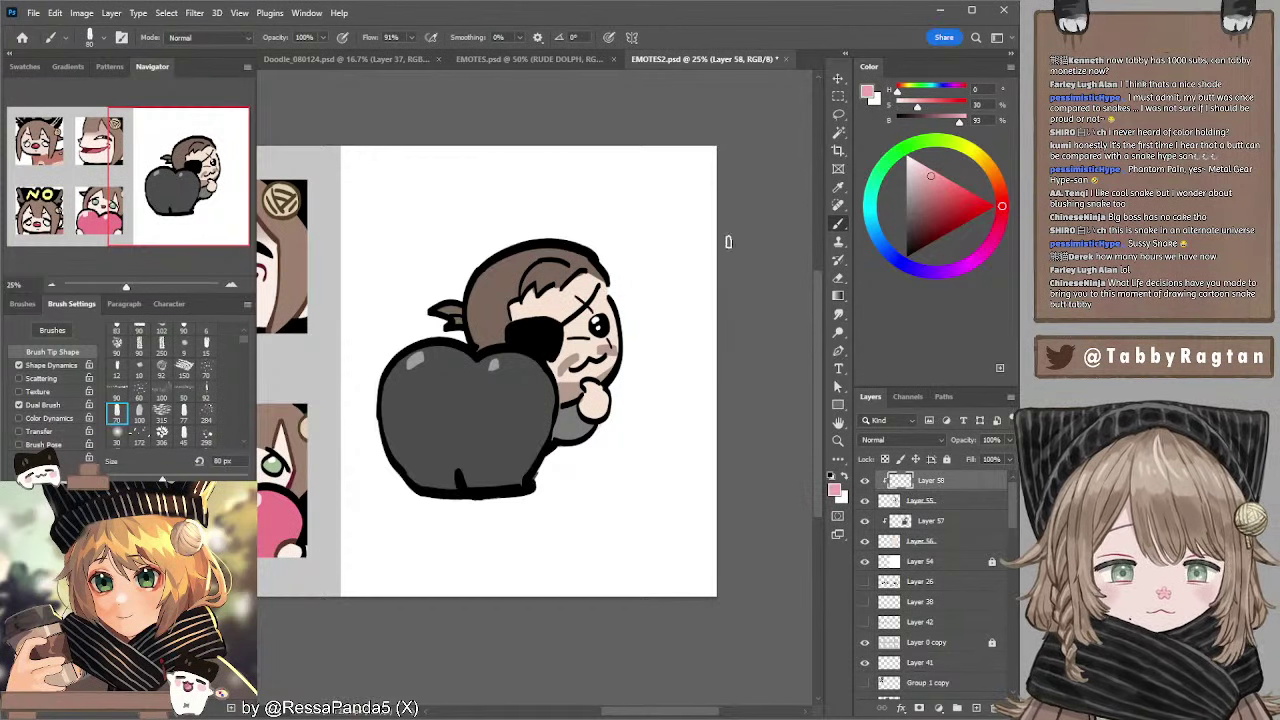
key(ctrl+z)
- Recolour the scar lines on the face in a pinkish red, darkening it to 68% brightness at 40% saturation, with the 50 px brush
alt+click(602, 300)
click(938, 185)
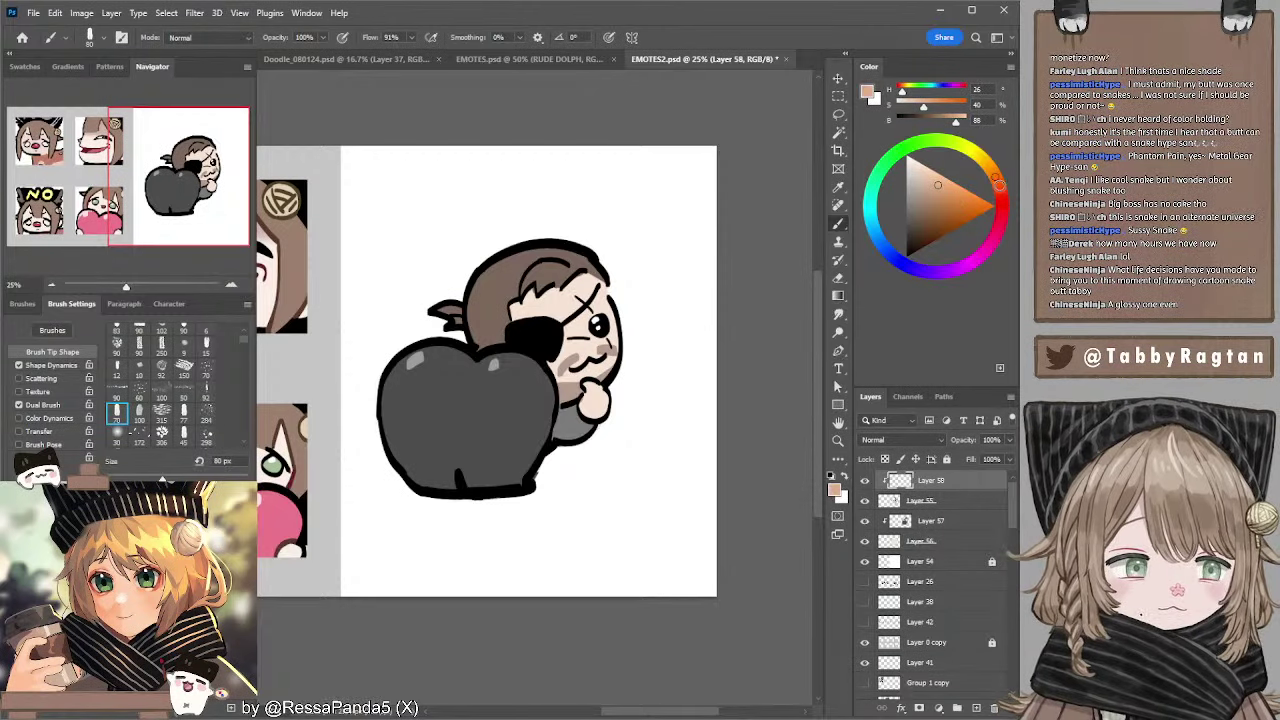
click(1000, 187)
click(1002, 202)
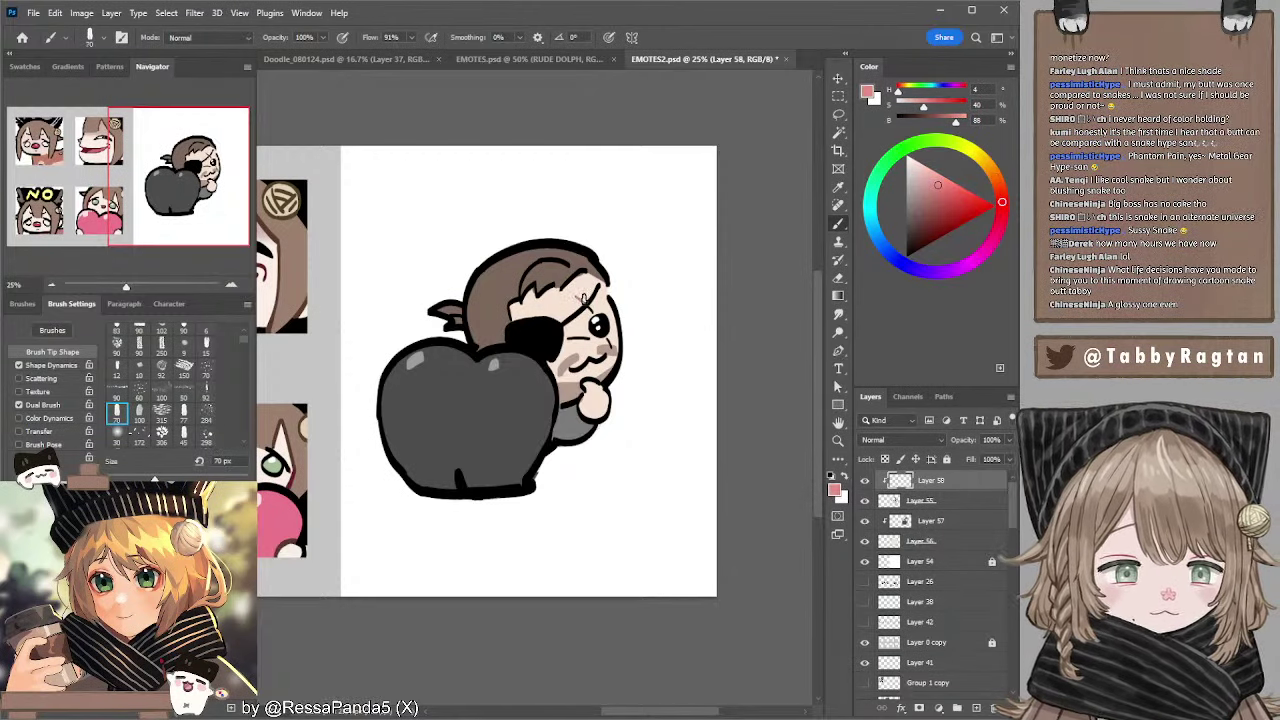
click(1002, 209)
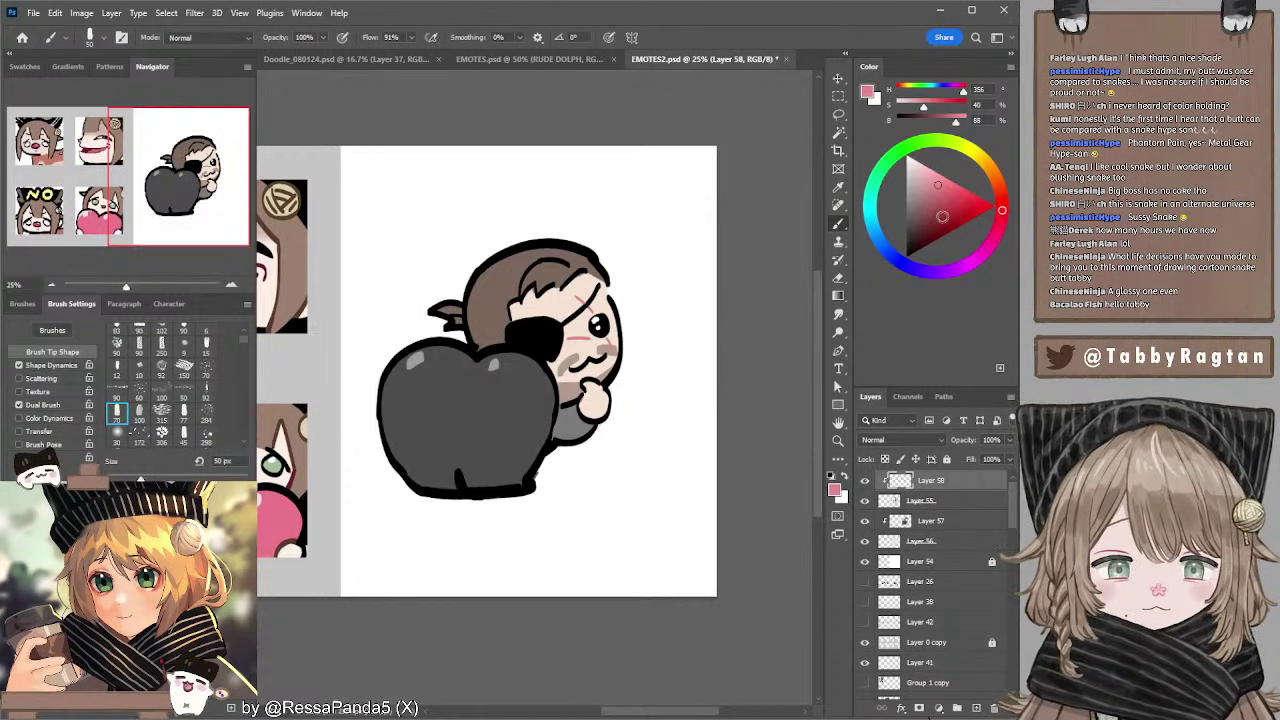
click(930, 201)
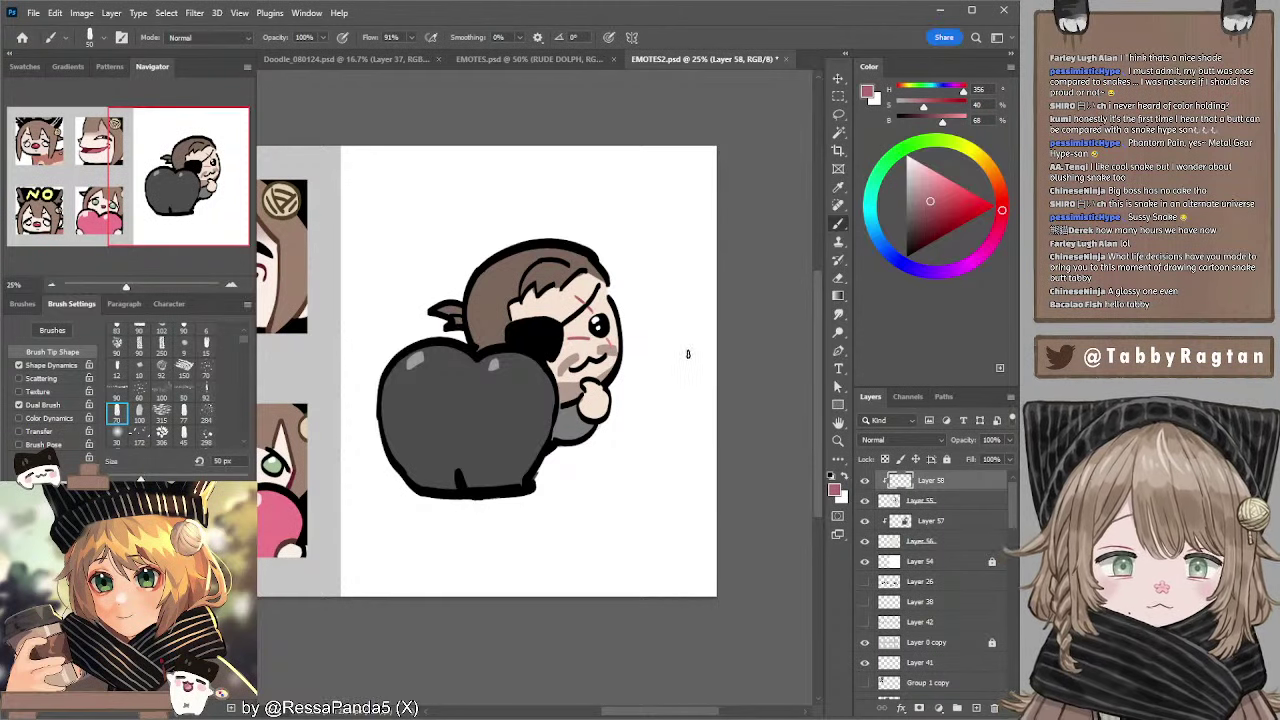
- Paint pink blush on both cheeks on Layer 57, using 36% saturation, 95% brightness and an 80 px brush
ctrl+click(576, 360)
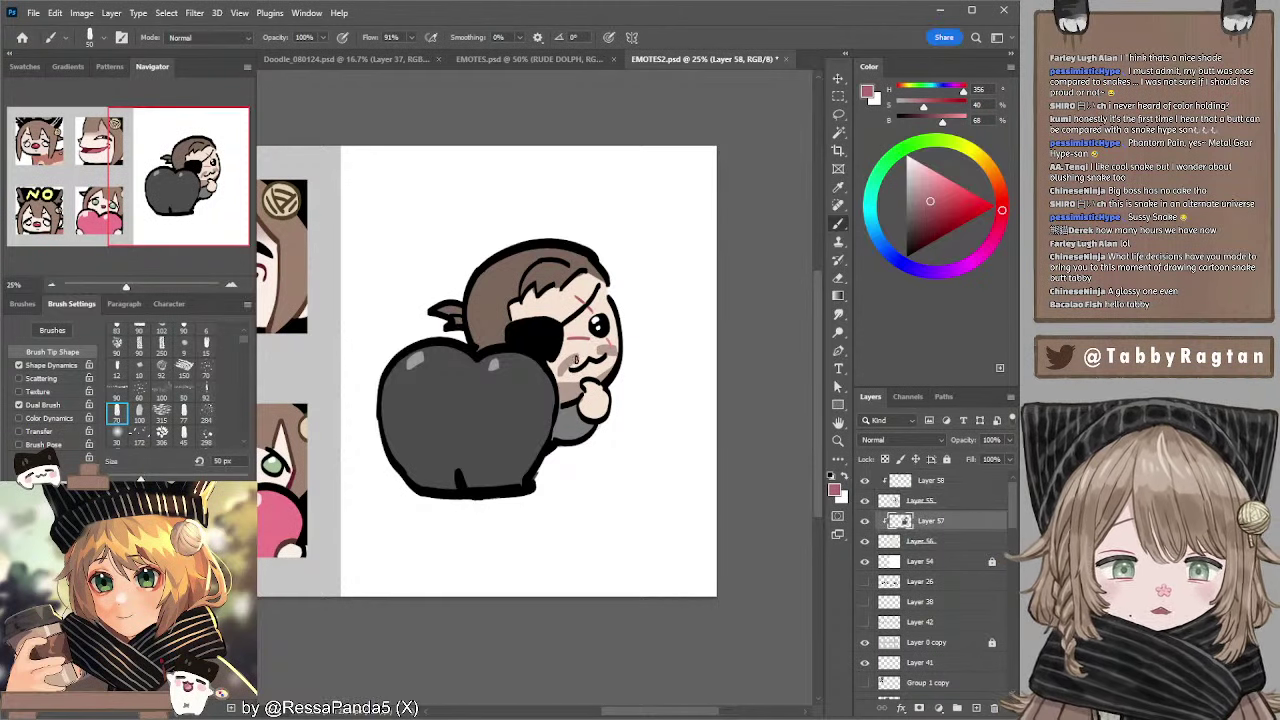
alt+click(573, 361)
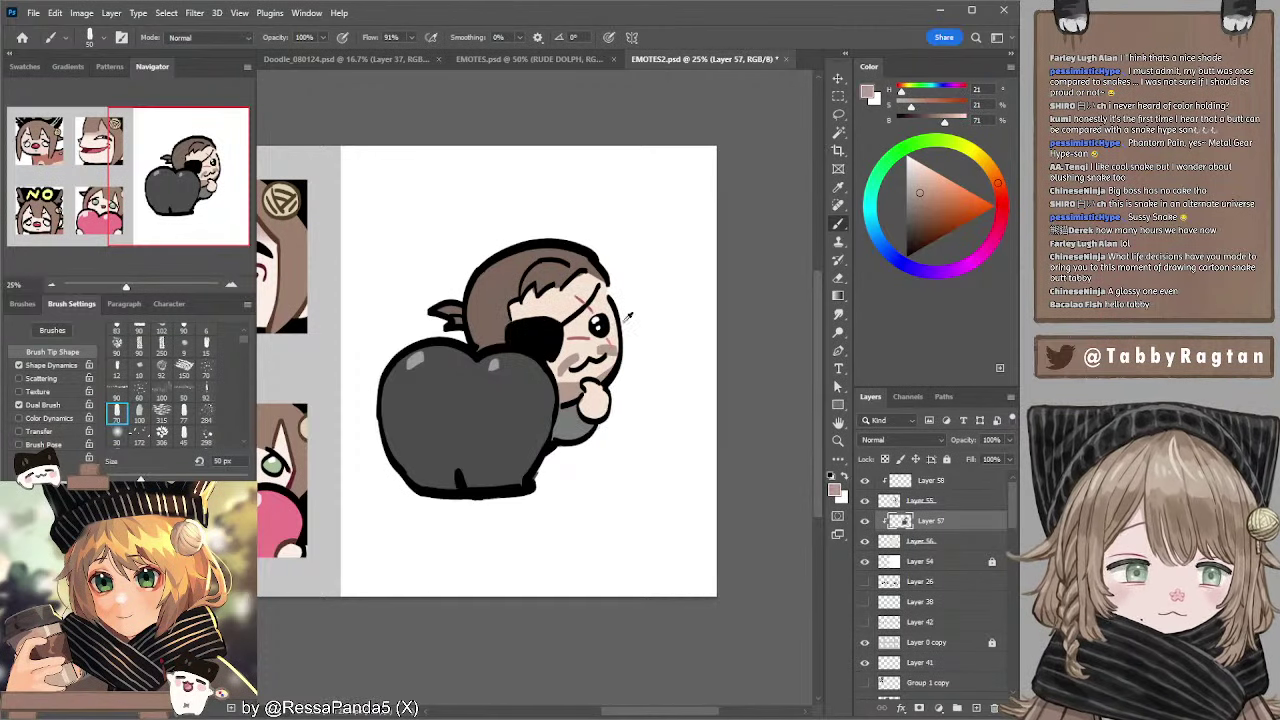
alt+click(590, 318)
click(936, 178)
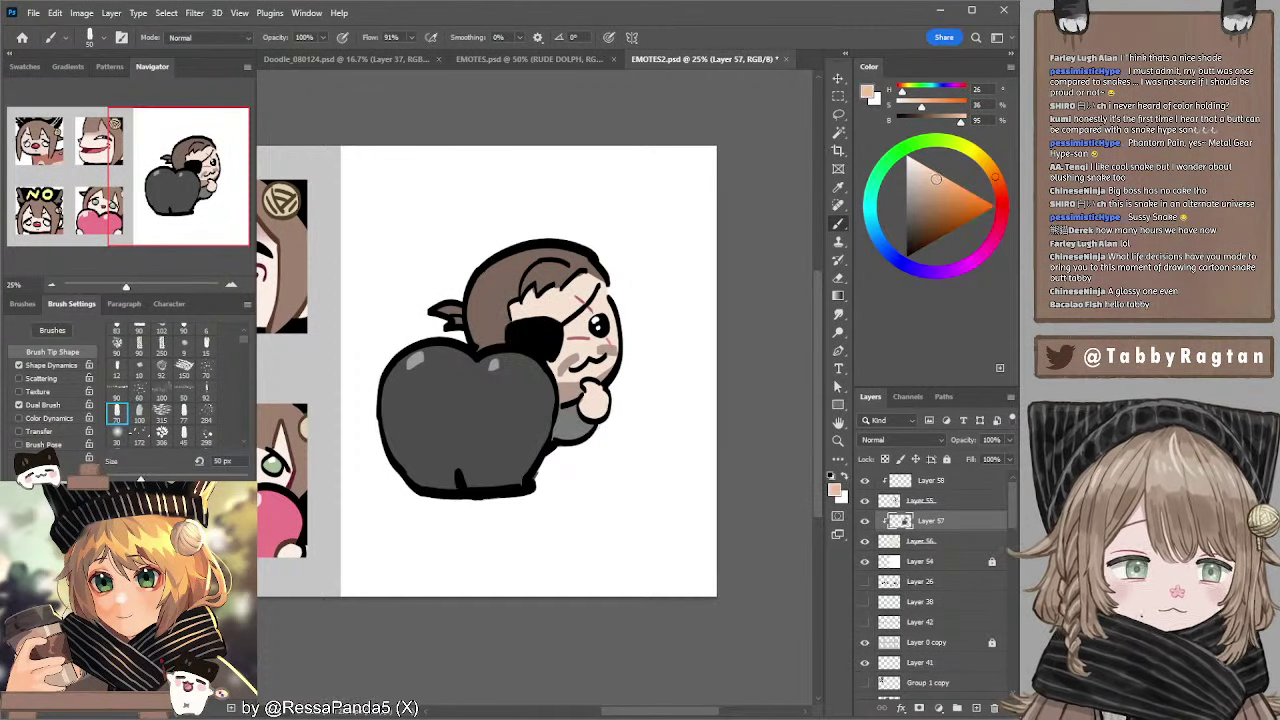
click(1000, 208)
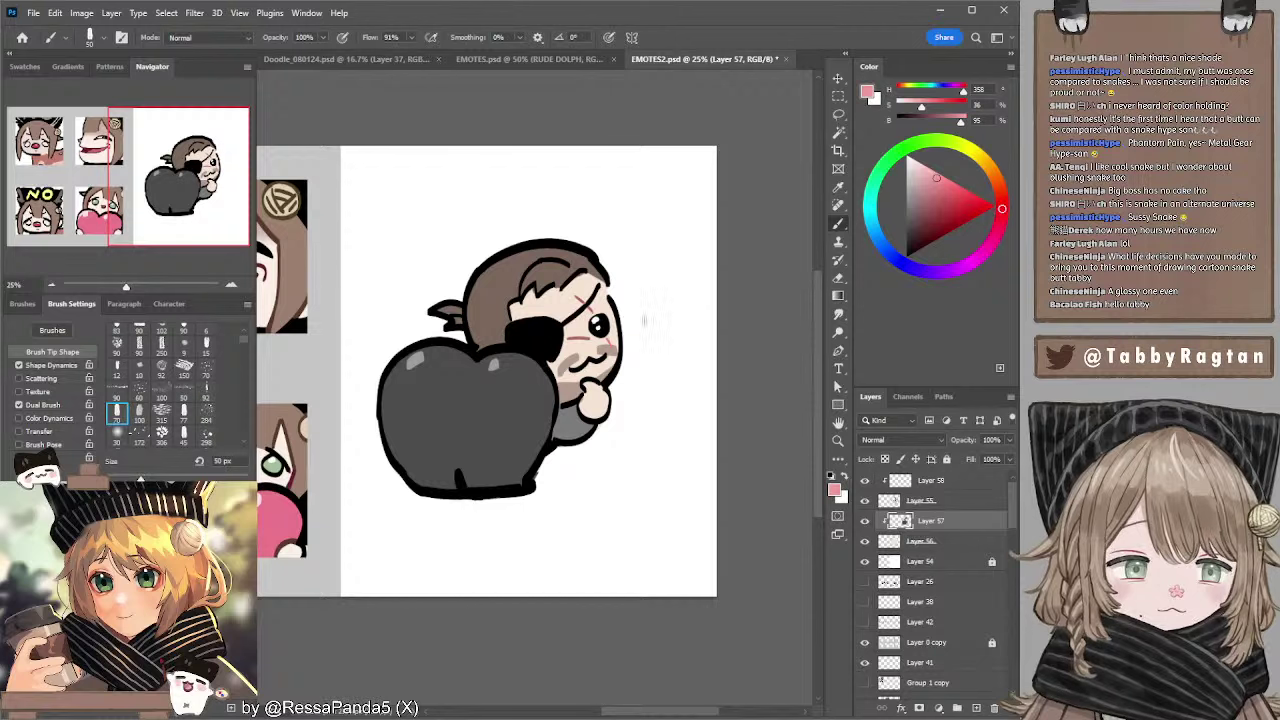
key(bracketright)
key(bracketright)
key(bracketright)
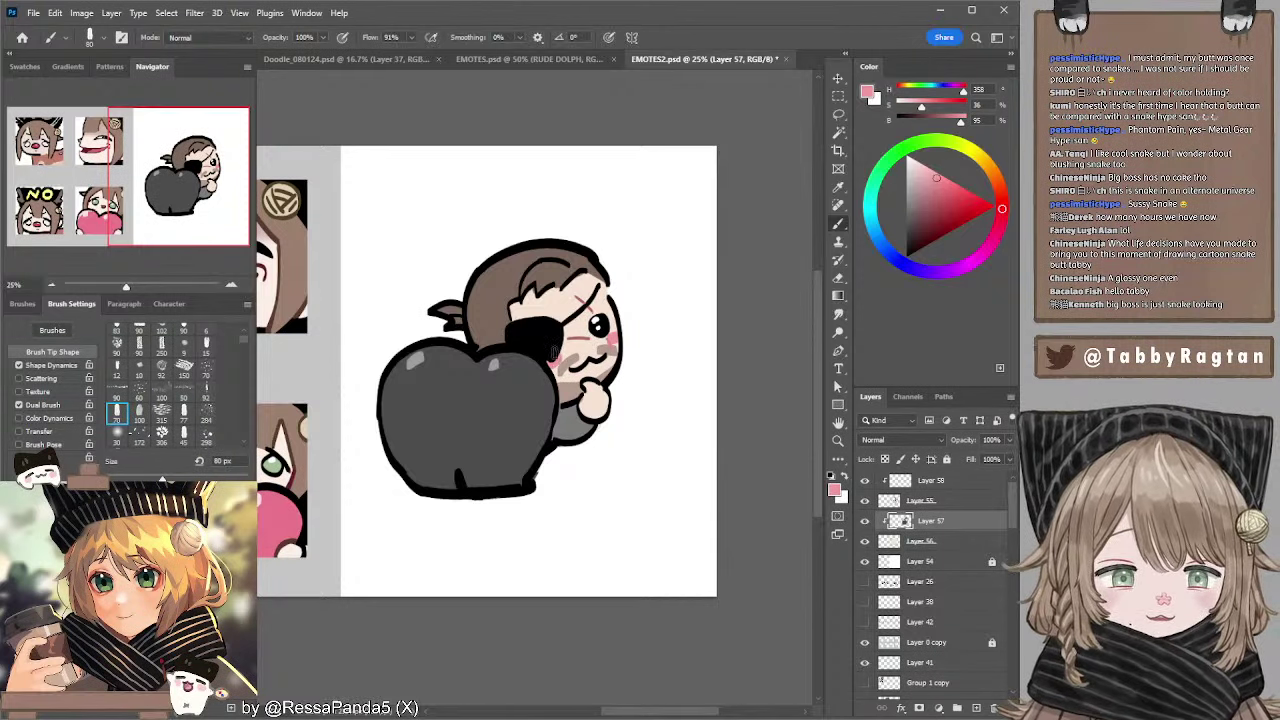
- Draw a solid black pointed horn over the hair above the eyepatch on line art Layer 55
key(alt+bracketright)
key(d)
key(bracketleft)
key(bracketleft)
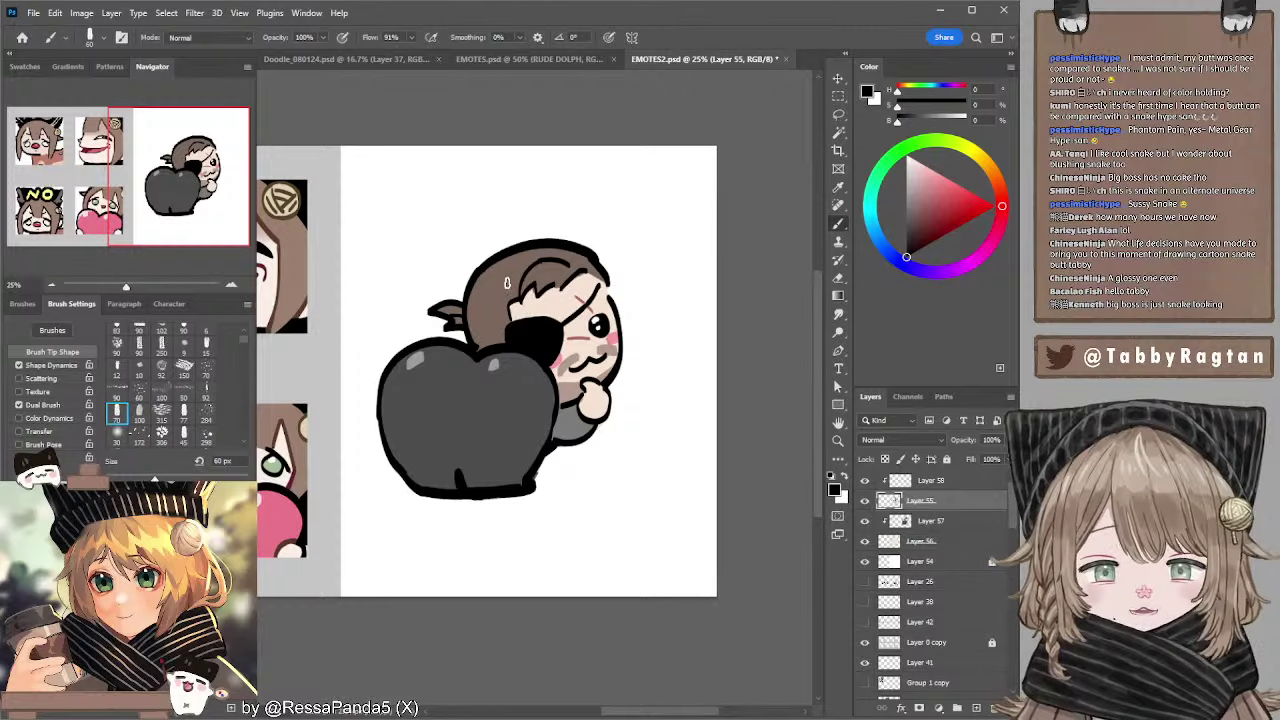
key(bracketright)
drag(502, 288, 508, 304)
- Draw a small black mark at the hairline beside the horn, reducing the brush to 35 px
key(bracketleft)
key(bracketleft)
key(bracketleft)
key(ctrl+z)
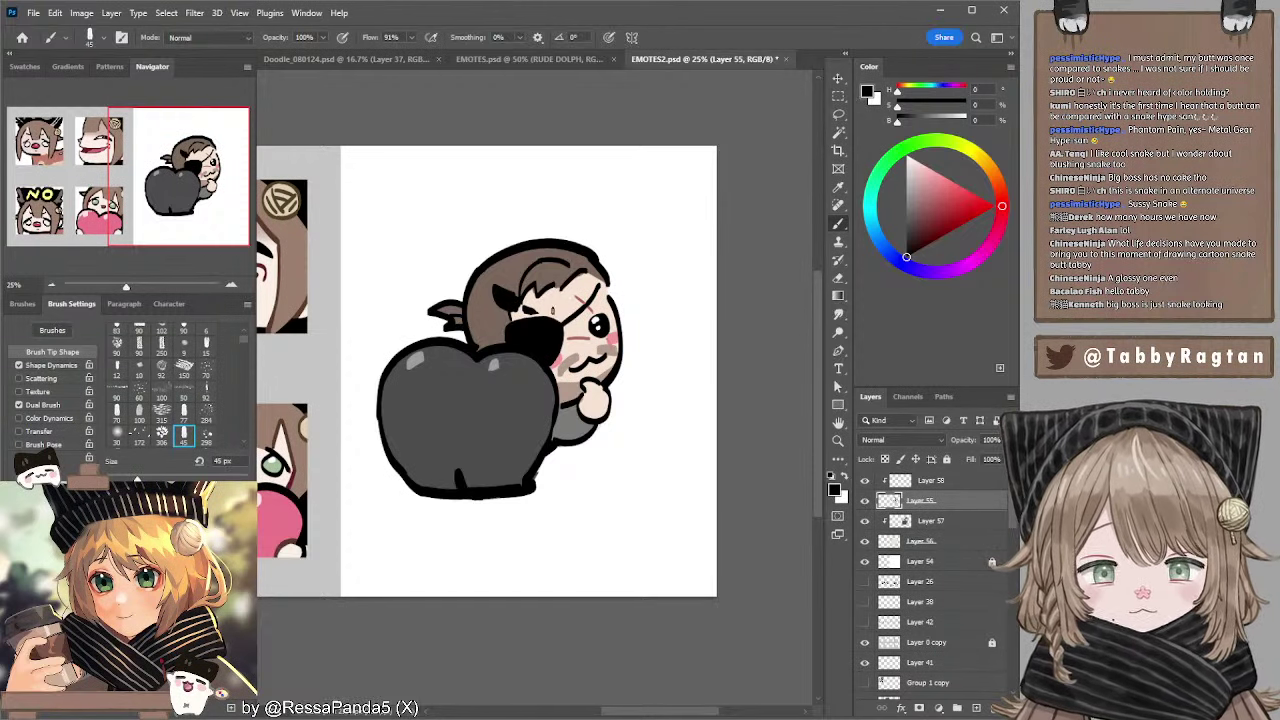
key(comma)
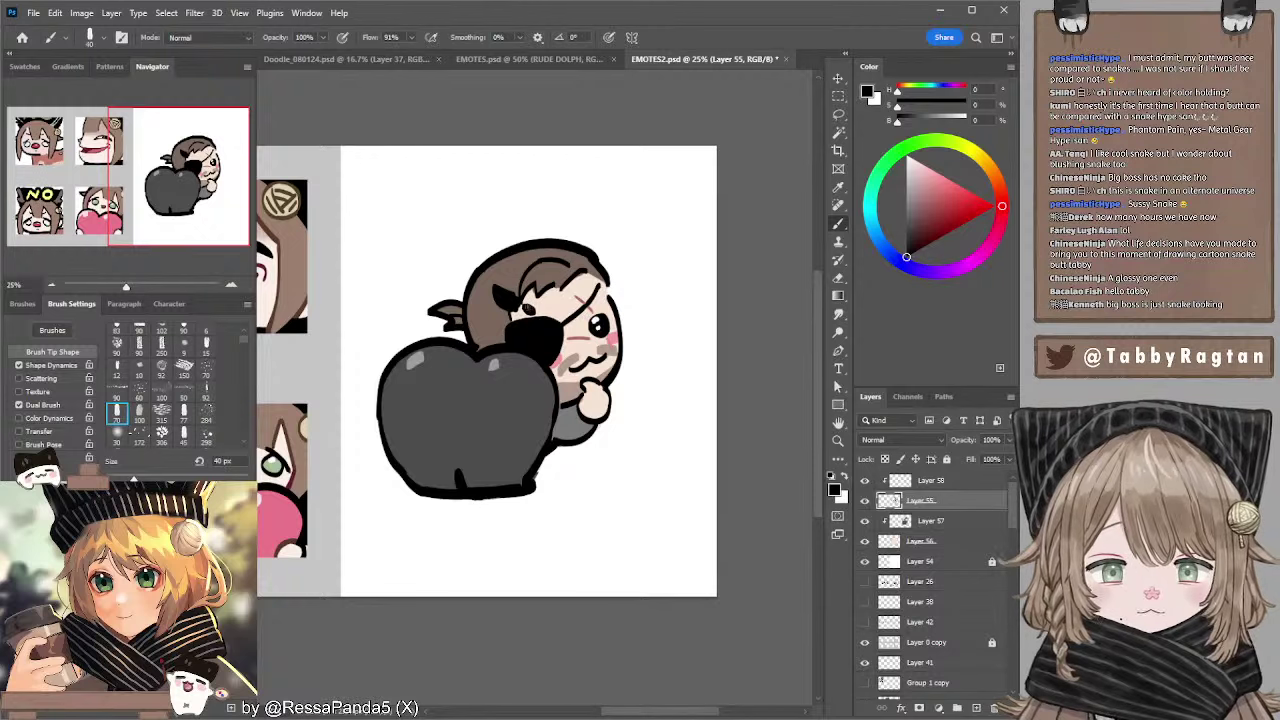
key(bracketleft)
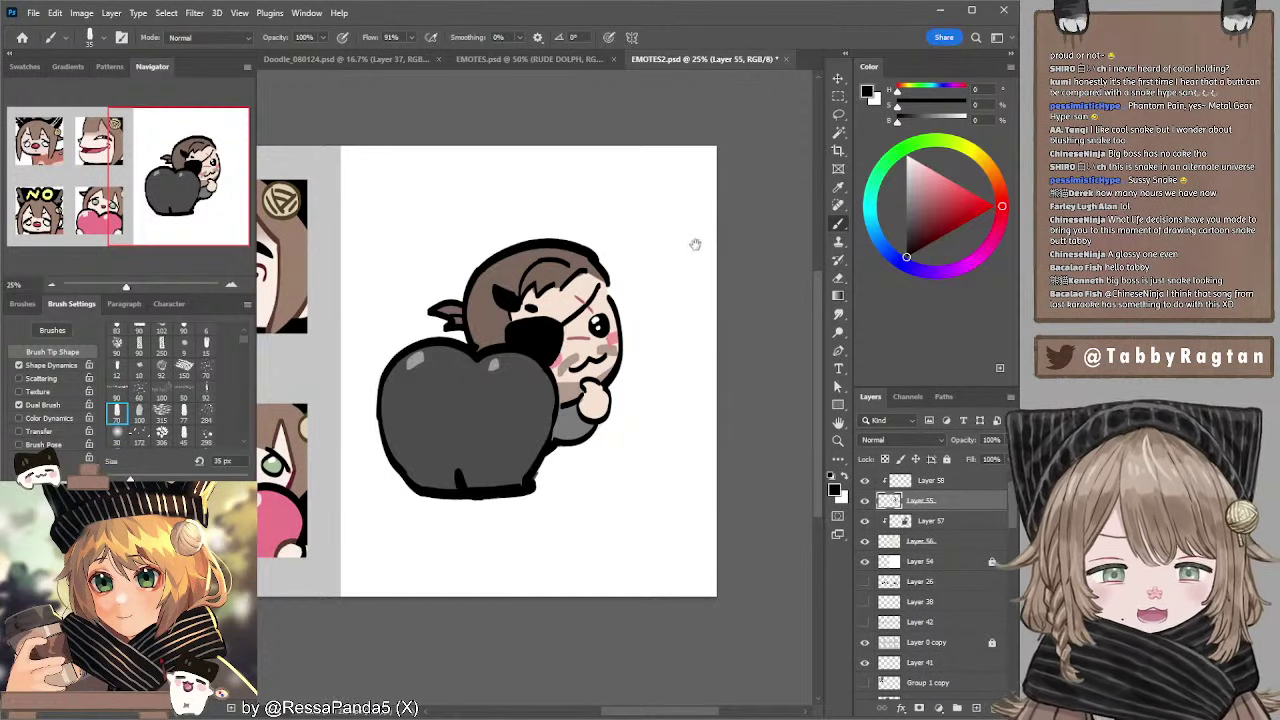
- Erase the stray hair colour beside the small black mark on Layer 57 with a 70 px eraser
drag(708, 265, 709, 241)
drag(622, 271, 653, 269)
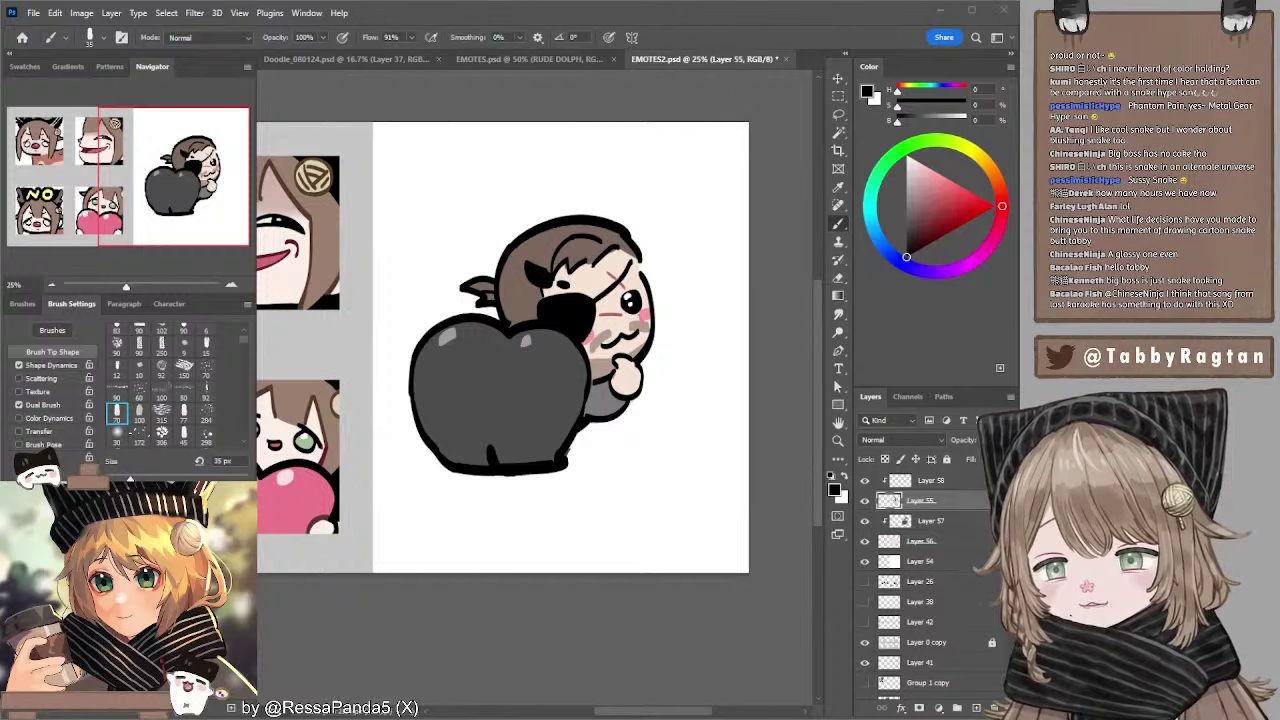
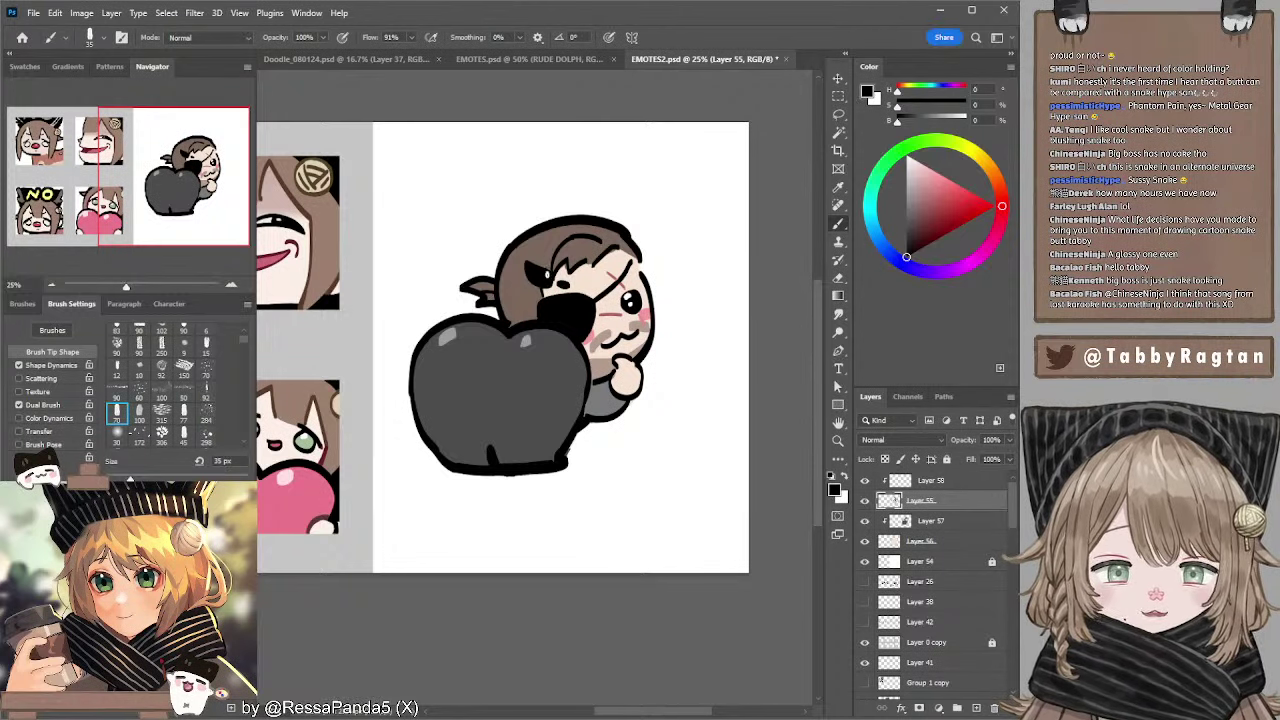
ctrl+click(582, 257)
key(e)
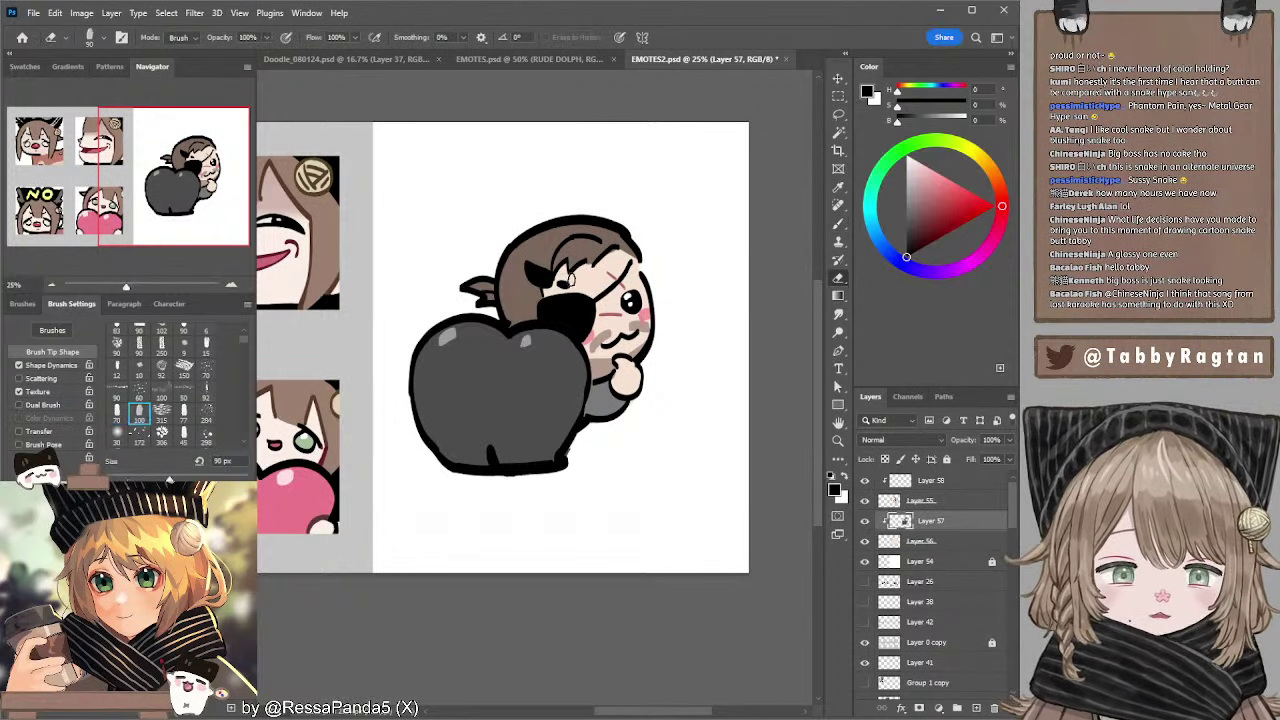
key(bracketleft)
key(bracketleft)
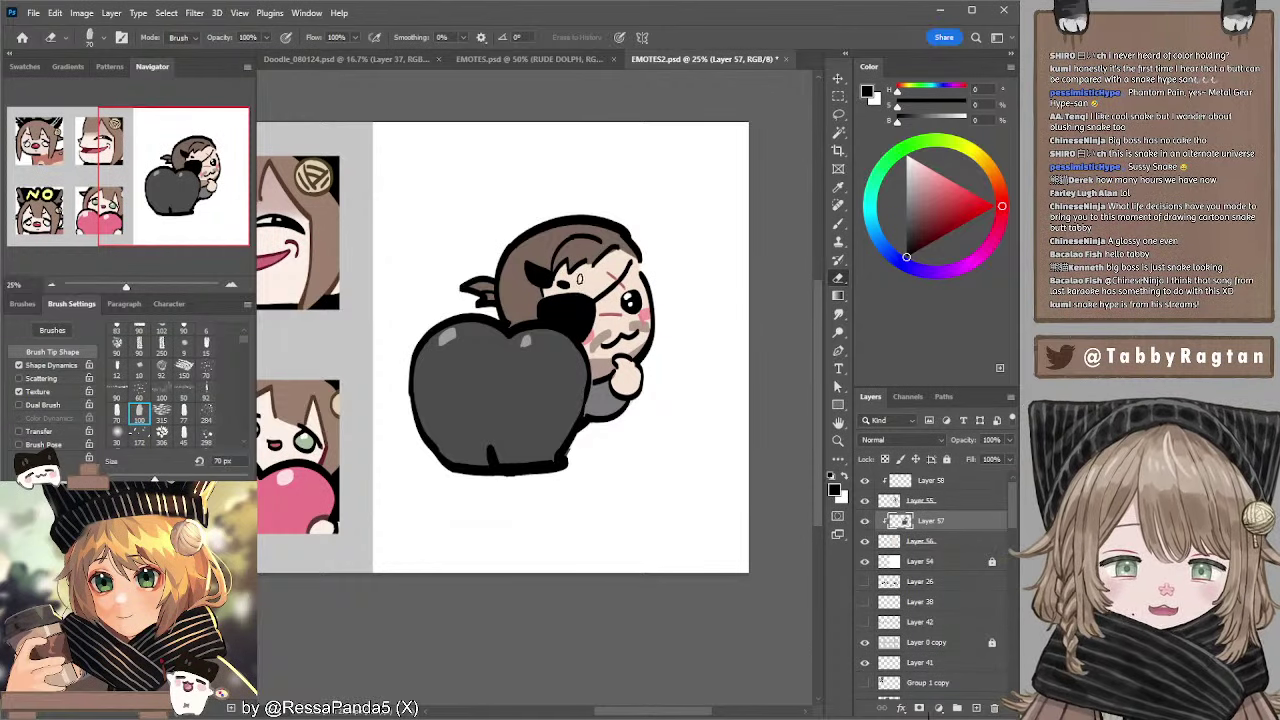
key(b)
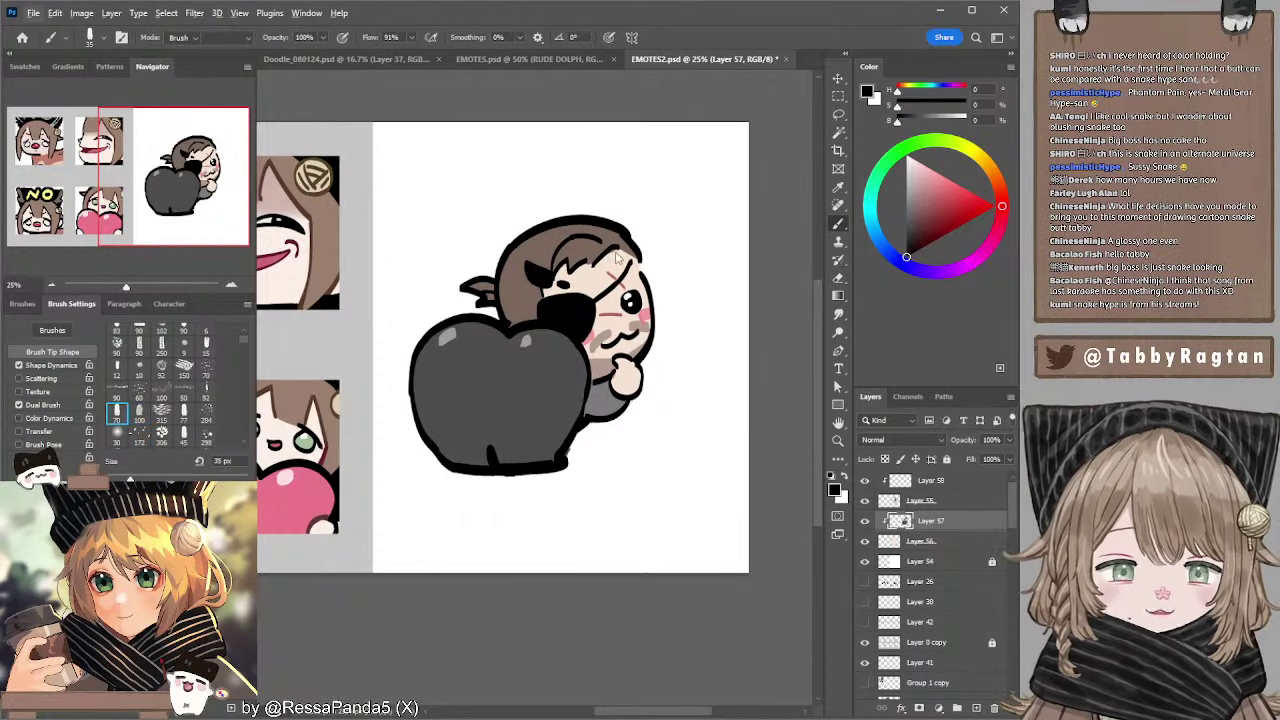
- Hide Layer 4 so the first emote frame is empty, and bring the four framed emotes into close view
key(e)
mouse_move(578, 252)
mouse_down()
mouse_move(744, 252)
mouse_move(660, 257)
mouse_move(684, 253)
mouse_up()
key(b)
click(53, 288)
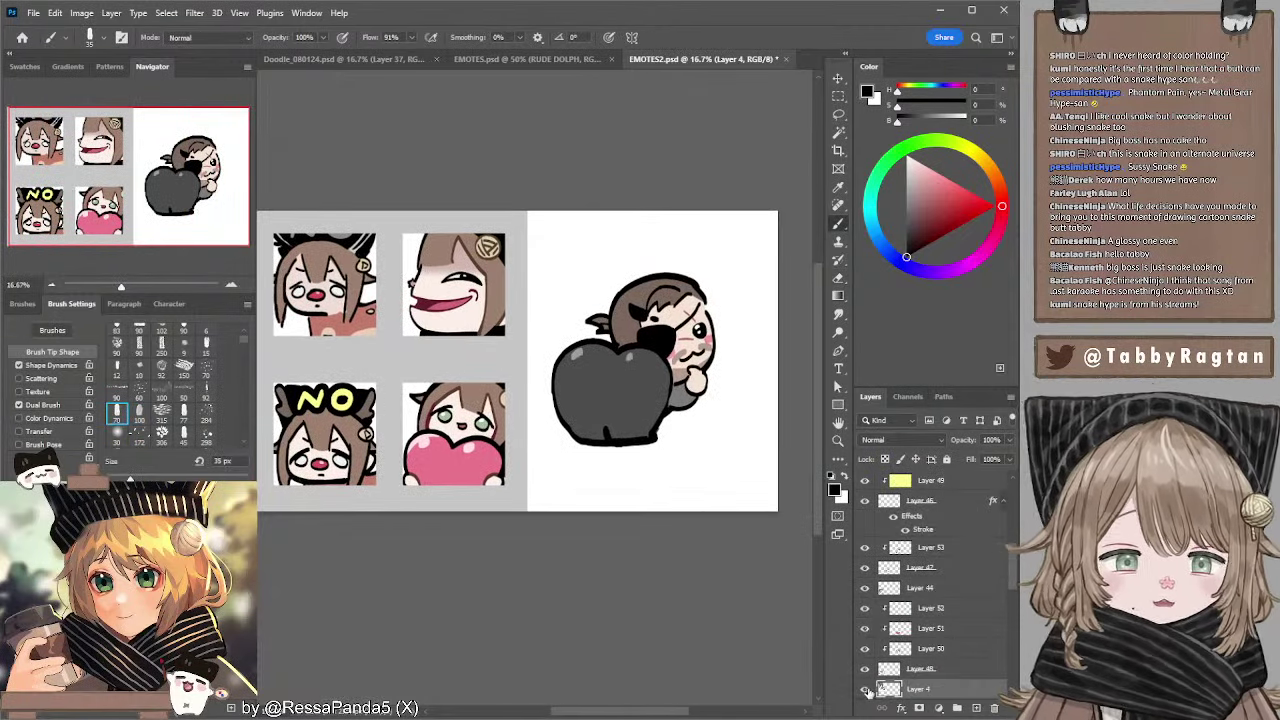
click(865, 689)
drag(446, 305, 492, 307)
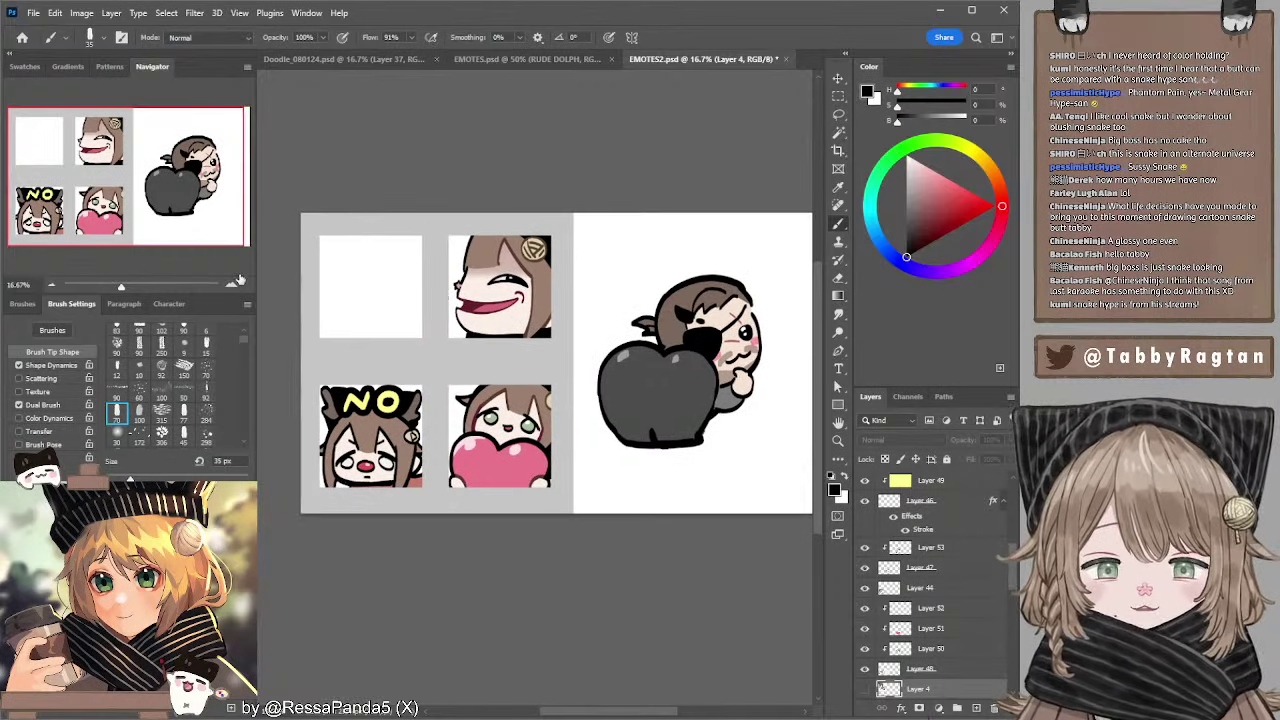
click(231, 286)
drag(403, 335, 510, 290)
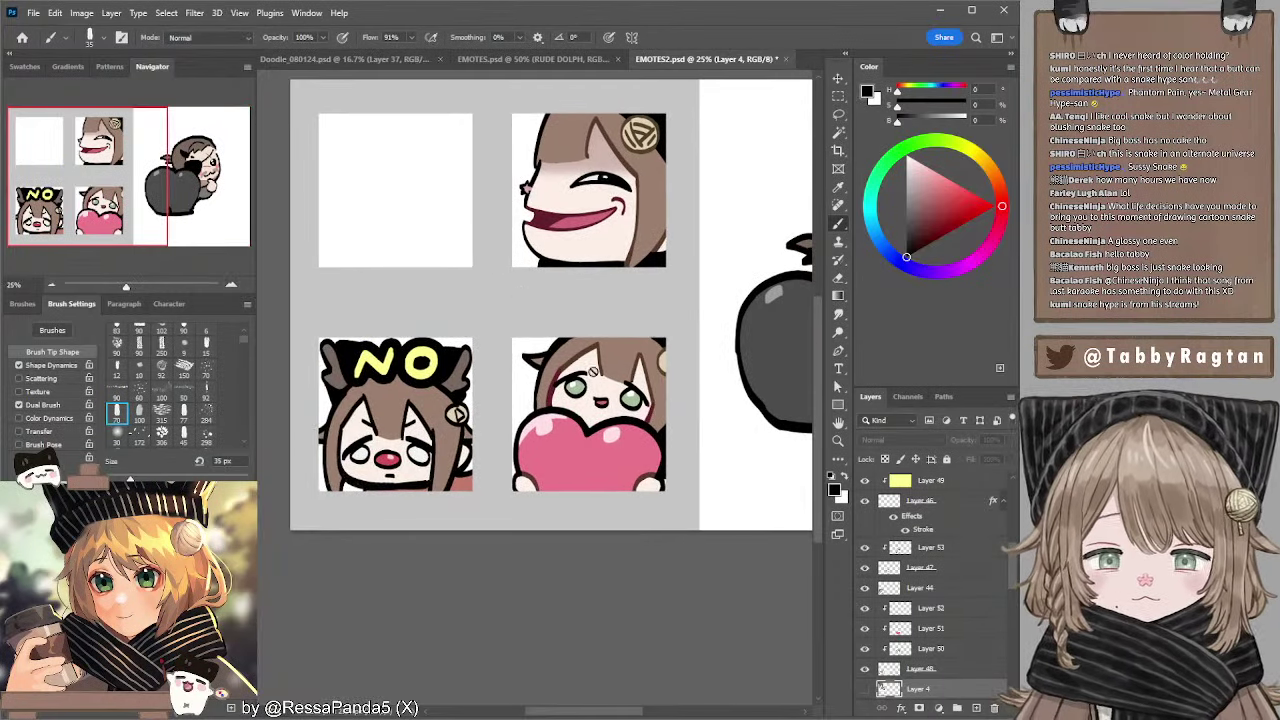
- Recolour the NO emote's inner hair lines brown and chin line dark red on a new layer clipped to Layer 44, using a 100 px brush
ctrl+click(592, 348)
alt+click(592, 348)
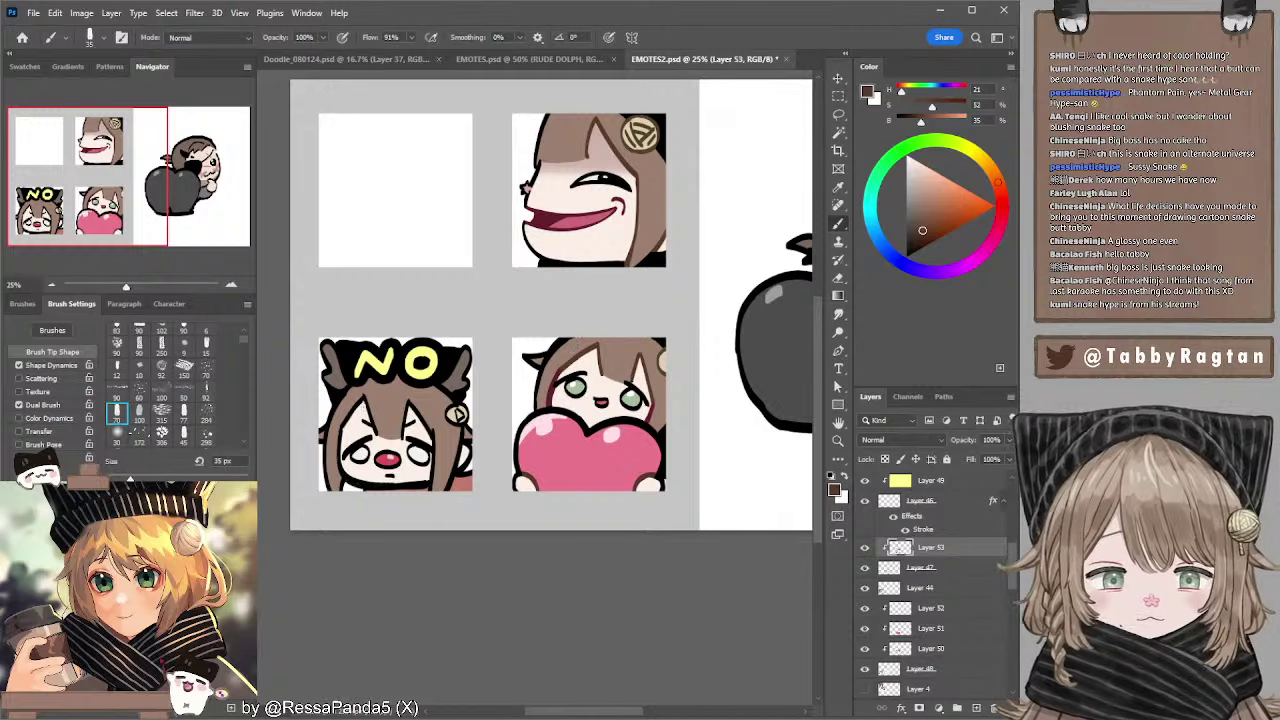
key(bracketright)
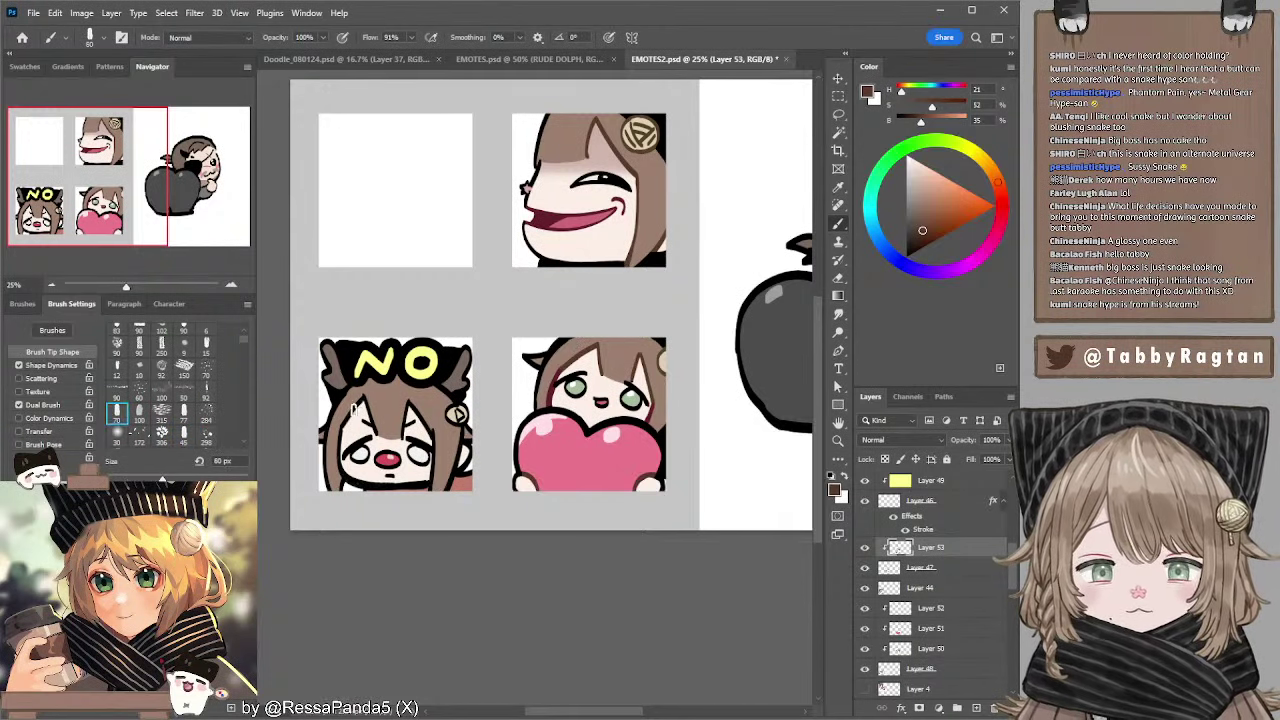
ctrl+click(366, 410)
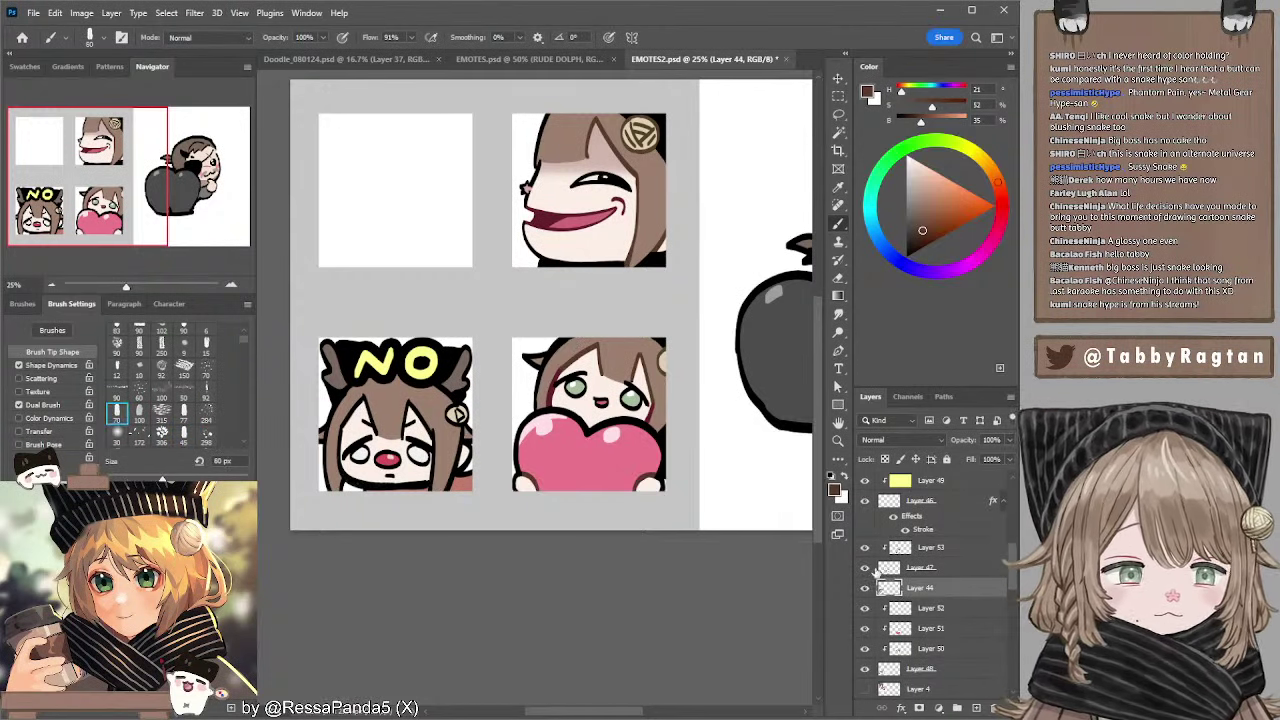
click(976, 708)
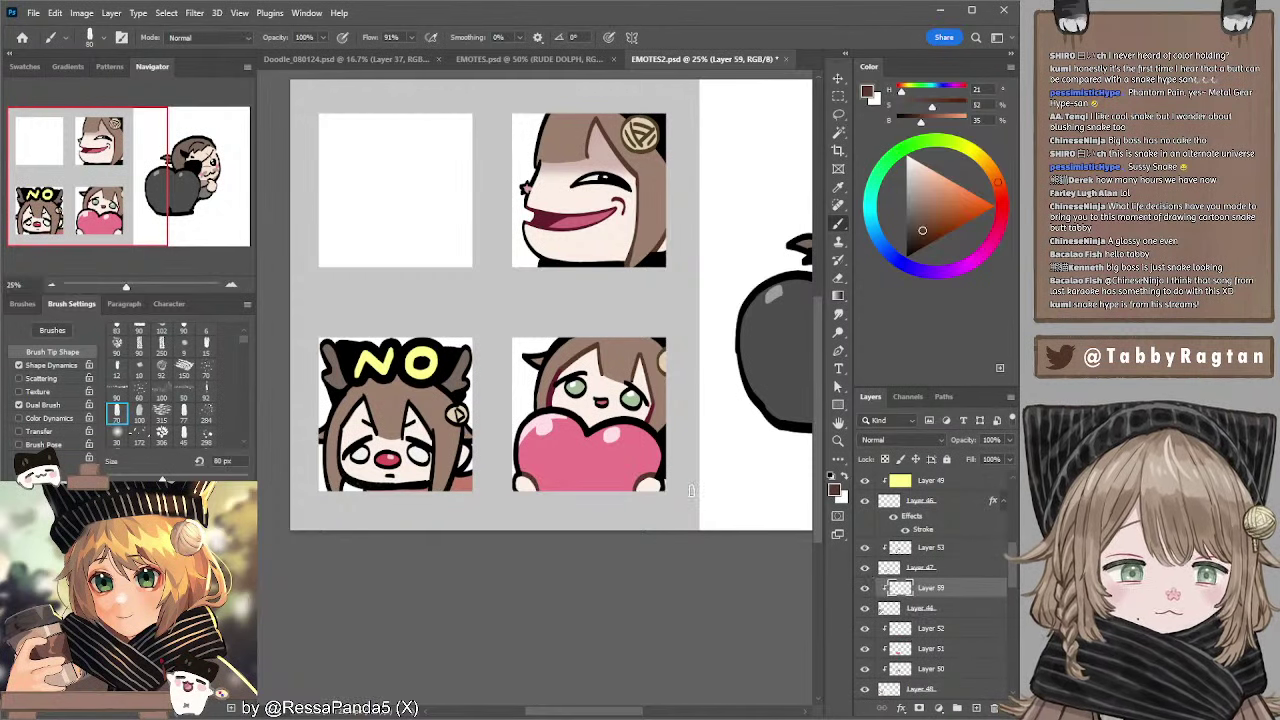
key(bracketright)
key(bracketright)
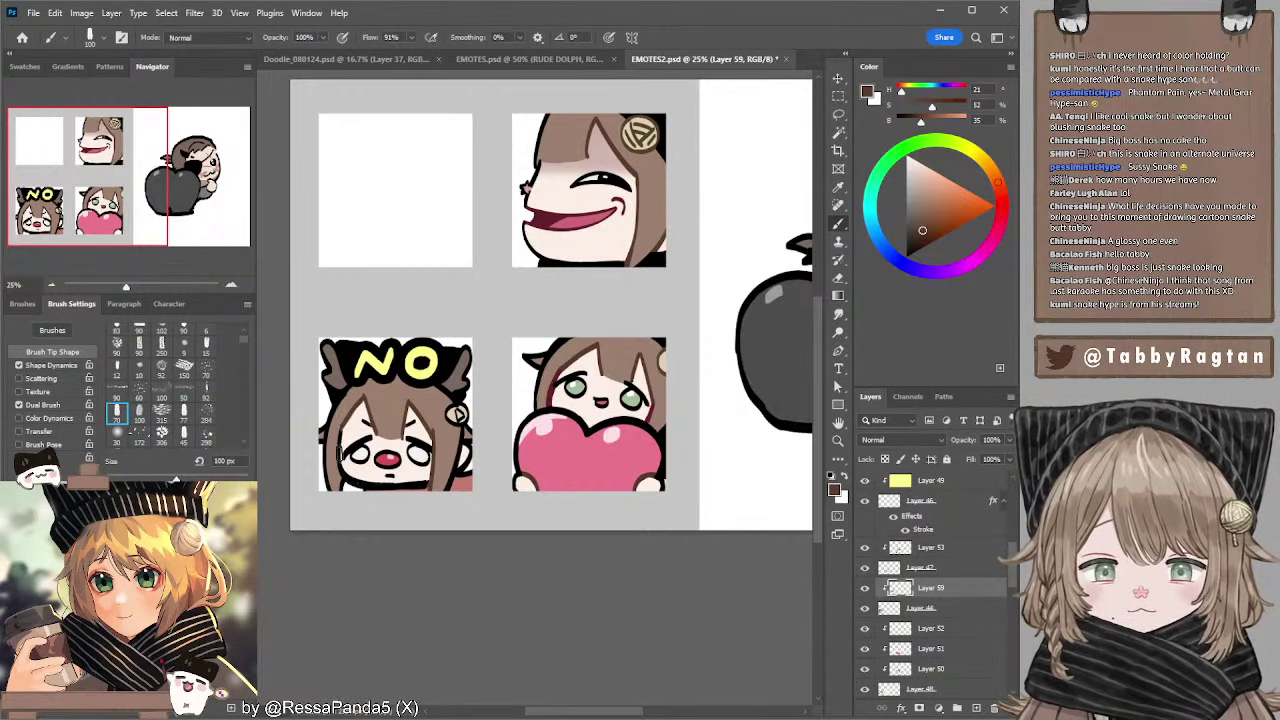
alt+click(553, 391)
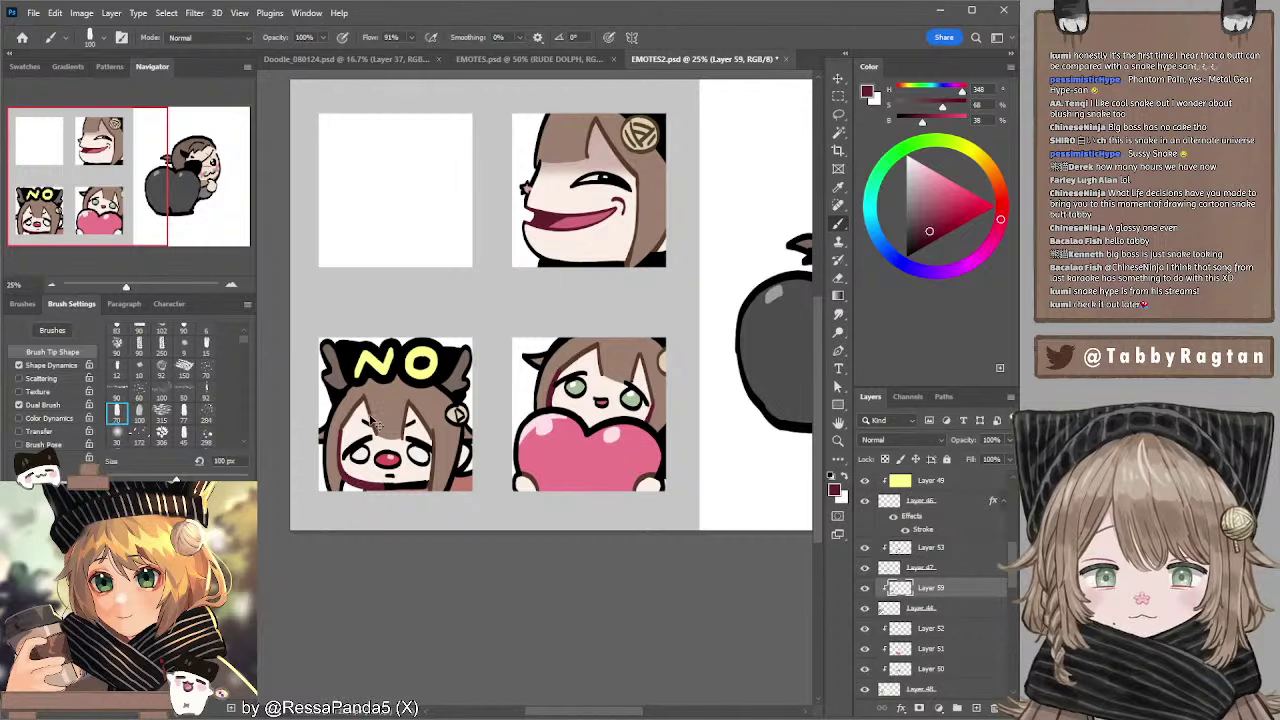
drag(470, 321, 487, 325)
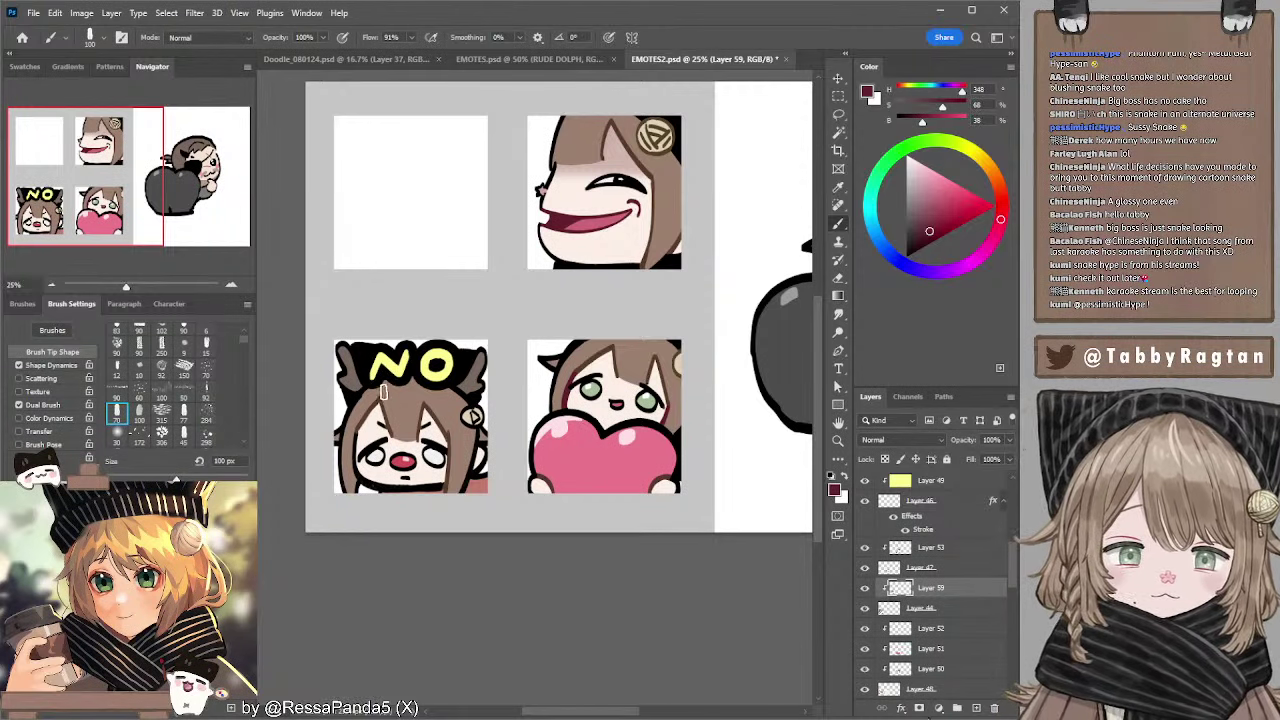
- Group the emote layers from Layer 53 down to the one directly above Layer 4
click(916, 550)
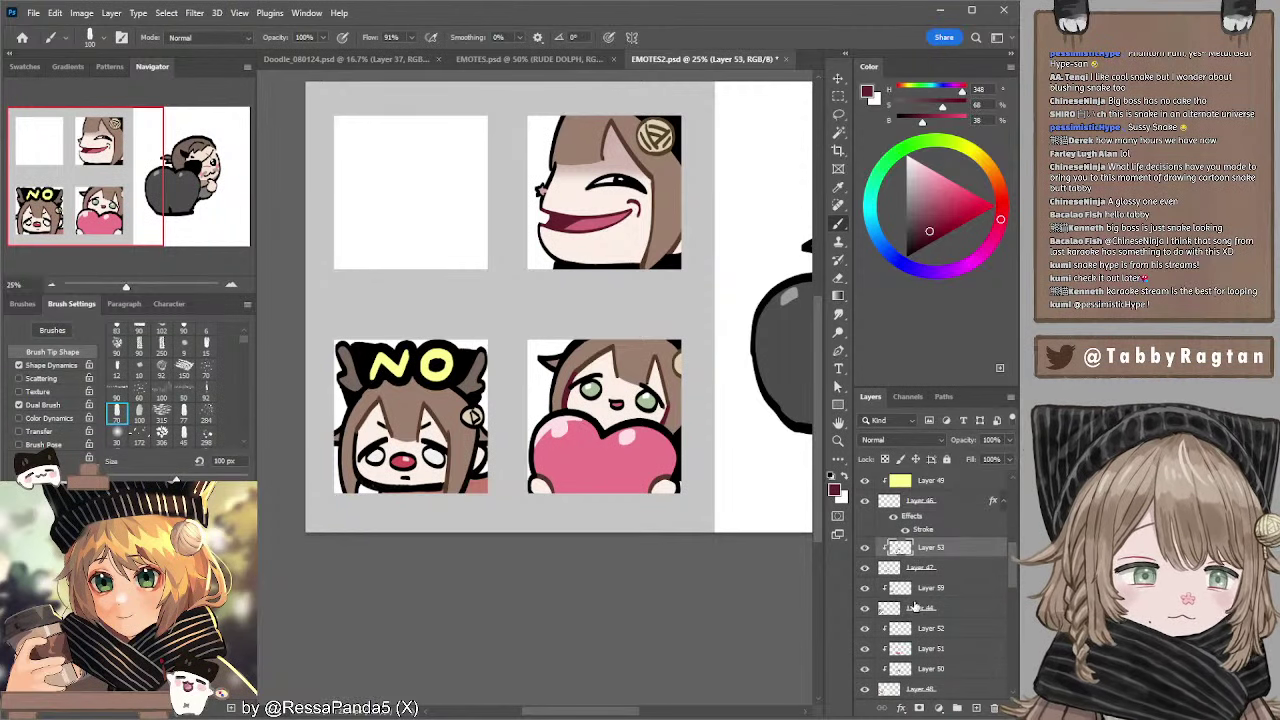
shift+click(914, 606)
scroll(1012, 553, down, 1)
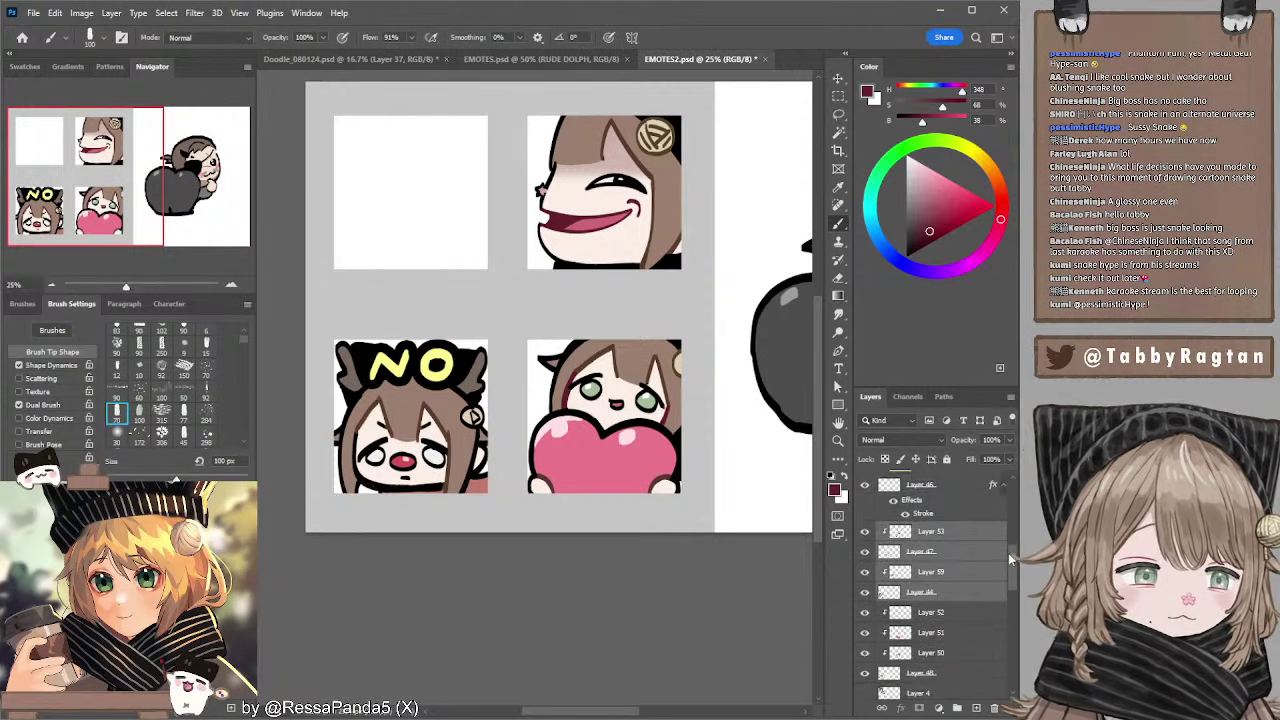
click(866, 667)
click(866, 667)
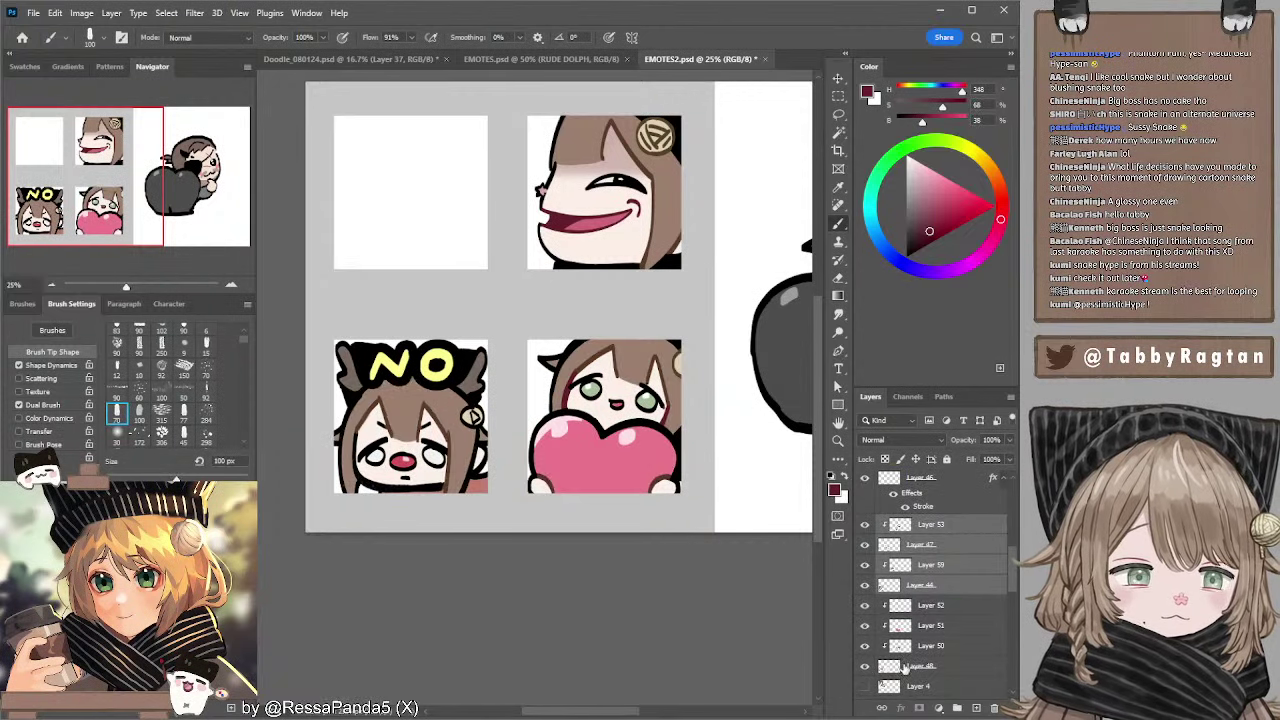
click(905, 667)
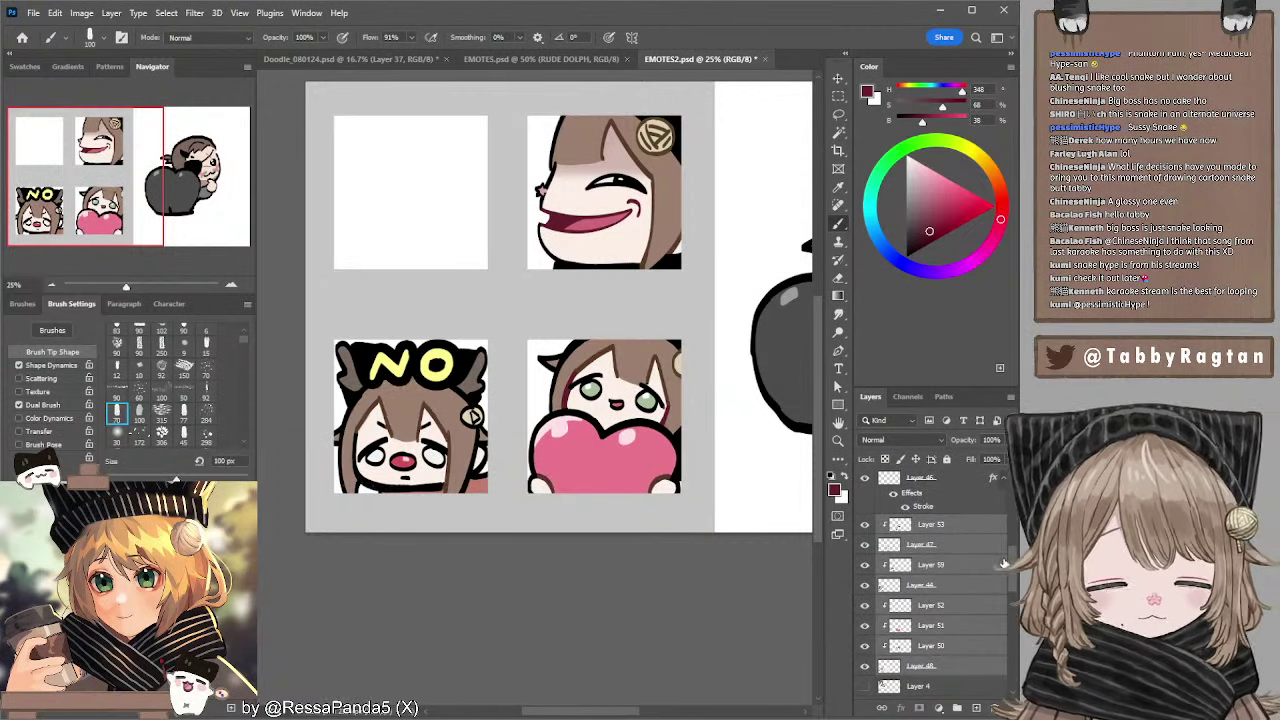
key(ctrl+g)
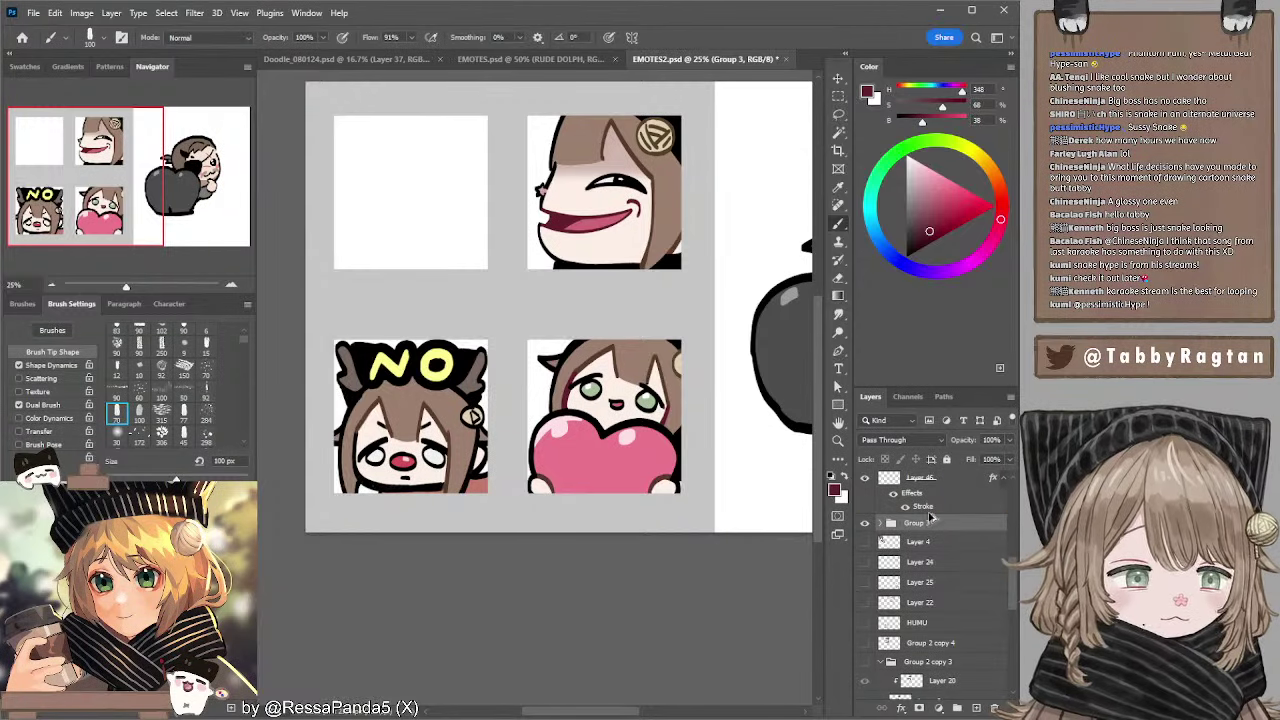
- Duplicate the new group, hide the original and merge the copy into a single layer
key(ctrl+j)
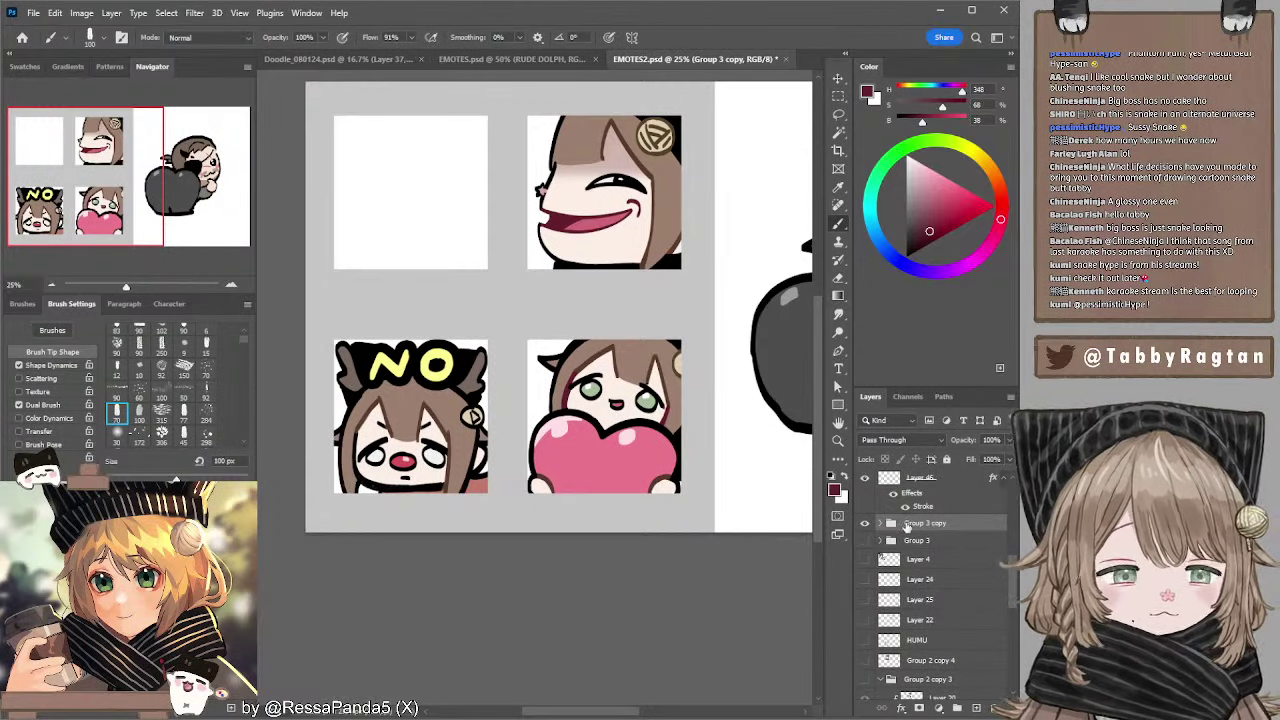
key(ctrl+e)
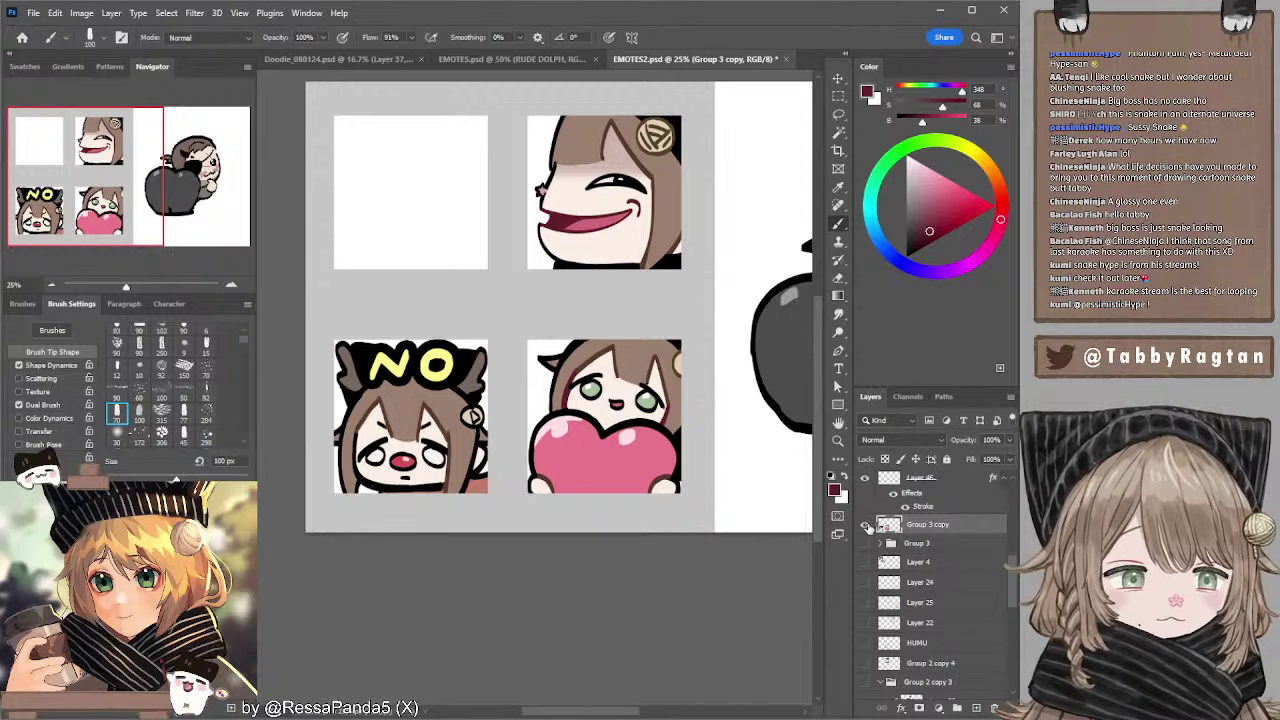
click(866, 528)
click(866, 528)
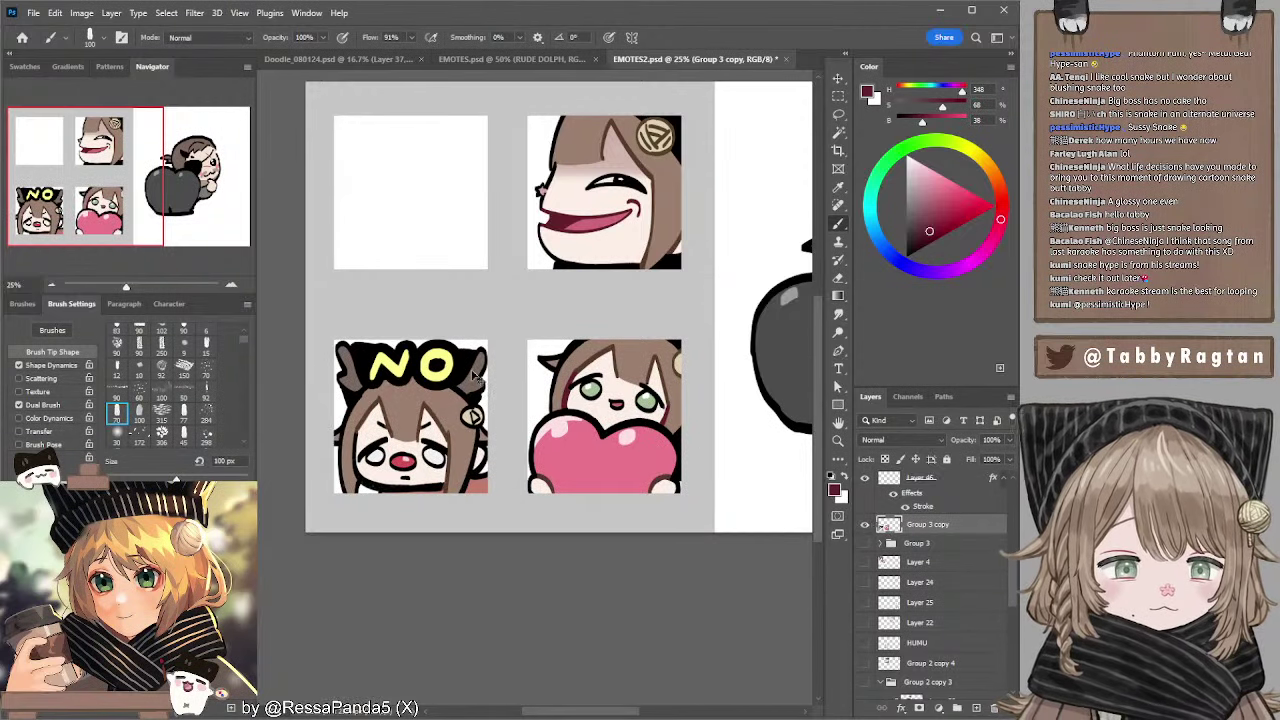
- Duplicate Layer 49 and the stroked NO lettering layer, and merge the duplicates with Group 3 copy
key(ctrl+shift+alt+n)
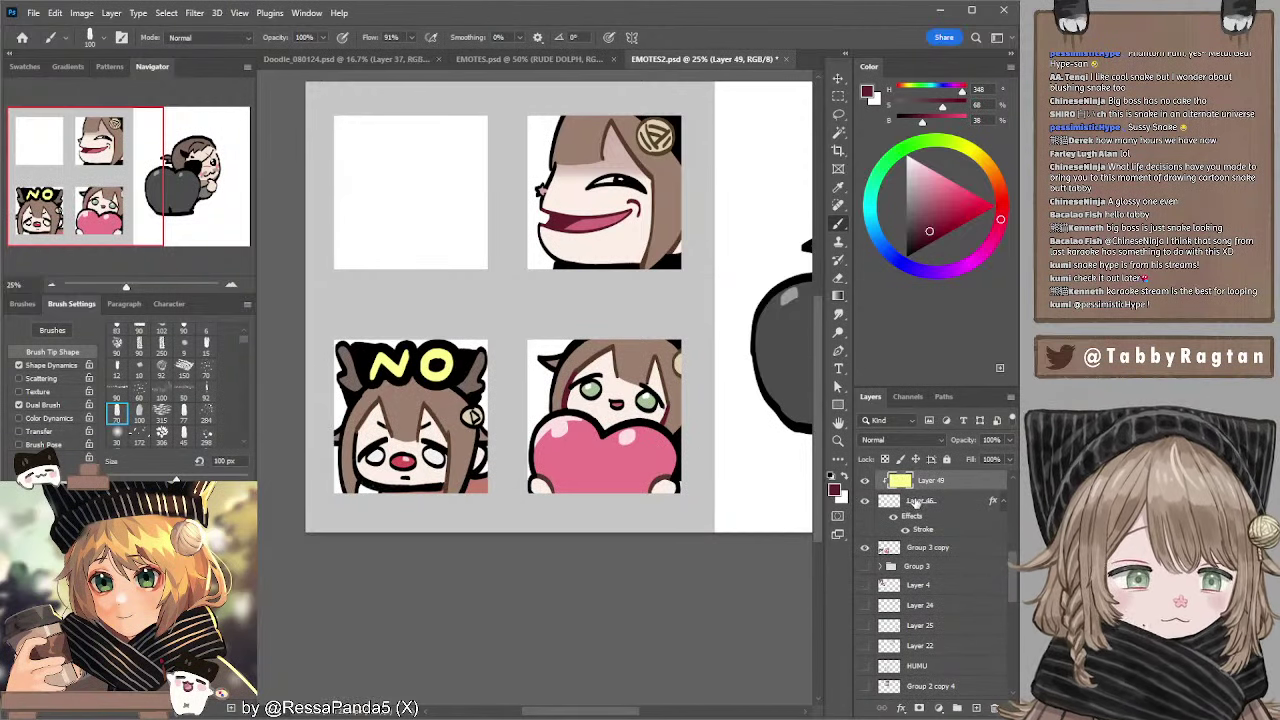
shift+click(926, 503)
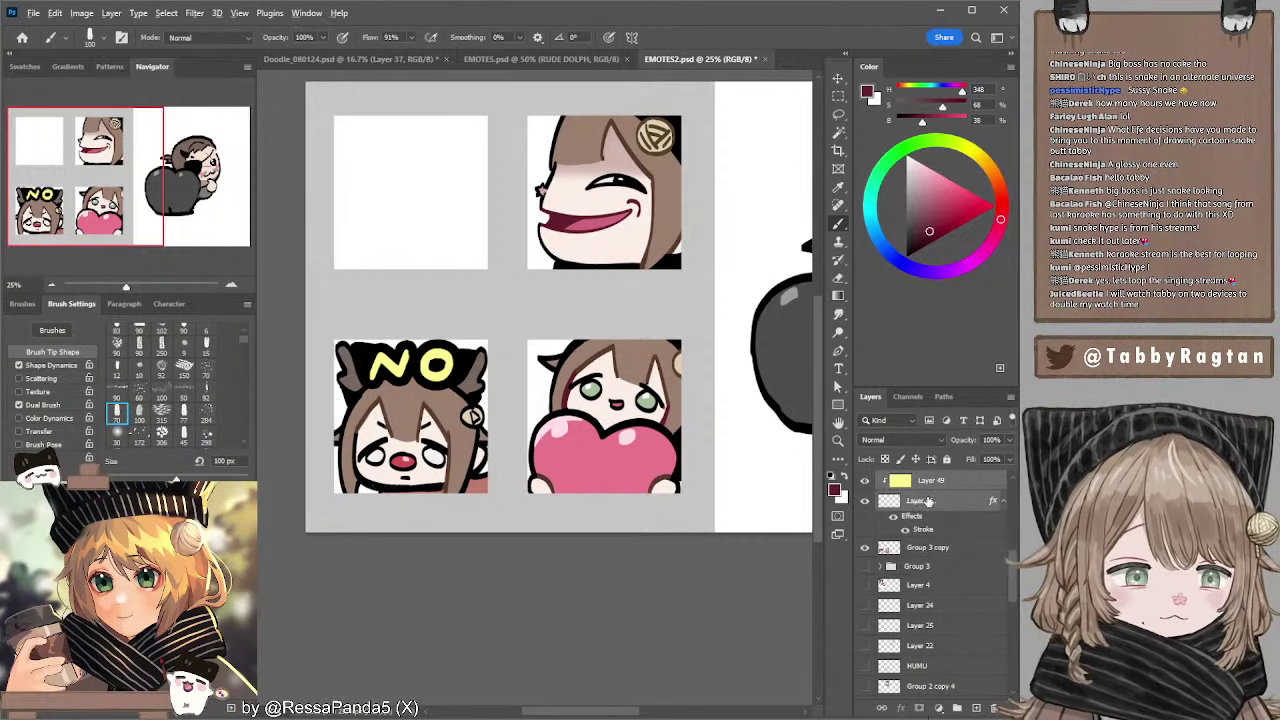
drag(927, 502, 935, 536)
scroll(935, 540, up, 2)
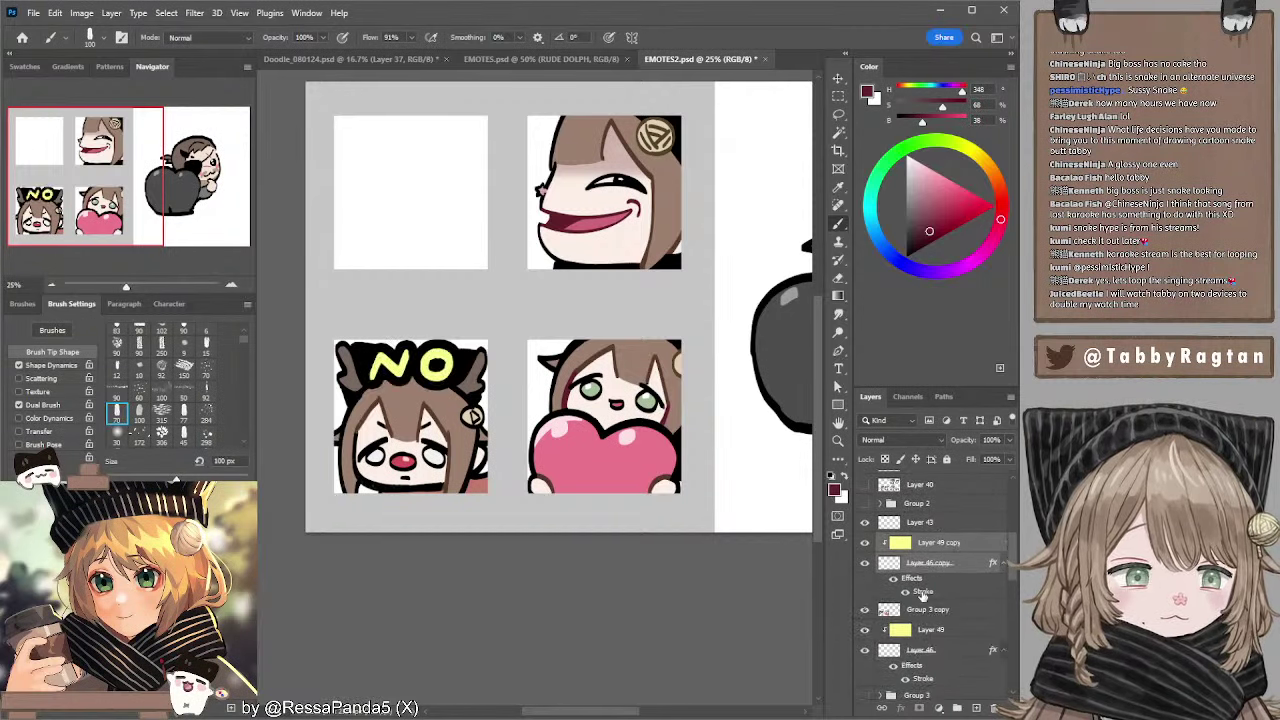
click(925, 606)
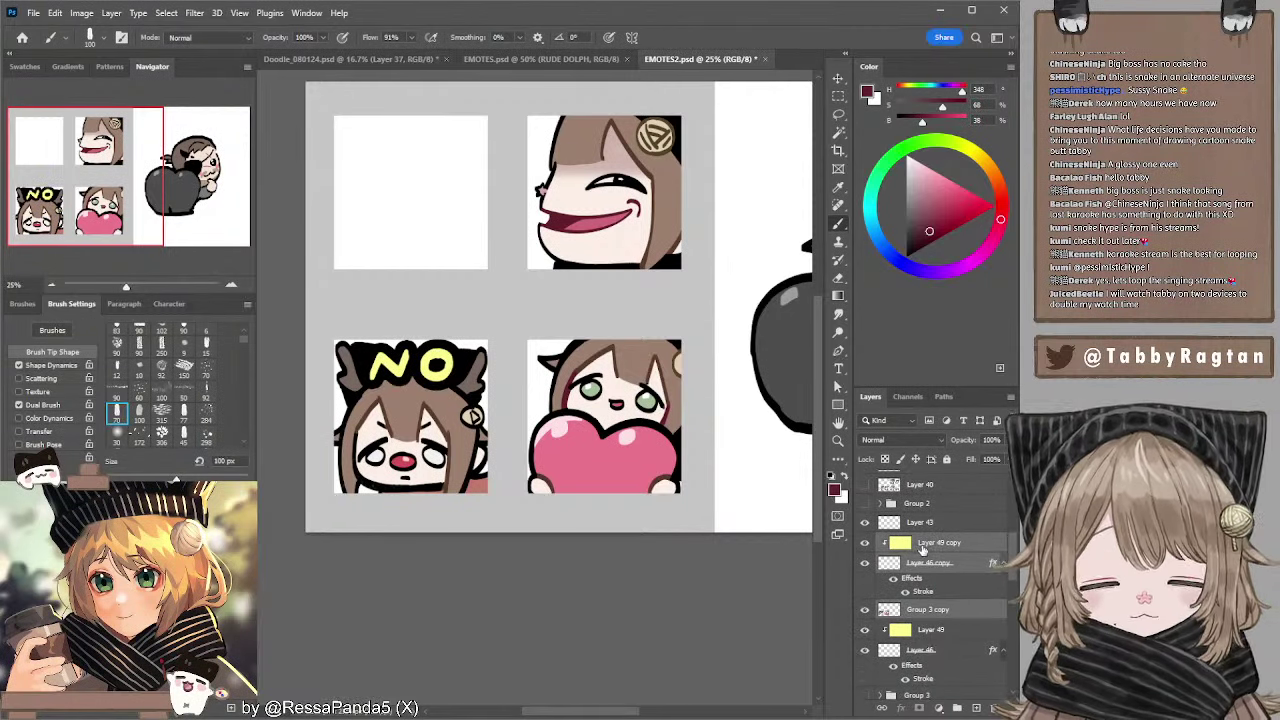
key(ctrl+e)
- Hide the original Layer 49 and NO lettering layer, and check the merged Layer 49 copy by toggling its visibility
click(865, 543)
click(865, 543)
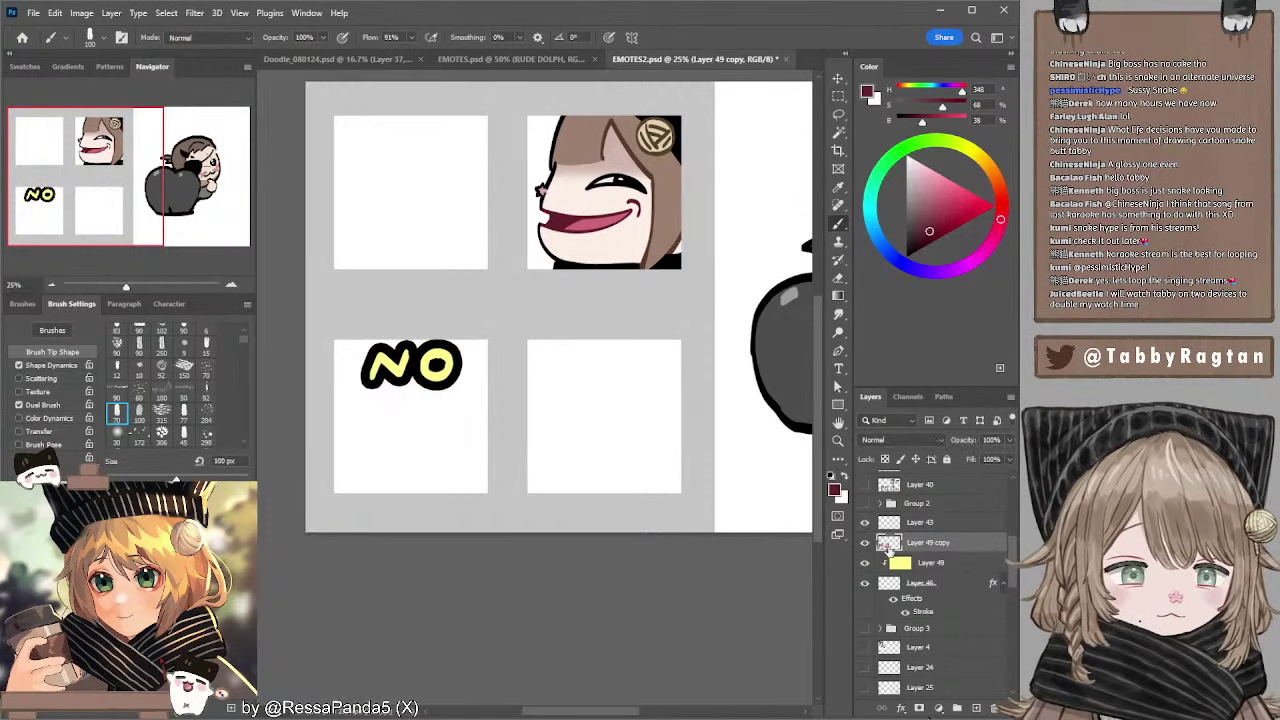
click(866, 563)
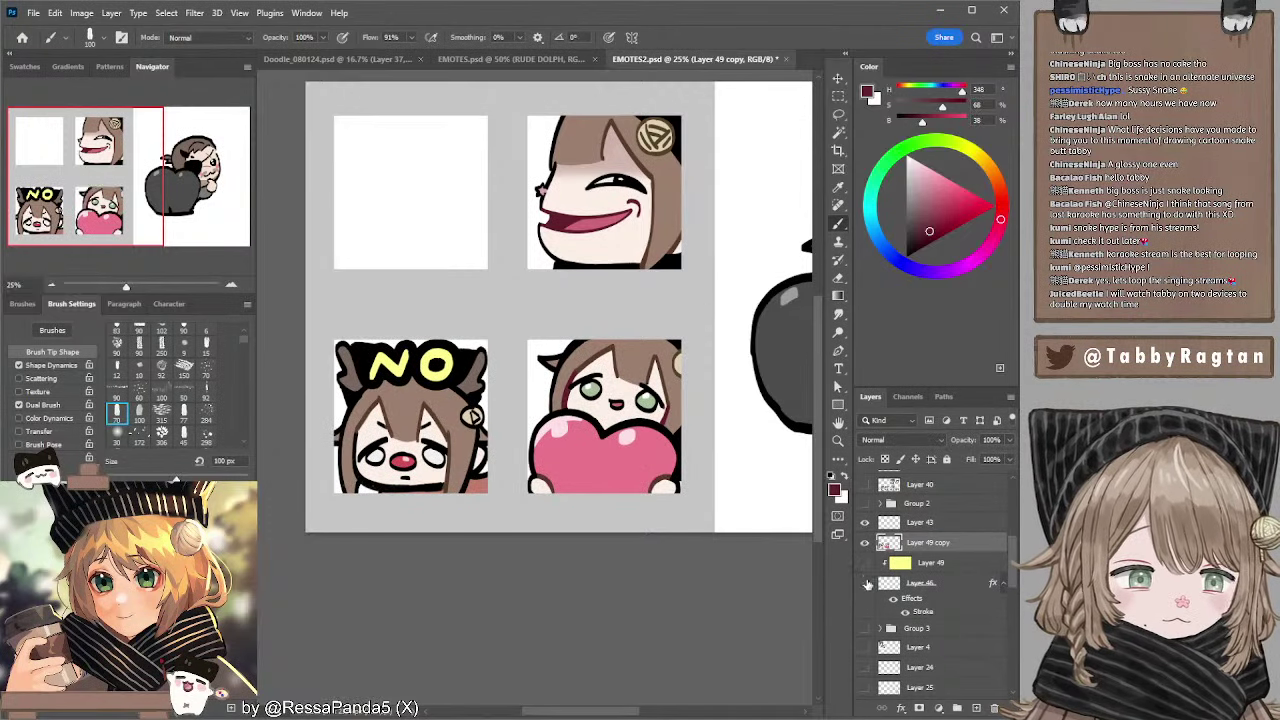
click(867, 543)
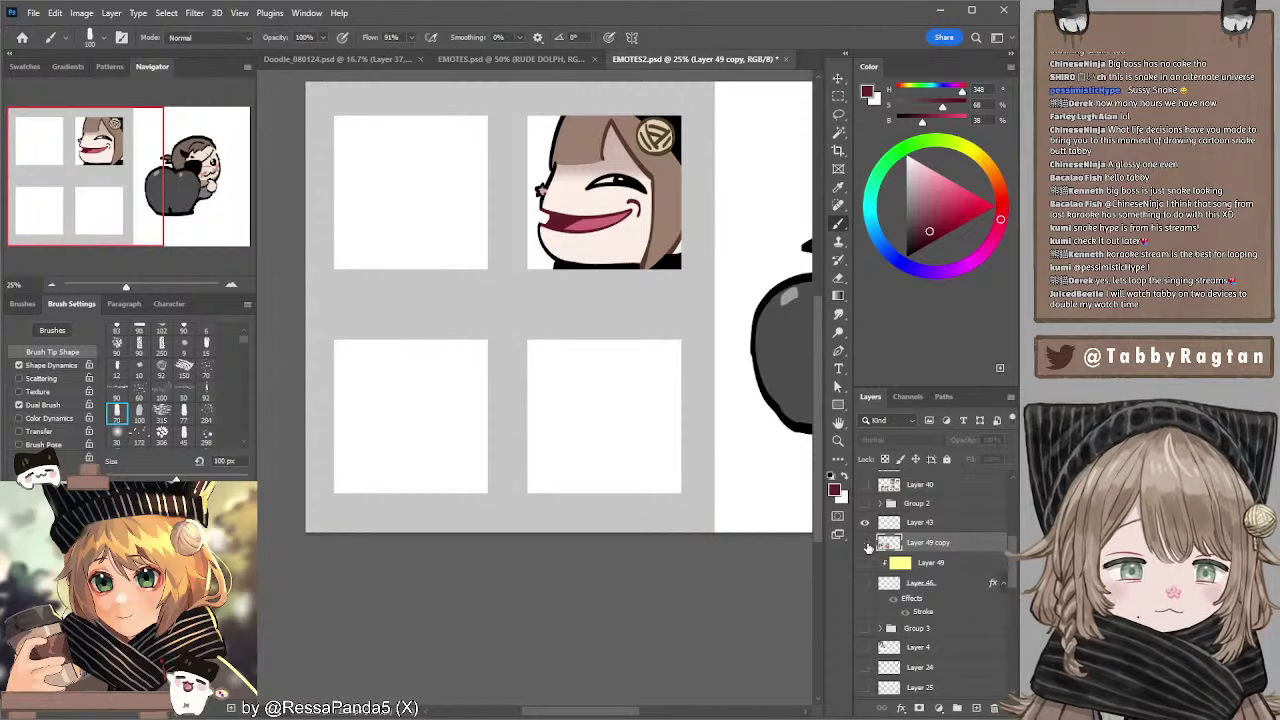
click(866, 543)
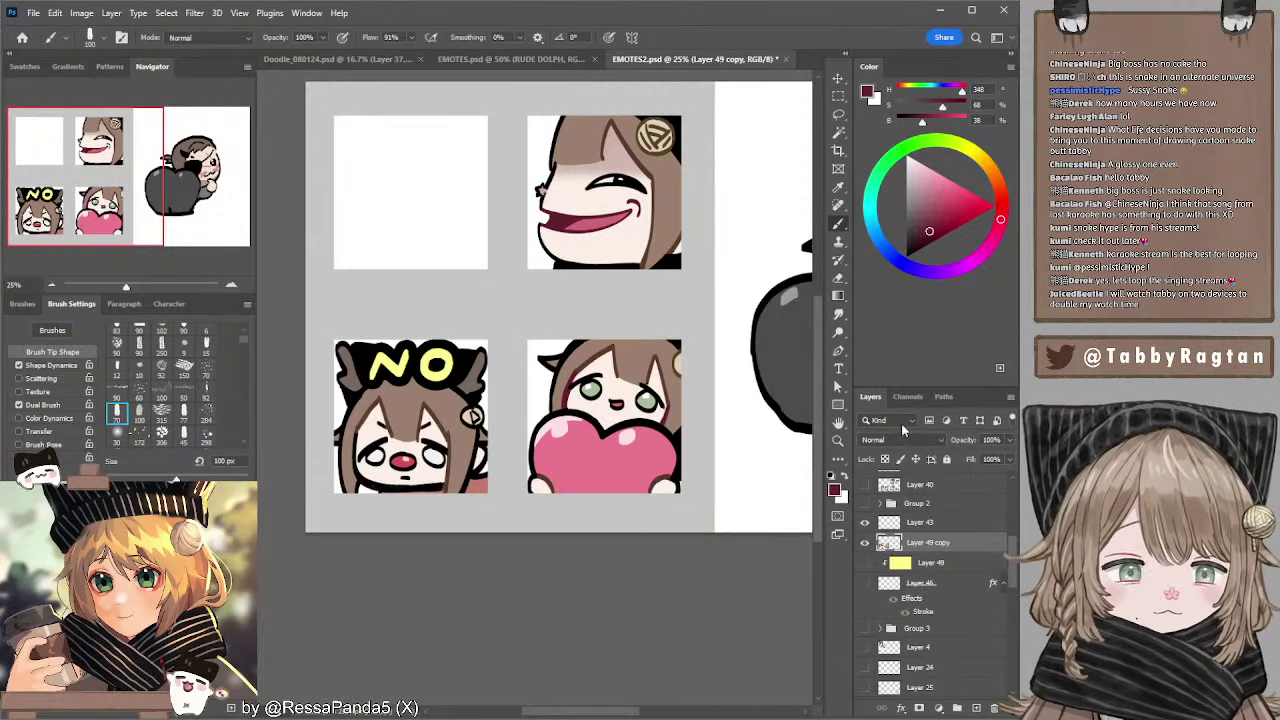
- Select the NO and heart emotes' frame areas from Layer 0 copy with the Magic Wand, and make Layer 49 copy active
ctrl+click(668, 302)
mouse_move(1012, 546)
mouse_down()
mouse_move(1012, 481)
mouse_move(1012, 543)
mouse_up()
click(935, 525)
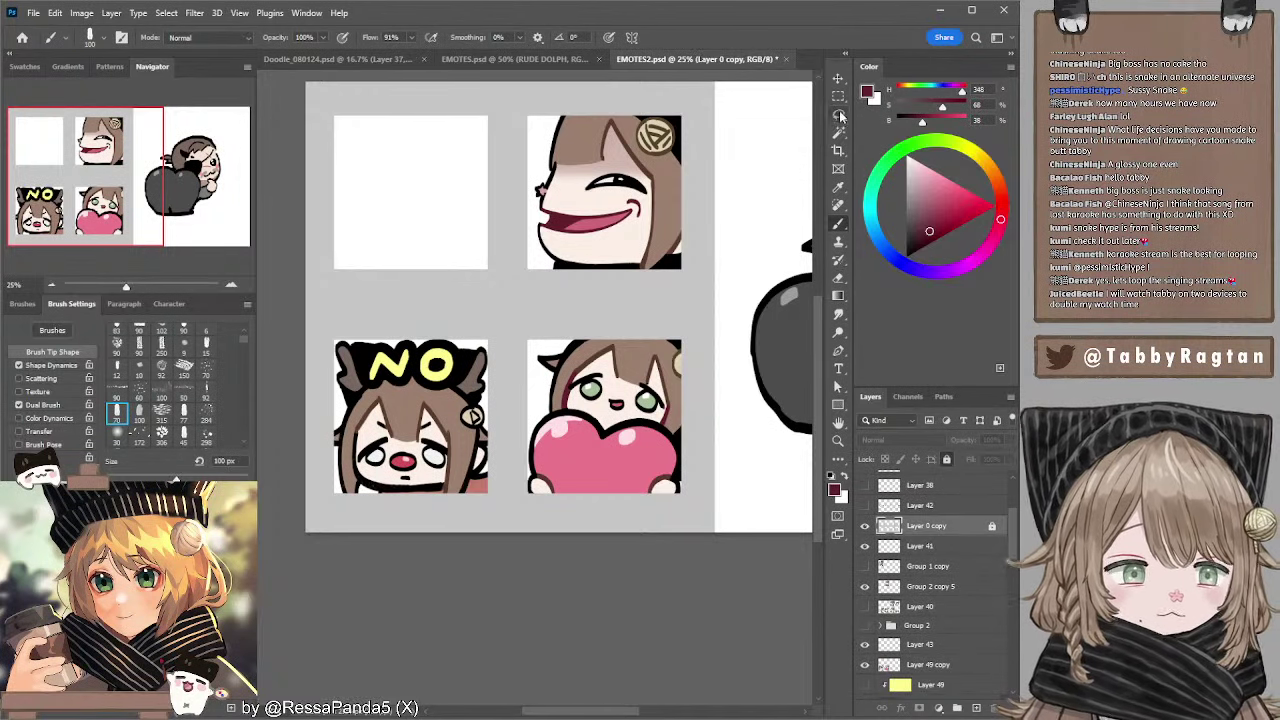
click(838, 131)
click(585, 393)
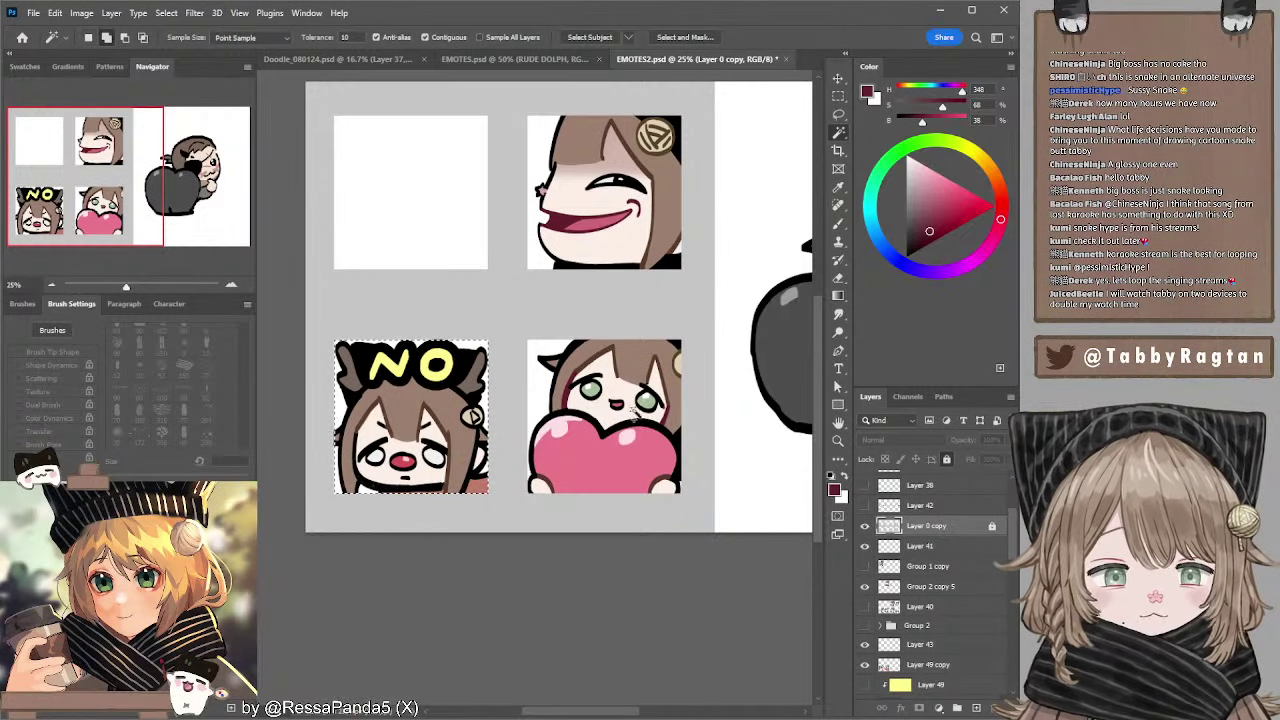
click(634, 413)
drag(1014, 525, 1015, 552)
click(928, 565)
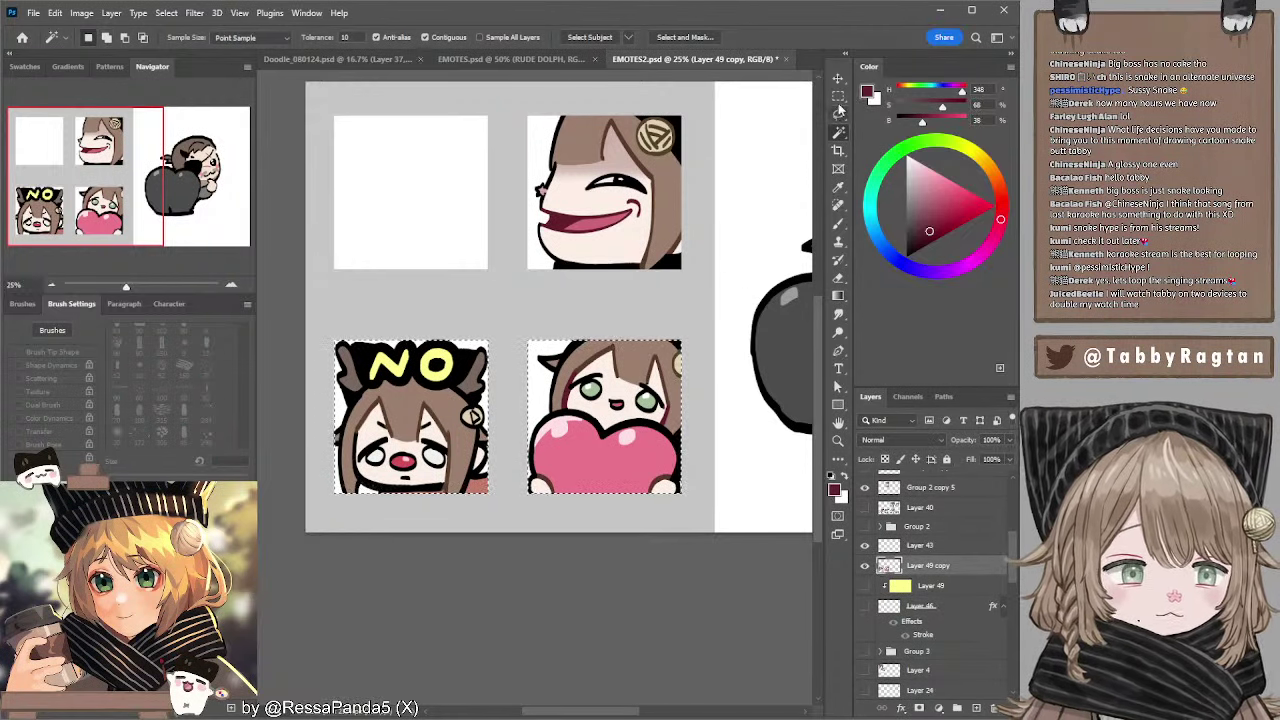
- Subtract the heart emote's frame from the selection with the Lasso, leaving only the NO emote's frame selected
click(839, 113)
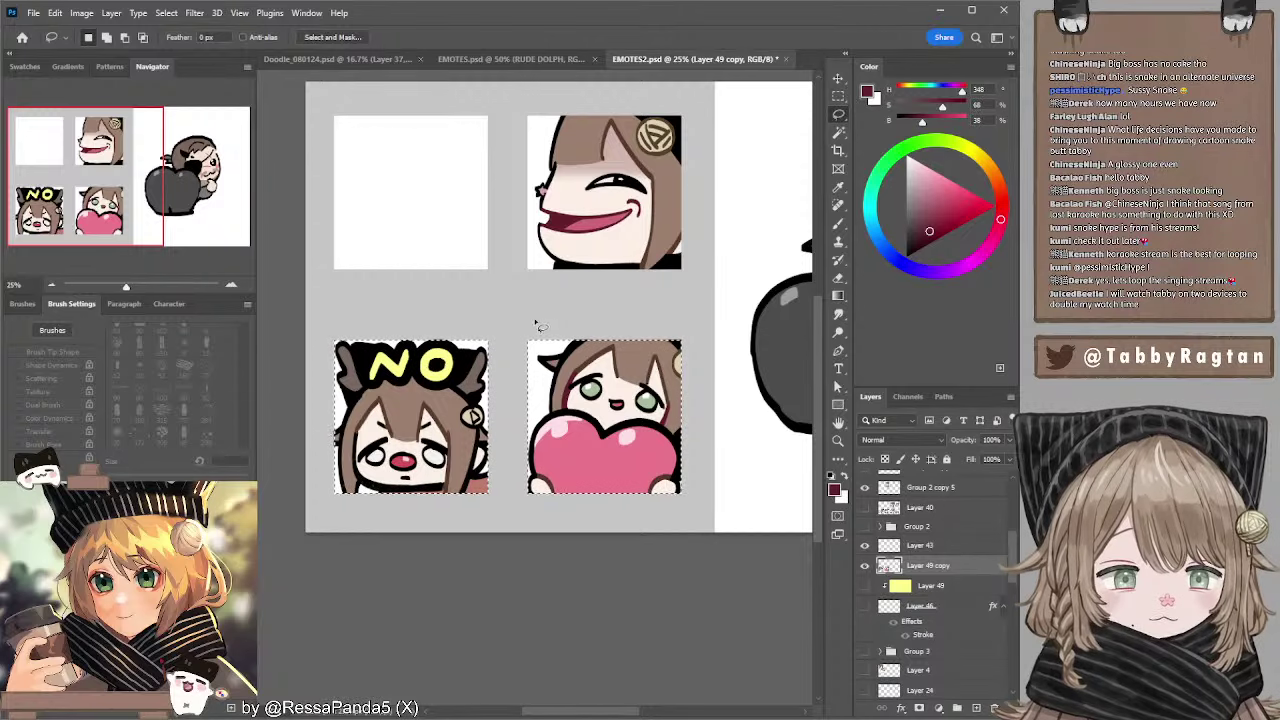
drag(531, 318, 535, 493)
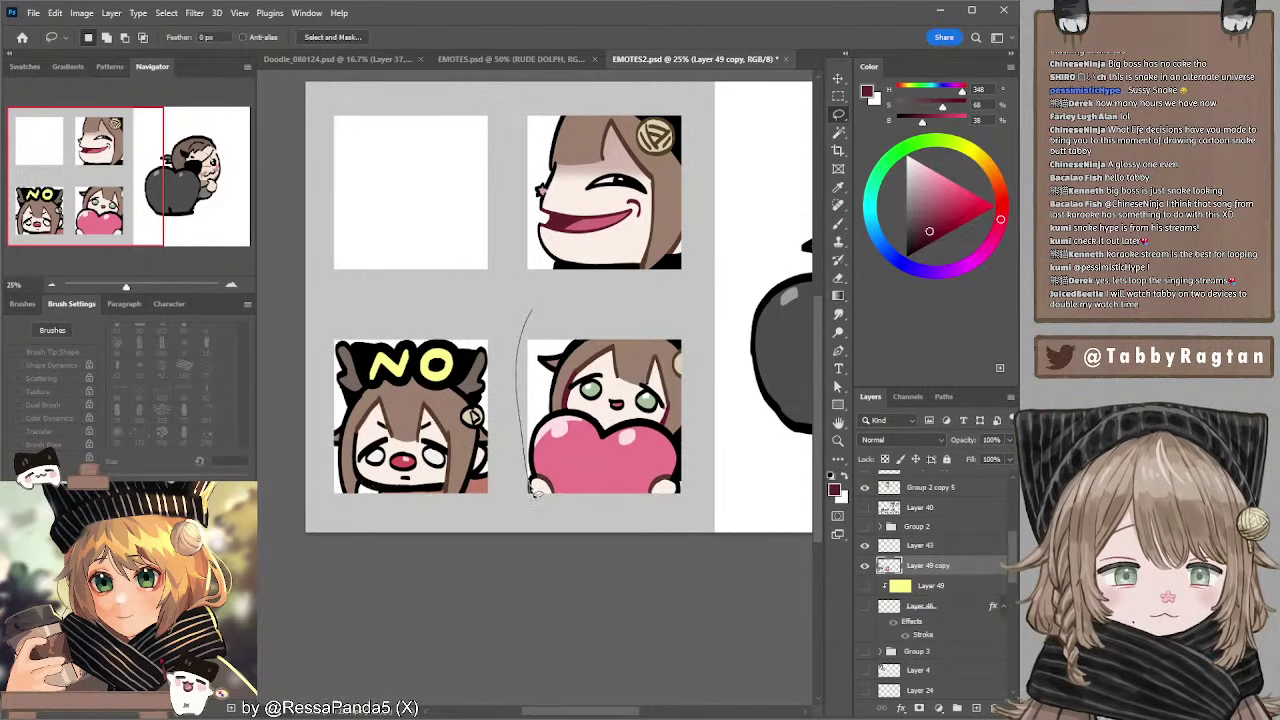
key(ctrl+z)
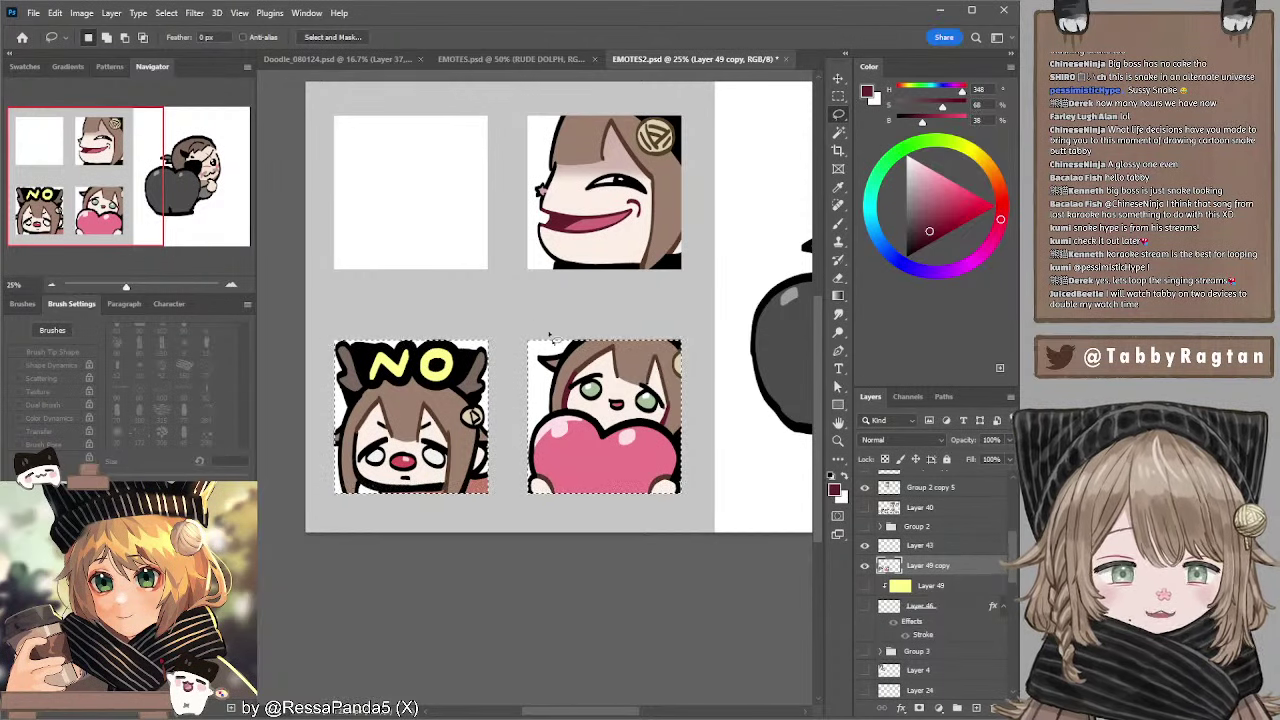
mouse_move(512, 343)
mouse_down()
mouse_move(716, 463)
mouse_move(579, 516)
mouse_move(522, 506)
mouse_up()
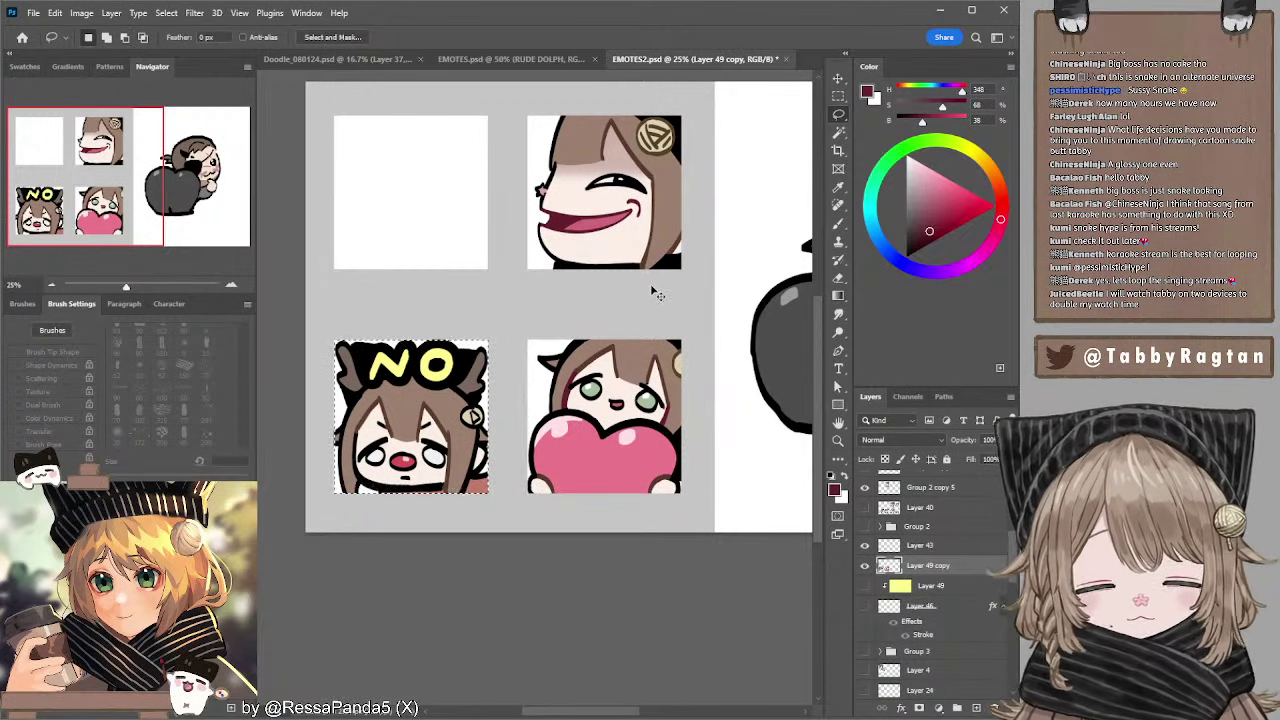
- Compare the NO emote in EMOTES.psd and EMOTES2.psd, delete Layer 21 with the NO emote from EMOTES.psd and close that file
click(510, 59)
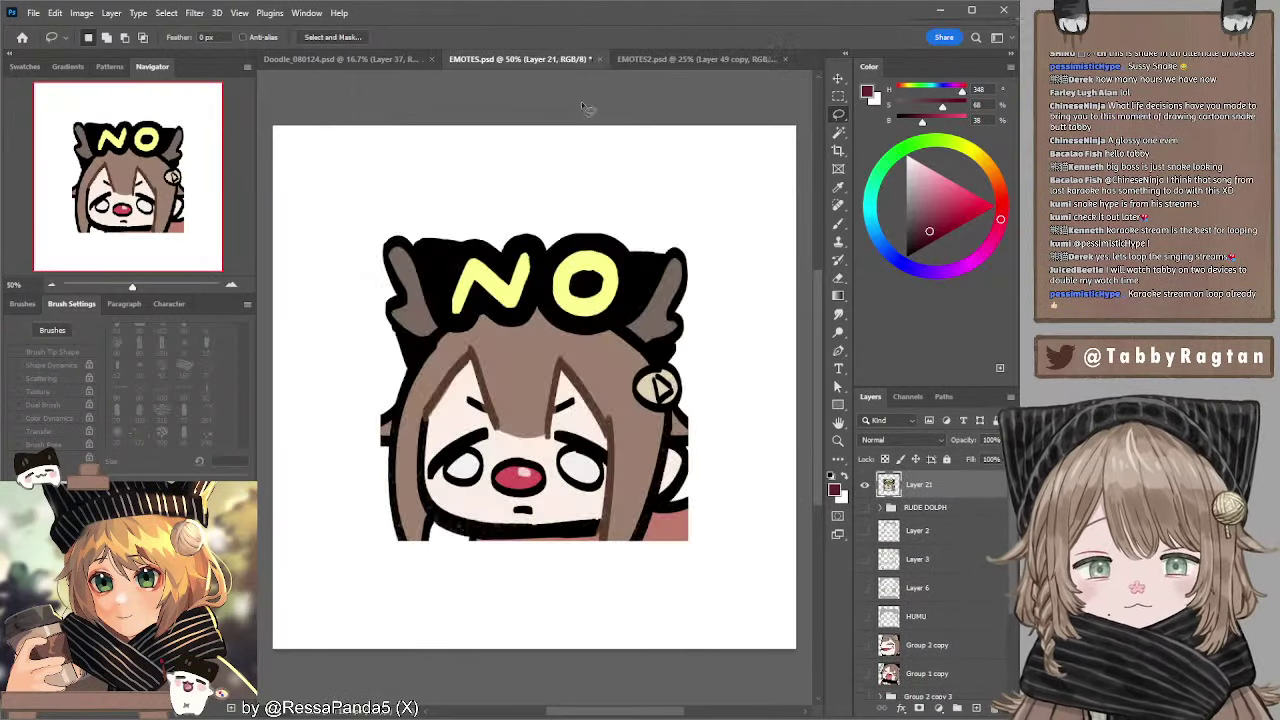
click(698, 52)
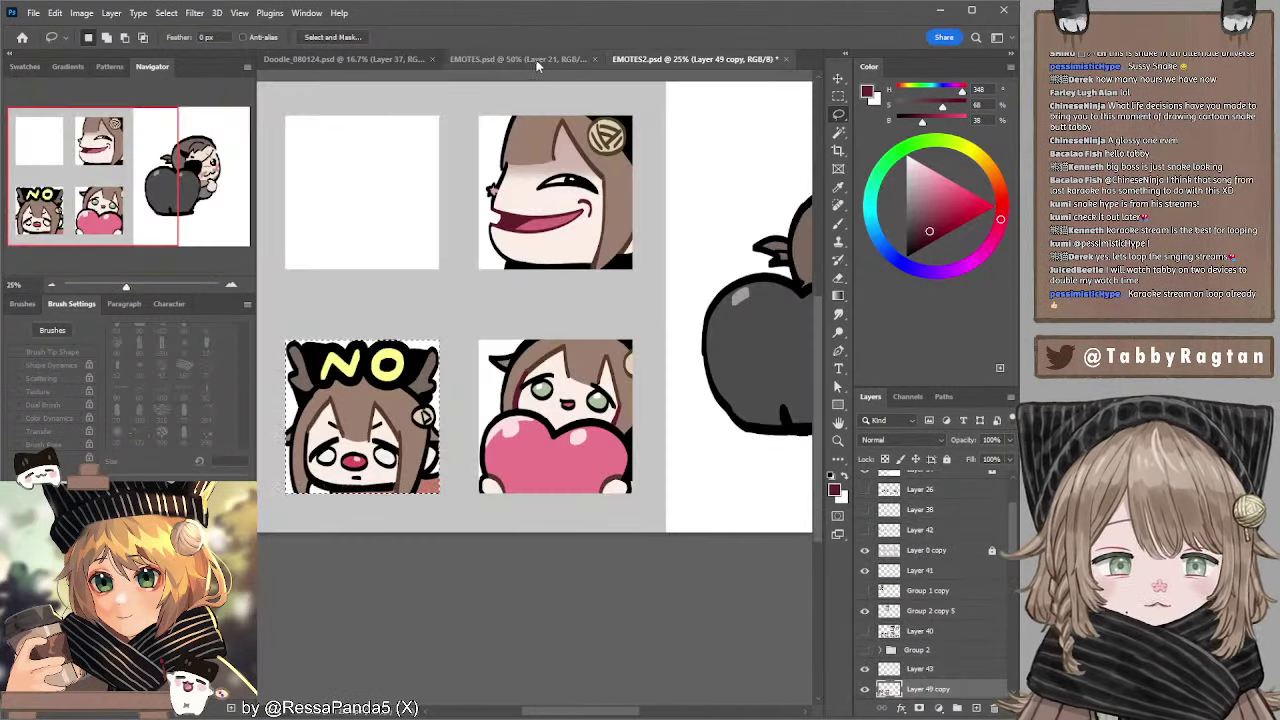
click(510, 59)
click(51, 286)
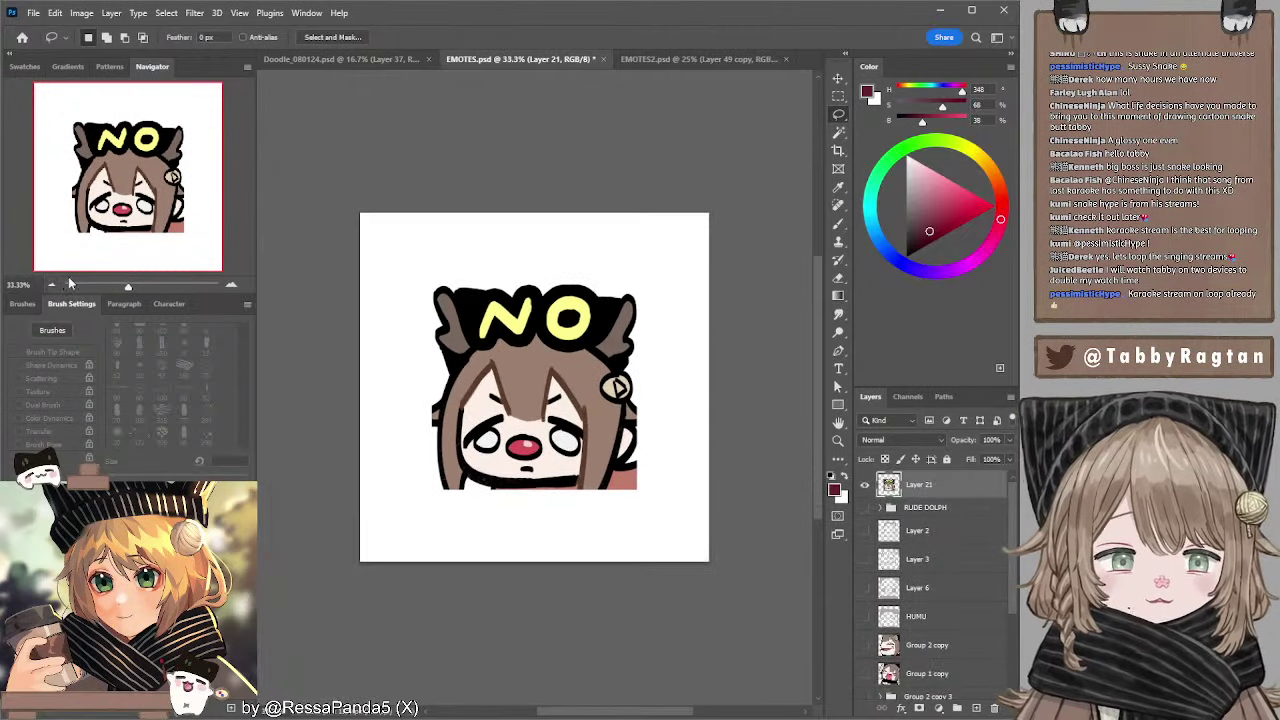
key(Delete)
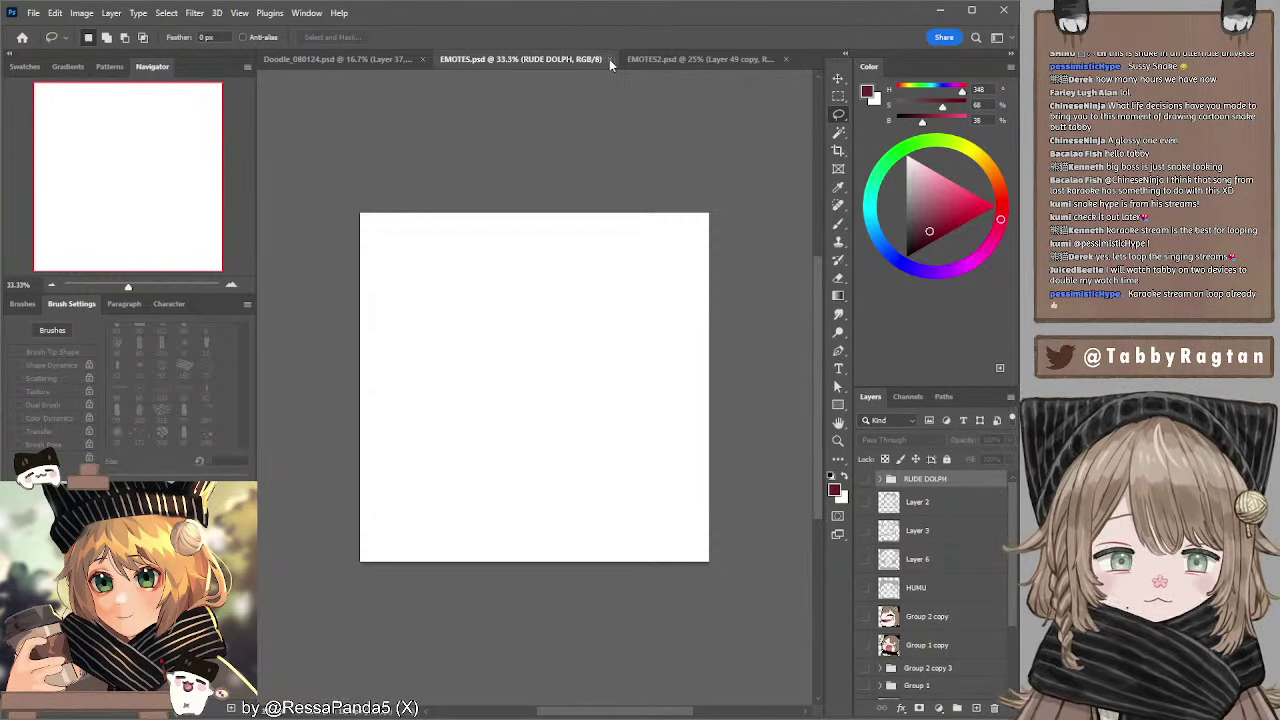
click(609, 59)
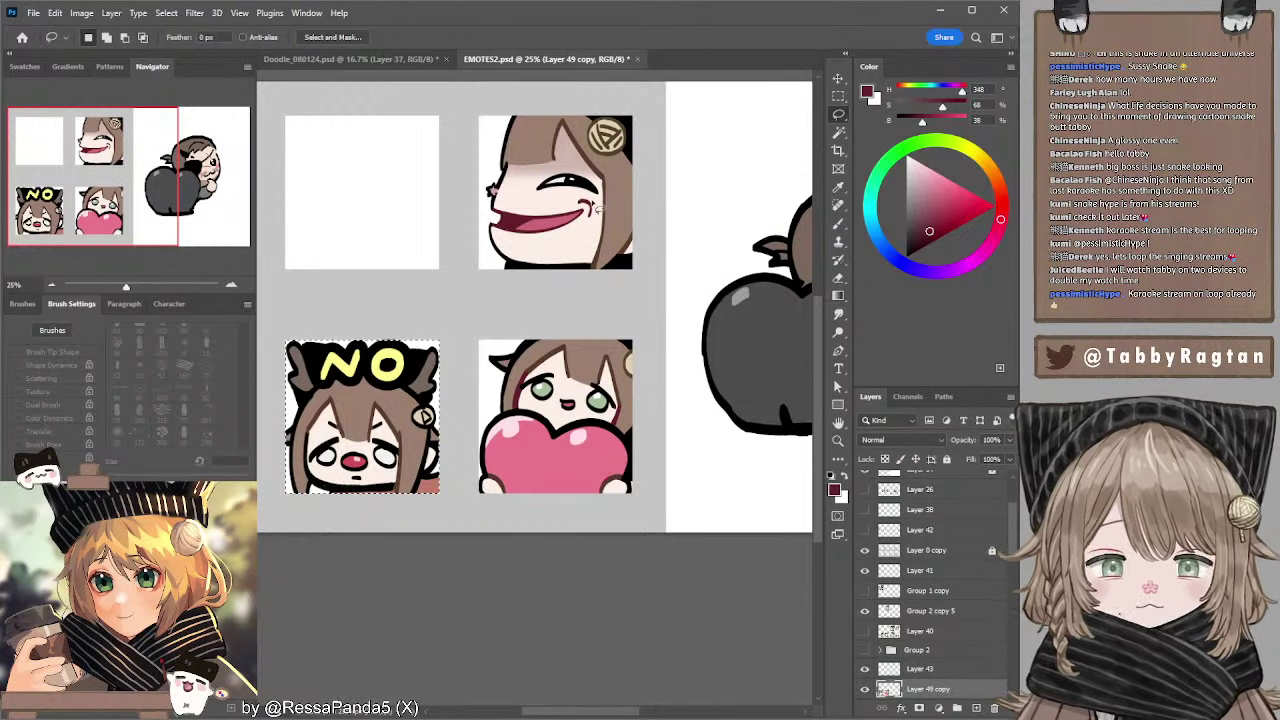
- Create a new document and paste the copied NO emote into it
key(ctrl+n)
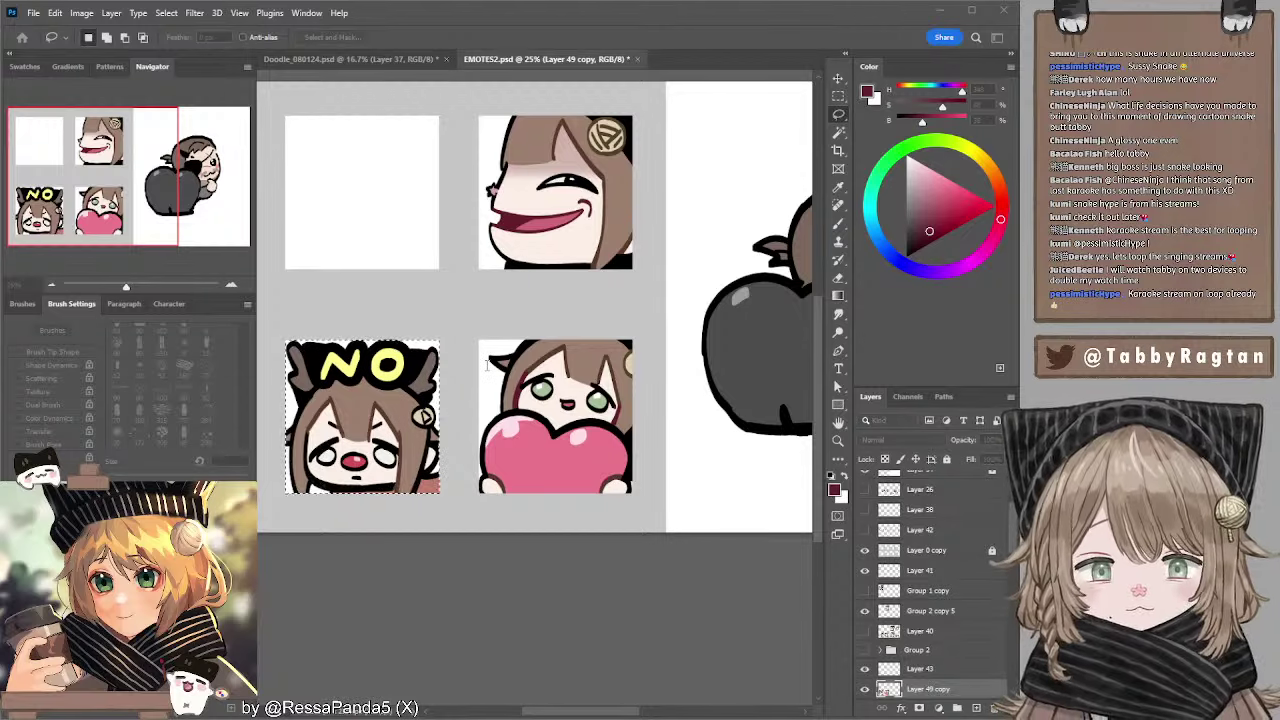
key(Return)
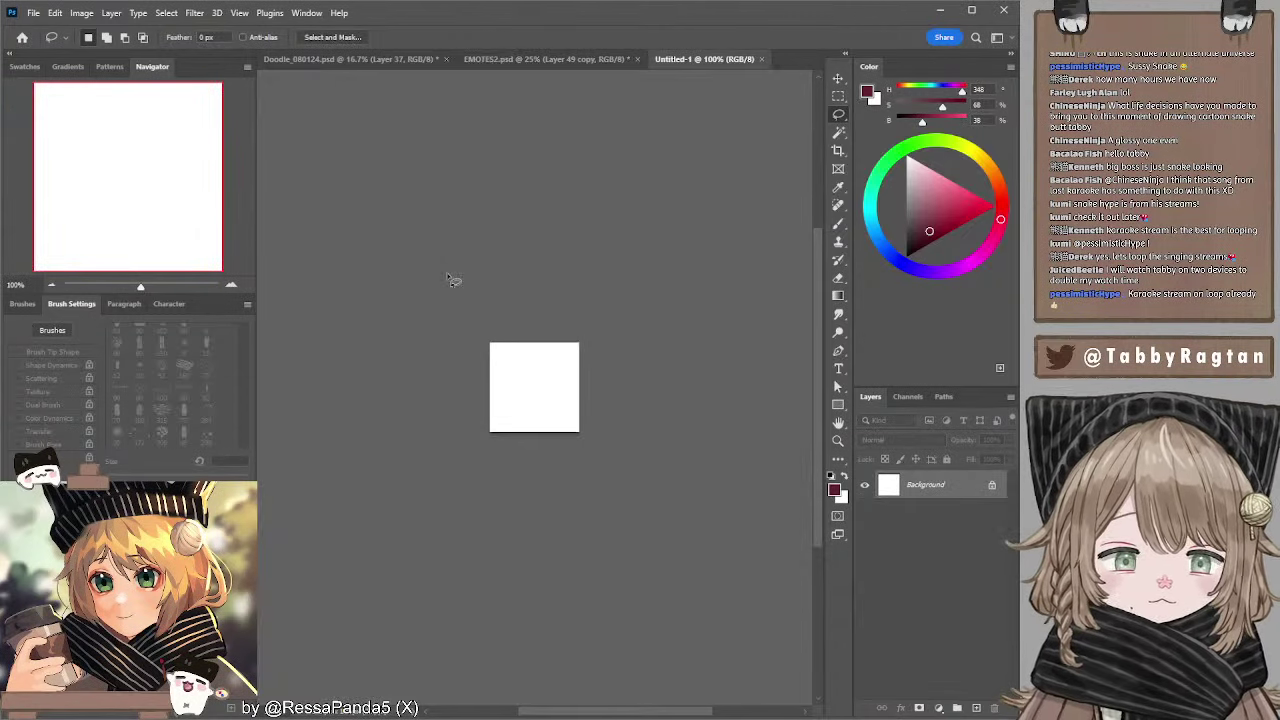
key(ctrl+v)
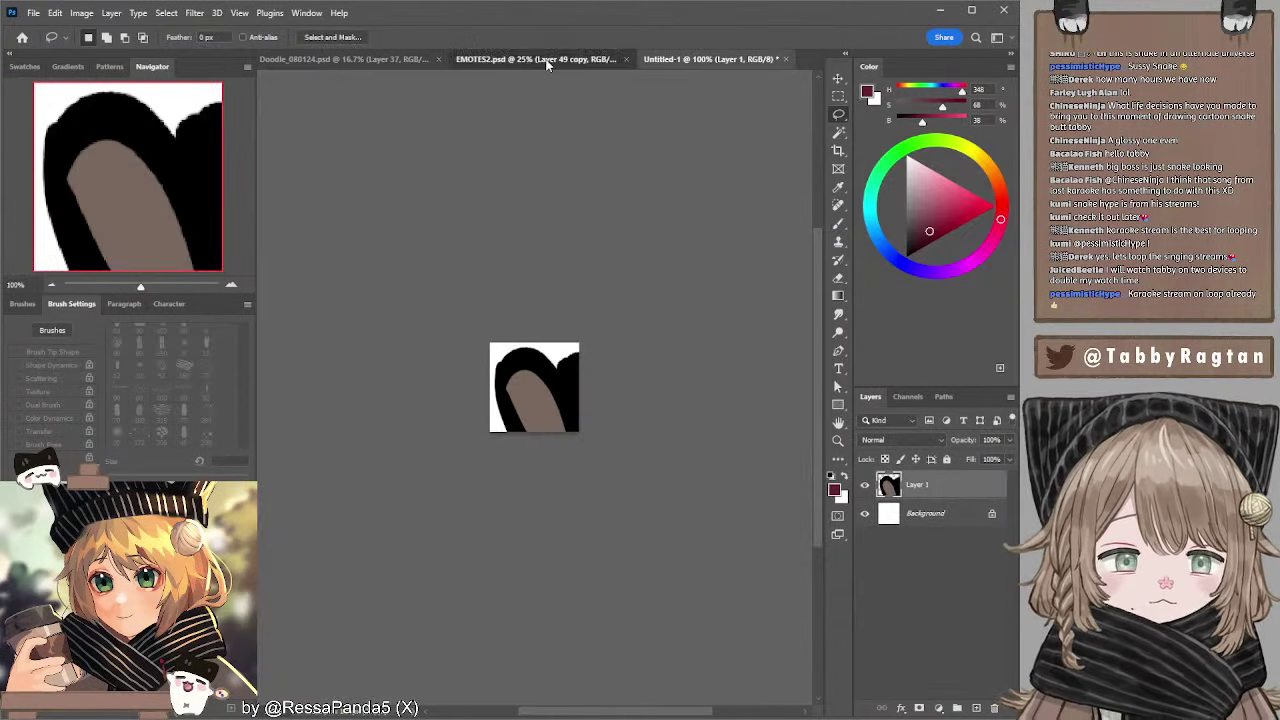
- Subtract the NO emote's frame from the EMOTES2.psd selection with the Lasso, and copy the heart emote into the new document
click(547, 60)
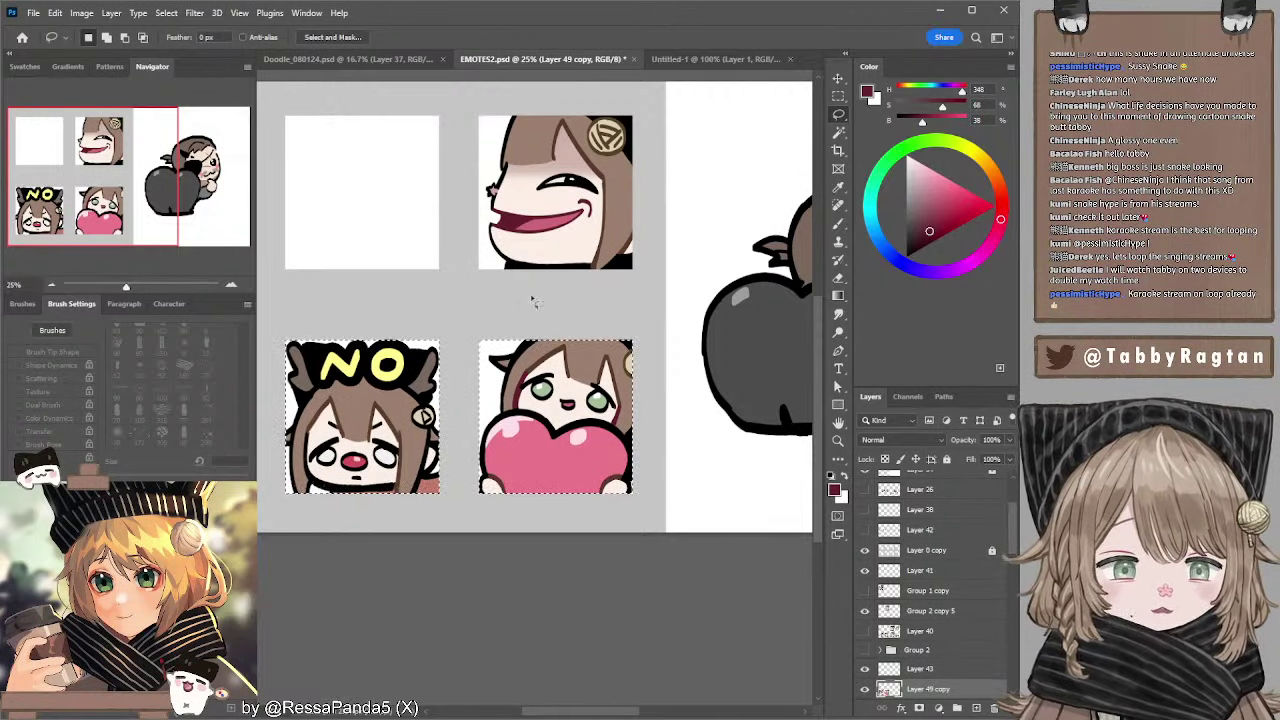
mouse_move(441, 311)
mouse_down()
mouse_move(312, 526)
mouse_move(400, 305)
mouse_move(336, 478)
mouse_up()
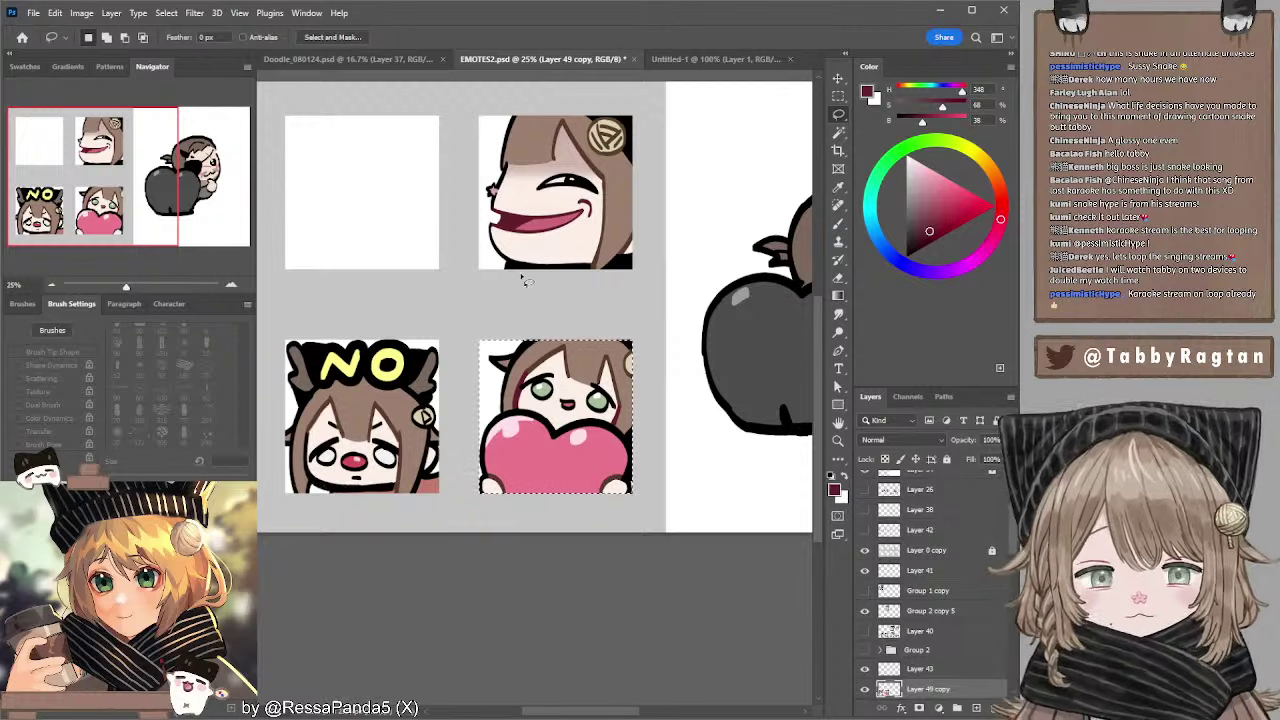
click(700, 60)
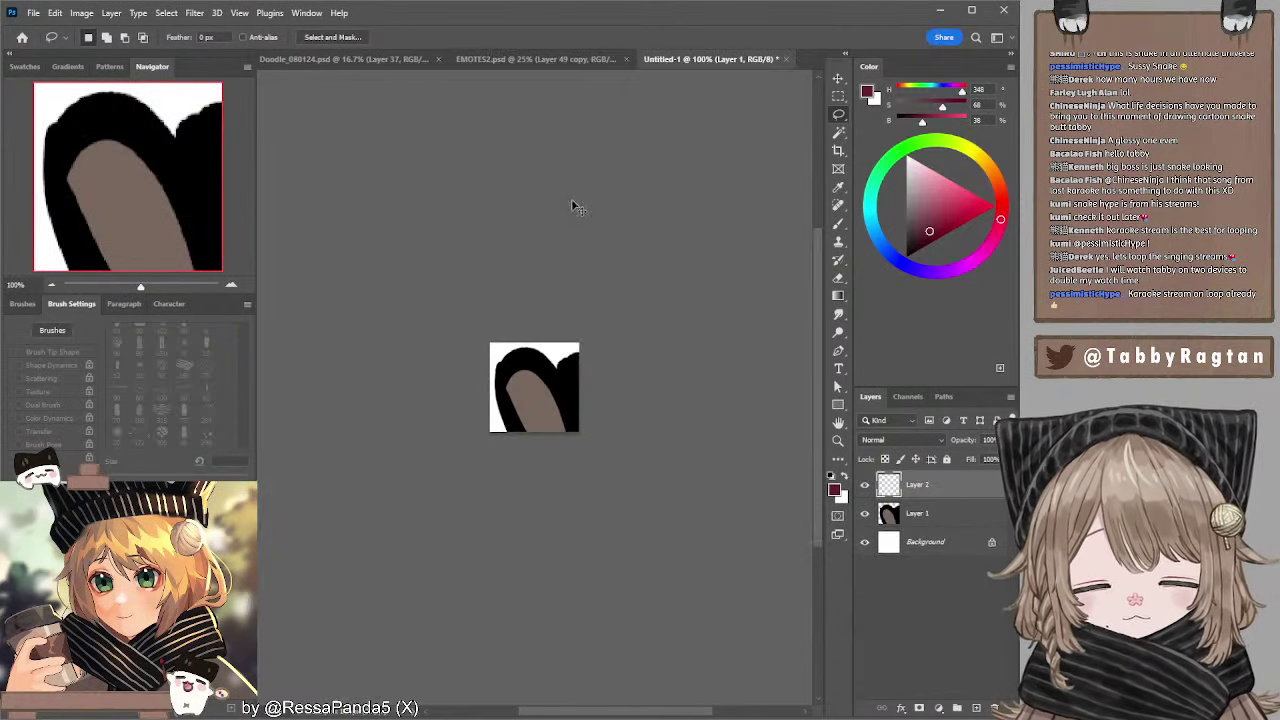
key(ctrl+v)
- Scale Layer 1 and Layer 2 together to about 14.6% so both emotes fit the new document's canvas
click(53, 285)
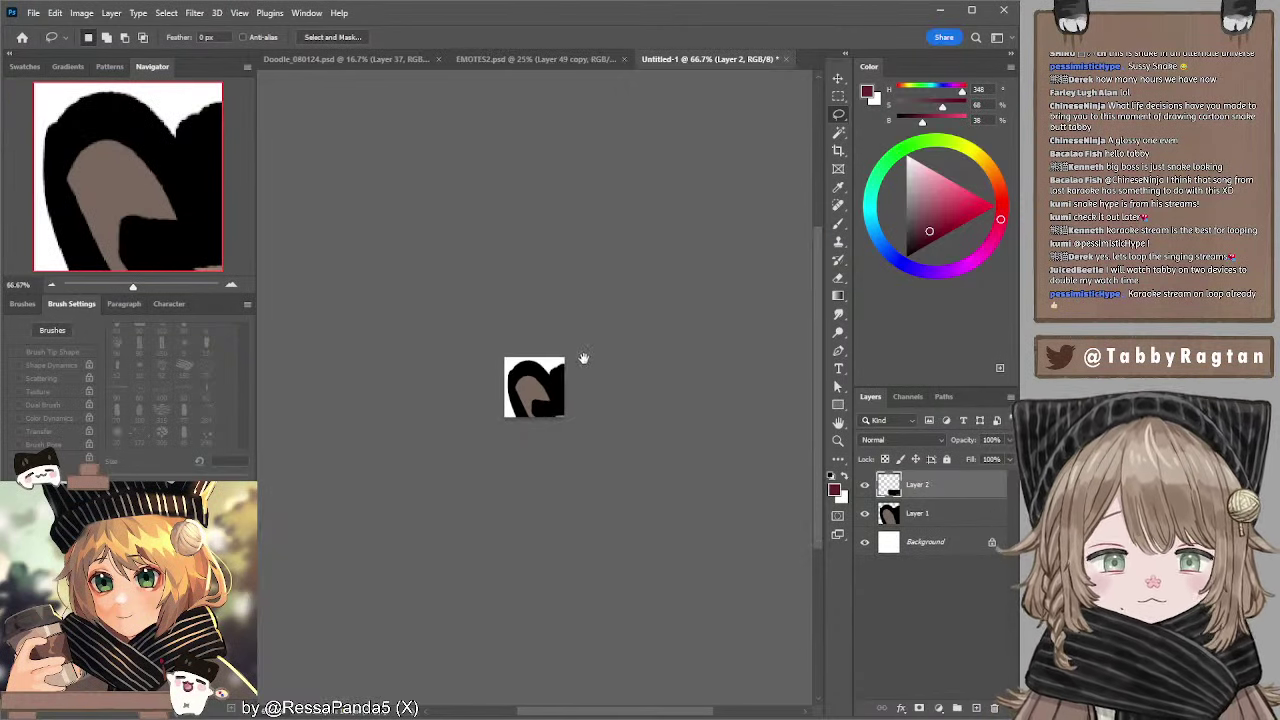
drag(583, 358, 499, 282)
click(838, 78)
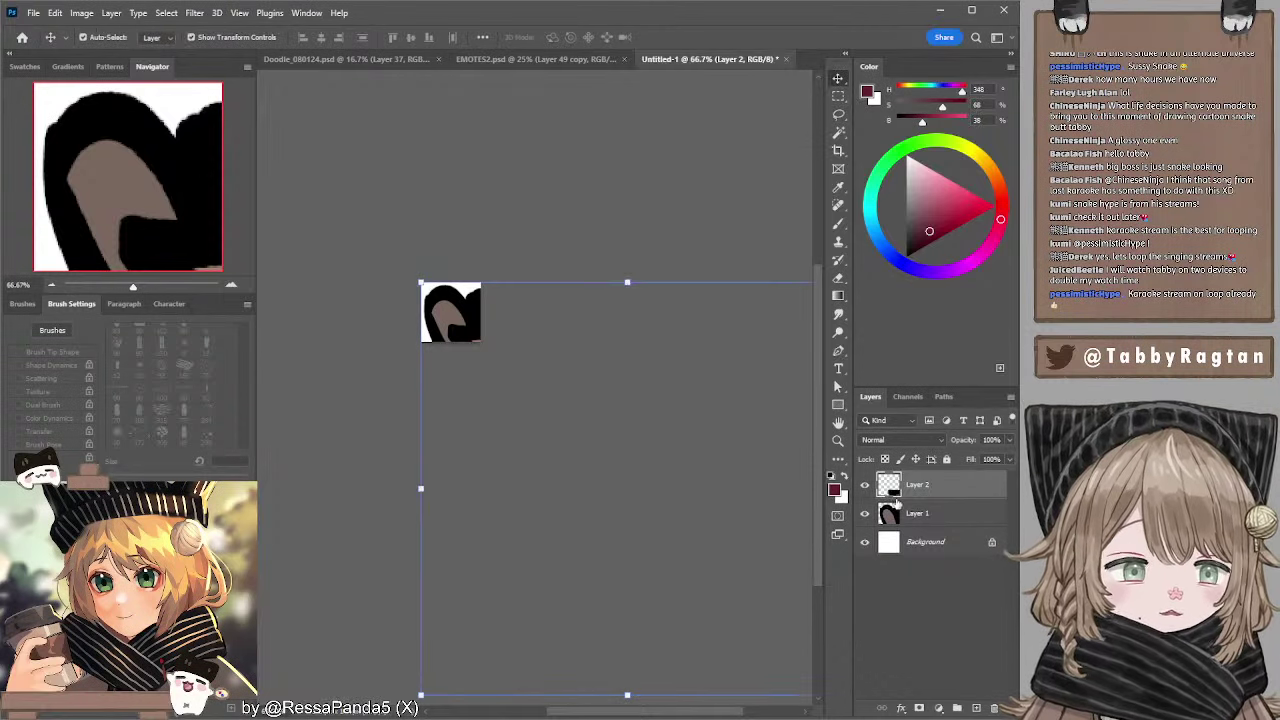
shift+click(896, 500)
drag(529, 329, 499, 297)
drag(730, 608, 385, 255)
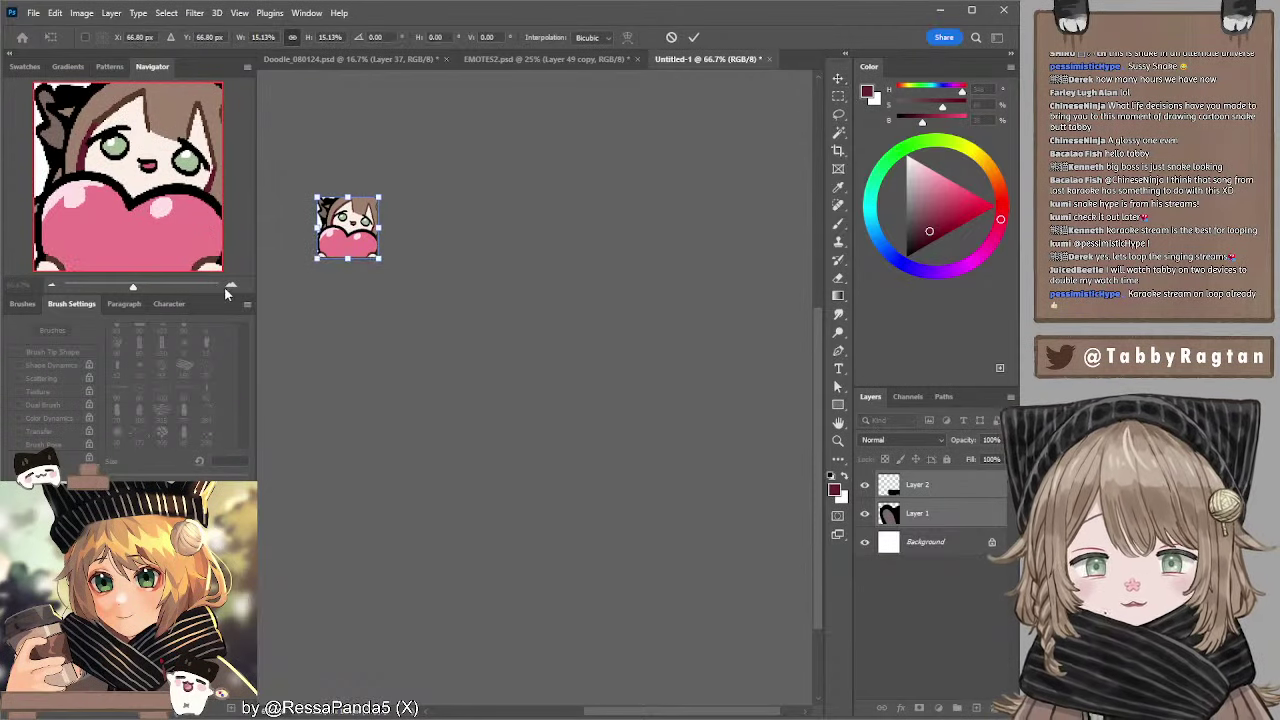
scroll(385, 255, up, 2)
drag(394, 192, 562, 402)
scroll(510, 345, up, 1)
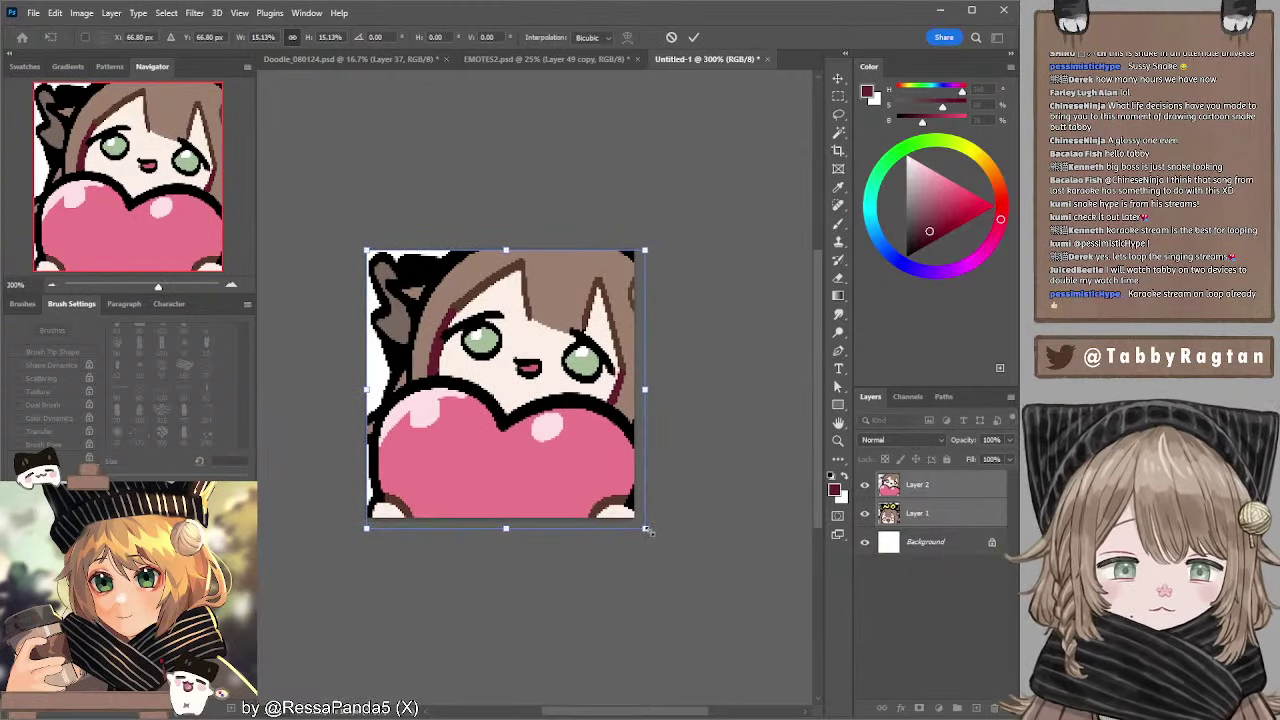
drag(650, 531, 640, 520)
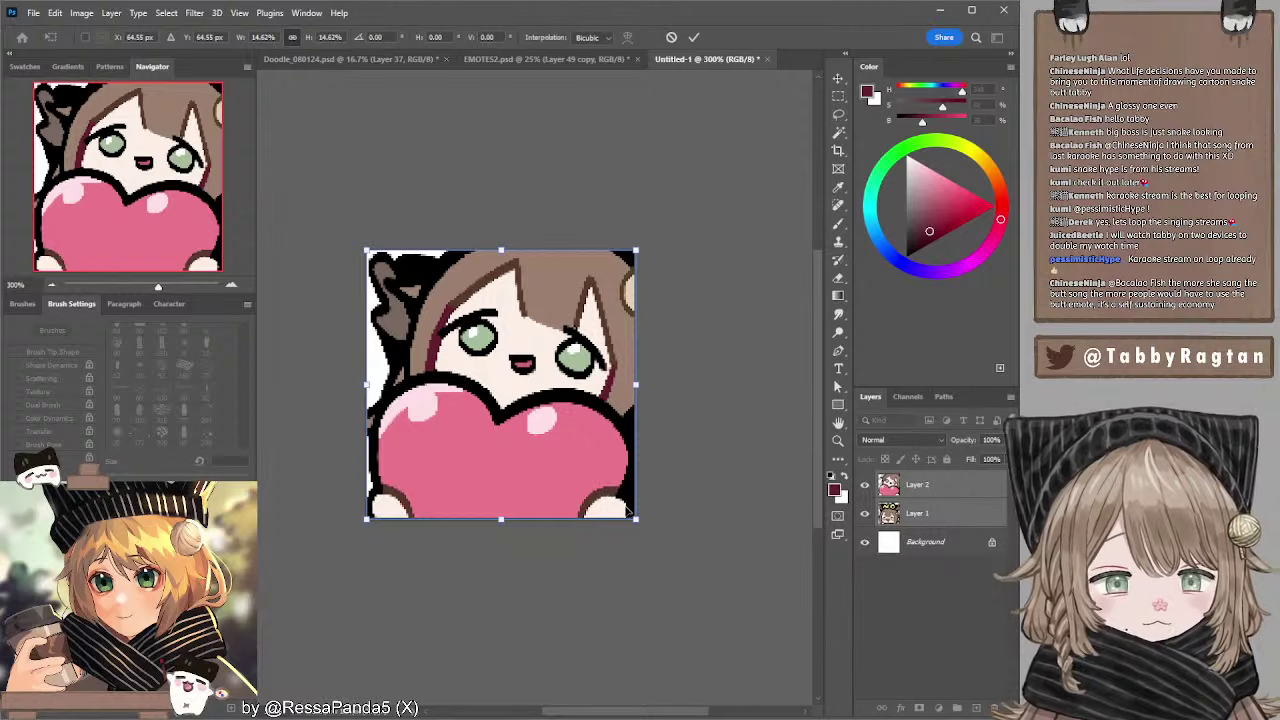
drag(639, 521, 637, 522)
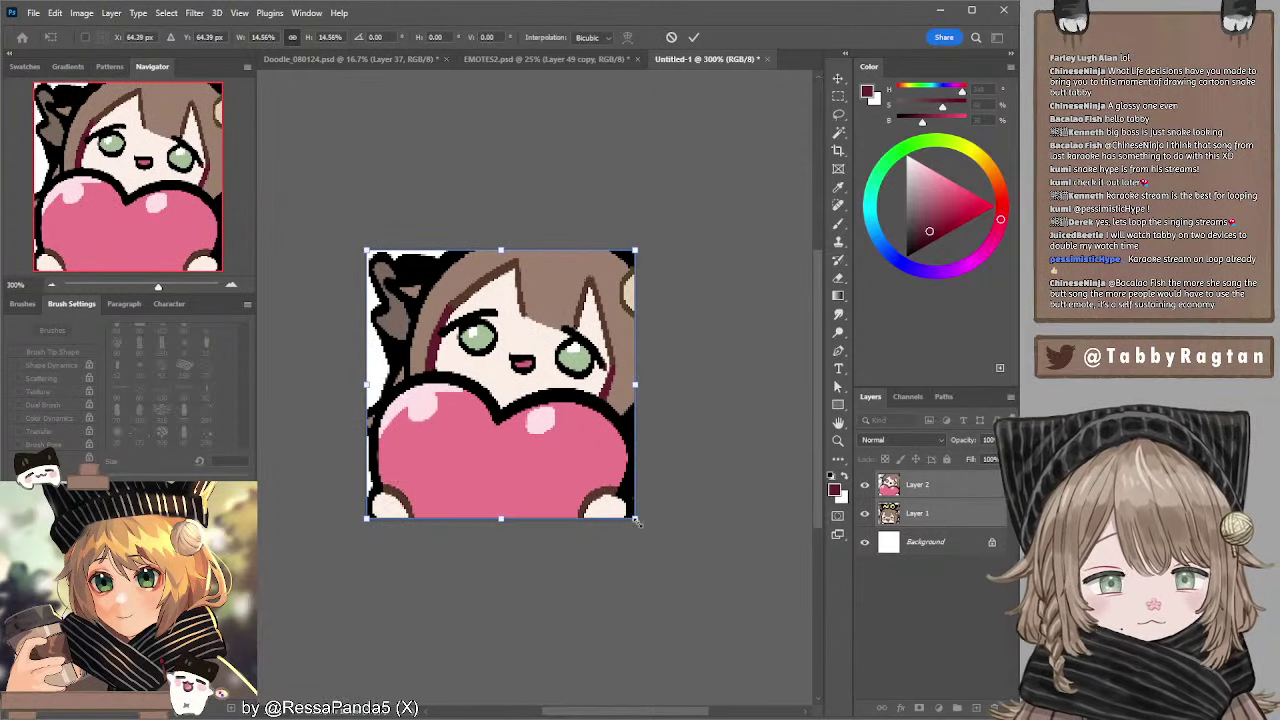
key(Return)
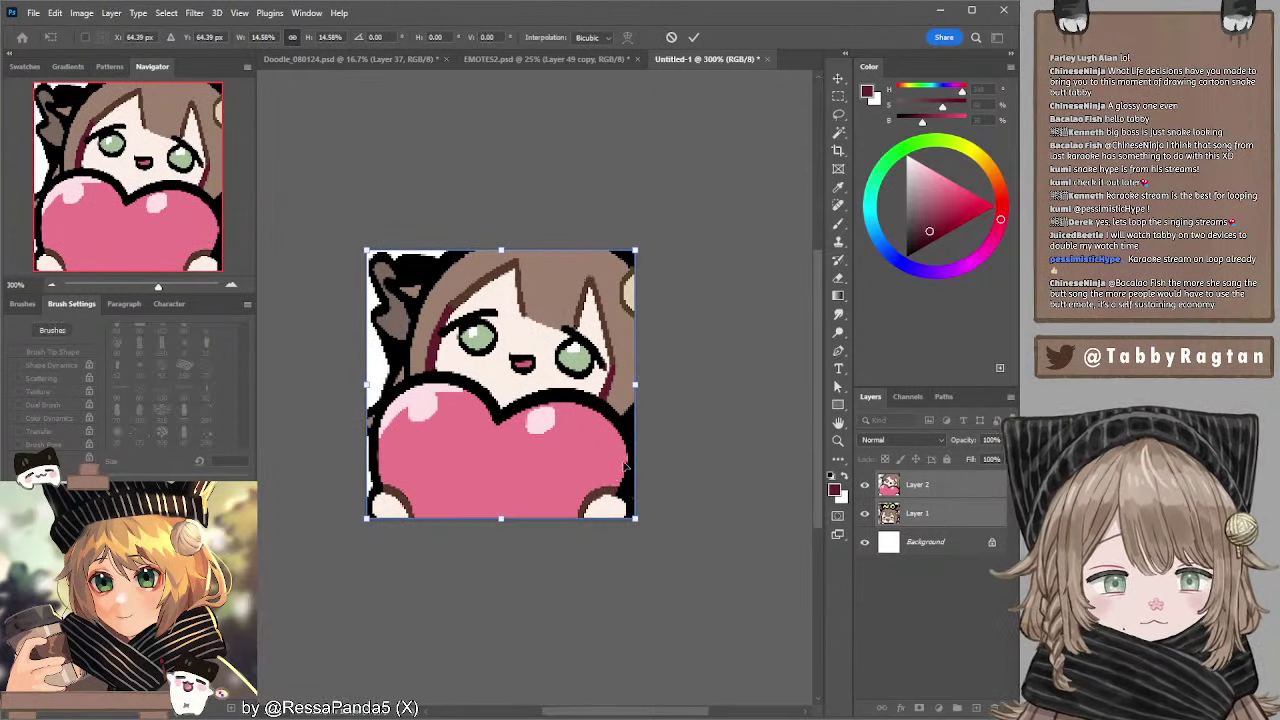
- Hide Layer 2 and the Background, make Layer 1 with the NO emote active and start exporting it with Save for Web
click(51, 285)
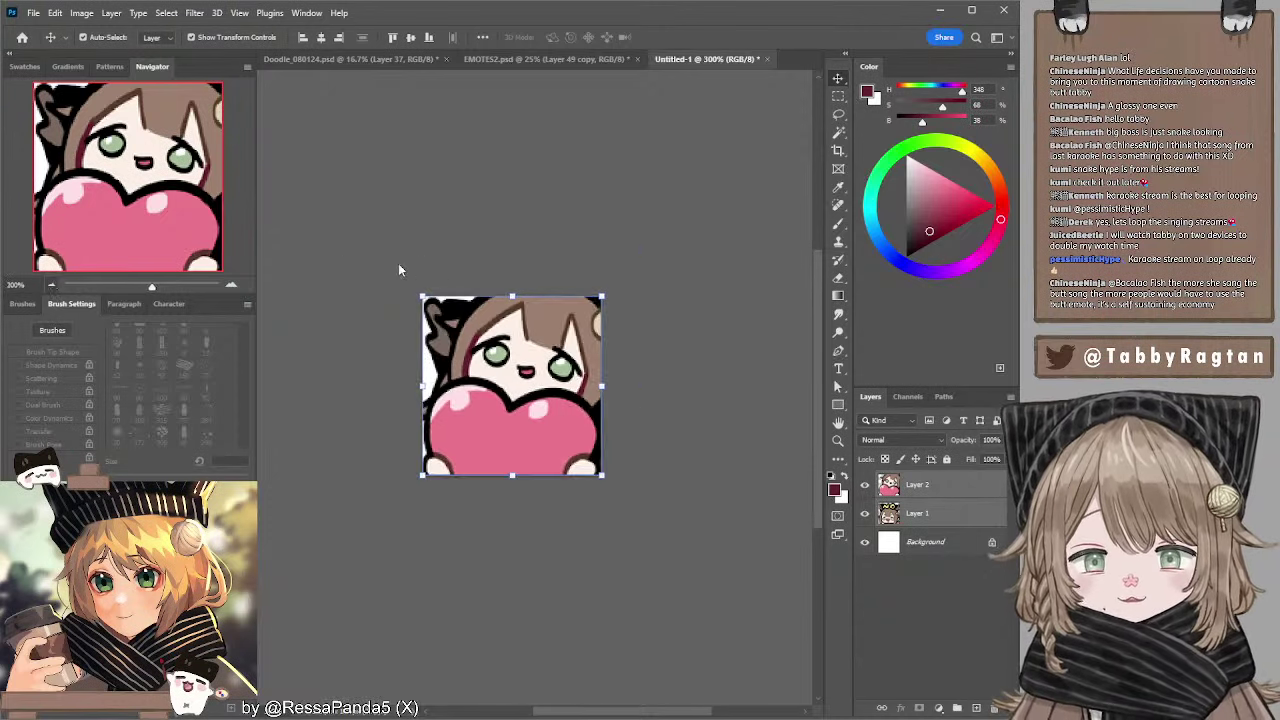
click(911, 518)
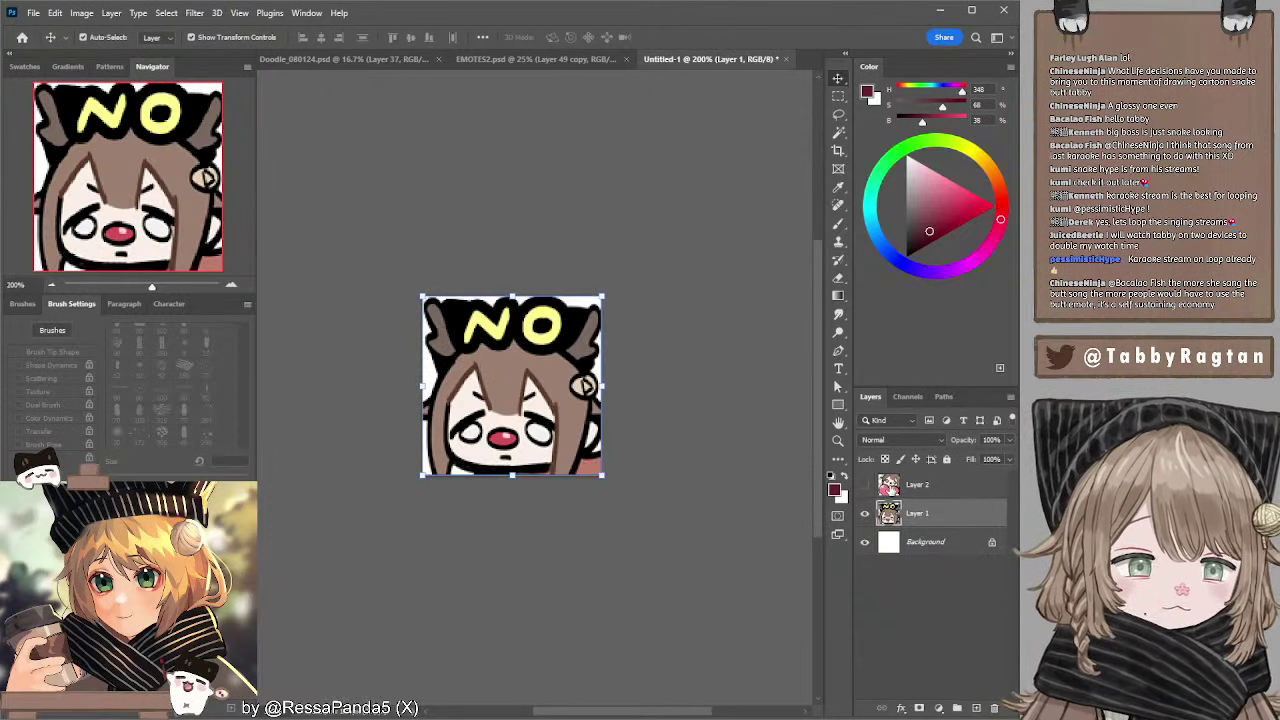
click(865, 543)
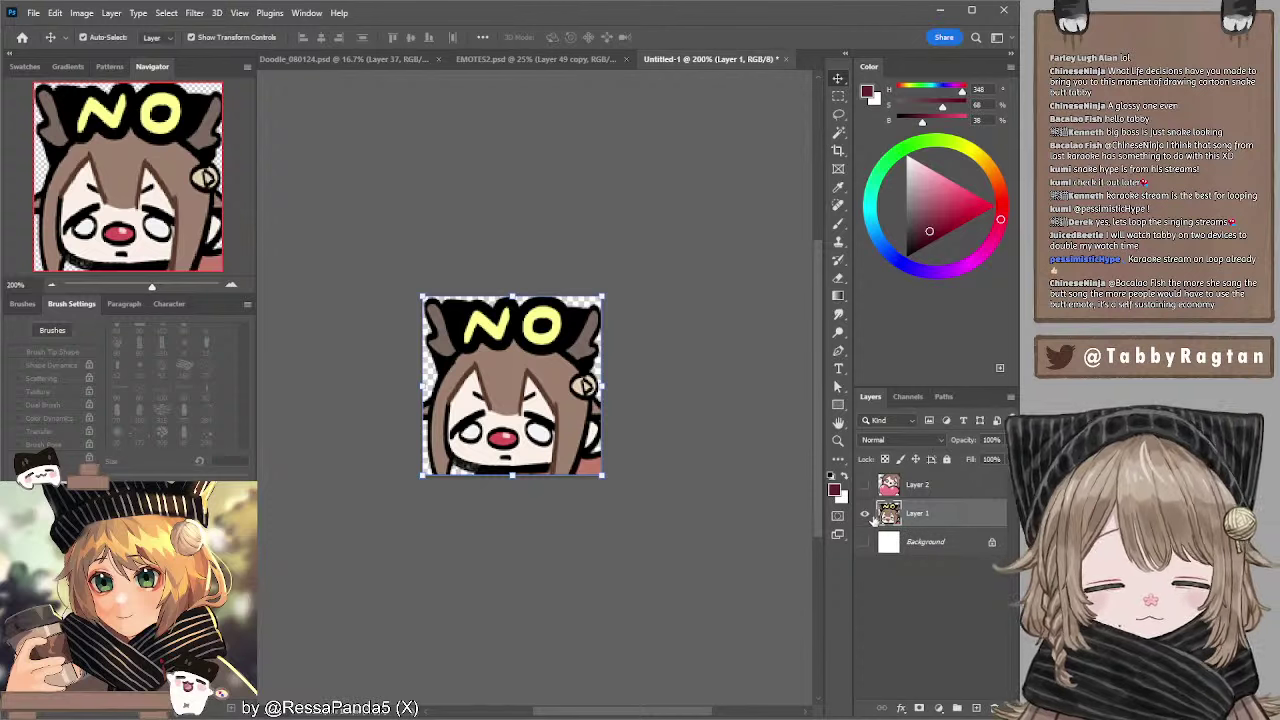
key(ctrl+alt+shift+s)
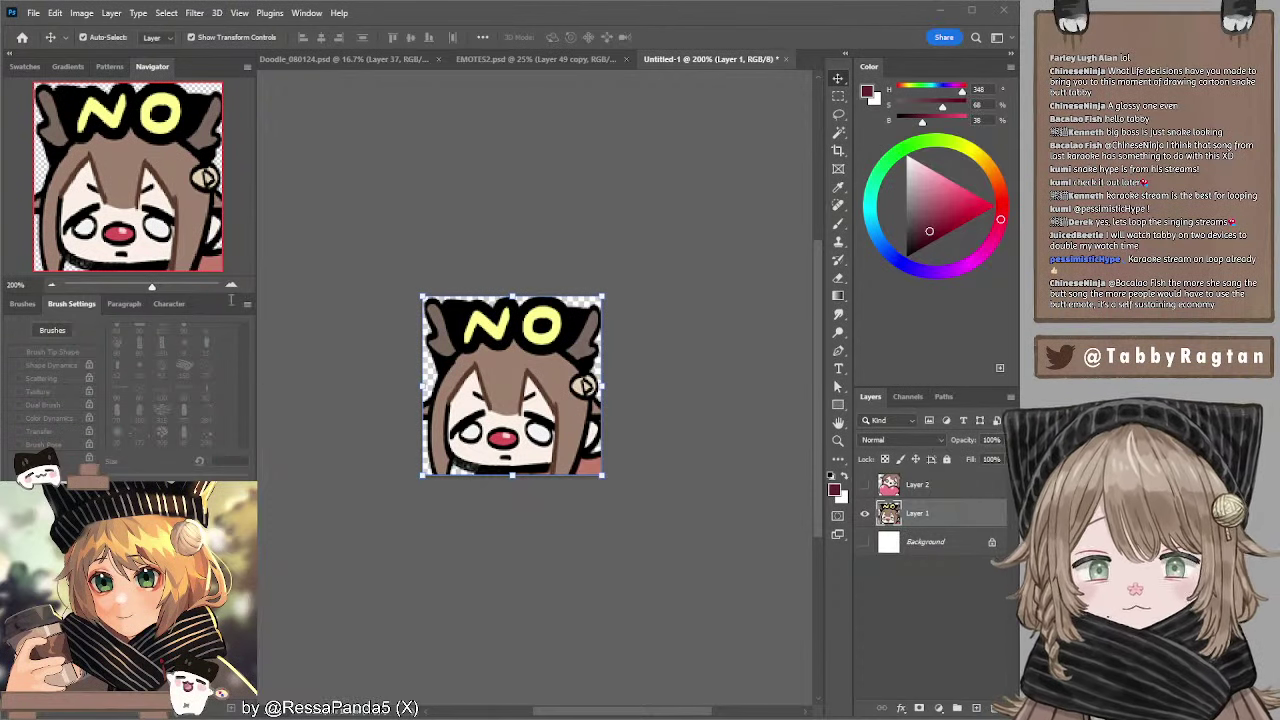
- Paint over the rough outline below the NO emote's face in black with a 4 px brush
key(b)
key(d)
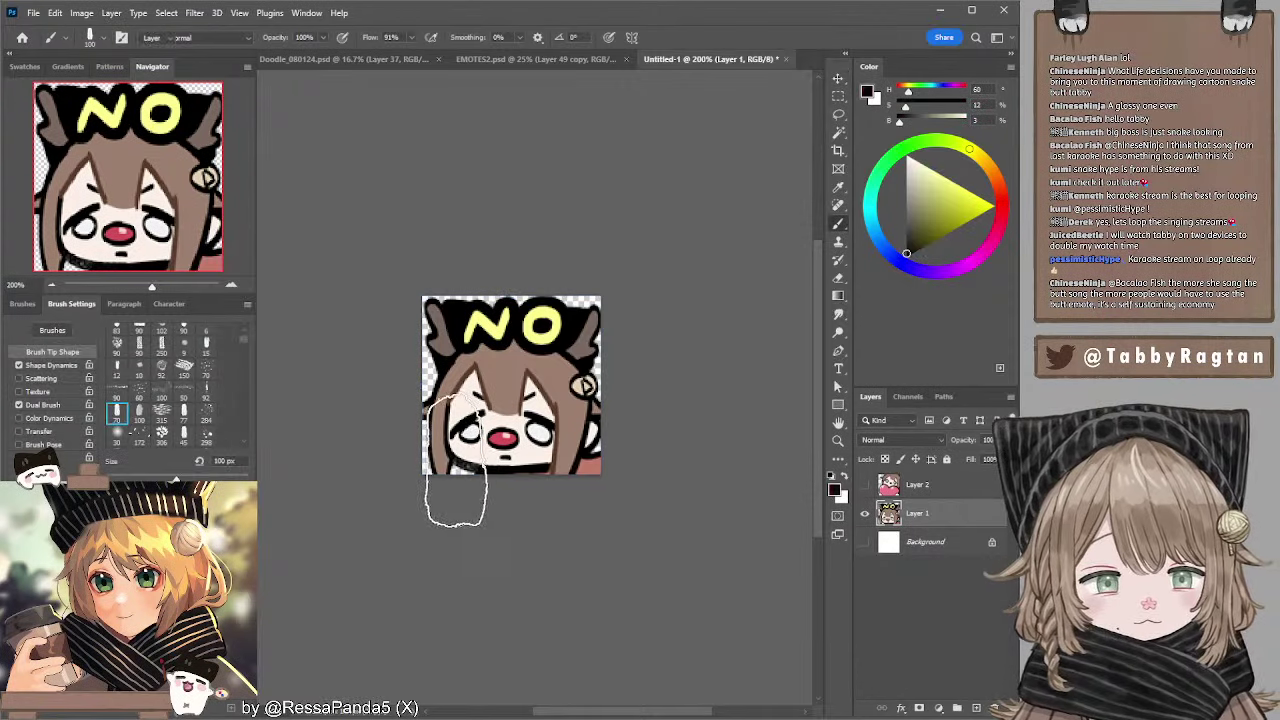
key(ctrl+plus)
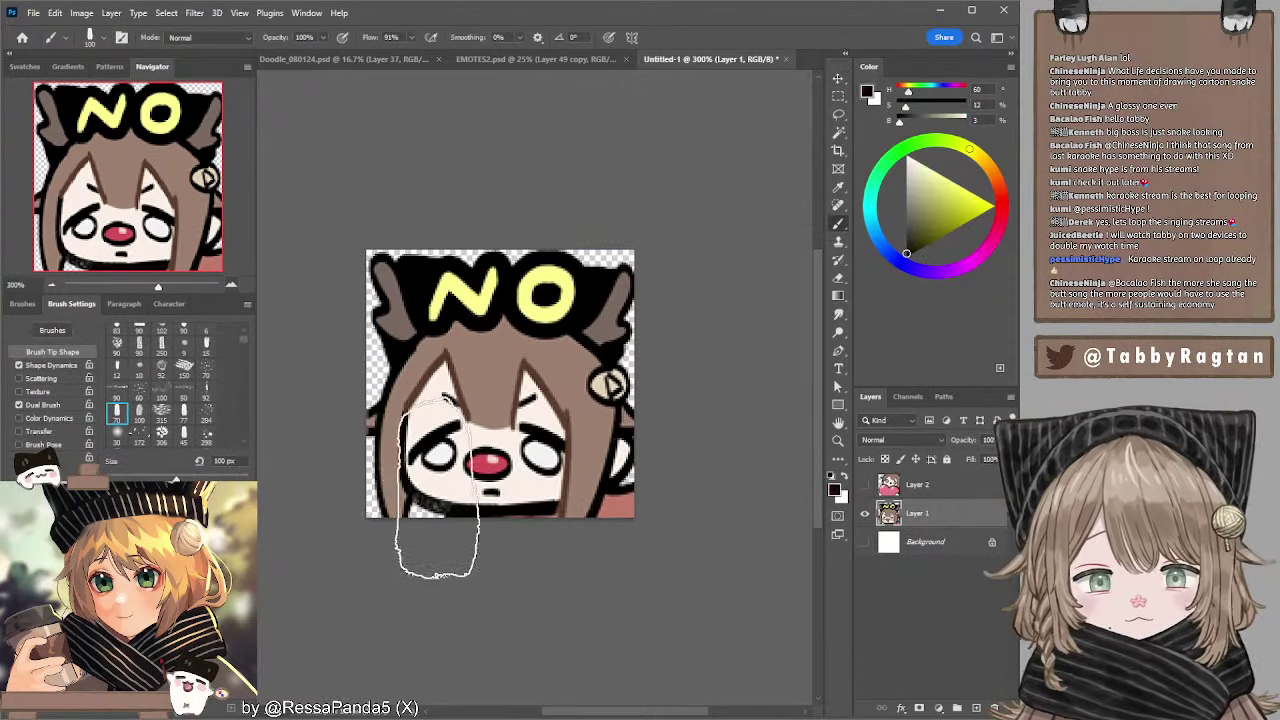
key(bracketleft)
key(bracketleft)
key(bracketleft)
key(bracketleft)
key(bracketleft)
key(bracketleft)
key(bracketleft)
key(bracketleft)
key(bracketleft)
key(bracketleft)
key(bracketleft)
key(bracketleft)
key(bracketleft)
key(bracketleft)
key(bracketleft)
key(bracketleft)
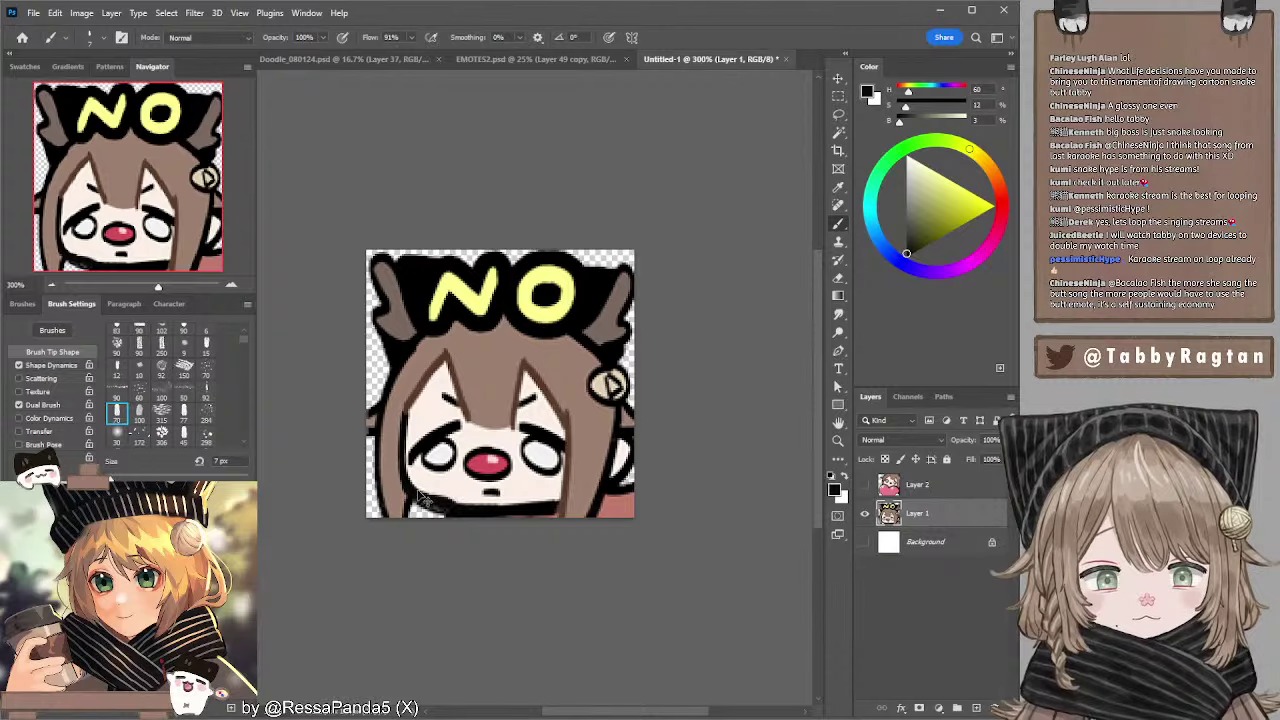
key(bracketleft)
key(bracketleft)
key(bracketleft)
drag(412, 487, 442, 508)
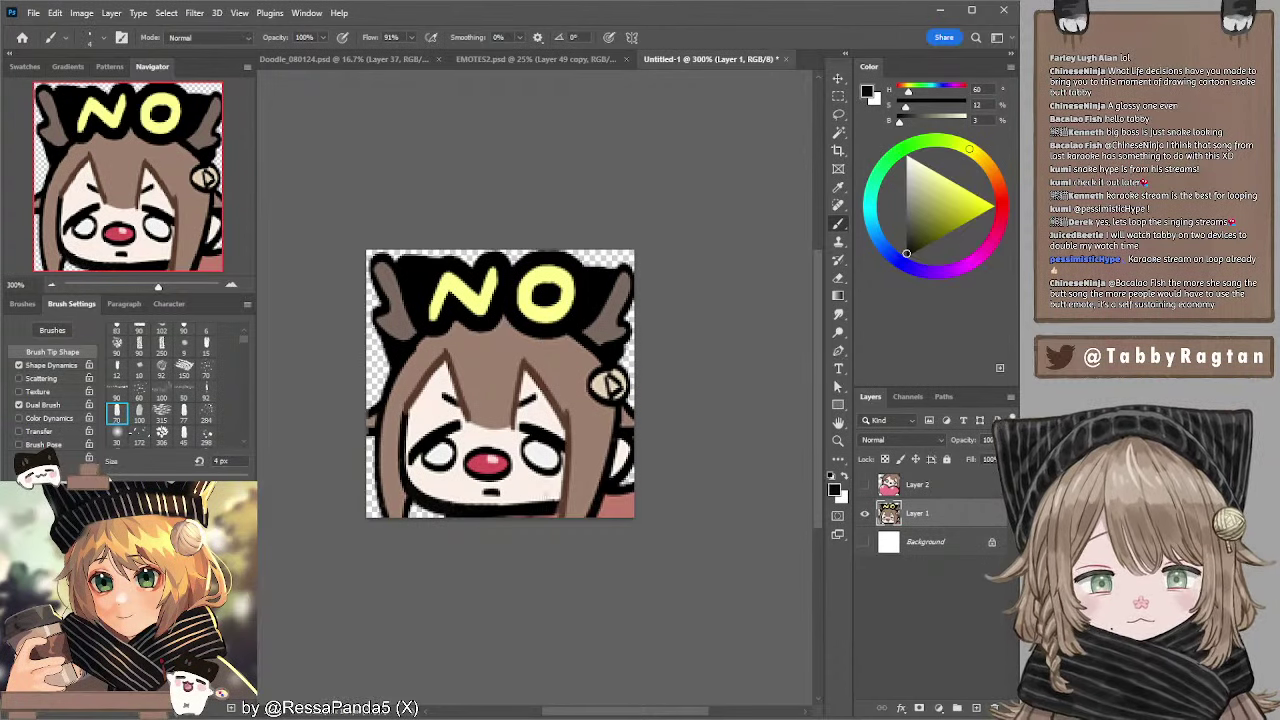
drag(489, 514, 534, 512)
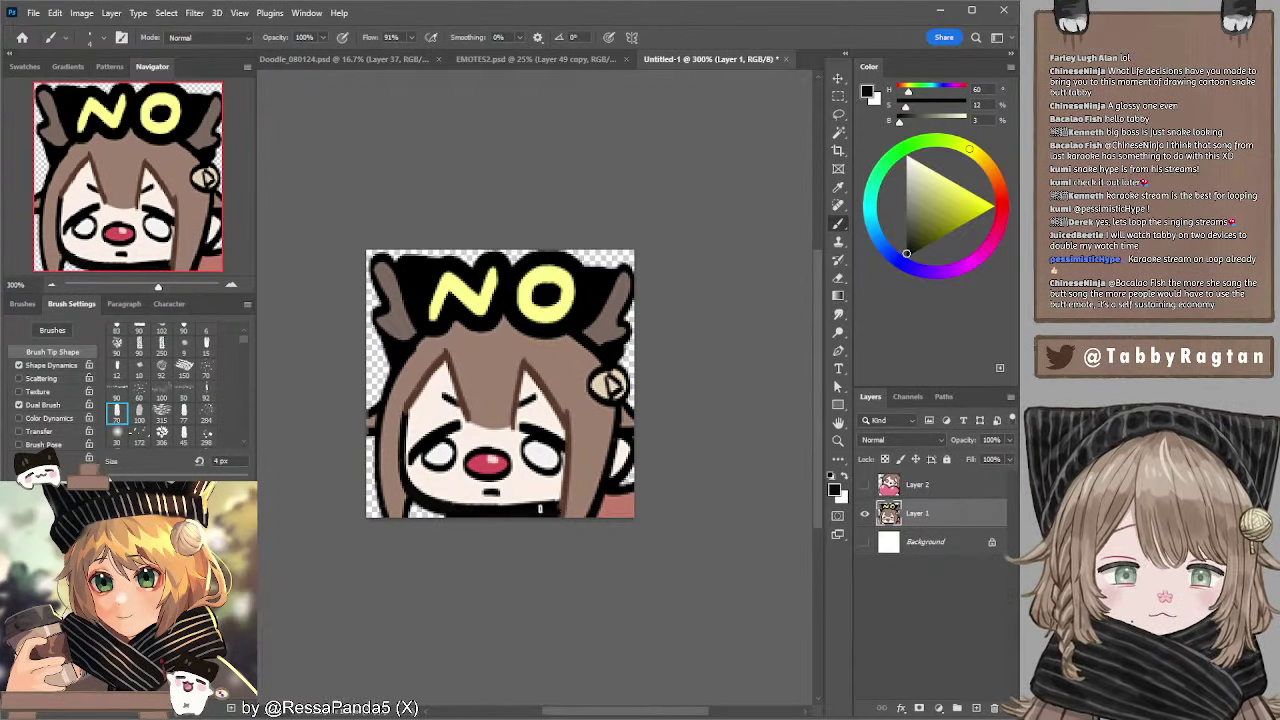
- Nudge the NO emote on Layer 1 one pixel to the left
click(838, 78)
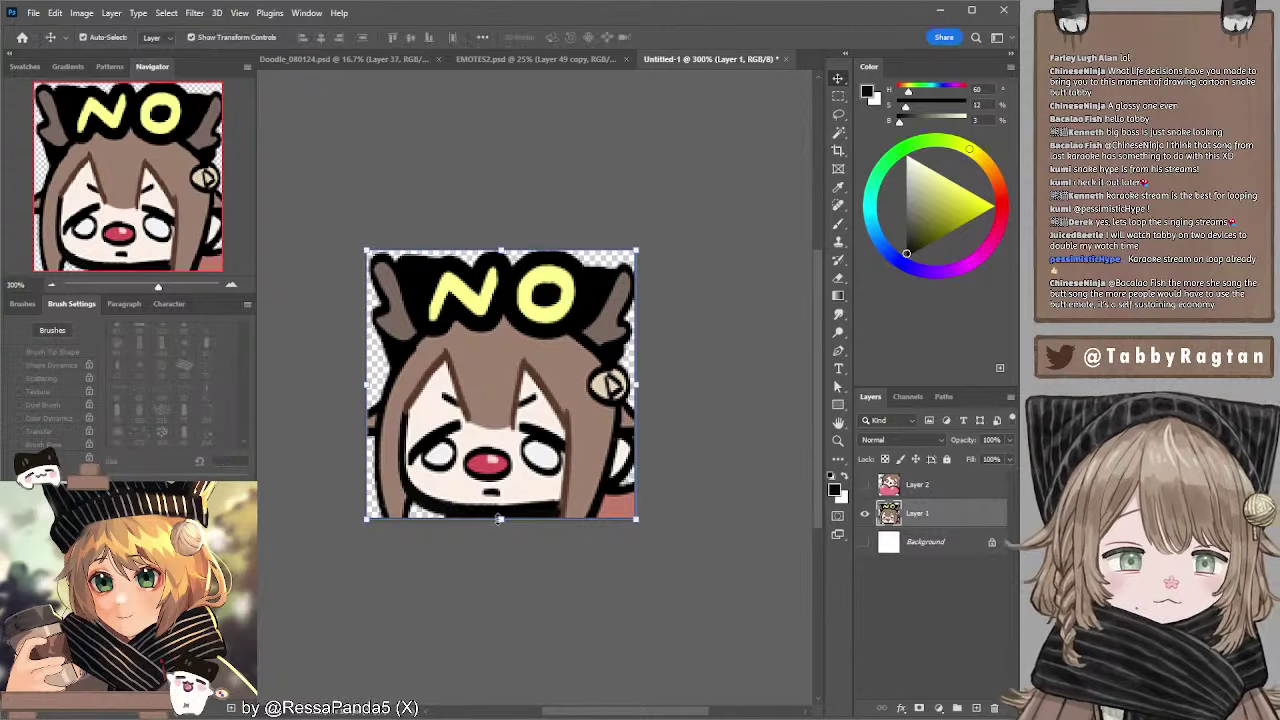
drag(518, 521, 525, 520)
key(Left)
key(Left)
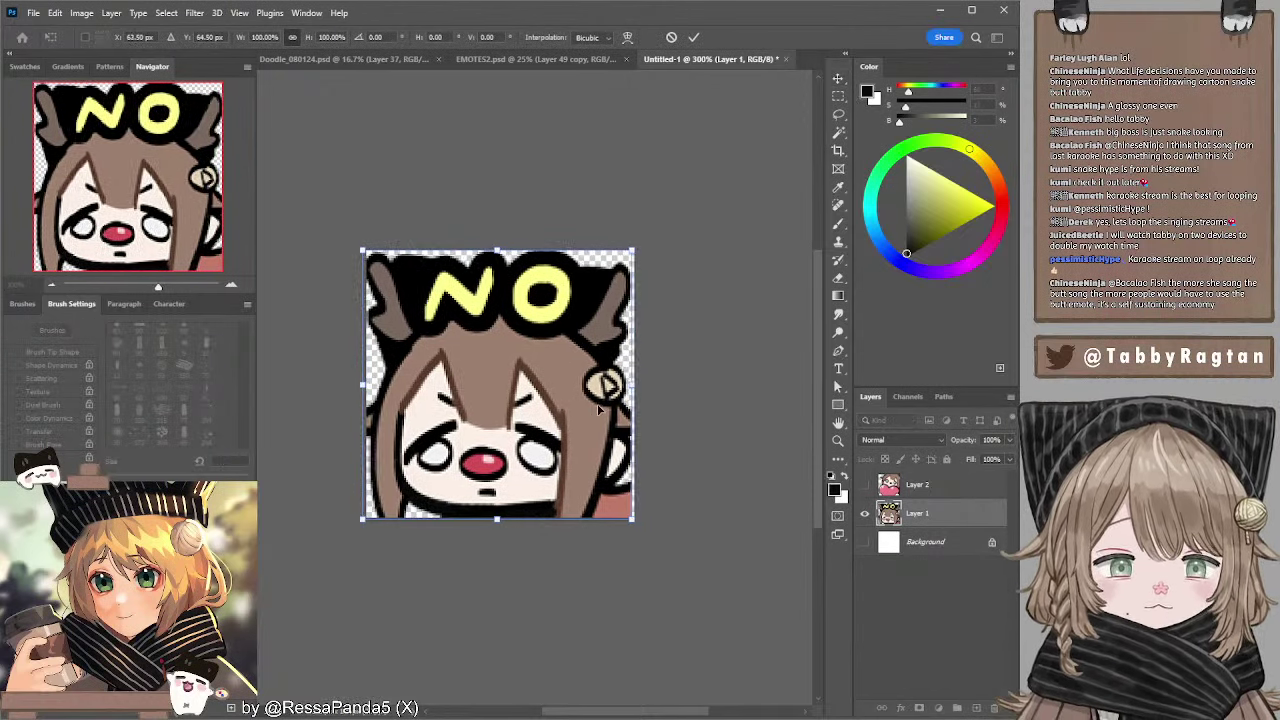
key(Right)
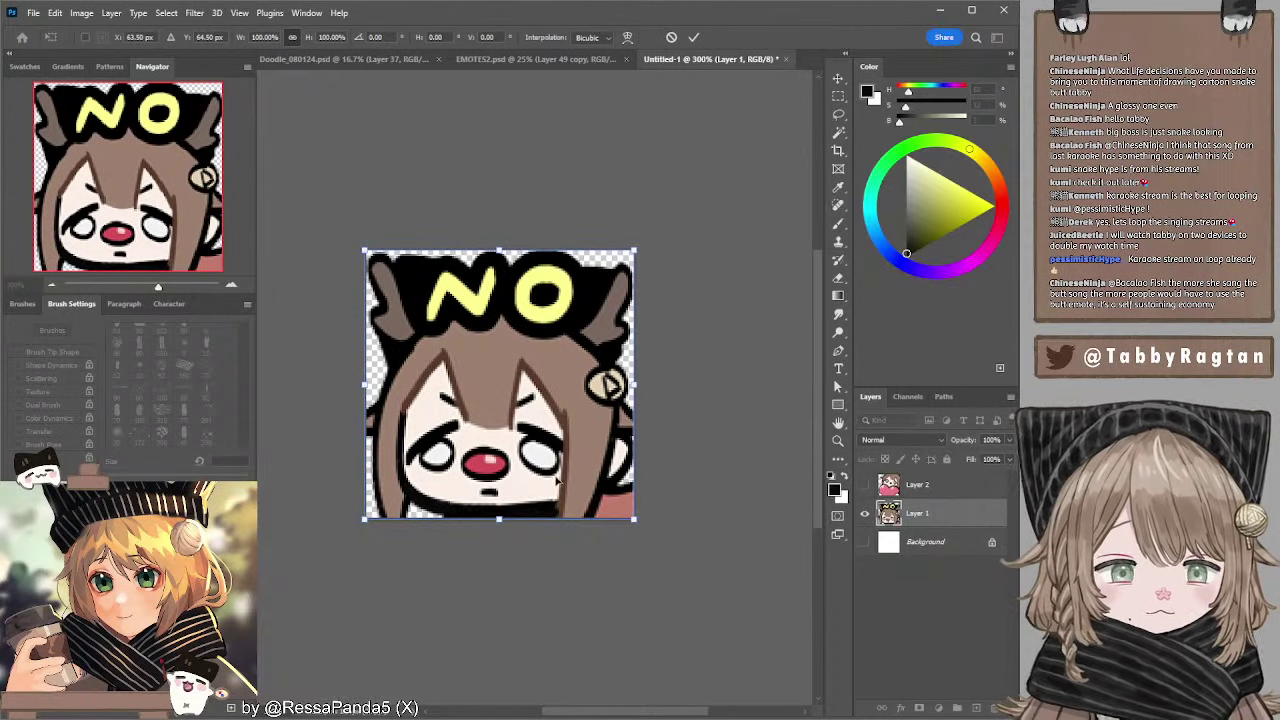
click(931, 492)
click(922, 516)
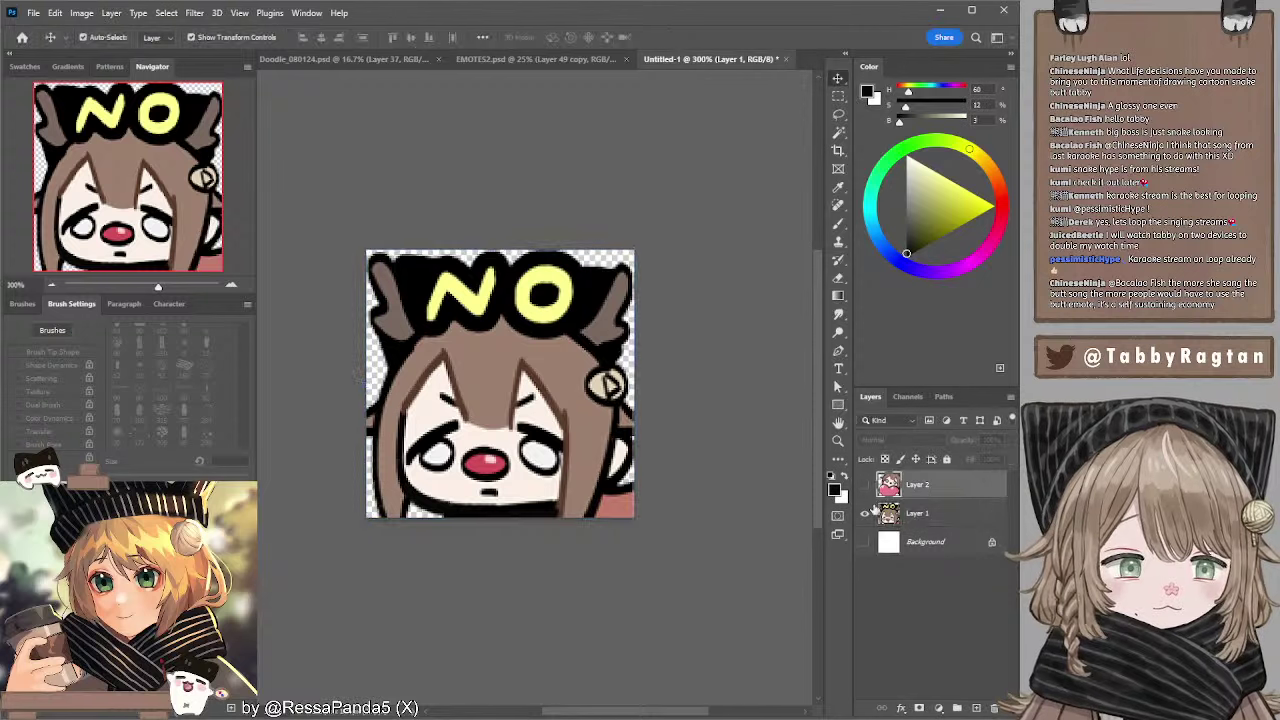
key(l)
mouse_move(430, 500)
mouse_down()
mouse_move(490, 460)
mouse_move(464, 484)
mouse_up()
key(e)
key(ctrl+d)
key(l)
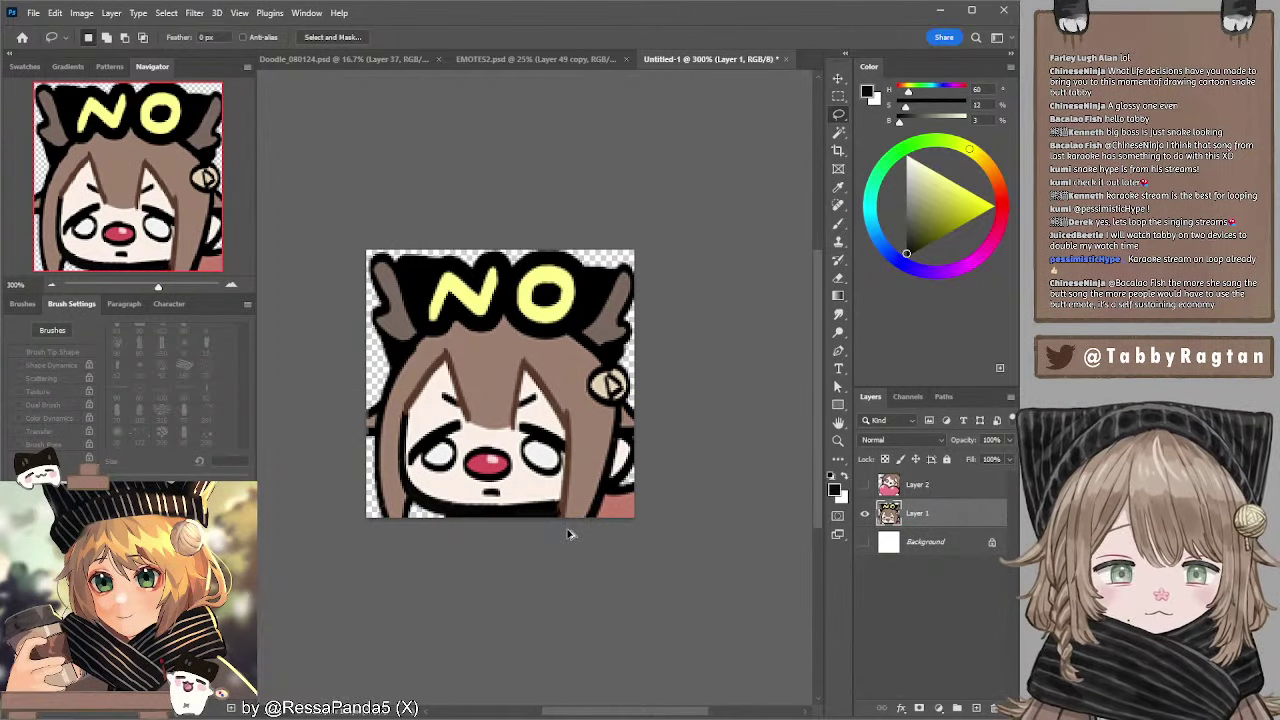
- Paint a lighter pink highlight on the pink patch in the NO emote's lower corner with a 6 px brush, starting from the patch's colour
key(b)
alt+click(620, 508)
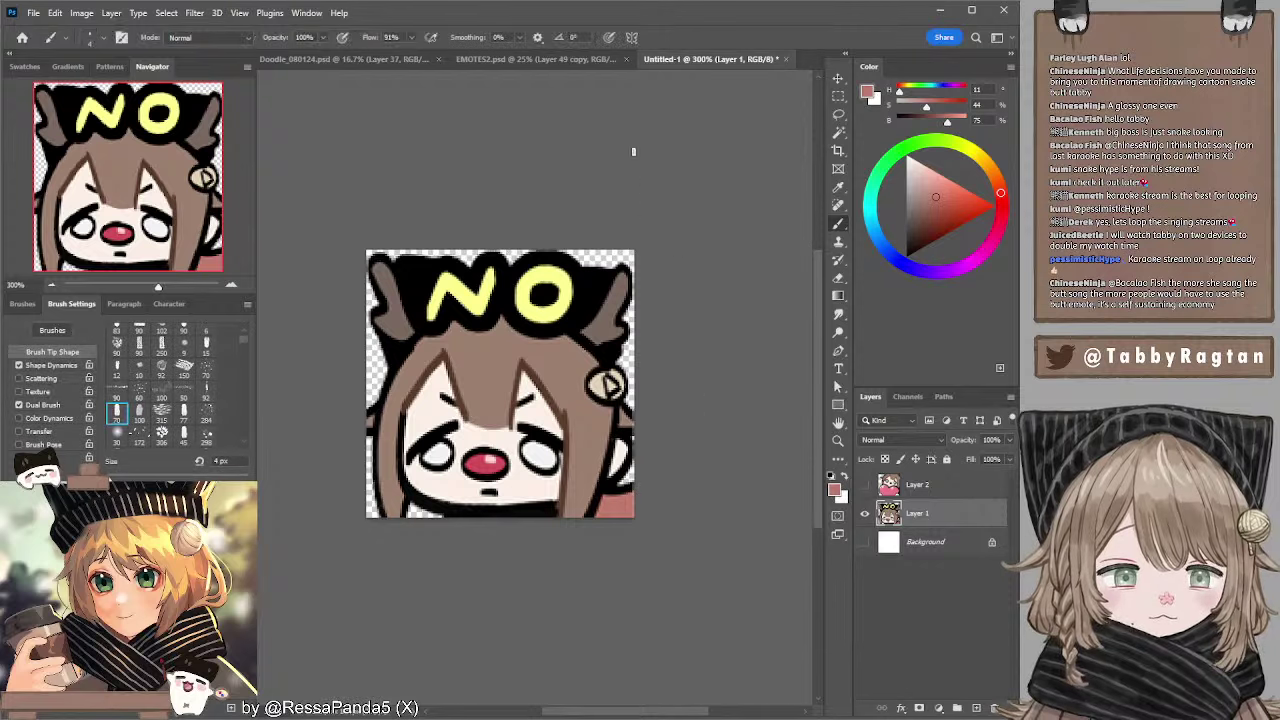
click(932, 178)
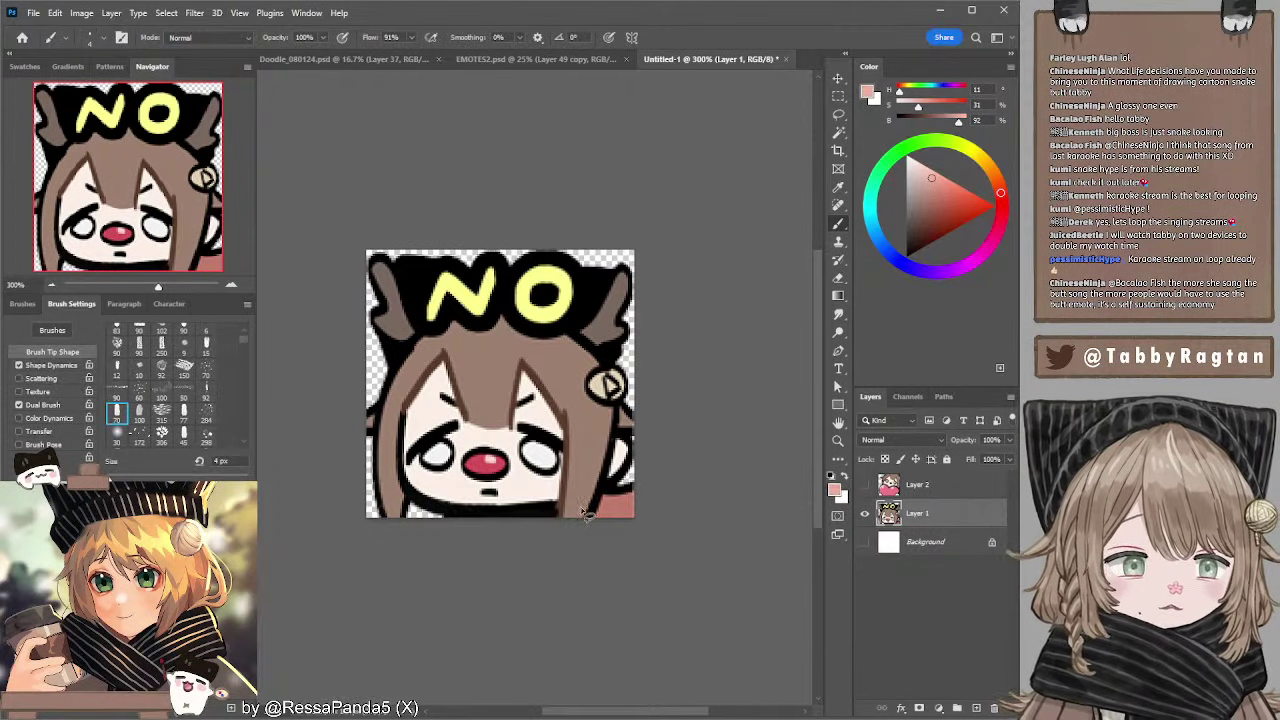
key(l)
key(b)
drag(615, 508, 622, 506)
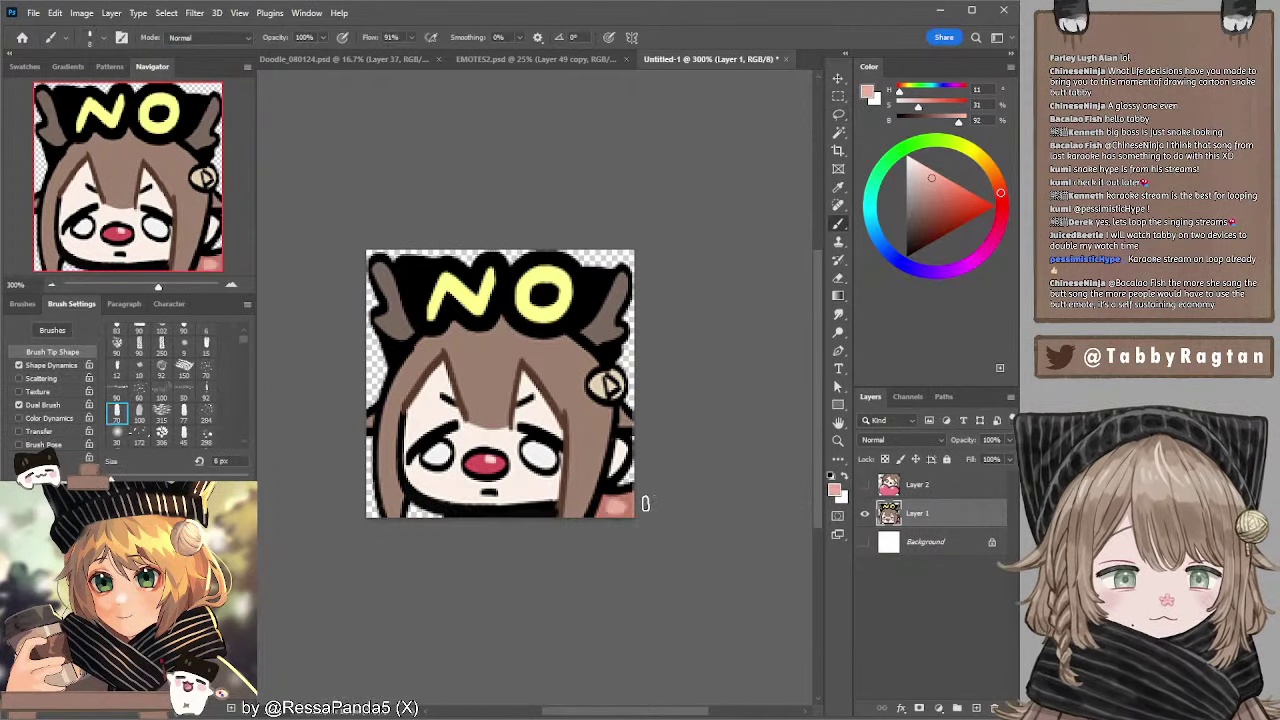
- Replace the highlight on the pink patch in the NO emote's lower corner with pale peach (H 26, S 18, B 98), using a 9 px brush
key(ctrl+z)
click(922, 166)
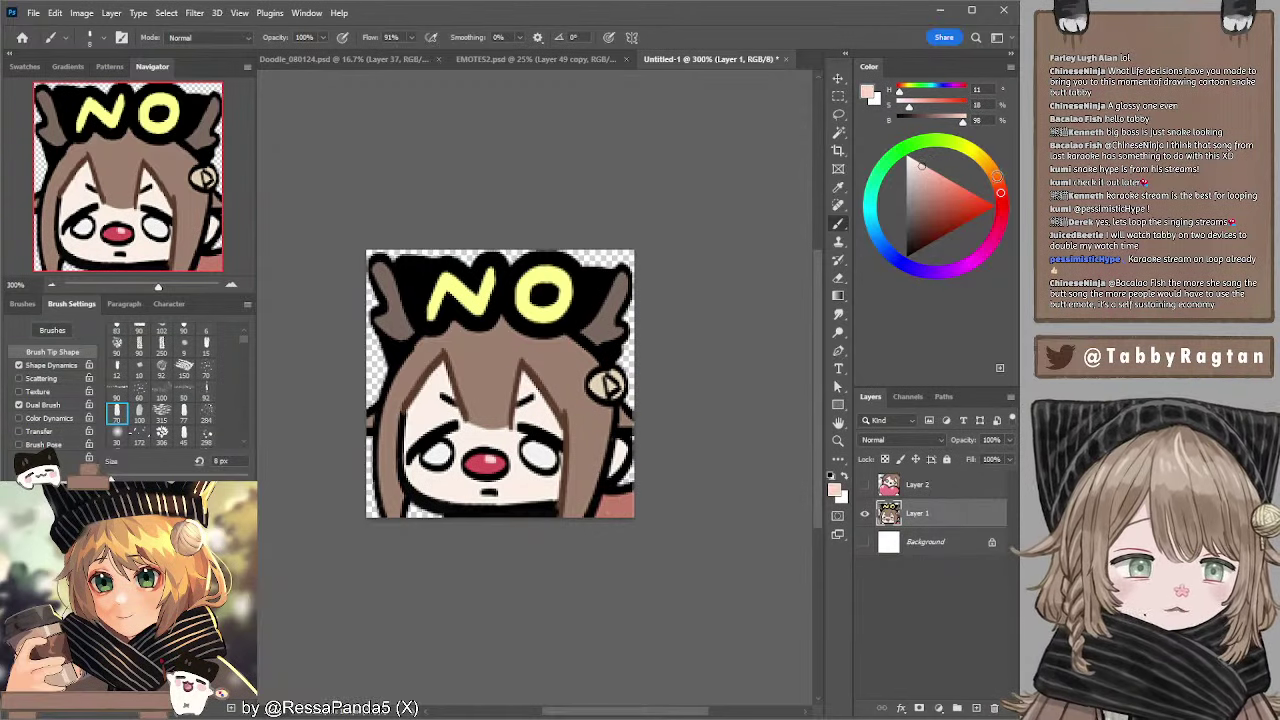
click(996, 178)
mouse_move(622, 508)
mouse_down()
mouse_move(675, 518)
mouse_move(666, 486)
mouse_move(631, 503)
mouse_up()
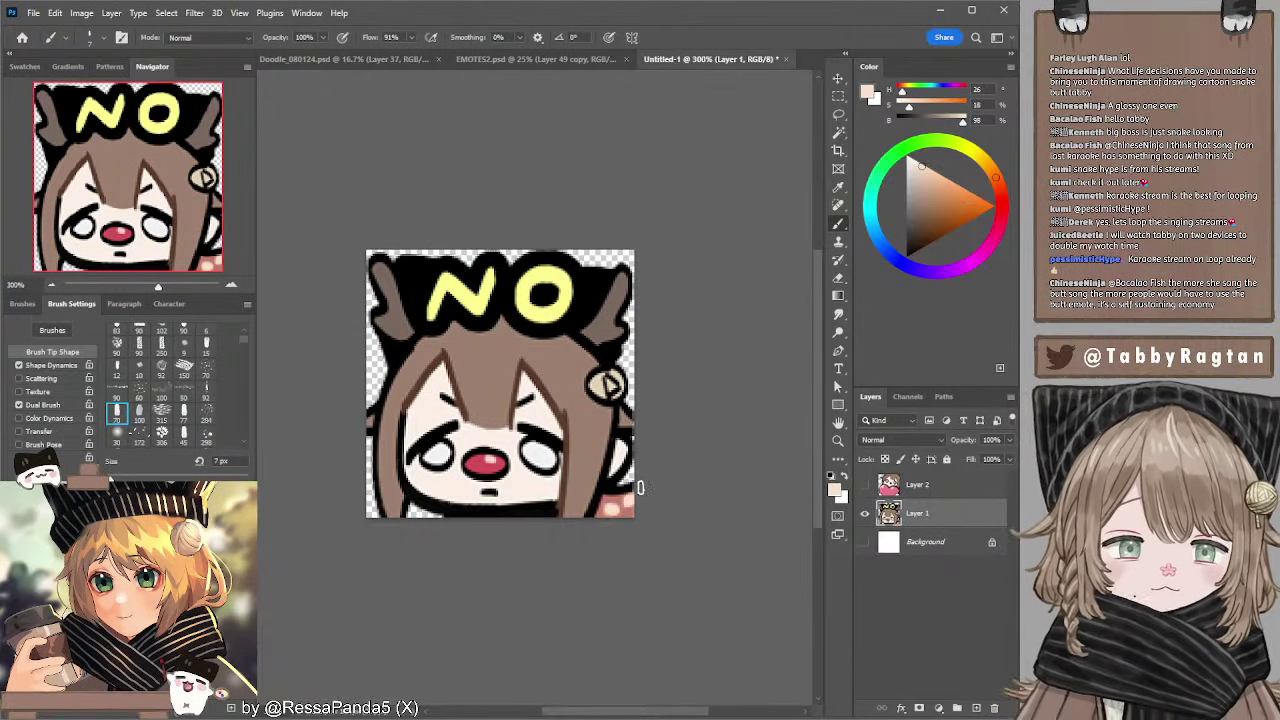
key(ctrl+z)
key(])
key(])
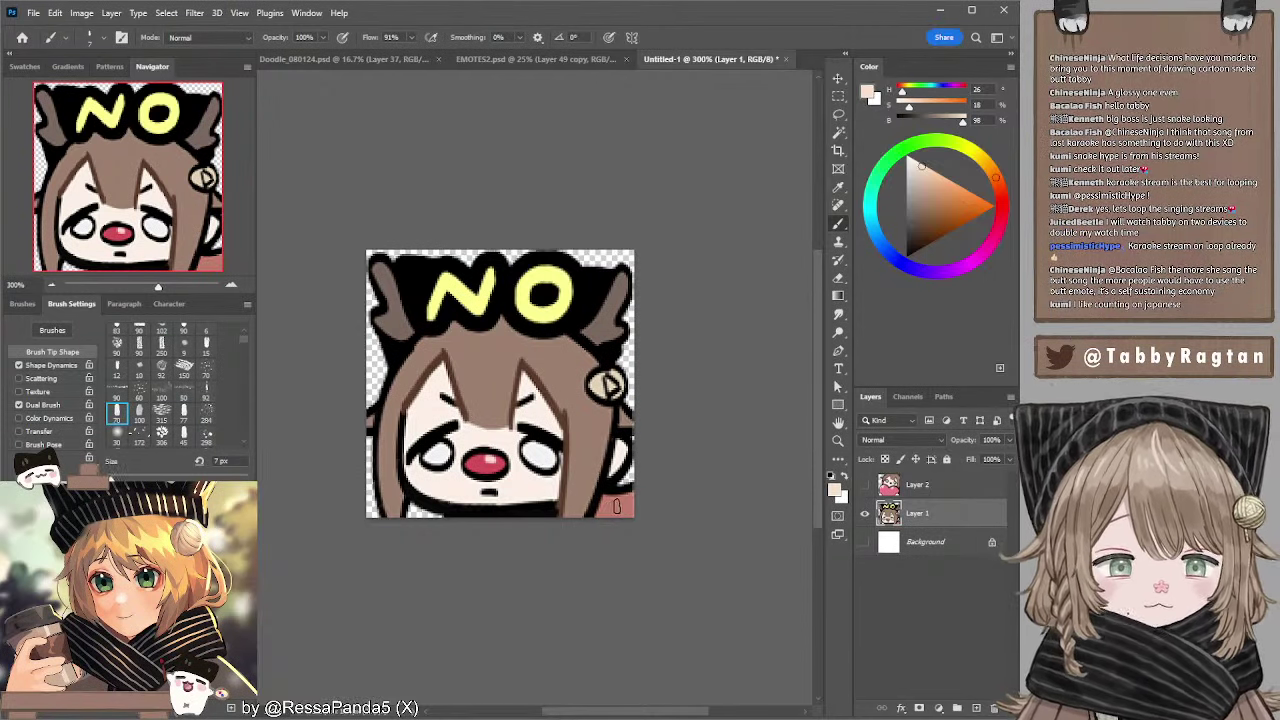
drag(609, 508, 636, 502)
key(ctrl+z)
key(ctrl+z)
key(ctrl+z)
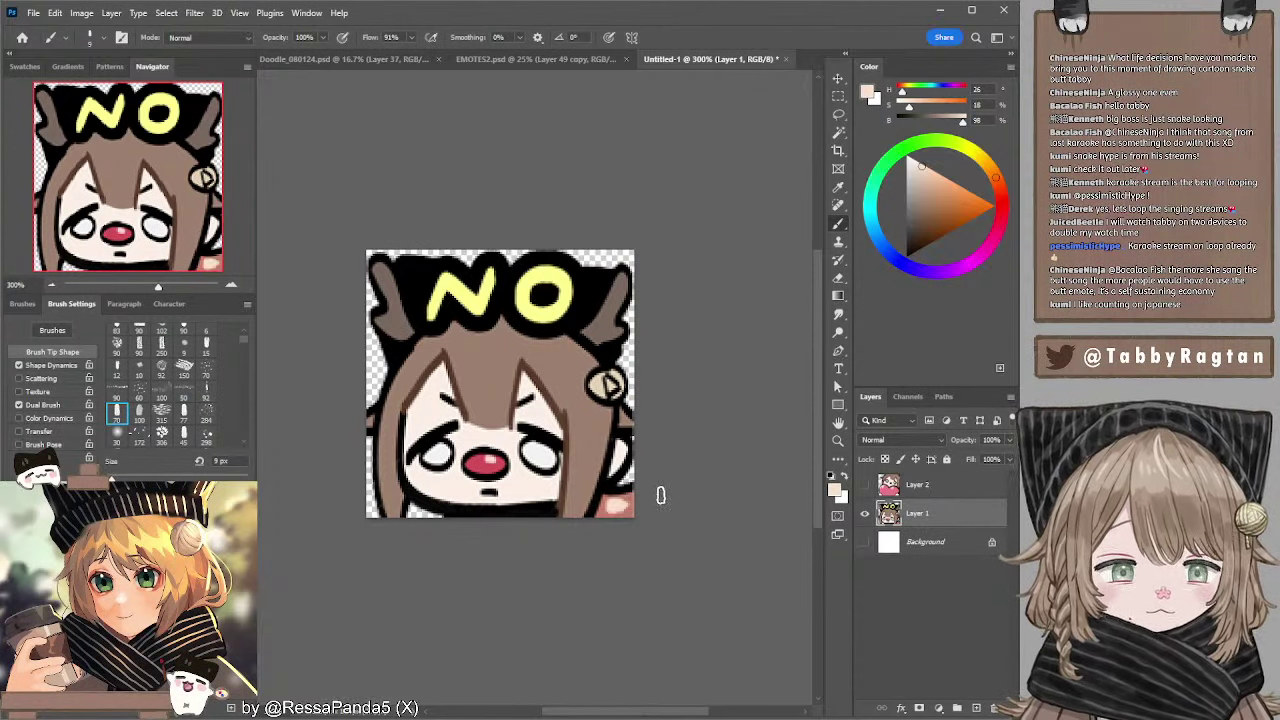
drag(690, 322, 697, 331)
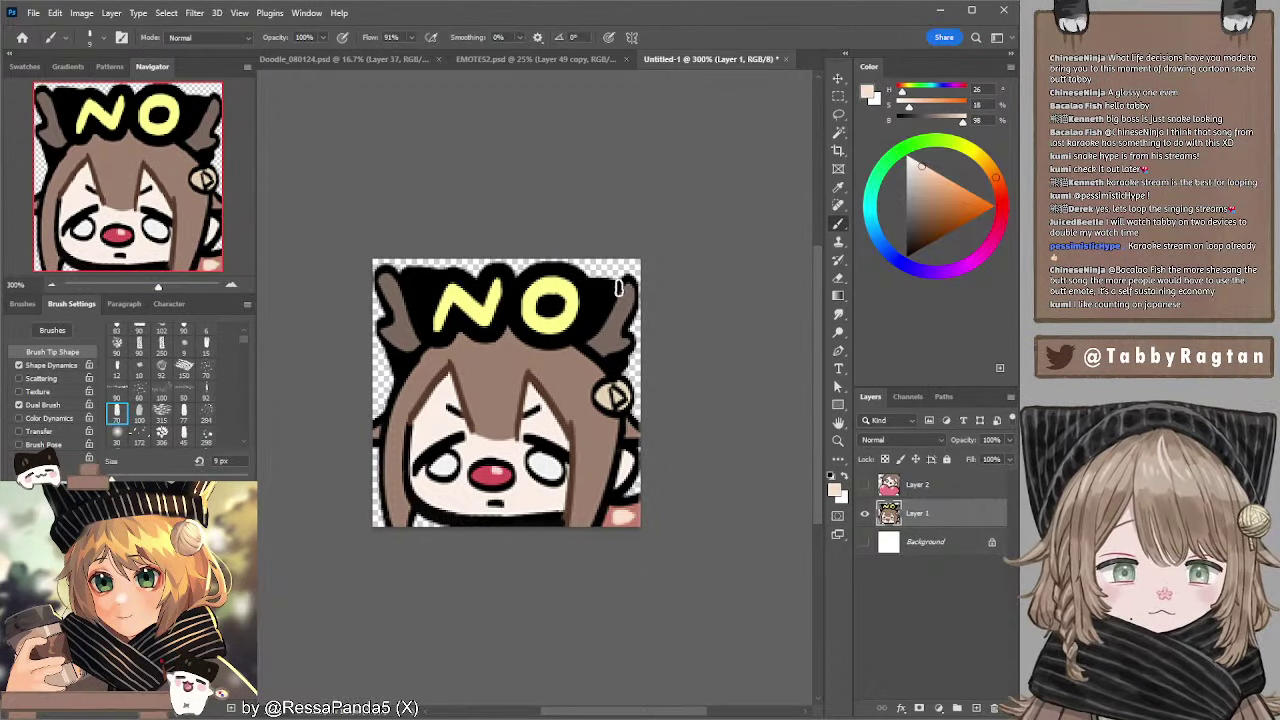
alt+click(561, 516)
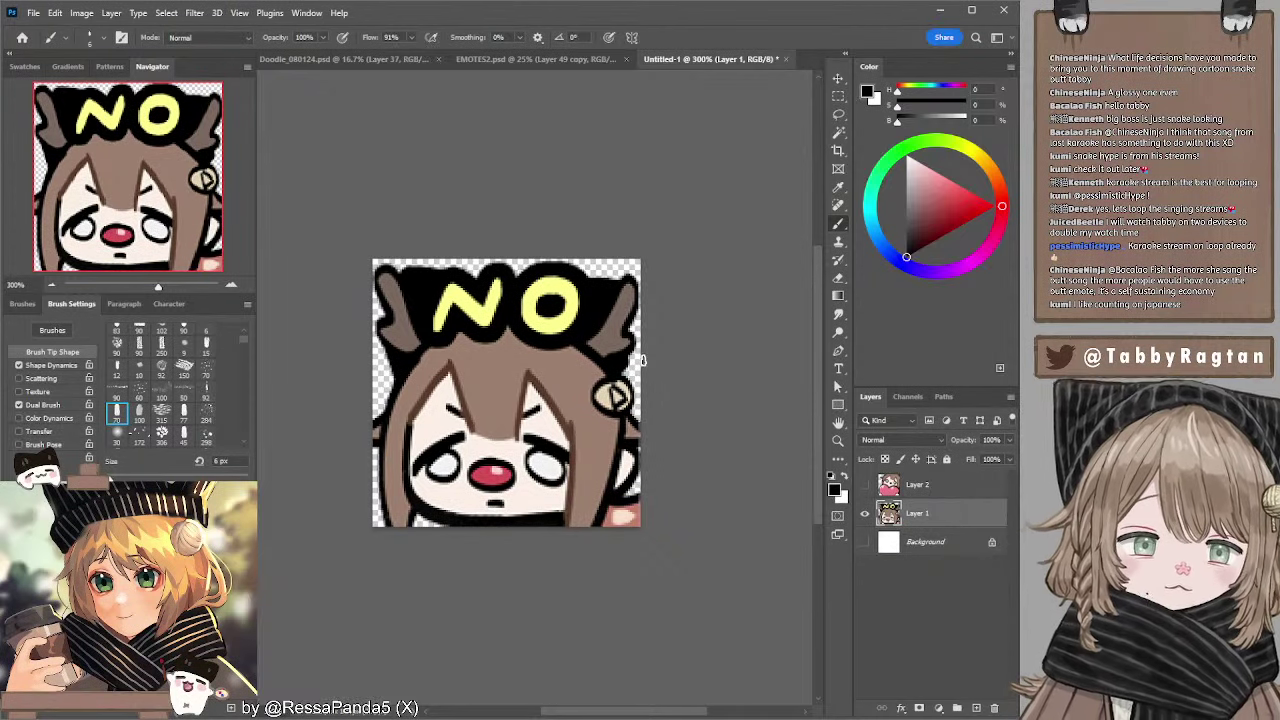
key(ctrl+z)
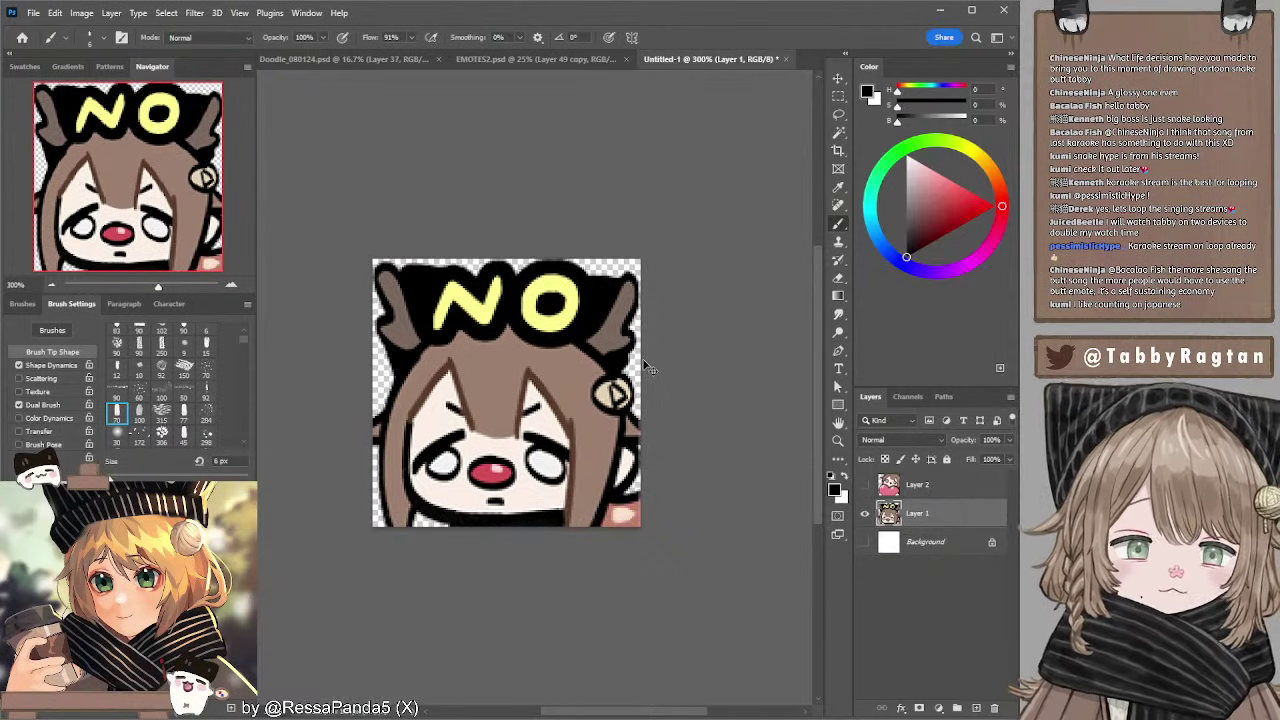
key(ctrl+z)
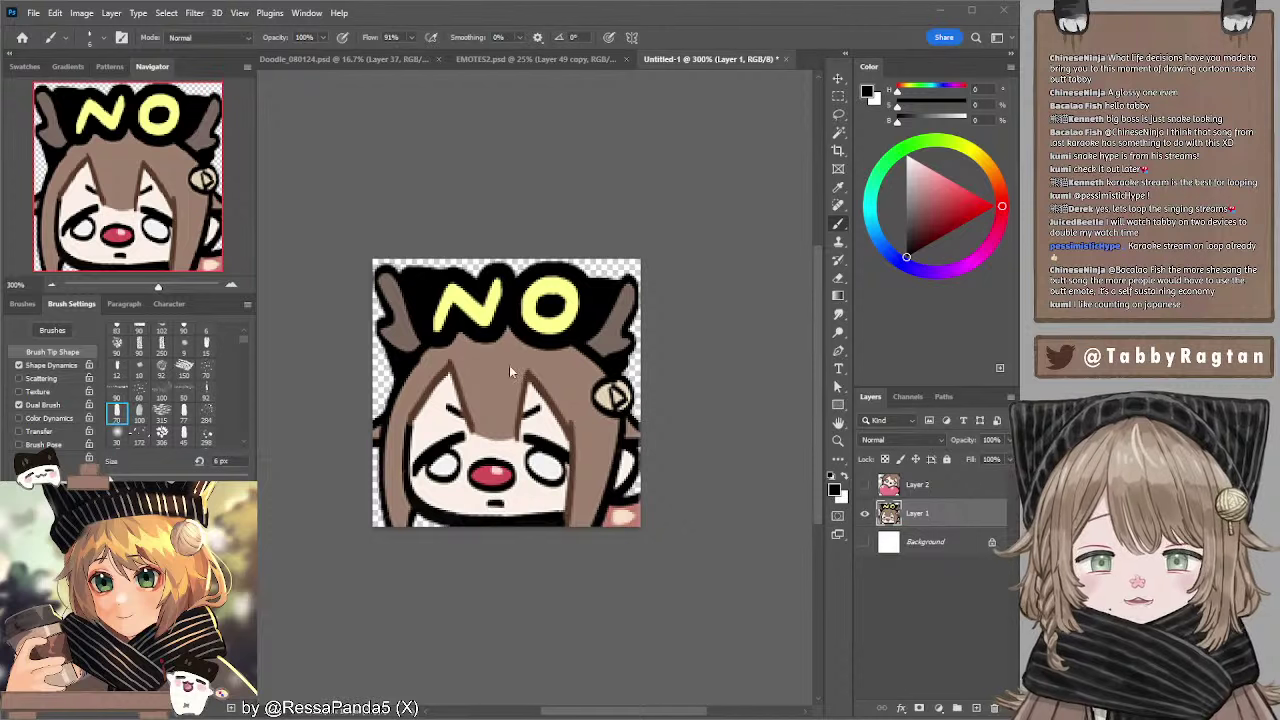
double_click(893, 511)
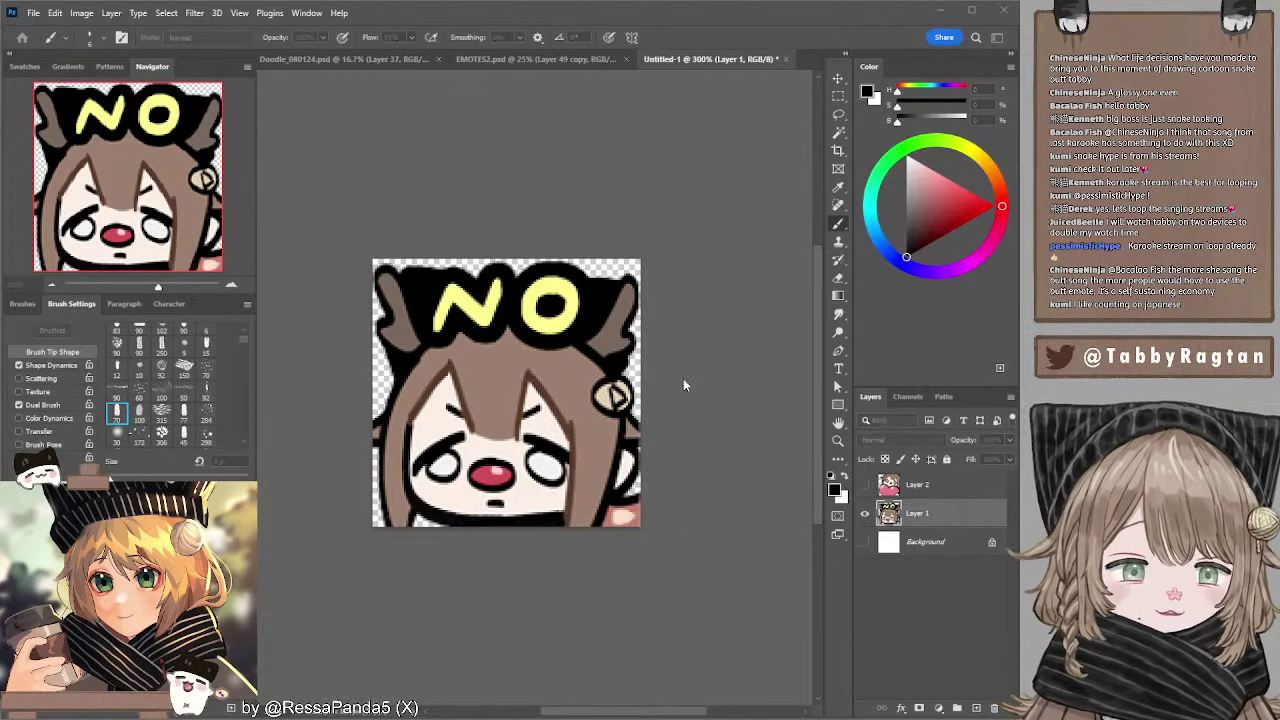
click(684, 385)
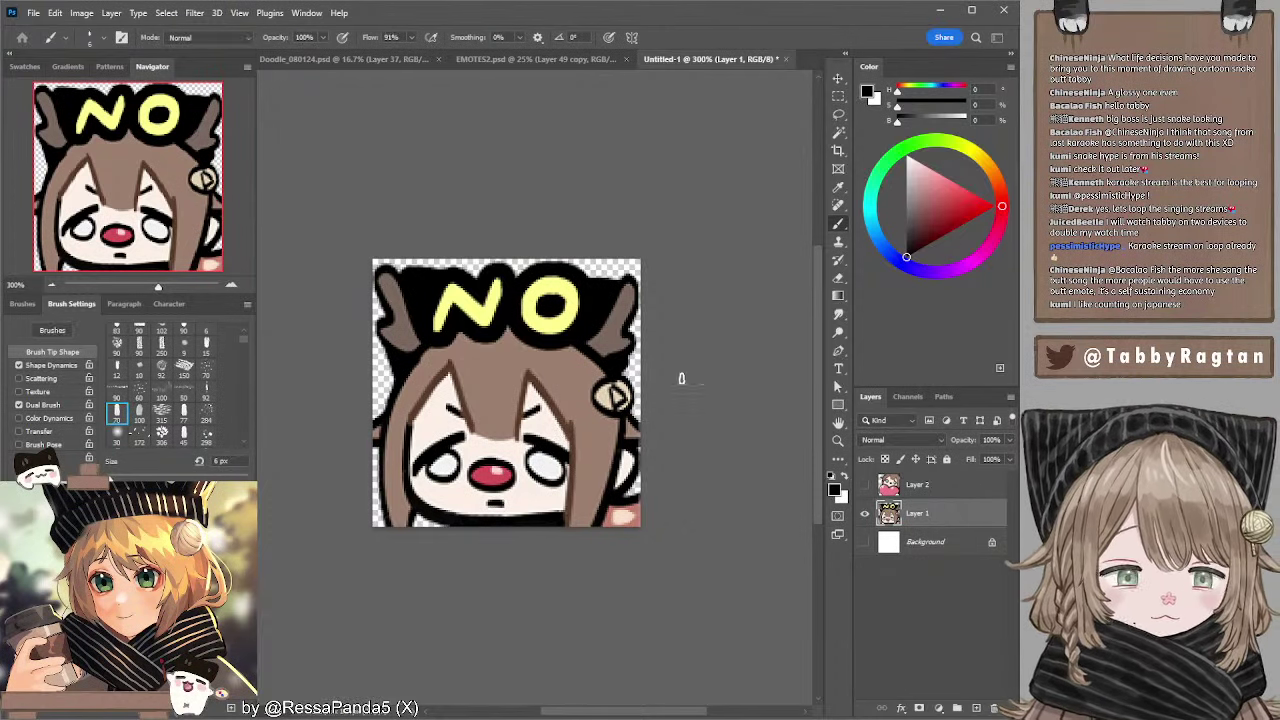
- Hide Layer 1 and show Layer 2 with the heart emote, then deselect in EMOTES2.psd and sample the grinning emote's nose pink
click(867, 512)
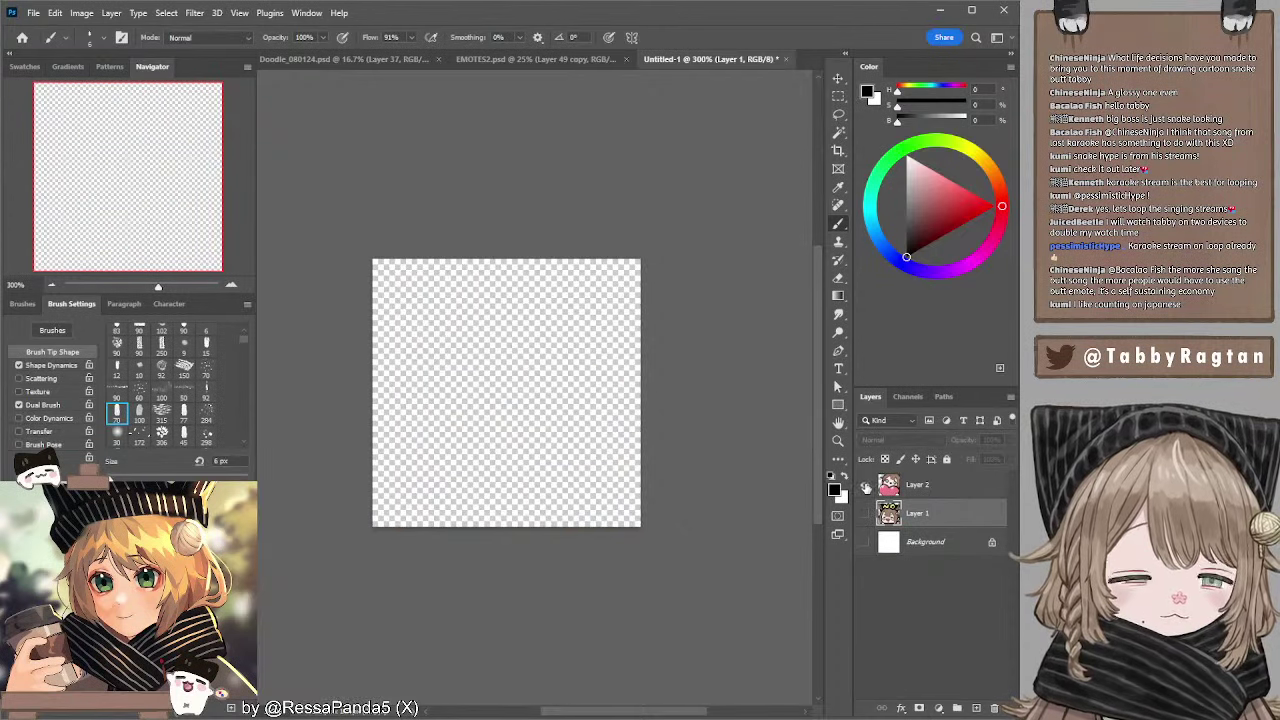
click(866, 485)
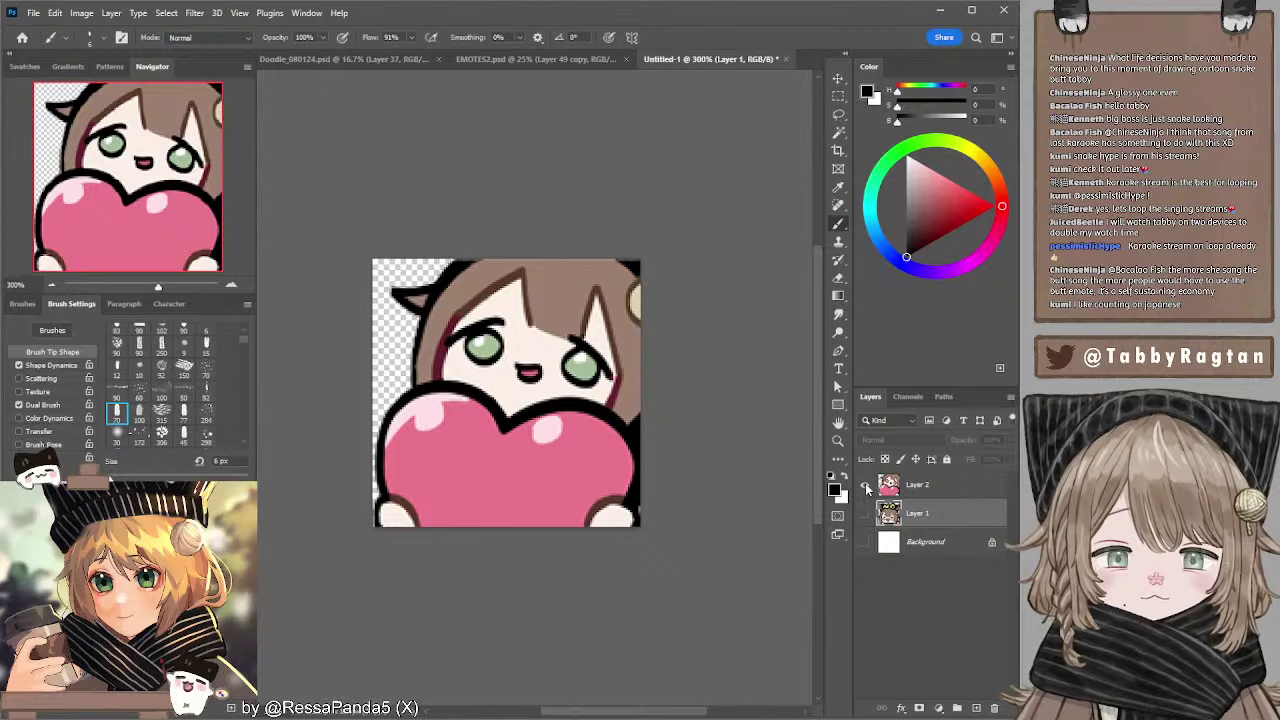
click(530, 59)
key(ctrl+d)
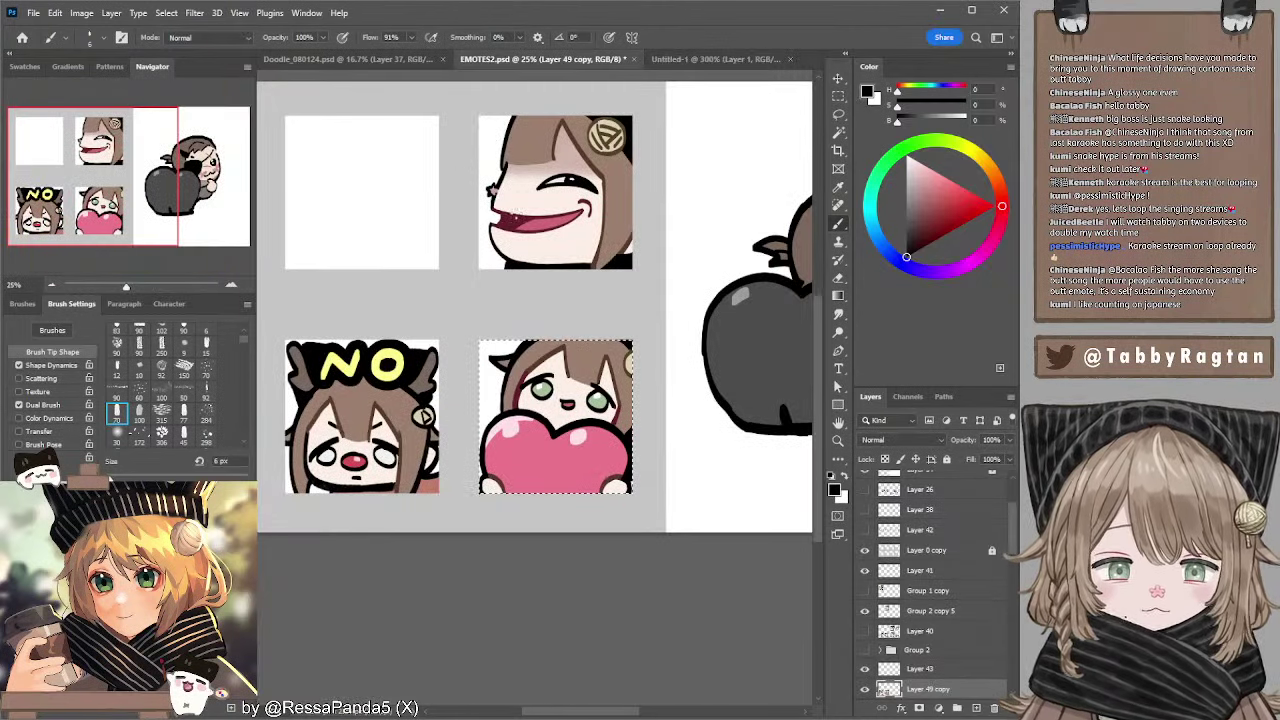
key(l)
key(b)
key(b)
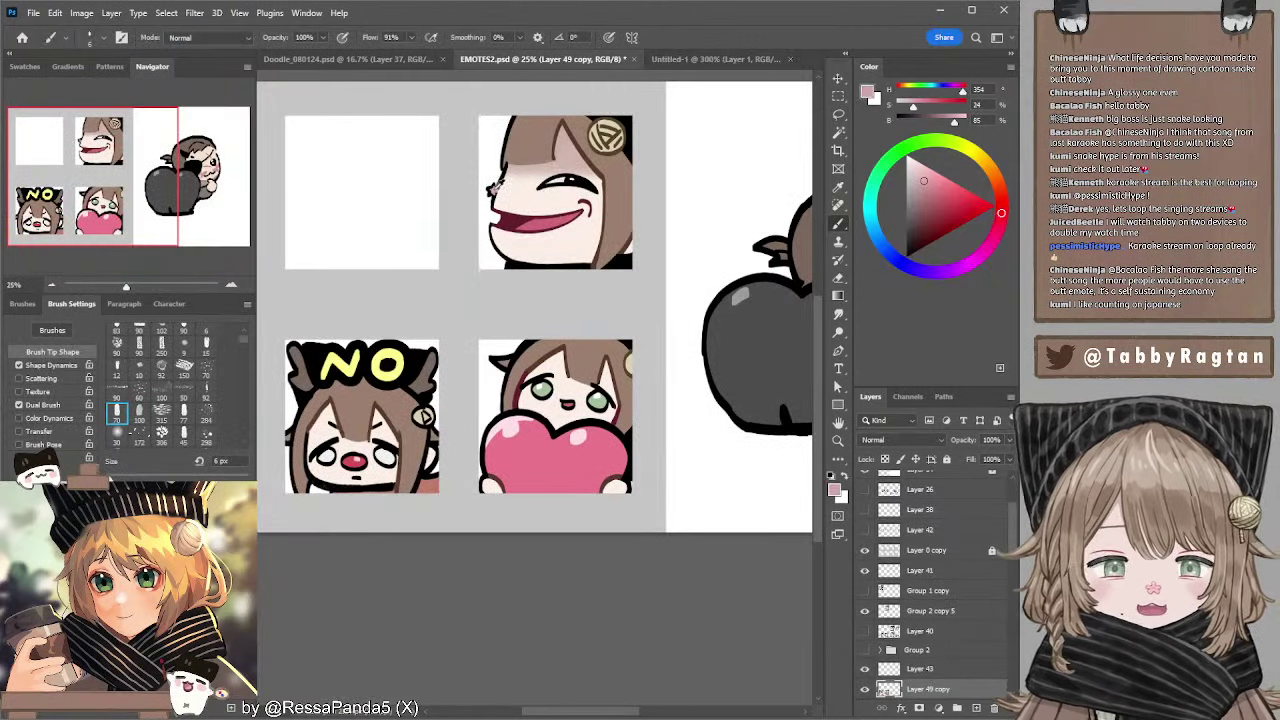
alt+click(485, 191)
- Briefly show the hidden layer of older emotes in EMOTES2.psd for reference and hide it again
mouse_move(555, 293)
mouse_down()
mouse_move(534, 286)
mouse_move(743, 277)
mouse_move(667, 300)
mouse_up()
key(l)
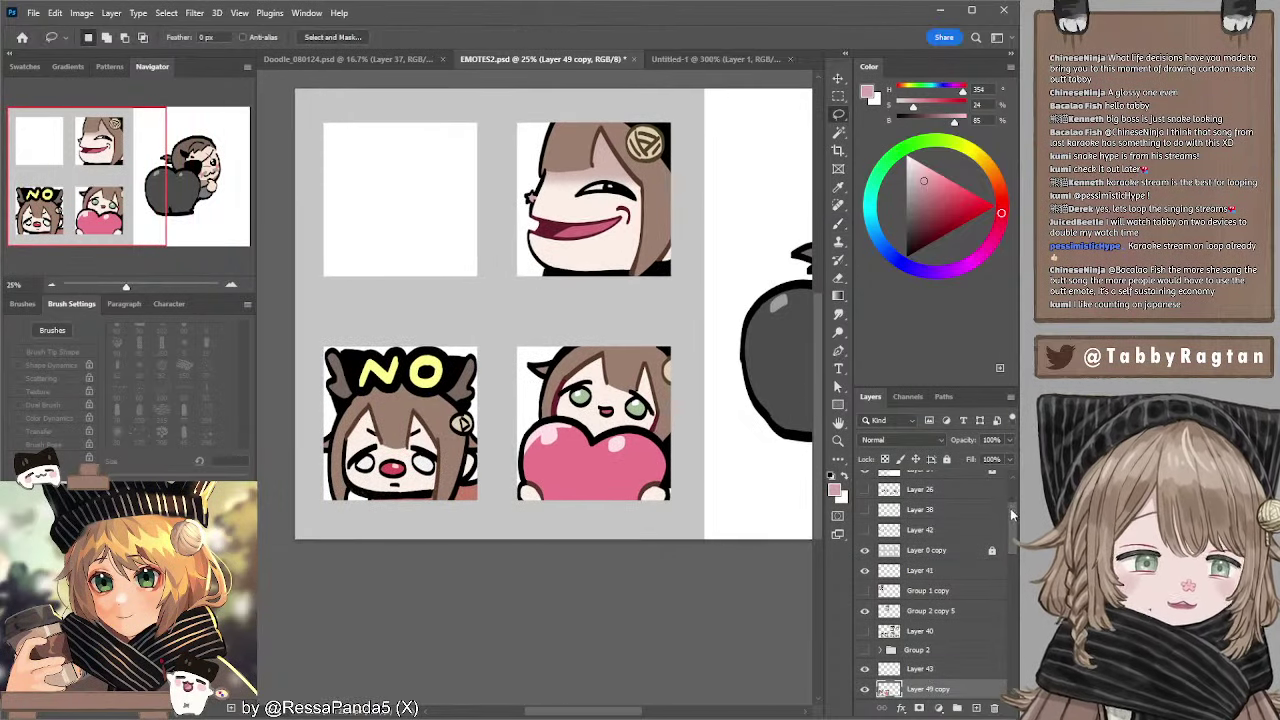
mouse_move(1011, 510)
mouse_down()
mouse_move(1012, 472)
mouse_move(1014, 558)
mouse_up()
scroll(1013, 558, up, 3)
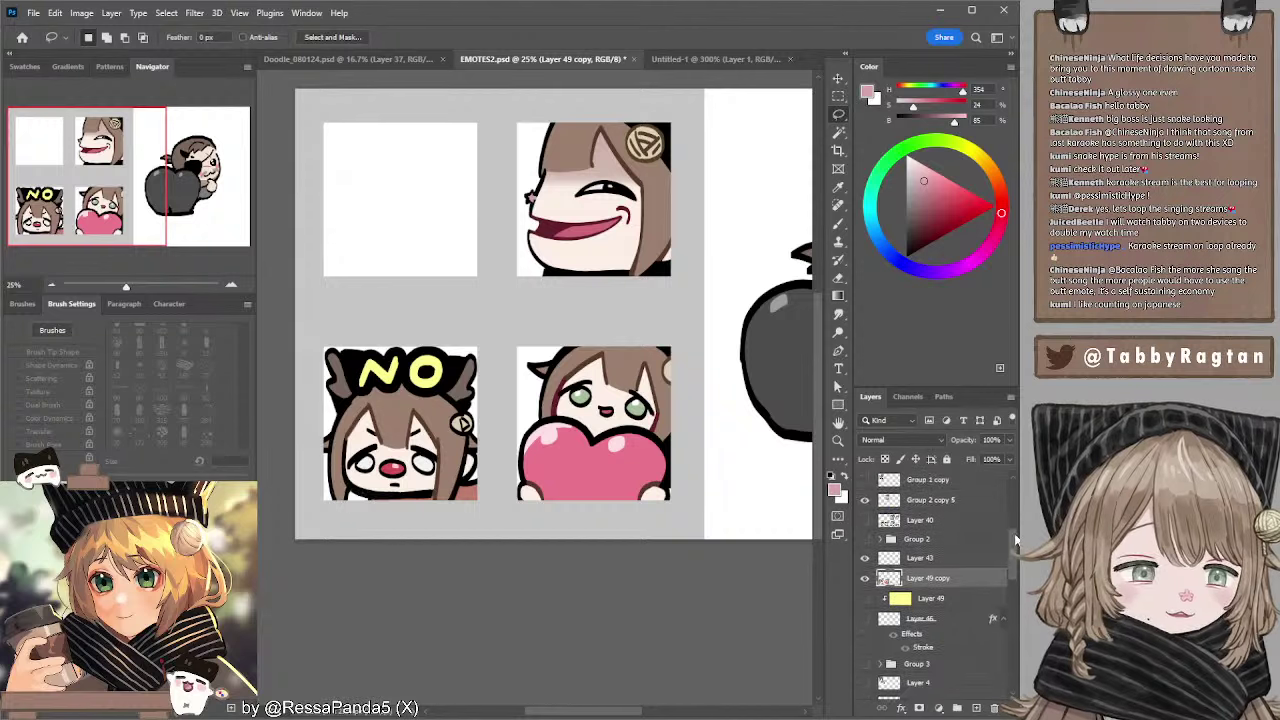
click(866, 536)
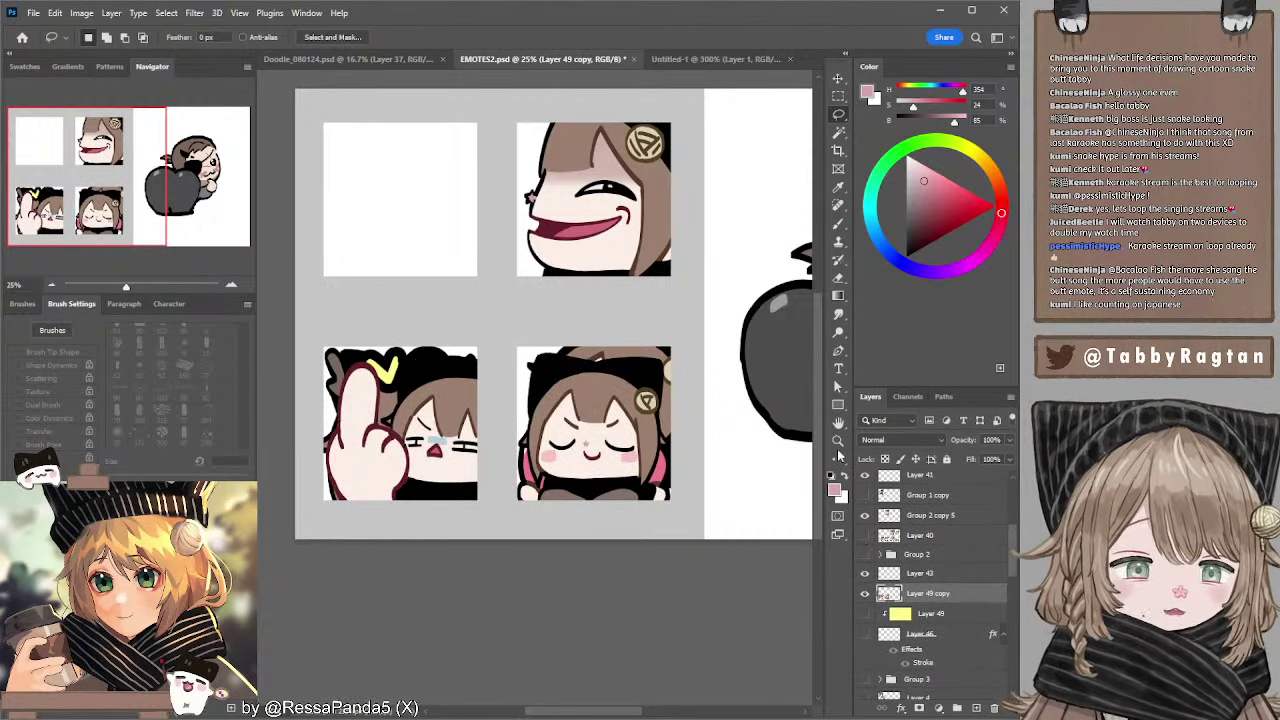
click(866, 553)
- Return to Untitled-1 and paint a small pink nose above the heart emote's mouth on Layer 2, reducing the brush from 4 to 2 px
click(700, 59)
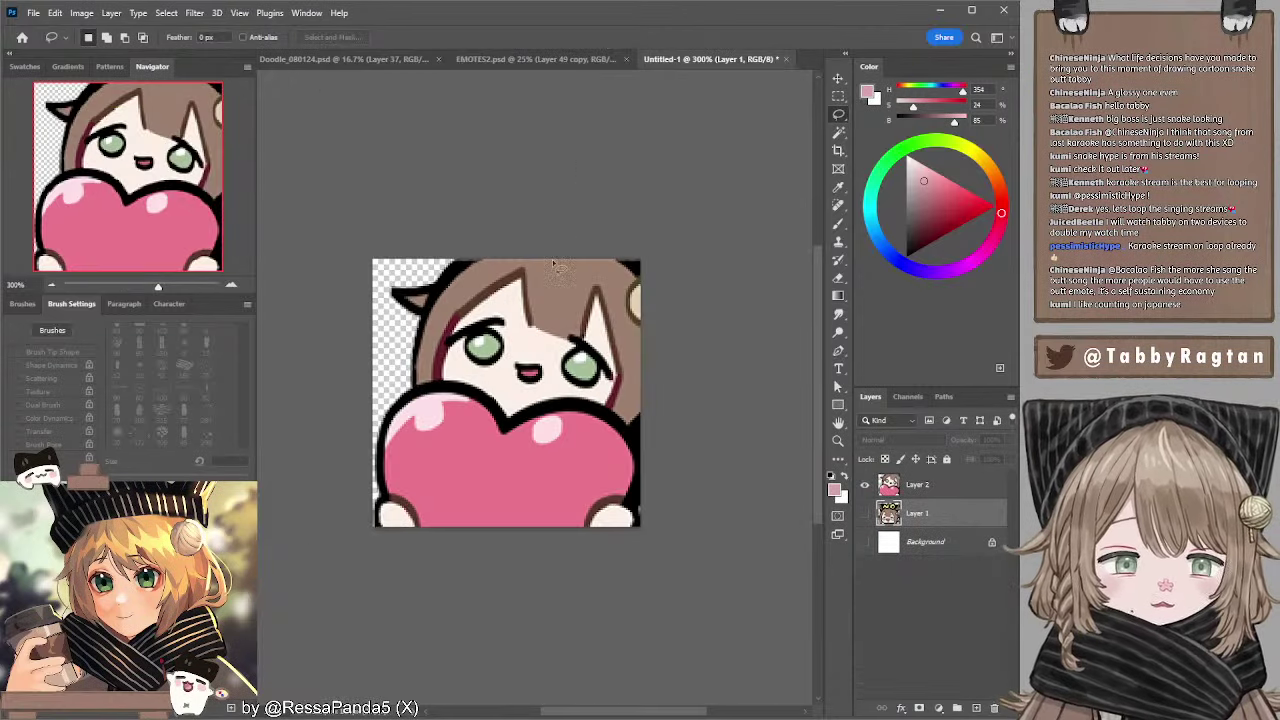
ctrl+click(510, 350)
key(b)
key(bracketleft)
key(bracketleft)
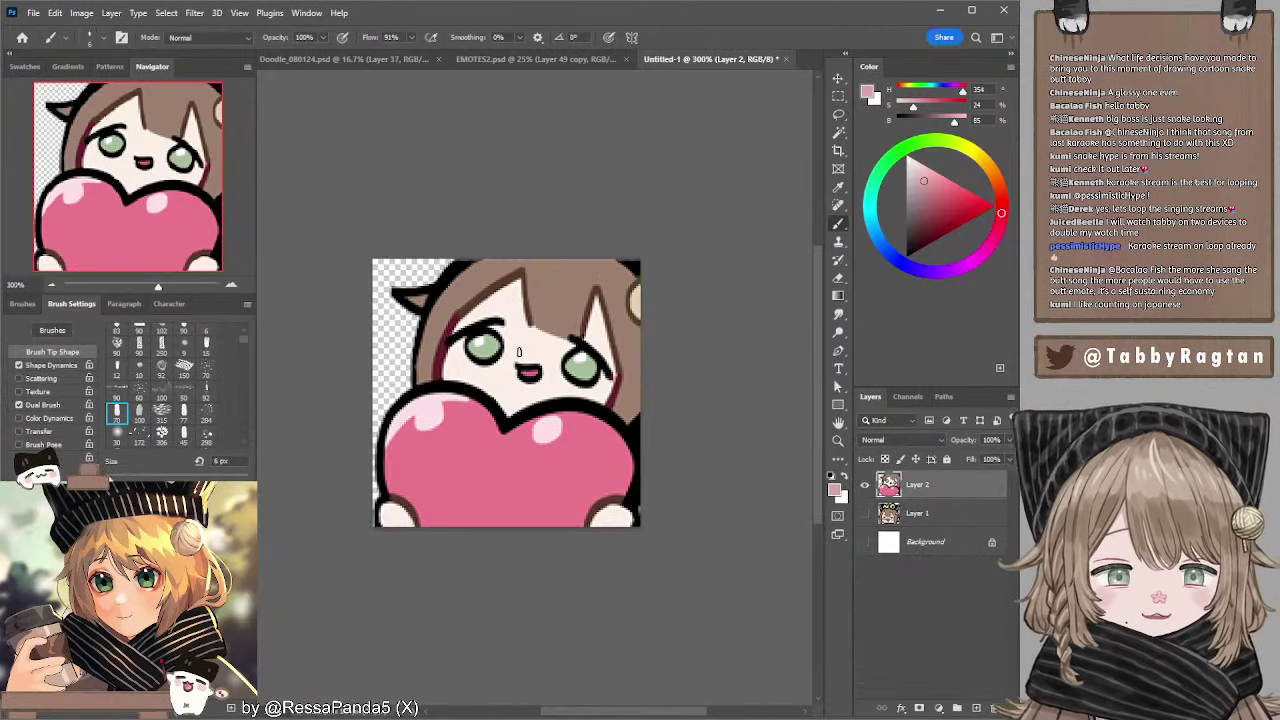
click(520, 349)
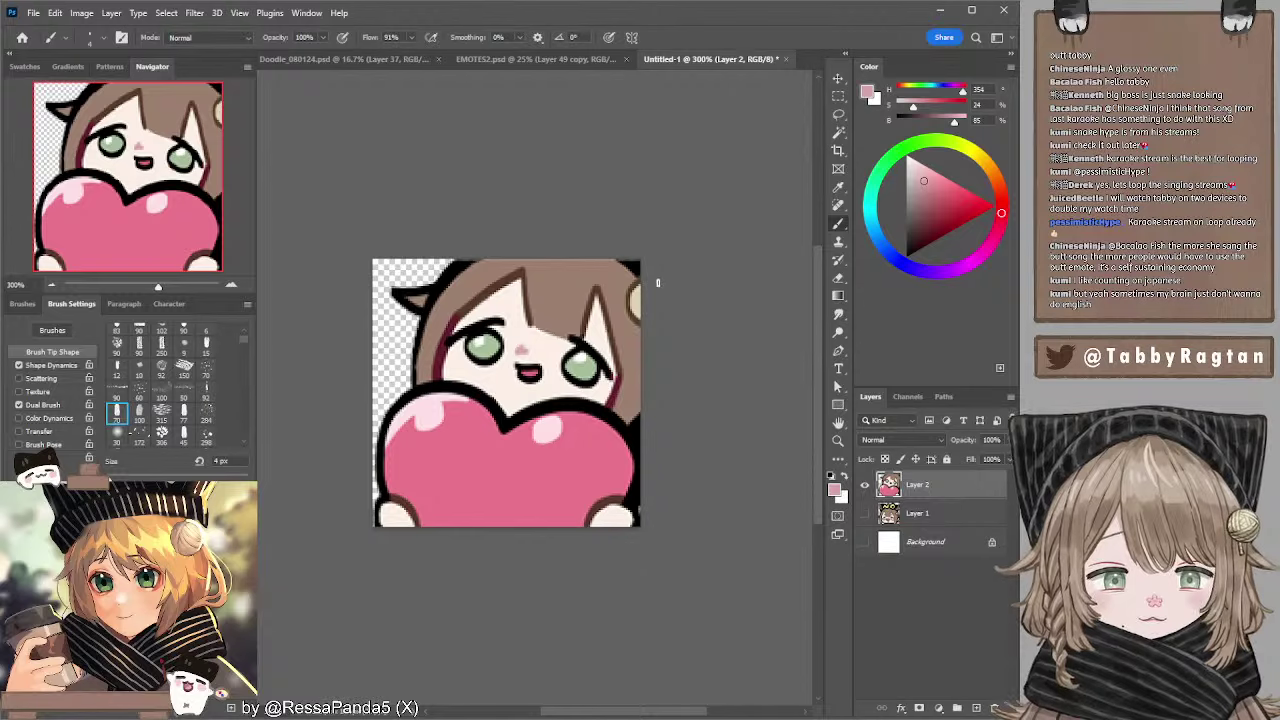
key(bracketleft)
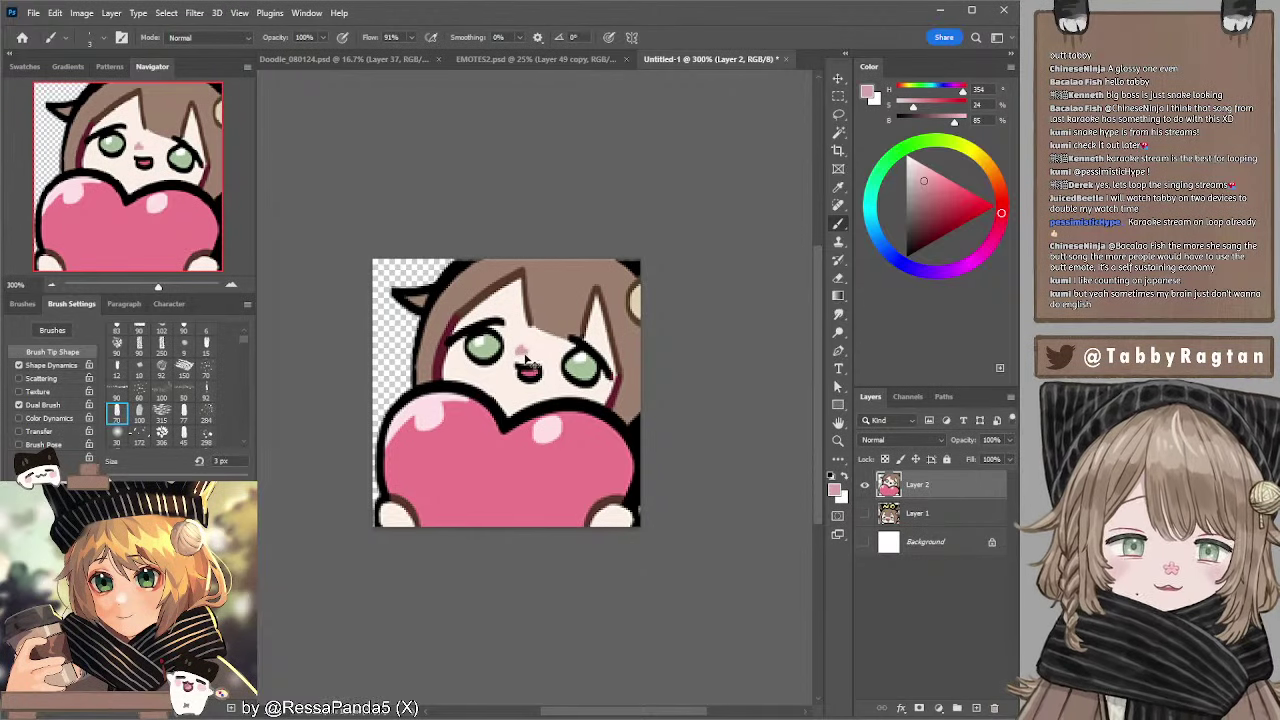
key(bracketleft)
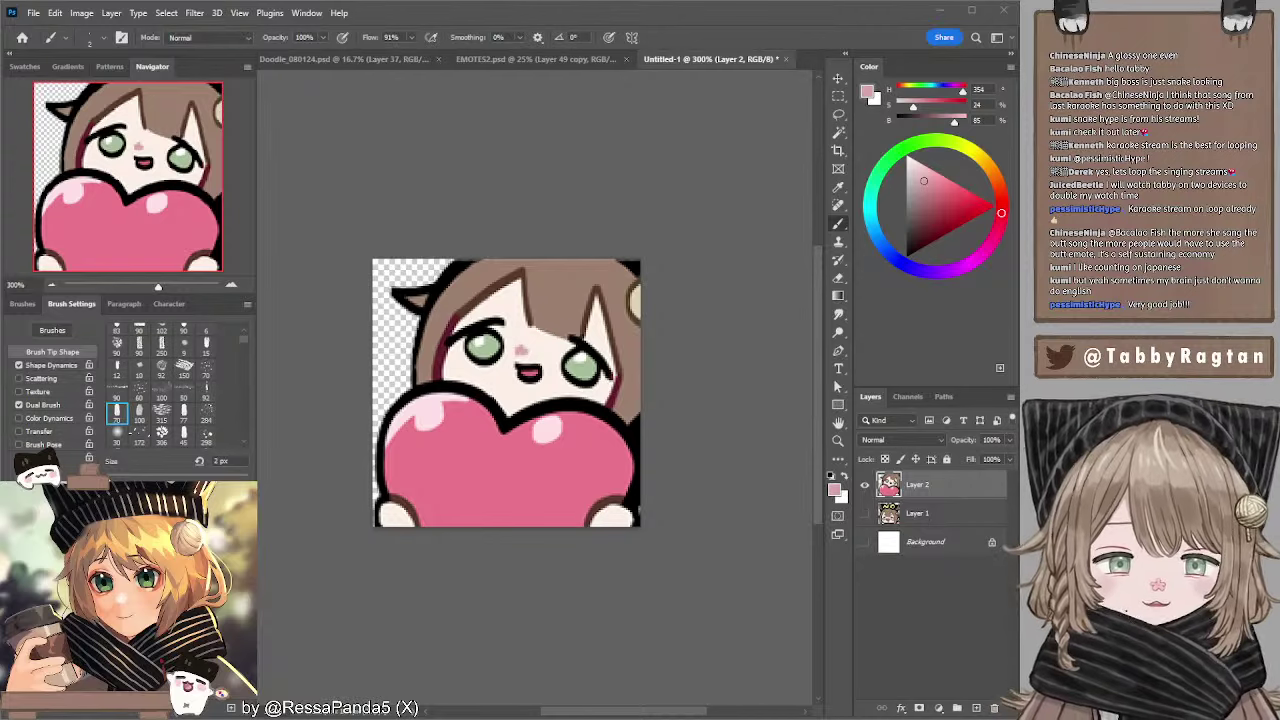
- Switch to Doodle_080124.psd, add a new layer above Layer 37 and reset the foreground colour to black
click(545, 58)
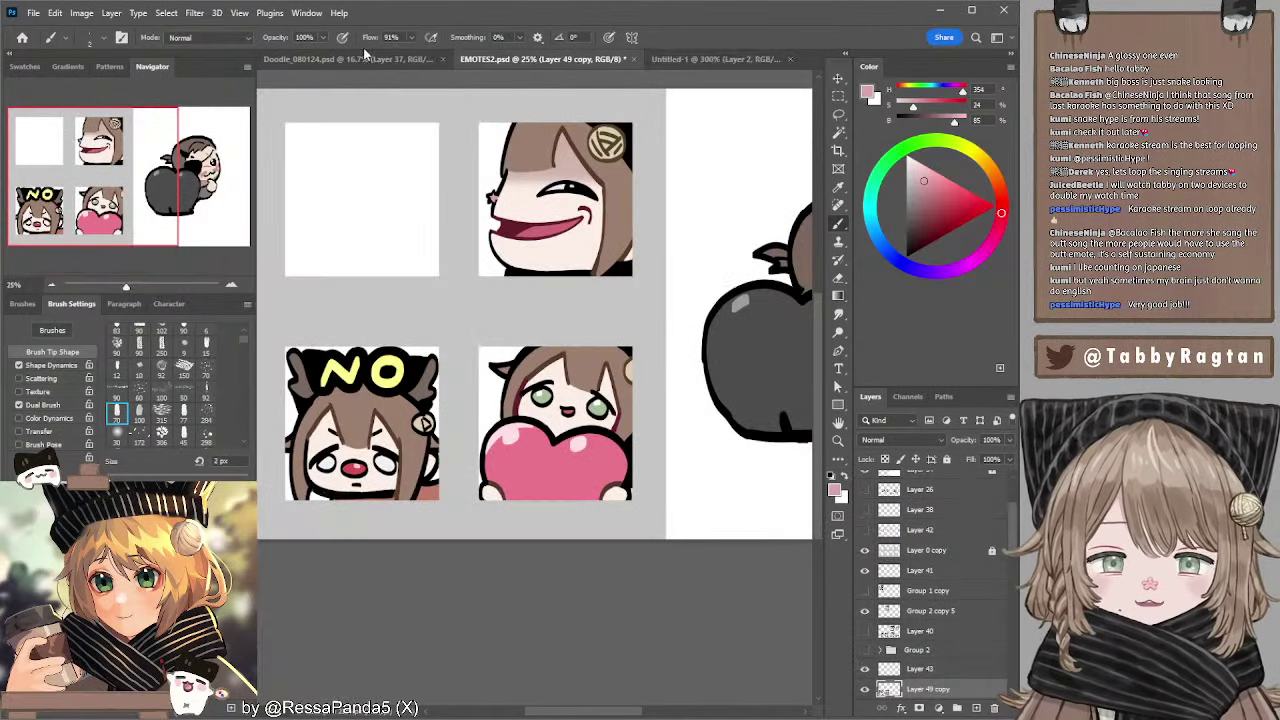
click(362, 57)
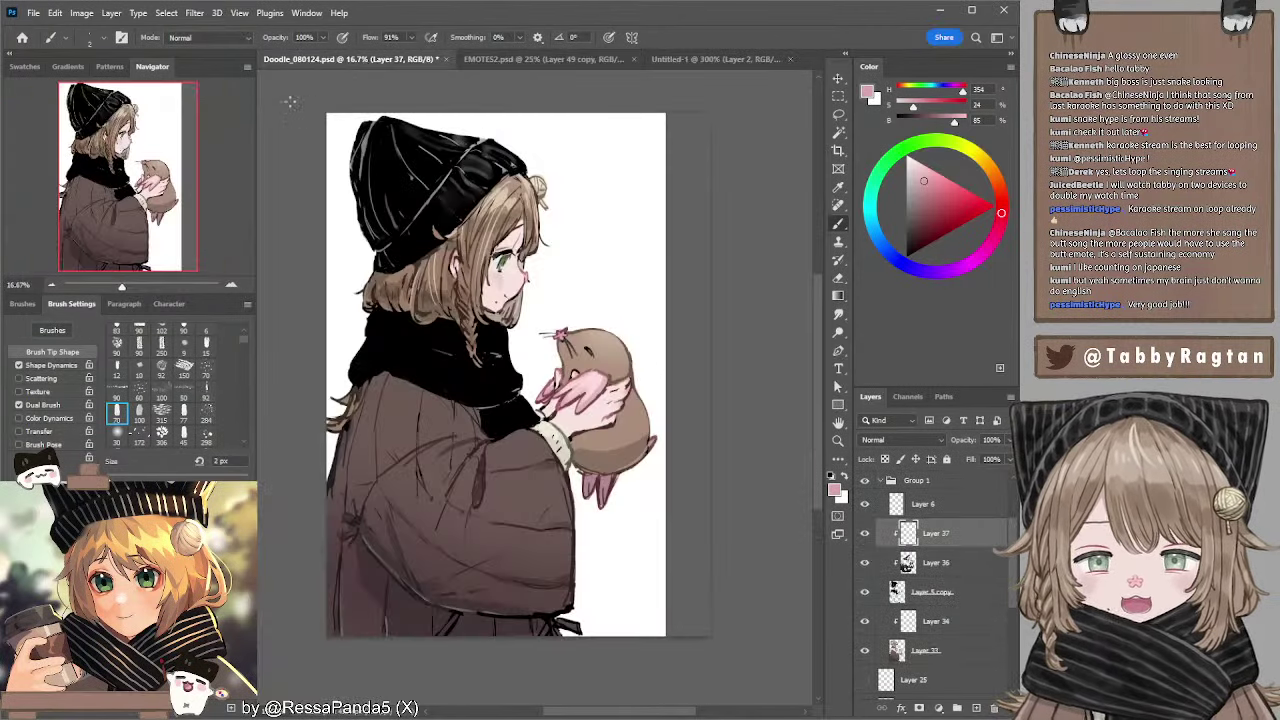
click(528, 59)
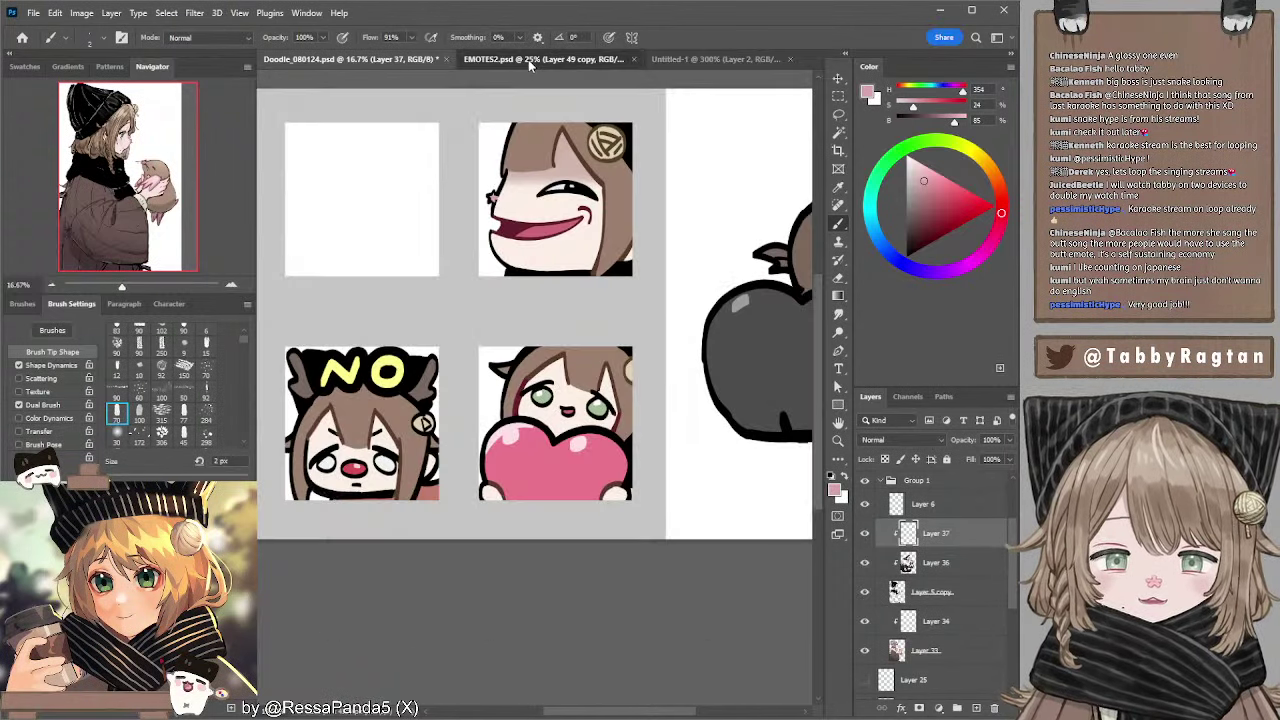
click(327, 60)
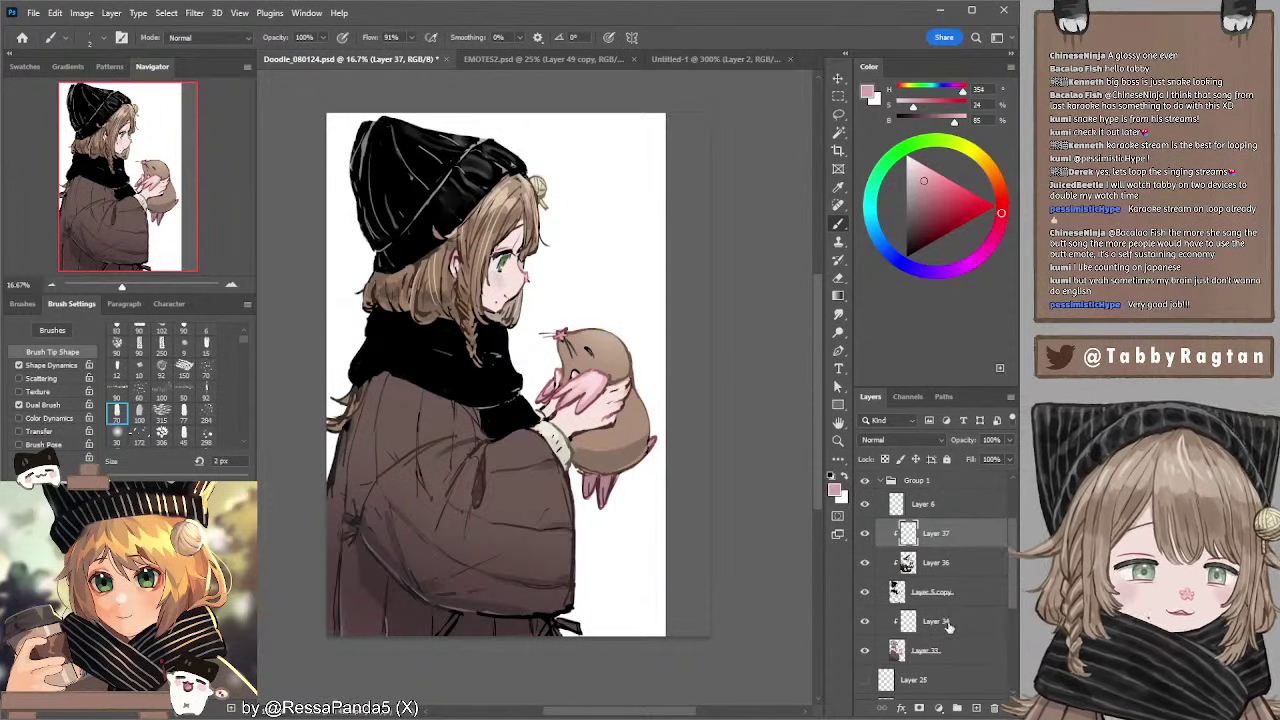
click(975, 708)
click(931, 213)
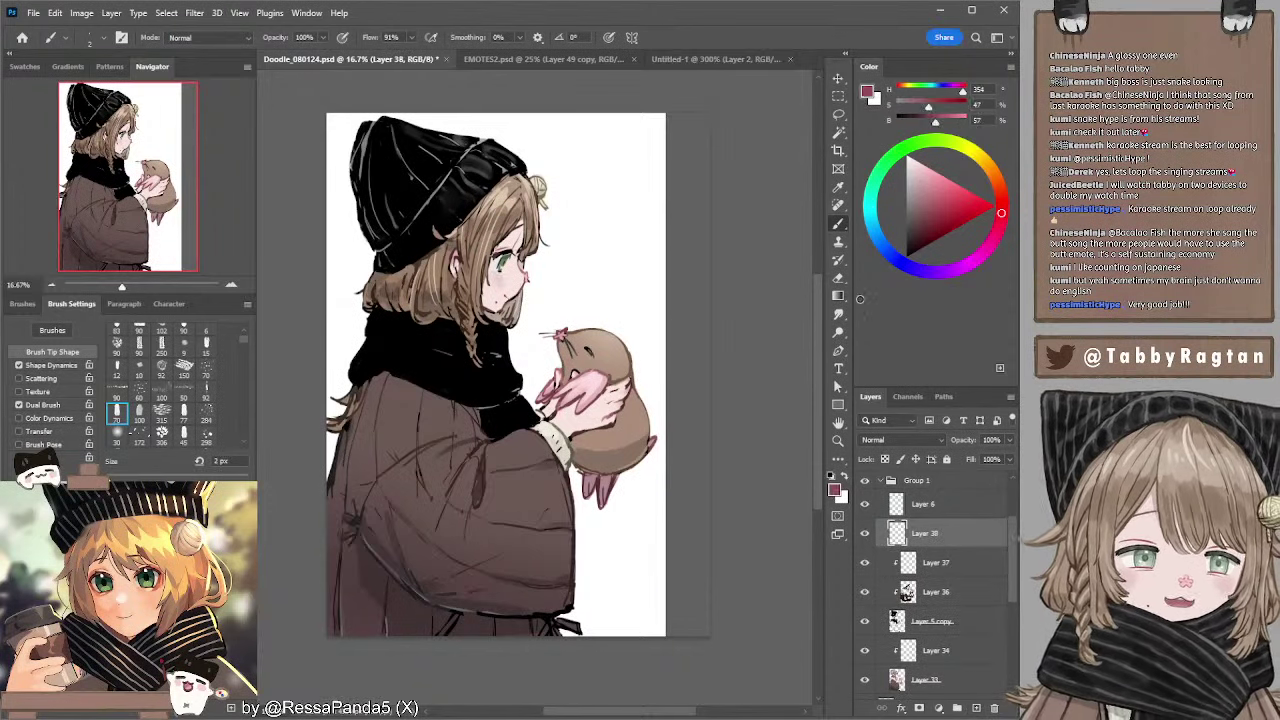
key(d)
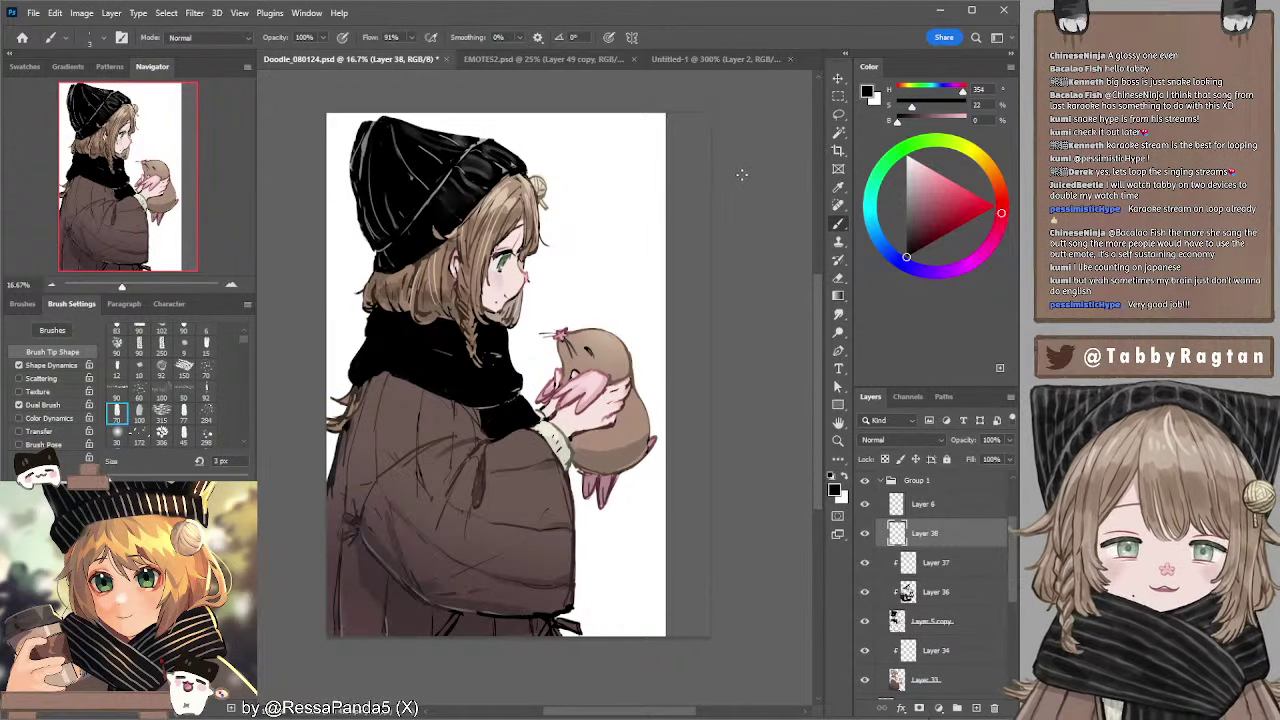
- Enlarge the brush from its fine tip to 50 px for lettering on Layer 38
key(])
key(])
key(])
key(])
key(])
key(])
key(])
key(])
key(])
key(])
key(])
key(])
key(])
key(])
key(])
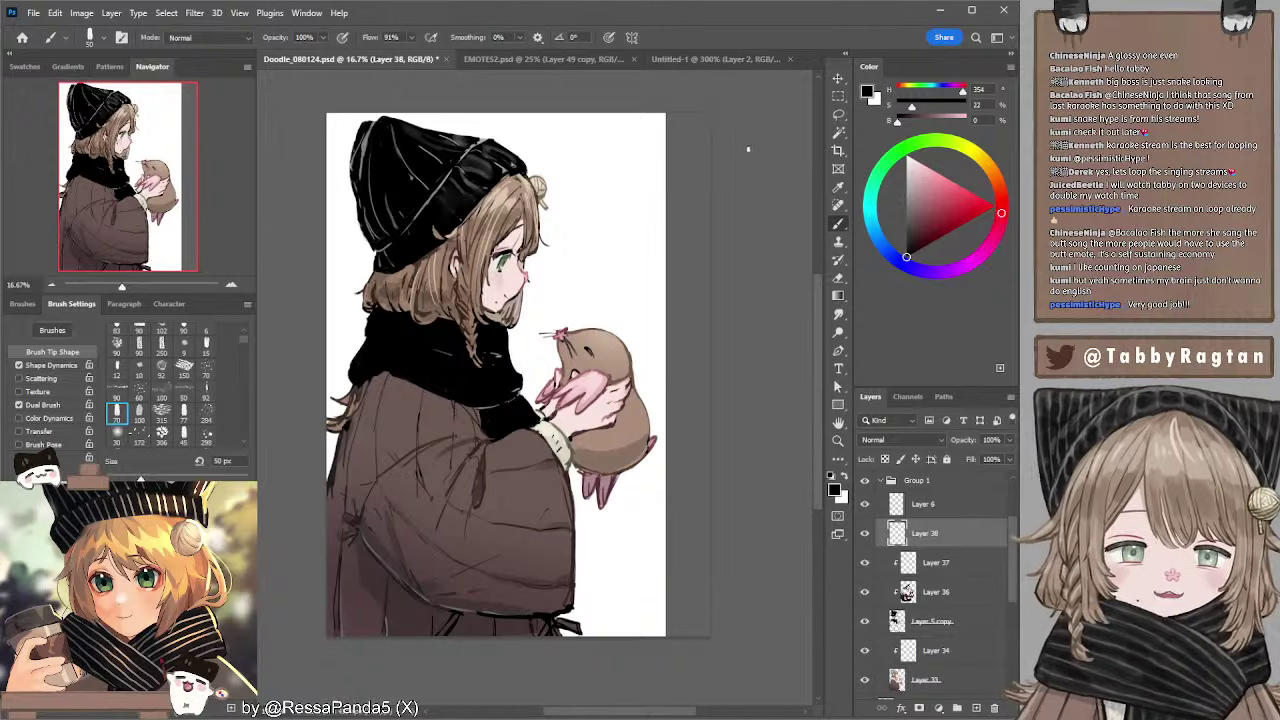
mouse_move(733, 136)
mouse_down()
mouse_move(724, 186)
mouse_move(734, 124)
mouse_move(723, 141)
mouse_up()
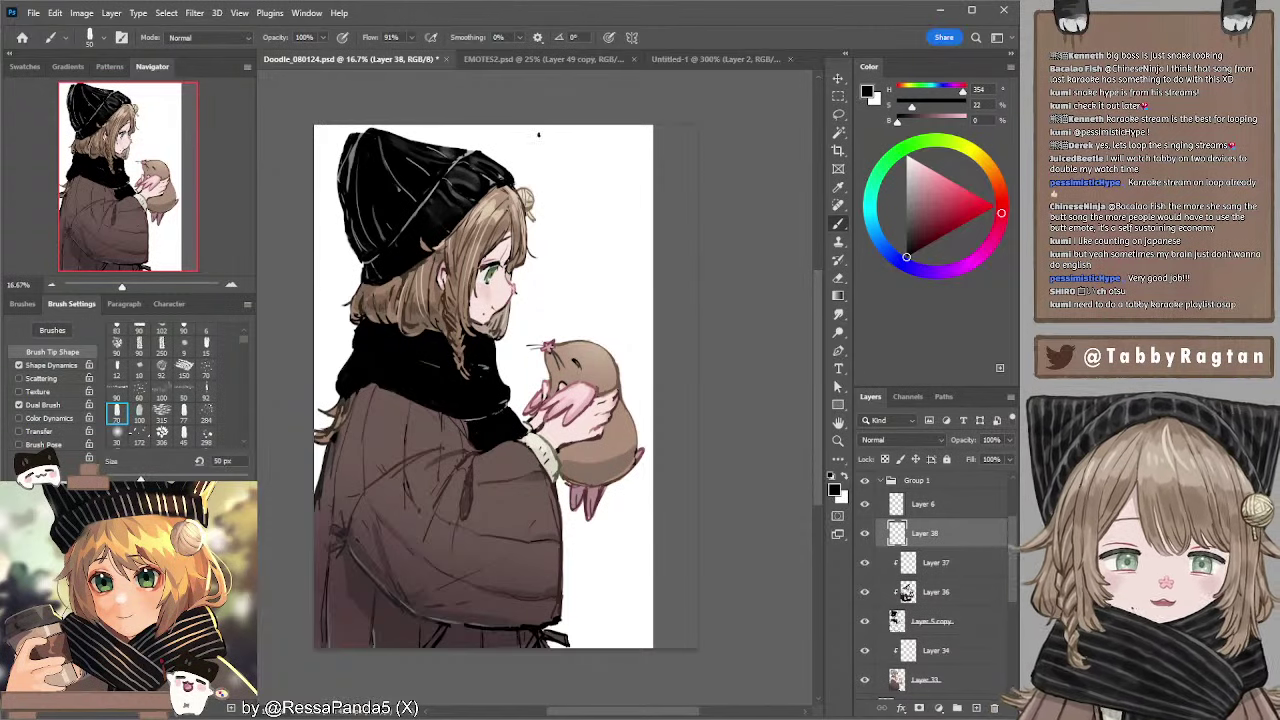
- Set the brush to 40 px with Transfer enabled and handwrite "Thank" in black on the white area beside the hat
key(r)
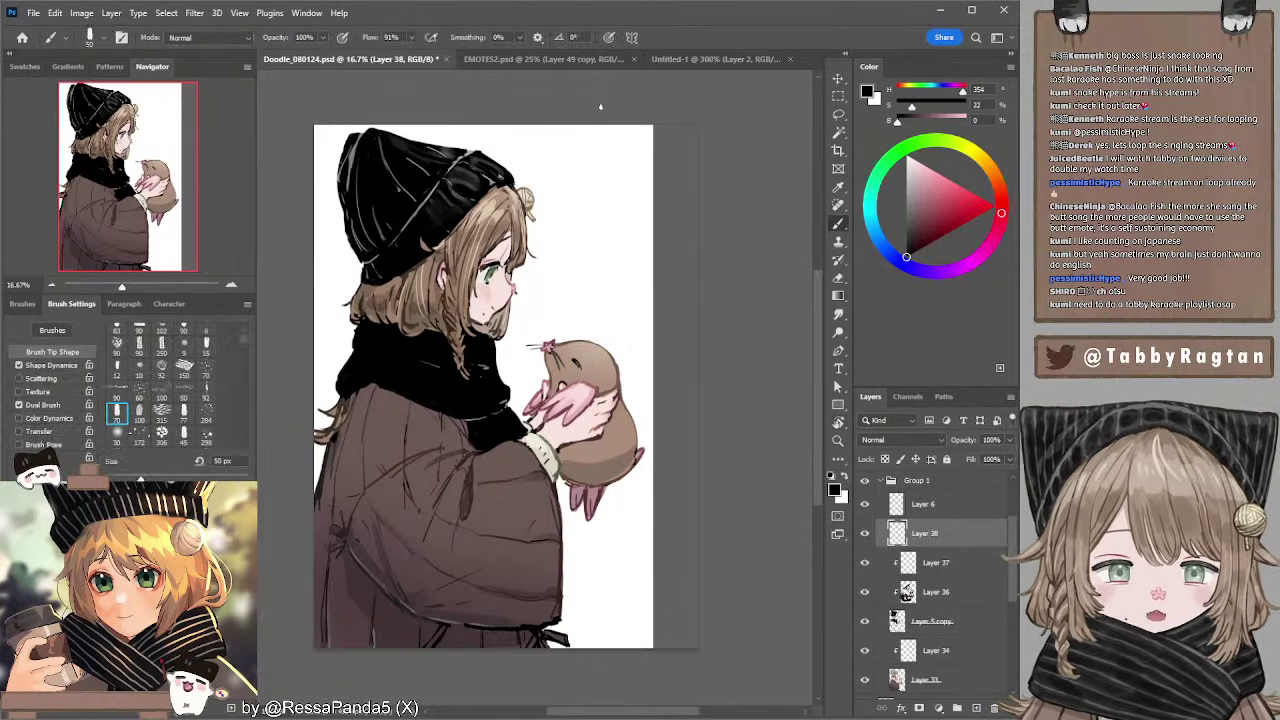
key(r)
mouse_move(598, 103)
mouse_down()
mouse_move(566, 88)
mouse_move(531, 126)
mouse_up()
key(b)
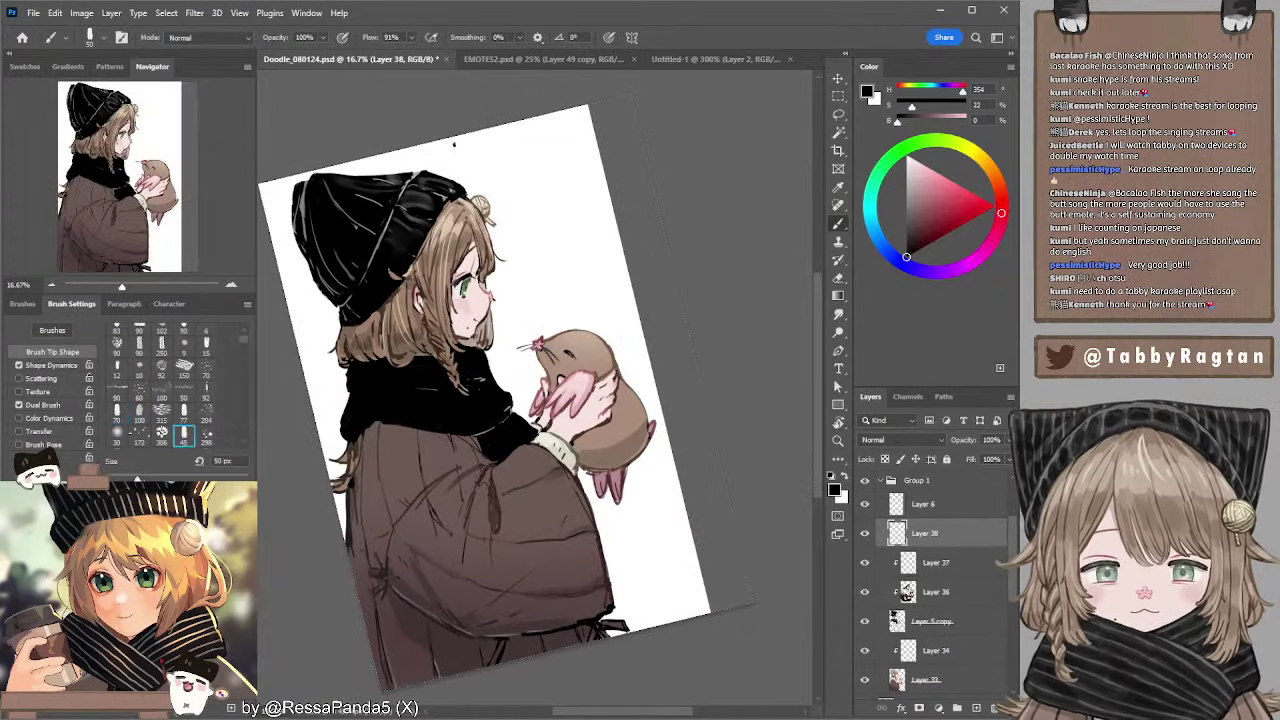
key(bracketleft)
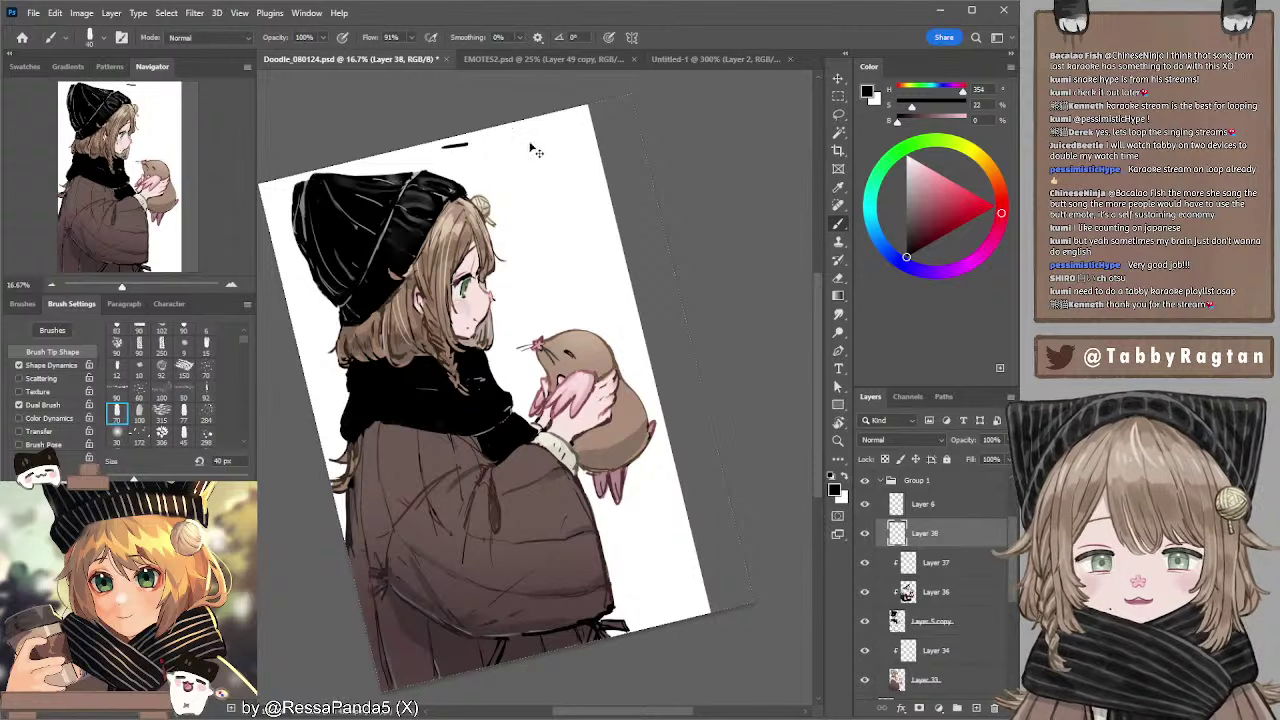
click(19, 431)
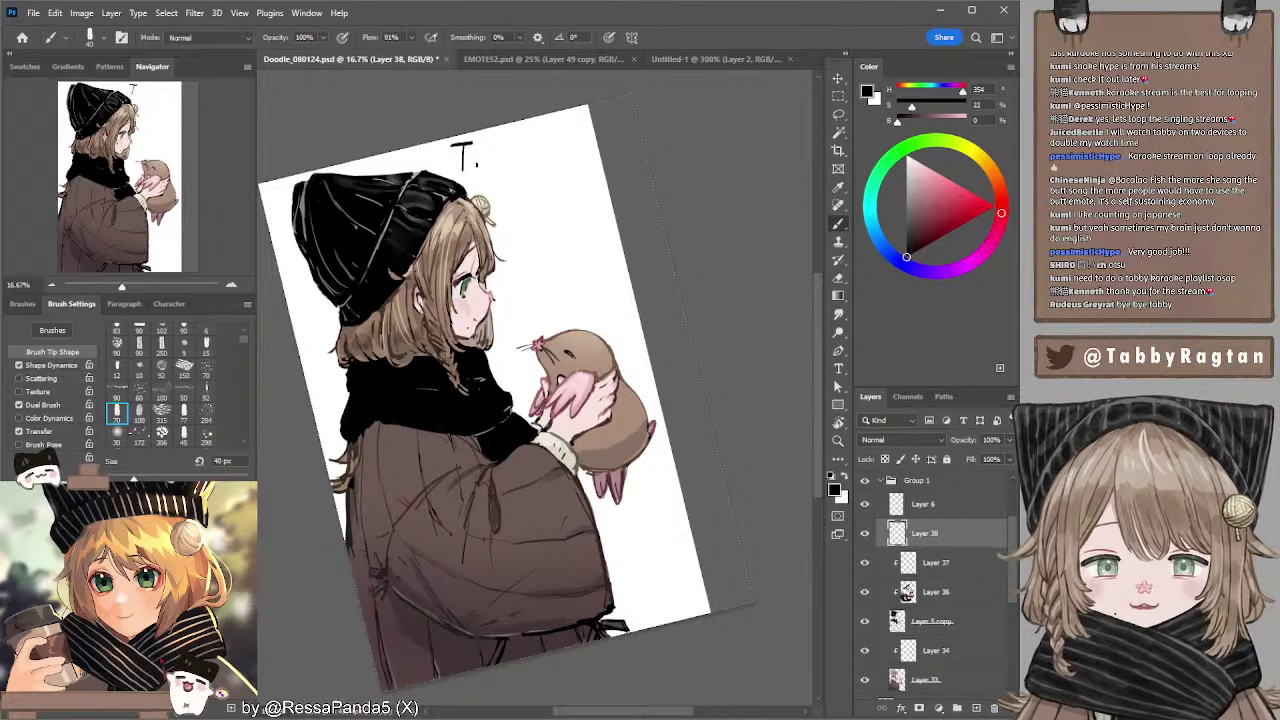
mouse_move(478, 140)
mouse_down()
mouse_move(478, 168)
mouse_move(543, 164)
mouse_up()
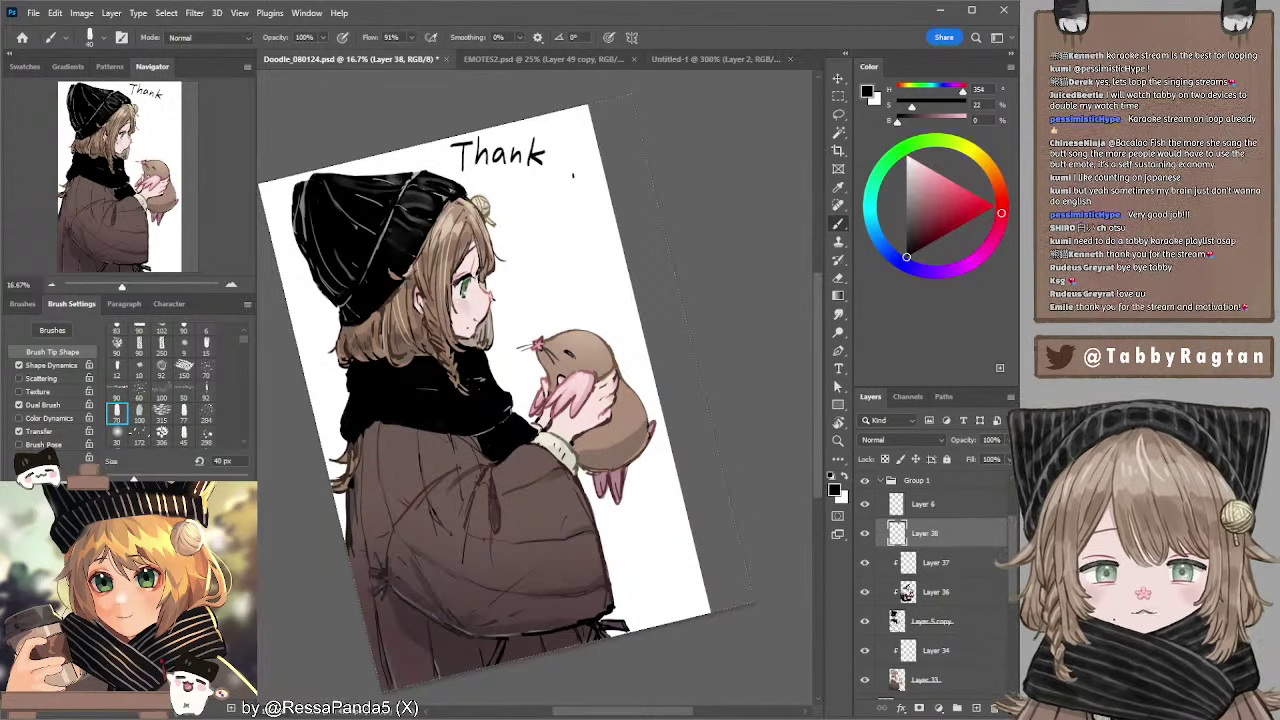
- Handwrite "you for watching!!" below "Thank", slanting down the white area towards the mole
key(r)
key(b)
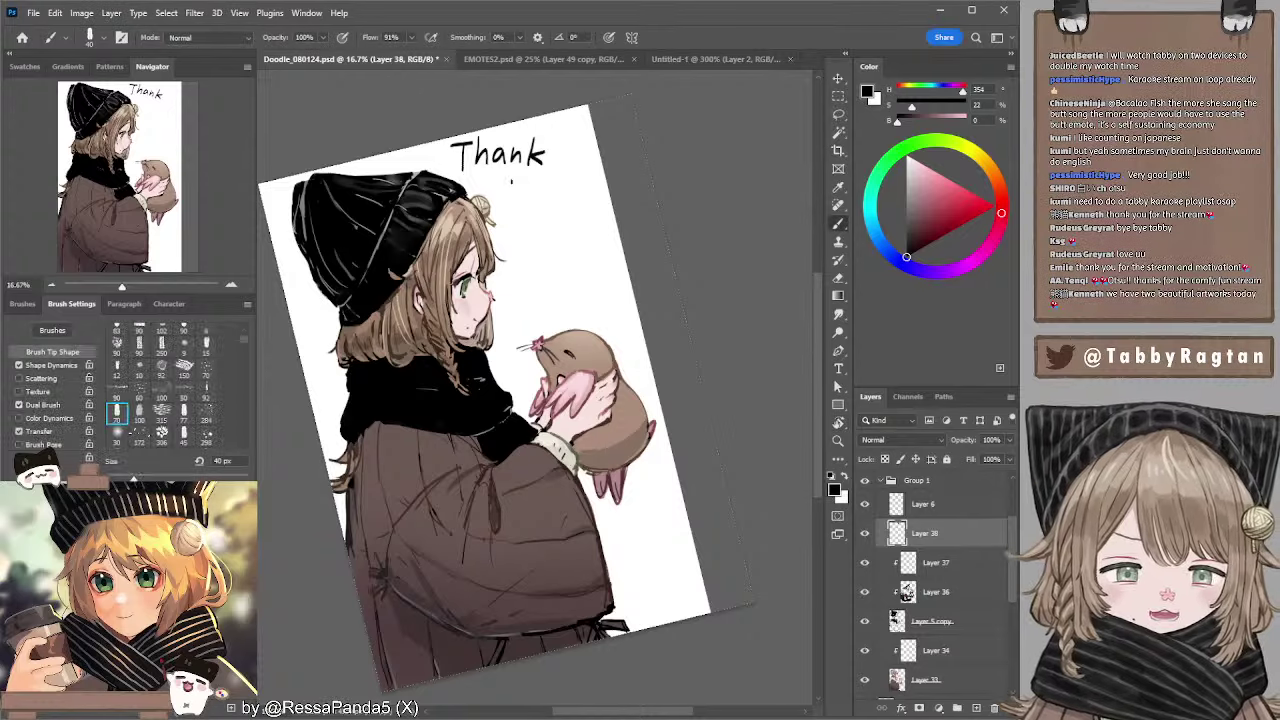
mouse_move(507, 172)
mouse_down()
mouse_move(524, 170)
mouse_move(514, 200)
mouse_move(548, 188)
mouse_move(561, 215)
mouse_move(569, 201)
mouse_move(593, 204)
mouse_up()
mouse_move(511, 223)
mouse_down()
mouse_move(521, 238)
mouse_move(529, 224)
mouse_up()
drag(543, 229, 545, 239)
drag(550, 218, 569, 250)
click(563, 238)
mouse_move(569, 240)
mouse_down()
mouse_move(605, 257)
mouse_move(612, 294)
mouse_up()
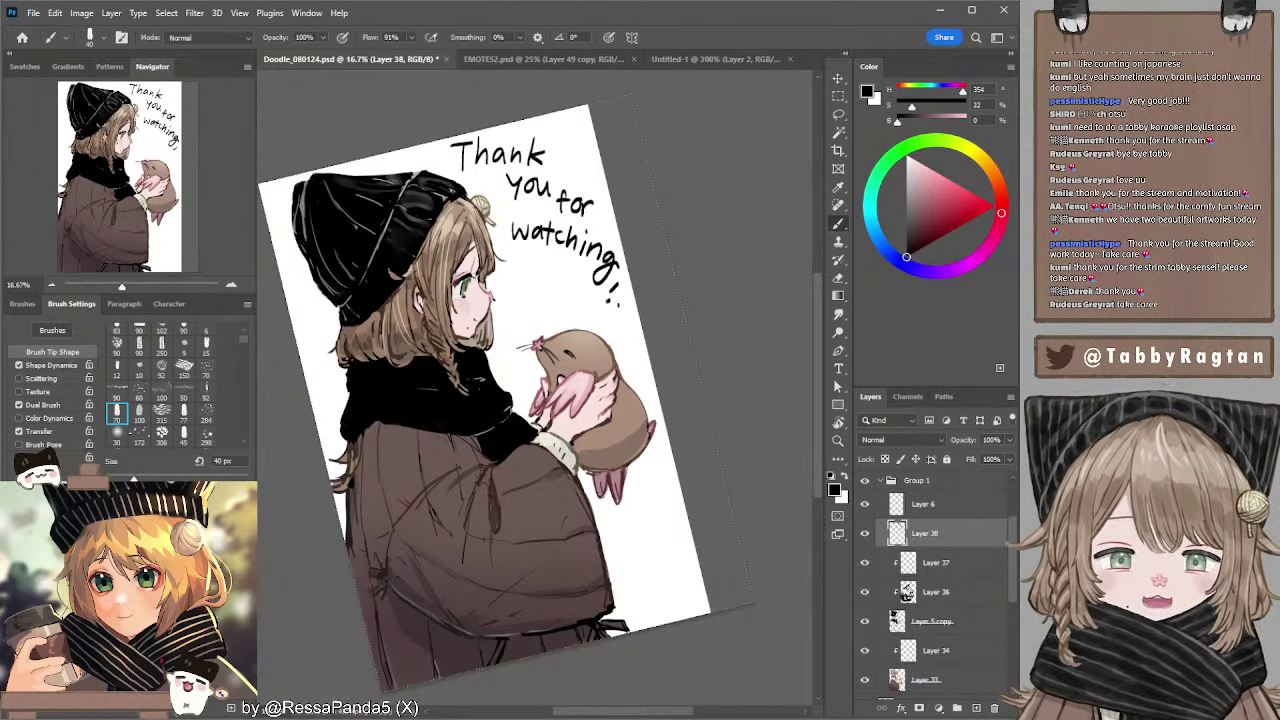
- Return the canvas upright and doodle a small waving character with a smiling face and cat-eared hat beneath "watching"
key(r)
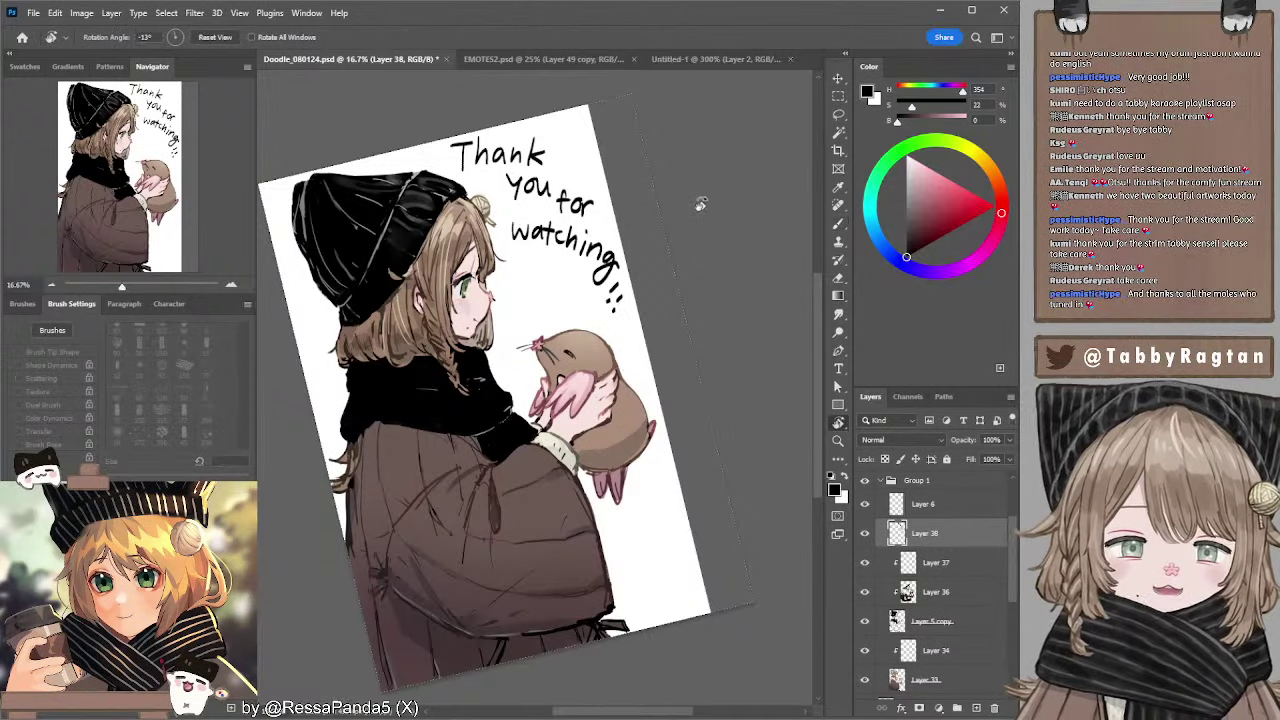
mouse_move(701, 204)
mouse_down()
mouse_move(722, 279)
mouse_move(715, 244)
mouse_move(690, 284)
mouse_move(726, 265)
mouse_move(729, 291)
mouse_move(721, 259)
mouse_move(737, 277)
mouse_move(735, 257)
mouse_move(667, 288)
mouse_up()
key(b)
key(Escape)
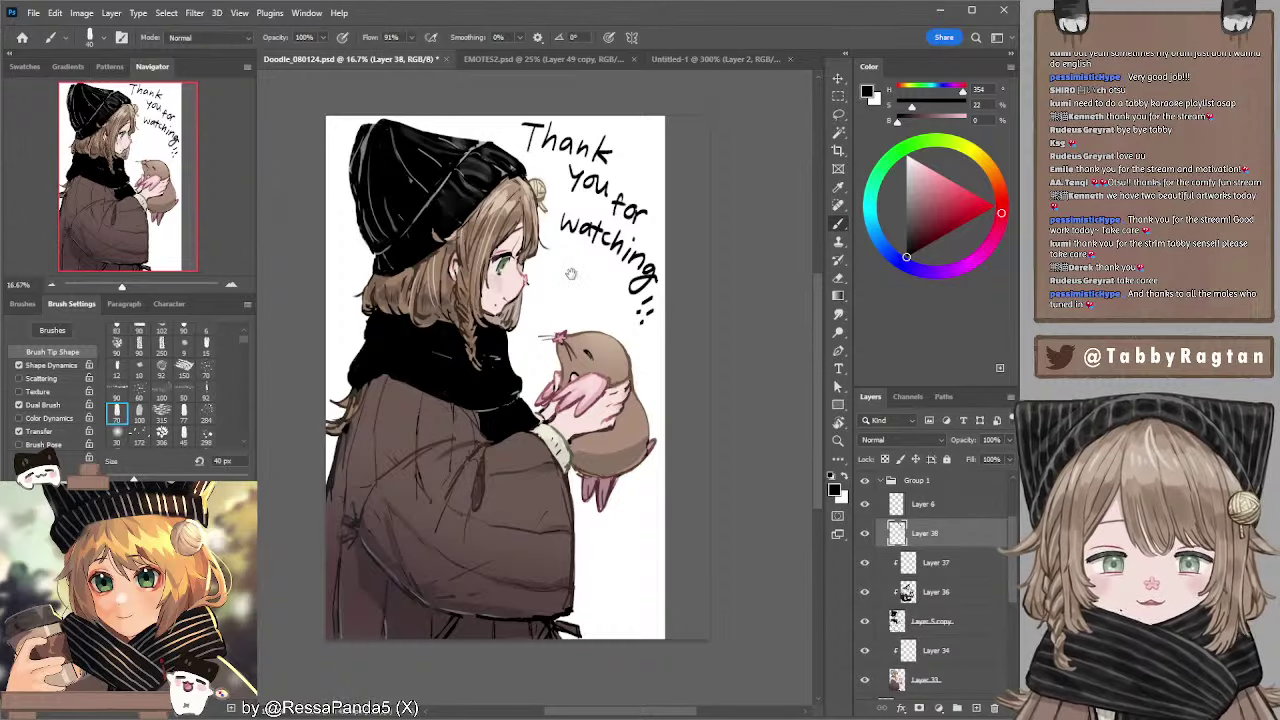
mouse_move(571, 273)
mouse_down()
mouse_move(541, 268)
mouse_move(553, 271)
mouse_up()
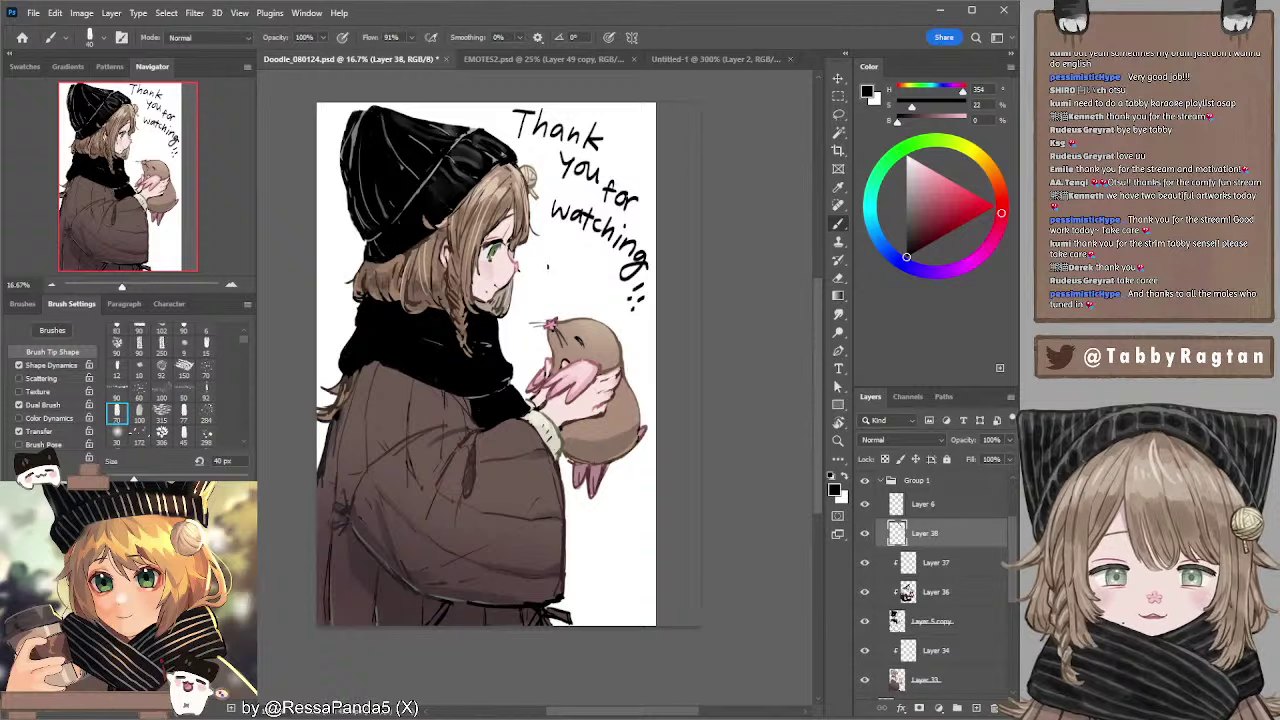
drag(550, 262, 568, 268)
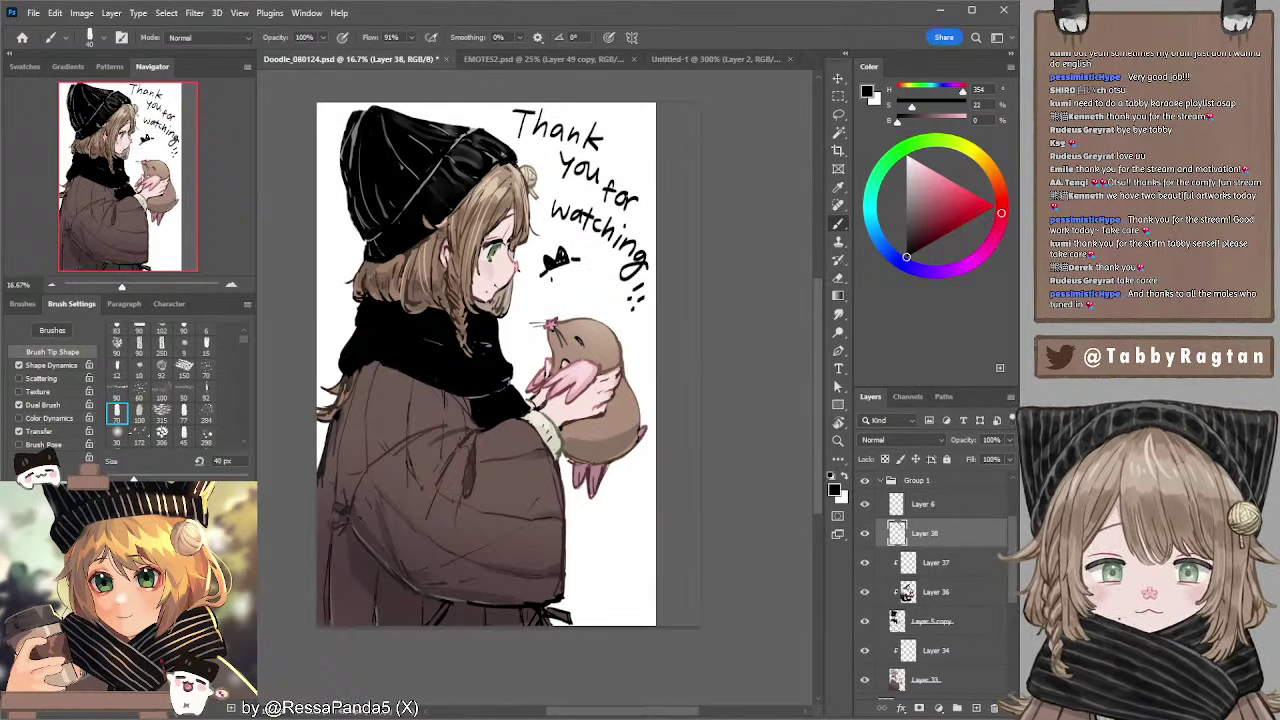
drag(552, 268, 569, 272)
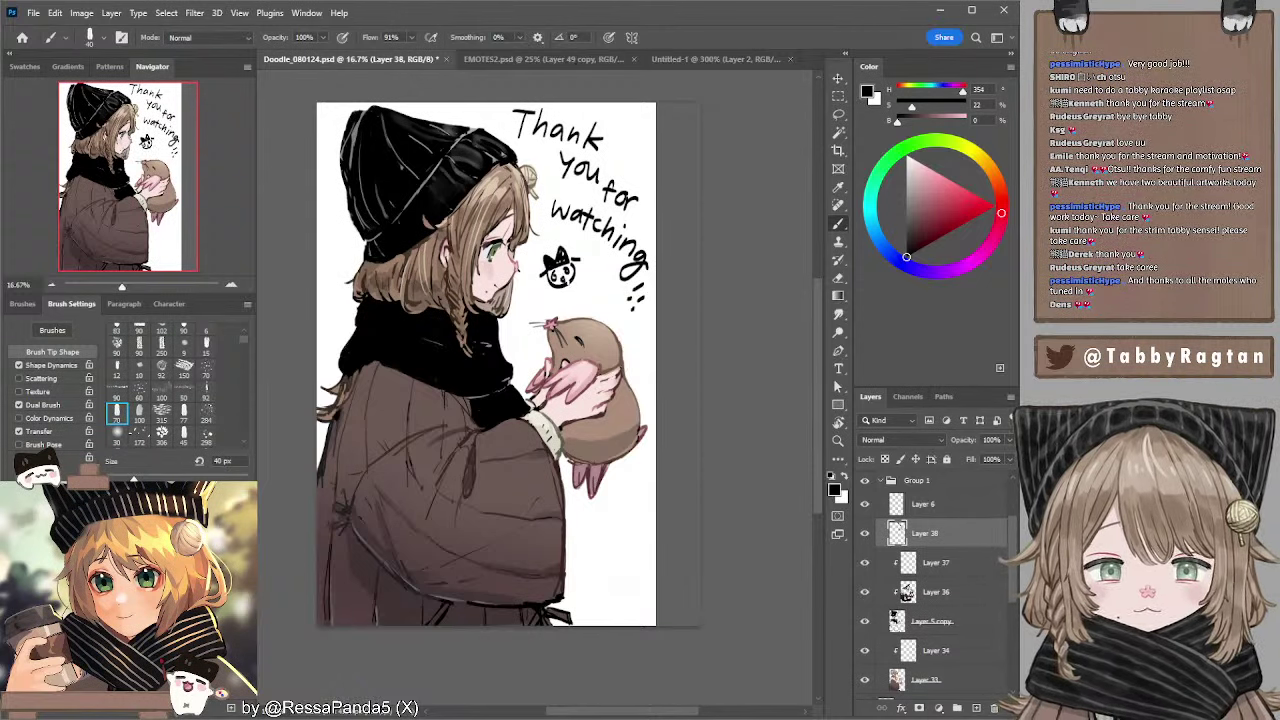
mouse_move(572, 274)
mouse_down()
mouse_move(580, 292)
mouse_move(590, 264)
mouse_move(592, 298)
mouse_move(570, 305)
mouse_up()
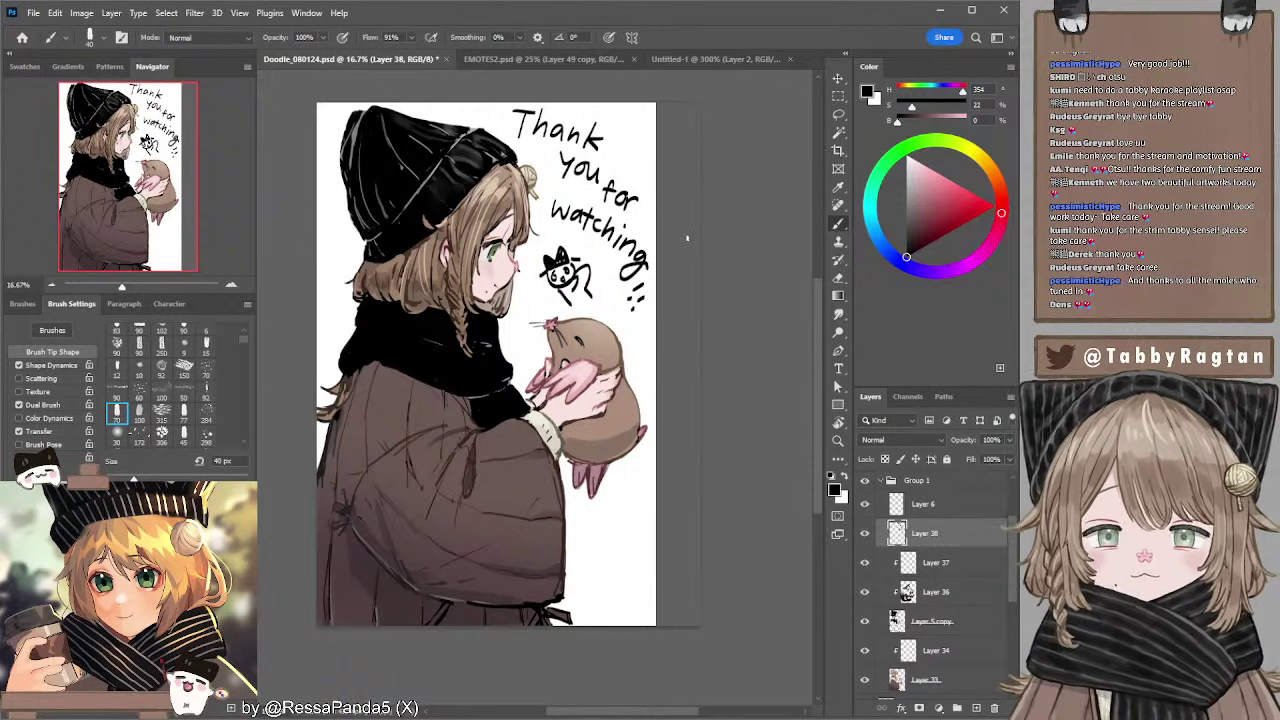